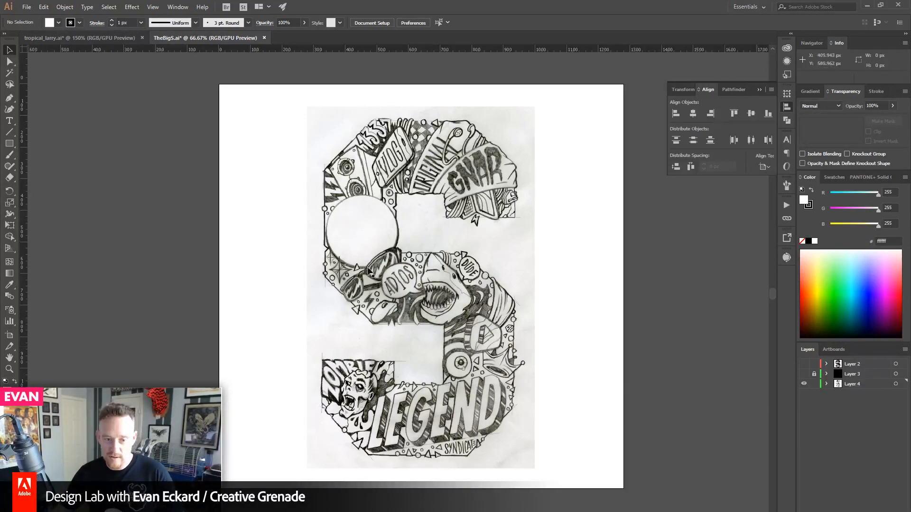
# - Show the finished artwork on Layer 2, move the Layer 4 sketch beside it for comparison, and close the floating Align panel
pyautogui.click(804, 364)
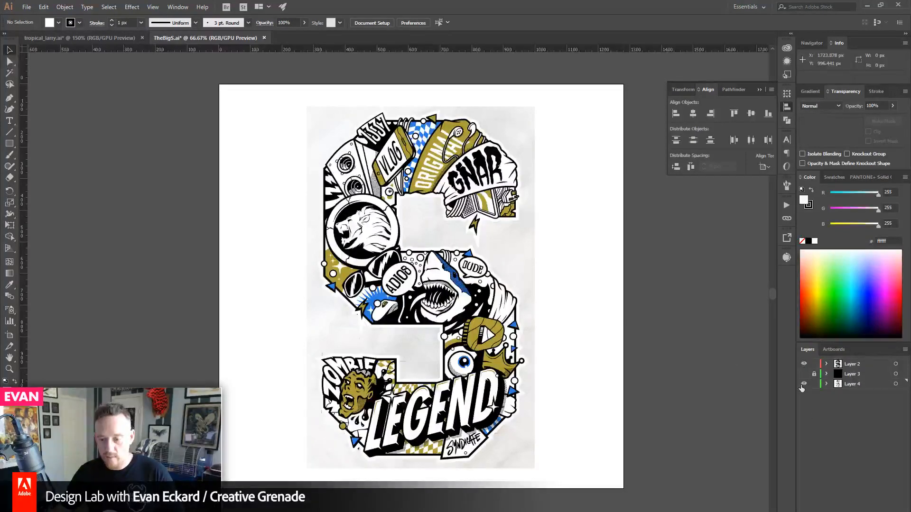
pyautogui.click(804, 384)
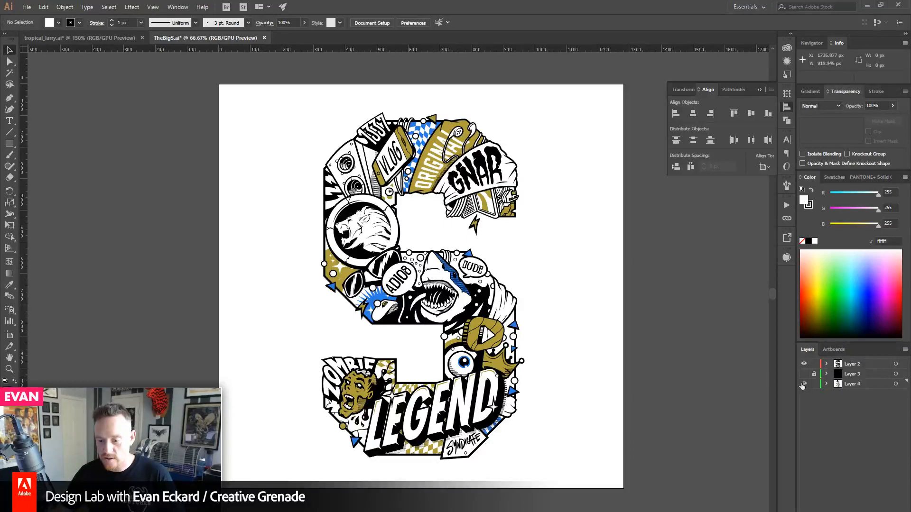
pyautogui.click(854, 383)
pyautogui.moveTo(600, 383); pyautogui.dragTo(511, 384)
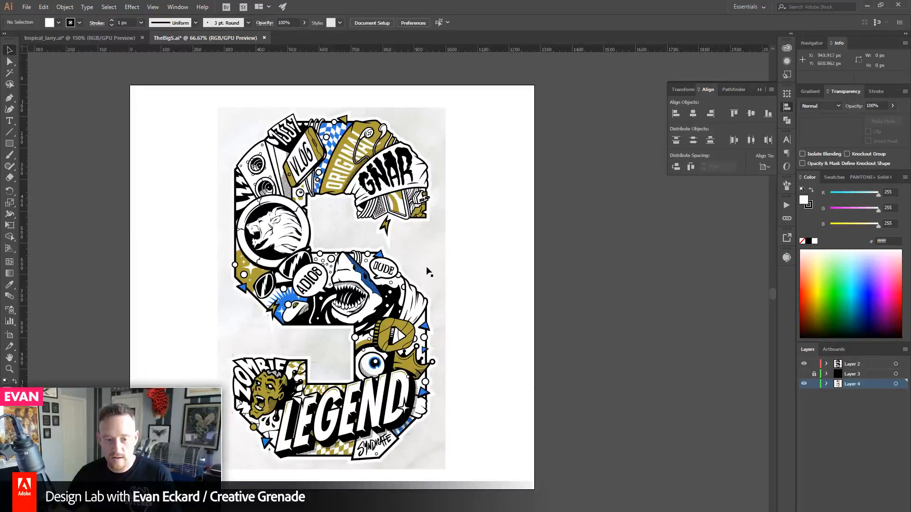
pyautogui.moveTo(426, 267); pyautogui.dragTo(703, 285)
pyautogui.click(760, 89)
pyautogui.click(676, 68)
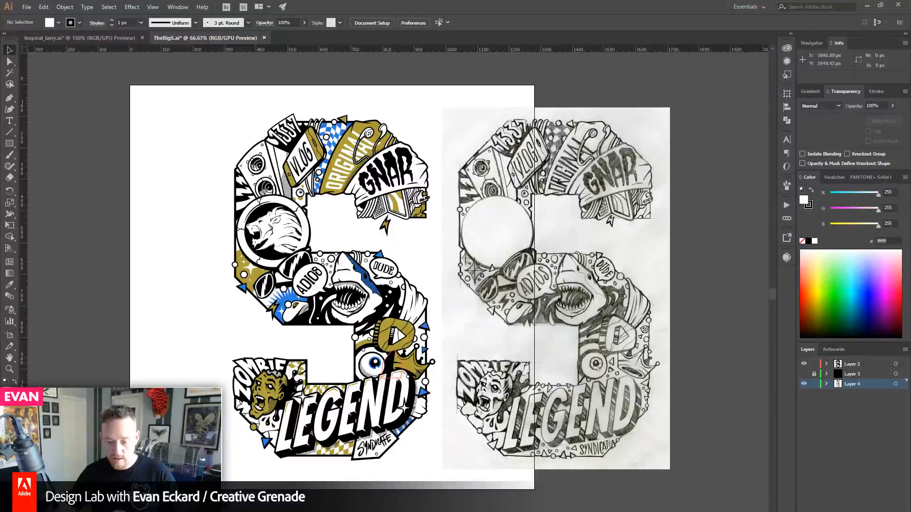
# - Switch to Windows Photo Viewer to view the SOG_preview_TheBigS.jpg shirt mockup
pyautogui.click(434, 511)
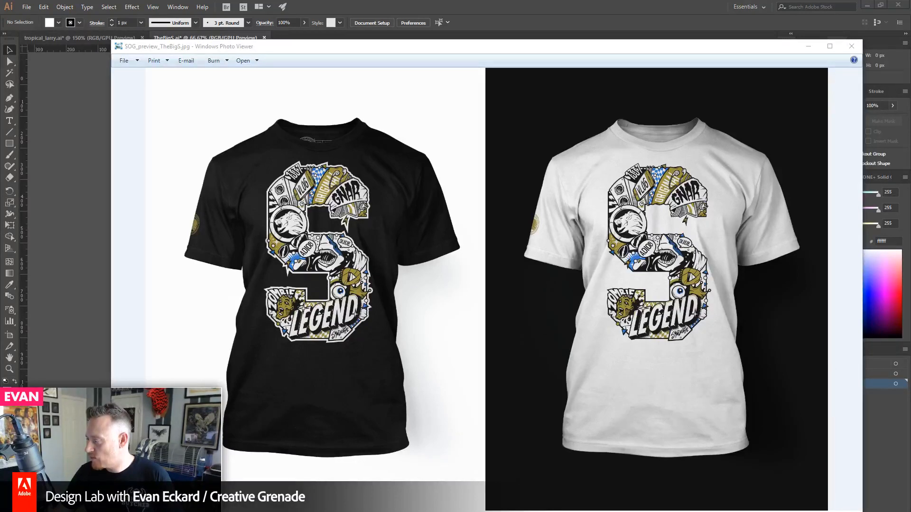
# - Bring up the Twitter notifications, enlarge and like the "Current WIP" creature drawing, and return to Illustrator
pyautogui.moveTo(910, 93); pyautogui.dragTo(437, 59)
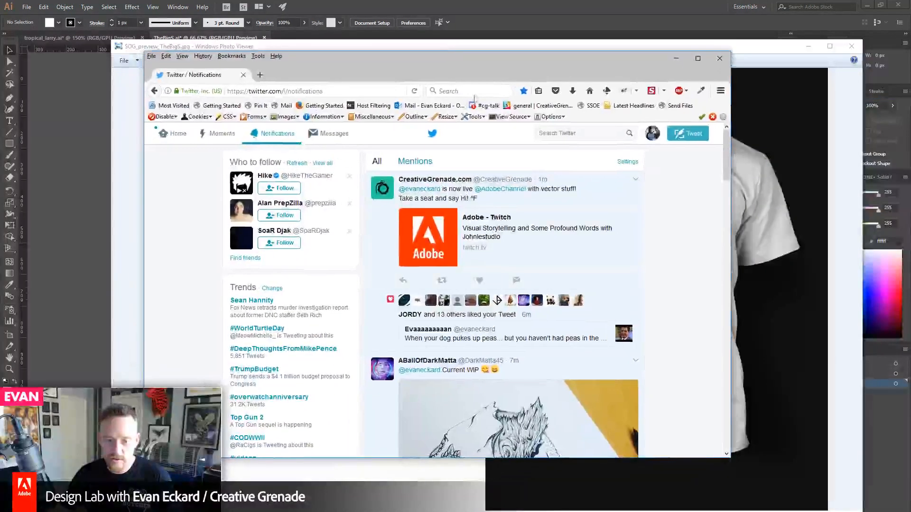
pyautogui.scroll(-2, 635, 349)
pyautogui.scroll(-2, 635, 350)
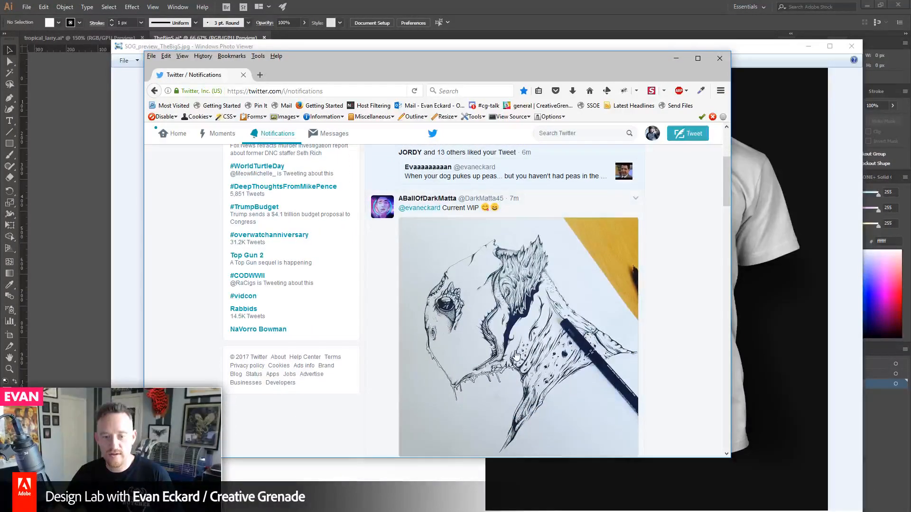
pyautogui.moveTo(324, 458); pyautogui.dragTo(329, 510)
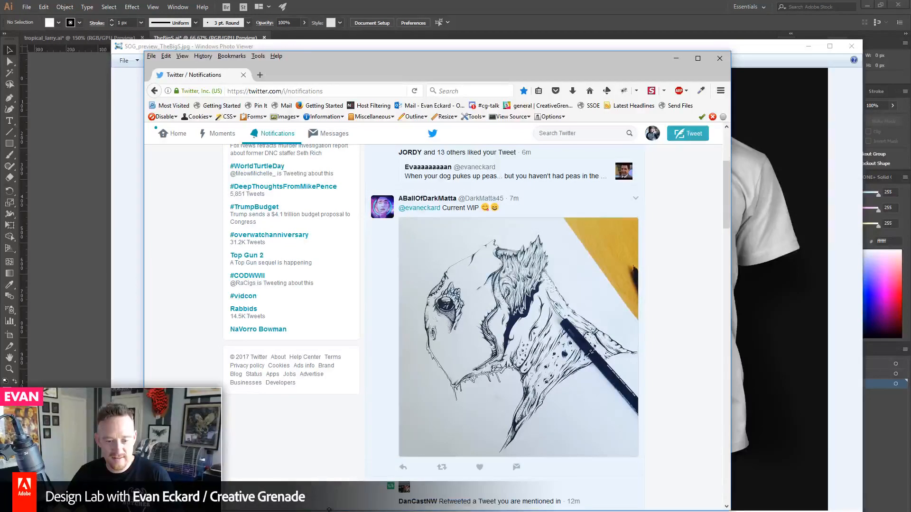
pyautogui.click(493, 333)
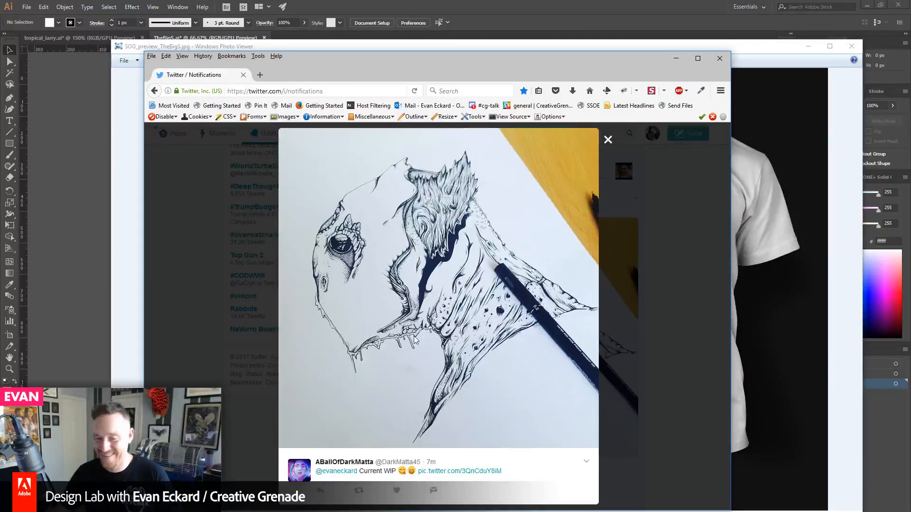
pyautogui.click(396, 490)
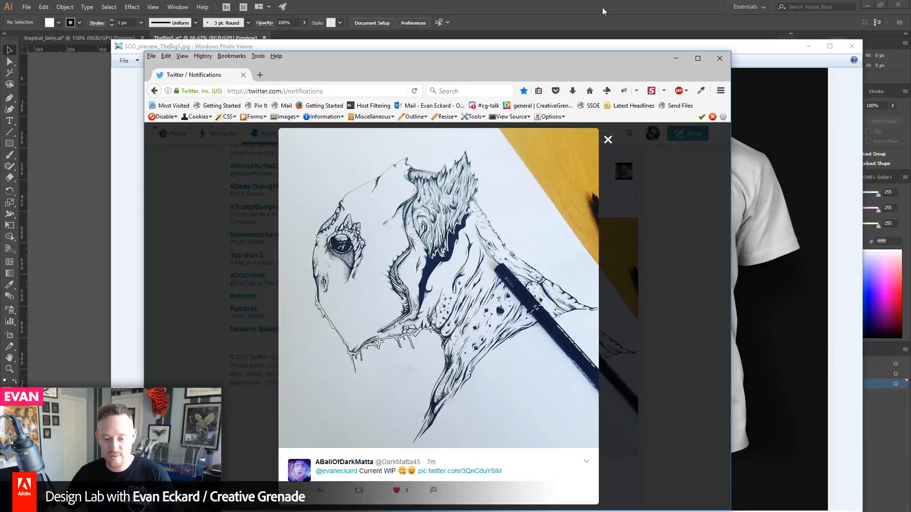
pyautogui.click(547, 47)
pyautogui.click(547, 21)
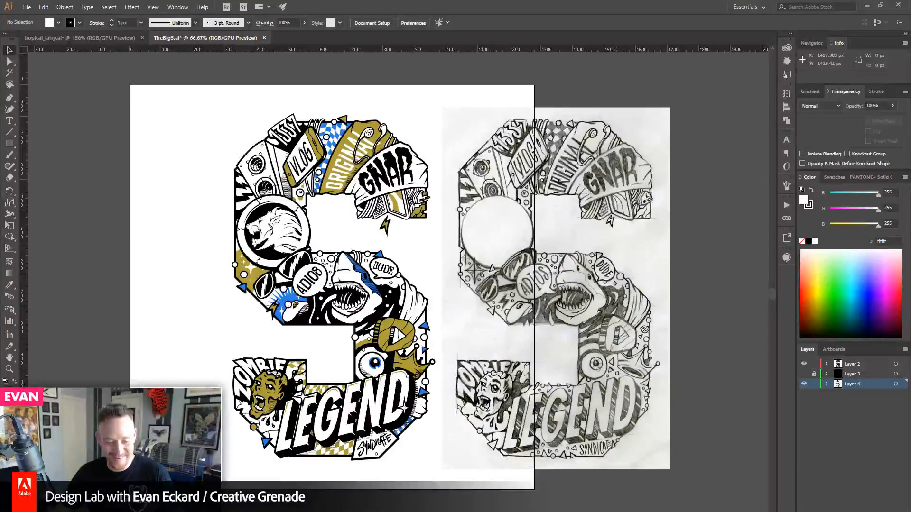
# - Reopen the Twitter window, close the enlarged drawing, check the new notifications, and move the browser off the screen
pyautogui.click(138, 511)
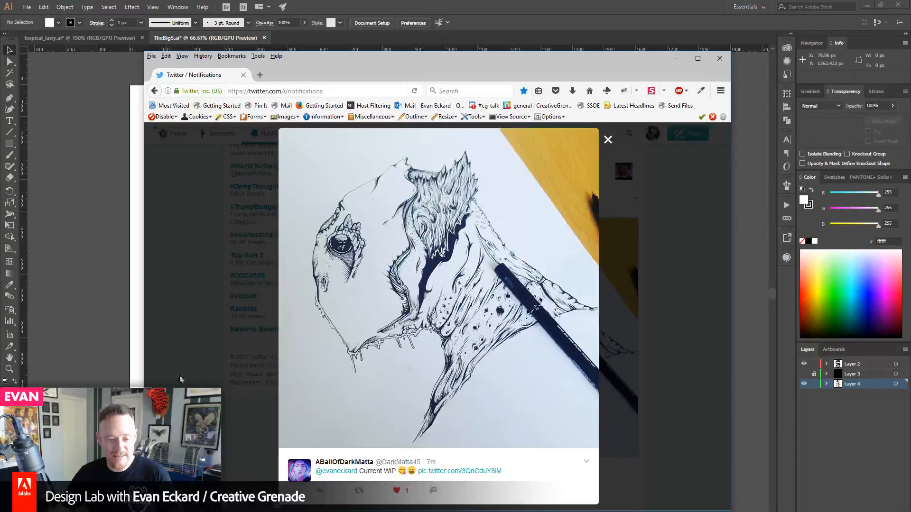
pyautogui.click(259, 420)
pyautogui.scroll(-4, 213, 359)
pyautogui.scroll(6, 212, 358)
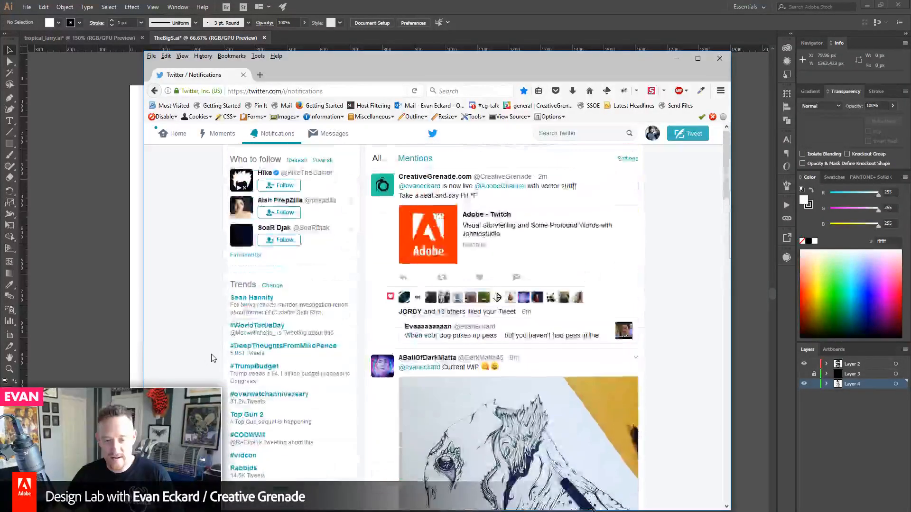
pyautogui.scroll(-18, 218, 360)
pyautogui.scroll(20, 216, 358)
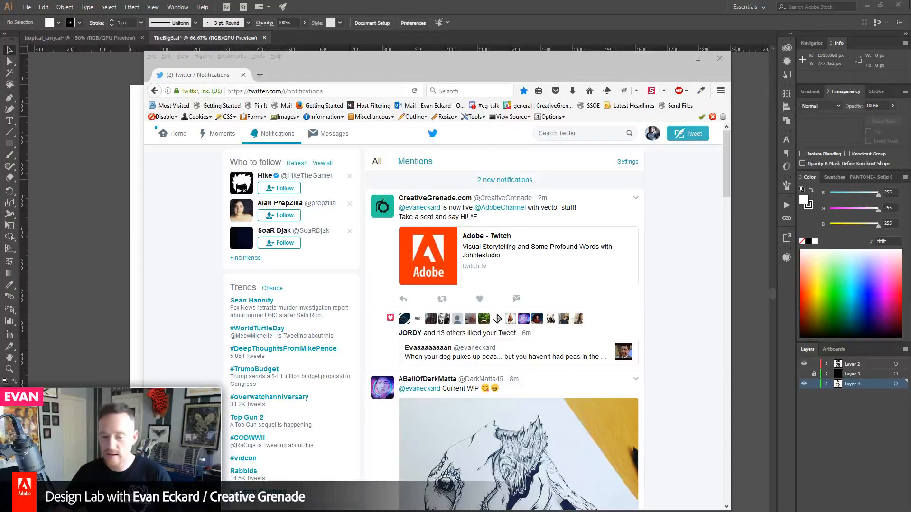
pyautogui.click(505, 180)
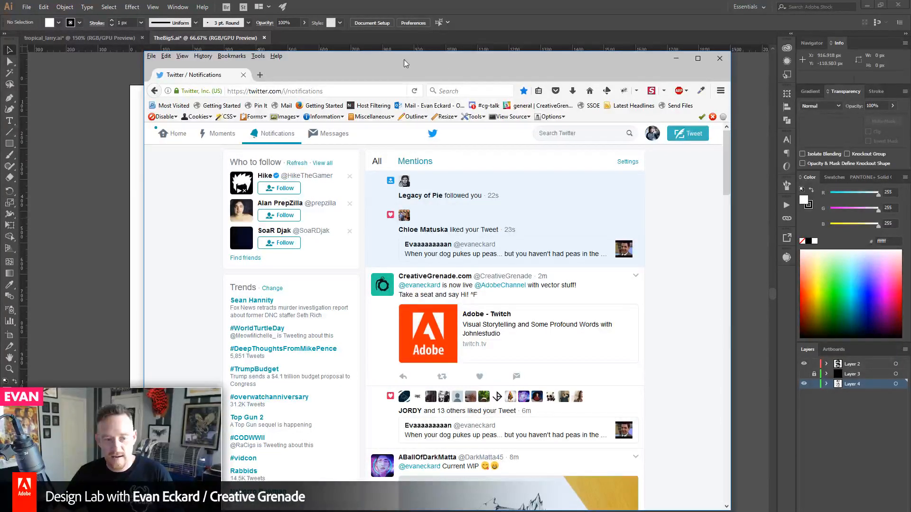
pyautogui.moveTo(726, 162); pyautogui.dragTo(722, 138)
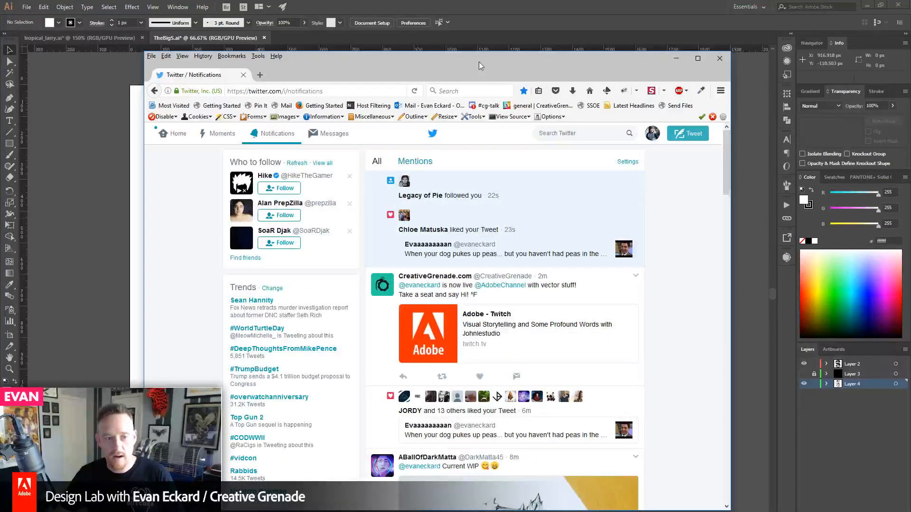
pyautogui.moveTo(479, 61); pyautogui.dragTo(910, 61)
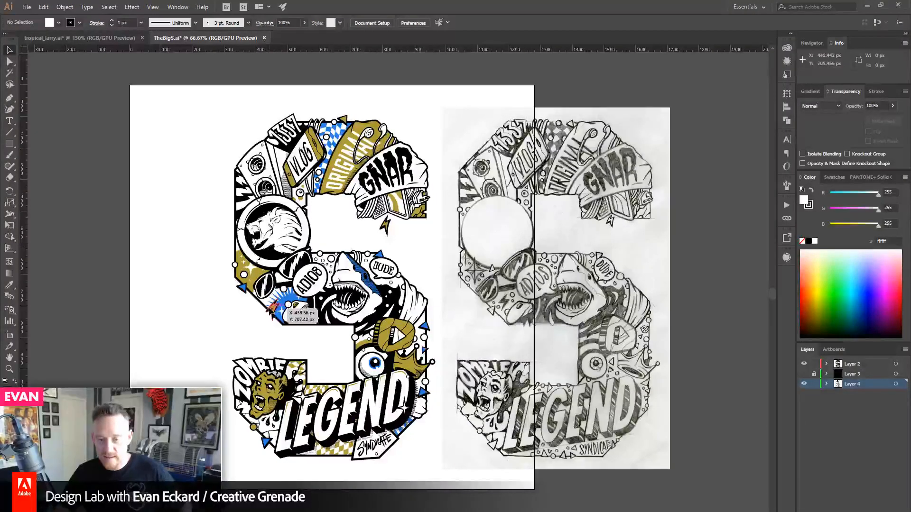
# - Close TheBigS.ai without saving the changes
pyautogui.click(264, 38)
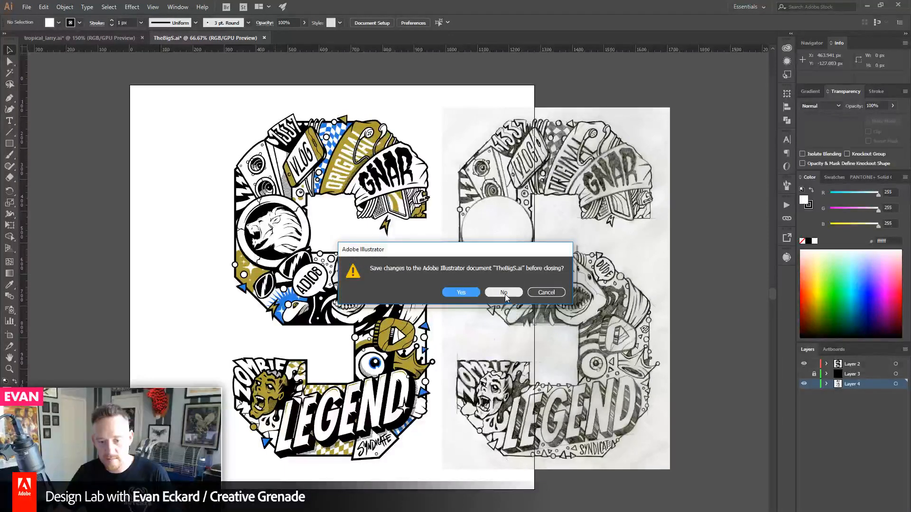
pyautogui.click(504, 292)
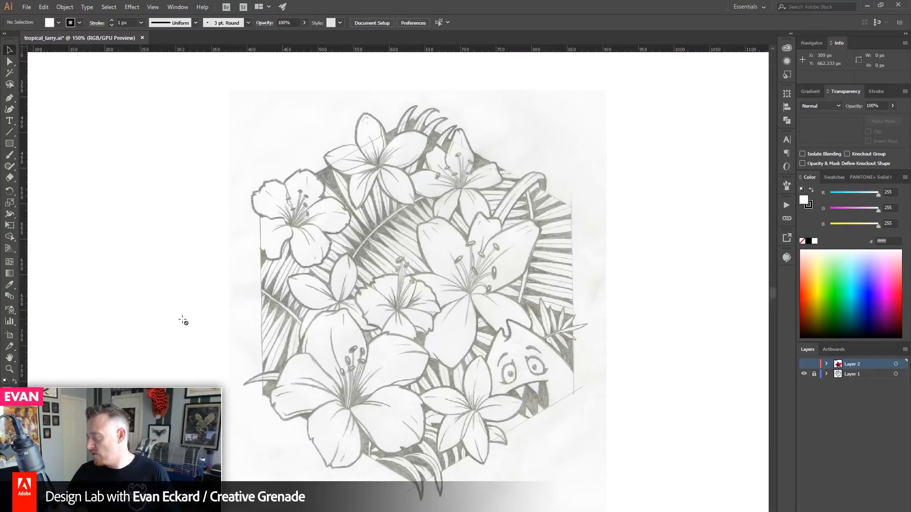
# - Turn off image dimming for Layer 1 in tropical_larry.ai
pyautogui.doubleClick(883, 374)
pyautogui.click(544, 333)
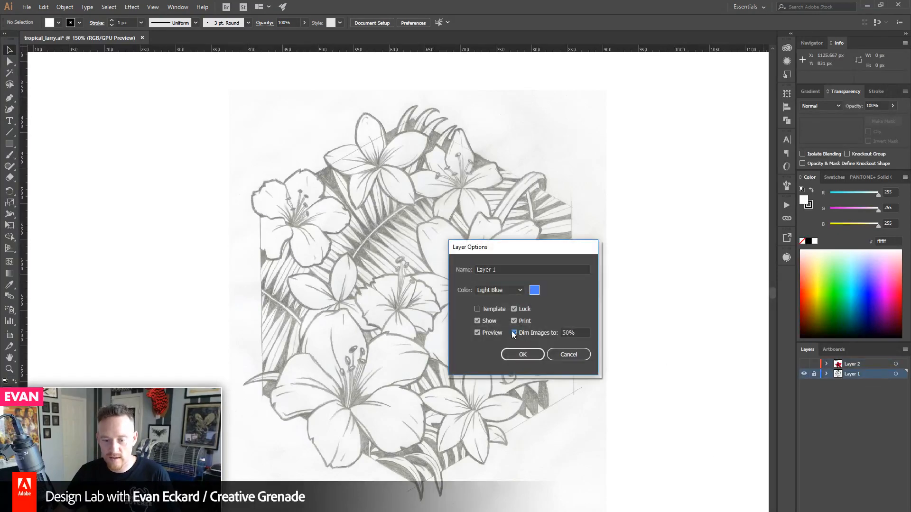
pyautogui.click(523, 354)
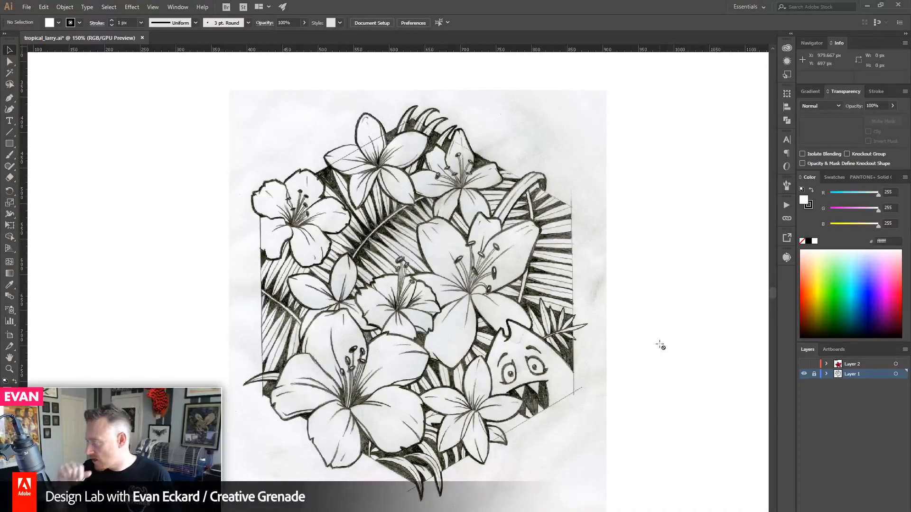
# - Show Layer 2 with the red flower and colour swatches above the sketch
pyautogui.scroll(-1, 665, 346)
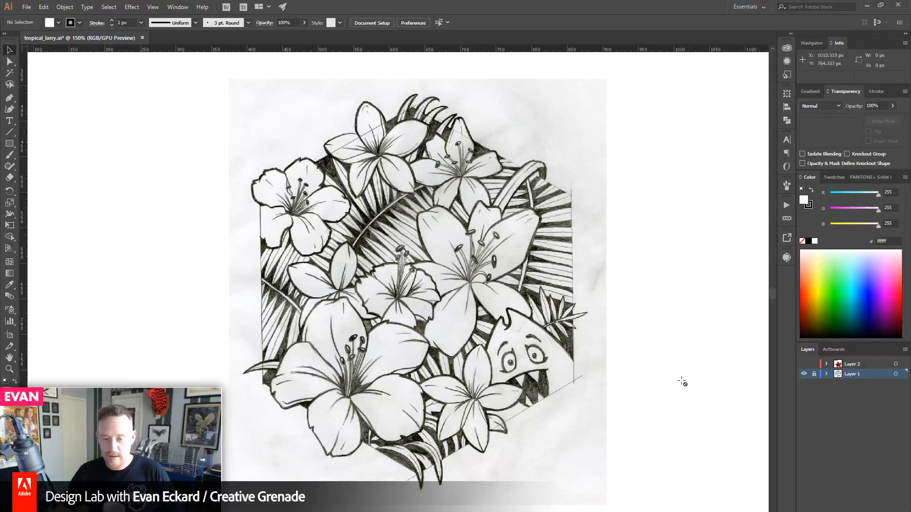
pyautogui.scroll(1, 681, 380)
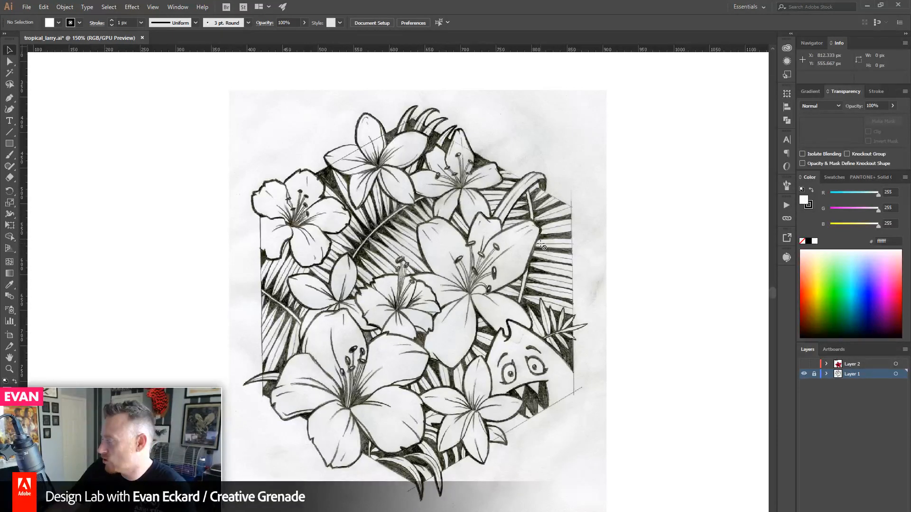
pyautogui.click(804, 364)
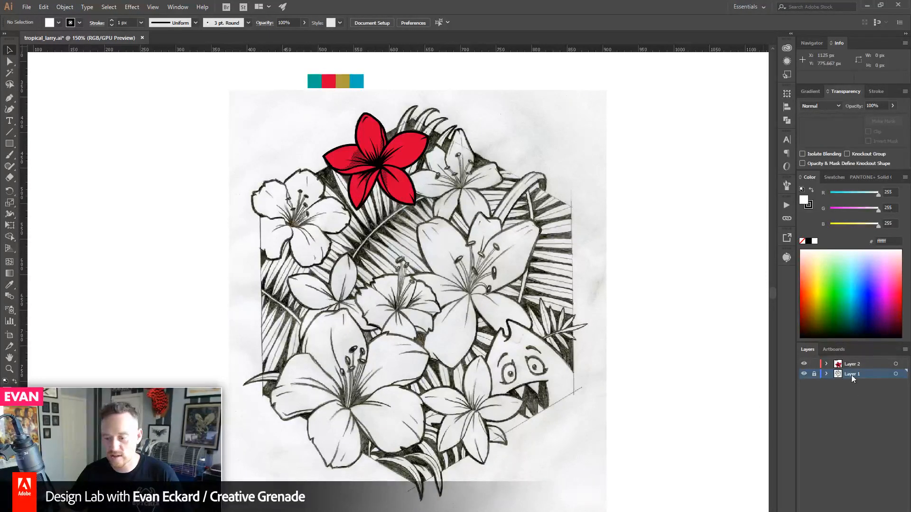
pyautogui.doubleClick(868, 373)
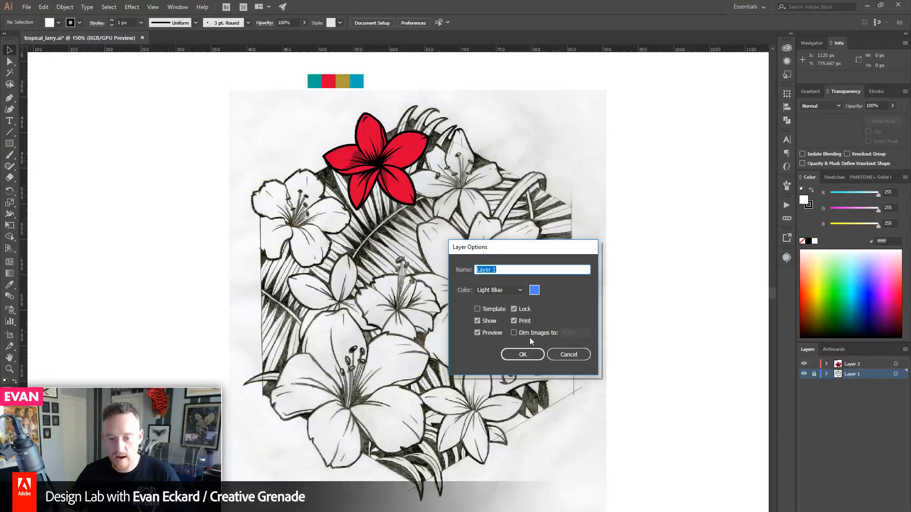
pyautogui.moveTo(499, 247); pyautogui.dragTo(488, 139)
pyautogui.click(557, 247)
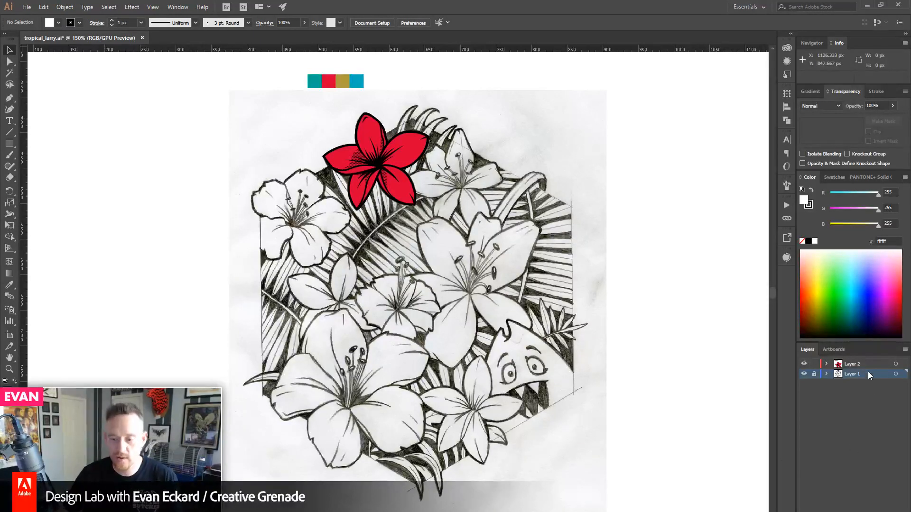
# - Turn on image dimming at 50% for the sketch on Layer 1
pyautogui.doubleClick(852, 375)
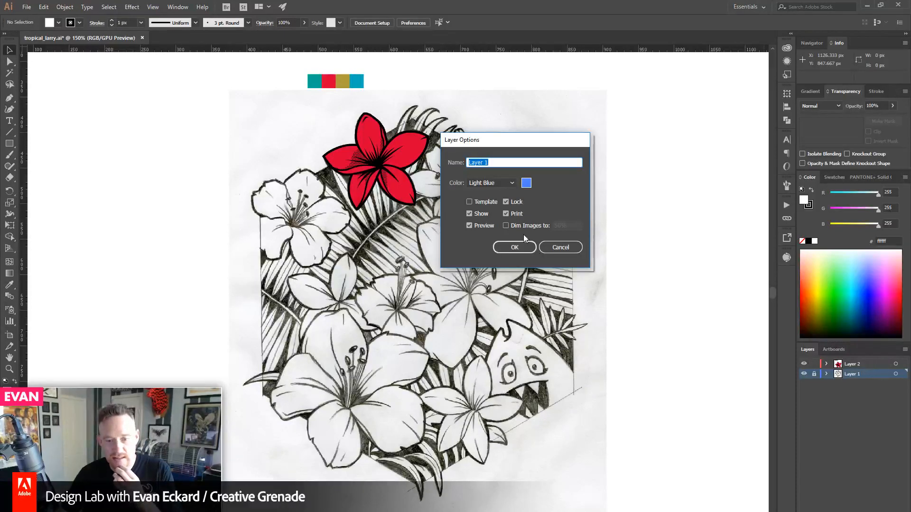
pyautogui.click(511, 227)
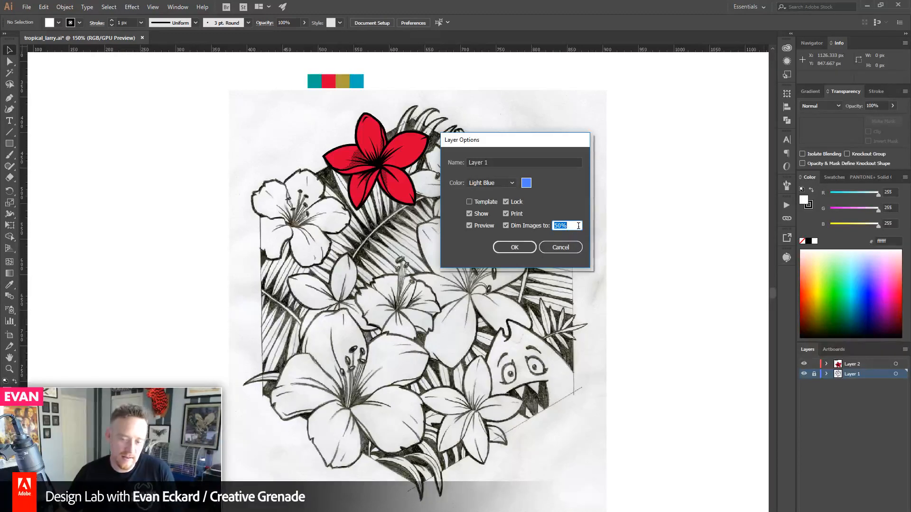
pyautogui.click(511, 250)
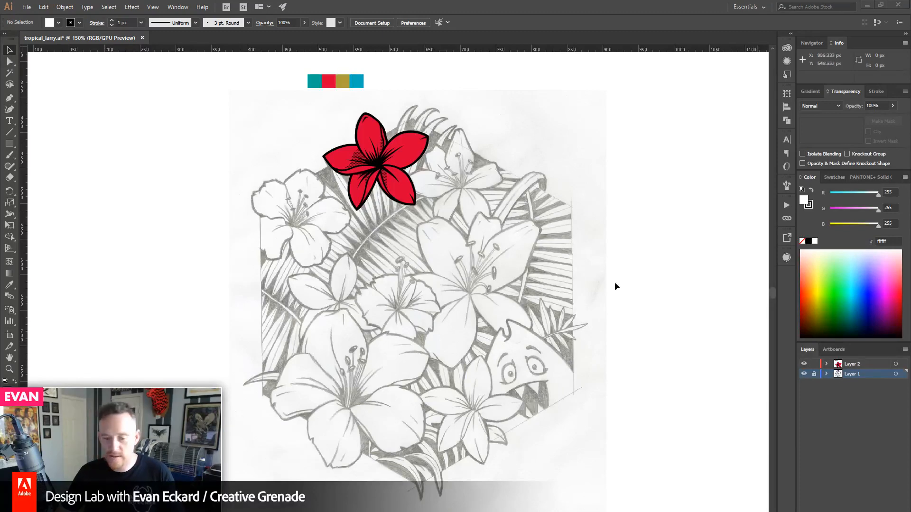
# - Move the row of four colour swatches up and to the right, further above the sketch's edge
pyautogui.click(9, 369)
pyautogui.click(535, 230)
pyautogui.click(282, 293)
pyautogui.moveTo(379, 245); pyautogui.dragTo(496, 384)
pyautogui.press('v')
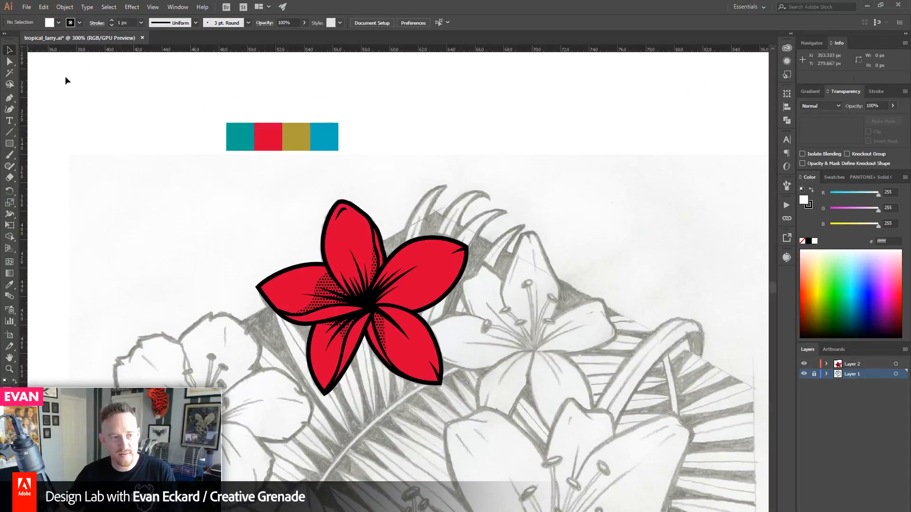
pyautogui.moveTo(67, 81); pyautogui.dragTo(448, 189)
pyautogui.moveTo(329, 150); pyautogui.dragTo(457, 116)
pyautogui.click(564, 133)
# - Separate the teal swatch from the row by moving it to the left of the other colours
pyautogui.moveTo(321, 70); pyautogui.dragTo(382, 149)
pyautogui.click(377, 159)
pyautogui.moveTo(369, 113); pyautogui.dragTo(319, 112)
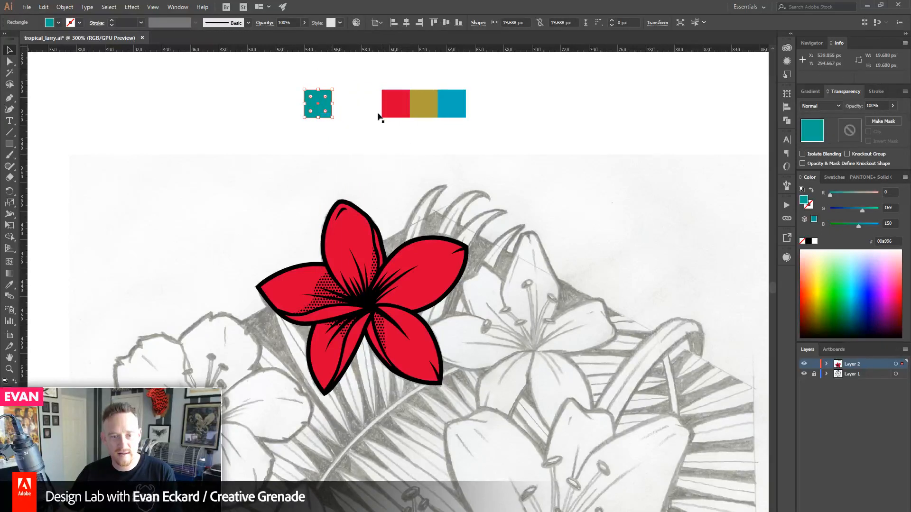
# - Separate the red swatch from the gold one, placing it midway between the teal and gold swatches
pyautogui.moveTo(266, 78); pyautogui.dragTo(404, 154)
pyautogui.click(403, 151)
pyautogui.click(400, 116)
pyautogui.click(390, 120)
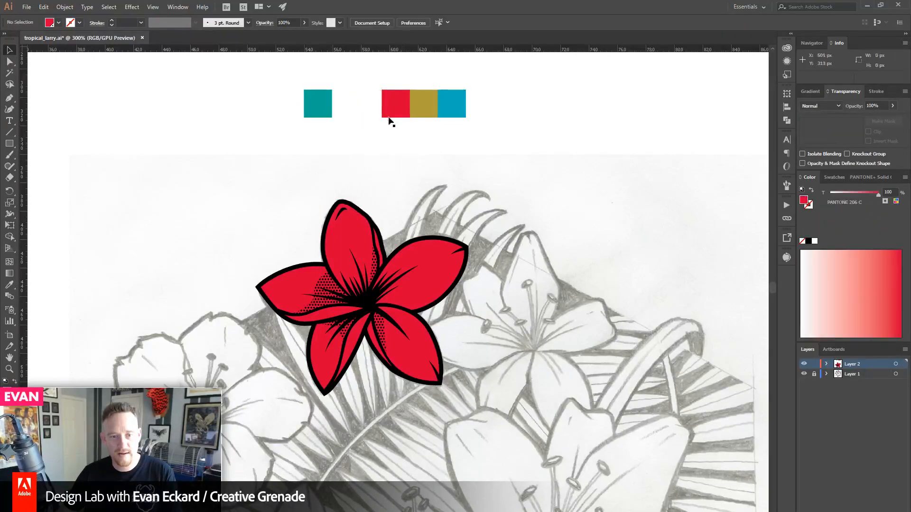
pyautogui.moveTo(284, 79); pyautogui.dragTo(381, 114)
pyautogui.click(401, 138)
pyautogui.click(380, 147)
pyautogui.moveTo(397, 76); pyautogui.dragTo(491, 144)
pyautogui.click(447, 147)
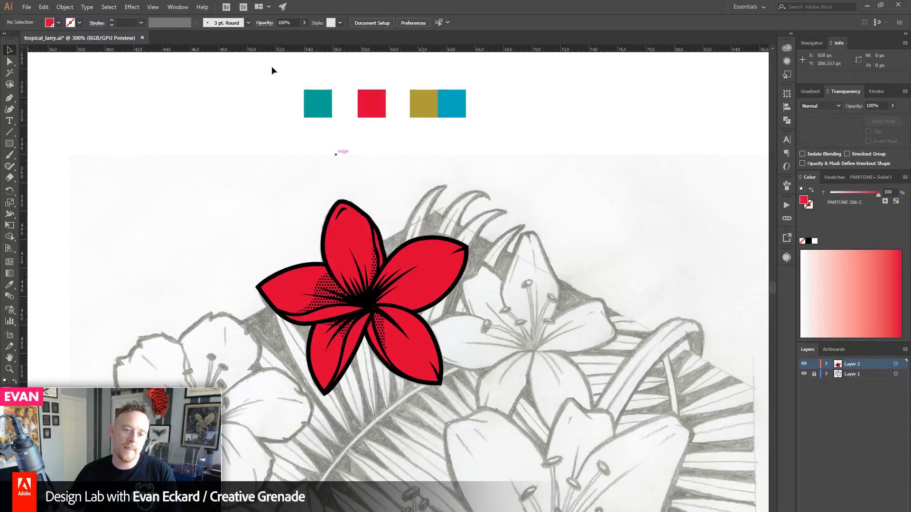
pyautogui.moveTo(273, 71); pyautogui.dragTo(344, 142)
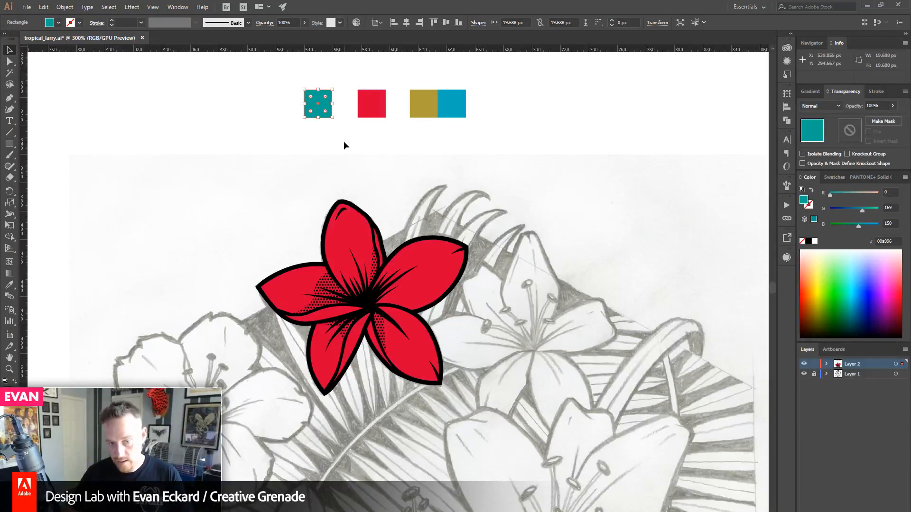
pyautogui.click(313, 136)
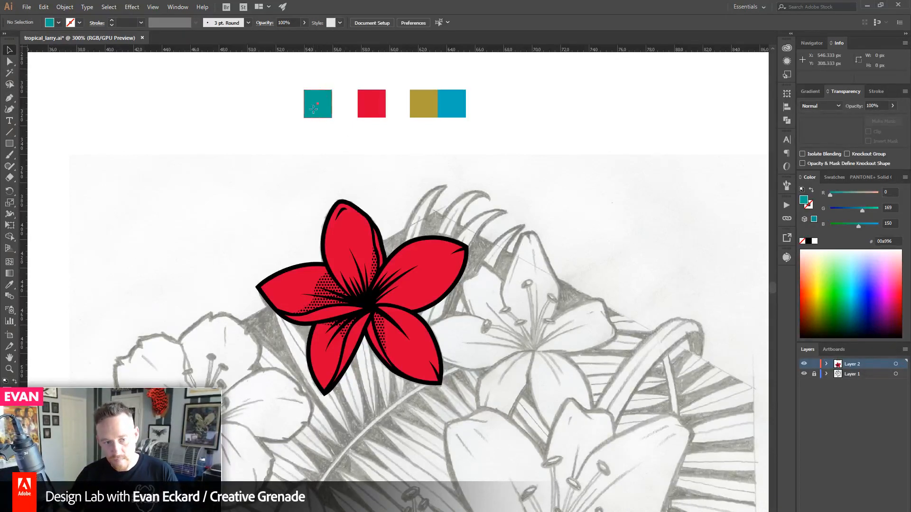
pyautogui.click(305, 95)
pyautogui.click(206, 123)
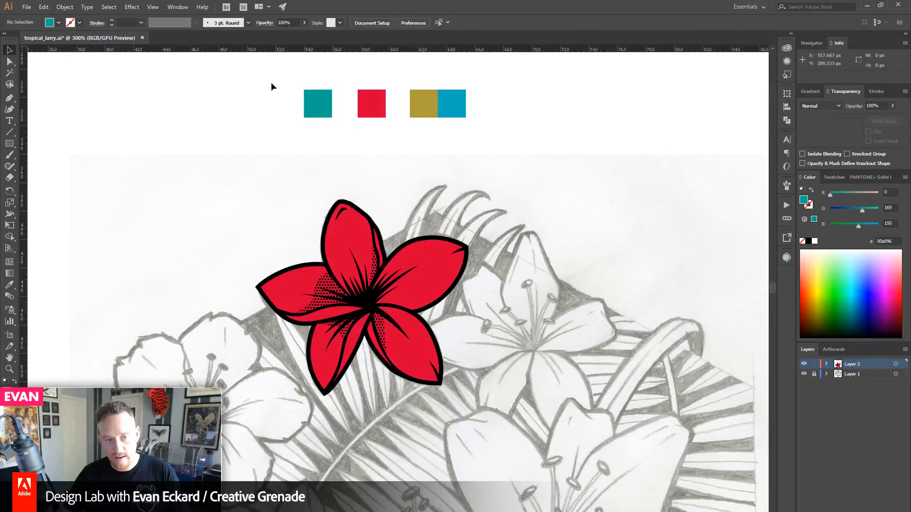
pyautogui.moveTo(271, 82); pyautogui.dragTo(338, 151)
pyautogui.click(325, 147)
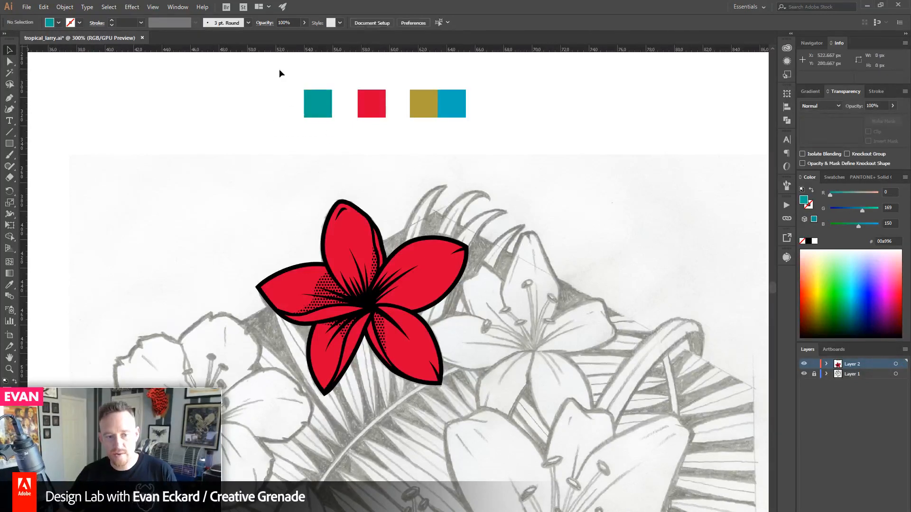
# - Try recolouring the teal square with the blue spot colour saved in the document swatches, and undo it
pyautogui.click(305, 95)
pyautogui.click(905, 179)
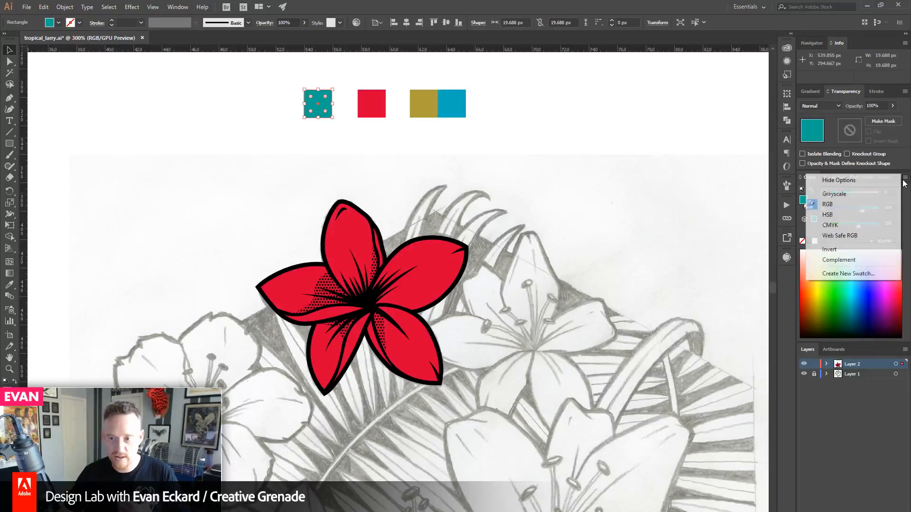
pyautogui.click(859, 406)
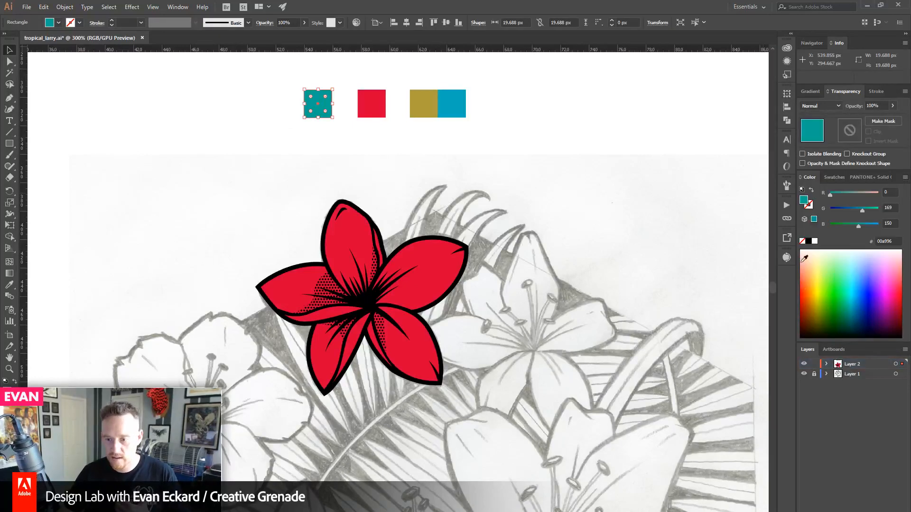
pyautogui.click(831, 178)
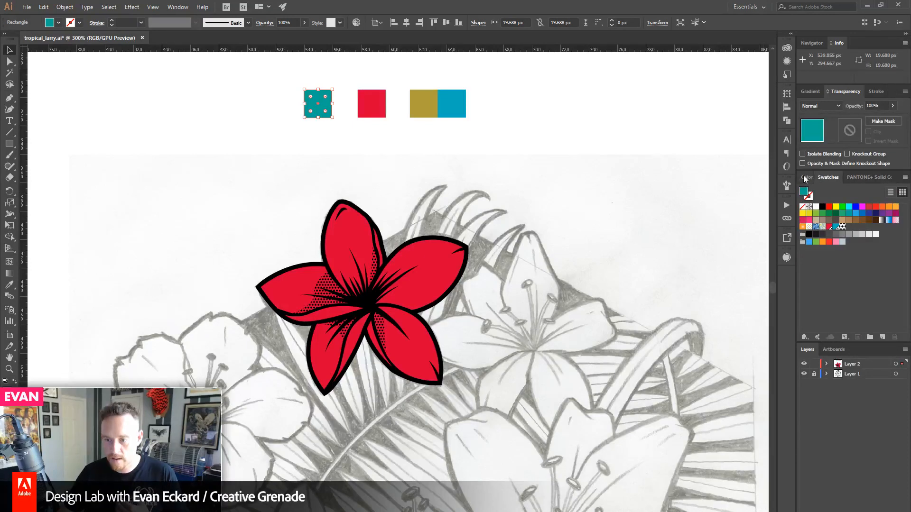
pyautogui.click(836, 228)
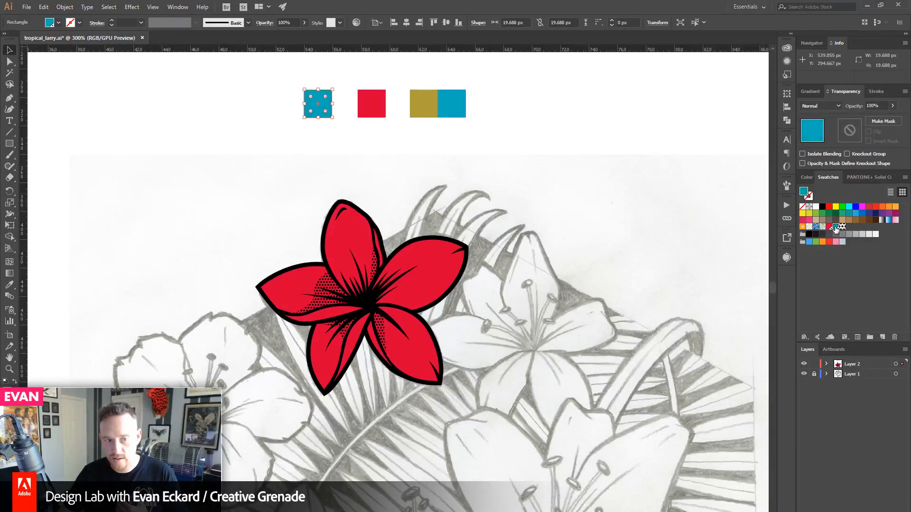
pyautogui.hotkey('ctrl', 'z')
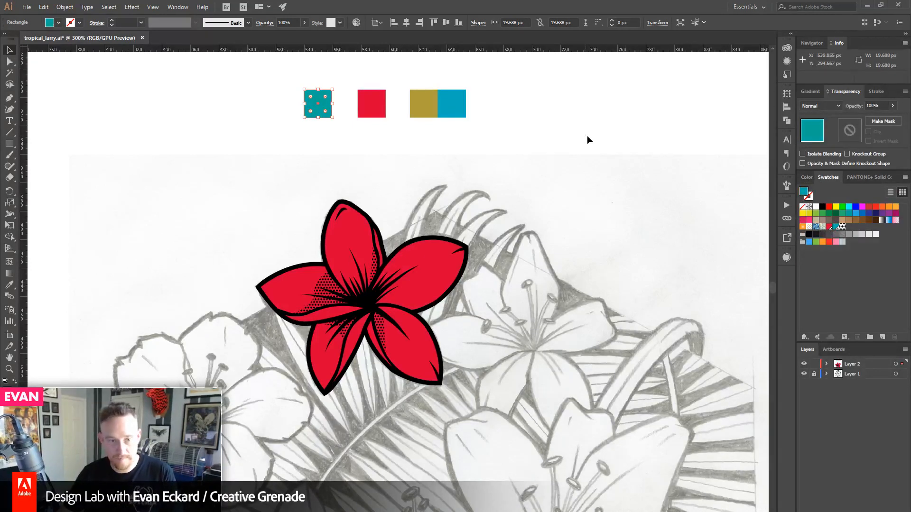
pyautogui.click(587, 136)
# - Open PS_Hat_Masoct.ai to look at the teal mascot, and close the file again
pyautogui.click(26, 6)
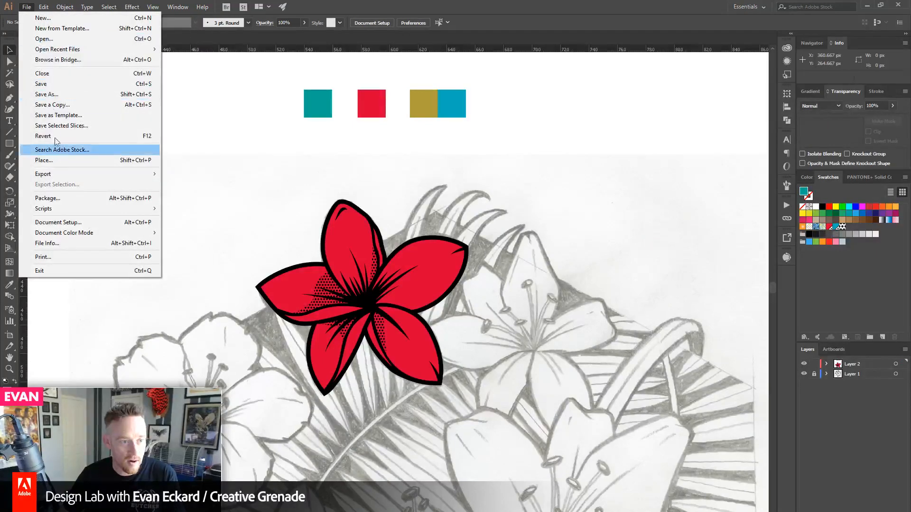
pyautogui.click(43, 38)
pyautogui.press('Escape')
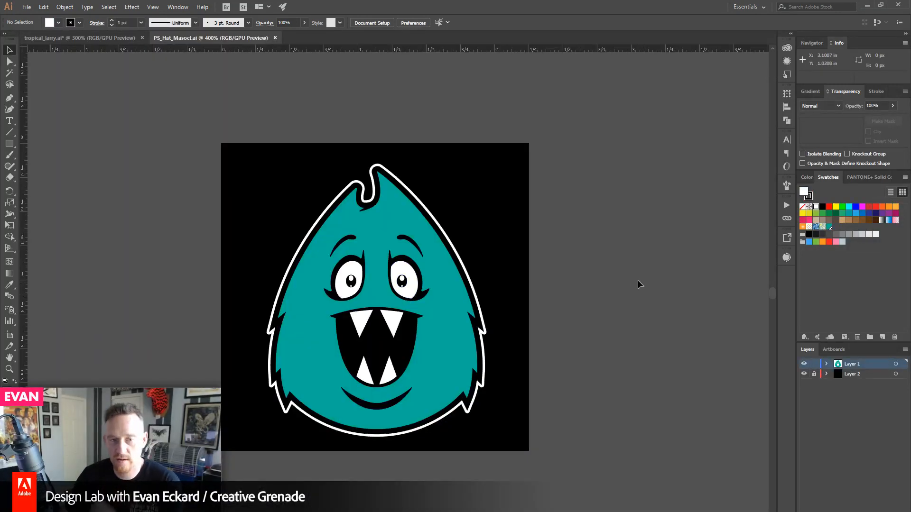
pyautogui.click(274, 38)
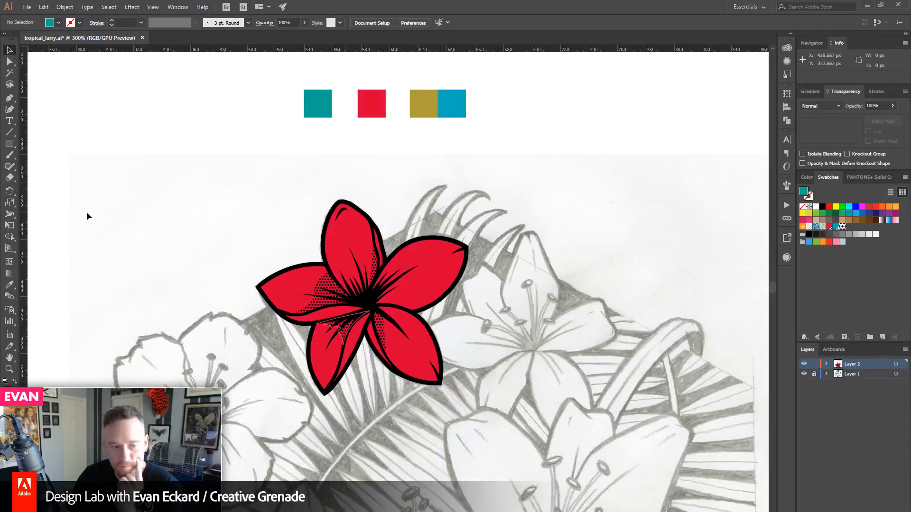
# - Open PS_mascot.ai and check which spot colour the teal Pontiac Strange lettering uses
pyautogui.click(26, 6)
pyautogui.click(43, 39)
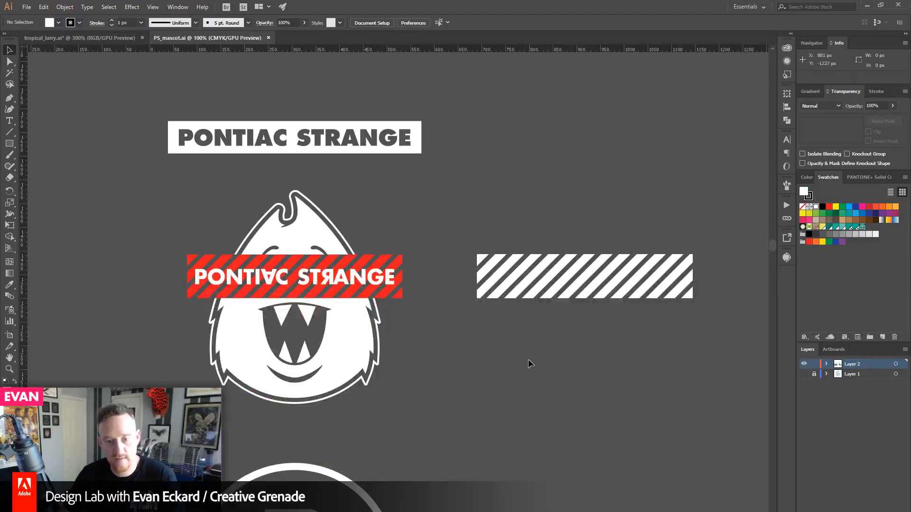
pyautogui.moveTo(481, 346)
pyautogui.mouseDown()
pyautogui.moveTo(488, 270)
pyautogui.moveTo(467, 95)
pyautogui.mouseUp()
pyautogui.moveTo(546, 441); pyautogui.dragTo(494, 138)
pyautogui.moveTo(440, 388)
pyautogui.mouseDown()
pyautogui.moveTo(431, 317)
pyautogui.moveTo(411, 293)
pyautogui.mouseUp()
pyautogui.moveTo(447, 338); pyautogui.dragTo(574, 368)
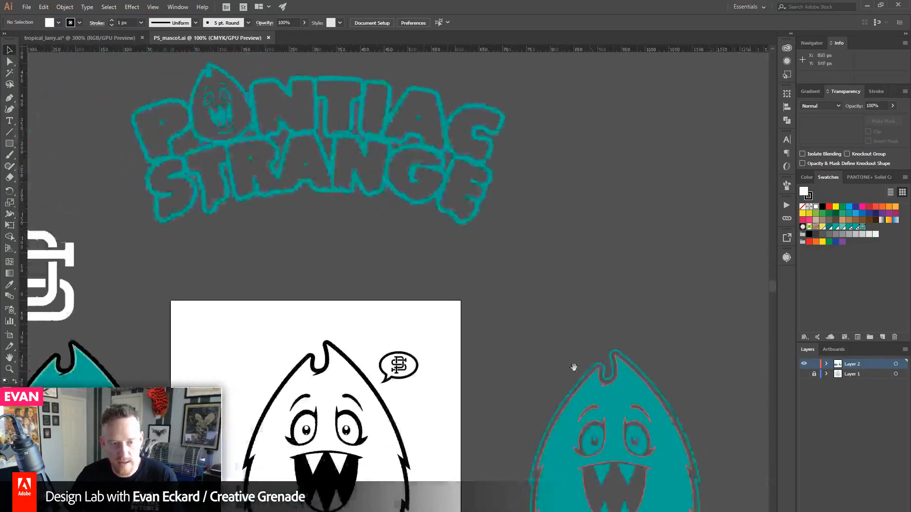
pyautogui.click(354, 217)
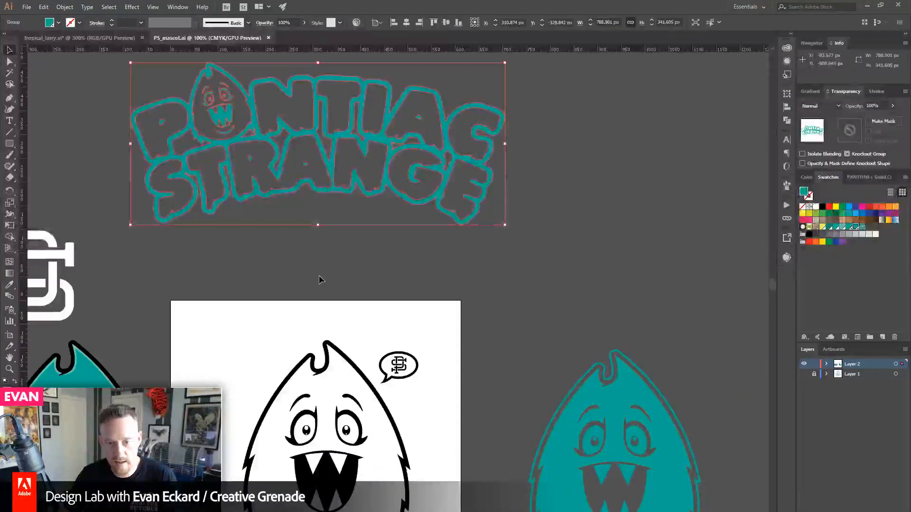
pyautogui.click(856, 228)
pyautogui.click(808, 178)
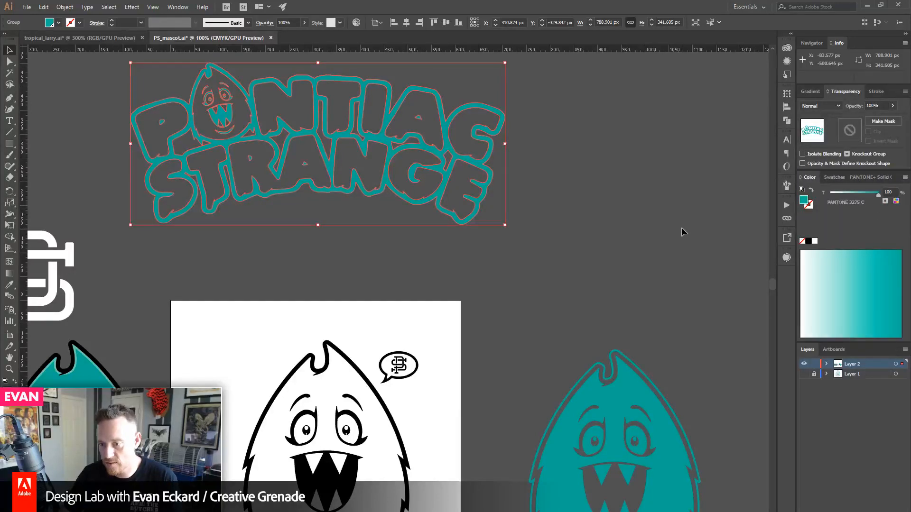
pyautogui.moveTo(391, 232); pyautogui.dragTo(480, 284)
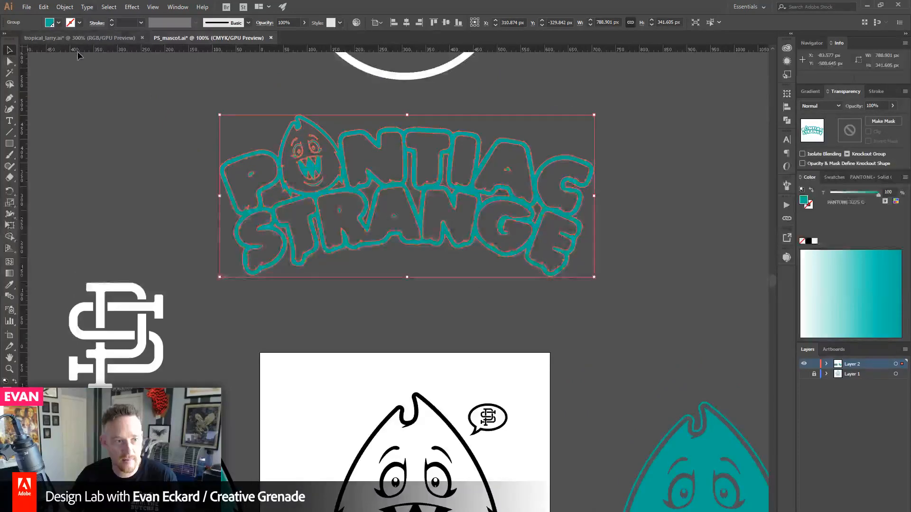
# - Return to tropical_larry.ai, find 3275 in the PANTONE+ Solid Coated library and apply it as the teal square's fill
pyautogui.click(71, 38)
pyautogui.click(308, 98)
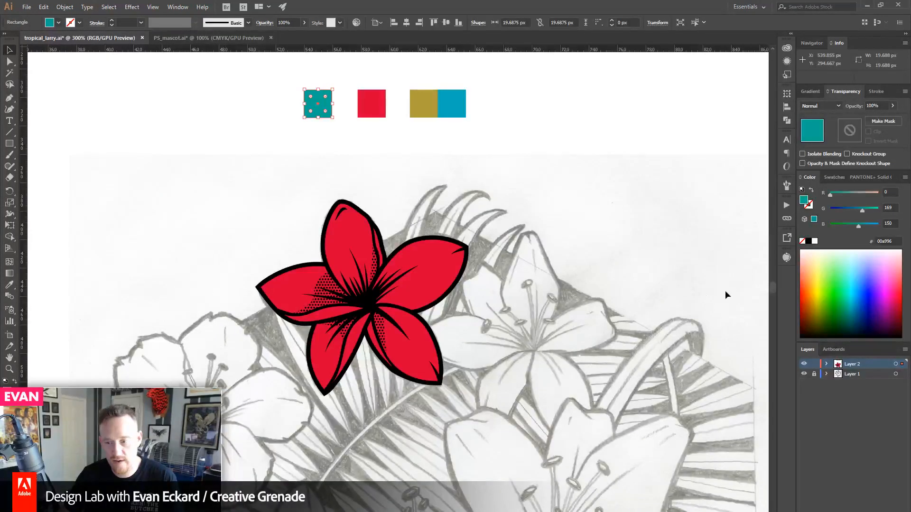
pyautogui.click(876, 176)
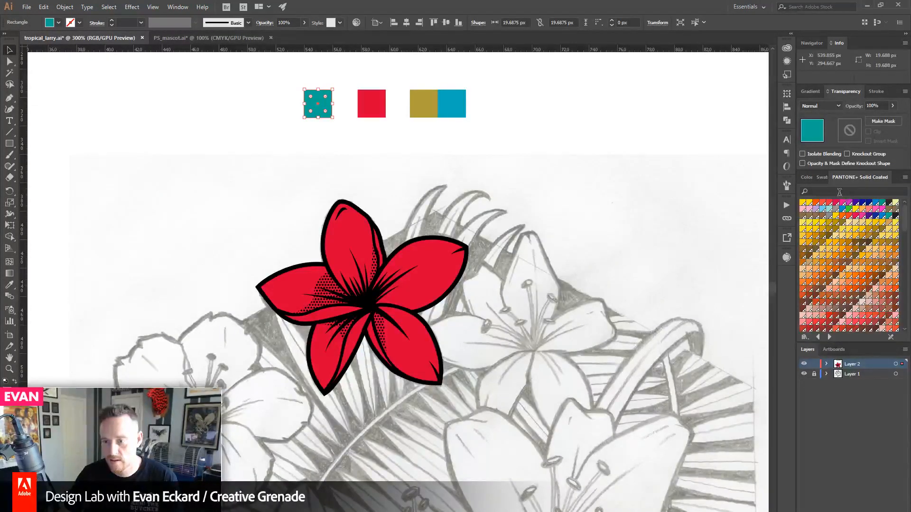
pyautogui.click(839, 192)
pyautogui.write('3275')
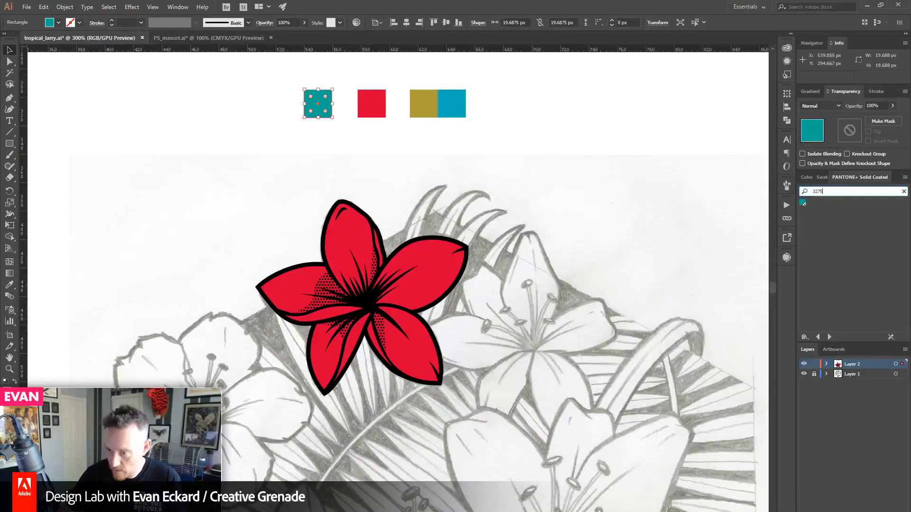
pyautogui.click(802, 203)
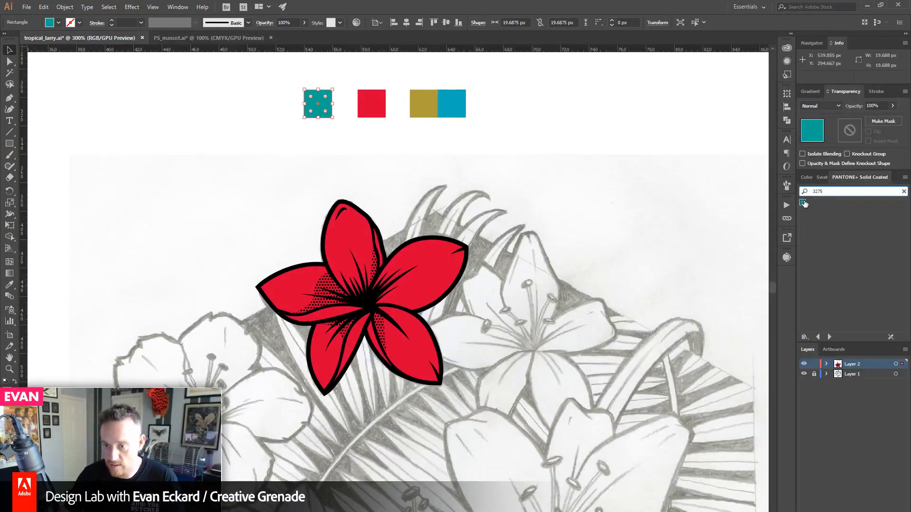
pyautogui.click(807, 177)
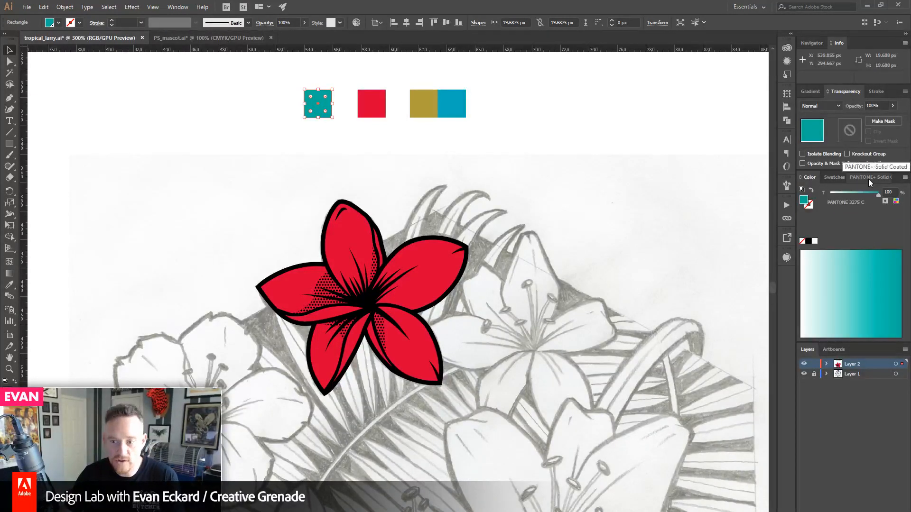
pyautogui.moveTo(279, 88); pyautogui.dragTo(333, 125)
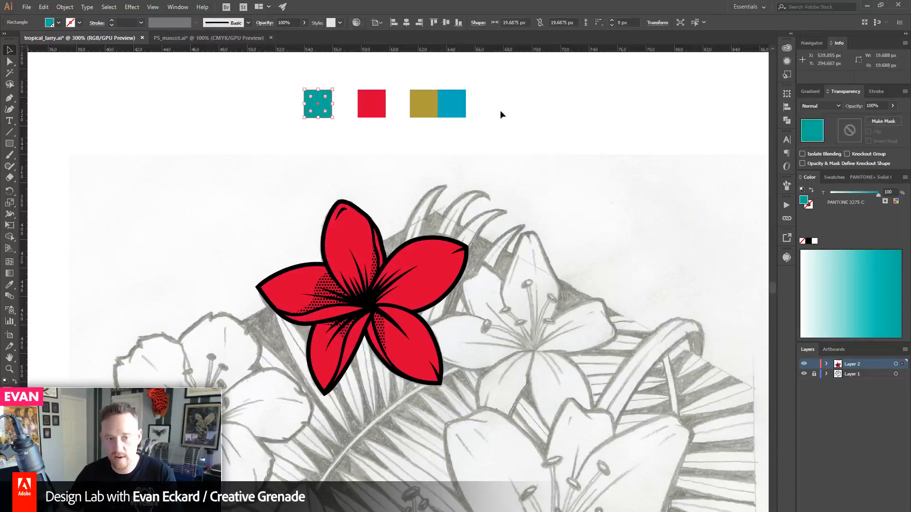
pyautogui.click(500, 111)
# - Separate the blue square from the gold one by moving it to the right, and select the red square to check its spot colour
pyautogui.moveTo(491, 134); pyautogui.dragTo(423, 191)
pyautogui.click(373, 188)
pyautogui.moveTo(340, 214); pyautogui.dragTo(392, 209)
pyautogui.moveTo(321, 130); pyautogui.dragTo(351, 183)
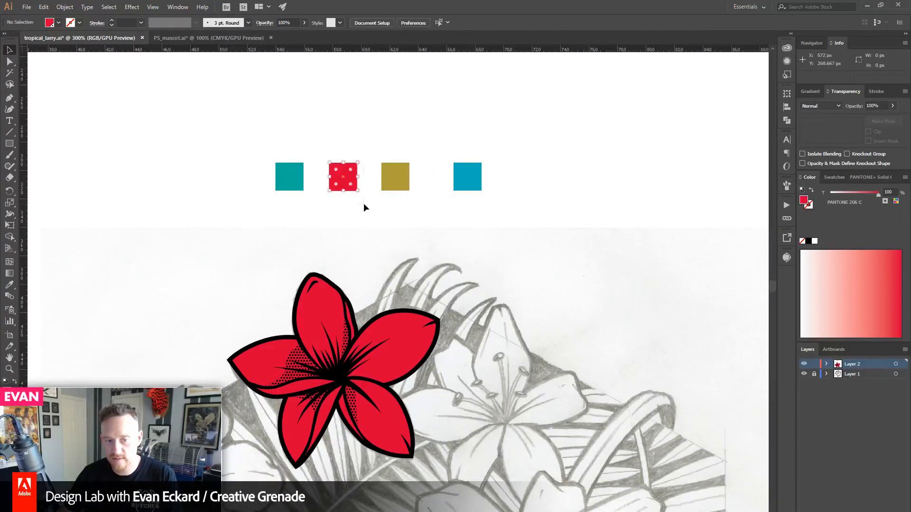
# - Nudge the gold square to the right until it sits about midway between the red and blue squares
pyautogui.moveTo(377, 238); pyautogui.dragTo(380, 214)
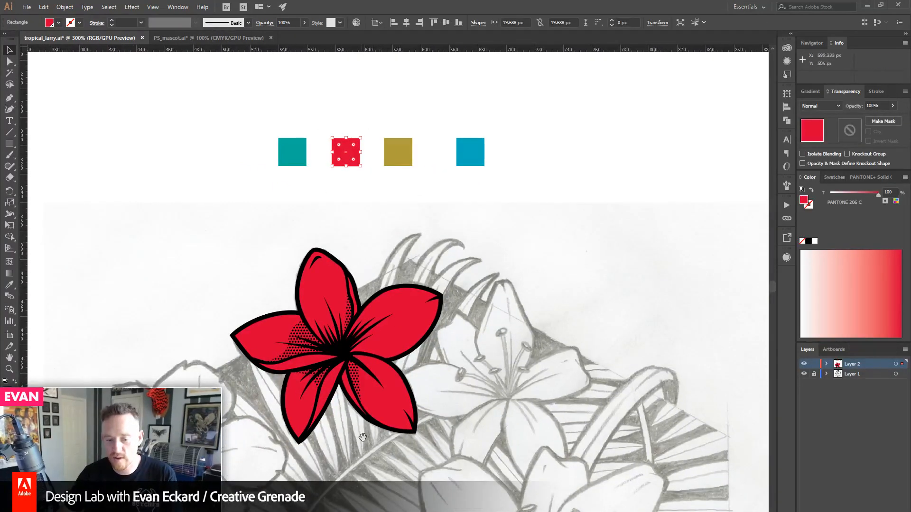
pyautogui.moveTo(364, 441); pyautogui.dragTo(399, 380)
pyautogui.click(444, 116)
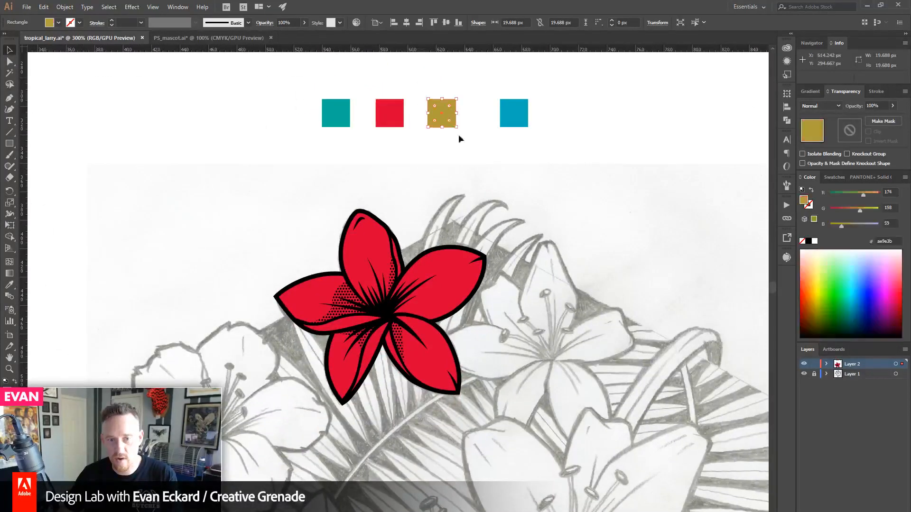
pyautogui.hotkey('shift', 'Right')
pyautogui.click(468, 155)
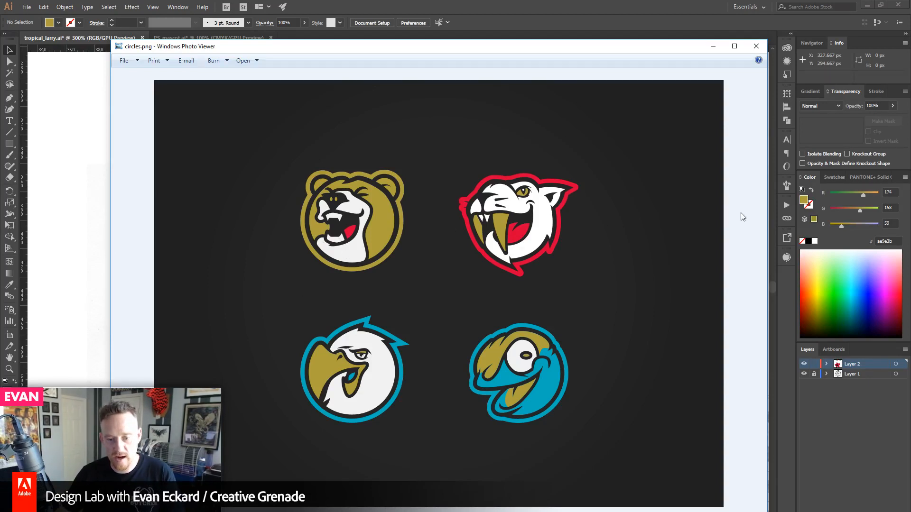
# - View the animal logos in circles.png and Eagle_IG.png in Windows Photo Viewer, and close the viewer
pyautogui.moveTo(451, 55); pyautogui.dragTo(413, 119)
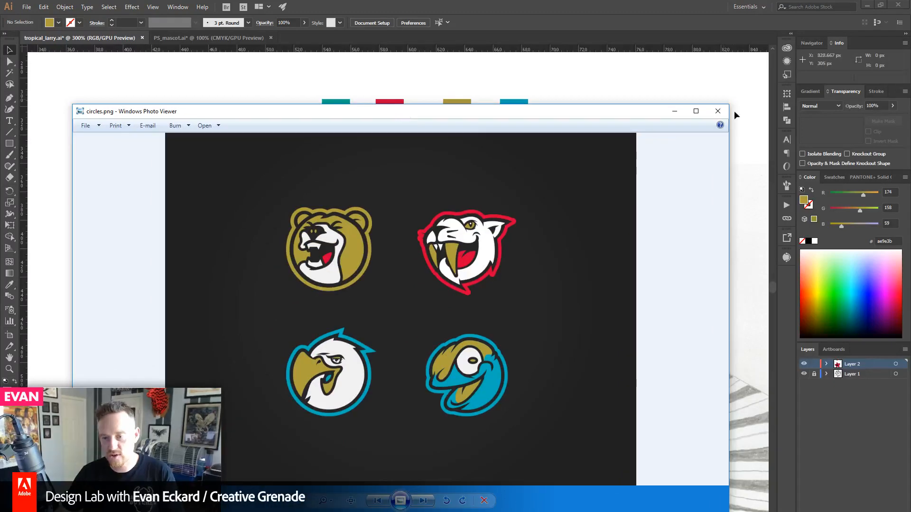
pyautogui.click(711, 115)
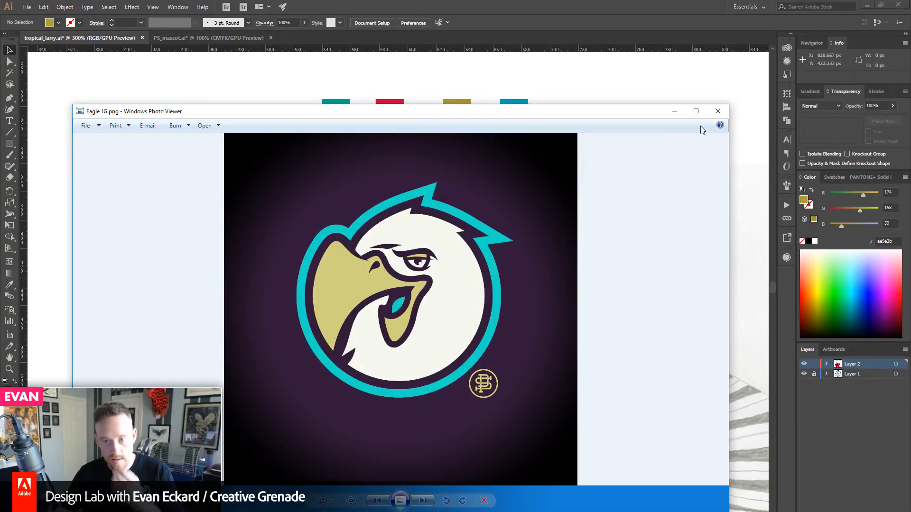
pyautogui.click(718, 111)
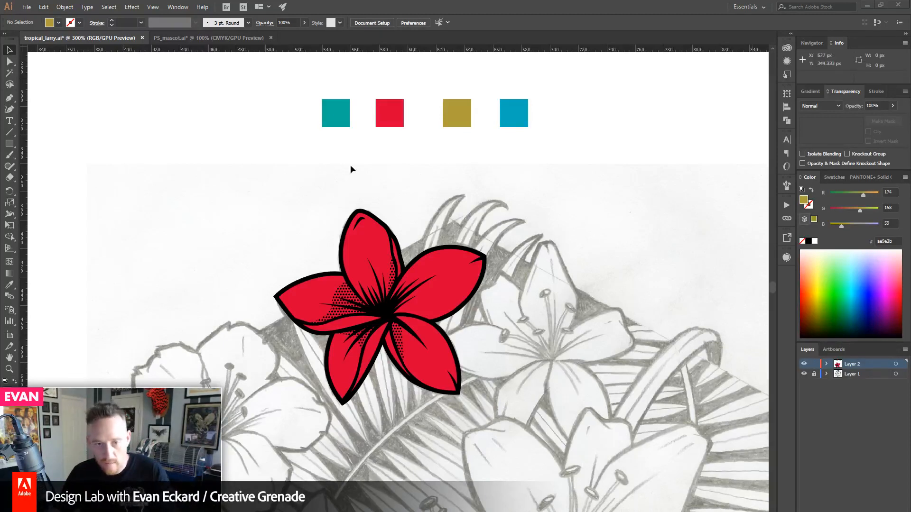
# - Draw a gold rectangle about 121 × 99 px in the empty area to the left of the sketch, and deselect it
pyautogui.moveTo(283, 170); pyautogui.dragTo(505, 175)
pyautogui.moveTo(341, 285); pyautogui.dragTo(421, 246)
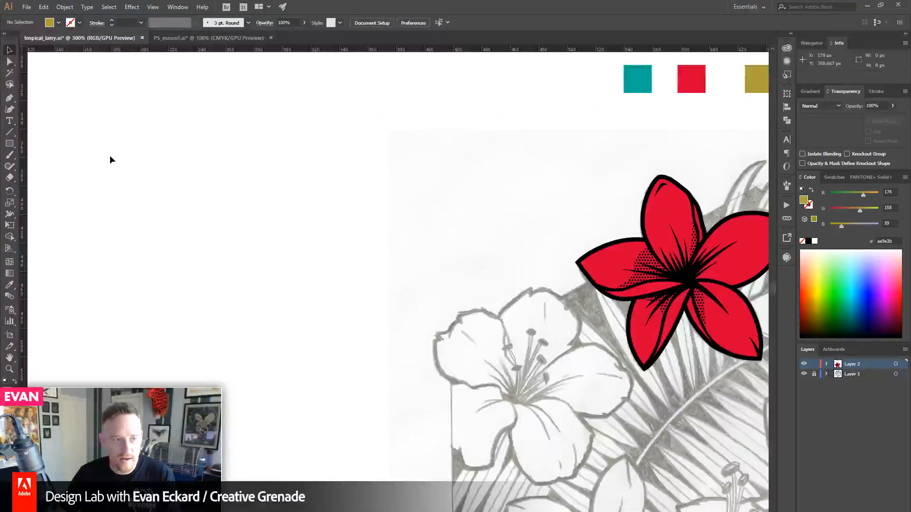
pyautogui.click(10, 143)
pyautogui.moveTo(159, 142); pyautogui.dragTo(332, 282)
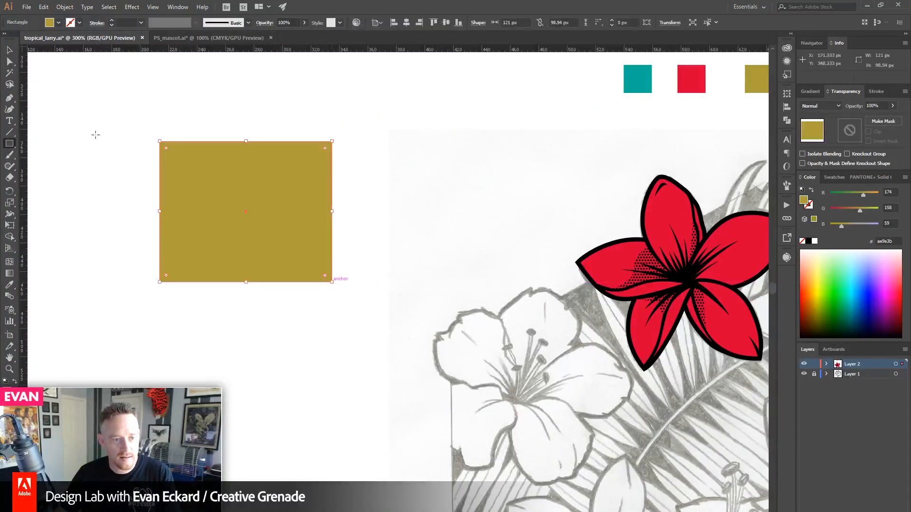
pyautogui.click(10, 50)
pyautogui.moveTo(88, 88); pyautogui.dragTo(173, 91)
pyautogui.click(138, 107)
# - Draw a vertical line about 149 px long near the gold rectangle's left edge, extending past its top and bottom
pyautogui.press('\\')
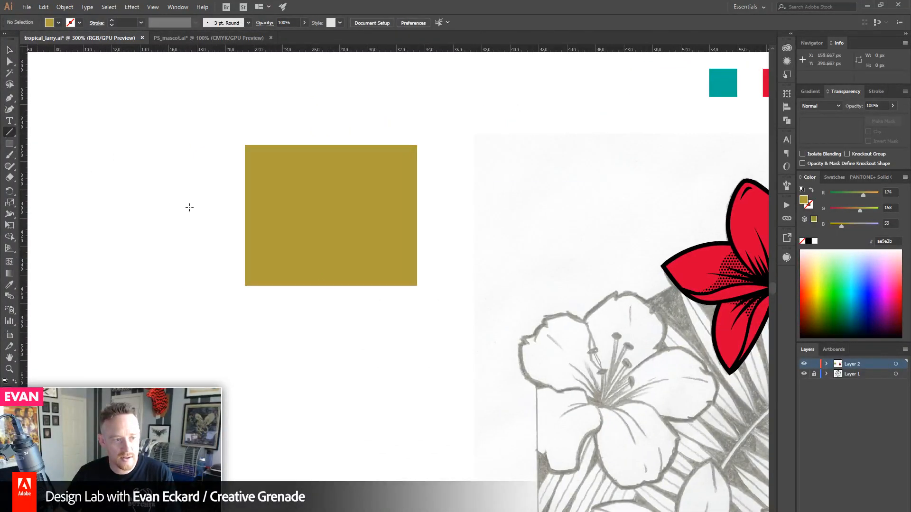
pyautogui.moveTo(259, 120)
pyautogui.mouseDown()
pyautogui.moveTo(275, 317)
pyautogui.moveTo(288, 332)
pyautogui.mouseUp()
pyautogui.press('v')
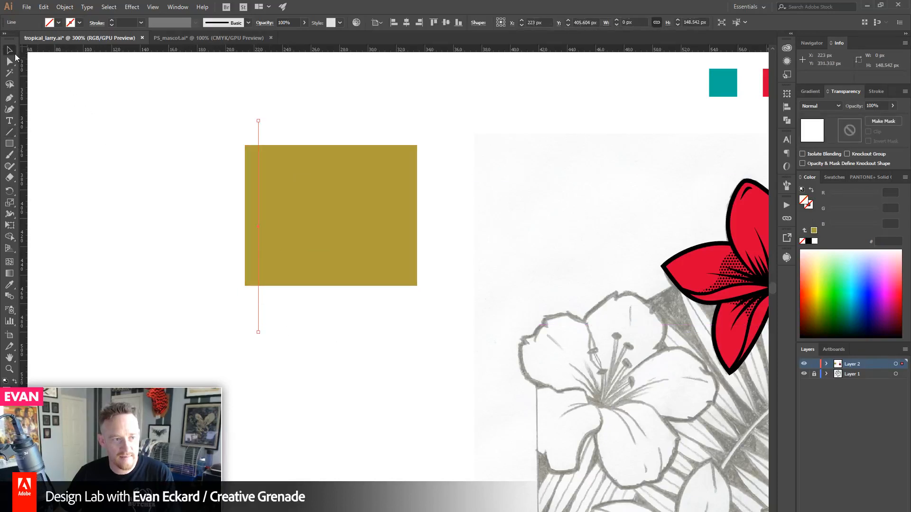
# - Give the vertical line a black 5 px stroke with no fill, and deselect it
pyautogui.click(809, 240)
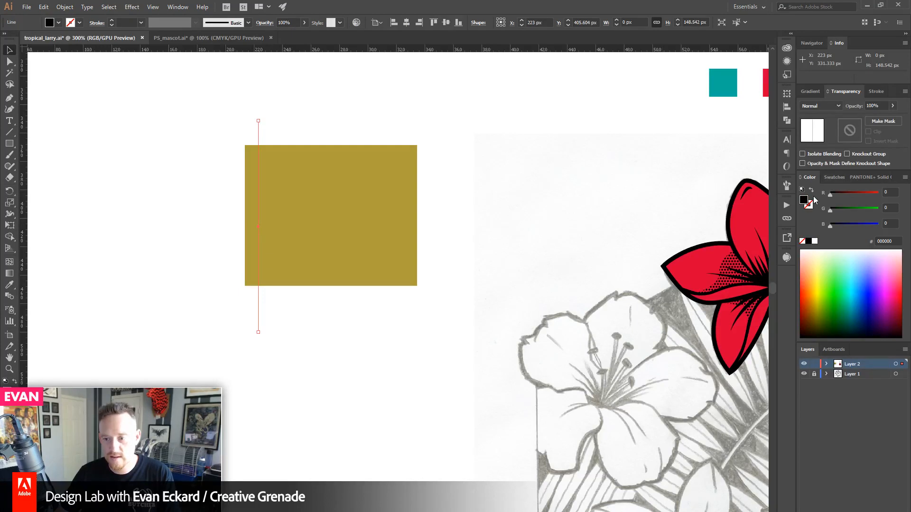
pyautogui.click(876, 92)
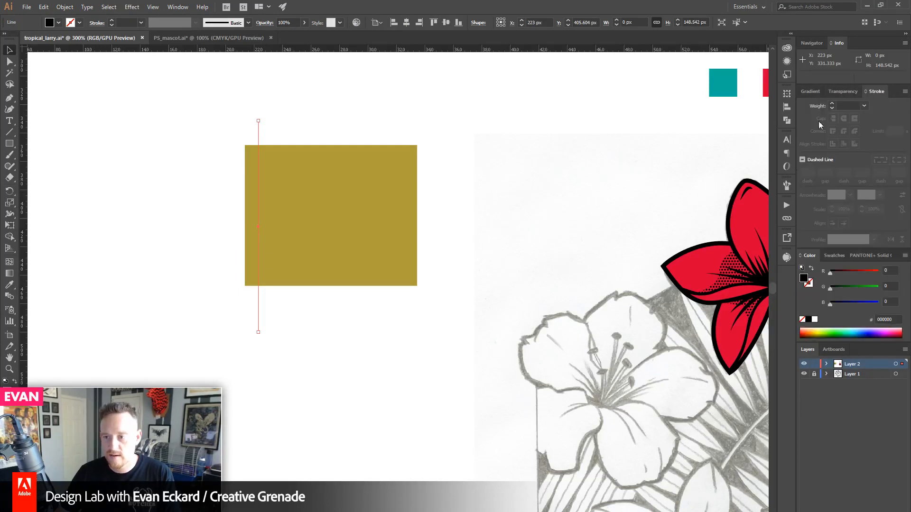
pyautogui.click(846, 106)
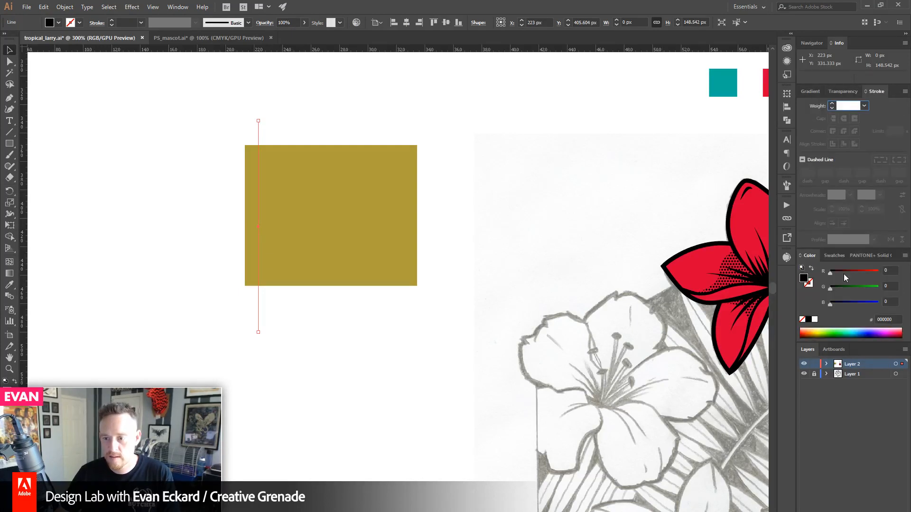
pyautogui.click(811, 269)
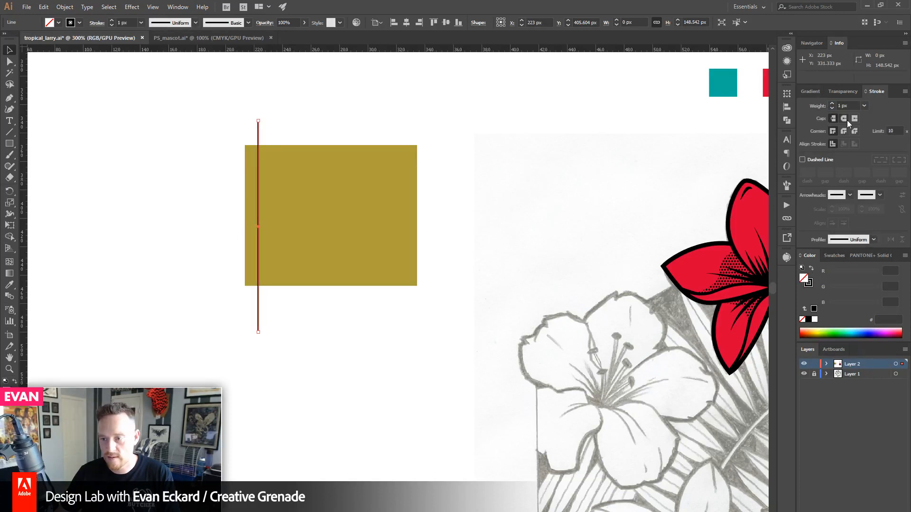
pyautogui.click(845, 106)
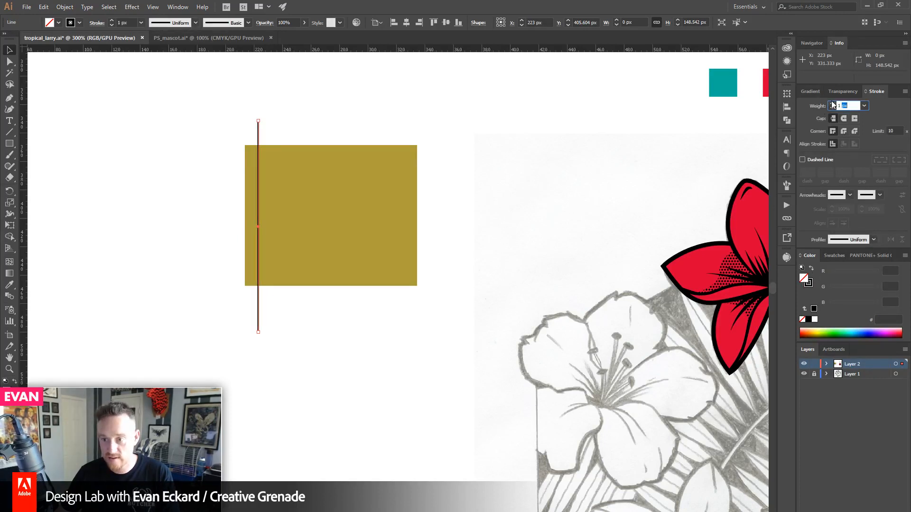
pyautogui.press('Up')
pyautogui.press('Up')
pyautogui.press('Up')
pyautogui.press('Up')
pyautogui.click(279, 320)
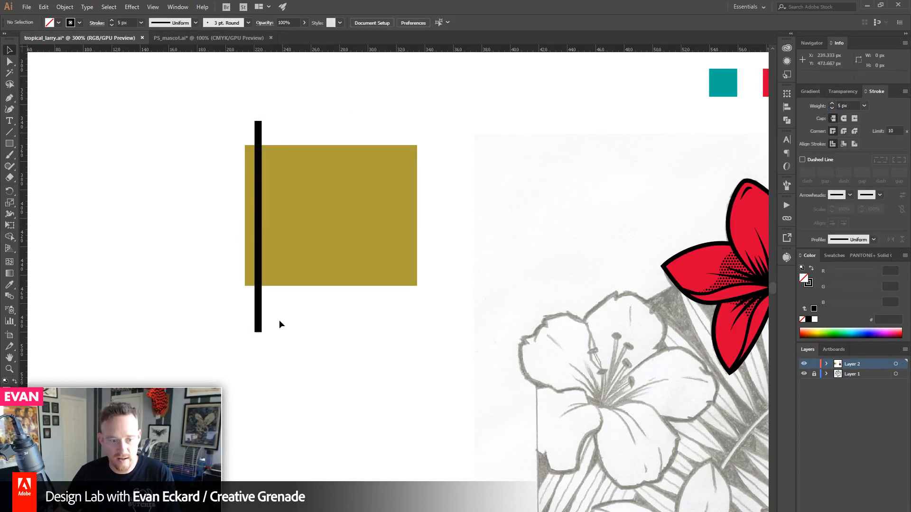
# - Shorten the vertical line by raising its bottom anchor point 15 px
pyautogui.moveTo(309, 358); pyautogui.dragTo(225, 316)
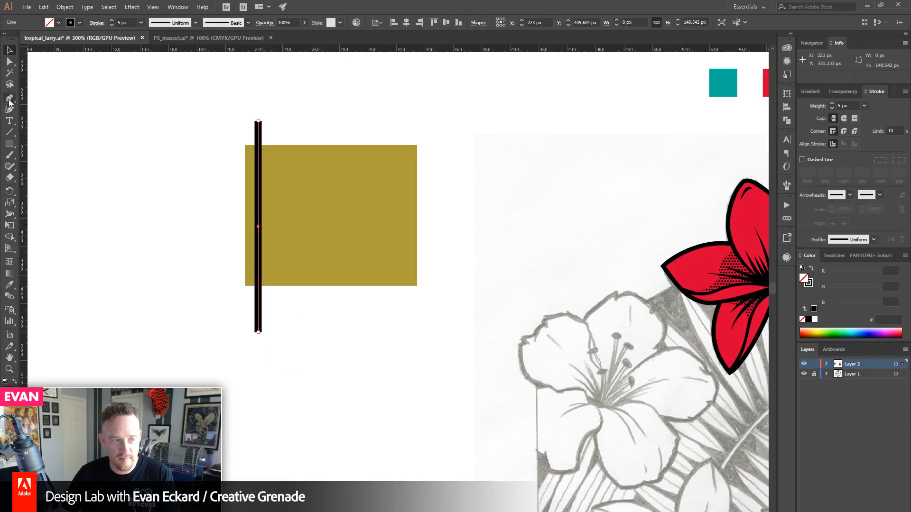
pyautogui.click(10, 62)
pyautogui.moveTo(314, 373); pyautogui.dragTo(211, 317)
pyautogui.press('Up')
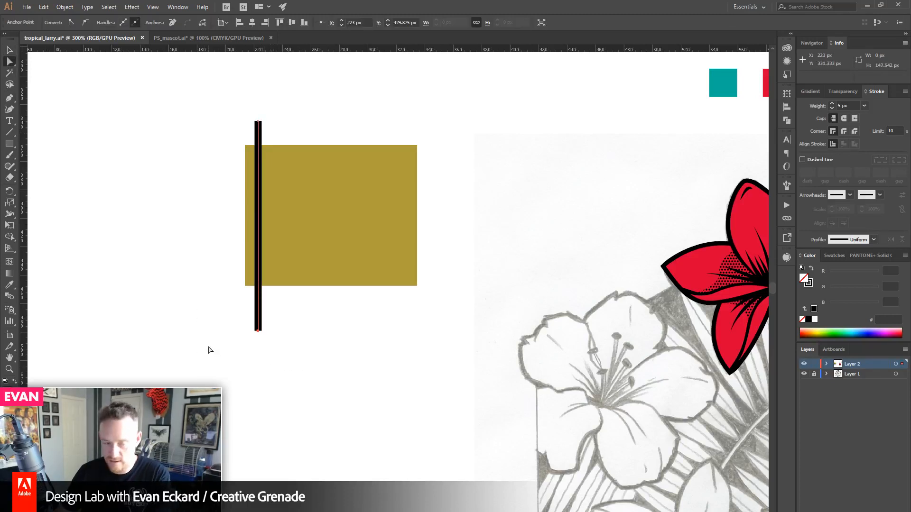
pyautogui.press('Up')
pyautogui.press('Up')
pyautogui.press('Up')
pyautogui.press('Up')
pyautogui.press('Up')
pyautogui.press('Up')
pyautogui.press('Up')
pyautogui.press('Up')
pyautogui.press('Up')
pyautogui.press('Up')
pyautogui.press('Up')
pyautogui.press('Up')
pyautogui.press('Up')
pyautogui.press('Up')
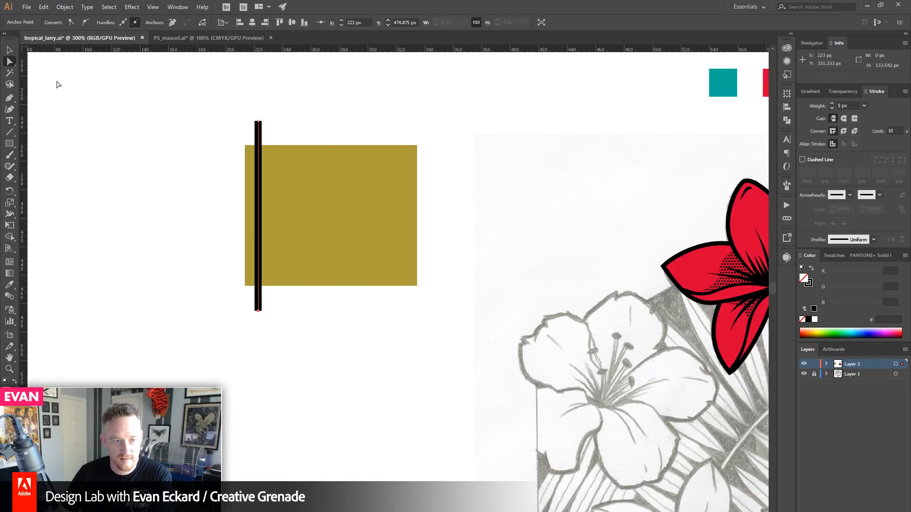
# - Lower the vertical line's top anchor point 5 px, raise its bottom anchor point 2 px, and deselect the line
pyautogui.moveTo(232, 98); pyautogui.dragTo(275, 124)
pyautogui.press('Down')
pyautogui.press('Down')
pyautogui.press('Down')
pyautogui.press('Down')
pyautogui.press('Down')
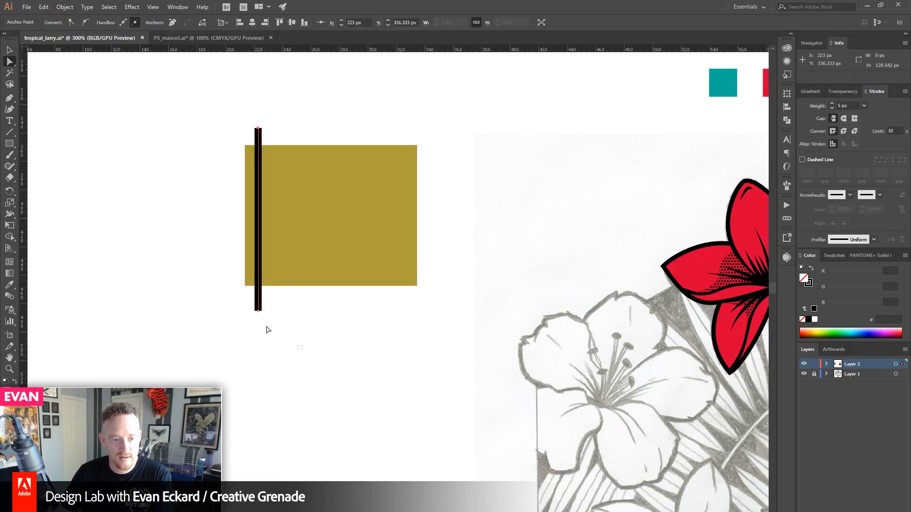
pyautogui.moveTo(302, 350); pyautogui.dragTo(233, 306)
pyautogui.press('Up')
pyautogui.press('Up')
pyautogui.click(10, 50)
pyautogui.click(291, 149)
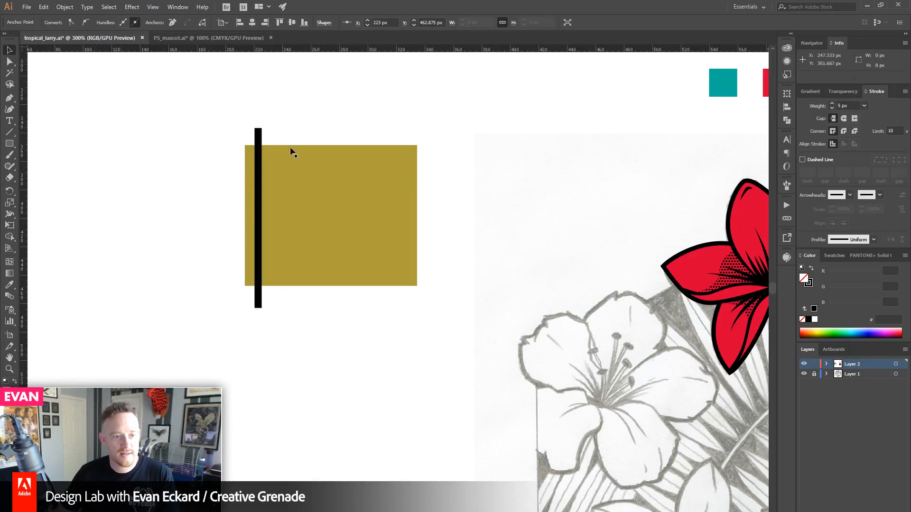
# - Copy the vertical line about 97 px to the right and add an anchor point at the middle of the copy
pyautogui.click(258, 140)
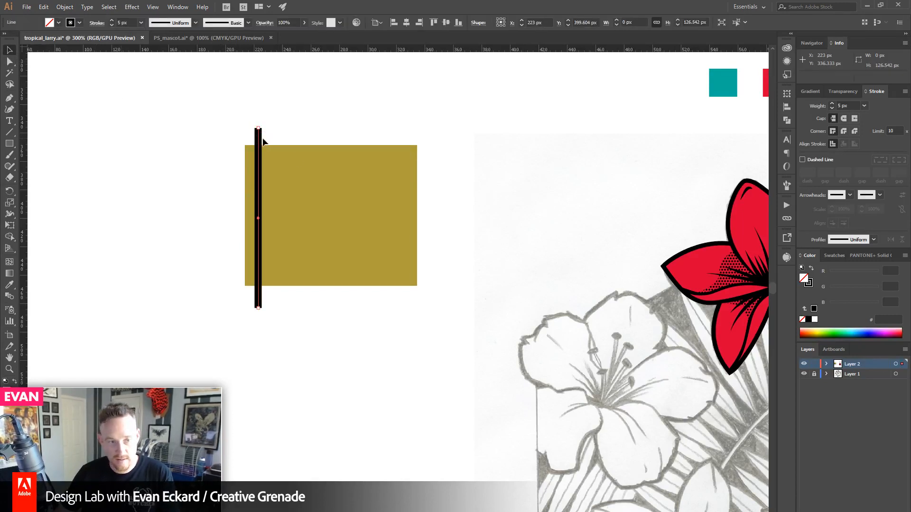
pyautogui.moveTo(263, 138); pyautogui.dragTo(401, 137)
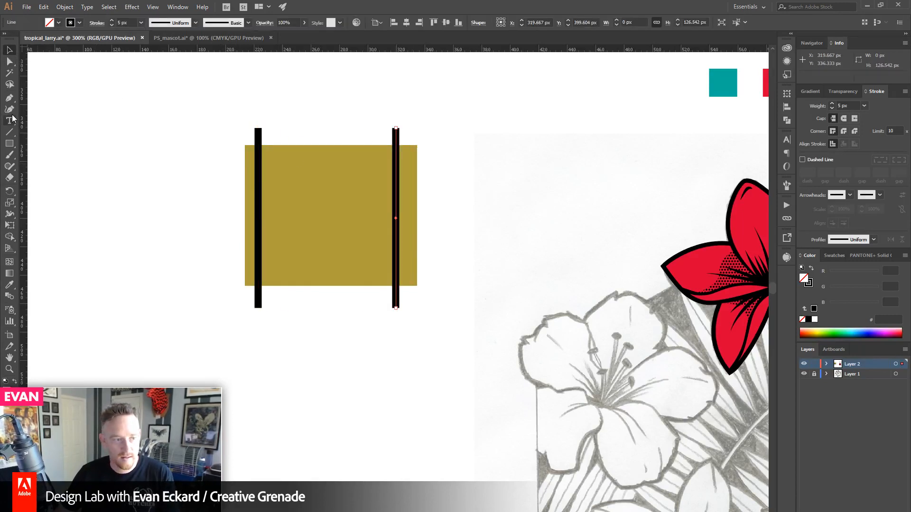
pyautogui.moveTo(10, 98); pyautogui.dragTo(53, 107)
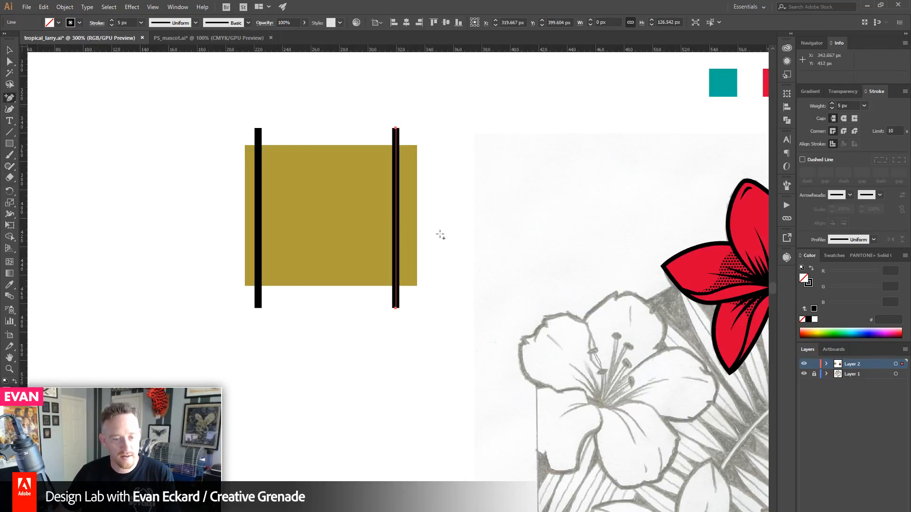
pyautogui.click(397, 214)
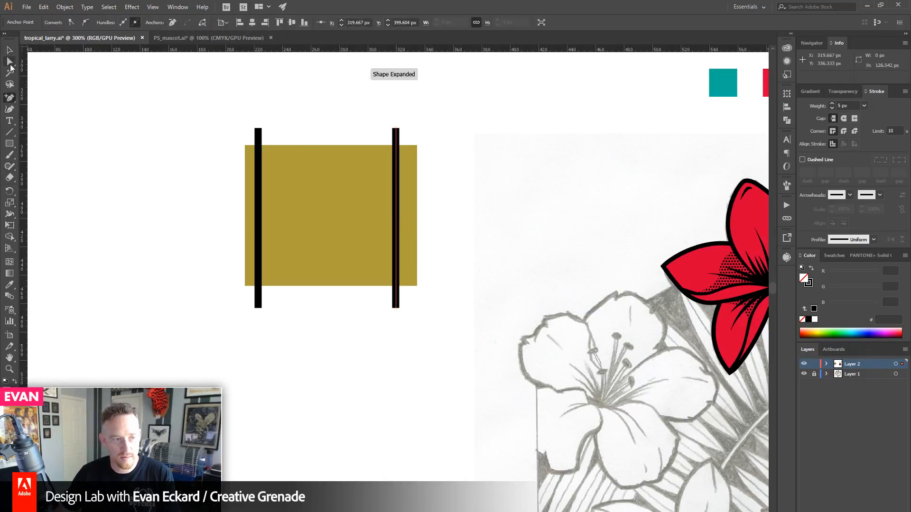
# - Shift the copied line's top and bottom anchor points 20 px left to form a right-pointing chevron, and deselect it
pyautogui.click(10, 63)
pyautogui.moveTo(362, 90); pyautogui.dragTo(418, 140)
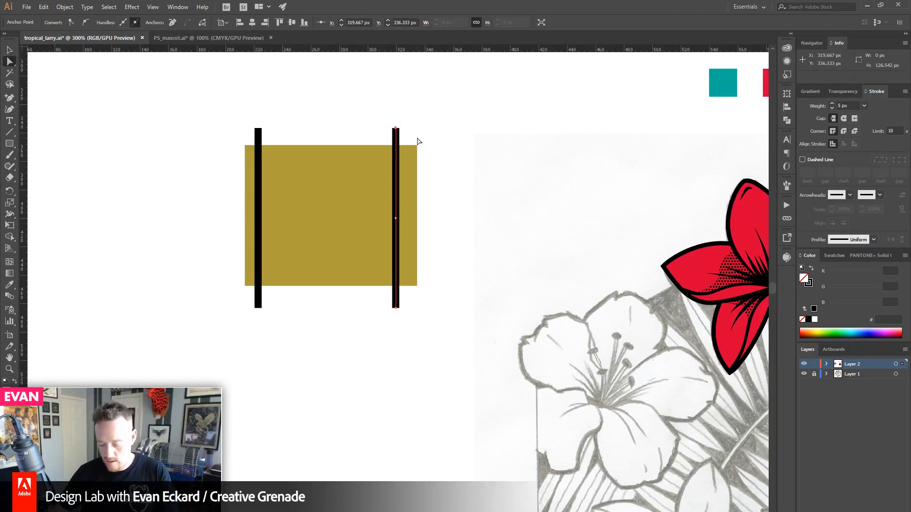
pyautogui.hotkey('shift', 'Left')
pyautogui.moveTo(433, 327); pyautogui.dragTo(358, 307)
pyautogui.hotkey('shift', 'Left')
pyautogui.hotkey('shift', 'Left')
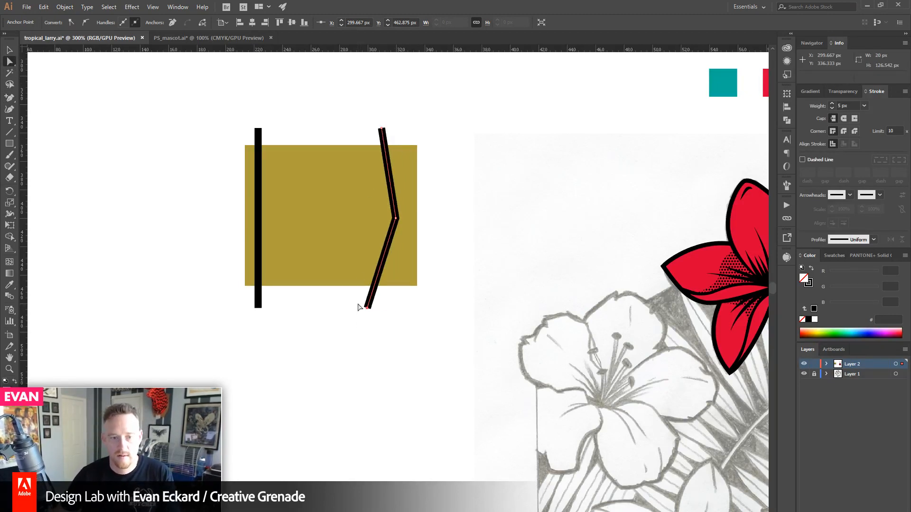
pyautogui.moveTo(363, 108); pyautogui.dragTo(392, 139)
pyautogui.hotkey('shift', 'Left')
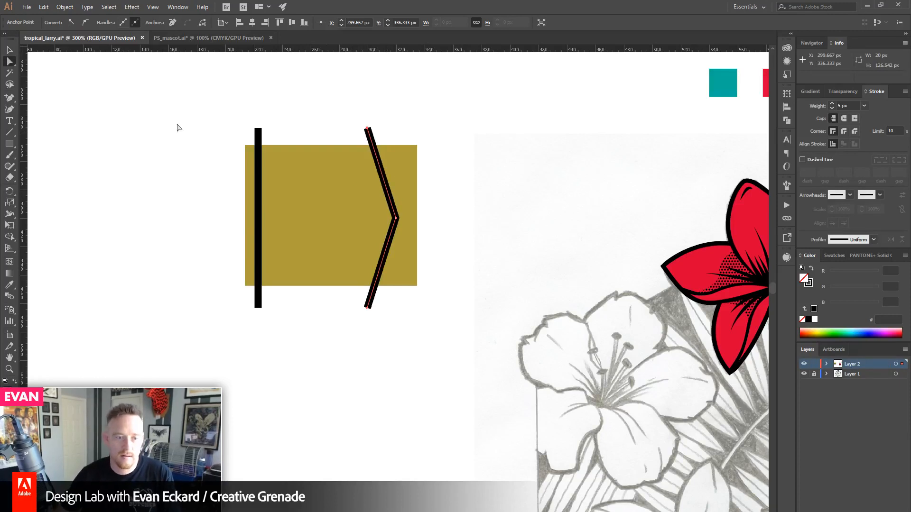
pyautogui.press('v')
pyautogui.click(235, 132)
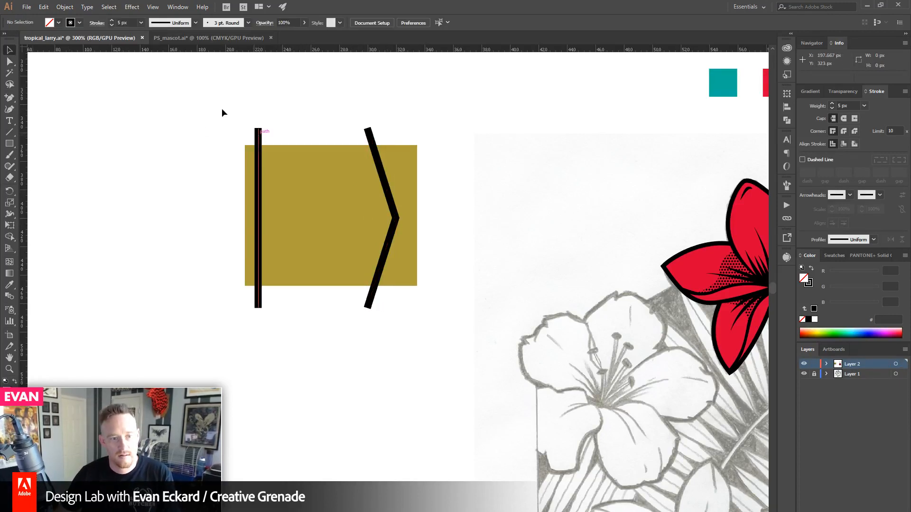
# - Blend the straight line and the chevron line together using Specified Steps spacing
pyautogui.moveTo(222, 110); pyautogui.dragTo(406, 134)
pyautogui.click(65, 7)
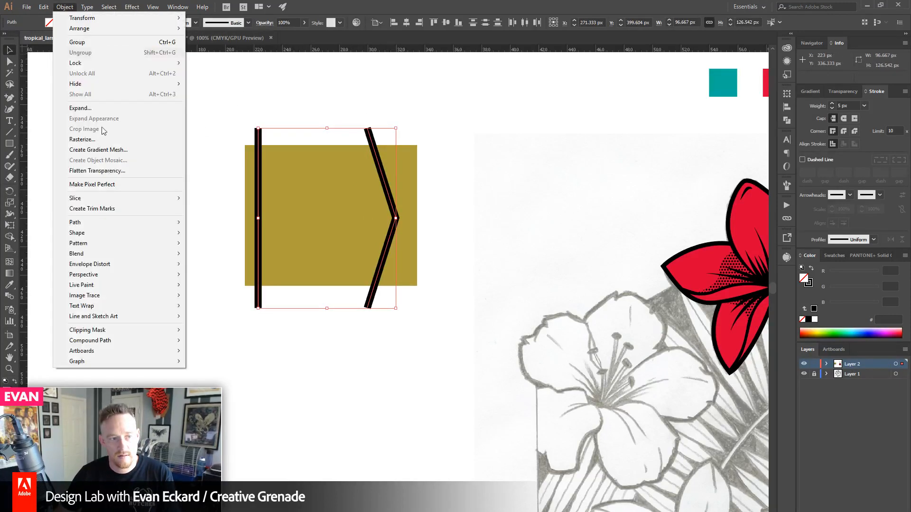
pyautogui.moveTo(107, 254)
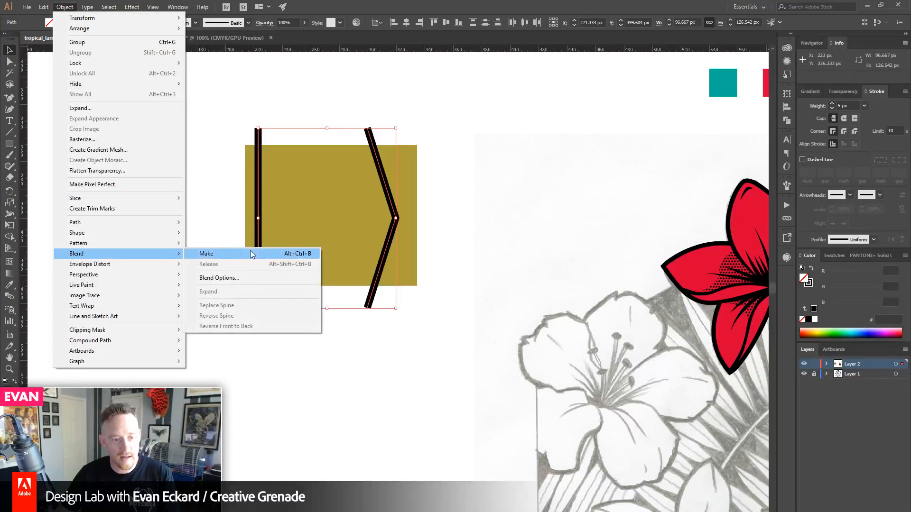
pyautogui.click(241, 279)
pyautogui.click(461, 100)
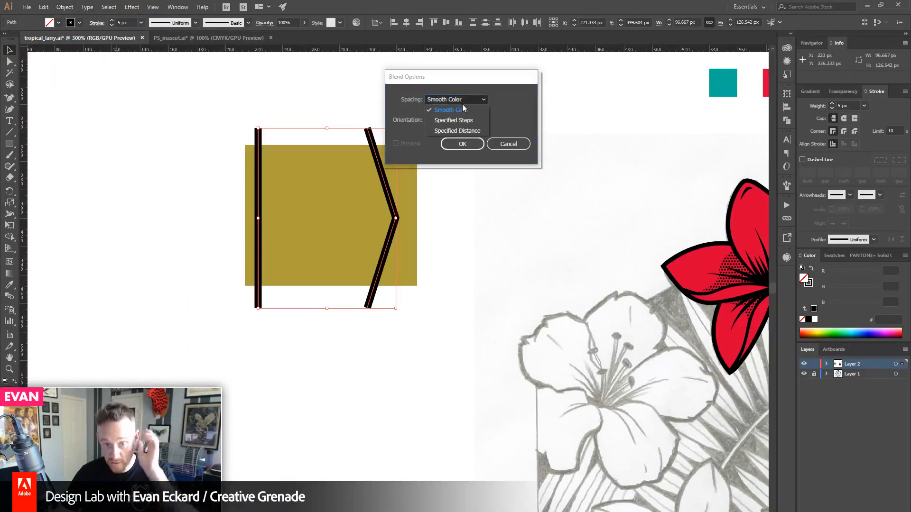
pyautogui.click(455, 121)
pyautogui.click(508, 143)
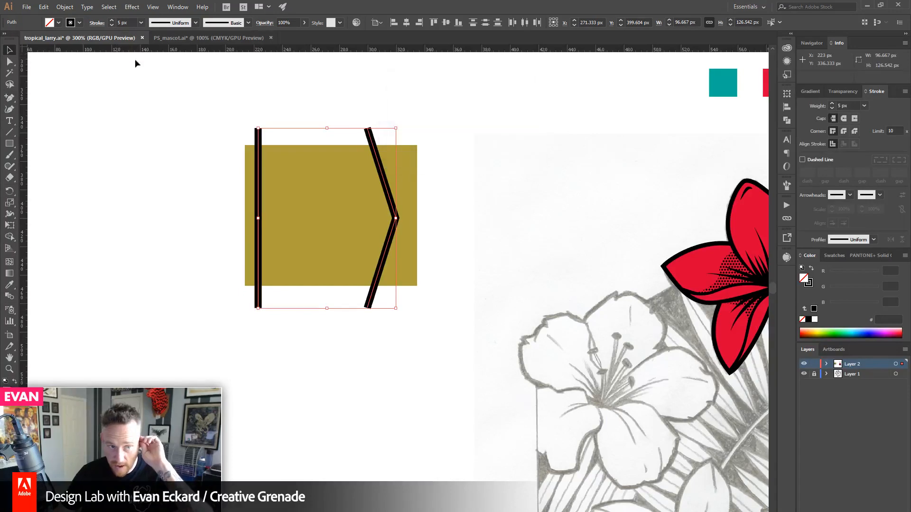
pyautogui.click(64, 7)
pyautogui.moveTo(112, 254)
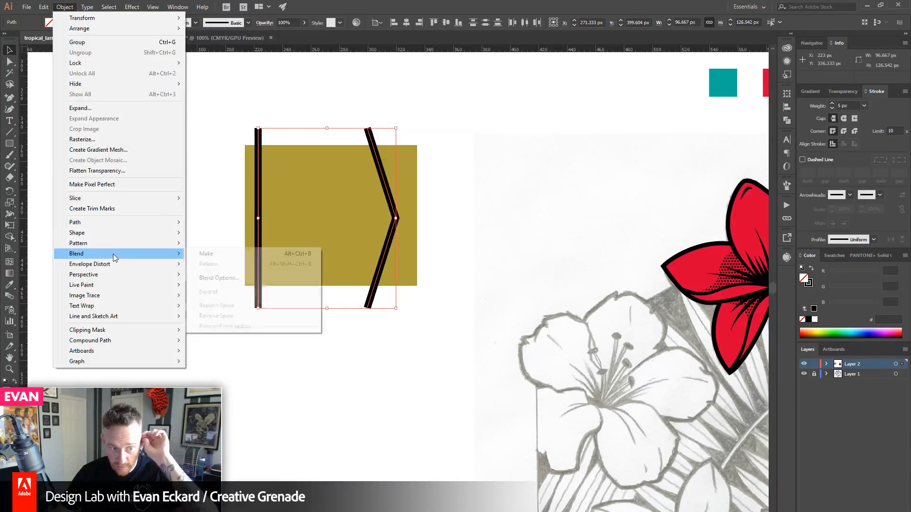
pyautogui.click(206, 254)
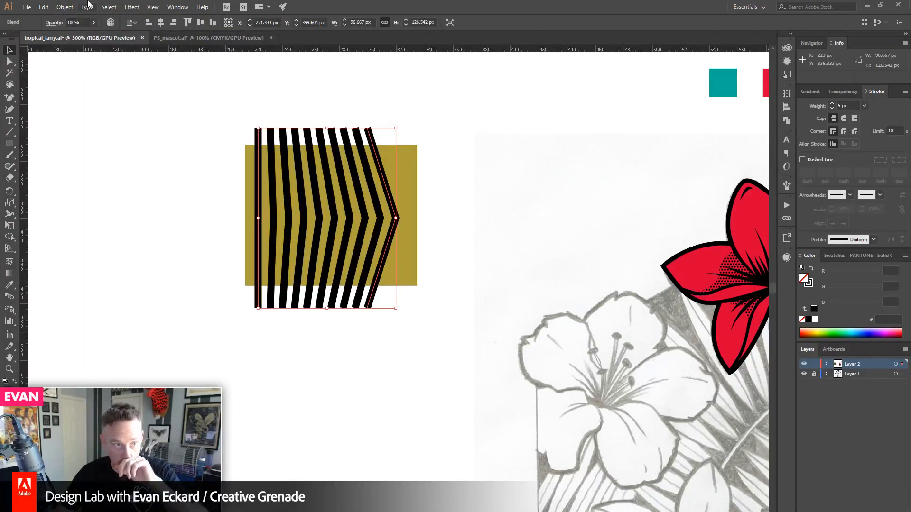
# - Set the line blend to 5 specified steps
pyautogui.click(65, 6)
pyautogui.moveTo(120, 252)
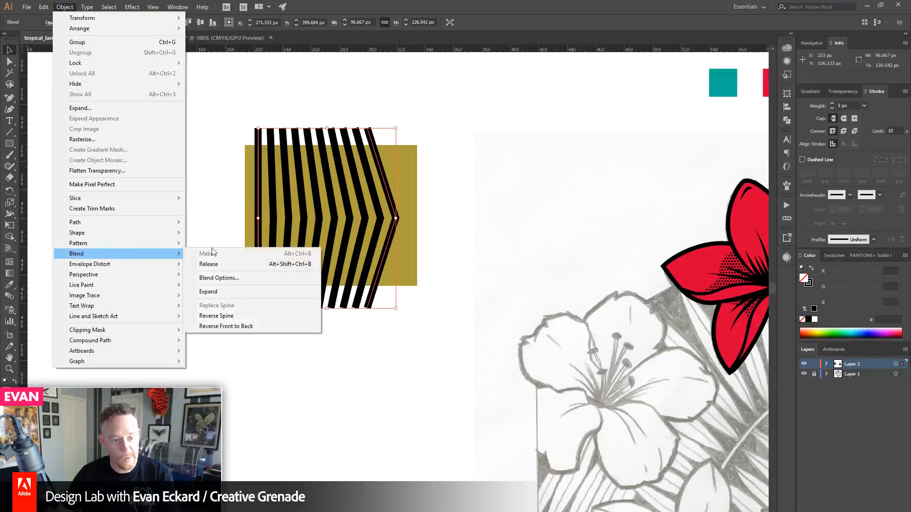
pyautogui.click(219, 278)
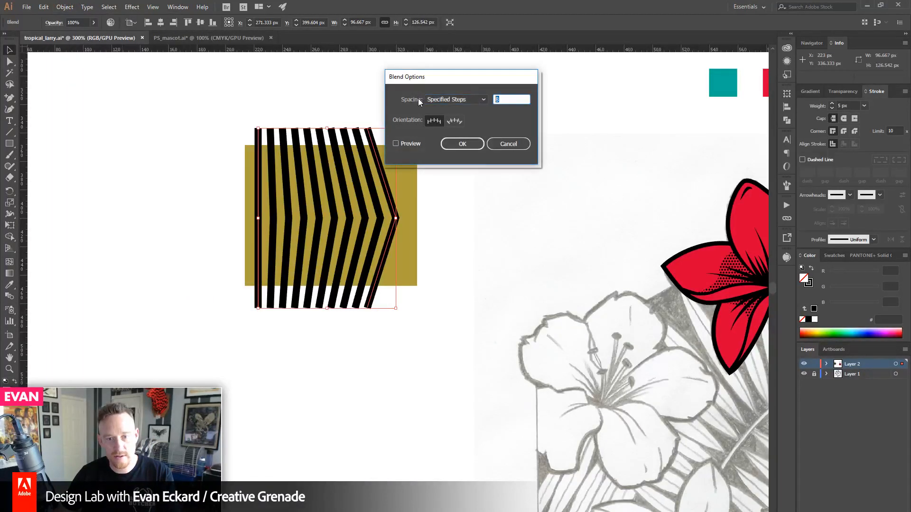
pyautogui.write('5')
pyautogui.click(474, 147)
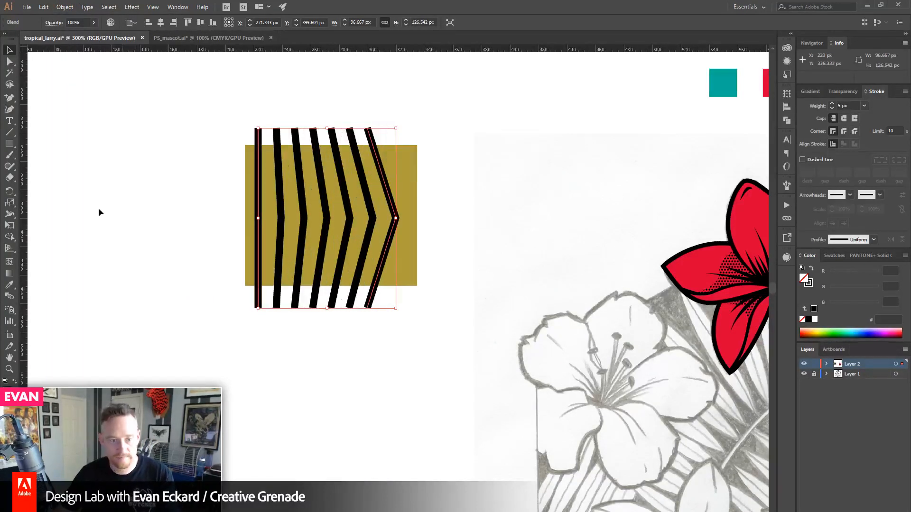
# - Extend the gold rectangle's right edge to make it about 161 px wide, and deselect it
pyautogui.click(196, 249)
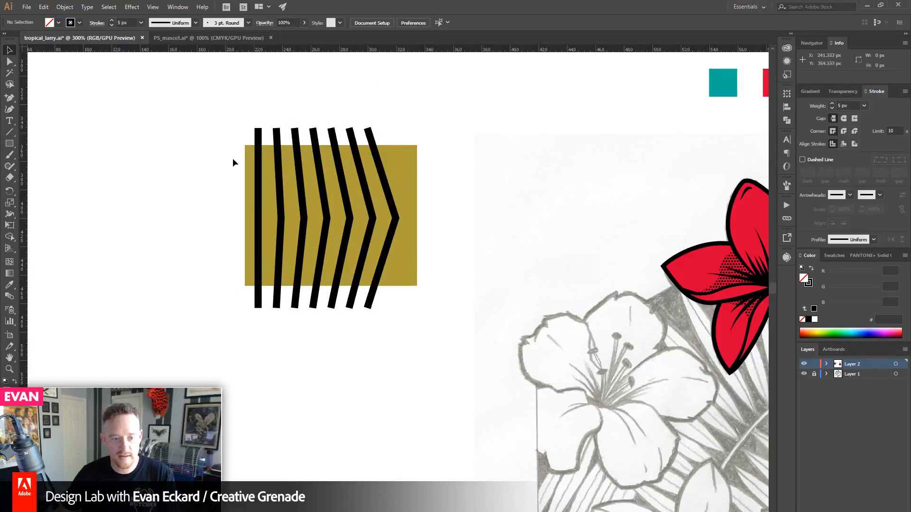
pyautogui.moveTo(417, 220); pyautogui.dragTo(474, 219)
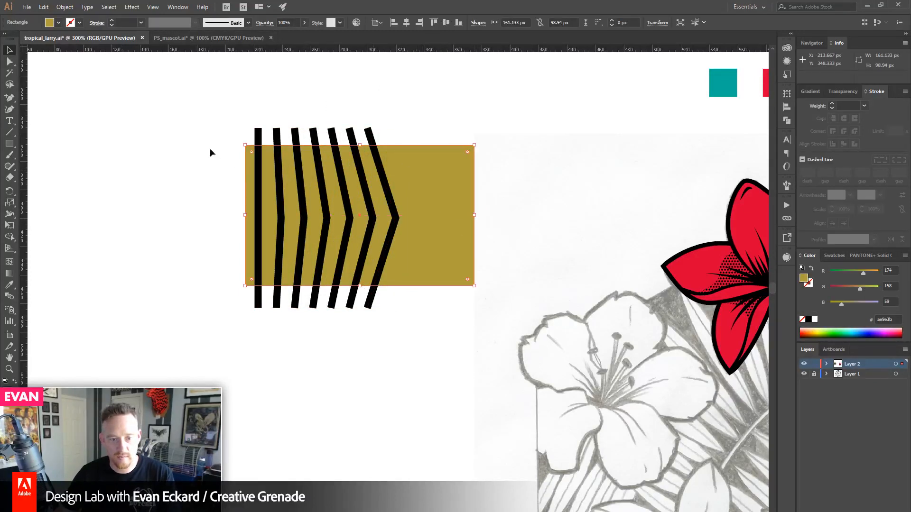
pyautogui.click(210, 149)
# - Add the text "Y" in the empty area below the gold rectangle and select the letter
pyautogui.click(13, 119)
pyautogui.click(262, 407)
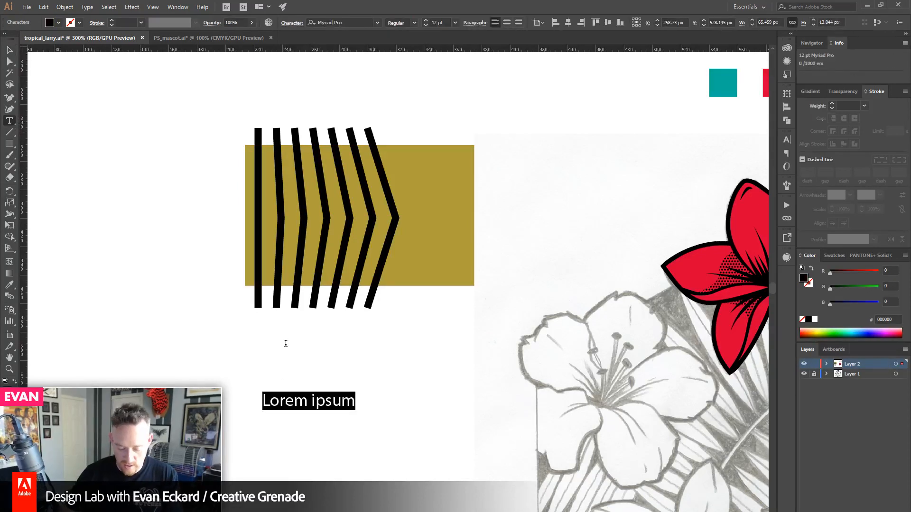
pyautogui.write('Y')
pyautogui.hotkey('ctrl', 'a')
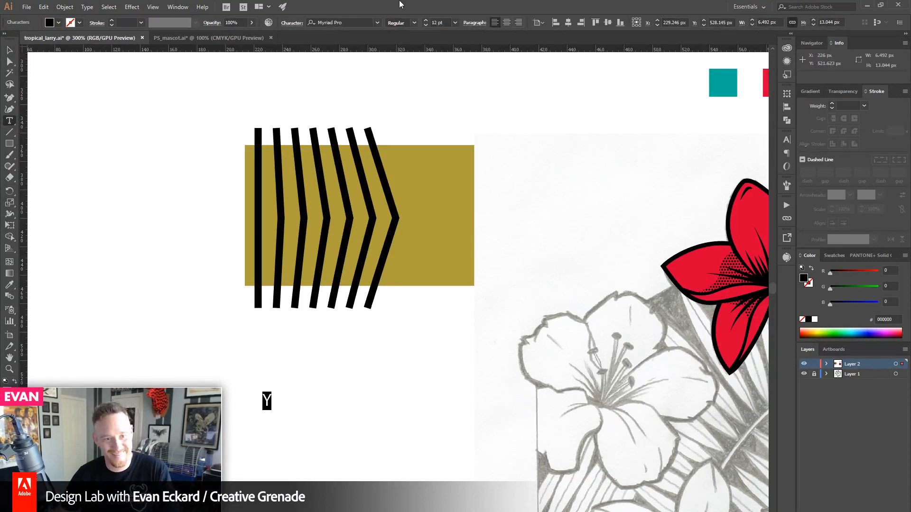
# - Set the font of the letter Y to Motel King
pyautogui.click(366, 26)
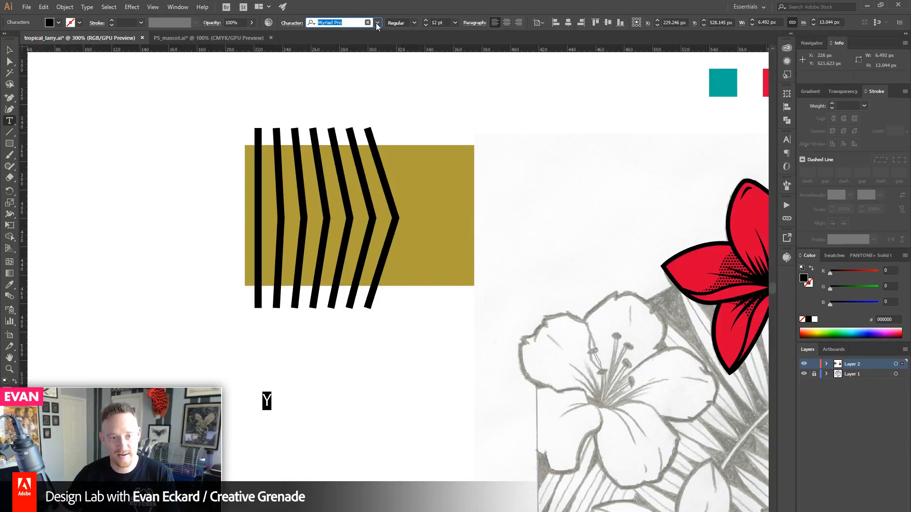
pyautogui.click(377, 22)
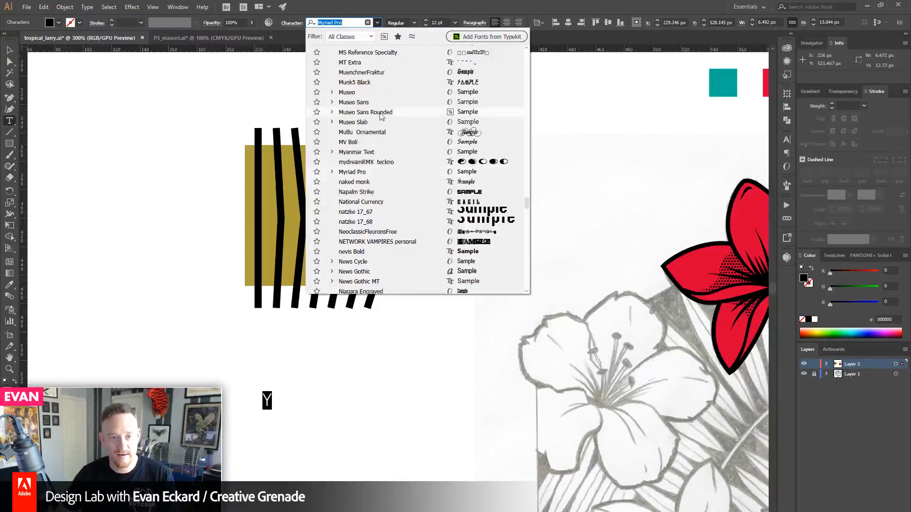
pyautogui.scroll(-5, 390, 230)
pyautogui.scroll(3, 390, 230)
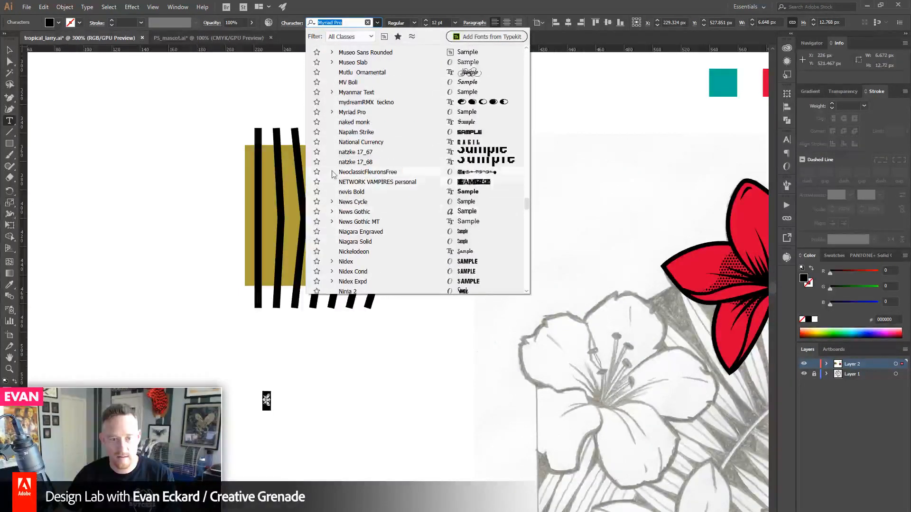
pyautogui.scroll(8, 377, 131)
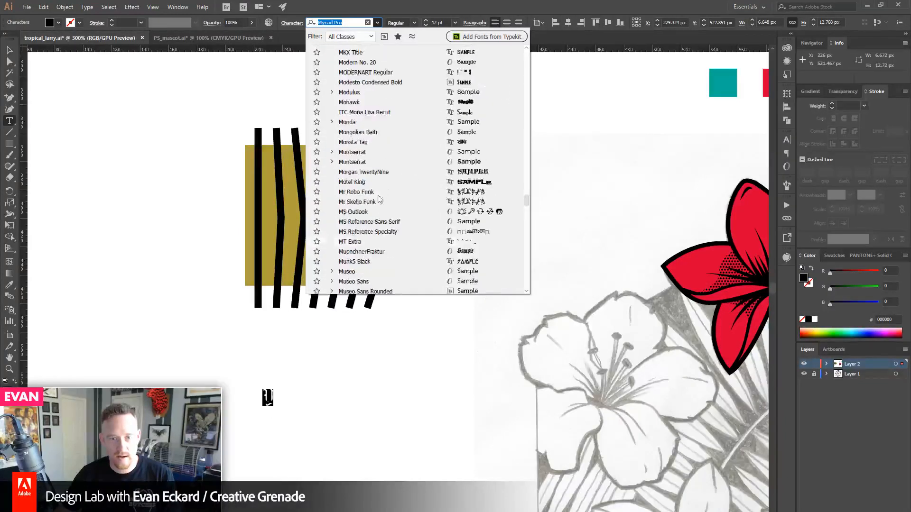
pyautogui.click(368, 183)
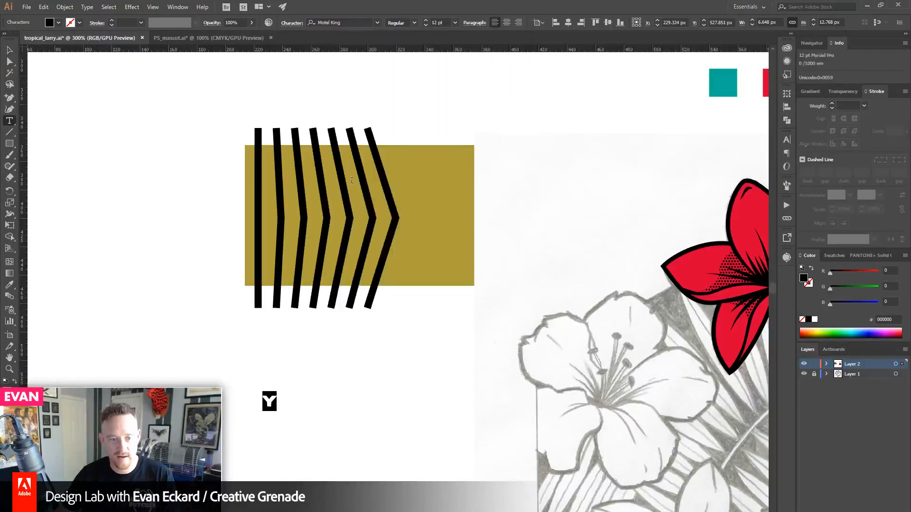
# - Enlarge the letter Y to about 59 px wide and convert it to outlines
pyautogui.click(10, 50)
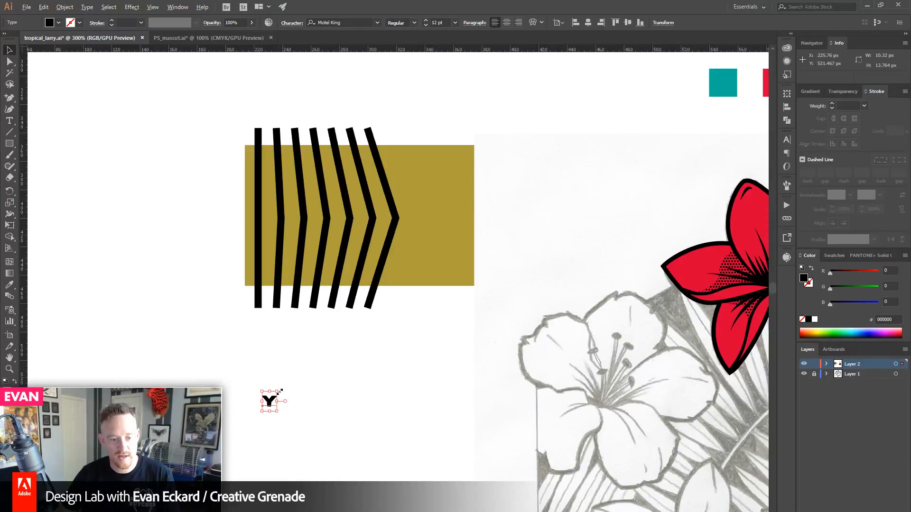
pyautogui.moveTo(280, 392); pyautogui.dragTo(351, 344)
pyautogui.hotkey('ctrl', 'shift', 'o')
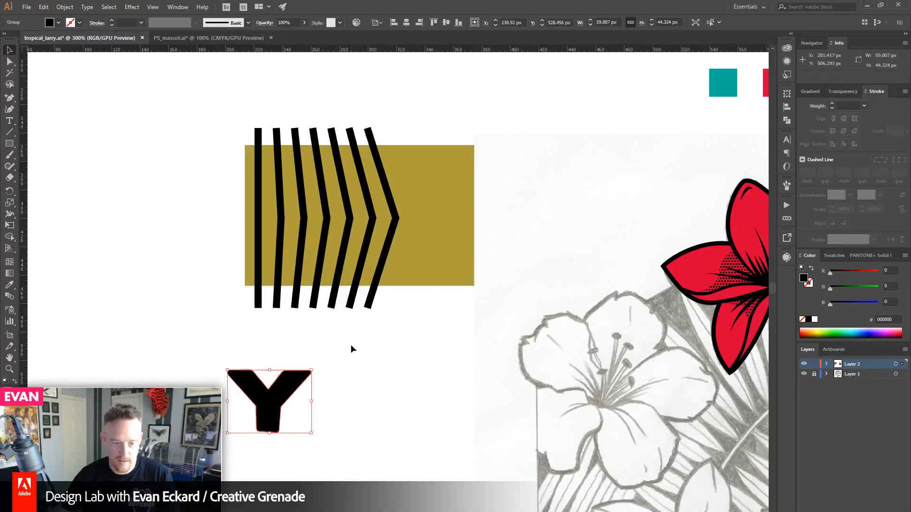
# - Place the Y beside the chevron's point and widen the gold rectangle to about 192 px so it lies behind the letter
pyautogui.click(349, 351)
pyautogui.moveTo(273, 403); pyautogui.dragTo(518, 215)
pyautogui.click(460, 159)
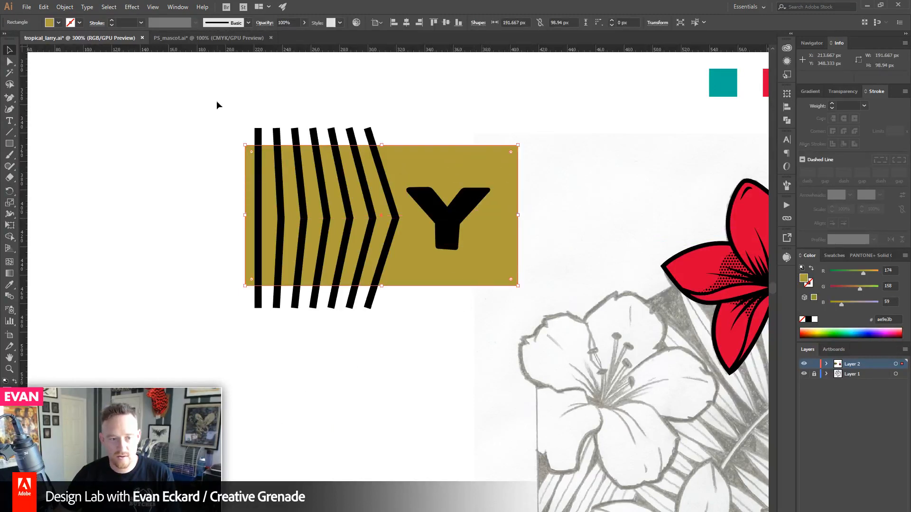
# - Move the gold rectangle, line blend and Y together about 97 px to the left, away from the sketch, and select them all
pyautogui.moveTo(217, 101); pyautogui.dragTo(496, 349)
pyautogui.moveTo(437, 261); pyautogui.dragTo(342, 260)
pyautogui.moveTo(322, 397); pyautogui.dragTo(480, 392)
pyautogui.moveTo(504, 261); pyautogui.dragTo(460, 269)
pyautogui.moveTo(478, 377); pyautogui.dragTo(477, 405)
pyautogui.click(471, 387)
pyautogui.moveTo(252, 112); pyautogui.dragTo(556, 342)
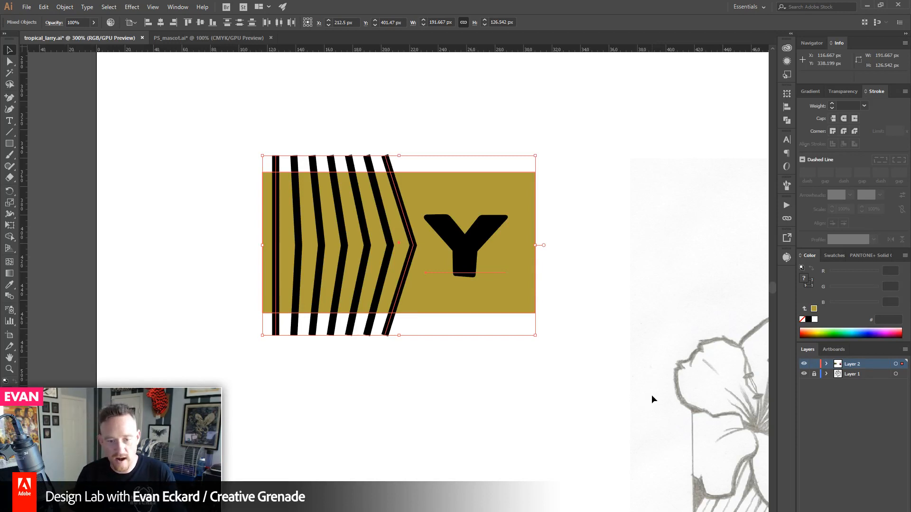
# - Try scaling the gold rectangle, line blend and live-text Y together to about 376 px wide, and undo the scaling
pyautogui.click(464, 243)
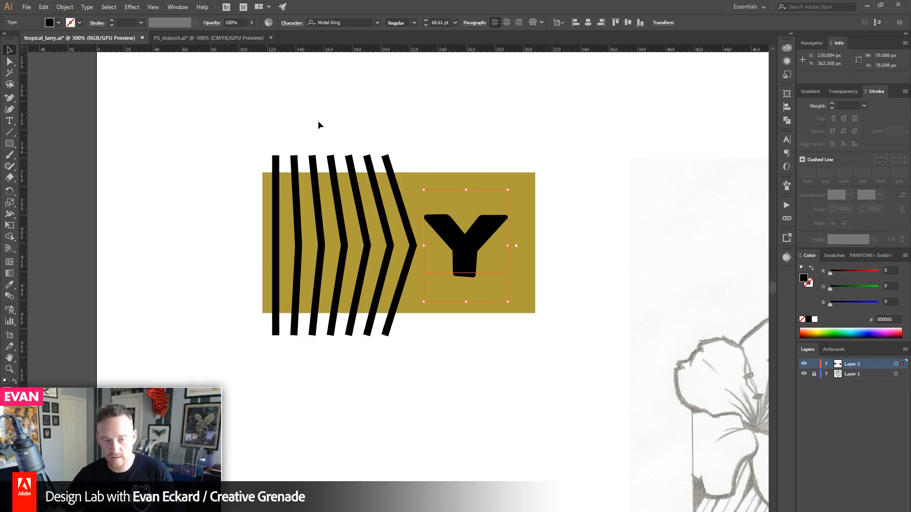
pyautogui.moveTo(218, 102); pyautogui.dragTo(490, 160)
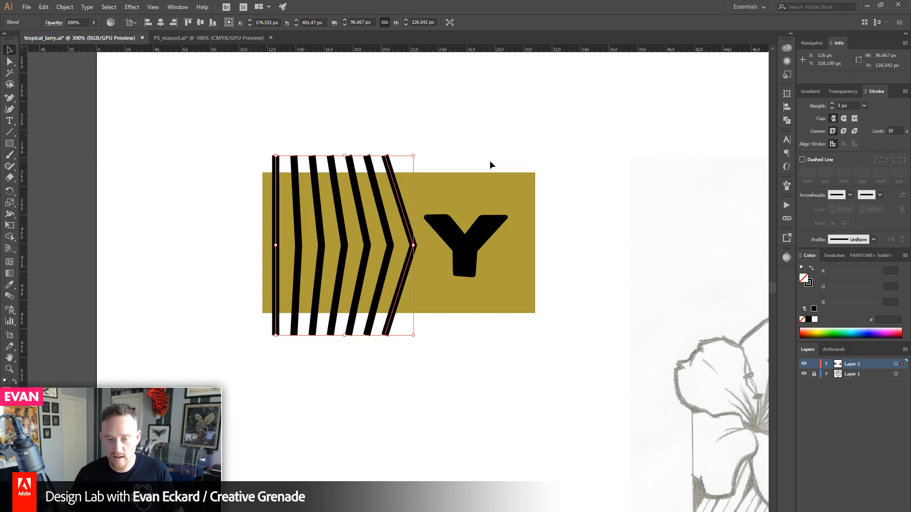
pyautogui.moveTo(212, 128); pyautogui.dragTo(471, 312)
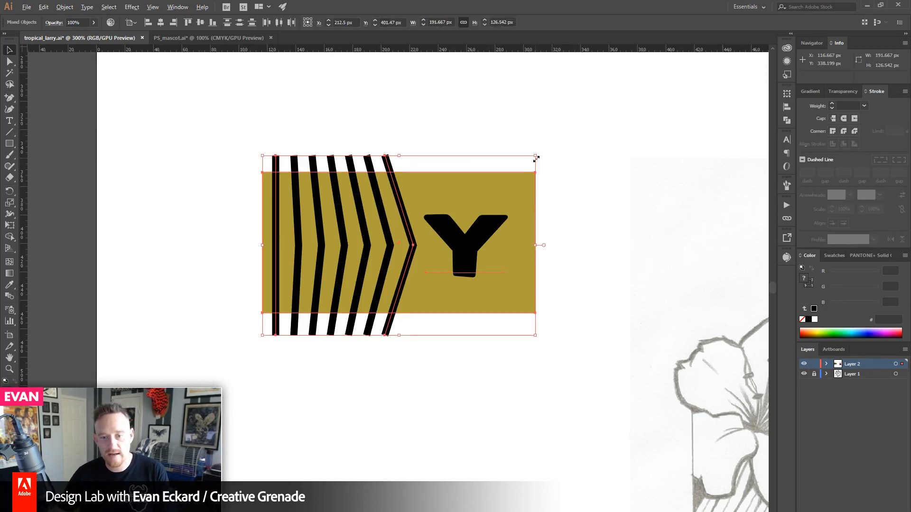
pyautogui.moveTo(536, 159); pyautogui.dragTo(667, 68)
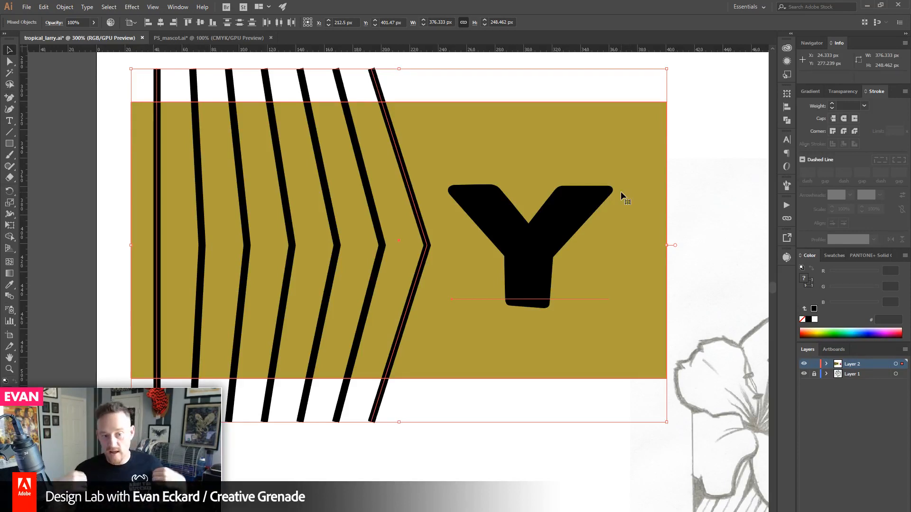
pyautogui.hotkey('ctrl', '-')
pyautogui.hotkey('ctrl', '-')
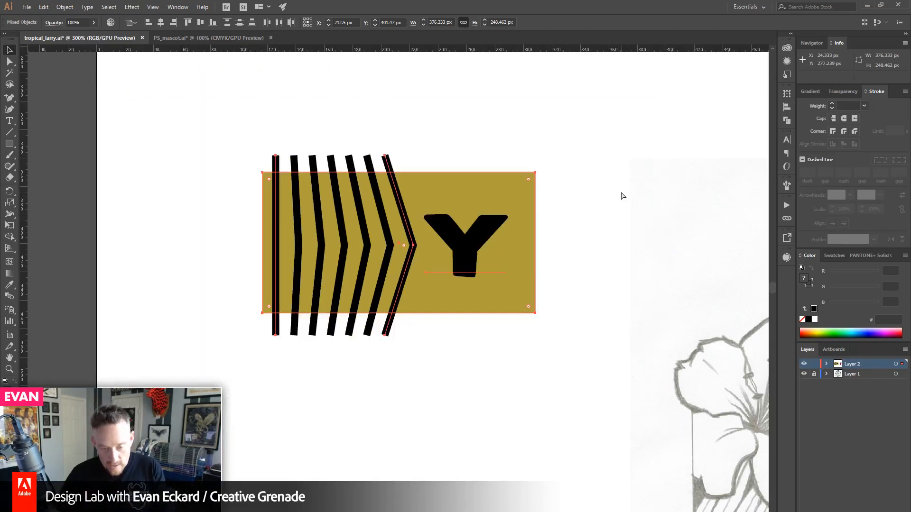
# - Expand the rectangle, line blend and Y together with Object, Fill and Stroke included
pyautogui.click(230, 109)
pyautogui.moveTo(509, 355); pyautogui.dragTo(538, 366)
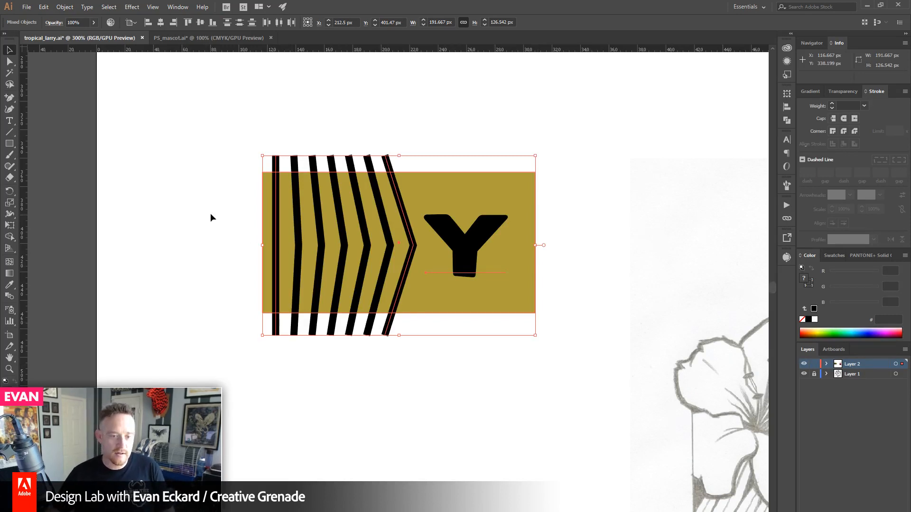
pyautogui.click(62, 7)
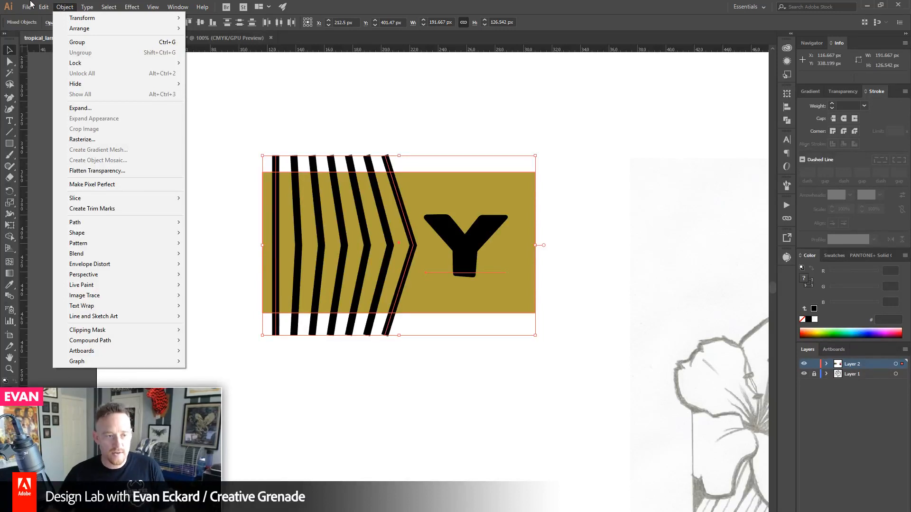
pyautogui.click(82, 110)
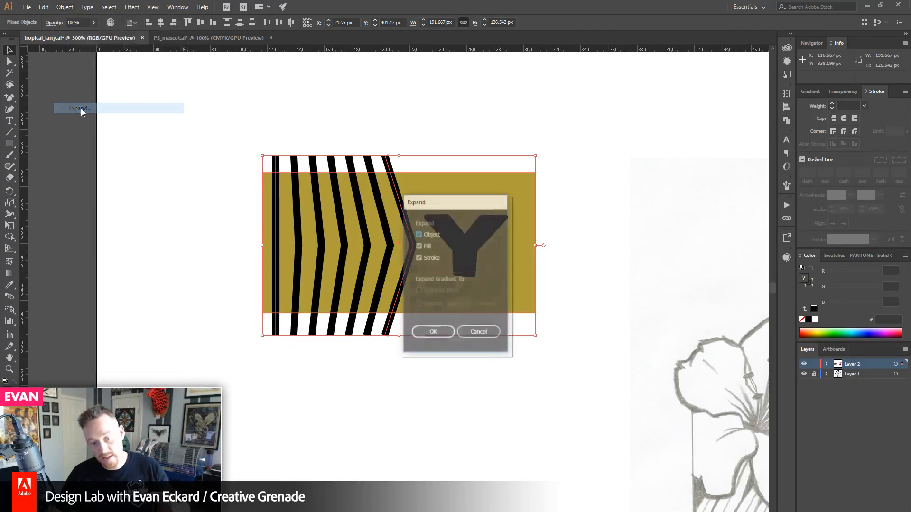
pyautogui.moveTo(461, 200); pyautogui.dragTo(618, 133)
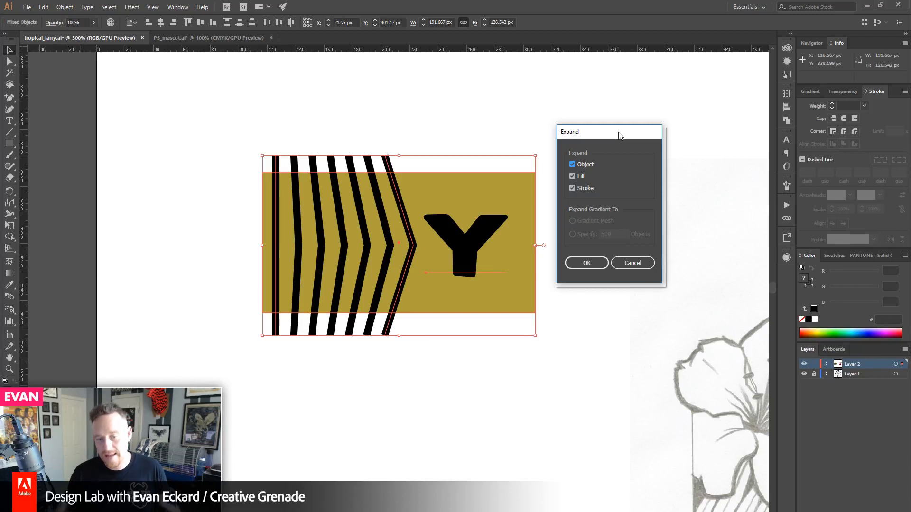
pyautogui.click(577, 264)
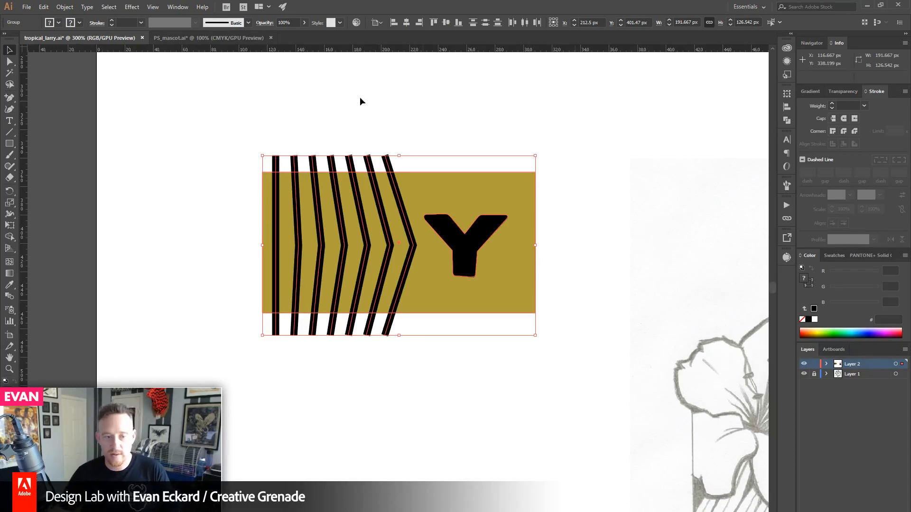
# - Examine the separate line paths produced from the expanded blend by selecting them
pyautogui.click(291, 115)
pyautogui.moveTo(246, 130); pyautogui.dragTo(442, 162)
pyautogui.click(368, 141)
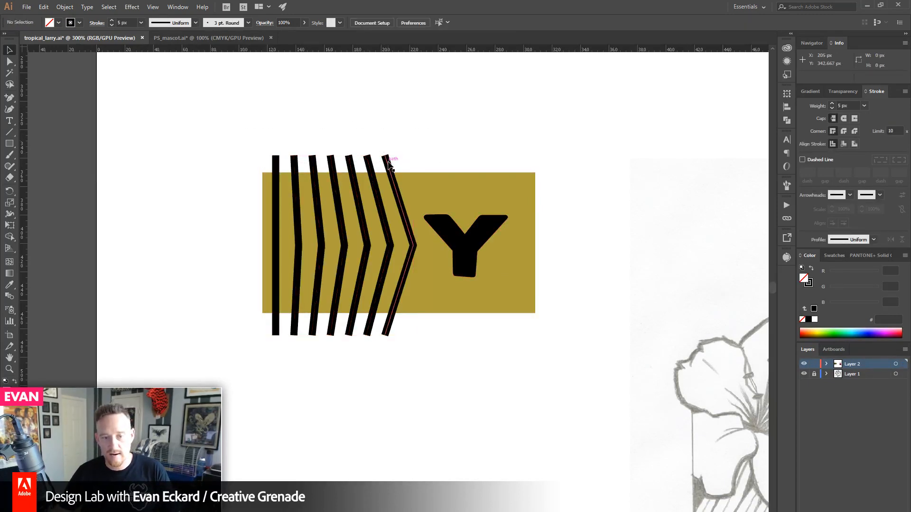
pyautogui.click(387, 158)
pyautogui.moveTo(263, 135); pyautogui.dragTo(426, 161)
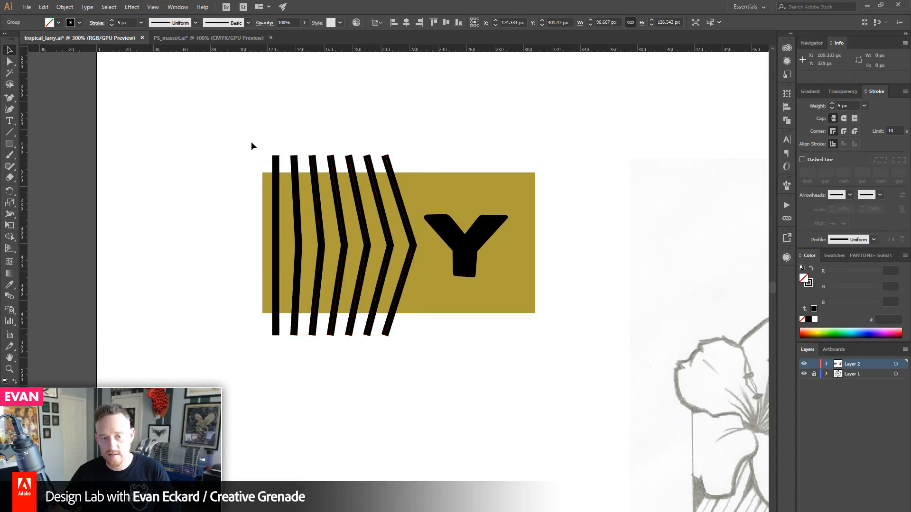
pyautogui.moveTo(252, 142); pyautogui.dragTo(399, 155)
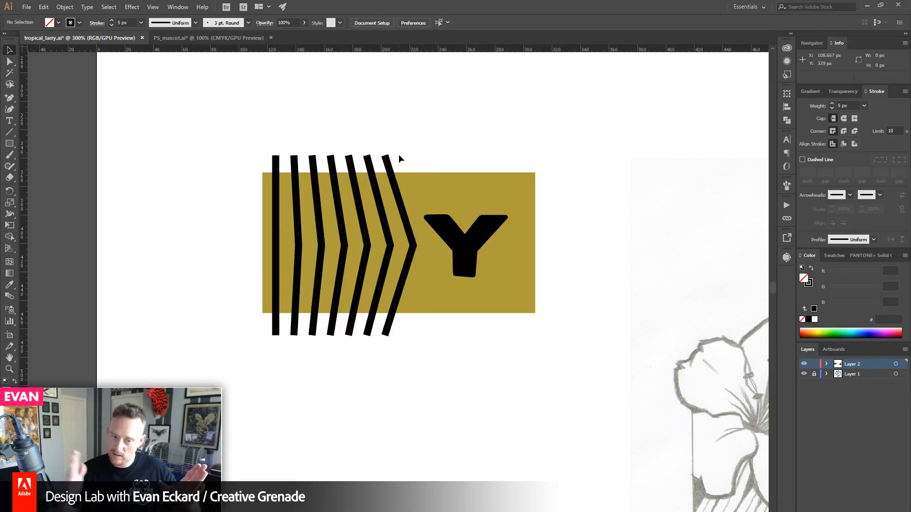
# - Expand the fill and stroke of the lines, rectangle and Y so the lines become filled shapes, and deselect
pyautogui.moveTo(208, 121); pyautogui.dragTo(580, 358)
pyautogui.click(72, 7)
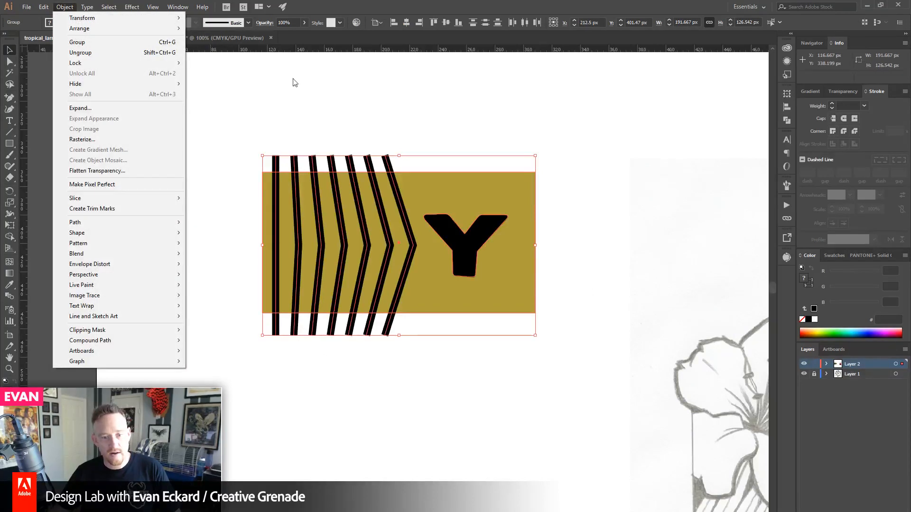
pyautogui.click(469, 252)
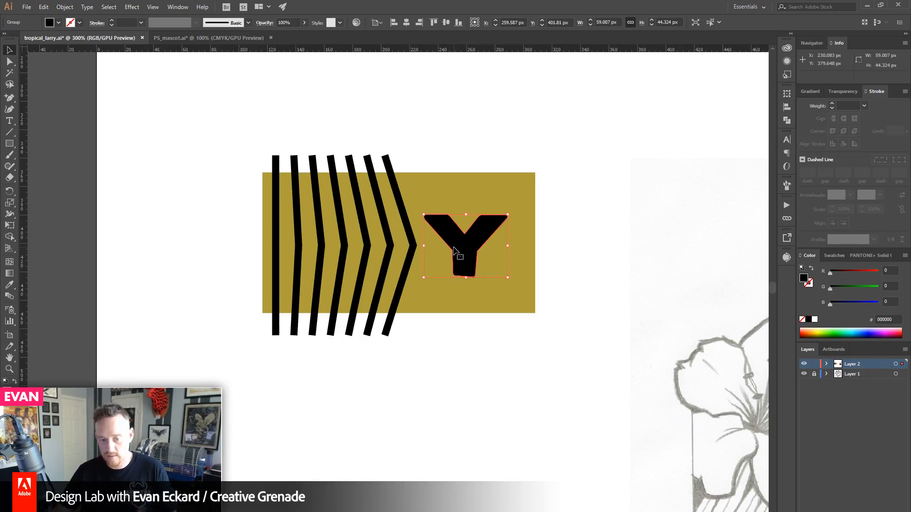
pyautogui.moveTo(176, 130); pyautogui.dragTo(588, 403)
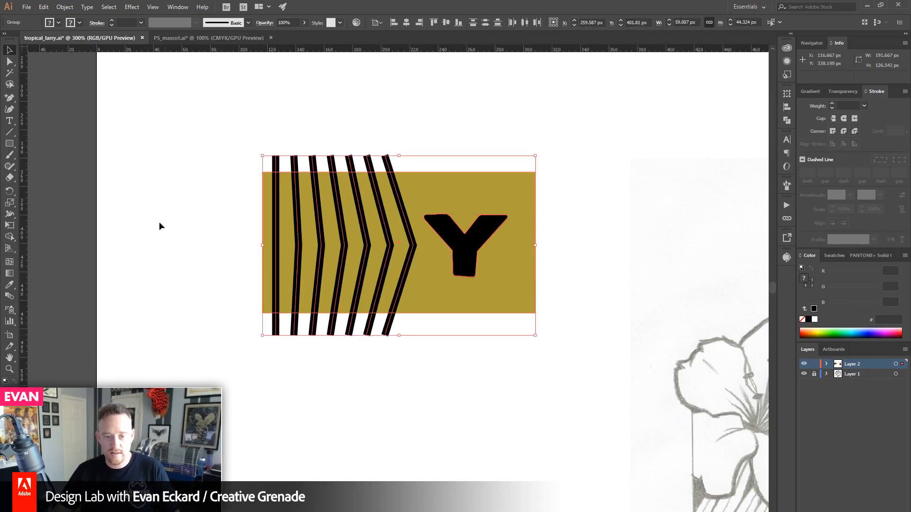
pyautogui.click(64, 7)
pyautogui.click(80, 107)
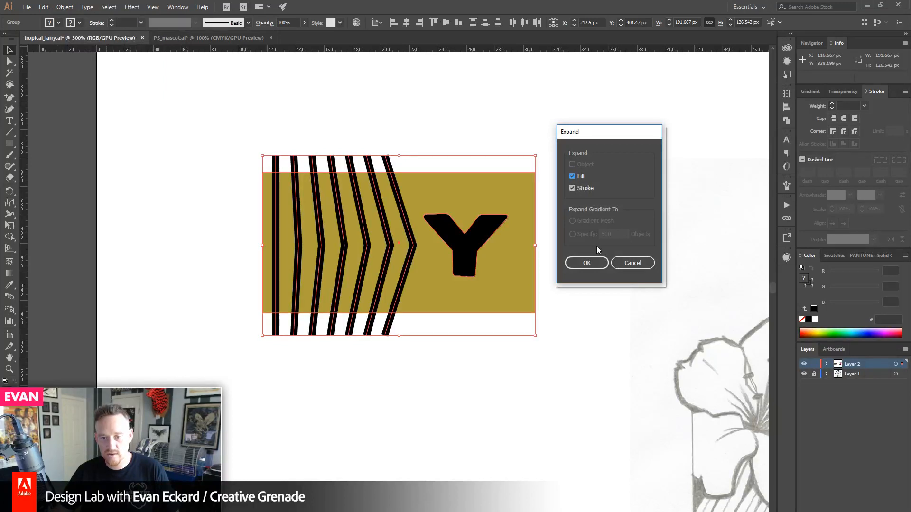
pyautogui.click(586, 263)
pyautogui.click(135, 247)
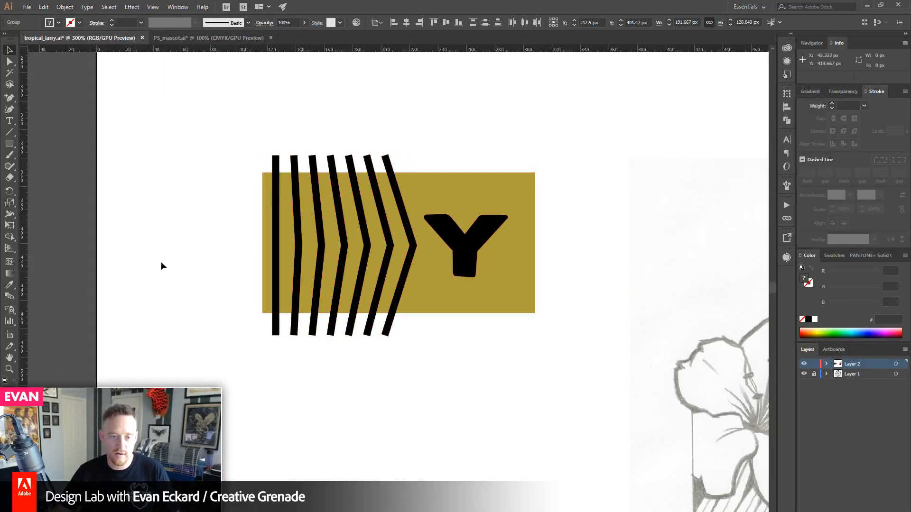
# - Scale the expanded lines, rectangle and Y together from their centre to about 329 px wide
pyautogui.moveTo(151, 118); pyautogui.dragTo(560, 423)
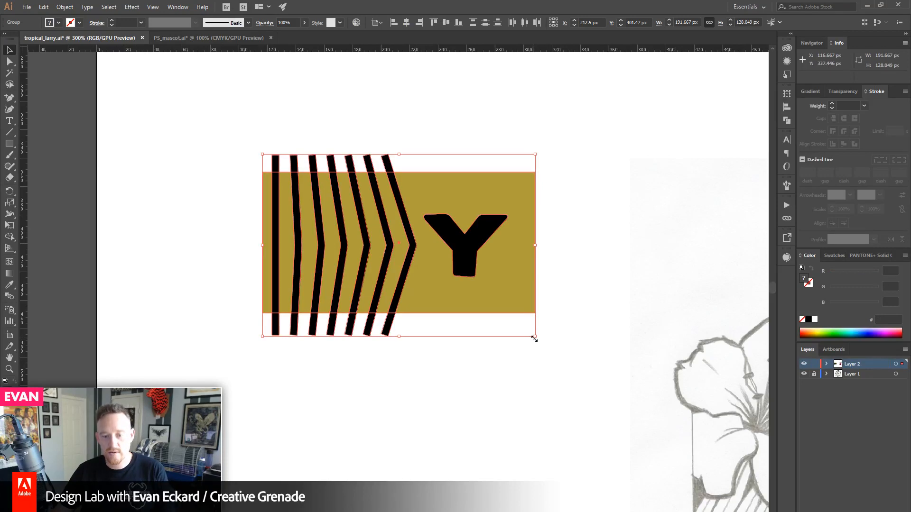
pyautogui.moveTo(535, 336); pyautogui.dragTo(527, 359)
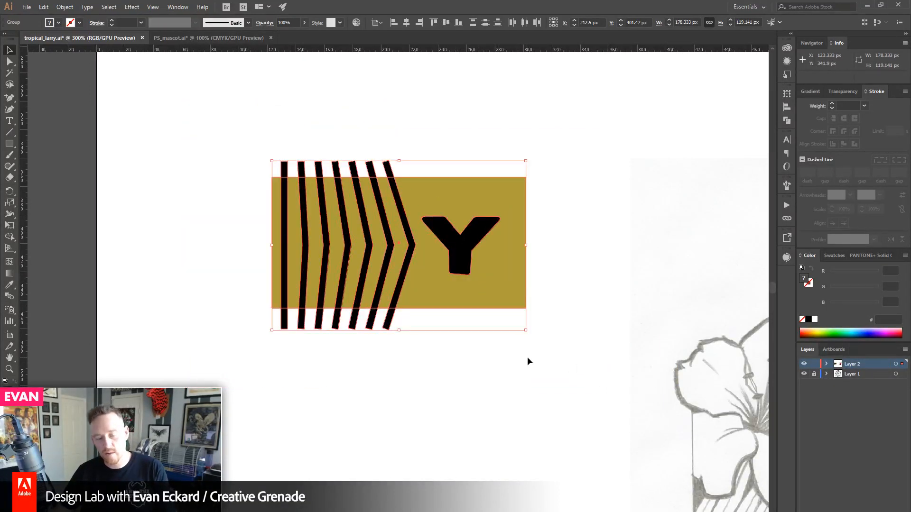
pyautogui.moveTo(524, 328); pyautogui.dragTo(644, 441)
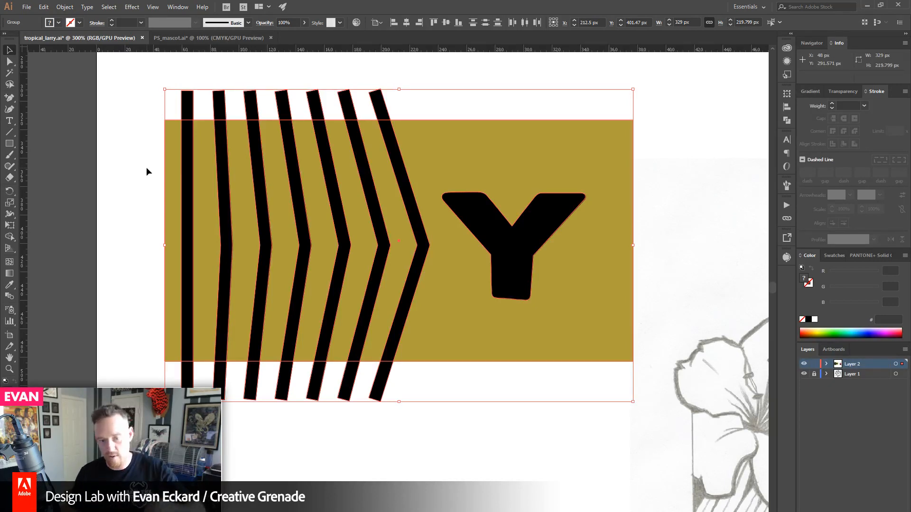
# - Delete the whole example artwork of lines, gold rectangle and Y
pyautogui.moveTo(115, 87); pyautogui.dragTo(574, 438)
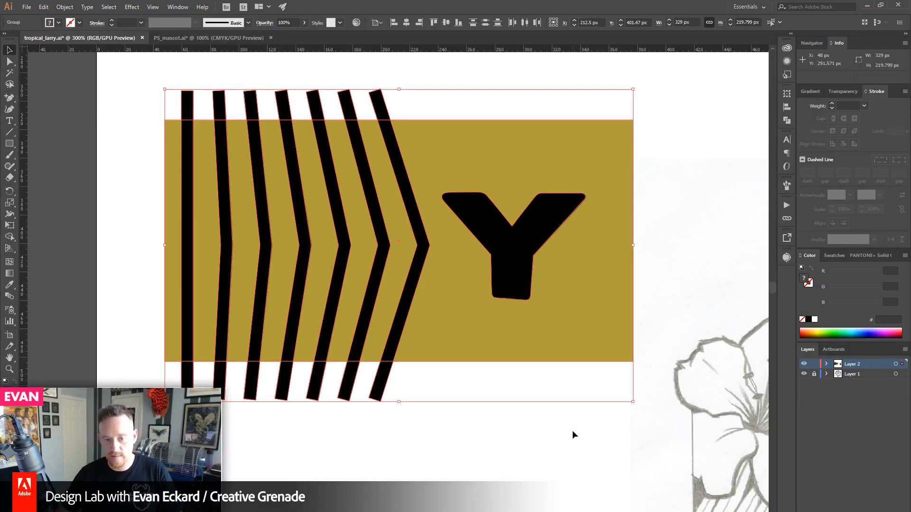
pyautogui.press('Delete')
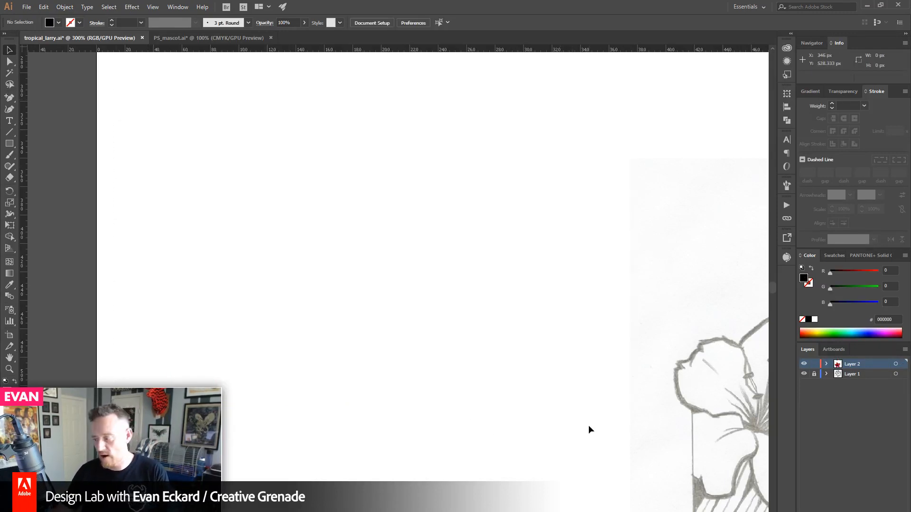
pyautogui.moveTo(617, 422); pyautogui.dragTo(431, 337)
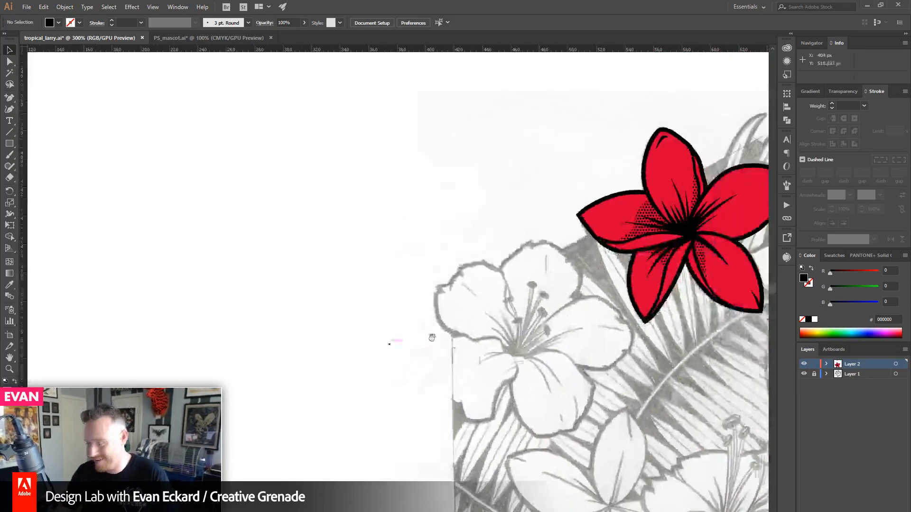
pyautogui.moveTo(602, 391); pyautogui.dragTo(254, 361)
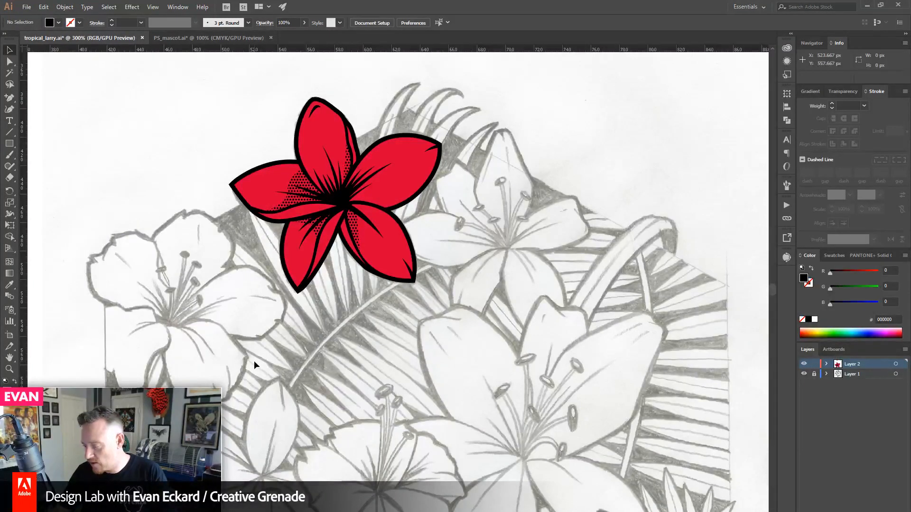
pyautogui.moveTo(491, 142); pyautogui.dragTo(505, 393)
pyautogui.moveTo(490, 286); pyautogui.dragTo(424, 223)
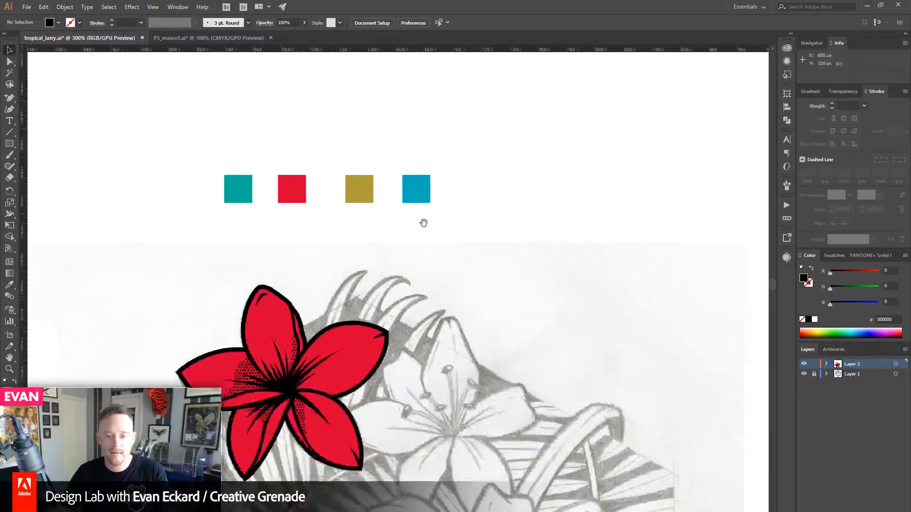
# - Duplicate the blue square about 41 px straight above the original and look at its Pantone colour and the PANTONE+ Solid Coated library
pyautogui.click(417, 187)
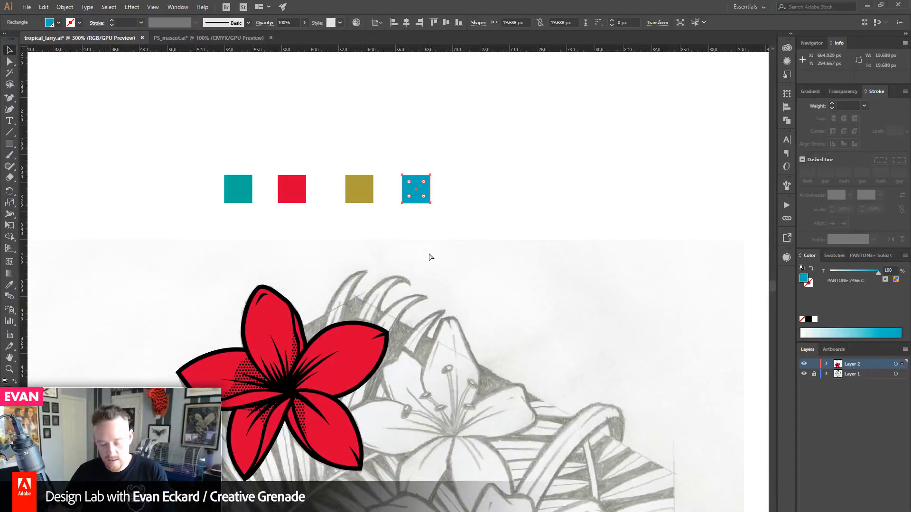
pyautogui.keyDown('alt'); pyautogui.moveTo(417, 201); pyautogui.dragTo(416, 142); pyautogui.keyUp('alt')
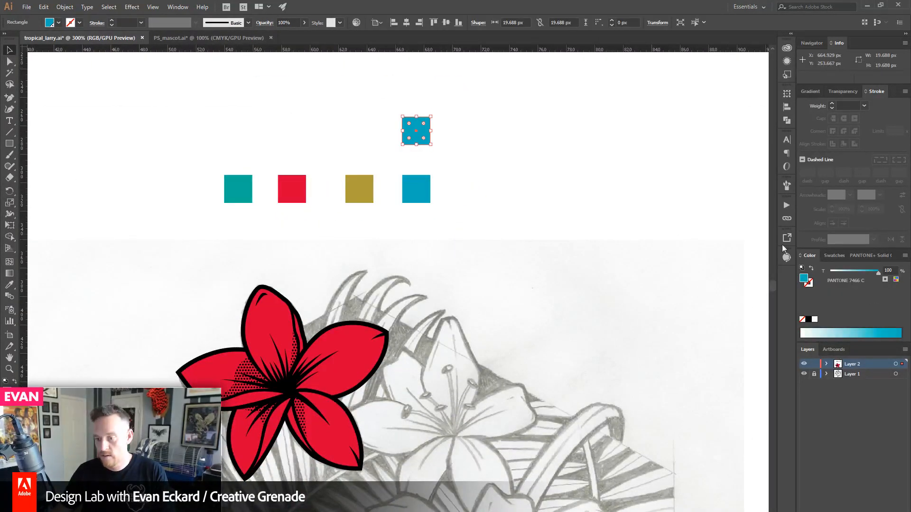
pyautogui.click(870, 255)
pyautogui.click(849, 269)
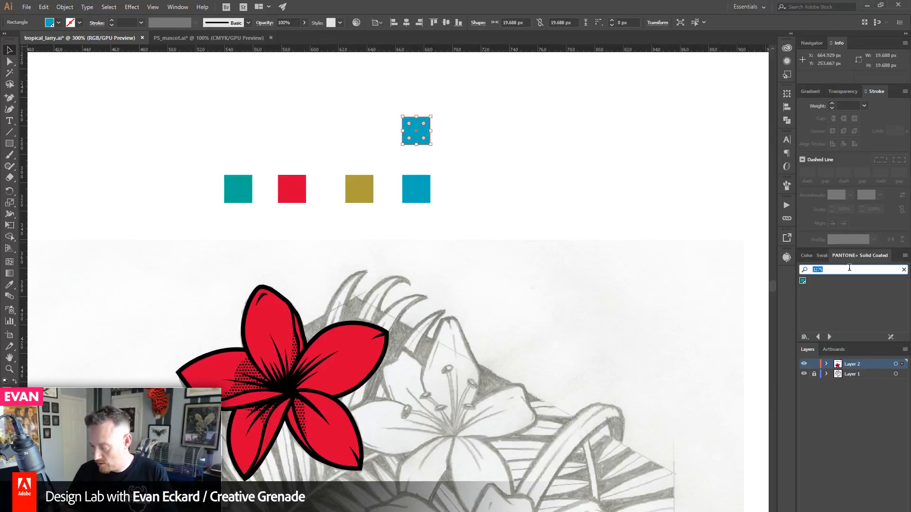
pyautogui.click(807, 255)
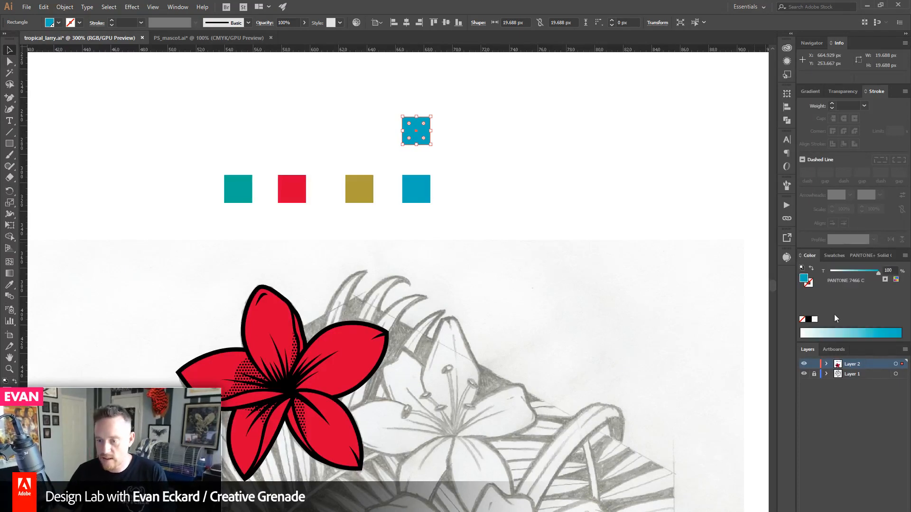
pyautogui.click(878, 252)
pyautogui.click(805, 256)
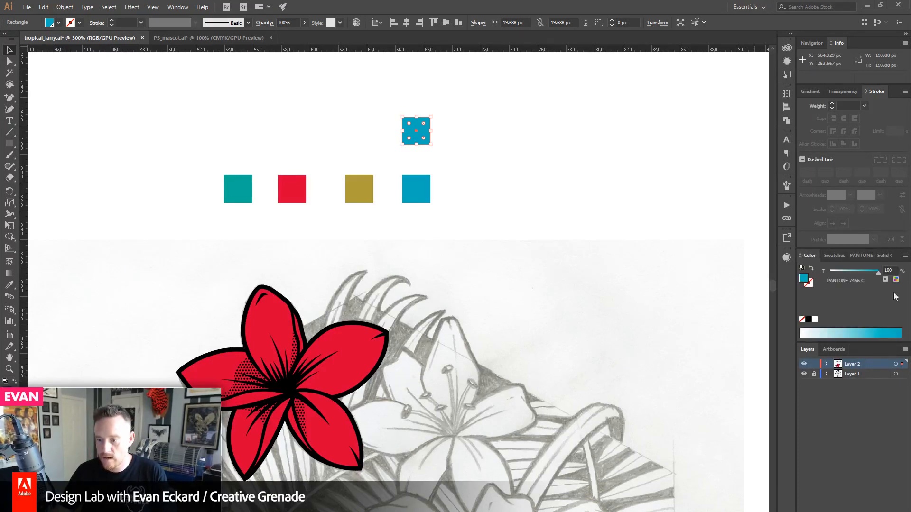
# - Switch the duplicated square's colour to RGB and recolour it with the hex value cc292c
pyautogui.click(905, 257)
pyautogui.click(861, 284)
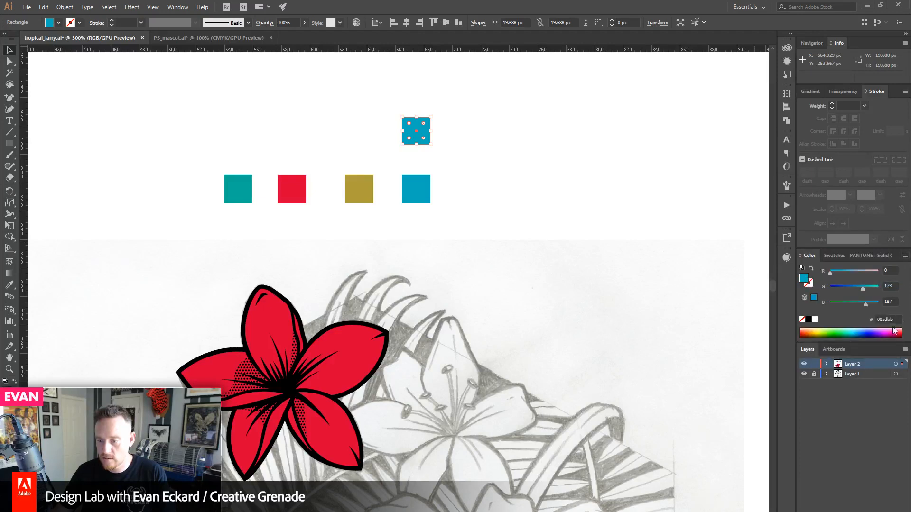
pyautogui.click(885, 319)
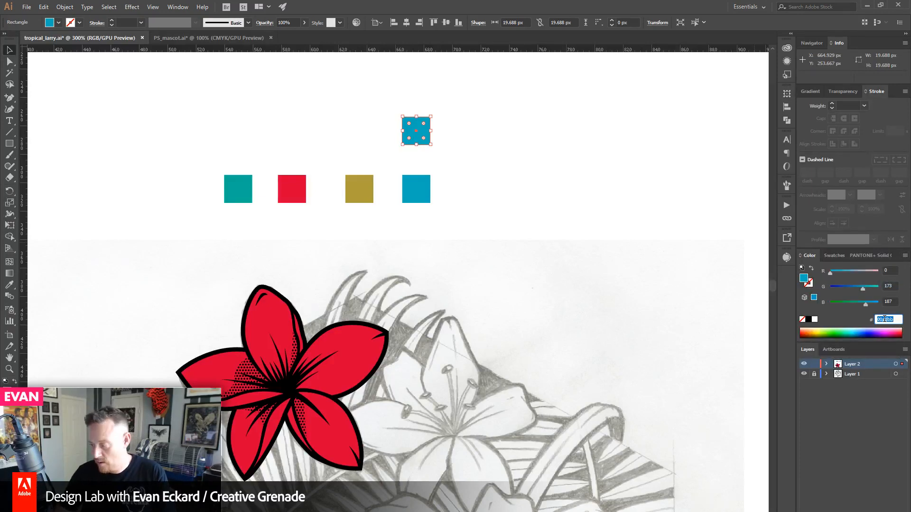
pyautogui.write('cc2')
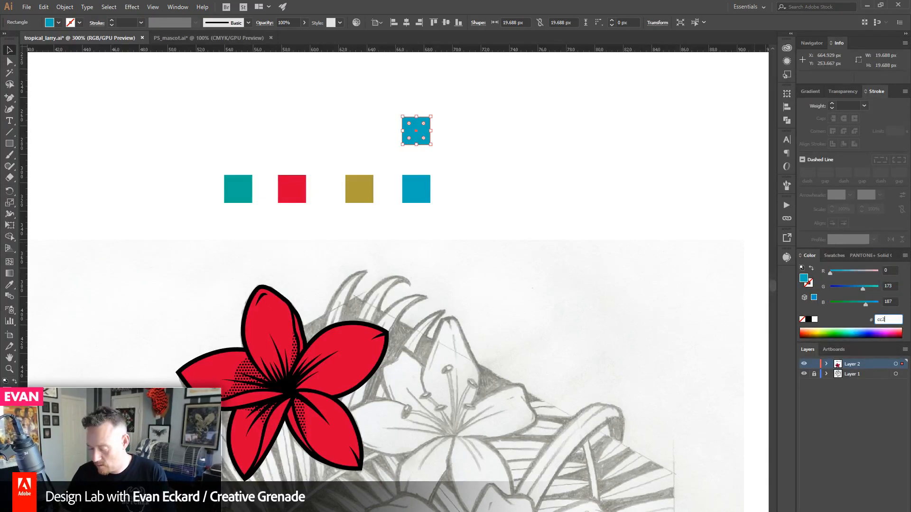
pyautogui.write('92c')
pyautogui.press('Return')
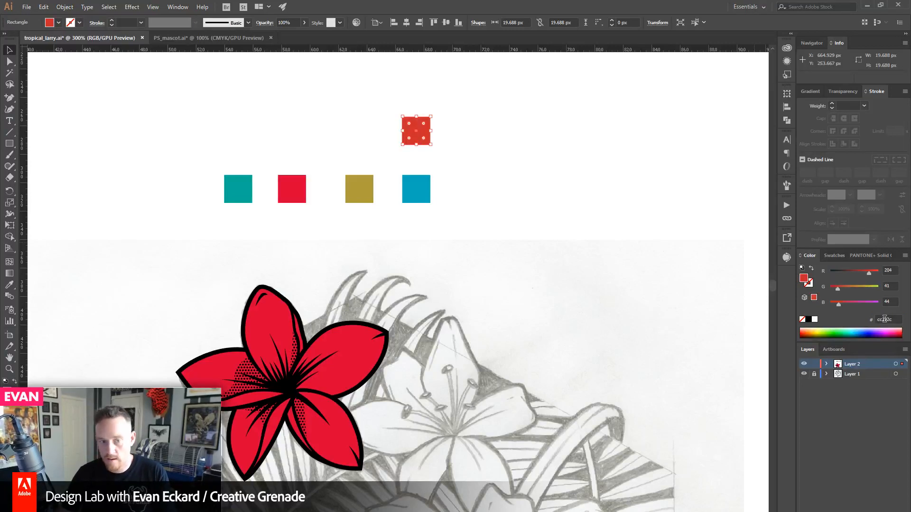
# - Place the cc292c square directly above the Pantone red square and select the Pantone red one to compare them
pyautogui.click(565, 188)
pyautogui.moveTo(466, 221); pyautogui.dragTo(521, 233)
pyautogui.moveTo(474, 151); pyautogui.dragTo(352, 171)
pyautogui.click(356, 202)
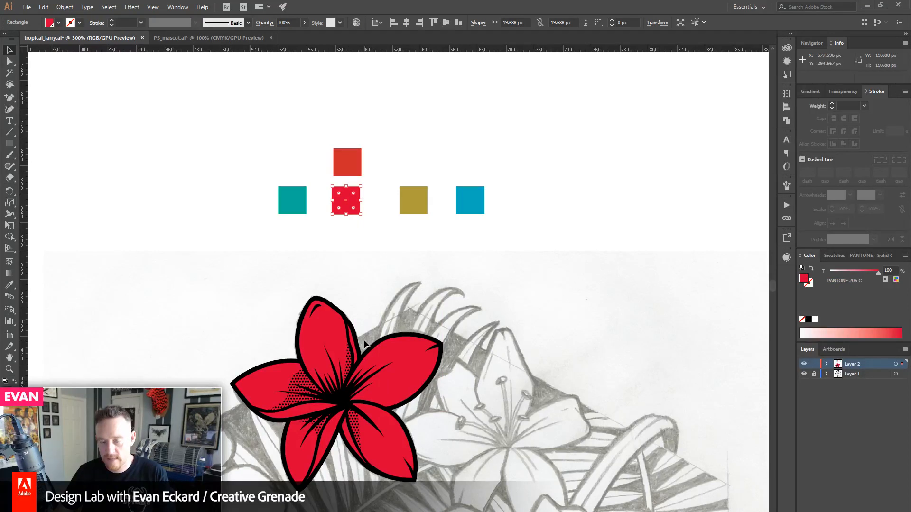
# - Delete the cc292c square above the row of colour squares
pyautogui.click(341, 261)
pyautogui.moveTo(314, 122); pyautogui.dragTo(365, 178)
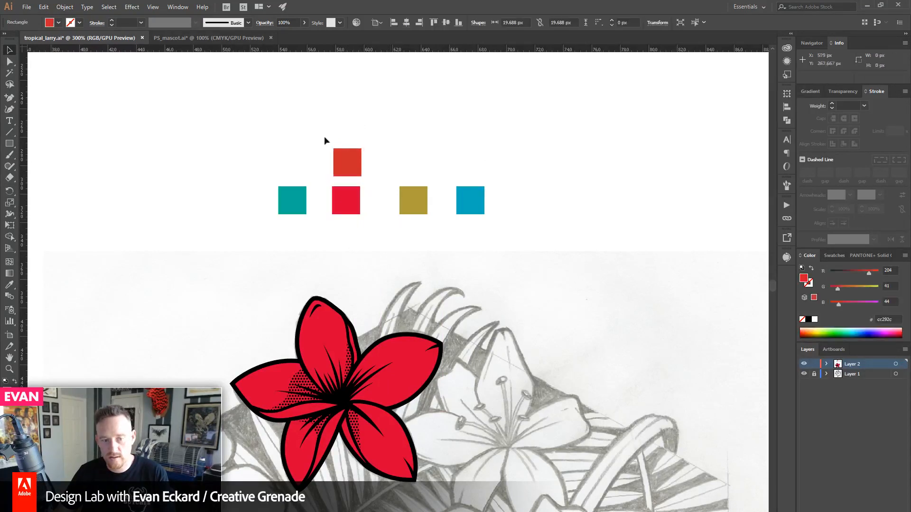
pyautogui.moveTo(325, 138); pyautogui.dragTo(370, 182)
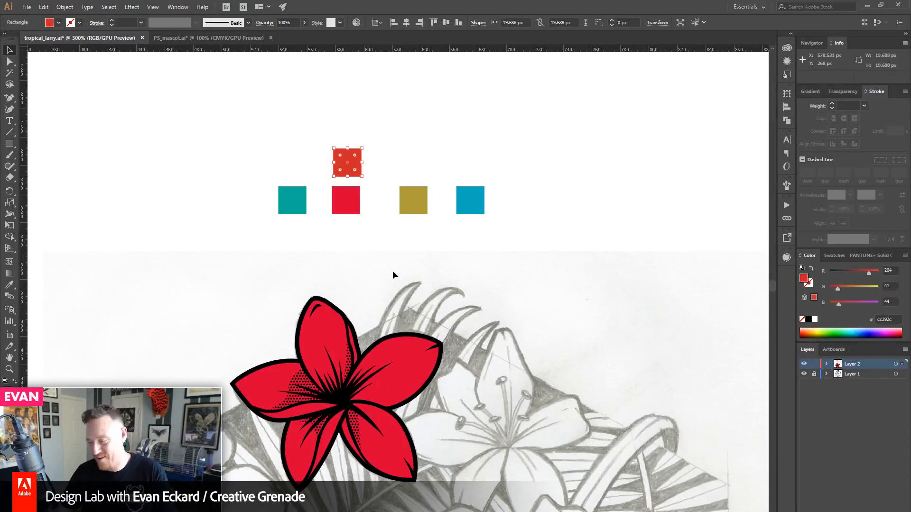
pyautogui.press('Delete')
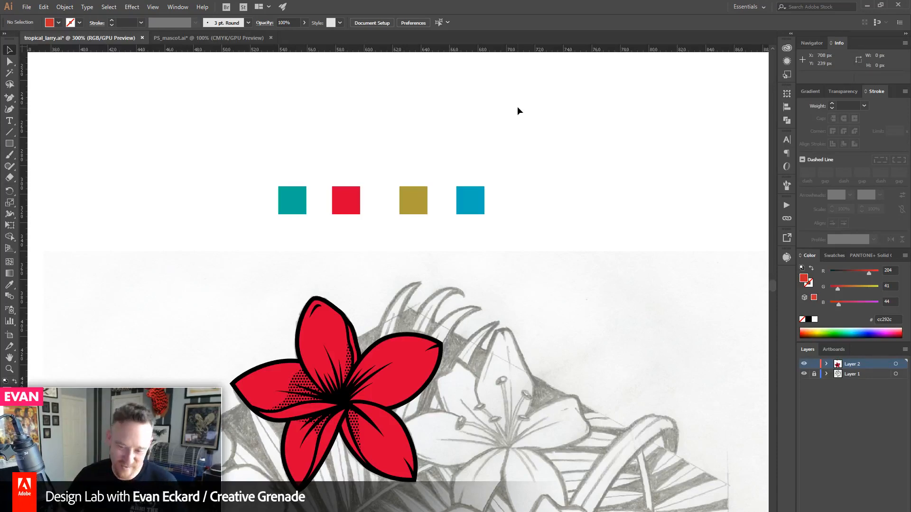
# - Shift the gold and blue squares together 10 px left towards the red square, and deselect
pyautogui.moveTo(489, 104); pyautogui.dragTo(456, 88)
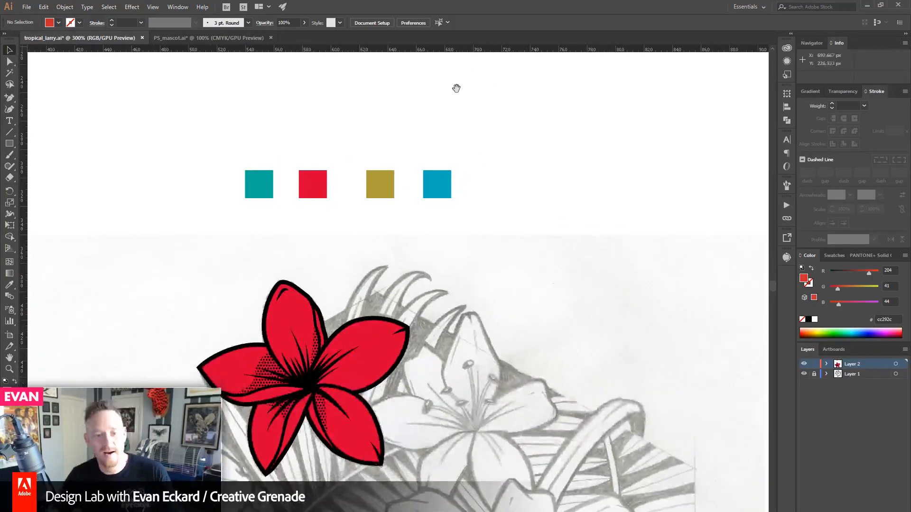
pyautogui.moveTo(283, 122); pyautogui.dragTo(525, 180)
pyautogui.click(525, 180)
pyautogui.moveTo(479, 253); pyautogui.dragTo(501, 203)
pyautogui.moveTo(358, 78); pyautogui.dragTo(495, 157)
pyautogui.hotkey('shift', 'Left')
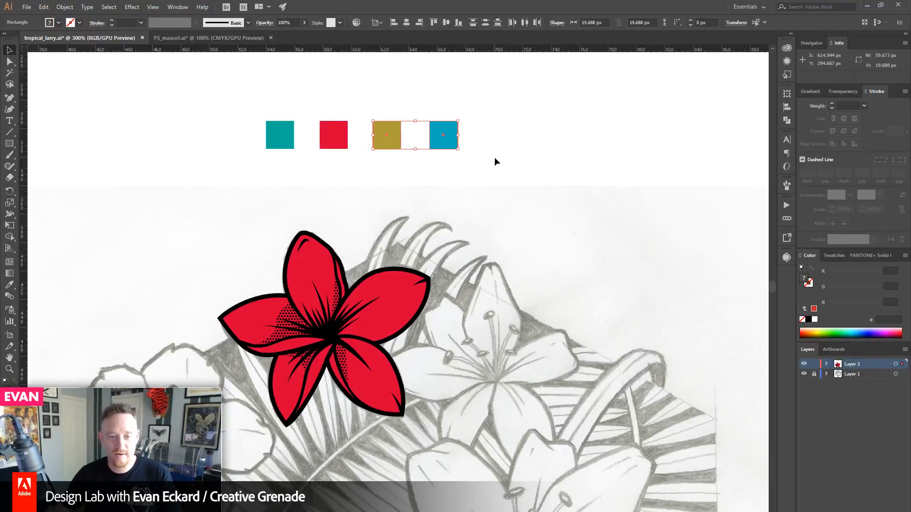
pyautogui.click(495, 158)
# - Select the whole red flower artwork and shift it 30 px left to uncover the pencil sketch beneath
pyautogui.scroll(-3, 488, 239)
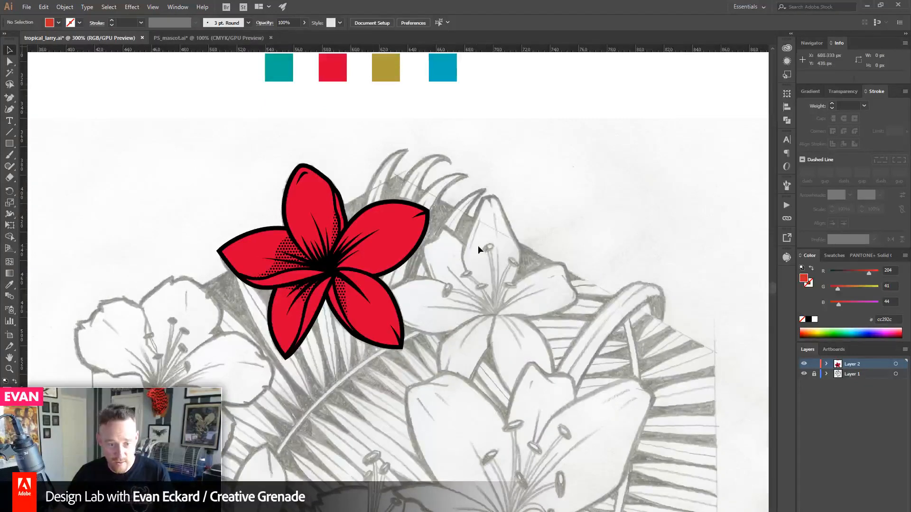
pyautogui.scroll(3, 478, 246)
pyautogui.moveTo(422, 275); pyautogui.dragTo(409, 249)
pyautogui.press('z')
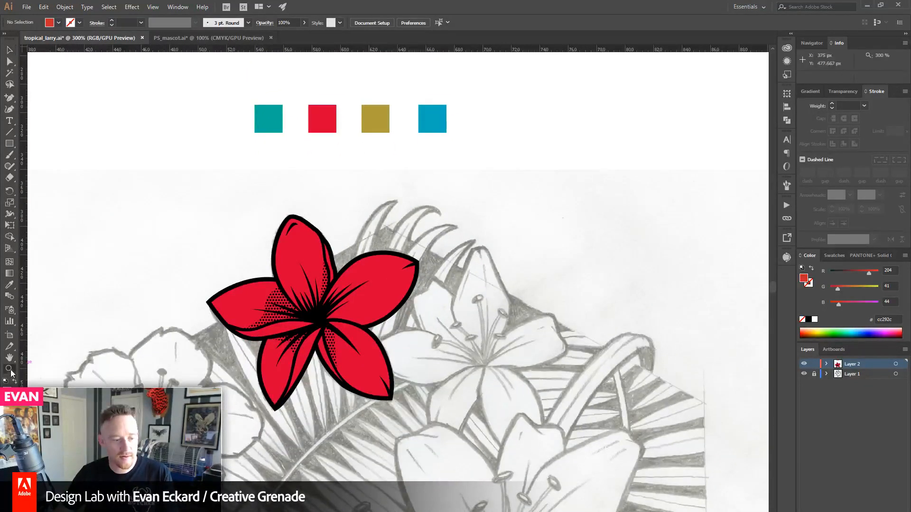
pyautogui.moveTo(159, 218); pyautogui.dragTo(420, 454)
pyautogui.moveTo(499, 271); pyautogui.dragTo(363, 262)
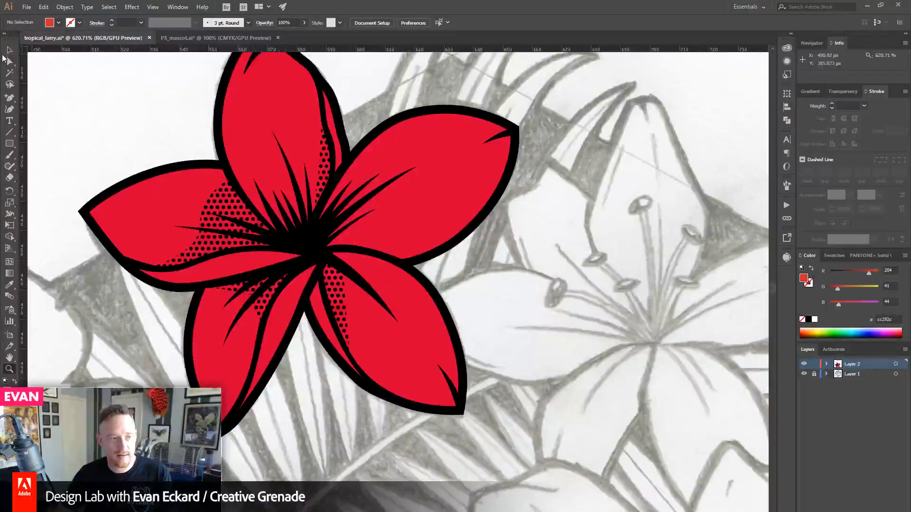
pyautogui.click(9, 51)
pyautogui.moveTo(110, 105); pyautogui.dragTo(262, 166)
pyautogui.moveTo(215, 120); pyautogui.dragTo(698, 372)
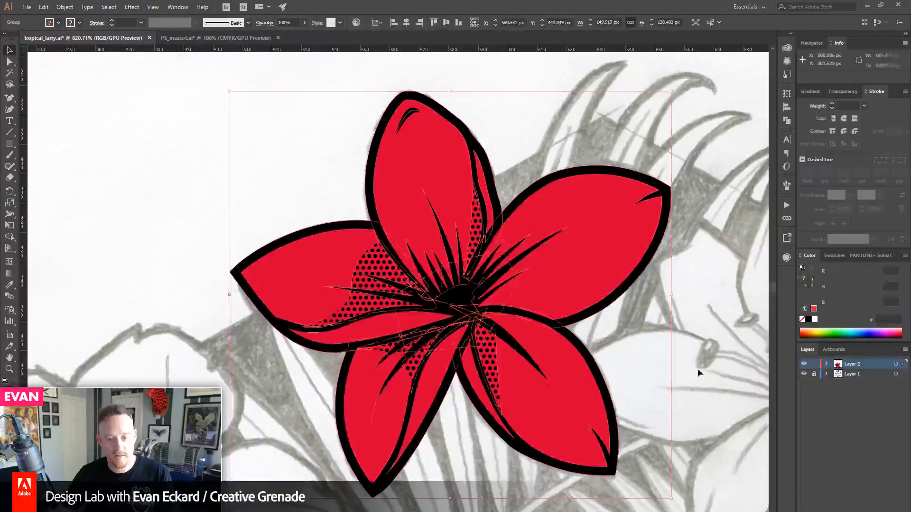
pyautogui.moveTo(372, 341); pyautogui.dragTo(346, 328)
pyautogui.hotkey('shift', 'Left')
pyautogui.hotkey('shift', 'Left')
pyautogui.hotkey('shift', 'Left')
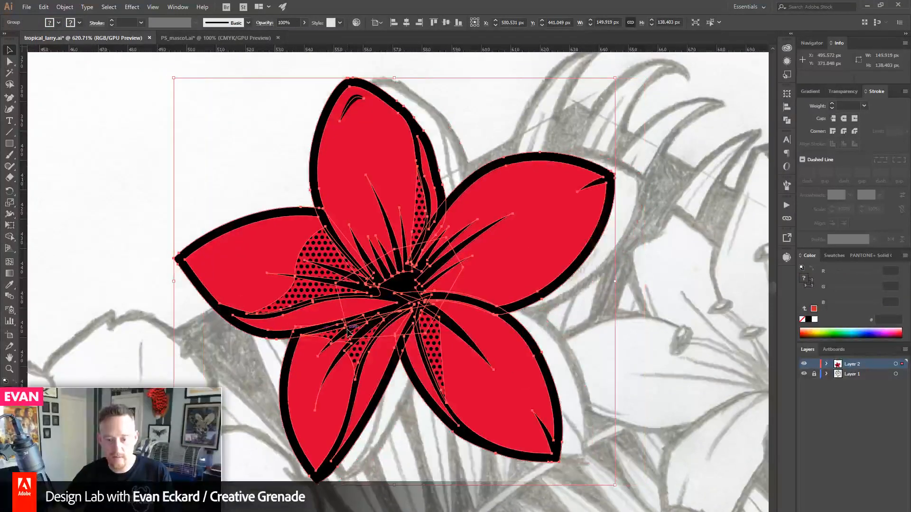
pyautogui.hotkey('shift', 'Up')
pyautogui.hotkey('shift', 'Up')
pyautogui.hotkey('shift', 'Up')
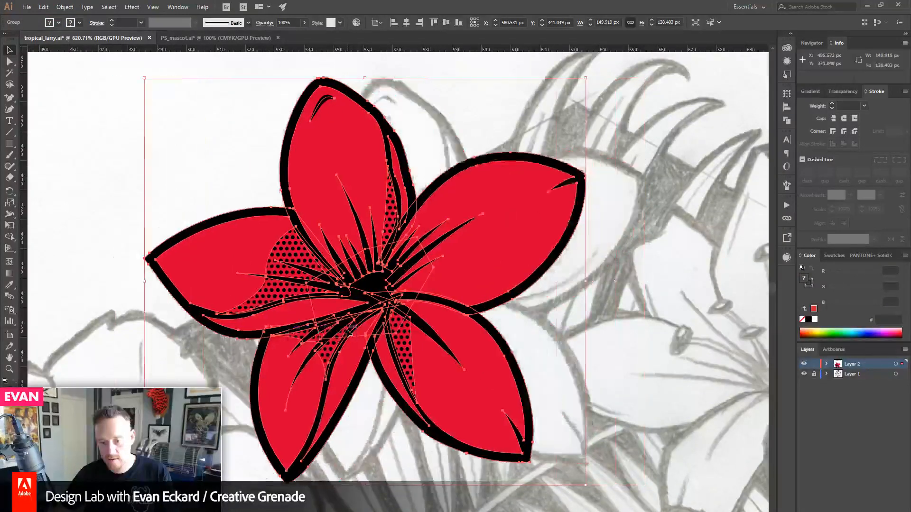
pyautogui.hotkey('shift', 'Down')
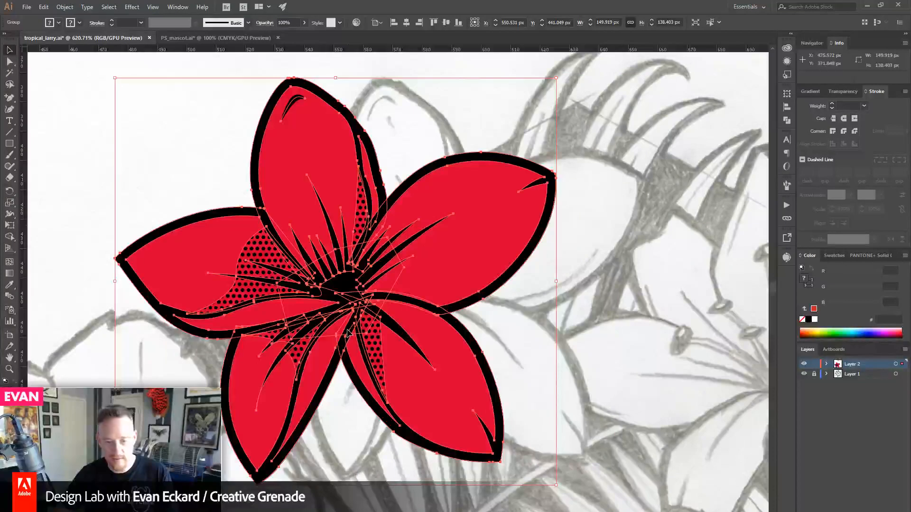
# - Move the red flower 30 px right, back onto its pencil sketch, and deselect it
pyautogui.hotkey('shift', 'Right')
pyautogui.hotkey('shift', 'Right')
pyautogui.hotkey('shift', 'Right')
pyautogui.moveTo(346, 329); pyautogui.dragTo(98, 291)
pyautogui.moveTo(460, 312); pyautogui.dragTo(385, 325)
pyautogui.click(536, 256)
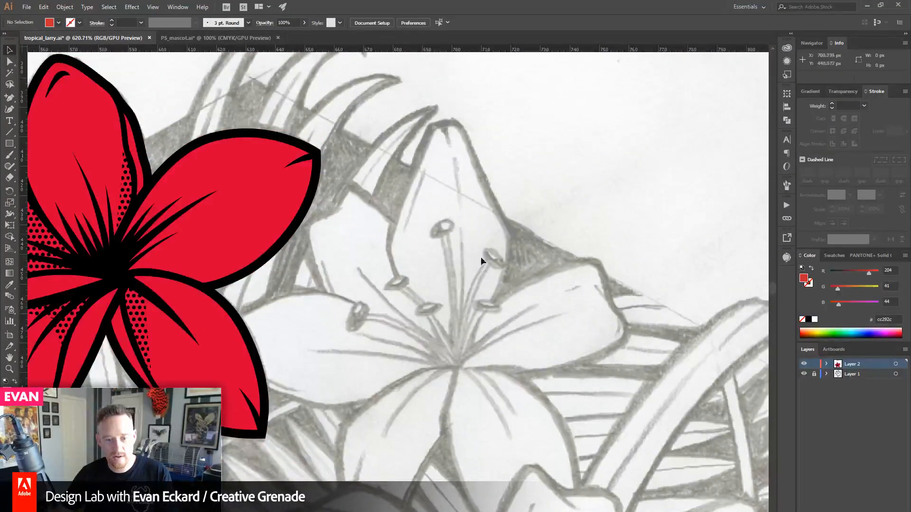
# - Activate the Pen tool with the uncoloured lily beside the red flower enlarged to 800%
pyautogui.click(10, 369)
pyautogui.click(437, 320)
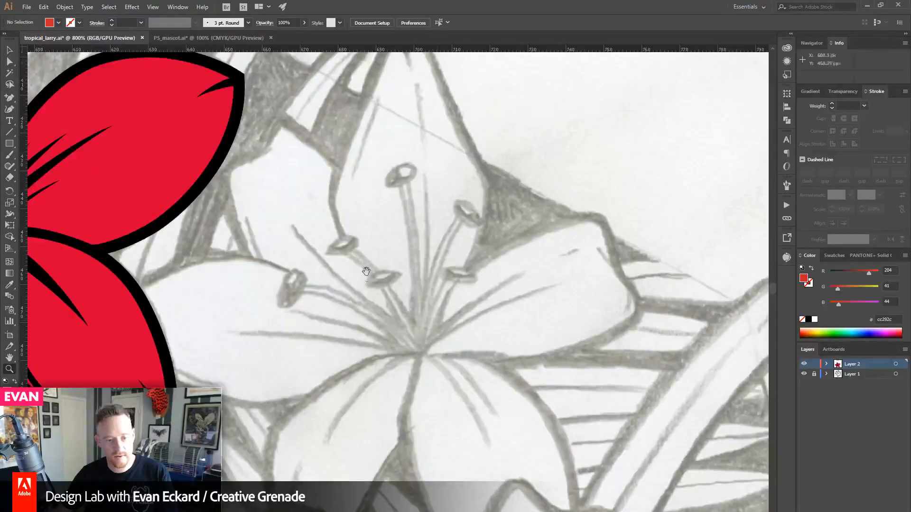
pyautogui.moveTo(386, 270); pyautogui.dragTo(479, 334)
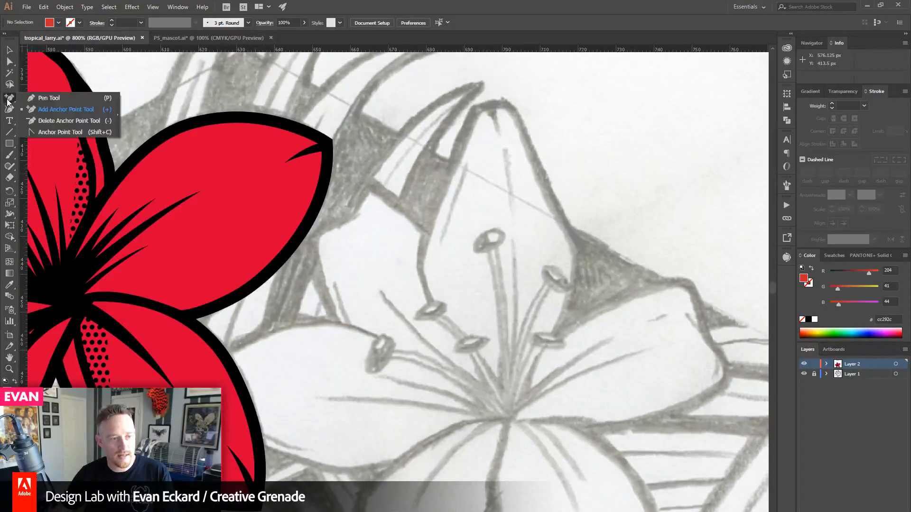
pyautogui.moveTo(9, 98); pyautogui.dragTo(52, 96)
pyautogui.click(51, 96)
pyautogui.moveTo(245, 267); pyautogui.dragTo(255, 248)
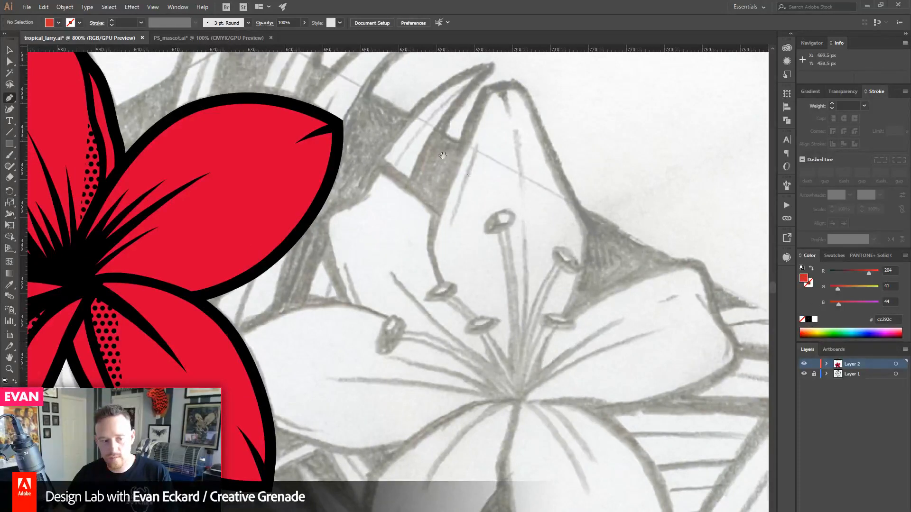
# - Move the red, gold and blue squares together about 26 px right and 17 px down, and deselect them
pyautogui.moveTo(437, 149); pyautogui.dragTo(643, 511)
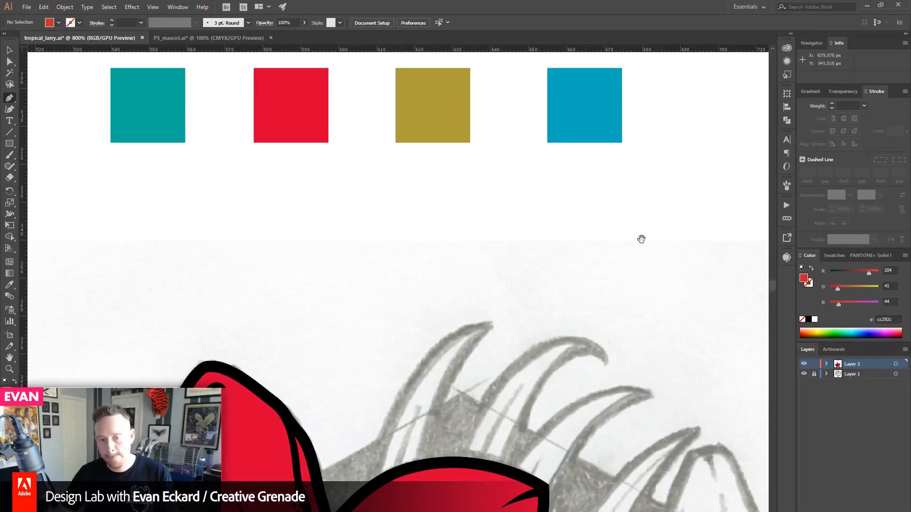
pyautogui.moveTo(597, 399)
pyautogui.mouseDown()
pyautogui.moveTo(597, 373)
pyautogui.moveTo(649, 403)
pyautogui.moveTo(646, 483)
pyautogui.moveTo(600, 262)
pyautogui.moveTo(589, 245)
pyautogui.moveTo(606, 441)
pyautogui.moveTo(481, 185)
pyautogui.moveTo(562, 419)
pyautogui.mouseUp()
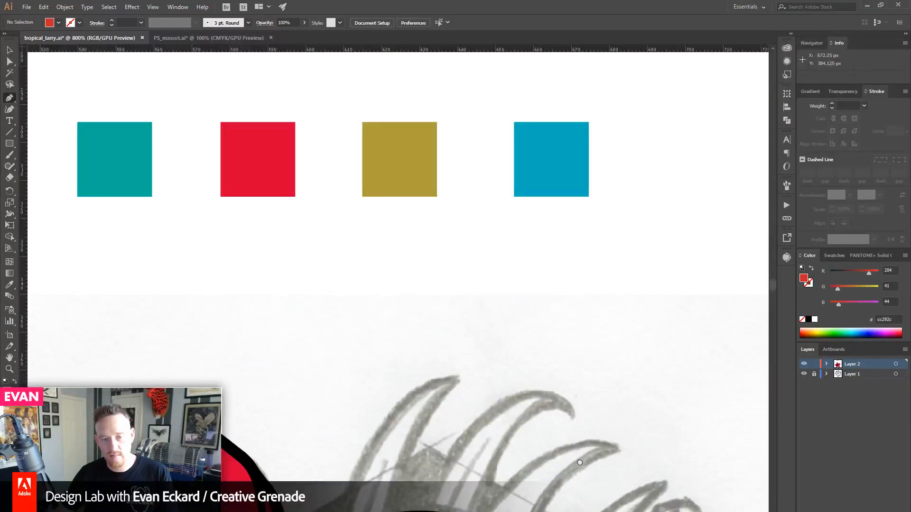
pyautogui.press('v')
pyautogui.moveTo(175, 90); pyautogui.dragTo(645, 264)
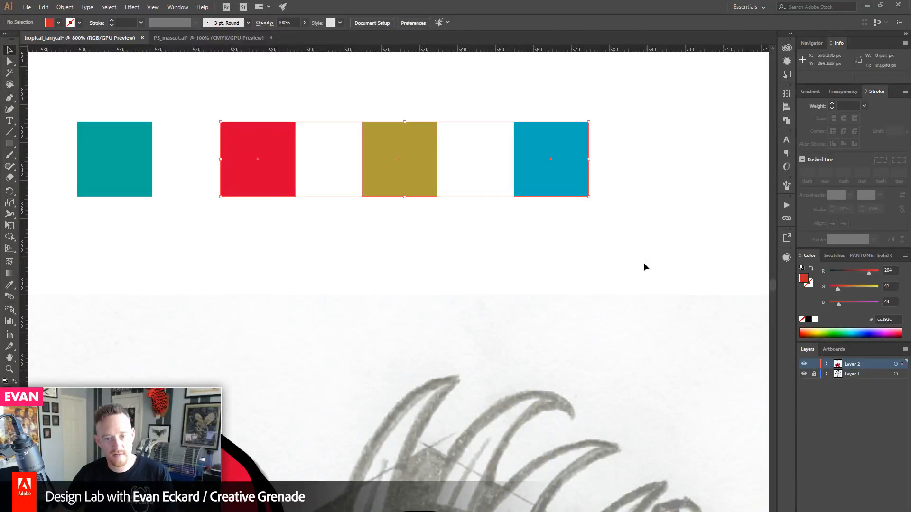
pyautogui.moveTo(429, 195); pyautogui.dragTo(528, 260)
pyautogui.scroll(-5, 374, 227)
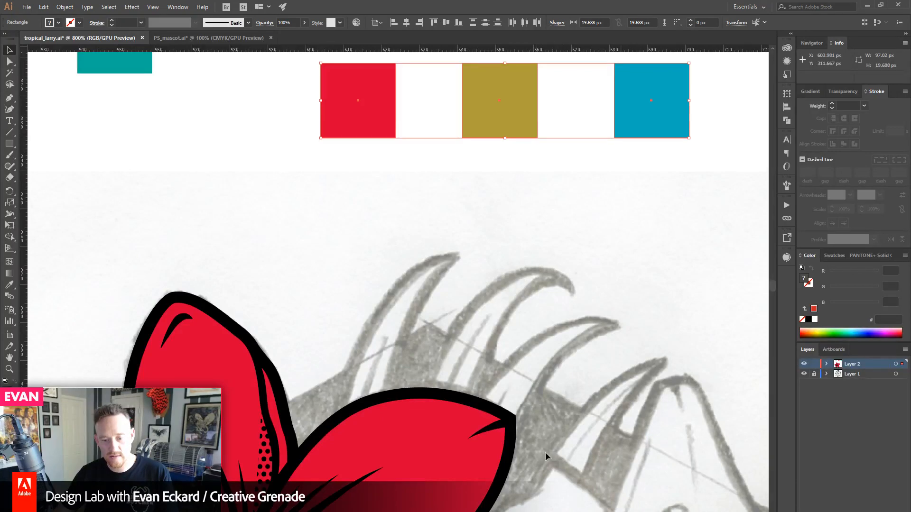
pyautogui.moveTo(488, 175); pyautogui.dragTo(522, 122)
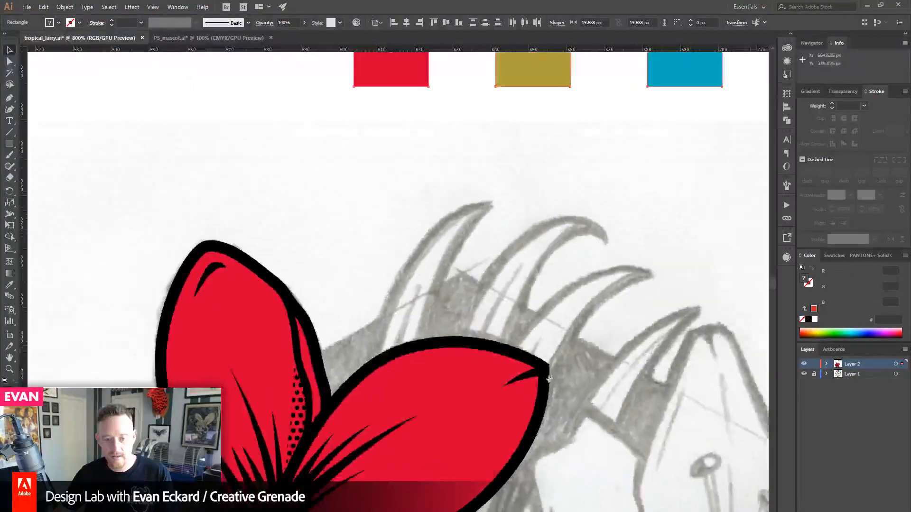
pyautogui.moveTo(571, 456); pyautogui.dragTo(529, 278)
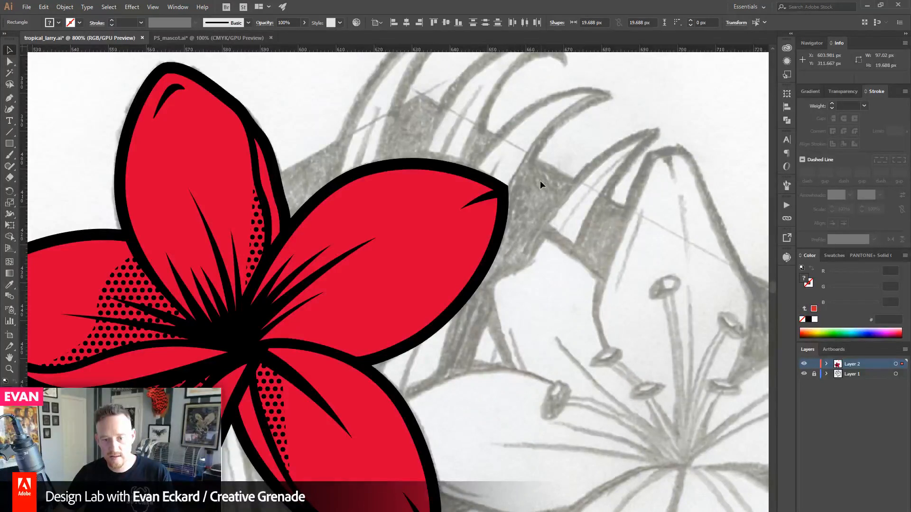
pyautogui.click(494, 257)
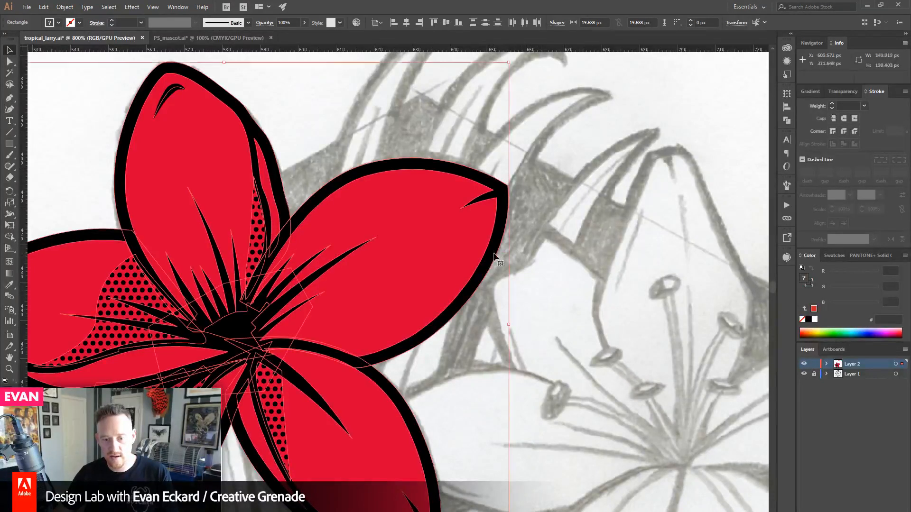
pyautogui.doubleClick(274, 146)
pyautogui.doubleClick(588, 180)
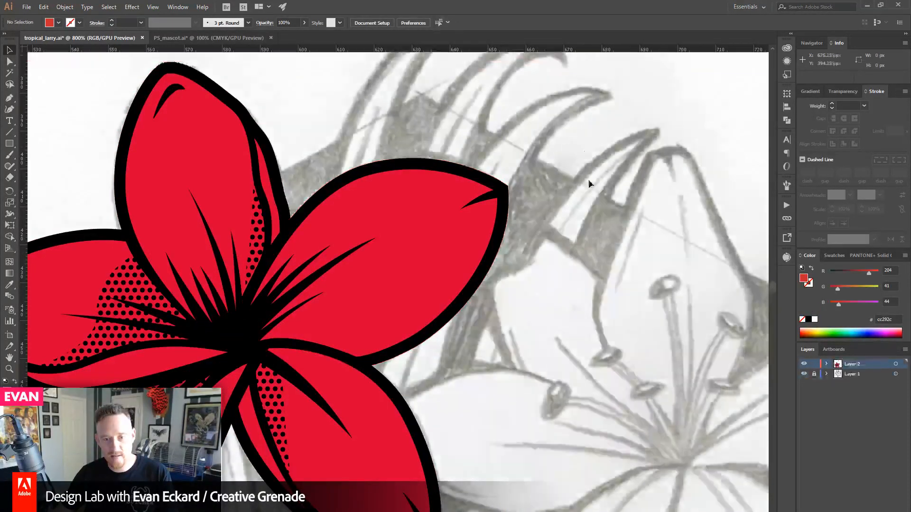
pyautogui.moveTo(666, 421); pyautogui.dragTo(430, 388)
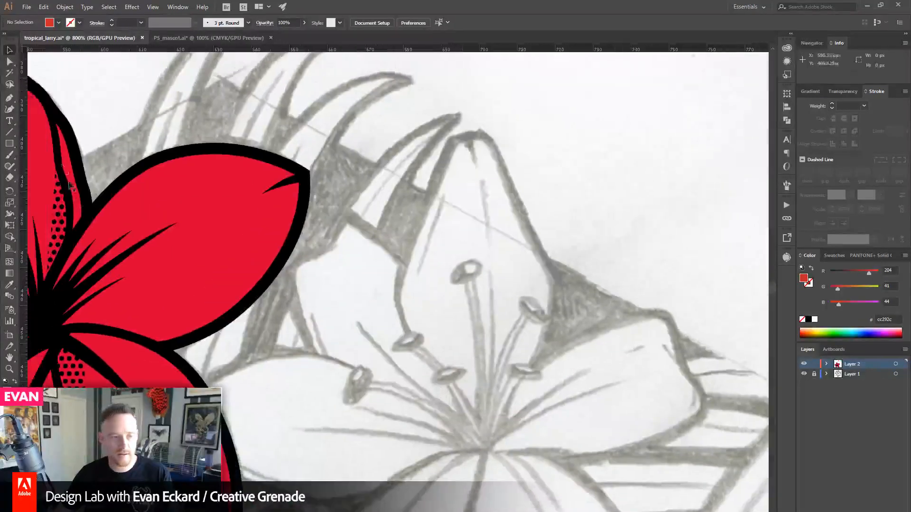
# - Examine the petals and stamens of the uncoloured lily in the pencil sketch beside the red flower
pyautogui.press('p')
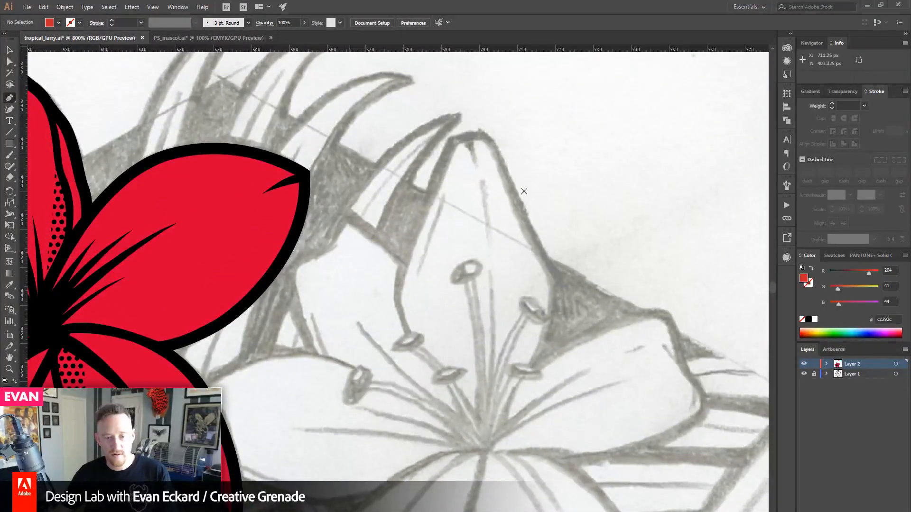
pyautogui.moveTo(520, 255); pyautogui.dragTo(518, 222)
pyautogui.press('z')
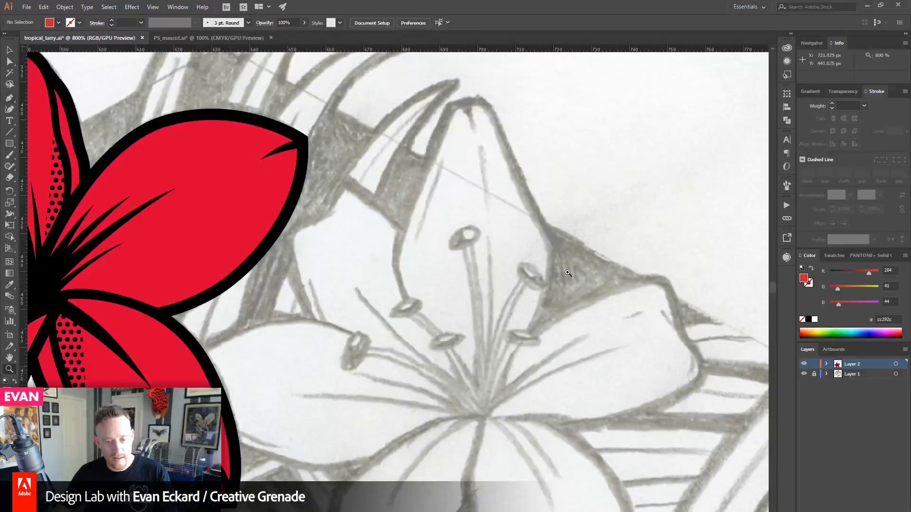
pyautogui.click(568, 273)
pyautogui.keyDown('alt'); pyautogui.click(421, 359); pyautogui.keyUp('alt')
pyautogui.keyDown('alt'); pyautogui.click(414, 362); pyautogui.keyUp('alt')
pyautogui.moveTo(317, 331); pyautogui.dragTo(438, 352)
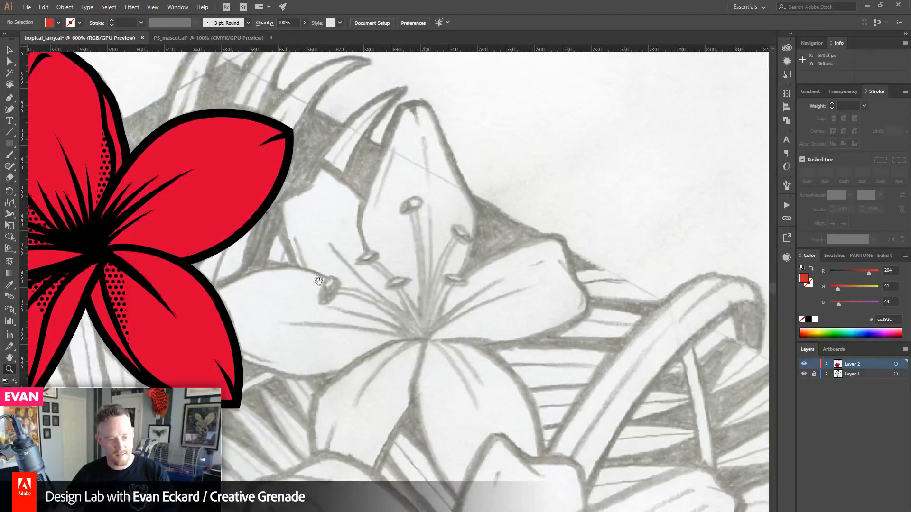
pyautogui.hscroll(-5, 411, 256)
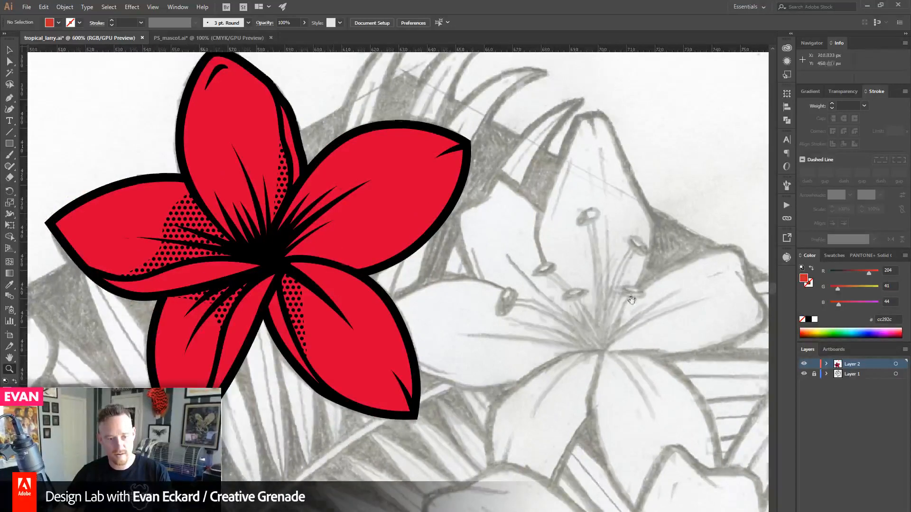
pyautogui.hscroll(5, 443, 330)
pyautogui.click(414, 301)
pyautogui.moveTo(380, 288); pyautogui.dragTo(312, 333)
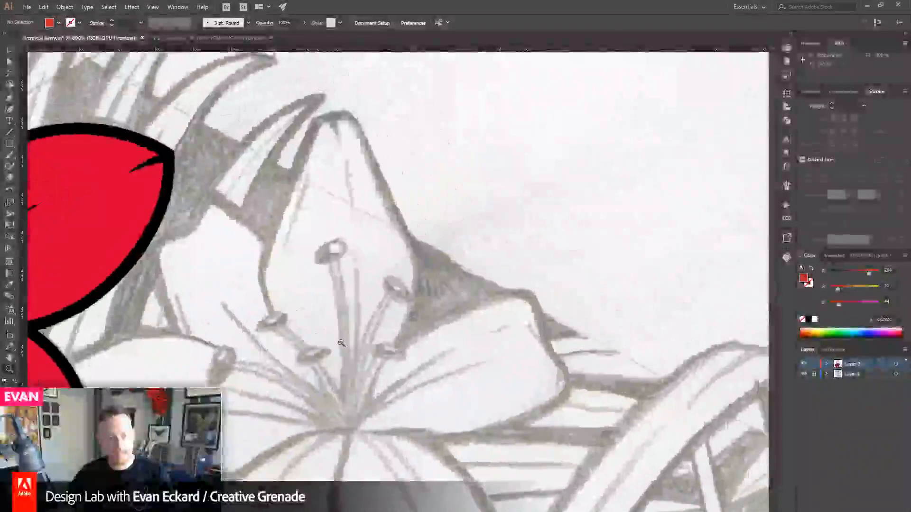
pyautogui.click(344, 334)
pyautogui.moveTo(361, 290); pyautogui.dragTo(645, 310)
pyautogui.moveTo(265, 252); pyautogui.dragTo(53, 293)
pyautogui.keyDown('alt'); pyautogui.click(471, 282); pyautogui.keyUp('alt')
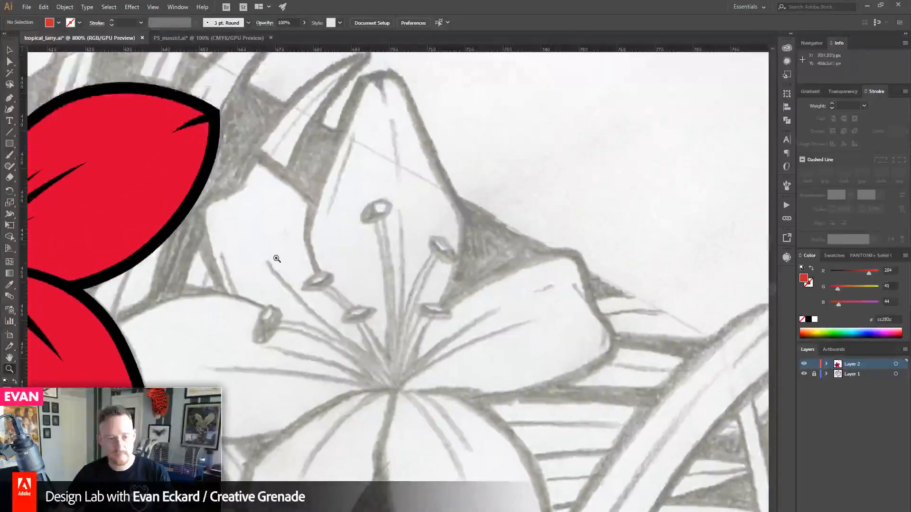
# - Take PANTONE 7466 C from the blue square as the stroke colour with no fill, and ready the Pen tool at the uncoloured lily
pyautogui.click(8, 98)
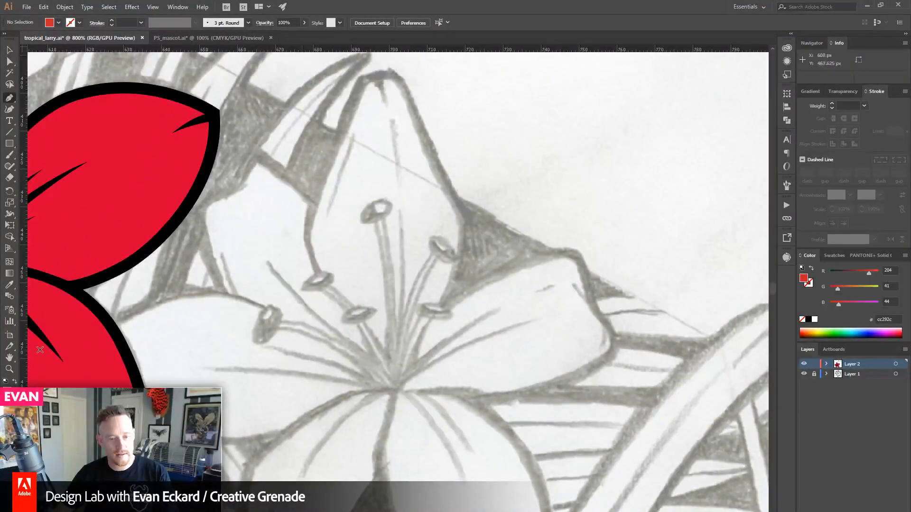
pyautogui.scroll(10, 39, 350)
pyautogui.press('v')
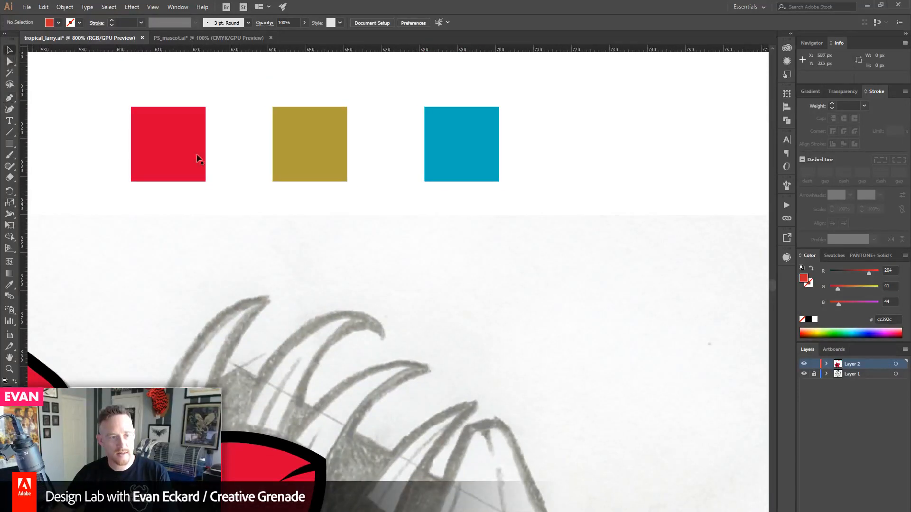
pyautogui.click(328, 147)
pyautogui.click(456, 137)
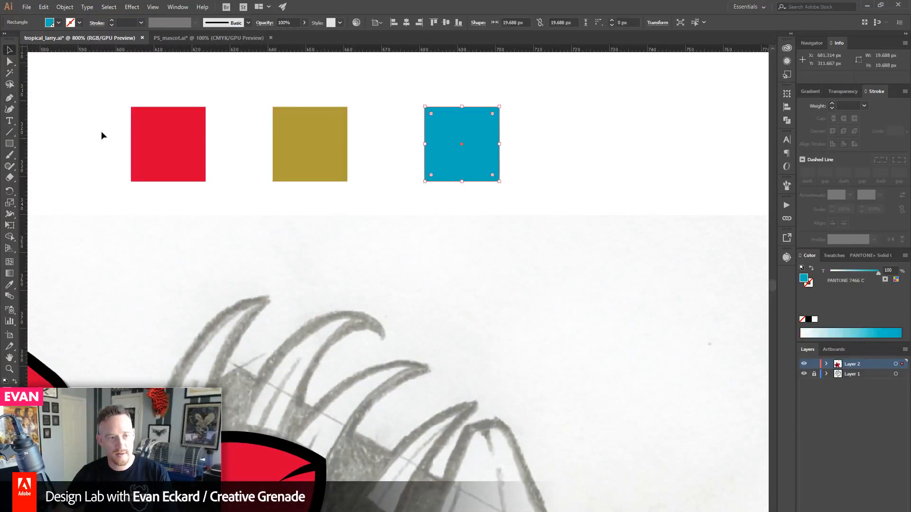
pyautogui.click(101, 135)
pyautogui.click(9, 100)
pyautogui.scroll(-10, 416, 199)
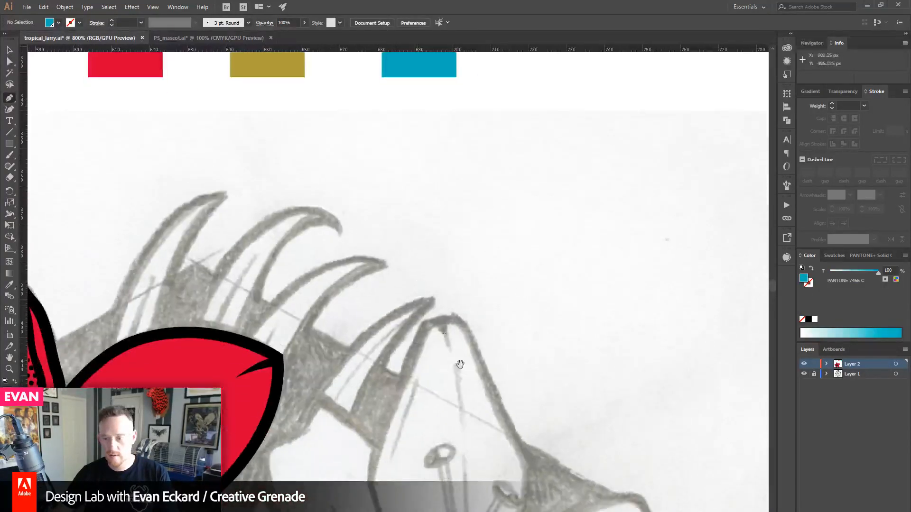
pyautogui.scroll(3, 417, 199)
pyautogui.hscroll(-3, 416, 199)
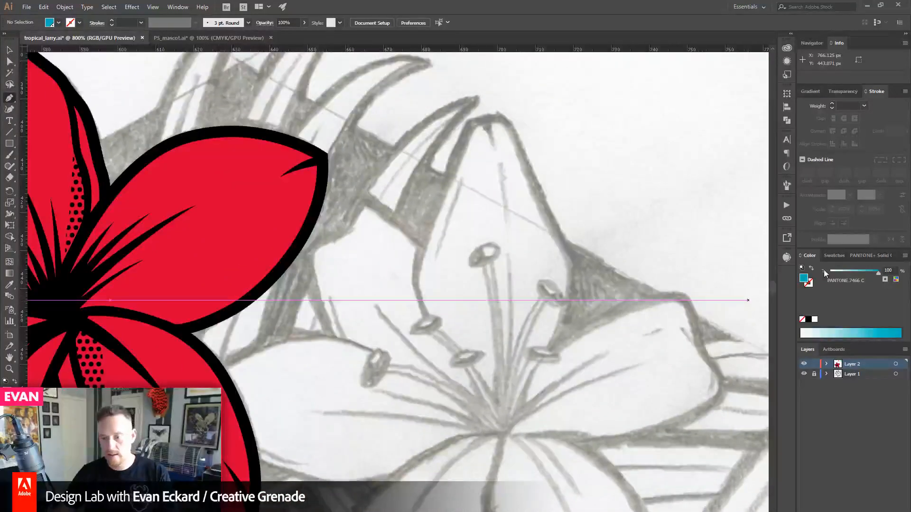
pyautogui.click(810, 268)
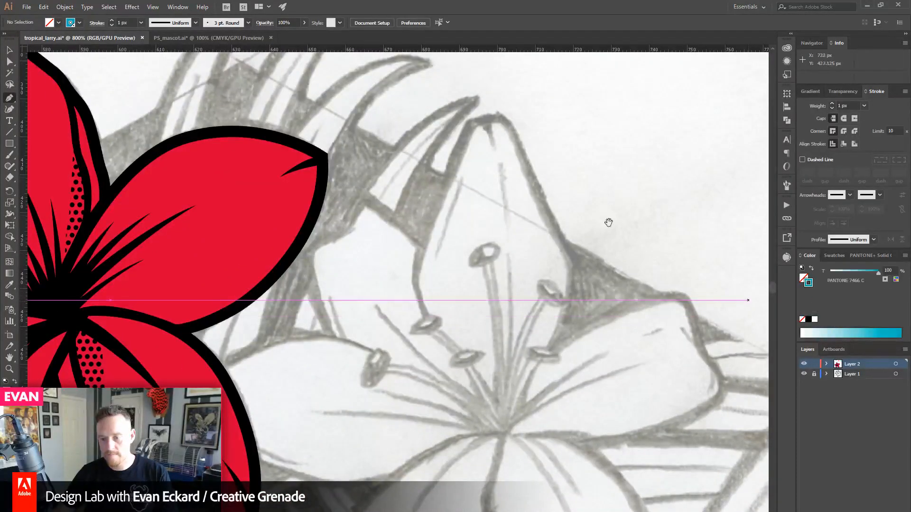
pyautogui.scroll(2, 609, 220)
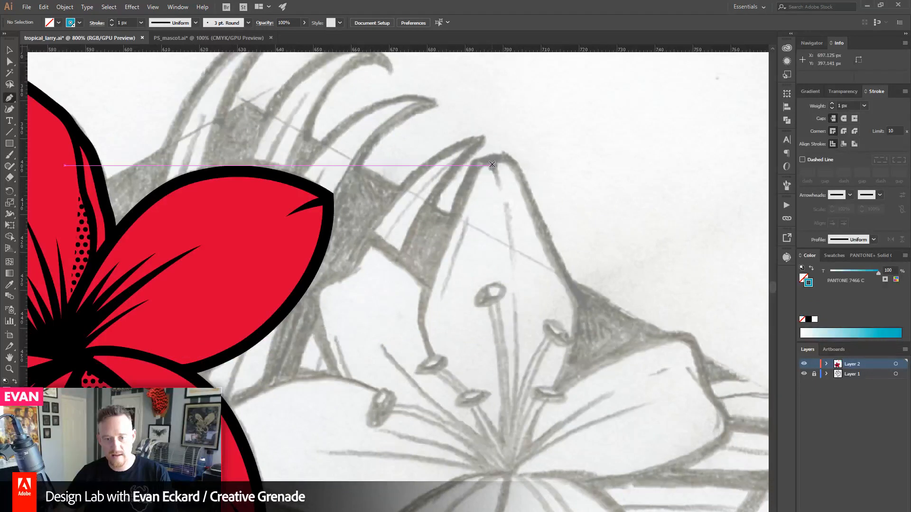
# - Trace the left edge of the lily's upper petal with the Pen tool, from the tip about 72 px down to the flower's centre
pyautogui.moveTo(491, 165); pyautogui.dragTo(482, 166)
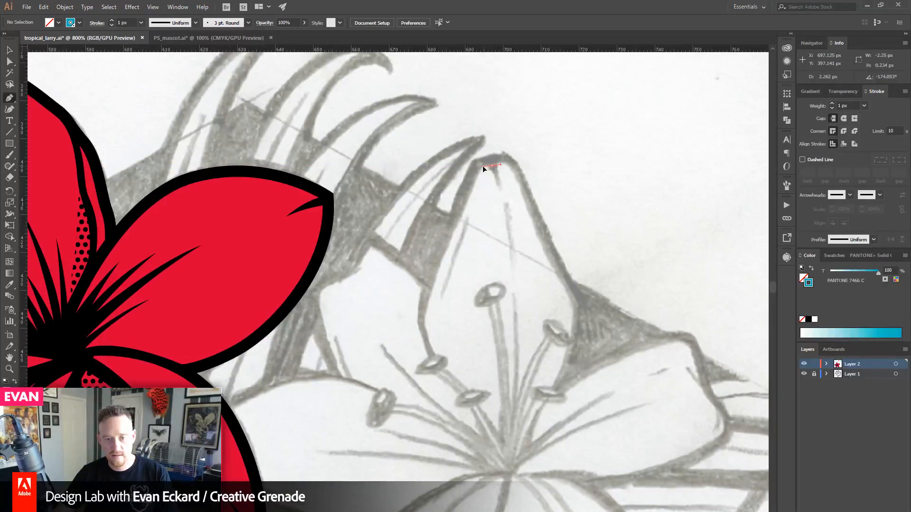
pyautogui.moveTo(459, 227); pyautogui.dragTo(424, 310)
pyautogui.hotkey('ctrl', 'z')
pyautogui.moveTo(432, 350); pyautogui.dragTo(444, 373)
pyautogui.moveTo(474, 415); pyautogui.dragTo(435, 342)
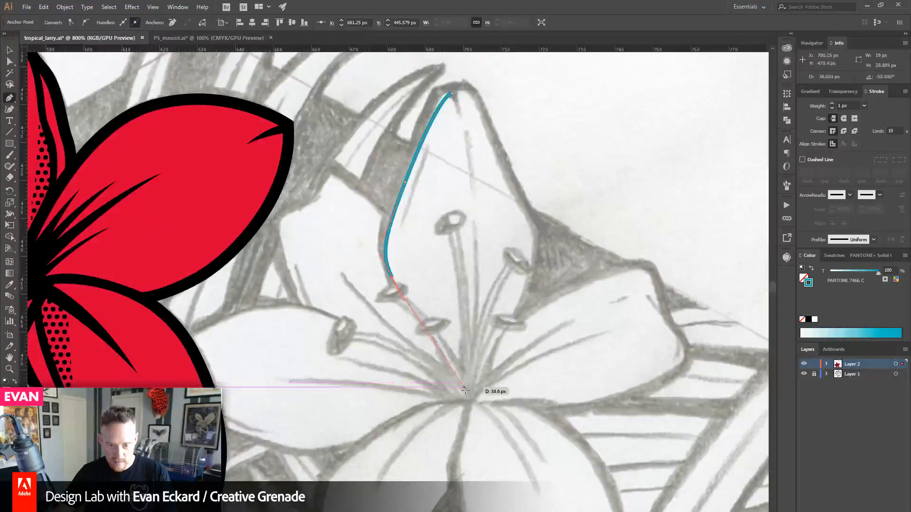
pyautogui.click(446, 366)
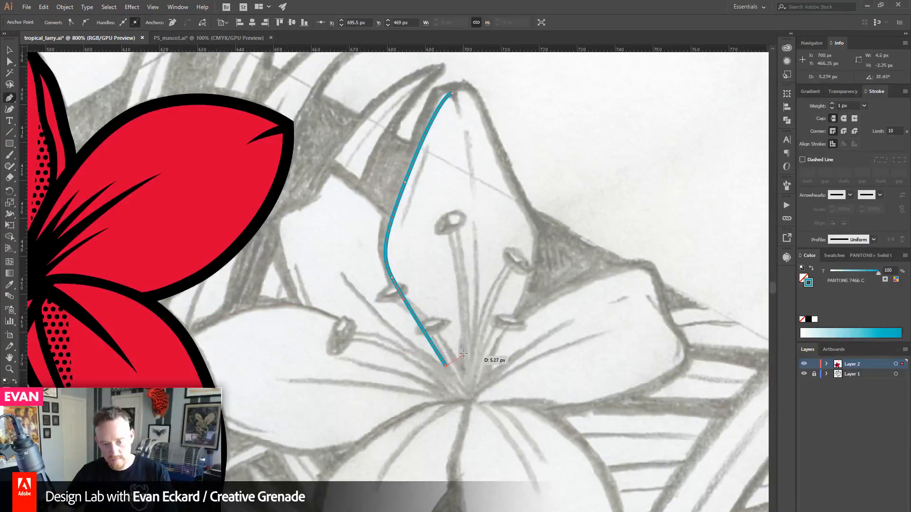
# - Continue the path round the petal's base into a narrow pointed notch about 37 px high and back down to the centre
pyautogui.moveTo(467, 339); pyautogui.dragTo(472, 177)
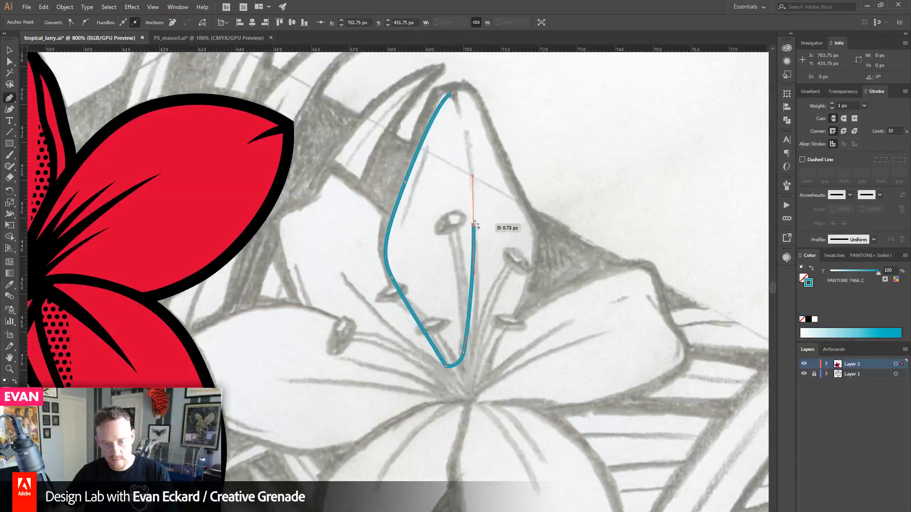
pyautogui.moveTo(474, 225); pyautogui.dragTo(480, 276)
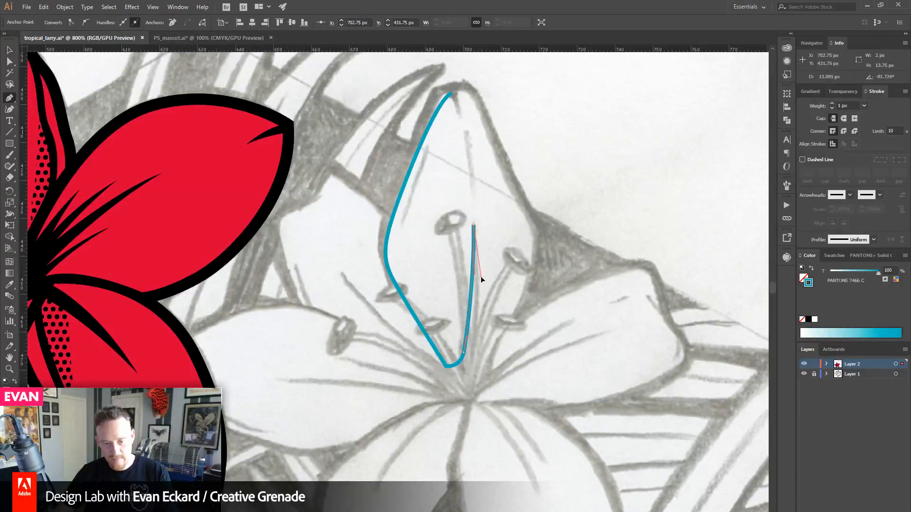
pyautogui.click(479, 369)
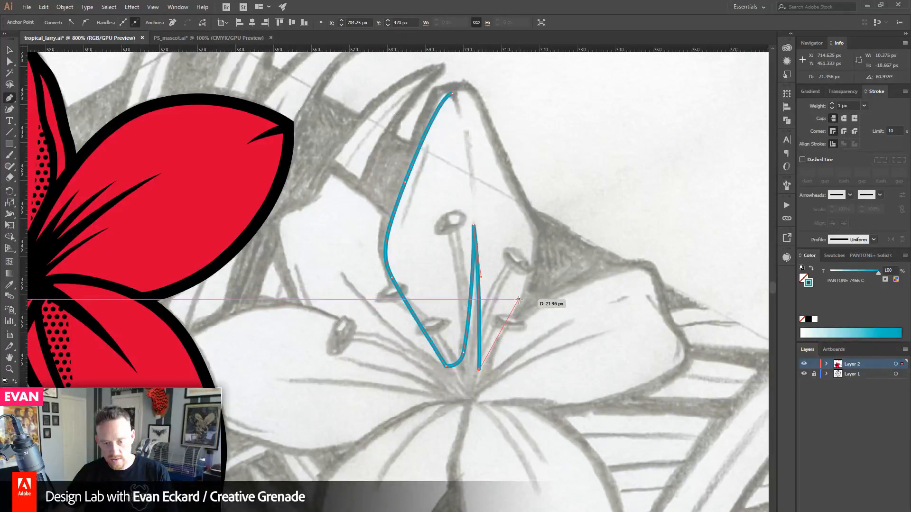
# - Trace the petal's right edge from the centre back up to the tip, close the path and deselect it
pyautogui.moveTo(519, 299); pyautogui.dragTo(527, 274)
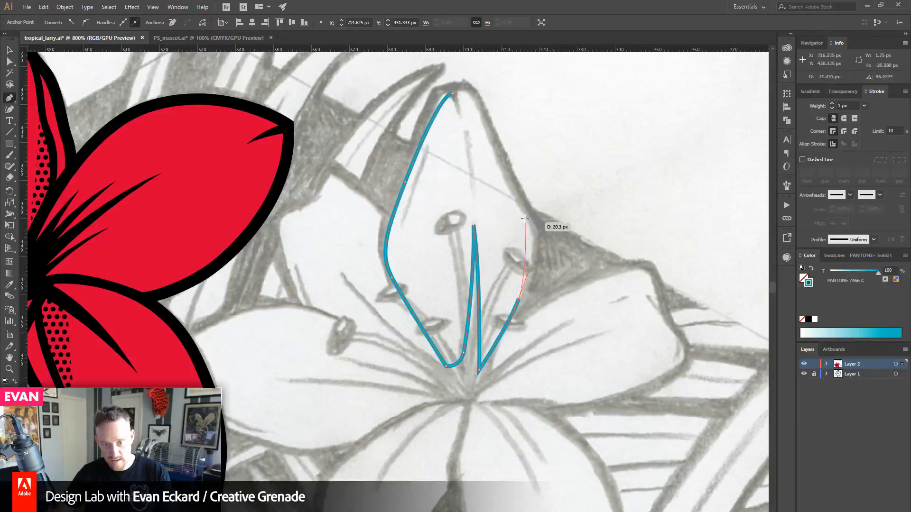
pyautogui.moveTo(527, 220); pyautogui.dragTo(514, 197)
pyautogui.moveTo(493, 156); pyautogui.dragTo(508, 228)
pyautogui.moveTo(492, 173); pyautogui.dragTo(451, 156)
pyautogui.moveTo(477, 247); pyautogui.dragTo(474, 277)
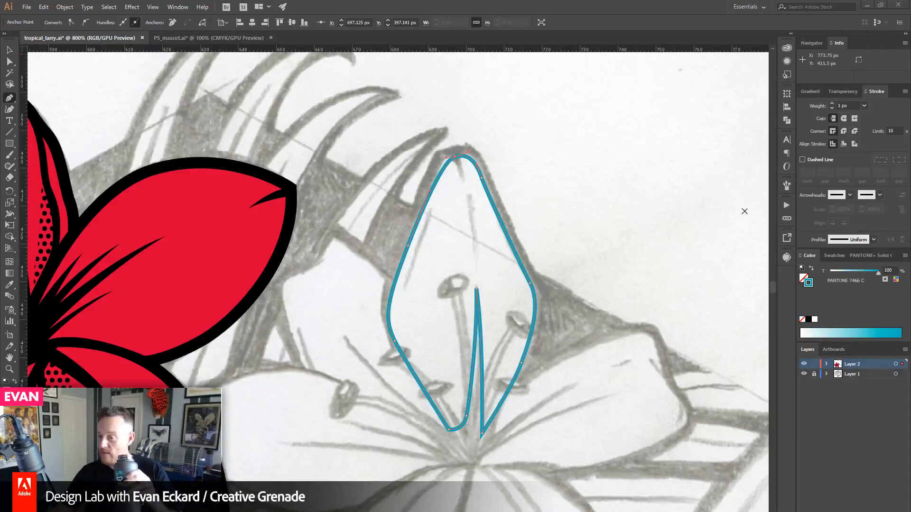
pyautogui.click(807, 256)
pyautogui.click(805, 257)
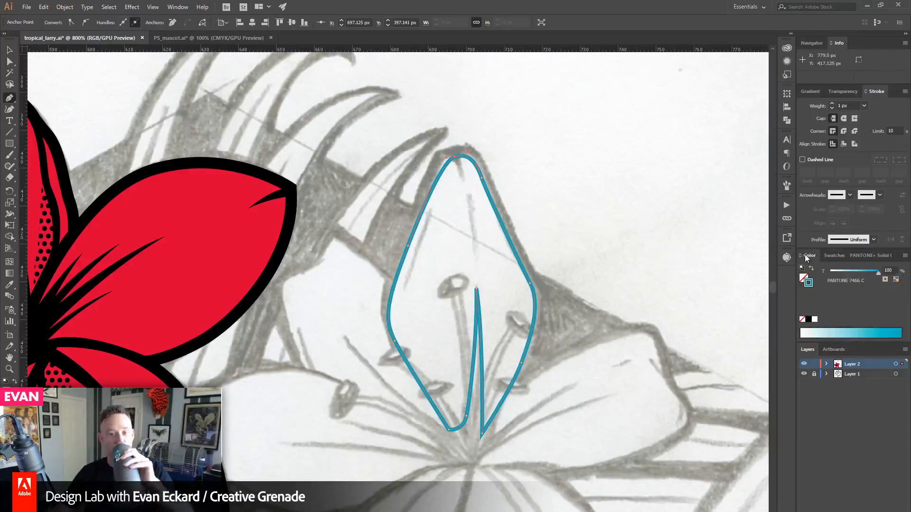
pyautogui.press('v')
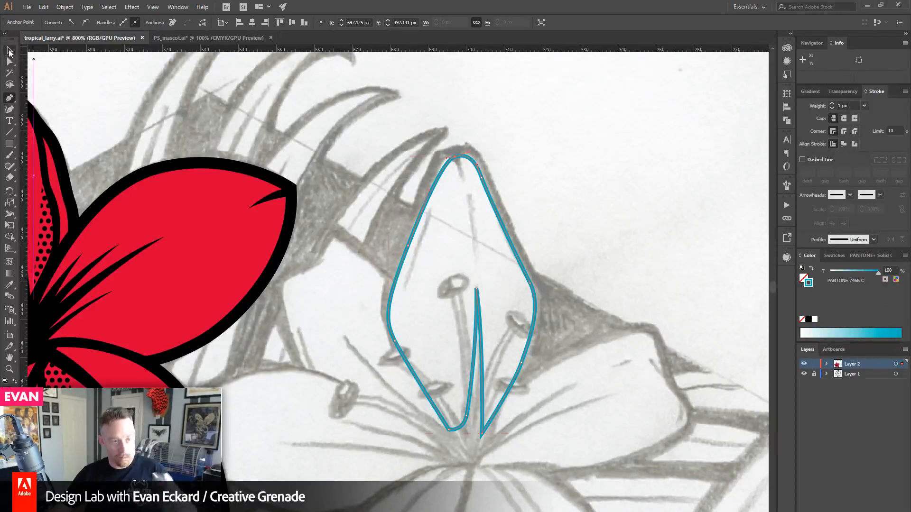
pyautogui.click(618, 136)
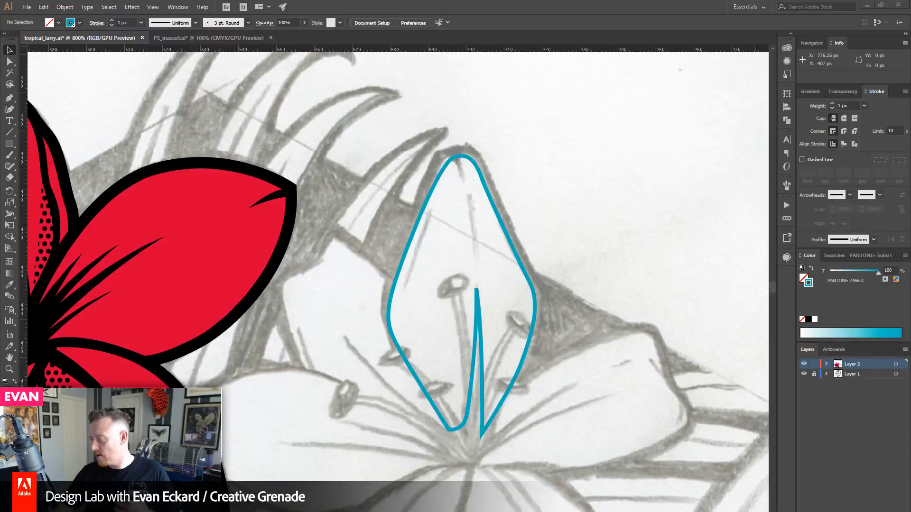
# - Switch to the browser and look through the artwork posted in the Twitter notifications, then return to the drawing
pyautogui.moveTo(910, 60); pyautogui.dragTo(488, 49)
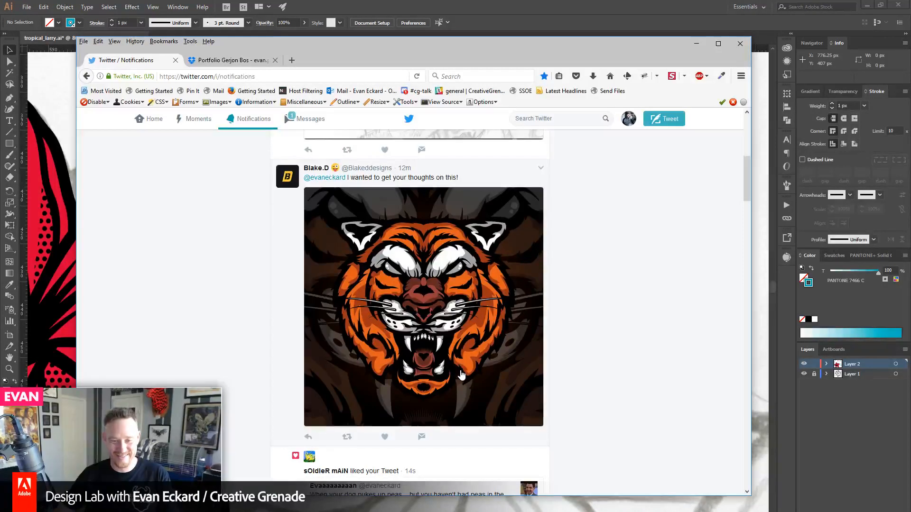
pyautogui.scroll(5, 462, 375)
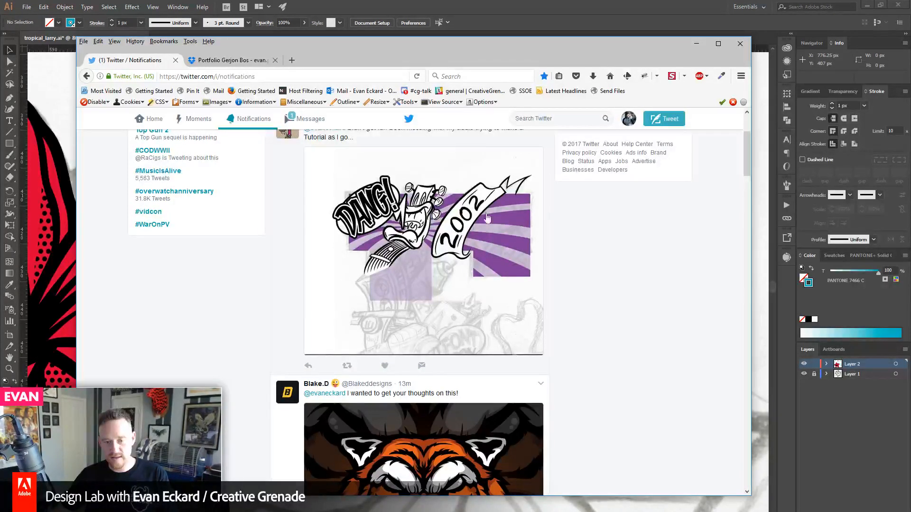
pyautogui.scroll(3, 603, 285)
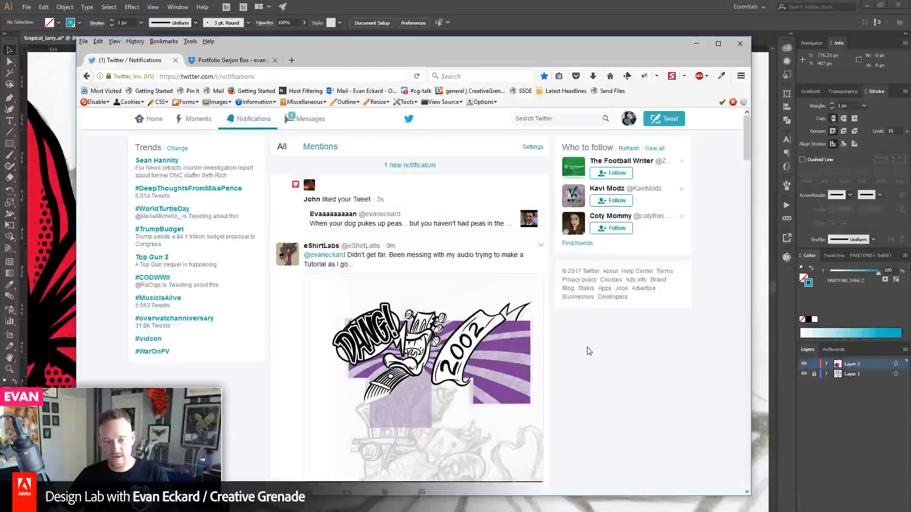
pyautogui.scroll(-5, 619, 332)
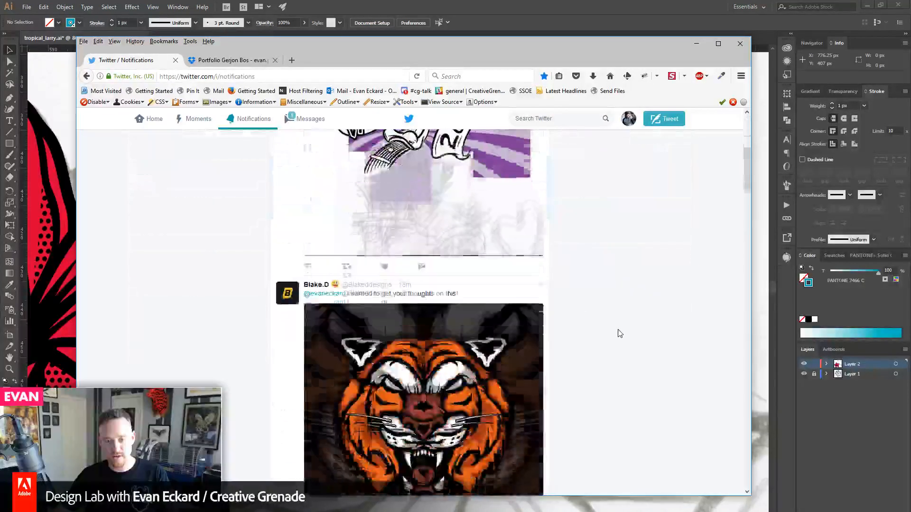
pyautogui.scroll(3, 614, 331)
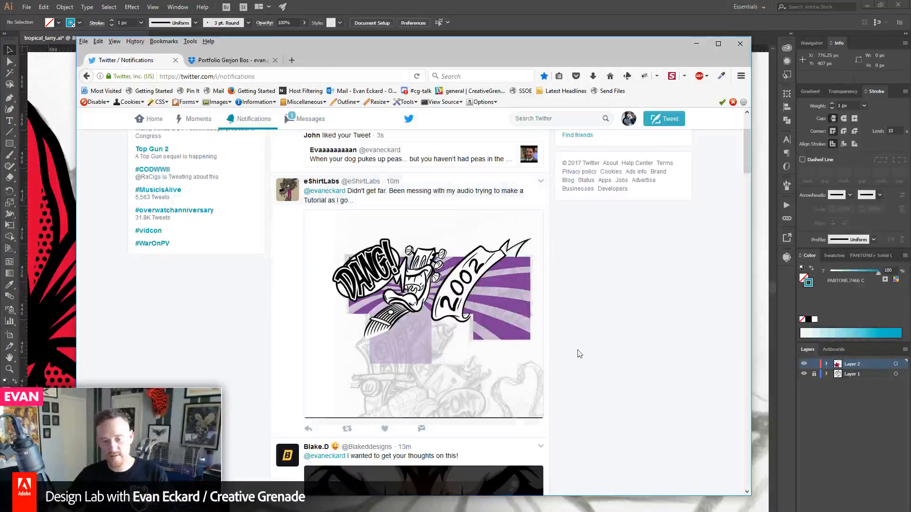
pyautogui.moveTo(748, 152); pyautogui.dragTo(750, 252)
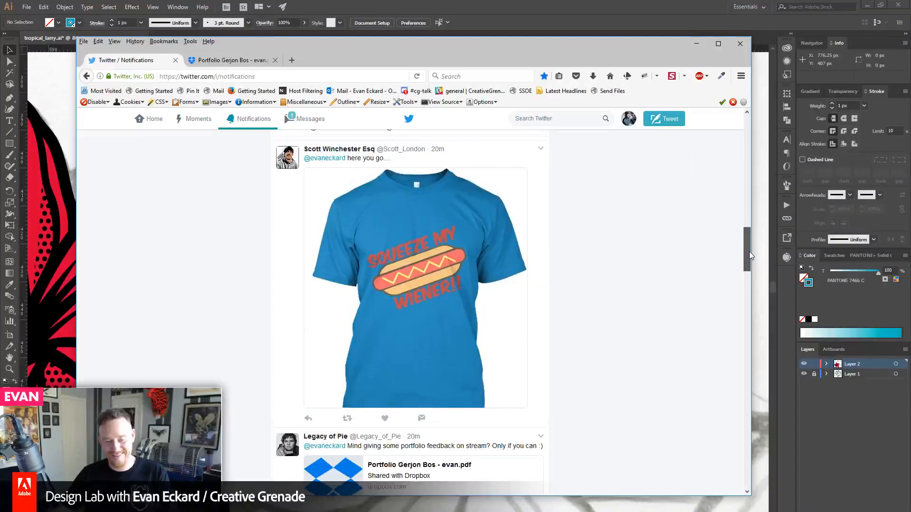
pyautogui.moveTo(749, 256); pyautogui.dragTo(697, 141)
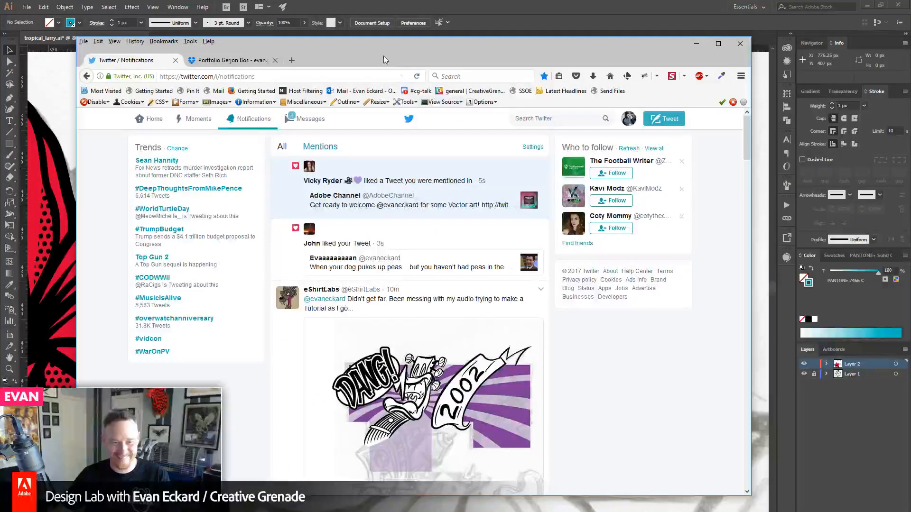
pyautogui.hotkey('alt', 'Tab')
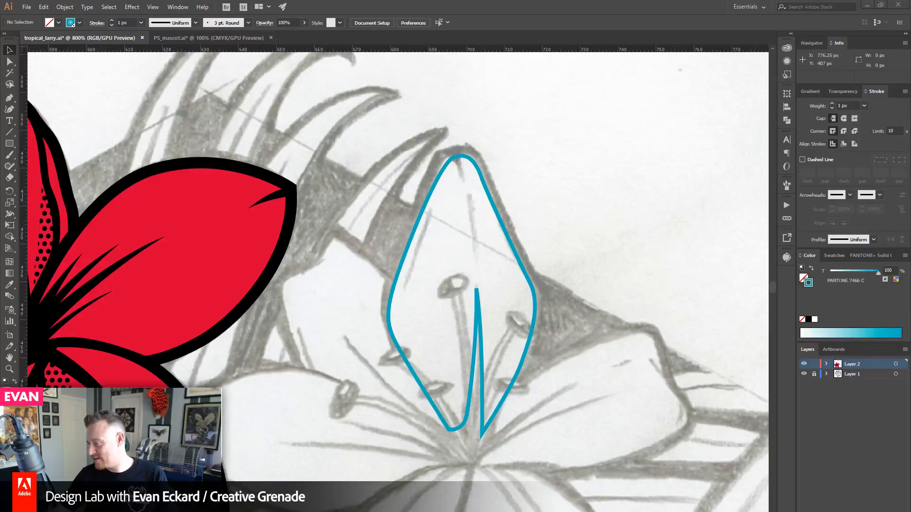
# - Bring the browser window with the shared portfolio PDF over the drawing and look through its cover, preface and curriculum vitae pages
pyautogui.moveTo(910, 46); pyautogui.dragTo(326, 42)
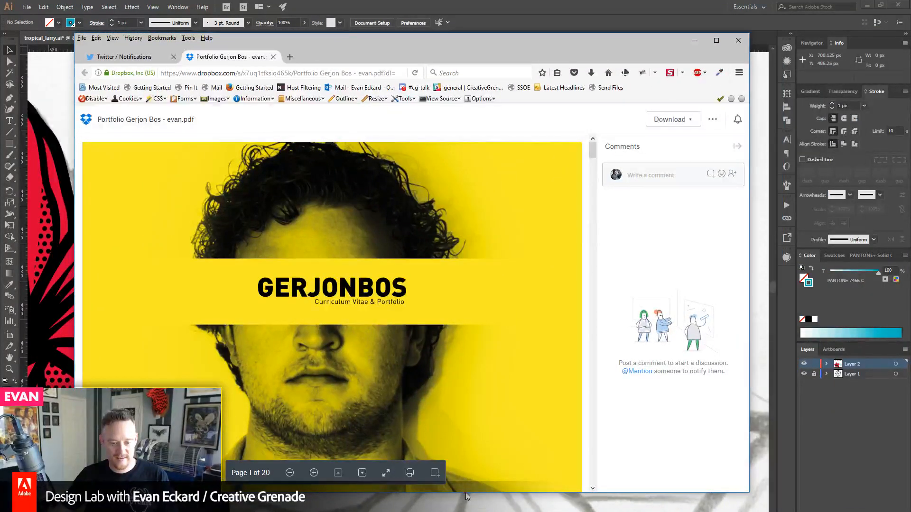
pyautogui.moveTo(469, 495); pyautogui.dragTo(470, 511)
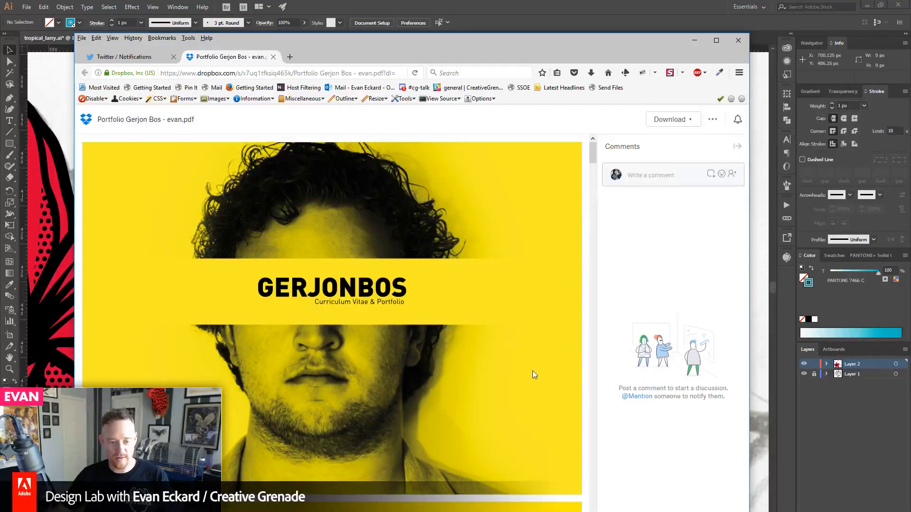
pyautogui.scroll(-7, 463, 326)
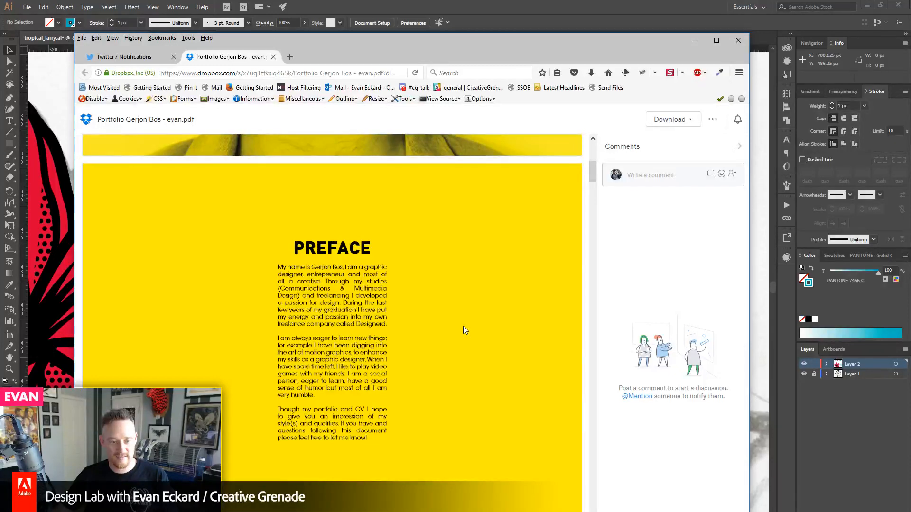
pyautogui.scroll(-8, 463, 326)
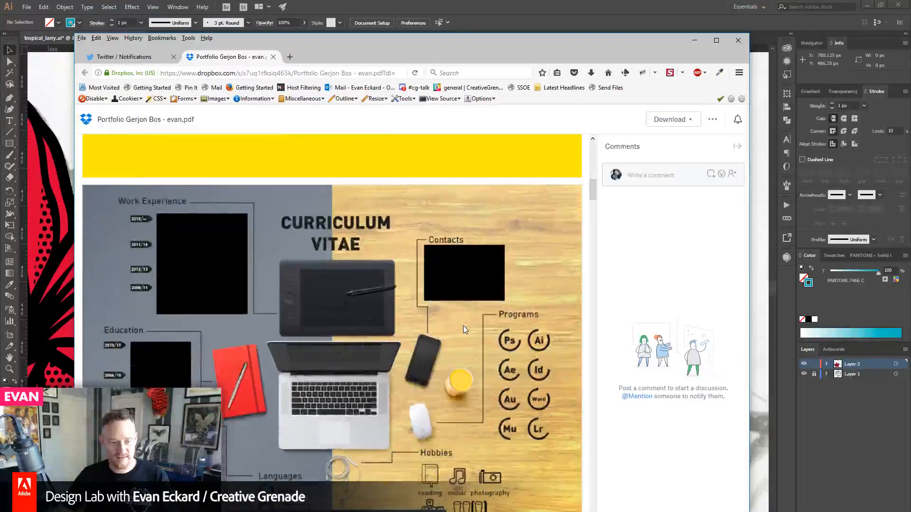
pyautogui.scroll(-1, 464, 325)
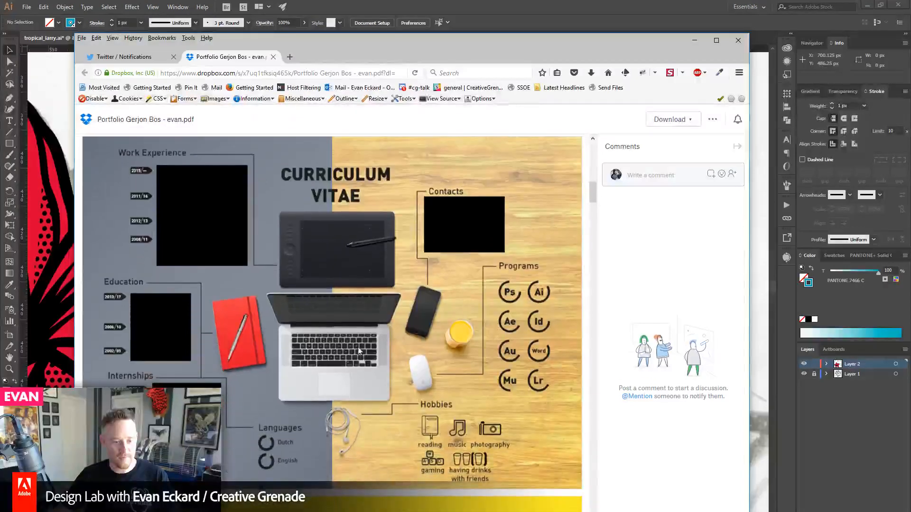
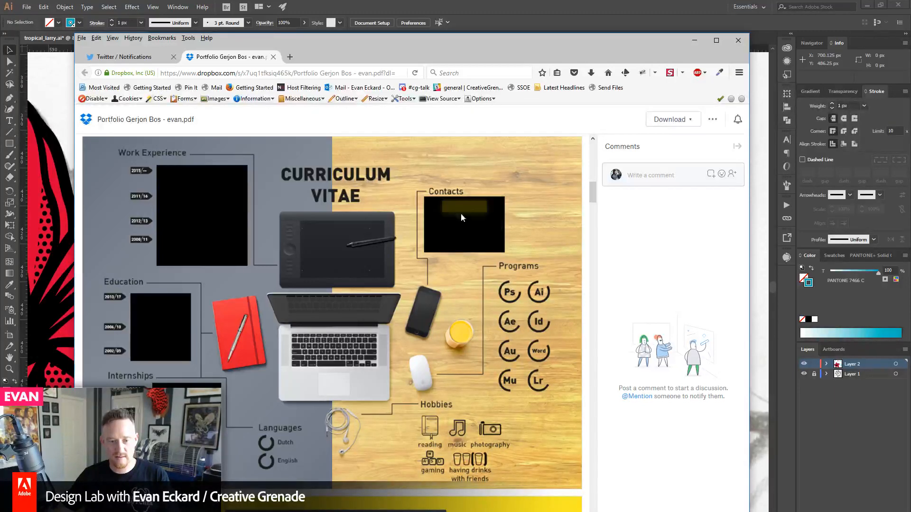
pyautogui.click(460, 251)
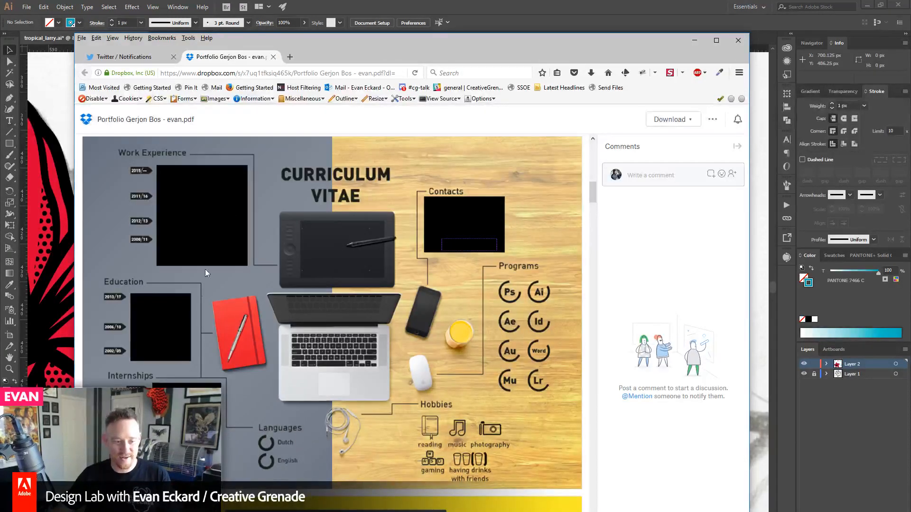
# - Examine the portfolio's branding section, from the Huisgemaakt business cards through the Rebound poster to the Bijzondere Monumenten book
pyautogui.scroll(-10, 459, 320)
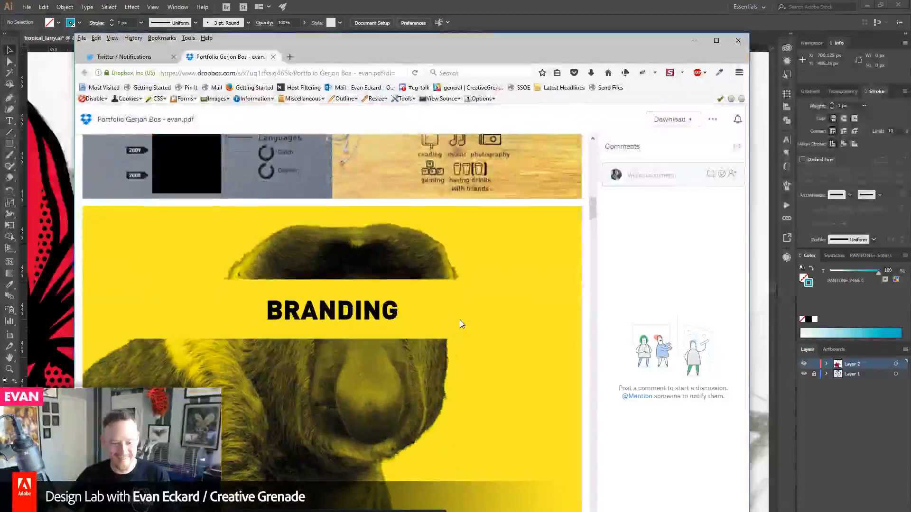
pyautogui.scroll(-6, 459, 322)
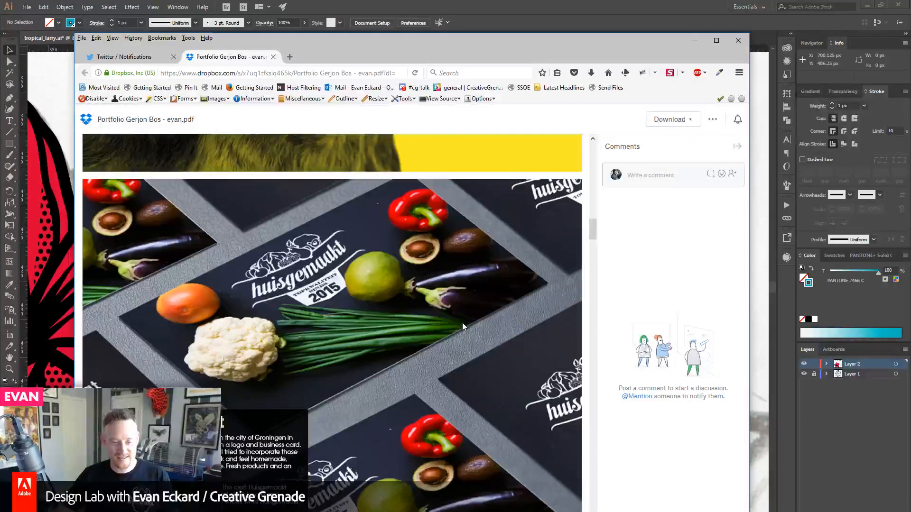
pyautogui.scroll(-6, 463, 327)
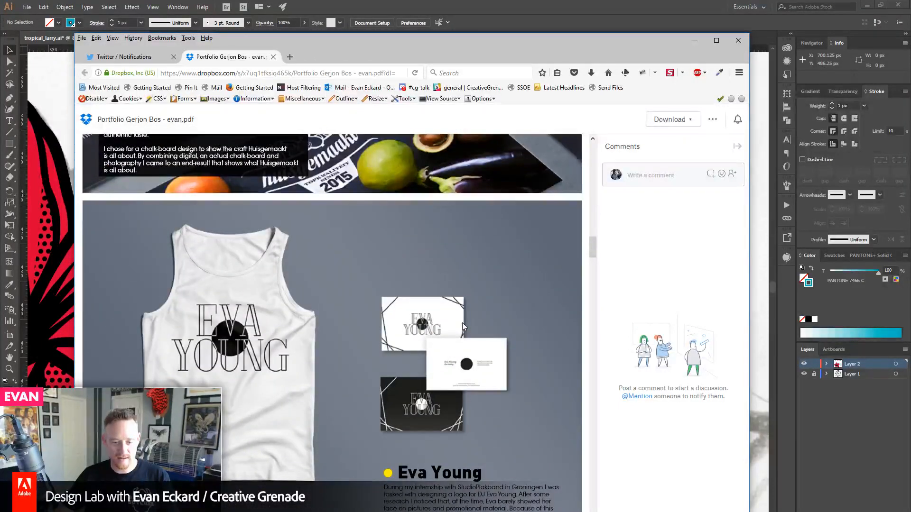
pyautogui.scroll(-3, 288, 359)
pyautogui.scroll(-5, 288, 358)
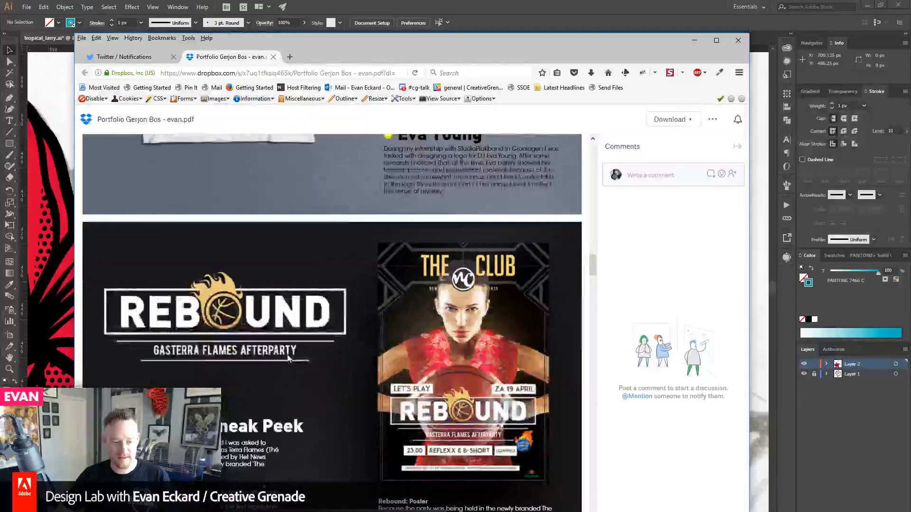
pyautogui.scroll(-10, 288, 357)
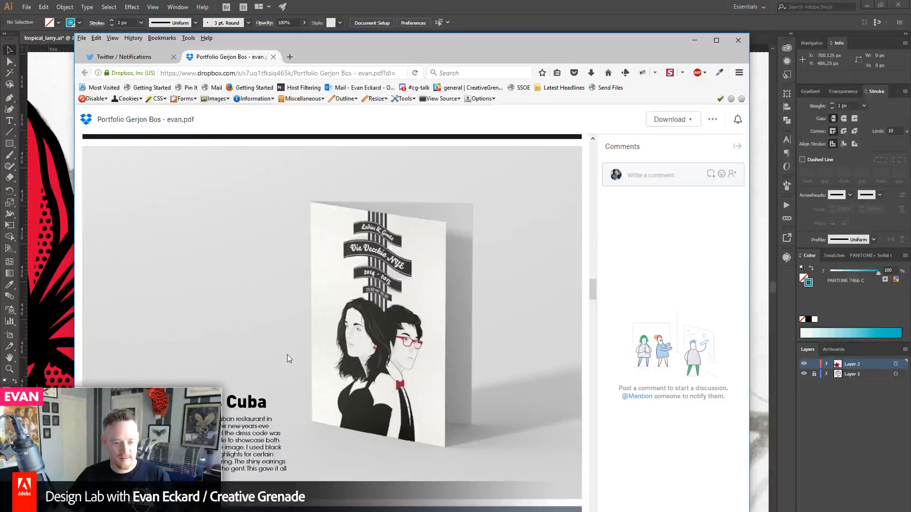
pyautogui.scroll(-5, 287, 359)
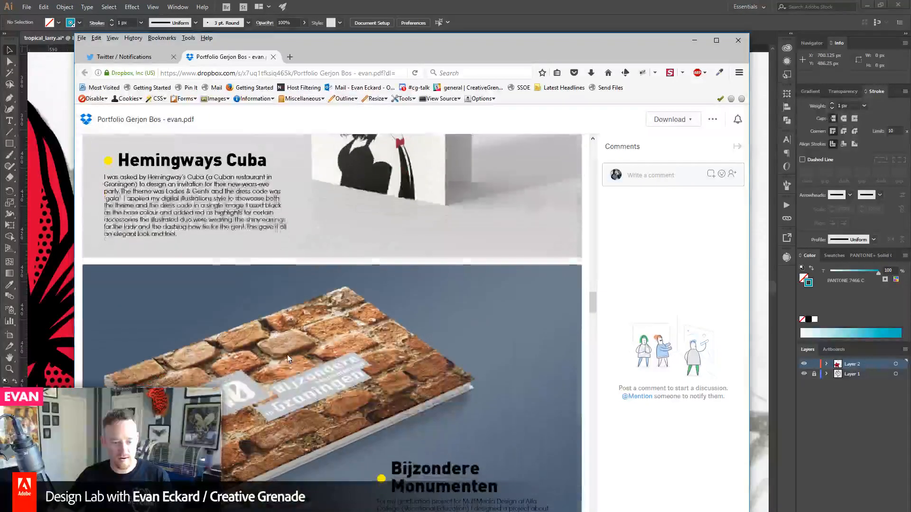
pyautogui.scroll(-12, 287, 357)
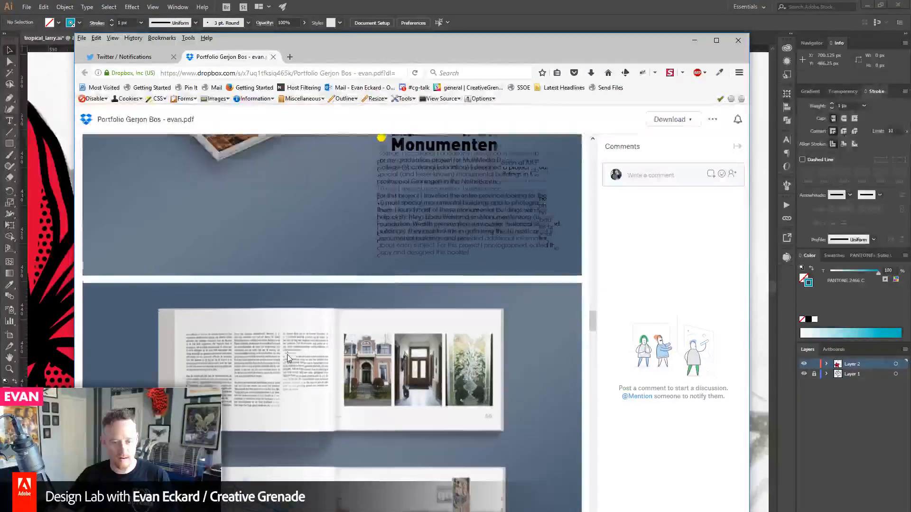
pyautogui.scroll(-5, 289, 358)
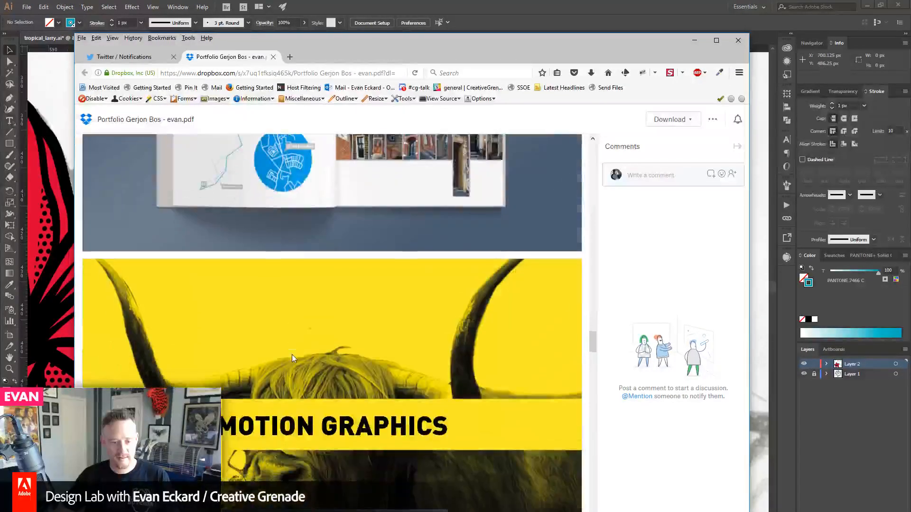
# - Review the portfolio's motion graphics and photography sections, including the Twitch Creative Guide, the Designerd animation and the model shoots
pyautogui.scroll(-9, 292, 355)
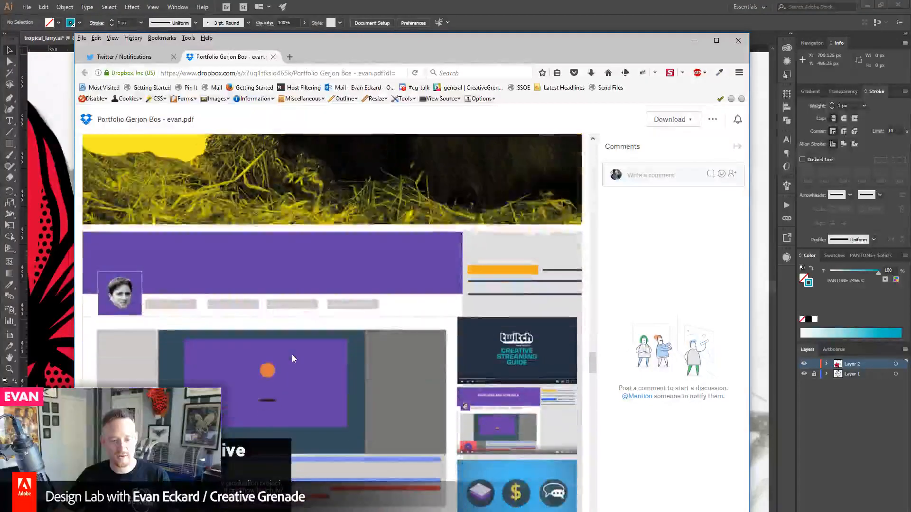
pyautogui.scroll(-7, 292, 355)
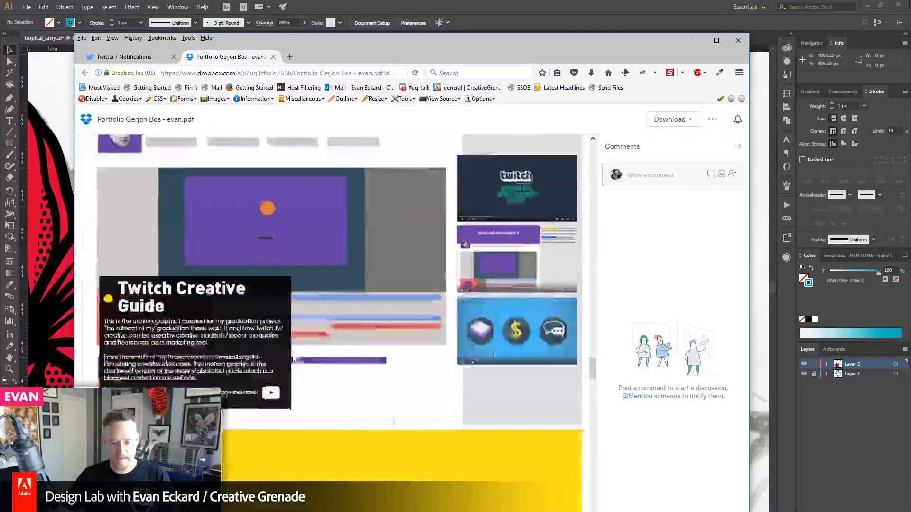
pyautogui.scroll(-2, 292, 356)
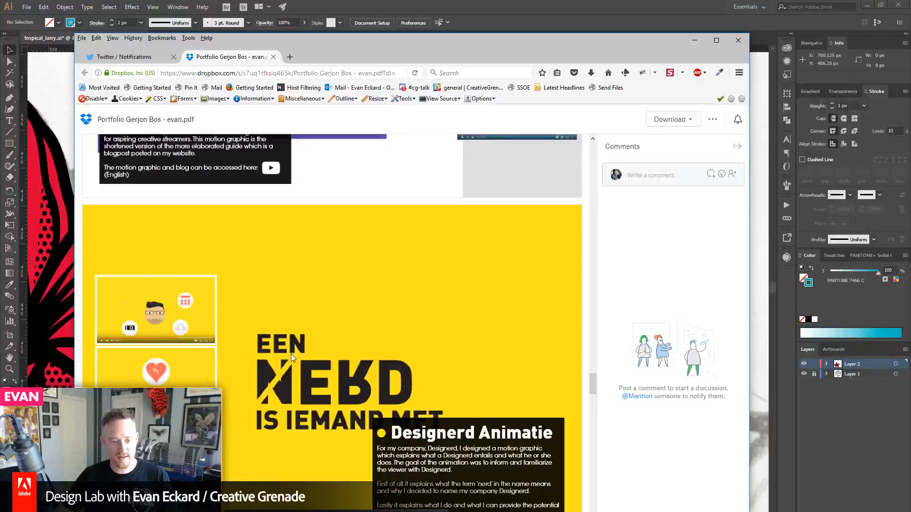
pyautogui.scroll(-7, 292, 355)
pyautogui.scroll(-5, 292, 356)
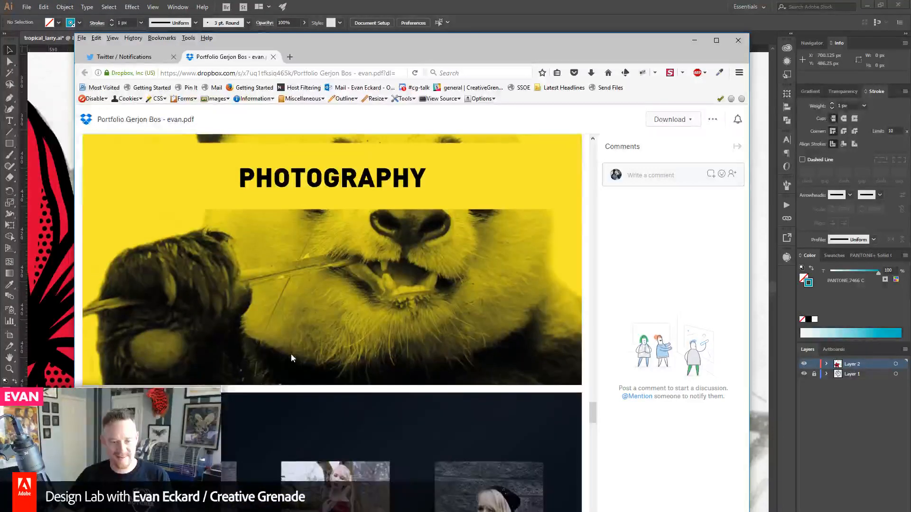
pyautogui.scroll(-4, 291, 354)
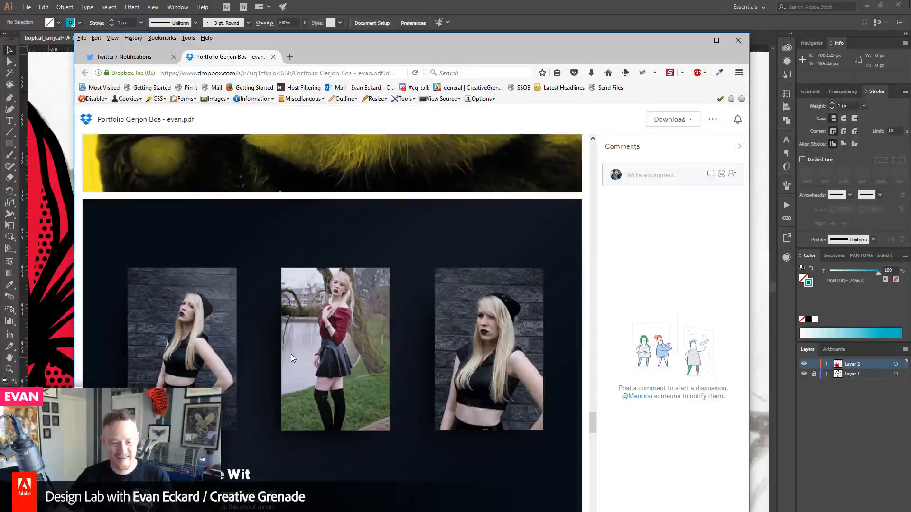
pyautogui.scroll(5, 291, 354)
pyautogui.scroll(-7, 292, 354)
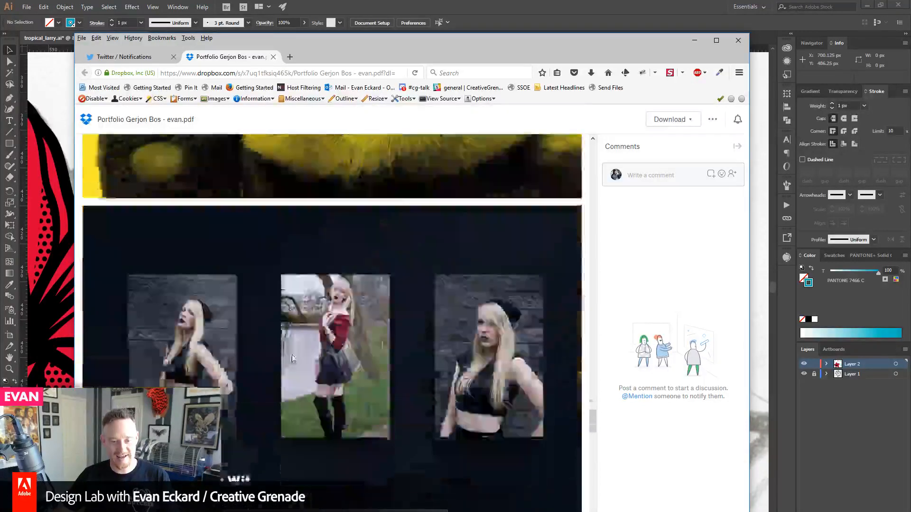
pyautogui.scroll(-6, 292, 359)
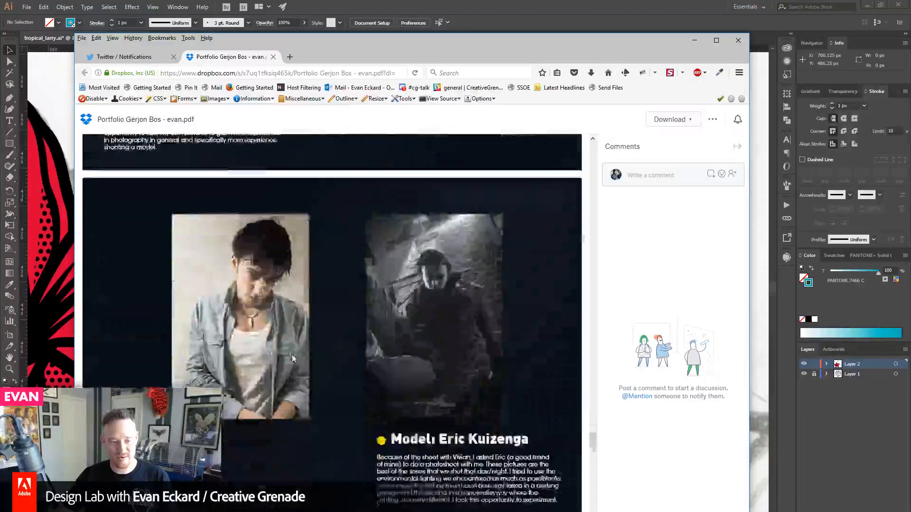
pyautogui.scroll(-4, 314, 366)
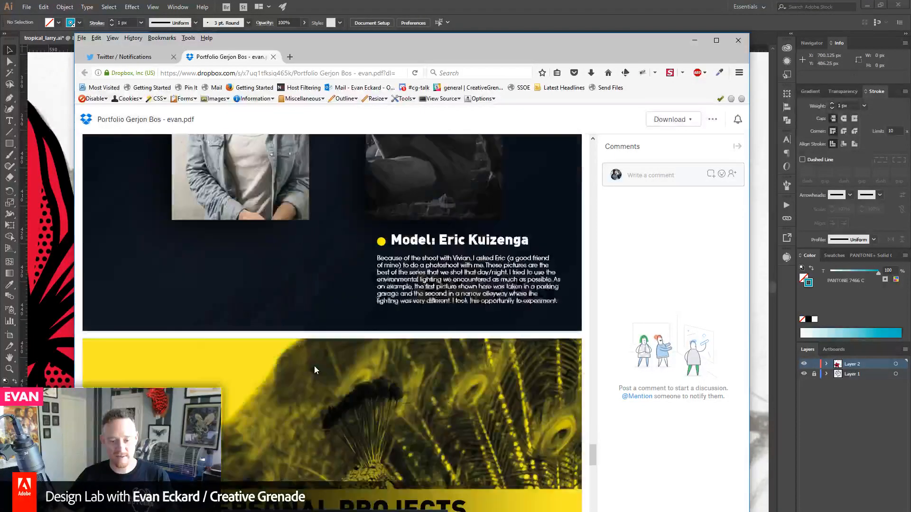
# - Look over the portfolio's personal projects, including the wall posters and record sleeve, and return to the lily drawing
pyautogui.scroll(-9, 314, 366)
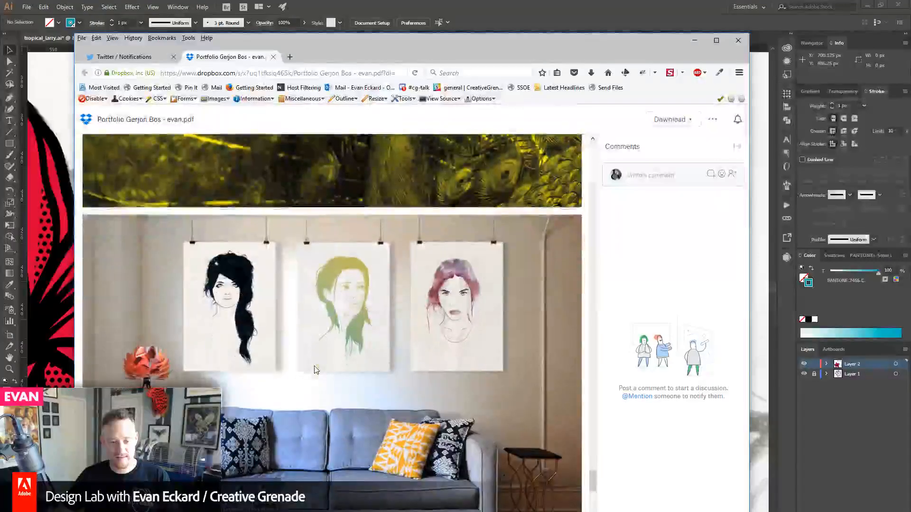
pyautogui.scroll(-10, 388, 356)
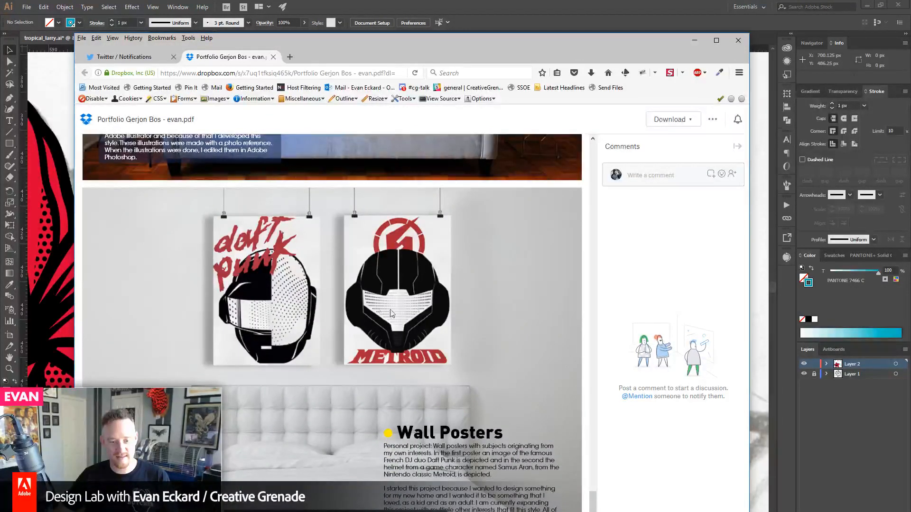
pyautogui.scroll(-10, 514, 363)
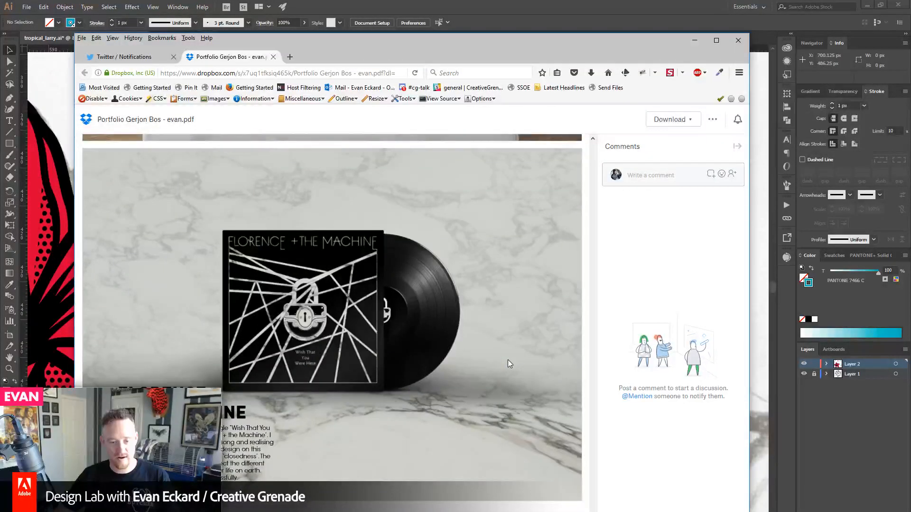
pyautogui.scroll(10, 506, 360)
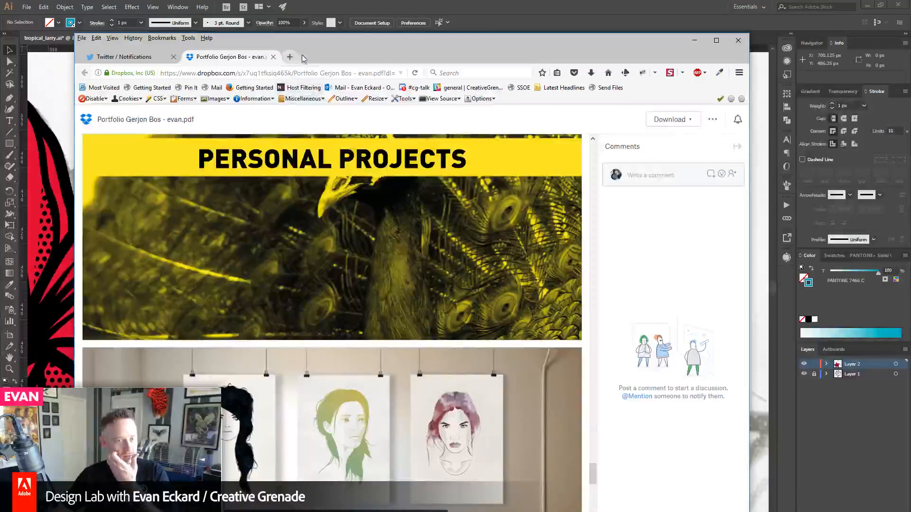
pyautogui.moveTo(302, 47); pyautogui.dragTo(910, 43)
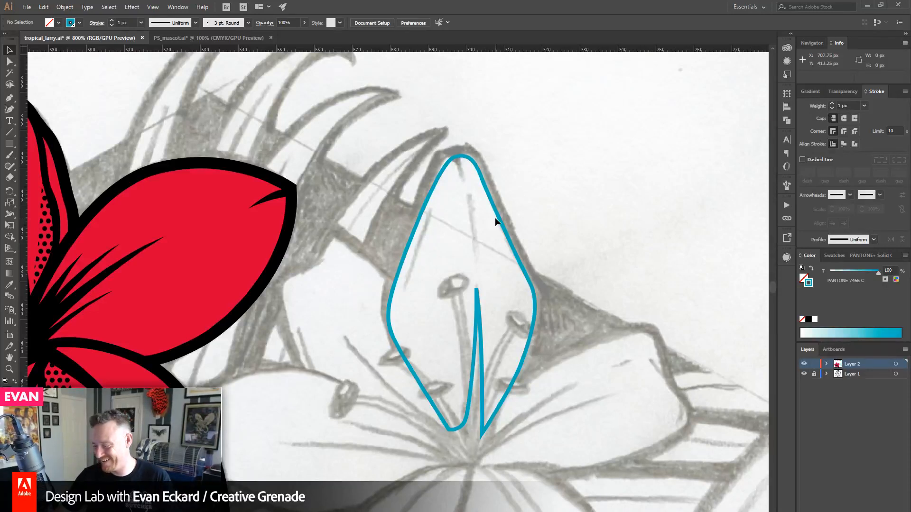
# - Offset the traced upper petal outline outward by 3 px with Miter joins and a miter limit of 4, previewing the result
pyautogui.click(491, 199)
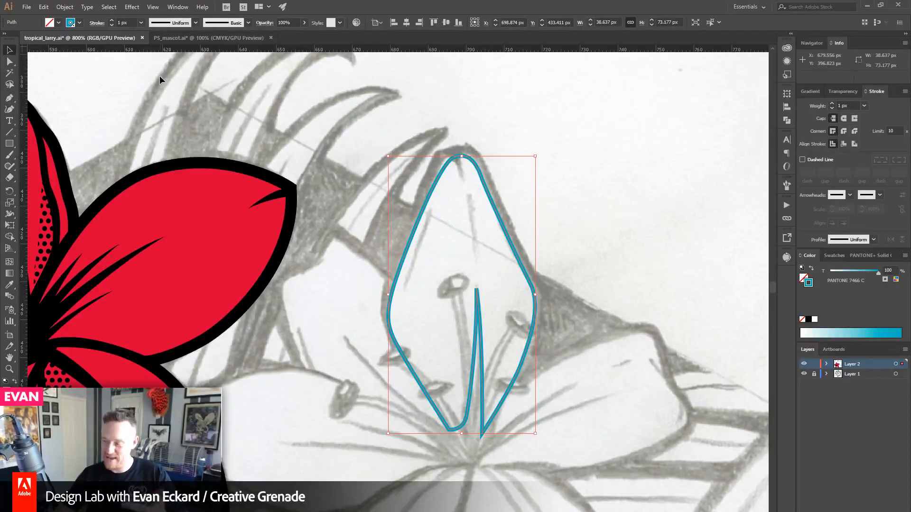
pyautogui.click(65, 7)
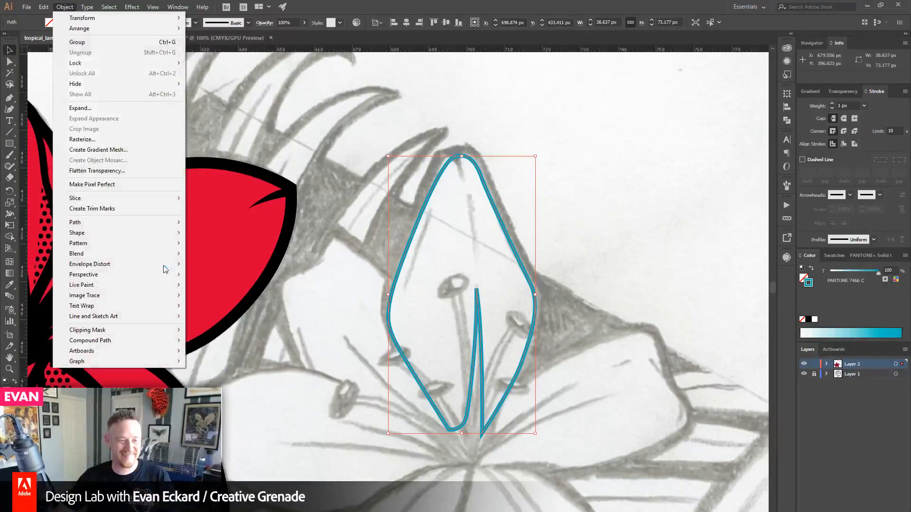
pyautogui.moveTo(121, 224)
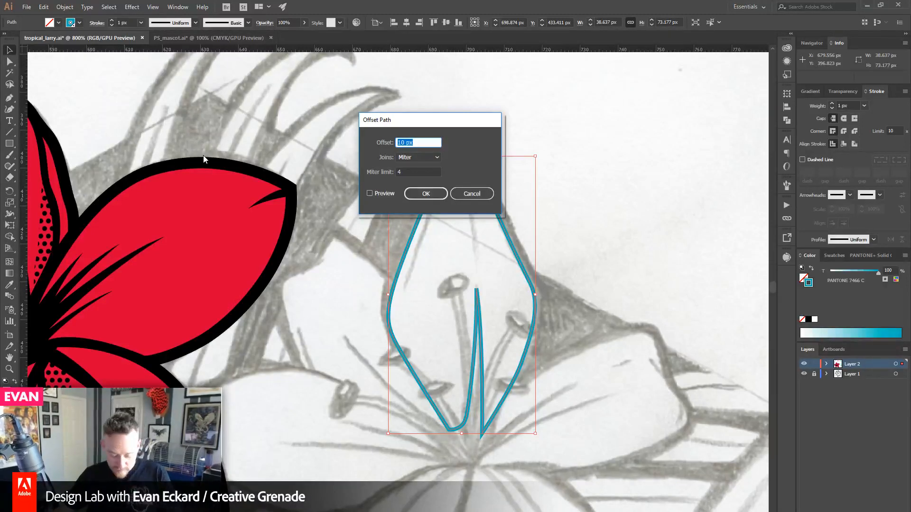
pyautogui.press('Tab')
pyautogui.click(370, 194)
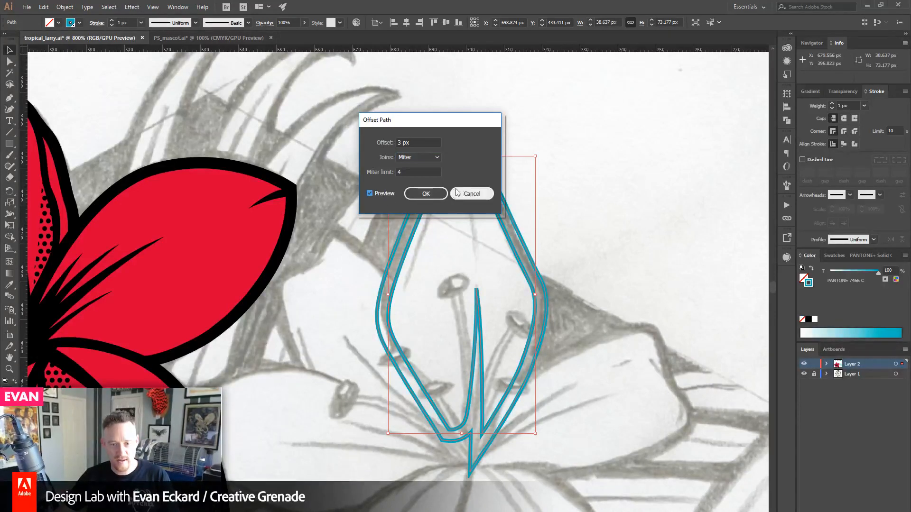
pyautogui.press('Return')
pyautogui.click(536, 155)
# - Give the petal's outer offset path a solid black fill with no stroke
pyautogui.moveTo(494, 181); pyautogui.dragTo(493, 182)
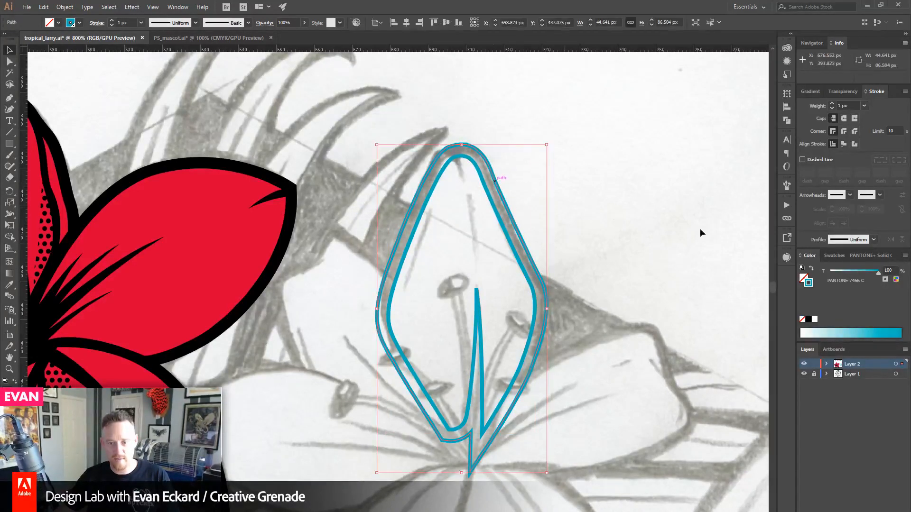
pyautogui.click(808, 320)
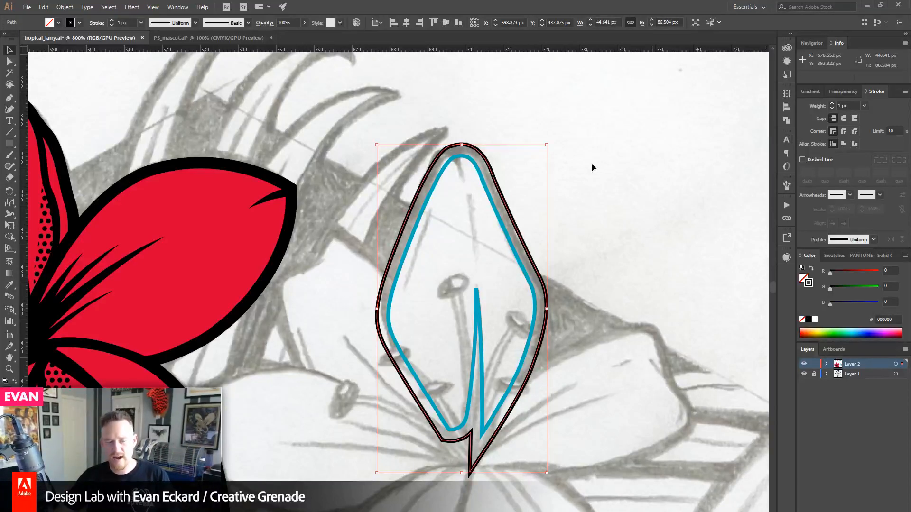
pyautogui.click(15, 382)
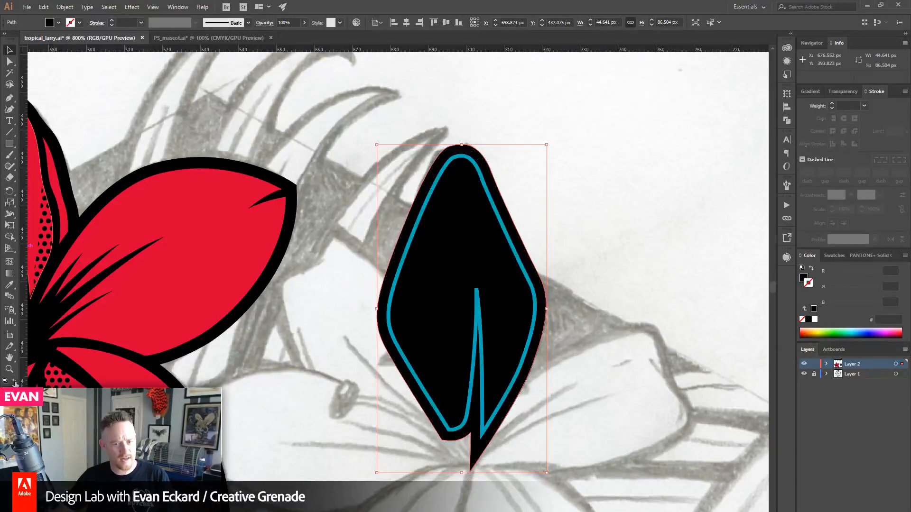
# - Try the inner petal path with a blue fill and no stroke against the black offset shape behind it
pyautogui.click(15, 382)
pyautogui.click(15, 382)
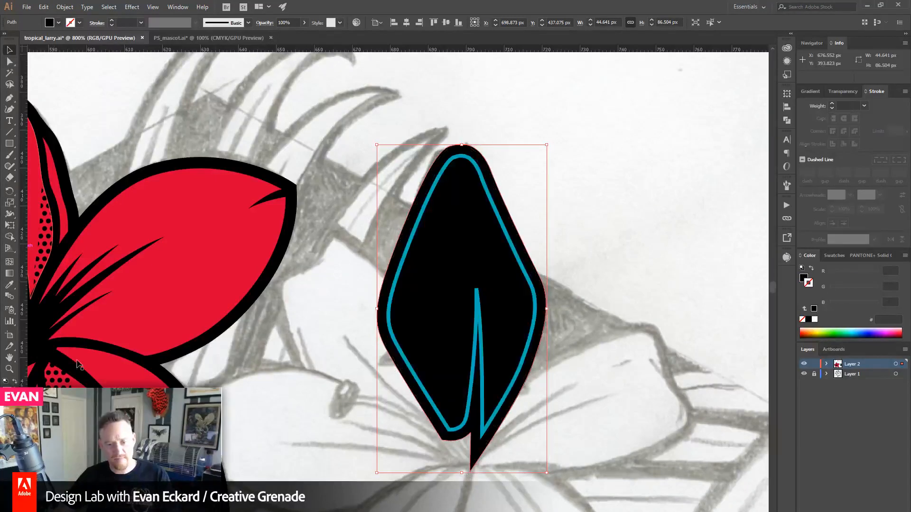
pyautogui.doubleClick(445, 175)
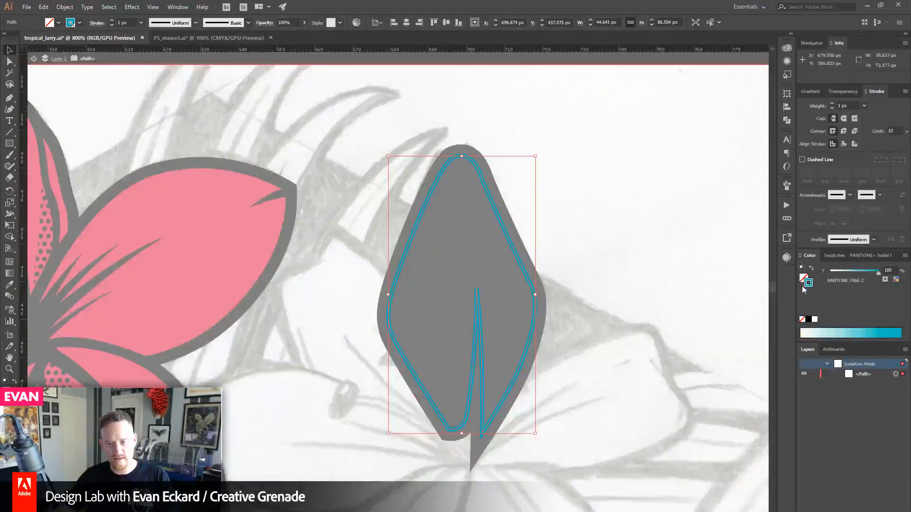
pyautogui.doubleClick(567, 243)
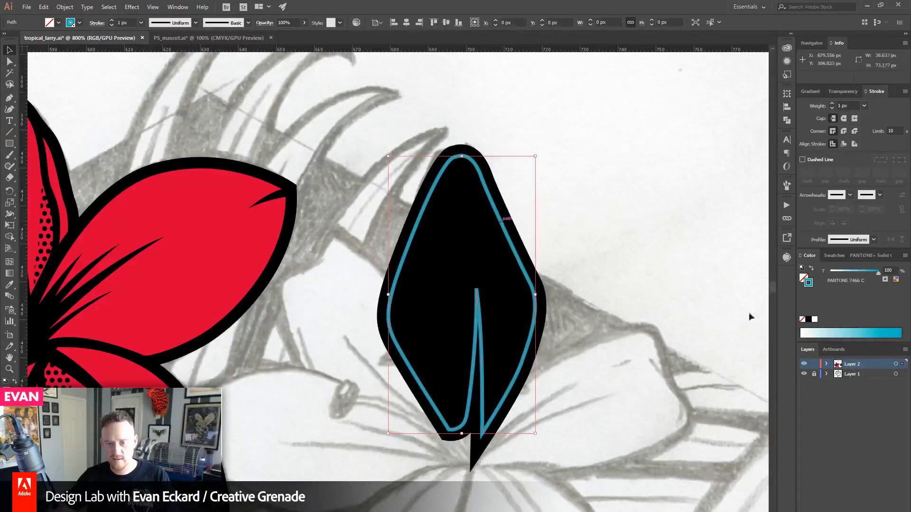
pyautogui.click(811, 268)
pyautogui.hotkey('ctrl', 'shift', 'a')
pyautogui.moveTo(450, 318); pyautogui.dragTo(552, 308)
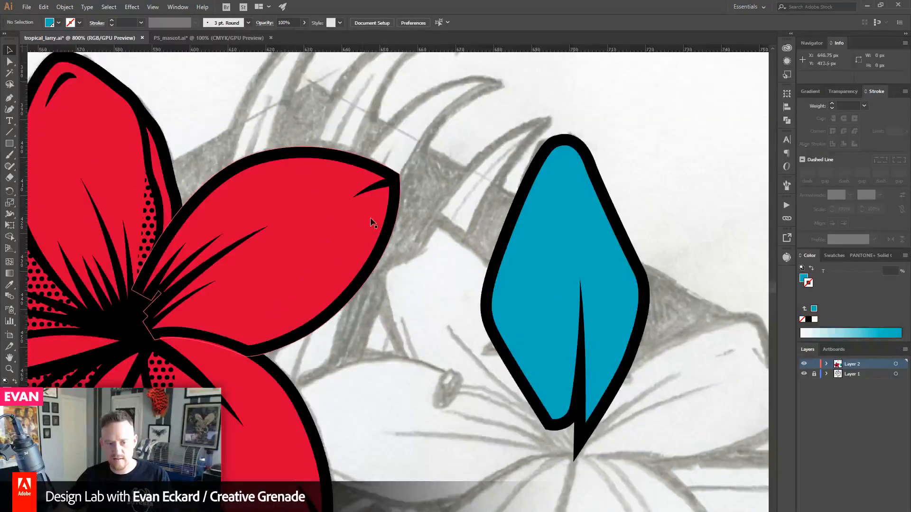
pyautogui.moveTo(521, 145); pyautogui.dragTo(670, 162)
pyautogui.moveTo(688, 257); pyautogui.dragTo(634, 271)
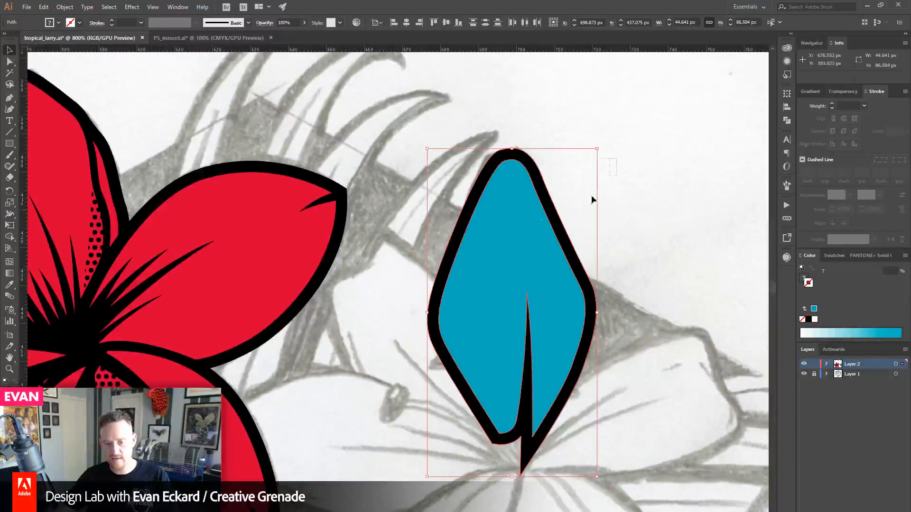
pyautogui.click(706, 257)
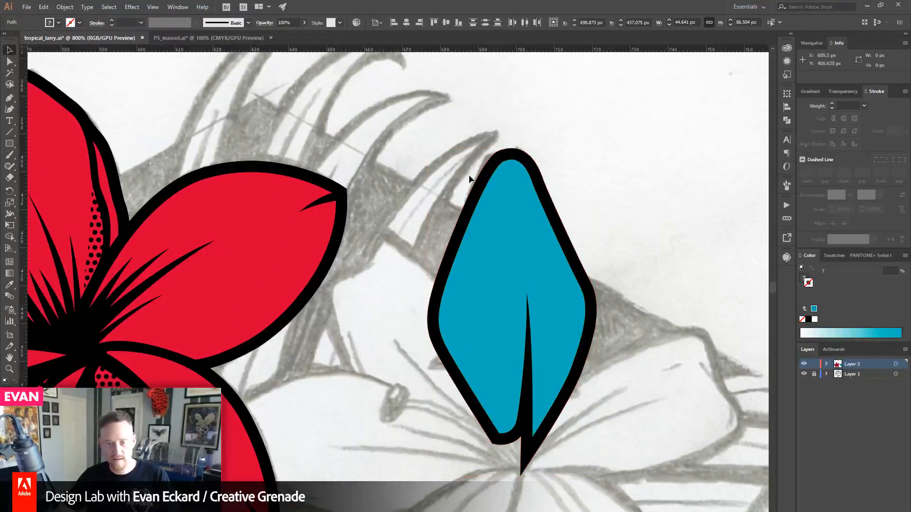
# - Swap fill and stroke on both upper petal paths, making the inner a blue outline and the outer offset a black outline without fill
pyautogui.click(491, 208)
pyautogui.click(811, 269)
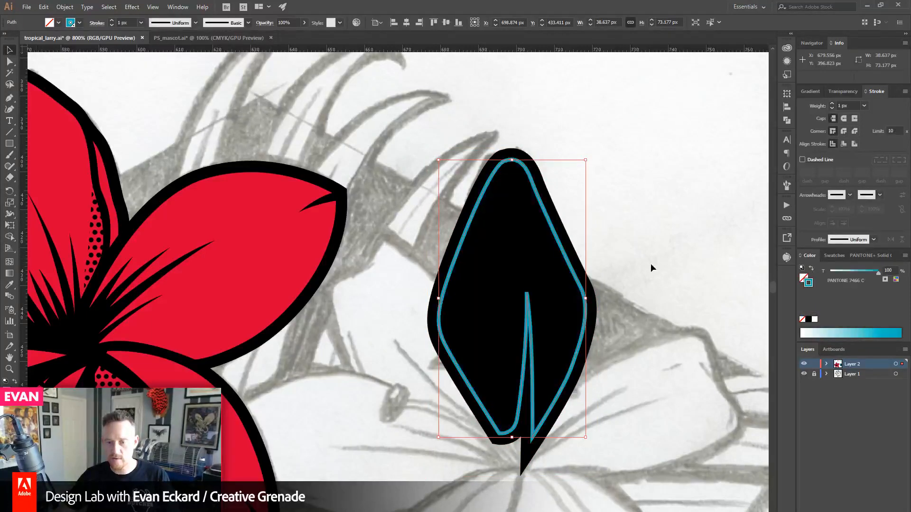
pyautogui.click(650, 263)
pyautogui.click(575, 249)
pyautogui.click(812, 269)
pyautogui.click(667, 250)
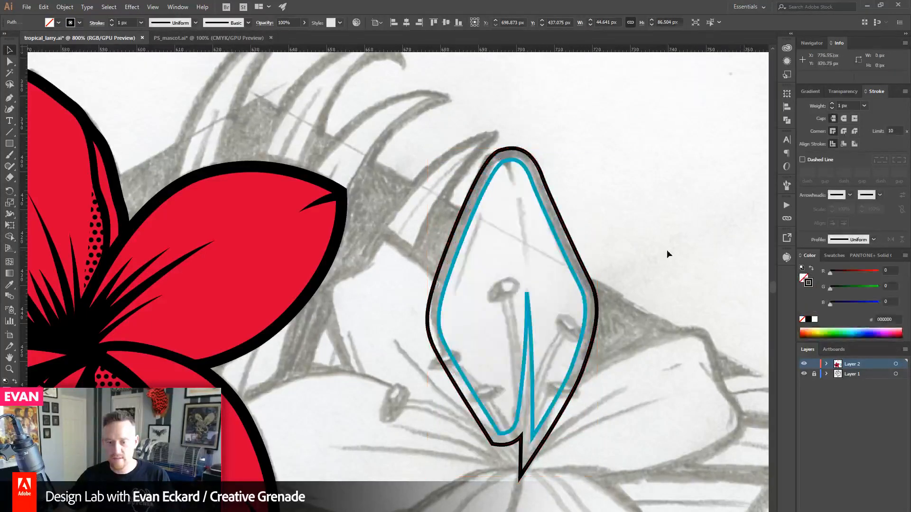
# - Trace the right petal's contour with the Pen tool, following its upper edge, folded tip and lower edge back to the flower's centre
pyautogui.moveTo(601, 346); pyautogui.dragTo(551, 283)
pyautogui.moveTo(593, 370); pyautogui.dragTo(549, 327)
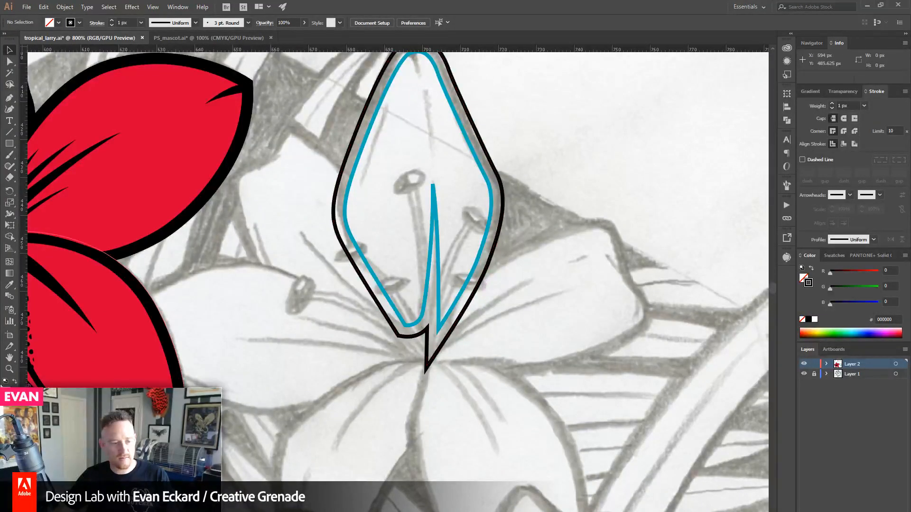
pyautogui.click(9, 369)
pyautogui.click(494, 306)
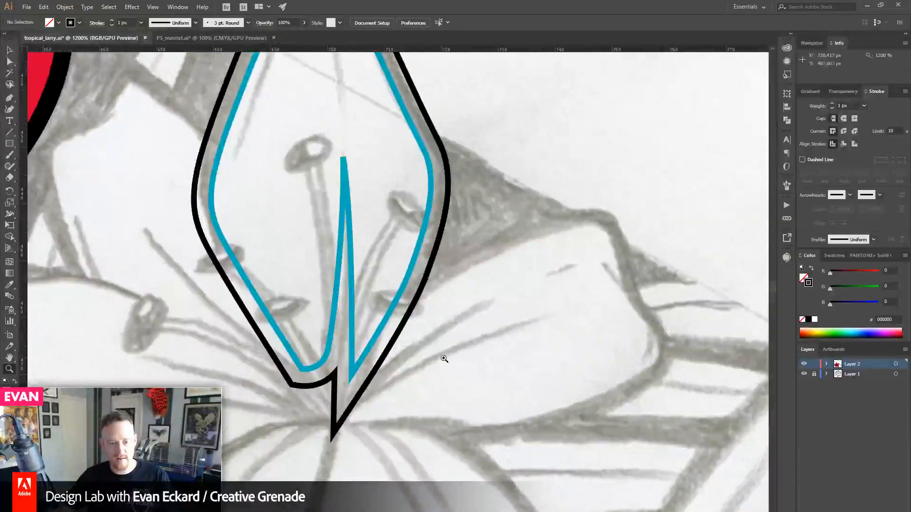
pyautogui.click(9, 98)
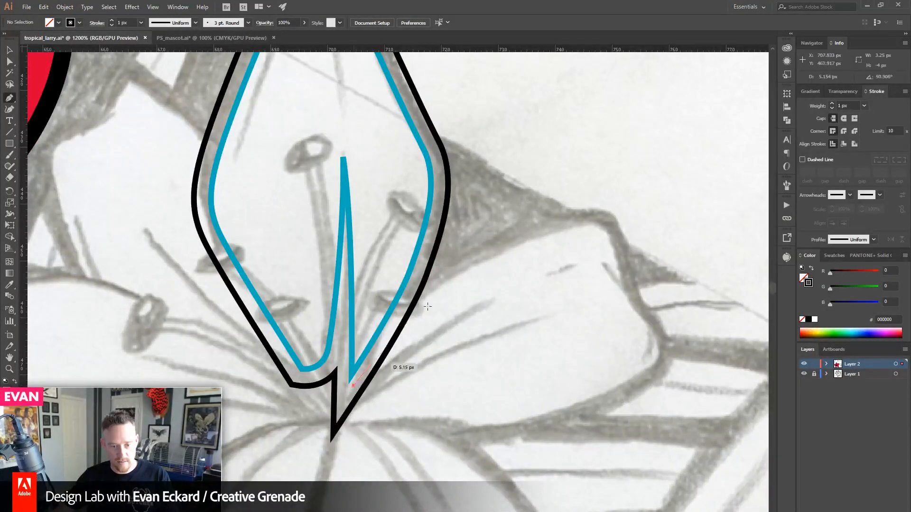
pyautogui.click(354, 386)
pyautogui.moveTo(462, 276); pyautogui.dragTo(526, 241)
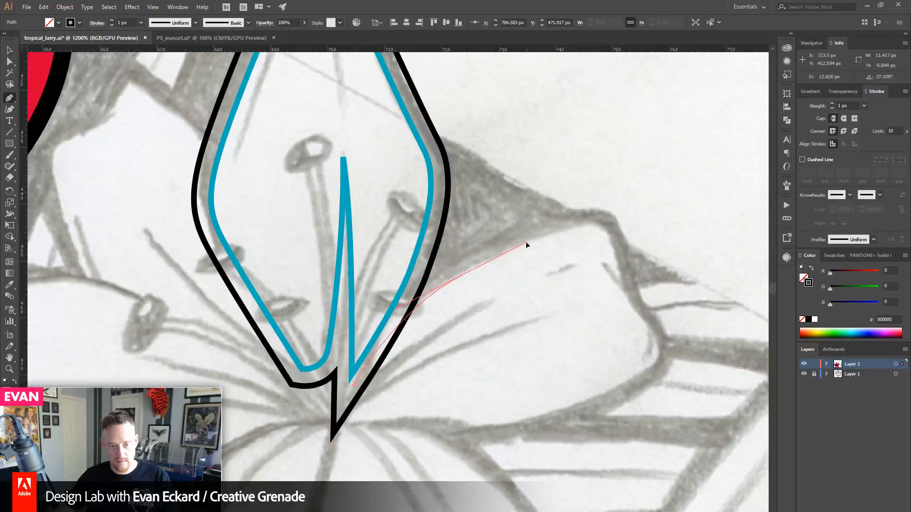
pyautogui.hotkey('ctrl', 'z')
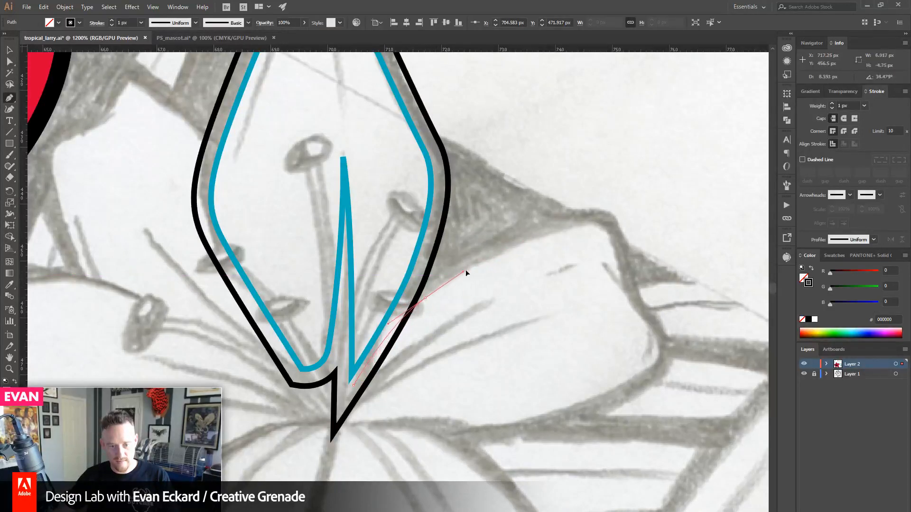
pyautogui.moveTo(427, 297); pyautogui.dragTo(660, 343)
pyautogui.click(621, 281)
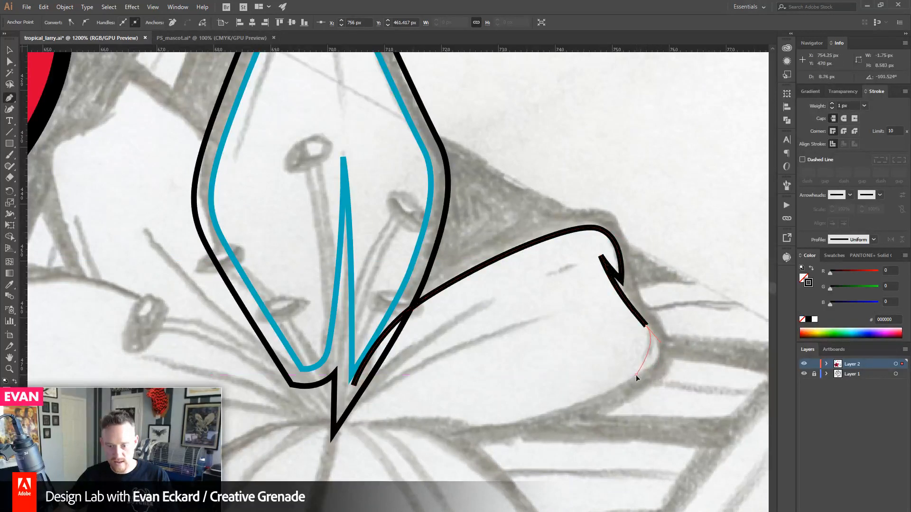
pyautogui.moveTo(614, 386); pyautogui.dragTo(428, 418)
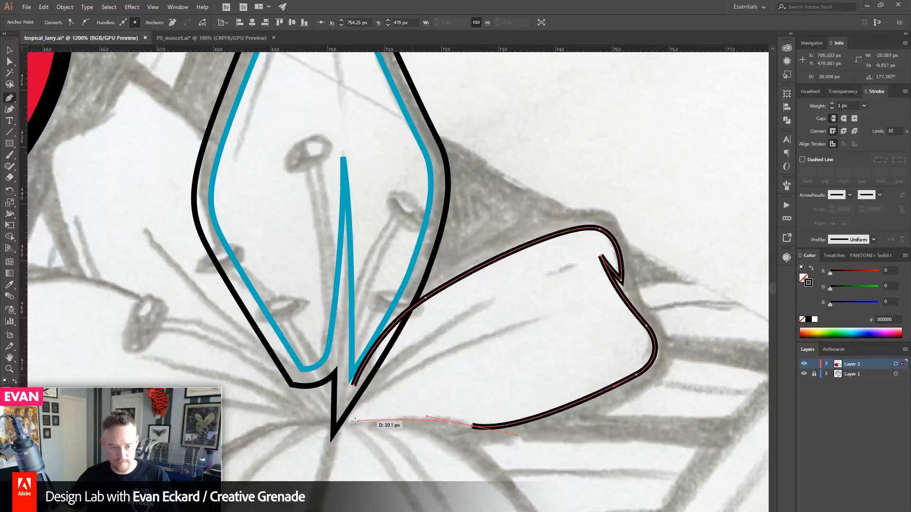
pyautogui.click(346, 421)
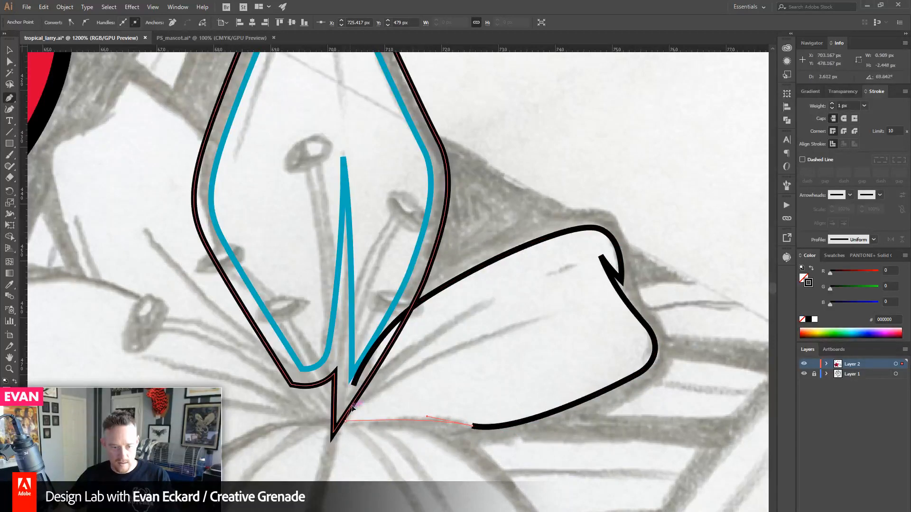
# - Draw two pointed vein notches running from the flower's centre into the right petal and close the path
pyautogui.moveTo(374, 388); pyautogui.dragTo(380, 384)
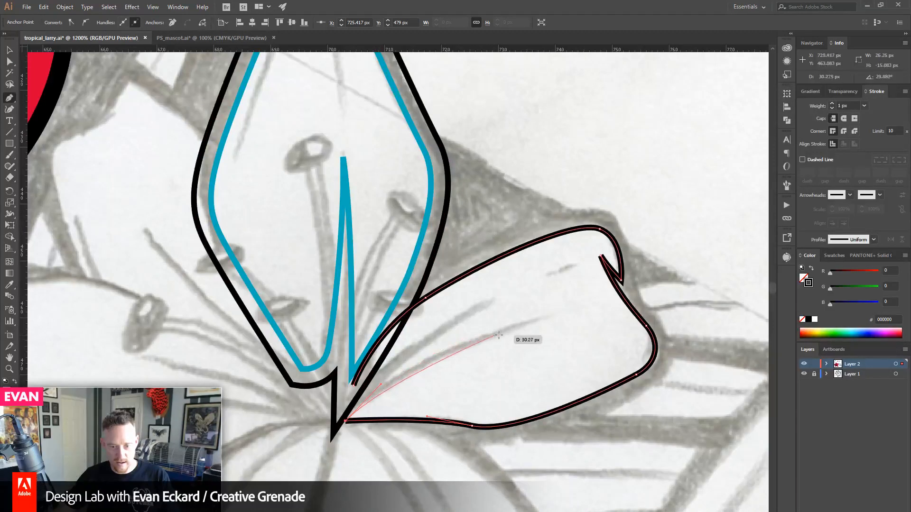
pyautogui.moveTo(538, 325); pyautogui.dragTo(478, 334)
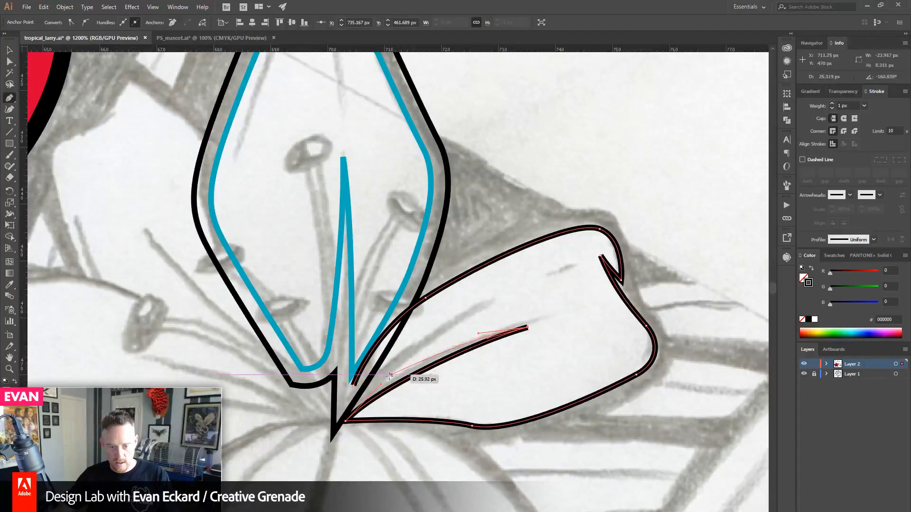
pyautogui.click(386, 378)
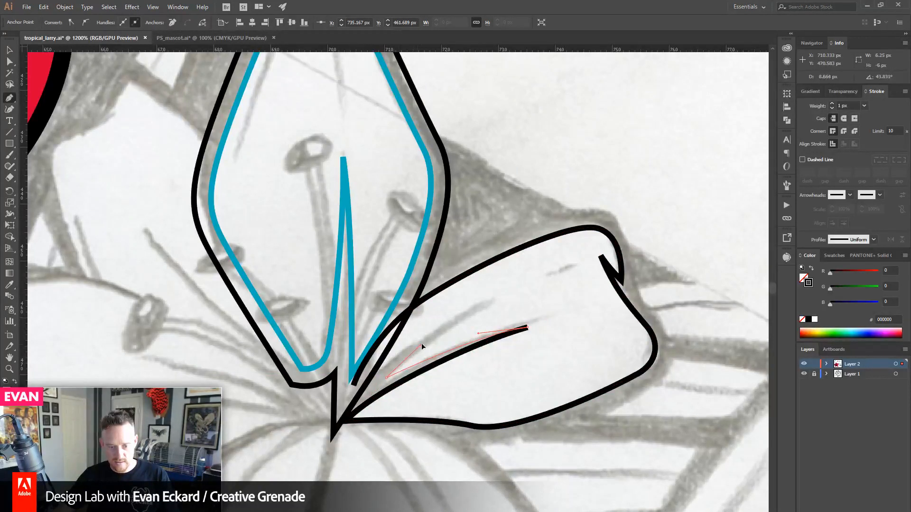
pyautogui.moveTo(437, 331); pyautogui.dragTo(501, 302)
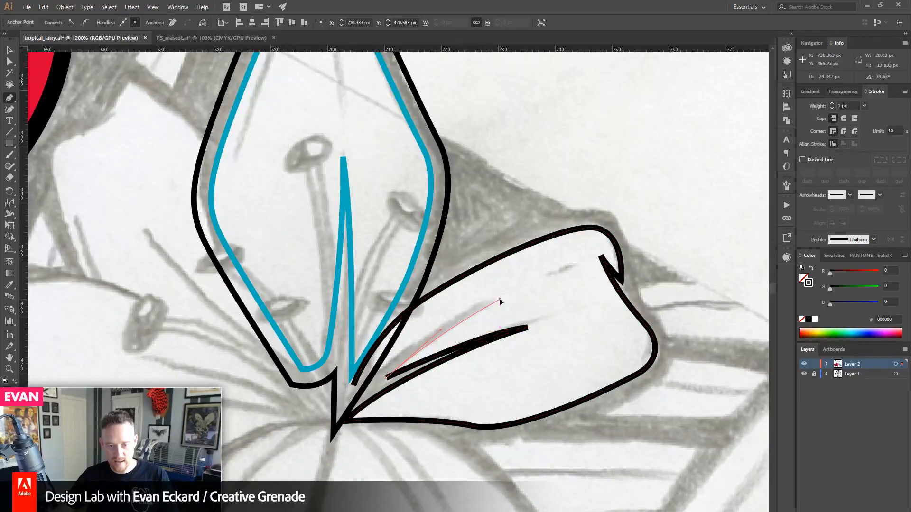
pyautogui.moveTo(444, 319); pyautogui.dragTo(439, 321)
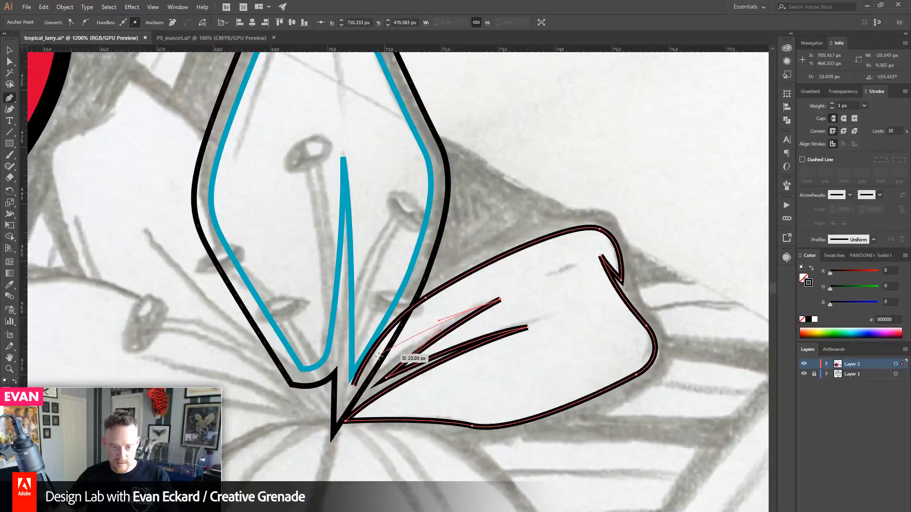
pyautogui.click(357, 385)
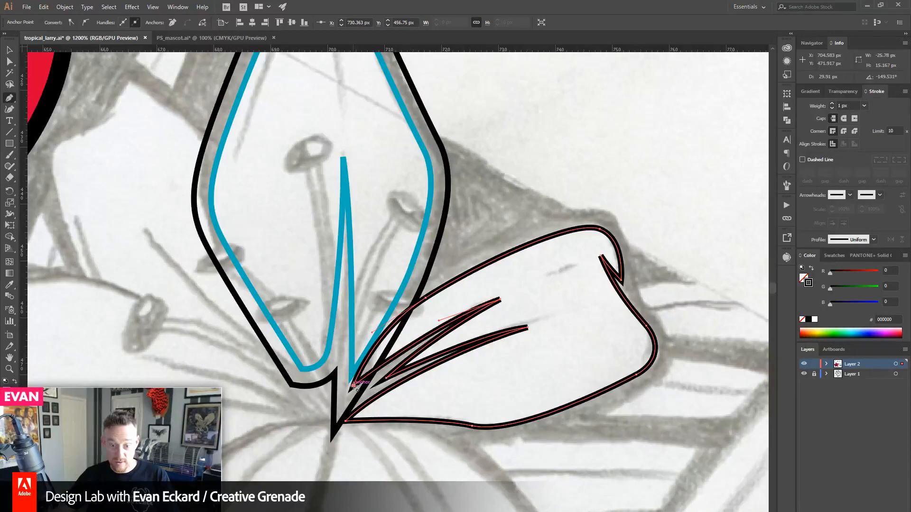
# - Apply the upper petal's blue swatch to the right petal's stroke
pyautogui.click(9, 51)
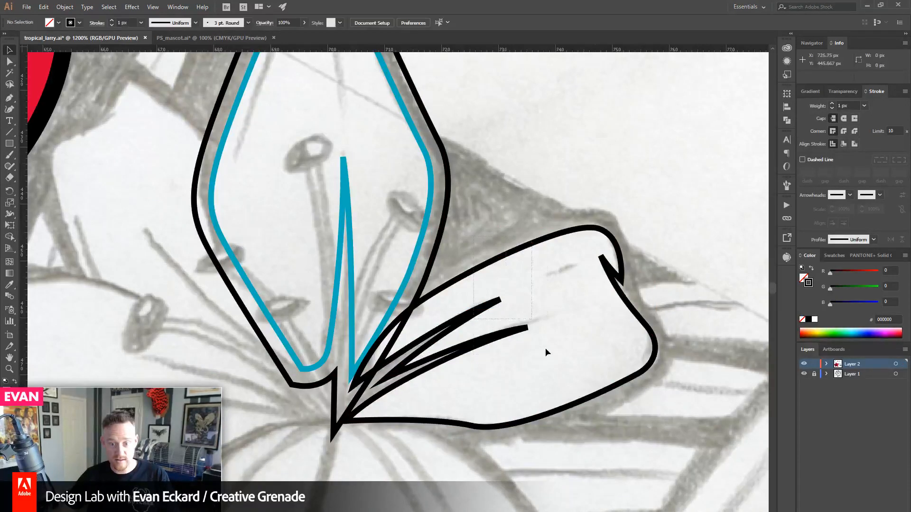
pyautogui.click(835, 257)
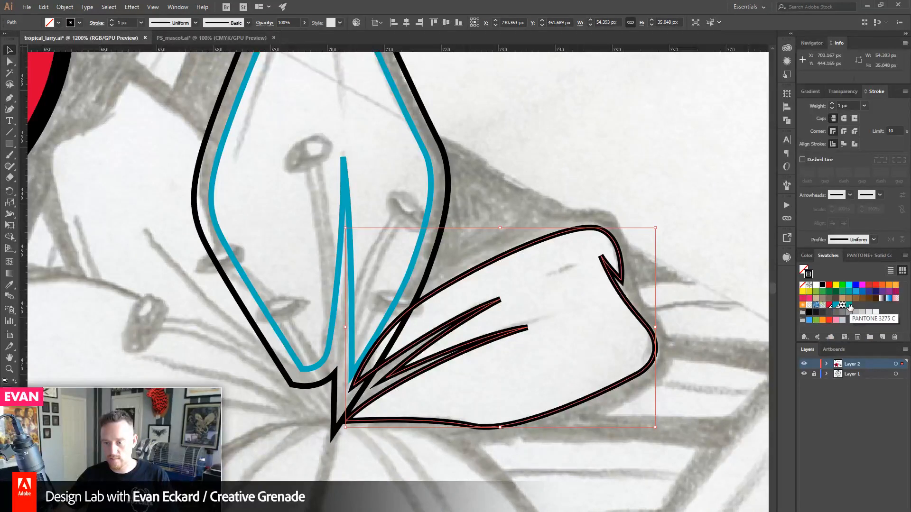
pyautogui.click(426, 161)
pyautogui.click(646, 323)
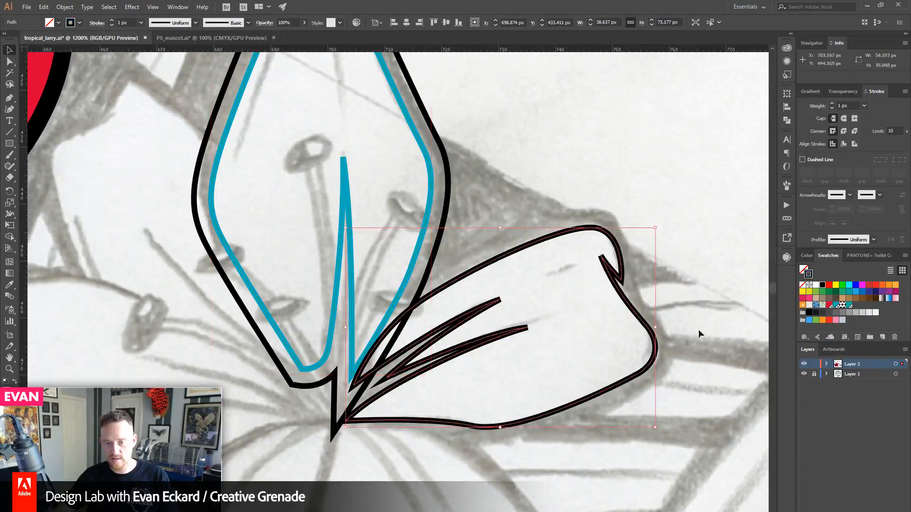
pyautogui.click(836, 306)
# - Offset the right petal's path by 3 px with Miter joins and a miter limit of 4, and give the offset a black stroke
pyautogui.click(71, 7)
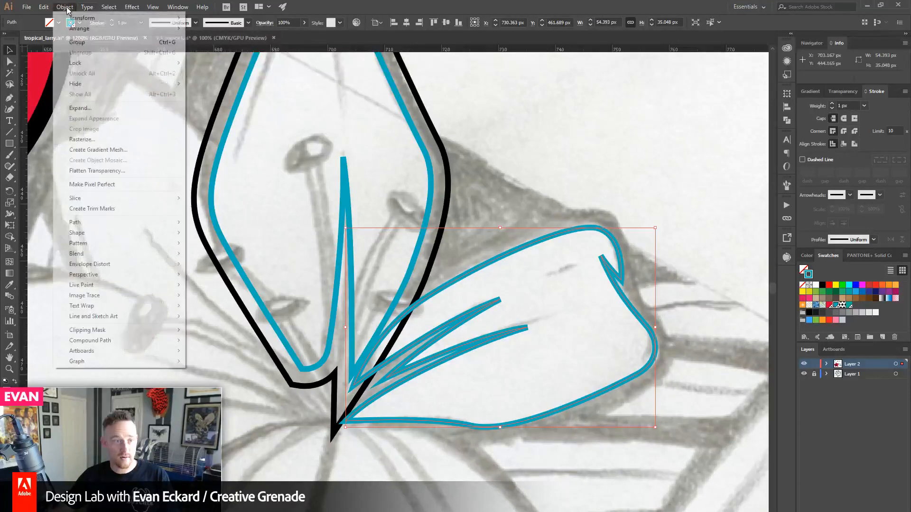
pyautogui.moveTo(99, 222)
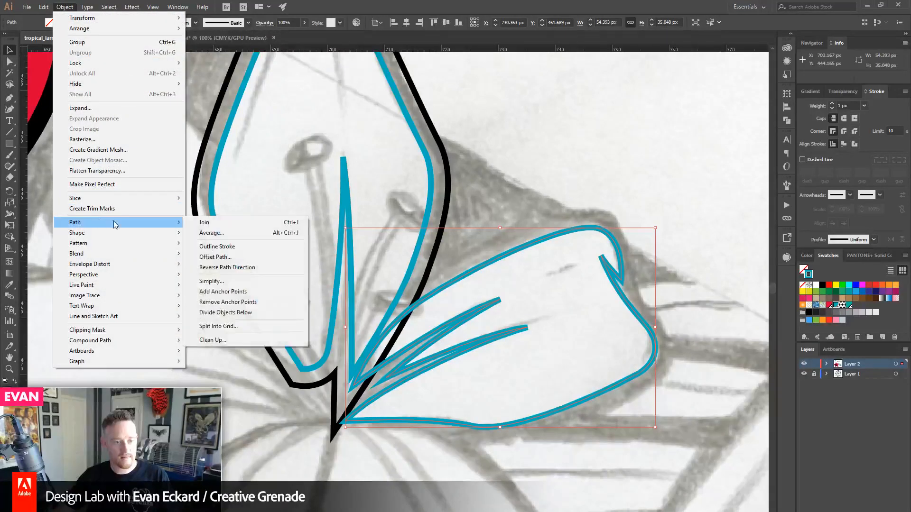
pyautogui.click(246, 258)
pyautogui.click(432, 193)
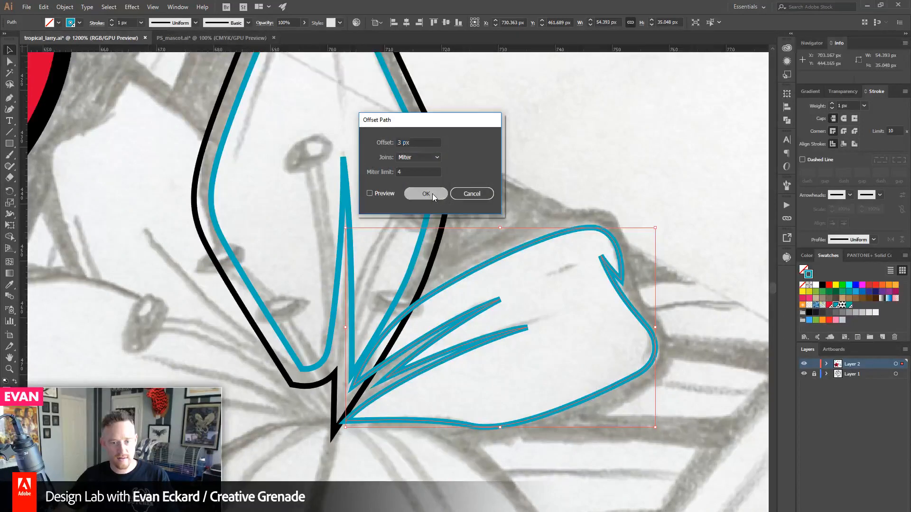
pyautogui.click(822, 285)
pyautogui.click(451, 305)
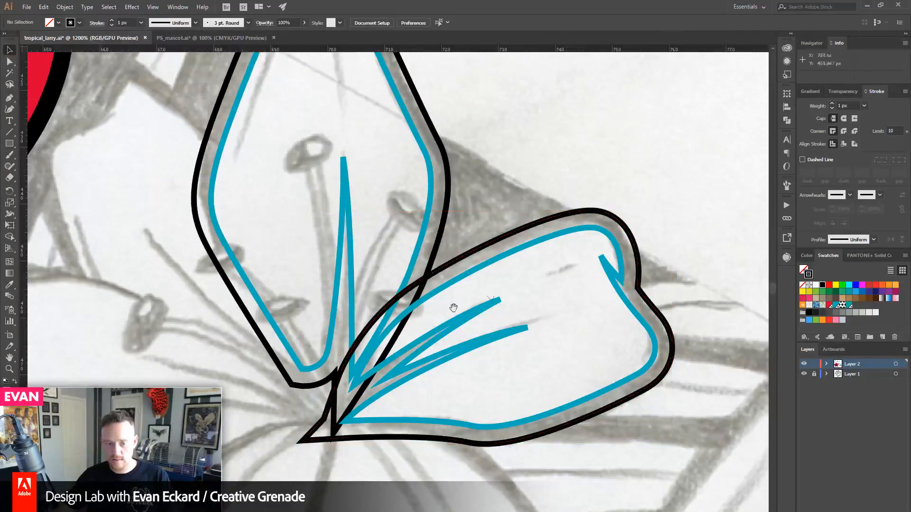
# - Start a blue-stroked Pen path at the flower's centre and trace the upper edge of the left petal to its crest
pyautogui.moveTo(451, 305); pyautogui.dragTo(488, 261)
pyautogui.moveTo(520, 367); pyautogui.dragTo(641, 242)
pyautogui.moveTo(392, 246); pyautogui.dragTo(433, 343)
pyautogui.click(12, 98)
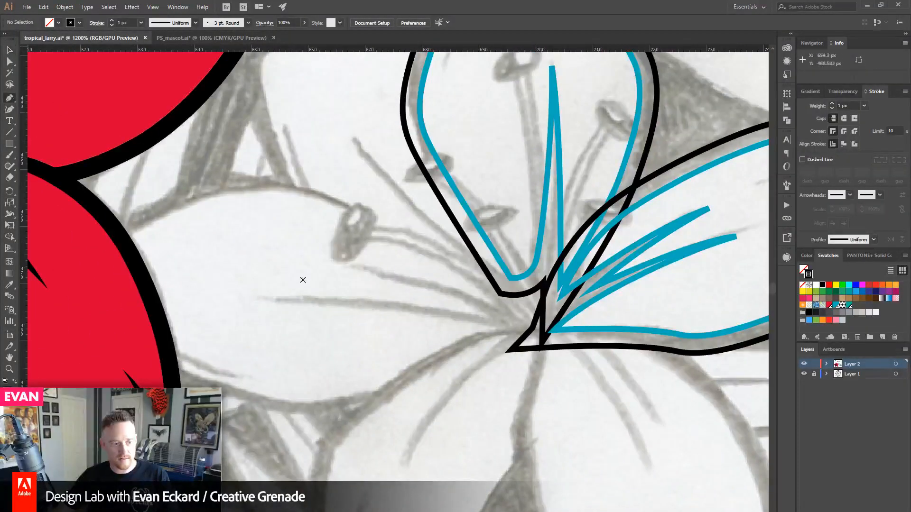
pyautogui.click(836, 306)
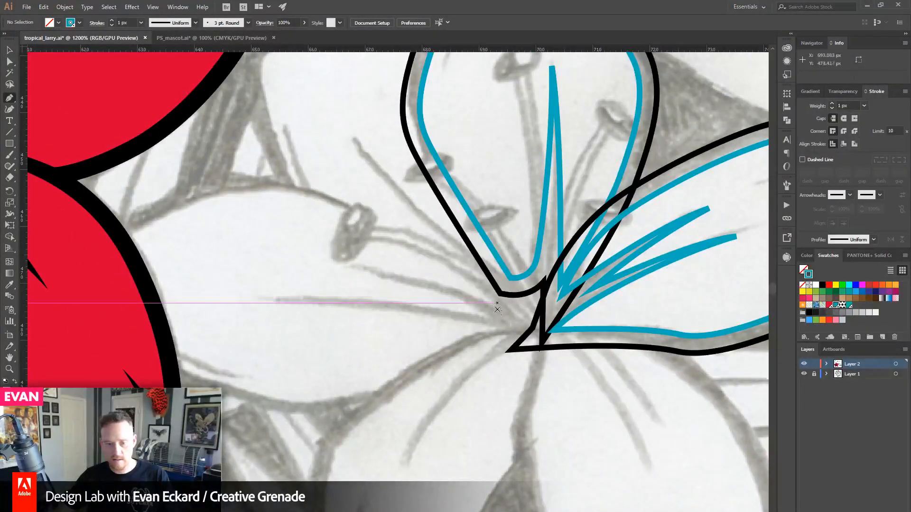
pyautogui.moveTo(517, 302); pyautogui.dragTo(433, 243)
pyautogui.moveTo(267, 192); pyautogui.dragTo(194, 193)
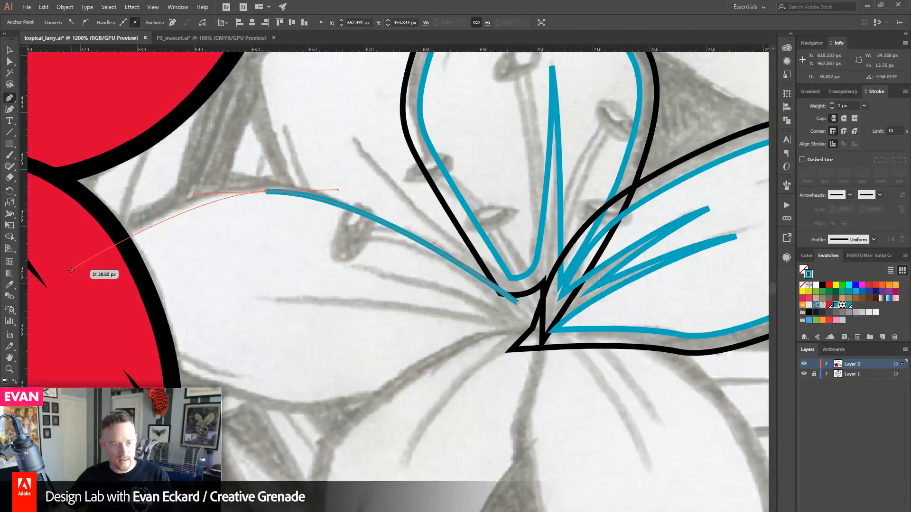
pyautogui.moveTo(70, 270); pyautogui.dragTo(56, 282)
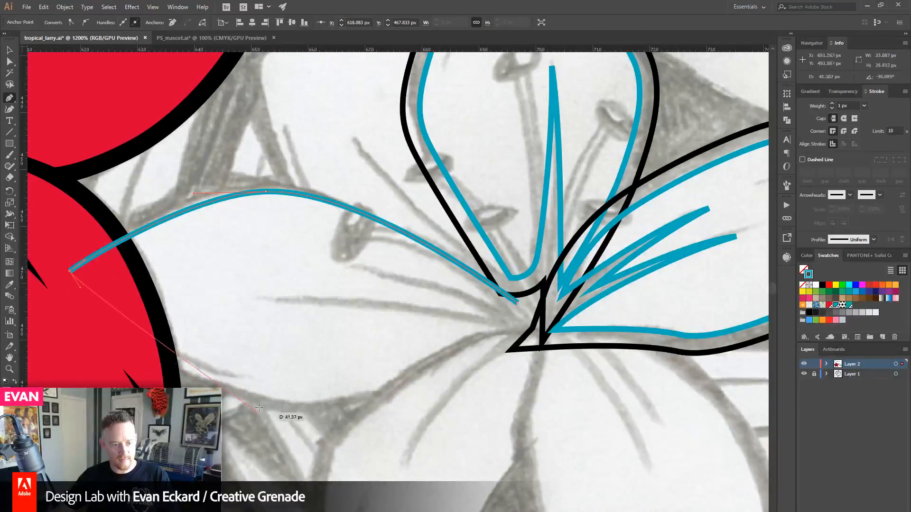
pyautogui.moveTo(276, 297); pyautogui.dragTo(343, 296)
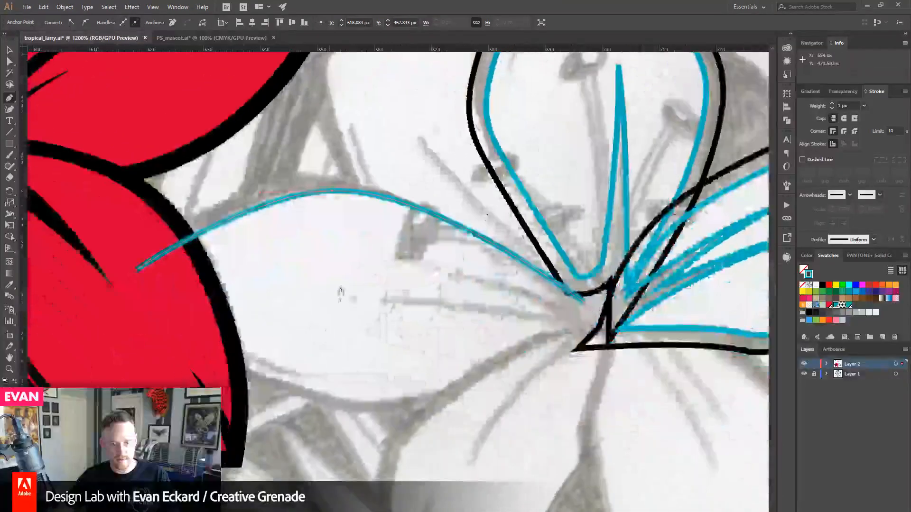
pyautogui.hotkey('ctrl', 'z')
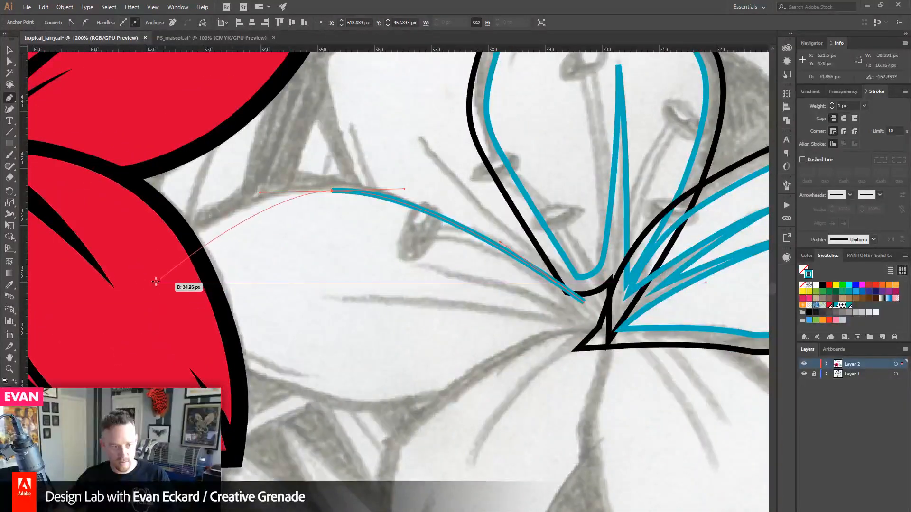
# - Continue the left petal's path around a folded tip over the red flower and along the lower edge to the lily's centre
pyautogui.moveTo(156, 271); pyautogui.dragTo(157, 293)
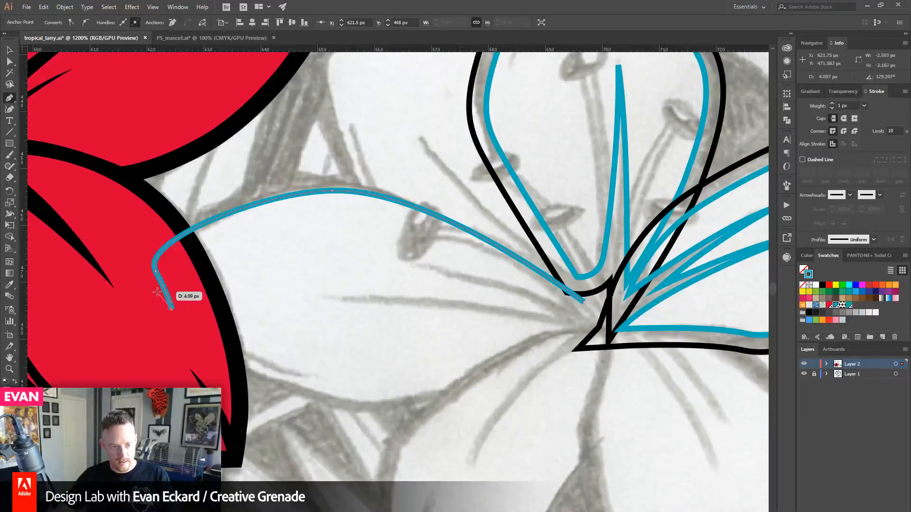
pyautogui.moveTo(166, 327); pyautogui.dragTo(166, 327)
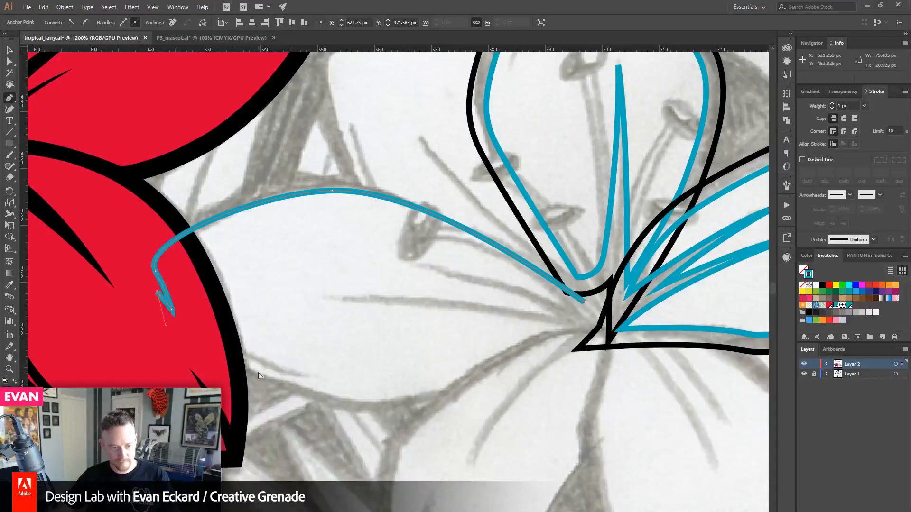
pyautogui.moveTo(238, 363); pyautogui.dragTo(287, 382)
pyautogui.moveTo(385, 398); pyautogui.dragTo(425, 396)
pyautogui.click(441, 387)
pyautogui.moveTo(583, 362); pyautogui.dragTo(431, 388)
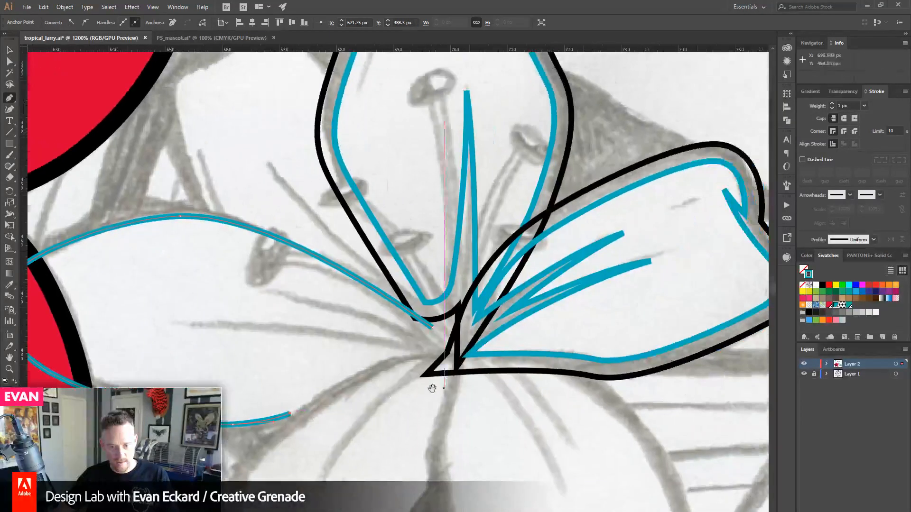
pyautogui.moveTo(440, 355); pyautogui.dragTo(561, 335)
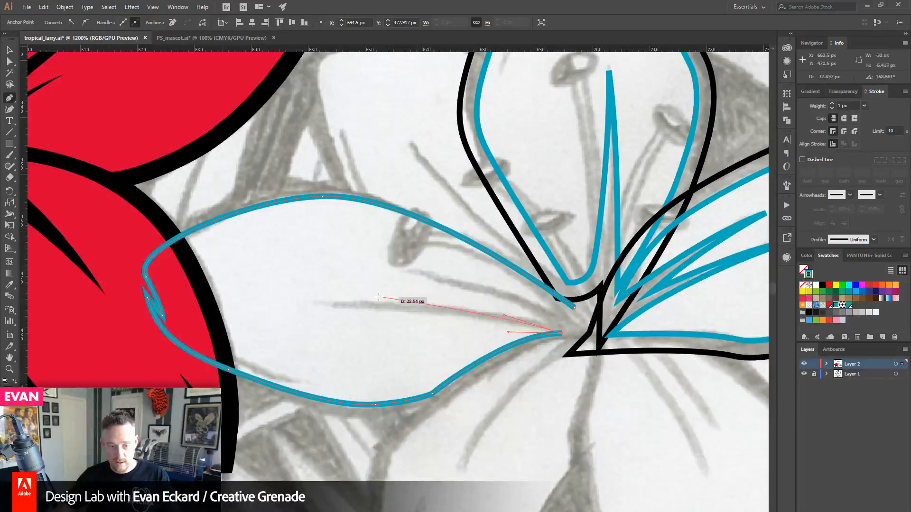
# - Draw two pointed vein notches running from the flower's centre into the left petal and close the path
pyautogui.moveTo(420, 298)
pyautogui.mouseDown()
pyautogui.moveTo(551, 314)
pyautogui.moveTo(408, 277)
pyautogui.mouseUp()
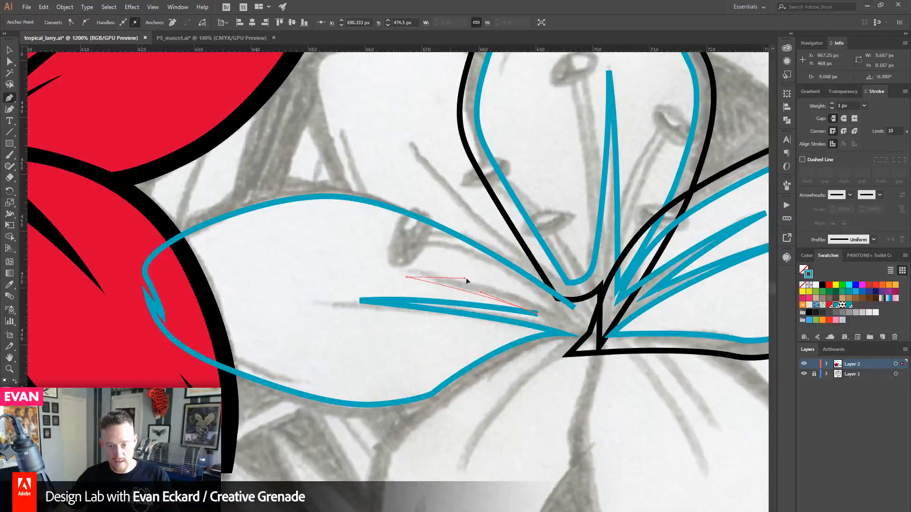
pyautogui.moveTo(466, 278); pyautogui.dragTo(482, 279)
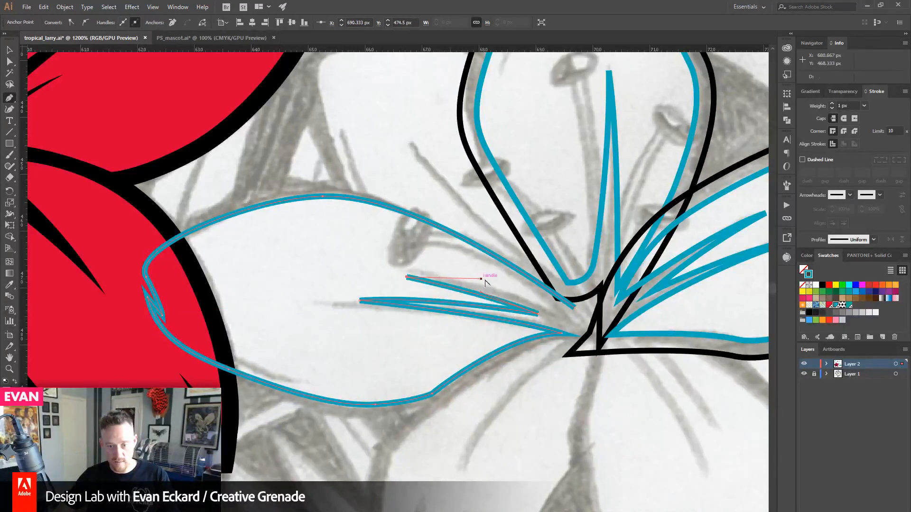
pyautogui.click(574, 307)
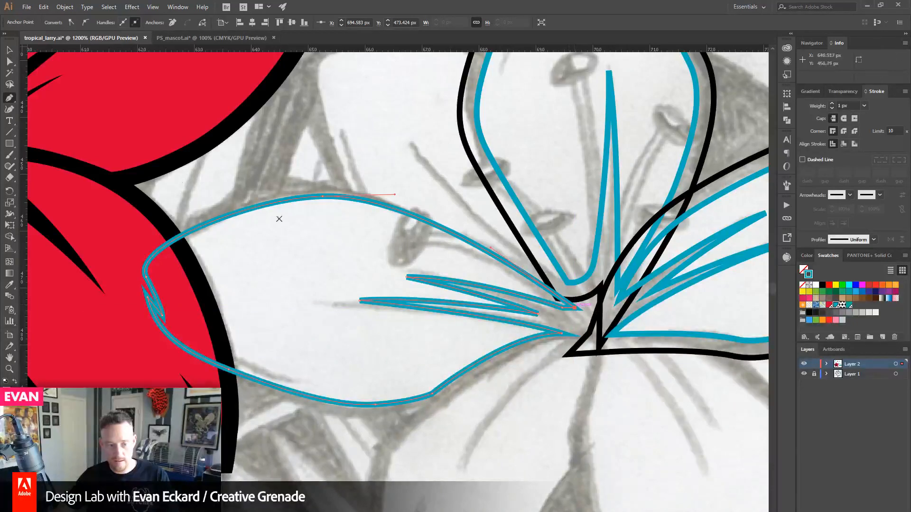
# - Offset the left petal's path by 3 px with Miter joins and a miter limit of 4, and give the offset a black stroke
pyautogui.press('v')
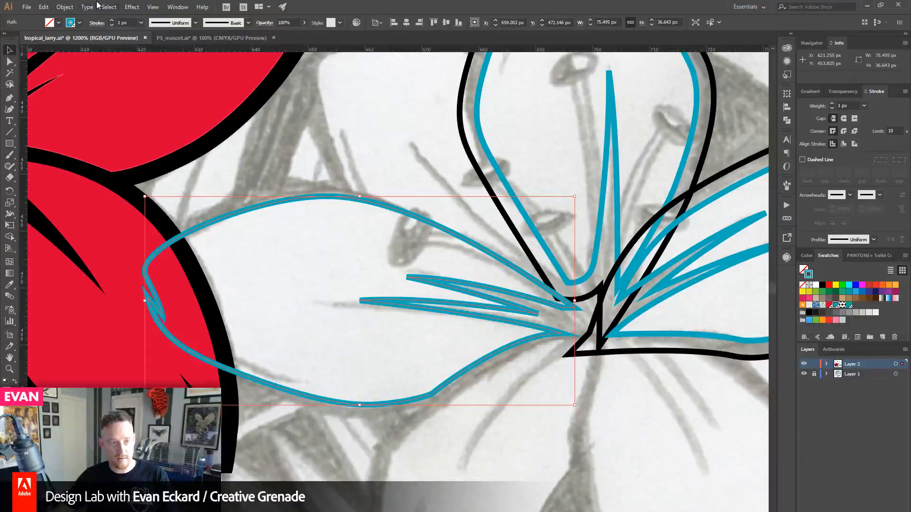
pyautogui.click(65, 6)
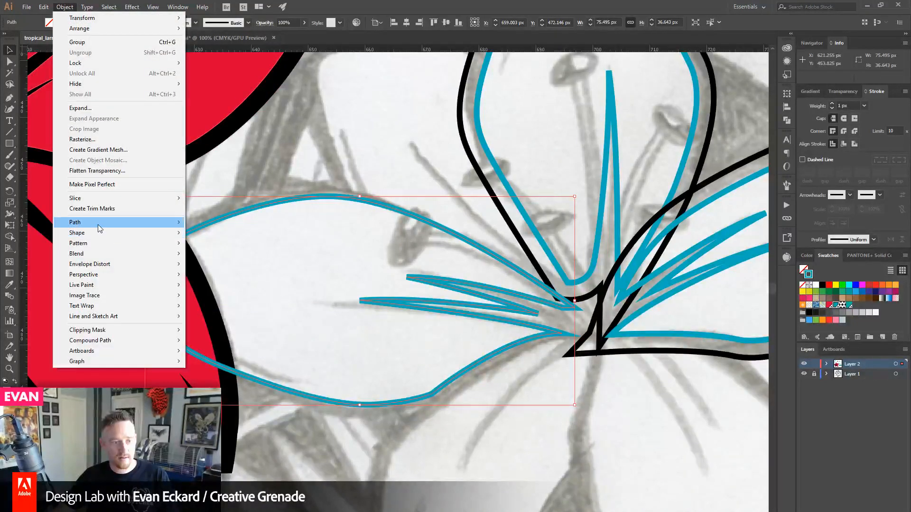
pyautogui.moveTo(99, 224)
pyautogui.click(253, 258)
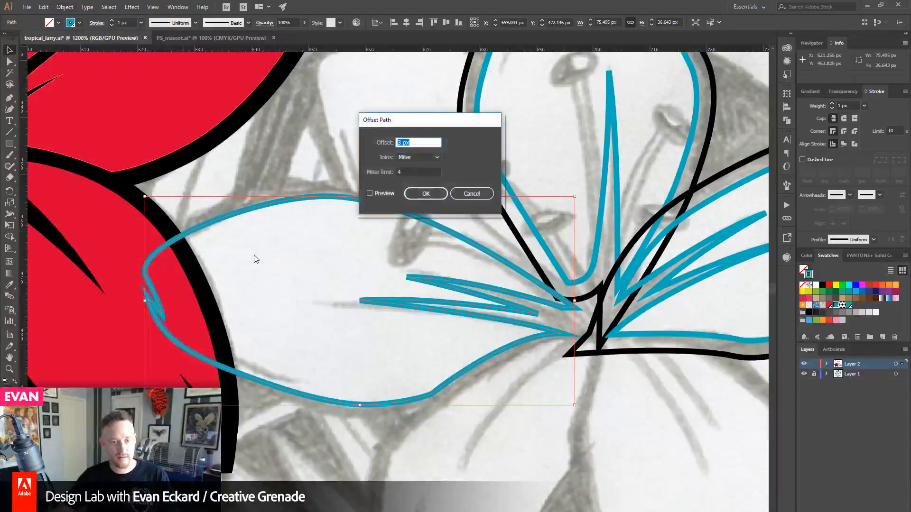
pyautogui.press('Return')
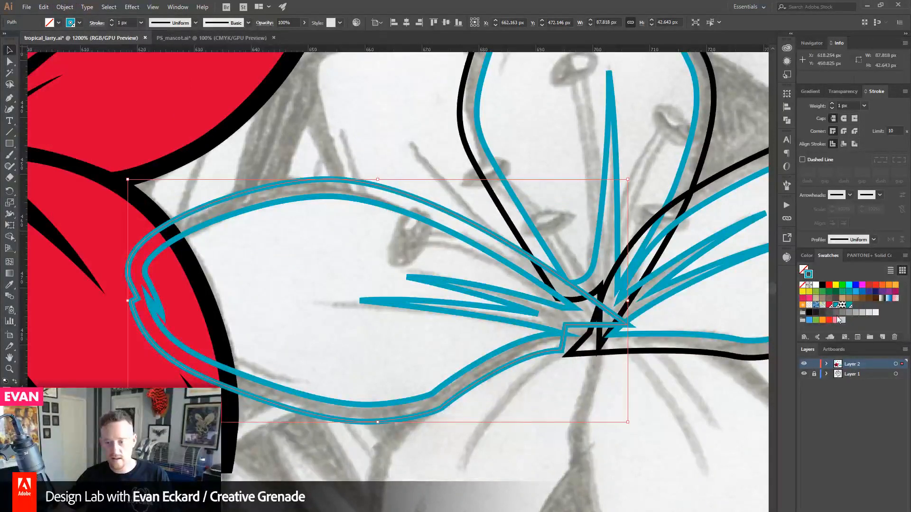
pyautogui.click(823, 286)
pyautogui.click(338, 139)
# - Trace the lower left petal with a blue Pen path from the flower's centre, around its rounded tip and up the inner edge
pyautogui.moveTo(471, 262)
pyautogui.mouseDown()
pyautogui.moveTo(341, 271)
pyautogui.moveTo(372, 353)
pyautogui.moveTo(404, 292)
pyautogui.moveTo(639, 343)
pyautogui.mouseUp()
pyautogui.moveTo(392, 335); pyautogui.dragTo(595, 339)
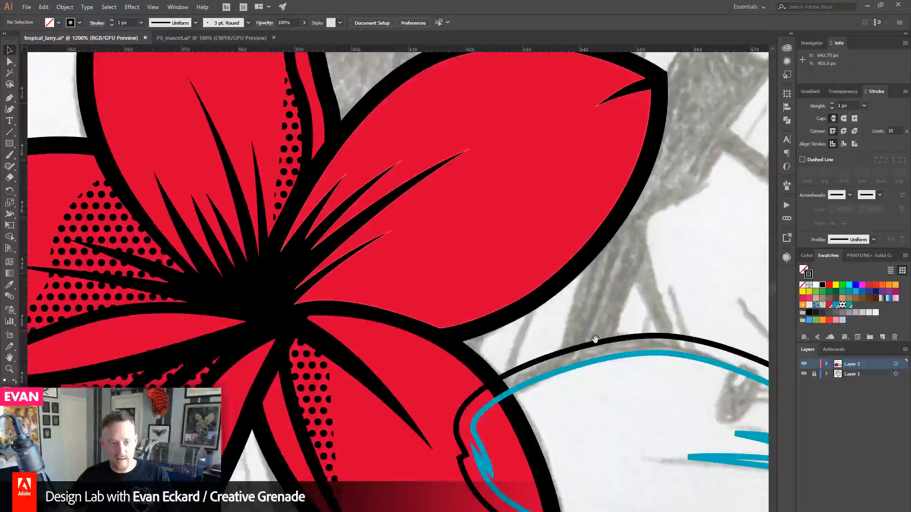
pyautogui.moveTo(617, 402)
pyautogui.mouseDown()
pyautogui.moveTo(259, 343)
pyautogui.moveTo(87, 241)
pyautogui.moveTo(127, 129)
pyautogui.mouseUp()
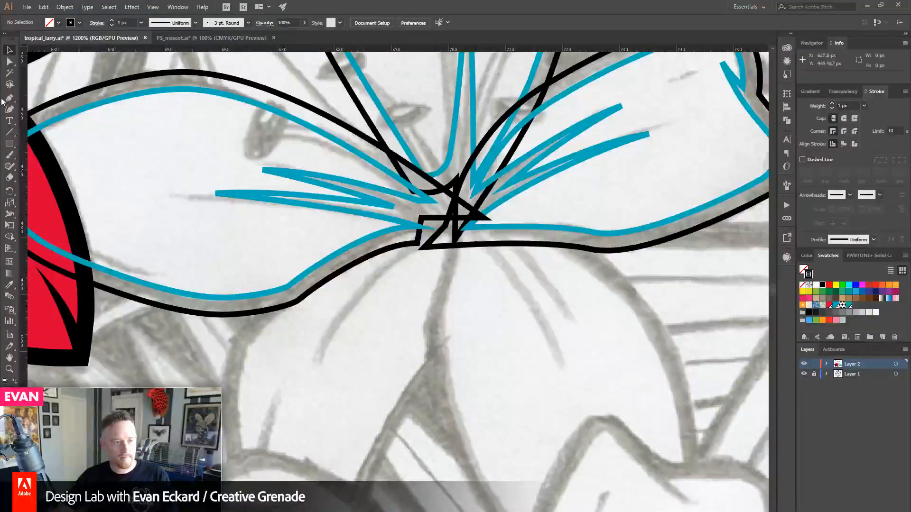
pyautogui.click(836, 305)
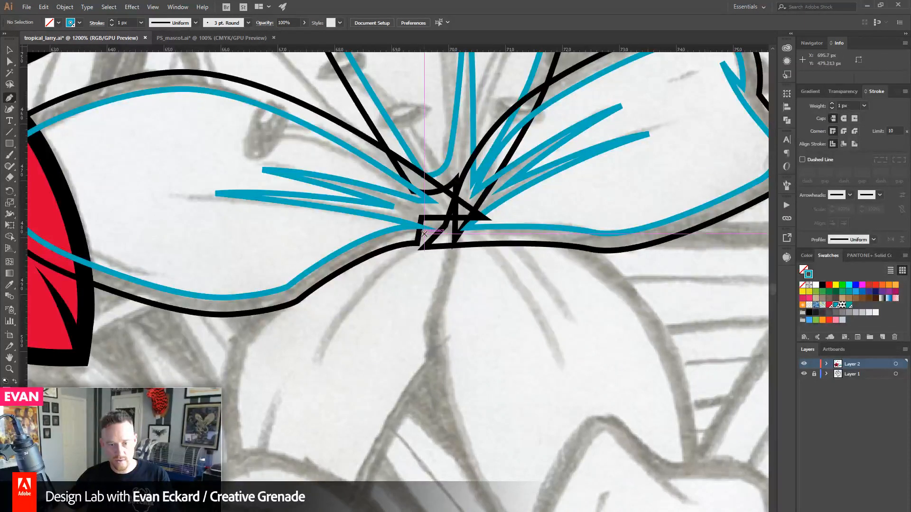
pyautogui.moveTo(425, 234); pyautogui.dragTo(365, 238)
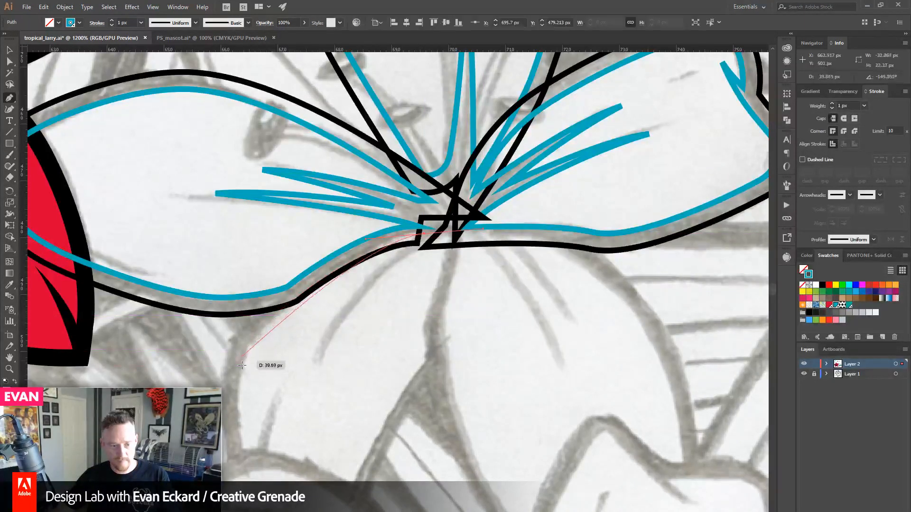
pyautogui.moveTo(243, 366)
pyautogui.mouseDown()
pyautogui.moveTo(239, 428)
pyautogui.moveTo(274, 488)
pyautogui.mouseUp()
pyautogui.scroll(-3, 243, 433)
pyautogui.moveTo(323, 467); pyautogui.dragTo(333, 446)
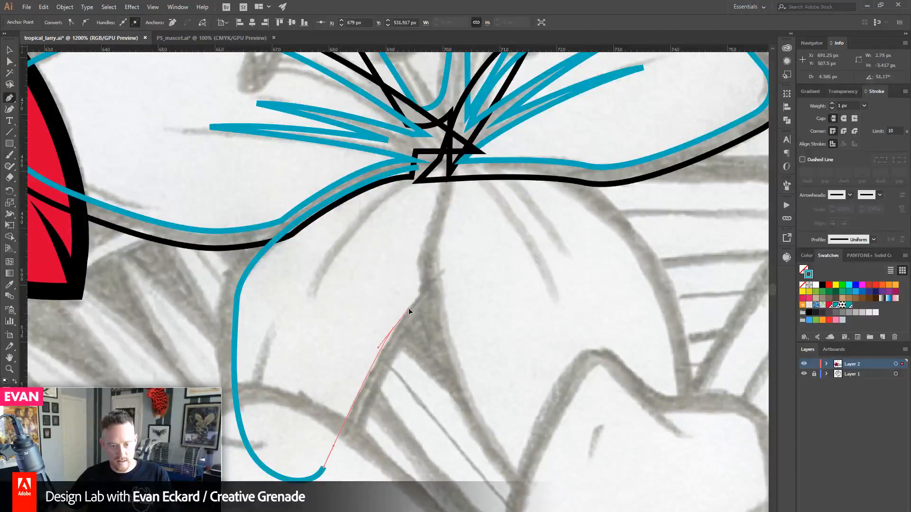
pyautogui.moveTo(411, 305); pyautogui.dragTo(413, 303)
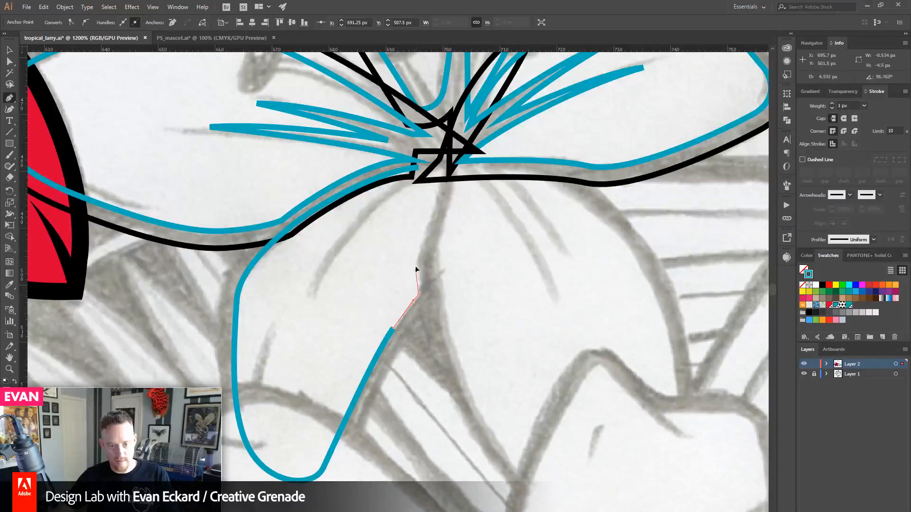
pyautogui.moveTo(415, 246); pyautogui.dragTo(415, 247)
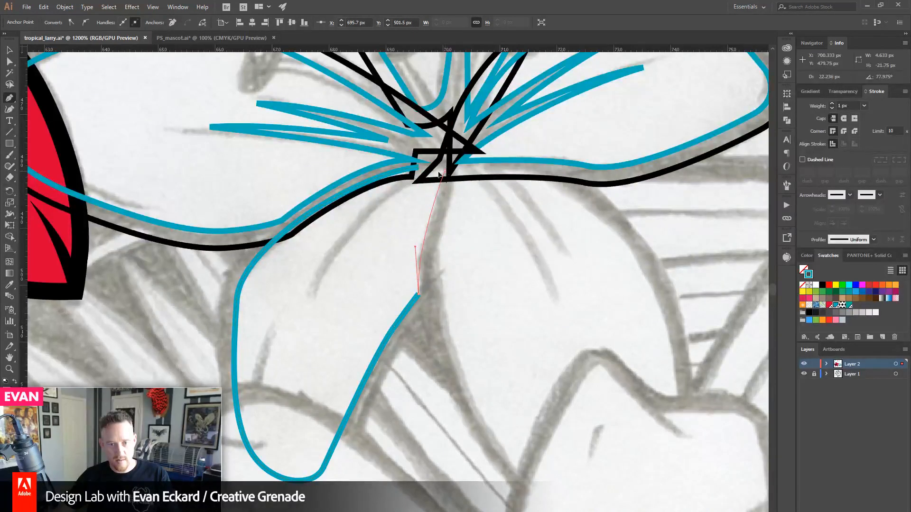
# - Bring the lower left petal's inner edge to the flower's centre, draw one curved pointed vein notch and close the path
pyautogui.moveTo(440, 174)
pyautogui.mouseDown()
pyautogui.moveTo(338, 261)
pyautogui.moveTo(297, 352)
pyautogui.mouseUp()
pyautogui.scroll(3, 299, 365)
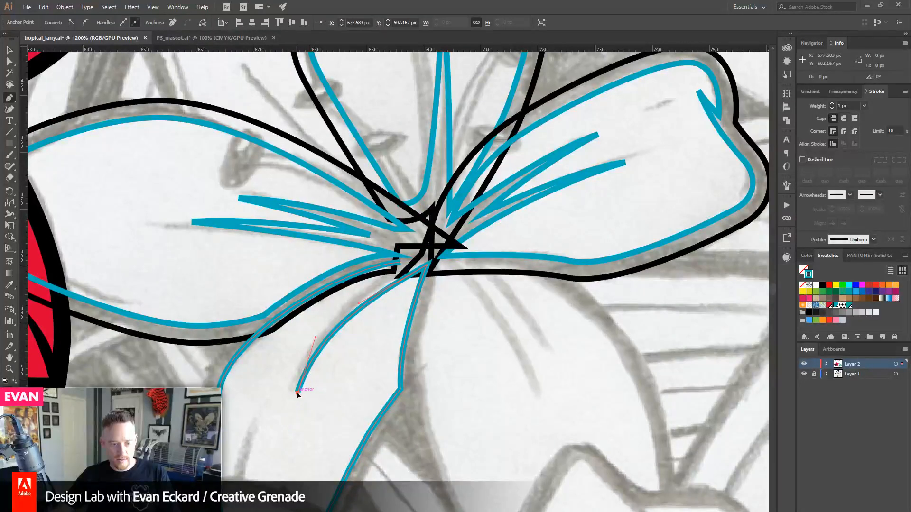
pyautogui.moveTo(304, 340); pyautogui.dragTo(318, 292)
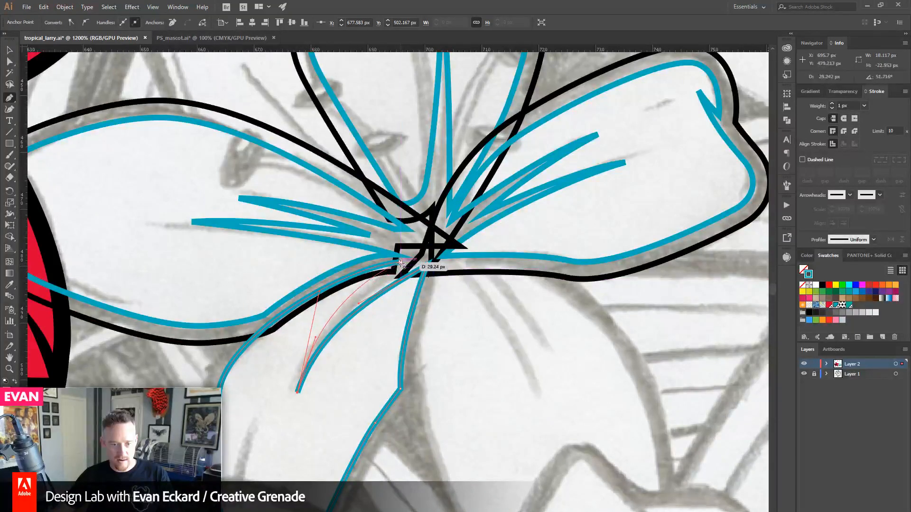
pyautogui.click(401, 263)
# - Offset the lower left petal's path by 3 px with Miter joins and a miter limit of 4, and give the offset a black stroke
pyautogui.moveTo(318, 390); pyautogui.dragTo(375, 301)
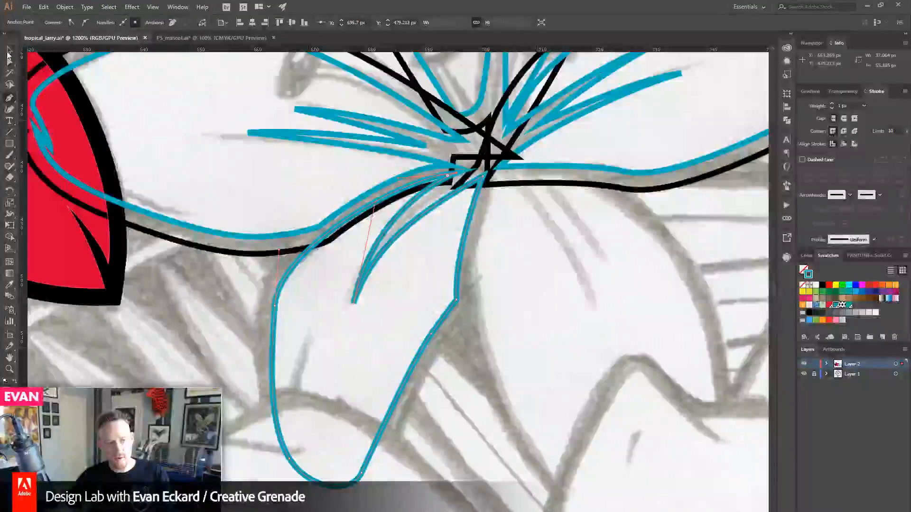
pyautogui.click(10, 50)
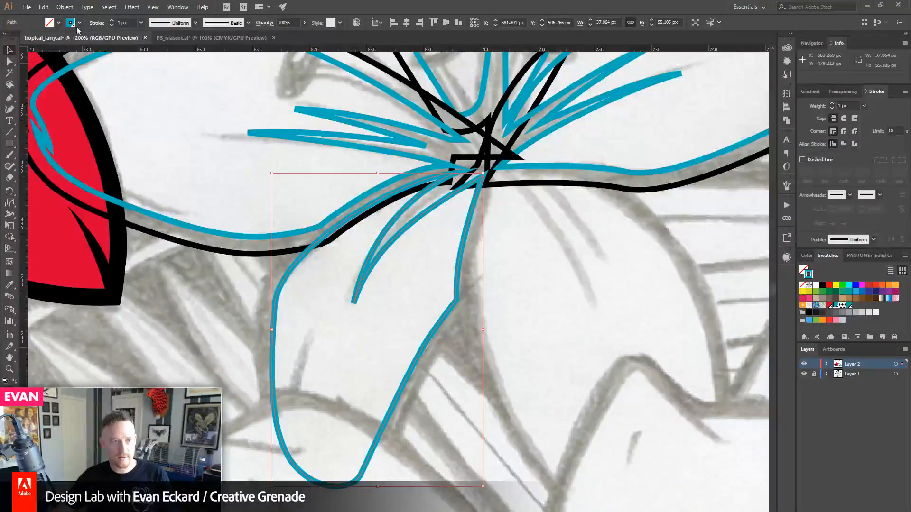
pyautogui.click(65, 7)
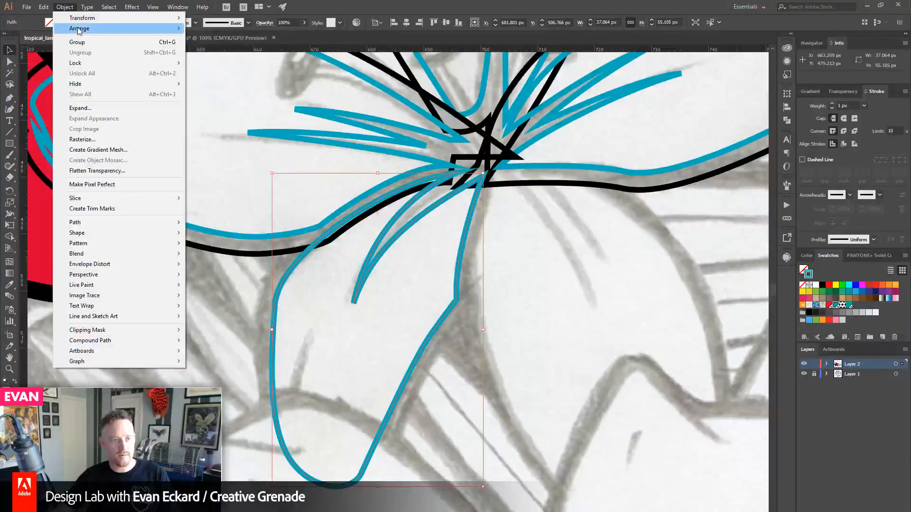
pyautogui.moveTo(79, 30)
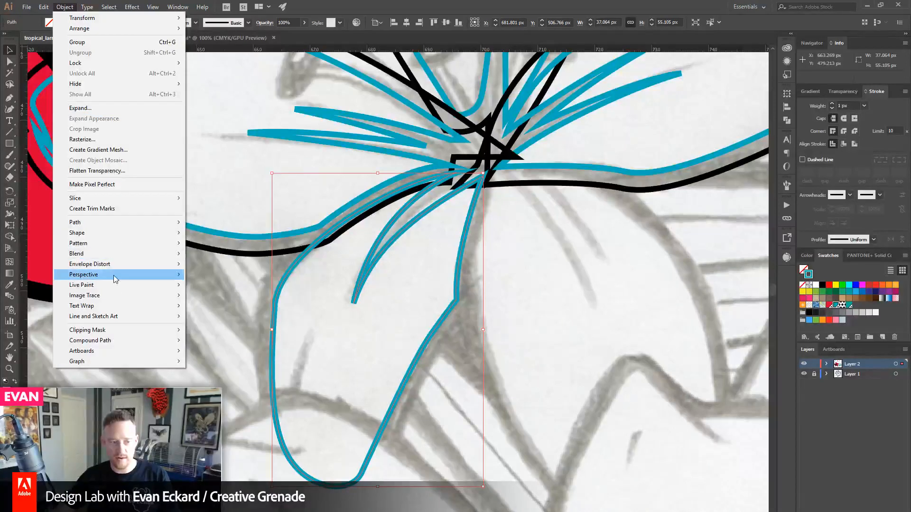
pyautogui.moveTo(114, 277)
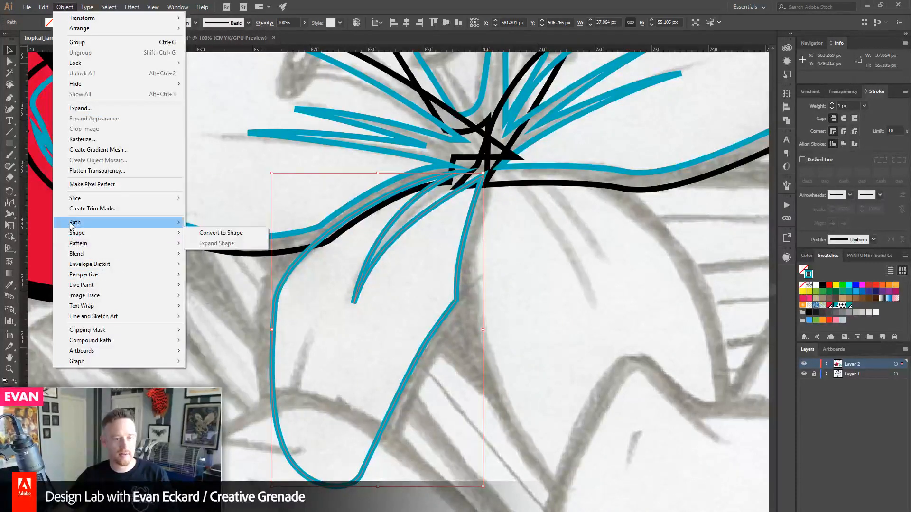
pyautogui.moveTo(89, 225)
pyautogui.click(237, 257)
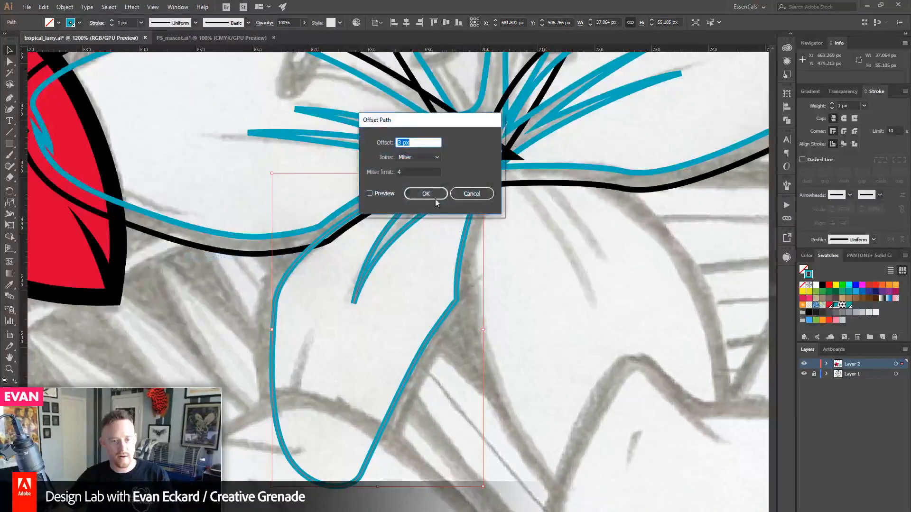
pyautogui.click(424, 194)
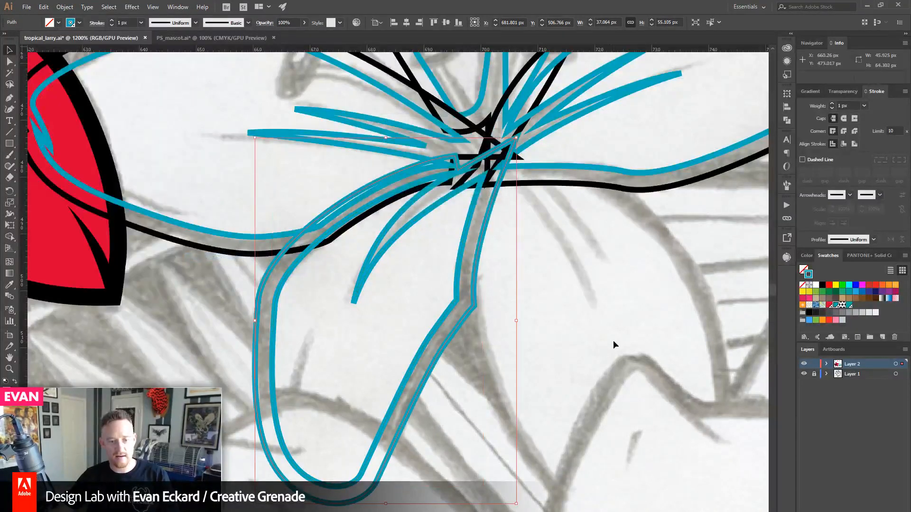
pyautogui.click(822, 287)
pyautogui.click(640, 323)
# - Try a straight black Pen segment about 35 px long beside the lower left petal, and undo it
pyautogui.moveTo(594, 313); pyautogui.dragTo(320, 237)
pyautogui.click(10, 97)
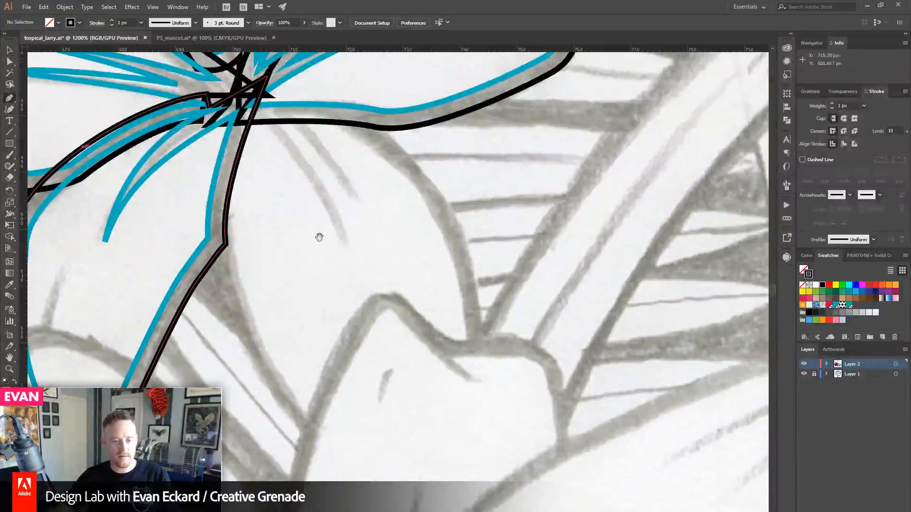
pyautogui.click(349, 258)
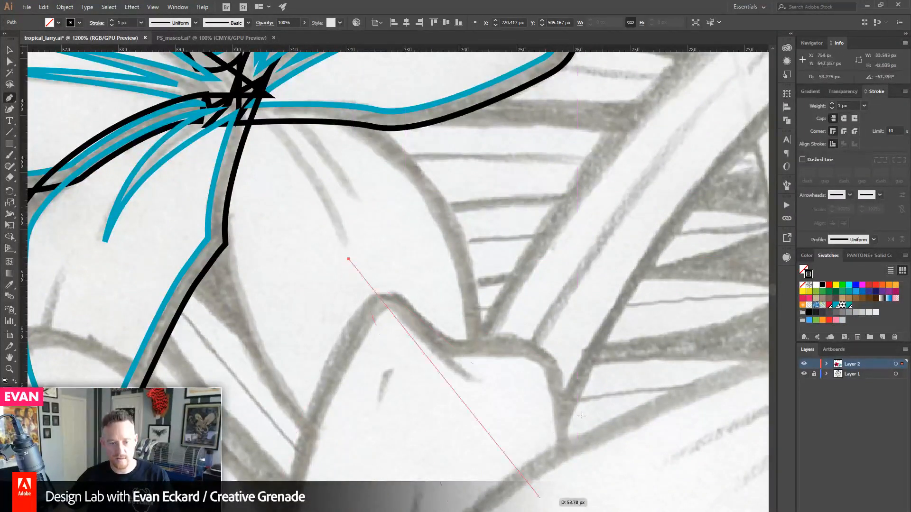
pyautogui.click(545, 262)
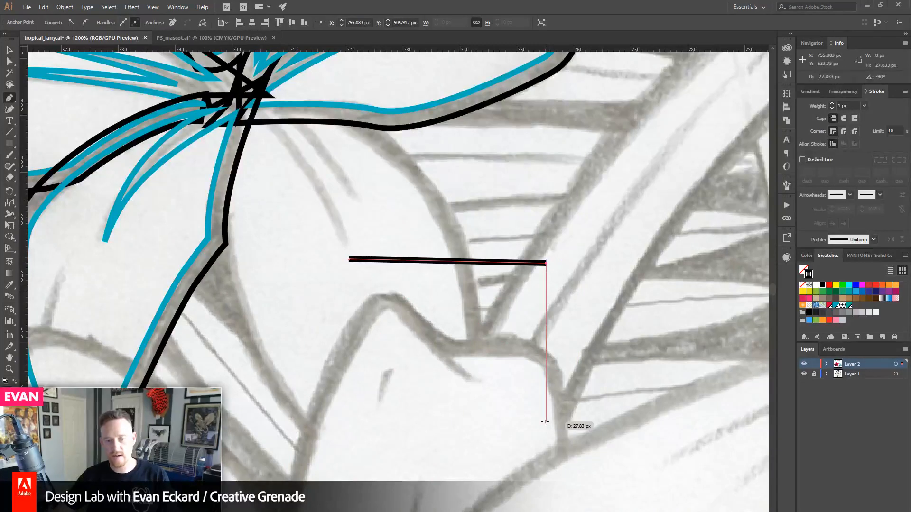
pyautogui.hotkey('ctrl', 'z')
pyautogui.hotkey('ctrl', 'z')
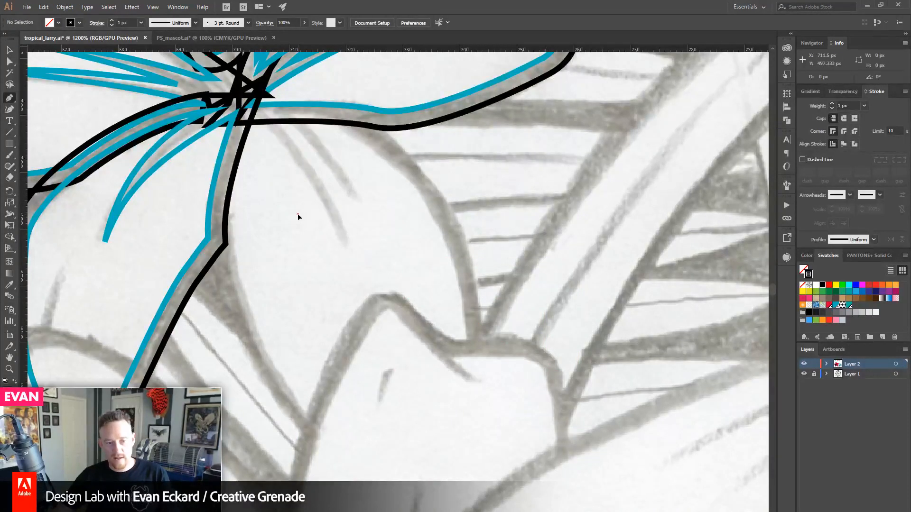
# - Try a large U-shaped Pen curve with smooth anchors and a straight segment from its end beside the petal, and undo it
pyautogui.moveTo(297, 214); pyautogui.dragTo(257, 340)
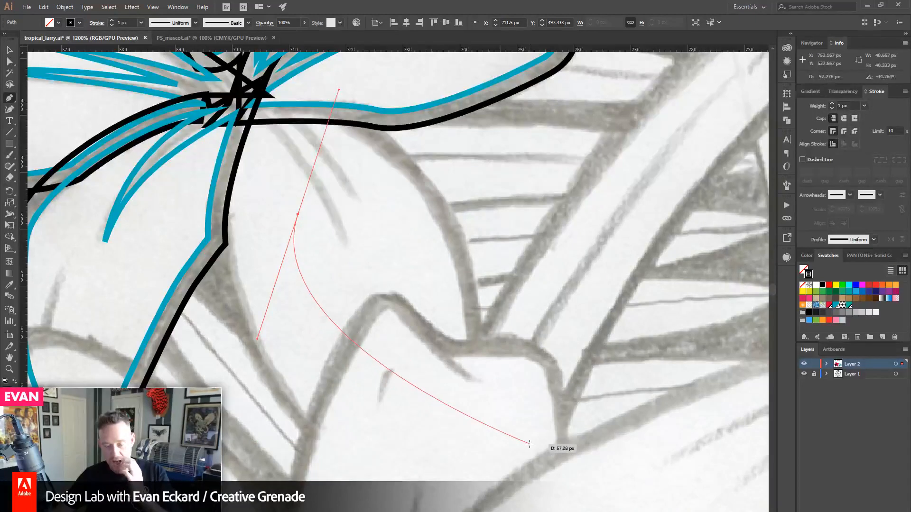
pyautogui.moveTo(529, 444); pyautogui.dragTo(651, 420)
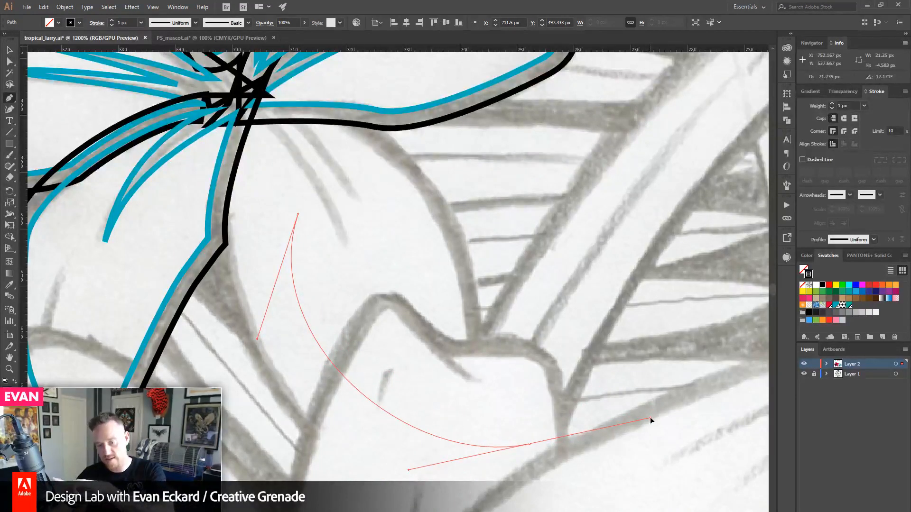
pyautogui.moveTo(650, 417); pyautogui.dragTo(650, 417)
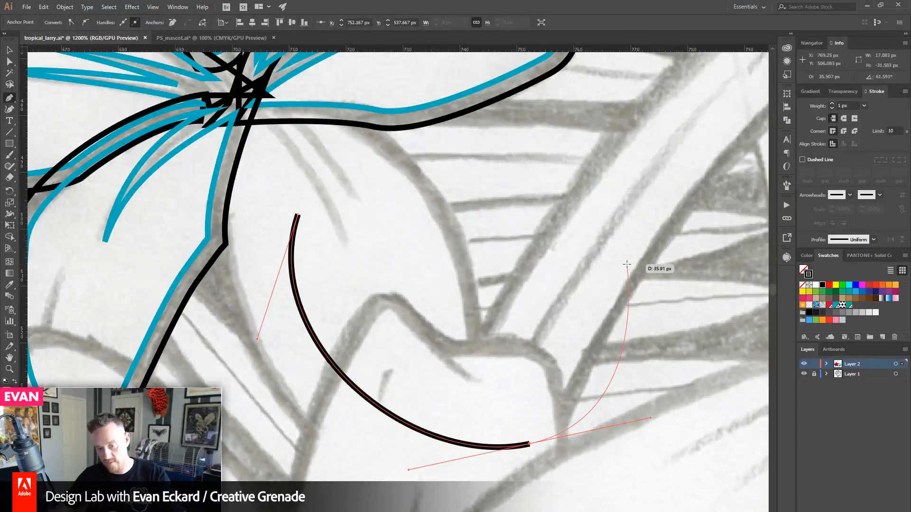
pyautogui.click(595, 228)
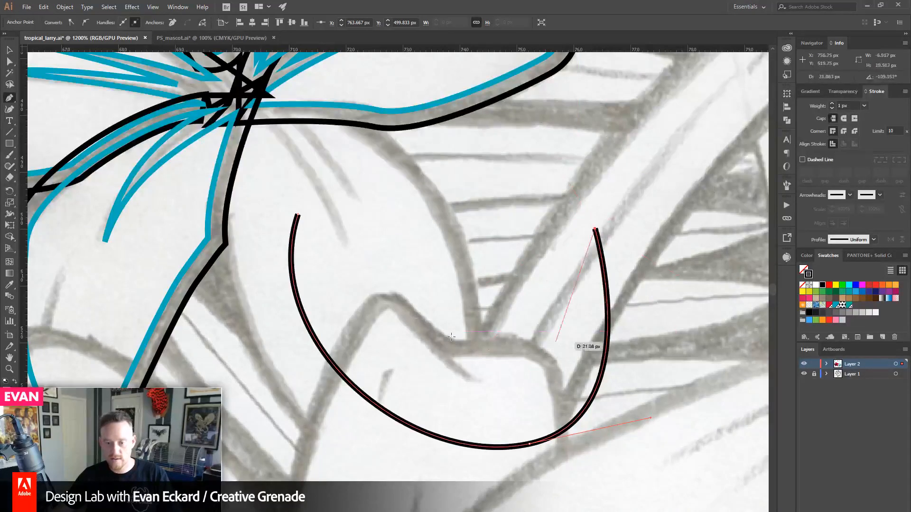
pyautogui.click(460, 201)
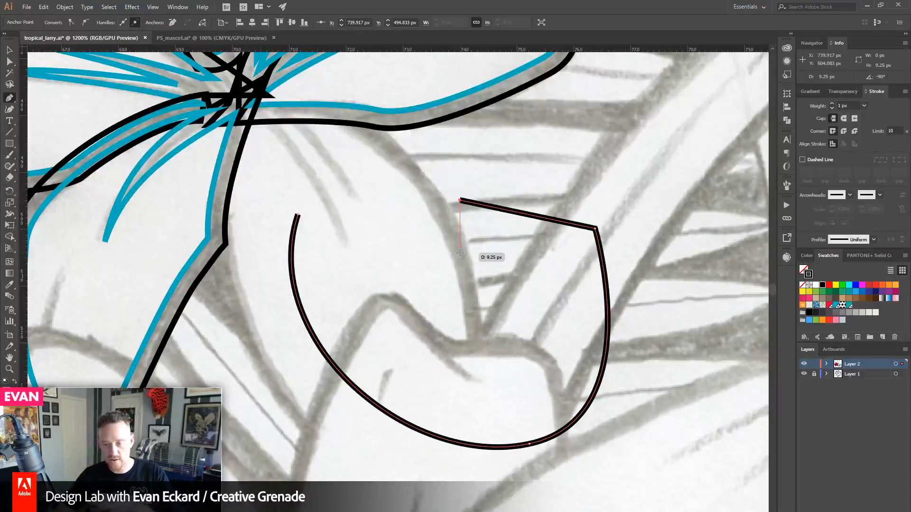
pyautogui.hotkey('ctrl', 'z')
pyautogui.hotkey('ctrl', 'z')
pyautogui.hotkey('ctrl', 'z')
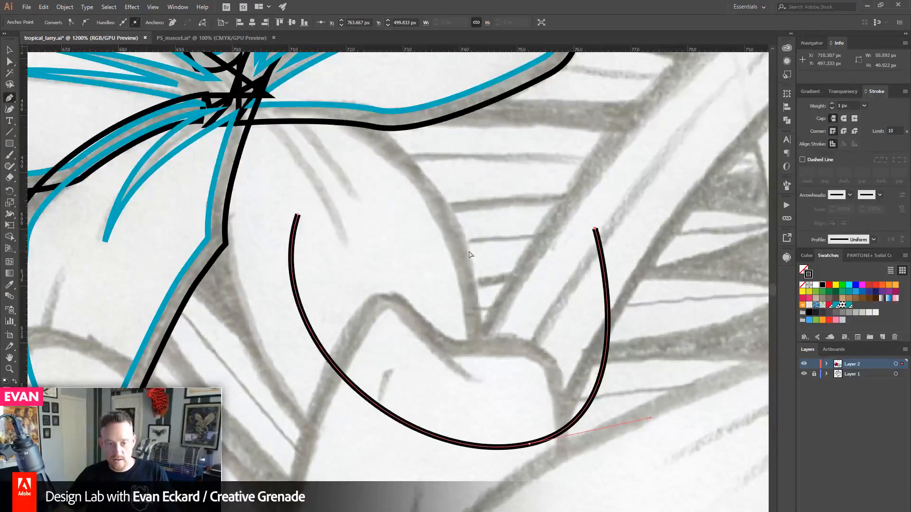
pyautogui.hotkey('ctrl', 'z')
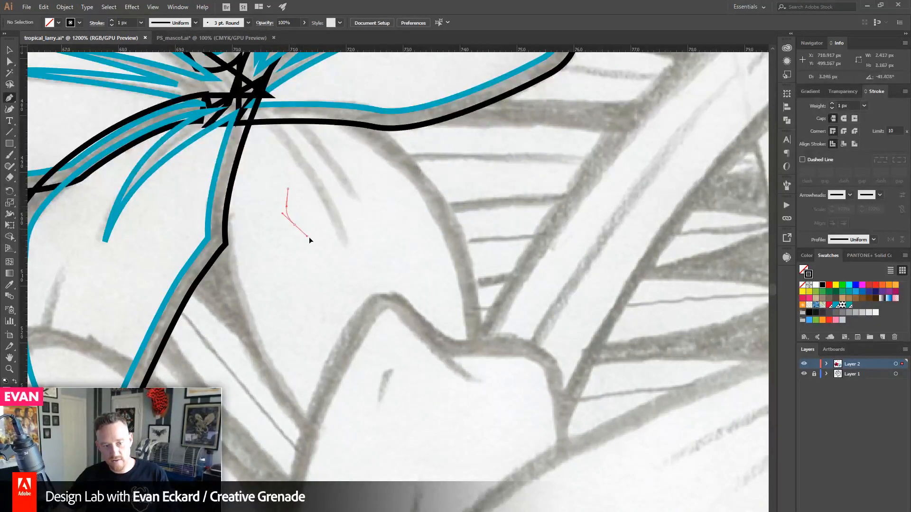
# - Try a rounded Pen outline built from many closely spaced smooth anchors below the flower's centre, and undo it
pyautogui.moveTo(309, 237); pyautogui.dragTo(310, 237)
pyautogui.moveTo(324, 246); pyautogui.dragTo(338, 250)
pyautogui.moveTo(353, 245); pyautogui.dragTo(365, 242)
pyautogui.moveTo(380, 229); pyautogui.dragTo(384, 221)
pyautogui.moveTo(376, 200); pyautogui.dragTo(375, 193)
pyautogui.moveTo(357, 173); pyautogui.dragTo(340, 167)
pyautogui.moveTo(313, 162); pyautogui.dragTo(280, 212)
pyautogui.hotkey('ctrl', 'z')
pyautogui.hotkey('ctrl', 'z')
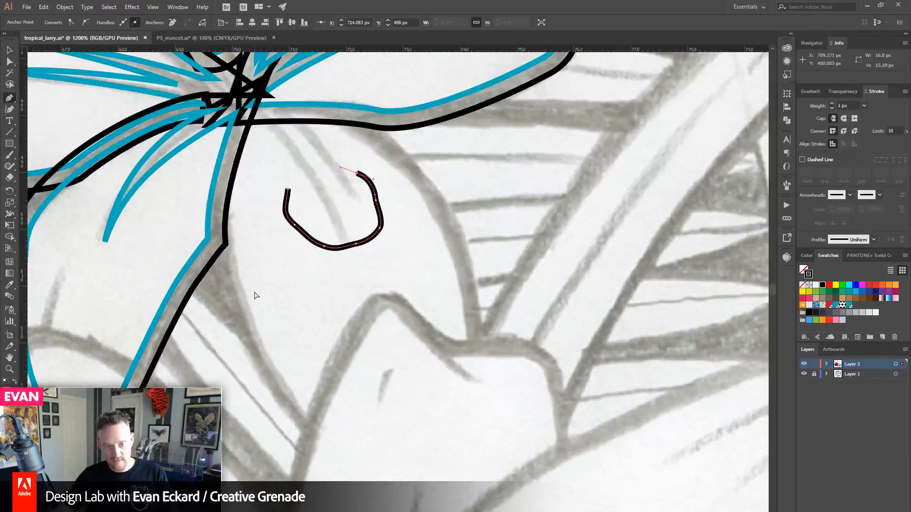
pyautogui.hotkey('ctrl', 'z')
pyautogui.hotkey('ctrl', 'z')
pyautogui.hotkey('ctrl', 'z')
pyautogui.hotkey('ctrl', 'z')
pyautogui.hotkey('ctrl', 'z')
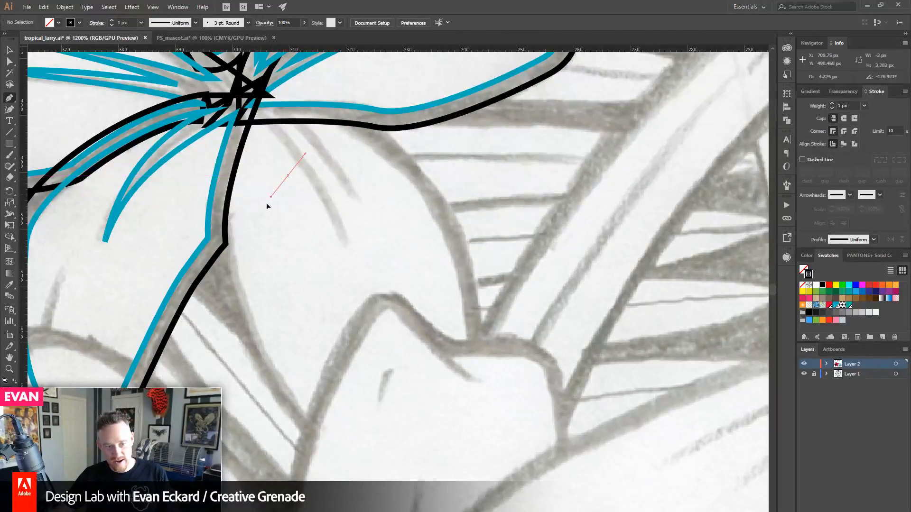
# - Try a closed rounded Pen shape about 25 by 21 px with only two smooth anchors, and undo it
pyautogui.moveTo(228, 267); pyautogui.dragTo(227, 271)
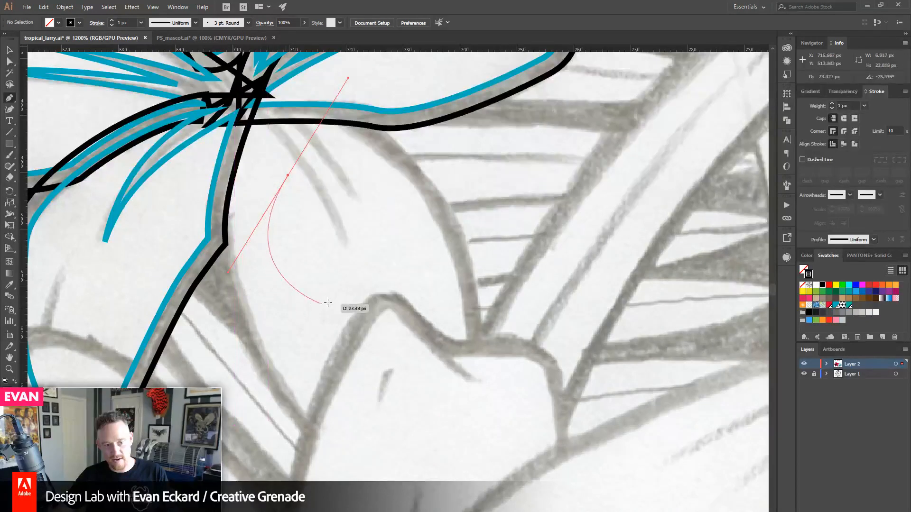
pyautogui.moveTo(377, 275); pyautogui.dragTo(426, 244)
pyautogui.moveTo(288, 175); pyautogui.dragTo(189, 232)
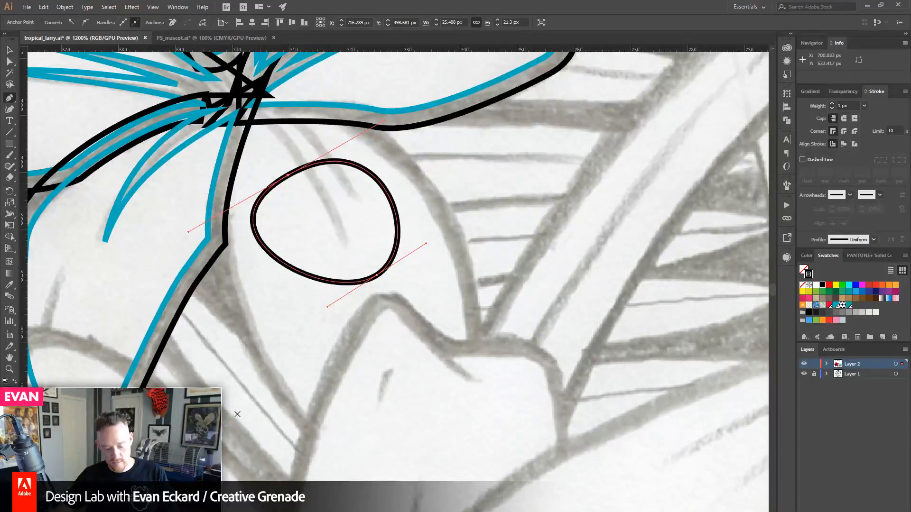
pyautogui.hotkey('ctrl', 'z')
pyautogui.hotkey('ctrl', 'z')
pyautogui.hotkey('ctrl', 'z')
pyautogui.hotkey('ctrl', 'z')
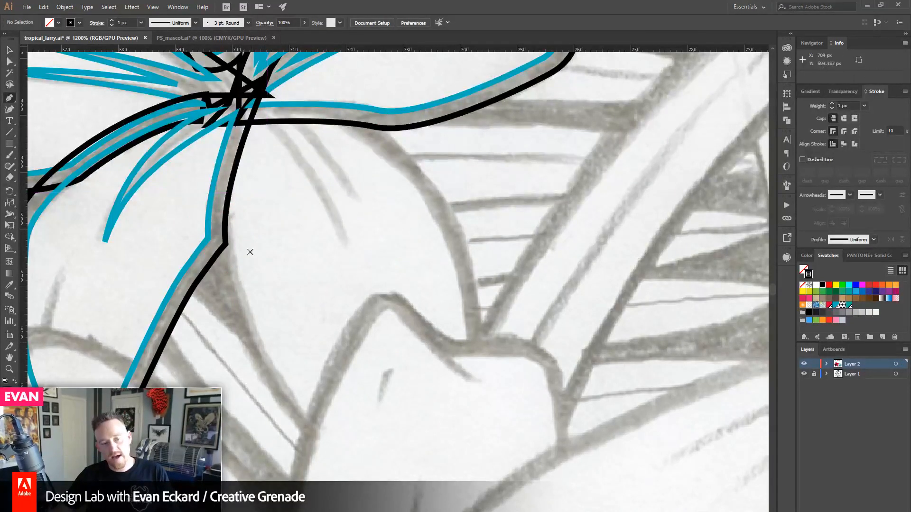
# - Try a closed, slanted oval Pen shape with long curve handles and three anchors, and delete it
pyautogui.moveTo(269, 227); pyautogui.dragTo(254, 301)
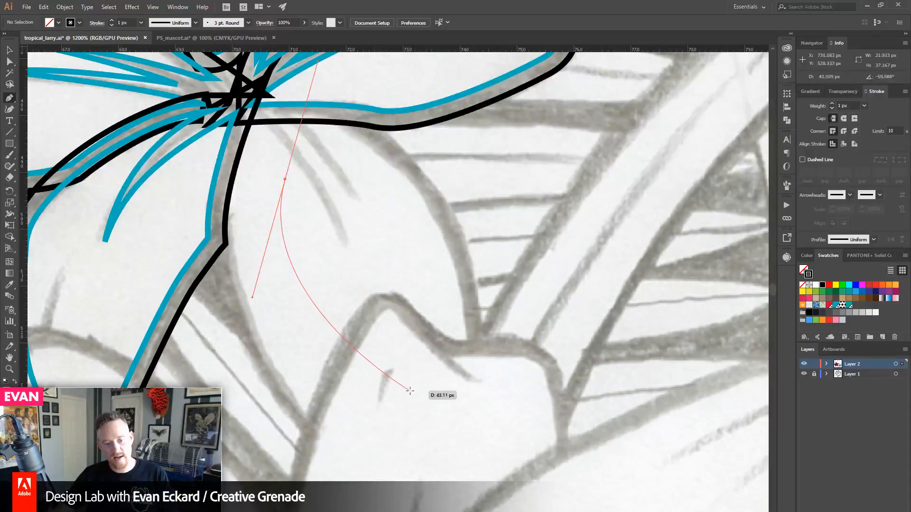
pyautogui.moveTo(424, 397); pyautogui.dragTo(449, 298)
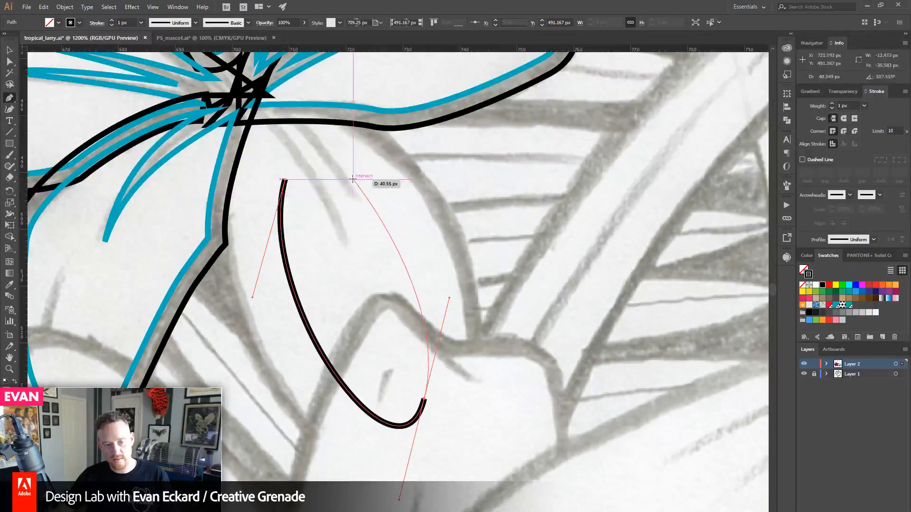
pyautogui.moveTo(339, 174); pyautogui.dragTo(312, 159)
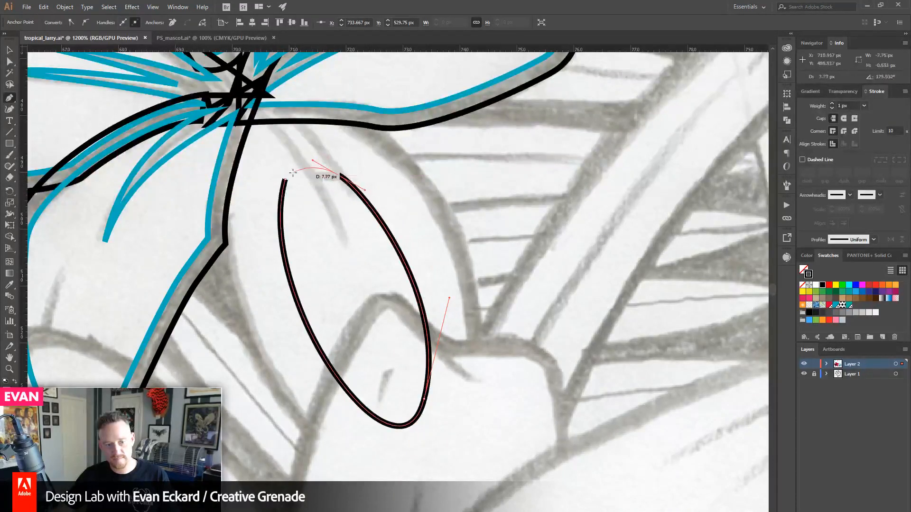
pyautogui.click(285, 178)
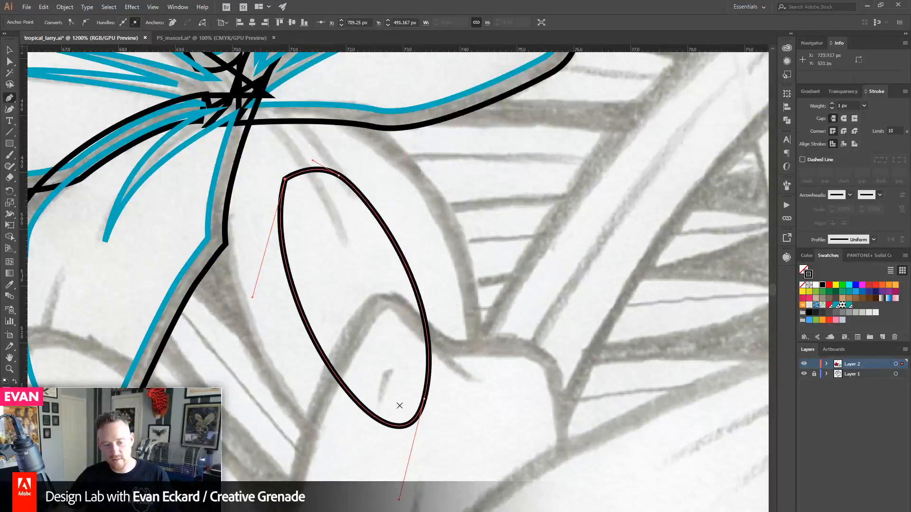
pyautogui.moveTo(219, 422); pyautogui.dragTo(280, 412)
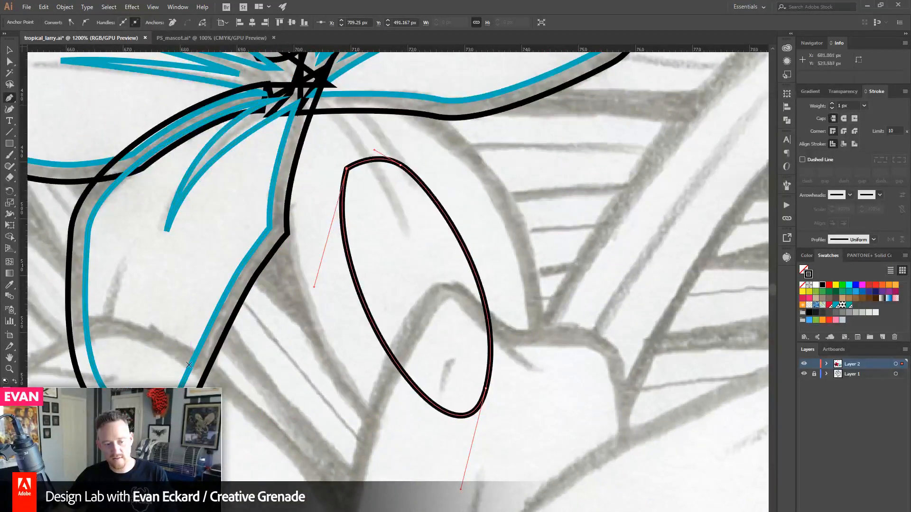
pyautogui.moveTo(362, 368); pyautogui.dragTo(323, 401)
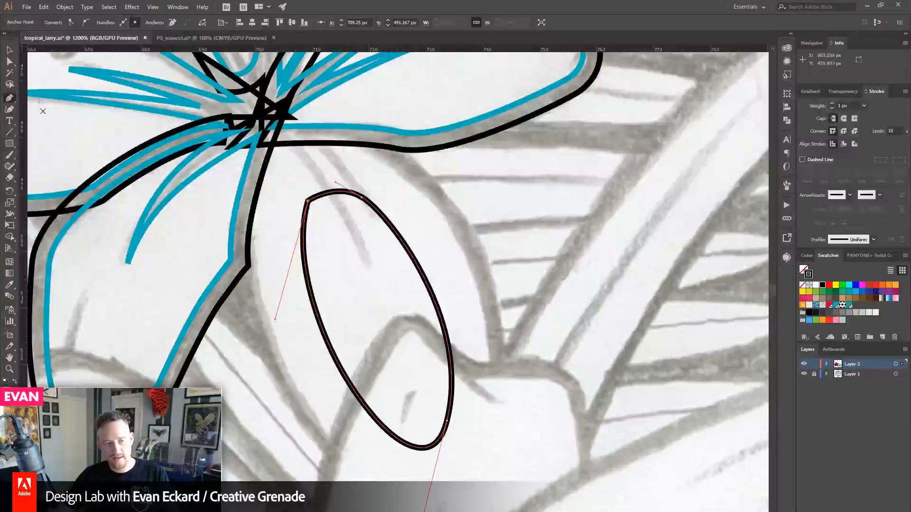
pyautogui.click(11, 50)
pyautogui.press('Delete')
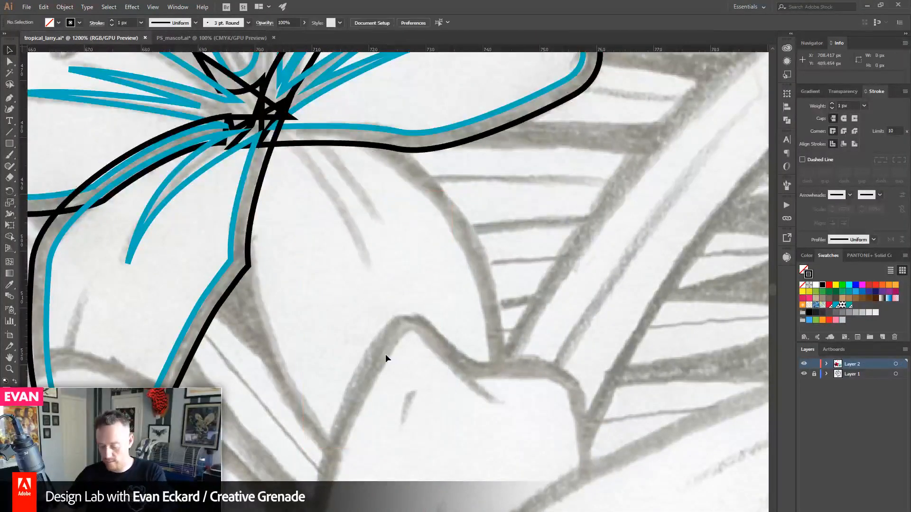
pyautogui.click(9, 98)
pyautogui.click(314, 114)
pyautogui.click(300, 186)
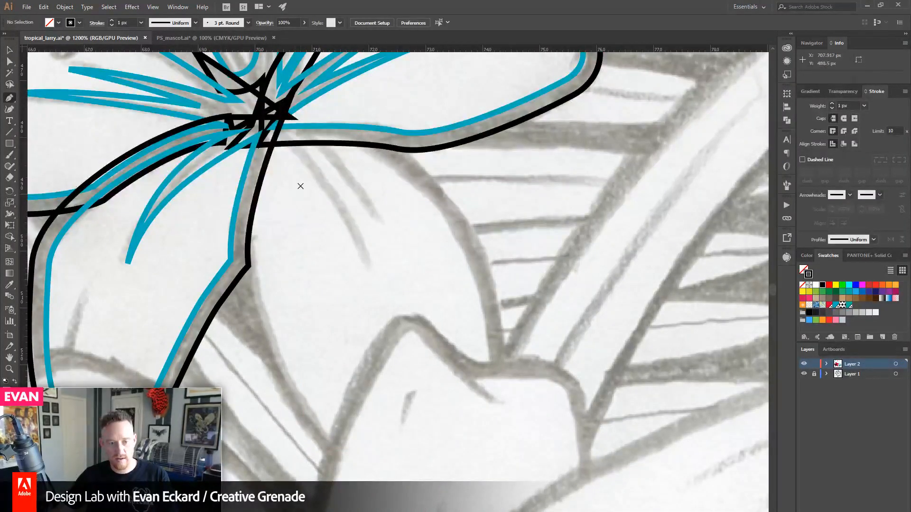
pyautogui.click(287, 259)
pyautogui.moveTo(272, 314); pyautogui.dragTo(272, 314)
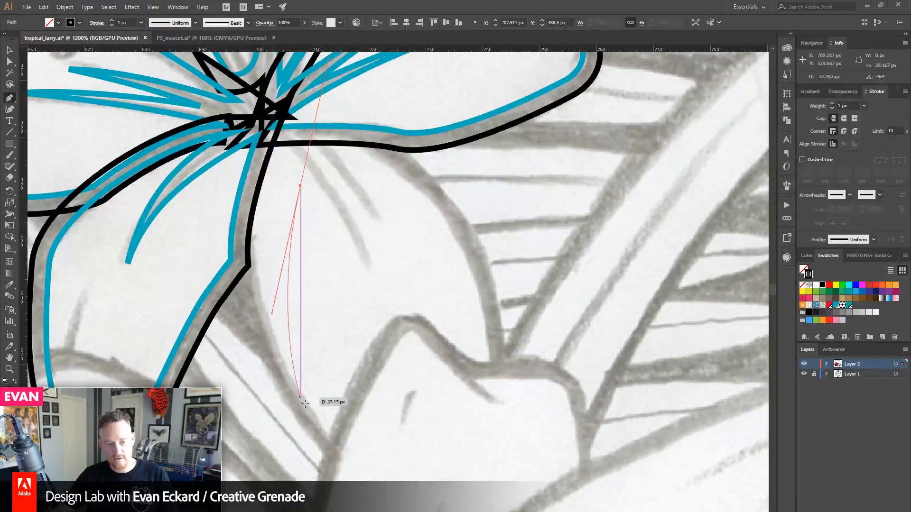
pyautogui.press('Escape')
pyautogui.click(420, 421)
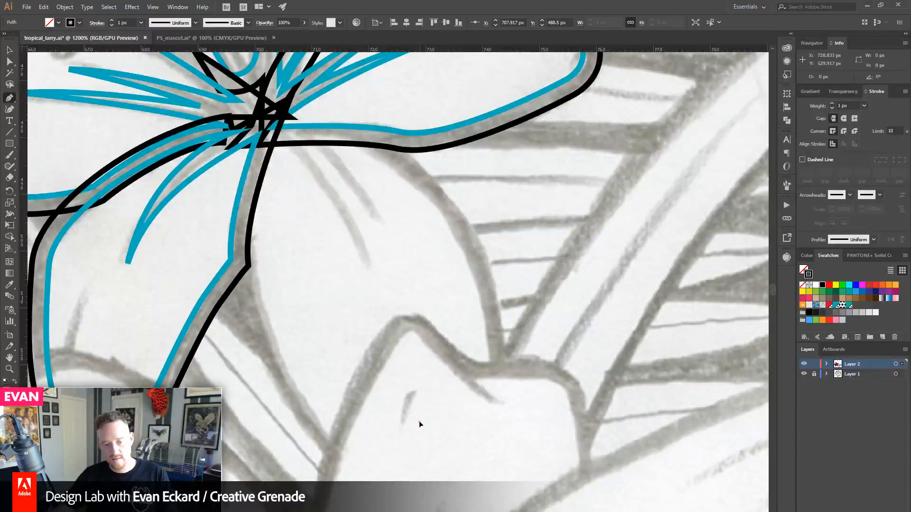
pyautogui.hotkey('ctrl', 'z')
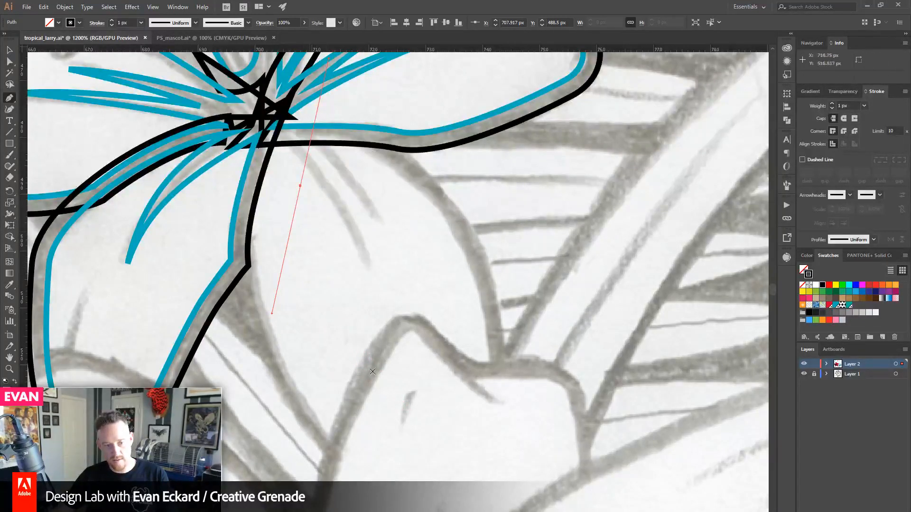
pyautogui.hotkey('ctrl', 'z')
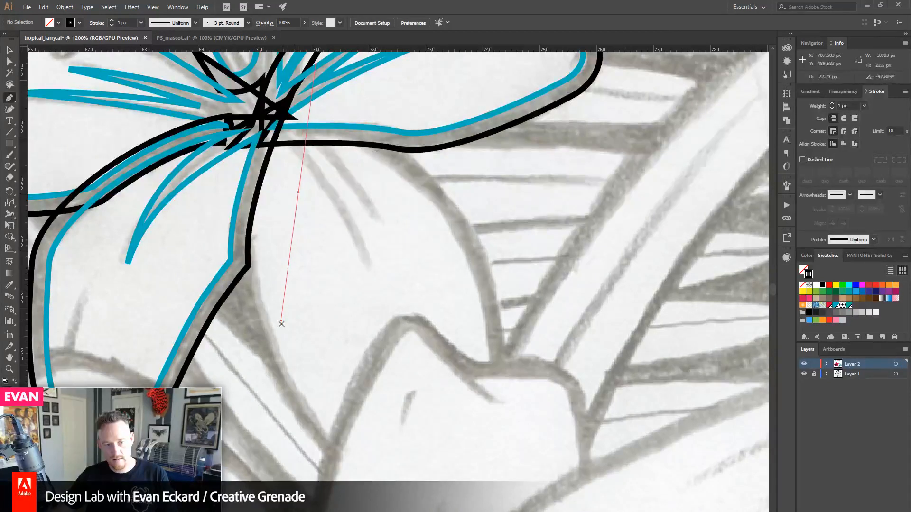
# - Draw a closed black Pen leaf shape about 45 px long with a pointed lower tip and a concave notch at its upper end
pyautogui.moveTo(281, 323); pyautogui.dragTo(281, 322)
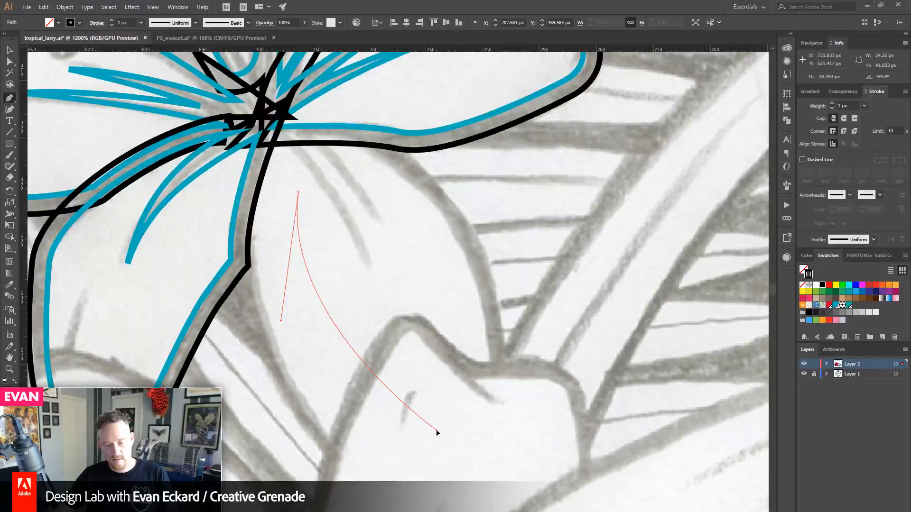
pyautogui.click(437, 429)
pyautogui.hotkey('ctrl', 'z')
pyautogui.moveTo(428, 426); pyautogui.dragTo(484, 440)
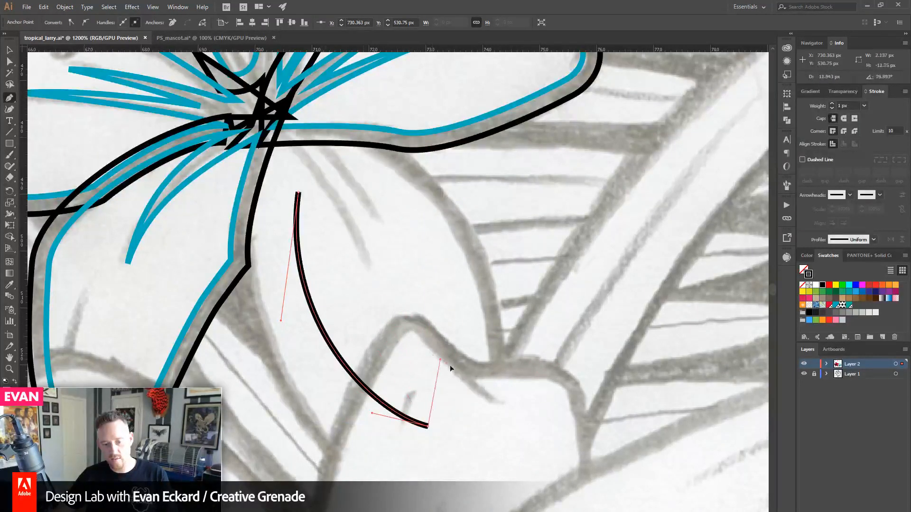
pyautogui.moveTo(428, 426); pyautogui.dragTo(488, 222)
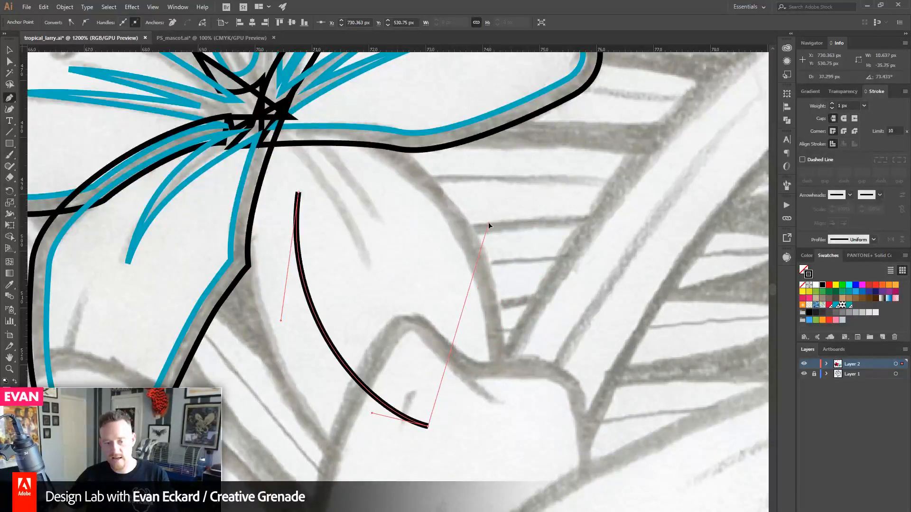
pyautogui.click(358, 180)
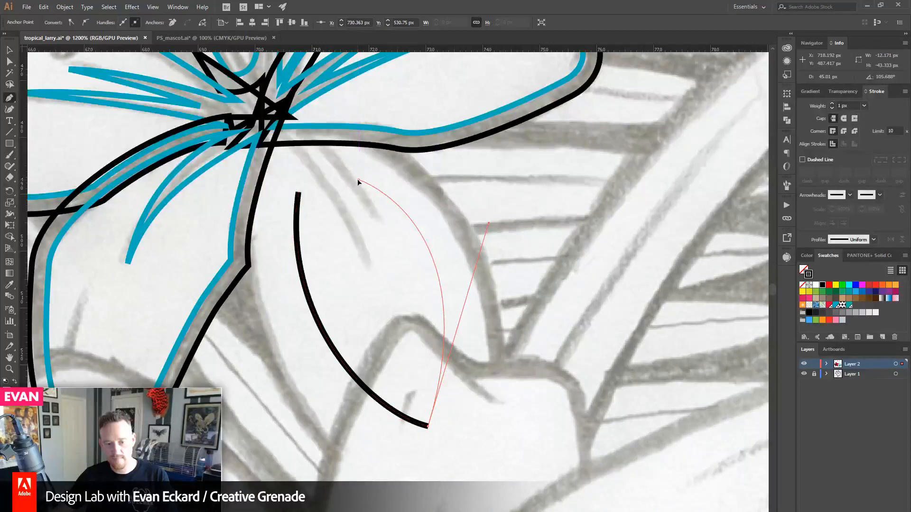
pyautogui.moveTo(357, 178); pyautogui.dragTo(355, 226)
pyautogui.click(298, 192)
pyautogui.keyDown('ctrl'); pyautogui.click(469, 461); pyautogui.keyUp('ctrl')
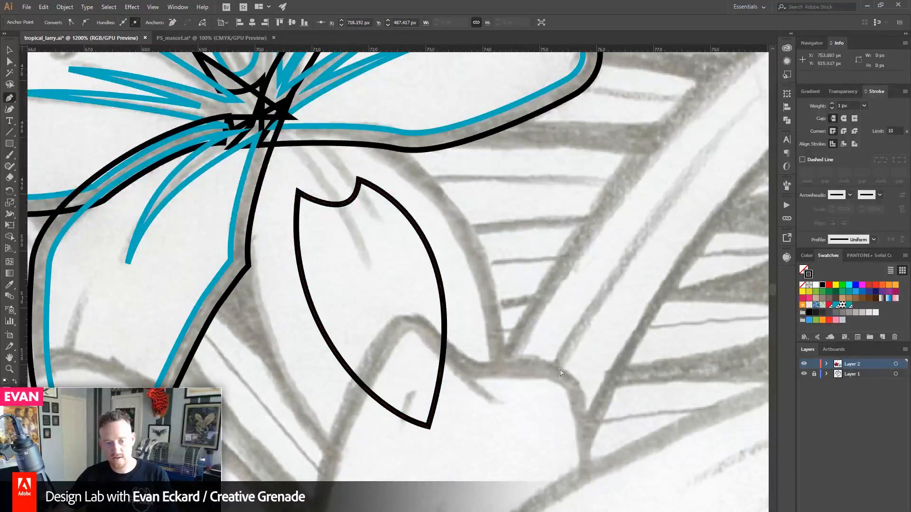
pyautogui.moveTo(468, 461); pyautogui.dragTo(521, 447)
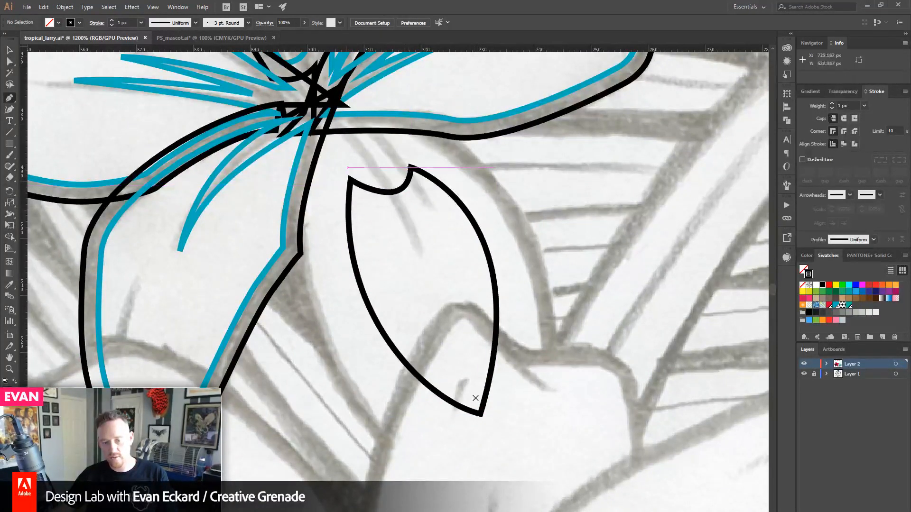
pyautogui.click(11, 52)
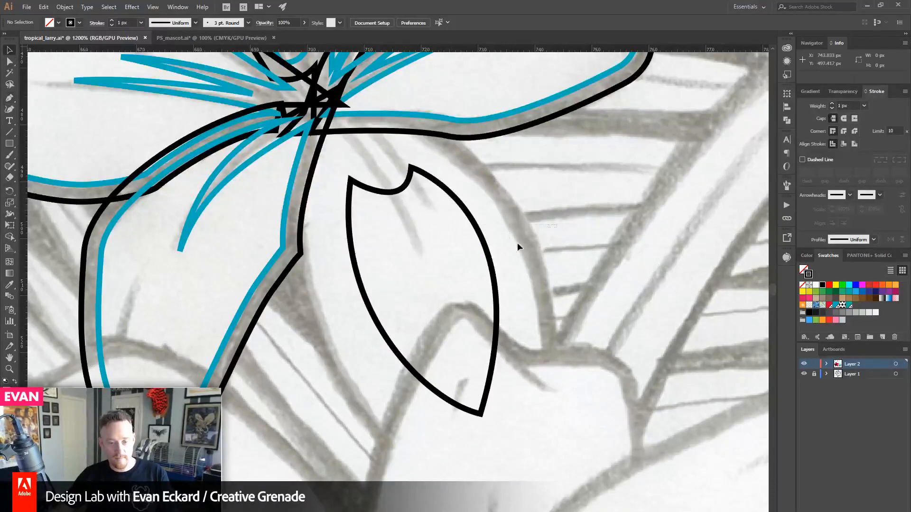
# - Delete the black practice leaf shape below the flower's centre and set the stroke to the petals' blue
pyautogui.click(443, 385)
pyautogui.press('Delete')
pyautogui.moveTo(364, 276); pyautogui.dragTo(333, 233)
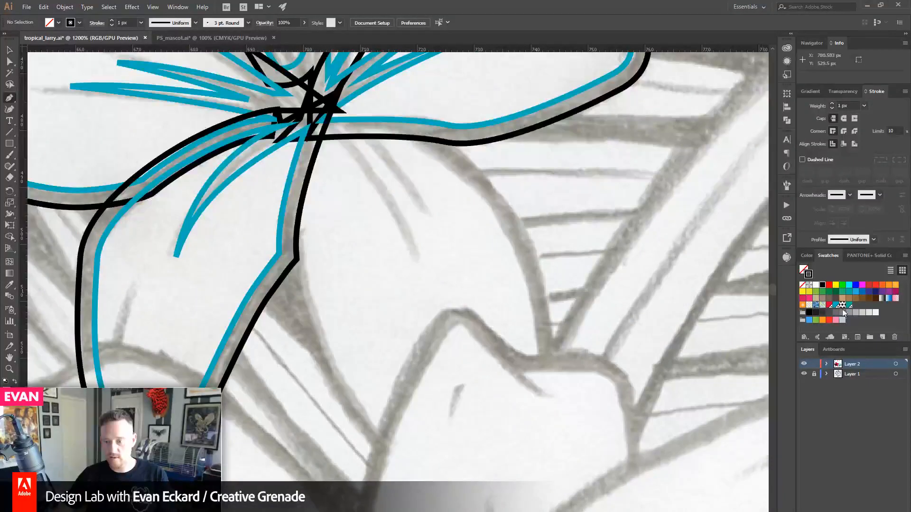
pyautogui.moveTo(461, 257); pyautogui.dragTo(488, 318)
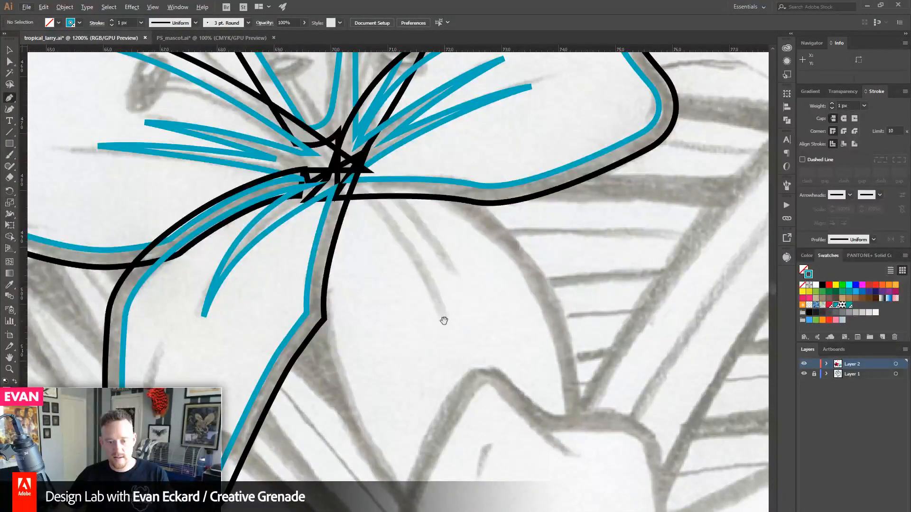
# - Start the lower-right petal's blue Pen outline at the inner crease tip, through the flower's centre and down the petal's left edge
pyautogui.moveTo(445, 320); pyautogui.dragTo(391, 207)
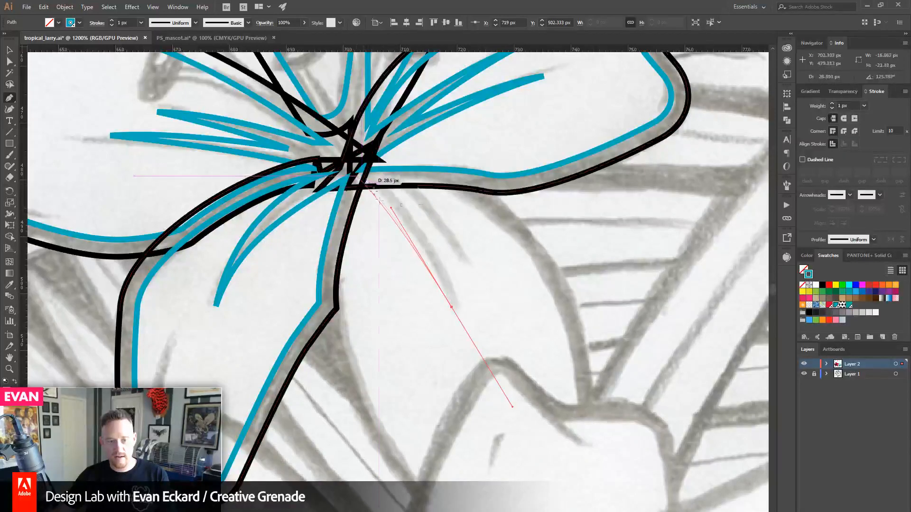
pyautogui.click(362, 186)
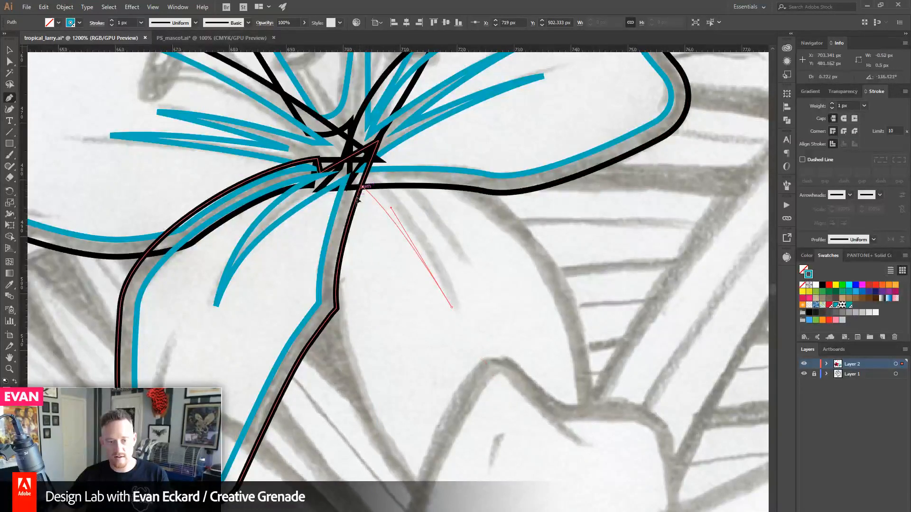
pyautogui.moveTo(315, 349); pyautogui.dragTo(316, 352)
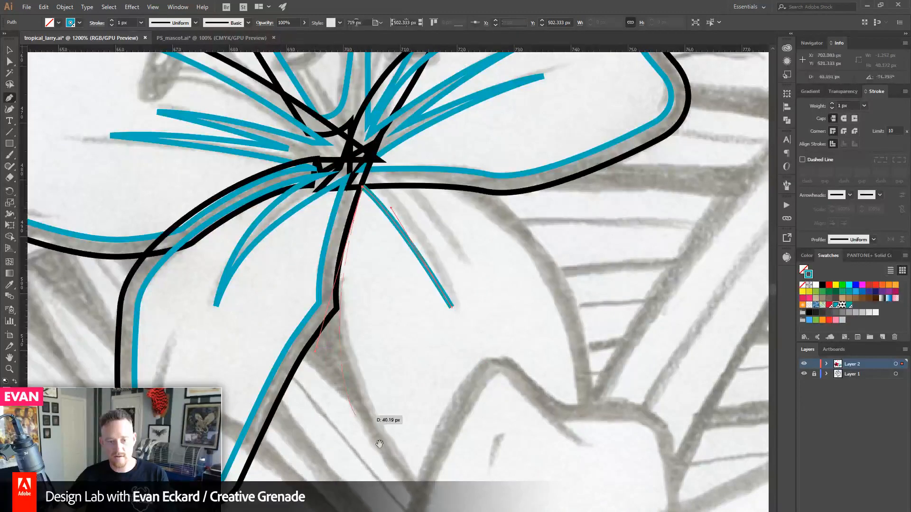
pyautogui.moveTo(380, 445); pyautogui.dragTo(335, 340)
pyautogui.moveTo(390, 395); pyautogui.dragTo(429, 432)
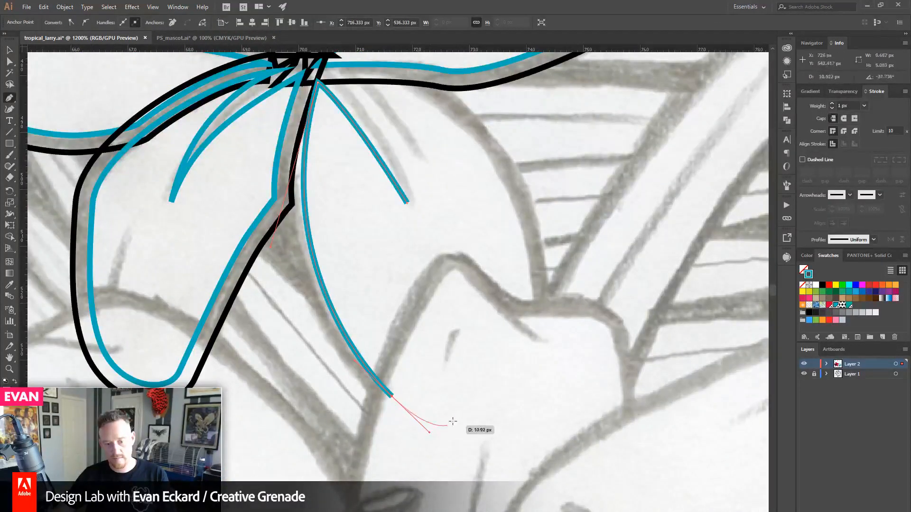
# - Continue the blue petal outline around its lower tip, adding a small pointed notch before curving up to the right edge
pyautogui.moveTo(477, 388); pyautogui.dragTo(503, 378)
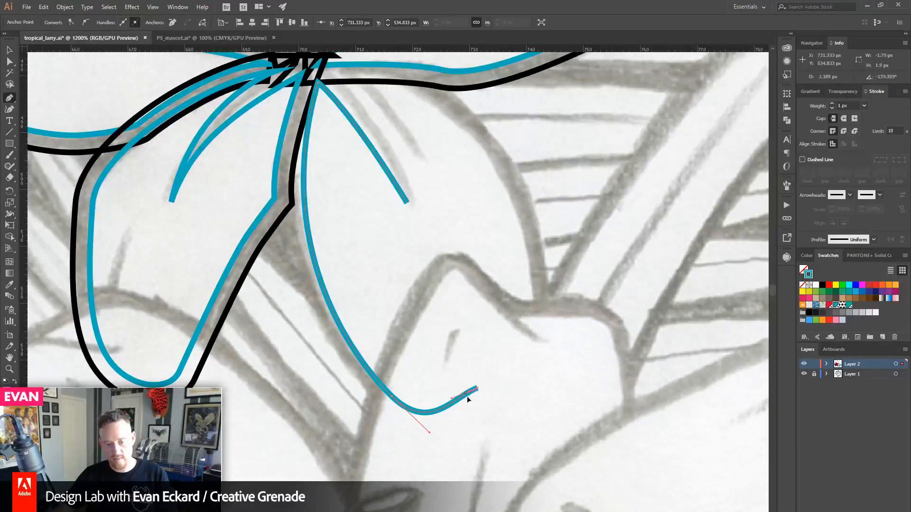
pyautogui.moveTo(462, 406); pyautogui.dragTo(472, 404)
pyautogui.hotkey('ctrl', 'z')
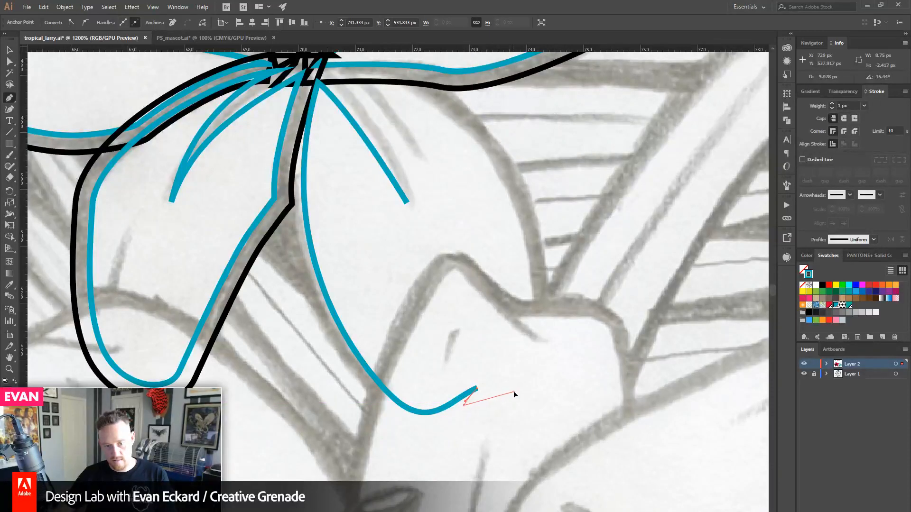
pyautogui.moveTo(499, 386); pyautogui.dragTo(502, 386)
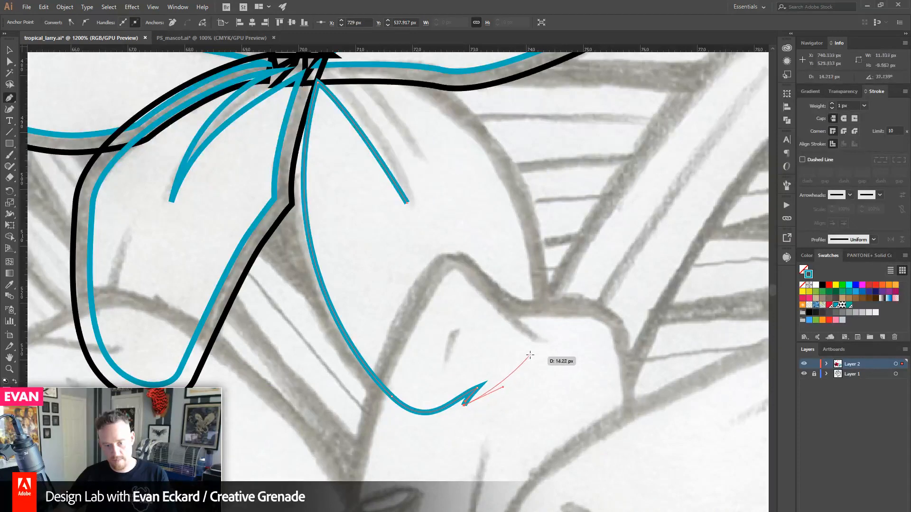
pyautogui.moveTo(535, 323); pyautogui.dragTo(535, 309)
pyautogui.scroll(3, 535, 309)
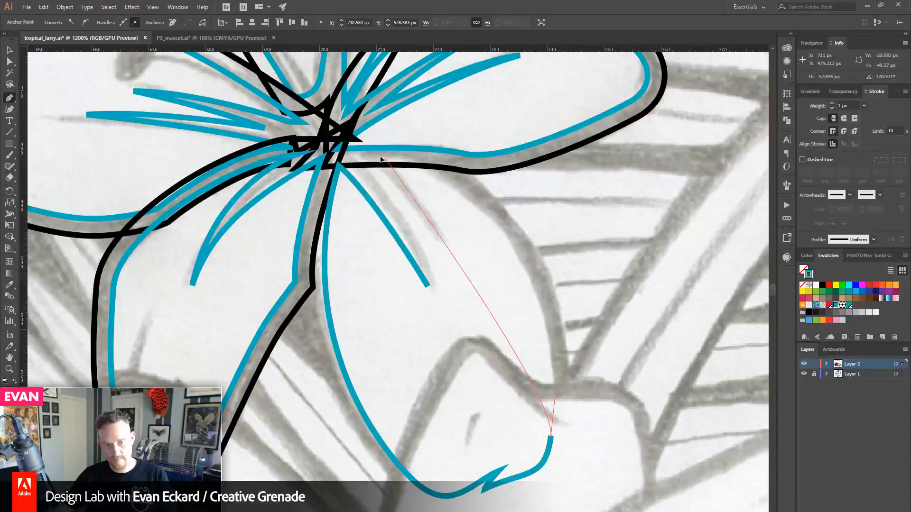
# - Trace the petal's right edge up to the flower's centre, add the second pointed crease, and close the outline
pyautogui.moveTo(380, 155)
pyautogui.mouseDown()
pyautogui.moveTo(205, 112)
pyautogui.moveTo(385, 161)
pyautogui.mouseUp()
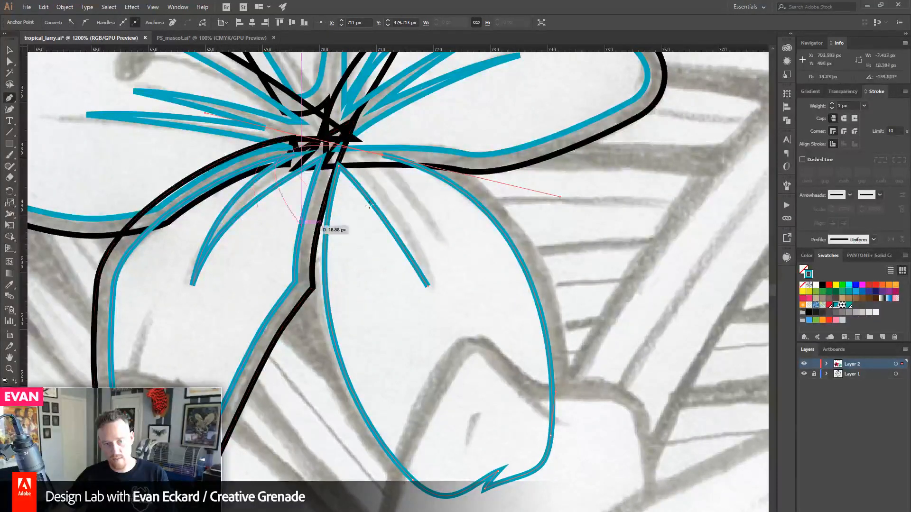
pyautogui.keyDown('alt'); pyautogui.click(383, 156); pyautogui.keyUp('alt')
pyautogui.moveTo(382, 156); pyautogui.dragTo(429, 207)
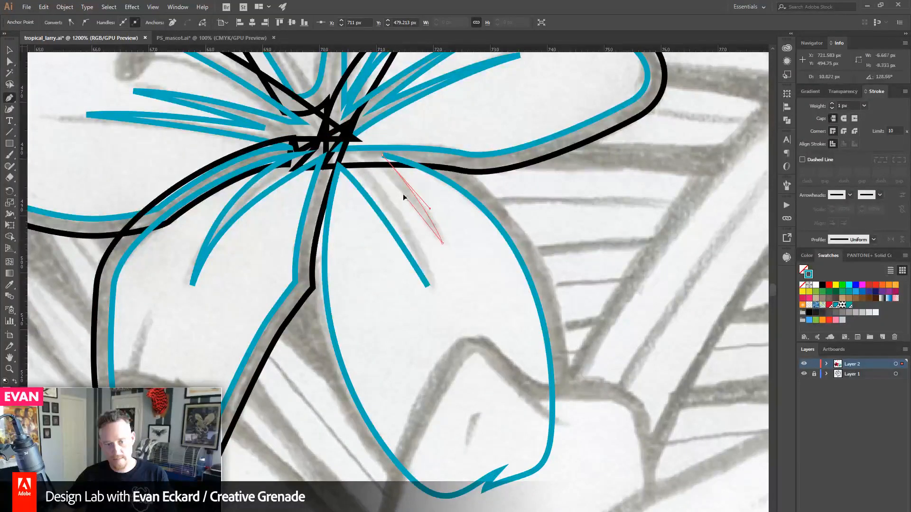
pyautogui.moveTo(389, 182); pyautogui.dragTo(383, 186)
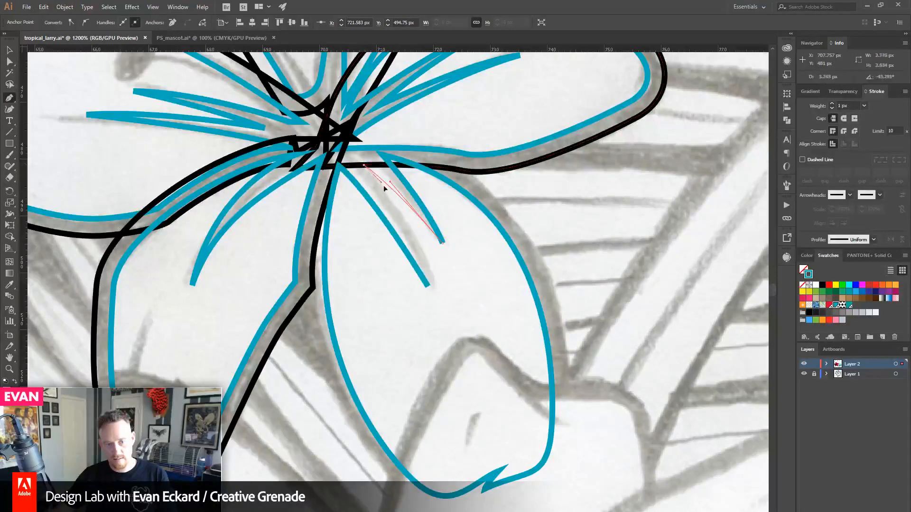
pyautogui.moveTo(414, 228); pyautogui.dragTo(415, 229)
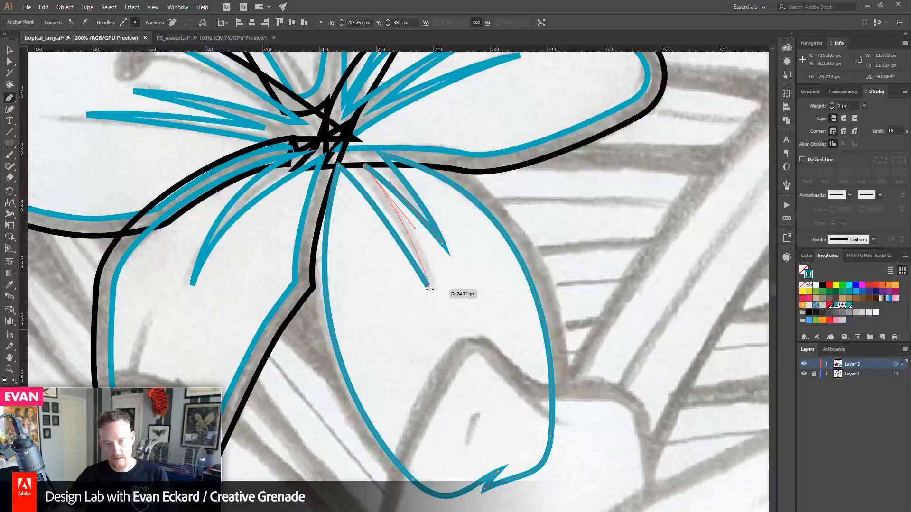
pyautogui.click(428, 286)
pyautogui.press('v')
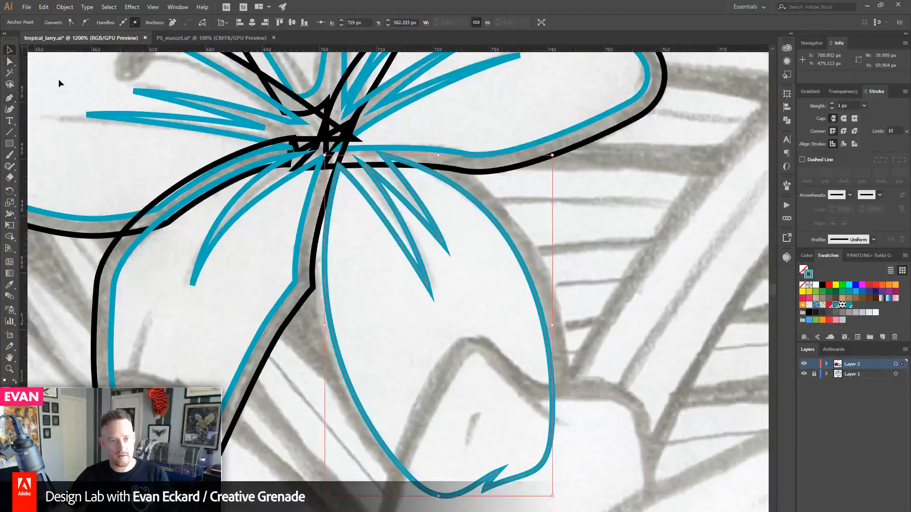
# - Offset the lower-right petal outline outward by 3 px and colour the offset's stroke black
pyautogui.click(64, 6)
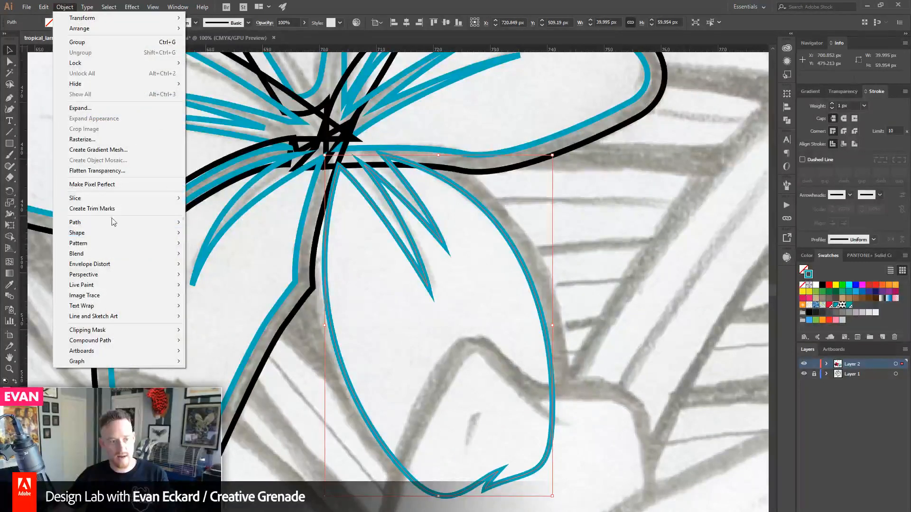
pyautogui.moveTo(115, 232)
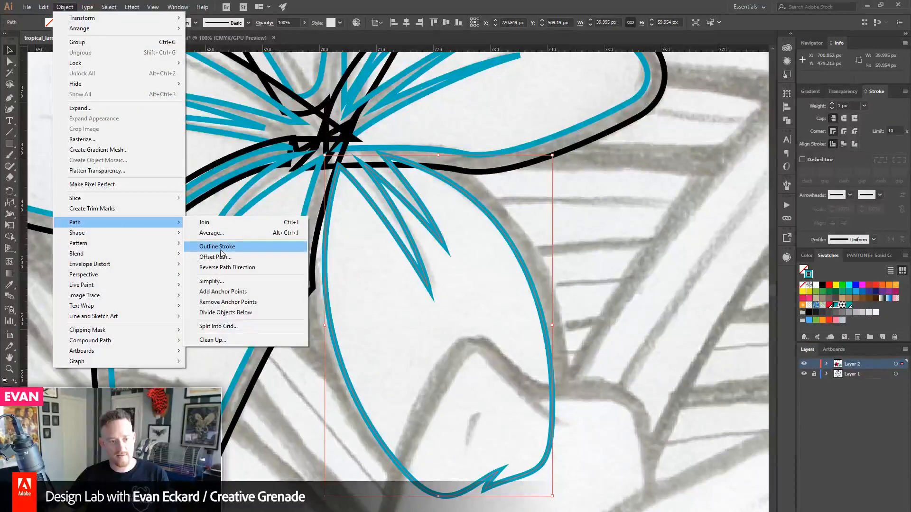
pyautogui.click(221, 256)
pyautogui.click(442, 192)
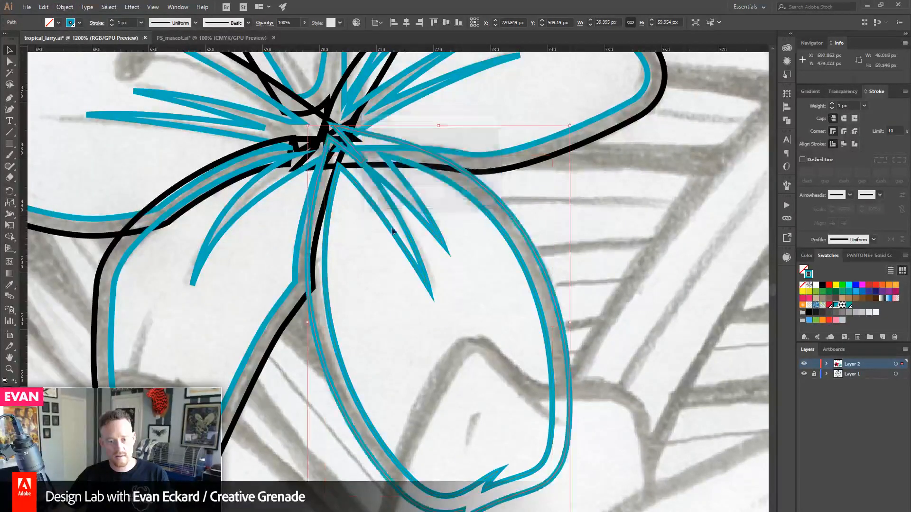
pyautogui.click(824, 286)
# - Remove the notch anchors from the lower edge of the petal's black offset outline so it runs smoothly, and deselect it
pyautogui.scroll(-5, 175, 285)
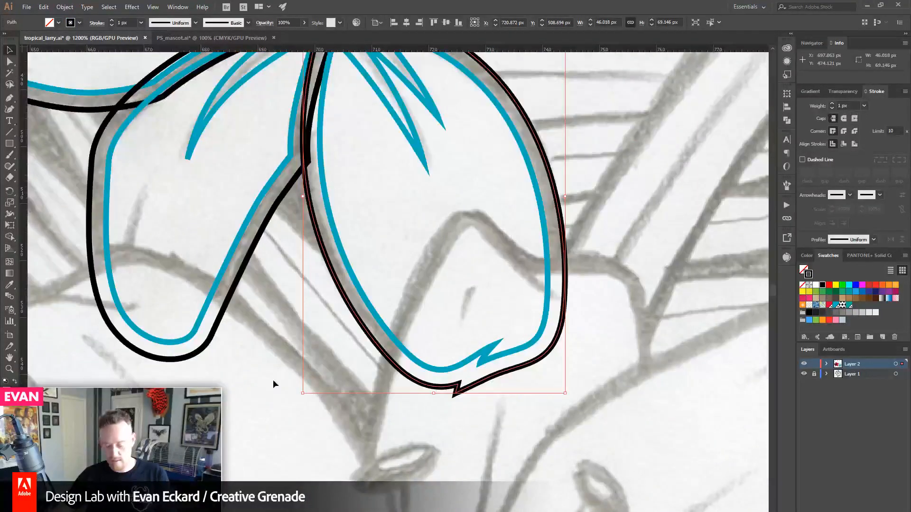
pyautogui.press('p')
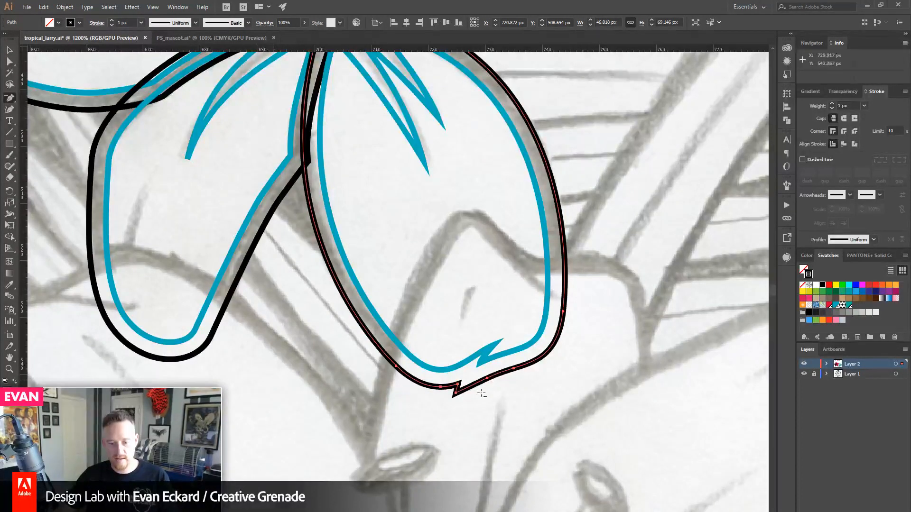
pyautogui.click(458, 384)
pyautogui.click(459, 384)
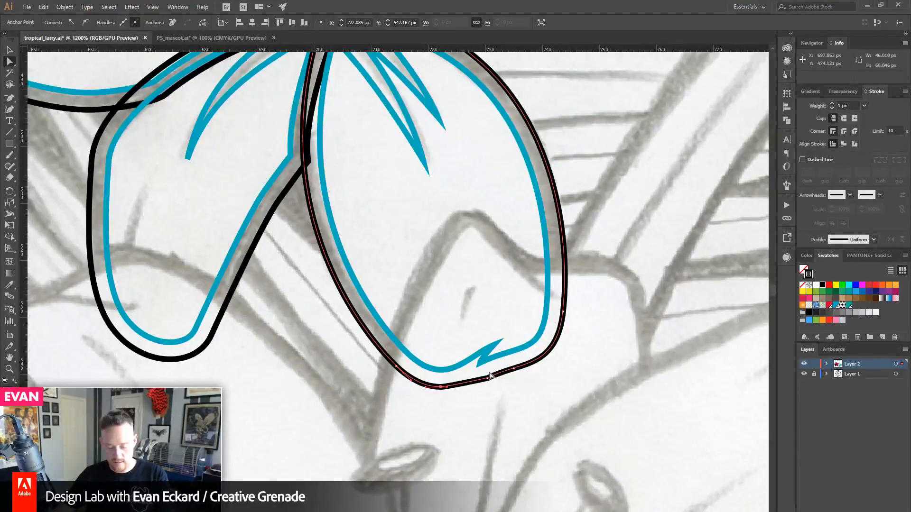
pyautogui.press('p')
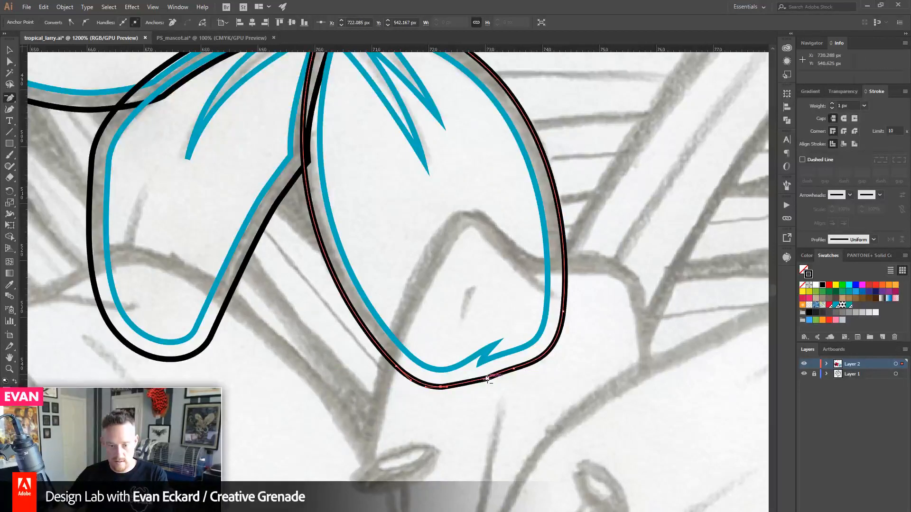
pyautogui.click(487, 378)
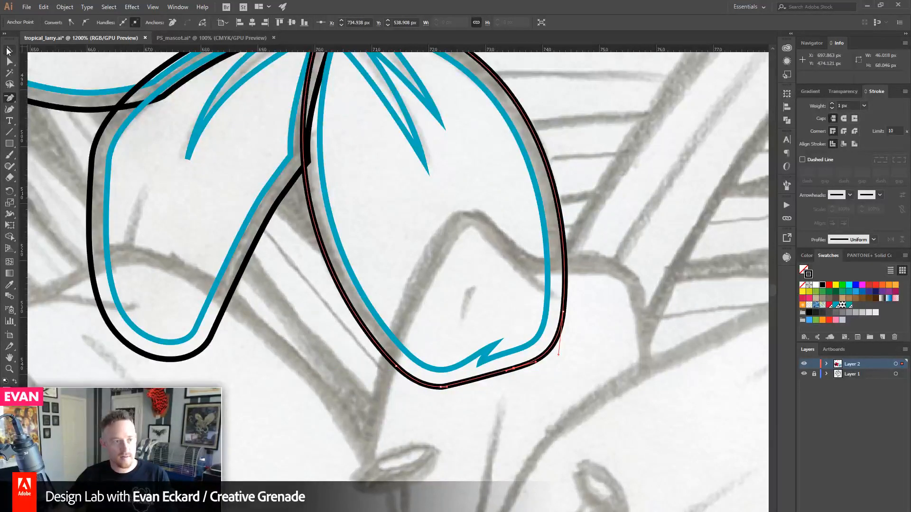
pyautogui.press('v')
pyautogui.click(307, 417)
# - Slightly adjust the anchor near the lower-right corner of the petal's black offset outline
pyautogui.click(13, 65)
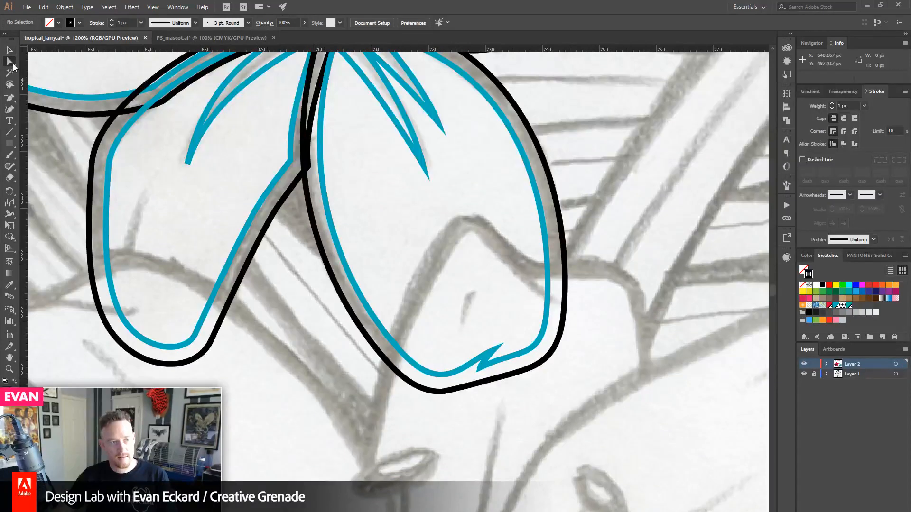
pyautogui.click(460, 386)
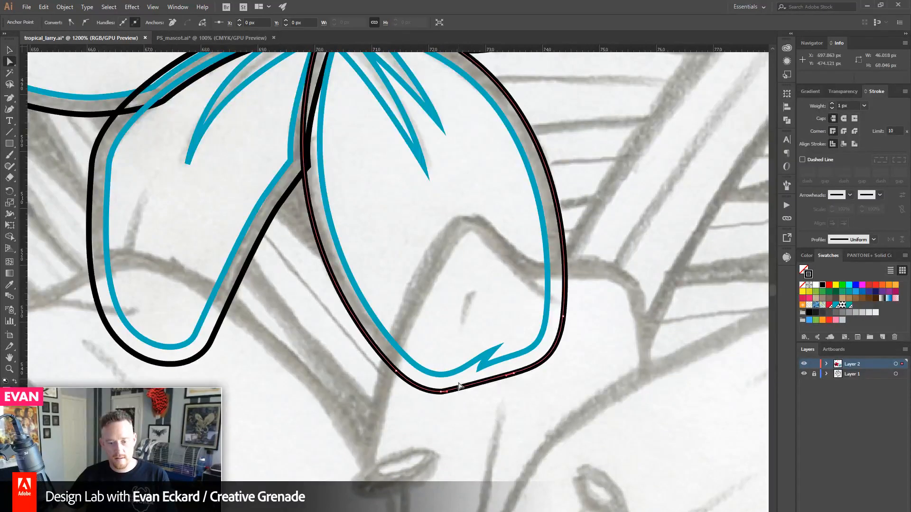
pyautogui.click(515, 375)
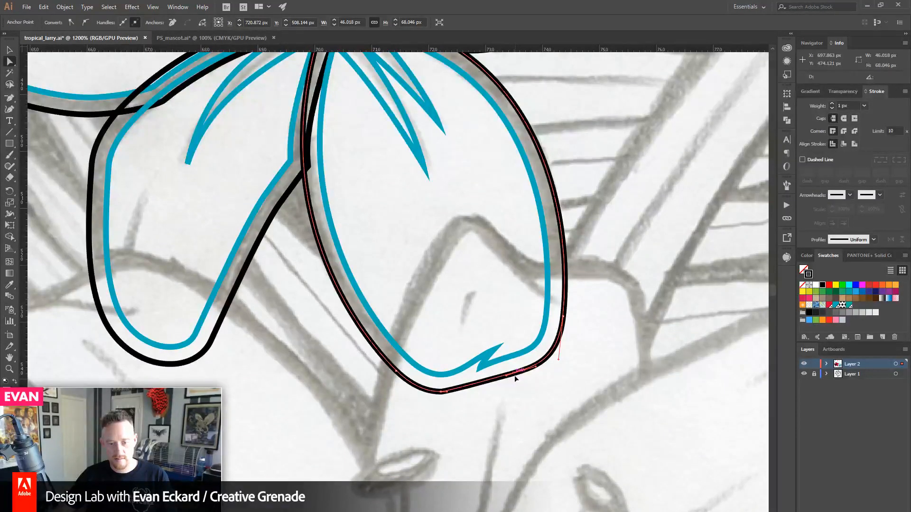
pyautogui.moveTo(516, 378); pyautogui.dragTo(512, 380)
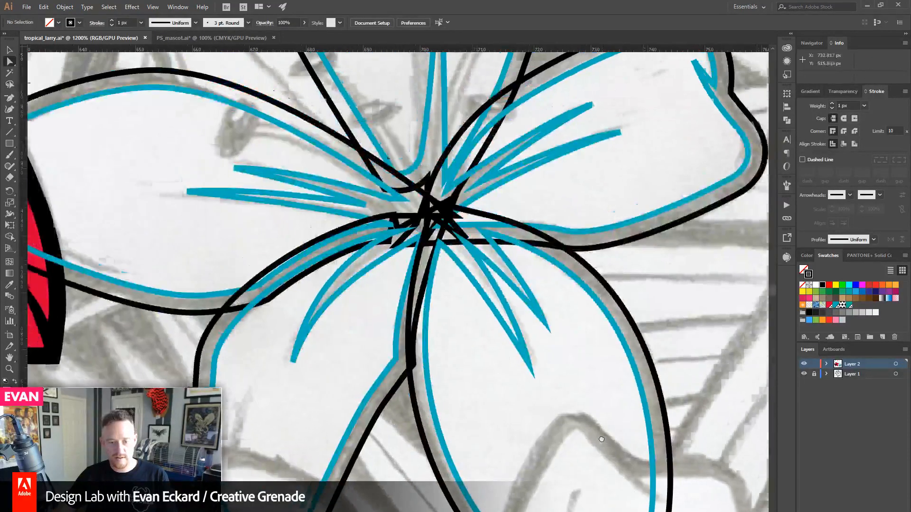
# - Select all five blue petal outlines of the lily and swap their fill and stroke to make them solid blue
pyautogui.scroll(5, 398, 266)
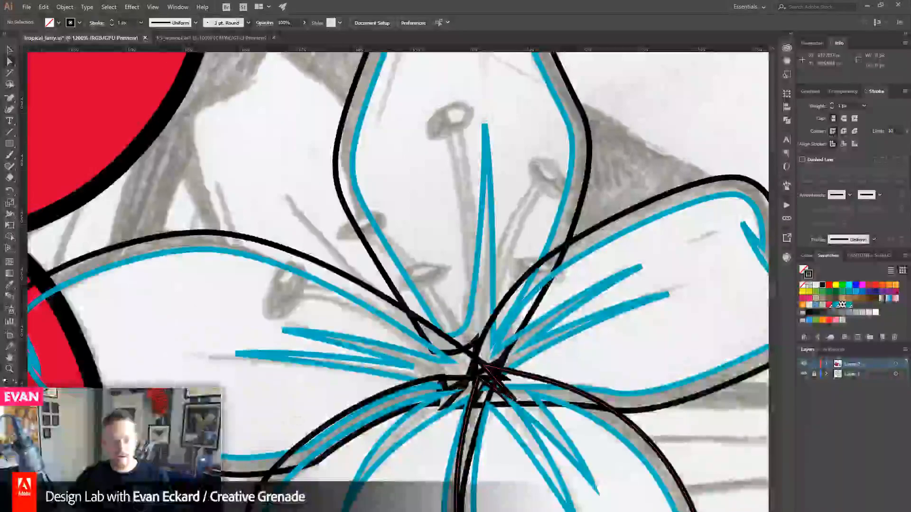
pyautogui.keyDown('ctrl'); pyautogui.keyDown('alt'); pyautogui.click(229, 173); pyautogui.keyUp('alt'); pyautogui.keyUp('ctrl')
pyautogui.keyDown('ctrl'); pyautogui.keyDown('alt'); pyautogui.click(229, 173); pyautogui.keyUp('alt'); pyautogui.keyUp('ctrl')
pyautogui.moveTo(81, 72); pyautogui.dragTo(121, 100)
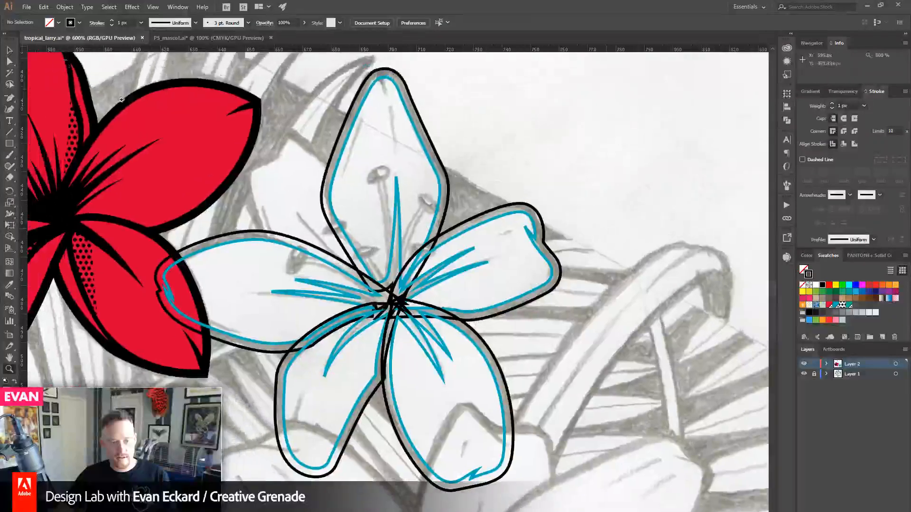
pyautogui.press('v')
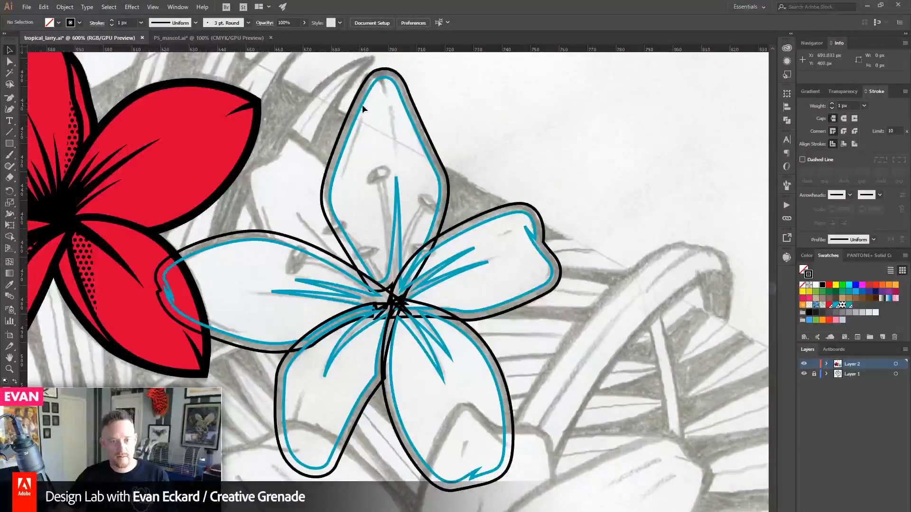
pyautogui.click(363, 107)
pyautogui.keyDown('shift'); pyautogui.click(287, 248); pyautogui.keyUp('shift')
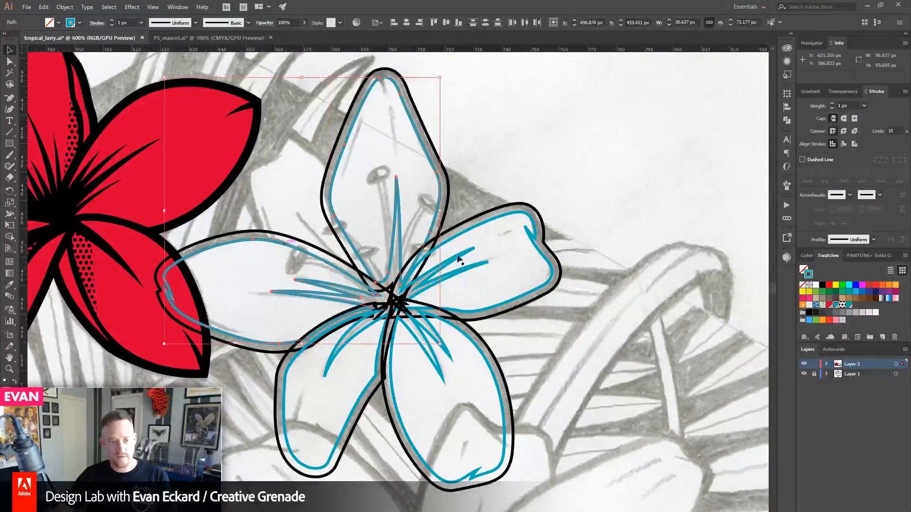
pyautogui.keyDown('shift'); pyautogui.click(451, 246); pyautogui.keyUp('shift')
pyautogui.keyDown('shift'); pyautogui.click(471, 340); pyautogui.keyUp('shift')
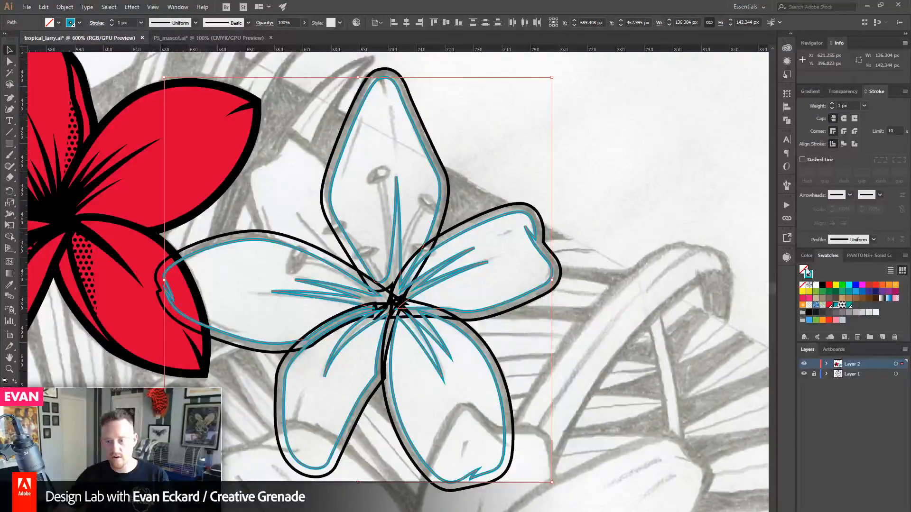
pyautogui.click(806, 256)
pyautogui.click(812, 268)
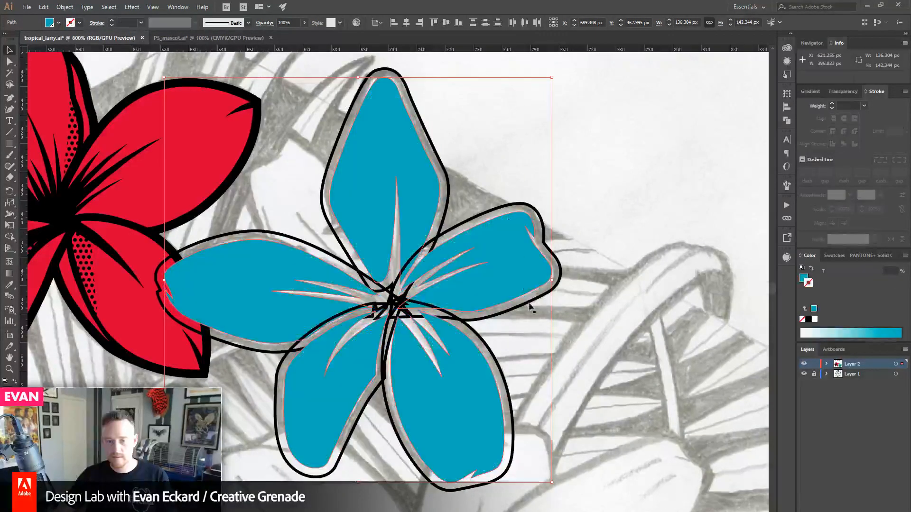
# - Select the black offset outlines of all five lily petals, swap their fill and stroke to make them solid black, and deselect
pyautogui.click(532, 308)
pyautogui.click(510, 207)
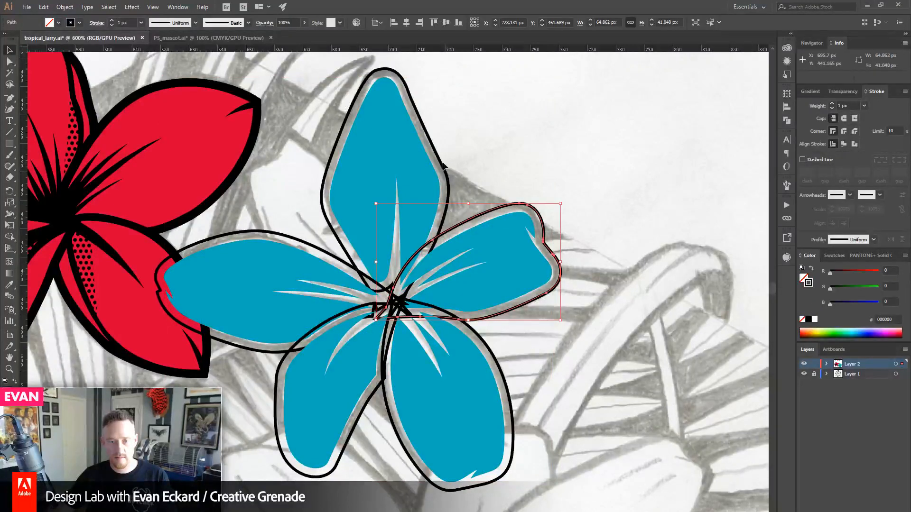
pyautogui.keyDown('shift'); pyautogui.click(445, 167); pyautogui.keyUp('shift')
pyautogui.keyDown('shift'); pyautogui.click(312, 245); pyautogui.keyUp('shift')
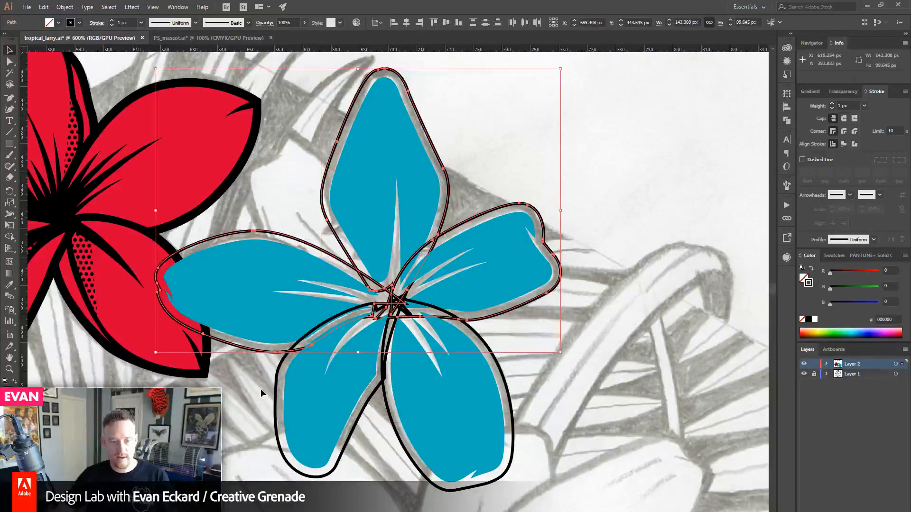
pyautogui.keyDown('shift'); pyautogui.click(274, 395); pyautogui.keyUp('shift')
pyautogui.keyDown('shift'); pyautogui.click(401, 437); pyautogui.keyUp('shift')
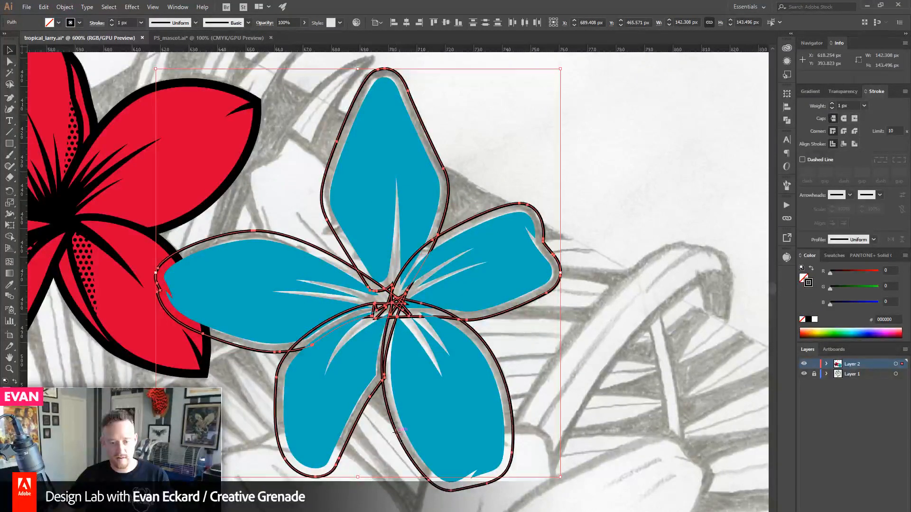
pyautogui.click(811, 269)
pyautogui.click(558, 164)
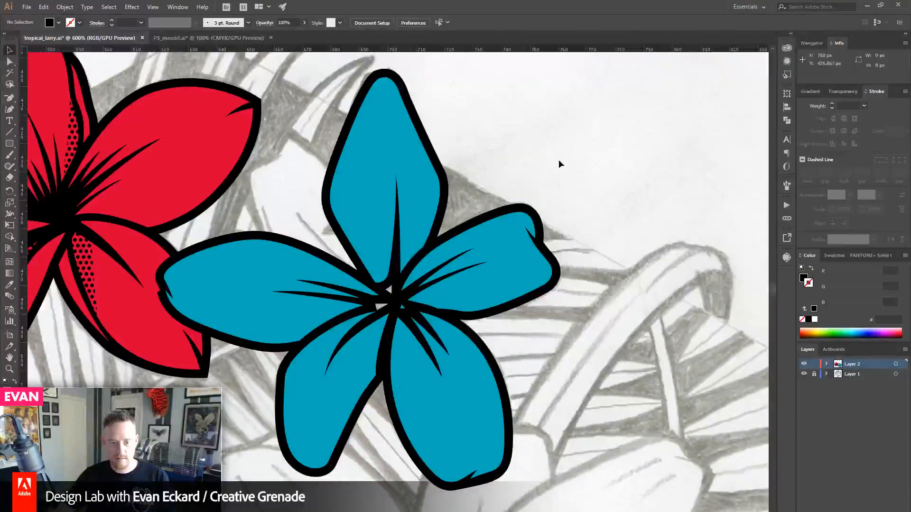
# - Select the whole blue lily with its black outlines and move it about 44 px to the right, clear of the red flower
pyautogui.moveTo(290, 411); pyautogui.dragTo(290, 409)
pyautogui.moveTo(248, 304); pyautogui.dragTo(283, 302)
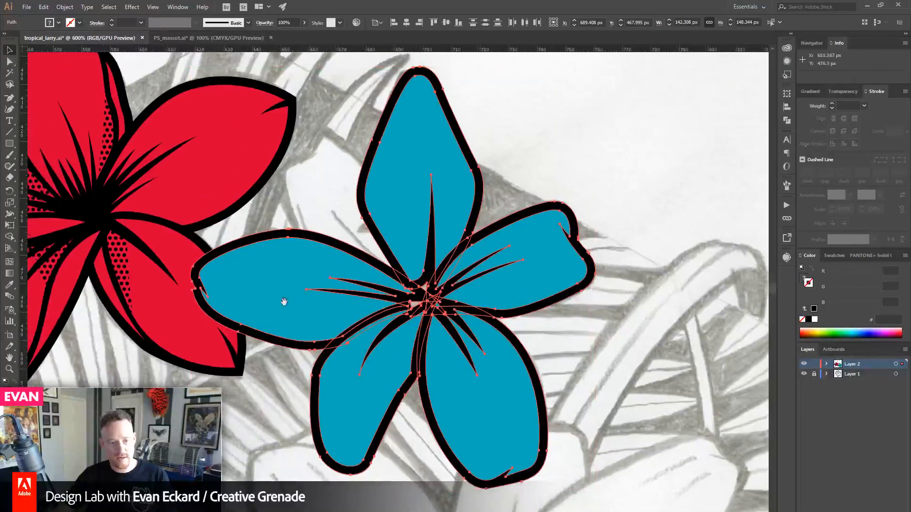
pyautogui.moveTo(306, 263); pyautogui.dragTo(431, 402)
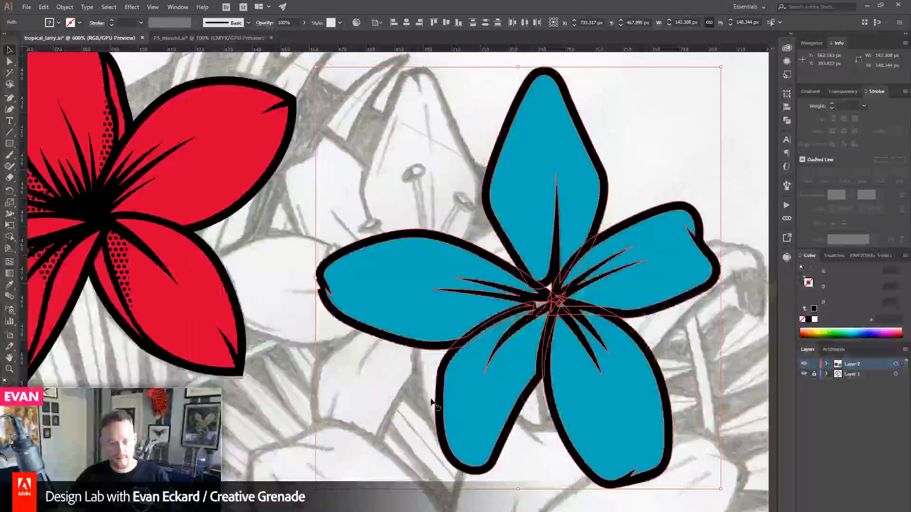
# - Delete the black offset shape behind the lily's left petal
pyautogui.hscroll(3, 338, 240)
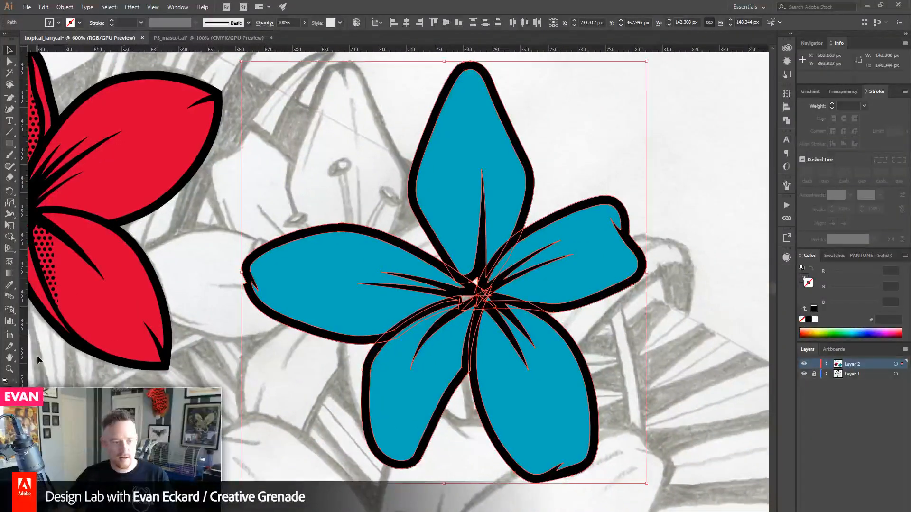
pyautogui.press('z')
pyautogui.click(355, 297)
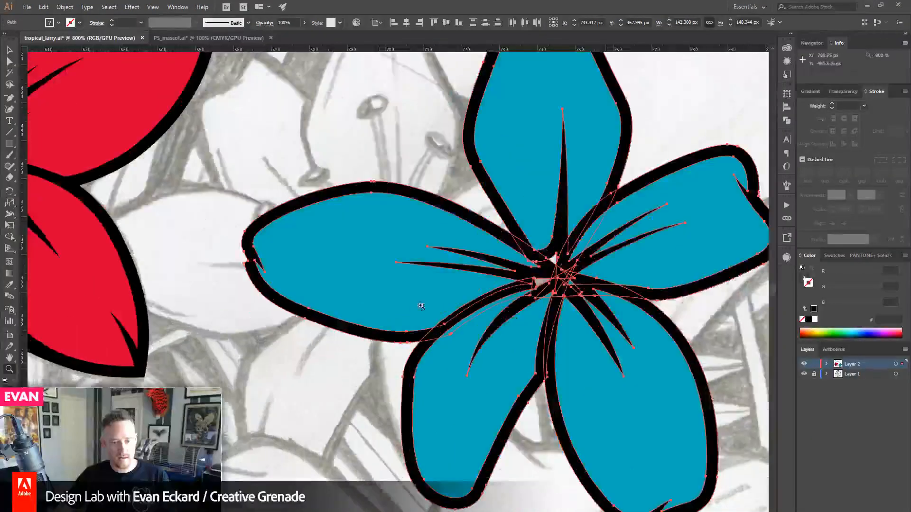
pyautogui.moveTo(408, 291); pyautogui.dragTo(422, 329)
pyautogui.click(422, 329)
pyautogui.click(10, 51)
pyautogui.click(195, 135)
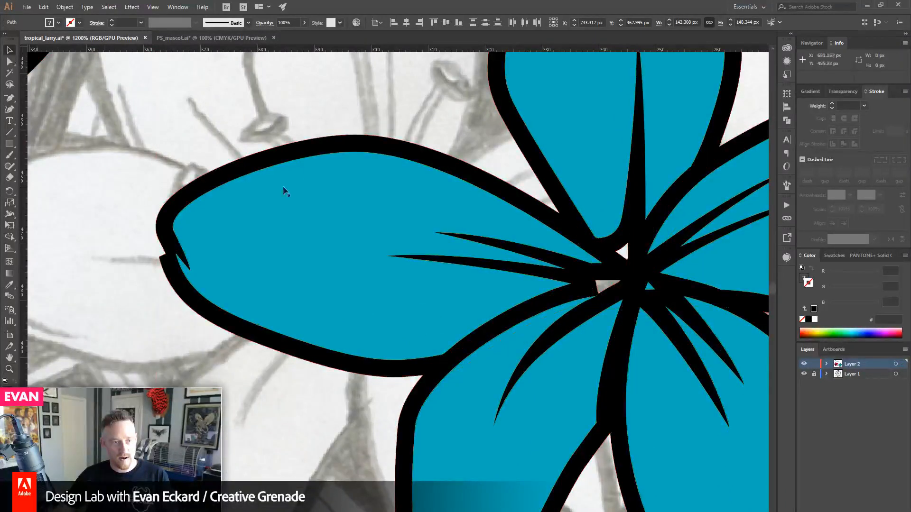
pyautogui.click(255, 162)
pyautogui.press('Delete')
# - Shorten the blue left petal by moving its tip anchors inward, then adjust its upper-edge anchor and the notch at the tip
pyautogui.click(228, 200)
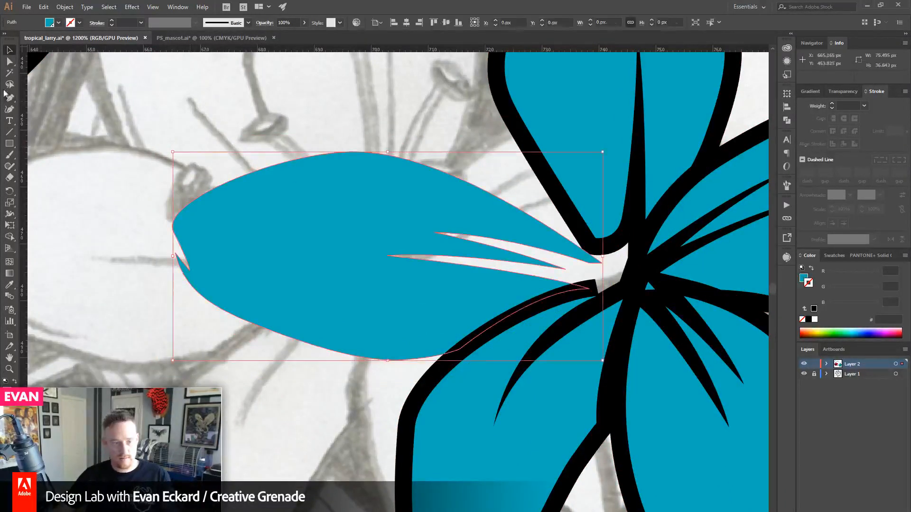
pyautogui.click(9, 62)
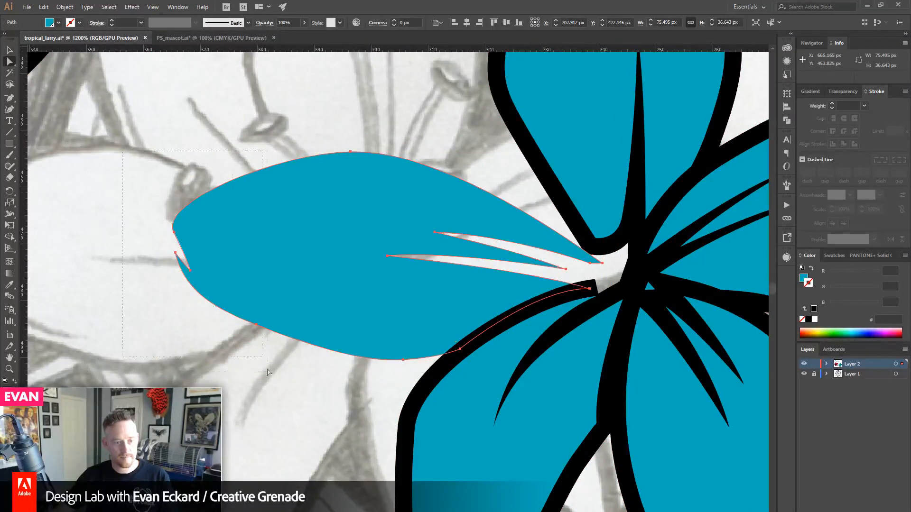
pyautogui.click(246, 292)
pyautogui.moveTo(174, 232); pyautogui.dragTo(212, 235)
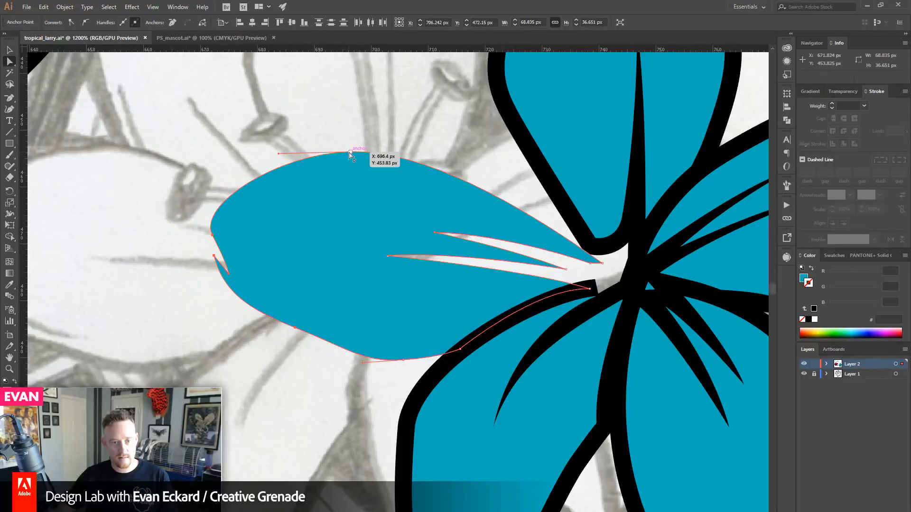
pyautogui.moveTo(353, 153); pyautogui.dragTo(369, 158)
pyautogui.hotkey('ctrl', 'z')
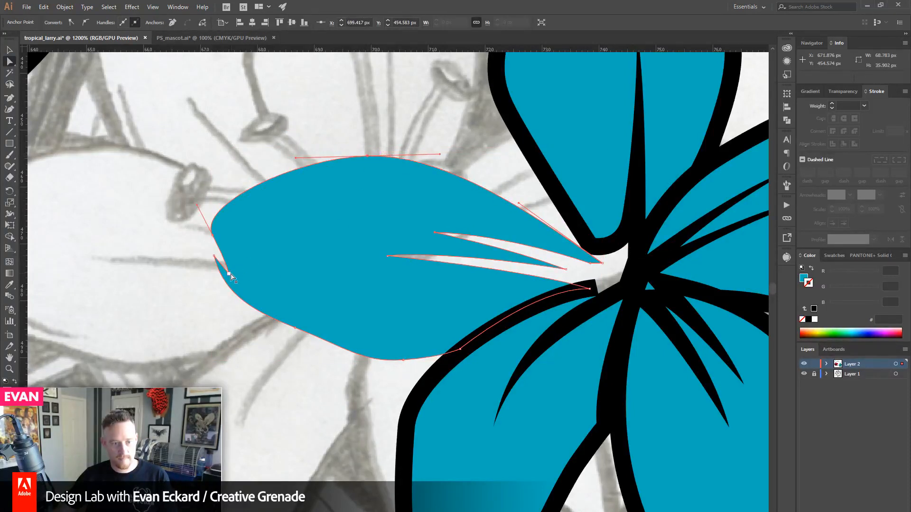
pyautogui.moveTo(228, 275)
pyautogui.mouseDown()
pyautogui.moveTo(223, 261)
pyautogui.moveTo(233, 263)
pyautogui.mouseUp()
pyautogui.click(222, 257)
pyautogui.click(212, 236)
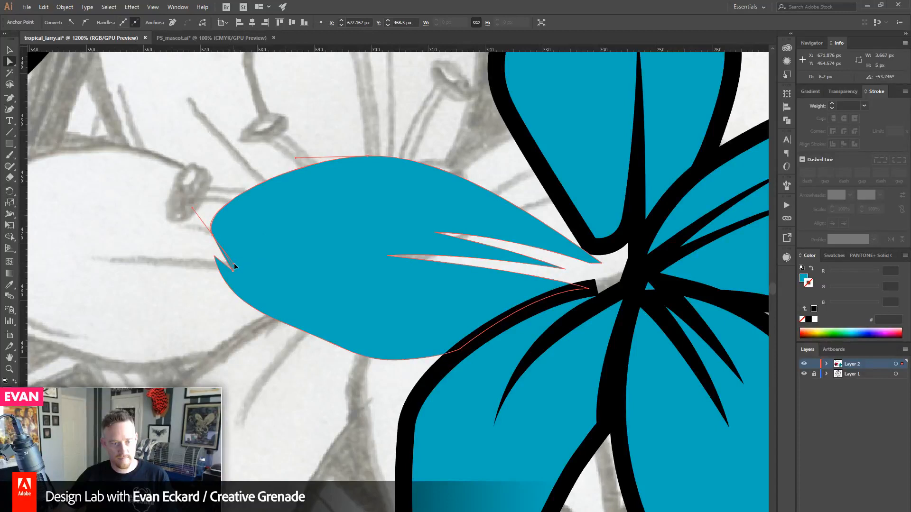
# - Offset the reshaped left petal outward by 3 px, fill the offset shape with black, and deselect it
pyautogui.click(12, 51)
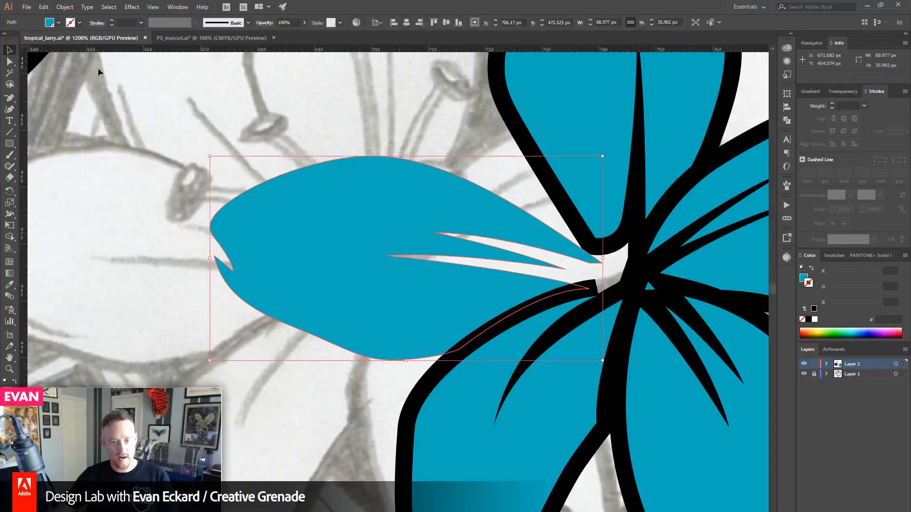
pyautogui.click(71, 10)
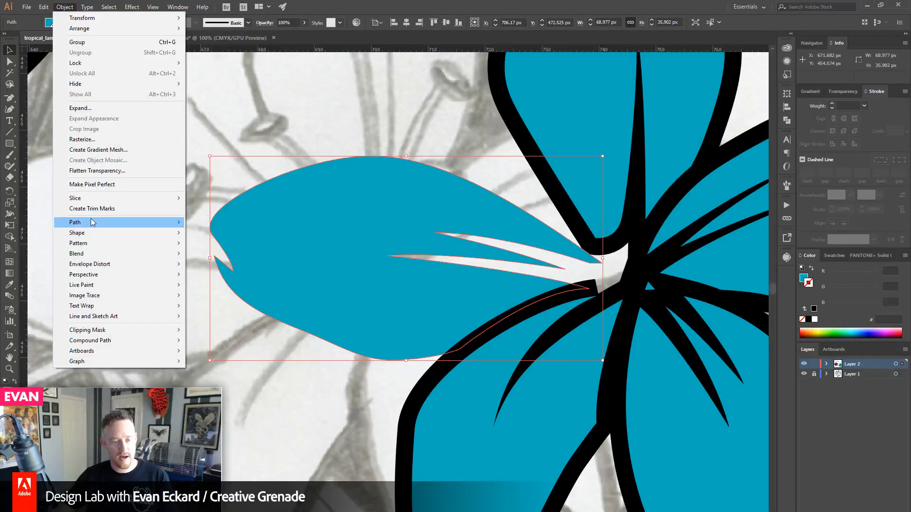
pyautogui.moveTo(91, 221)
pyautogui.click(246, 256)
pyautogui.click(416, 193)
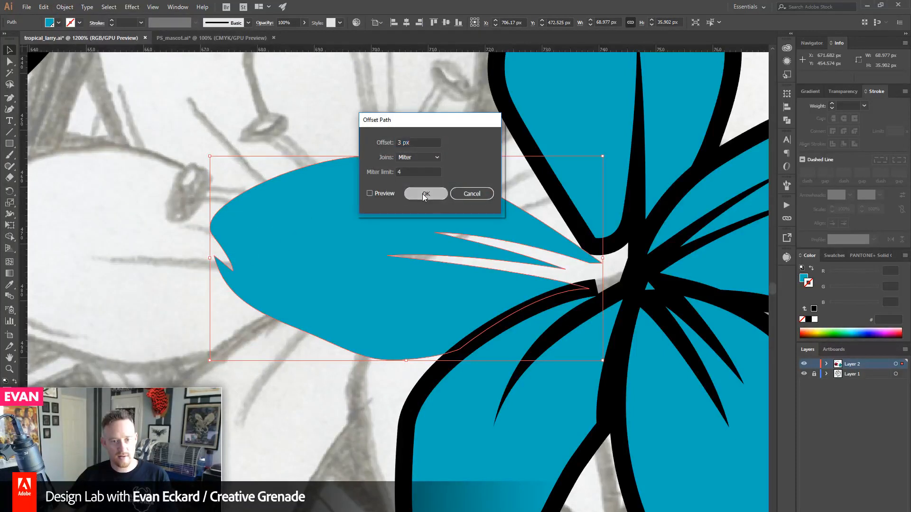
pyautogui.click(803, 279)
pyautogui.click(808, 320)
pyautogui.click(122, 146)
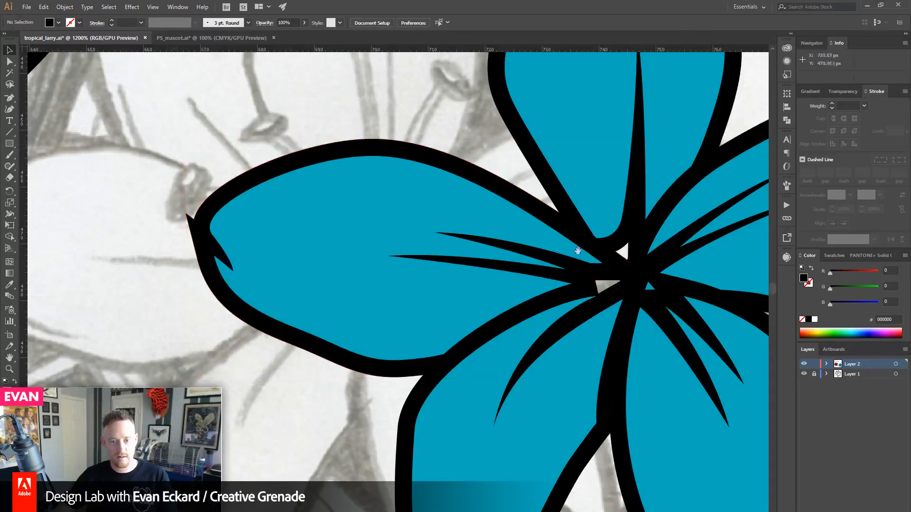
# - Draw a closed five-sided black shape with the Pen tool over the gaps at the lily's centre, about 26 by 27 px
pyautogui.hscroll(5, 30, 151)
pyautogui.moveTo(13, 98); pyautogui.dragTo(74, 98)
pyautogui.moveTo(236, 252); pyautogui.dragTo(260, 235)
pyautogui.click(369, 216)
pyautogui.click(315, 295)
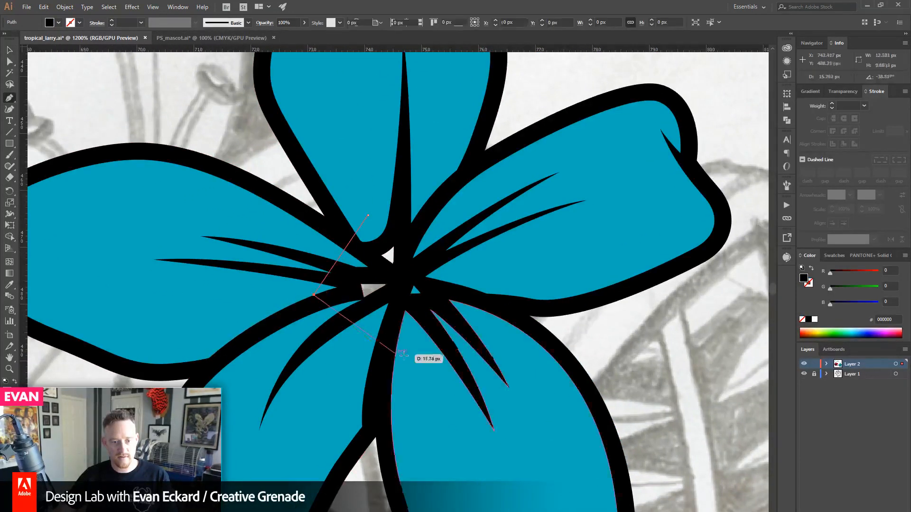
pyautogui.click(404, 355)
pyautogui.click(460, 290)
pyautogui.click(434, 200)
pyautogui.click(368, 216)
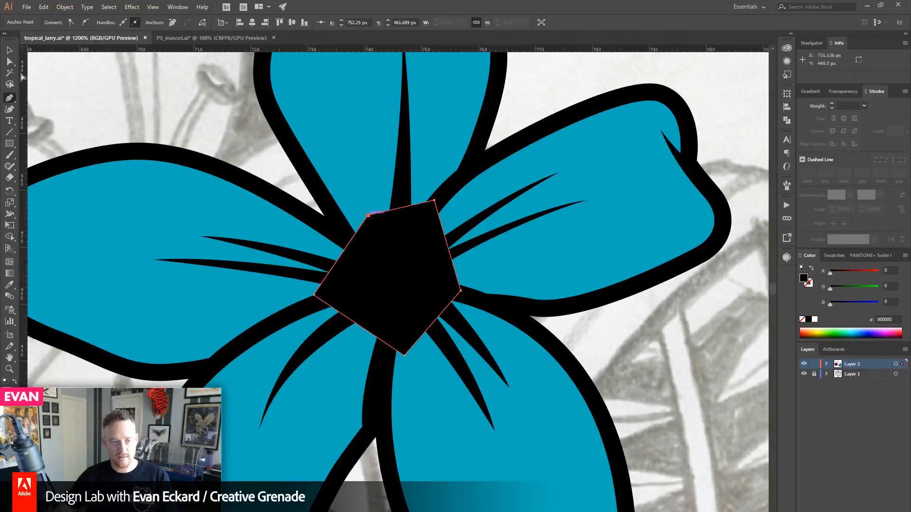
# - Send the black centre shape to the back behind the petals and deselect it
pyautogui.press('v')
pyautogui.hotkey('ctrl', 'shift', 'a')
pyautogui.click(410, 273)
pyautogui.click(65, 7)
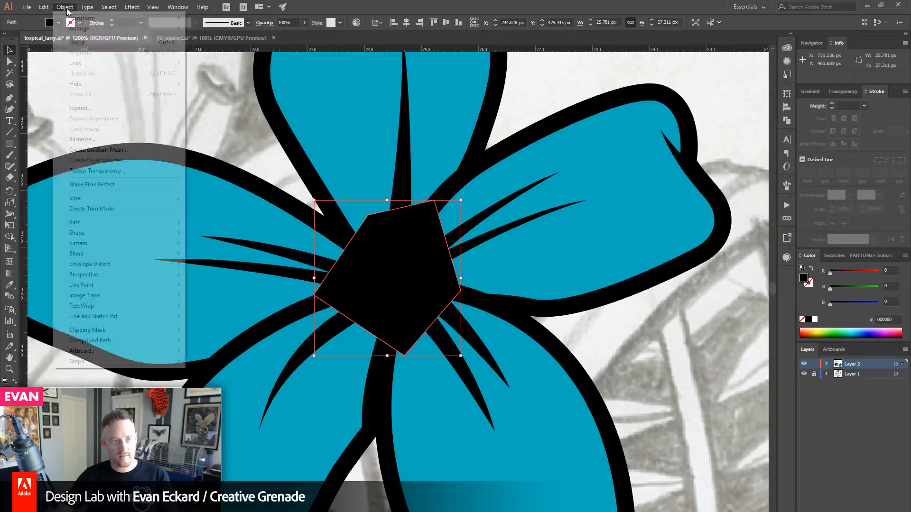
pyautogui.moveTo(129, 223)
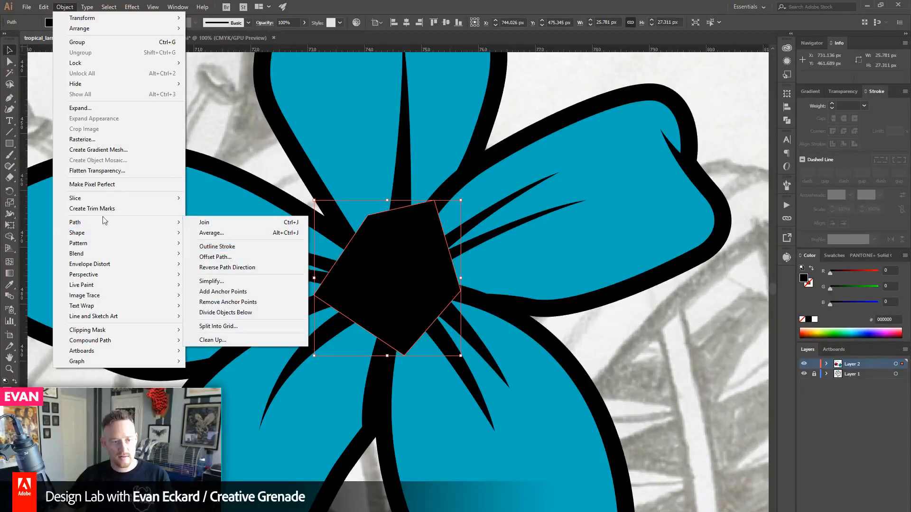
pyautogui.moveTo(92, 32)
pyautogui.click(223, 60)
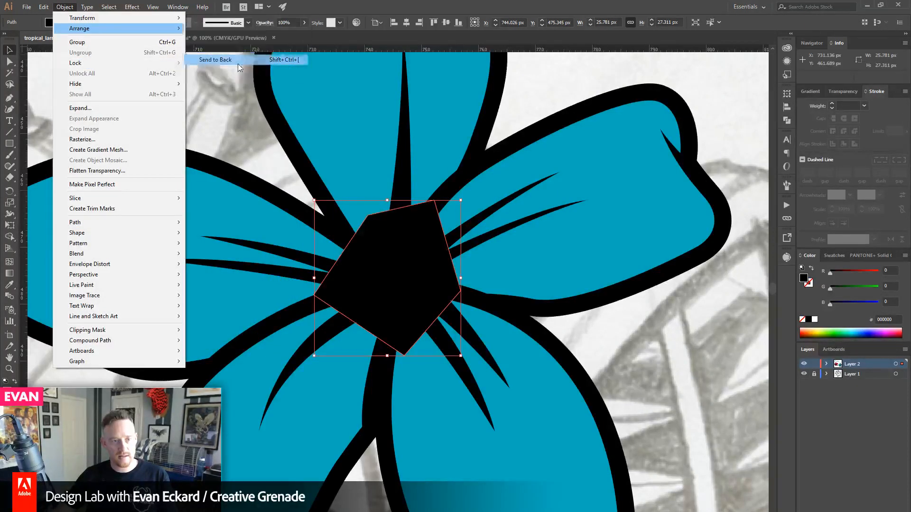
pyautogui.click(226, 112)
# - Remove the notch anchors from the inner end of the lower-right petal's black outline to close the small gap at the centre
pyautogui.moveTo(263, 174); pyautogui.dragTo(293, 158)
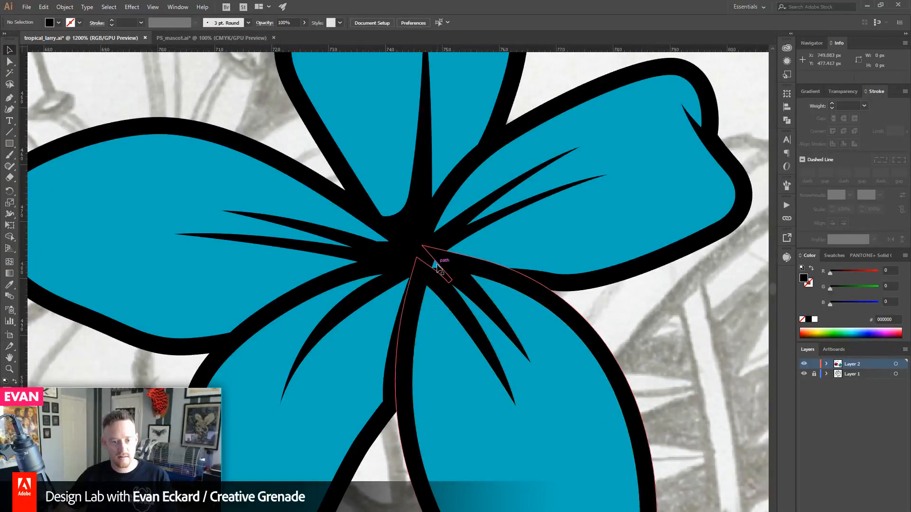
pyautogui.click(10, 61)
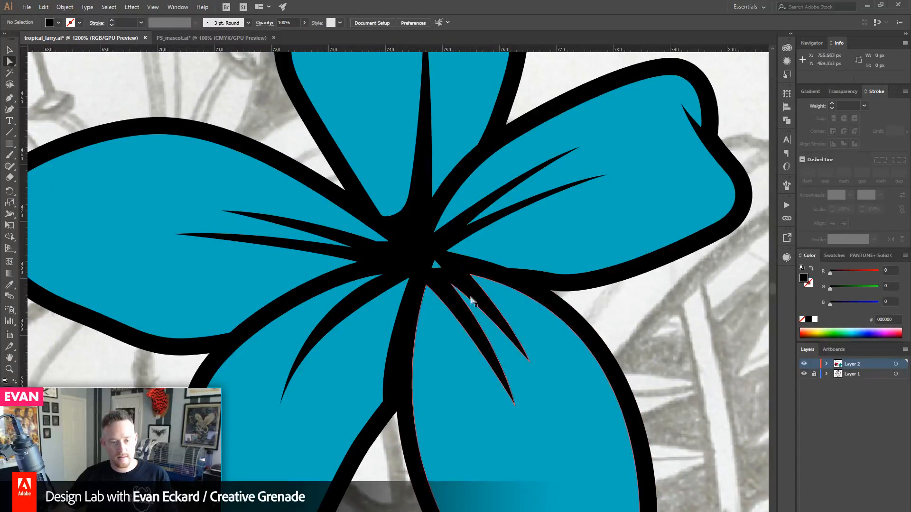
pyautogui.click(453, 282)
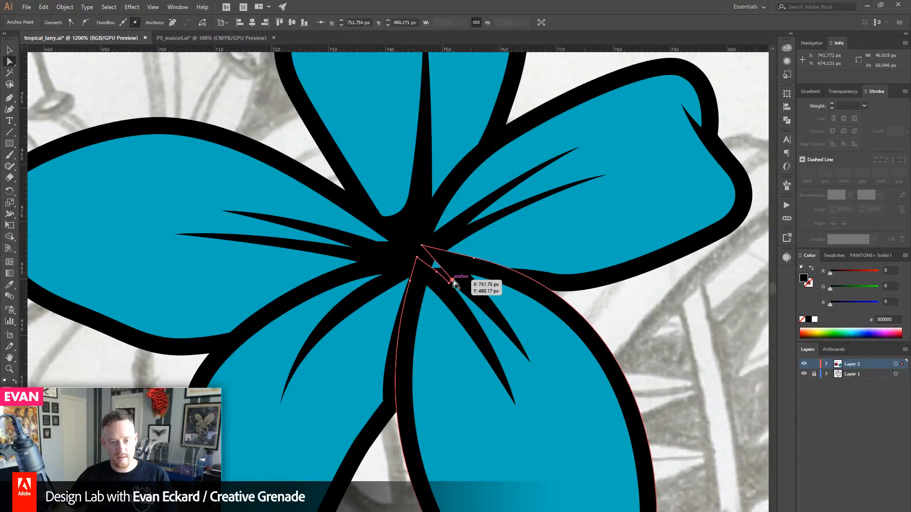
pyautogui.click(433, 263)
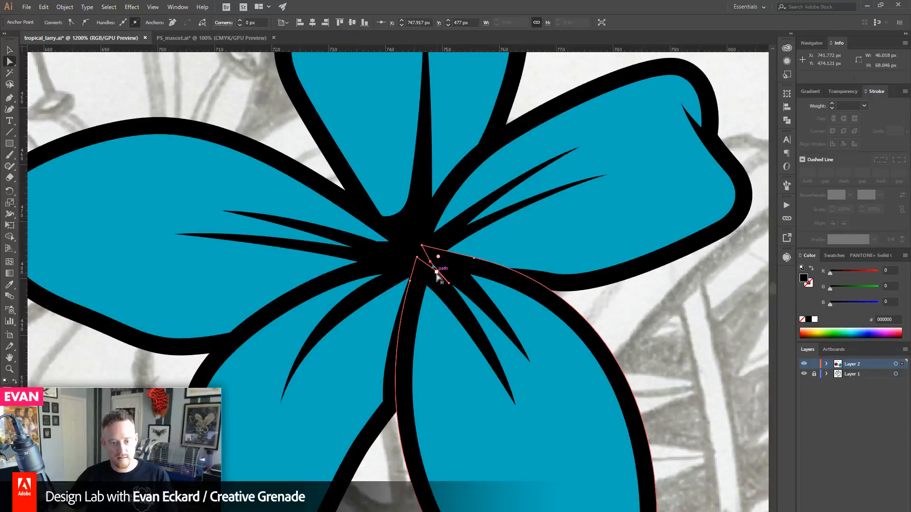
pyautogui.press('p')
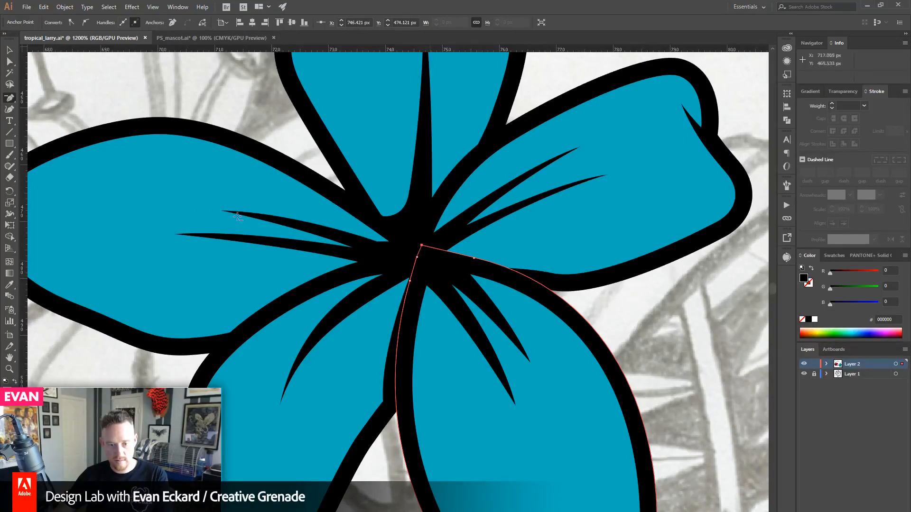
# - Move the corner anchor of the lower-left petal's blue fill toward the gap between the two lower petals to thin the black outline
pyautogui.click(10, 62)
pyautogui.click(131, 74)
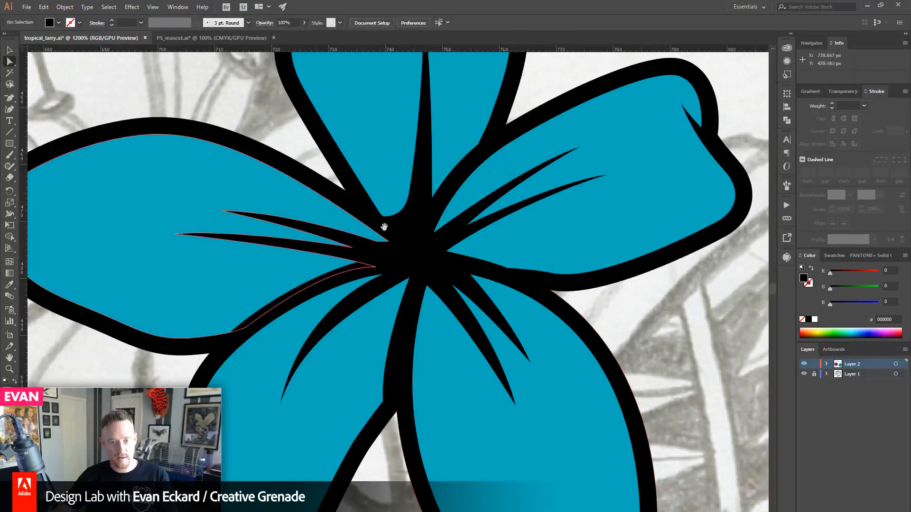
pyautogui.moveTo(385, 227); pyautogui.dragTo(387, 191)
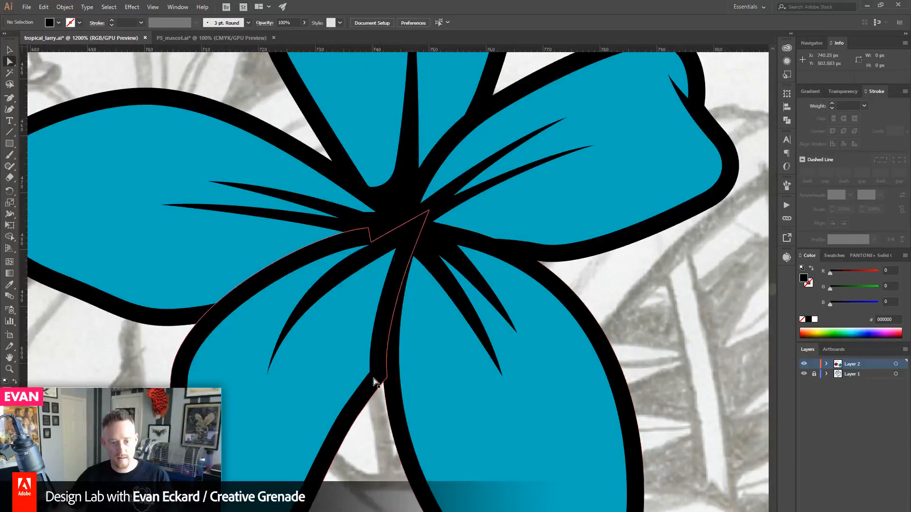
pyautogui.moveTo(372, 372); pyautogui.dragTo(383, 366)
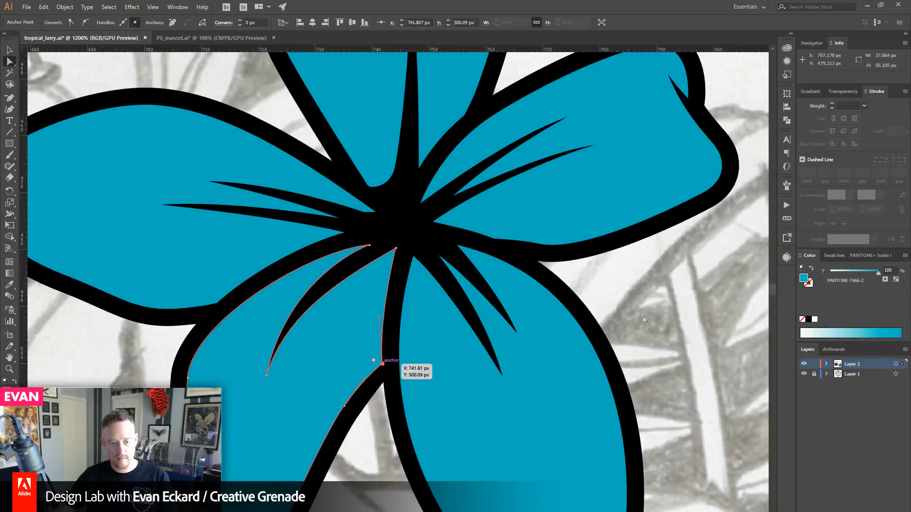
pyautogui.hotkey('ctrl', 'shift', 'a')
# - Delete the protruding spike anchor at the tip of the left petal's black outline
pyautogui.moveTo(314, 322); pyautogui.dragTo(340, 400)
pyautogui.moveTo(350, 294); pyautogui.dragTo(346, 360)
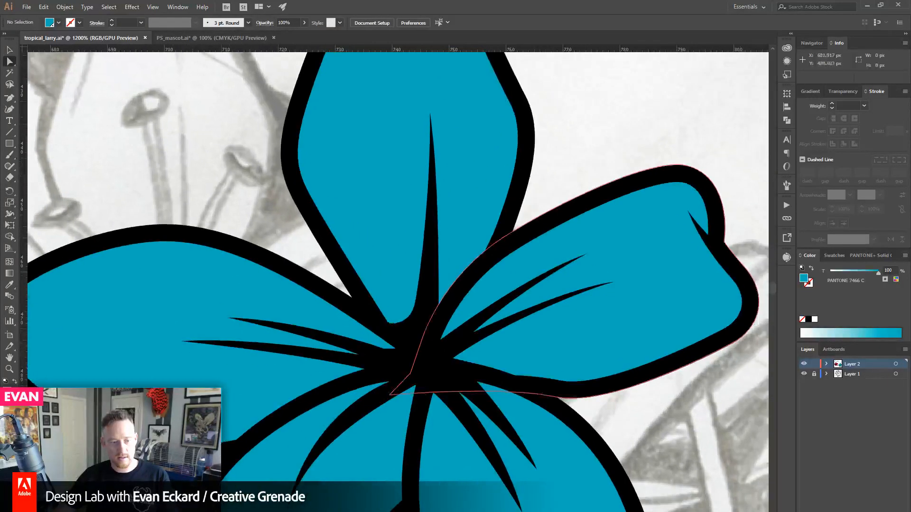
pyautogui.click(9, 369)
pyautogui.keyDown('alt'); pyautogui.click(431, 285); pyautogui.keyUp('alt')
pyautogui.keyDown('alt'); pyautogui.click(432, 285); pyautogui.keyUp('alt')
pyautogui.keyDown('alt'); pyautogui.click(431, 285); pyautogui.keyUp('alt')
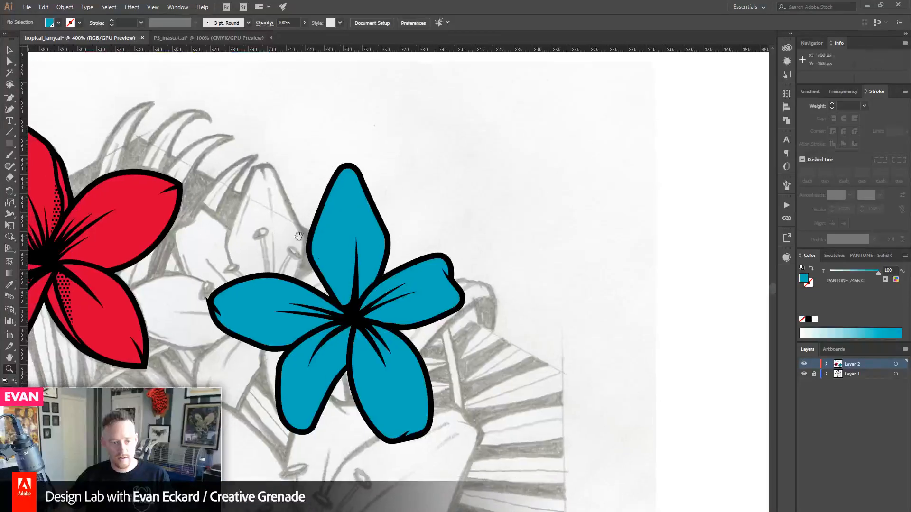
pyautogui.click(13, 52)
pyautogui.click(333, 204)
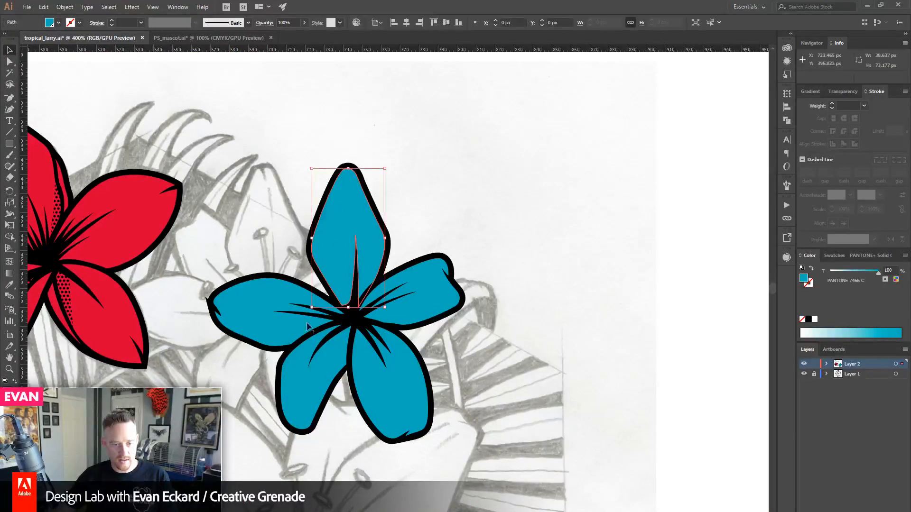
pyautogui.click(10, 370)
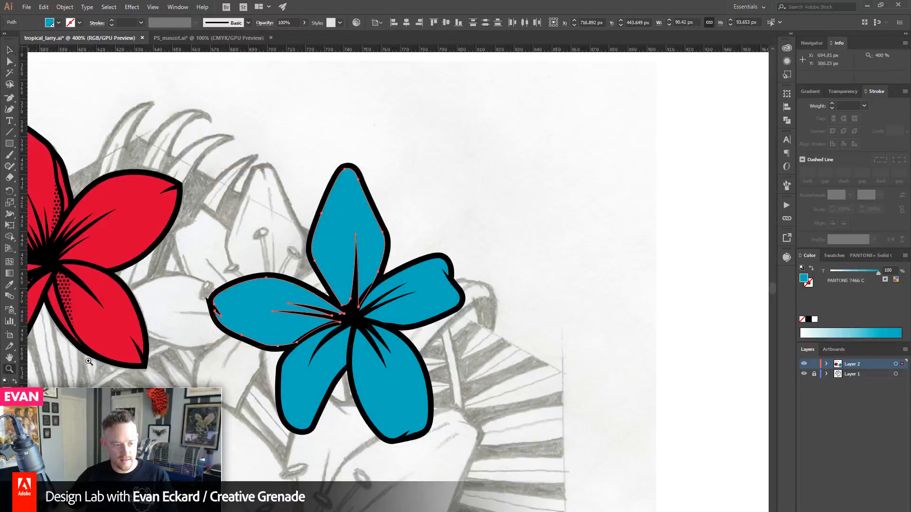
pyautogui.moveTo(179, 275); pyautogui.dragTo(277, 365)
pyautogui.moveTo(364, 255); pyautogui.dragTo(358, 309)
pyautogui.click(9, 98)
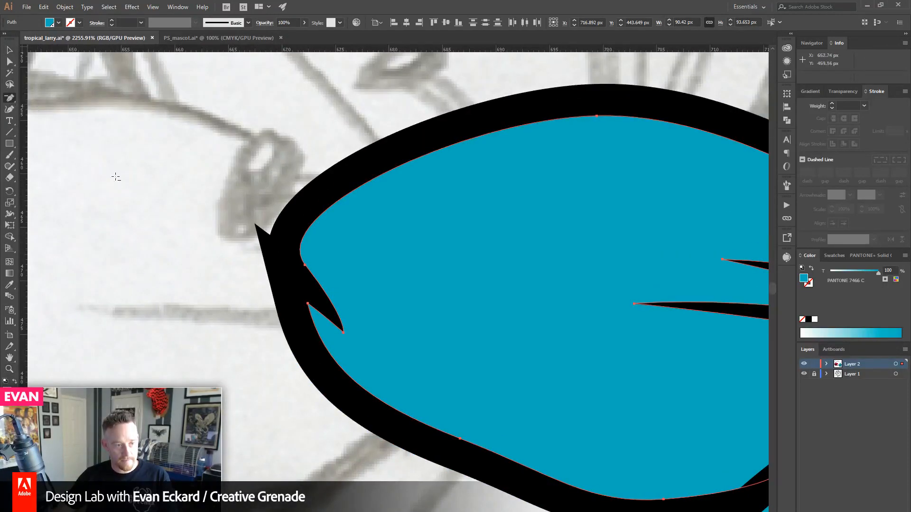
pyautogui.click(255, 228)
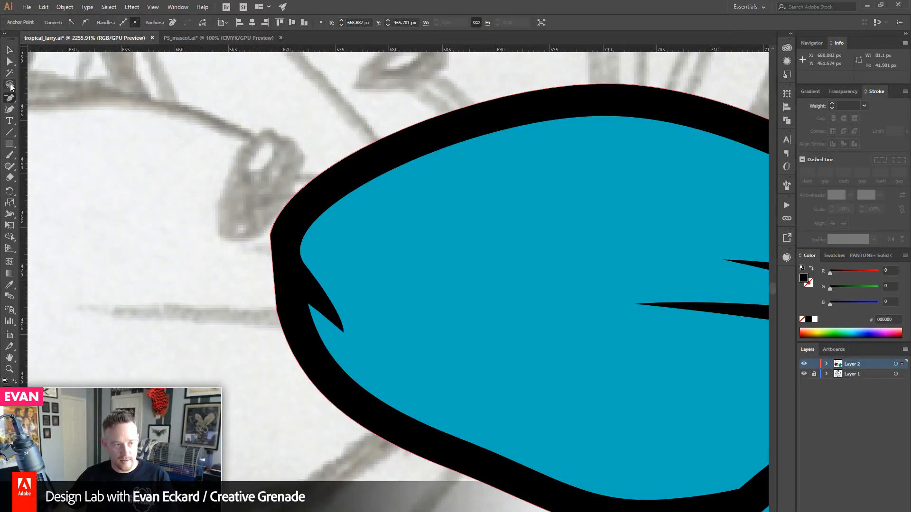
# - Delete the remaining corner anchor at the left petal's tip and bend the outline there into a smooth curve
pyautogui.moveTo(270, 236); pyautogui.dragTo(268, 254)
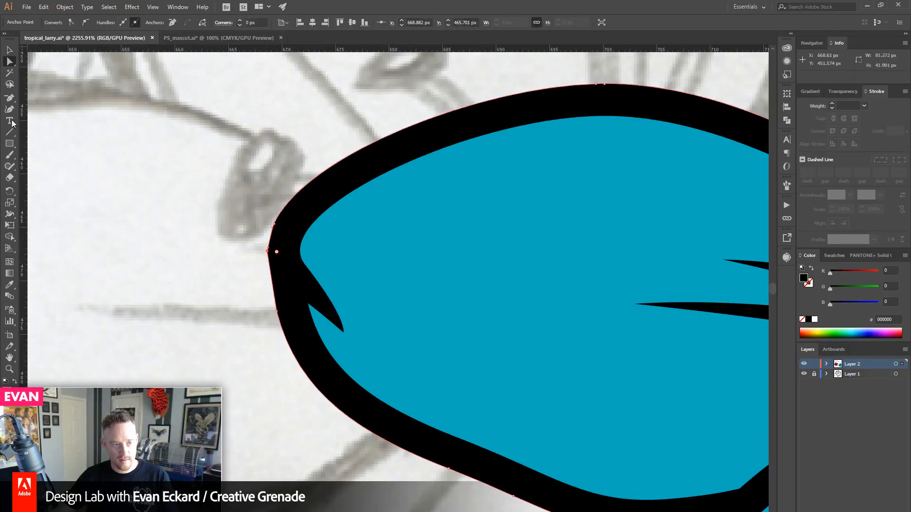
pyautogui.click(9, 98)
pyautogui.click(270, 251)
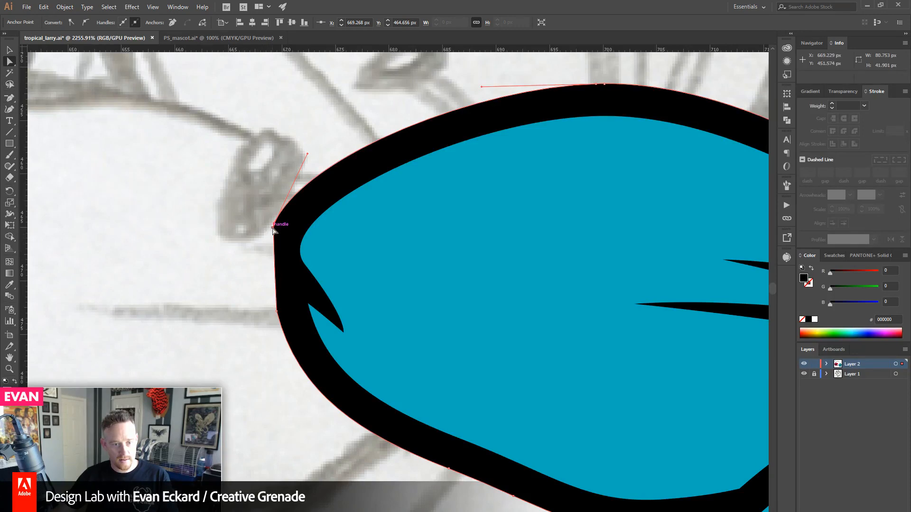
pyautogui.moveTo(274, 226); pyautogui.dragTo(261, 247)
pyautogui.click(209, 275)
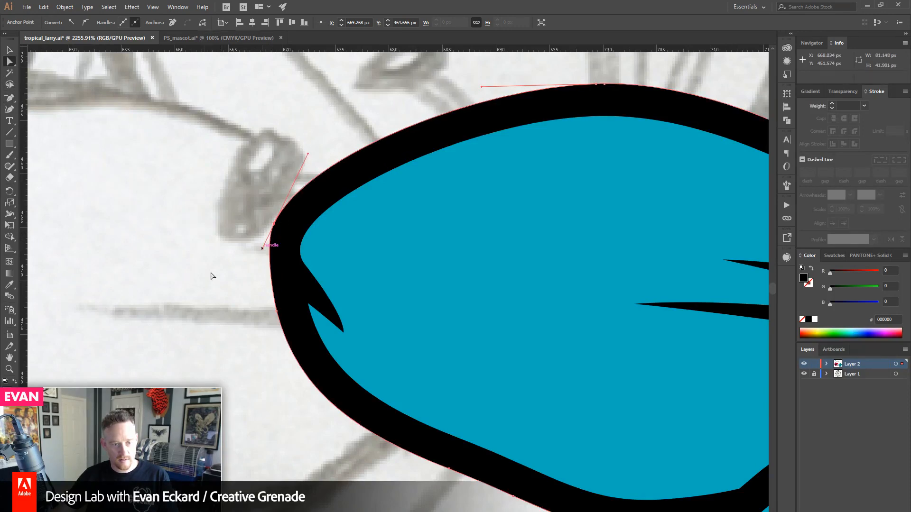
# - Select the blue fill shapes of all five petals and swap their fill to a blue stroke
pyautogui.click(10, 370)
pyautogui.keyDown('alt'); pyautogui.click(450, 325); pyautogui.keyUp('alt')
pyautogui.keyDown('alt'); pyautogui.click(449, 326); pyautogui.keyUp('alt')
pyautogui.keyDown('alt'); pyautogui.click(449, 325); pyautogui.keyUp('alt')
pyautogui.moveTo(451, 267); pyautogui.dragTo(294, 323)
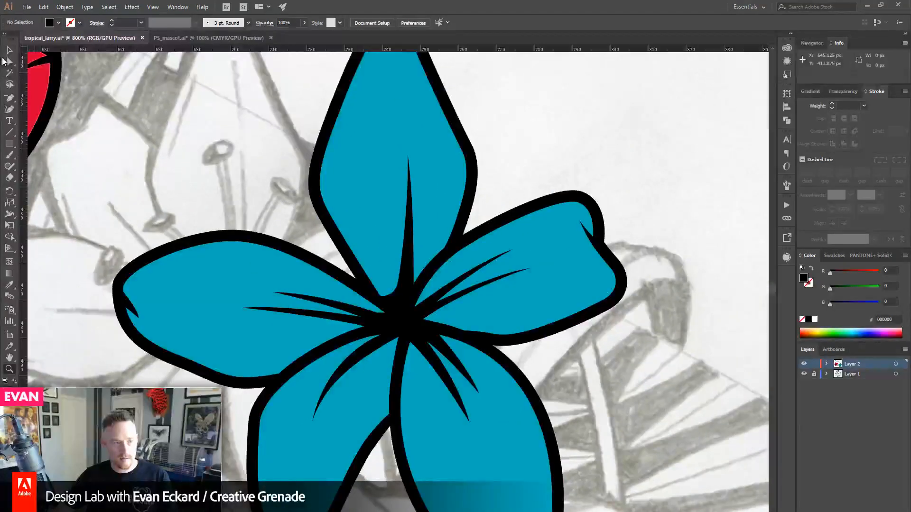
pyautogui.click(10, 49)
pyautogui.click(351, 216)
pyautogui.keyDown('shift'); pyautogui.click(332, 406); pyautogui.keyUp('shift')
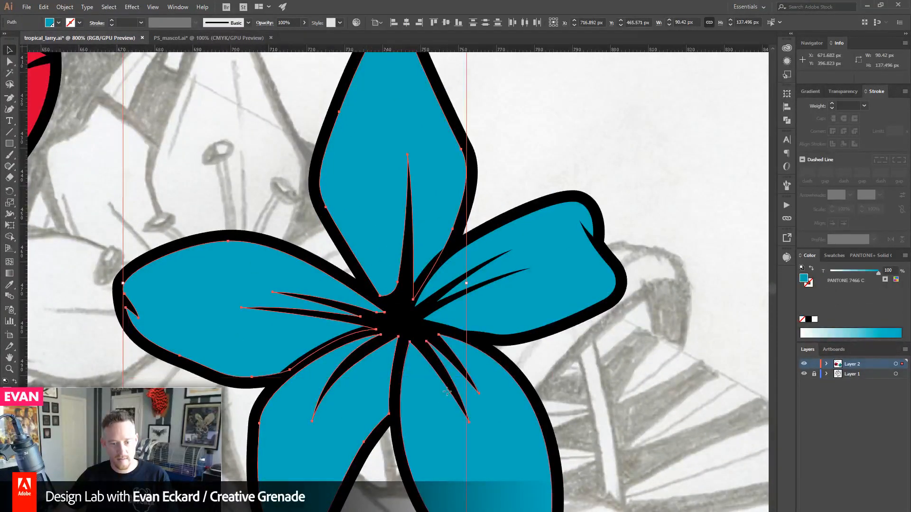
pyautogui.keyDown('shift'); pyautogui.click(447, 392); pyautogui.keyUp('shift')
pyautogui.keyDown('shift'); pyautogui.click(492, 306); pyautogui.keyUp('shift')
pyautogui.click(812, 270)
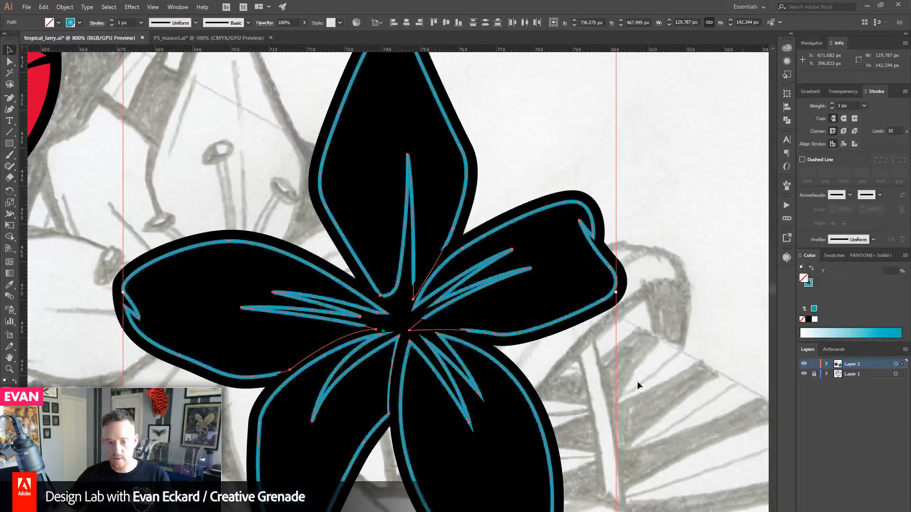
# - Swap the black fill to a black stroke on the five outer petal shapes and the flower's center shape
pyautogui.click(582, 363)
pyautogui.click(554, 335)
pyautogui.keyDown('shift'); pyautogui.click(475, 164); pyautogui.keyUp('shift')
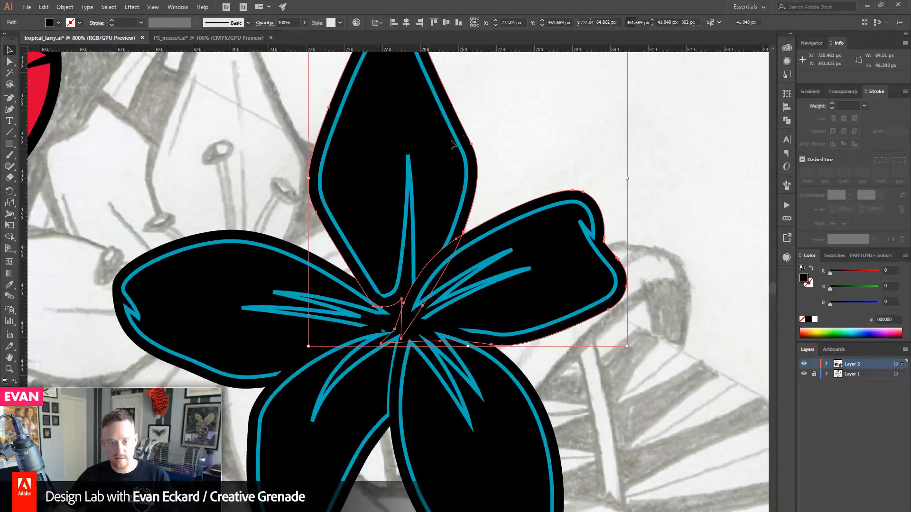
pyautogui.keyDown('shift'); pyautogui.click(239, 379); pyautogui.keyUp('shift')
pyautogui.keyDown('shift'); pyautogui.click(249, 447); pyautogui.keyUp('shift')
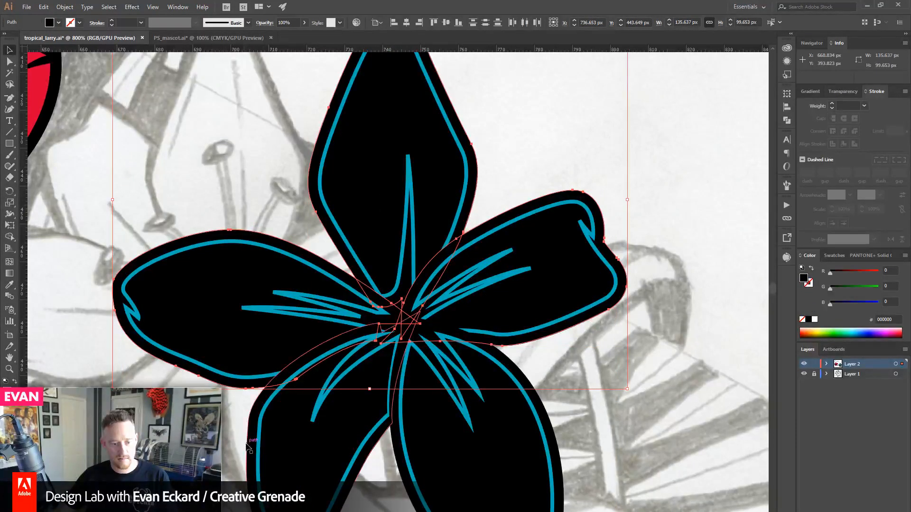
pyautogui.keyDown('shift'); pyautogui.click(409, 489); pyautogui.keyUp('shift')
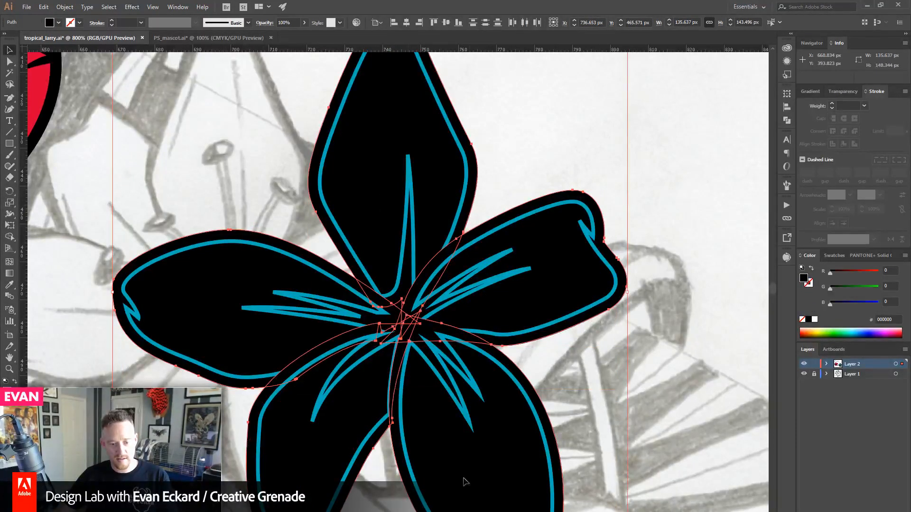
pyautogui.click(811, 270)
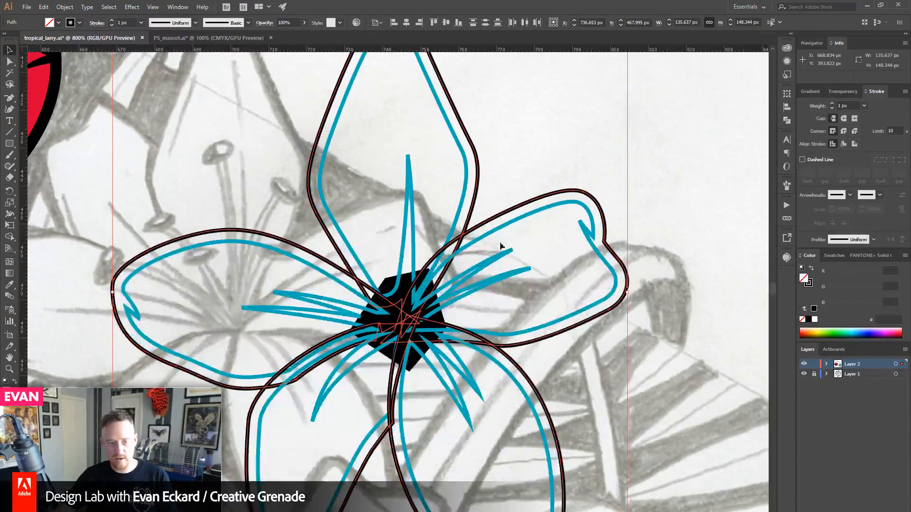
pyautogui.click(404, 284)
pyautogui.click(810, 270)
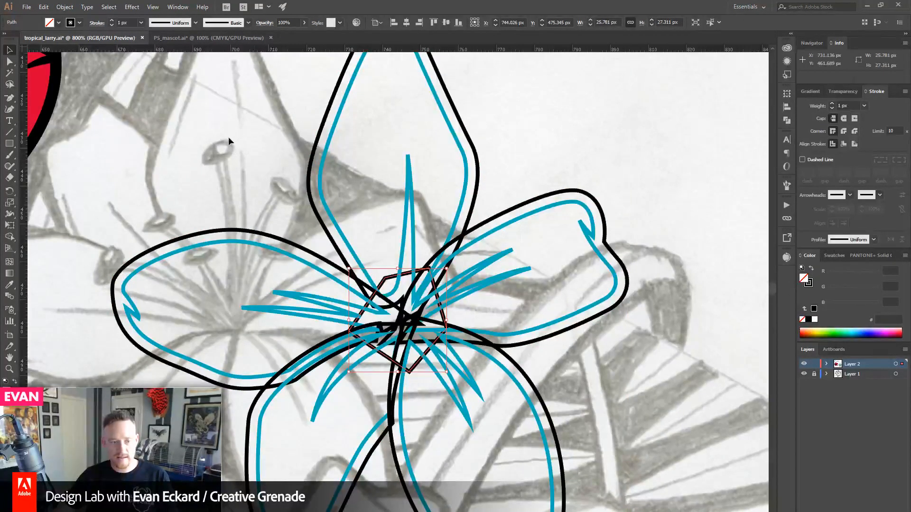
# - Move the whole outlined flower left over the pencil sketch, beside the red flower, and deselect it
pyautogui.moveTo(229, 137); pyautogui.dragTo(591, 472)
pyautogui.hscroll(-3, 591, 472)
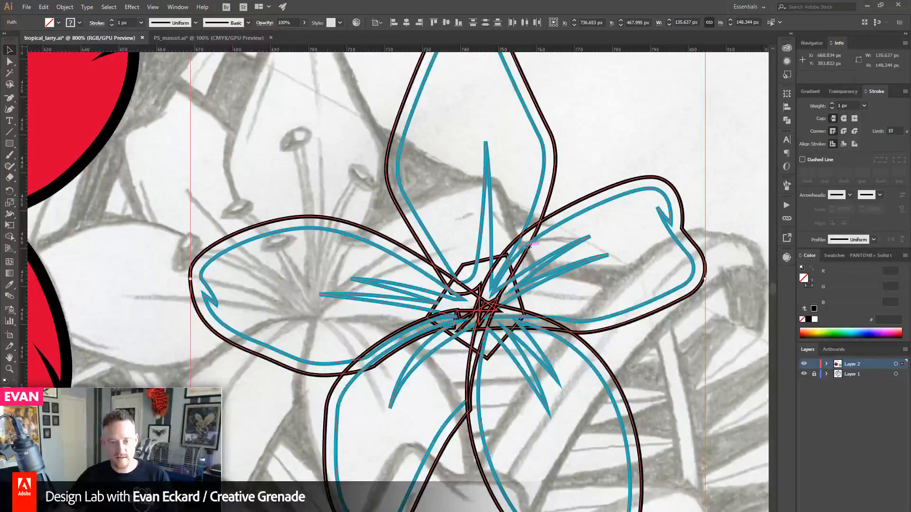
pyautogui.moveTo(524, 254); pyautogui.dragTo(362, 254)
pyautogui.hscroll(-3, 306, 348)
pyautogui.click(718, 152)
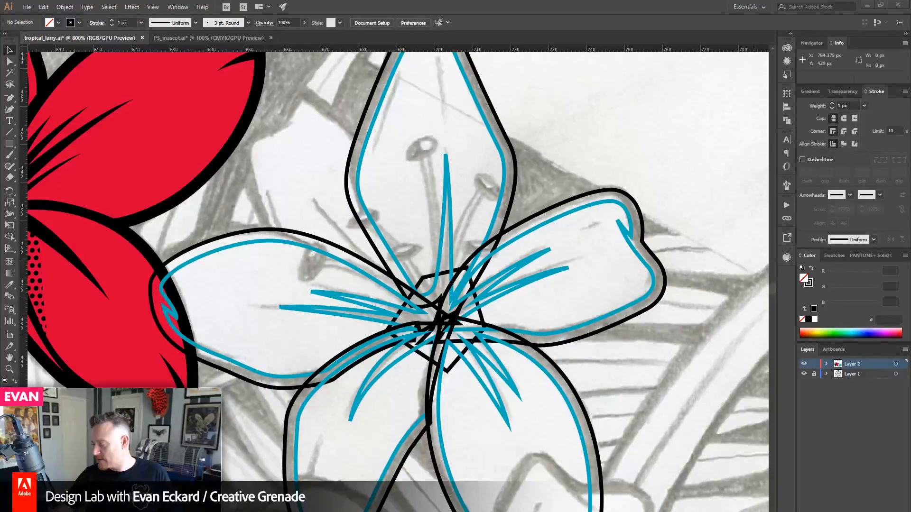
# - Switch to the browser to examine the artwork reply in the Twitter notifications, and return to the tropical_larry.ai drawing
pyautogui.moveTo(910, 50); pyautogui.dragTo(448, 41)
pyautogui.moveTo(586, 485); pyautogui.dragTo(585, 511)
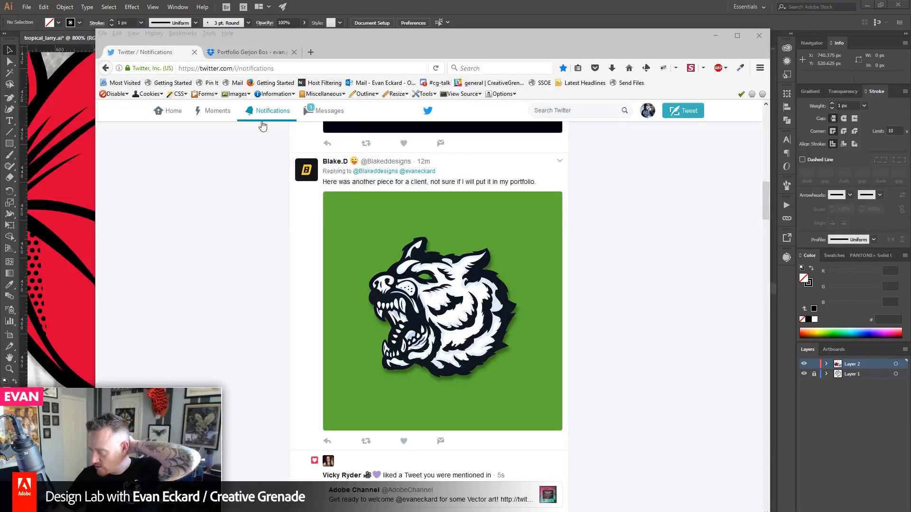
pyautogui.click(512, 4)
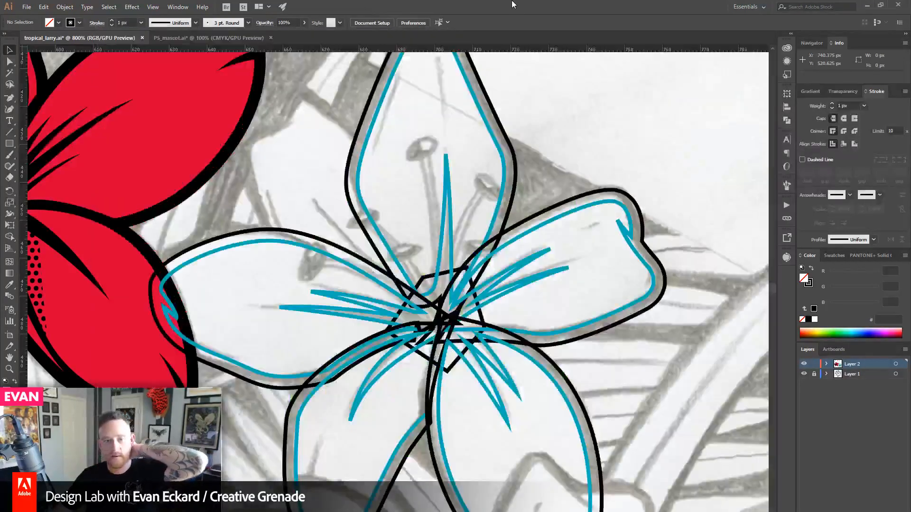
# - Duplicate the right red petal's fill shape and place the copy above the red flower
pyautogui.click(152, 112)
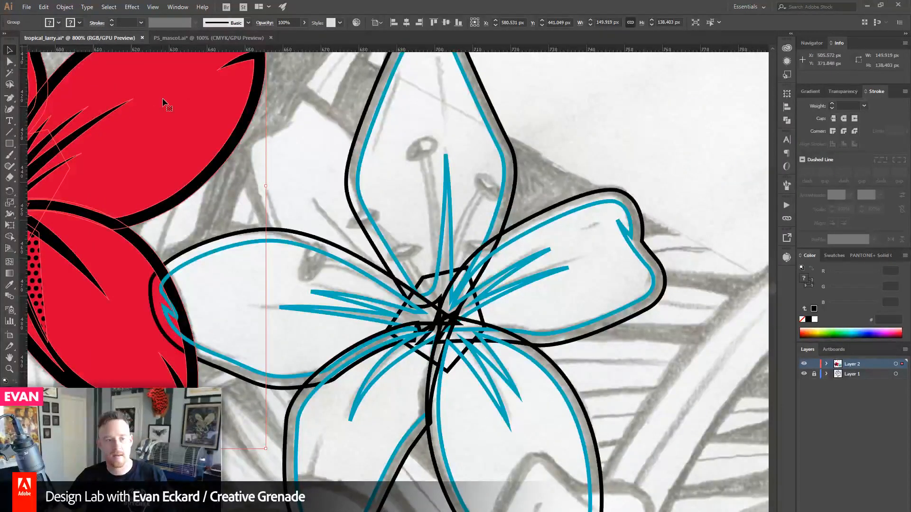
pyautogui.click(10, 62)
pyautogui.click(185, 106)
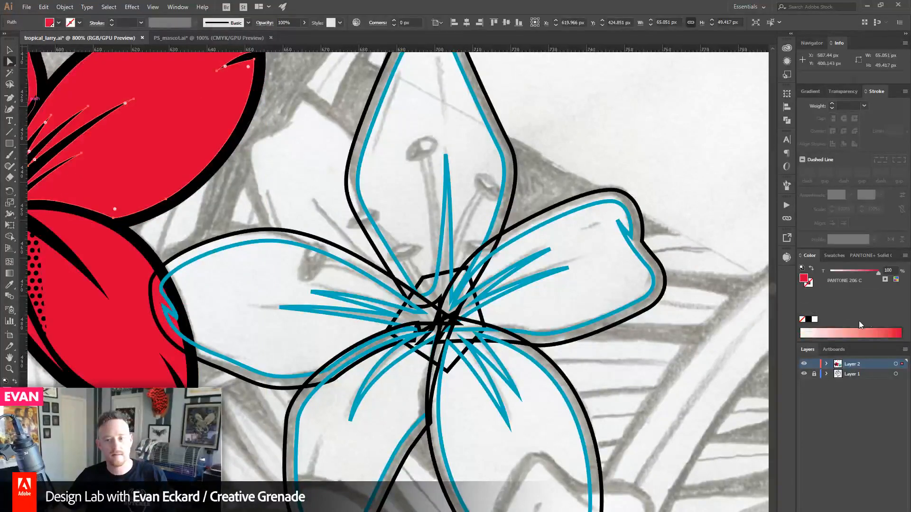
pyautogui.click(905, 256)
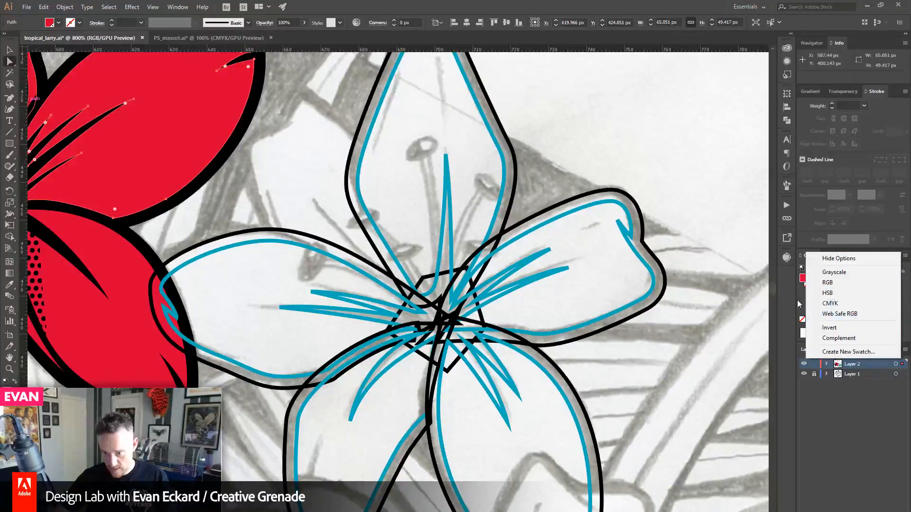
pyautogui.click(703, 240)
pyautogui.moveTo(232, 197); pyautogui.dragTo(344, 351)
pyautogui.moveTo(288, 295); pyautogui.dragTo(690, 196)
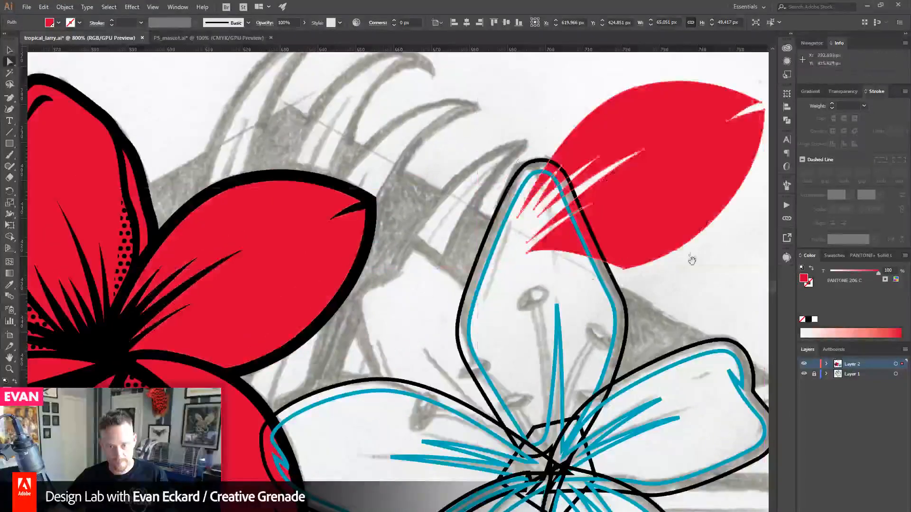
pyautogui.moveTo(692, 261)
pyautogui.mouseDown()
pyautogui.moveTo(405, 248)
pyautogui.moveTo(652, 327)
pyautogui.moveTo(288, 244)
pyautogui.moveTo(329, 247)
pyautogui.mouseUp()
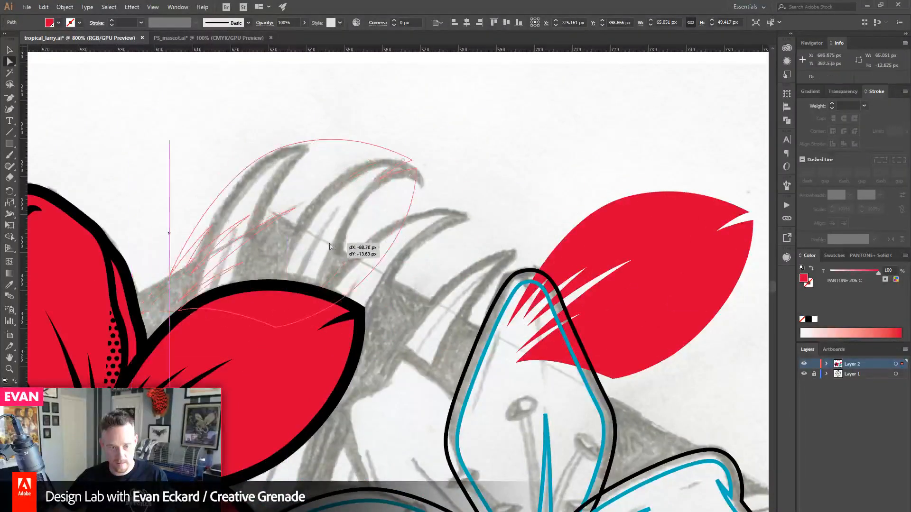
# - Switch the petal copy's colour to RGB, set its fill to hex 992f2f, and deselect it
pyautogui.click(907, 252)
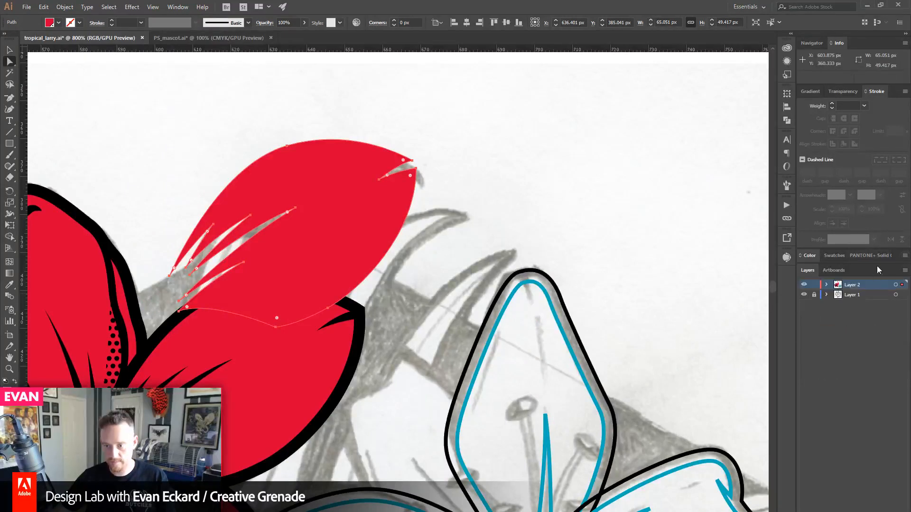
pyautogui.click(904, 255)
pyautogui.click(852, 285)
pyautogui.click(891, 320)
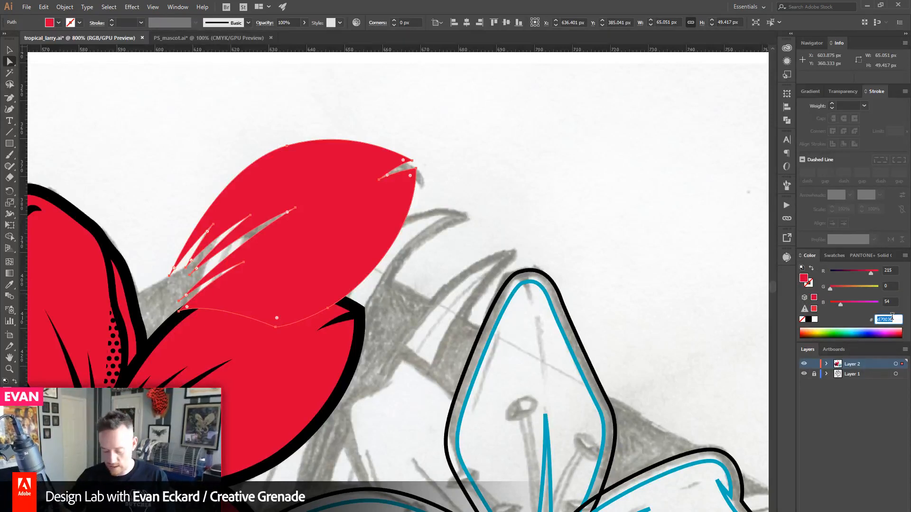
pyautogui.write('992')
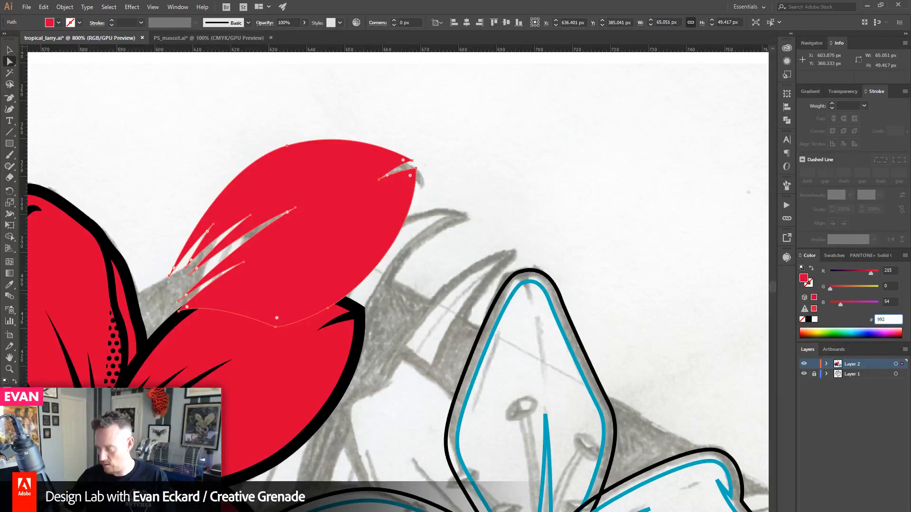
pyautogui.write('f2')
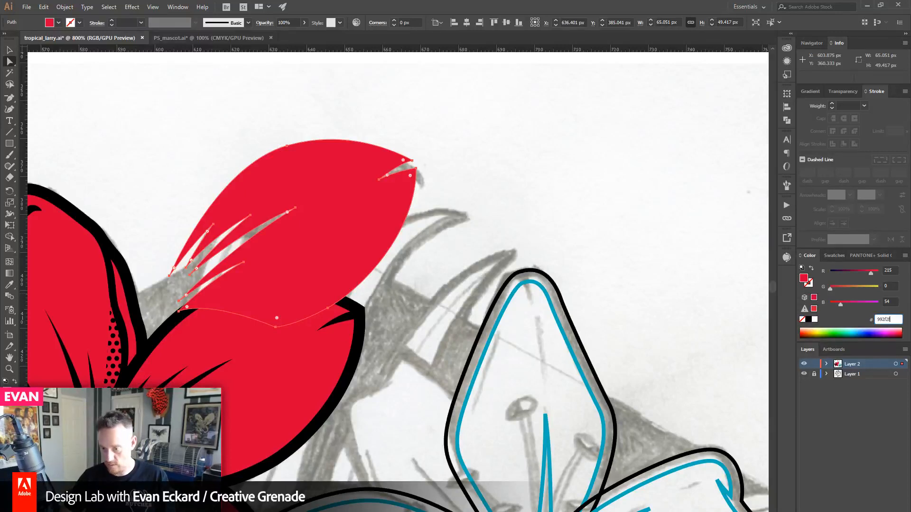
pyautogui.write('f')
pyautogui.press('Return')
pyautogui.click(438, 309)
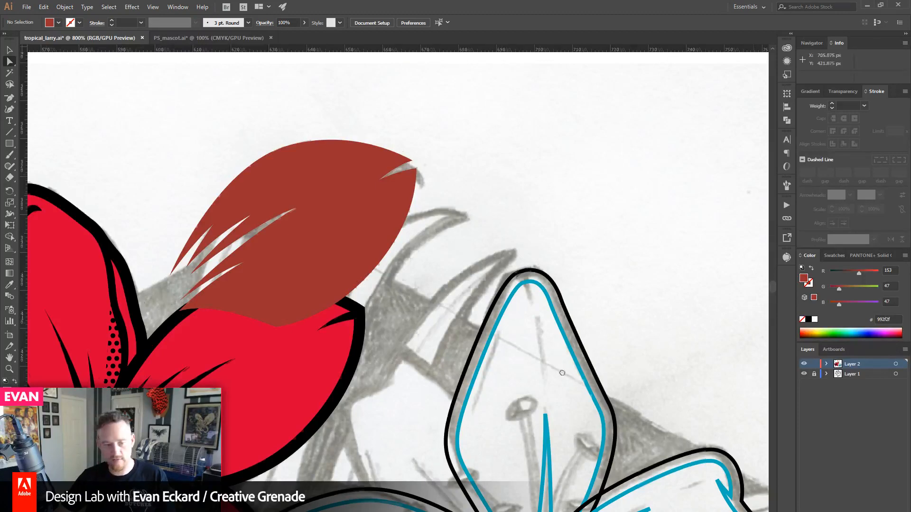
# - Delete the dark red petal copy above the red flower and select the right red petal's fill shape
pyautogui.moveTo(466, 421); pyautogui.dragTo(641, 500)
pyautogui.click(479, 337)
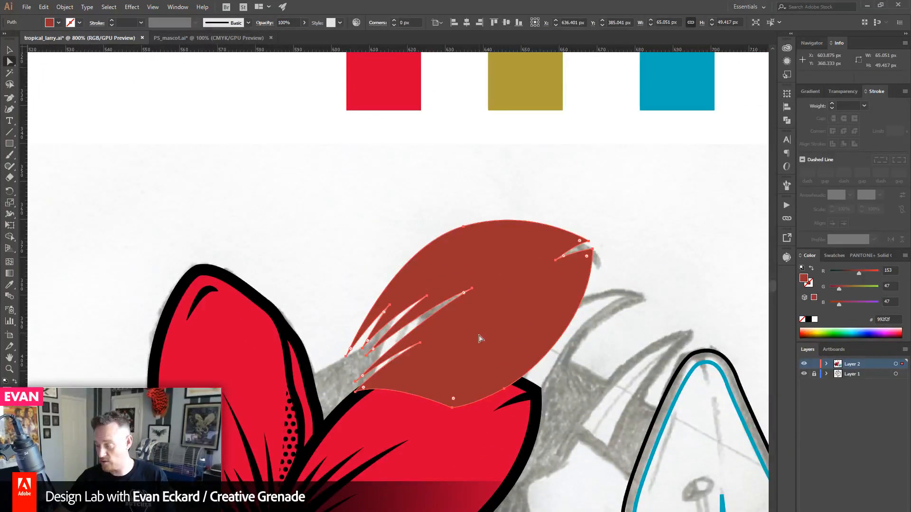
pyautogui.press('Delete')
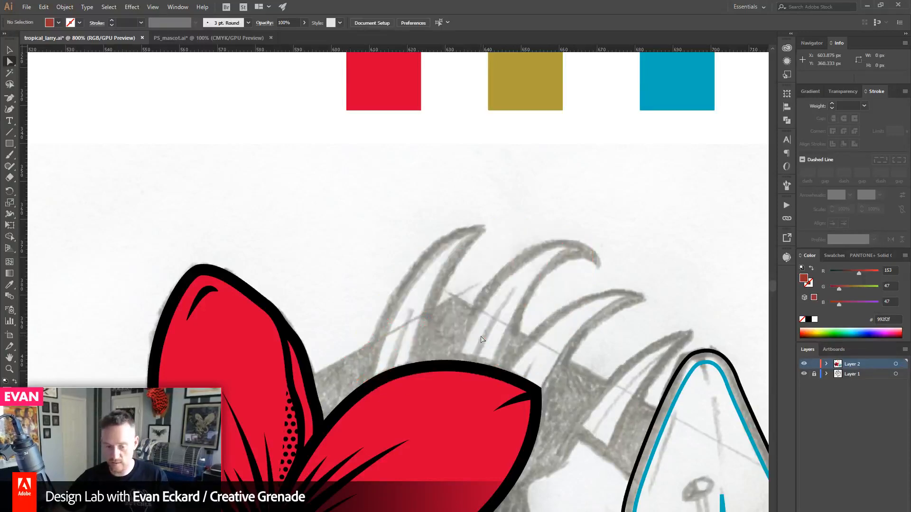
pyautogui.moveTo(460, 451); pyautogui.dragTo(441, 274)
pyautogui.moveTo(416, 236); pyautogui.dragTo(279, 379)
pyautogui.click(279, 381)
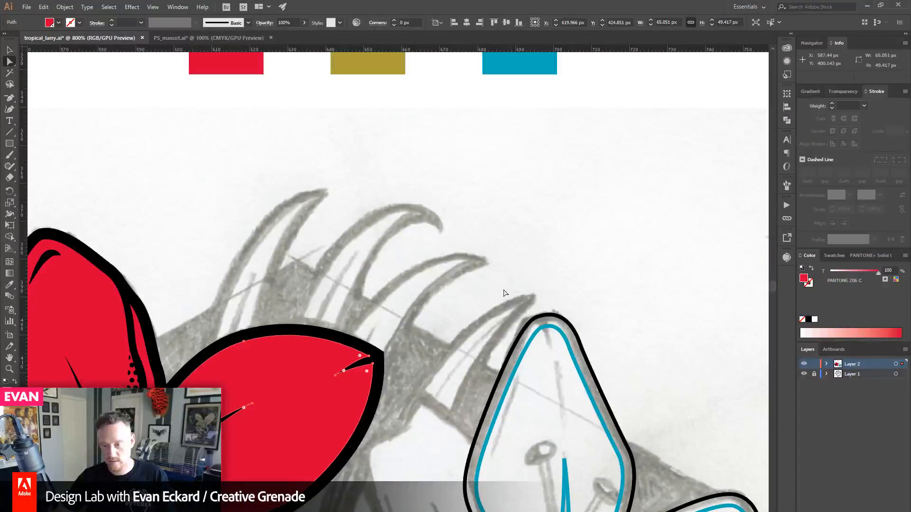
pyautogui.moveTo(506, 294); pyautogui.dragTo(513, 184)
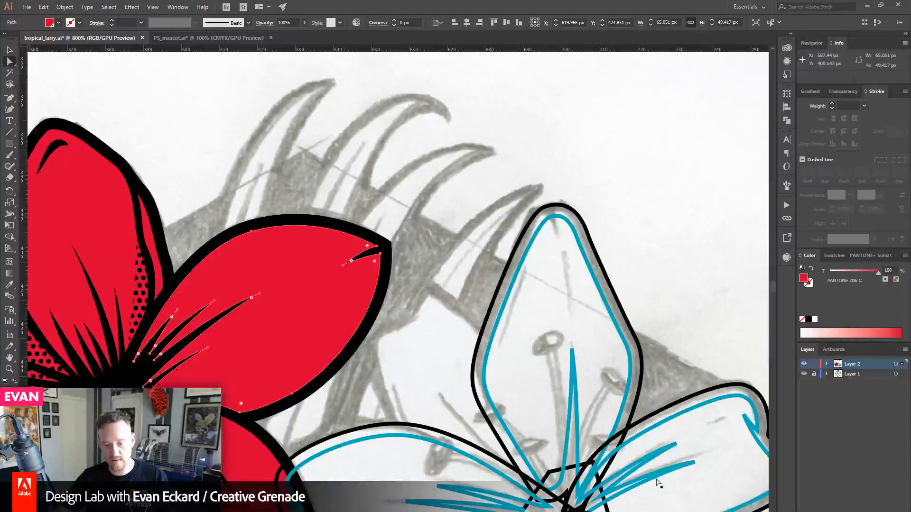
# - Switch to the browser, enlarge the circus couple artwork in the Twitter notifications, and like and retweet that post
pyautogui.moveTo(663, 511)
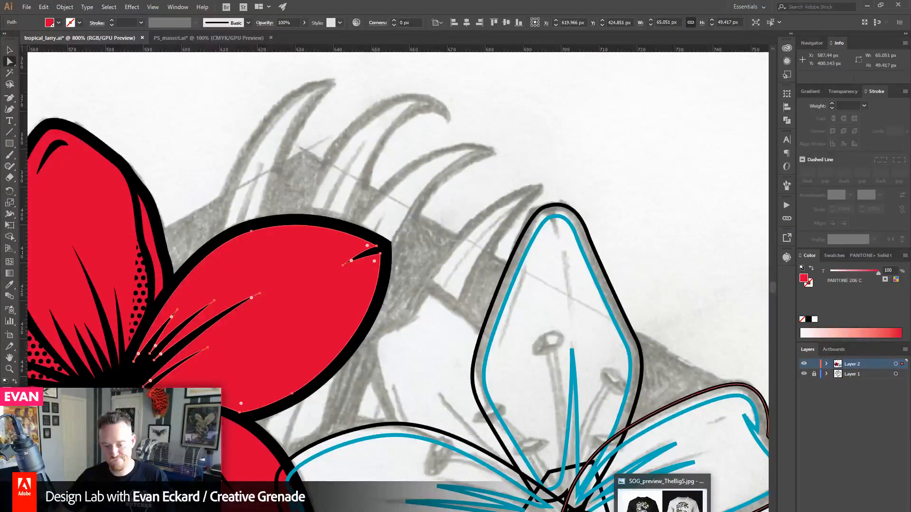
pyautogui.moveTo(616, 511)
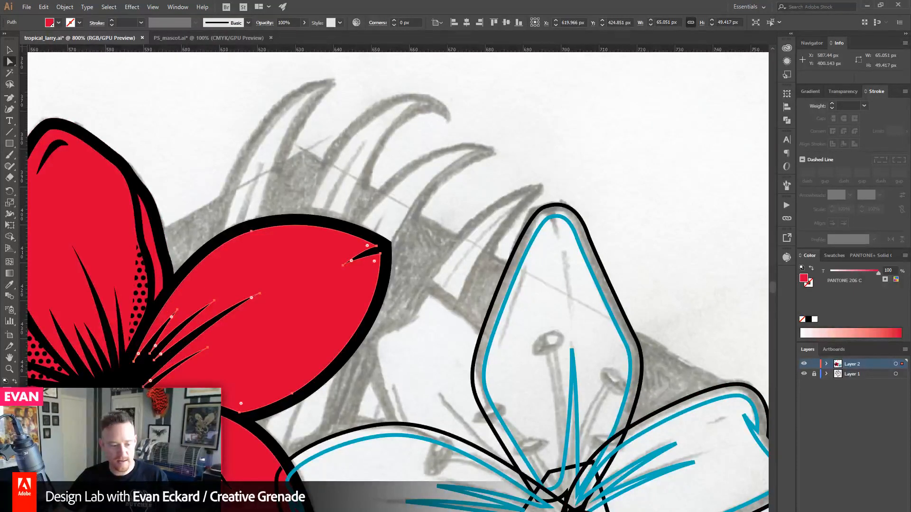
pyautogui.click(204, 511)
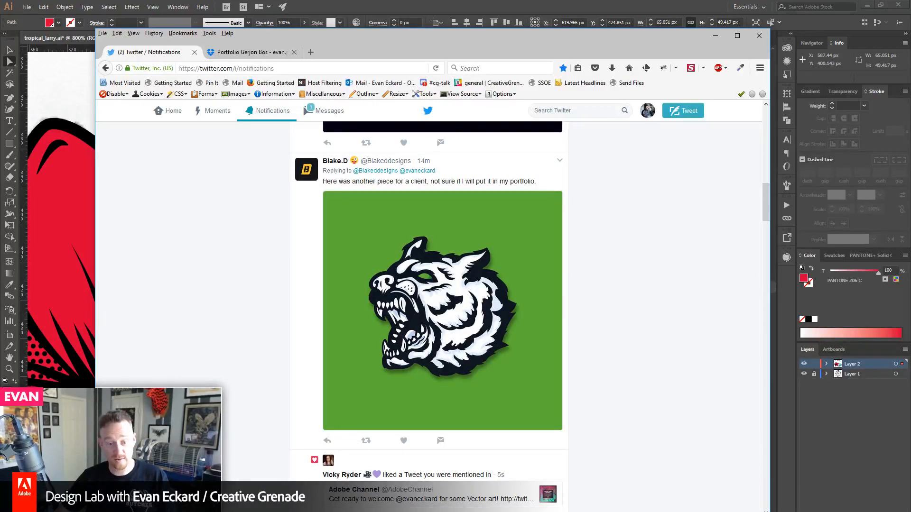
pyautogui.scroll(6, 428, 314)
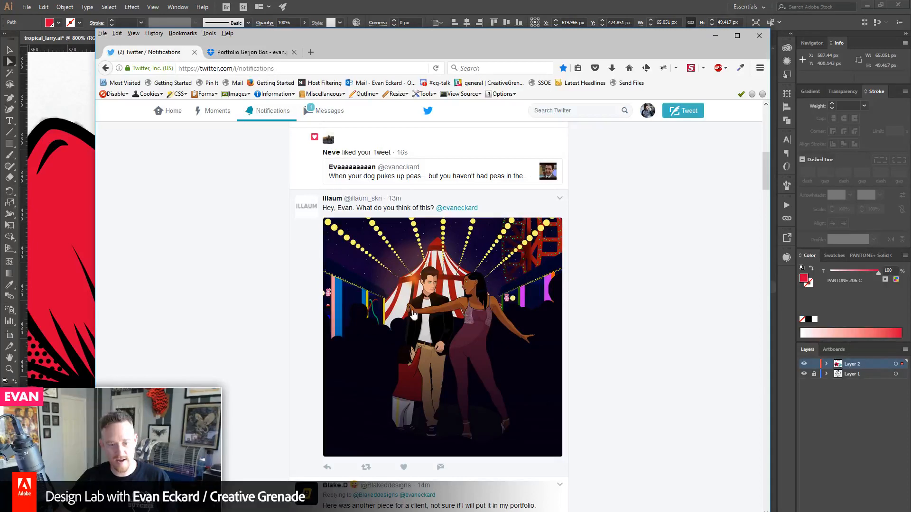
pyautogui.click(449, 318)
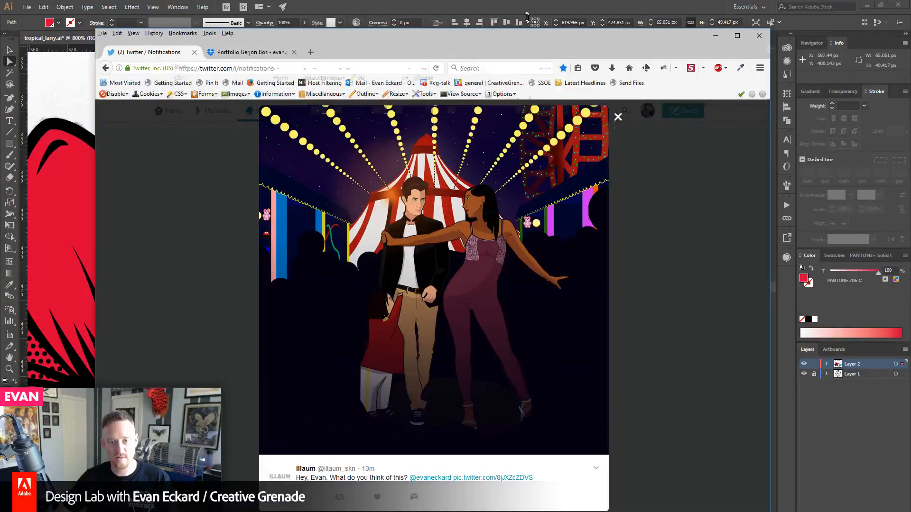
pyautogui.moveTo(535, 33); pyautogui.dragTo(535, 15)
pyautogui.click(378, 488)
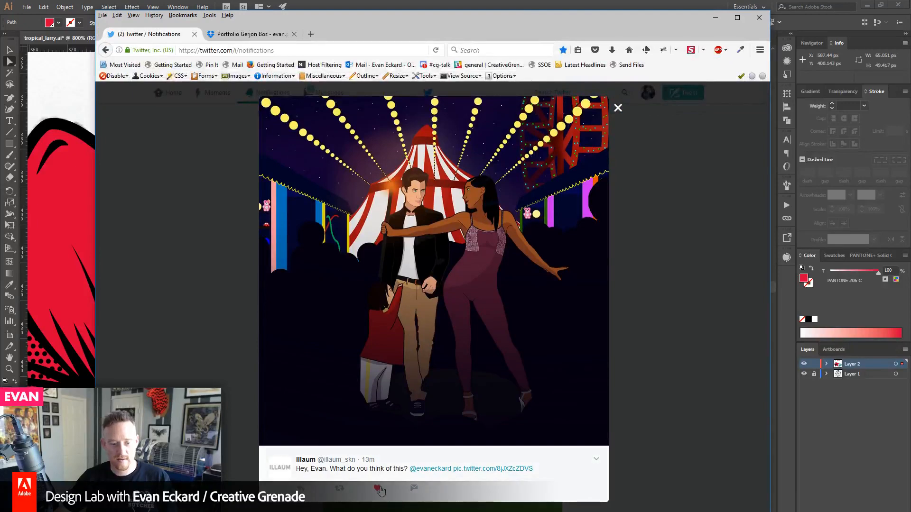
pyautogui.click(339, 489)
pyautogui.click(536, 273)
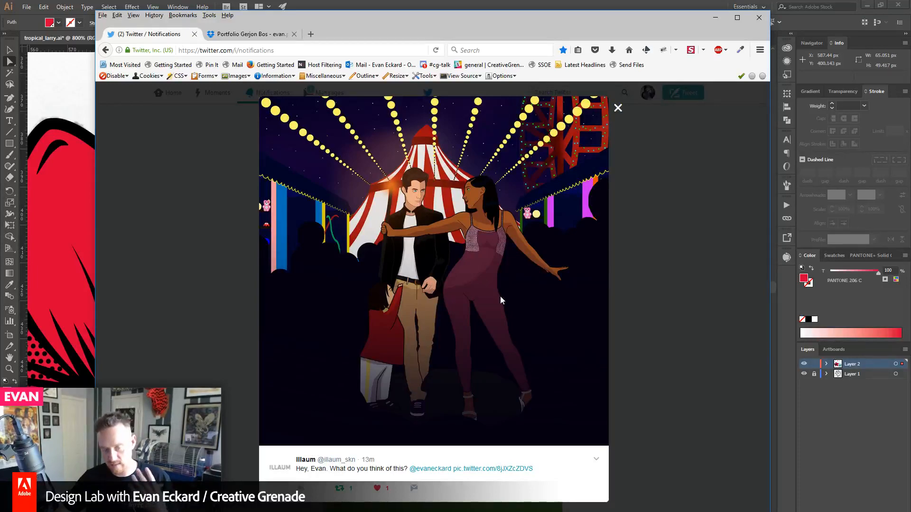
# - Close the enlarged picture, then like and retweet the post with the white tiger head on a green background
pyautogui.click(690, 284)
pyautogui.scroll(-8, 633, 317)
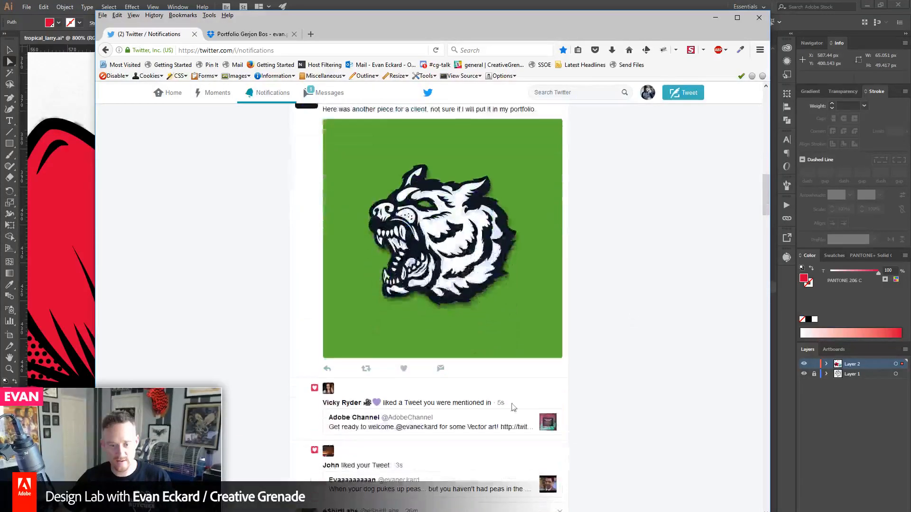
pyautogui.click(404, 369)
pyautogui.click(366, 368)
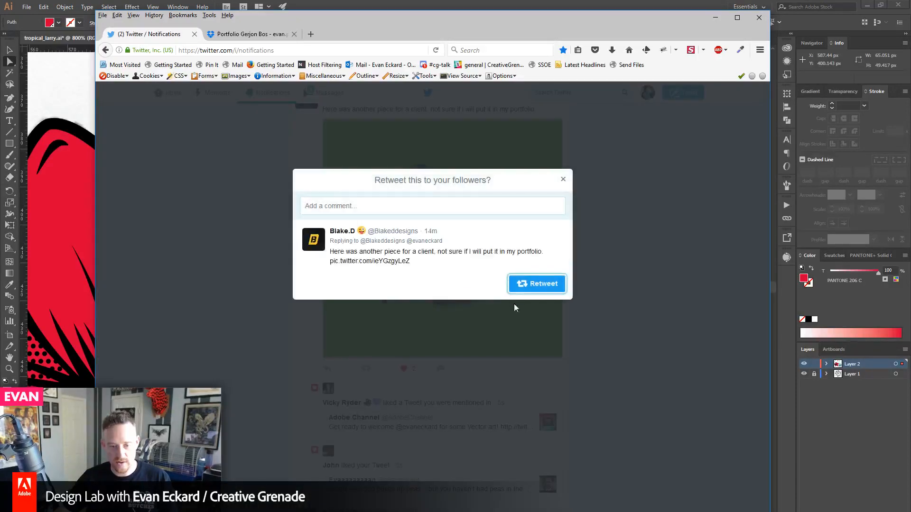
pyautogui.click(517, 287)
# - Retweet the "DANG! 2002" artwork post and the orange tiger artwork post below it
pyautogui.scroll(-8, 670, 344)
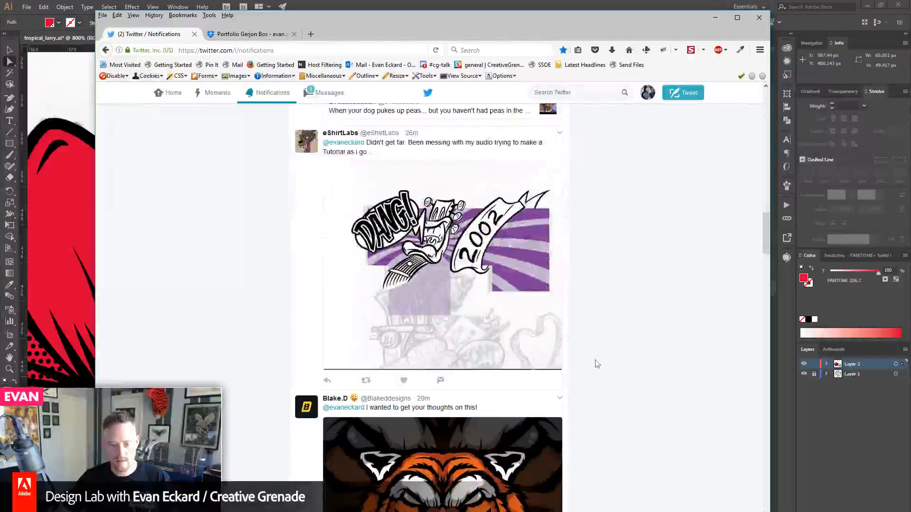
pyautogui.click(366, 380)
pyautogui.click(536, 275)
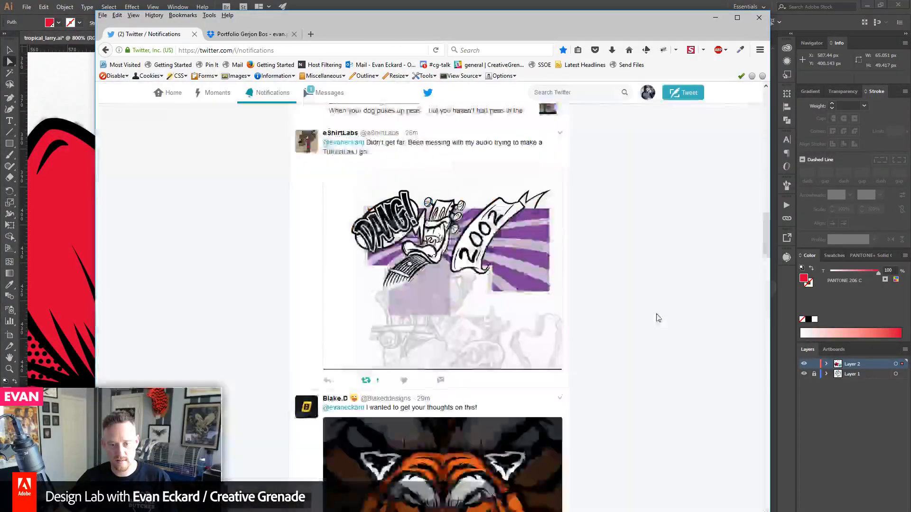
pyautogui.scroll(-6, 659, 318)
pyautogui.click(366, 342)
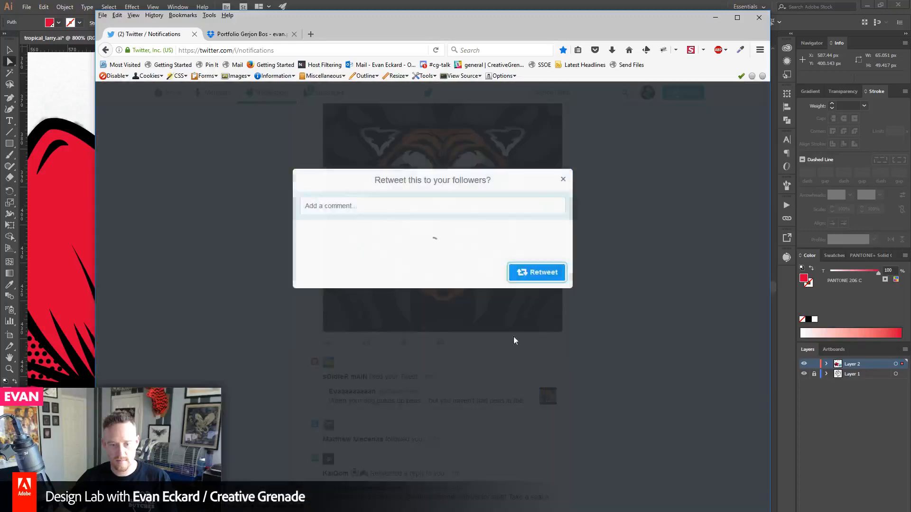
pyautogui.click(544, 274)
# - Like and retweet the post showing the blue hot dog T-shirt
pyautogui.scroll(-1, 673, 300)
pyautogui.scroll(-5, 669, 301)
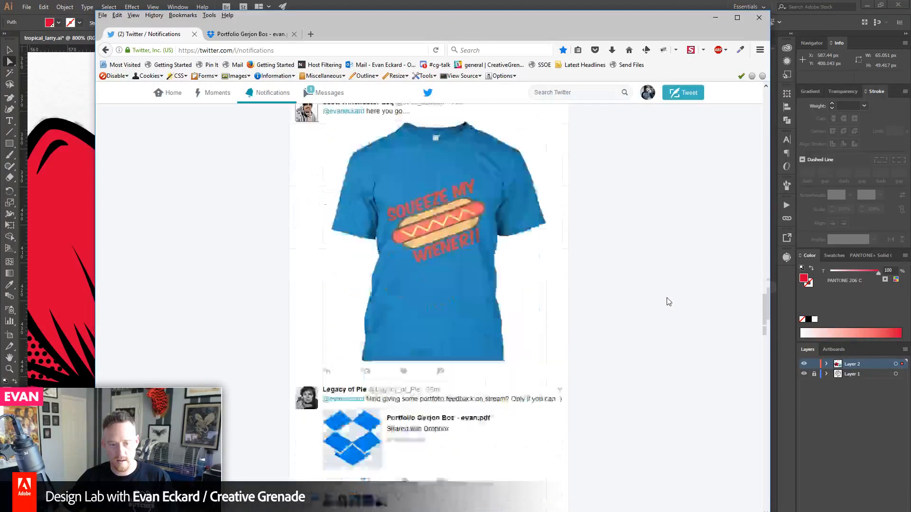
pyautogui.click(404, 256)
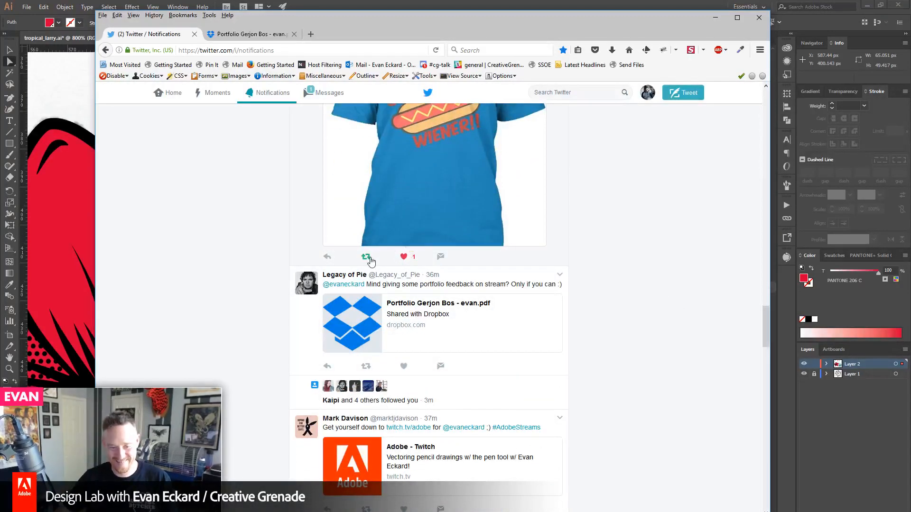
pyautogui.click(367, 256)
pyautogui.click(533, 265)
# - Retweet the post with the black ink creature drawing photographed with a pen lying on it
pyautogui.scroll(-14, 632, 319)
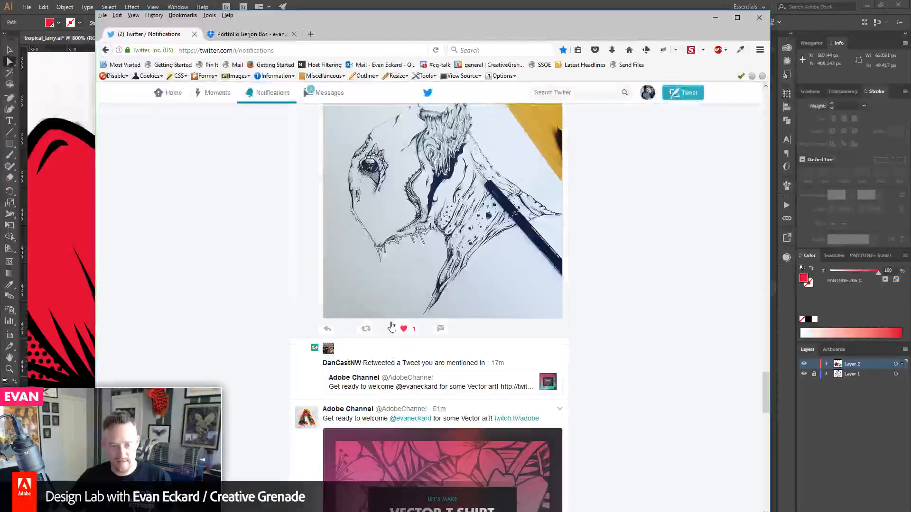
pyautogui.click(367, 328)
pyautogui.click(634, 353)
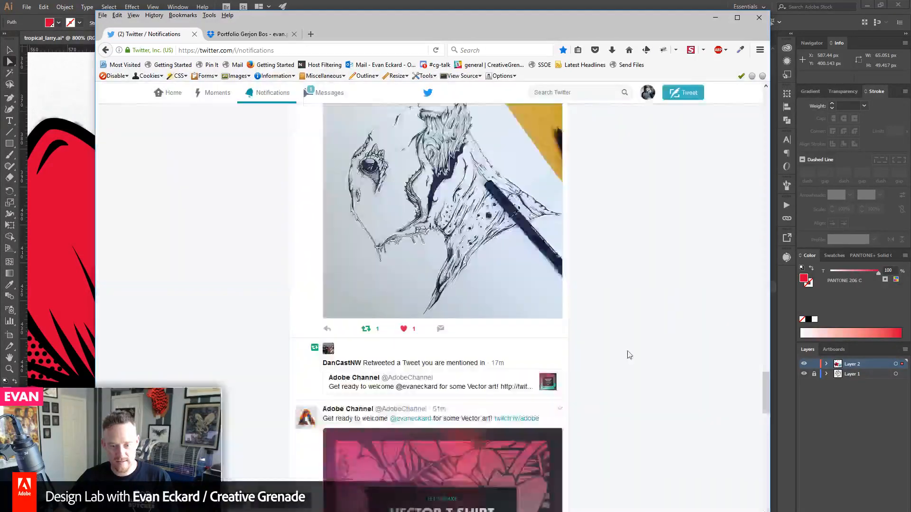
# - Return to the newest notifications, and like and retweet the post with the furry animal ink sketch
pyautogui.scroll(-15, 634, 349)
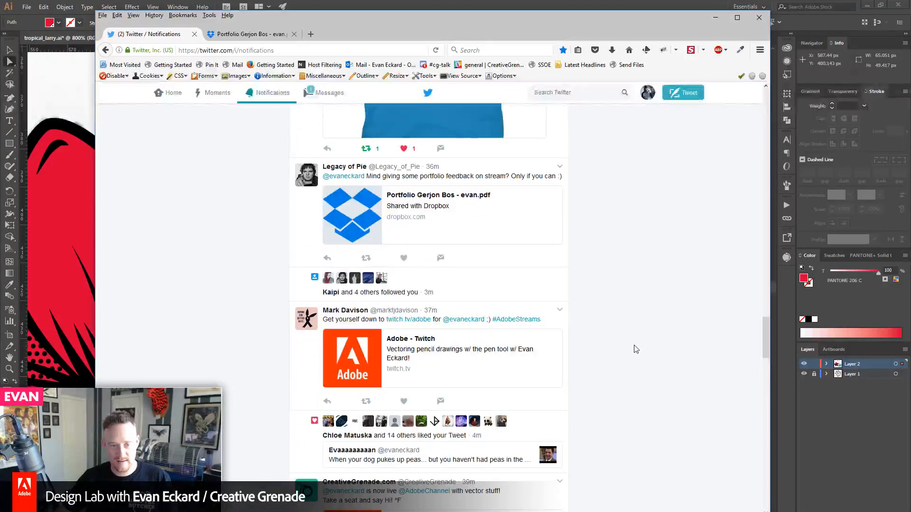
pyautogui.scroll(-6, 680, 280)
pyautogui.scroll(20, 679, 279)
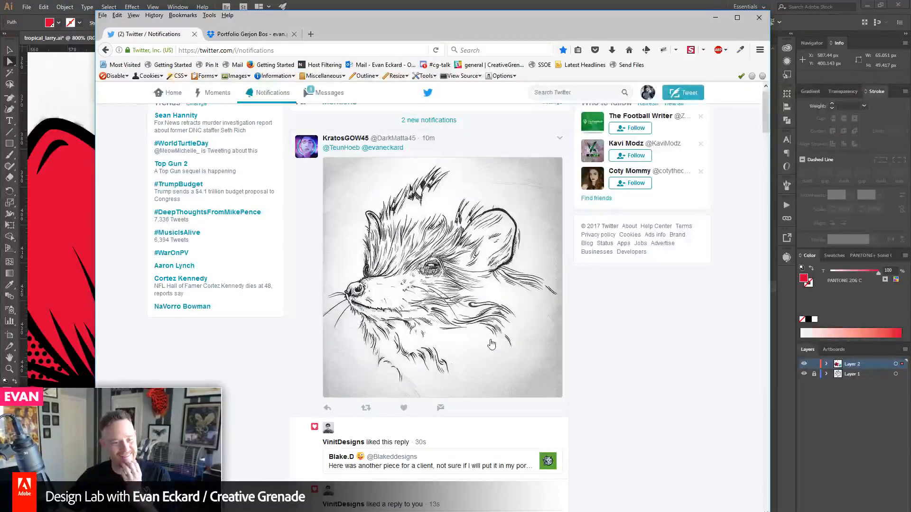
pyautogui.click(405, 409)
pyautogui.click(369, 409)
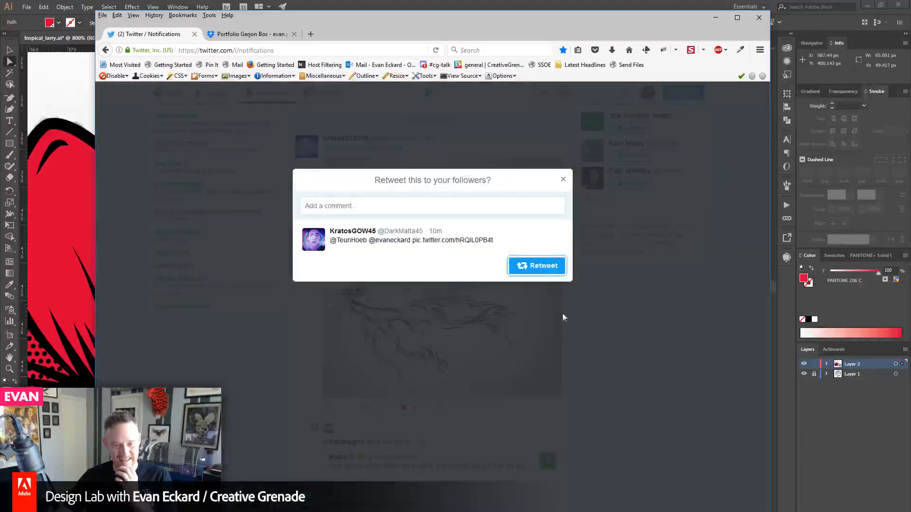
pyautogui.click(536, 266)
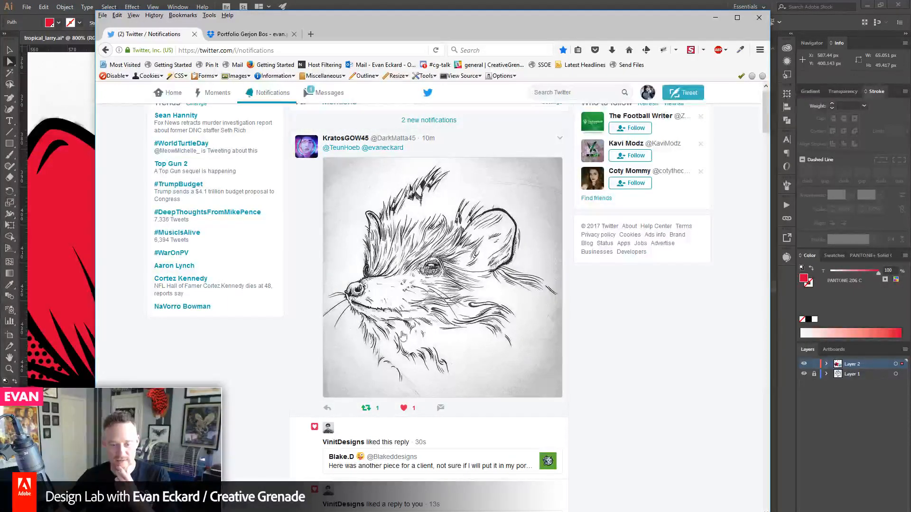
# - Load the new notifications, examine the animal sketch enlarged, close it, and move the browser window away to return to the tropical_larry.ai drawing
pyautogui.click(418, 122)
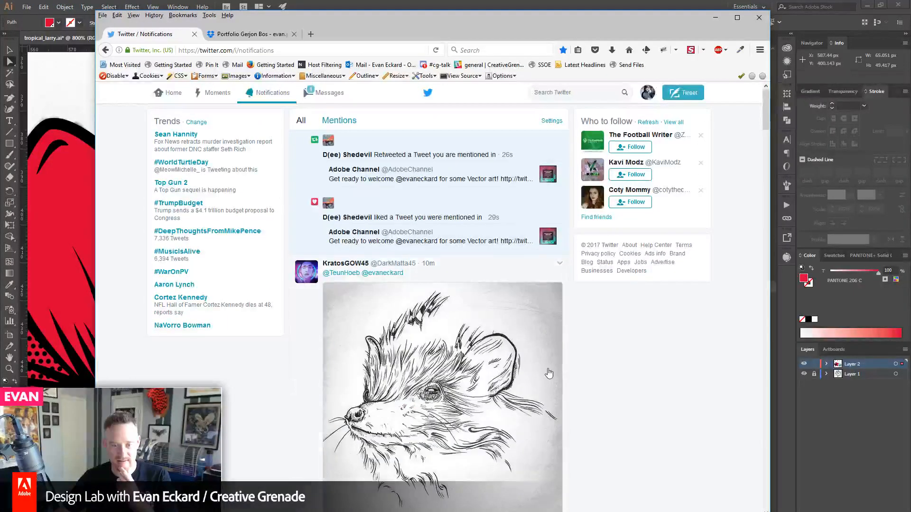
pyautogui.scroll(-4, 545, 371)
pyautogui.click(490, 336)
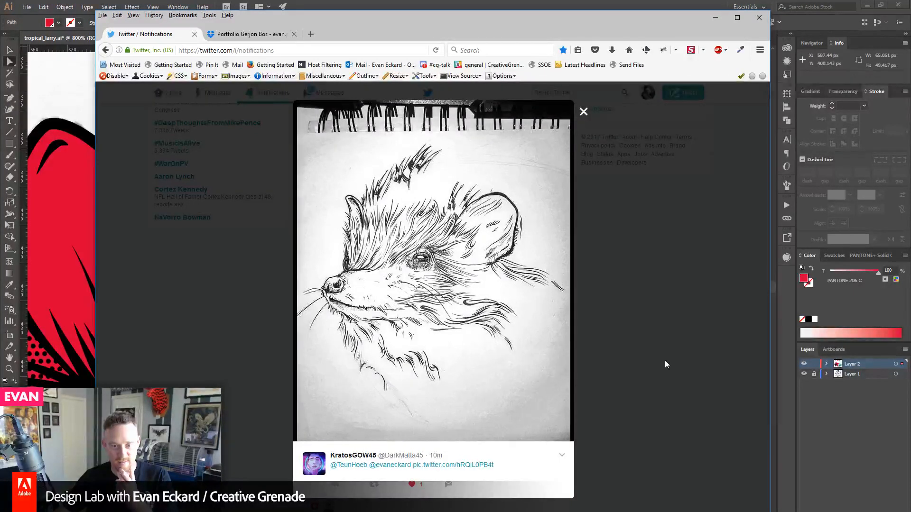
pyautogui.click(688, 347)
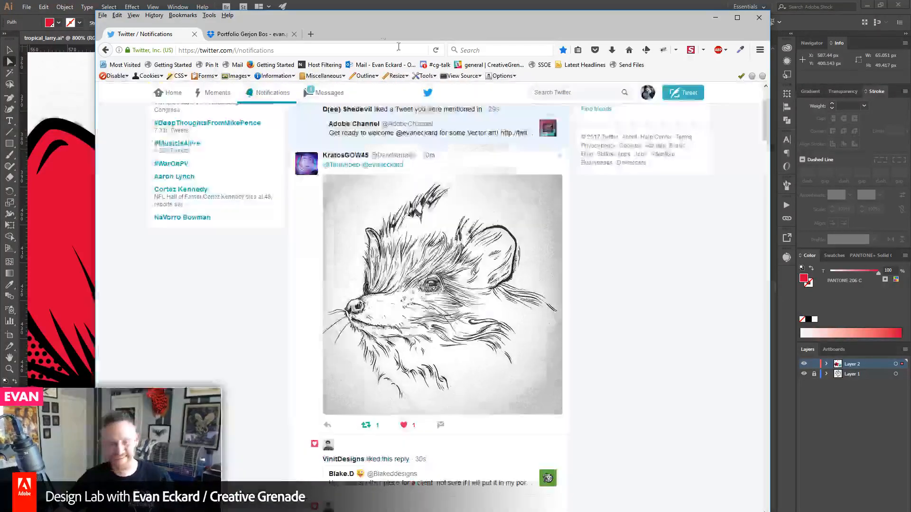
pyautogui.moveTo(352, 22); pyautogui.dragTo(910, 162)
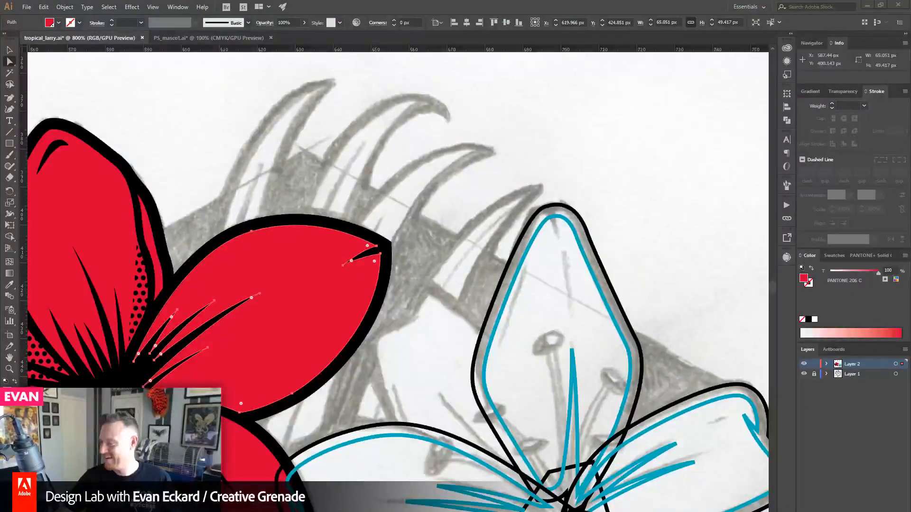
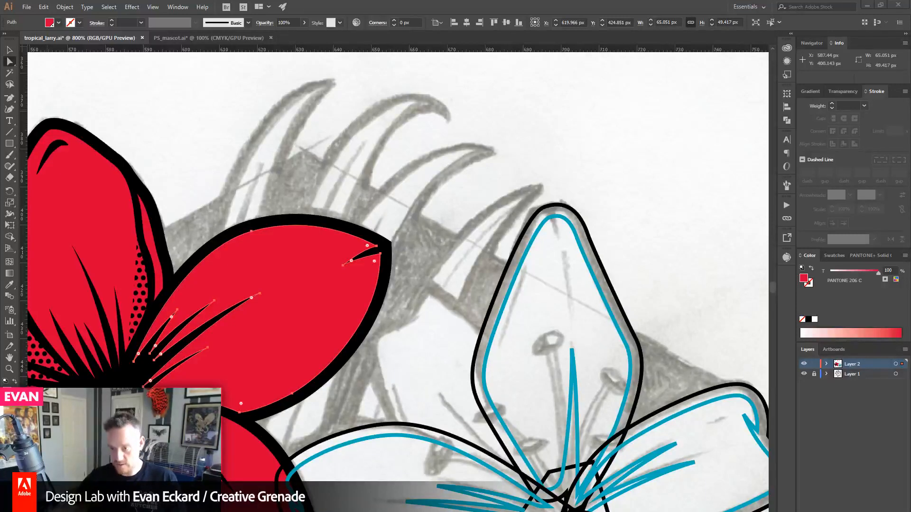
# - Try PANTONE Rubine Red C from the PANTONE+ Solid Coated library as the right petal's fill and check the colour
pyautogui.click(870, 256)
pyautogui.click(839, 269)
pyautogui.write('rubine')
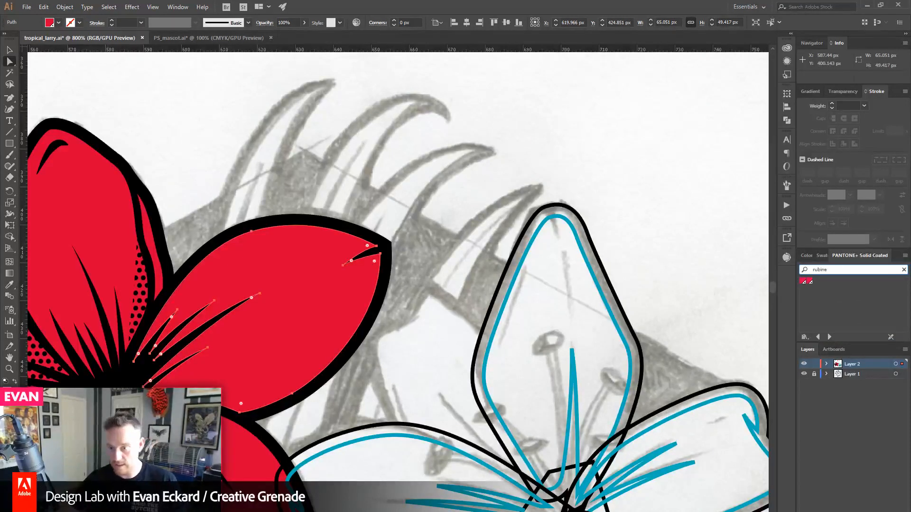
pyautogui.click(810, 283)
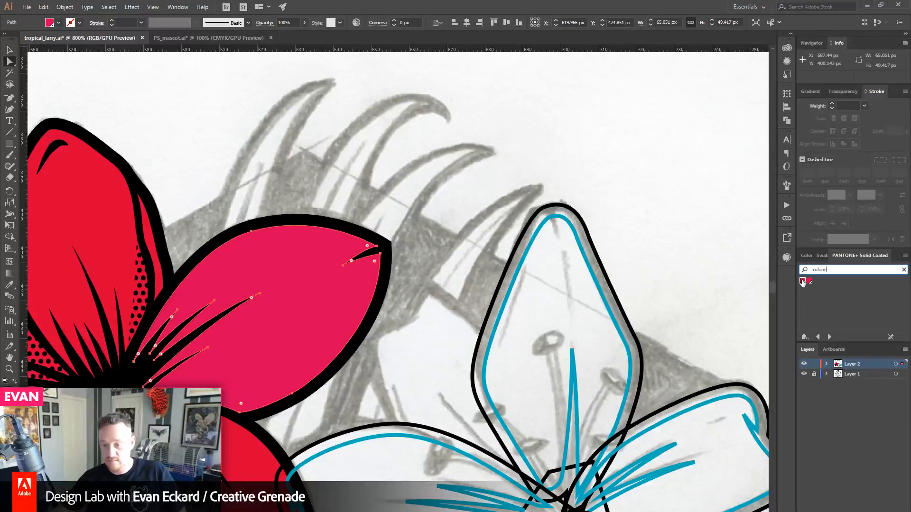
pyautogui.click(806, 256)
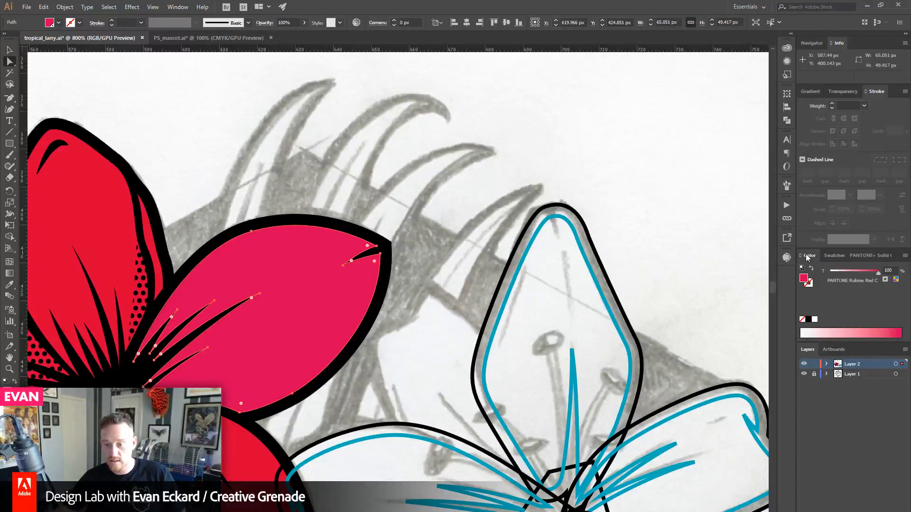
# - Fill the right petal with PANTONE 206 C from the PANTONE+ Solid Coated library and deselect it
pyautogui.click(870, 256)
pyautogui.write('206')
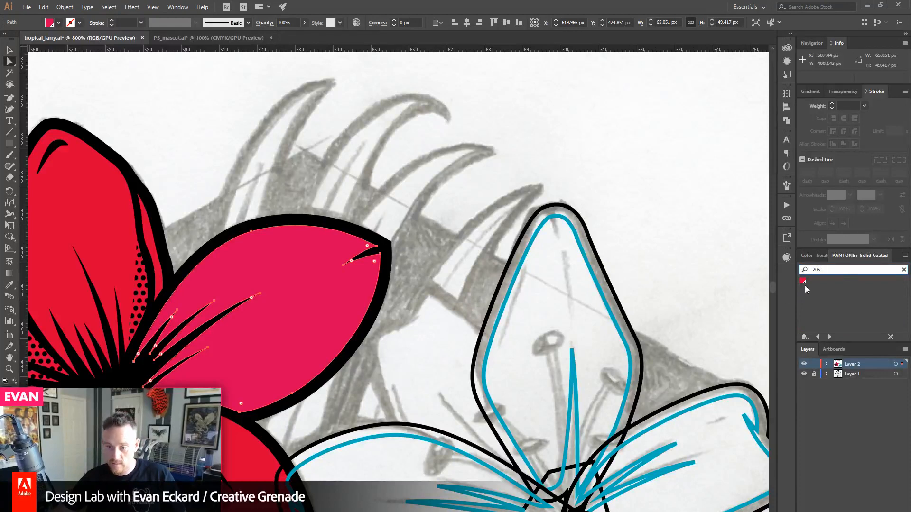
pyautogui.click(803, 281)
pyautogui.click(362, 151)
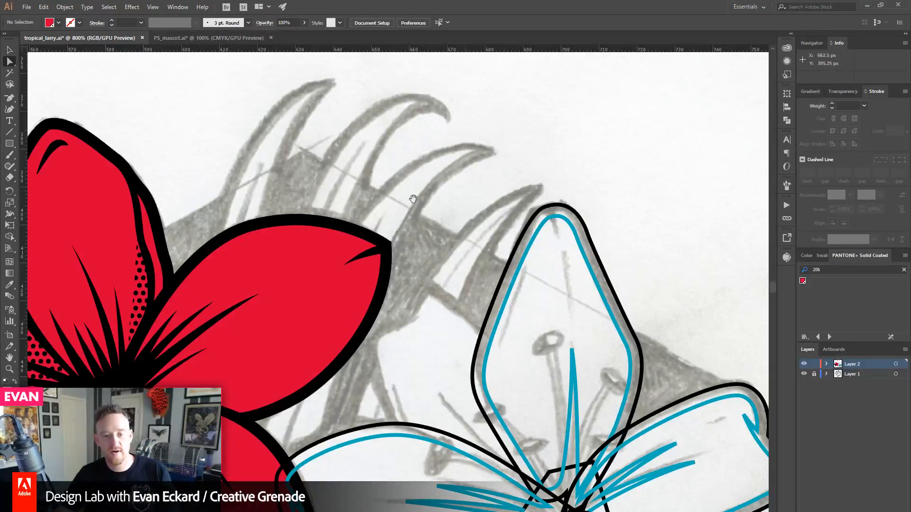
pyautogui.moveTo(390, 250); pyautogui.dragTo(258, 68)
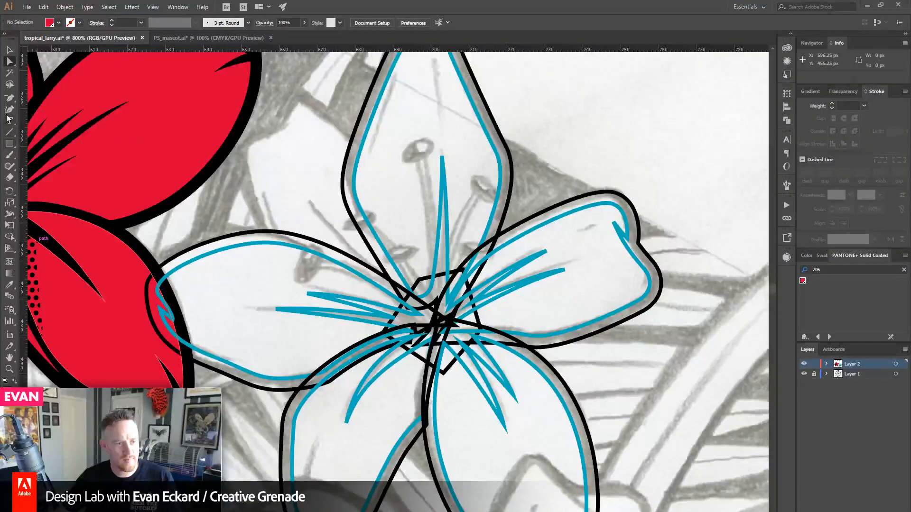
# - Examine the red flower, the outlined flower and the colour squares together in the overall artwork
pyautogui.click(9, 99)
pyautogui.click(36, 102)
pyautogui.moveTo(194, 200); pyautogui.dragTo(198, 254)
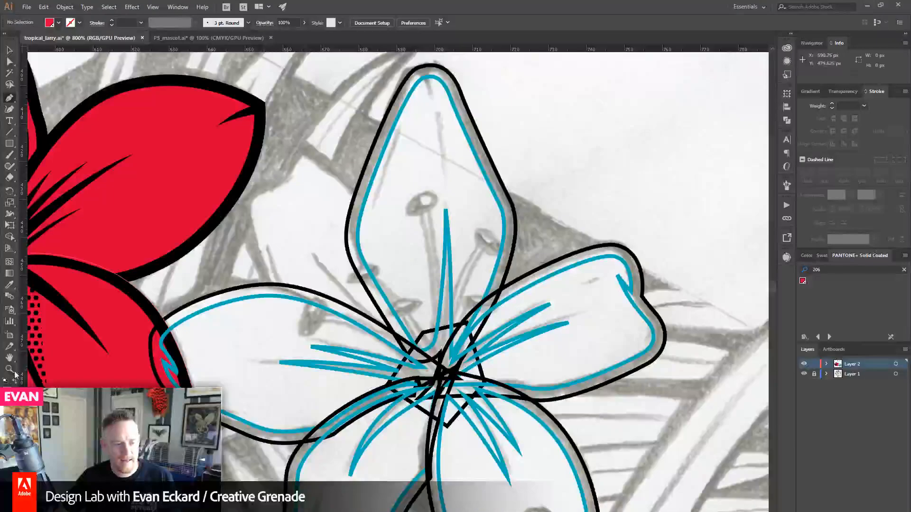
pyautogui.click(10, 370)
pyautogui.keyDown('alt'); pyautogui.click(345, 311); pyautogui.keyUp('alt')
pyautogui.keyDown('alt'); pyautogui.click(345, 311); pyautogui.keyUp('alt')
pyautogui.keyDown('alt'); pyautogui.click(345, 312); pyautogui.keyUp('alt')
pyautogui.keyDown('alt'); pyautogui.click(345, 311); pyautogui.keyUp('alt')
pyautogui.moveTo(345, 312); pyautogui.dragTo(270, 236)
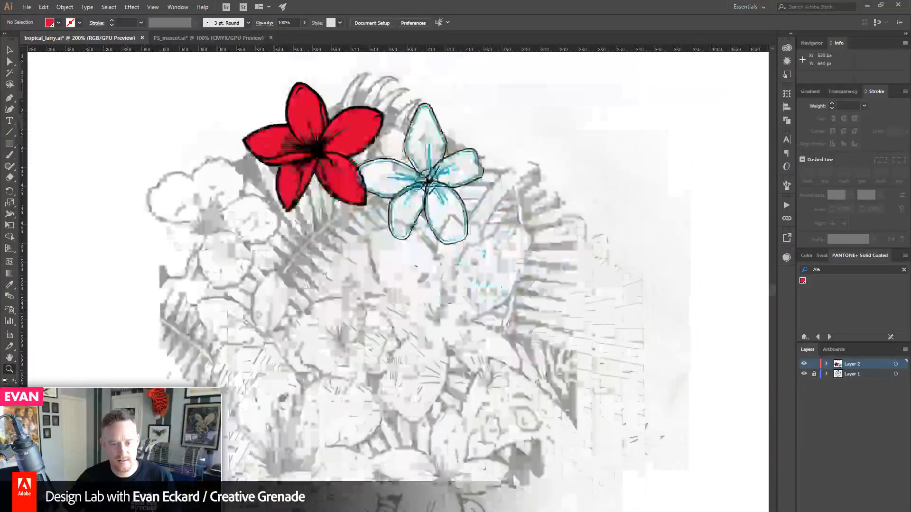
pyautogui.moveTo(270, 338); pyautogui.dragTo(257, 314)
pyautogui.moveTo(327, 199); pyautogui.dragTo(299, 297)
pyautogui.moveTo(377, 259); pyautogui.dragTo(393, 281)
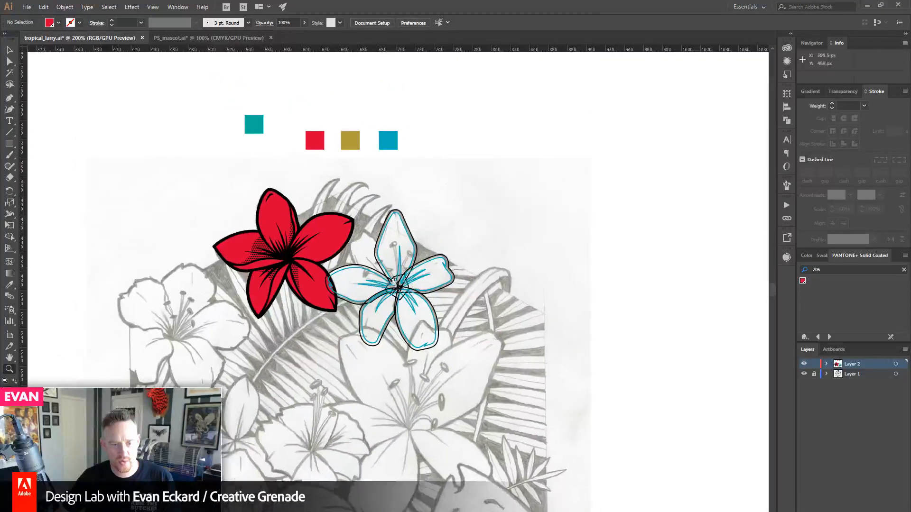
# - Draw a closed red anther with the Pen tool over the tall stamen sketched inside the top petal
pyautogui.moveTo(354, 238); pyautogui.dragTo(362, 395)
pyautogui.click(9, 97)
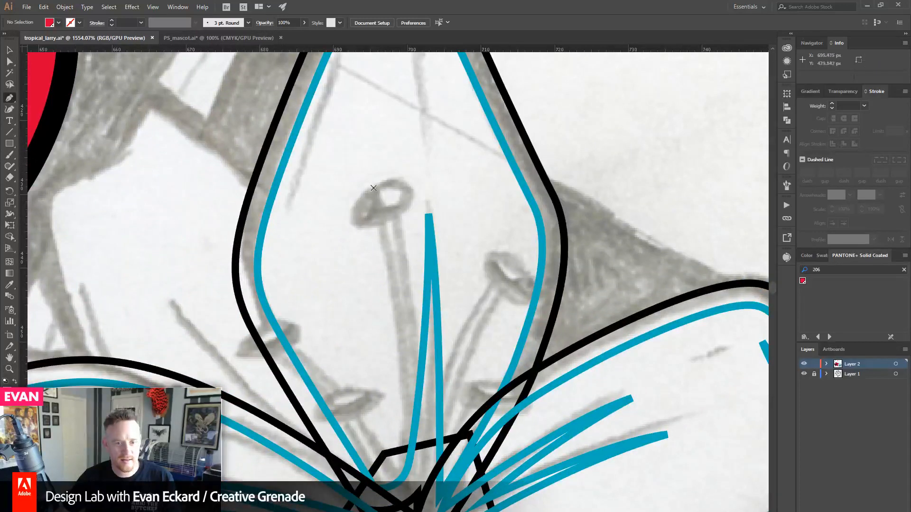
pyautogui.moveTo(372, 186); pyautogui.dragTo(390, 178)
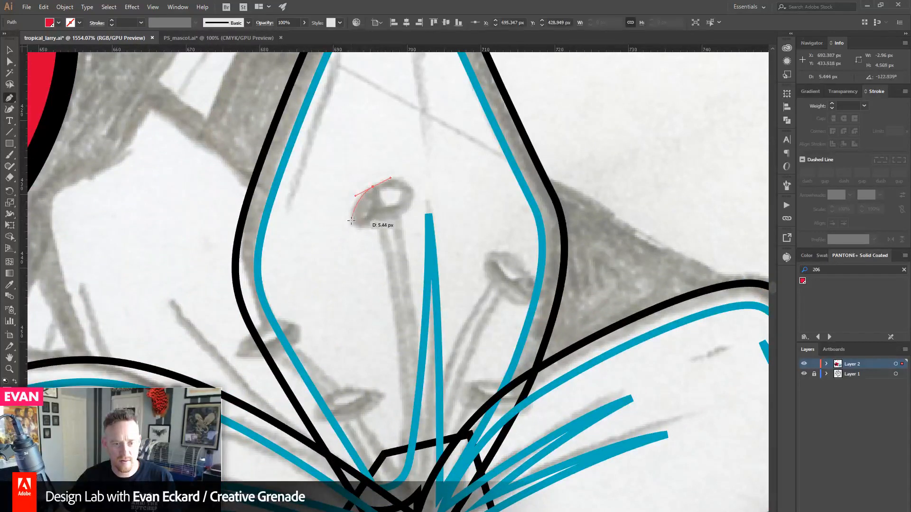
pyautogui.moveTo(351, 220); pyautogui.dragTo(413, 208)
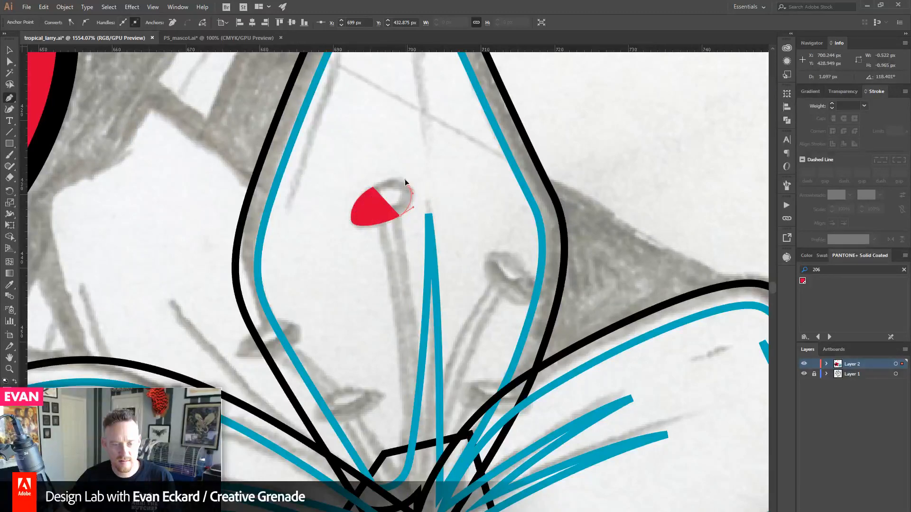
pyautogui.click(404, 182)
pyautogui.click(372, 187)
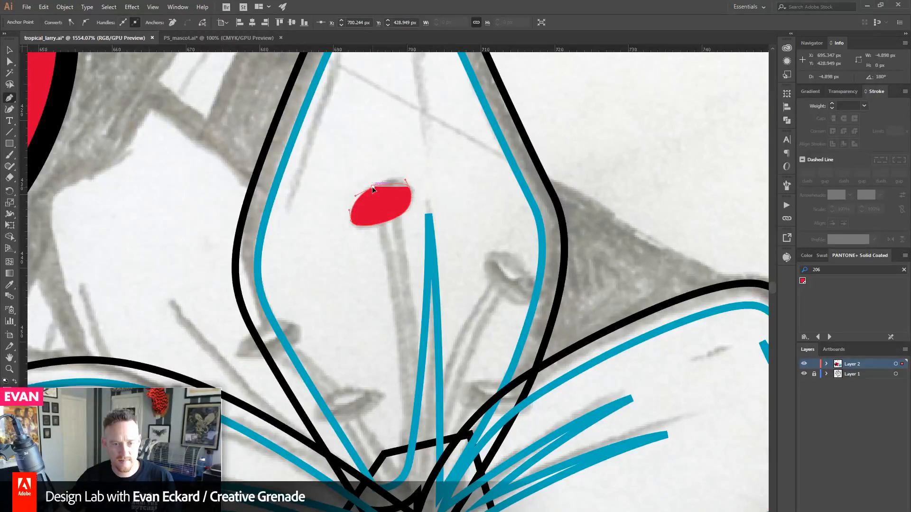
# - Trace a second red anther, about 9 by 5 px, over the sketched stamen tip crossing the top petal's left edge
pyautogui.scroll(-3, 333, 205)
pyautogui.hscroll(-2, 333, 206)
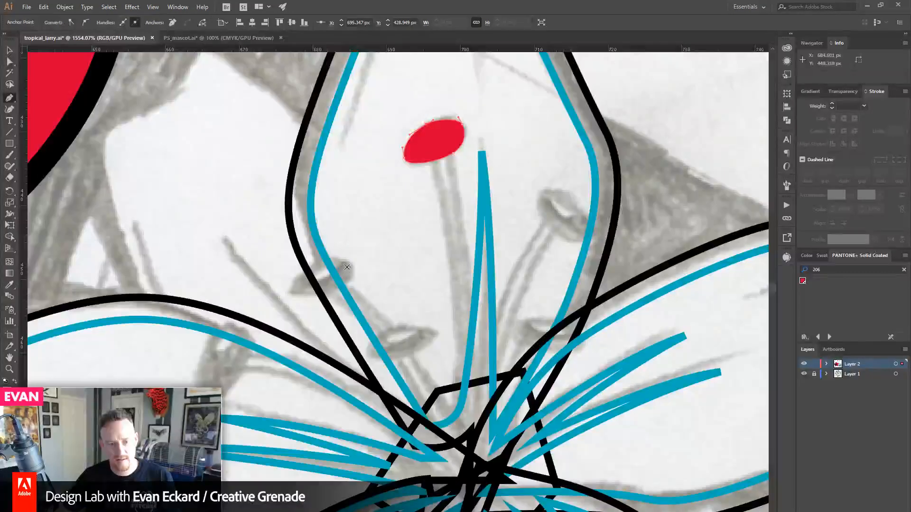
pyautogui.moveTo(356, 272); pyautogui.dragTo(356, 272)
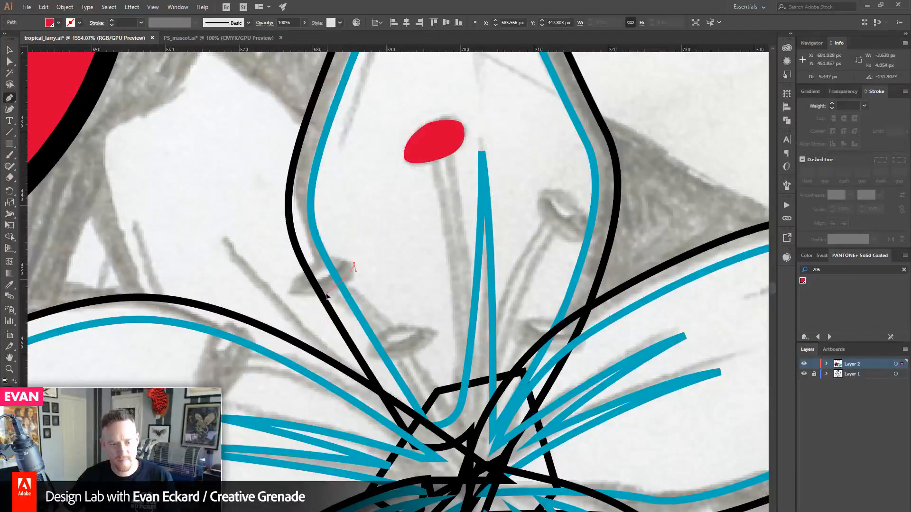
pyautogui.moveTo(309, 298); pyautogui.dragTo(289, 290)
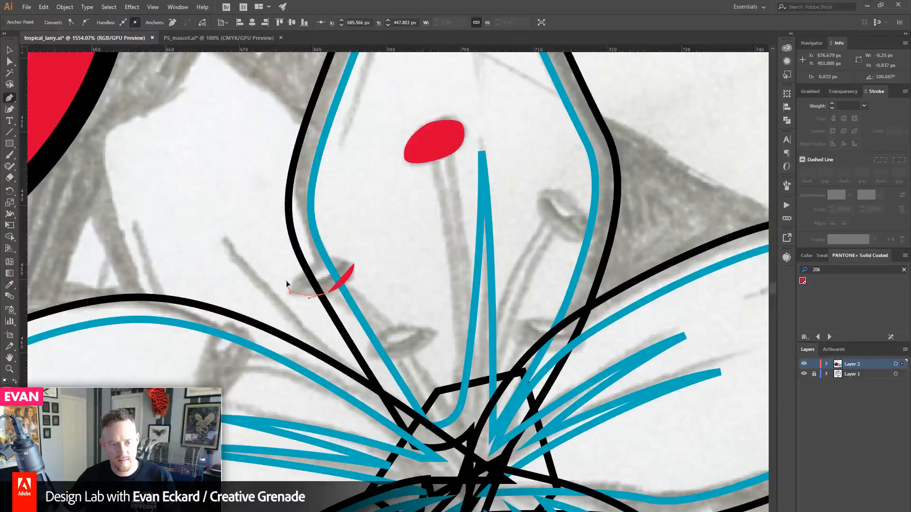
pyautogui.click(286, 283)
pyautogui.click(356, 264)
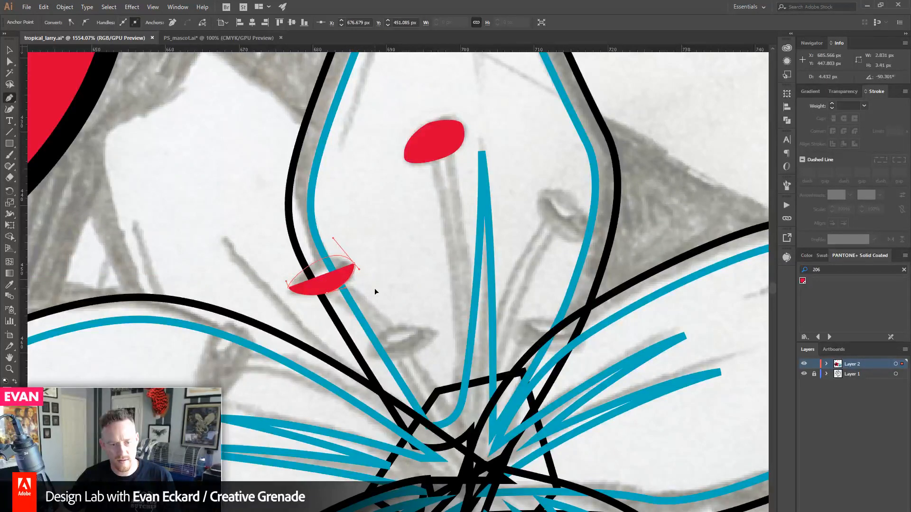
# - Trace a third red anther, about 8 by 5 px, on the short stamen near the top petal's lower left edge
pyautogui.scroll(-2, 374, 288)
pyautogui.moveTo(429, 292)
pyautogui.mouseDown()
pyautogui.moveTo(418, 281)
pyautogui.moveTo(361, 308)
pyautogui.moveTo(411, 319)
pyautogui.moveTo(427, 312)
pyautogui.moveTo(424, 289)
pyautogui.mouseUp()
pyautogui.moveTo(492, 207); pyautogui.dragTo(441, 244)
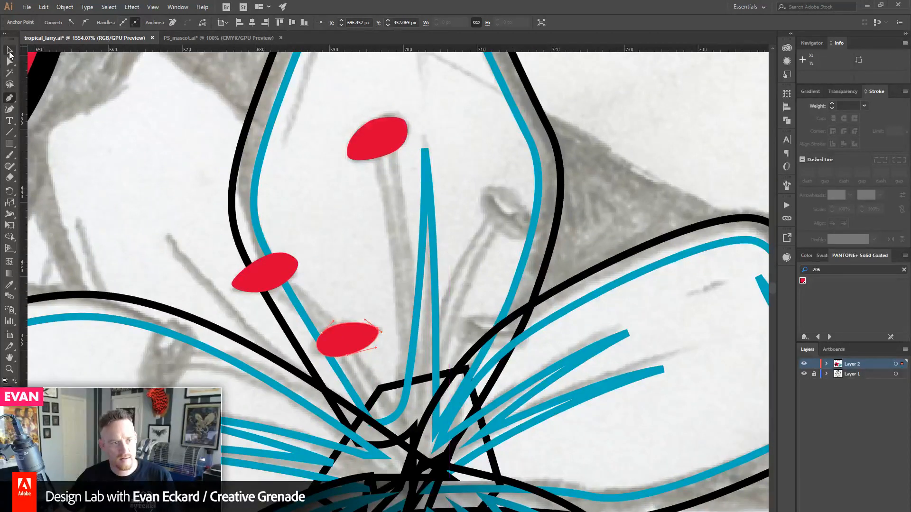
# - Copy the anther on the top petal's left edge to the left petal's stamen and rotate it steeply to match the sketch
pyautogui.click(8, 52)
pyautogui.click(303, 241)
pyautogui.click(286, 266)
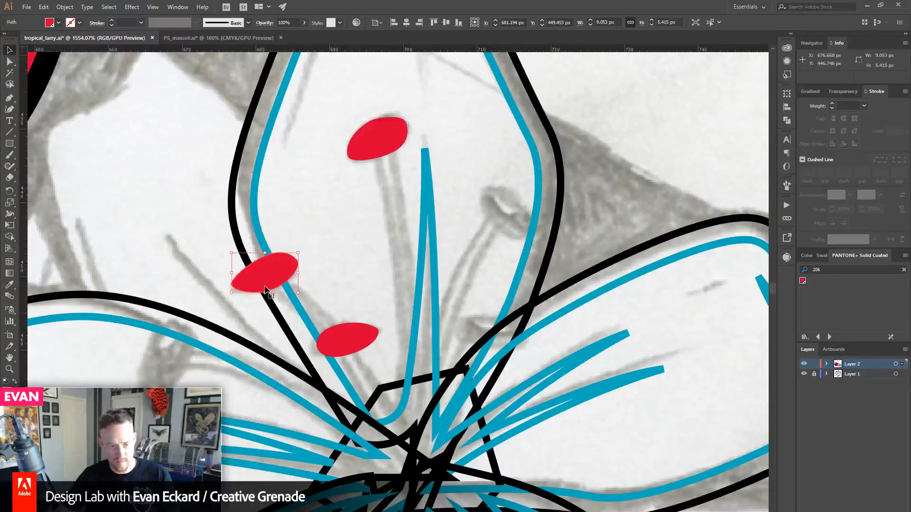
pyautogui.moveTo(262, 282); pyautogui.dragTo(203, 333)
pyautogui.moveTo(199, 361); pyautogui.dragTo(190, 358)
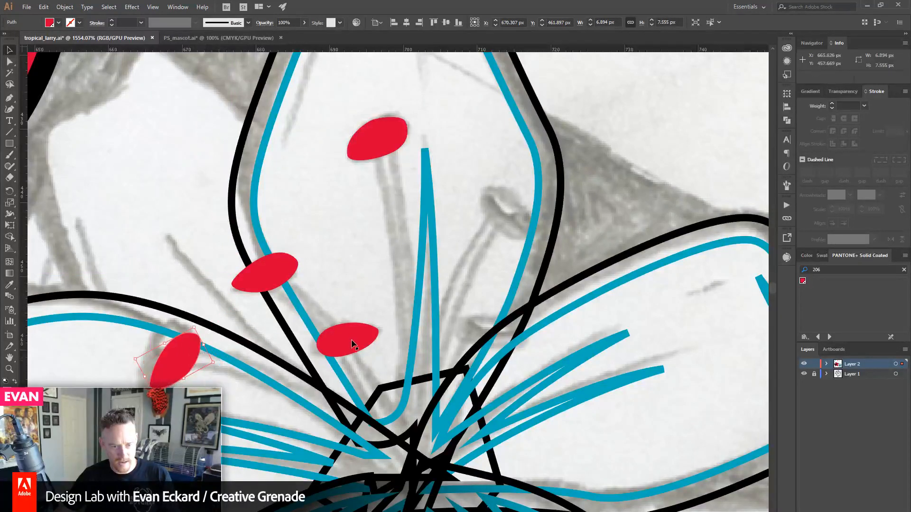
# - Copy the lower left anther to the stamen on the top petal's right side and reflect it to mirror its slant
pyautogui.click(351, 339)
pyautogui.moveTo(366, 347); pyautogui.dragTo(494, 230)
pyautogui.press('r')
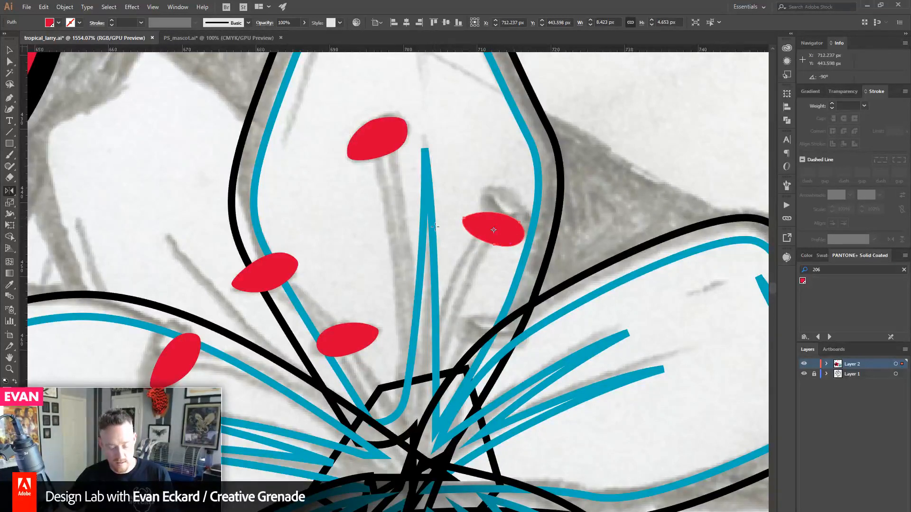
# - Tilt the mirrored anther onto its sketched stamen, copy it to the lower right stamen, and deselect it
pyautogui.press('v')
pyautogui.moveTo(519, 233); pyautogui.dragTo(495, 336)
pyautogui.press('a')
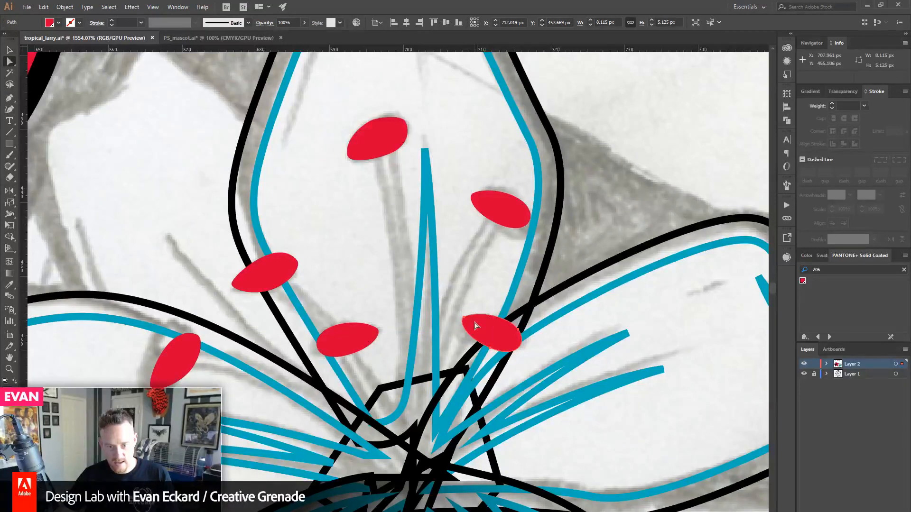
pyautogui.press('v')
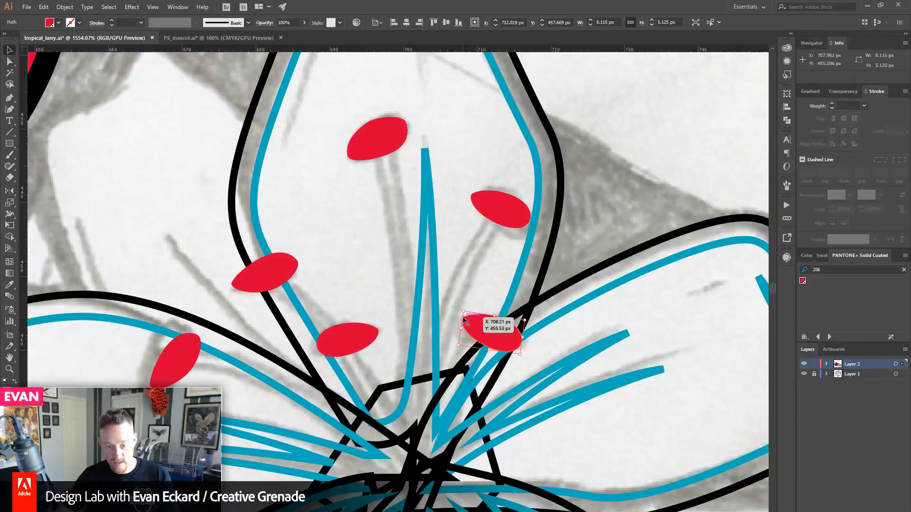
pyautogui.moveTo(354, 334); pyautogui.dragTo(391, 364)
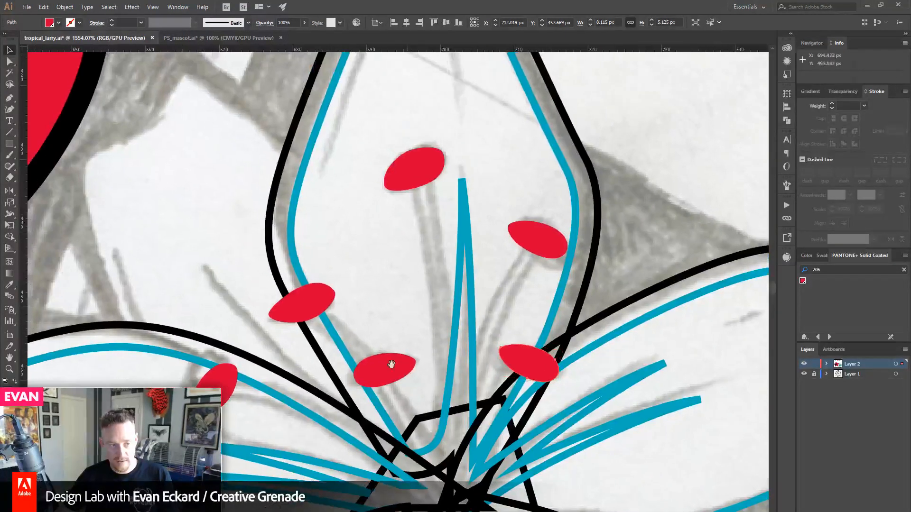
pyautogui.click(131, 175)
# - Examine the placement of the red anthers across the outlined flower
pyautogui.moveTo(228, 332); pyautogui.dragTo(198, 224)
pyautogui.moveTo(308, 274); pyautogui.dragTo(302, 240)
pyautogui.click(11, 371)
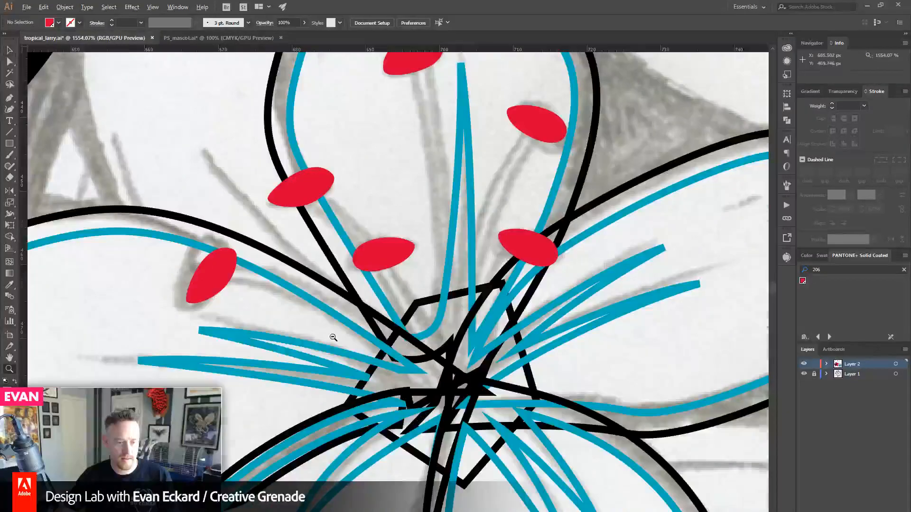
pyautogui.keyDown('alt'); pyautogui.click(336, 336); pyautogui.keyUp('alt')
pyautogui.keyDown('alt'); pyautogui.click(336, 336); pyautogui.keyUp('alt')
pyautogui.moveTo(437, 256); pyautogui.dragTo(326, 327)
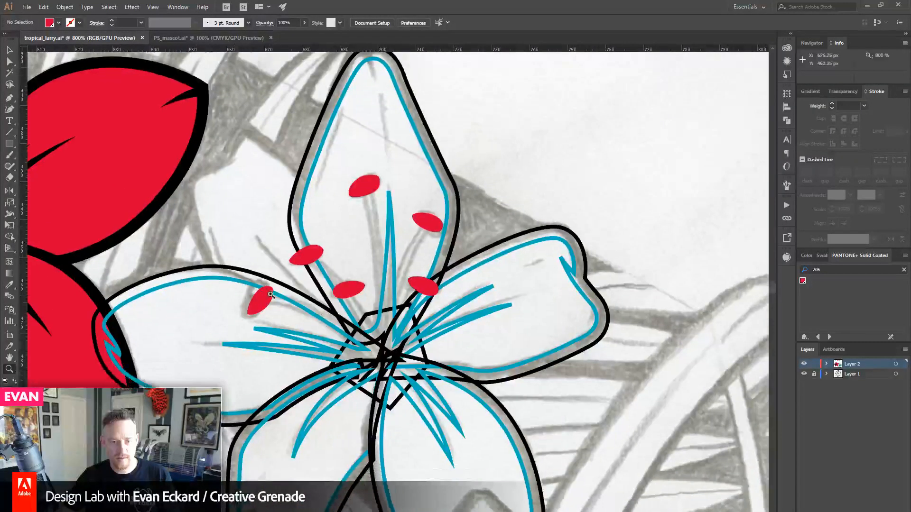
pyautogui.press('v')
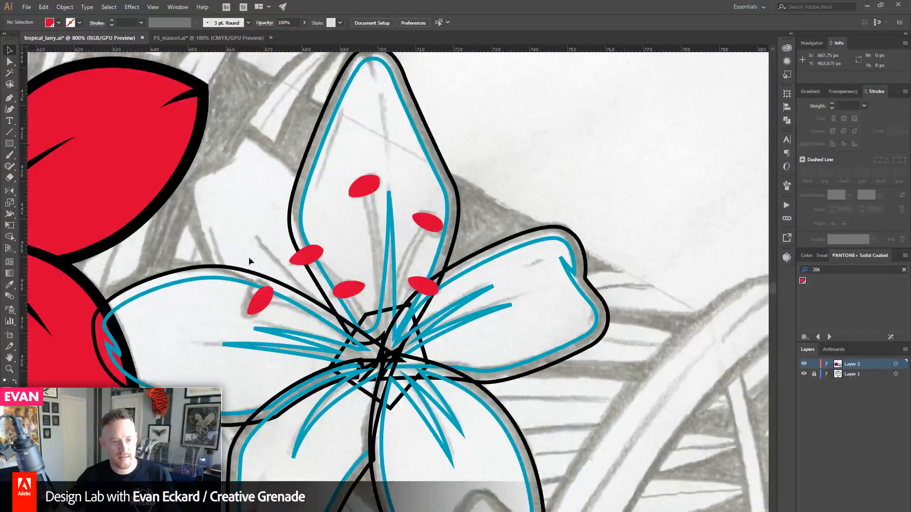
pyautogui.moveTo(248, 260); pyautogui.dragTo(255, 319)
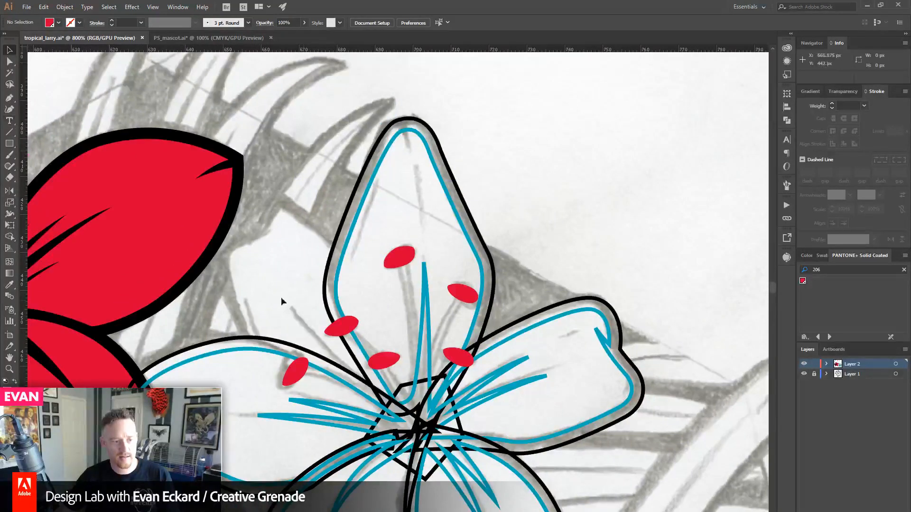
pyautogui.click(9, 370)
pyautogui.click(312, 332)
pyautogui.click(10, 51)
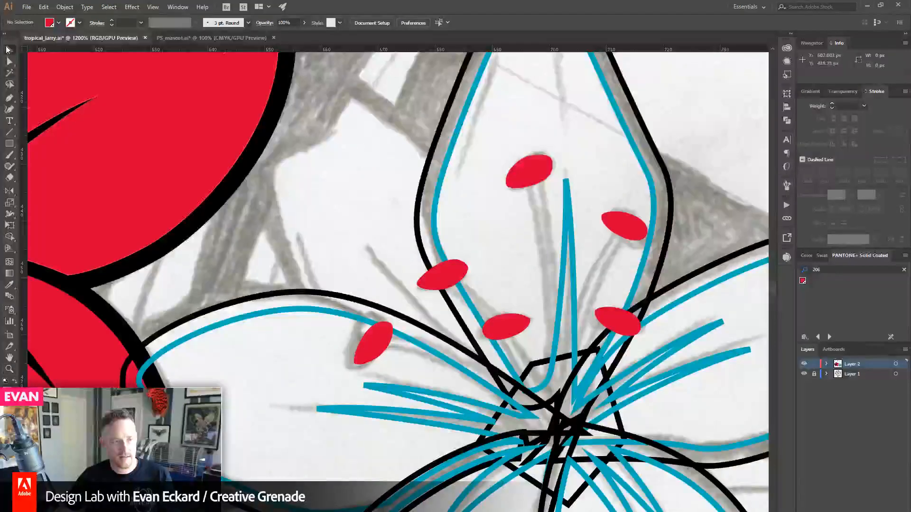
# - Set the fill to the saved blue swatch with nothing selected
pyautogui.moveTo(364, 197); pyautogui.dragTo(349, 243)
pyautogui.click(806, 256)
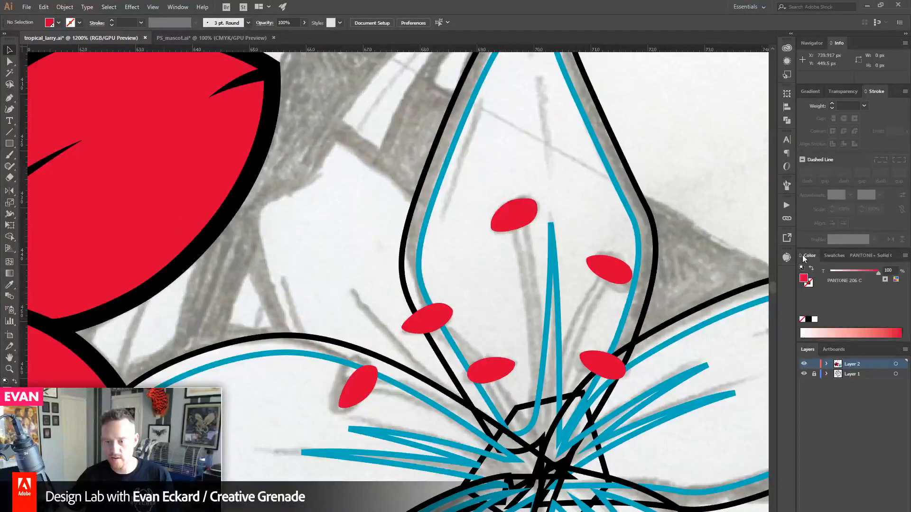
pyautogui.click(833, 256)
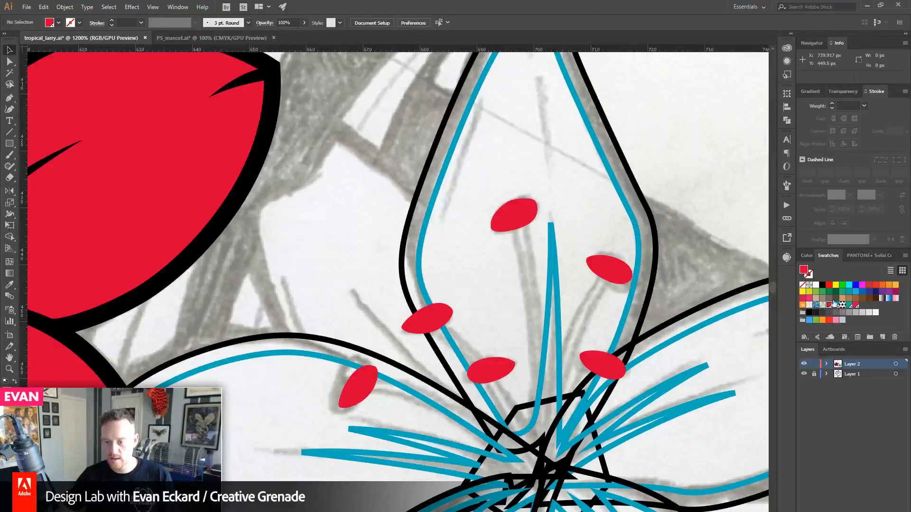
pyautogui.click(836, 305)
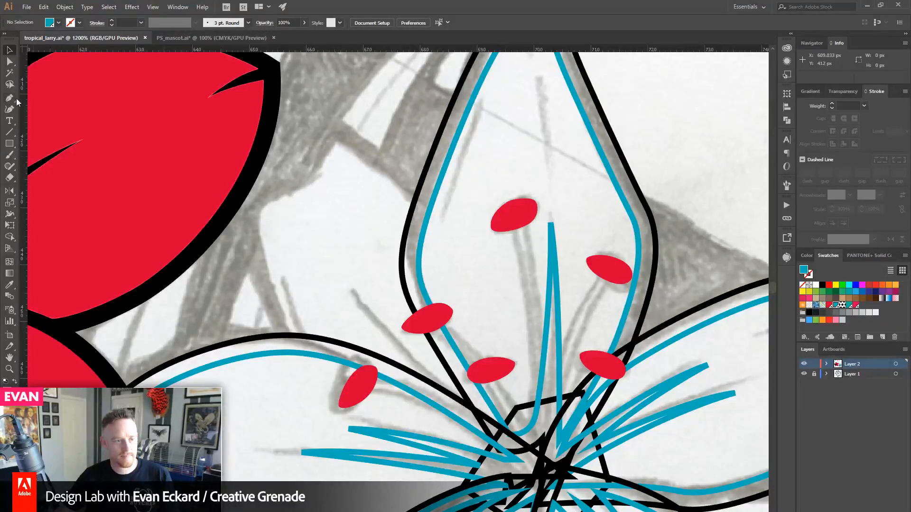
# - Start a blue petal behind the top and left petals with the Pen tool, tracing its upper edge and folded notch
pyautogui.press('p')
pyautogui.click(425, 222)
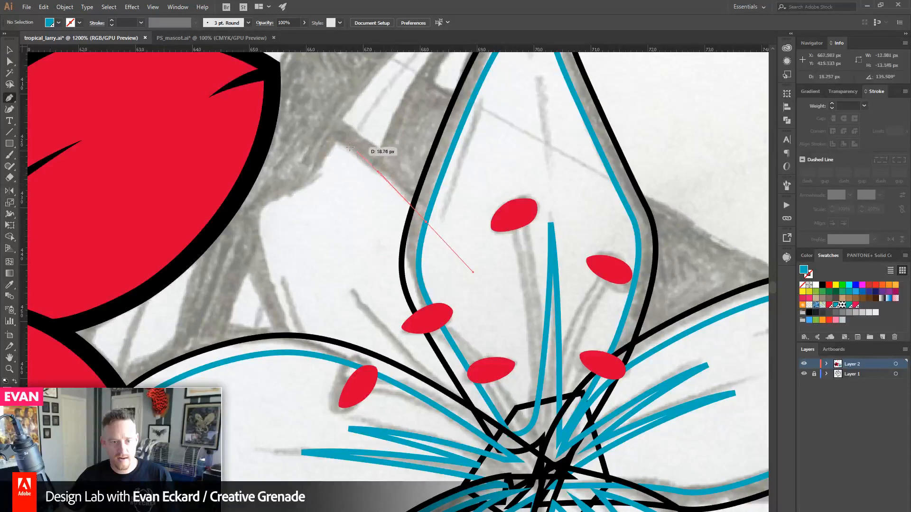
pyautogui.moveTo(337, 144); pyautogui.dragTo(328, 150)
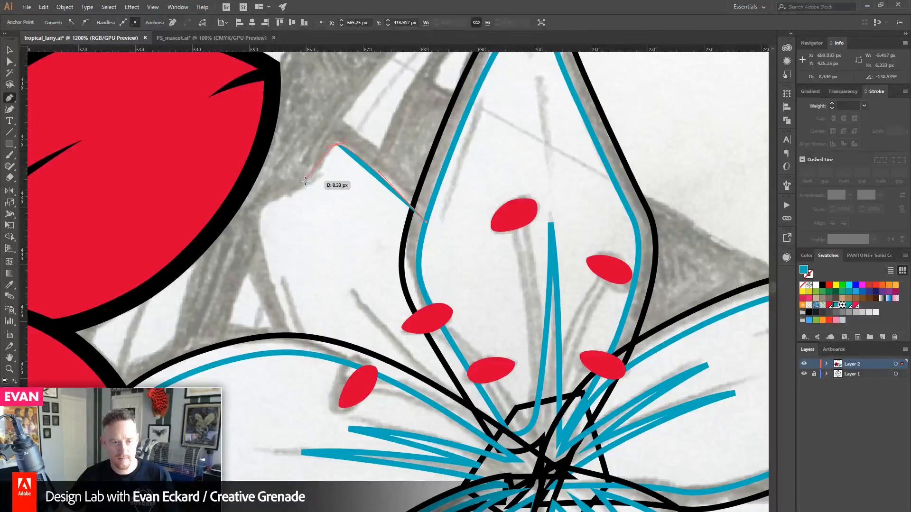
pyautogui.moveTo(305, 181); pyautogui.dragTo(265, 205)
pyautogui.click(326, 176)
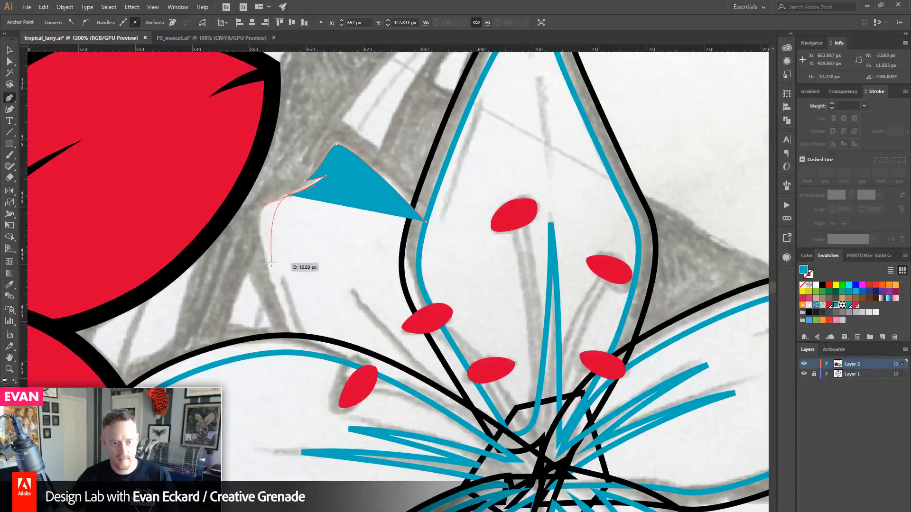
pyautogui.hotkey('ctrl', 'z')
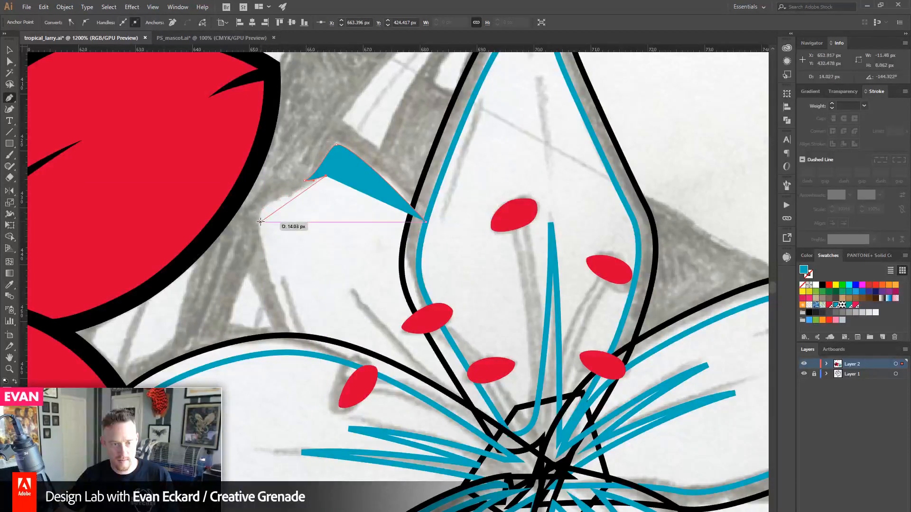
pyautogui.moveTo(260, 224); pyautogui.dragTo(258, 245)
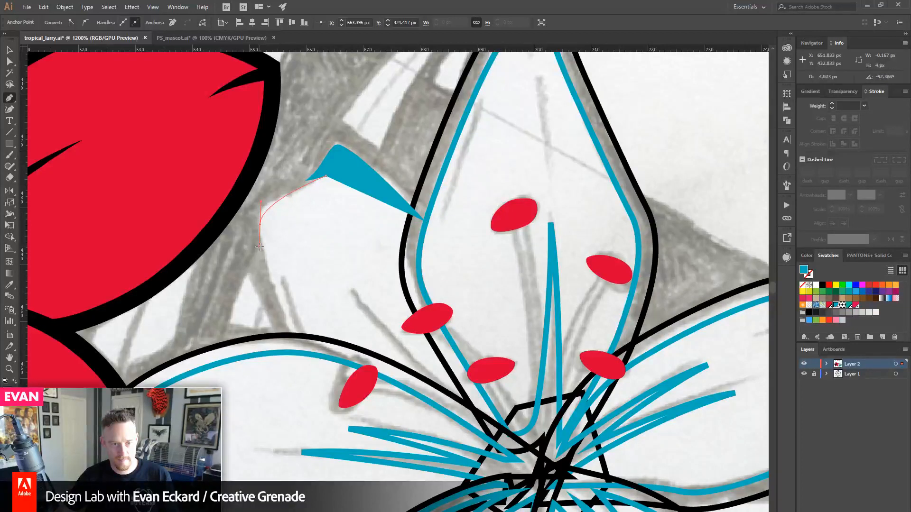
pyautogui.hotkey('ctrl', 'z')
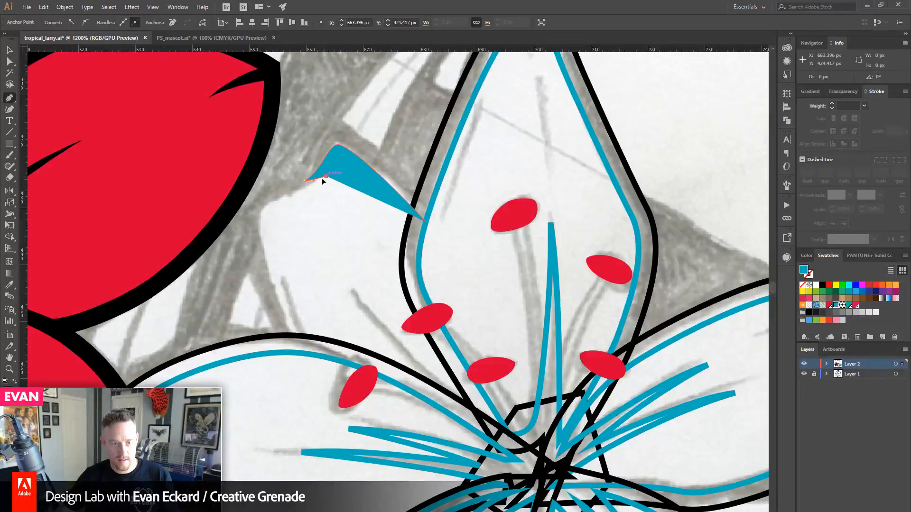
# - Trace the rest of the blue petal down to the flower's centre, including its vein notch, close the shape, and deselect it
pyautogui.moveTo(260, 216); pyautogui.dragTo(256, 235)
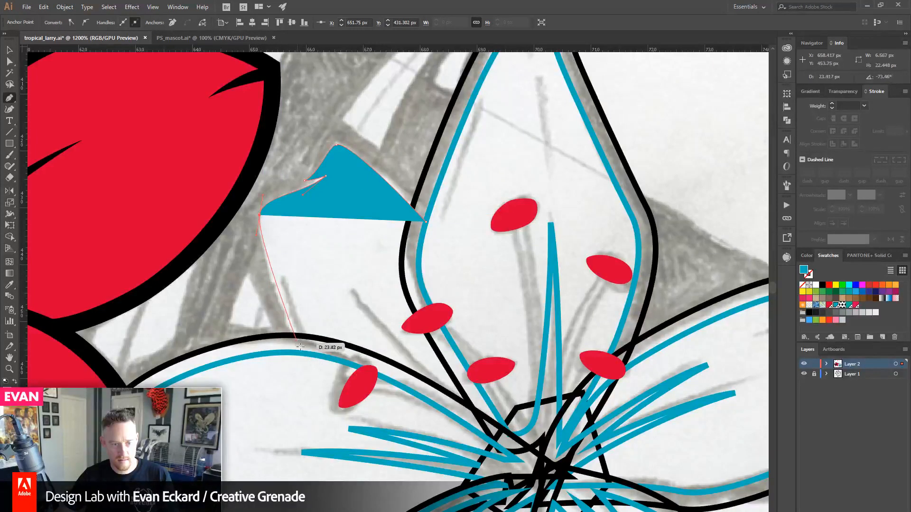
pyautogui.moveTo(297, 341); pyautogui.dragTo(453, 408)
pyautogui.moveTo(356, 296); pyautogui.dragTo(480, 408)
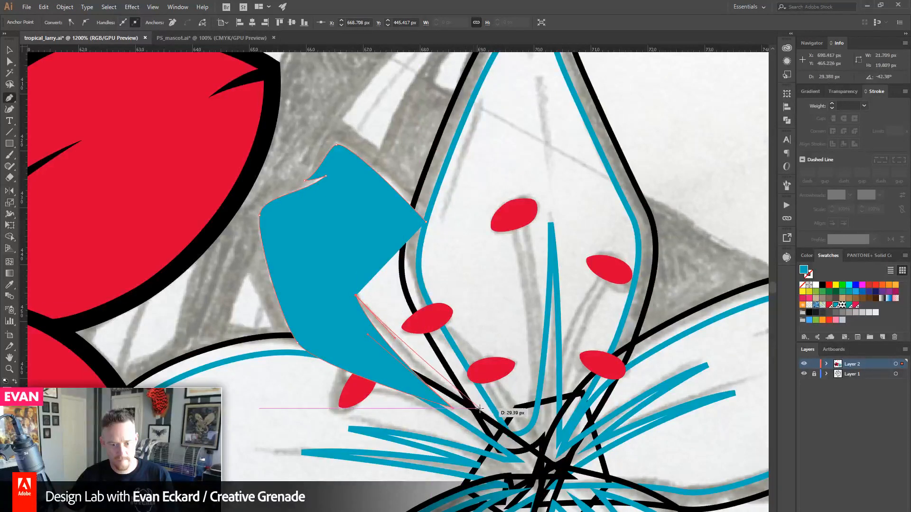
pyautogui.click(481, 409)
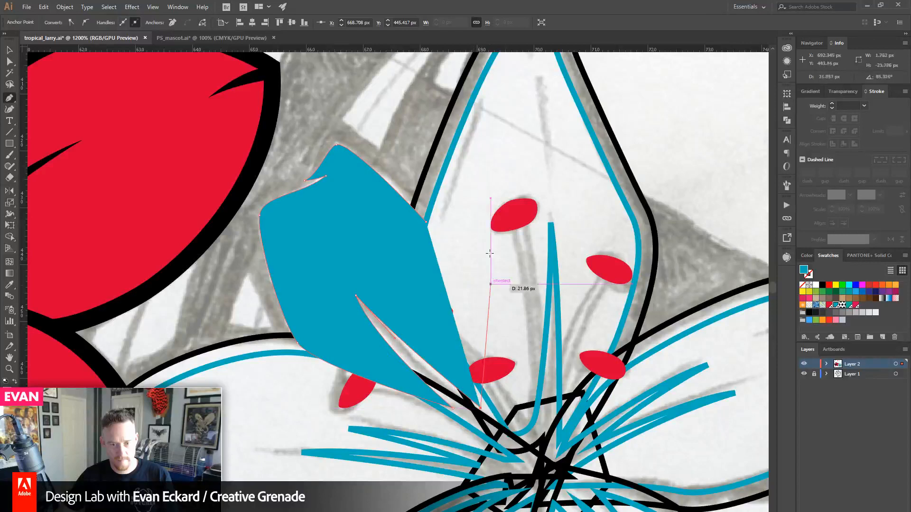
pyautogui.click(426, 221)
pyautogui.press('v')
pyautogui.click(349, 111)
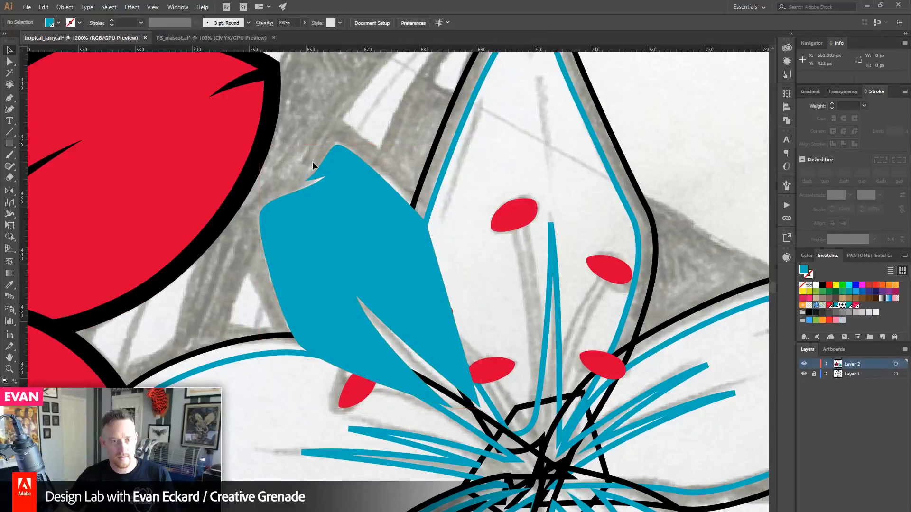
# - Create an enlarged offset path around the blue petal and fill it black as the petal's outline
pyautogui.click(332, 167)
pyautogui.click(64, 6)
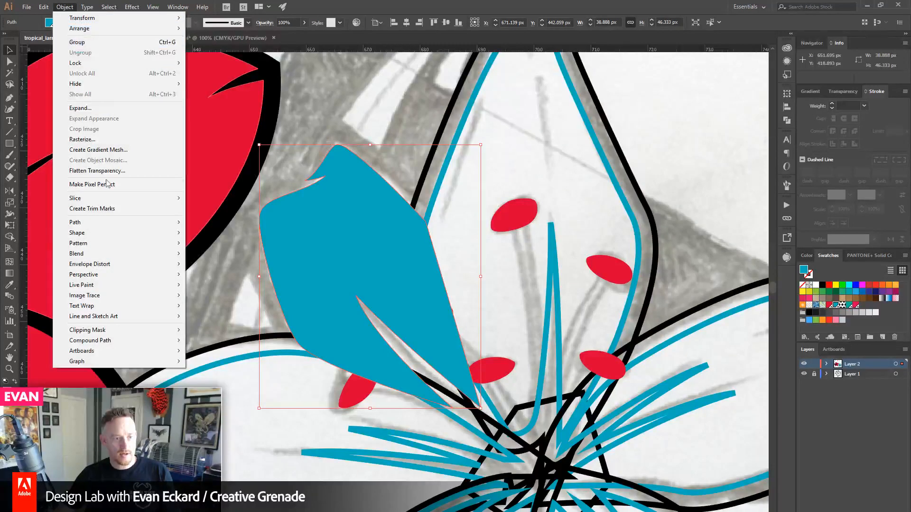
pyautogui.moveTo(109, 223)
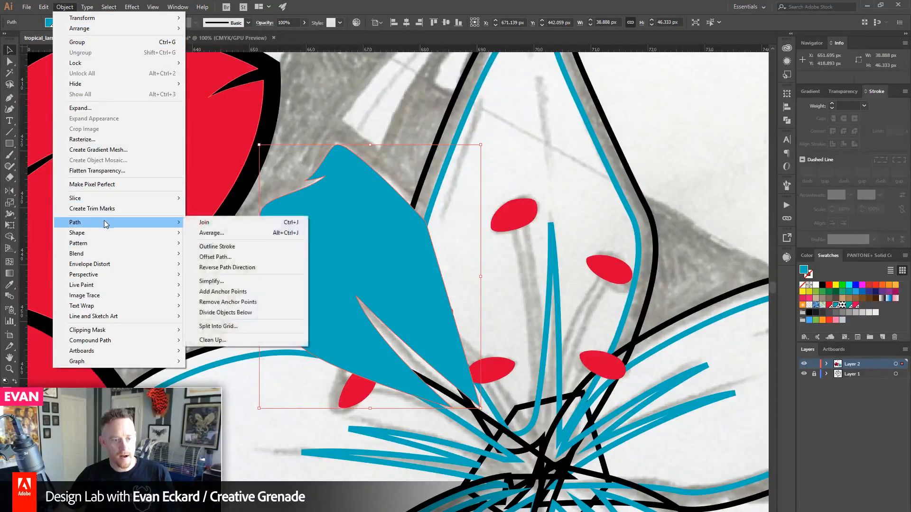
pyautogui.click(247, 256)
pyautogui.click(406, 194)
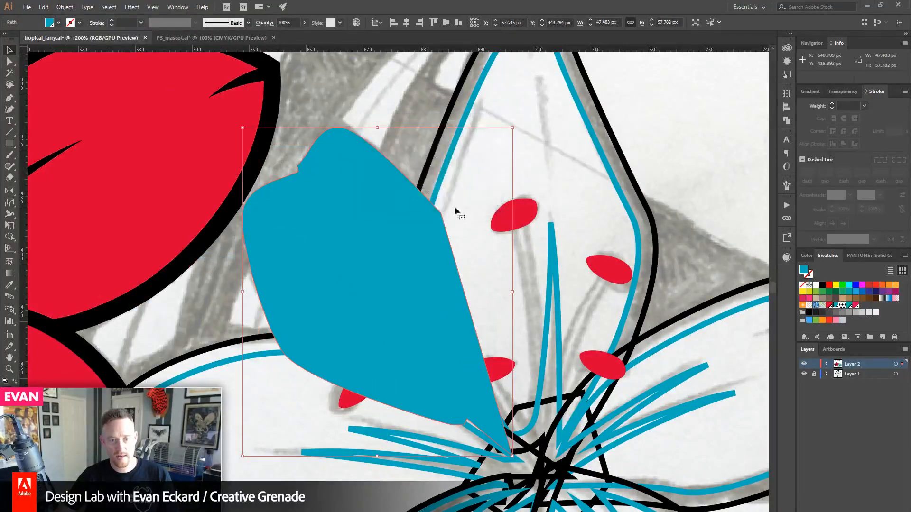
pyautogui.click(822, 285)
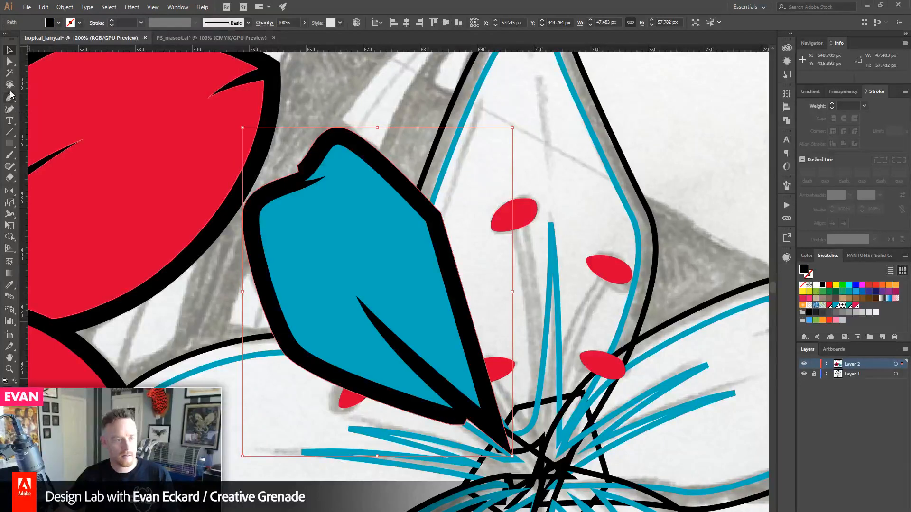
# - Average the black outline's anchor points at the folded notch along both axes and join them
pyautogui.click(9, 62)
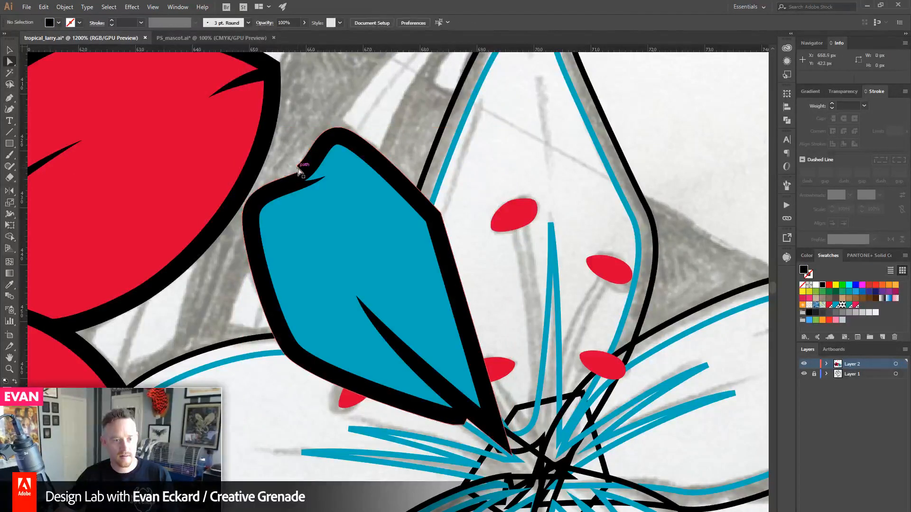
pyautogui.keyDown('shift'); pyautogui.click(266, 156); pyautogui.keyUp('shift')
pyautogui.click(293, 163)
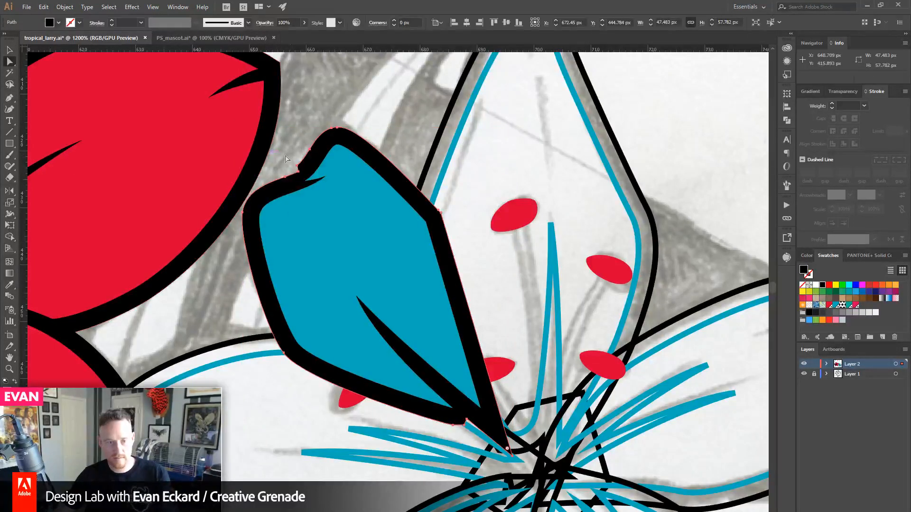
pyautogui.moveTo(301, 179); pyautogui.dragTo(301, 179)
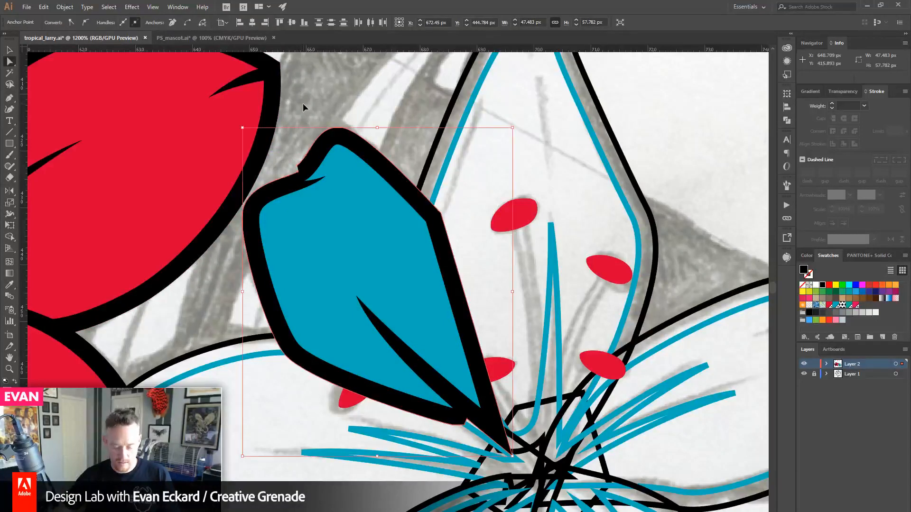
pyautogui.hotkey('ctrl', 'alt', 'j')
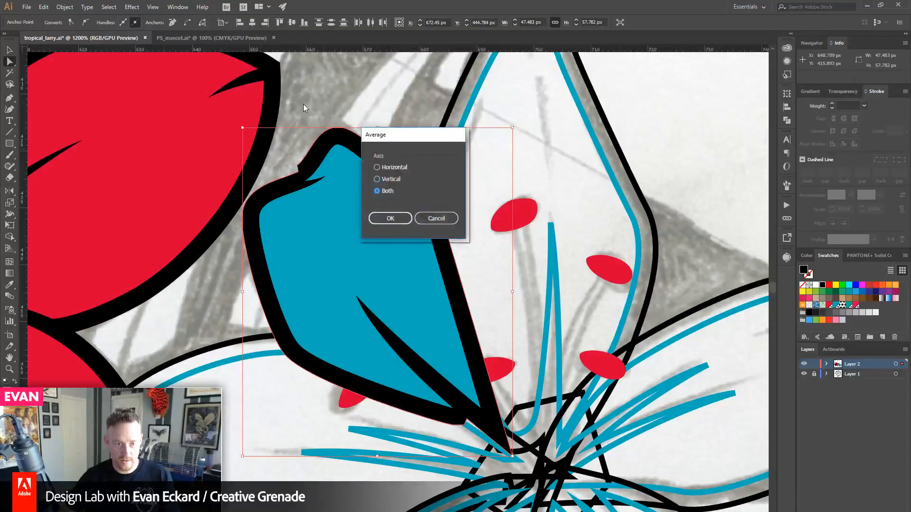
pyautogui.press('Return')
pyautogui.hotkey('ctrl', 'j')
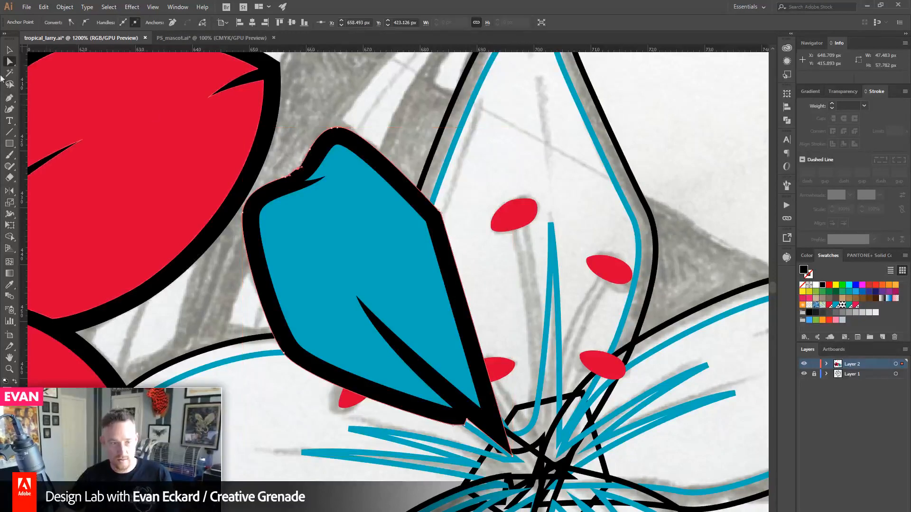
# - Smooth the black outline at the notch by deleting the joined anchor point and extending the neighbouring handle, and deselect the path
pyautogui.click(9, 370)
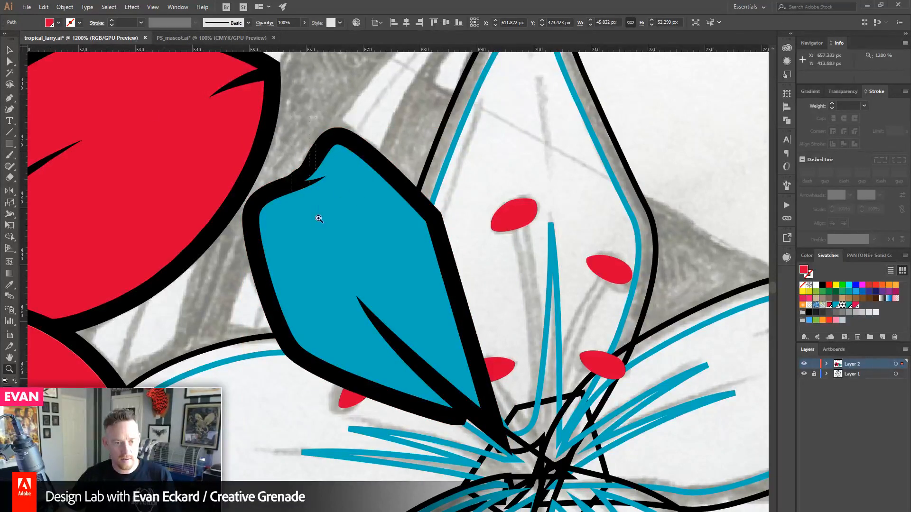
pyautogui.moveTo(319, 219); pyautogui.dragTo(283, 165)
pyautogui.click(9, 62)
pyautogui.moveTo(309, 234); pyautogui.dragTo(369, 315)
pyautogui.moveTo(341, 265); pyautogui.dragTo(350, 271)
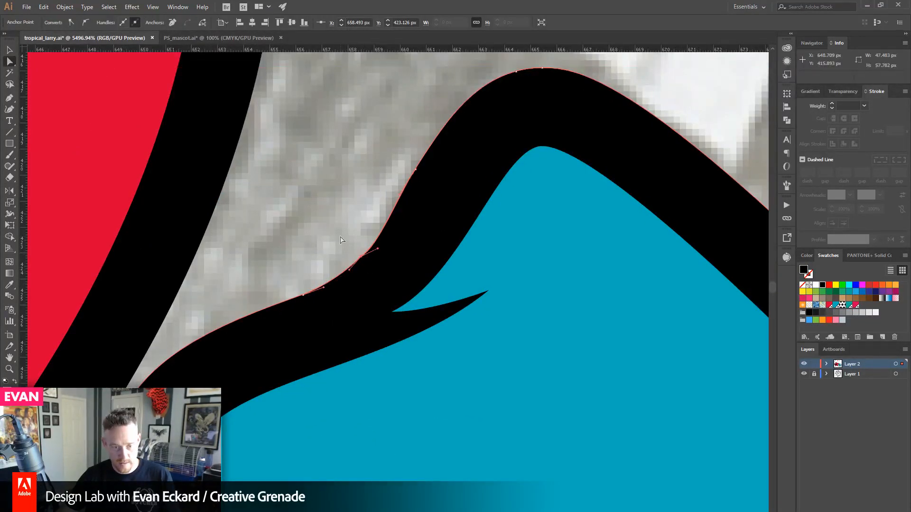
pyautogui.press('p')
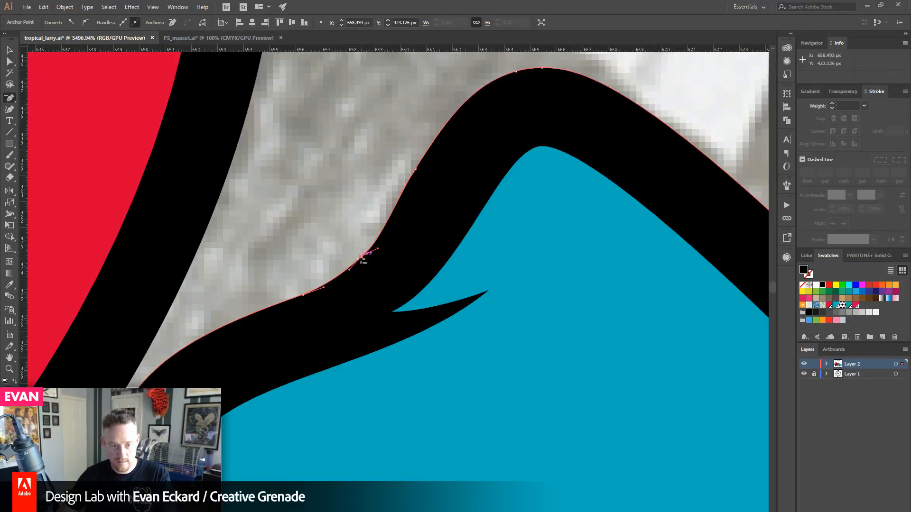
pyautogui.click(360, 257)
pyautogui.press('a')
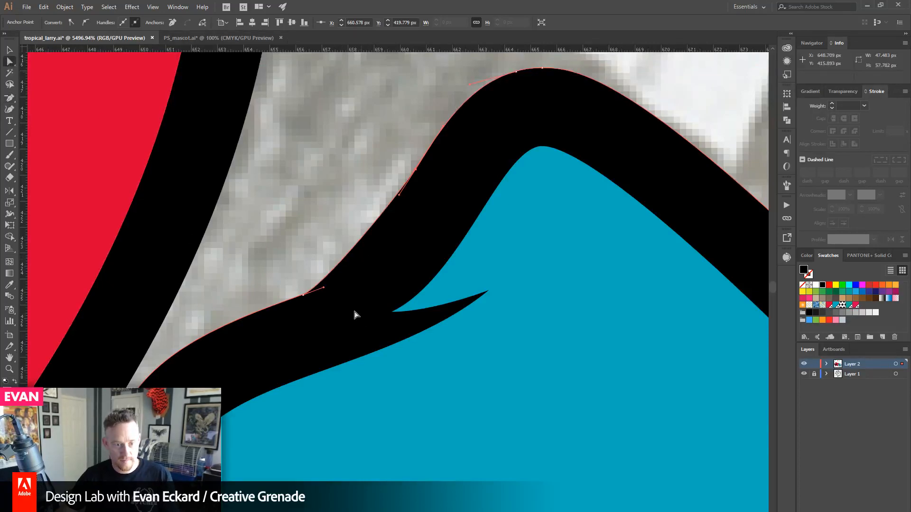
pyautogui.moveTo(325, 291); pyautogui.dragTo(342, 283)
pyautogui.hotkey('ctrl', 'shift', 'a')
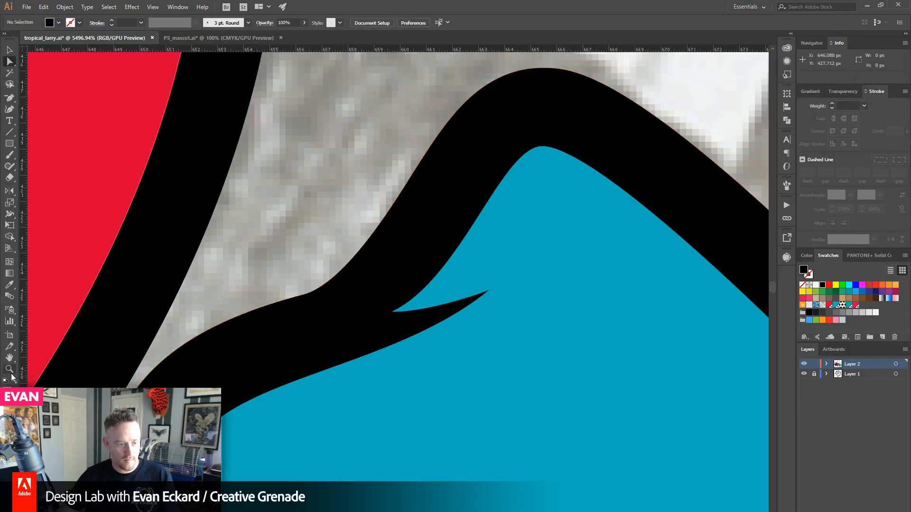
# - Select the blue petal together with its black outline and send both to the back
pyautogui.click(10, 50)
pyautogui.click(235, 138)
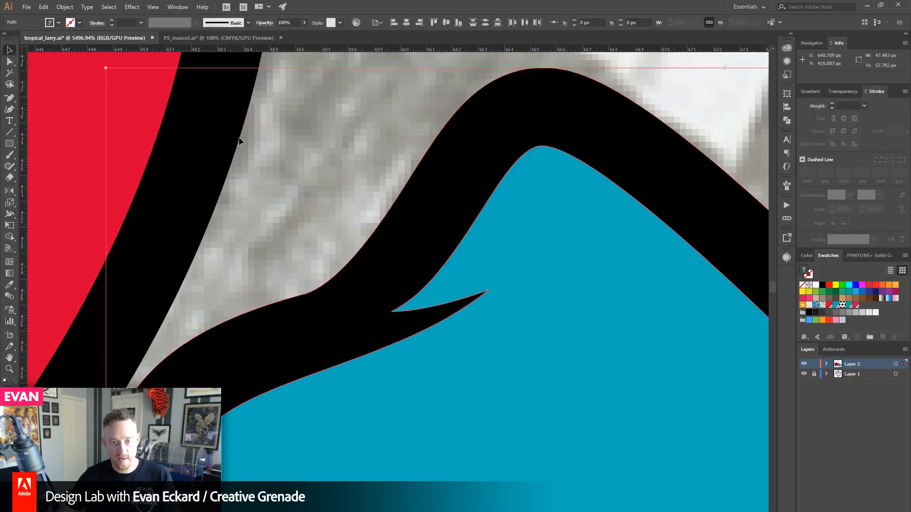
pyautogui.click(65, 7)
pyautogui.moveTo(73, 30)
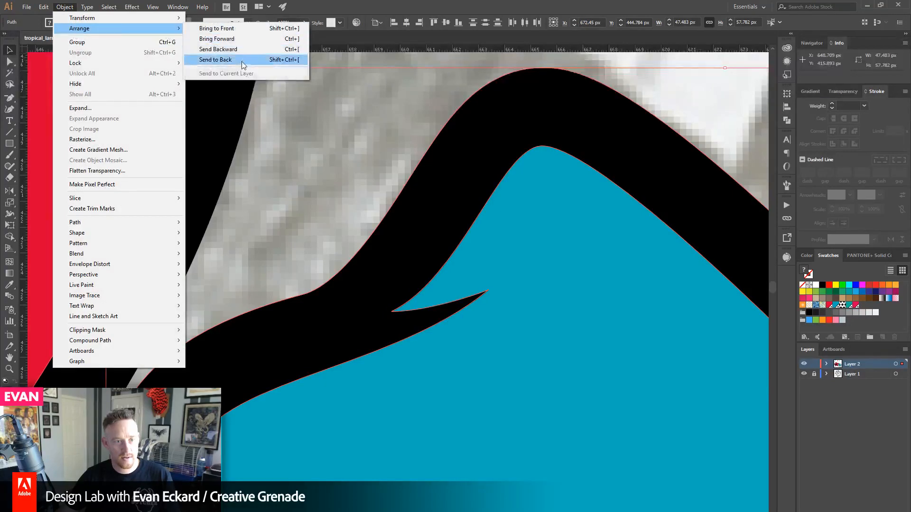
pyautogui.click(215, 60)
# - Deselect the blue petal artwork and save the document
pyautogui.keyDown('alt'); pyautogui.click(481, 343); pyautogui.keyUp('alt')
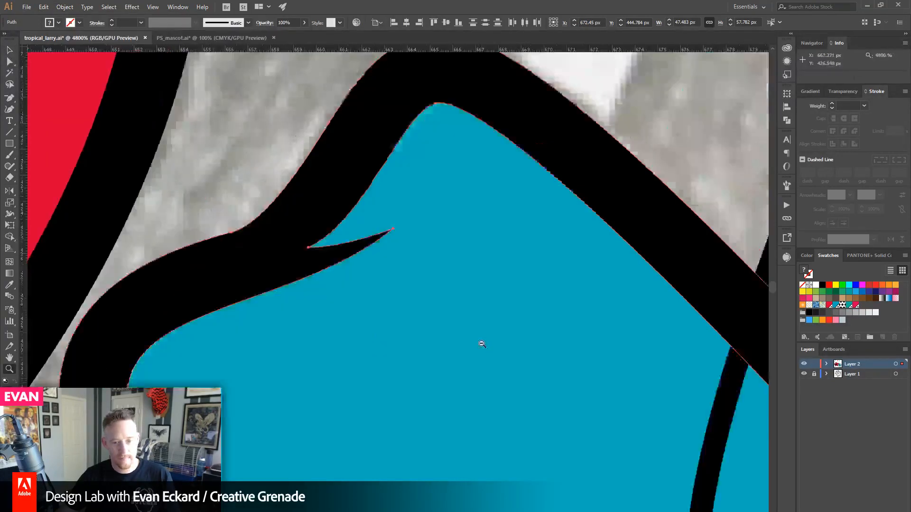
pyautogui.keyDown('alt'); pyautogui.click(480, 343); pyautogui.keyUp('alt')
pyautogui.keyDown('alt'); pyautogui.click(480, 342); pyautogui.keyUp('alt')
pyautogui.keyDown('alt'); pyautogui.click(479, 342); pyautogui.keyUp('alt')
pyautogui.keyDown('alt'); pyautogui.click(424, 355); pyautogui.keyUp('alt')
pyautogui.keyDown('alt'); pyautogui.click(424, 356); pyautogui.keyUp('alt')
pyautogui.keyDown('alt'); pyautogui.click(424, 357); pyautogui.keyUp('alt')
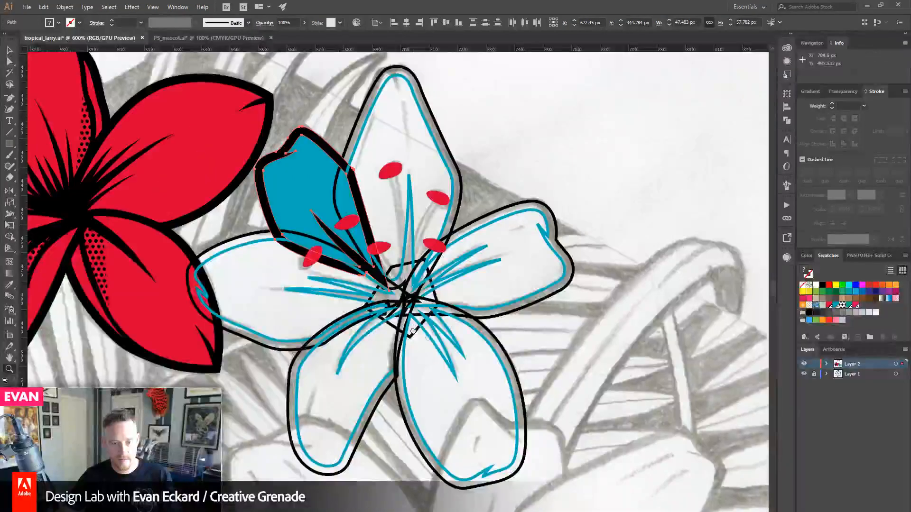
pyautogui.moveTo(424, 356); pyautogui.dragTo(451, 366)
pyautogui.click(10, 51)
pyautogui.click(433, 191)
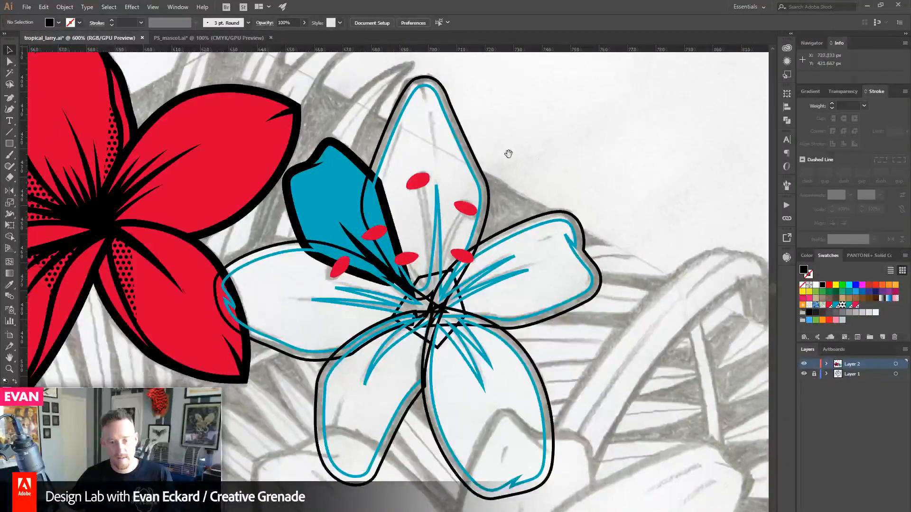
pyautogui.moveTo(509, 154); pyautogui.dragTo(541, 160)
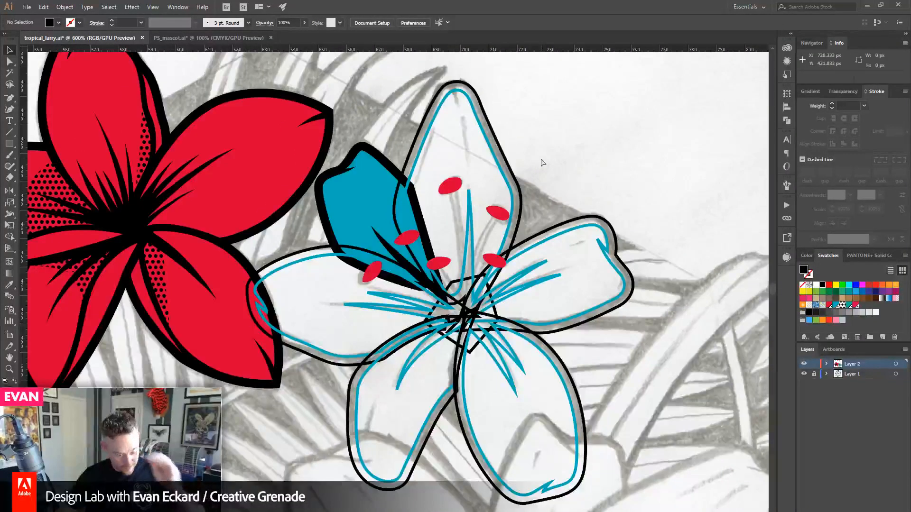
pyautogui.hotkey('ctrl', 's')
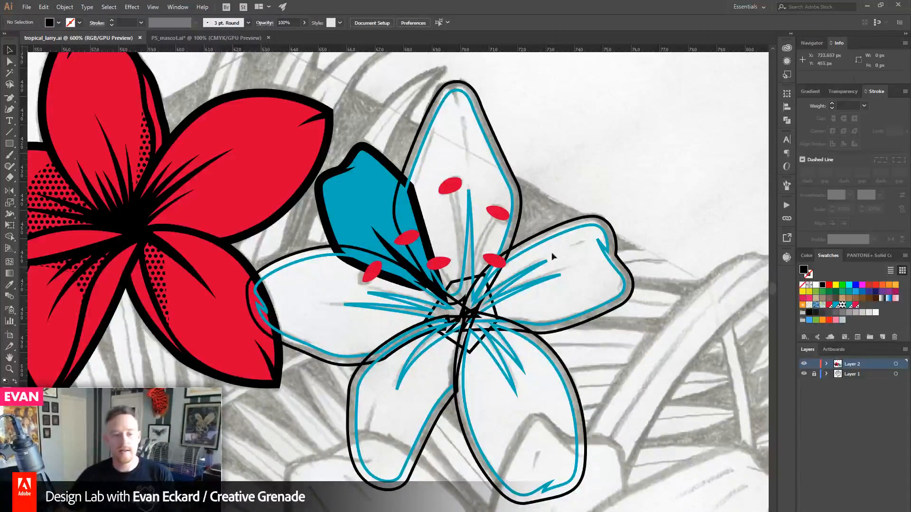
# - Draw a curved stamen path with the Pen tool from the uppermost red anther down to the flower's centre
pyautogui.click(10, 370)
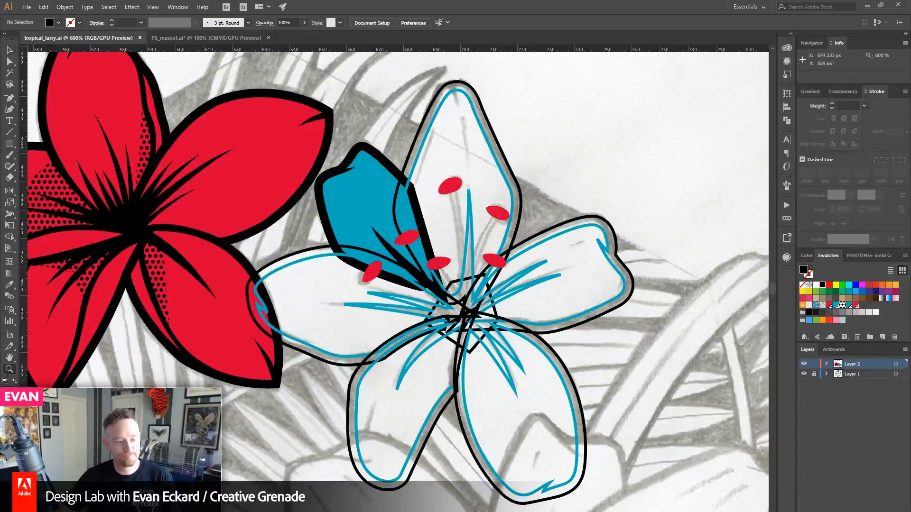
pyautogui.click(476, 306)
pyautogui.click(386, 296)
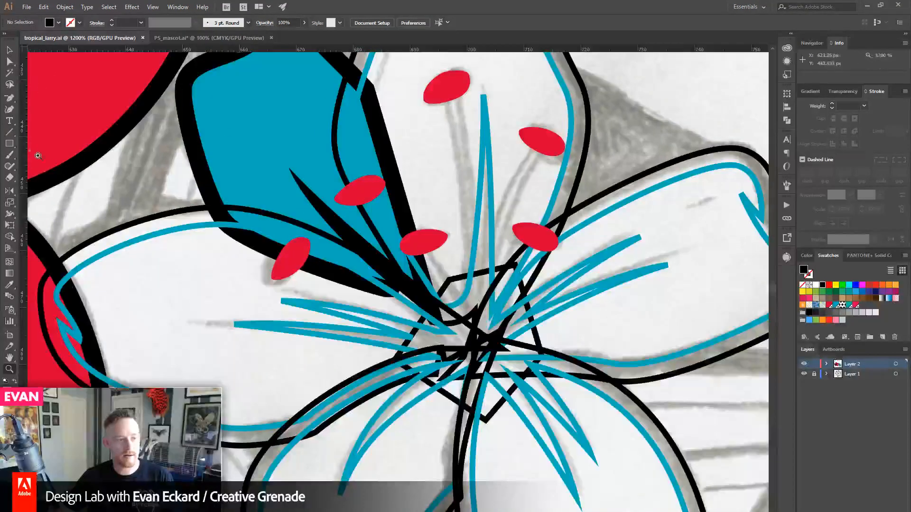
pyautogui.click(9, 99)
pyautogui.click(49, 98)
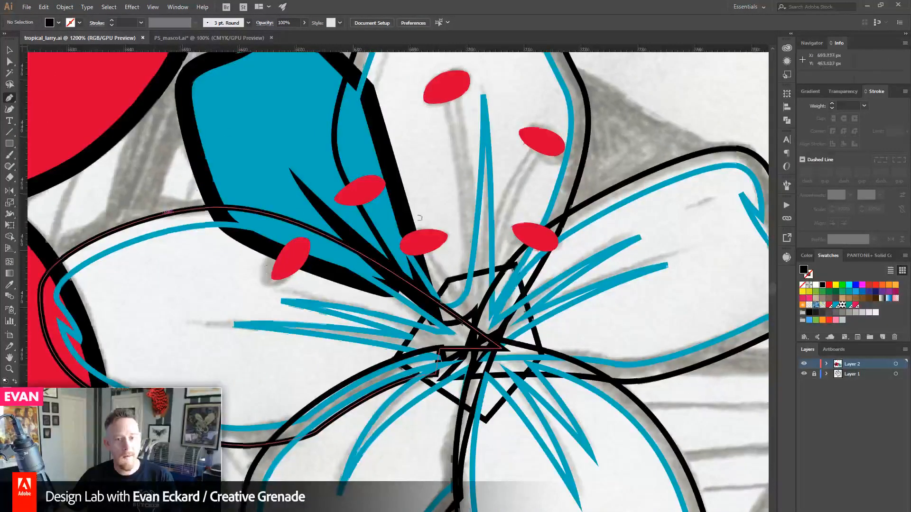
pyautogui.moveTo(431, 210); pyautogui.dragTo(341, 237)
pyautogui.click(357, 117)
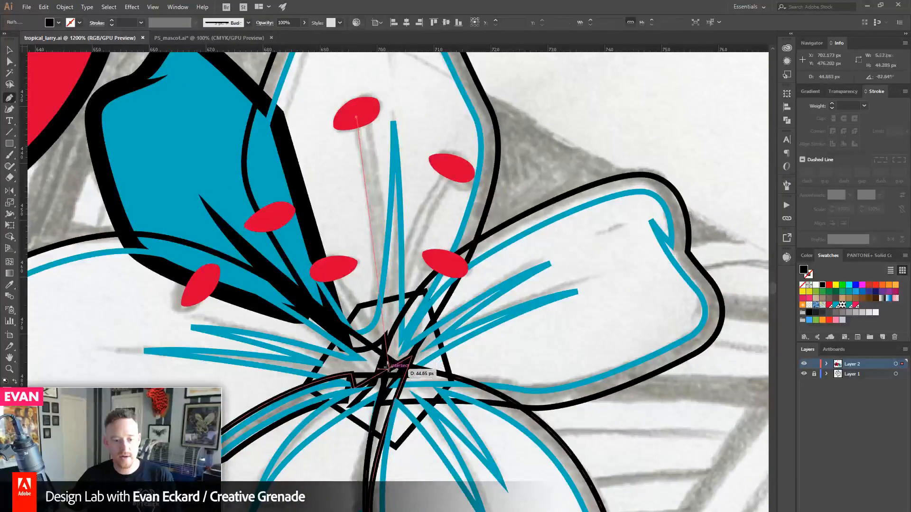
pyautogui.click(387, 366)
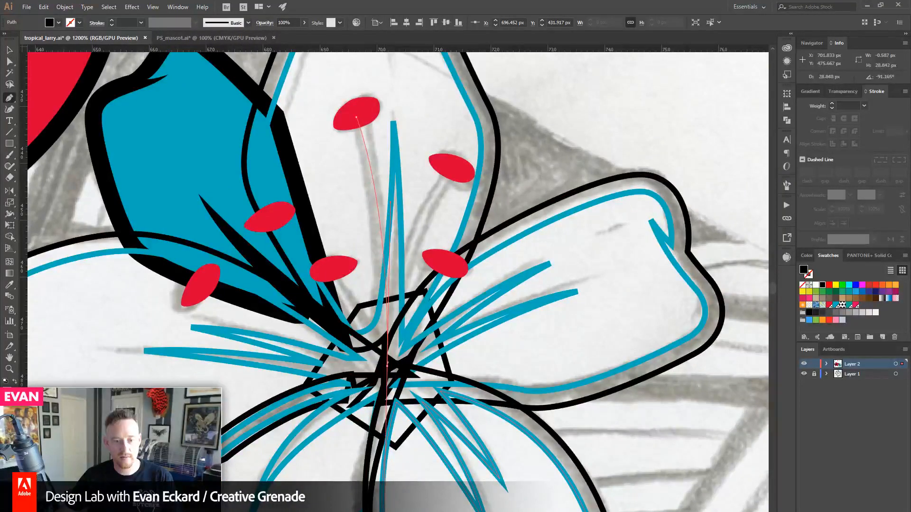
pyautogui.scroll(1, 387, 365)
# - Swap the stamen path's black fill to its stroke, leaving no fill, and set the stroke weight to 2 px
pyautogui.click(14, 52)
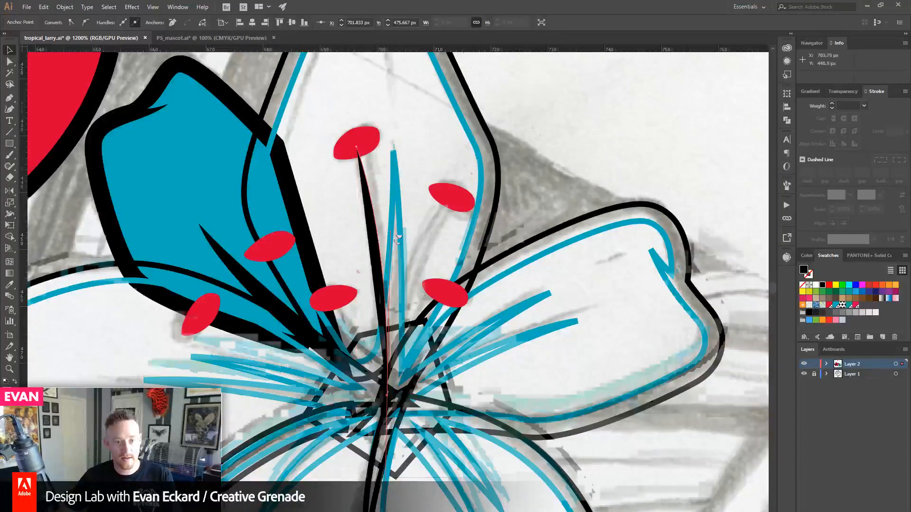
pyautogui.moveTo(400, 238); pyautogui.dragTo(403, 217)
pyautogui.click(805, 256)
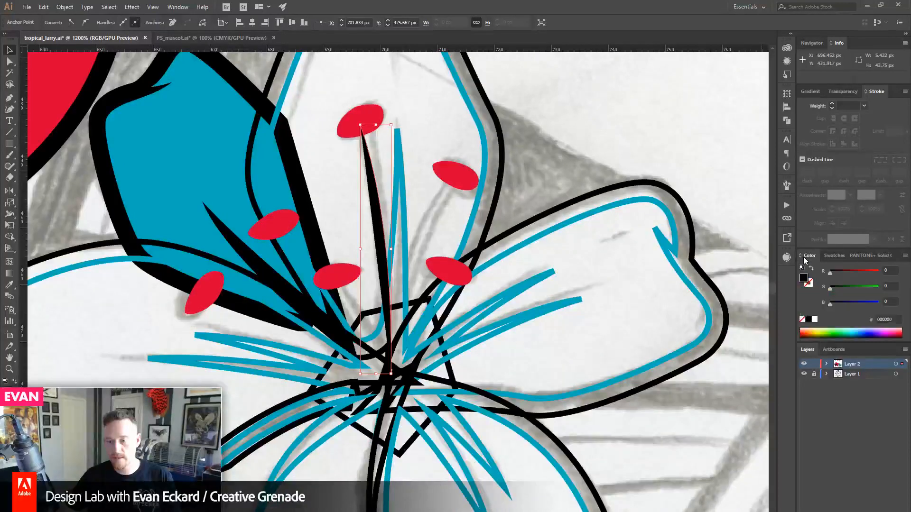
pyautogui.click(813, 268)
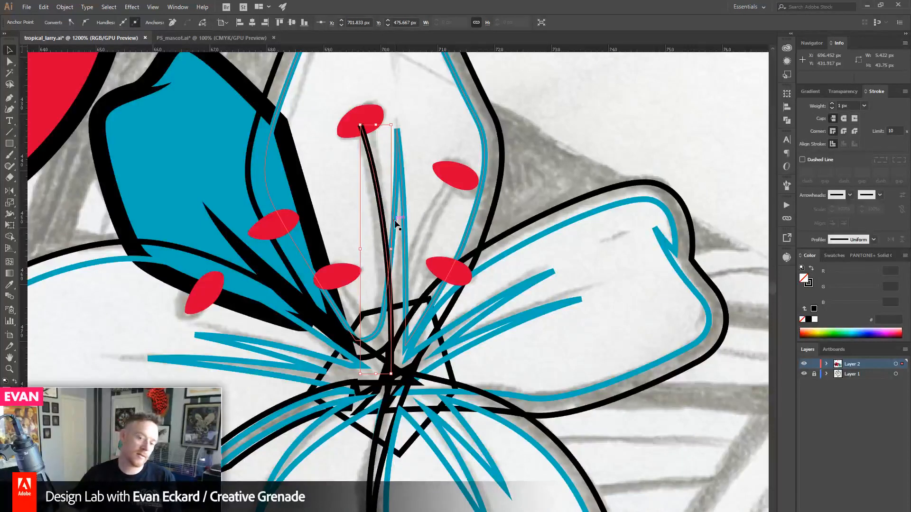
pyautogui.click(833, 104)
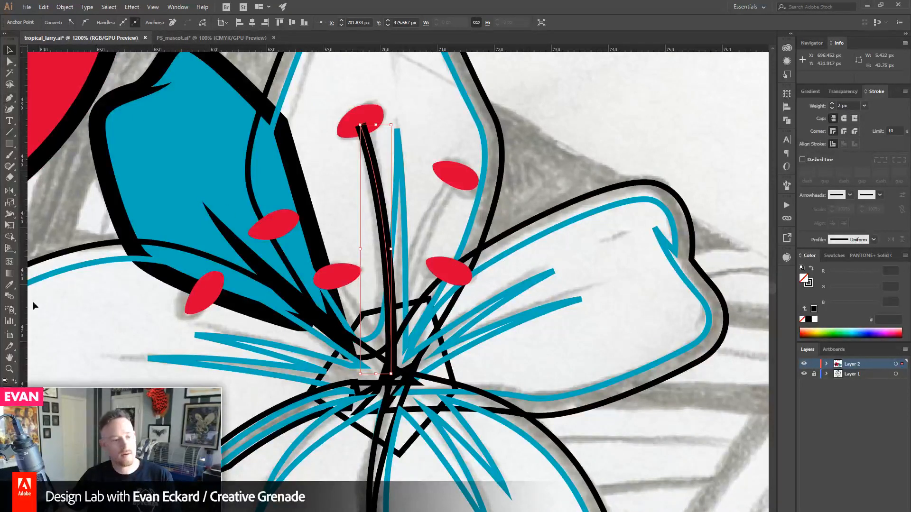
# - Taper the stamen stroke with the Width tool by setting the total width at its anther end to 1 px
pyautogui.click(6, 218)
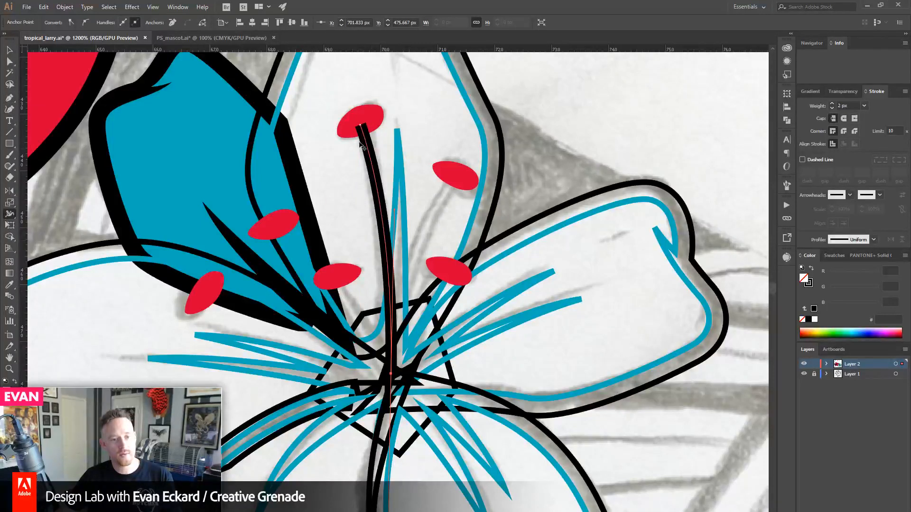
pyautogui.doubleClick(362, 127)
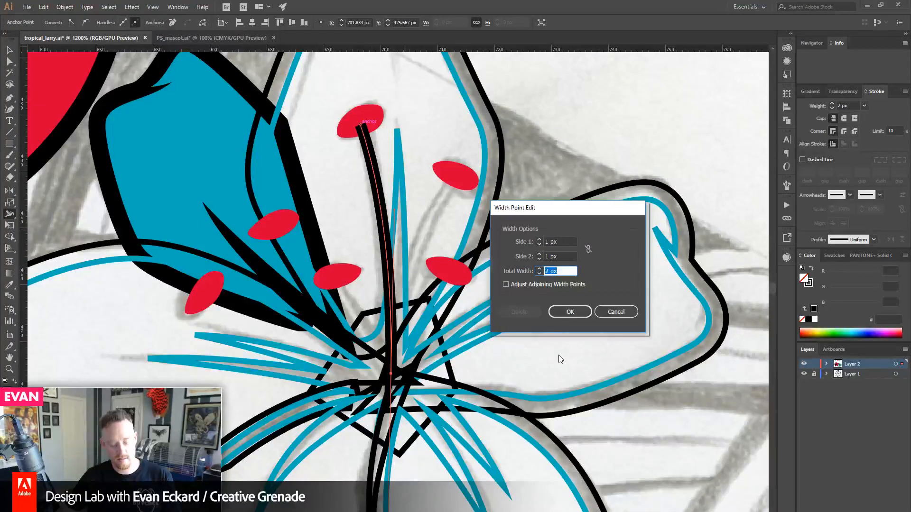
pyautogui.write('1')
pyautogui.click(569, 312)
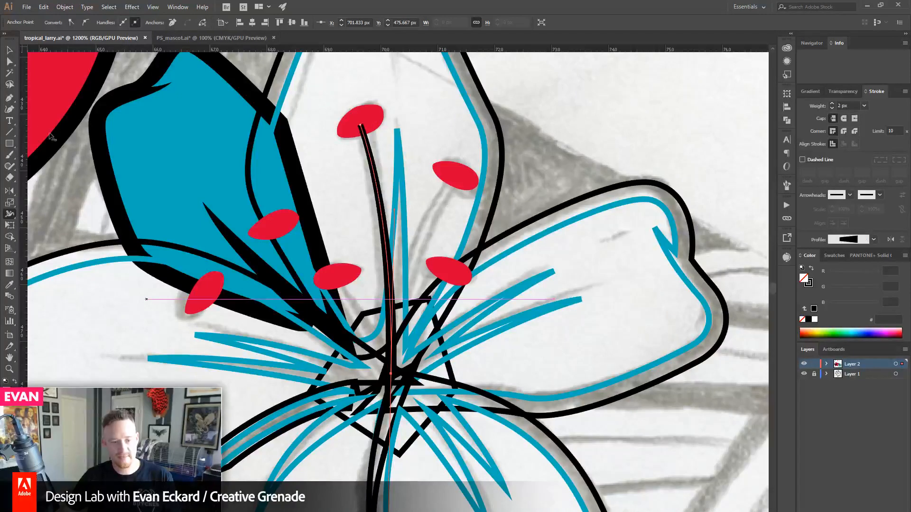
pyautogui.press('v')
pyautogui.click(582, 127)
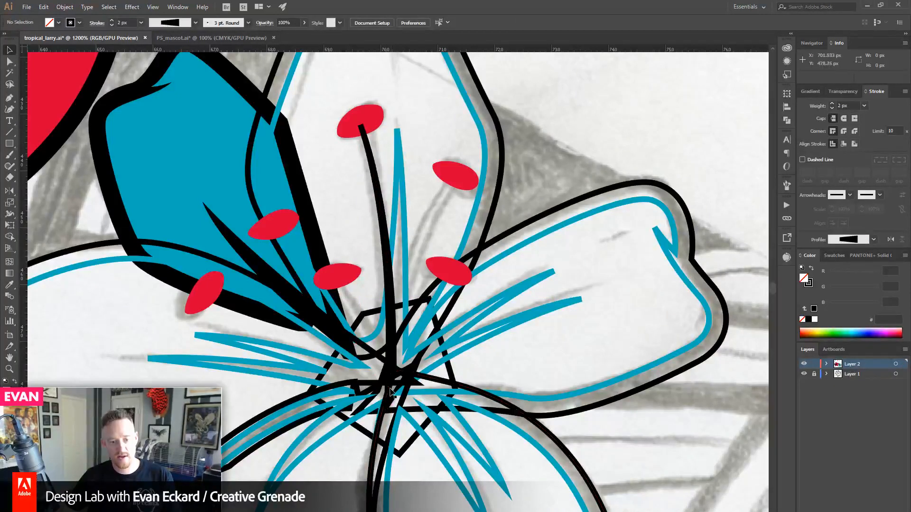
# - Convert the tapered stamen stroke into a filled shape with Outline Stroke
pyautogui.click(364, 152)
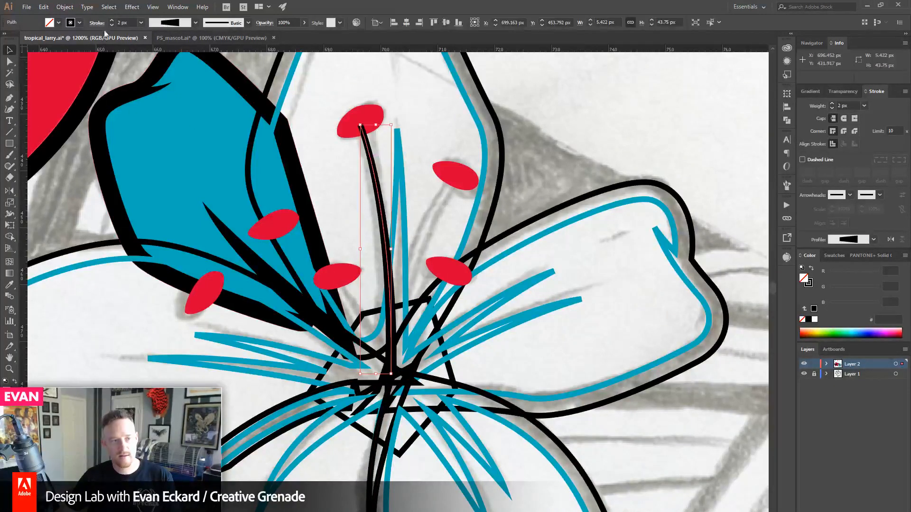
pyautogui.click(64, 7)
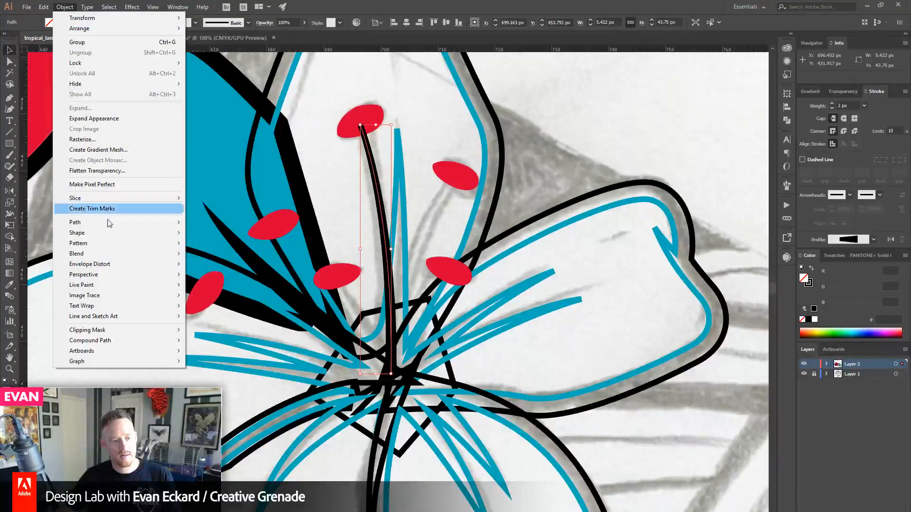
pyautogui.moveTo(90, 225)
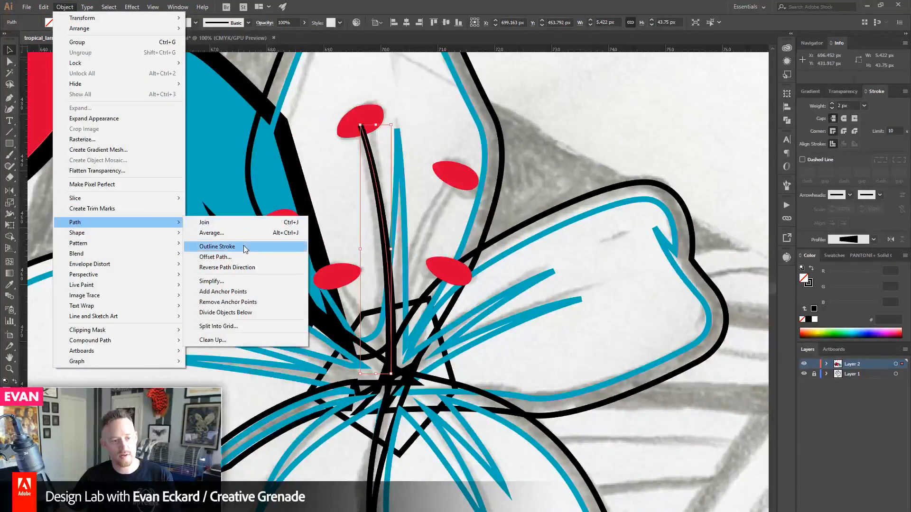
pyautogui.click(217, 246)
pyautogui.moveTo(325, 223); pyautogui.dragTo(316, 209)
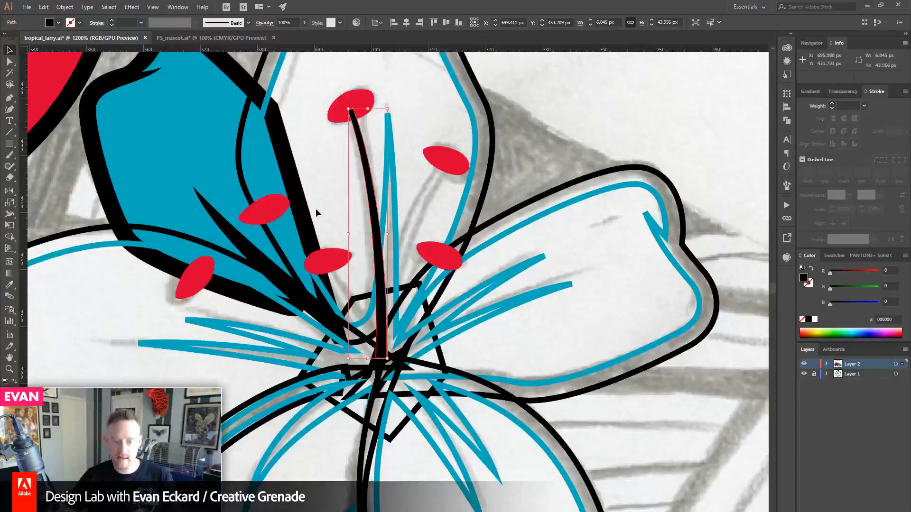
# - Offset the outlined stamen shape by 2 px
pyautogui.click(64, 7)
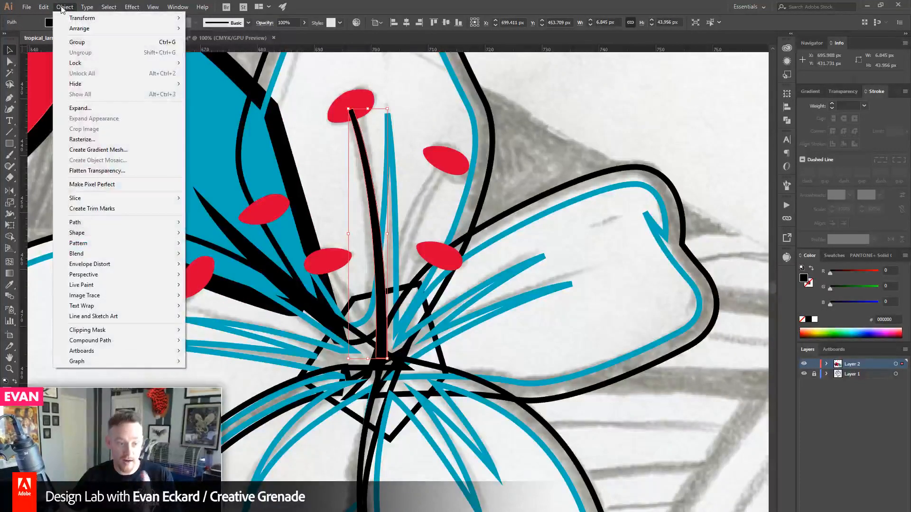
pyautogui.moveTo(123, 226)
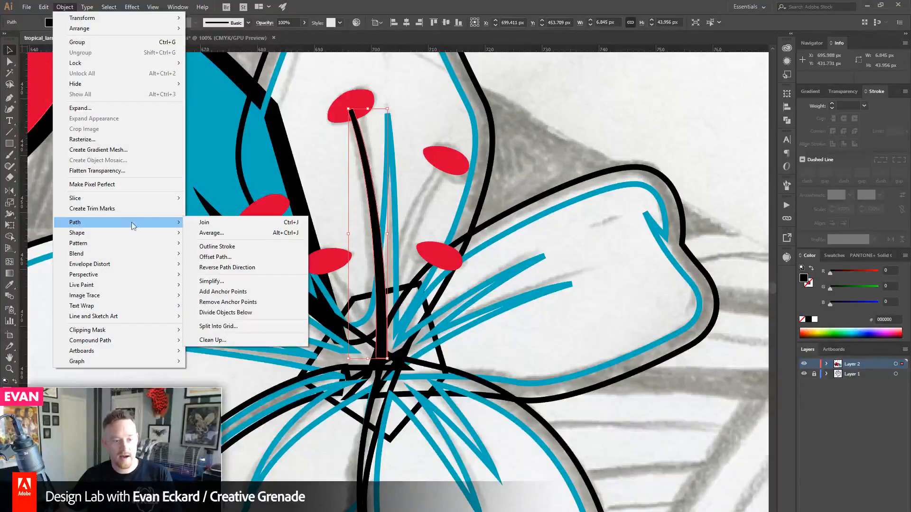
pyautogui.click(215, 256)
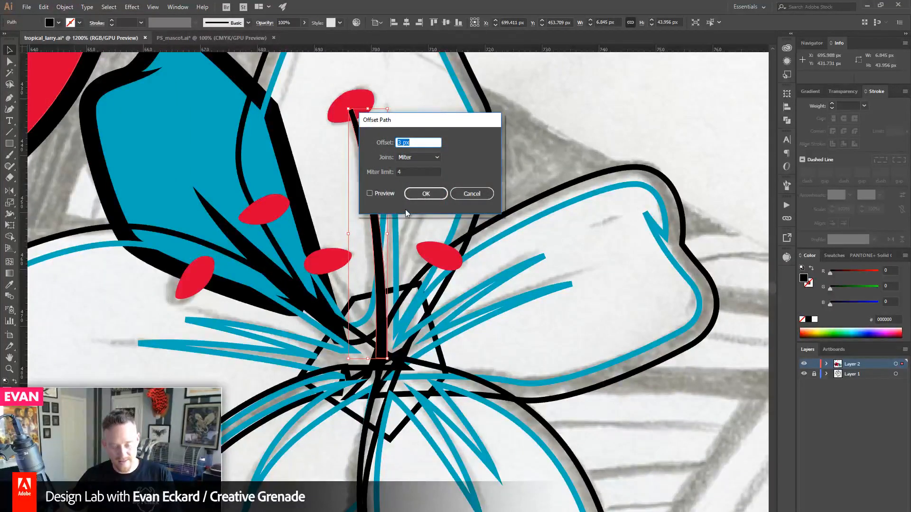
pyautogui.write('2')
pyautogui.click(418, 194)
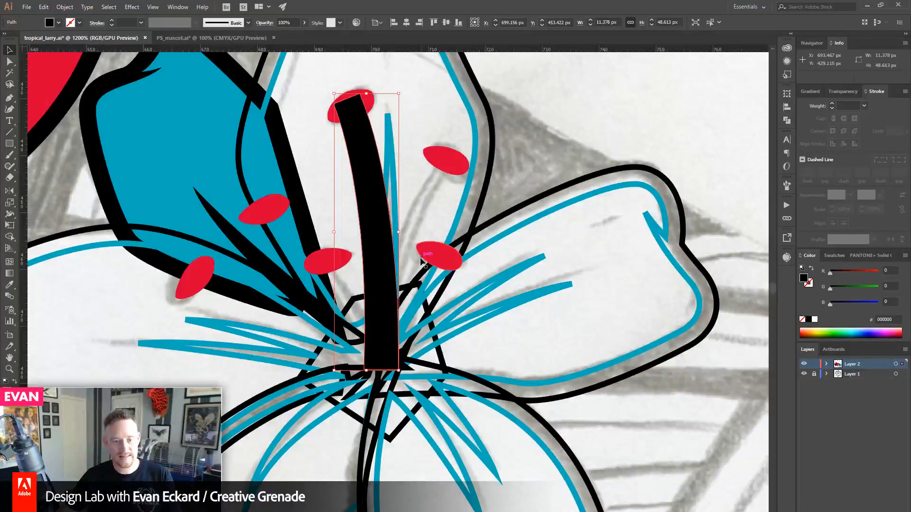
# - Fill the narrow inner stamen shape with the gold sampled from the colour square above the sketch
pyautogui.click(379, 243)
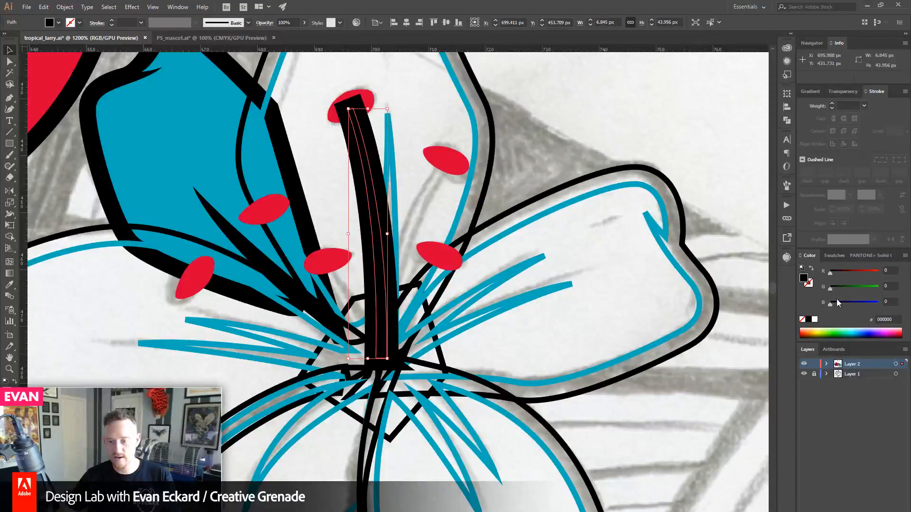
pyautogui.click(835, 256)
pyautogui.moveTo(477, 168); pyautogui.dragTo(588, 489)
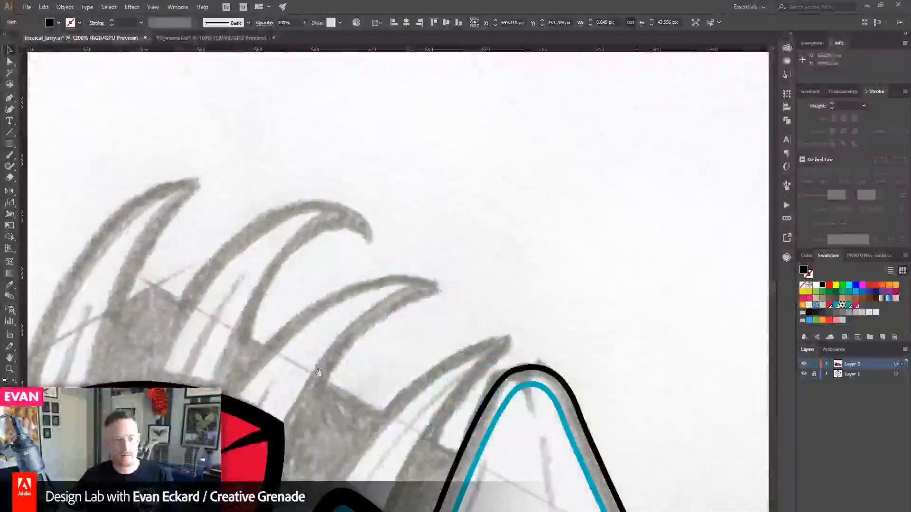
pyautogui.moveTo(35, 138); pyautogui.dragTo(274, 429)
pyautogui.click(10, 285)
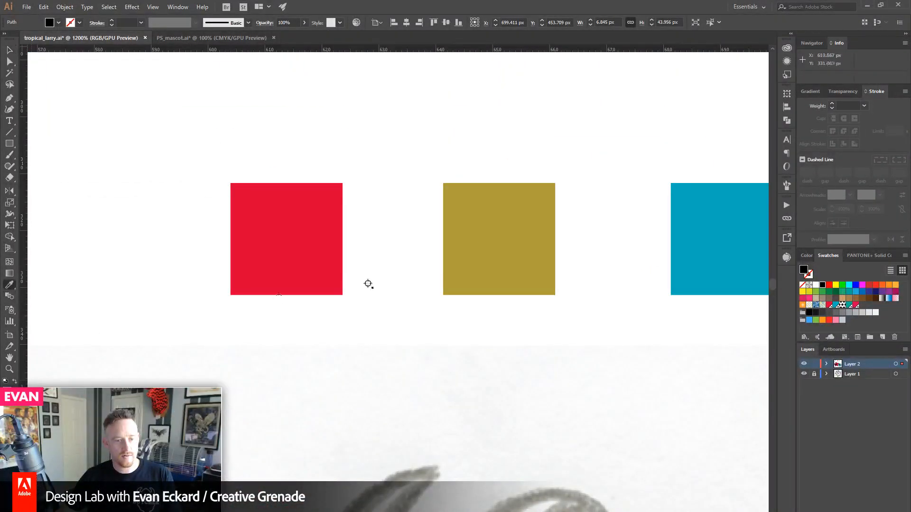
pyautogui.click(489, 261)
pyautogui.moveTo(549, 430); pyautogui.dragTo(351, 62)
pyautogui.moveTo(518, 457); pyautogui.dragTo(389, 211)
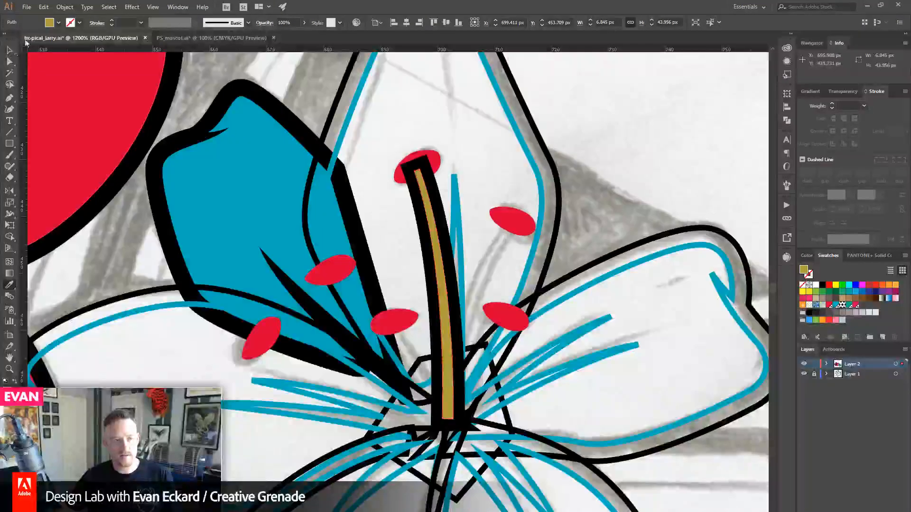
pyautogui.click(9, 50)
pyautogui.click(532, 138)
# - Bring the uppermost red anther to the front so it covers the stamen's end
pyautogui.click(433, 162)
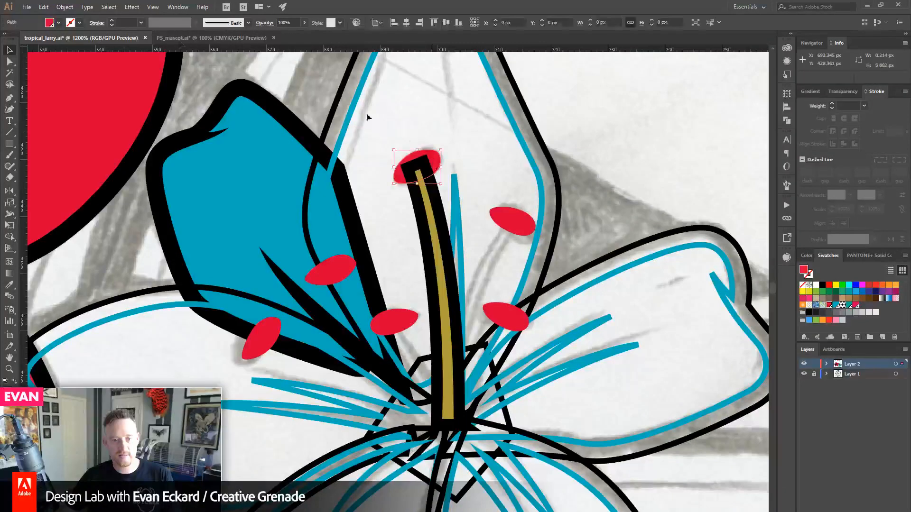
pyautogui.click(64, 7)
pyautogui.moveTo(95, 25)
pyautogui.click(209, 25)
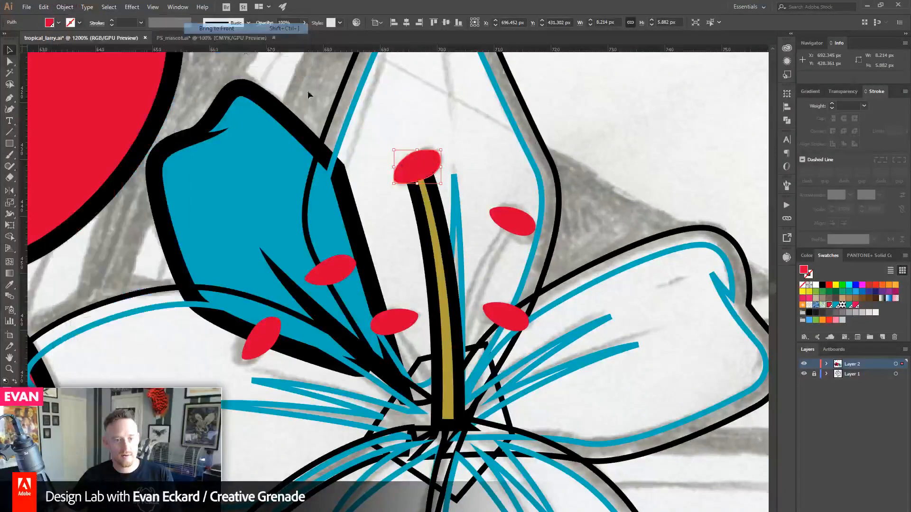
pyautogui.click(572, 189)
# - Delete the black 2 px offset shape around the gold stamen
pyautogui.moveTo(573, 188); pyautogui.dragTo(518, 174)
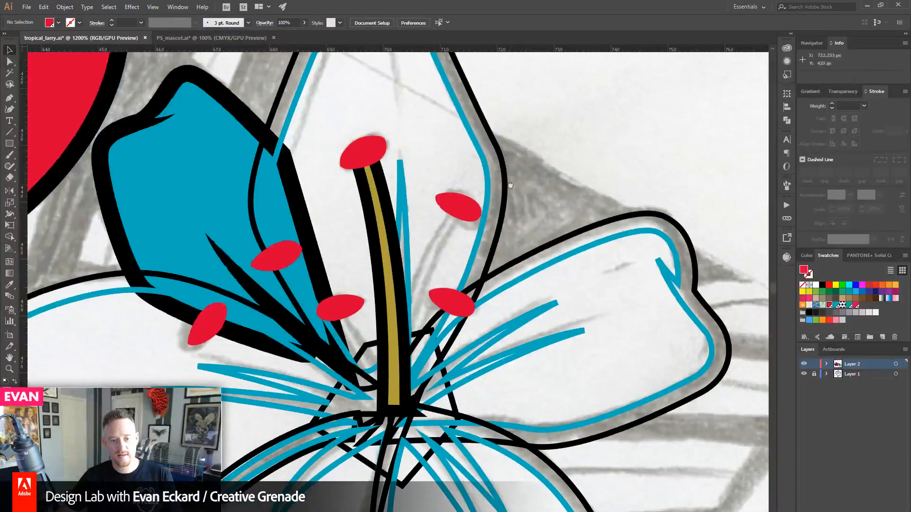
pyautogui.click(400, 273)
pyautogui.press('Delete')
# - Offset the gold stamen's path to make a thinner outline and fill it black
pyautogui.click(395, 269)
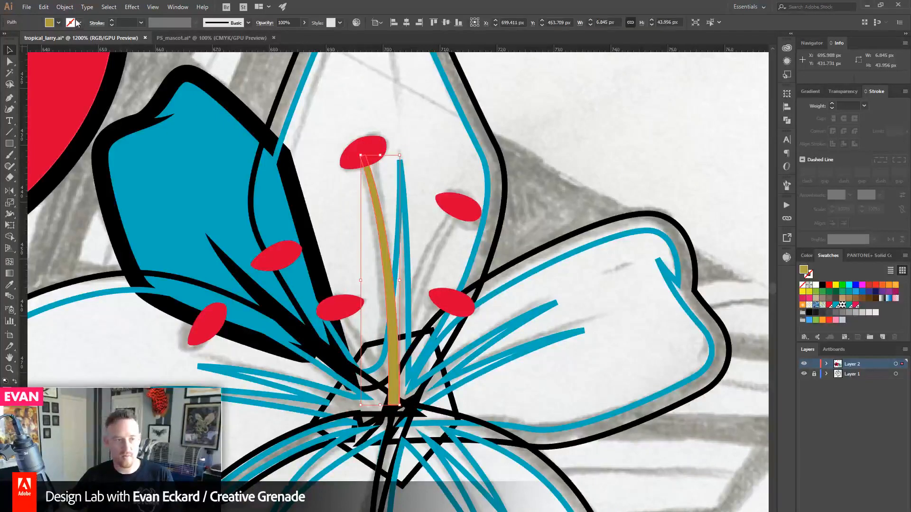
pyautogui.click(65, 6)
pyautogui.moveTo(95, 222)
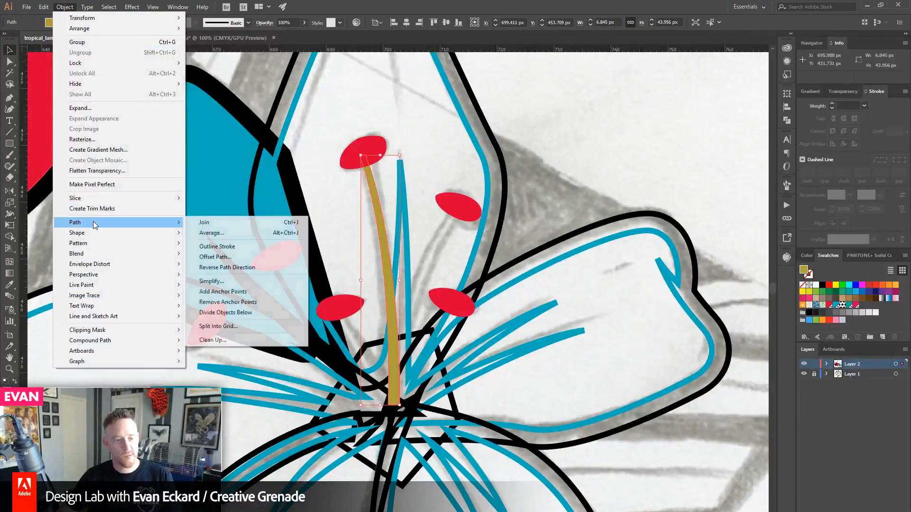
pyautogui.click(218, 258)
pyautogui.click(425, 195)
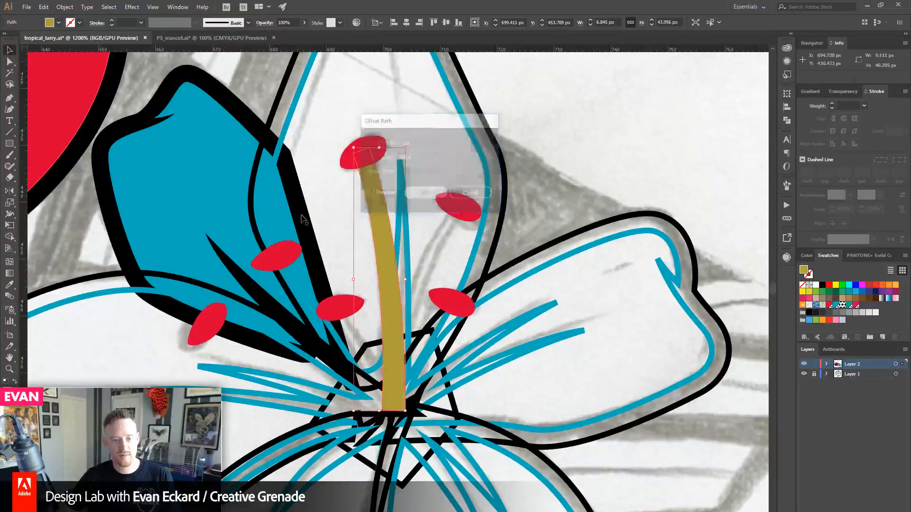
pyautogui.click(822, 286)
pyautogui.click(632, 163)
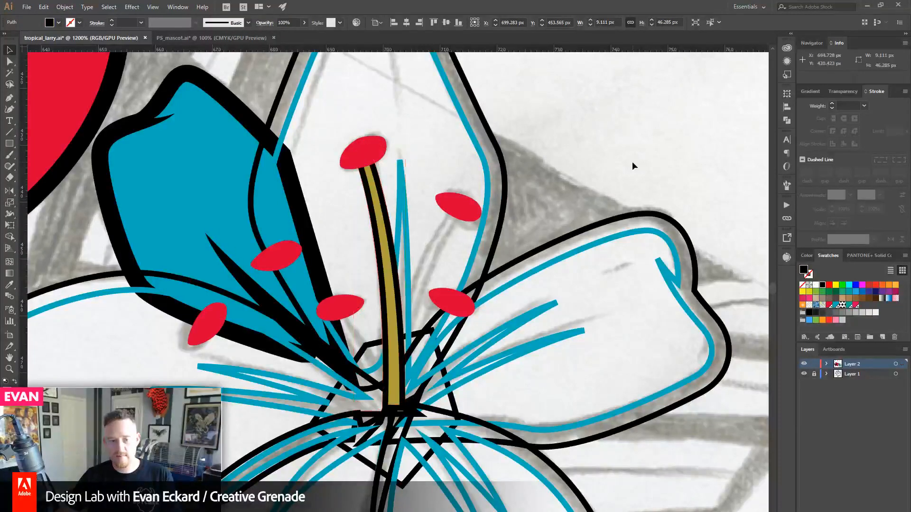
# - Offset the uppermost anther's path and fill the enlarged shape black as its outline
pyautogui.moveTo(512, 235); pyautogui.dragTo(500, 186)
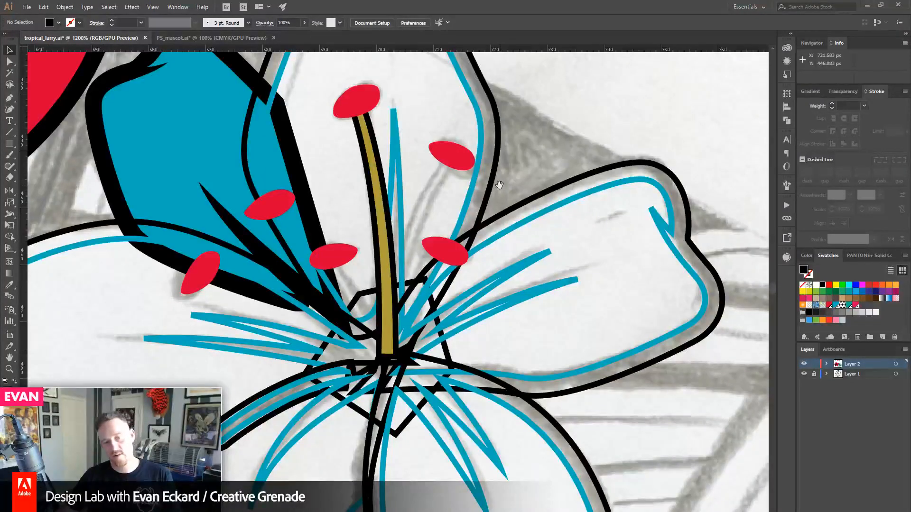
pyautogui.moveTo(495, 175); pyautogui.dragTo(468, 252)
pyautogui.click(371, 185)
pyautogui.click(64, 6)
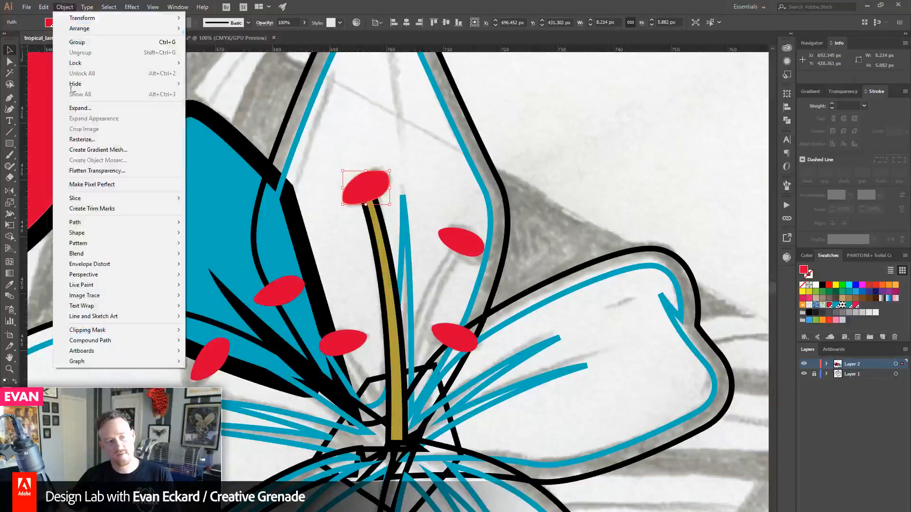
pyautogui.moveTo(106, 227)
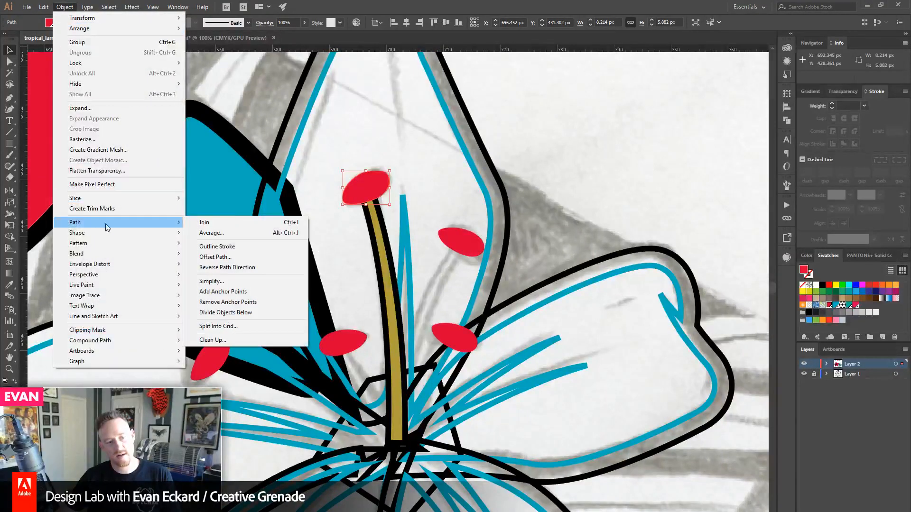
pyautogui.click(223, 257)
pyautogui.click(416, 195)
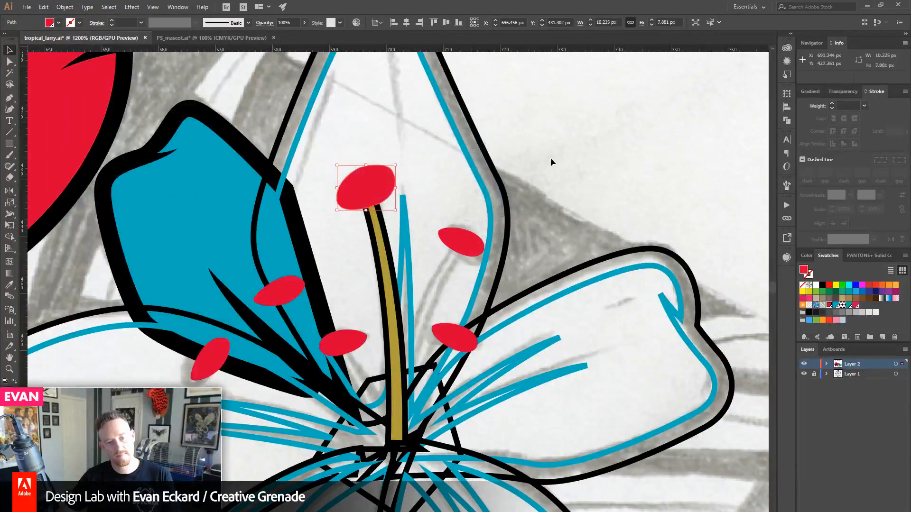
pyautogui.click(822, 286)
pyautogui.click(530, 288)
# - Delete the black outline shapes around the gold stamen and the uppermost anther
pyautogui.moveTo(501, 288); pyautogui.dragTo(476, 248)
pyautogui.moveTo(323, 301); pyautogui.dragTo(352, 324)
pyautogui.click(395, 218)
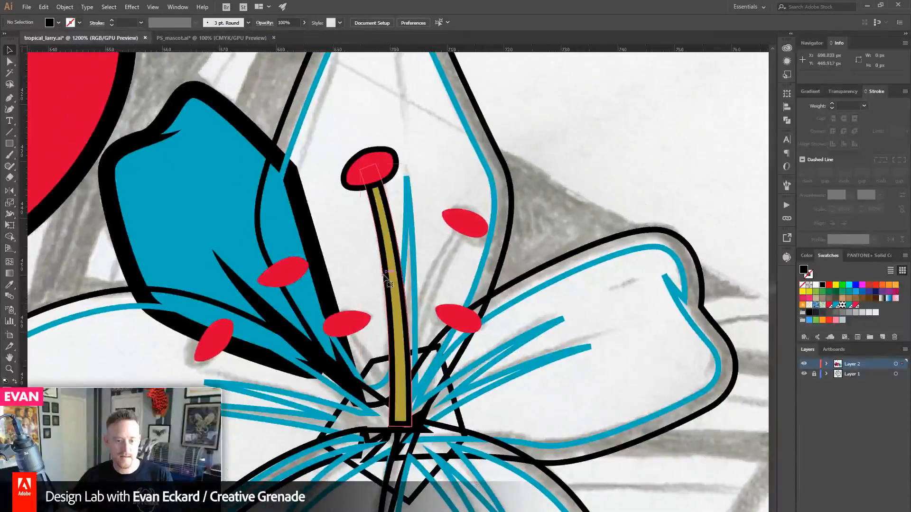
pyautogui.keyDown('shift'); pyautogui.click(392, 185); pyautogui.keyUp('shift')
pyautogui.press('Delete')
# - Take the finished stamen's gold as the stroke colour, with no fill, for new Pen tool paths
pyautogui.moveTo(501, 263)
pyautogui.mouseDown()
pyautogui.moveTo(508, 220)
pyautogui.moveTo(508, 263)
pyautogui.mouseUp()
pyautogui.click(393, 219)
pyautogui.click(568, 205)
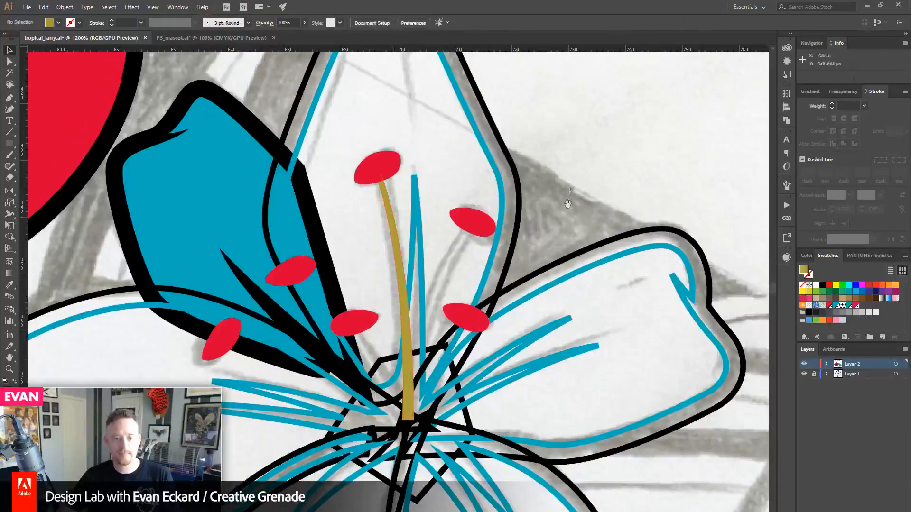
pyautogui.moveTo(568, 205); pyautogui.dragTo(562, 148)
pyautogui.click(11, 98)
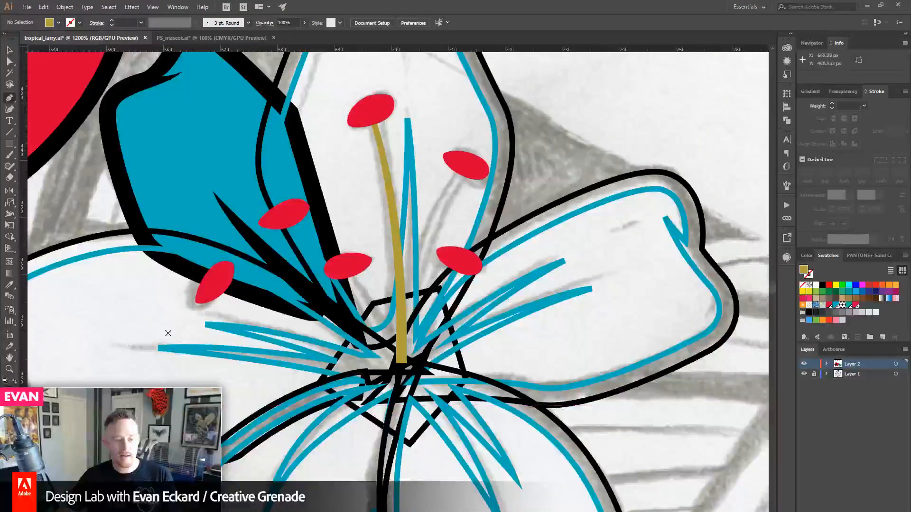
pyautogui.click(14, 382)
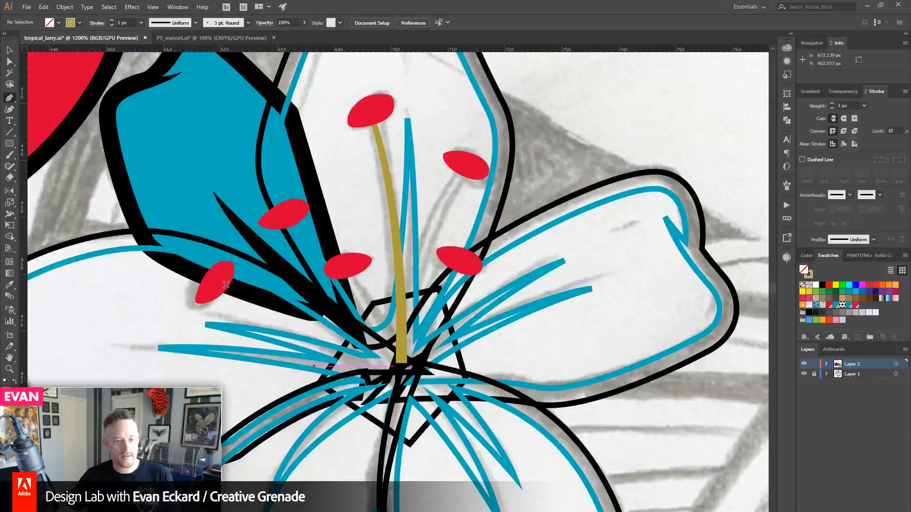
# - Draw separate curved gold stamen paths from the leftmost anther and the anther above it to the flower's centre
pyautogui.moveTo(220, 282); pyautogui.dragTo(299, 294)
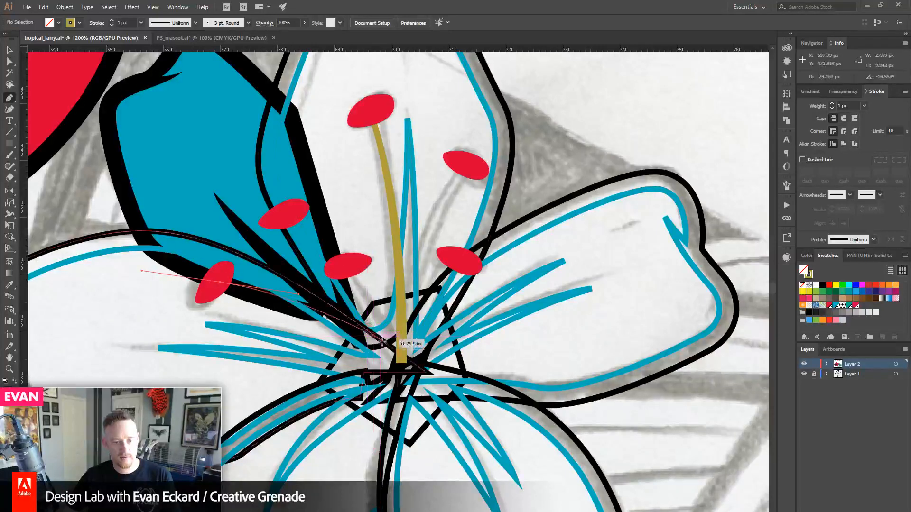
pyautogui.moveTo(378, 361); pyautogui.dragTo(386, 376)
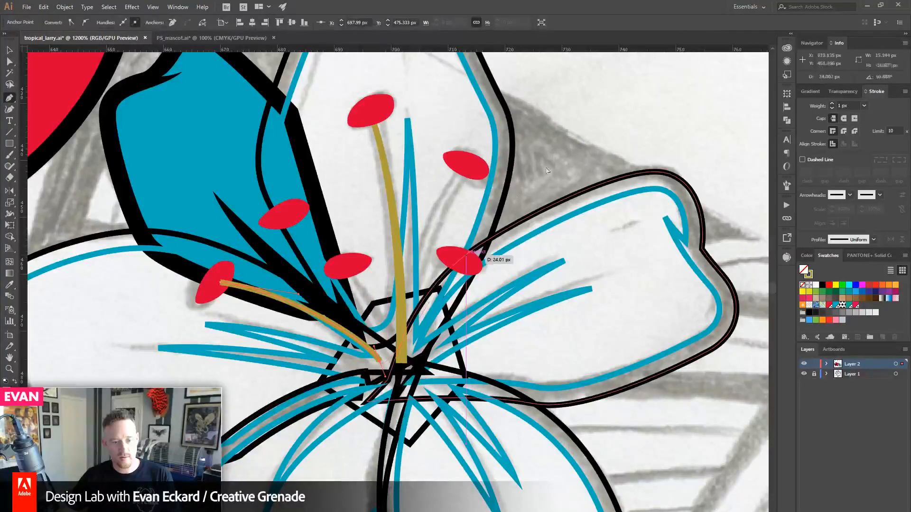
pyautogui.keyDown('ctrl'); pyautogui.click(547, 171); pyautogui.keyUp('ctrl')
pyautogui.moveTo(287, 219); pyautogui.dragTo(344, 264)
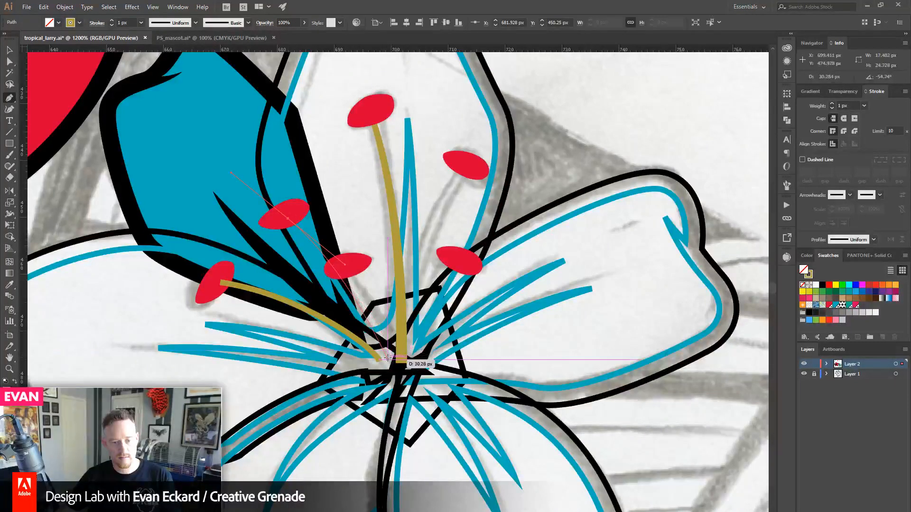
pyautogui.click(388, 357)
pyautogui.keyDown('ctrl'); pyautogui.click(473, 182); pyautogui.keyUp('ctrl')
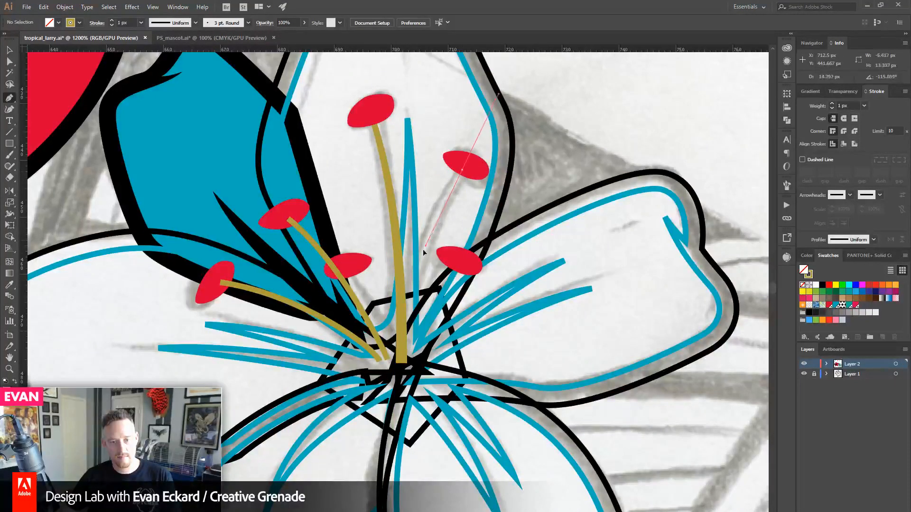
# - Draw separate curved gold stamen paths from the two right-hand anthers and the inner left anther to the flower's centre
pyautogui.moveTo(423, 251); pyautogui.dragTo(419, 261)
pyautogui.click(414, 350)
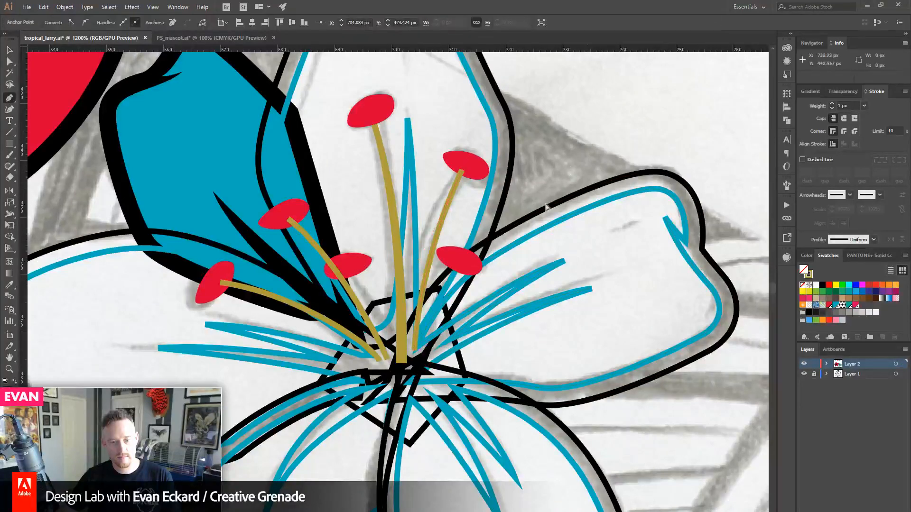
pyautogui.keyDown('ctrl'); pyautogui.click(547, 207); pyautogui.keyUp('ctrl')
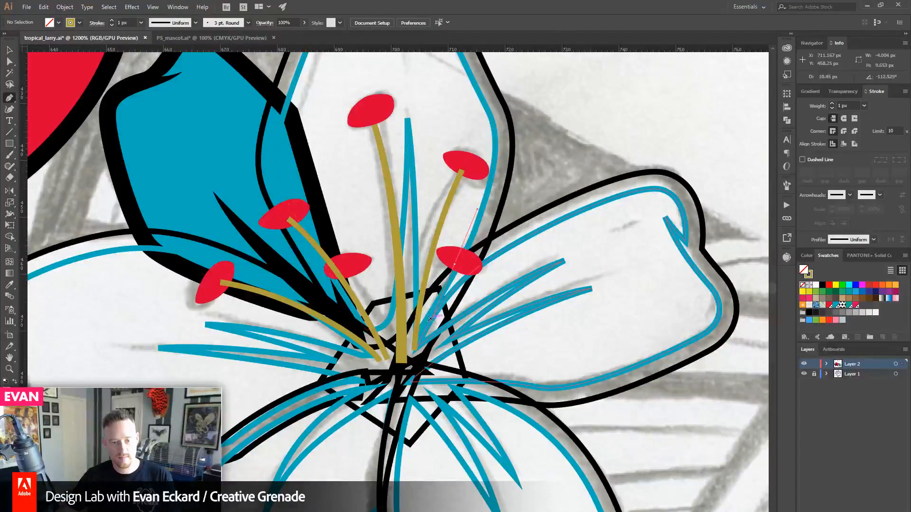
pyautogui.moveTo(430, 317); pyautogui.dragTo(429, 319)
pyautogui.click(414, 364)
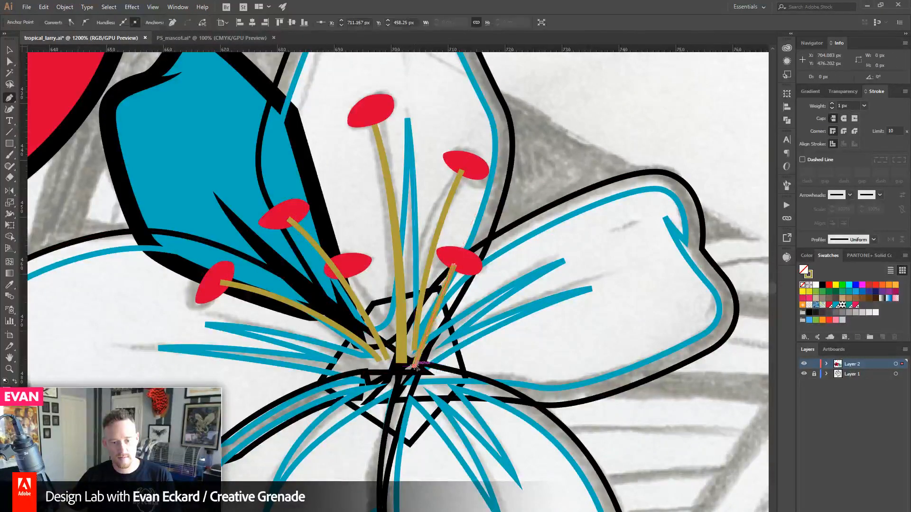
pyautogui.keyDown('ctrl'); pyautogui.click(571, 158); pyautogui.keyUp('ctrl')
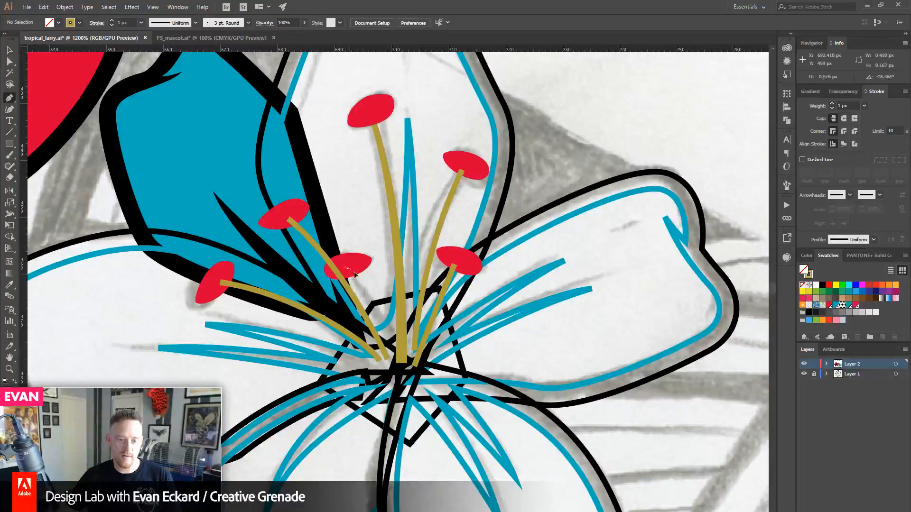
pyautogui.moveTo(372, 301); pyautogui.dragTo(371, 299)
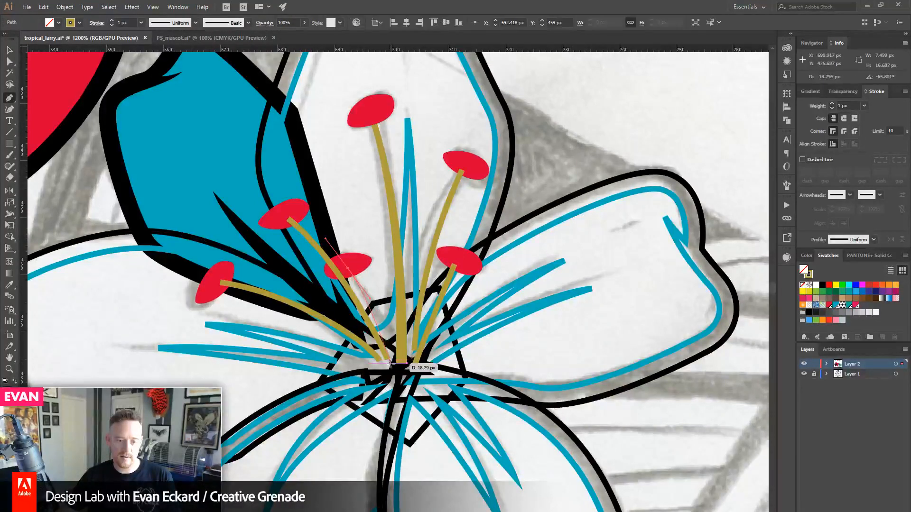
pyautogui.click(393, 364)
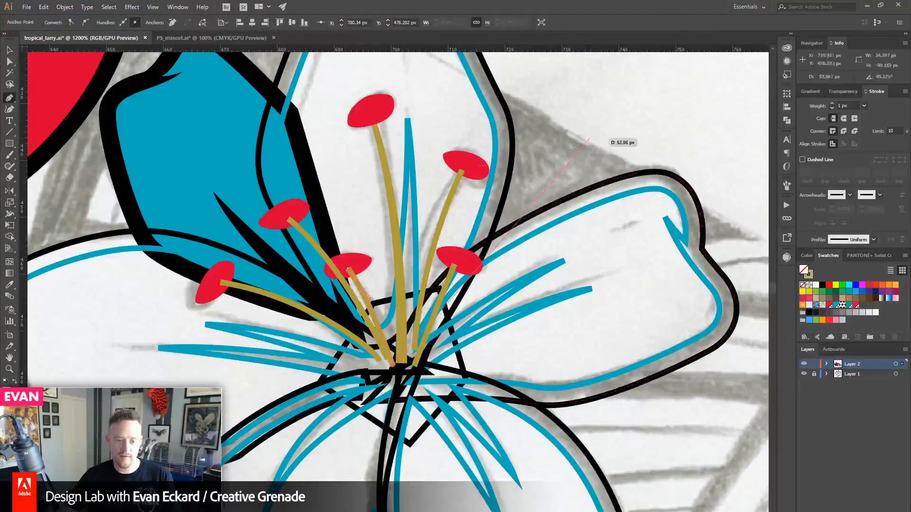
pyautogui.press('v')
pyautogui.click(94, 217)
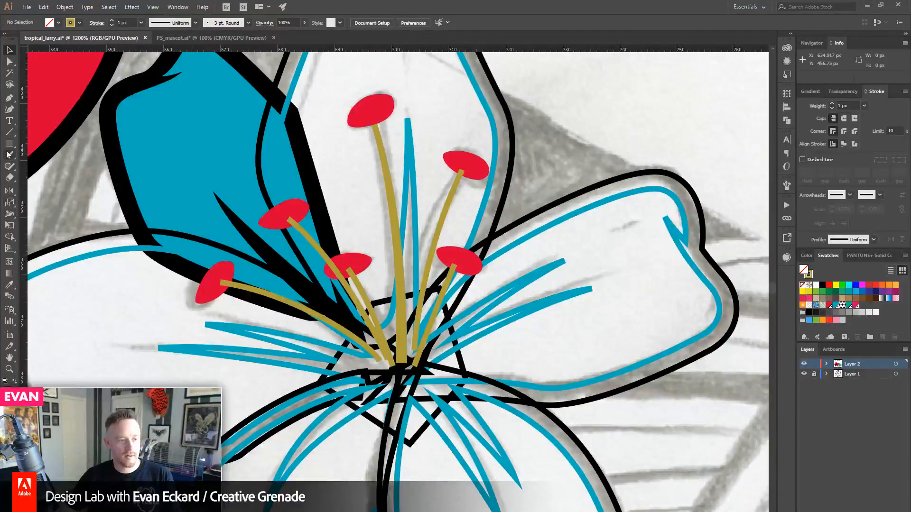
# - Widen the base ends of the stamens on the flower's left side to a total width of 2 px with the Width tool
pyautogui.click(9, 217)
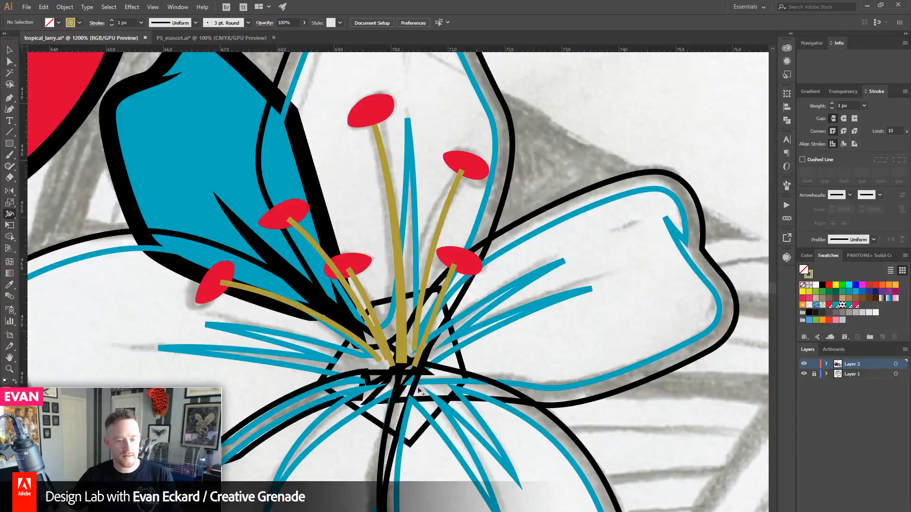
pyautogui.doubleClick(382, 364)
pyautogui.write('2')
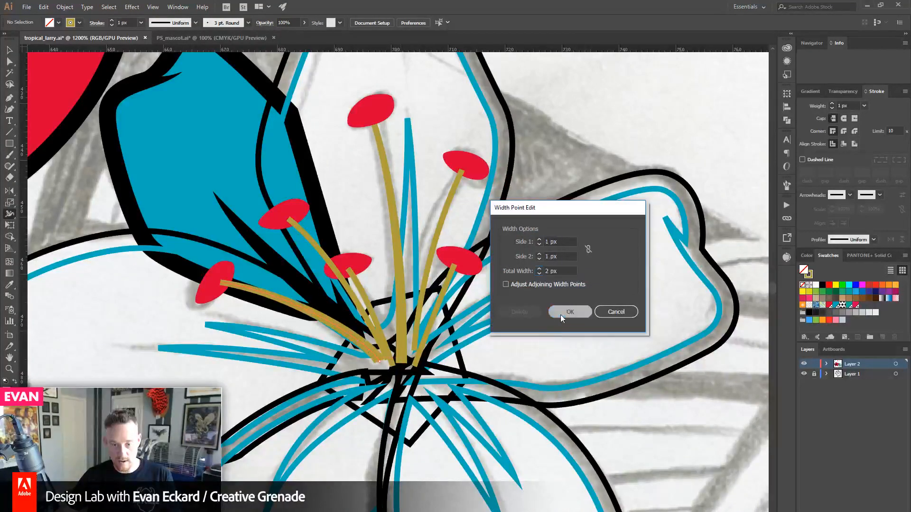
pyautogui.click(569, 312)
pyautogui.doubleClick(393, 368)
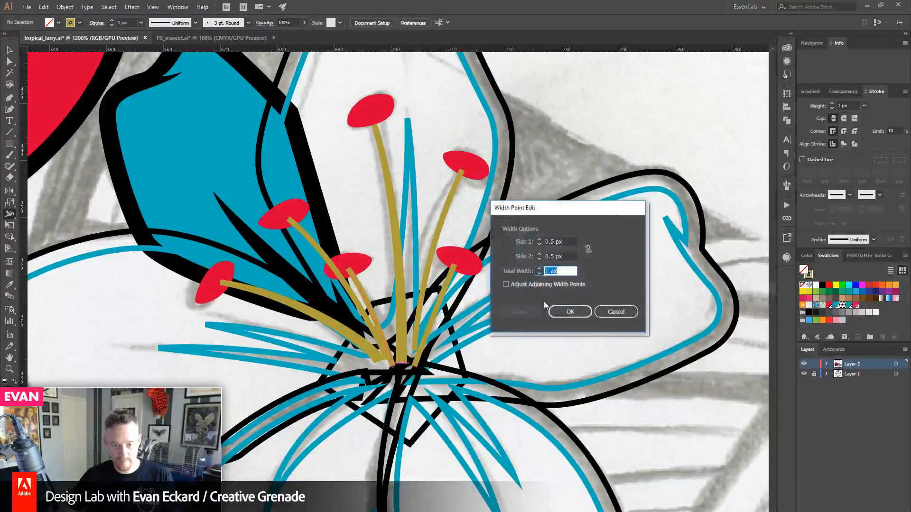
pyautogui.write('2')
pyautogui.click(570, 312)
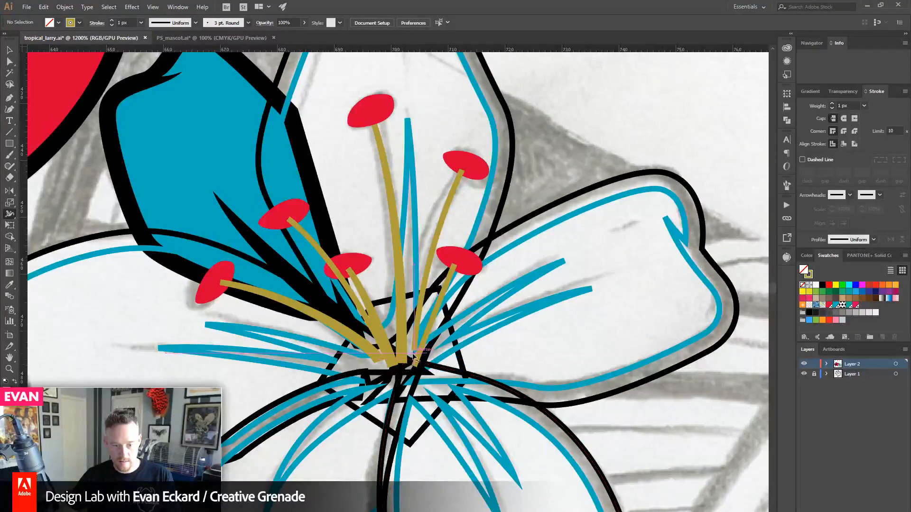
# - Widen the base ends of the two right-hand stamens to a total width of 2 px
pyautogui.doubleClick(416, 353)
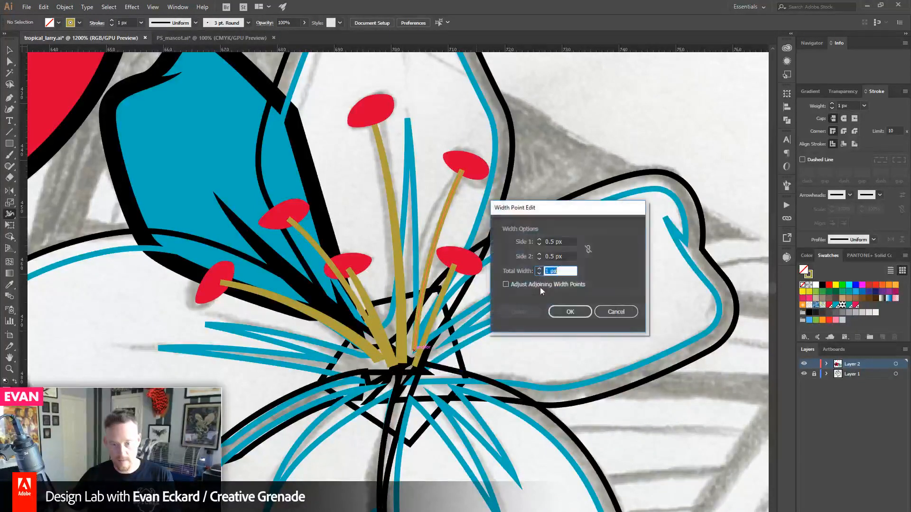
pyautogui.write('2')
pyautogui.press('Return')
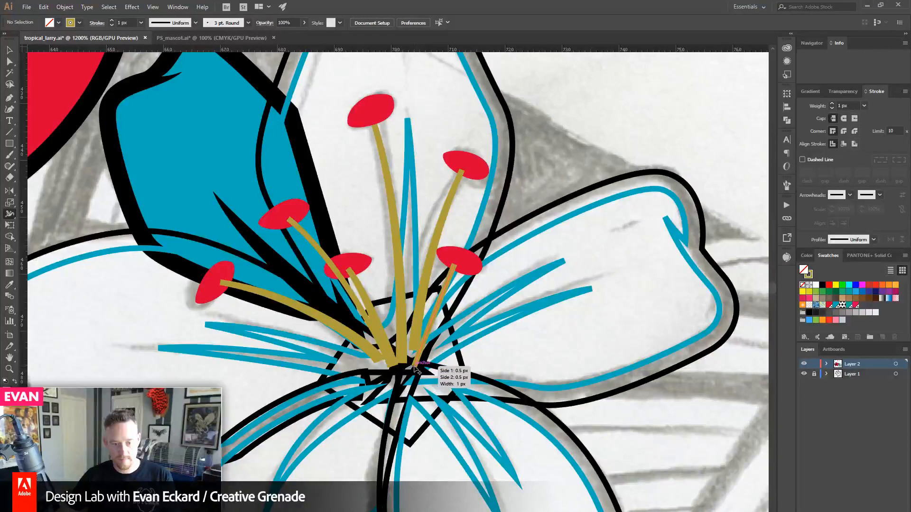
pyautogui.doubleClick(416, 368)
pyautogui.write('2')
pyautogui.press('Return')
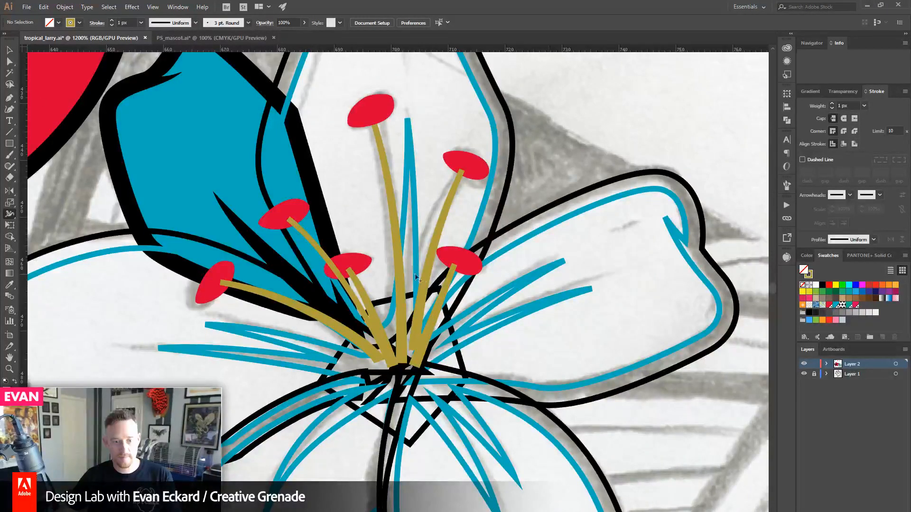
# - Select the red anthers together and bring them in front of the gold stamens
pyautogui.press('v')
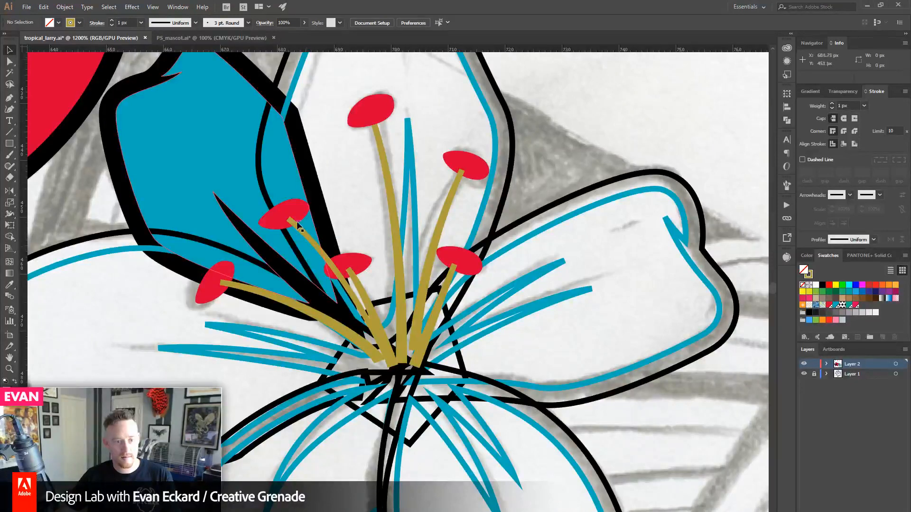
pyautogui.click(216, 284)
pyautogui.keyDown('shift'); pyautogui.click(347, 260); pyautogui.keyUp('shift')
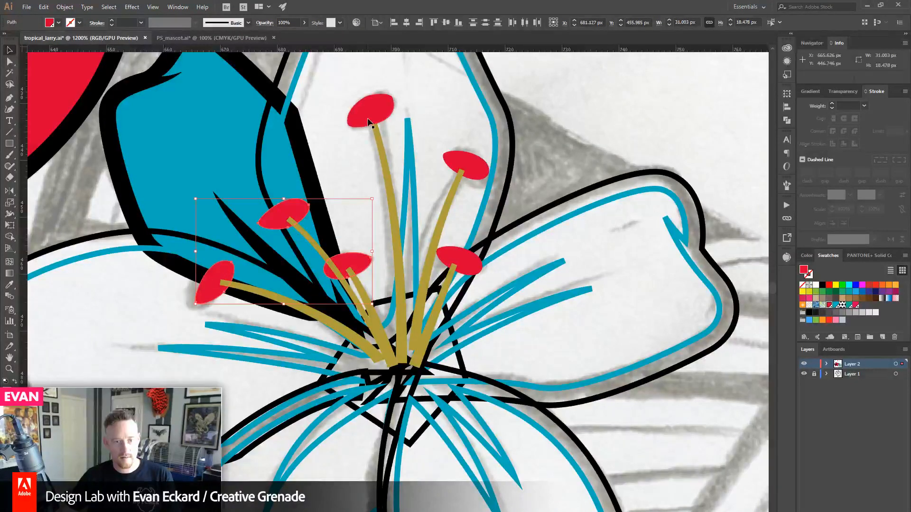
pyautogui.keyDown('shift'); pyautogui.click(467, 166); pyautogui.keyUp('shift')
pyautogui.click(65, 7)
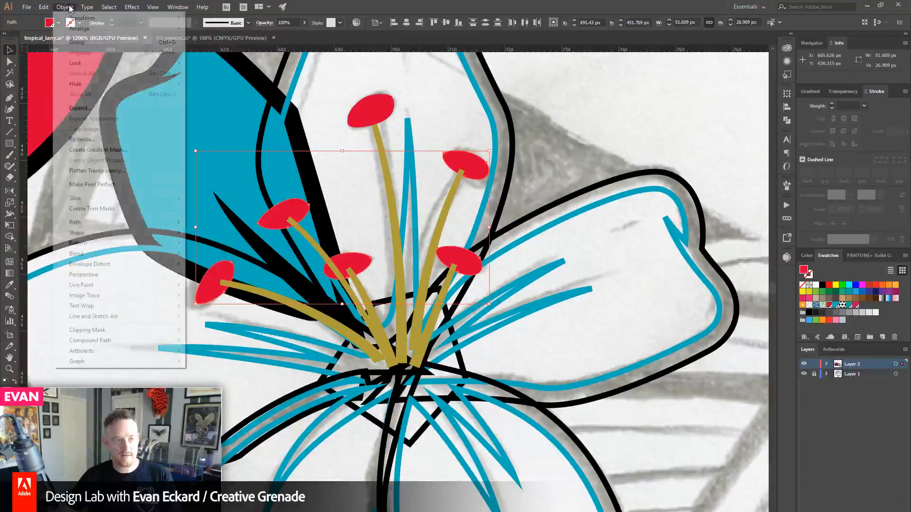
pyautogui.moveTo(135, 30)
pyautogui.click(216, 28)
pyautogui.click(308, 84)
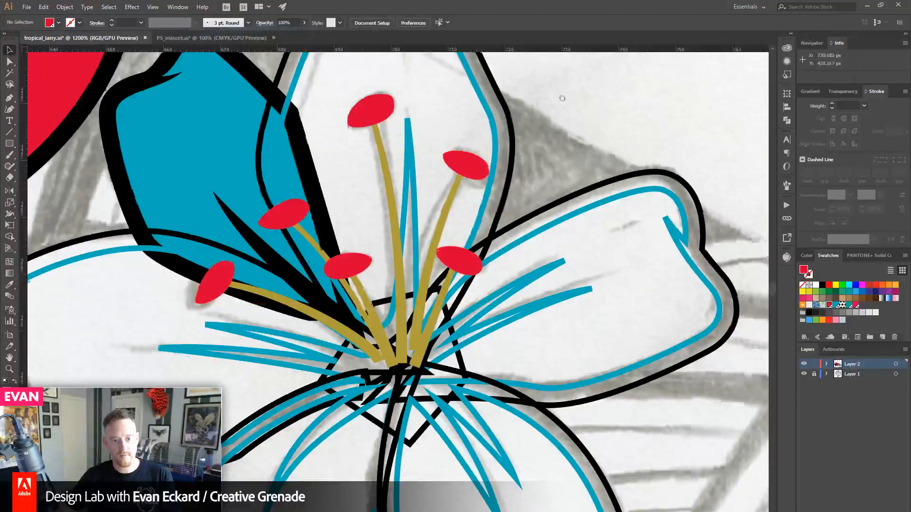
# - Swap stroke and fill on the blue inner petal paths to give them a solid blue fill without a stroke
pyautogui.scroll(3, 309, 163)
pyautogui.click(297, 137)
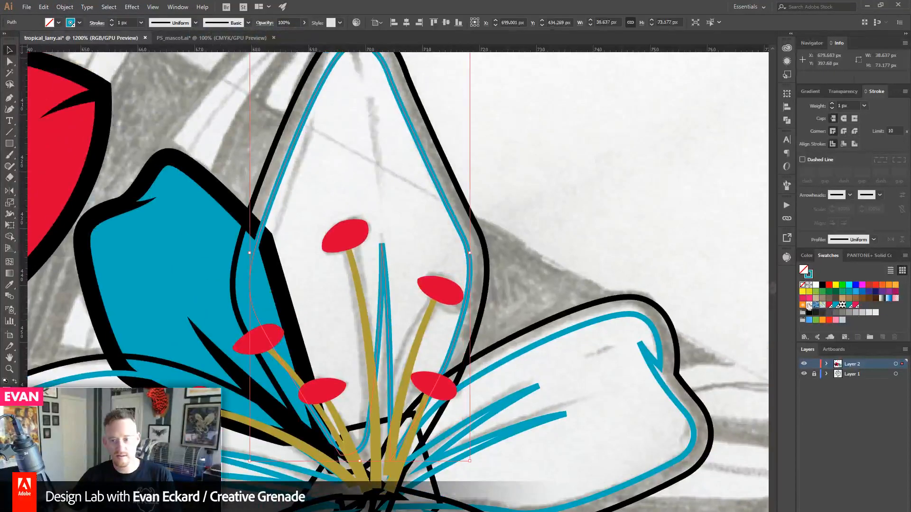
pyautogui.click(808, 256)
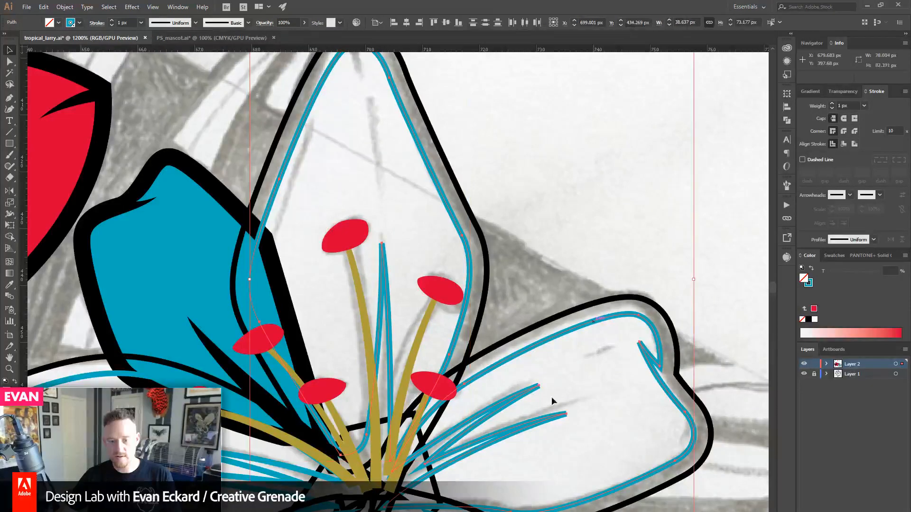
pyautogui.scroll(-2, 553, 401)
pyautogui.click(455, 191)
pyautogui.click(456, 190)
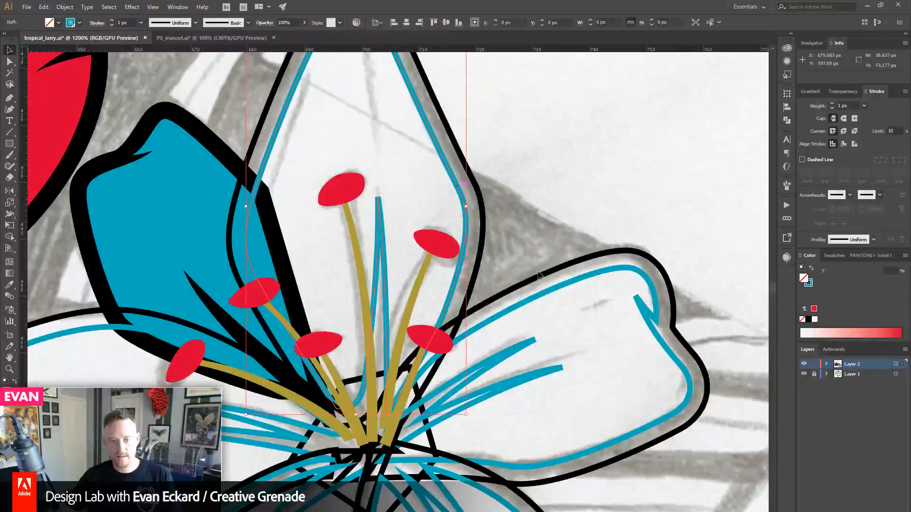
pyautogui.keyDown('shift'); pyautogui.click(564, 285); pyautogui.keyUp('shift')
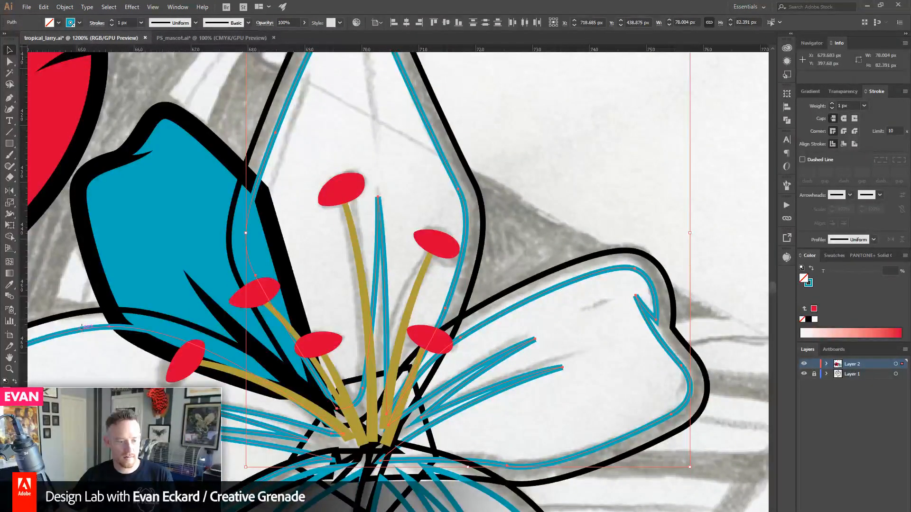
pyautogui.keyDown('shift'); pyautogui.click(82, 328); pyautogui.keyUp('shift')
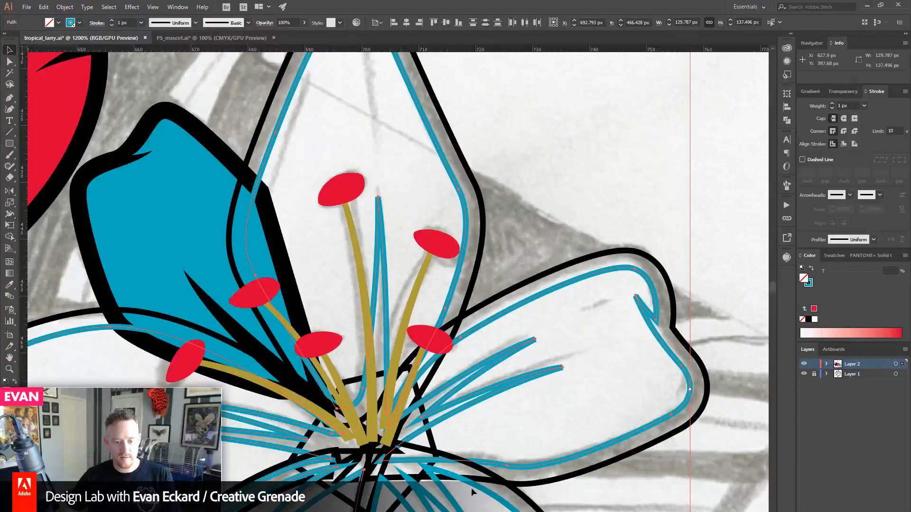
pyautogui.click(812, 269)
pyautogui.click(700, 251)
# - Select the black outer petal outlines together and swap their stroke and fill to give them a solid black fill
pyautogui.click(594, 256)
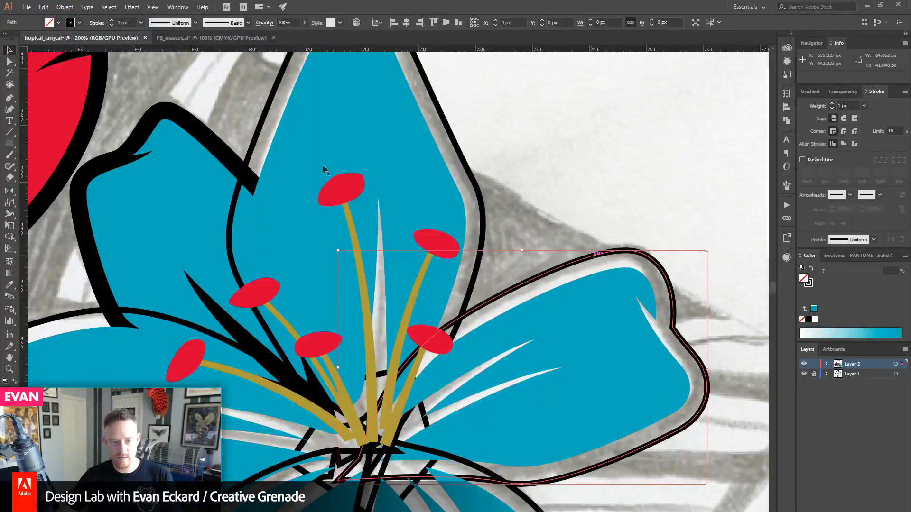
pyautogui.keyDown('shift'); pyautogui.click(258, 132); pyautogui.keyUp('shift')
pyautogui.keyDown('shift'); pyautogui.click(68, 315); pyautogui.keyUp('shift')
pyautogui.moveTo(267, 453); pyautogui.dragTo(289, 294)
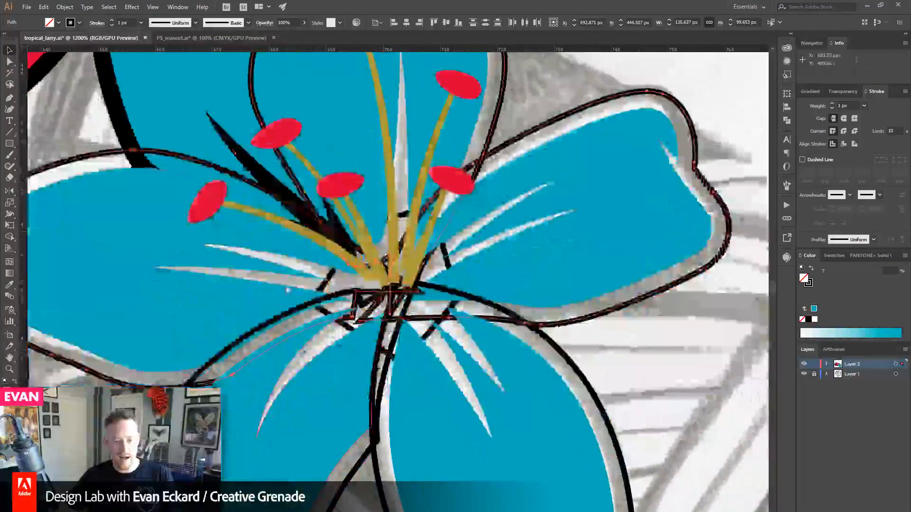
pyautogui.keyDown('shift'); pyautogui.click(350, 478); pyautogui.keyUp('shift')
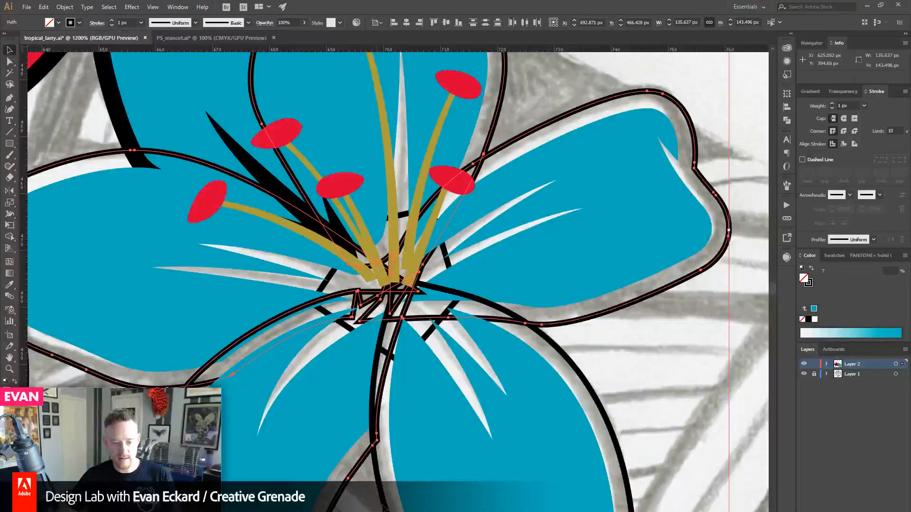
pyautogui.keyDown('shift'); pyautogui.click(390, 496); pyautogui.keyUp('shift')
pyautogui.click(811, 269)
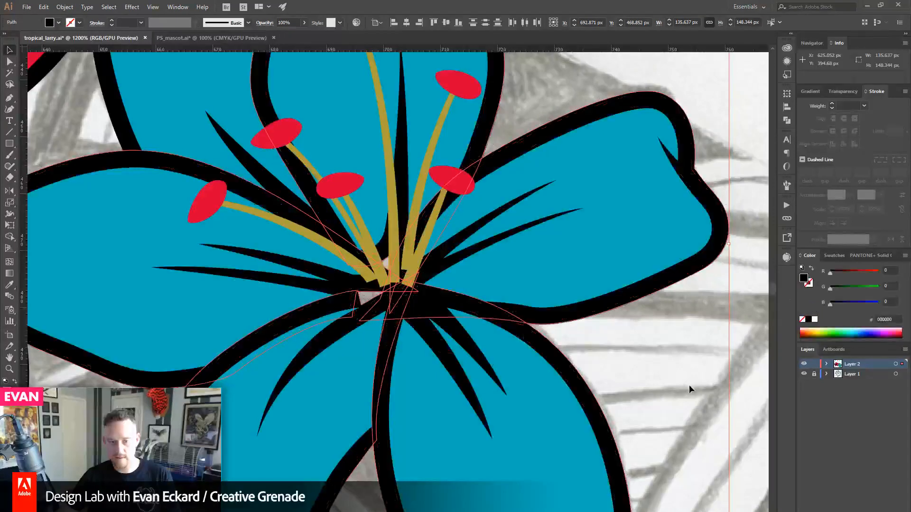
pyautogui.click(545, 382)
# - Pick out the hidden polygon at the flower's centre in outline view and swap its stroke to a solid black fill
pyautogui.scroll(3, 545, 383)
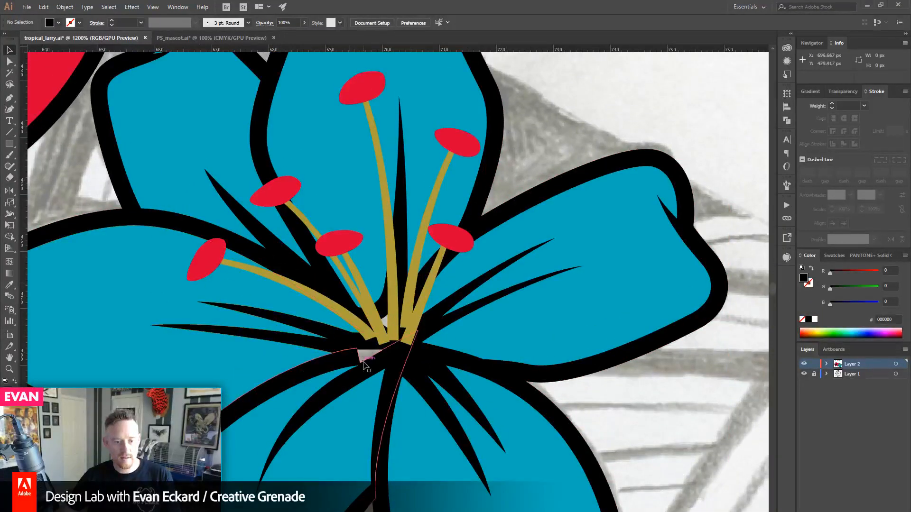
pyautogui.hotkey('ctrl', 'y')
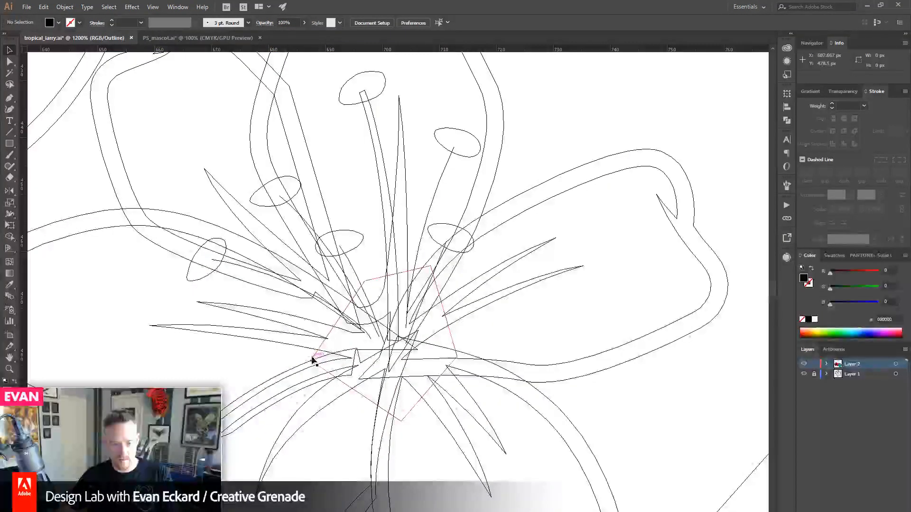
pyautogui.click(314, 361)
pyautogui.hotkey('ctrl', 'y')
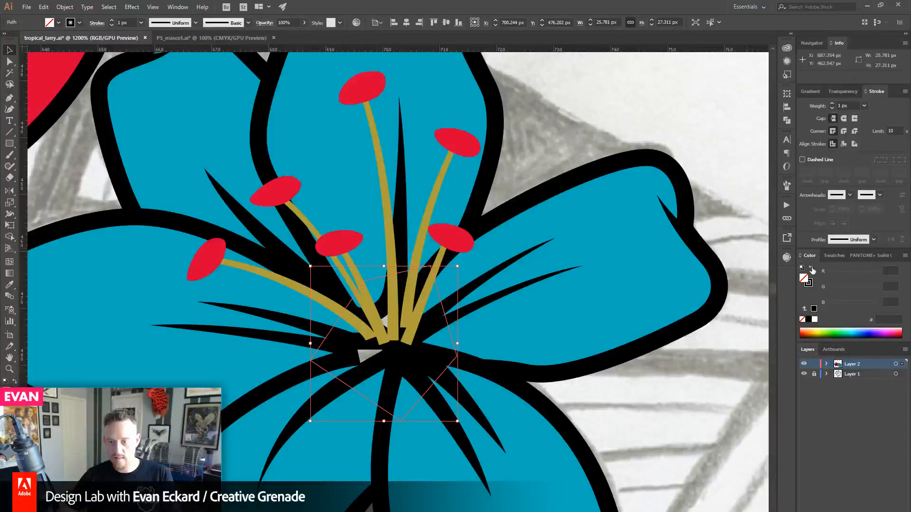
pyautogui.click(812, 270)
pyautogui.click(612, 147)
# - Shift the upper-left anther and its stamen's top anchor slightly right, and move the inner left anther slightly down and left
pyautogui.moveTo(514, 201)
pyautogui.mouseDown()
pyautogui.moveTo(554, 246)
pyautogui.moveTo(538, 227)
pyautogui.mouseUp()
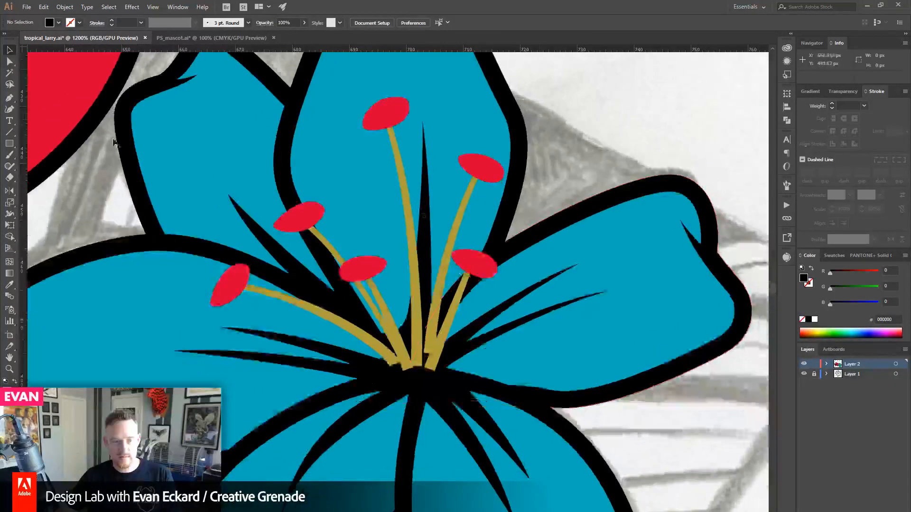
pyautogui.moveTo(309, 228); pyautogui.dragTo(317, 225)
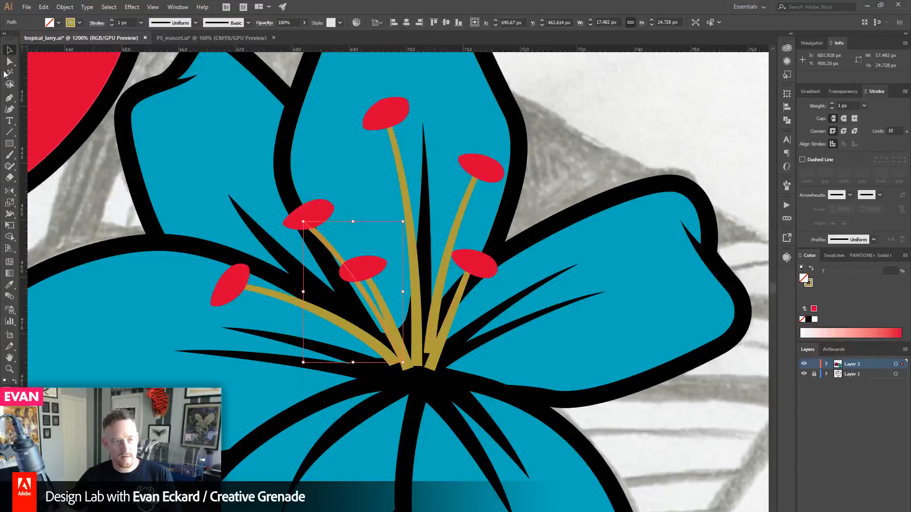
pyautogui.press('a')
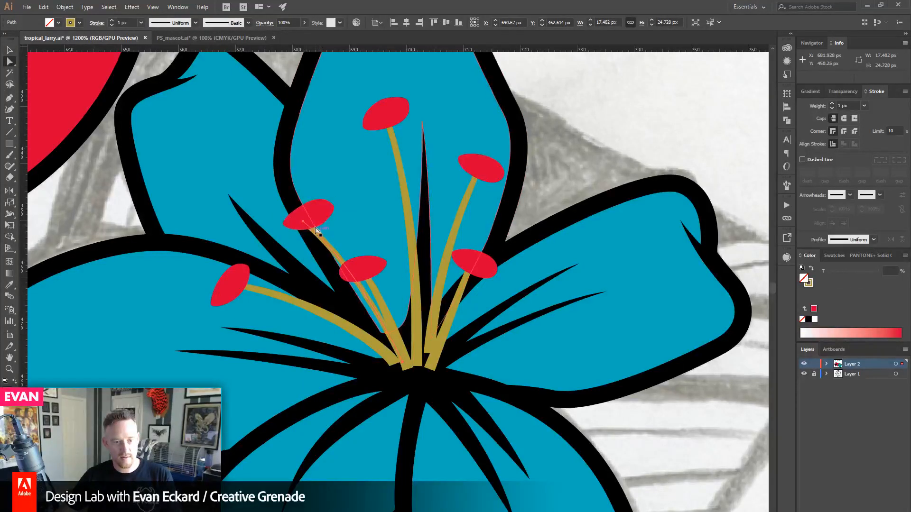
pyautogui.moveTo(305, 221); pyautogui.dragTo(309, 222)
pyautogui.moveTo(371, 269); pyautogui.dragTo(367, 275)
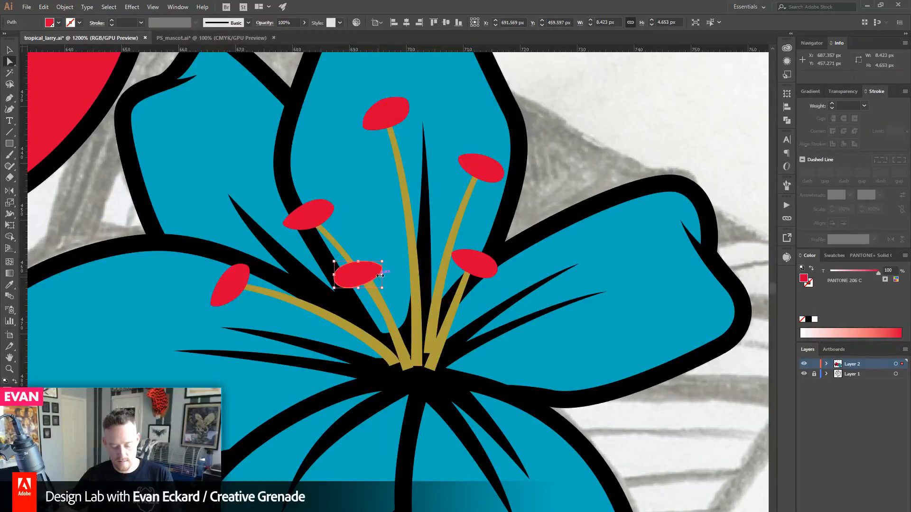
pyautogui.hotkey('ctrl', 'r')
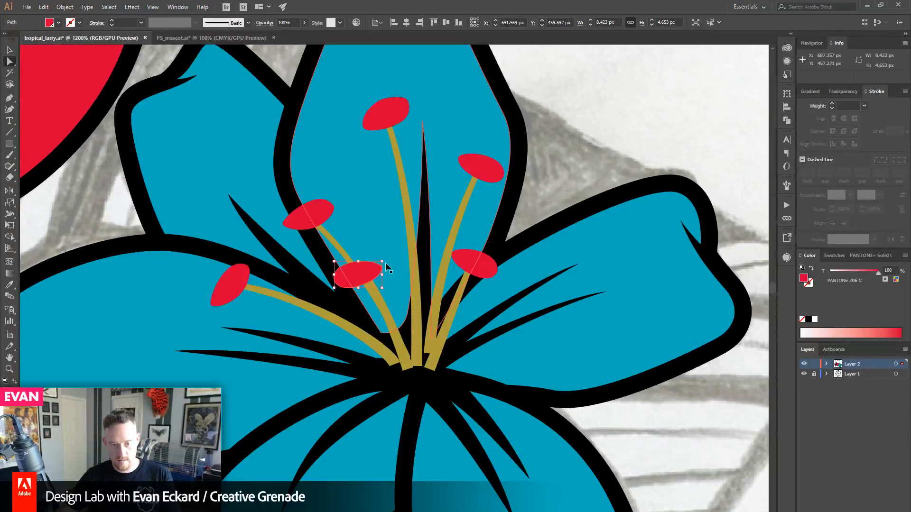
# - Show the rulers and rotate the inner left anther about 13° counter-clockwise around its centre
pyautogui.hotkey('ctrl', 'r')
pyautogui.press('r')
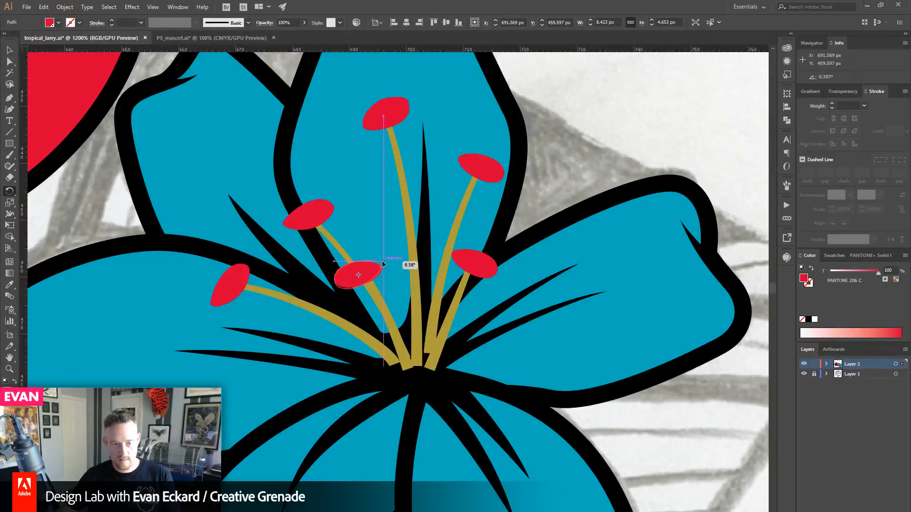
pyautogui.moveTo(407, 260); pyautogui.dragTo(380, 260)
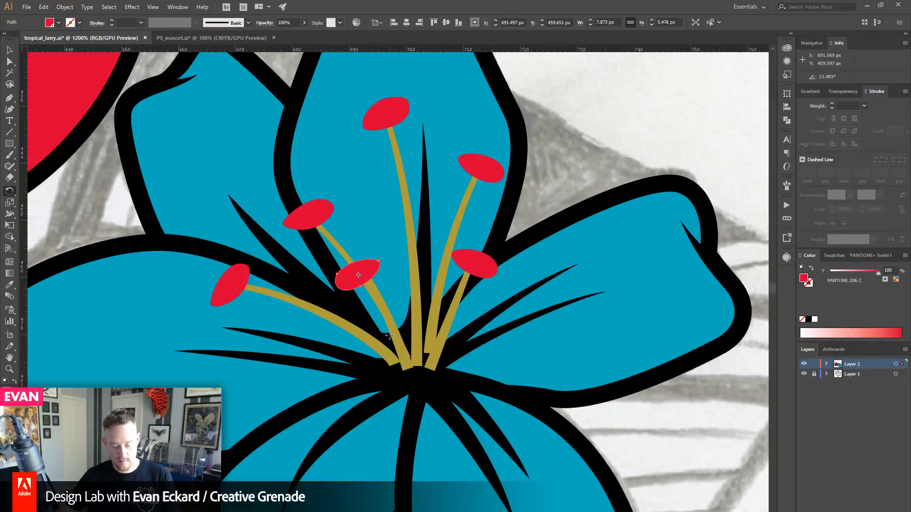
pyautogui.press('a')
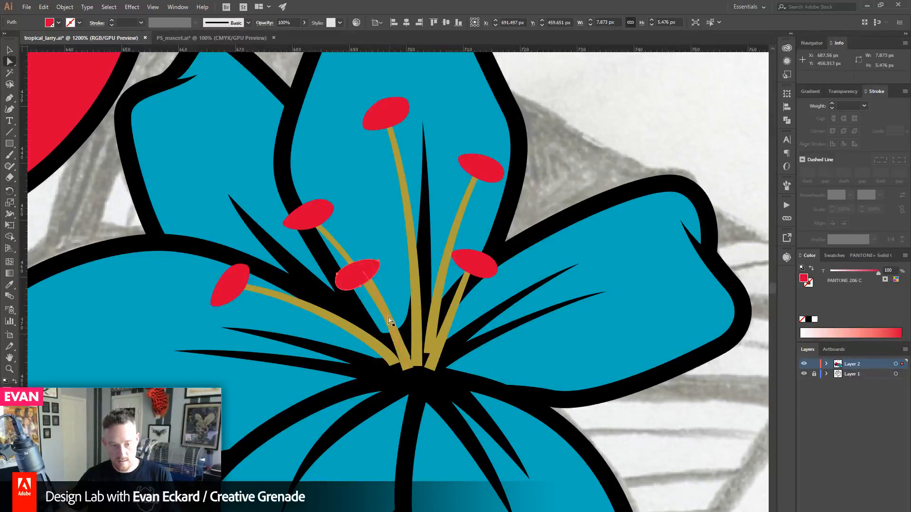
# - Move the inner left stamen's top anchor slightly down and left under its anther, and bend the stamen into a rightward curve
pyautogui.moveTo(362, 272); pyautogui.dragTo(357, 277)
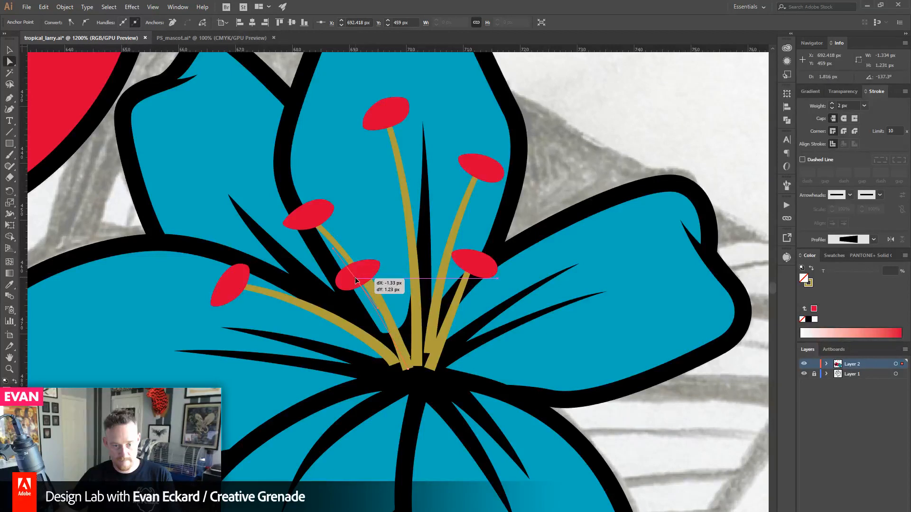
pyautogui.moveTo(355, 277); pyautogui.dragTo(356, 277)
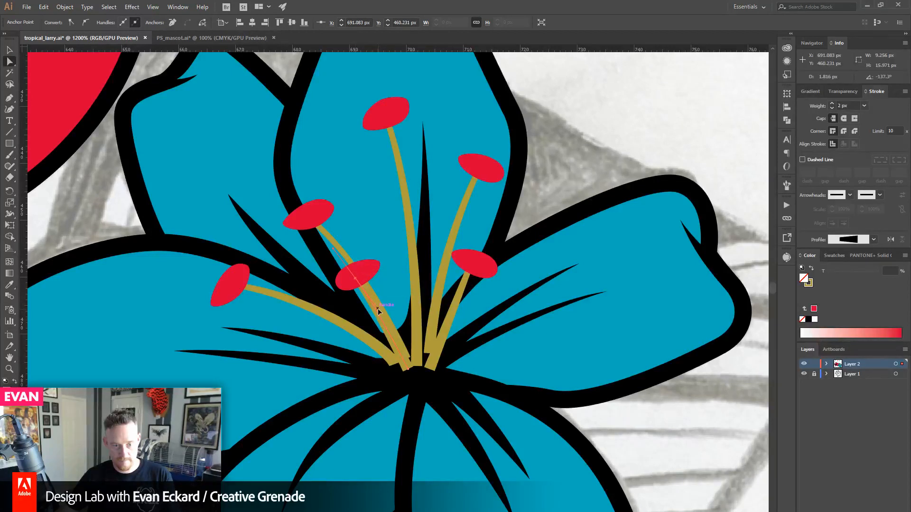
pyautogui.moveTo(377, 309); pyautogui.dragTo(400, 303)
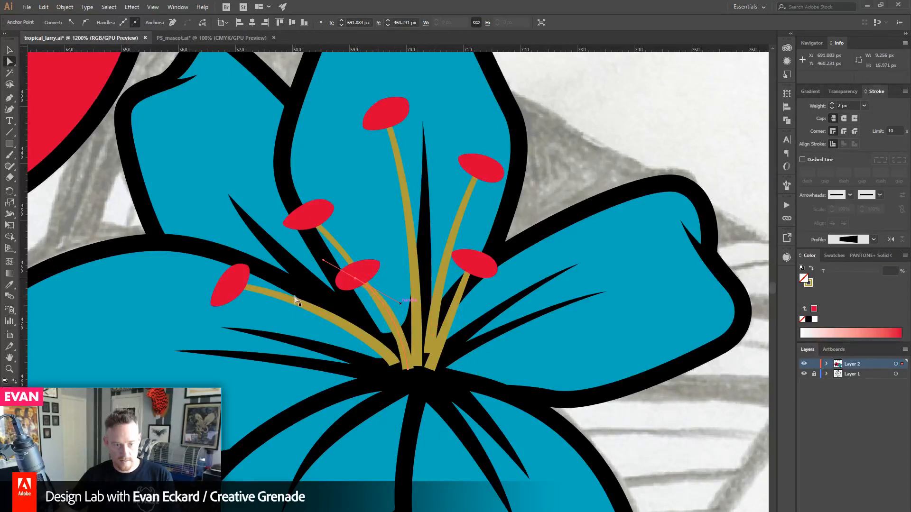
# - Adjust the top handle of the lower right stamen so it curves outward to its anther, and deselect it
pyautogui.click(470, 272)
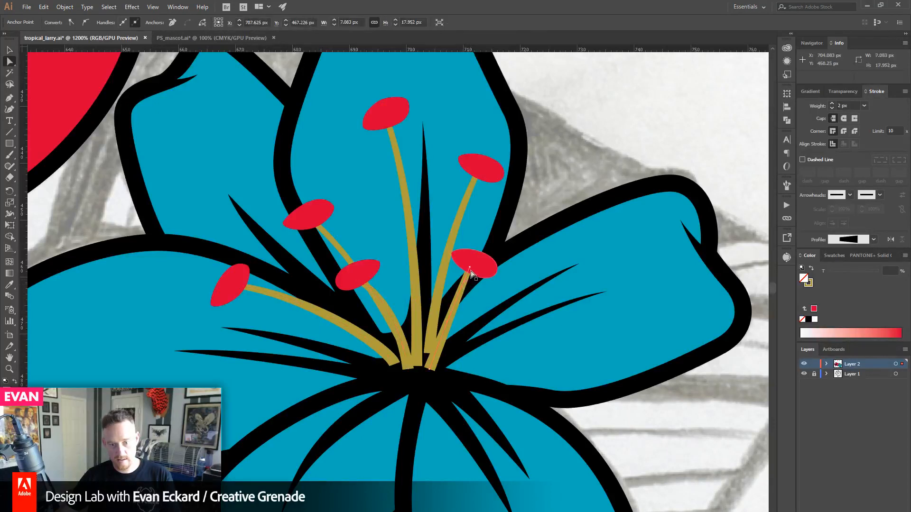
pyautogui.click(469, 270)
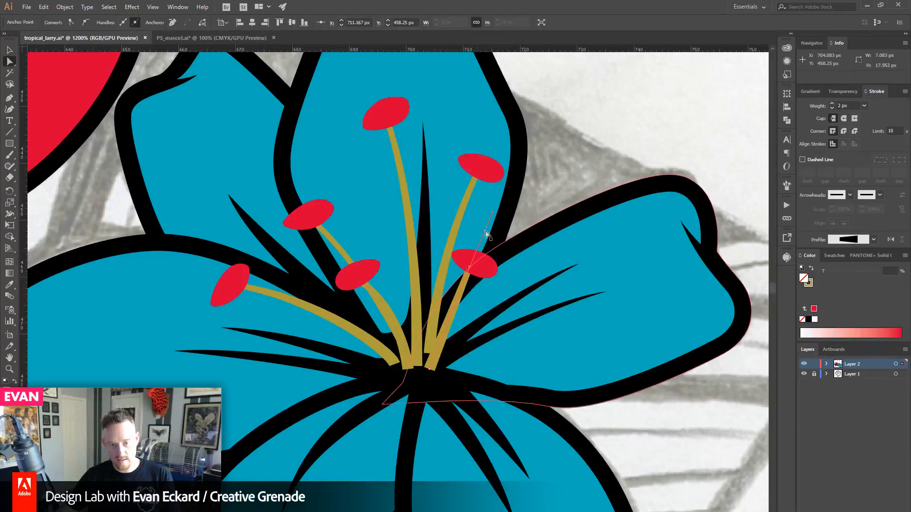
pyautogui.moveTo(494, 212); pyautogui.dragTo(508, 215)
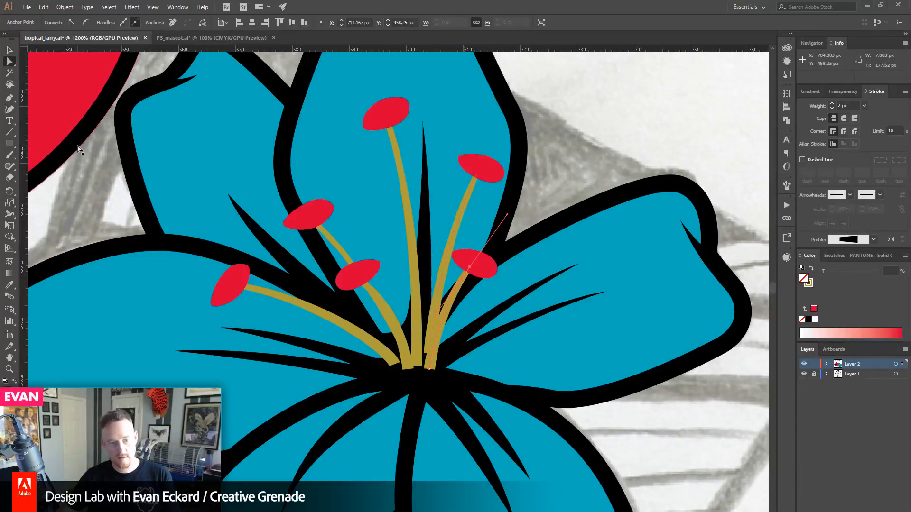
pyautogui.click(573, 153)
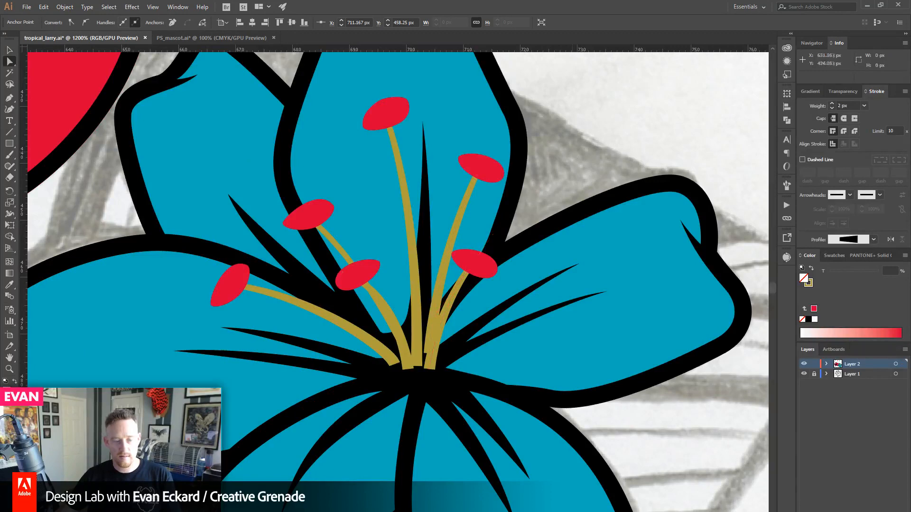
# - Examine the blue flower beside the red flower and sketch at overview scale, then inspect its stamens close up
pyautogui.click(9, 369)
pyautogui.keyDown('alt'); pyautogui.click(393, 347); pyautogui.keyUp('alt')
pyautogui.keyDown('alt'); pyautogui.click(393, 349); pyautogui.keyUp('alt')
pyautogui.keyDown('alt'); pyautogui.click(393, 355); pyautogui.keyUp('alt')
pyautogui.keyDown('alt'); pyautogui.click(393, 358); pyautogui.keyUp('alt')
pyautogui.keyDown('alt'); pyautogui.click(394, 358); pyautogui.keyUp('alt')
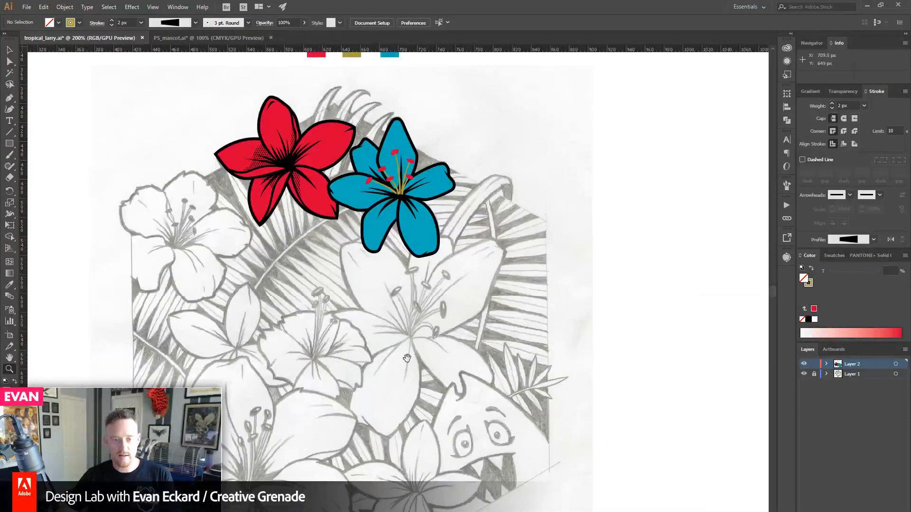
pyautogui.moveTo(407, 358); pyautogui.dragTo(433, 381)
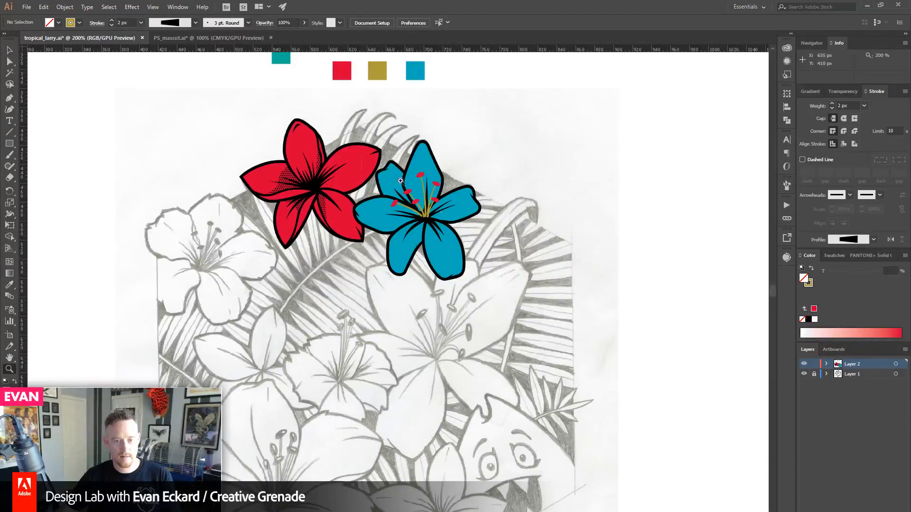
pyautogui.moveTo(365, 154); pyautogui.dragTo(507, 281)
pyautogui.moveTo(340, 260); pyautogui.dragTo(397, 358)
pyautogui.click(425, 353)
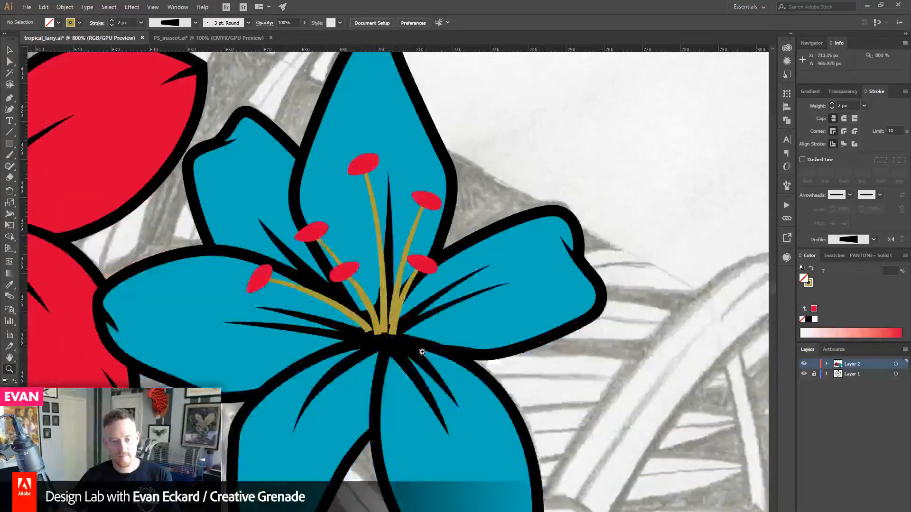
pyautogui.click(9, 50)
pyautogui.moveTo(255, 186); pyautogui.dragTo(256, 231)
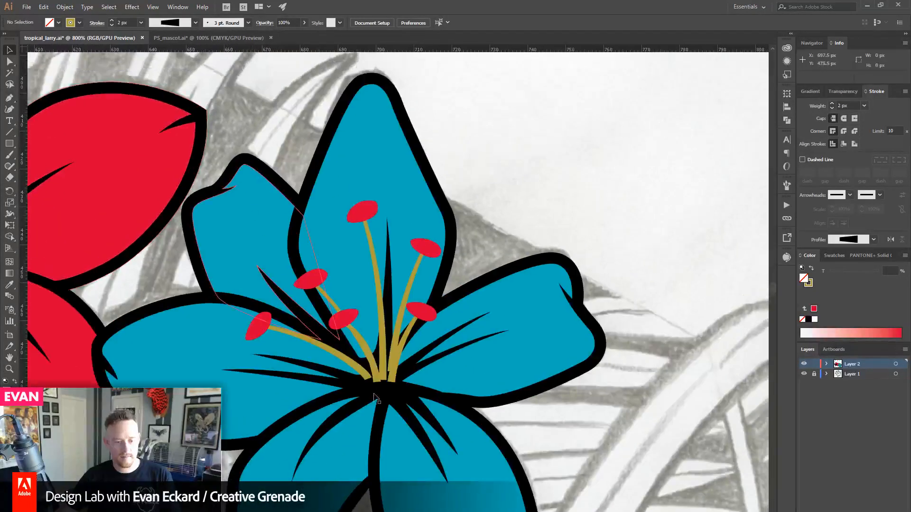
pyautogui.click(361, 373)
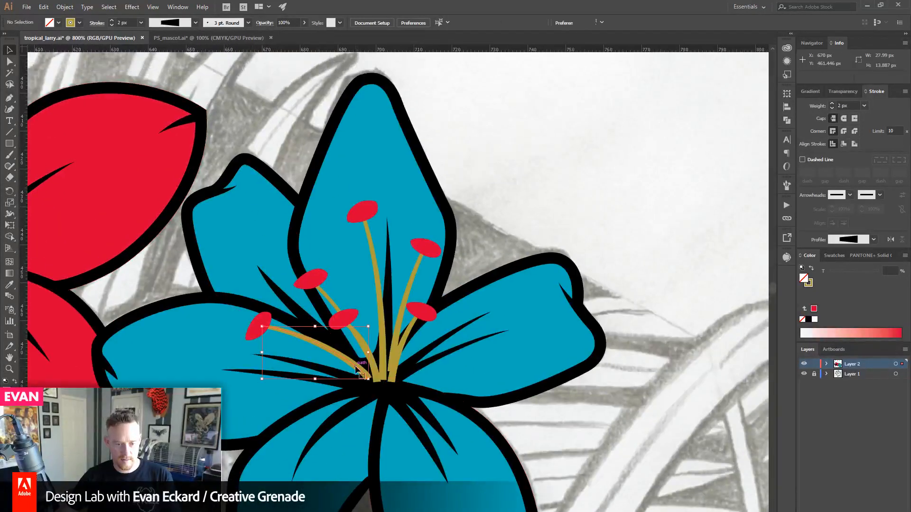
pyautogui.keyDown('shift'); pyautogui.click(384, 374); pyautogui.keyUp('shift')
pyautogui.moveTo(379, 417); pyautogui.dragTo(404, 356)
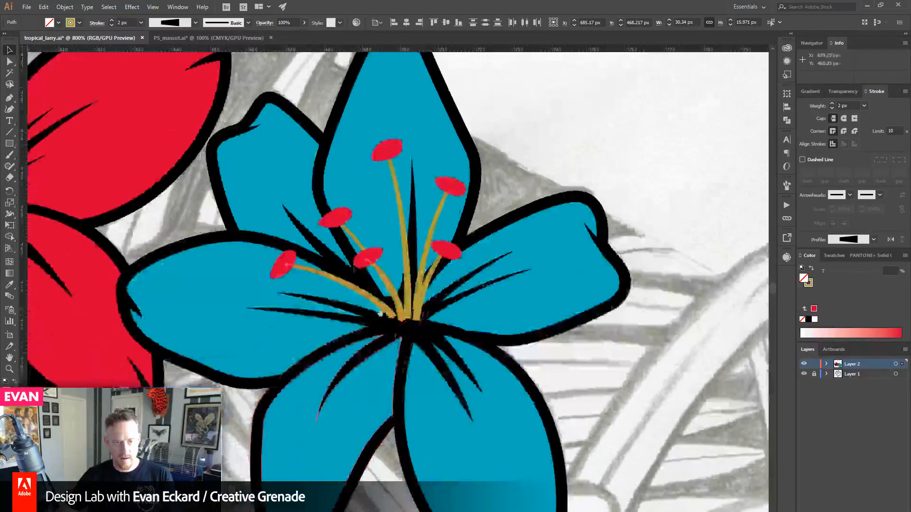
# - Select the whole blue flower and place it on the blank canvas area to the right of the sketch
pyautogui.moveTo(250, 74); pyautogui.dragTo(637, 477)
pyautogui.moveTo(632, 510); pyautogui.dragTo(635, 510)
pyautogui.moveTo(477, 314); pyautogui.dragTo(604, 350)
pyautogui.moveTo(580, 379); pyautogui.dragTo(548, 314)
pyautogui.moveTo(715, 332); pyautogui.dragTo(611, 407)
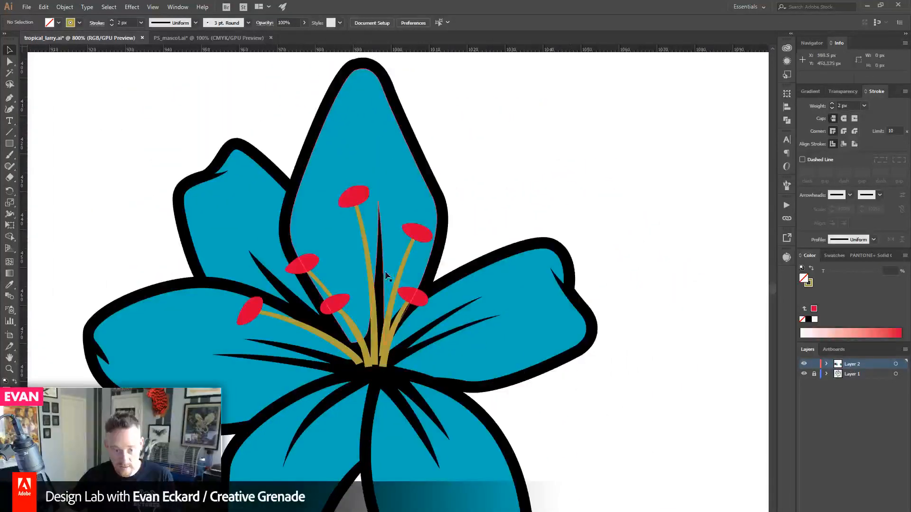
# - Select the five stroked gold stamens together, leaving out the tall central one, and give their strokes round caps
pyautogui.click(400, 266)
pyautogui.keyDown('shift'); pyautogui.click(367, 257); pyautogui.keyUp('shift')
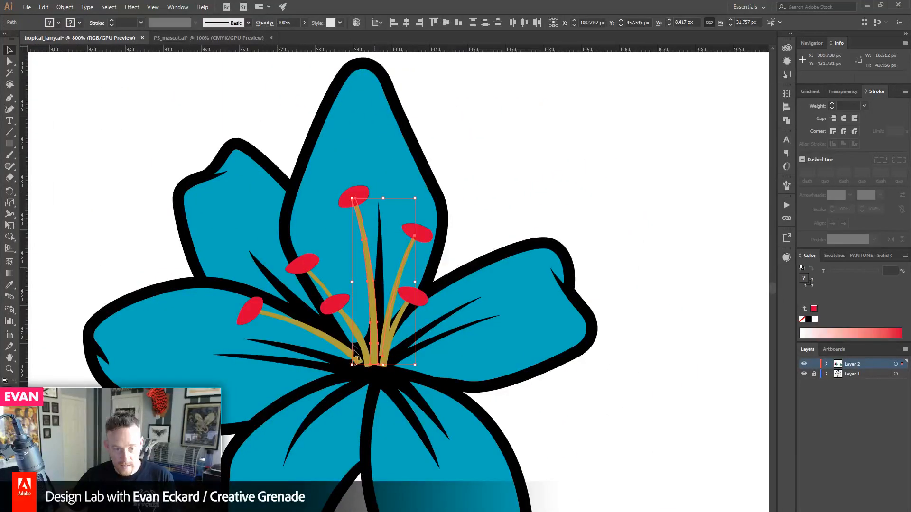
pyautogui.click(409, 250)
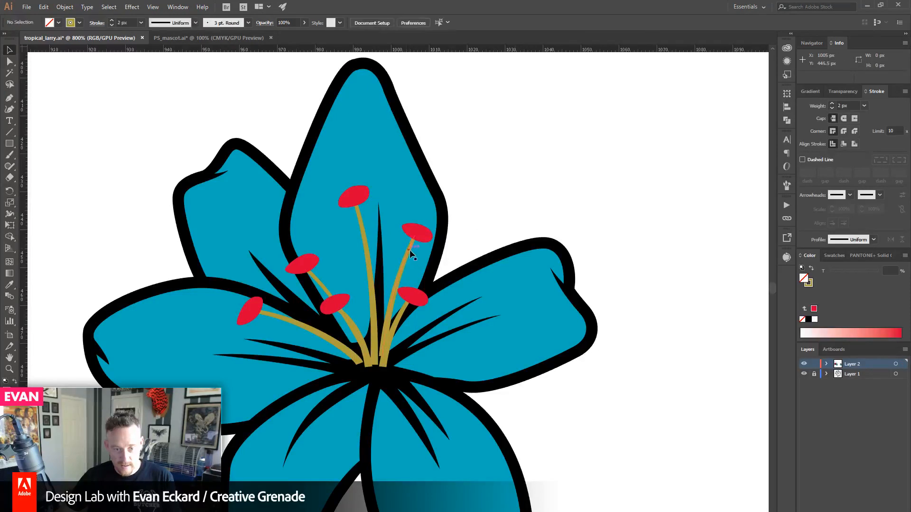
pyautogui.keyDown('shift'); pyautogui.click(317, 281); pyautogui.keyUp('shift')
pyautogui.keyDown('shift'); pyautogui.click(317, 279); pyautogui.keyUp('shift')
pyautogui.keyDown('shift'); pyautogui.click(323, 287); pyautogui.keyUp('shift')
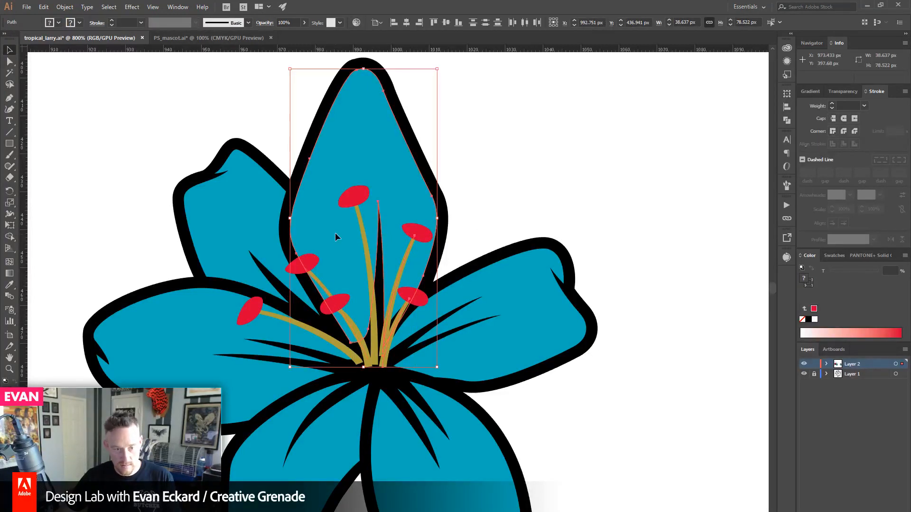
pyautogui.keyDown('shift'); pyautogui.click(335, 233); pyautogui.keyUp('shift')
pyautogui.keyDown('shift'); pyautogui.click(322, 286); pyautogui.keyUp('shift')
pyautogui.keyDown('shift'); pyautogui.click(357, 335); pyautogui.keyUp('shift')
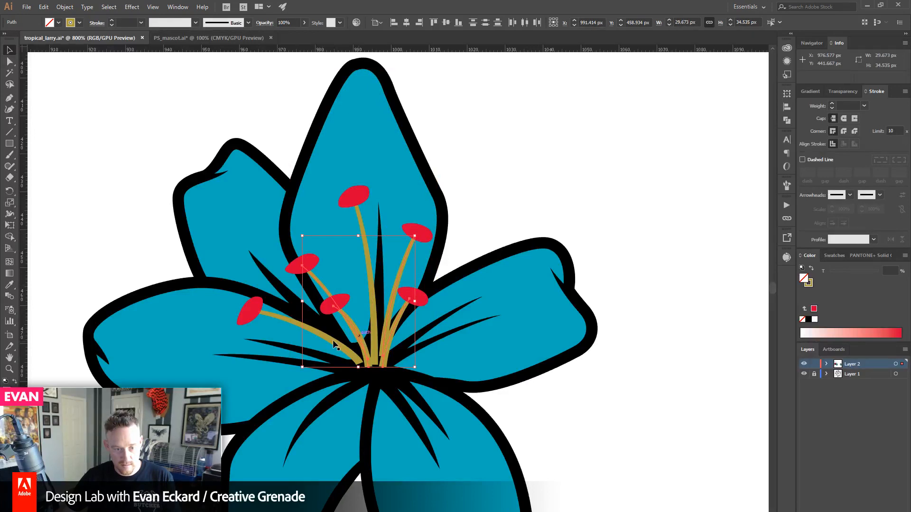
pyautogui.keyDown('shift'); pyautogui.click(329, 338); pyautogui.keyUp('shift')
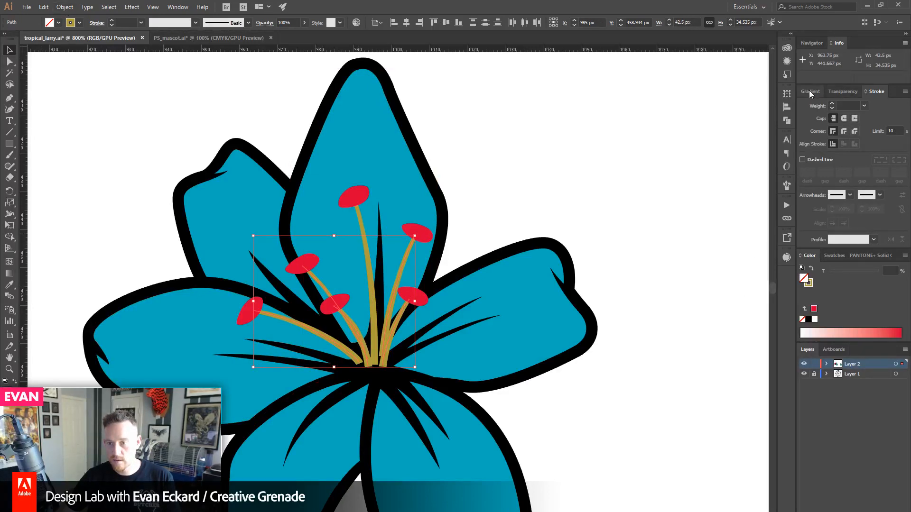
pyautogui.click(843, 119)
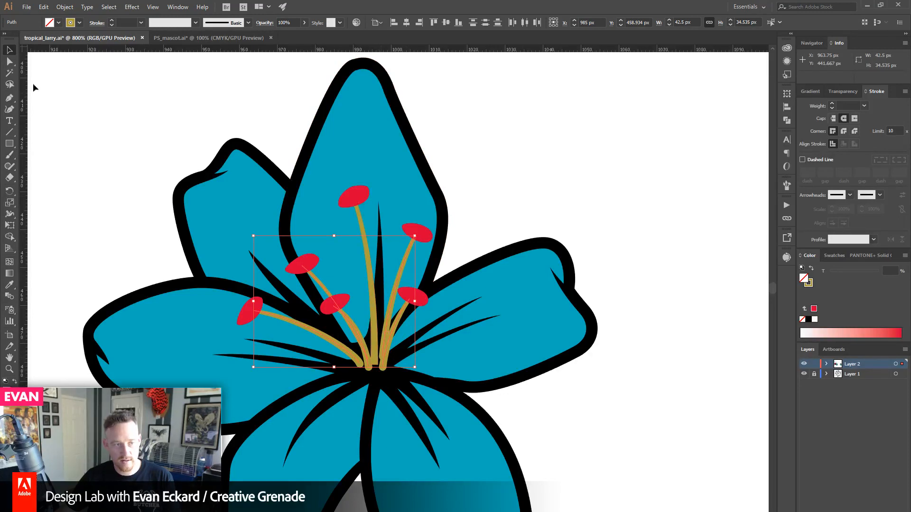
# - Convert the strokes of the selected gold stamens into filled shapes with Outline Stroke
pyautogui.click(67, 7)
pyautogui.moveTo(91, 224)
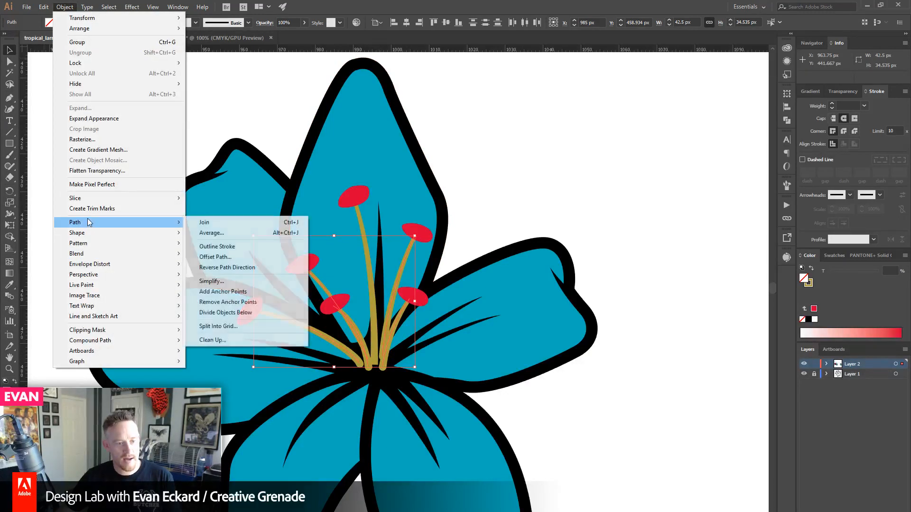
pyautogui.click(230, 248)
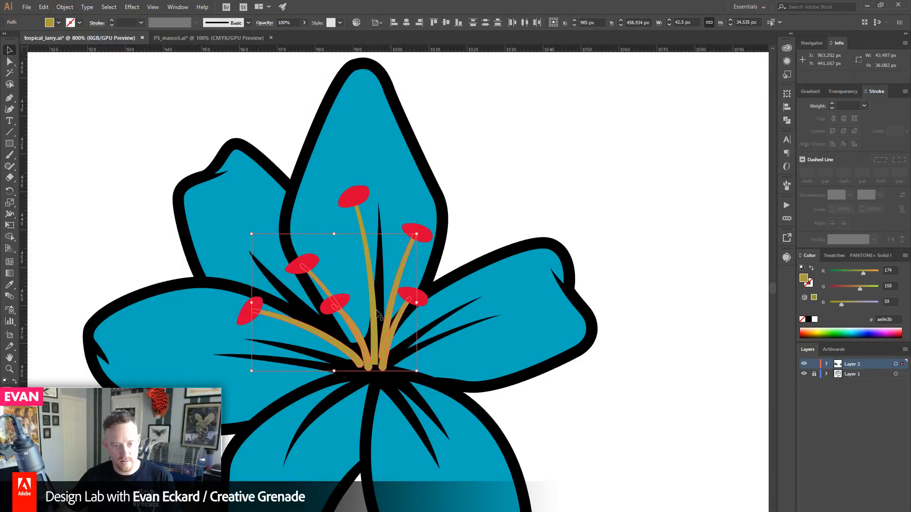
# - Include the tall central stamen, offset all stamen paths by 1 px with miter joins, and fill the offset shapes black
pyautogui.keyDown('shift'); pyautogui.click(372, 262); pyautogui.keyUp('shift')
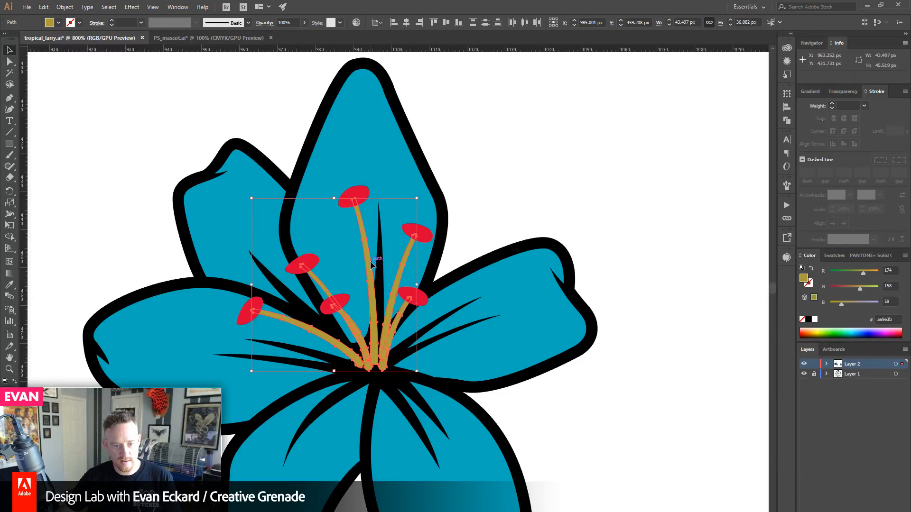
pyautogui.click(65, 7)
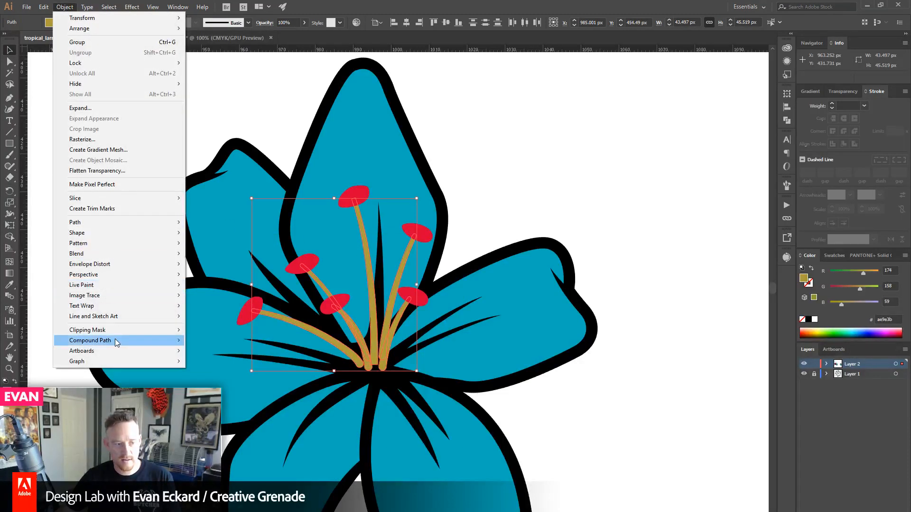
pyautogui.moveTo(100, 223)
pyautogui.click(216, 257)
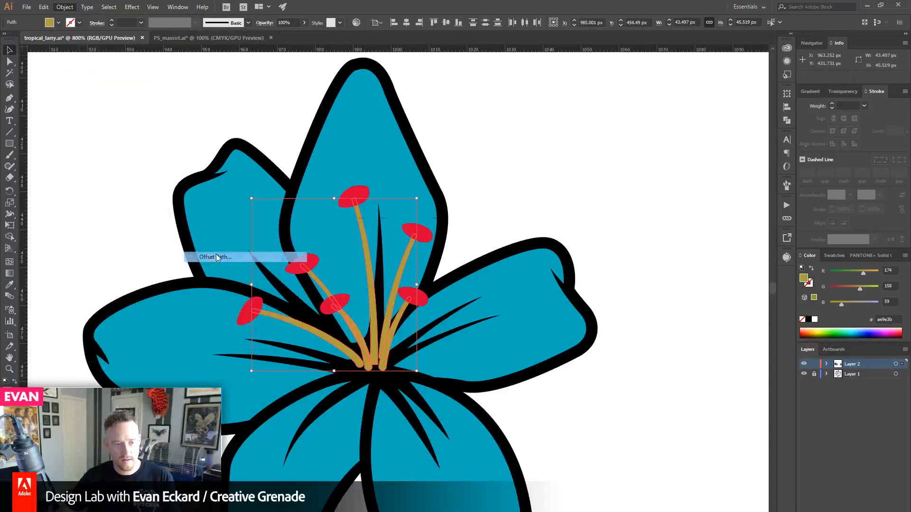
pyautogui.click(420, 194)
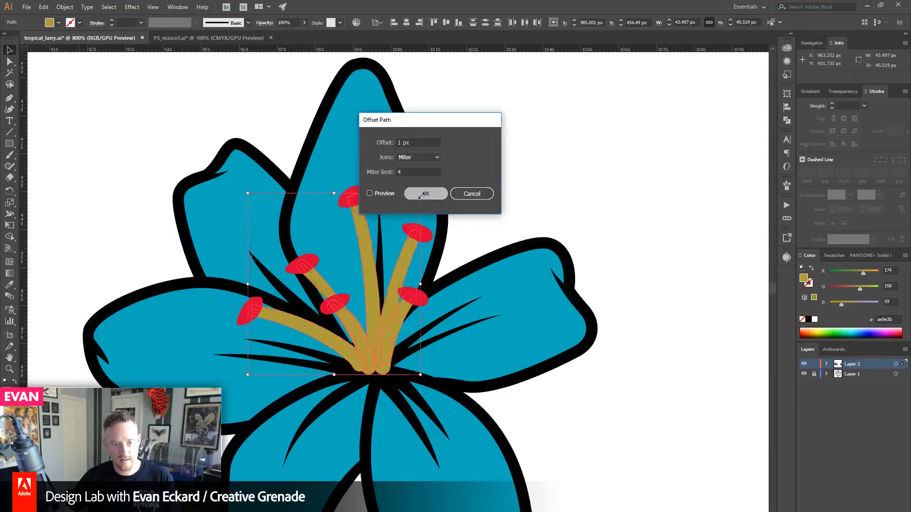
pyautogui.click(809, 320)
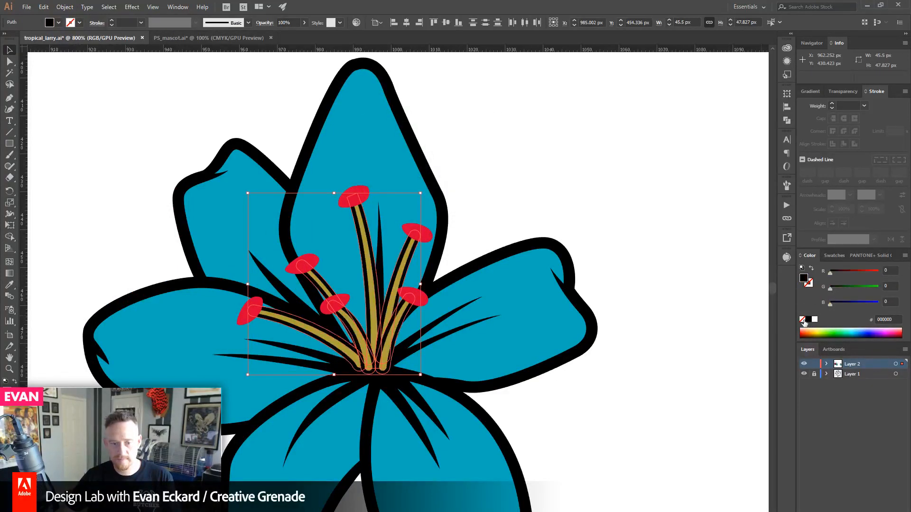
pyautogui.click(585, 160)
# - Select all six red anthers together and create offset paths 1 px larger around them
pyautogui.click(338, 303)
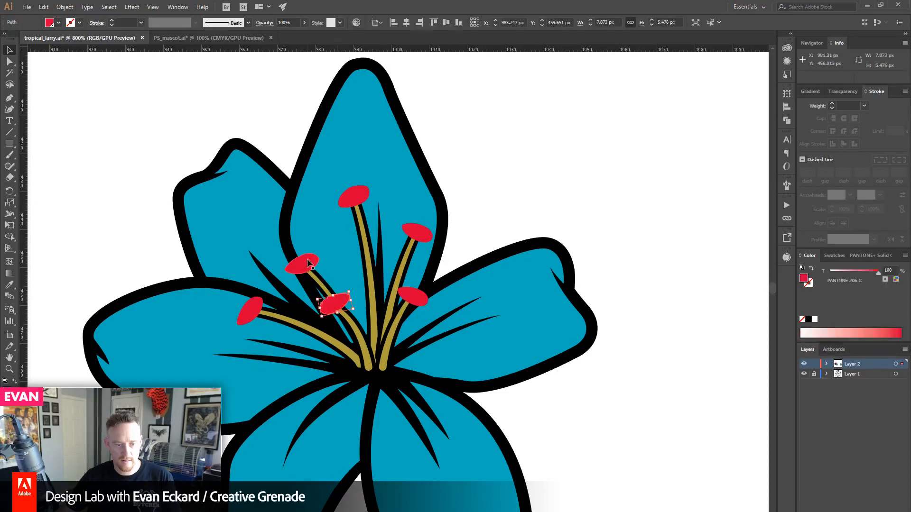
pyautogui.keyDown('shift'); pyautogui.click(304, 264); pyautogui.keyUp('shift')
pyautogui.keyDown('shift'); pyautogui.click(356, 197); pyautogui.keyUp('shift')
pyautogui.keyDown('shift'); pyautogui.click(427, 227); pyautogui.keyUp('shift')
pyautogui.keyDown('shift'); pyautogui.click(427, 227); pyautogui.keyUp('shift')
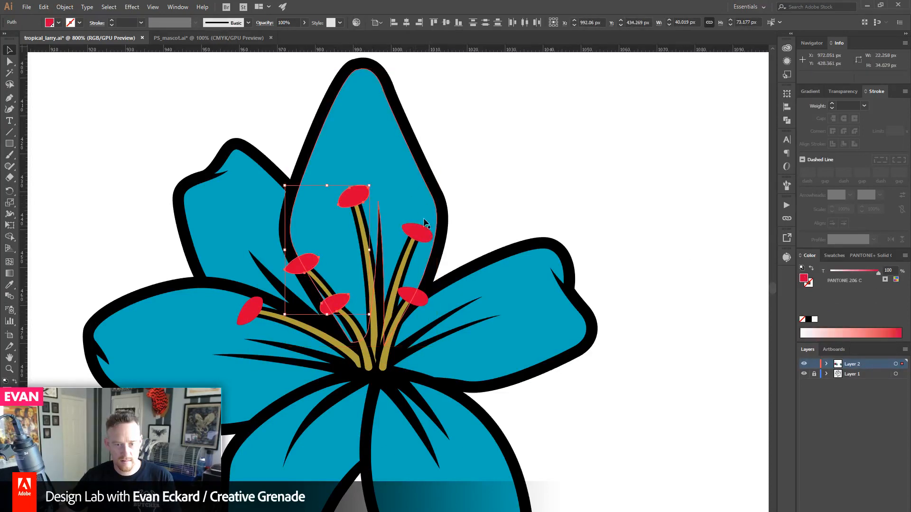
pyautogui.keyDown('shift'); pyautogui.click(421, 232); pyautogui.keyUp('shift')
pyautogui.keyDown('shift'); pyautogui.click(412, 297); pyautogui.keyUp('shift')
pyautogui.keyDown('shift'); pyautogui.click(253, 302); pyautogui.keyUp('shift')
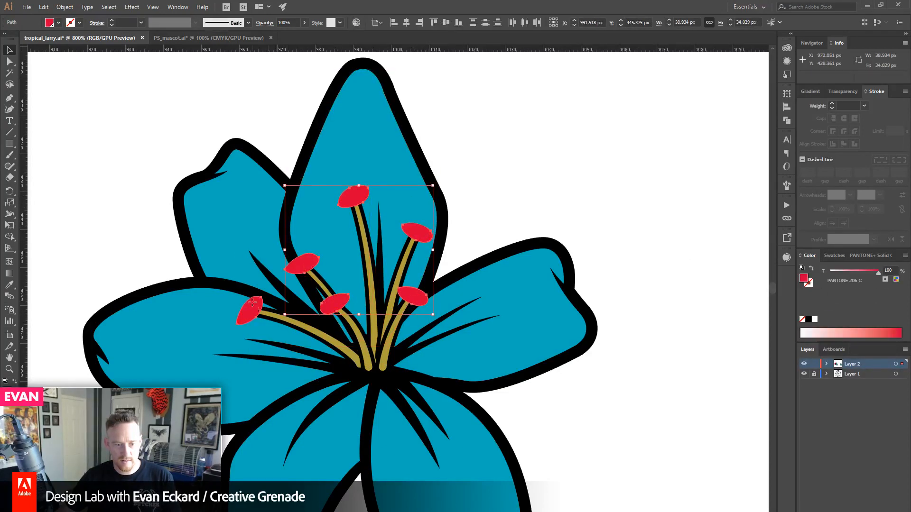
pyautogui.click(65, 7)
pyautogui.moveTo(84, 223)
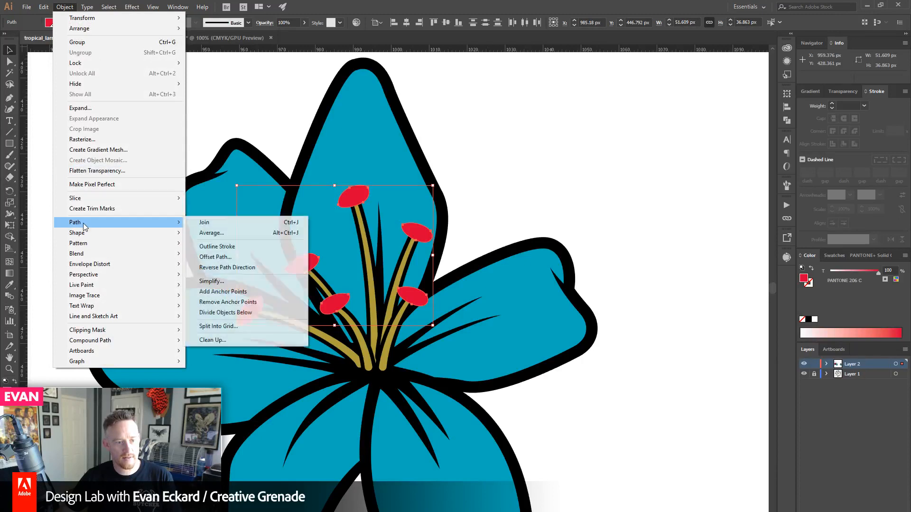
pyautogui.click(231, 257)
pyautogui.click(422, 198)
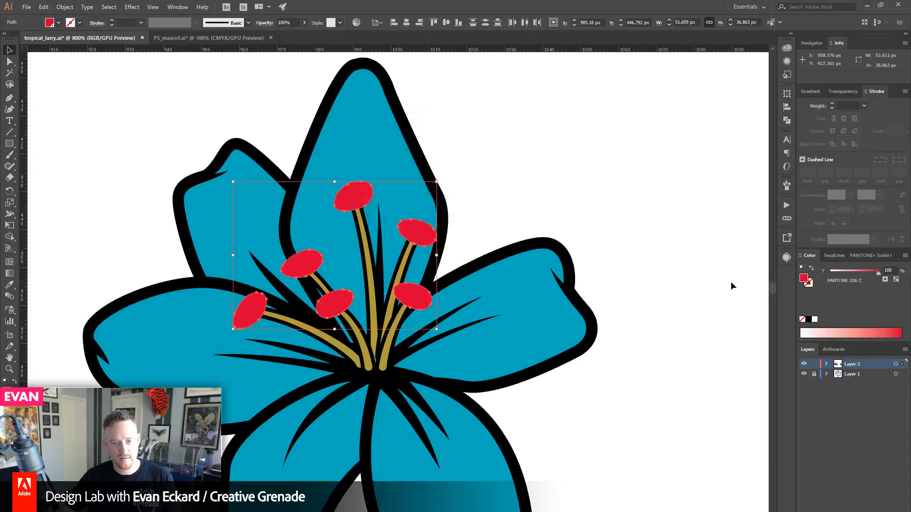
# - Fill the offset shapes around the six red anthers black and clear the selection
pyautogui.click(808, 320)
pyautogui.click(676, 199)
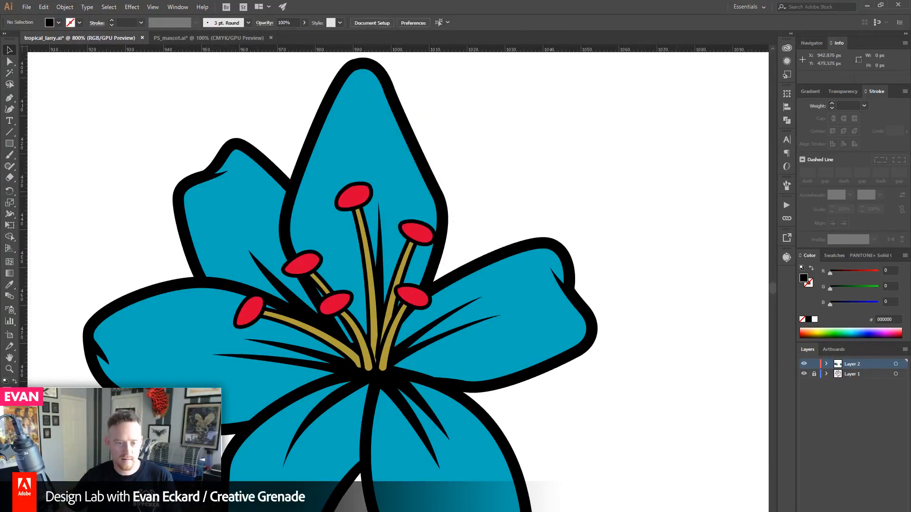
# - Move the finished outlined blue flower closer to its earlier version, so it overlaps the edge of the pencil sketch
pyautogui.click(9, 369)
pyautogui.keyDown('alt'); pyautogui.click(291, 335); pyautogui.keyUp('alt')
pyautogui.keyDown('alt'); pyautogui.click(302, 309); pyautogui.keyUp('alt')
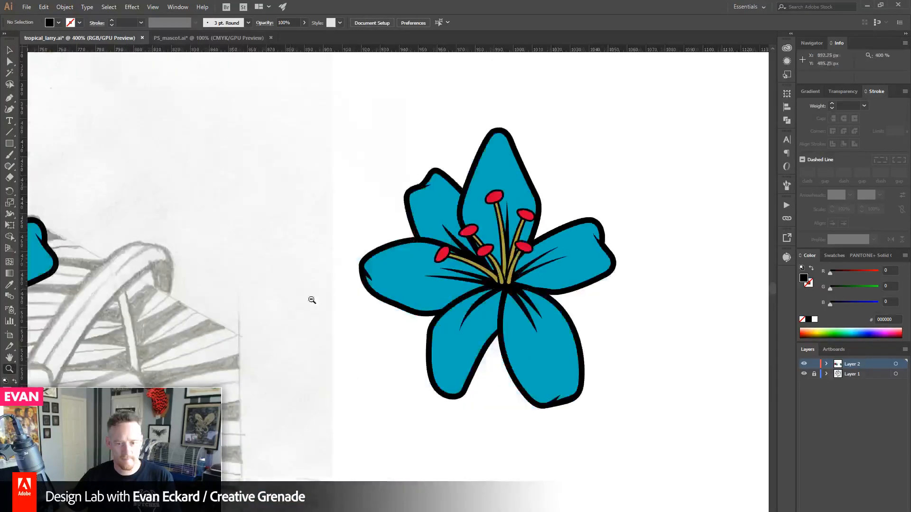
pyautogui.keyDown('alt'); pyautogui.click(310, 298); pyautogui.keyUp('alt')
pyautogui.keyDown('alt'); pyautogui.click(310, 299); pyautogui.keyUp('alt')
pyautogui.moveTo(277, 274); pyautogui.dragTo(295, 273)
pyautogui.click(9, 49)
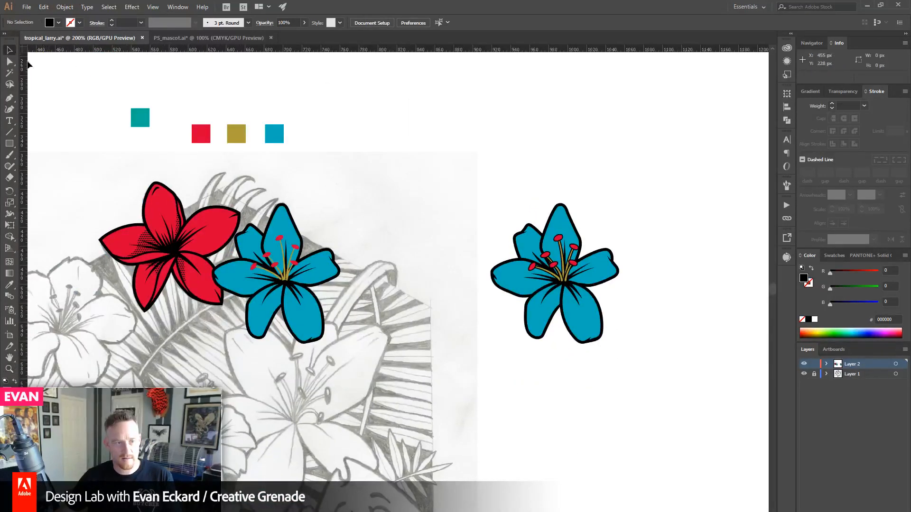
pyautogui.moveTo(472, 155); pyautogui.dragTo(515, 211)
pyautogui.moveTo(575, 311); pyautogui.dragTo(444, 308)
pyautogui.click(585, 287)
pyautogui.moveTo(554, 357); pyautogui.dragTo(583, 327)
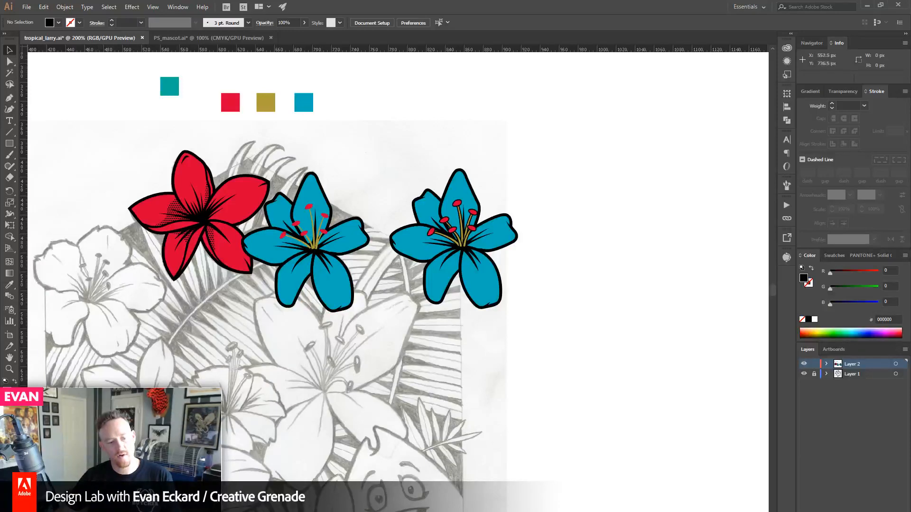
pyautogui.moveTo(330, 455); pyautogui.dragTo(330, 319)
pyautogui.moveTo(340, 225); pyautogui.dragTo(332, 335)
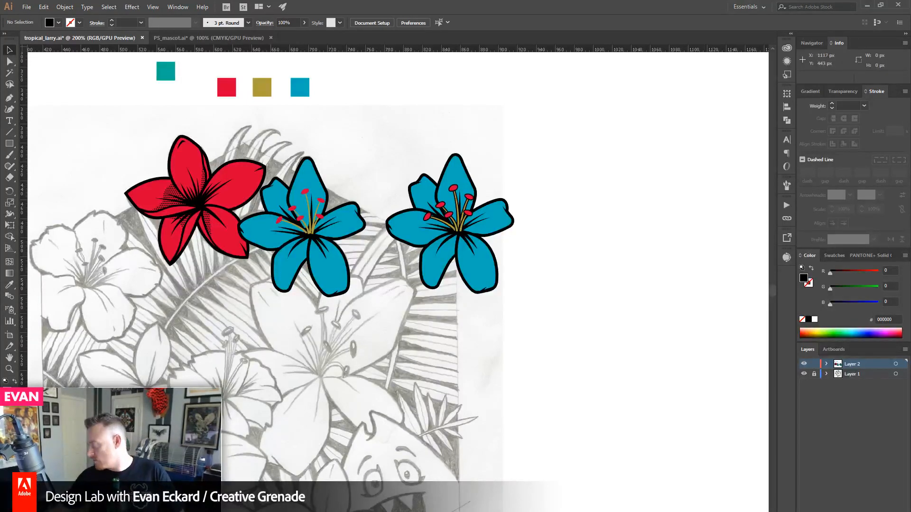
# - Switch to the Pretzel music player and open the What's Playing section of its full settings
pyautogui.moveTo(910, 163); pyautogui.dragTo(633, 146)
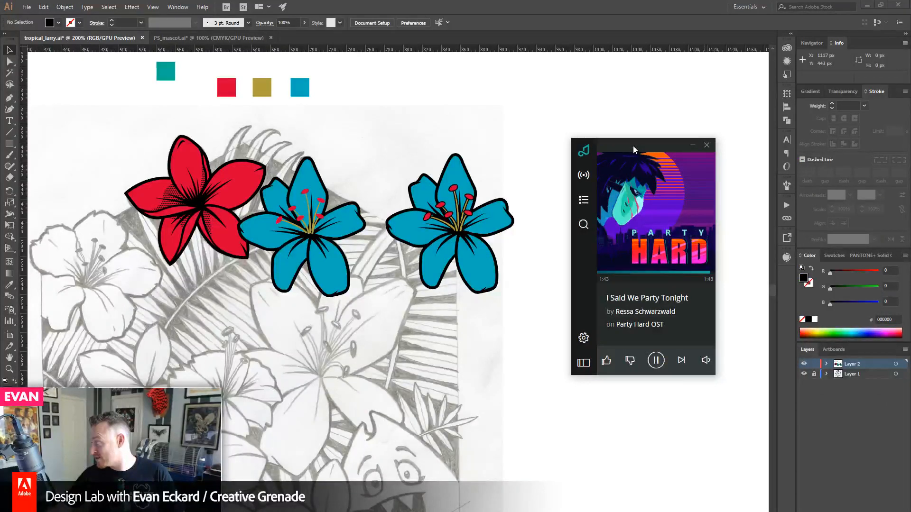
pyautogui.moveTo(633, 147); pyautogui.dragTo(602, 153)
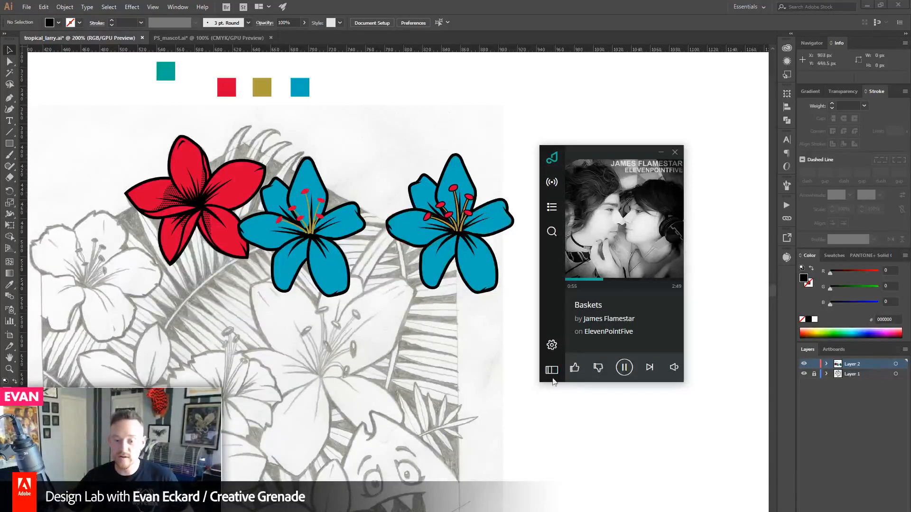
pyautogui.click(551, 346)
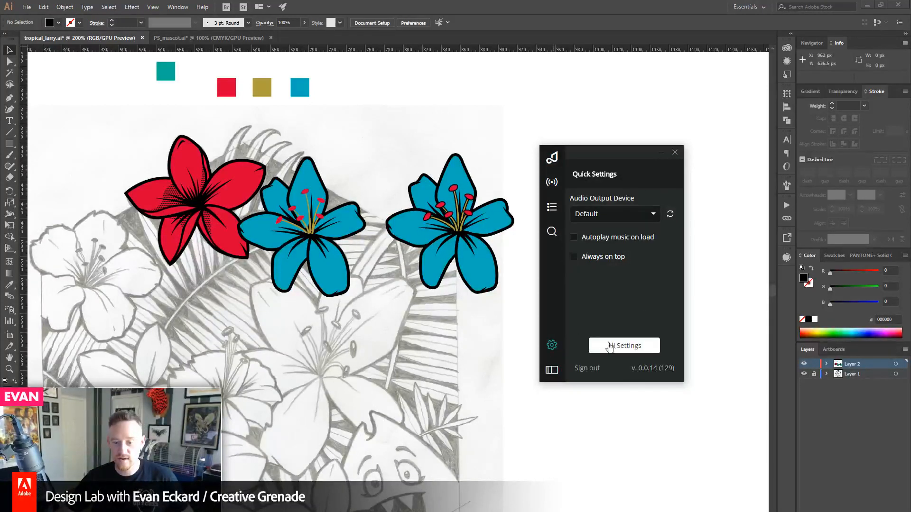
pyautogui.click(624, 346)
pyautogui.moveTo(712, 160); pyautogui.dragTo(612, 143)
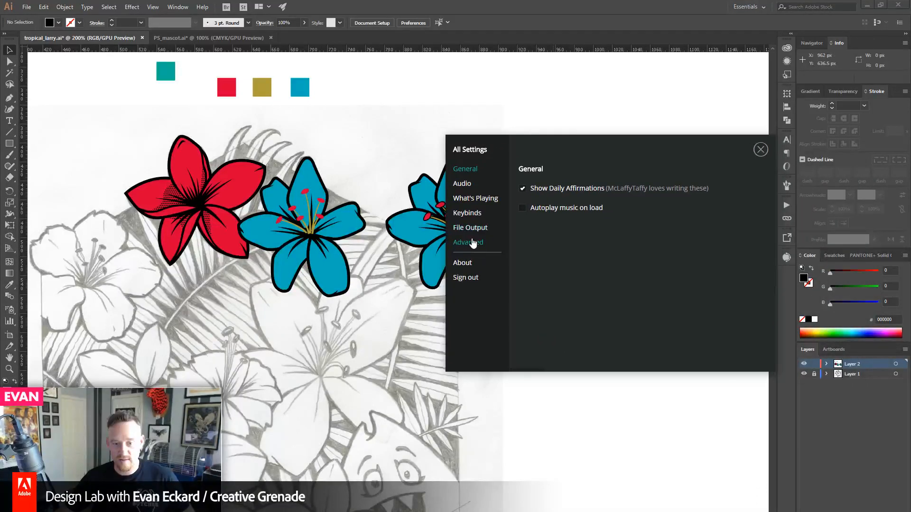
pyautogui.click(469, 242)
pyautogui.click(467, 199)
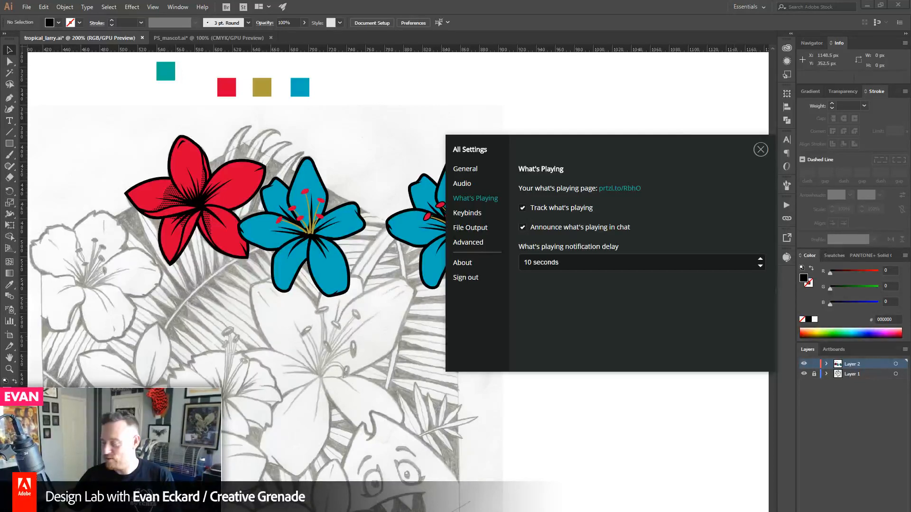
# - Show the Pretzel track history page in the browser and copy that page's link from the player's What's Playing settings
pyautogui.moveTo(910, 32); pyautogui.dragTo(466, 54)
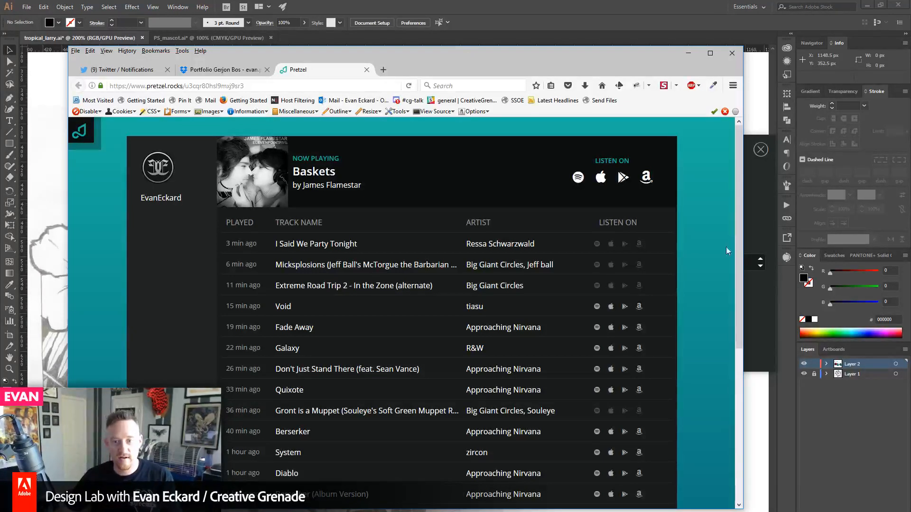
pyautogui.click(767, 211)
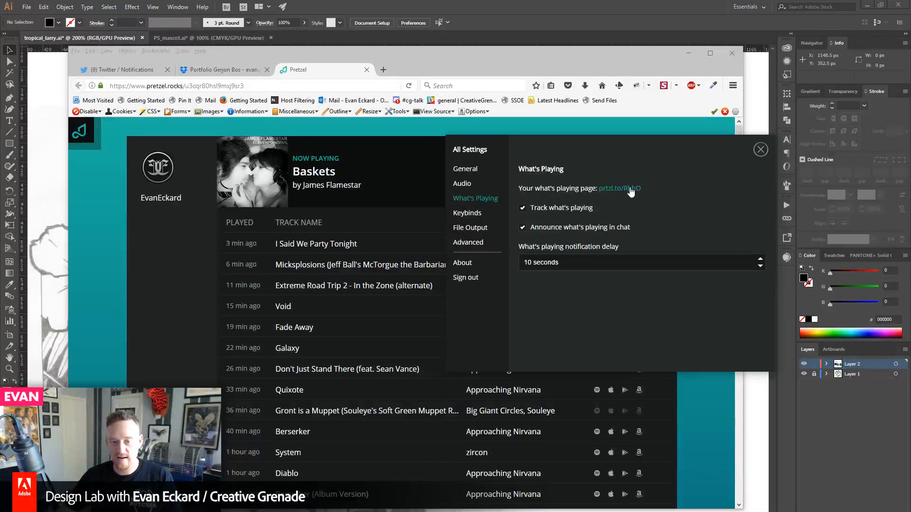
pyautogui.rightClick(631, 191)
pyautogui.click(655, 211)
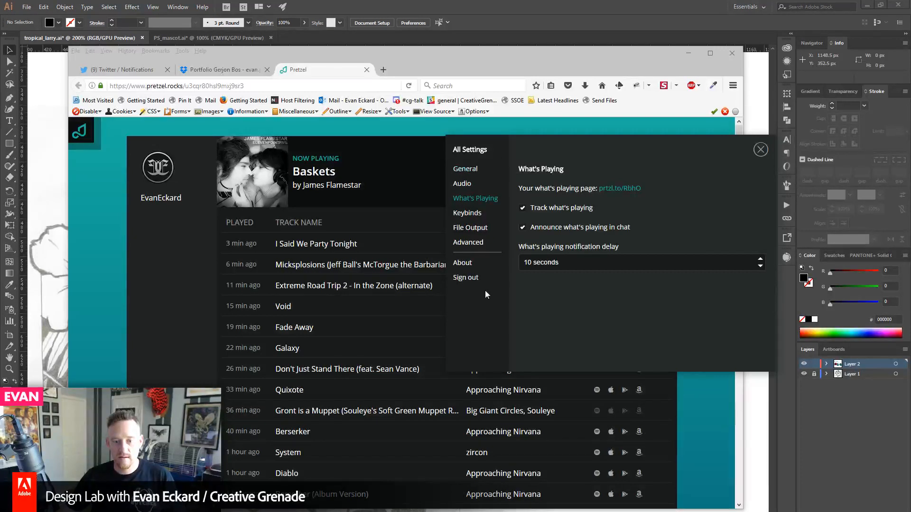
# - Close the player's settings, returning to the current track, and place the player window beside the browser's track history
pyautogui.click(760, 150)
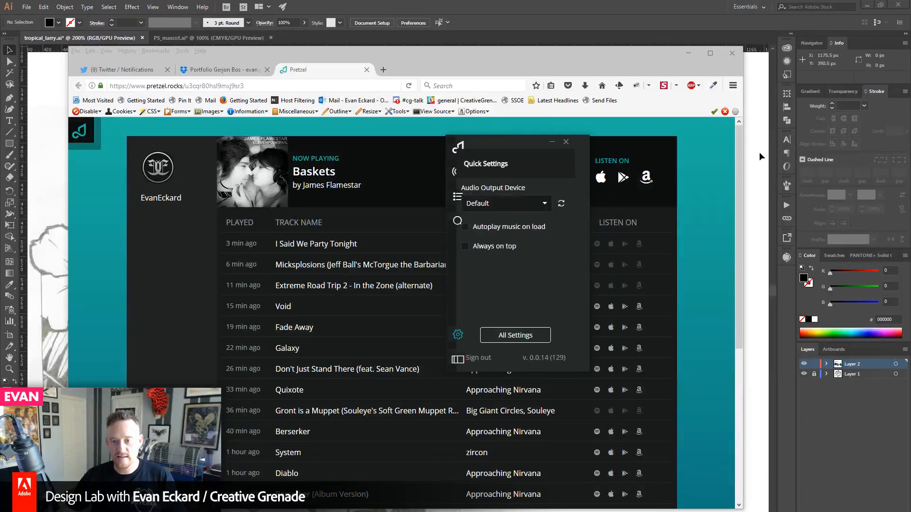
pyautogui.click(460, 147)
pyautogui.moveTo(496, 142); pyautogui.dragTo(753, 170)
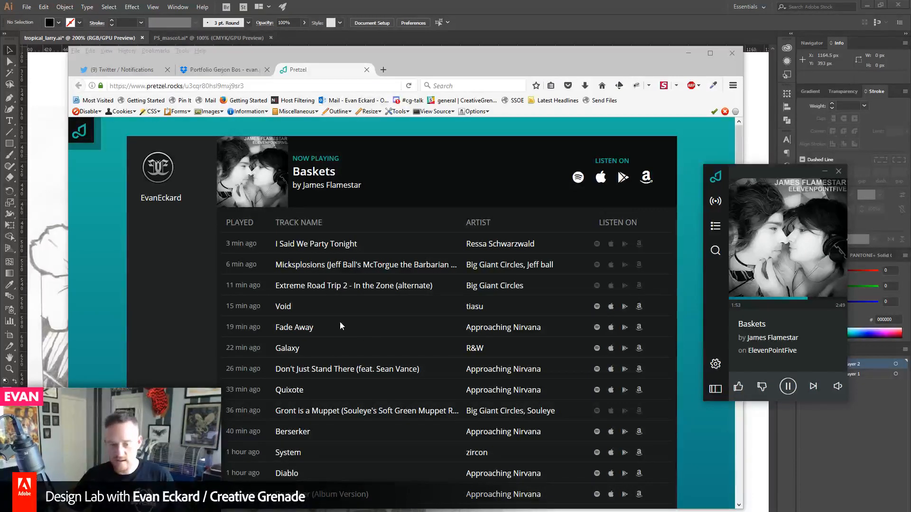
# - Expand the song I Said We Party Tonight in the browser's track history and examine its artist and listening links
pyautogui.click(418, 242)
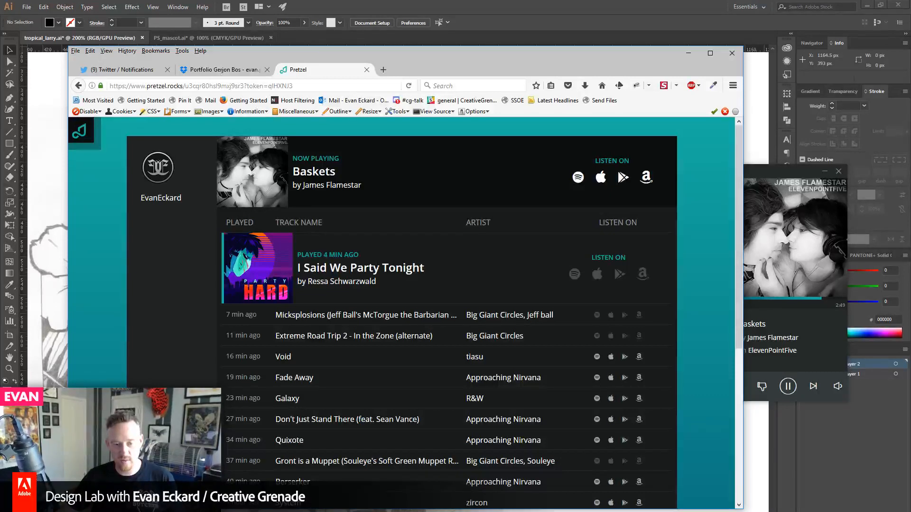
pyautogui.moveTo(433, 271); pyautogui.dragTo(292, 283)
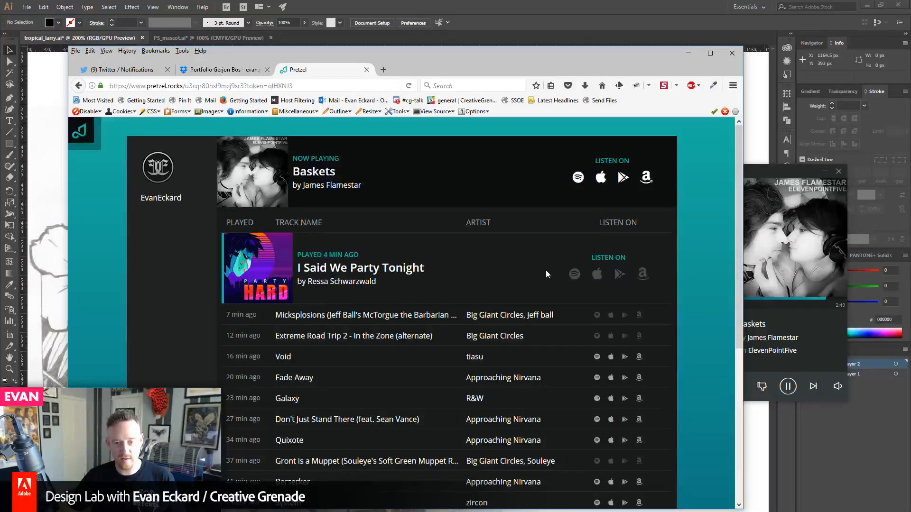
pyautogui.scroll(-2, 323, 295)
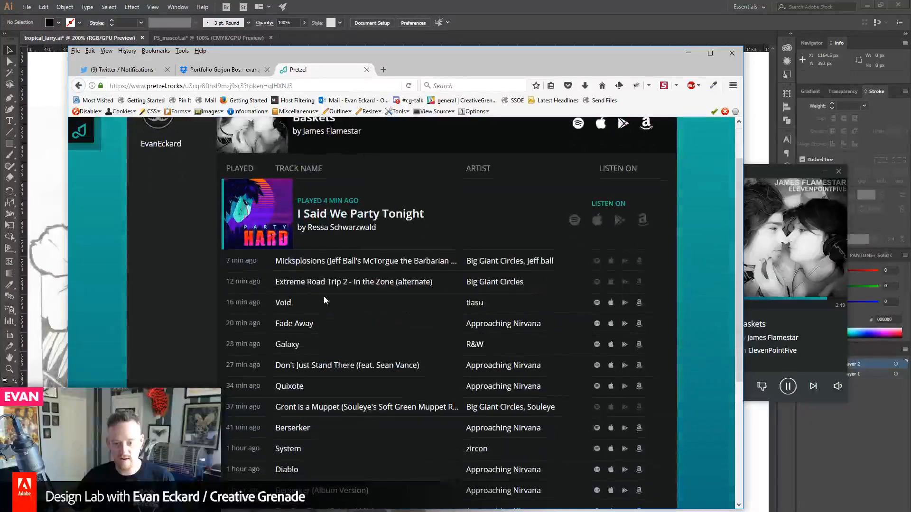
pyautogui.scroll(2, 284, 270)
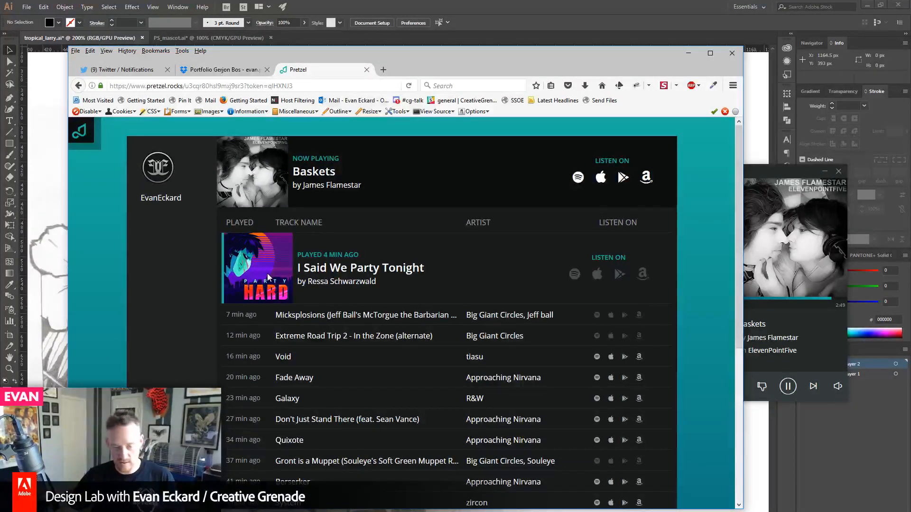
# - Search the music player for "ressa", play I Said We Party Tonight, and return to the now-playing view
pyautogui.click(778, 169)
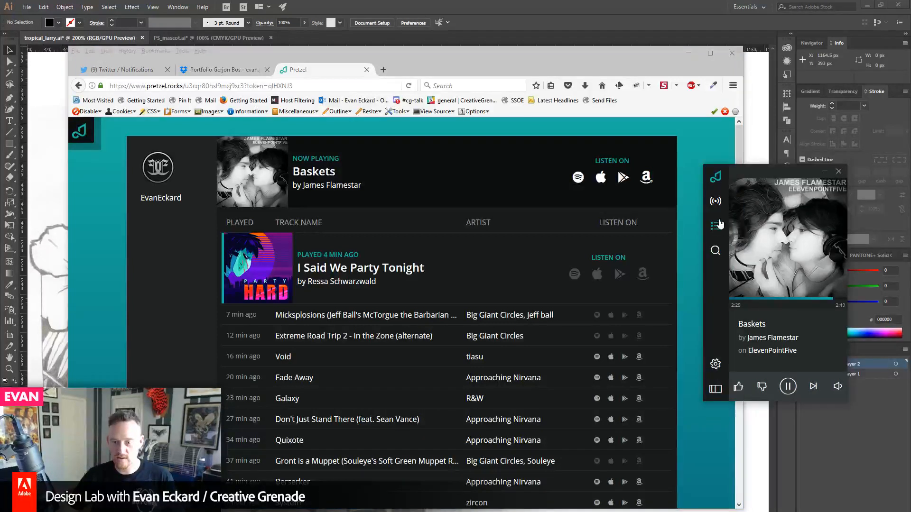
pyautogui.click(714, 250)
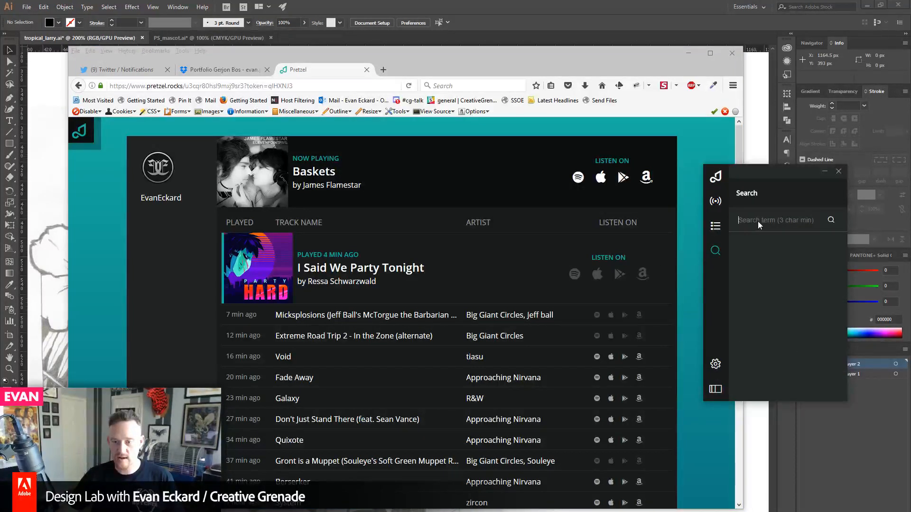
pyautogui.write('ressa')
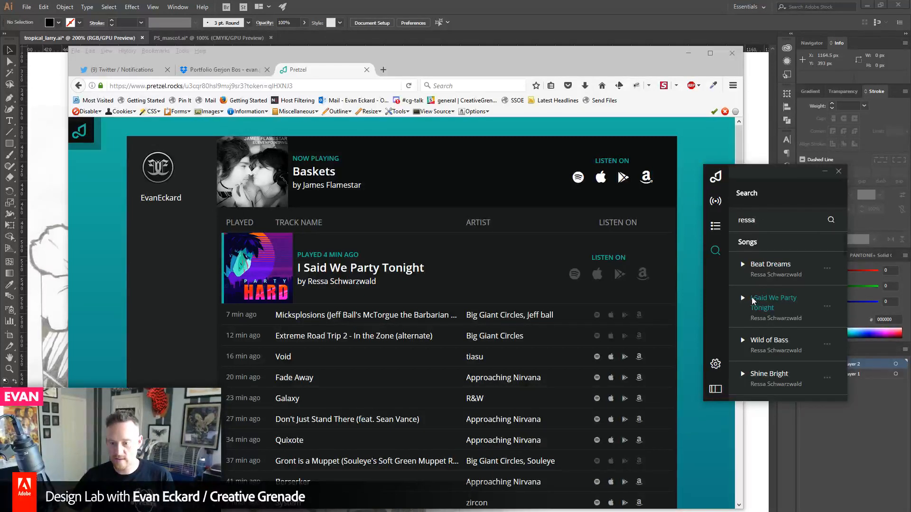
pyautogui.click(743, 298)
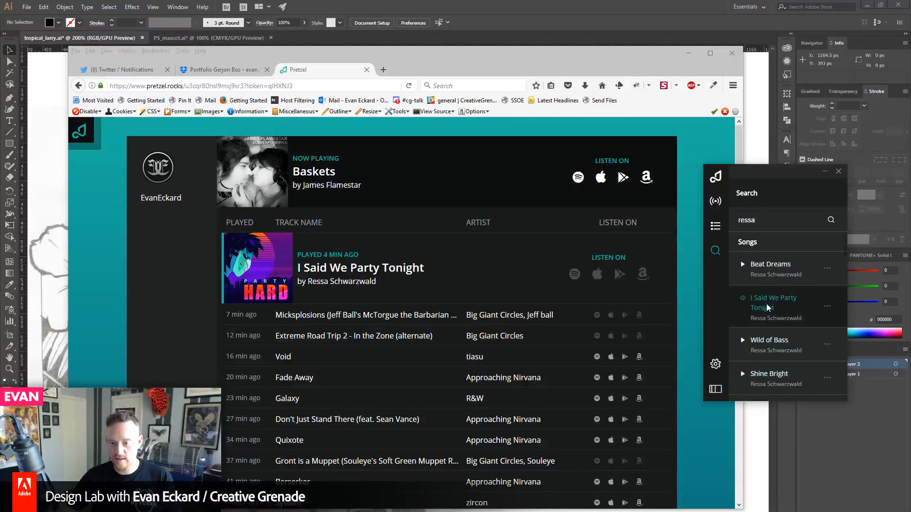
pyautogui.click(716, 177)
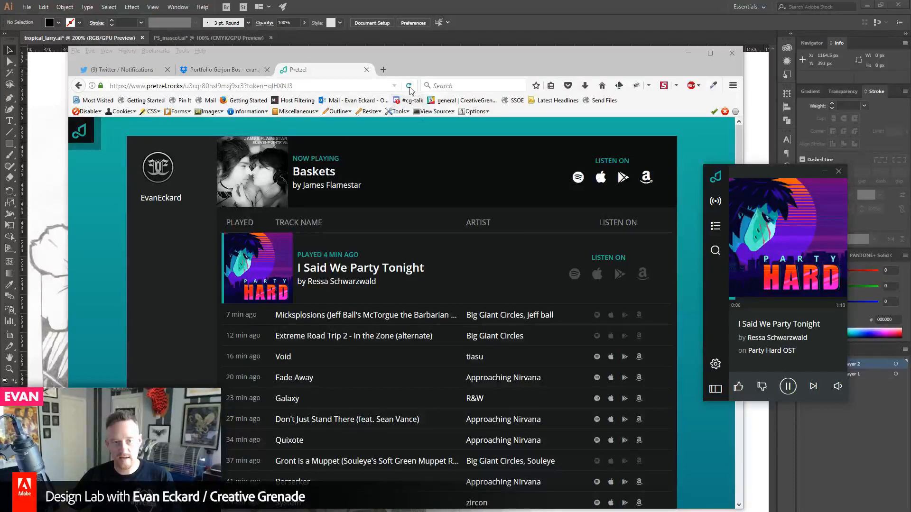
# - Reload the track history page to refresh its now-playing song and compare it with the player window
pyautogui.click(409, 85)
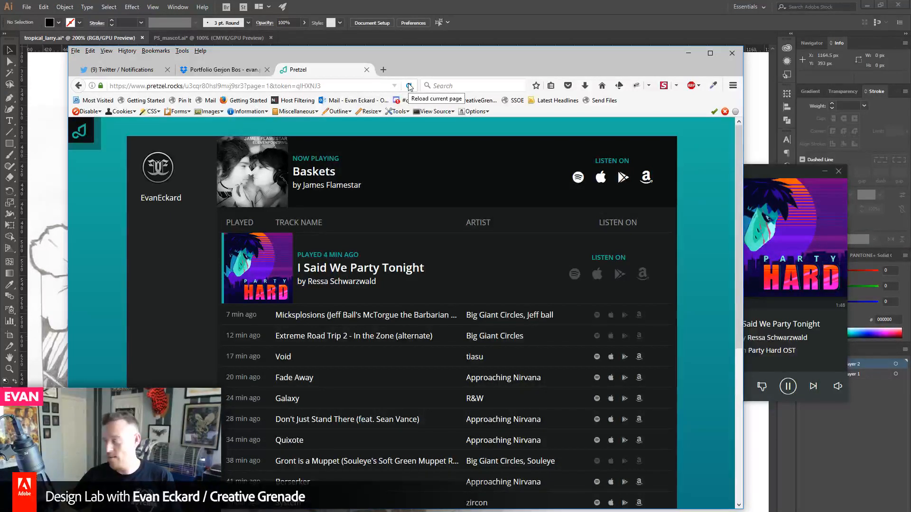
pyautogui.click(409, 85)
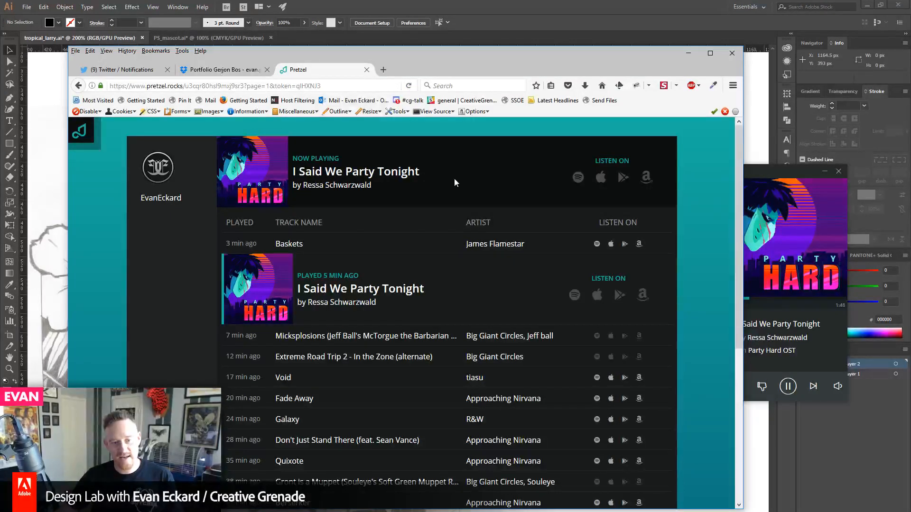
pyautogui.moveTo(762, 170)
pyautogui.mouseDown()
pyautogui.moveTo(765, 148)
pyautogui.moveTo(756, 155)
pyautogui.mouseUp()
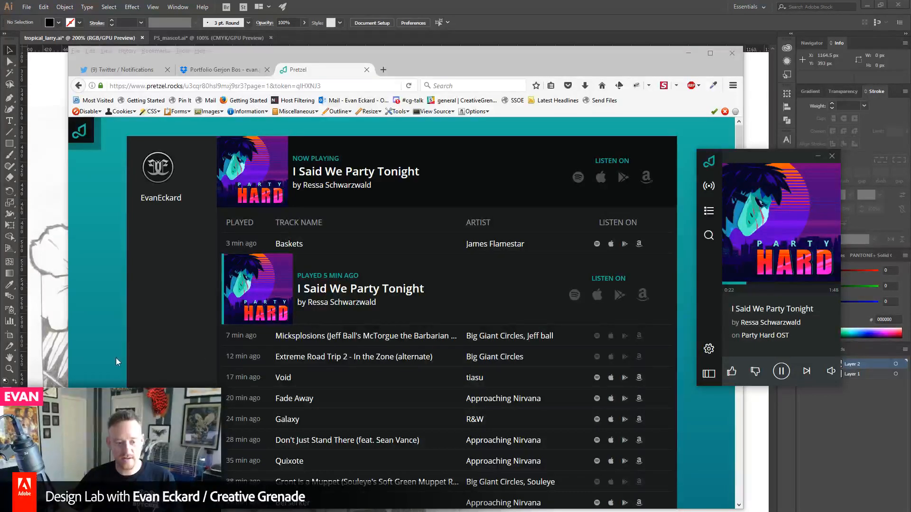
# - Expand the songs Fade Away and Quixote in the track history and look through the rest of the first page
pyautogui.click(343, 397)
pyautogui.scroll(-2, 190, 381)
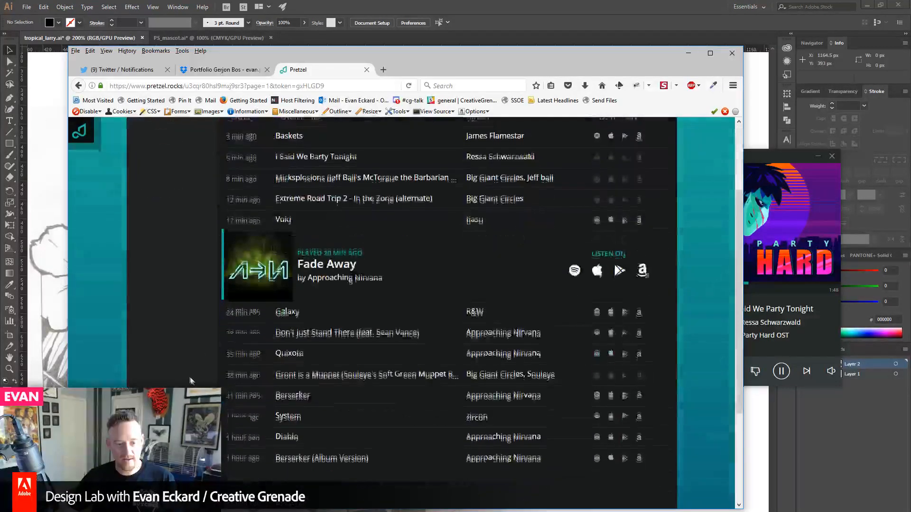
pyautogui.click(275, 351)
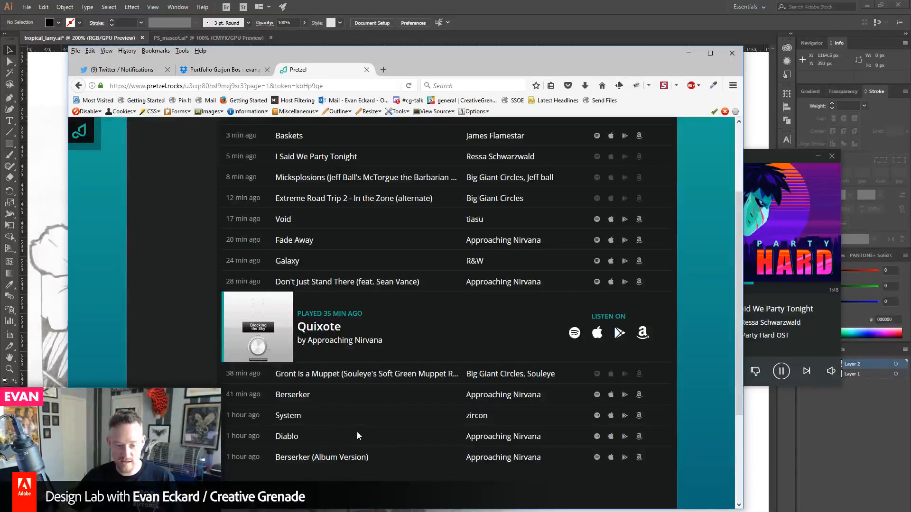
pyautogui.scroll(-3, 332, 451)
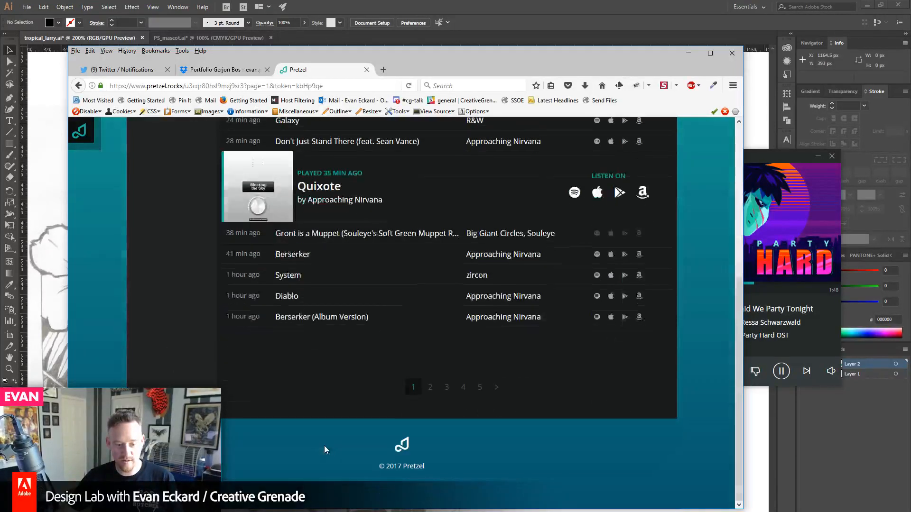
# - Go to page 4 of the track history and expand Motionless Thoughts, Breathe and Carry On to view their details
pyautogui.click(463, 387)
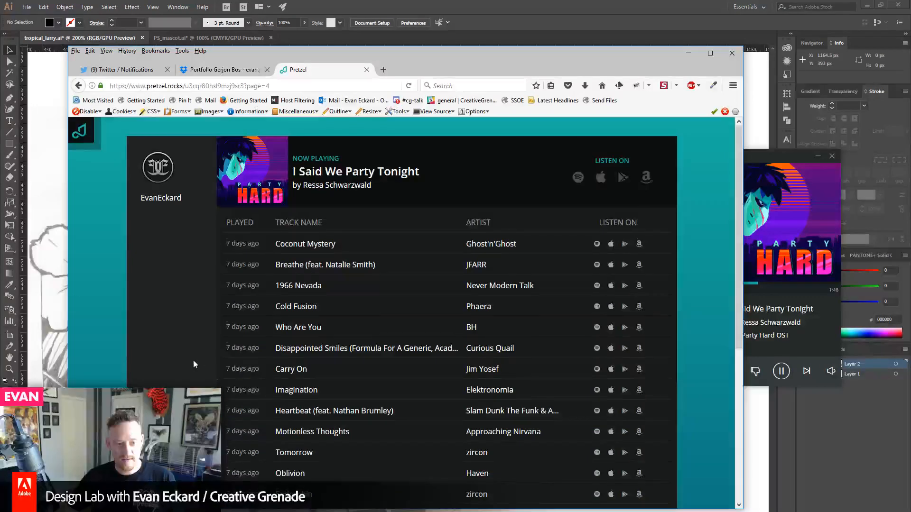
pyautogui.scroll(-3, 194, 364)
pyautogui.click(332, 268)
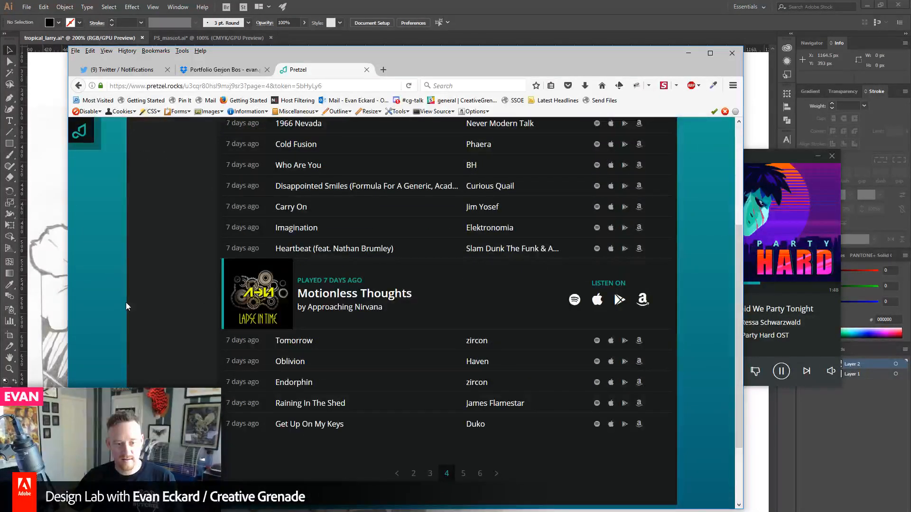
pyautogui.scroll(3, 284, 361)
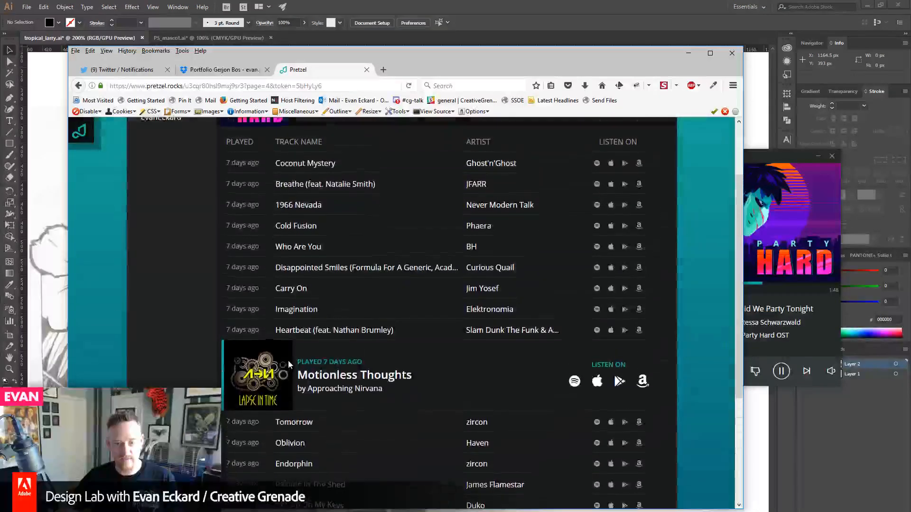
pyautogui.click(397, 266)
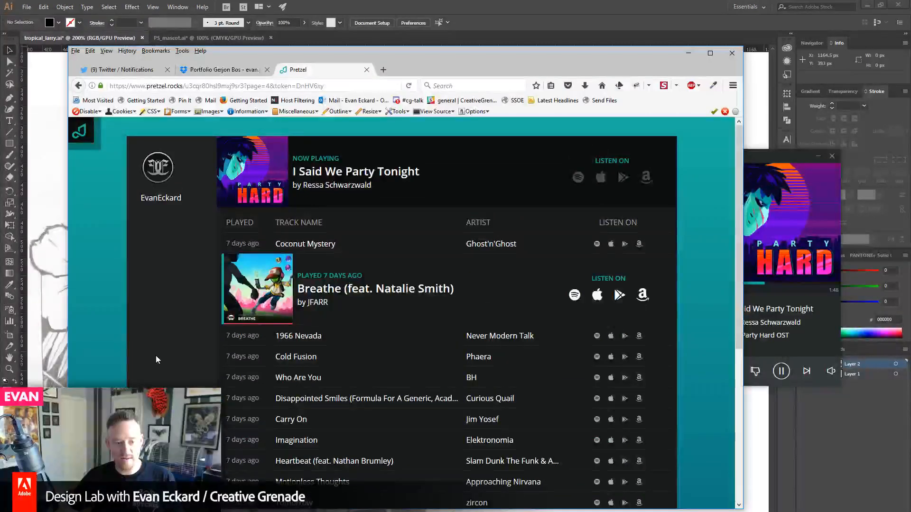
pyautogui.scroll(-2, 366, 309)
pyautogui.click(365, 309)
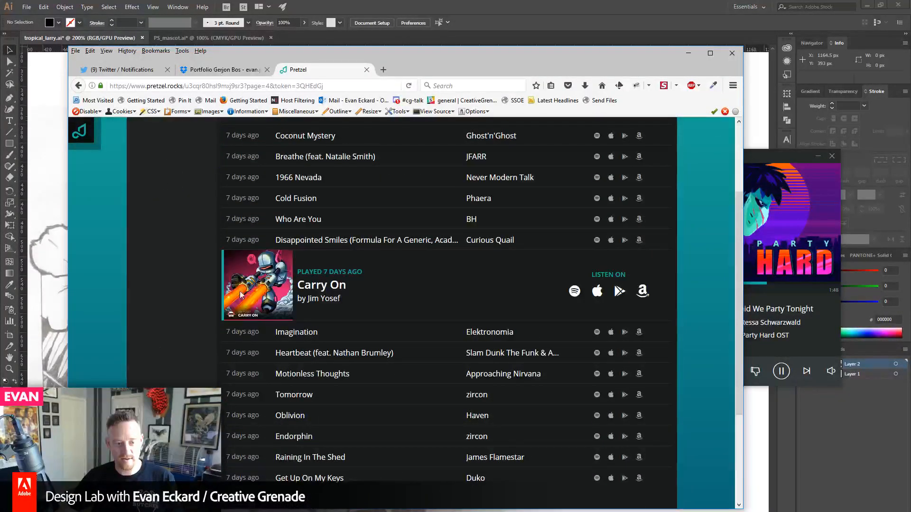
# - Return from page 4 of the track history to page 1 and expand I Said We Party Tonight
pyautogui.scroll(2, 309, 346)
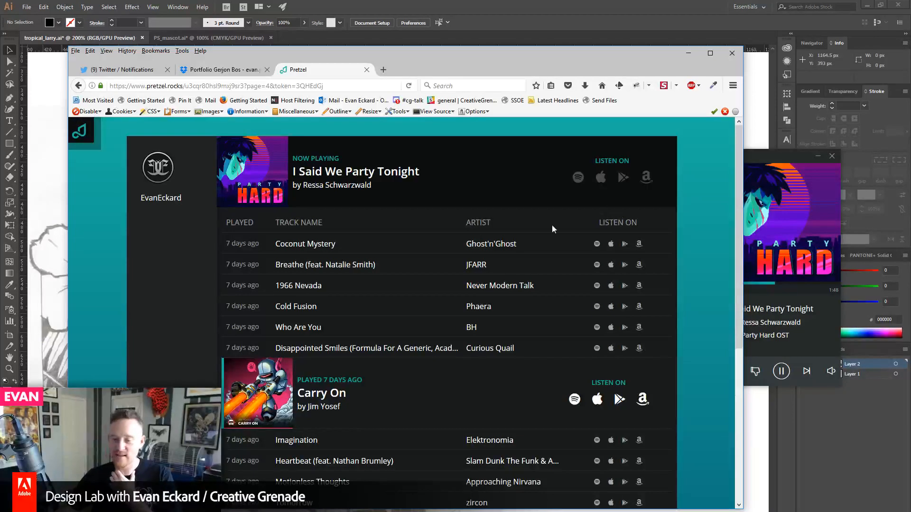
pyautogui.moveTo(812, 138); pyautogui.dragTo(774, 188)
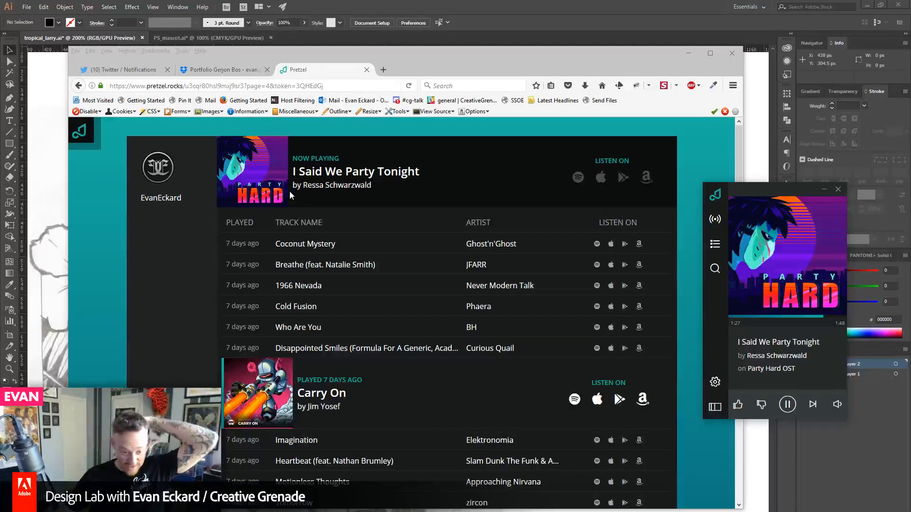
pyautogui.scroll(-5, 197, 260)
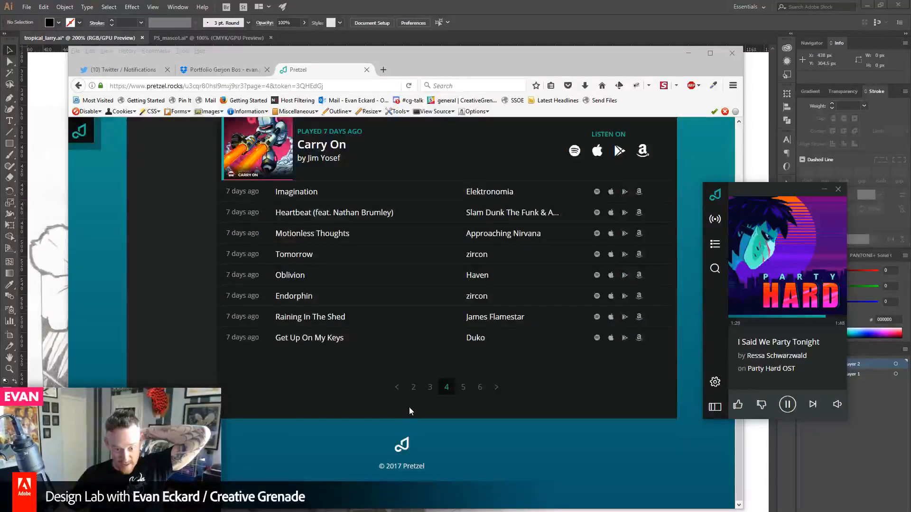
pyautogui.click(397, 387)
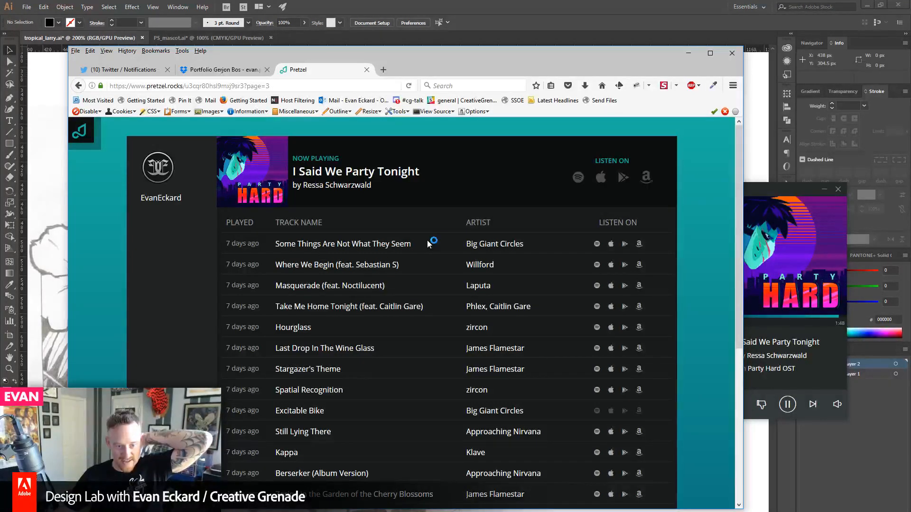
pyautogui.scroll(-5, 409, 308)
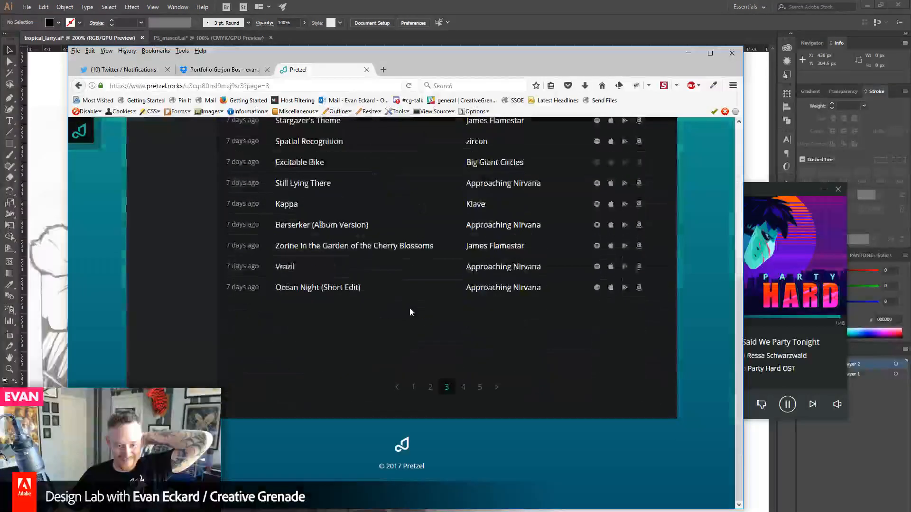
pyautogui.click(413, 387)
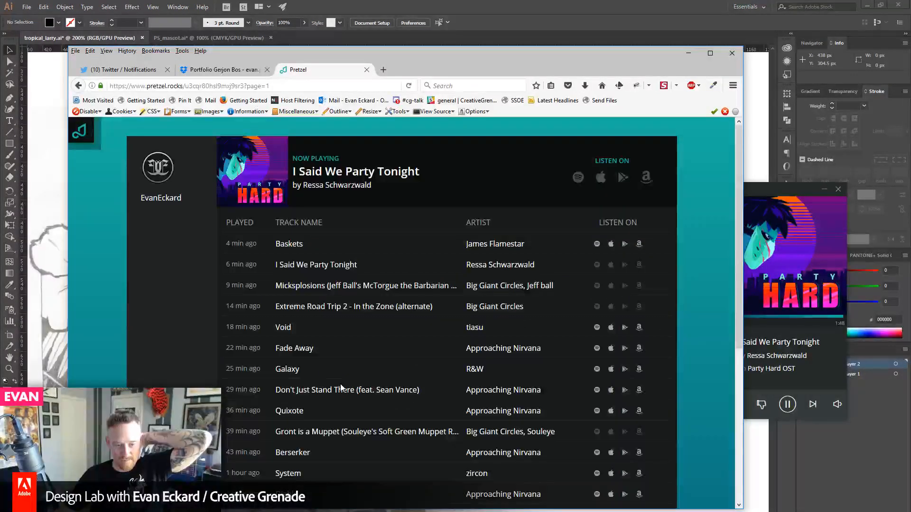
pyautogui.click(380, 265)
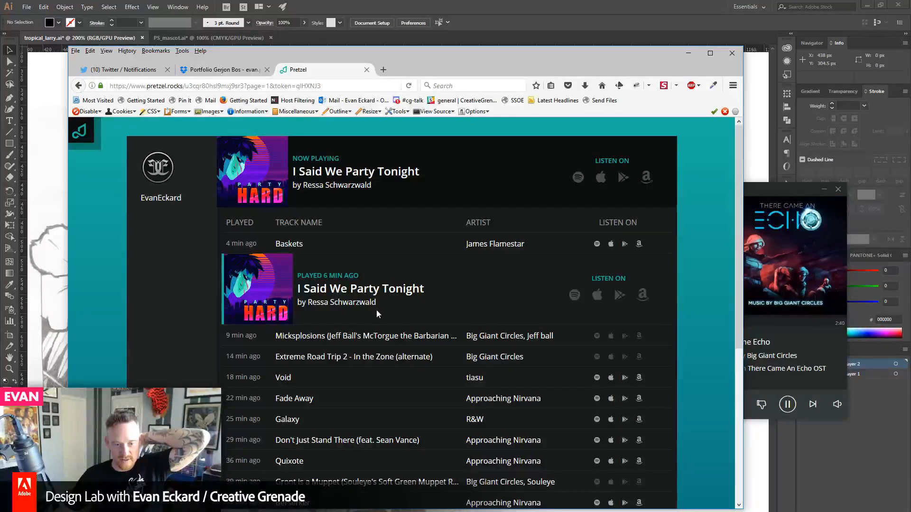
# - Move the browser and music player windows out of the way to uncover the flower artwork
pyautogui.moveTo(775, 195); pyautogui.dragTo(818, 177)
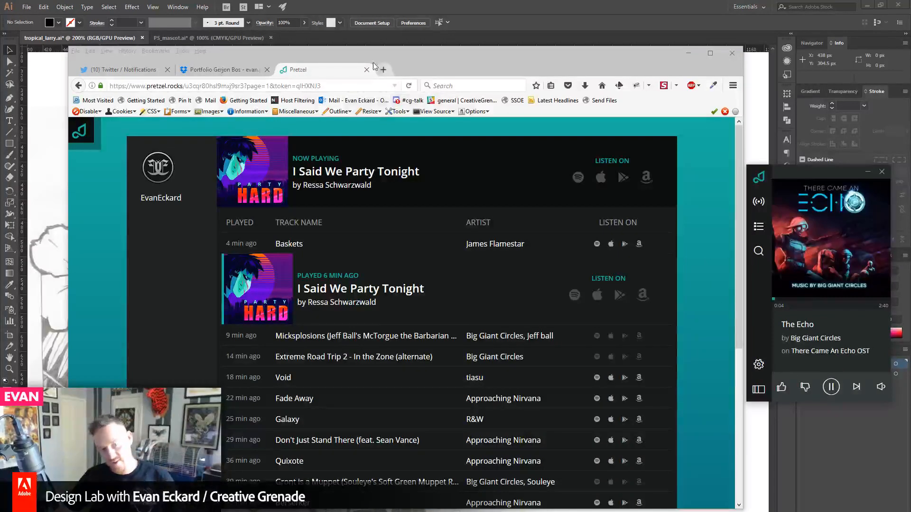
pyautogui.moveTo(397, 64); pyautogui.dragTo(910, 102)
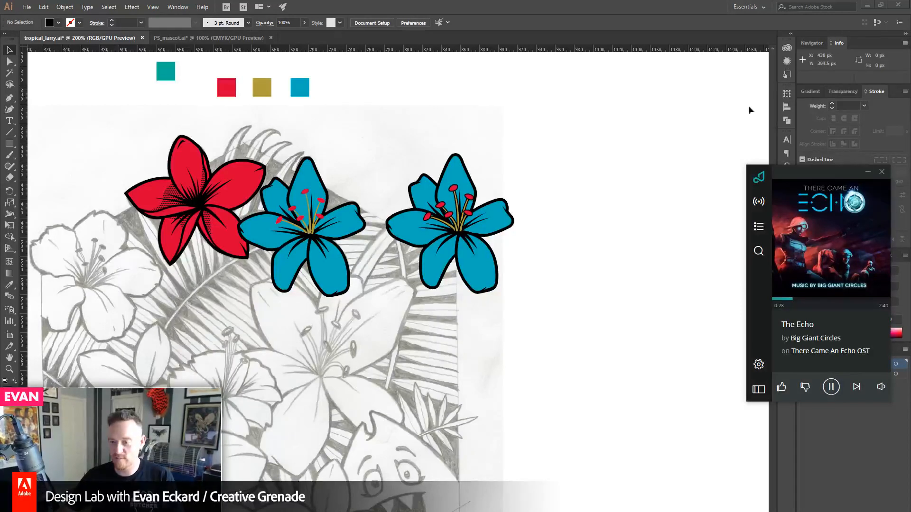
pyautogui.moveTo(807, 178); pyautogui.dragTo(593, 161)
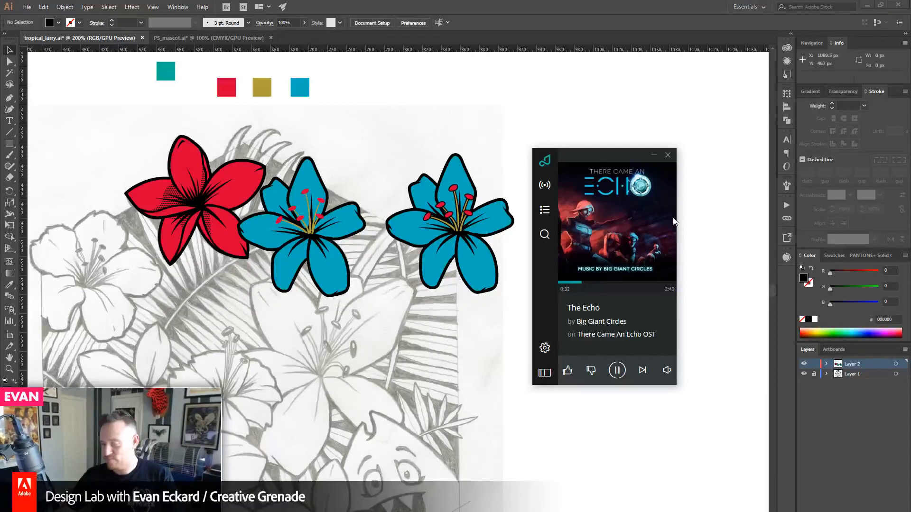
pyautogui.moveTo(596, 156); pyautogui.dragTo(910, 266)
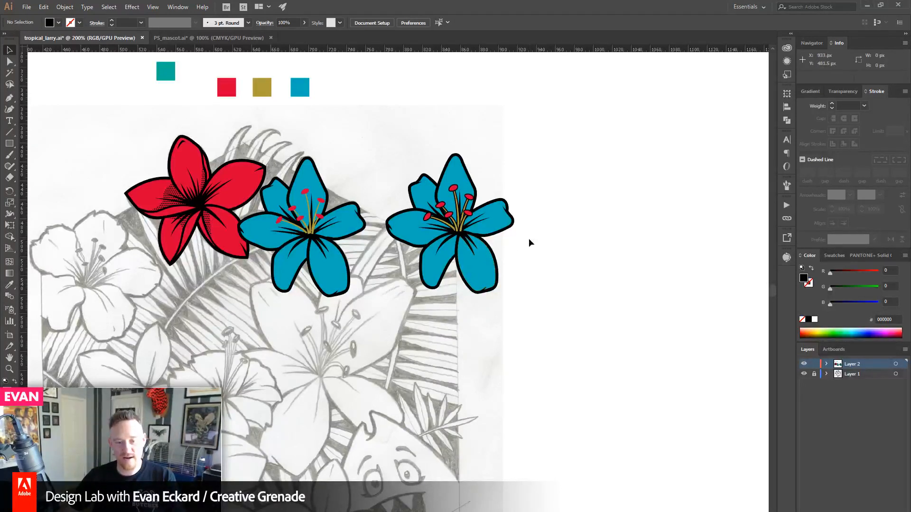
# - Clear the original blue flower from the sketch and group the parts of the outlined blue flower
pyautogui.click(276, 292)
pyautogui.hscroll(1, 357, 359)
pyautogui.scroll(1, 357, 359)
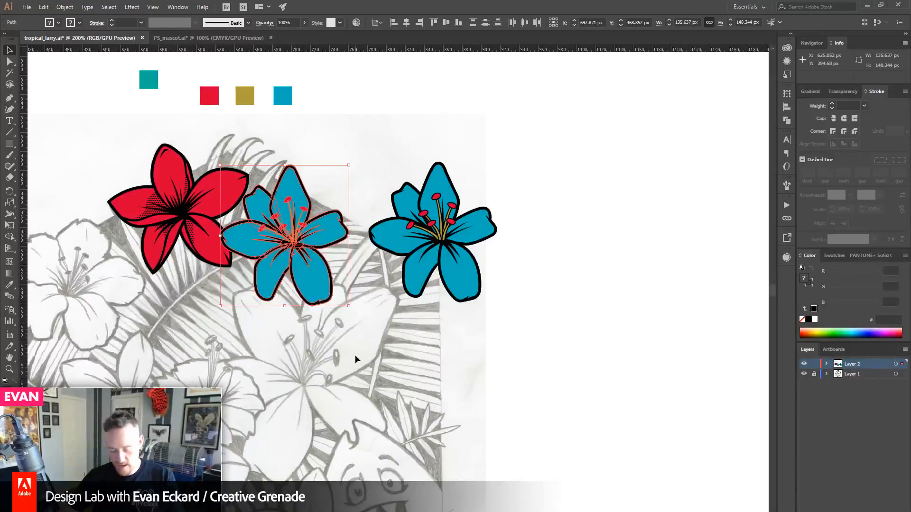
pyautogui.moveTo(279, 263); pyautogui.dragTo(639, 268)
pyautogui.moveTo(655, 329); pyautogui.dragTo(322, 373)
pyautogui.moveTo(296, 322); pyautogui.dragTo(640, 271)
pyautogui.click(597, 390)
pyautogui.moveTo(302, 364); pyautogui.dragTo(594, 336)
pyautogui.moveTo(324, 163); pyautogui.dragTo(485, 323)
pyautogui.moveTo(355, 290)
pyautogui.mouseDown()
pyautogui.moveTo(415, 247)
pyautogui.moveTo(295, 240)
pyautogui.mouseUp()
pyautogui.hotkey('ctrl', 'g')
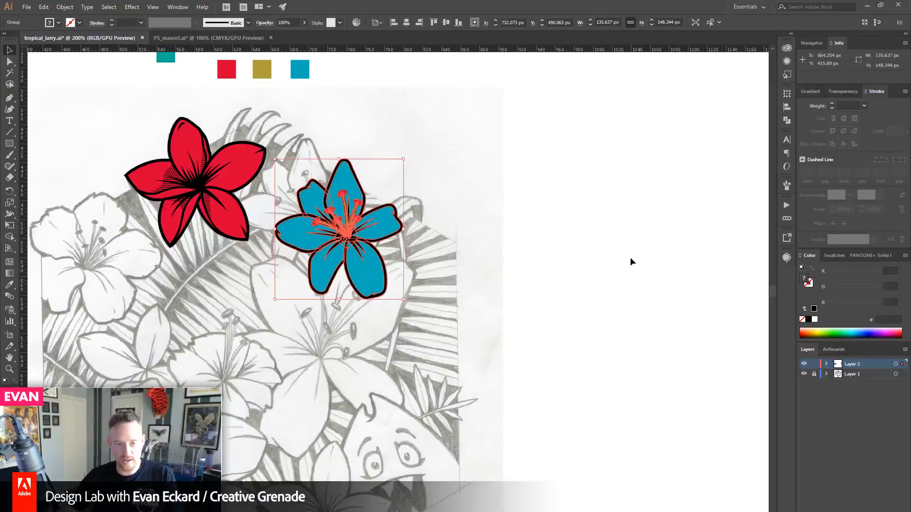
# - Position the grouped blue flower beside the red flower on the sketch and send it to the back, behind the red petals
pyautogui.click(437, 352)
pyautogui.moveTo(372, 285)
pyautogui.mouseDown()
pyautogui.moveTo(495, 276)
pyautogui.moveTo(531, 249)
pyautogui.moveTo(384, 273)
pyautogui.moveTo(322, 264)
pyautogui.mouseUp()
pyautogui.scroll(3, 189, 190)
pyautogui.hscroll(-3, 190, 189)
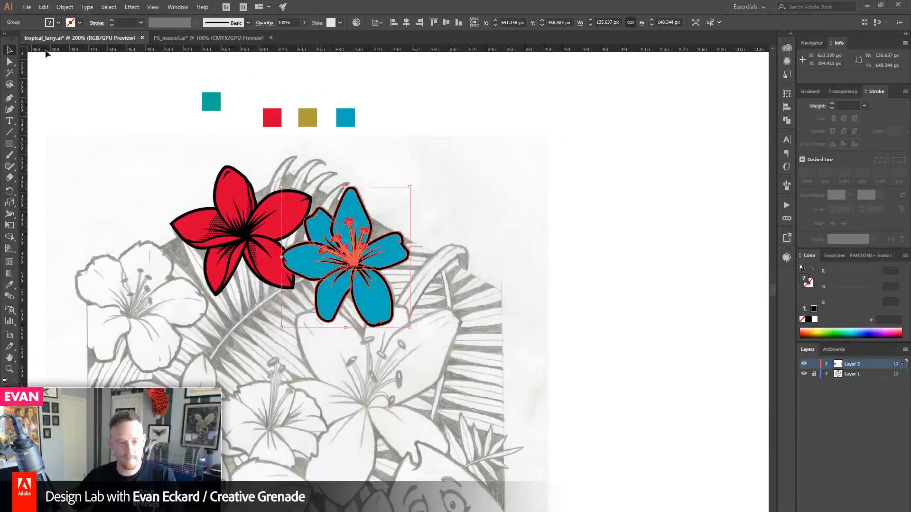
pyautogui.click(64, 6)
pyautogui.moveTo(79, 30)
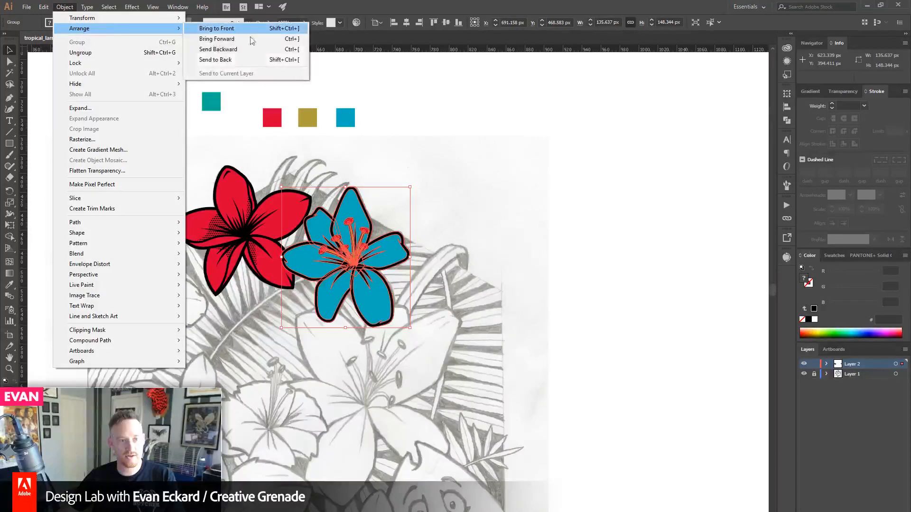
pyautogui.click(247, 64)
pyautogui.click(251, 70)
pyautogui.scroll(-1, 240, 276)
pyautogui.hscroll(1, 240, 277)
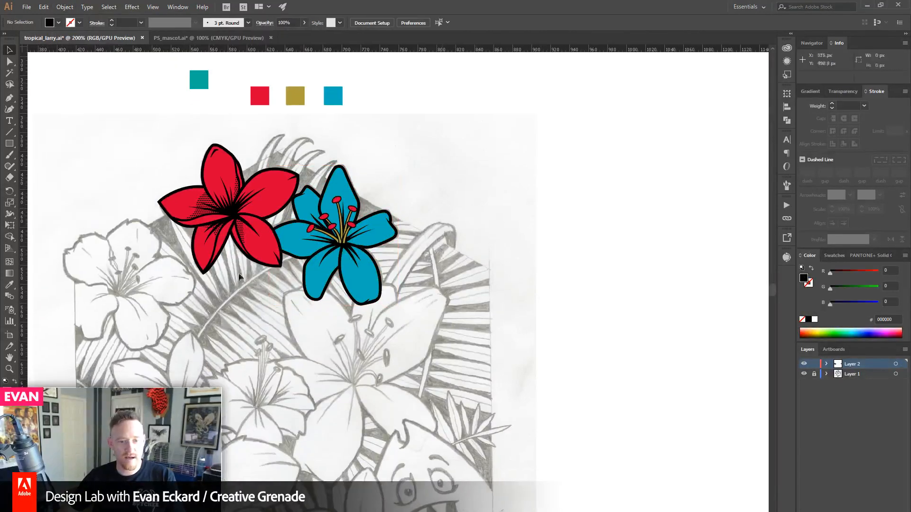
# - Examine the rounded bases of the gold stamens at the center of the blue flower up close
pyautogui.click(9, 369)
pyautogui.click(403, 301)
pyautogui.click(367, 279)
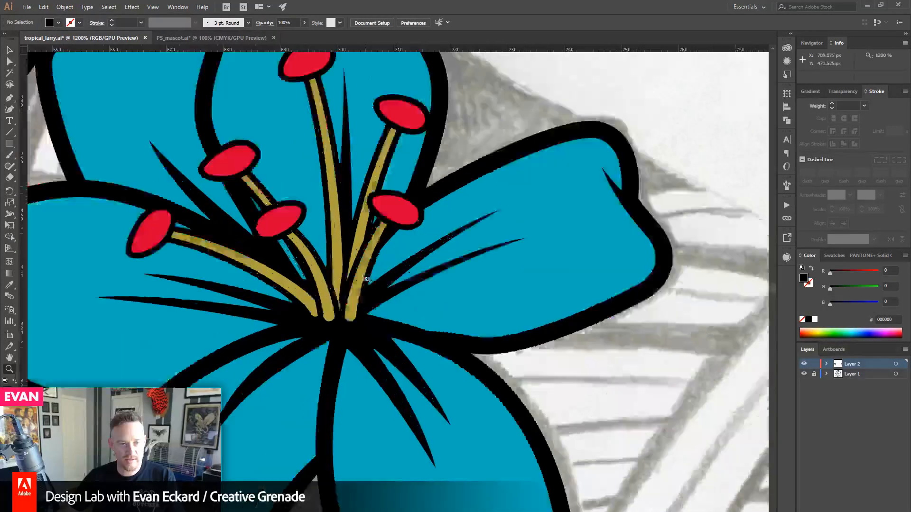
pyautogui.keyDown('alt'); pyautogui.click(367, 279); pyautogui.keyUp('alt')
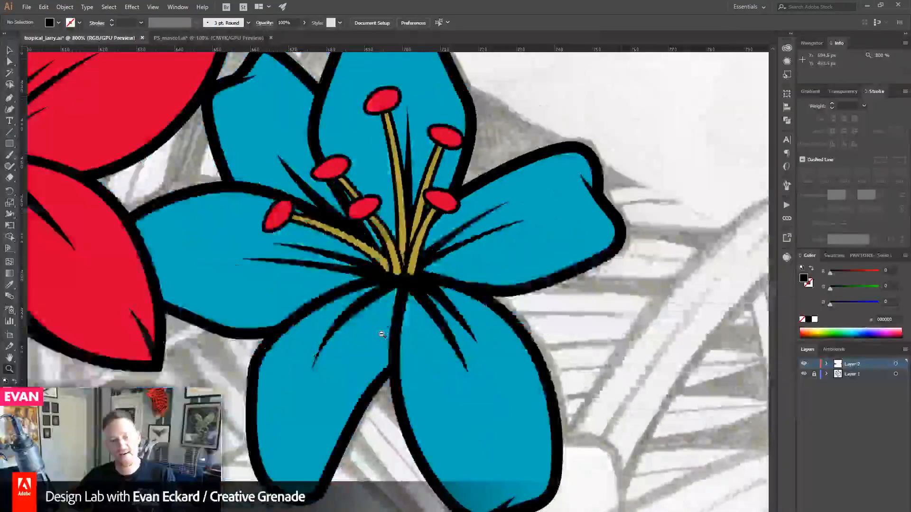
pyautogui.keyDown('alt'); pyautogui.click(382, 335); pyautogui.keyUp('alt')
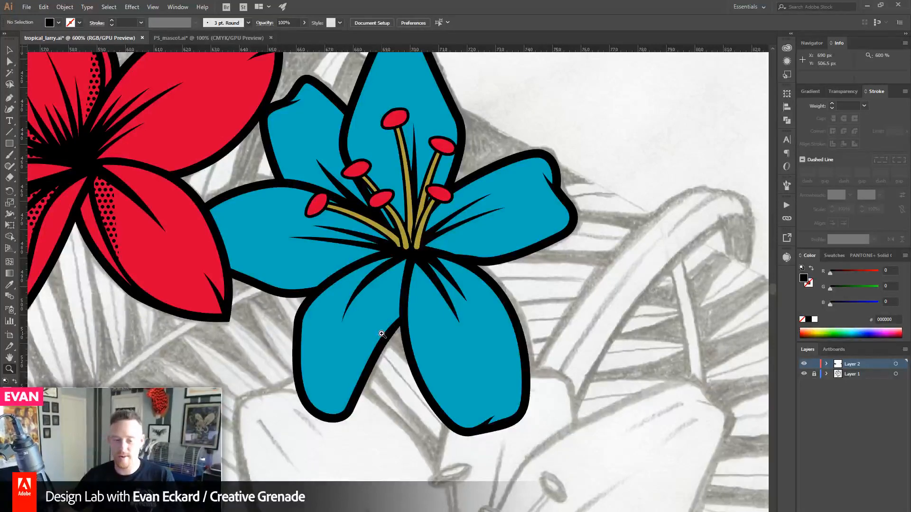
pyautogui.moveTo(345, 204); pyautogui.dragTo(460, 283)
pyautogui.keyDown('alt'); pyautogui.click(467, 292); pyautogui.keyUp('alt')
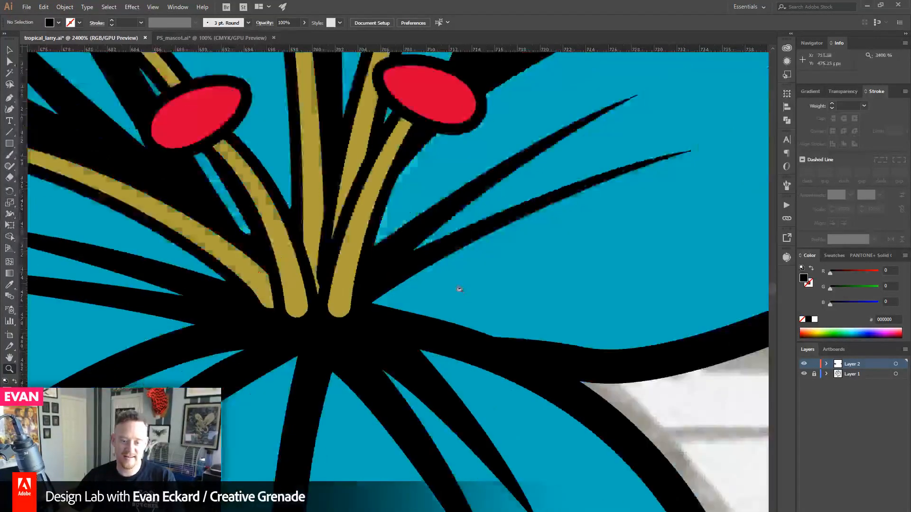
pyautogui.moveTo(273, 277); pyautogui.dragTo(325, 319)
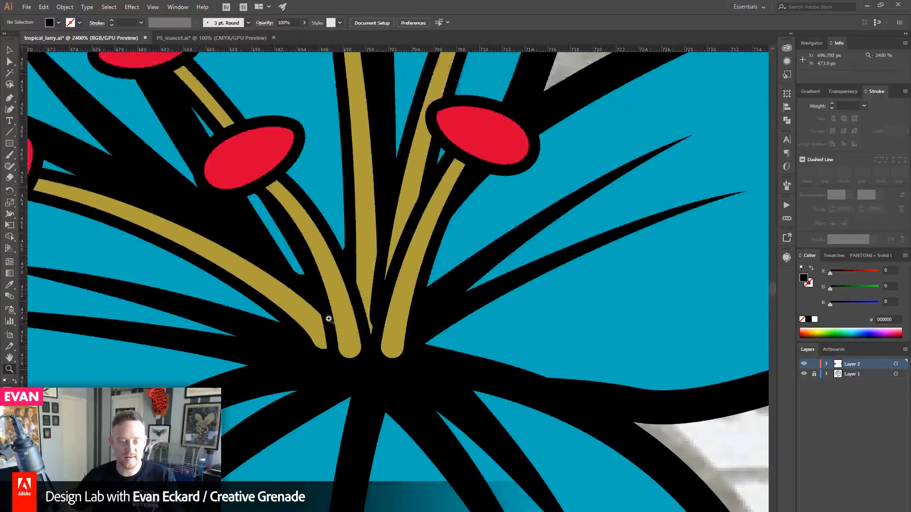
# - Isolate the blue flower's group and select the black outline shape behind one of its stamens
pyautogui.press('p')
pyautogui.moveTo(204, 294); pyautogui.dragTo(242, 285)
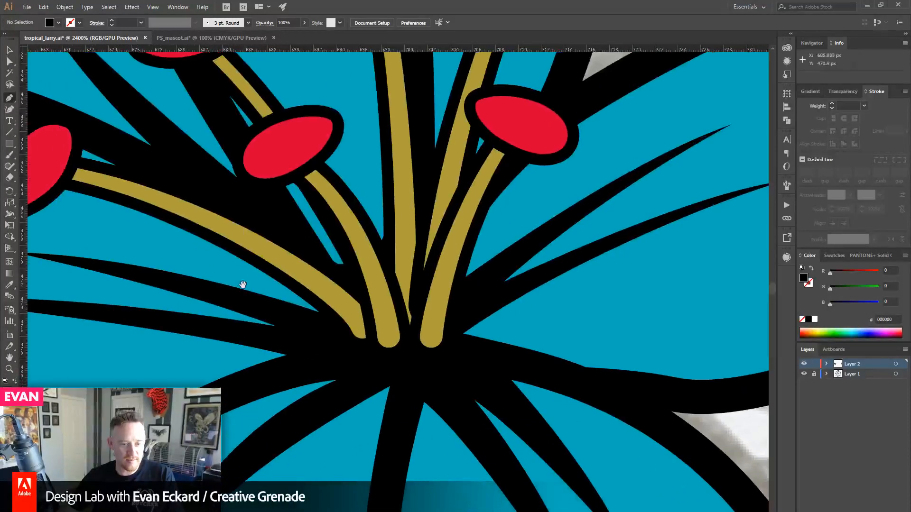
pyautogui.click(12, 50)
pyautogui.moveTo(536, 320); pyautogui.dragTo(262, 278)
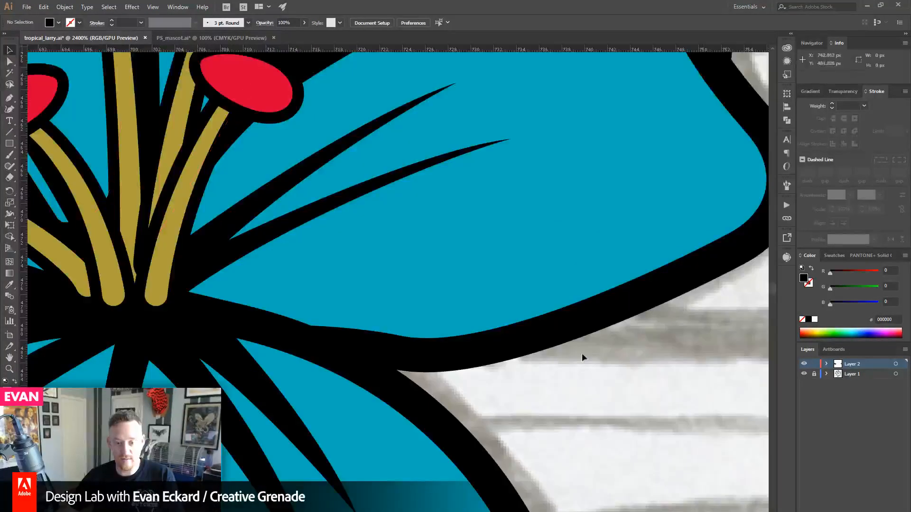
pyautogui.click(368, 266)
pyautogui.doubleClick(268, 271)
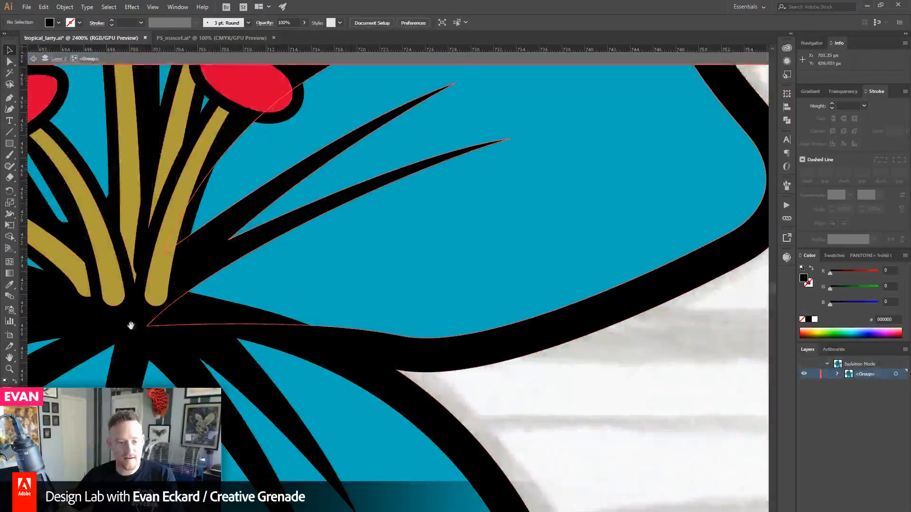
pyautogui.moveTo(131, 326); pyautogui.dragTo(335, 348)
pyautogui.click(435, 322)
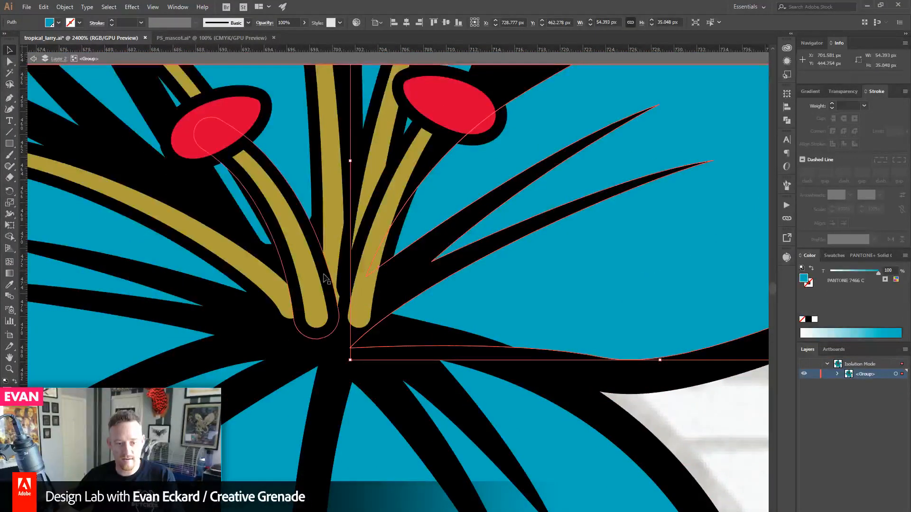
pyautogui.click(327, 240)
pyautogui.click(364, 191)
pyautogui.moveTo(359, 227); pyautogui.dragTo(372, 255)
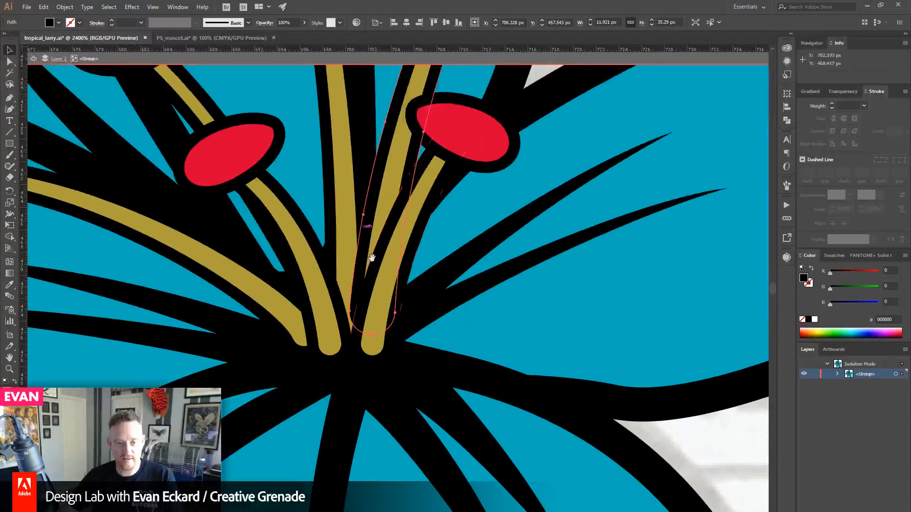
# - Start a jagged black shape with the Pen tool, tracing pointed peaks over the bases of the left and central stamens
pyautogui.click(9, 98)
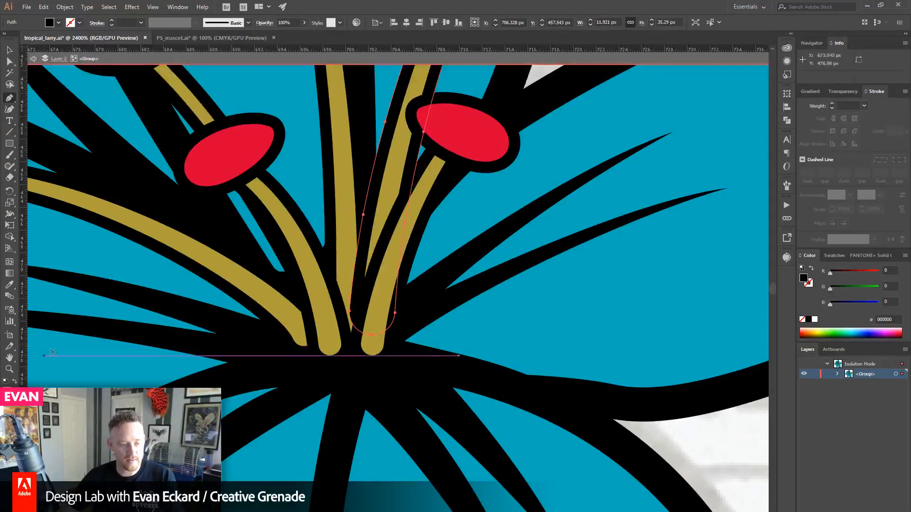
pyautogui.moveTo(295, 346); pyautogui.dragTo(339, 315)
pyautogui.click(308, 317)
pyautogui.click(338, 314)
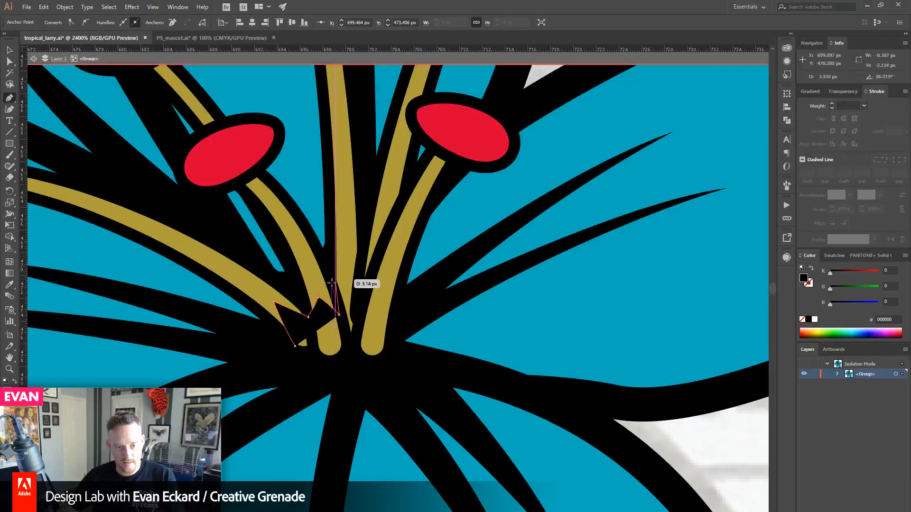
pyautogui.click(335, 283)
pyautogui.click(344, 245)
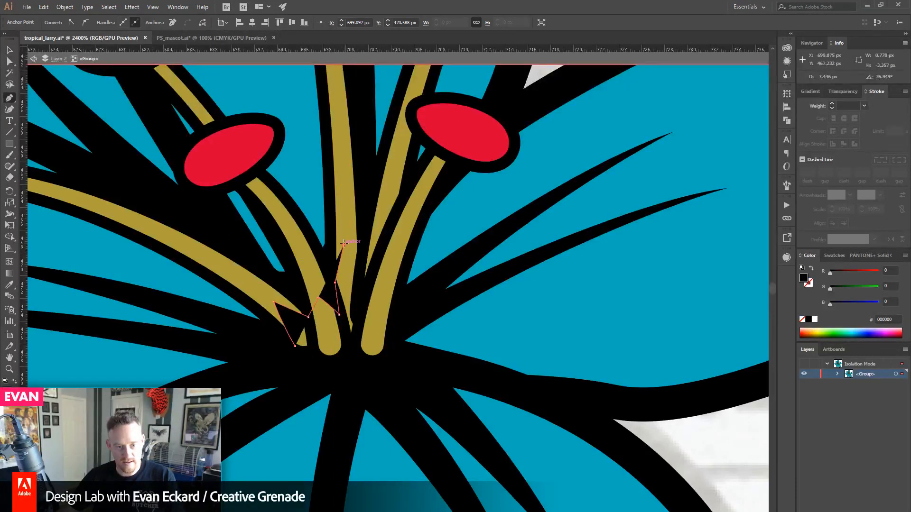
pyautogui.hotkey('ctrl', 'z')
pyautogui.click(346, 250)
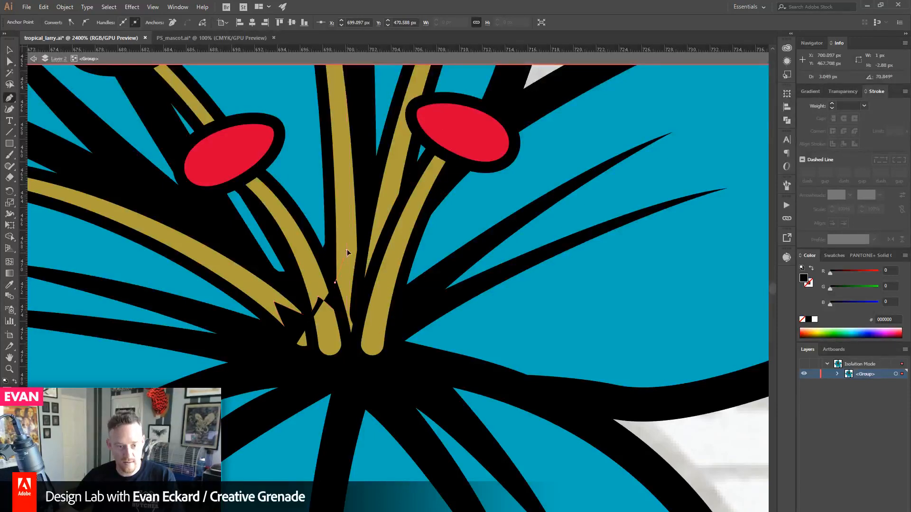
pyautogui.click(361, 287)
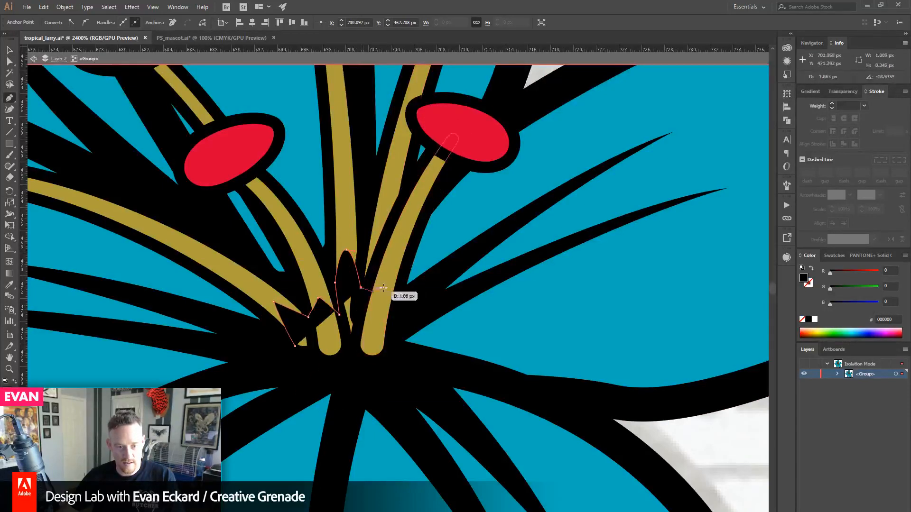
# - Continue the jagged black shape with a rounded peak over the right stamen's base and close the path below the stamens
pyautogui.moveTo(386, 273); pyautogui.dragTo(393, 279)
pyautogui.hotkey('ctrl', 'z')
pyautogui.hotkey('ctrl', 'z')
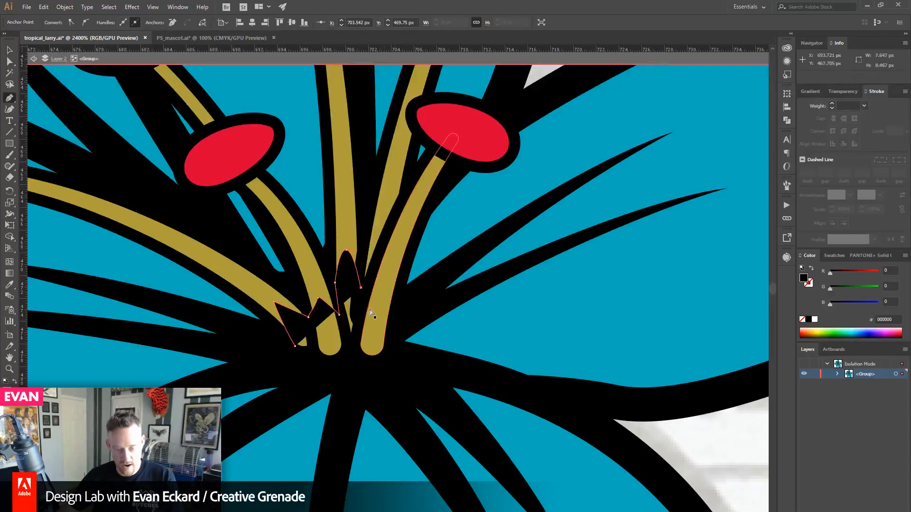
pyautogui.click(361, 315)
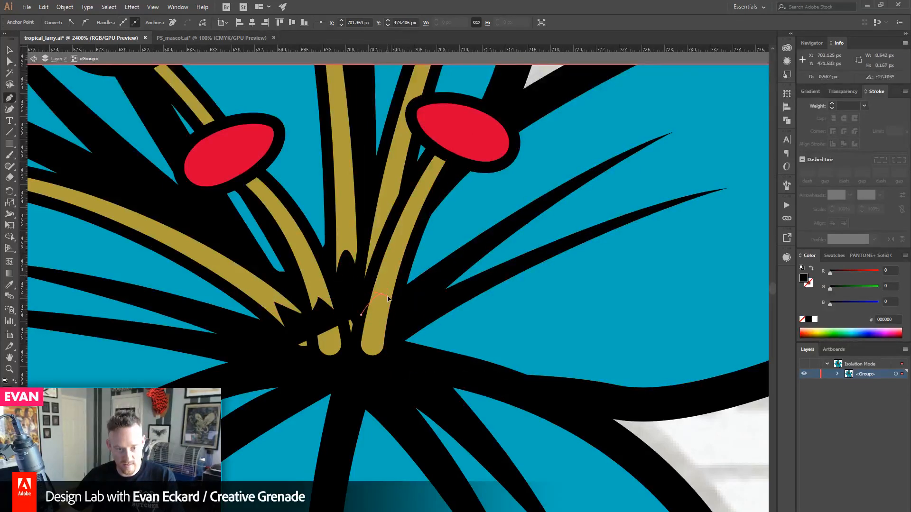
pyautogui.moveTo(388, 296); pyautogui.dragTo(396, 333)
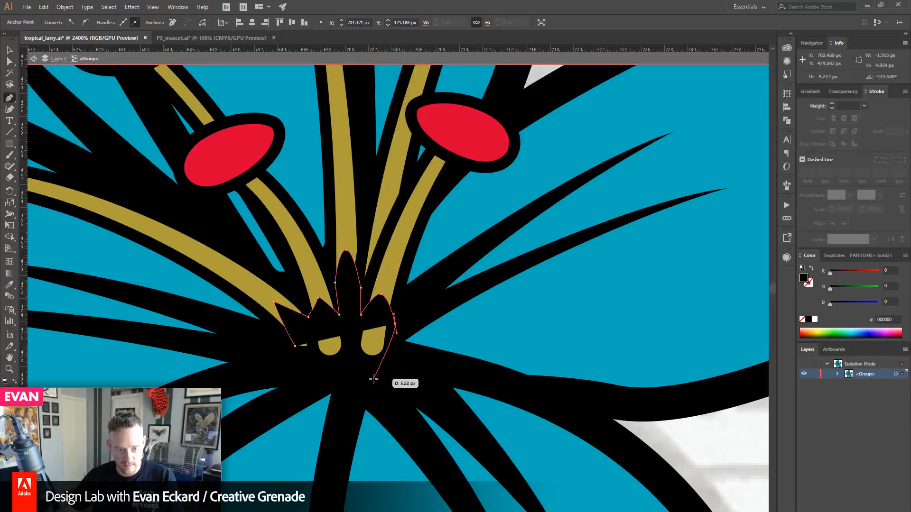
pyautogui.moveTo(374, 379); pyautogui.dragTo(354, 378)
pyautogui.click(295, 347)
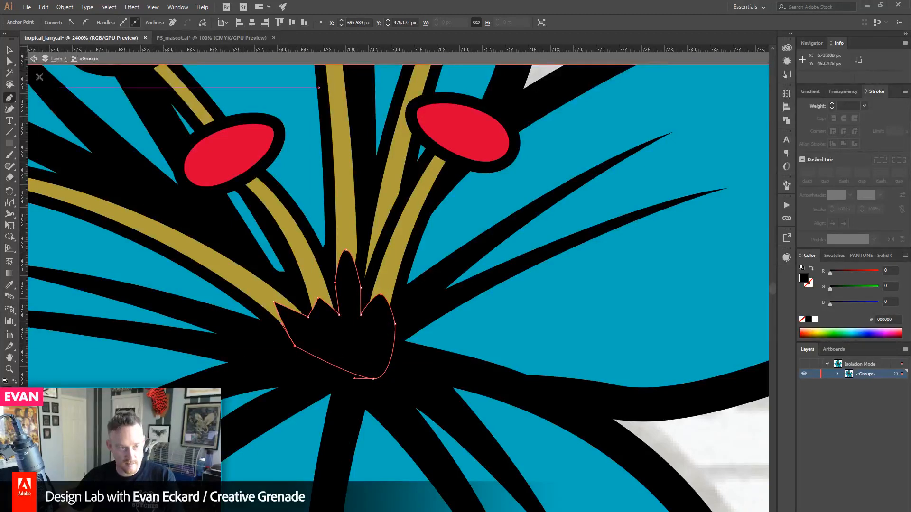
# - Reshape the black shape's central peak into a rounded dip around the central gold stamen's base, repositioning its side anchors
pyautogui.click(10, 51)
pyautogui.click(756, 437)
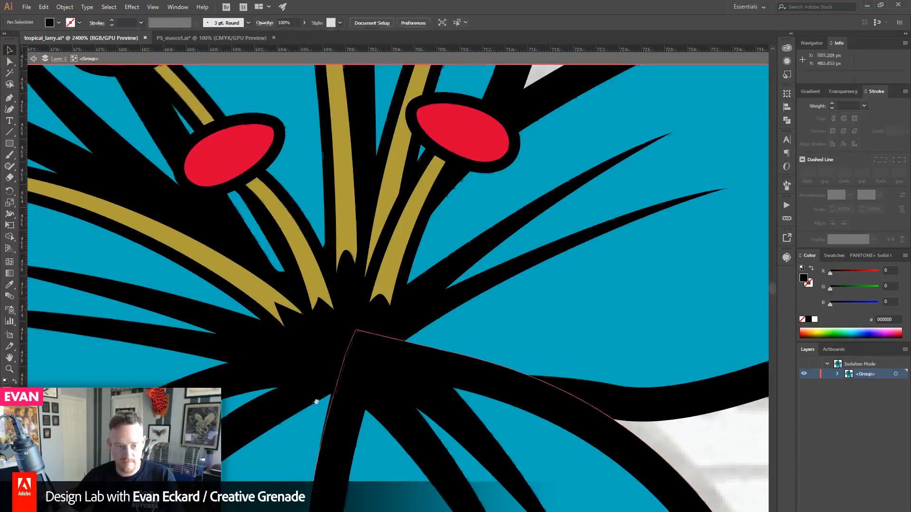
pyautogui.moveTo(314, 400)
pyautogui.mouseDown()
pyautogui.moveTo(326, 409)
pyautogui.moveTo(322, 384)
pyautogui.mouseUp()
pyautogui.press('a')
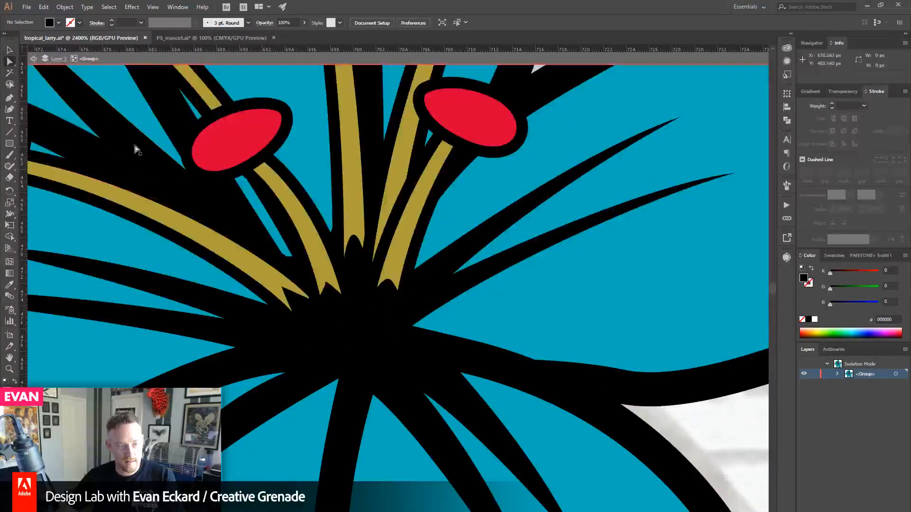
pyautogui.click(355, 237)
pyautogui.moveTo(355, 237); pyautogui.dragTo(344, 259)
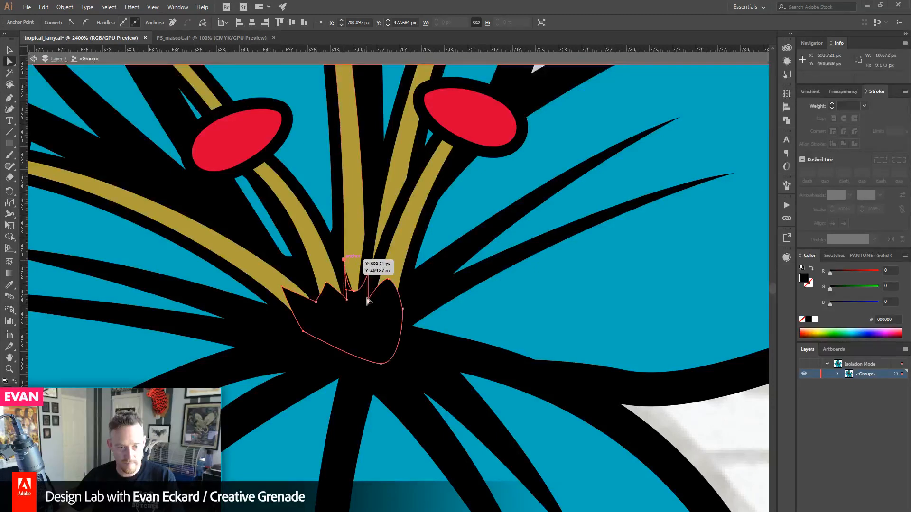
pyautogui.moveTo(355, 291); pyautogui.dragTo(378, 292)
pyautogui.click(389, 279)
pyautogui.click(326, 289)
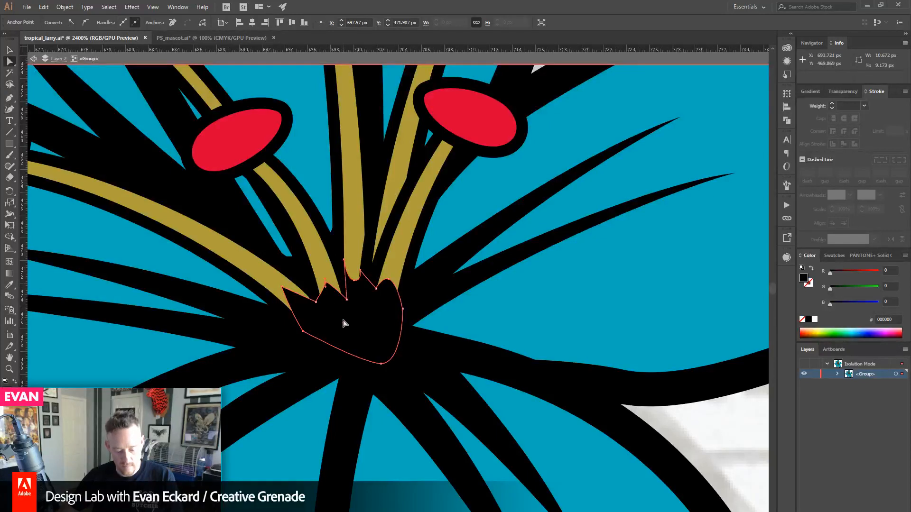
pyautogui.click(332, 288)
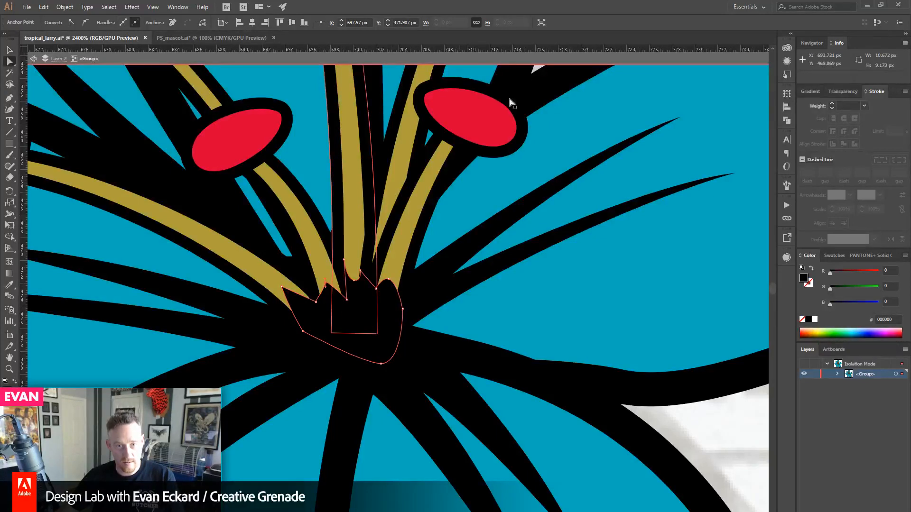
# - Round the black shape's pointed peak over the leftmost stamen's base with a 0.5 px corner radius
pyautogui.moveTo(327, 280); pyautogui.dragTo(291, 285)
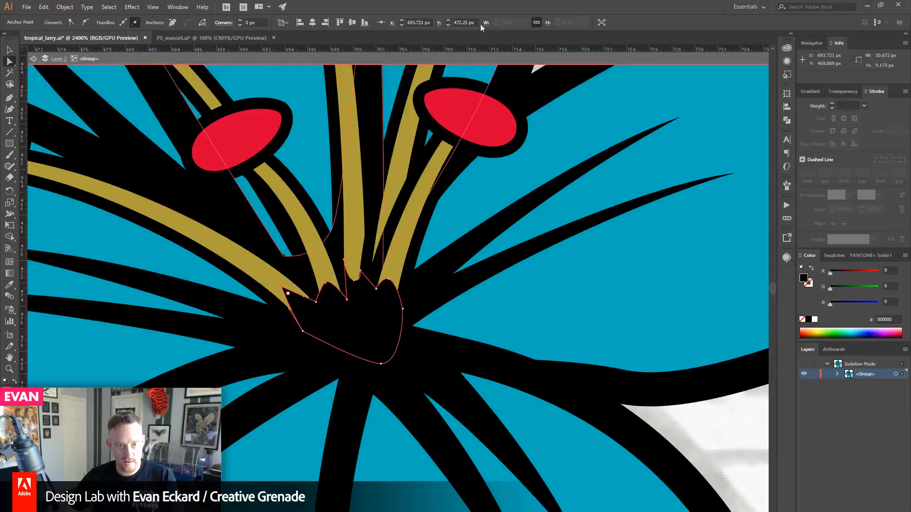
pyautogui.click(240, 20)
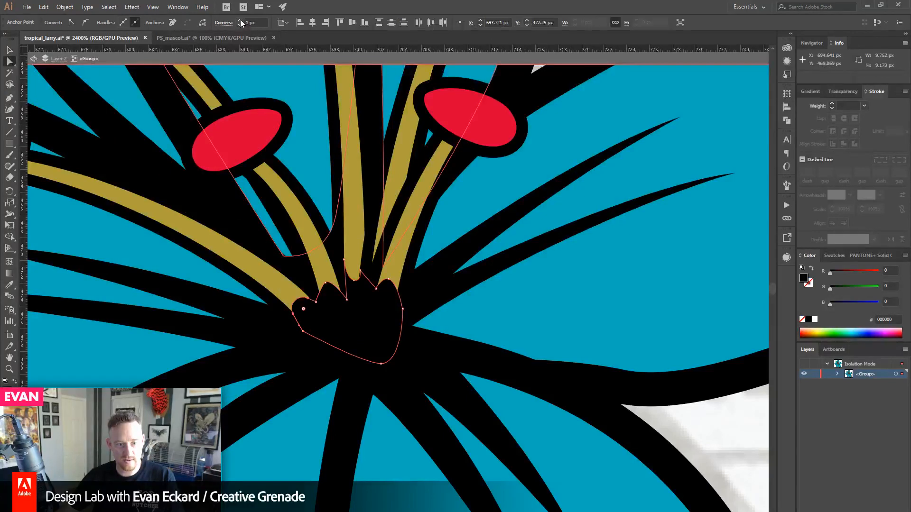
pyautogui.click(259, 24)
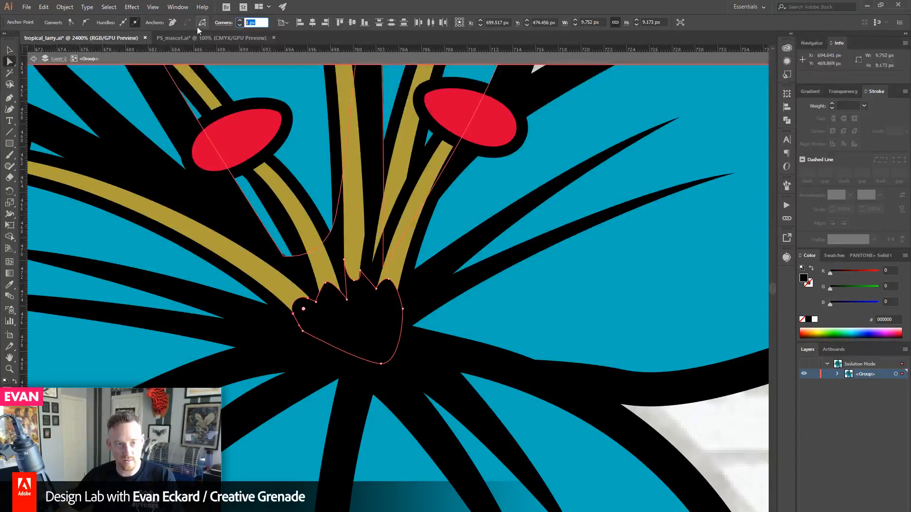
pyautogui.write('.5')
pyautogui.press('Return')
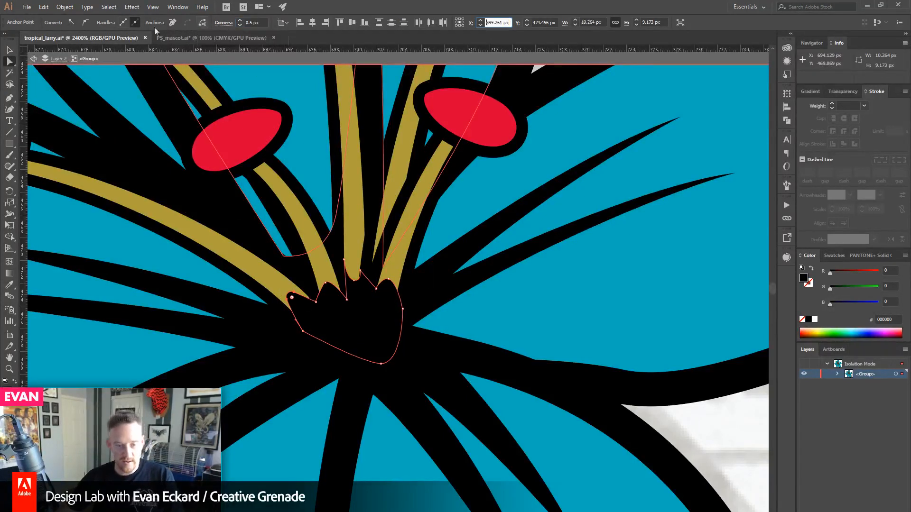
pyautogui.click(661, 407)
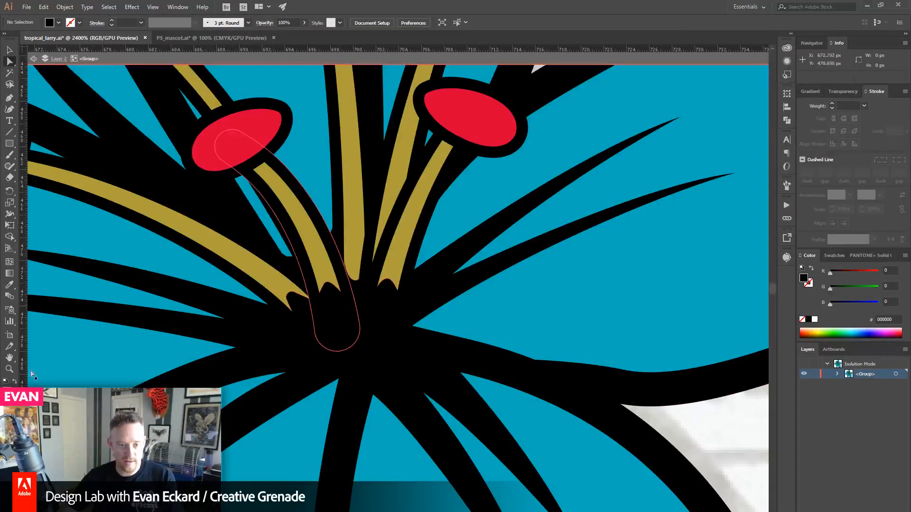
# - Align the black shape's anchors with the central stamen's left edge to close the thin gold gap beside its base
pyautogui.press('z')
pyautogui.moveTo(330, 247); pyautogui.dragTo(362, 282)
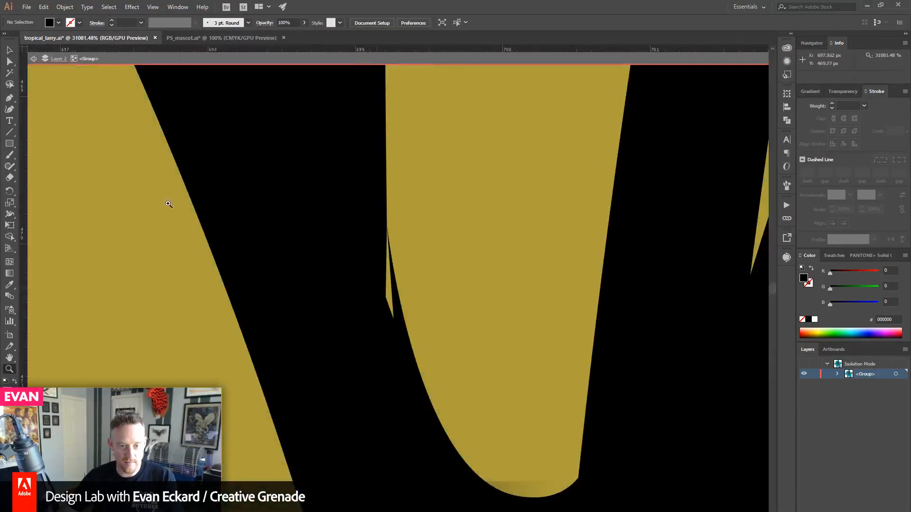
pyautogui.click(11, 61)
pyautogui.click(392, 306)
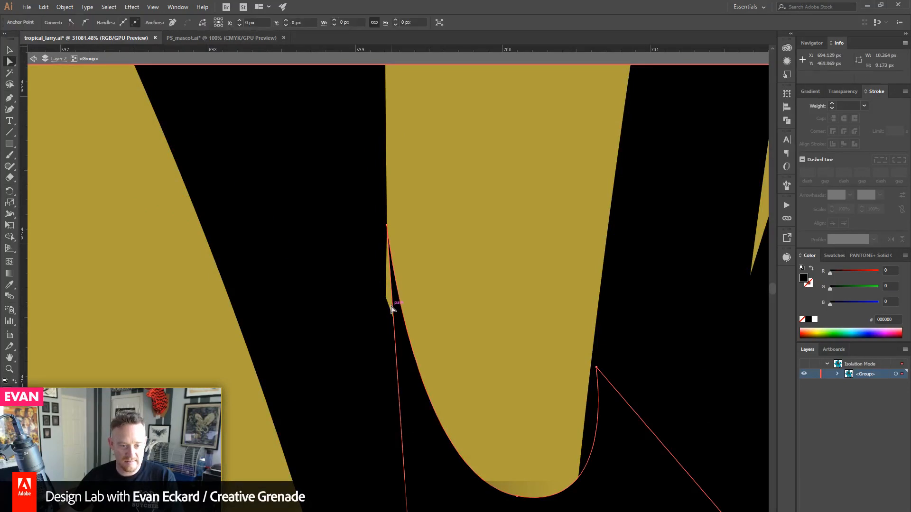
pyautogui.moveTo(387, 231)
pyautogui.mouseDown()
pyautogui.moveTo(394, 408)
pyautogui.moveTo(378, 326)
pyautogui.moveTo(401, 261)
pyautogui.moveTo(388, 248)
pyautogui.mouseUp()
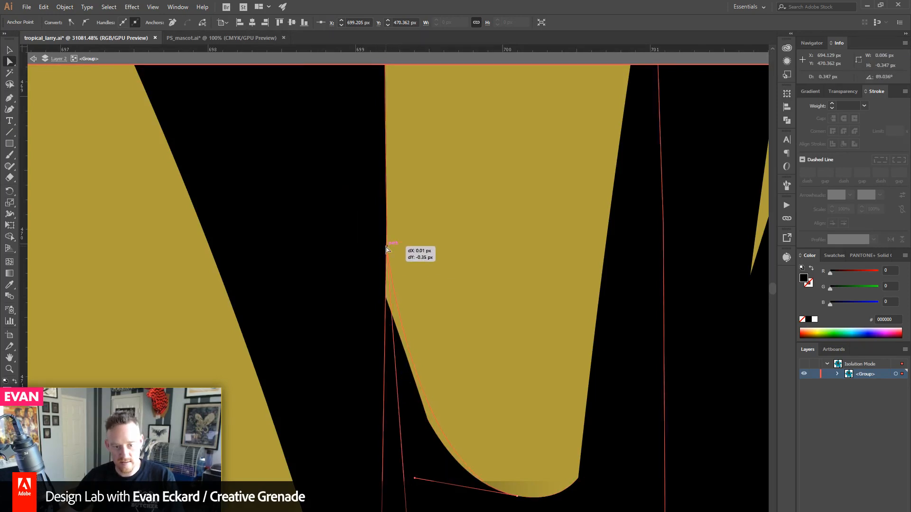
pyautogui.moveTo(387, 249); pyautogui.dragTo(388, 248)
pyautogui.scroll(-5, 404, 207)
pyautogui.moveTo(425, 469); pyautogui.dragTo(379, 396)
pyautogui.moveTo(382, 142); pyautogui.dragTo(340, 470)
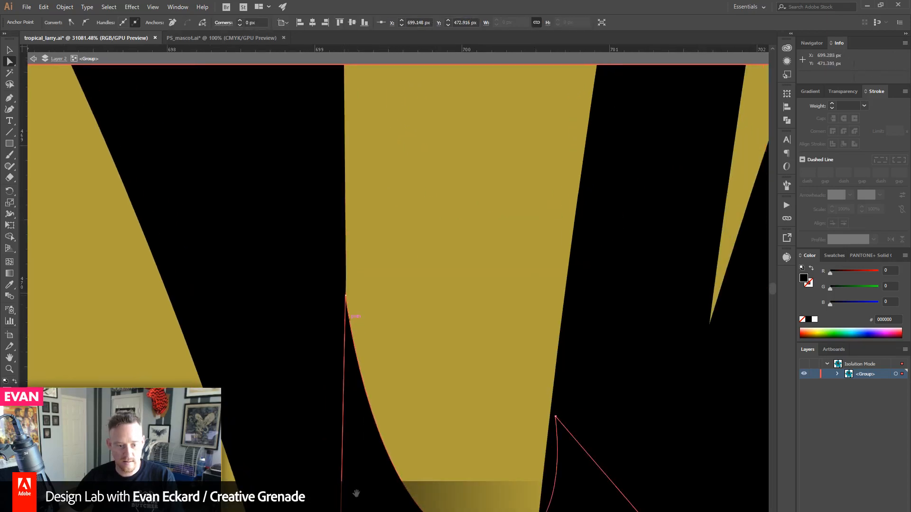
pyautogui.moveTo(356, 350); pyautogui.dragTo(394, 81)
pyautogui.moveTo(373, 455); pyautogui.dragTo(363, 447)
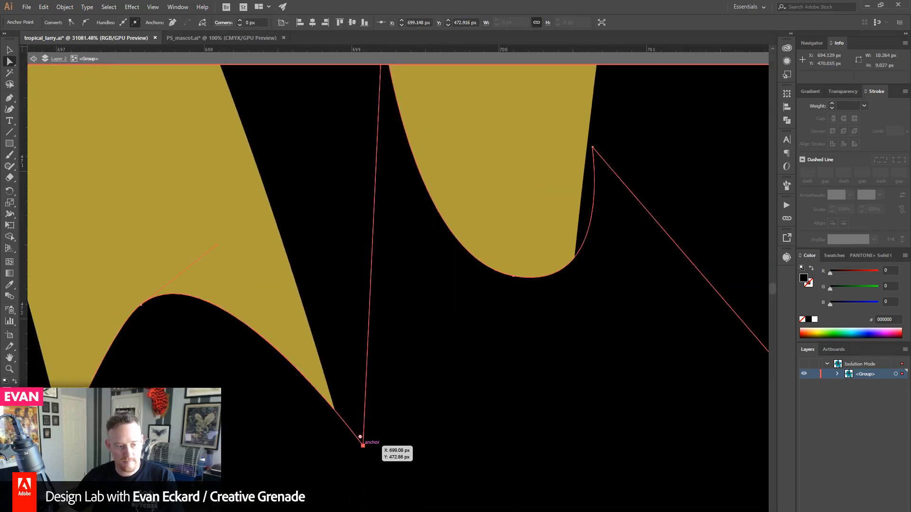
# - Raise the anchor beside the central stamen's right edge and shorten the dip's curve handle to smooth the rounded base
pyautogui.keyDown('ctrl'); pyautogui.keyDown('alt'); pyautogui.click(380, 318); pyautogui.keyUp('alt'); pyautogui.keyUp('ctrl')
pyautogui.keyDown('alt'); pyautogui.click(376, 281); pyautogui.keyUp('alt')
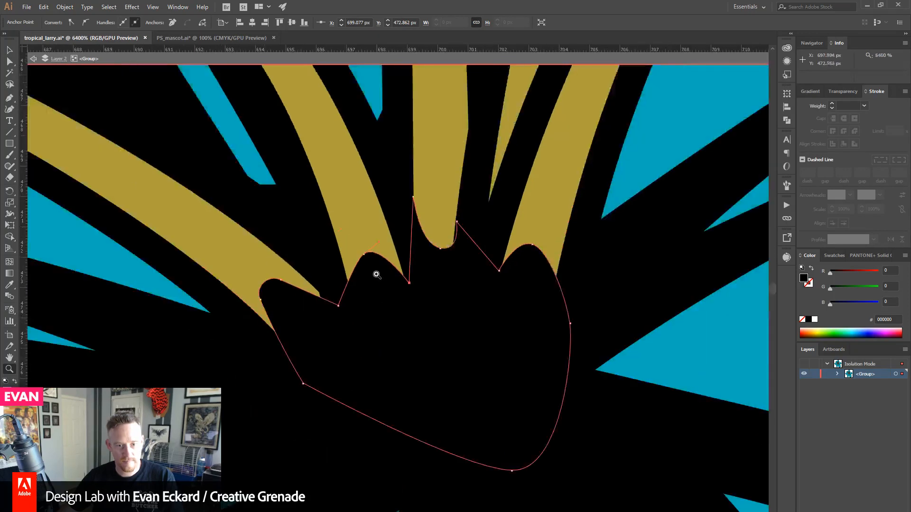
pyautogui.moveTo(376, 270); pyautogui.dragTo(289, 342)
pyautogui.click(9, 62)
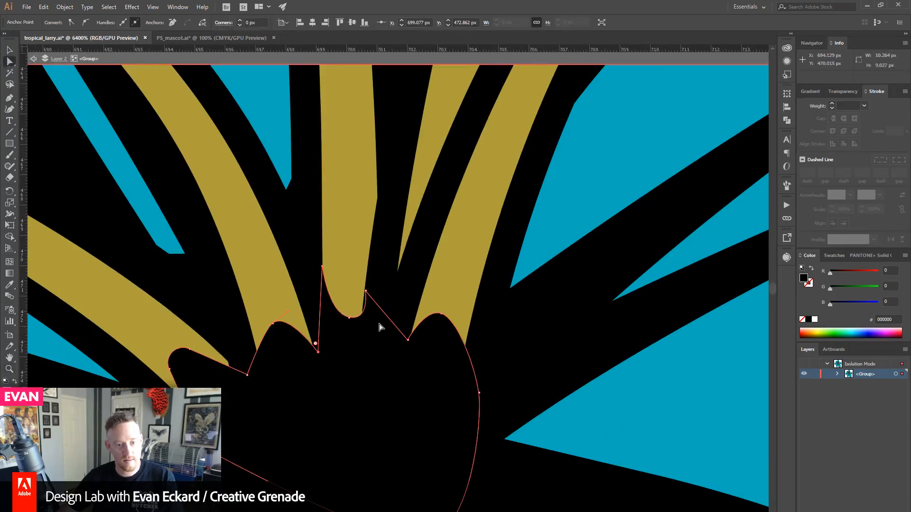
pyautogui.moveTo(366, 288); pyautogui.dragTo(365, 283)
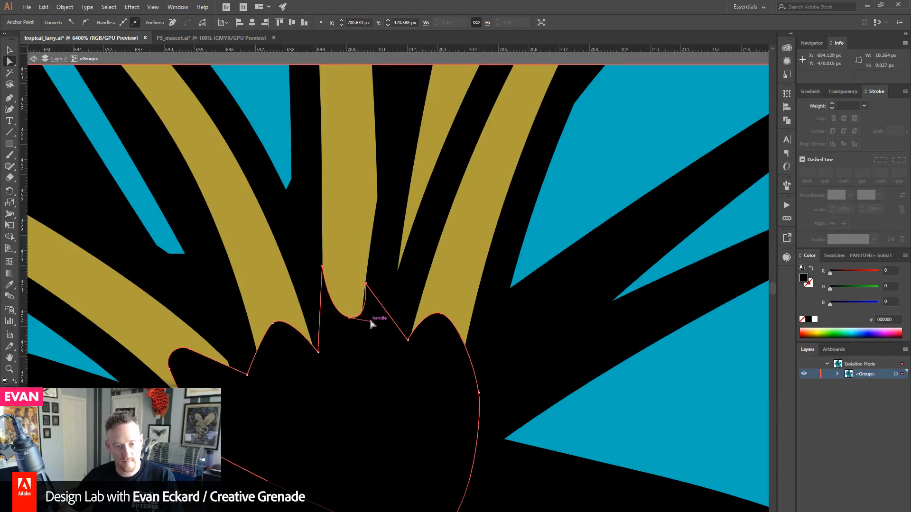
pyautogui.moveTo(369, 322); pyautogui.dragTo(360, 321)
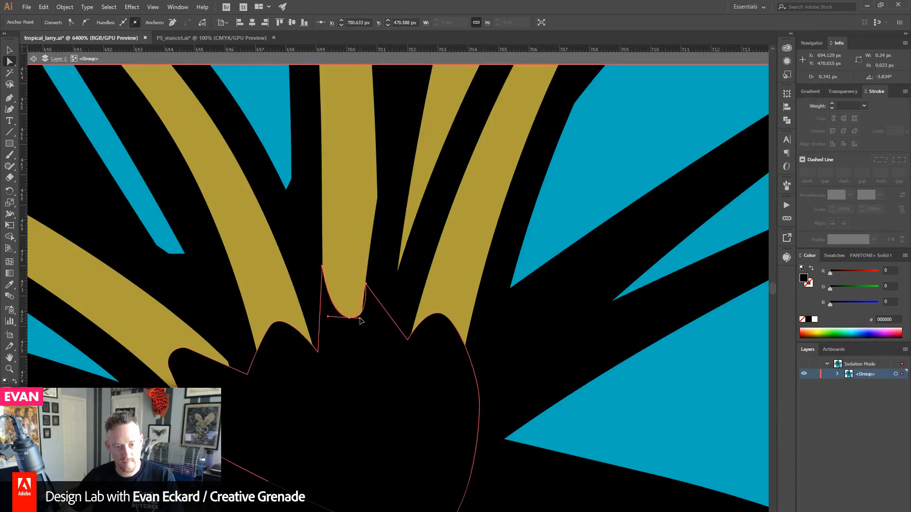
pyautogui.click(560, 400)
# - Examine the reshaped stamen bases in the context of the whole blue flower, with nothing left selected
pyautogui.moveTo(429, 386); pyautogui.dragTo(419, 416)
pyautogui.press('z')
pyautogui.keyDown('alt'); pyautogui.click(350, 356); pyautogui.keyUp('alt')
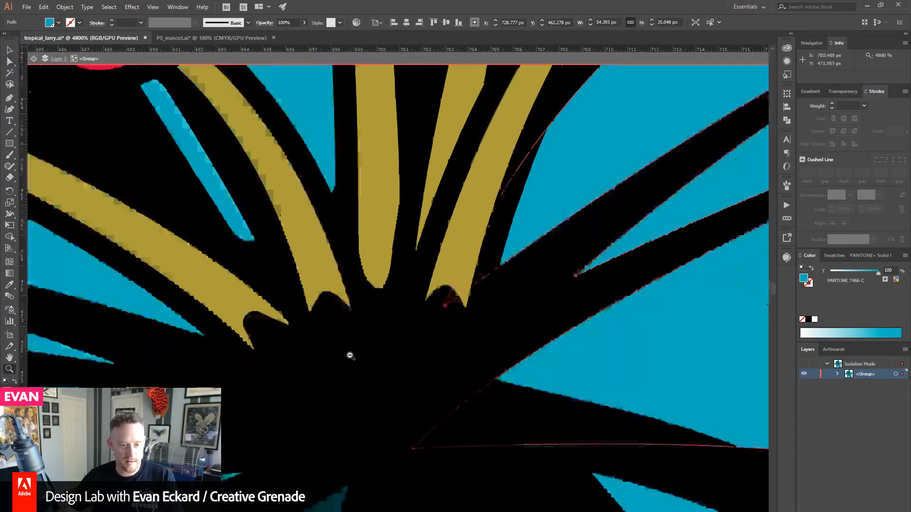
pyautogui.keyDown('alt'); pyautogui.click(350, 356); pyautogui.keyUp('alt')
pyautogui.keyDown('alt'); pyautogui.click(362, 297); pyautogui.keyUp('alt')
pyautogui.keyDown('alt'); pyautogui.click(362, 240); pyautogui.keyUp('alt')
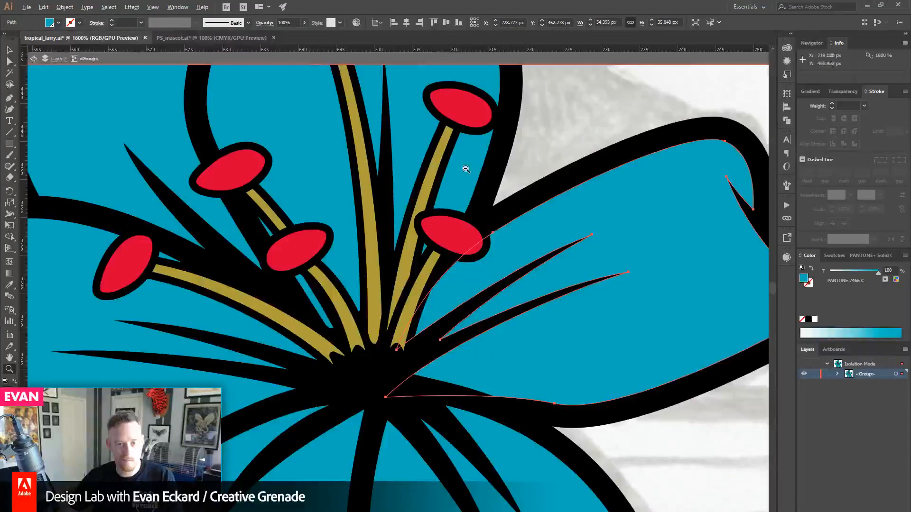
pyautogui.keyDown('alt'); pyautogui.click(359, 274); pyautogui.keyUp('alt')
pyautogui.click(10, 50)
pyautogui.click(542, 152)
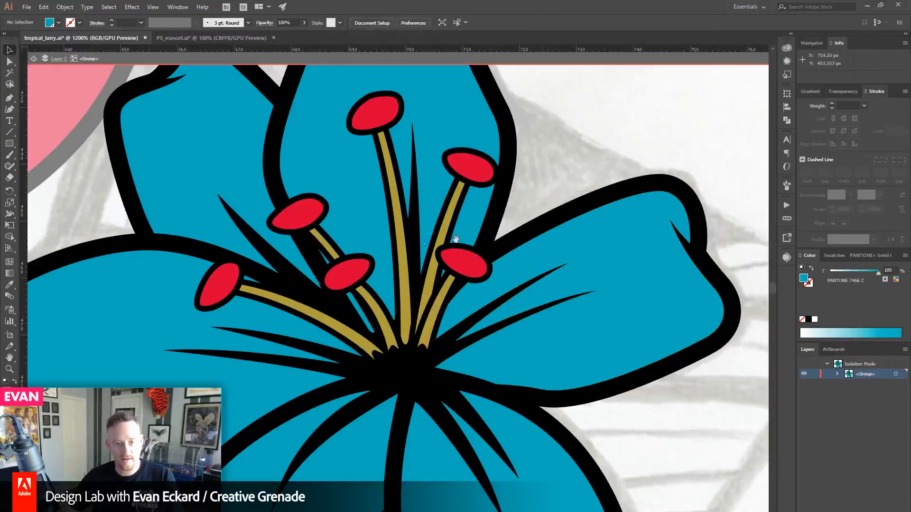
pyautogui.moveTo(456, 238); pyautogui.dragTo(481, 217)
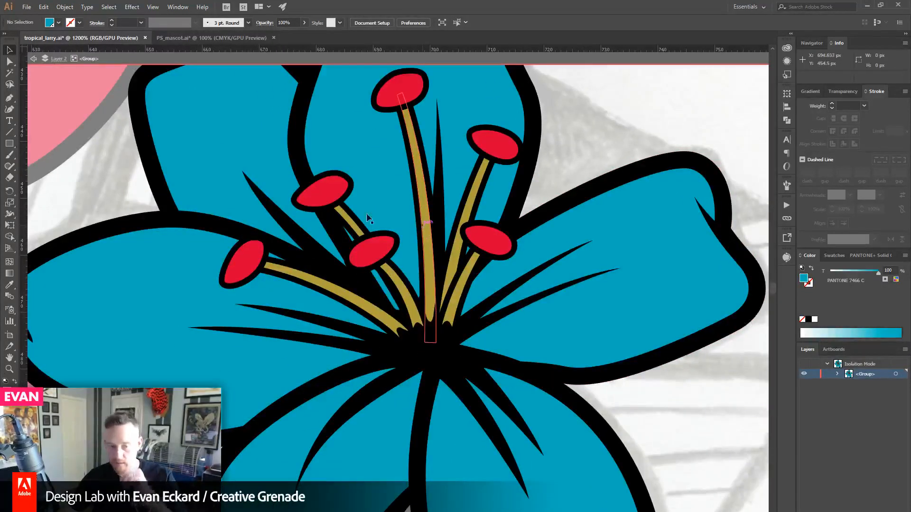
# - Start a path with no fill and a 1 px black stroke, drawing scalloped curves down across the inner part of the right petal
pyautogui.click(10, 98)
pyautogui.moveTo(209, 280); pyautogui.dragTo(290, 281)
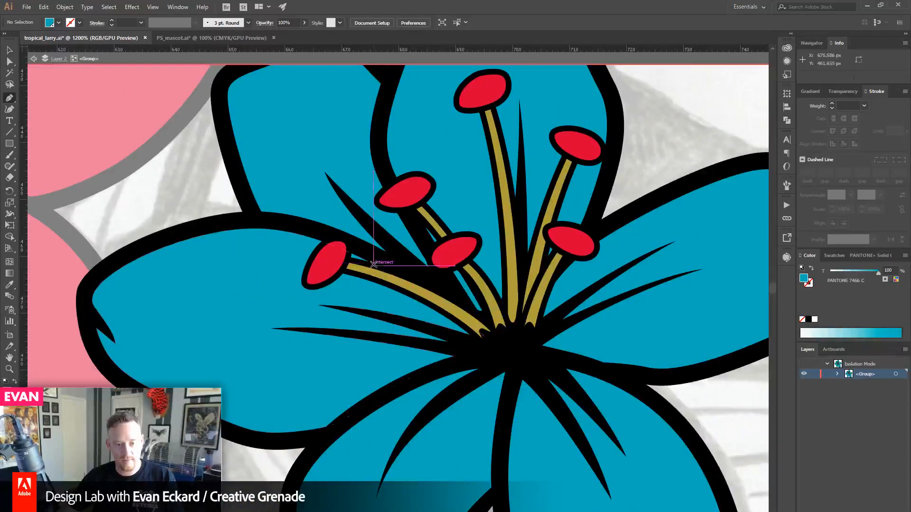
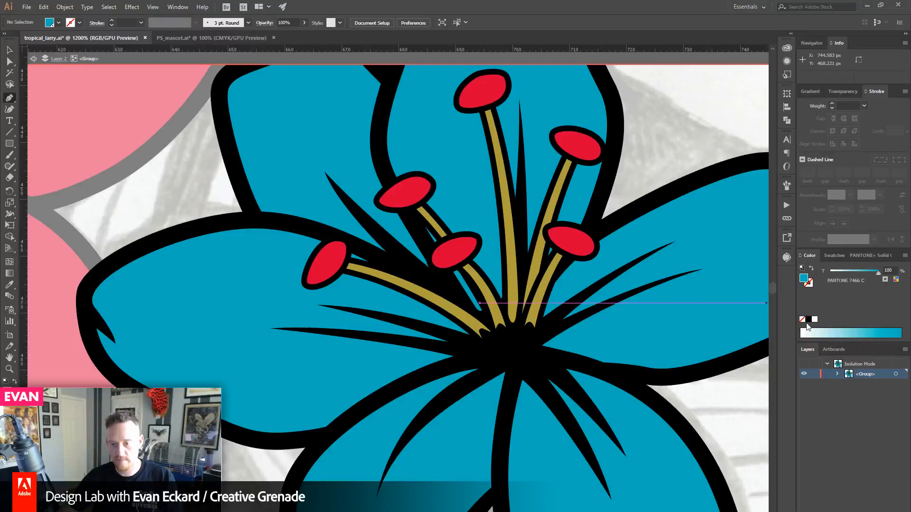
pyautogui.click(808, 320)
pyautogui.click(812, 269)
pyautogui.hscroll(2, 546, 284)
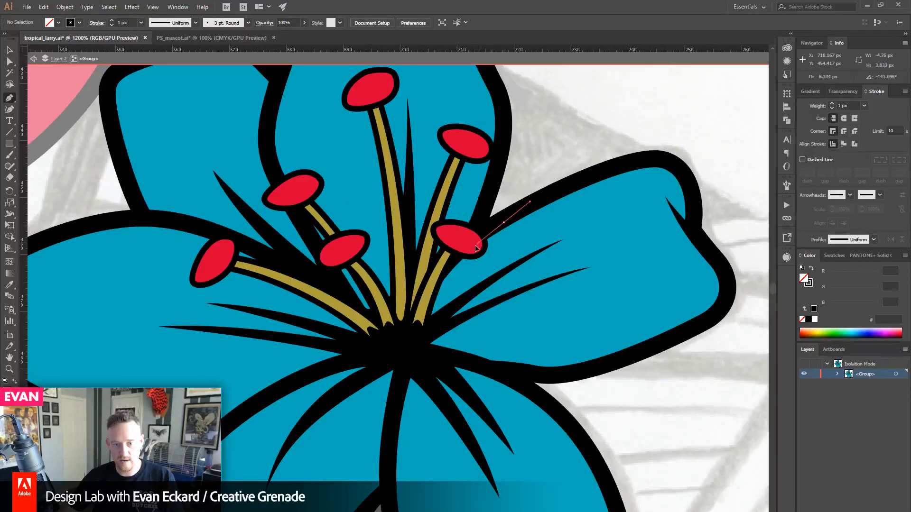
pyautogui.moveTo(477, 247); pyautogui.dragTo(468, 335)
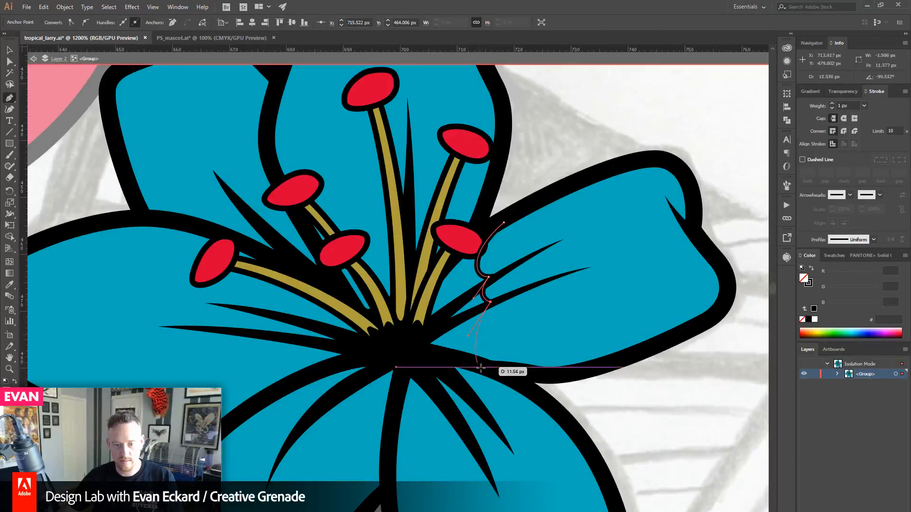
pyautogui.click(494, 368)
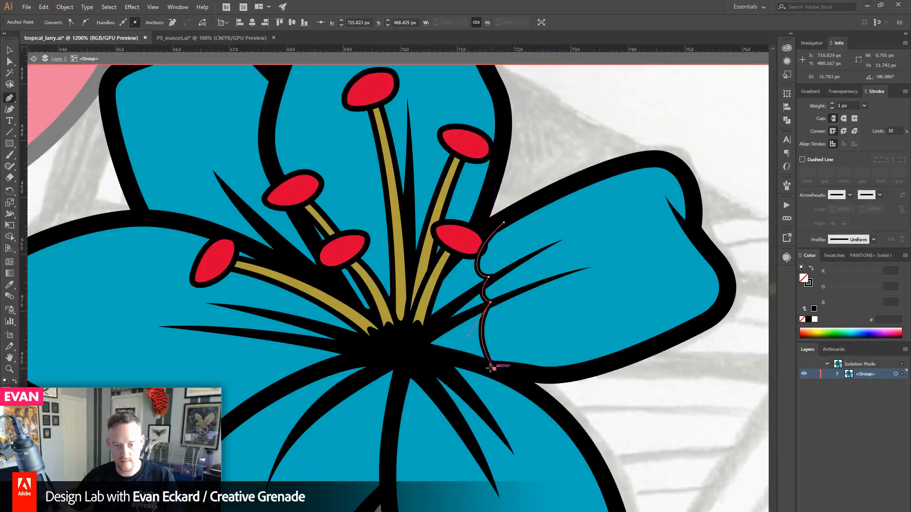
pyautogui.click(413, 363)
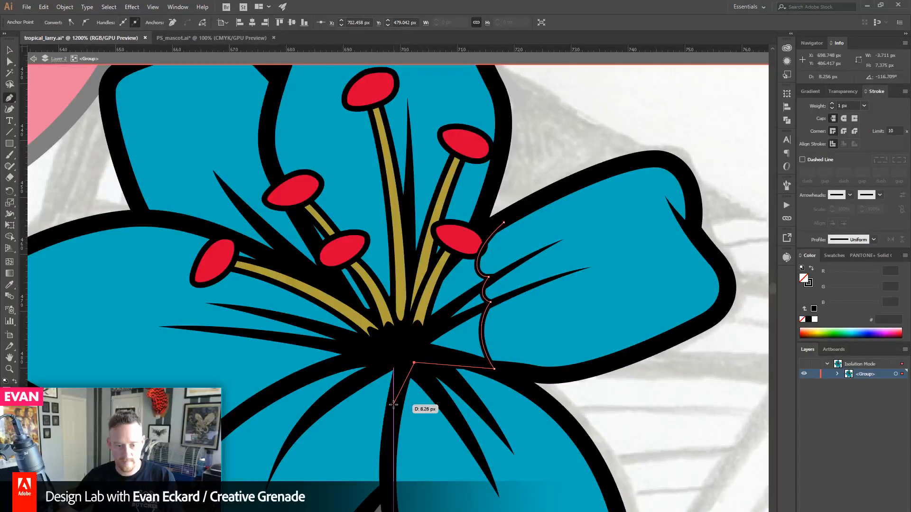
pyautogui.click(392, 405)
pyautogui.click(387, 445)
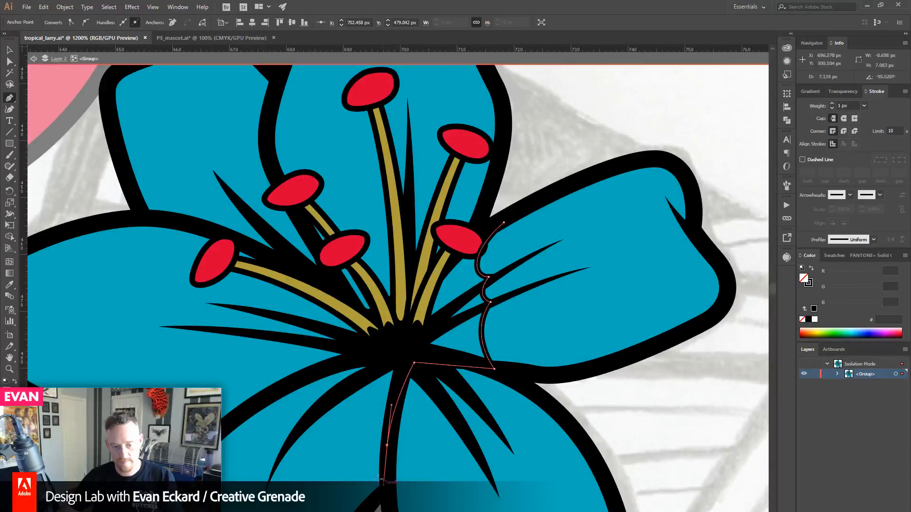
pyautogui.hotkey('ctrl', 'z')
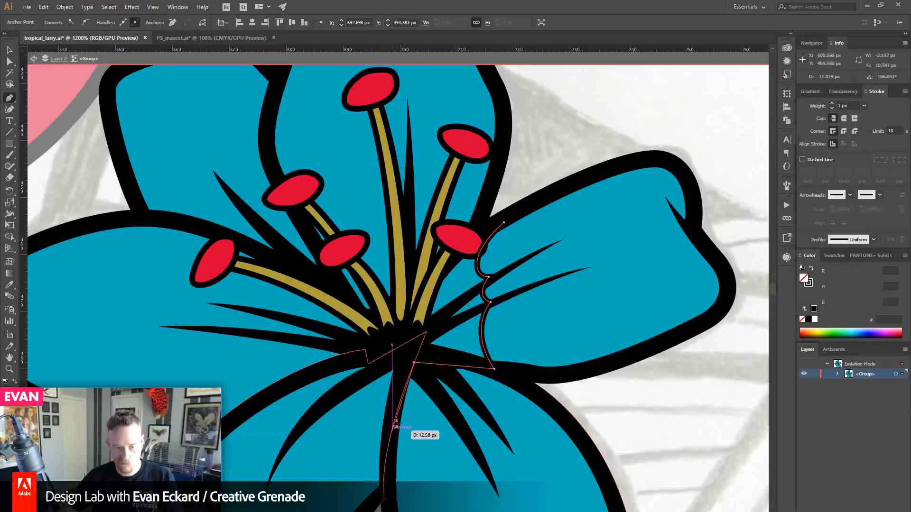
pyautogui.hotkey('ctrl', 'z')
# - Continue the path across the black flower center, down the divide between the lower petals and in scalloped curves across the lower-left petal
pyautogui.click(401, 373)
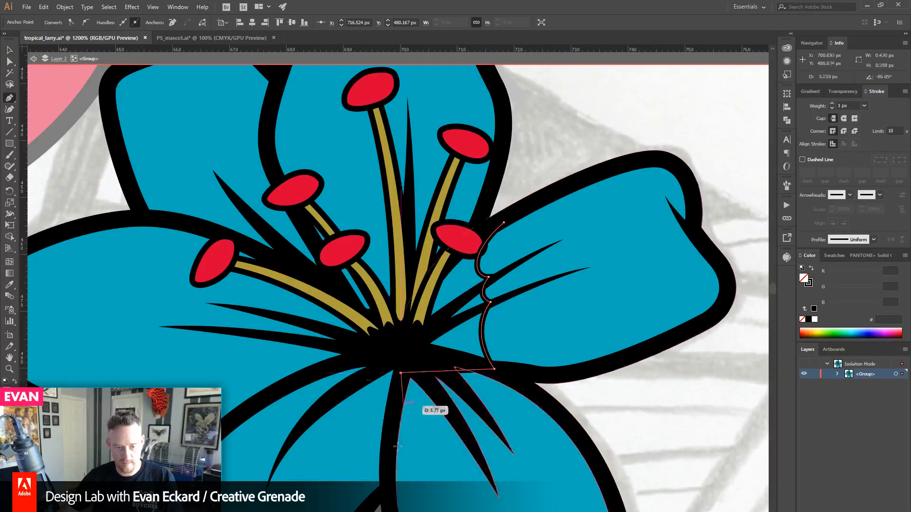
pyautogui.click(381, 470)
pyautogui.moveTo(374, 438); pyautogui.dragTo(372, 437)
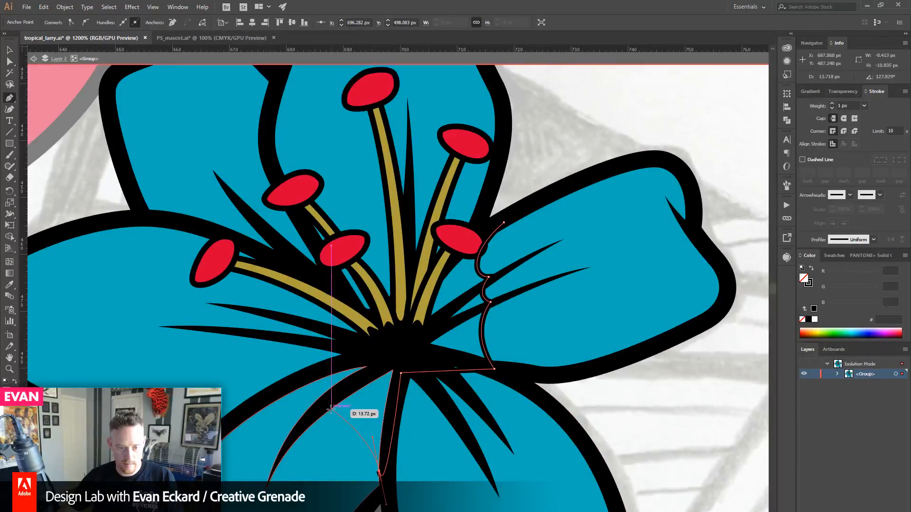
pyautogui.moveTo(331, 409); pyautogui.dragTo(288, 390)
pyautogui.moveTo(288, 390); pyautogui.dragTo(264, 380)
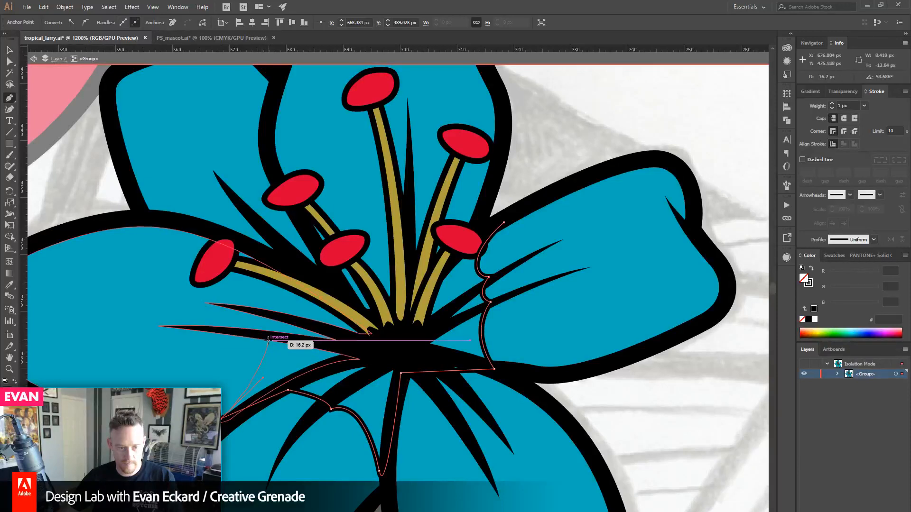
# - Extend the path with scalloped curves up across the inner left petal and onto the black outline above it
pyautogui.moveTo(269, 340); pyautogui.dragTo(287, 317)
pyautogui.moveTo(287, 285); pyautogui.dragTo(258, 241)
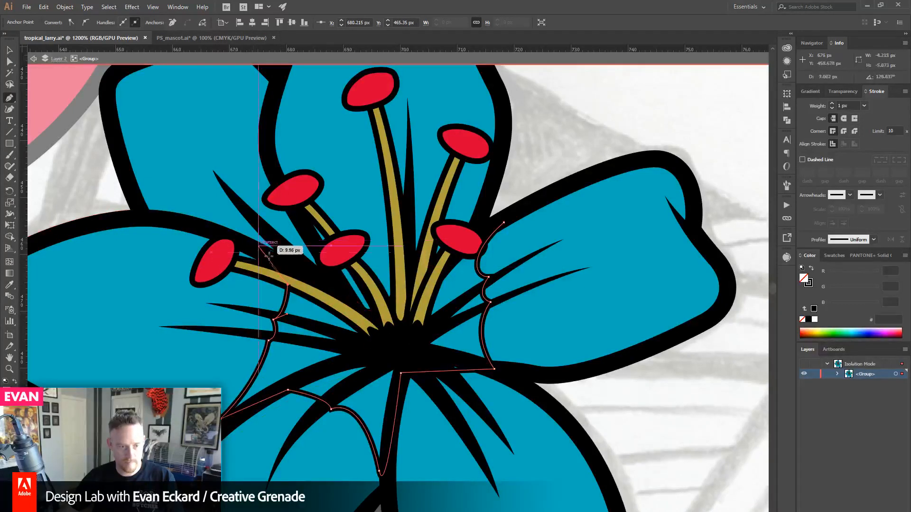
pyautogui.hotkey('ctrl', 'z')
pyautogui.moveTo(264, 278)
pyautogui.mouseDown()
pyautogui.moveTo(207, 239)
pyautogui.moveTo(230, 236)
pyautogui.moveTo(249, 270)
pyautogui.mouseUp()
pyautogui.click(220, 246)
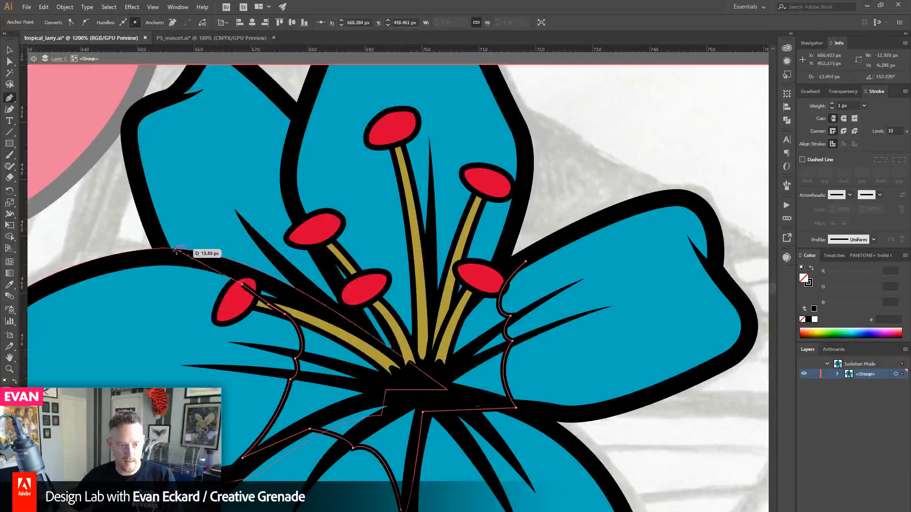
pyautogui.click(228, 268)
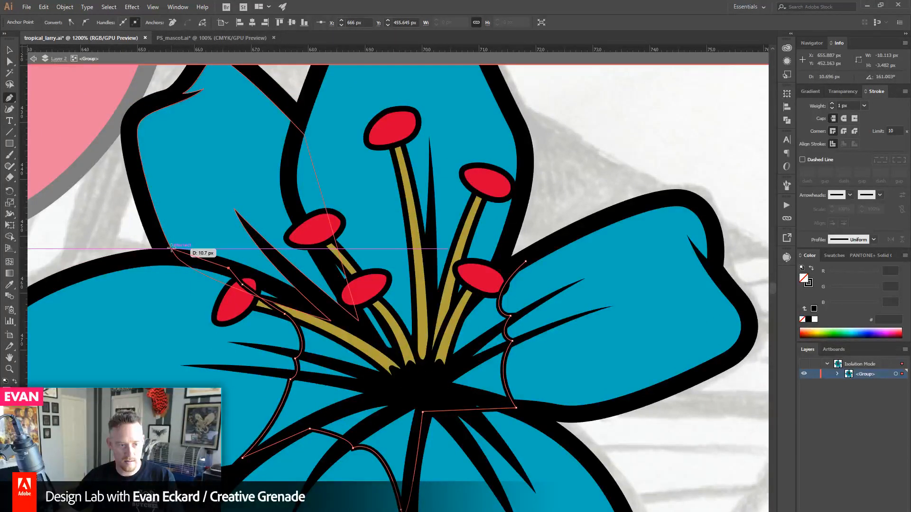
# - Draw scalloped curves across the upper-left petal up to its tip beside the upper petal, and return down the black divide
pyautogui.moveTo(172, 250); pyautogui.dragTo(239, 246)
pyautogui.hotkey('ctrl', 'z')
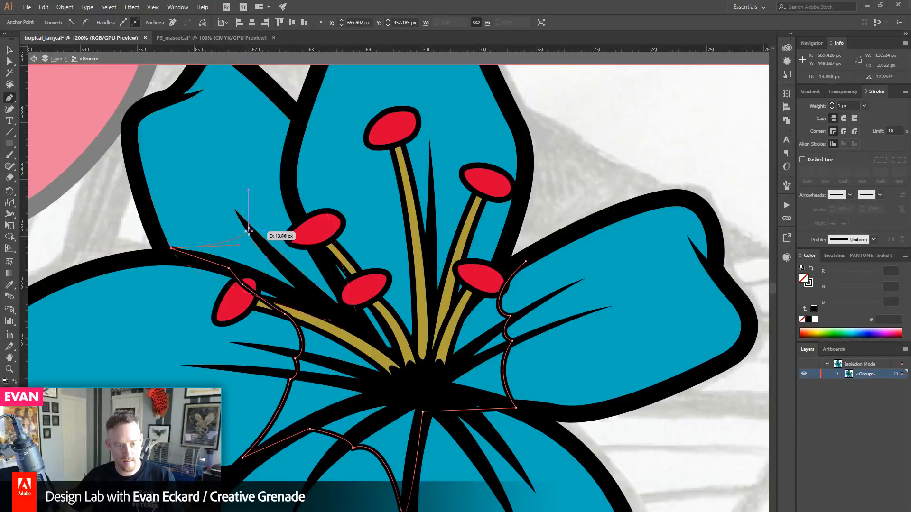
pyautogui.click(248, 230)
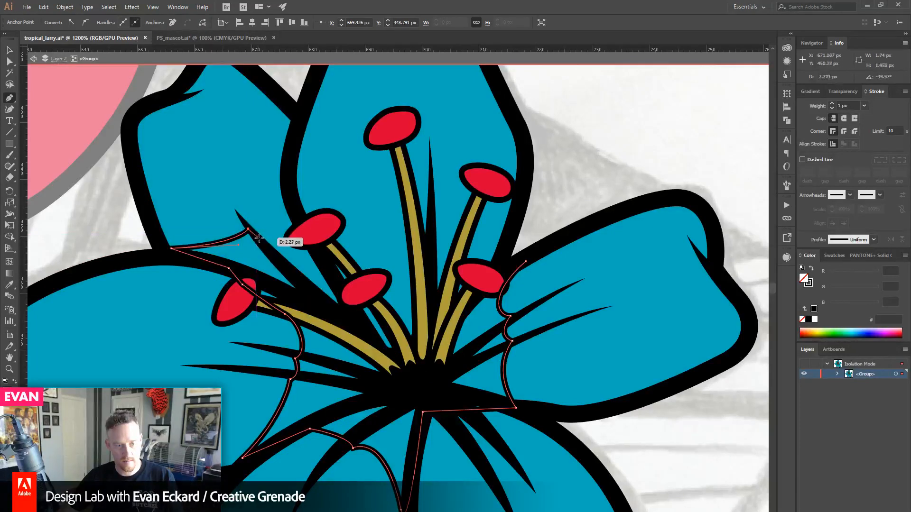
pyautogui.click(261, 240)
pyautogui.moveTo(290, 148); pyautogui.dragTo(266, 221)
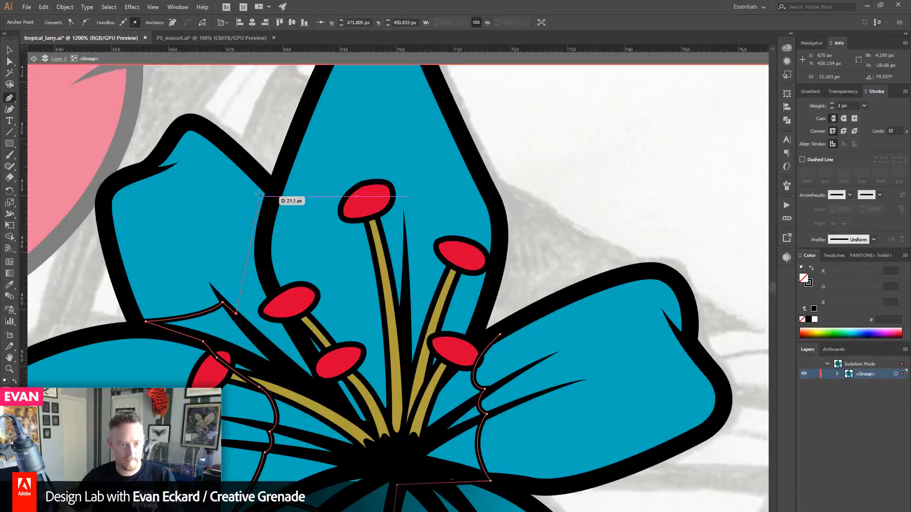
pyautogui.moveTo(256, 184)
pyautogui.mouseDown()
pyautogui.moveTo(289, 154)
pyautogui.moveTo(275, 194)
pyautogui.moveTo(264, 183)
pyautogui.moveTo(271, 190)
pyautogui.mouseUp()
pyautogui.click(263, 245)
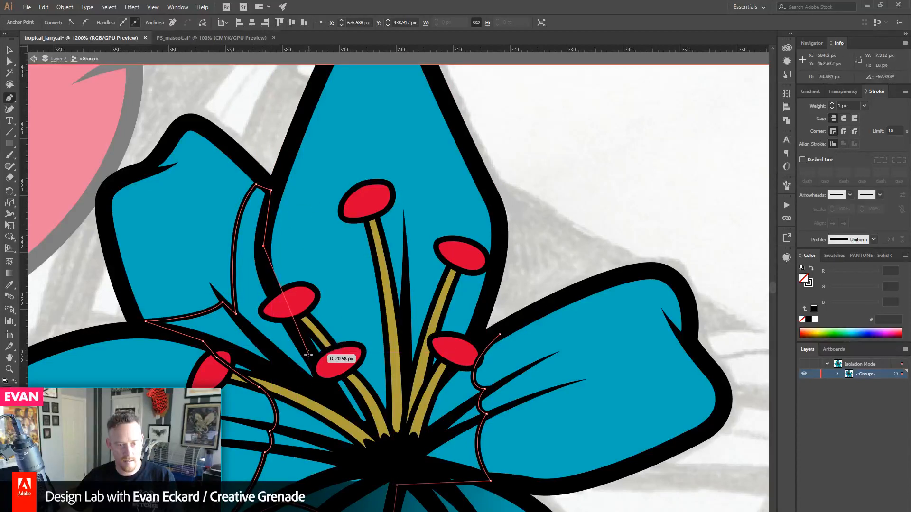
# - Draw a wavy curve across the base of the upper petal behind the stamens and close the path at its starting anchor
pyautogui.click(308, 355)
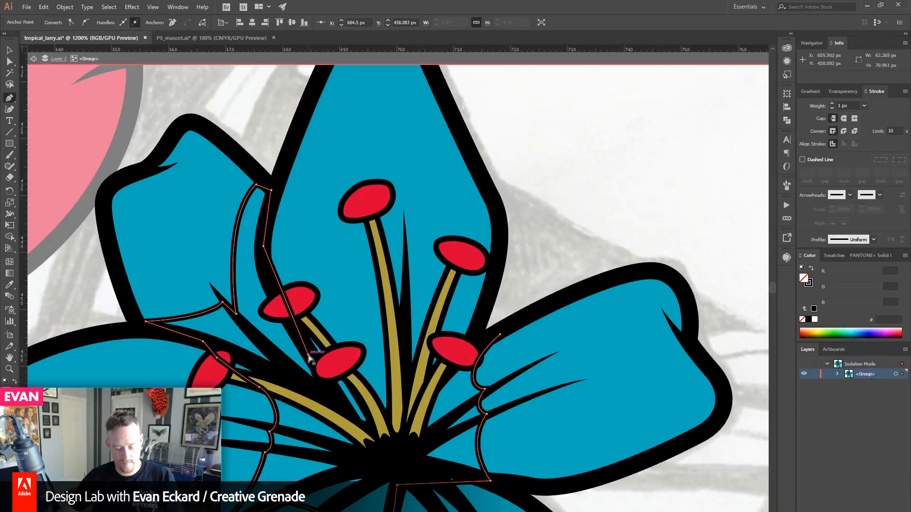
pyautogui.moveTo(309, 355); pyautogui.dragTo(297, 330)
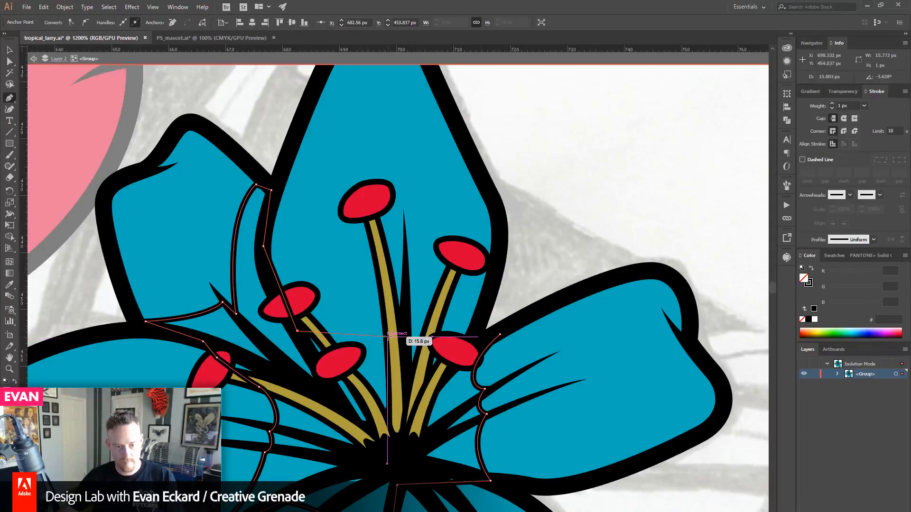
pyautogui.moveTo(387, 332); pyautogui.dragTo(427, 291)
pyautogui.click(471, 338)
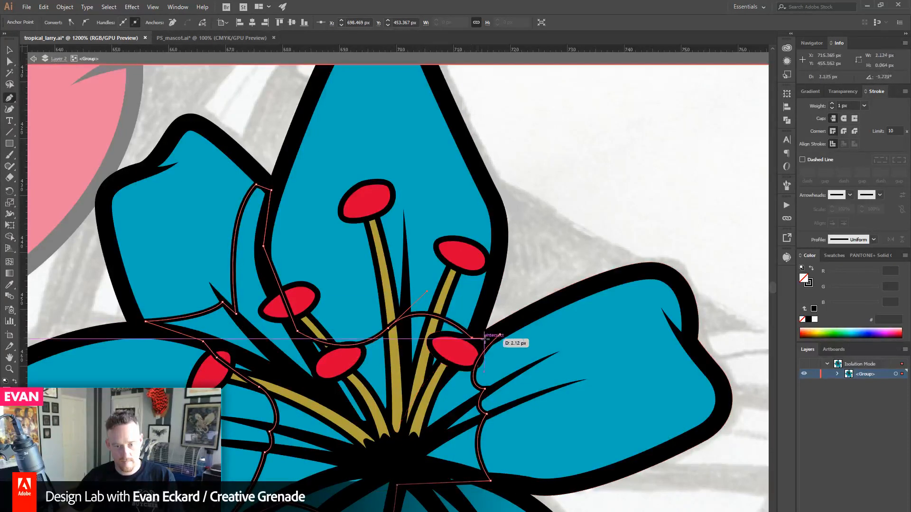
pyautogui.click(500, 335)
# - Fill the closed scalloped shape with the black polka-dot pattern swatch
pyautogui.moveTo(353, 356); pyautogui.dragTo(400, 260)
pyautogui.press('v')
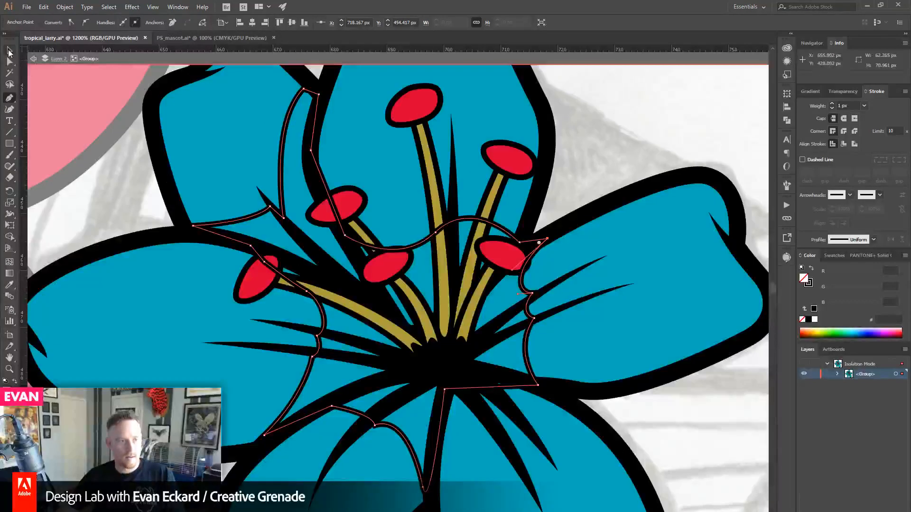
pyautogui.click(834, 255)
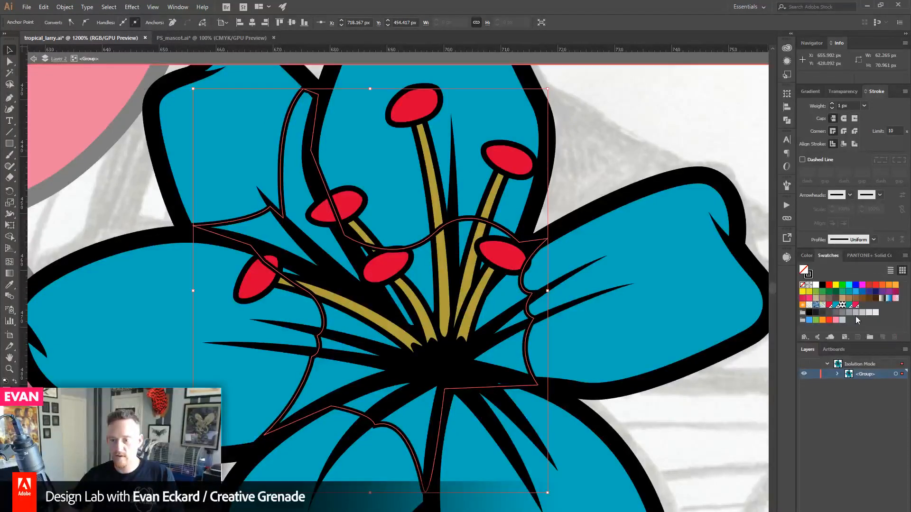
pyautogui.click(842, 306)
pyautogui.moveTo(568, 247); pyautogui.dragTo(559, 278)
pyautogui.click(406, 138)
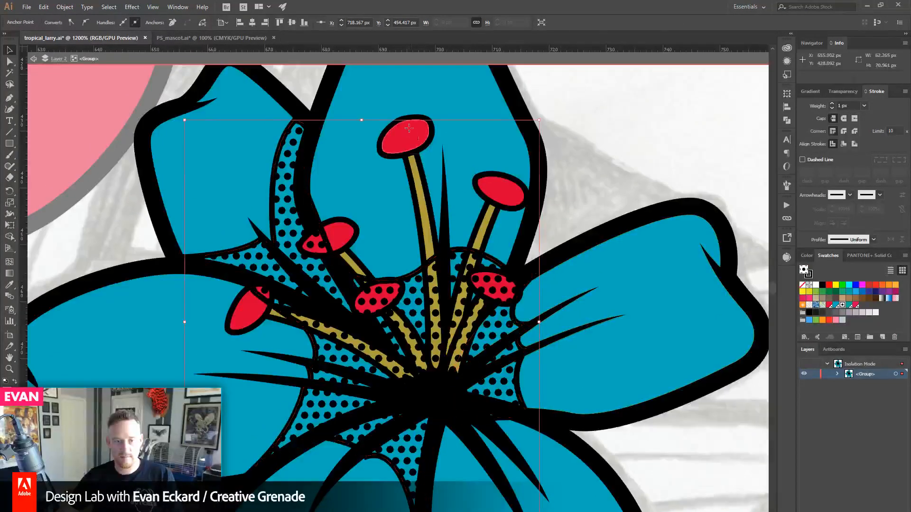
pyautogui.keyDown('shift'); pyautogui.click(421, 188); pyautogui.keyUp('shift')
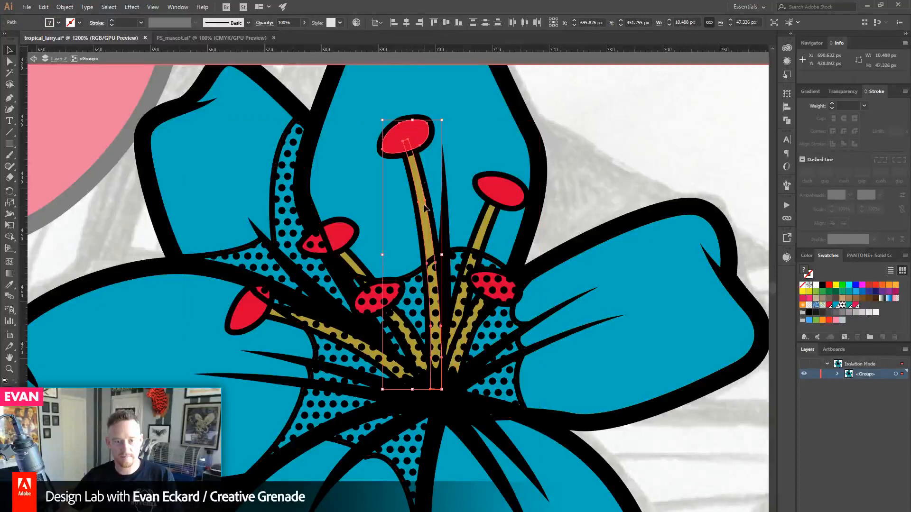
pyautogui.keyDown('shift'); pyautogui.click(480, 227); pyautogui.keyUp('shift')
pyautogui.keyDown('shift'); pyautogui.click(494, 192); pyautogui.keyUp('shift')
pyautogui.keyDown('shift'); pyautogui.click(522, 203); pyautogui.keyUp('shift')
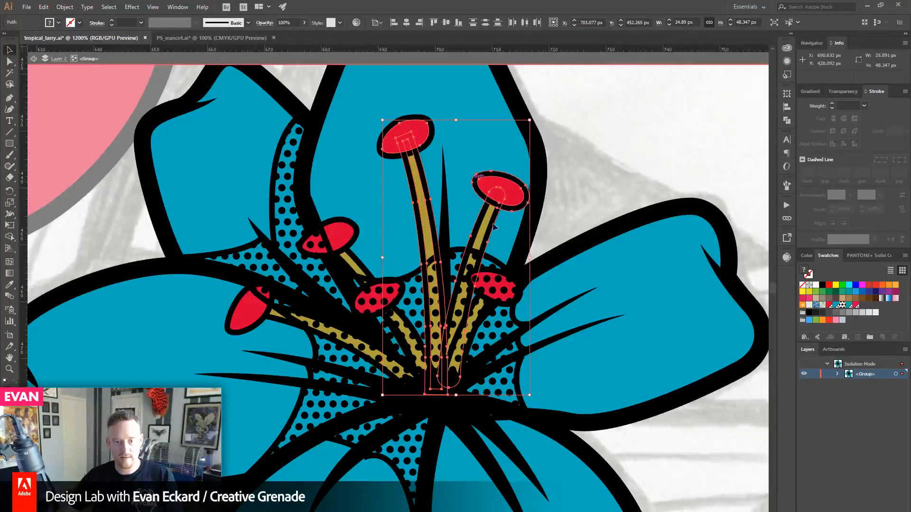
pyautogui.click(575, 178)
# - Remove the black stroke from the dotted scalloped shape, keeping its pattern fill
pyautogui.click(501, 324)
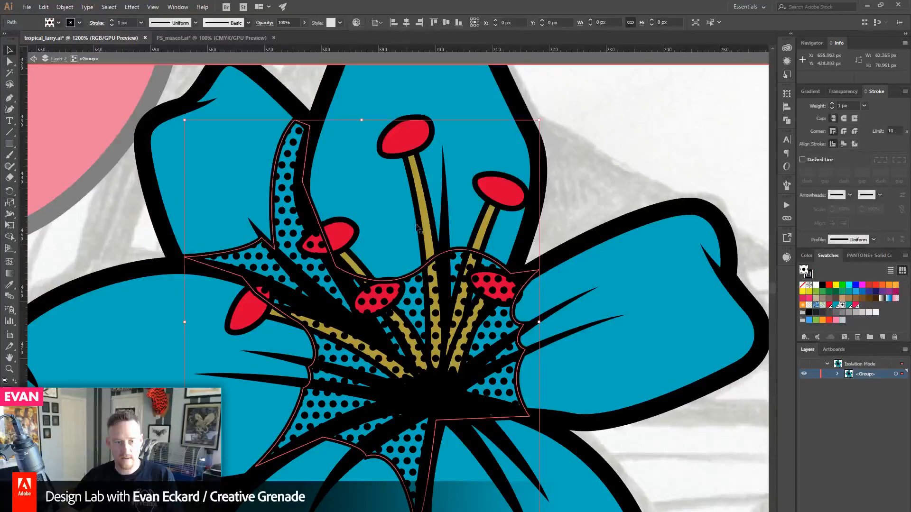
pyautogui.click(809, 256)
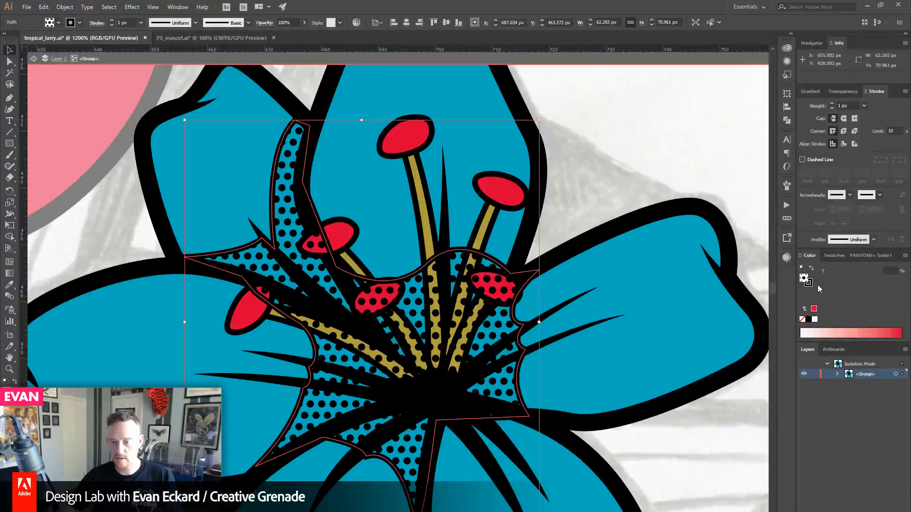
pyautogui.click(802, 320)
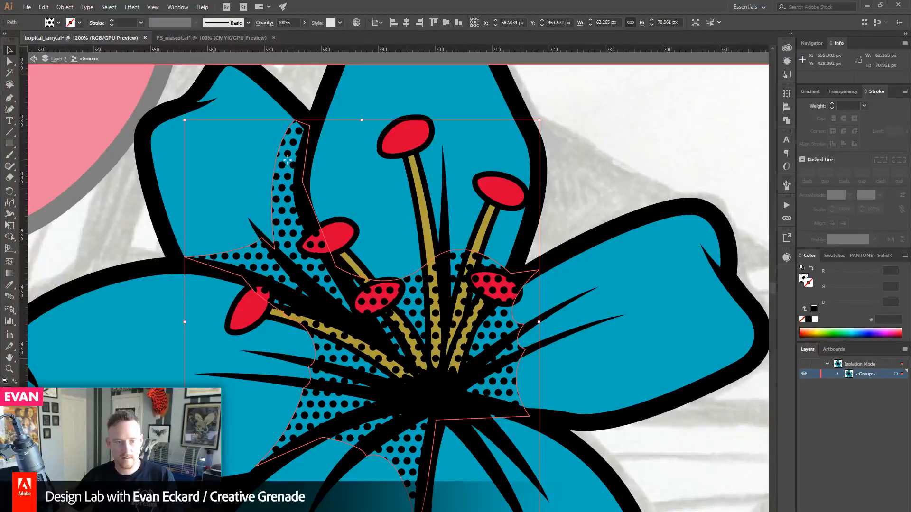
# - Send the dotted shape backward in the stacking order until it sits behind all the stamens, and deselect it
pyautogui.press('a')
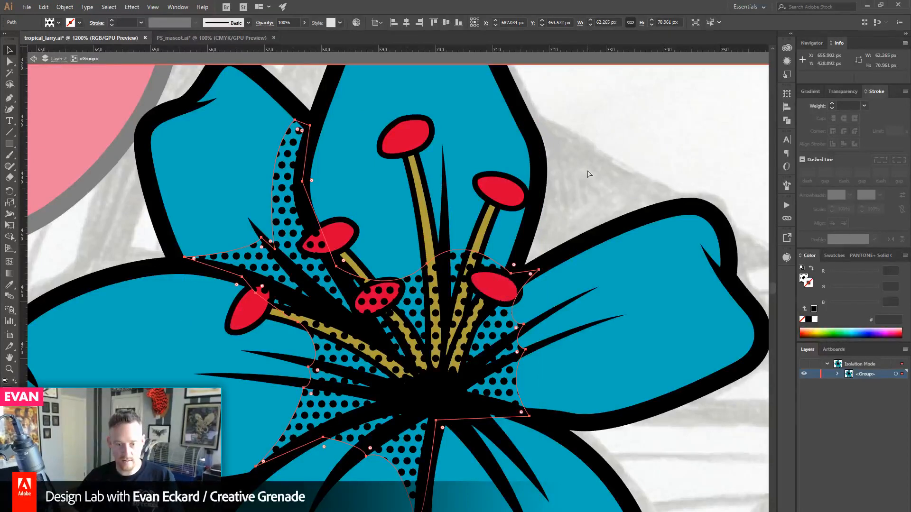
pyautogui.hotkey('ctrl', '[')
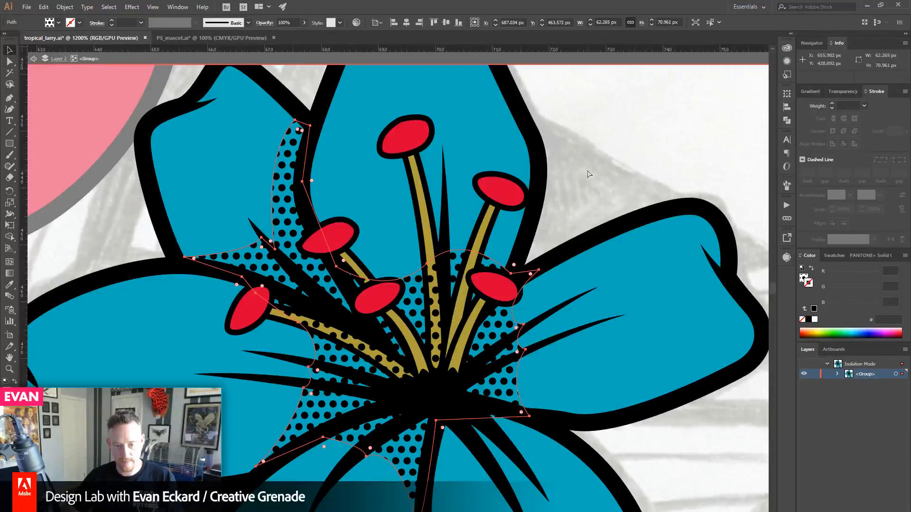
pyautogui.hotkey('ctrl', '[')
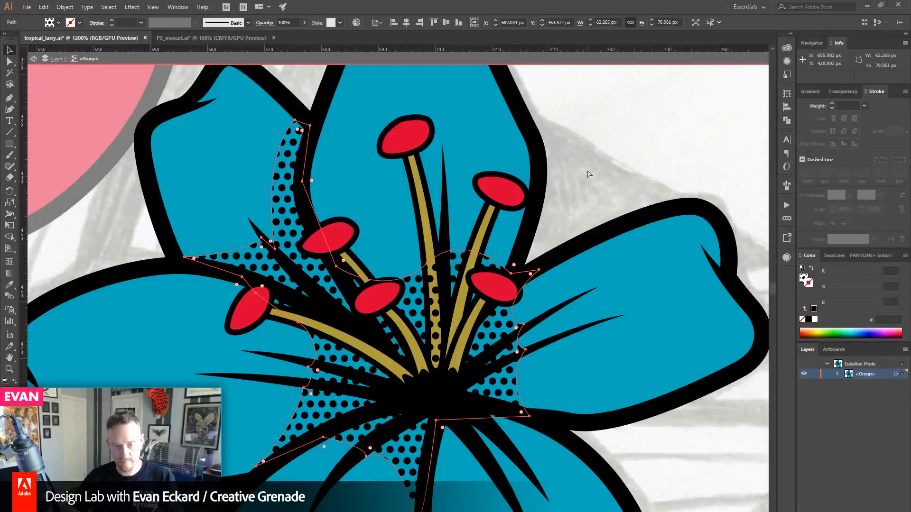
pyautogui.hotkey('ctrl', '[')
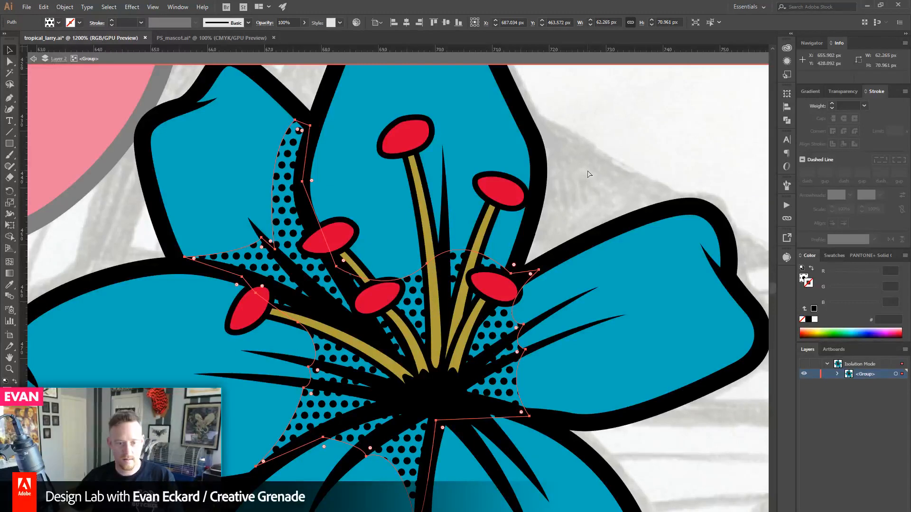
pyautogui.click(641, 118)
pyautogui.moveTo(344, 198); pyautogui.dragTo(340, 189)
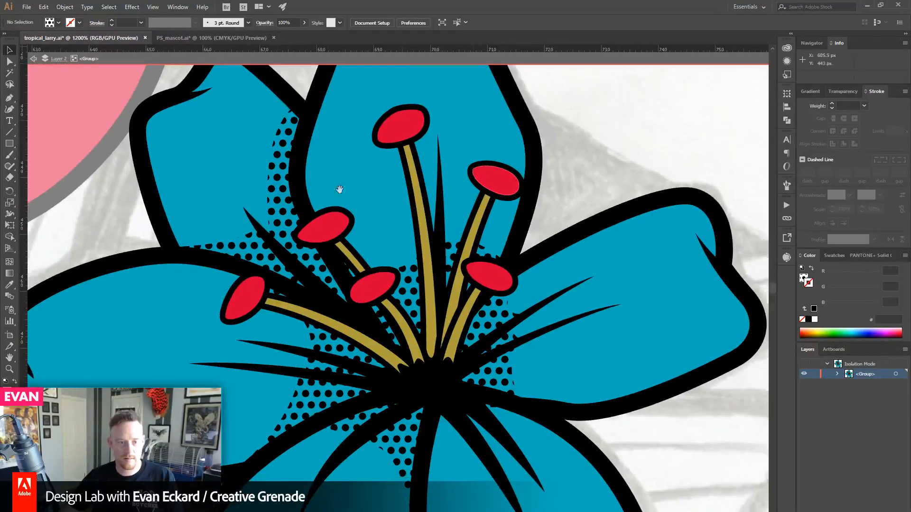
# - Shift the dotted shape's individual anchors so its scallop points meet the black petal outlines and crease lines
pyautogui.click(10, 61)
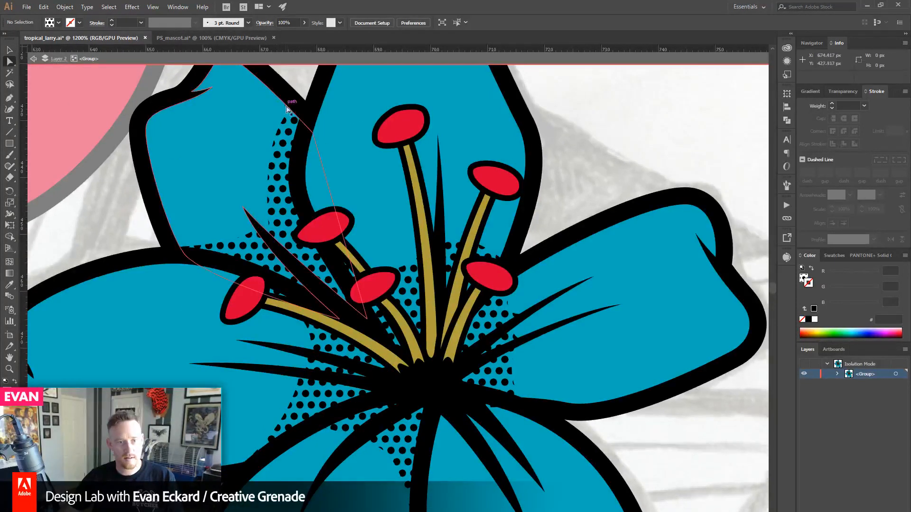
pyautogui.moveTo(291, 114); pyautogui.dragTo(301, 119)
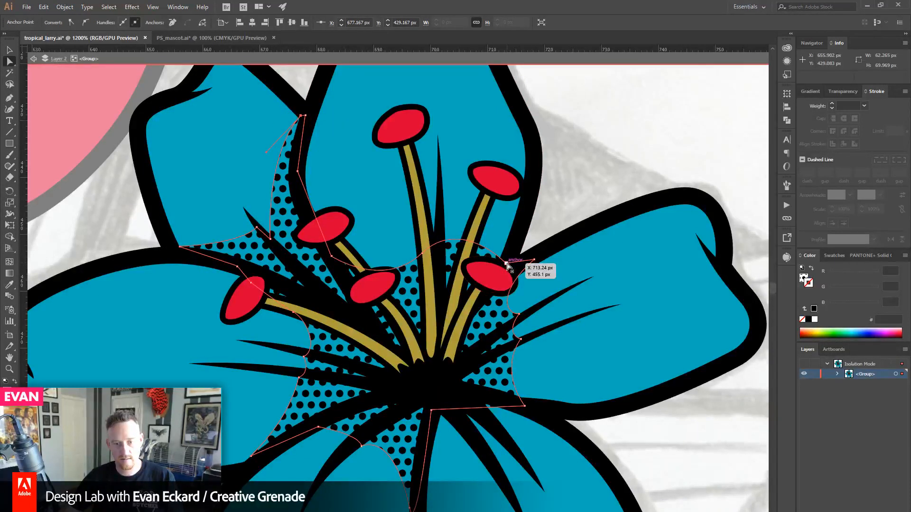
pyautogui.moveTo(507, 263); pyautogui.dragTo(509, 254)
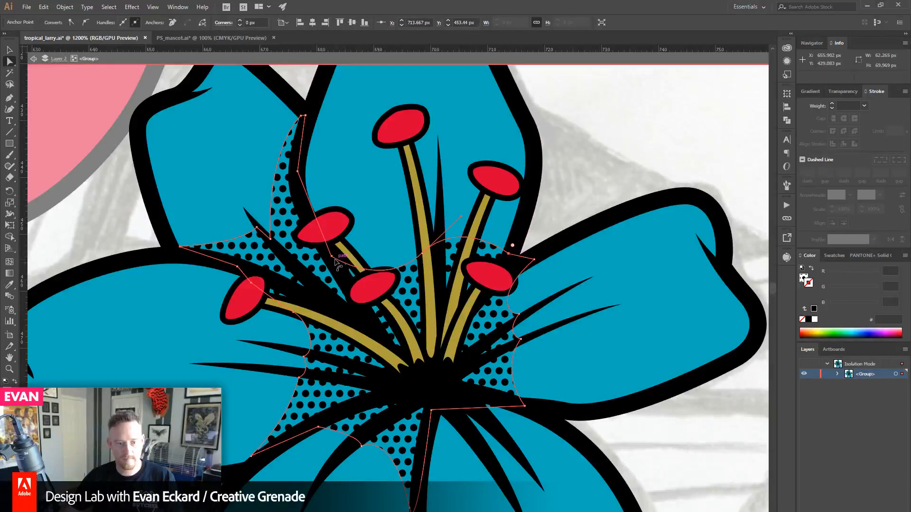
pyautogui.moveTo(331, 256); pyautogui.dragTo(327, 245)
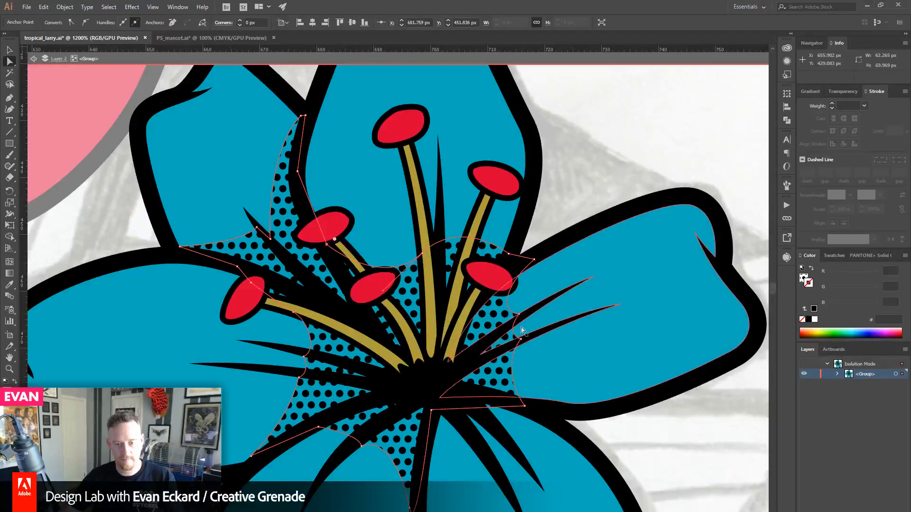
pyautogui.moveTo(519, 314); pyautogui.dragTo(524, 340)
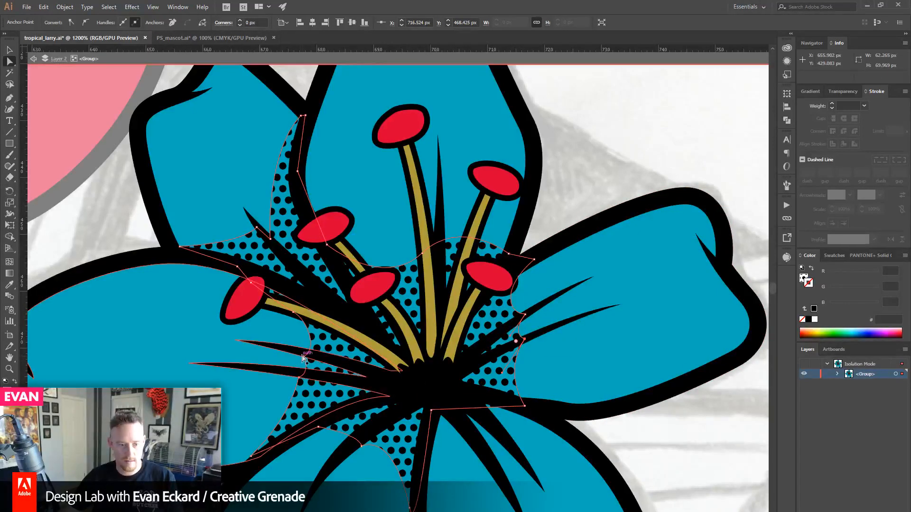
pyautogui.moveTo(302, 356); pyautogui.dragTo(301, 369)
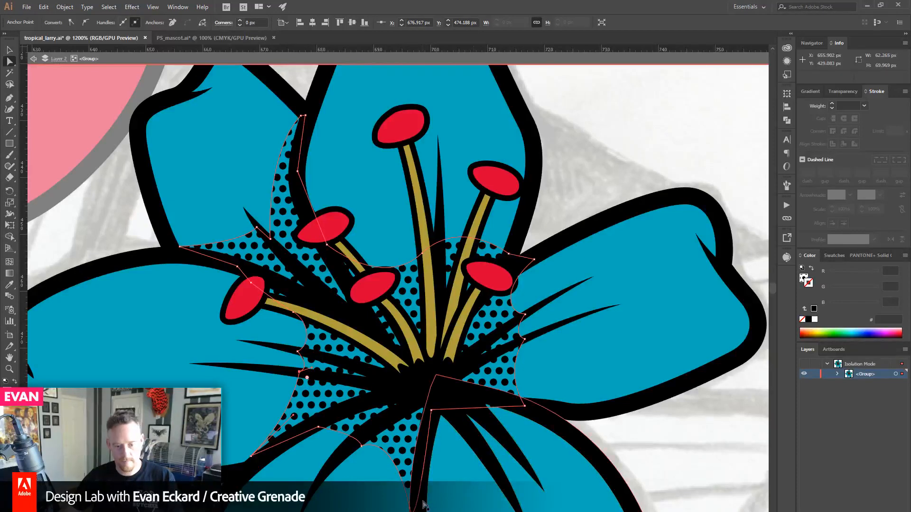
# - Move the dotted shape's anchor below the flower center up into the black area, and leave nothing selected
pyautogui.scroll(-3, 421, 430)
pyautogui.hotkey('ctrl', 'shift', 'a')
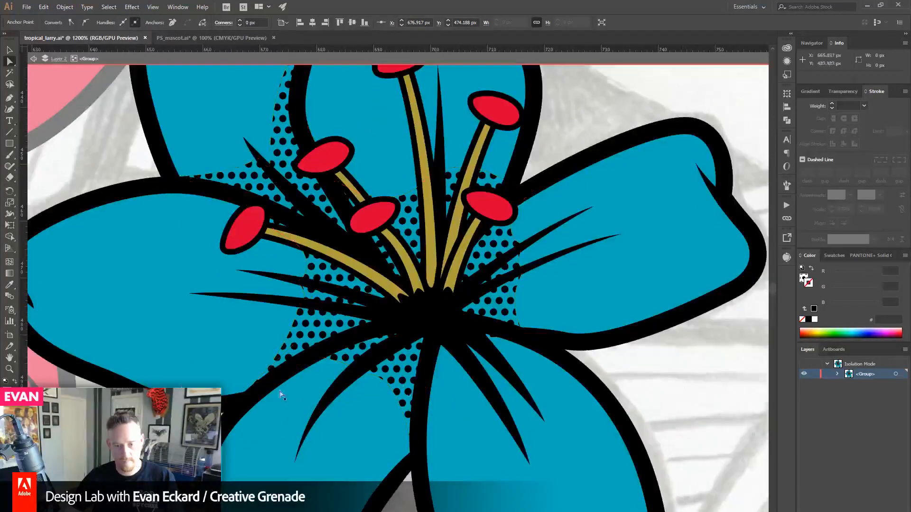
pyautogui.click(495, 331)
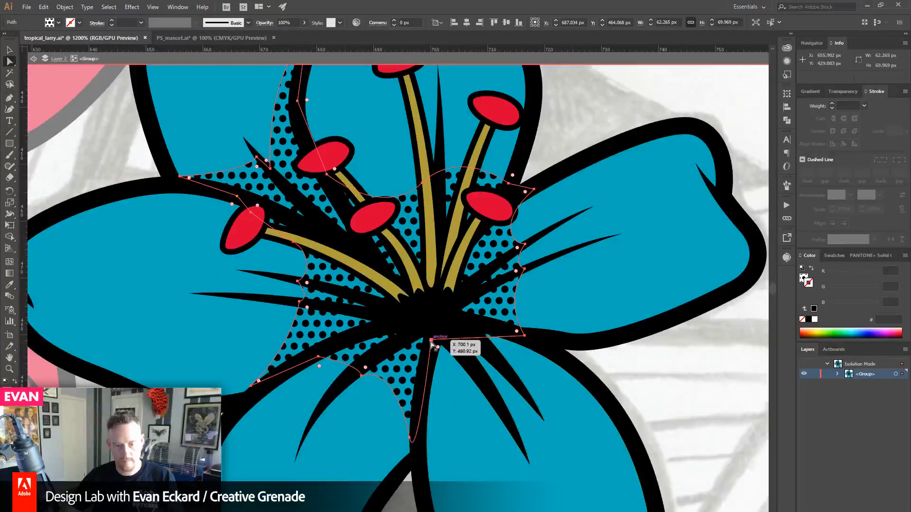
pyautogui.moveTo(431, 340); pyautogui.dragTo(437, 326)
pyautogui.click(712, 397)
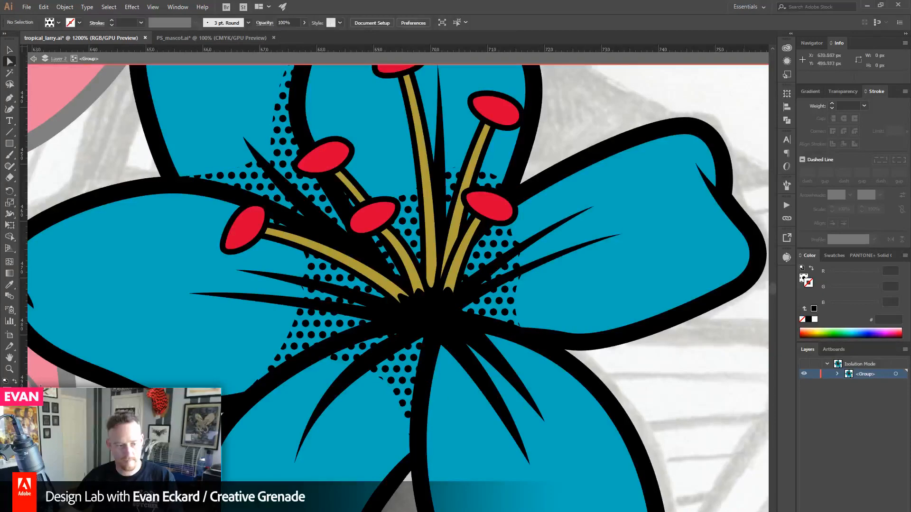
# - Exit the blue flower group's isolation mode, returning to the full artwork
pyautogui.keyDown('alt'); pyautogui.click(404, 307); pyautogui.keyUp('alt')
pyautogui.keyDown('alt'); pyautogui.click(404, 307); pyautogui.keyUp('alt')
pyautogui.keyDown('alt'); pyautogui.click(404, 308); pyautogui.keyUp('alt')
pyautogui.keyDown('alt'); pyautogui.click(403, 308); pyautogui.keyUp('alt')
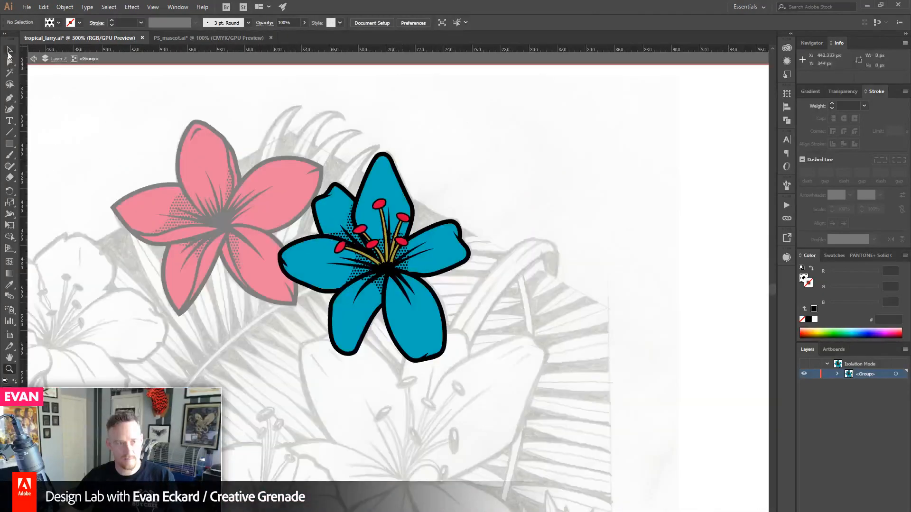
pyautogui.doubleClick(502, 152)
pyautogui.moveTo(235, 193); pyautogui.dragTo(242, 253)
pyautogui.moveTo(301, 373); pyautogui.dragTo(395, 307)
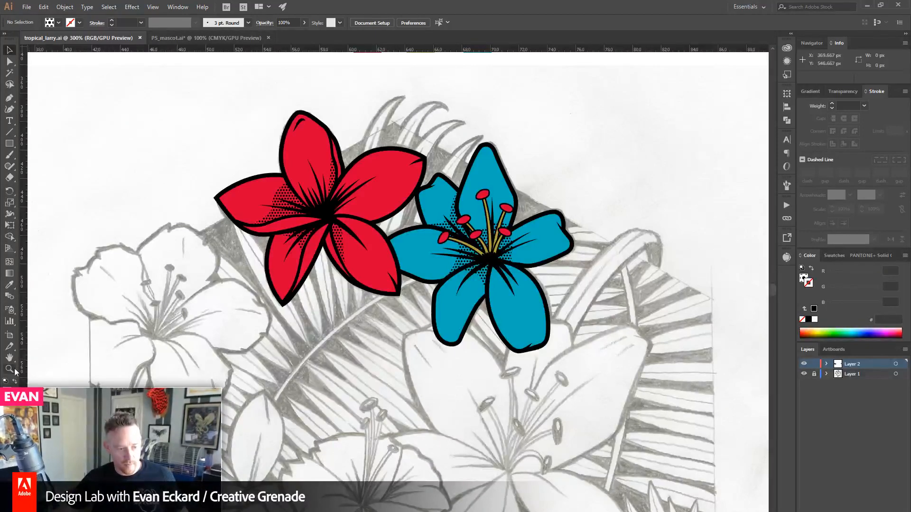
# - Draw a closed, narrow pointed crease about 3.7 × 10.4 px with the Pen tool, rising from the outline at the blue flower's lower-left petal tip
pyautogui.moveTo(458, 356); pyautogui.dragTo(462, 360)
pyautogui.moveTo(580, 240); pyautogui.dragTo(323, 325)
pyautogui.keyDown('alt'); pyautogui.click(426, 334); pyautogui.keyUp('alt')
pyautogui.click(8, 96)
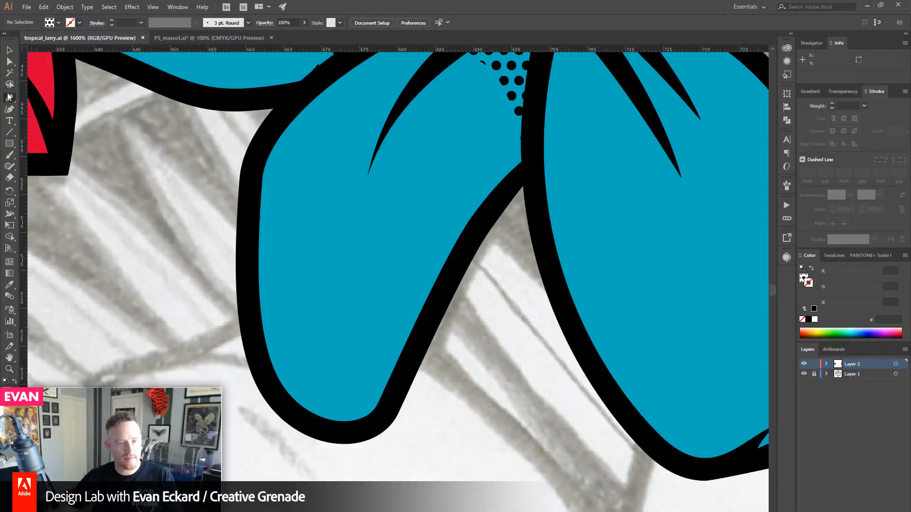
pyautogui.click(812, 268)
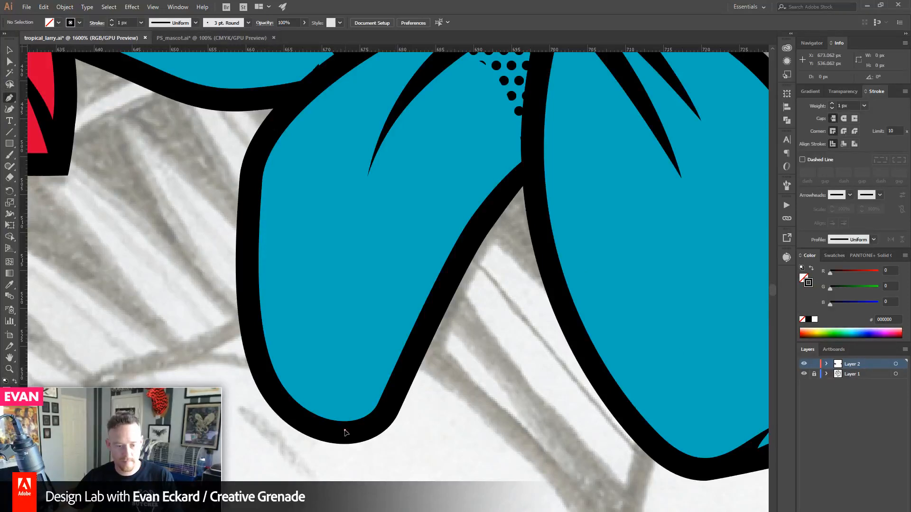
pyautogui.moveTo(345, 430); pyautogui.dragTo(335, 375)
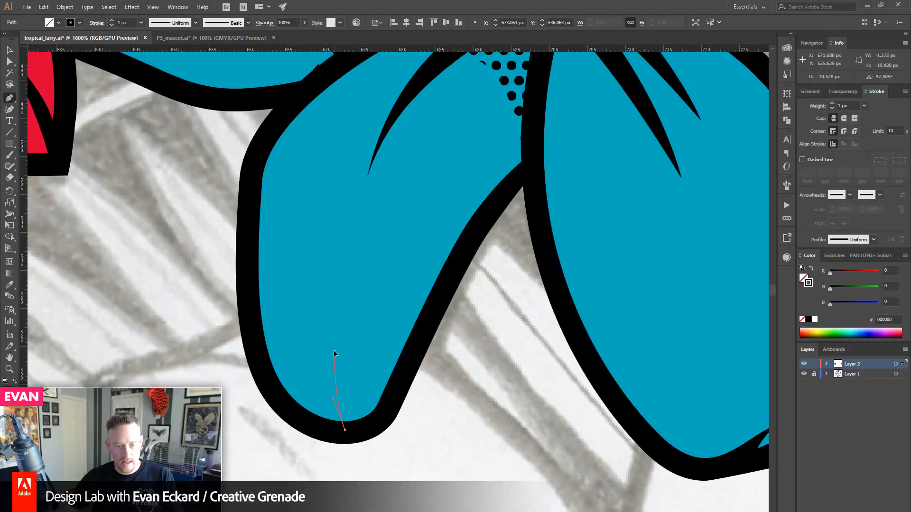
pyautogui.moveTo(334, 351); pyautogui.dragTo(323, 373)
pyautogui.click(317, 420)
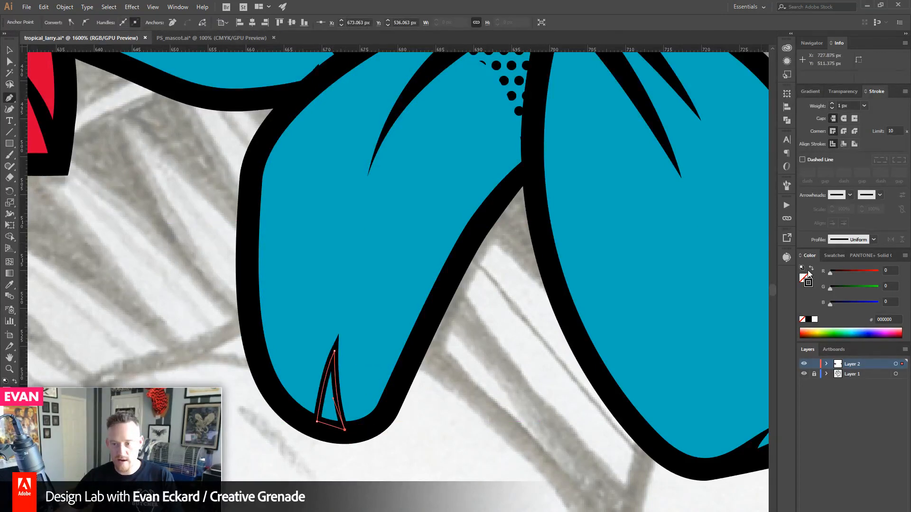
# - Give the petal-tip crease a black fill with no stroke, and deselect it
pyautogui.click(811, 270)
pyautogui.click(9, 50)
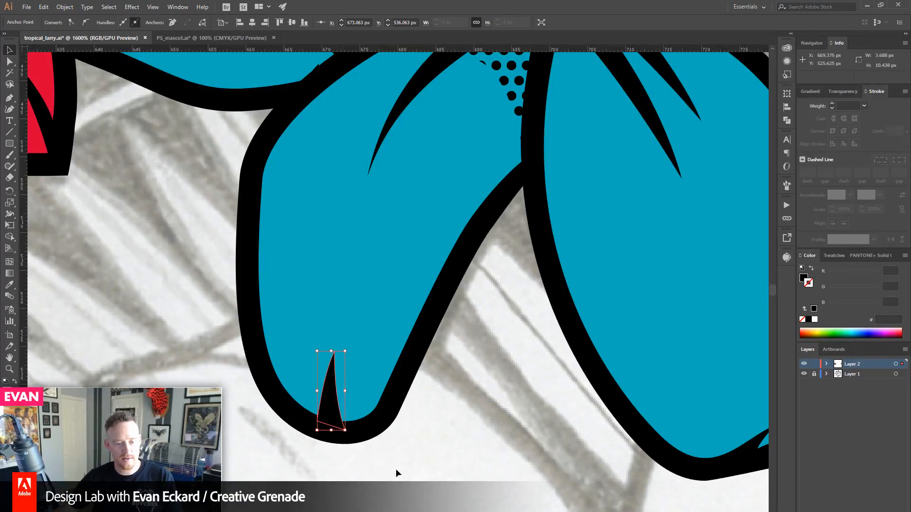
pyautogui.moveTo(494, 399); pyautogui.dragTo(451, 425)
pyautogui.click(451, 425)
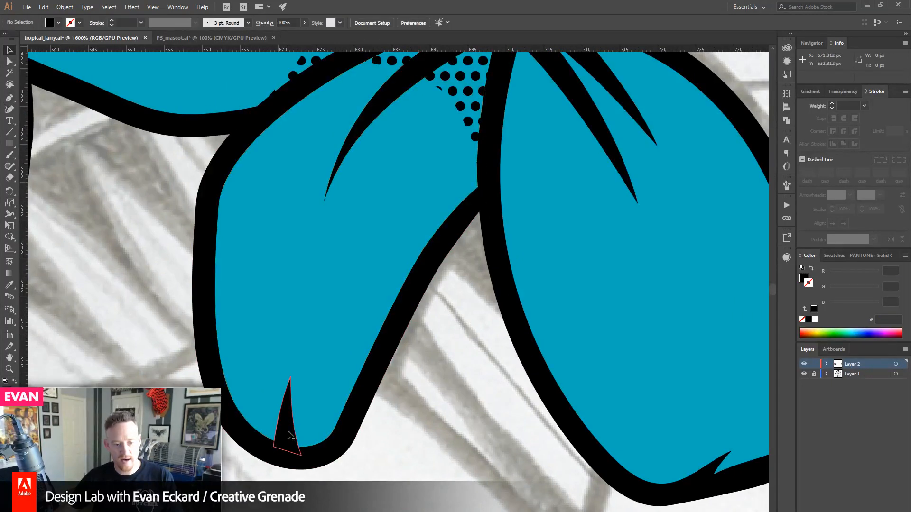
# - Cut the crease, isolate the blue flower group, and paste the crease in front at the same place inside the group
pyautogui.click(290, 435)
pyautogui.keyDown('shift'); pyautogui.click(328, 401); pyautogui.keyUp('shift')
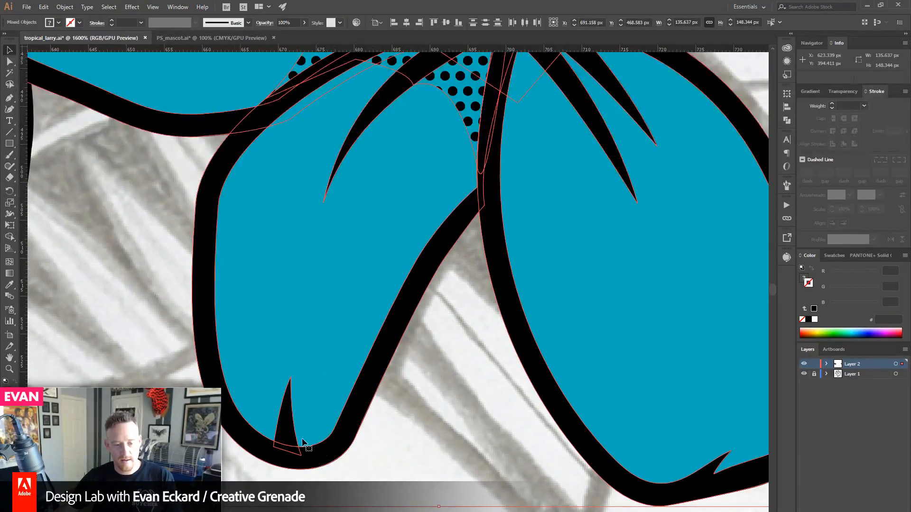
pyautogui.click(288, 427)
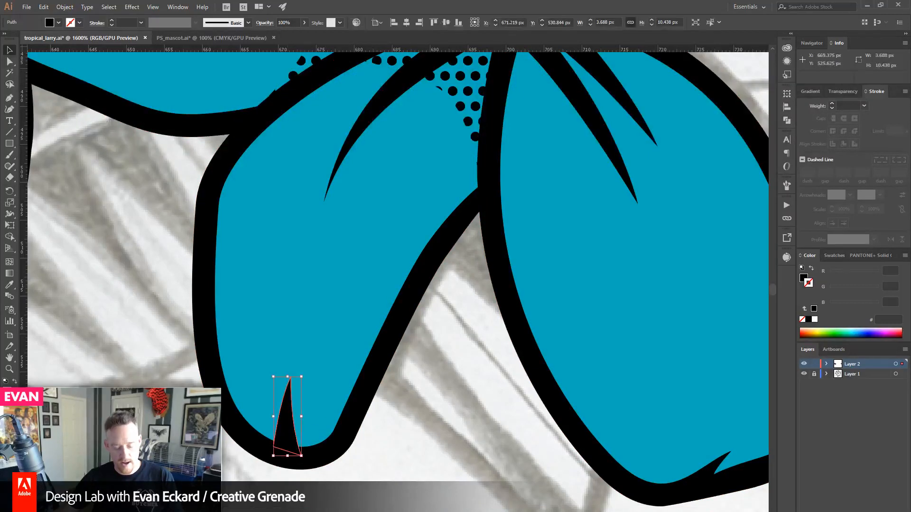
pyautogui.press('Delete')
pyautogui.doubleClick(284, 399)
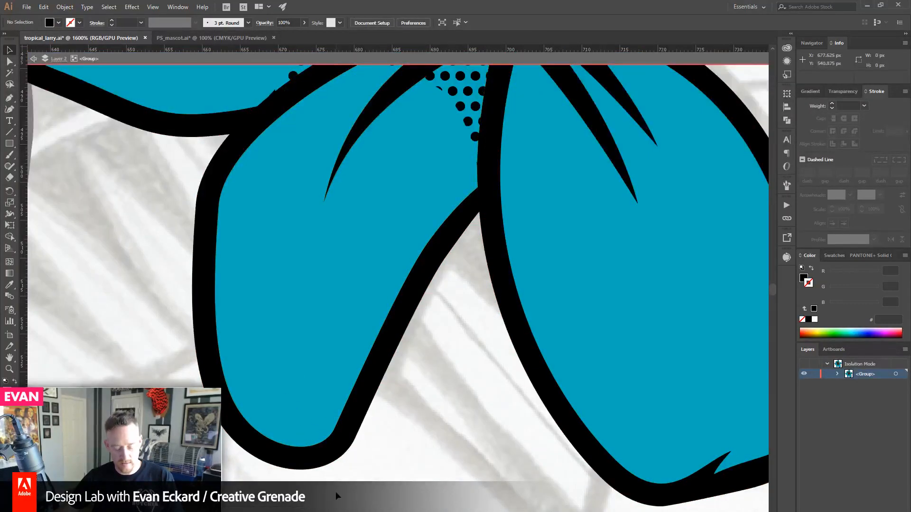
pyautogui.hotkey('ctrl', 'f')
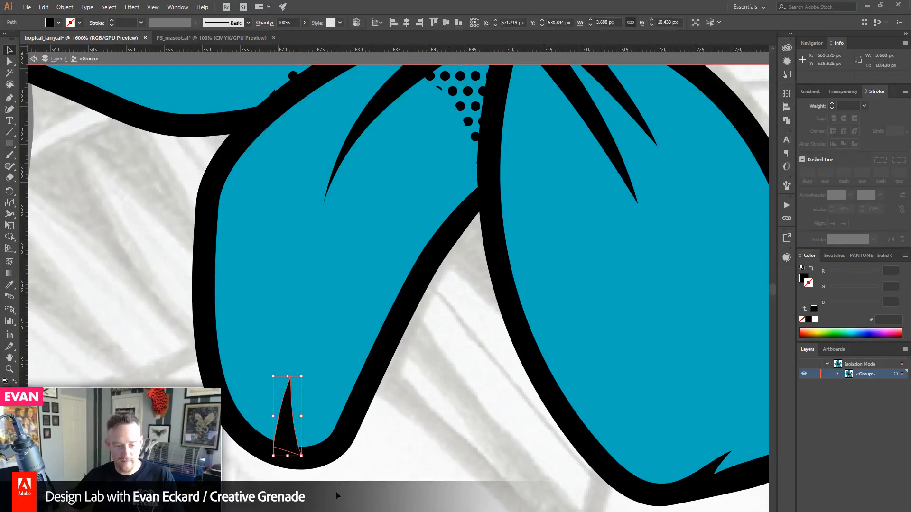
# - Carve the crease out of the lower-left petal's blue fill with the Shape Builder, and leave nothing selected
pyautogui.keyDown('shift'); pyautogui.click(300, 407); pyautogui.keyUp('shift')
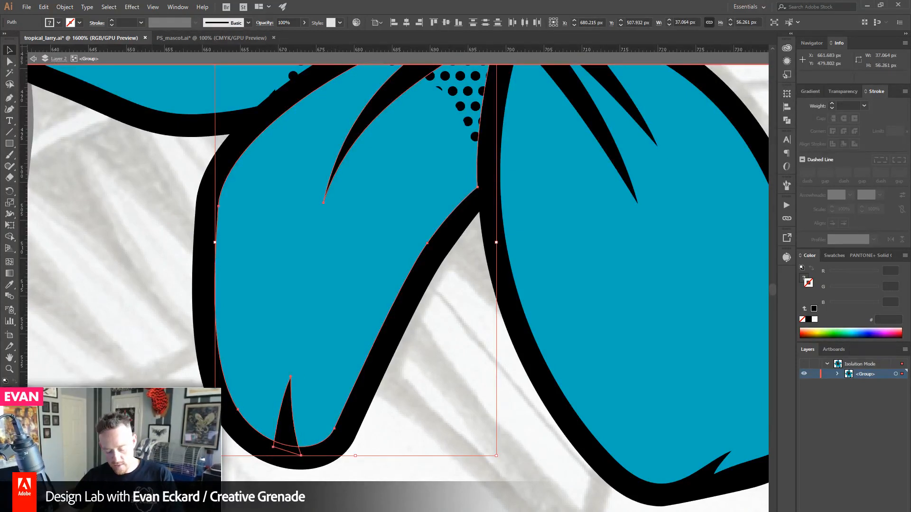
pyautogui.hotkey('shift', 'm')
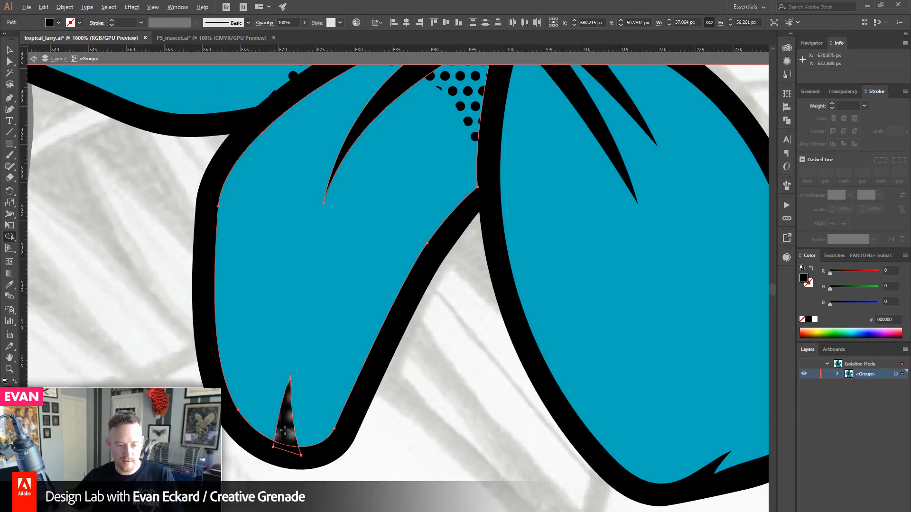
pyautogui.moveTo(285, 431); pyautogui.dragTo(283, 451)
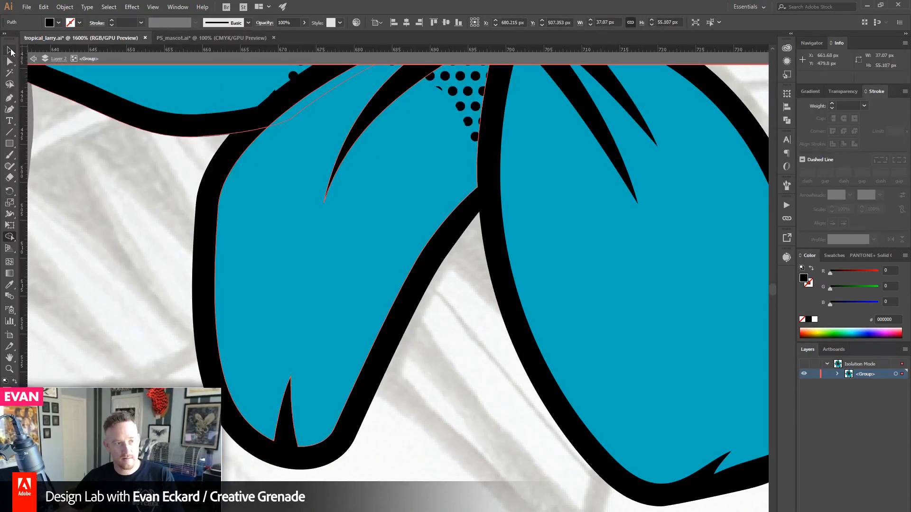
pyautogui.click(9, 49)
pyautogui.click(360, 428)
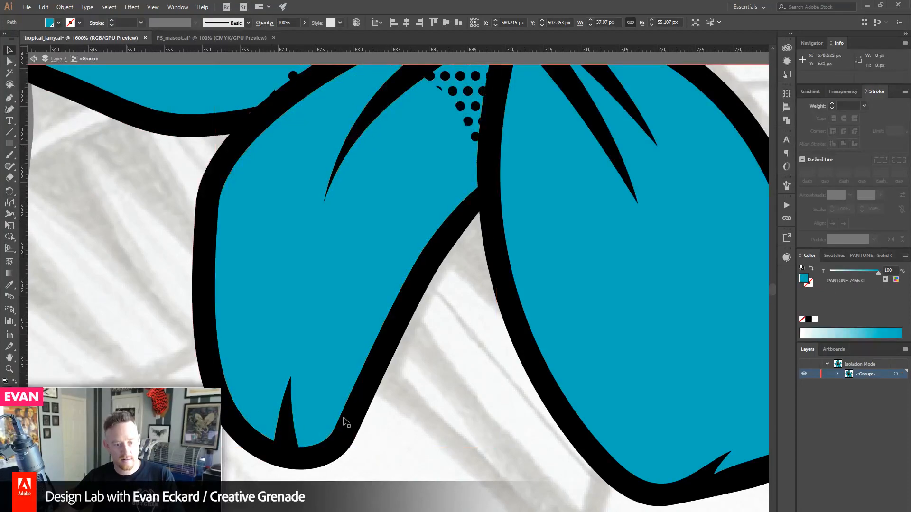
# - Select the notched petal's blue fill and bring the tip of the flower's uppermost petal into view
pyautogui.moveTo(423, 214); pyautogui.dragTo(394, 332)
pyautogui.click(316, 445)
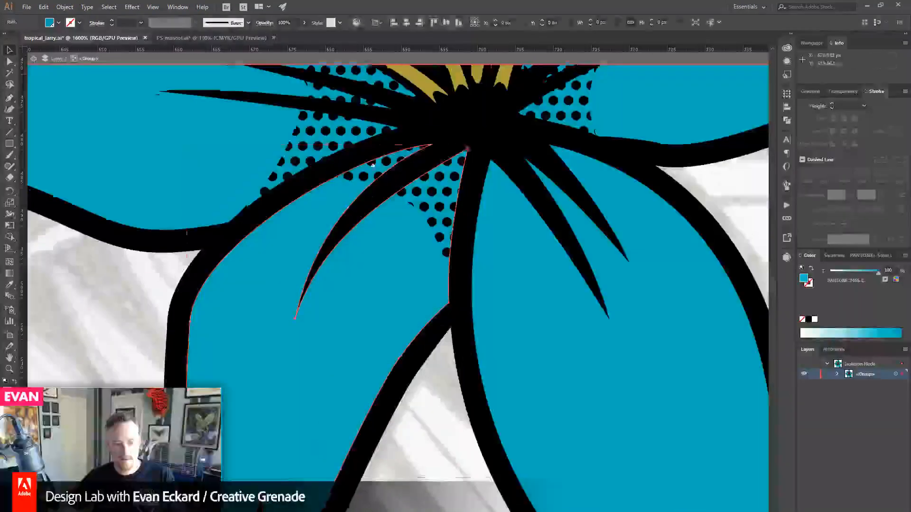
pyautogui.moveTo(339, 300); pyautogui.dragTo(342, 464)
pyautogui.moveTo(441, 75); pyautogui.dragTo(393, 493)
pyautogui.moveTo(297, 228); pyautogui.dragTo(295, 203)
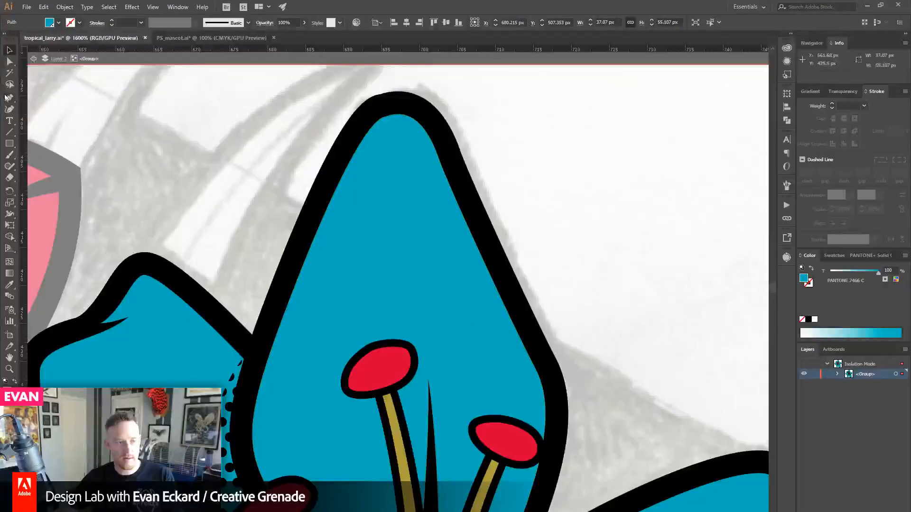
# - Draw a closed wedge shape about 4.3 px wide and 9.5 px tall with the Pen tool over the upper blue petal's tip
pyautogui.press('p')
pyautogui.moveTo(384, 104); pyautogui.dragTo(399, 131)
pyautogui.click(406, 175)
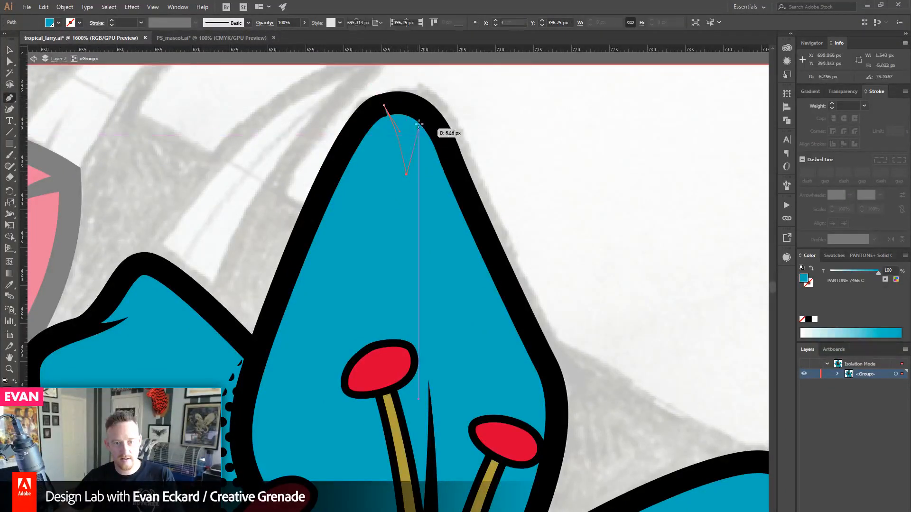
pyautogui.moveTo(415, 98); pyautogui.dragTo(393, 109)
pyautogui.click(8, 51)
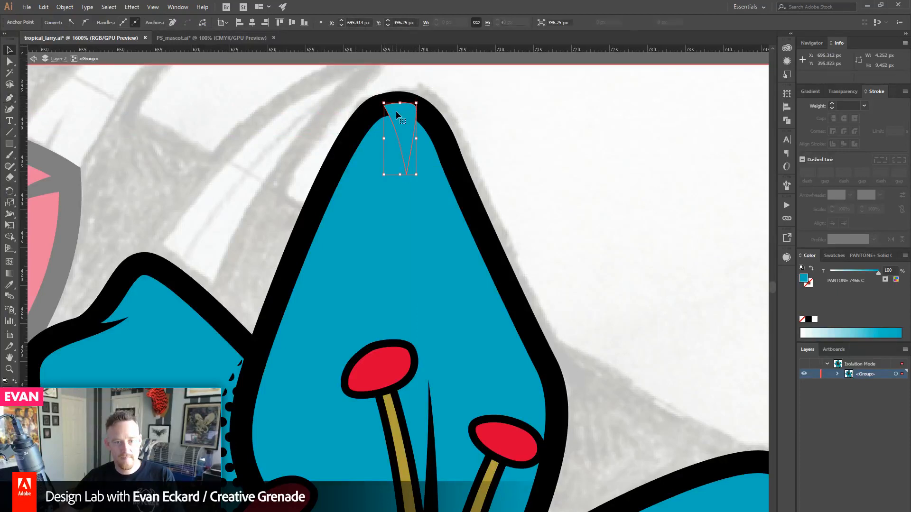
# - Cut the wedge out of the upper blue petal with the Shape Builder tool, leaving a pointed notch at its tip
pyautogui.keyDown('shift'); pyautogui.click(398, 208); pyautogui.keyUp('shift')
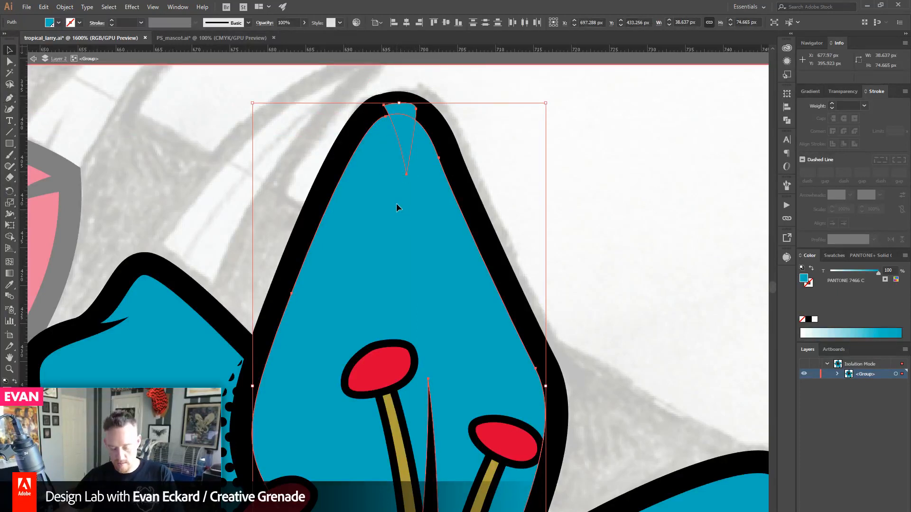
pyautogui.hotkey('shift', 'm')
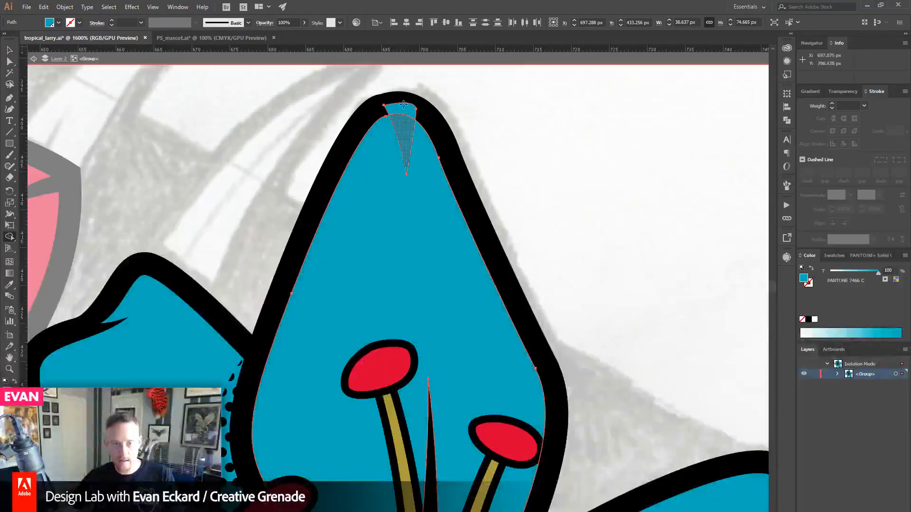
pyautogui.moveTo(397, 97); pyautogui.dragTo(404, 126)
# - Exit isolation of the blue flower group and save the document
pyautogui.click(9, 369)
pyautogui.keyDown('alt'); pyautogui.click(370, 96); pyautogui.keyUp('alt')
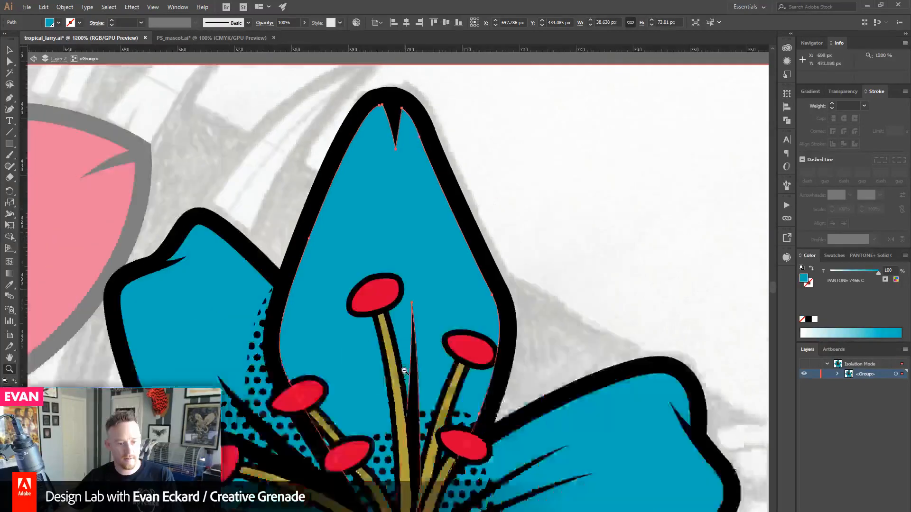
pyautogui.keyDown('alt'); pyautogui.click(370, 96); pyautogui.keyUp('alt')
pyautogui.keyDown('alt'); pyautogui.click(370, 96); pyautogui.keyUp('alt')
pyautogui.click(10, 49)
pyautogui.moveTo(320, 224); pyautogui.dragTo(334, 195)
pyautogui.doubleClick(574, 166)
pyautogui.moveTo(449, 344); pyautogui.dragTo(465, 350)
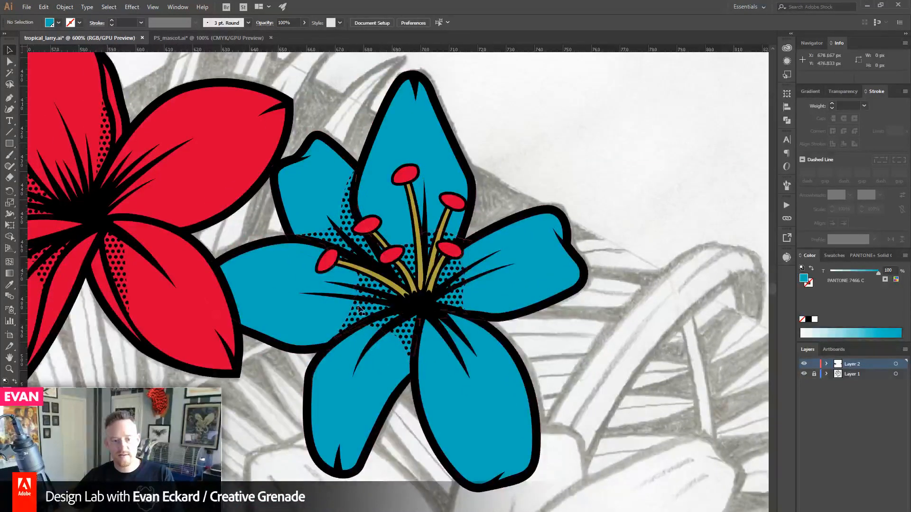
pyautogui.click(467, 350)
pyautogui.click(610, 330)
pyautogui.moveTo(510, 308); pyautogui.dragTo(384, 387)
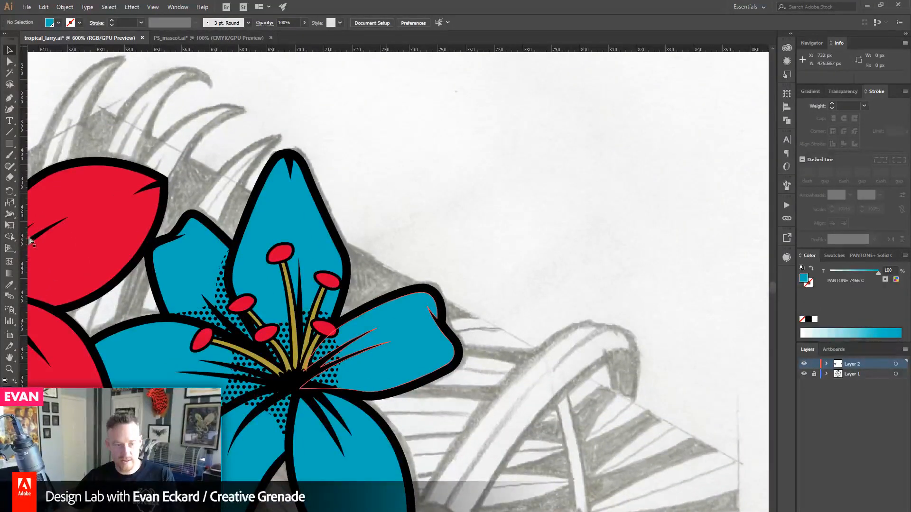
pyautogui.hotkey('ctrl', 's')
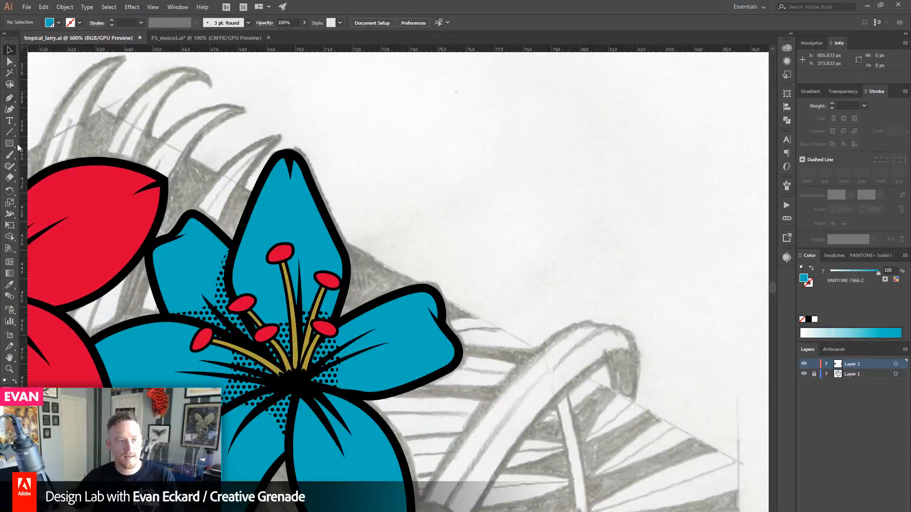
# - Draw a black-filled circle about 3.6 px wide without a stroke on the blank paper beside the blue flower
pyautogui.click(9, 144)
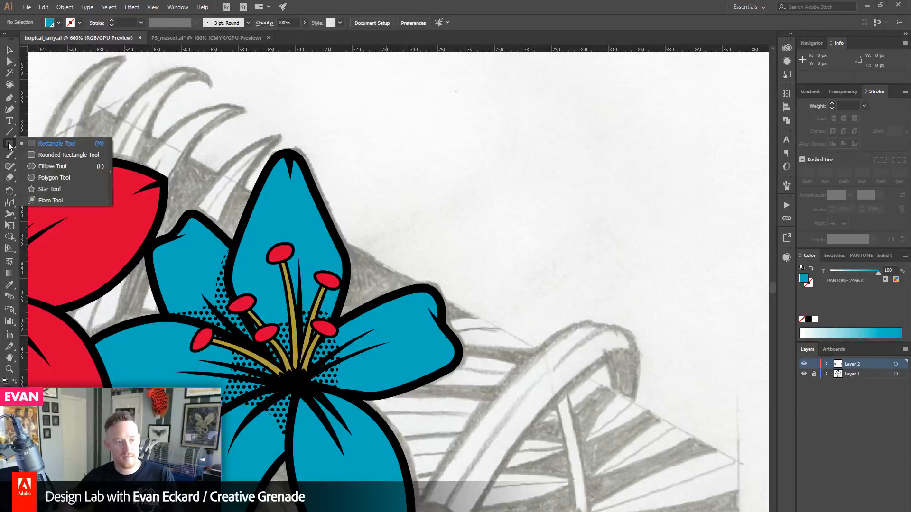
pyautogui.click(41, 166)
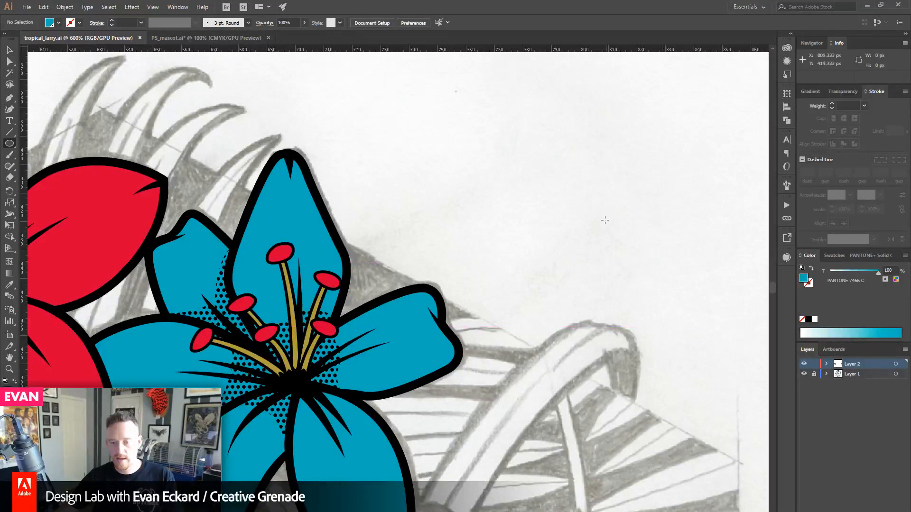
pyautogui.click(809, 319)
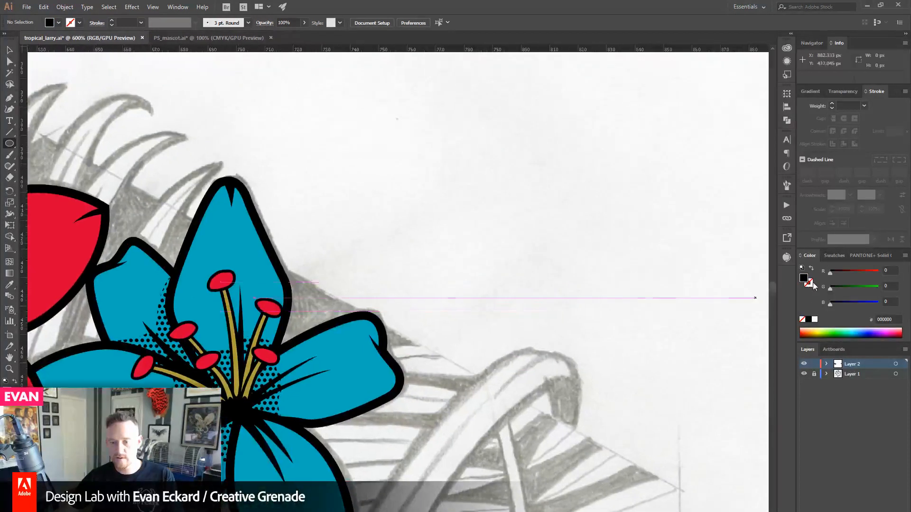
pyautogui.moveTo(419, 193); pyautogui.dragTo(457, 250)
# - Make a pattern from the black circle and set its tile type to Brick by Row
pyautogui.press('z')
pyautogui.keyDown('alt'); pyautogui.click(456, 185); pyautogui.keyUp('alt')
pyautogui.keyDown('alt'); pyautogui.click(469, 190); pyautogui.keyUp('alt')
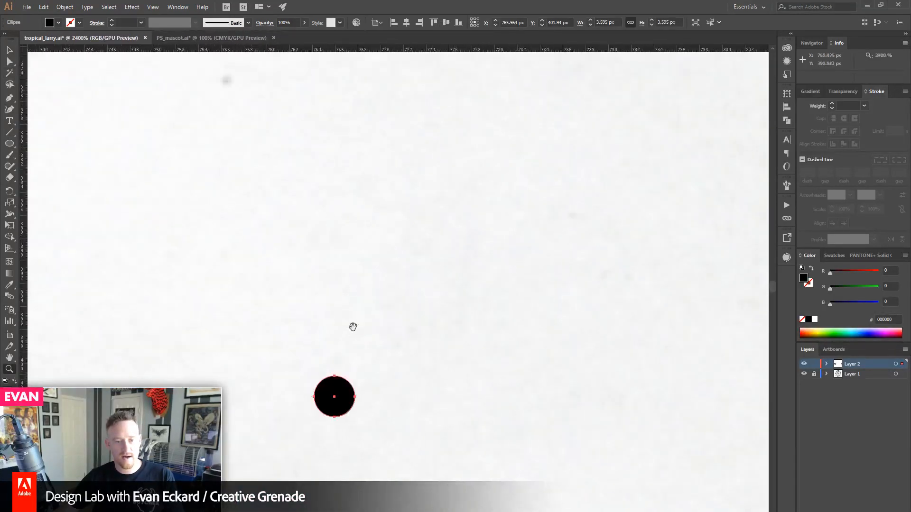
pyautogui.moveTo(345, 418); pyautogui.dragTo(373, 270)
pyautogui.press('v')
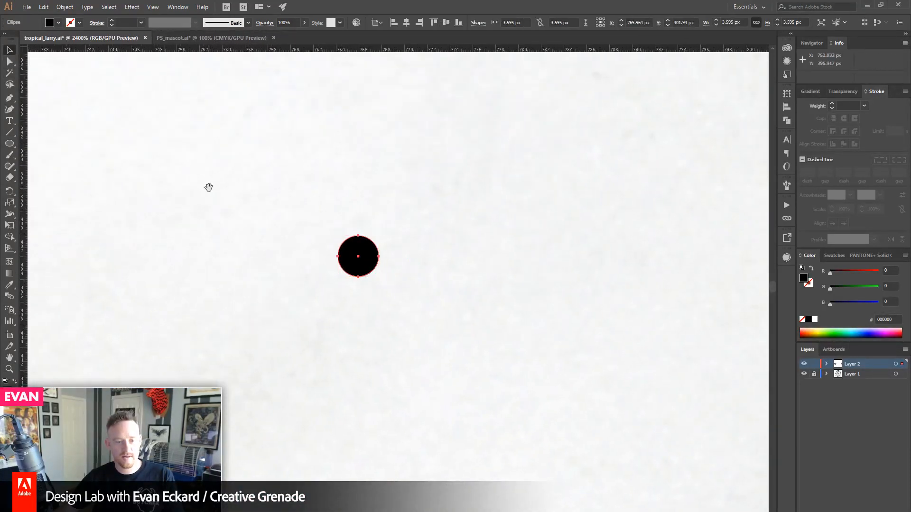
pyautogui.click(65, 7)
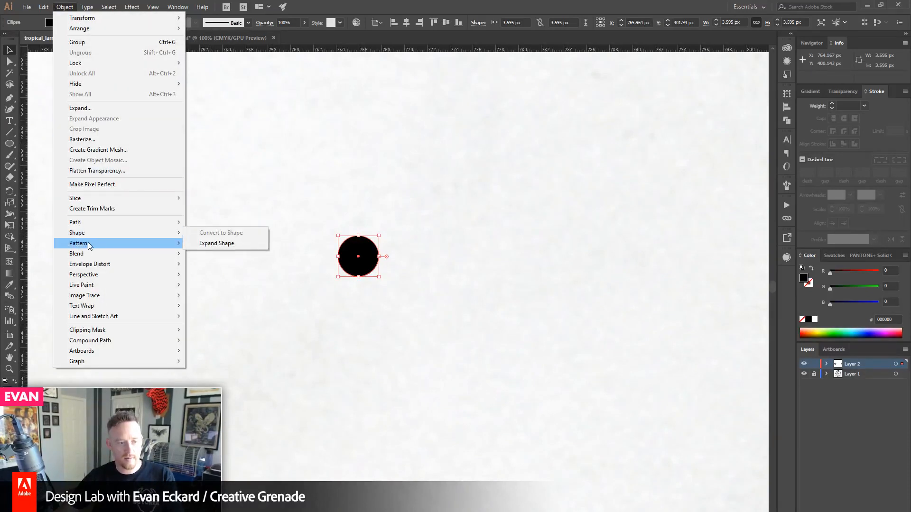
pyautogui.moveTo(87, 242)
pyautogui.click(219, 245)
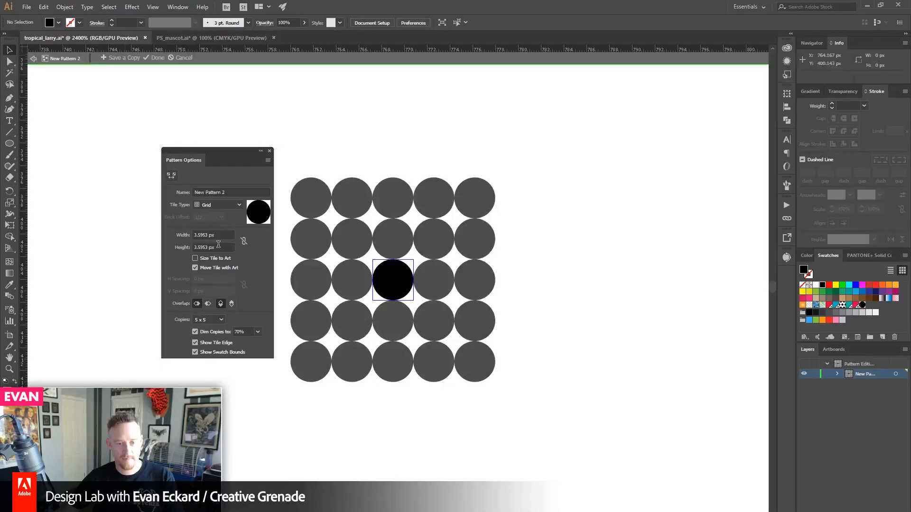
pyautogui.moveTo(212, 151); pyautogui.dragTo(152, 139)
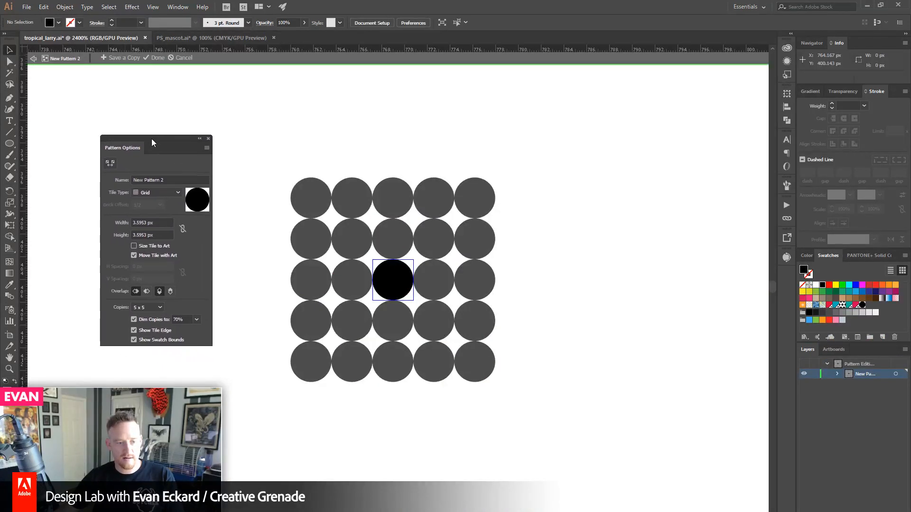
pyautogui.click(176, 193)
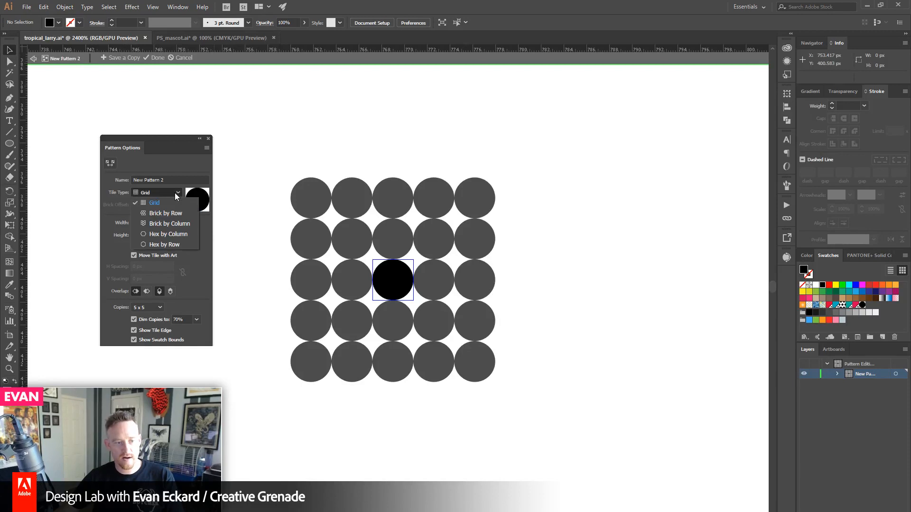
pyautogui.click(154, 214)
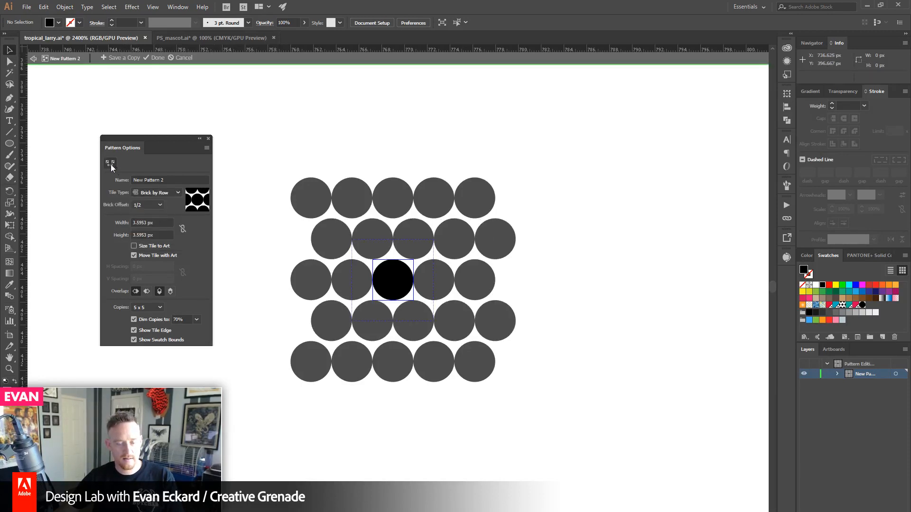
# - Scale the circle in the pattern tile down to about 1.8 px around its center and finish editing the pattern
pyautogui.click(406, 270)
pyautogui.moveTo(414, 261); pyautogui.dragTo(410, 270)
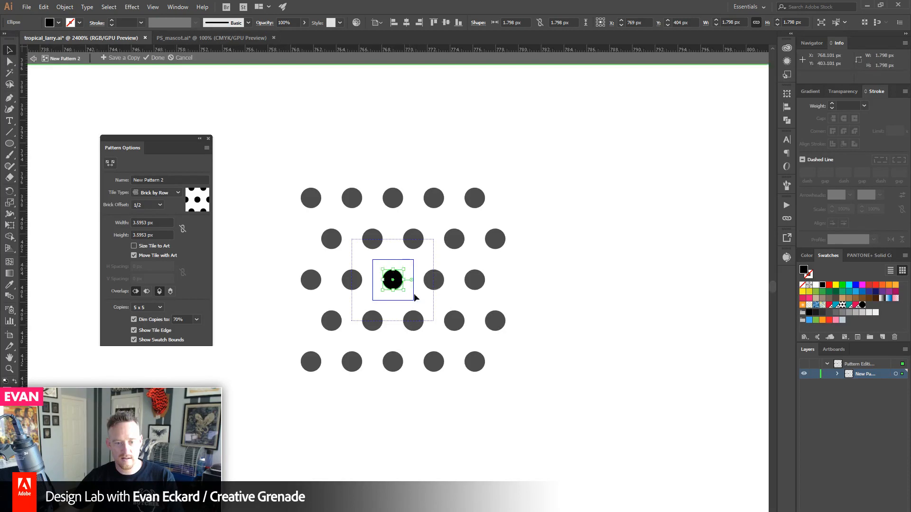
pyautogui.click(574, 263)
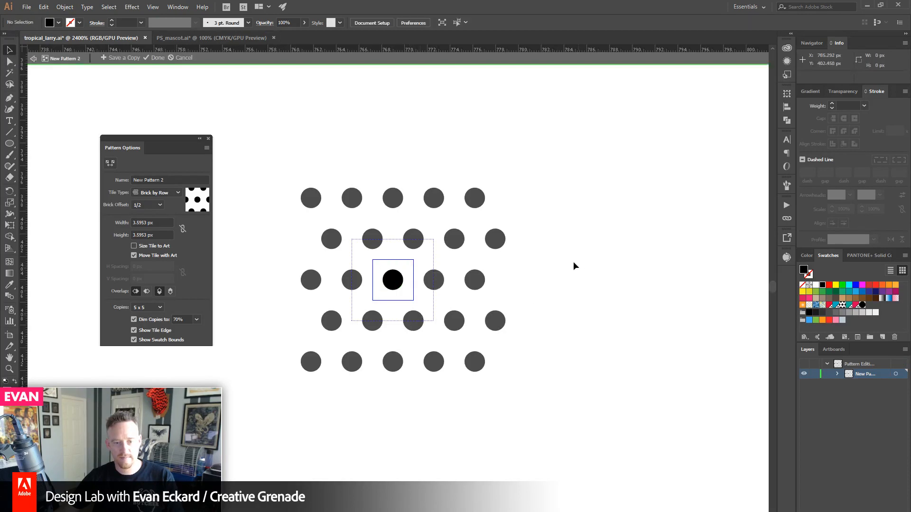
pyautogui.click(158, 59)
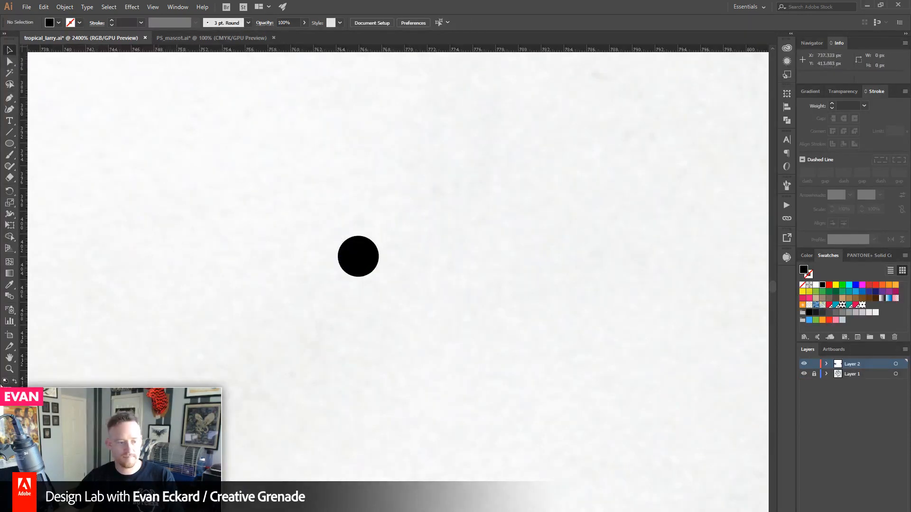
# - Select all dotted shading shapes in both flowers by matching the fill and stroke of the red flower's left petal shading
pyautogui.click(9, 368)
pyautogui.keyDown('alt'); pyautogui.click(326, 319); pyautogui.keyUp('alt')
pyautogui.keyDown('alt'); pyautogui.click(326, 320); pyautogui.keyUp('alt')
pyautogui.keyDown('alt'); pyautogui.click(326, 320); pyautogui.keyUp('alt')
pyautogui.keyDown('alt'); pyautogui.click(326, 319); pyautogui.keyUp('alt')
pyautogui.keyDown('alt'); pyautogui.click(326, 318); pyautogui.keyUp('alt')
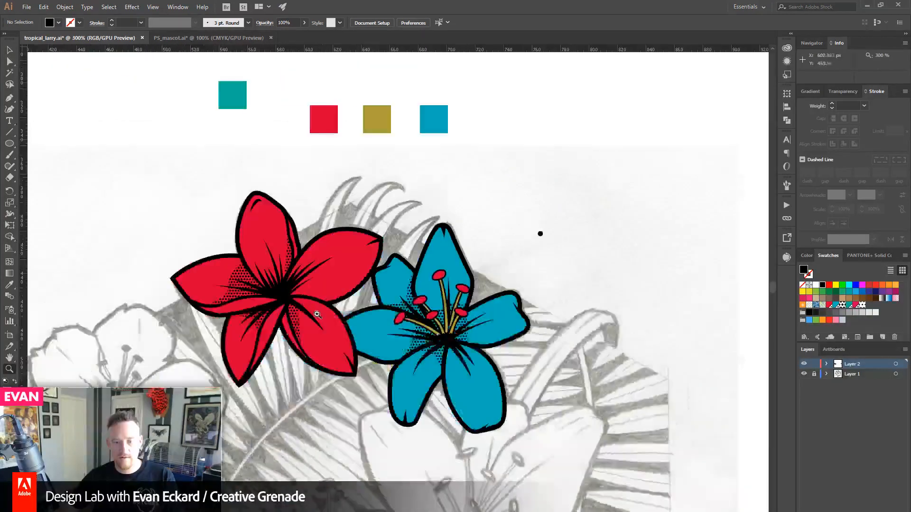
pyautogui.moveTo(318, 315); pyautogui.dragTo(258, 289)
pyautogui.click(10, 50)
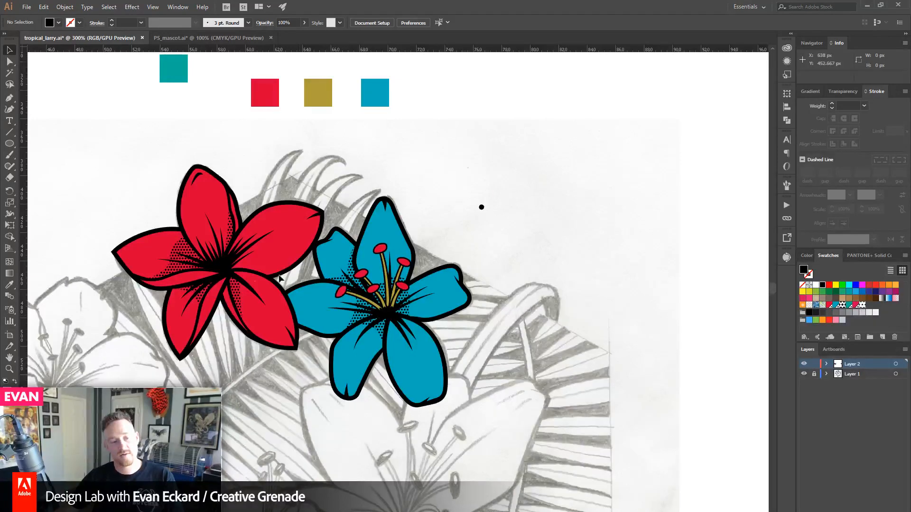
pyautogui.click(185, 251)
pyautogui.press('a')
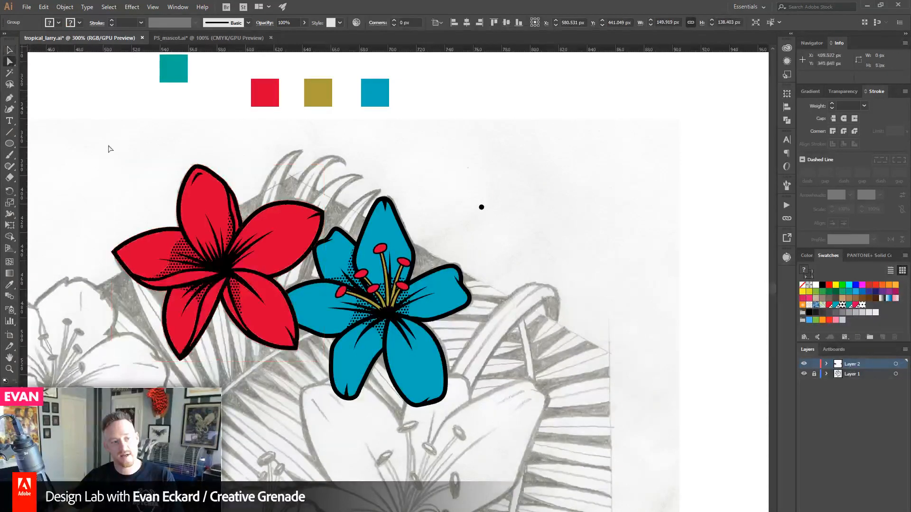
pyautogui.click(180, 256)
pyautogui.click(109, 7)
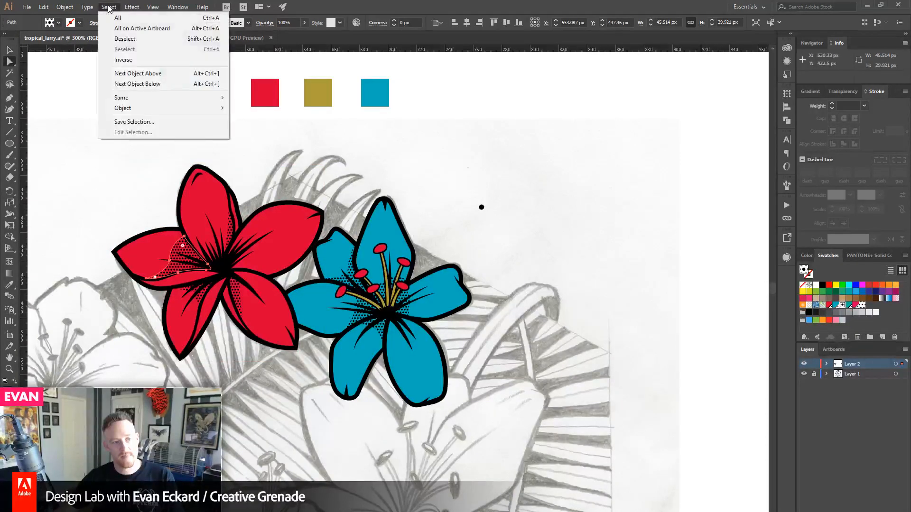
pyautogui.moveTo(122, 97)
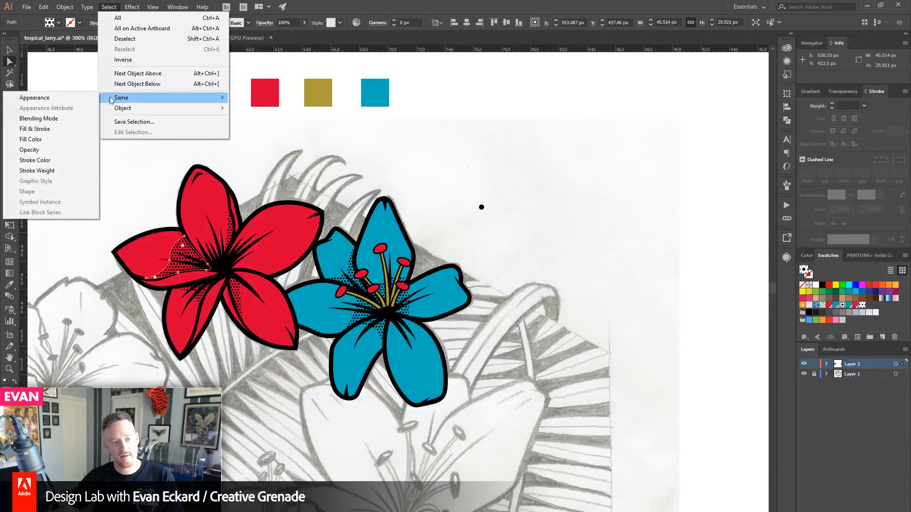
pyautogui.click(74, 121)
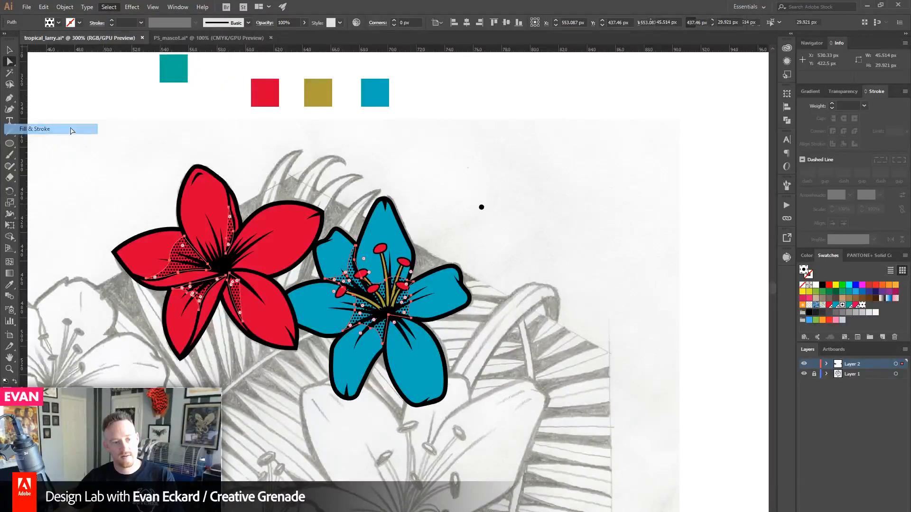
# - Compare the new dot pattern with the original one on the selected shading shapes, ending with the original pattern
pyautogui.click(862, 306)
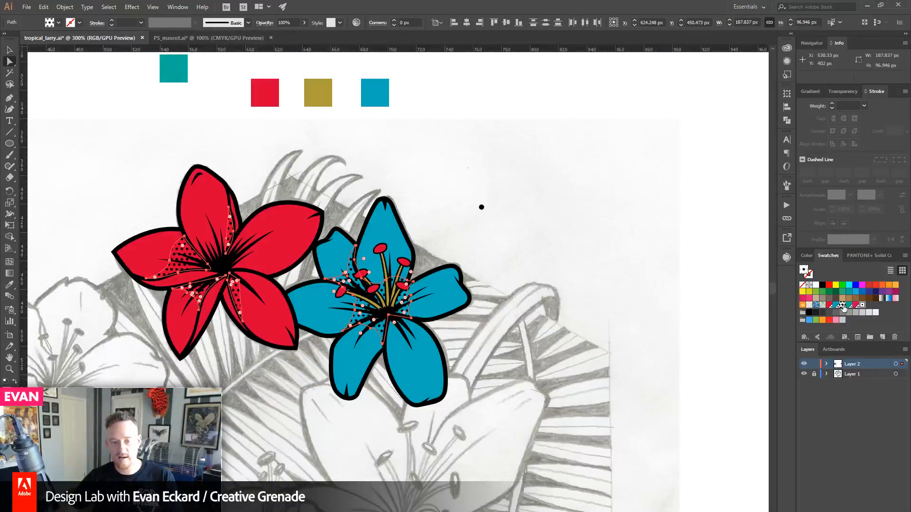
pyautogui.click(843, 306)
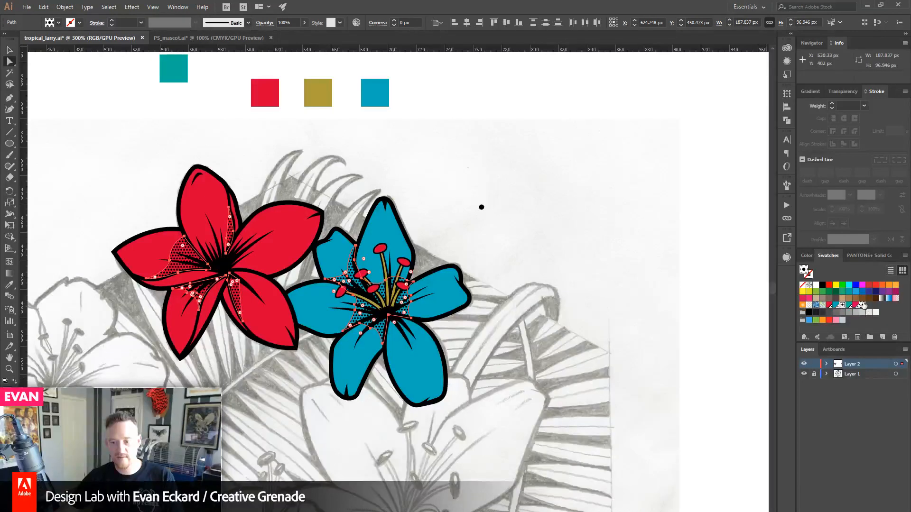
pyautogui.click(862, 305)
pyautogui.click(843, 306)
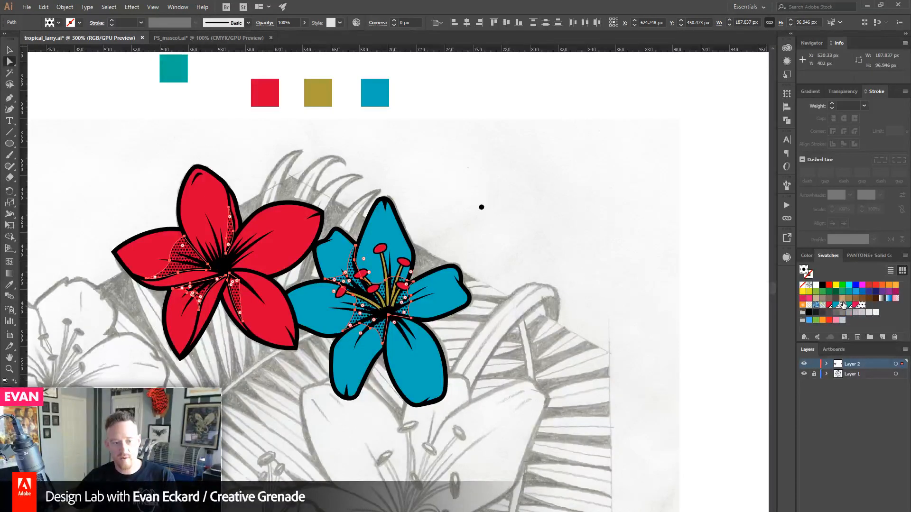
# - Deselect the shading shapes and delete the black sample circle beside the blue flower
pyautogui.click(9, 50)
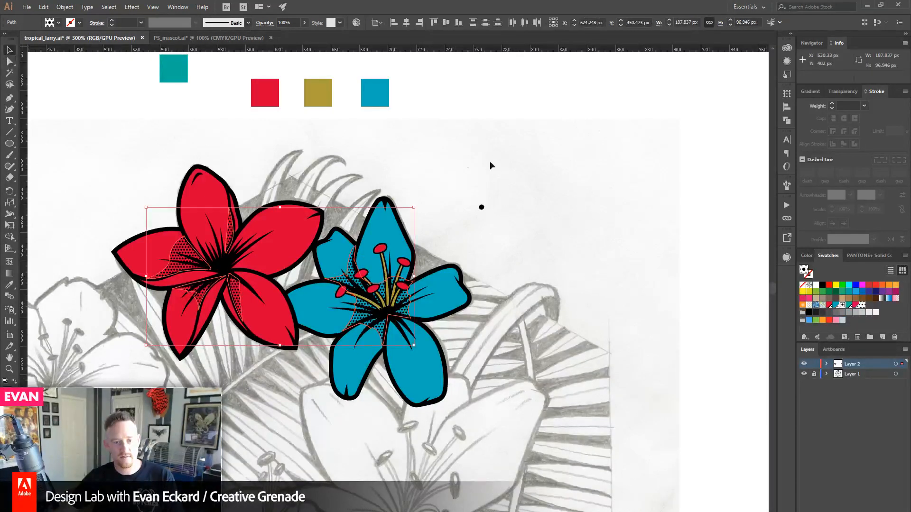
pyautogui.click(488, 164)
pyautogui.click(482, 207)
pyautogui.press('Delete')
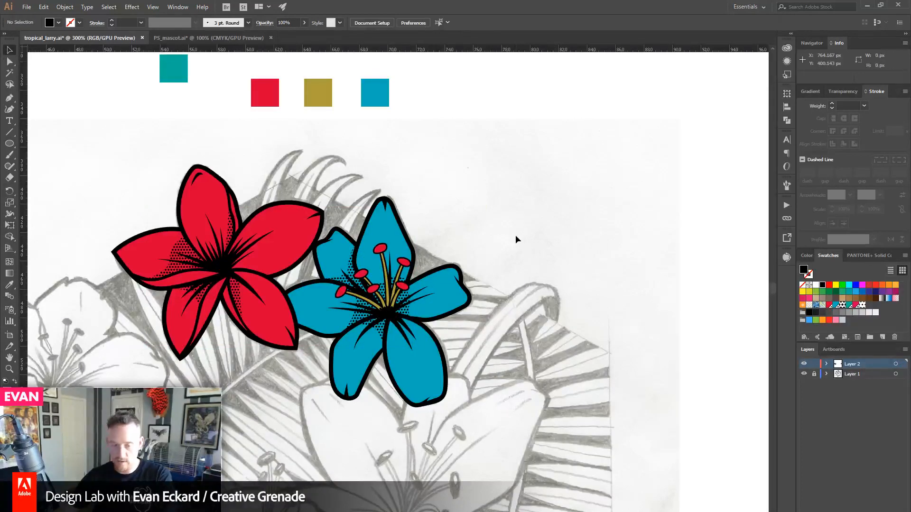
# - Draw a 45-degree line with a 1 px black stroke and no fill, about 43 px wide and high, beside the blue flower
pyautogui.moveTo(432, 244); pyautogui.dragTo(514, 187)
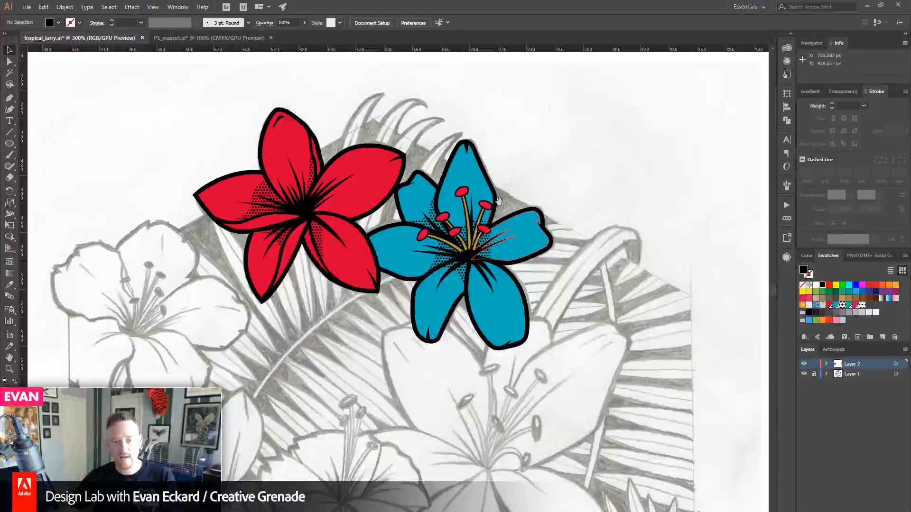
pyautogui.moveTo(584, 184); pyautogui.dragTo(448, 273)
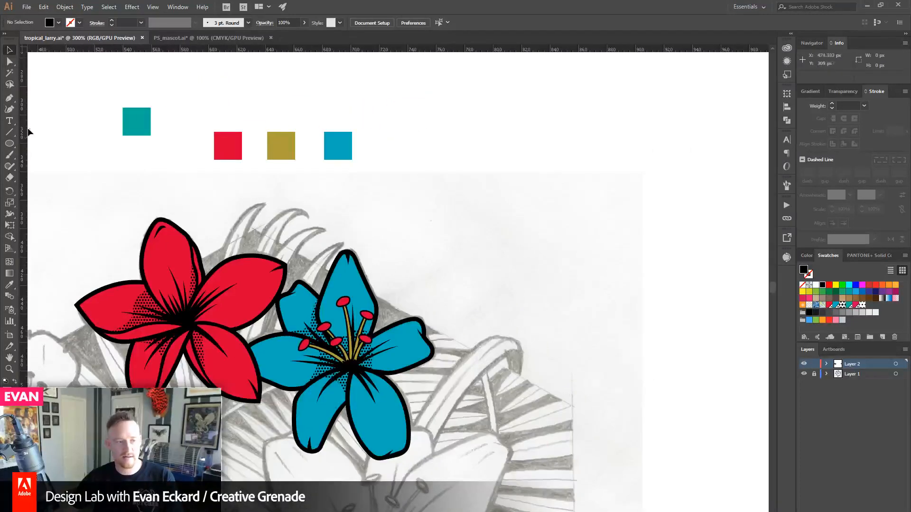
pyautogui.click(9, 132)
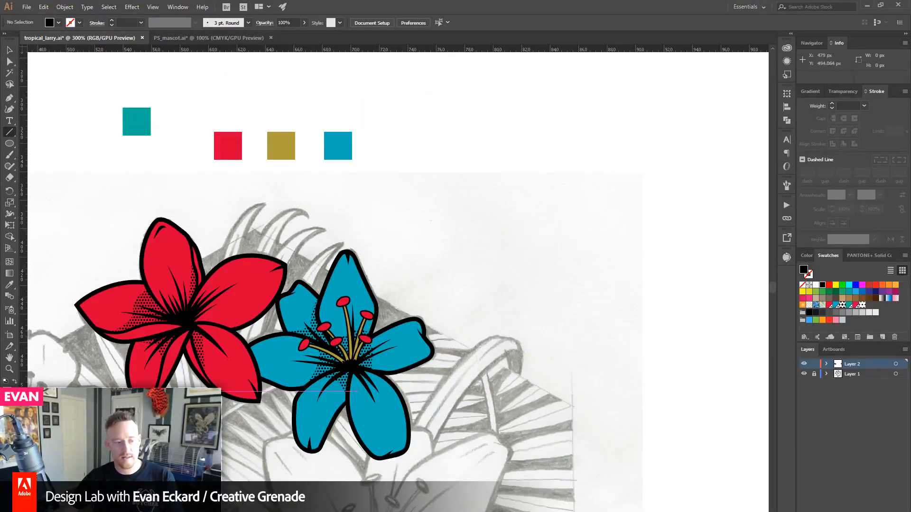
pyautogui.click(13, 382)
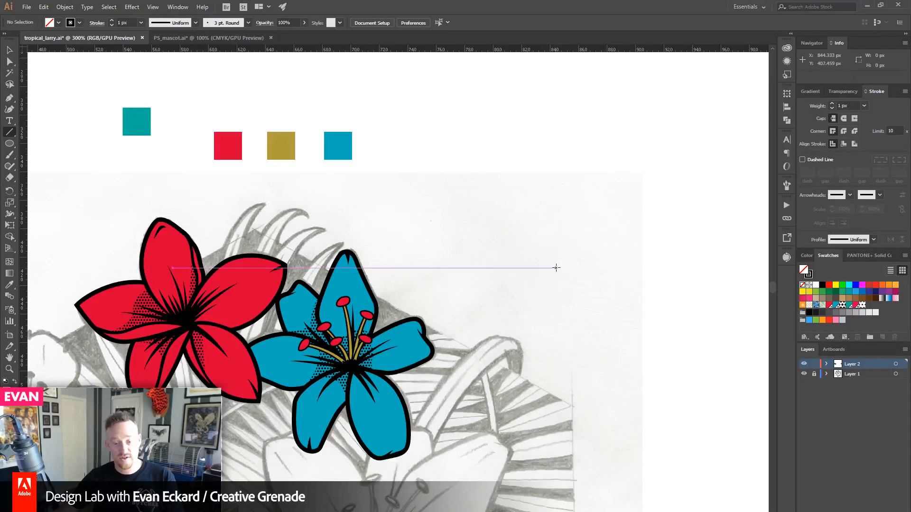
pyautogui.moveTo(572, 201)
pyautogui.mouseDown()
pyautogui.moveTo(532, 261)
pyautogui.moveTo(510, 263)
pyautogui.mouseUp()
pyautogui.click(8, 50)
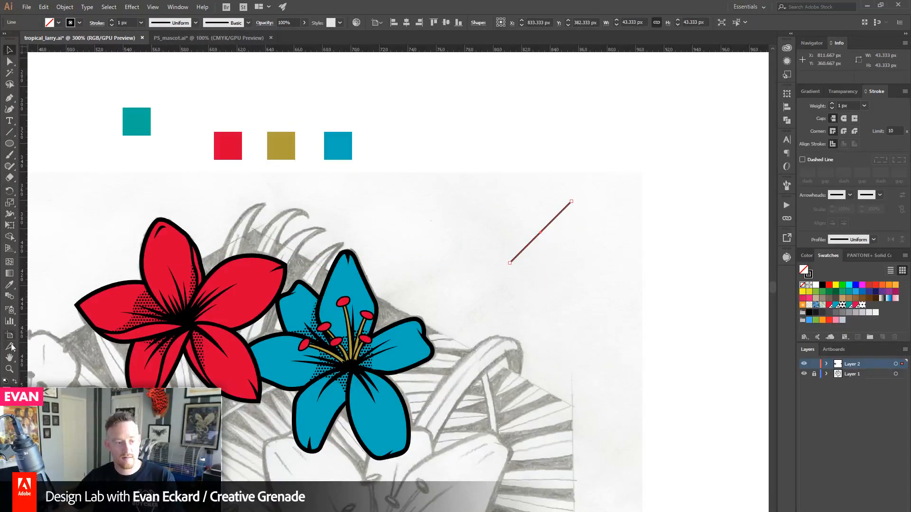
# - Shorten the diagonal line by moving its lower end anchor toward the upper end, to about 9.9 px wide and high
pyautogui.click(9, 369)
pyautogui.moveTo(511, 182); pyautogui.dragTo(602, 315)
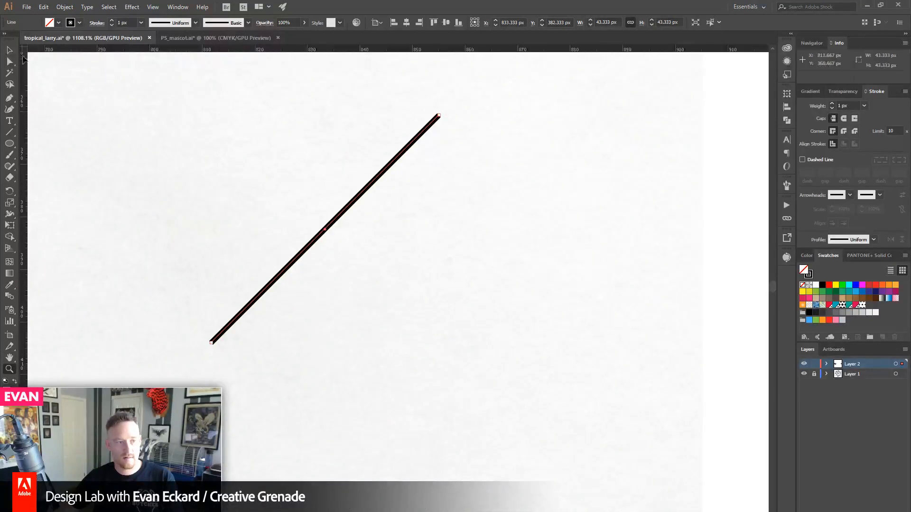
pyautogui.click(10, 50)
pyautogui.click(10, 63)
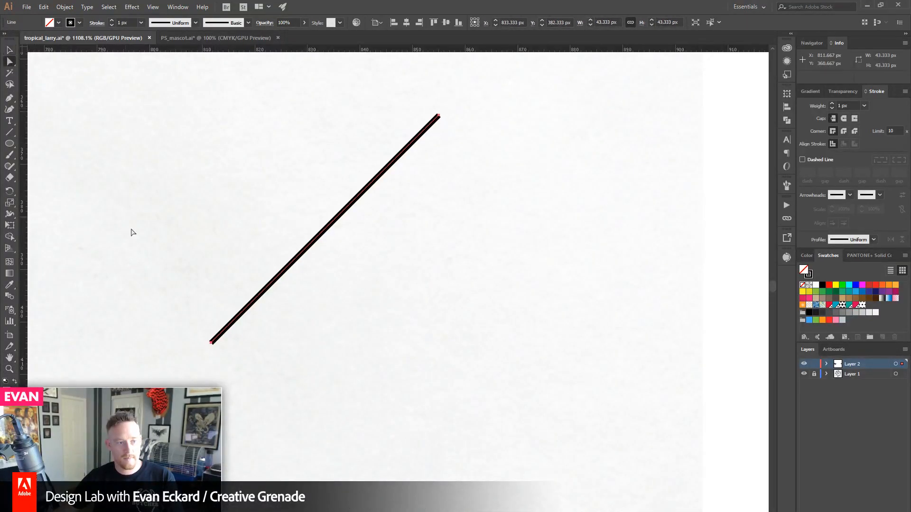
pyautogui.click(214, 364)
pyautogui.moveTo(211, 345); pyautogui.dragTo(390, 170)
pyautogui.moveTo(406, 223); pyautogui.dragTo(397, 250)
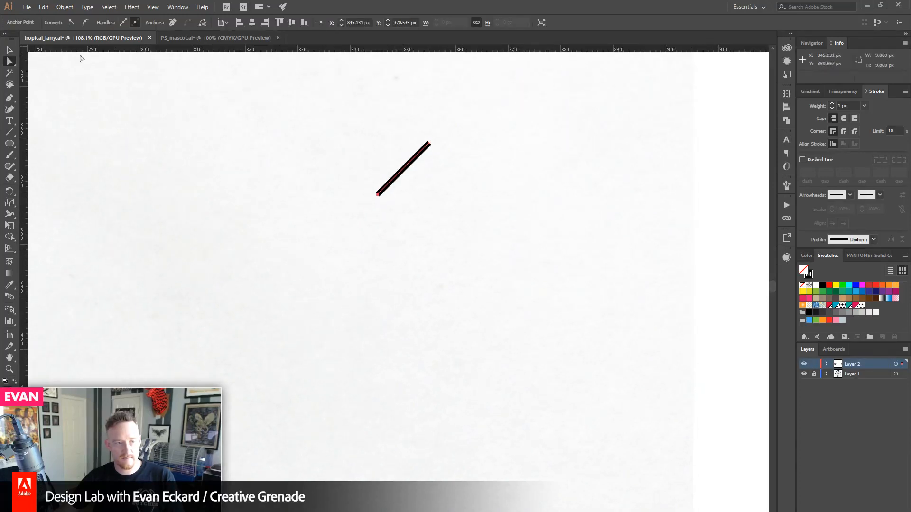
# - Duplicate the short diagonal line in place and offset the copy 3 px to the left
pyautogui.click(10, 50)
pyautogui.click(326, 117)
pyautogui.moveTo(327, 118); pyautogui.dragTo(508, 267)
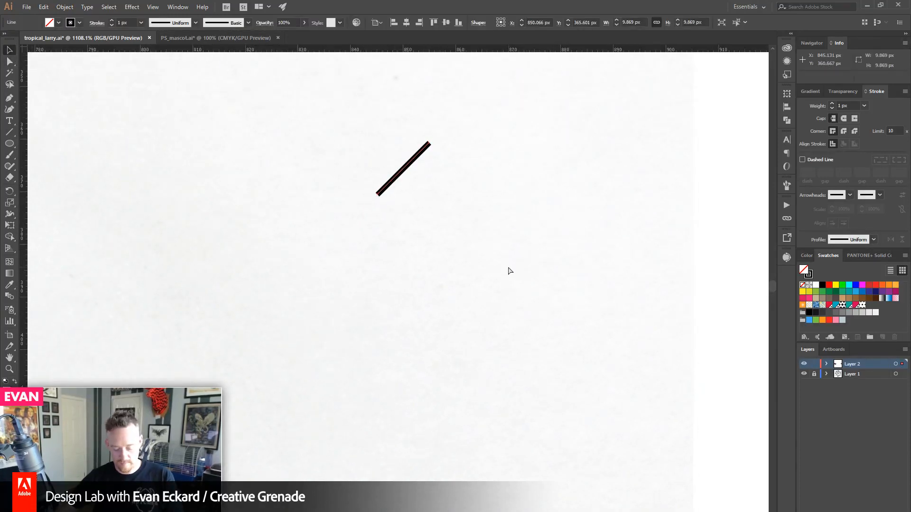
pyautogui.hotkey('ctrl', 'c')
pyautogui.hotkey('ctrl', 'f')
pyautogui.press('Left')
pyautogui.press('Left')
pyautogui.press('Left')
pyautogui.press('Left')
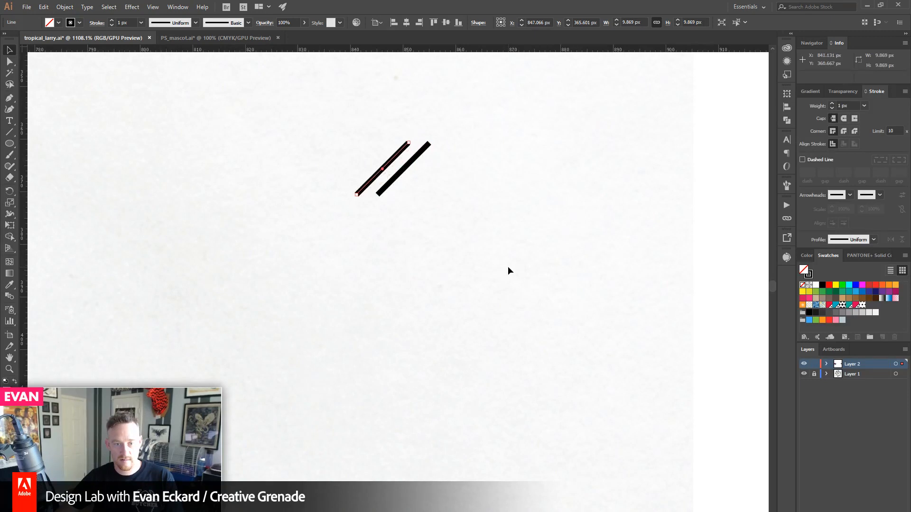
pyautogui.press('Right')
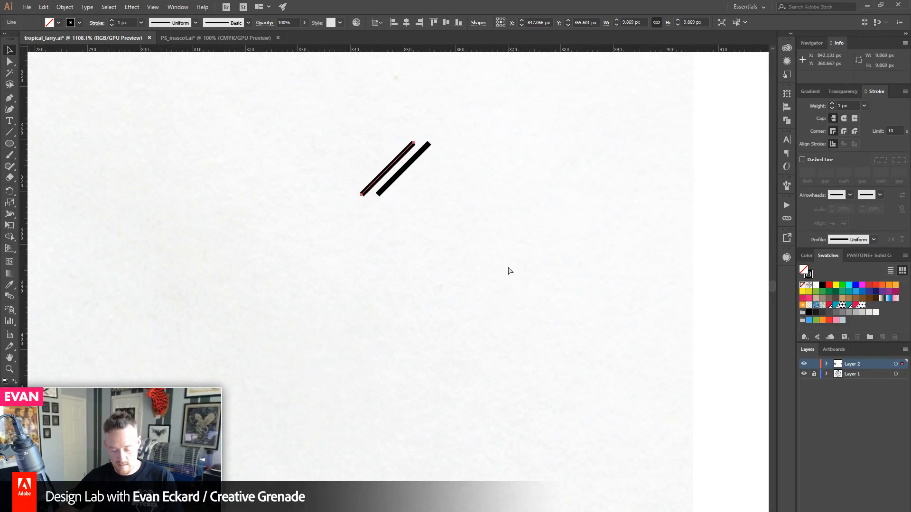
# - Add two more copies of the diagonal line, each offset 3 px further left, to make four parallel lines
pyautogui.hotkey('ctrl', 'c')
pyautogui.hotkey('ctrl', 'f')
pyautogui.press('Left')
pyautogui.press('Left')
pyautogui.press('Left')
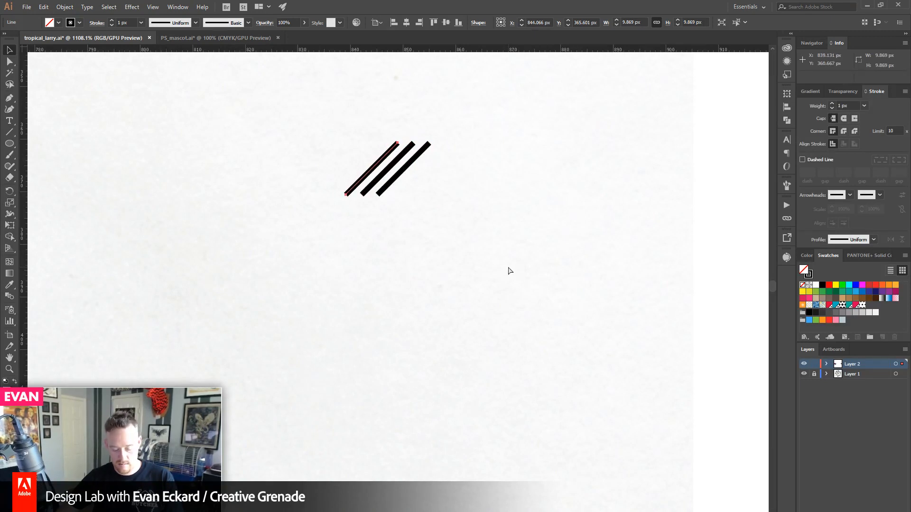
pyautogui.hotkey('ctrl', 'c')
pyautogui.hotkey('ctrl', 'f')
pyautogui.press('Left')
pyautogui.press('Left')
pyautogui.press('Left')
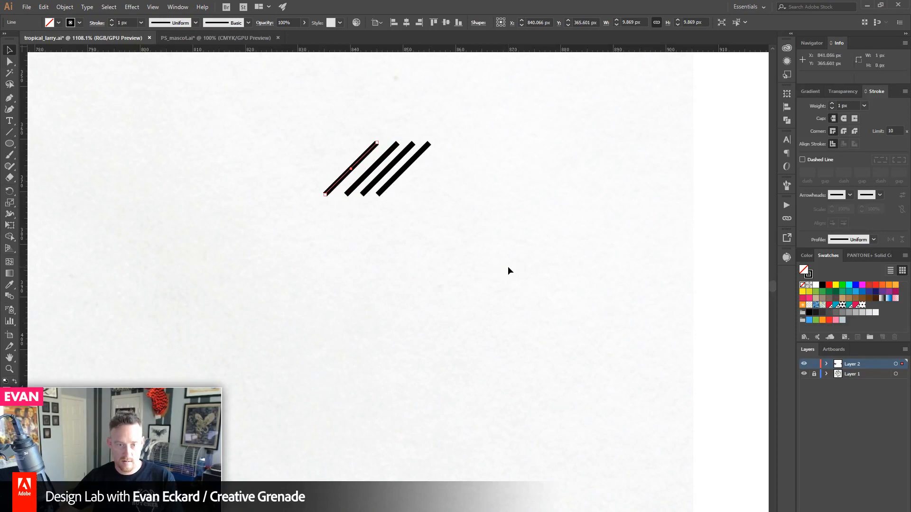
# - Select all four diagonal lines and outline their strokes into filled shapes
pyautogui.moveTo(341, 121); pyautogui.dragTo(448, 257)
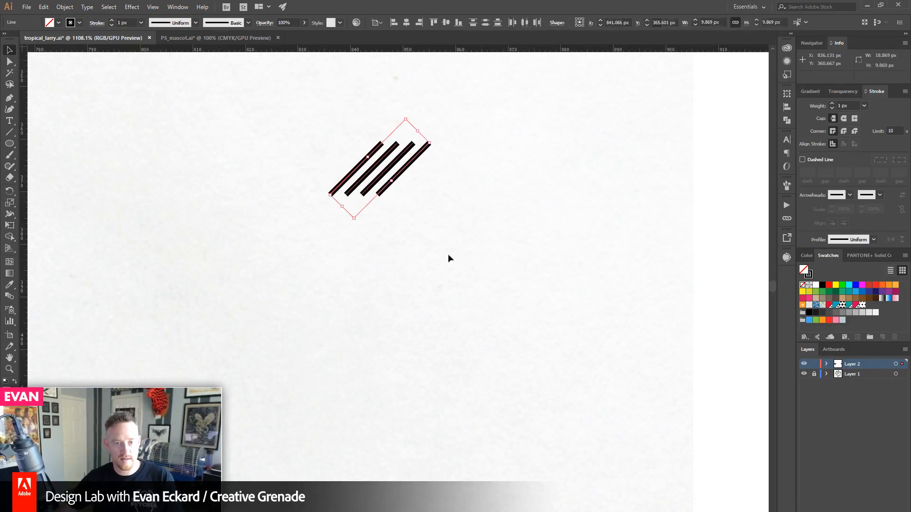
pyautogui.click(65, 7)
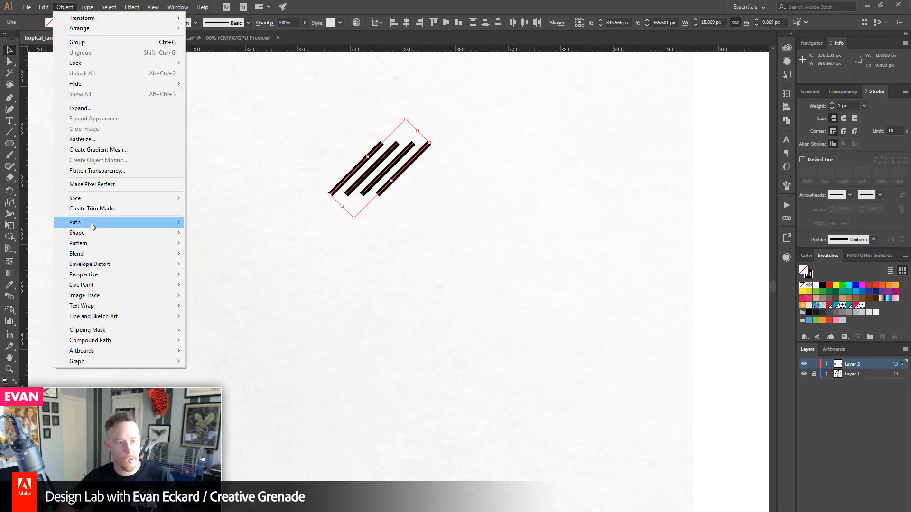
pyautogui.moveTo(91, 223)
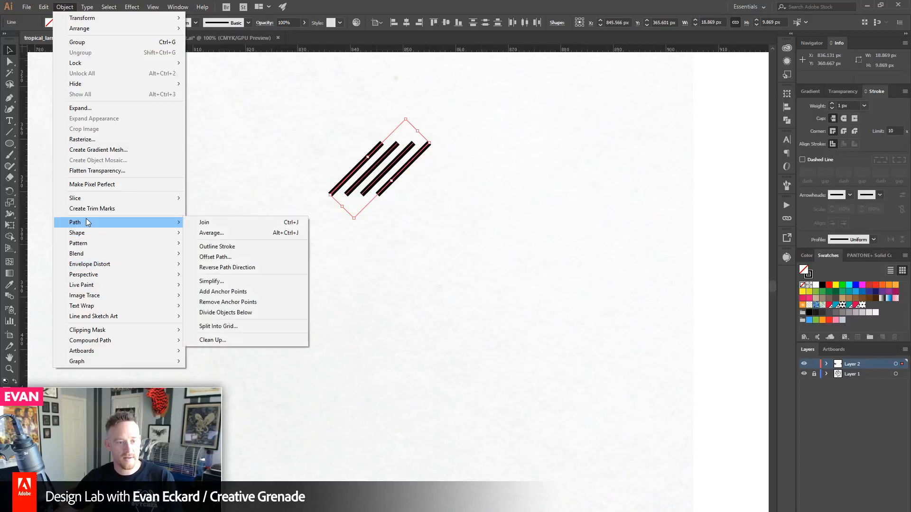
pyautogui.click(217, 247)
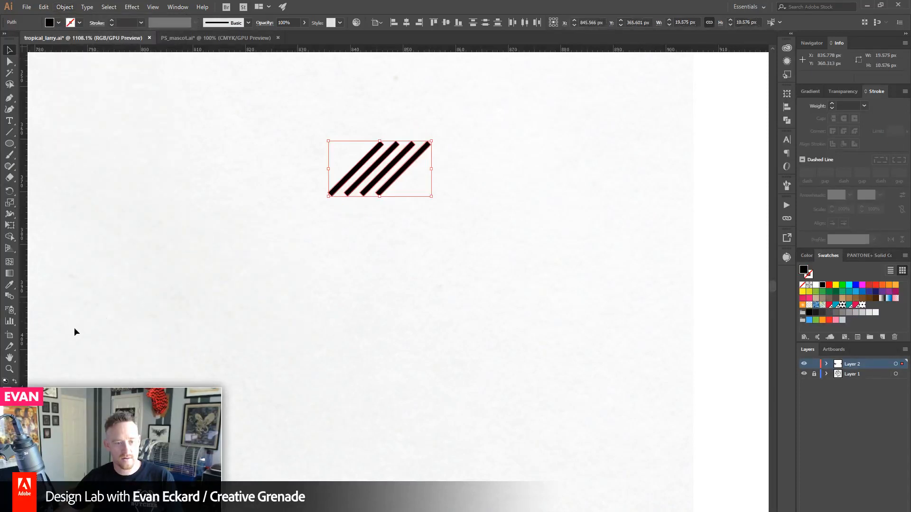
# - Draw a black square about 6 px wide over the middle of the stripes, starting on the leftmost stripe's edge
pyautogui.click(9, 369)
pyautogui.moveTo(343, 127); pyautogui.dragTo(457, 248)
pyautogui.click(9, 51)
pyautogui.click(109, 74)
pyautogui.moveTo(9, 144); pyautogui.dragTo(54, 144)
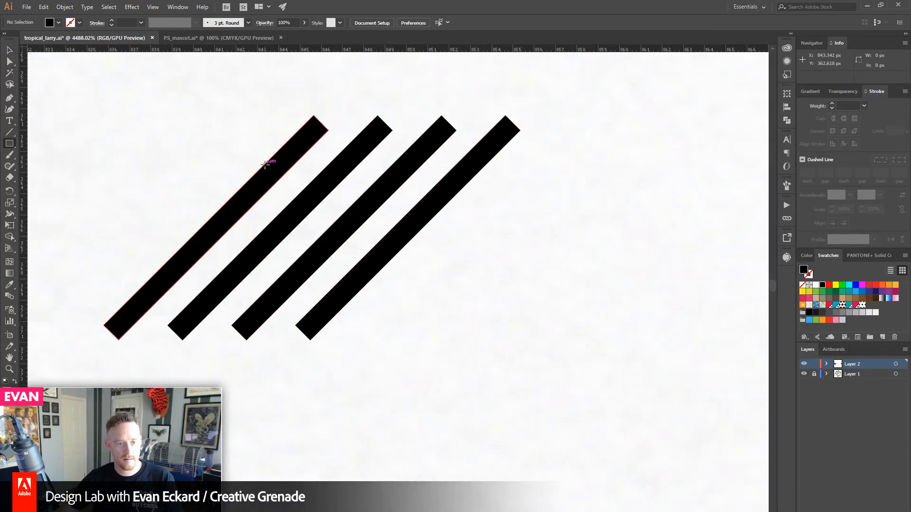
pyautogui.moveTo(264, 164)
pyautogui.mouseDown()
pyautogui.moveTo(354, 264)
pyautogui.moveTo(362, 277)
pyautogui.moveTo(351, 283)
pyautogui.moveTo(370, 295)
pyautogui.moveTo(360, 293)
pyautogui.mouseUp()
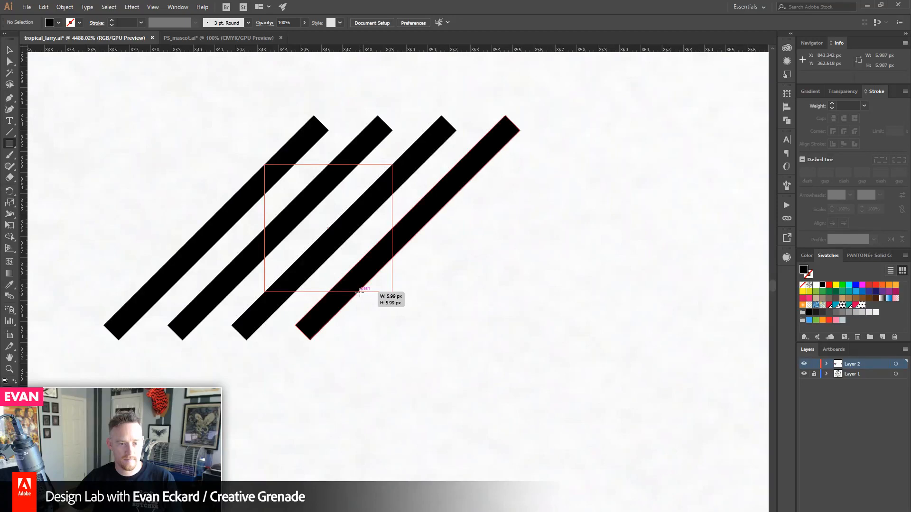
pyautogui.moveTo(360, 293); pyautogui.dragTo(360, 293)
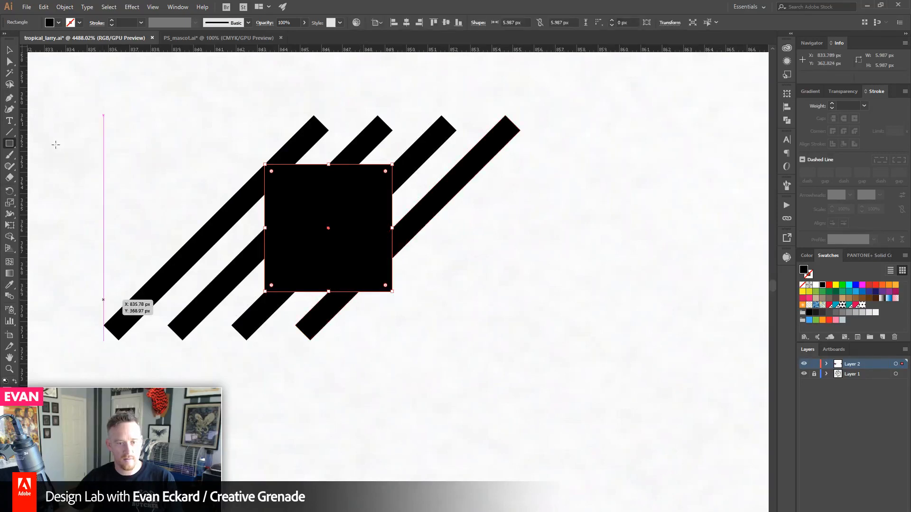
# - Group the four diagonal stripes without the square and deselect them
pyautogui.press('v')
pyautogui.click(302, 143)
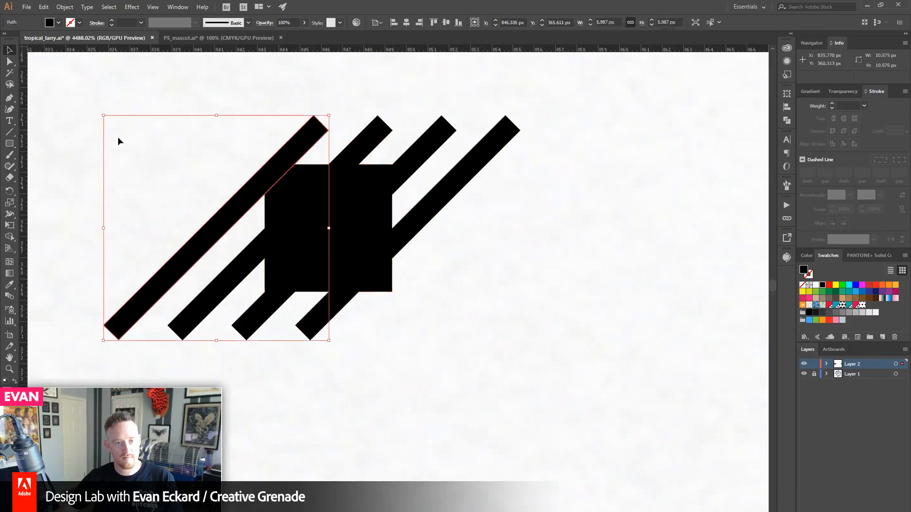
pyautogui.keyDown('shift'); pyautogui.click(370, 129); pyautogui.keyUp('shift')
pyautogui.keyDown('shift'); pyautogui.click(441, 131); pyautogui.keyUp('shift')
pyautogui.keyDown('shift'); pyautogui.click(484, 149); pyautogui.keyUp('shift')
pyautogui.hotkey('ctrl', 'g')
pyautogui.click(549, 250)
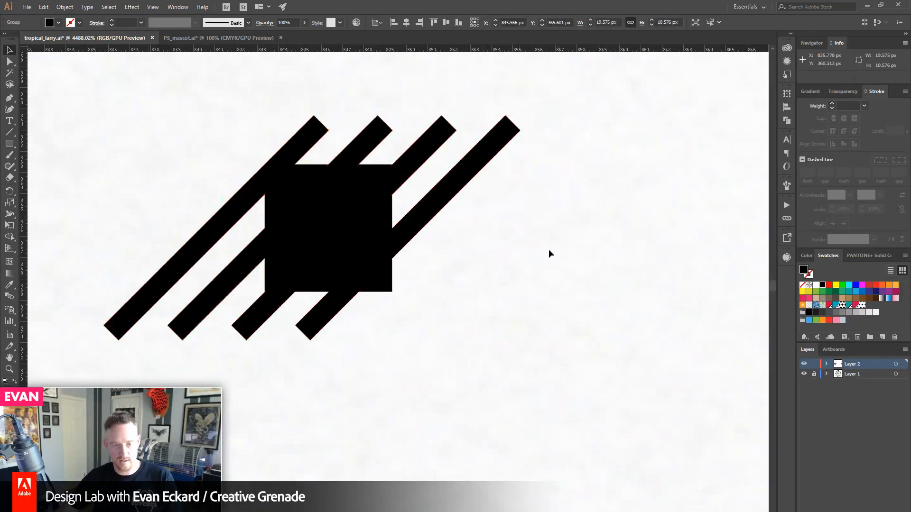
# - Try to trim away the stripe ends outside the square with the Shape Builder tool
pyautogui.click(350, 218)
pyautogui.keyDown('shift'); pyautogui.click(417, 158); pyautogui.keyUp('shift')
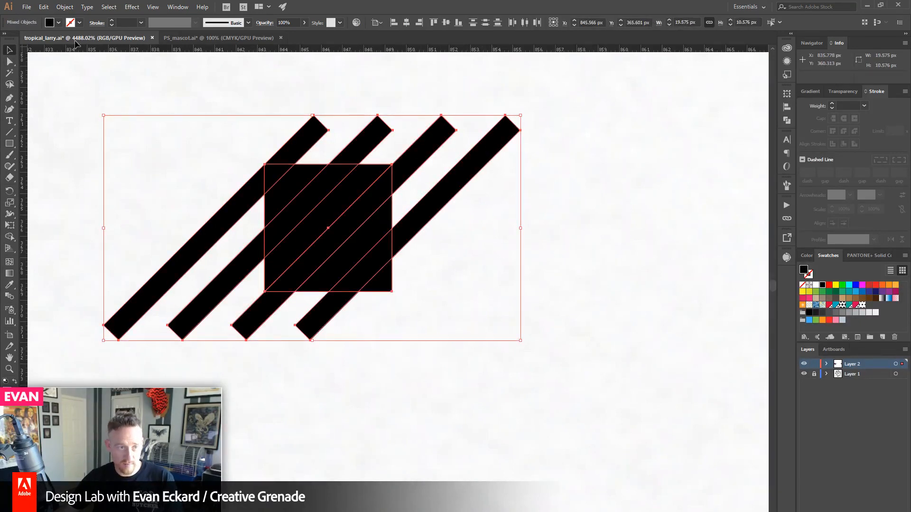
pyautogui.click(61, 8)
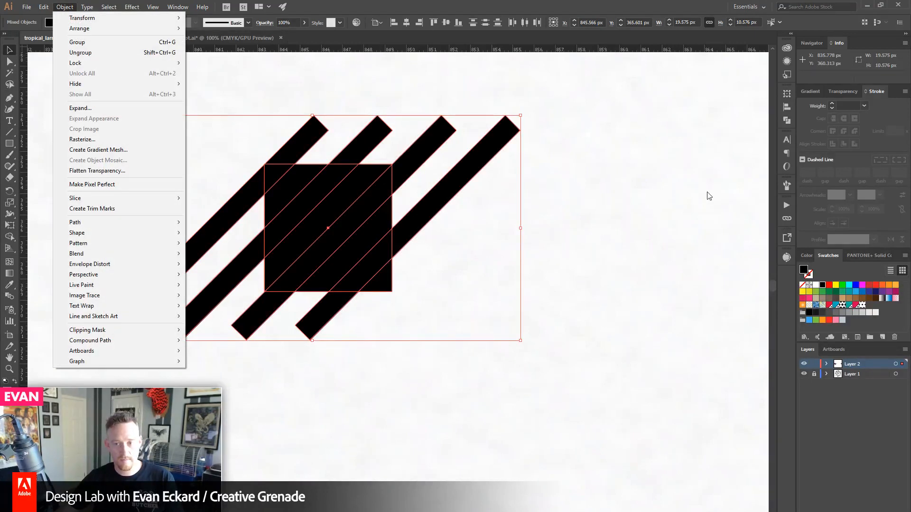
pyautogui.click(351, 106)
pyautogui.hotkey('ctrl', 'a')
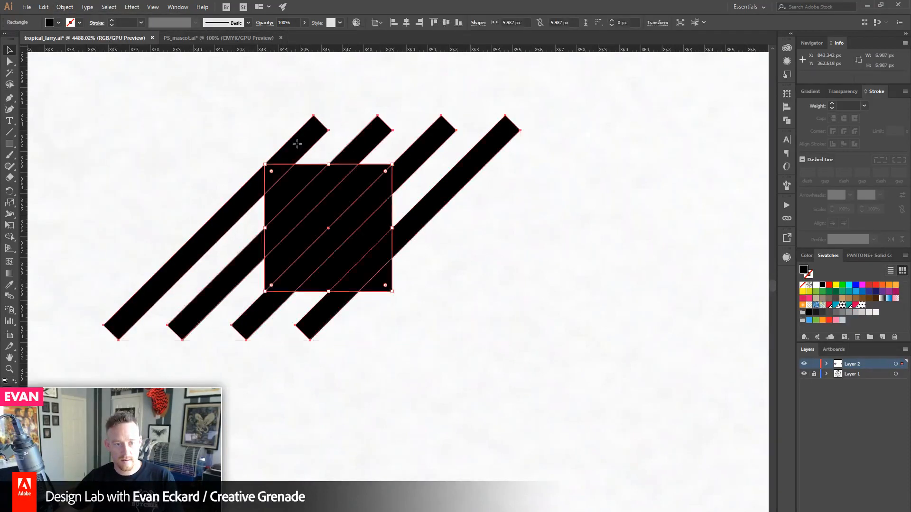
pyautogui.hotkey('shift', 'm')
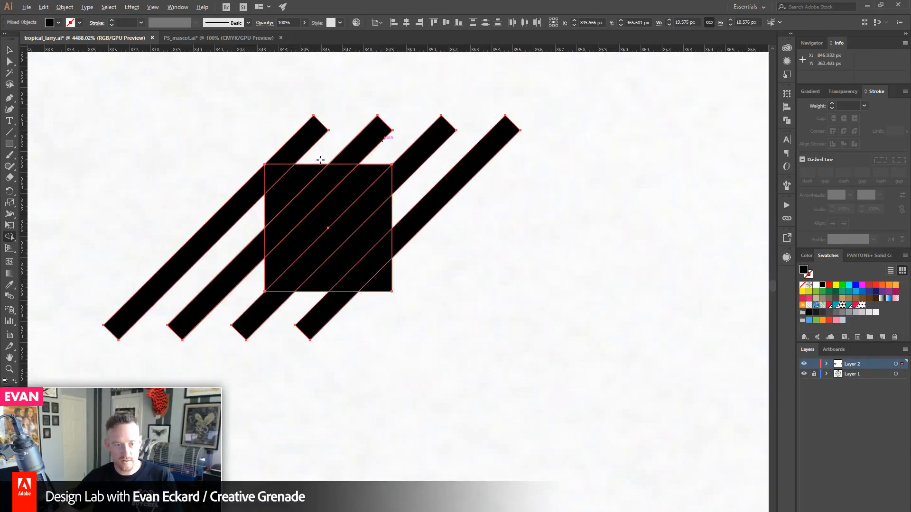
pyautogui.keyDown('alt'); pyautogui.click(285, 149); pyautogui.keyUp('alt')
pyautogui.keyDown('alt'); pyautogui.click(237, 204); pyautogui.keyUp('alt')
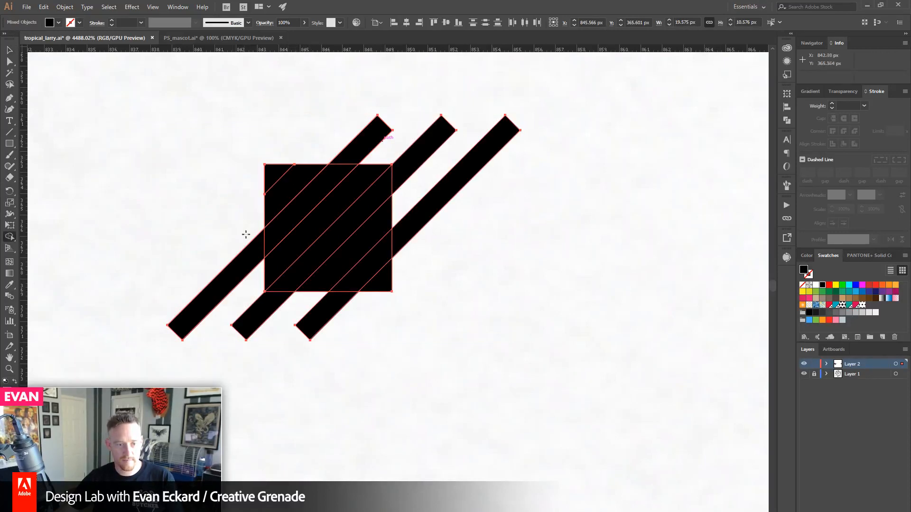
pyautogui.keyDown('alt'); pyautogui.click(242, 263); pyautogui.keyUp('alt')
pyautogui.keyDown('alt'); pyautogui.click(259, 313); pyautogui.keyUp('alt')
pyautogui.keyDown('alt'); pyautogui.click(315, 320); pyautogui.keyUp('alt')
pyautogui.moveTo(433, 249)
pyautogui.mouseDown()
pyautogui.moveTo(410, 153)
pyautogui.moveTo(366, 136)
pyautogui.mouseUp()
# - Undo the Shape Builder trims on the stripes
pyautogui.hotkey('ctrl', 'z')
pyautogui.hotkey('ctrl', 'z')
pyautogui.hotkey('ctrl', 'z')
pyautogui.hotkey('ctrl', 'z')
pyautogui.hotkey('ctrl', 'z')
pyautogui.hotkey('ctrl', 'z')
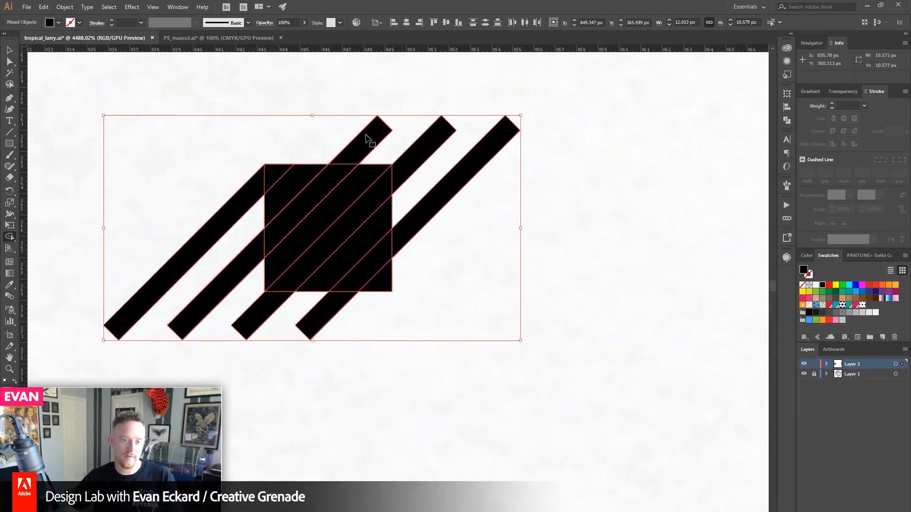
# - Clip the stripes to the square with a clipping mask and deselect the result
pyautogui.click(9, 61)
pyautogui.click(9, 51)
pyautogui.click(73, 90)
pyautogui.click(281, 237)
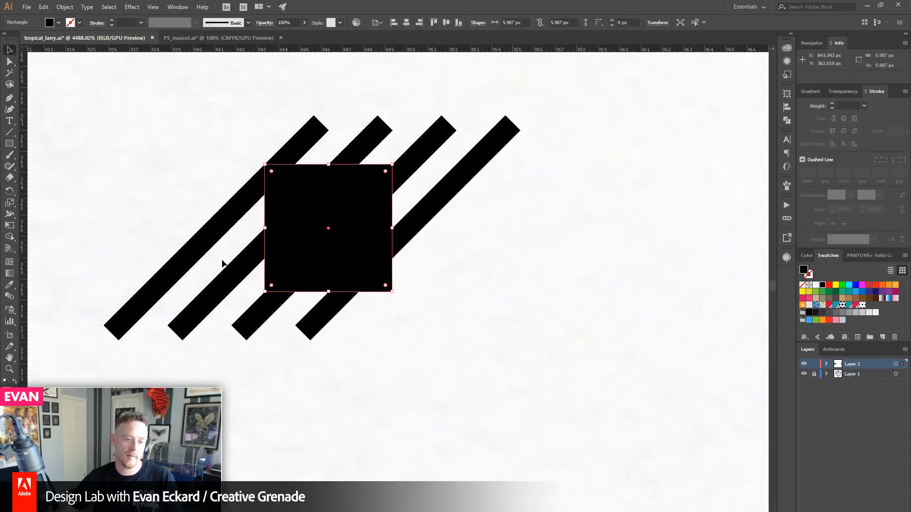
pyautogui.hotkey('ctrl', 'a')
pyautogui.click(65, 6)
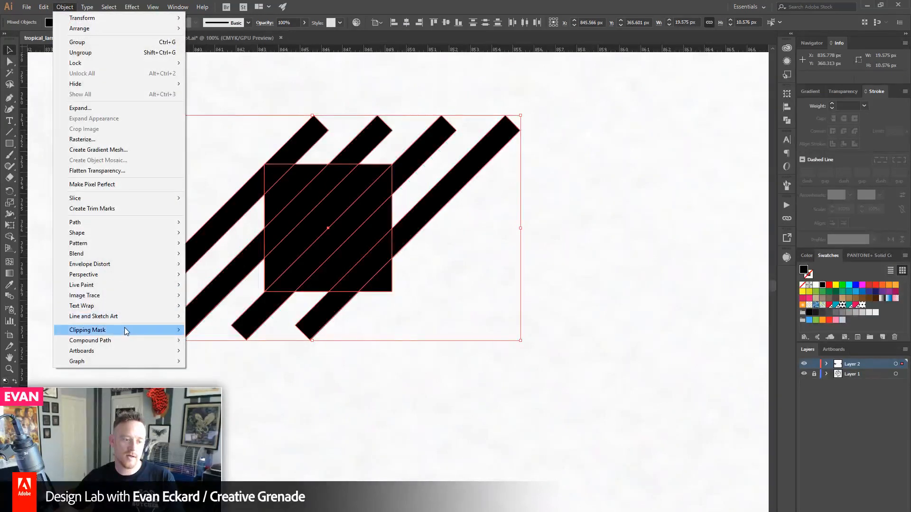
pyautogui.moveTo(122, 330)
pyautogui.click(236, 329)
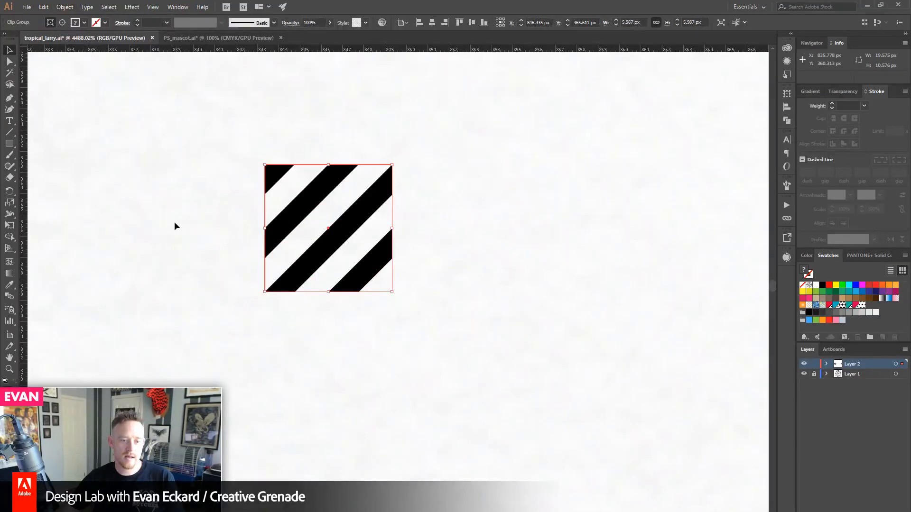
pyautogui.click(375, 309)
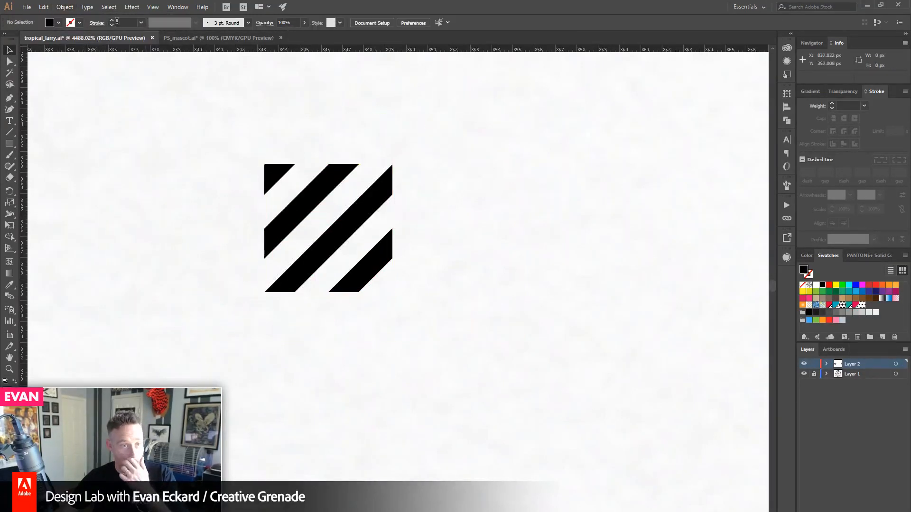
# - Make a new pattern from the clipped stripe square and move the pattern options clear of the tile
pyautogui.click(272, 178)
pyautogui.click(65, 7)
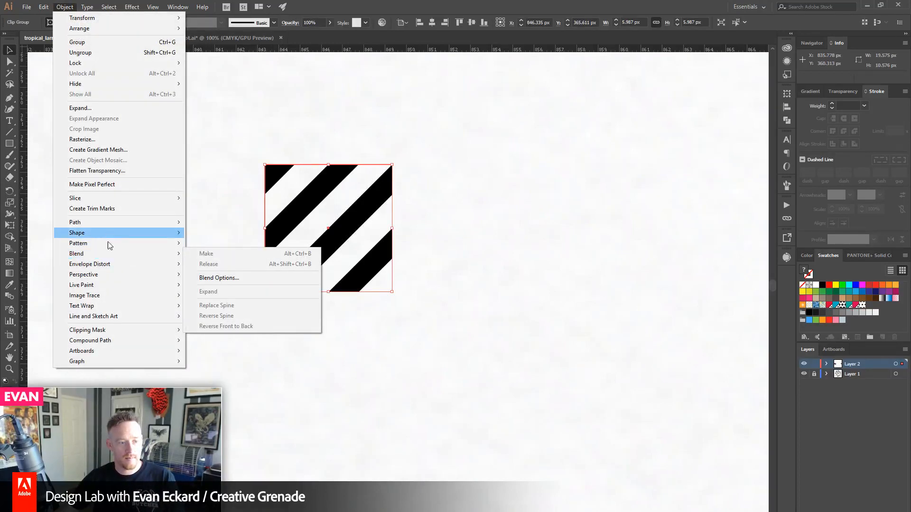
pyautogui.moveTo(110, 244)
pyautogui.click(206, 243)
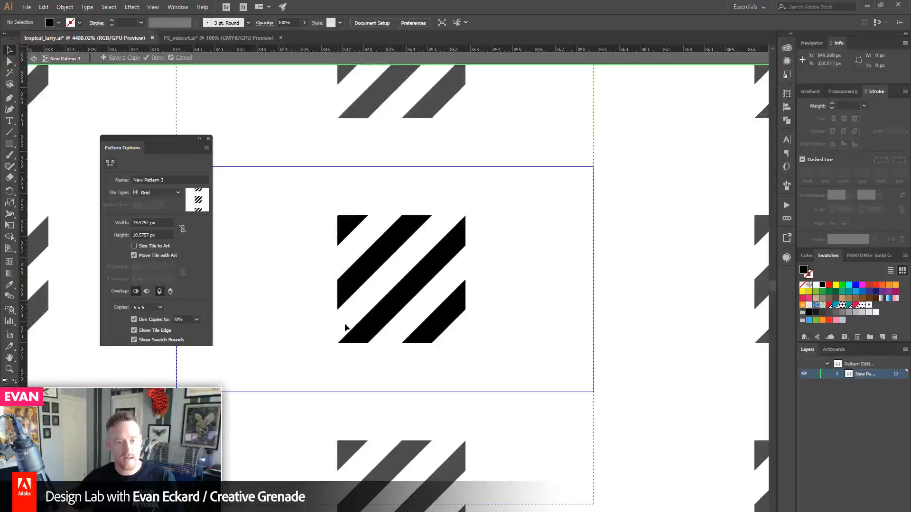
pyautogui.moveTo(139, 141); pyautogui.dragTo(99, 109)
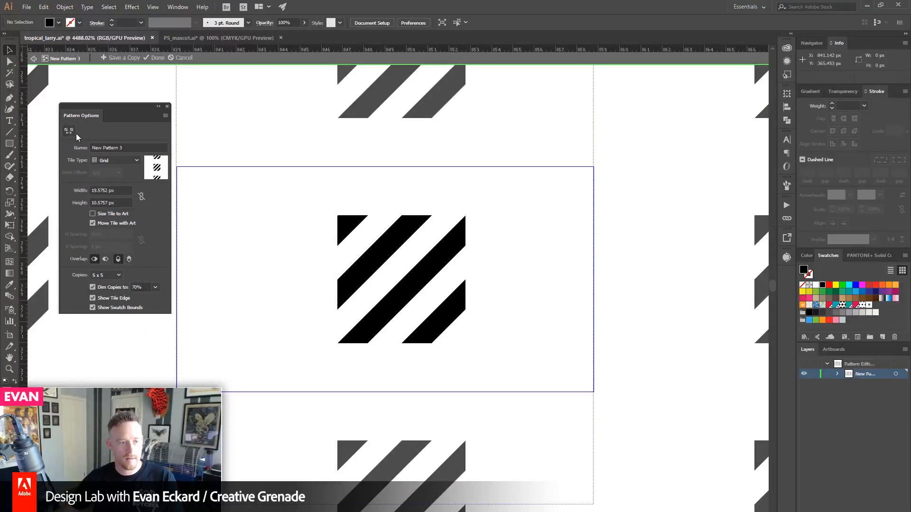
# - Resize the pattern tile to the edges of the stripe square, about 6 by 6 px, so the diagonal stripes repeat seamlessly
pyautogui.click(69, 131)
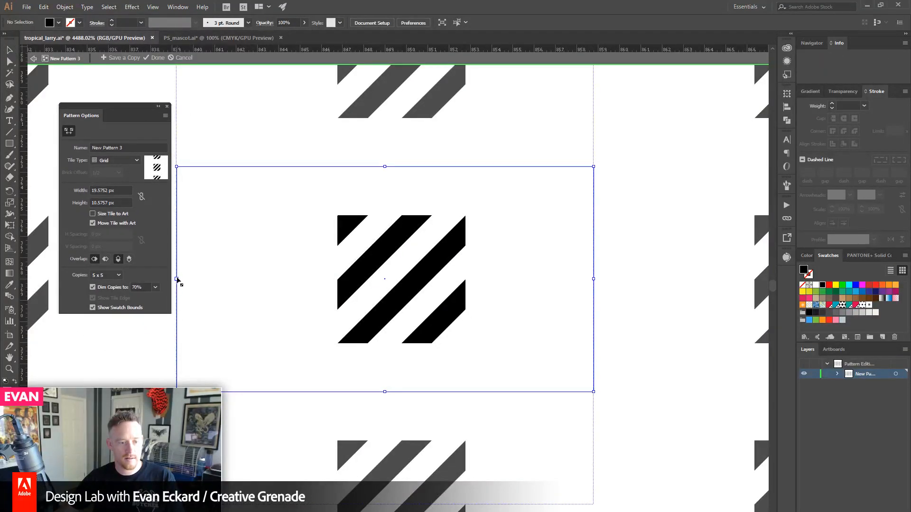
pyautogui.moveTo(177, 280); pyautogui.dragTo(338, 280)
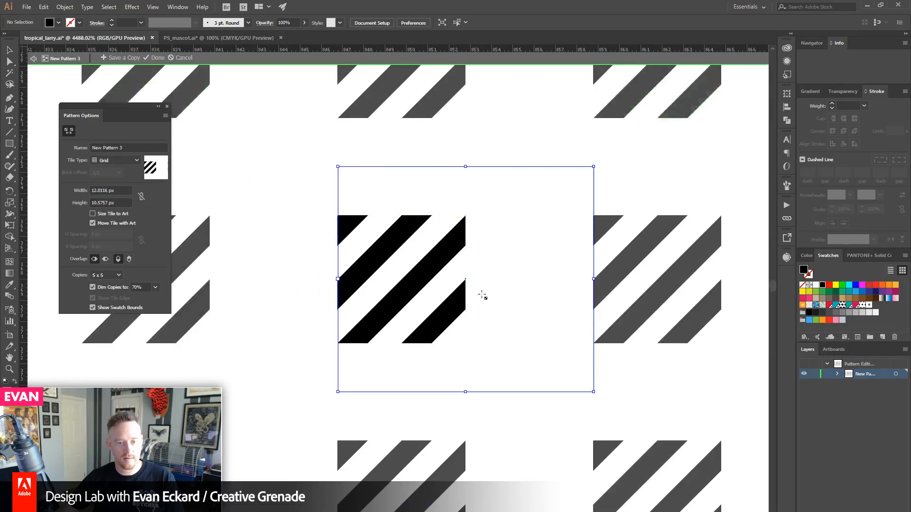
pyautogui.moveTo(594, 281); pyautogui.dragTo(466, 283)
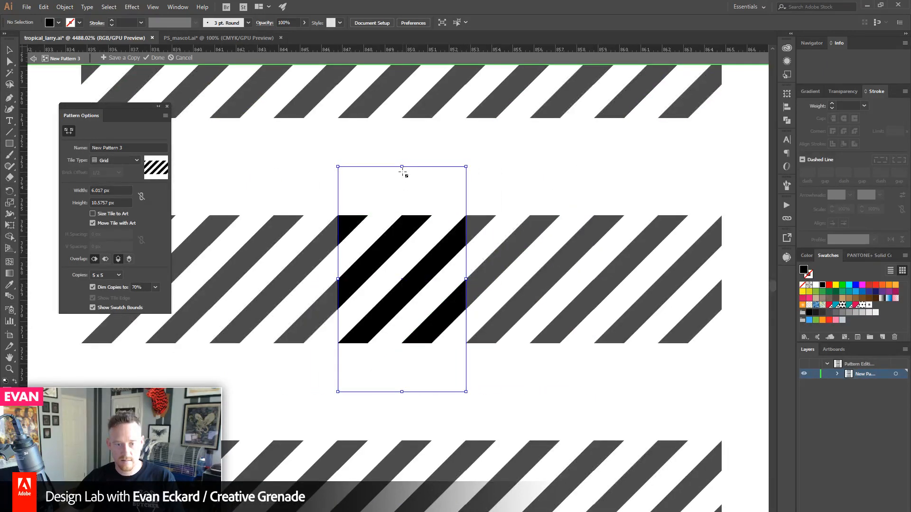
pyautogui.moveTo(403, 169); pyautogui.dragTo(406, 215)
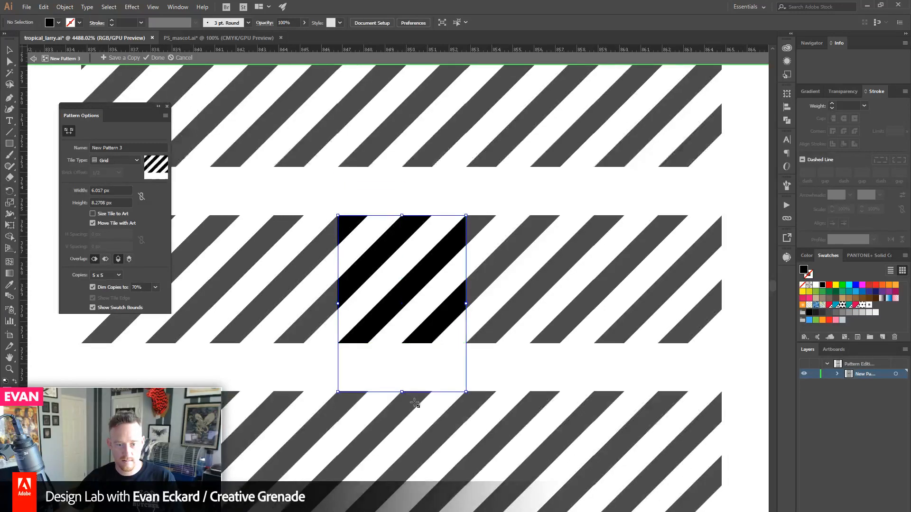
pyautogui.moveTo(402, 392); pyautogui.dragTo(396, 346)
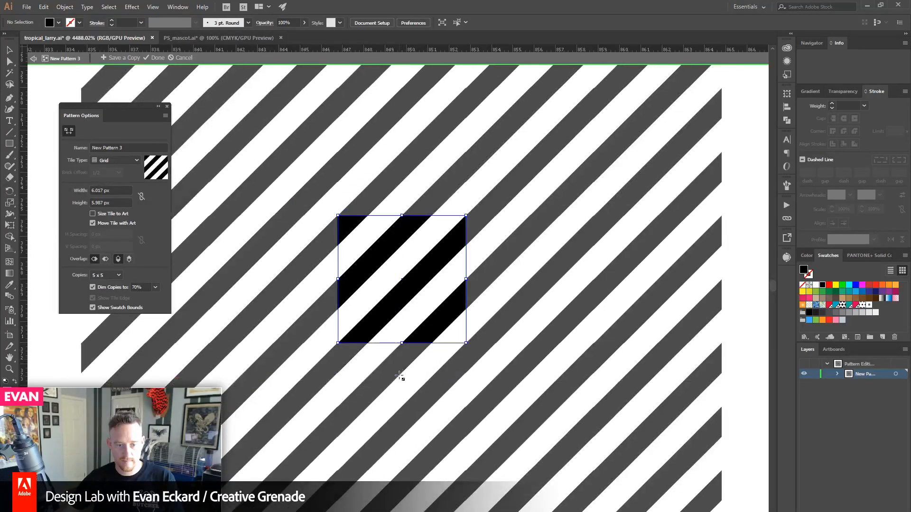
# - Name the pattern "diagonal lines" and finish editing it
pyautogui.click(140, 146)
pyautogui.write('dia')
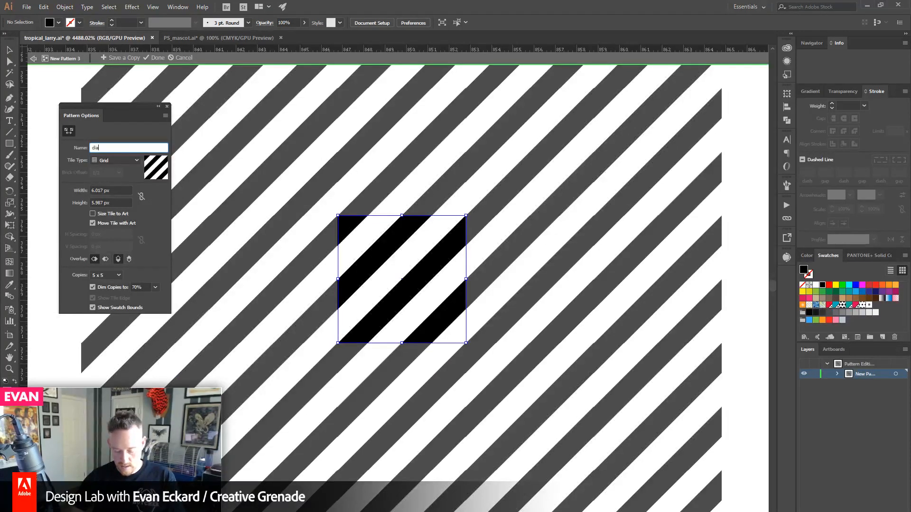
pyautogui.write('gonal')
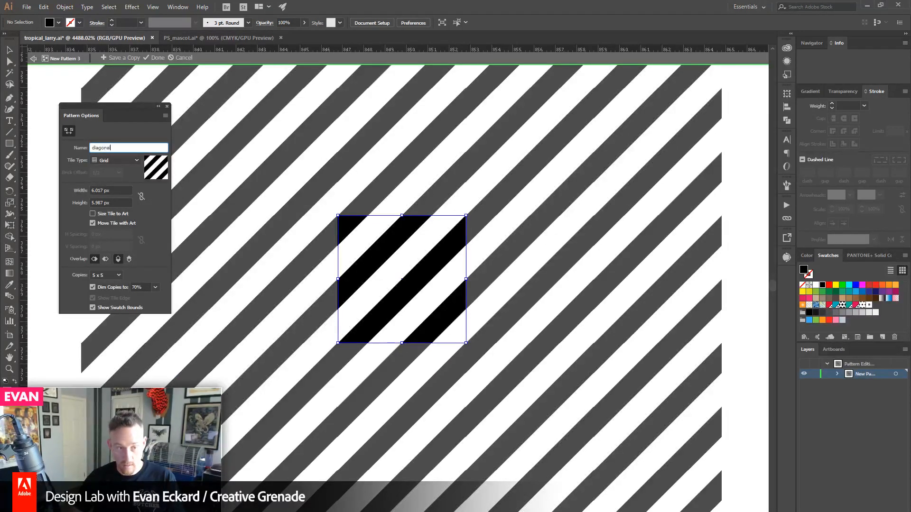
pyautogui.write(' lines')
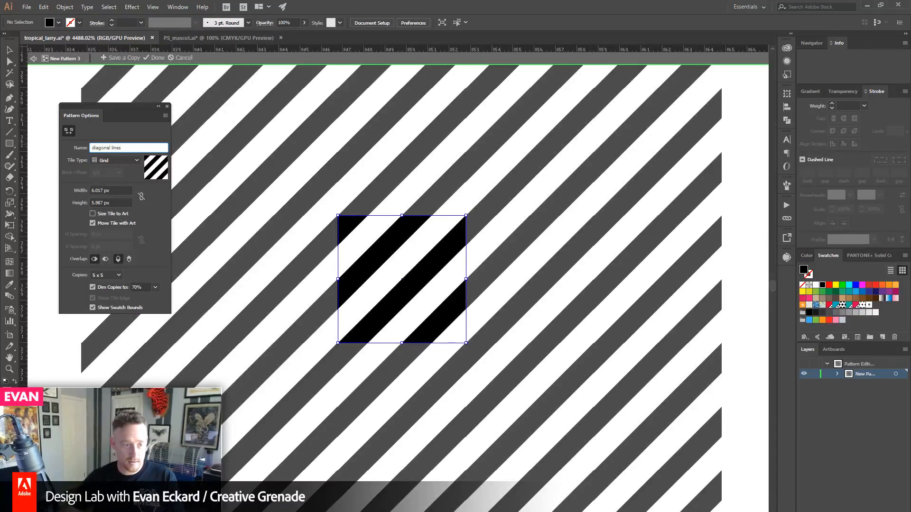
pyautogui.click(156, 59)
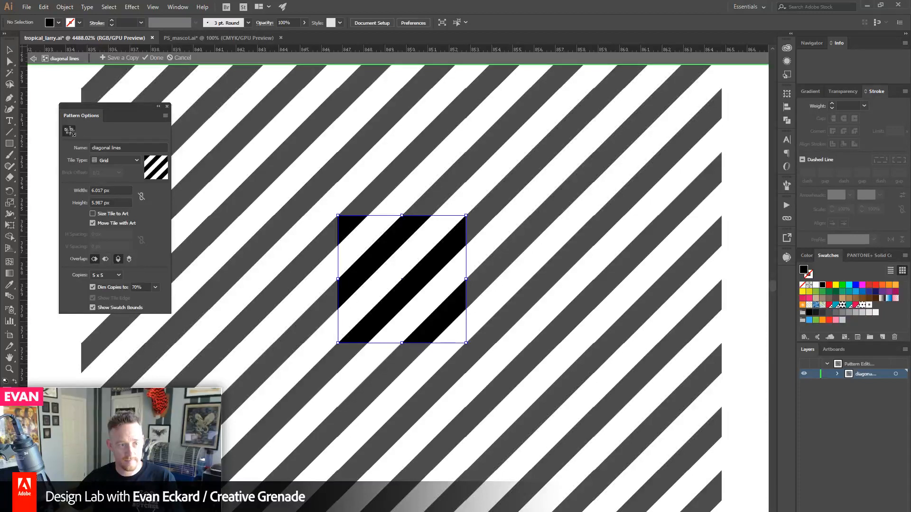
pyautogui.click(157, 58)
# - Select all halftone shading shapes on both flowers by matching fill and stroke, fill them with the diagonal lines pattern, and deselect
pyautogui.click(9, 369)
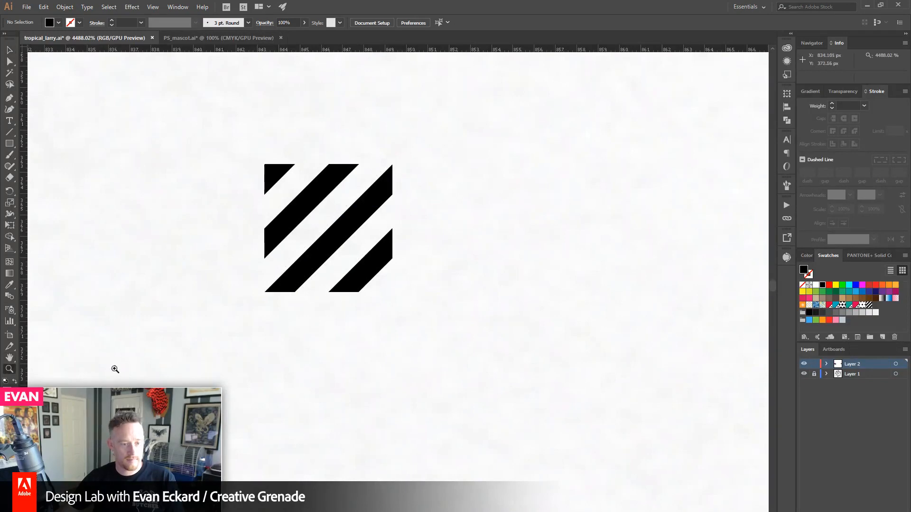
pyautogui.keyDown('alt'); pyautogui.click(277, 344); pyautogui.keyUp('alt')
pyautogui.keyDown('alt'); pyautogui.click(276, 344); pyautogui.keyUp('alt')
pyautogui.keyDown('alt'); pyautogui.click(327, 331); pyautogui.keyUp('alt')
pyautogui.keyDown('alt'); pyautogui.click(328, 331); pyautogui.keyUp('alt')
pyautogui.keyDown('alt'); pyautogui.click(327, 331); pyautogui.keyUp('alt')
pyautogui.keyDown('alt'); pyautogui.click(328, 331); pyautogui.keyUp('alt')
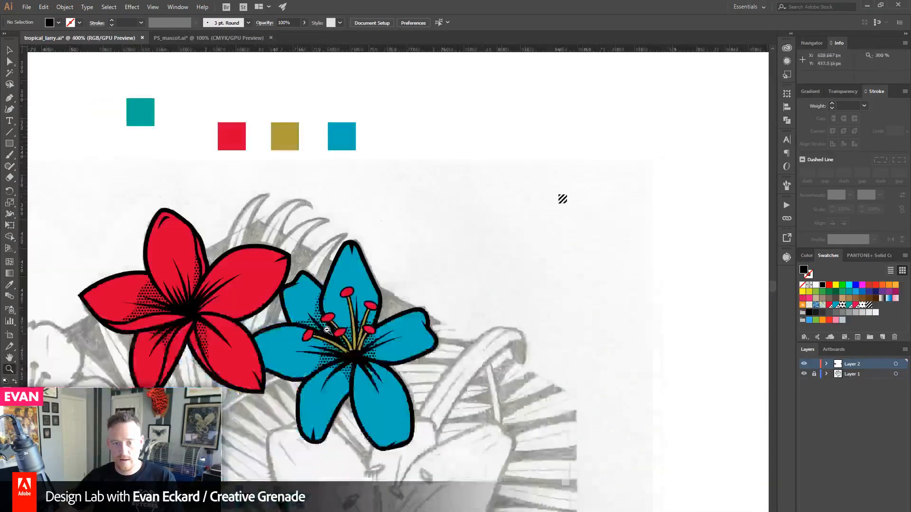
pyautogui.moveTo(328, 331); pyautogui.dragTo(392, 289)
pyautogui.click(11, 62)
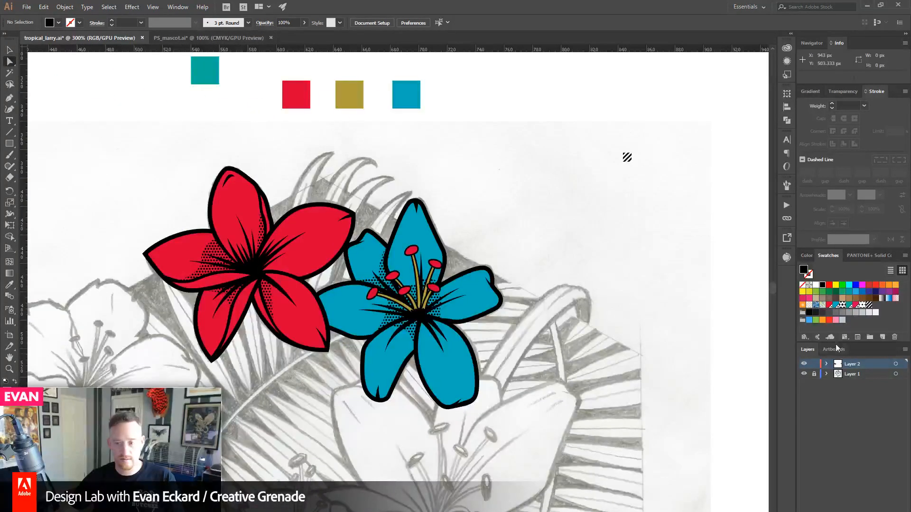
pyautogui.click(213, 250)
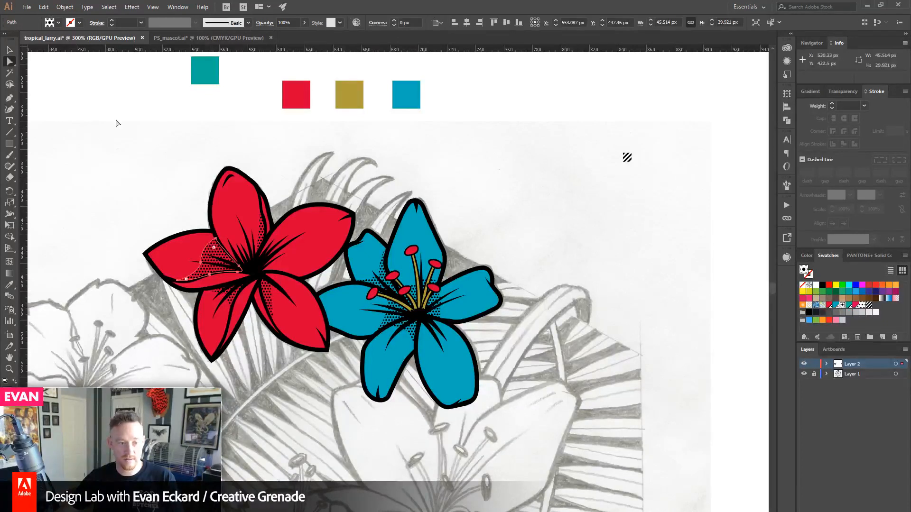
pyautogui.click(108, 9)
pyautogui.moveTo(133, 100)
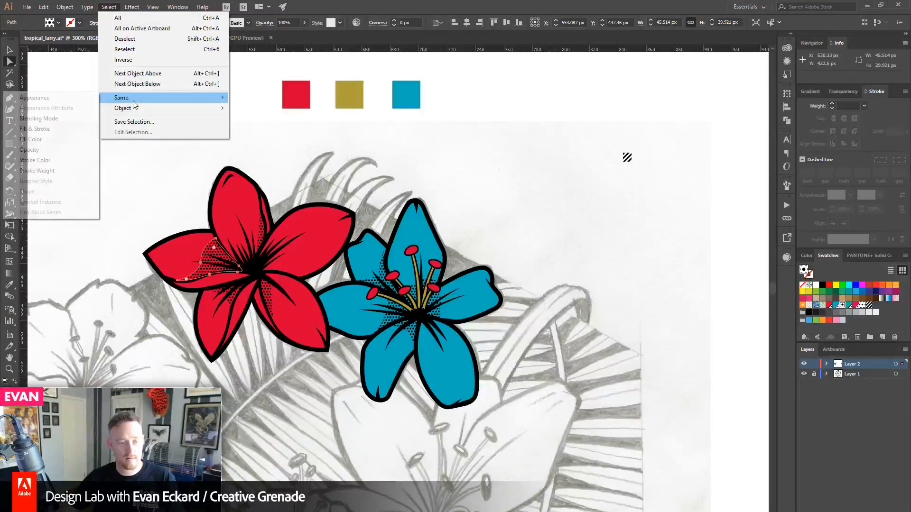
pyautogui.click(62, 128)
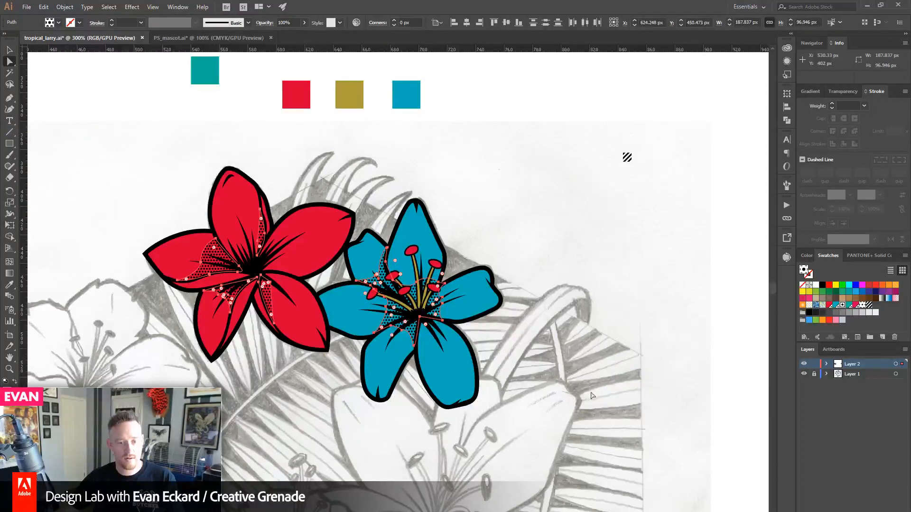
pyautogui.click(869, 305)
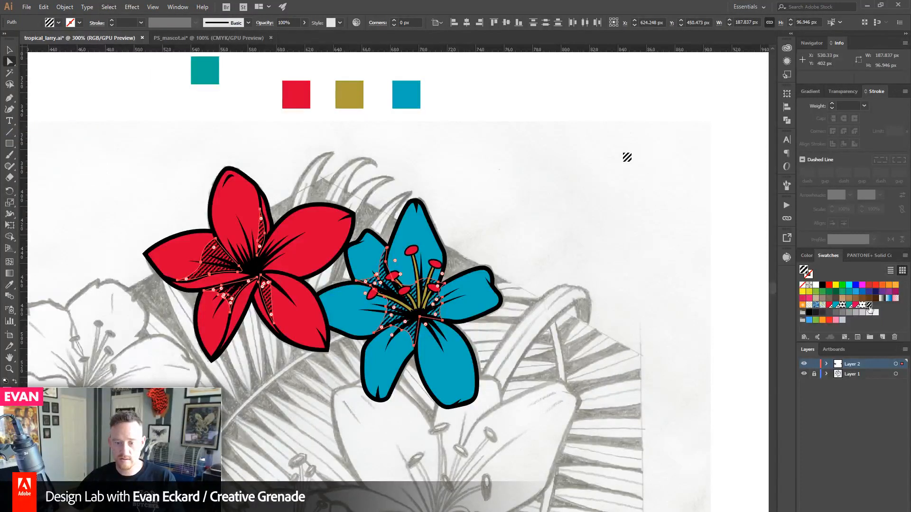
pyautogui.click(597, 249)
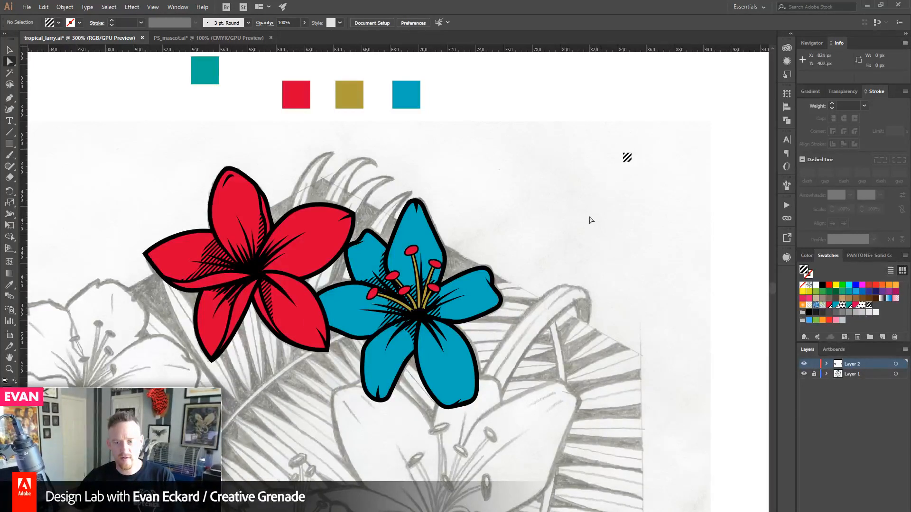
pyautogui.click(9, 49)
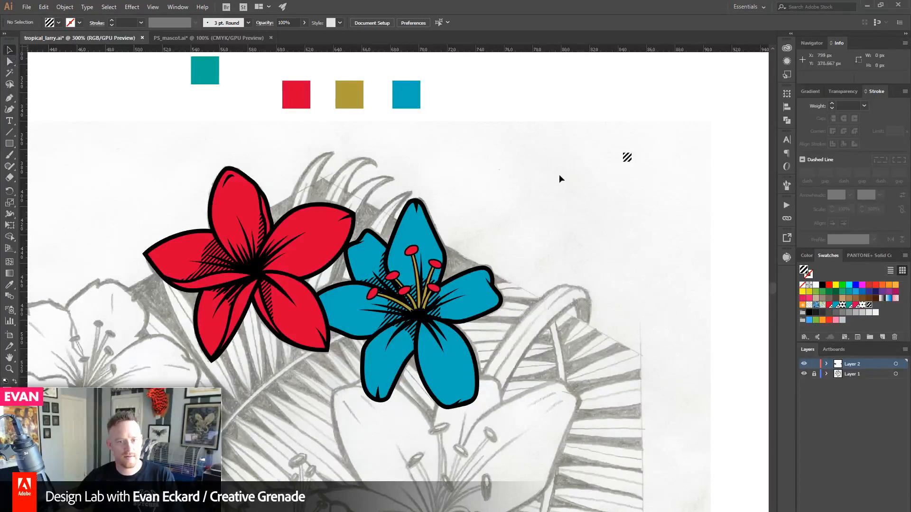
pyautogui.moveTo(590, 135); pyautogui.dragTo(648, 233)
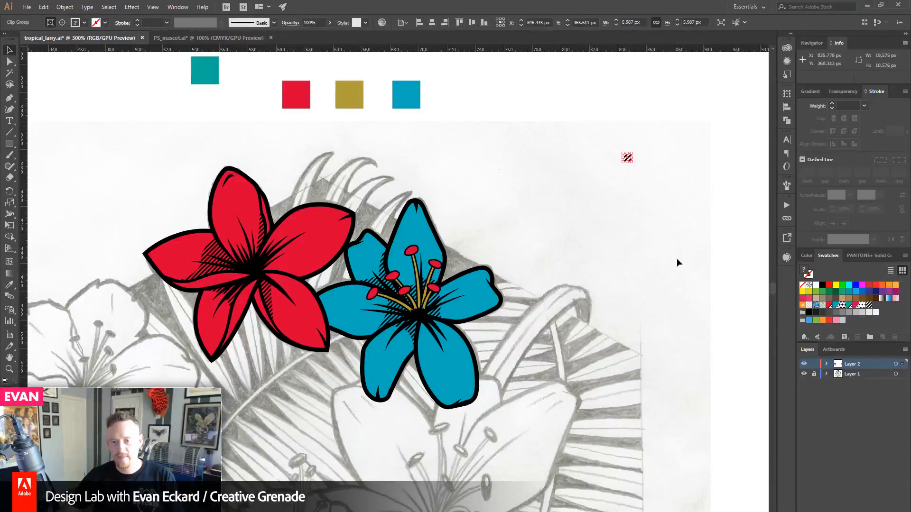
pyautogui.click(647, 191)
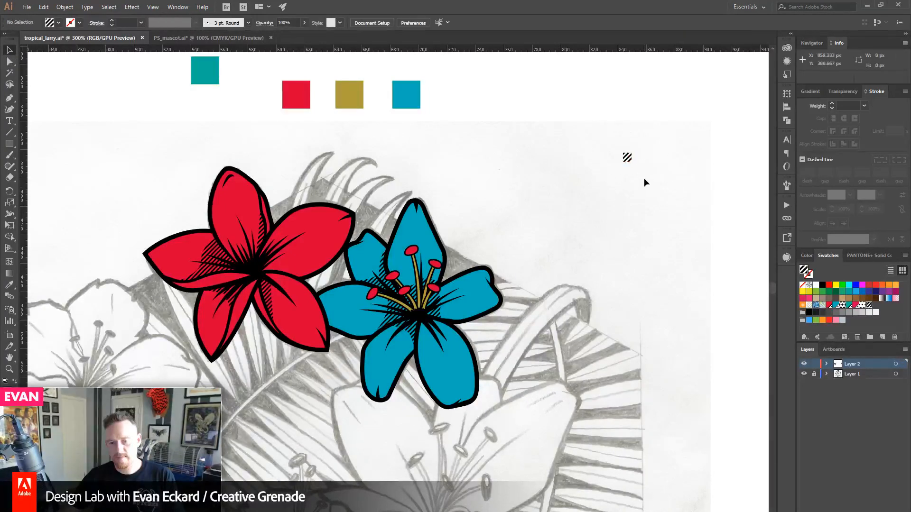
pyautogui.moveTo(644, 133); pyautogui.dragTo(591, 176)
pyautogui.click(645, 197)
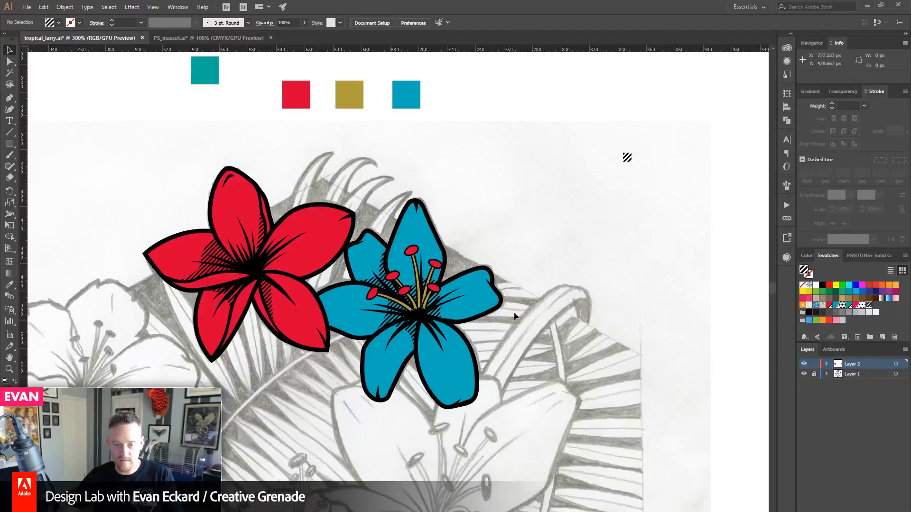
pyautogui.moveTo(609, 134); pyautogui.dragTo(643, 193)
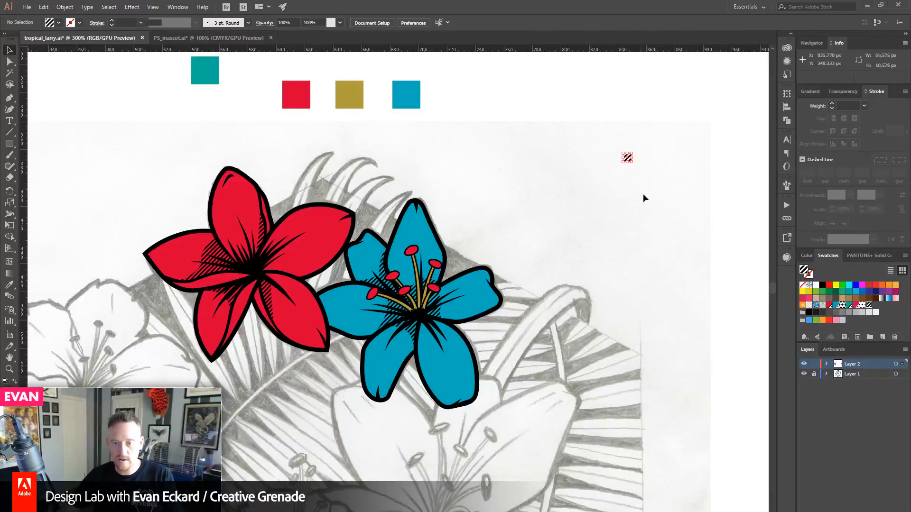
pyautogui.click(605, 200)
pyautogui.moveTo(599, 143); pyautogui.dragTo(655, 185)
pyautogui.click(600, 261)
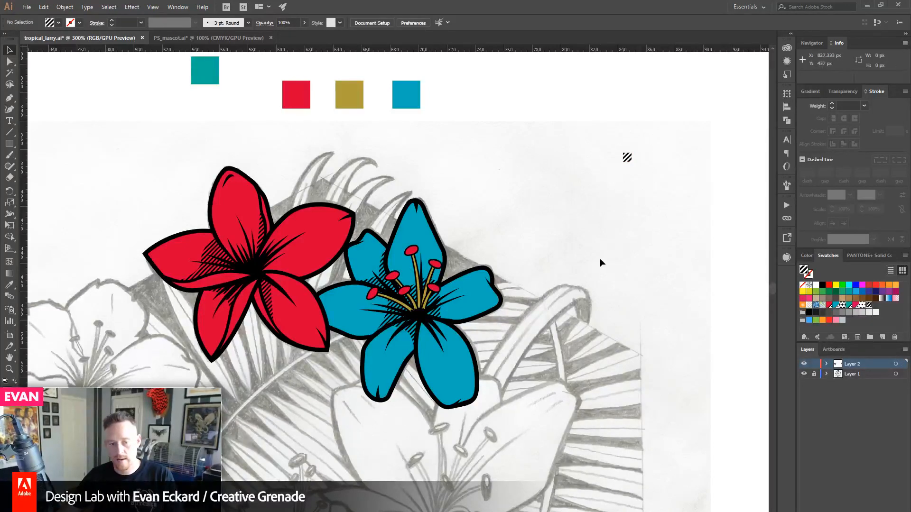
# - Select all diagonal-line shading on both flowers by matching fill and stroke, refill it with the black halftone dot pattern, and deselect
pyautogui.click(10, 61)
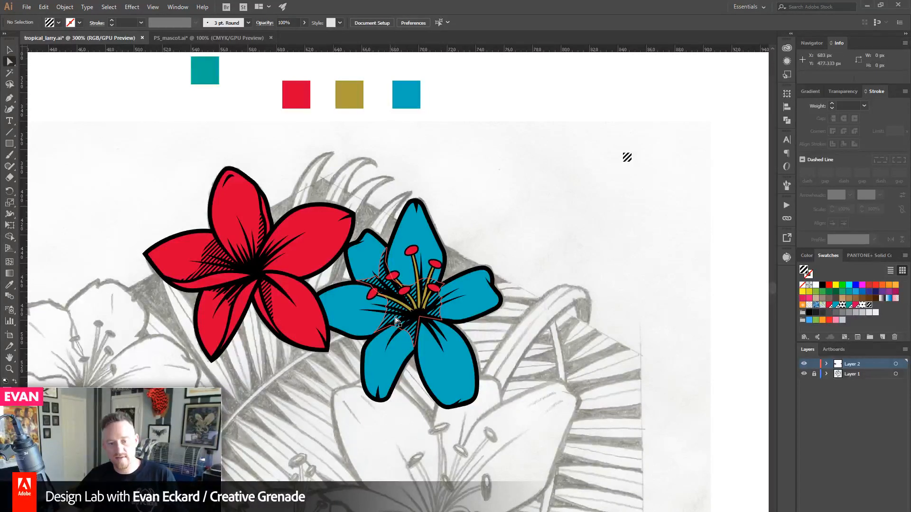
pyautogui.click(397, 320)
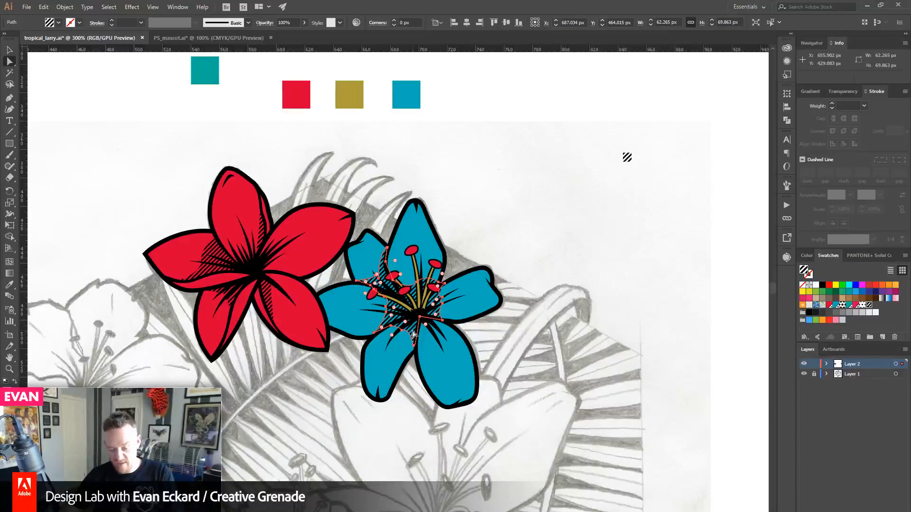
pyautogui.click(211, 256)
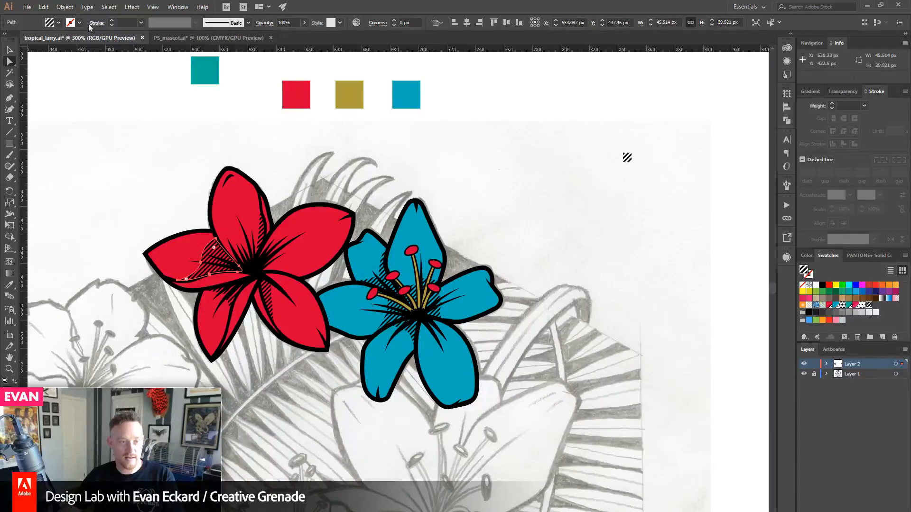
pyautogui.click(109, 7)
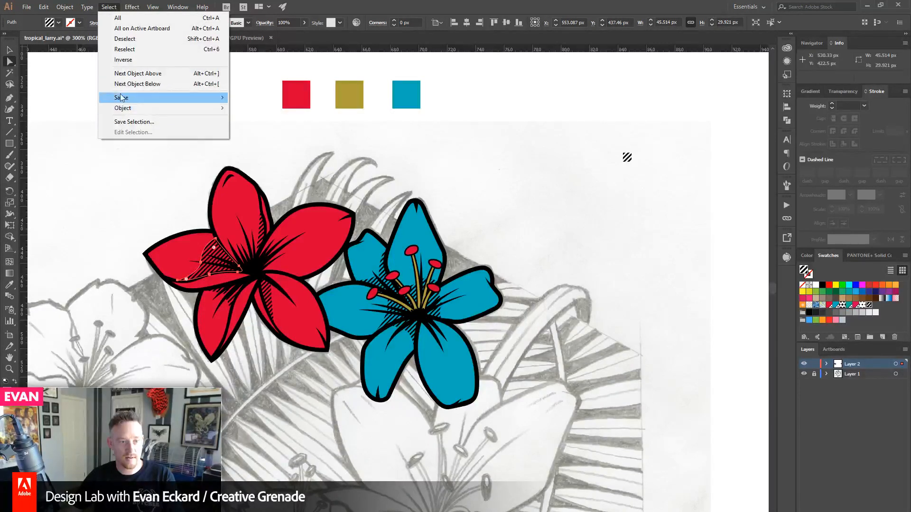
pyautogui.click(46, 129)
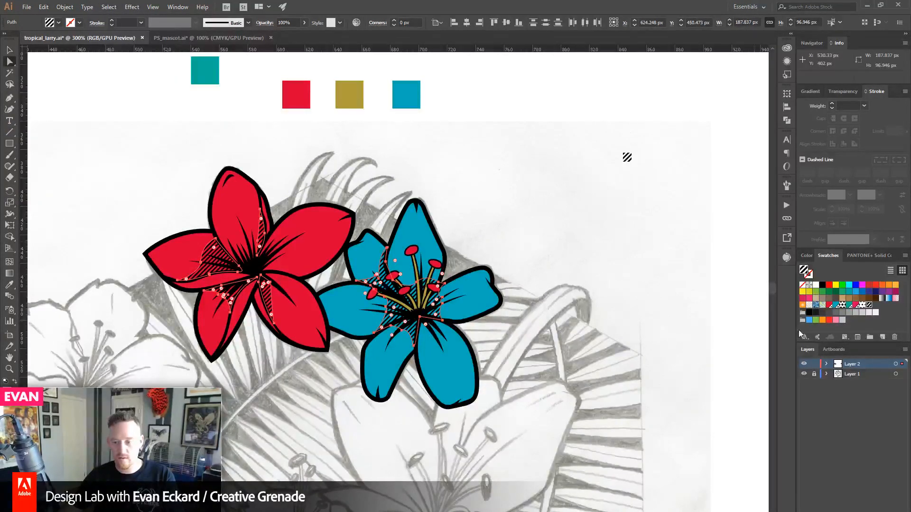
pyautogui.click(842, 305)
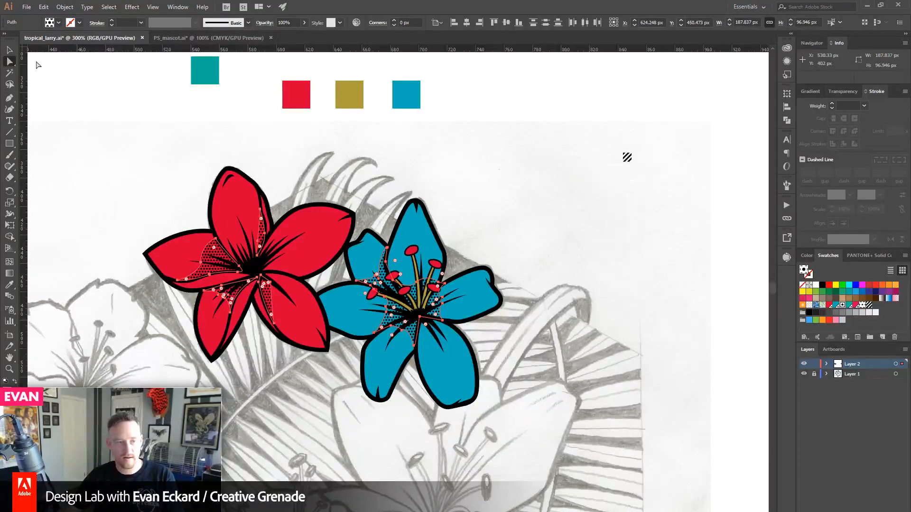
pyautogui.click(9, 50)
pyautogui.click(143, 176)
# - Examine the halftone dot shading on the red and blue flowers up close
pyautogui.moveTo(384, 180); pyautogui.dragTo(365, 183)
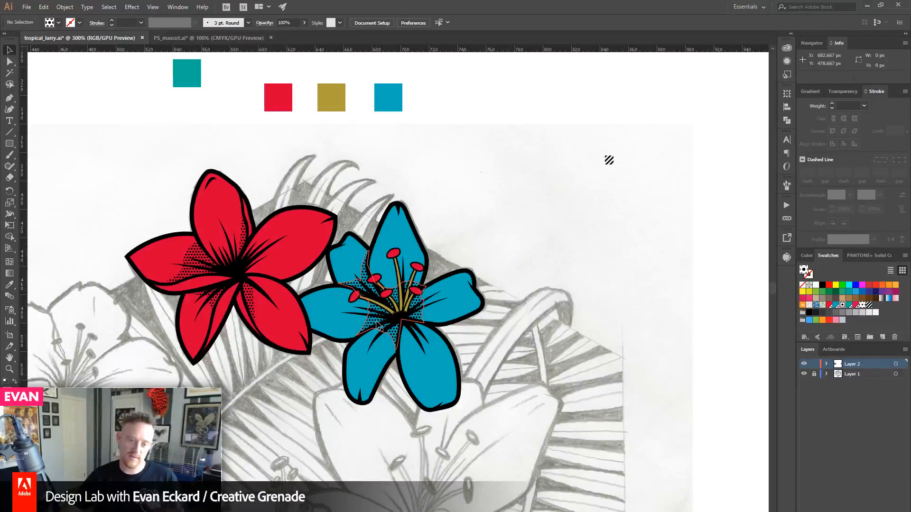
pyautogui.moveTo(553, 335); pyautogui.dragTo(542, 321)
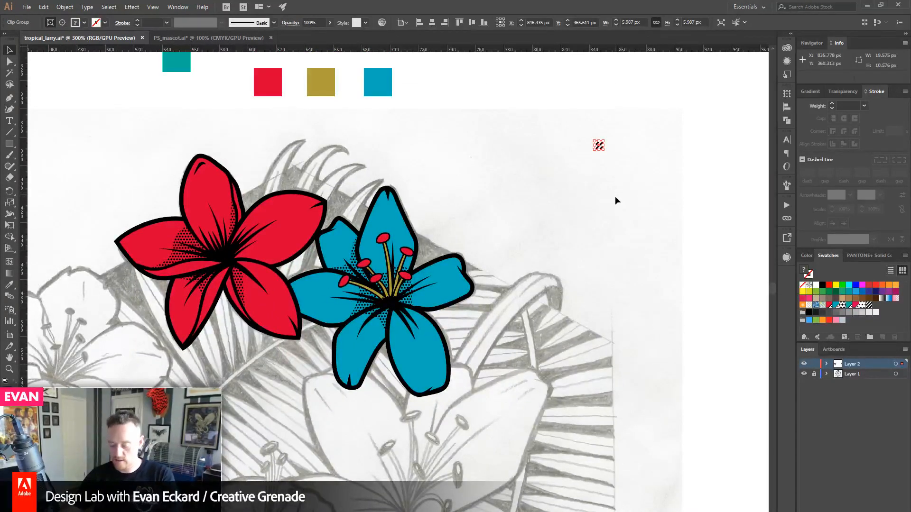
pyautogui.moveTo(516, 401); pyautogui.dragTo(513, 403)
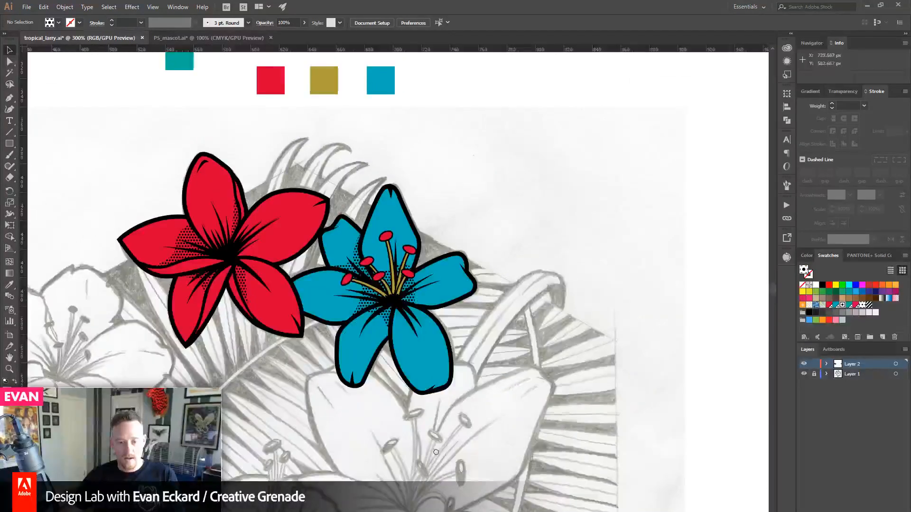
pyautogui.moveTo(439, 445); pyautogui.dragTo(400, 422)
pyautogui.moveTo(295, 411); pyautogui.dragTo(369, 393)
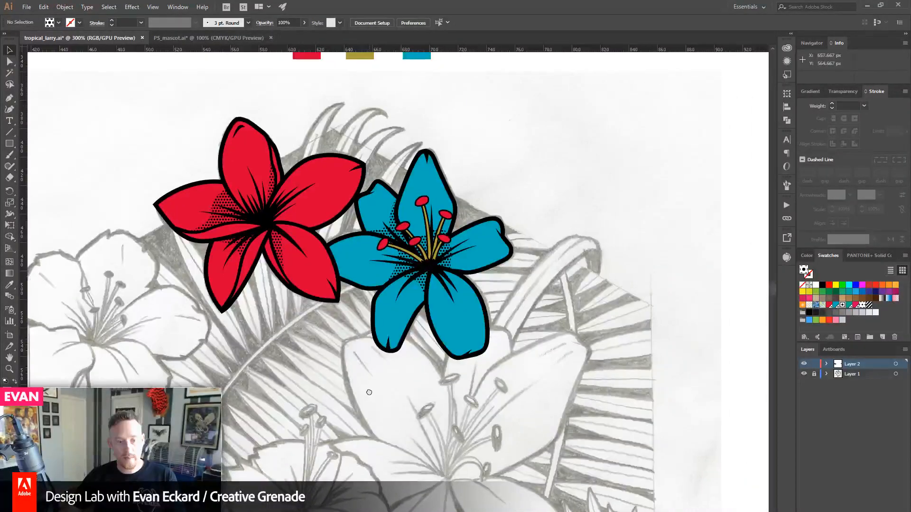
pyautogui.click(10, 369)
pyautogui.click(323, 279)
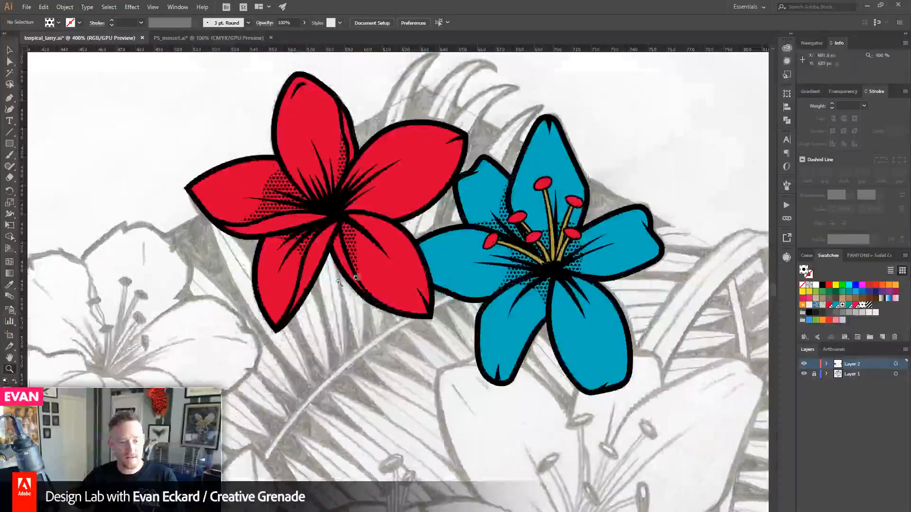
pyautogui.click(429, 259)
pyautogui.click(315, 266)
pyautogui.moveTo(294, 266); pyautogui.dragTo(275, 300)
pyautogui.click(9, 50)
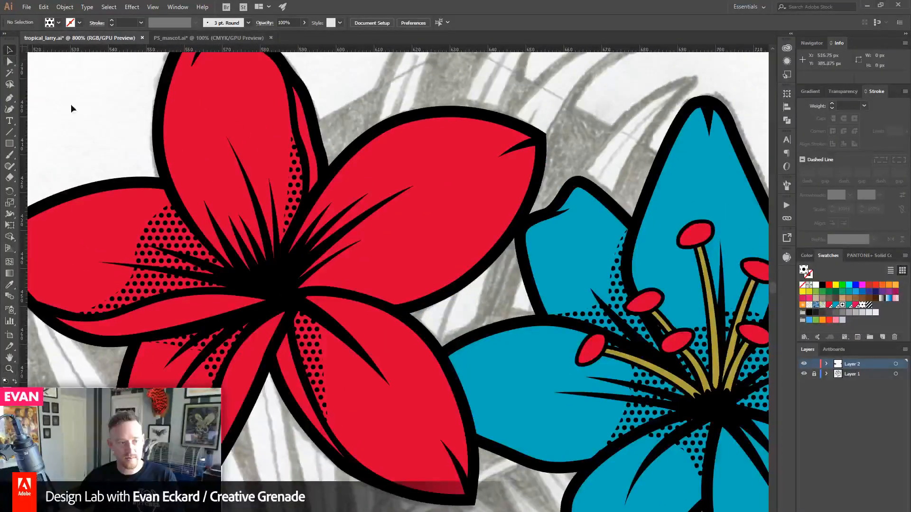
# - Within the red flower's group, draw a halftone-dot shadow with the Pen tool on the upper-right petal, along the lower-right petal's edge
pyautogui.click(390, 297)
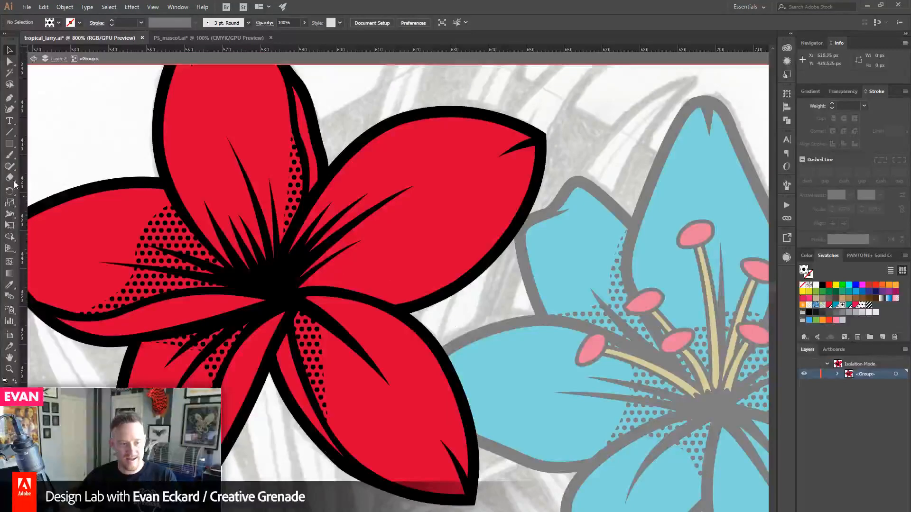
pyautogui.click(9, 98)
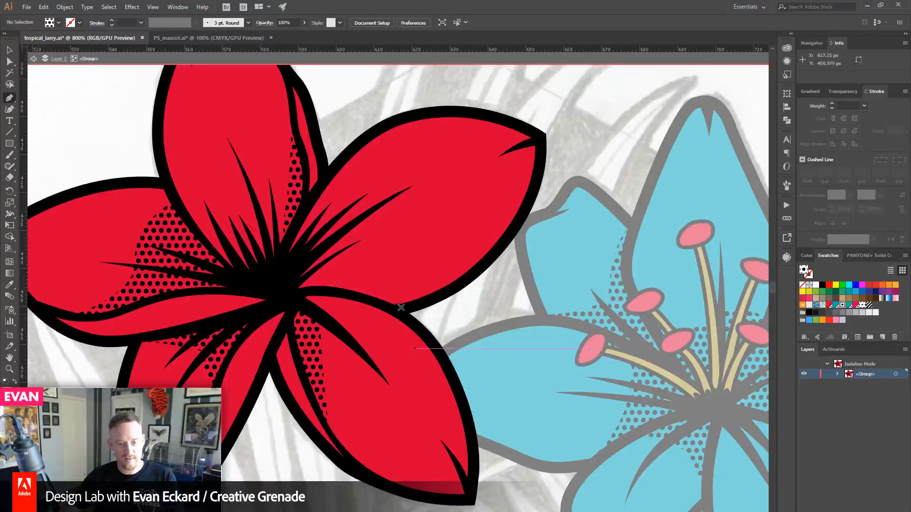
pyautogui.moveTo(393, 303); pyautogui.dragTo(329, 250)
pyautogui.click(329, 248)
pyautogui.click(285, 285)
pyautogui.click(288, 296)
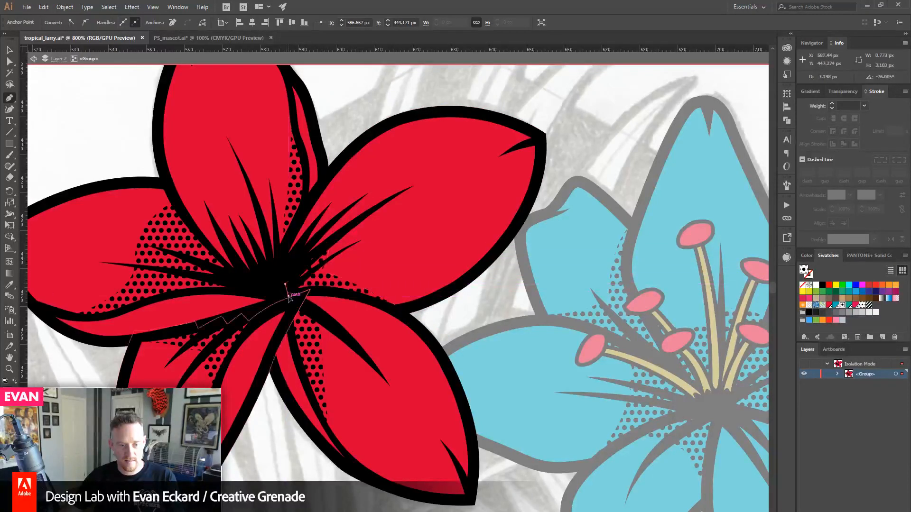
pyautogui.click(394, 304)
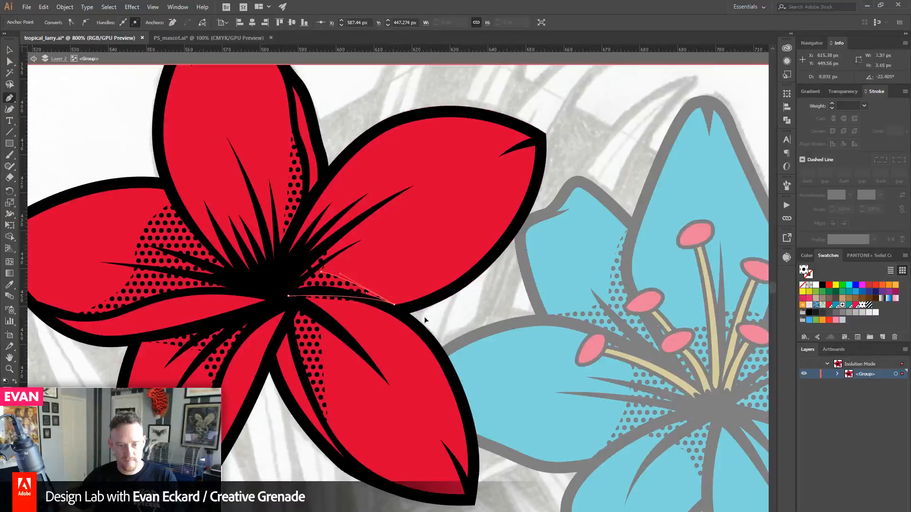
pyautogui.click(10, 49)
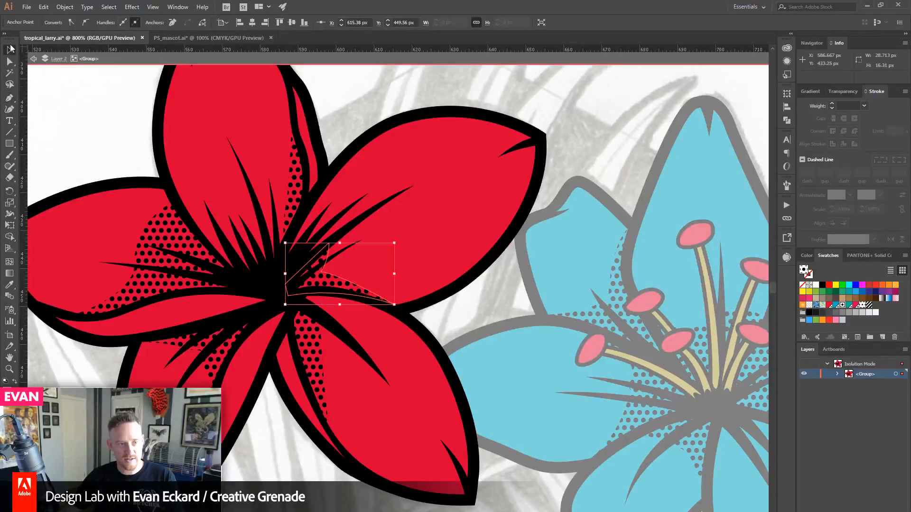
pyautogui.doubleClick(533, 90)
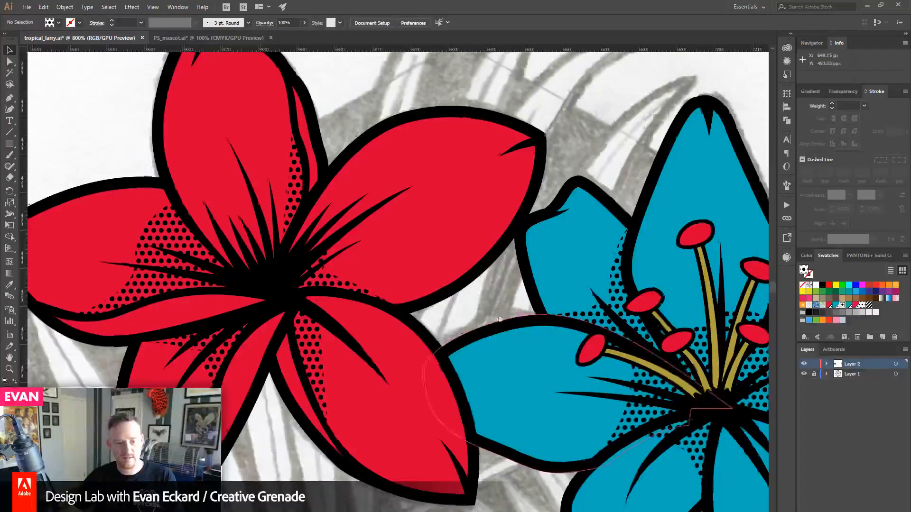
# - Isolate the blue flower's group and select its halftone shading shape around the centre
pyautogui.moveTo(561, 377); pyautogui.dragTo(444, 337)
pyautogui.moveTo(478, 382)
pyautogui.mouseDown()
pyautogui.moveTo(418, 286)
pyautogui.moveTo(330, 281)
pyautogui.mouseUp()
pyautogui.moveTo(390, 333)
pyautogui.mouseDown()
pyautogui.moveTo(334, 380)
pyautogui.moveTo(315, 322)
pyautogui.moveTo(327, 279)
pyautogui.moveTo(347, 304)
pyautogui.moveTo(352, 336)
pyautogui.mouseUp()
pyautogui.click(361, 336)
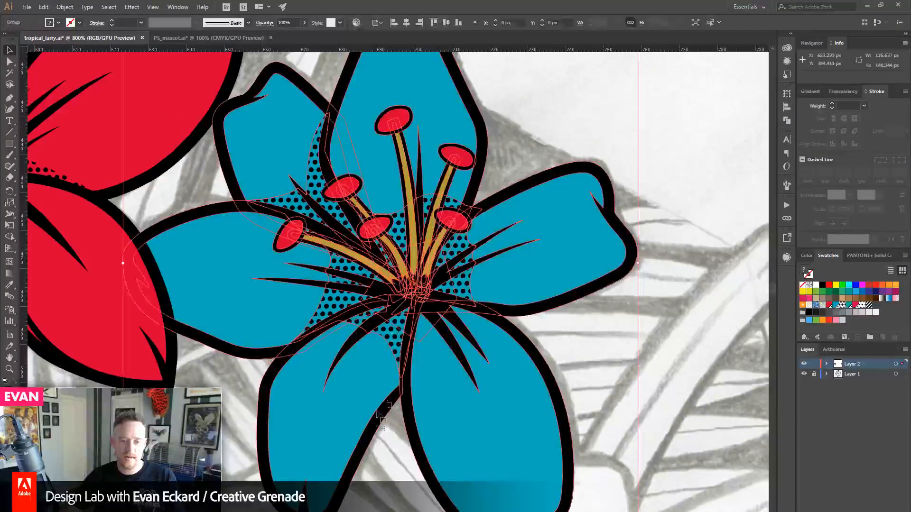
pyautogui.doubleClick(385, 337)
pyautogui.click(386, 339)
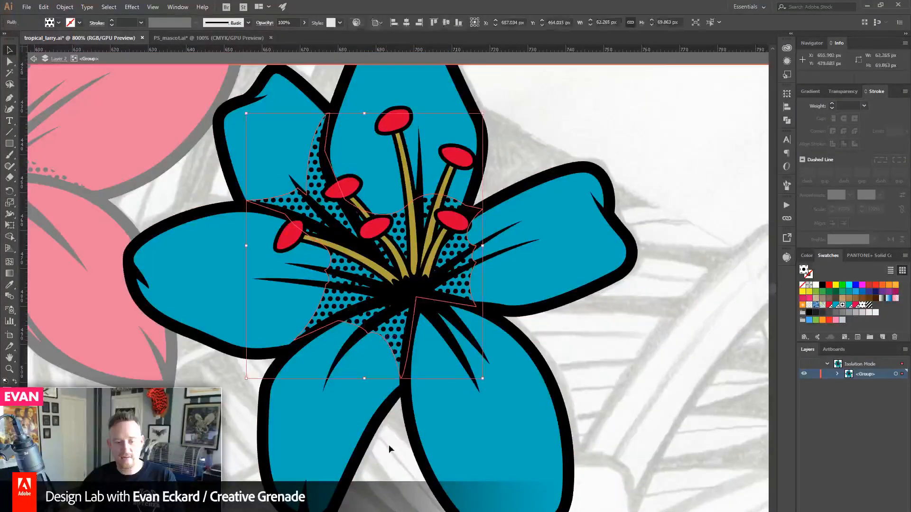
pyautogui.moveTo(396, 305); pyautogui.dragTo(421, 275)
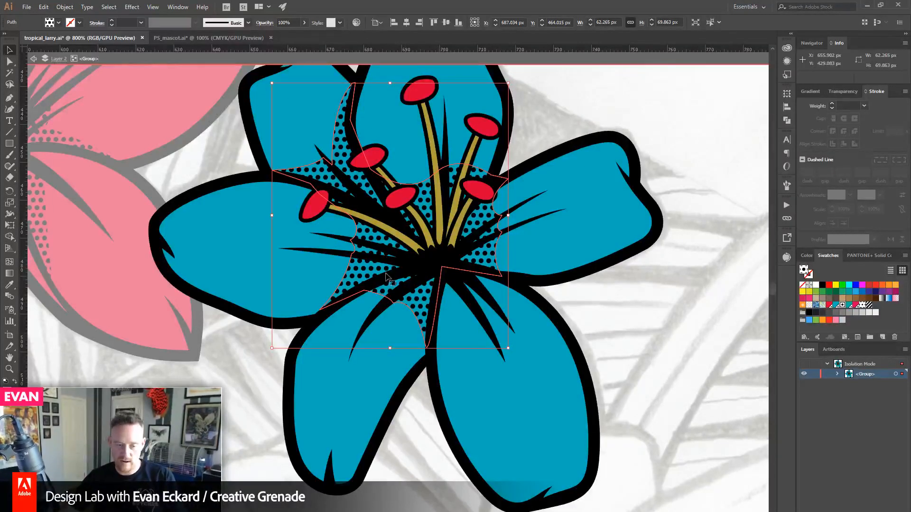
# - Try a halftone-filled Pen shape over the blue flower's lower-left petal, delete it, and exit isolation
pyautogui.click(9, 98)
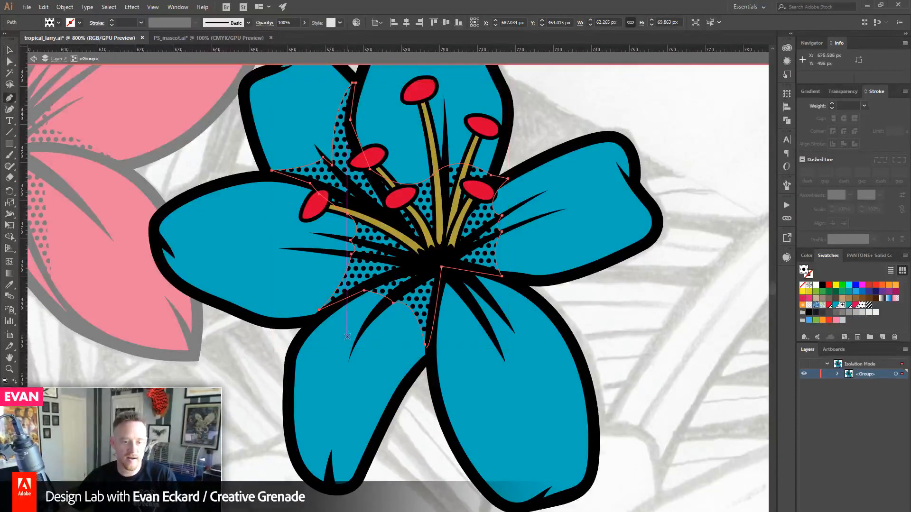
pyautogui.hotkey('ctrl', 'h')
pyautogui.click(335, 332)
pyautogui.click(344, 393)
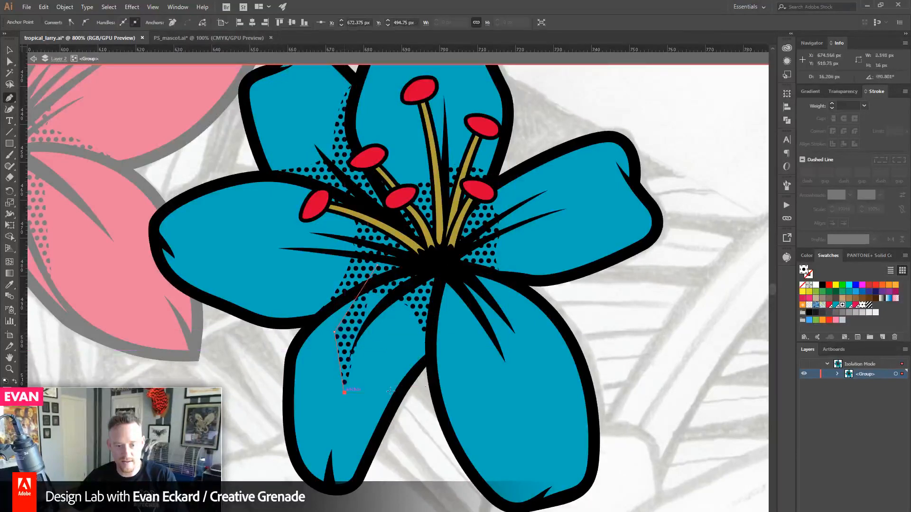
pyautogui.click(431, 386)
pyautogui.click(429, 272)
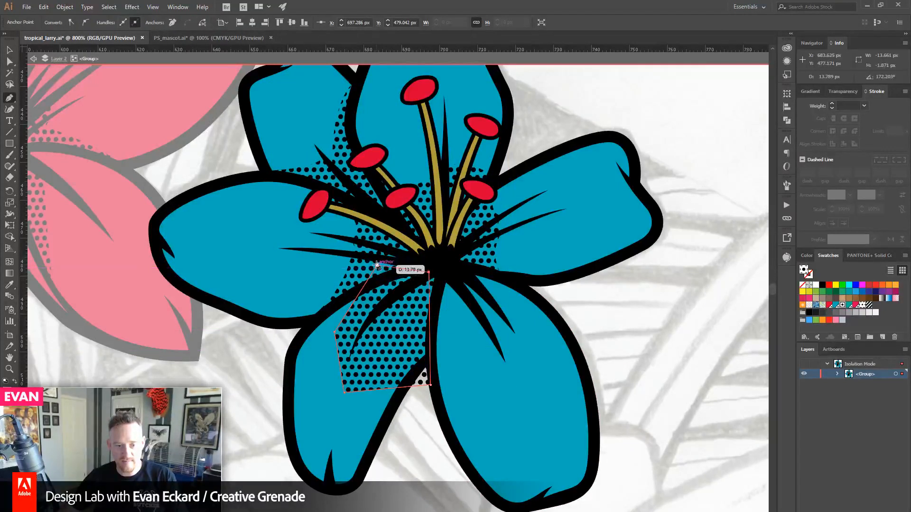
pyautogui.click(376, 265)
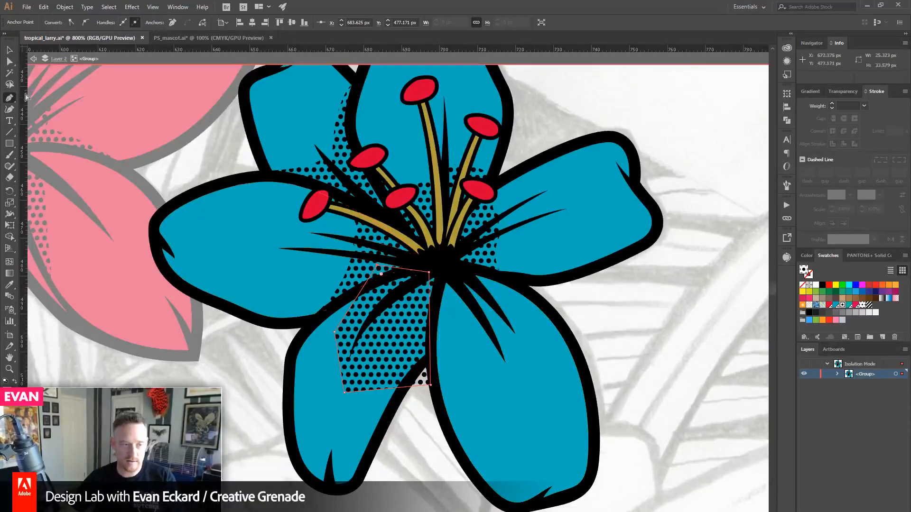
pyautogui.press('v')
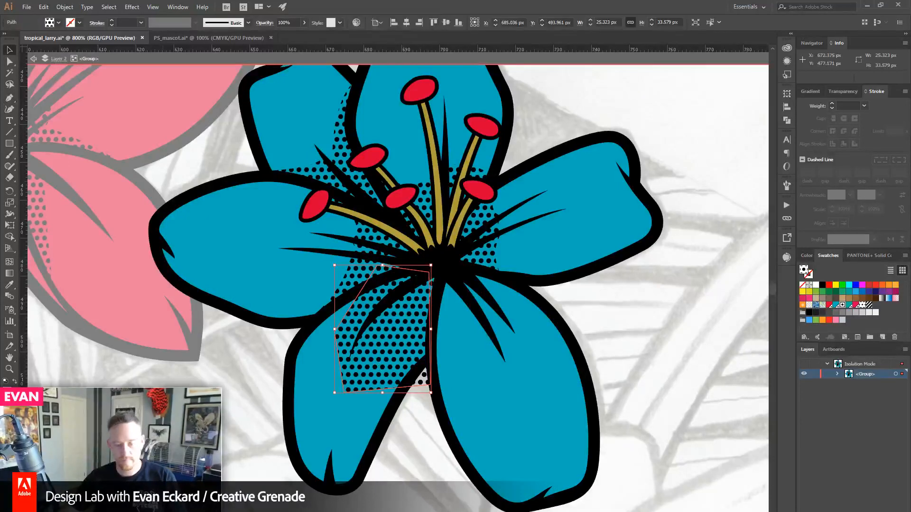
pyautogui.press('Delete')
pyautogui.press('Escape')
# - Examine the uninked lily sketch below the blue flower together with the two shaded flowers
pyautogui.moveTo(87, 271); pyautogui.dragTo(183, 303)
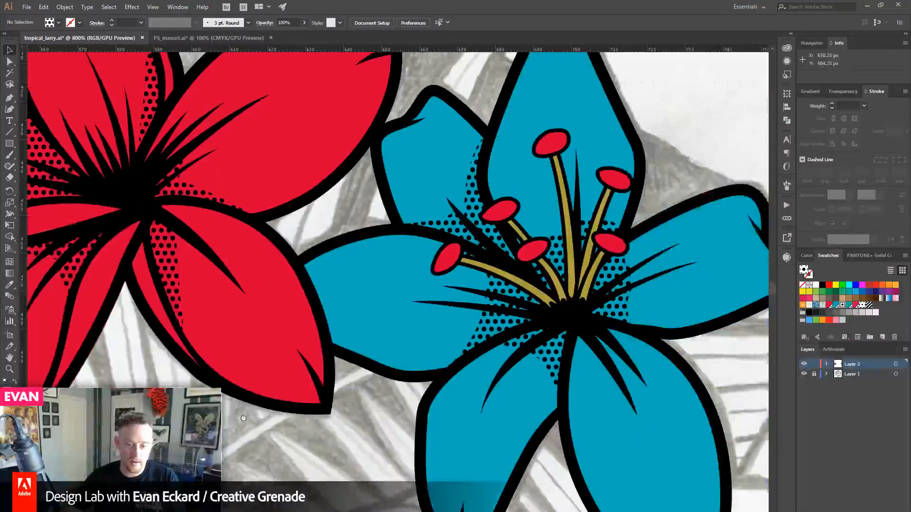
pyautogui.moveTo(393, 427); pyautogui.dragTo(136, 299)
pyautogui.moveTo(269, 435); pyautogui.dragTo(260, 275)
pyautogui.moveTo(215, 464); pyautogui.dragTo(207, 303)
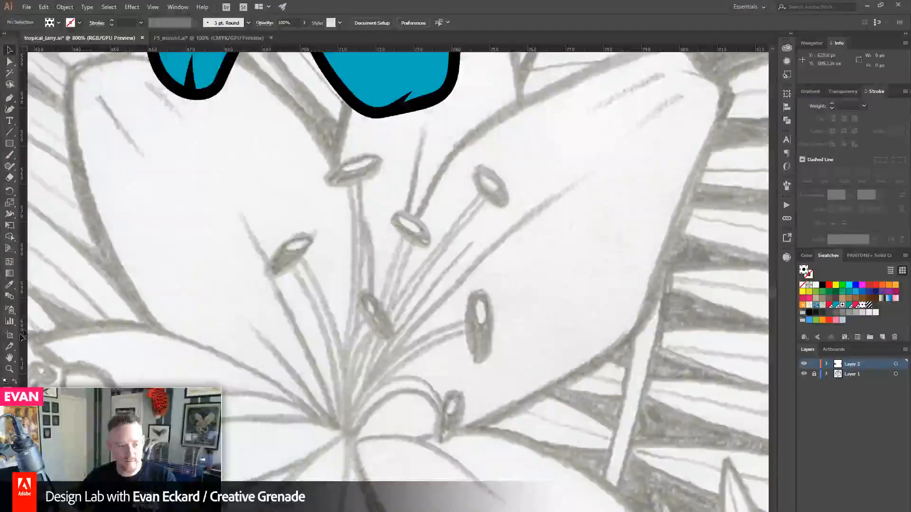
pyautogui.click(9, 370)
pyautogui.keyDown('alt'); pyautogui.click(393, 338); pyautogui.keyUp('alt')
pyautogui.keyDown('alt'); pyautogui.click(393, 334); pyautogui.keyUp('alt')
pyautogui.moveTo(393, 308); pyautogui.dragTo(417, 380)
pyautogui.keyDown('alt'); pyautogui.click(409, 308); pyautogui.keyUp('alt')
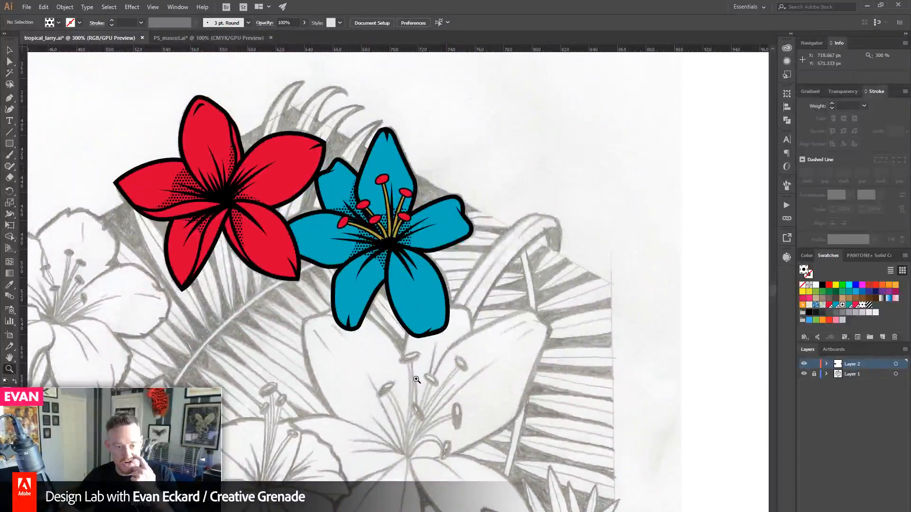
# - Pick up the gold stamen fill from the blue flower, deselect, and examine the sketched lily's stamens
pyautogui.click(9, 50)
pyautogui.moveTo(117, 106); pyautogui.dragTo(170, 273)
pyautogui.click(385, 191)
pyautogui.hotkey('ctrl', 'shift', 'a')
pyautogui.moveTo(467, 396); pyautogui.dragTo(420, 149)
pyautogui.press('z')
pyautogui.click(429, 343)
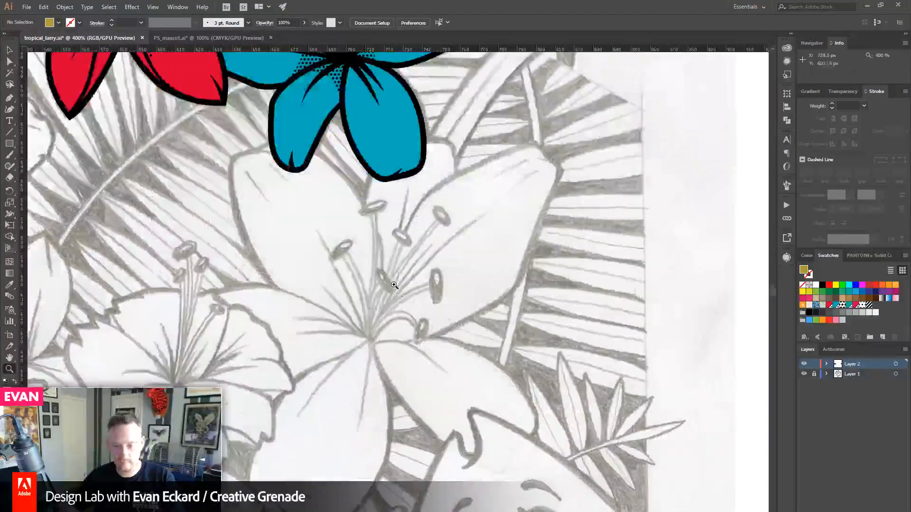
pyautogui.click(406, 319)
pyautogui.click(381, 291)
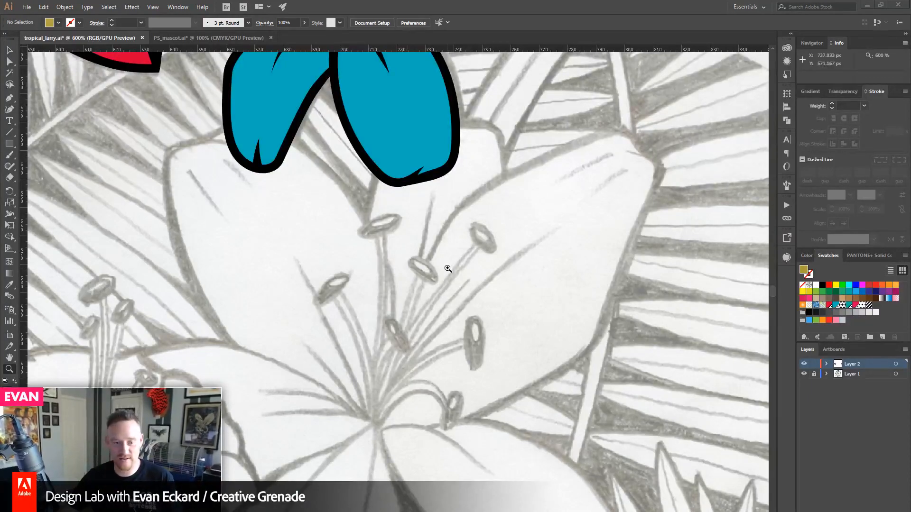
# - Isolate the blue flower's group and set the fill to the black halftone dot pattern
pyautogui.moveTo(436, 325); pyautogui.dragTo(490, 472)
pyautogui.moveTo(384, 297); pyautogui.dragTo(450, 467)
pyautogui.click(366, 344)
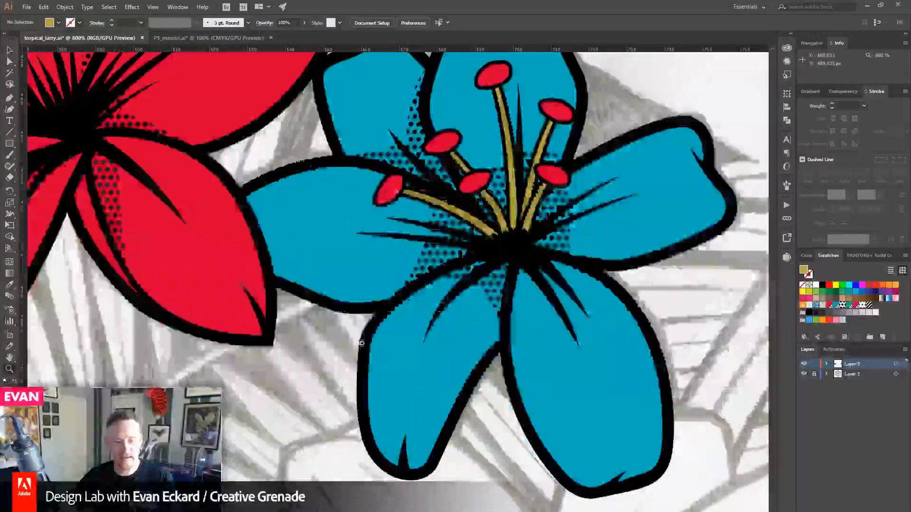
pyautogui.press('v')
pyautogui.doubleClick(398, 348)
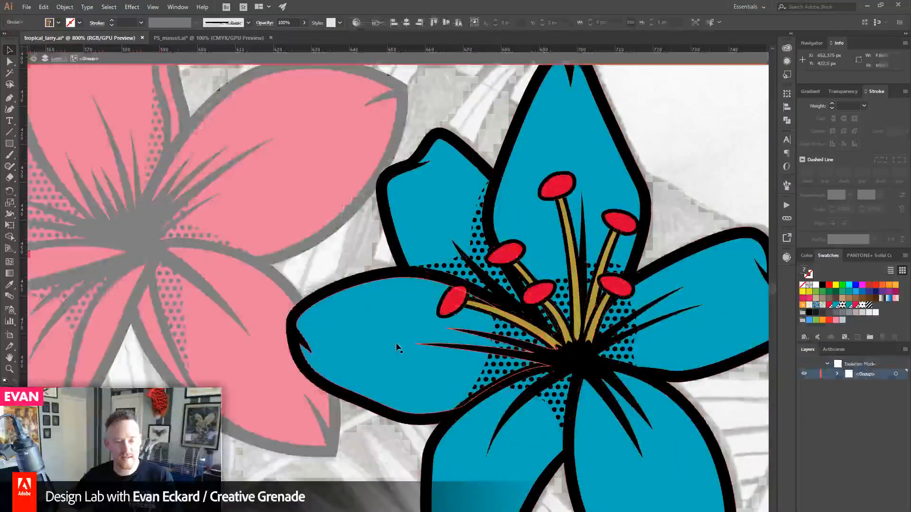
pyautogui.press('z')
pyautogui.click(398, 348)
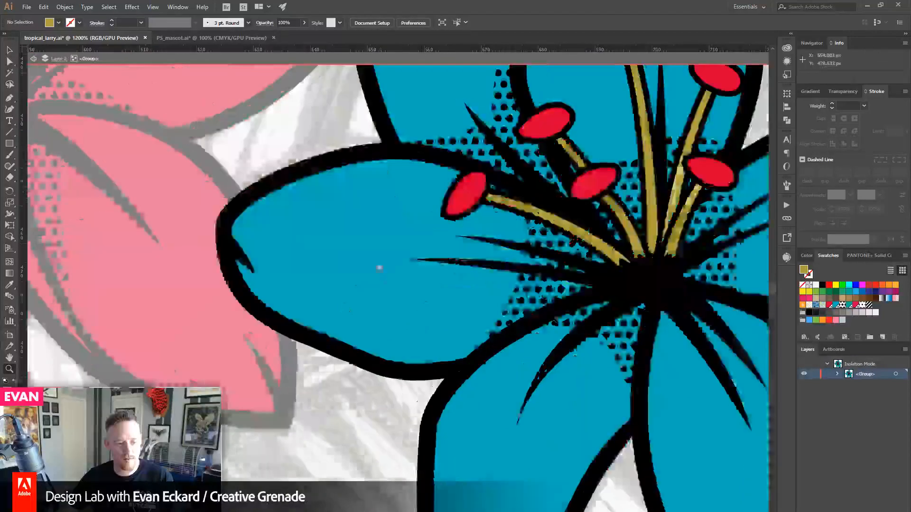
pyautogui.moveTo(379, 268); pyautogui.dragTo(432, 340)
pyautogui.click(10, 52)
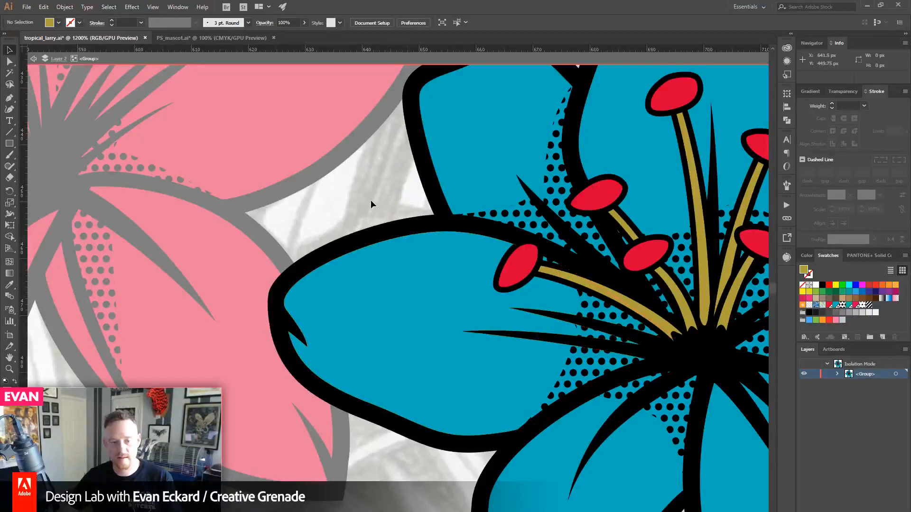
pyautogui.click(842, 309)
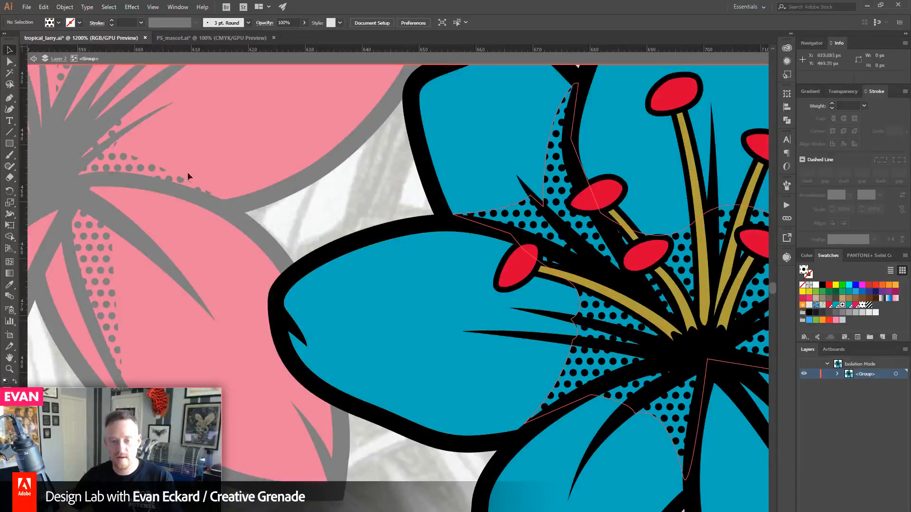
# - In outline view, draw a closed halftone shadow over the blue flower's left petal tip beside the red petal, restore the preview, and exit isolation
pyautogui.click(9, 98)
pyautogui.hotkey('ctrl', 'y')
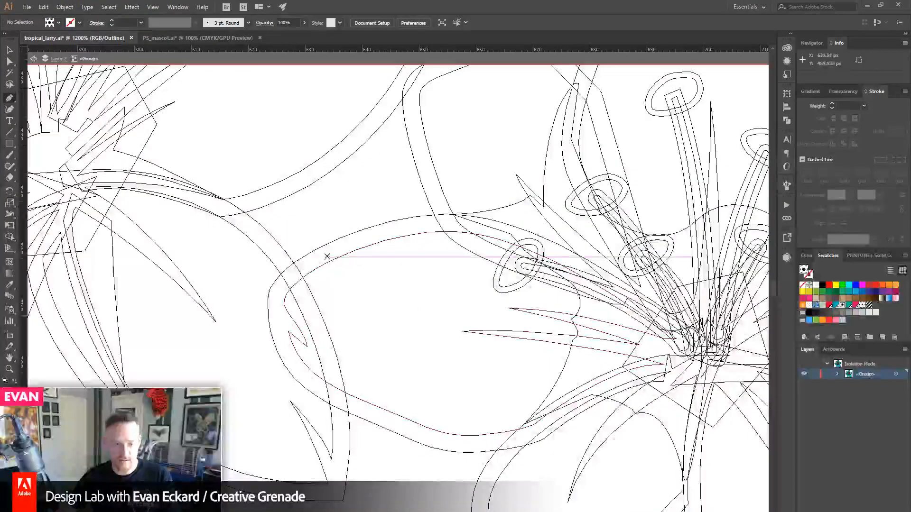
pyautogui.moveTo(326, 256); pyautogui.dragTo(359, 311)
pyautogui.click(371, 409)
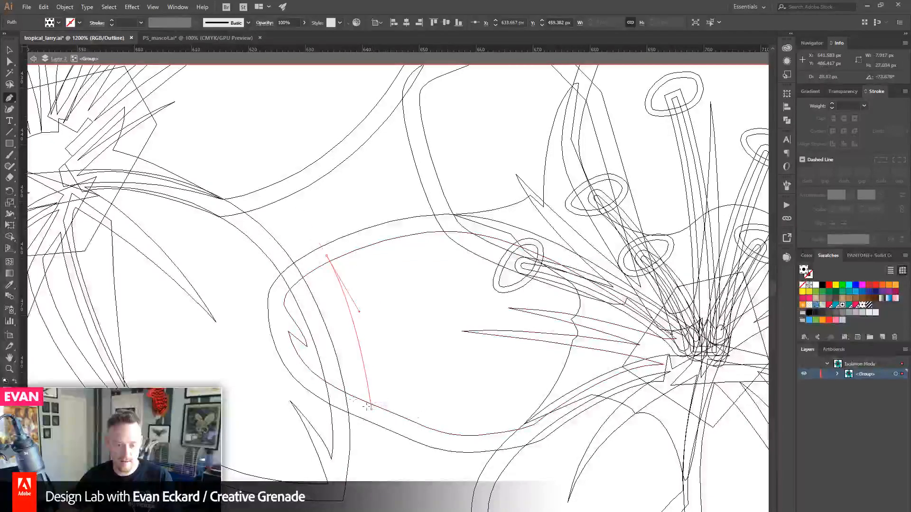
pyautogui.click(319, 389)
pyautogui.click(284, 336)
pyautogui.click(276, 297)
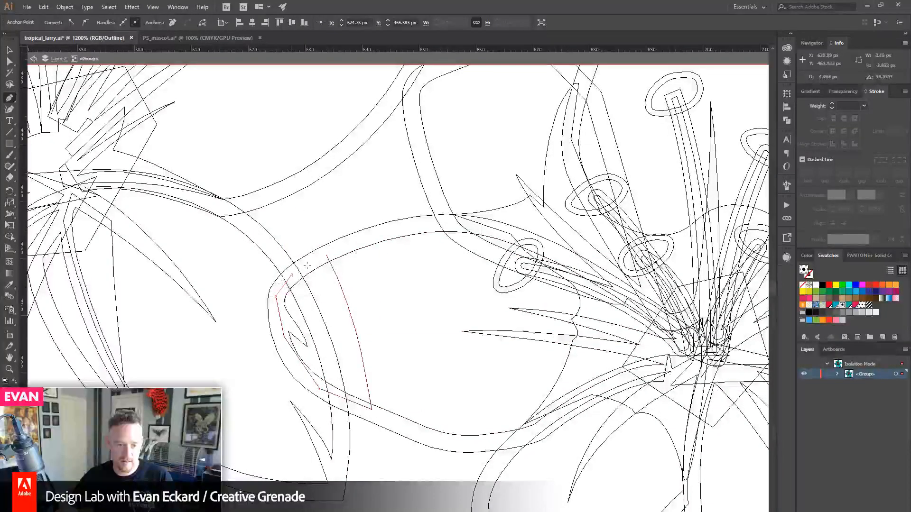
pyautogui.click(292, 274)
pyautogui.click(326, 256)
pyautogui.hotkey('ctrl', 'y')
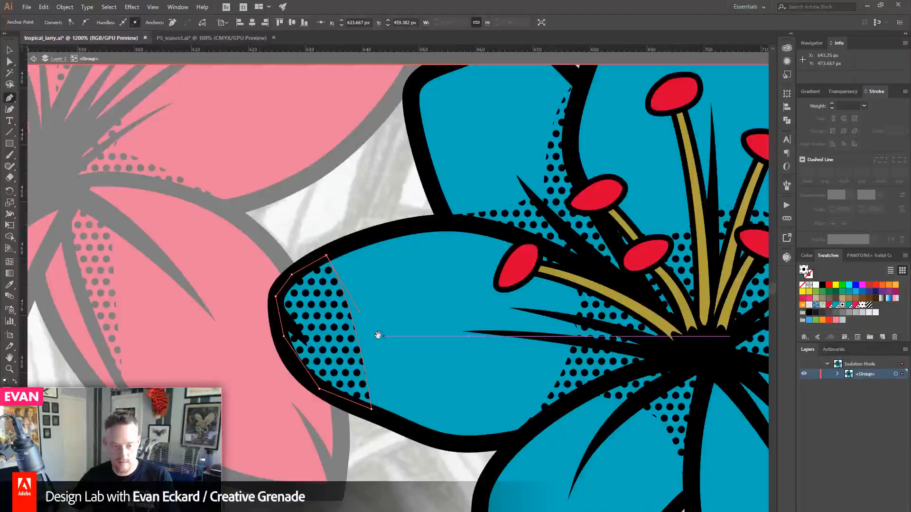
pyautogui.moveTo(375, 162); pyautogui.dragTo(380, 238)
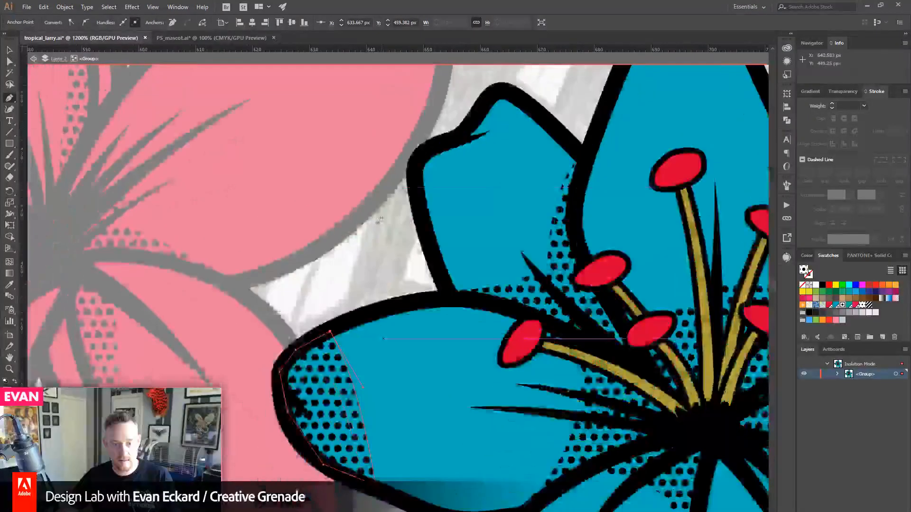
pyautogui.click(10, 50)
pyautogui.doubleClick(346, 263)
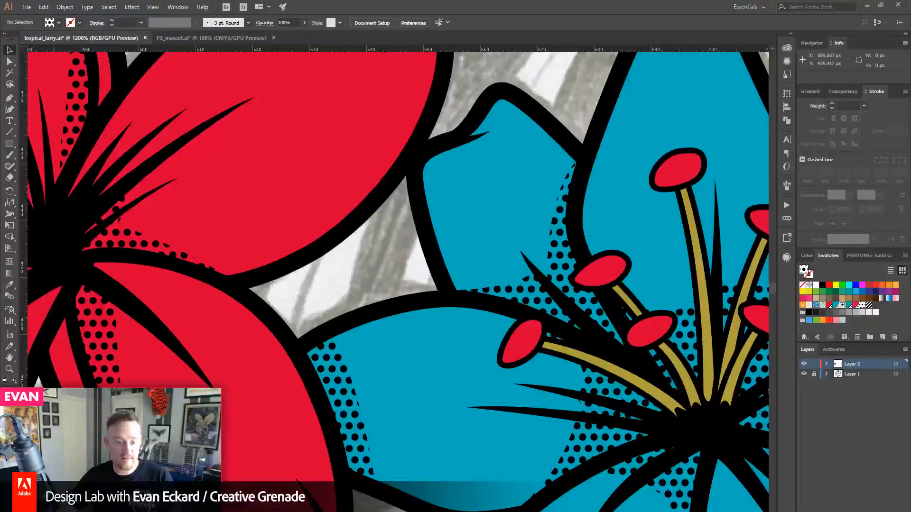
# - Review both shaded flowers as a whole and examine the uninked ruffled flower sketch left of the red one
pyautogui.moveTo(88, 470); pyautogui.dragTo(64, 376)
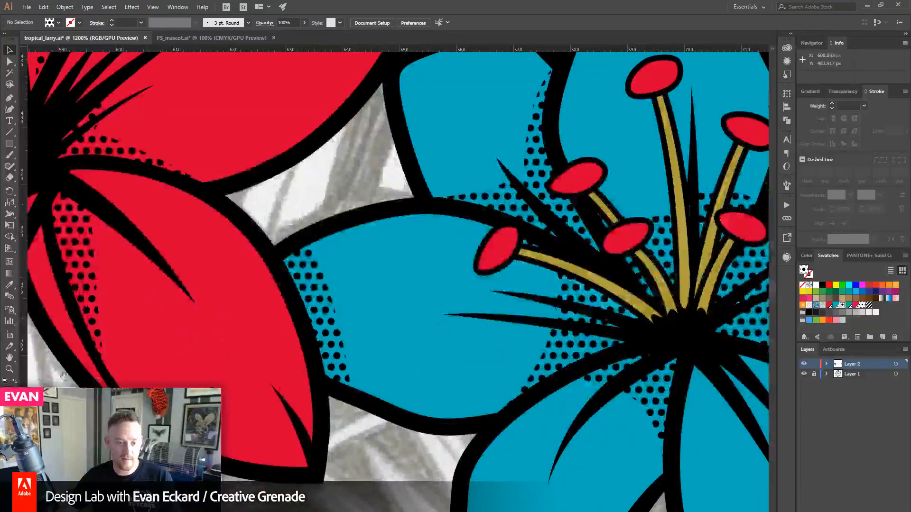
pyautogui.keyDown('ctrl'); pyautogui.keyDown('alt'); pyautogui.click(433, 361); pyautogui.keyUp('alt'); pyautogui.keyUp('ctrl')
pyautogui.keyDown('ctrl'); pyautogui.keyDown('alt'); pyautogui.click(433, 361); pyautogui.keyUp('alt'); pyautogui.keyUp('ctrl')
pyautogui.keyDown('ctrl'); pyautogui.keyDown('alt'); pyautogui.click(430, 358); pyautogui.keyUp('alt'); pyautogui.keyUp('ctrl')
pyautogui.moveTo(362, 324); pyautogui.dragTo(424, 383)
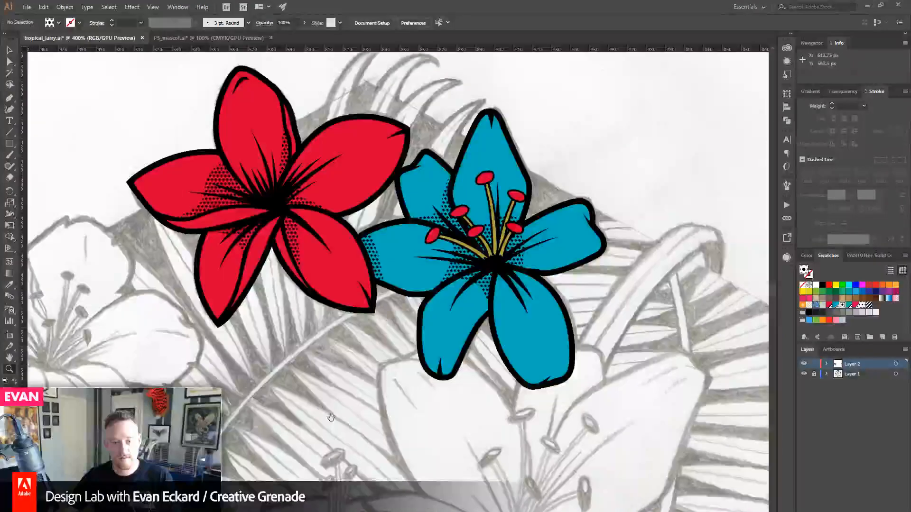
pyautogui.moveTo(336, 425); pyautogui.dragTo(220, 275)
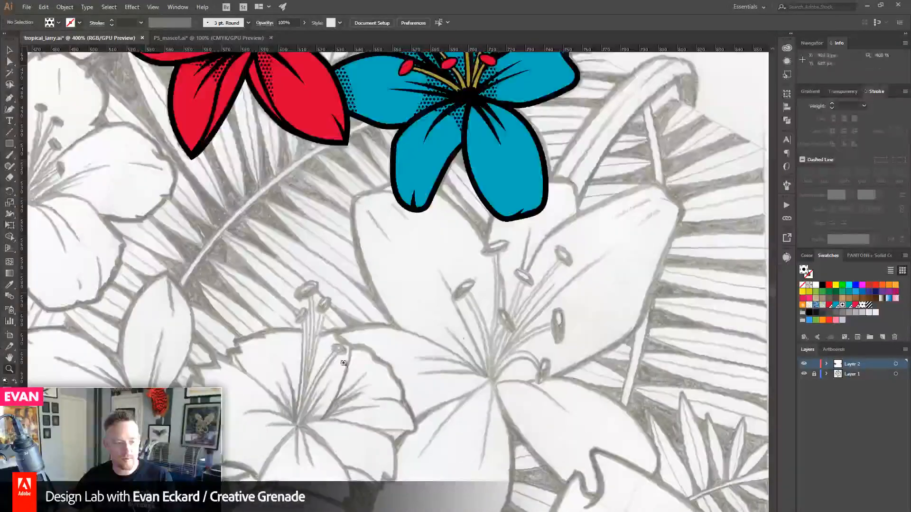
pyautogui.click(539, 307)
pyautogui.moveTo(294, 292); pyautogui.dragTo(639, 380)
pyautogui.moveTo(256, 285); pyautogui.dragTo(626, 377)
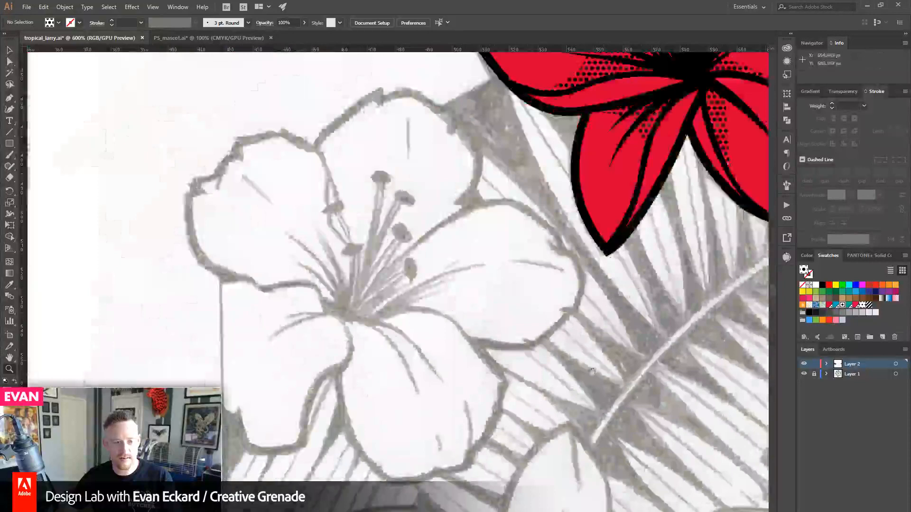
pyautogui.click(423, 276)
pyautogui.moveTo(388, 227); pyautogui.dragTo(424, 338)
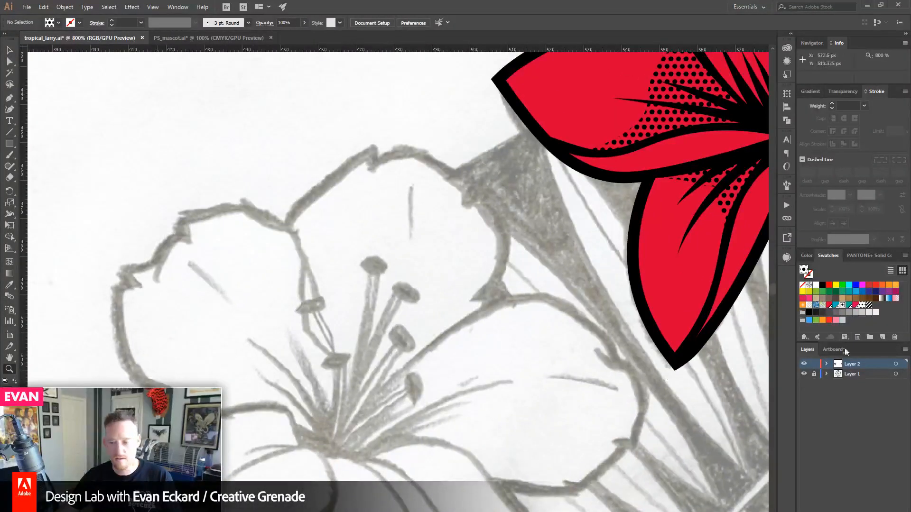
# - Select the gold square in the row of palette squares above the artwork and add its fill colour to the swatches
pyautogui.moveTo(472, 199); pyautogui.dragTo(344, 377)
pyautogui.moveTo(372, 196); pyautogui.dragTo(338, 390)
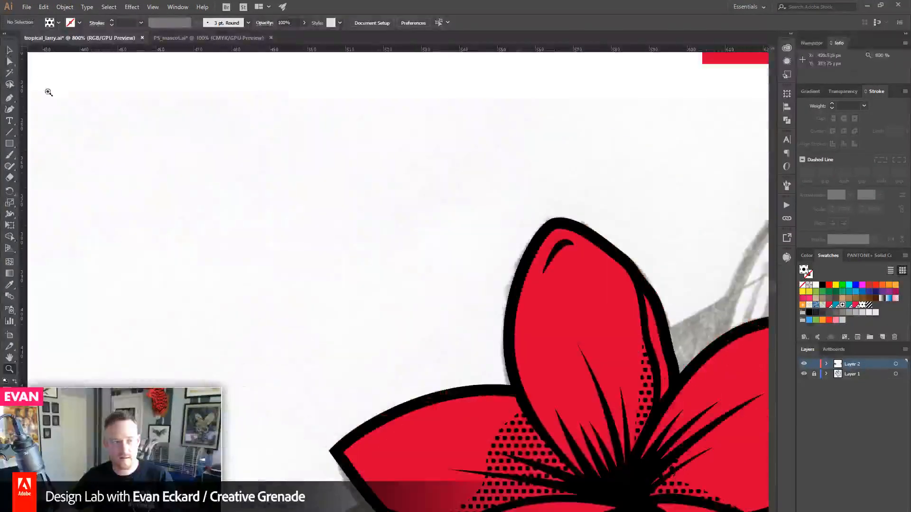
pyautogui.moveTo(483, 109); pyautogui.dragTo(232, 325)
pyautogui.click(622, 256)
pyautogui.moveTo(590, 373); pyautogui.dragTo(451, 324)
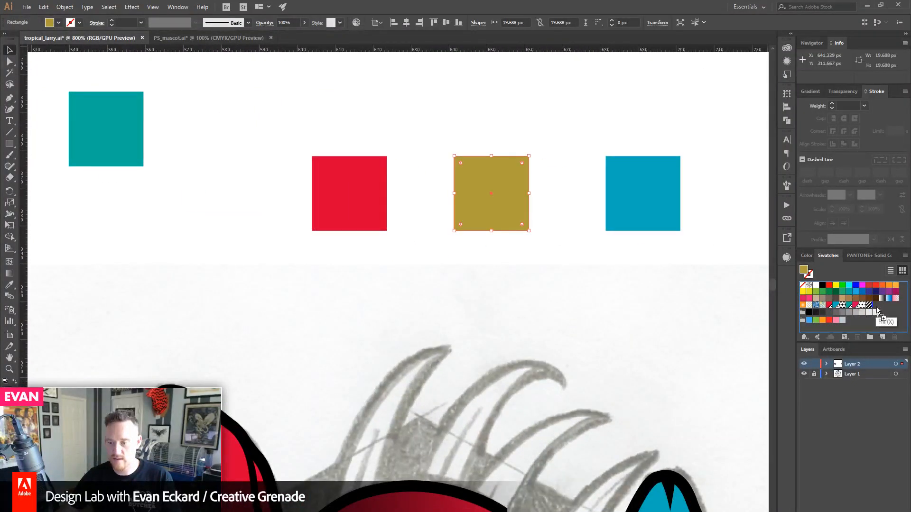
pyautogui.moveTo(875, 309); pyautogui.dragTo(875, 306)
# - Search the PANTONE+ Solid Coated library for 618 and fill the gold square with PANTONE 618 C
pyautogui.click(866, 256)
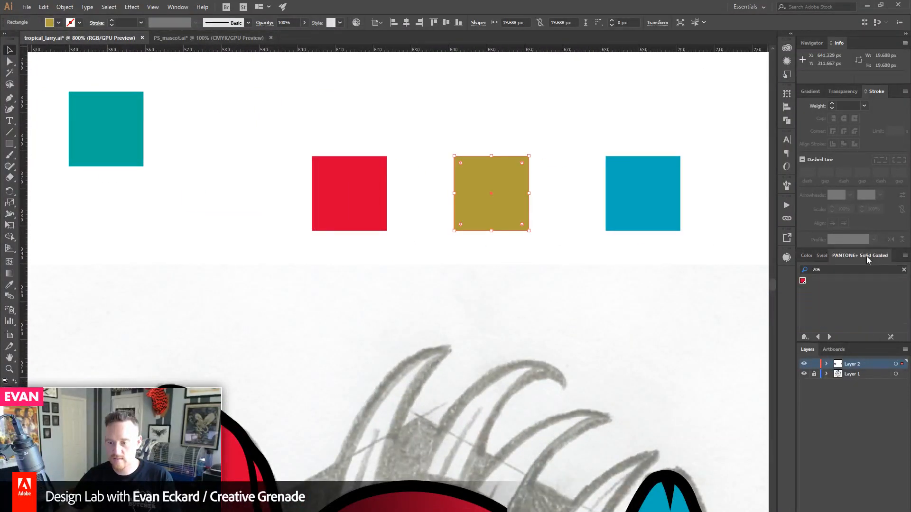
pyautogui.click(811, 255)
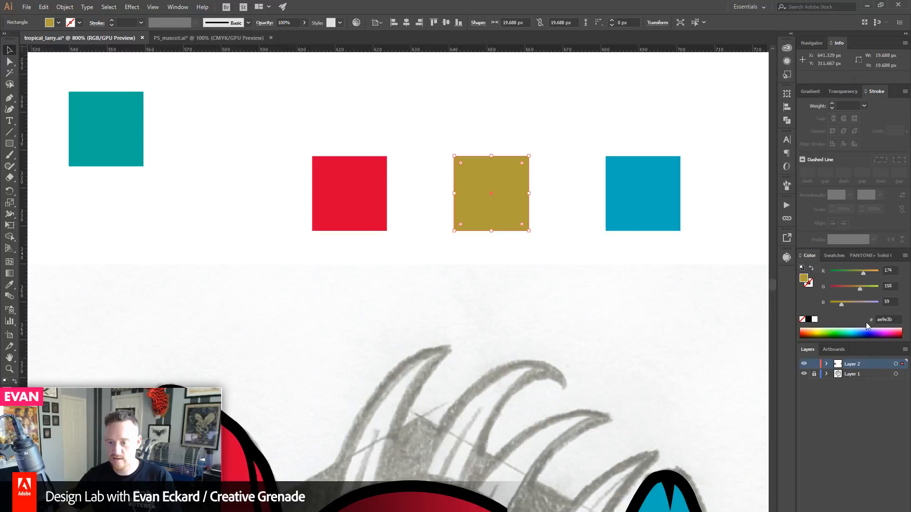
pyautogui.click(893, 320)
pyautogui.click(885, 258)
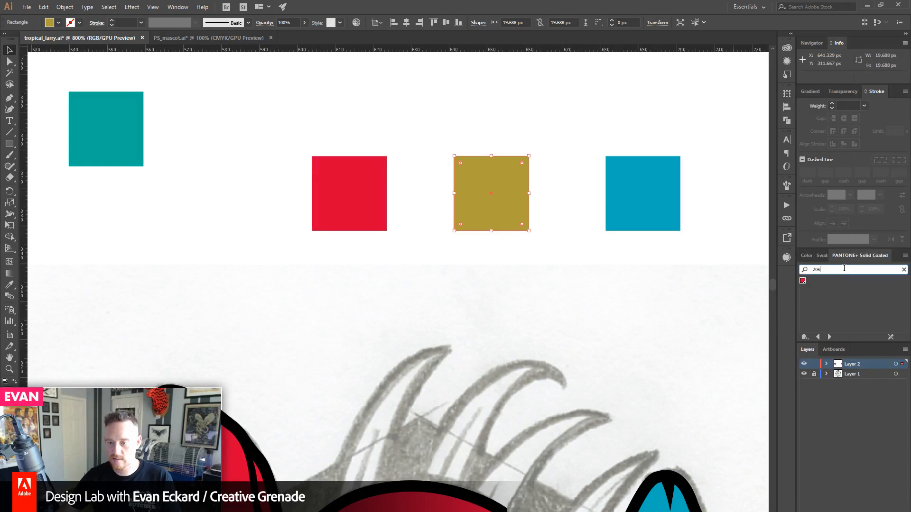
pyautogui.write('618')
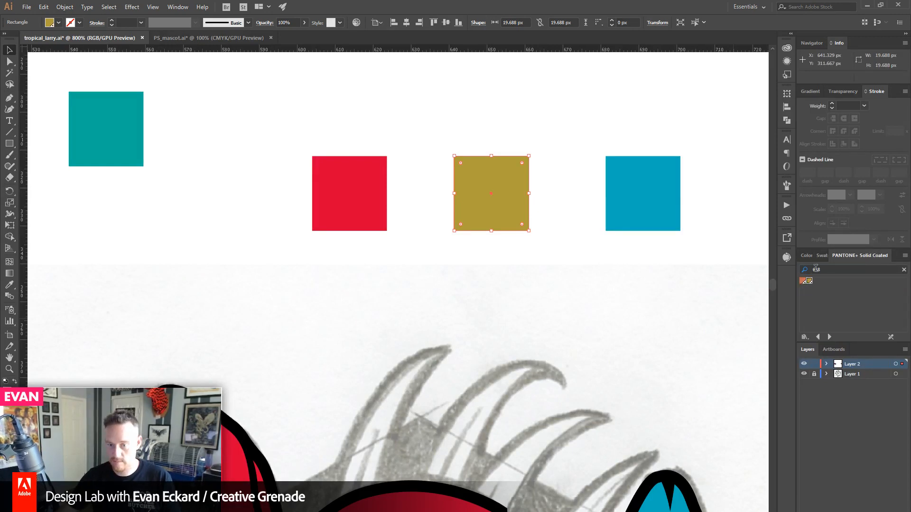
pyautogui.click(806, 255)
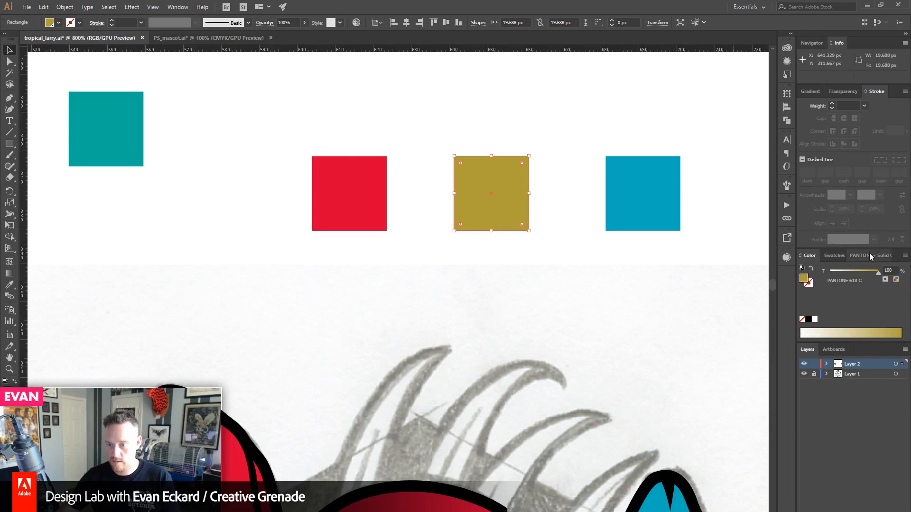
# - Delete the duplicate gold swatch and move the PANTONE 618 C swatch next to the teal one
pyautogui.click(834, 256)
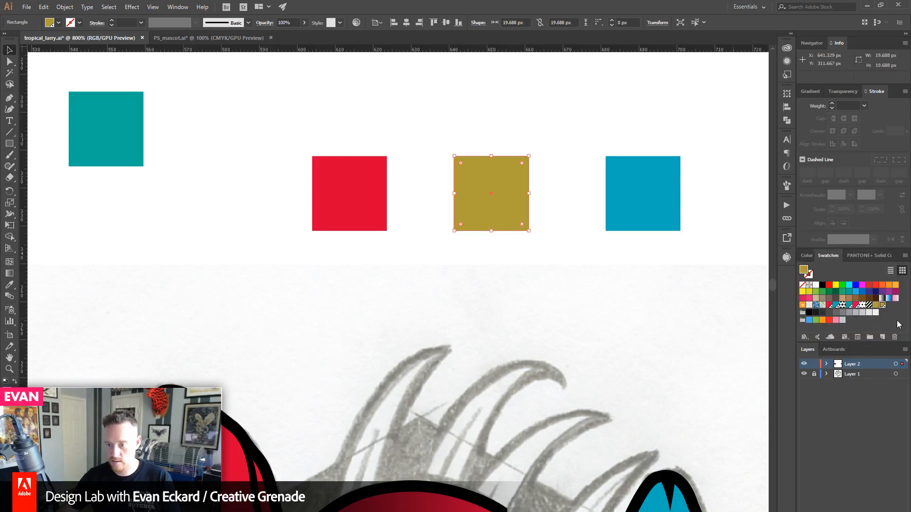
pyautogui.click(894, 337)
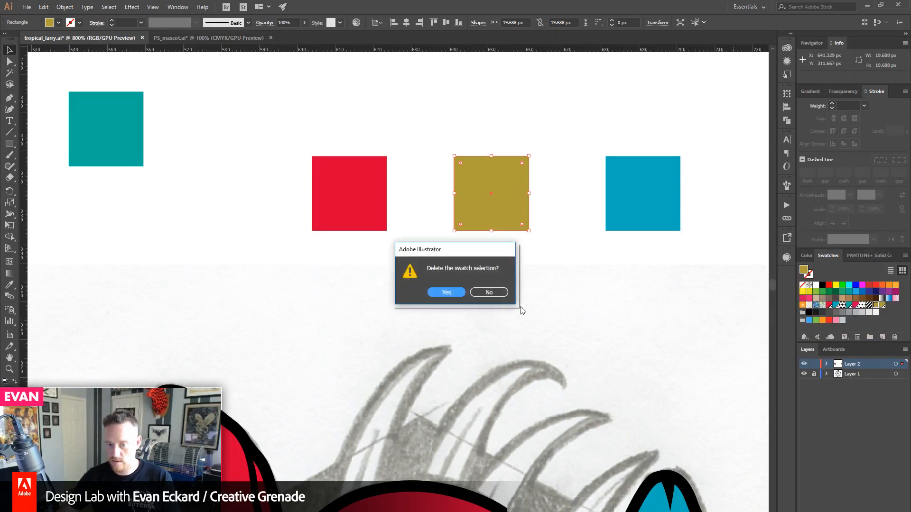
pyautogui.click(455, 295)
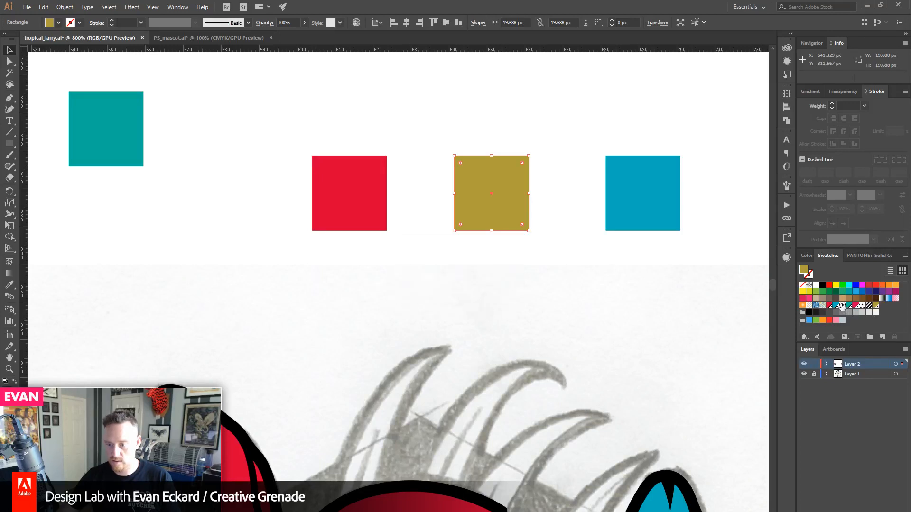
pyautogui.click(876, 306)
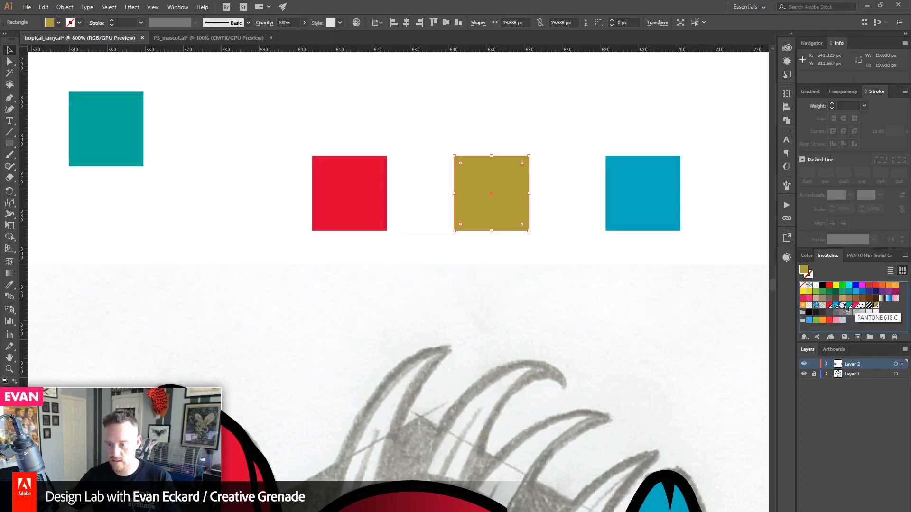
pyautogui.moveTo(842, 306); pyautogui.dragTo(840, 306)
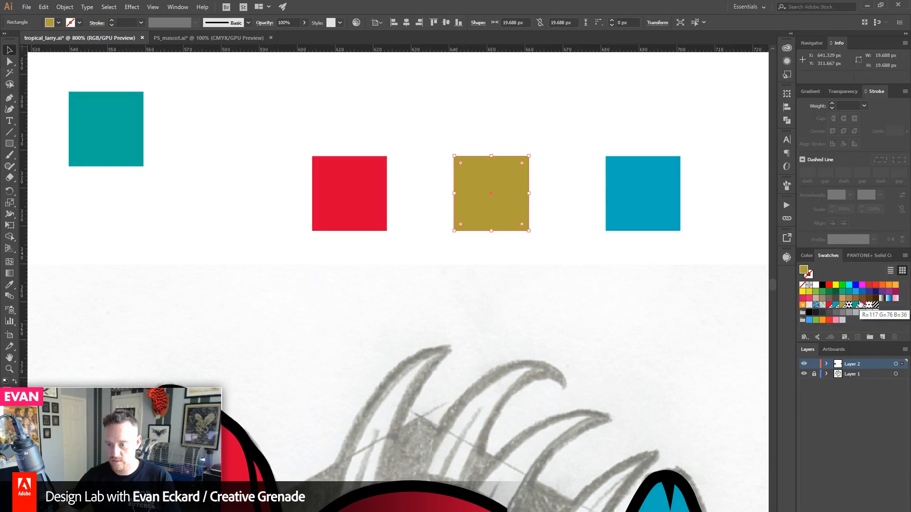
# - Delete the pink swatch beside the dot patterns and refill the selected square with the gold PANTONE 618 C
pyautogui.click(862, 305)
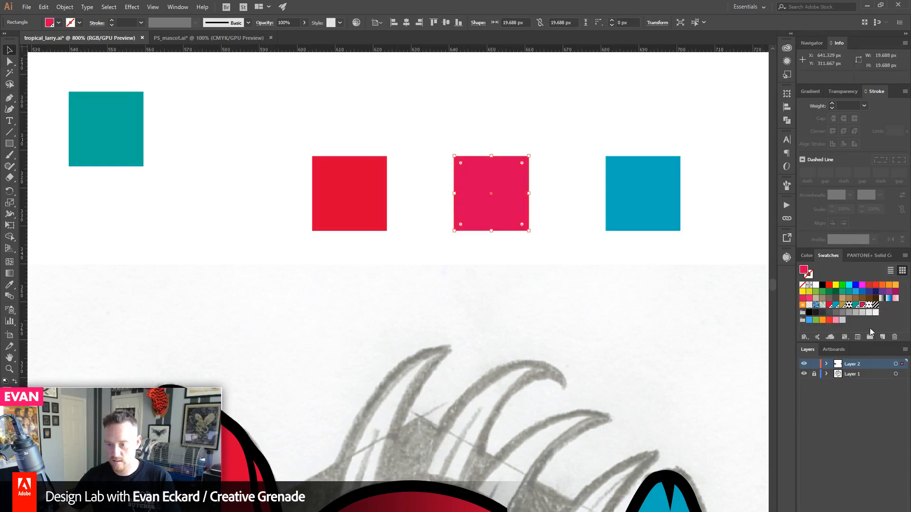
pyautogui.click(895, 338)
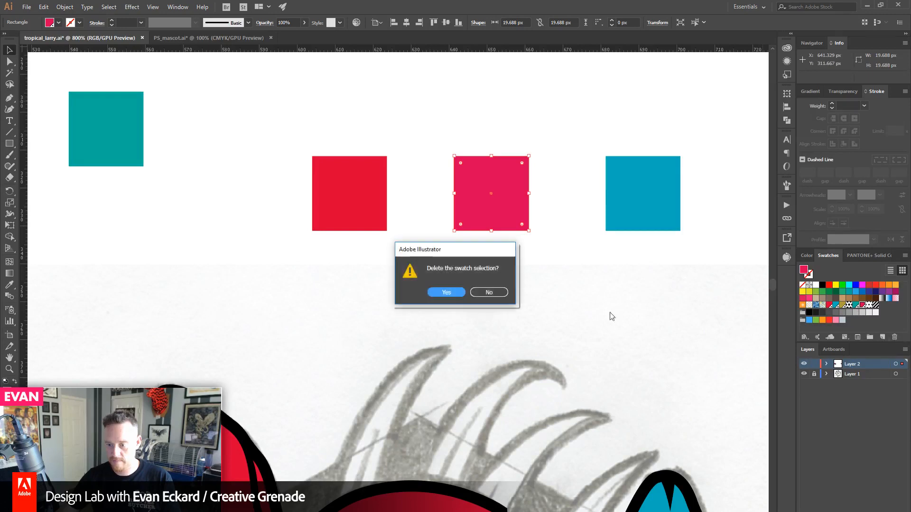
pyautogui.press('Return')
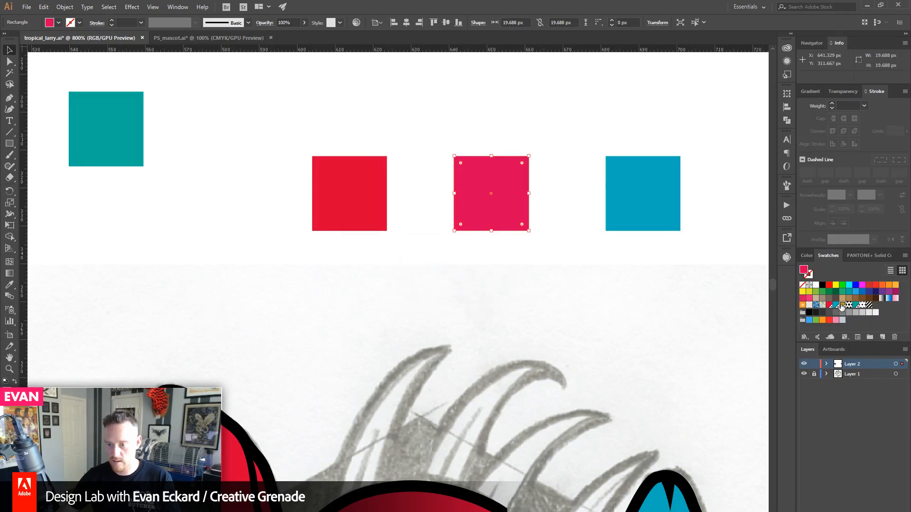
pyautogui.click(842, 305)
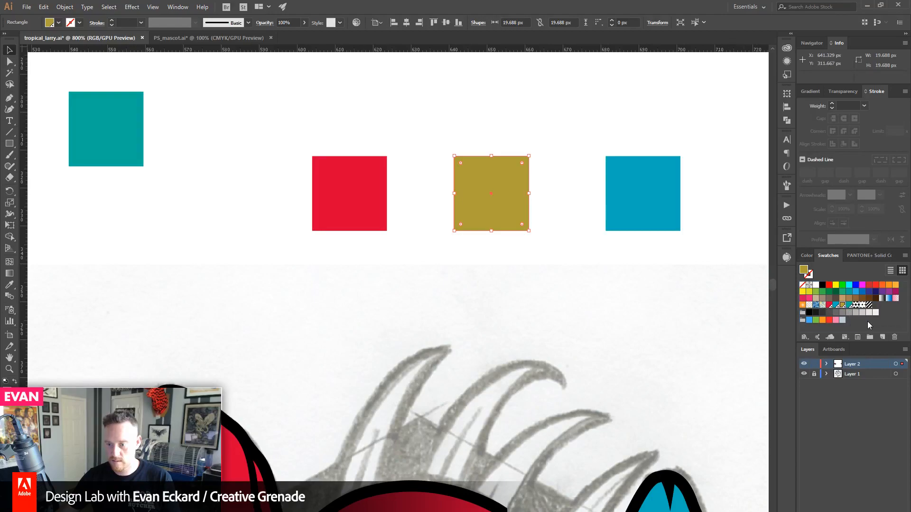
# - Start tracing the ruffled flower's upper petal along its right and top edges with the Pen tool, using a gold stroke and no fill
pyautogui.click(544, 336)
pyautogui.moveTo(500, 401)
pyautogui.mouseDown()
pyautogui.moveTo(490, 368)
pyautogui.moveTo(568, 60)
pyautogui.mouseUp()
pyautogui.moveTo(275, 356); pyautogui.dragTo(488, 183)
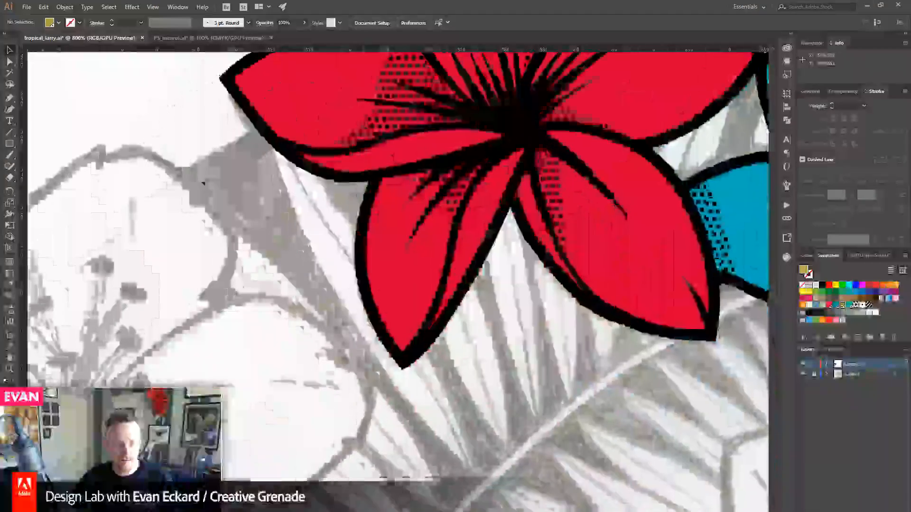
pyautogui.moveTo(152, 334)
pyautogui.mouseDown()
pyautogui.moveTo(488, 285)
pyautogui.moveTo(501, 313)
pyautogui.mouseUp()
pyautogui.click(9, 98)
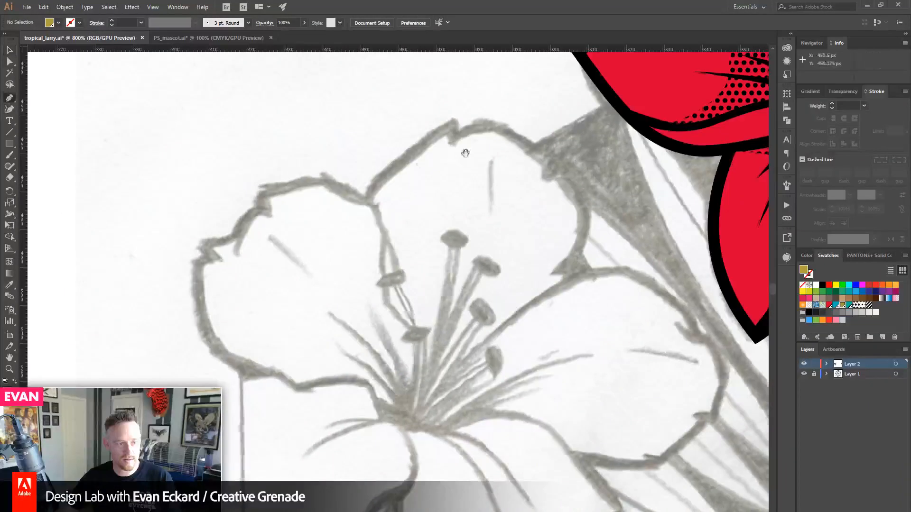
pyautogui.moveTo(463, 153); pyautogui.dragTo(349, 176)
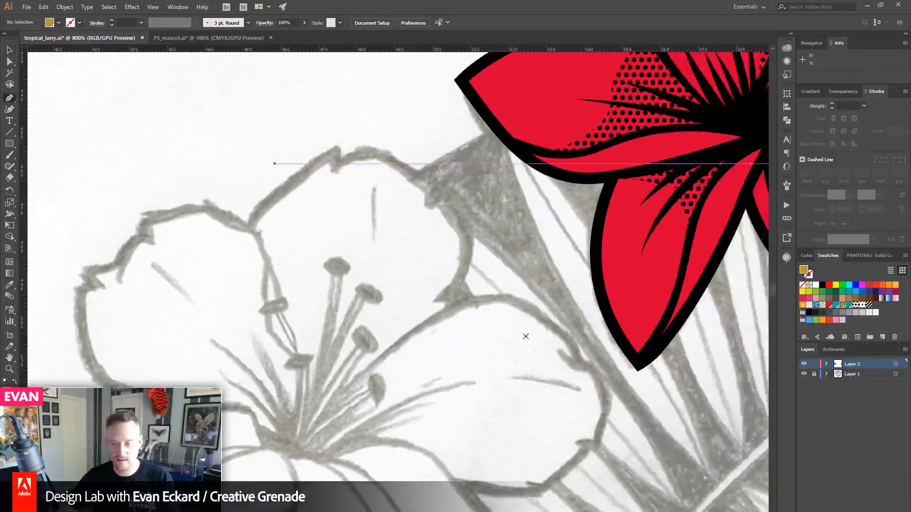
pyautogui.click(448, 306)
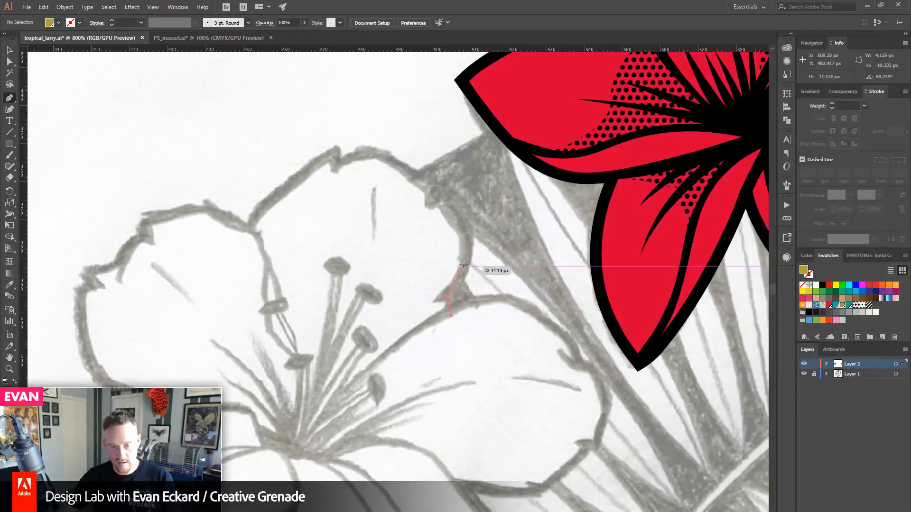
pyautogui.moveTo(460, 241); pyautogui.dragTo(460, 225)
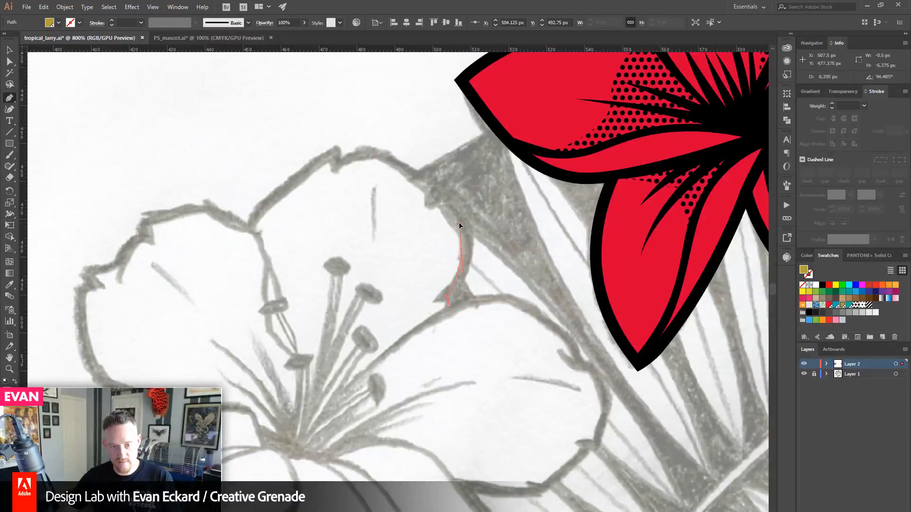
pyautogui.moveTo(415, 182); pyautogui.dragTo(345, 162)
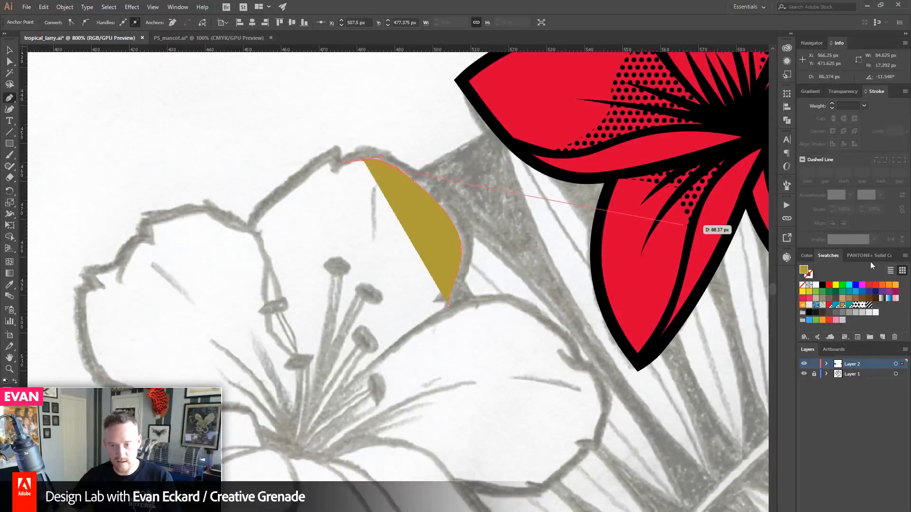
pyautogui.click(807, 255)
pyautogui.click(812, 268)
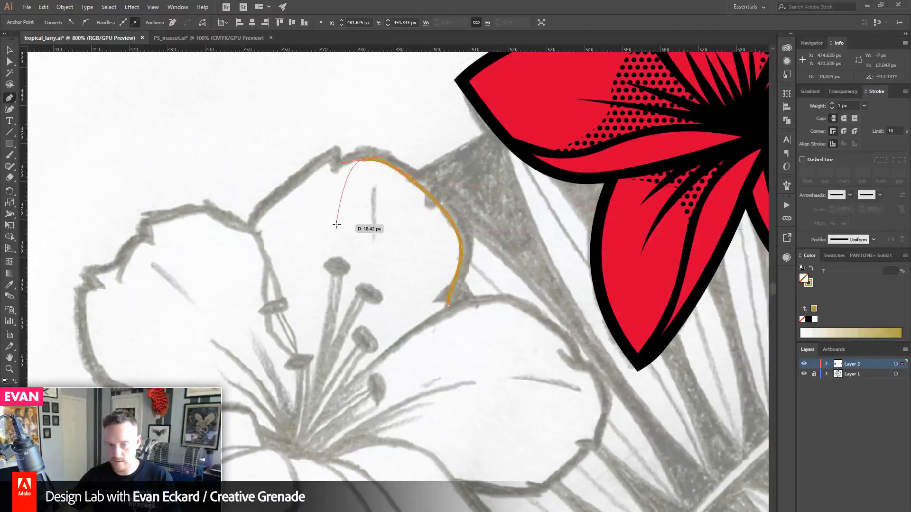
# - Trace the petal's top notch and left edge down to the flower's centre, and close the path at its starting point
pyautogui.moveTo(331, 169); pyautogui.dragTo(330, 166)
pyautogui.click(329, 164)
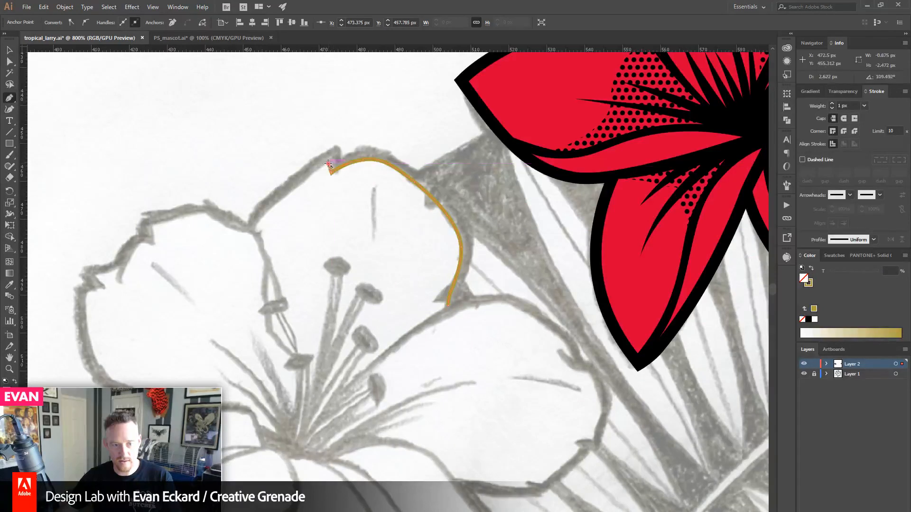
pyautogui.moveTo(291, 192); pyautogui.dragTo(247, 252)
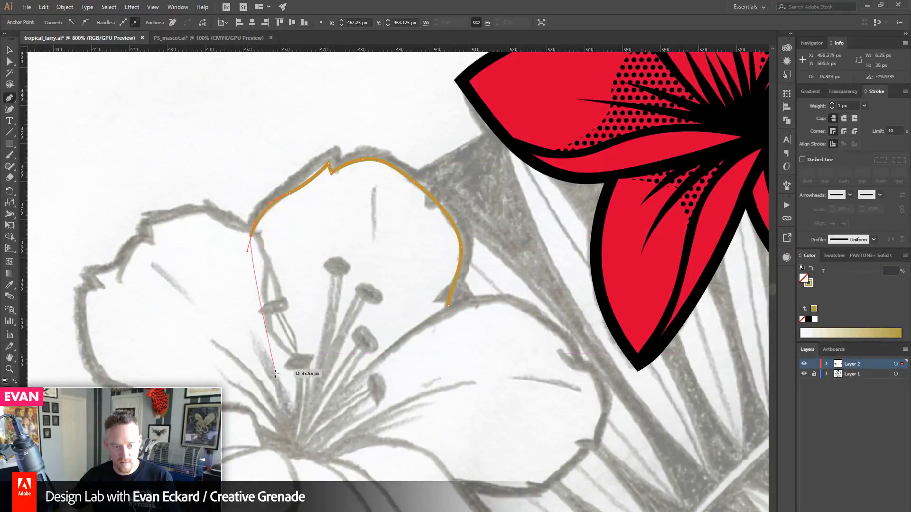
pyautogui.click(298, 446)
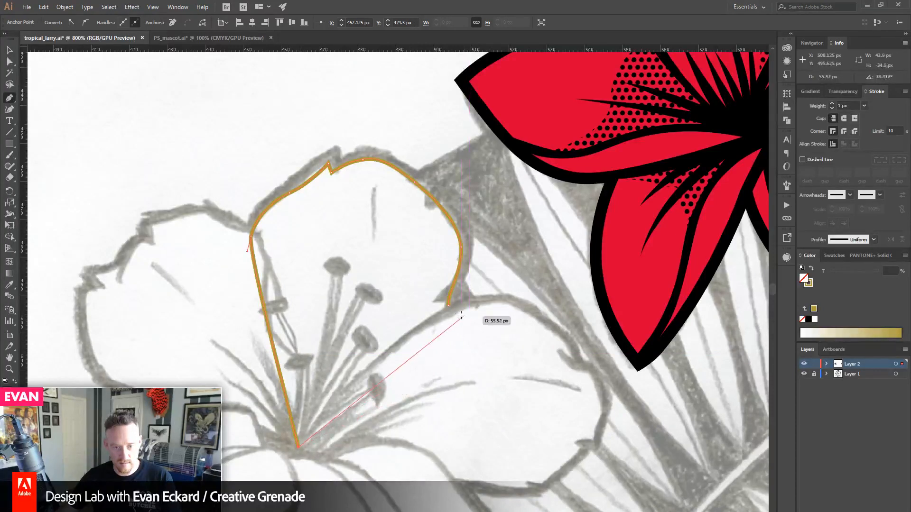
pyautogui.click(448, 305)
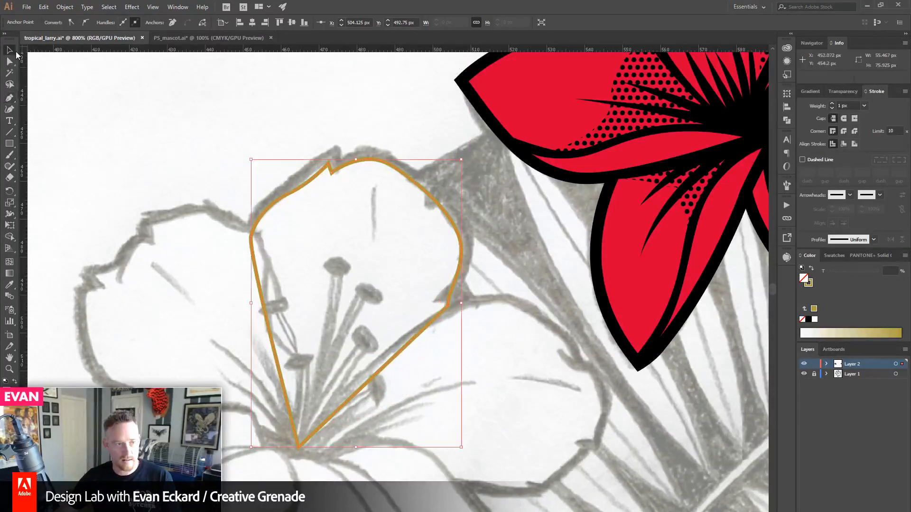
# - Offset the closed petal path outward by 3 px with miter joins, give the outer copy a black stroke, and deselect it
pyautogui.press('v')
pyautogui.click(65, 7)
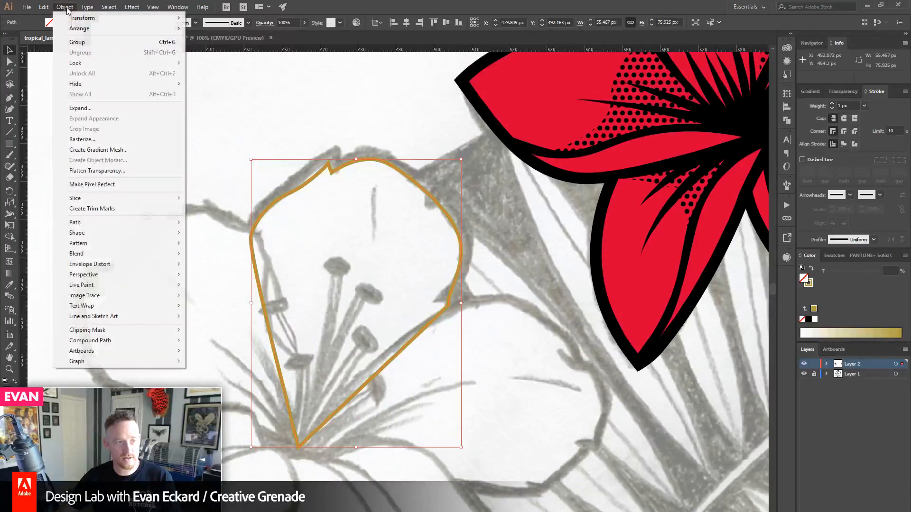
pyautogui.moveTo(94, 224)
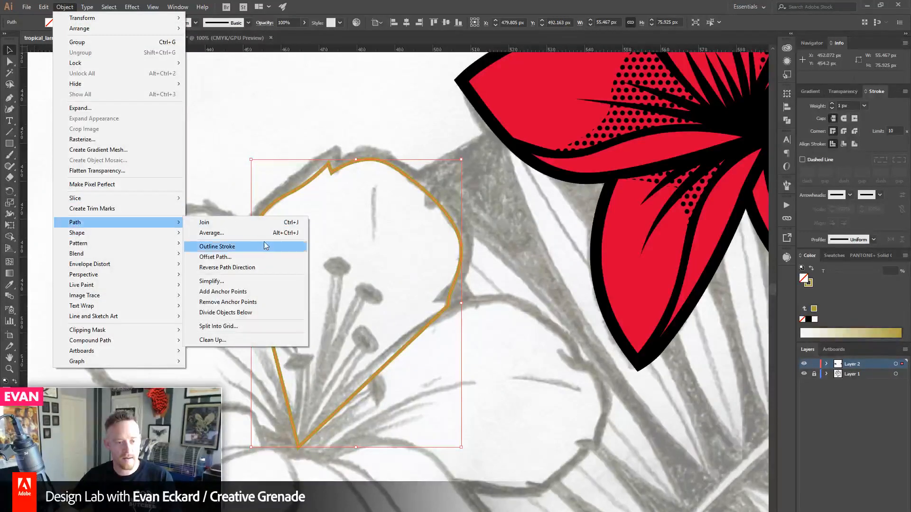
pyautogui.click(216, 256)
pyautogui.write('3')
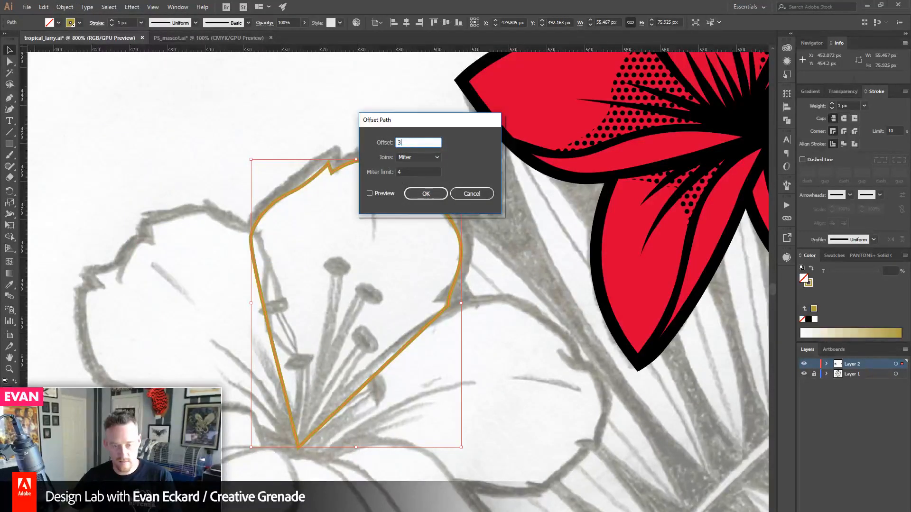
pyautogui.click(429, 192)
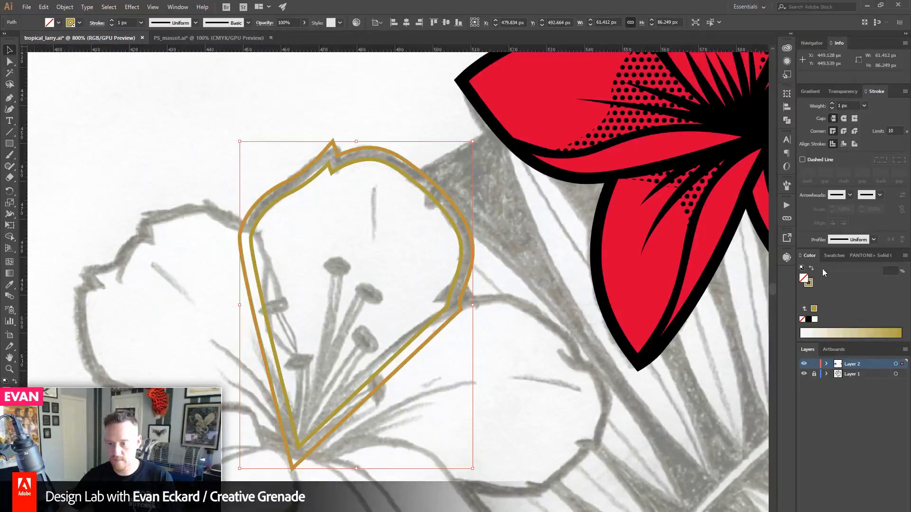
pyautogui.click(808, 319)
pyautogui.click(372, 133)
# - Draw two small closed notch shapes with the Pen tool across the gold petal's right edge, near its upper curve and lower corner
pyautogui.click(9, 368)
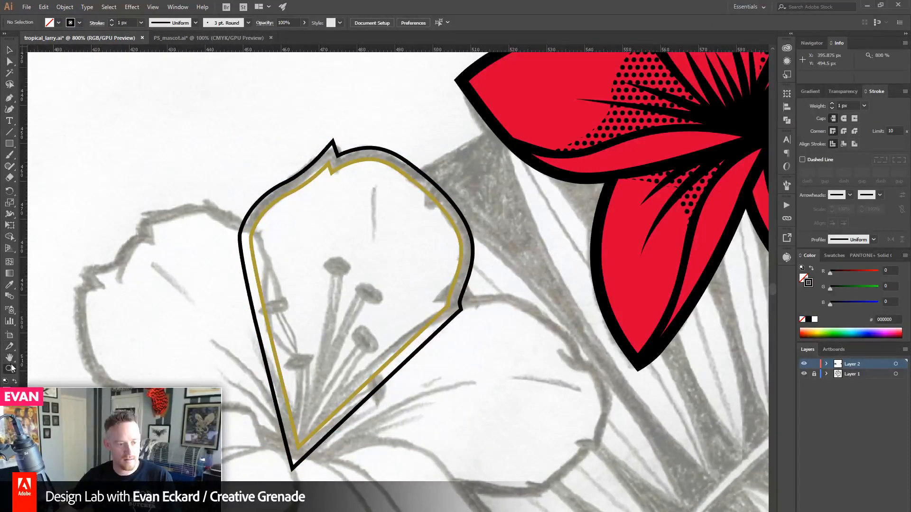
pyautogui.click(425, 317)
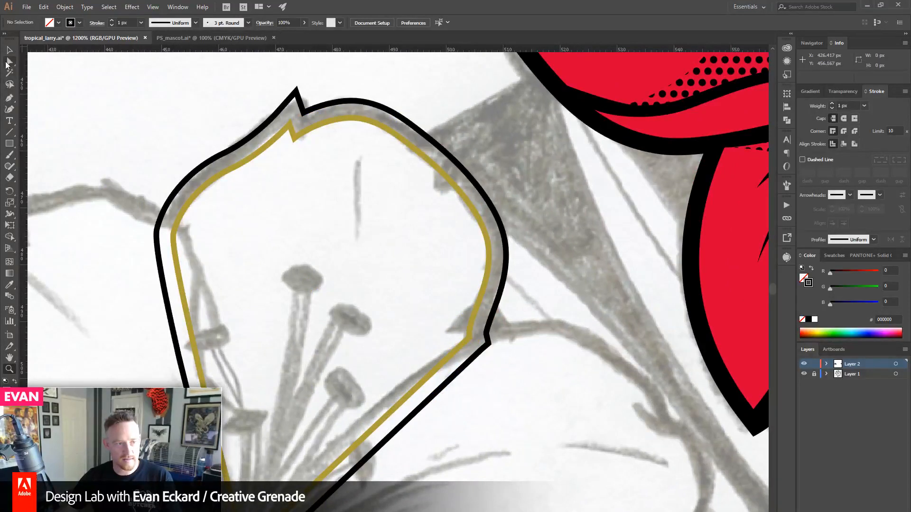
pyautogui.press('p')
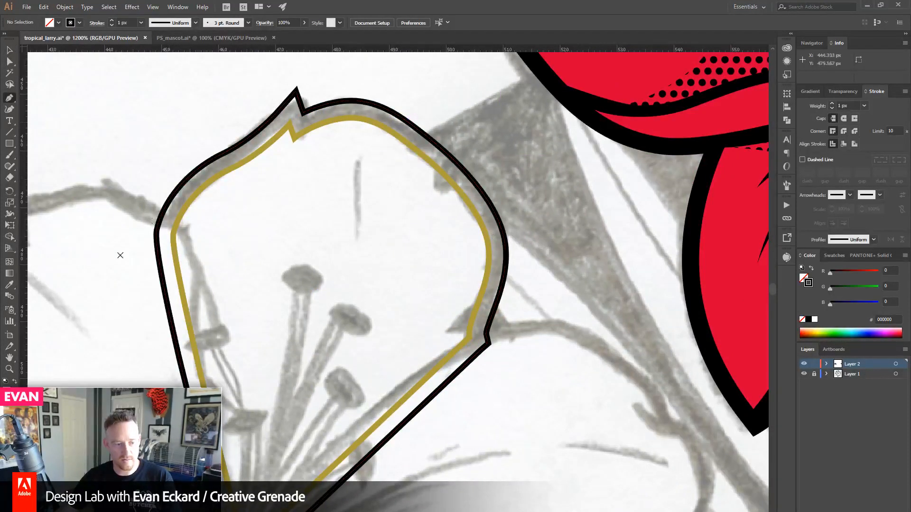
pyautogui.moveTo(442, 162); pyautogui.dragTo(435, 191)
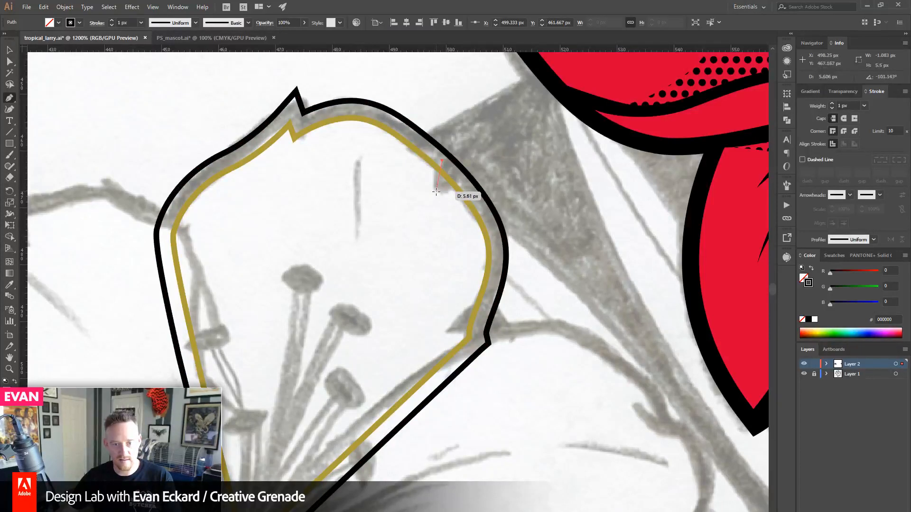
pyautogui.click(462, 180)
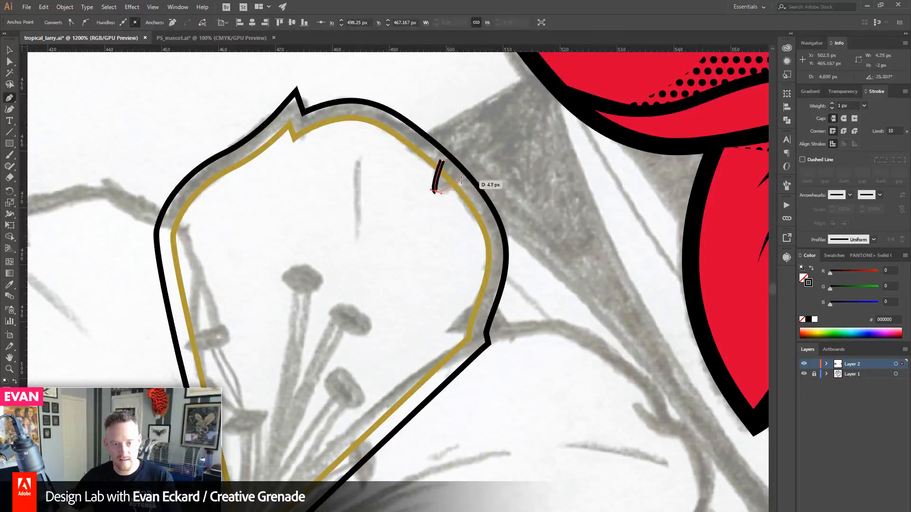
pyautogui.click(443, 162)
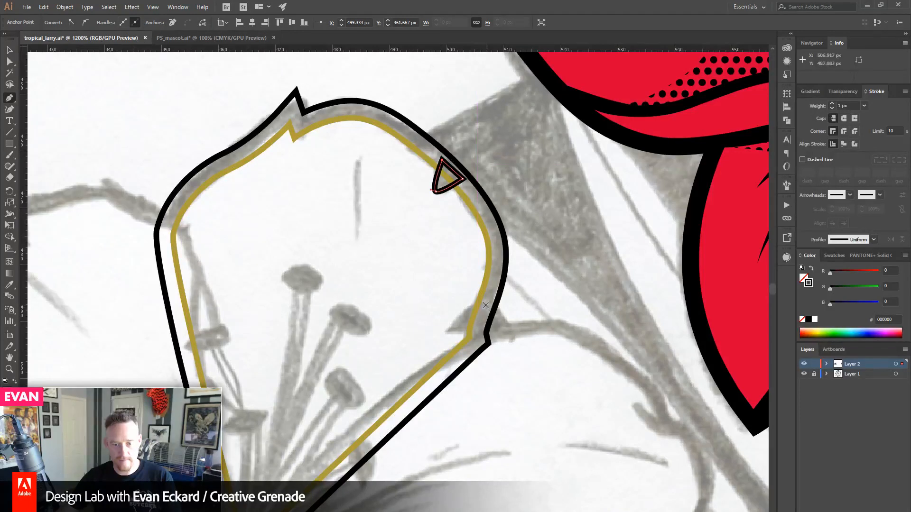
pyautogui.moveTo(471, 307); pyautogui.dragTo(483, 321)
pyautogui.click(449, 326)
pyautogui.click(485, 304)
# - Select both notch shapes with the gold petal path and subtract them from the petal using the Shape Builder tool
pyautogui.click(10, 50)
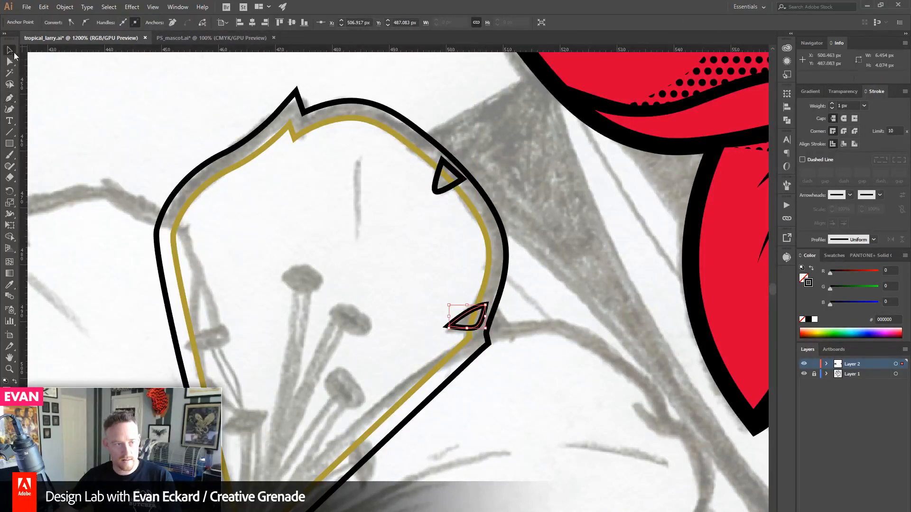
pyautogui.keyDown('shift'); pyautogui.click(450, 186); pyautogui.keyUp('shift')
pyautogui.keyDown('shift'); pyautogui.click(476, 211); pyautogui.keyUp('shift')
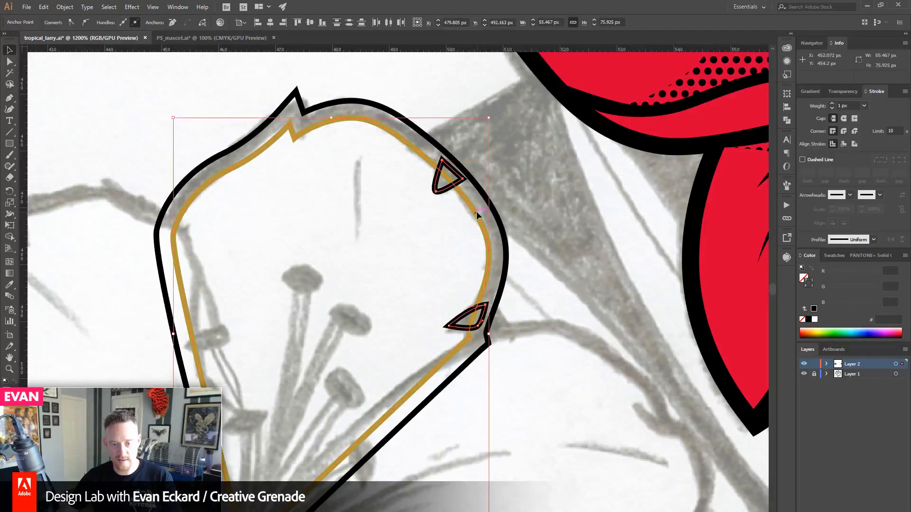
pyautogui.hotkey('shift', 'm')
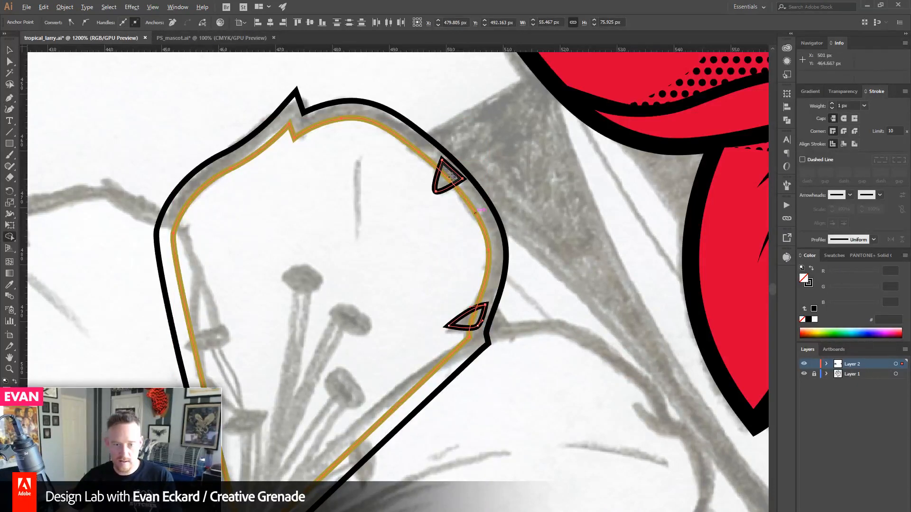
pyautogui.keyDown('alt'); pyautogui.click(450, 178); pyautogui.keyUp('alt')
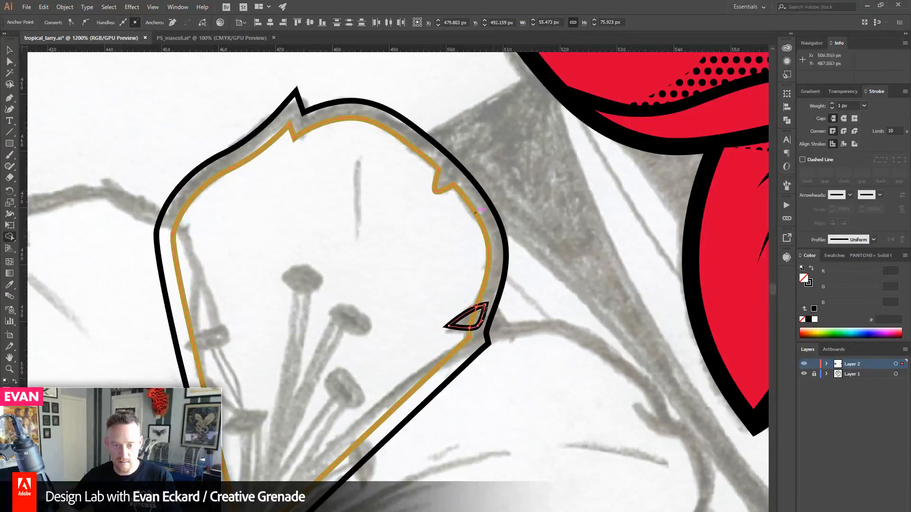
pyautogui.keyDown('alt'); pyautogui.click(468, 317); pyautogui.keyUp('alt')
# - Swap fill and stroke on the outer outline and the inner petal to preview solid gold over solid black, and deselect
pyautogui.click(10, 369)
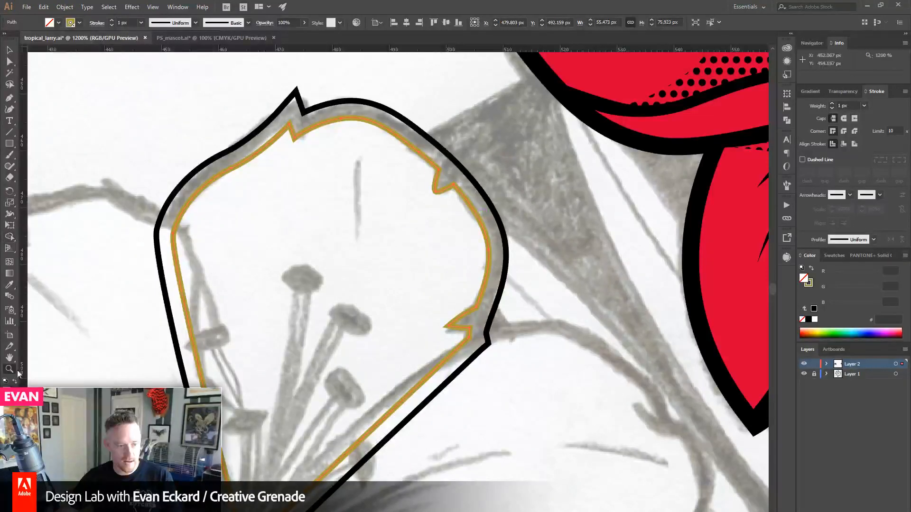
pyautogui.keyDown('alt'); pyautogui.click(428, 308); pyautogui.keyUp('alt')
pyautogui.keyDown('alt'); pyautogui.click(428, 308); pyautogui.keyUp('alt')
pyautogui.moveTo(211, 168); pyautogui.dragTo(248, 161)
pyautogui.click(10, 50)
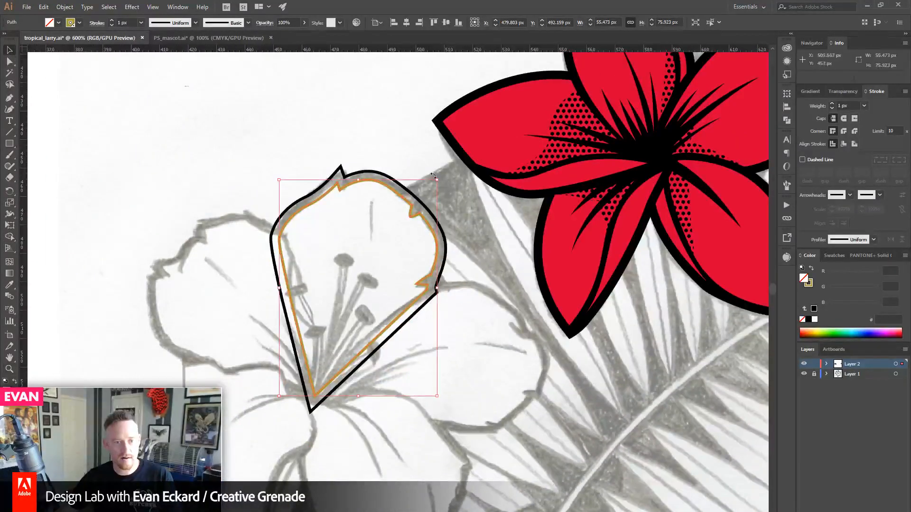
pyautogui.click(425, 159)
pyautogui.click(386, 176)
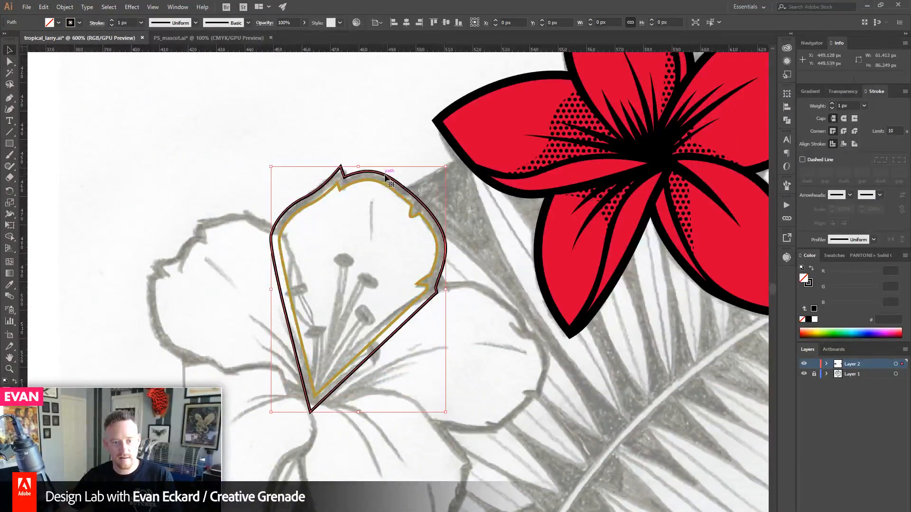
pyautogui.click(812, 270)
pyautogui.click(436, 231)
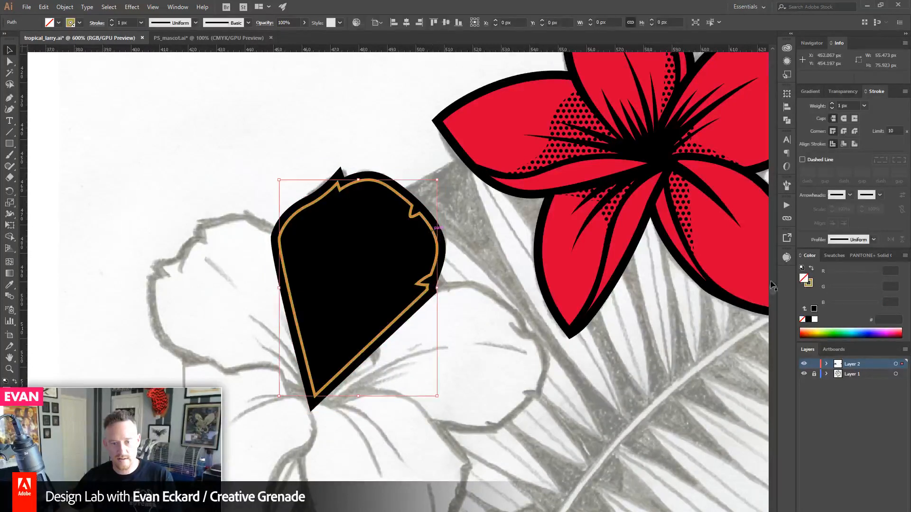
pyautogui.click(812, 269)
pyautogui.click(524, 363)
# - Swap the inner petal and outer outline back to gold and black strokes with no fill, and deselect
pyautogui.moveTo(388, 322); pyautogui.dragTo(425, 288)
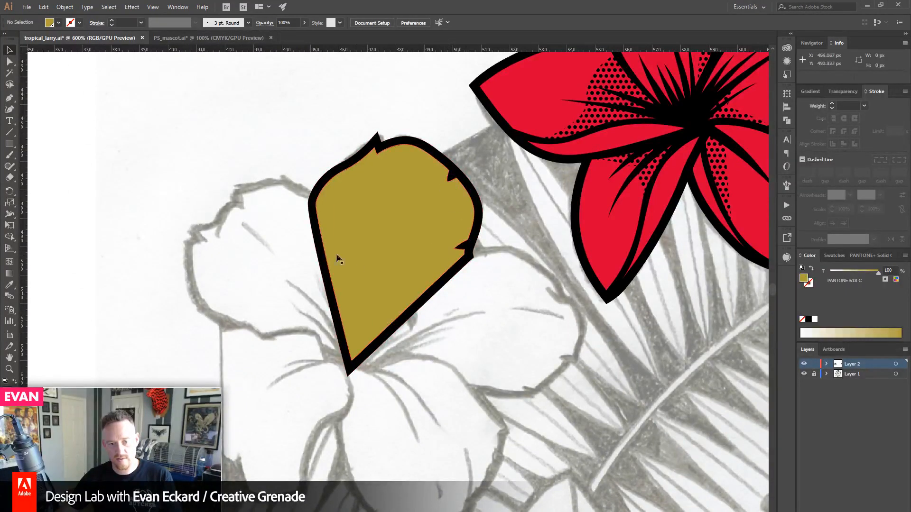
pyautogui.click(11, 370)
pyautogui.click(411, 295)
pyautogui.click(11, 52)
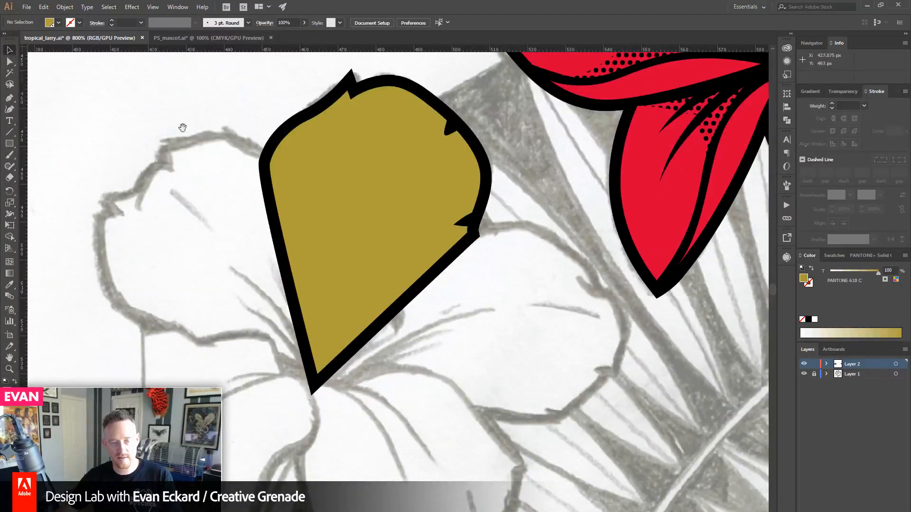
pyautogui.moveTo(206, 153); pyautogui.dragTo(231, 244)
pyautogui.click(420, 252)
pyautogui.click(811, 269)
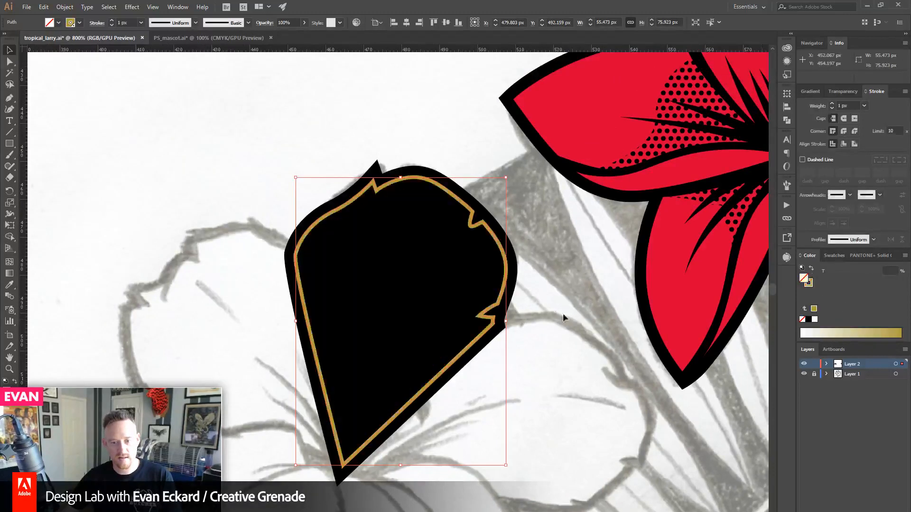
pyautogui.click(516, 265)
pyautogui.hotkey('shift', 'x')
pyautogui.click(516, 340)
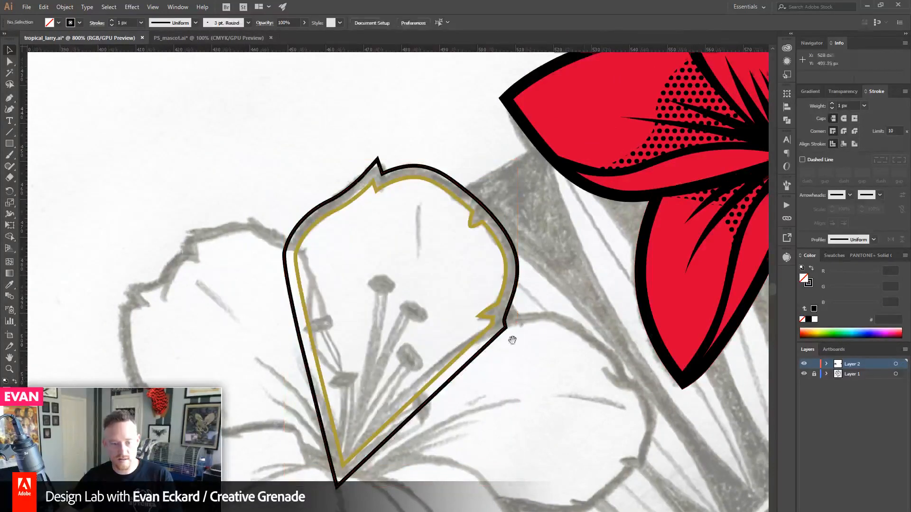
# - Set the stroke to gold PANTONE 618 C and trace the left petal's inner edge from the flower's centre to the upper petal's side
pyautogui.moveTo(513, 340); pyautogui.dragTo(543, 292)
pyautogui.click(10, 100)
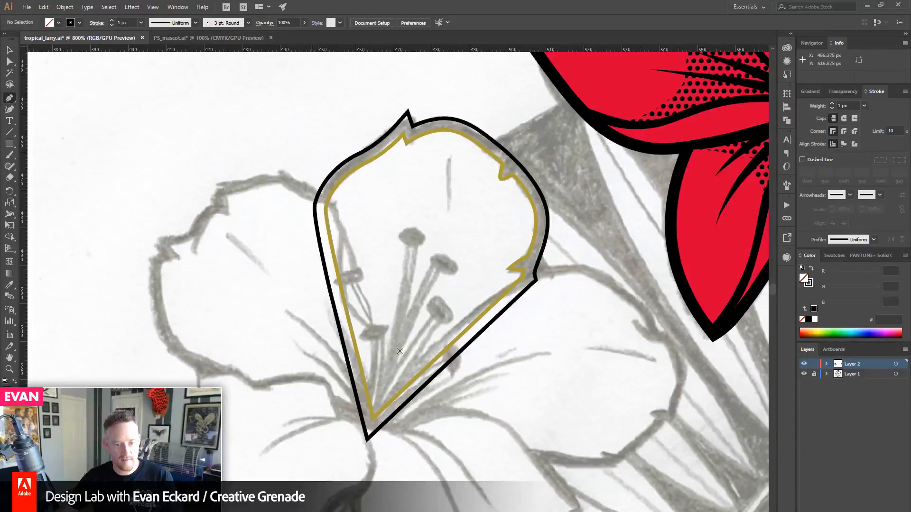
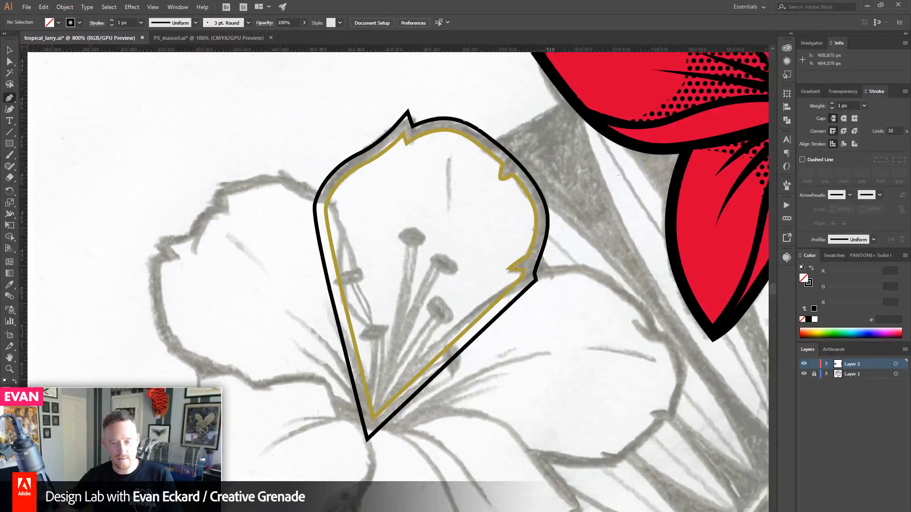
pyautogui.moveTo(617, 162); pyautogui.dragTo(556, 212)
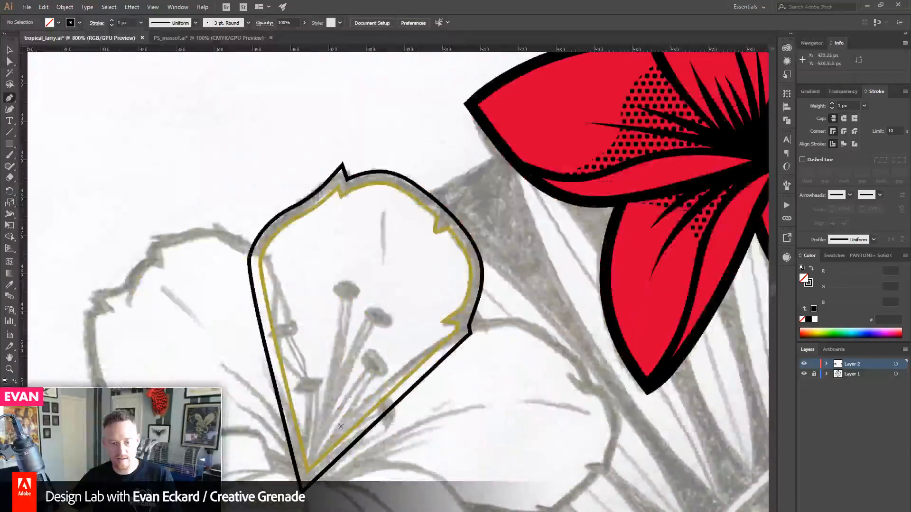
pyautogui.moveTo(305, 417); pyautogui.dragTo(415, 343)
pyautogui.moveTo(314, 238); pyautogui.dragTo(322, 259)
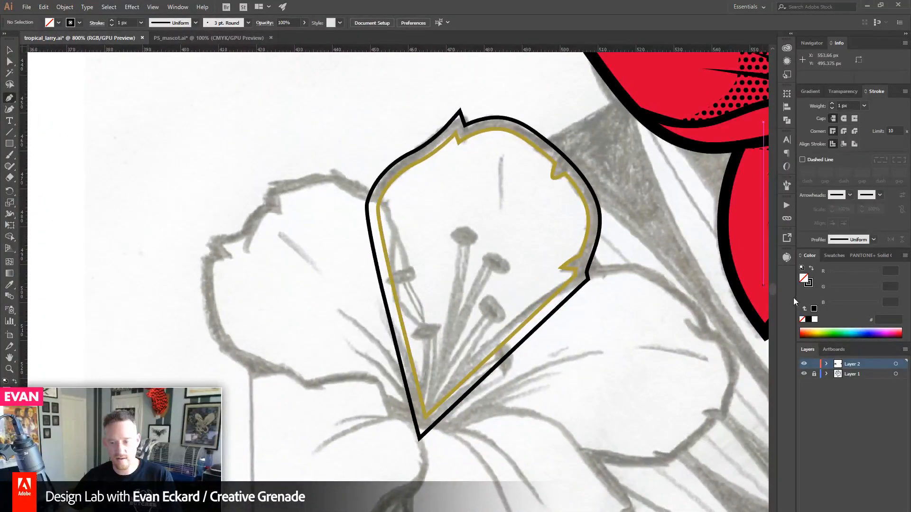
pyautogui.click(810, 285)
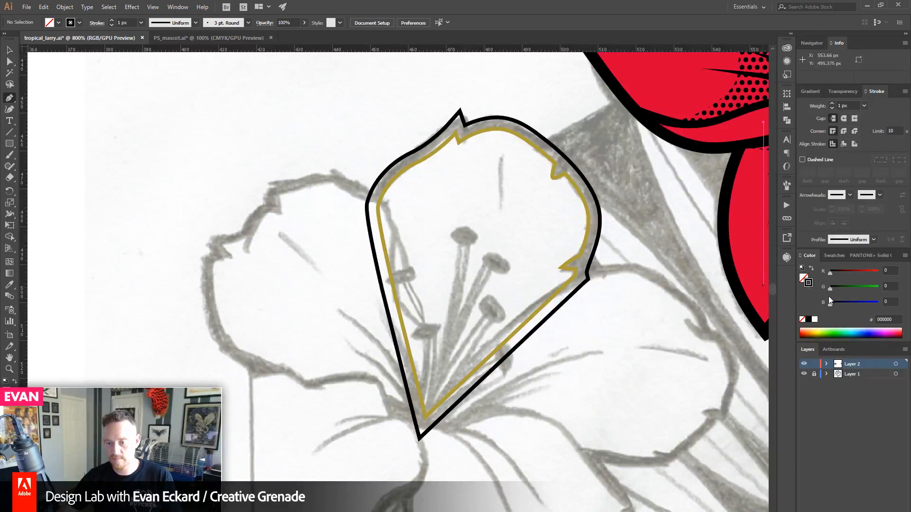
pyautogui.click(875, 256)
pyautogui.click(814, 256)
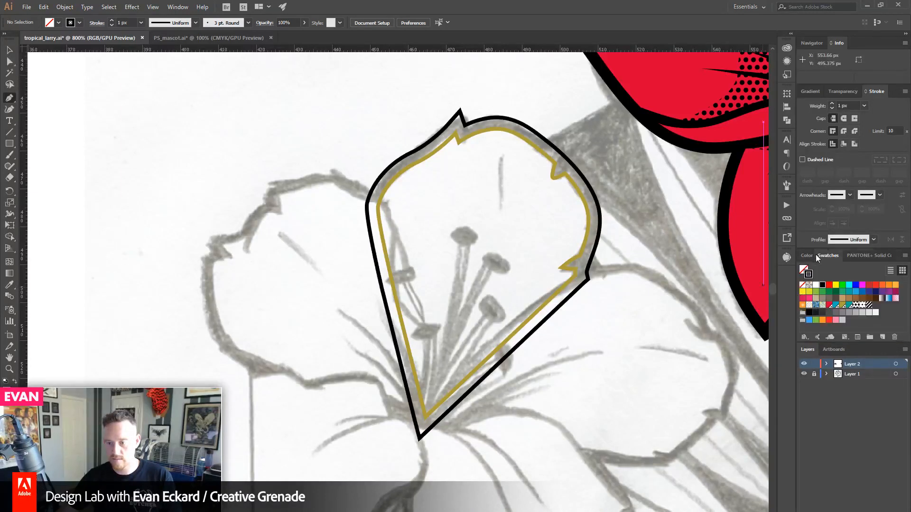
pyautogui.click(841, 306)
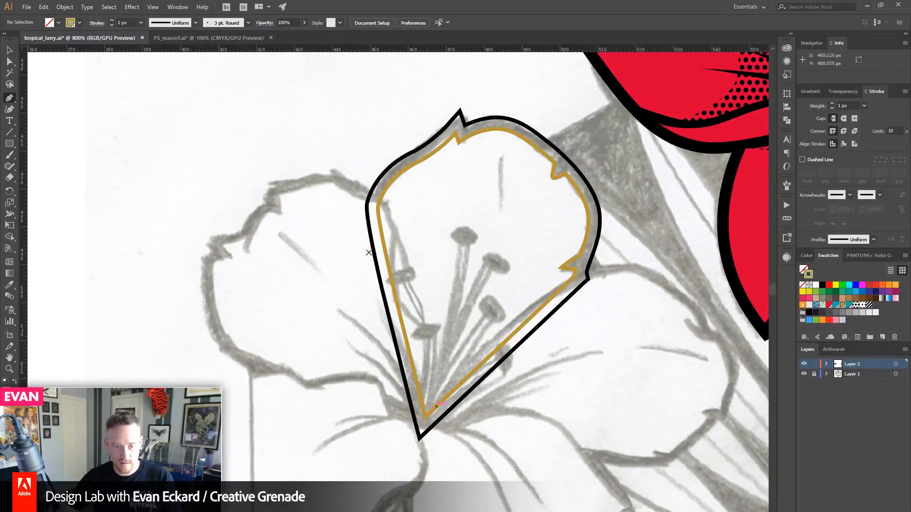
pyautogui.moveTo(420, 414); pyautogui.dragTo(429, 357)
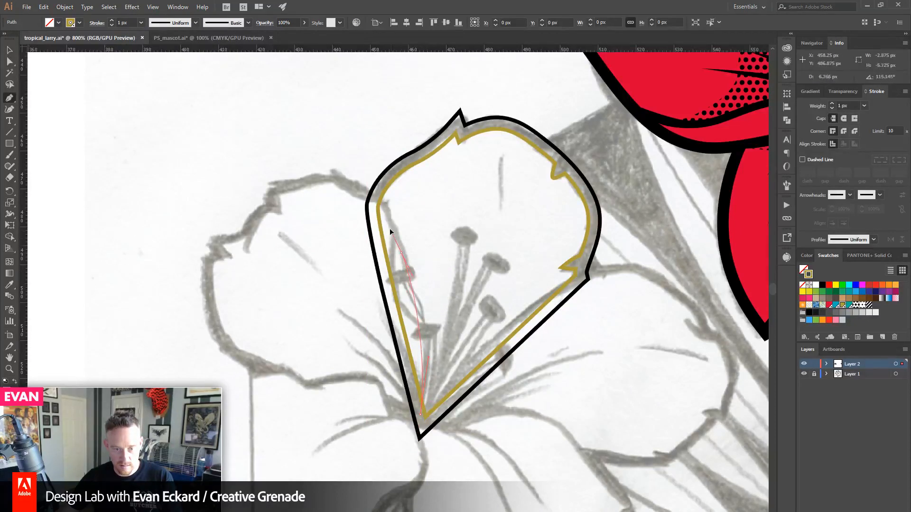
pyautogui.click(379, 204)
# - Continue the path along the left petal's ruffled top edge, including its two jagged notches, to the outer left side
pyautogui.moveTo(378, 204); pyautogui.dragTo(330, 180)
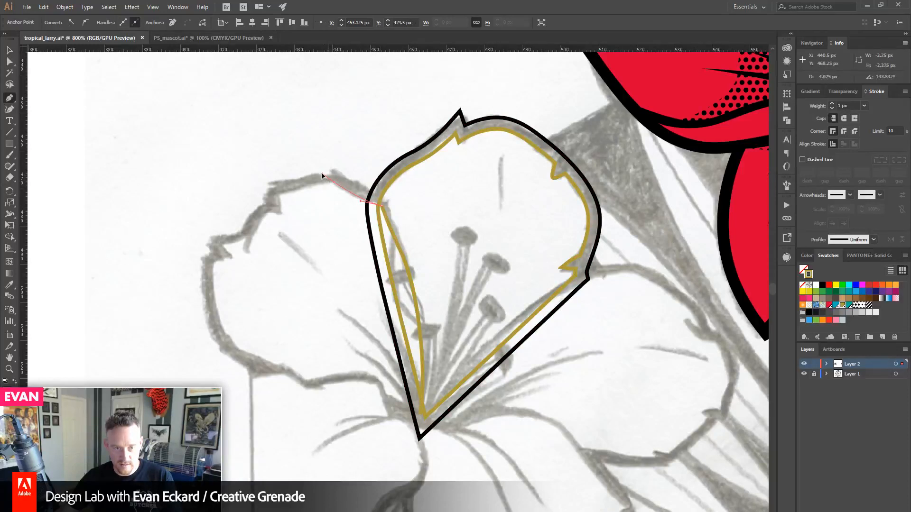
pyautogui.moveTo(277, 196); pyautogui.dragTo(269, 213)
pyautogui.hotkey('ctrl', 'z')
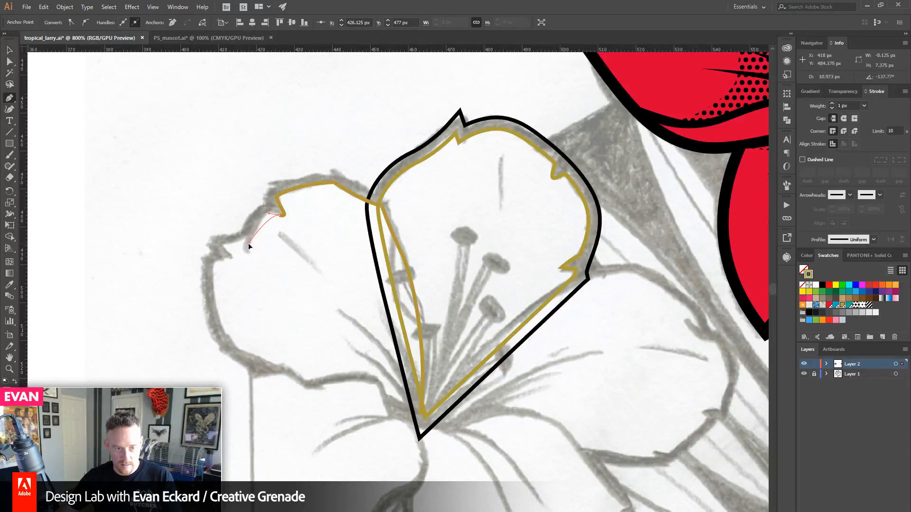
pyautogui.moveTo(244, 265); pyautogui.dragTo(213, 270)
pyautogui.click(230, 257)
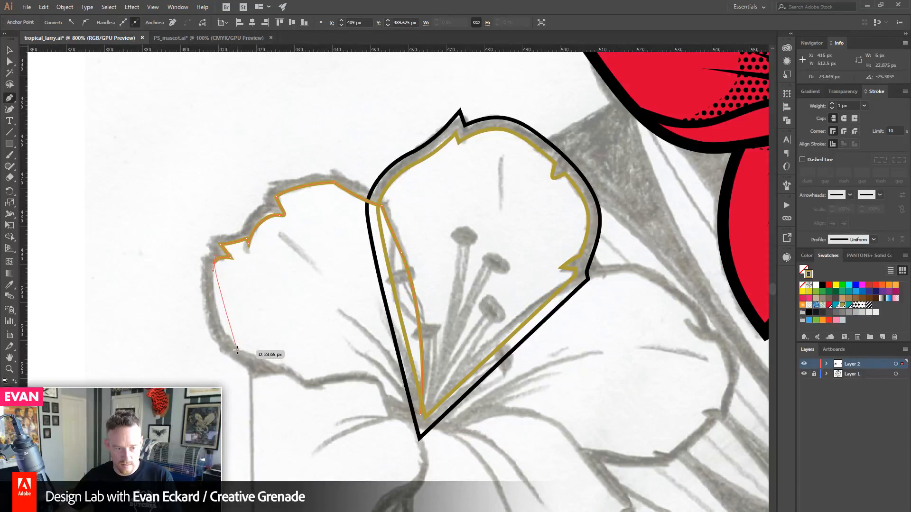
# - Trace the left petal's outer curve and wavy lower edge back toward the flower's centre
pyautogui.moveTo(238, 350); pyautogui.dragTo(269, 369)
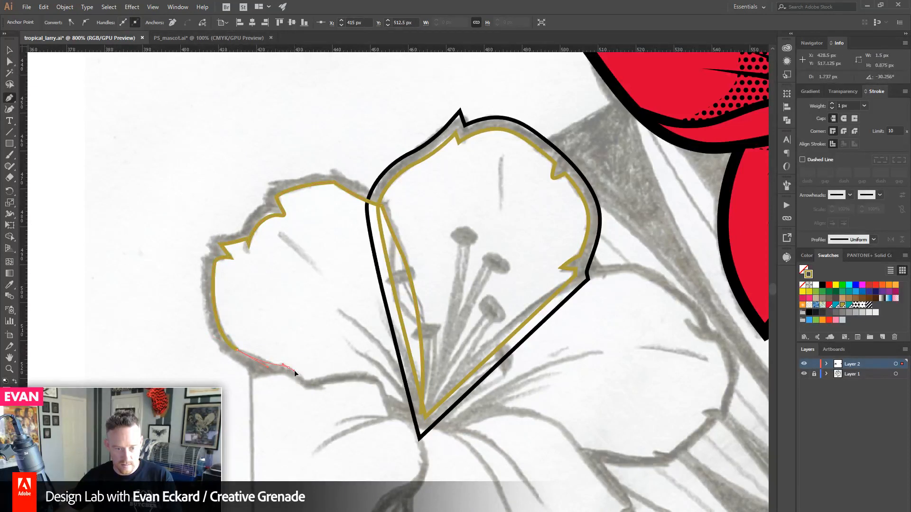
pyautogui.moveTo(294, 370); pyautogui.dragTo(294, 370)
pyautogui.click(306, 381)
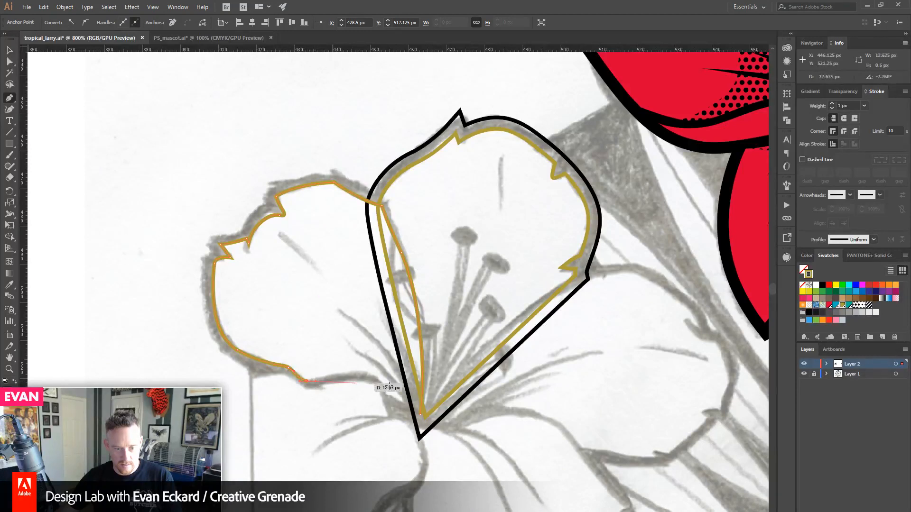
pyautogui.moveTo(379, 379); pyautogui.dragTo(391, 394)
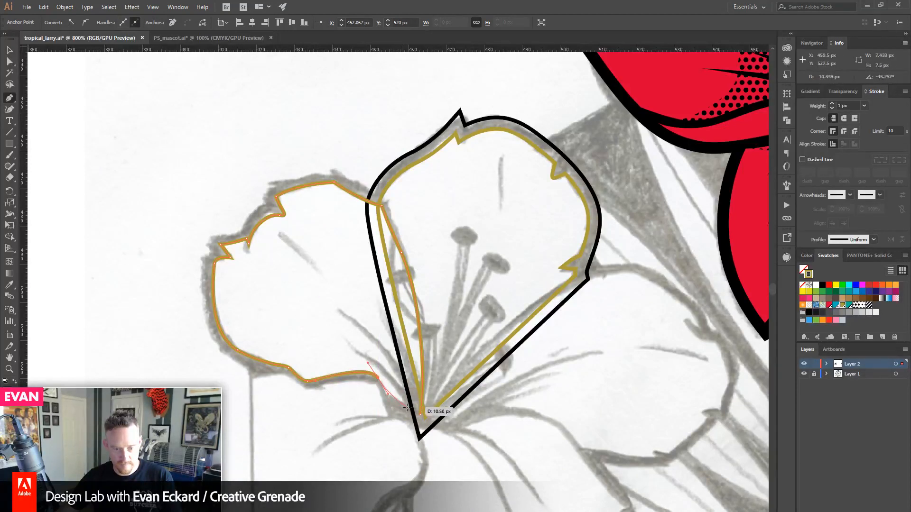
# - Add the pointed crease spikes at the left petal's base and close the path at its starting point in the flower's centre
pyautogui.keyDown('ctrl'); pyautogui.click(397, 400); pyautogui.keyUp('ctrl')
pyautogui.moveTo(374, 356); pyautogui.dragTo(343, 310)
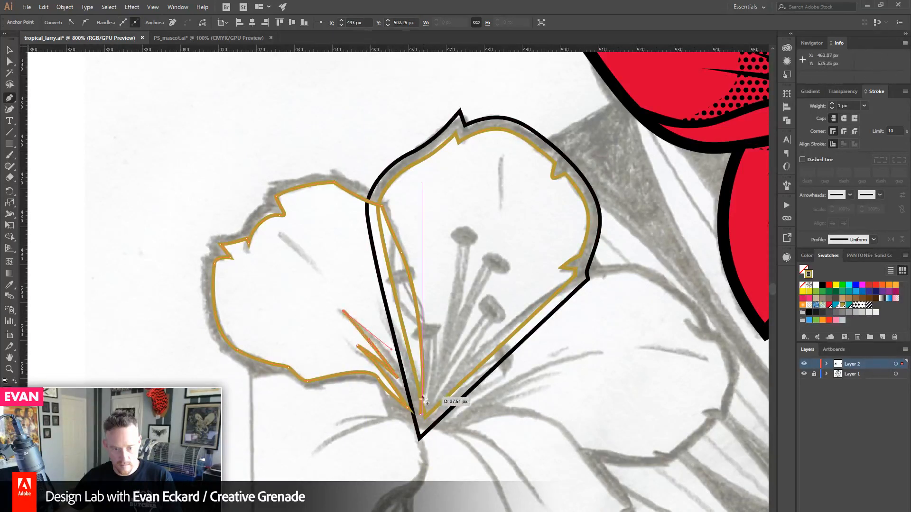
pyautogui.moveTo(421, 414); pyautogui.dragTo(421, 414)
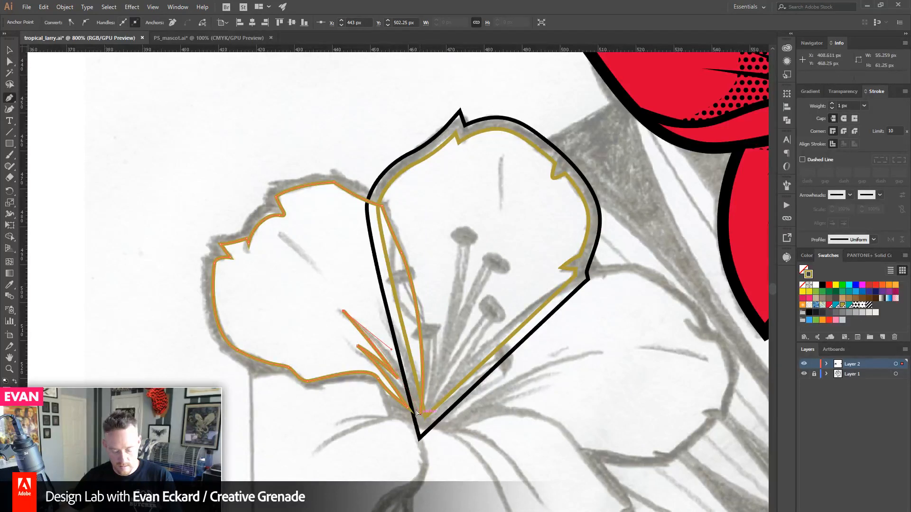
pyautogui.hotkey('ctrl', 'z')
pyautogui.moveTo(347, 314); pyautogui.dragTo(406, 350)
pyautogui.moveTo(422, 411); pyautogui.dragTo(420, 413)
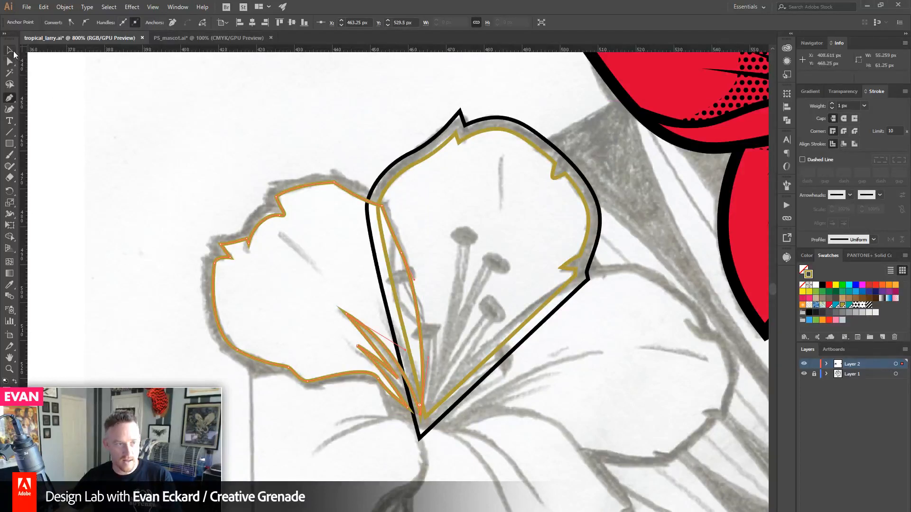
# - Offset the left petal's gold path by 3 px with miter joins and set the offset outline's stroke to black
pyautogui.press('v')
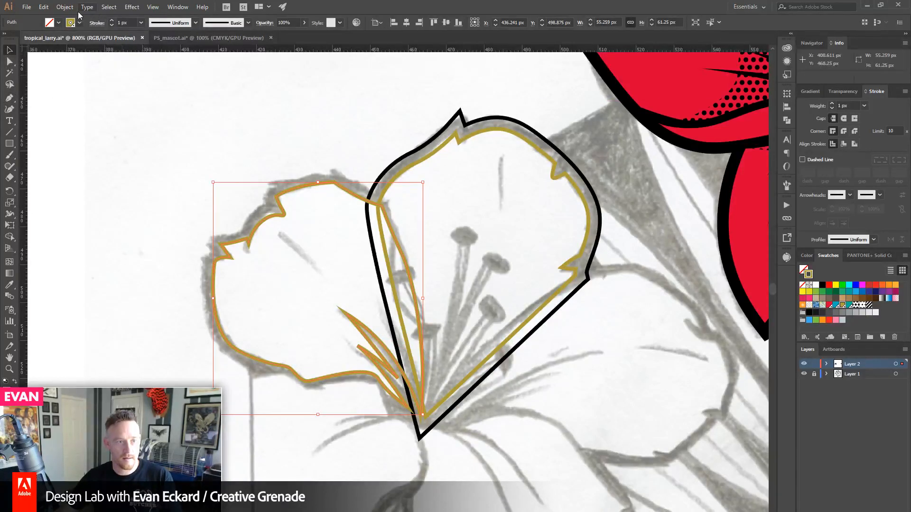
pyautogui.click(66, 7)
pyautogui.moveTo(91, 227)
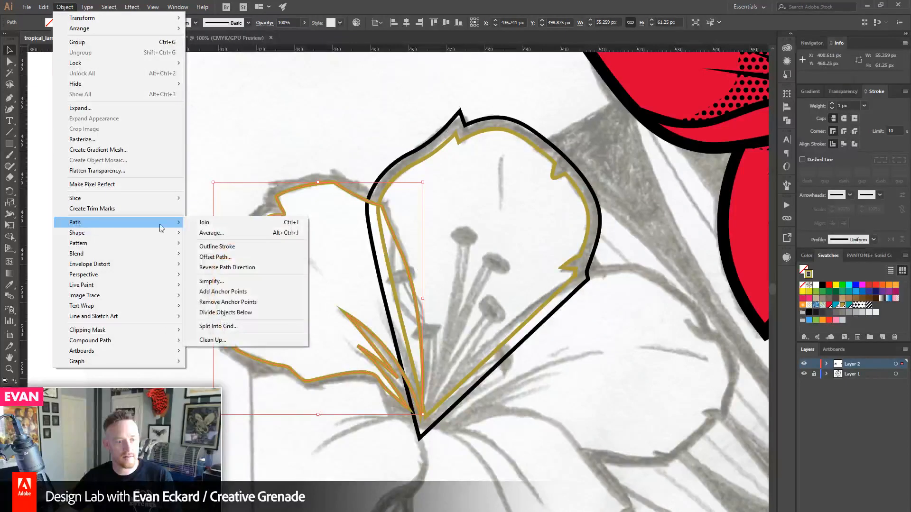
pyautogui.click(222, 259)
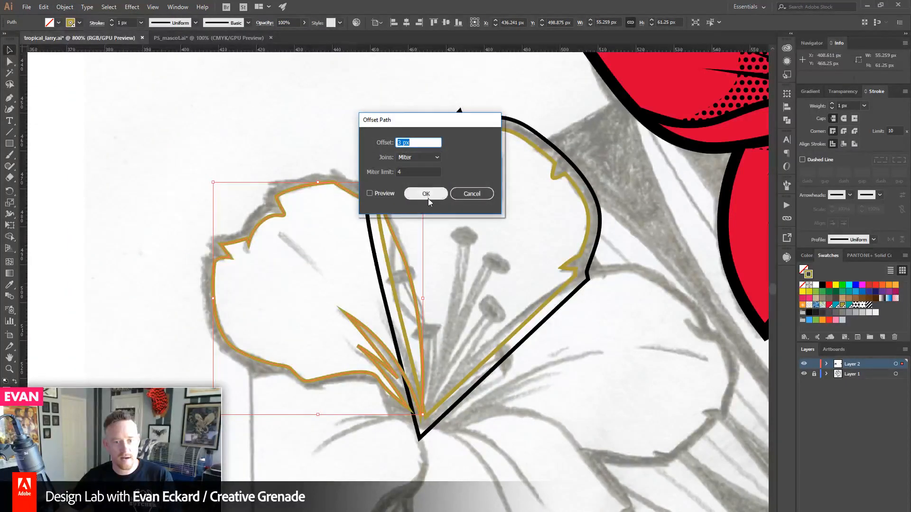
pyautogui.click(426, 194)
pyautogui.click(201, 124)
pyautogui.click(344, 177)
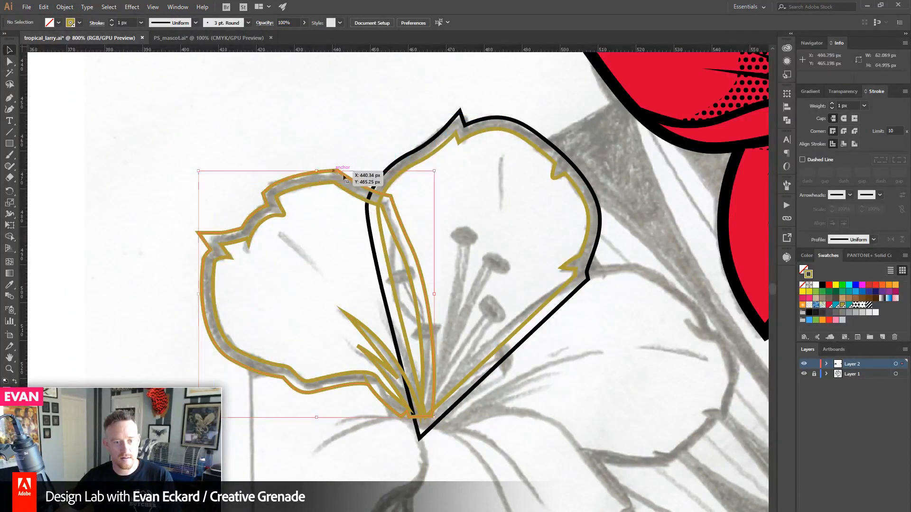
pyautogui.click(823, 286)
pyautogui.click(294, 133)
# - Set the stroke to gold PANTONE 618 C and trace the right petal's upper edge from the flower's centre through its outer notch
pyautogui.moveTo(286, 355); pyautogui.dragTo(232, 246)
pyautogui.moveTo(427, 250); pyautogui.dragTo(391, 290)
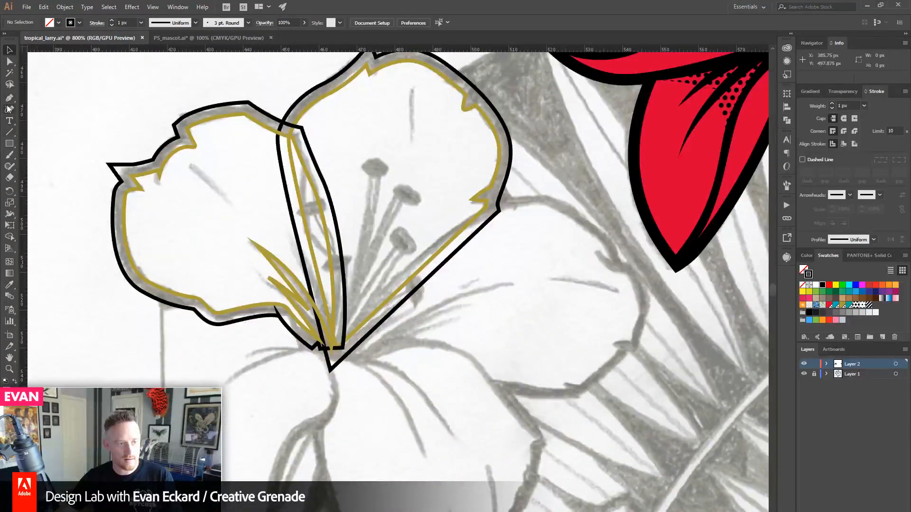
pyautogui.press('p')
pyautogui.click(843, 305)
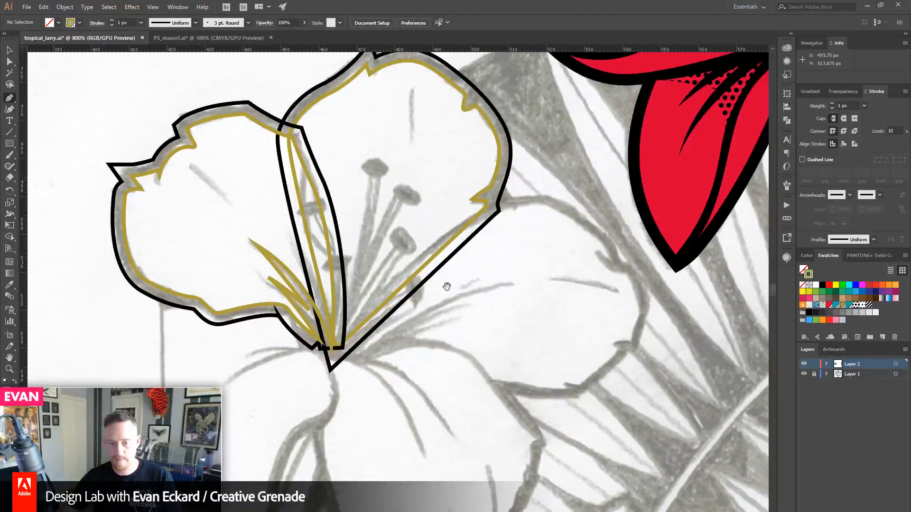
pyautogui.moveTo(446, 287); pyautogui.dragTo(433, 304)
pyautogui.moveTo(342, 349); pyautogui.dragTo(421, 263)
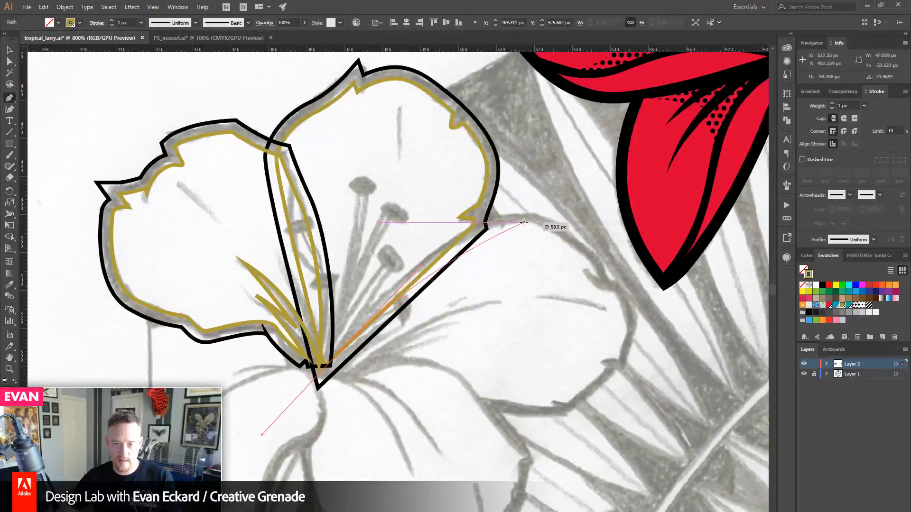
pyautogui.hotkey('ctrl', 'z')
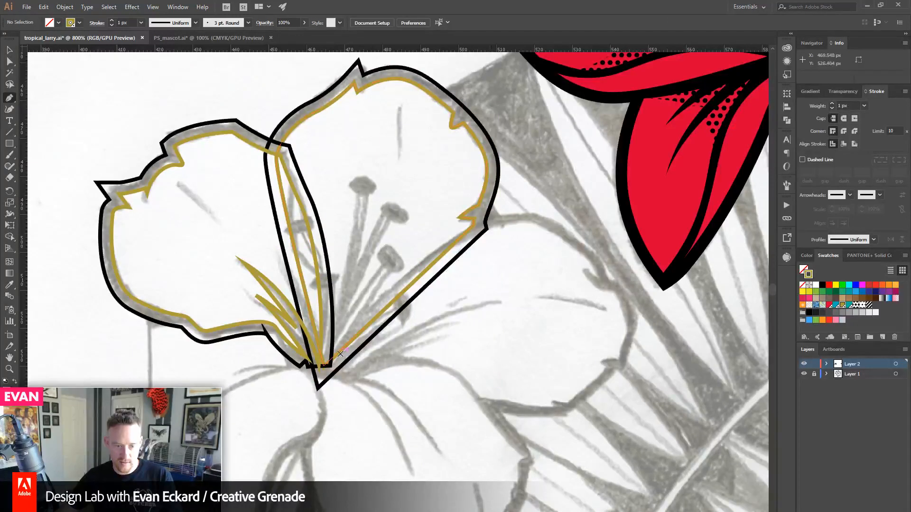
pyautogui.moveTo(339, 354); pyautogui.dragTo(438, 237)
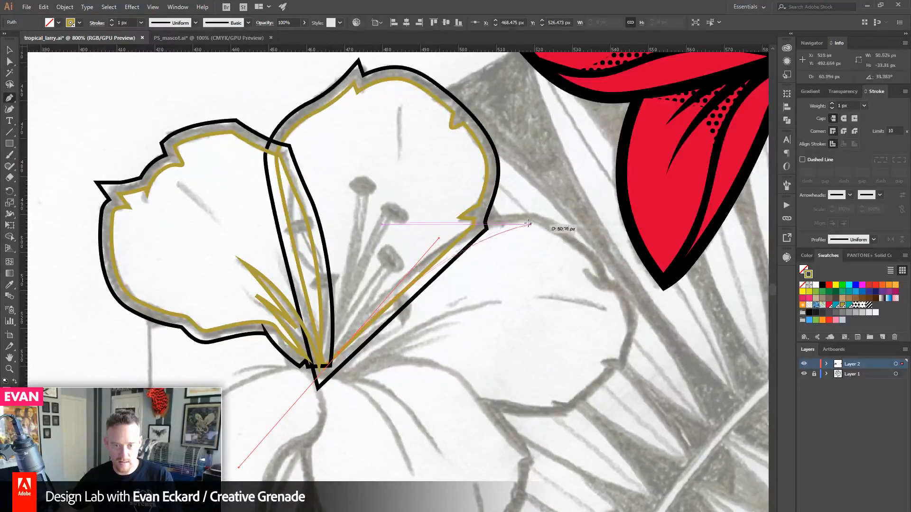
pyautogui.moveTo(531, 223); pyautogui.dragTo(619, 293)
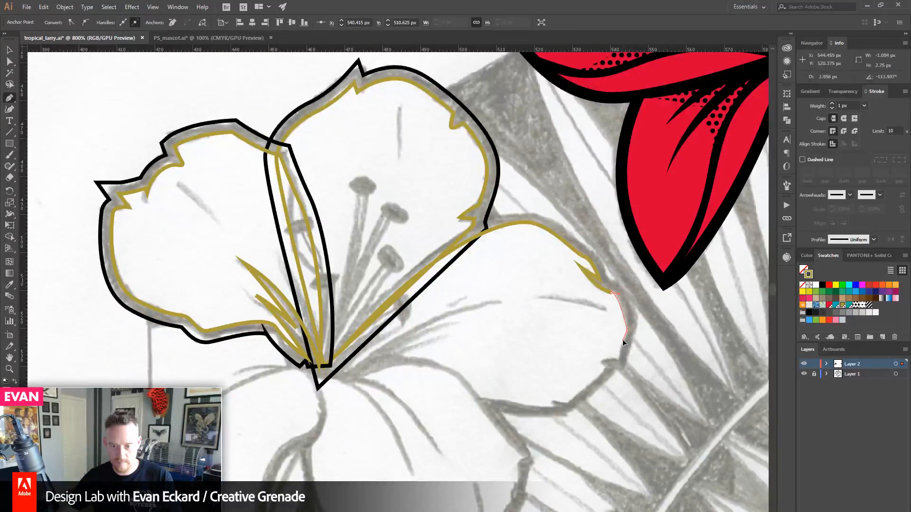
# - Continue the path down the right petal's outer side and along its lower edge, including the small notches
pyautogui.moveTo(625, 343); pyautogui.dragTo(621, 371)
pyautogui.click(619, 359)
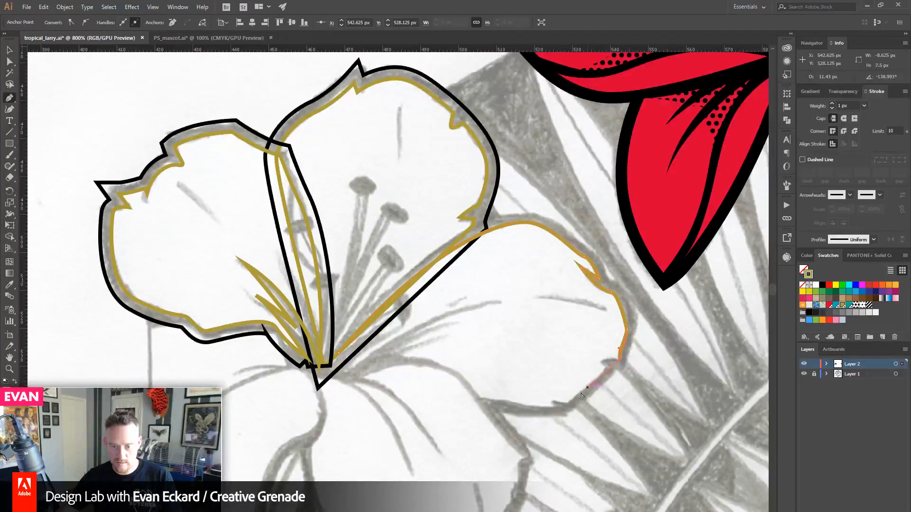
pyautogui.moveTo(567, 401)
pyautogui.mouseDown()
pyautogui.moveTo(511, 412)
pyautogui.moveTo(470, 399)
pyautogui.moveTo(437, 401)
pyautogui.mouseUp()
pyautogui.click(552, 403)
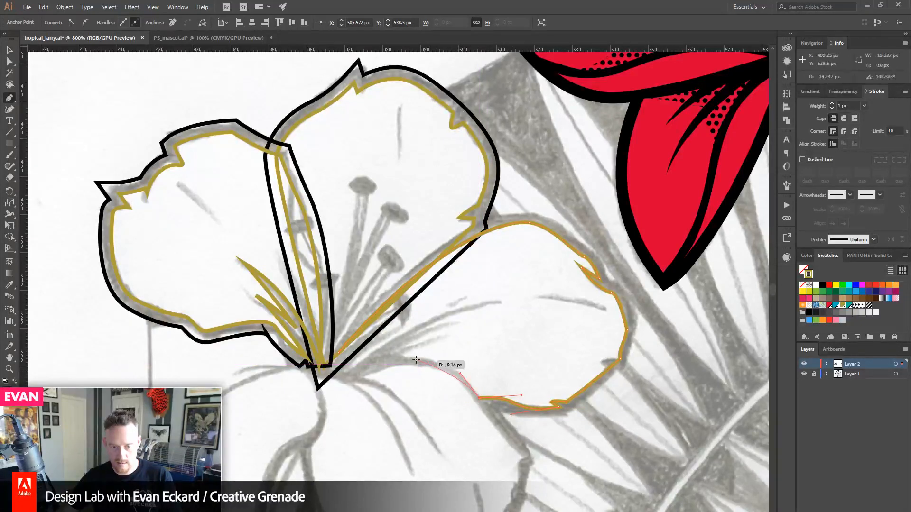
# - Bring the right petal's lower edge inward, add two pointed crease spikes at its base and close the path at its starting point
pyautogui.moveTo(407, 357)
pyautogui.mouseDown()
pyautogui.moveTo(360, 359)
pyautogui.moveTo(401, 358)
pyautogui.mouseUp()
pyautogui.hotkey('ctrl', 'z')
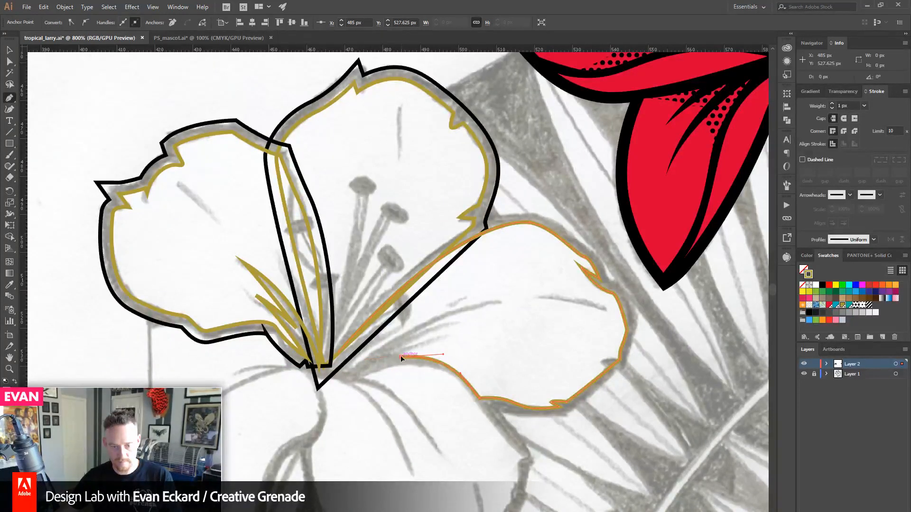
pyautogui.moveTo(451, 336); pyautogui.dragTo(416, 330)
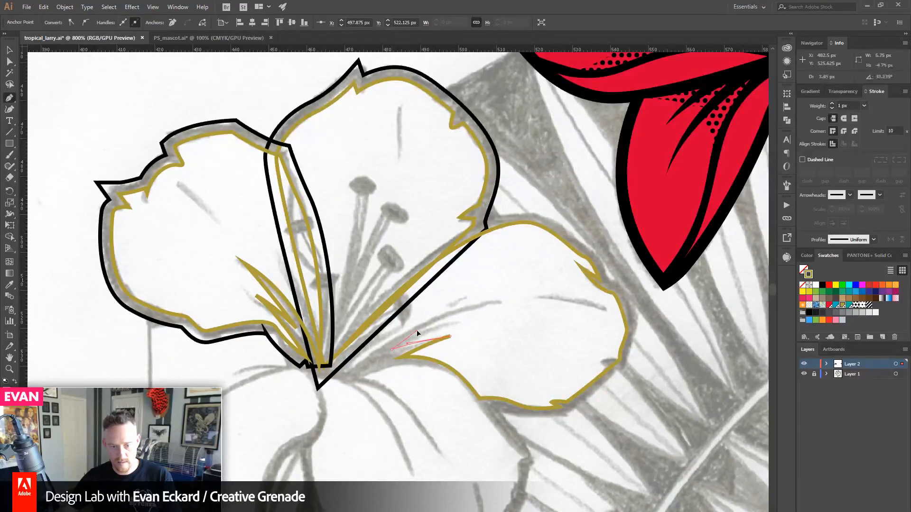
pyautogui.moveTo(480, 306); pyautogui.dragTo(408, 326)
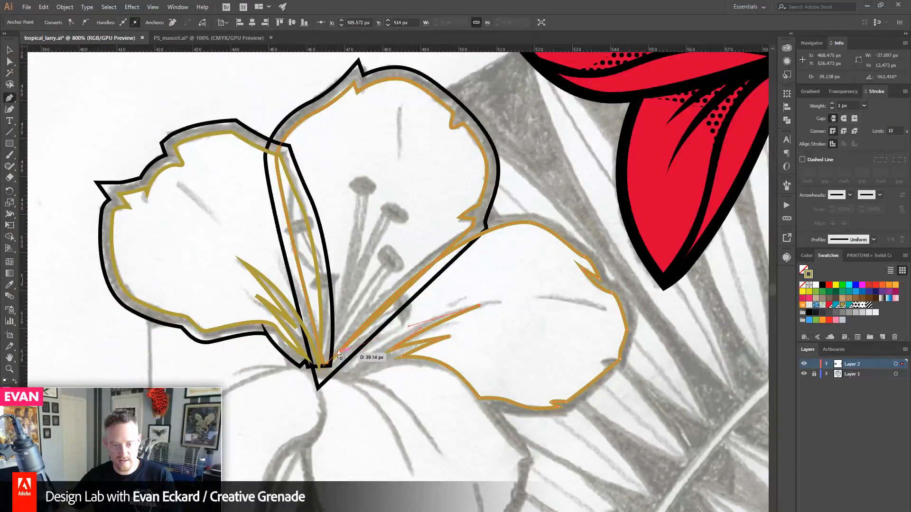
pyautogui.click(338, 354)
# - Select the right petal's closed gold path with the Selection tool
pyautogui.moveTo(518, 287); pyautogui.dragTo(480, 295)
pyautogui.click(10, 51)
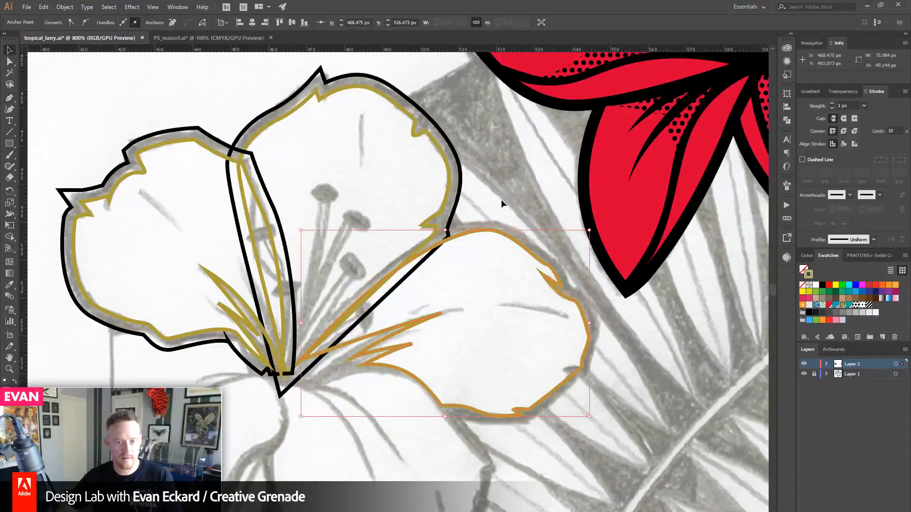
pyautogui.click(501, 200)
pyautogui.click(551, 283)
pyautogui.click(65, 7)
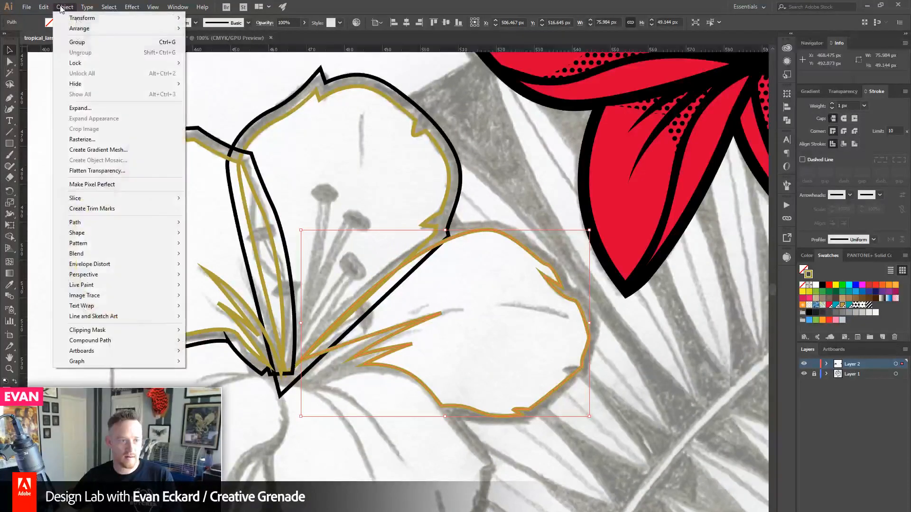
pyautogui.moveTo(107, 226)
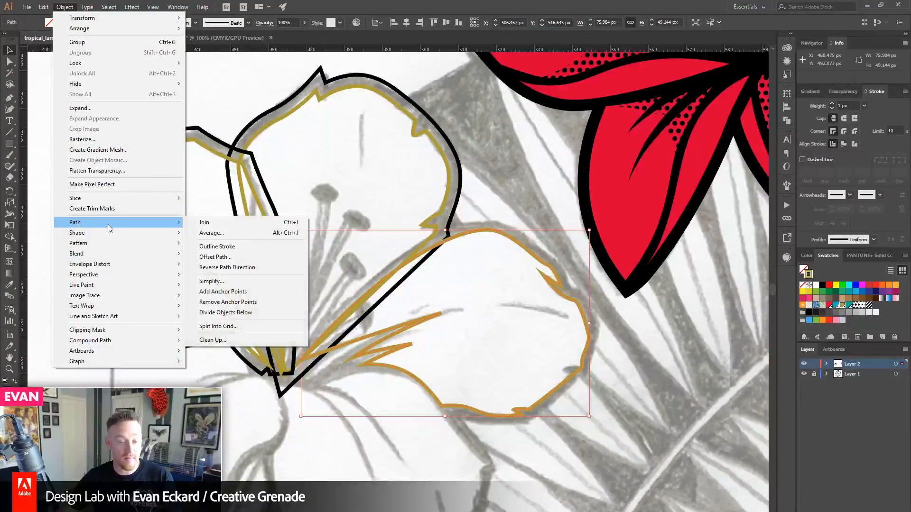
pyautogui.click(230, 248)
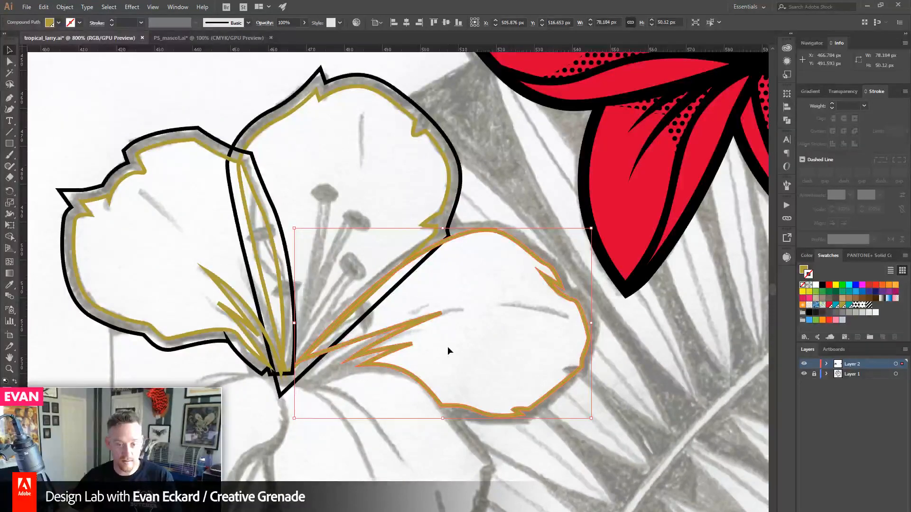
pyautogui.hotkey('ctrl', 'z')
# - Offset the right petal's gold path by 3 px with miter joins and give the offset outline a black stroke
pyautogui.click(65, 7)
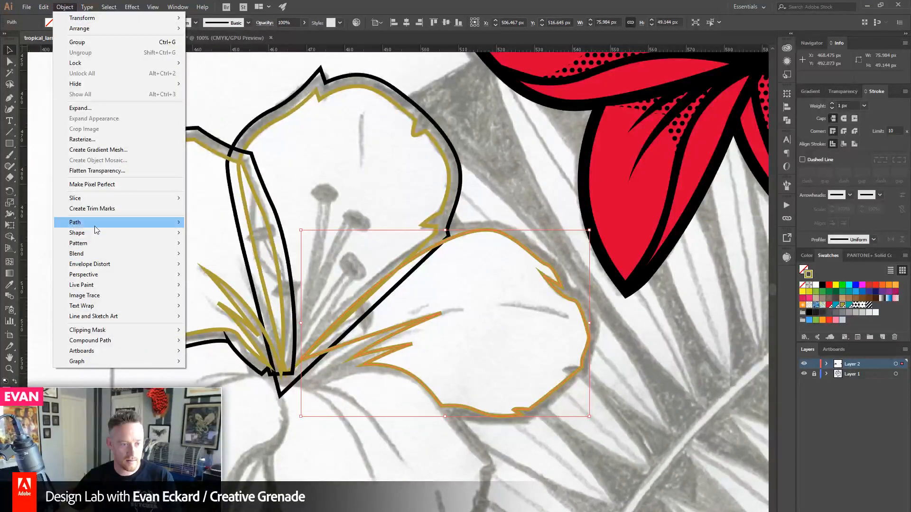
pyautogui.moveTo(95, 224)
pyautogui.click(237, 254)
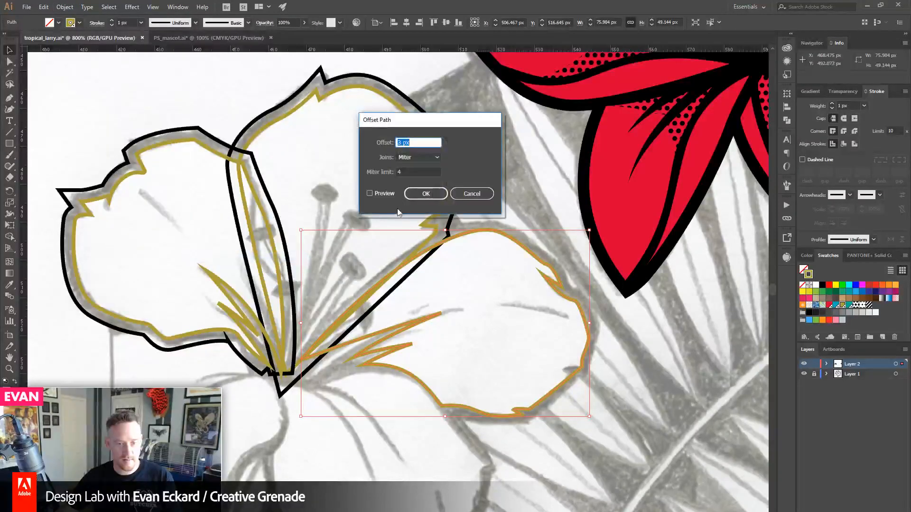
pyautogui.click(421, 195)
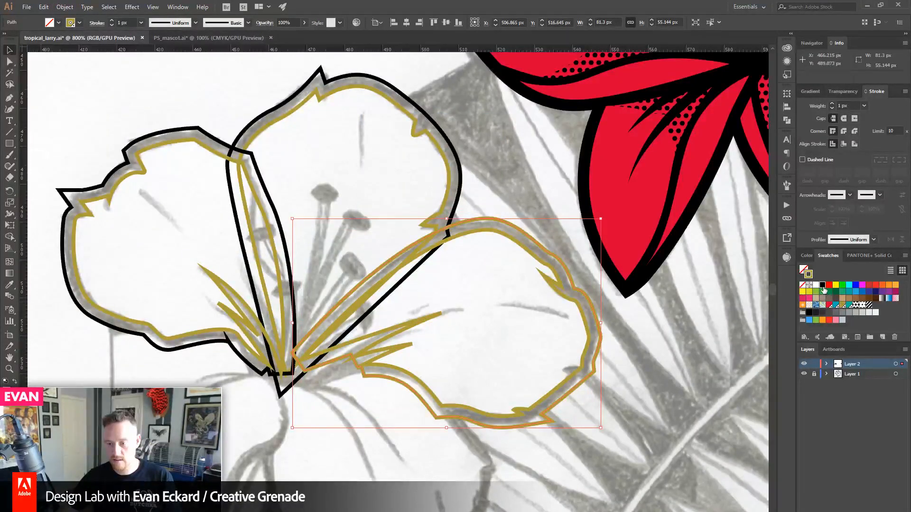
pyautogui.click(823, 285)
pyautogui.click(664, 384)
# - Set the stroke to gold PANTONE 618 C and trace the lower-left petal's top edge outward along the left petal's black outline
pyautogui.moveTo(665, 384)
pyautogui.mouseDown()
pyautogui.moveTo(716, 228)
pyautogui.moveTo(758, 256)
pyautogui.mouseUp()
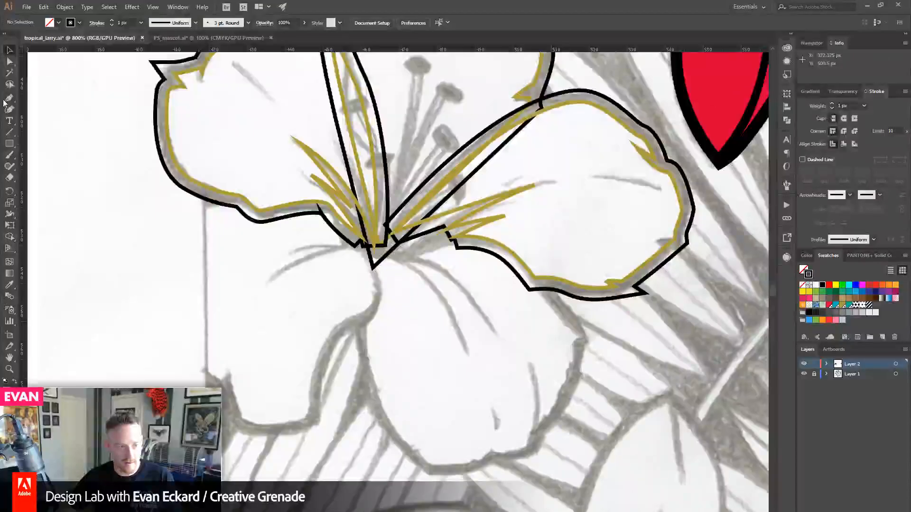
pyautogui.click(7, 98)
pyautogui.moveTo(204, 219); pyautogui.dragTo(297, 240)
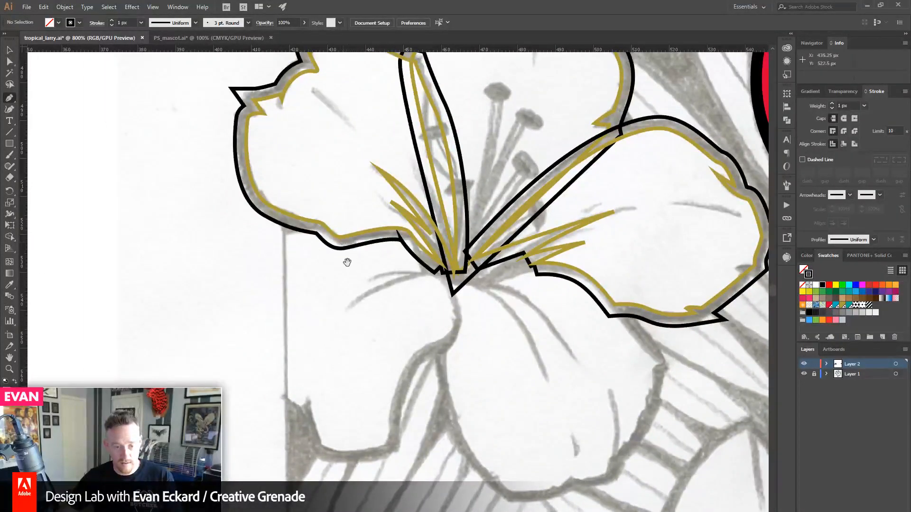
pyautogui.click(842, 305)
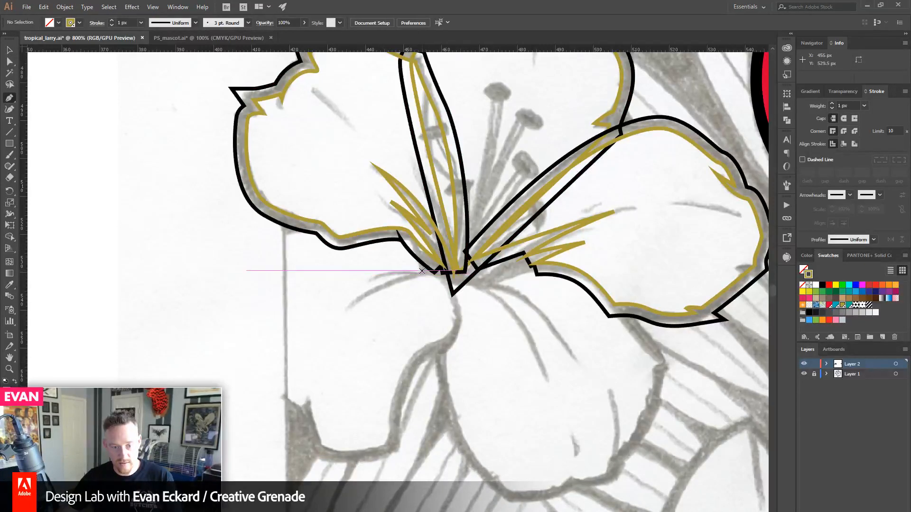
pyautogui.moveTo(420, 270); pyautogui.dragTo(326, 248)
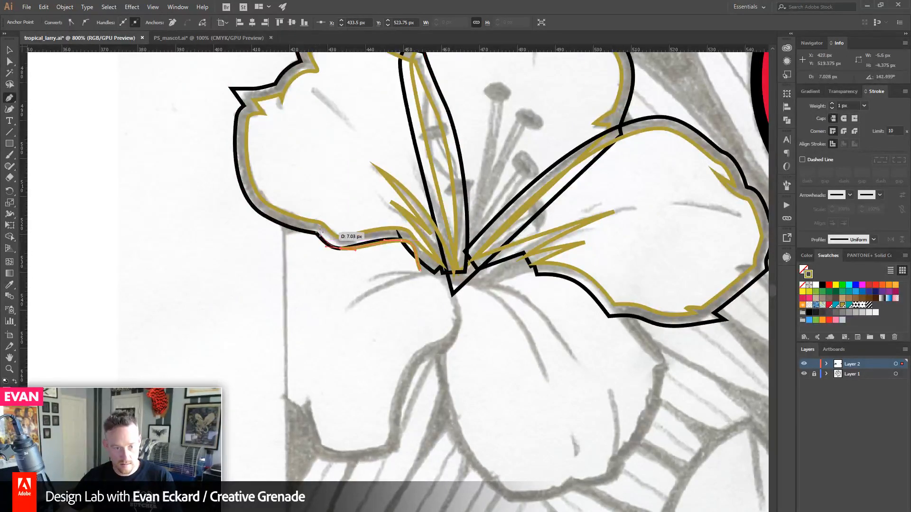
pyautogui.click(314, 232)
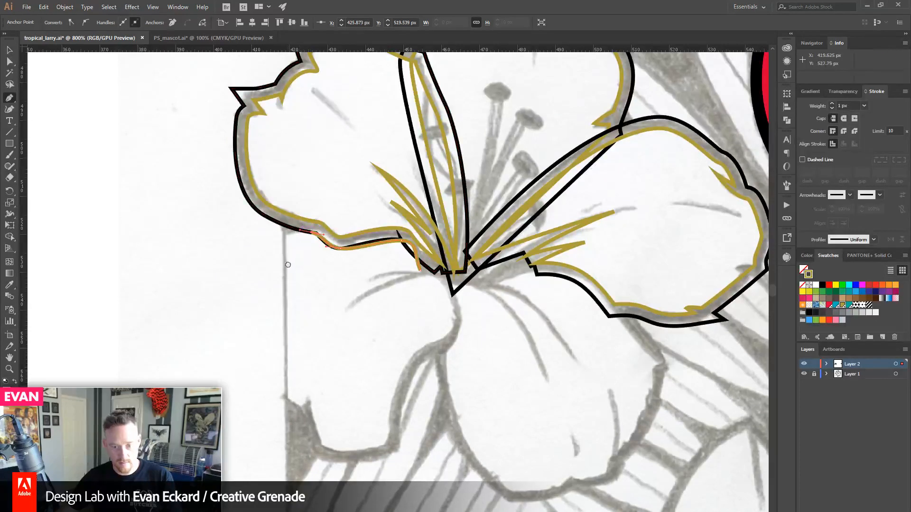
# - Trace the lower-left petal's rounded outer side beyond the sketch's border line, with a small notch, back to the sketched lower edge
pyautogui.scroll(-1, 257, 270)
pyautogui.moveTo(243, 284); pyautogui.dragTo(236, 324)
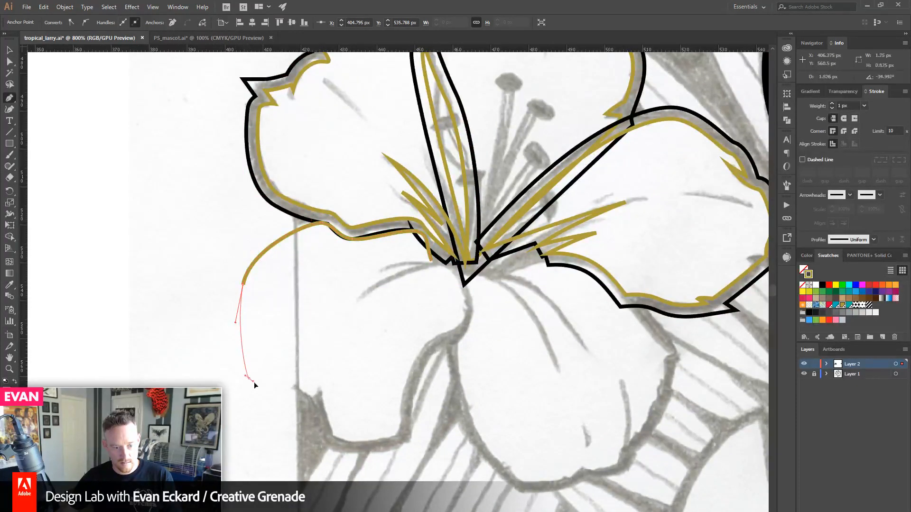
pyautogui.moveTo(249, 379); pyautogui.dragTo(249, 378)
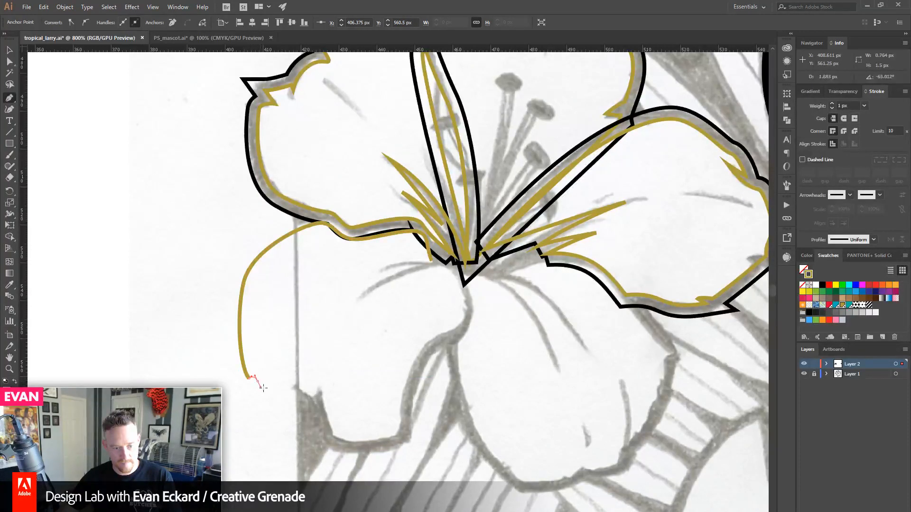
pyautogui.click(311, 405)
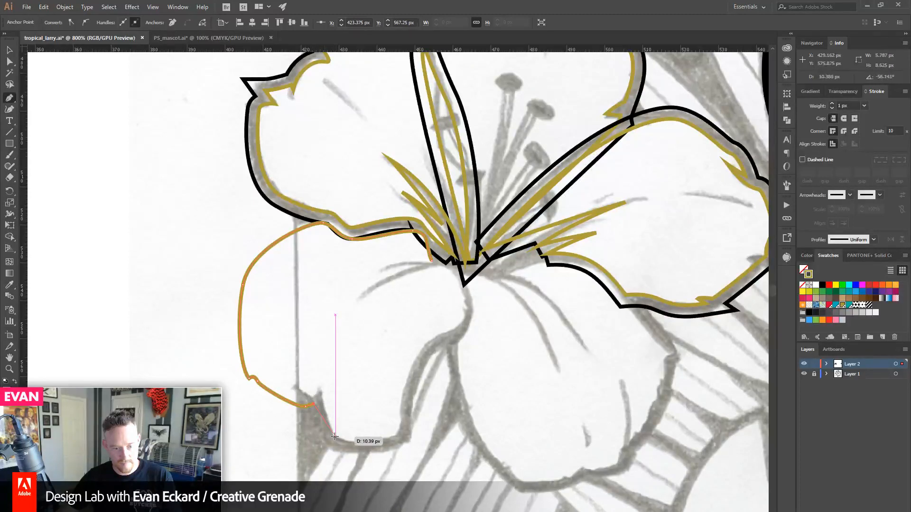
# - Continue the path along the lower-left petal's bottom edge and up its inner side toward the neighbouring lower petal
pyautogui.moveTo(334, 436); pyautogui.dragTo(357, 445)
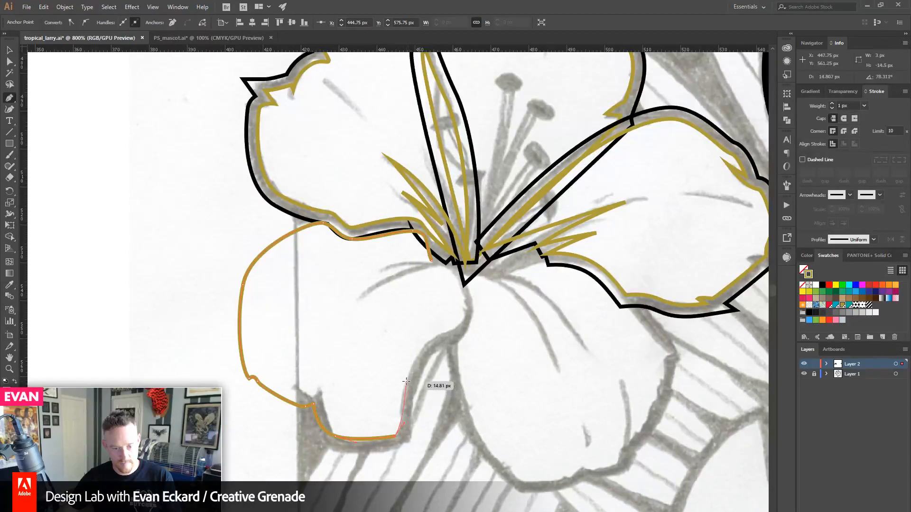
pyautogui.moveTo(406, 381); pyautogui.dragTo(414, 362)
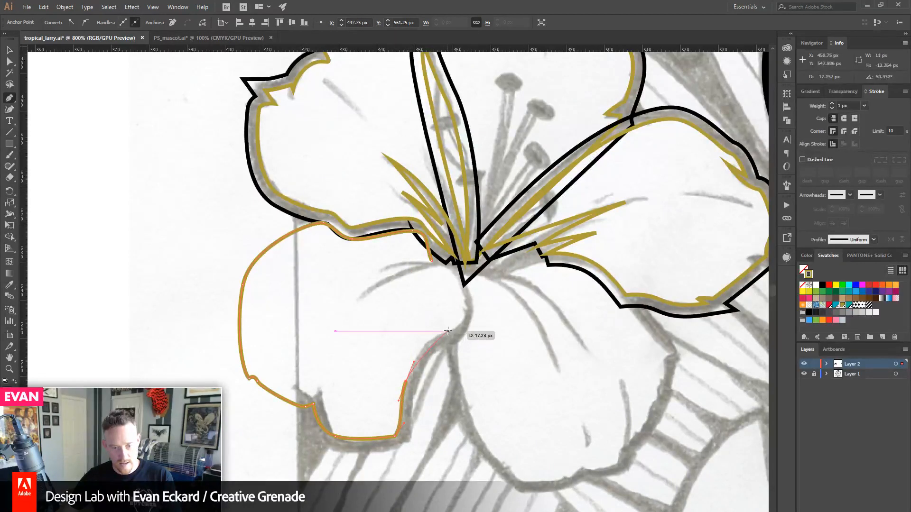
pyautogui.moveTo(447, 331); pyautogui.dragTo(469, 322)
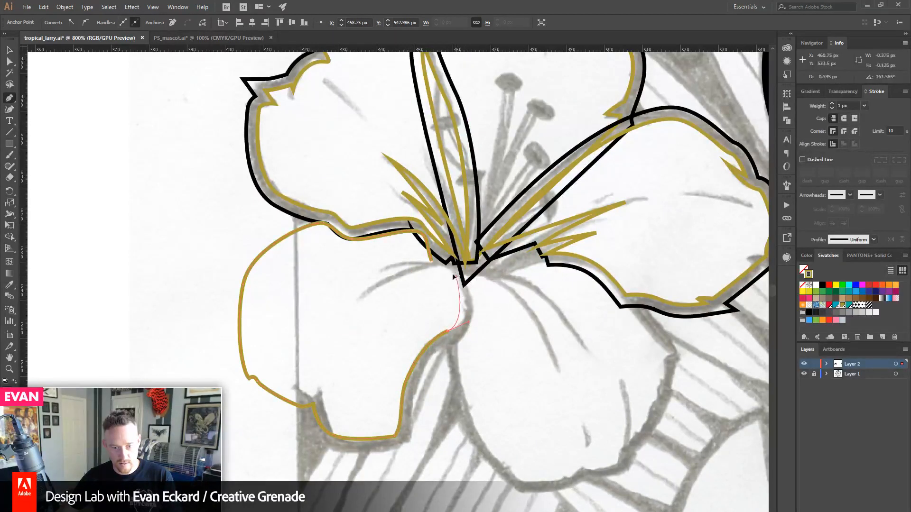
# - Finish the lower-left petal's gold path up its inner side, cutting a pointed crease along the sketched vein and closing it at the flower's centre
pyautogui.moveTo(456, 277); pyautogui.dragTo(406, 278)
pyautogui.moveTo(358, 301); pyautogui.dragTo(331, 328)
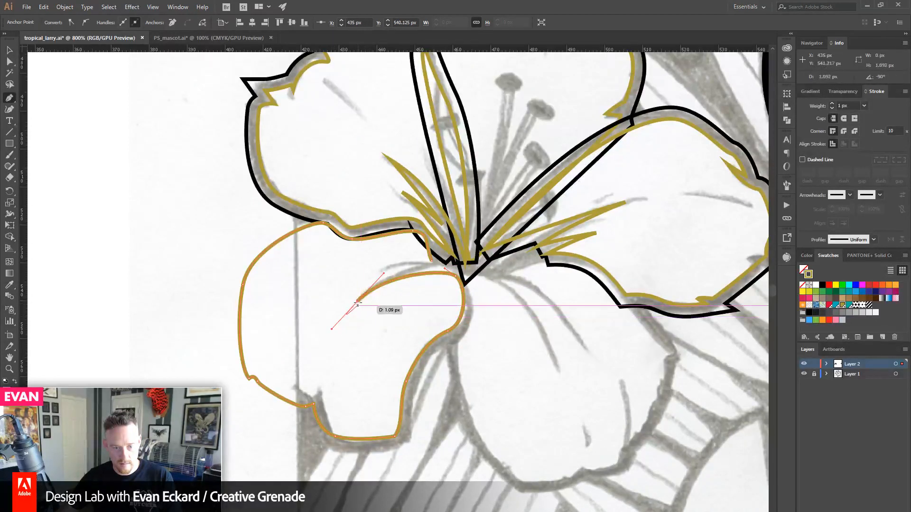
pyautogui.moveTo(357, 301); pyautogui.dragTo(389, 269)
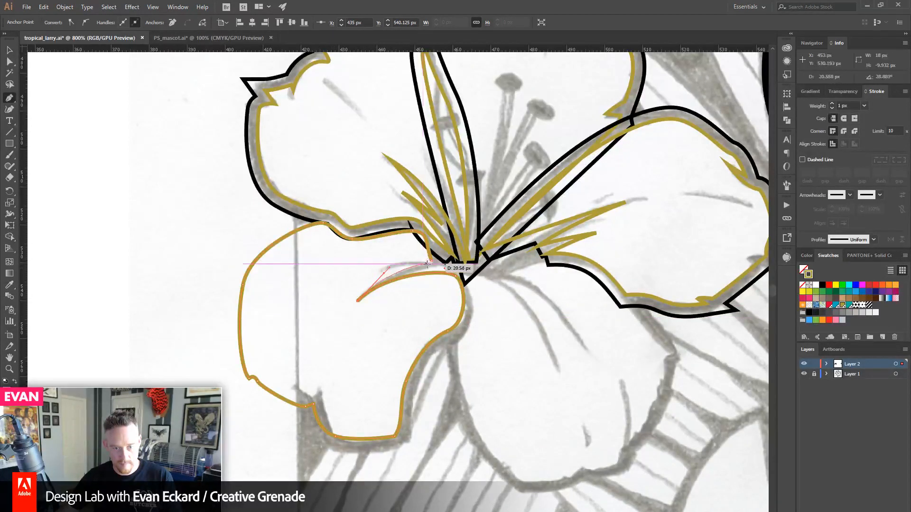
pyautogui.click(435, 260)
# - Offset the closed lower-left petal path by 3 px with miter joins and a miter limit of 4
pyautogui.click(9, 50)
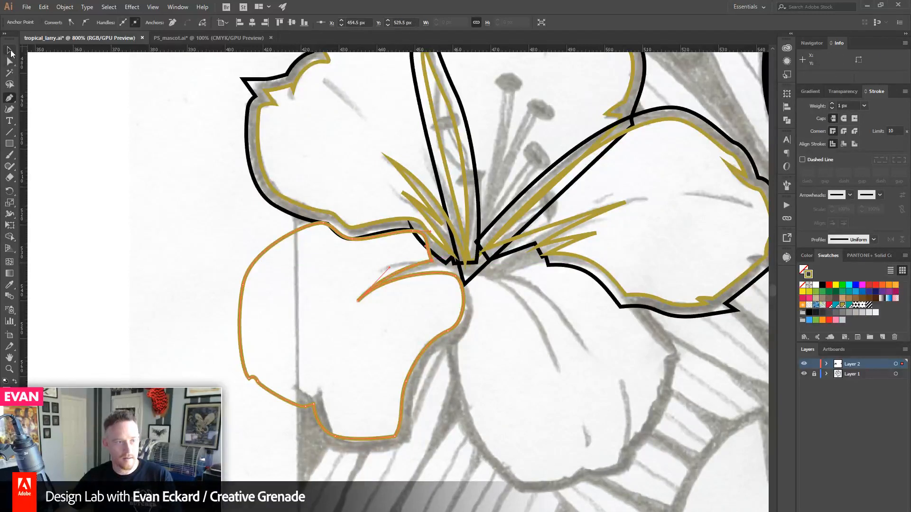
pyautogui.click(64, 6)
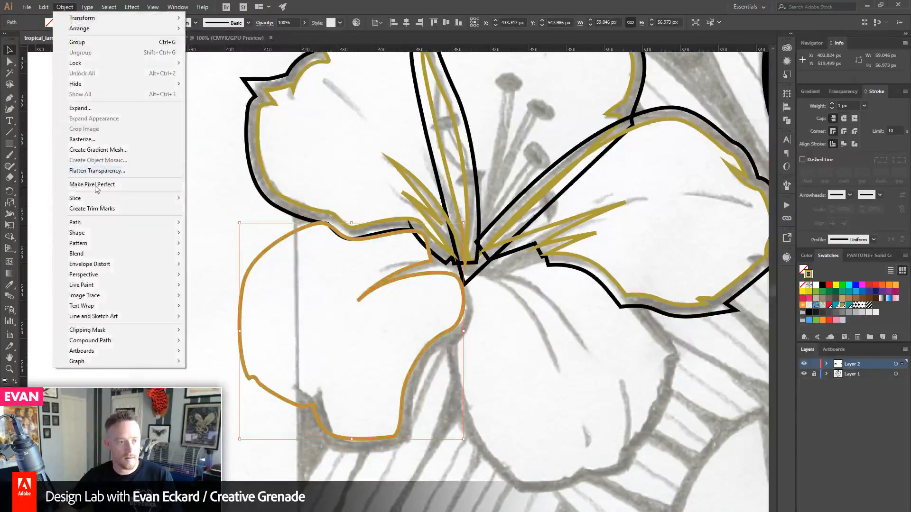
pyautogui.moveTo(102, 223)
pyautogui.click(216, 256)
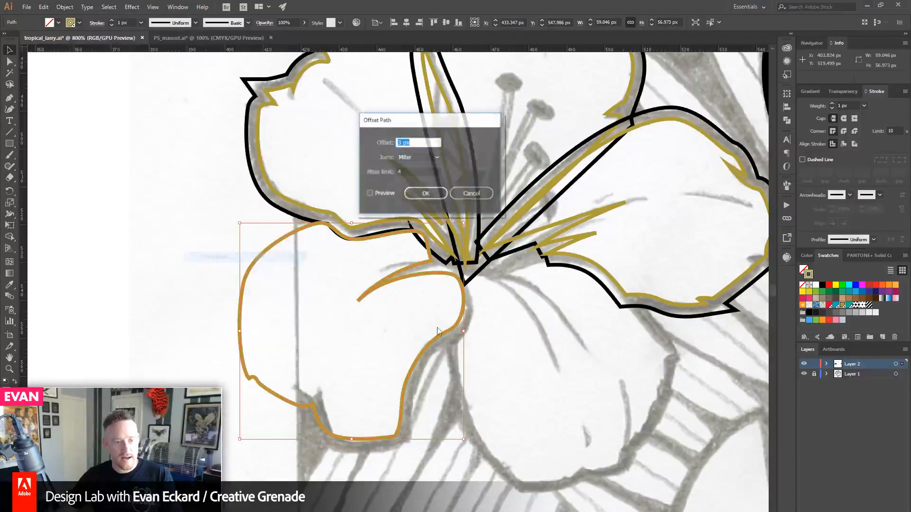
pyautogui.click(429, 196)
pyautogui.click(161, 251)
pyautogui.moveTo(297, 379); pyautogui.dragTo(225, 322)
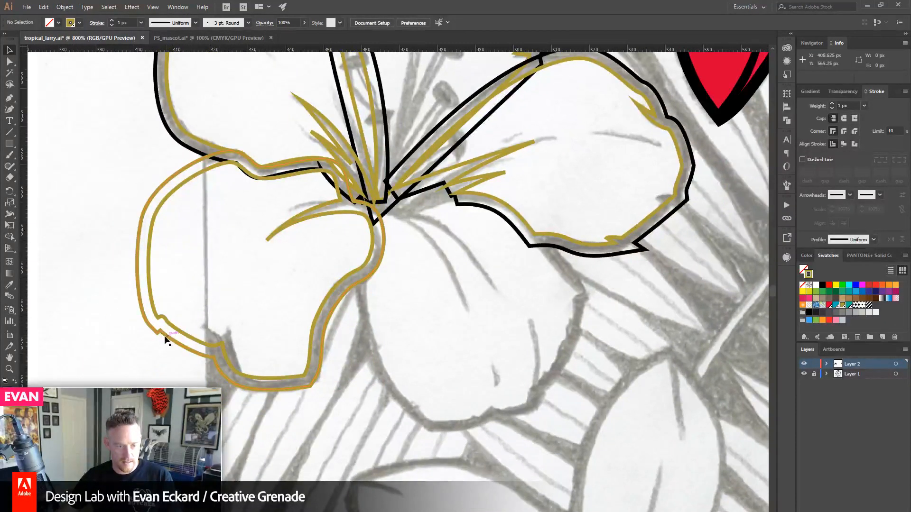
# - Give the lower-left petal's outer offset path a black stroke
pyautogui.click(9, 97)
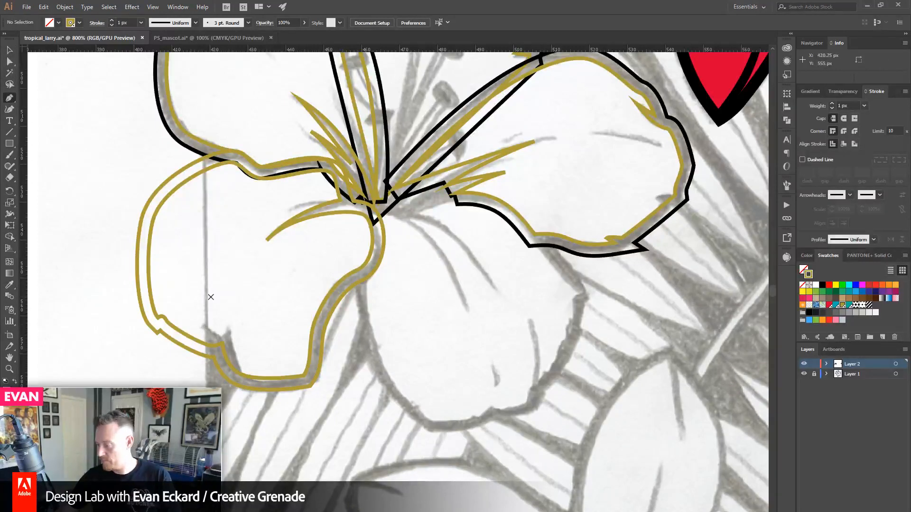
pyautogui.click(9, 50)
pyautogui.moveTo(139, 189); pyautogui.dragTo(154, 204)
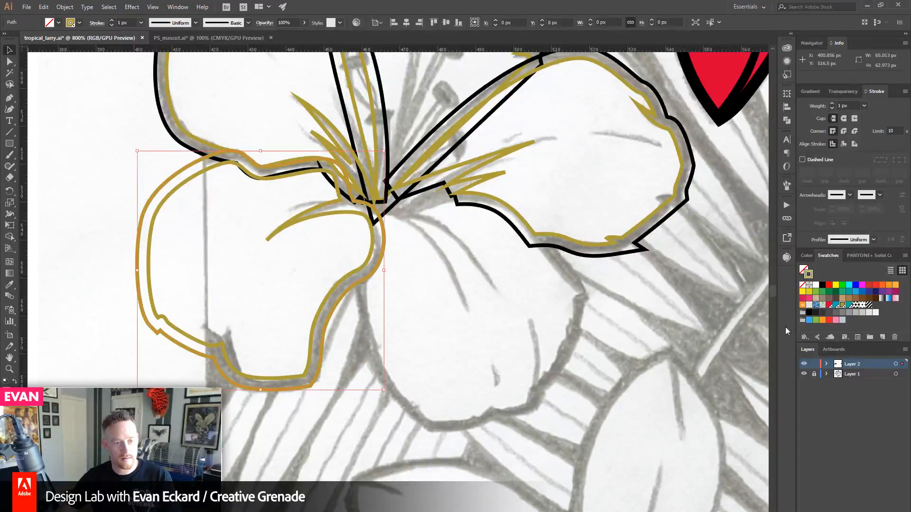
pyautogui.click(822, 285)
pyautogui.click(546, 368)
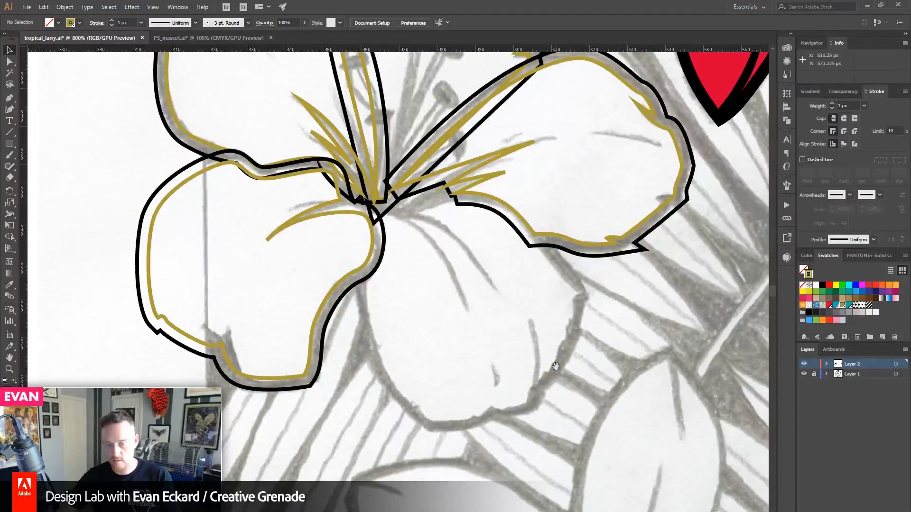
pyautogui.moveTo(556, 366); pyautogui.dragTo(548, 388)
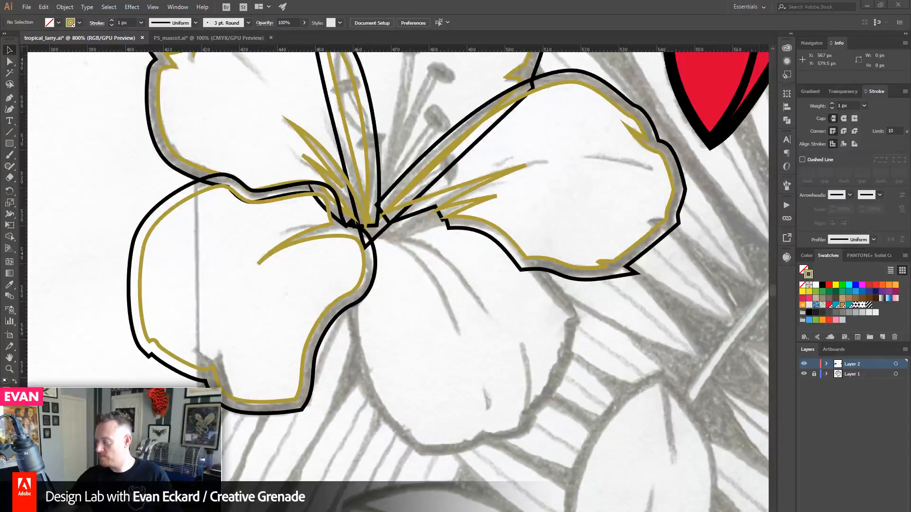
# - Switch to the browser's Twitter notifications and like and retweet the enlarged skull artwork with the horned helmet and crossed axes
pyautogui.moveTo(910, 53); pyautogui.dragTo(579, 46)
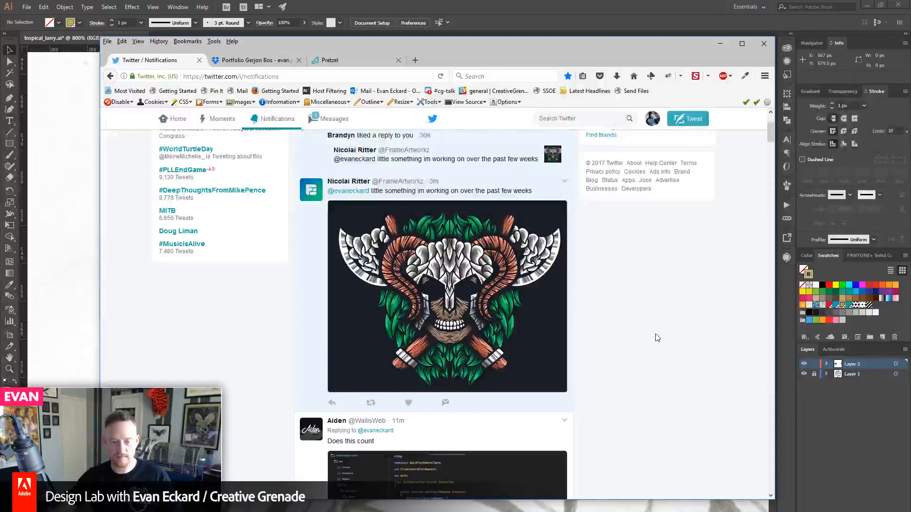
pyautogui.scroll(1, 657, 338)
pyautogui.scroll(1, 657, 338)
pyautogui.scroll(-2, 657, 338)
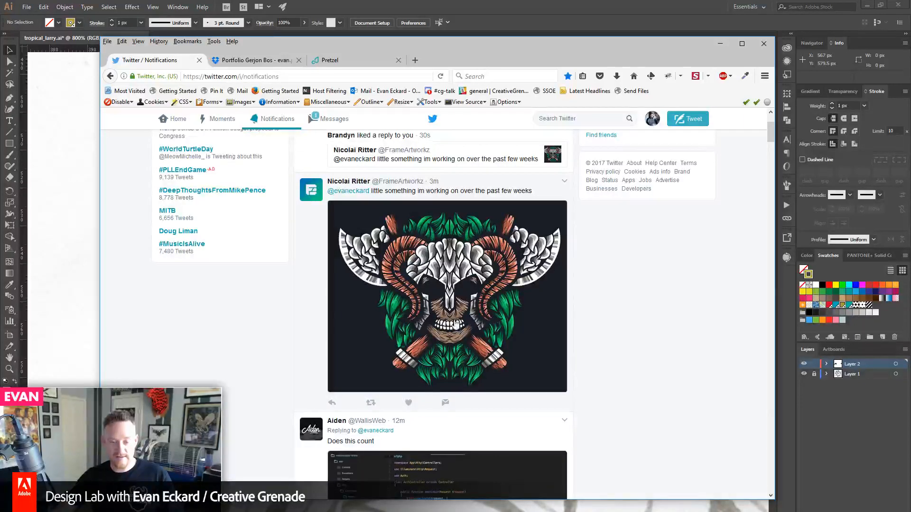
pyautogui.click(397, 357)
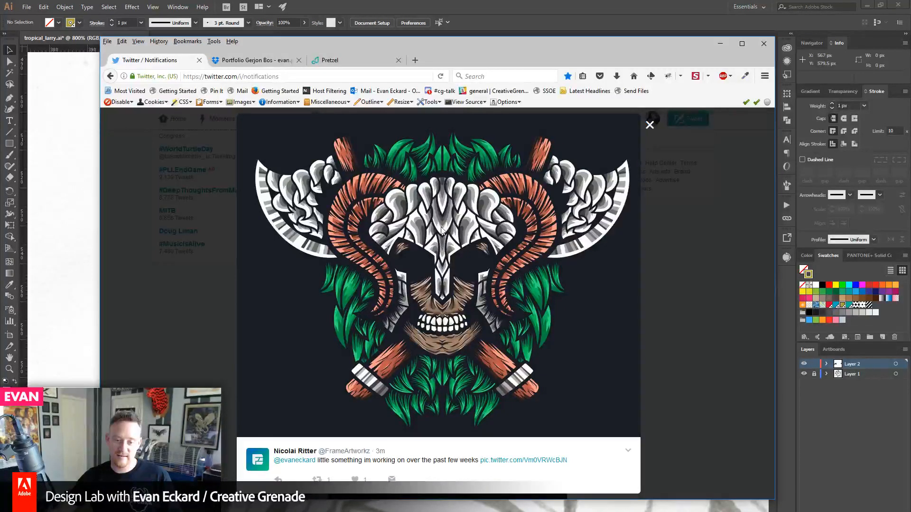
pyautogui.click(355, 479)
pyautogui.click(317, 480)
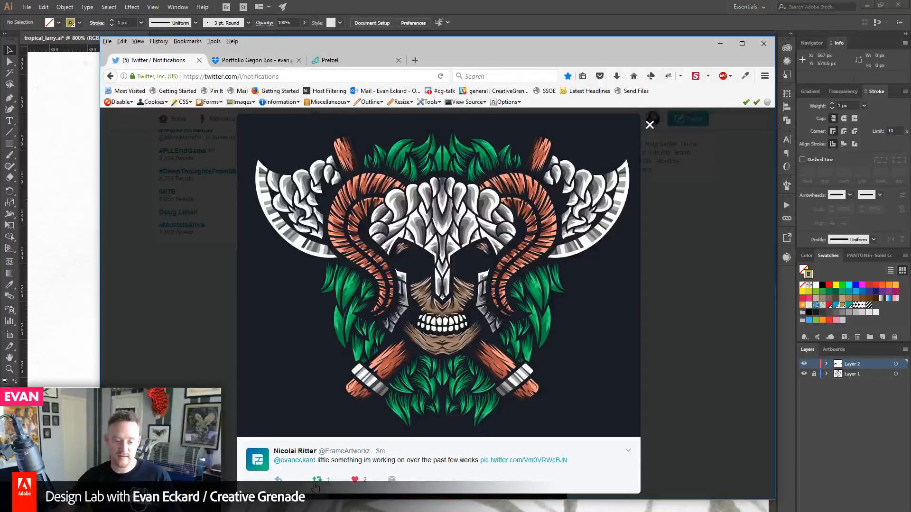
pyautogui.click(543, 289)
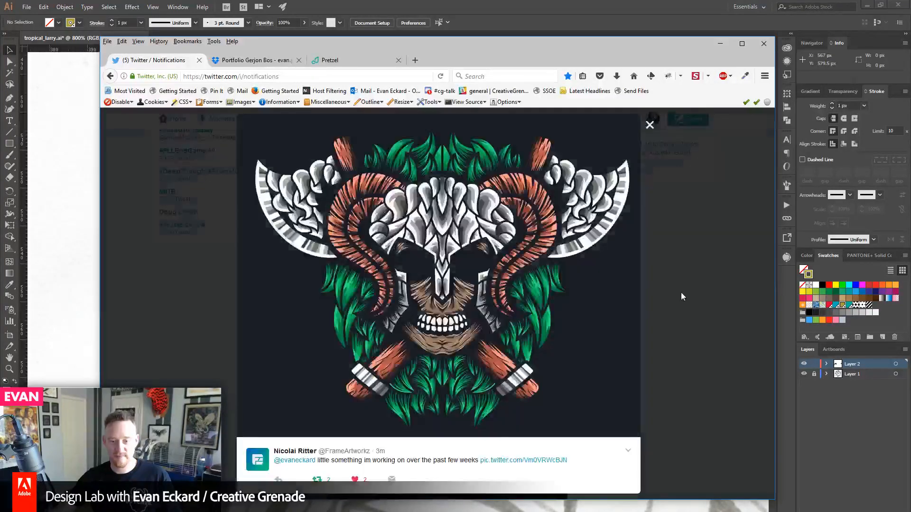
pyautogui.click(629, 344)
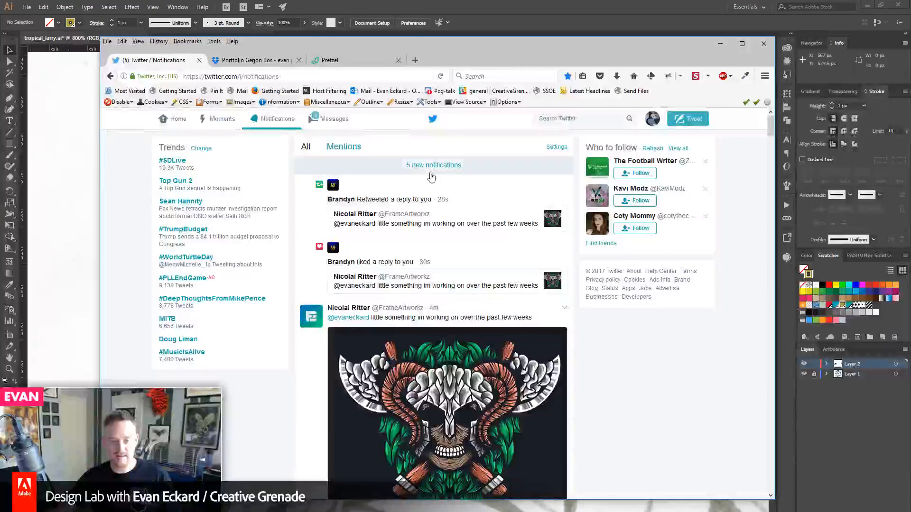
# - Load the new Twitter notifications and like and retweet the enlarged ram skull badge artwork
pyautogui.click(427, 166)
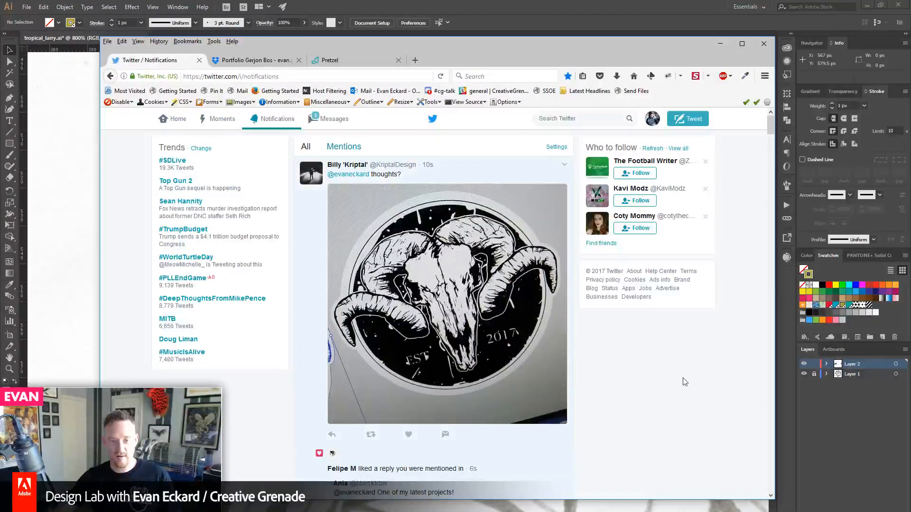
pyautogui.click(447, 345)
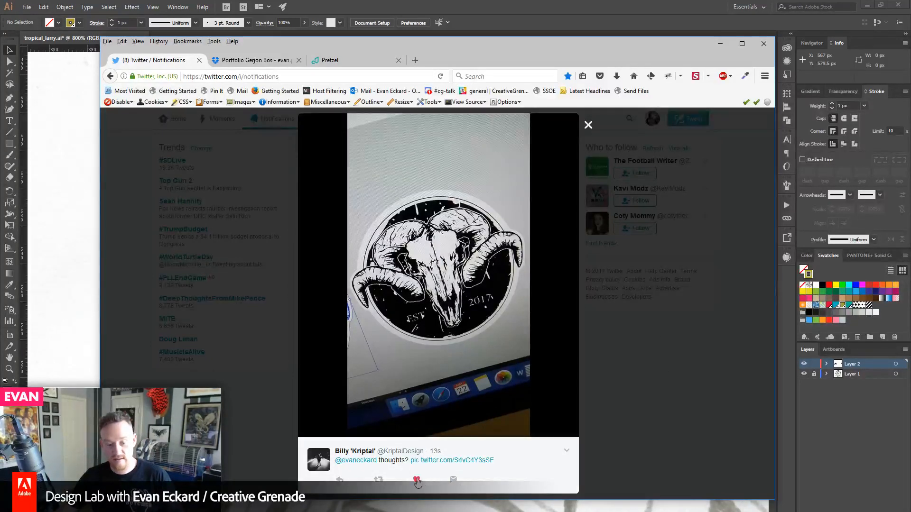
pyautogui.click(379, 480)
pyautogui.click(544, 282)
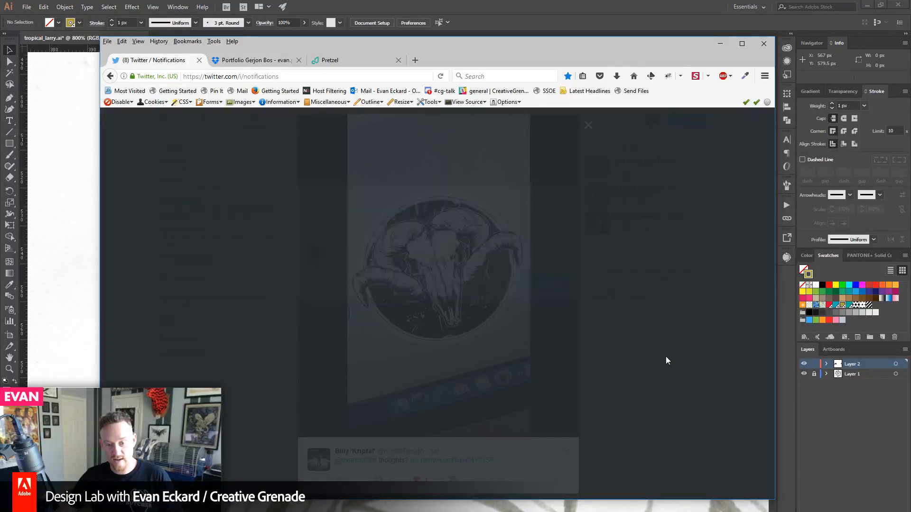
pyautogui.click(661, 381)
# - Open the Team Amethyst Mascot Logo on Dribbble from the "One of my latest projects!" tweet and enlarge the image
pyautogui.scroll(-10, 660, 383)
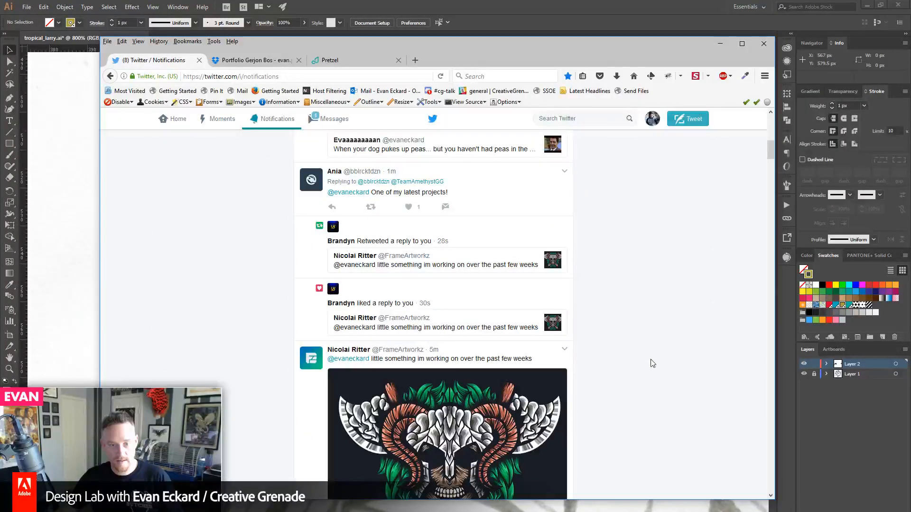
pyautogui.click(543, 213)
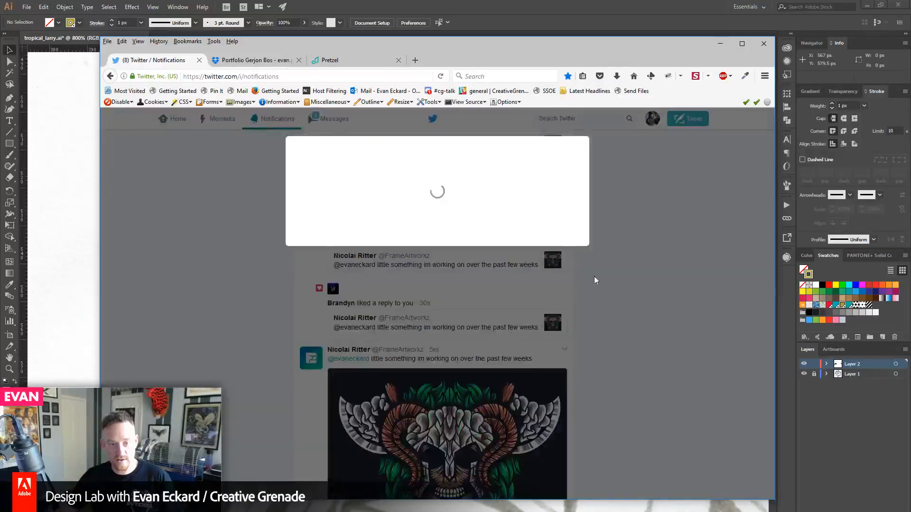
pyautogui.click(481, 299)
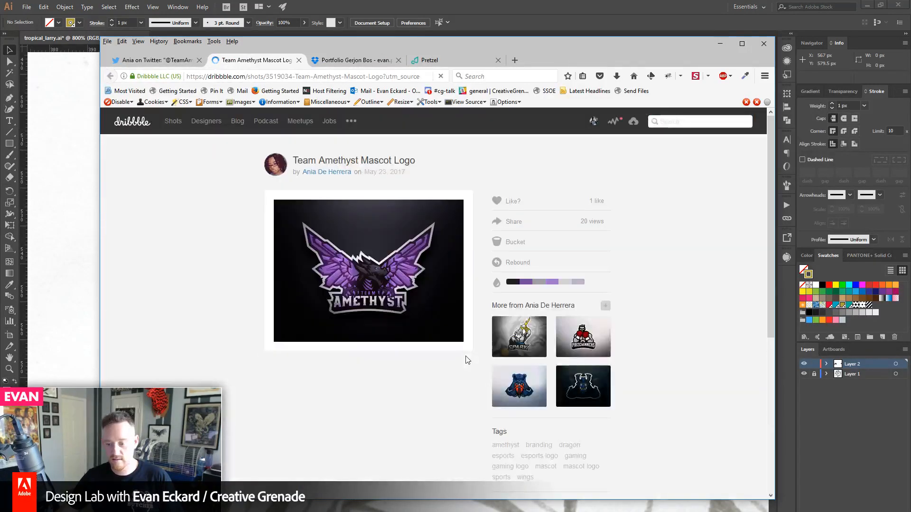
pyautogui.click(404, 304)
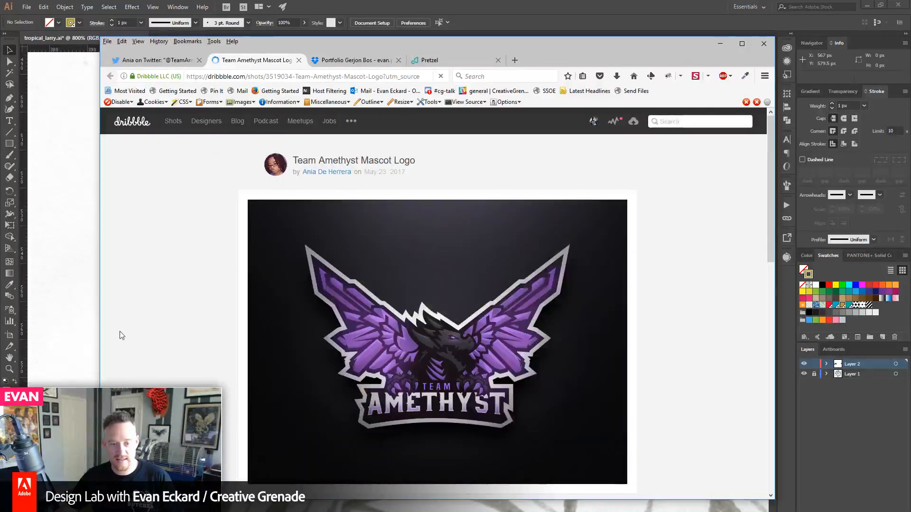
# - Examine the enlarged Team Amethyst Mascot Logo, like the shot, and return to the tropical illustration in Illustrator
pyautogui.scroll(-1, 203, 327)
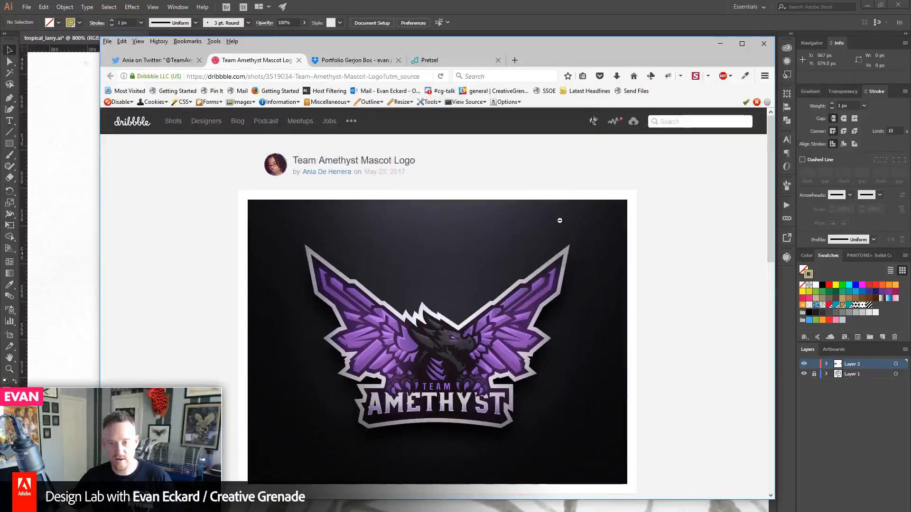
pyautogui.scroll(-5, 189, 303)
pyautogui.scroll(5, 188, 303)
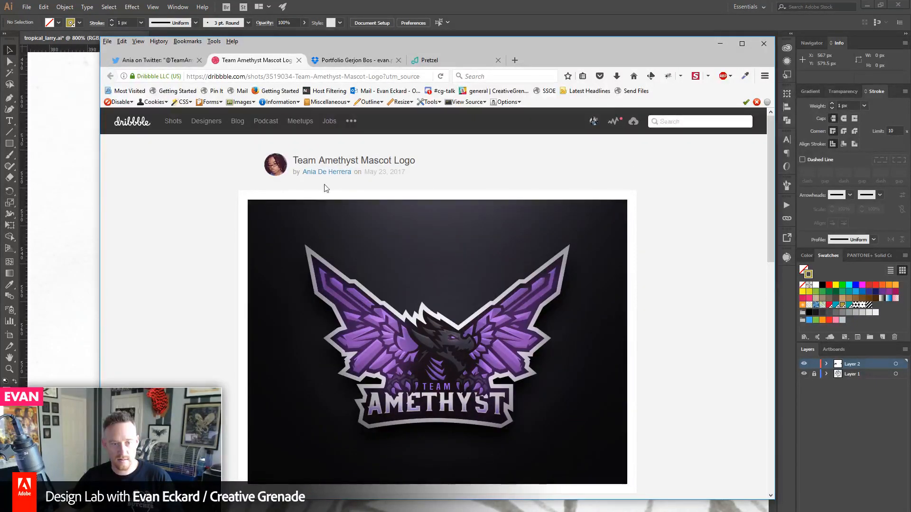
pyautogui.moveTo(328, 179)
pyautogui.scroll(-2, 693, 266)
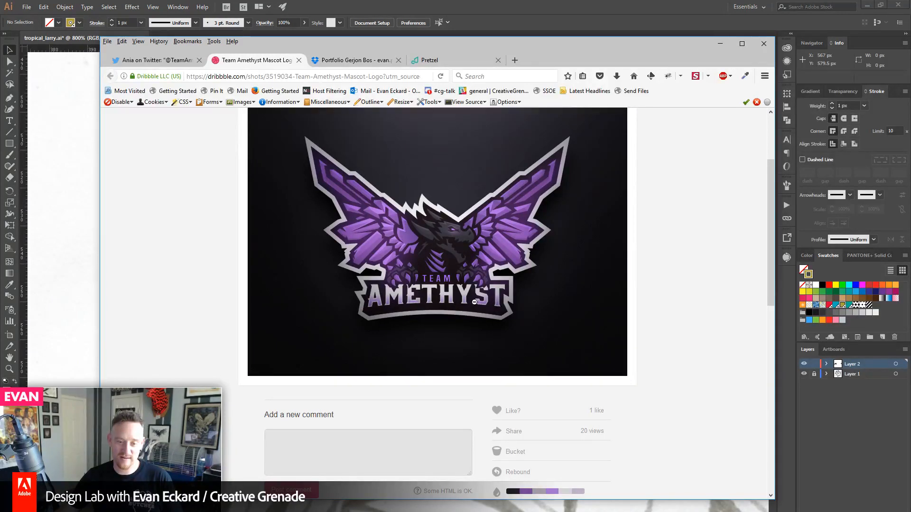
pyautogui.scroll(2, 298, 359)
pyautogui.scroll(-5, 300, 361)
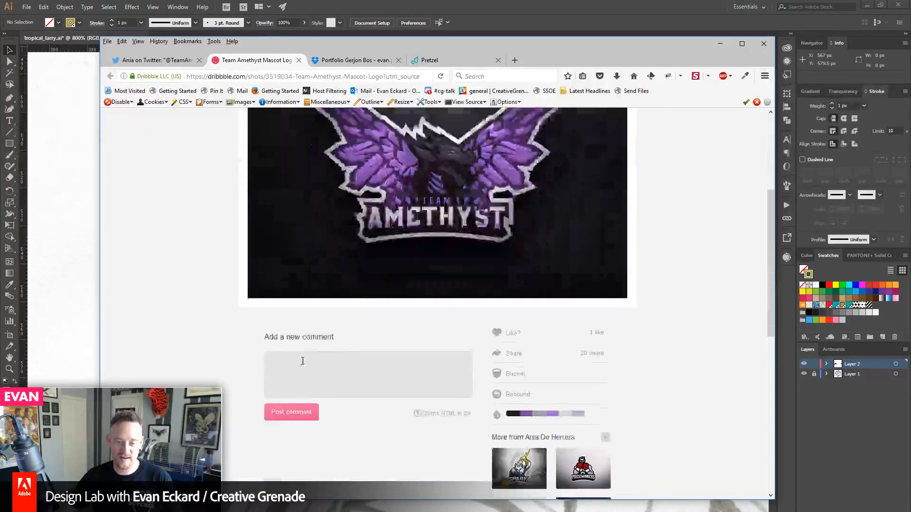
pyautogui.scroll(5, 284, 323)
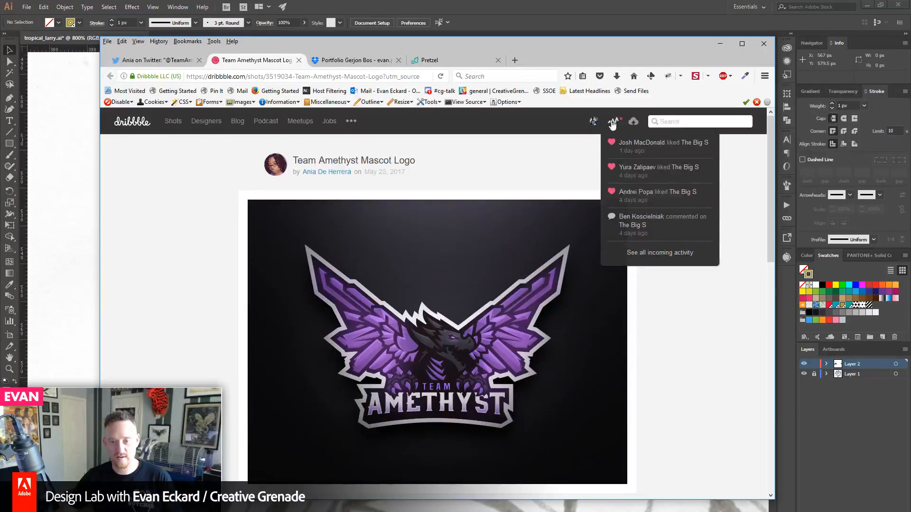
pyautogui.scroll(-2, 175, 301)
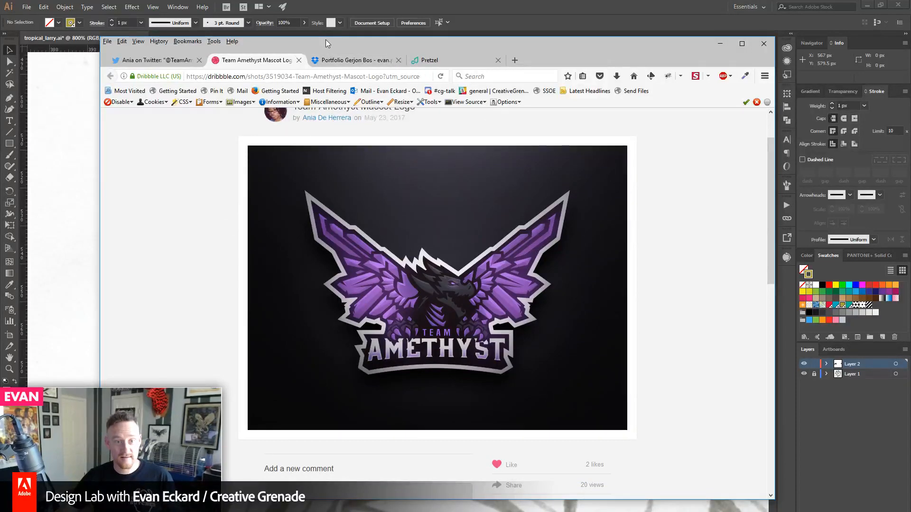
pyautogui.moveTo(327, 43); pyautogui.dragTo(910, 90)
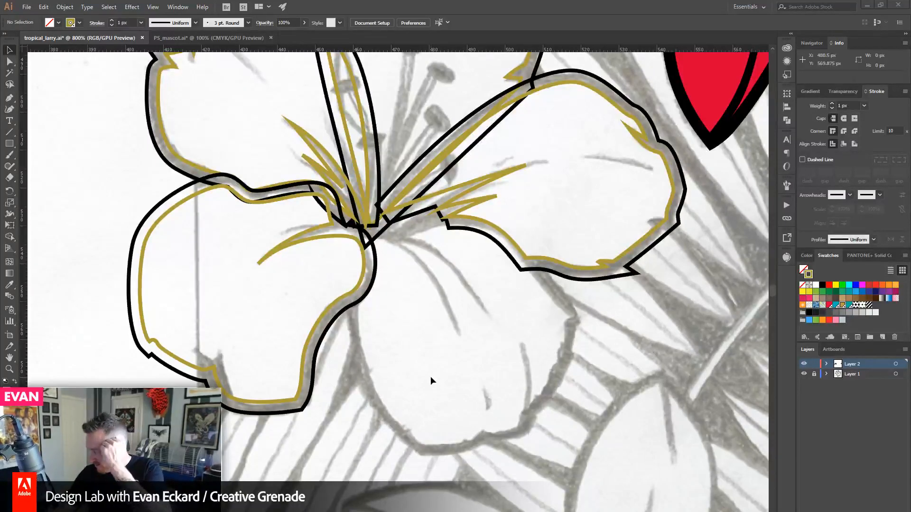
# - Start the lower middle petal's gold outline with the Pen tool, tracing from the left vein's tip to the flower centre and down the left edge
pyautogui.click(433, 334)
pyautogui.moveTo(403, 306); pyautogui.dragTo(401, 308)
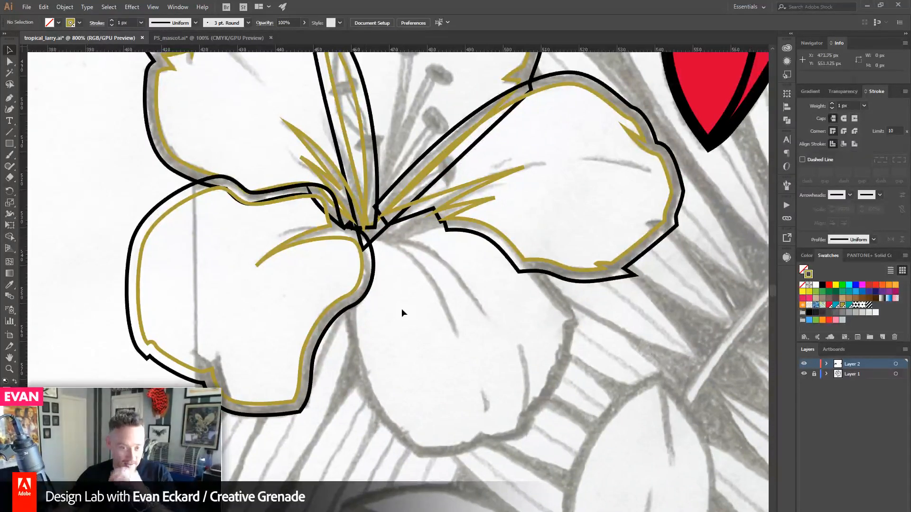
pyautogui.moveTo(462, 285); pyautogui.dragTo(398, 306)
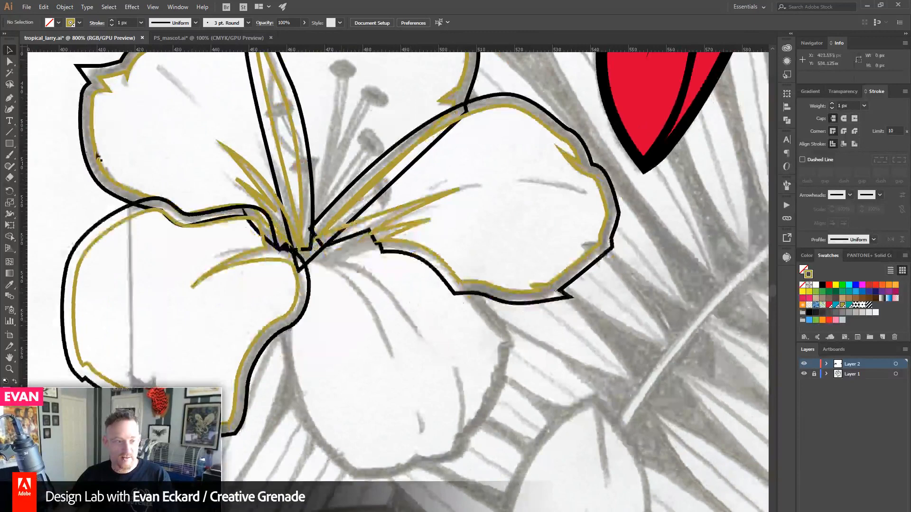
pyautogui.click(9, 97)
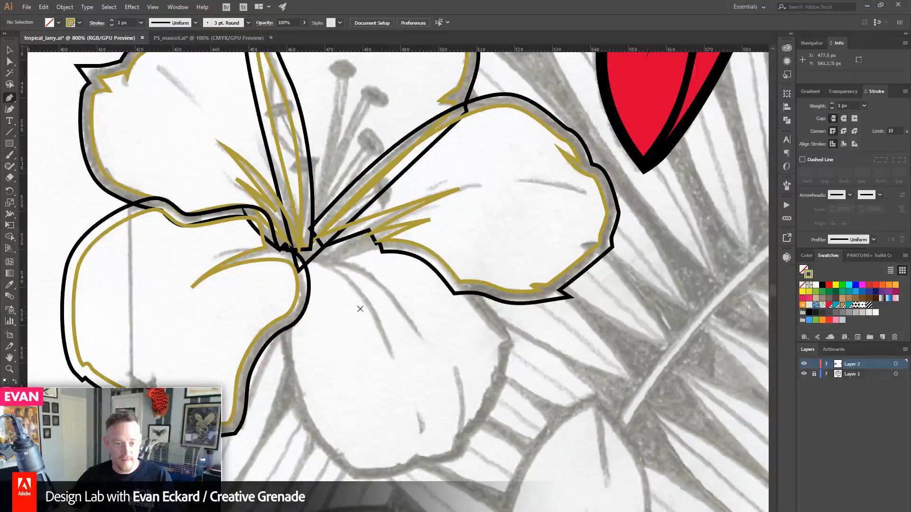
pyautogui.moveTo(379, 327); pyautogui.dragTo(340, 280)
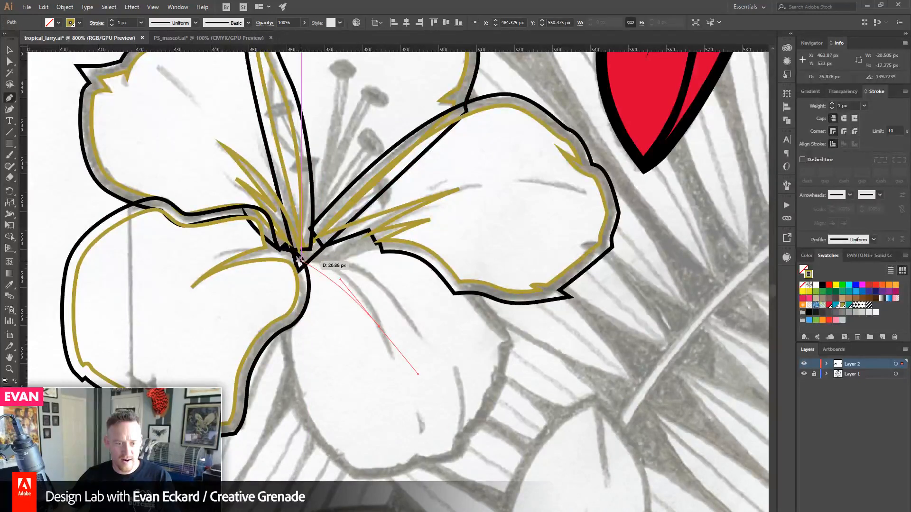
pyautogui.click(300, 260)
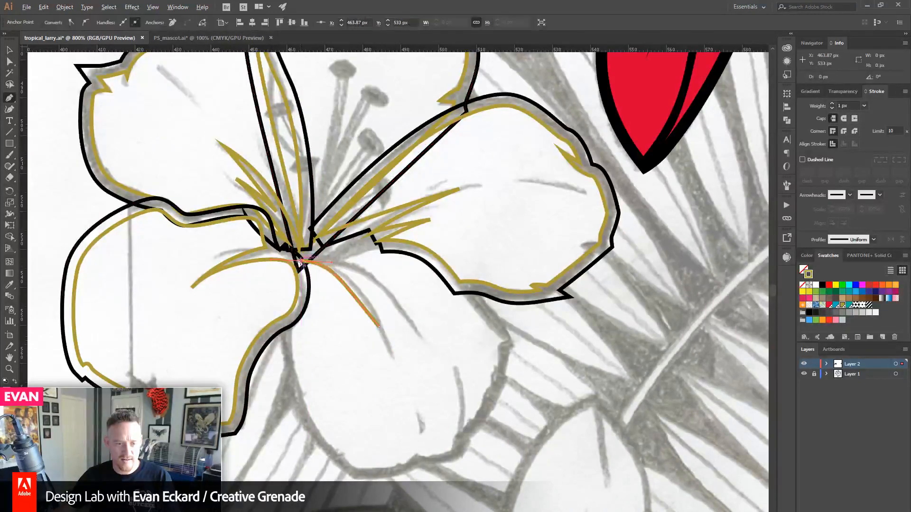
pyautogui.moveTo(302, 262); pyautogui.dragTo(325, 311)
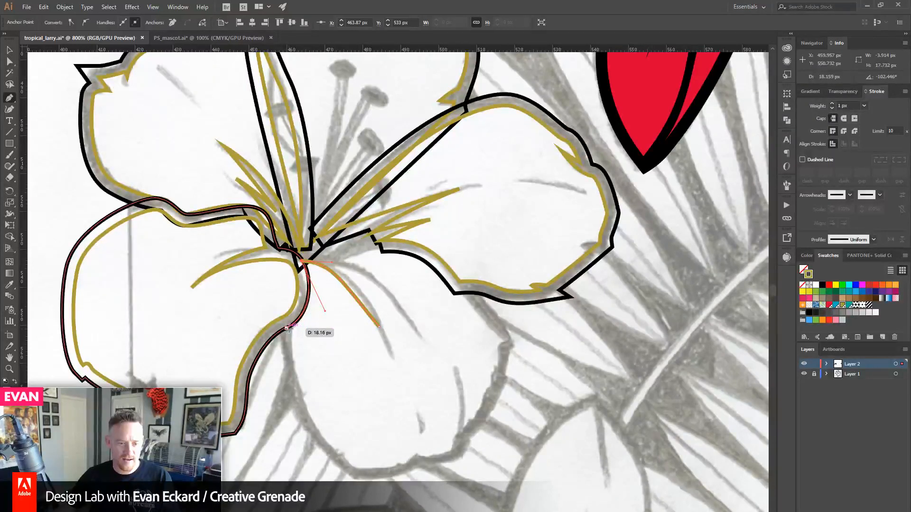
pyautogui.moveTo(288, 327); pyautogui.dragTo(344, 455)
pyautogui.click(352, 467)
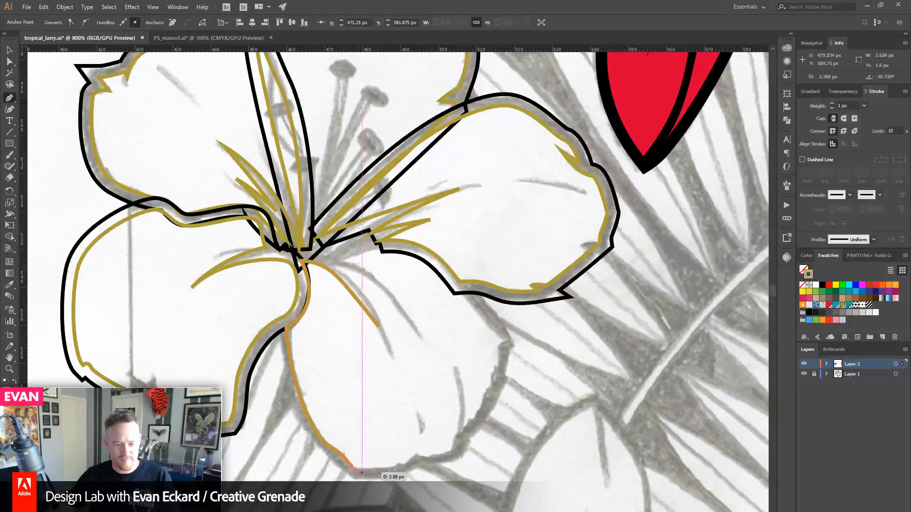
# - Continue the gold petal outline along its scalloped bottom and up the right edge to the outer corner
pyautogui.click(417, 453)
pyautogui.moveTo(417, 454); pyautogui.dragTo(456, 449)
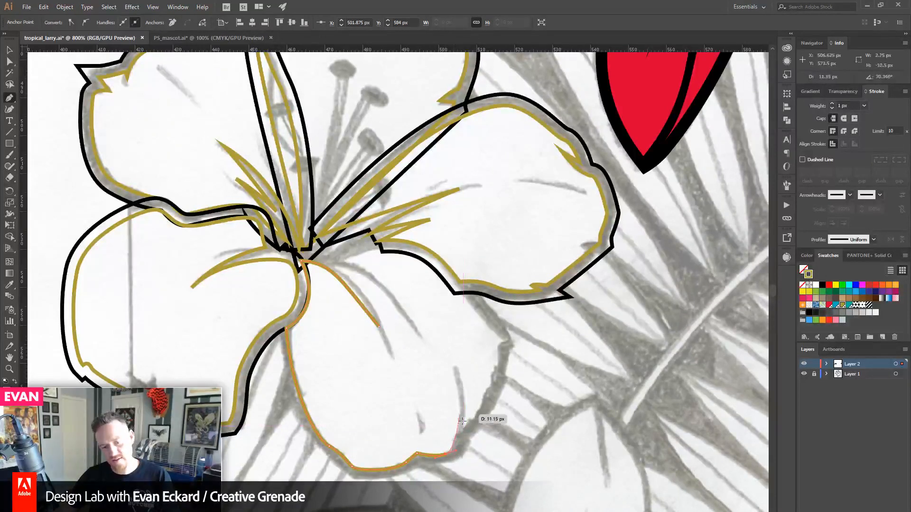
pyautogui.click(460, 429)
pyautogui.click(484, 396)
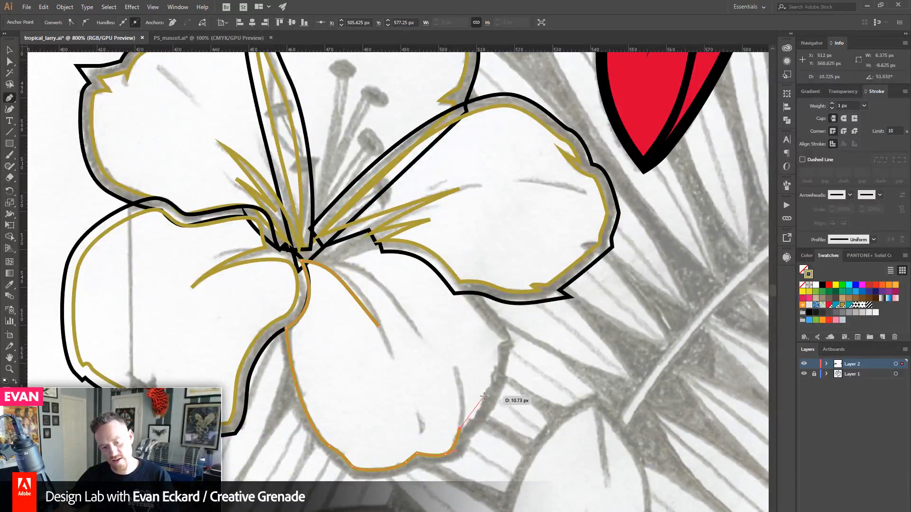
pyautogui.click(497, 363)
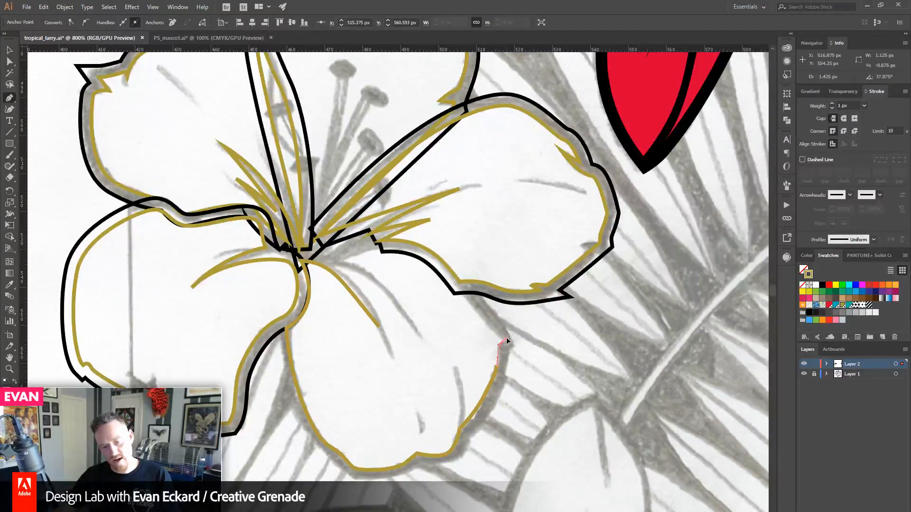
pyautogui.click(503, 341)
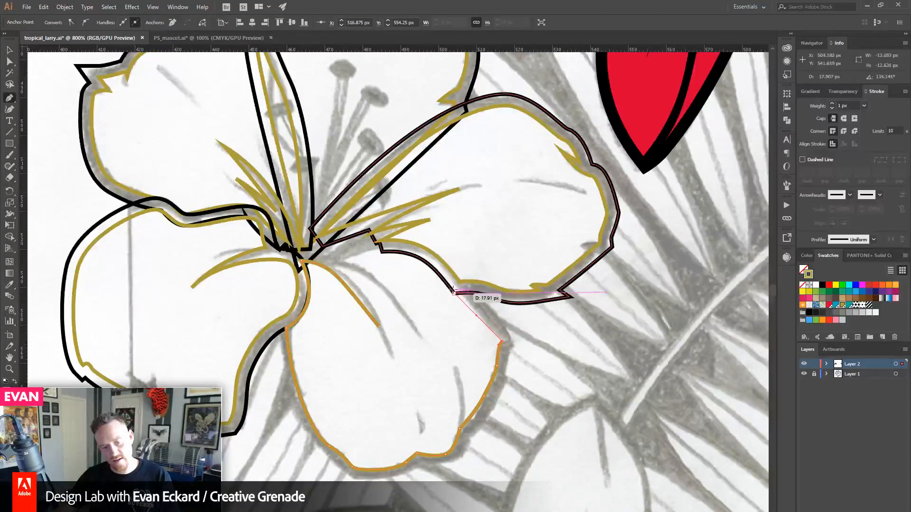
# - Finish the gold petal outline along its upper right edge to the flower centre, adding the second pointed vein and closing the path
pyautogui.moveTo(447, 278); pyautogui.dragTo(441, 271)
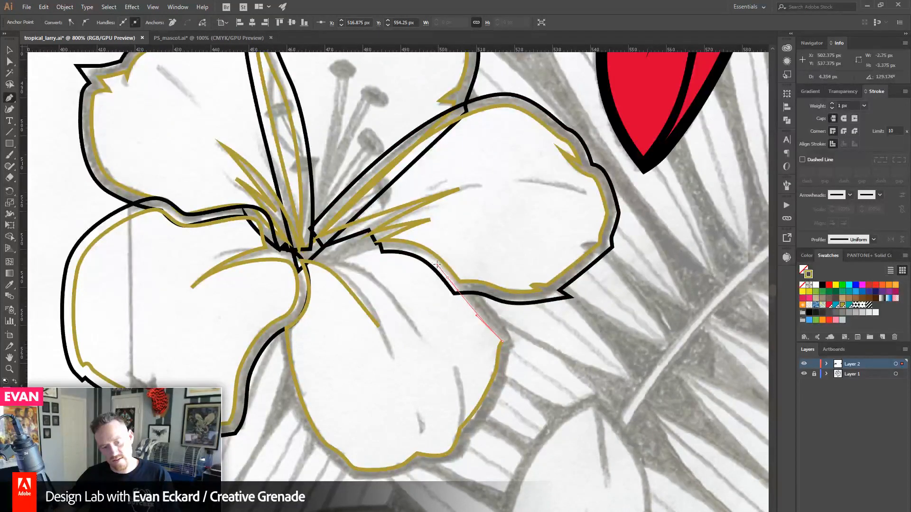
pyautogui.moveTo(382, 250); pyautogui.dragTo(335, 260)
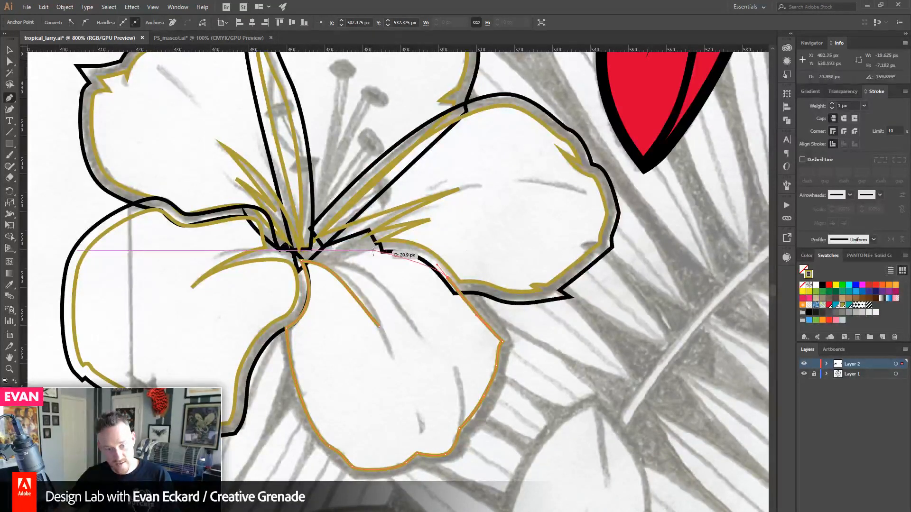
pyautogui.moveTo(337, 260); pyautogui.dragTo(421, 354)
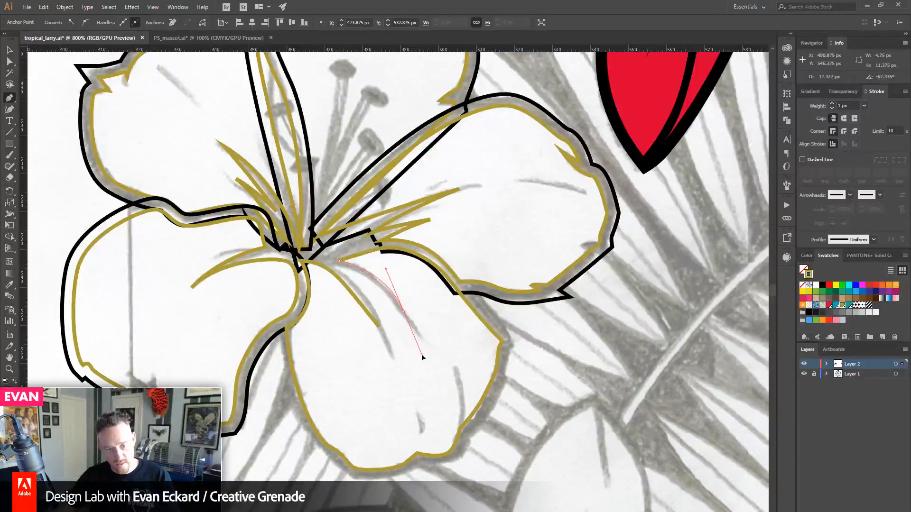
pyautogui.moveTo(403, 310); pyautogui.dragTo(350, 272)
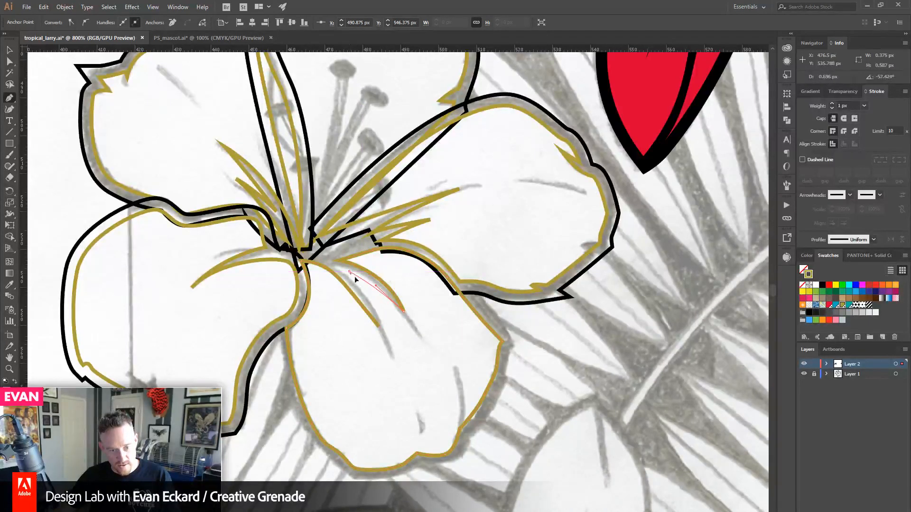
pyautogui.click(375, 320)
pyautogui.click(10, 50)
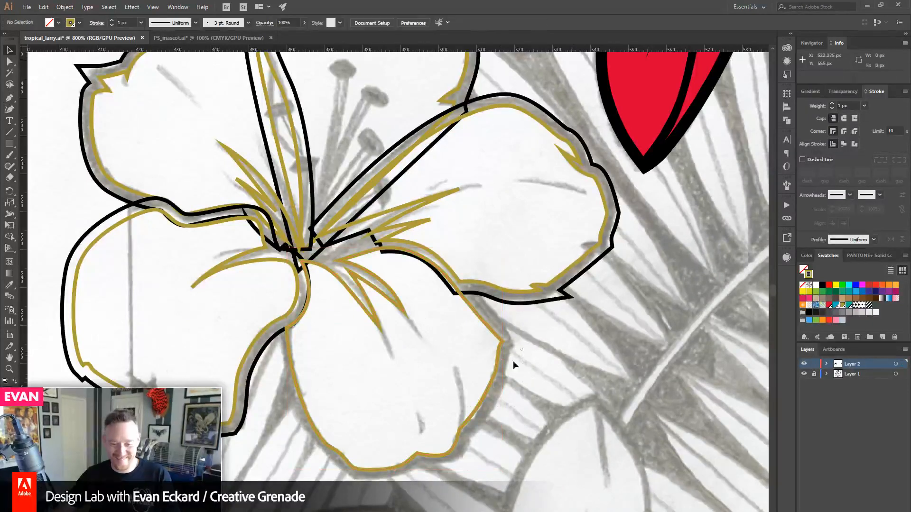
# - Create an outward Offset Path from the lower middle petal and give the offset outline a black stroke
pyautogui.click(109, 7)
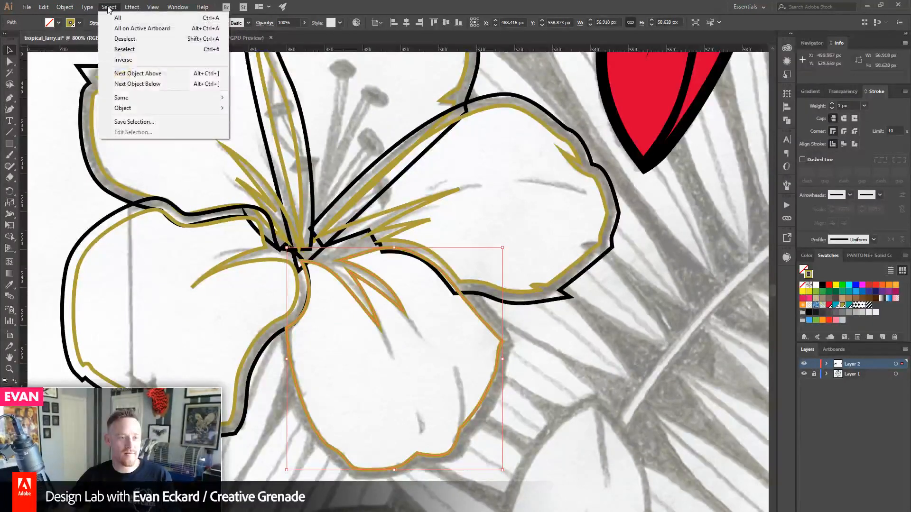
pyautogui.moveTo(130, 99)
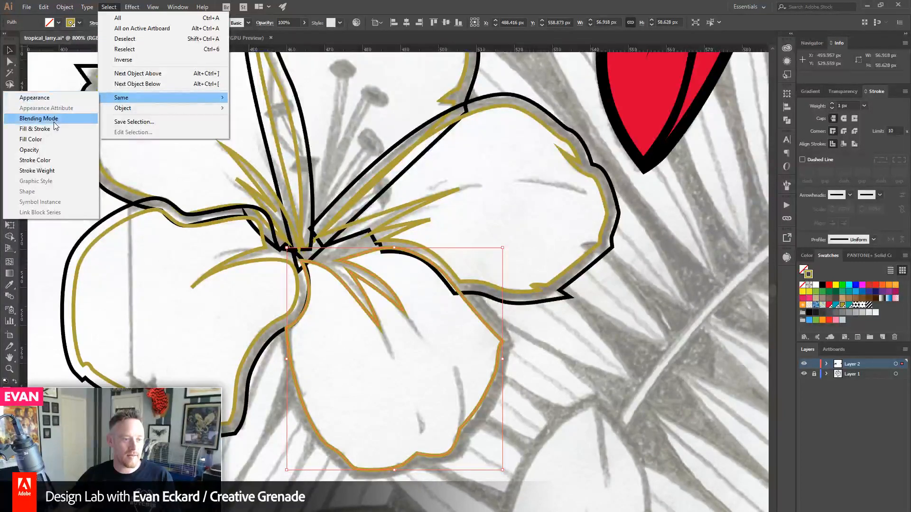
pyautogui.moveTo(67, 7)
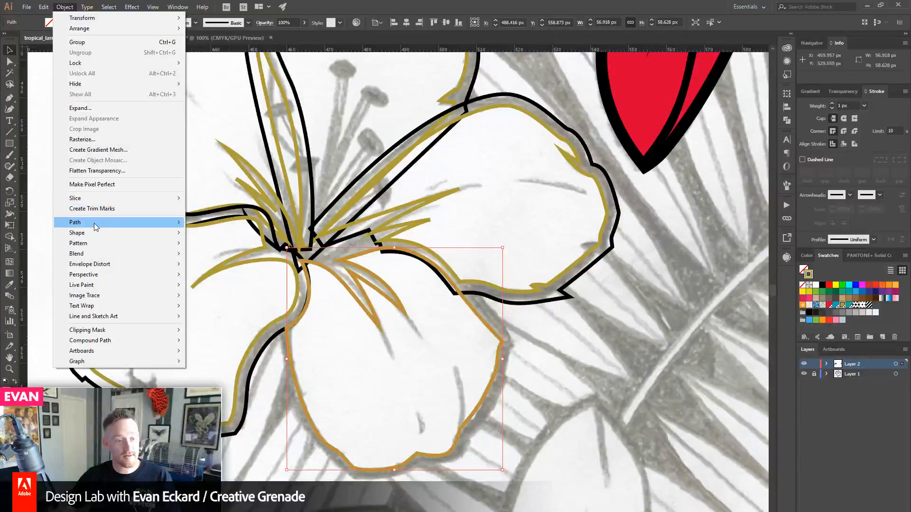
pyautogui.moveTo(94, 223)
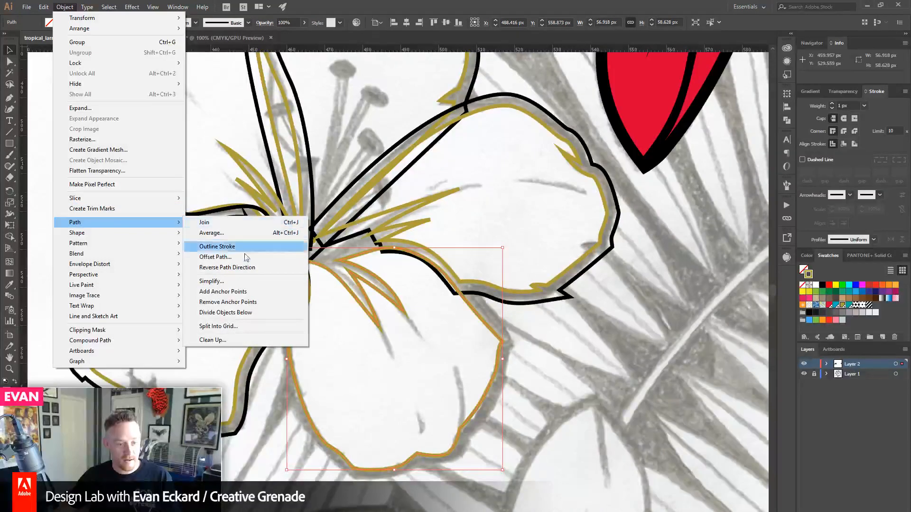
pyautogui.click(223, 257)
pyautogui.click(420, 194)
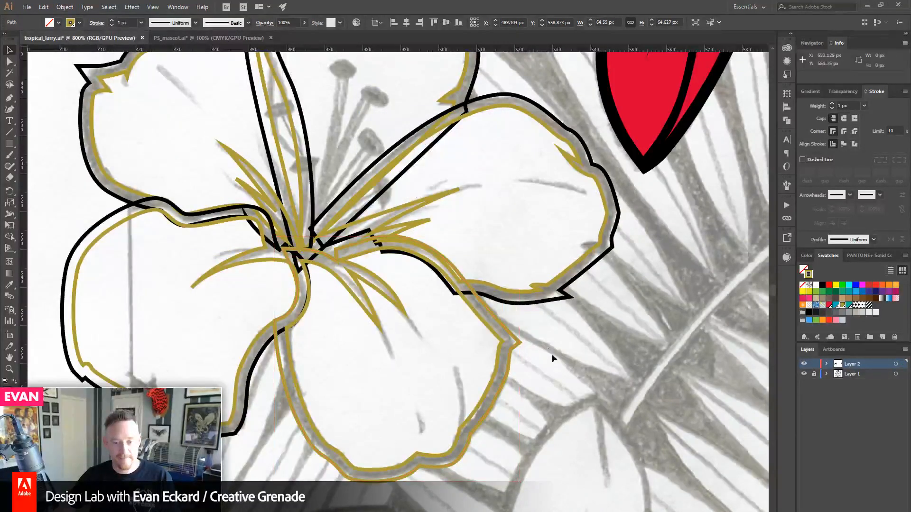
pyautogui.click(822, 285)
pyautogui.click(669, 377)
# - Draw a narrow closed wedge with the Pen tool along the sketched crease at the petal's lower right edge
pyautogui.scroll(-3, 617, 375)
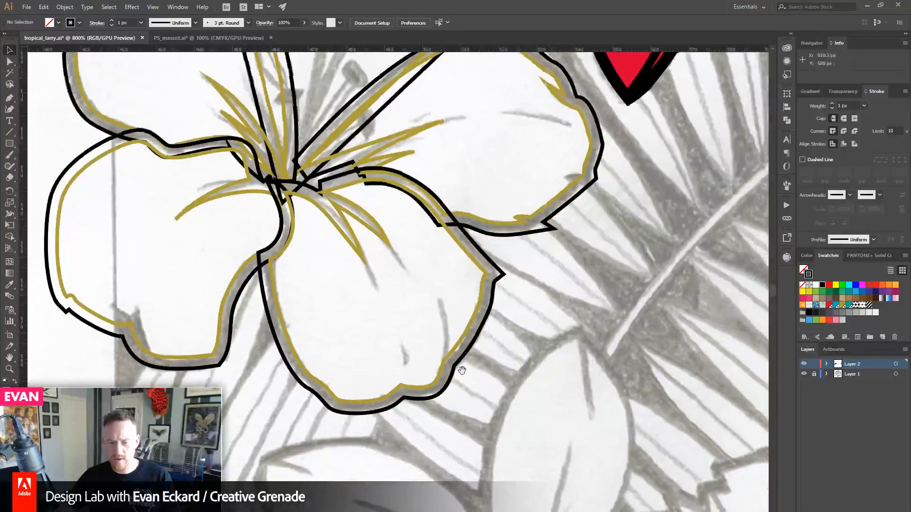
pyautogui.click(9, 368)
pyautogui.click(411, 379)
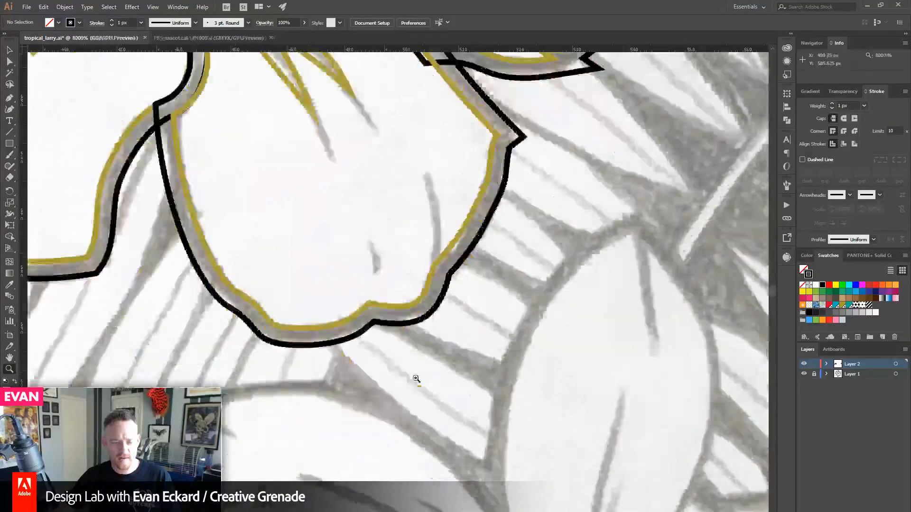
pyautogui.click(10, 97)
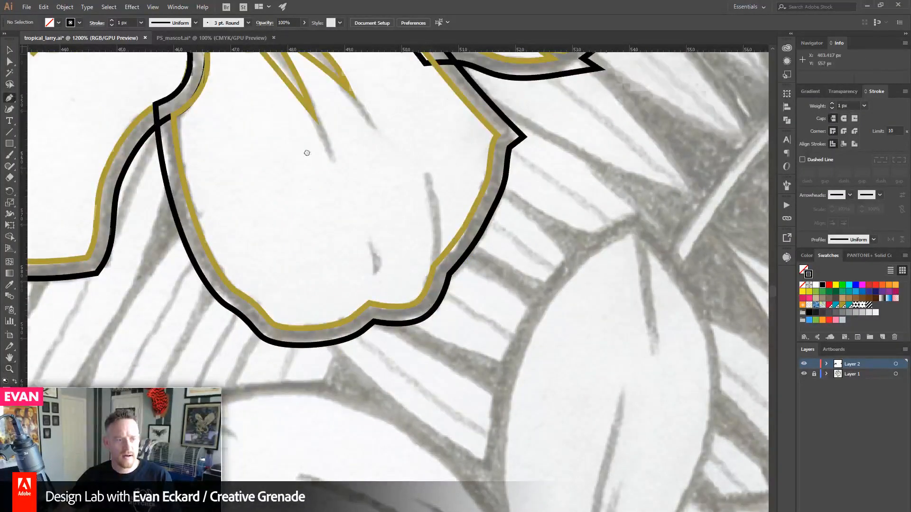
pyautogui.moveTo(330, 156); pyautogui.dragTo(333, 264)
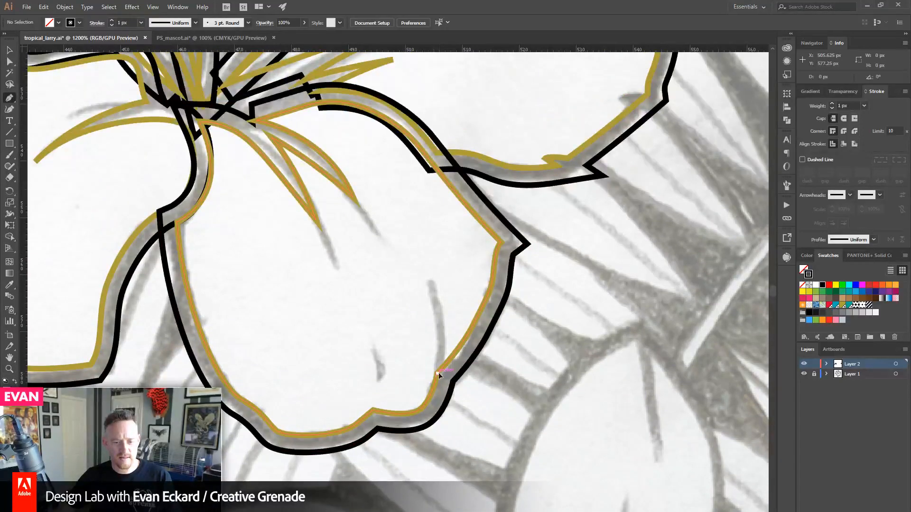
pyautogui.moveTo(438, 374)
pyautogui.mouseDown()
pyautogui.moveTo(445, 339)
pyautogui.moveTo(454, 364)
pyautogui.moveTo(443, 373)
pyautogui.mouseUp()
pyautogui.click(435, 299)
pyautogui.click(437, 374)
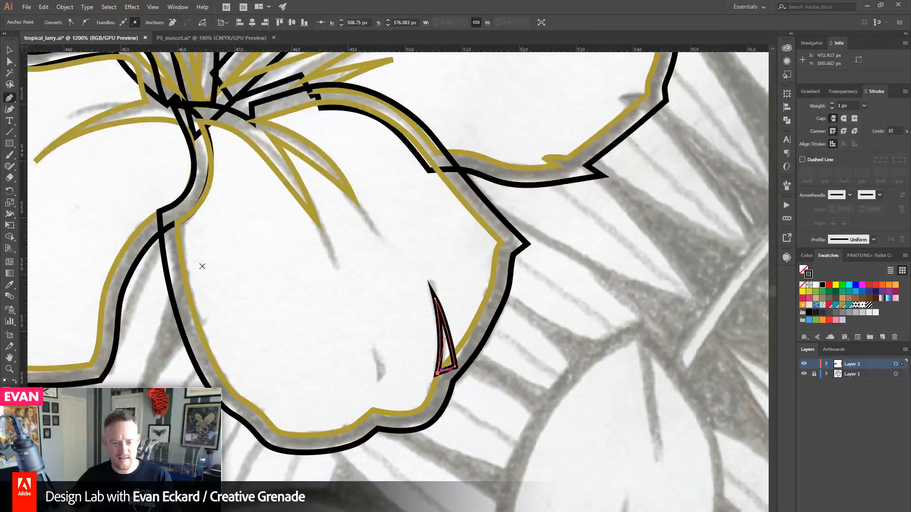
pyautogui.click(9, 51)
pyautogui.click(507, 306)
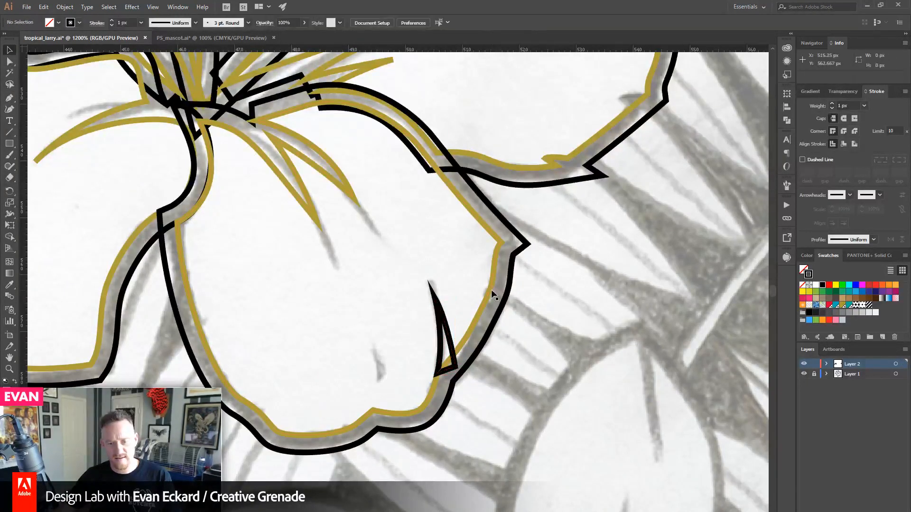
# - Cut the wedge out of the gold petal with the Shape Builder tool to form a sharp notch in its edge
pyautogui.click(490, 295)
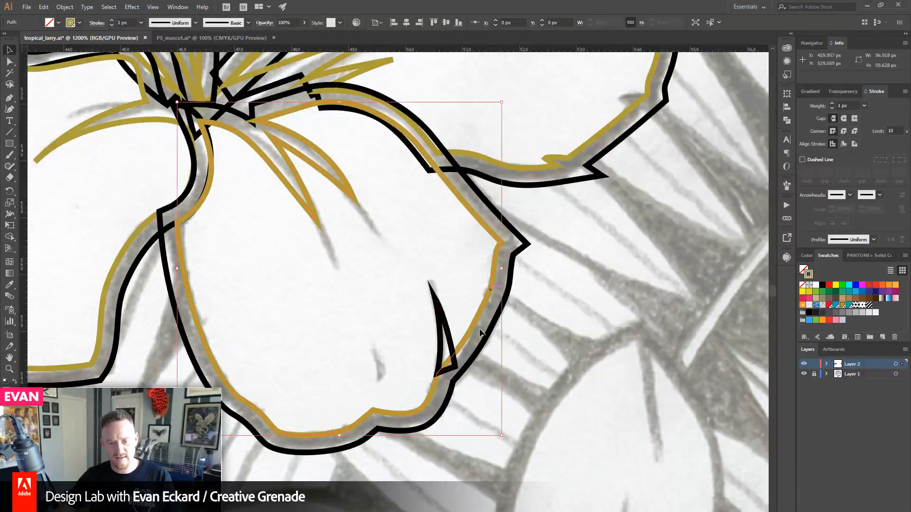
pyautogui.keyDown('shift'); pyautogui.click(449, 330); pyautogui.keyUp('shift')
pyautogui.hotkey('shift', 'm')
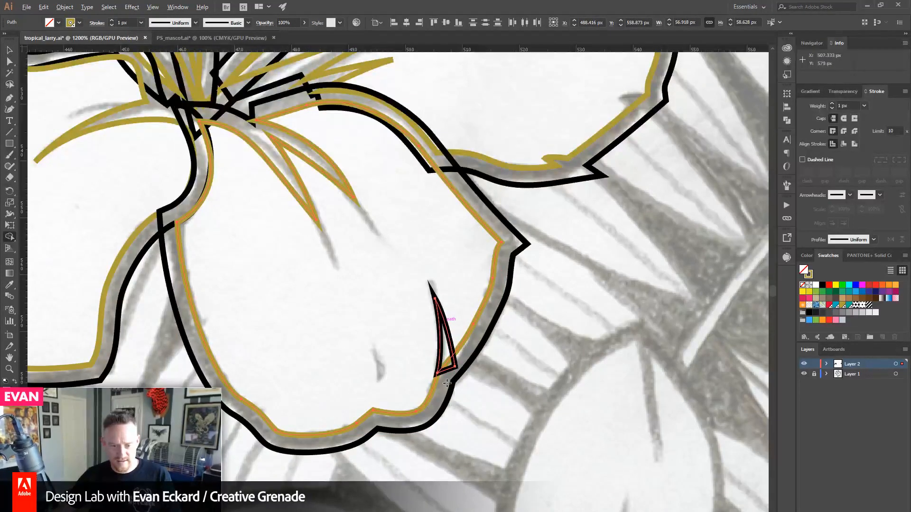
pyautogui.click(365, 365)
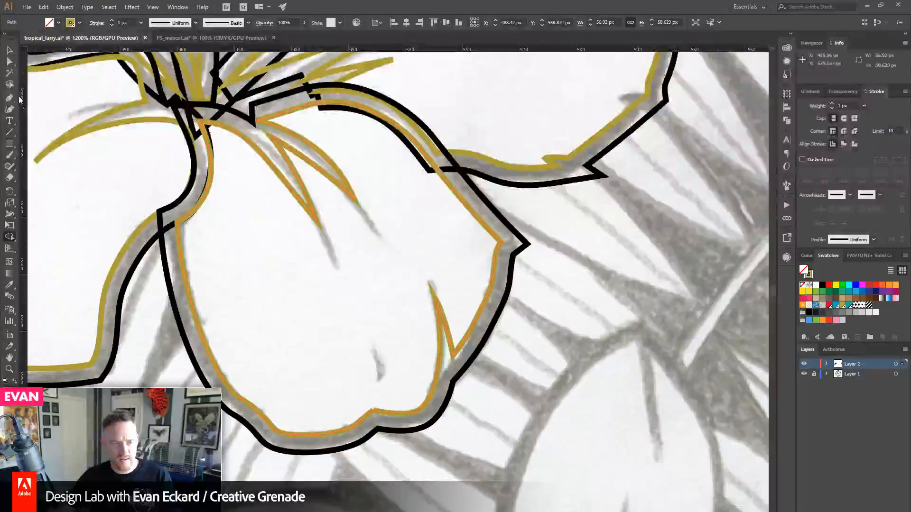
pyautogui.press('v')
pyautogui.click(539, 306)
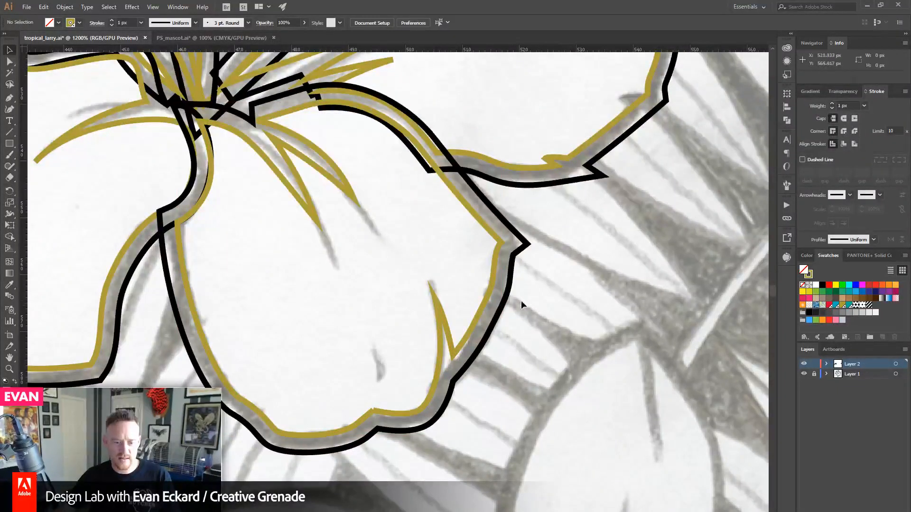
# - Try to average and join the anchor point at the notch in the lower middle petal's bottom edge
pyautogui.press('a')
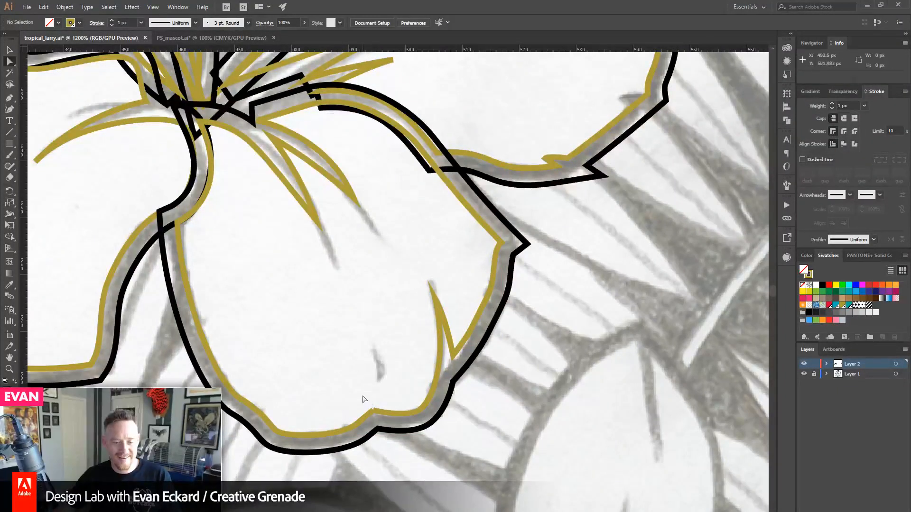
pyautogui.click(374, 416)
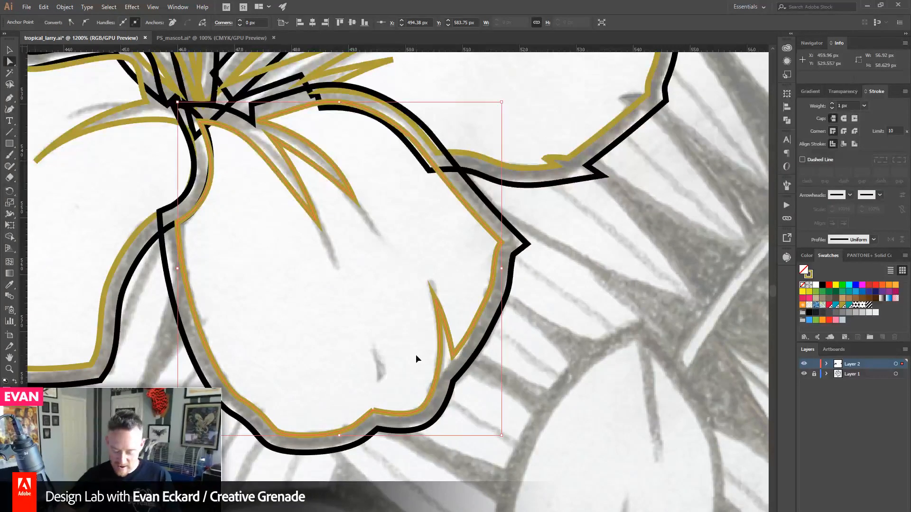
pyautogui.hotkey('ctrl', 'alt', 'j')
pyautogui.press('Return')
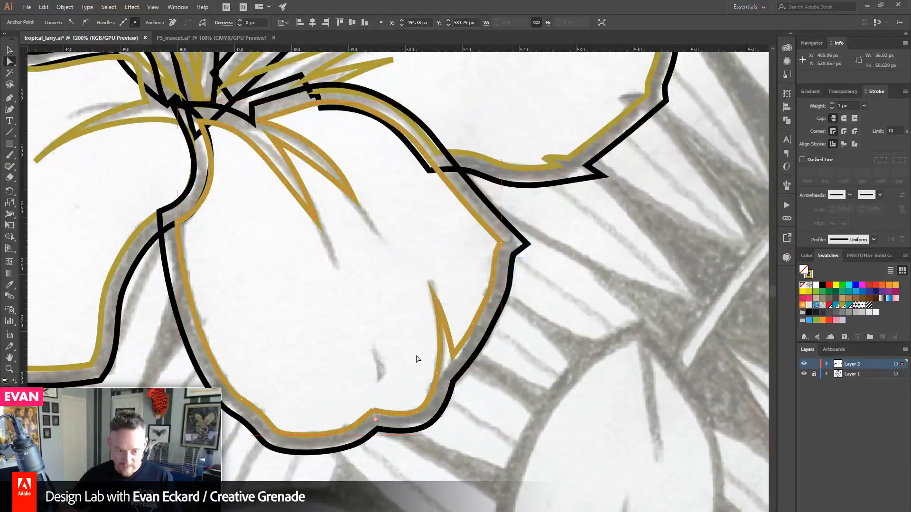
pyautogui.hotkey('ctrl', 'j')
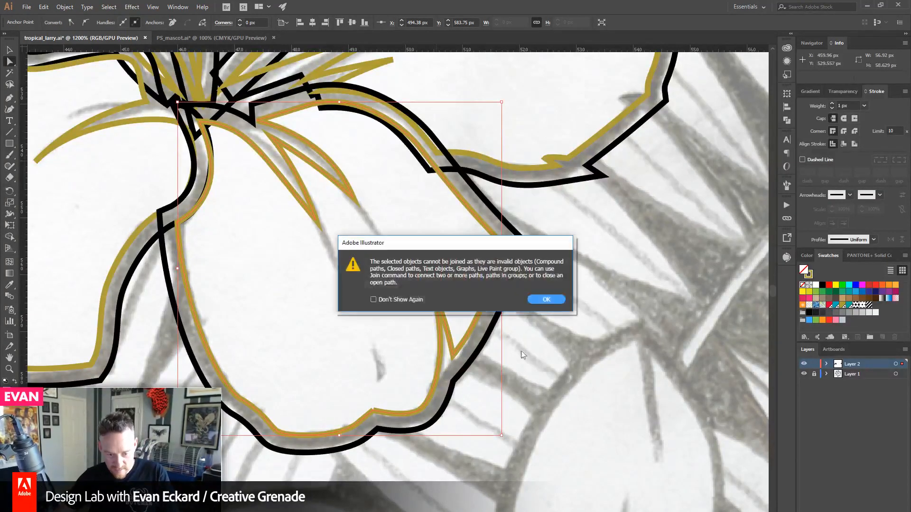
pyautogui.click(546, 299)
# - Try to separate the anchor at the petal's bottom notch by moving it down, and delete the selected path
pyautogui.hotkey('ctrl', 'space')
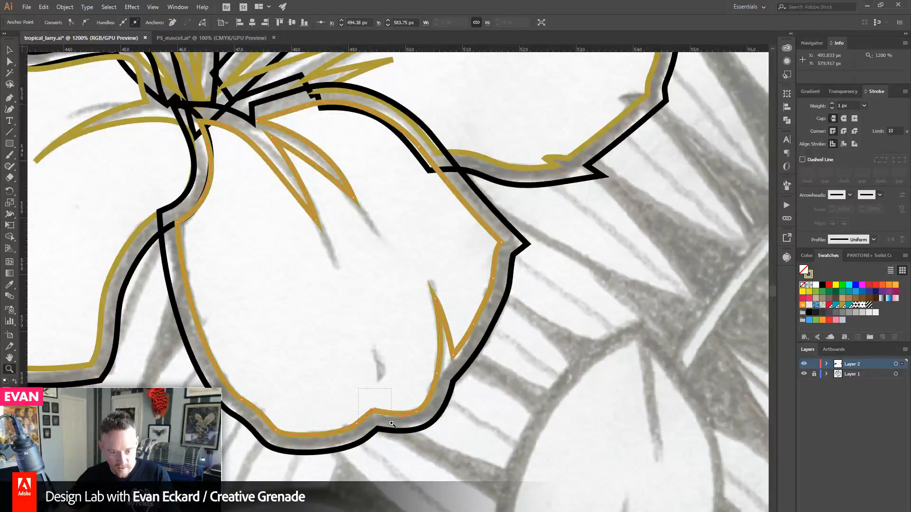
pyautogui.moveTo(360, 390); pyautogui.dragTo(392, 425)
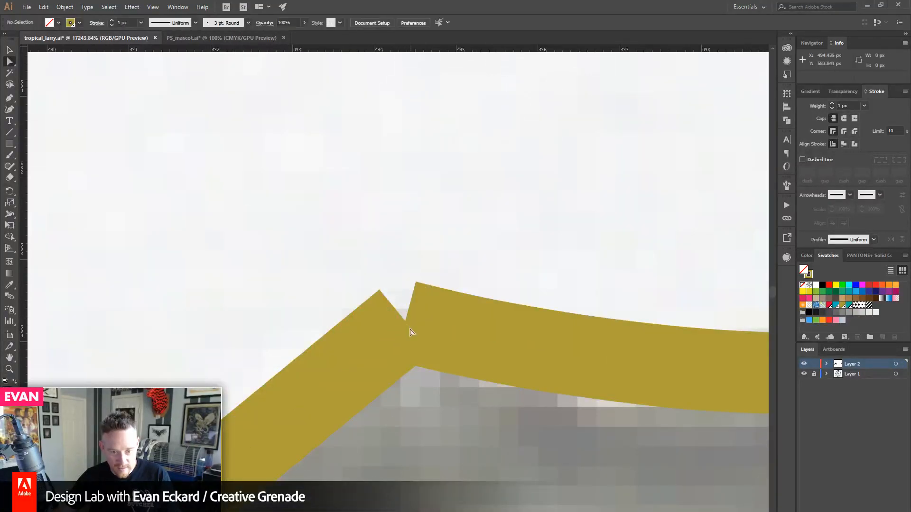
pyautogui.moveTo(405, 321); pyautogui.dragTo(447, 445)
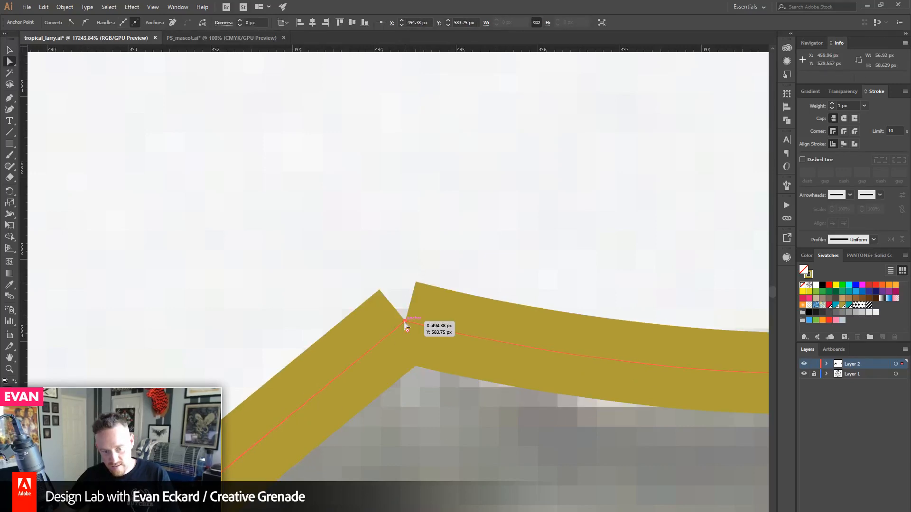
pyautogui.moveTo(406, 325); pyautogui.dragTo(449, 422)
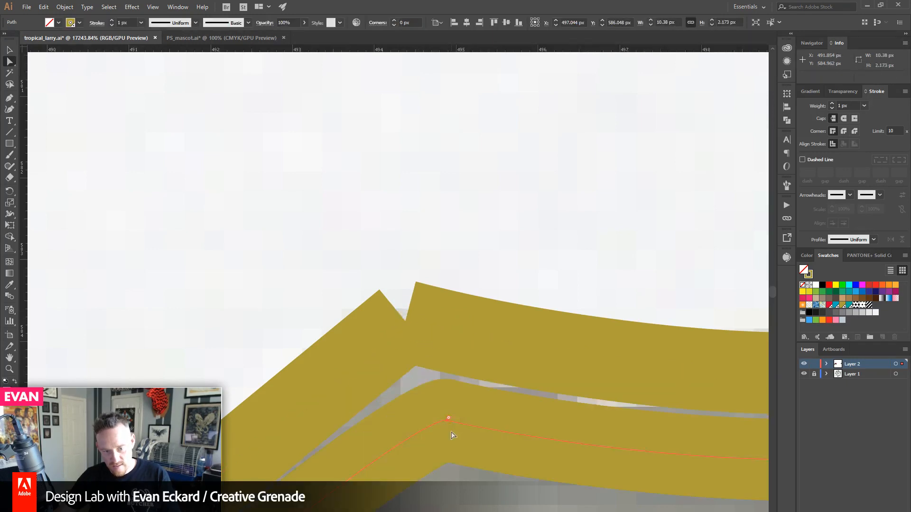
pyautogui.press('Delete')
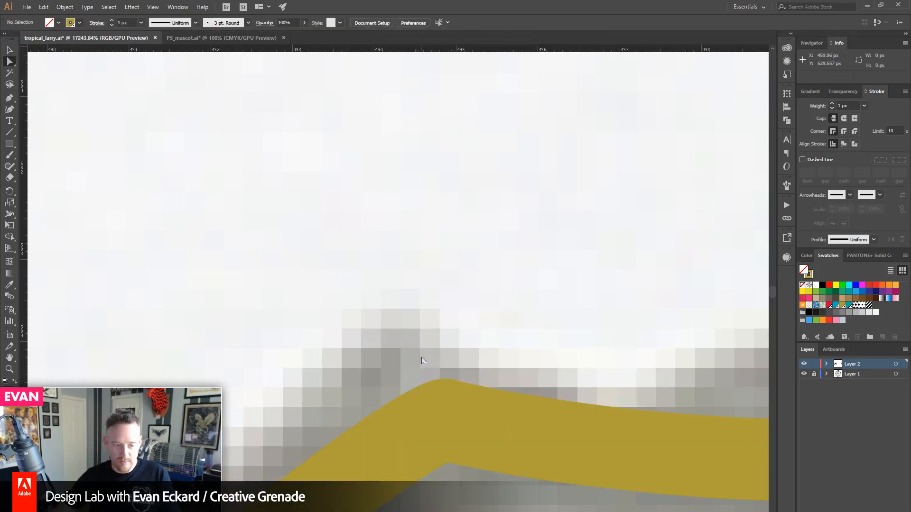
# - Undo the deletion and the anchor edits at the bottom notch of the gold petal
pyautogui.click(9, 370)
pyautogui.keyDown('alt'); pyautogui.click(312, 319); pyautogui.keyUp('alt')
pyautogui.keyDown('alt'); pyautogui.click(313, 319); pyautogui.keyUp('alt')
pyautogui.keyDown('alt'); pyautogui.click(314, 319); pyautogui.keyUp('alt')
pyautogui.keyDown('alt'); pyautogui.click(313, 318); pyautogui.keyUp('alt')
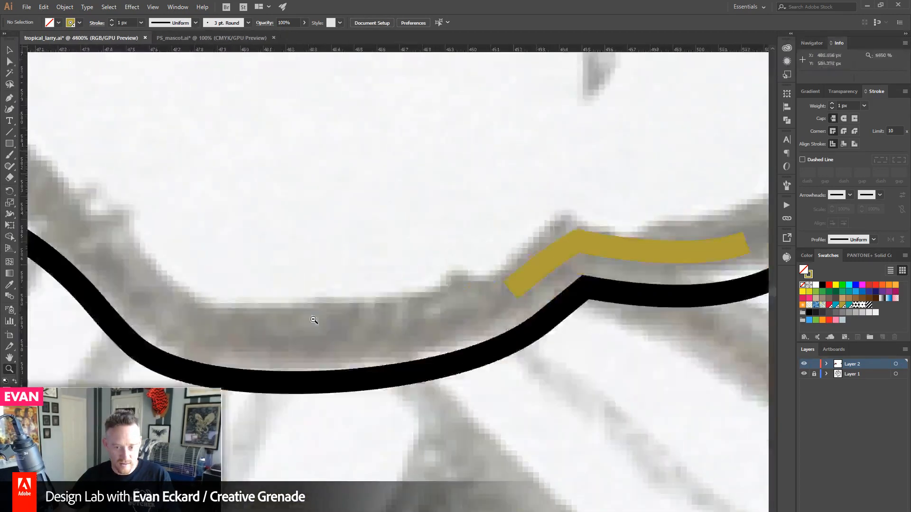
pyautogui.keyDown('alt'); pyautogui.click(314, 318); pyautogui.keyUp('alt')
pyautogui.keyDown('alt'); pyautogui.click(315, 316); pyautogui.keyUp('alt')
pyautogui.moveTo(383, 199); pyautogui.dragTo(268, 331)
pyautogui.hotkey('ctrl', 'z')
pyautogui.hotkey('ctrl', 'z')
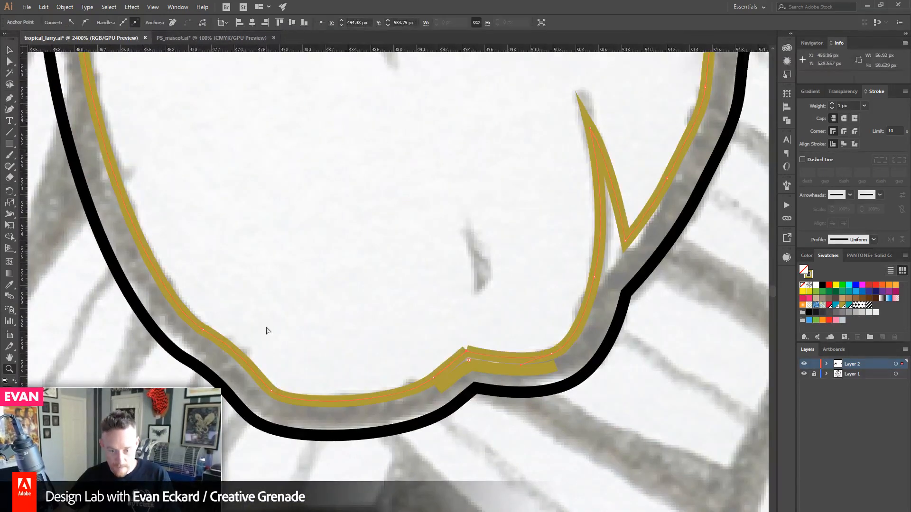
pyautogui.hotkey('ctrl', 'z')
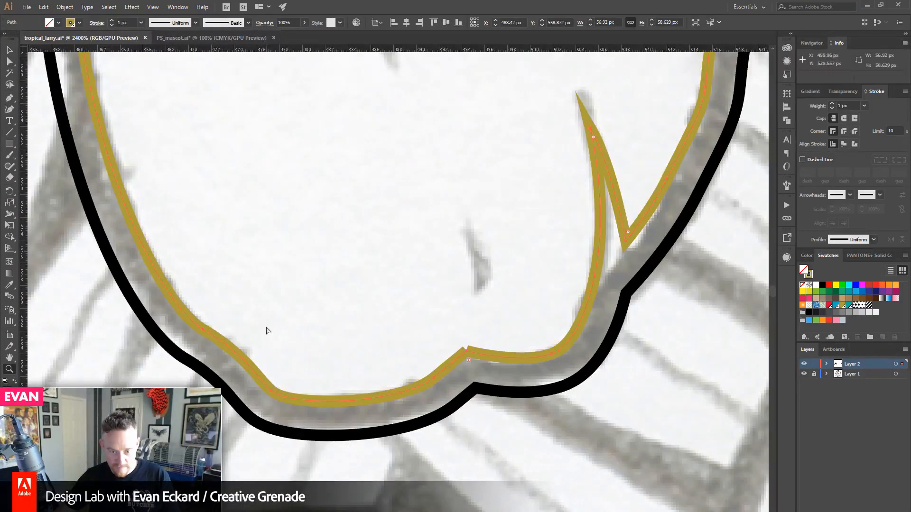
# - Move the bottom notch's anchor slightly up and outward from the edge to form a sharp point, and deselect the petal
pyautogui.moveTo(336, 327); pyautogui.dragTo(243, 346)
pyautogui.click(9, 63)
pyautogui.click(348, 371)
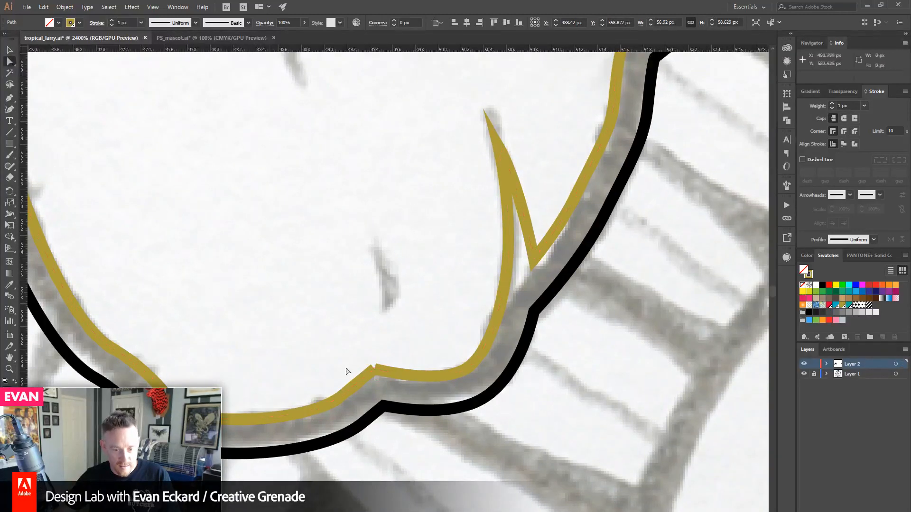
pyautogui.click(376, 373)
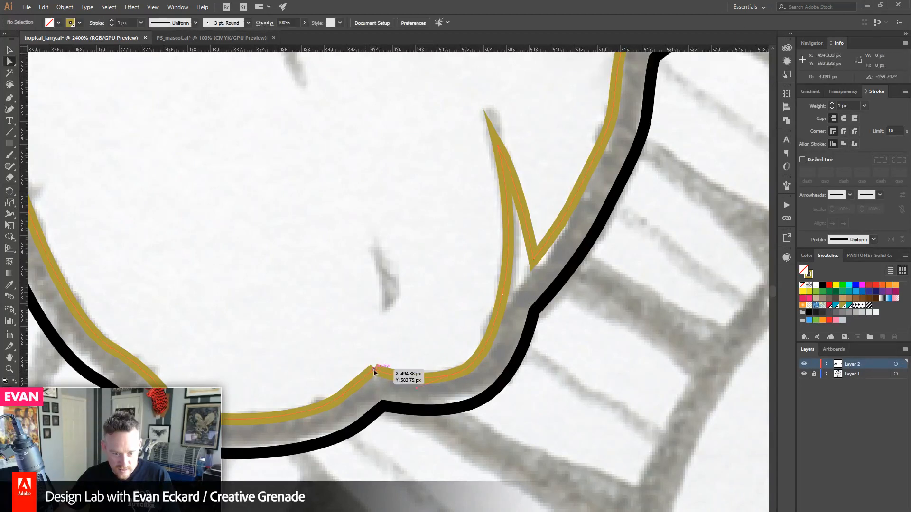
pyautogui.moveTo(377, 370)
pyautogui.mouseDown()
pyautogui.moveTo(327, 266)
pyautogui.moveTo(366, 326)
pyautogui.moveTo(373, 367)
pyautogui.mouseUp()
pyautogui.press('z')
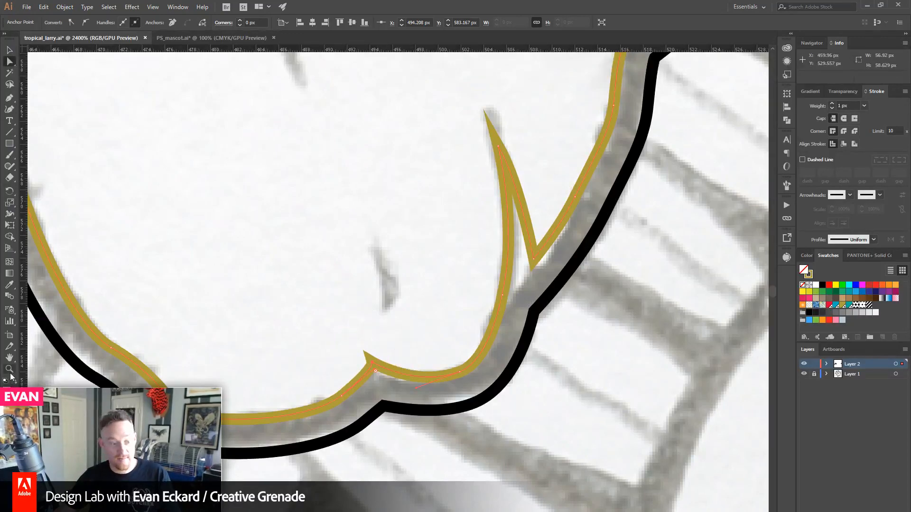
pyautogui.keyDown('alt'); pyautogui.click(352, 257); pyautogui.keyUp('alt')
pyautogui.keyDown('alt'); pyautogui.click(352, 257); pyautogui.keyUp('alt')
pyautogui.moveTo(350, 196); pyautogui.dragTo(261, 320)
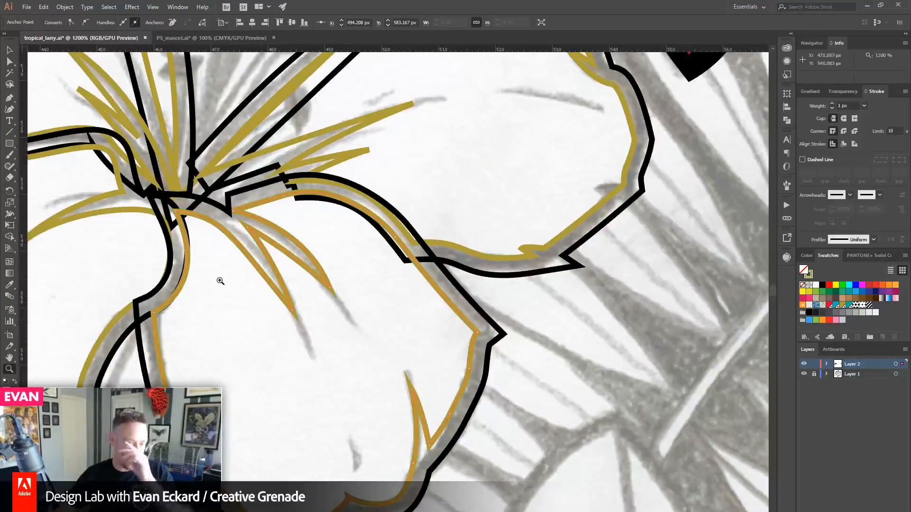
pyautogui.keyDown('alt'); pyautogui.click(269, 268); pyautogui.keyUp('alt')
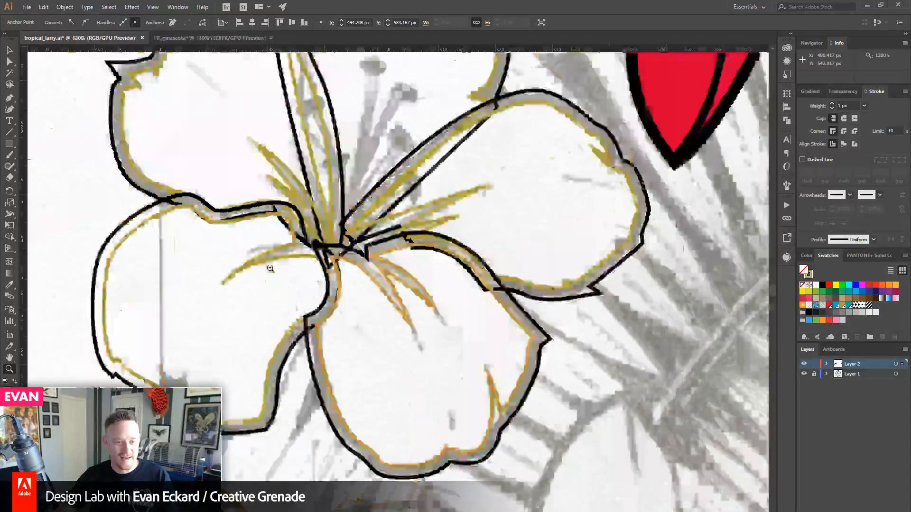
pyautogui.moveTo(161, 172); pyautogui.dragTo(134, 233)
pyautogui.click(9, 50)
pyautogui.click(208, 125)
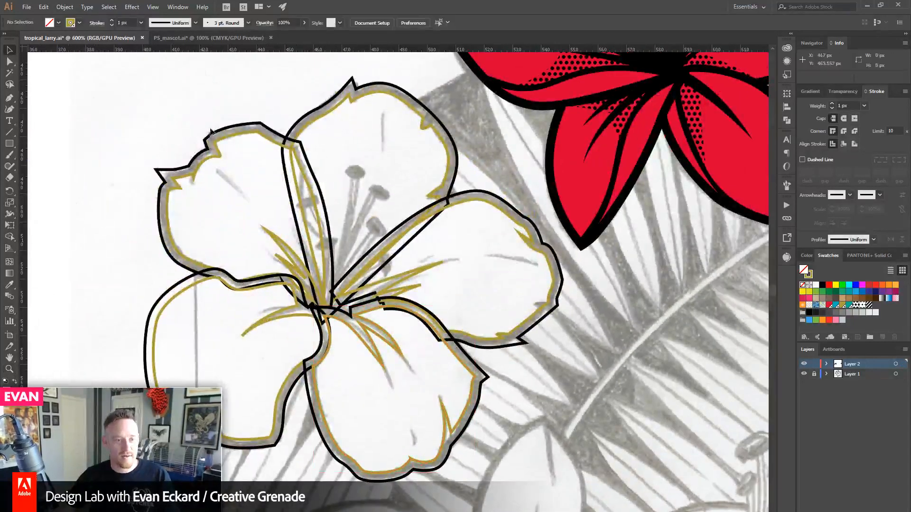
# - Draw an open curve about 11 px wide and 11 px high with the Pen tool along the upper-left petal's sketched crease
pyautogui.click(244, 136)
pyautogui.click(99, 287)
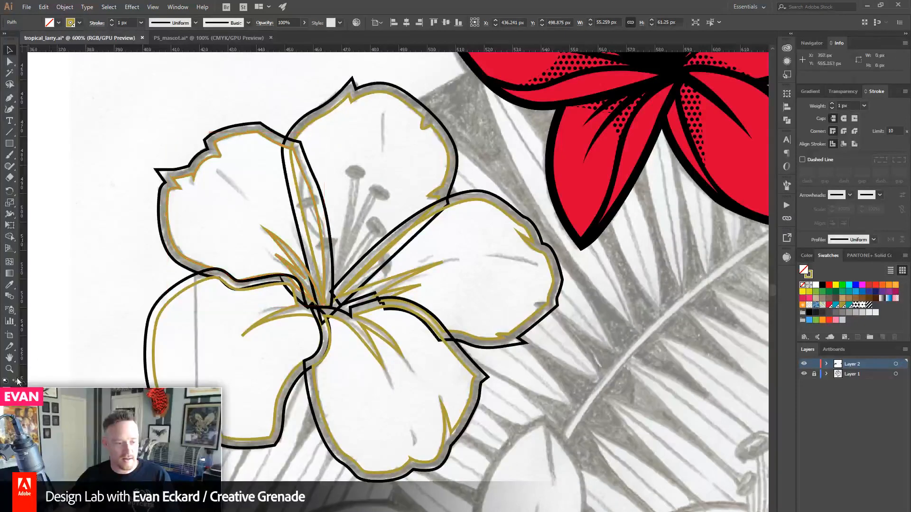
pyautogui.press('z')
pyautogui.moveTo(200, 211); pyautogui.dragTo(314, 252)
pyautogui.moveTo(190, 152); pyautogui.dragTo(201, 177)
pyautogui.press('v')
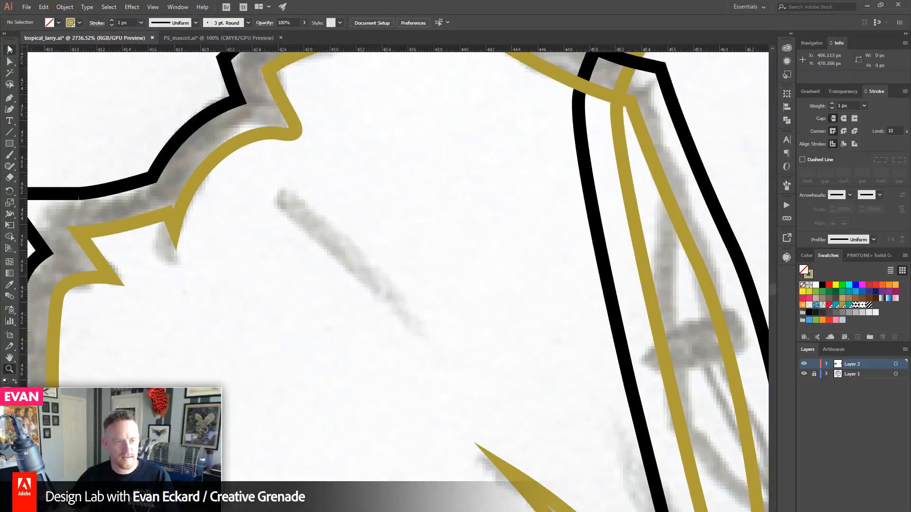
pyautogui.press('p')
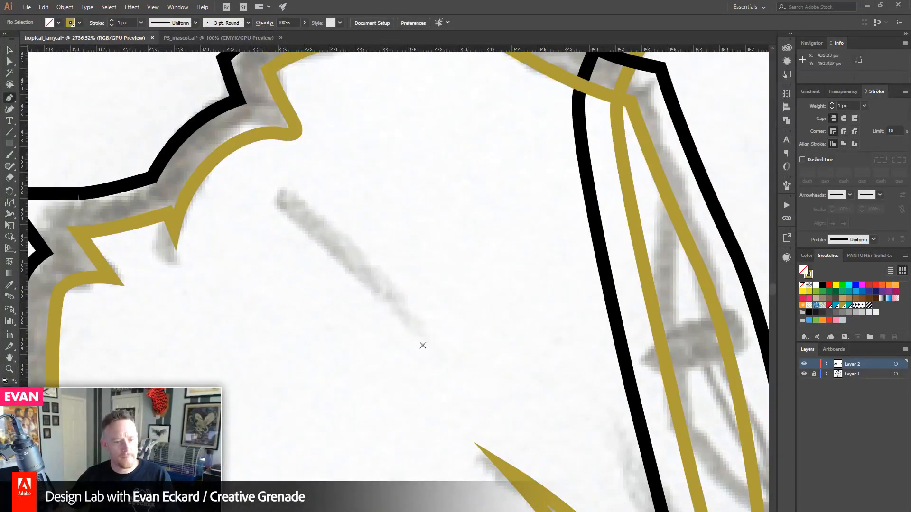
pyautogui.moveTo(425, 343); pyautogui.dragTo(367, 255)
pyautogui.click(282, 202)
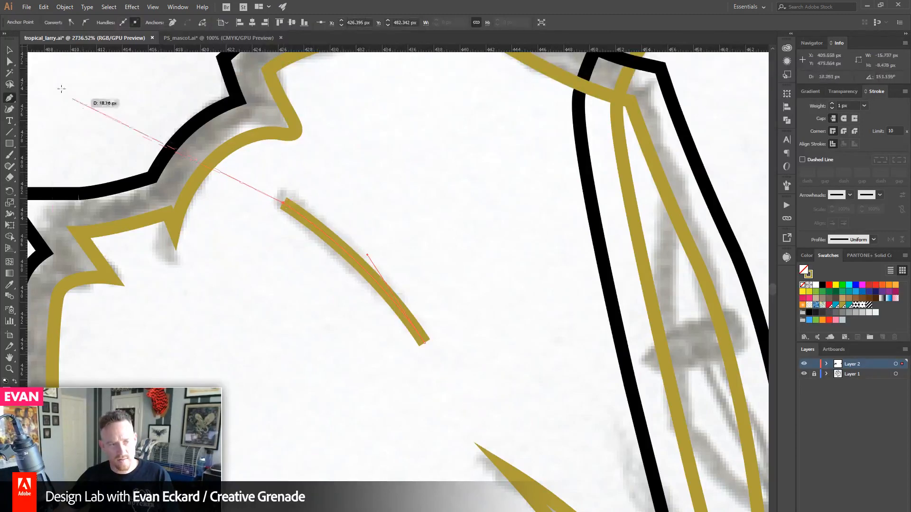
# - Give the crease line a 2 px black stroke with round caps and the asymmetric teardrop width profile
pyautogui.click(10, 51)
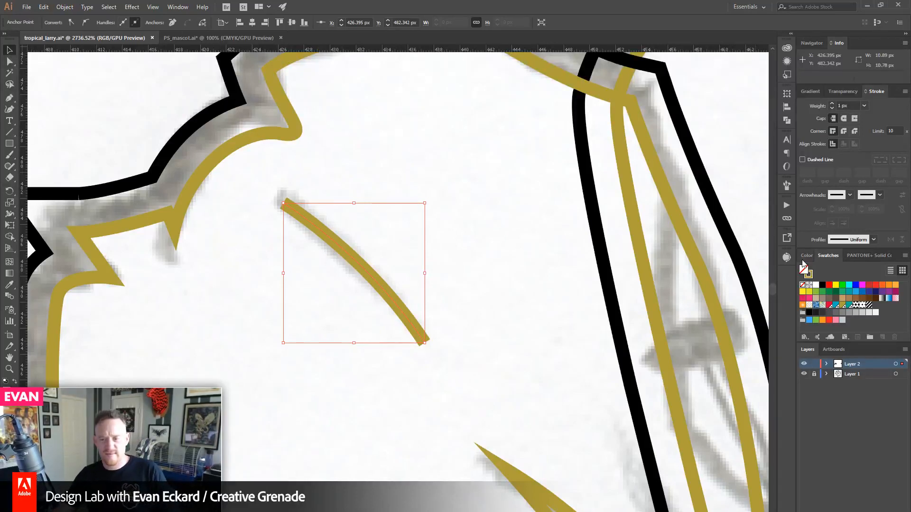
pyautogui.click(809, 275)
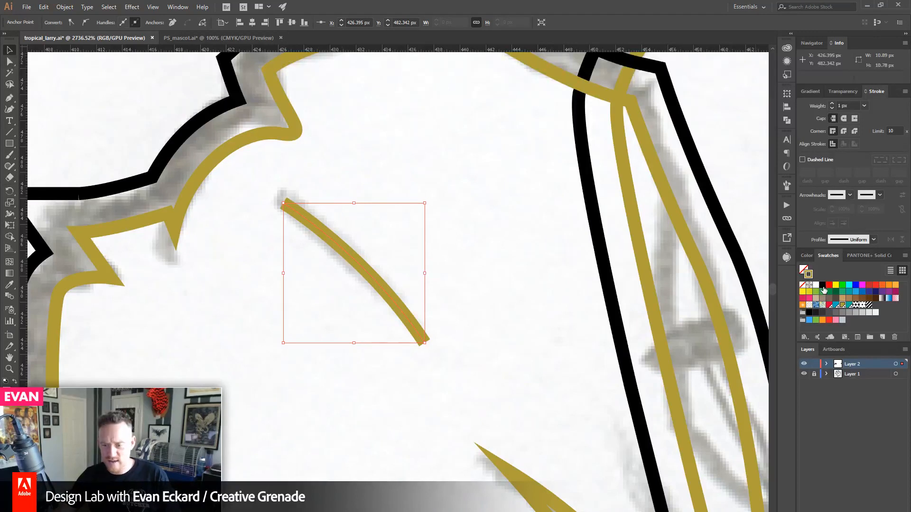
pyautogui.click(823, 285)
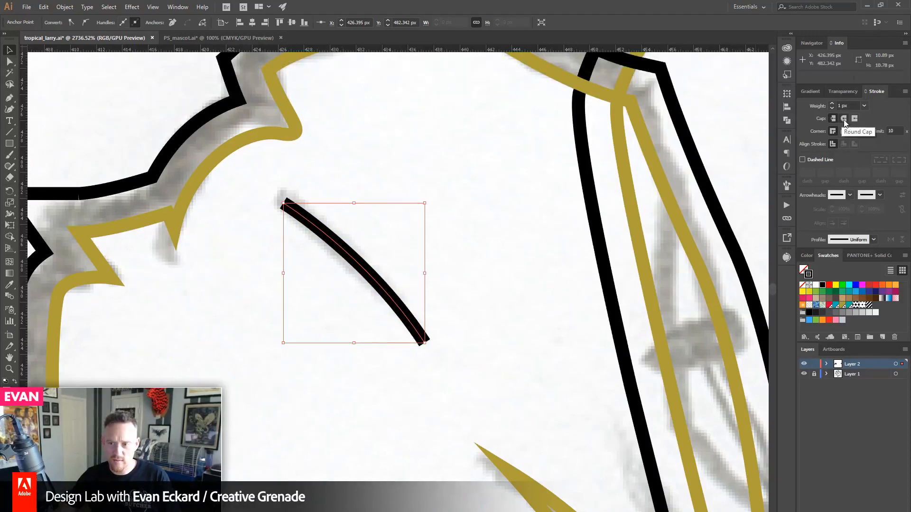
pyautogui.click(873, 241)
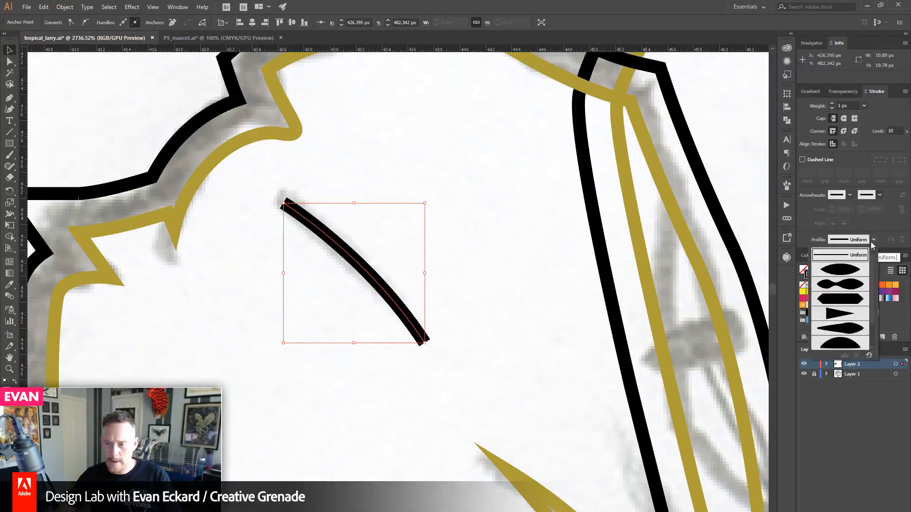
pyautogui.click(842, 329)
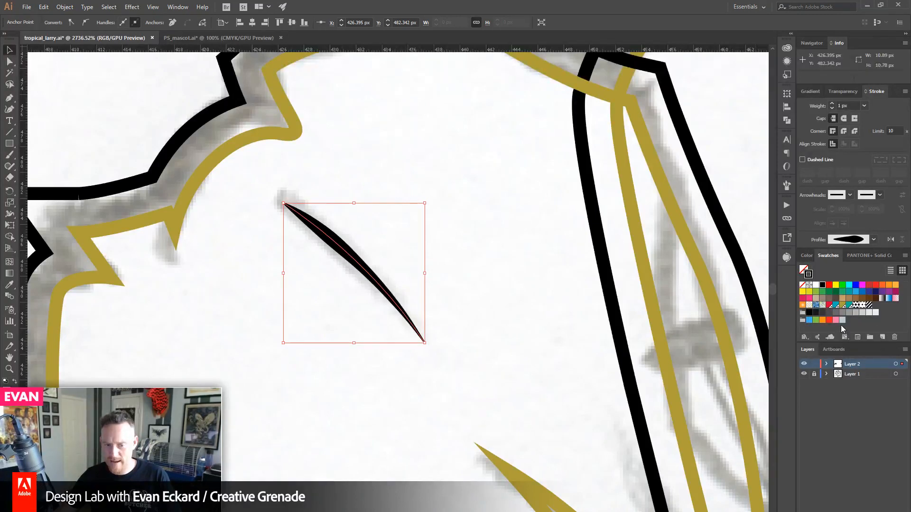
pyautogui.click(832, 105)
pyautogui.click(106, 123)
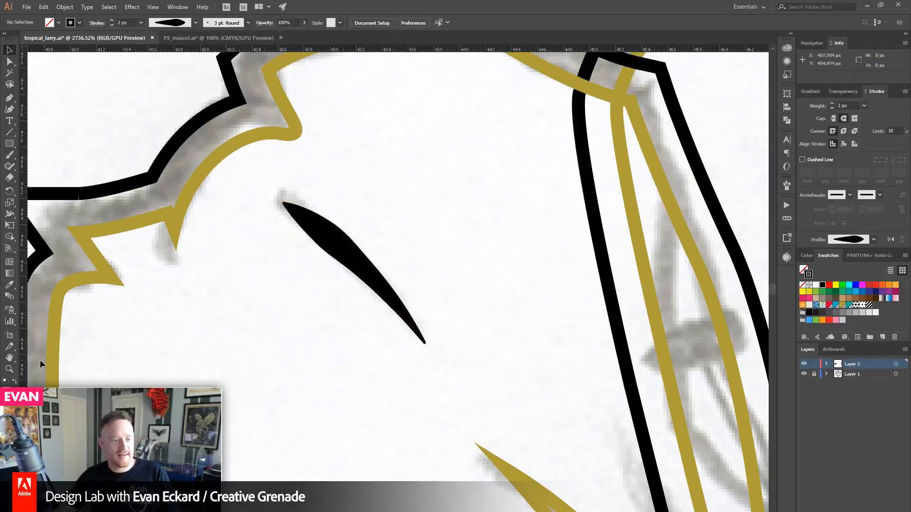
# - Draw a slightly curved vertical line about 15 px high with the Pen tool along the top petal's sketched crease
pyautogui.click(9, 369)
pyautogui.keyDown('alt'); pyautogui.click(548, 303); pyautogui.keyUp('alt')
pyautogui.keyDown('alt'); pyautogui.click(548, 303); pyautogui.keyUp('alt')
pyautogui.keyDown('alt'); pyautogui.click(548, 303); pyautogui.keyUp('alt')
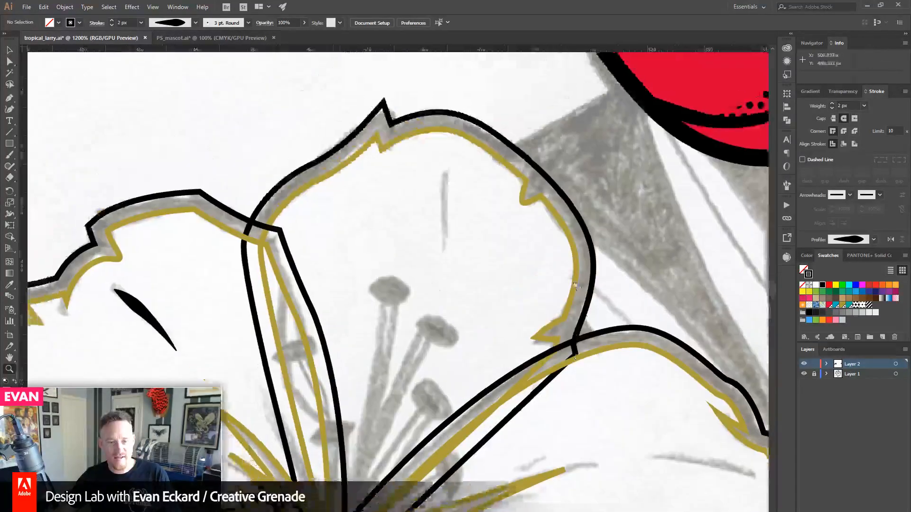
pyautogui.click(9, 50)
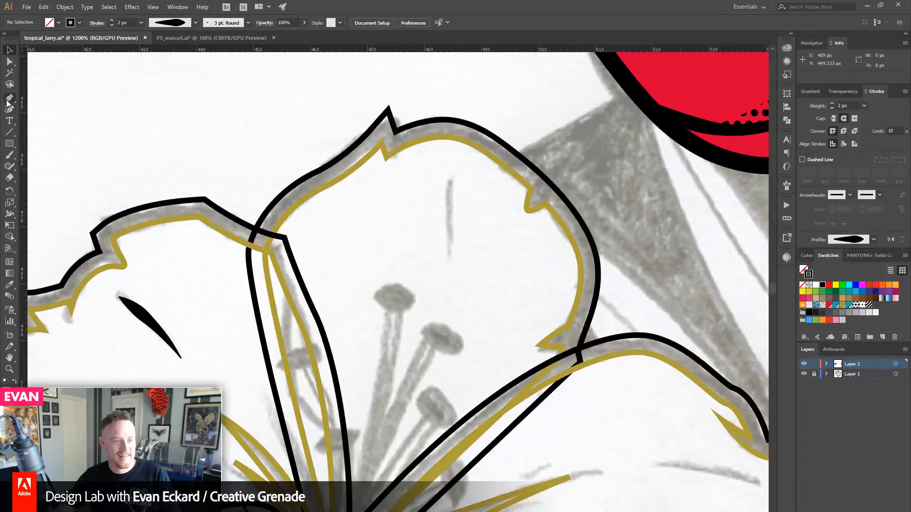
pyautogui.click(9, 98)
pyautogui.click(453, 296)
pyautogui.moveTo(450, 260)
pyautogui.mouseDown()
pyautogui.moveTo(453, 176)
pyautogui.moveTo(462, 166)
pyautogui.mouseUp()
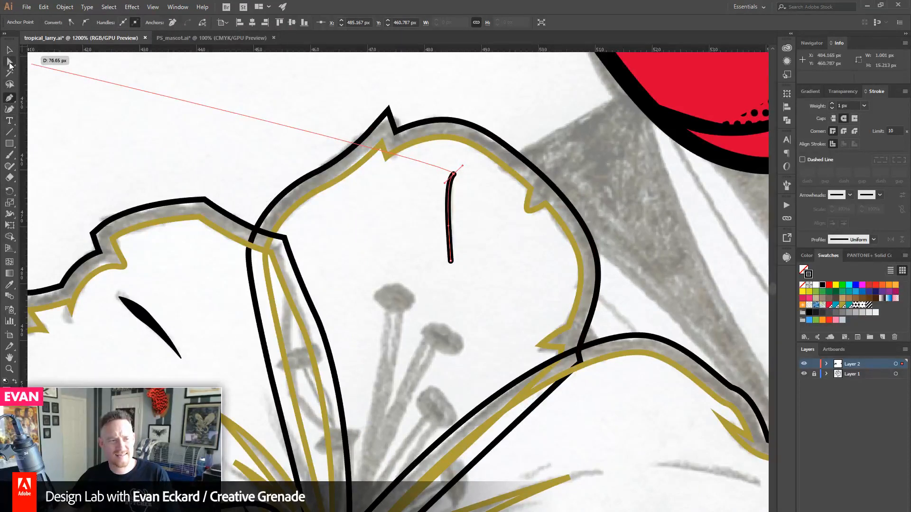
# - Copy the first crease's 2 px black stroke to the top petal's line with the Eyedropper and apply the teardrop width profile
pyautogui.click(10, 50)
pyautogui.click(9, 284)
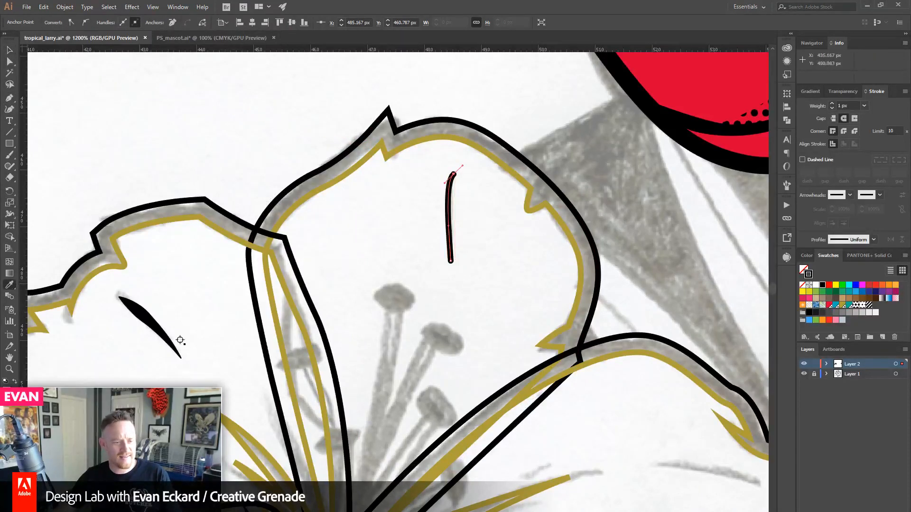
pyautogui.click(147, 317)
pyautogui.click(10, 50)
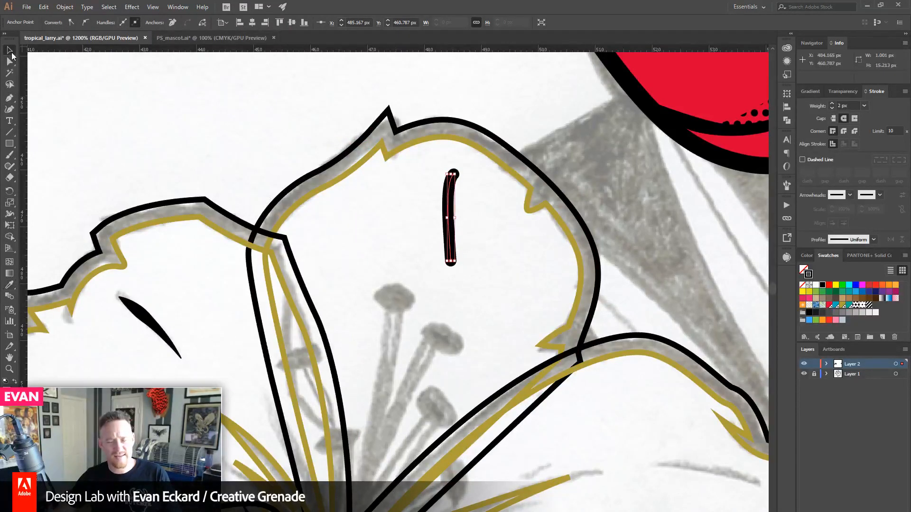
pyautogui.click(874, 240)
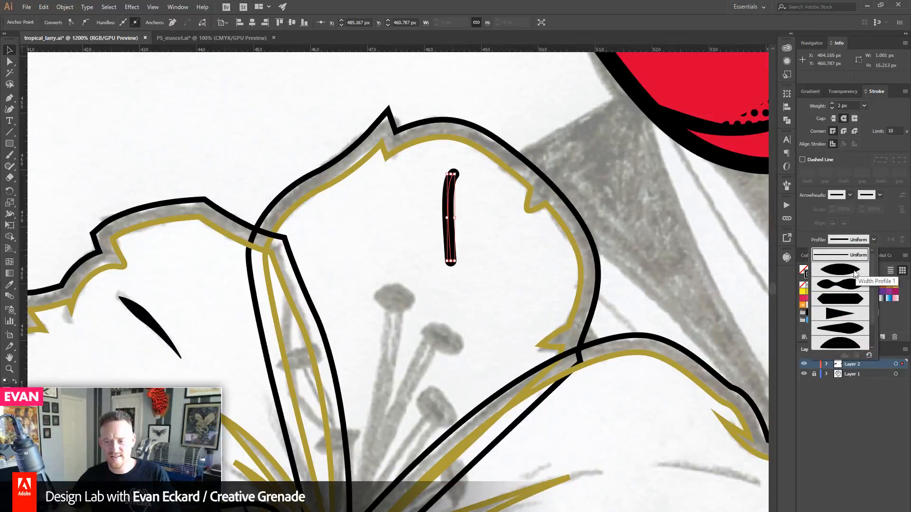
pyautogui.click(842, 328)
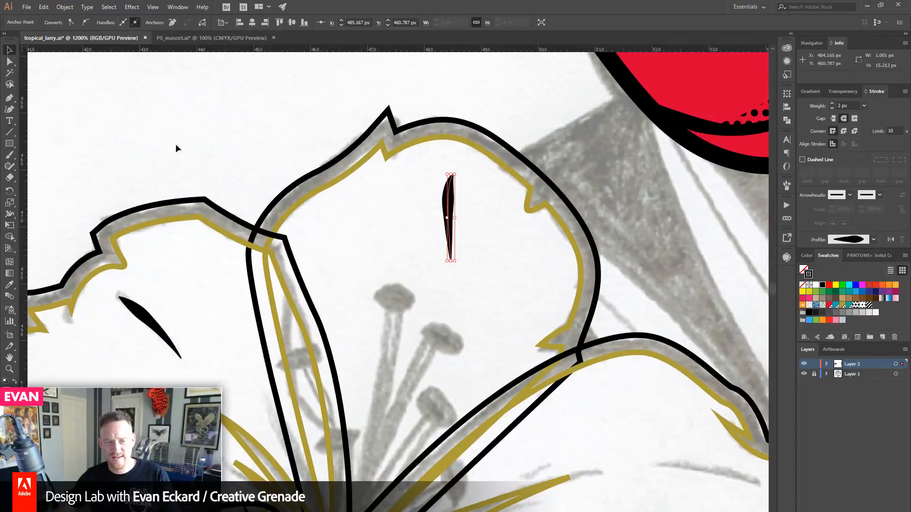
# - Draw an open curve about 17 px wide and 4 px high with the Pen tool along the right petal's sketched crease
pyautogui.click(245, 323)
pyautogui.click(10, 98)
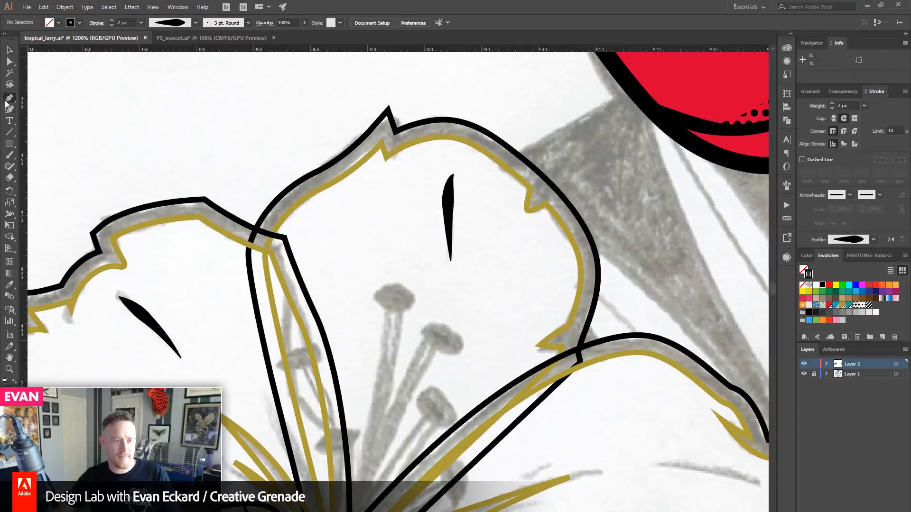
pyautogui.moveTo(472, 421); pyautogui.dragTo(341, 208)
pyautogui.moveTo(528, 251); pyautogui.dragTo(564, 246)
pyautogui.moveTo(628, 271); pyautogui.dragTo(640, 283)
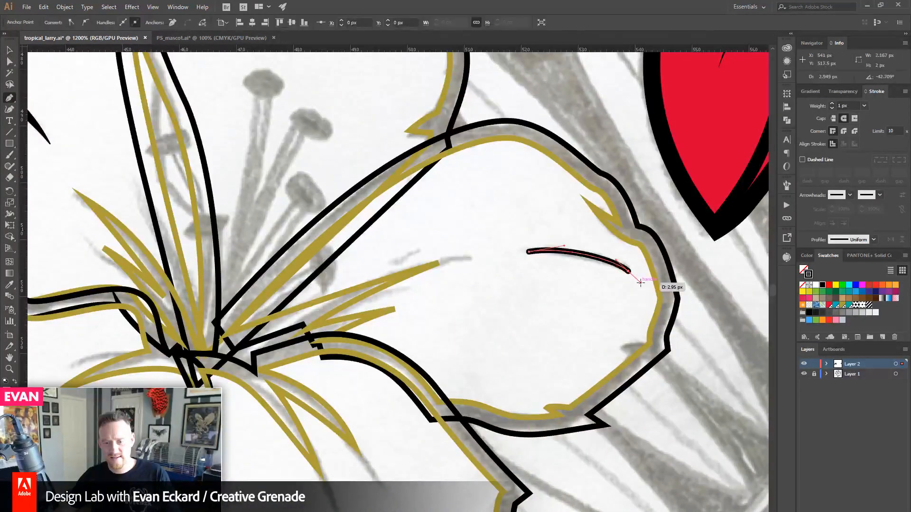
# - Give the right petal's crease line the asymmetric teardrop width profile and a 2 px stroke weight
pyautogui.click(874, 240)
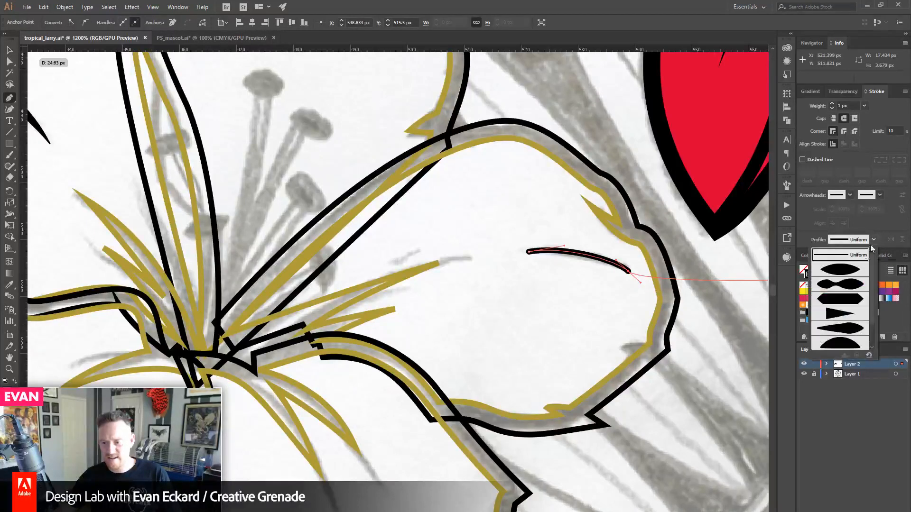
pyautogui.click(843, 326)
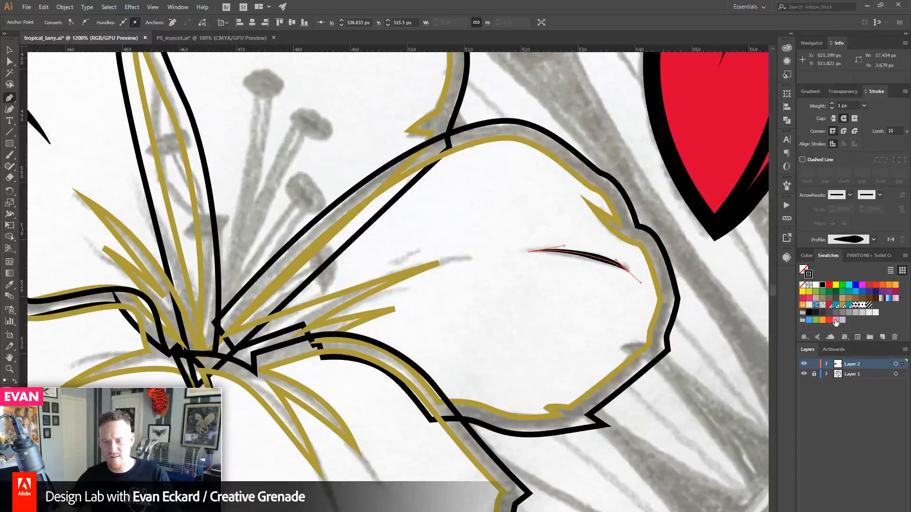
pyautogui.click(832, 103)
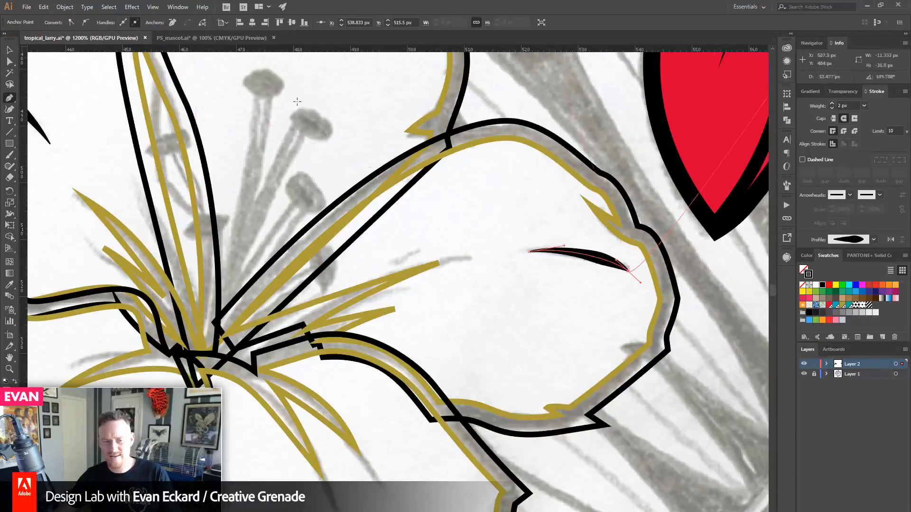
pyautogui.click(9, 49)
pyautogui.click(642, 468)
# - Select all five gold petal paths and swap their stroke and fill so each petal becomes solid gold without a stroke
pyautogui.moveTo(523, 456); pyautogui.dragTo(567, 240)
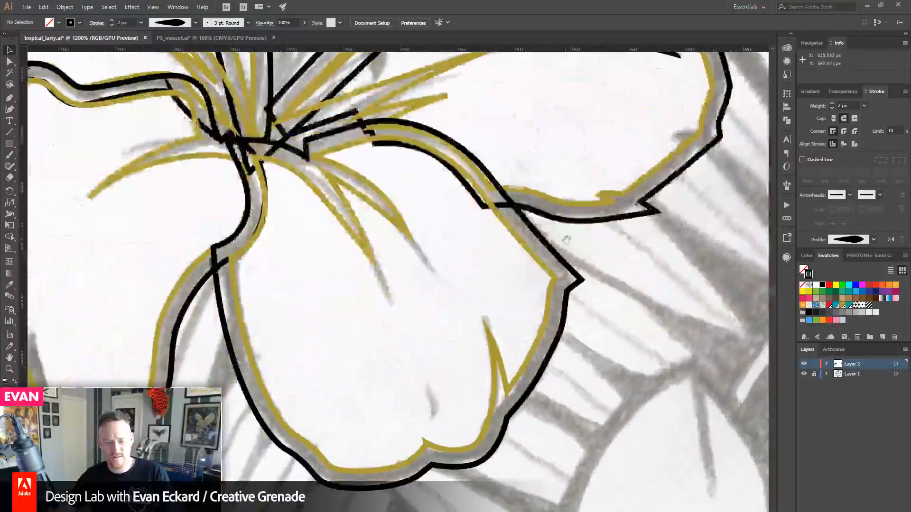
pyautogui.moveTo(331, 202); pyautogui.dragTo(336, 406)
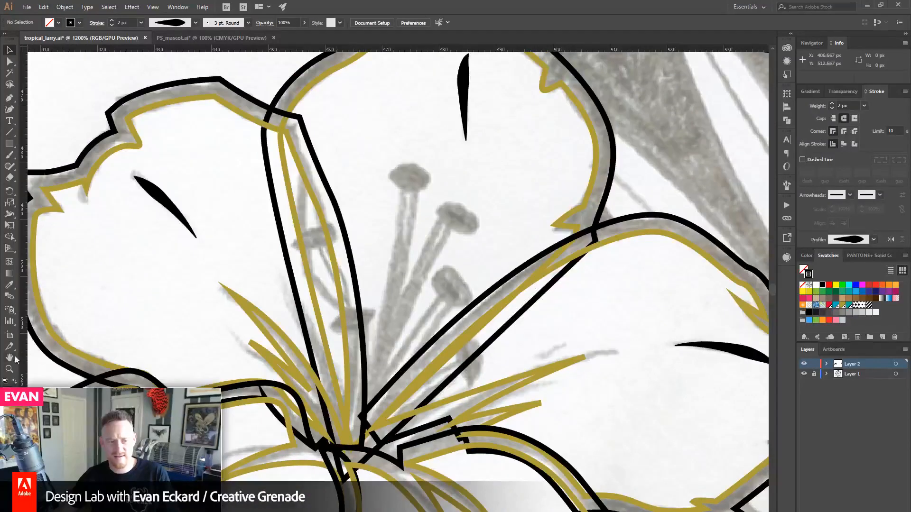
pyautogui.keyDown('ctrl'); pyautogui.keyDown('alt'); pyautogui.click(357, 319); pyautogui.keyUp('alt'); pyautogui.keyUp('ctrl')
pyautogui.keyDown('ctrl'); pyautogui.keyDown('alt'); pyautogui.click(354, 328); pyautogui.keyUp('alt'); pyautogui.keyUp('ctrl')
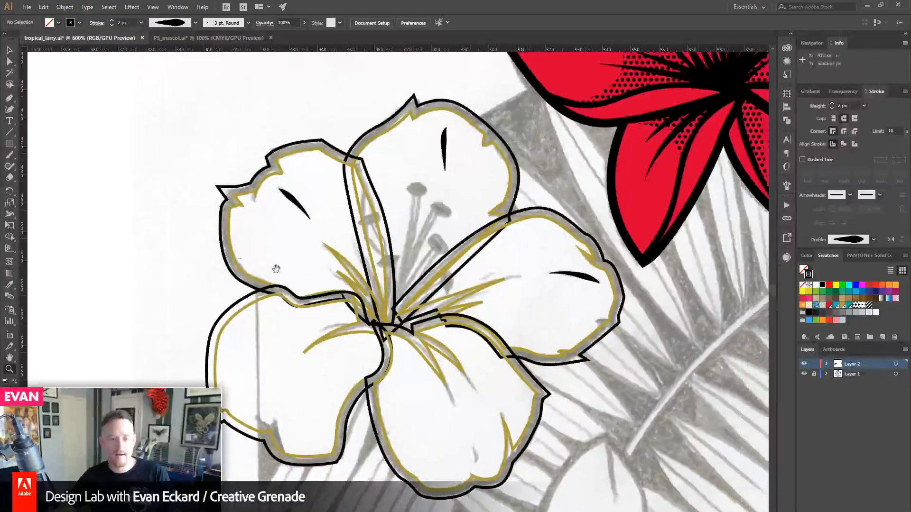
pyautogui.click(302, 151)
pyautogui.keyDown('shift'); pyautogui.click(401, 123); pyautogui.keyUp('shift')
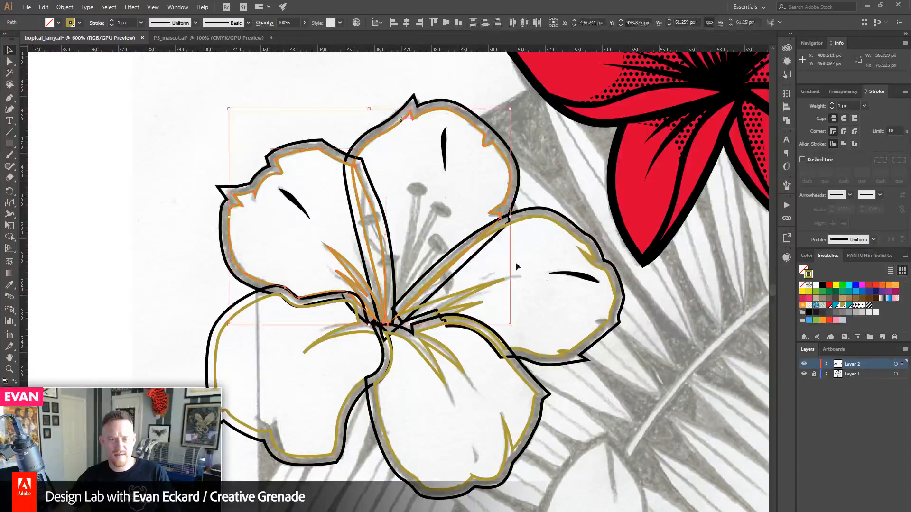
pyautogui.keyDown('shift'); pyautogui.click(560, 229); pyautogui.keyUp('shift')
pyautogui.keyDown('shift'); pyautogui.click(338, 436); pyautogui.keyUp('shift')
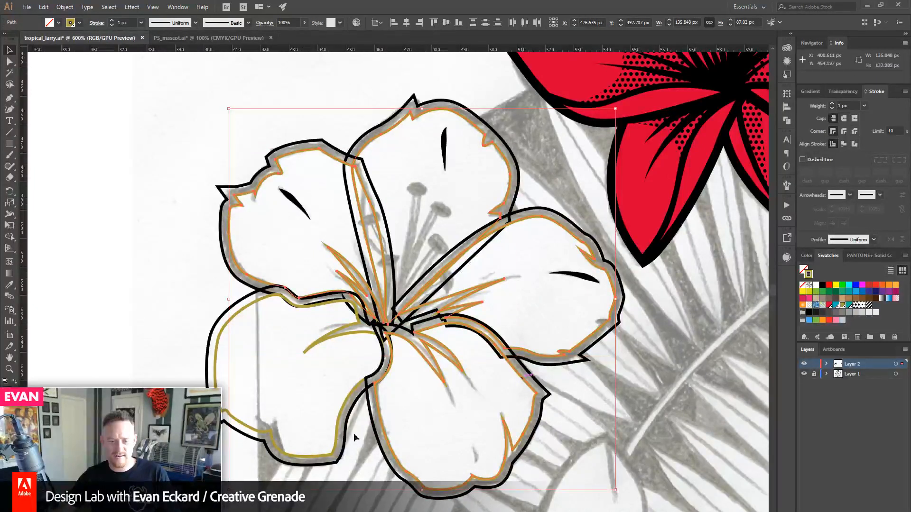
pyautogui.keyDown('shift'); pyautogui.click(338, 440); pyautogui.keyUp('shift')
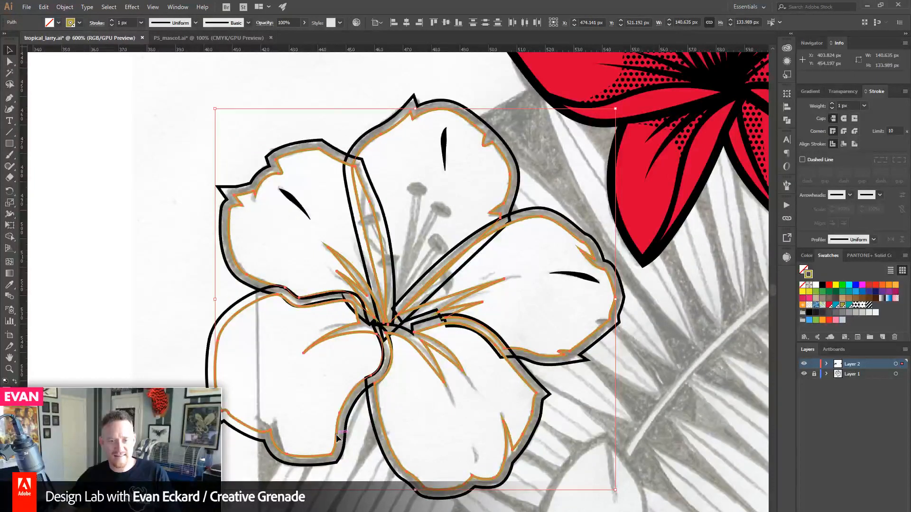
pyautogui.click(807, 256)
pyautogui.click(812, 269)
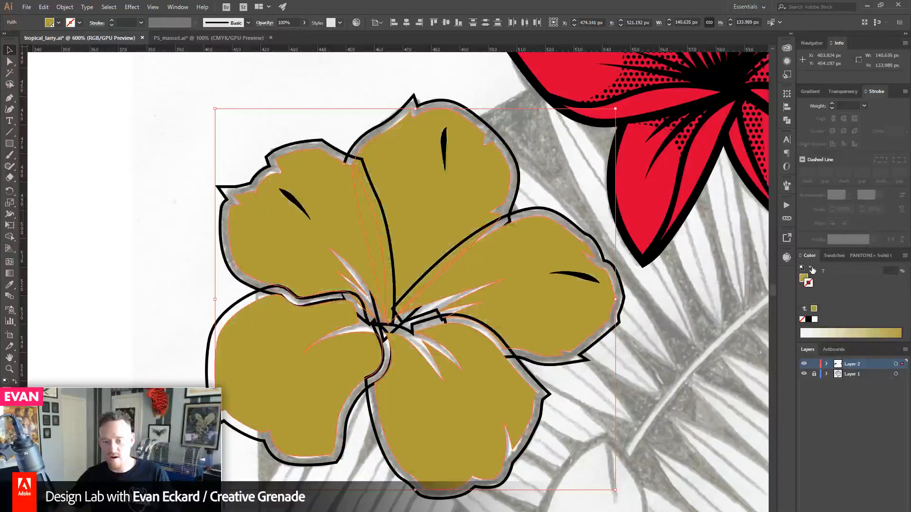
# - Select the five black offset petal outlines and swap their stroke and fill so they become solid black behind the gold petals
pyautogui.click(618, 274)
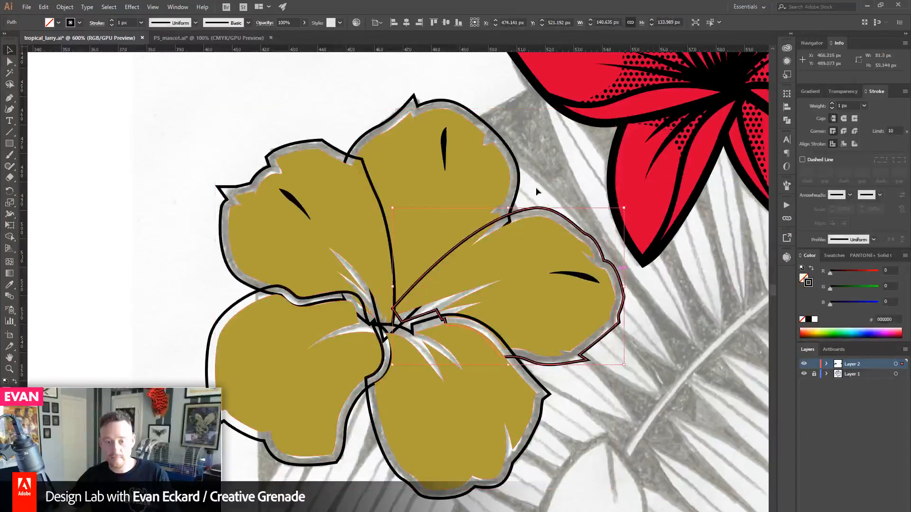
pyautogui.keyDown('shift'); pyautogui.click(337, 147); pyautogui.keyUp('shift')
pyautogui.keyDown('shift'); pyautogui.click(234, 302); pyautogui.keyUp('shift')
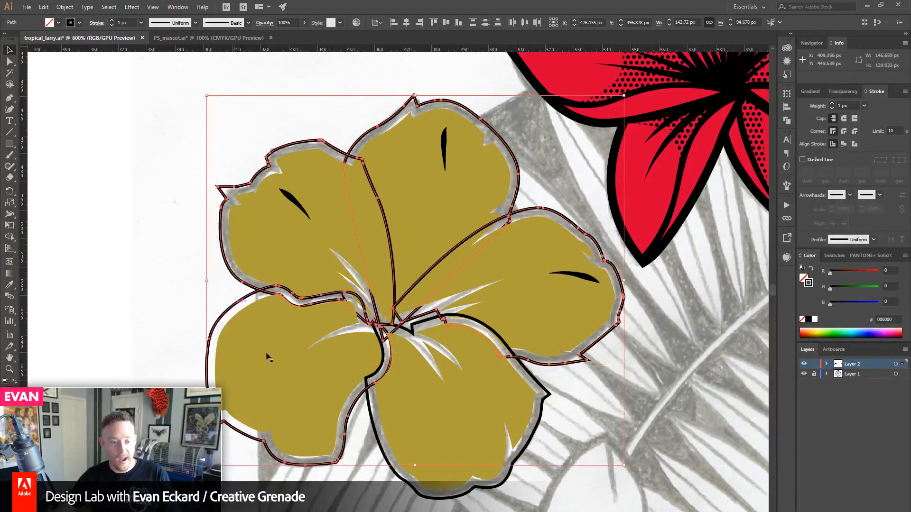
pyautogui.keyDown('shift'); pyautogui.click(382, 453); pyautogui.keyUp('shift')
pyautogui.click(810, 269)
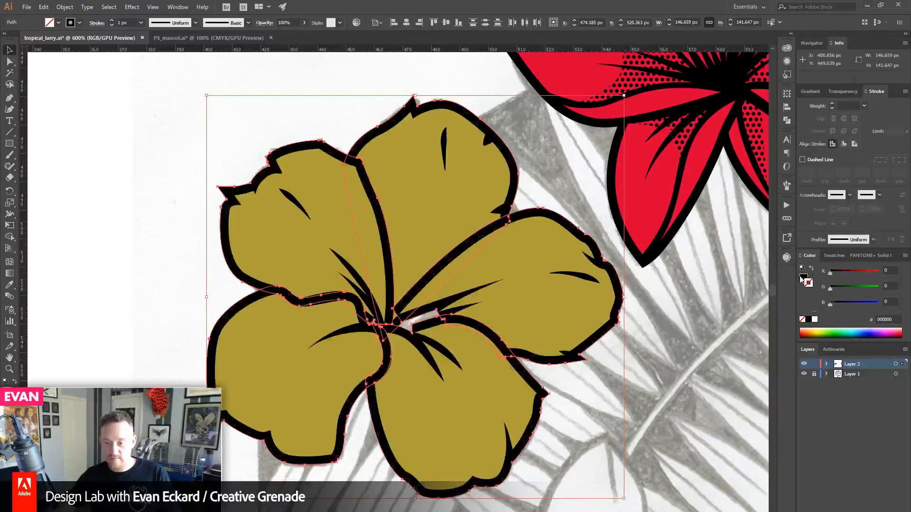
pyautogui.click(685, 345)
pyautogui.moveTo(661, 351); pyautogui.dragTo(630, 373)
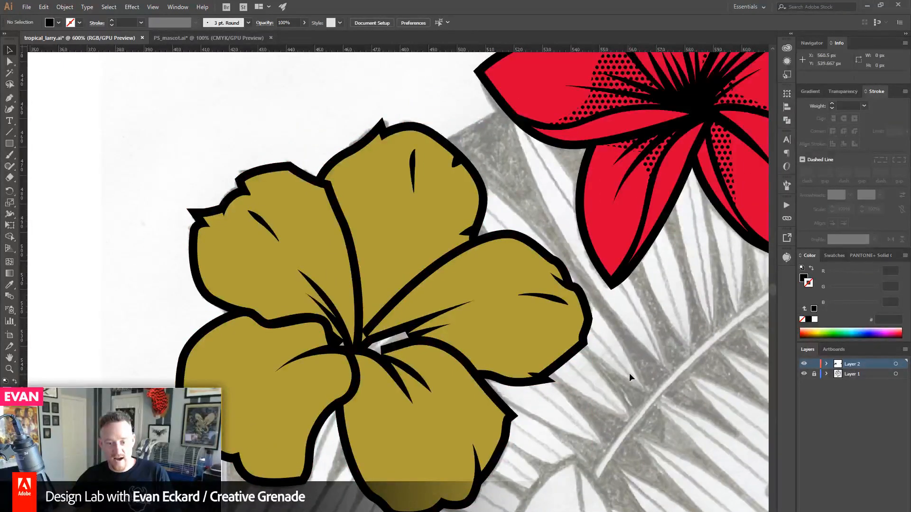
# - Draw a closed four-point black shape about 52 px wide and 31 px high with the Pen tool over the flower's centre
pyautogui.click(9, 98)
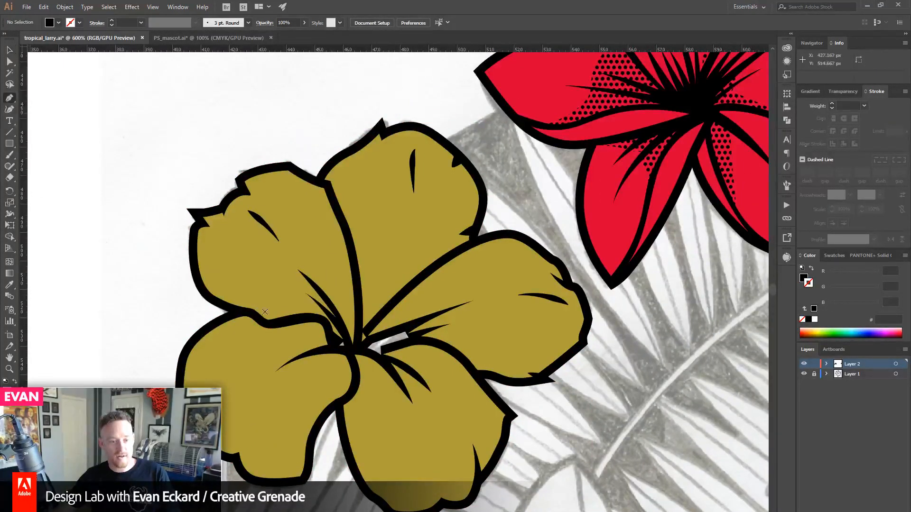
pyautogui.click(365, 305)
pyautogui.click(309, 347)
pyautogui.click(368, 393)
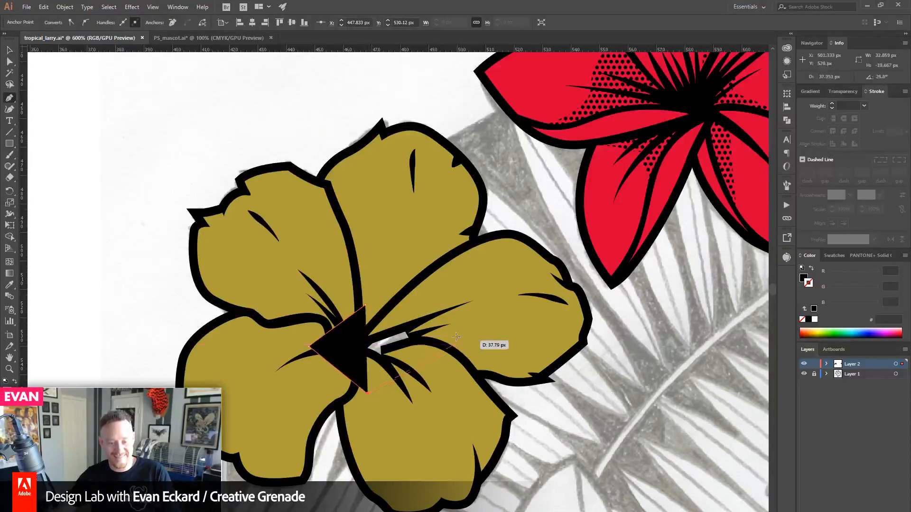
pyautogui.moveTo(452, 336); pyautogui.dragTo(407, 304)
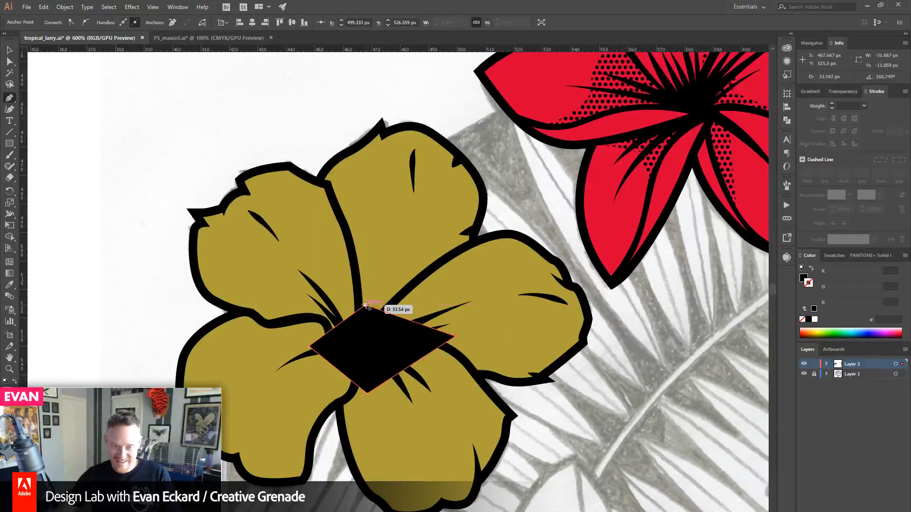
pyautogui.click(365, 305)
# - Send the black diamond shape at the flower's centre to the back, behind the petals
pyautogui.click(10, 50)
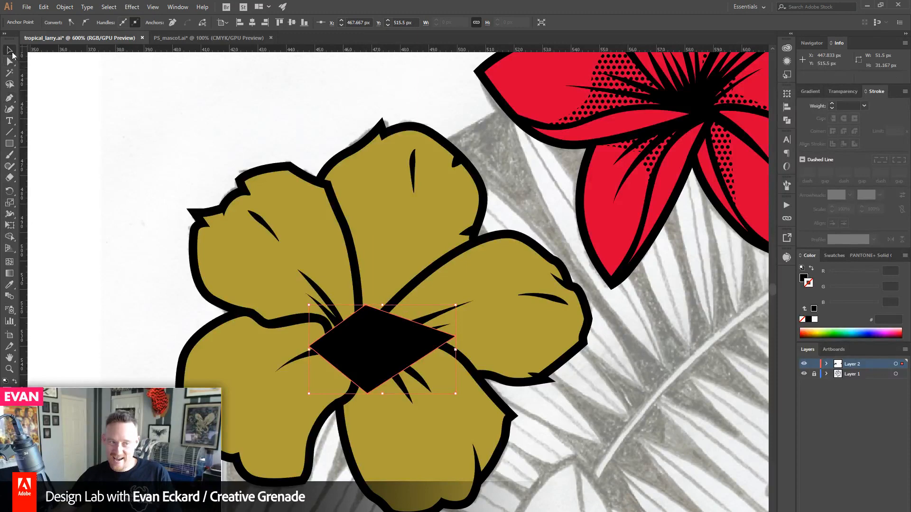
pyautogui.click(363, 368)
pyautogui.click(65, 6)
pyautogui.moveTo(95, 29)
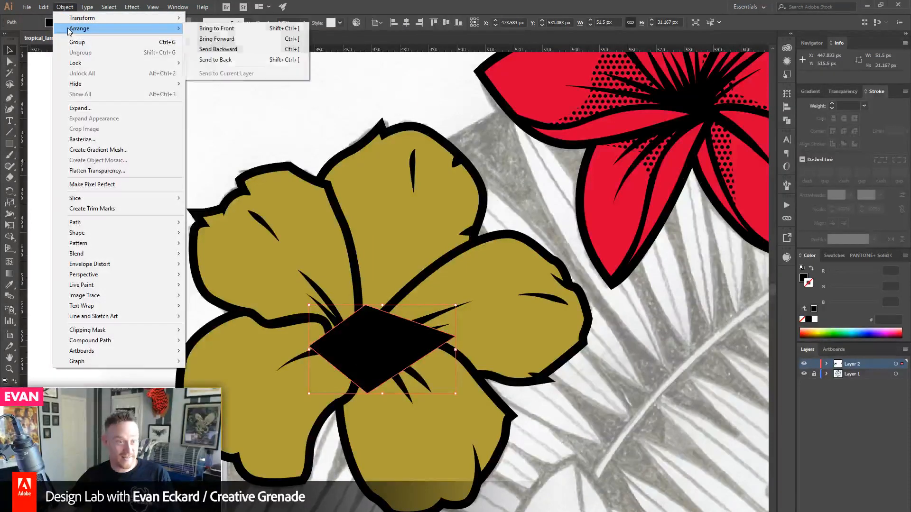
pyautogui.click(240, 63)
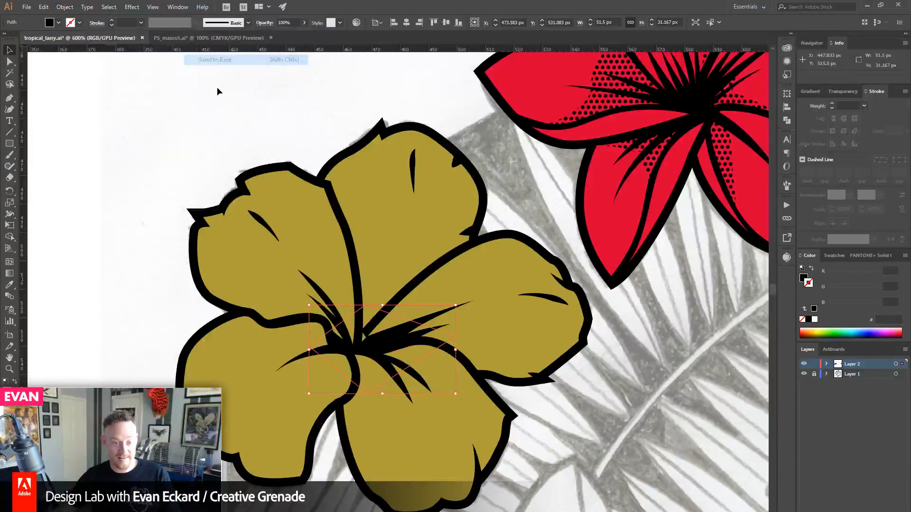
pyautogui.click(217, 87)
pyautogui.moveTo(251, 157); pyautogui.dragTo(216, 145)
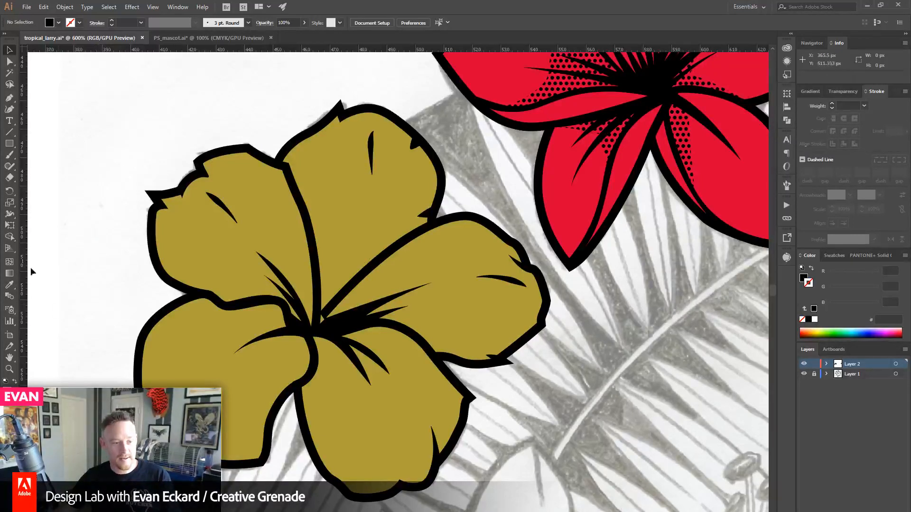
# - Move the right petal outline's inner corner anchor toward the flower's centre to cover the small gold sliver there with black
pyautogui.click(9, 61)
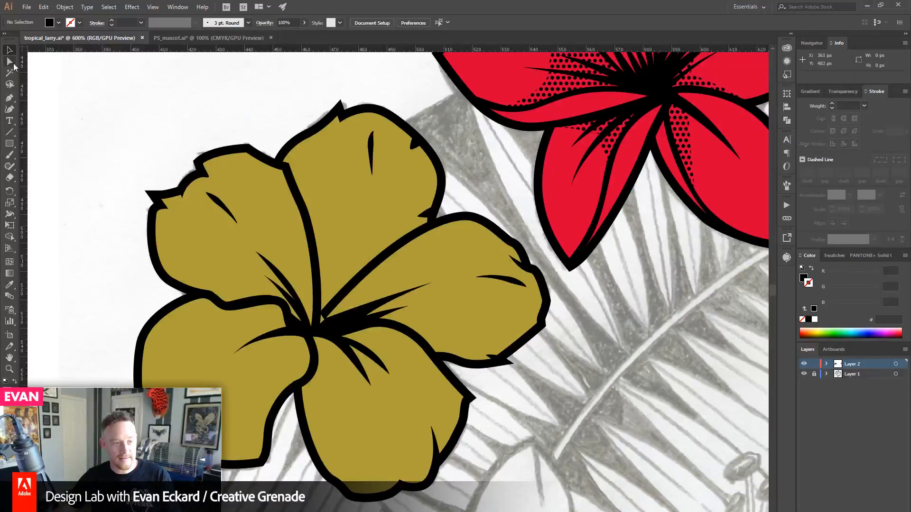
pyautogui.click(321, 317)
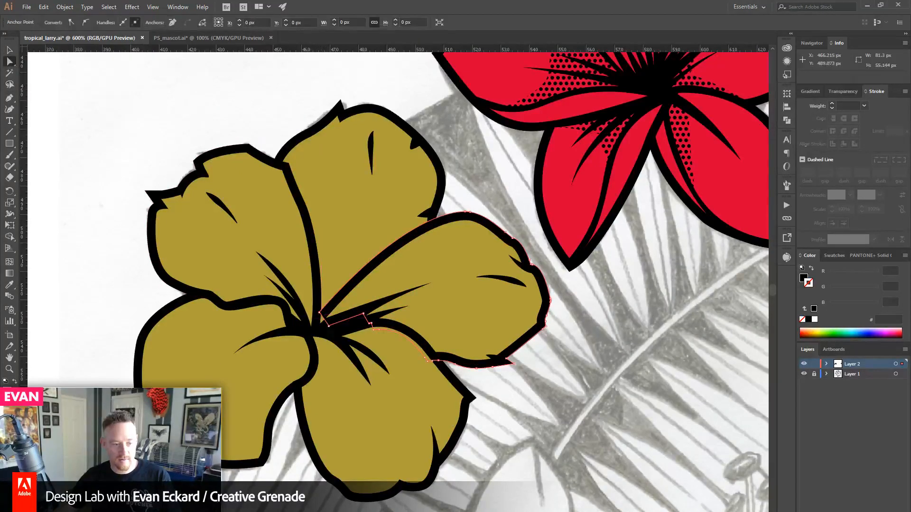
pyautogui.click(9, 369)
pyautogui.moveTo(303, 291); pyautogui.dragTo(352, 354)
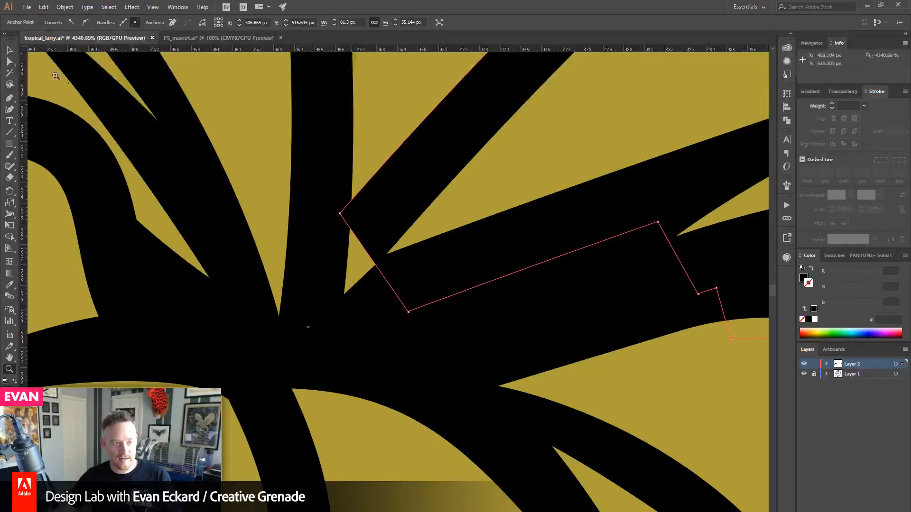
pyautogui.click(10, 63)
pyautogui.moveTo(409, 315); pyautogui.dragTo(293, 350)
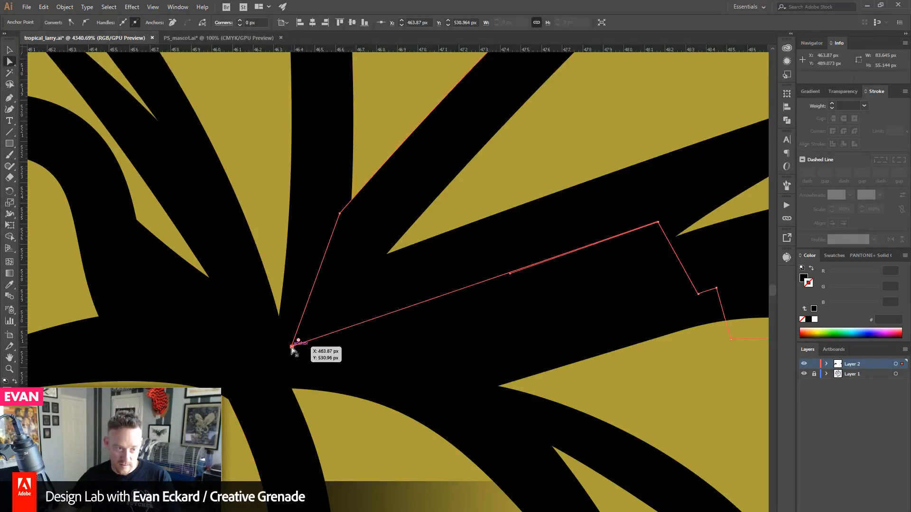
# - Examine the lower-left petal's black outline where it overlaps the upper-left petal near the flower's centre
pyautogui.moveTo(132, 258); pyautogui.dragTo(405, 305)
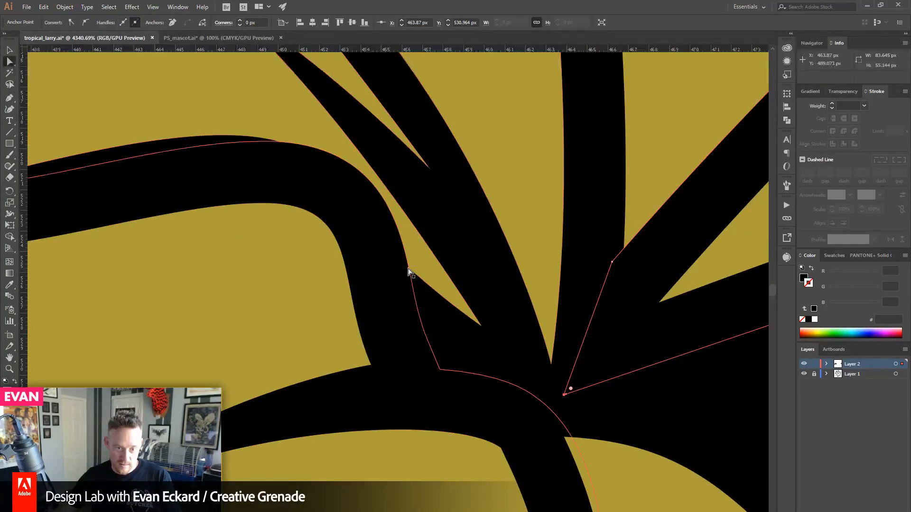
pyautogui.click(381, 222)
pyautogui.moveTo(189, 217); pyautogui.dragTo(543, 282)
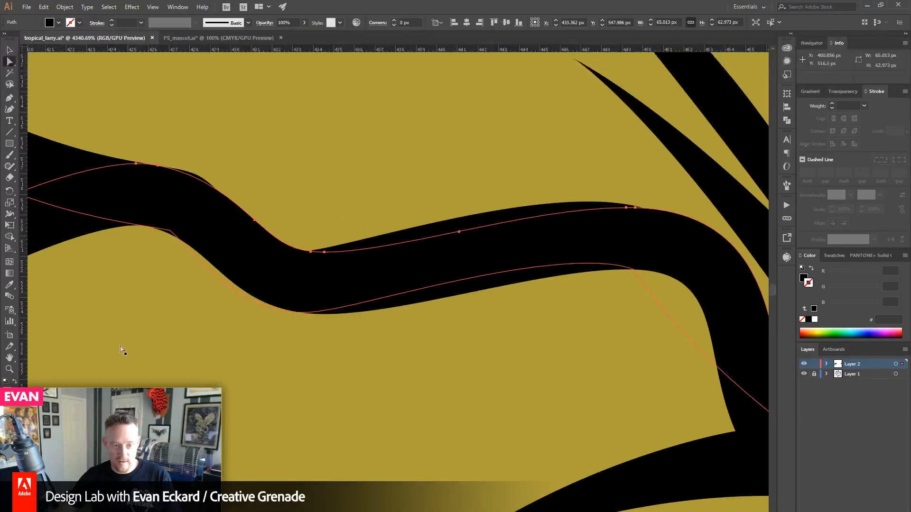
pyautogui.click(9, 370)
pyautogui.keyDown('alt'); pyautogui.click(476, 329); pyautogui.keyUp('alt')
pyautogui.keyDown('alt'); pyautogui.click(477, 329); pyautogui.keyUp('alt')
pyautogui.keyDown('alt'); pyautogui.click(476, 330); pyautogui.keyUp('alt')
pyautogui.keyDown('alt'); pyautogui.click(476, 329); pyautogui.keyUp('alt')
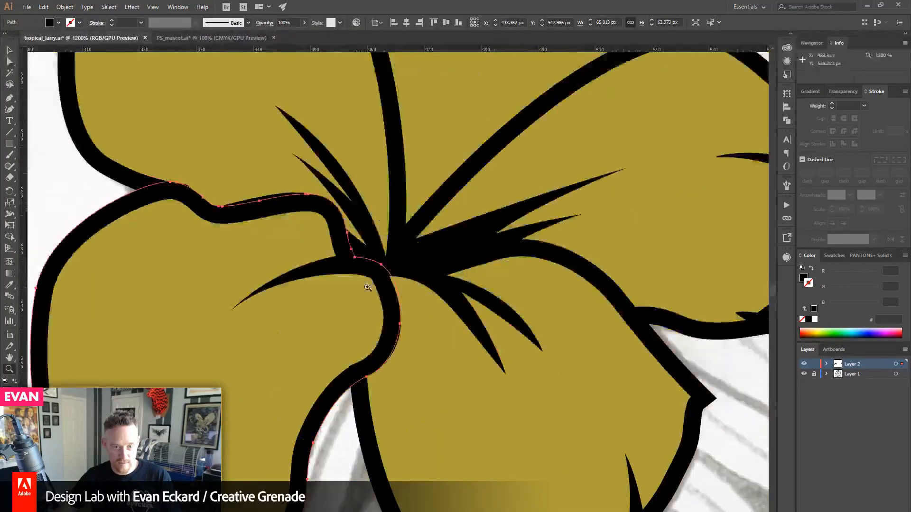
pyautogui.moveTo(300, 258); pyautogui.dragTo(360, 339)
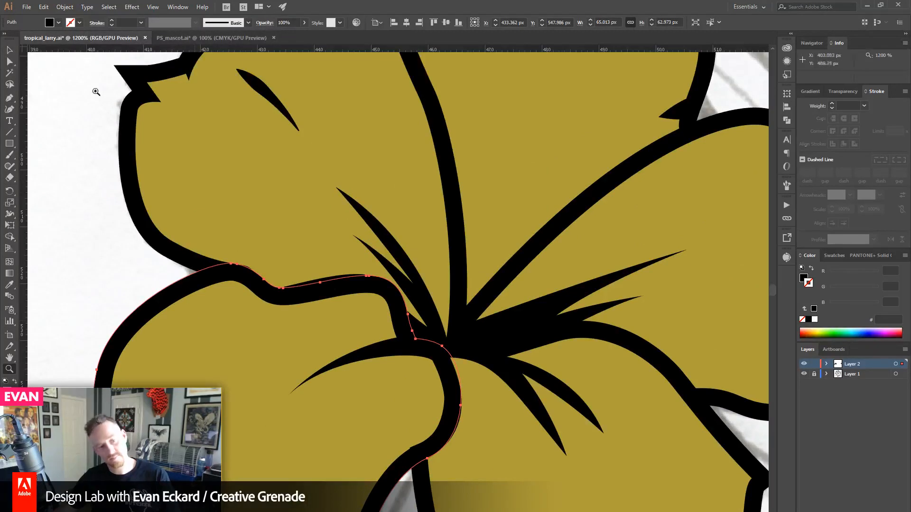
# - Reshape the upper-left gold petal's lower edge by moving its anchors inside the lower-left petal's black outline
pyautogui.press('a')
pyautogui.click(357, 278)
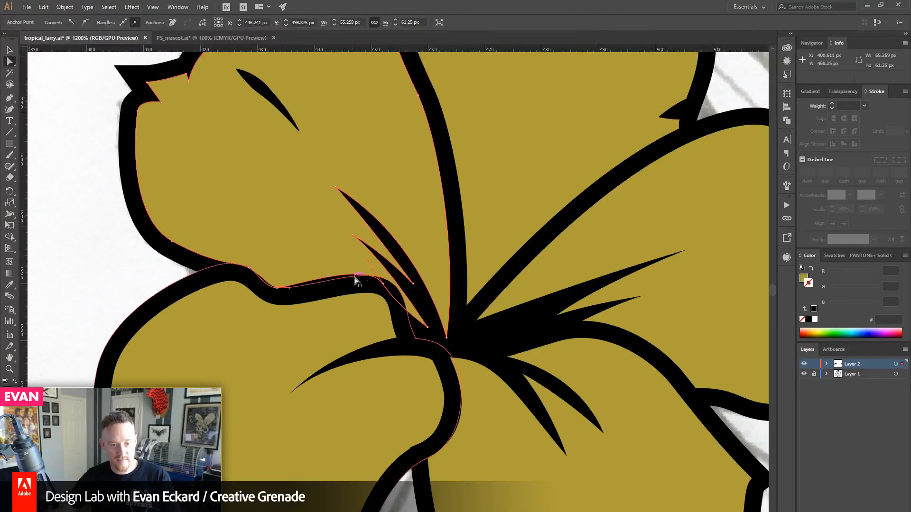
pyautogui.moveTo(357, 279); pyautogui.dragTo(389, 294)
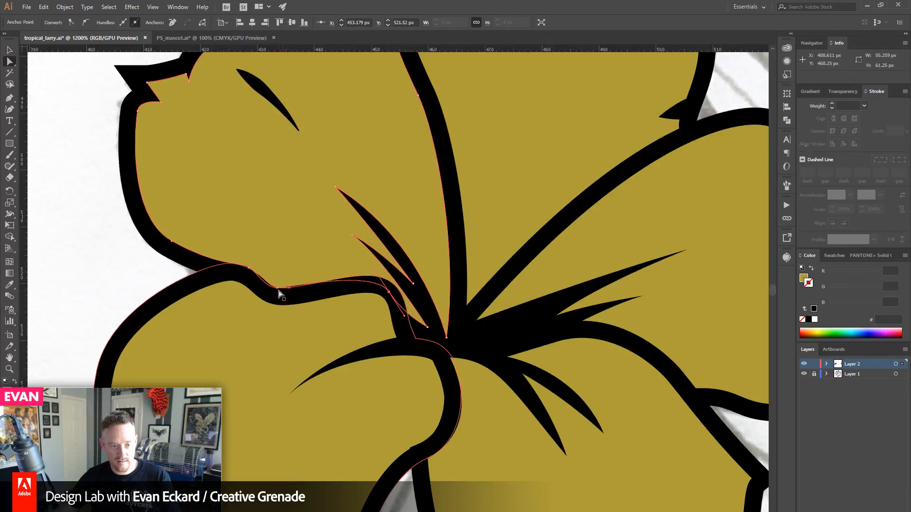
pyautogui.moveTo(277, 288); pyautogui.dragTo(278, 299)
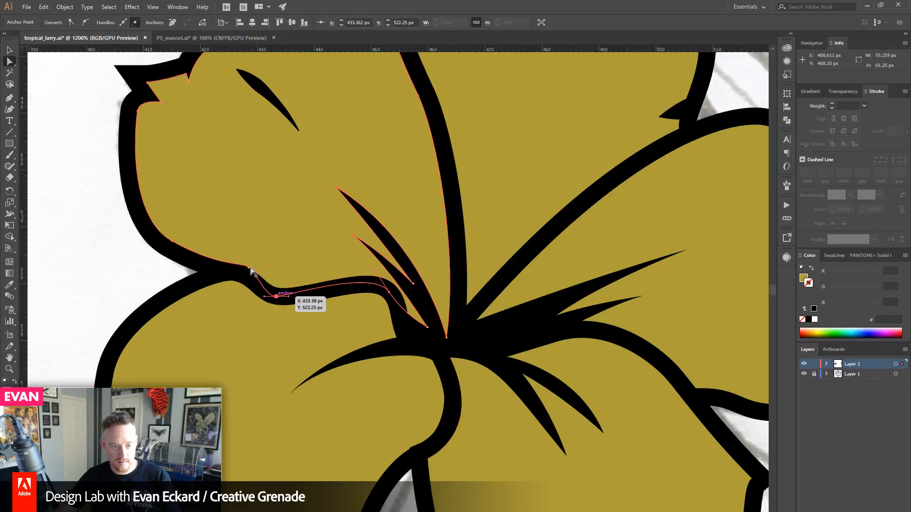
pyautogui.moveTo(250, 267); pyautogui.dragTo(246, 272)
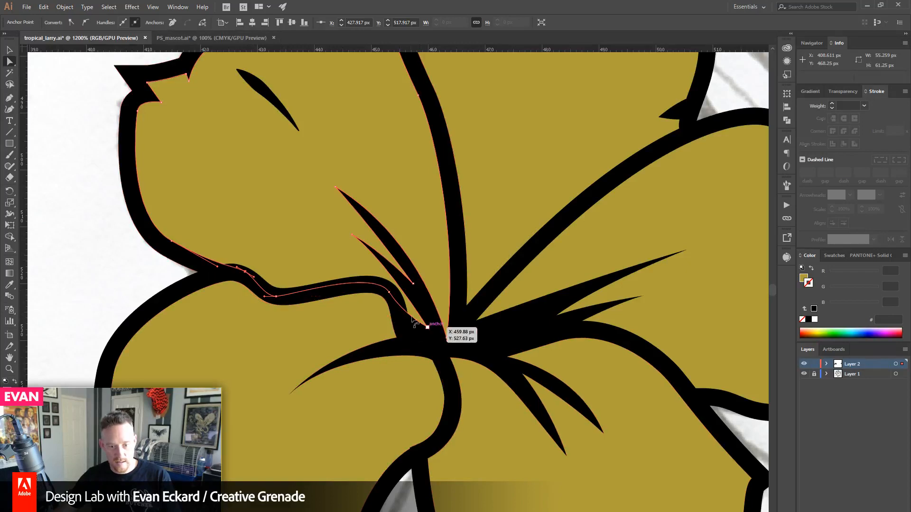
pyautogui.moveTo(390, 294); pyautogui.dragTo(398, 296)
# - Move the inner anchor of the upper-left petal's lower crease up from the flower's centre and adjust its curve handles to taper the crease
pyautogui.click(436, 336)
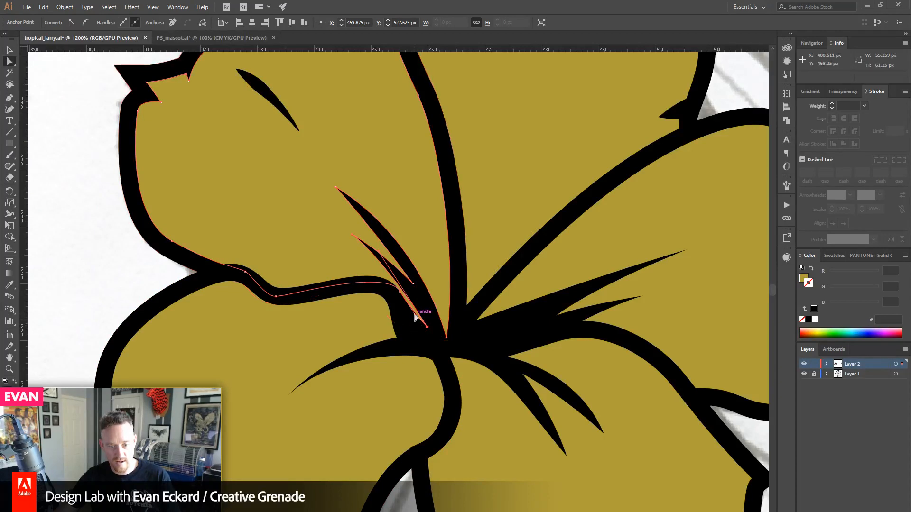
pyautogui.moveTo(417, 319)
pyautogui.mouseDown()
pyautogui.moveTo(432, 334)
pyautogui.moveTo(416, 307)
pyautogui.mouseUp()
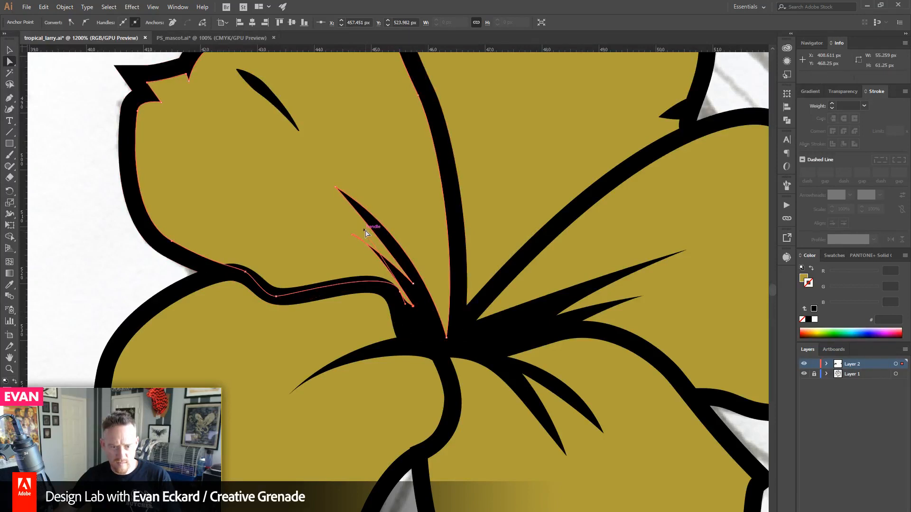
pyautogui.moveTo(365, 231); pyautogui.dragTo(374, 251)
pyautogui.click(84, 286)
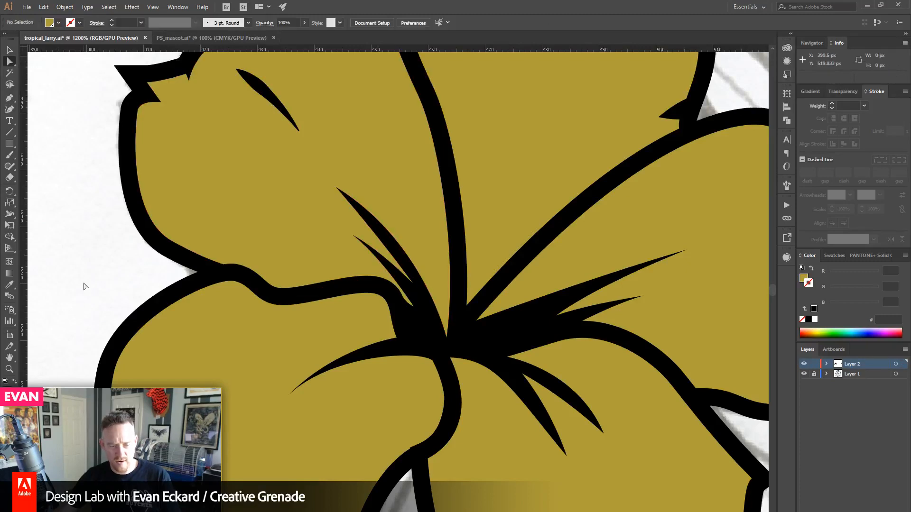
# - Nudge the upper-left gold petal's innermost corner anchor up 4 px and right 1 px, away from the flower's centre
pyautogui.moveTo(360, 305); pyautogui.dragTo(302, 423)
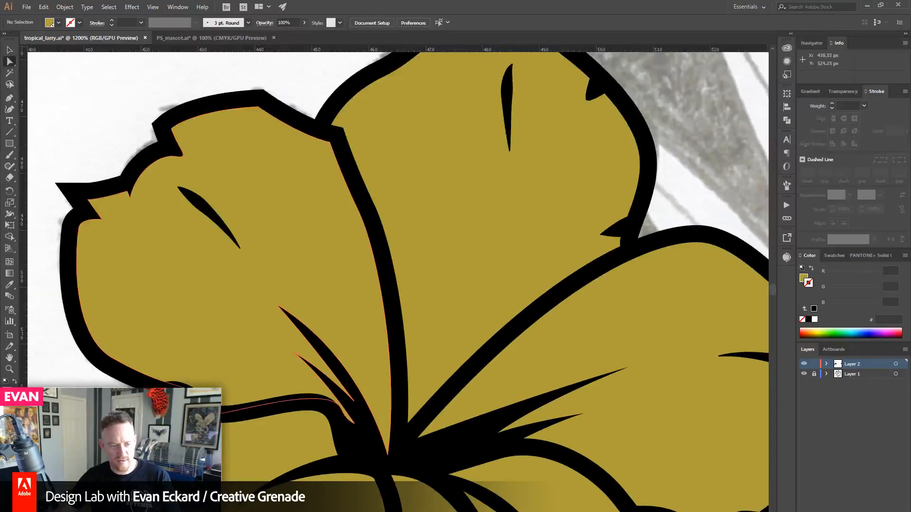
pyautogui.click(10, 370)
pyautogui.keyDown('alt'); pyautogui.click(358, 368); pyautogui.keyUp('alt')
pyautogui.keyDown('alt'); pyautogui.click(357, 368); pyautogui.keyUp('alt')
pyautogui.moveTo(406, 377); pyautogui.dragTo(322, 425)
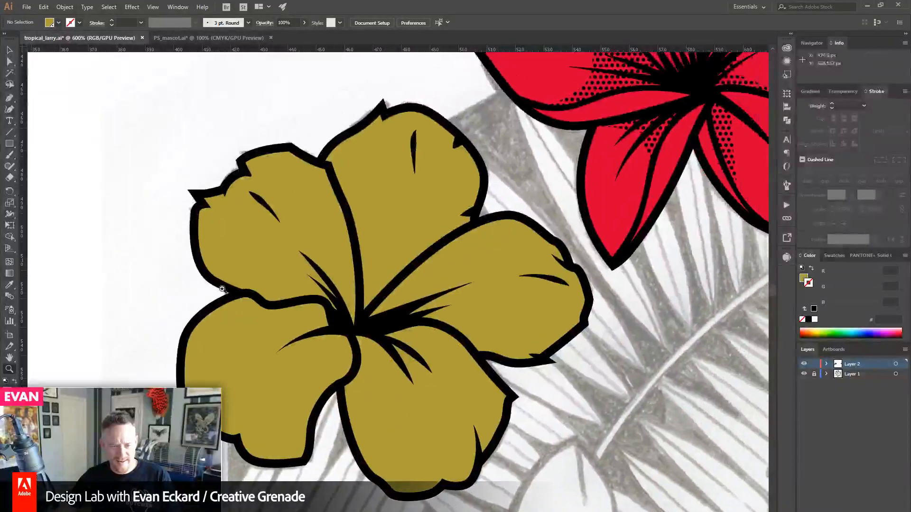
pyautogui.click(9, 49)
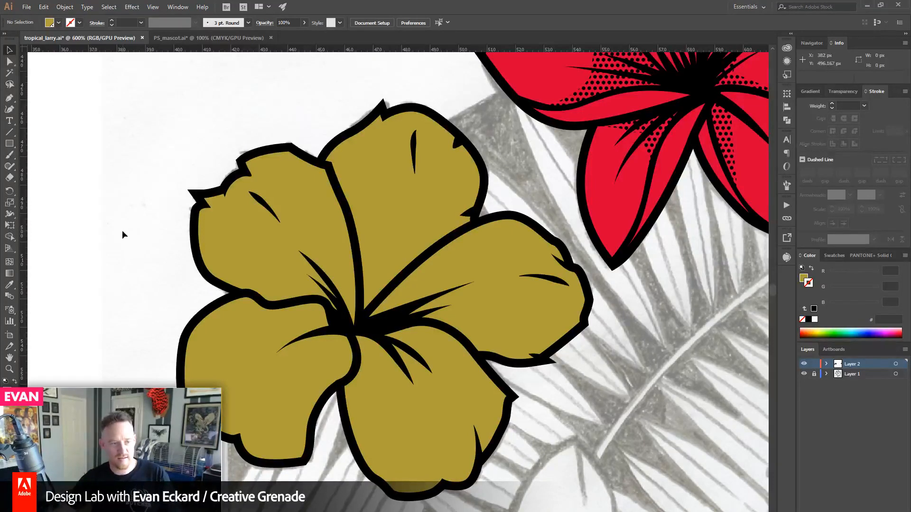
pyautogui.press('a')
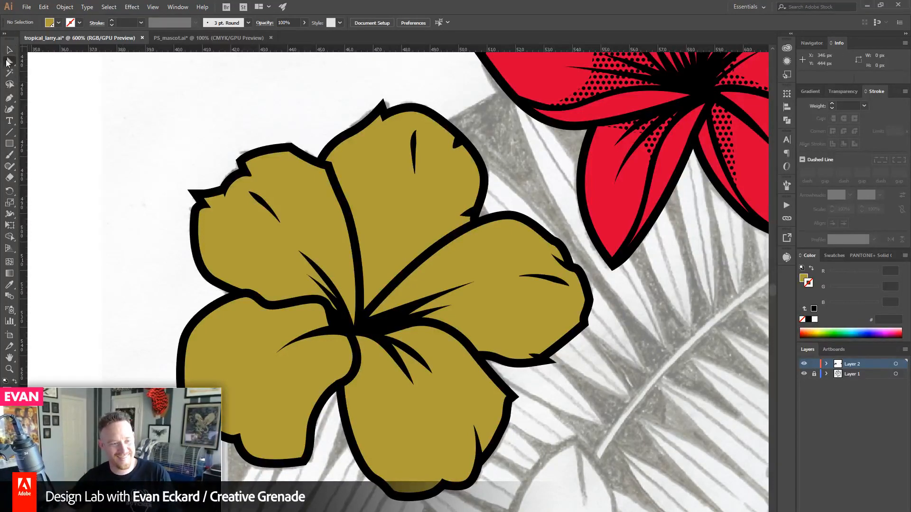
pyautogui.click(354, 327)
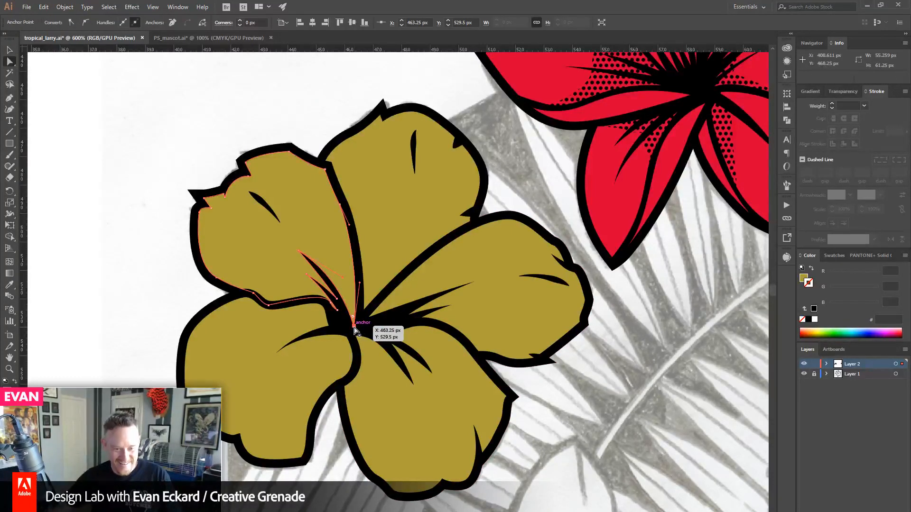
pyautogui.press('Up')
pyautogui.press('Up')
pyautogui.press('Up')
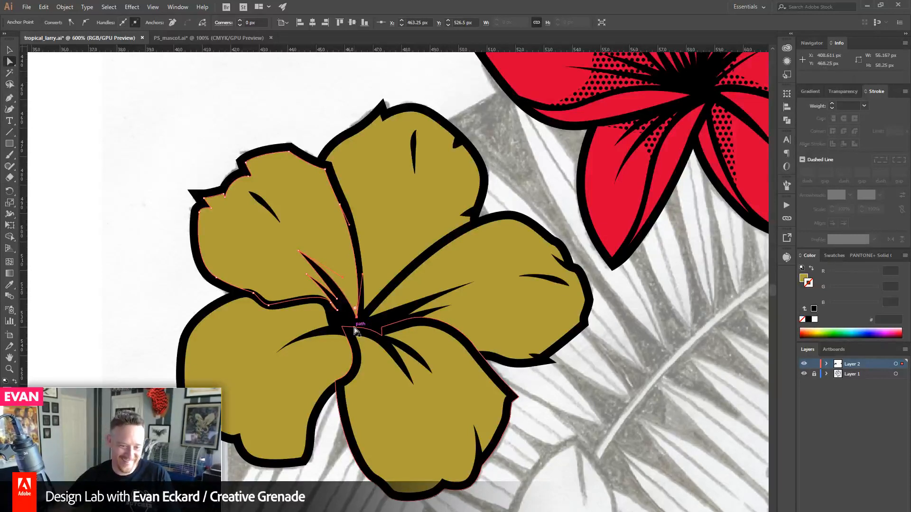
pyautogui.press('Up')
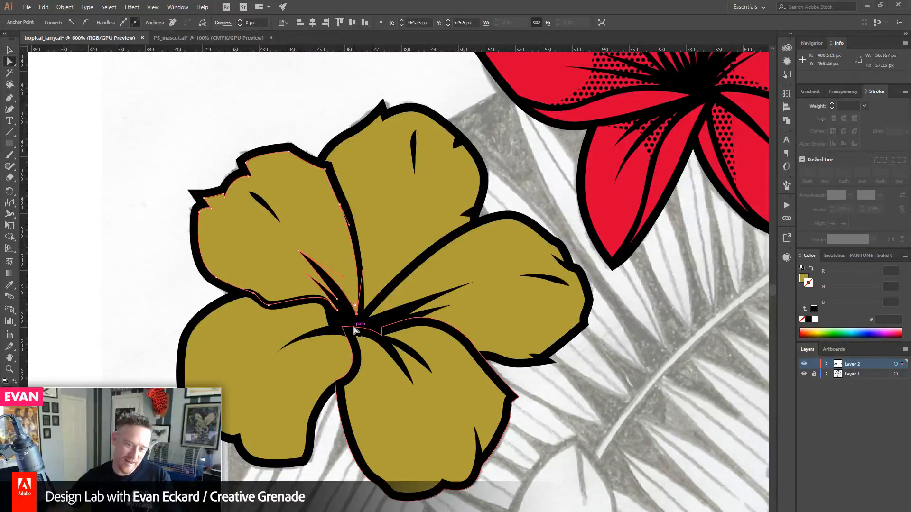
# - Reshape the upper-left petal's longer crease into a slimmer curved taper by adjusting its tip, curve handle and inner anchor
pyautogui.moveTo(266, 257); pyautogui.dragTo(272, 256)
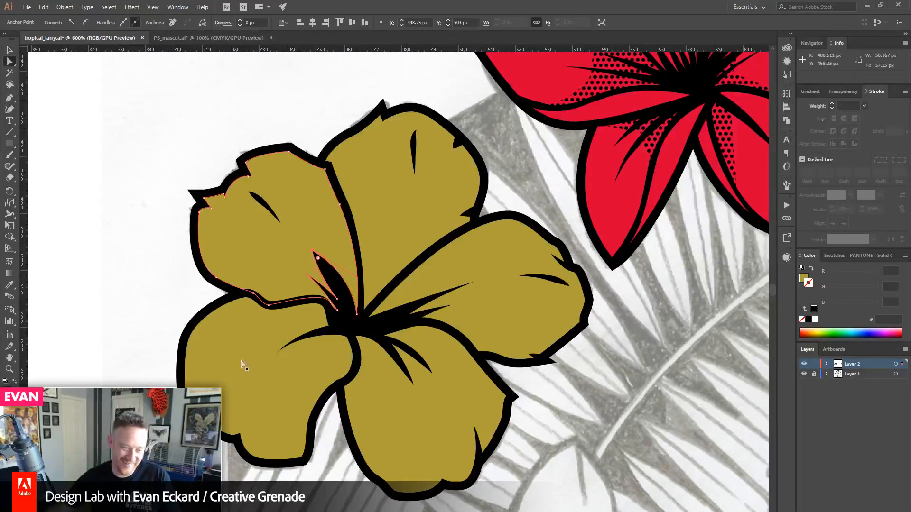
pyautogui.click(9, 369)
pyautogui.moveTo(275, 247); pyautogui.dragTo(427, 380)
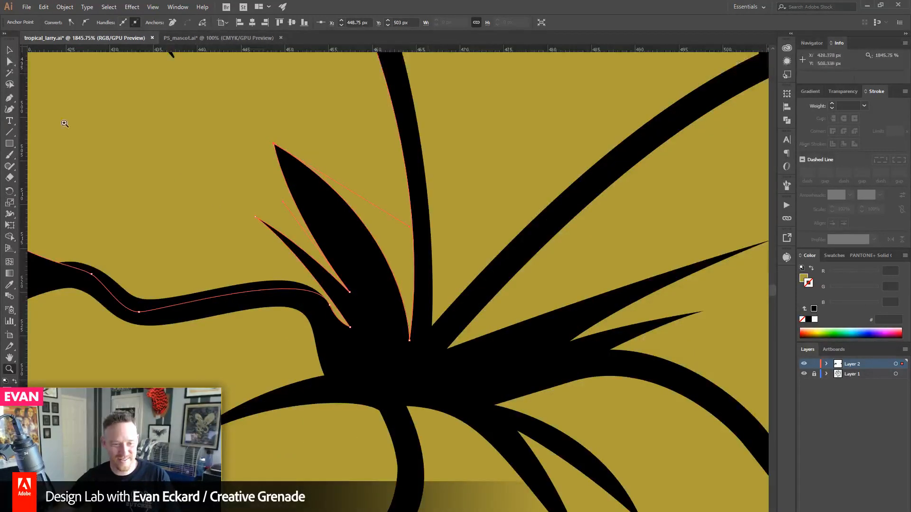
pyautogui.click(10, 61)
pyautogui.moveTo(283, 205); pyautogui.dragTo(333, 208)
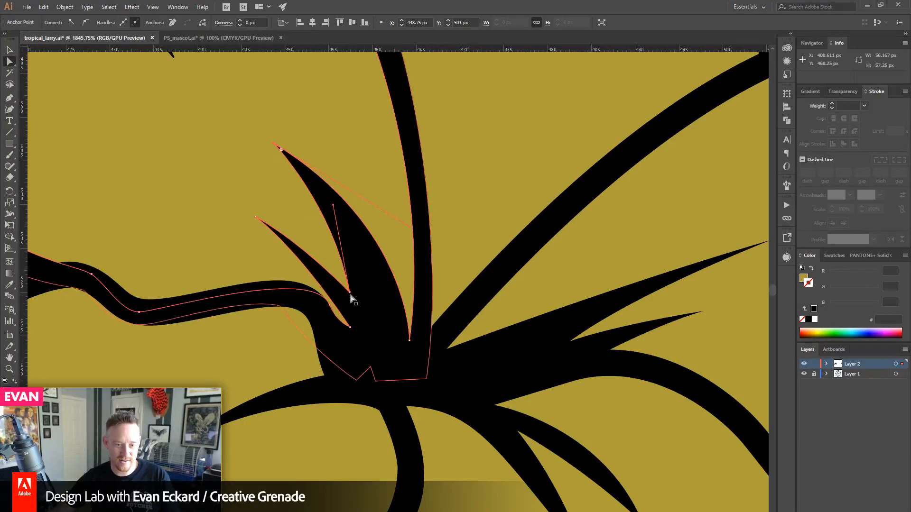
pyautogui.moveTo(350, 292); pyautogui.dragTo(372, 307)
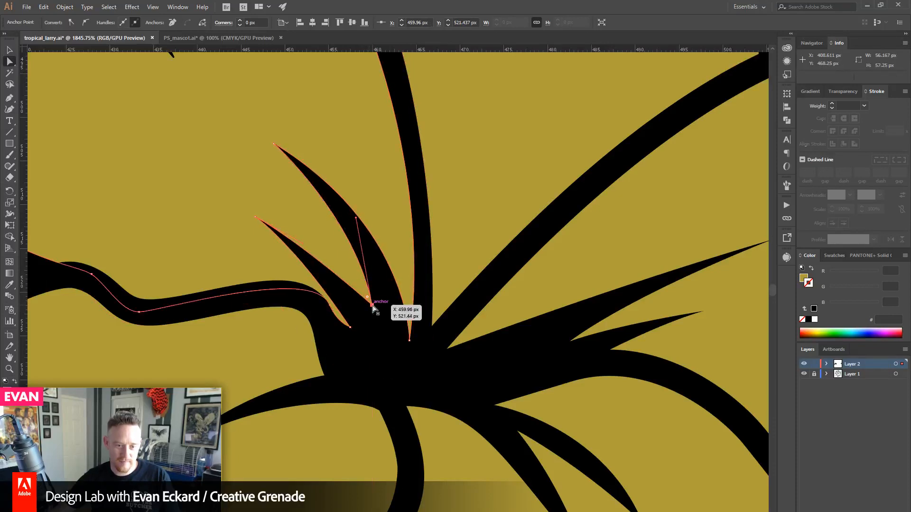
pyautogui.moveTo(104, 360); pyautogui.dragTo(365, 302)
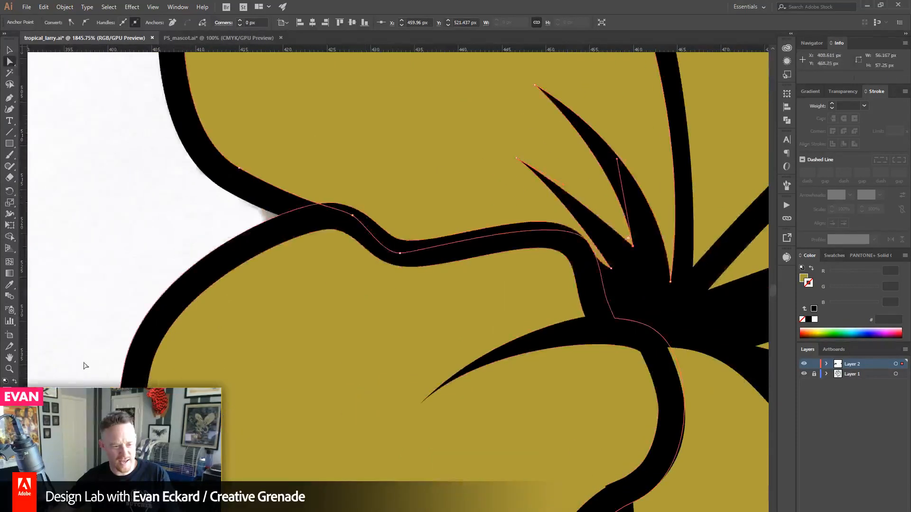
pyautogui.click(57, 370)
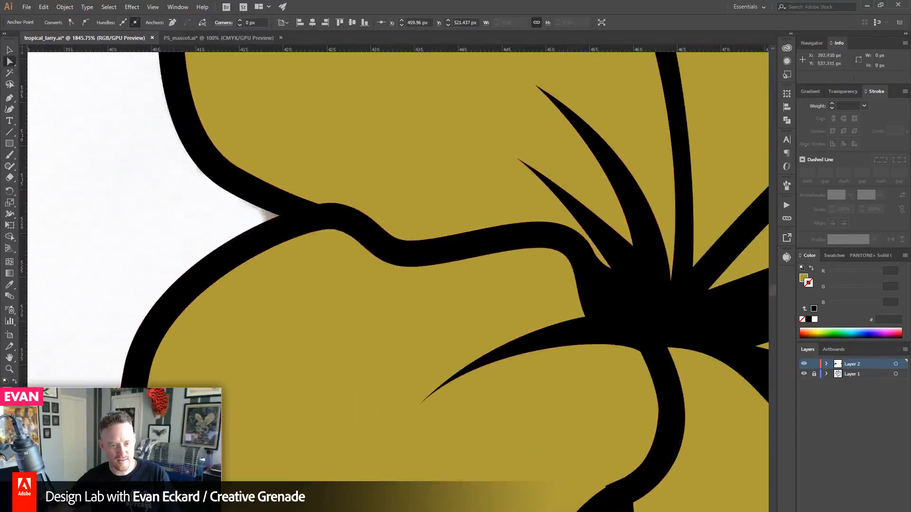
# - Select all five gold petals and swap their fill and stroke so they have 1 px gold outlines without fill
pyautogui.click(10, 369)
pyautogui.keyDown('alt'); pyautogui.click(570, 301); pyautogui.keyUp('alt')
pyautogui.keyDown('alt'); pyautogui.click(433, 279); pyautogui.keyUp('alt')
pyautogui.keyDown('alt'); pyautogui.click(407, 270); pyautogui.keyUp('alt')
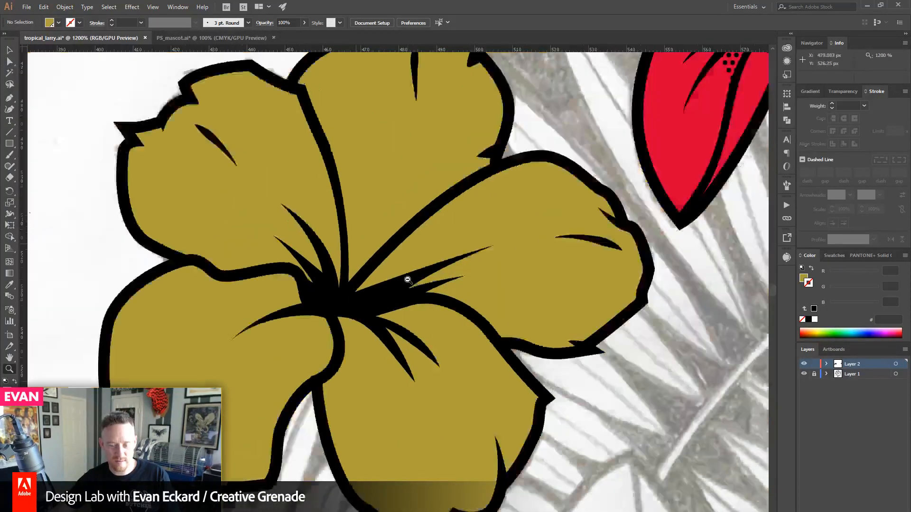
pyautogui.moveTo(375, 294); pyautogui.dragTo(364, 321)
pyautogui.click(10, 50)
pyautogui.click(266, 237)
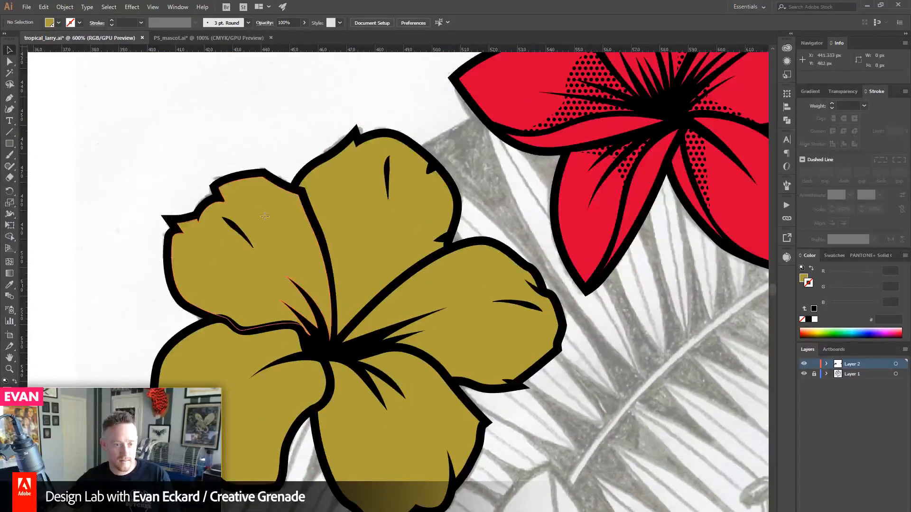
pyautogui.keyDown('shift'); pyautogui.click(369, 252); pyautogui.keyUp('shift')
pyautogui.keyDown('shift'); pyautogui.click(448, 317); pyautogui.keyUp('shift')
pyautogui.keyDown('shift'); pyautogui.click(402, 427); pyautogui.keyUp('shift')
pyautogui.keyDown('shift'); pyautogui.click(269, 398); pyautogui.keyUp('shift')
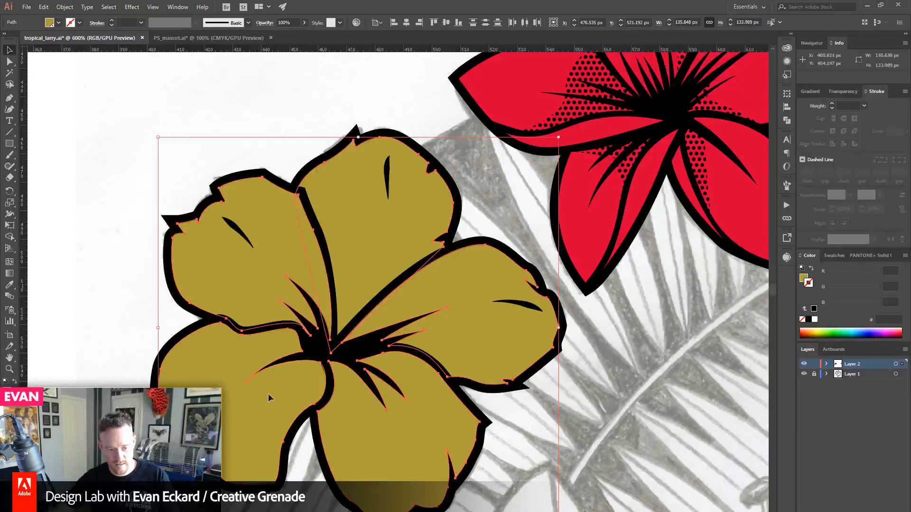
pyautogui.click(811, 268)
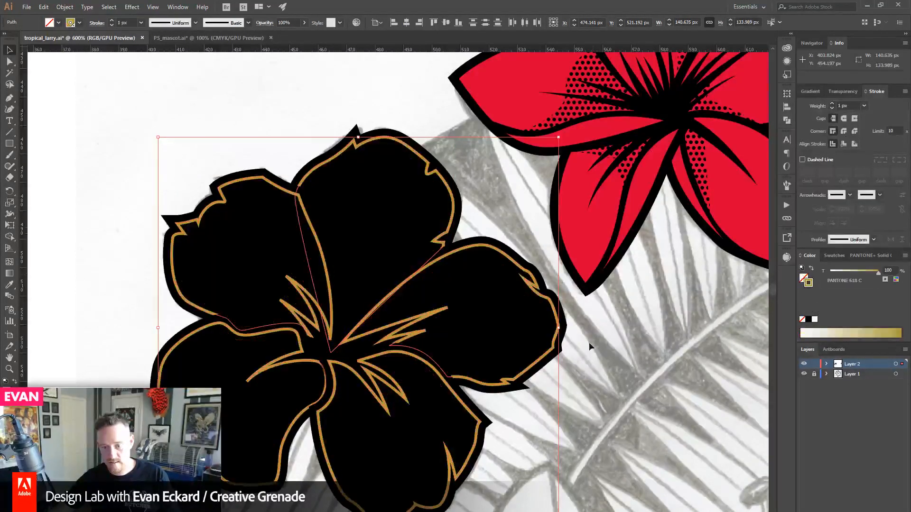
# - Select the black backing shapes of the petals and swap their fill and stroke to 1 px black outlines without fill
pyautogui.click(570, 329)
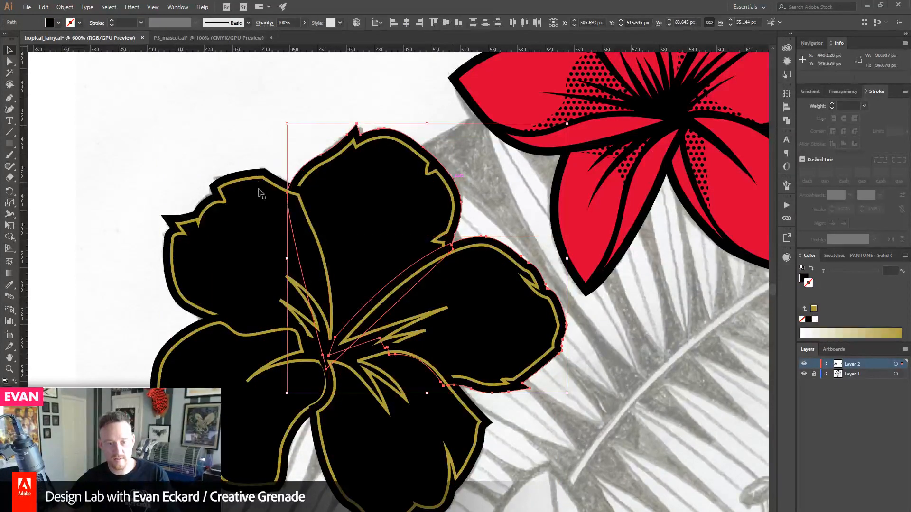
pyautogui.keyDown('shift'); pyautogui.click(256, 172); pyautogui.keyUp('shift')
pyautogui.keyDown('shift'); pyautogui.click(183, 321); pyautogui.keyUp('shift')
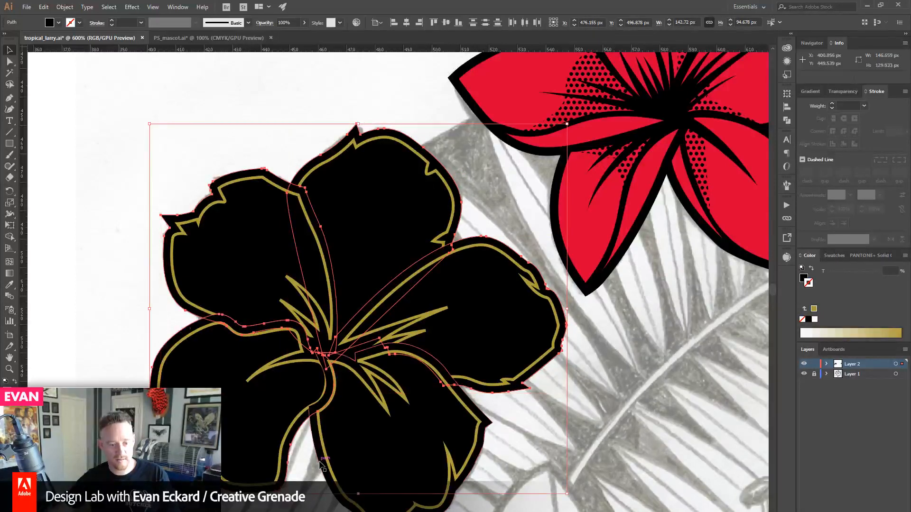
pyautogui.keyDown('shift'); pyautogui.click(337, 463); pyautogui.keyUp('shift')
pyautogui.click(811, 269)
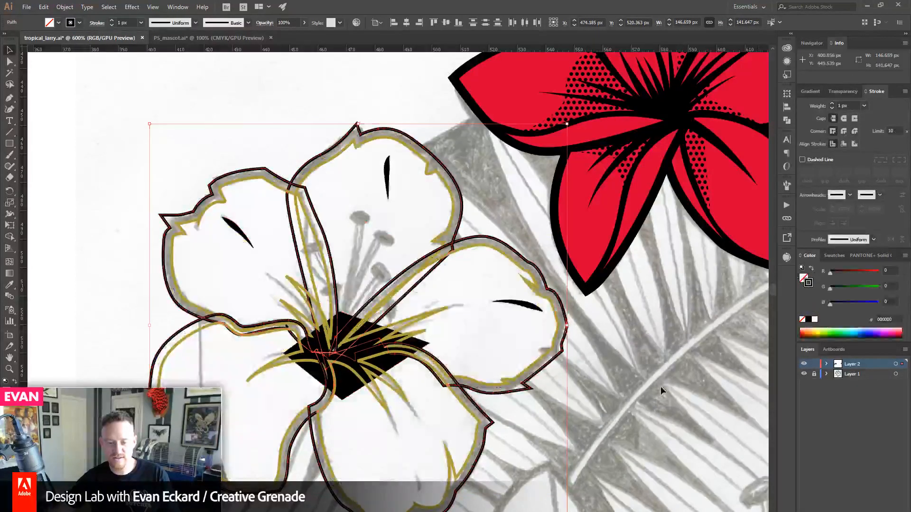
pyautogui.click(660, 387)
# - Swap the fill and stroke of the black diamond at the flower's centre to leave a 1 px black outline
pyautogui.click(432, 345)
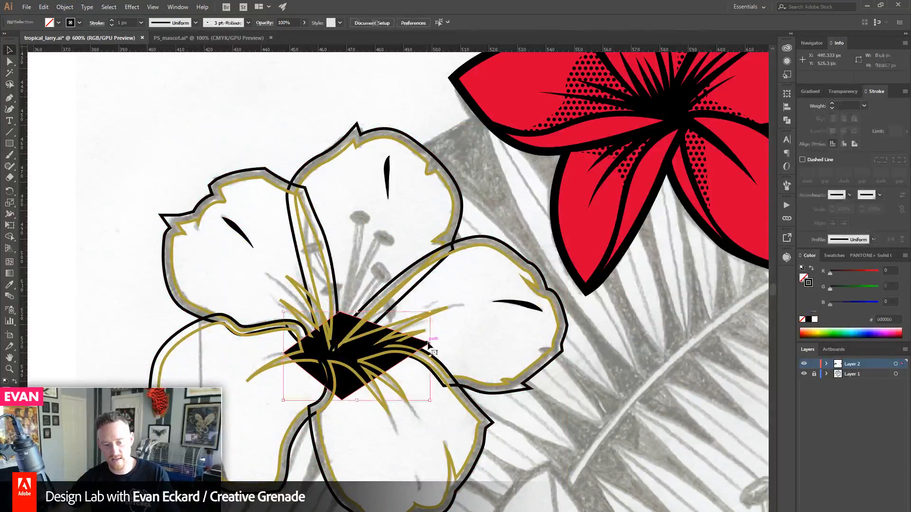
pyautogui.click(812, 270)
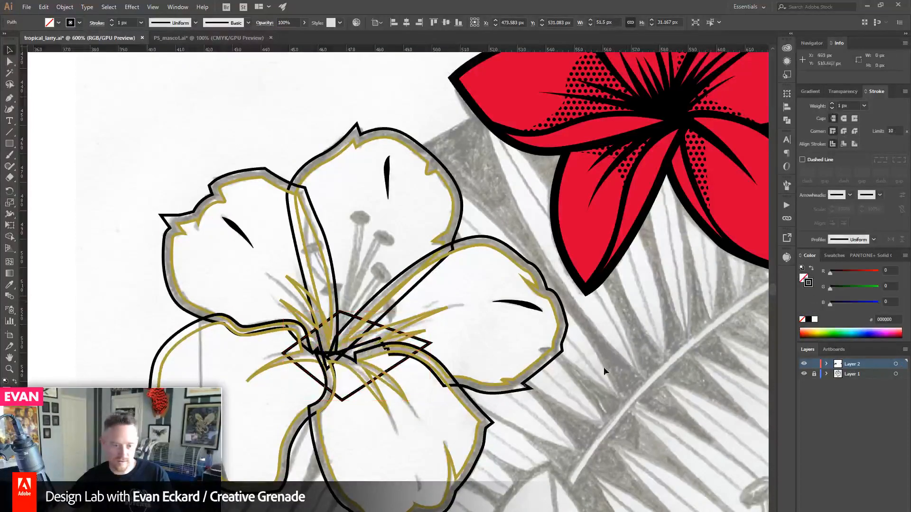
pyautogui.click(605, 370)
# - Examine the unfilled flower's overlapping outlines up close, moving across to the neighbouring red flower
pyautogui.click(10, 370)
pyautogui.click(443, 308)
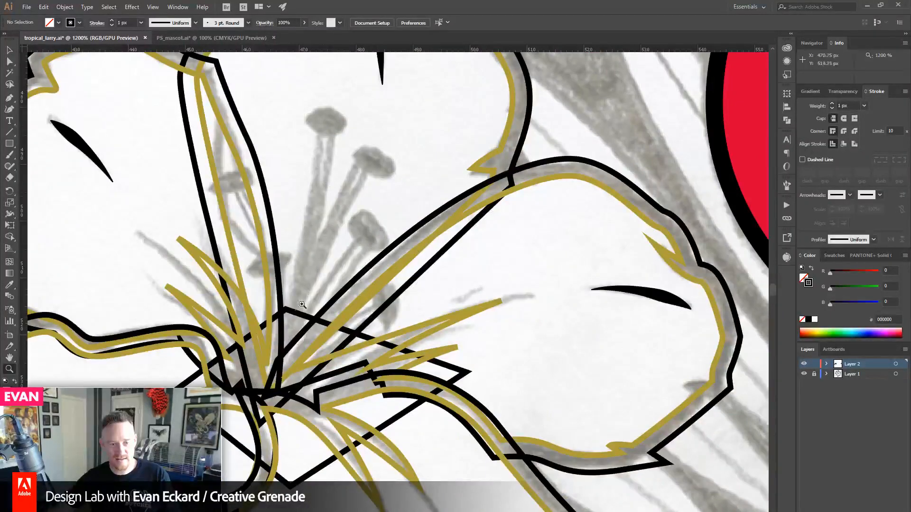
pyautogui.moveTo(611, 179); pyautogui.dragTo(199, 273)
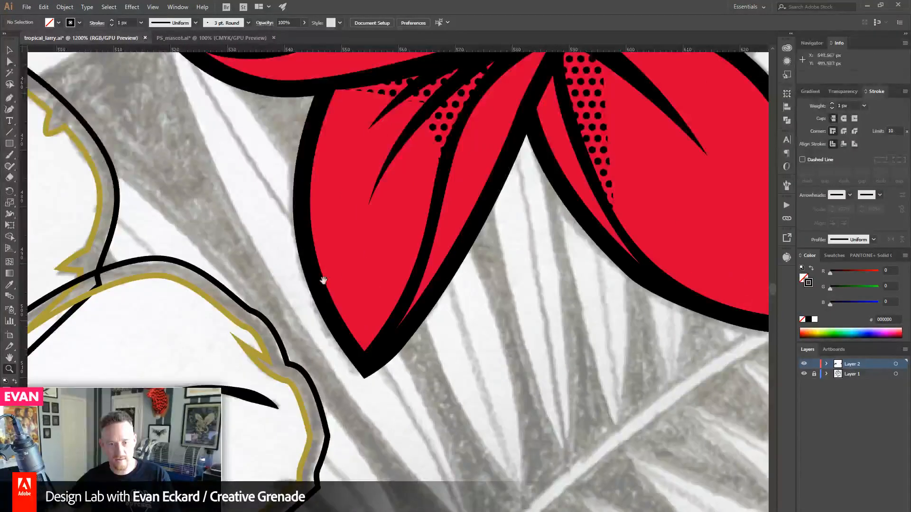
# - Copy a red anther oval from the blue flower and paste it onto the unfinished white flower
pyautogui.moveTo(229, 374); pyautogui.dragTo(617, 201)
pyautogui.moveTo(364, 130); pyautogui.dragTo(418, 283)
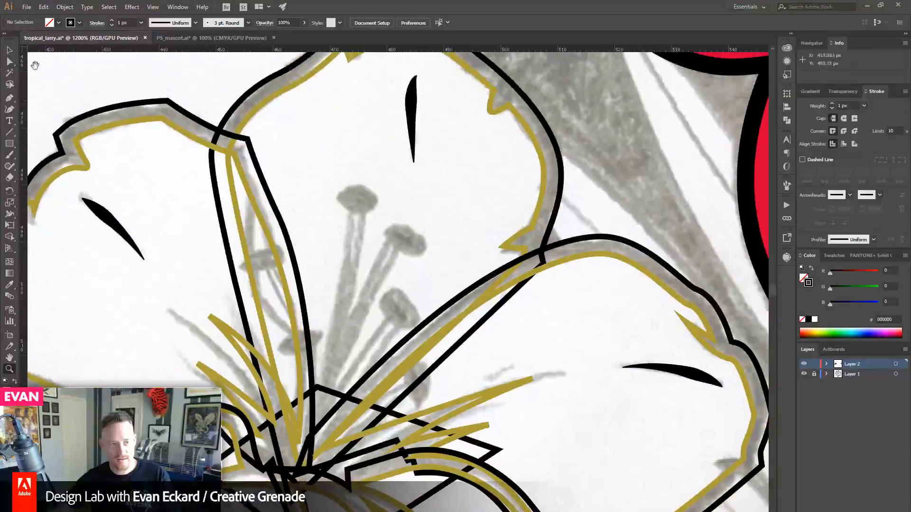
pyautogui.click(9, 97)
pyautogui.moveTo(129, 143); pyautogui.dragTo(221, 180)
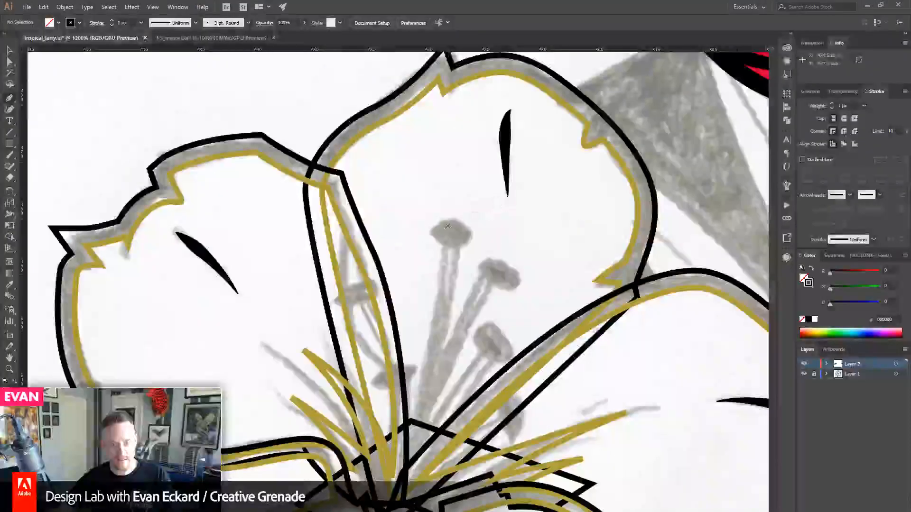
pyautogui.click(11, 62)
pyautogui.moveTo(314, 220); pyautogui.dragTo(71, 238)
pyautogui.moveTo(546, 214); pyautogui.dragTo(71, 276)
pyautogui.moveTo(541, 237); pyautogui.dragTo(53, 375)
pyautogui.click(494, 159)
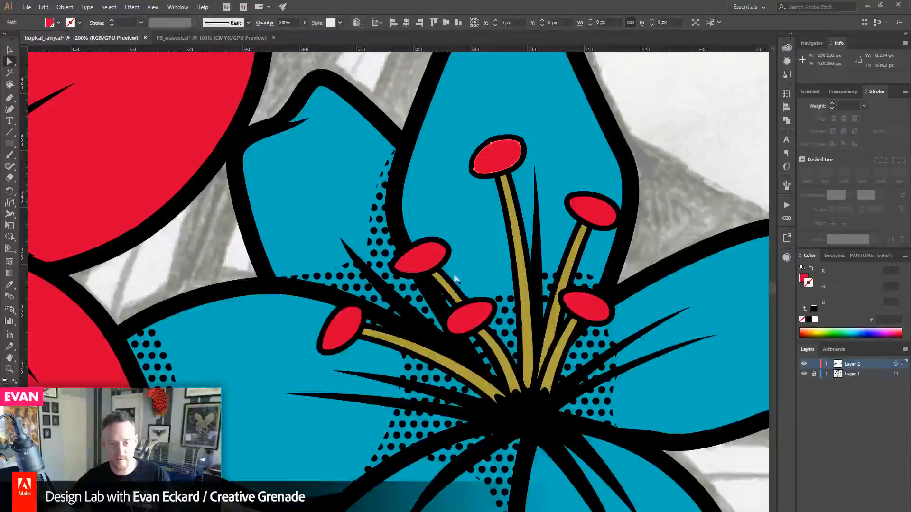
pyautogui.moveTo(95, 346); pyautogui.dragTo(569, 283)
pyautogui.moveTo(196, 336); pyautogui.dragTo(635, 276)
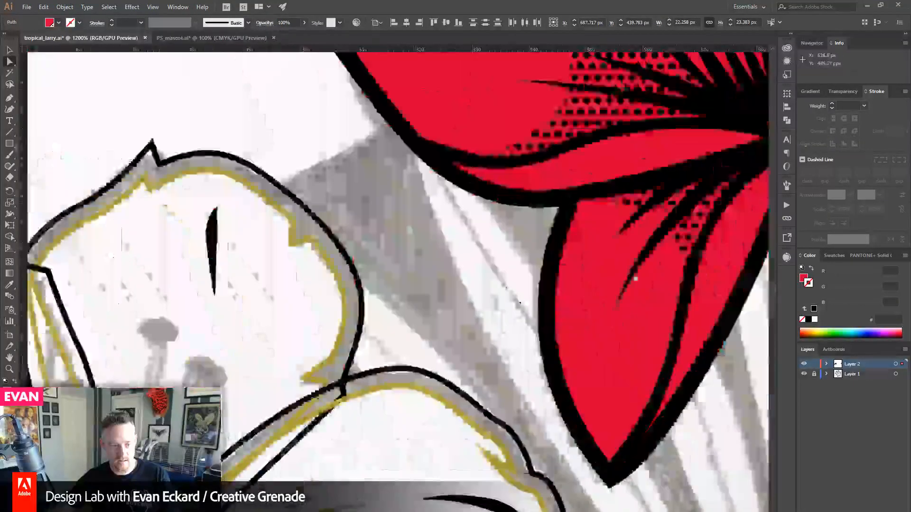
pyautogui.moveTo(137, 387); pyautogui.dragTo(397, 217)
pyautogui.hotkey('ctrl', 'v')
# - Place red anther ovals over the sketched top and upper-left stamens, rotating a further copy for the upper-right one
pyautogui.moveTo(421, 250); pyautogui.dragTo(409, 298)
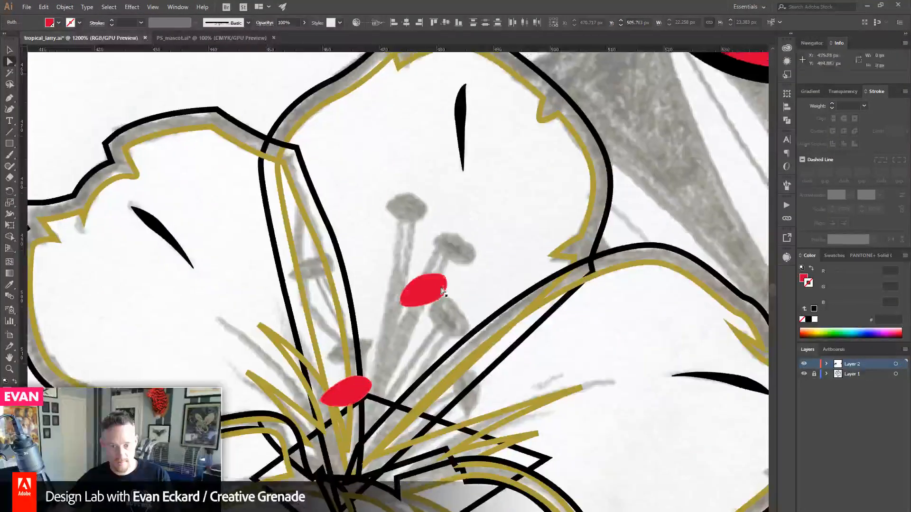
pyautogui.click(442, 290)
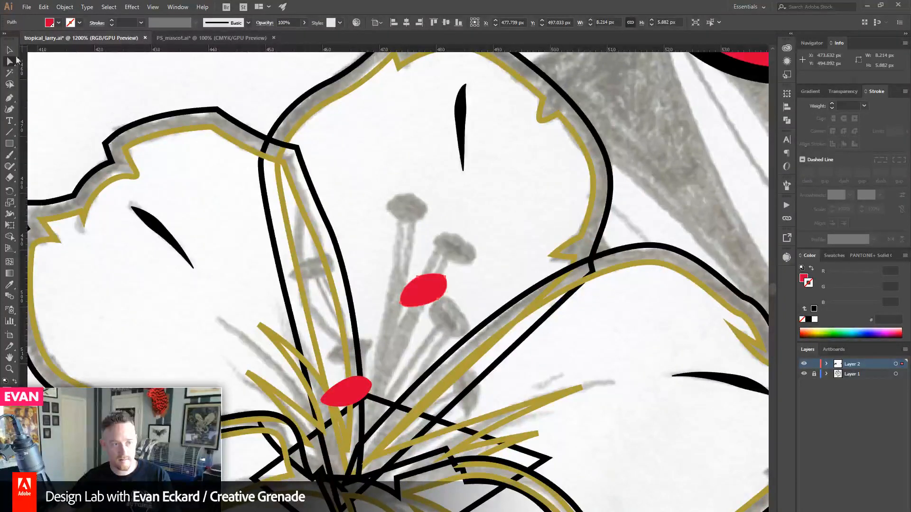
pyautogui.click(9, 50)
pyautogui.moveTo(452, 269); pyautogui.dragTo(406, 212)
pyautogui.moveTo(362, 388); pyautogui.dragTo(444, 238)
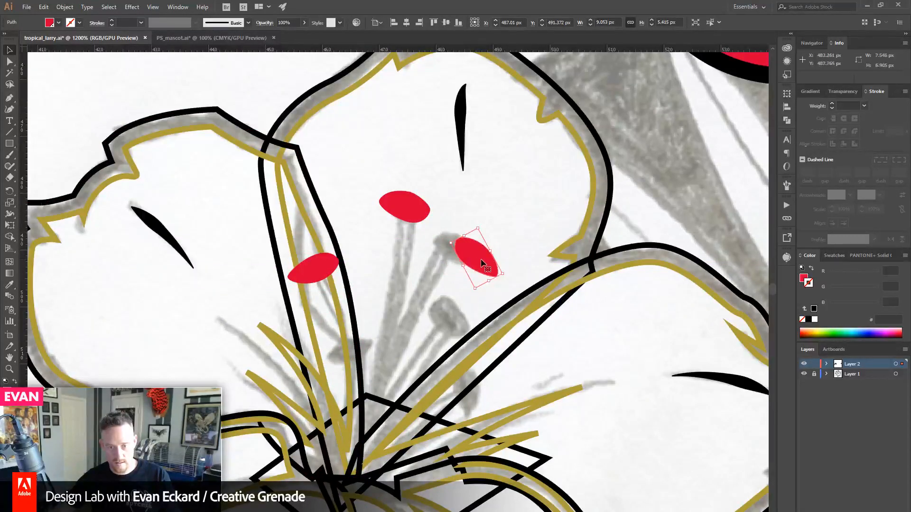
# - Duplicate the red ovals onto the remaining sketched stamens of the white flower, rotating the lowest right one nearly upright
pyautogui.moveTo(481, 261); pyautogui.dragTo(462, 323)
pyautogui.moveTo(387, 333); pyautogui.dragTo(411, 302)
pyautogui.click(340, 241)
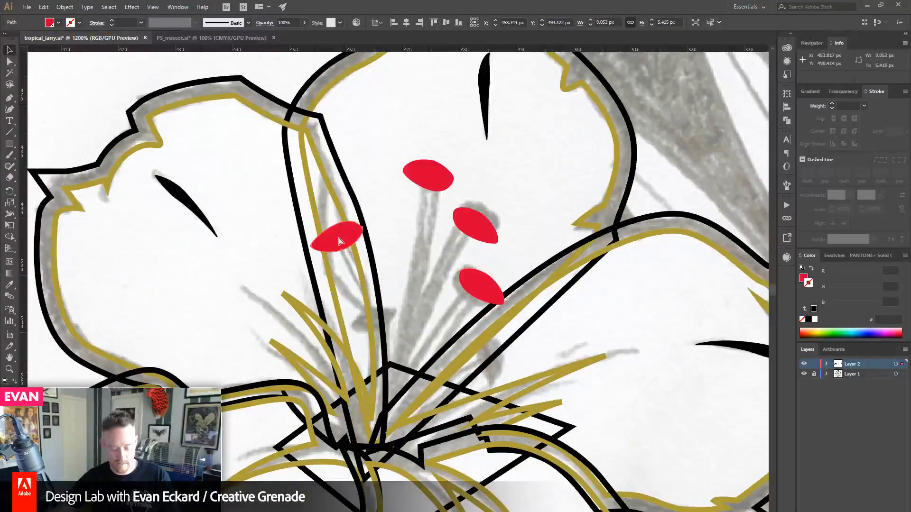
pyautogui.keyDown('alt'); pyautogui.moveTo(345, 251); pyautogui.dragTo(366, 335); pyautogui.keyUp('alt')
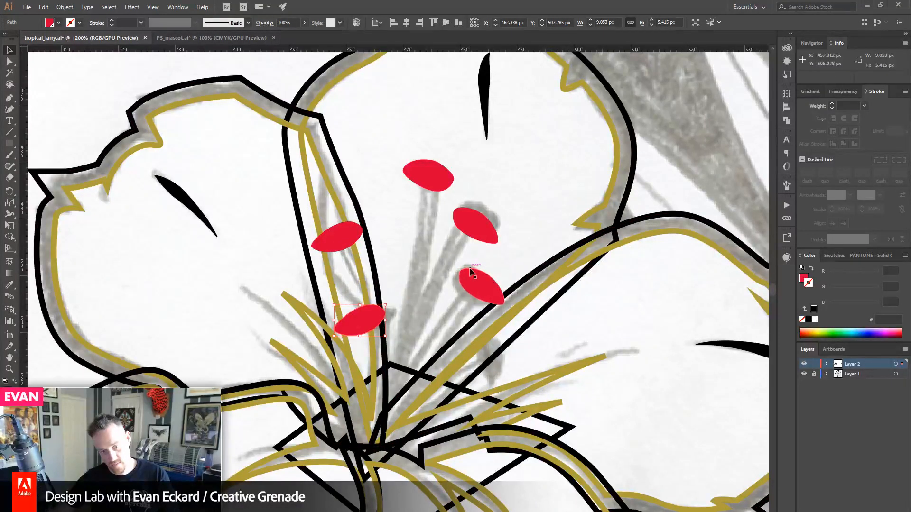
pyautogui.click(477, 285)
pyautogui.click(419, 187)
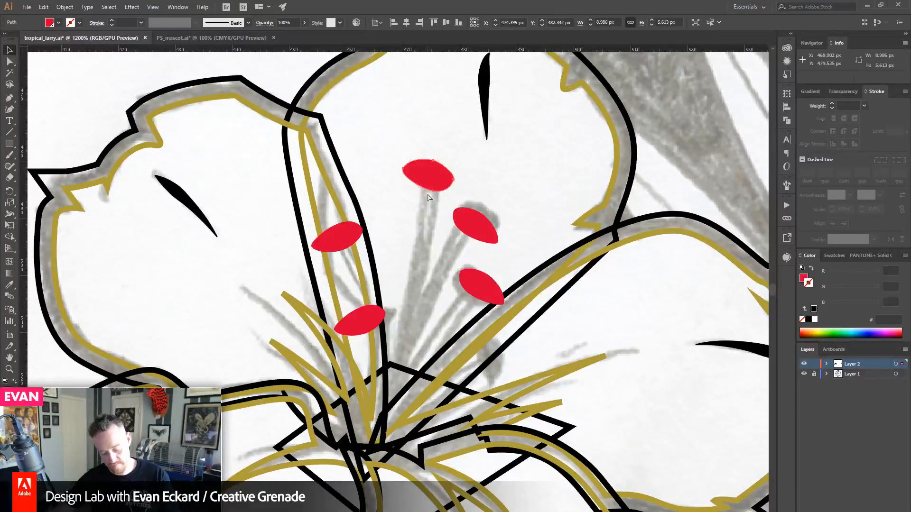
pyautogui.moveTo(423, 172); pyautogui.dragTo(493, 356)
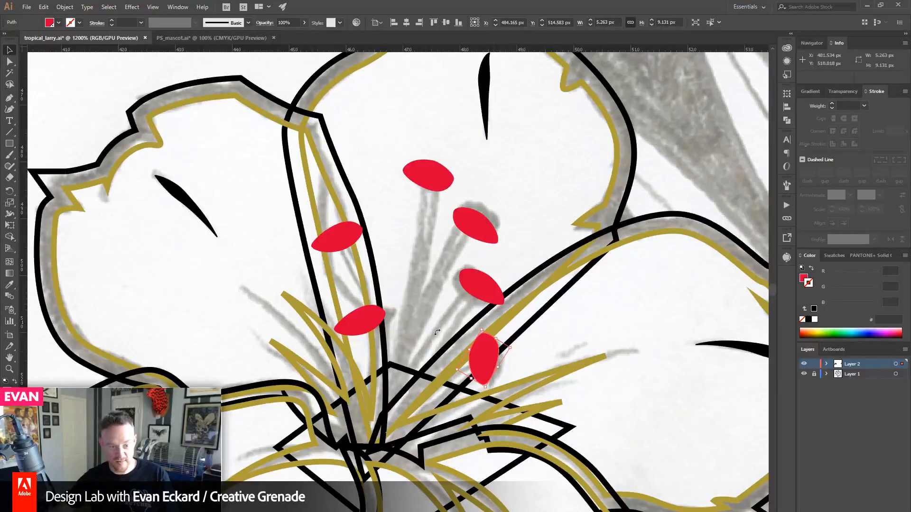
# - Draw a slightly curved filament with the Pen tool from the top anther down to the flower's centre
pyautogui.click(72, 115)
pyautogui.click(9, 97)
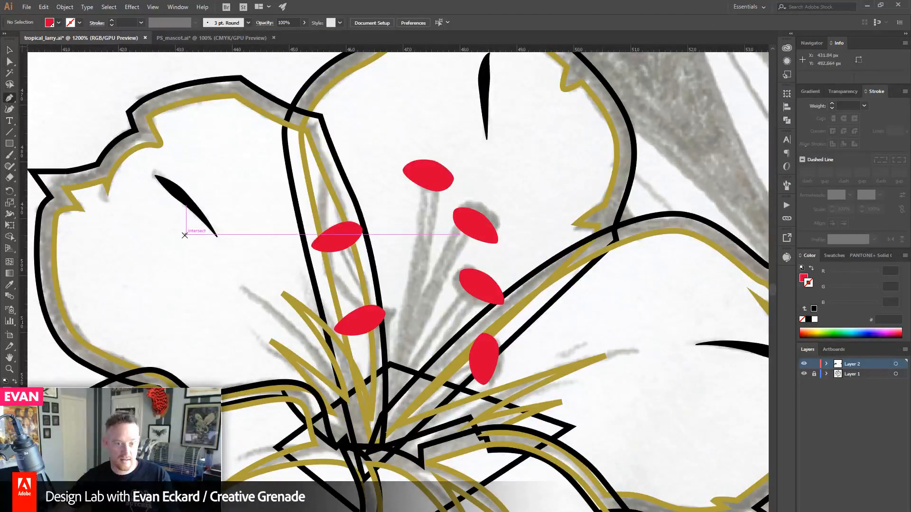
pyautogui.moveTo(375, 291); pyautogui.dragTo(388, 275)
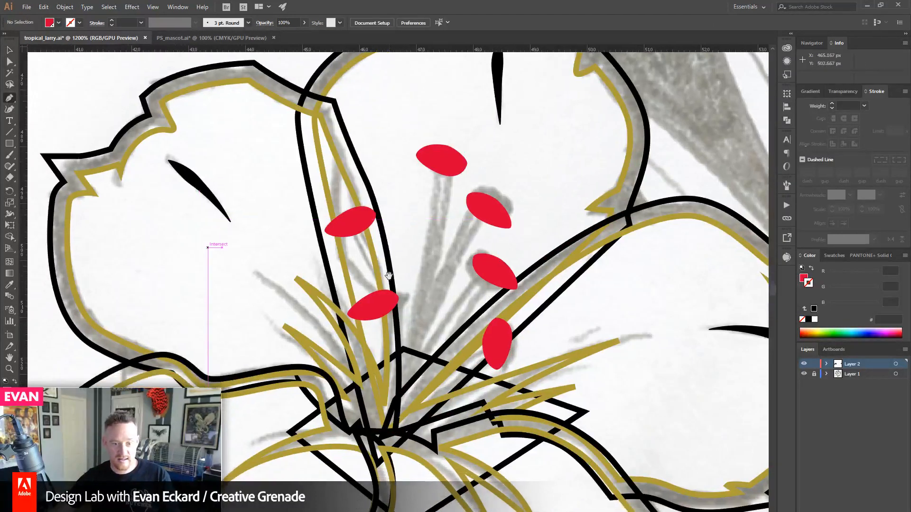
pyautogui.click(441, 165)
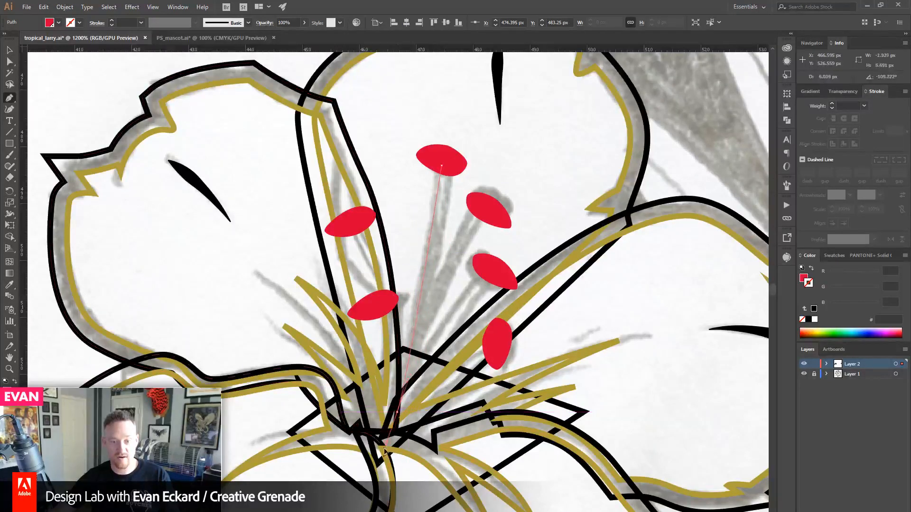
pyautogui.moveTo(385, 451); pyautogui.dragTo(367, 493)
# - Swap the new filament's fill and stroke, and apply the blue swatch to its 1 px stroke
pyautogui.click(10, 50)
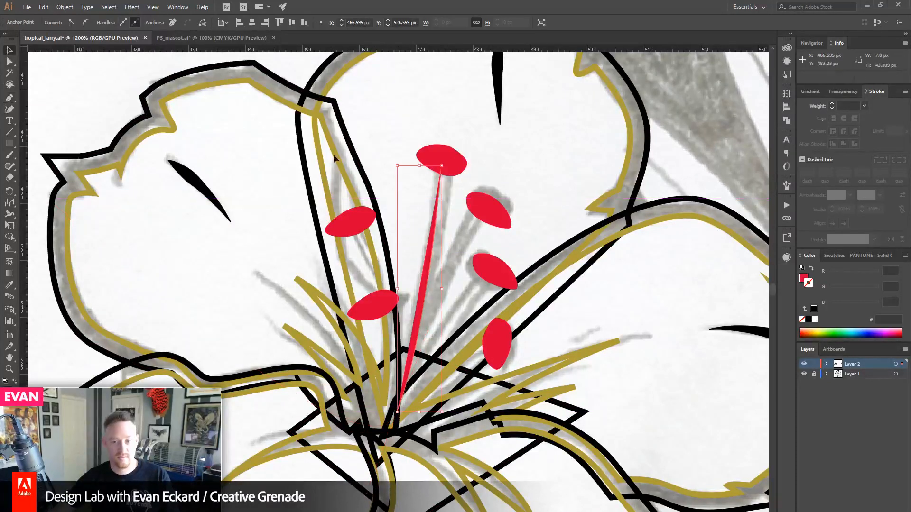
pyautogui.click(812, 269)
pyautogui.moveTo(615, 160)
pyautogui.mouseDown()
pyautogui.moveTo(448, 254)
pyautogui.moveTo(207, 181)
pyautogui.moveTo(452, 183)
pyautogui.moveTo(593, 107)
pyautogui.mouseUp()
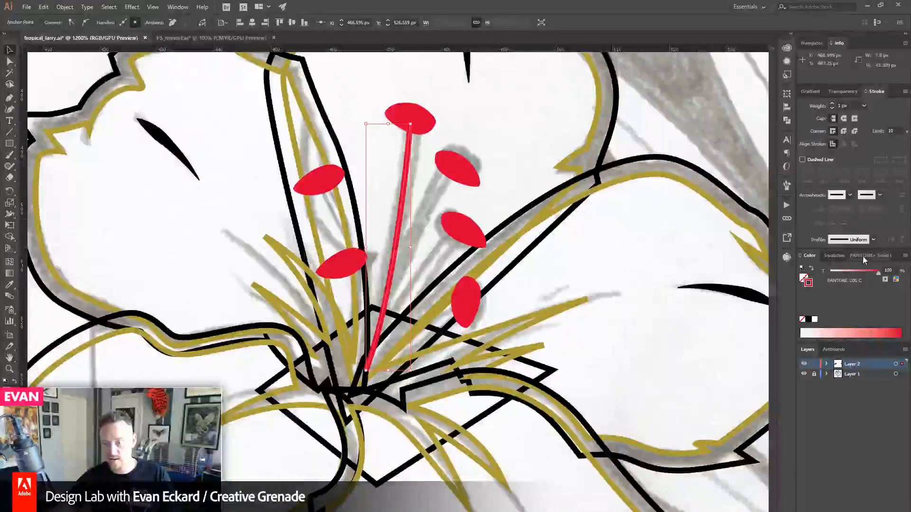
pyautogui.click(831, 256)
pyautogui.click(836, 305)
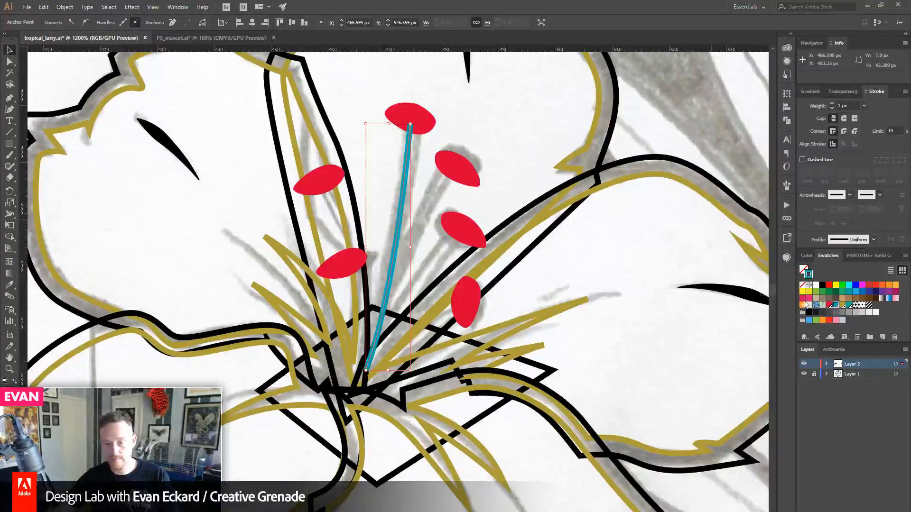
# - Draw curved blue filaments from the two left anthers down to the flower's centre
pyautogui.moveTo(521, 204); pyautogui.dragTo(548, 231)
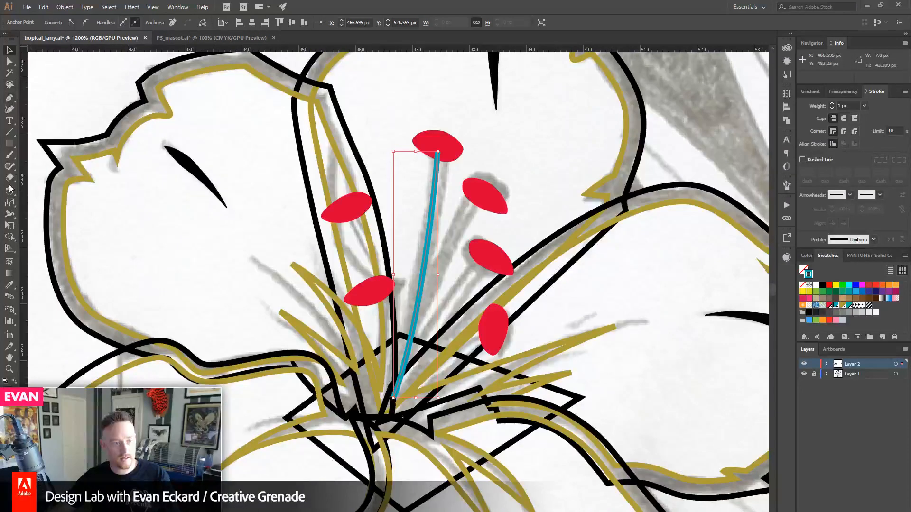
pyautogui.click(9, 100)
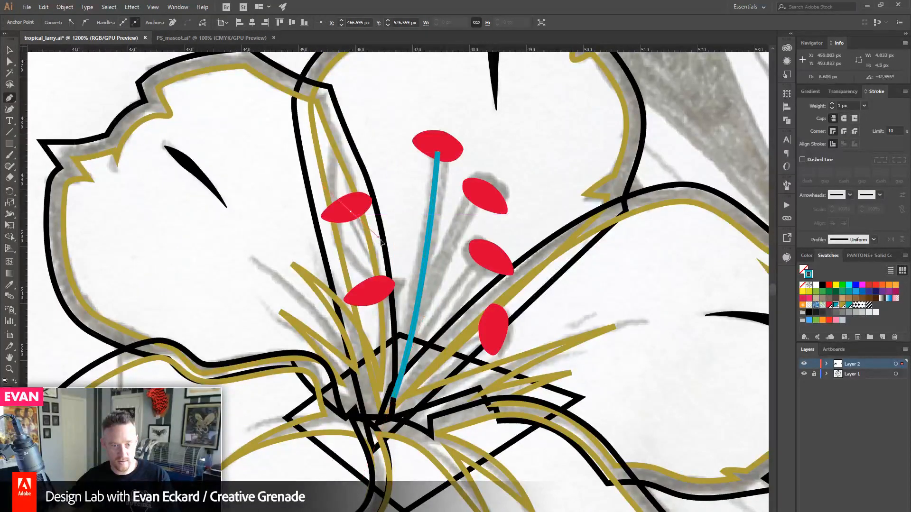
pyautogui.moveTo(350, 211); pyautogui.dragTo(401, 271)
pyautogui.click(387, 397)
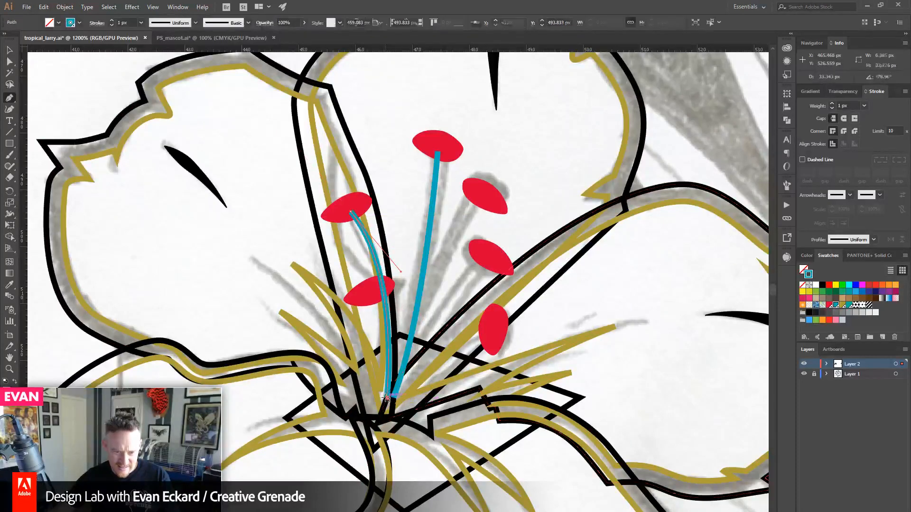
pyautogui.keyDown('ctrl'); pyautogui.click(283, 250); pyautogui.keyUp('ctrl')
pyautogui.moveTo(364, 298); pyautogui.dragTo(394, 327)
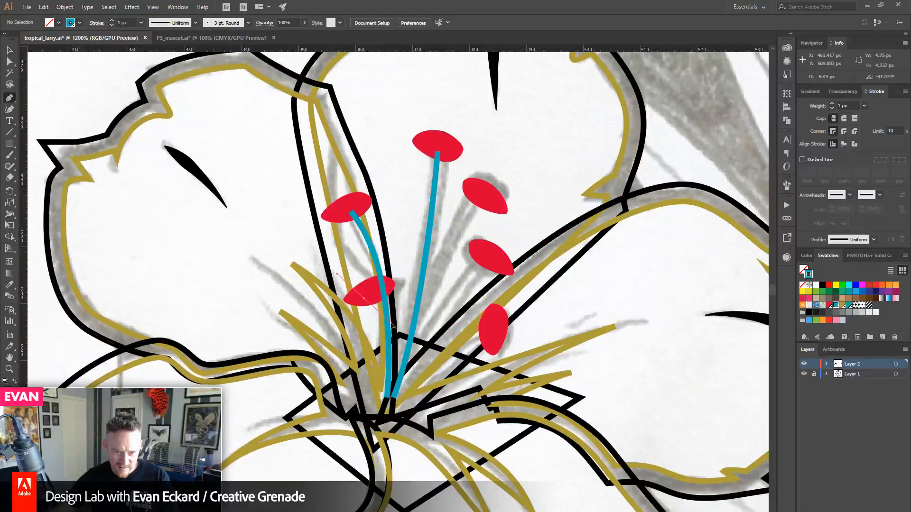
pyautogui.click(388, 398)
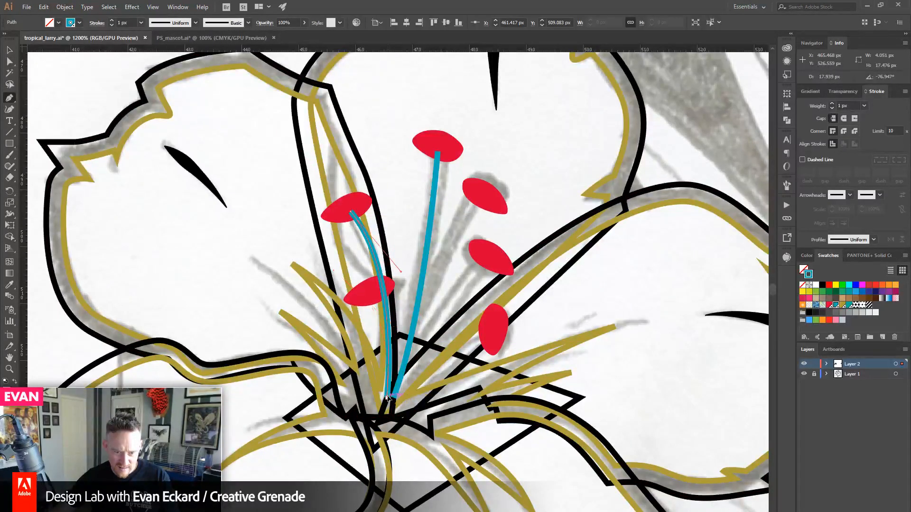
pyautogui.keyDown('ctrl'); pyautogui.click(483, 219); pyautogui.keyUp('ctrl')
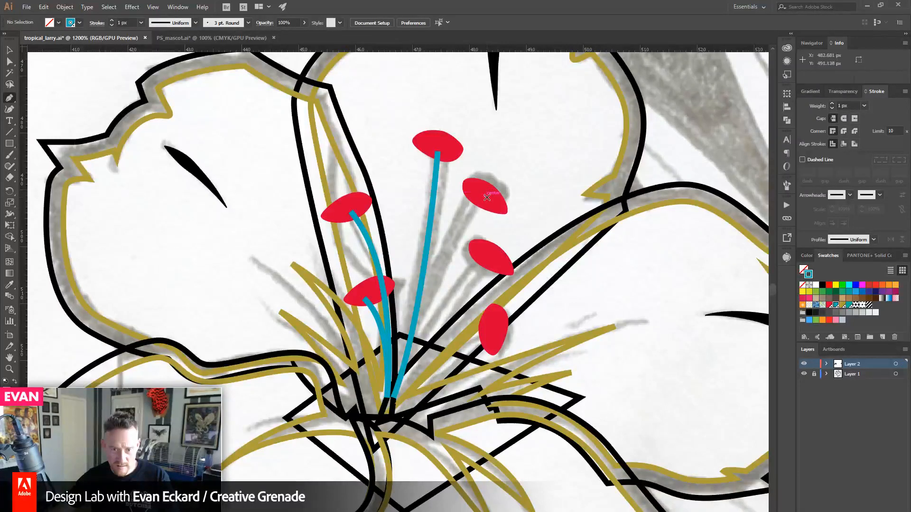
# - Draw curved blue filaments from the three right anthers down to the flower's centre
pyautogui.moveTo(430, 260); pyautogui.dragTo(428, 263)
pyautogui.click(407, 380)
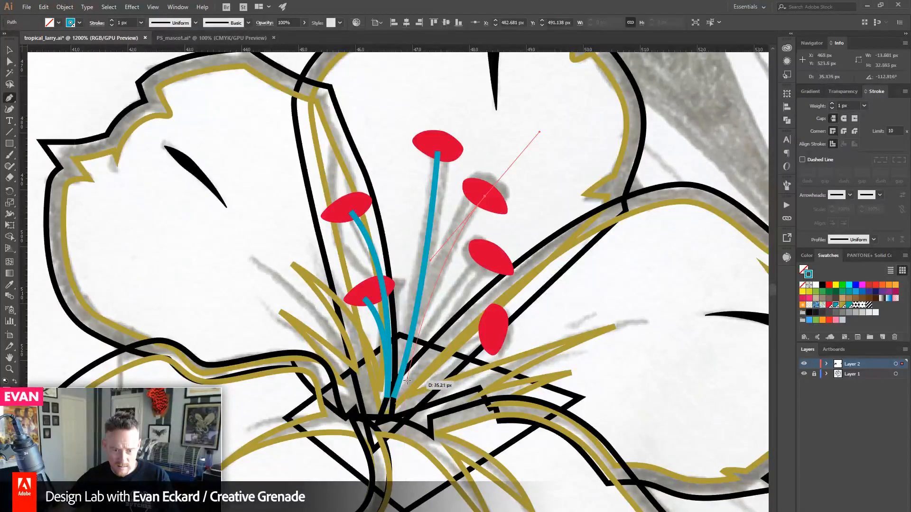
pyautogui.keyDown('ctrl'); pyautogui.click(504, 341); pyautogui.keyUp('ctrl')
pyautogui.moveTo(486, 257); pyautogui.dragTo(534, 197)
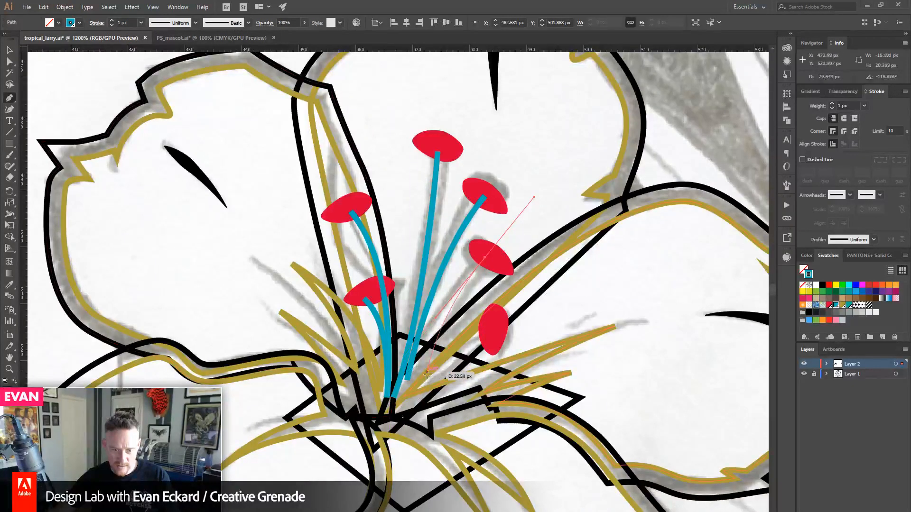
pyautogui.click(406, 387)
pyautogui.keyDown('ctrl'); pyautogui.click(494, 351); pyautogui.keyUp('ctrl')
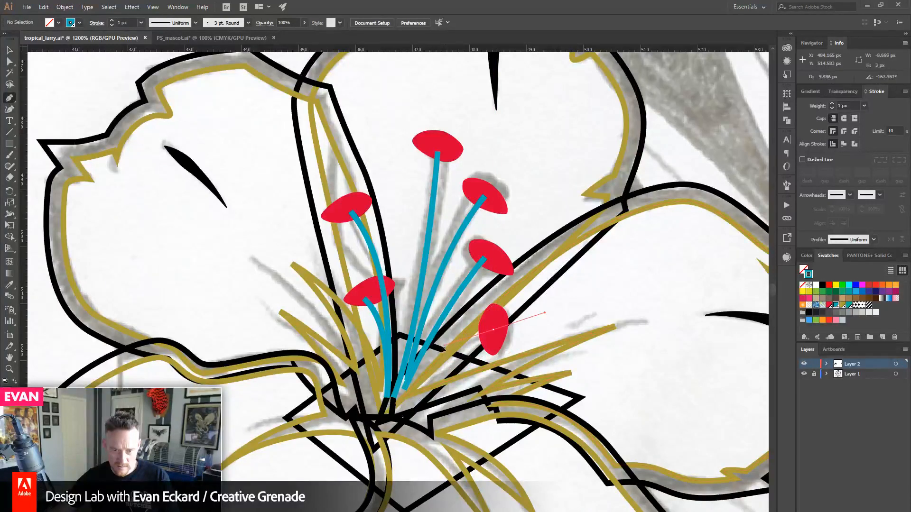
pyautogui.moveTo(443, 347); pyautogui.dragTo(442, 347)
pyautogui.click(405, 389)
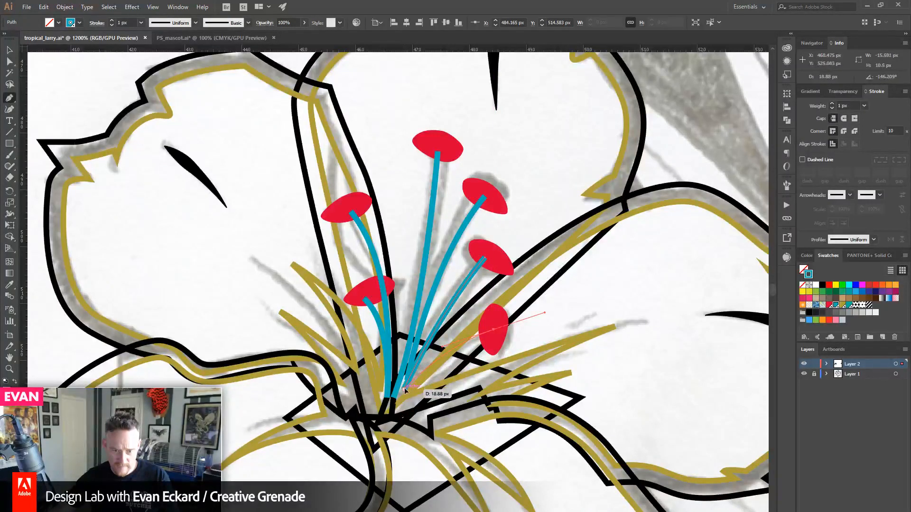
pyautogui.moveTo(406, 390); pyautogui.dragTo(407, 389)
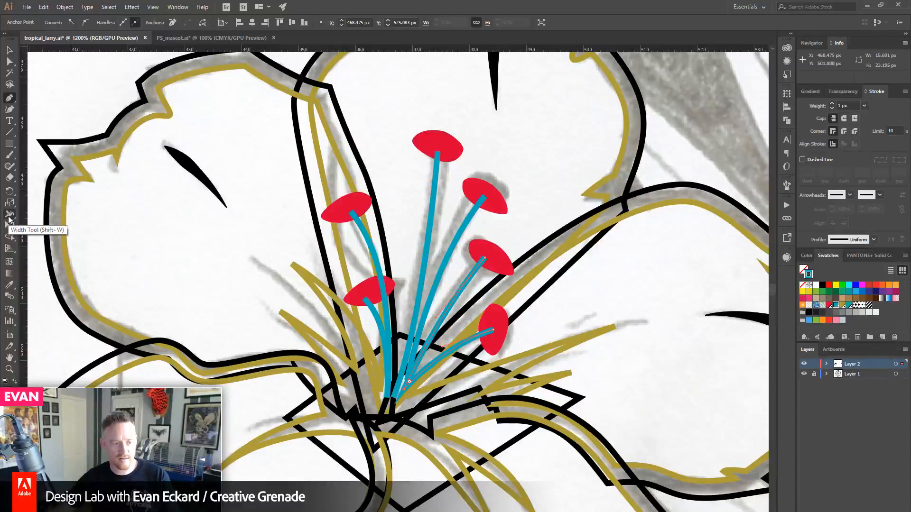
# - Use the Width tool to set a 2 px total width at the bases of the top filament and a neighbouring right one
pyautogui.click(8, 214)
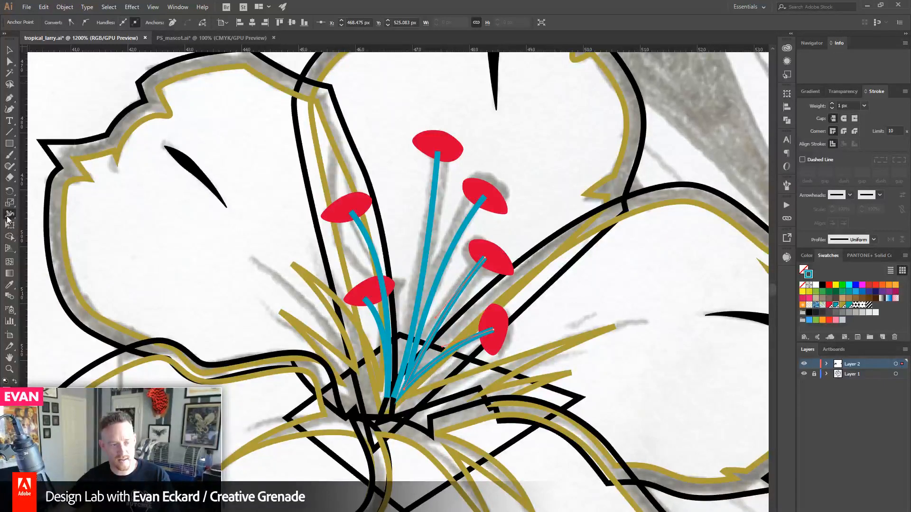
pyautogui.doubleClick(397, 402)
pyautogui.click(569, 314)
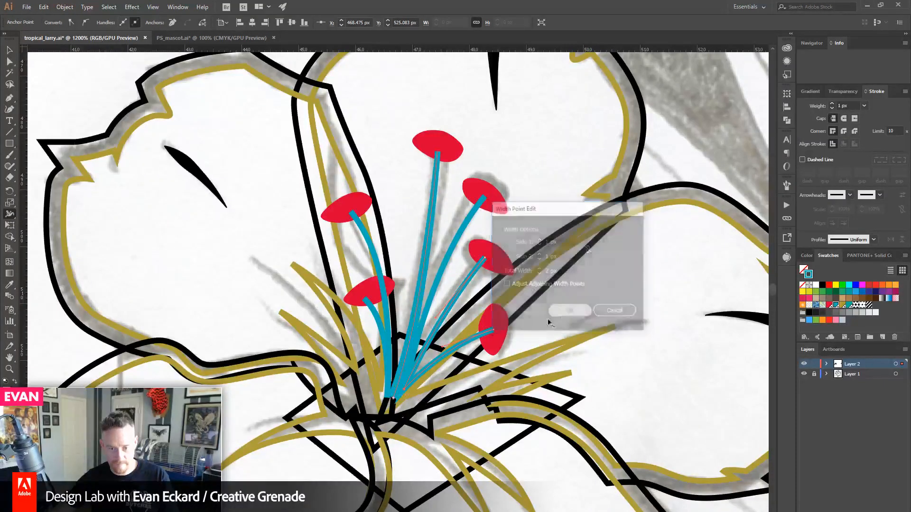
pyautogui.doubleClick(405, 390)
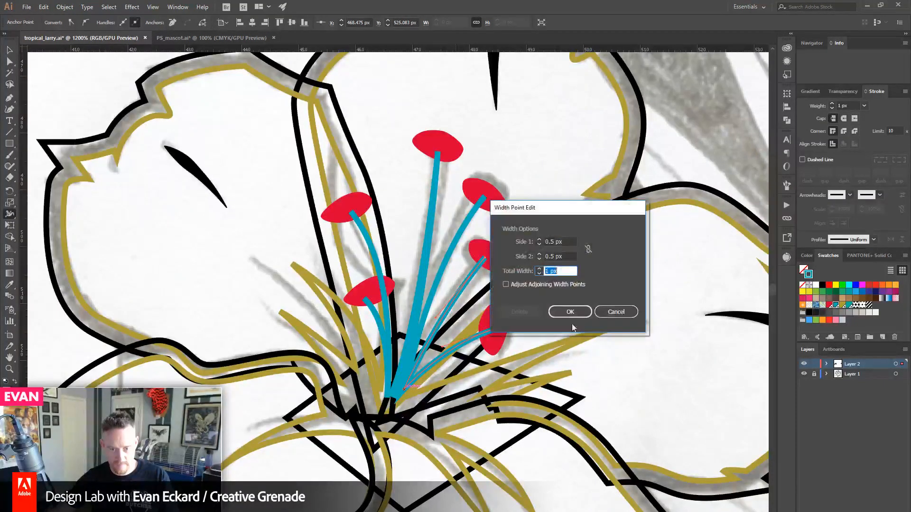
pyautogui.write('2')
pyautogui.click(572, 311)
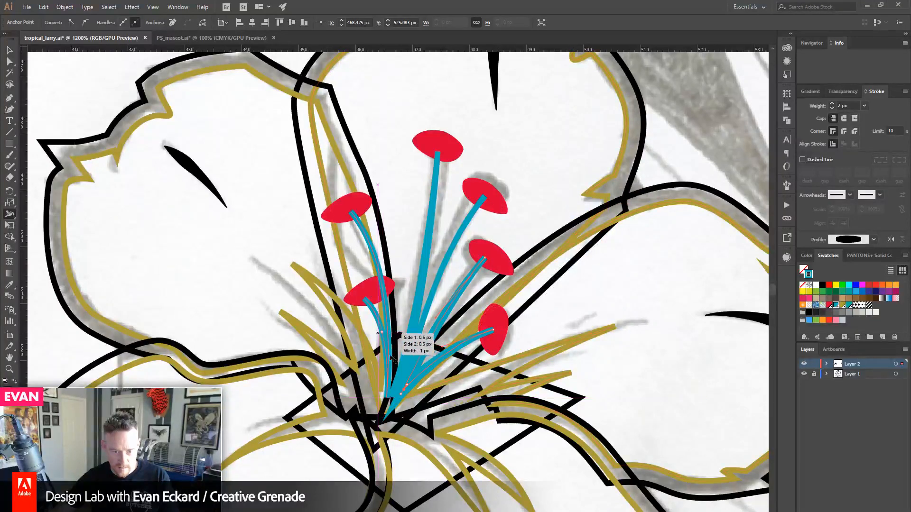
# - Use the Width tool to set a 2 px total width at the base of the upper-left anther's filament
pyautogui.doubleClick(389, 400)
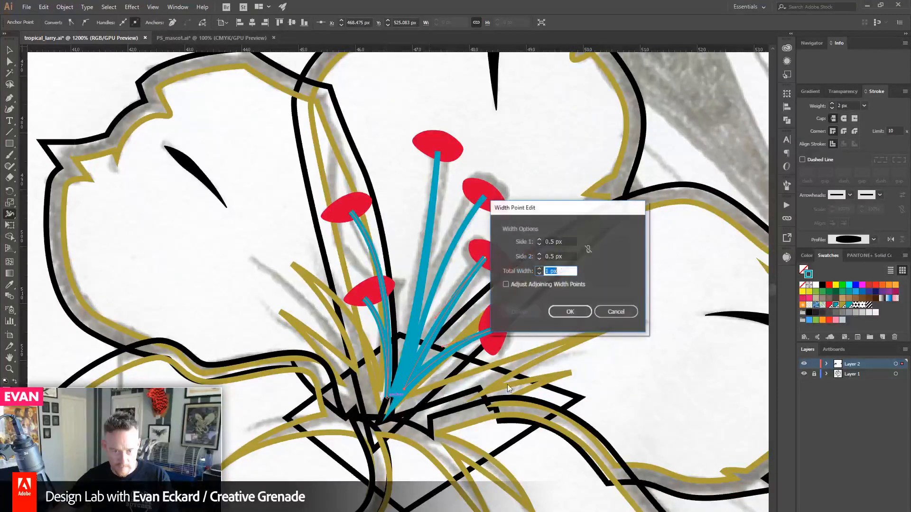
pyautogui.write('2')
pyautogui.click(573, 312)
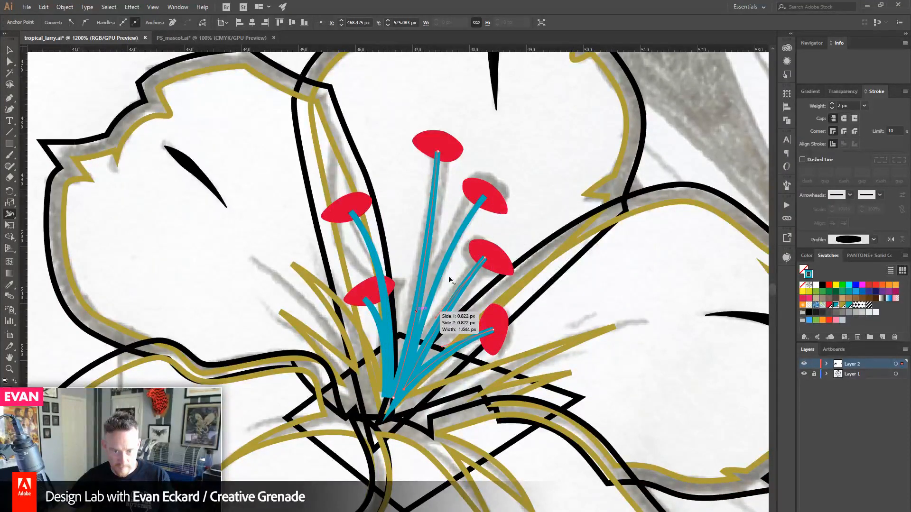
pyautogui.doubleClick(404, 390)
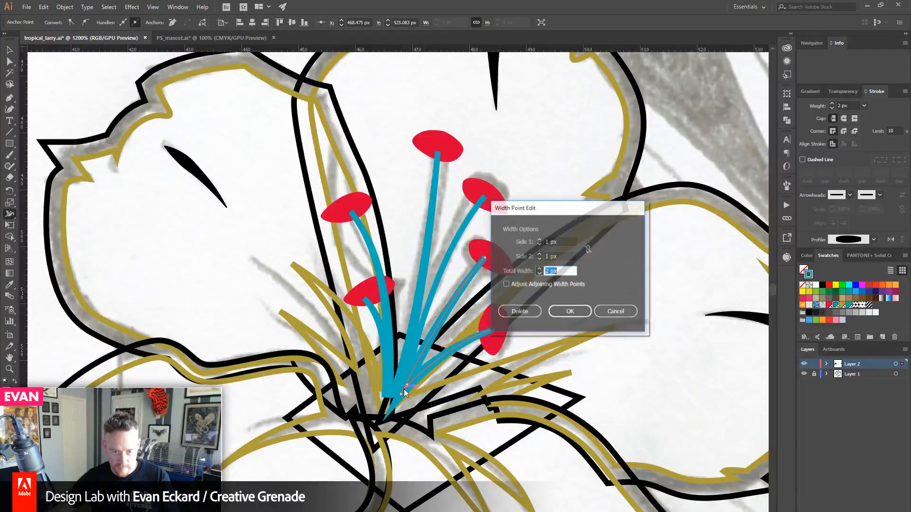
pyautogui.click(616, 310)
pyautogui.press('v')
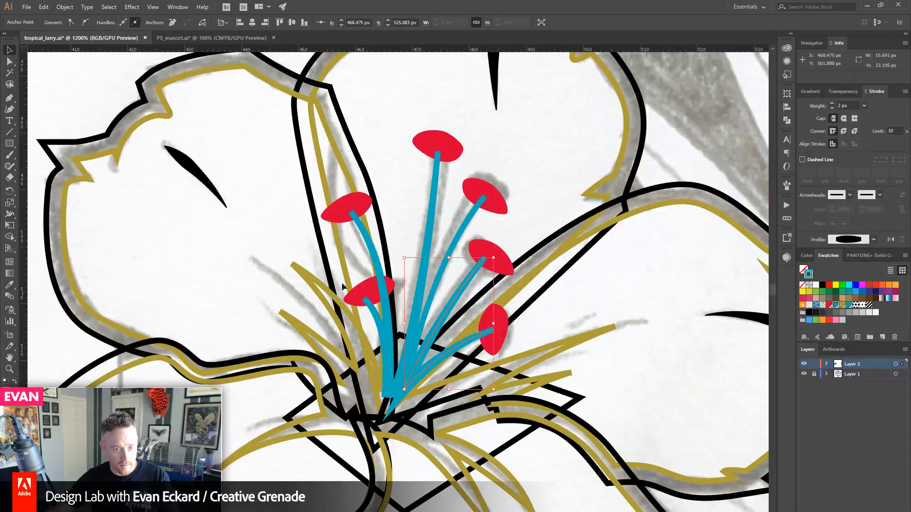
# - Select all six red anthers and bring them to the front of the blue filaments
pyautogui.click(364, 207)
pyautogui.keyDown('shift'); pyautogui.click(432, 154); pyautogui.keyUp('shift')
pyautogui.keyDown('shift'); pyautogui.click(481, 203); pyautogui.keyUp('shift')
pyautogui.keyDown('shift'); pyautogui.click(501, 265); pyautogui.keyUp('shift')
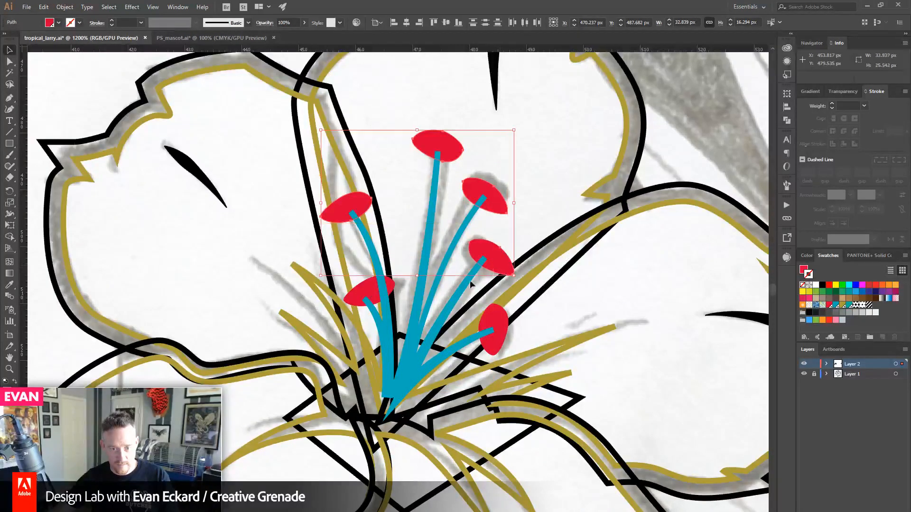
pyautogui.keyDown('shift'); pyautogui.click(365, 293); pyautogui.keyUp('shift')
pyautogui.keyDown('shift'); pyautogui.click(499, 332); pyautogui.keyUp('shift')
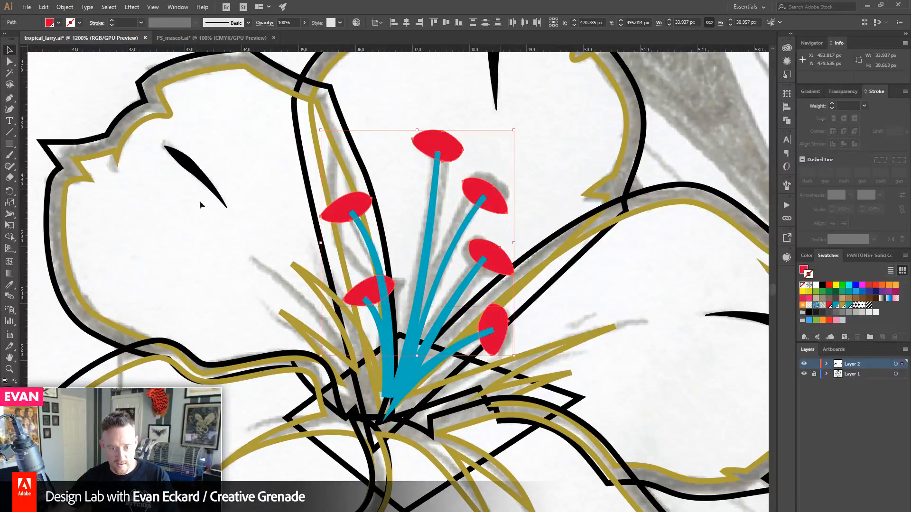
pyautogui.click(65, 6)
pyautogui.moveTo(71, 32)
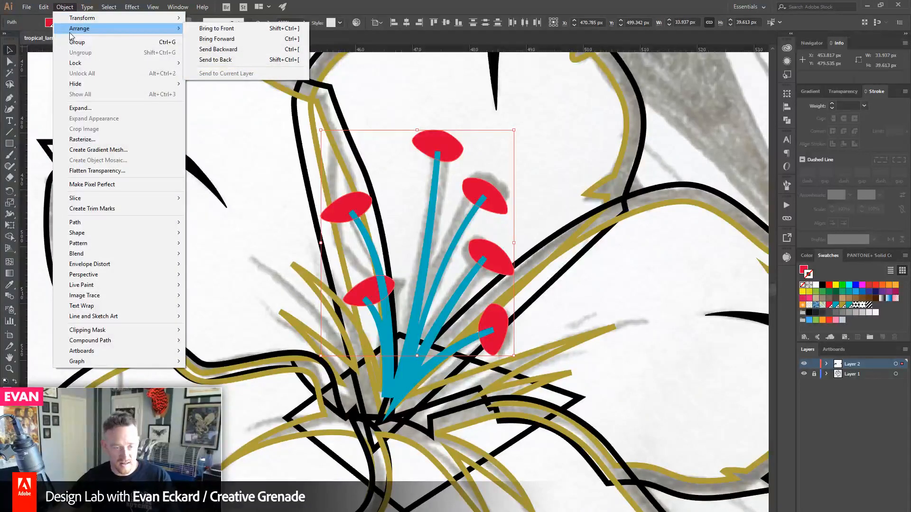
pyautogui.click(216, 28)
# - Select all the blue filaments and convert their strokes to filled shapes with Outline Stroke
pyautogui.moveTo(495, 285); pyautogui.dragTo(440, 286)
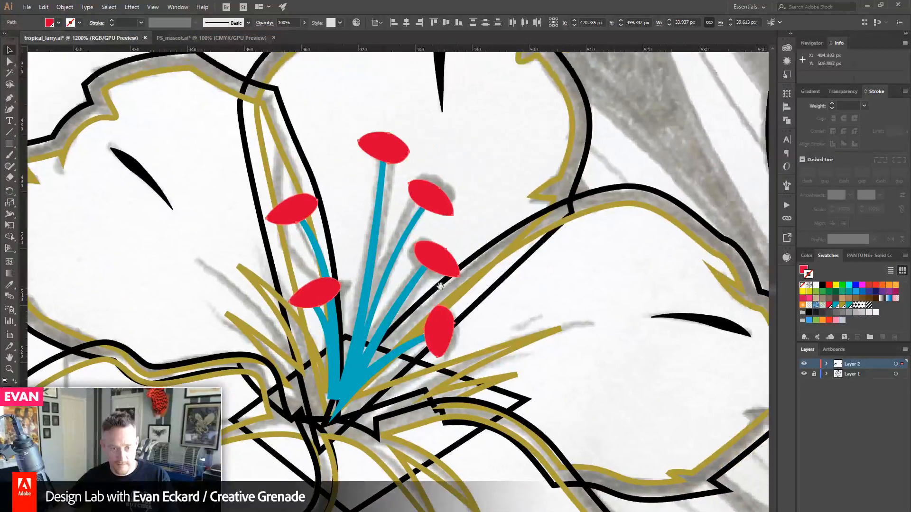
pyautogui.moveTo(381, 235); pyautogui.dragTo(419, 206)
pyautogui.click(415, 201)
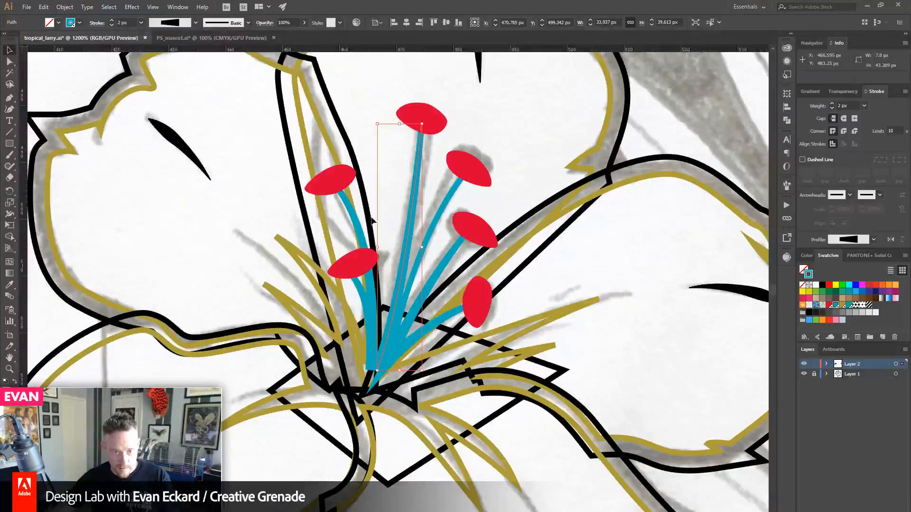
pyautogui.keyDown('shift'); pyautogui.click(355, 219); pyautogui.keyUp('shift')
pyautogui.keyDown('shift'); pyautogui.click(438, 214); pyautogui.keyUp('shift')
pyautogui.keyDown('shift'); pyautogui.click(454, 251); pyautogui.keyUp('shift')
pyautogui.keyDown('shift'); pyautogui.click(442, 311); pyautogui.keyUp('shift')
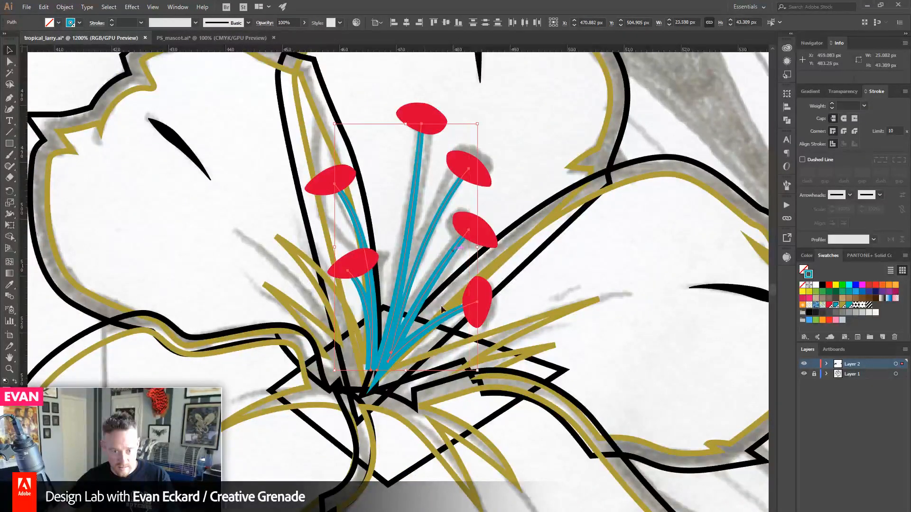
pyautogui.click(65, 7)
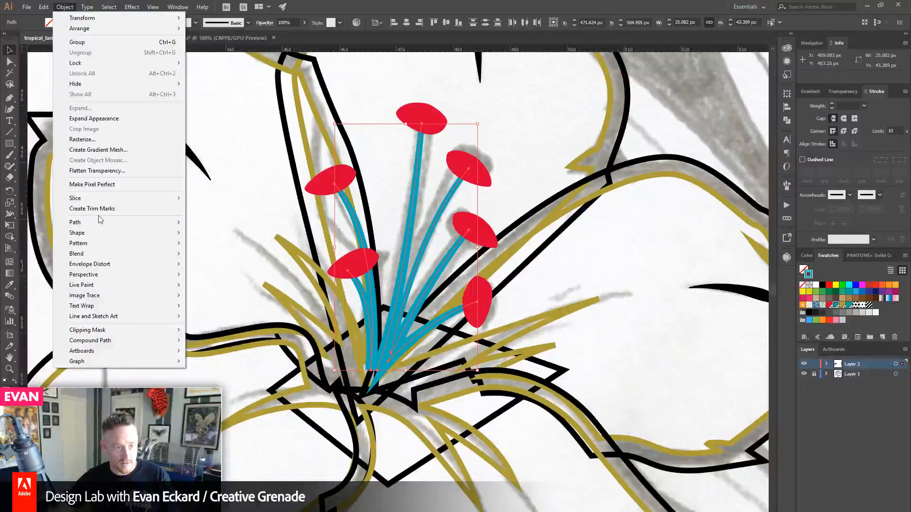
pyautogui.moveTo(97, 226)
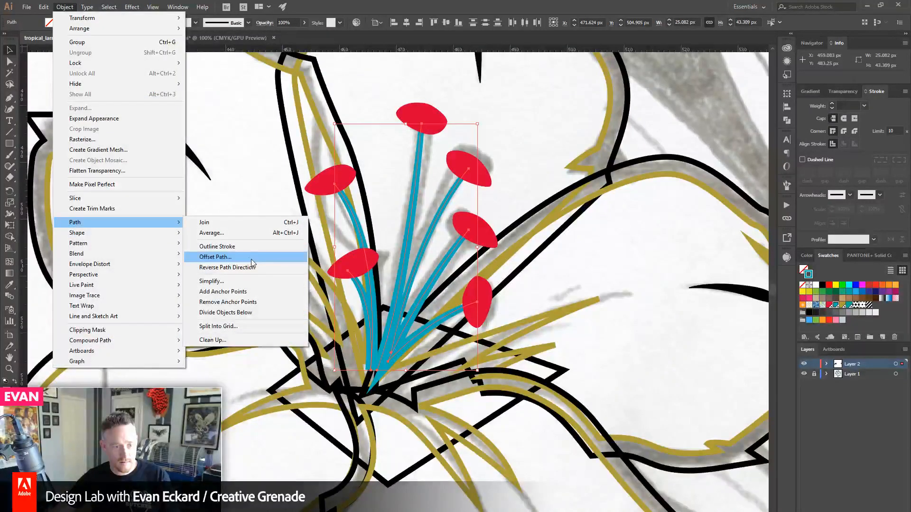
pyautogui.click(240, 247)
# - Examine the stamens of the finished blue flower as a reference for outlining the white flower's stamens
pyautogui.moveTo(441, 348); pyautogui.dragTo(440, 346)
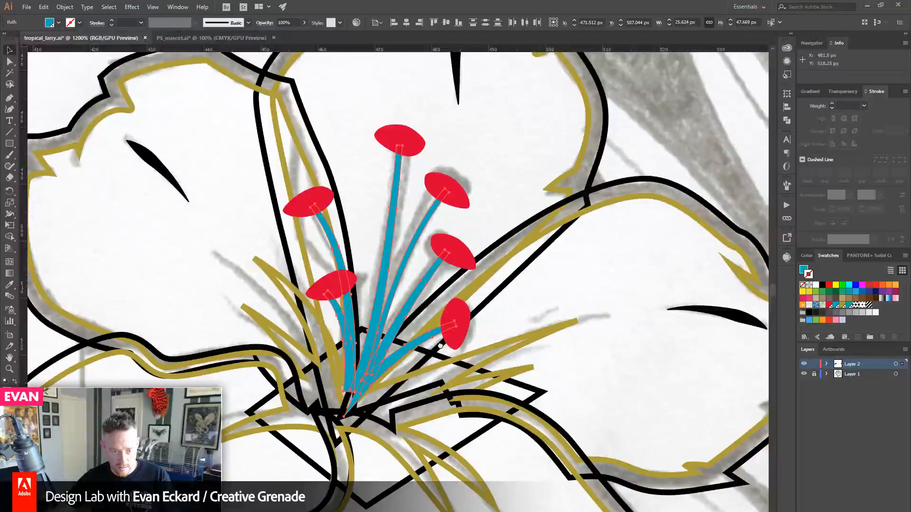
pyautogui.moveTo(327, 292); pyautogui.dragTo(152, 345)
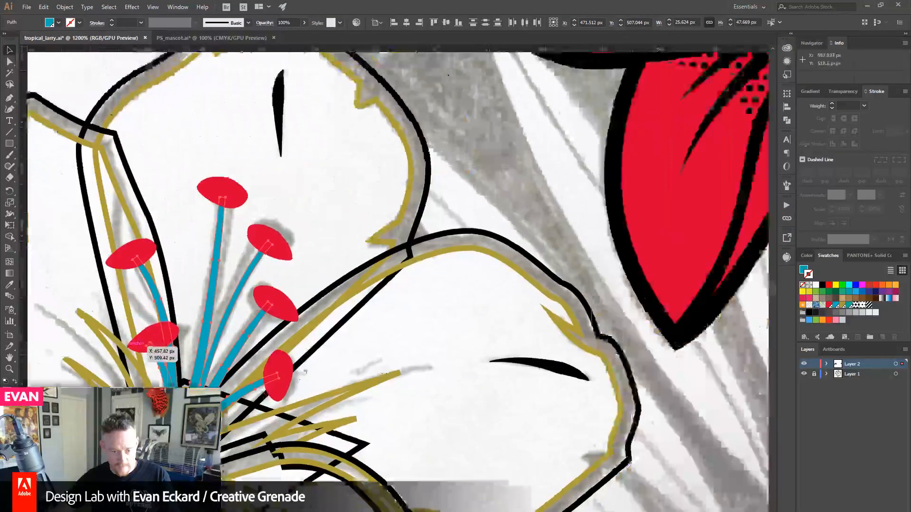
pyautogui.moveTo(522, 285); pyautogui.dragTo(228, 354)
pyautogui.moveTo(702, 189); pyautogui.dragTo(261, 405)
pyautogui.moveTo(393, 330); pyautogui.dragTo(110, 319)
pyautogui.moveTo(312, 476); pyautogui.dragTo(298, 448)
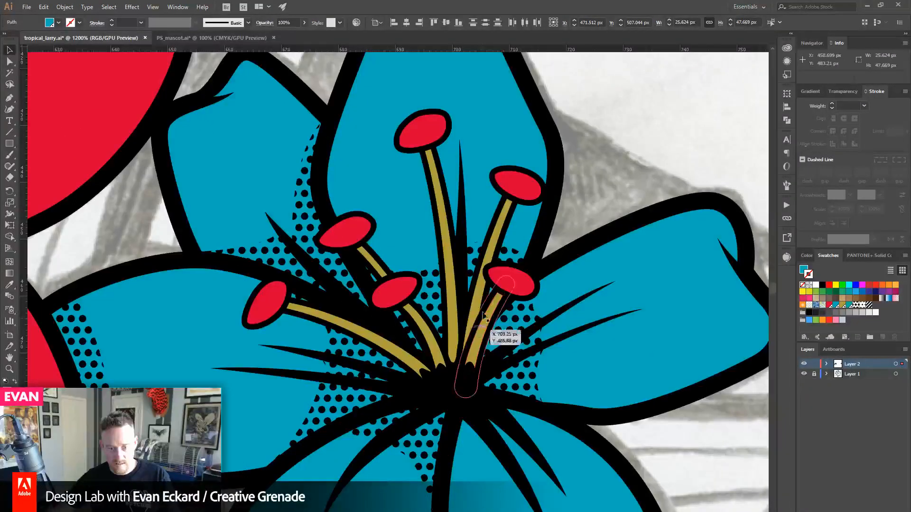
pyautogui.moveTo(287, 421); pyautogui.dragTo(722, 304)
pyautogui.moveTo(95, 408); pyautogui.dragTo(703, 290)
pyautogui.moveTo(60, 299); pyautogui.dragTo(280, 274)
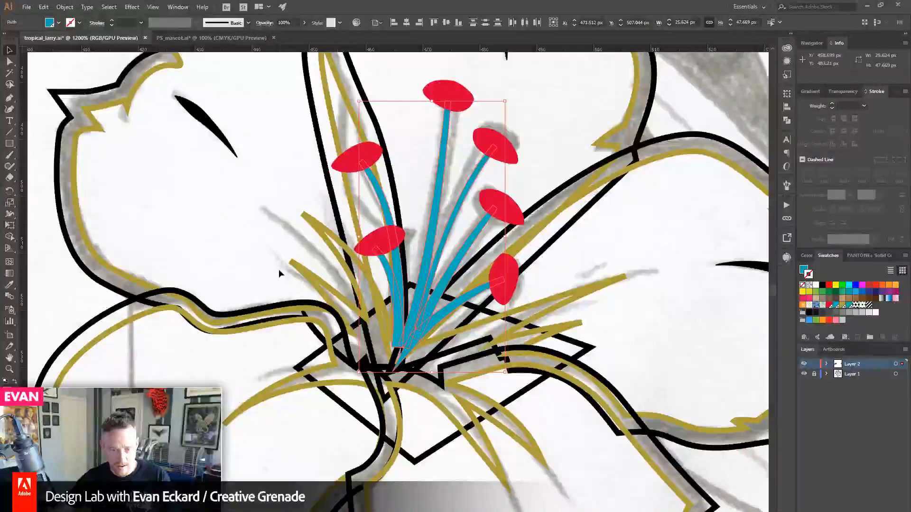
# - Unite the outlined blue filaments into a single shape with Pathfinder, and deselect it
pyautogui.click(785, 121)
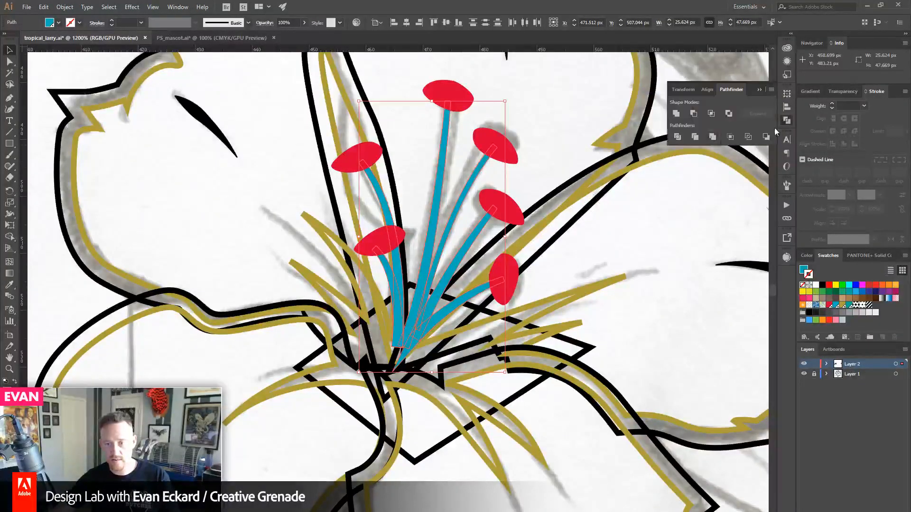
pyautogui.click(677, 114)
pyautogui.click(10, 369)
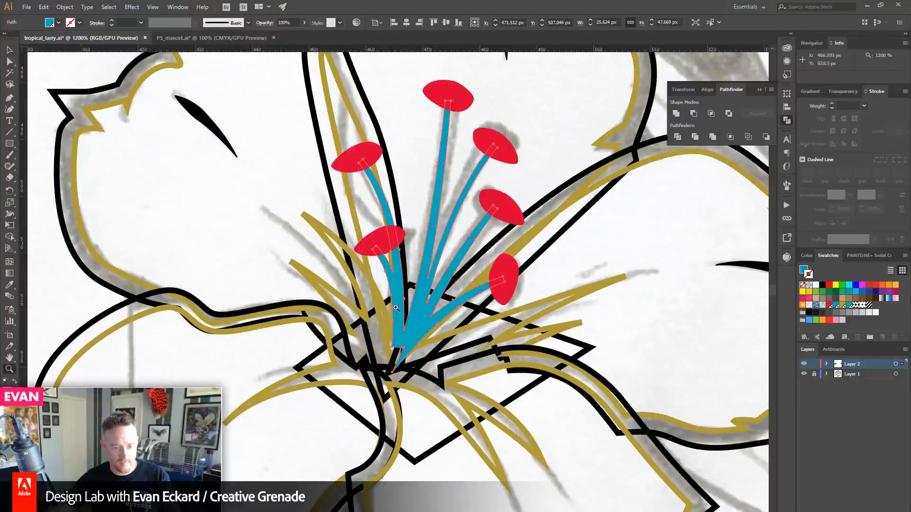
pyautogui.moveTo(443, 373); pyautogui.dragTo(443, 373)
pyautogui.click(9, 50)
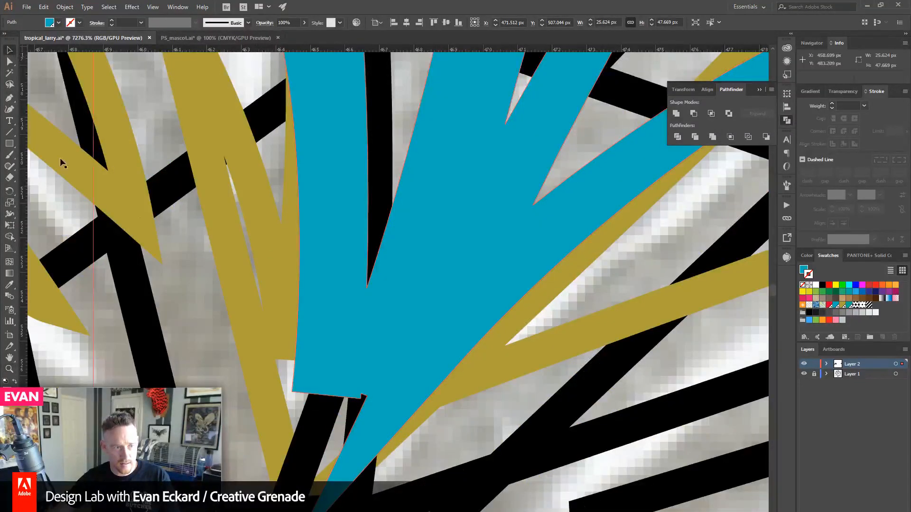
pyautogui.hotkey('ctrl', 'shift', 'a')
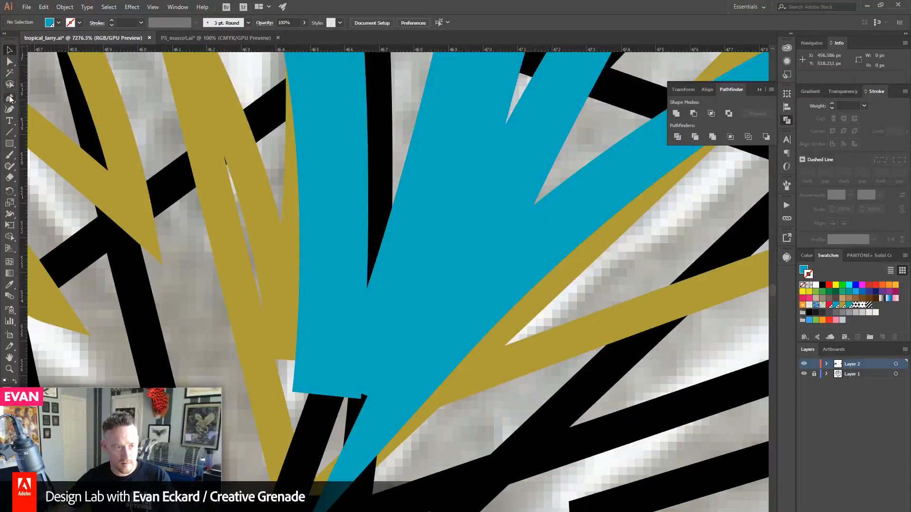
# - Draw a closed Pen shape with two rounded humps along its upper edge, covering the base of the united filaments
pyautogui.click(9, 97)
pyautogui.moveTo(293, 392); pyautogui.dragTo(298, 371)
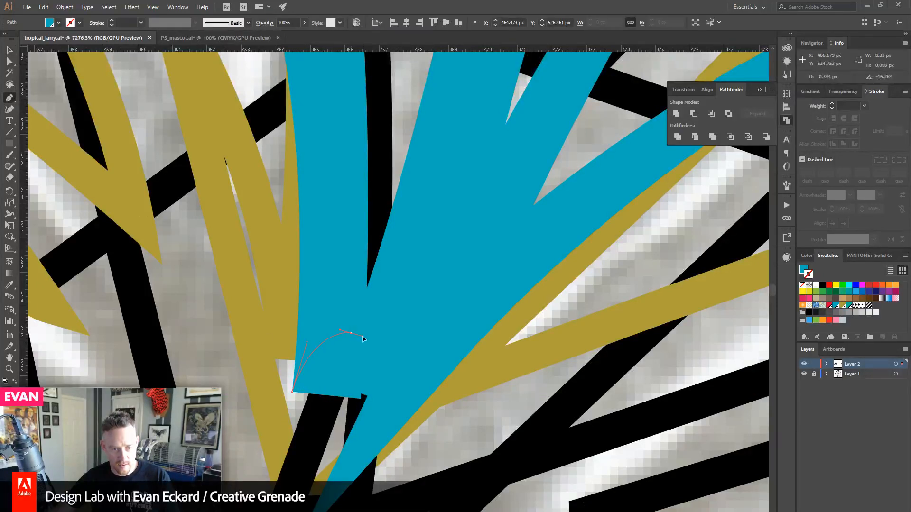
pyautogui.moveTo(351, 333); pyautogui.dragTo(382, 344)
pyautogui.moveTo(415, 315); pyautogui.dragTo(454, 328)
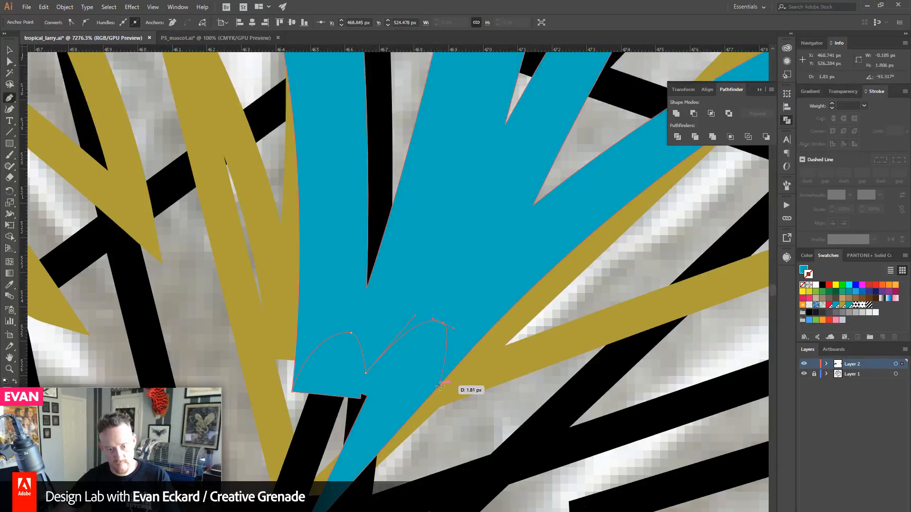
pyautogui.moveTo(429, 405); pyautogui.dragTo(369, 471)
pyautogui.click(282, 470)
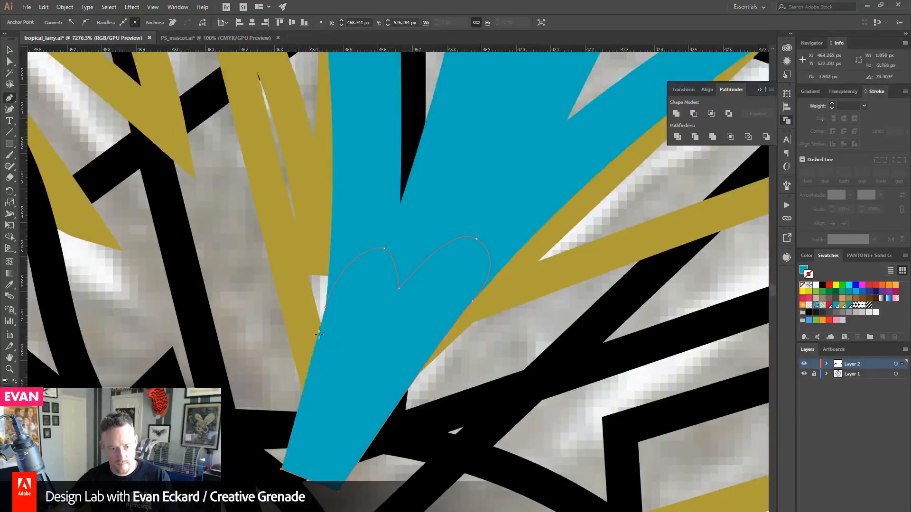
pyautogui.click(326, 305)
pyautogui.press('v')
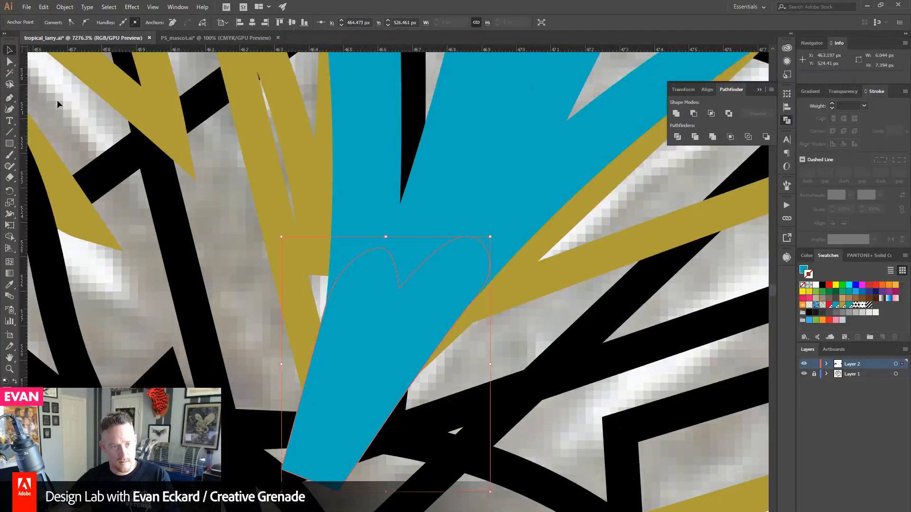
# - Remove the drawn shape and the filament base beneath it with the Shape Builder tool, leaving a scalloped end
pyautogui.click(344, 345)
pyautogui.hotkey('shift', 'm')
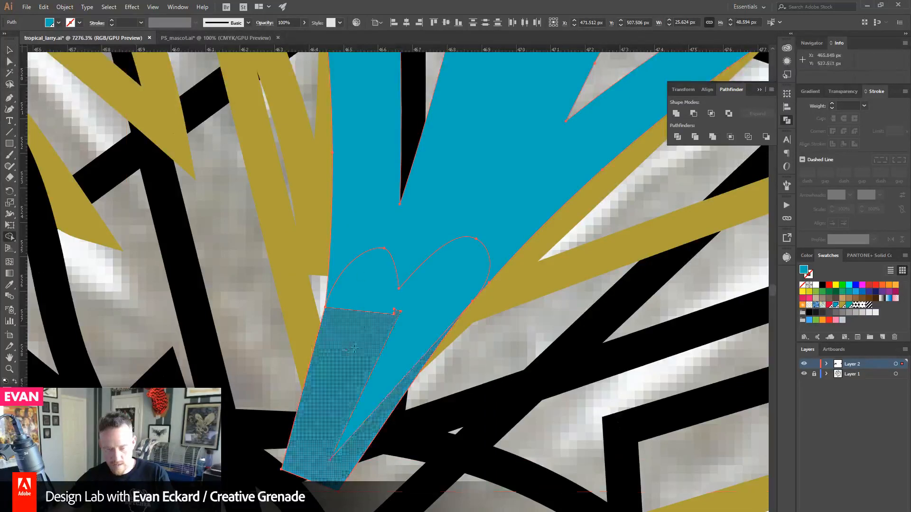
pyautogui.keyDown('alt'); pyautogui.moveTo(349, 287); pyautogui.dragTo(356, 361); pyautogui.keyUp('alt')
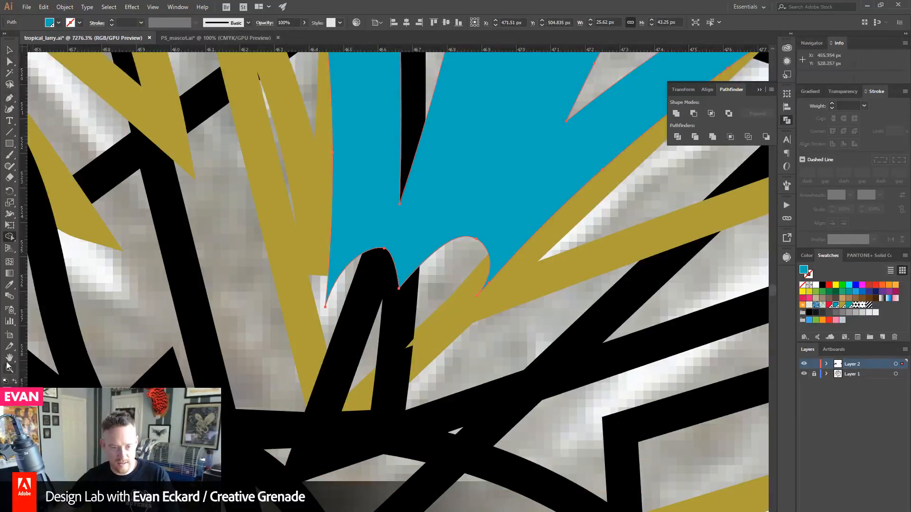
# - Offset the united filament shape outward with Offset Path and fill the enlarged copy with black as an outline
pyautogui.keyDown('alt'); pyautogui.click(461, 255); pyautogui.keyUp('alt')
pyautogui.keyDown('alt'); pyautogui.click(461, 256); pyautogui.keyUp('alt')
pyautogui.moveTo(350, 258); pyautogui.dragTo(314, 433)
pyautogui.keyDown('alt'); pyautogui.click(367, 330); pyautogui.keyUp('alt')
pyautogui.keyDown('alt'); pyautogui.click(367, 329); pyautogui.keyUp('alt')
pyautogui.click(10, 49)
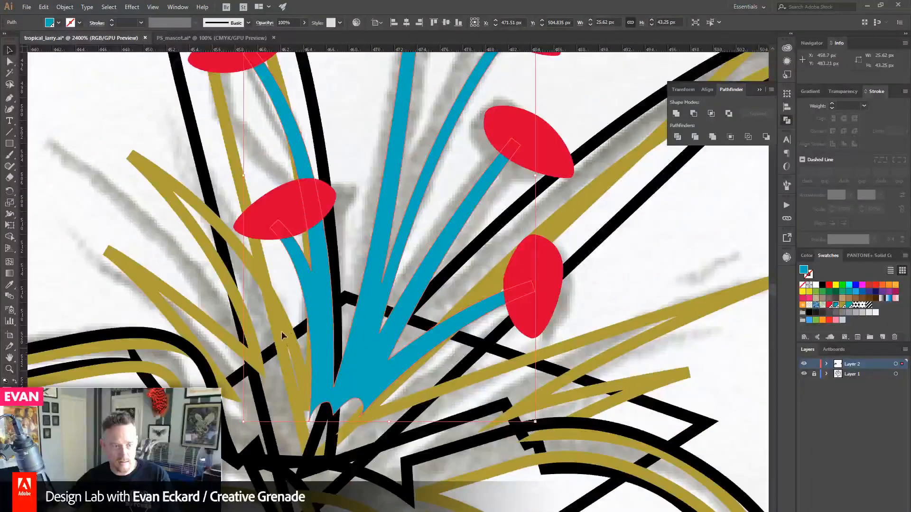
pyautogui.click(65, 7)
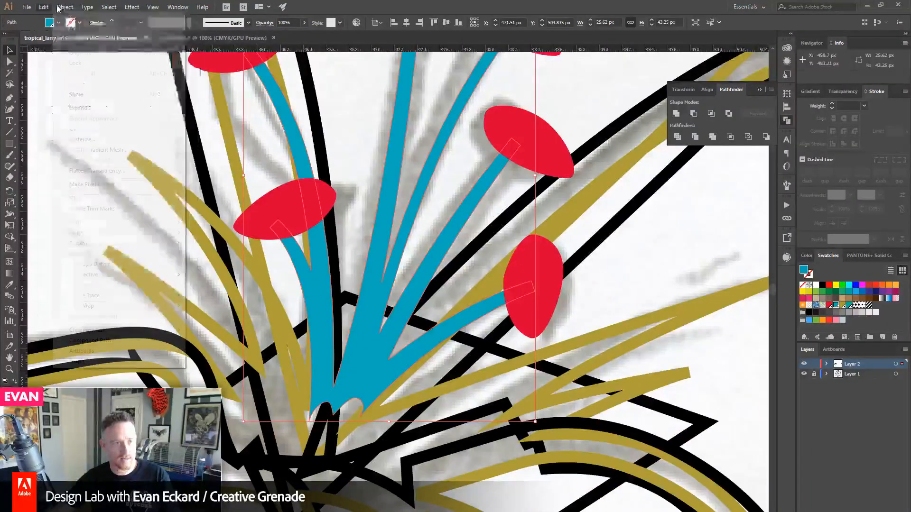
pyautogui.moveTo(105, 221)
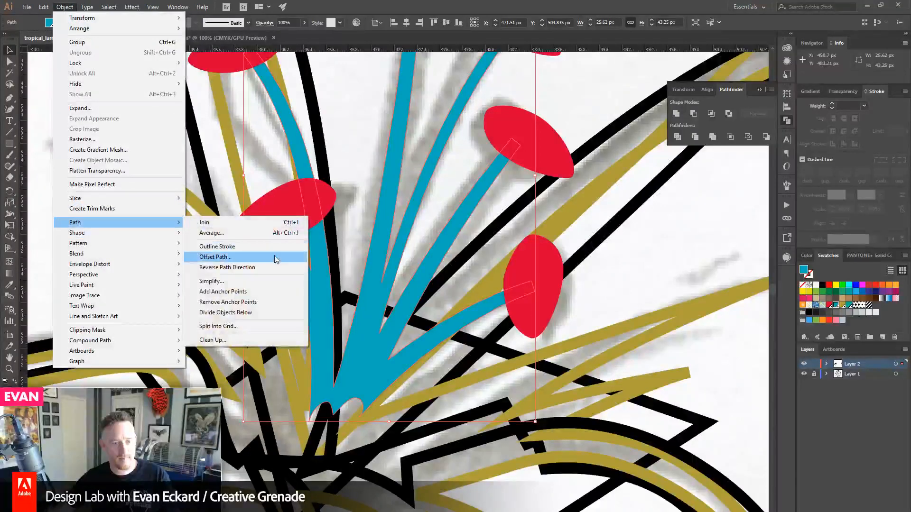
pyautogui.click(272, 257)
pyautogui.click(428, 195)
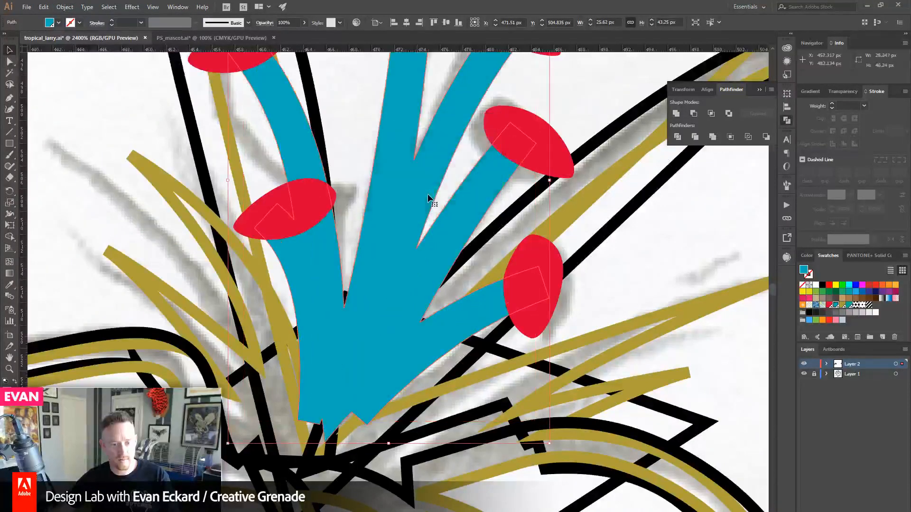
pyautogui.click(823, 285)
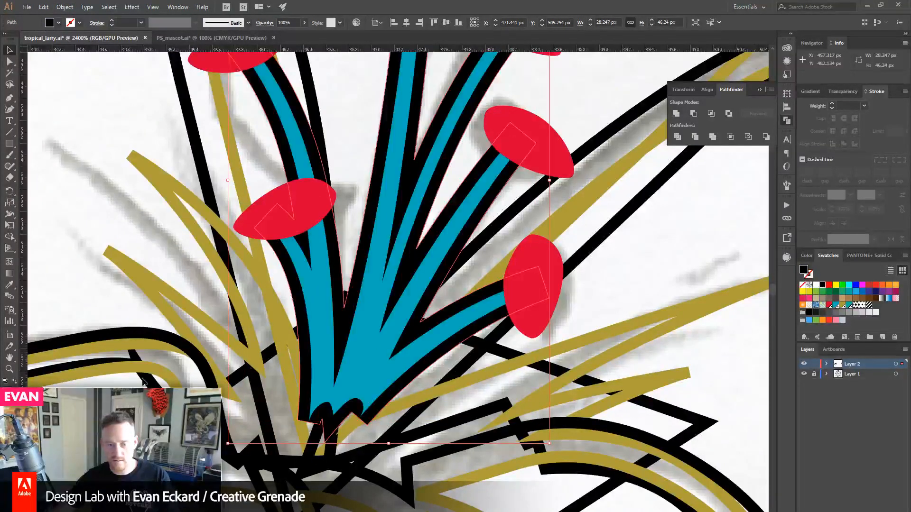
pyautogui.click(70, 263)
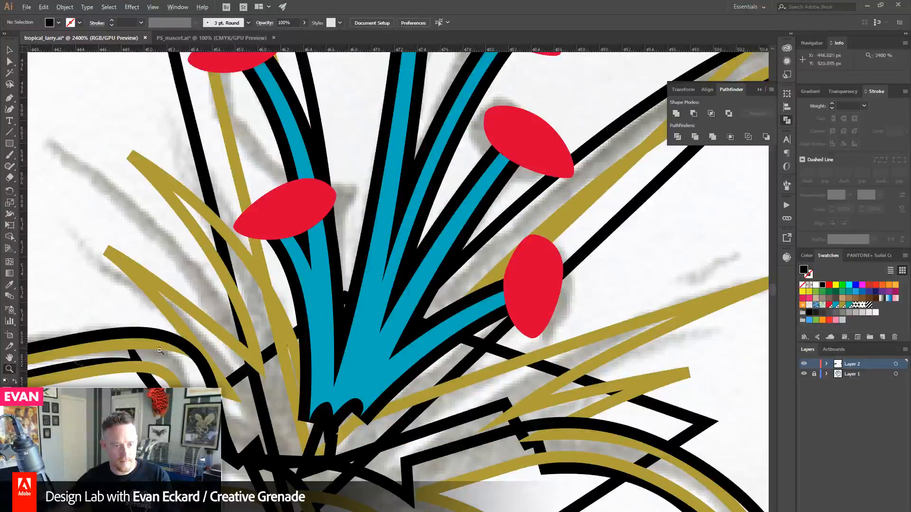
# - Move the lower-left red anther slightly down and to the left, away from the neighbouring filament
pyautogui.keyDown('alt'); pyautogui.click(160, 350); pyautogui.keyUp('alt')
pyautogui.click(10, 50)
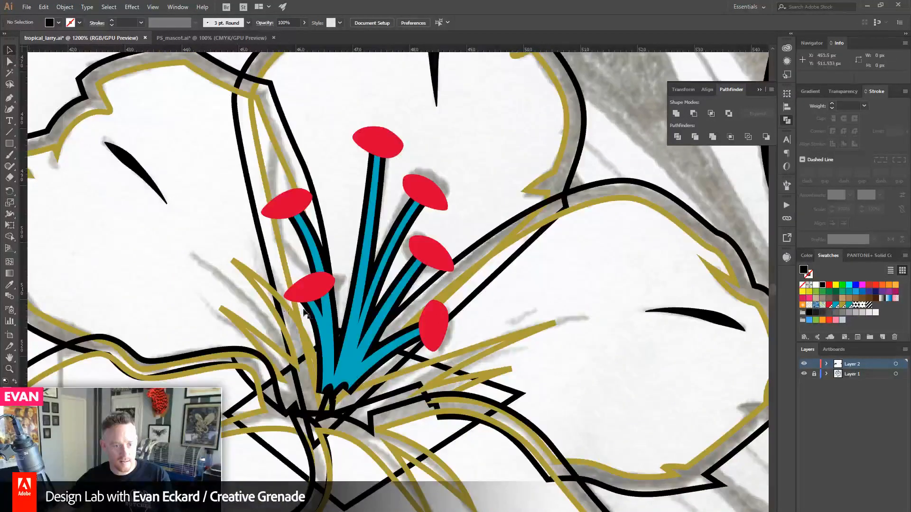
pyautogui.moveTo(316, 292); pyautogui.dragTo(305, 300)
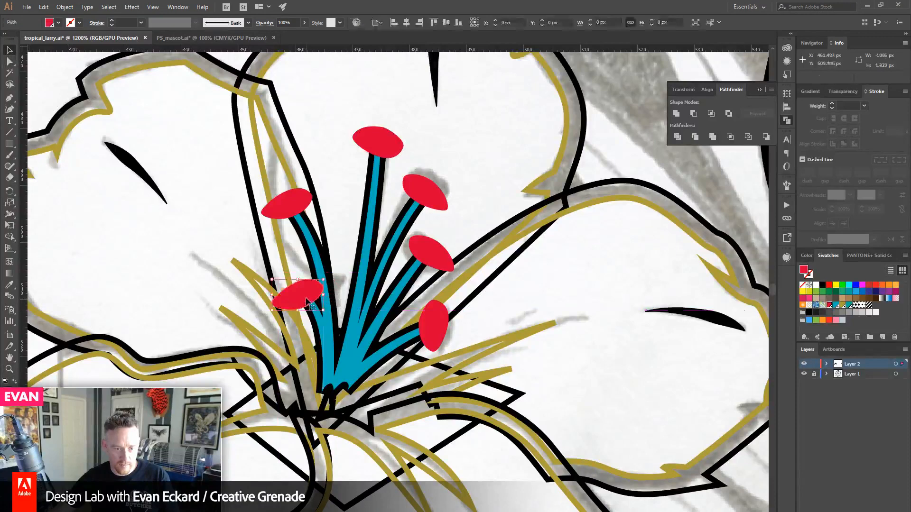
# - Offset all six red anthers outward by 1 px with Offset Path and fill the enlarged copies with black as outlines
pyautogui.keyDown('shift'); pyautogui.click(290, 204); pyautogui.keyUp('shift')
pyautogui.keyDown('shift'); pyautogui.click(400, 149); pyautogui.keyUp('shift')
pyautogui.keyDown('shift'); pyautogui.click(427, 192); pyautogui.keyUp('shift')
pyautogui.keyDown('shift'); pyautogui.click(429, 252); pyautogui.keyUp('shift')
pyautogui.keyDown('shift'); pyautogui.click(431, 323); pyautogui.keyUp('shift')
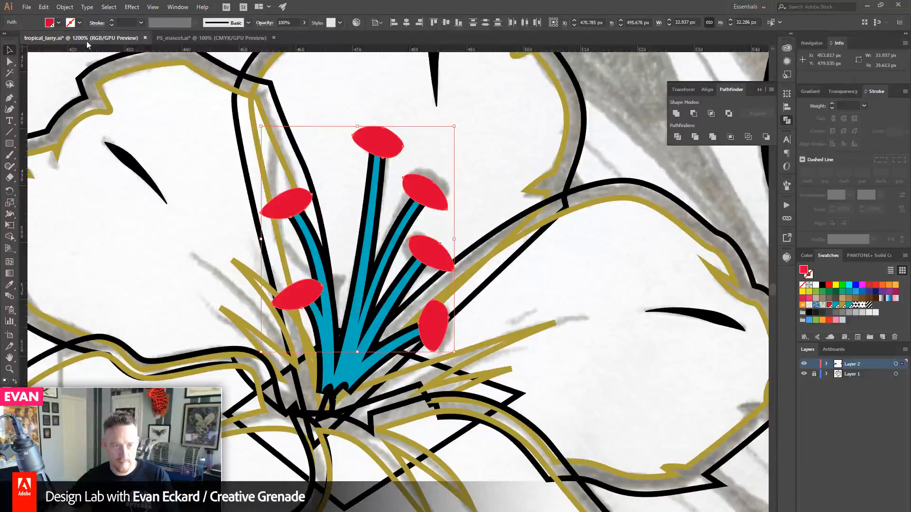
pyautogui.click(62, 8)
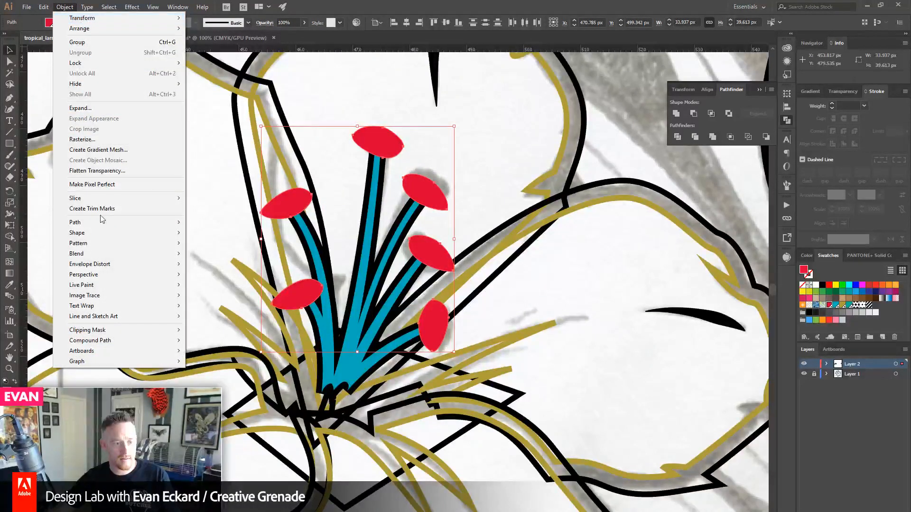
pyautogui.moveTo(101, 223)
pyautogui.click(227, 256)
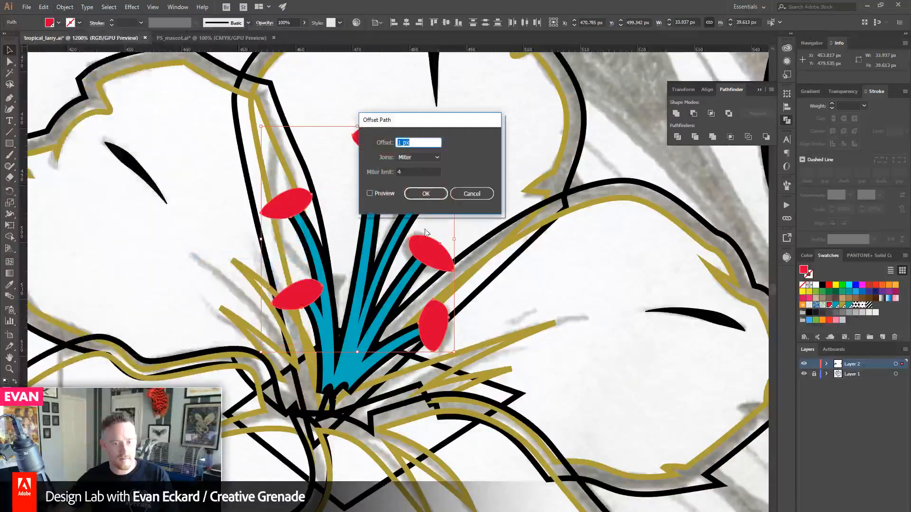
pyautogui.click(414, 194)
pyautogui.click(823, 286)
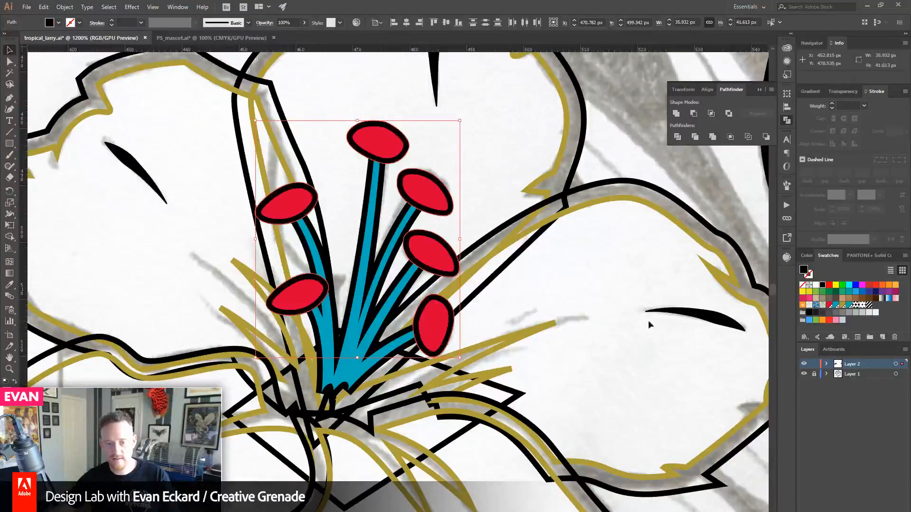
# - Swap fill and stroke on the flower's five gold-stroked petal paths to make them solid gold petals without a stroke
pyautogui.click(10, 371)
pyautogui.keyDown('alt'); pyautogui.click(360, 336); pyautogui.keyUp('alt')
pyautogui.keyDown('alt'); pyautogui.click(360, 336); pyautogui.keyUp('alt')
pyautogui.keyDown('alt'); pyautogui.click(360, 336); pyautogui.keyUp('alt')
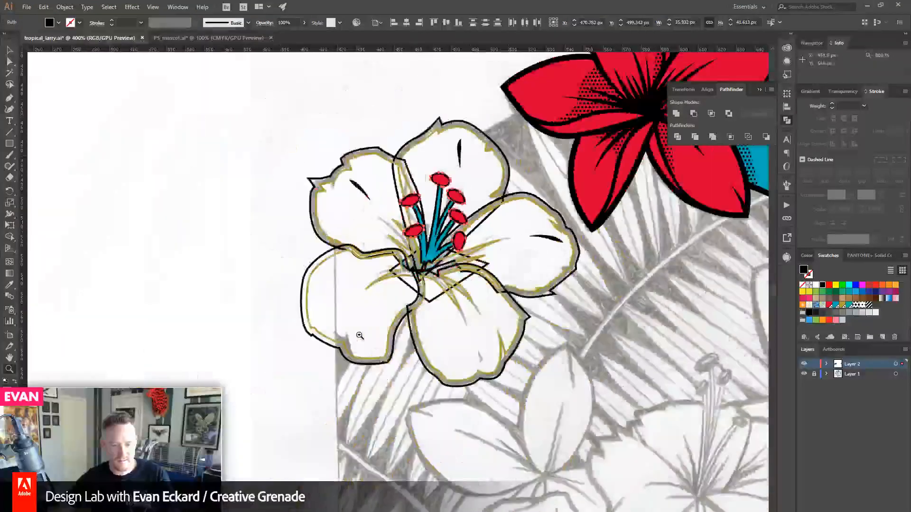
pyautogui.moveTo(360, 337); pyautogui.dragTo(195, 386)
pyautogui.click(9, 49)
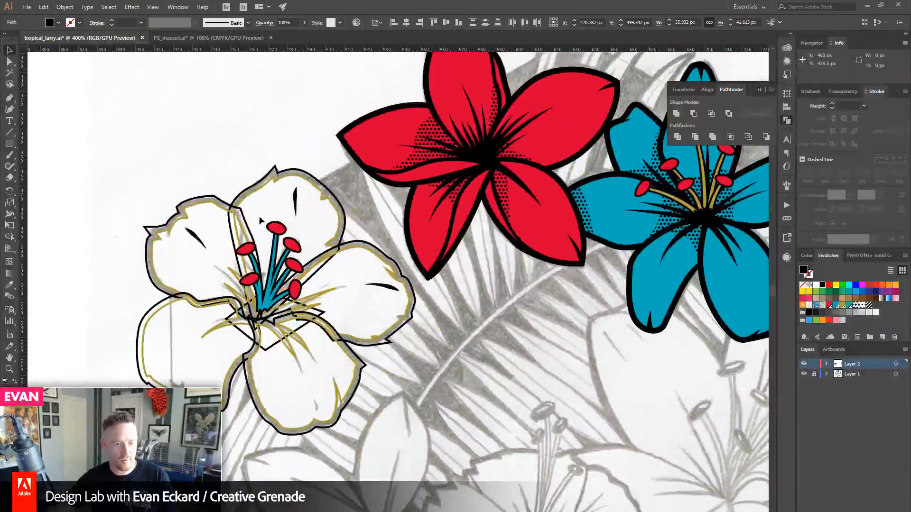
pyautogui.click(264, 187)
pyautogui.keyDown('shift'); pyautogui.click(204, 203); pyautogui.keyUp('shift')
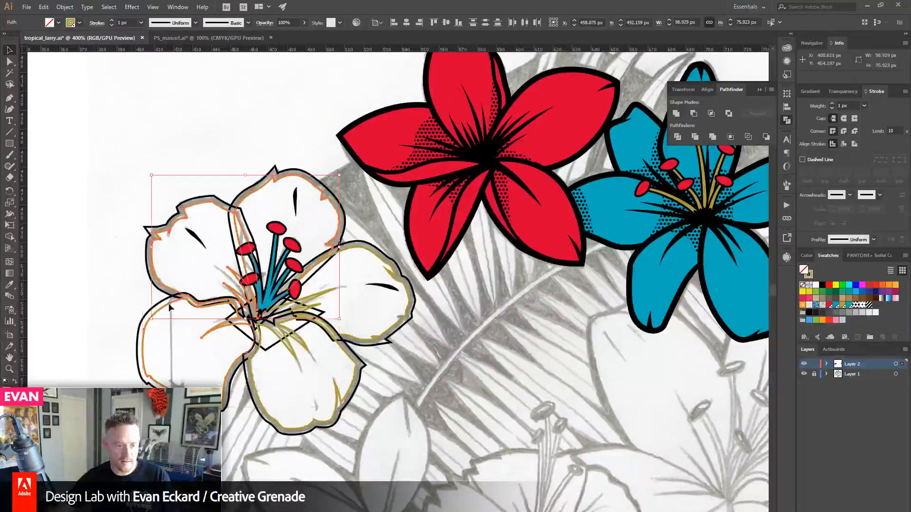
pyautogui.keyDown('shift'); pyautogui.click(171, 301); pyautogui.keyUp('shift')
pyautogui.keyDown('shift'); pyautogui.click(254, 383); pyautogui.keyUp('shift')
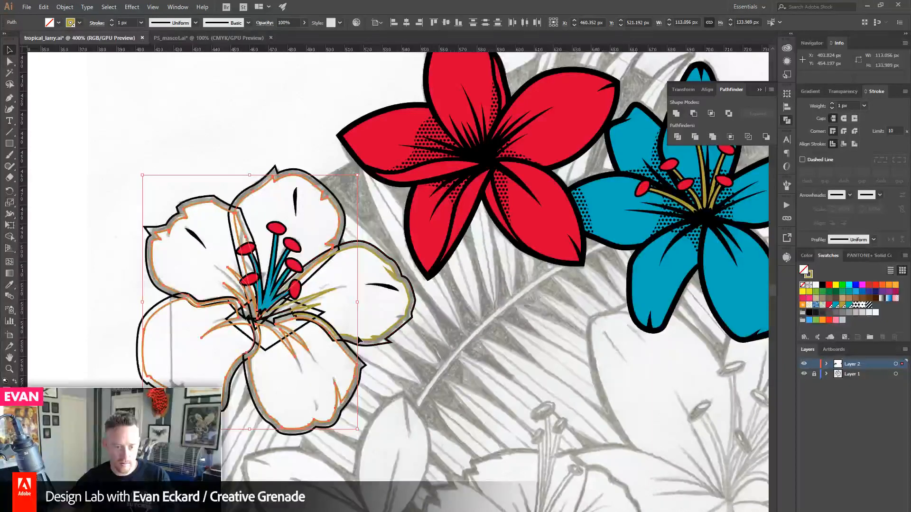
pyautogui.keyDown('shift'); pyautogui.click(360, 341); pyautogui.keyUp('shift')
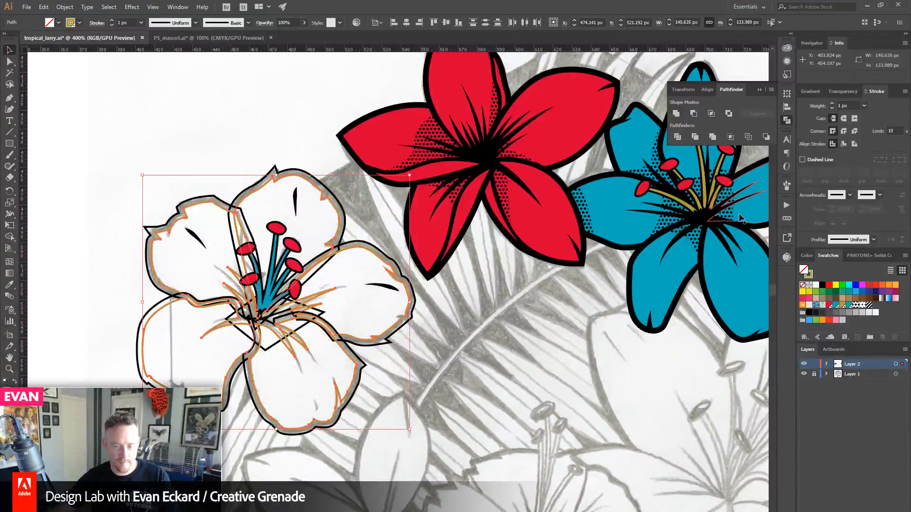
pyautogui.click(805, 257)
pyautogui.click(811, 269)
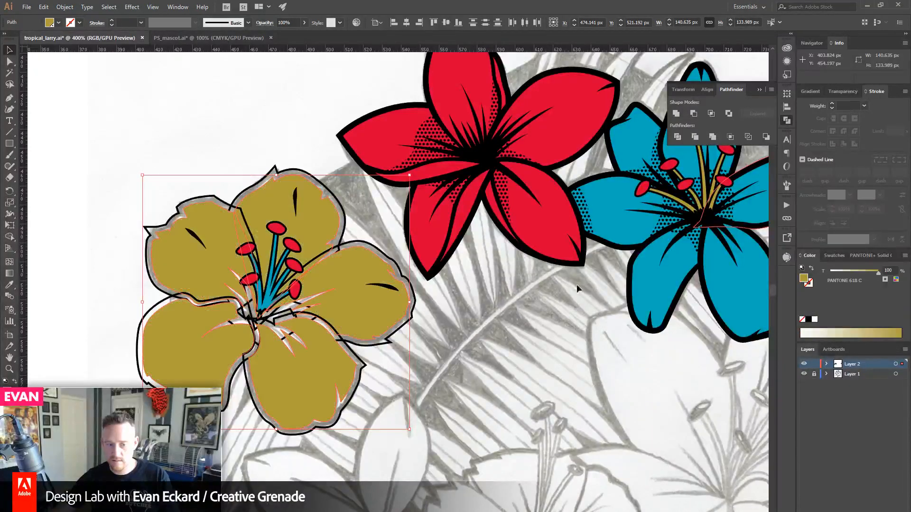
# - Swap fill and stroke on the black-stroked outer petal paths to make them solid black shapes behind the gold petals
pyautogui.click(373, 244)
pyautogui.keyDown('shift'); pyautogui.click(343, 212); pyautogui.keyUp('shift')
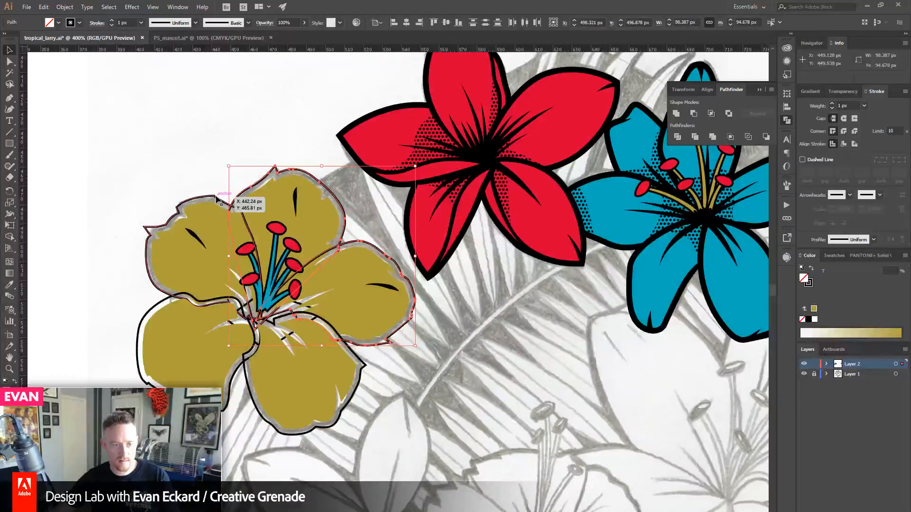
pyautogui.keyDown('shift'); pyautogui.click(215, 200); pyautogui.keyUp('shift')
pyautogui.keyDown('shift'); pyautogui.click(261, 427); pyautogui.keyUp('shift')
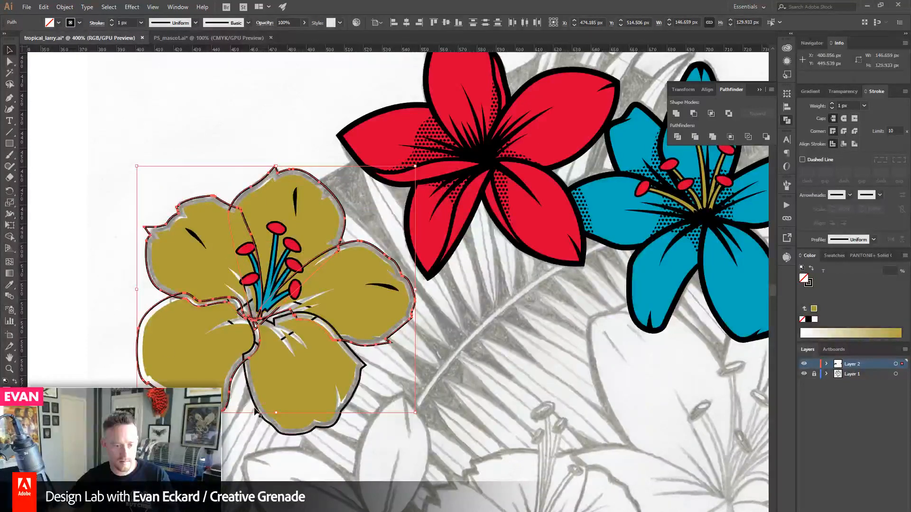
pyautogui.keyDown('shift'); pyautogui.click(257, 414); pyautogui.keyUp('shift')
pyautogui.click(812, 271)
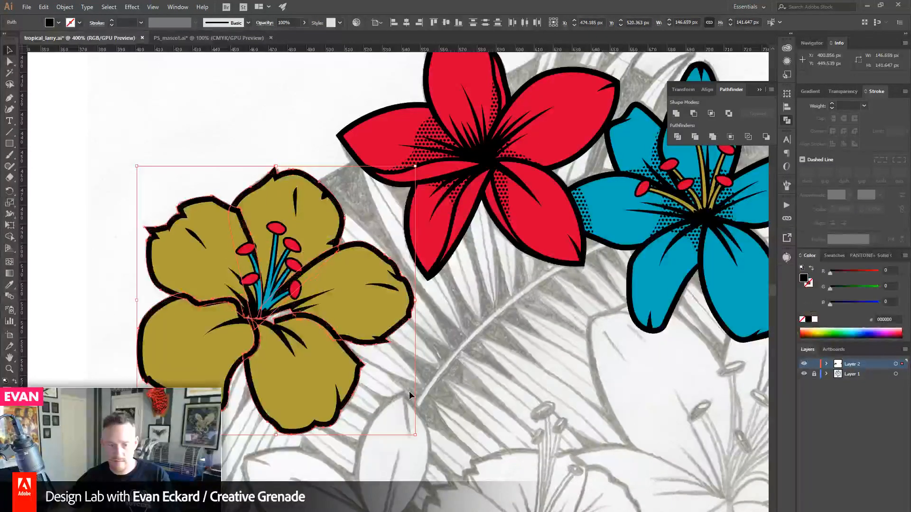
pyautogui.click(409, 391)
# - Select the remaining black-stroked path near the flower's centre using outline view, and swap its stroke to a solid black fill
pyautogui.moveTo(340, 384); pyautogui.dragTo(393, 365)
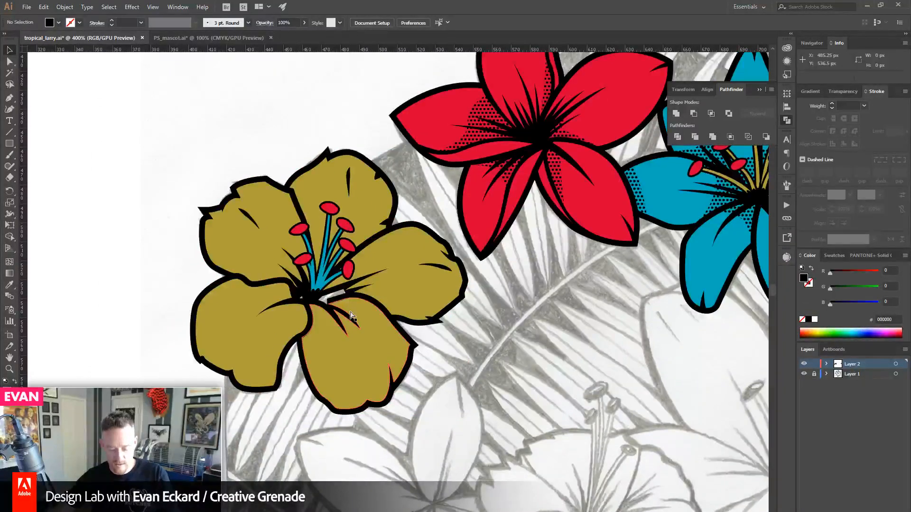
pyautogui.hotkey('ctrl', 'y')
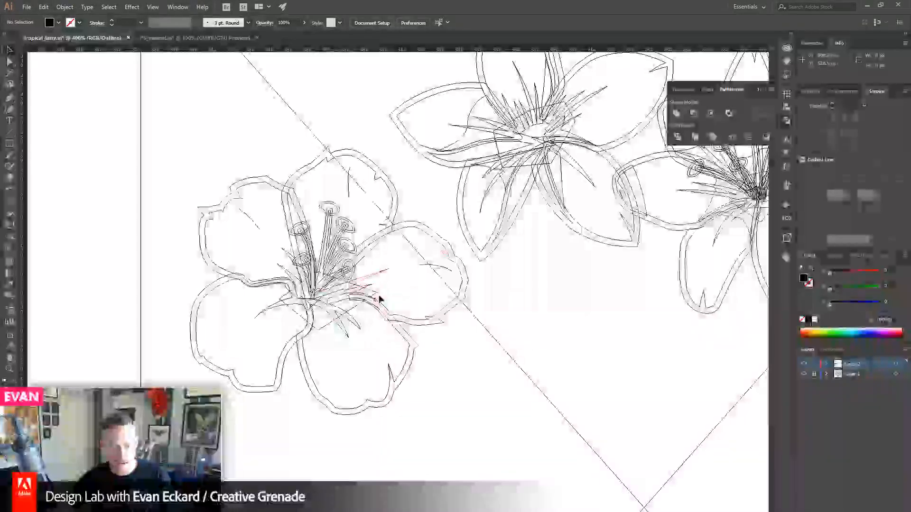
pyautogui.click(378, 299)
pyautogui.hotkey('ctrl', 'y')
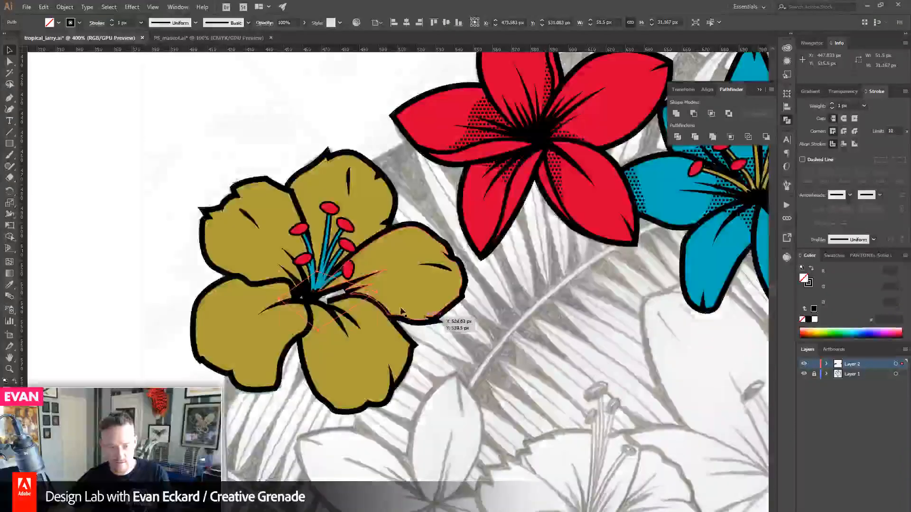
pyautogui.click(812, 271)
pyautogui.click(480, 346)
# - Group the gold flower's red anthers, blue filaments and their black outlines into one stamen group
pyautogui.moveTo(442, 365); pyautogui.dragTo(483, 380)
pyautogui.click(10, 369)
pyautogui.moveTo(272, 203); pyautogui.dragTo(475, 360)
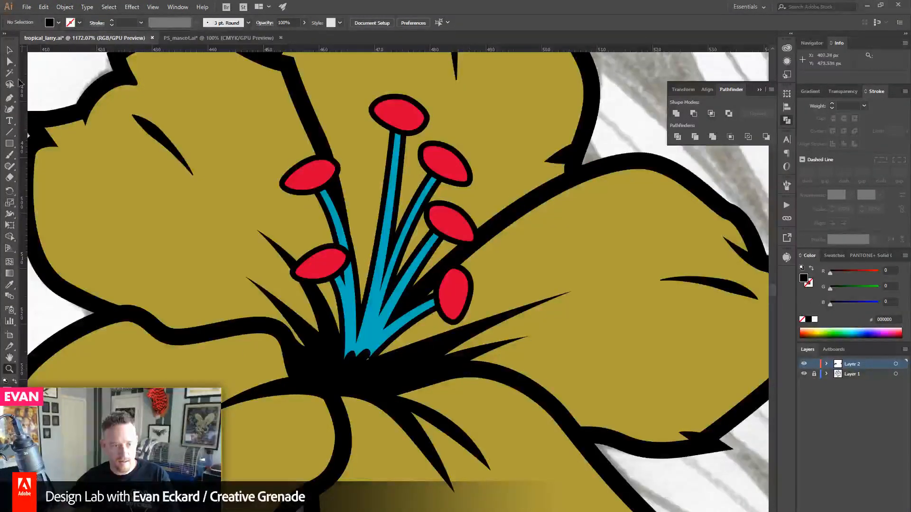
pyautogui.click(9, 50)
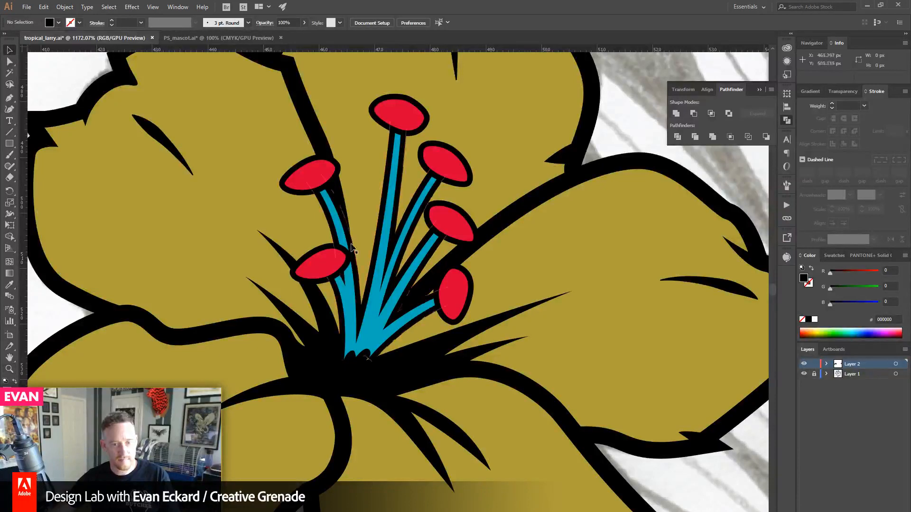
pyautogui.click(335, 269)
pyautogui.keyDown('shift'); pyautogui.click(308, 174); pyautogui.keyUp('shift')
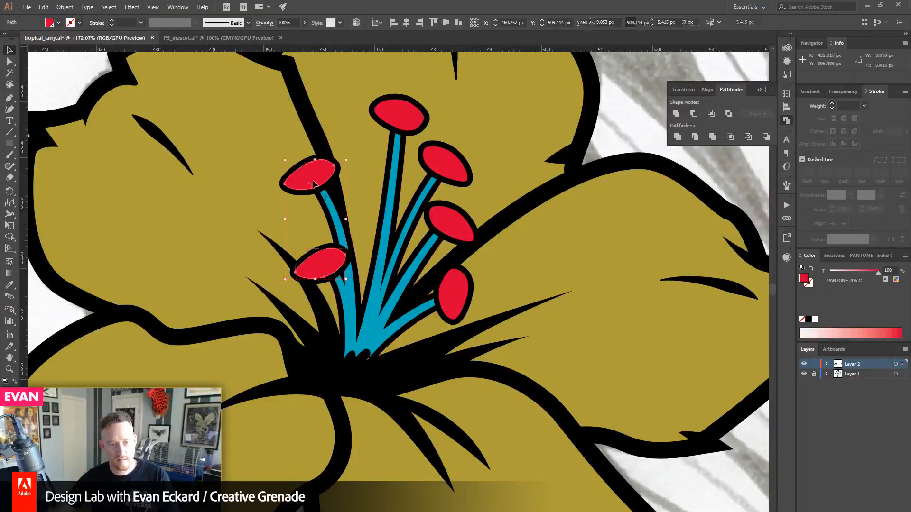
pyautogui.keyDown('shift'); pyautogui.click(333, 211); pyautogui.keyUp('shift')
pyautogui.keyDown('shift'); pyautogui.click(326, 212); pyautogui.keyUp('shift')
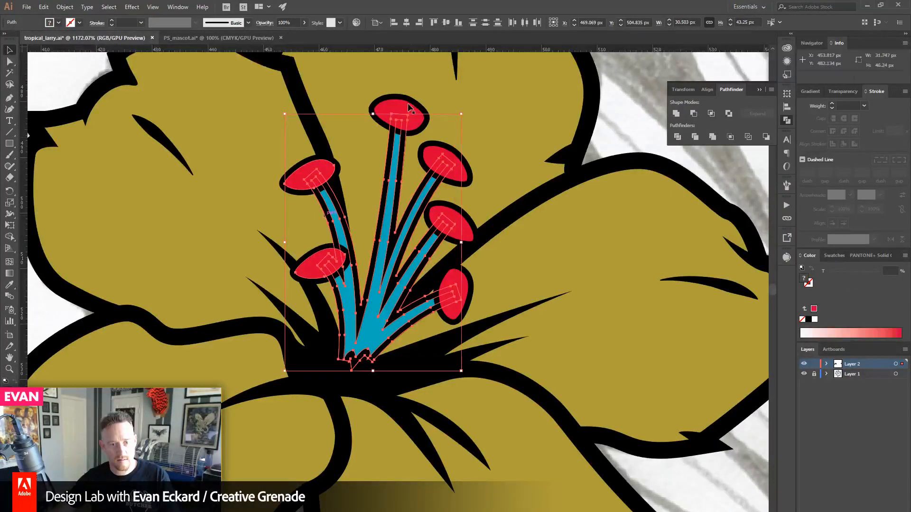
pyautogui.keyDown('shift'); pyautogui.click(437, 151); pyautogui.keyUp('shift')
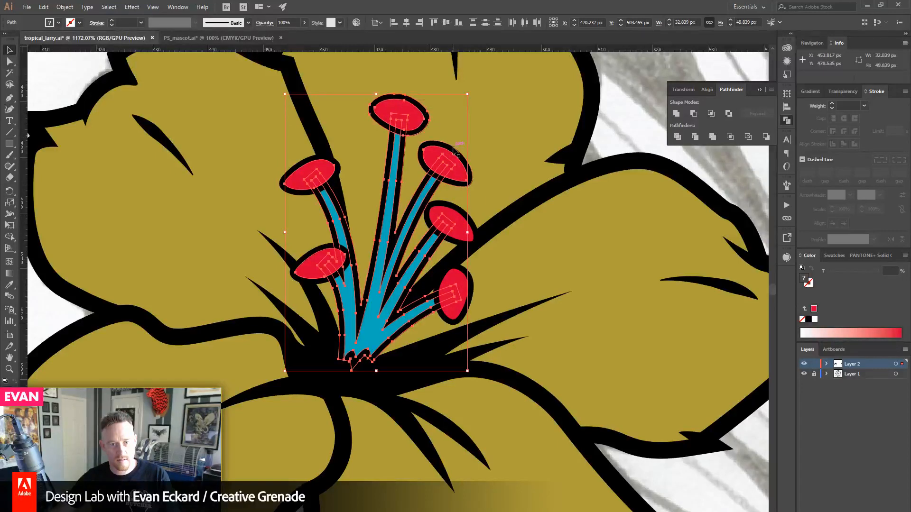
pyautogui.keyDown('shift'); pyautogui.click(474, 226); pyautogui.keyUp('shift')
pyautogui.keyDown('shift'); pyautogui.click(462, 233); pyautogui.keyUp('shift')
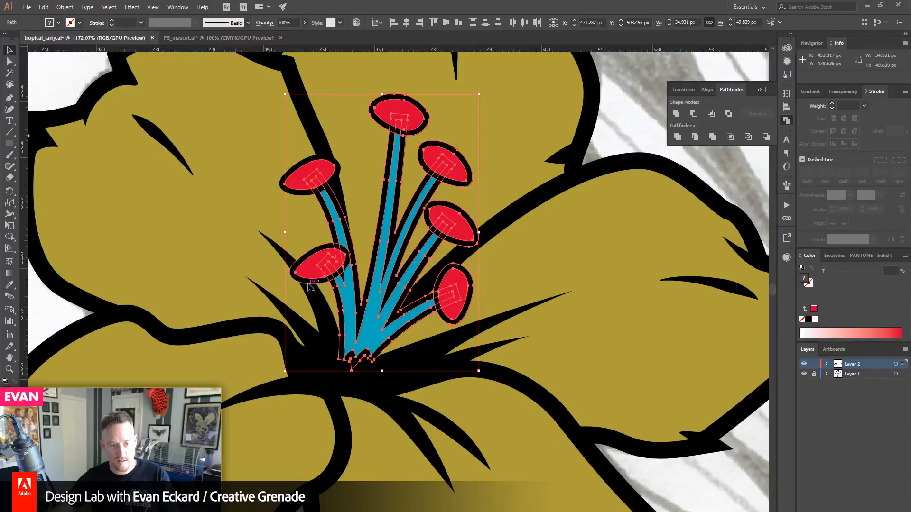
pyautogui.hotkey('ctrl', 'g')
pyautogui.moveTo(370, 332); pyautogui.dragTo(363, 336)
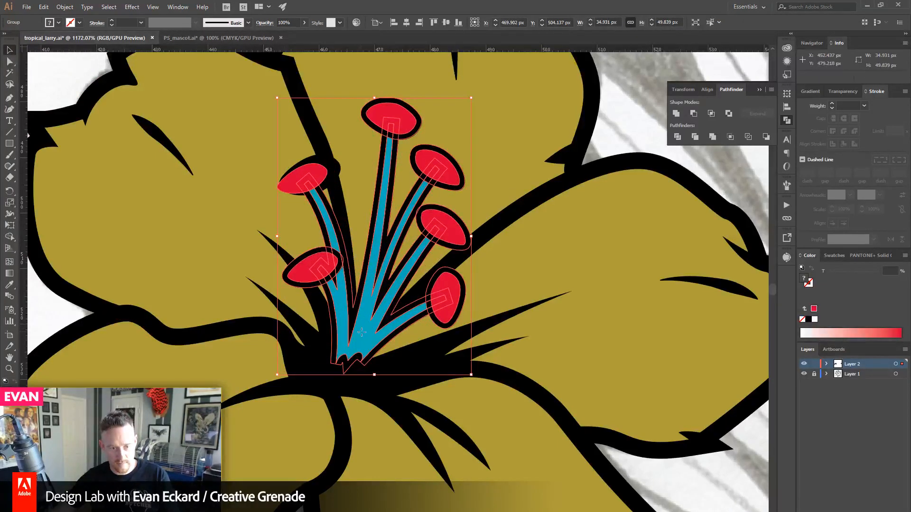
pyautogui.hotkey('ctrl', 'z')
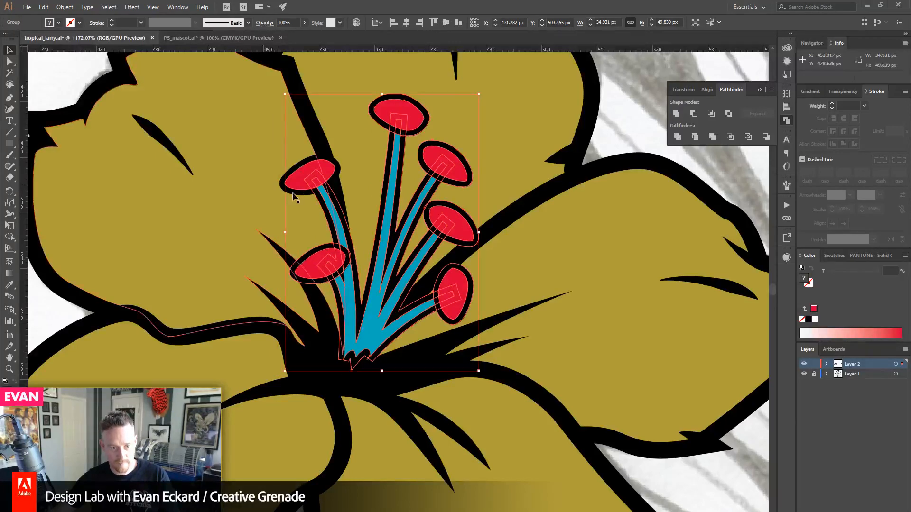
# - Transfer the upper-left anther's black outline to the back of the stamen group, and move the group slightly down and to the left
pyautogui.click(305, 193)
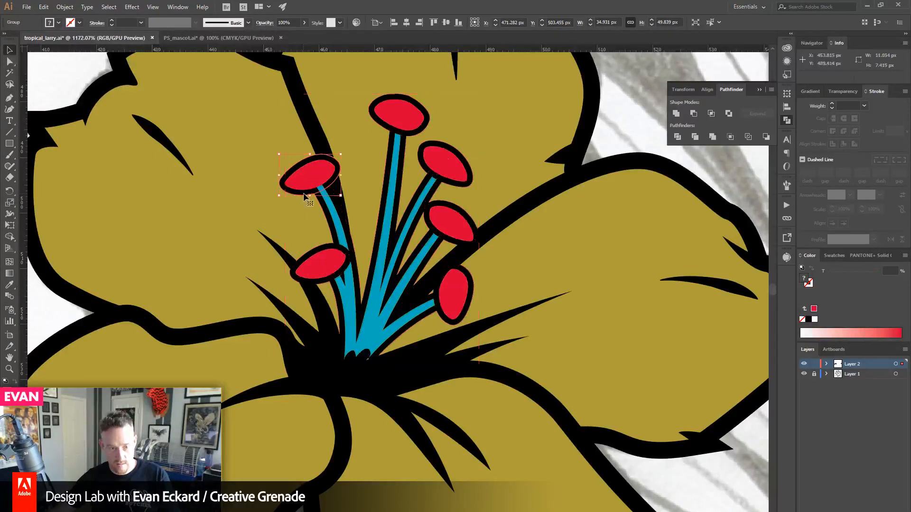
pyautogui.press('Delete')
pyautogui.doubleClick(305, 175)
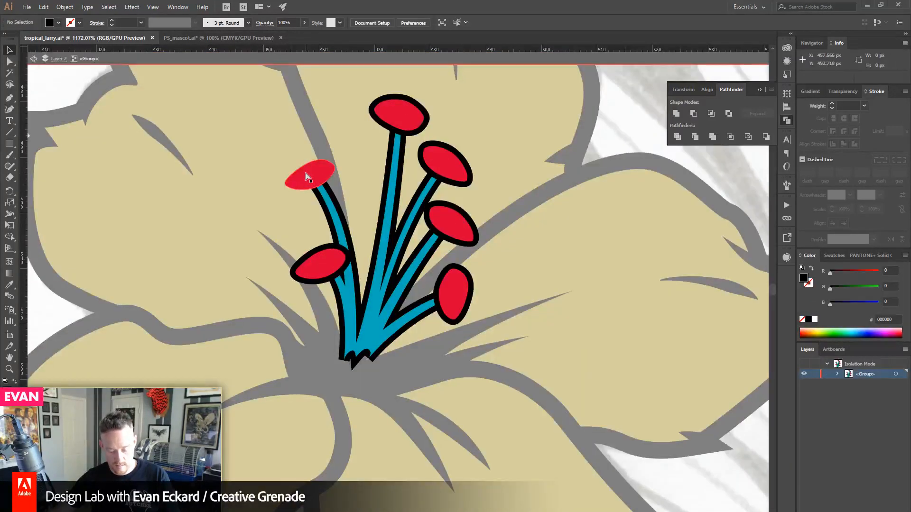
pyautogui.hotkey('ctrl', 'f')
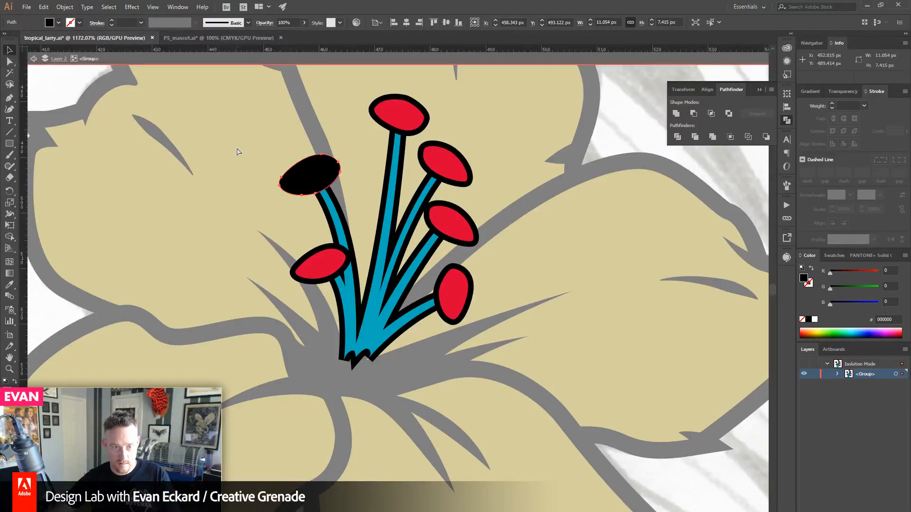
pyautogui.hotkey('ctrl', 'shift', '[')
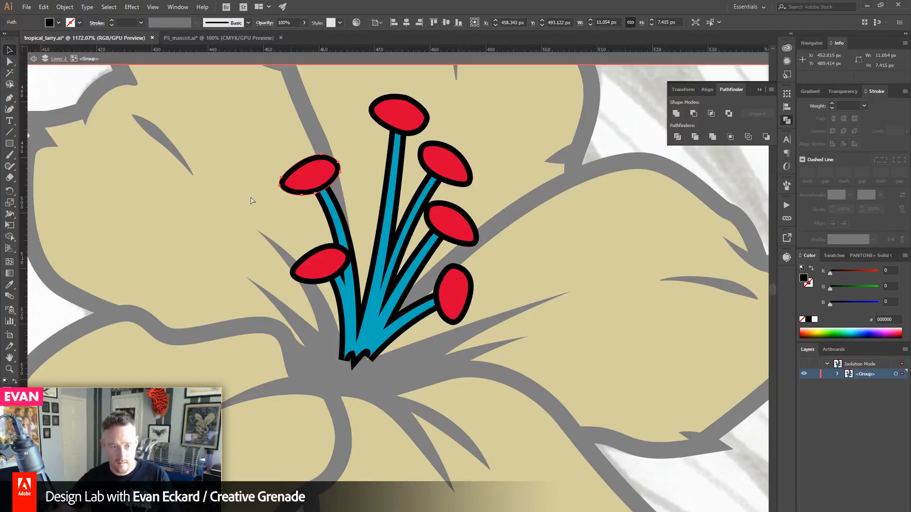
pyautogui.press('Escape')
pyautogui.moveTo(376, 324); pyautogui.dragTo(365, 331)
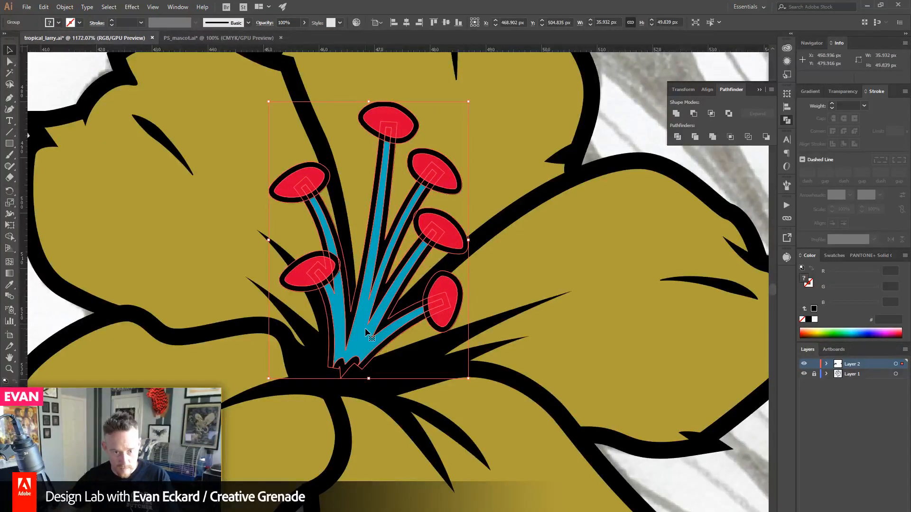
pyautogui.click(59, 317)
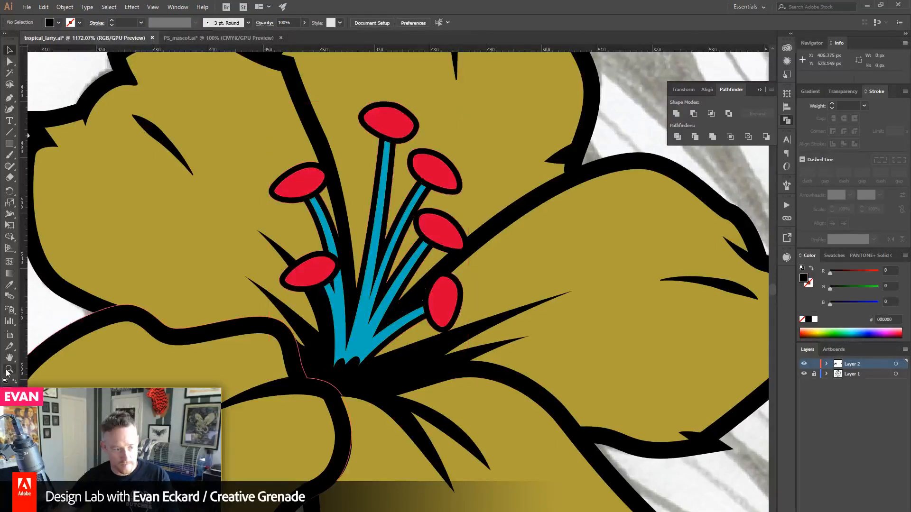
# - Examine the gold flower beside the red and blue flowers, and inspect its stamens and filament base up close
pyautogui.hotkey('ctrl', 'alt', 'space')
pyautogui.keyDown('alt'); pyautogui.click(357, 319); pyautogui.keyUp('alt')
pyautogui.keyDown('alt'); pyautogui.click(358, 319); pyautogui.keyUp('alt')
pyautogui.keyDown('alt'); pyautogui.click(358, 319); pyautogui.keyUp('alt')
pyautogui.keyDown('alt'); pyautogui.click(462, 269); pyautogui.keyUp('alt')
pyautogui.keyDown('alt'); pyautogui.click(462, 269); pyautogui.keyUp('alt')
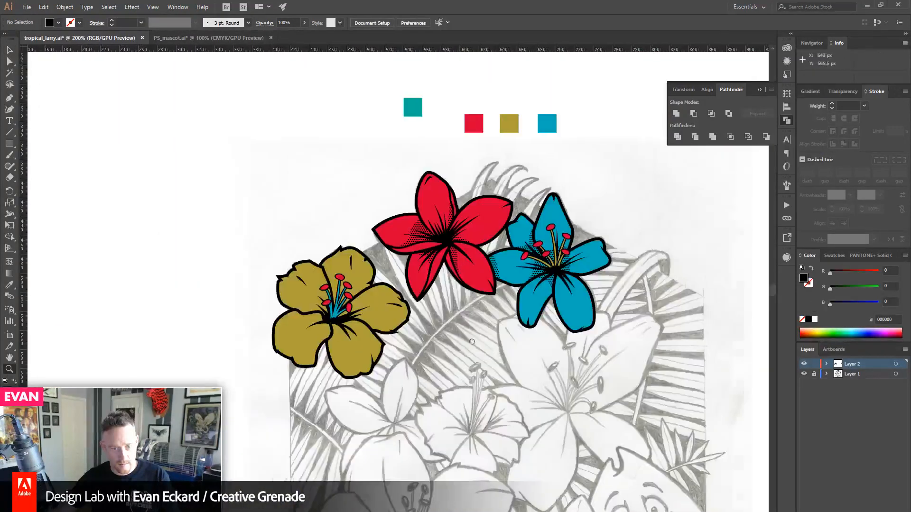
pyautogui.moveTo(515, 429); pyautogui.dragTo(421, 379)
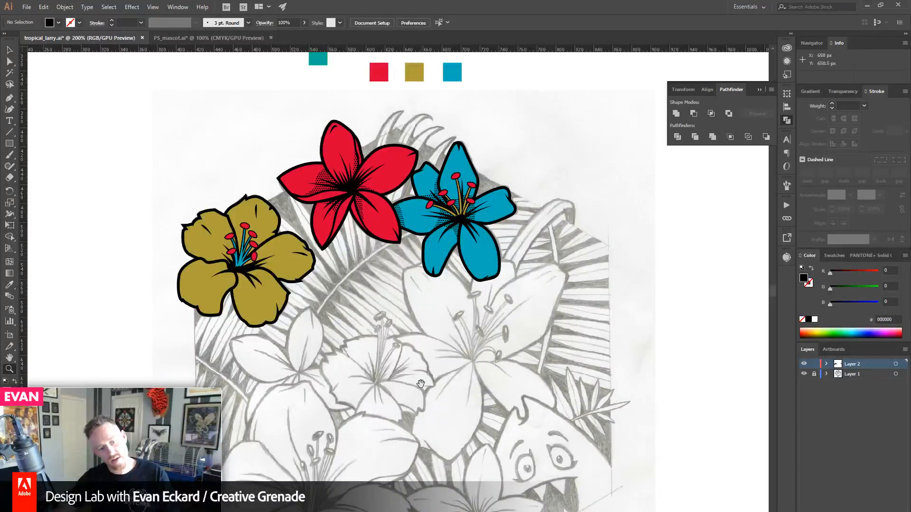
pyautogui.click(304, 325)
pyautogui.click(304, 325)
pyautogui.click(304, 324)
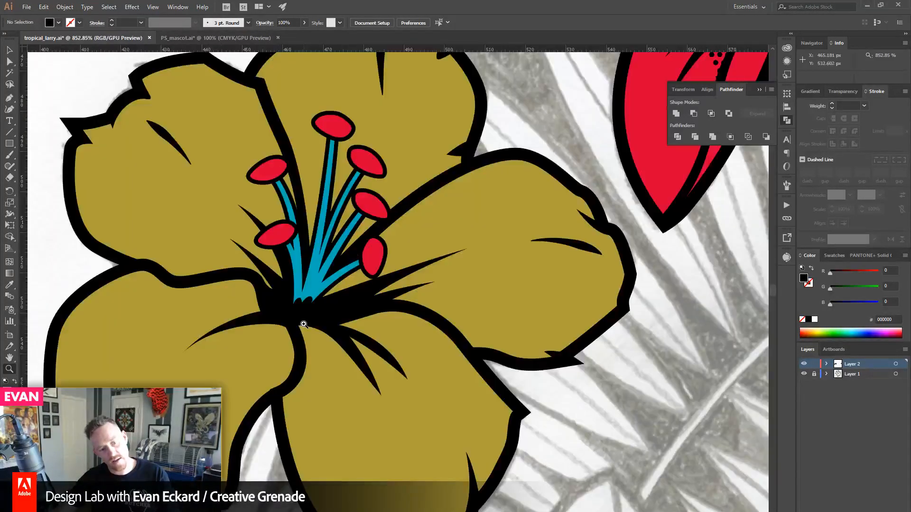
pyautogui.click(305, 323)
pyautogui.click(305, 323)
pyautogui.click(306, 322)
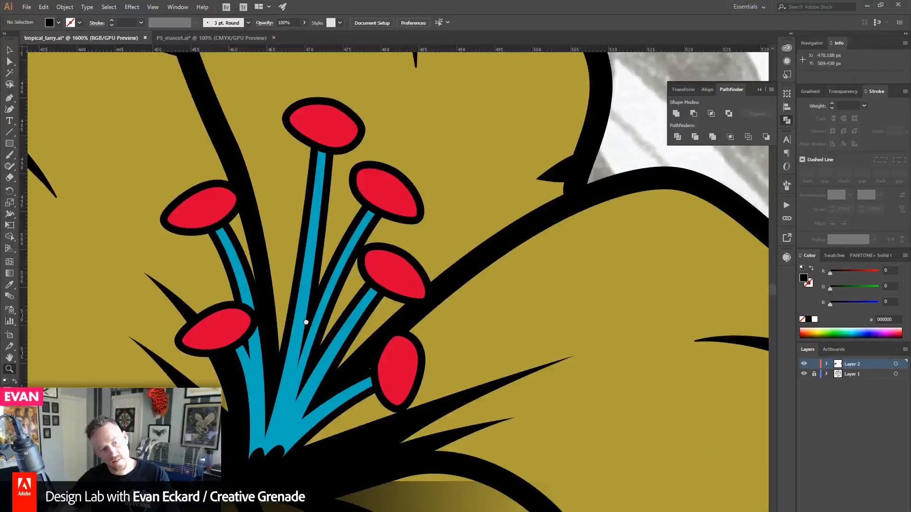
pyautogui.click(9, 50)
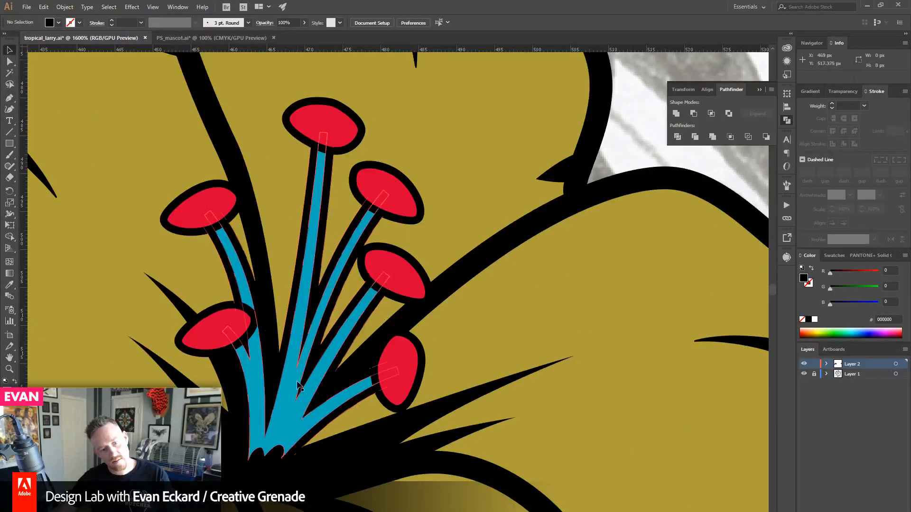
# - Isolate the gold flower's stamen group and delete the black outline shape behind the blue filaments
pyautogui.click(288, 394)
pyautogui.doubleClick(288, 394)
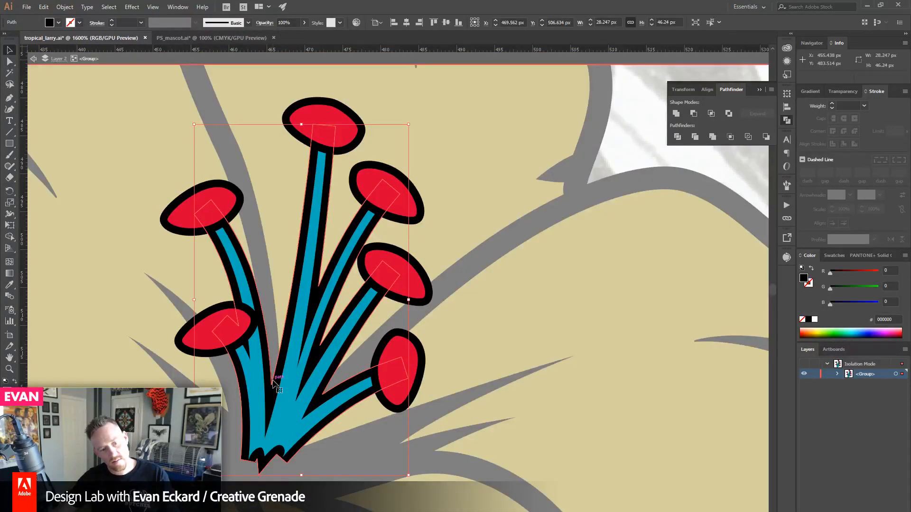
pyautogui.press('Delete')
# - Offset the gold flower's blue filament shape by 2 px and fill the offset shape with black
pyautogui.click(286, 414)
pyautogui.click(64, 6)
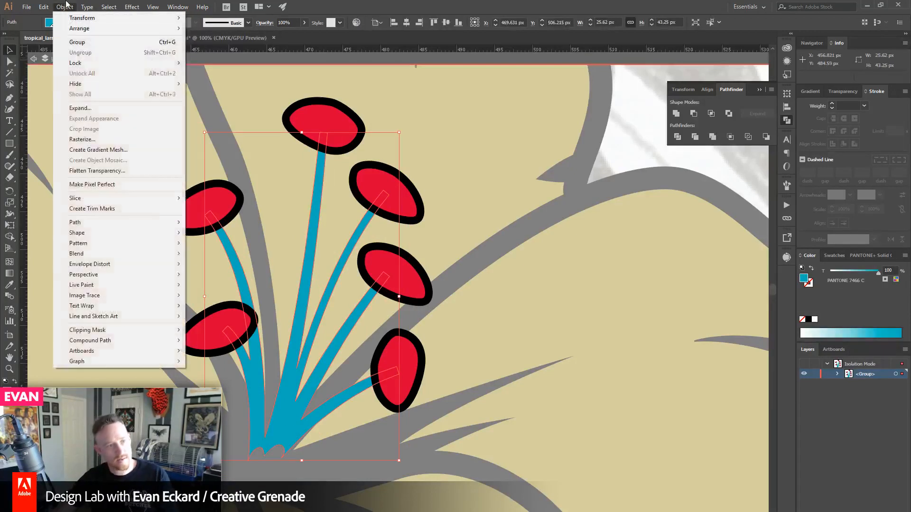
pyautogui.moveTo(102, 221)
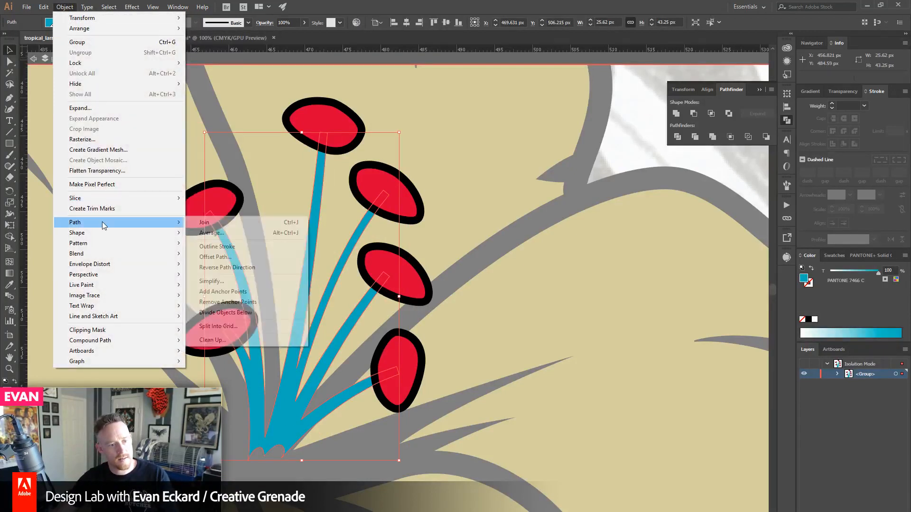
pyautogui.click(205, 247)
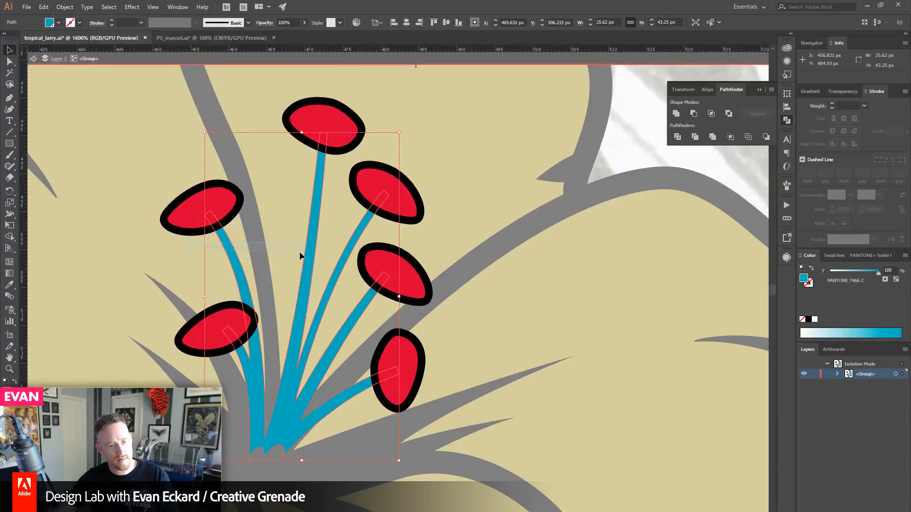
pyautogui.click(62, 7)
pyautogui.moveTo(95, 223)
pyautogui.click(237, 257)
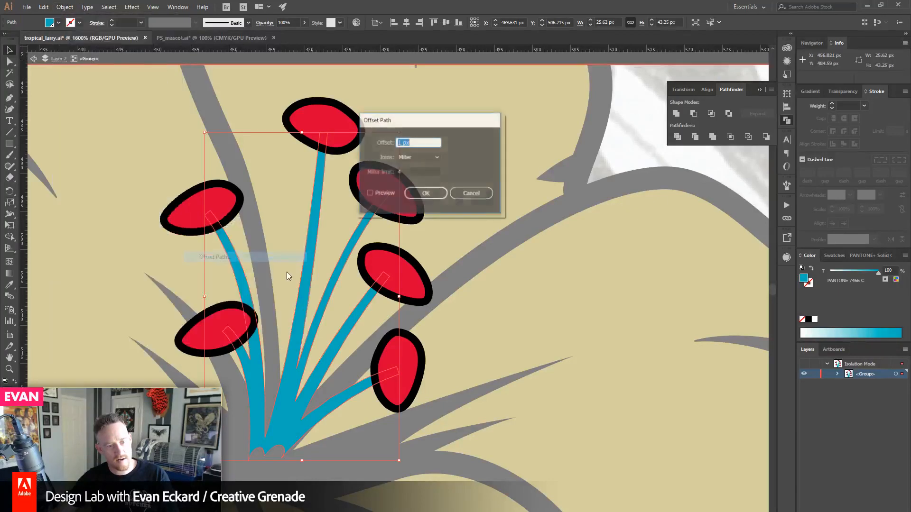
pyautogui.write('2')
pyautogui.click(421, 195)
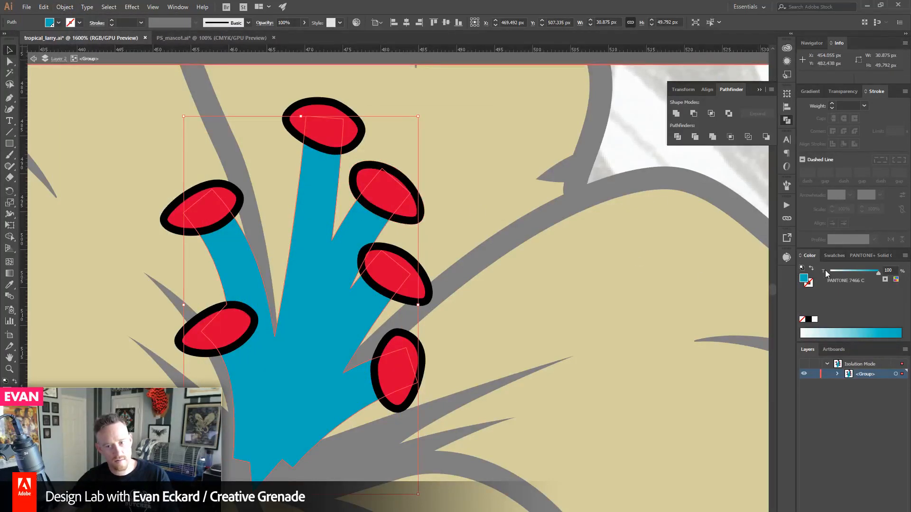
pyautogui.click(809, 320)
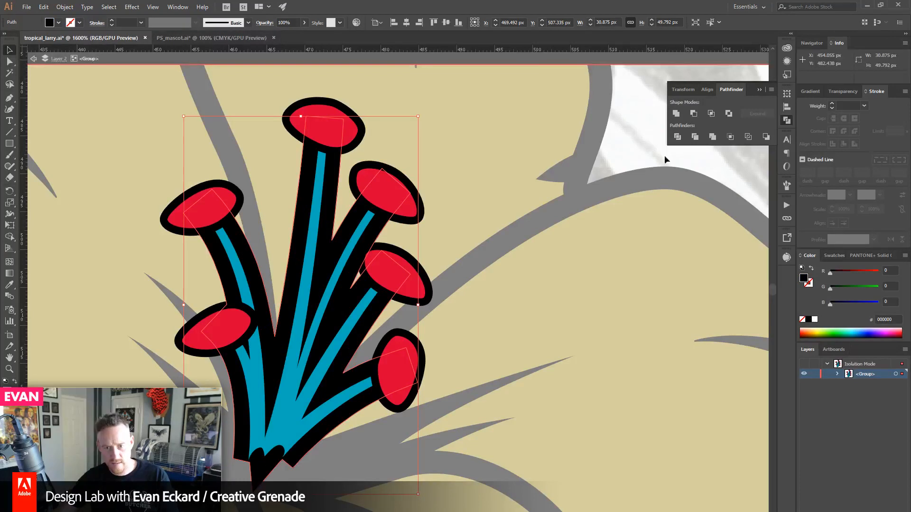
pyautogui.click(636, 141)
# - Delete the black outline shapes around the gold flower's six red anthers
pyautogui.click(360, 140)
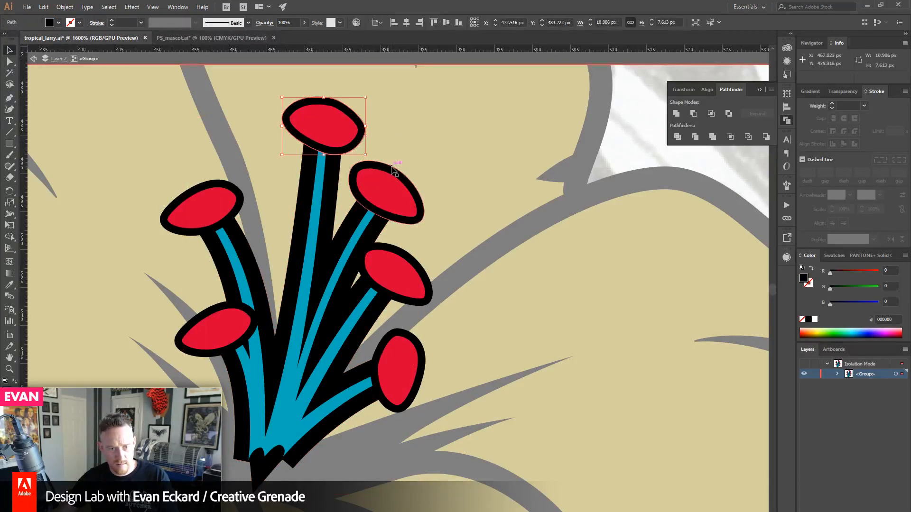
pyautogui.keyDown('shift'); pyautogui.click(393, 169); pyautogui.keyUp('shift')
pyautogui.keyDown('shift'); pyautogui.click(424, 275); pyautogui.keyUp('shift')
pyautogui.keyDown('shift'); pyautogui.click(424, 350); pyautogui.keyUp('shift')
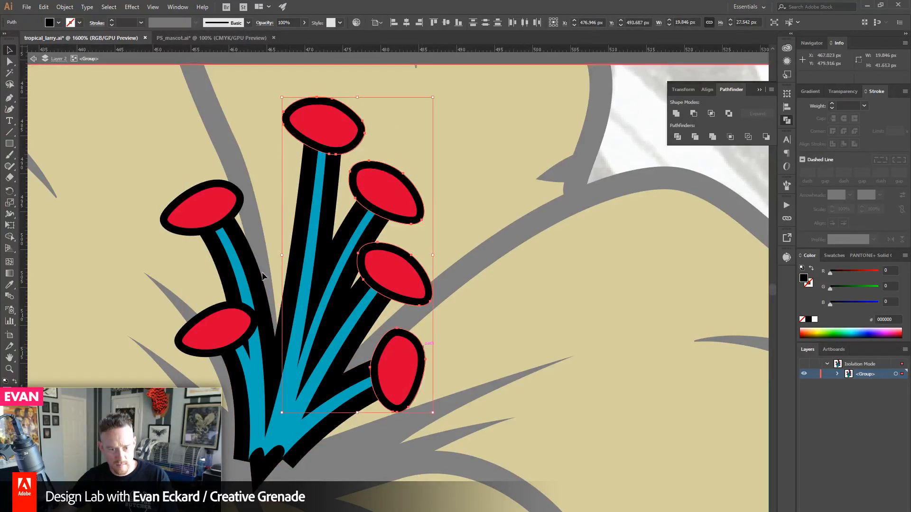
pyautogui.keyDown('shift'); pyautogui.click(235, 219); pyautogui.keyUp('shift')
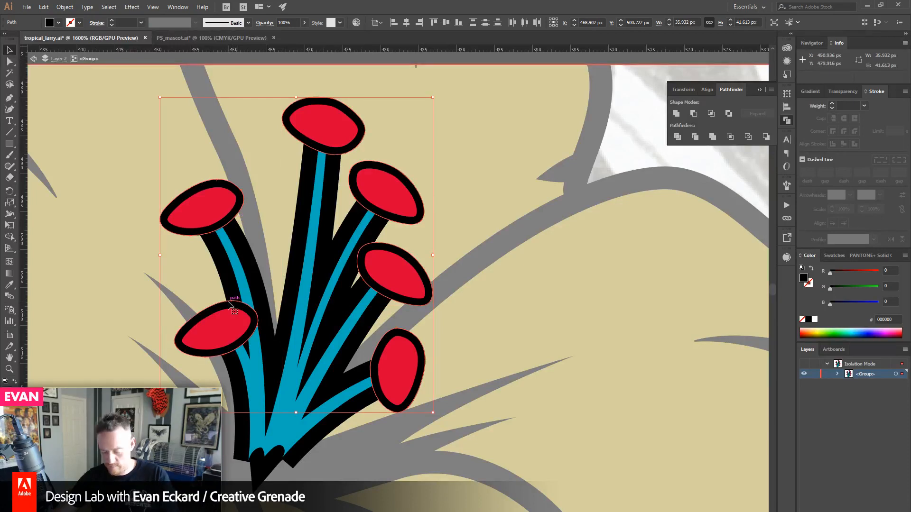
pyautogui.press('Delete')
# - Offset the gold flower's six red anthers by 2 px, fill the offset shapes with black, and exit group isolation
pyautogui.click(209, 221)
pyautogui.keyDown('shift'); pyautogui.click(223, 311); pyautogui.keyUp('shift')
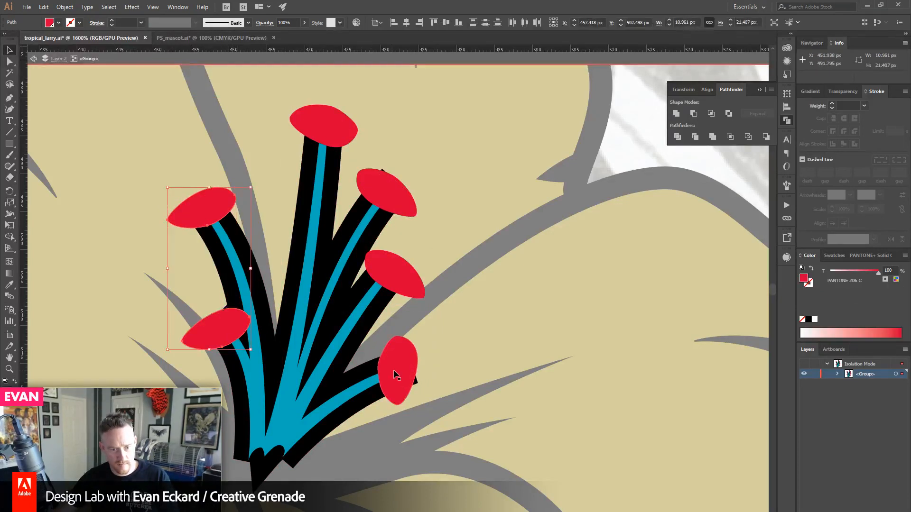
pyautogui.keyDown('shift'); pyautogui.click(399, 373); pyautogui.keyUp('shift')
pyautogui.keyDown('shift'); pyautogui.click(393, 275); pyautogui.keyUp('shift')
pyautogui.keyDown('shift'); pyautogui.click(385, 190); pyautogui.keyUp('shift')
pyautogui.keyDown('shift'); pyautogui.click(325, 135); pyautogui.keyUp('shift')
pyautogui.click(64, 6)
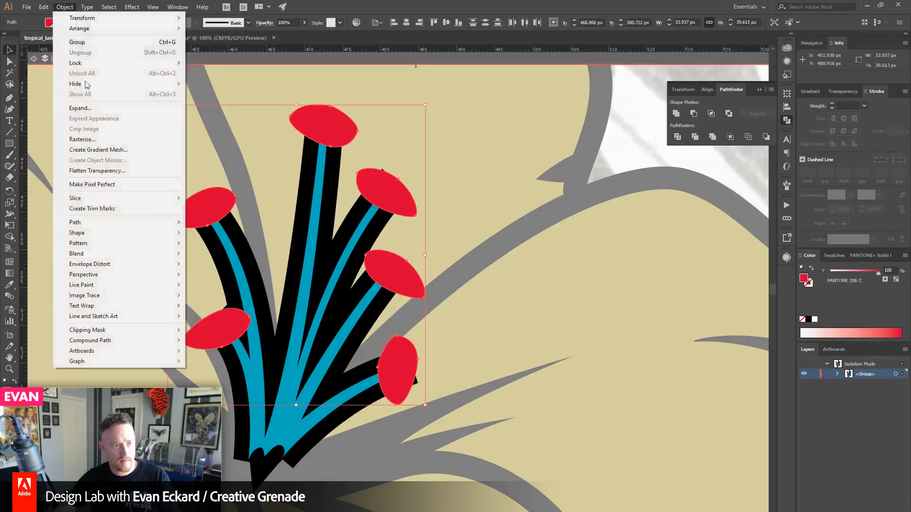
pyautogui.moveTo(93, 222)
pyautogui.click(223, 260)
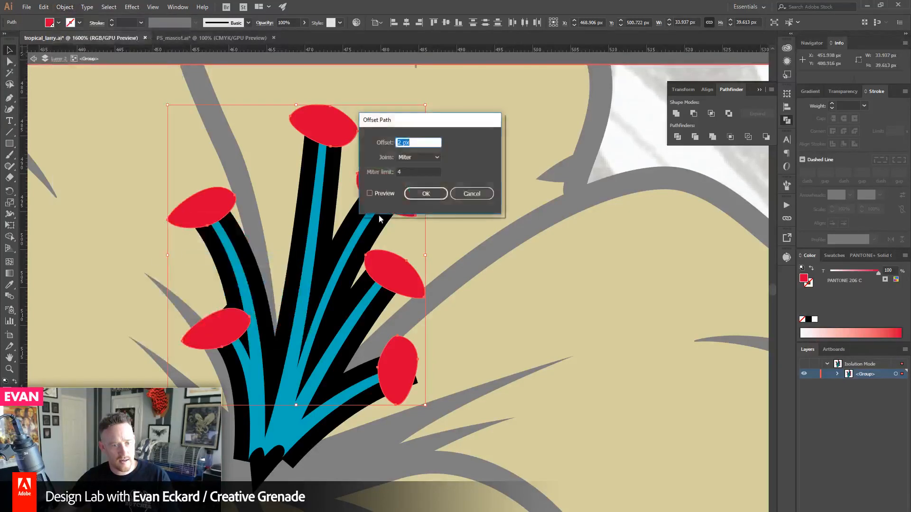
pyautogui.click(425, 193)
pyautogui.click(808, 320)
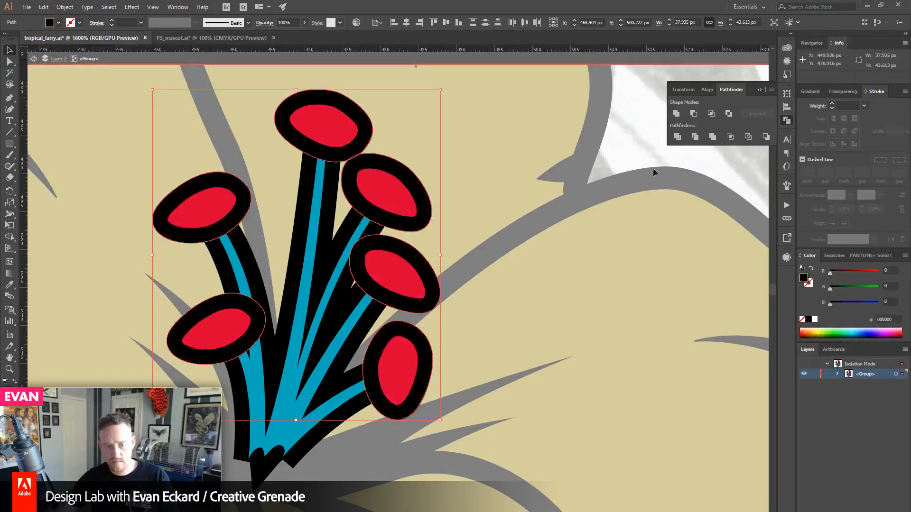
pyautogui.doubleClick(645, 147)
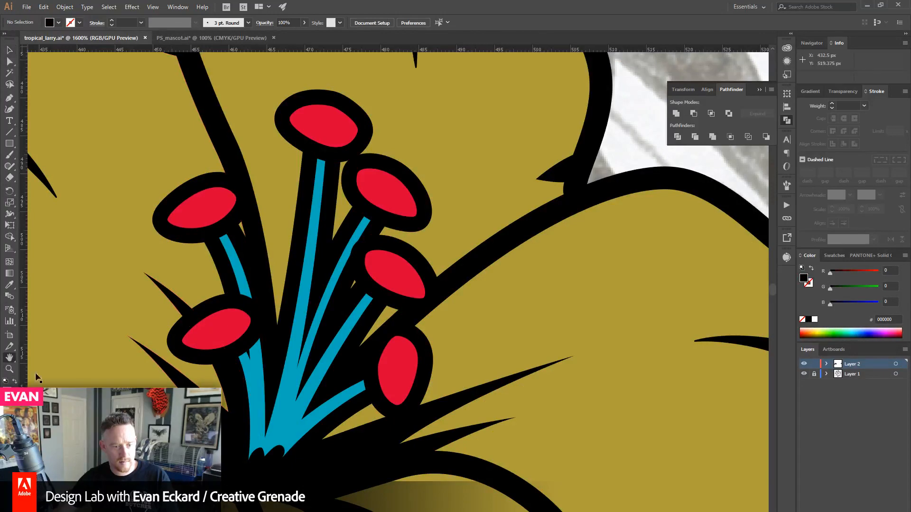
# - Examine the gold flower's thicker stamen outlines beside the red and blue flowers over the whole sketch
pyautogui.click(11, 369)
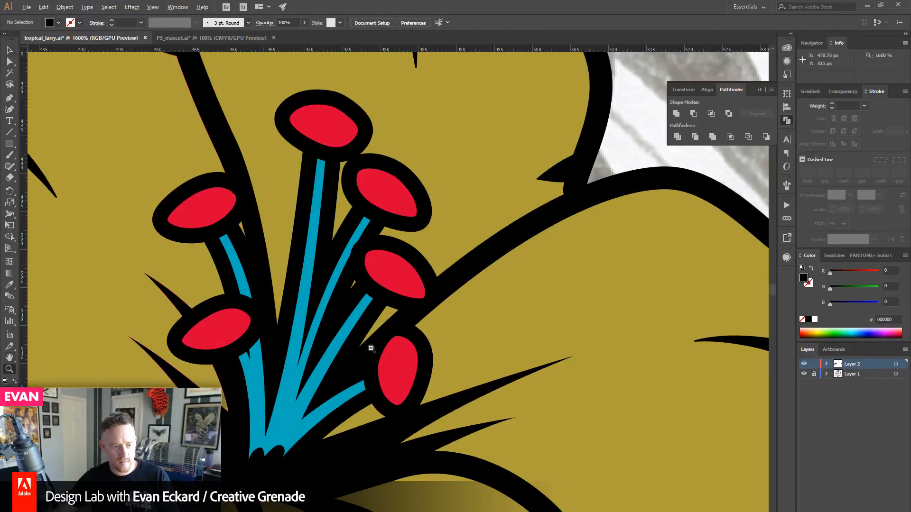
pyautogui.keyDown('alt'); pyautogui.click(372, 348); pyautogui.keyUp('alt')
pyautogui.keyDown('alt'); pyautogui.click(387, 332); pyautogui.keyUp('alt')
pyautogui.keyDown('alt'); pyautogui.click(435, 330); pyautogui.keyUp('alt')
pyautogui.keyDown('alt'); pyautogui.click(434, 330); pyautogui.keyUp('alt')
pyautogui.keyDown('alt'); pyautogui.click(433, 330); pyautogui.keyUp('alt')
pyautogui.keyDown('alt'); pyautogui.click(434, 330); pyautogui.keyUp('alt')
pyautogui.keyDown('alt'); pyautogui.click(434, 330); pyautogui.keyUp('alt')
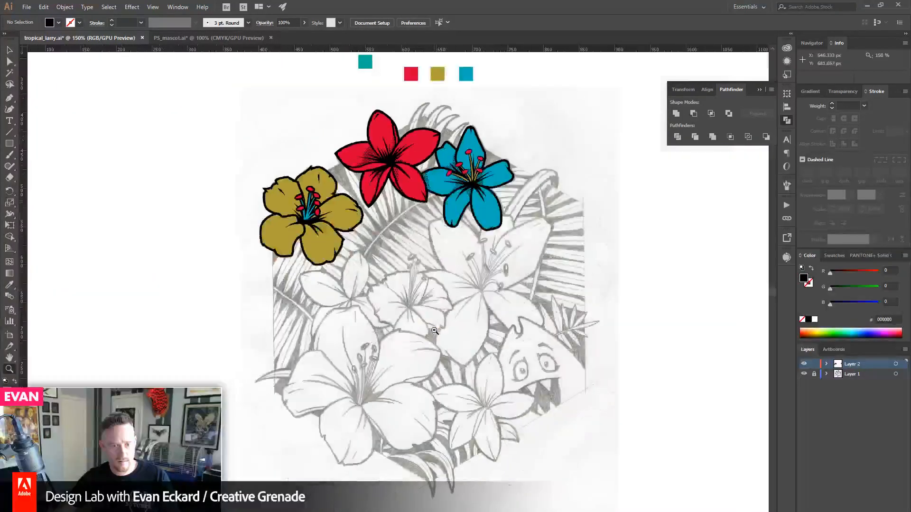
pyautogui.moveTo(426, 271); pyautogui.dragTo(350, 333)
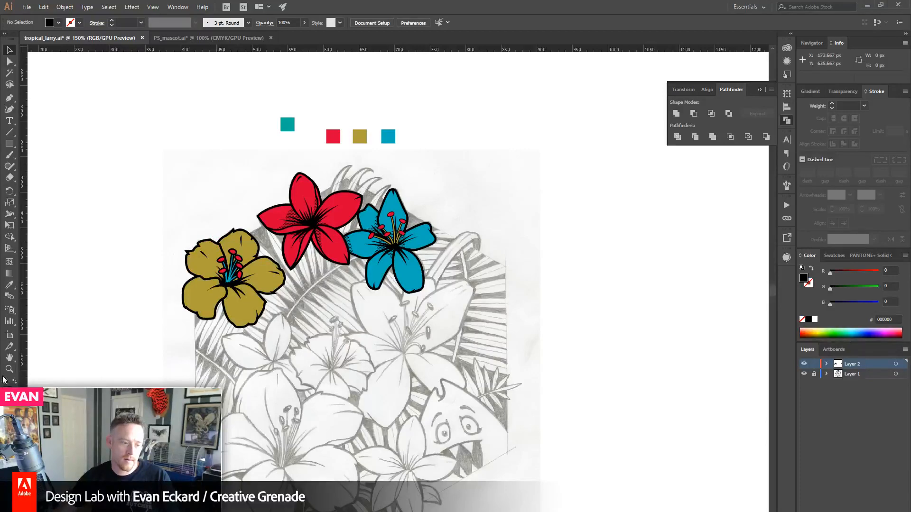
# - Isolate the blue flower's group and delete the black outline shapes behind its gold filaments
pyautogui.moveTo(360, 222); pyautogui.dragTo(428, 273)
pyautogui.moveTo(337, 101); pyautogui.dragTo(353, 223)
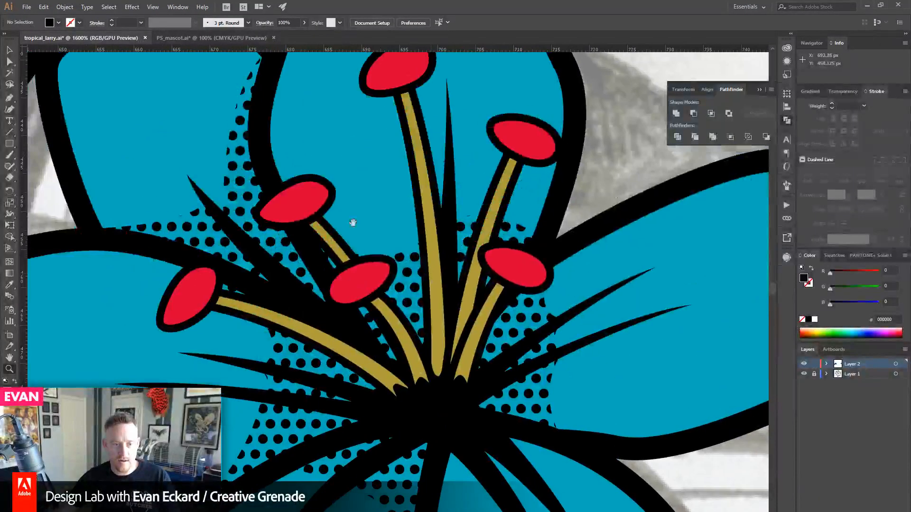
pyautogui.doubleClick(345, 246)
pyautogui.click(340, 241)
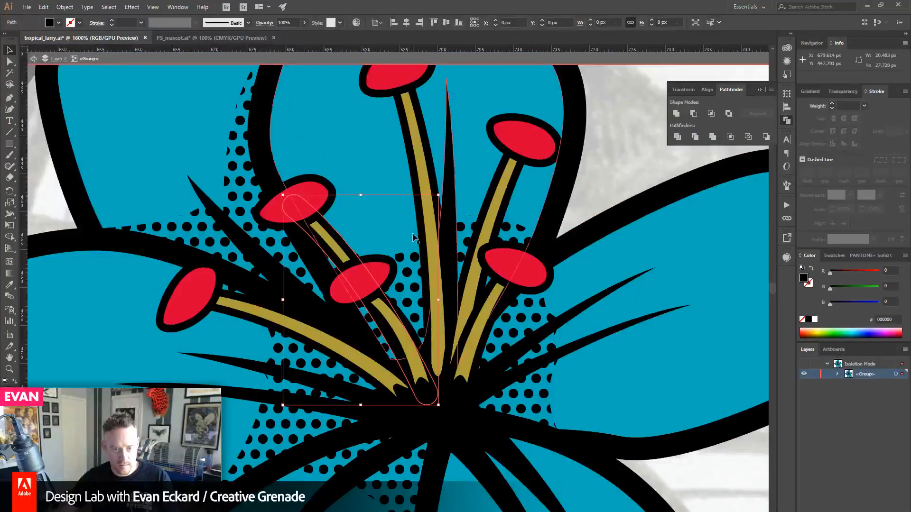
pyautogui.keyDown('shift'); pyautogui.click(437, 217); pyautogui.keyUp('shift')
pyautogui.keyDown('shift'); pyautogui.click(486, 209); pyautogui.keyUp('shift')
pyautogui.keyDown('shift'); pyautogui.click(499, 284); pyautogui.keyUp('shift')
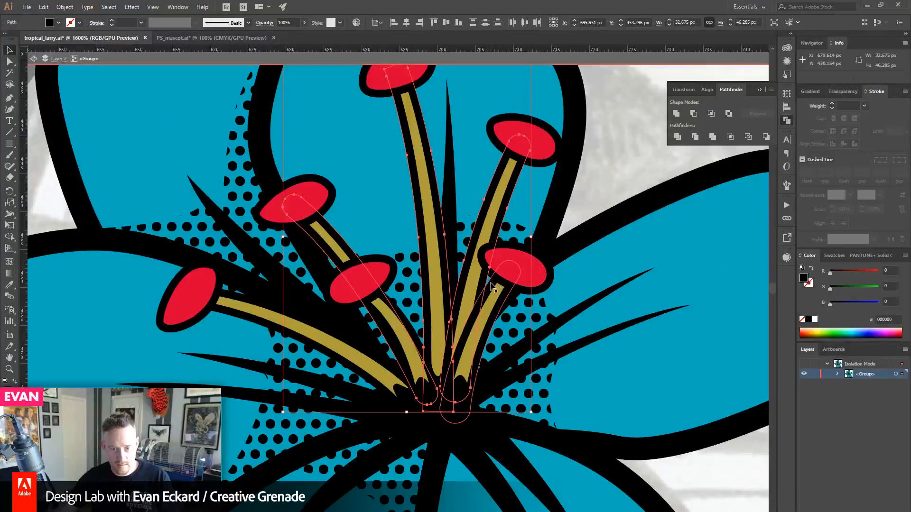
pyautogui.keyDown('shift'); pyautogui.click(384, 322); pyautogui.keyUp('shift')
pyautogui.keyDown('shift'); pyautogui.click(360, 344); pyautogui.keyUp('shift')
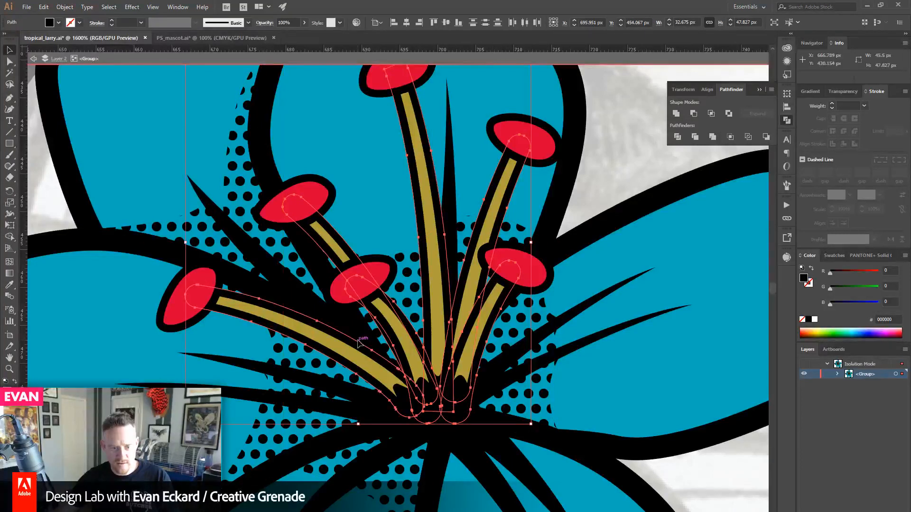
pyautogui.press('Delete')
# - Select the blue flower's gold filaments and unite them into one shape
pyautogui.click(472, 336)
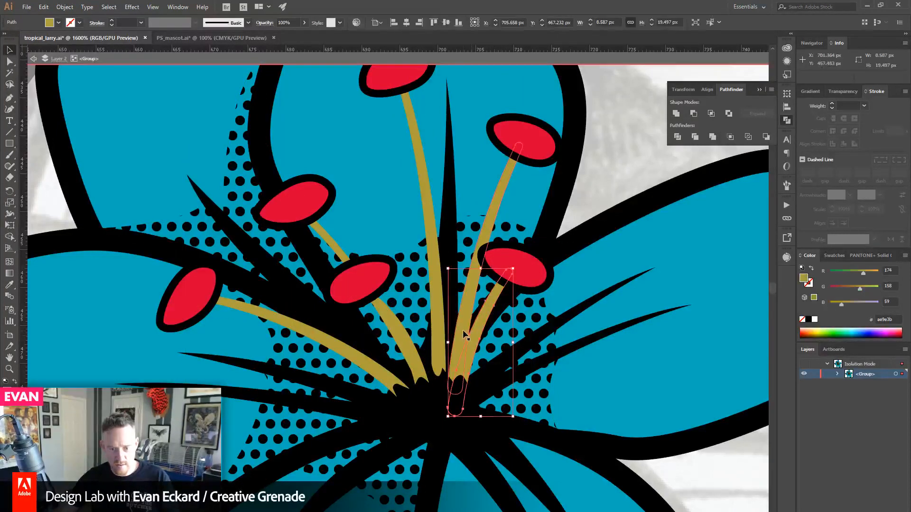
pyautogui.keyDown('shift'); pyautogui.click(462, 331); pyautogui.keyUp('shift')
pyautogui.keyDown('shift'); pyautogui.click(437, 333); pyautogui.keyUp('shift')
pyautogui.keyDown('shift'); pyautogui.click(404, 338); pyautogui.keyUp('shift')
pyautogui.keyDown('shift'); pyautogui.click(352, 355); pyautogui.keyUp('shift')
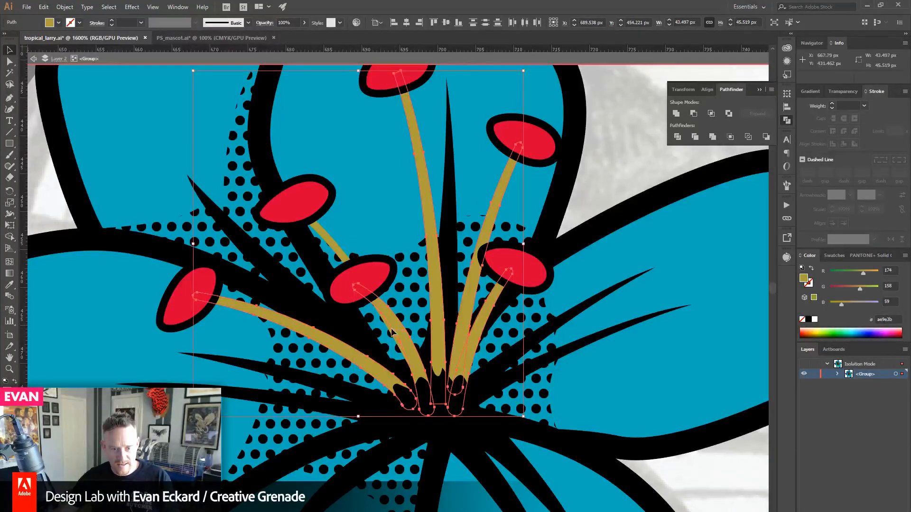
pyautogui.click(675, 114)
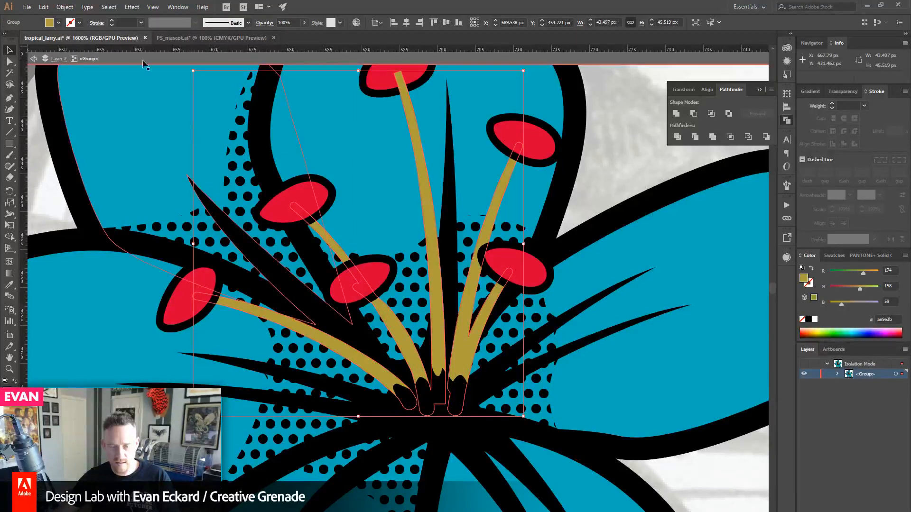
# - Offset the blue flower's united gold filament shape by 2 px
pyautogui.click(67, 7)
pyautogui.moveTo(119, 223)
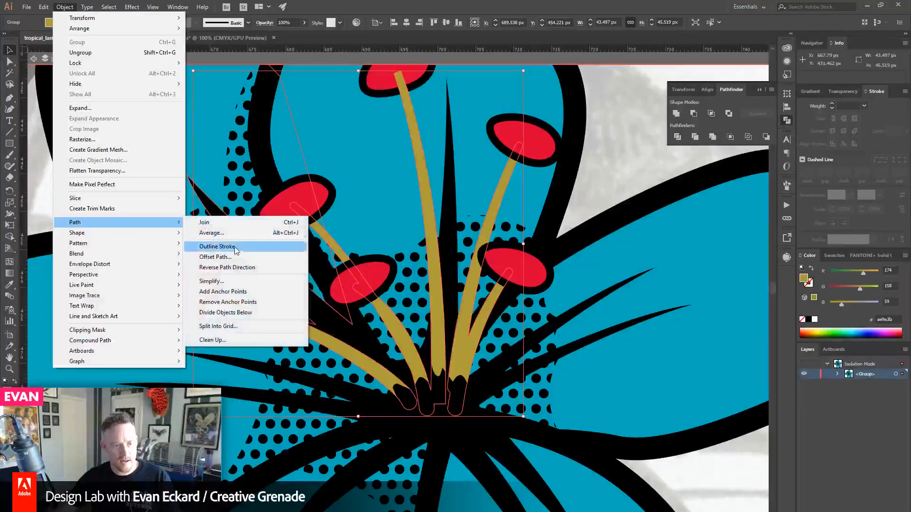
pyautogui.click(215, 257)
pyautogui.press('Return')
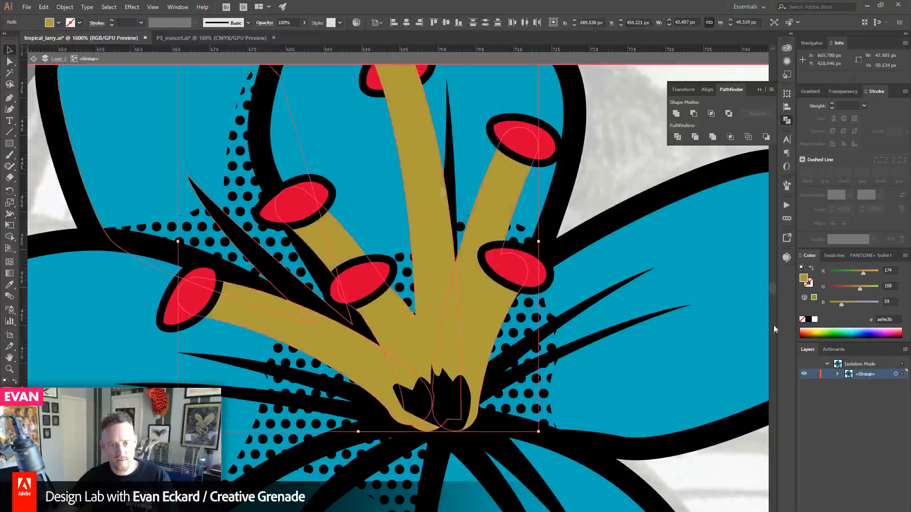
# - Delete the jagged black shape at the base of the blue flower's filaments and unite the gold filament shapes
pyautogui.moveTo(512, 230); pyautogui.dragTo(493, 204)
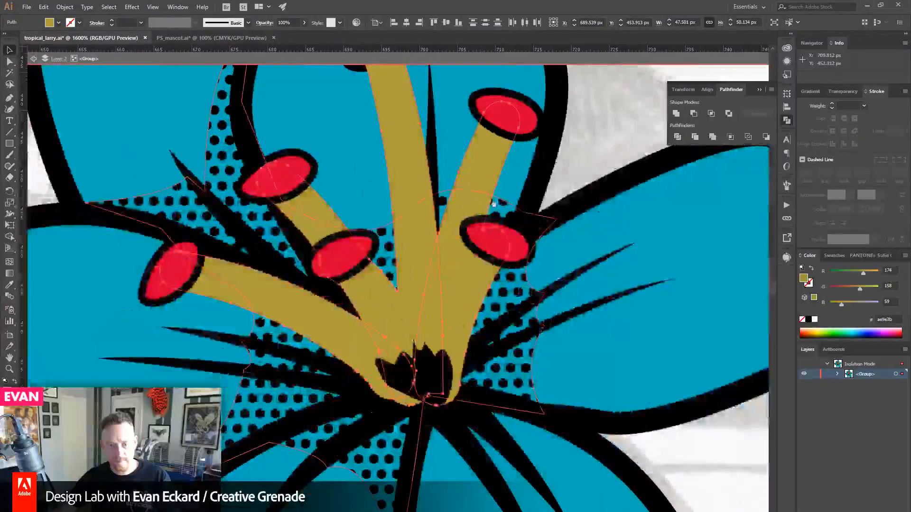
pyautogui.click(430, 378)
pyautogui.press('Delete')
pyautogui.click(420, 343)
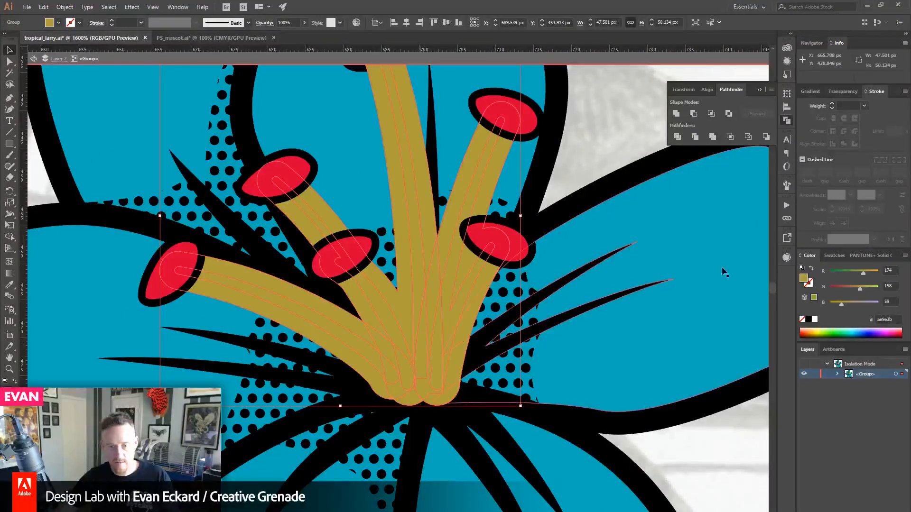
pyautogui.click(675, 114)
pyautogui.scroll(4, 474, 189)
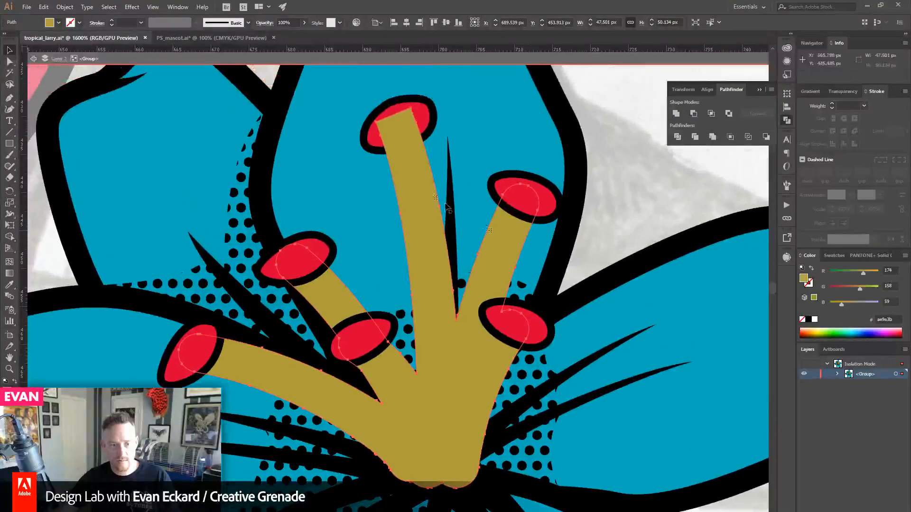
# - Delete the black outline shapes around the blue flower's six red anthers
pyautogui.click(433, 131)
pyautogui.keyDown('shift'); pyautogui.click(299, 256); pyautogui.keyUp('shift')
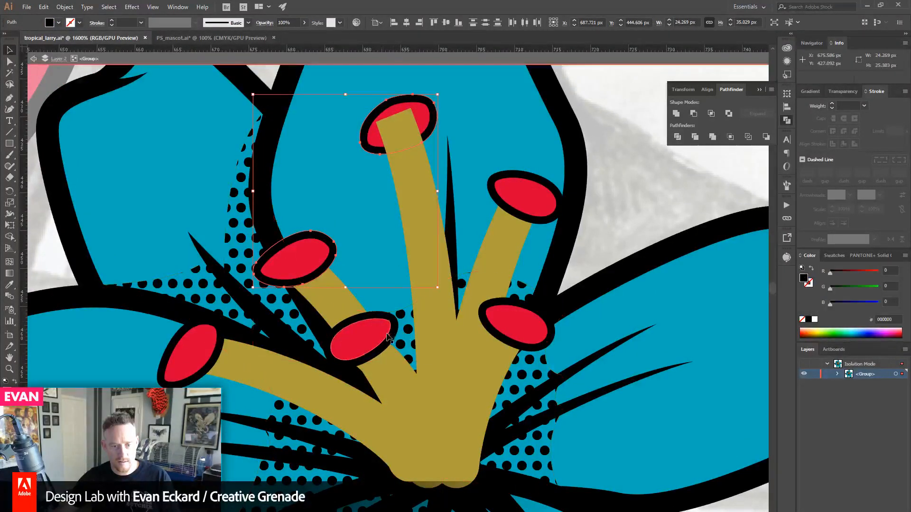
pyautogui.keyDown('shift'); pyautogui.click(224, 338); pyautogui.keyUp('shift')
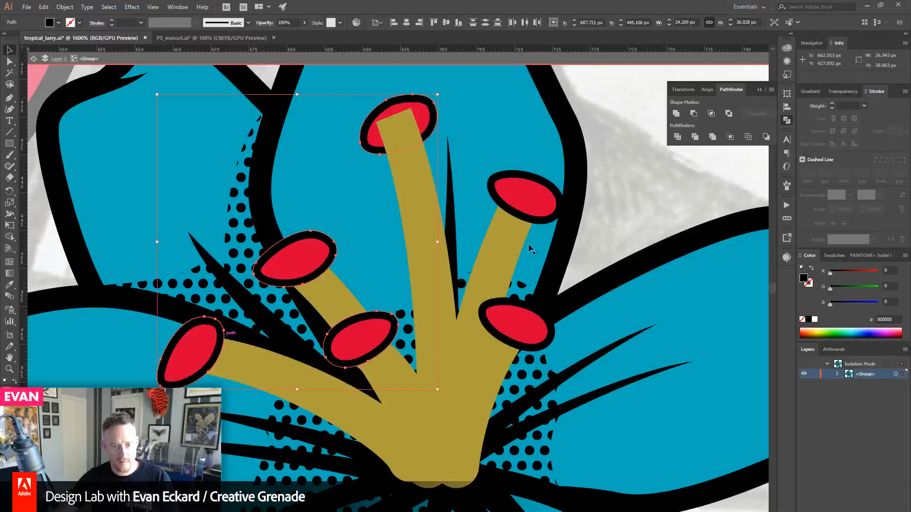
pyautogui.keyDown('shift'); pyautogui.click(531, 222); pyautogui.keyUp('shift')
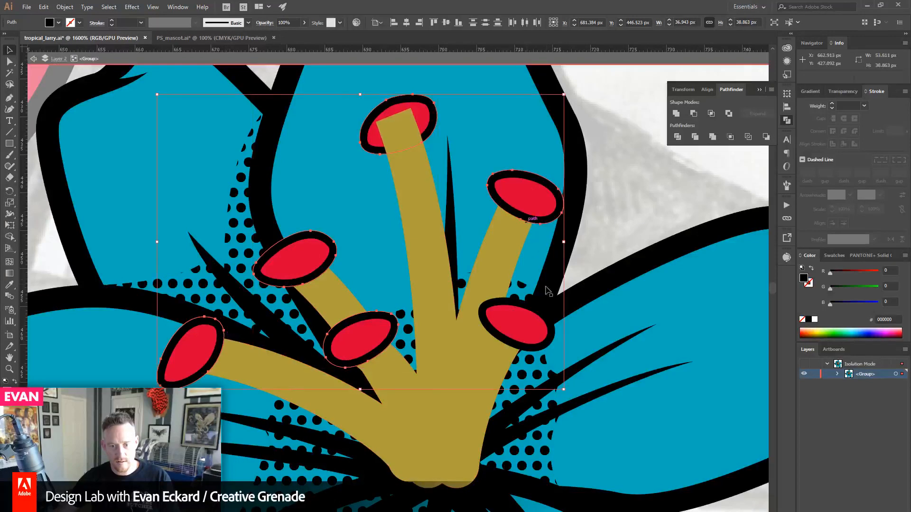
pyautogui.keyDown('shift'); pyautogui.click(512, 301); pyautogui.keyUp('shift')
pyautogui.press('Delete')
pyautogui.click(425, 122)
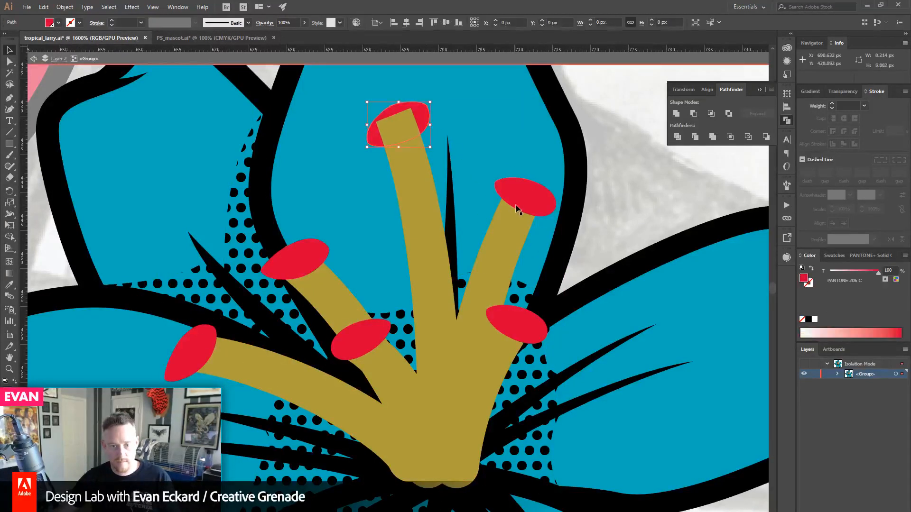
pyautogui.keyDown('shift'); pyautogui.click(517, 209); pyautogui.keyUp('shift')
pyautogui.keyDown('shift'); pyautogui.click(514, 328); pyautogui.keyUp('shift')
pyautogui.keyDown('shift'); pyautogui.click(313, 270); pyautogui.keyUp('shift')
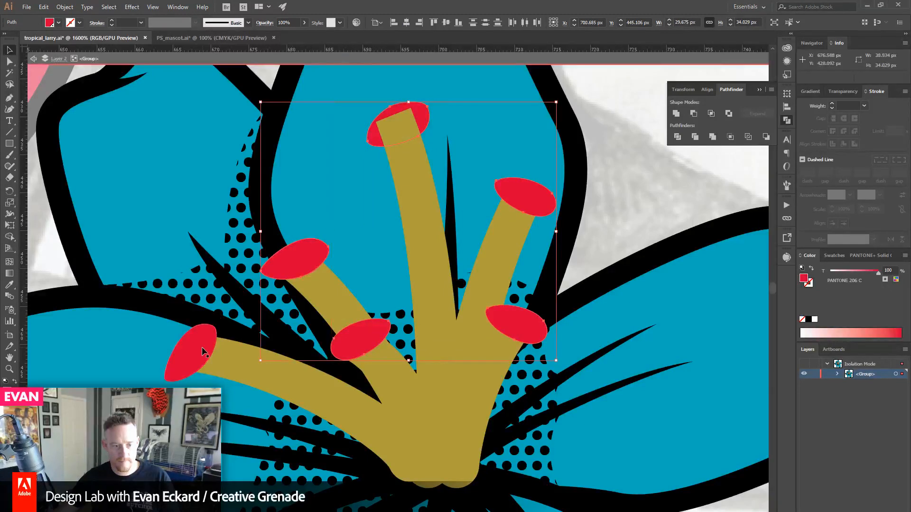
pyautogui.keyDown('shift'); pyautogui.click(203, 354); pyautogui.keyUp('shift')
# - Undo the deletion of the blue flower's anther outlines and the uniting of its gold filament shapes
pyautogui.hotkey('ctrl', 'z')
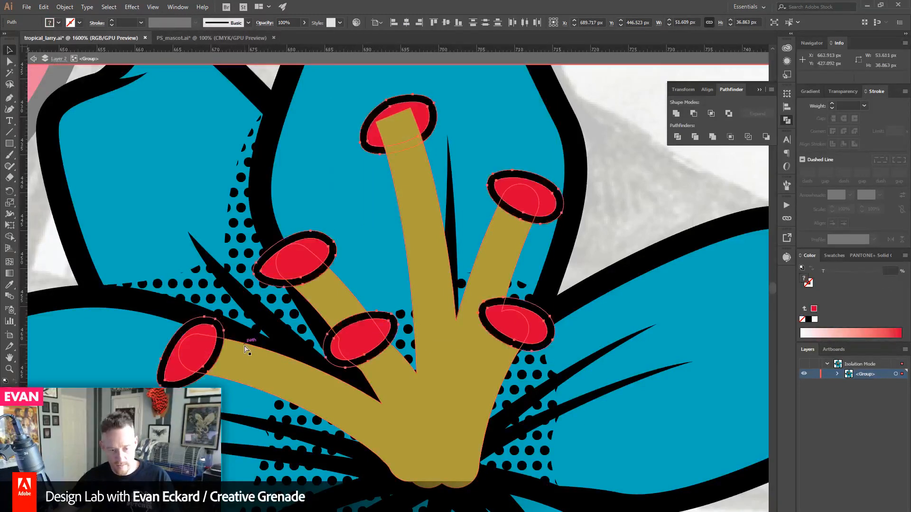
pyautogui.hotkey('ctrl', 'z')
pyautogui.click(561, 258)
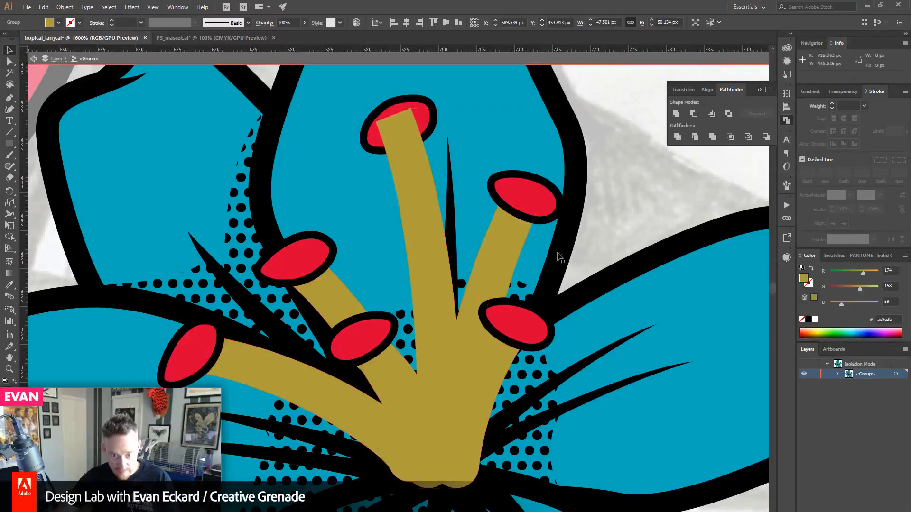
# - Try to fill the blue flower's entire gold filament group with black
pyautogui.click(524, 245)
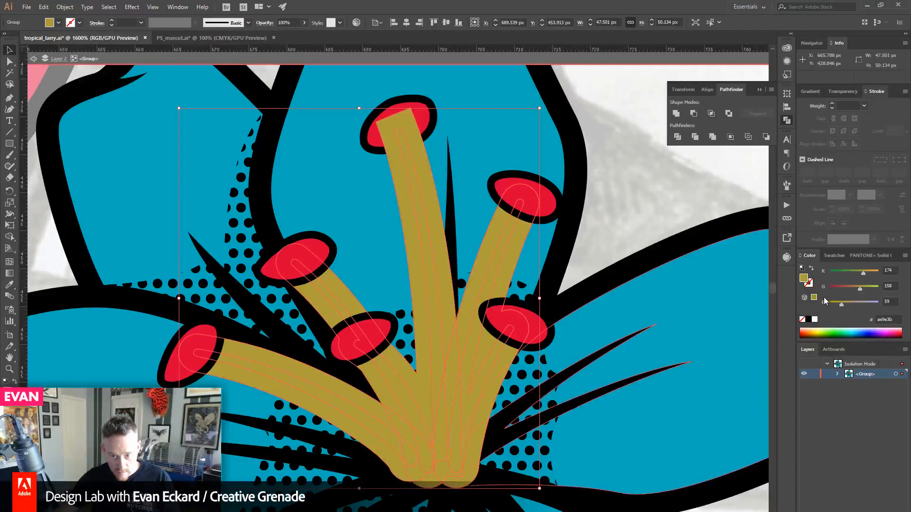
pyautogui.click(808, 319)
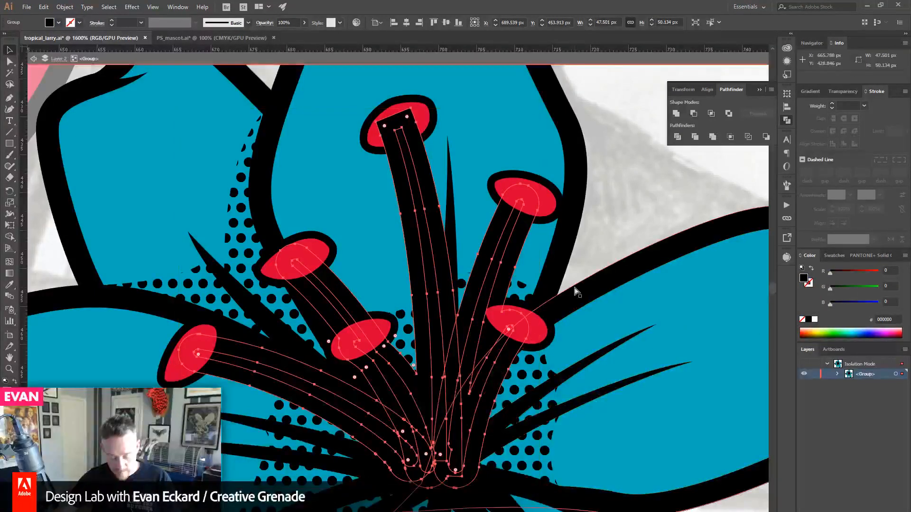
pyautogui.hotkey('ctrl', 'z')
pyautogui.click(627, 212)
# - Ungroup the blue flower's gold filaments from their wider offset shapes
pyautogui.click(502, 243)
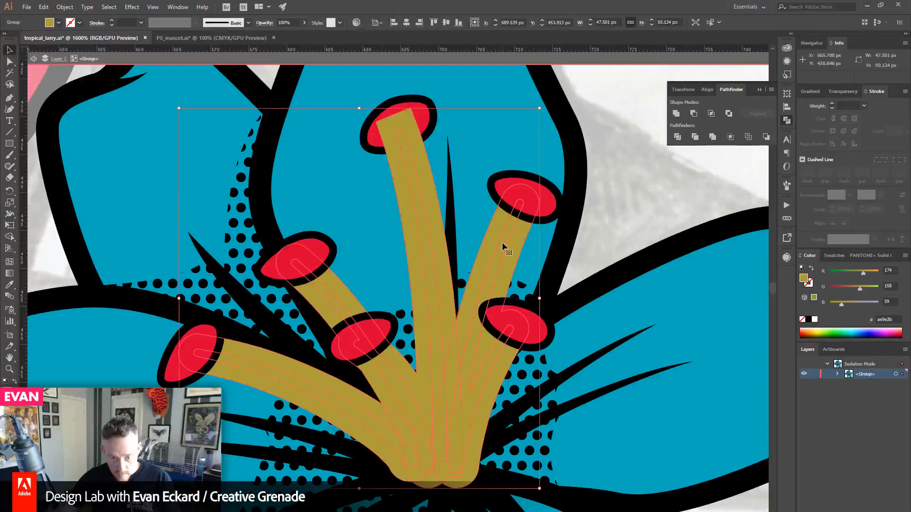
pyautogui.rightClick(503, 243)
pyautogui.click(526, 333)
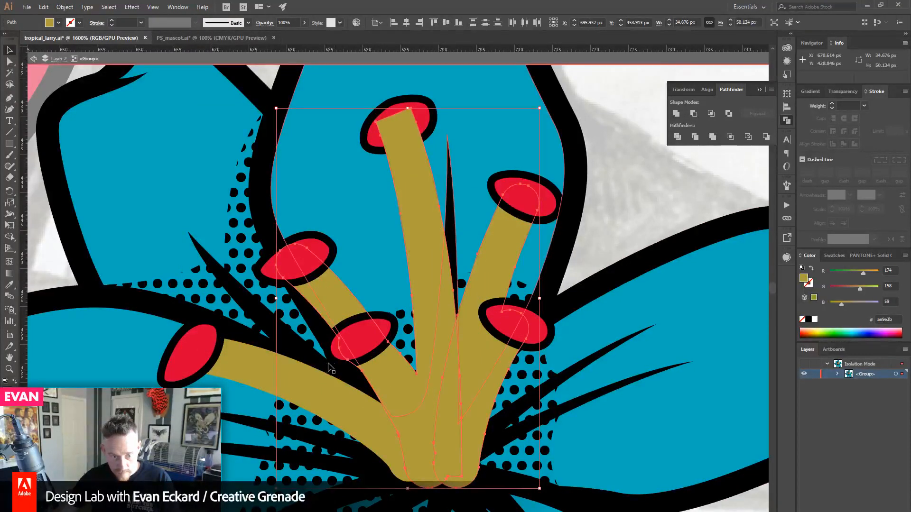
# - Fill the wide offset filament shapes with black and unite them into one shape
pyautogui.keyDown('shift'); pyautogui.click(306, 369); pyautogui.keyUp('shift')
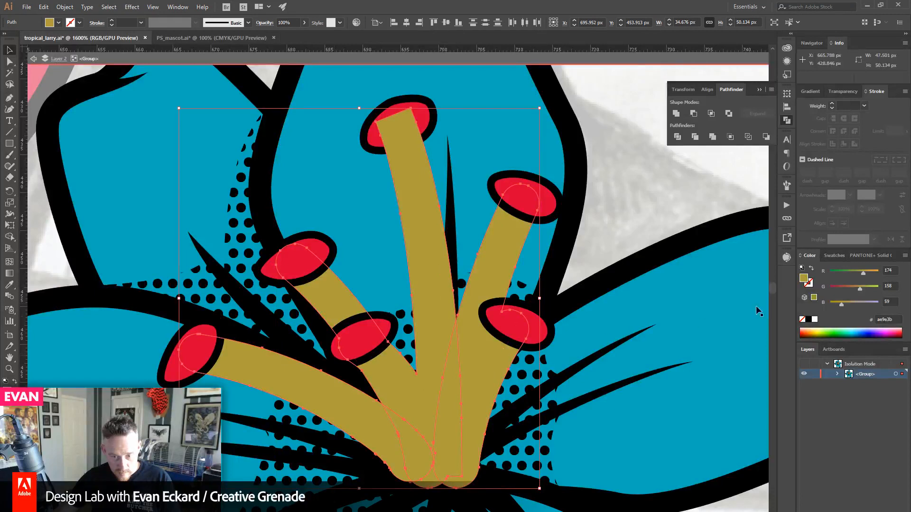
pyautogui.click(808, 320)
pyautogui.click(676, 113)
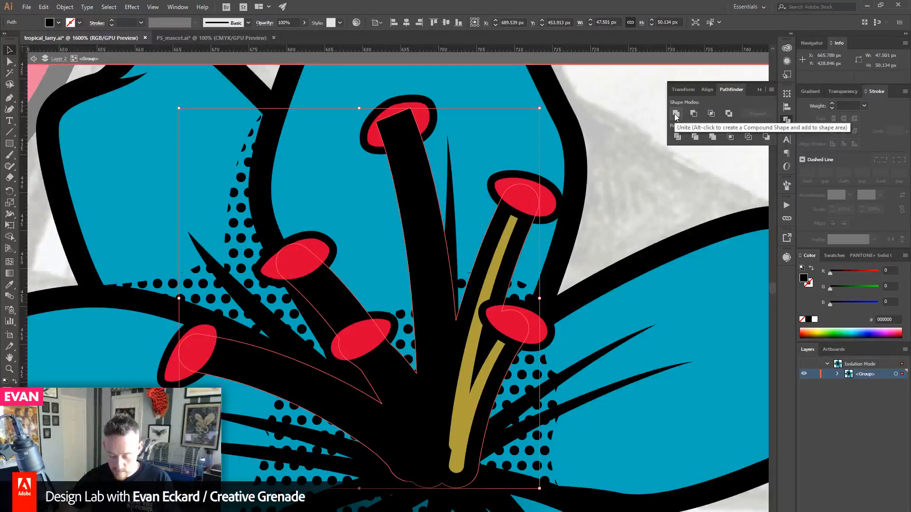
# - Send the united black shape backward until it sits behind the blue flower's thin gold filaments
pyautogui.hotkey('ctrl', '[')
pyautogui.hotkey('ctrl', '[')
pyautogui.hotkey('ctrl', '[')
pyautogui.hotkey('ctrl', '[')
pyautogui.hotkey('ctrl', '[')
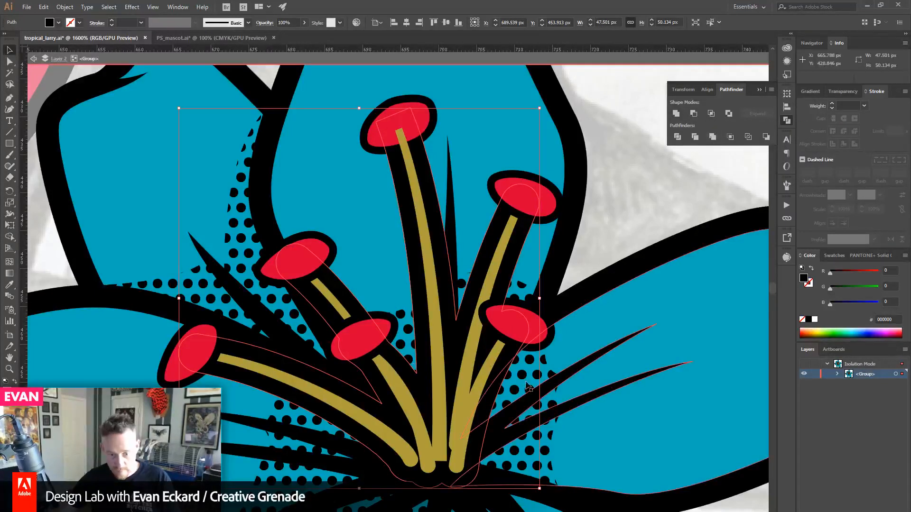
# - Select the blue flower's thin gold filaments and group them
pyautogui.click(467, 389)
pyautogui.keyDown('shift'); pyautogui.click(433, 445); pyautogui.keyUp('shift')
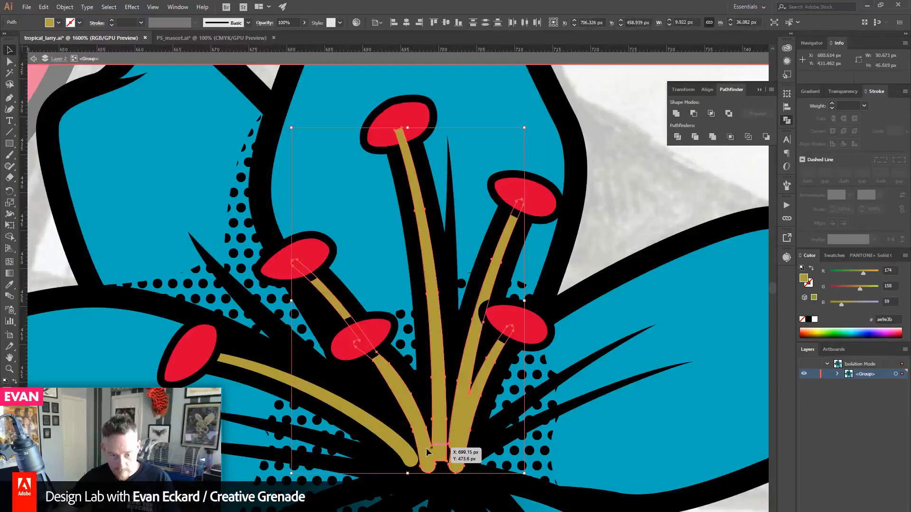
pyautogui.keyDown('shift'); pyautogui.click(407, 448); pyautogui.keyUp('shift')
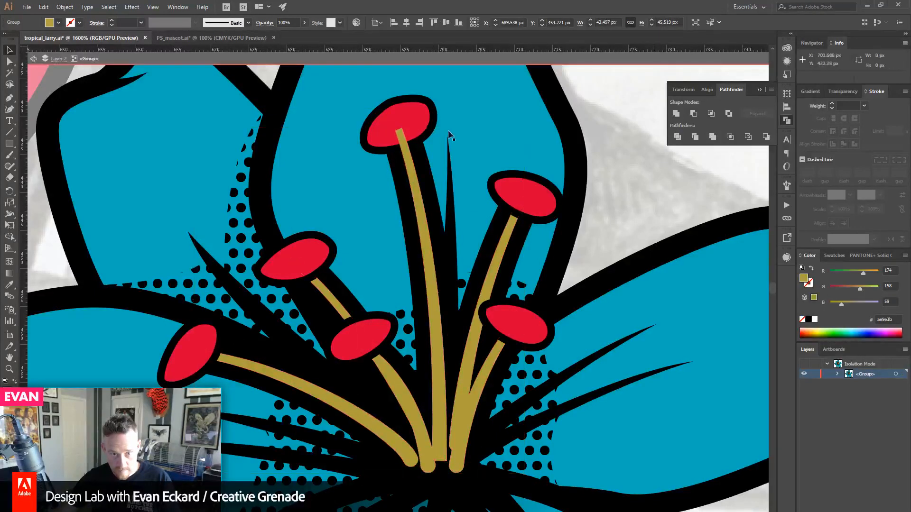
# - Delete the thin black outline shapes around the six red anthers of the blue flower
pyautogui.click(408, 124)
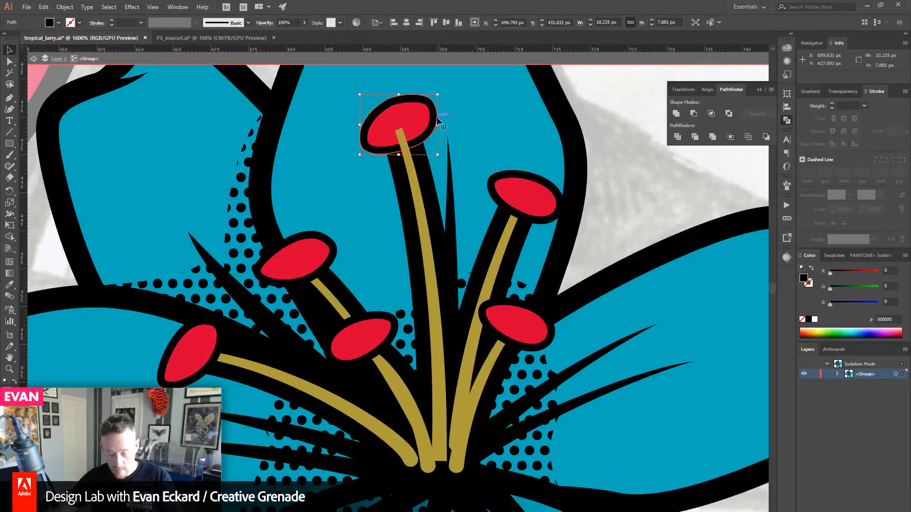
pyautogui.click(529, 171)
pyautogui.press('Delete')
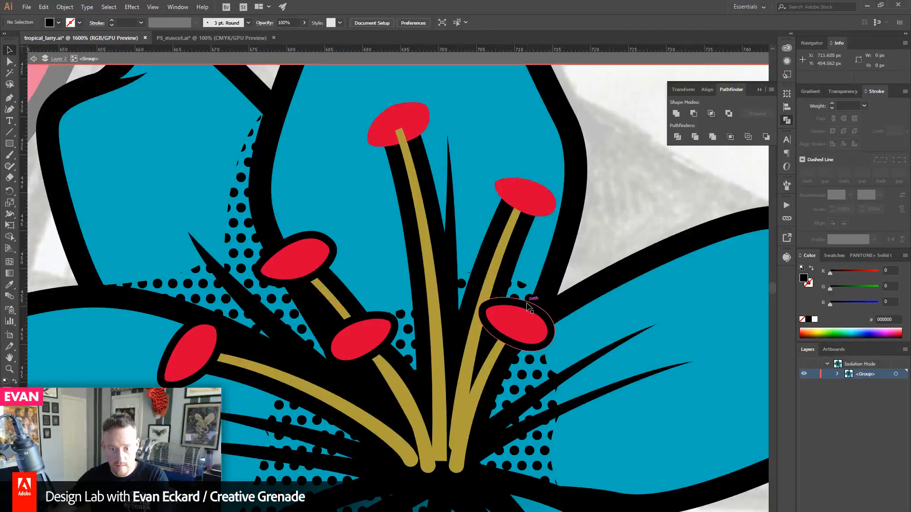
pyautogui.click(532, 307)
pyautogui.press('Delete')
pyautogui.click(397, 320)
pyautogui.press('Delete')
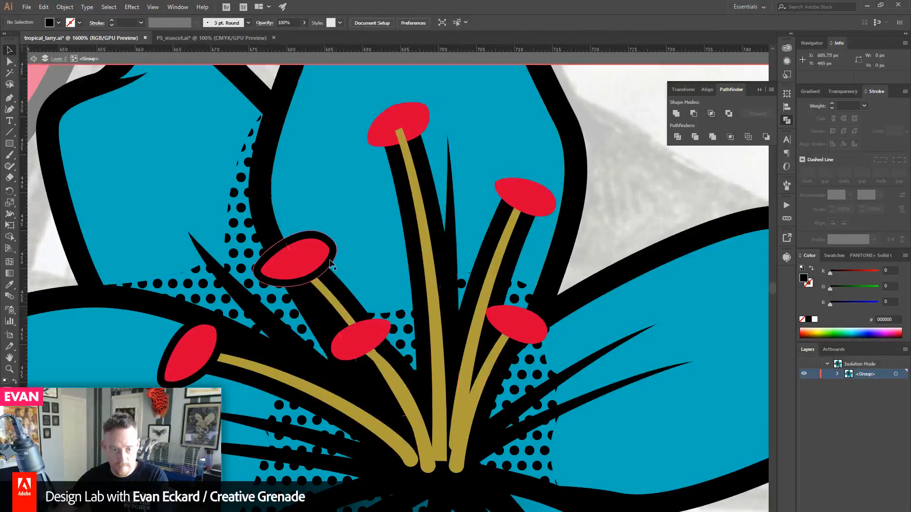
pyautogui.click(328, 288)
pyautogui.press('Delete')
pyautogui.click(222, 357)
pyautogui.press('Delete')
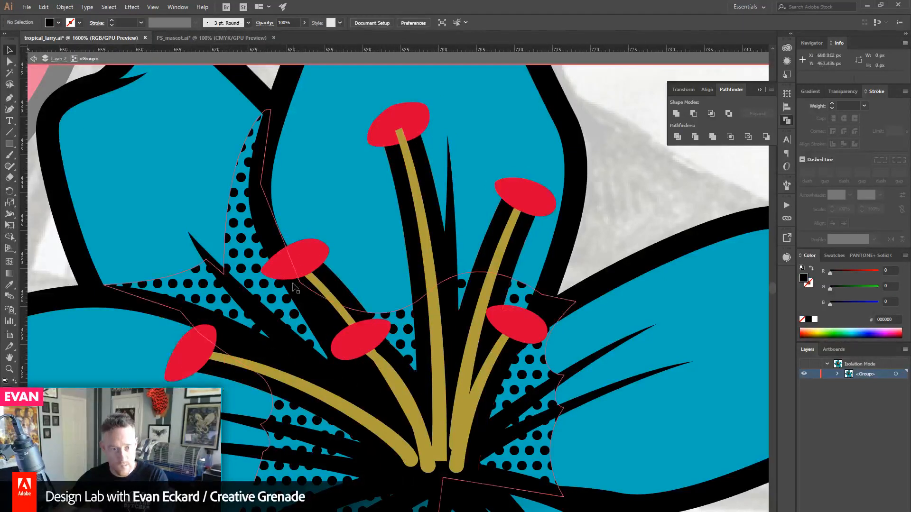
# - Offset the blue flower's six red anthers by 2 px and fill the offset shapes with black
pyautogui.click(285, 266)
pyautogui.keyDown('shift'); pyautogui.click(185, 365); pyautogui.keyUp('shift')
pyautogui.keyDown('shift'); pyautogui.click(345, 356); pyautogui.keyUp('shift')
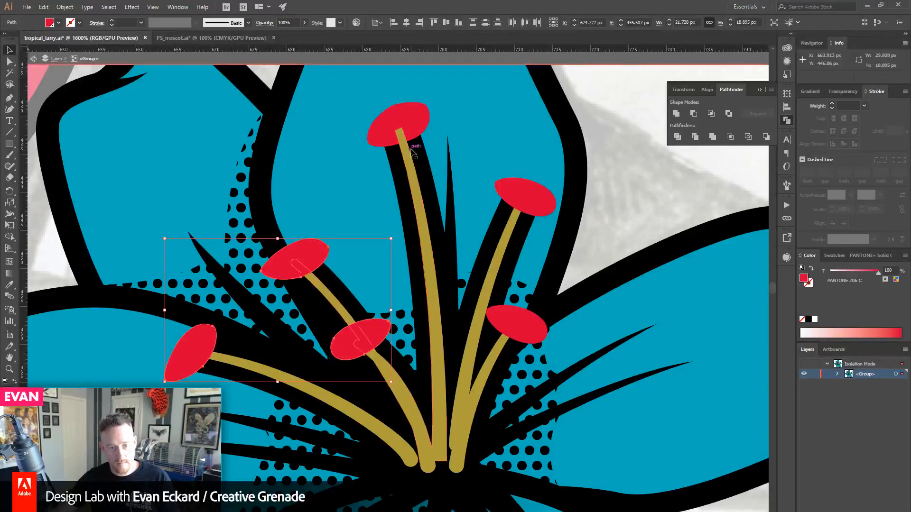
pyautogui.keyDown('shift'); pyautogui.click(402, 124); pyautogui.keyUp('shift')
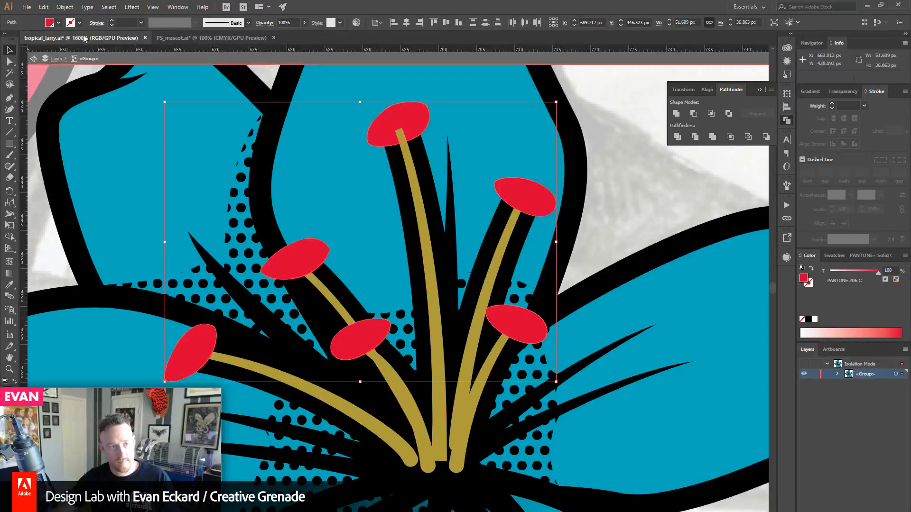
pyautogui.click(66, 8)
pyautogui.moveTo(126, 31)
pyautogui.click(230, 27)
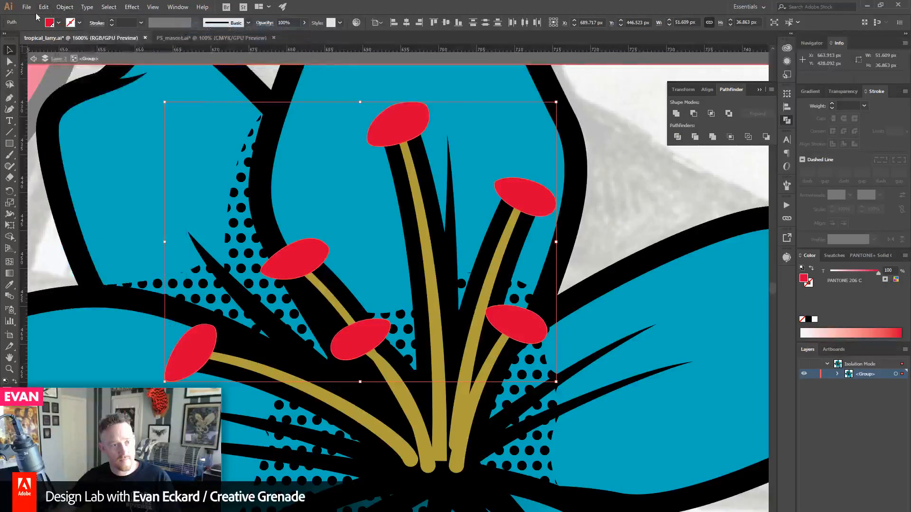
pyautogui.click(65, 7)
pyautogui.moveTo(156, 222)
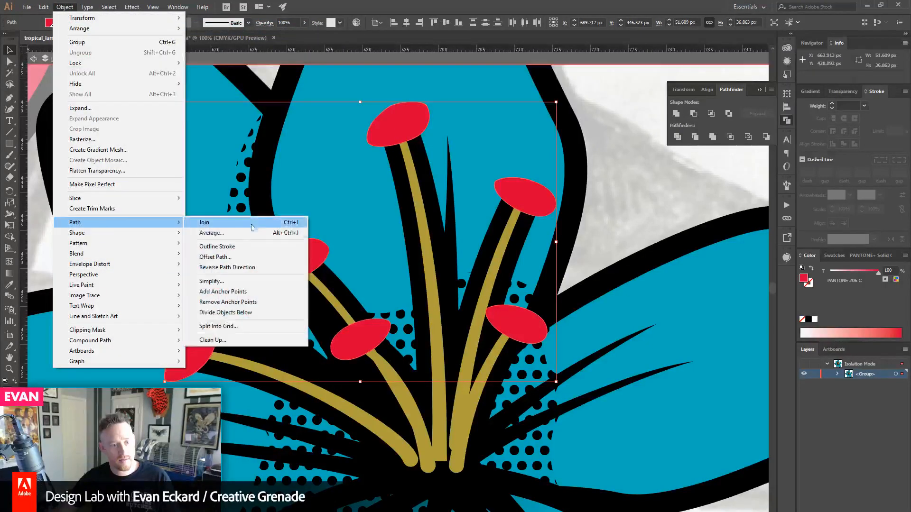
pyautogui.click(216, 256)
pyautogui.click(426, 195)
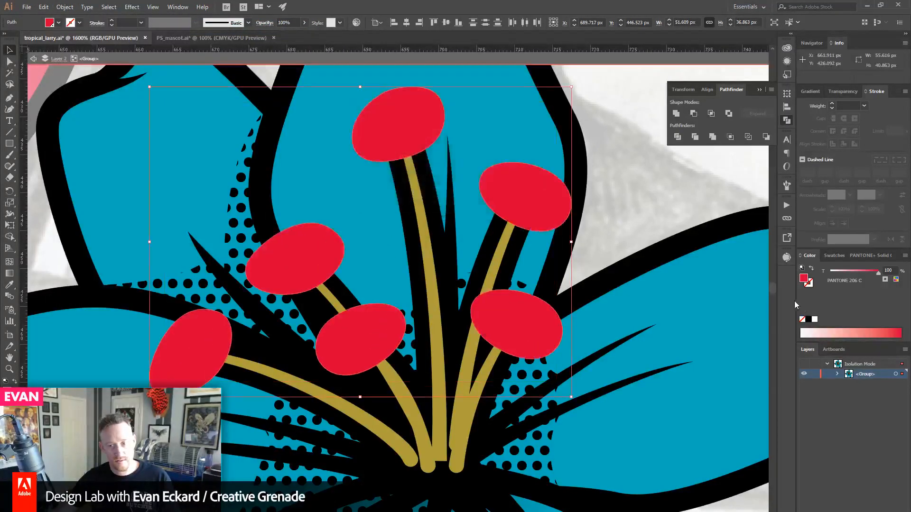
pyautogui.click(810, 320)
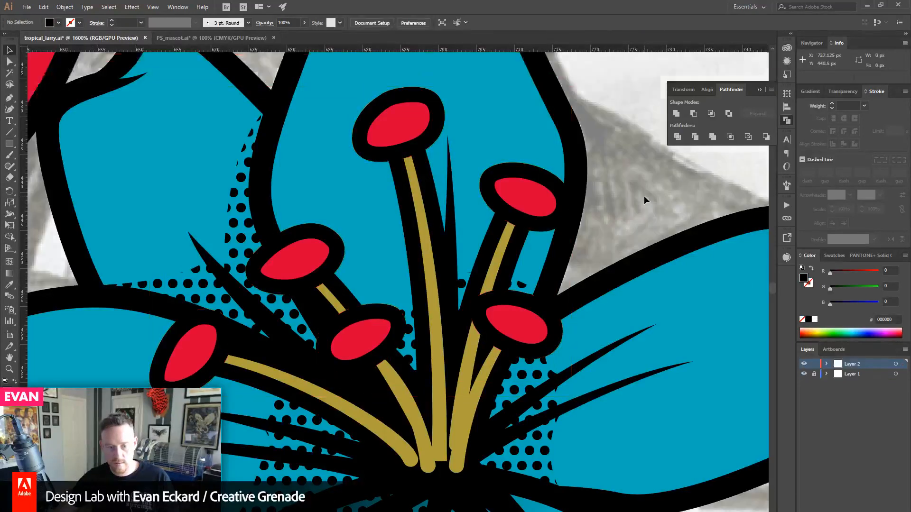
pyautogui.doubleClick(644, 196)
# - Examine the blue flower's outlined stamens in the whole illustration and the filament ends at the flower's centre
pyautogui.press('z')
pyautogui.keyDown('alt'); pyautogui.click(359, 348); pyautogui.keyUp('alt')
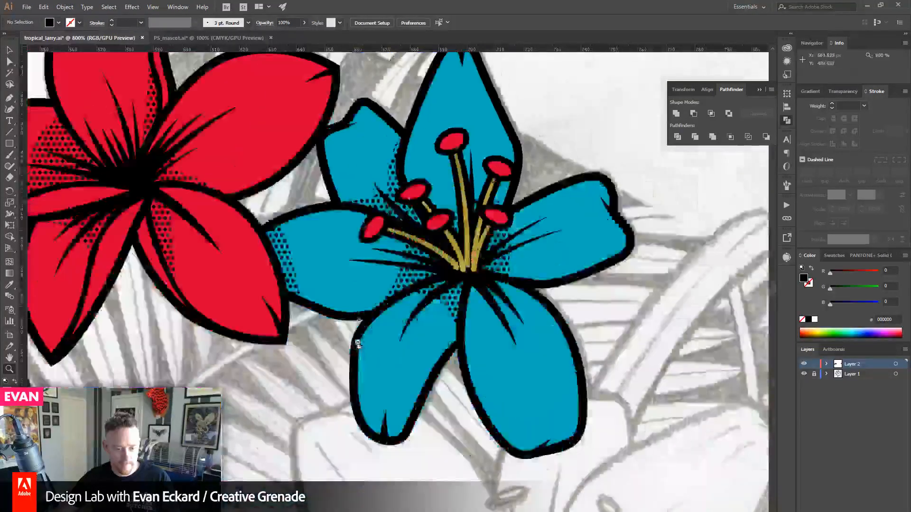
pyautogui.keyDown('alt'); pyautogui.click(469, 355); pyautogui.keyUp('alt')
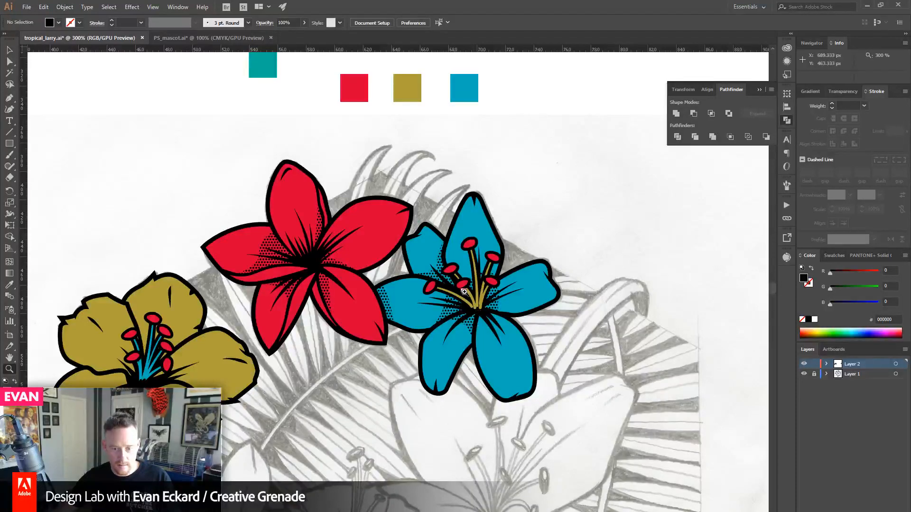
pyautogui.moveTo(465, 292); pyautogui.dragTo(509, 334)
pyautogui.click(363, 255)
pyautogui.click(323, 290)
pyautogui.moveTo(349, 246); pyautogui.dragTo(371, 289)
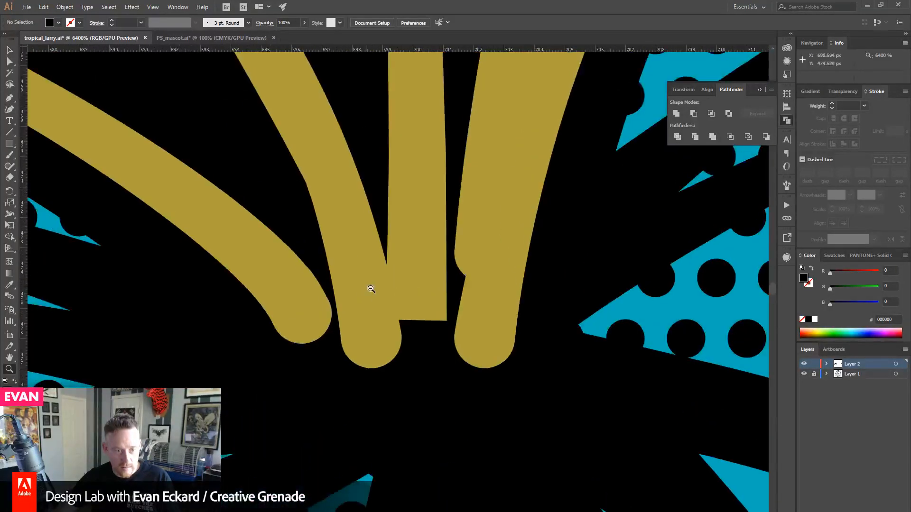
pyautogui.keyDown('alt'); pyautogui.click(371, 289); pyautogui.keyUp('alt')
pyautogui.keyDown('alt'); pyautogui.click(373, 285); pyautogui.keyUp('alt')
pyautogui.moveTo(414, 240); pyautogui.dragTo(480, 364)
pyautogui.keyDown('alt'); pyautogui.click(421, 307); pyautogui.keyUp('alt')
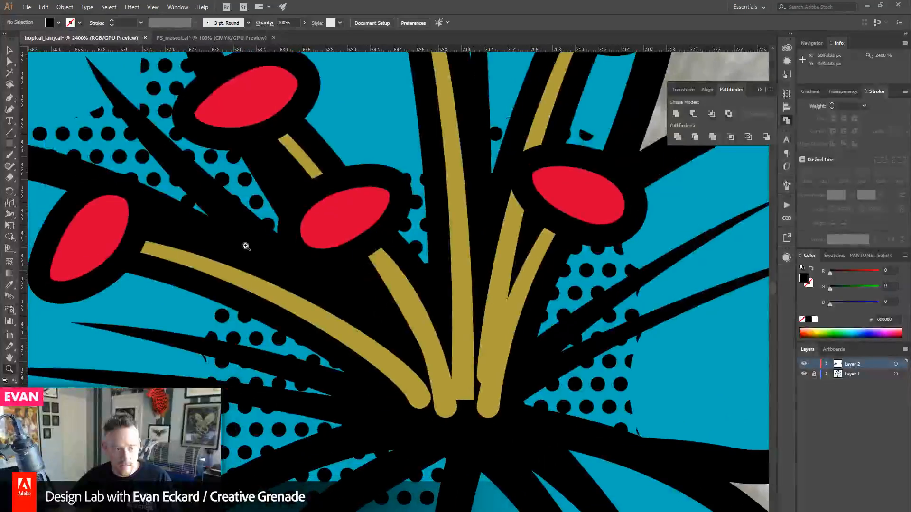
# - Delete the blue flower's gold filaments and the black outline shape behind them
pyautogui.click(9, 50)
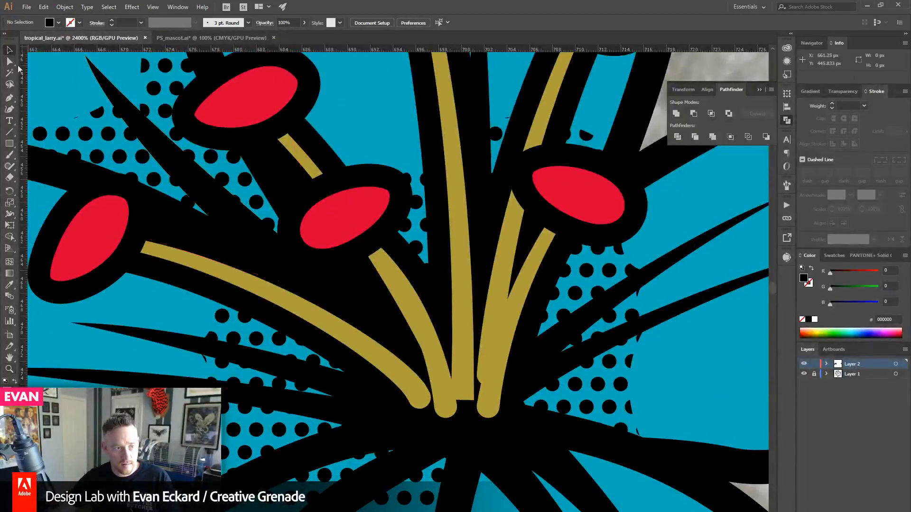
pyautogui.click(411, 306)
pyautogui.doubleClick(429, 349)
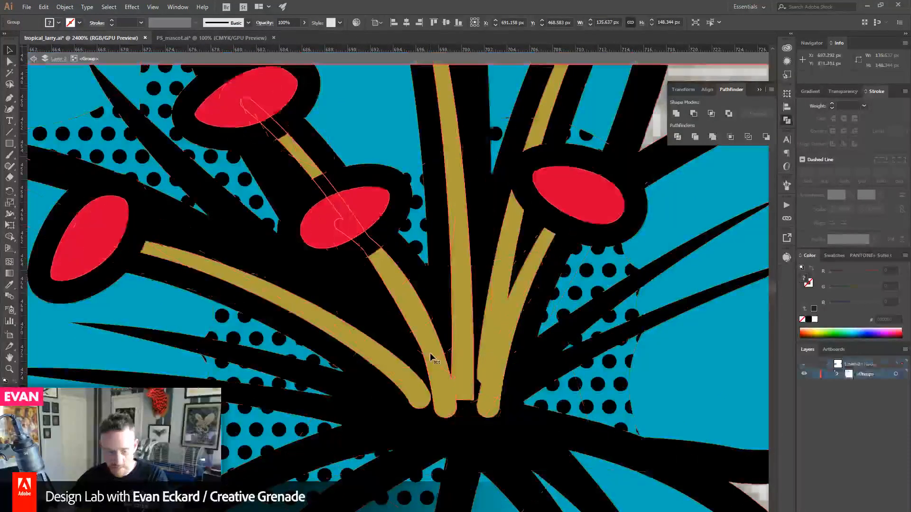
pyautogui.press('Delete')
pyautogui.click(466, 363)
pyautogui.press('Delete')
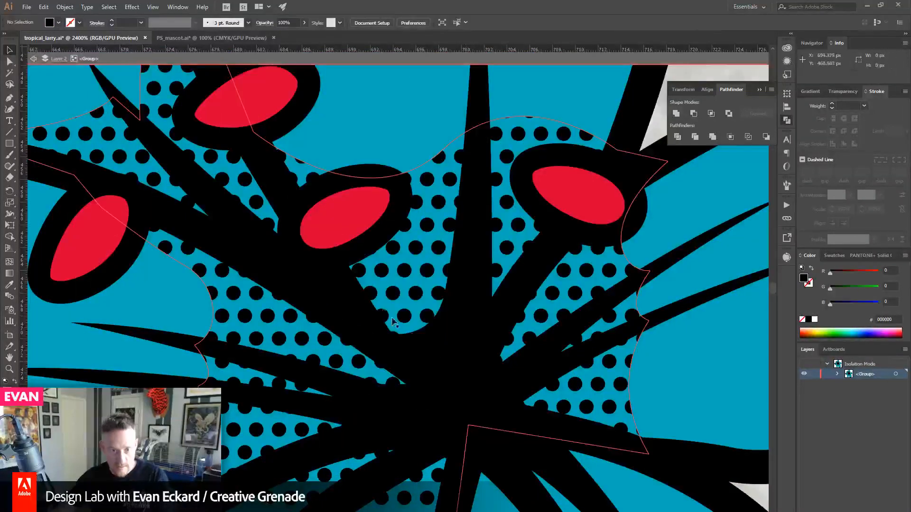
# - Draw a curved Pen path from the leftmost anther to the flower's centre and up to the neighbouring anther, coloured with the gold swatch
pyautogui.moveTo(283, 213)
pyautogui.mouseDown()
pyautogui.moveTo(287, 236)
pyautogui.moveTo(275, 234)
pyautogui.moveTo(268, 217)
pyautogui.mouseUp()
pyautogui.click(10, 101)
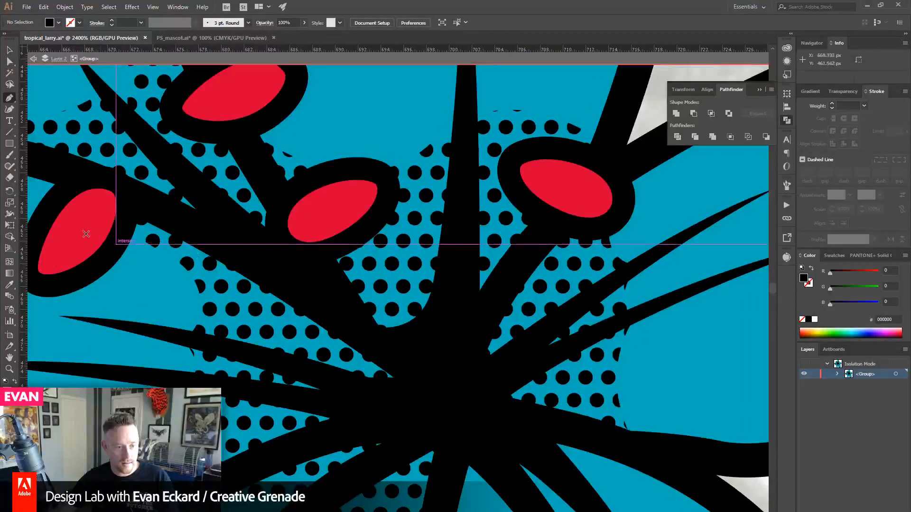
pyautogui.moveTo(86, 234); pyautogui.dragTo(102, 238)
pyautogui.moveTo(250, 251); pyautogui.dragTo(269, 251)
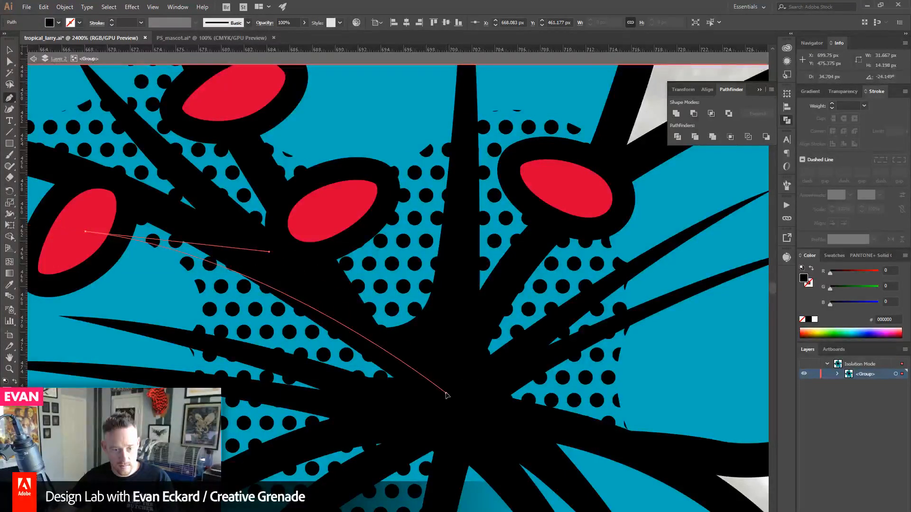
pyautogui.moveTo(344, 216); pyautogui.dragTo(742, 287)
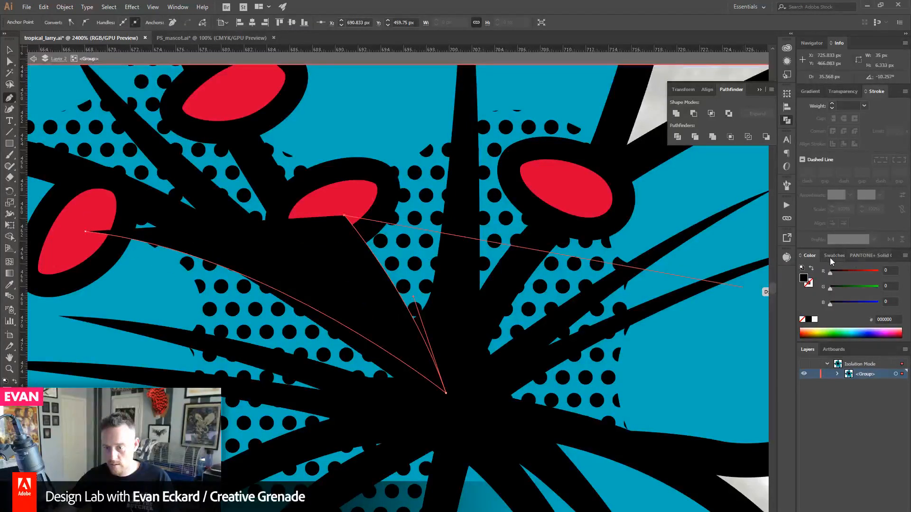
pyautogui.click(832, 257)
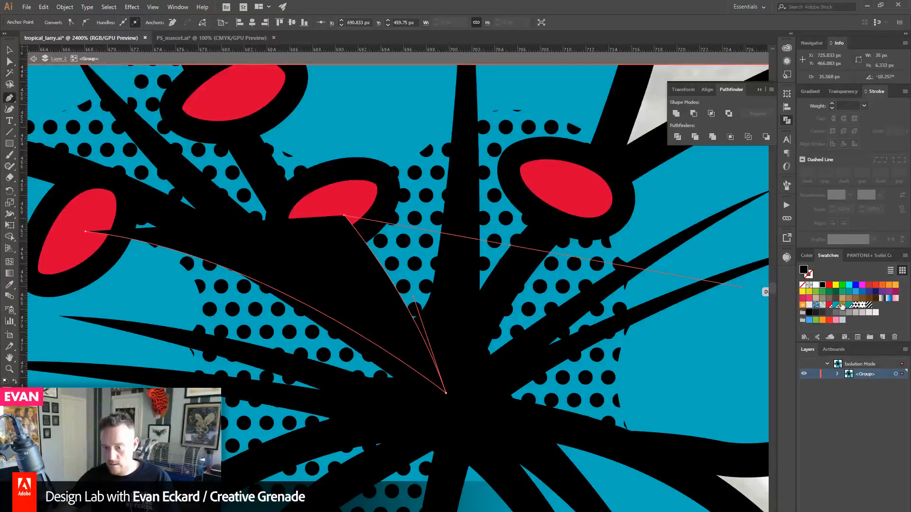
pyautogui.click(842, 305)
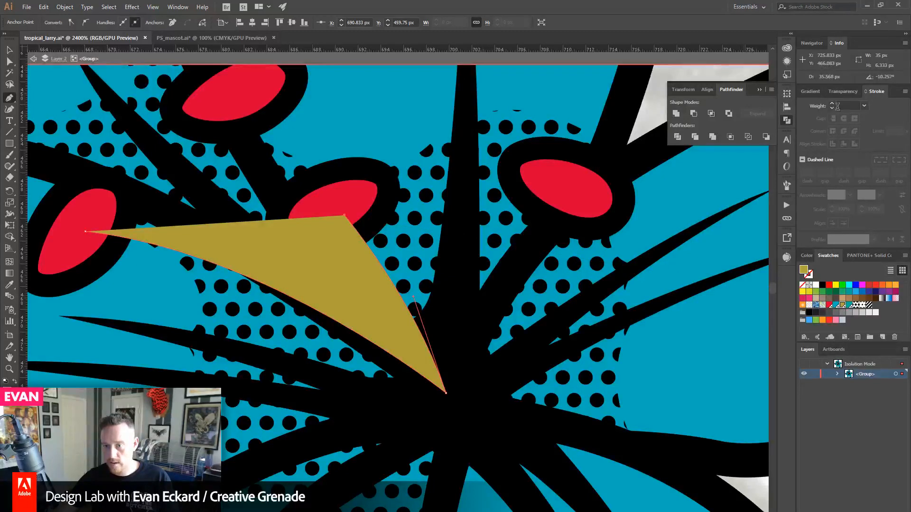
# - Swap the fill and stroke of the curved filament path between the two left anthers, giving it a gold stroke and no fill
pyautogui.click(807, 259)
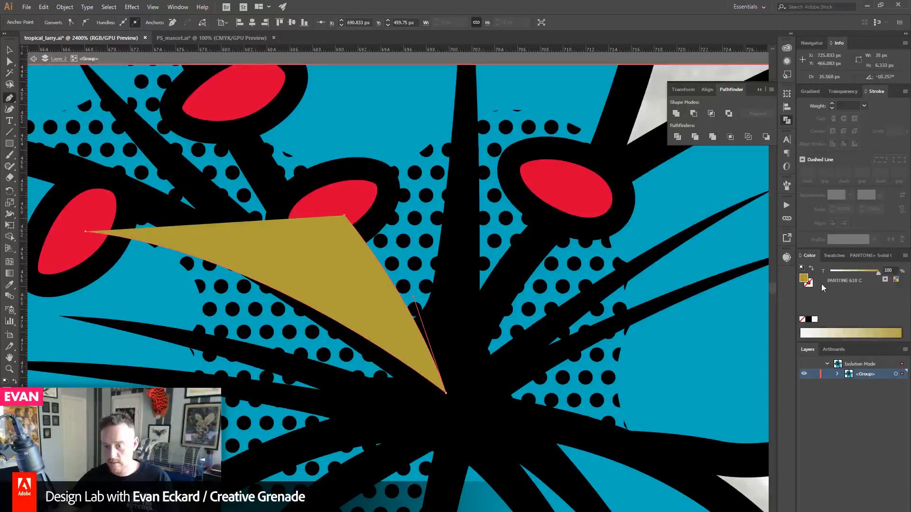
pyautogui.click(812, 270)
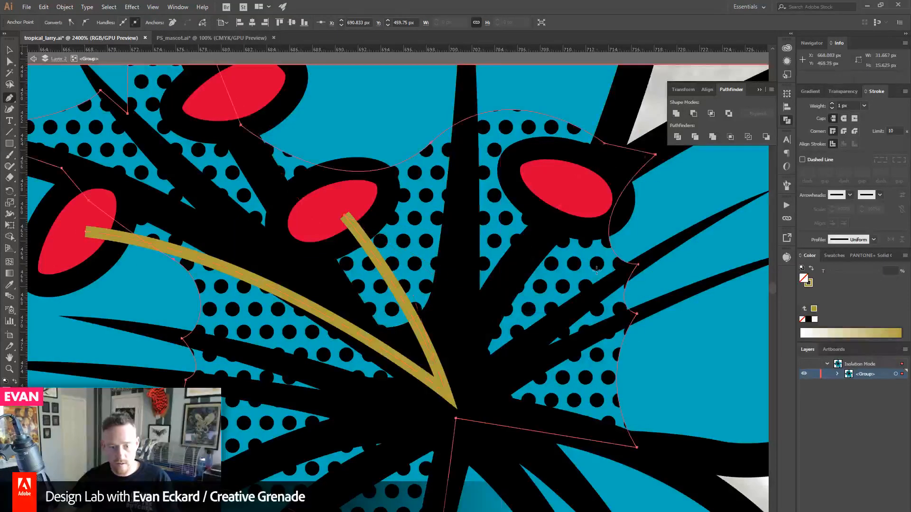
pyautogui.hotkey('ctrl', 'h')
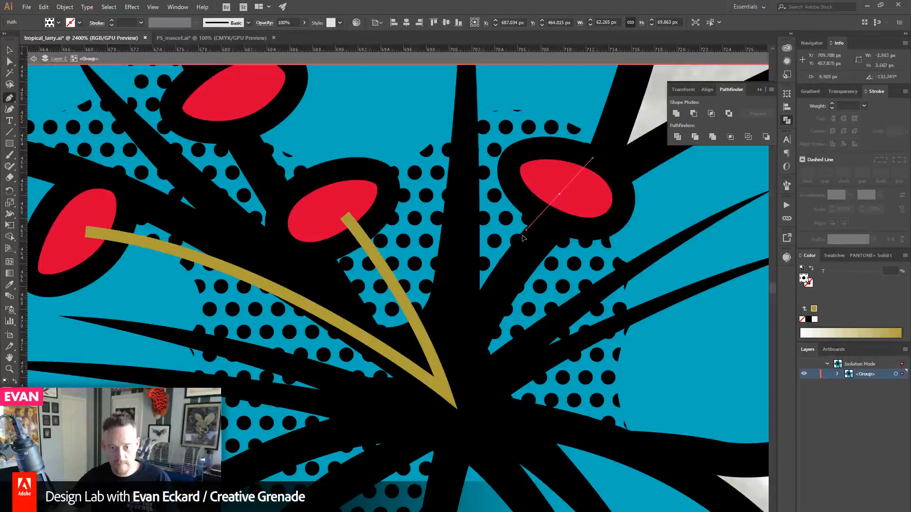
# - Draw a curved Pen path from the lower-right anther to the flower's centre and up to the upper-right anther, with a gold stroke and no fill
pyautogui.moveTo(485, 283); pyautogui.dragTo(448, 396)
pyautogui.click(446, 392)
pyautogui.moveTo(448, 292); pyautogui.dragTo(446, 402)
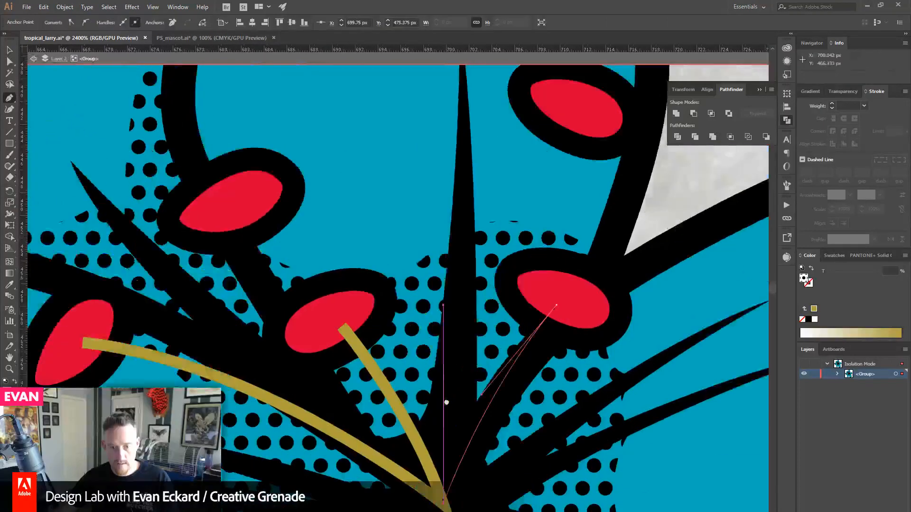
pyautogui.moveTo(572, 117); pyautogui.dragTo(647, 80)
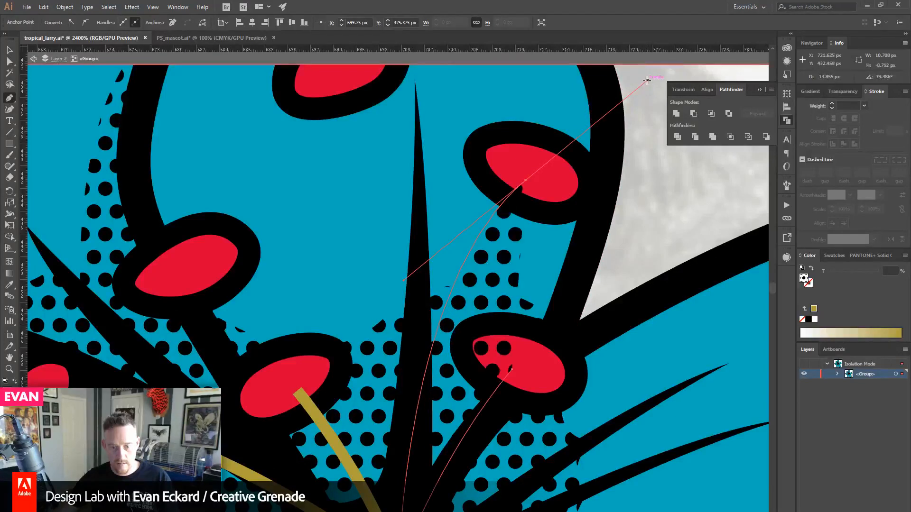
pyautogui.moveTo(563, 224); pyautogui.dragTo(586, 149)
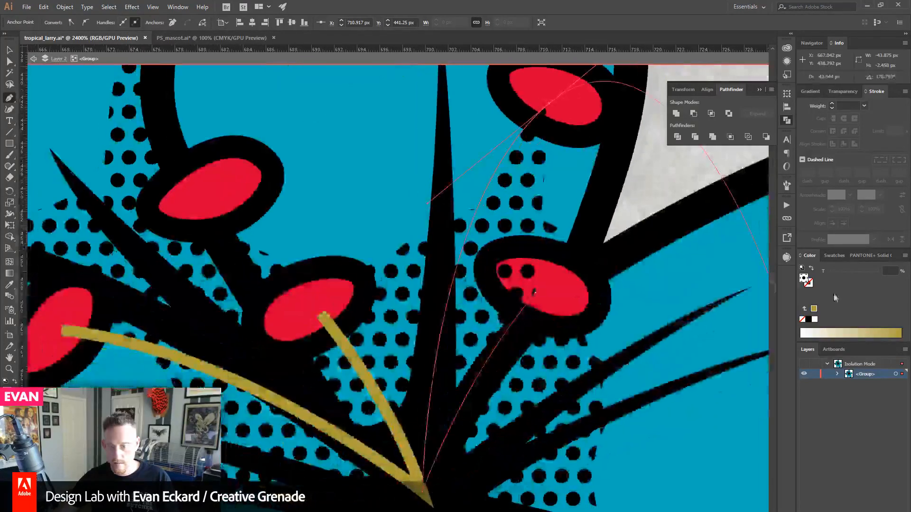
pyautogui.click(814, 309)
pyautogui.click(811, 270)
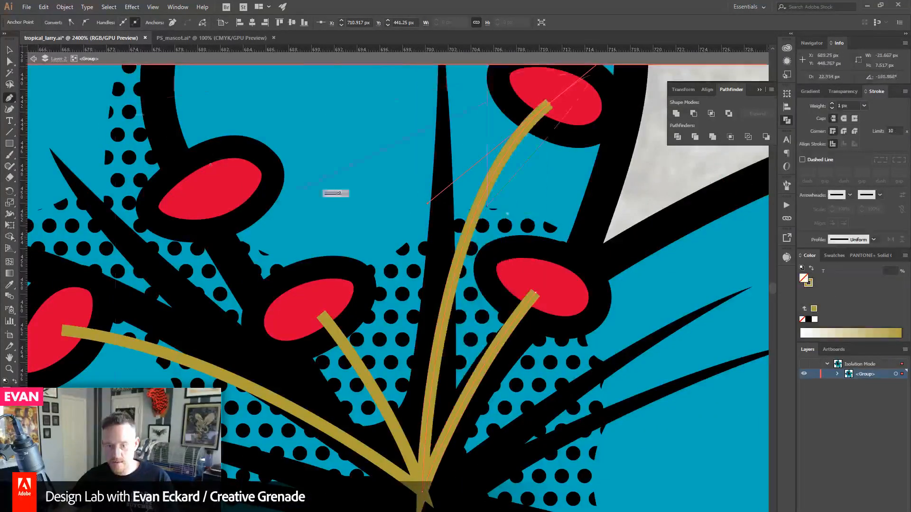
# - Draw a separate curved gold filament with the Pen tool from the upper-left anther down to the flower's centre
pyautogui.press('v')
pyautogui.click(658, 180)
pyautogui.moveTo(388, 254); pyautogui.dragTo(493, 187)
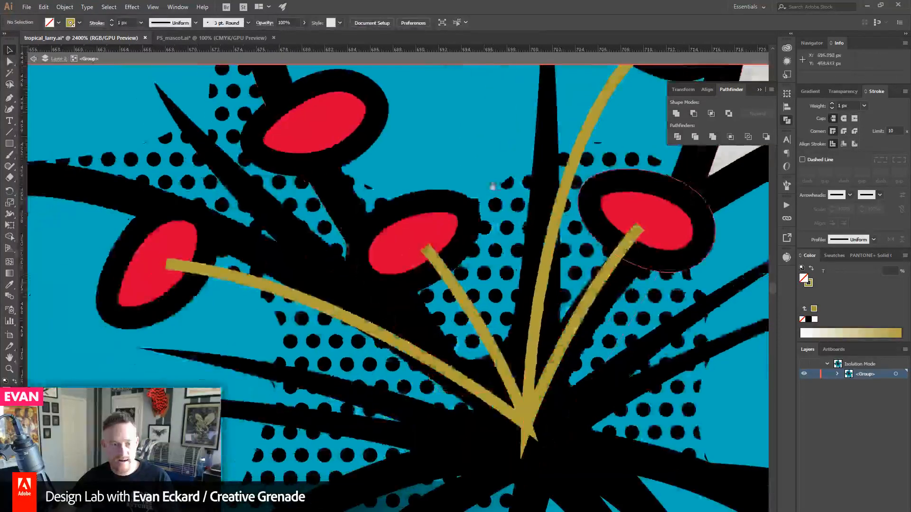
pyautogui.click(10, 98)
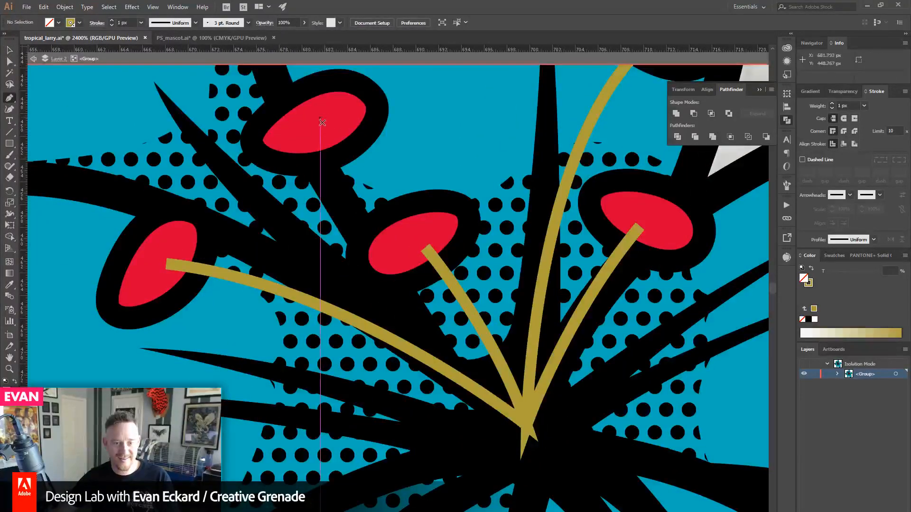
pyautogui.moveTo(313, 122); pyautogui.dragTo(409, 158)
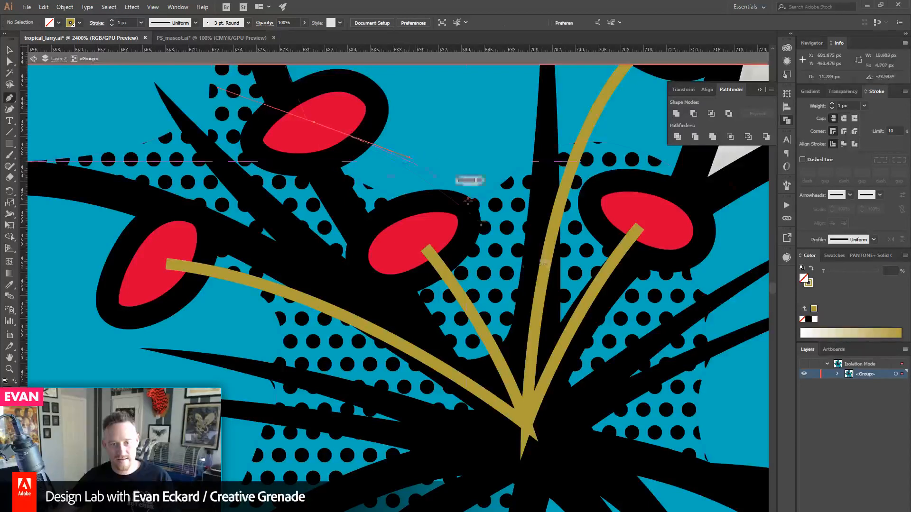
pyautogui.moveTo(526, 426)
pyautogui.mouseDown()
pyautogui.moveTo(534, 491)
pyautogui.moveTo(544, 490)
pyautogui.mouseUp()
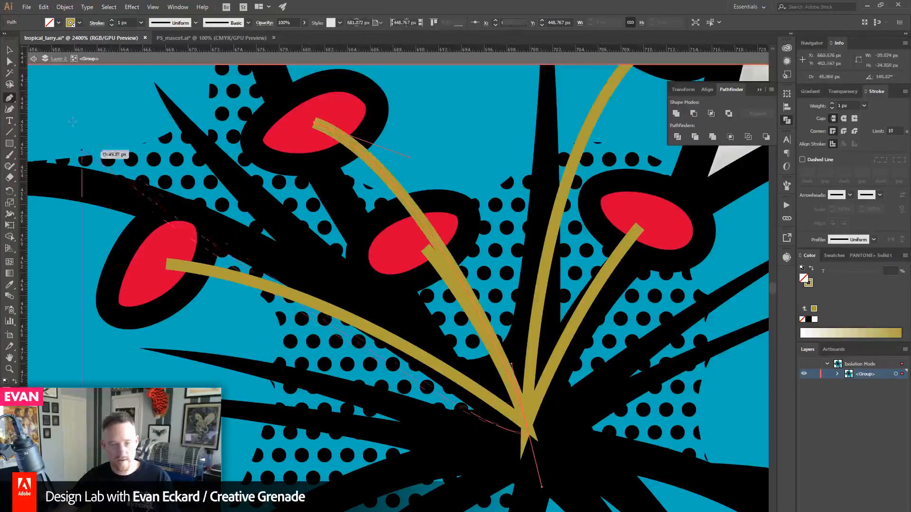
# - Select all the gold filaments and use the Width tool to set the upper-left filament's total width to 2 px at the flower's centre
pyautogui.press('v')
pyautogui.keyDown('shift'); pyautogui.click(452, 289); pyautogui.keyUp('shift')
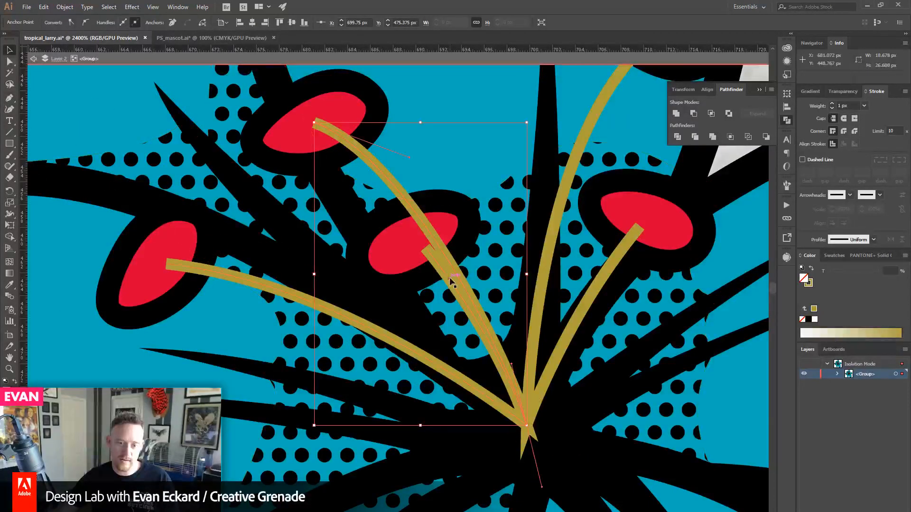
pyautogui.keyDown('shift'); pyautogui.click(391, 340); pyautogui.keyUp('shift')
pyautogui.keyDown('shift'); pyautogui.click(543, 253); pyautogui.keyUp('shift')
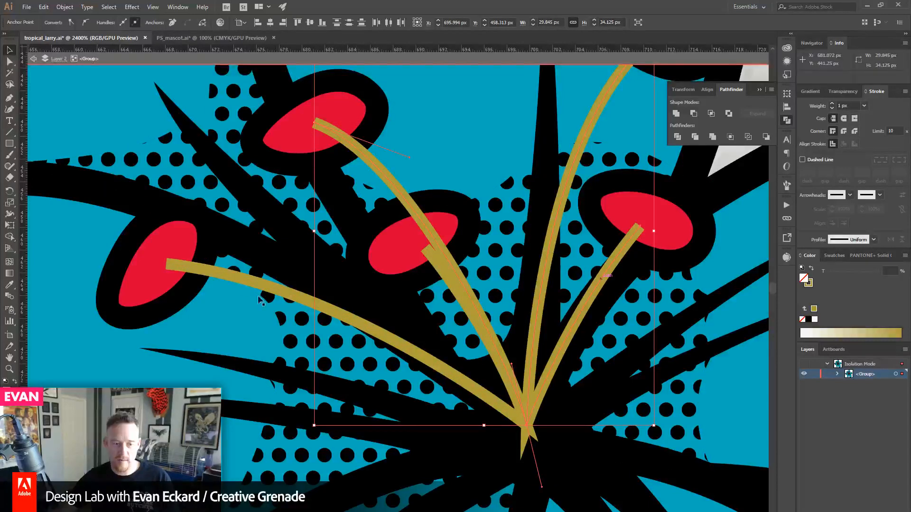
pyautogui.keyDown('shift'); pyautogui.click(234, 280); pyautogui.keyUp('shift')
pyautogui.click(65, 6)
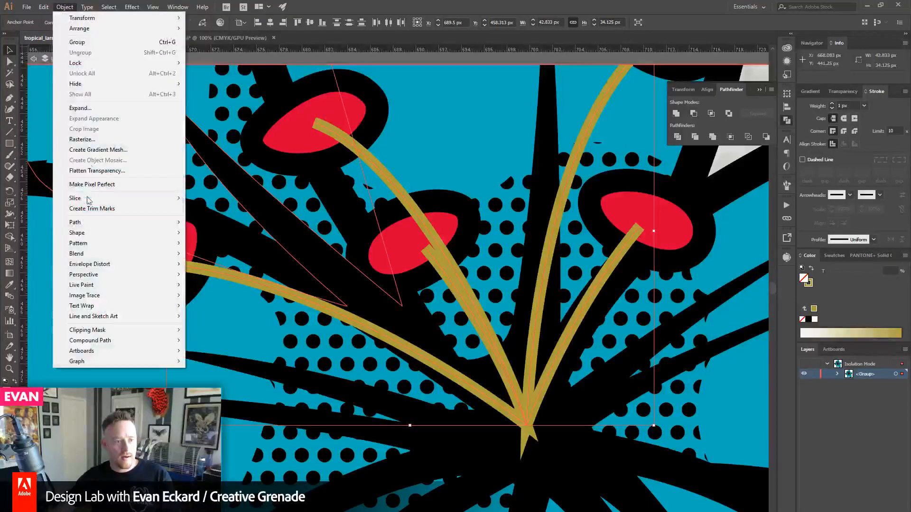
pyautogui.click(115, 109)
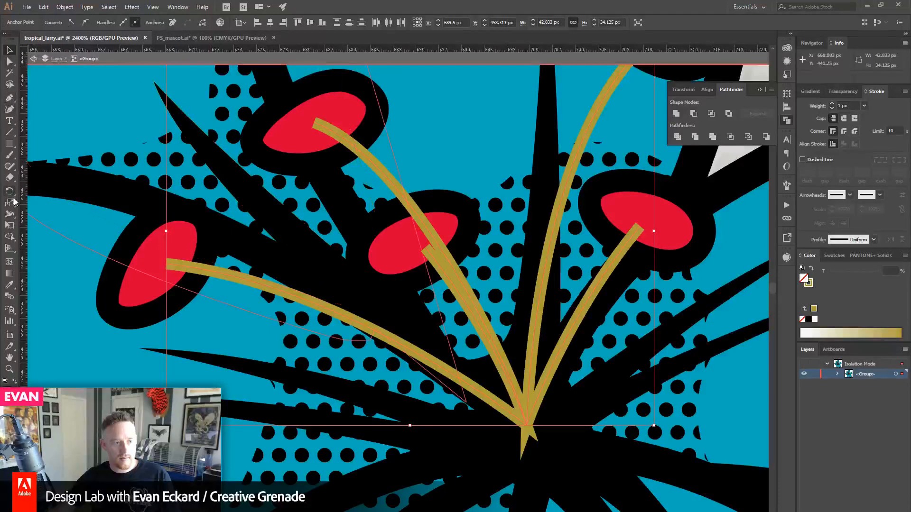
pyautogui.click(13, 215)
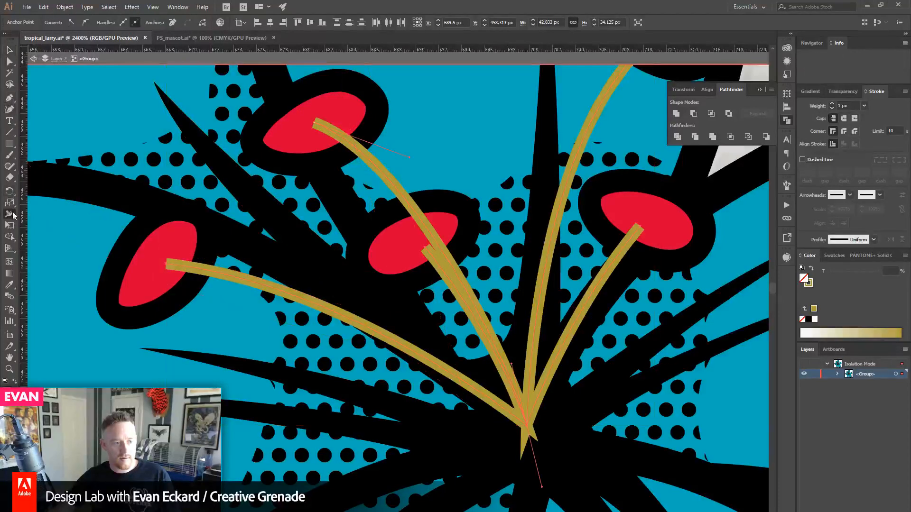
pyautogui.doubleClick(528, 425)
pyautogui.write('2')
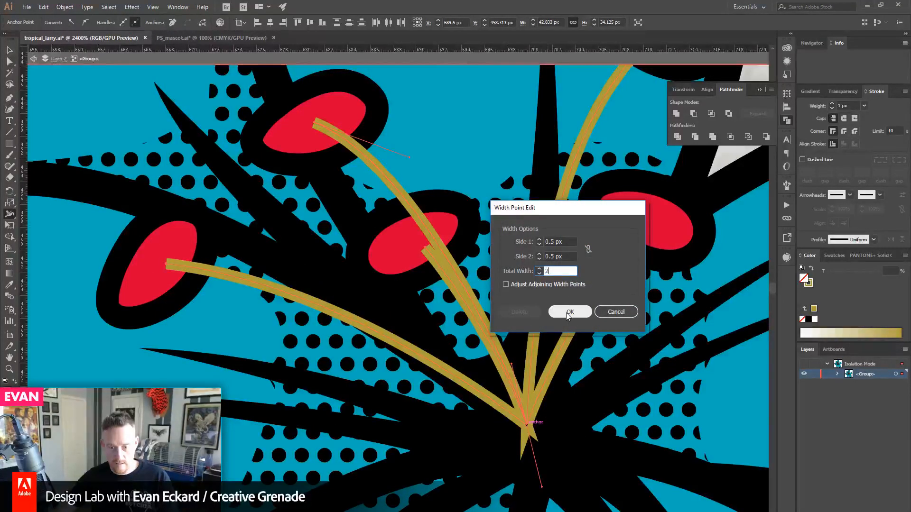
pyautogui.press('Return')
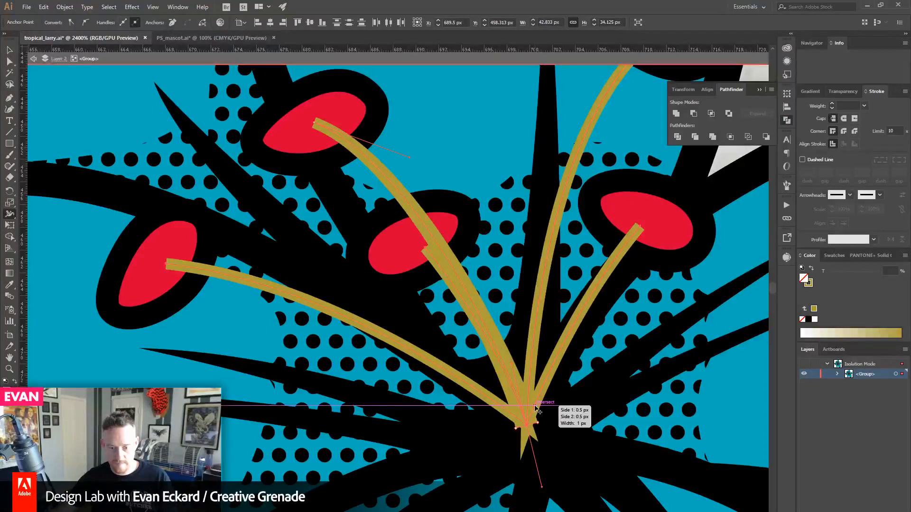
# - Set the total width to 2 px near the flower's centre on the two right filaments and the leftmost filament
pyautogui.doubleClick(536, 406)
pyautogui.write('2')
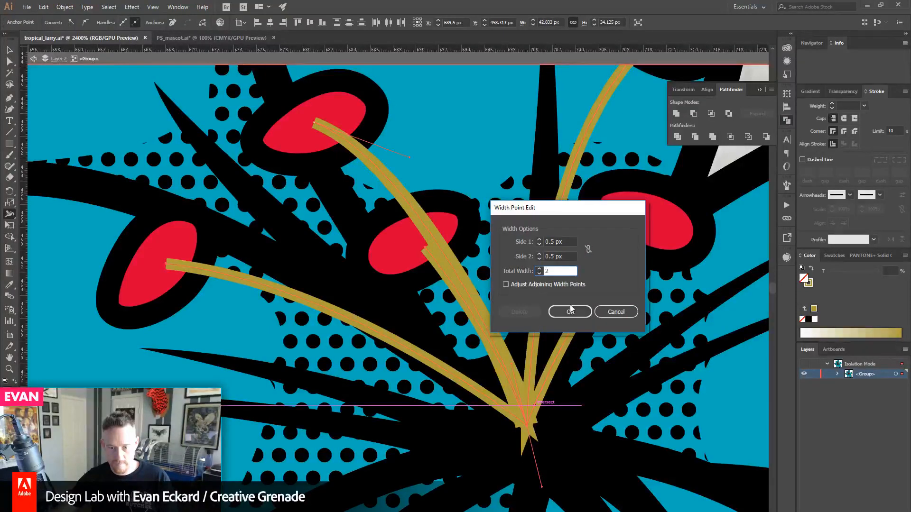
pyautogui.press('Return')
pyautogui.doubleClick(530, 389)
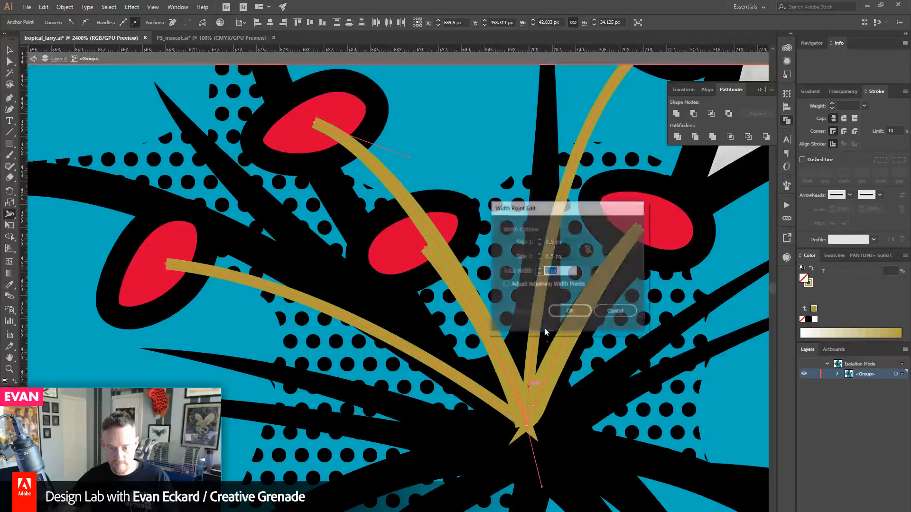
pyautogui.write('2')
pyautogui.press('Return')
pyautogui.doubleClick(504, 409)
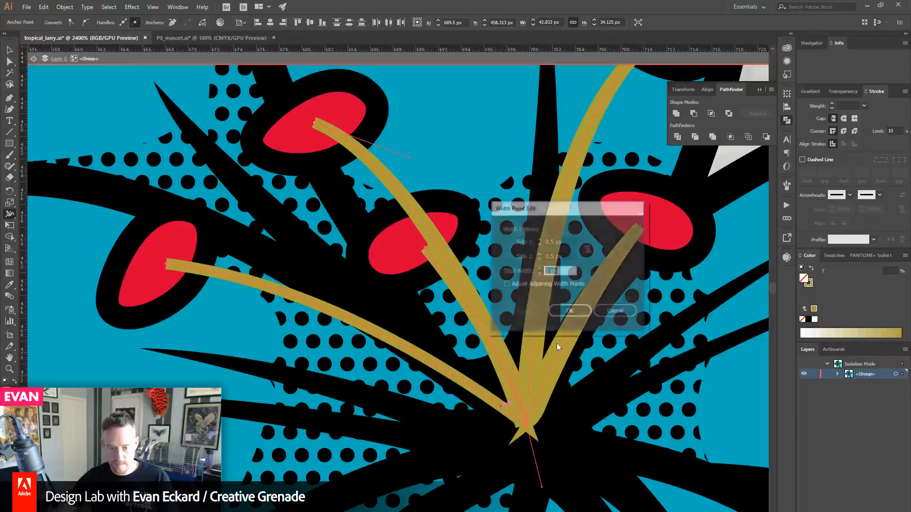
pyautogui.write('2')
pyautogui.press('Return')
pyautogui.click(10, 50)
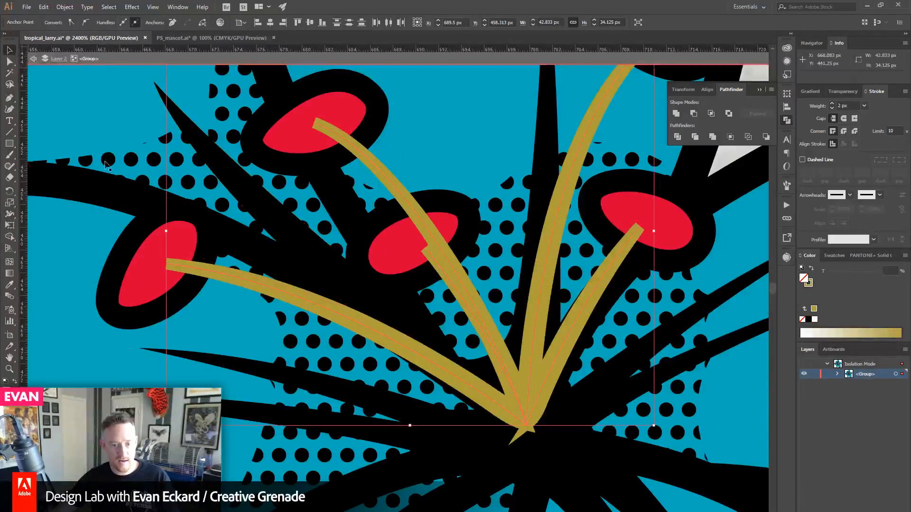
pyautogui.click(65, 6)
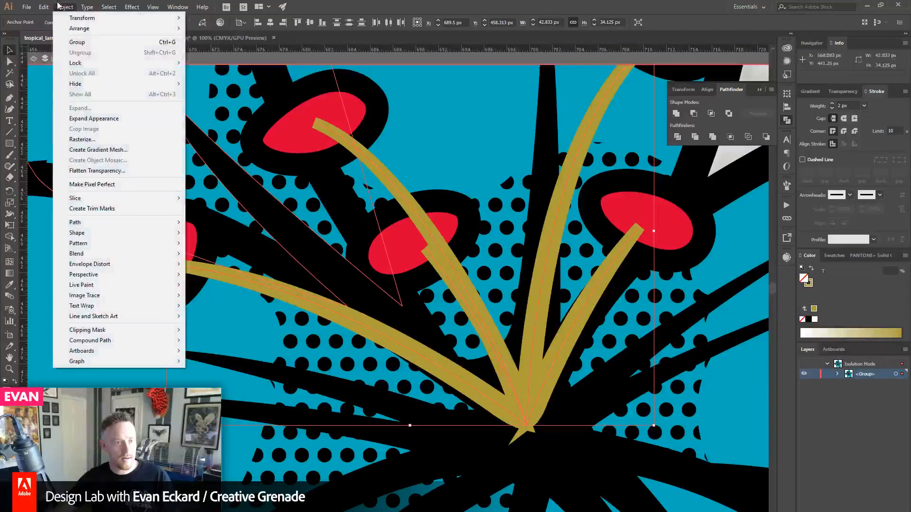
pyautogui.moveTo(111, 223)
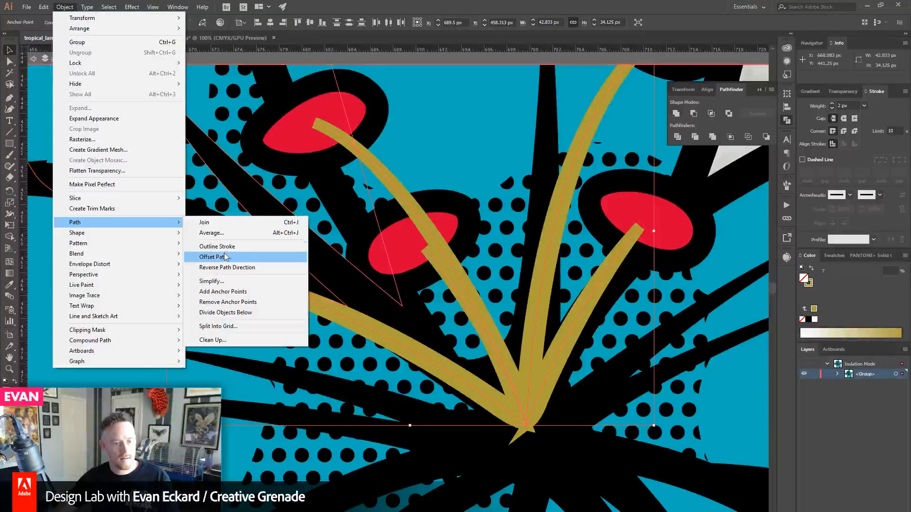
pyautogui.click(218, 256)
pyautogui.click(480, 192)
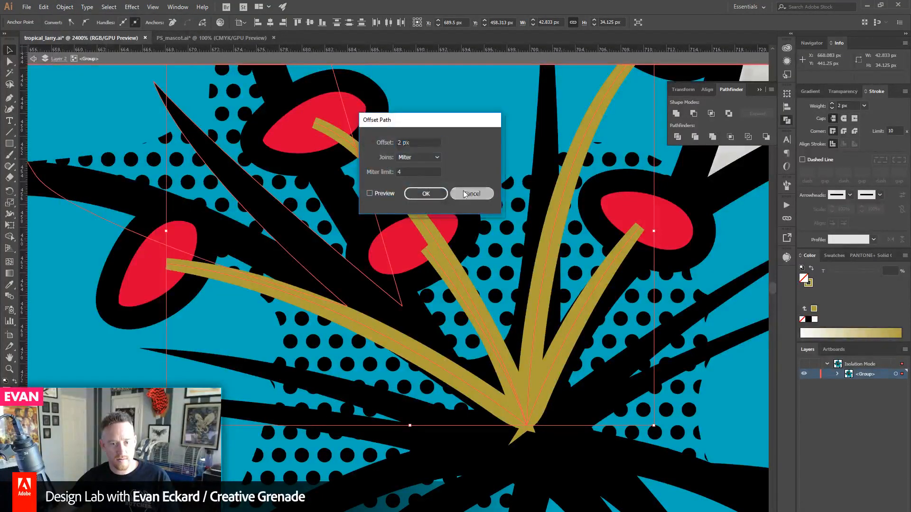
# - Outline the strokes of the gold filaments and unite them into one shape
pyautogui.click(64, 7)
pyautogui.moveTo(78, 223)
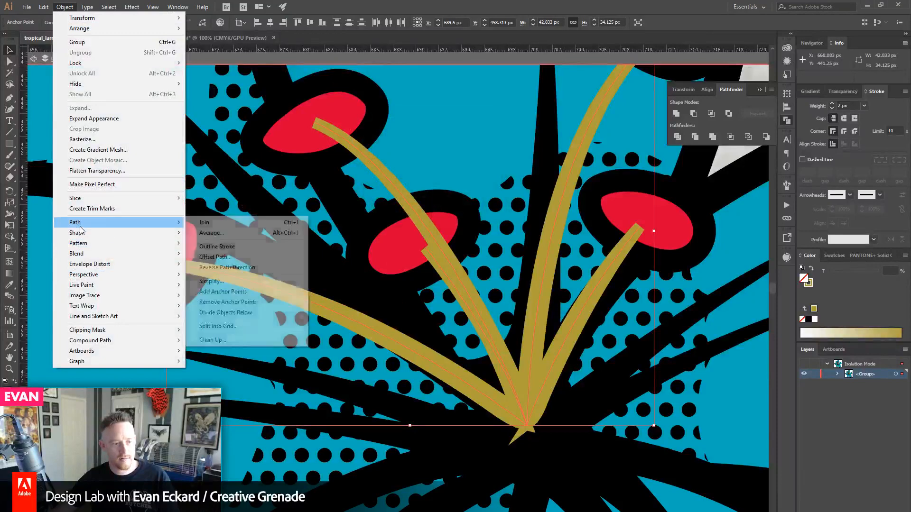
pyautogui.click(214, 246)
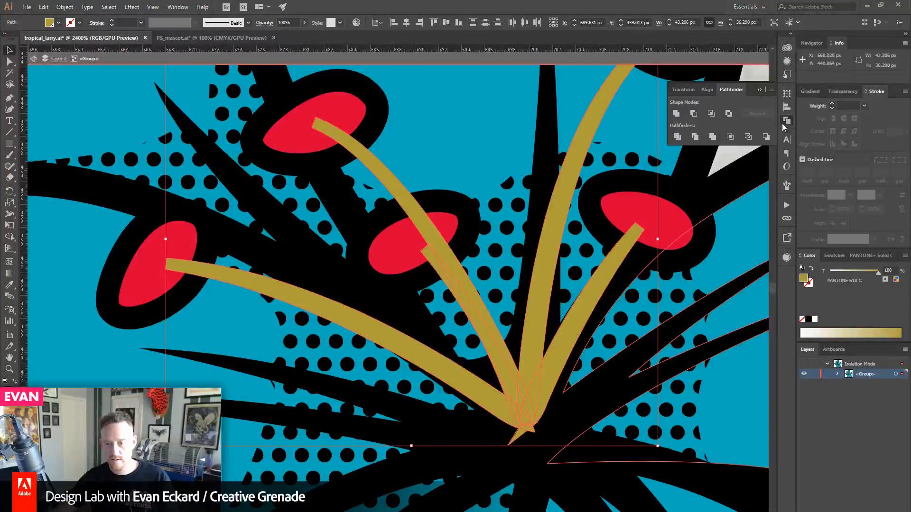
pyautogui.click(677, 115)
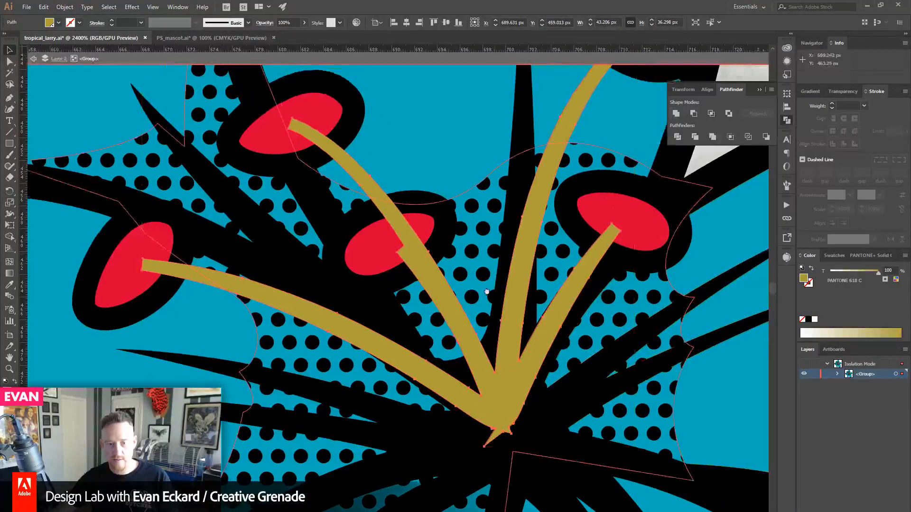
# - Offset the united gold filament shape by 2 px with miter joins and fill the offset shape with black
pyautogui.click(62, 9)
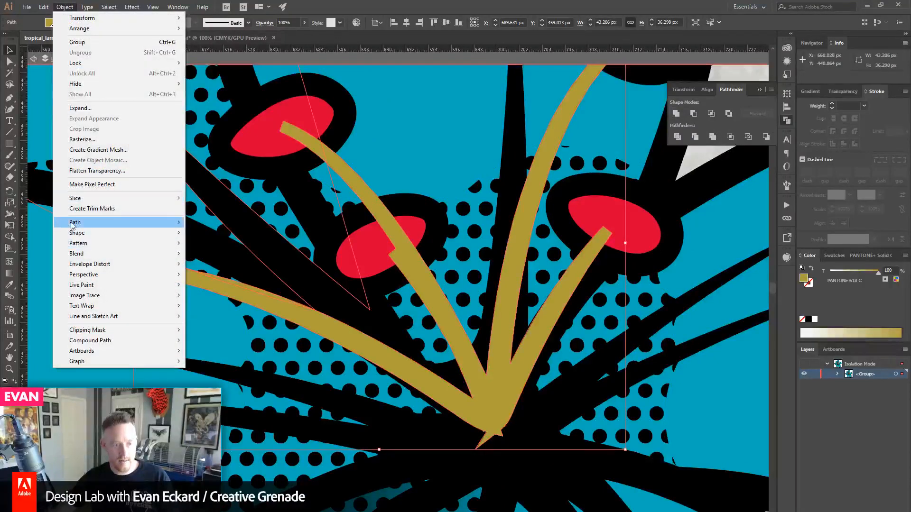
pyautogui.moveTo(75, 226)
pyautogui.click(267, 259)
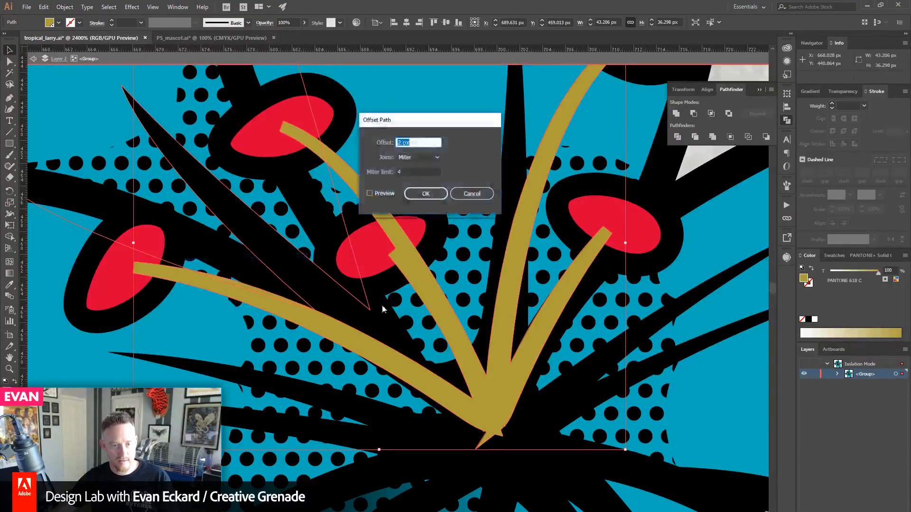
pyautogui.click(425, 194)
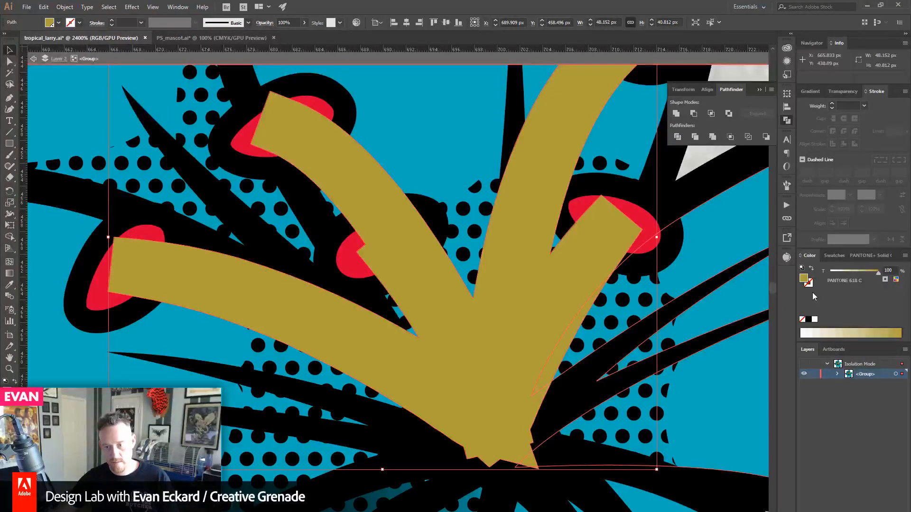
pyautogui.click(808, 319)
# - Bring the five lower red anthers and their black outlines to the front, above the gold filaments
pyautogui.scroll(3, 734, 301)
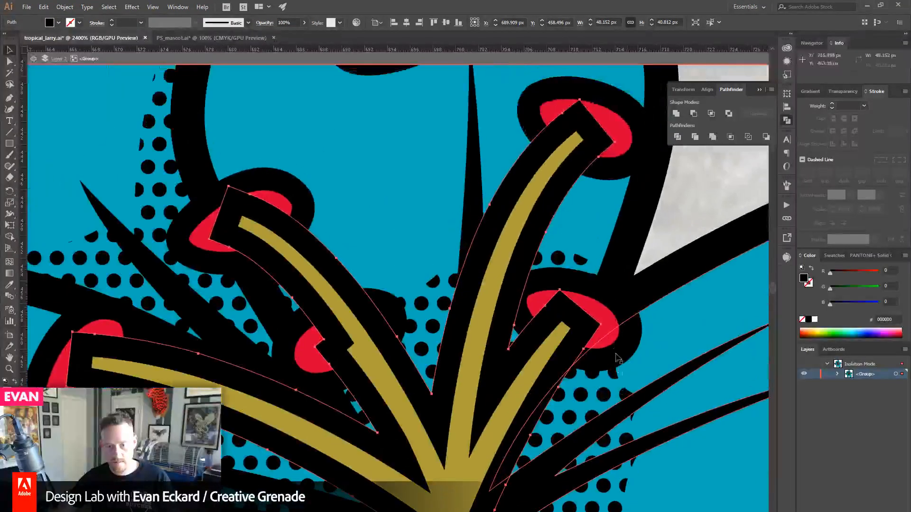
pyautogui.click(612, 315)
pyautogui.click(634, 342)
pyautogui.keyDown('shift'); pyautogui.click(625, 147); pyautogui.keyUp('shift')
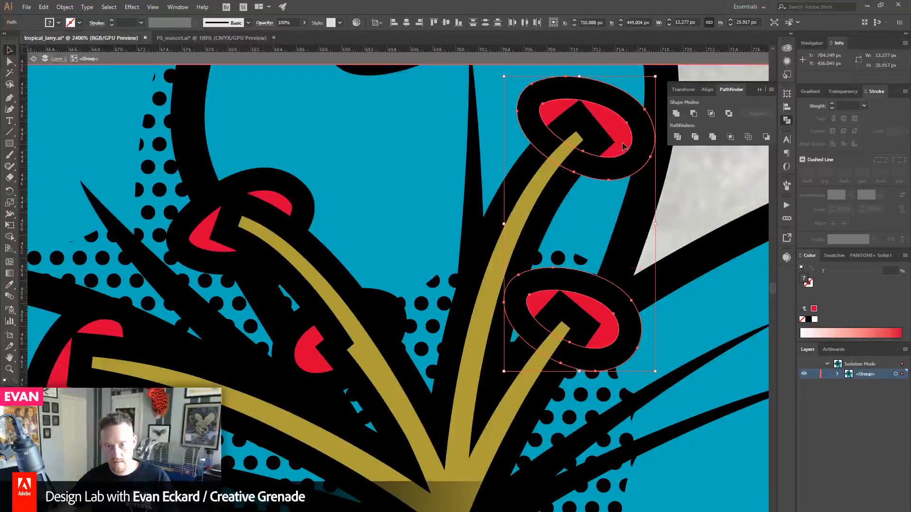
pyautogui.keyDown('shift'); pyautogui.click(269, 199); pyautogui.keyUp('shift')
pyautogui.keyDown('shift'); pyautogui.click(332, 304); pyautogui.keyUp('shift')
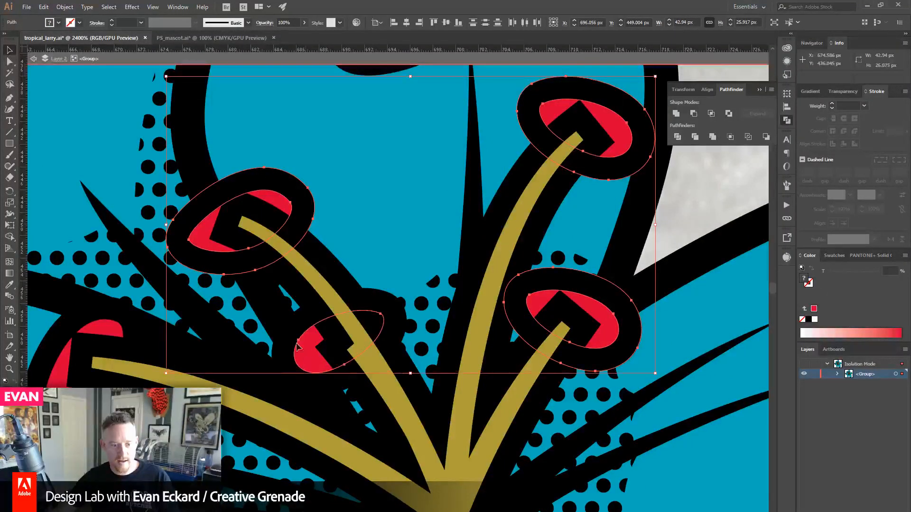
pyautogui.keyDown('shift'); pyautogui.click(124, 316); pyautogui.keyUp('shift')
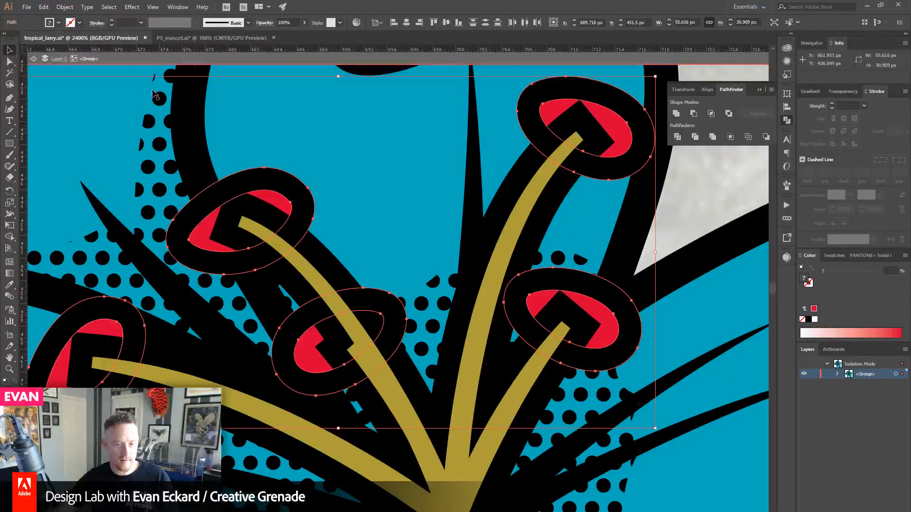
pyautogui.click(64, 6)
pyautogui.moveTo(76, 27)
pyautogui.click(209, 29)
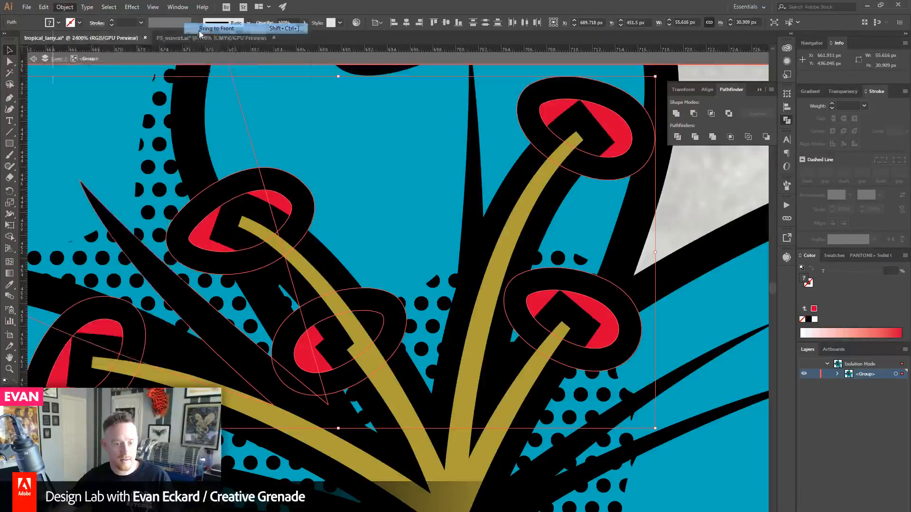
pyautogui.moveTo(343, 315); pyautogui.dragTo(258, 169)
pyautogui.click(585, 98)
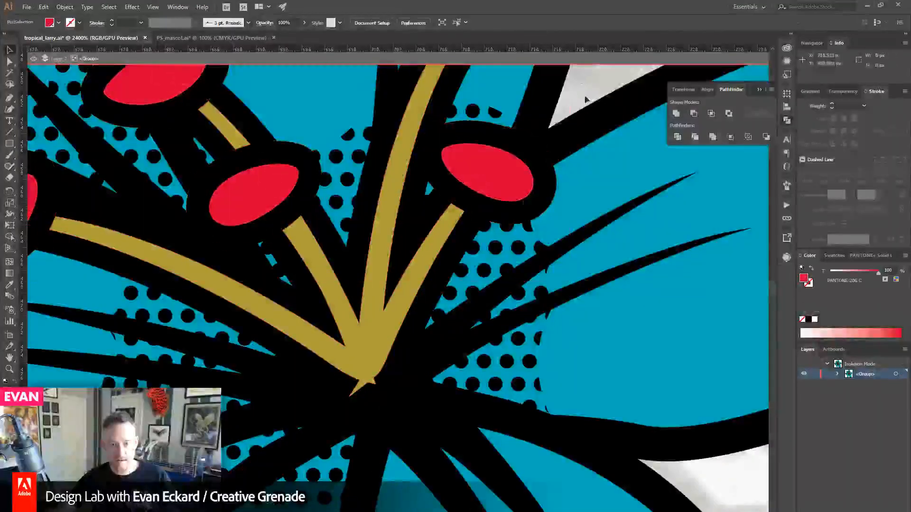
# - Examine the finished flowers beside the blue flower for reference and return to the base of its filaments
pyautogui.moveTo(426, 256); pyautogui.dragTo(477, 231)
pyautogui.click(10, 99)
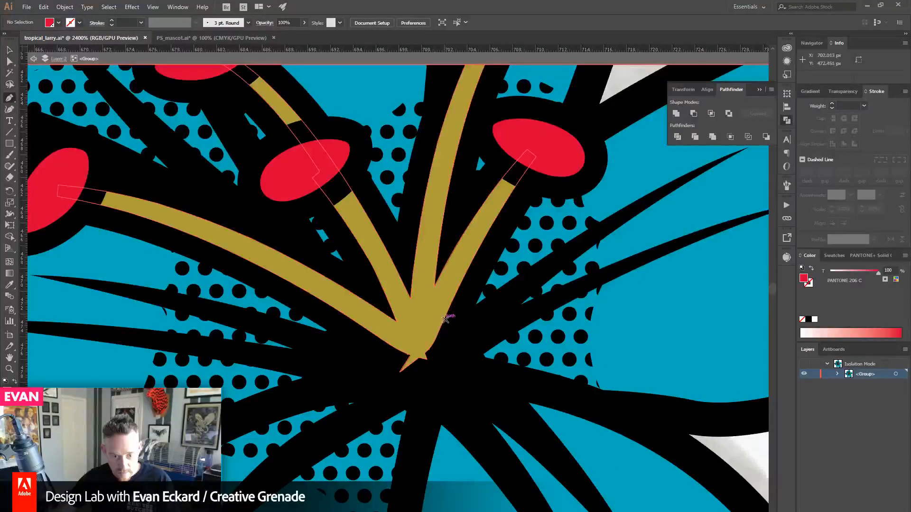
pyautogui.moveTo(431, 331); pyautogui.dragTo(735, 287)
pyautogui.moveTo(95, 399); pyautogui.dragTo(736, 309)
pyautogui.moveTo(237, 374); pyautogui.dragTo(736, 311)
pyautogui.moveTo(359, 328); pyautogui.dragTo(735, 265)
pyautogui.moveTo(190, 455); pyautogui.dragTo(735, 226)
pyautogui.moveTo(275, 429); pyautogui.dragTo(336, 405)
pyautogui.moveTo(735, 280); pyautogui.dragTo(237, 418)
pyautogui.moveTo(736, 304); pyautogui.dragTo(332, 332)
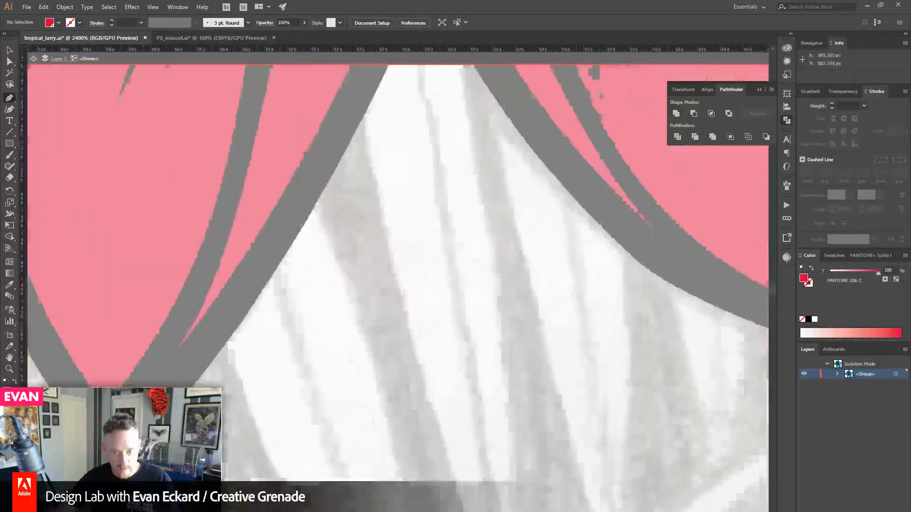
pyautogui.moveTo(735, 247); pyautogui.dragTo(237, 404)
pyautogui.moveTo(735, 259)
pyautogui.mouseDown()
pyautogui.moveTo(369, 372)
pyautogui.moveTo(237, 403)
pyautogui.mouseUp()
pyautogui.moveTo(679, 314)
pyautogui.mouseDown()
pyautogui.moveTo(336, 390)
pyautogui.moveTo(232, 443)
pyautogui.mouseUp()
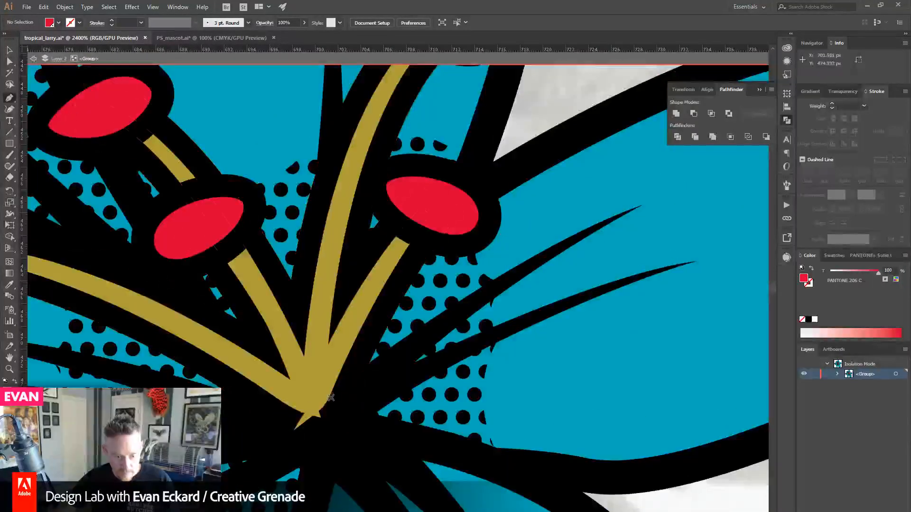
# - Draw a closed red shape with a two-lobed, rounded upper edge over the base of the gold filaments
pyautogui.moveTo(338, 384); pyautogui.dragTo(306, 388)
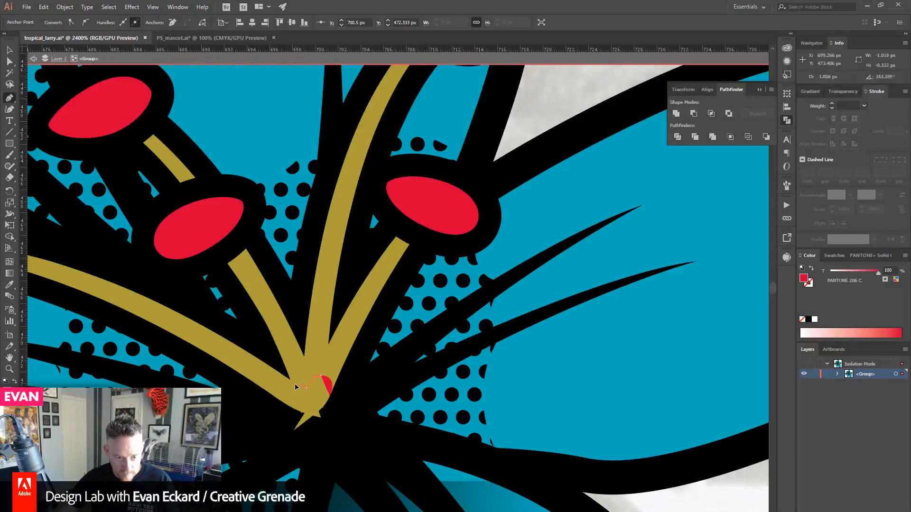
pyautogui.moveTo(307, 388); pyautogui.dragTo(297, 409)
pyautogui.click(281, 443)
pyautogui.click(338, 428)
pyautogui.click(348, 392)
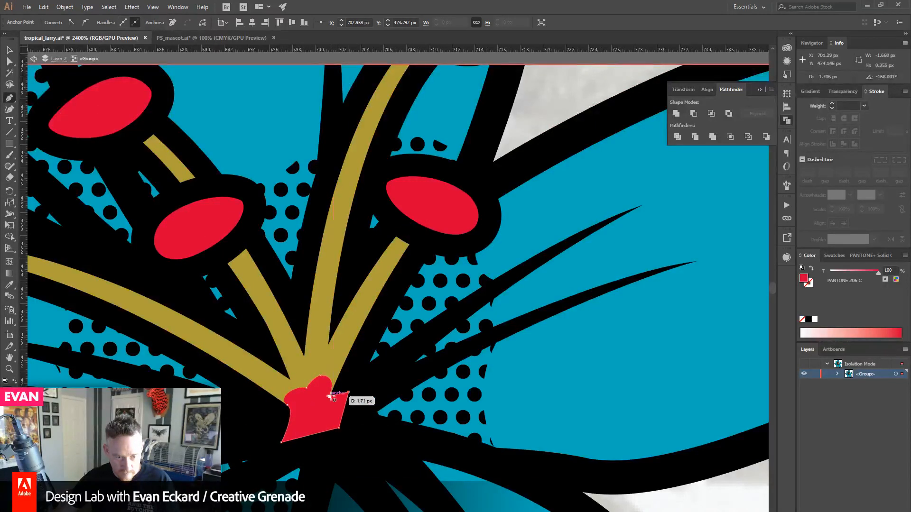
pyautogui.click(331, 397)
# - Cut the red shape out of the filaments' base with the Shape Builder tool and leave group isolation
pyautogui.click(10, 50)
pyautogui.click(318, 363)
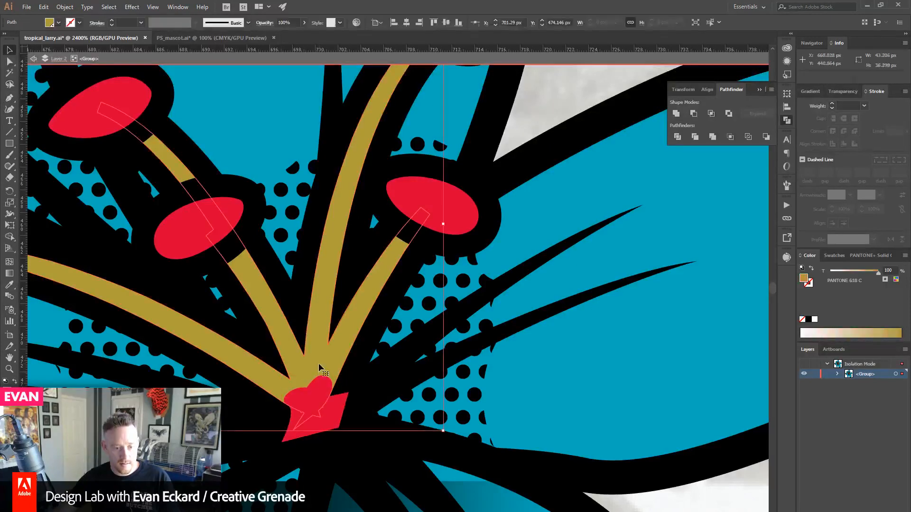
pyautogui.keyDown('shift'); pyautogui.click(315, 398); pyautogui.keyUp('shift')
pyautogui.hotkey('shift', 'm')
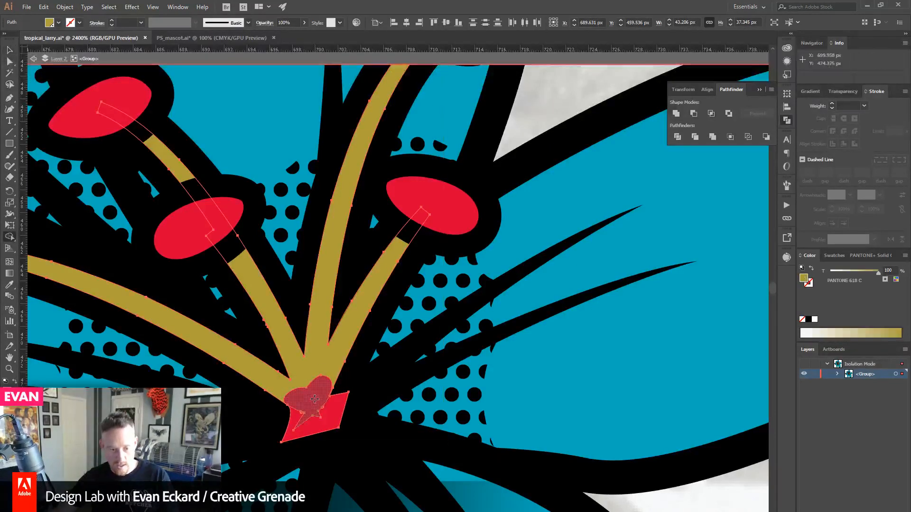
pyautogui.moveTo(314, 399); pyautogui.dragTo(323, 434)
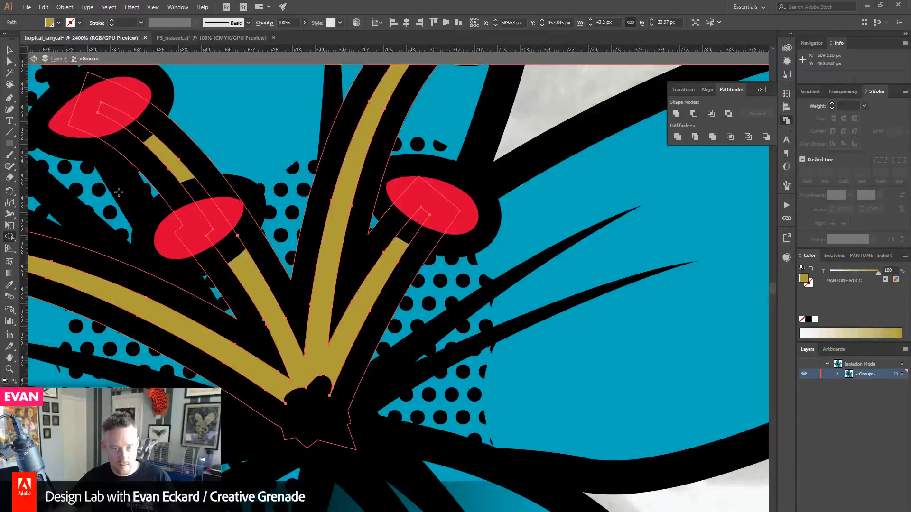
pyautogui.press('v')
pyautogui.doubleClick(554, 99)
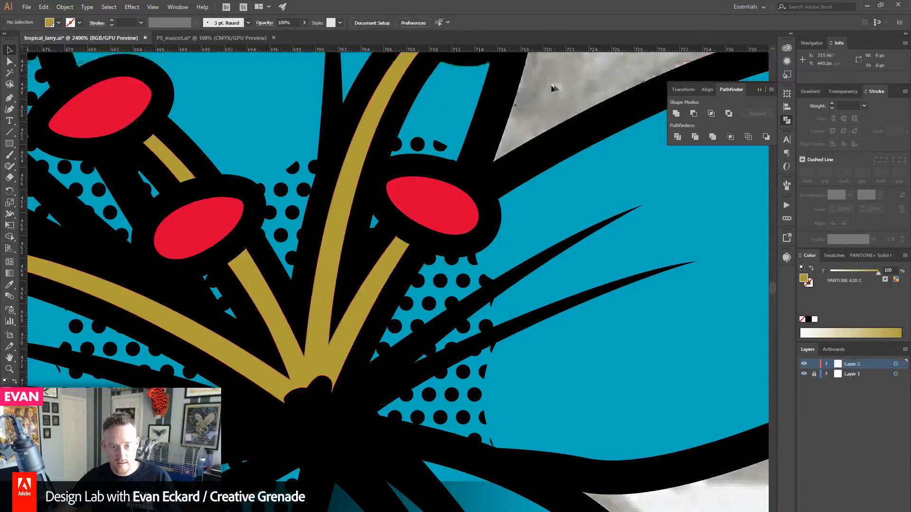
# - Examine the blue flower within the whole illustration and check its filaments and anthers up close
pyautogui.click(9, 369)
pyautogui.keyDown('alt'); pyautogui.click(374, 343); pyautogui.keyUp('alt')
pyautogui.keyDown('alt'); pyautogui.click(373, 346); pyautogui.keyUp('alt')
pyautogui.keyDown('alt'); pyautogui.click(375, 270); pyautogui.keyUp('alt')
pyautogui.keyDown('alt'); pyautogui.click(375, 269); pyautogui.keyUp('alt')
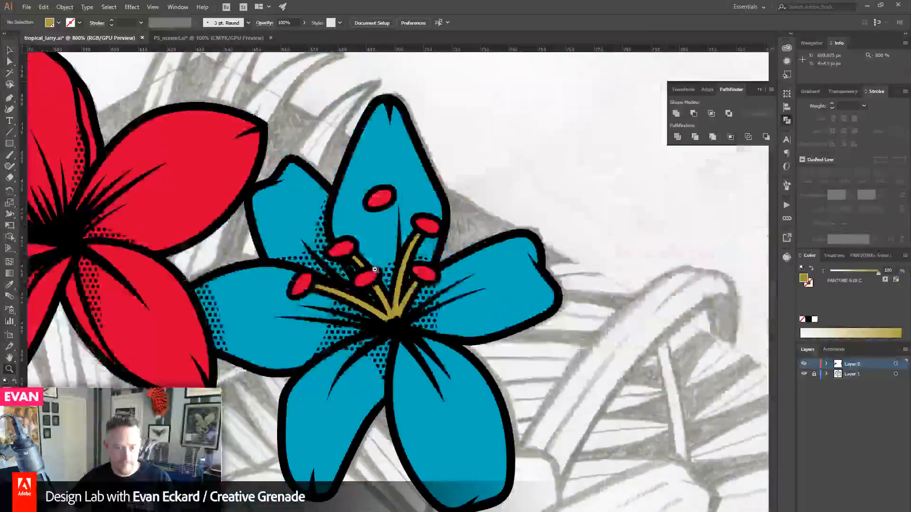
pyautogui.keyDown('alt'); pyautogui.click(375, 269); pyautogui.keyUp('alt')
pyautogui.keyDown('alt'); pyautogui.click(303, 332); pyautogui.keyUp('alt')
pyautogui.keyDown('alt'); pyautogui.click(301, 357); pyautogui.keyUp('alt')
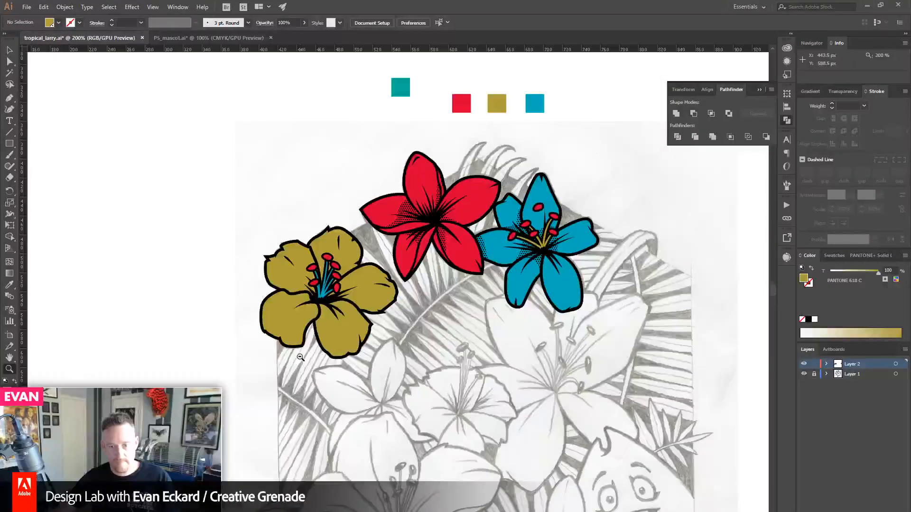
pyautogui.click(542, 225)
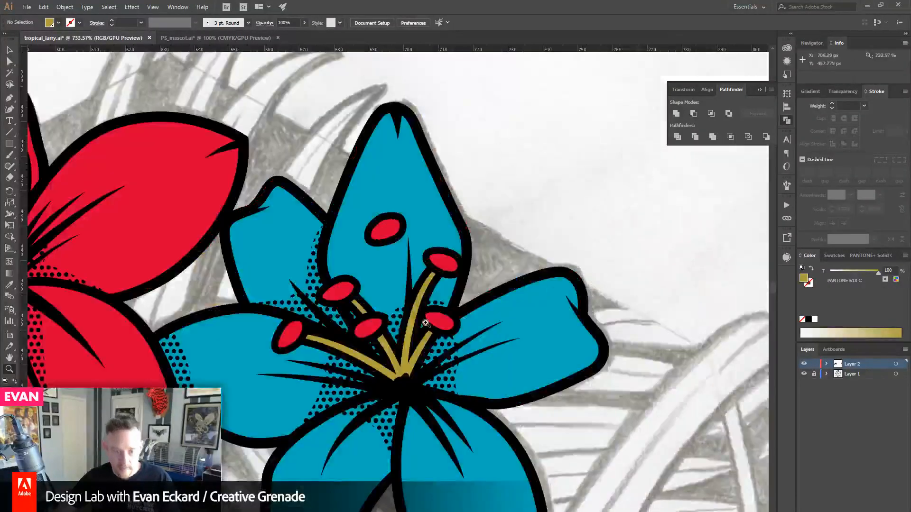
pyautogui.click(542, 226)
pyautogui.click(542, 225)
pyautogui.click(541, 226)
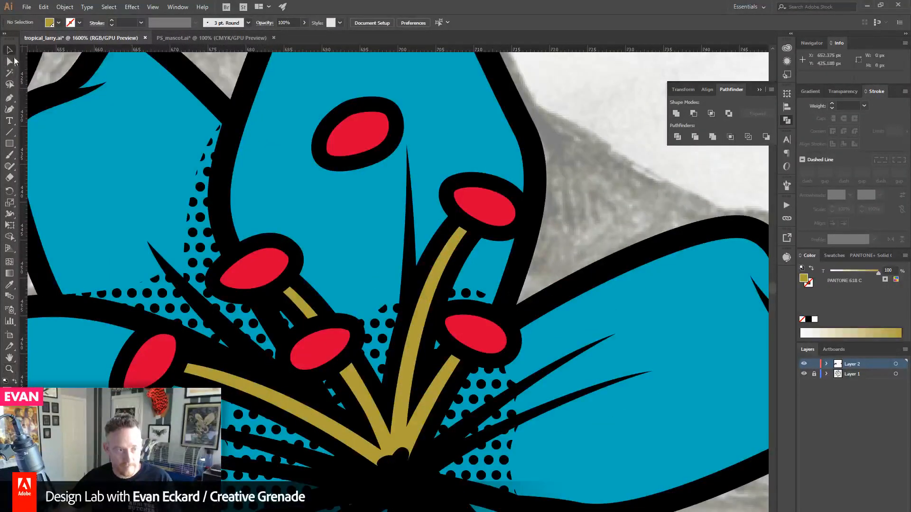
# - Isolate the blue flower group and delete the black offset shape behind the gold filaments
pyautogui.click(9, 50)
pyautogui.doubleClick(400, 287)
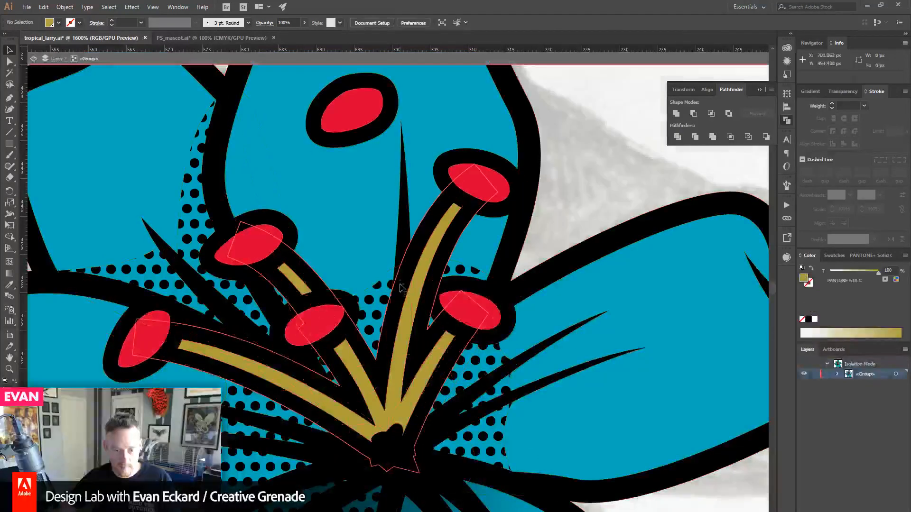
pyautogui.click(400, 287)
pyautogui.press('Delete')
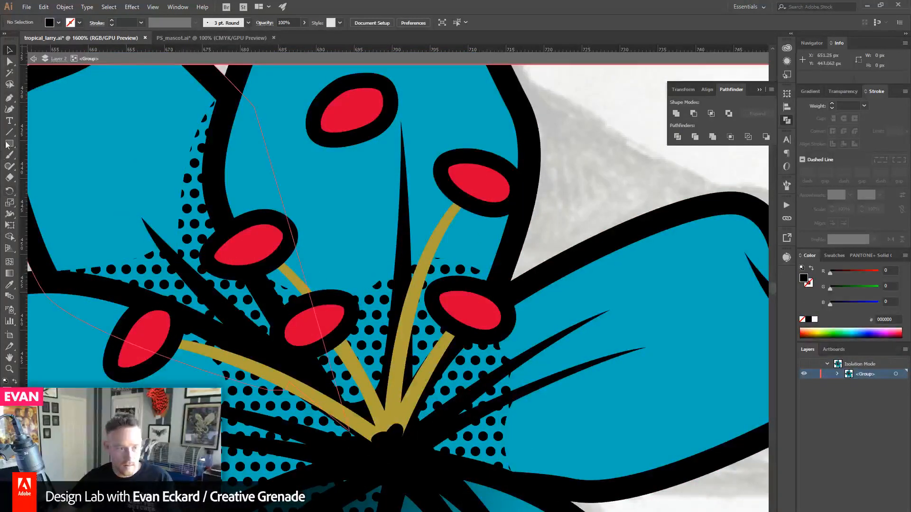
# - Draw a curved filament with a 1 px gold stroke and no fill from the topmost anther to the flower's centre
pyautogui.press('p')
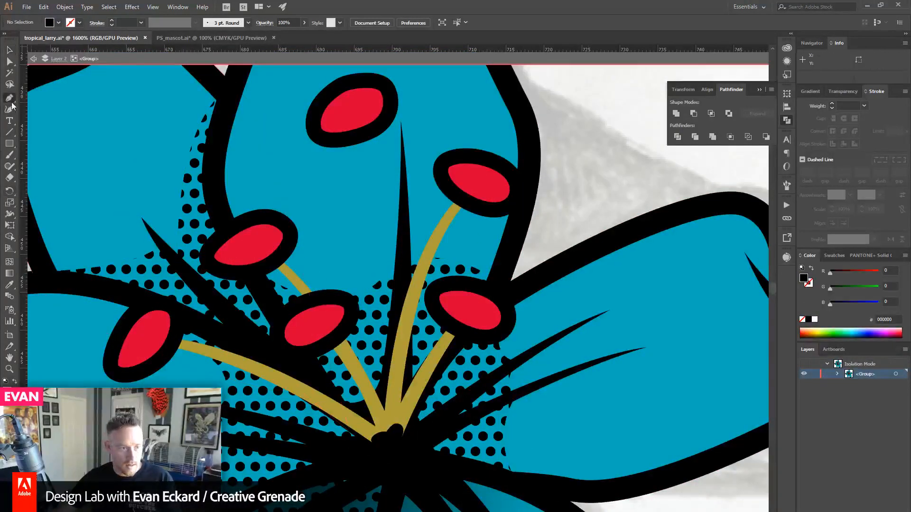
pyautogui.click(811, 269)
pyautogui.click(831, 256)
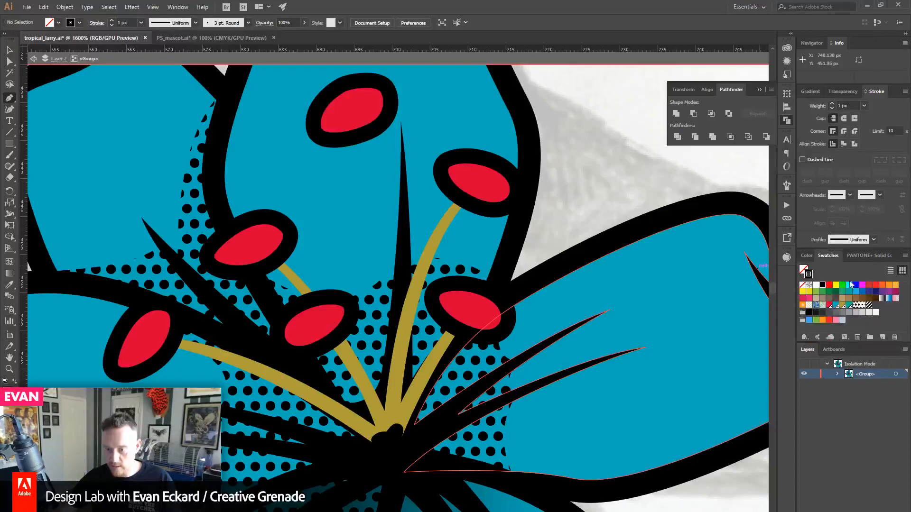
pyautogui.click(842, 305)
pyautogui.click(345, 113)
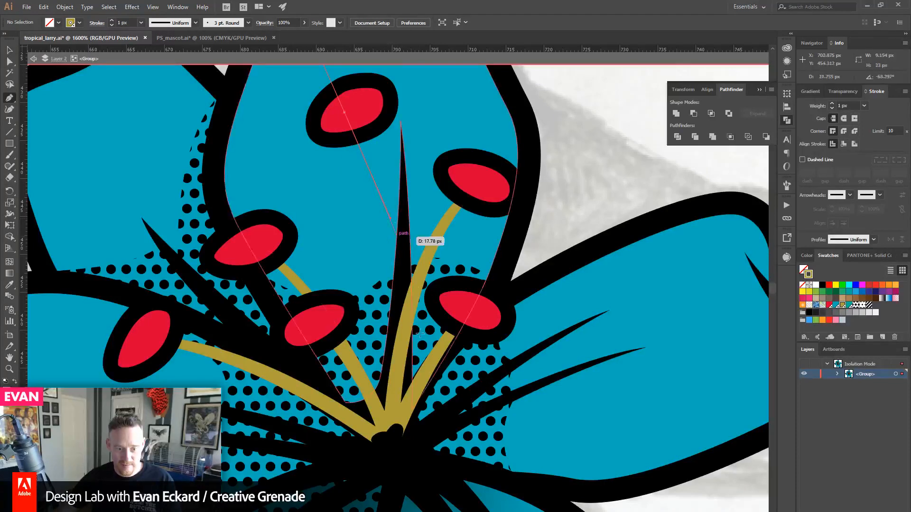
pyautogui.moveTo(390, 413); pyautogui.dragTo(390, 417)
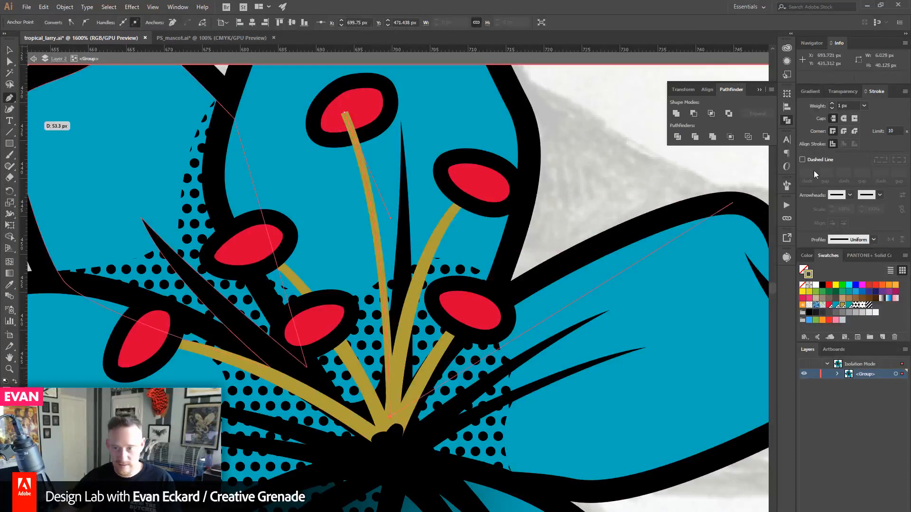
# - Set the new filament's total width to 2 px at the flower's centre with the Width tool
pyautogui.click(9, 214)
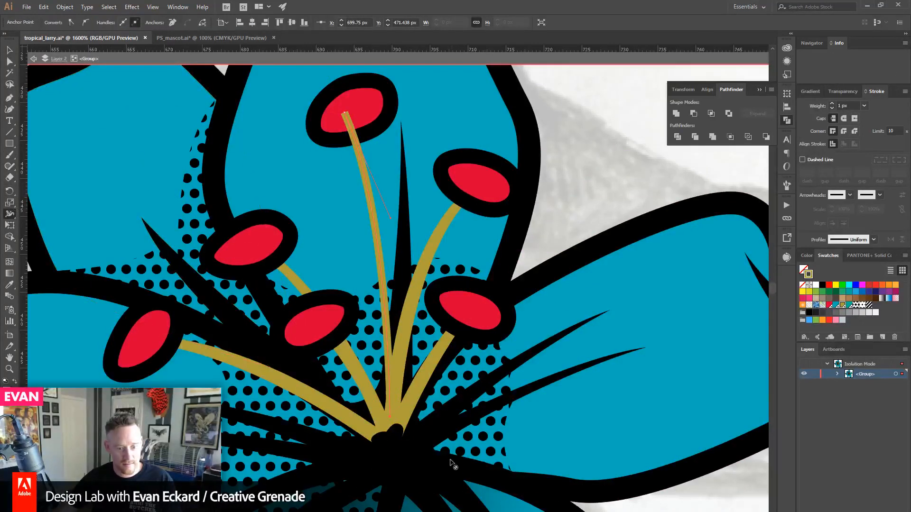
pyautogui.doubleClick(390, 417)
pyautogui.write('2')
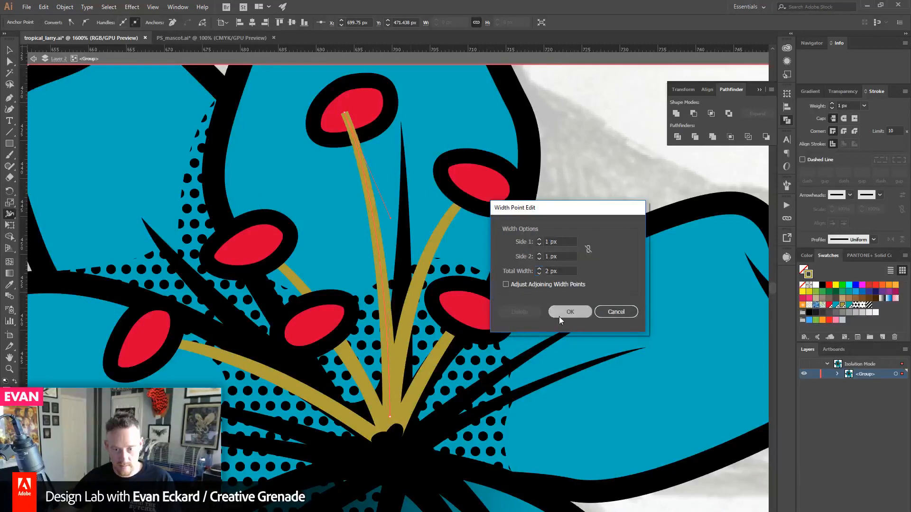
pyautogui.click(570, 312)
# - Outline the new filament's stroke and unite it with the other gold filaments
pyautogui.click(9, 50)
pyautogui.click(64, 7)
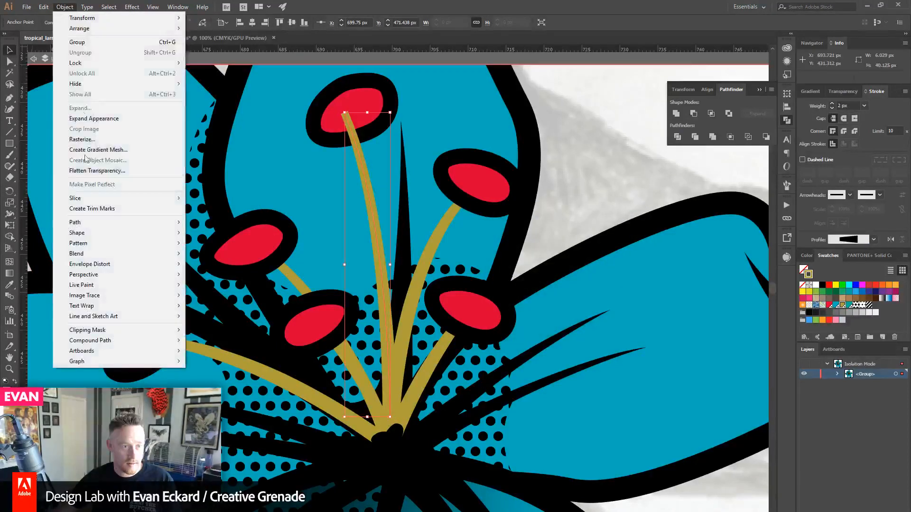
pyautogui.moveTo(85, 223)
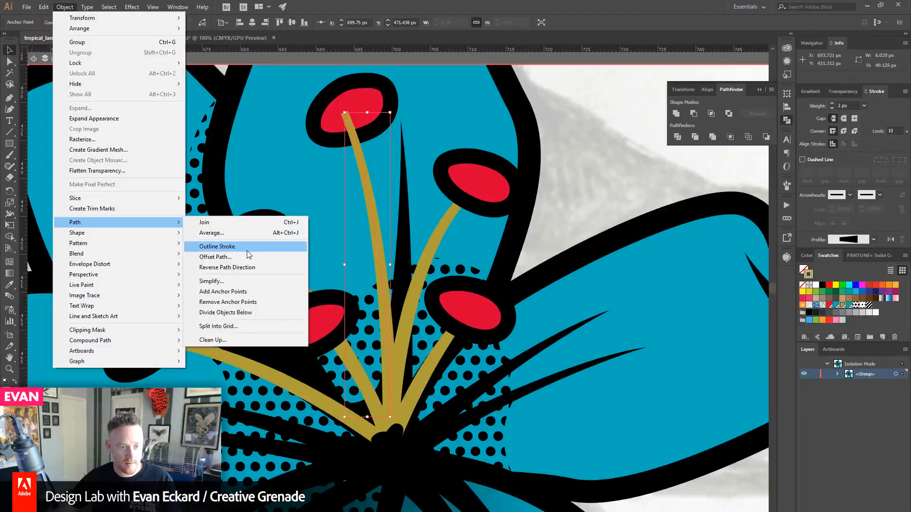
pyautogui.click(218, 246)
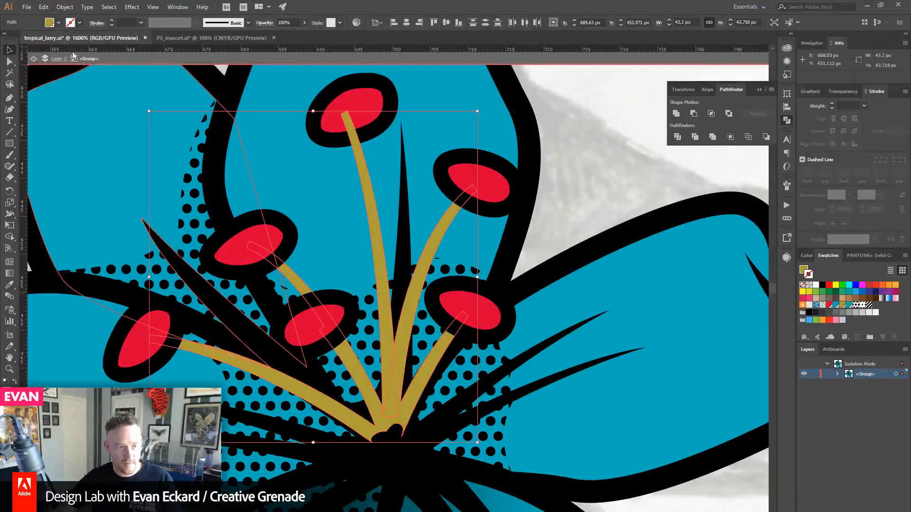
pyautogui.click(676, 114)
pyautogui.scroll(-2, 508, 294)
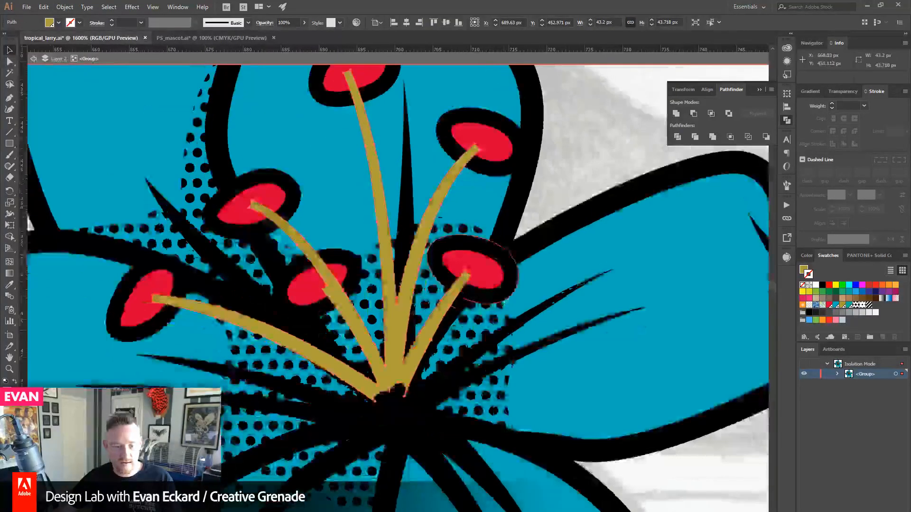
# - Offset the united gold filament shape, including the new filament, by 2 px with miter joins and a miter limit of 4
pyautogui.click(64, 6)
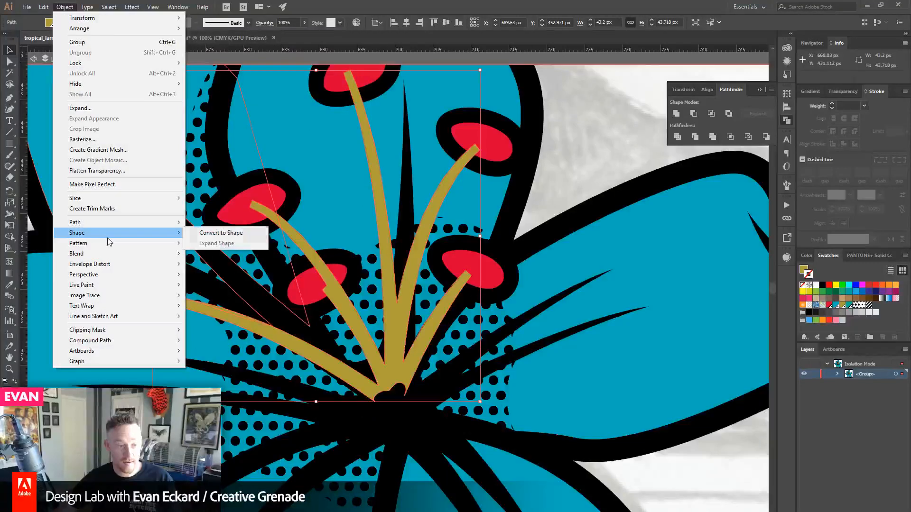
pyautogui.moveTo(90, 226)
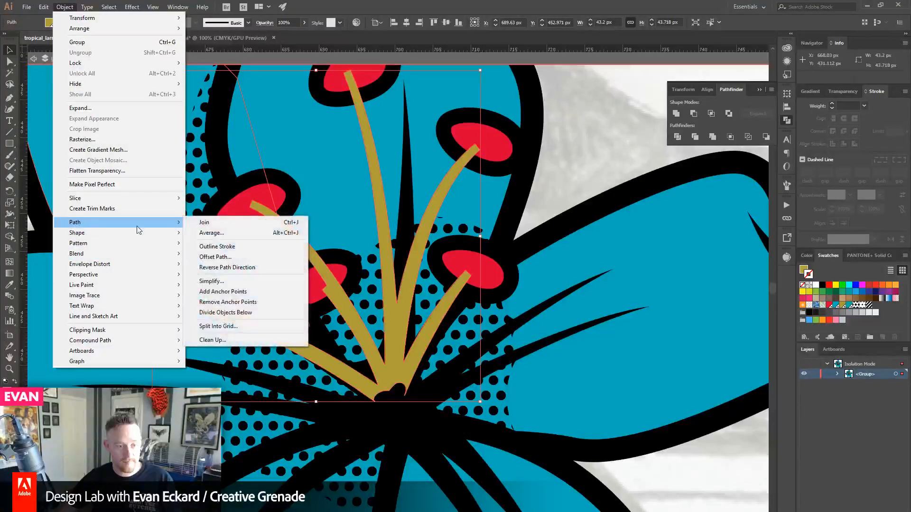
pyautogui.click(258, 257)
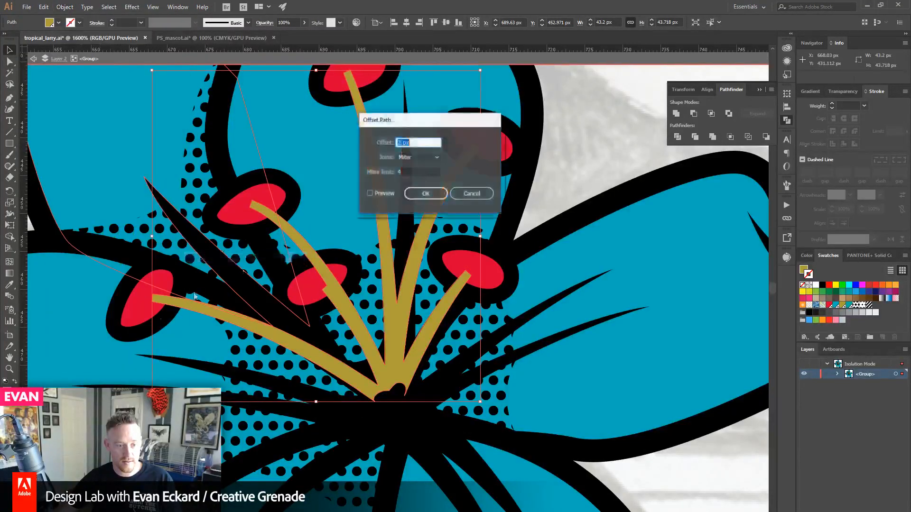
pyautogui.click(426, 194)
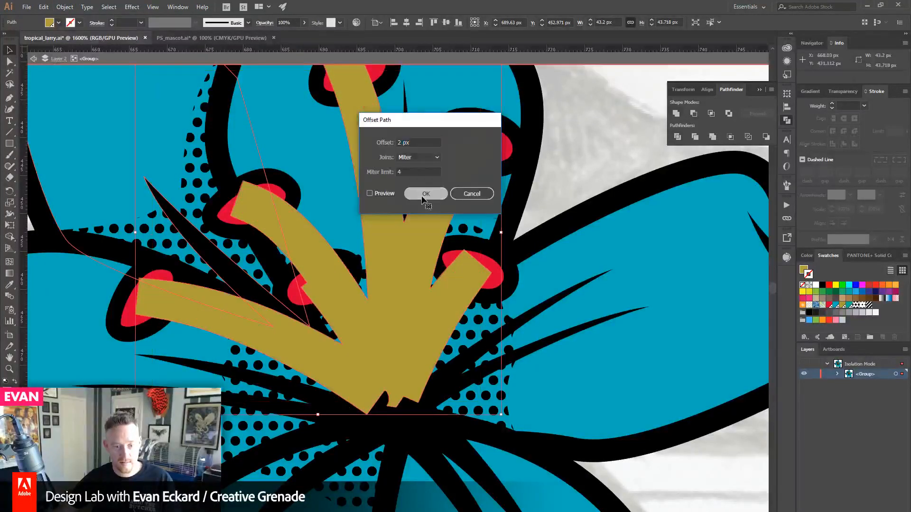
# - Fill the offset filament shape with black and bring the blue flower's six red anthers with their outlines to the front
pyautogui.click(822, 285)
pyautogui.scroll(2, 602, 208)
pyautogui.click(479, 209)
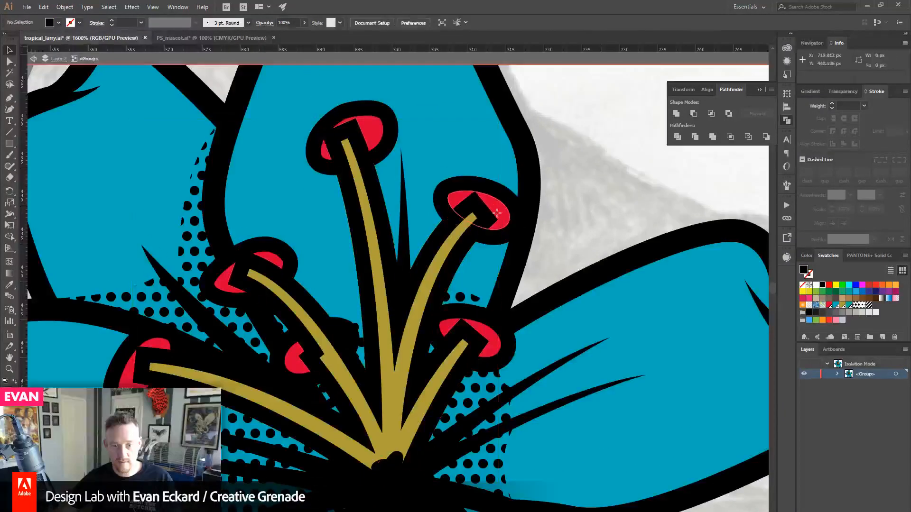
pyautogui.keyDown('shift'); pyautogui.click(378, 140); pyautogui.keyUp('shift')
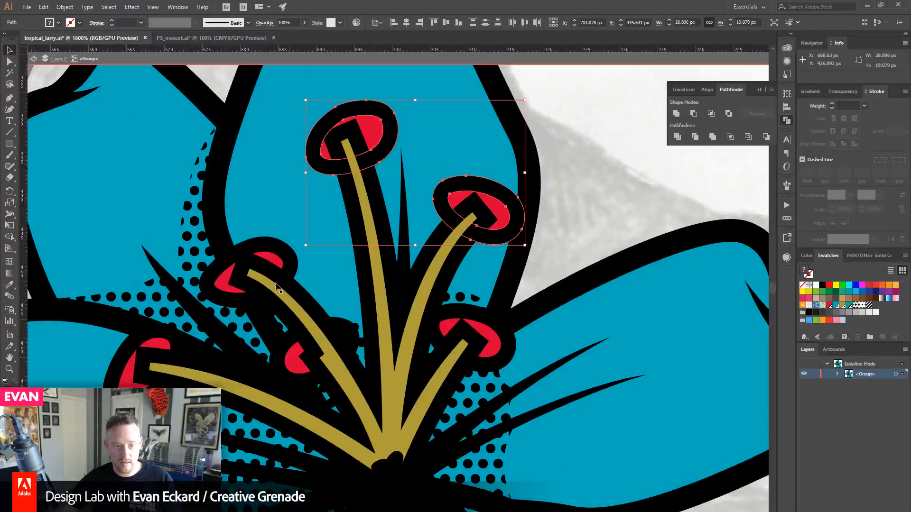
pyautogui.keyDown('shift'); pyautogui.click(273, 263); pyautogui.keyUp('shift')
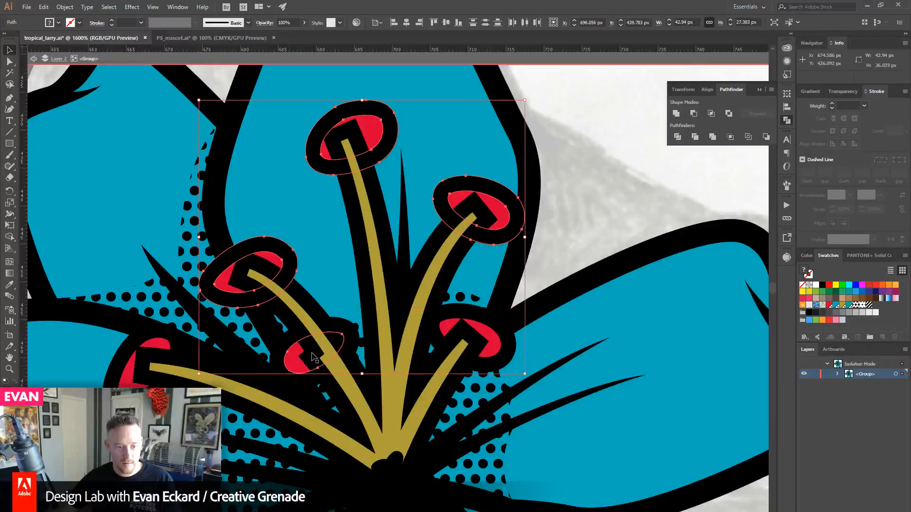
pyautogui.keyDown('shift'); pyautogui.click(298, 360); pyautogui.keyUp('shift')
pyautogui.keyDown('shift'); pyautogui.click(498, 341); pyautogui.keyUp('shift')
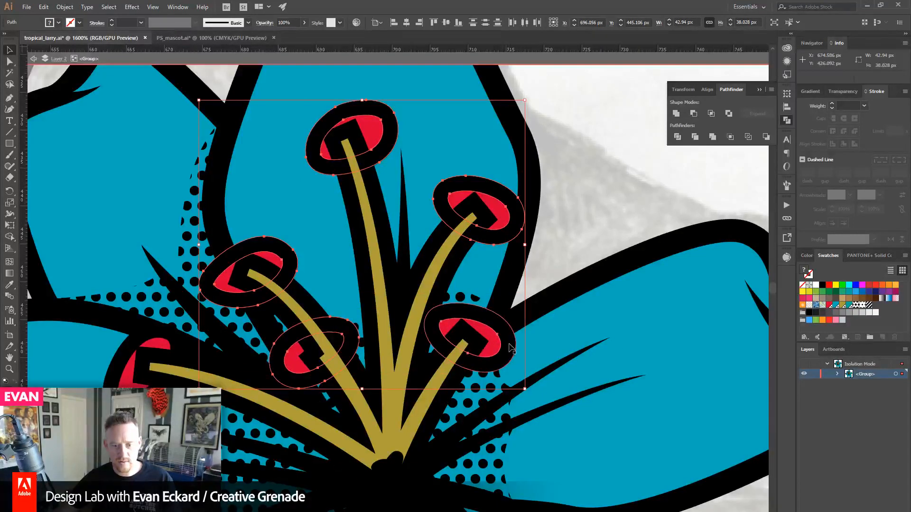
pyautogui.keyDown('shift'); pyautogui.click(122, 364); pyautogui.keyUp('shift')
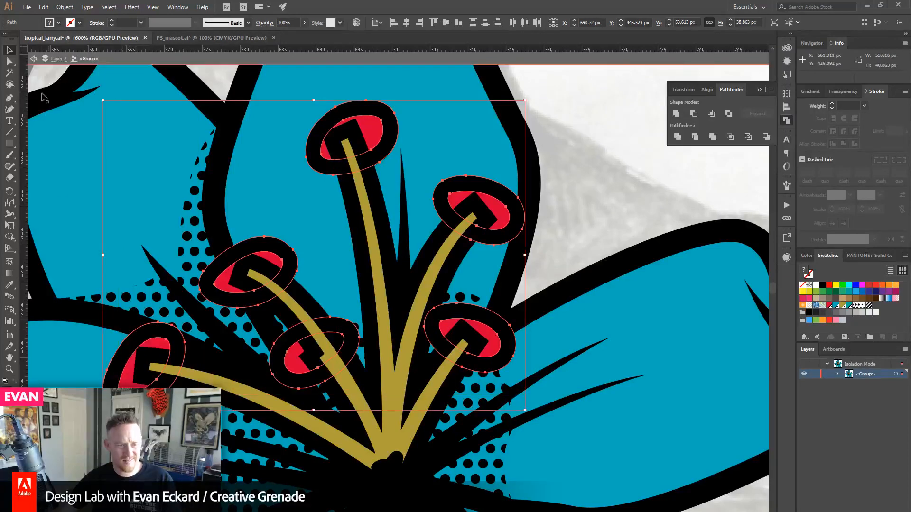
pyautogui.click(64, 6)
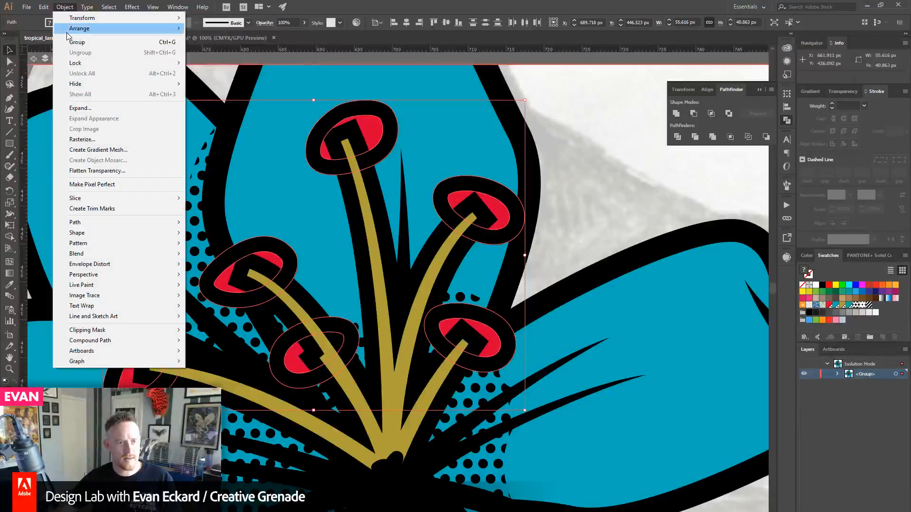
pyautogui.moveTo(95, 29)
pyautogui.click(218, 29)
pyautogui.click(636, 204)
# - Draw a closed cover shape with the Pen tool over the thin gold sliver at the base of the filaments
pyautogui.moveTo(518, 297); pyautogui.dragTo(513, 210)
pyautogui.press('z')
pyautogui.moveTo(377, 350); pyautogui.dragTo(337, 309)
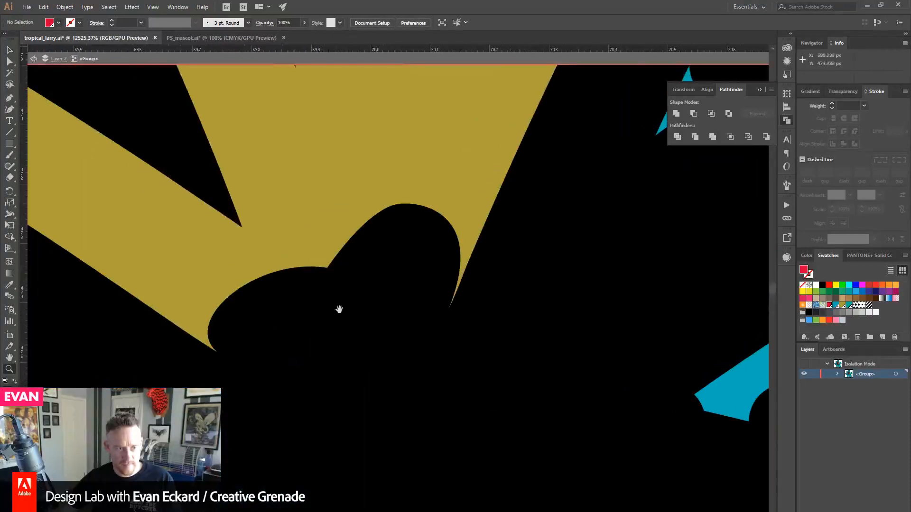
pyautogui.click(9, 97)
pyautogui.moveTo(401, 204); pyautogui.dragTo(466, 203)
pyautogui.click(493, 246)
pyautogui.click(456, 368)
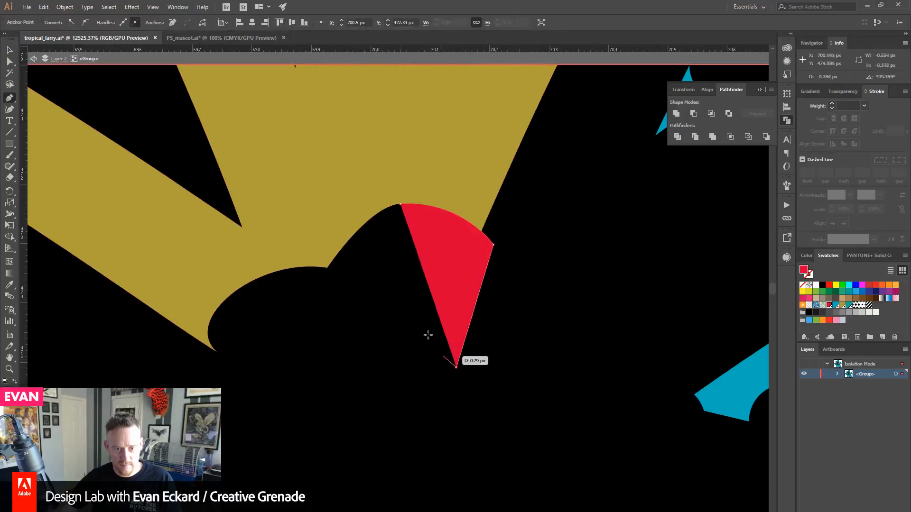
pyautogui.click(397, 296)
pyautogui.click(401, 205)
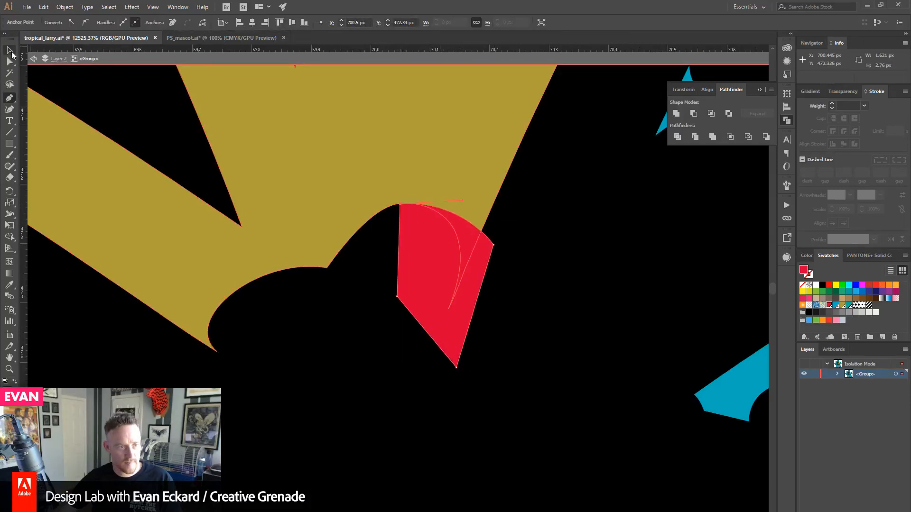
# - Subtract the red cover shape and the sliver beneath it from the gold filaments with the Shape Builder tool
pyautogui.click(10, 50)
pyautogui.click(372, 210)
pyautogui.keyDown('shift'); pyautogui.click(413, 308); pyautogui.keyUp('shift')
pyautogui.hotkey('shift', 'm')
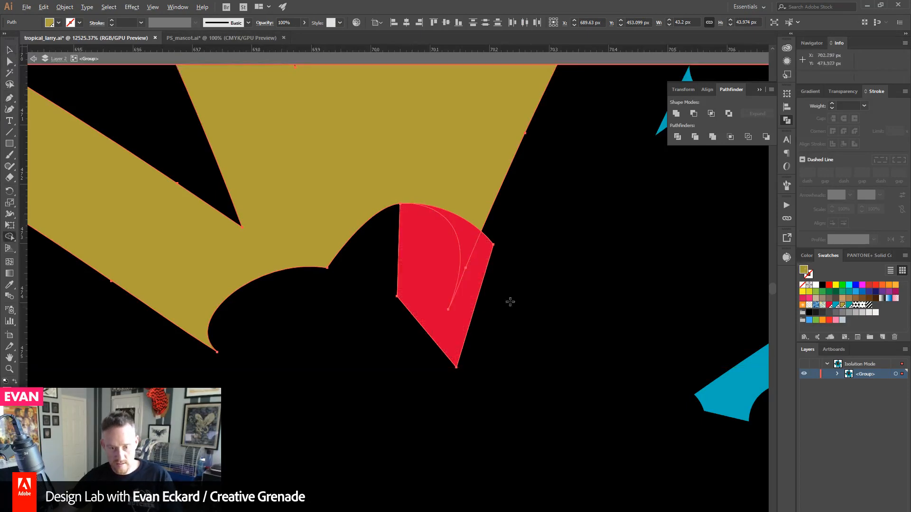
pyautogui.keyDown('alt'); pyautogui.moveTo(517, 301); pyautogui.dragTo(394, 262); pyautogui.keyUp('alt')
# - Exit isolation mode for the blue flower group and leave nothing selected
pyautogui.click(10, 370)
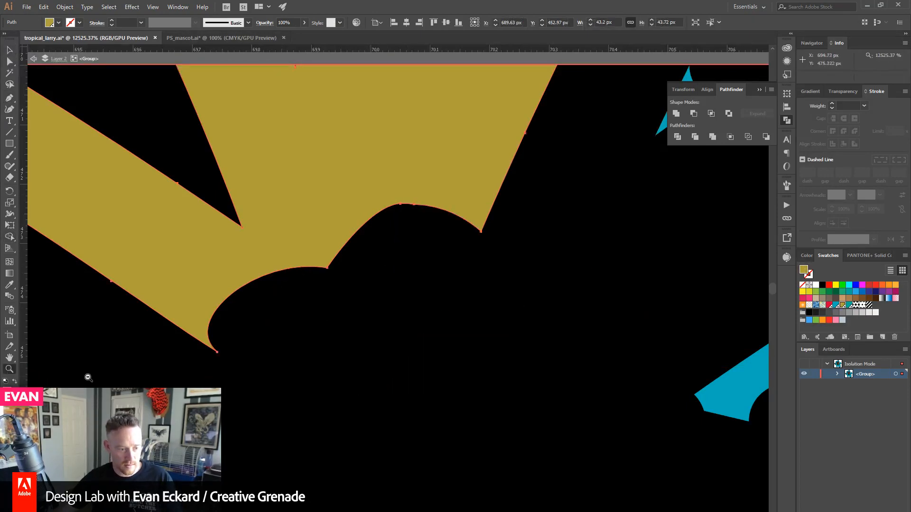
pyautogui.keyDown('alt'); pyautogui.click(374, 317); pyautogui.keyUp('alt')
pyautogui.keyDown('alt'); pyautogui.click(424, 307); pyautogui.keyUp('alt')
pyautogui.keyDown('alt'); pyautogui.click(424, 307); pyautogui.keyUp('alt')
pyautogui.keyDown('alt'); pyautogui.click(424, 307); pyautogui.keyUp('alt')
pyautogui.keyDown('alt'); pyautogui.click(423, 307); pyautogui.keyUp('alt')
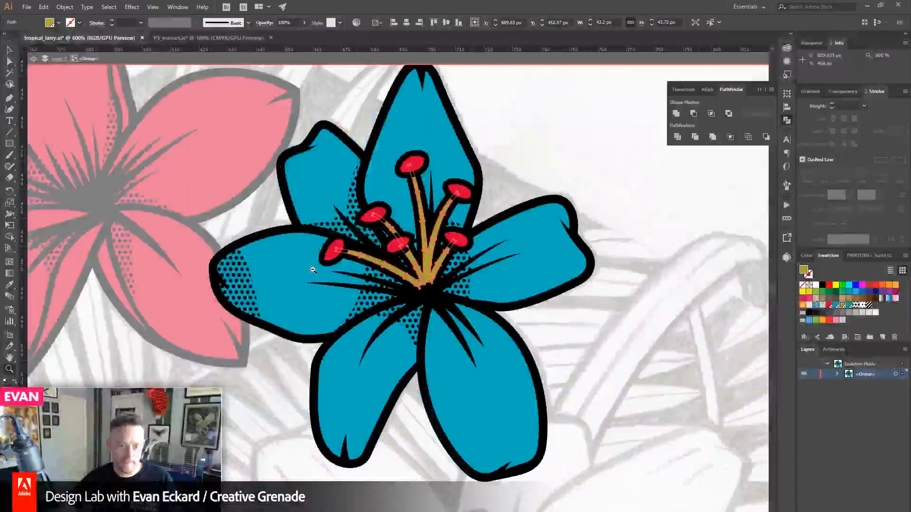
pyautogui.click(11, 50)
pyautogui.doubleClick(542, 163)
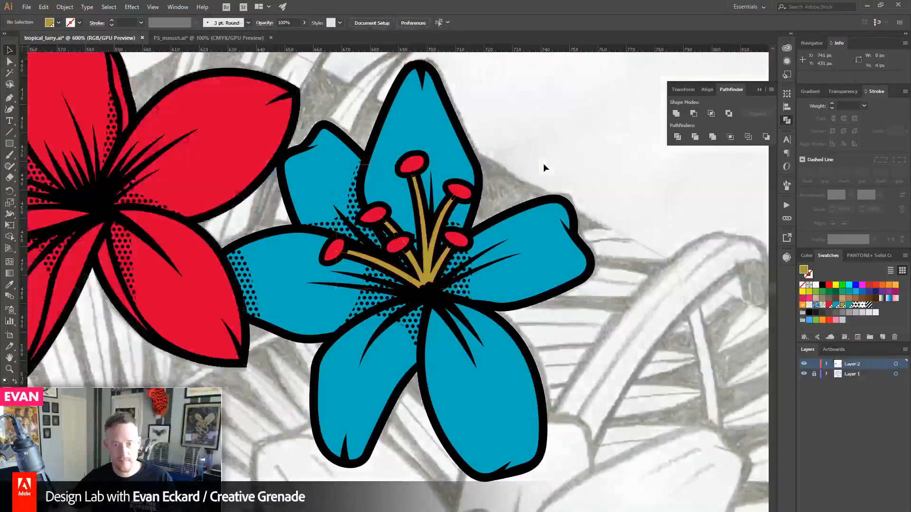
pyautogui.click(370, 225)
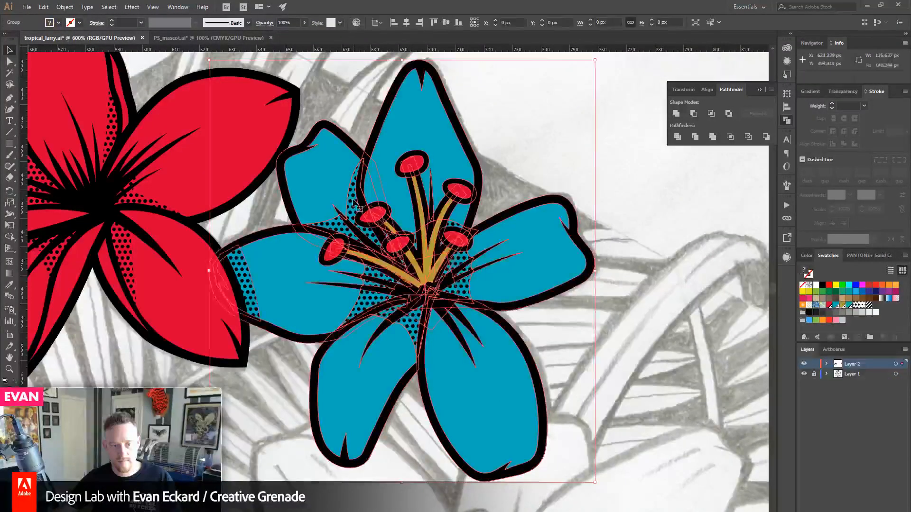
pyautogui.click(543, 163)
# - Select every dot-shaded area on the red and blue flowers by matching fill and stroke
pyautogui.moveTo(303, 200); pyautogui.dragTo(526, 202)
pyautogui.click(10, 62)
pyautogui.moveTo(191, 219); pyautogui.dragTo(271, 214)
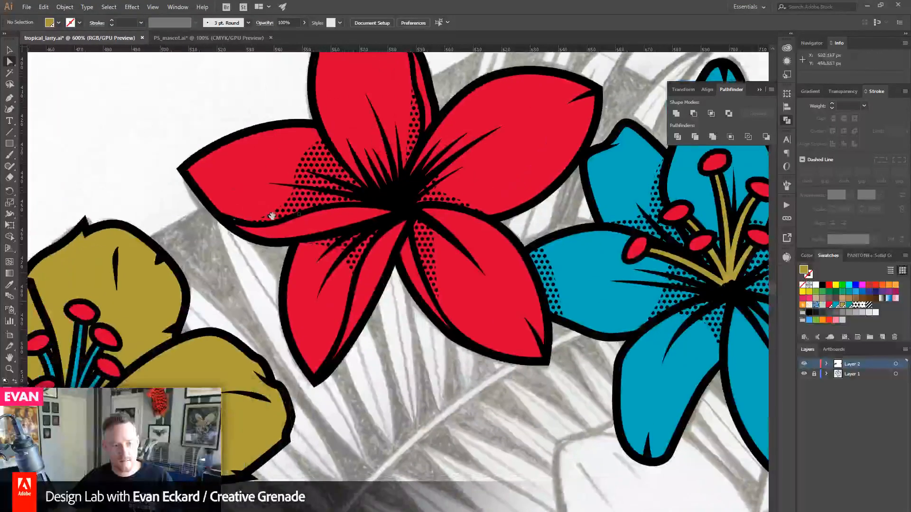
pyautogui.click(315, 159)
pyautogui.click(108, 7)
pyautogui.moveTo(129, 99)
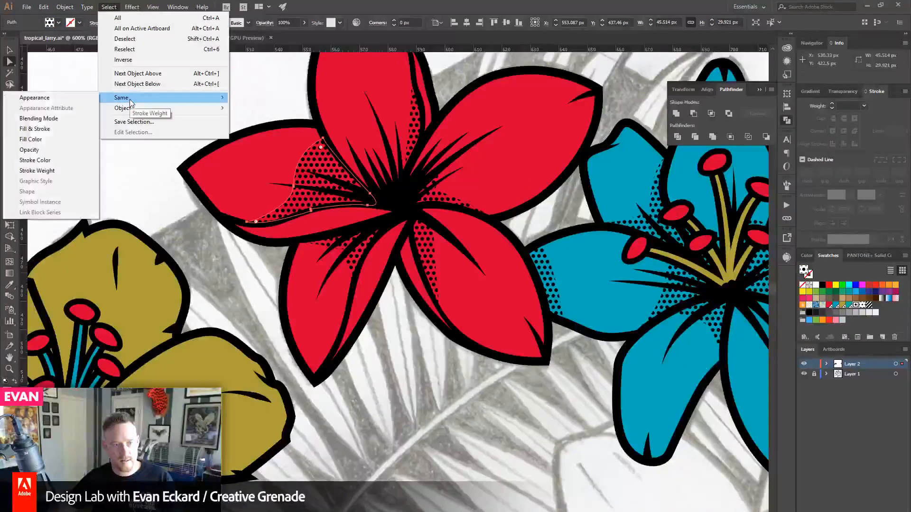
pyautogui.click(73, 130)
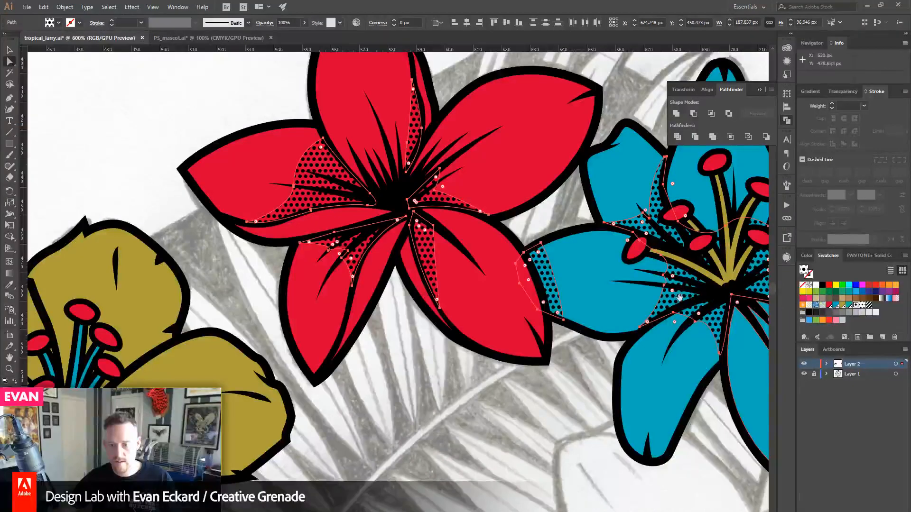
pyautogui.moveTo(711, 290); pyautogui.dragTo(552, 340)
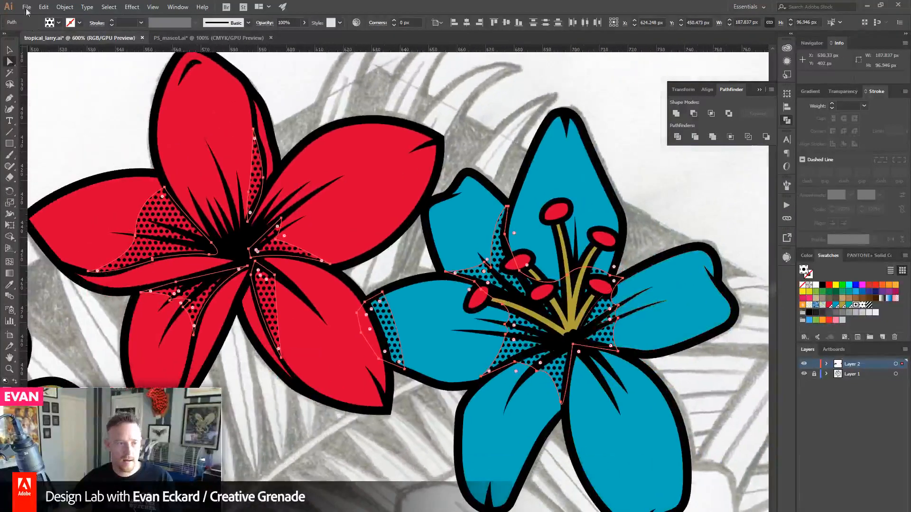
pyautogui.click(64, 8)
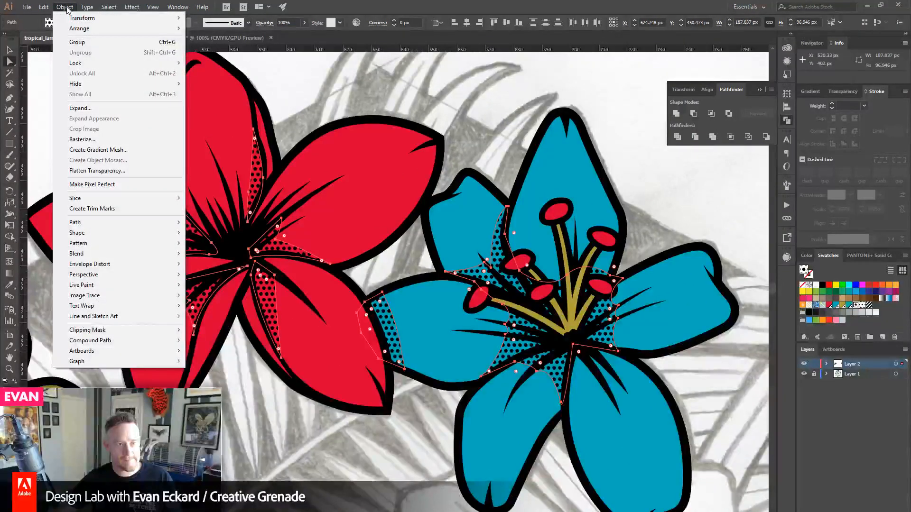
pyautogui.click(66, 10)
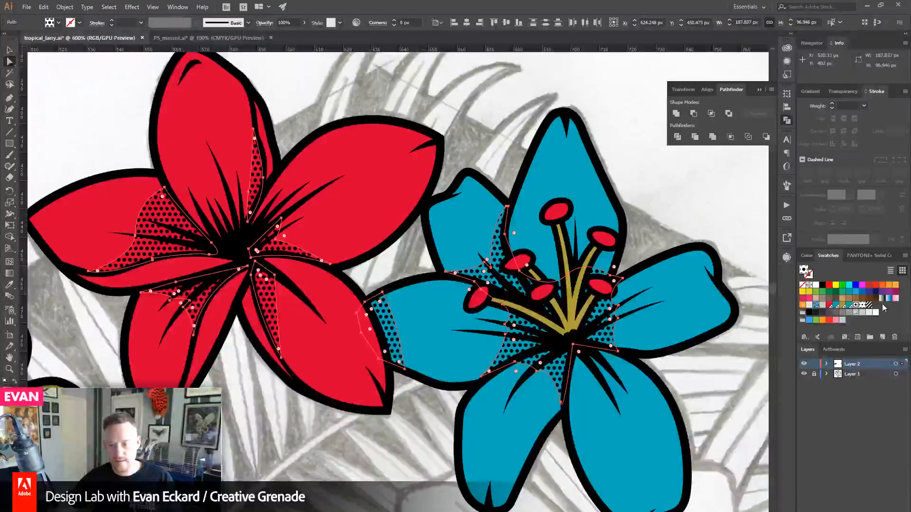
# - Edit the black dot pattern swatch, shrinking its dot to about 0.9 px around its centre, and save the pattern
pyautogui.doubleClick(856, 306)
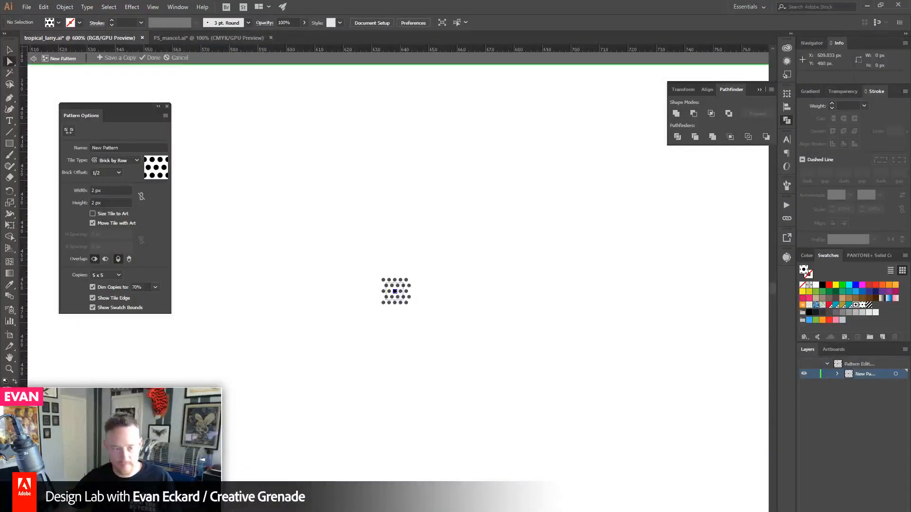
pyautogui.click(10, 369)
pyautogui.moveTo(370, 271); pyautogui.dragTo(426, 321)
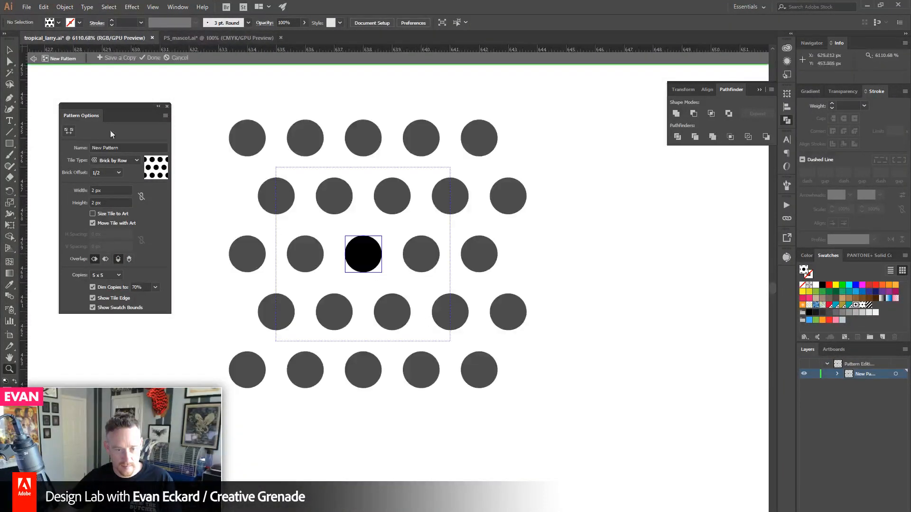
pyautogui.click(7, 51)
pyautogui.moveTo(384, 276); pyautogui.dragTo(385, 272)
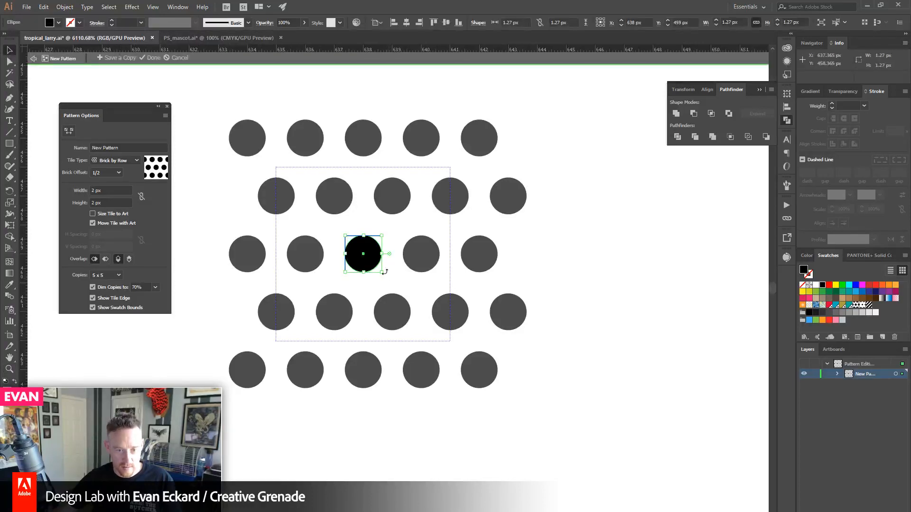
pyautogui.moveTo(384, 236); pyautogui.dragTo(378, 239)
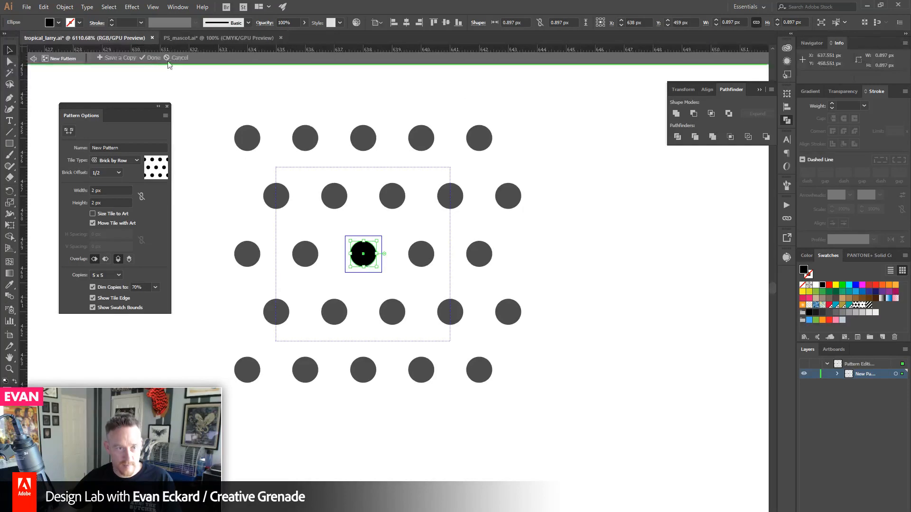
pyautogui.click(150, 57)
# - Examine the revised dot shading on the red and blue flowers within the whole illustration
pyautogui.press('z')
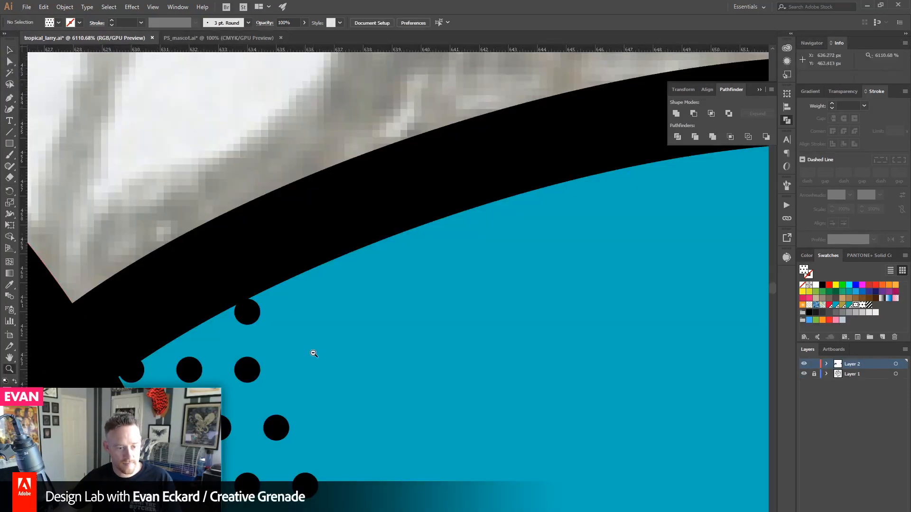
pyautogui.keyDown('alt'); pyautogui.click(314, 354); pyautogui.keyUp('alt')
pyautogui.keyDown('alt'); pyautogui.click(314, 354); pyautogui.keyUp('alt')
pyautogui.keyDown('alt'); pyautogui.click(313, 354); pyautogui.keyUp('alt')
pyautogui.keyDown('alt'); pyautogui.click(314, 353); pyautogui.keyUp('alt')
pyautogui.keyDown('alt'); pyautogui.click(313, 353); pyautogui.keyUp('alt')
pyautogui.keyDown('alt'); pyautogui.click(313, 354); pyautogui.keyUp('alt')
pyautogui.keyDown('alt'); pyautogui.click(401, 238); pyautogui.keyUp('alt')
pyautogui.keyDown('alt'); pyautogui.click(404, 238); pyautogui.keyUp('alt')
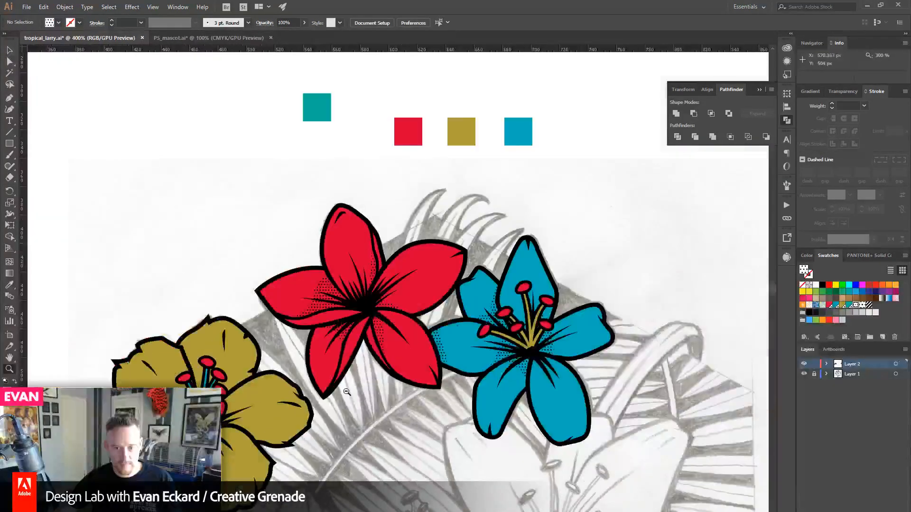
pyautogui.moveTo(347, 392); pyautogui.dragTo(339, 336)
pyautogui.click(10, 62)
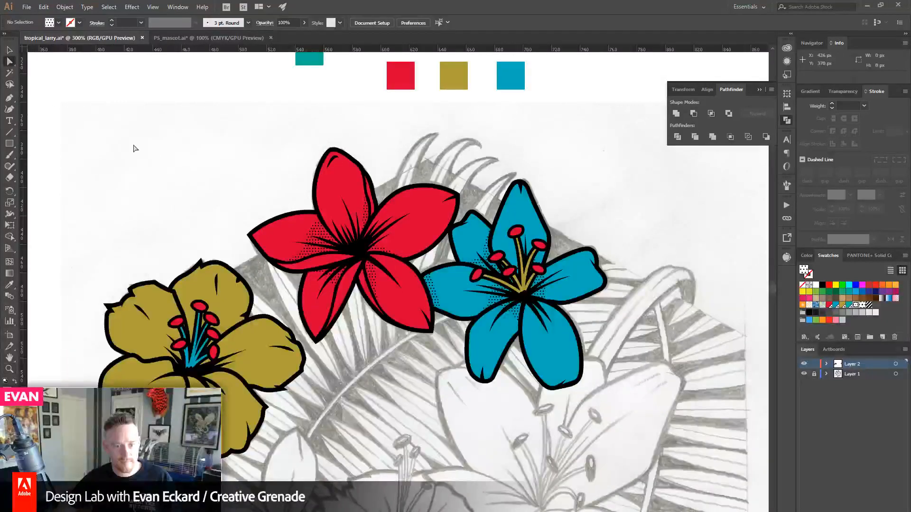
# - Group all parts of the gold hibiscus flower
pyautogui.moveTo(176, 251); pyautogui.dragTo(181, 146)
pyautogui.moveTo(402, 328); pyautogui.dragTo(402, 346)
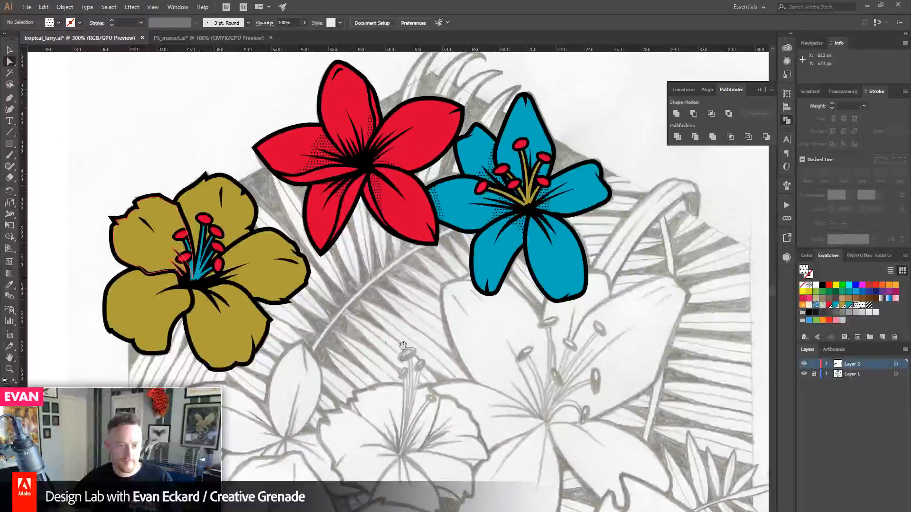
pyautogui.moveTo(76, 169); pyautogui.dragTo(263, 374)
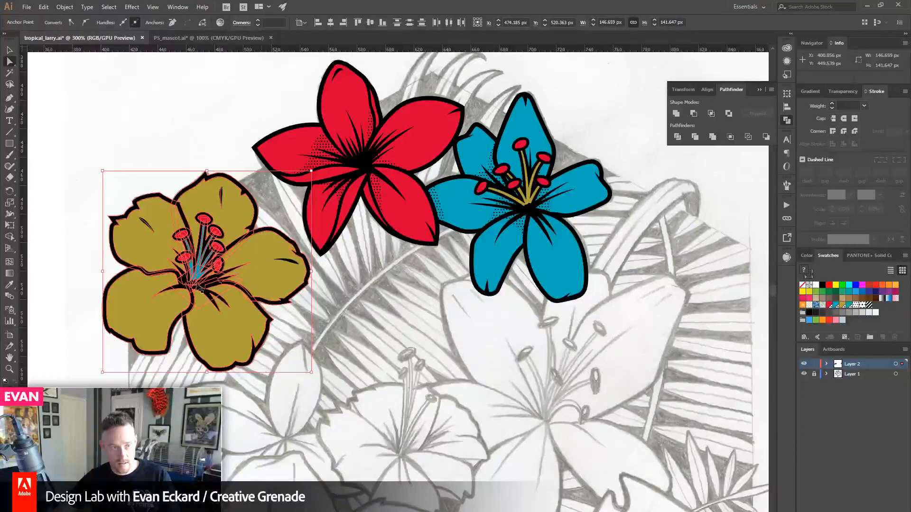
pyautogui.press('v')
pyautogui.moveTo(78, 159); pyautogui.dragTo(253, 389)
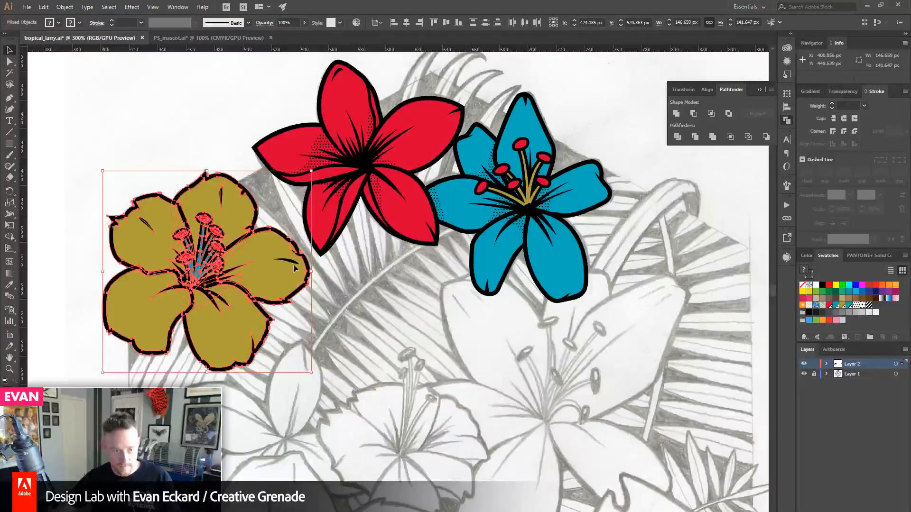
pyautogui.hotkey('ctrl', 'shift', 'b')
pyautogui.hotkey('ctrl', 'g')
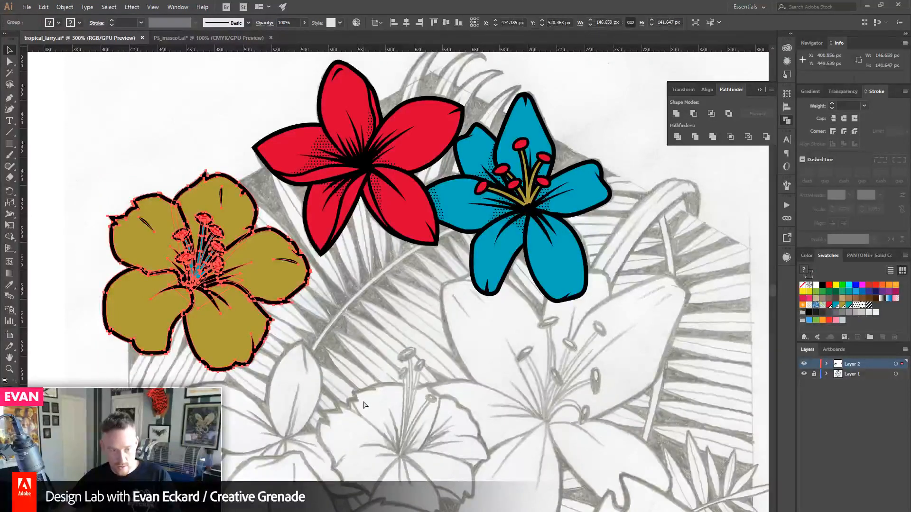
# - Outline the strokes of the grouped gold hibiscus and deselect it
pyautogui.moveTo(83, 180); pyautogui.dragTo(282, 386)
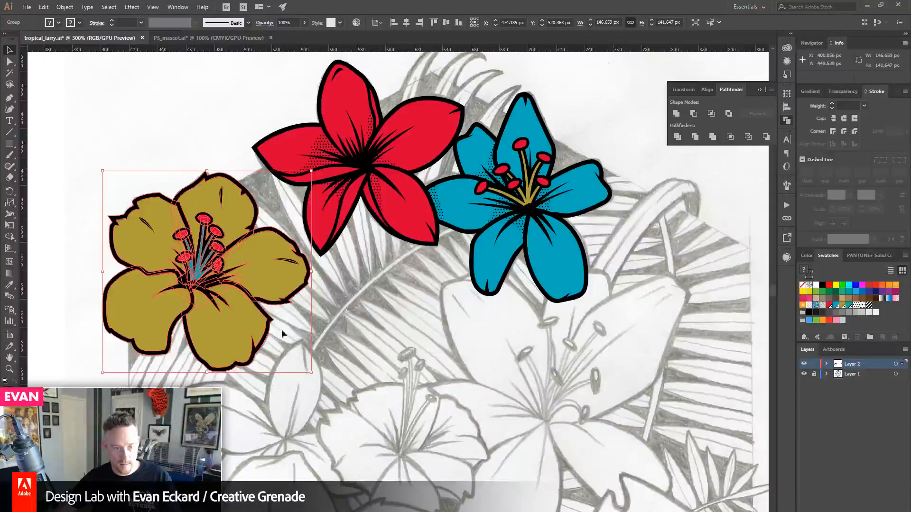
pyautogui.click(56, 7)
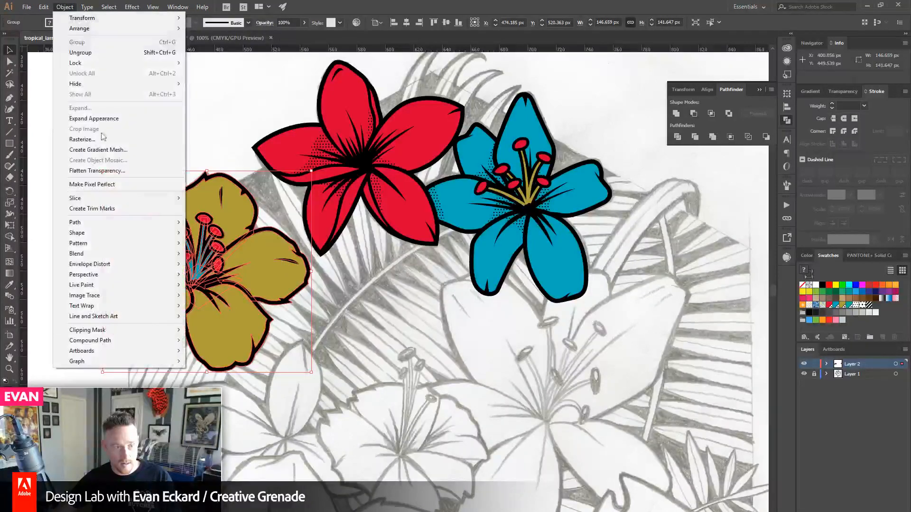
pyautogui.moveTo(108, 223)
pyautogui.click(250, 248)
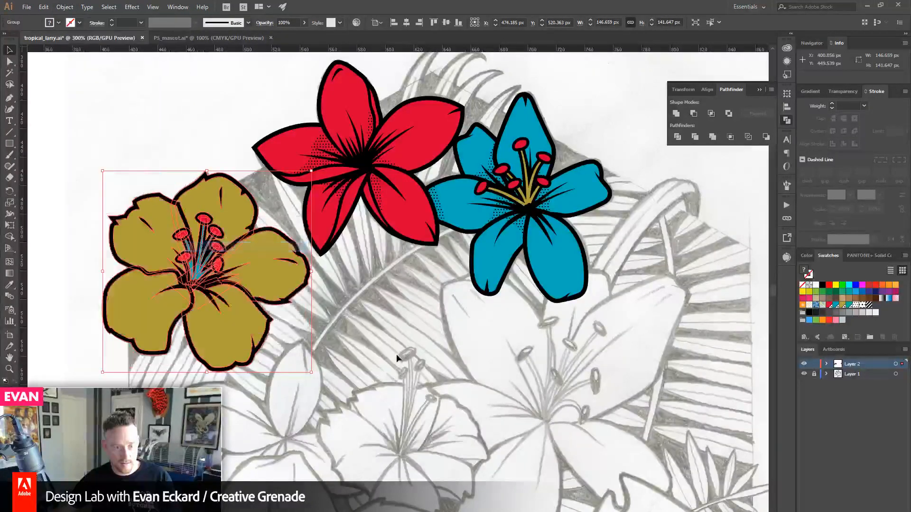
pyautogui.scroll(1, 383, 361)
pyautogui.click(281, 411)
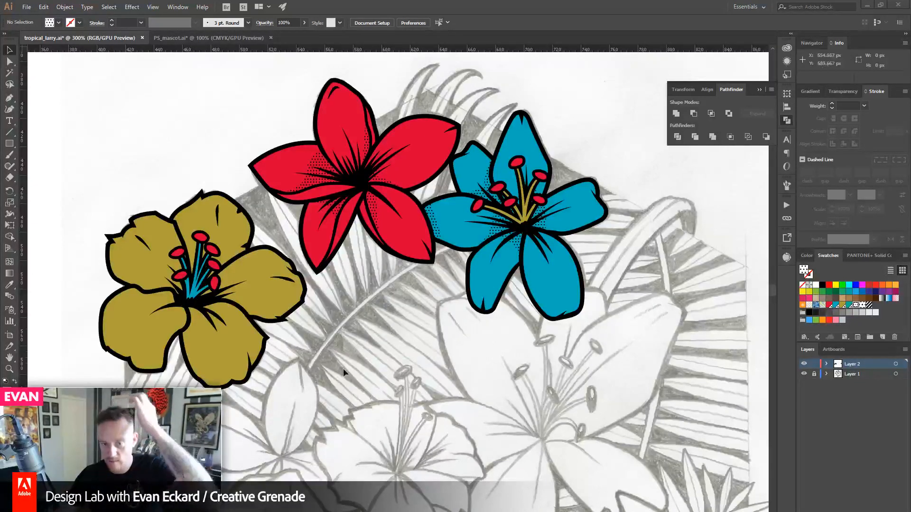
pyautogui.click(574, 211)
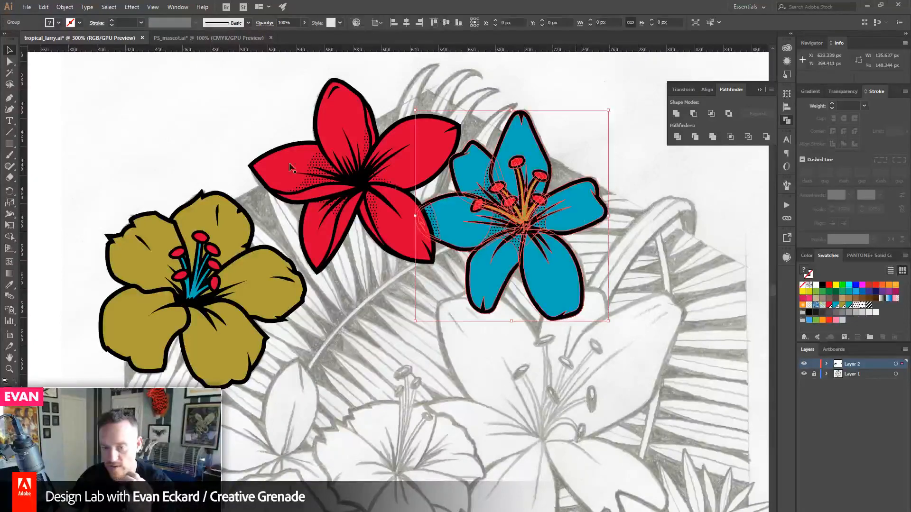
pyautogui.click(10, 61)
pyautogui.click(110, 90)
pyautogui.click(595, 215)
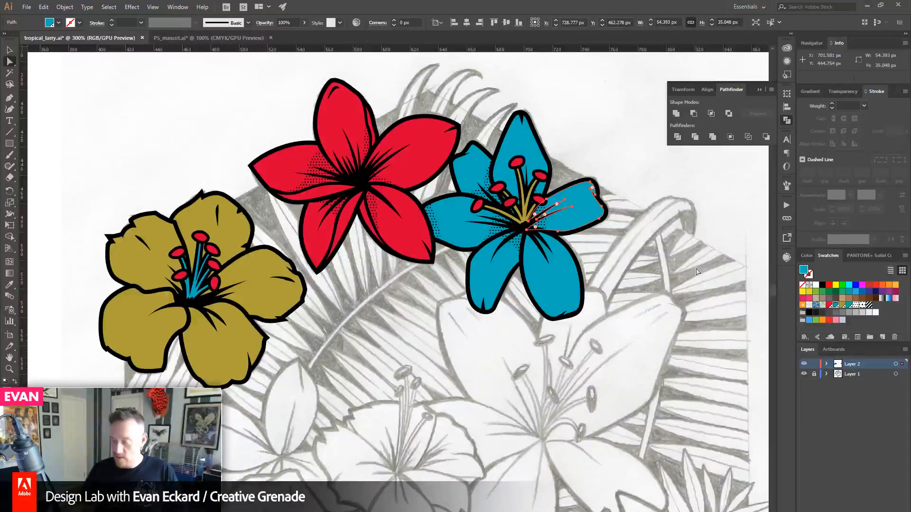
pyautogui.click(625, 150)
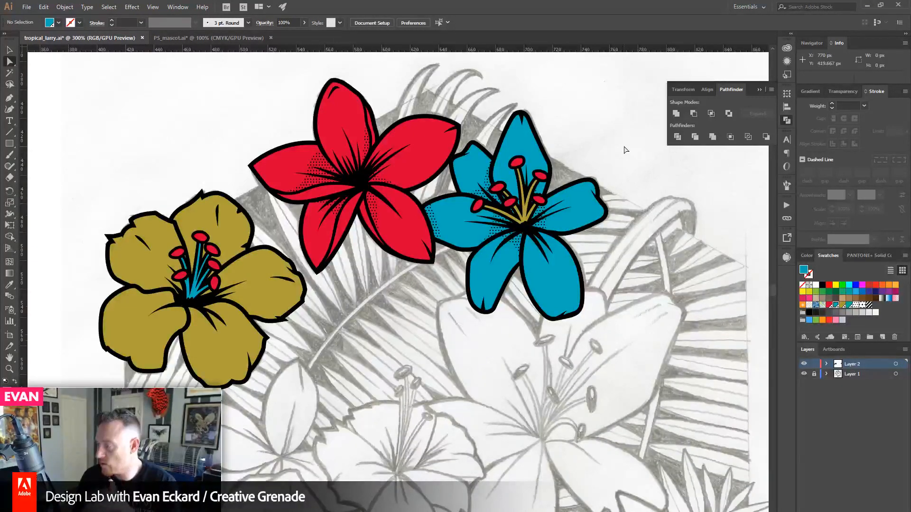
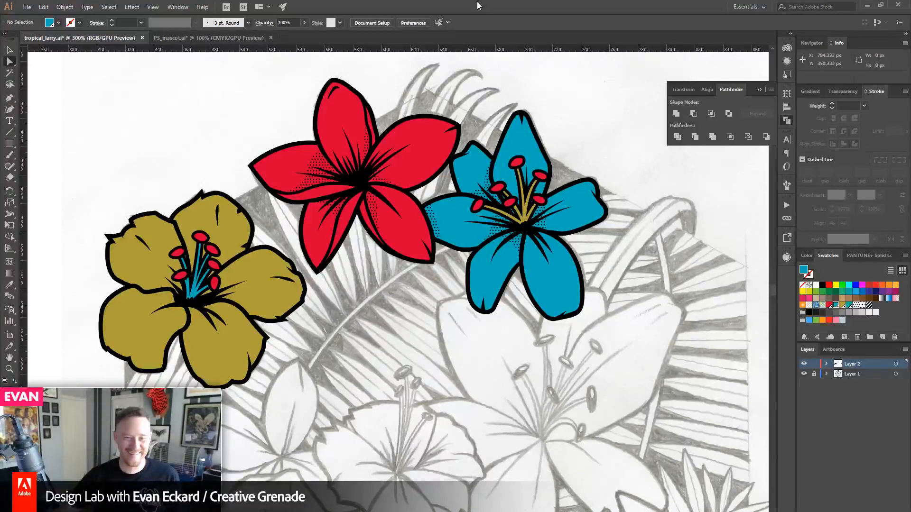
# - Reshape the inner edge of the gold hibiscus's upper-left petal where it runs down behind the filaments to the flower's centre
pyautogui.press('z')
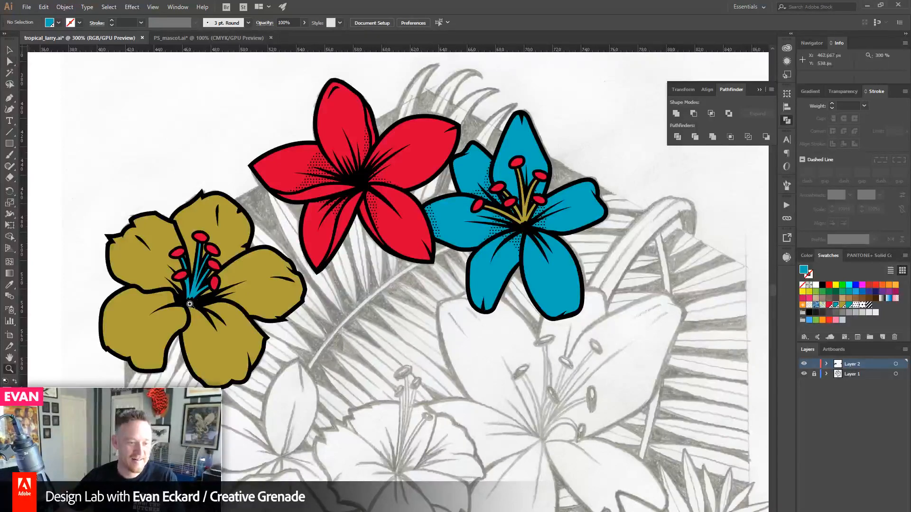
pyautogui.click(191, 299)
pyautogui.click(450, 279)
pyautogui.click(363, 287)
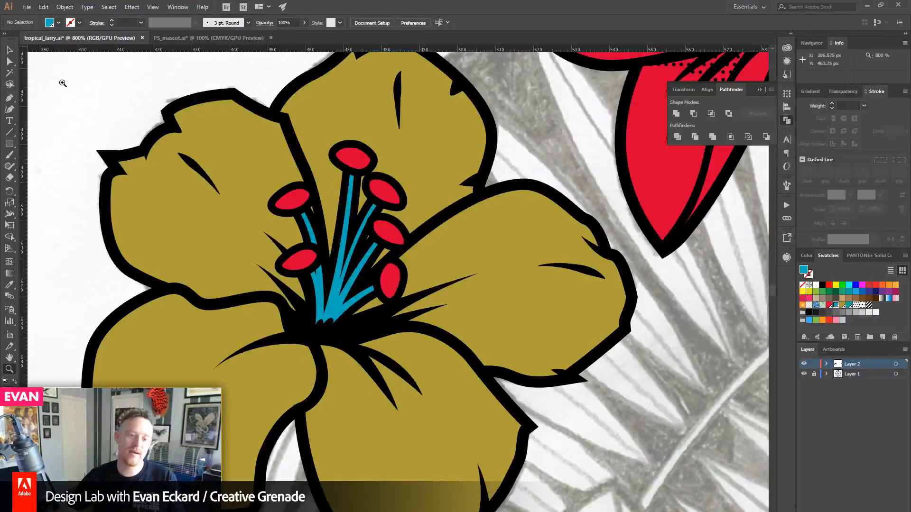
pyautogui.click(10, 62)
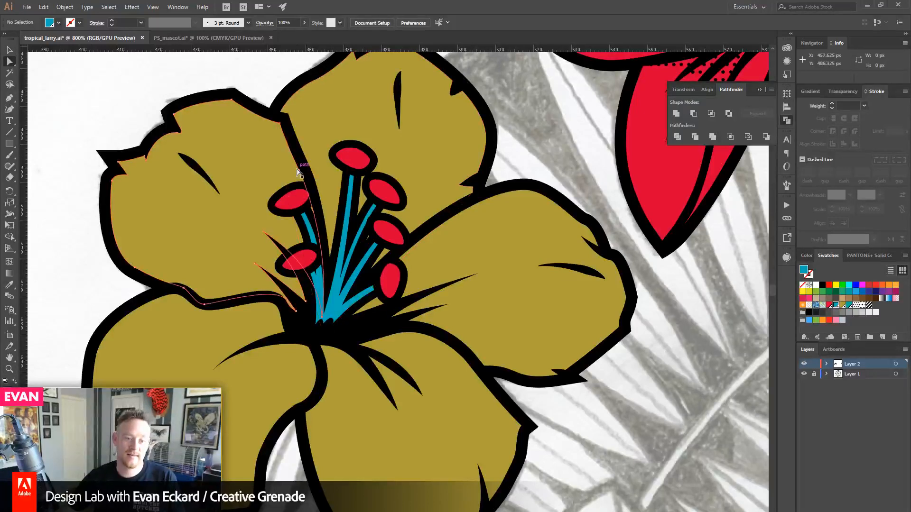
pyautogui.click(326, 299)
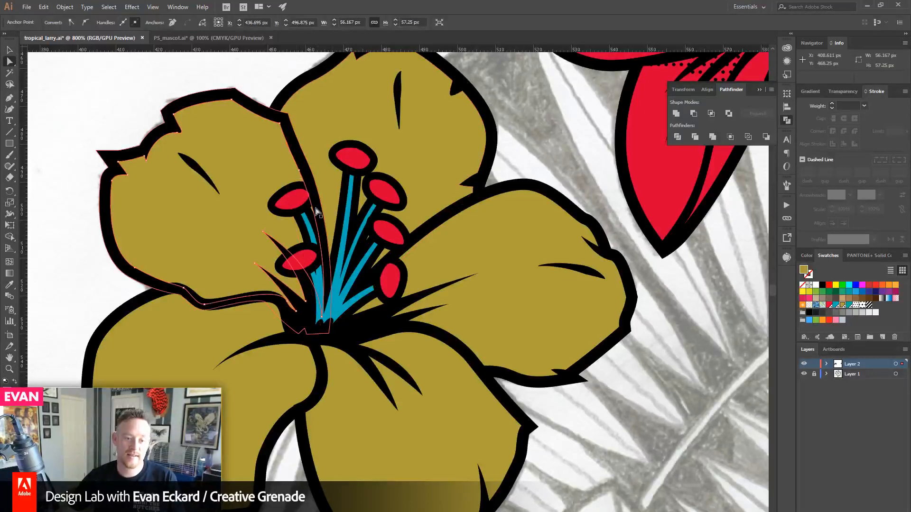
pyautogui.click(299, 170)
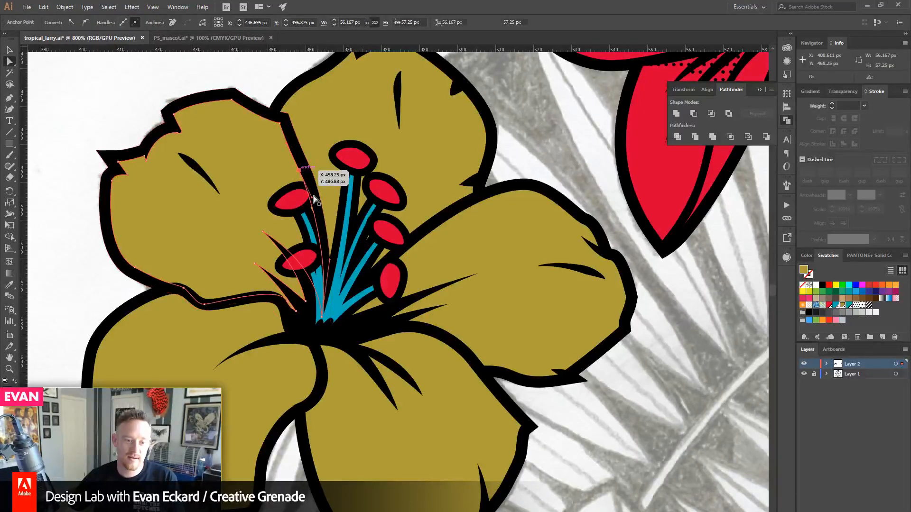
pyautogui.click(323, 320)
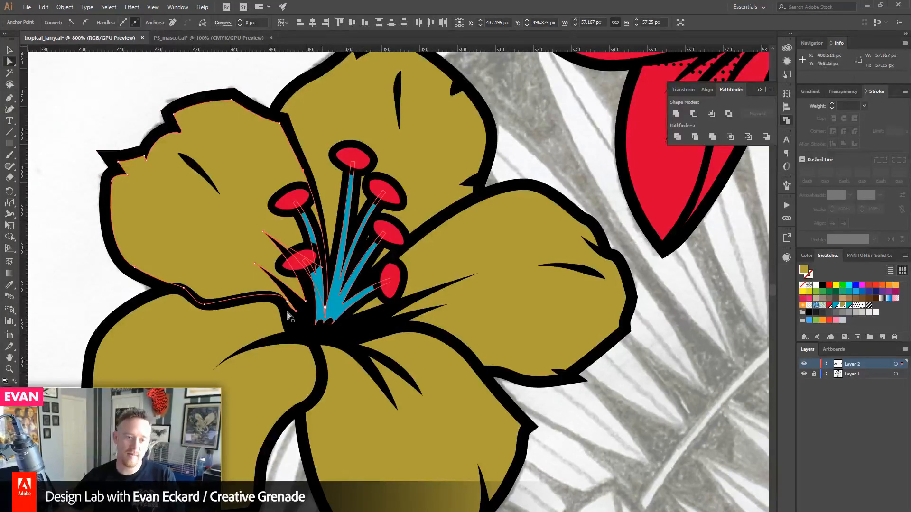
pyautogui.click(558, 116)
# - Adjust the curve of the right petal's upper inner edge where it tapers toward the flower's centre
pyautogui.click(484, 204)
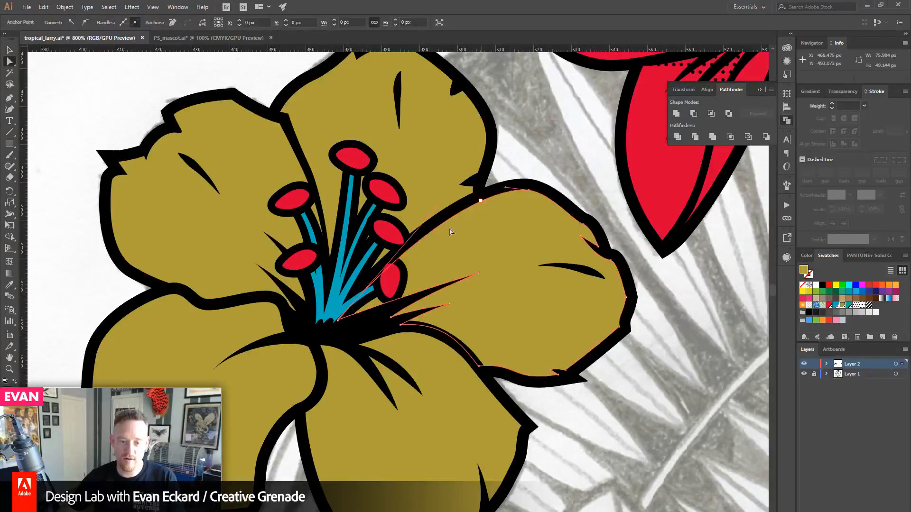
pyautogui.click(344, 316)
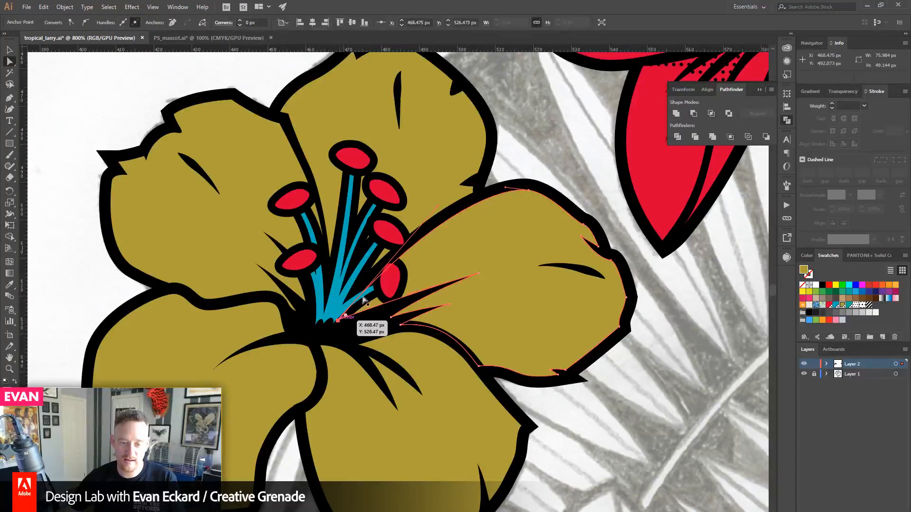
pyautogui.moveTo(439, 208); pyautogui.dragTo(428, 205)
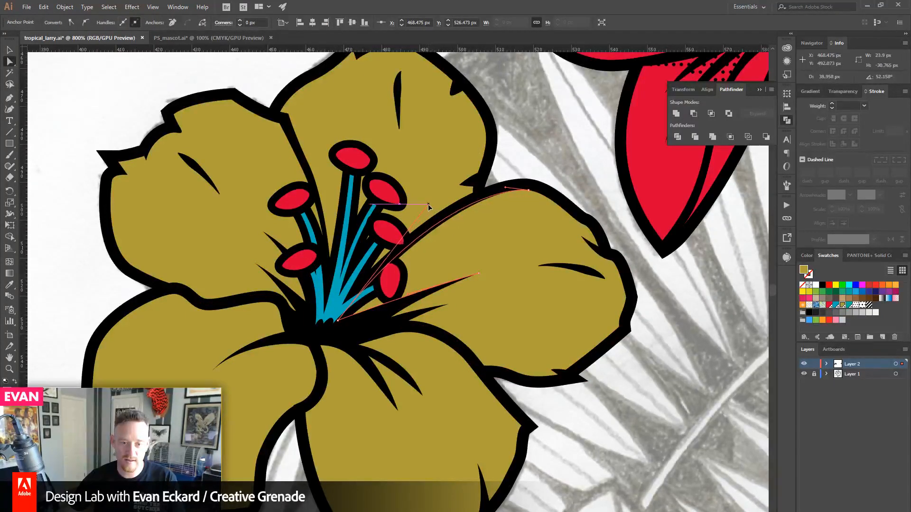
# - Examine the outline and fill paths of the lower-left and lower petals around the hibiscus centre
pyautogui.click(247, 299)
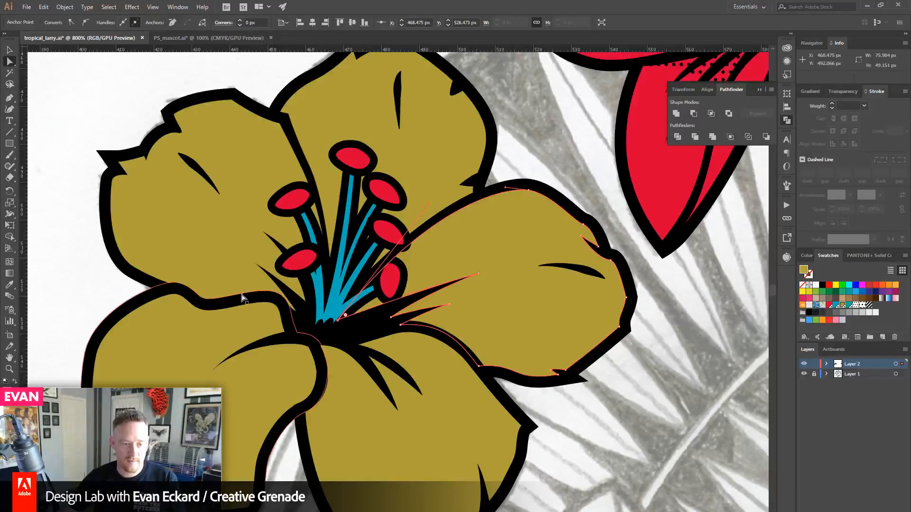
pyautogui.click(292, 316)
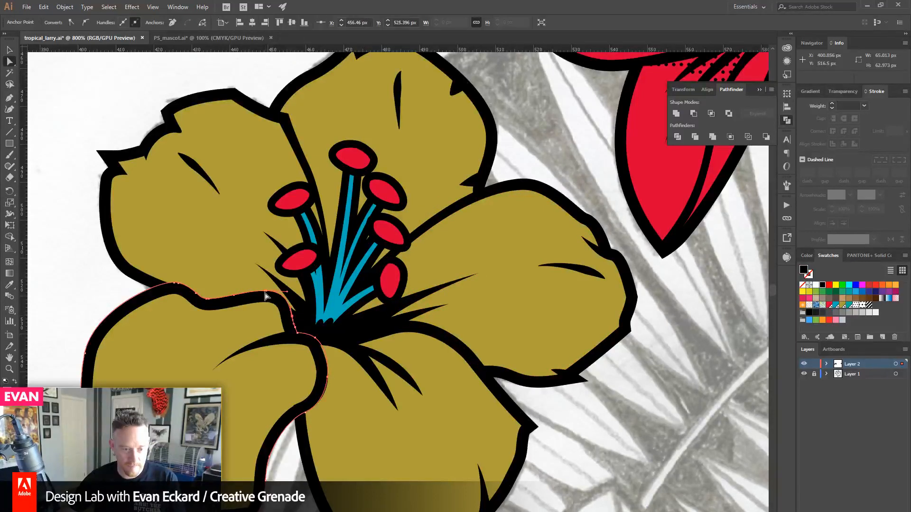
pyautogui.click(239, 336)
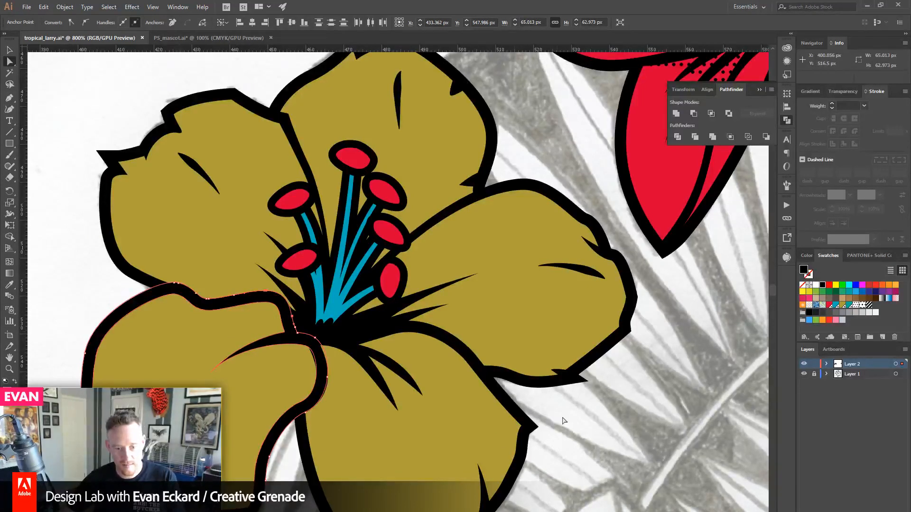
pyautogui.hotkey('ctrl', 'shift', 'a')
pyautogui.click(431, 339)
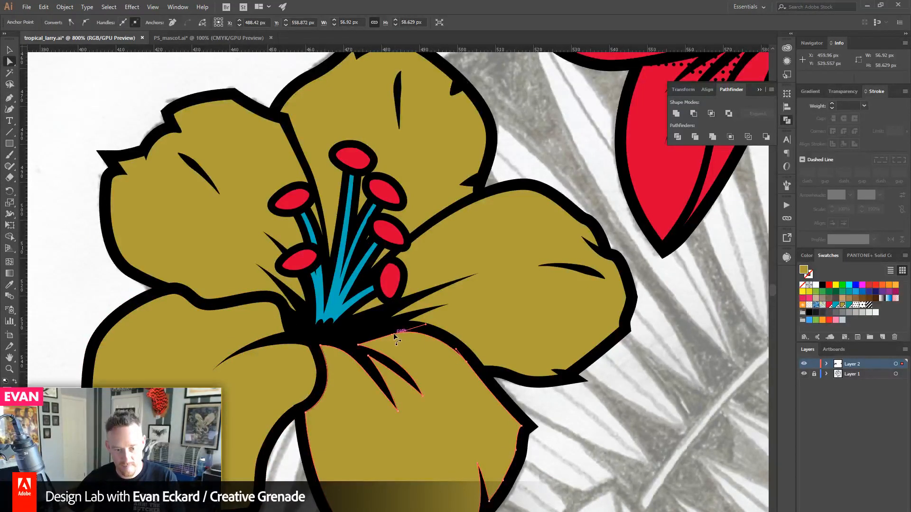
pyautogui.moveTo(394, 336); pyautogui.dragTo(461, 376)
pyautogui.hotkey('ctrl', 'shift', 'a')
pyautogui.click(367, 346)
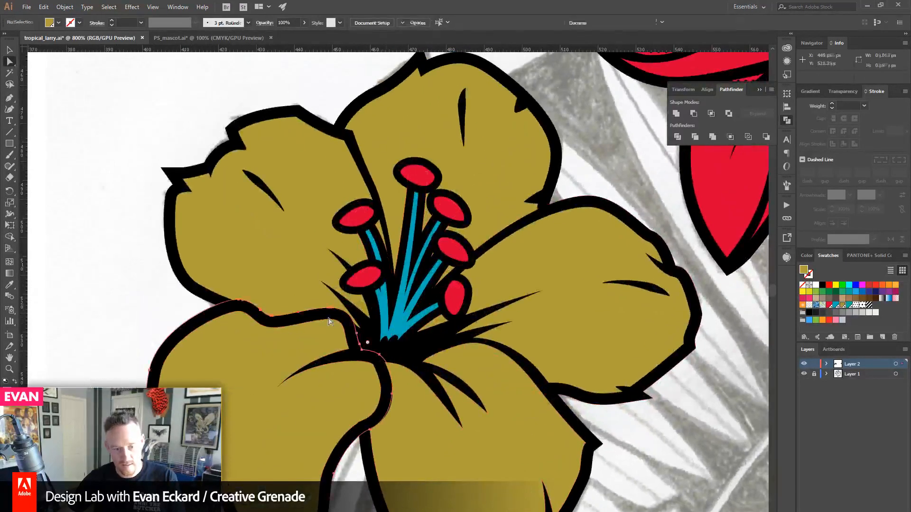
pyautogui.click(118, 261)
# - Draw a closed Pen patch about 26 by 20 px on the lower-left petal, spanning its inner upper edge and the crease
pyautogui.press('p')
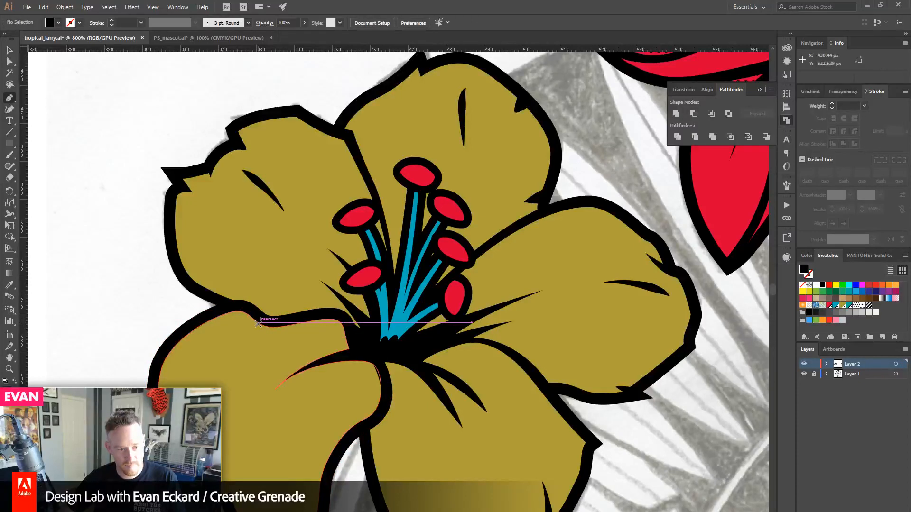
pyautogui.click(259, 324)
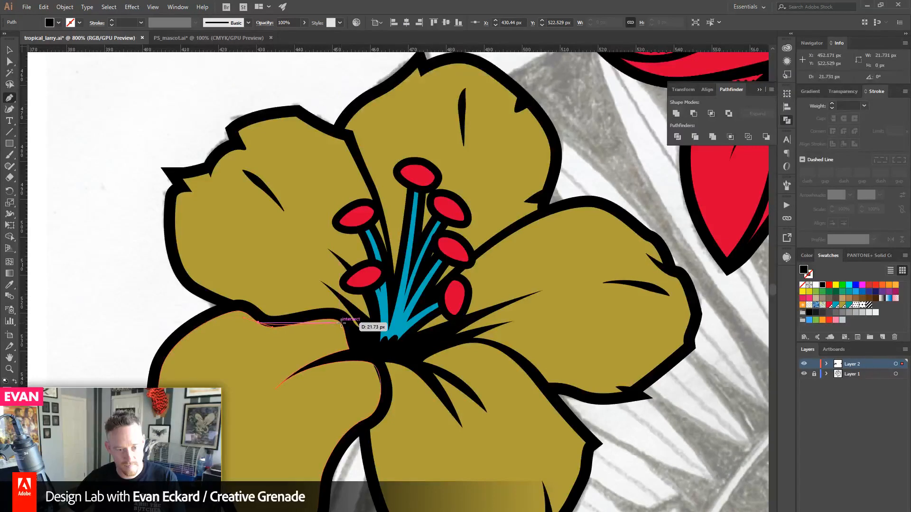
pyautogui.moveTo(340, 323); pyautogui.dragTo(347, 352)
pyautogui.hotkey('ctrl', 'z')
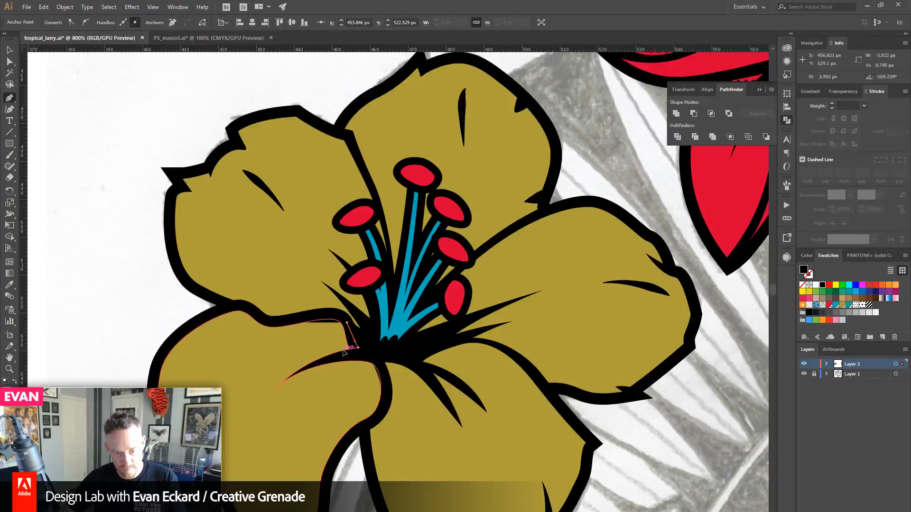
pyautogui.click(275, 390)
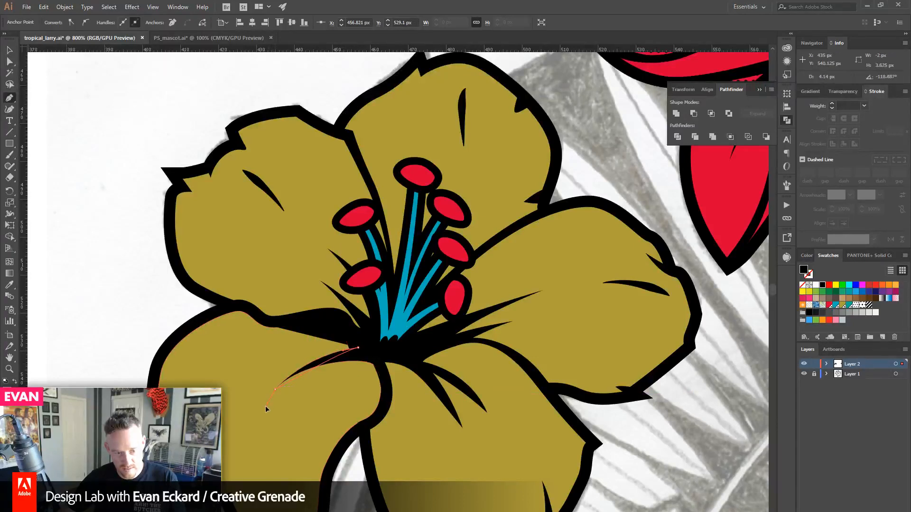
pyautogui.hotkey('ctrl', 'z')
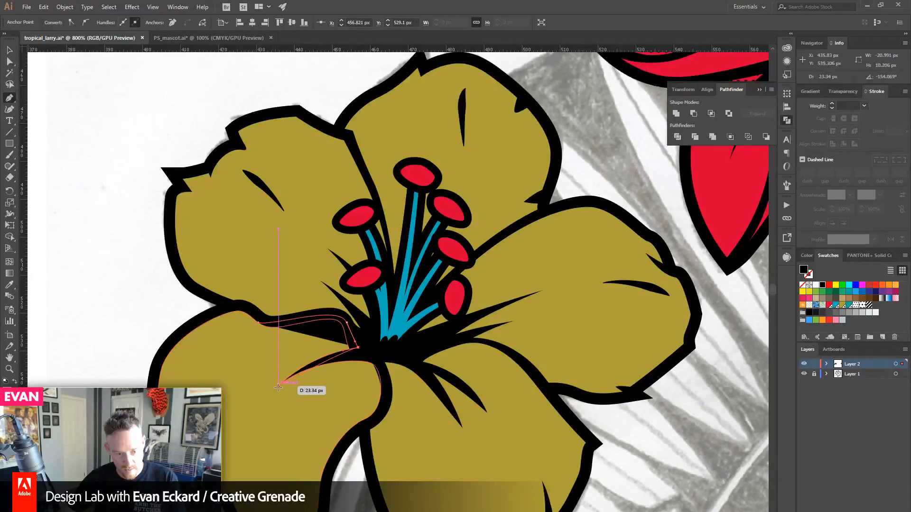
pyautogui.moveTo(275, 389); pyautogui.dragTo(252, 421)
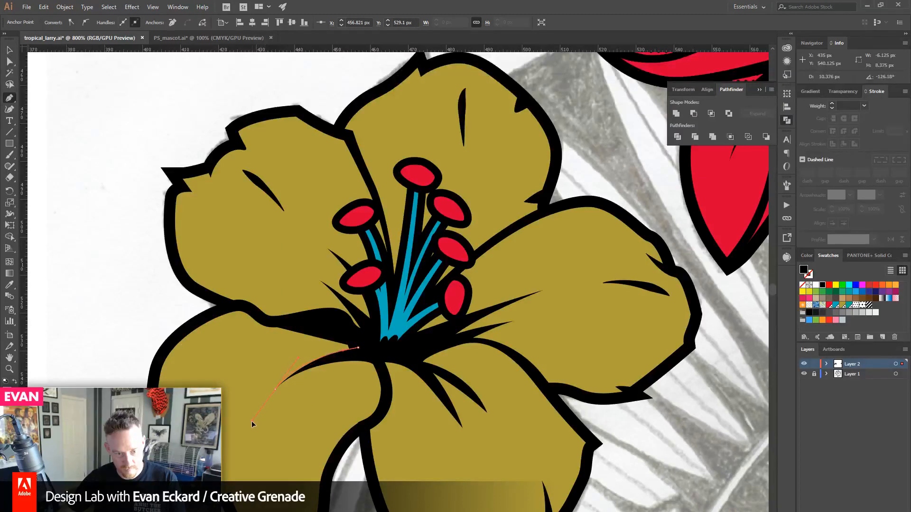
pyautogui.click(275, 390)
pyautogui.click(258, 321)
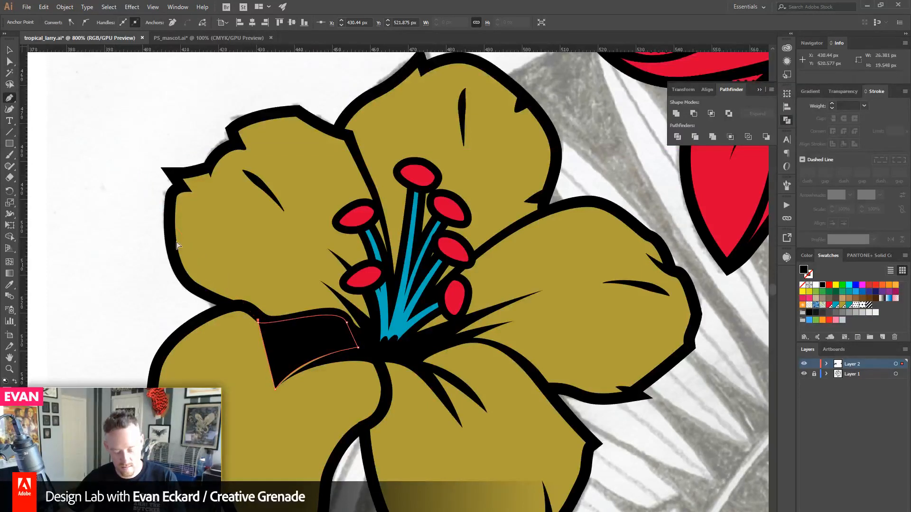
pyautogui.hotkey('ctrl', 'z')
pyautogui.click(258, 323)
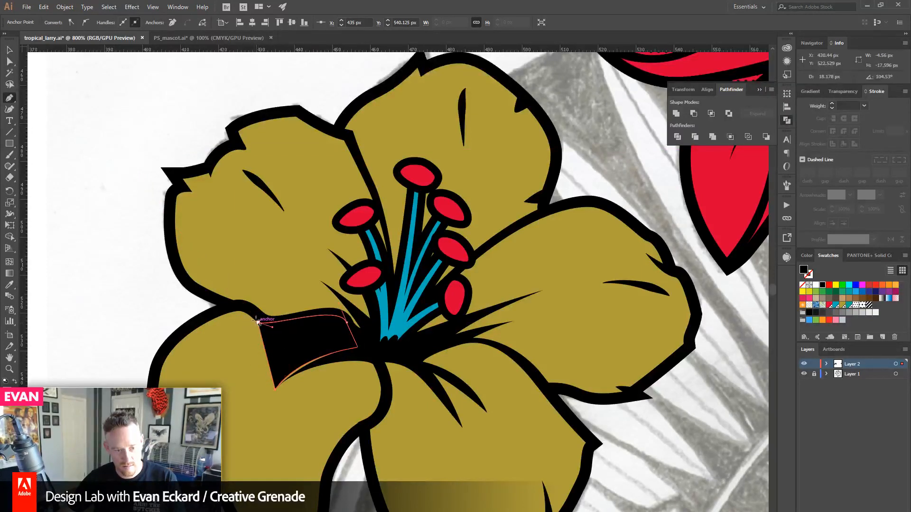
# - Fill the patch with the petals' gold and paste it in front inside the isolated hibiscus group
pyautogui.click(10, 51)
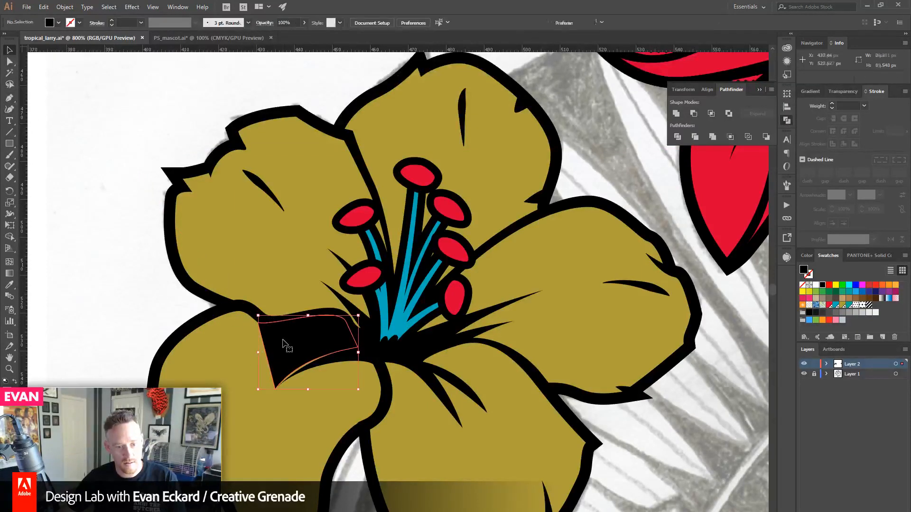
pyautogui.click(838, 300)
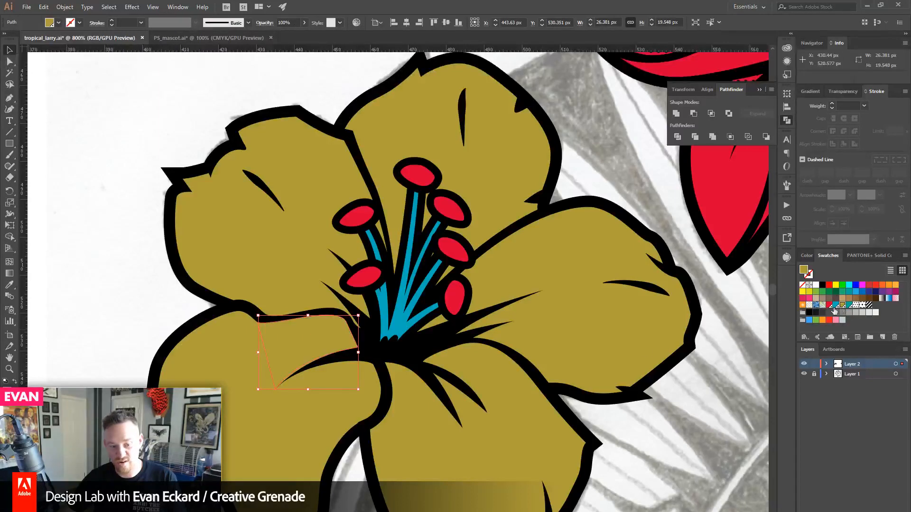
pyautogui.hotkey('ctrl', 'a')
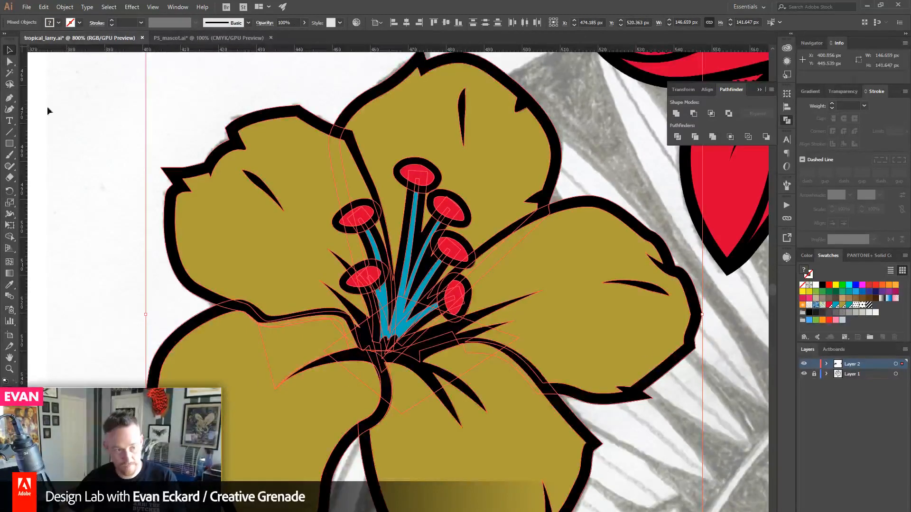
pyautogui.click(107, 312)
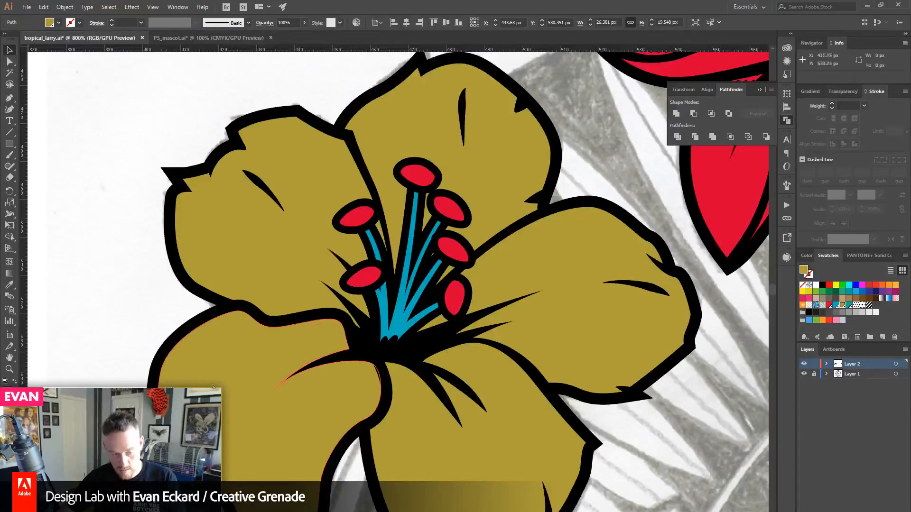
pyautogui.doubleClick(230, 360)
pyautogui.hotkey('ctrl', 'c')
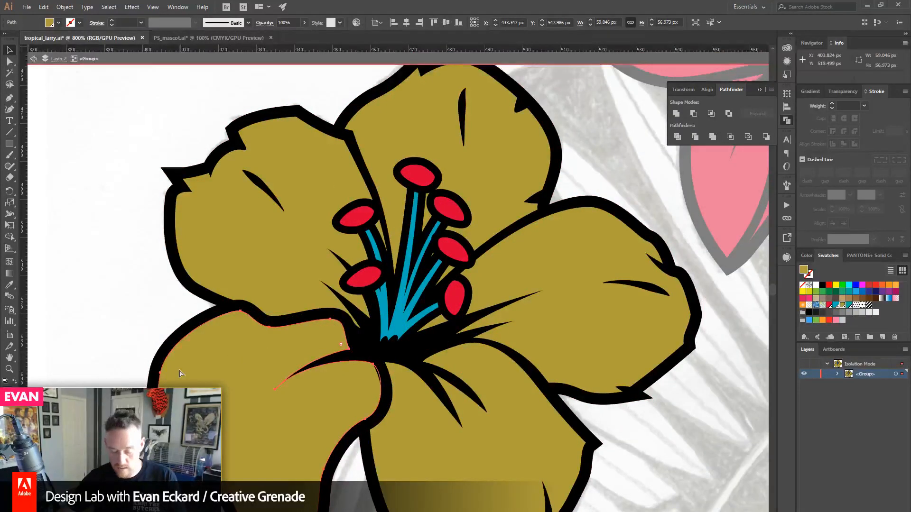
pyautogui.hotkey('ctrl', 'f')
# - Merge the gold patch with the lower-left petal's fill using the Shape Builder tool
pyautogui.keyDown('shift'); pyautogui.click(204, 360); pyautogui.keyUp('shift')
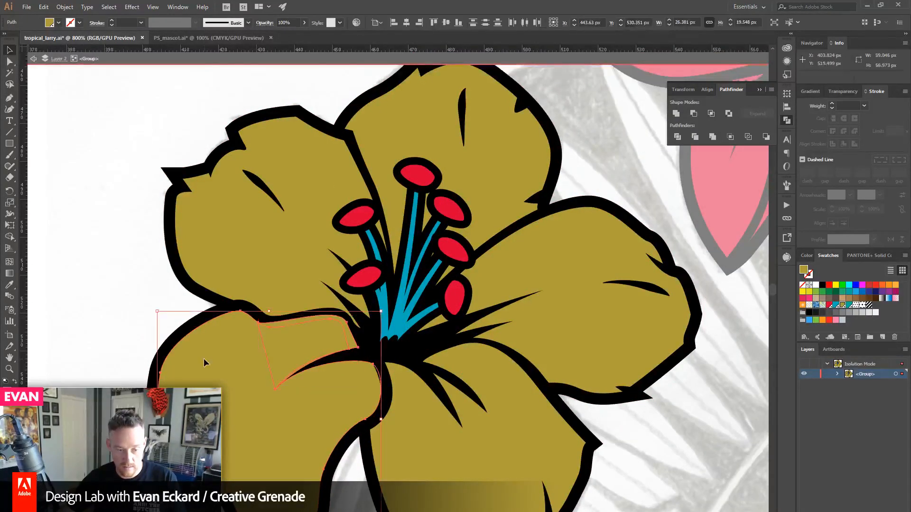
pyautogui.hotkey('shift', 'm')
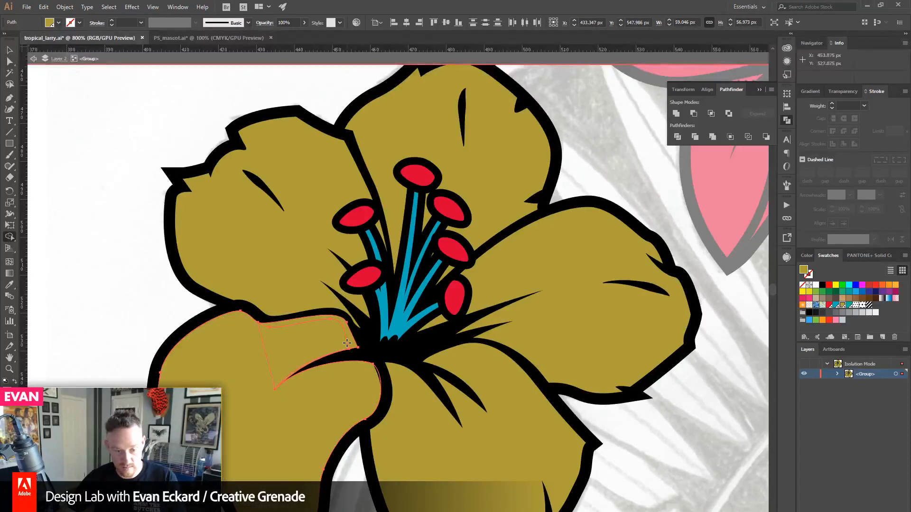
pyautogui.moveTo(304, 349); pyautogui.dragTo(232, 365)
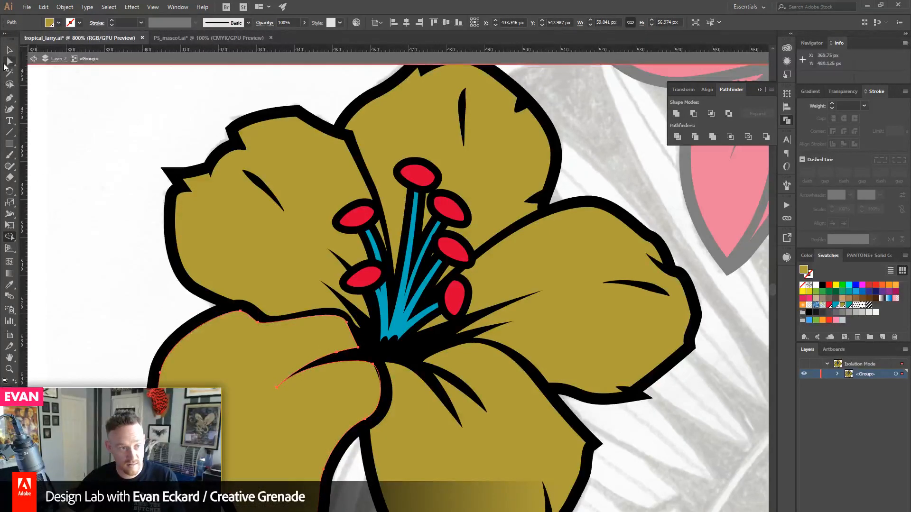
# - Reshape the crease on the lower-left petal by adjusting the direction handles of its tip and upper-edge anchors
pyautogui.click(5, 63)
pyautogui.click(277, 387)
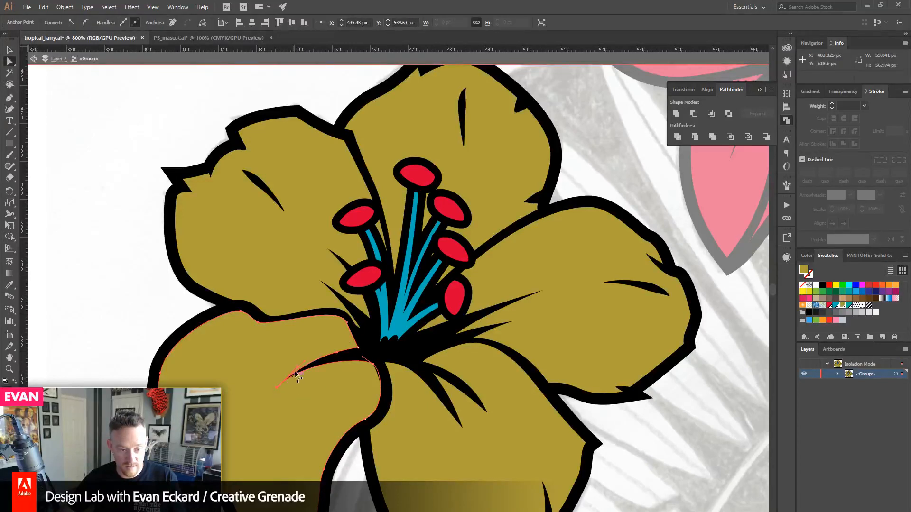
pyautogui.moveTo(304, 365); pyautogui.dragTo(381, 420)
pyautogui.click(9, 369)
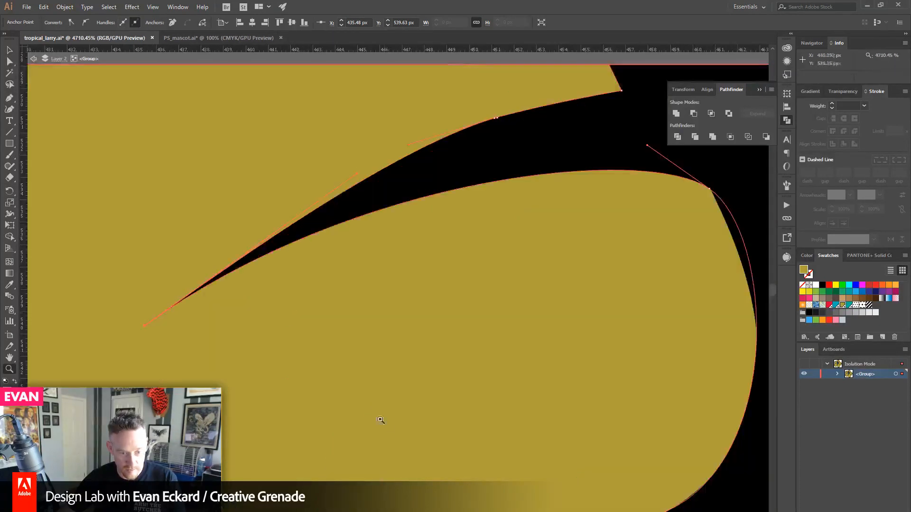
pyautogui.click(9, 62)
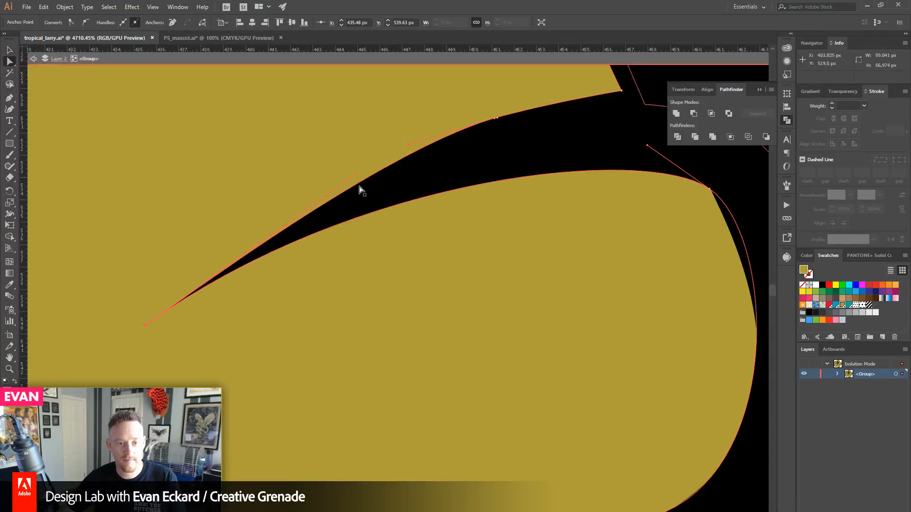
pyautogui.moveTo(358, 177); pyautogui.dragTo(199, 267)
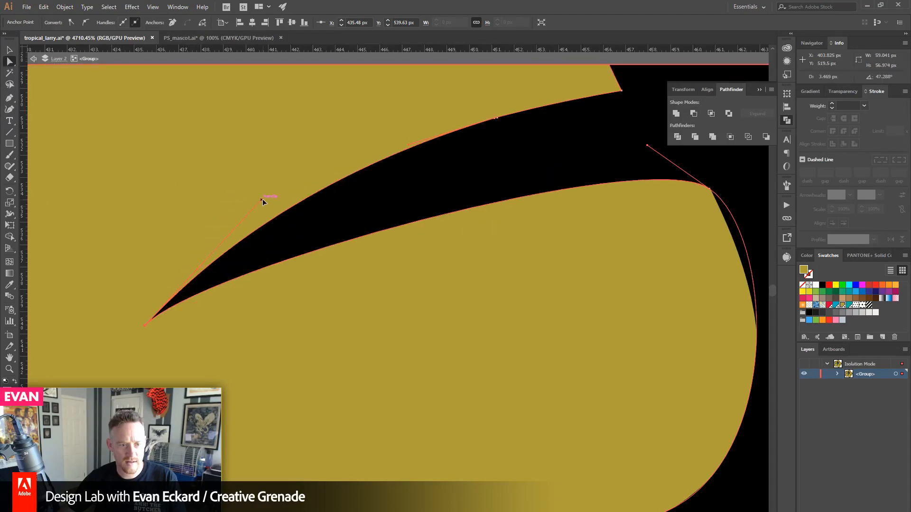
pyautogui.moveTo(262, 200); pyautogui.dragTo(254, 238)
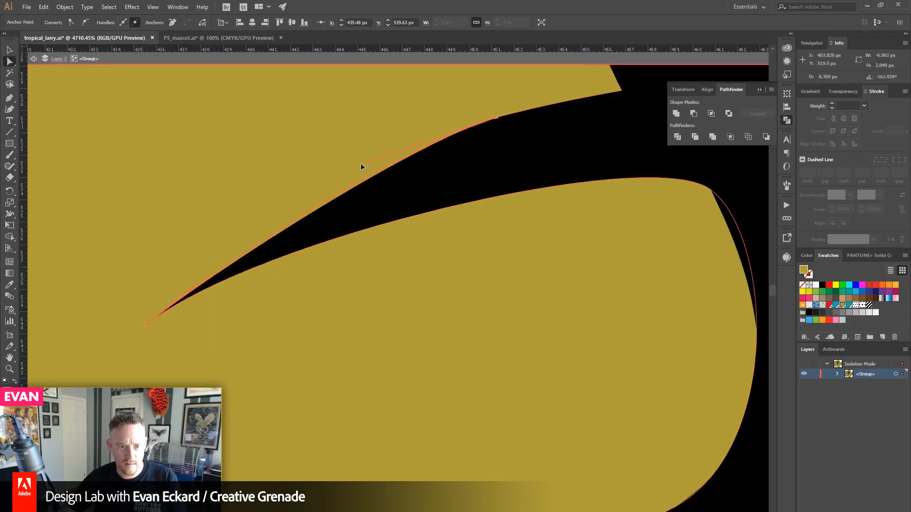
# - Bring the lower-left petal's gold fill in front of the black shape covering its inner right edge
pyautogui.moveTo(609, 223); pyautogui.dragTo(293, 294)
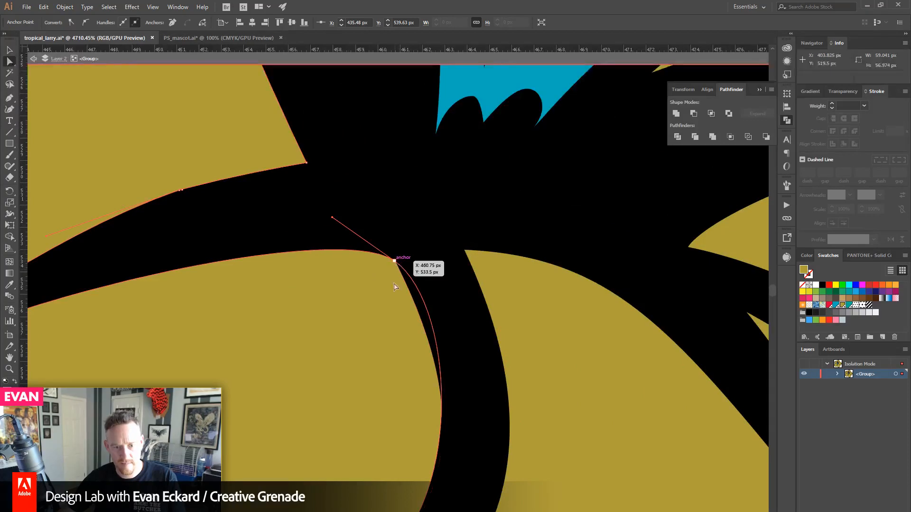
pyautogui.click(370, 317)
pyautogui.moveTo(340, 352); pyautogui.dragTo(319, 298)
pyautogui.moveTo(413, 292); pyautogui.dragTo(382, 237)
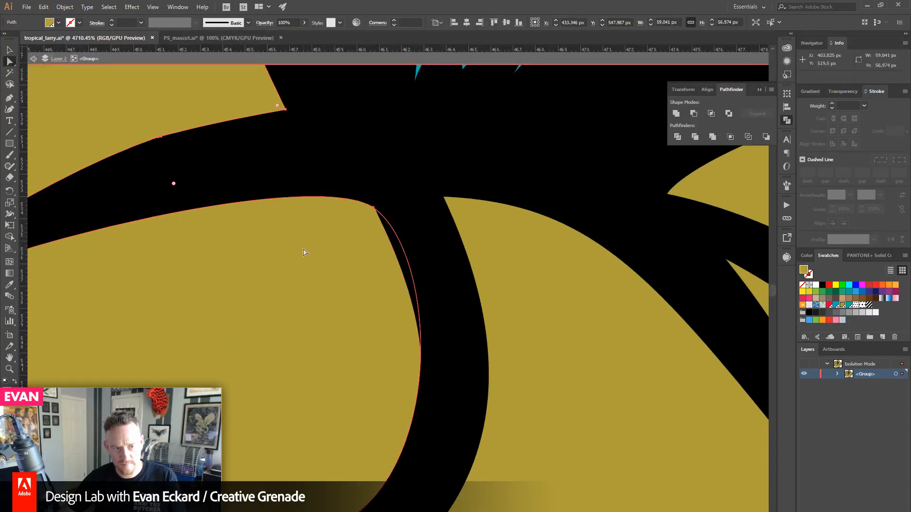
pyautogui.moveTo(149, 124); pyautogui.dragTo(301, 445)
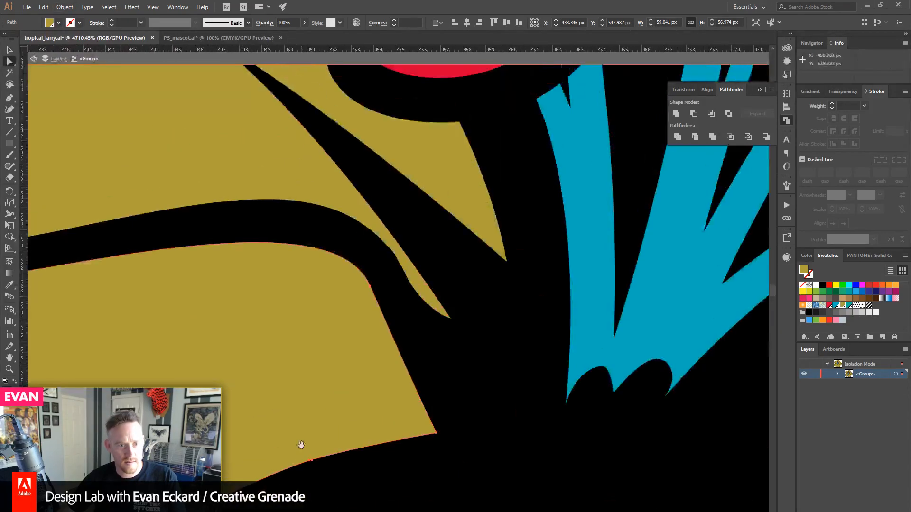
pyautogui.moveTo(275, 398); pyautogui.dragTo(250, 218)
pyautogui.moveTo(260, 340); pyautogui.dragTo(192, 260)
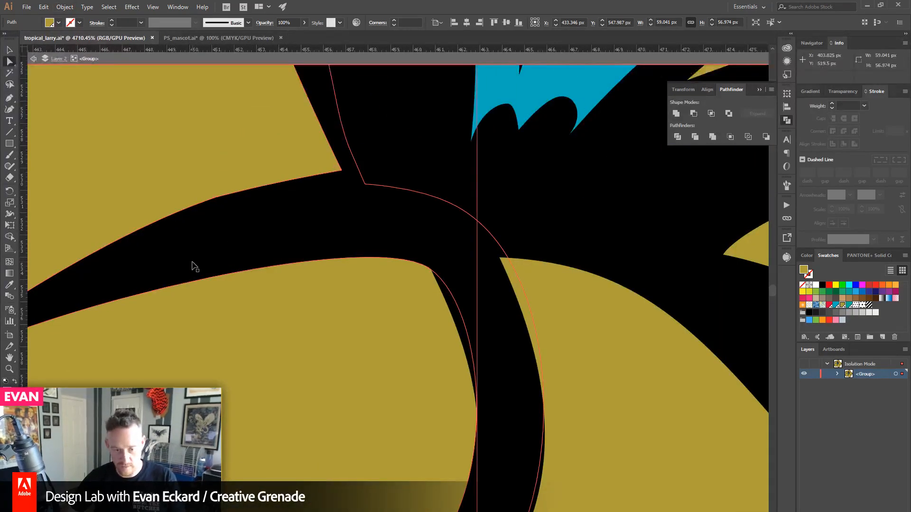
pyautogui.hotkey('ctrl', 'y')
pyautogui.hotkey('ctrl', 'y')
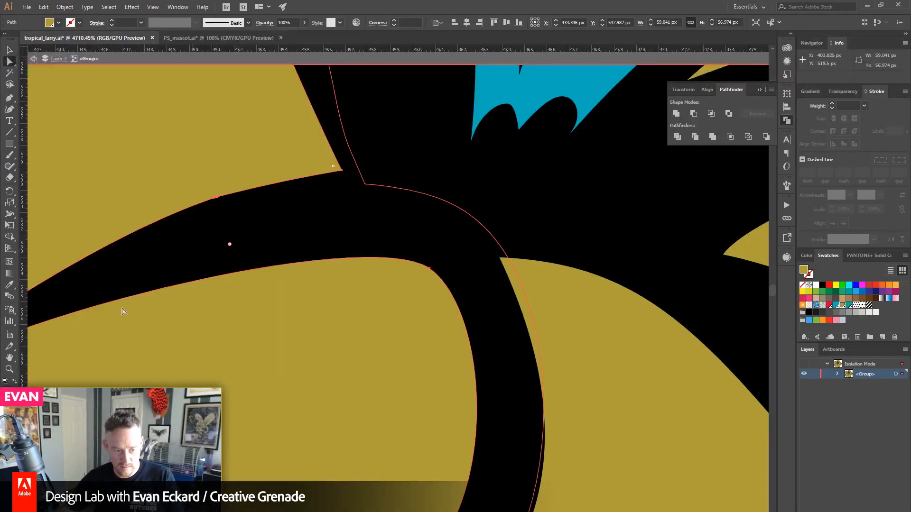
# - Nudge the lower petal's inner corner anchor, beside the lower-left petal's outline, 1 px to the left
pyautogui.press('z')
pyautogui.keyDown('alt'); pyautogui.click(318, 395); pyautogui.keyUp('alt')
pyautogui.keyDown('alt'); pyautogui.click(318, 395); pyautogui.keyUp('alt')
pyautogui.keyDown('alt'); pyautogui.click(347, 317); pyautogui.keyUp('alt')
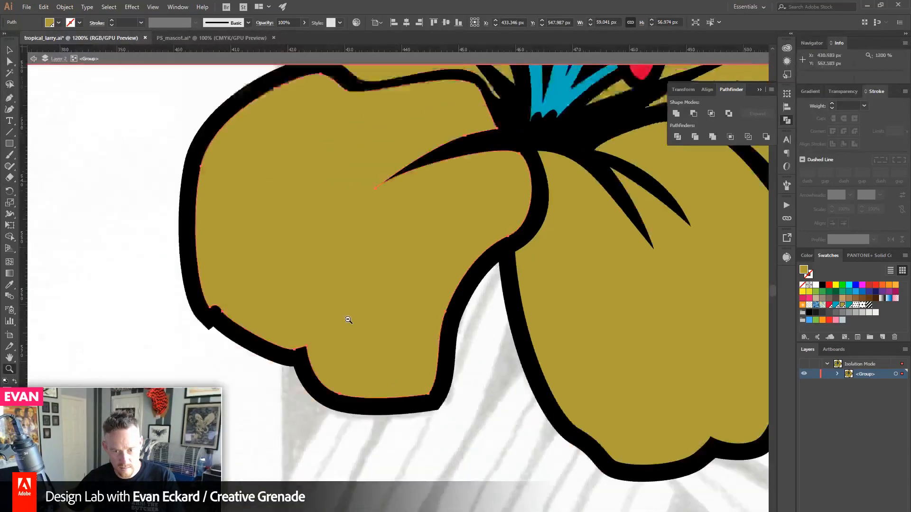
pyautogui.keyDown('alt'); pyautogui.click(384, 281); pyautogui.keyUp('alt')
pyautogui.moveTo(384, 282); pyautogui.dragTo(224, 361)
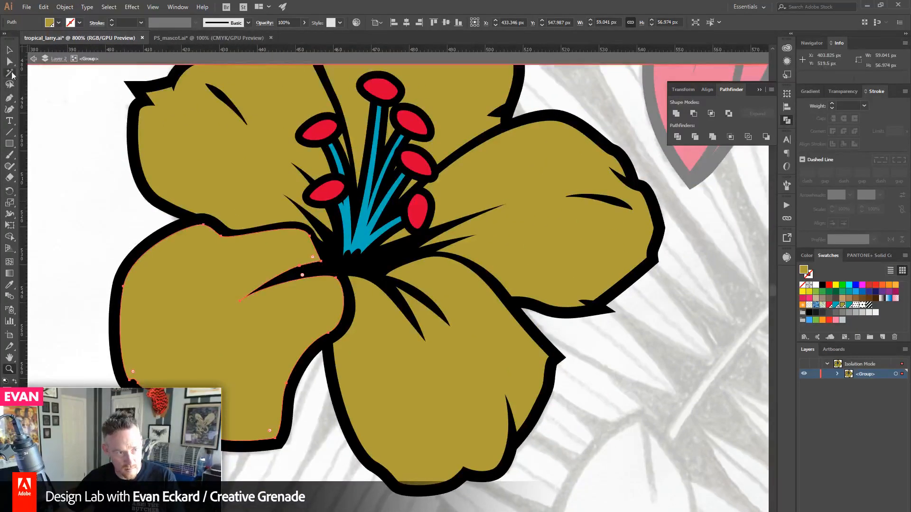
pyautogui.click(9, 62)
pyautogui.click(348, 276)
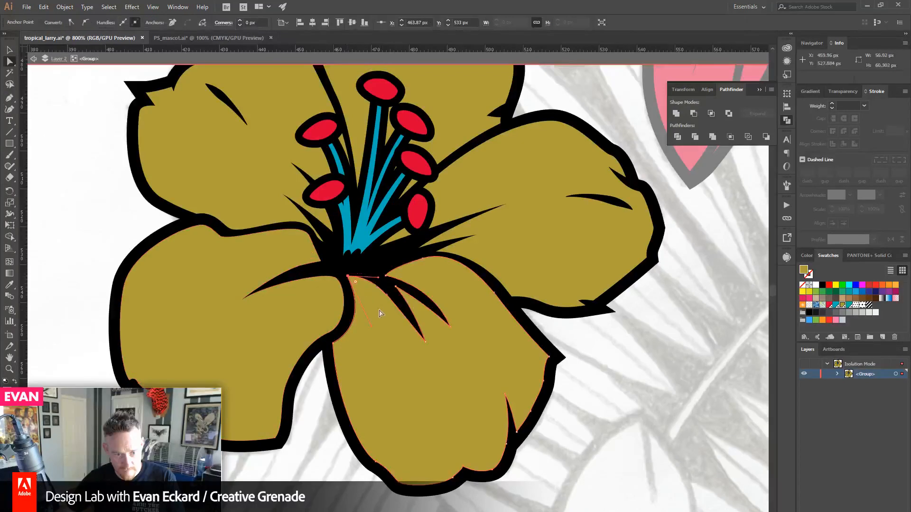
pyautogui.press('Left')
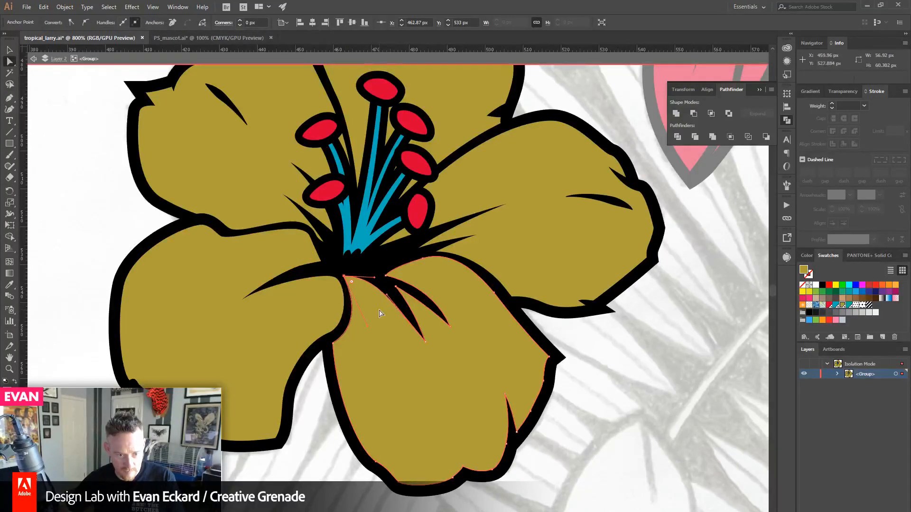
pyautogui.click(584, 412)
pyautogui.moveTo(429, 303); pyautogui.dragTo(387, 309)
pyautogui.click(392, 311)
pyautogui.click(393, 311)
pyautogui.click(639, 413)
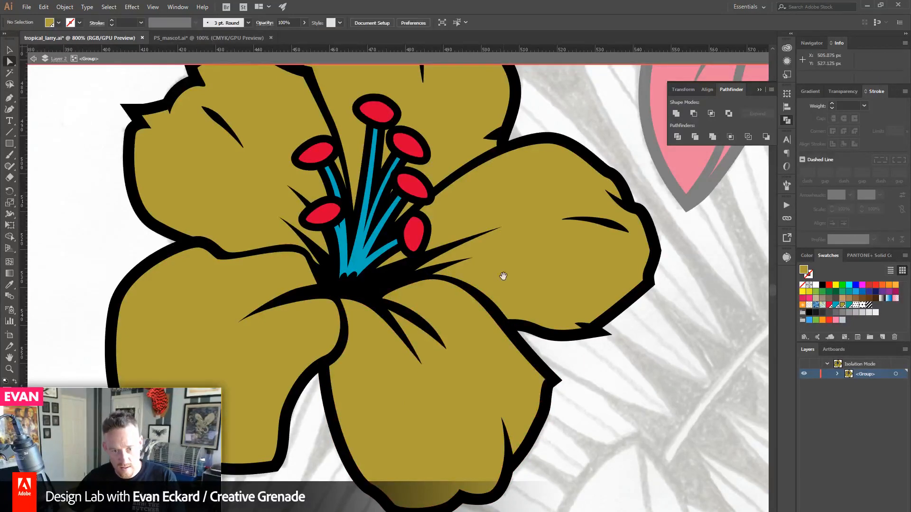
# - Nudge the whole stamen group about 1 px left and rotate it slightly counterclockwise
pyautogui.moveTo(503, 276); pyautogui.dragTo(475, 350)
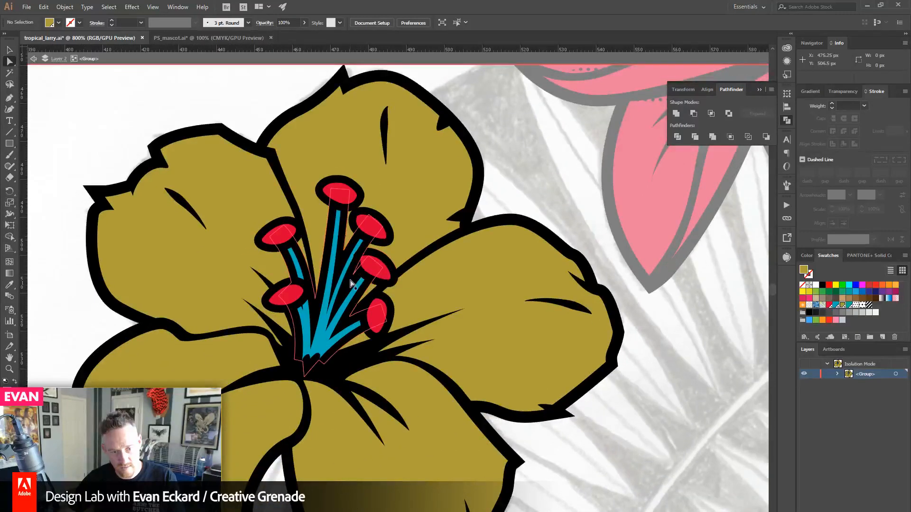
pyautogui.click(352, 284)
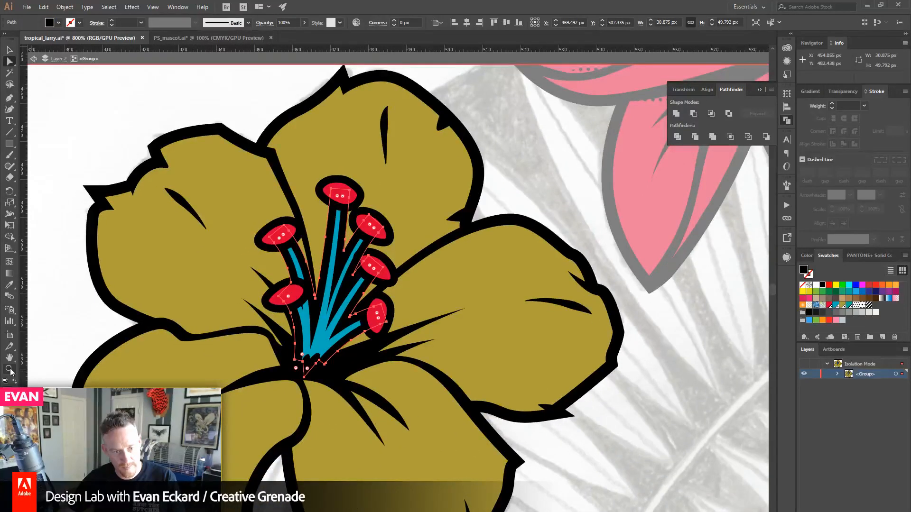
pyautogui.click(9, 50)
pyautogui.click(295, 260)
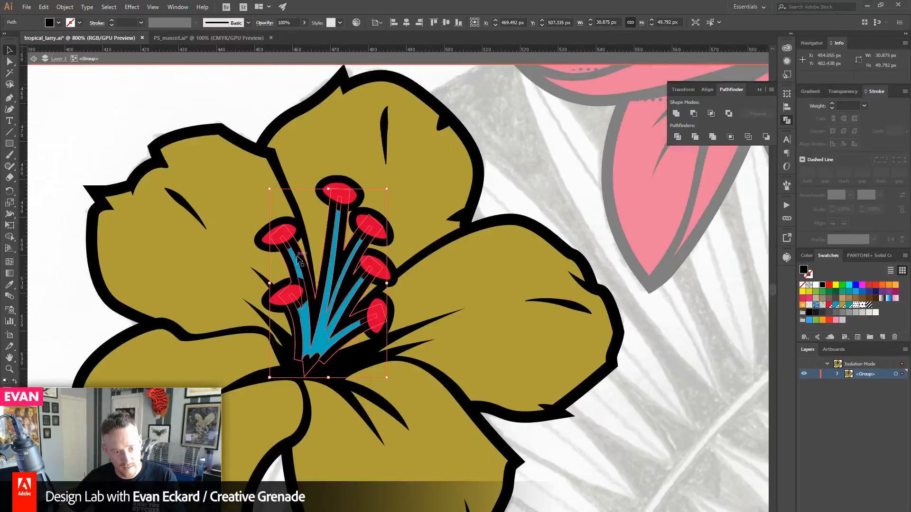
pyautogui.press('Left')
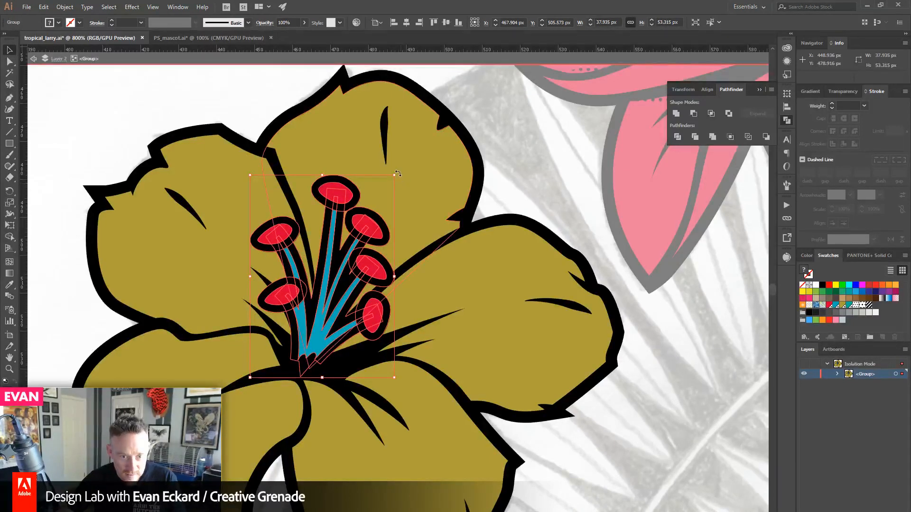
pyautogui.moveTo(398, 174); pyautogui.dragTo(396, 172)
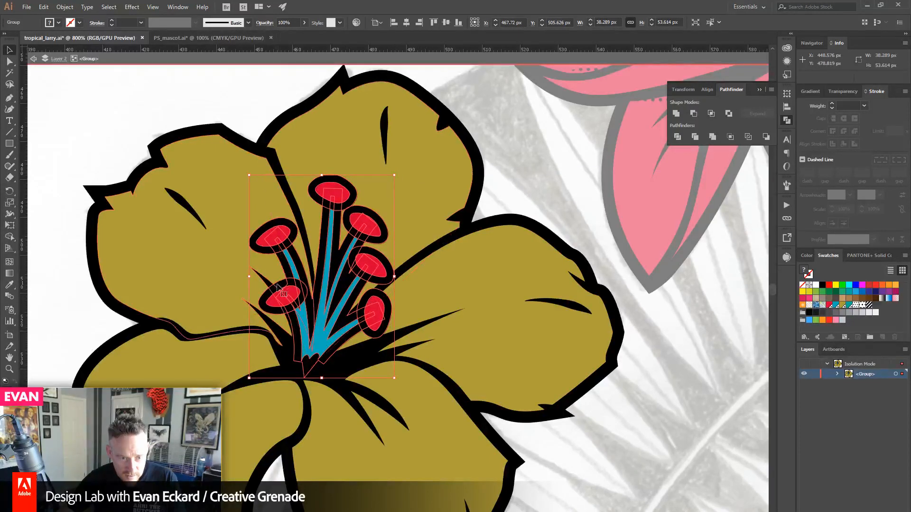
pyautogui.click(571, 179)
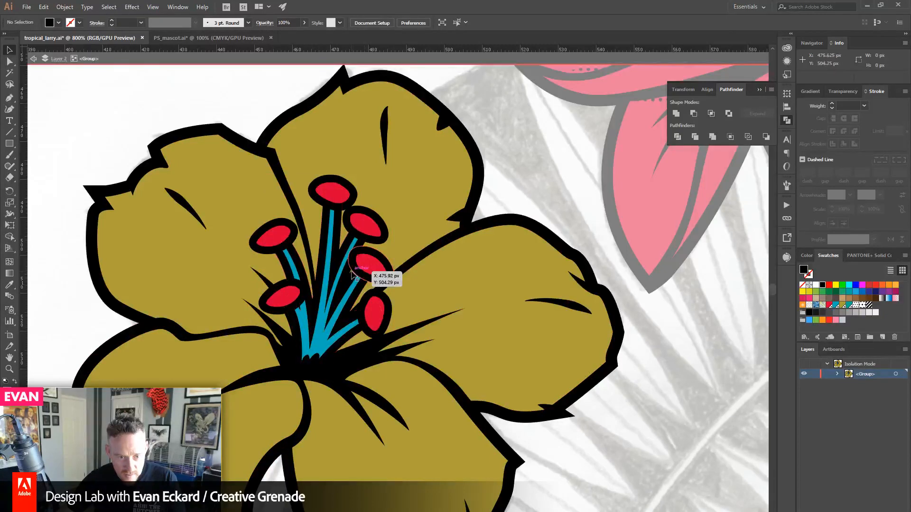
# - Move the petal's pointed anchor up behind the stamen outlines to hide the tiny gold sliver between two stamens
pyautogui.click(9, 369)
pyautogui.moveTo(336, 254); pyautogui.dragTo(377, 300)
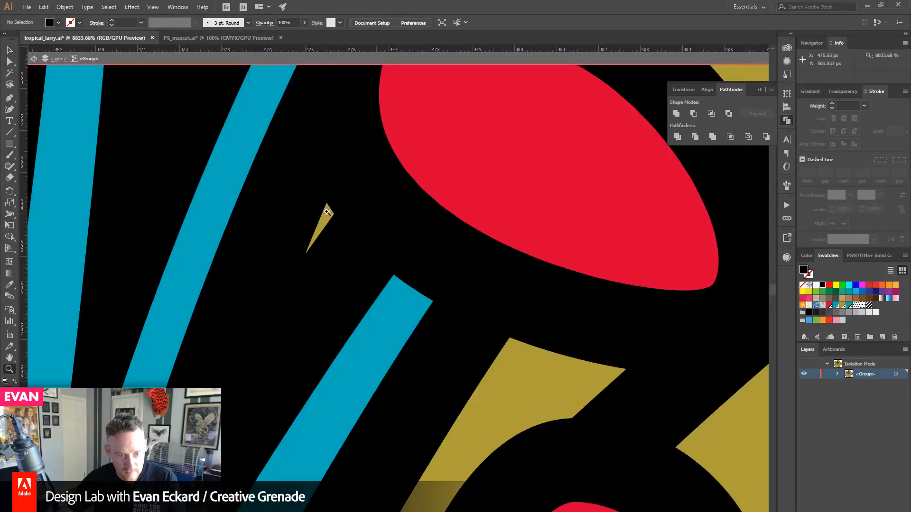
pyautogui.press('a')
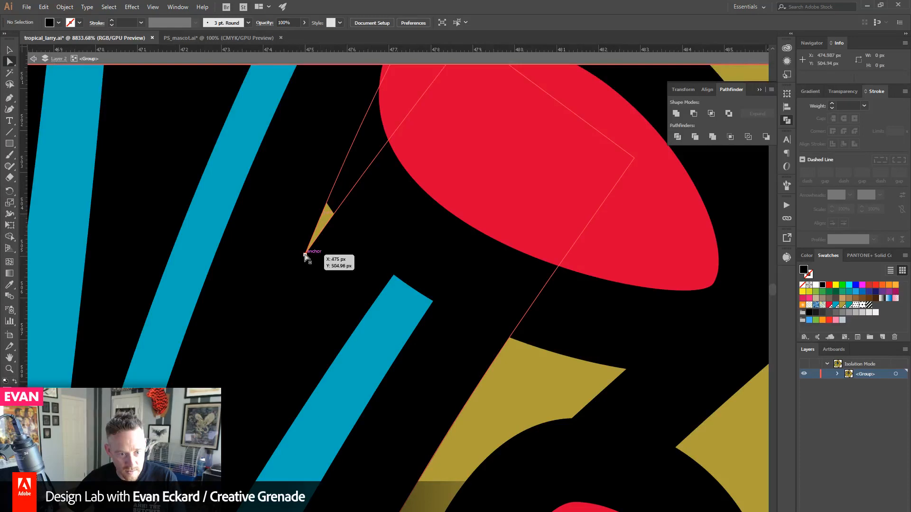
pyautogui.moveTo(305, 256); pyautogui.dragTo(334, 205)
pyautogui.press('z')
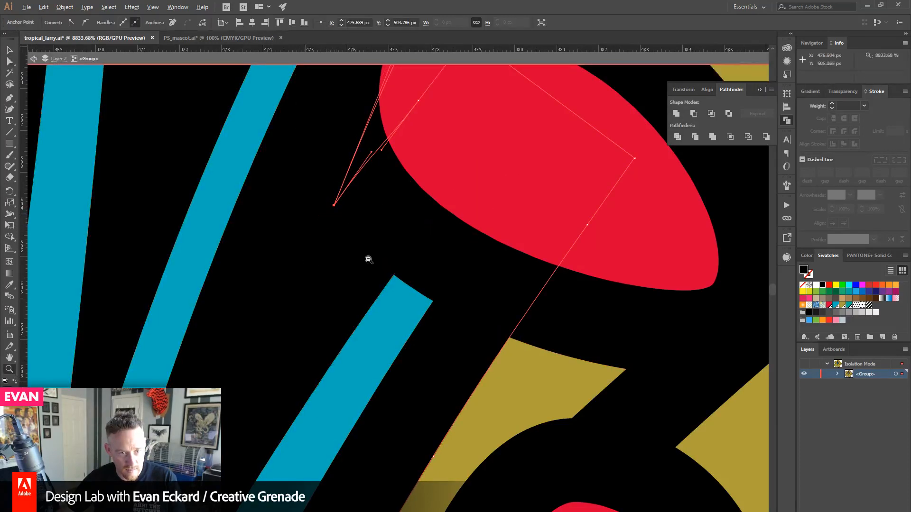
# - Leave isolation mode for the gold hibiscus group and select the whole flower
pyautogui.keyDown('alt'); pyautogui.click(368, 259); pyautogui.keyUp('alt')
pyautogui.keyDown('alt'); pyautogui.click(366, 254); pyautogui.keyUp('alt')
pyautogui.keyDown('alt'); pyautogui.click(389, 305); pyautogui.keyUp('alt')
pyautogui.keyDown('alt'); pyautogui.click(389, 305); pyautogui.keyUp('alt')
pyautogui.keyDown('alt'); pyautogui.click(360, 349); pyautogui.keyUp('alt')
pyautogui.keyDown('alt'); pyautogui.click(363, 349); pyautogui.keyUp('alt')
pyautogui.keyDown('alt'); pyautogui.click(365, 349); pyautogui.keyUp('alt')
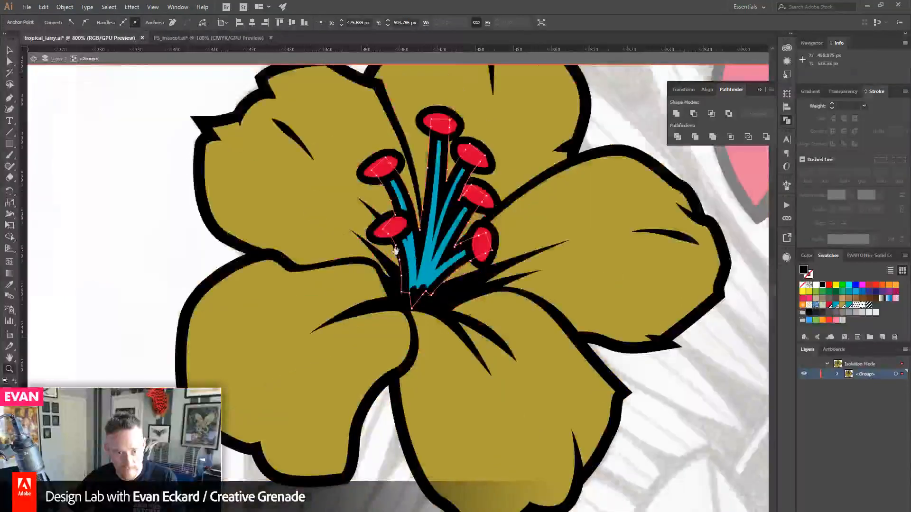
pyautogui.moveTo(396, 251); pyautogui.dragTo(217, 346)
pyautogui.click(9, 50)
pyautogui.doubleClick(110, 219)
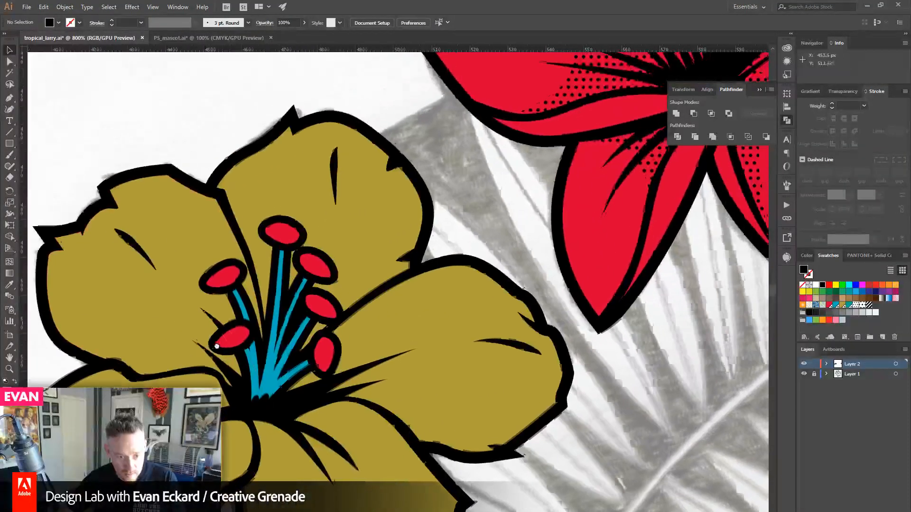
pyautogui.moveTo(278, 417); pyautogui.dragTo(248, 359)
pyautogui.click(347, 431)
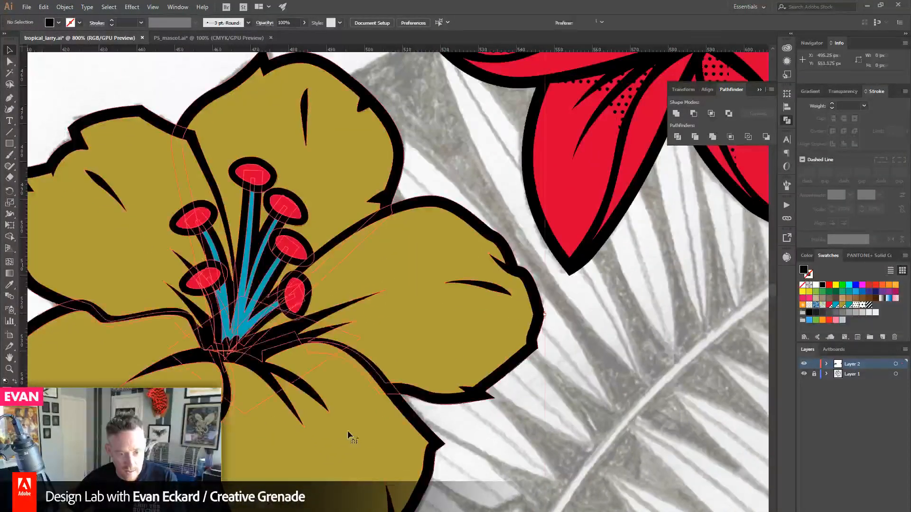
pyautogui.click(9, 369)
pyautogui.keyDown('alt'); pyautogui.click(347, 365); pyautogui.keyUp('alt')
pyautogui.keyDown('alt'); pyautogui.click(346, 366); pyautogui.keyUp('alt')
pyautogui.keyDown('alt'); pyautogui.click(348, 363); pyautogui.keyUp('alt')
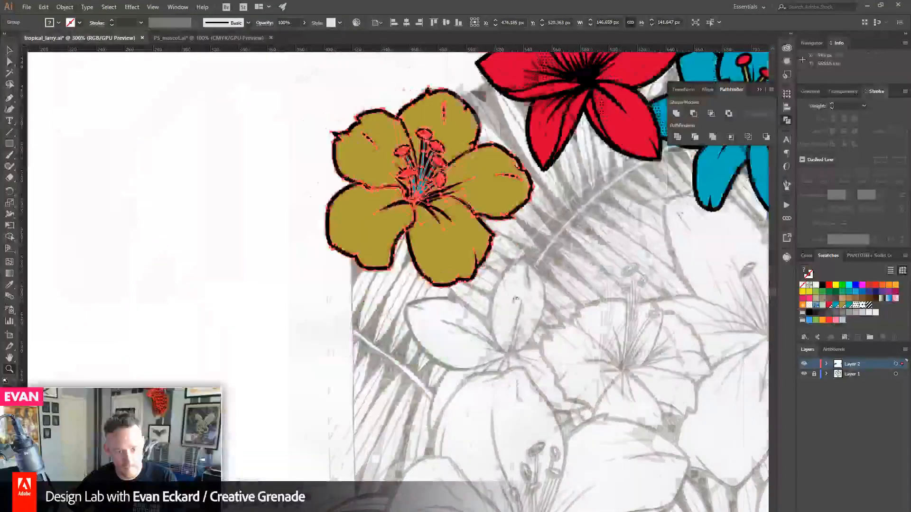
# - Deselect the gold hibiscus and examine the untraced pencil flowers below it, focusing on the large lower-left flower
pyautogui.moveTo(515, 299); pyautogui.dragTo(276, 304)
pyautogui.click(10, 50)
pyautogui.click(77, 201)
pyautogui.moveTo(77, 201); pyautogui.dragTo(75, 66)
pyautogui.moveTo(192, 149); pyautogui.dragTo(137, 152)
pyautogui.moveTo(183, 365); pyautogui.dragTo(232, 268)
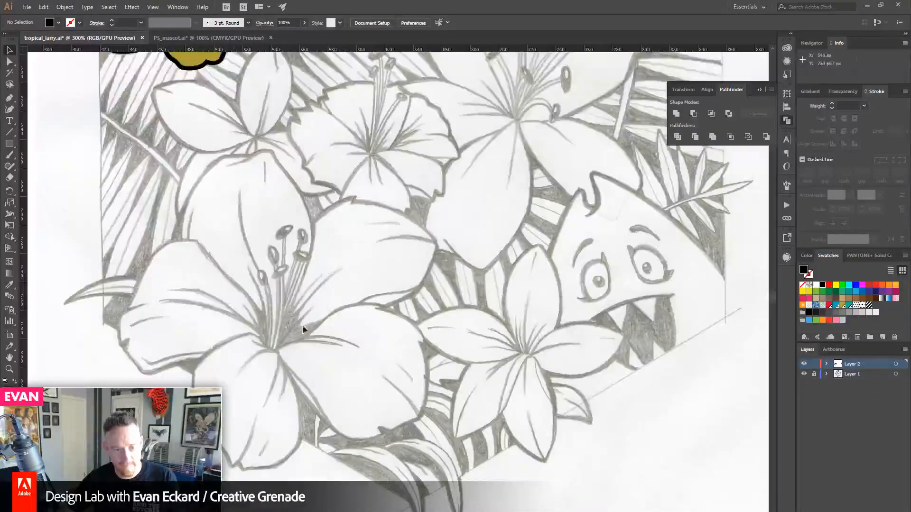
pyautogui.click(11, 375)
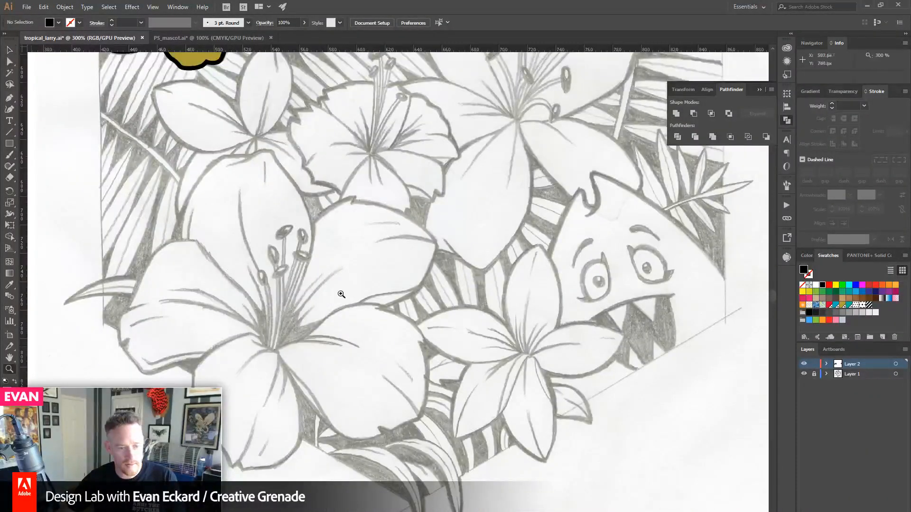
pyautogui.click(341, 293)
pyautogui.moveTo(324, 294); pyautogui.dragTo(351, 332)
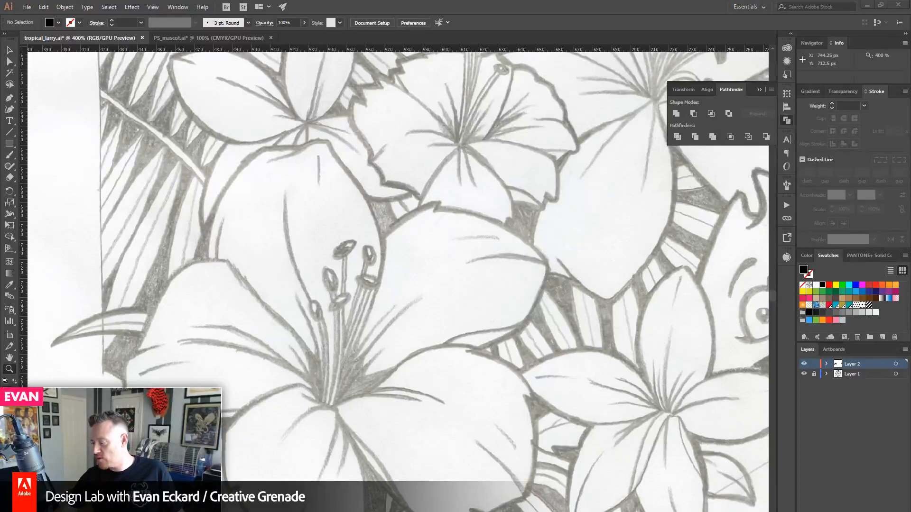
# - Switch to the browser showing Twitter notifications and open the tweeted illustrated lettering sketch as a standalone image
pyautogui.moveTo(910, 42); pyautogui.dragTo(562, 44)
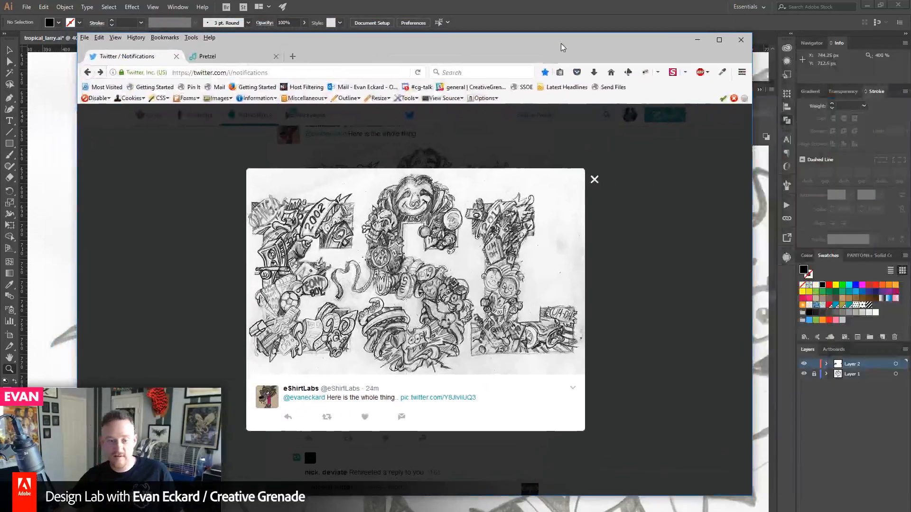
pyautogui.rightClick(446, 271)
pyautogui.click(470, 274)
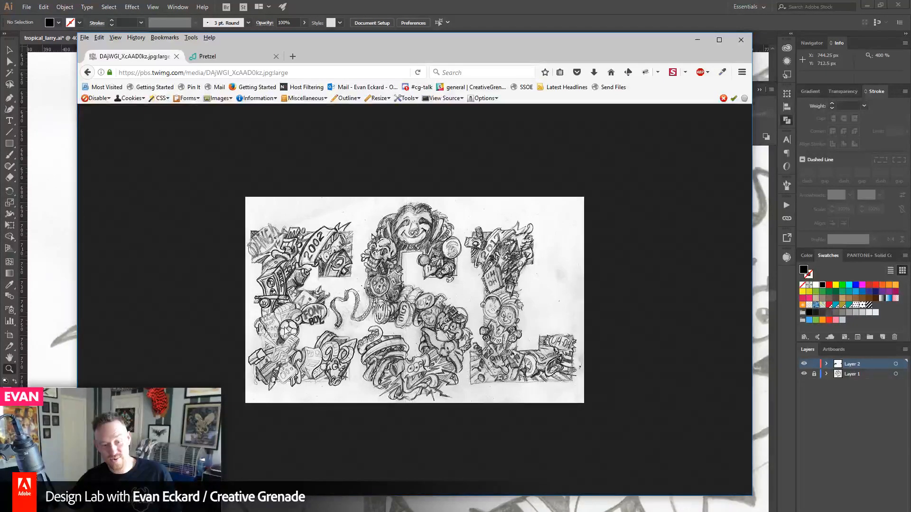
# - Return to the Twitter notifications, find the tweet with the "Adventure Awaits" mountain tattoo, view its photo enlarged and close it
pyautogui.hotkey('alt', 'Left')
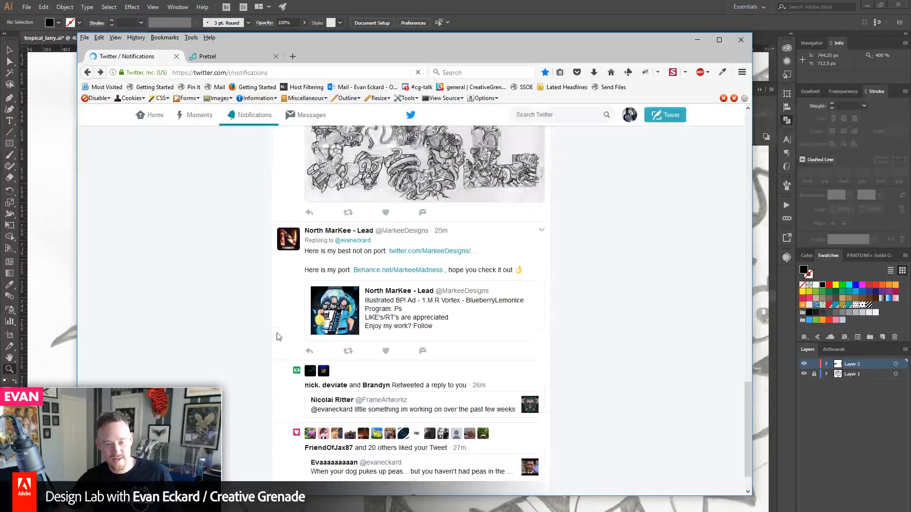
pyautogui.scroll(-8, 233, 367)
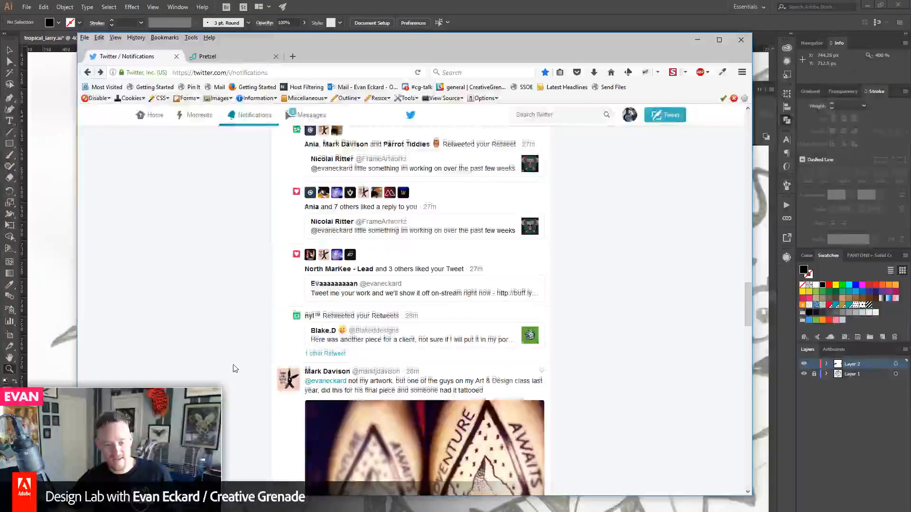
pyautogui.scroll(-1, 255, 356)
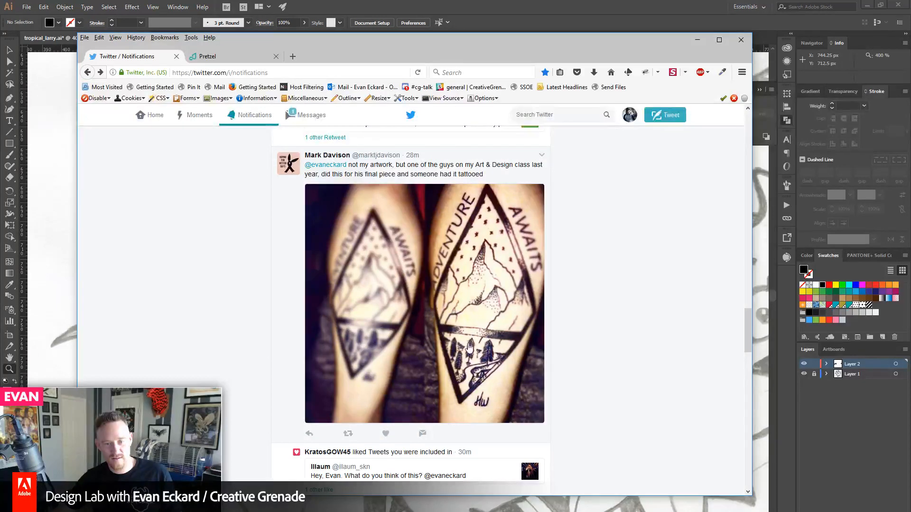
pyautogui.click(381, 344)
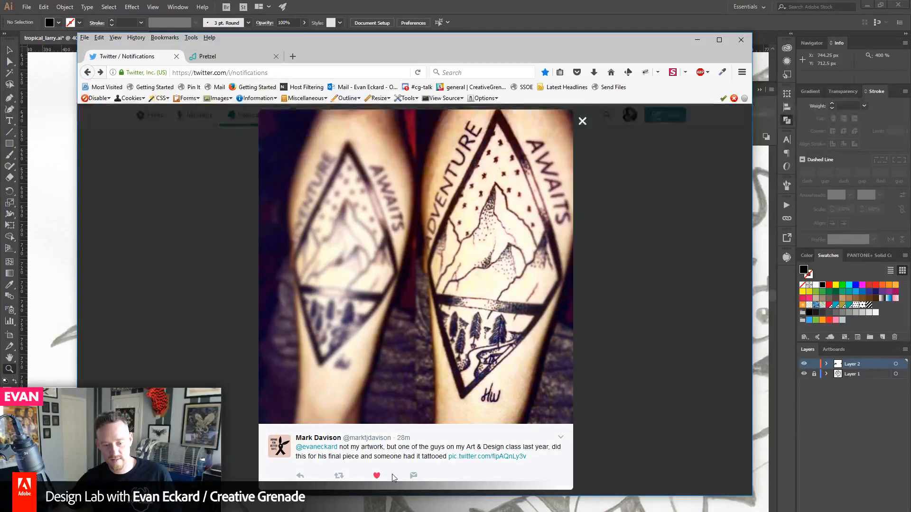
pyautogui.click(583, 381)
# - Look through the notifications for more viewer artwork and open the quoted tweet with the illustrated BPI 1.M.R Vortex ad
pyautogui.scroll(10, 583, 380)
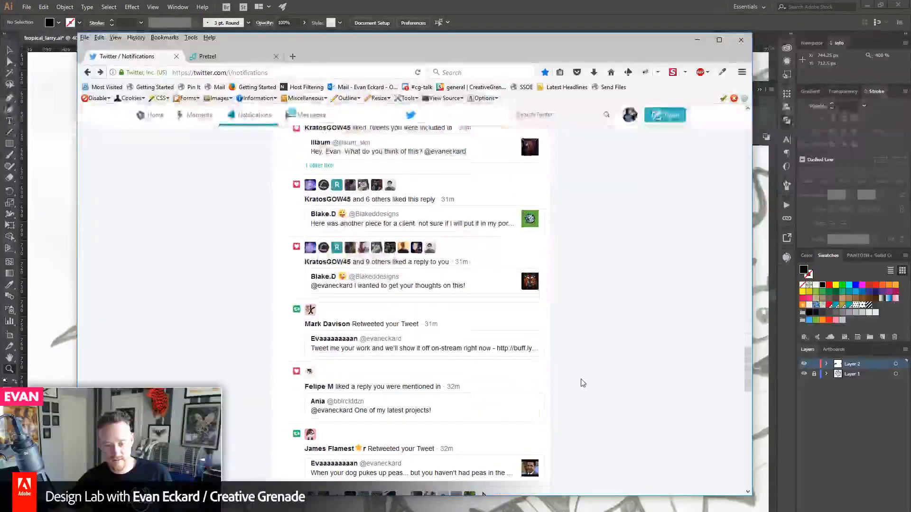
pyautogui.scroll(10, 585, 385)
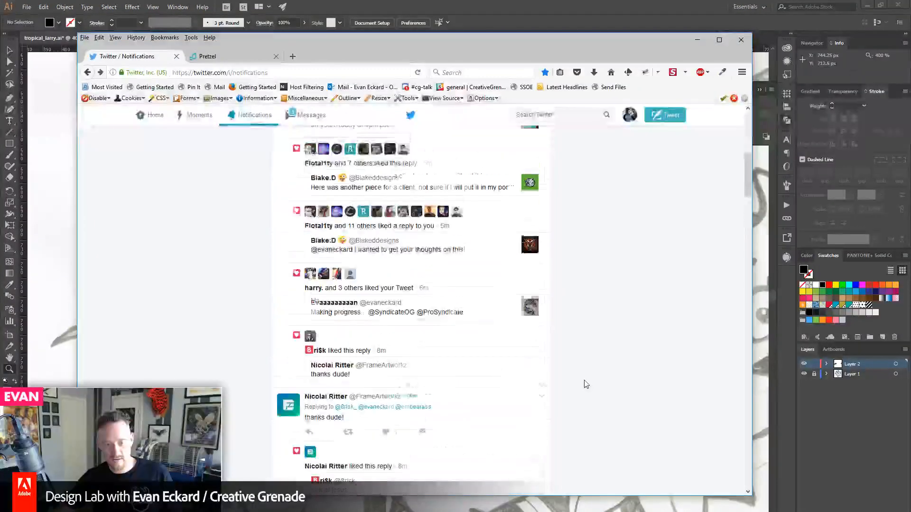
pyautogui.scroll(-15, 588, 384)
pyautogui.scroll(-15, 590, 382)
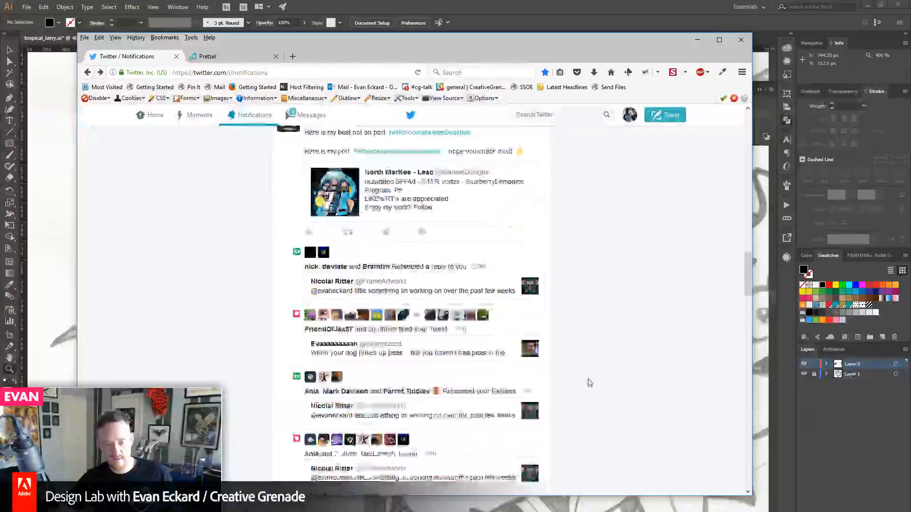
pyautogui.scroll(-3, 590, 382)
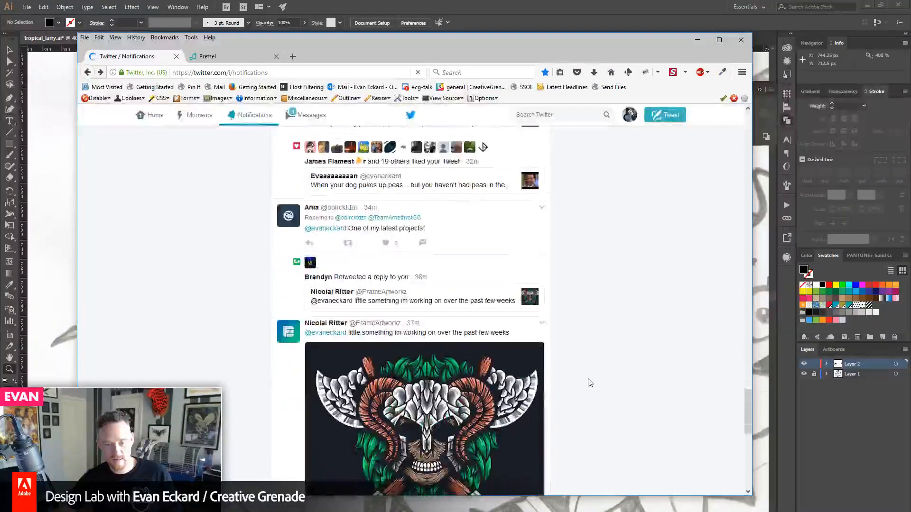
pyautogui.scroll(10, 592, 382)
pyautogui.scroll(7, 593, 382)
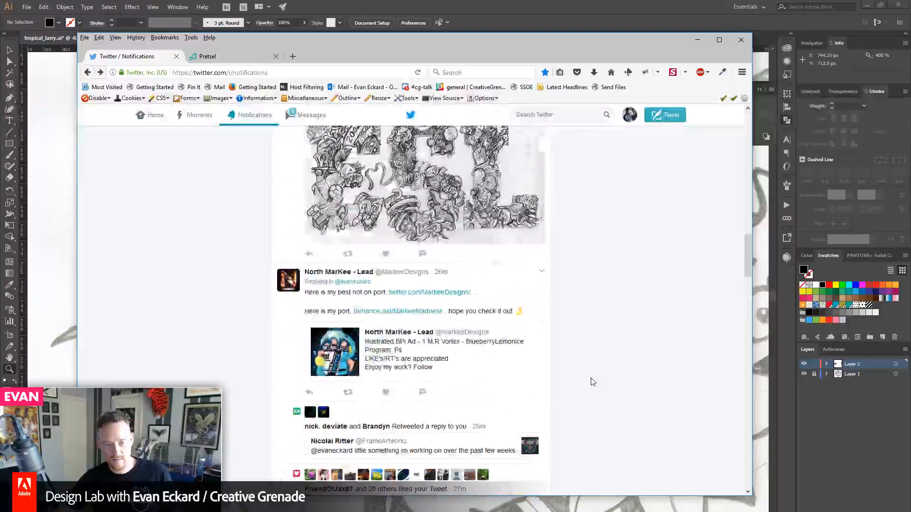
pyautogui.click(338, 347)
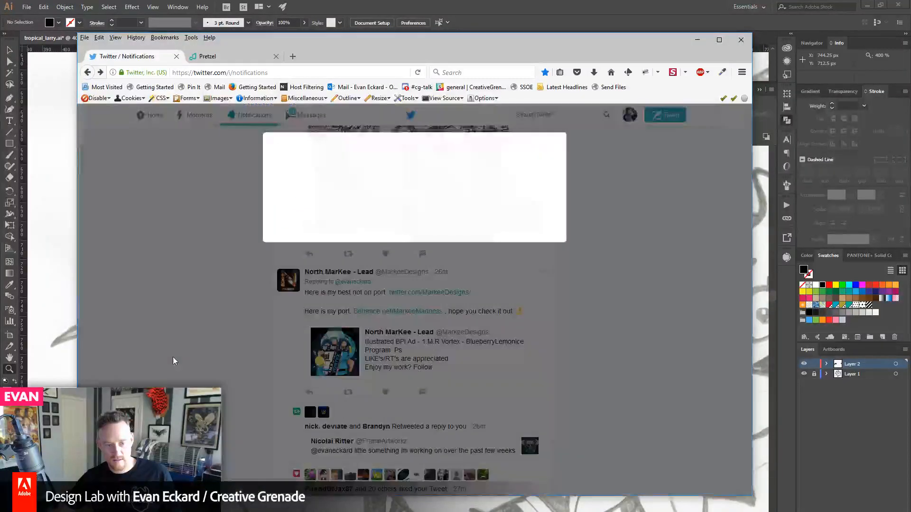
# - Examine the BPI 1.M.R Vortex illustration in its tweet and at enlarged size, then go back to the notifications
pyautogui.scroll(-1, 232, 340)
pyautogui.scroll(-1, 233, 340)
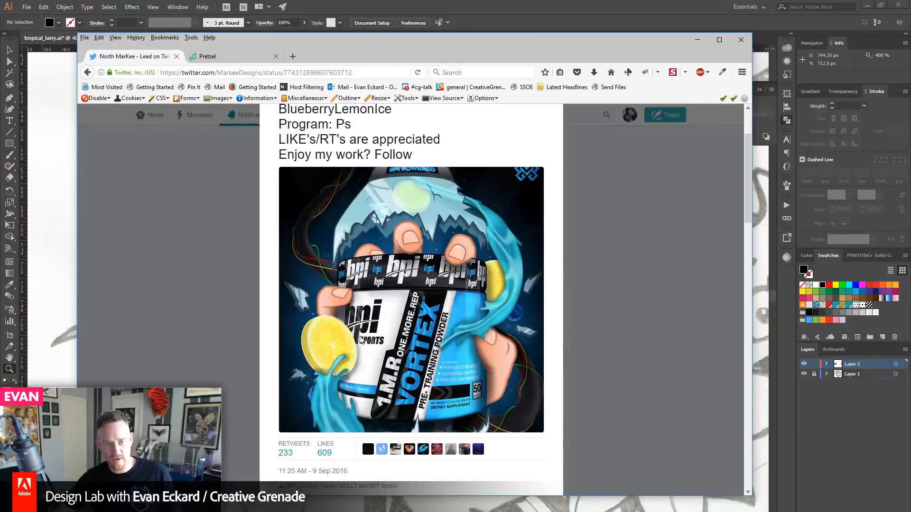
pyautogui.scroll(1, 360, 341)
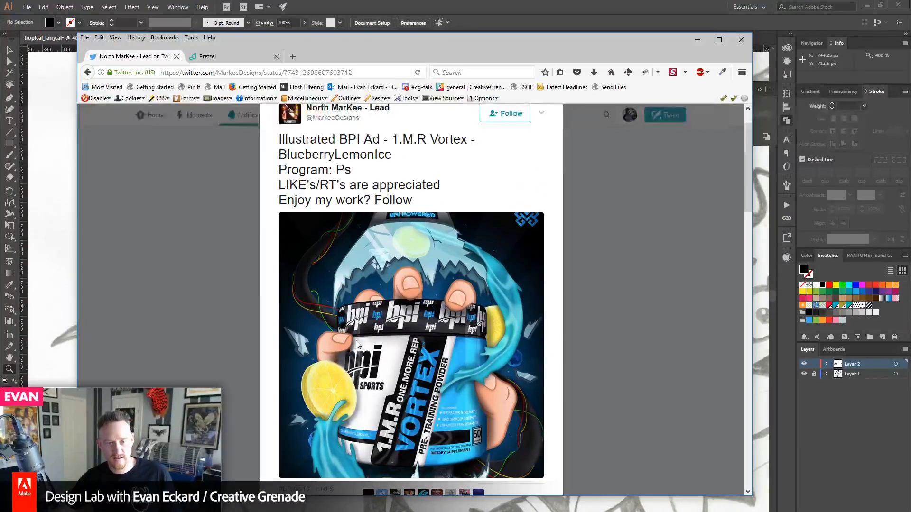
pyautogui.scroll(1, 359, 342)
pyautogui.scroll(-3, 362, 345)
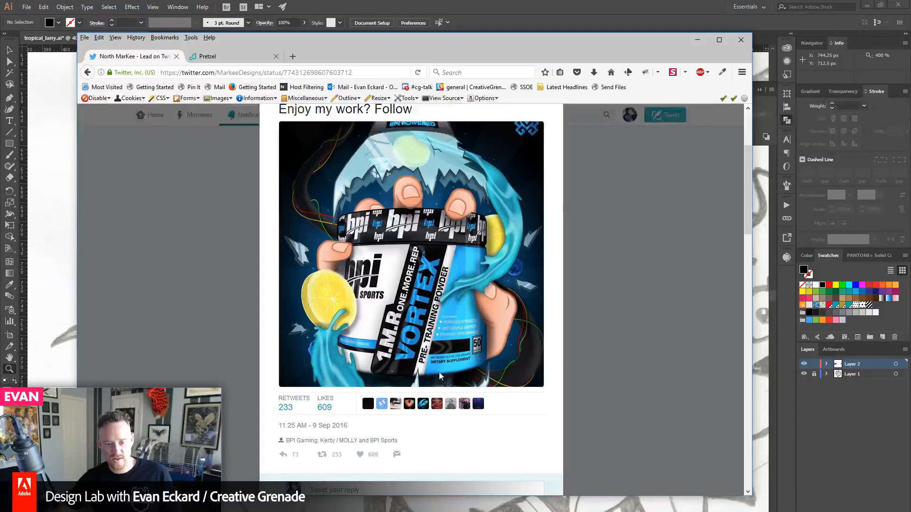
pyautogui.scroll(-2, 438, 375)
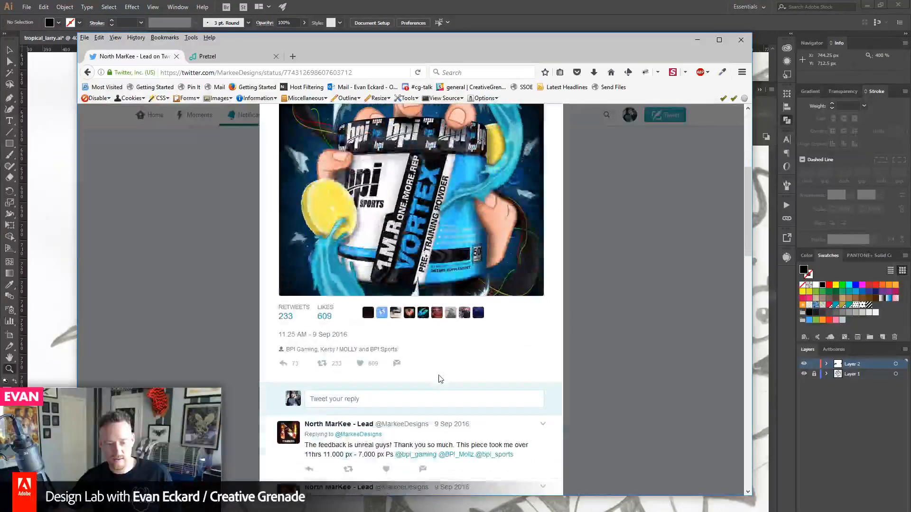
pyautogui.scroll(1, 493, 369)
pyautogui.scroll(1, 495, 369)
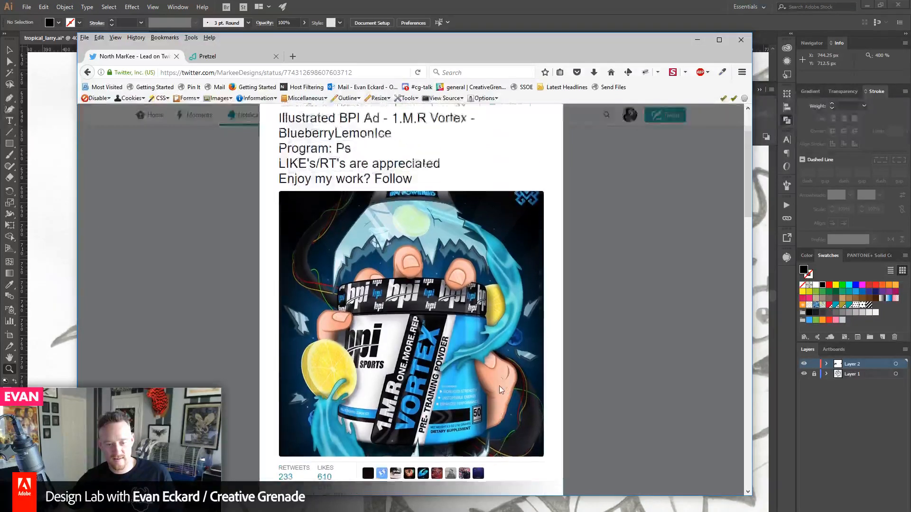
pyautogui.scroll(2, 499, 386)
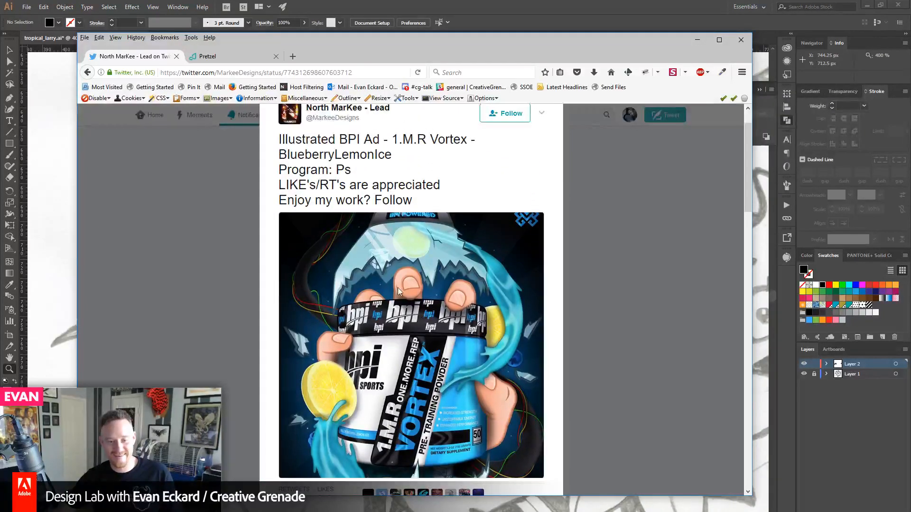
pyautogui.click(379, 262)
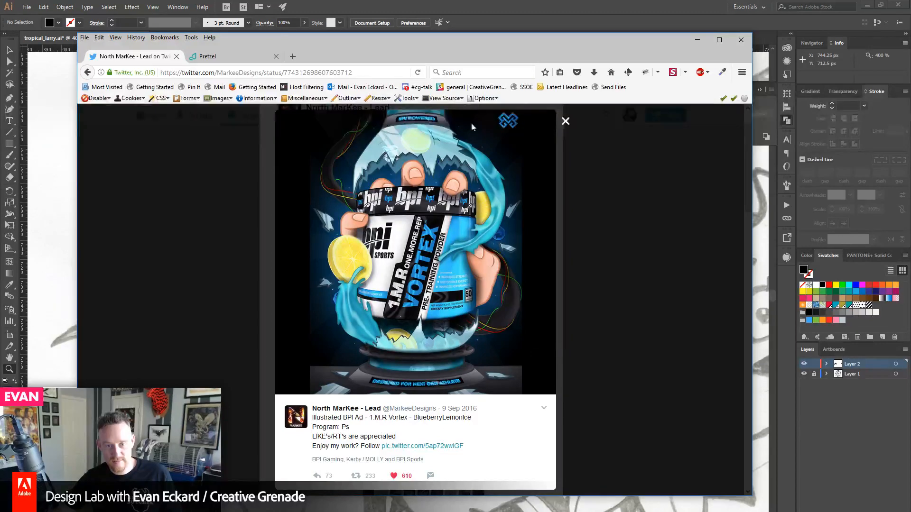
pyautogui.click(617, 346)
pyautogui.click(234, 300)
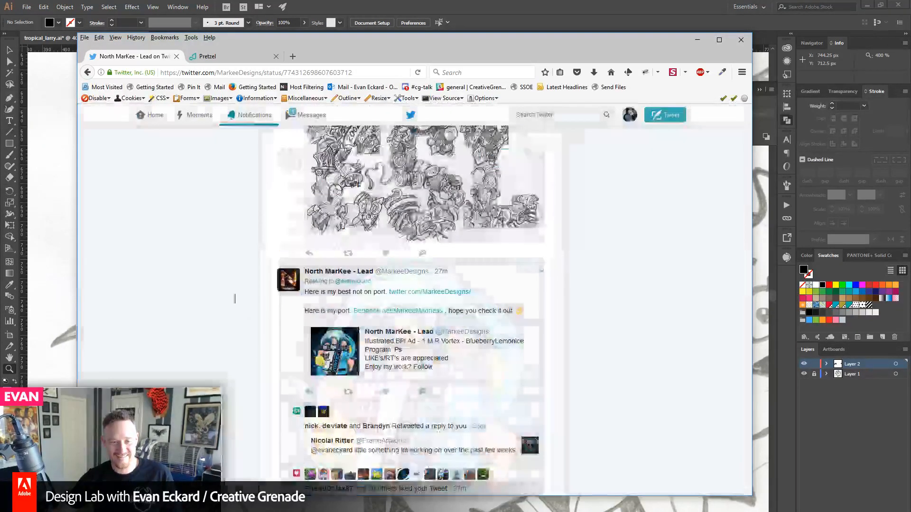
# - Load the new Twitter notification and switch back to the tropical illustration in Illustrator
pyautogui.scroll(10, 255, 322)
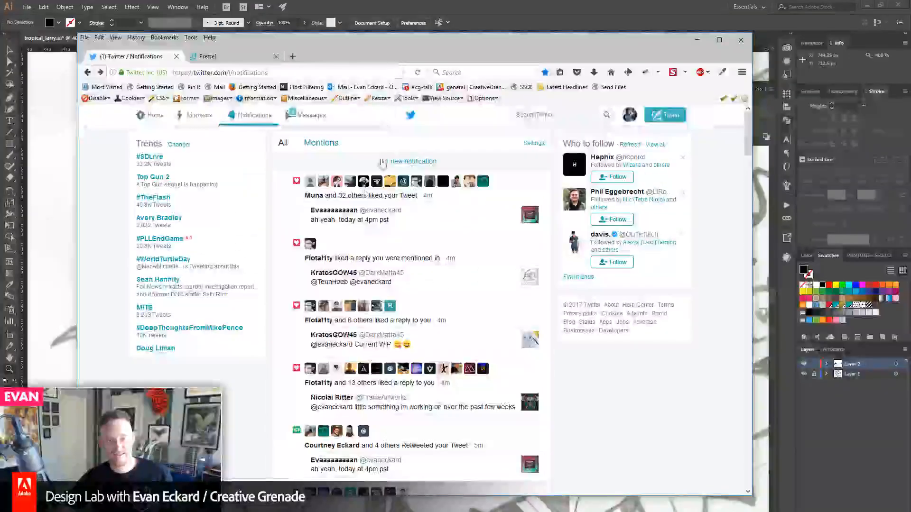
pyautogui.click(381, 162)
pyautogui.moveTo(388, 51); pyautogui.dragTo(455, 68)
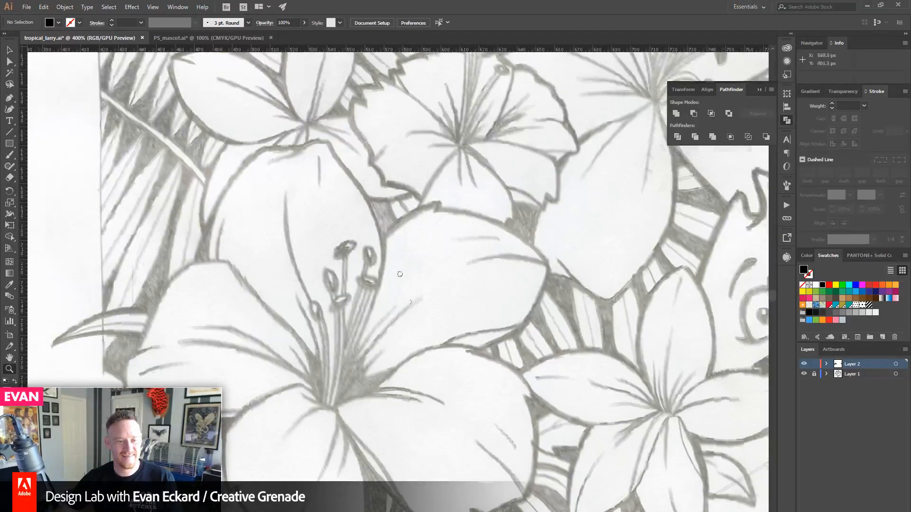
# - On the blue flower's lower-left petal fill, raise the upper-left anchor near the centre by 1 px and adjust the curve handle at the vein tip
pyautogui.moveTo(365, 89); pyautogui.dragTo(322, 438)
pyautogui.moveTo(491, 304); pyautogui.dragTo(372, 401)
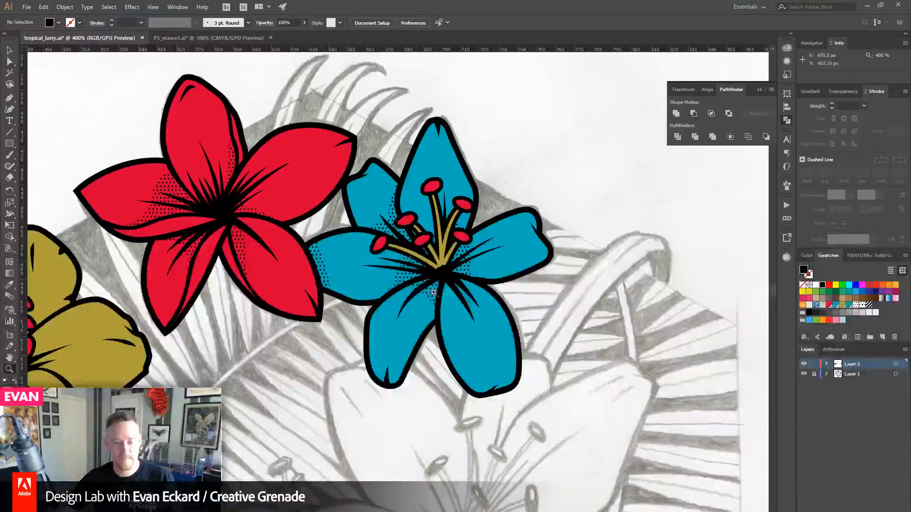
pyautogui.moveTo(457, 296); pyautogui.dragTo(479, 360)
pyautogui.keyDown('alt'); pyautogui.click(444, 300); pyautogui.keyUp('alt')
pyautogui.moveTo(384, 253); pyautogui.dragTo(376, 233)
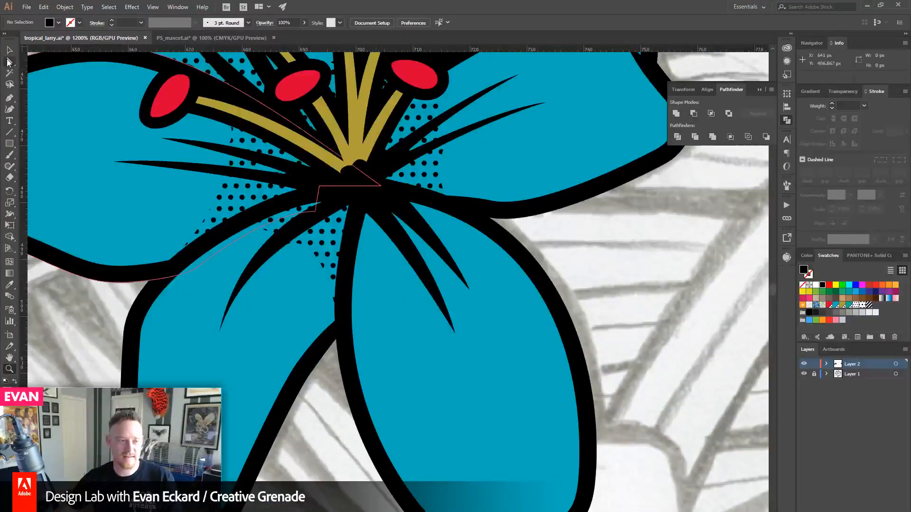
pyautogui.click(204, 254)
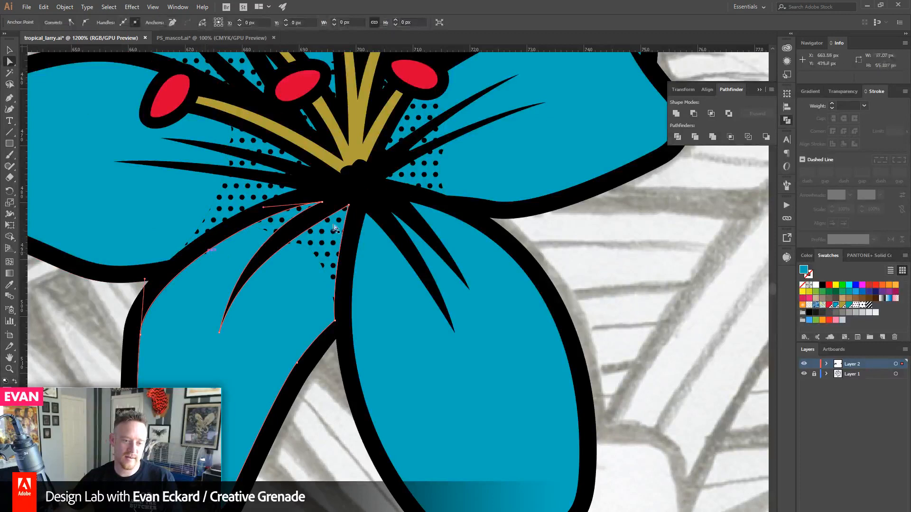
pyautogui.click(323, 204)
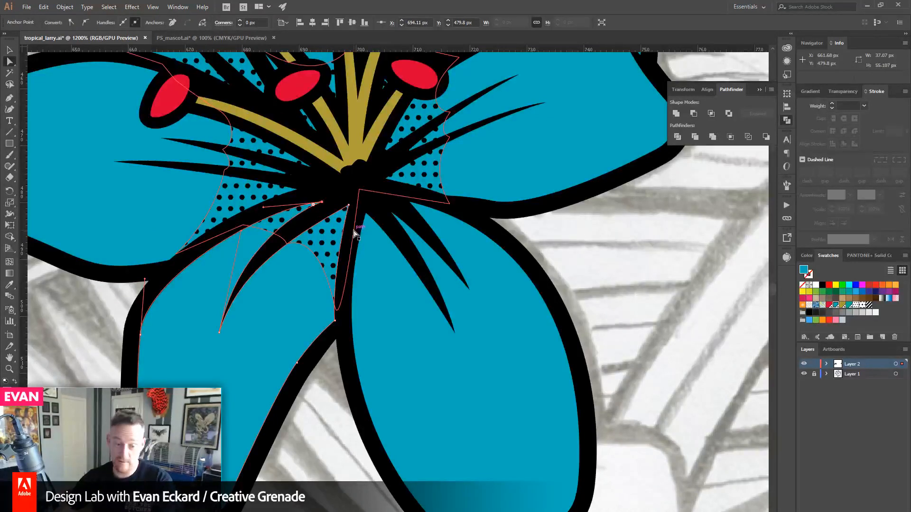
pyautogui.press('Up')
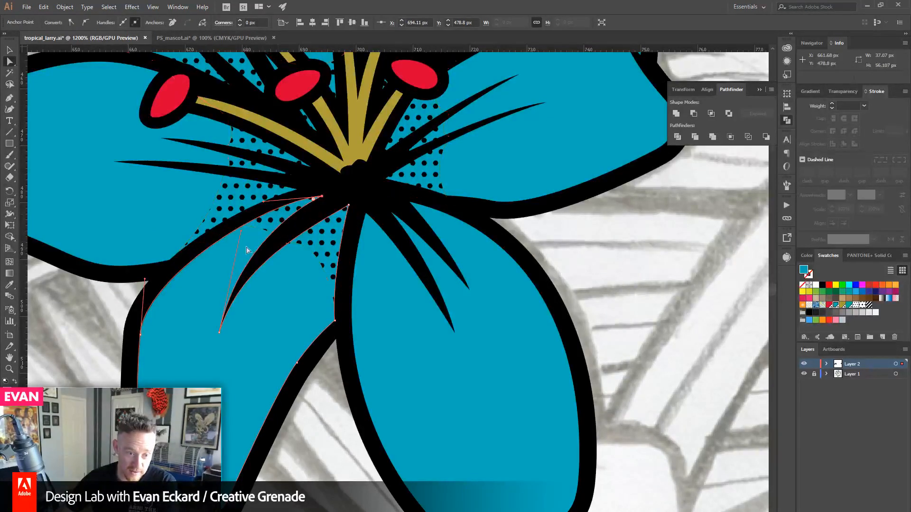
pyautogui.moveTo(242, 232); pyautogui.dragTo(248, 234)
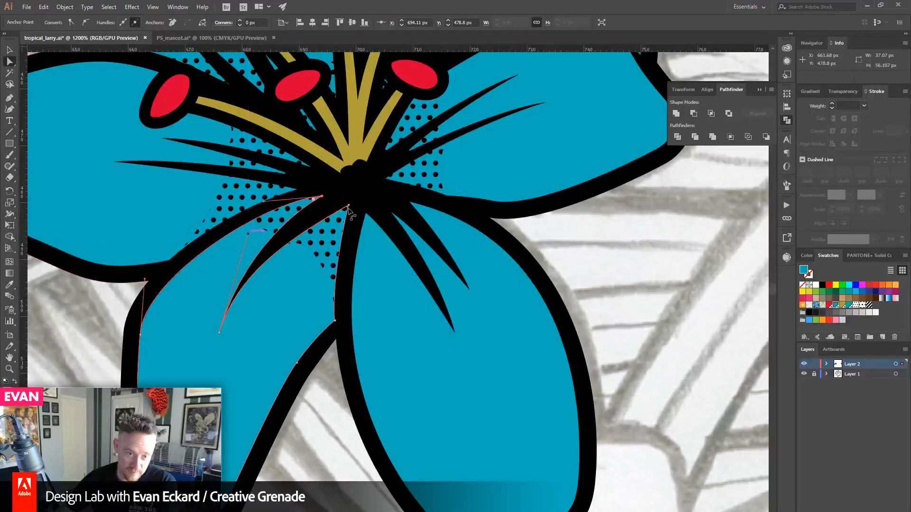
# - Move the lower-left petal fill's two inner anchors toward the flower centre, to about X 695.7, Y 478.6 px and X 699.8, Y 479.4 px
pyautogui.click(323, 198)
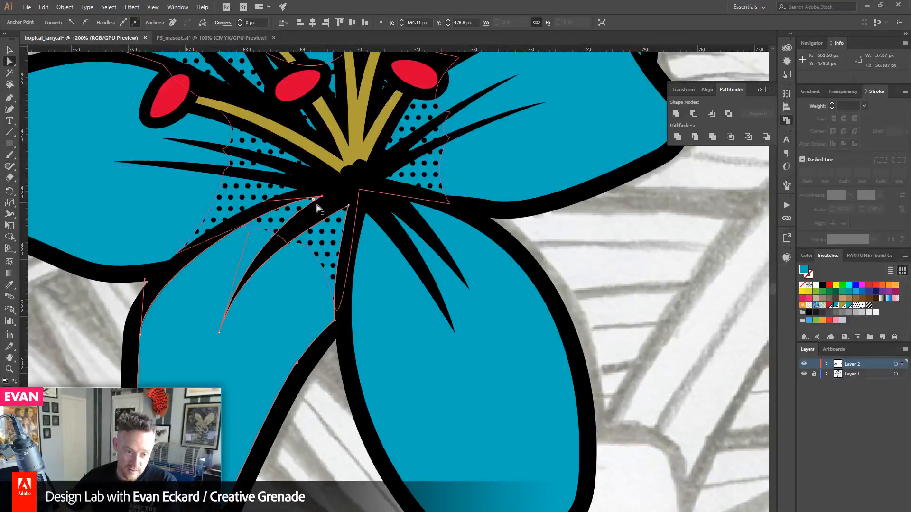
pyautogui.click(325, 195)
pyautogui.moveTo(326, 198); pyautogui.dragTo(334, 197)
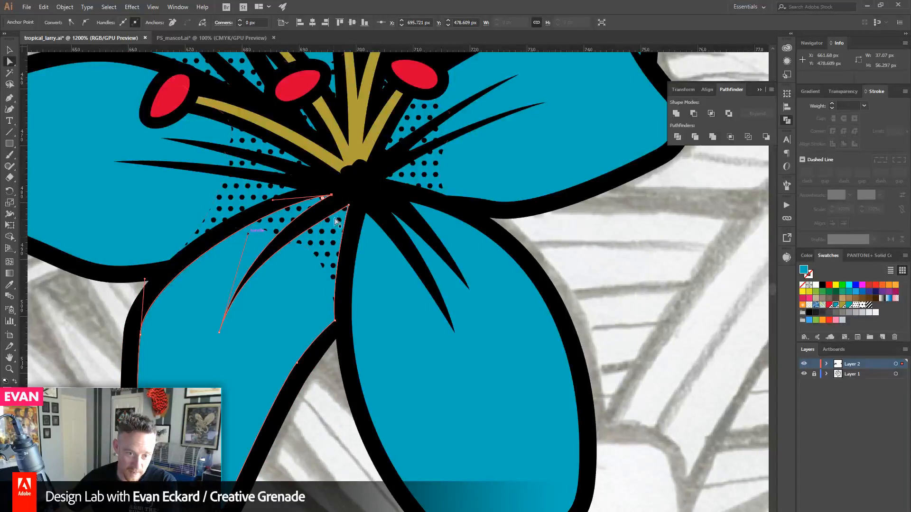
pyautogui.click(348, 205)
pyautogui.moveTo(349, 206); pyautogui.dragTo(355, 200)
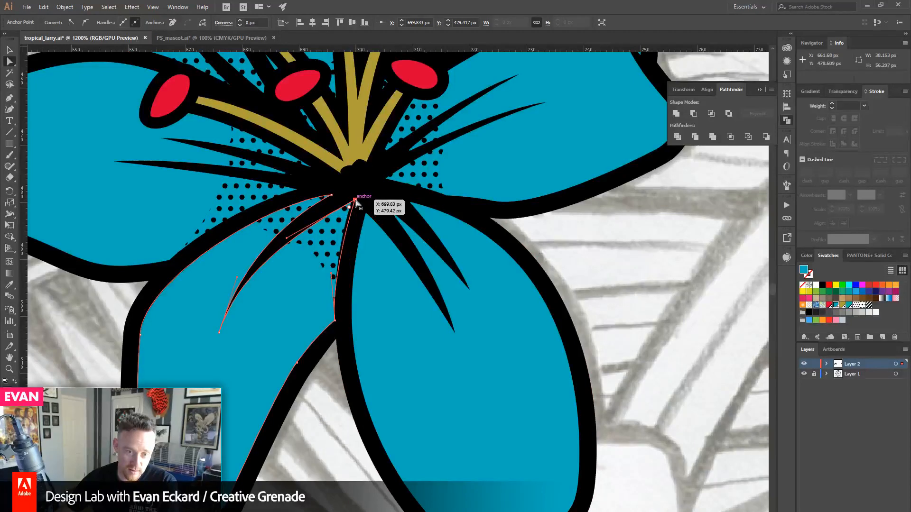
# - Move the upper-left anchor of the lower-right petal's black outline to about X 700.2, Y 480.9 px and lengthen its lower handle
pyautogui.click(349, 246)
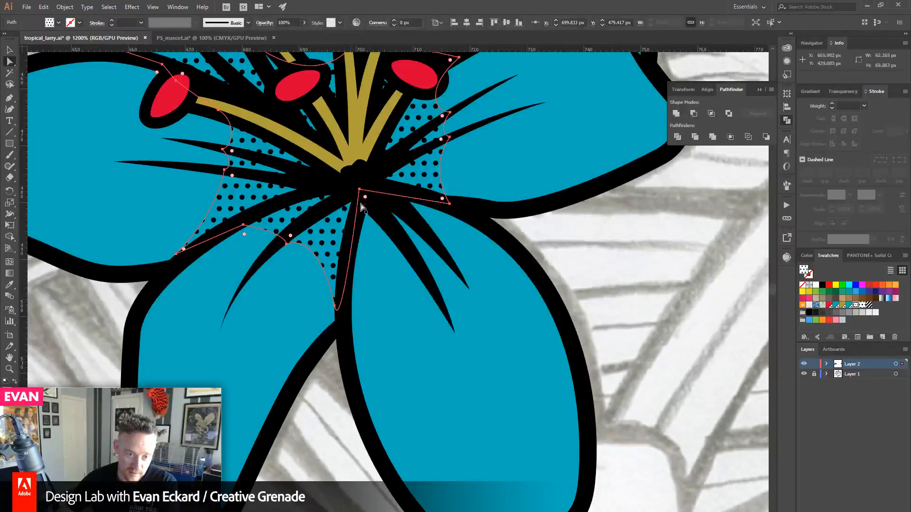
pyautogui.click(335, 322)
pyautogui.moveTo(352, 209); pyautogui.dragTo(356, 209)
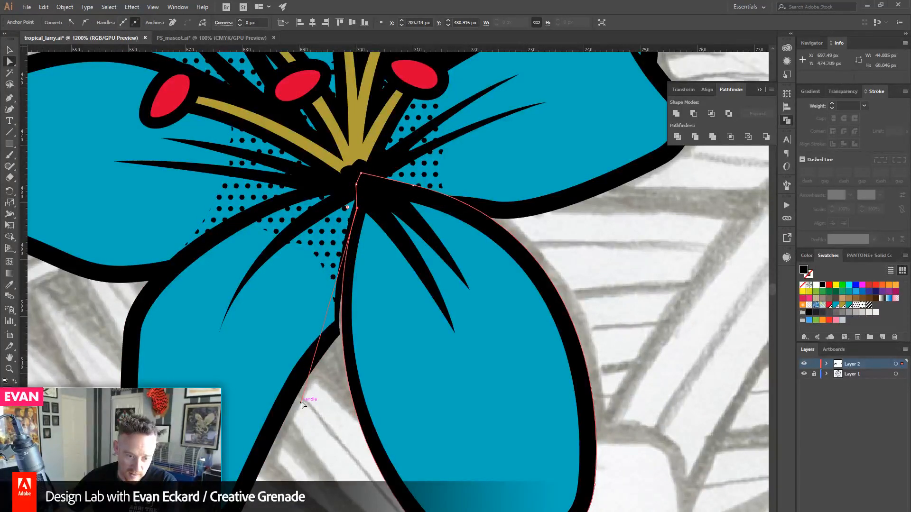
pyautogui.moveTo(302, 403); pyautogui.dragTo(293, 424)
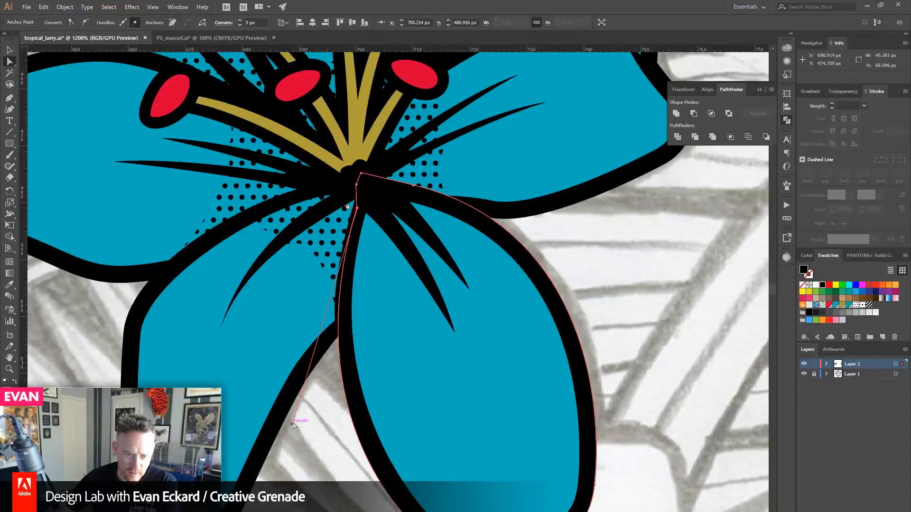
# - Move the right blue petal fill's upper-edge anchor beside the red stamen tip to about X 715, Y 456.6 px
pyautogui.scroll(5, 416, 328)
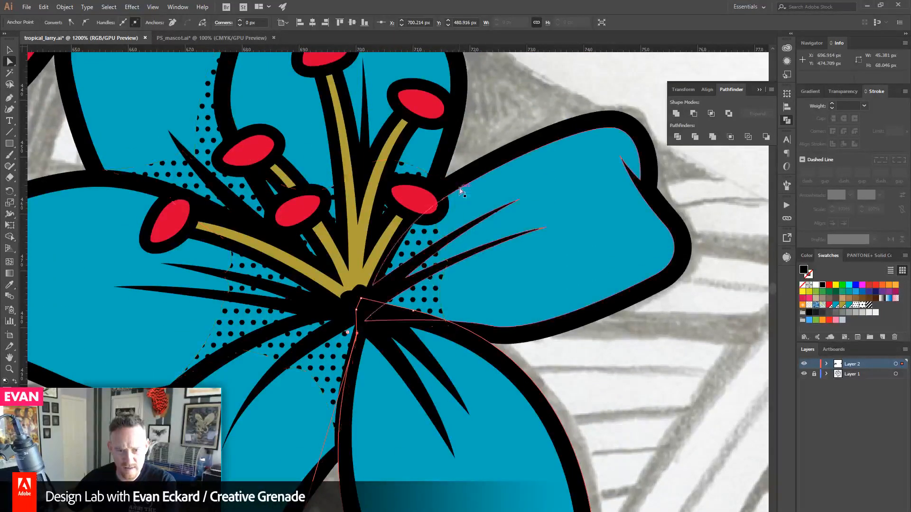
pyautogui.click(459, 190)
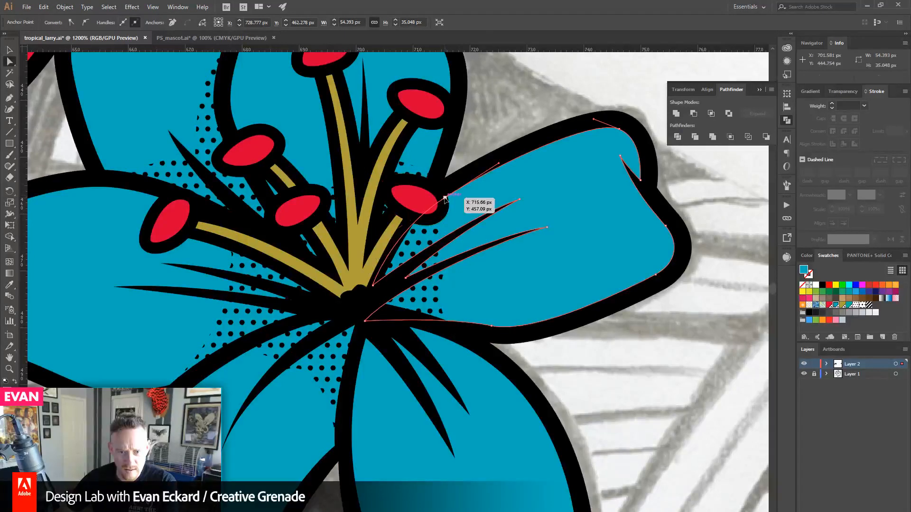
pyautogui.moveTo(445, 198); pyautogui.dragTo(441, 195)
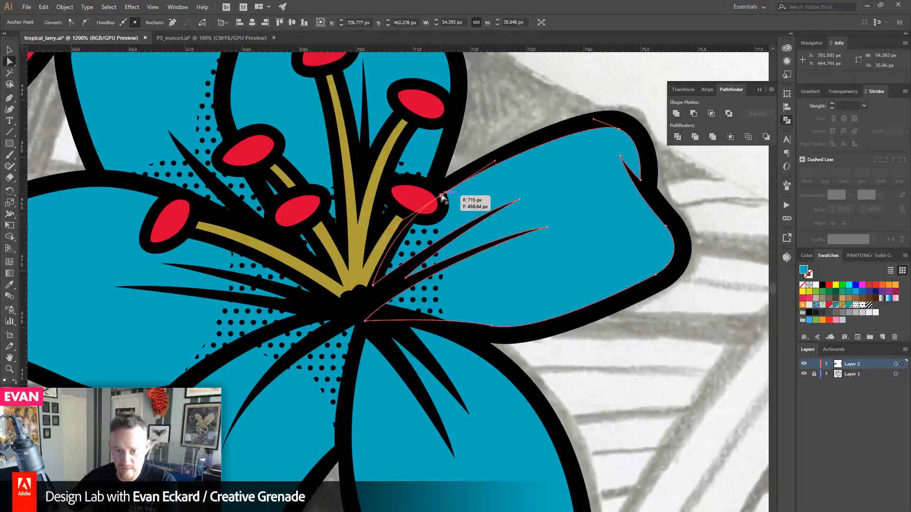
# - Move the right blue petal fill's lower-edge anchor to about X 723.2, Y 480.4 px, under the black outline
pyautogui.moveTo(492, 327); pyautogui.dragTo(488, 332)
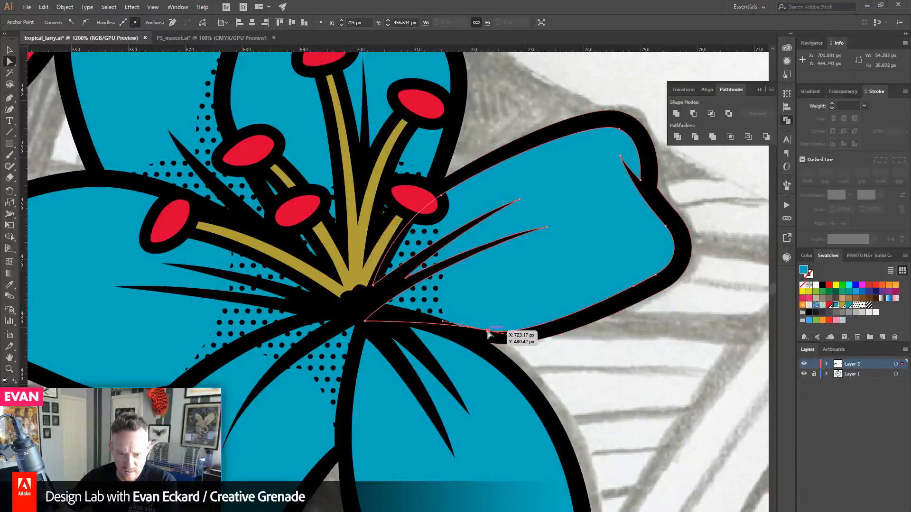
pyautogui.scroll(3, 380, 309)
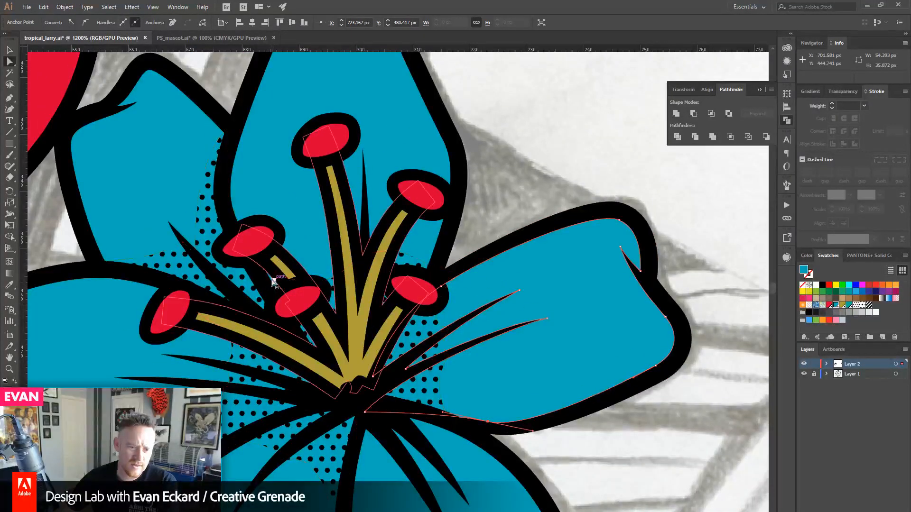
# - Move the top blue petal fill's left-edge anchor beside the upper-left red stamen tip to about X 679.2, Y 446.6 px
pyautogui.click(231, 204)
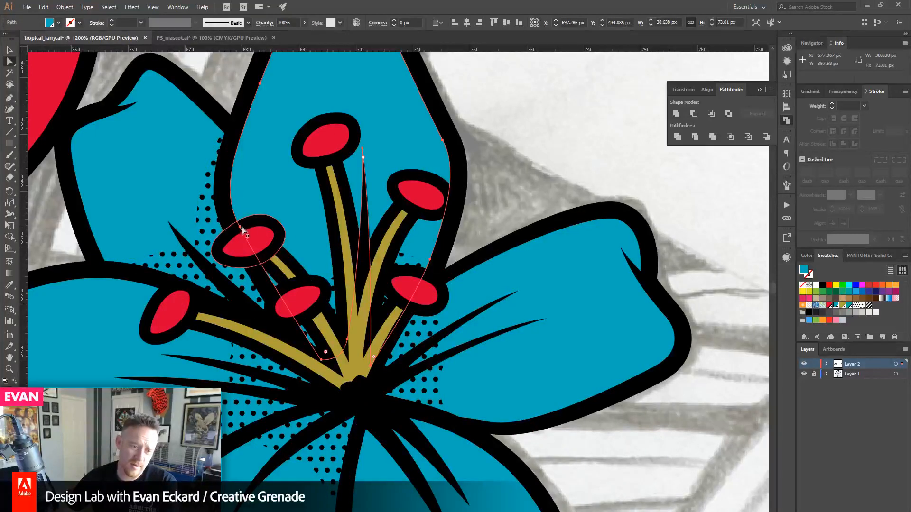
pyautogui.moveTo(240, 226); pyautogui.dragTo(239, 229)
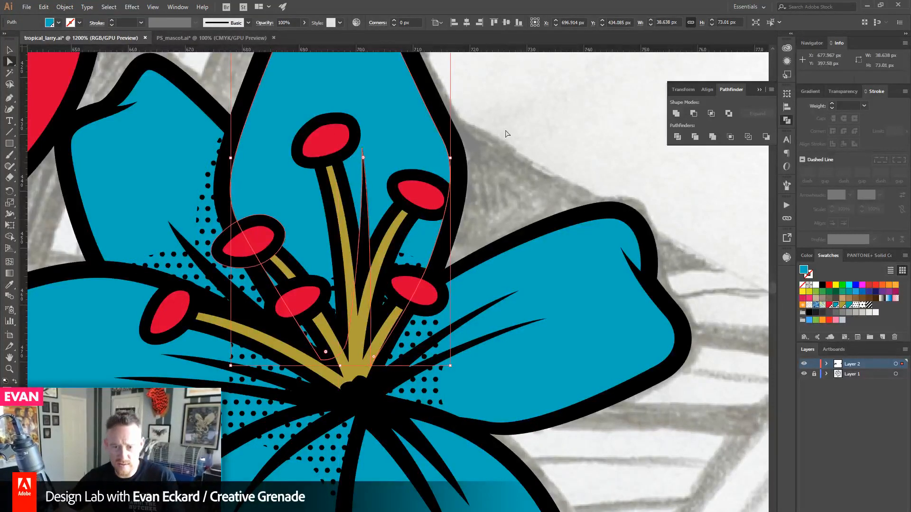
pyautogui.click(240, 228)
pyautogui.moveTo(241, 228); pyautogui.dragTo(236, 232)
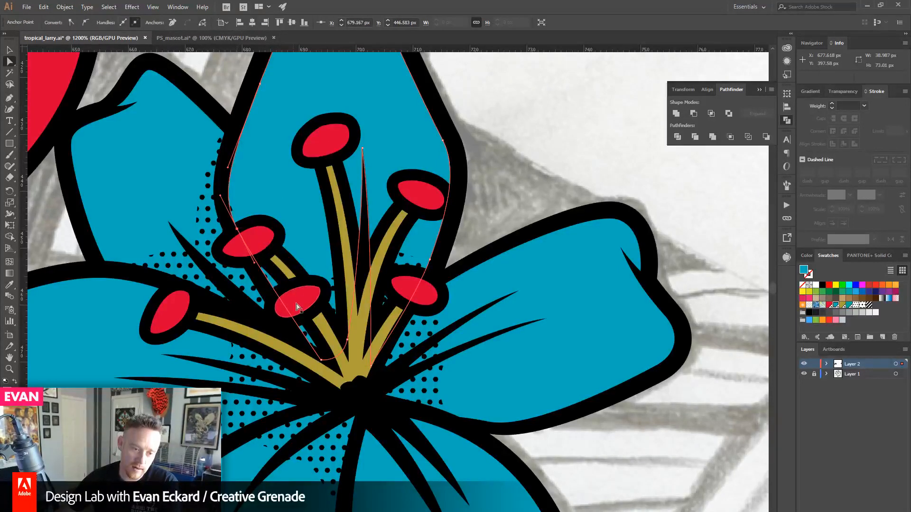
# - Shift the top petal fill's bottom-left anchor by about -0.83, 1 px and its right-edge anchor to about X 714, Y 452.2 px
pyautogui.click(319, 365)
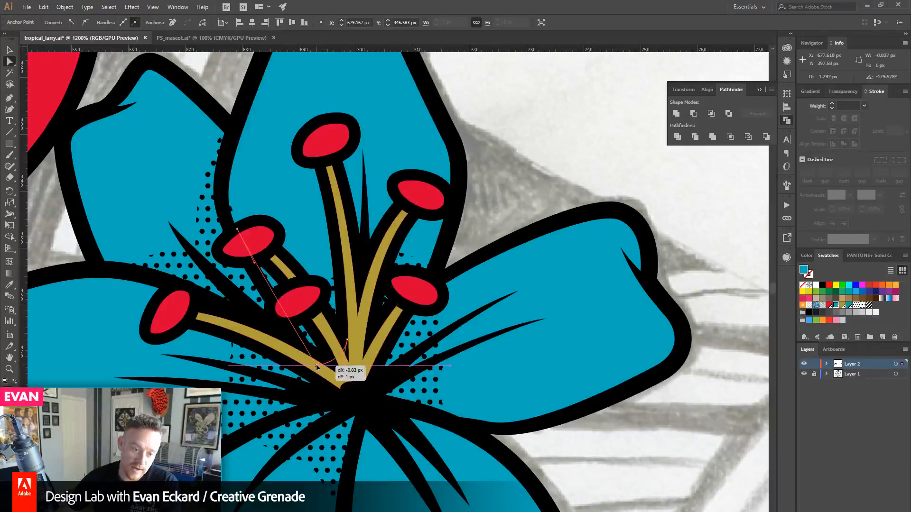
pyautogui.moveTo(435, 256); pyautogui.dragTo(434, 261)
pyautogui.click(435, 260)
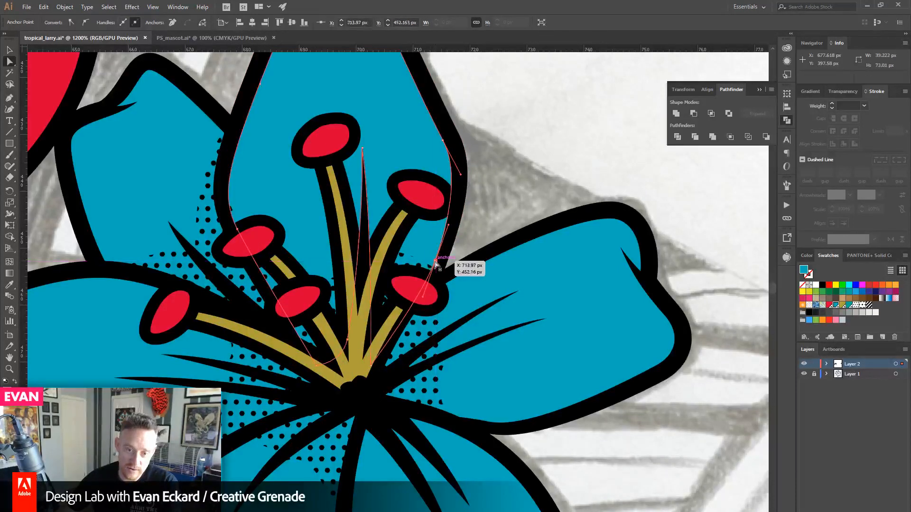
# - Lower the upper-left petal fill's bottom-left anchor slightly and move its right-edge anchor to about X 680.1, Y 432.1 px
pyautogui.click(96, 247)
pyautogui.scroll(-1, 227, 231)
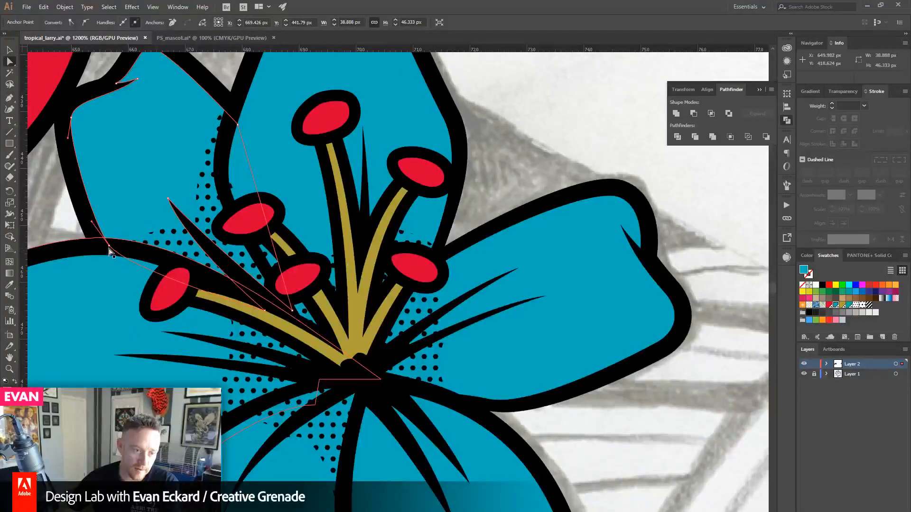
pyautogui.moveTo(108, 245); pyautogui.dragTo(108, 249)
pyautogui.moveTo(237, 124); pyautogui.dragTo(242, 123)
# - Move the left petal fill's inner anchor to about X 695.2, Y 474 px and reshape its upper edge by lengthening the curve handle
pyautogui.click(141, 263)
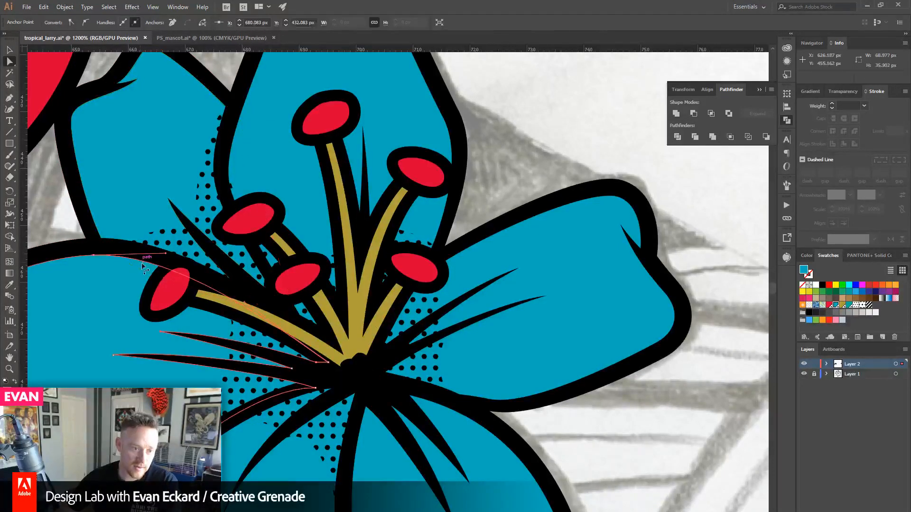
pyautogui.moveTo(200, 325); pyautogui.dragTo(314, 275)
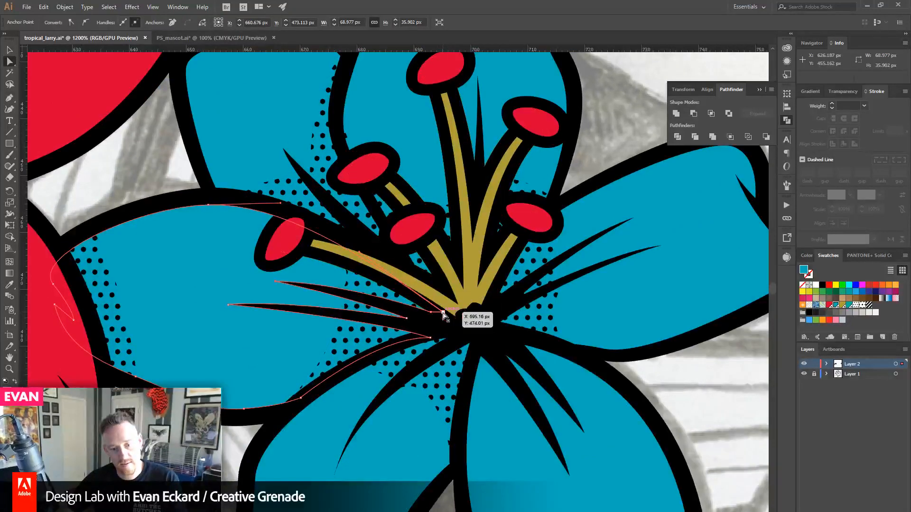
pyautogui.click(443, 312)
pyautogui.moveTo(281, 204); pyautogui.dragTo(301, 207)
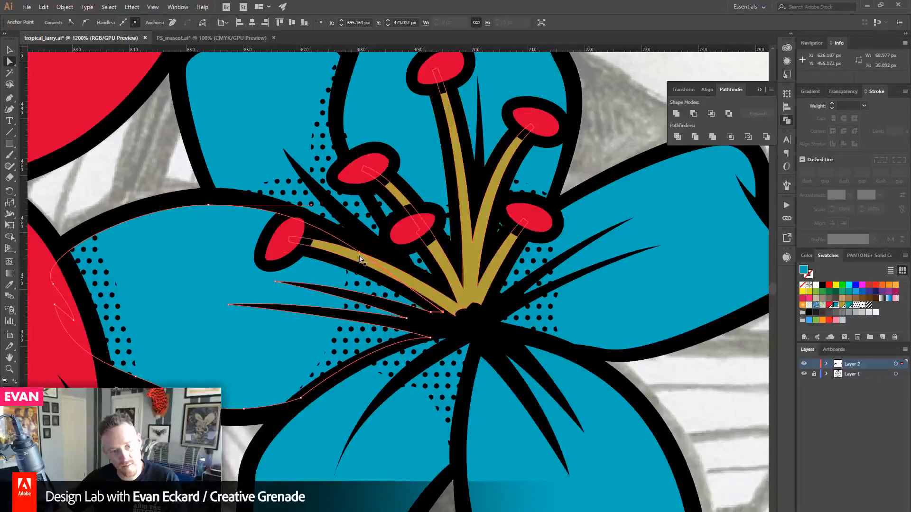
pyautogui.moveTo(361, 257); pyautogui.dragTo(367, 255)
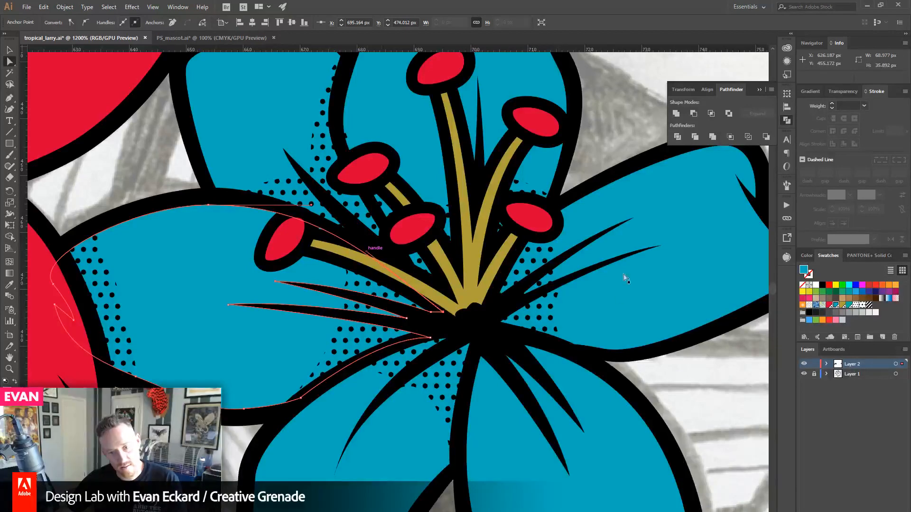
# - Move the lower-right petal fill's three inner anchors toward the flower centre, the rightmost to about X 709, Y 478.9 px, and adjust its curve handle
pyautogui.moveTo(625, 274); pyautogui.dragTo(486, 330)
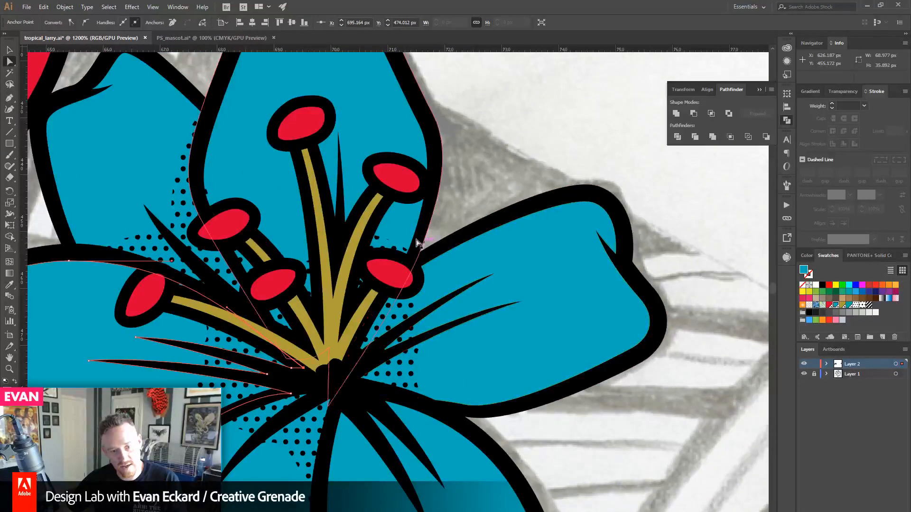
pyautogui.moveTo(298, 391); pyautogui.dragTo(343, 346)
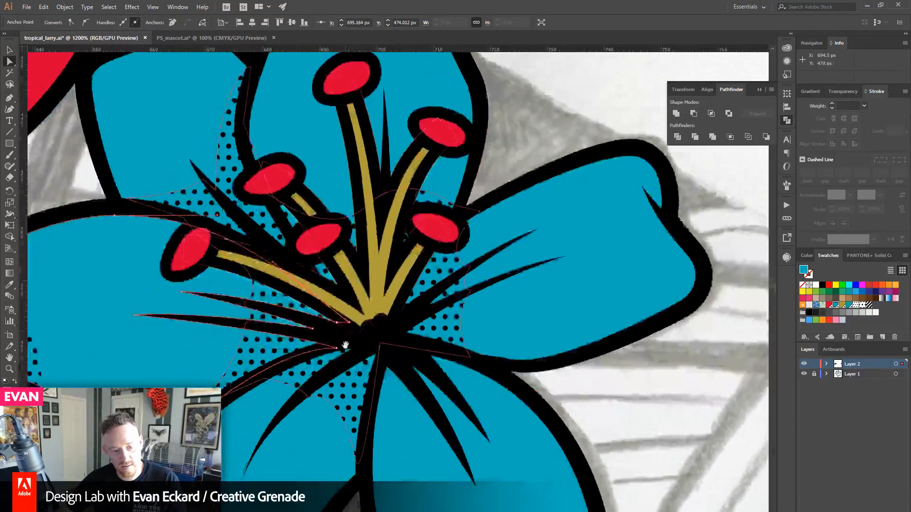
pyautogui.click(614, 405)
pyautogui.click(524, 425)
pyautogui.click(613, 412)
pyautogui.moveTo(523, 468); pyautogui.dragTo(565, 383)
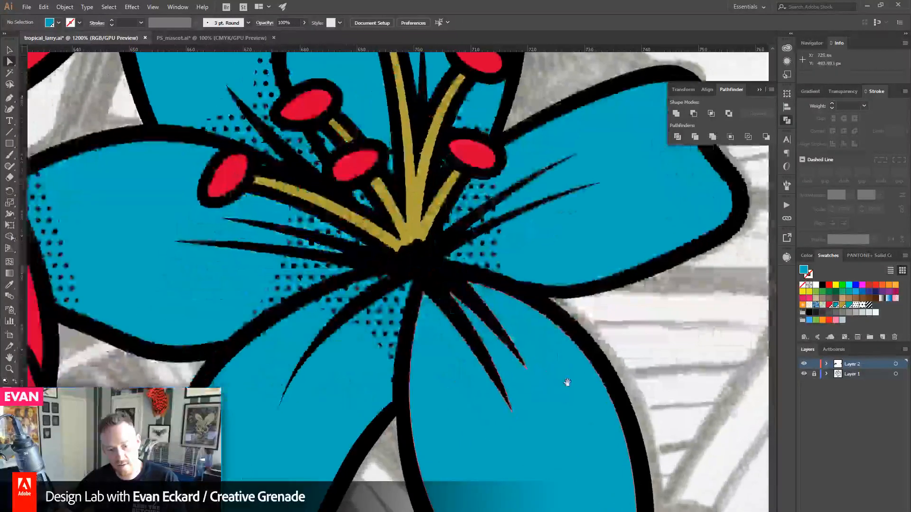
pyautogui.click(424, 294)
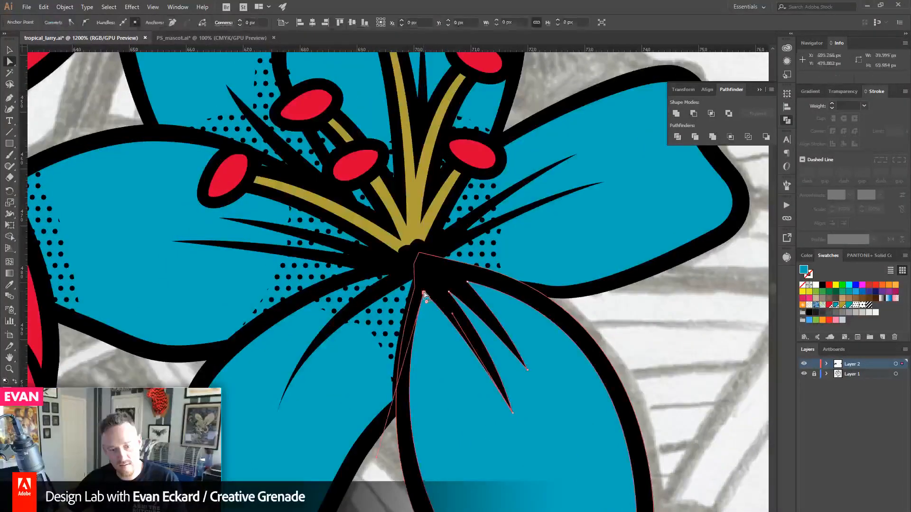
pyautogui.moveTo(423, 294); pyautogui.dragTo(465, 278)
pyautogui.click(450, 293)
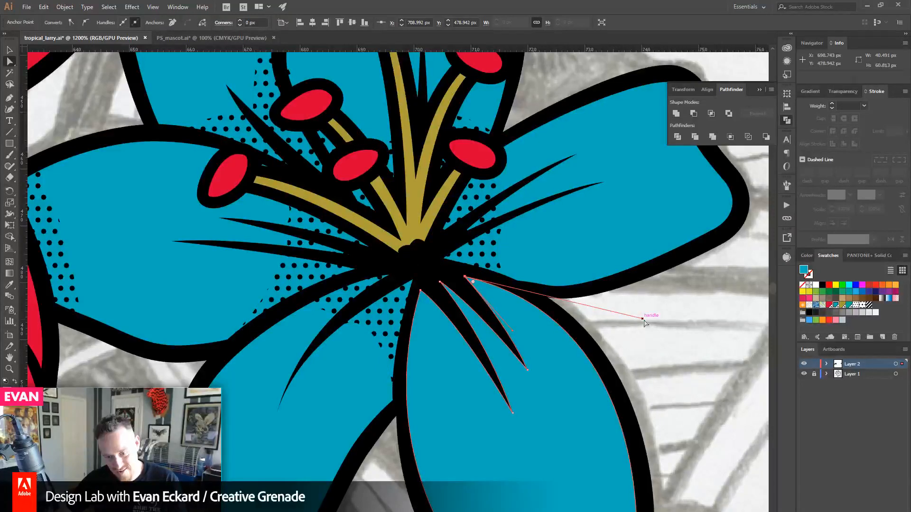
pyautogui.moveTo(643, 318); pyautogui.dragTo(646, 319)
pyautogui.click(664, 366)
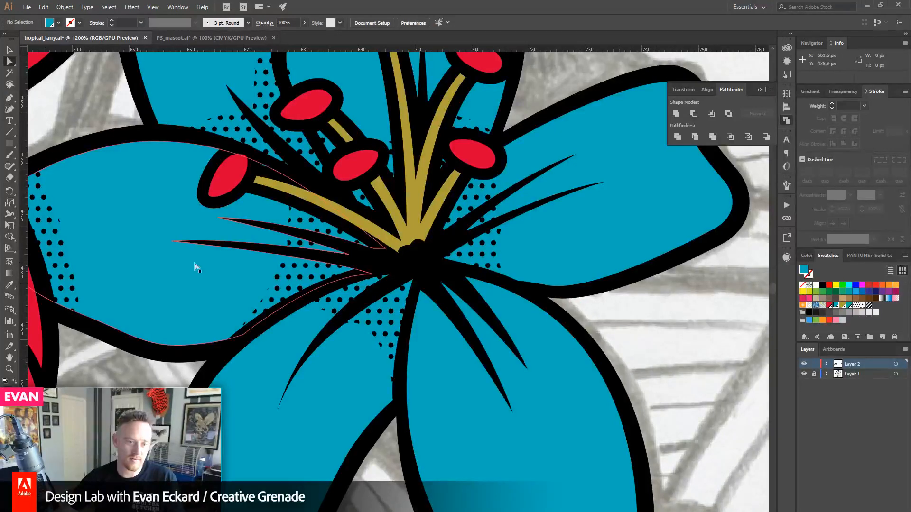
# - Nudge the top petal fill's left-edge anchor above the upper-left red stamen tip slightly down and left, and deselect the fill
pyautogui.moveTo(172, 211); pyautogui.dragTo(215, 370)
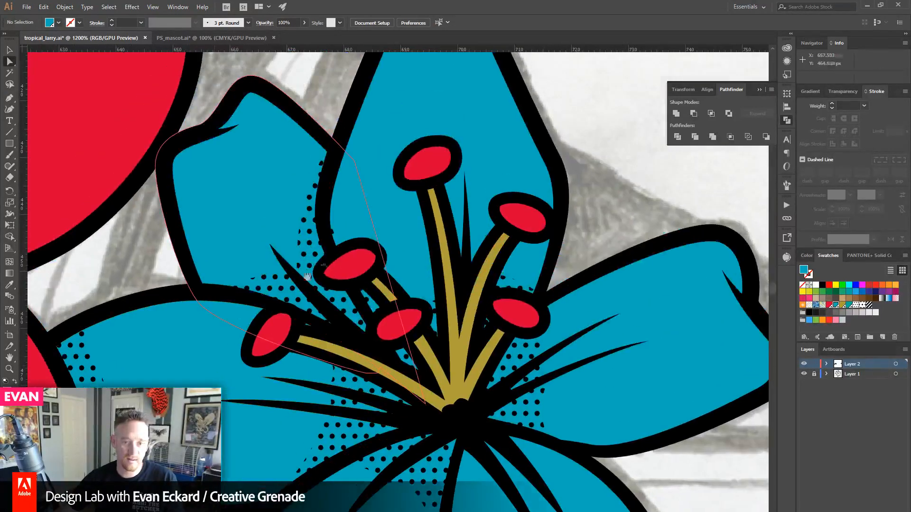
pyautogui.click(334, 201)
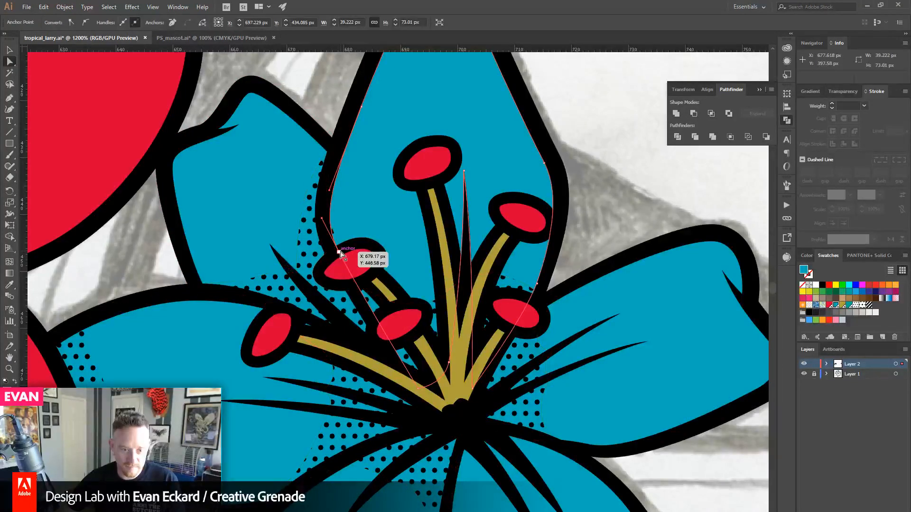
pyautogui.moveTo(337, 254); pyautogui.dragTo(335, 256)
pyautogui.click(561, 272)
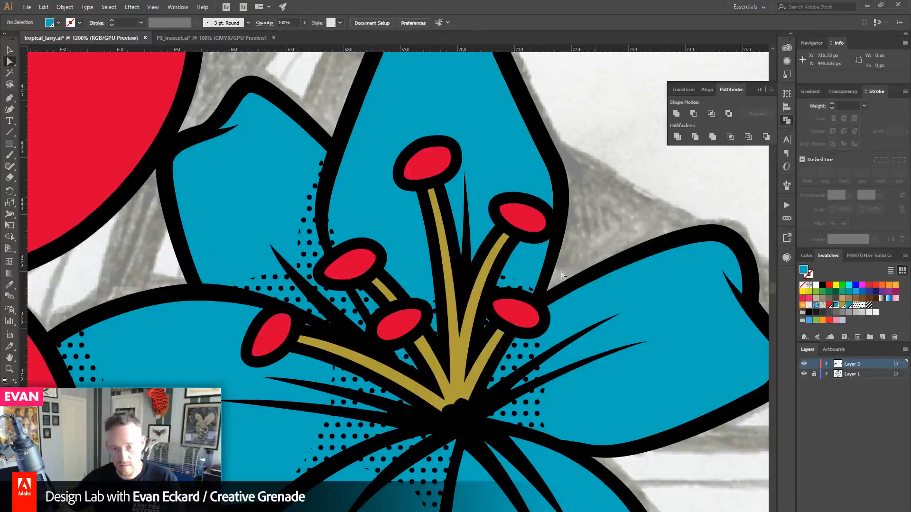
# - Examine how the petal fills and halftone dot shading are built inside the blue flower's group
pyautogui.click(556, 200)
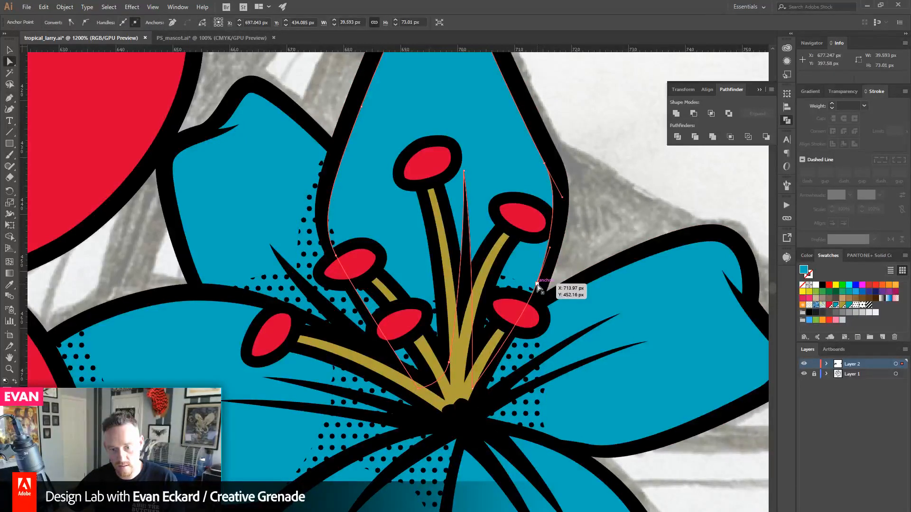
pyautogui.moveTo(540, 286); pyautogui.dragTo(541, 288)
pyautogui.click(625, 169)
pyautogui.moveTo(503, 328); pyautogui.dragTo(479, 204)
pyautogui.moveTo(130, 107); pyautogui.dragTo(163, 135)
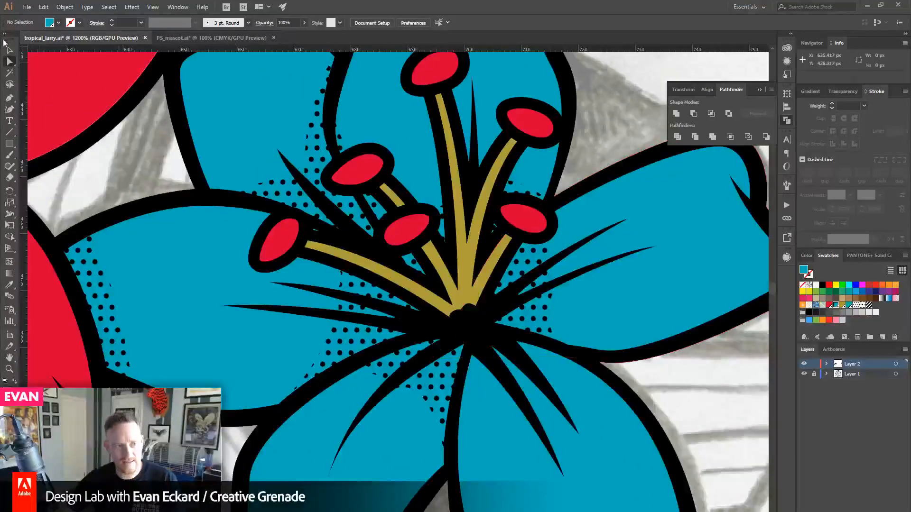
pyautogui.press('v')
pyautogui.click(125, 221)
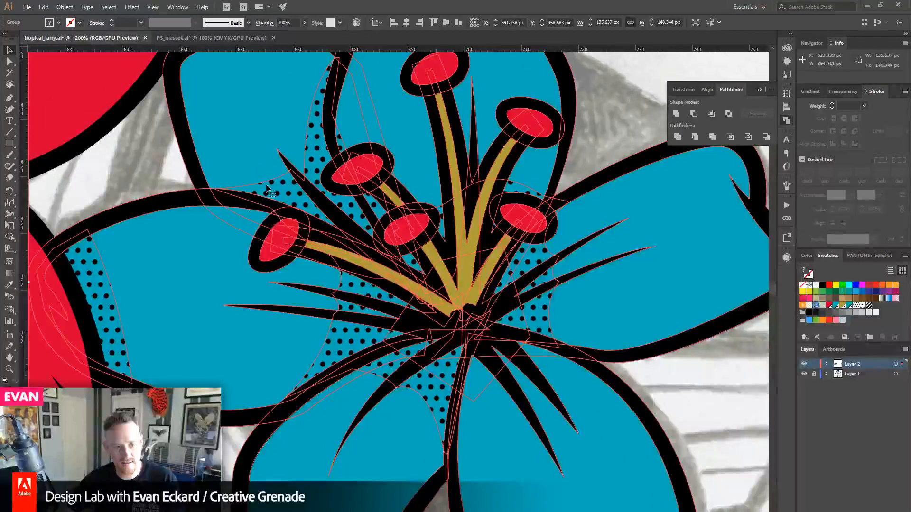
pyautogui.doubleClick(100, 241)
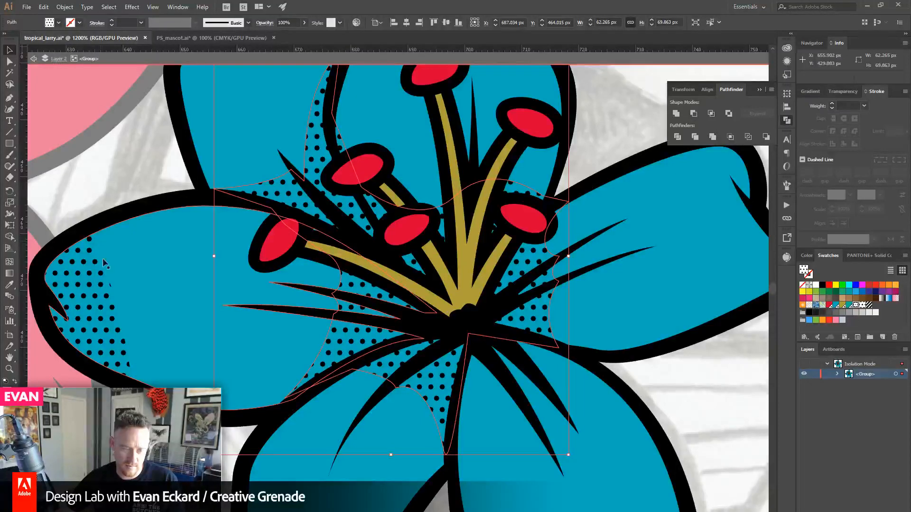
pyautogui.doubleClick(121, 190)
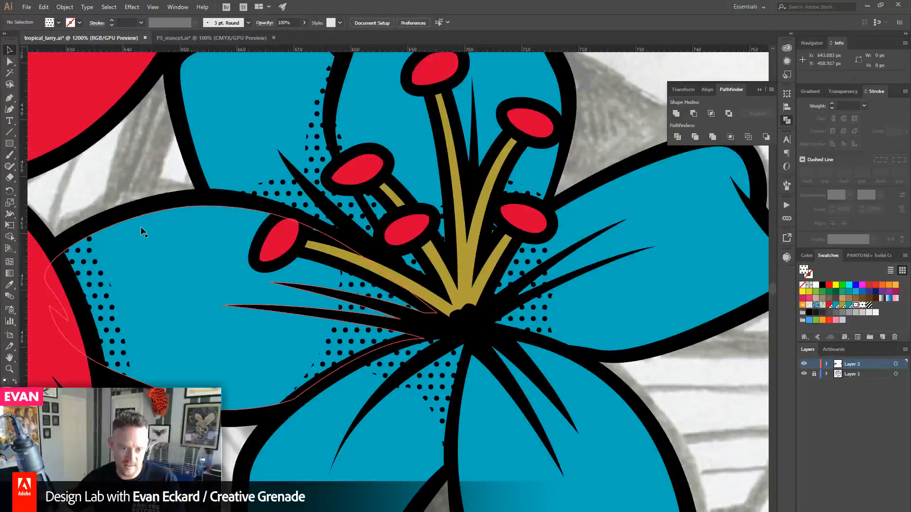
# - Compare the red flower's halftone shading with the unshaded yellow flower
pyautogui.moveTo(135, 305); pyautogui.dragTo(497, 315)
pyautogui.moveTo(143, 294); pyautogui.dragTo(645, 266)
pyautogui.moveTo(123, 446); pyautogui.dragTo(406, 222)
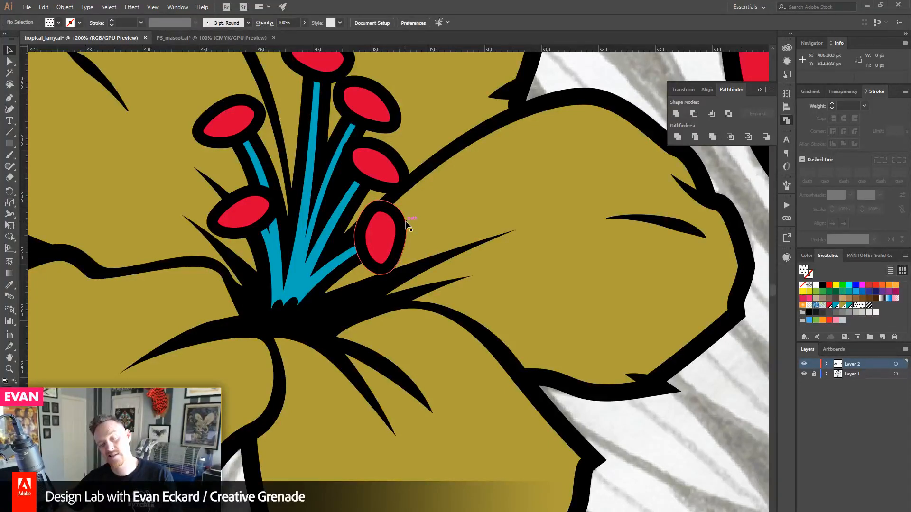
pyautogui.click(10, 358)
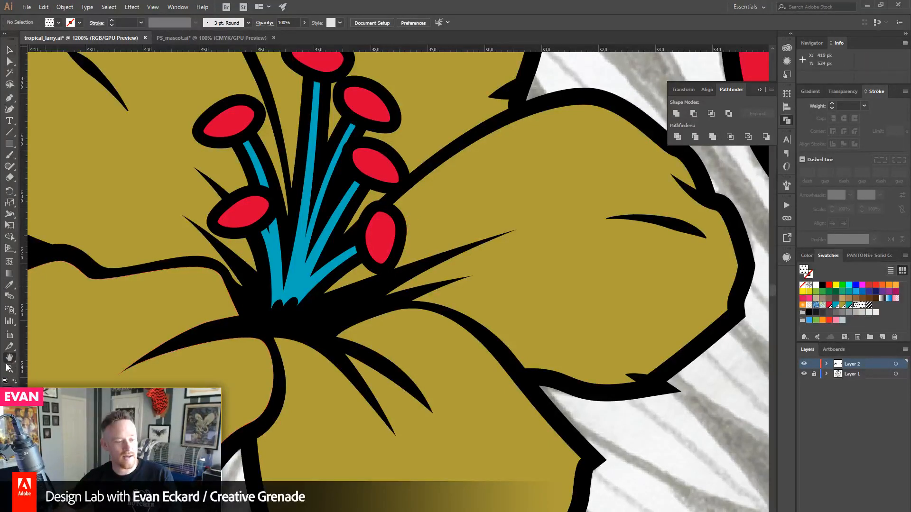
pyautogui.keyDown('alt'); pyautogui.click(341, 295); pyautogui.keyUp('alt')
pyautogui.keyDown('alt'); pyautogui.click(348, 266); pyautogui.keyUp('alt')
pyautogui.moveTo(375, 266); pyautogui.dragTo(250, 317)
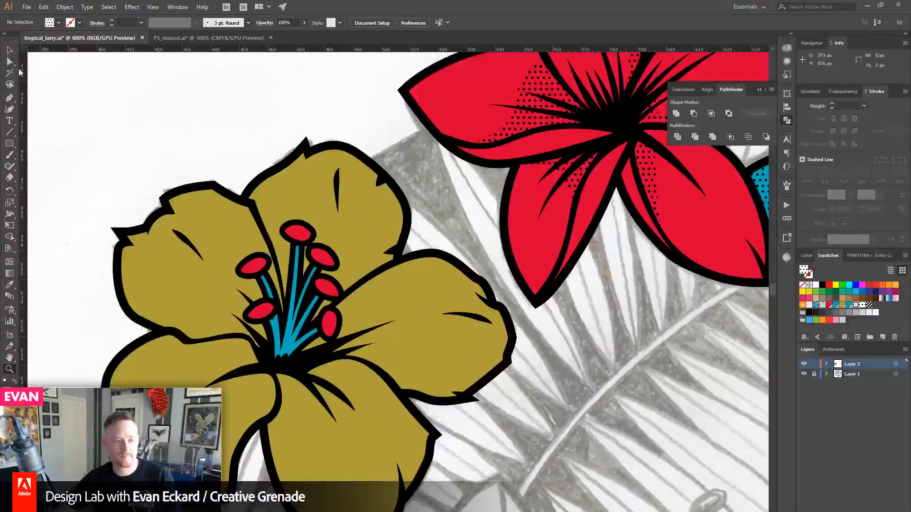
pyautogui.moveTo(411, 271); pyautogui.dragTo(290, 247)
pyautogui.moveTo(253, 284); pyautogui.dragTo(435, 255)
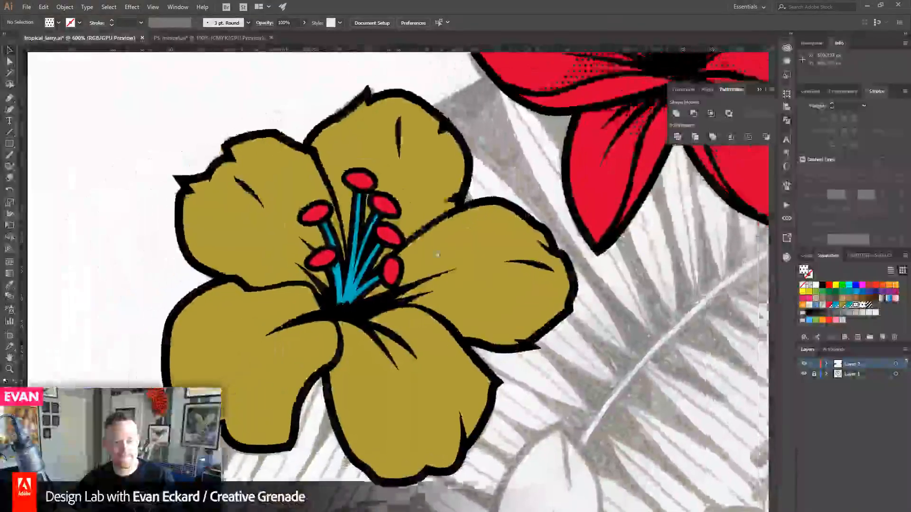
pyautogui.moveTo(600, 179); pyautogui.dragTo(446, 289)
pyautogui.moveTo(506, 248); pyautogui.dragTo(328, 338)
pyautogui.click(262, 228)
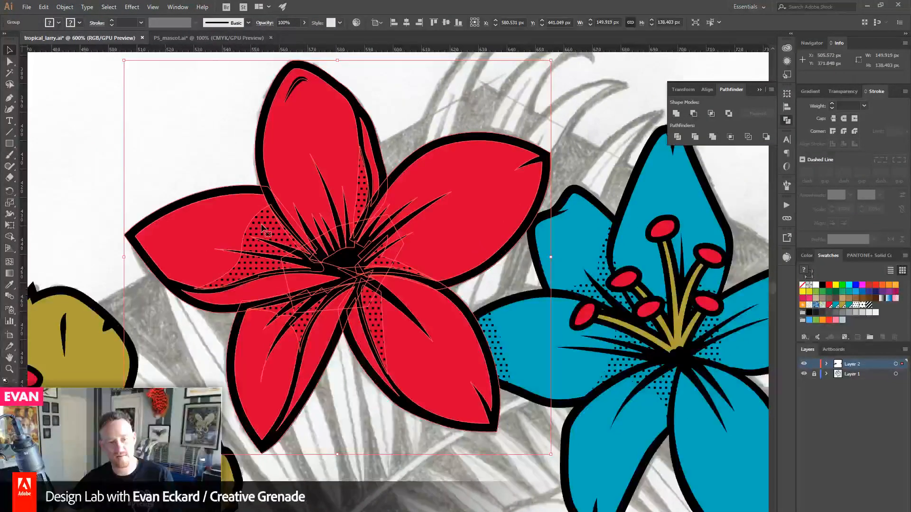
pyautogui.moveTo(252, 338); pyautogui.dragTo(650, 131)
pyautogui.click(188, 145)
pyautogui.click(266, 211)
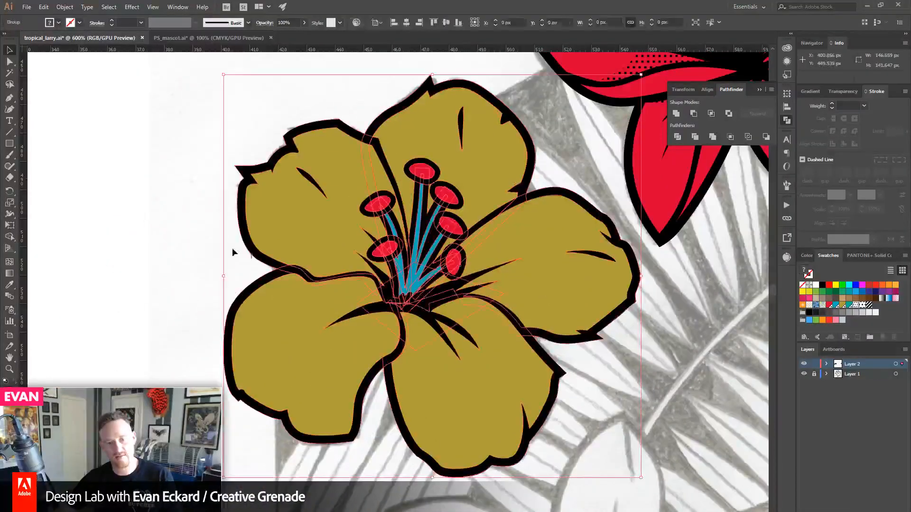
pyautogui.click(117, 246)
# - Isolate the yellow flower's group and draw a curved Pen tool edge across the upper-left petal to its lower corner
pyautogui.doubleClick(274, 213)
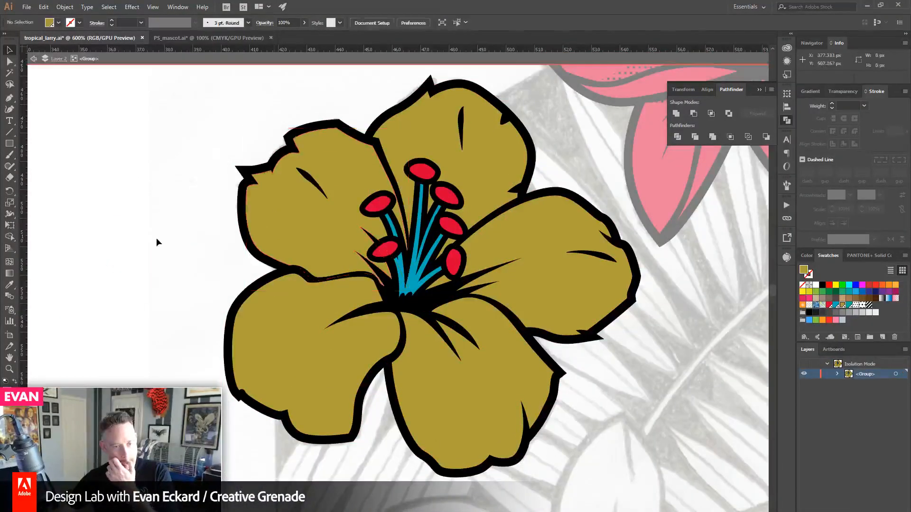
pyautogui.press('z')
pyautogui.click(293, 301)
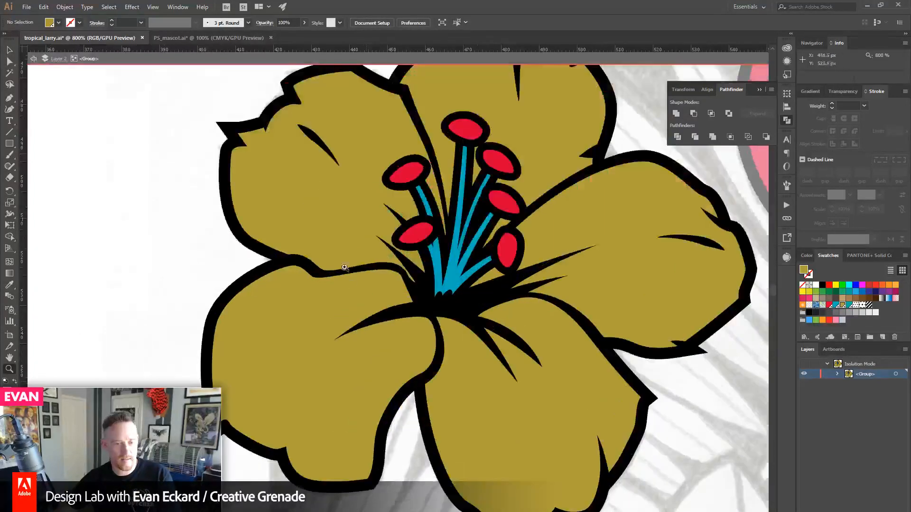
pyautogui.moveTo(273, 99); pyautogui.dragTo(203, 199)
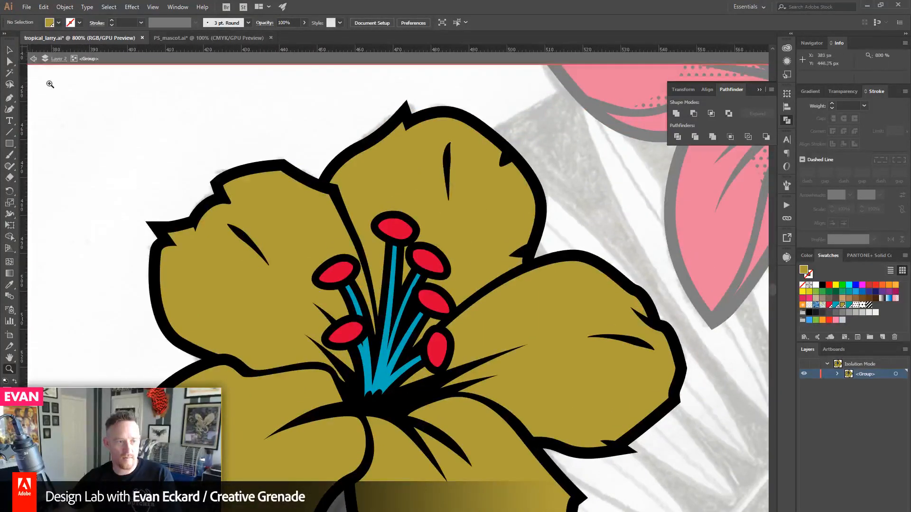
pyautogui.click(264, 257)
pyautogui.click(93, 160)
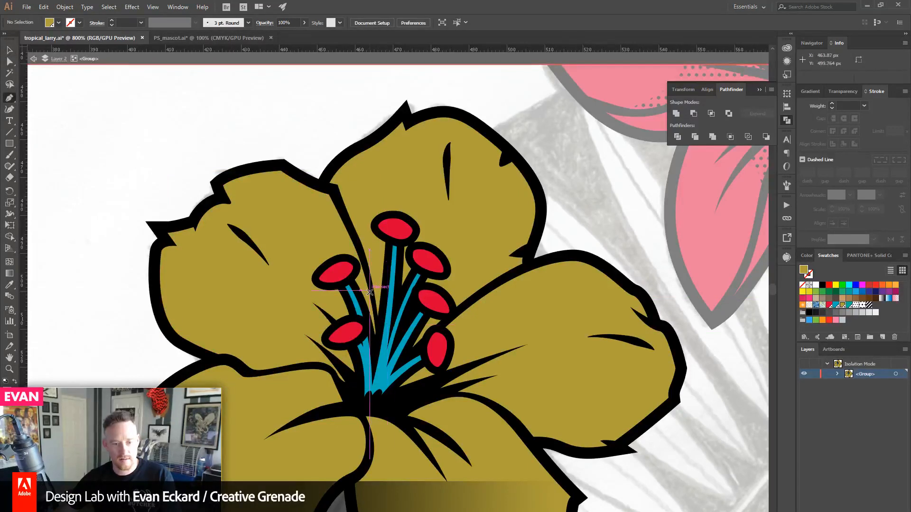
pyautogui.moveTo(364, 277); pyautogui.dragTo(357, 253)
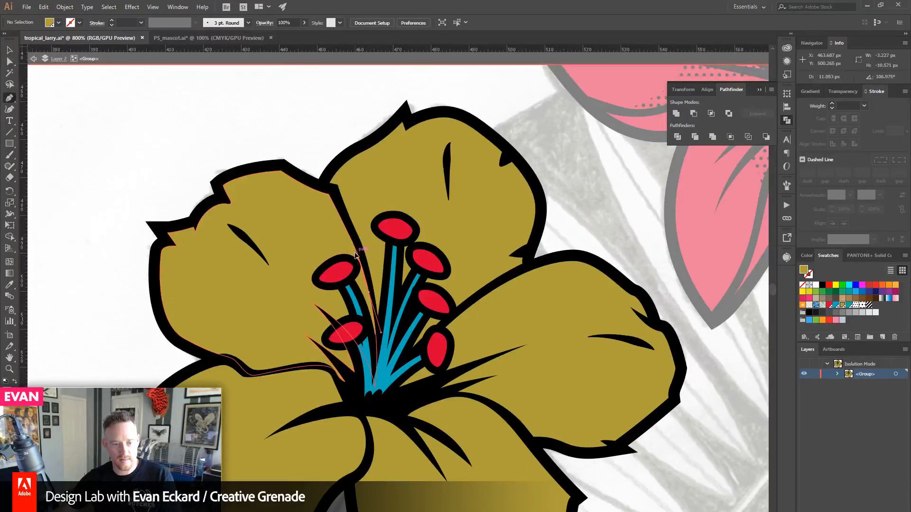
pyautogui.click(265, 258)
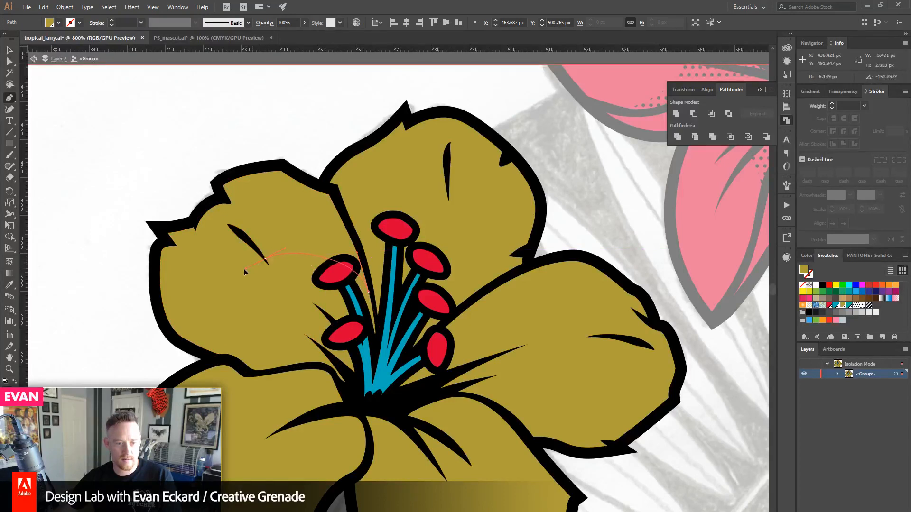
pyautogui.moveTo(244, 269); pyautogui.dragTo(231, 277)
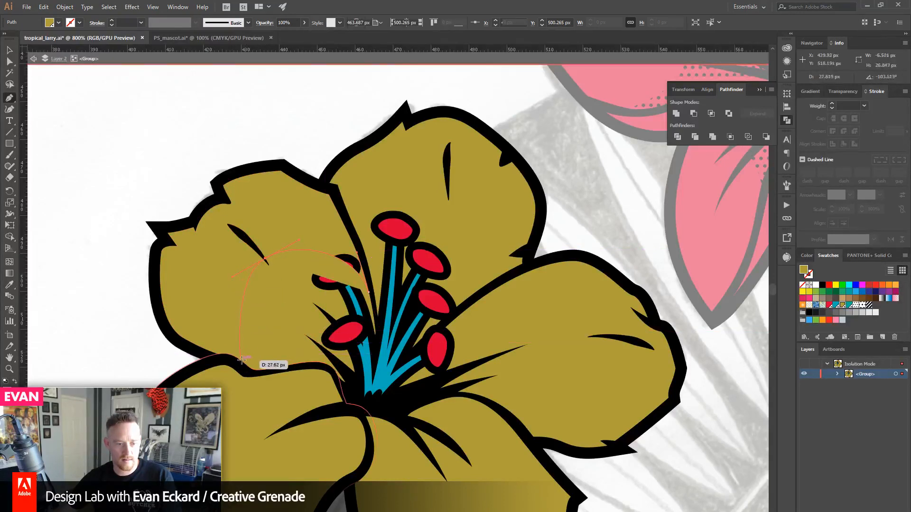
pyautogui.click(242, 361)
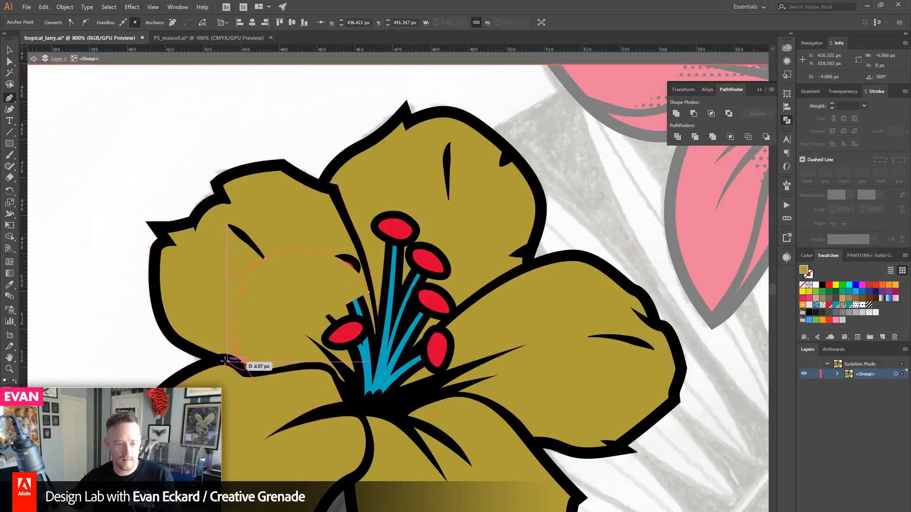
# - Close the Pen shape with straight segments outside the upper-left petal and along its inner black outline
pyautogui.click(225, 362)
pyautogui.click(155, 346)
pyautogui.click(93, 220)
pyautogui.click(142, 134)
pyautogui.click(263, 100)
pyautogui.click(301, 142)
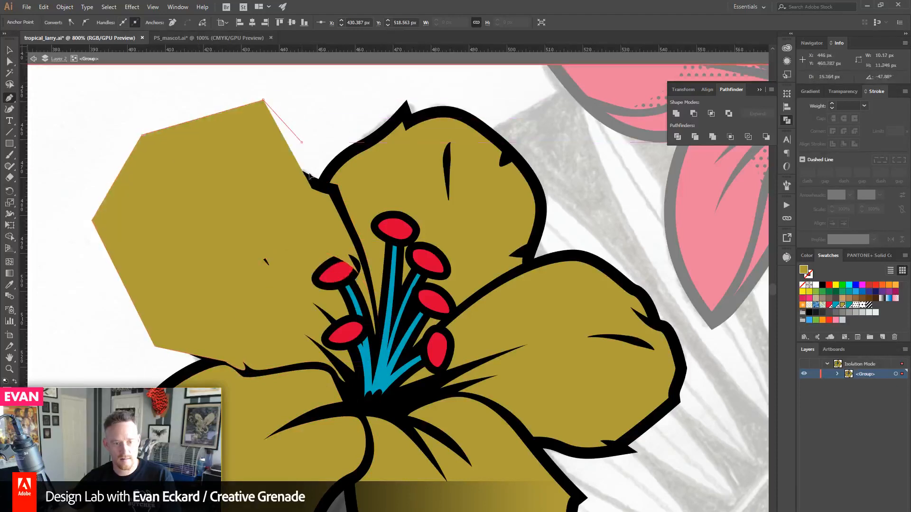
pyautogui.click(325, 188)
pyautogui.click(336, 193)
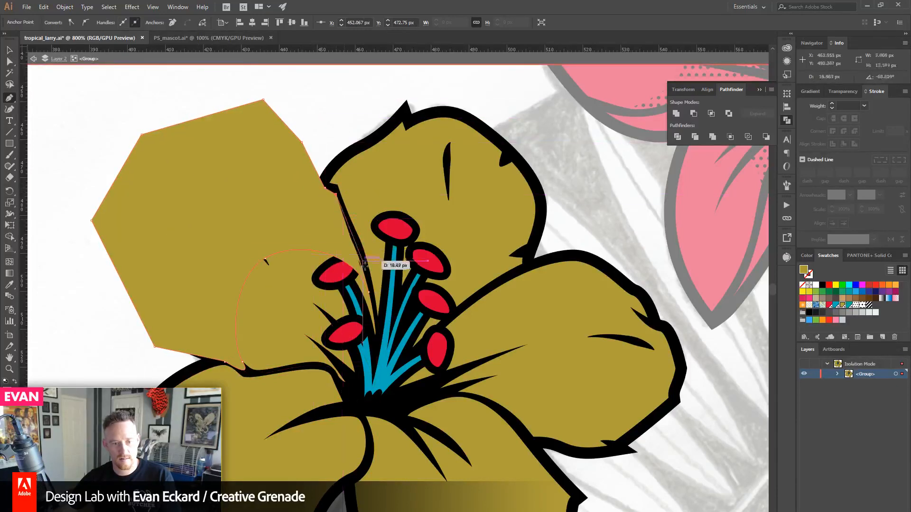
pyautogui.click(369, 292)
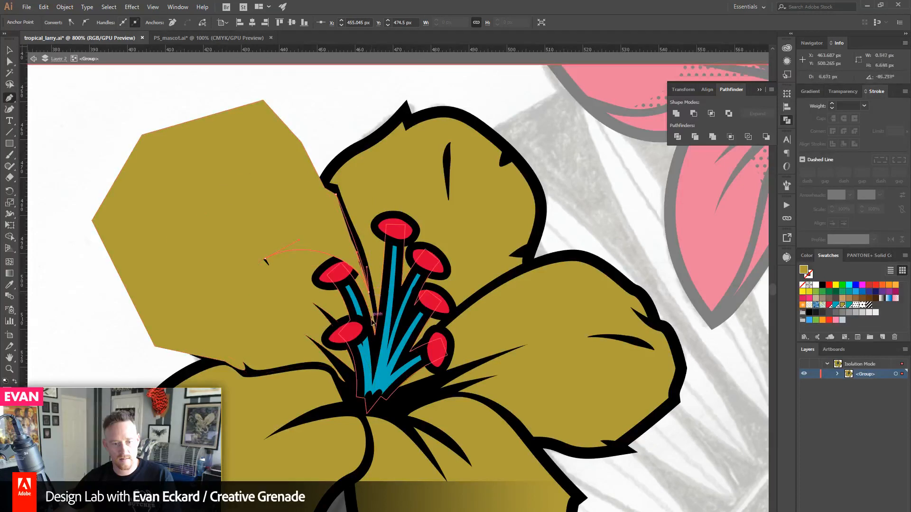
# - Trim the drawn shape's excess outside the upper-left petal with the Shape Builder tool
pyautogui.click(10, 50)
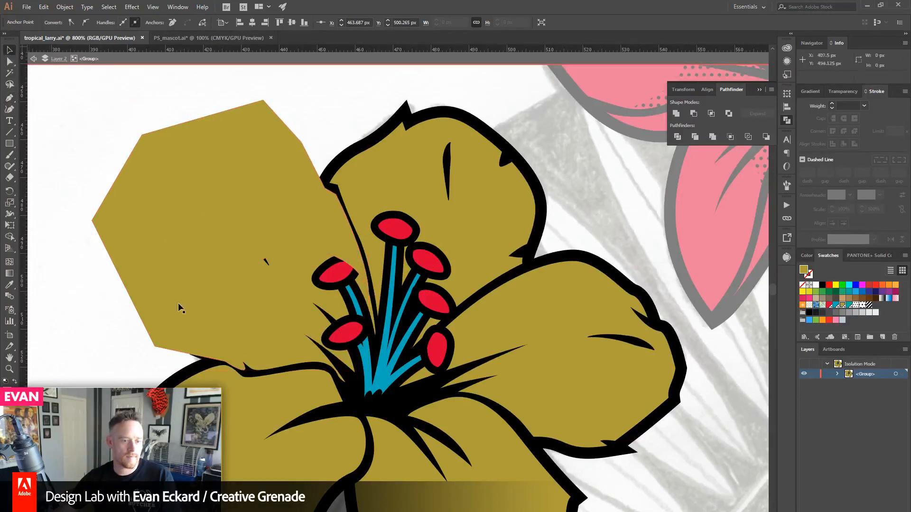
pyautogui.click(291, 359)
pyautogui.keyDown('shift'); pyautogui.click(172, 215); pyautogui.keyUp('shift')
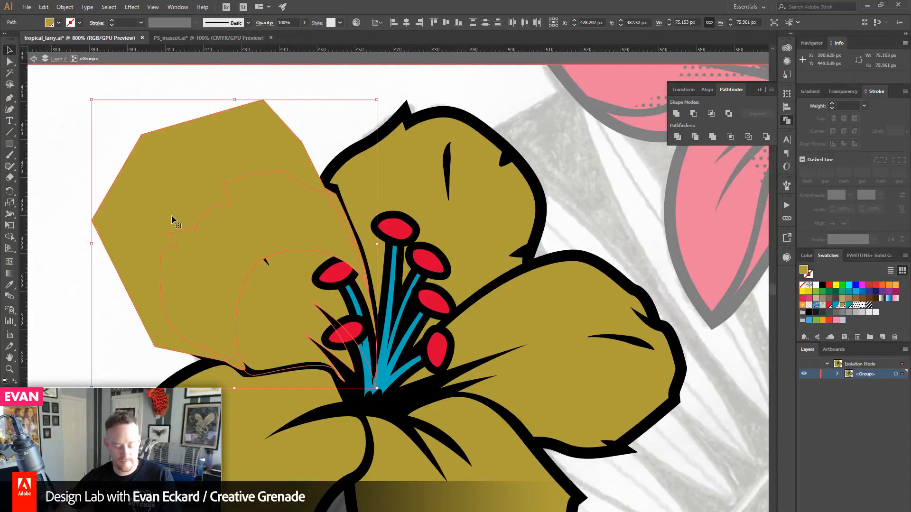
pyautogui.hotkey('shift', 'm')
pyautogui.keyDown('alt'); pyautogui.click(172, 216); pyautogui.keyUp('alt')
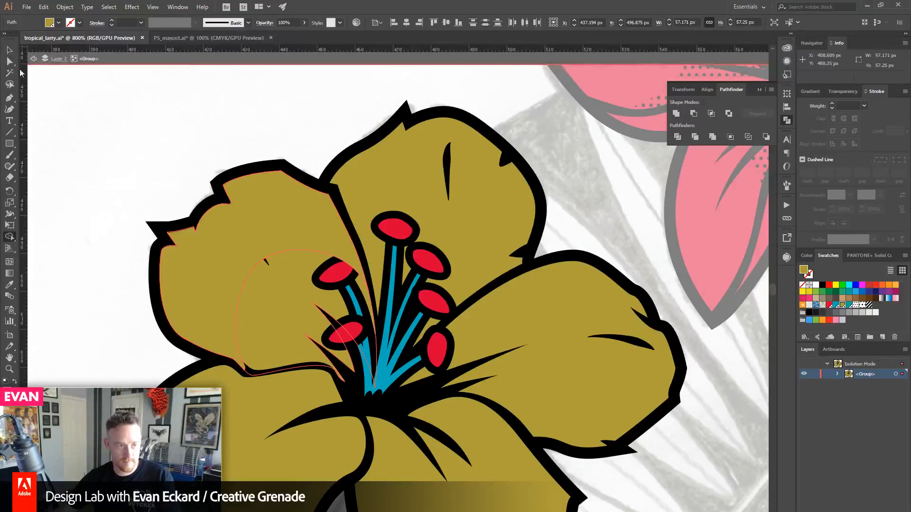
pyautogui.click(10, 50)
pyautogui.click(99, 211)
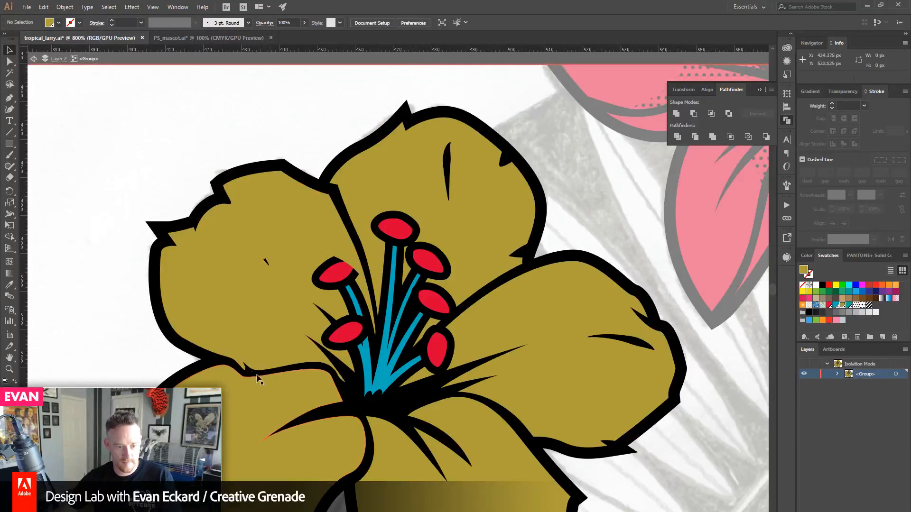
# - Fill the upper-left petal's outer shape with blue, place it behind the black line work, and leave the group
pyautogui.click(223, 325)
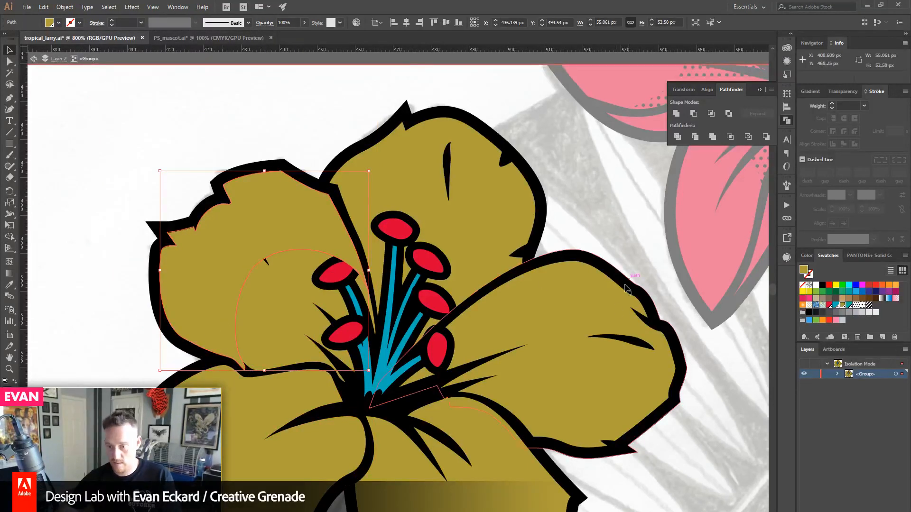
pyautogui.click(835, 305)
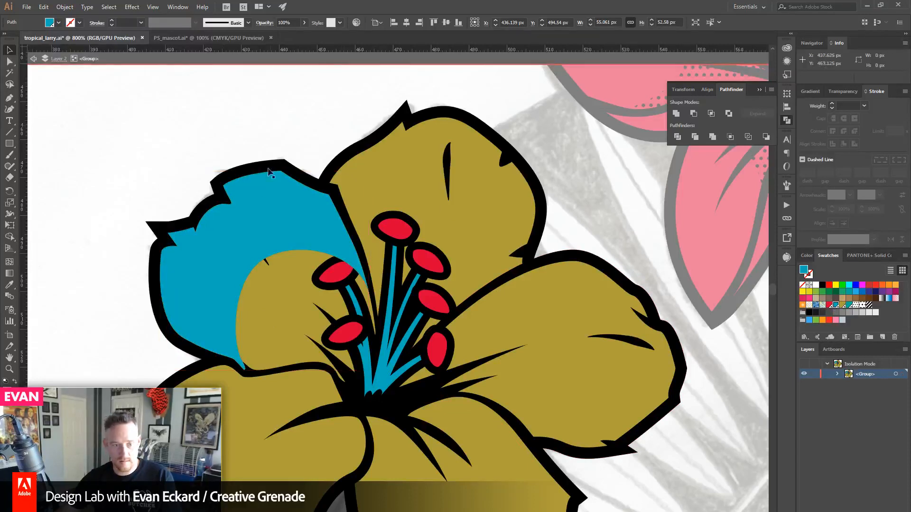
pyautogui.press('a')
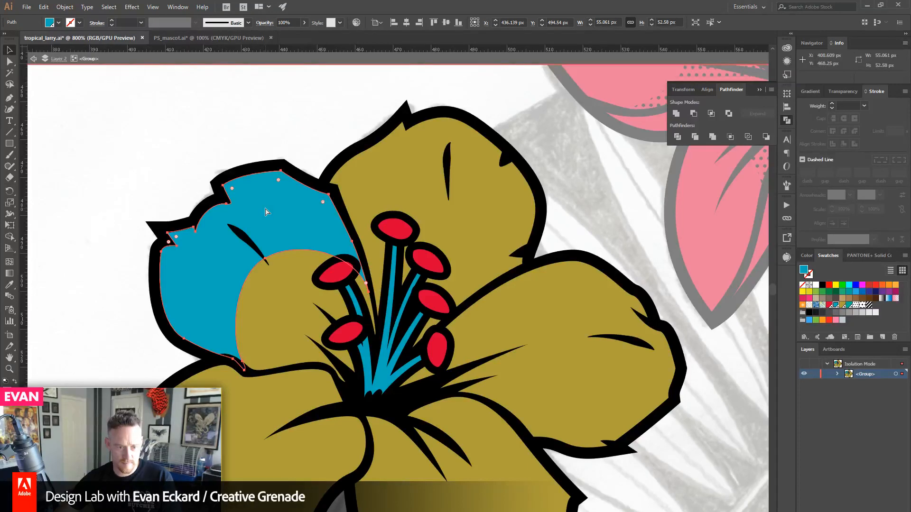
pyautogui.click(114, 153)
pyautogui.moveTo(99, 333); pyautogui.dragTo(122, 246)
pyautogui.doubleClick(102, 281)
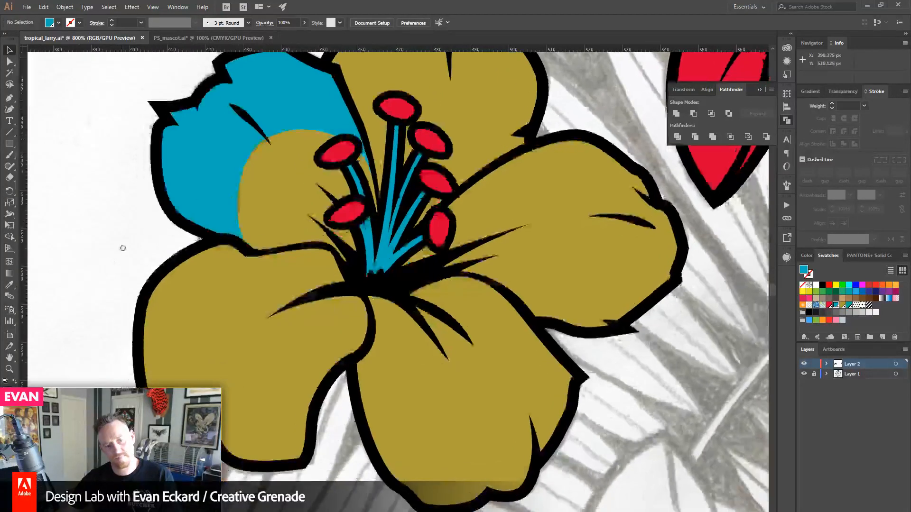
# - Isolate the yellow flower's group and draw a curved Pen tool edge across the lower-left petal to its right outline
pyautogui.doubleClick(206, 301)
pyautogui.click(90, 235)
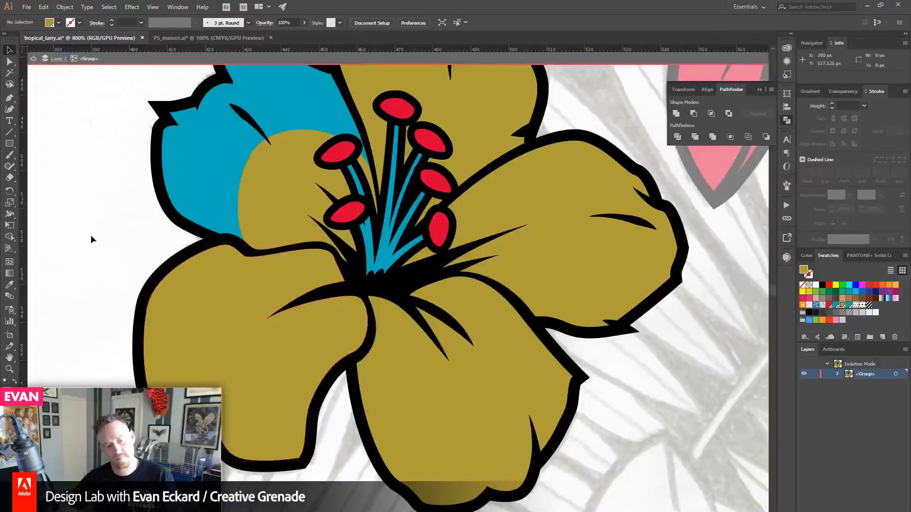
pyautogui.press('p')
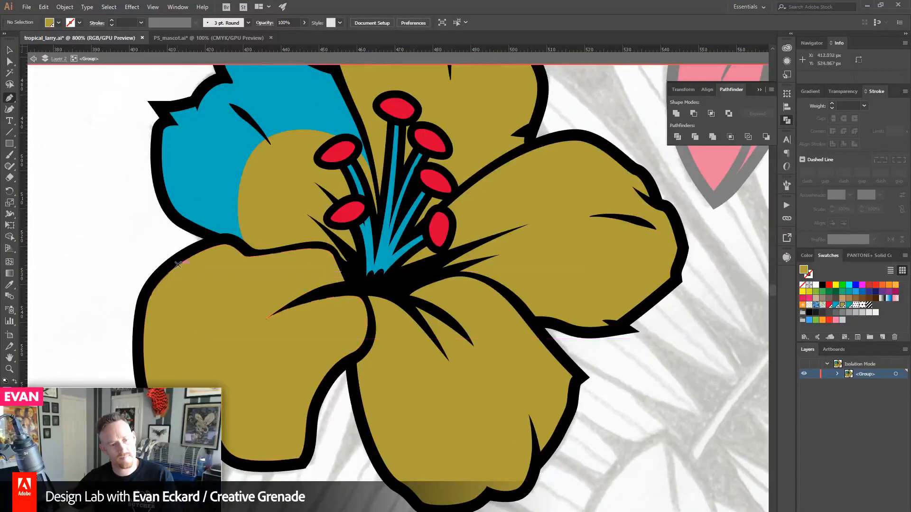
pyautogui.moveTo(161, 282); pyautogui.dragTo(160, 283)
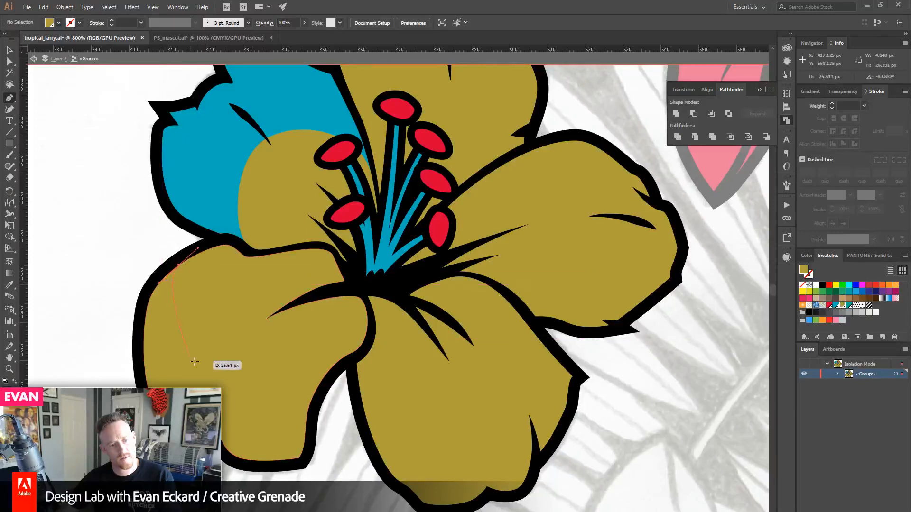
pyautogui.moveTo(250, 392); pyautogui.dragTo(250, 392)
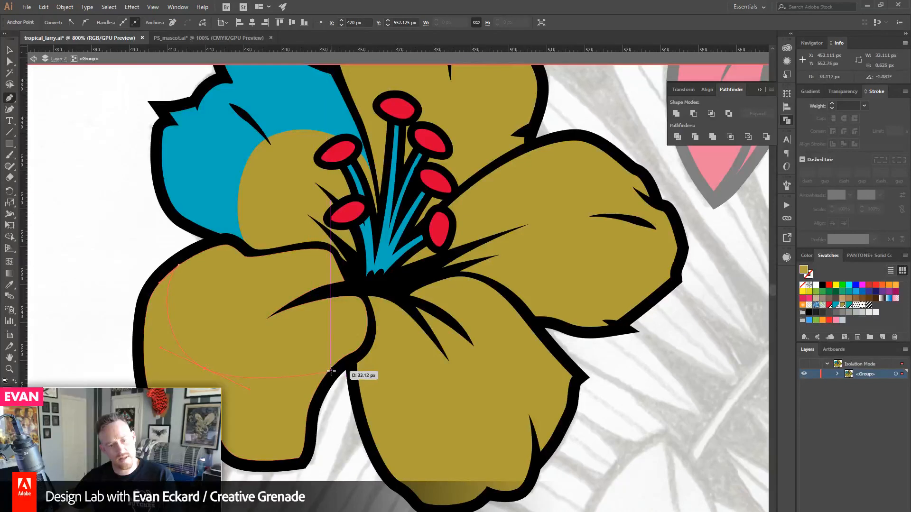
pyautogui.moveTo(332, 369); pyautogui.dragTo(341, 413)
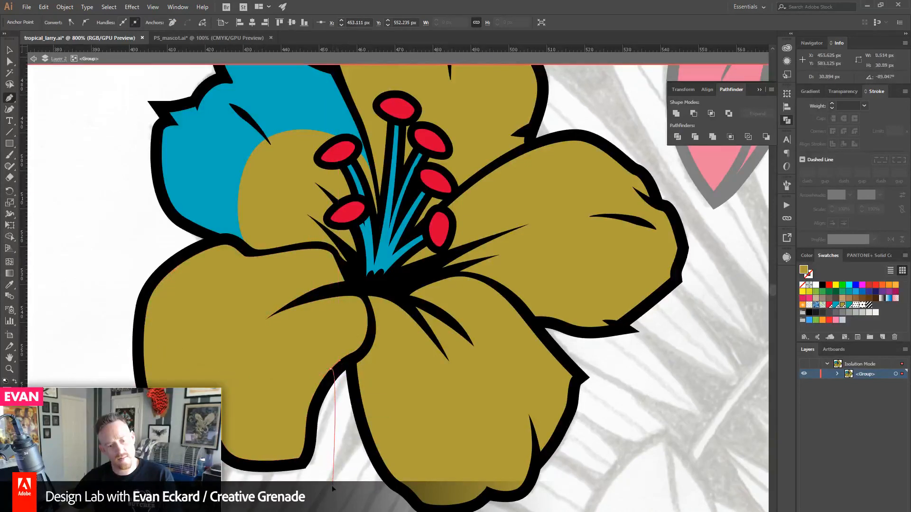
# - Close the Pen shape around the outside of the lower-left petal, ending at its starting point on the upper outline
pyautogui.click(333, 486)
pyautogui.click(75, 504)
pyautogui.click(105, 277)
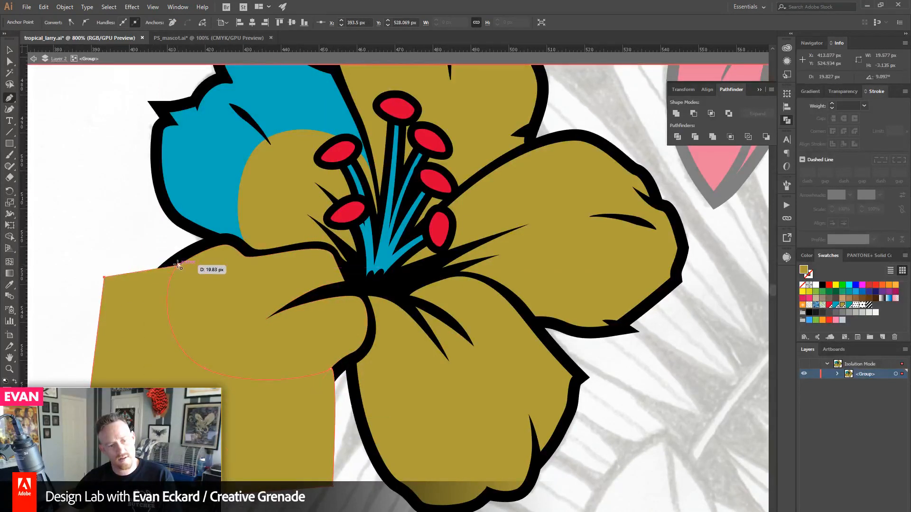
pyautogui.moveTo(180, 265); pyautogui.dragTo(195, 278)
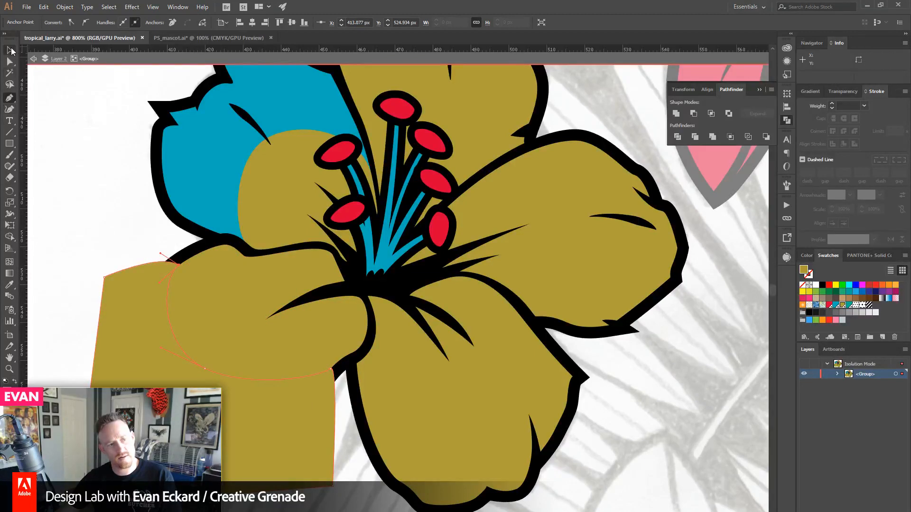
# - Trim the drawn shape's excess outside the lower-left petal with the Shape Builder tool
pyautogui.click(10, 50)
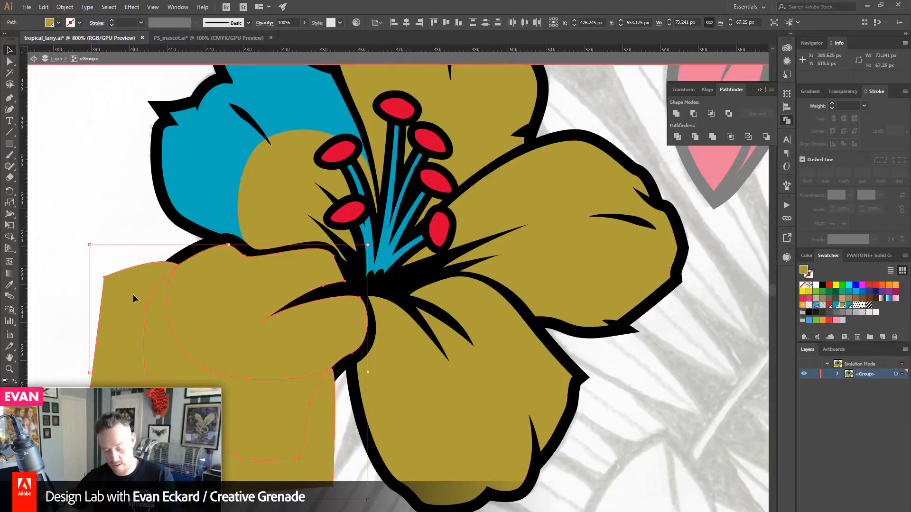
pyautogui.hotkey('shift', 'm')
pyautogui.keyDown('alt'); pyautogui.click(119, 300); pyautogui.keyUp('alt')
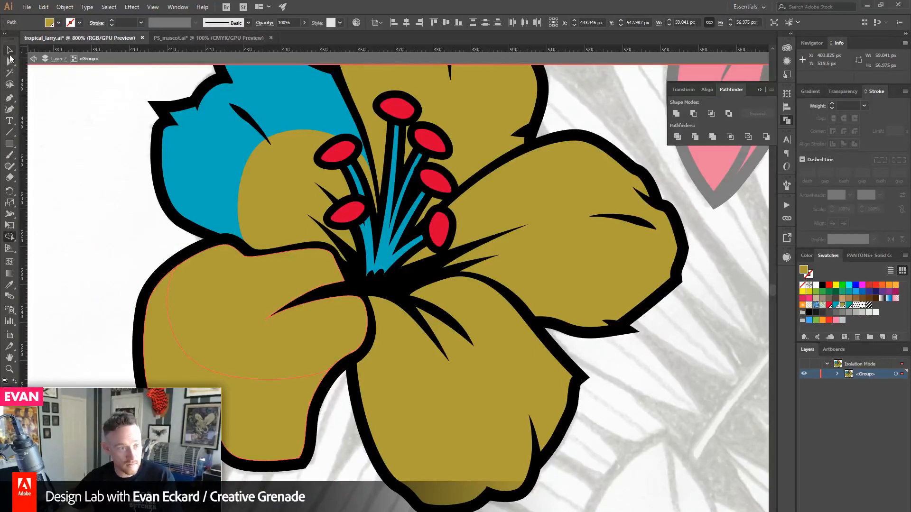
# - Fill the lower-left petal's outer shape with the blue sampled from the upper-left petal's shading, then deselect it
pyautogui.click(10, 52)
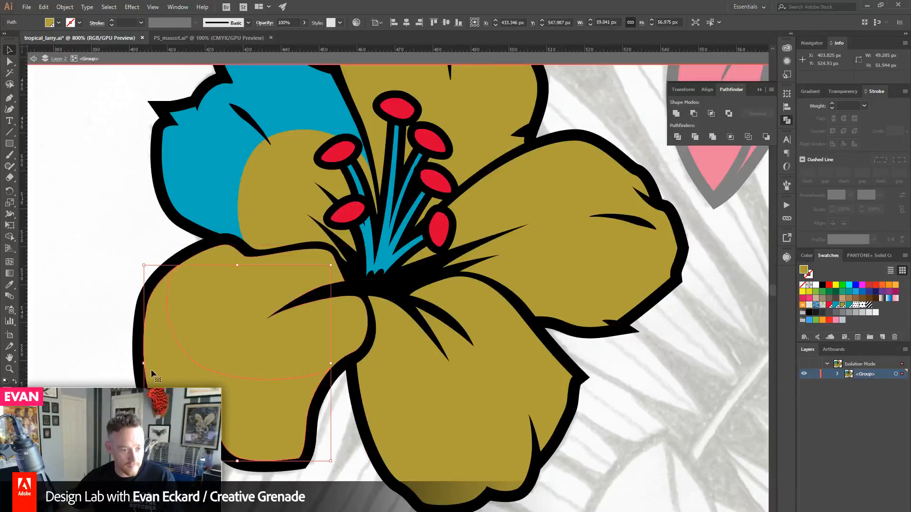
pyautogui.click(9, 284)
pyautogui.click(167, 196)
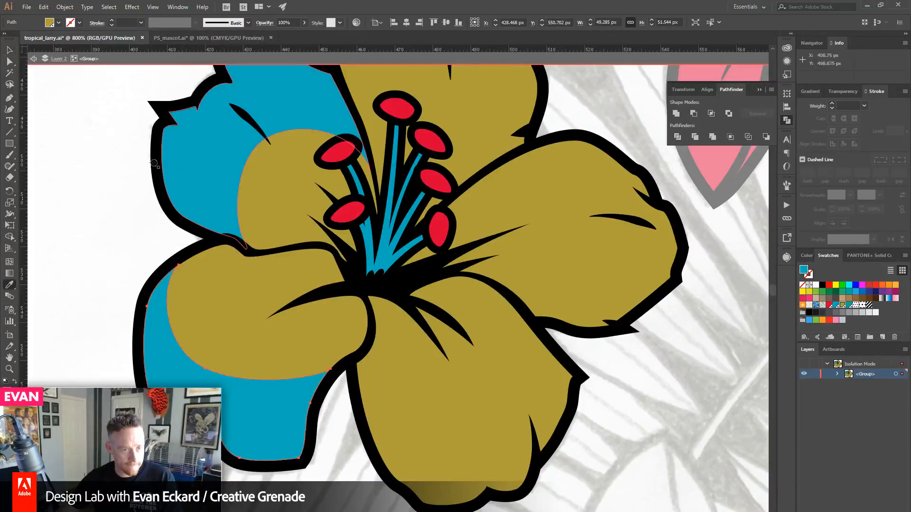
pyautogui.press('v')
pyautogui.click(75, 120)
pyautogui.click(175, 378)
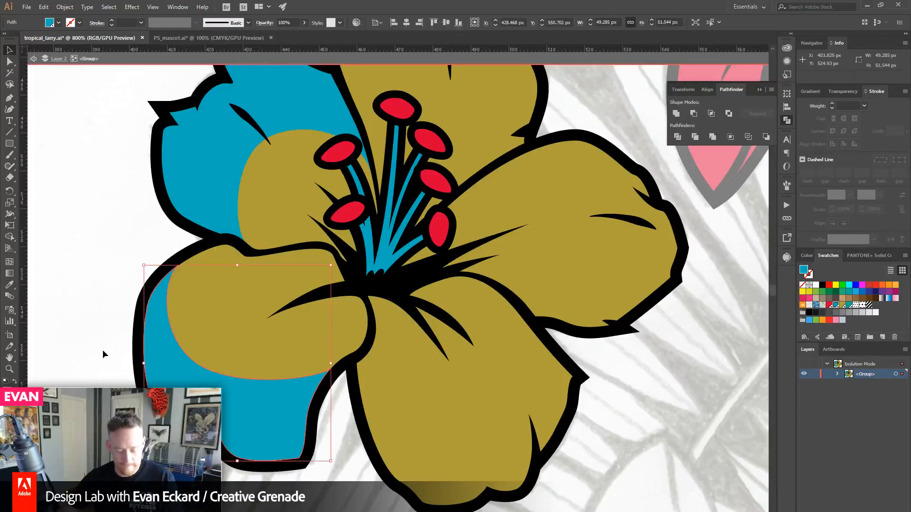
pyautogui.press('a')
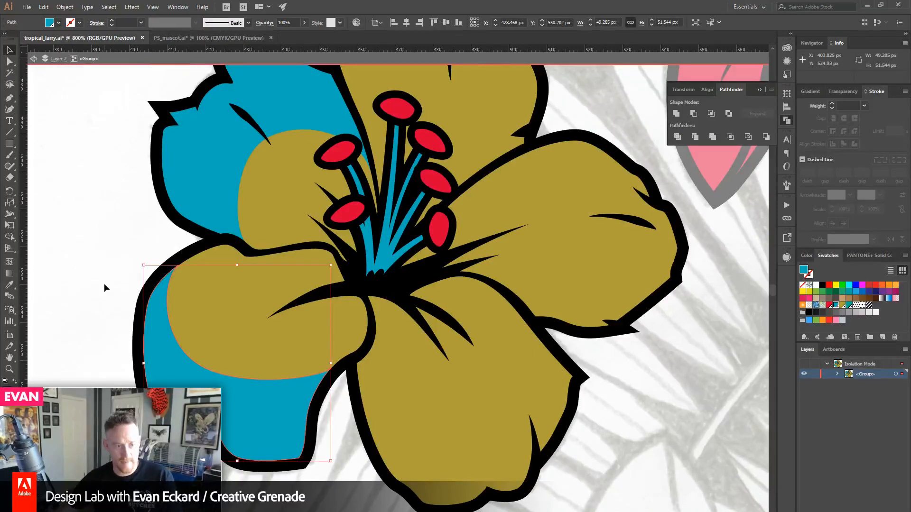
pyautogui.click(104, 283)
# - Draw a curved Pen tool edge across the bottom petal from its upper-right outline to its left outline
pyautogui.moveTo(217, 340); pyautogui.dragTo(128, 378)
pyautogui.moveTo(155, 345); pyautogui.dragTo(203, 326)
pyautogui.click(57, 246)
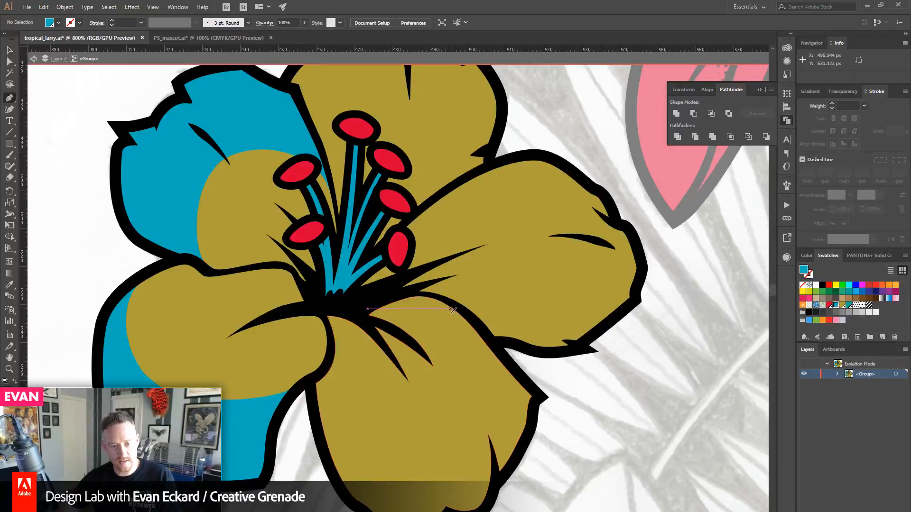
pyautogui.moveTo(454, 310); pyautogui.dragTo(487, 349)
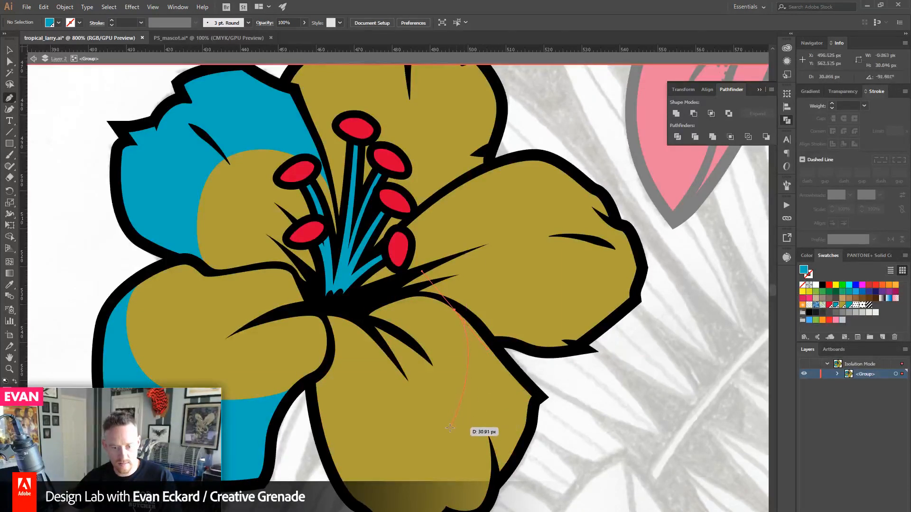
pyautogui.moveTo(447, 430); pyautogui.dragTo(445, 433)
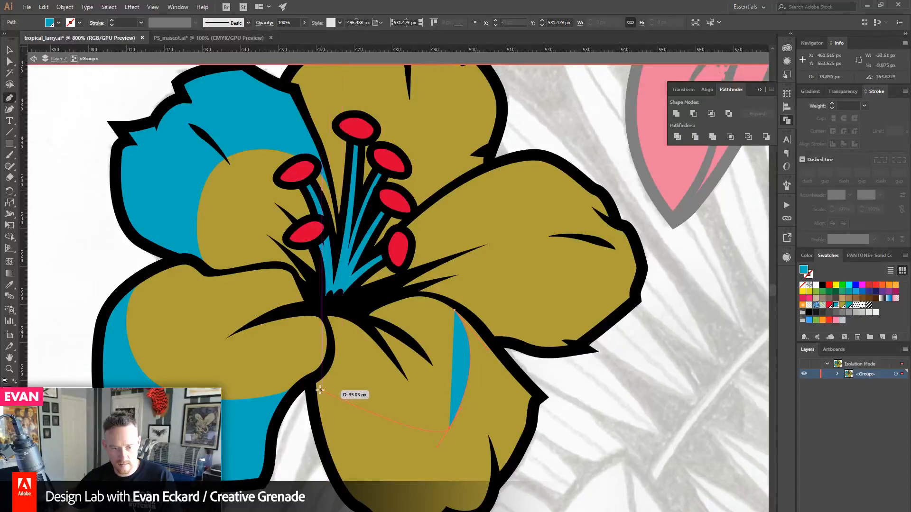
pyautogui.moveTo(317, 388); pyautogui.dragTo(299, 469)
# - Close the blue Pen shape with straight segments outside the bottom petal, making it about 74 by 71 px
pyautogui.click(298, 468)
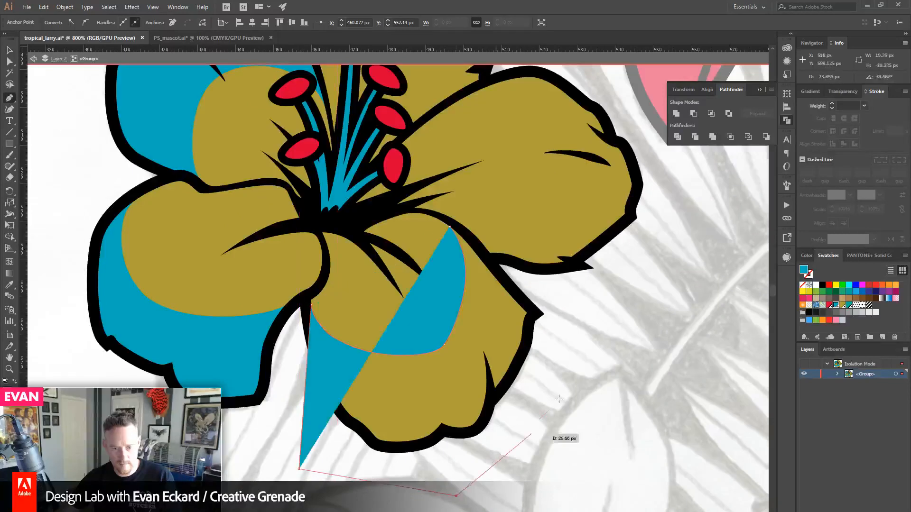
pyautogui.click(457, 496)
pyautogui.click(573, 377)
pyautogui.click(580, 295)
pyautogui.click(509, 272)
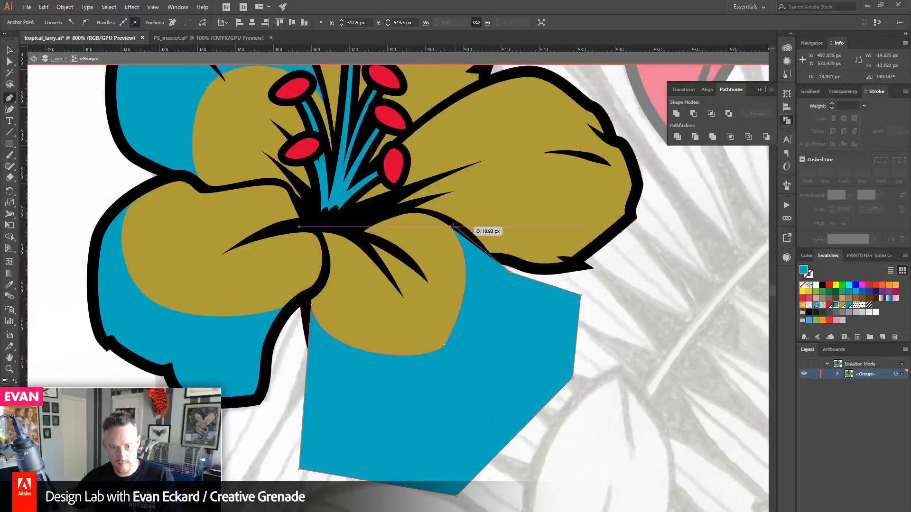
pyautogui.click(450, 227)
# - Trim the blue shape's excess outside the bottom petal with the Shape Builder tool and clear the selection
pyautogui.click(10, 49)
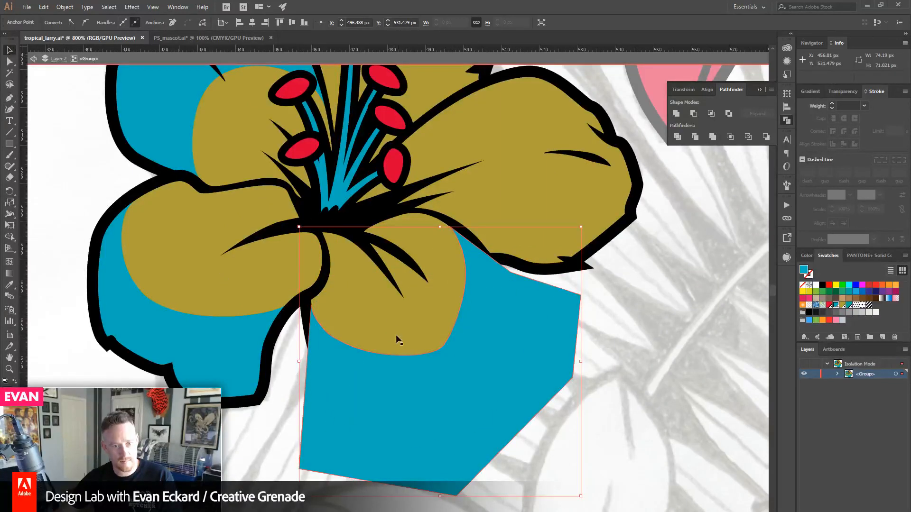
pyautogui.click(397, 336)
pyautogui.keyDown('shift'); pyautogui.click(562, 353); pyautogui.keyUp('shift')
pyautogui.hotkey('shift', 'm')
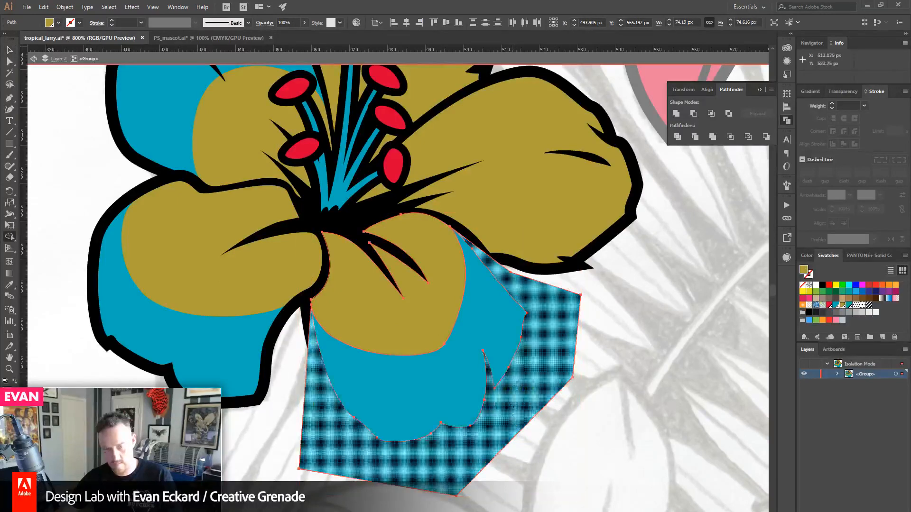
pyautogui.keyDown('alt'); pyautogui.click(511, 419); pyautogui.keyUp('alt')
pyautogui.moveTo(325, 257); pyautogui.dragTo(273, 473)
pyautogui.press('v')
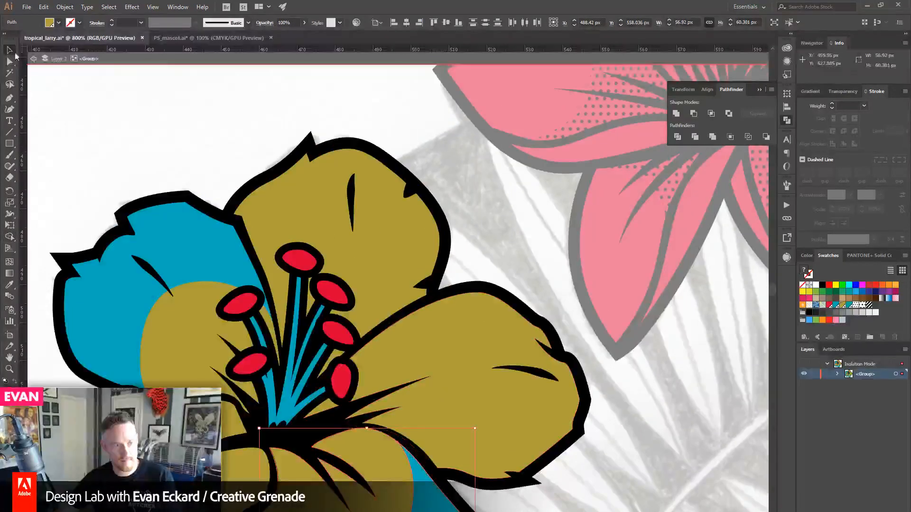
pyautogui.hotkey('ctrl', 'shift', 'a')
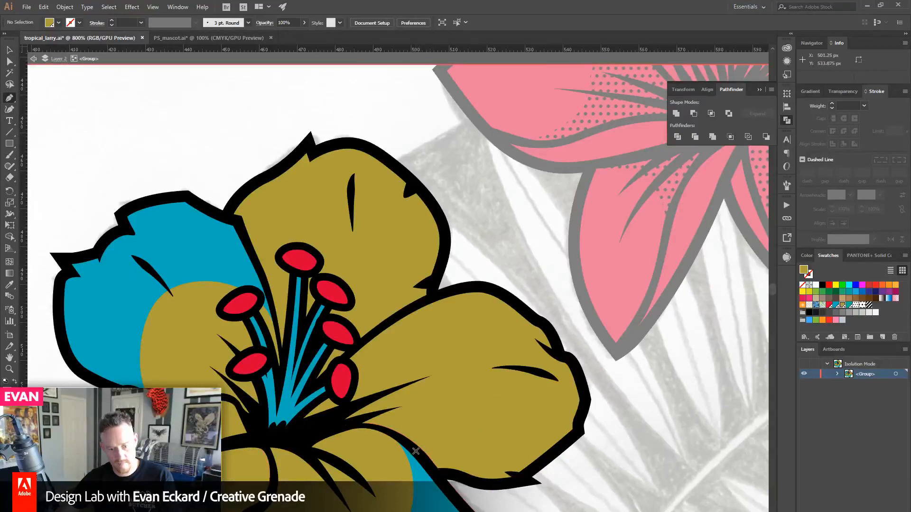
# - Draw a curved Pen tool edge across the right petal from its lower-left outline to its upper-left outline
pyautogui.moveTo(474, 404); pyautogui.dragTo(475, 411)
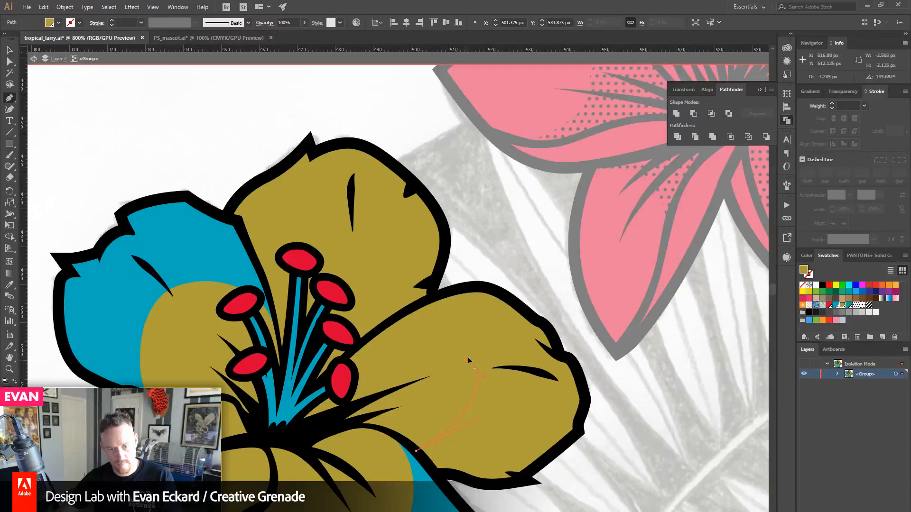
pyautogui.moveTo(466, 357); pyautogui.dragTo(468, 358)
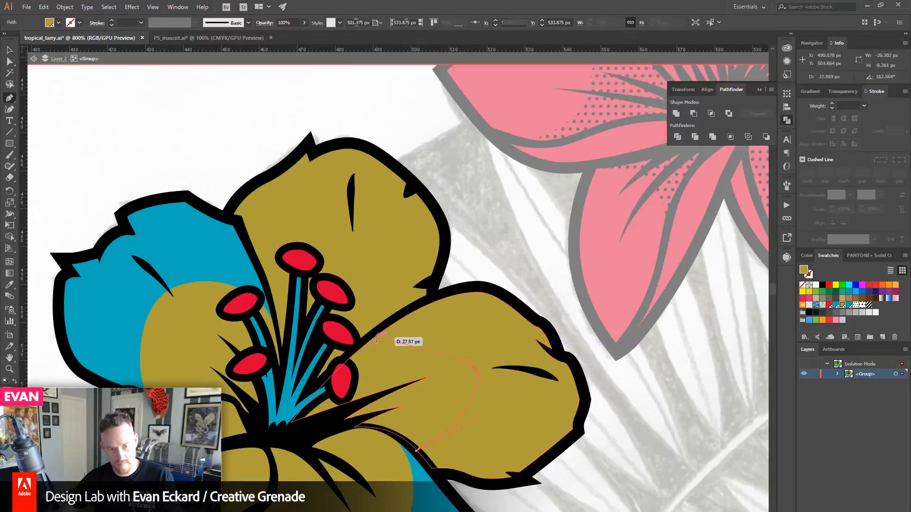
pyautogui.moveTo(375, 338); pyautogui.dragTo(344, 354)
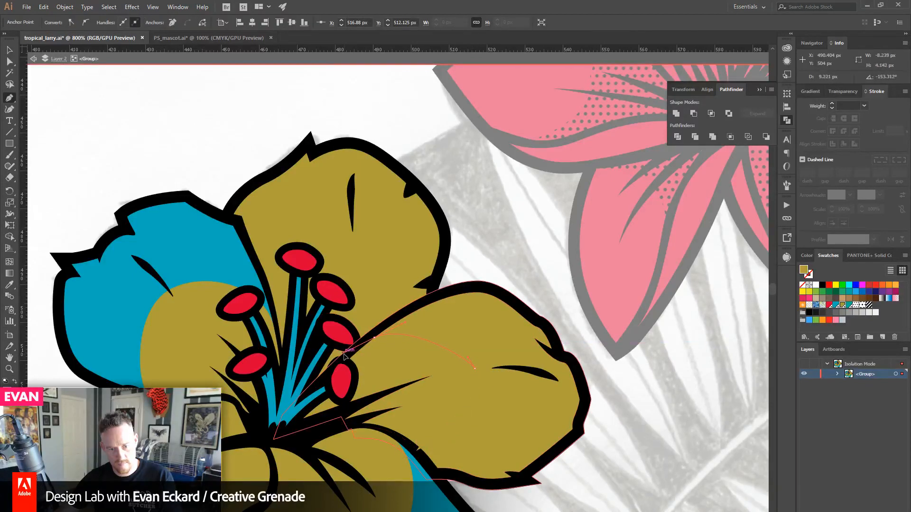
pyautogui.click(375, 338)
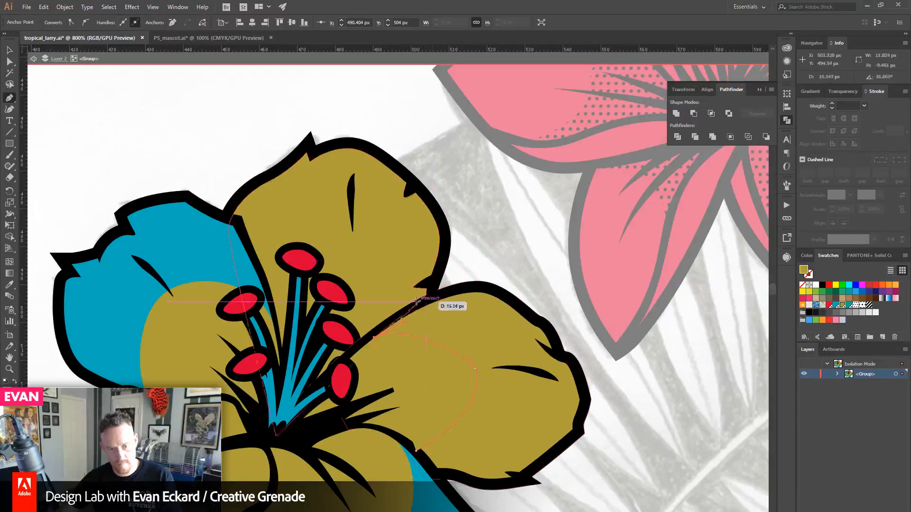
# - Close the Pen shape along the right petal's upper outline and around its outside, making it about 69 by 63 px
pyautogui.moveTo(483, 281); pyautogui.dragTo(485, 280)
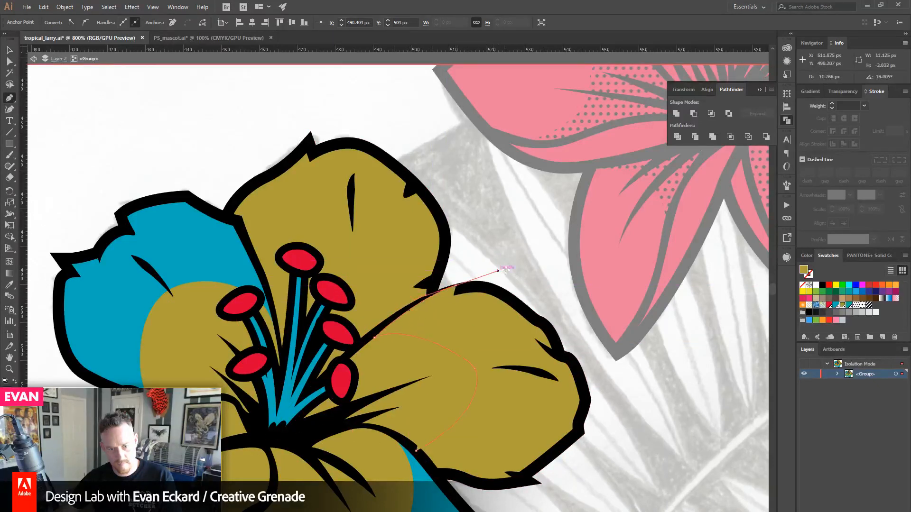
pyautogui.click(590, 309)
pyautogui.click(635, 423)
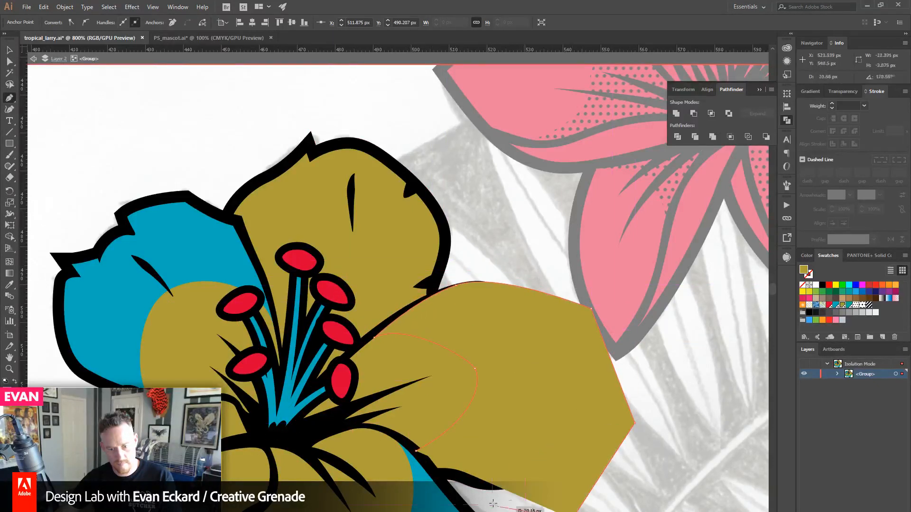
pyautogui.click(439, 482)
pyautogui.click(418, 452)
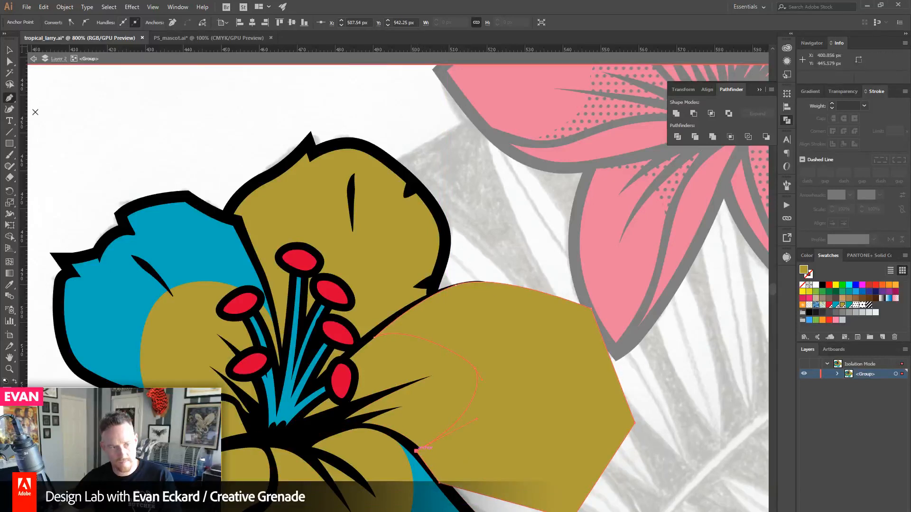
# - Fill the right petal's drawn shape with the blue sampled from the upper-left petal's shading
pyautogui.click(10, 50)
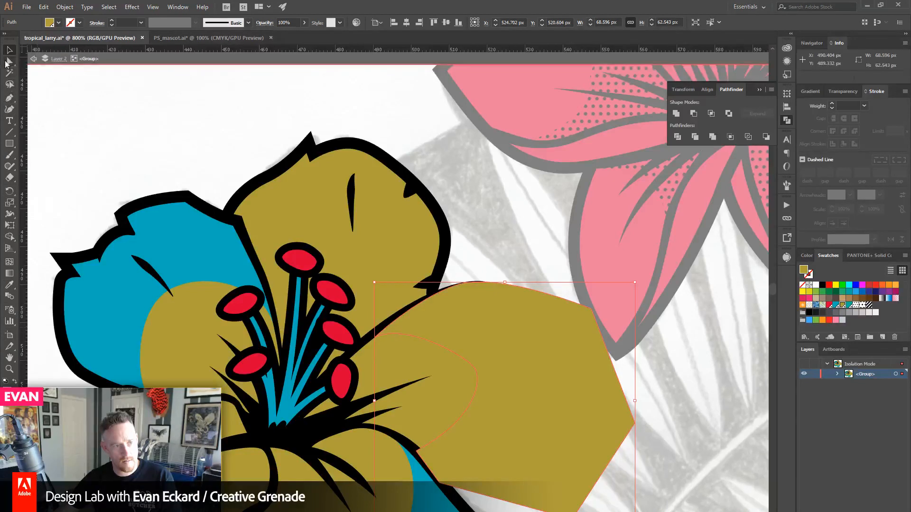
pyautogui.click(9, 285)
pyautogui.click(198, 244)
pyautogui.press('v')
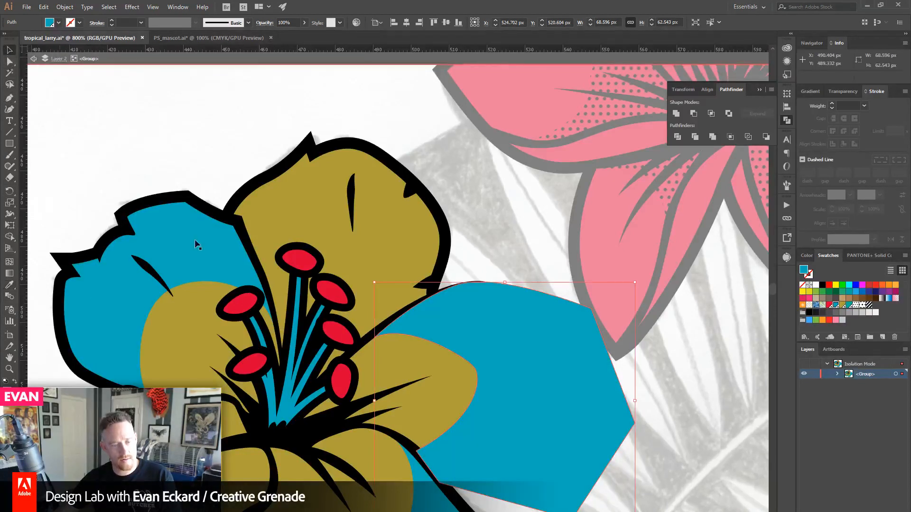
# - Trim the blue shape's excess outside the right petal with the Shape Builder tool and deselect it
pyautogui.keyDown('shift'); pyautogui.click(447, 383); pyautogui.keyUp('shift')
pyautogui.hotkey('shift', 'm')
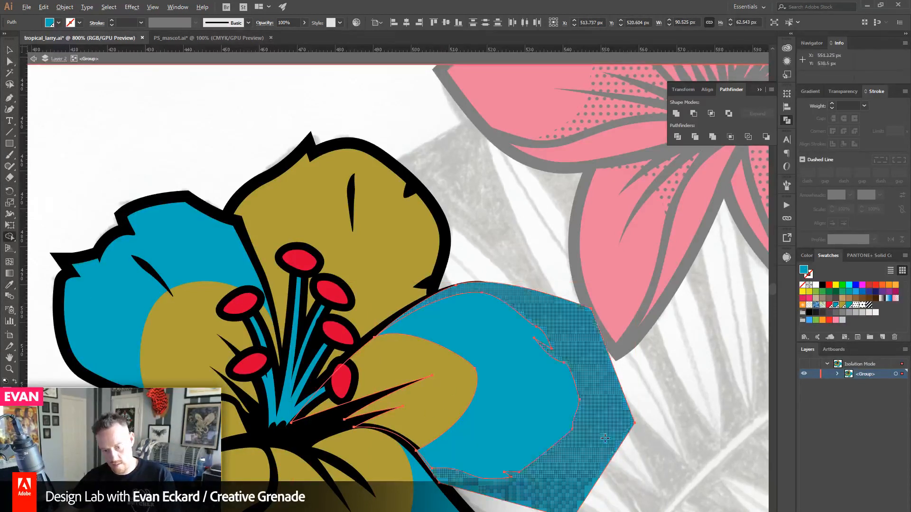
pyautogui.keyDown('alt'); pyautogui.click(601, 403); pyautogui.keyUp('alt')
pyautogui.click(10, 50)
pyautogui.click(73, 81)
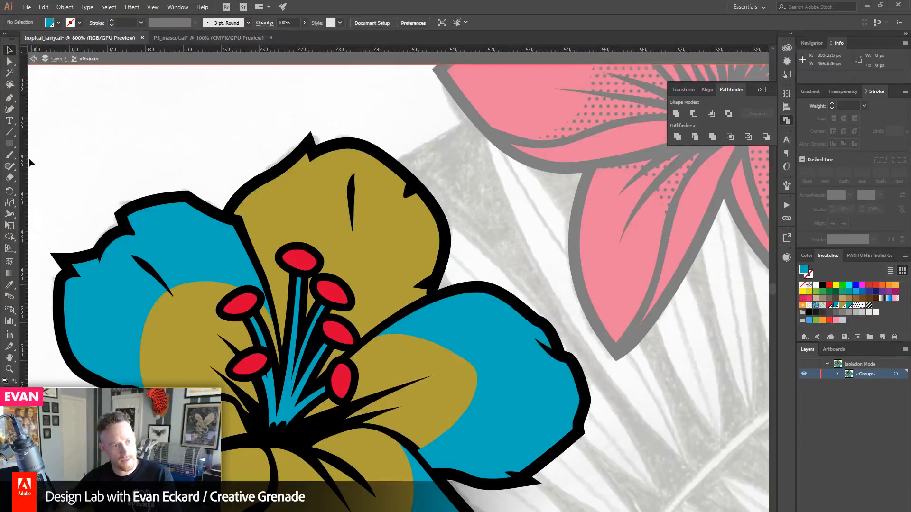
# - Draw a curved Pen tool edge across the top petal, from its lower-right outline to its left outline
pyautogui.click(10, 99)
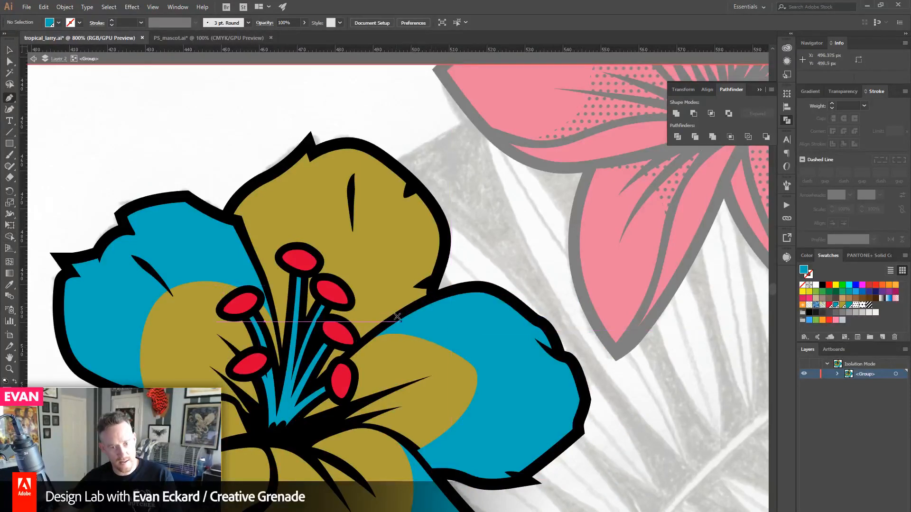
pyautogui.click(417, 286)
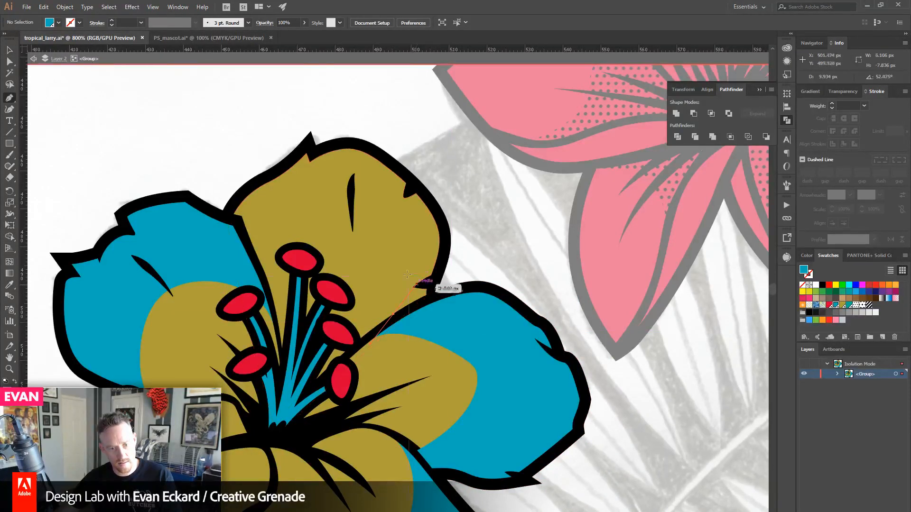
pyautogui.click(346, 237)
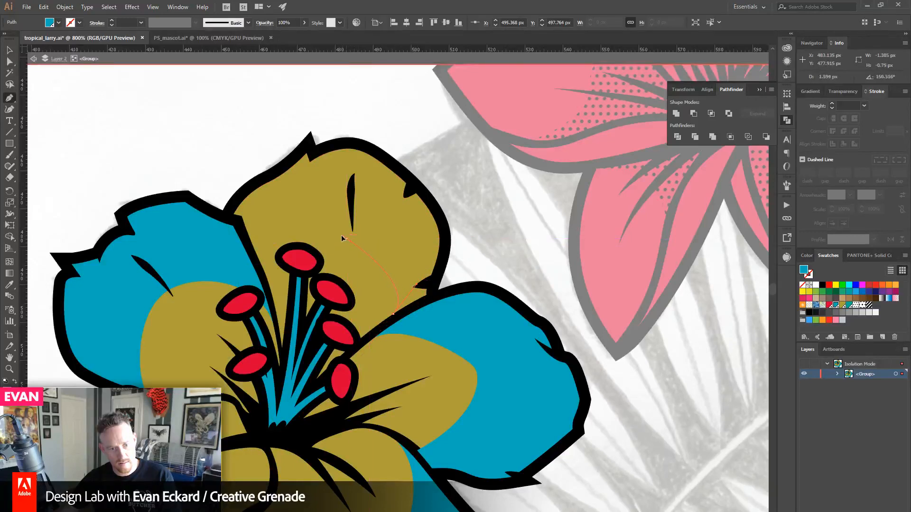
pyautogui.moveTo(341, 237); pyautogui.dragTo(262, 274)
# - Close the Pen shape with straight segments around the outside of the top petal, making it about 85 px wide
pyautogui.click(172, 179)
pyautogui.click(277, 90)
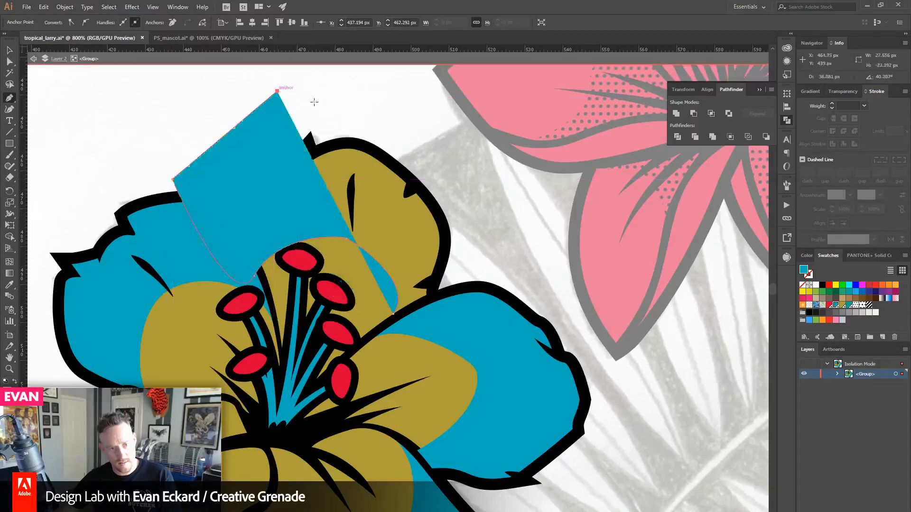
pyautogui.click(447, 149)
pyautogui.click(496, 221)
pyautogui.click(450, 321)
pyautogui.click(394, 314)
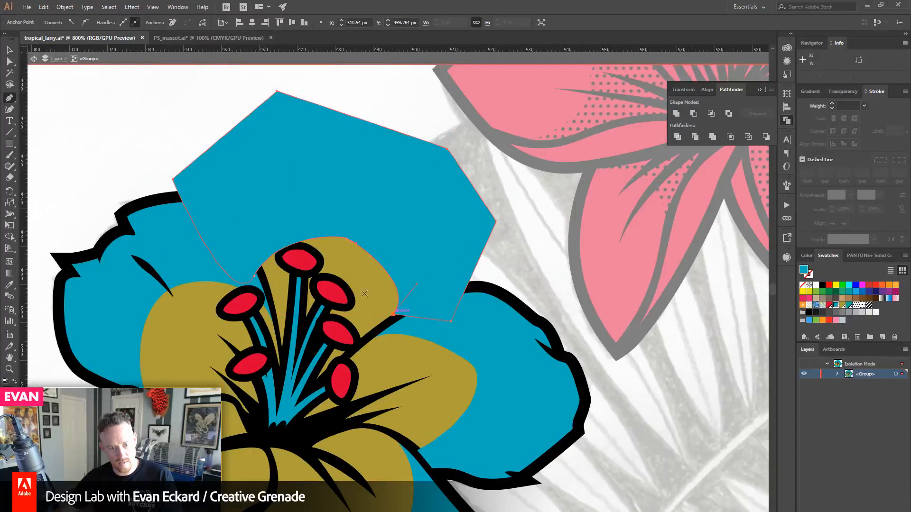
# - Trim the blue shape's excess outside the top petal with the Shape Builder tool
pyautogui.press('v')
pyautogui.click(109, 90)
pyautogui.click(362, 274)
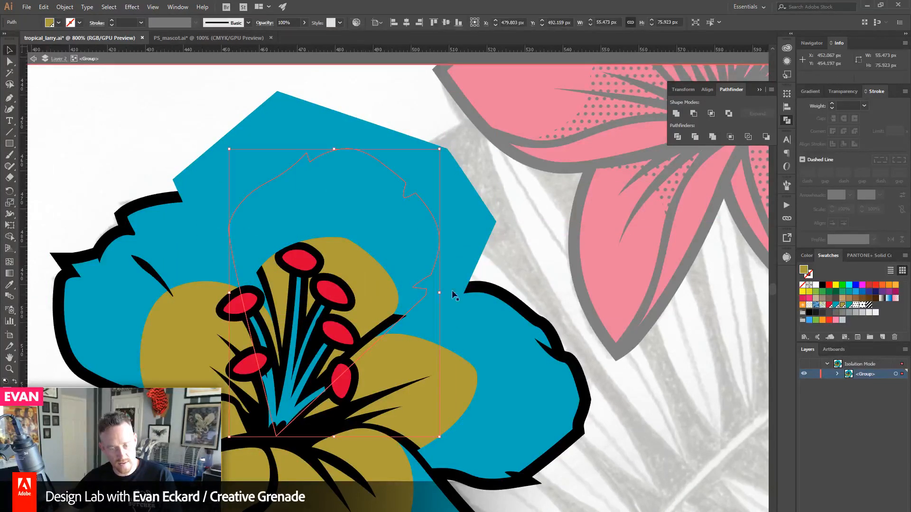
pyautogui.keyDown('shift'); pyautogui.click(471, 213); pyautogui.keyUp('shift')
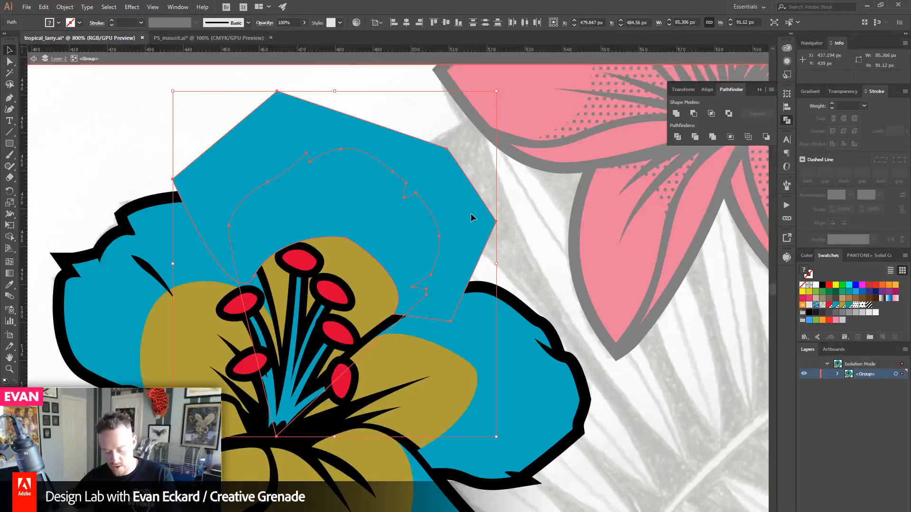
pyautogui.hotkey('shift', 'm')
pyautogui.keyDown('alt'); pyautogui.click(471, 214); pyautogui.keyUp('alt')
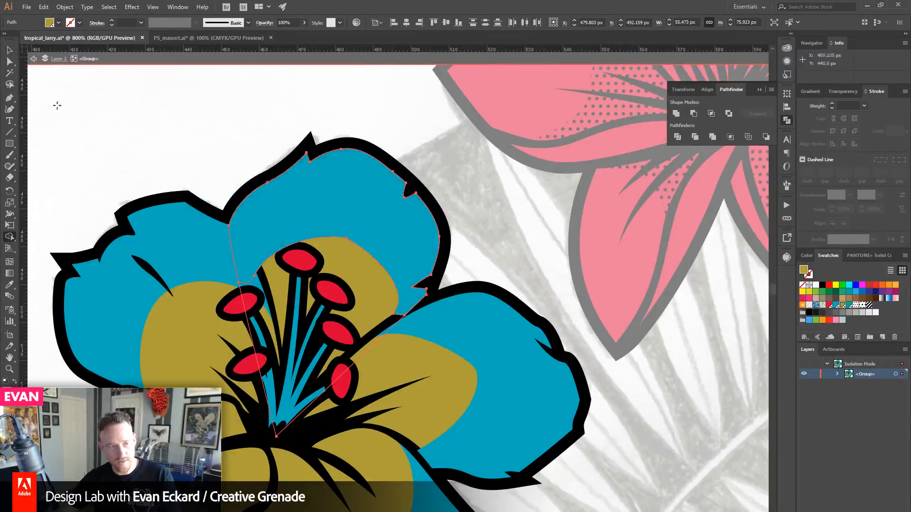
# - Send the blue shapes of the top and right petals backward, behind the black outlines and crease lines
pyautogui.click(10, 50)
pyautogui.moveTo(378, 220); pyautogui.dragTo(413, 175)
pyautogui.click(437, 183)
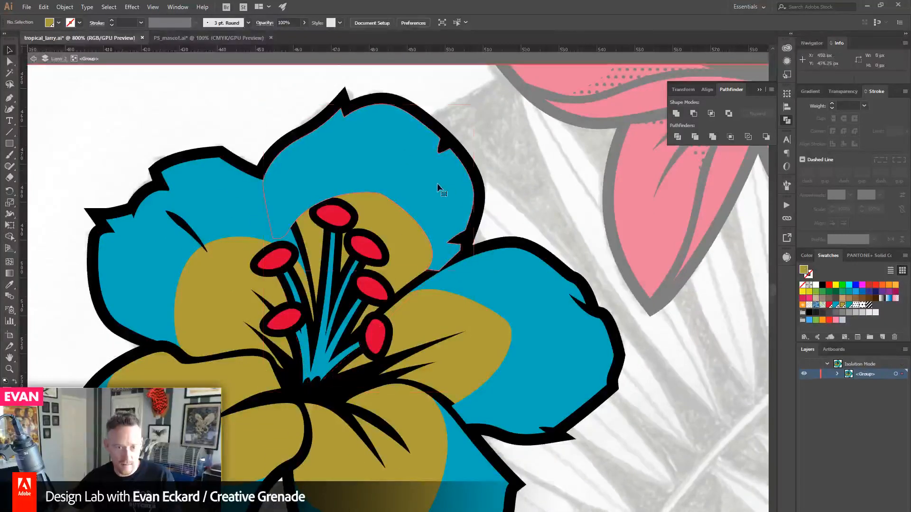
pyautogui.hotkey('ctrl', '[')
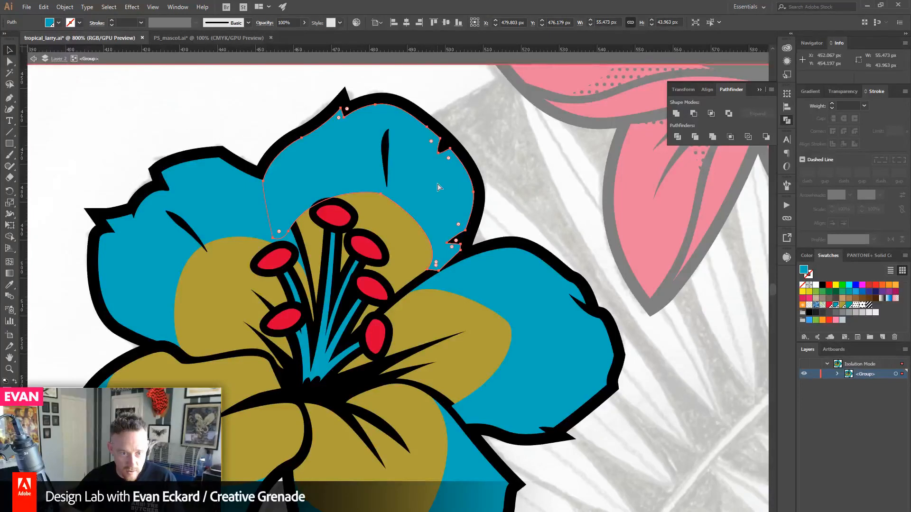
pyautogui.hotkey('ctrl', '[')
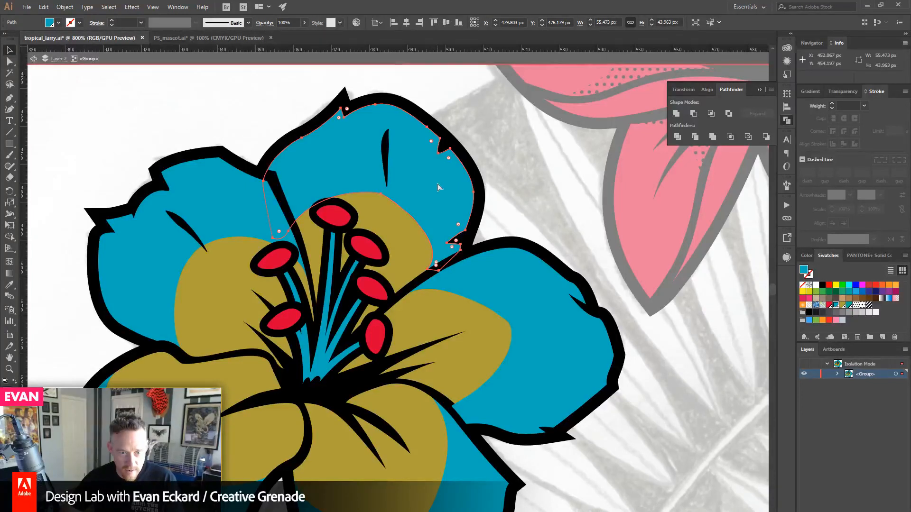
pyautogui.click(520, 316)
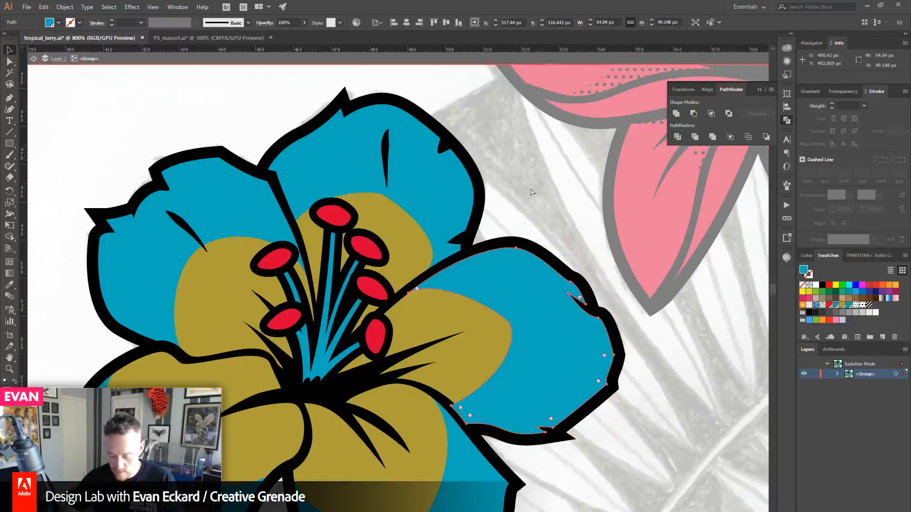
pyautogui.hotkey('ctrl', '[')
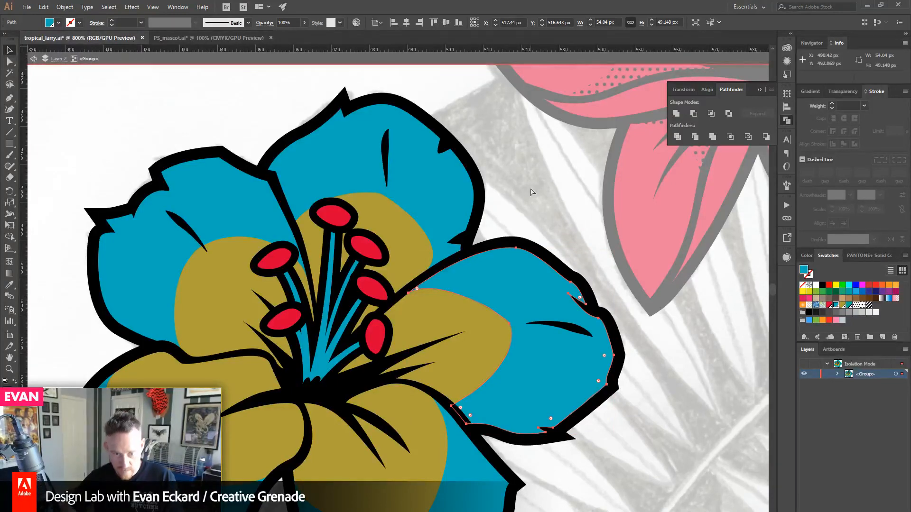
# - Try sending the lower-right petal's blue shape backward in the stacking order
pyautogui.moveTo(428, 462); pyautogui.dragTo(425, 320)
pyautogui.click(422, 408)
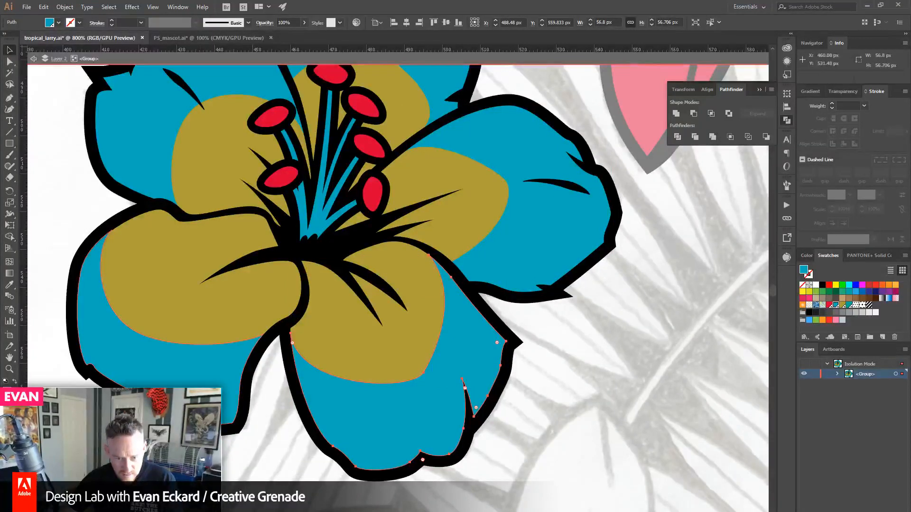
pyautogui.hotkey('ctrl', '[')
pyautogui.hotkey('ctrl', ']')
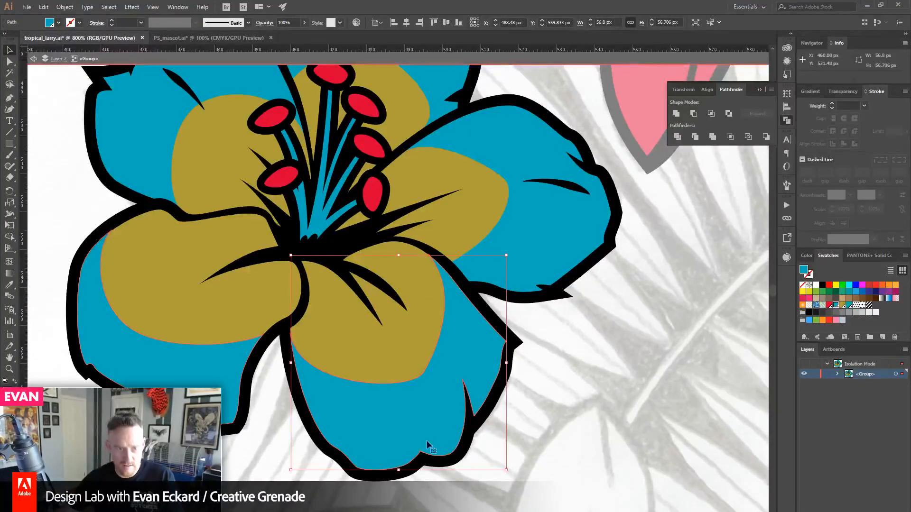
pyautogui.click(517, 427)
# - Copy the right petal's short black crease line onto the two lower petals, reorienting the copies with the Reflect tool, and deselect
pyautogui.click(571, 190)
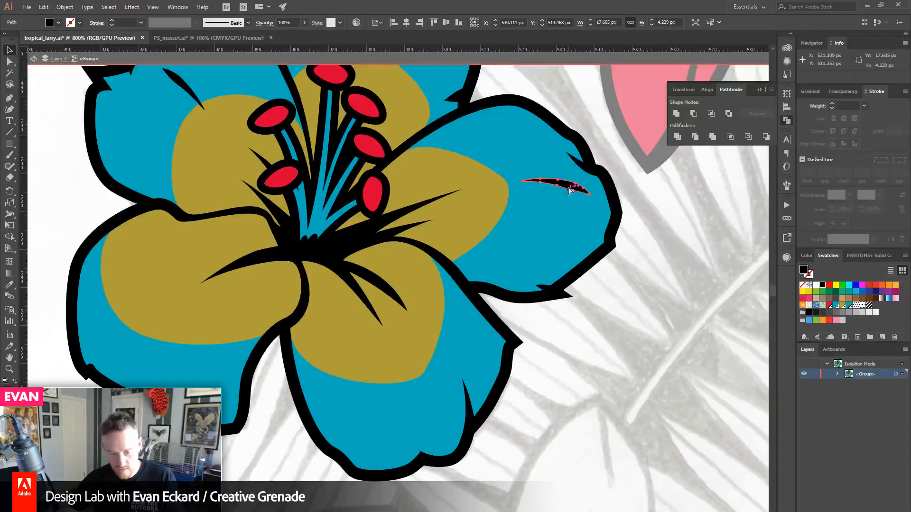
pyautogui.moveTo(568, 190); pyautogui.dragTo(141, 339)
pyautogui.press('o')
pyautogui.click(9, 50)
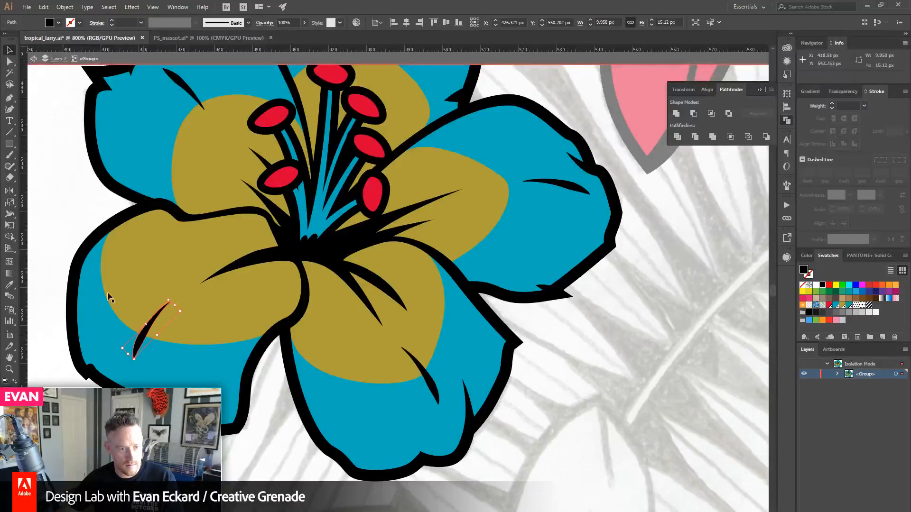
pyautogui.hotkey('ctrl', 'shift', 'a')
# - Leave the flower group's isolation mode
pyautogui.click(9, 369)
pyautogui.keyDown('alt'); pyautogui.click(403, 313); pyautogui.keyUp('alt')
pyautogui.keyDown('alt'); pyautogui.click(403, 313); pyautogui.keyUp('alt')
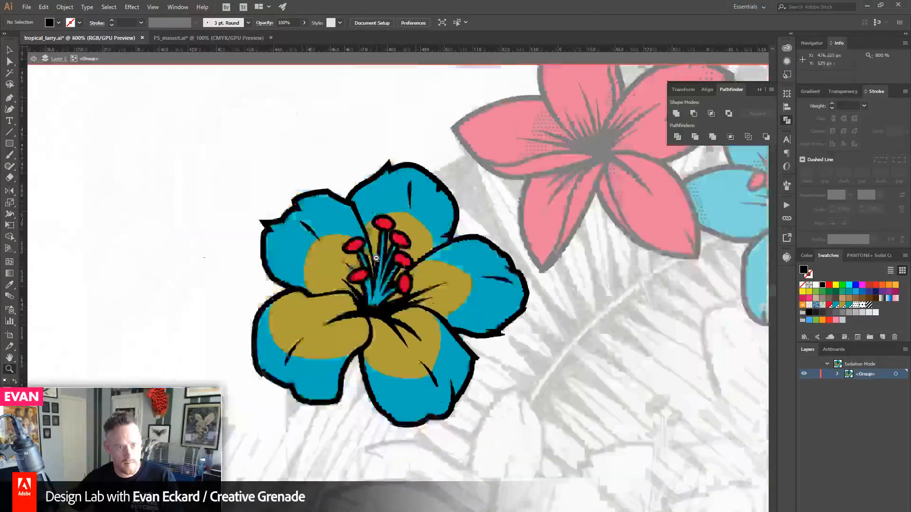
pyautogui.moveTo(403, 313); pyautogui.dragTo(263, 288)
pyautogui.click(13, 49)
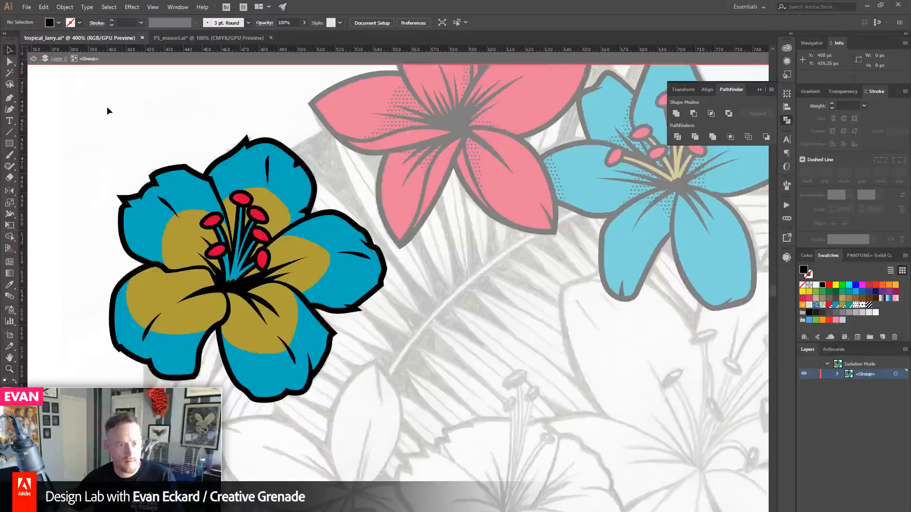
pyautogui.doubleClick(106, 107)
pyautogui.moveTo(339, 390); pyautogui.dragTo(320, 398)
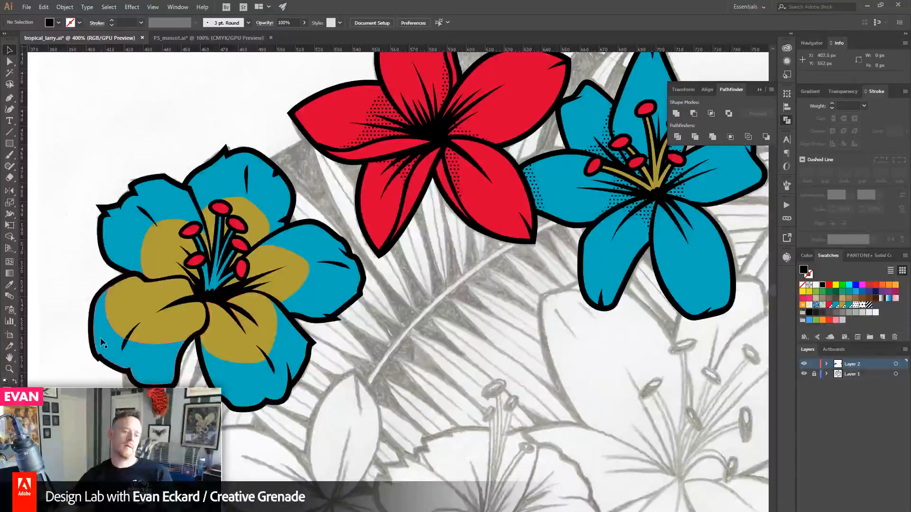
# - Move the upper anchor of the lower-left petal's blue shape to the petal's top outline and bow its outer edge outward
pyautogui.press('z')
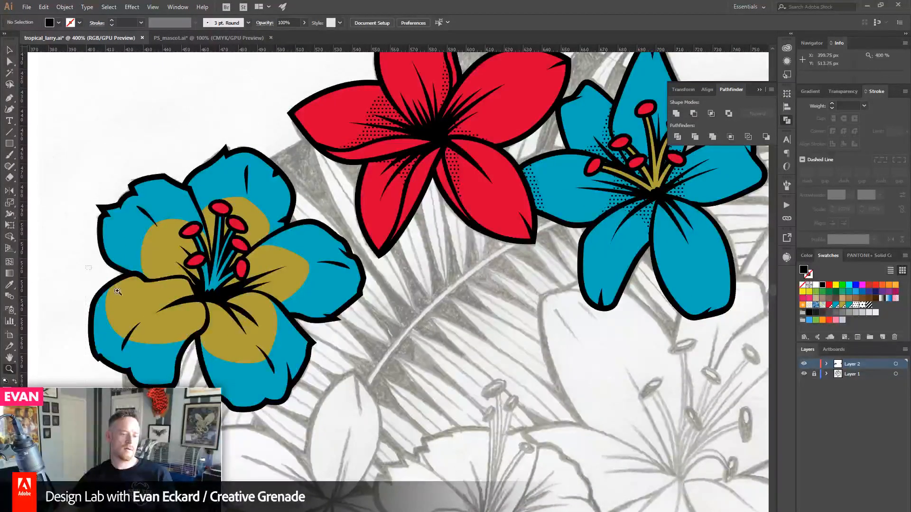
pyautogui.moveTo(118, 292); pyautogui.dragTo(215, 308)
pyautogui.click(10, 62)
pyautogui.moveTo(156, 153); pyautogui.dragTo(301, 94)
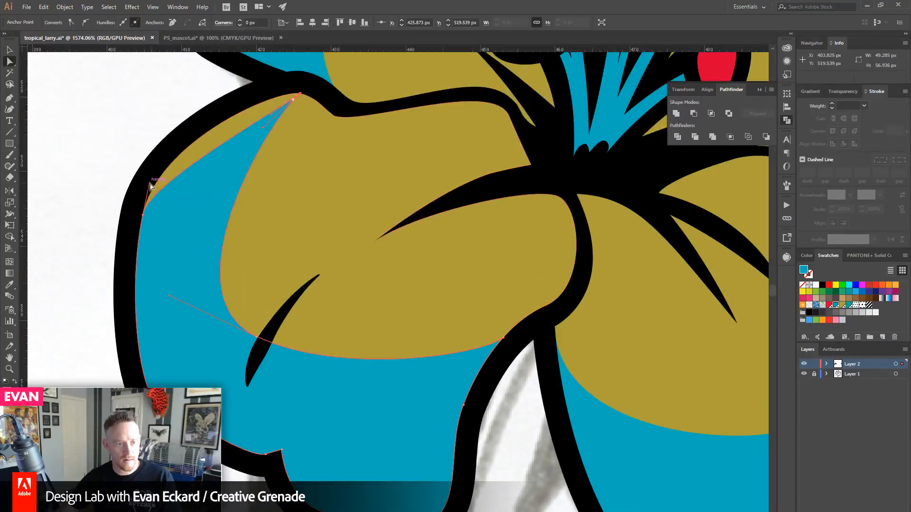
pyautogui.moveTo(149, 183); pyautogui.dragTo(153, 81)
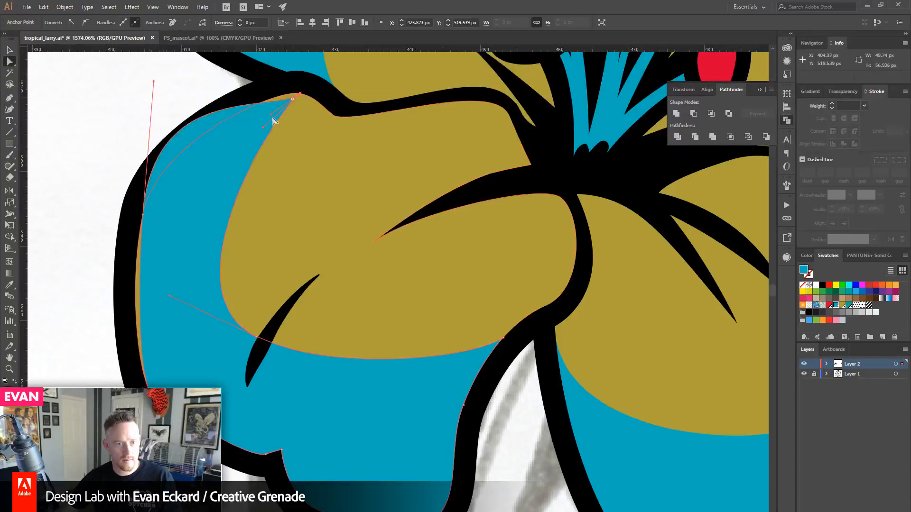
pyautogui.moveTo(269, 115); pyautogui.dragTo(267, 96)
pyautogui.hotkey('ctrl', 'z')
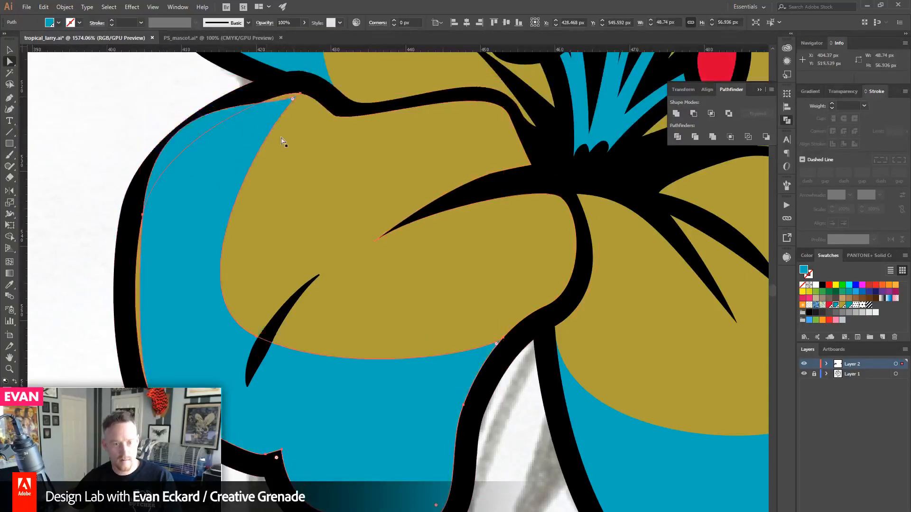
pyautogui.click(293, 97)
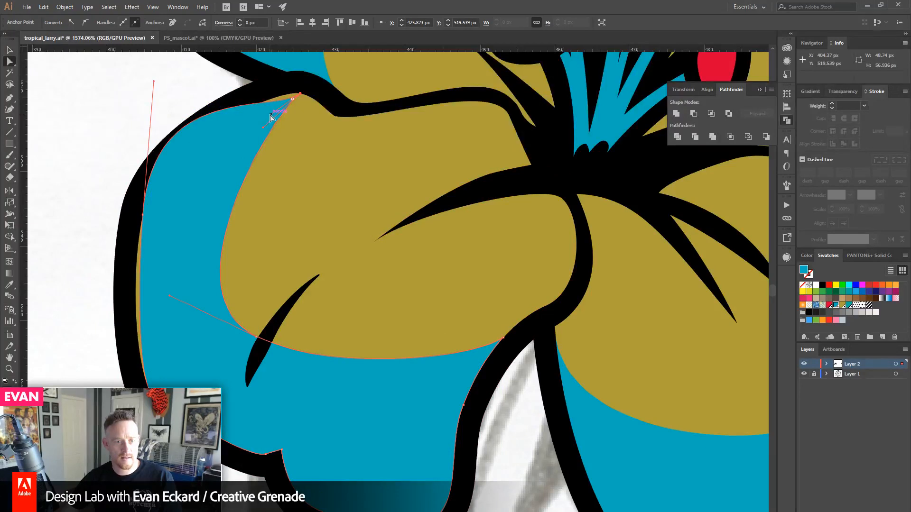
pyautogui.moveTo(271, 114); pyautogui.dragTo(268, 76)
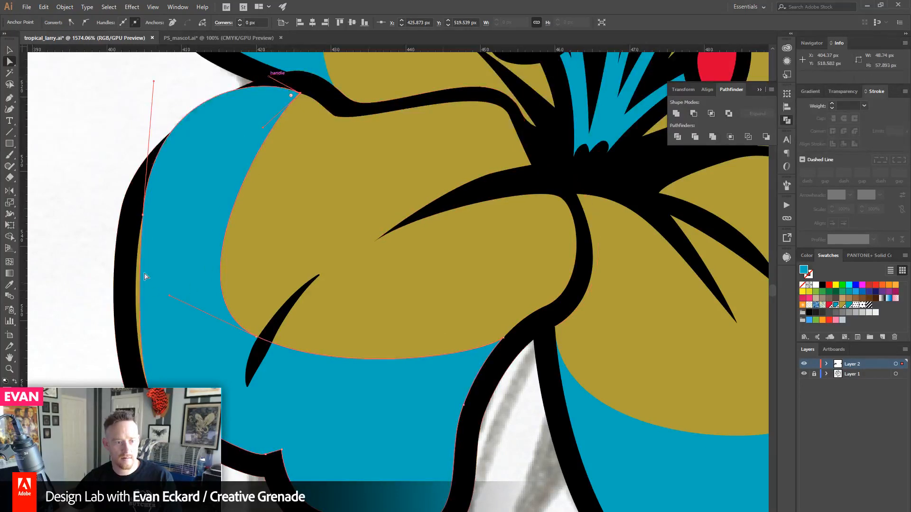
# - Move the blue shape's left anchor out past the black outline and refine its top anchor and inner curve
pyautogui.moveTo(144, 216); pyautogui.dragTo(113, 223)
pyautogui.moveTo(294, 179); pyautogui.dragTo(285, 250)
pyautogui.moveTo(290, 167)
pyautogui.mouseDown()
pyautogui.moveTo(311, 175)
pyautogui.moveTo(315, 163)
pyautogui.moveTo(302, 166)
pyautogui.mouseUp()
pyautogui.moveTo(275, 198); pyautogui.dragTo(235, 203)
# - Trim the extended blue shape's excess outside the lower-left petal with the Shape Builder tool and deselect it
pyautogui.click(9, 52)
pyautogui.click(298, 281)
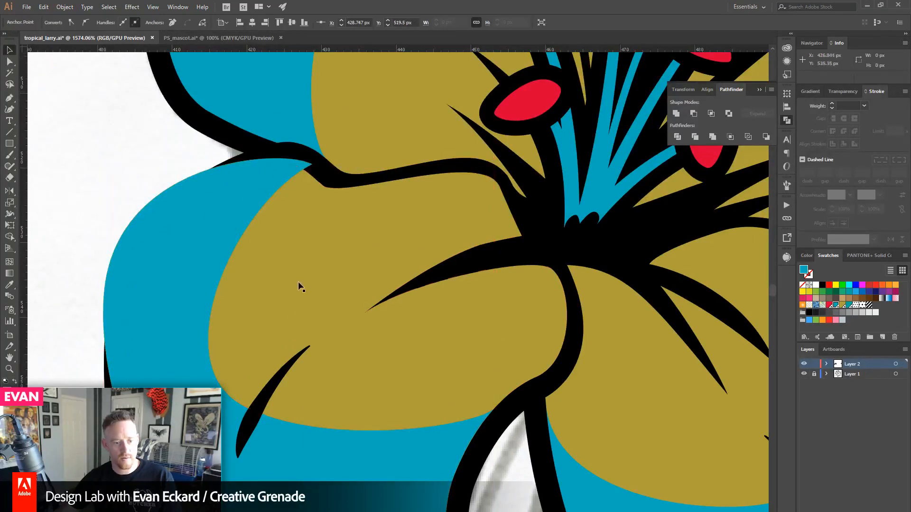
pyautogui.click(61, 204)
pyautogui.click(115, 247)
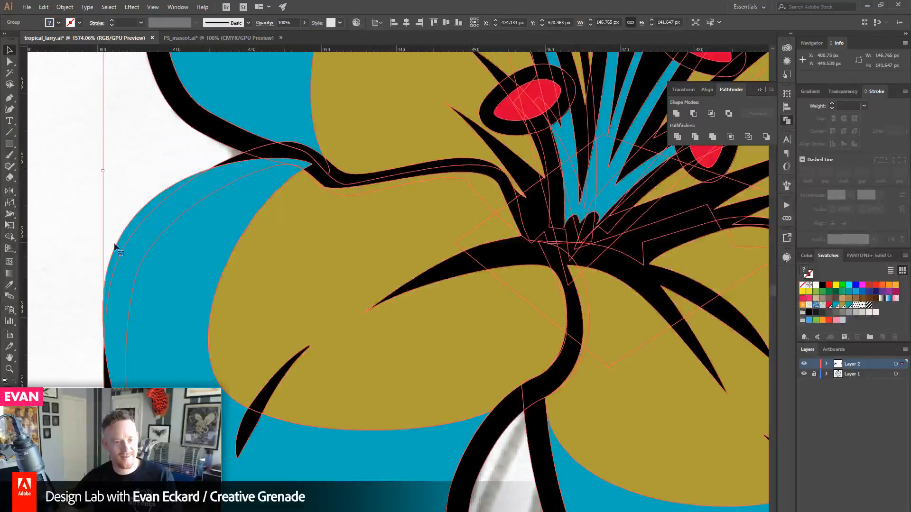
pyautogui.click(10, 61)
pyautogui.click(248, 297)
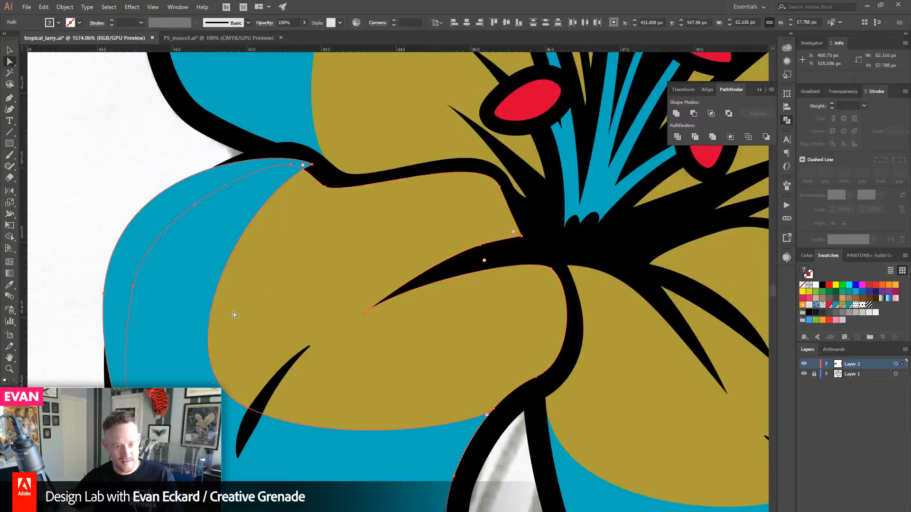
pyautogui.hotkey('shift', 'm')
pyautogui.keyDown('alt'); pyautogui.click(168, 194); pyautogui.keyUp('alt')
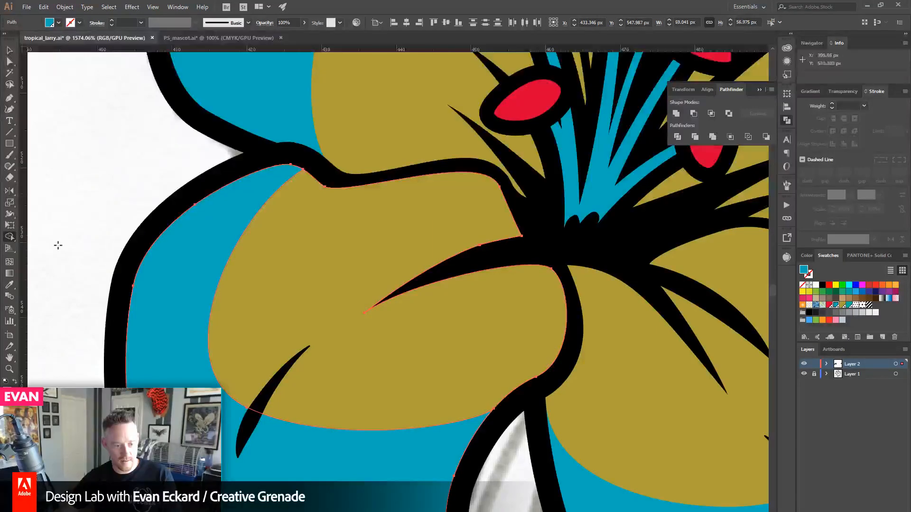
pyautogui.click(10, 50)
pyautogui.click(74, 134)
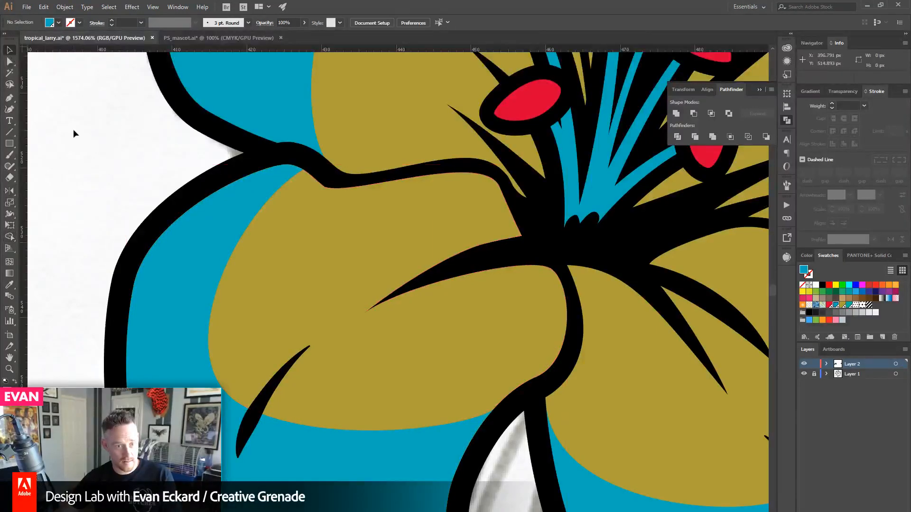
# - Review the finished petal shading at 300% zoom alongside the red and blue flowers
pyautogui.click(9, 369)
pyautogui.keyDown('alt'); pyautogui.click(492, 366); pyautogui.keyUp('alt')
pyautogui.keyDown('alt'); pyautogui.click(492, 366); pyautogui.keyUp('alt')
pyautogui.keyDown('alt'); pyautogui.click(451, 299); pyautogui.keyUp('alt')
pyautogui.keyDown('alt'); pyautogui.click(451, 299); pyautogui.keyUp('alt')
pyautogui.keyDown('alt'); pyautogui.click(449, 296); pyautogui.keyUp('alt')
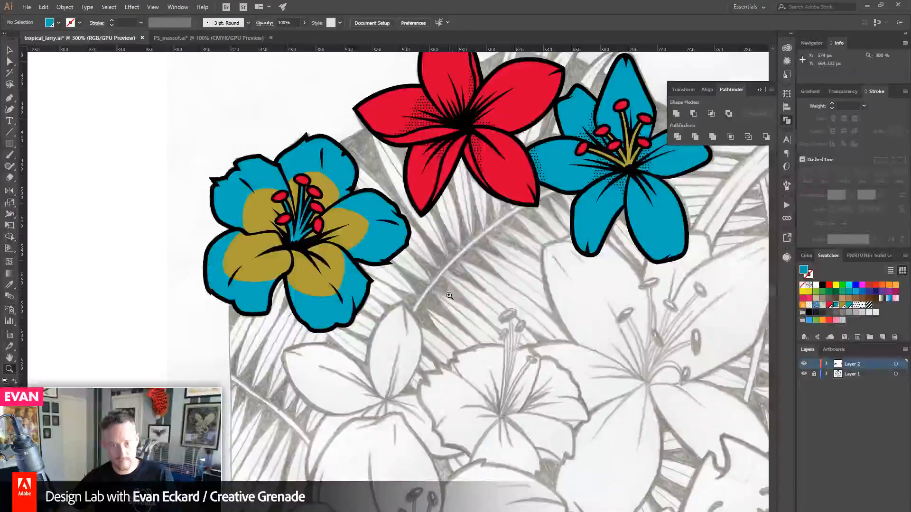
pyautogui.moveTo(444, 307); pyautogui.dragTo(401, 367)
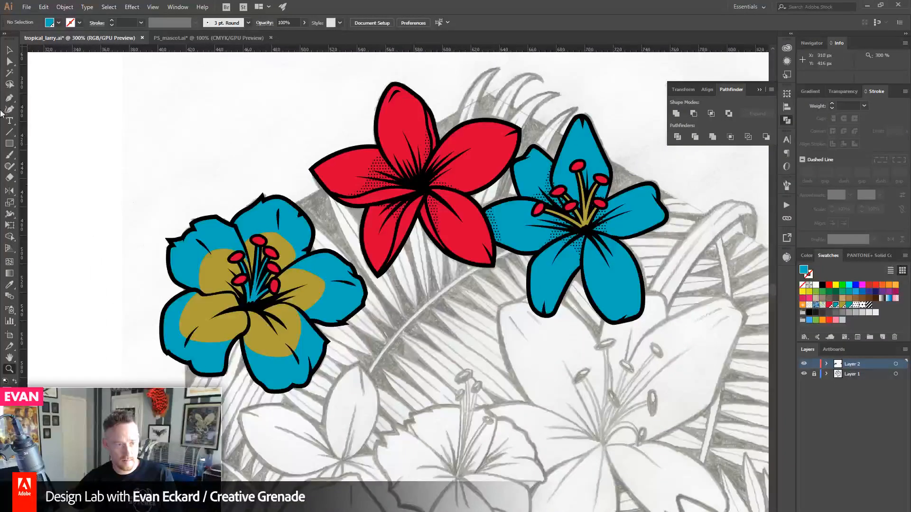
pyautogui.click(10, 61)
pyautogui.click(183, 336)
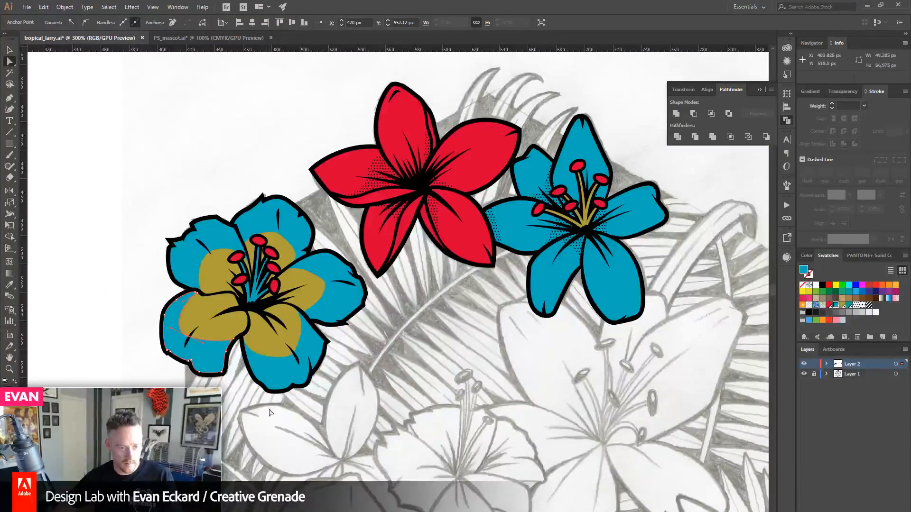
pyautogui.click(349, 391)
pyautogui.moveTo(395, 414); pyautogui.dragTo(362, 415)
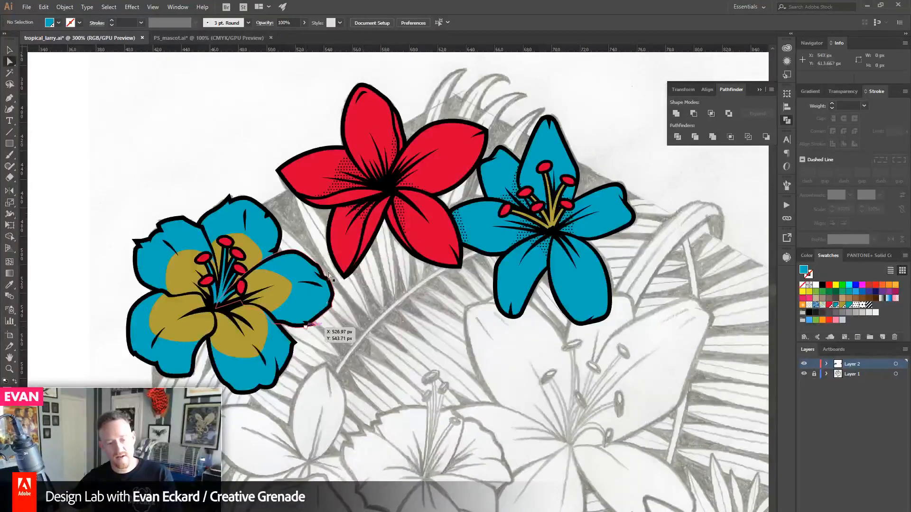
# - Recolour the red flower's folded petal edges on the top, left and two lower petals by sampling the yellow flower's gold fill
pyautogui.click(10, 51)
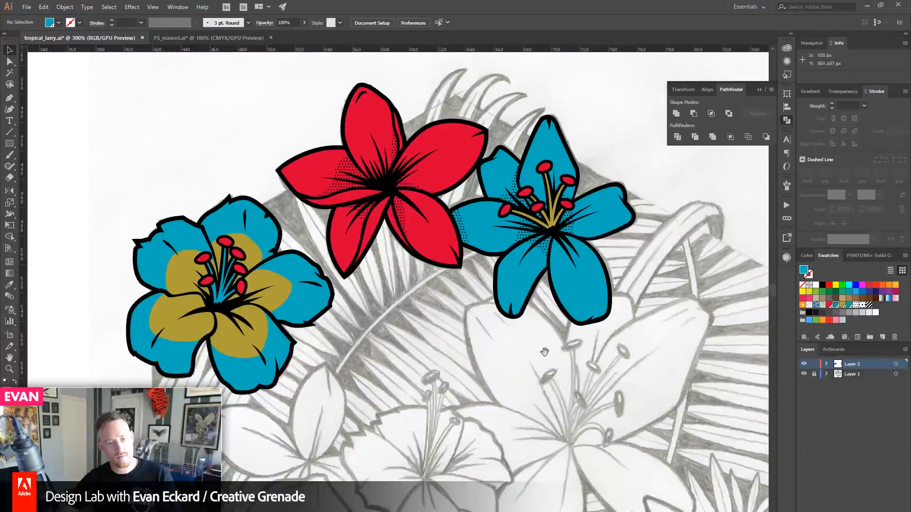
pyautogui.moveTo(545, 352); pyautogui.dragTo(489, 401)
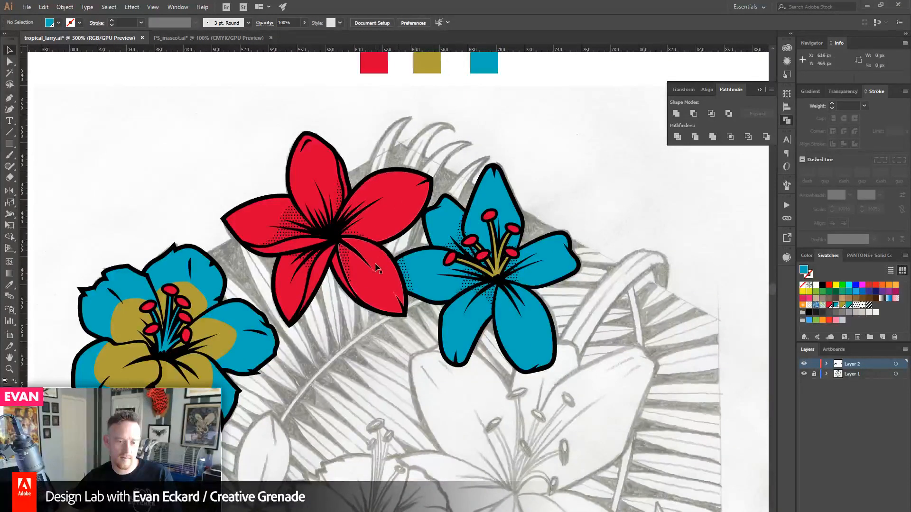
pyautogui.press('a')
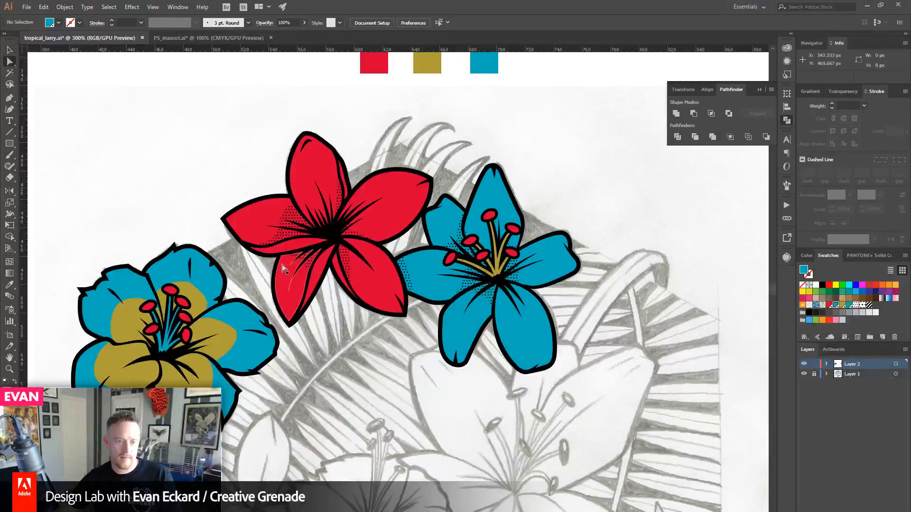
pyautogui.click(295, 248)
pyautogui.keyDown('shift'); pyautogui.click(338, 270); pyautogui.keyUp('shift')
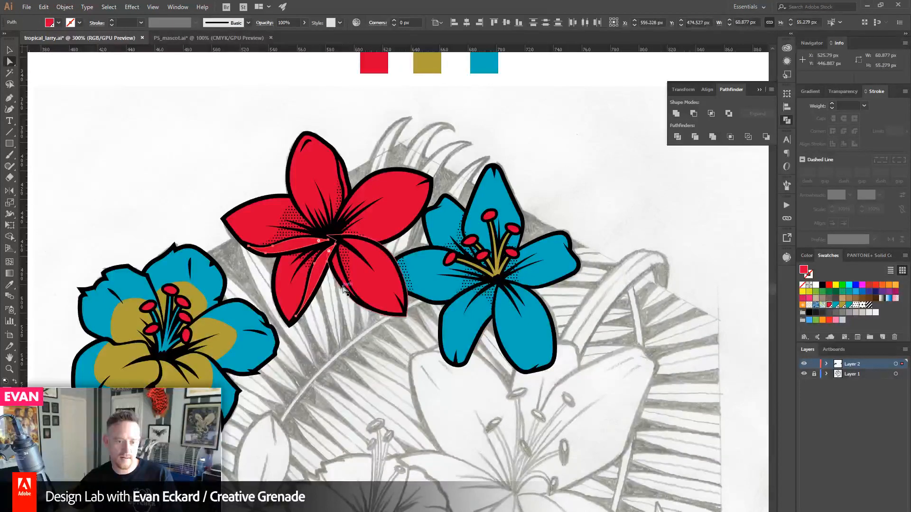
pyautogui.keyDown('shift'); pyautogui.click(343, 175); pyautogui.keyUp('shift')
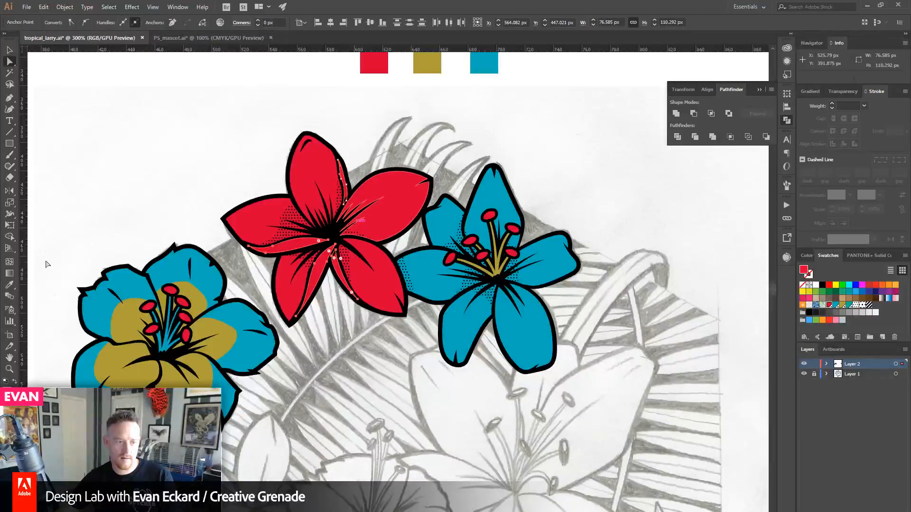
pyautogui.click(9, 285)
pyautogui.click(205, 310)
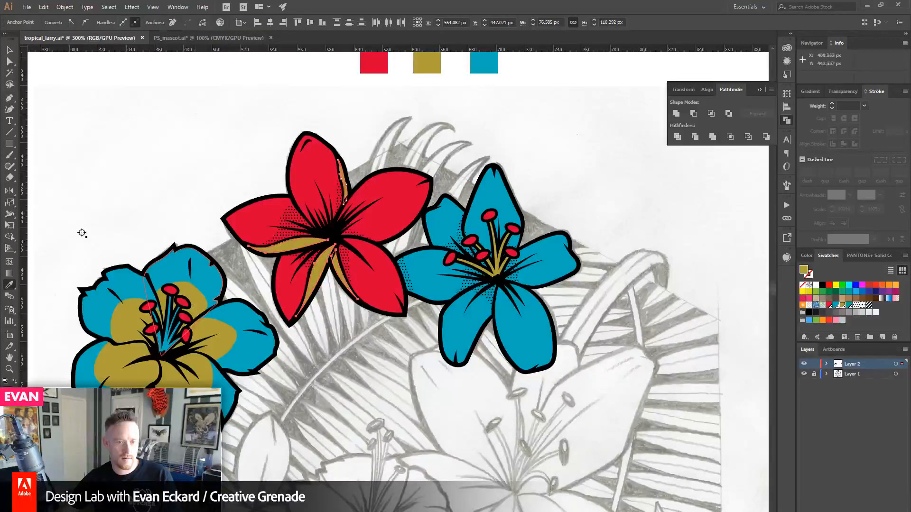
pyautogui.click(9, 49)
pyautogui.click(77, 92)
# - Isolate the blue flower's group and delete its black halftone dot shapes, leaving the solid petals and stamens
pyautogui.moveTo(203, 298); pyautogui.dragTo(188, 292)
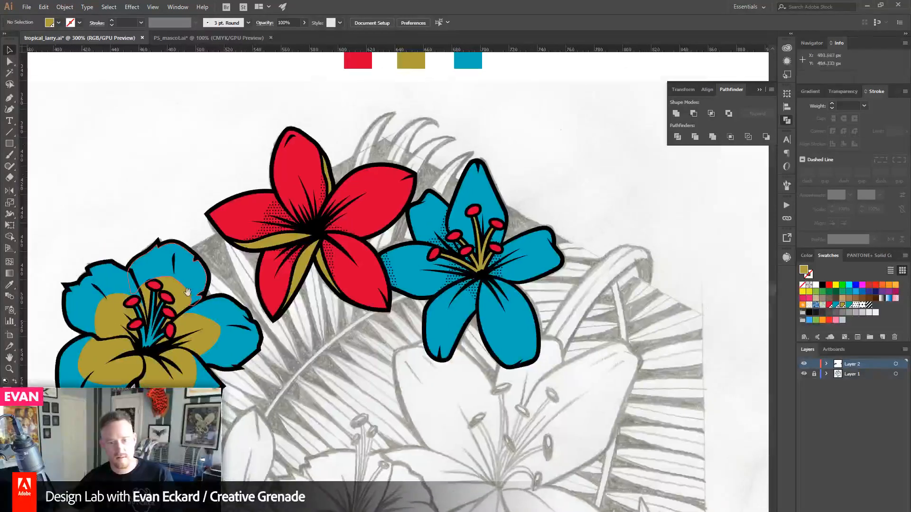
pyautogui.moveTo(540, 362)
pyautogui.mouseDown()
pyautogui.moveTo(546, 349)
pyautogui.moveTo(540, 364)
pyautogui.mouseUp()
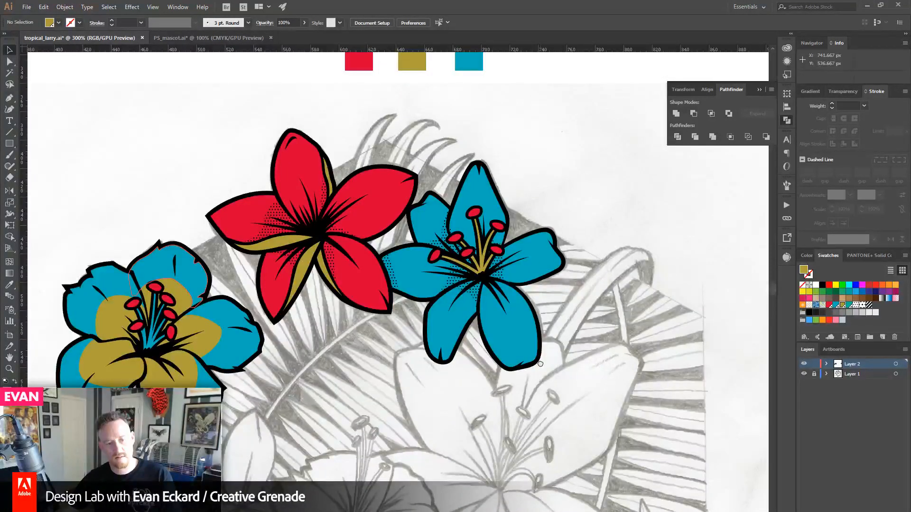
pyautogui.moveTo(540, 363); pyautogui.dragTo(534, 364)
pyautogui.click(460, 295)
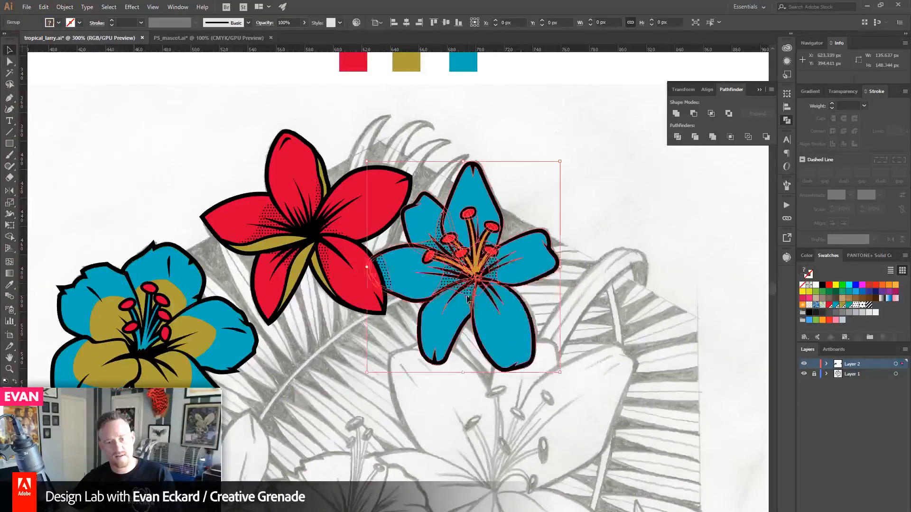
pyautogui.doubleClick(466, 299)
pyautogui.click(435, 294)
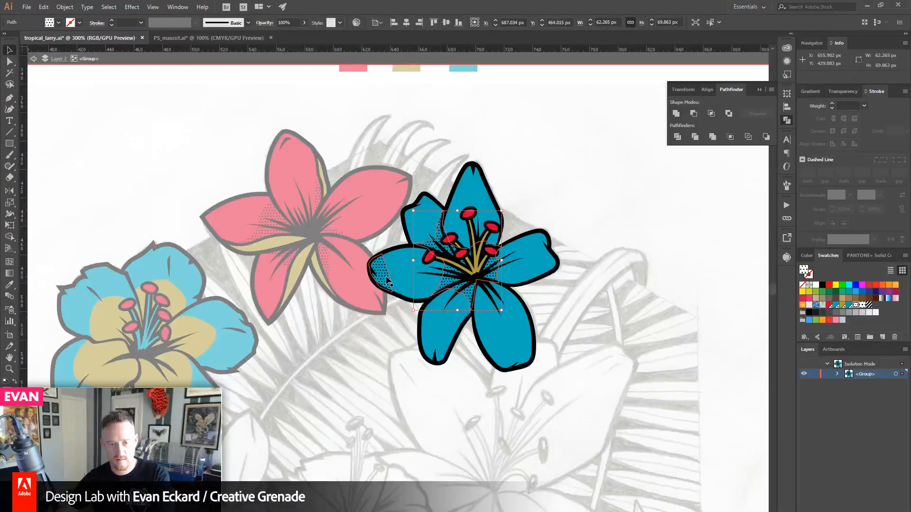
pyautogui.click(392, 390)
pyautogui.doubleClick(391, 387)
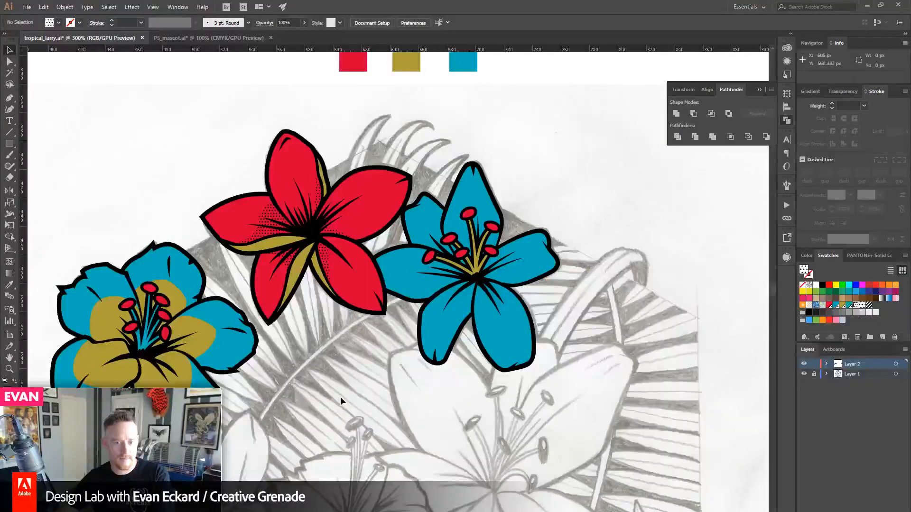
# - Isolate the red flower's group and delete the halftone dots on its left petal
pyautogui.doubleClick(265, 227)
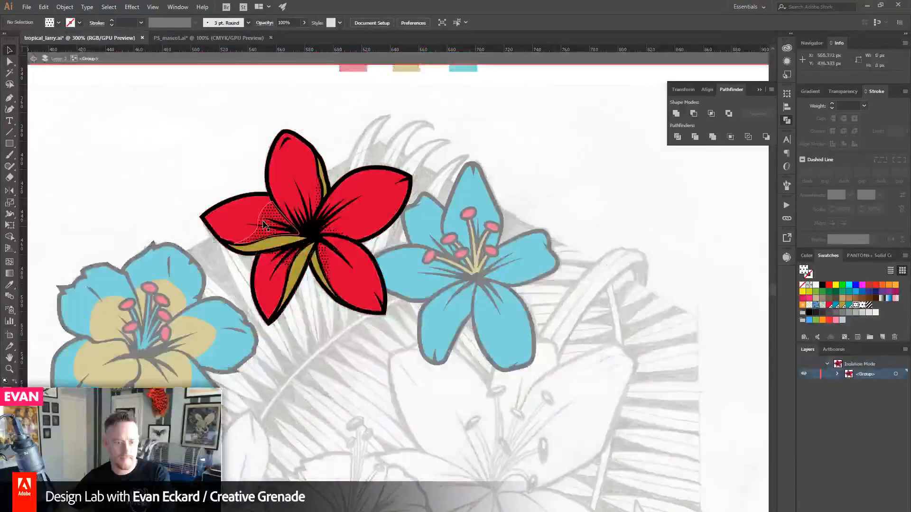
pyautogui.click(263, 224)
pyautogui.click(331, 221)
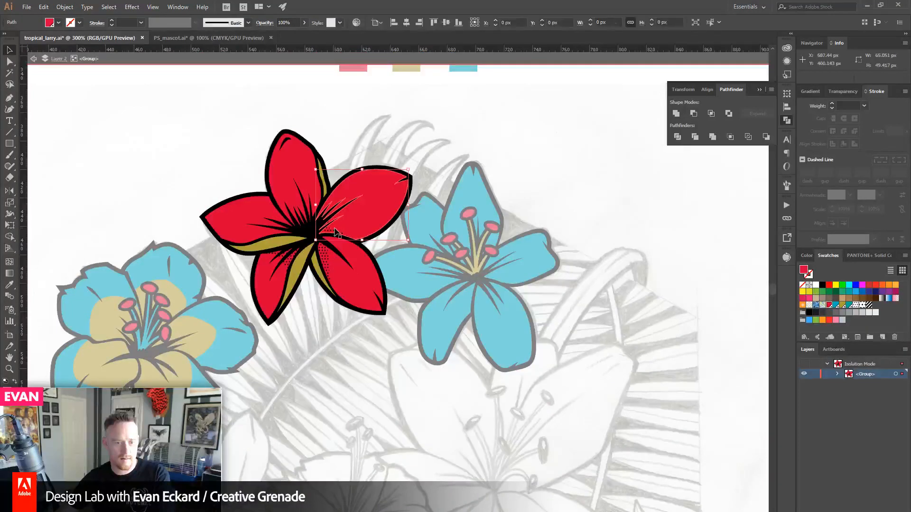
pyautogui.press('Delete')
pyautogui.click(291, 261)
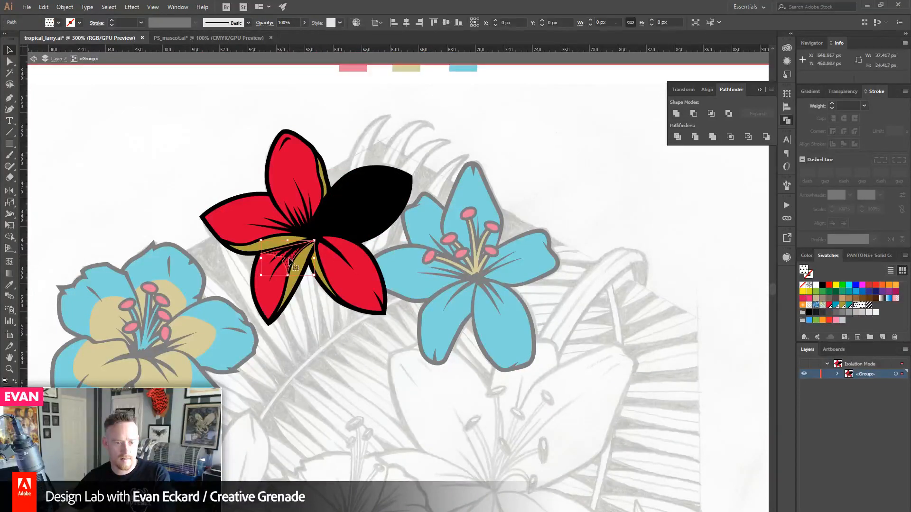
pyautogui.hotkey('ctrl', 'z')
pyautogui.hotkey('ctrl', 'z')
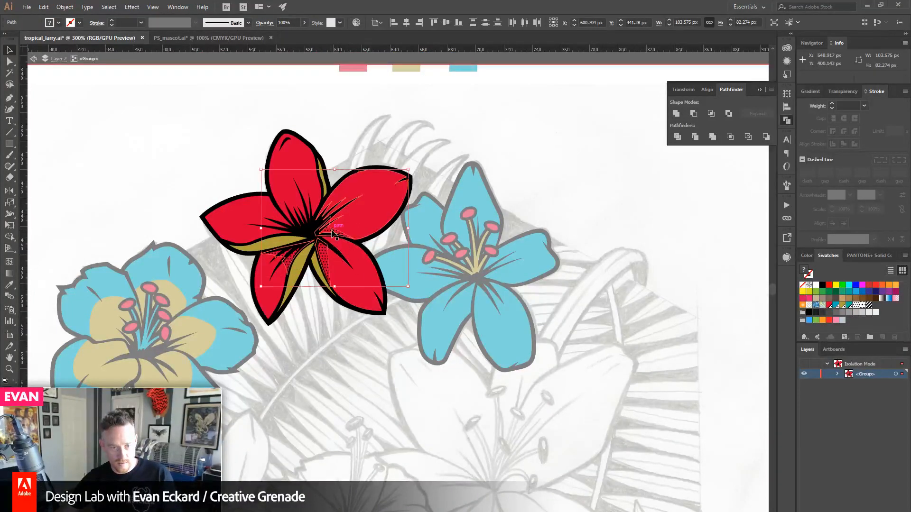
# - Delete the red flower's remaining halftone dots around its centre and lower petals, and leave the isolated group
pyautogui.click(335, 233)
pyautogui.press('Delete')
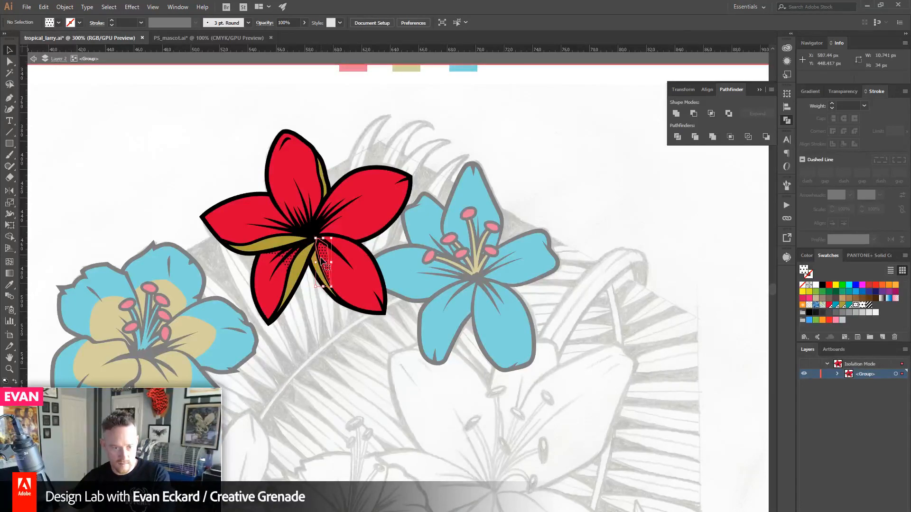
pyautogui.doubleClick(336, 357)
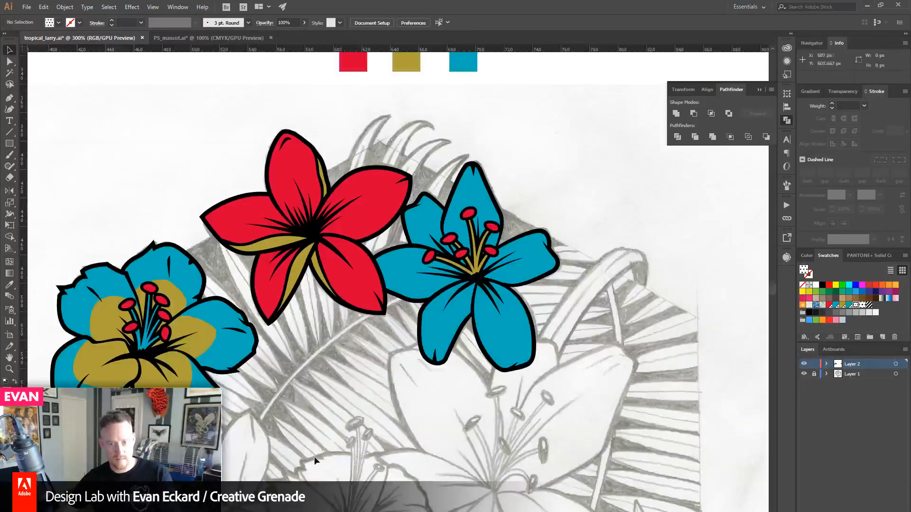
pyautogui.moveTo(314, 457)
pyautogui.mouseDown()
pyautogui.moveTo(369, 444)
pyautogui.moveTo(362, 425)
pyautogui.mouseUp()
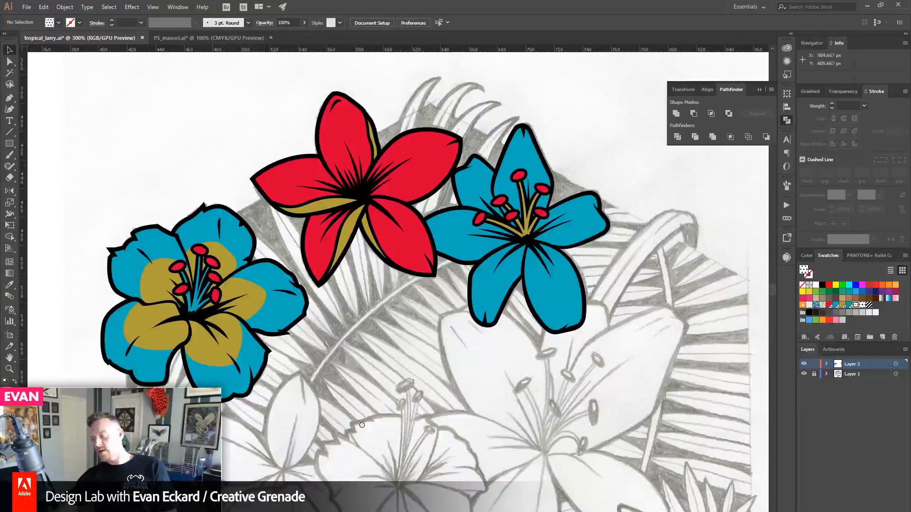
pyautogui.moveTo(362, 425); pyautogui.dragTo(343, 425)
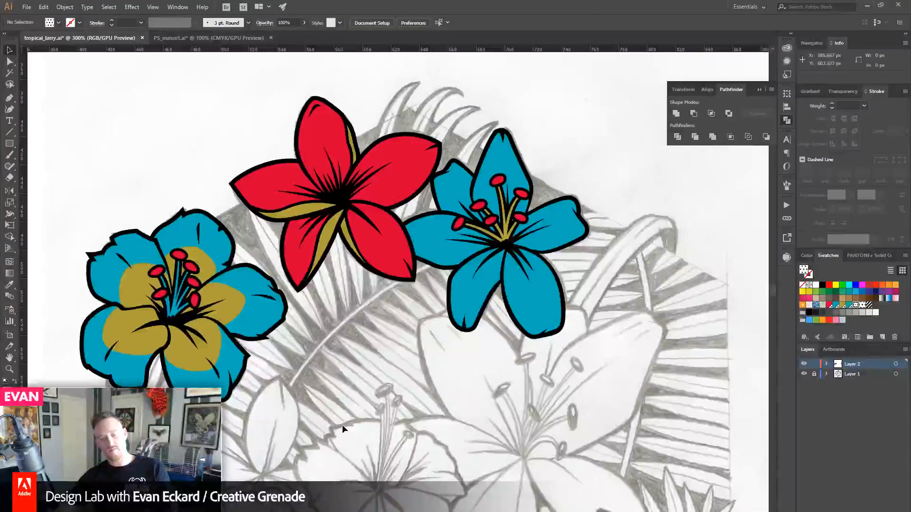
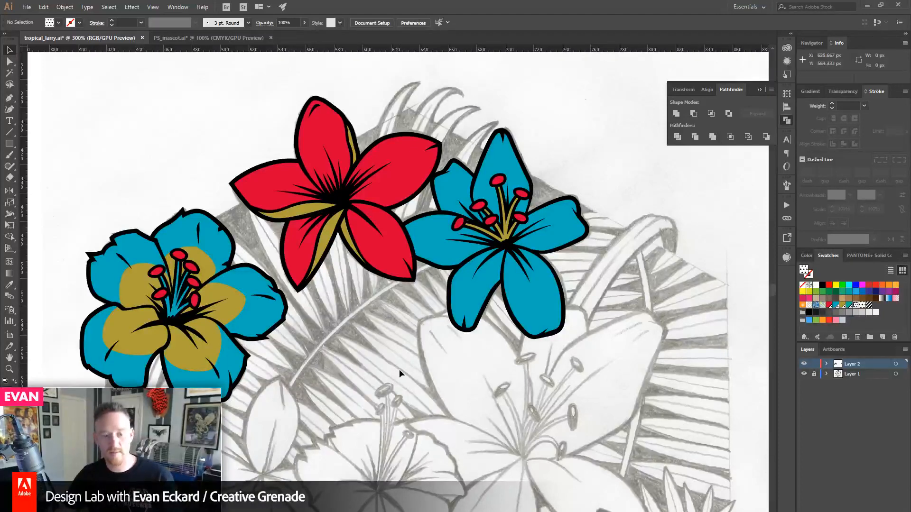
pyautogui.moveTo(399, 369); pyautogui.dragTo(454, 281)
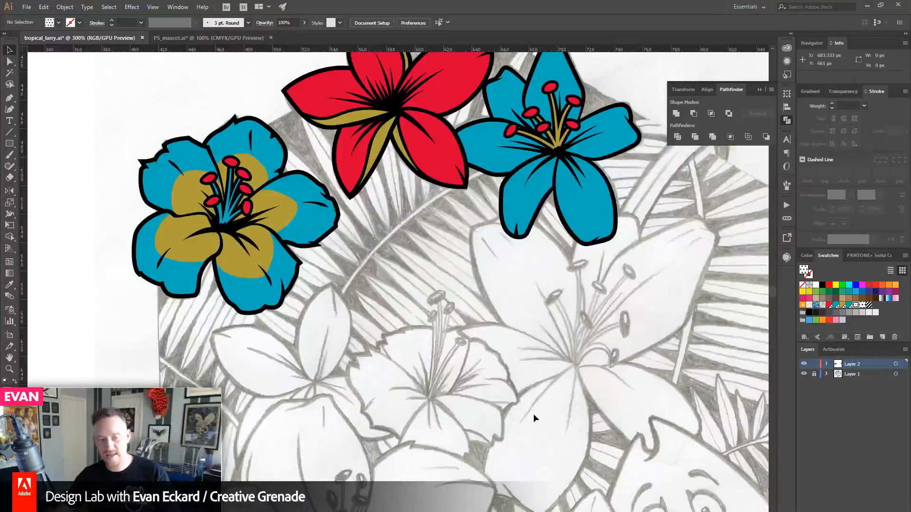
# - Move the inner-edge anchor of the lower-left petal's blue shape slightly toward the yellow flower's centre and deselect it
pyautogui.click(10, 369)
pyautogui.click(285, 292)
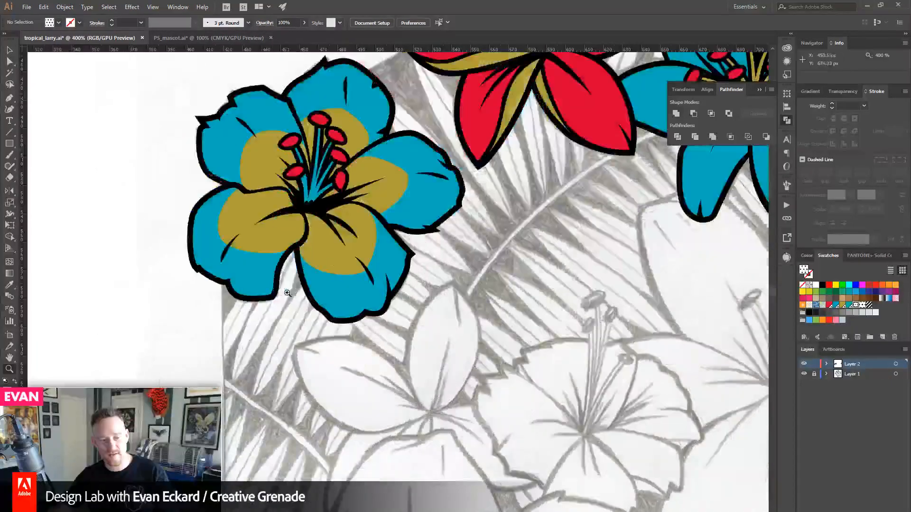
pyautogui.click(332, 262)
pyautogui.moveTo(358, 220); pyautogui.dragTo(324, 270)
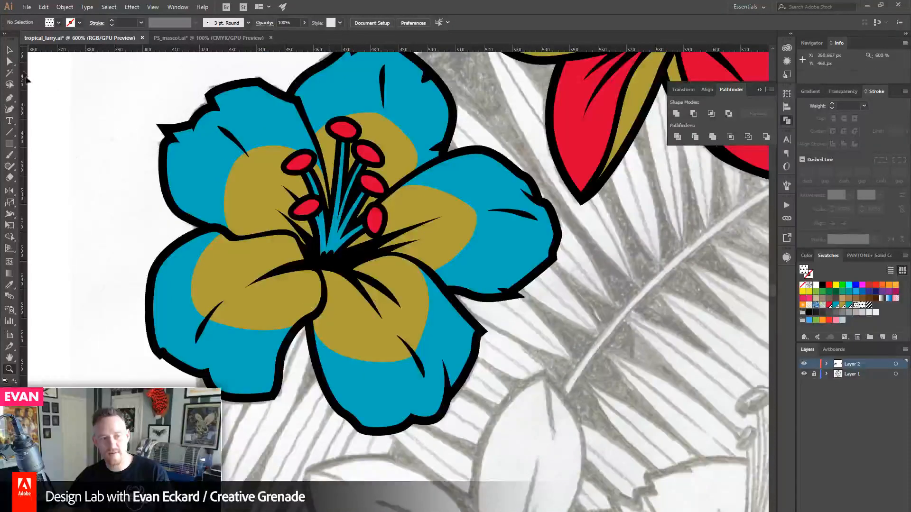
pyautogui.click(10, 61)
pyautogui.click(212, 328)
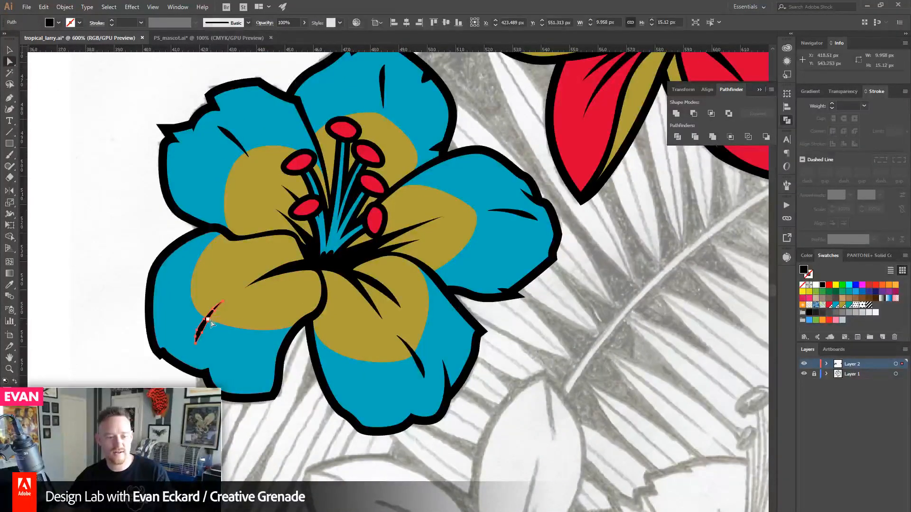
pyautogui.click(208, 317)
pyautogui.moveTo(210, 319); pyautogui.dragTo(214, 312)
pyautogui.click(537, 401)
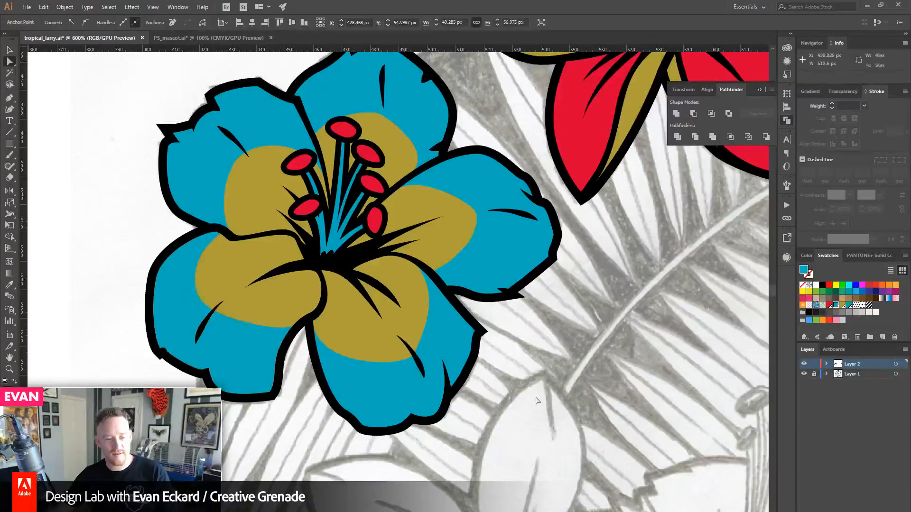
# - Isolate the blue flower's group, delete its upper-left petal and leave the isolated group
pyautogui.moveTo(717, 281); pyautogui.dragTo(297, 382)
pyautogui.moveTo(695, 212); pyautogui.dragTo(456, 300)
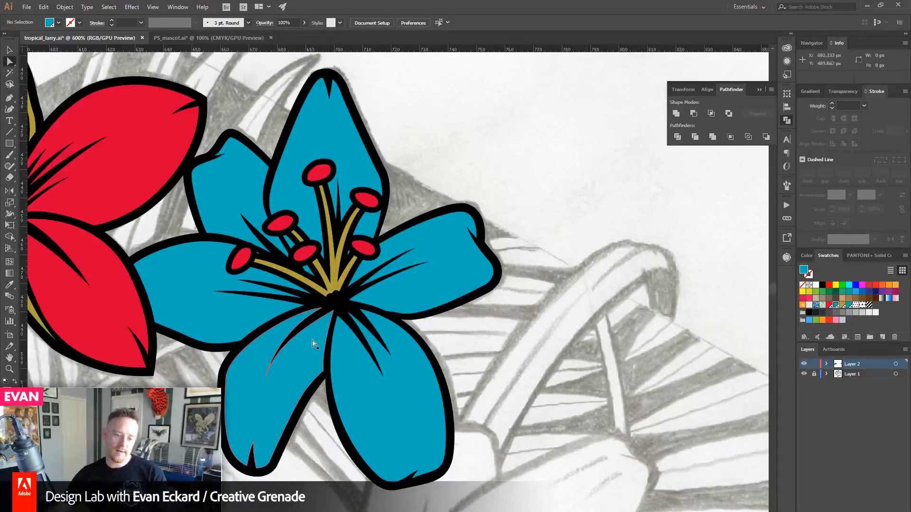
pyautogui.click(10, 50)
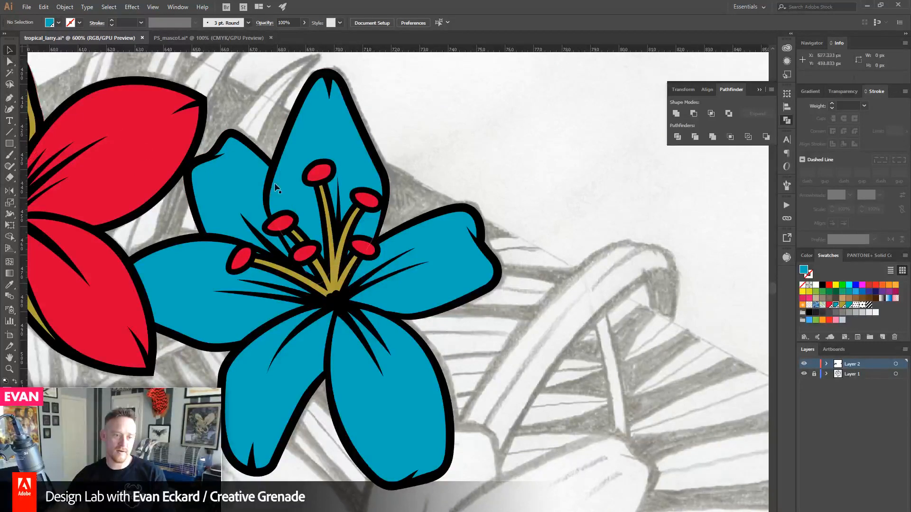
pyautogui.doubleClick(281, 185)
pyautogui.click(242, 213)
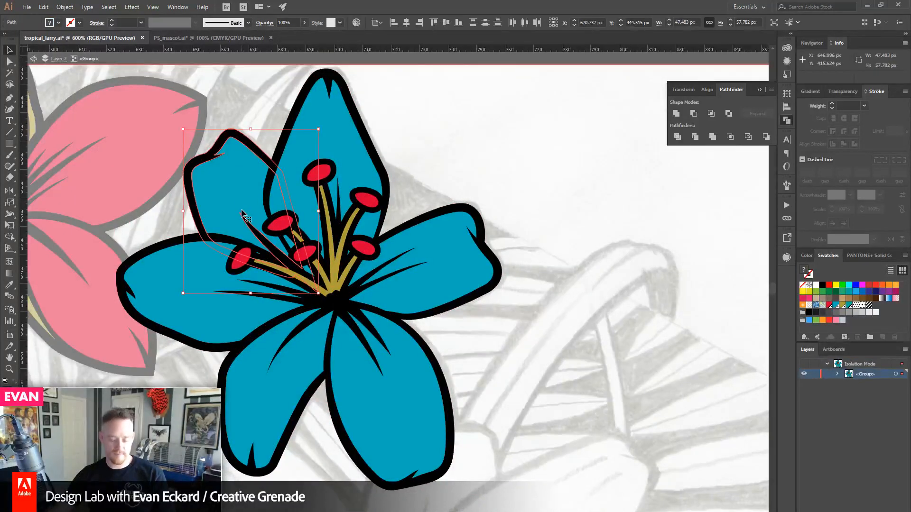
pyautogui.press('Delete')
pyautogui.doubleClick(643, 368)
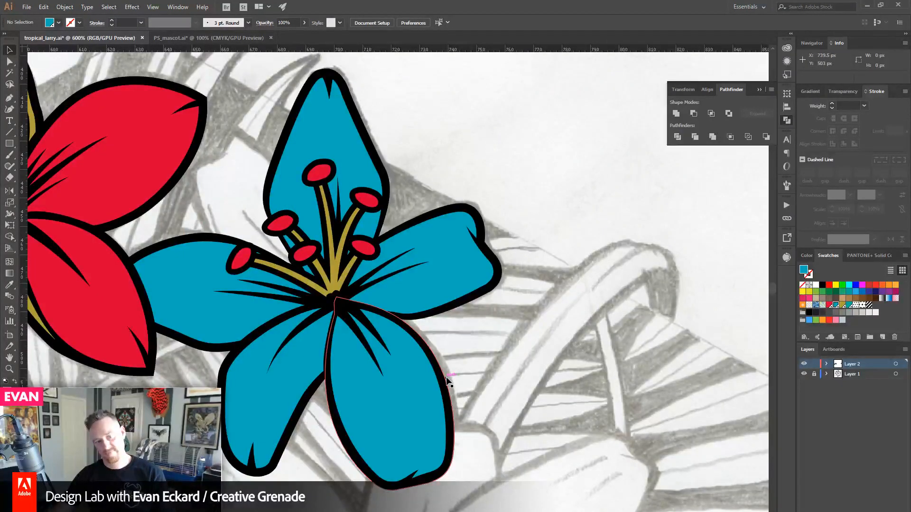
# - Isolate the blue flower's group and rotate its top petal slightly counterclockwise toward the gap beside it
pyautogui.moveTo(370, 327); pyautogui.dragTo(464, 341)
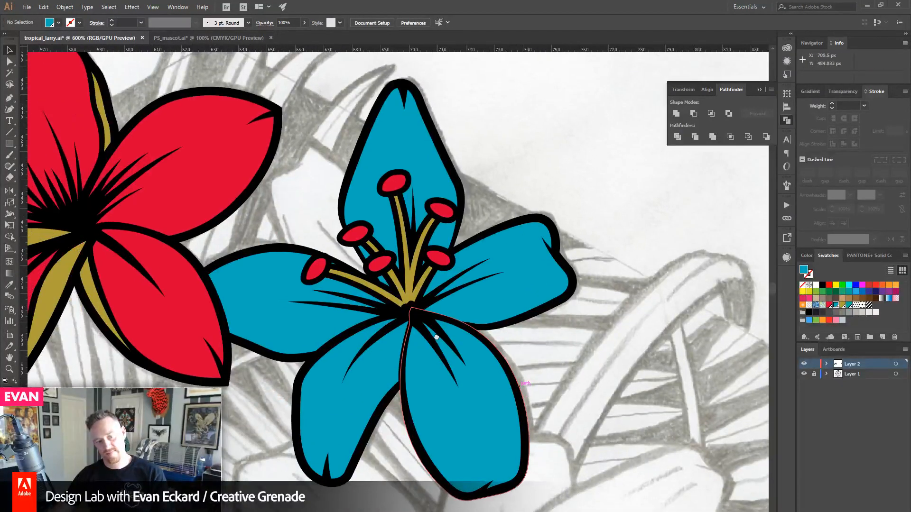
pyautogui.click(388, 184)
pyautogui.doubleClick(388, 184)
pyautogui.click(394, 134)
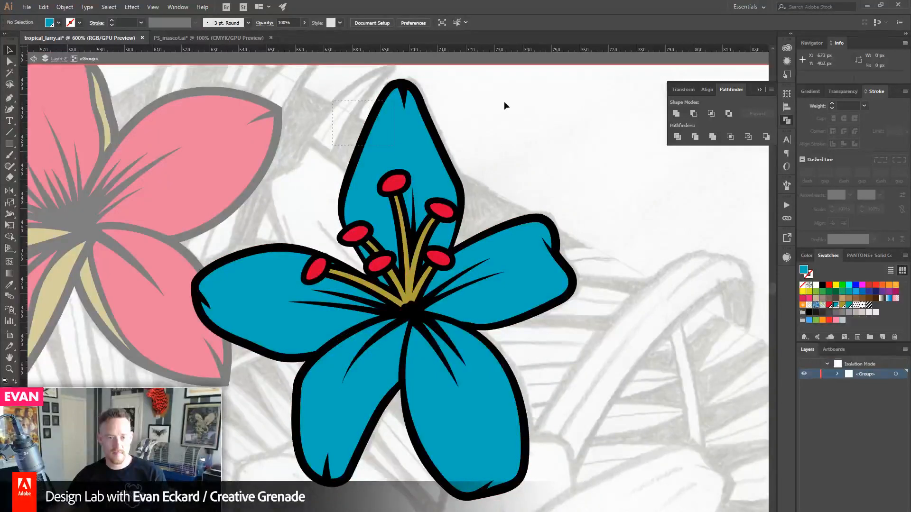
pyautogui.moveTo(472, 82); pyautogui.dragTo(420, 139)
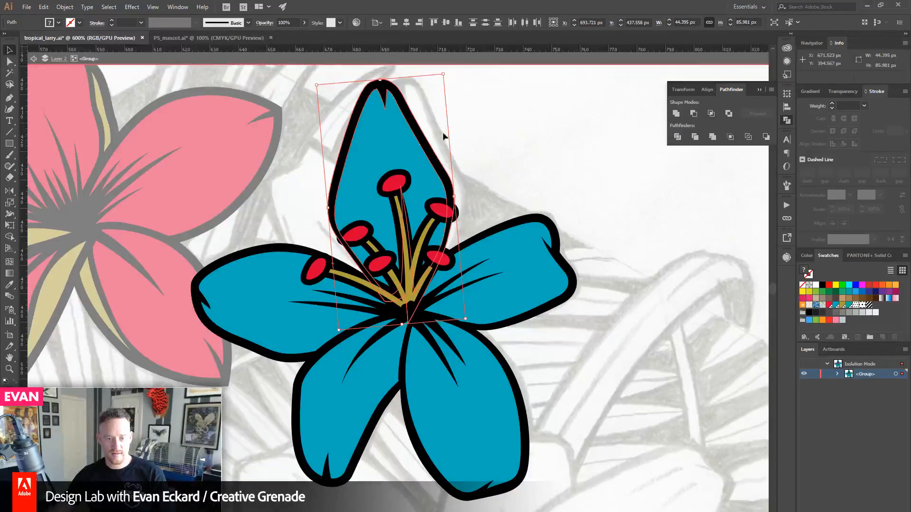
# - Move the blue flower's left petal up slightly and rotate it a little clockwise, and reselect the top petal
pyautogui.click(269, 335)
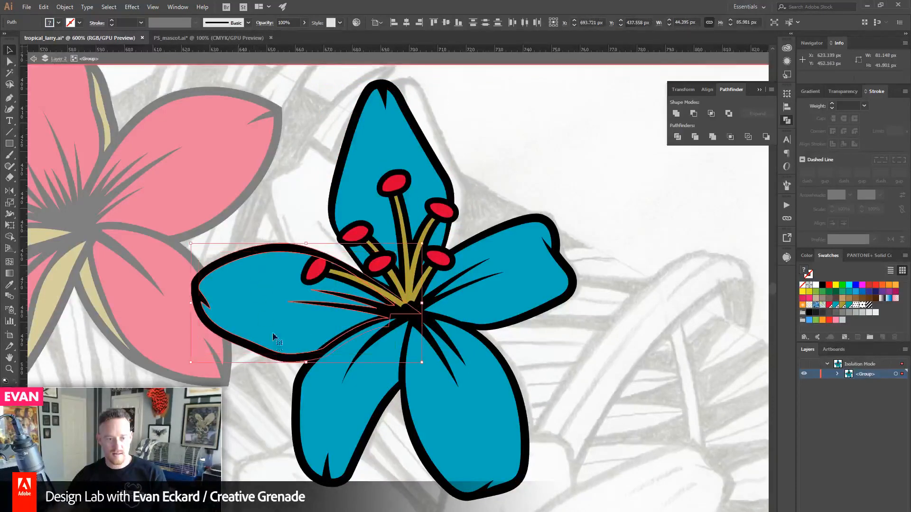
pyautogui.moveTo(264, 326); pyautogui.dragTo(263, 321)
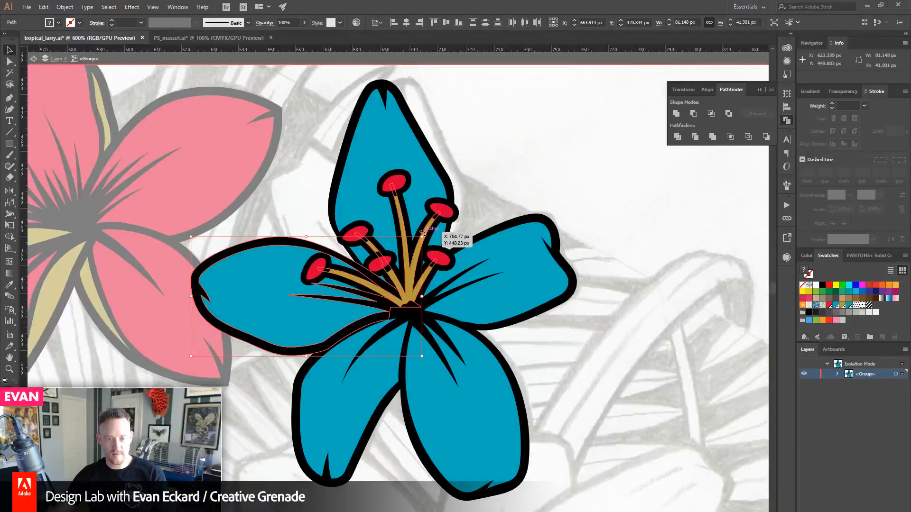
pyautogui.moveTo(423, 232); pyautogui.dragTo(426, 241)
pyautogui.moveTo(280, 328); pyautogui.dragTo(281, 328)
pyautogui.click(367, 164)
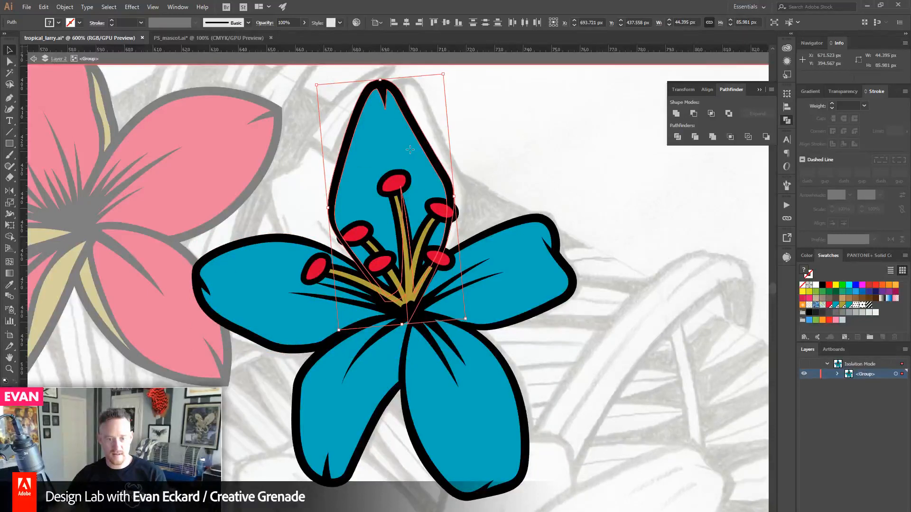
# - Move the blue flower's top petal down slightly and nudge the lower-left anchor of its blue shape to the right
pyautogui.moveTo(410, 149); pyautogui.dragTo(409, 156)
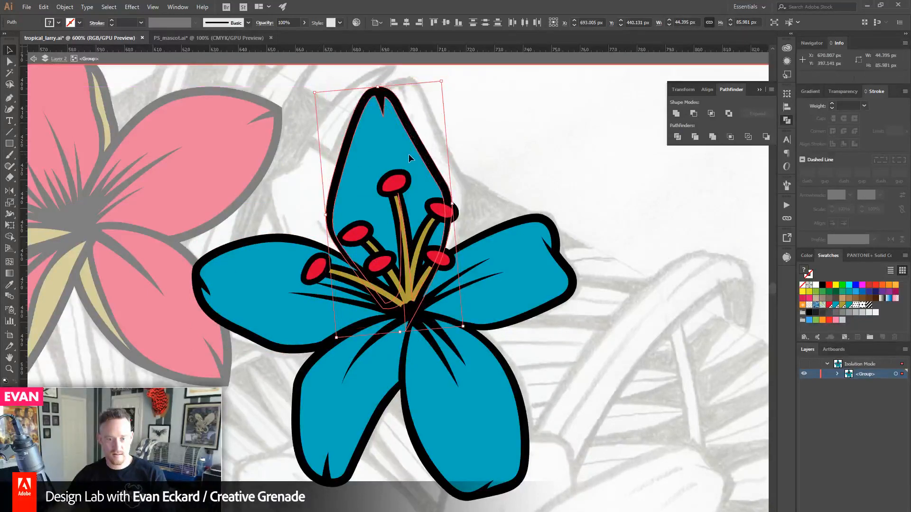
pyautogui.click(611, 234)
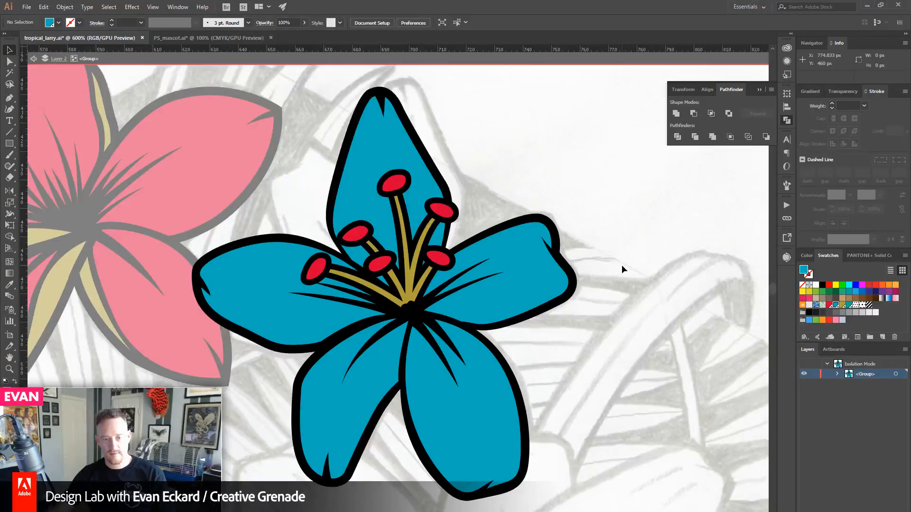
pyautogui.click(9, 61)
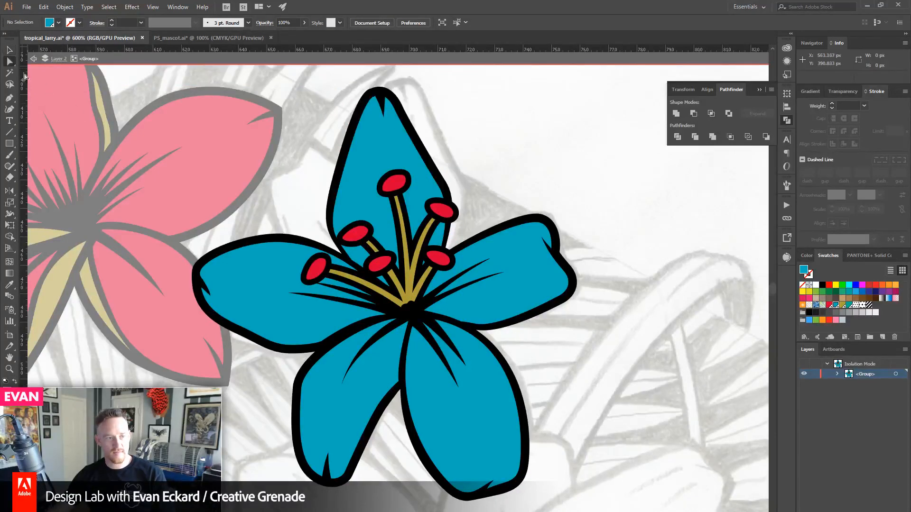
pyautogui.click(337, 234)
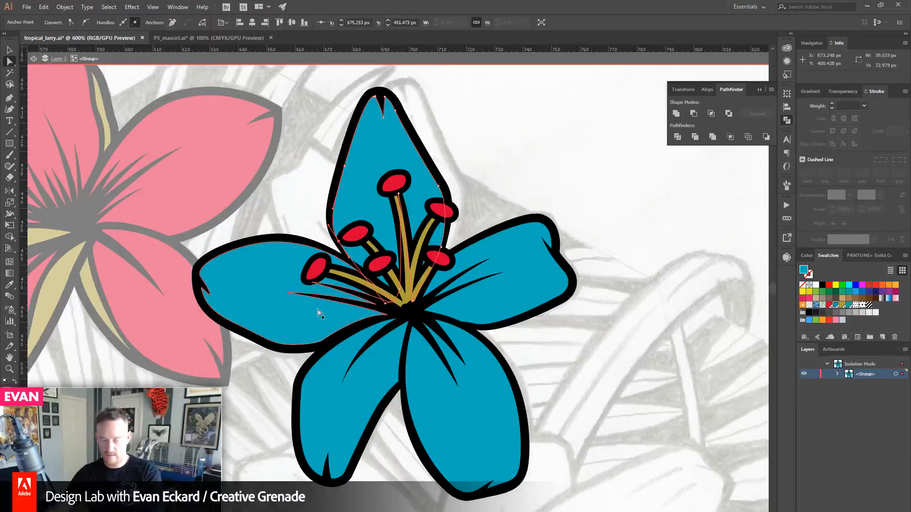
pyautogui.press('Right')
pyautogui.click(441, 247)
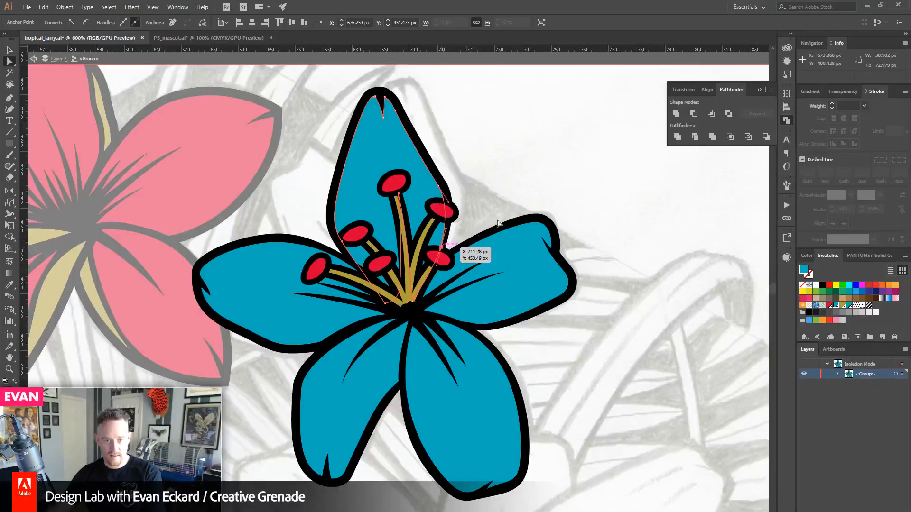
pyautogui.click(522, 159)
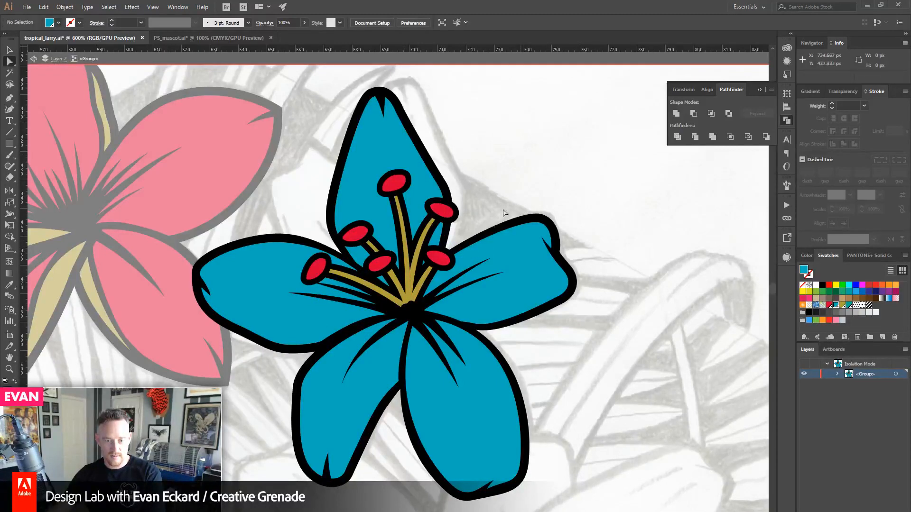
# - Leave the blue flower's isolated group
pyautogui.moveTo(411, 386); pyautogui.dragTo(479, 378)
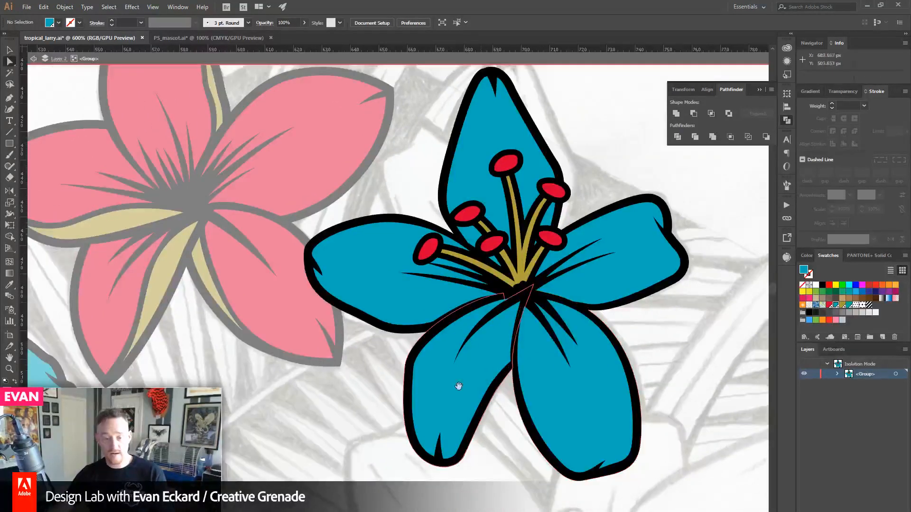
pyautogui.moveTo(200, 431); pyautogui.dragTo(221, 418)
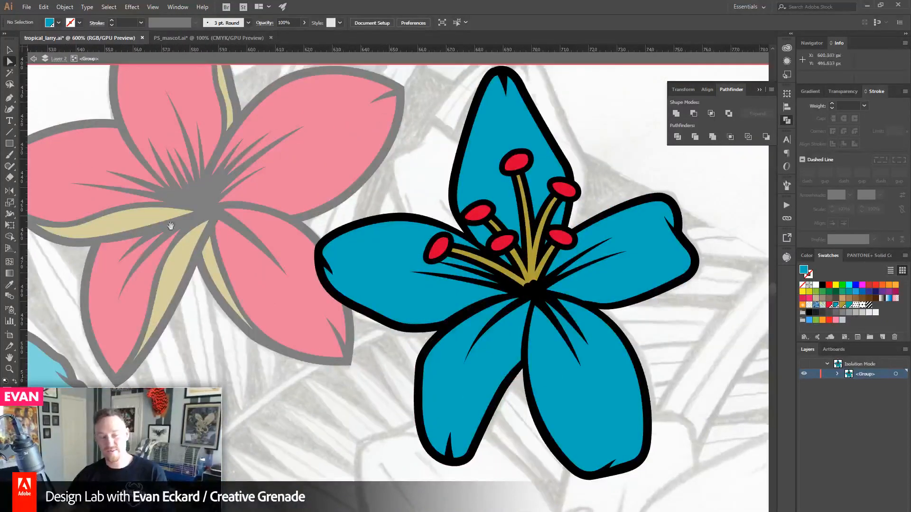
pyautogui.press('v')
pyautogui.doubleClick(620, 127)
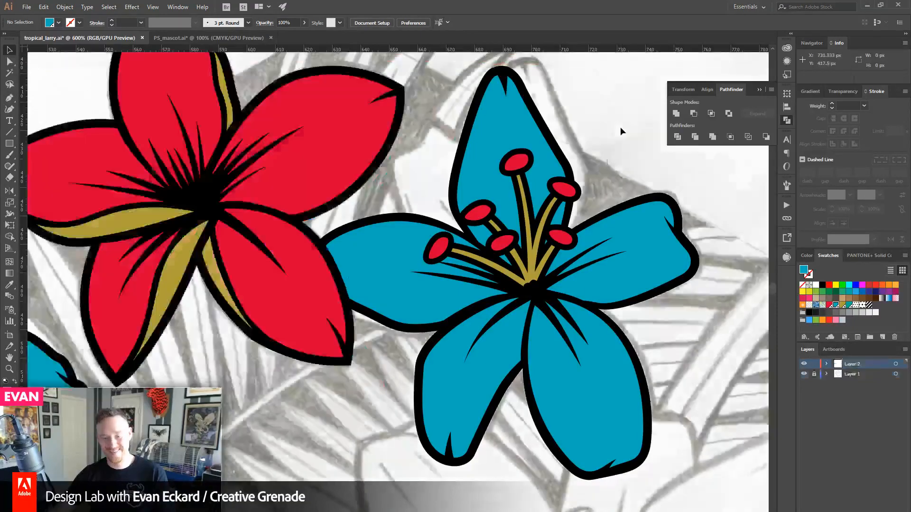
# - Move the lower-edge corner anchor and the inner tip anchor of the blue flower's left petal slightly toward the flower's centre
pyautogui.moveTo(288, 337); pyautogui.dragTo(359, 307)
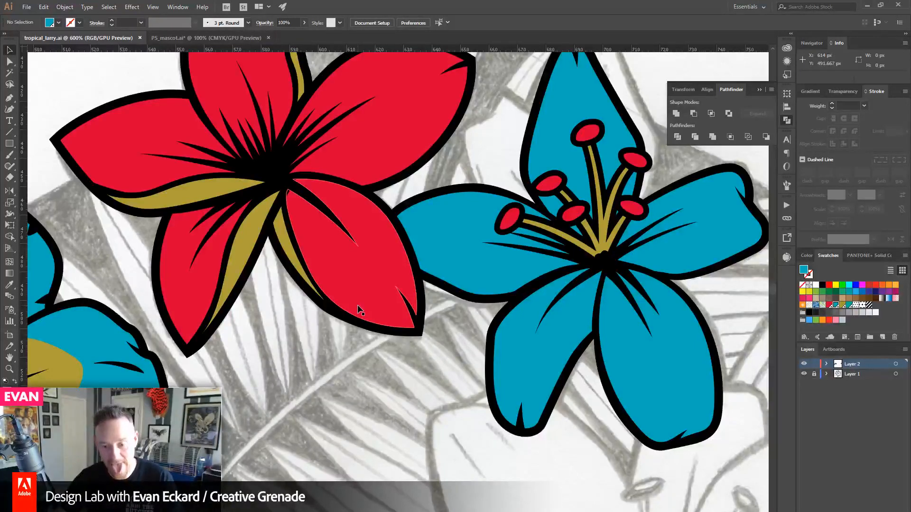
pyautogui.click(10, 370)
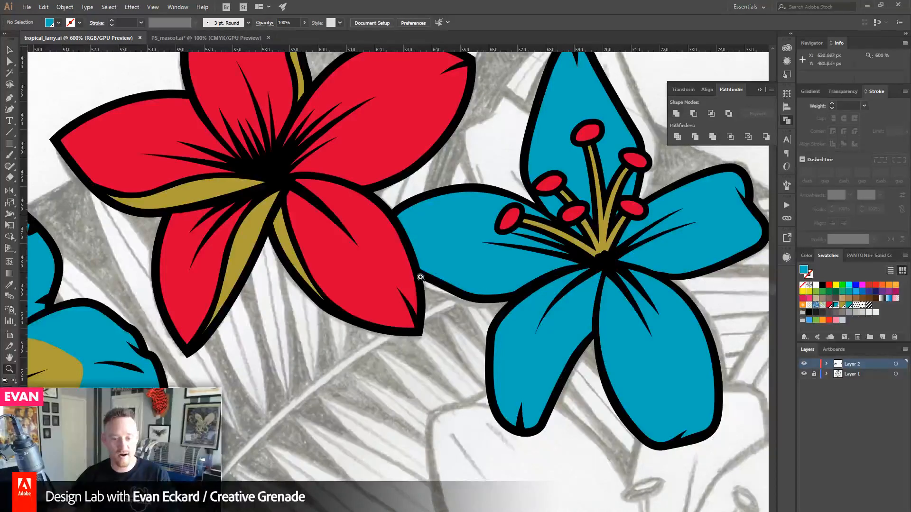
pyautogui.moveTo(414, 270); pyautogui.dragTo(612, 317)
pyautogui.press('a')
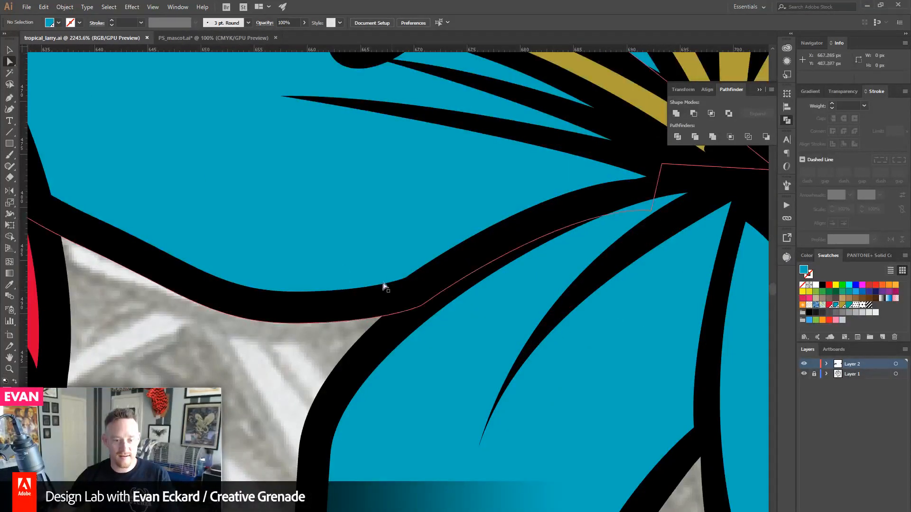
pyautogui.click(411, 285)
pyautogui.moveTo(406, 279); pyautogui.dragTo(420, 286)
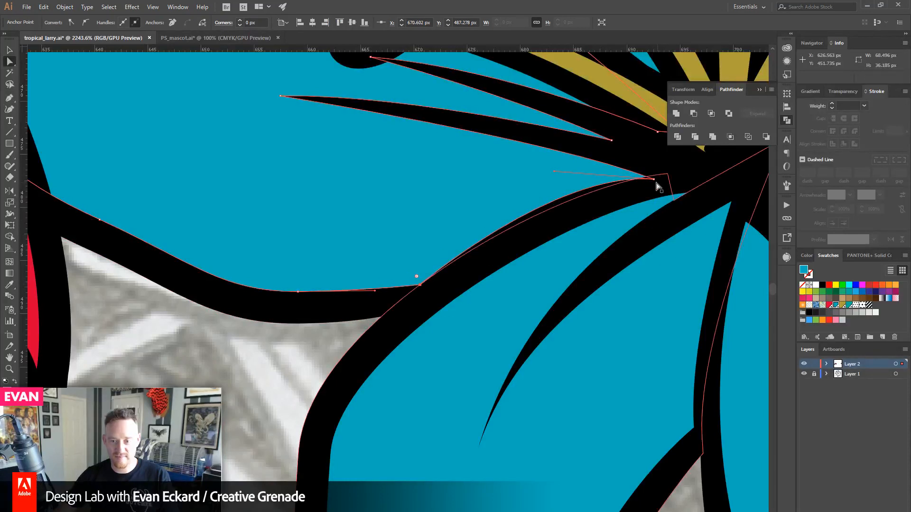
pyautogui.moveTo(657, 182)
pyautogui.mouseDown()
pyautogui.moveTo(680, 183)
pyautogui.moveTo(669, 184)
pyautogui.mouseUp()
pyautogui.click(270, 373)
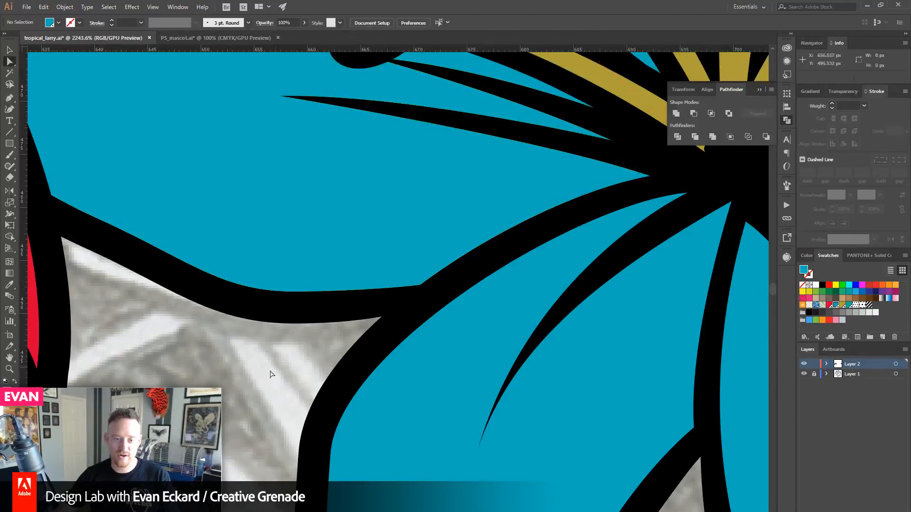
# - Delete the tip anchor of the left blue petal's upper crease and pull the neighbouring anchor's handle inward to smooth the edge
pyautogui.moveTo(471, 242); pyautogui.dragTo(332, 454)
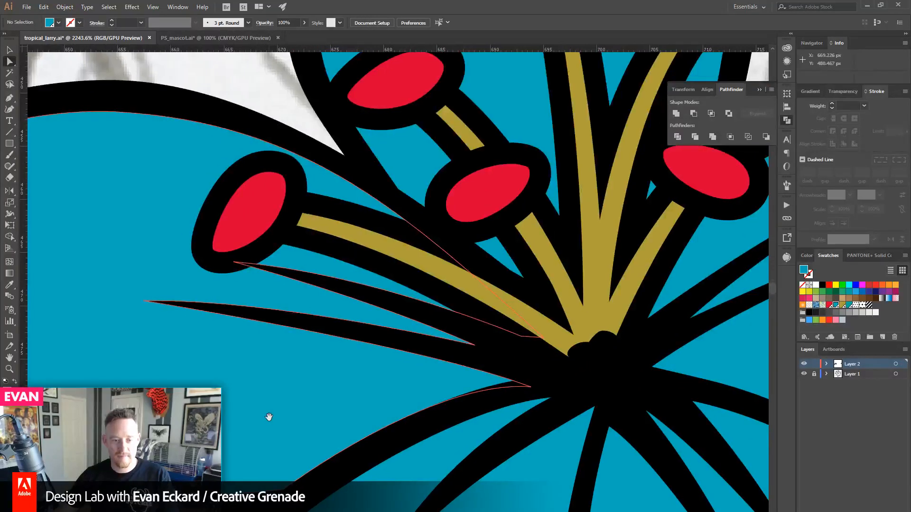
pyautogui.moveTo(269, 419); pyautogui.dragTo(378, 355)
pyautogui.press('p')
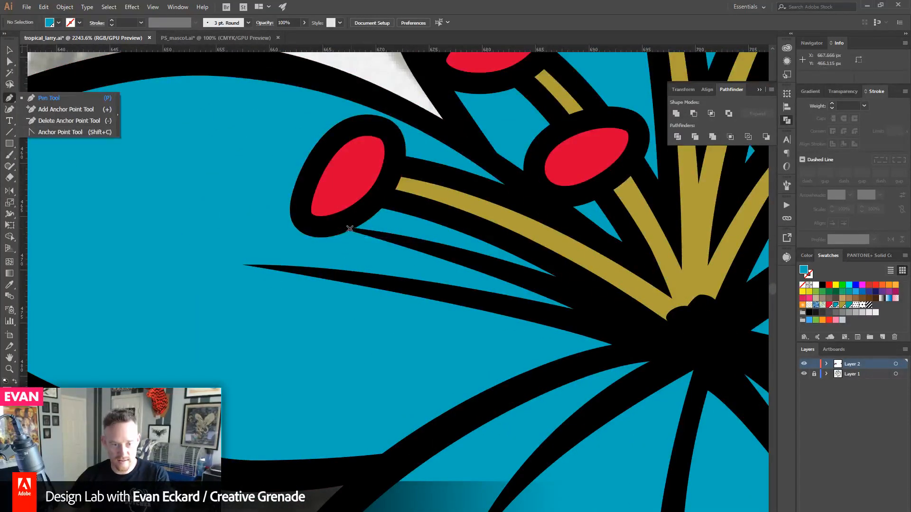
pyautogui.click(332, 225)
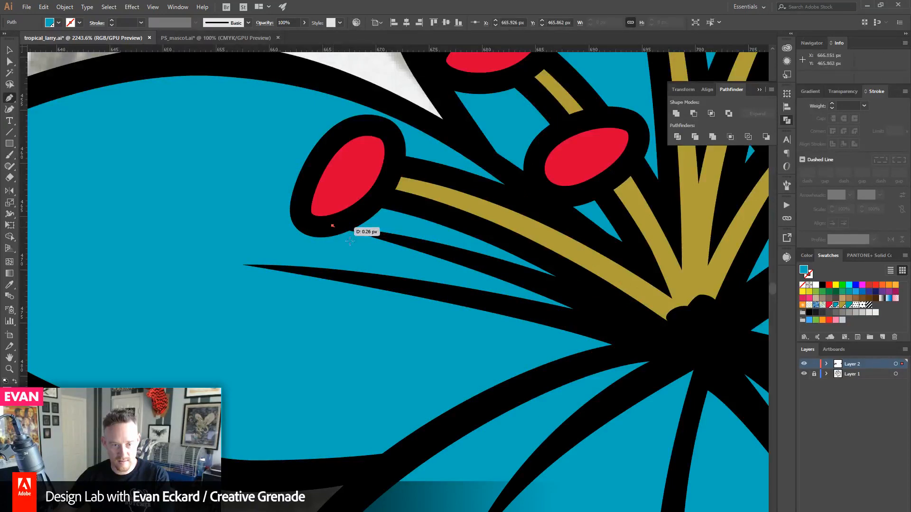
pyautogui.hotkey('ctrl', 'z')
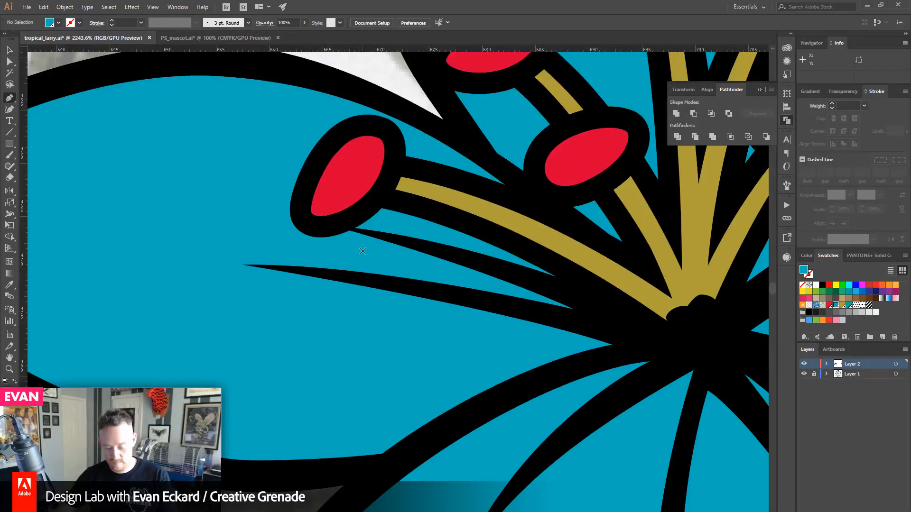
pyautogui.hotkey('ctrl', 'y')
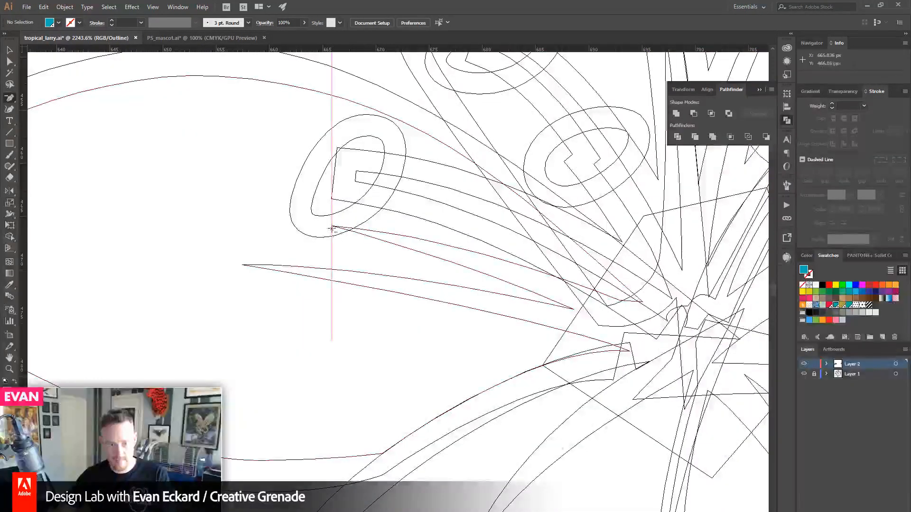
pyautogui.click(332, 226)
pyautogui.hotkey('ctrl', 'y')
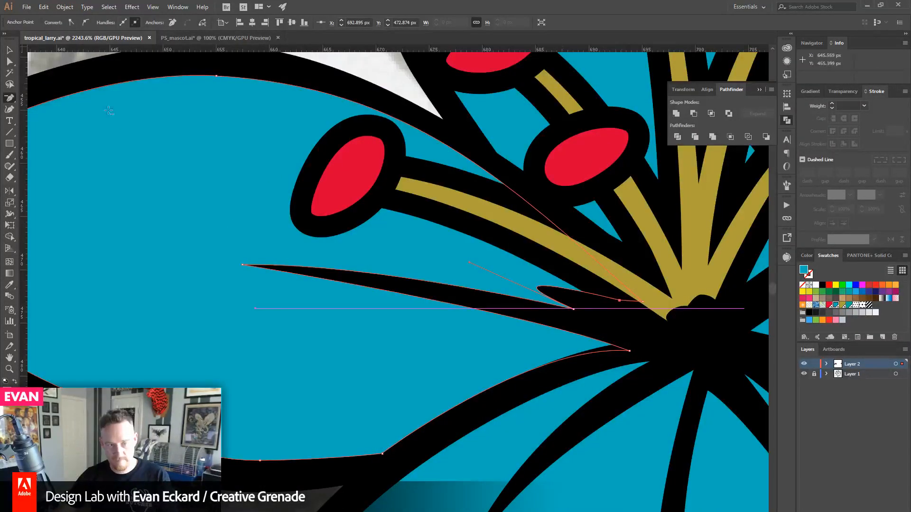
pyautogui.click(10, 61)
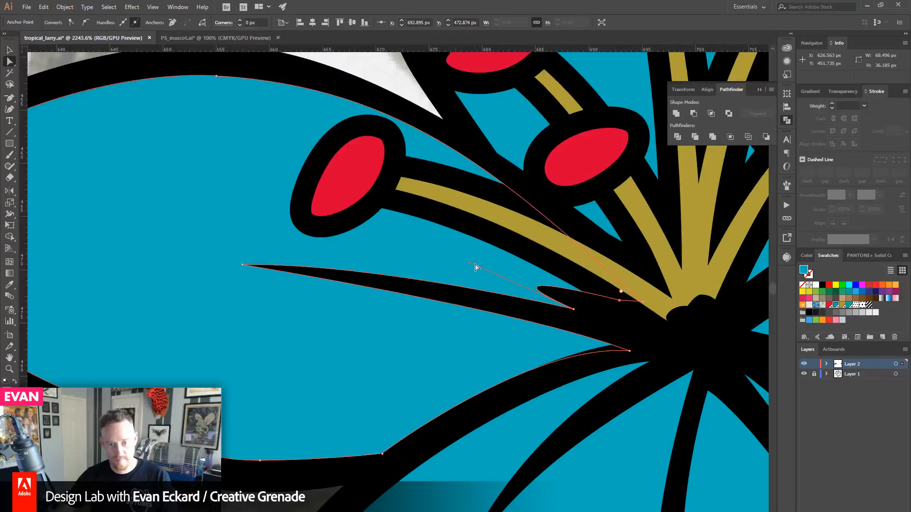
pyautogui.moveTo(470, 262); pyautogui.dragTo(629, 321)
# - Adjust the lower curve of the crease in the blue flower's lower-left petal by moving its tip anchor's handle slightly outward
pyautogui.moveTo(688, 372); pyautogui.dragTo(304, 360)
pyautogui.moveTo(565, 393); pyautogui.dragTo(437, 207)
pyautogui.moveTo(197, 236); pyautogui.dragTo(380, 155)
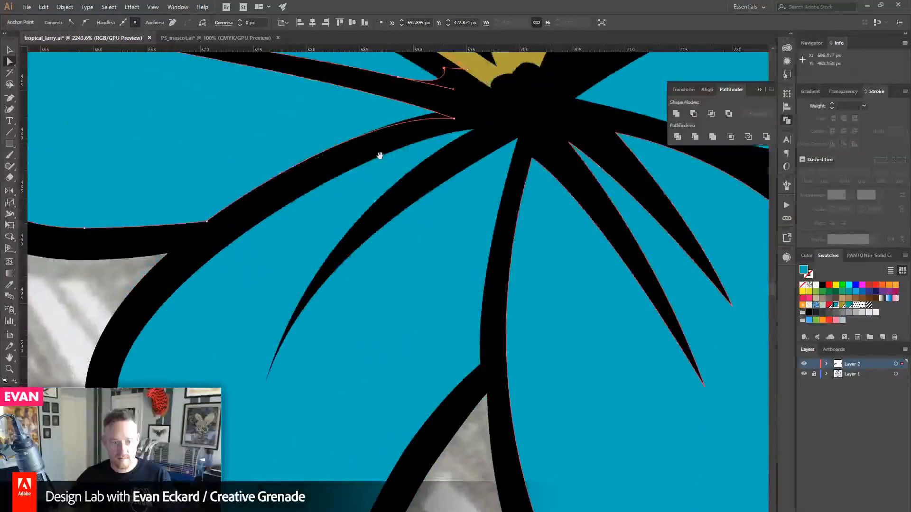
pyautogui.click(264, 386)
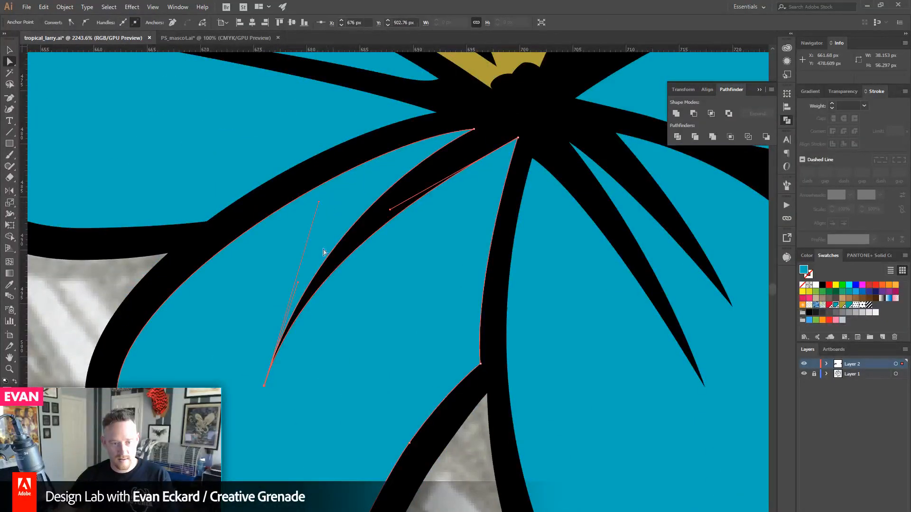
pyautogui.moveTo(299, 286); pyautogui.dragTo(316, 294)
# - Inspect the blue flower's creases, stamens and petal outlines up close and in relation to the red flower and sketch
pyautogui.moveTo(607, 294); pyautogui.dragTo(445, 509)
pyautogui.moveTo(371, 303); pyautogui.dragTo(437, 510)
pyautogui.moveTo(400, 403); pyautogui.dragTo(375, 218)
pyautogui.moveTo(443, 329); pyautogui.dragTo(309, 353)
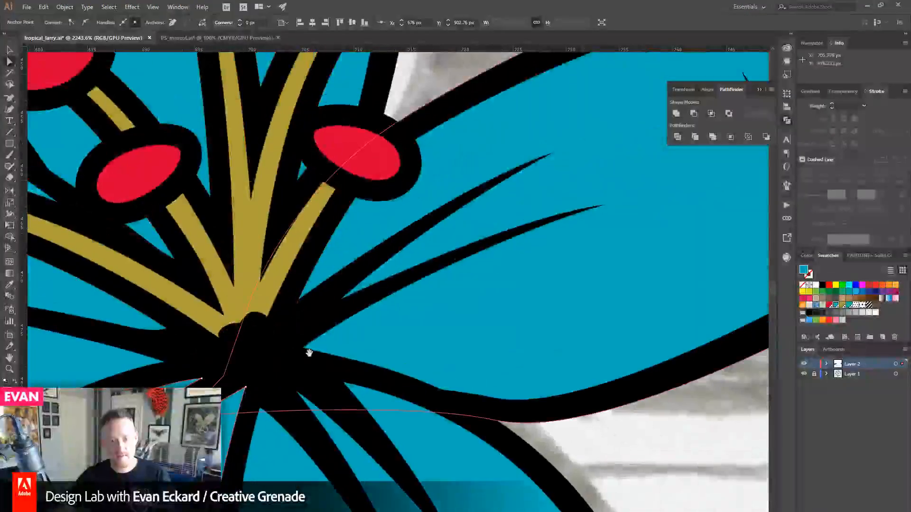
pyautogui.click(408, 230)
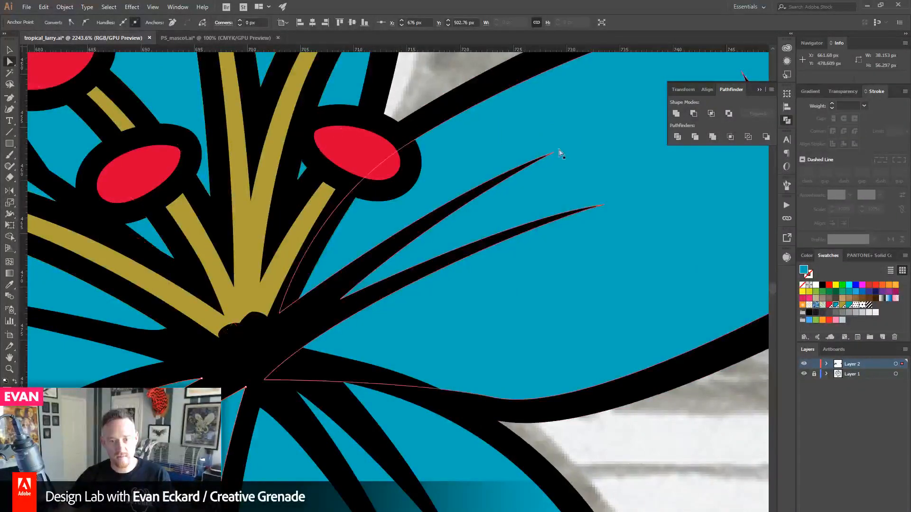
pyautogui.moveTo(504, 268); pyautogui.dragTo(330, 353)
pyautogui.moveTo(250, 402); pyautogui.dragTo(897, 71)
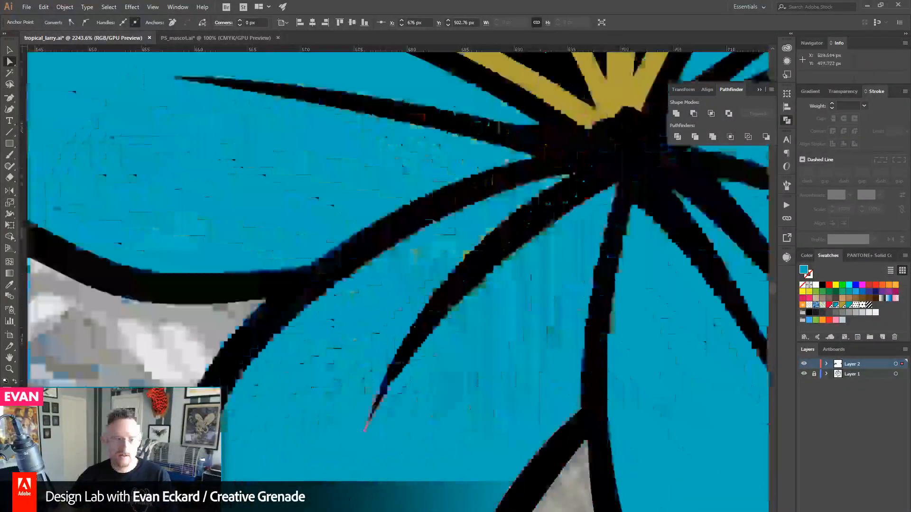
pyautogui.moveTo(149, 326); pyautogui.dragTo(538, 484)
pyautogui.press('z')
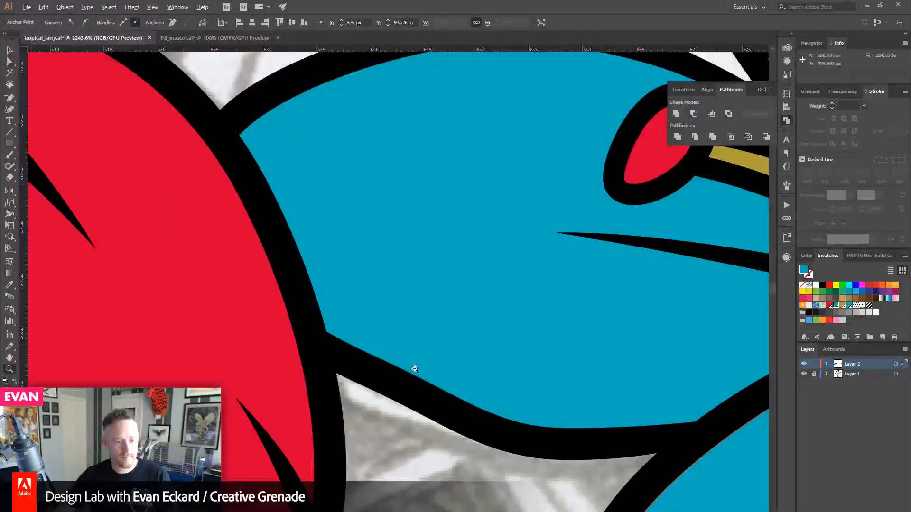
pyautogui.keyDown('alt'); pyautogui.click(463, 364); pyautogui.keyUp('alt')
pyautogui.keyDown('alt'); pyautogui.click(462, 364); pyautogui.keyUp('alt')
pyautogui.keyDown('alt'); pyautogui.click(462, 364); pyautogui.keyUp('alt')
pyautogui.keyDown('alt'); pyautogui.click(462, 363); pyautogui.keyUp('alt')
pyautogui.moveTo(386, 234); pyautogui.dragTo(433, 341)
pyautogui.keyDown('alt'); pyautogui.click(434, 343); pyautogui.keyUp('alt')
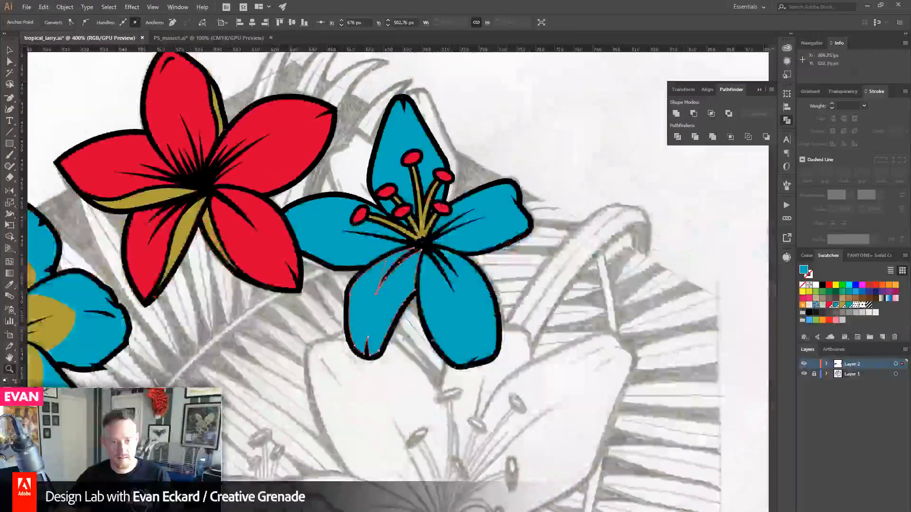
pyautogui.moveTo(317, 321); pyautogui.dragTo(405, 347)
# - Deselect the blue flower's petal and save the illustration
pyautogui.click(10, 50)
pyautogui.click(90, 87)
pyautogui.moveTo(231, 170); pyautogui.dragTo(373, 63)
pyautogui.moveTo(372, 284); pyautogui.dragTo(336, 70)
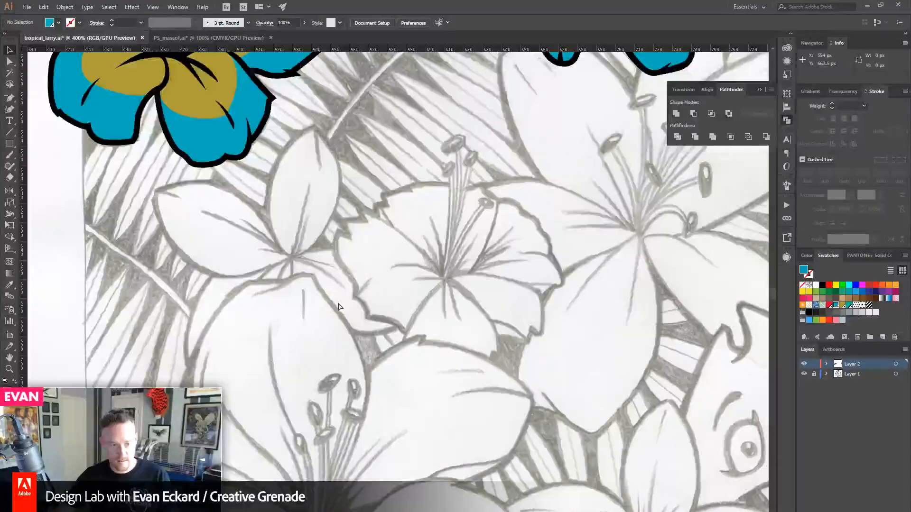
pyautogui.hotkey('ctrl', 's')
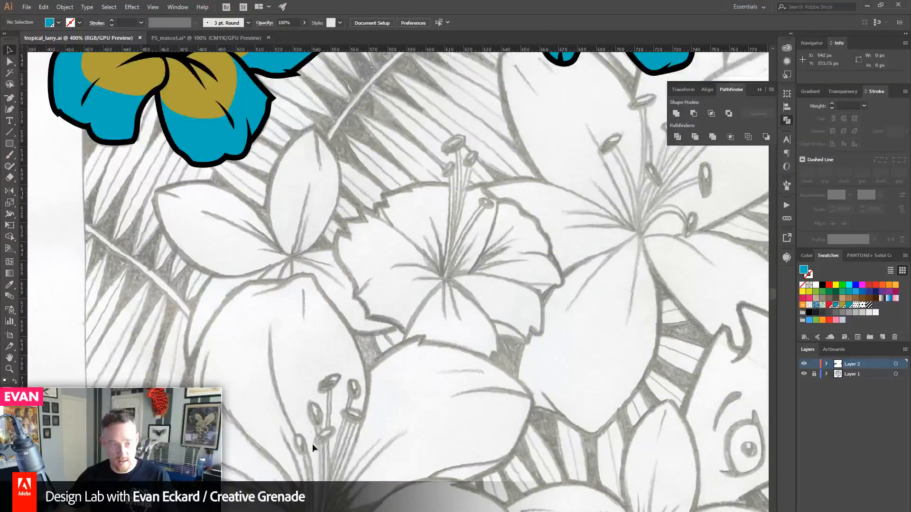
# - Pick up the red flower's petal colour as the current fill and clear the selection
pyautogui.moveTo(313, 444); pyautogui.dragTo(312, 346)
pyautogui.moveTo(283, 95); pyautogui.dragTo(306, 379)
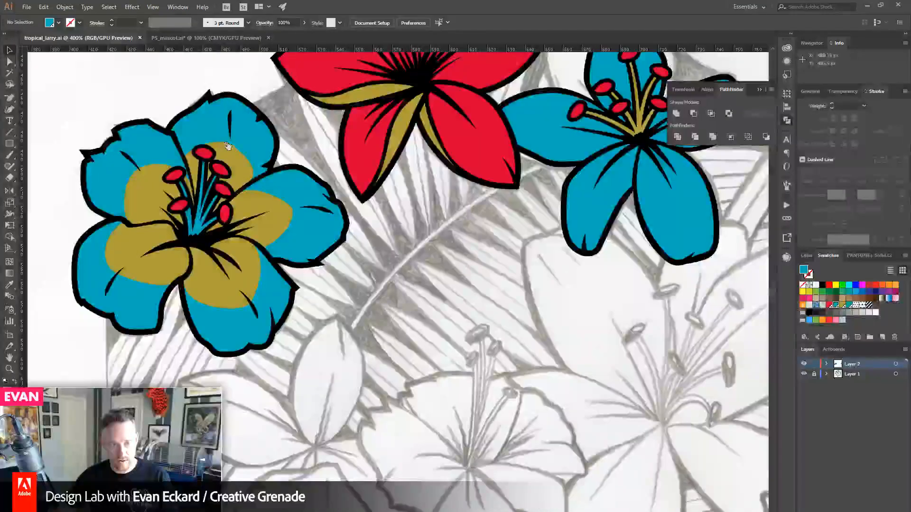
pyautogui.moveTo(327, 426); pyautogui.dragTo(328, 183)
pyautogui.moveTo(332, 105); pyautogui.dragTo(298, 429)
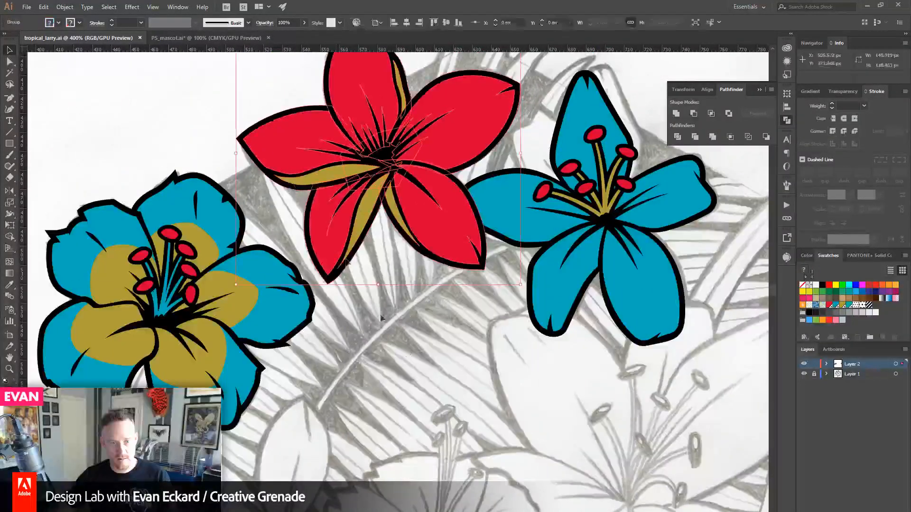
pyautogui.moveTo(384, 431); pyautogui.dragTo(399, 405)
pyautogui.press('a')
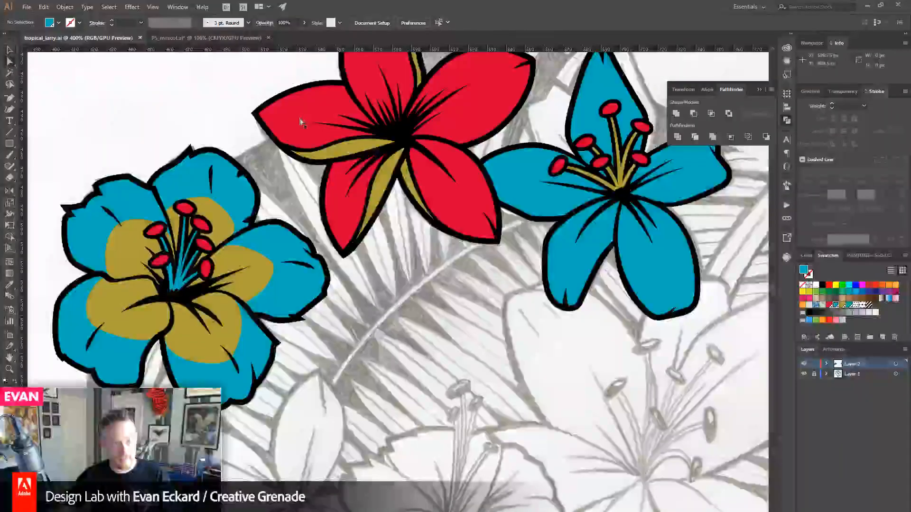
pyautogui.click(302, 122)
pyautogui.click(46, 101)
# - Trace the right edge of the large lily's upper petal with the Pen tool, from the flower's centre to the tip, using red stroke without fill
pyautogui.scroll(-10, 45, 105)
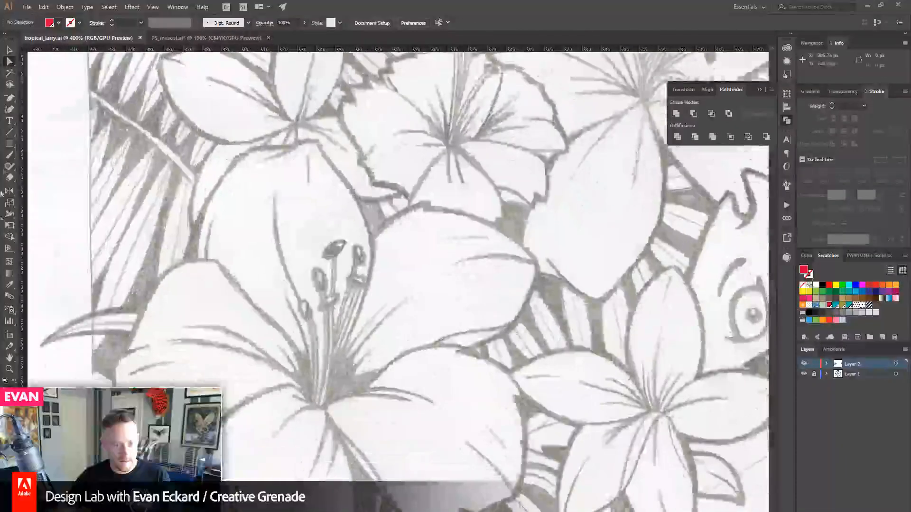
pyautogui.click(9, 101)
pyautogui.click(35, 99)
pyautogui.click(9, 368)
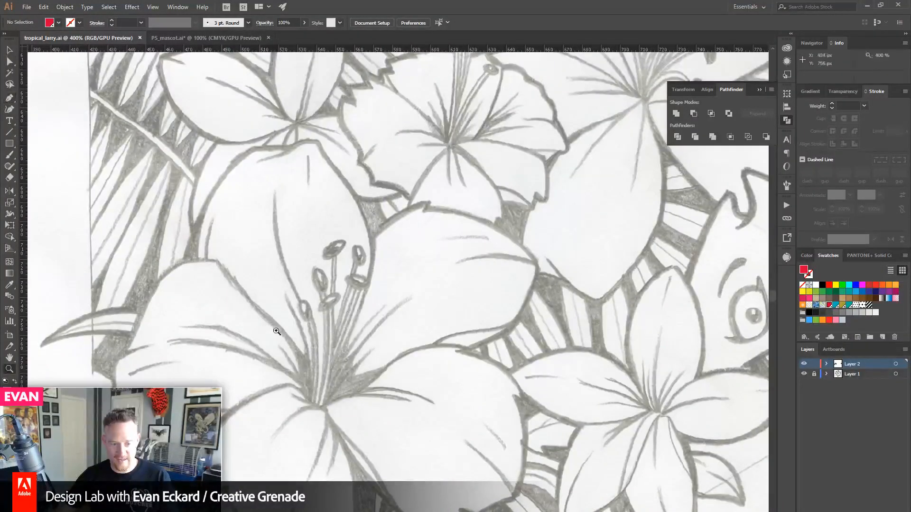
pyautogui.click(369, 301)
pyautogui.moveTo(285, 273); pyautogui.dragTo(334, 334)
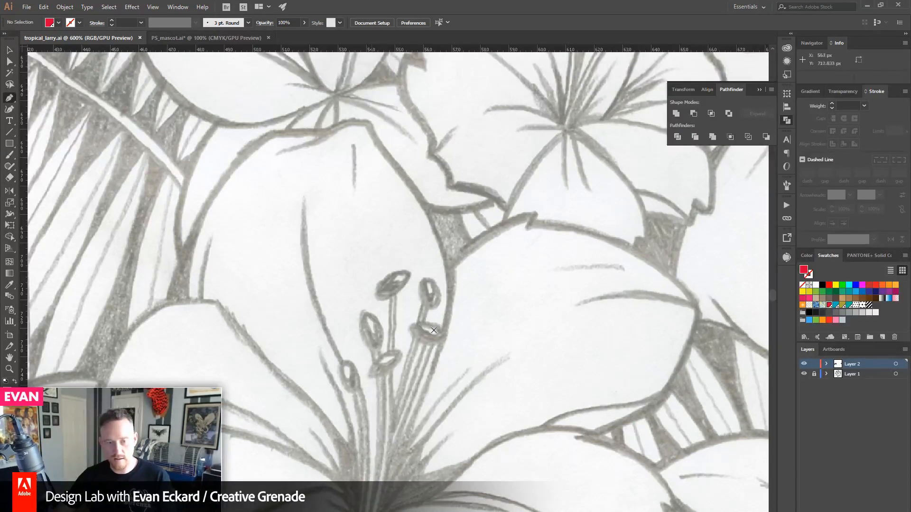
pyautogui.moveTo(426, 360); pyautogui.dragTo(462, 332)
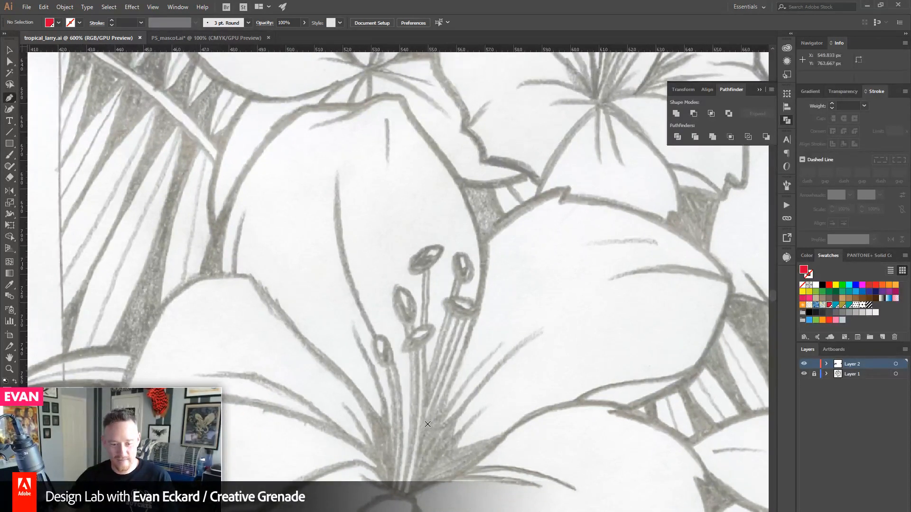
pyautogui.moveTo(429, 427); pyautogui.dragTo(451, 380)
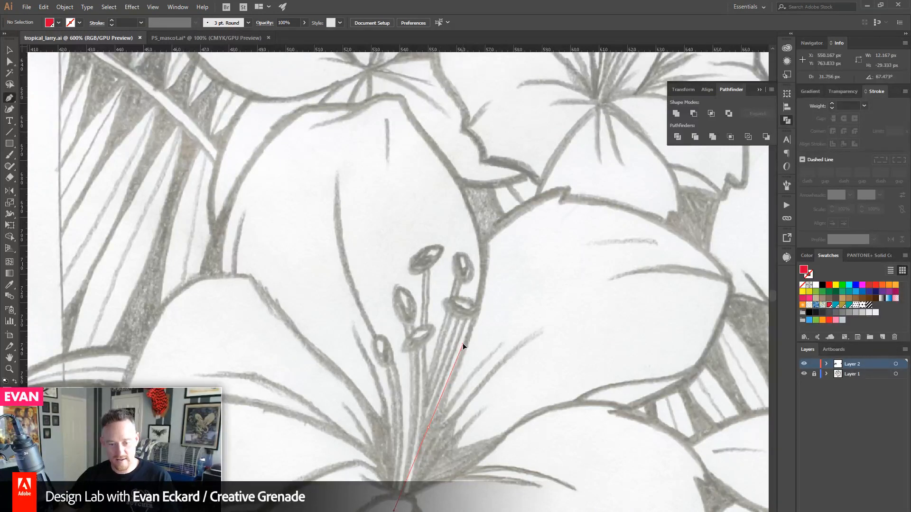
pyautogui.moveTo(462, 343); pyautogui.dragTo(462, 343)
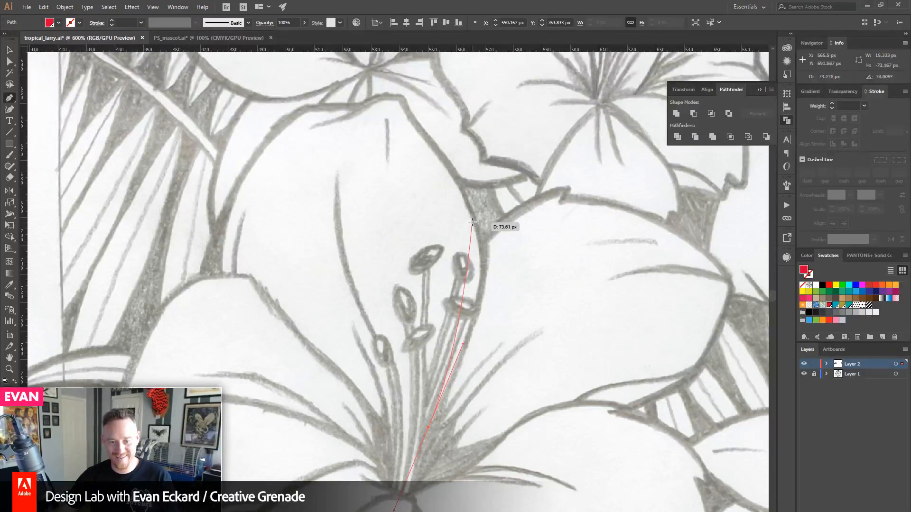
pyautogui.moveTo(472, 222); pyautogui.dragTo(450, 149)
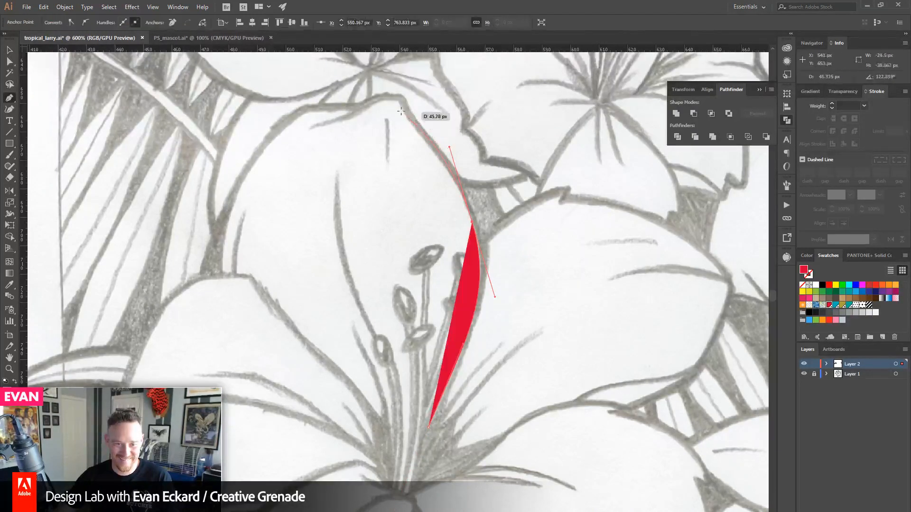
pyautogui.moveTo(399, 102); pyautogui.dragTo(740, 309)
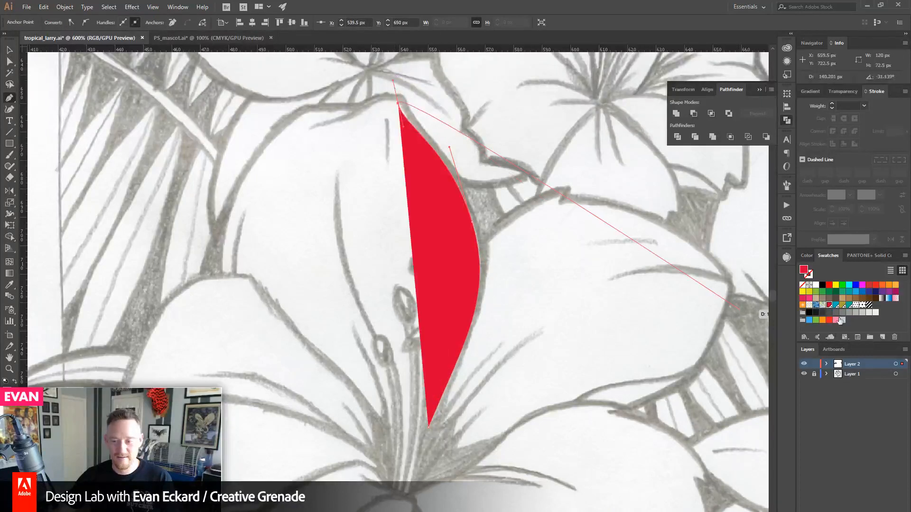
pyautogui.click(806, 257)
pyautogui.click(811, 269)
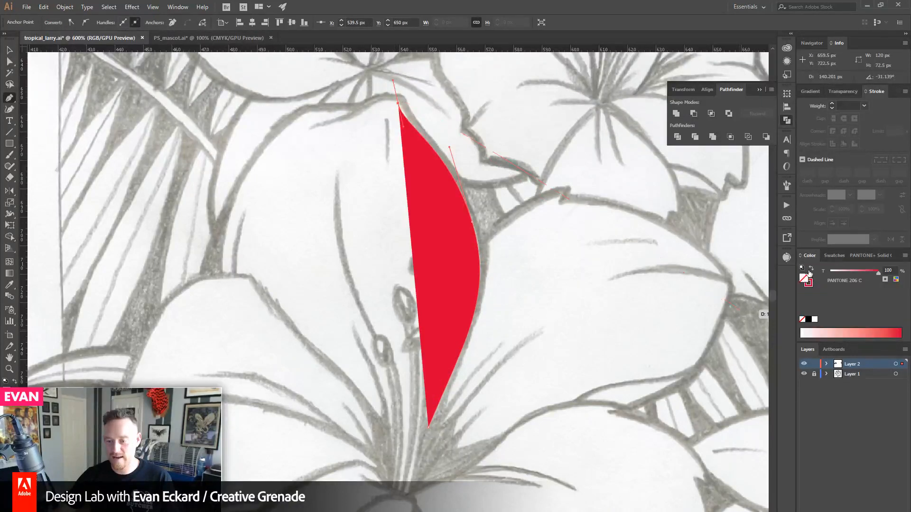
# - Continue the path leftward from the petal's tip, cutting in the narrow fold and rejoining the upper-left edge
pyautogui.moveTo(427, 154); pyautogui.dragTo(471, 198)
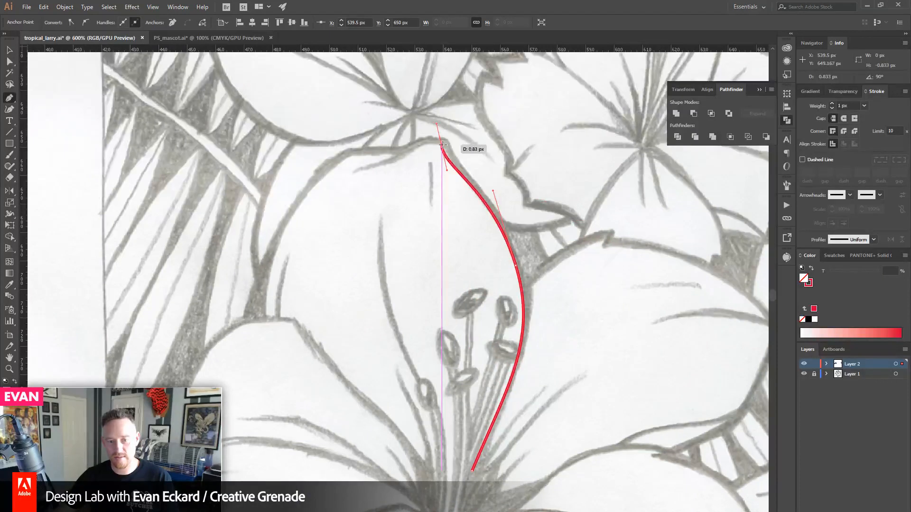
pyautogui.moveTo(442, 147); pyautogui.dragTo(419, 143)
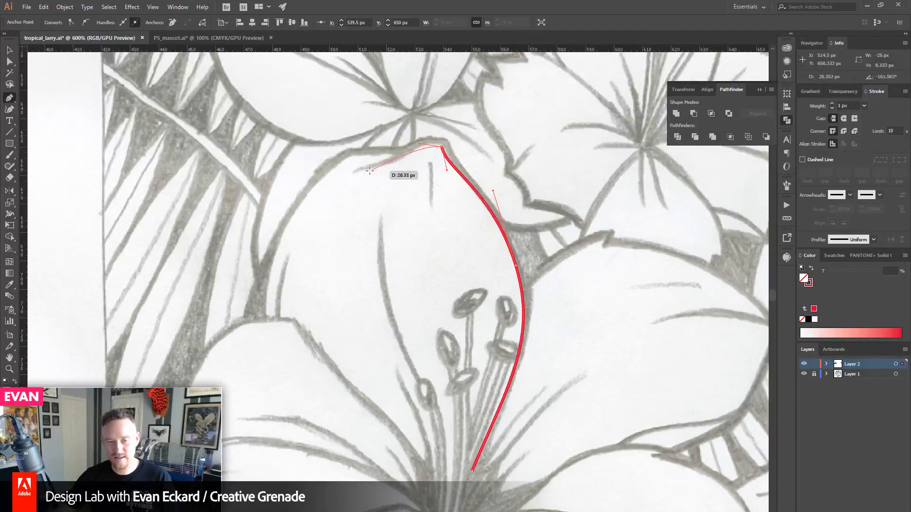
pyautogui.moveTo(353, 171); pyautogui.dragTo(313, 172)
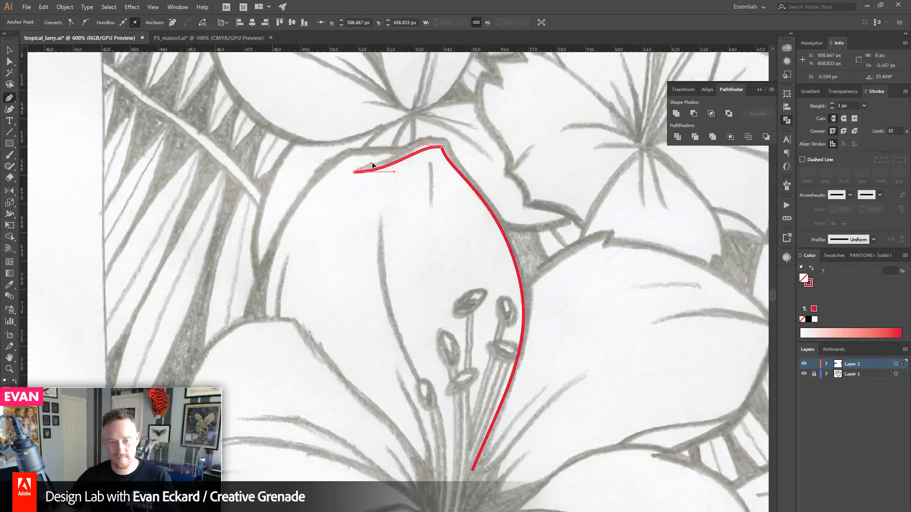
pyautogui.moveTo(394, 154); pyautogui.dragTo(356, 157)
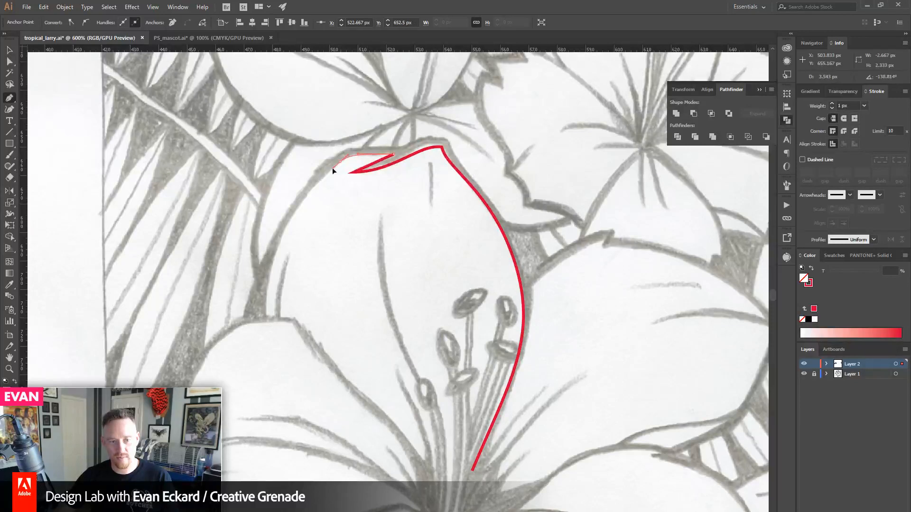
pyautogui.click(332, 167)
# - Trace the petal's left edge down to the overlapping neighbour petal and along that petal's border to the flower's centre
pyautogui.scroll(-3, 286, 284)
pyautogui.moveTo(284, 259); pyautogui.dragTo(283, 357)
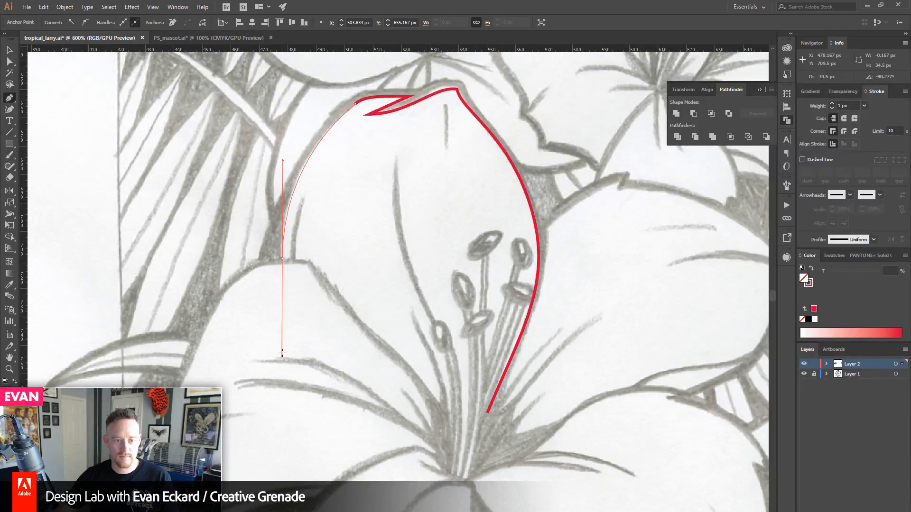
pyautogui.click(283, 259)
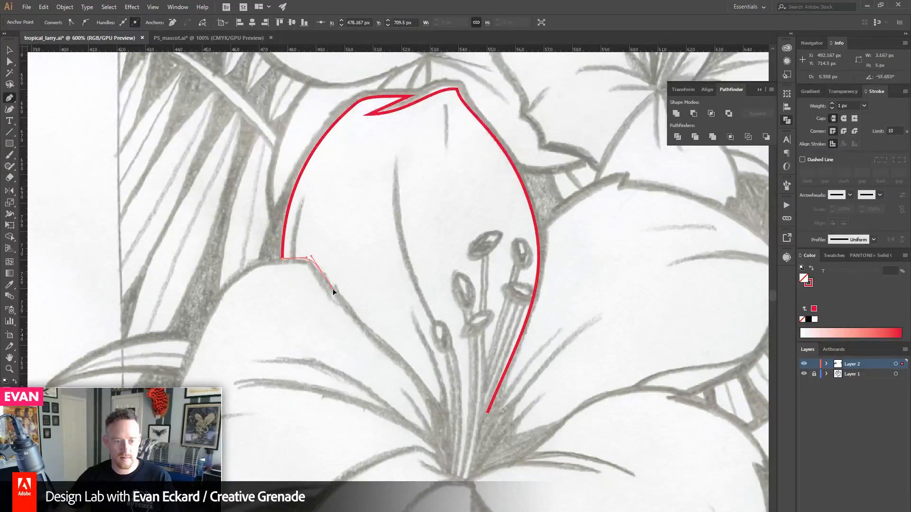
pyautogui.moveTo(332, 288); pyautogui.dragTo(333, 289)
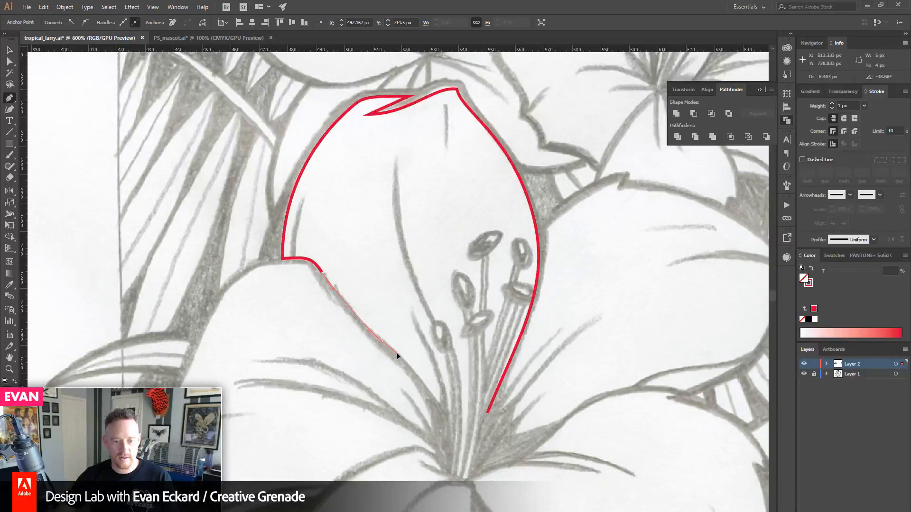
pyautogui.moveTo(396, 353); pyautogui.dragTo(397, 354)
pyautogui.moveTo(409, 393)
pyautogui.mouseDown()
pyautogui.moveTo(400, 355)
pyautogui.moveTo(435, 395)
pyautogui.moveTo(426, 306)
pyautogui.mouseUp()
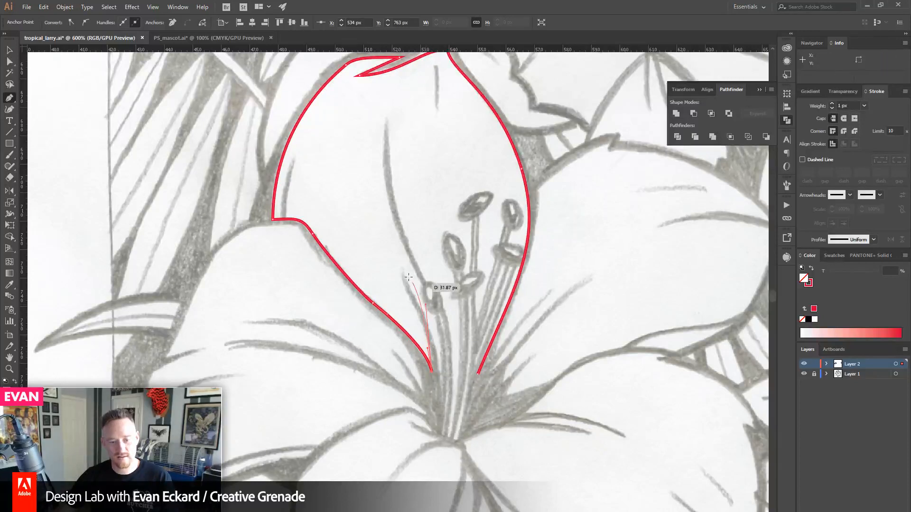
# - Draw a short and a long narrow crease rising from the petal's base and close the path at its starting point
pyautogui.moveTo(405, 269); pyautogui.dragTo(440, 375)
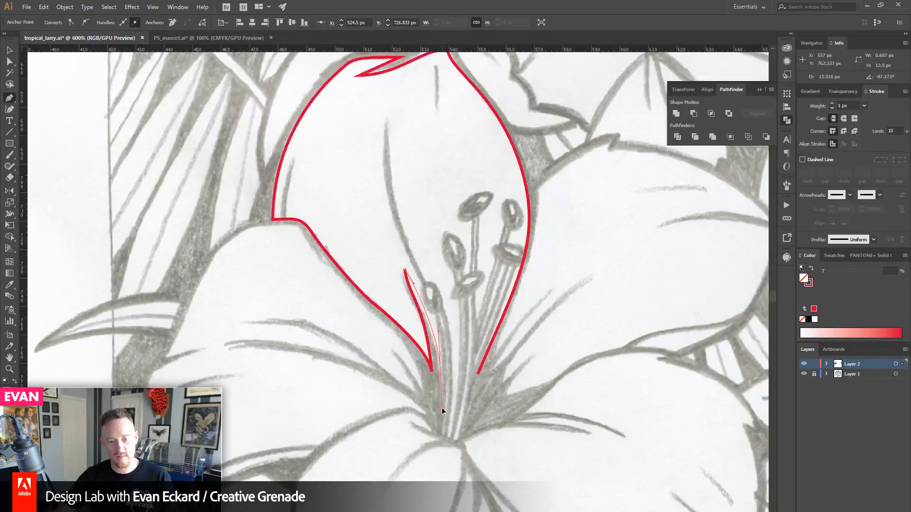
pyautogui.moveTo(443, 408); pyautogui.dragTo(442, 408)
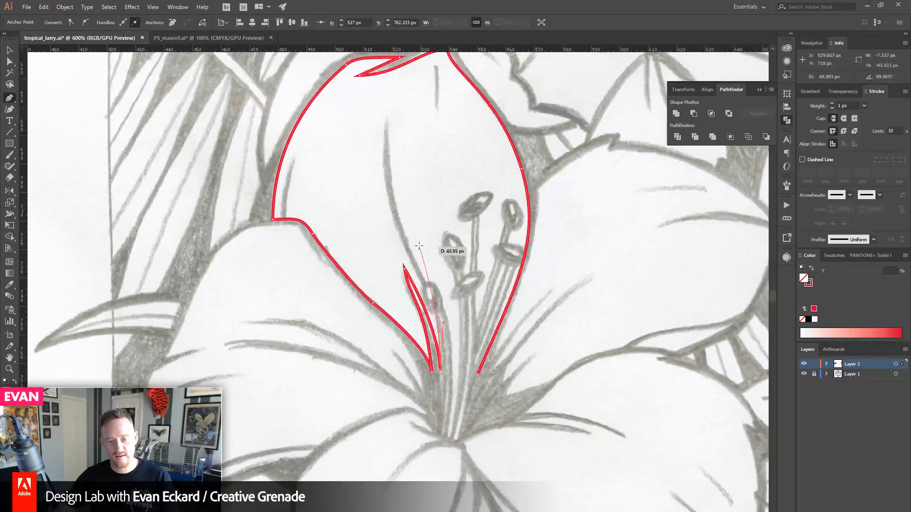
pyautogui.moveTo(418, 242); pyautogui.dragTo(438, 284)
pyautogui.moveTo(449, 319)
pyautogui.mouseDown()
pyautogui.moveTo(446, 304)
pyautogui.moveTo(457, 328)
pyautogui.mouseUp()
pyautogui.hotkey('ctrl', 'z')
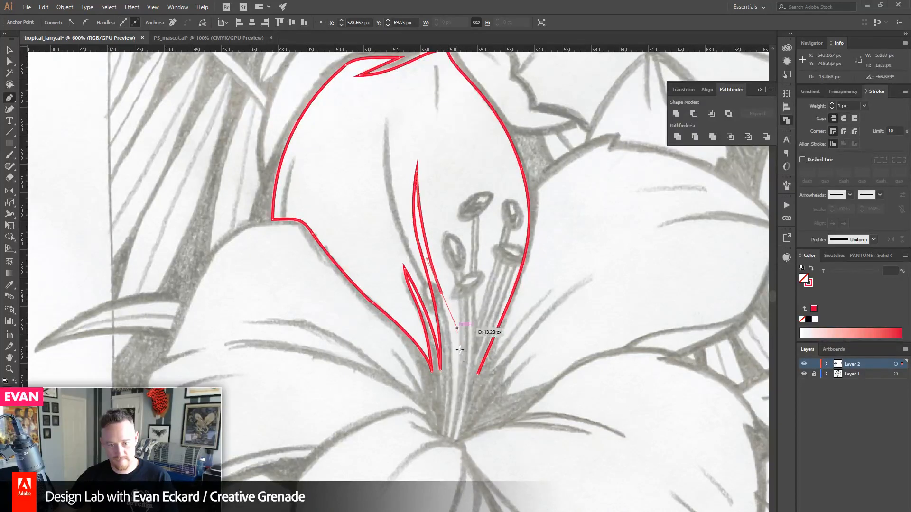
pyautogui.click(454, 402)
pyautogui.moveTo(479, 376); pyautogui.dragTo(479, 377)
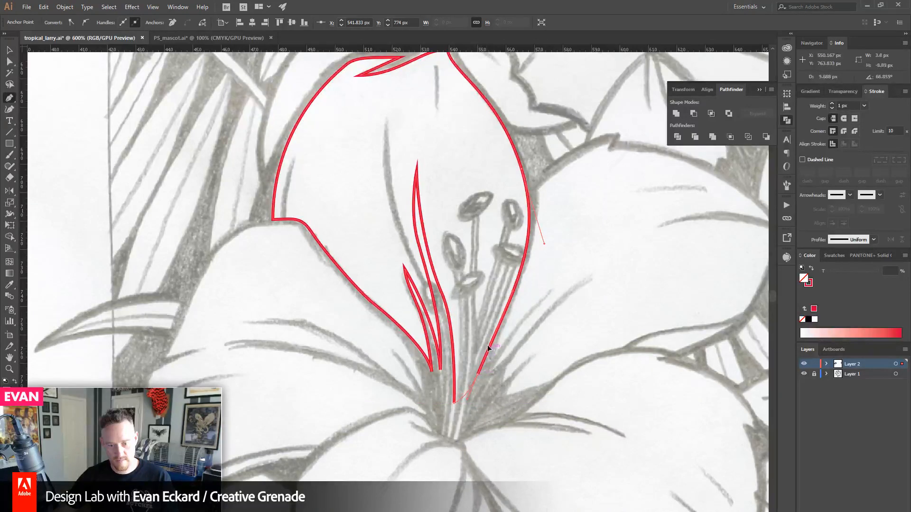
pyautogui.moveTo(557, 193); pyautogui.dragTo(512, 335)
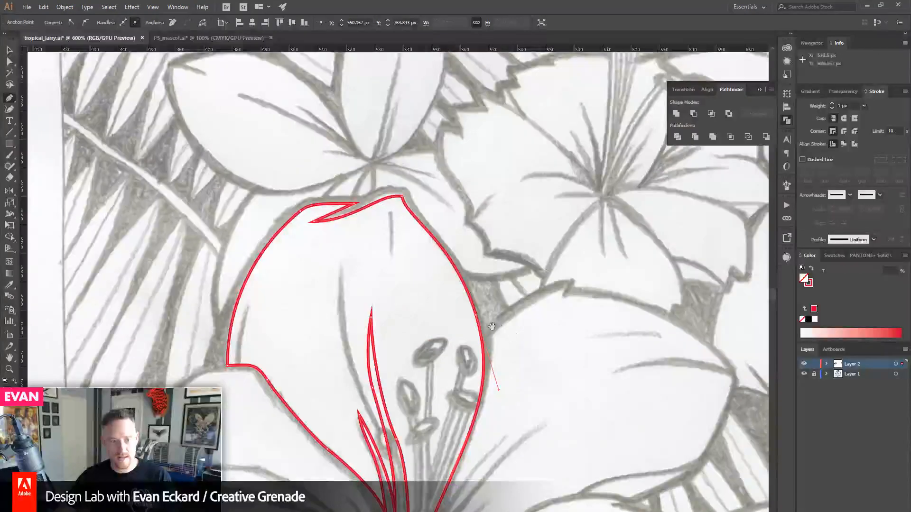
pyautogui.click(9, 50)
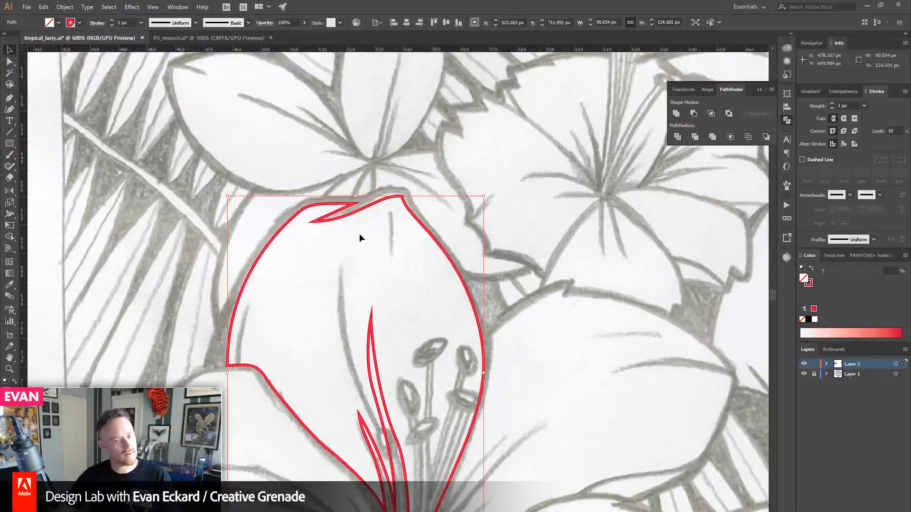
pyautogui.click(69, 7)
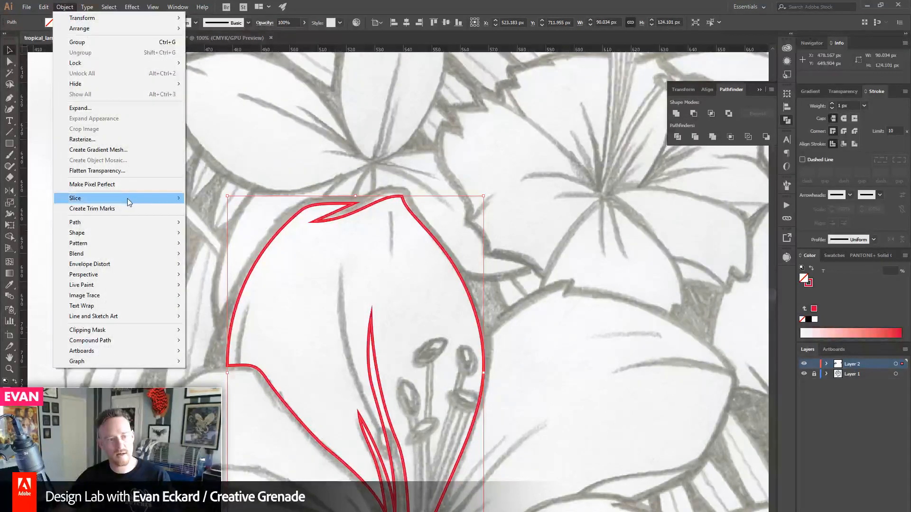
pyautogui.moveTo(167, 230)
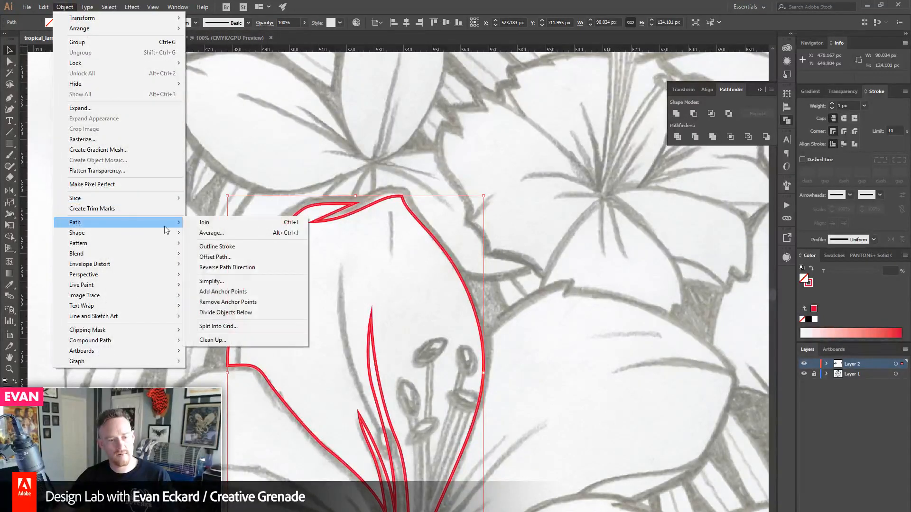
pyautogui.click(244, 249)
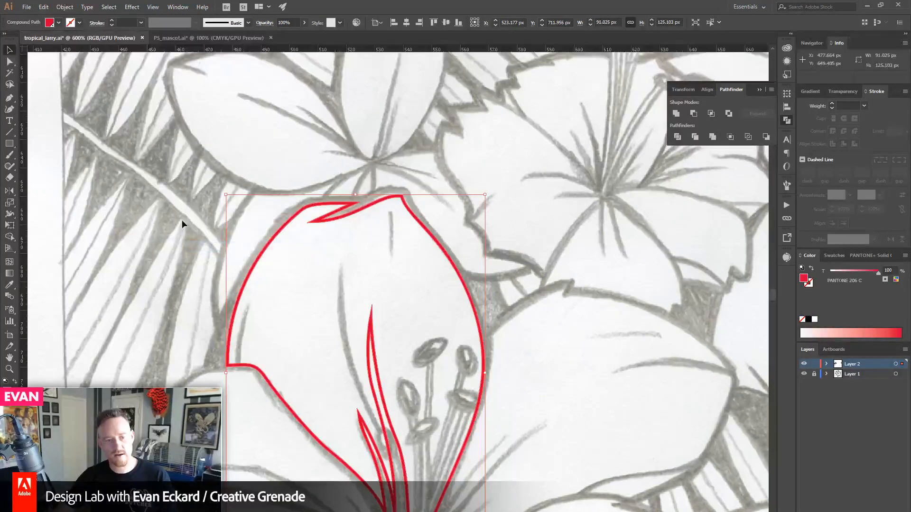
# - Offset the lily petal's path outward with mitered joins to create its outer contour
pyautogui.click(71, 9)
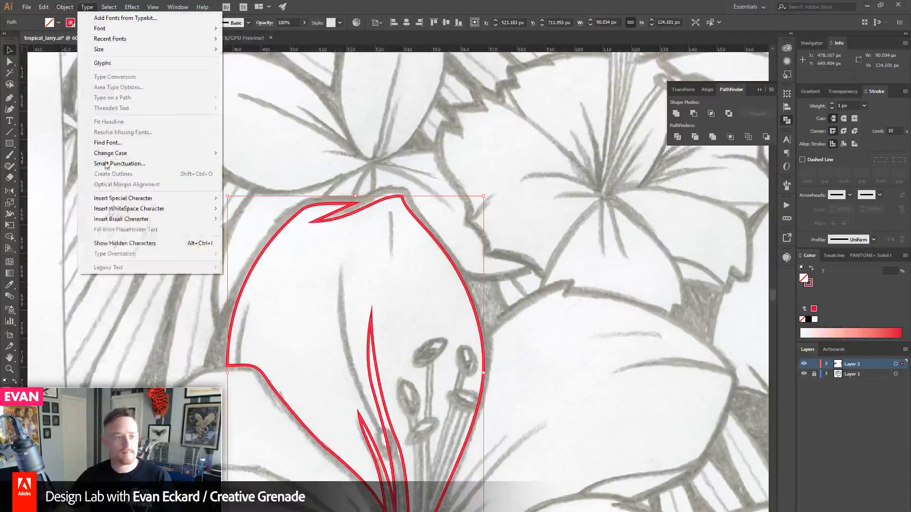
pyautogui.moveTo(98, 222)
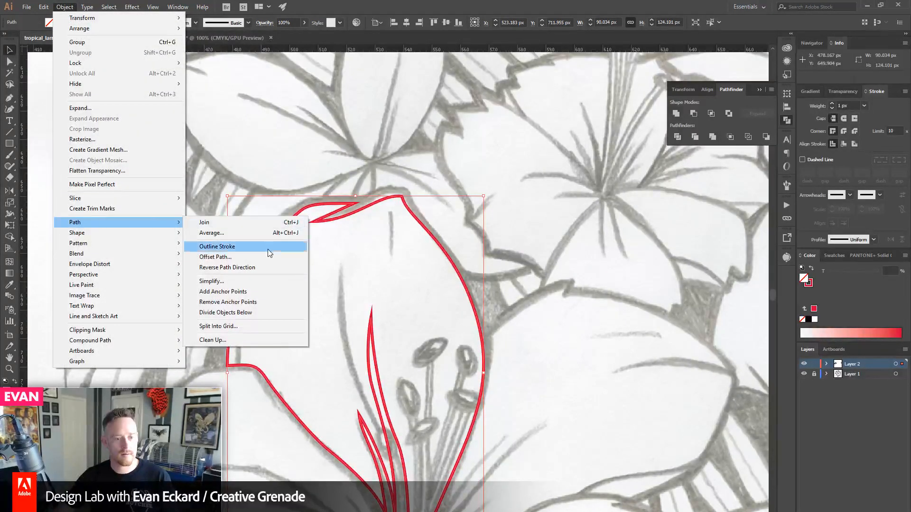
pyautogui.click(215, 256)
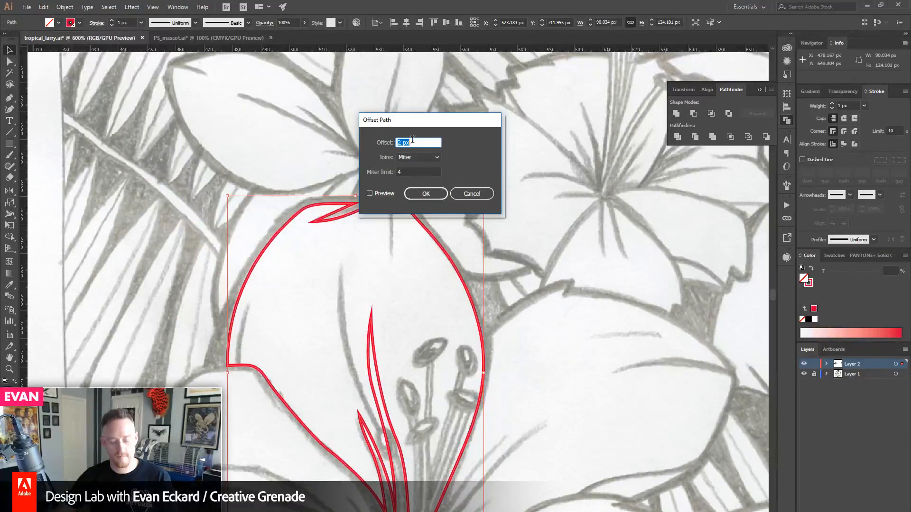
pyautogui.click(432, 197)
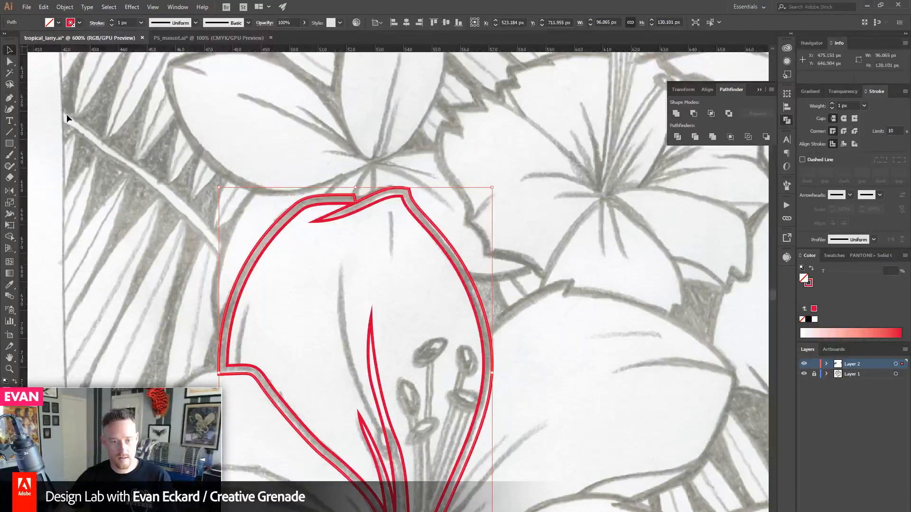
# - Delete the sharp notch anchor beside the fold on the outer contour's upper edge and reselect the whole contour
pyautogui.click(9, 97)
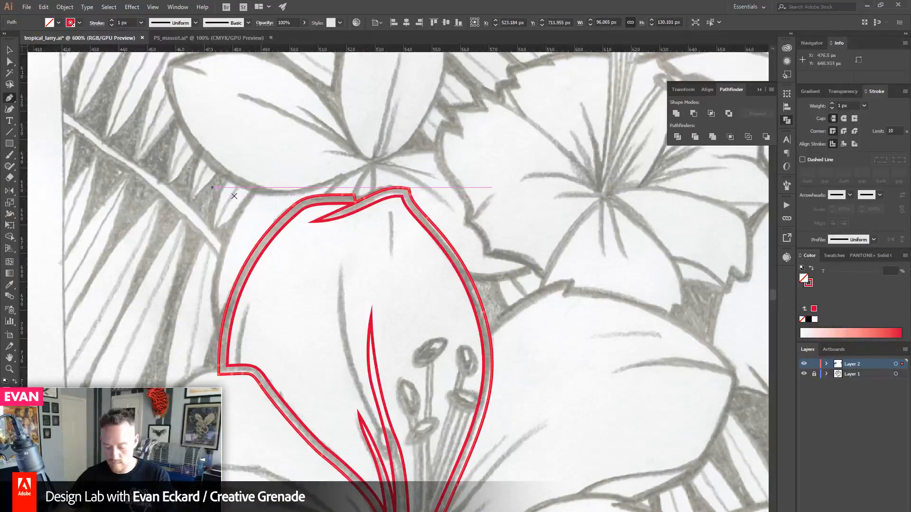
pyautogui.click(356, 203)
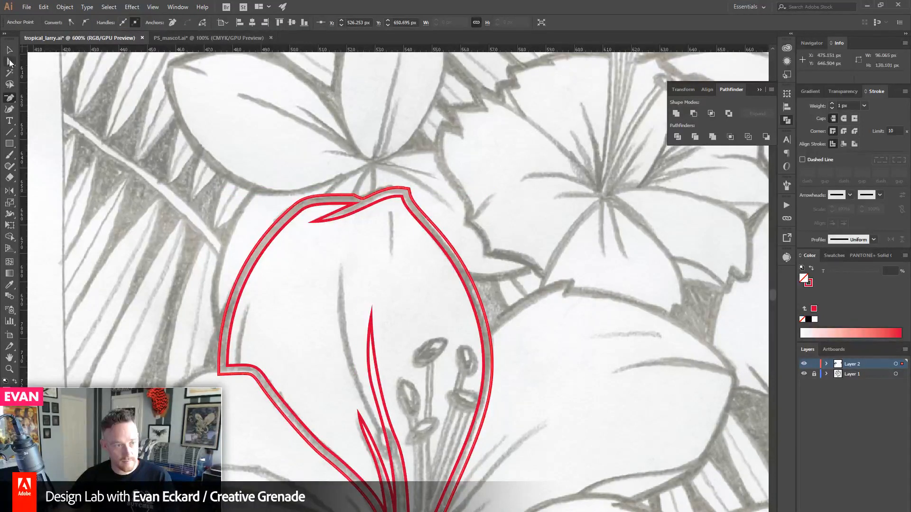
pyautogui.click(8, 50)
pyautogui.click(388, 192)
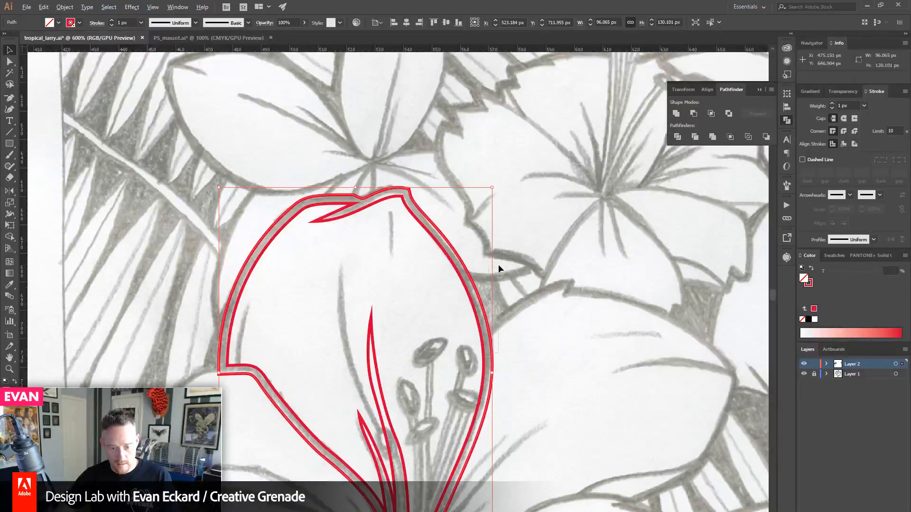
# - Reshape the outer contour's stepped corner below the creases by moving its anchor down and to the left, and deselect the path
pyautogui.moveTo(500, 356); pyautogui.dragTo(512, 262)
pyautogui.click(11, 62)
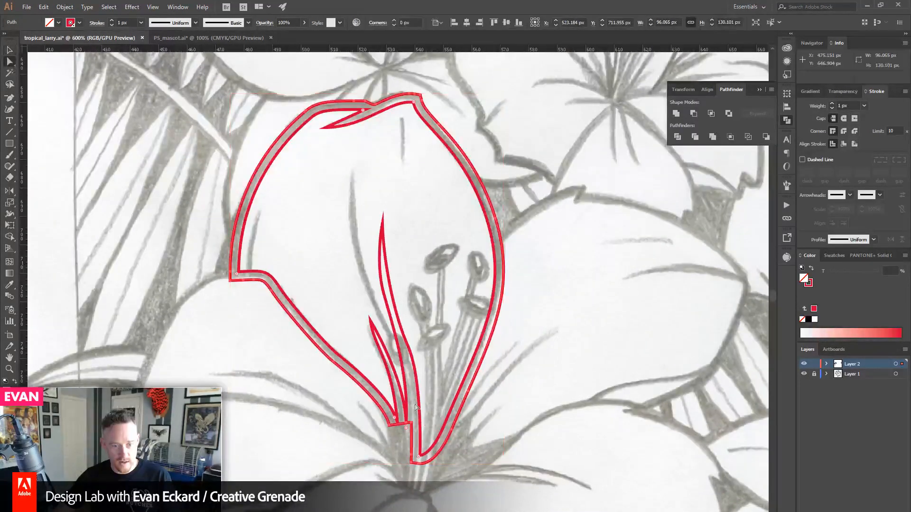
pyautogui.moveTo(405, 428)
pyautogui.mouseDown()
pyautogui.moveTo(411, 442)
pyautogui.moveTo(405, 424)
pyautogui.moveTo(397, 432)
pyautogui.mouseUp()
pyautogui.click(490, 462)
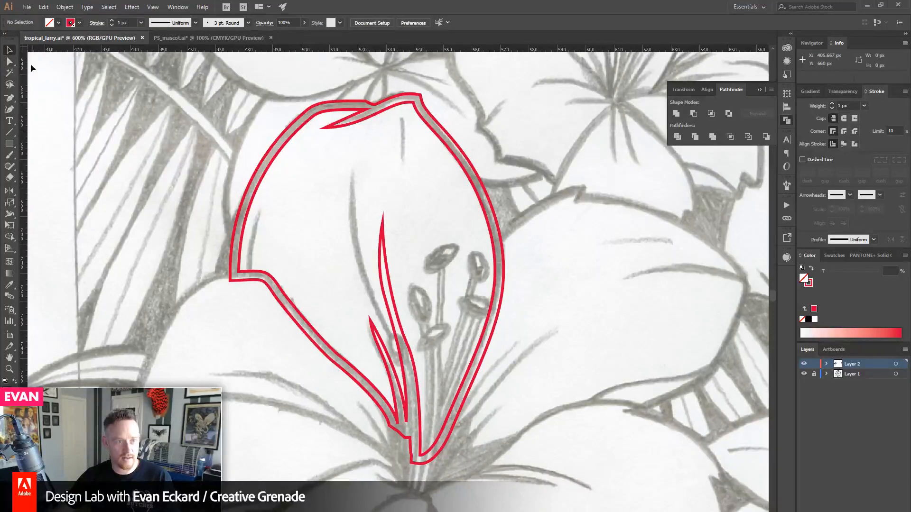
# - Recolor the lily petal's outer contour with a black stroke and deselect it
pyautogui.click(388, 105)
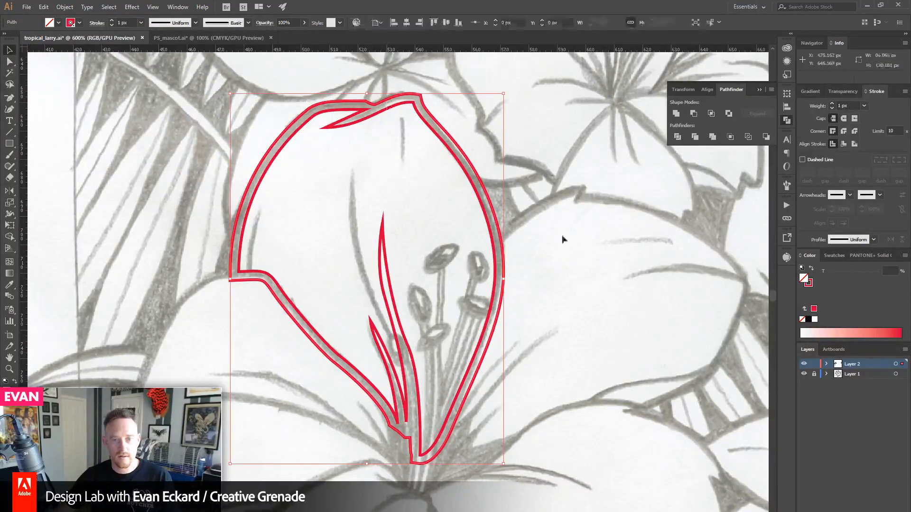
pyautogui.click(808, 320)
pyautogui.click(614, 142)
# - With a red stroke, trace the right petal's upper edge with the Pen tool from the first petal's contour through the small notch to its tip
pyautogui.moveTo(537, 245)
pyautogui.mouseDown()
pyautogui.moveTo(456, 190)
pyautogui.moveTo(431, 221)
pyautogui.mouseUp()
pyautogui.moveTo(15, 98); pyautogui.dragTo(43, 95)
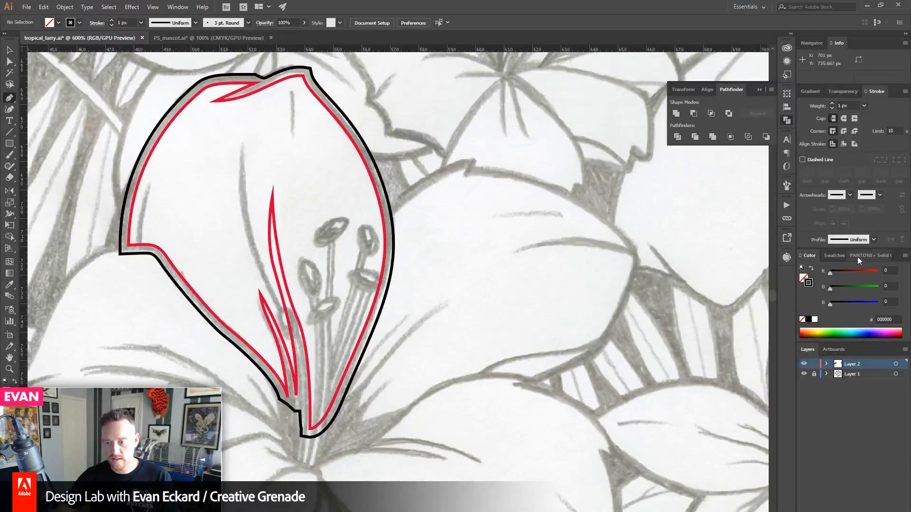
pyautogui.click(833, 257)
pyautogui.click(829, 305)
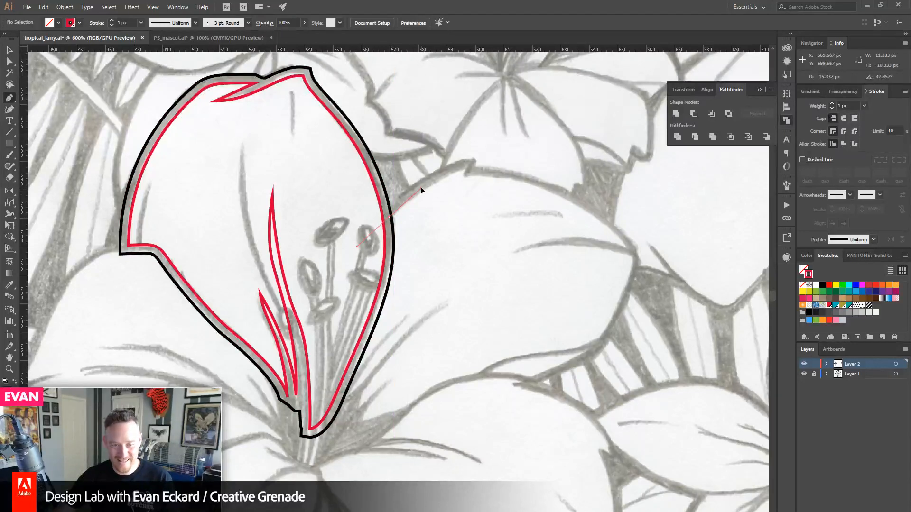
pyautogui.moveTo(422, 190); pyautogui.dragTo(462, 175)
pyautogui.click(462, 178)
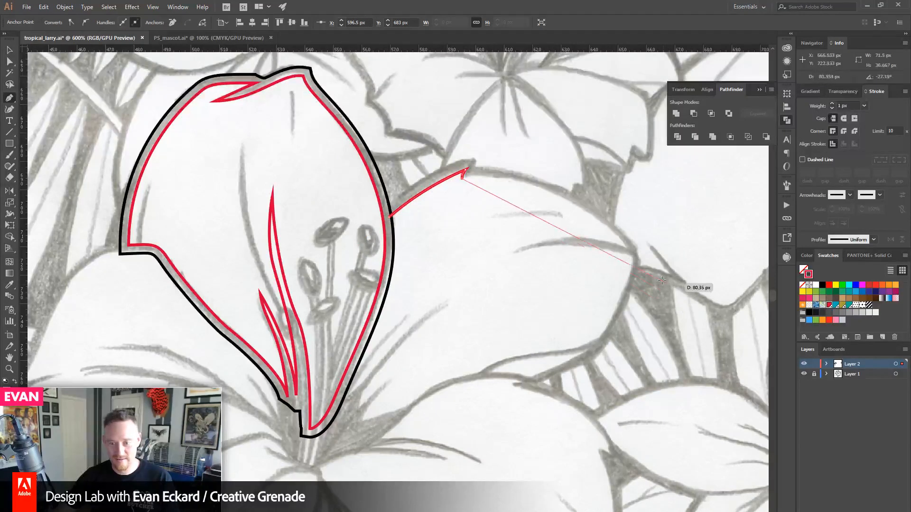
pyautogui.moveTo(631, 251); pyautogui.dragTo(691, 334)
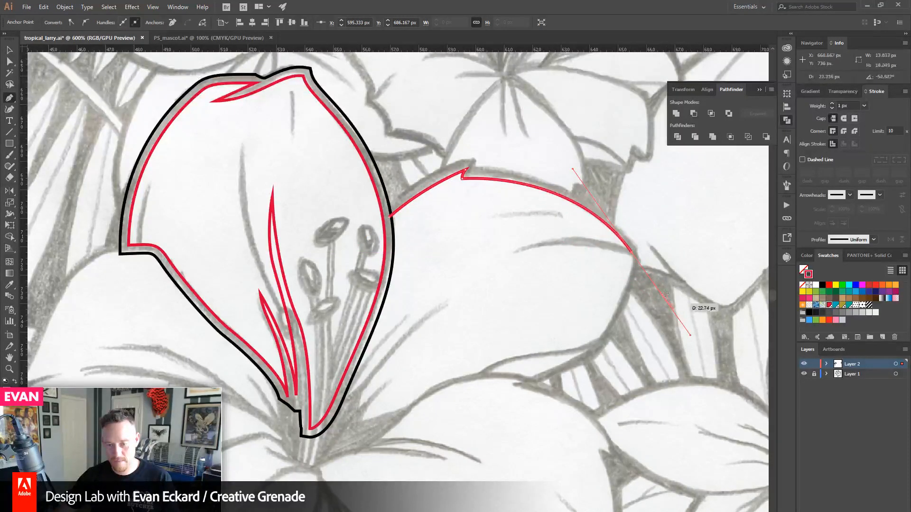
pyautogui.click(632, 252)
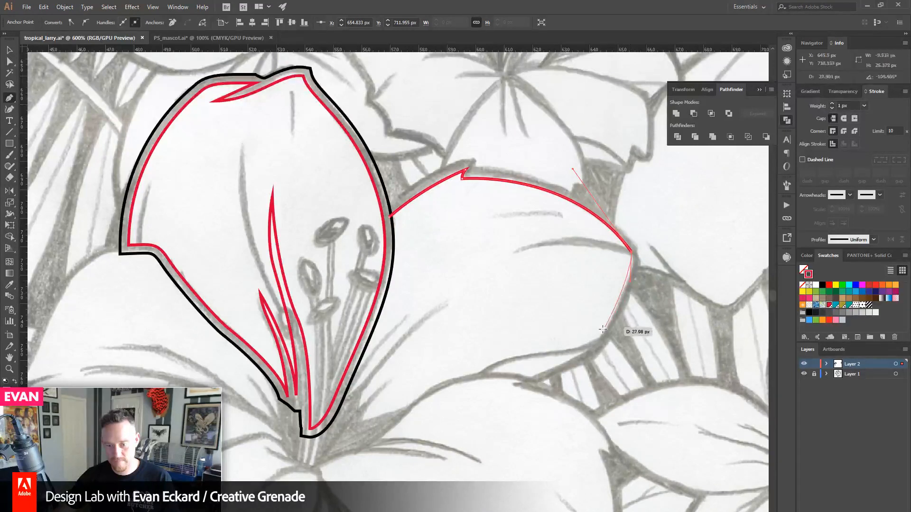
# - Continue the red path from the petal's tip along its curved lower edge toward the flower's base
pyautogui.moveTo(581, 346); pyautogui.dragTo(556, 369)
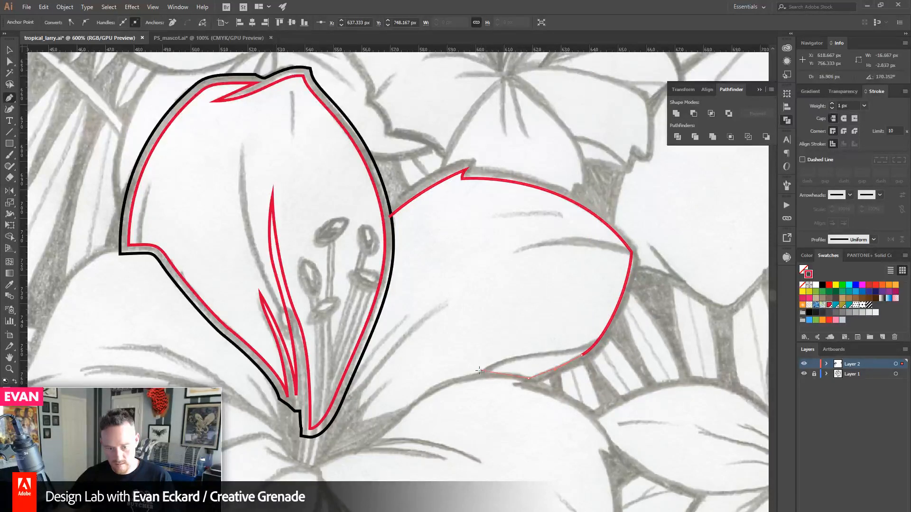
pyautogui.moveTo(479, 371); pyautogui.dragTo(481, 370)
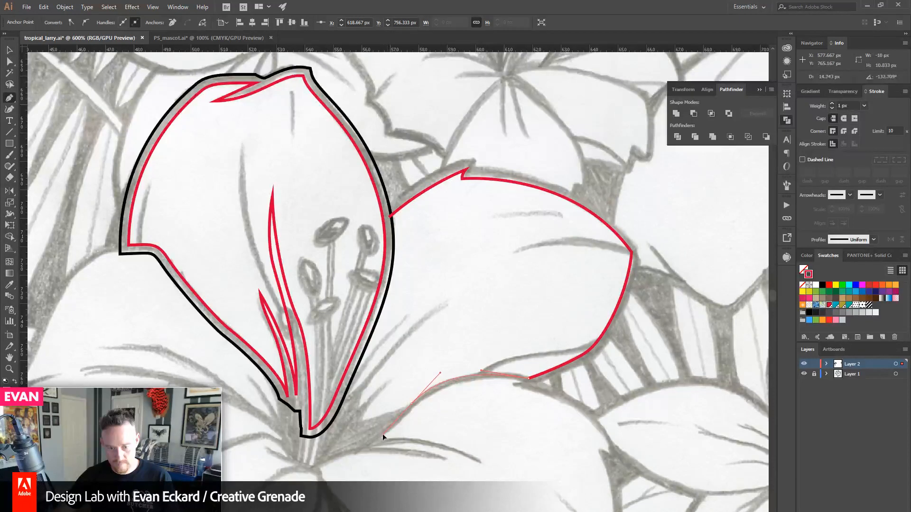
pyautogui.moveTo(381, 436); pyautogui.dragTo(382, 434)
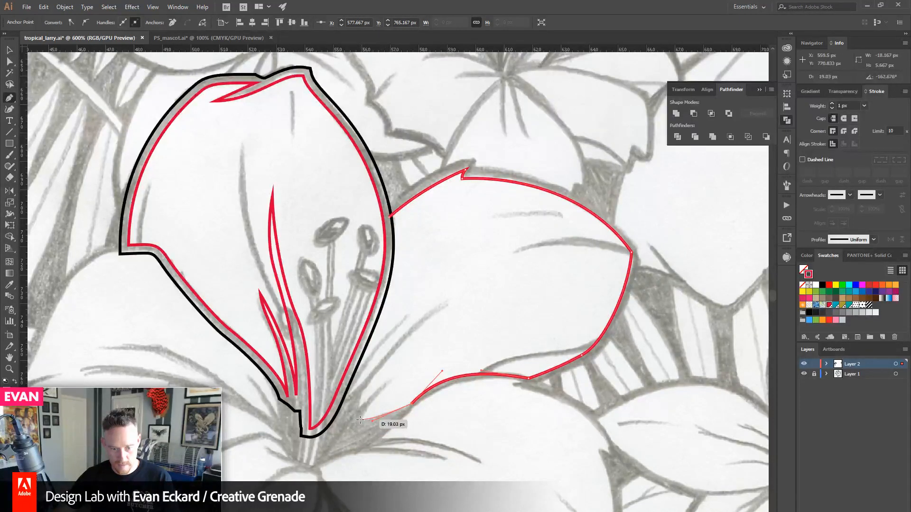
# - Draw a short and a long narrow crease rising from the right petal's base, close the path at its starting point and deselect it
pyautogui.moveTo(361, 419); pyautogui.dragTo(377, 363)
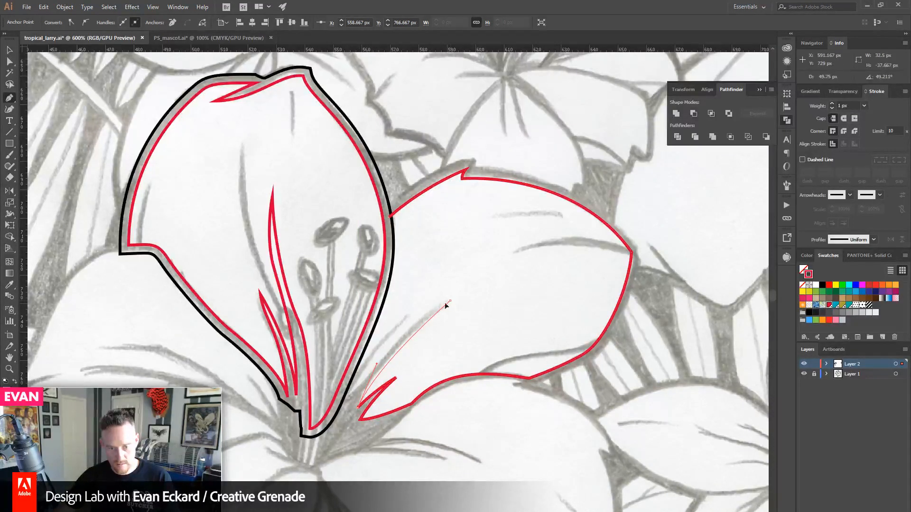
pyautogui.moveTo(395, 334); pyautogui.dragTo(390, 214)
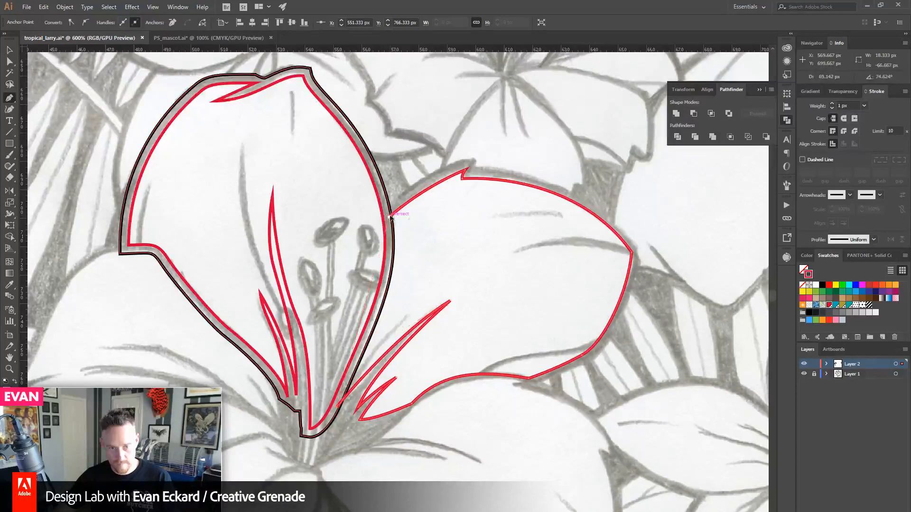
pyautogui.click(390, 216)
pyautogui.press('v')
pyautogui.click(457, 182)
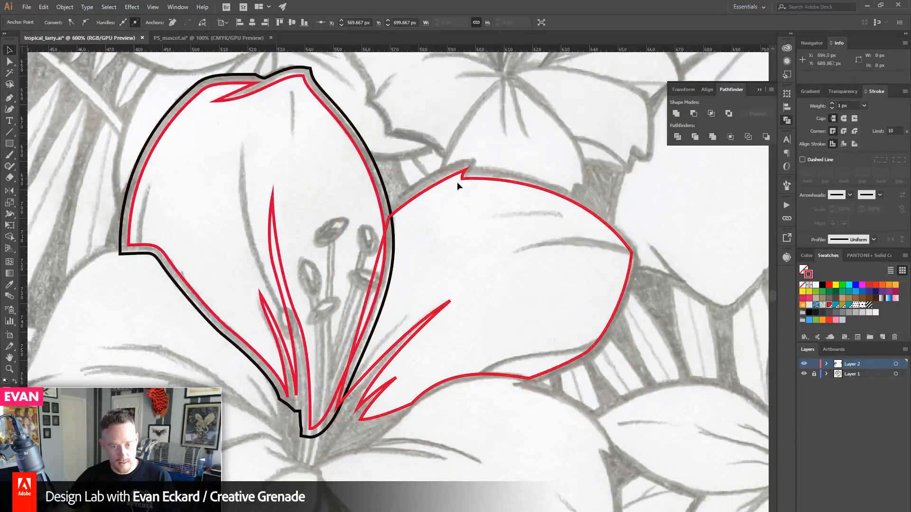
pyautogui.click(431, 190)
pyautogui.keyDown('shift'); pyautogui.click(372, 157); pyautogui.keyUp('shift')
pyautogui.hotkey('shift', 'm')
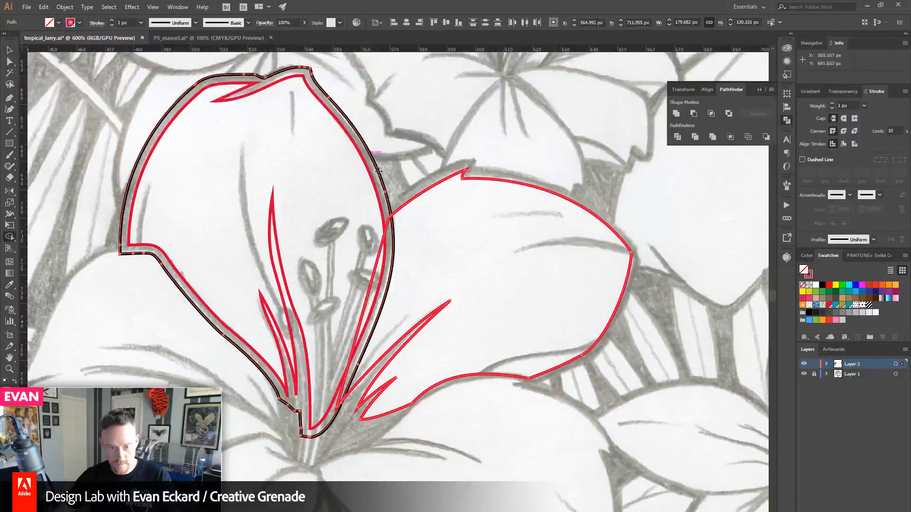
pyautogui.keyDown('alt'); pyautogui.click(390, 252); pyautogui.keyUp('alt')
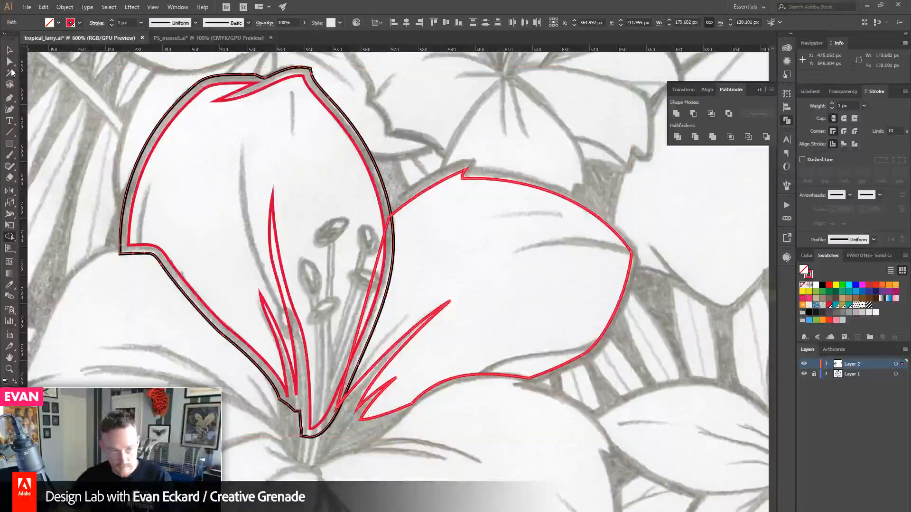
pyautogui.press('v')
pyautogui.click(157, 97)
pyautogui.click(468, 170)
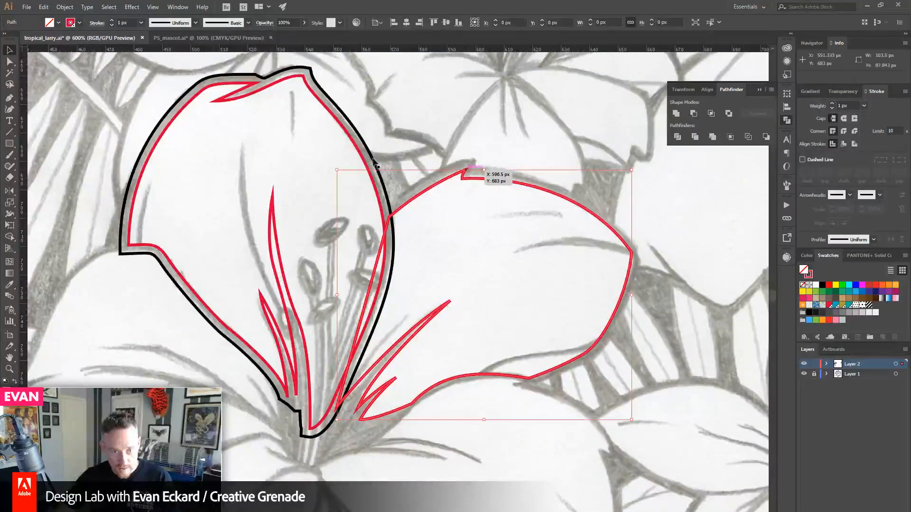
pyautogui.keyDown('shift'); pyautogui.click(371, 158); pyautogui.keyUp('shift')
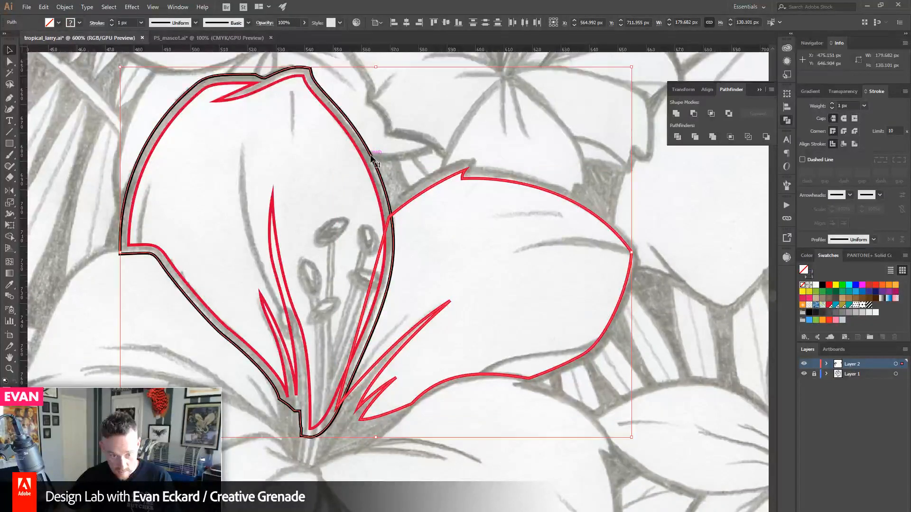
# - Select the black contour and the red right petal, and use Shape Builder to remove the areas where they overlap
pyautogui.click(372, 159)
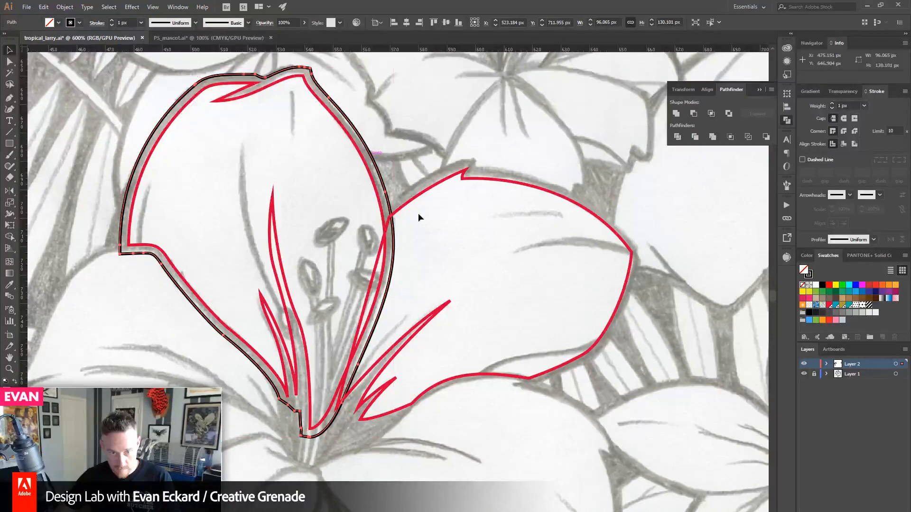
pyautogui.keyDown('shift'); pyautogui.click(412, 201); pyautogui.keyUp('shift')
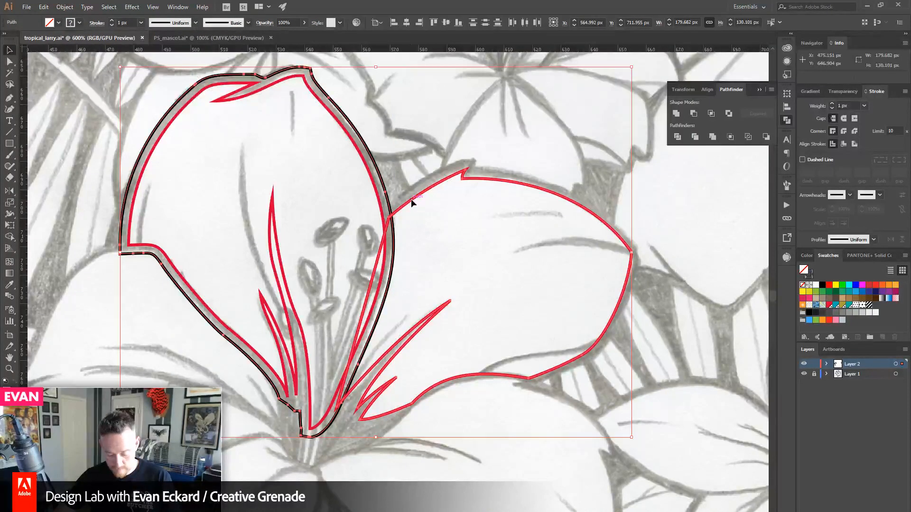
pyautogui.hotkey('shift', 'm')
pyautogui.keyDown('alt'); pyautogui.click(380, 231); pyautogui.keyUp('alt')
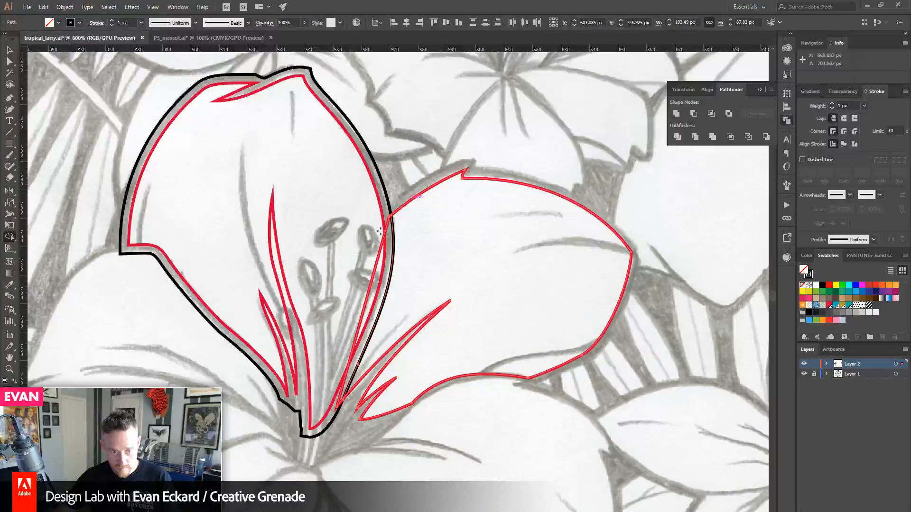
pyautogui.keyDown('alt'); pyautogui.click(380, 231); pyautogui.keyUp('alt')
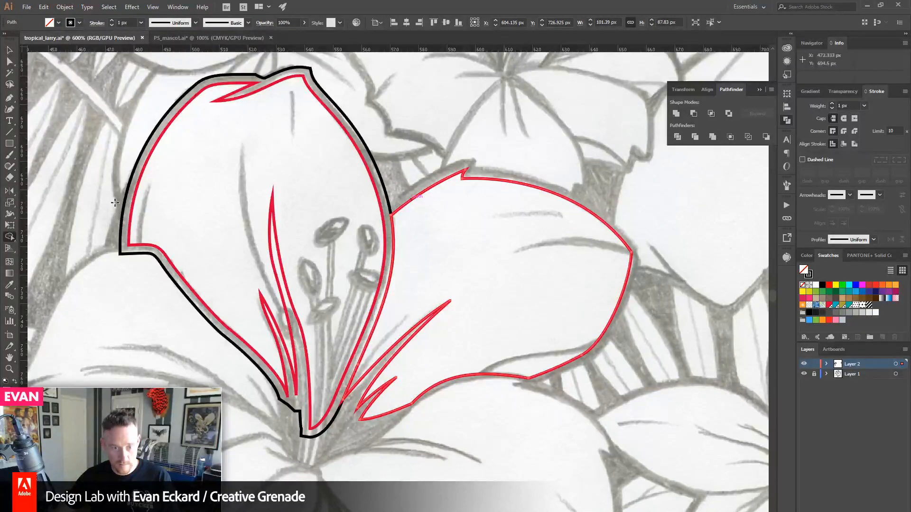
pyautogui.click(10, 50)
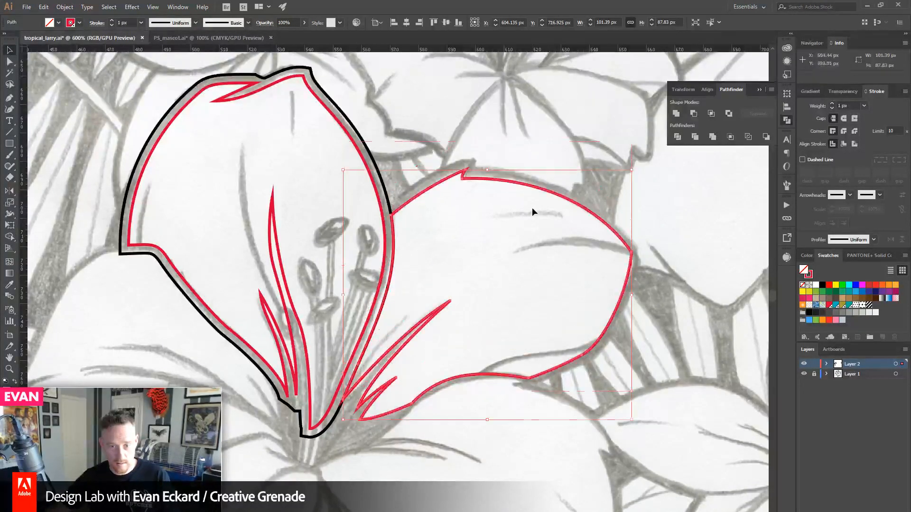
# - Offset the right petal's path outward and give the new outer contour a black stroke
pyautogui.click(73, 6)
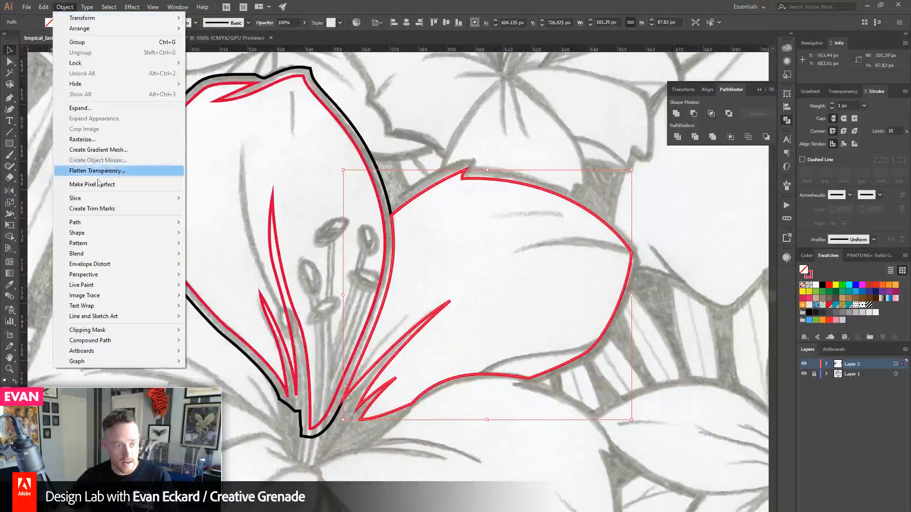
pyautogui.moveTo(95, 222)
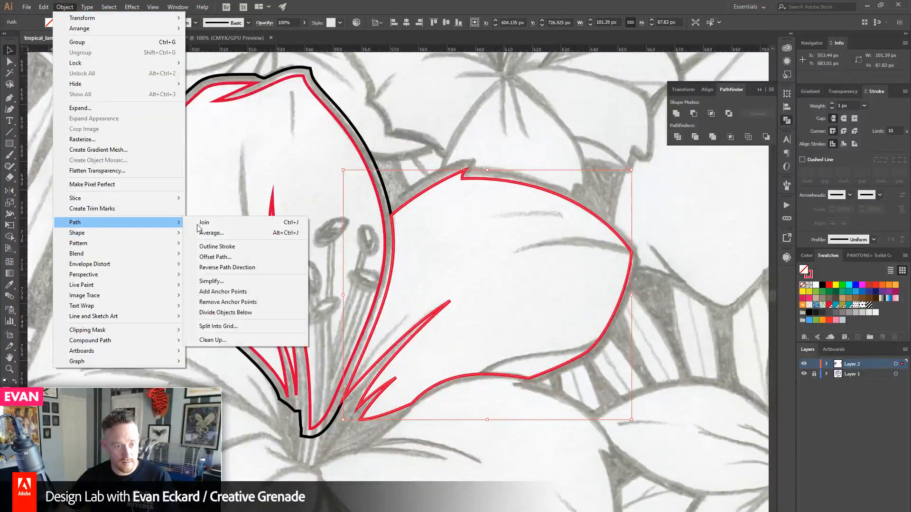
pyautogui.click(216, 257)
pyautogui.press('Return')
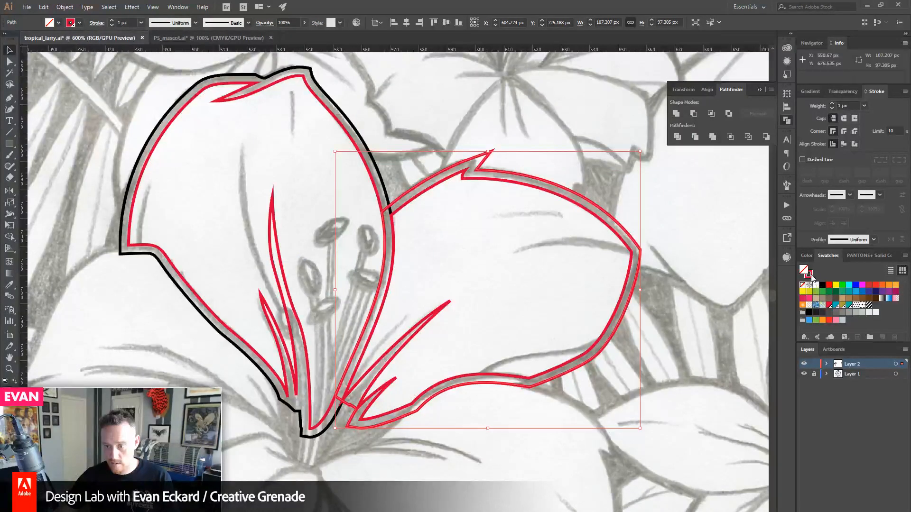
pyautogui.click(822, 285)
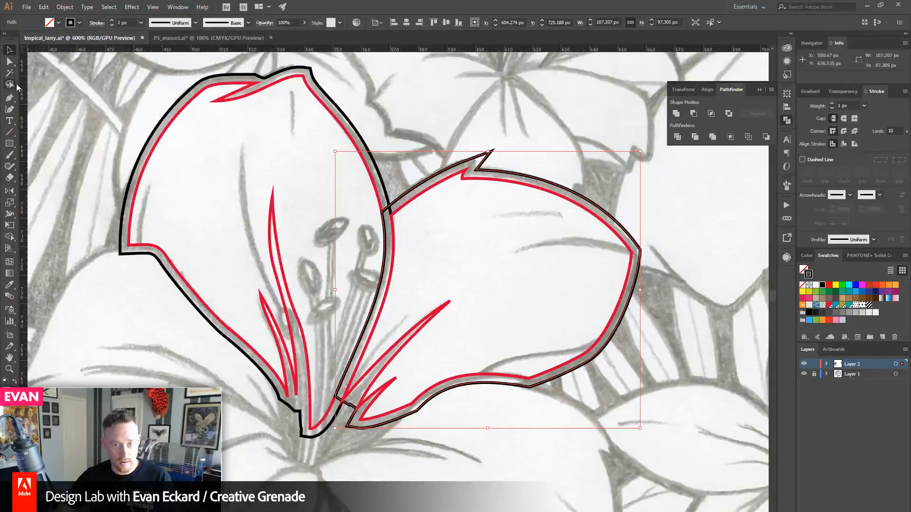
# - Pull the protruding notch tip on the right petal's outer contour inward to match the sketch
pyautogui.click(10, 63)
pyautogui.click(517, 139)
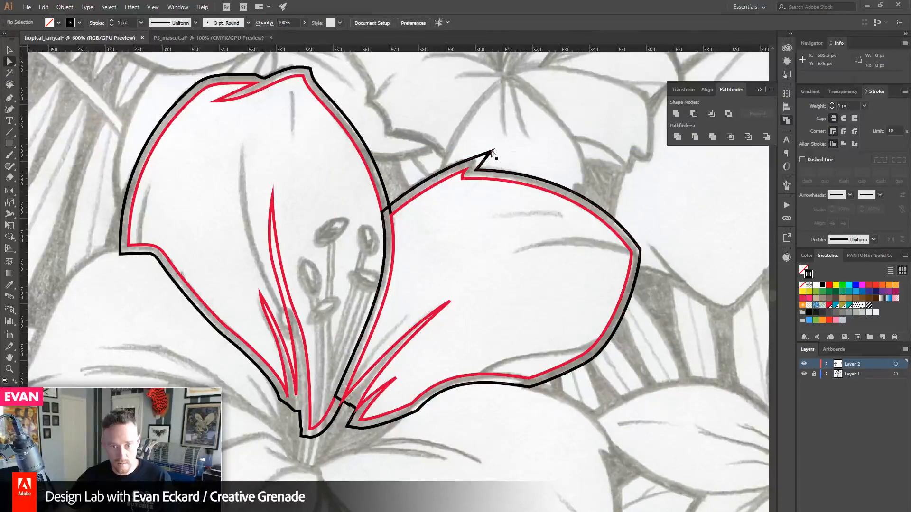
pyautogui.moveTo(491, 151); pyautogui.dragTo(479, 163)
# - Delete the extra anchor just before the notch tip on the right petal's outer contour
pyautogui.press('z')
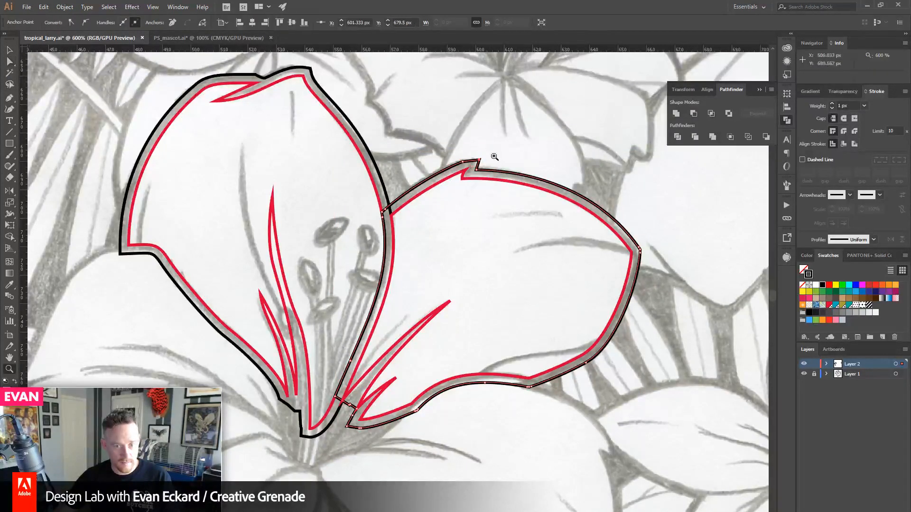
pyautogui.moveTo(515, 218); pyautogui.dragTo(543, 233)
pyautogui.moveTo(220, 121); pyautogui.dragTo(299, 263)
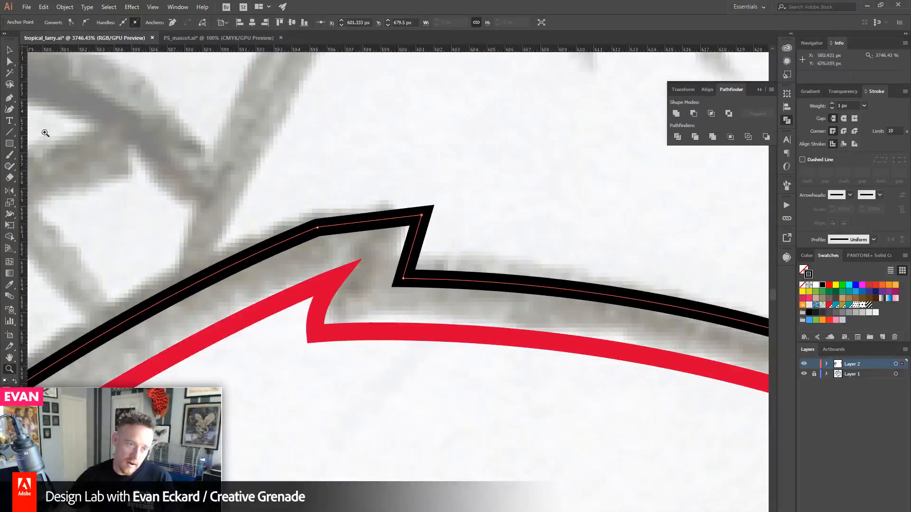
pyautogui.keyDown('alt'); pyautogui.click(233, 308); pyautogui.keyUp('alt')
pyautogui.keyDown('alt'); pyautogui.click(237, 303); pyautogui.keyUp('alt')
pyautogui.keyDown('alt'); pyautogui.click(242, 299); pyautogui.keyUp('alt')
pyautogui.moveTo(481, 227); pyautogui.dragTo(235, 249)
pyautogui.click(10, 98)
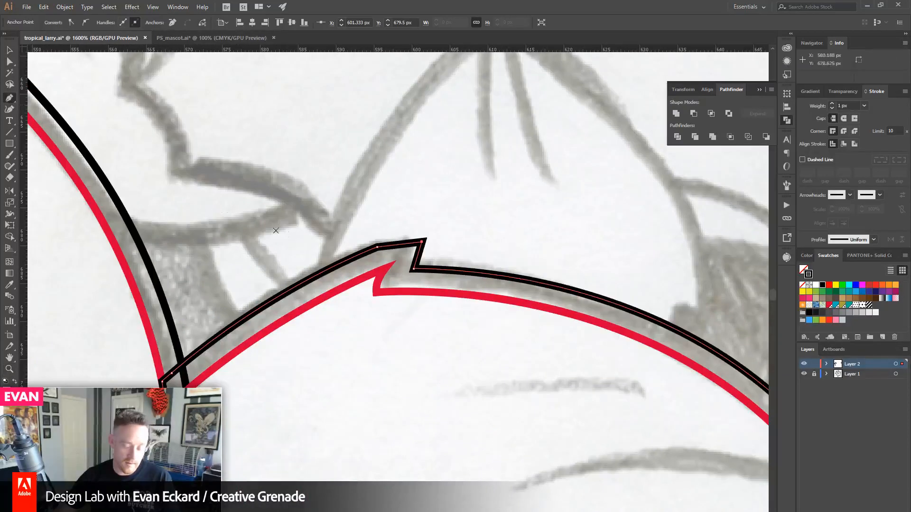
pyautogui.click(380, 249)
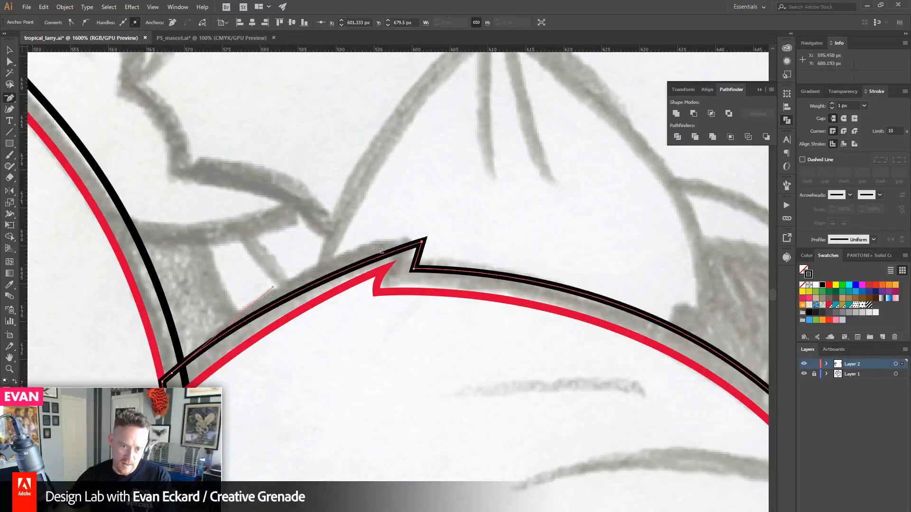
# - Bulge the contour's upper curve outward to the sketch line by lengthening its handle, and nudge the notch tip up and outward
pyautogui.press('a')
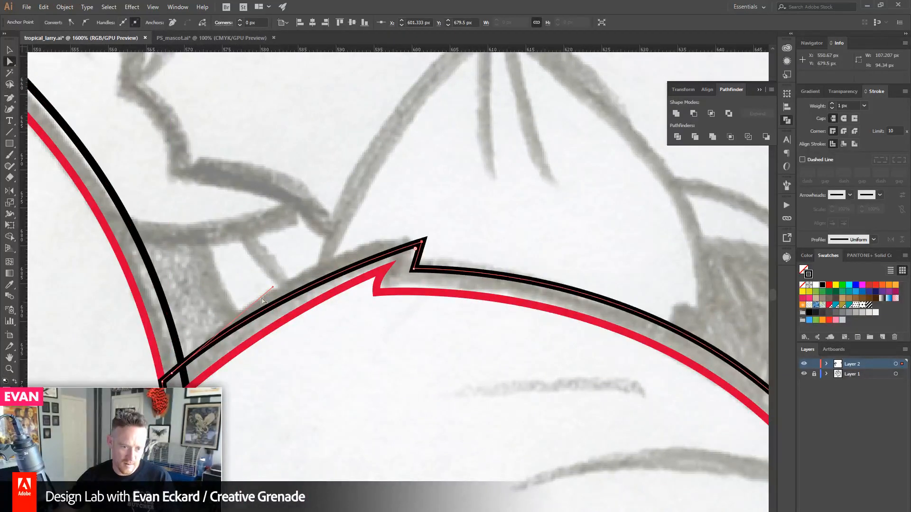
pyautogui.moveTo(275, 289); pyautogui.dragTo(310, 242)
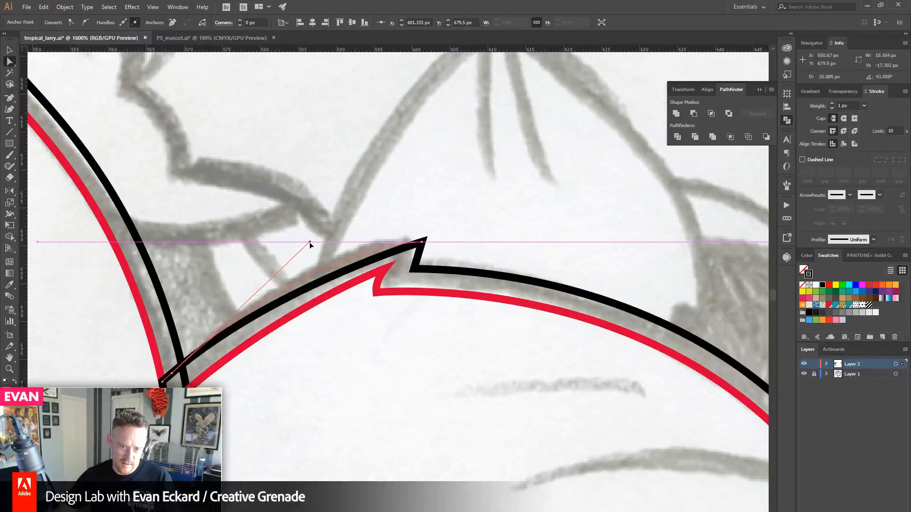
pyautogui.moveTo(421, 242); pyautogui.dragTo(430, 236)
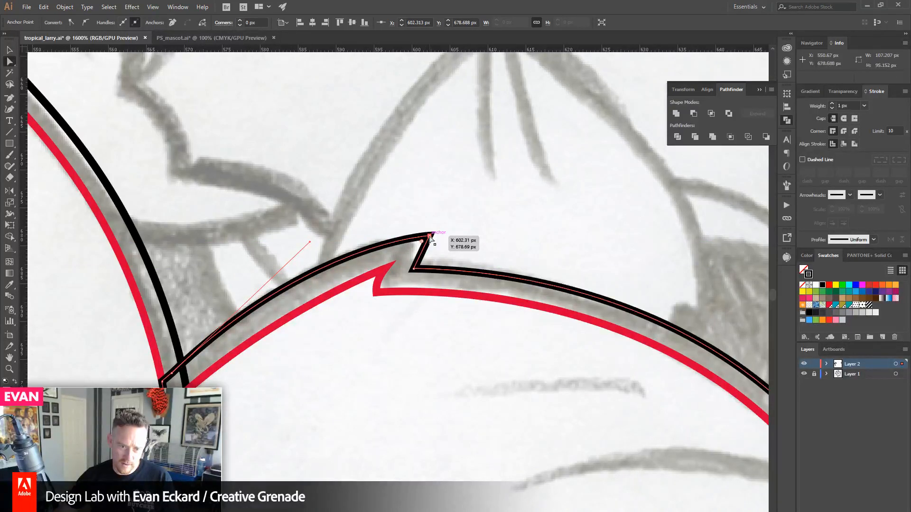
# - Examine the right petal's black outer contour, first where it crosses the upper petal's outline and then around the whole petal
pyautogui.moveTo(348, 291); pyautogui.dragTo(429, 212)
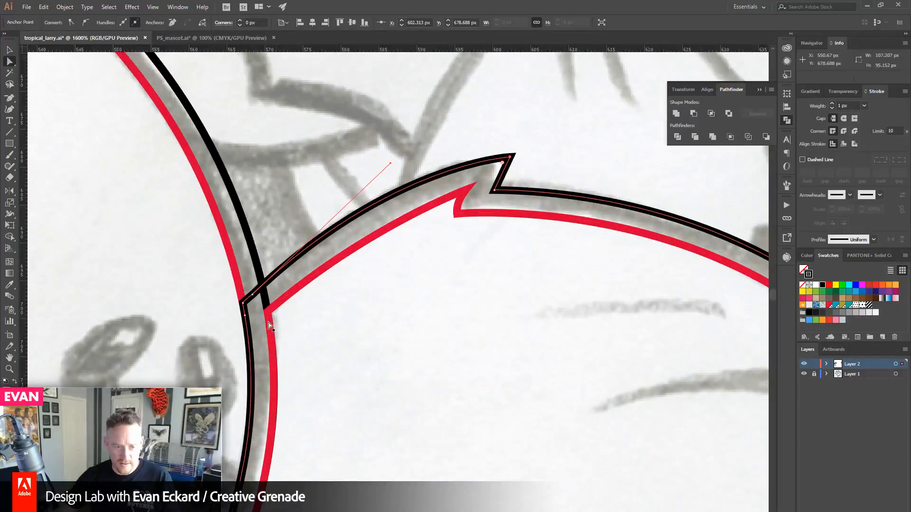
pyautogui.click(270, 314)
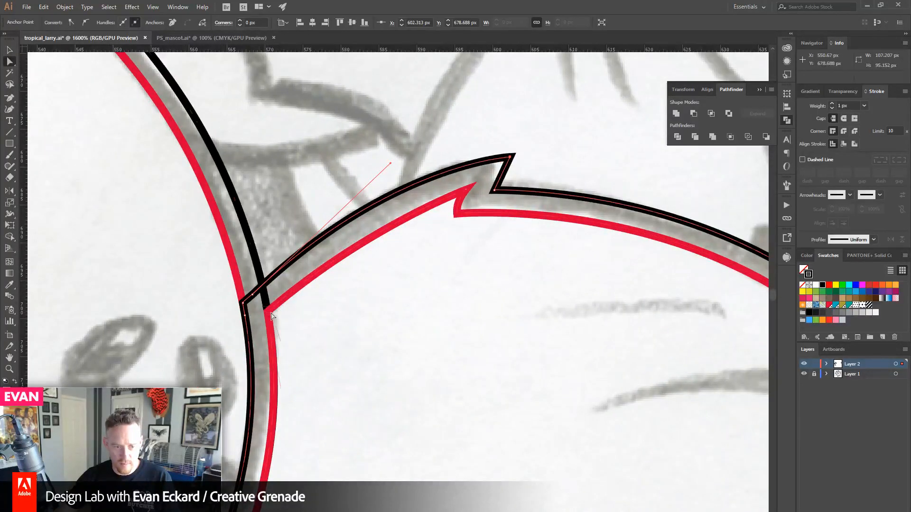
pyautogui.click(285, 317)
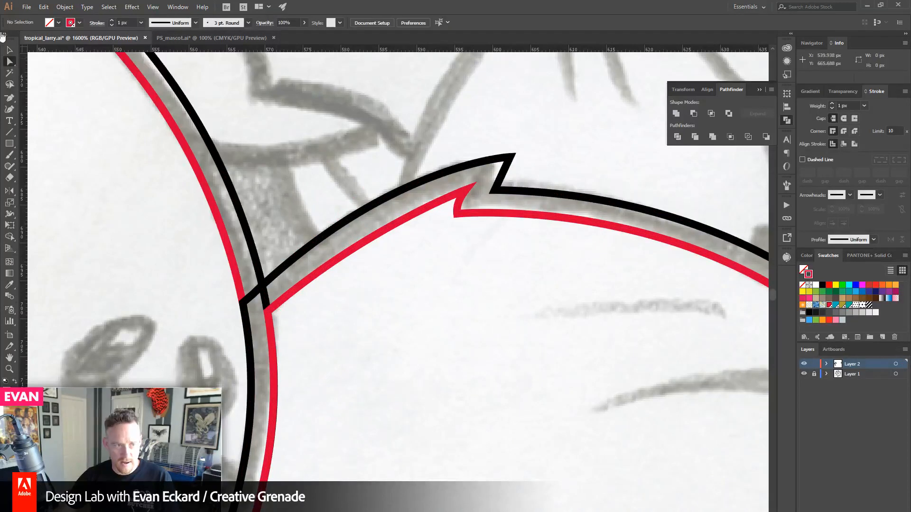
pyautogui.press('v')
pyautogui.click(314, 246)
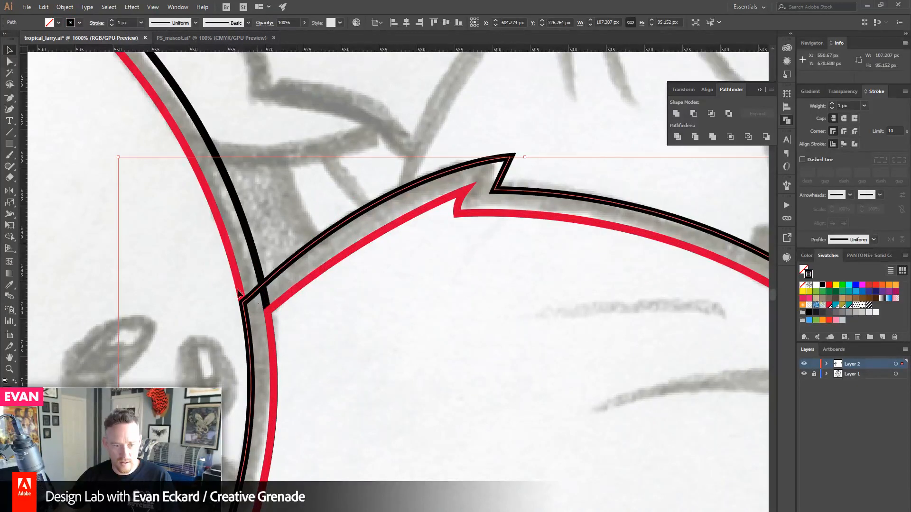
pyautogui.click(10, 62)
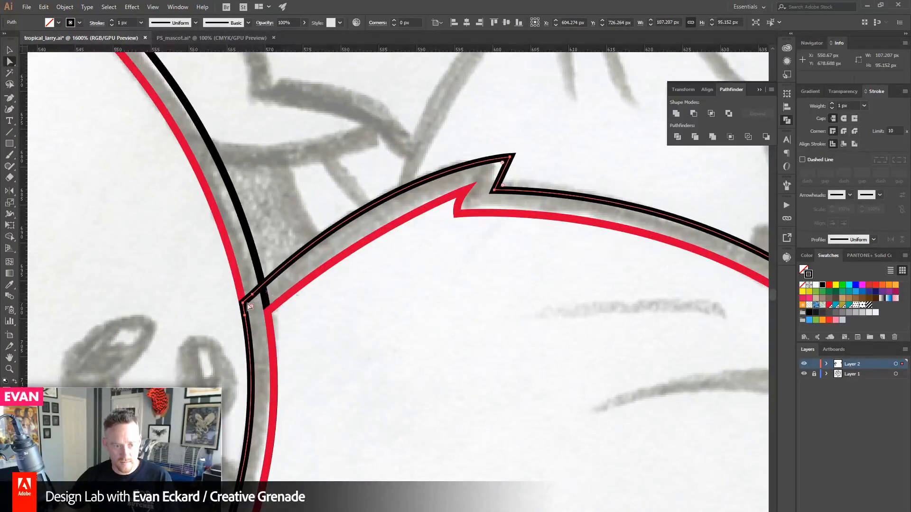
pyautogui.click(10, 371)
pyautogui.keyDown('alt'); pyautogui.click(461, 354); pyautogui.keyUp('alt')
pyautogui.keyDown('alt'); pyautogui.click(460, 354); pyautogui.keyUp('alt')
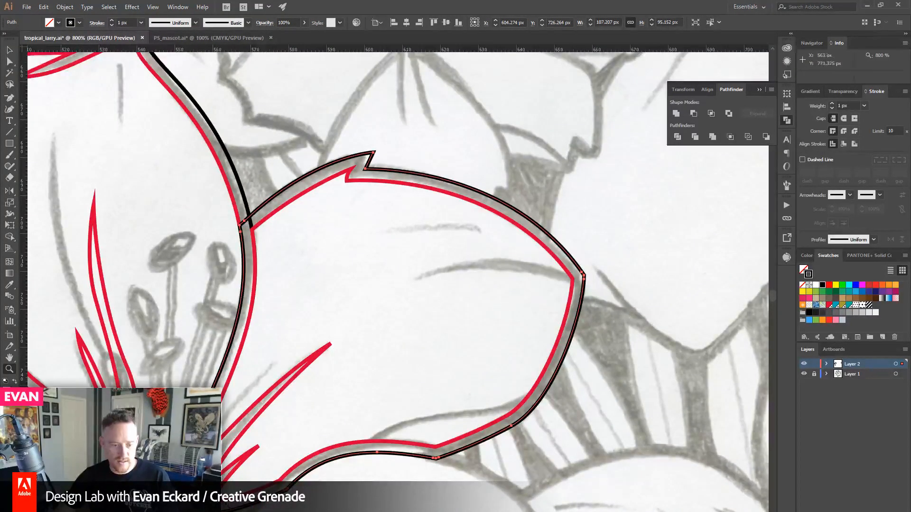
pyautogui.click(9, 50)
pyautogui.click(189, 159)
pyautogui.moveTo(297, 294); pyautogui.dragTo(296, 200)
# - With a PANTONE 206 C stroke, start tracing the lower-right petal along its upper edge beneath the right petal, ending in a small step
pyautogui.click(10, 98)
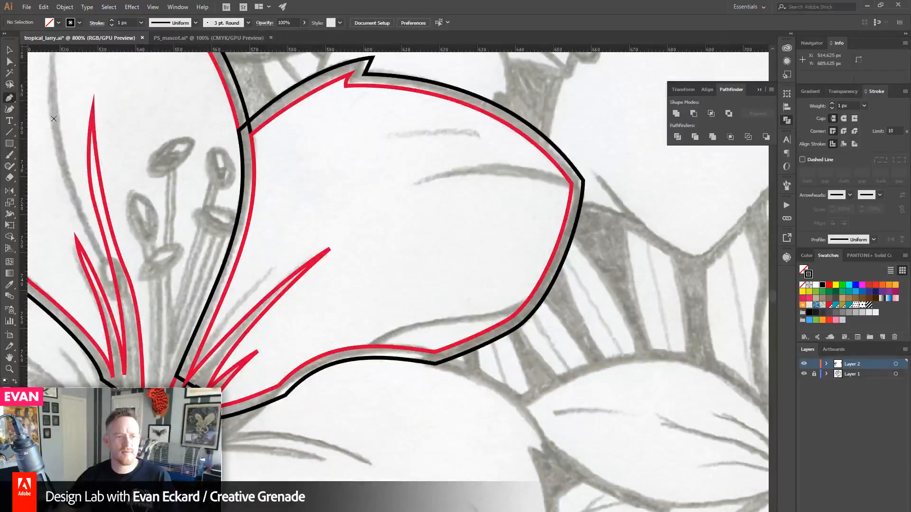
pyautogui.click(830, 305)
pyautogui.moveTo(497, 406); pyautogui.dragTo(550, 323)
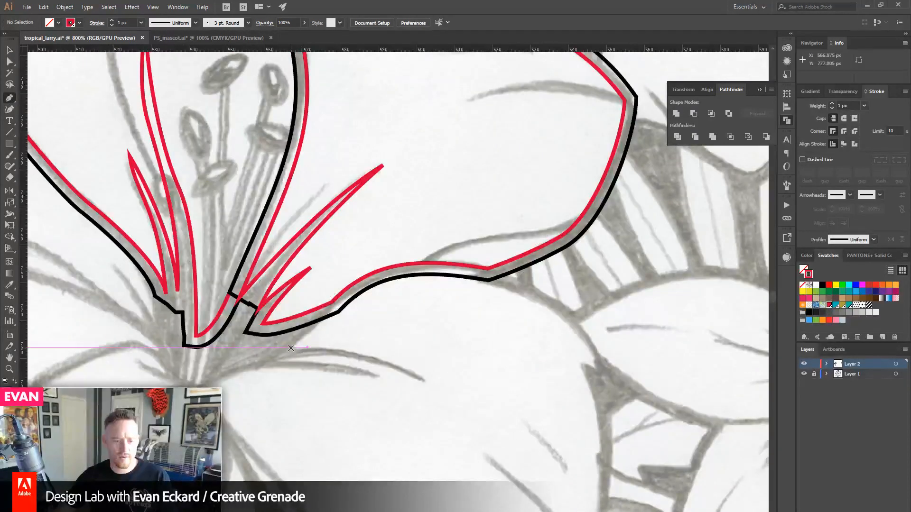
pyautogui.moveTo(319, 324); pyautogui.dragTo(385, 280)
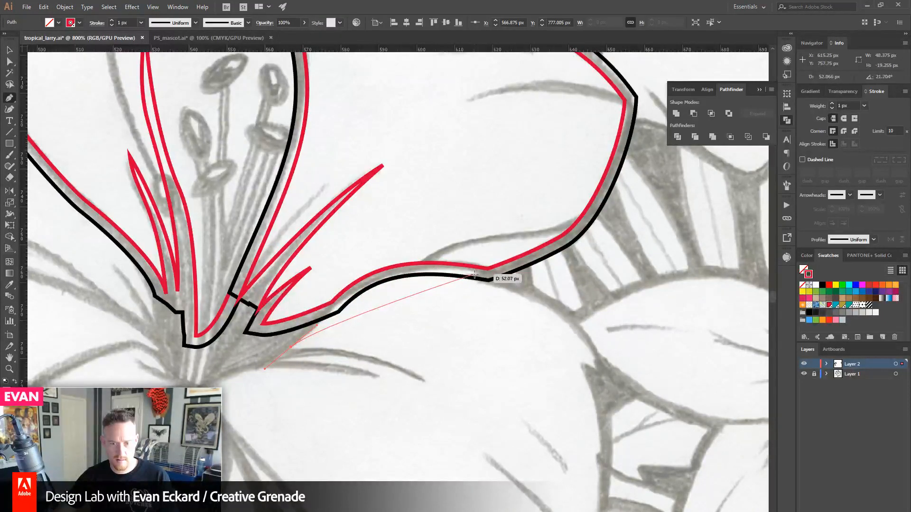
pyautogui.moveTo(474, 274); pyautogui.dragTo(580, 298)
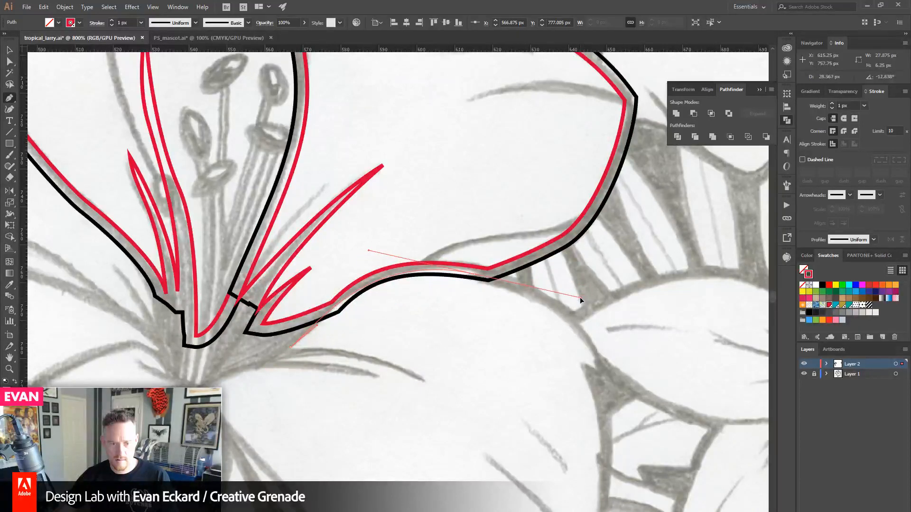
pyautogui.click(475, 279)
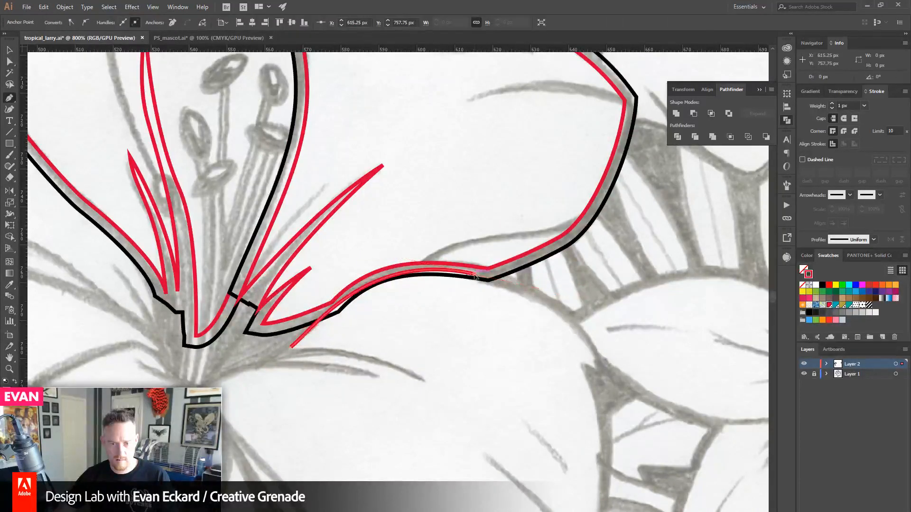
# - Trace the lower-right petal's upper-right curve down to the notch tip and make that tip a corner by removing its outgoing handle
pyautogui.moveTo(596, 365); pyautogui.dragTo(581, 313)
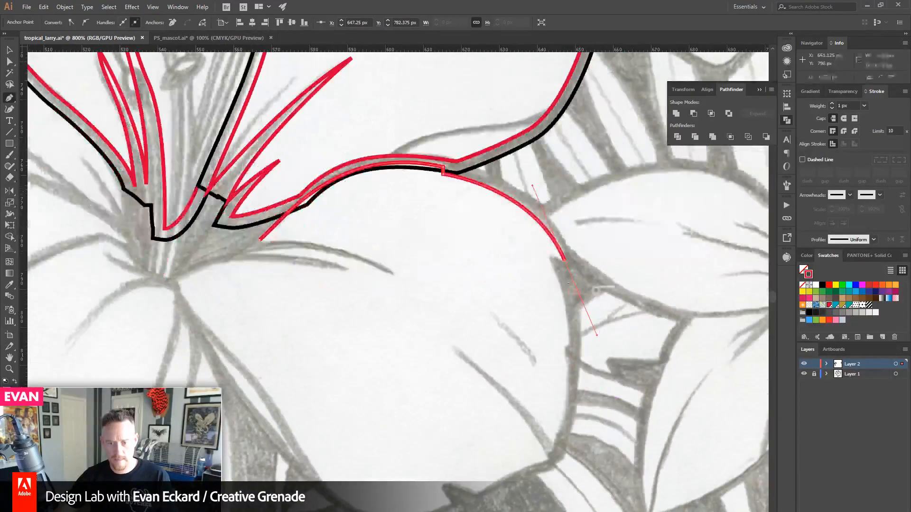
pyautogui.click(564, 260)
pyautogui.moveTo(556, 260); pyautogui.dragTo(553, 270)
pyautogui.hotkey('ctrl', 'z')
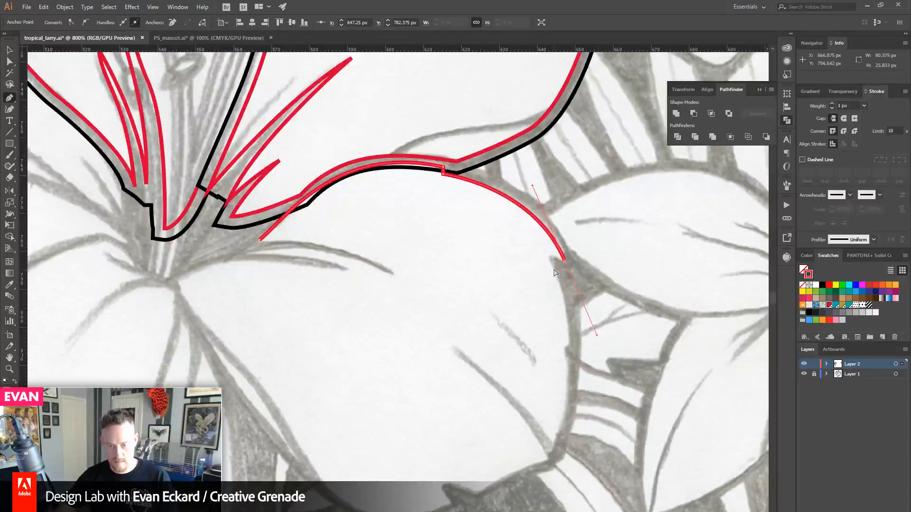
pyautogui.click(564, 261)
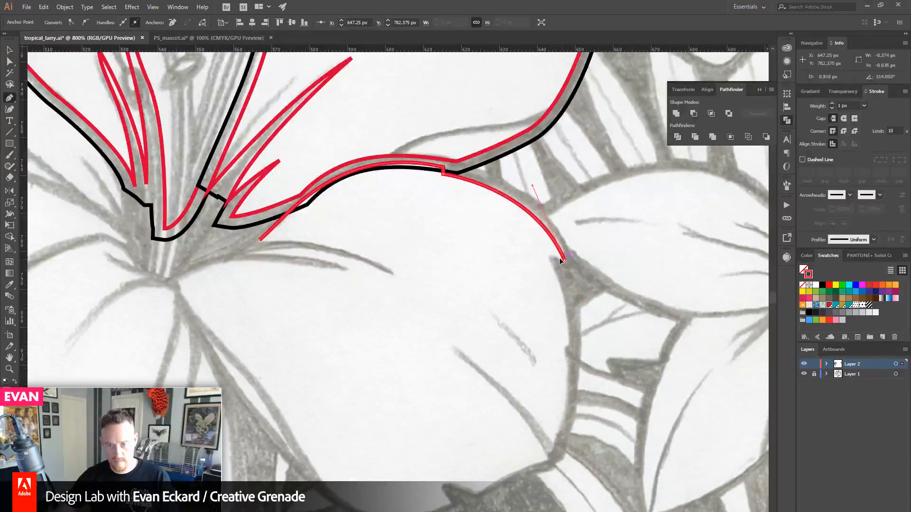
# - Trace the notch and the petal's outer side past the small mid-edge kink down to its lower-right corner
pyautogui.moveTo(551, 257); pyautogui.dragTo(565, 430)
pyautogui.click(571, 343)
pyautogui.click(550, 456)
# - Trace the petal's lower edge from the lower-right corner around the small curled notch
pyautogui.press('space')
pyautogui.moveTo(505, 466); pyautogui.dragTo(567, 377)
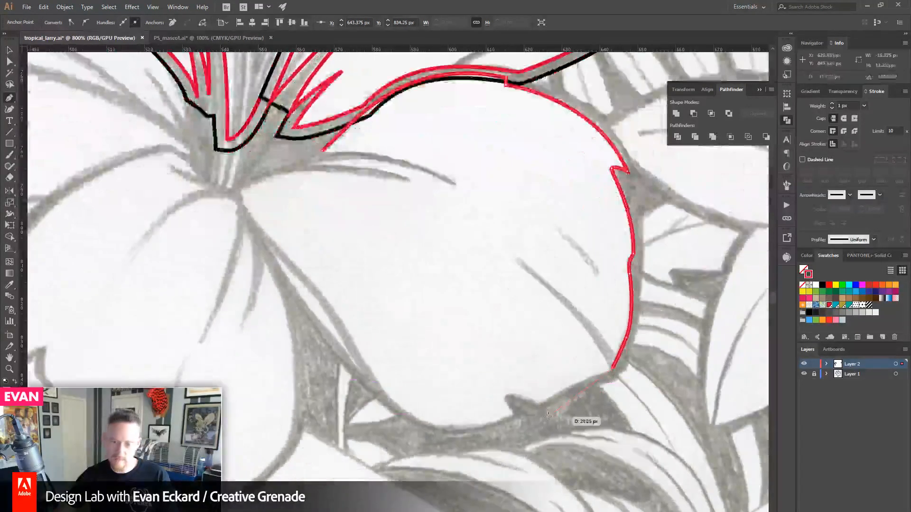
pyautogui.moveTo(528, 417)
pyautogui.mouseDown()
pyautogui.moveTo(506, 400)
pyautogui.moveTo(519, 415)
pyautogui.mouseUp()
pyautogui.click(540, 405)
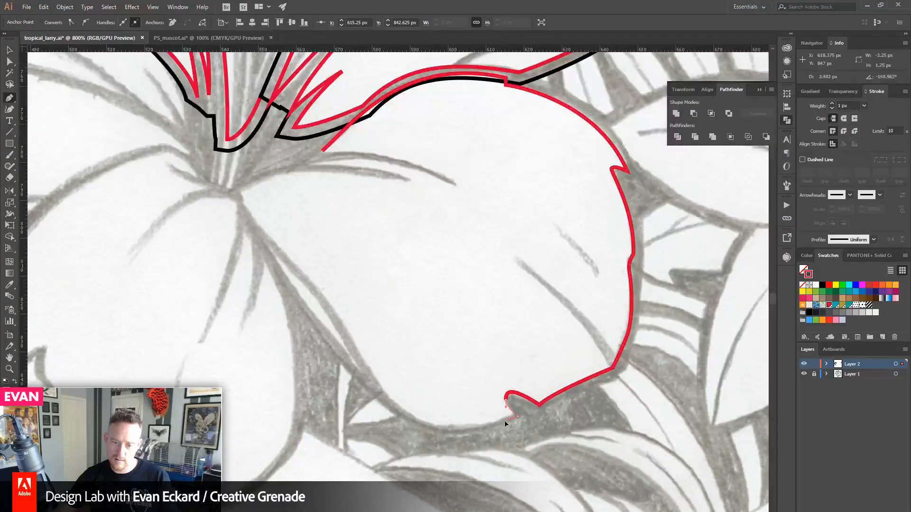
# - Trace the petal's rounded bottom and its long left side up to the base at the flower's centre
pyautogui.moveTo(382, 402); pyautogui.dragTo(350, 358)
pyautogui.click(293, 285)
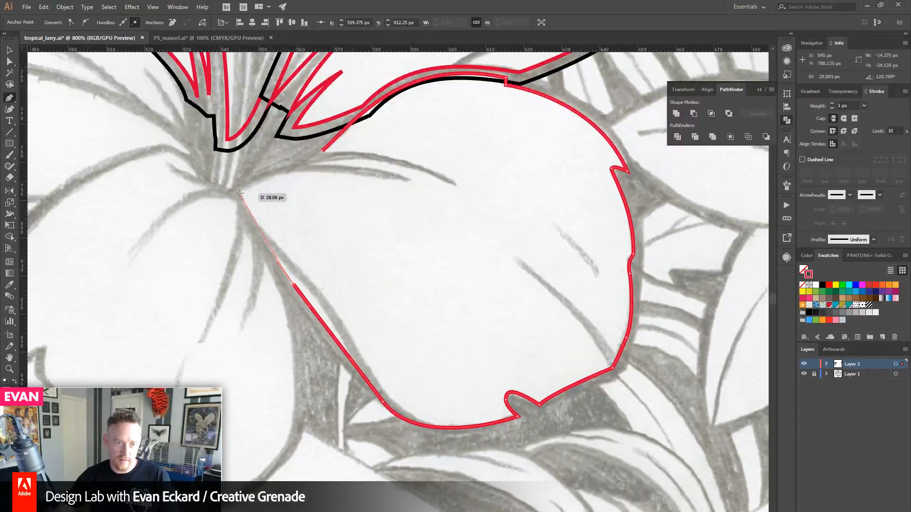
pyautogui.moveTo(240, 193); pyautogui.dragTo(409, 181)
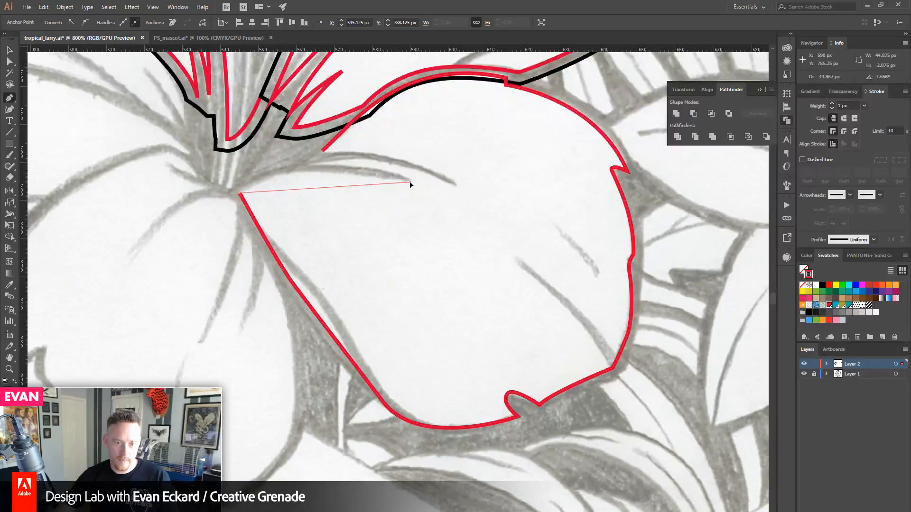
# - Draw the two pointed crease slits reaching from the base into the petal and close the path at its starting point
pyautogui.moveTo(503, 198); pyautogui.dragTo(541, 209)
pyautogui.moveTo(461, 188); pyautogui.dragTo(510, 248)
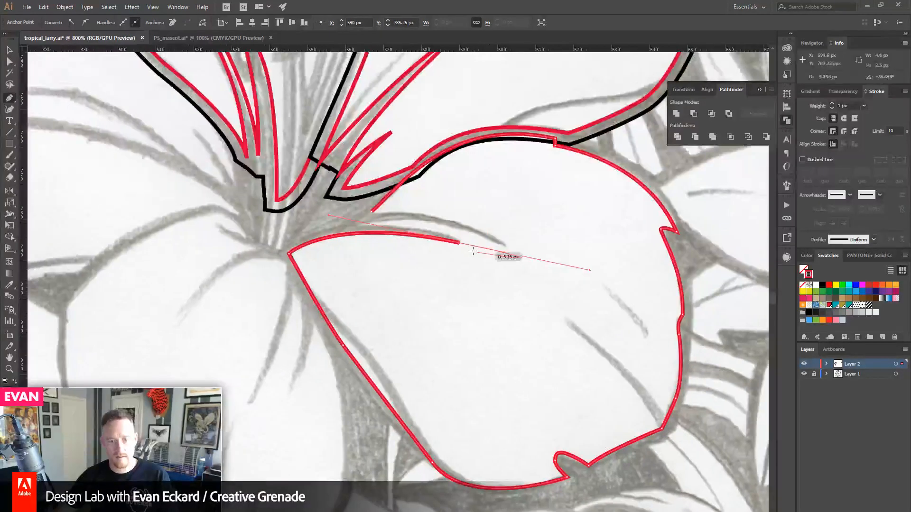
pyautogui.click(459, 242)
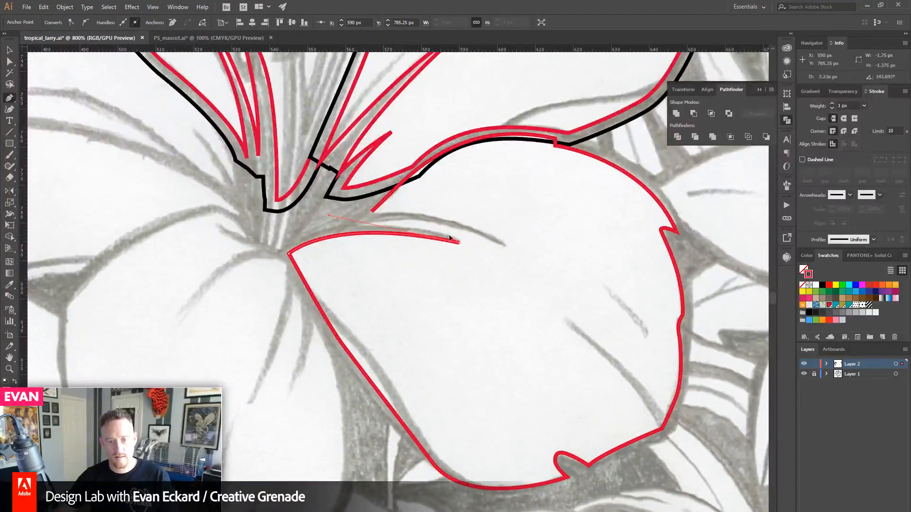
pyautogui.moveTo(369, 222); pyautogui.dragTo(403, 217)
pyautogui.moveTo(466, 227); pyautogui.dragTo(339, 240)
pyautogui.click(373, 210)
# - Offset the lower-right petal's path outward and give the new outer contour a black stroke
pyautogui.click(9, 50)
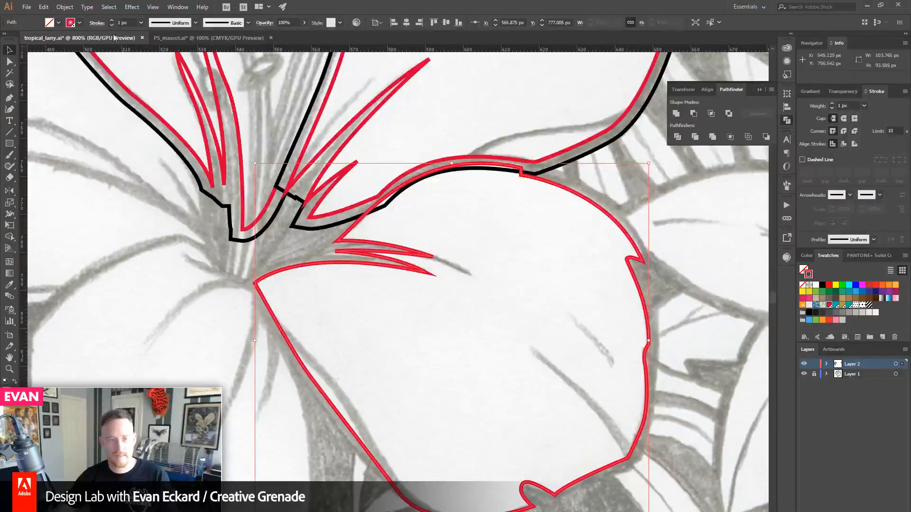
pyautogui.click(65, 6)
pyautogui.click(65, 6)
pyautogui.click(65, 6)
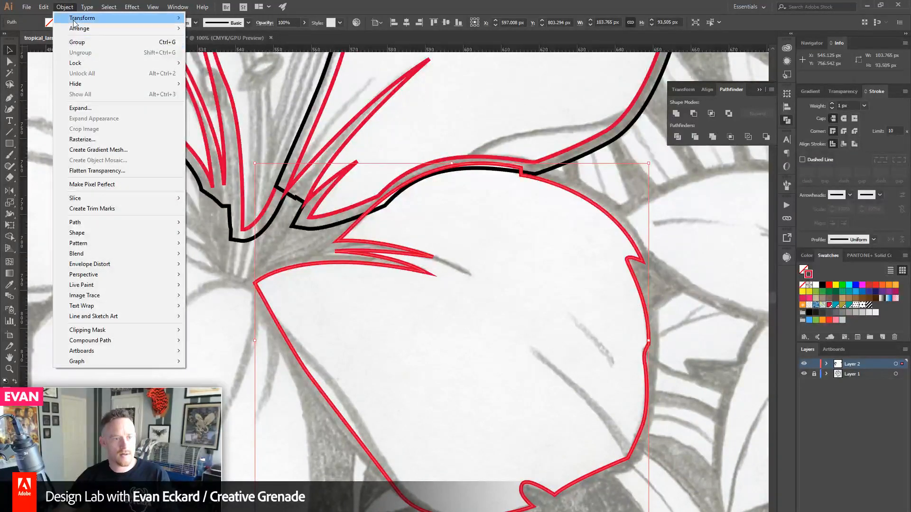
pyautogui.moveTo(92, 223)
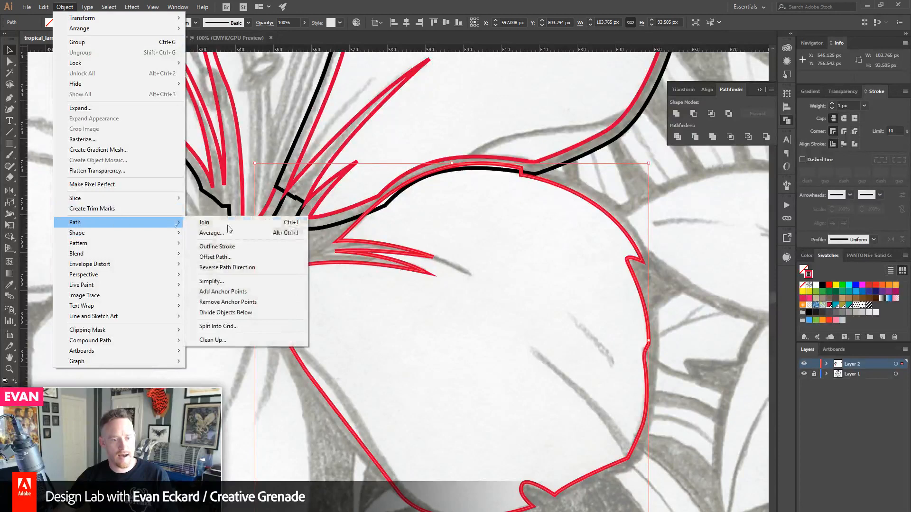
pyautogui.click(254, 257)
pyautogui.click(424, 193)
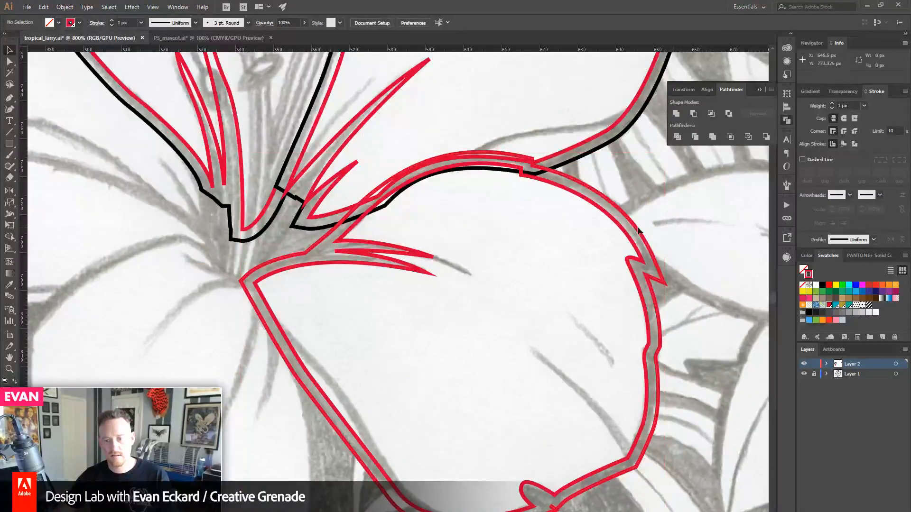
pyautogui.click(823, 285)
pyautogui.click(687, 372)
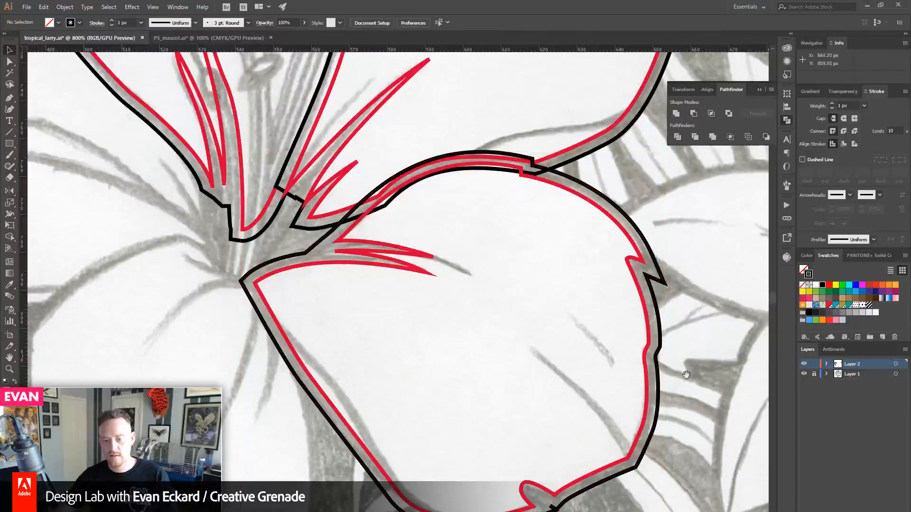
# - Remove the extra anchor at the bottom notch of the lower-right petal's black outer contour, and deselect the contour
pyautogui.moveTo(643, 379); pyautogui.dragTo(626, 323)
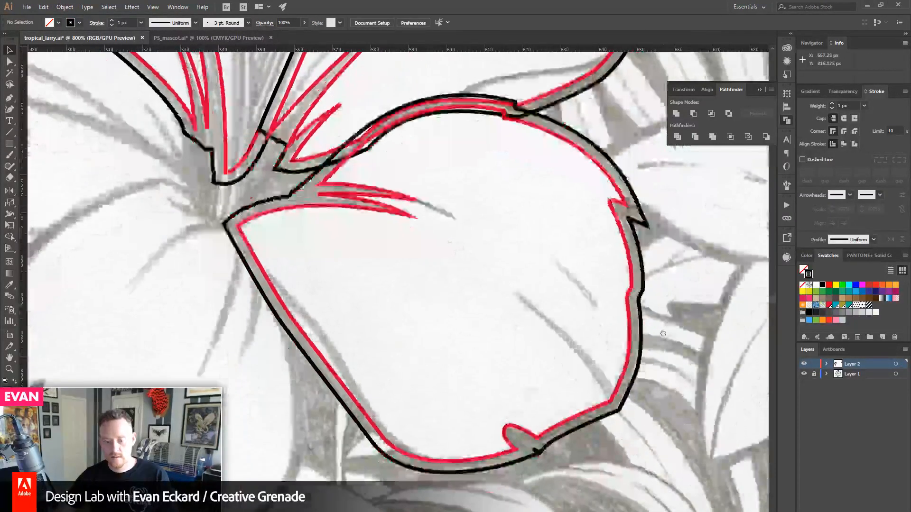
pyautogui.click(9, 98)
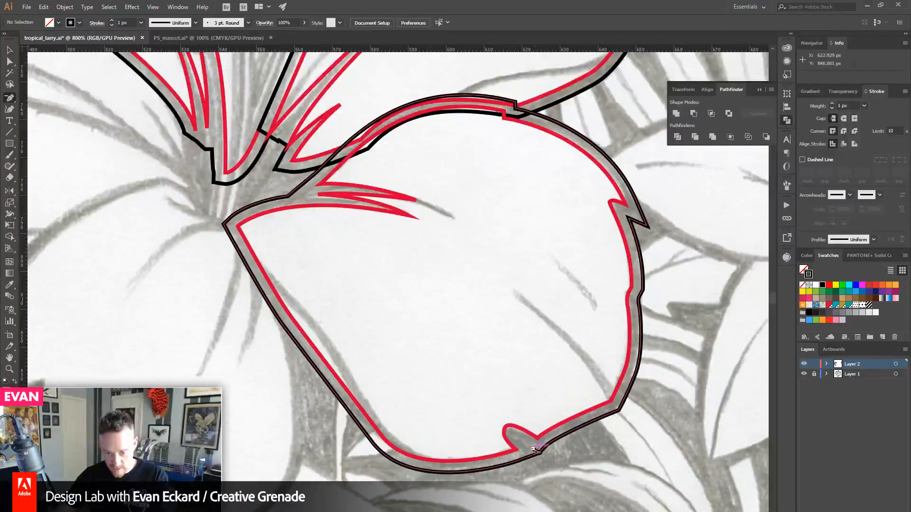
pyautogui.keyDown('ctrl'); pyautogui.click(537, 450); pyautogui.keyUp('ctrl')
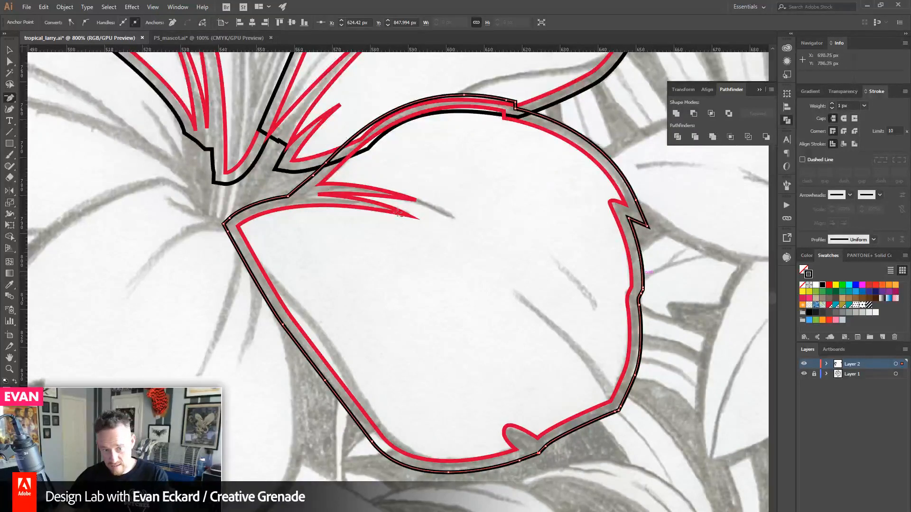
pyautogui.click(9, 52)
pyautogui.click(674, 196)
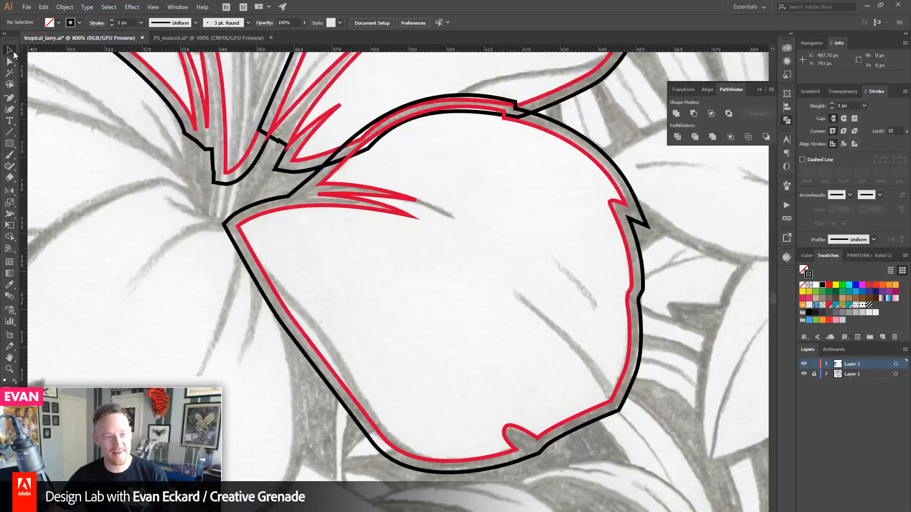
# - Set the stroke to PANTONE 206 C and start the left petal's path at the flower's centre, running up along its upper-right edge
pyautogui.moveTo(144, 200); pyautogui.dragTo(392, 353)
pyautogui.moveTo(280, 284); pyautogui.dragTo(382, 301)
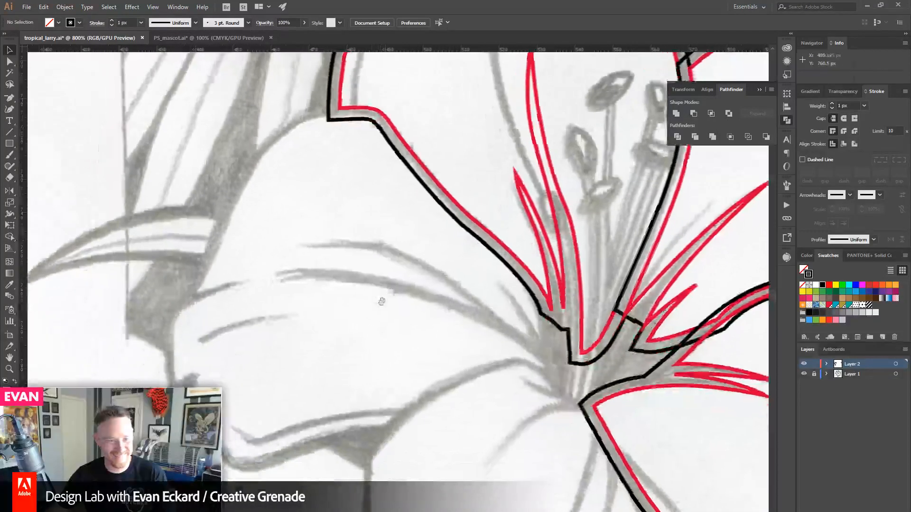
pyautogui.click(9, 97)
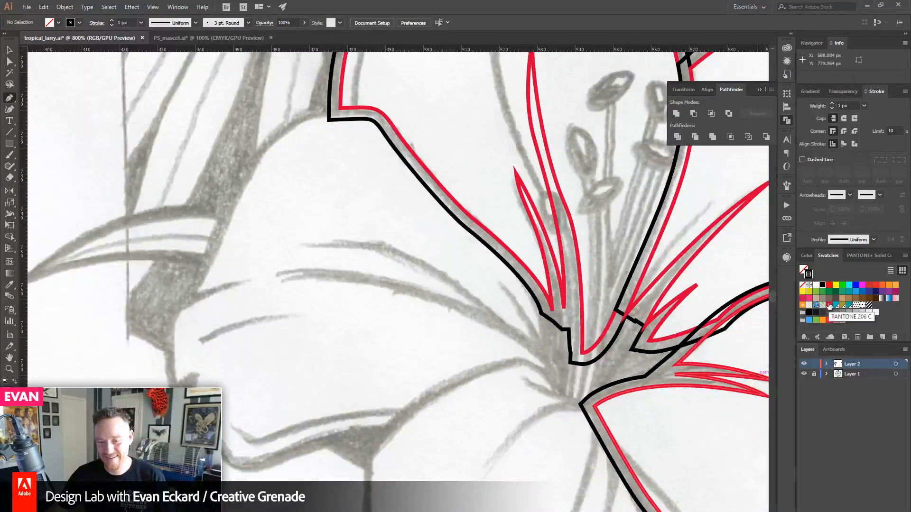
pyautogui.click(828, 306)
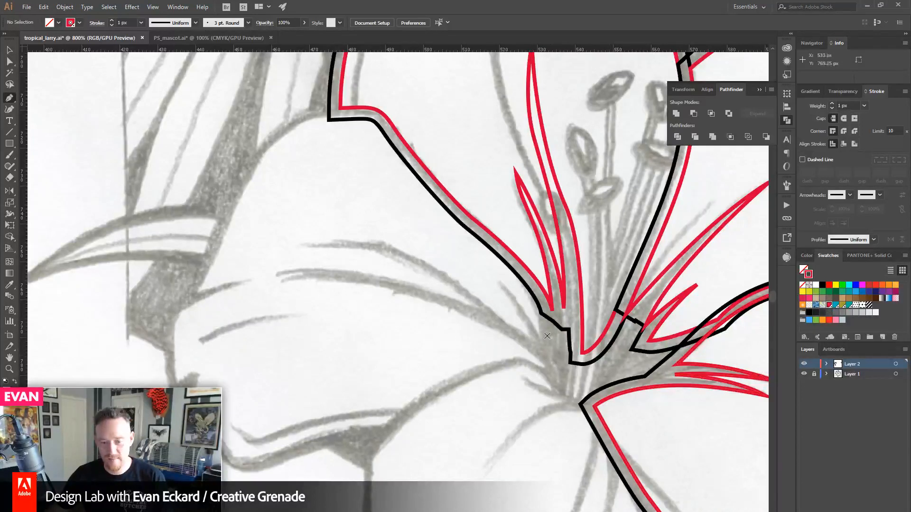
pyautogui.moveTo(540, 333); pyautogui.dragTo(539, 299)
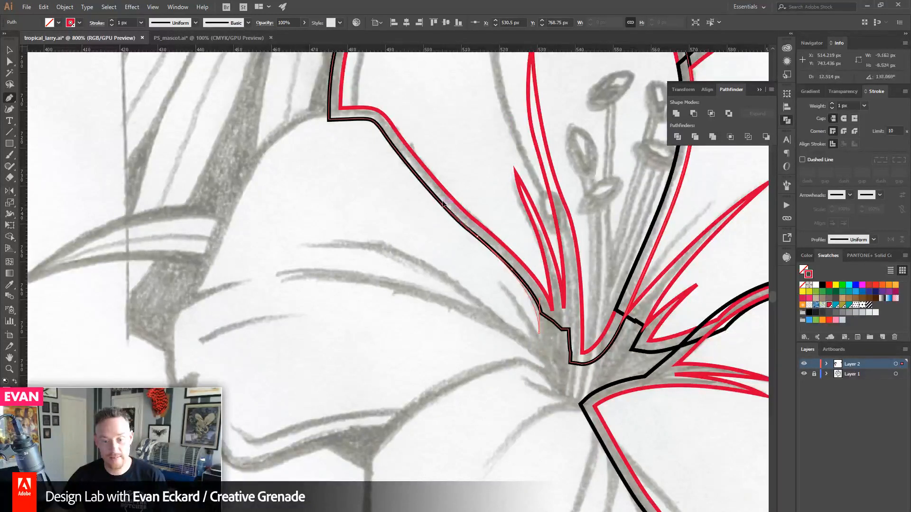
pyautogui.click(437, 194)
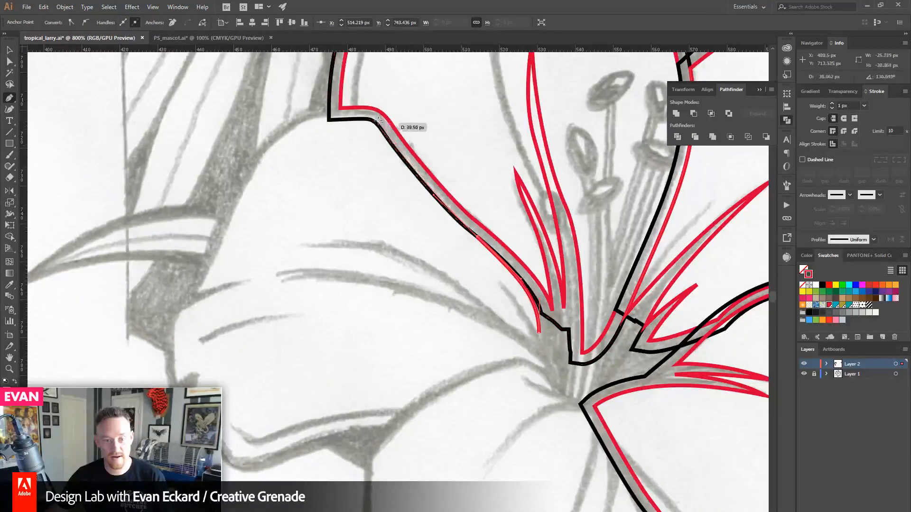
pyautogui.click(375, 113)
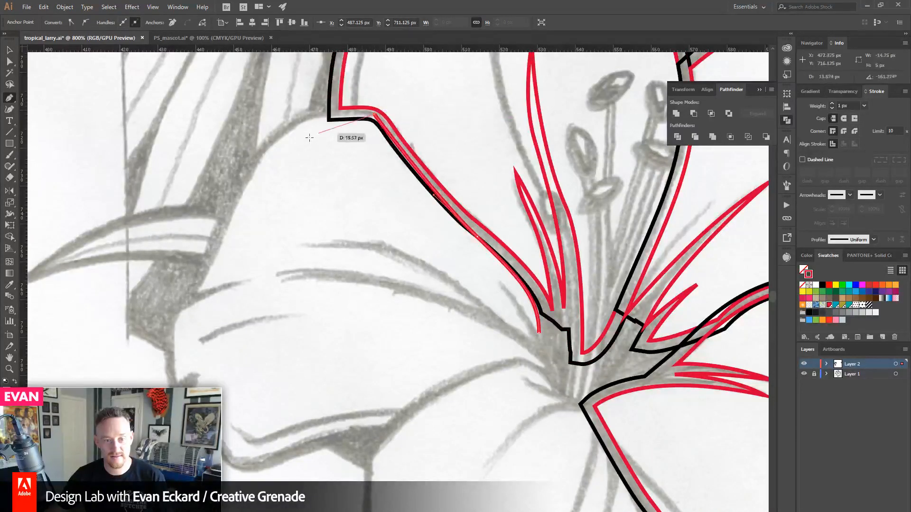
pyautogui.moveTo(262, 157); pyautogui.dragTo(242, 207)
pyautogui.hotkey('ctrl', 'z')
pyautogui.hotkey('ctrl', 'z')
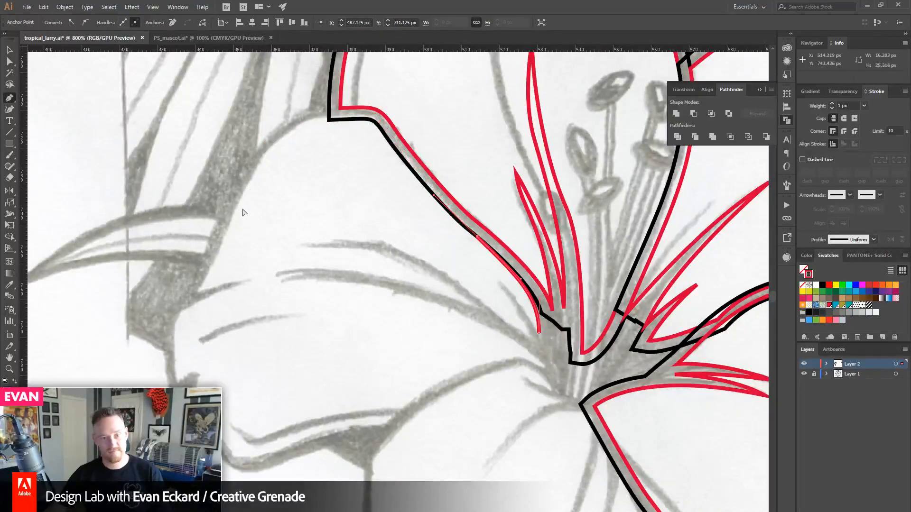
# - Trace the left petal's rounded top and its long outer side down to the crease on the left edge
pyautogui.click(375, 122)
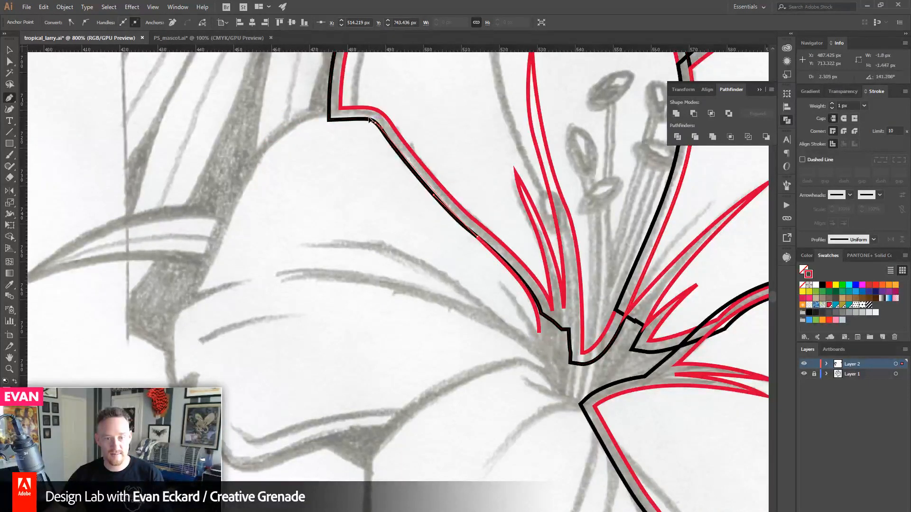
pyautogui.moveTo(366, 114); pyautogui.dragTo(365, 114)
pyautogui.moveTo(287, 132); pyautogui.dragTo(255, 153)
pyautogui.moveTo(233, 214); pyautogui.dragTo(225, 231)
pyautogui.click(197, 290)
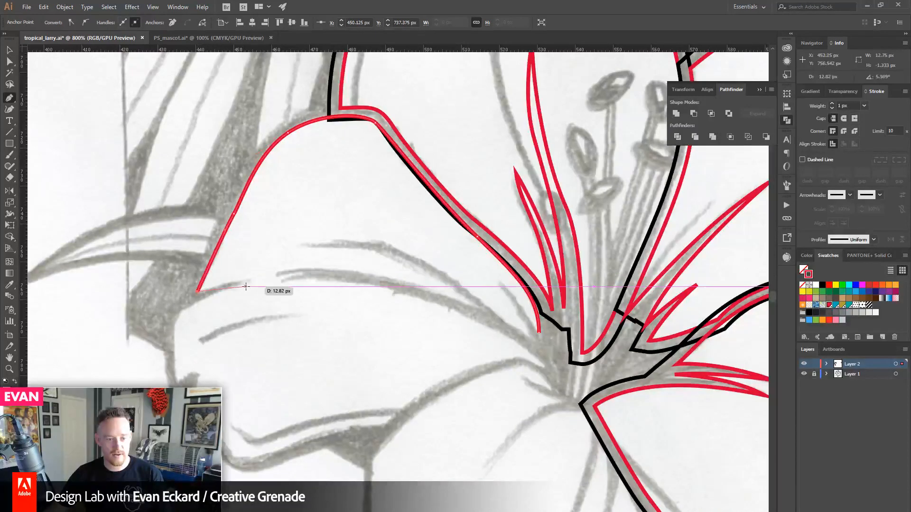
# - Draw the pointed crease slit on the petal's left edge, continue around the outer bulge, and cut the small notch below it
pyautogui.moveTo(249, 280); pyautogui.dragTo(304, 262)
pyautogui.press('space')
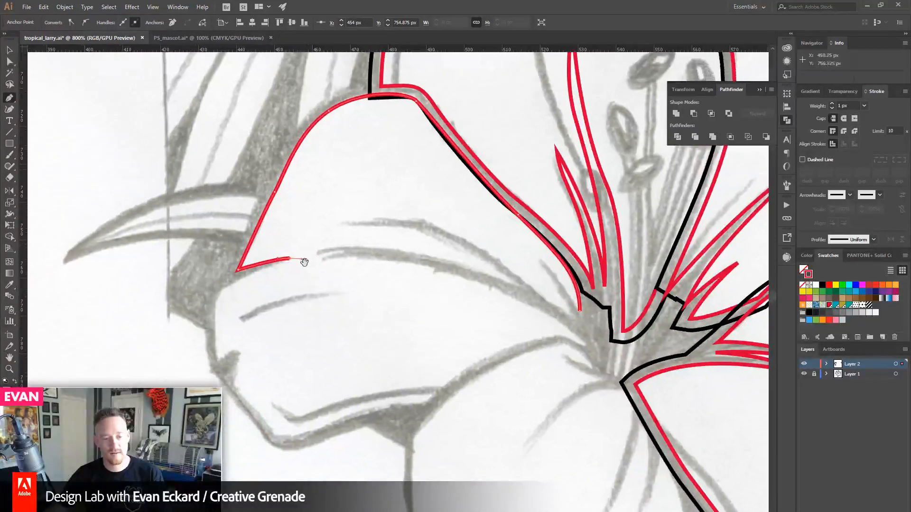
pyautogui.click(290, 259)
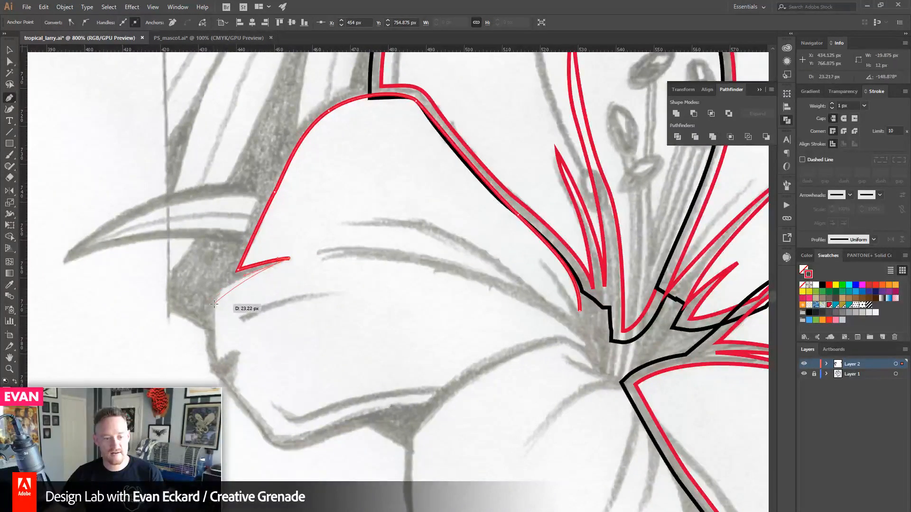
pyautogui.moveTo(213, 303); pyautogui.dragTo(214, 315)
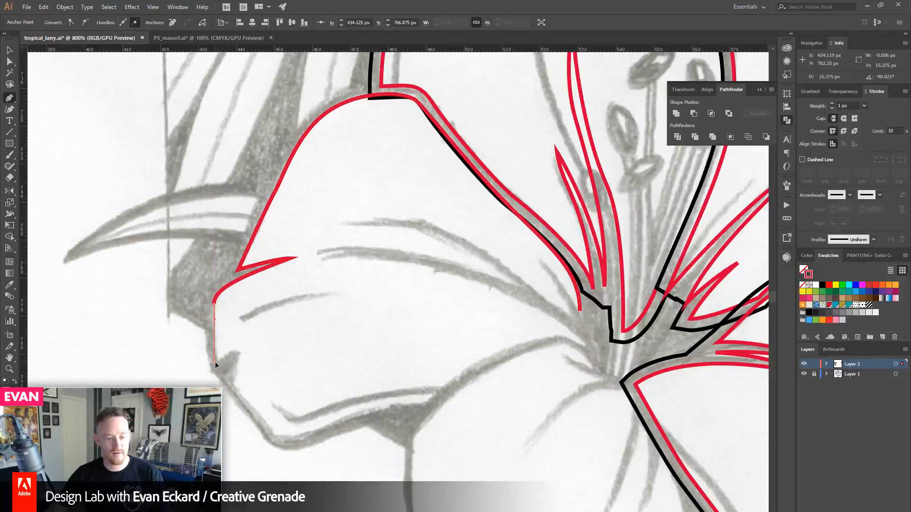
pyautogui.click(215, 362)
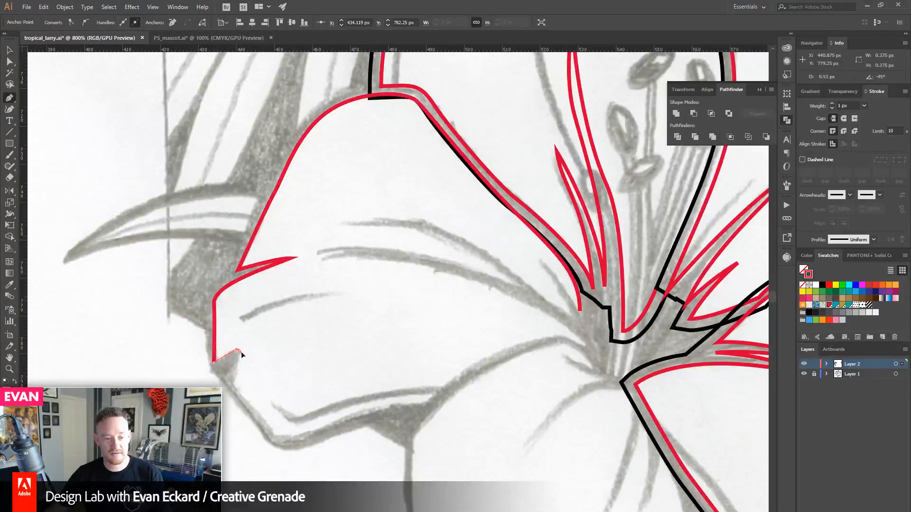
pyautogui.click(240, 351)
pyautogui.click(235, 382)
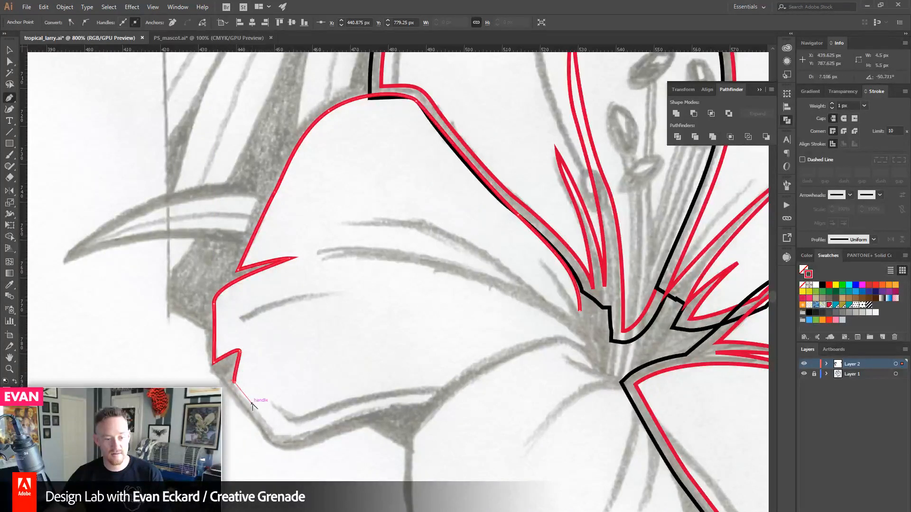
# - Trace the left petal's lower edge past the corner where it meets the lower petal and back to the flower's centre
pyautogui.moveTo(280, 437); pyautogui.dragTo(299, 442)
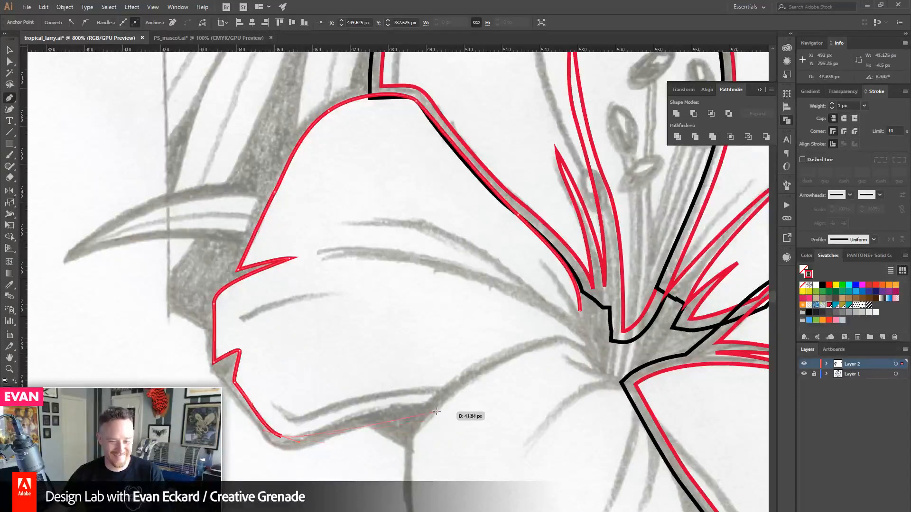
pyautogui.moveTo(426, 402)
pyautogui.mouseDown()
pyautogui.moveTo(480, 411)
pyautogui.moveTo(346, 433)
pyautogui.mouseUp()
pyautogui.hotkey('ctrl', 'z')
pyautogui.press('space')
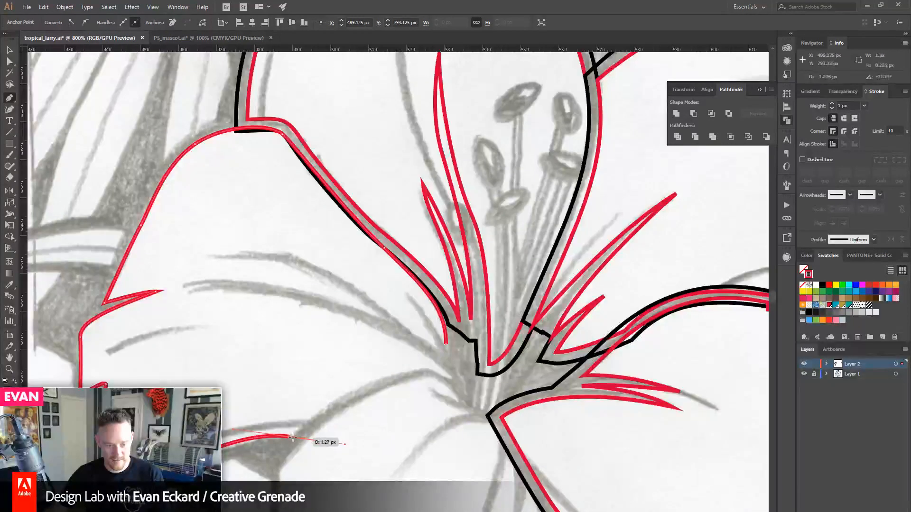
pyautogui.click(289, 436)
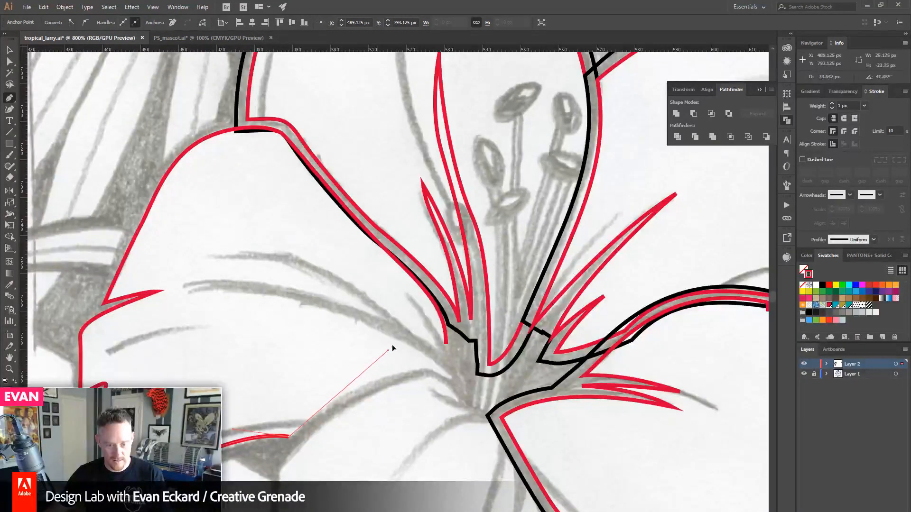
pyautogui.moveTo(392, 346); pyautogui.dragTo(395, 341)
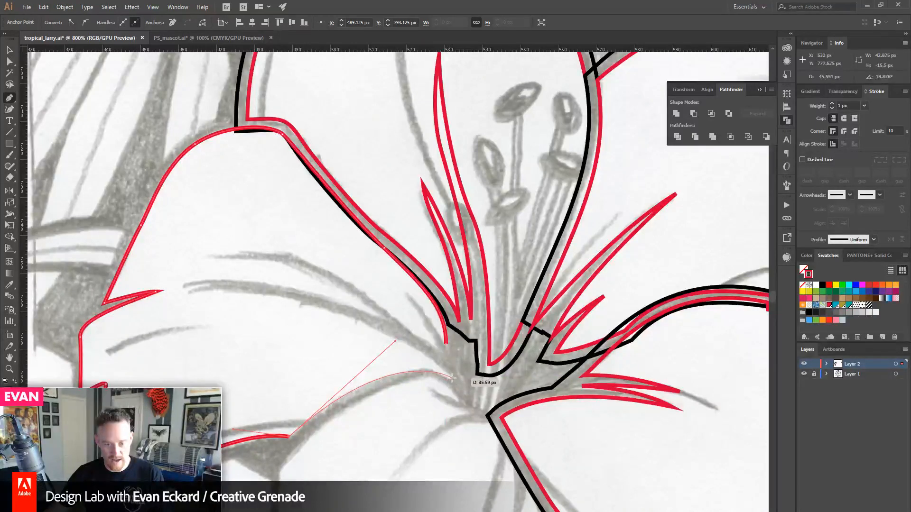
pyautogui.click(451, 378)
# - Draw the two pointed crease slits from the left petal's base and close the path at its starting point
pyautogui.moveTo(400, 332); pyautogui.dragTo(376, 311)
pyautogui.click(308, 299)
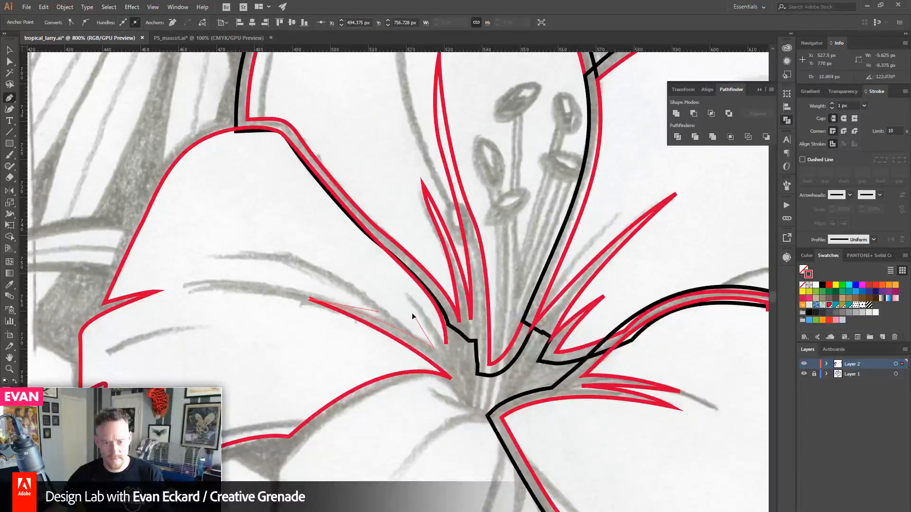
pyautogui.moveTo(412, 312)
pyautogui.mouseDown()
pyautogui.moveTo(403, 295)
pyautogui.moveTo(428, 315)
pyautogui.mouseUp()
pyautogui.click(446, 345)
# - Offset the left petal's path outward by 3 px with mitred joins, give the new contour a black stroke, and deselect it
pyautogui.moveTo(283, 288)
pyautogui.mouseDown()
pyautogui.moveTo(442, 275)
pyautogui.moveTo(433, 330)
pyautogui.mouseUp()
pyautogui.click(9, 50)
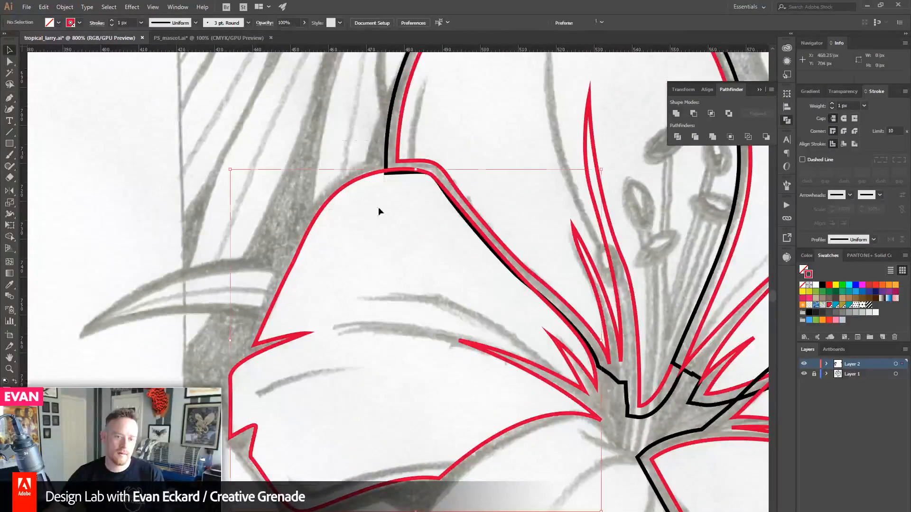
pyautogui.click(65, 6)
pyautogui.moveTo(109, 222)
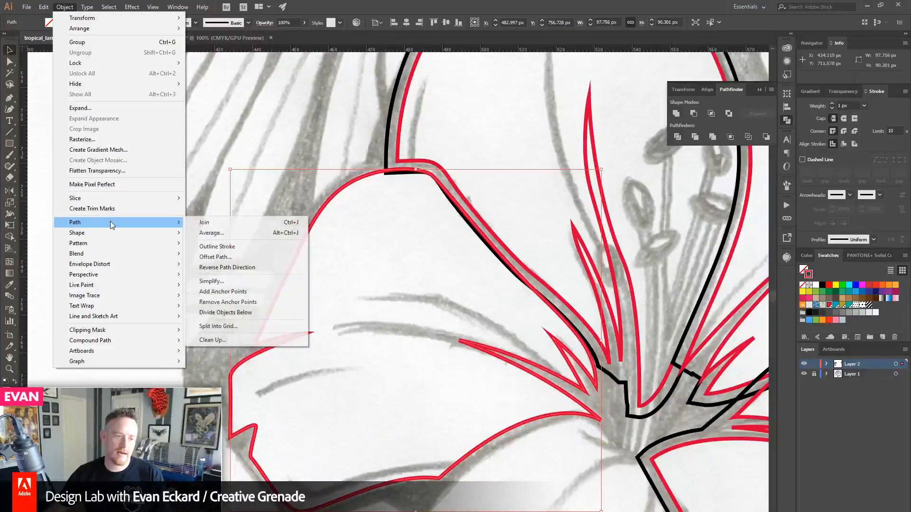
pyautogui.click(249, 257)
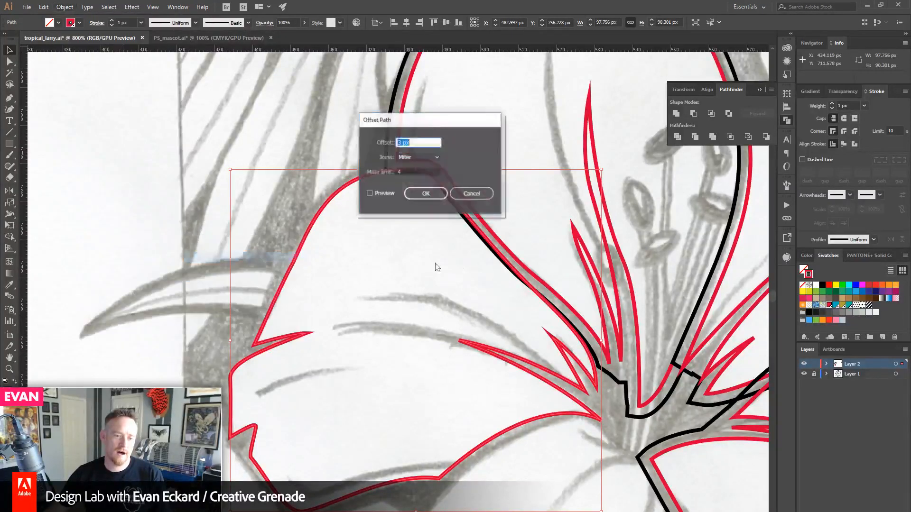
pyautogui.click(420, 193)
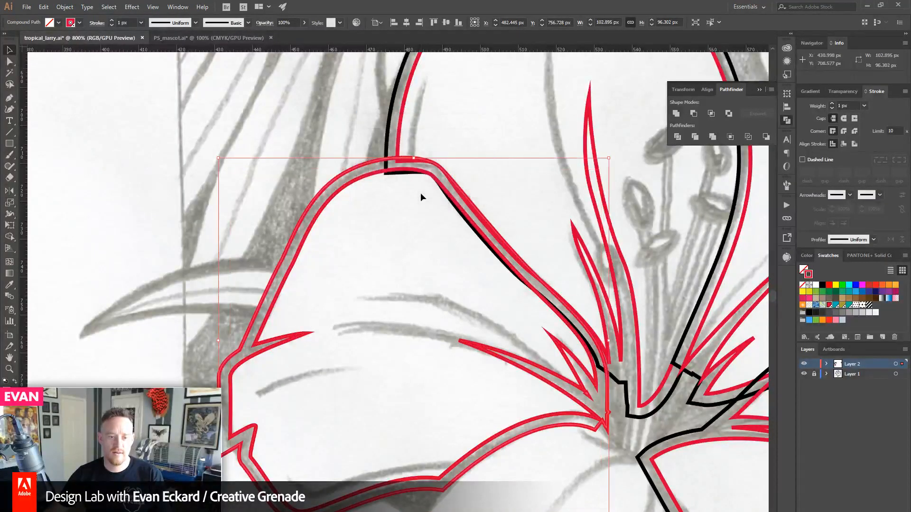
pyautogui.click(822, 286)
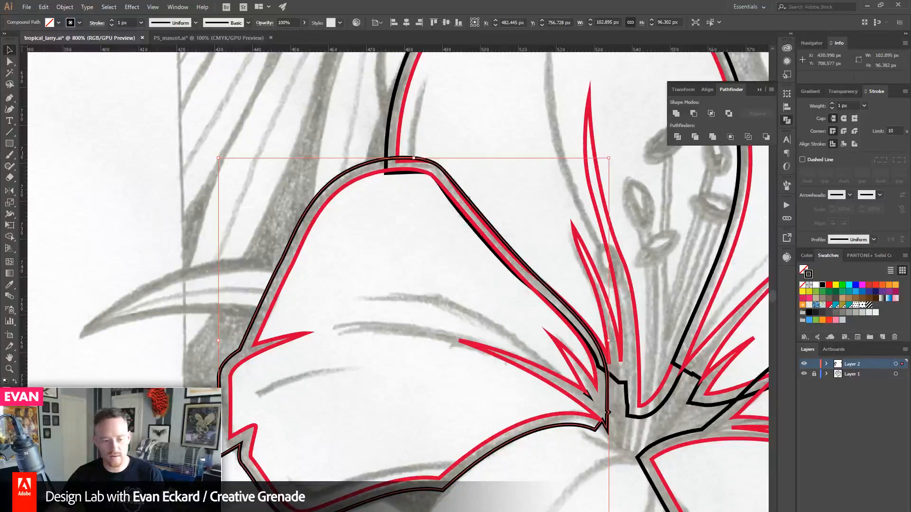
pyautogui.click(292, 374)
# - With a PANTONE 206 C stroke, start the lower petal's path at the flower's centre, tracing its upper edge and left side to the notch
pyautogui.moveTo(259, 495); pyautogui.dragTo(228, 382)
pyautogui.moveTo(477, 350); pyautogui.dragTo(341, 389)
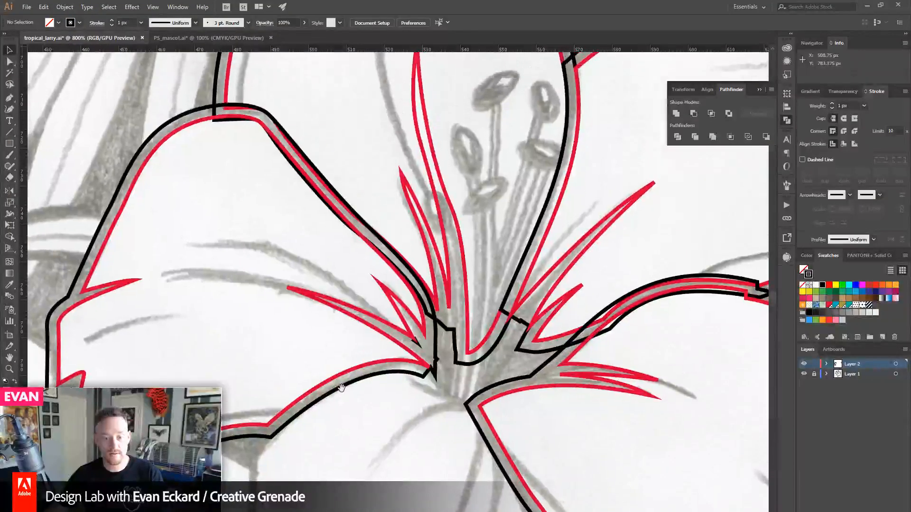
pyautogui.moveTo(411, 250); pyautogui.dragTo(394, 200)
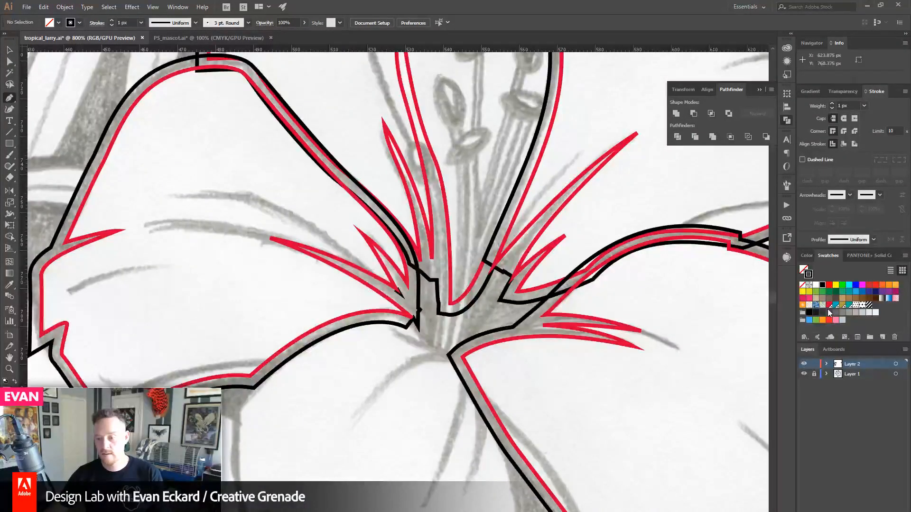
pyautogui.moveTo(521, 356); pyautogui.dragTo(602, 312)
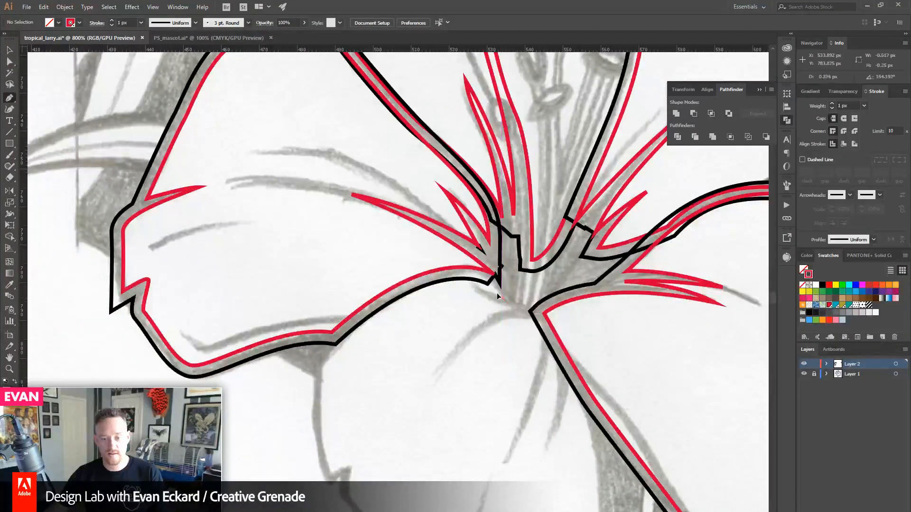
pyautogui.moveTo(502, 298); pyautogui.dragTo(453, 248)
pyautogui.moveTo(374, 315); pyautogui.dragTo(371, 366)
pyautogui.click(381, 422)
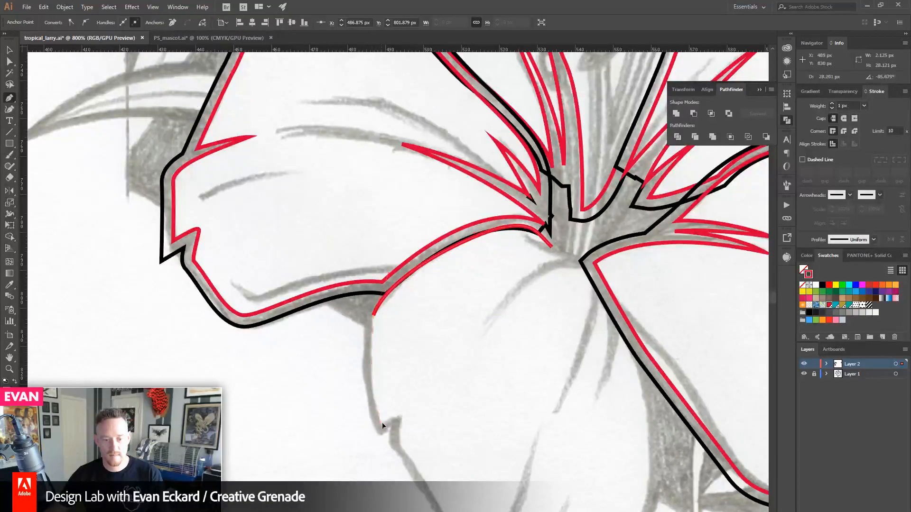
# - Draw the notch on the lower petal's left side, trace down to the bottom tip, and cut the small notch there
pyautogui.moveTo(389, 442); pyautogui.dragTo(392, 414)
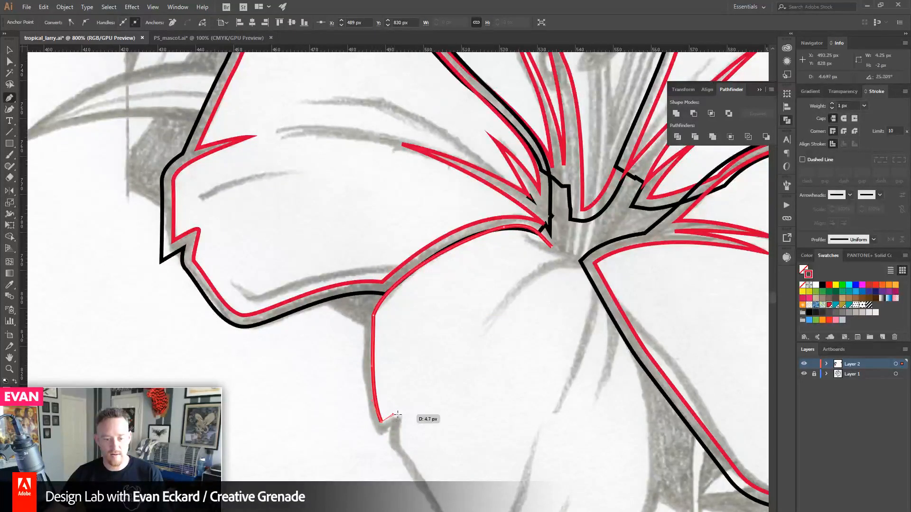
pyautogui.click(405, 412)
pyautogui.moveTo(419, 454); pyautogui.dragTo(365, 325)
pyautogui.moveTo(418, 423)
pyautogui.mouseDown()
pyautogui.moveTo(423, 452)
pyautogui.moveTo(421, 428)
pyautogui.mouseUp()
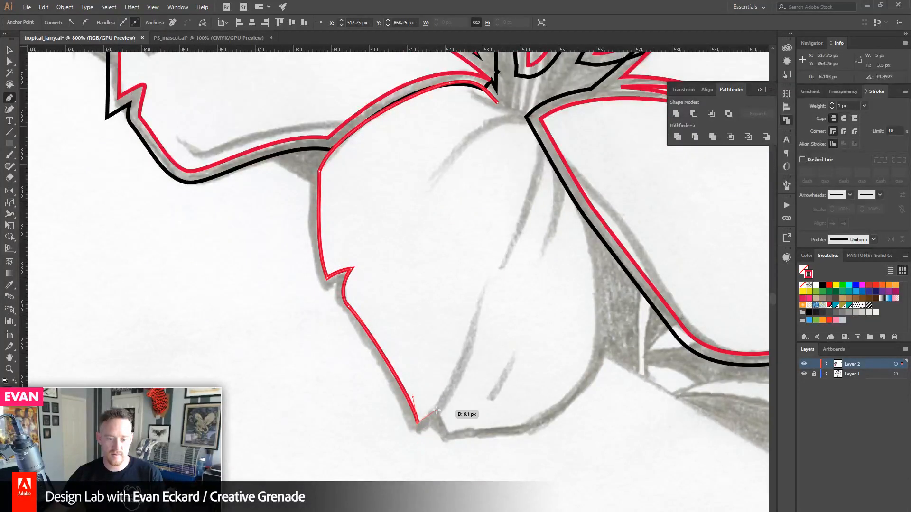
pyautogui.click(436, 409)
pyautogui.click(449, 434)
# - Trace the lower petal's rounded bottom and its right side up to the base beside the lower-right petal
pyautogui.moveTo(513, 432); pyautogui.dragTo(459, 442)
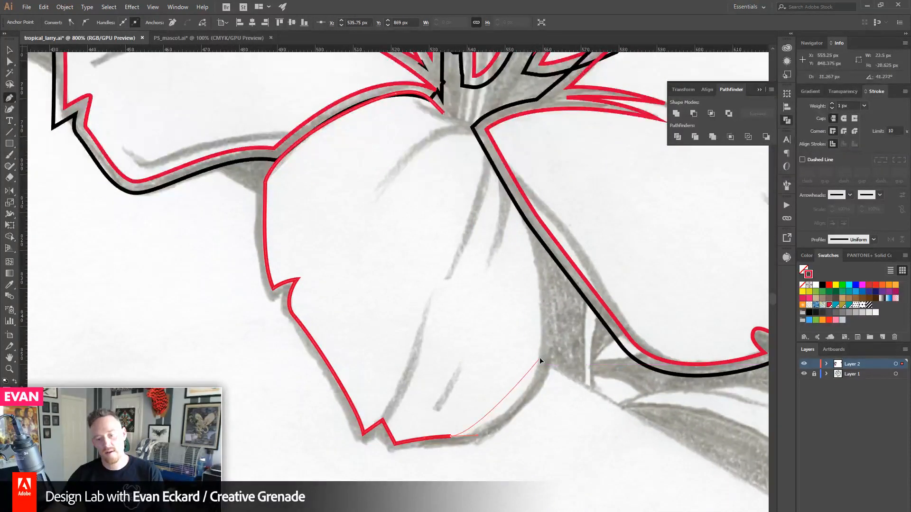
pyautogui.moveTo(540, 359); pyautogui.dragTo(551, 307)
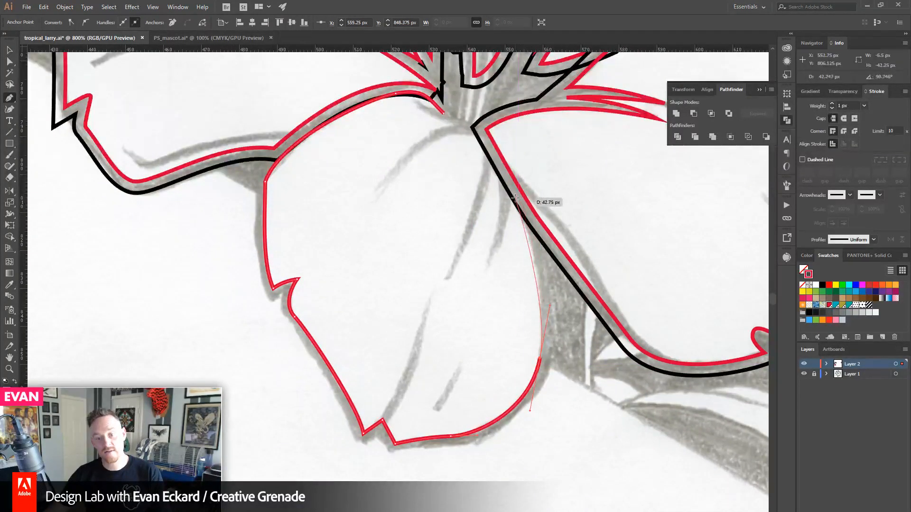
pyautogui.click(494, 160)
# - Trace the two pointed crease spikes at the base of the lower petal and close its path at the flower's centre
pyautogui.moveTo(447, 278); pyautogui.dragTo(440, 312)
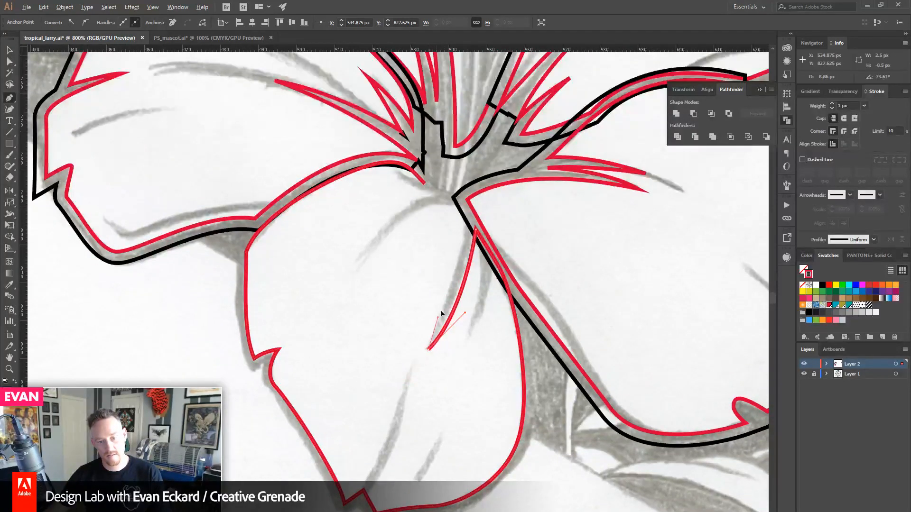
pyautogui.click(454, 202)
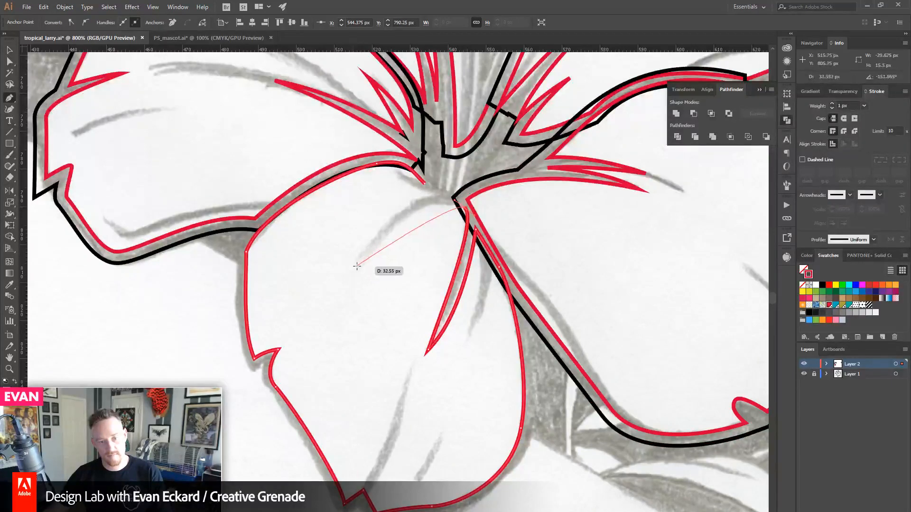
pyautogui.moveTo(357, 267)
pyautogui.mouseDown()
pyautogui.moveTo(316, 331)
pyautogui.moveTo(344, 335)
pyautogui.moveTo(338, 291)
pyautogui.moveTo(354, 267)
pyautogui.mouseUp()
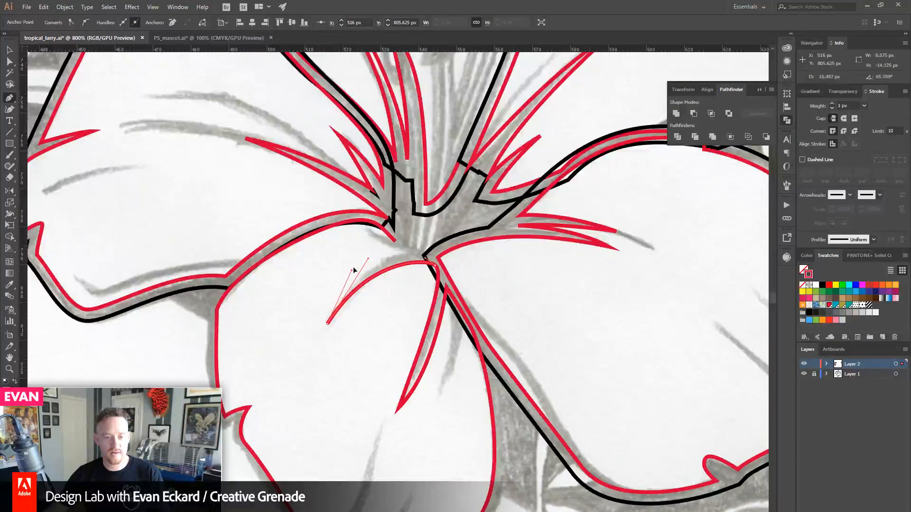
pyautogui.click(407, 250)
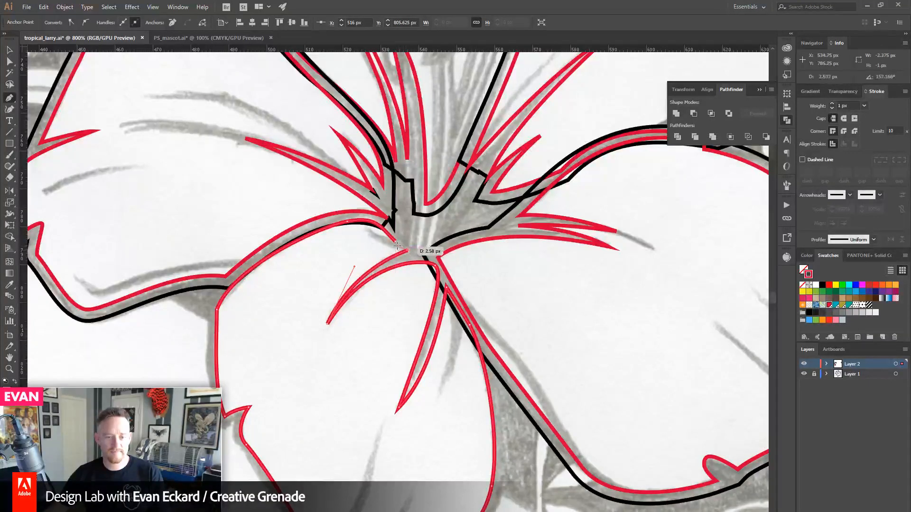
pyautogui.click(9, 50)
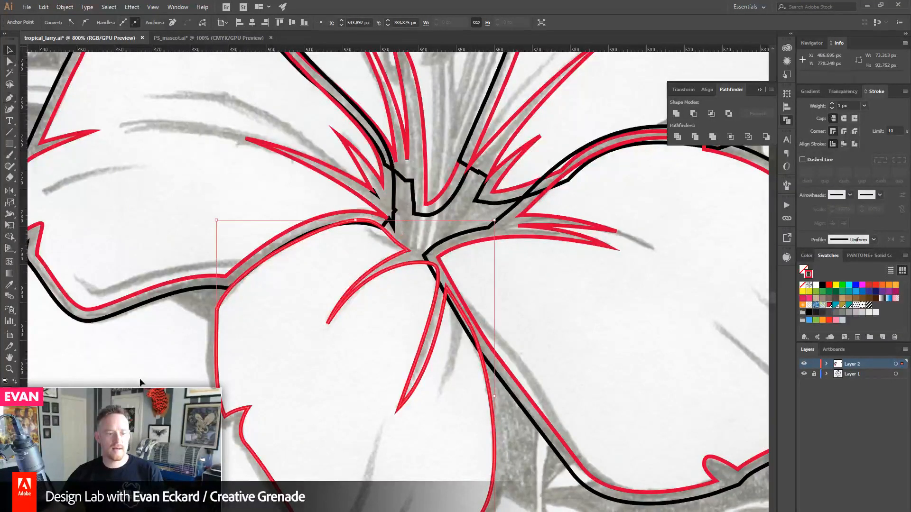
pyautogui.moveTo(230, 475); pyautogui.dragTo(252, 457)
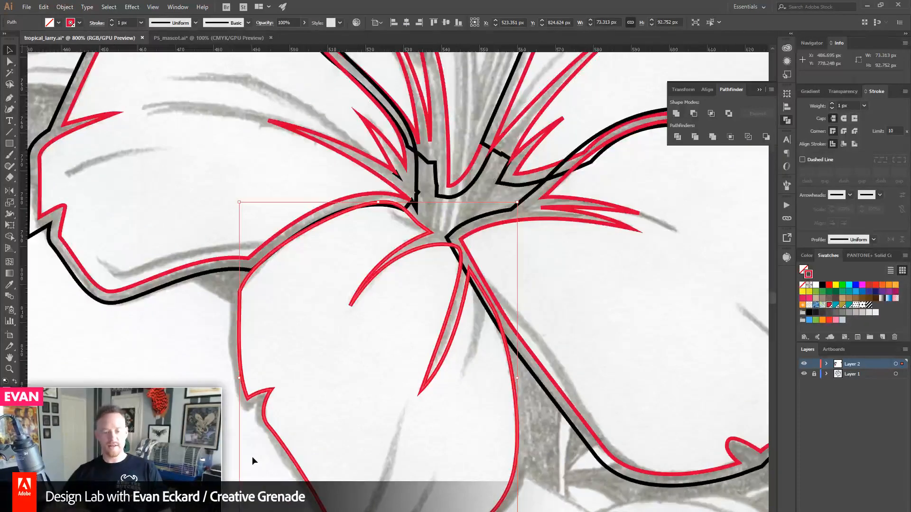
# - Offset the lower petal's path outward by 3 px, give the new contour a black stroke, and deselect it
pyautogui.moveTo(222, 302); pyautogui.dragTo(279, 335)
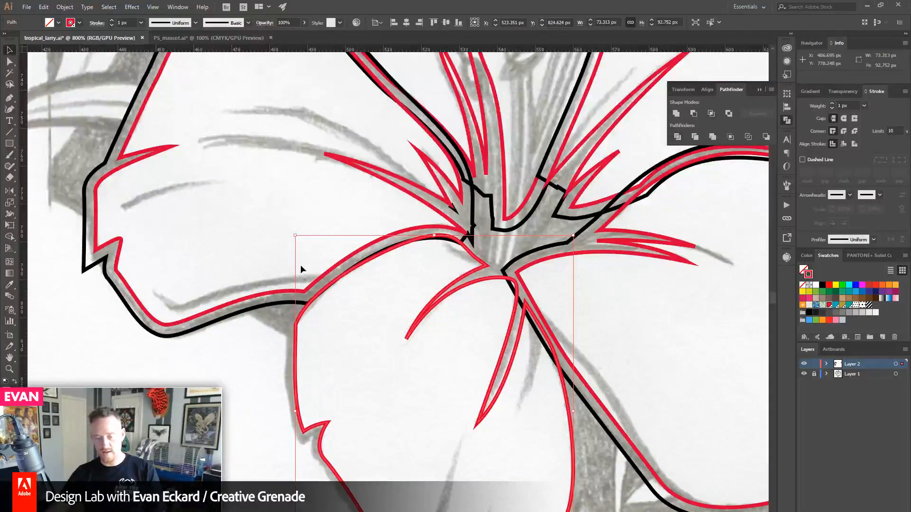
pyautogui.click(65, 7)
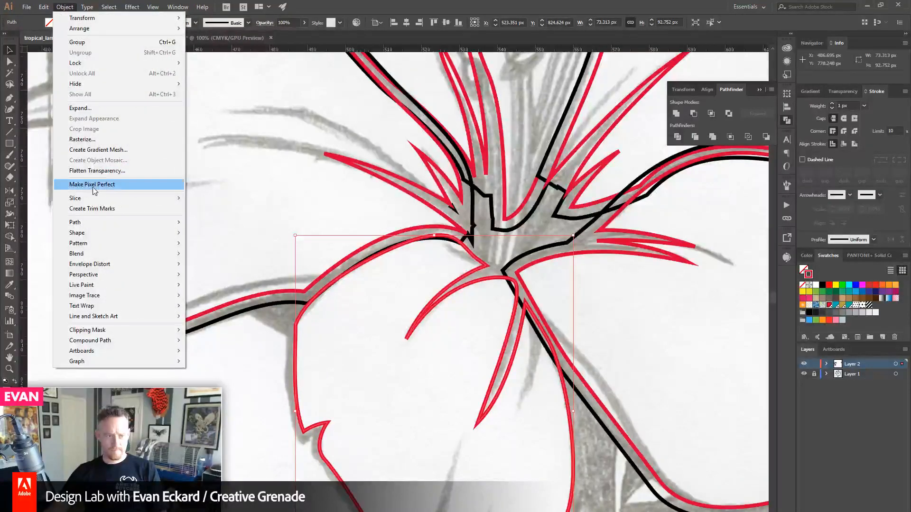
pyautogui.moveTo(95, 222)
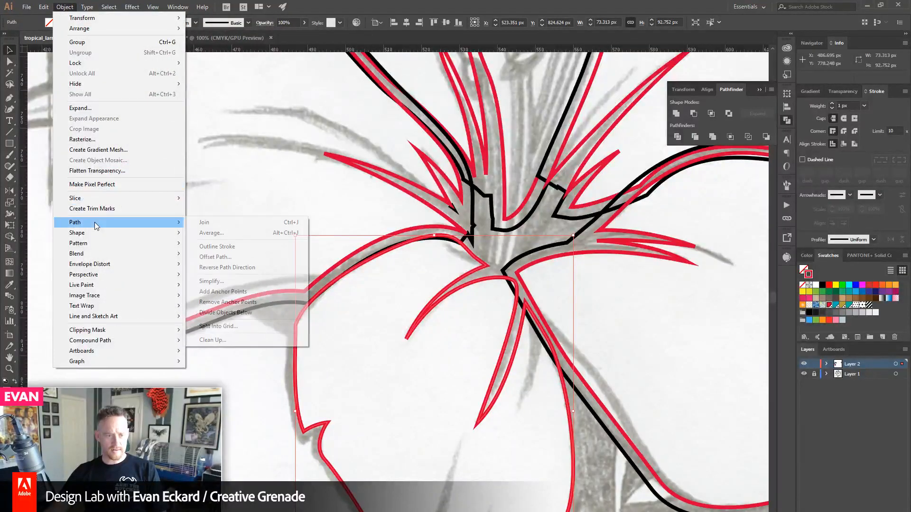
pyautogui.click(258, 259)
pyautogui.click(425, 195)
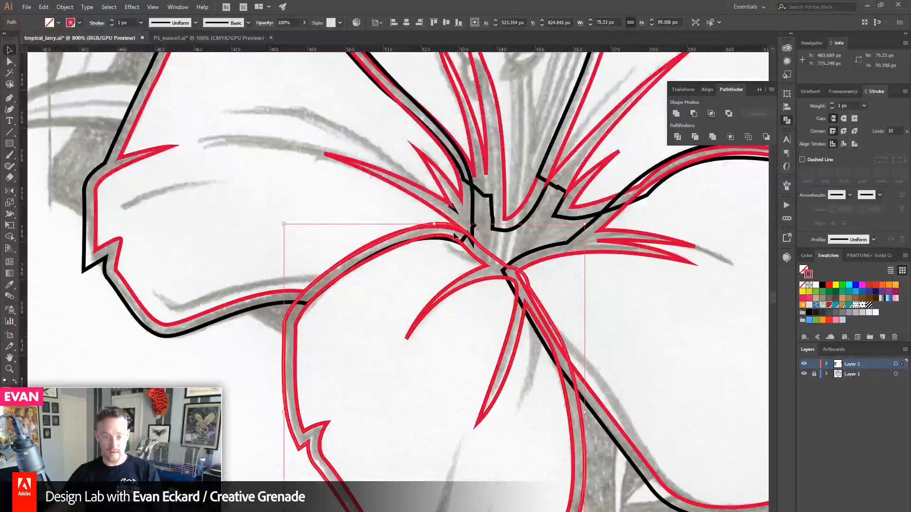
pyautogui.click(824, 286)
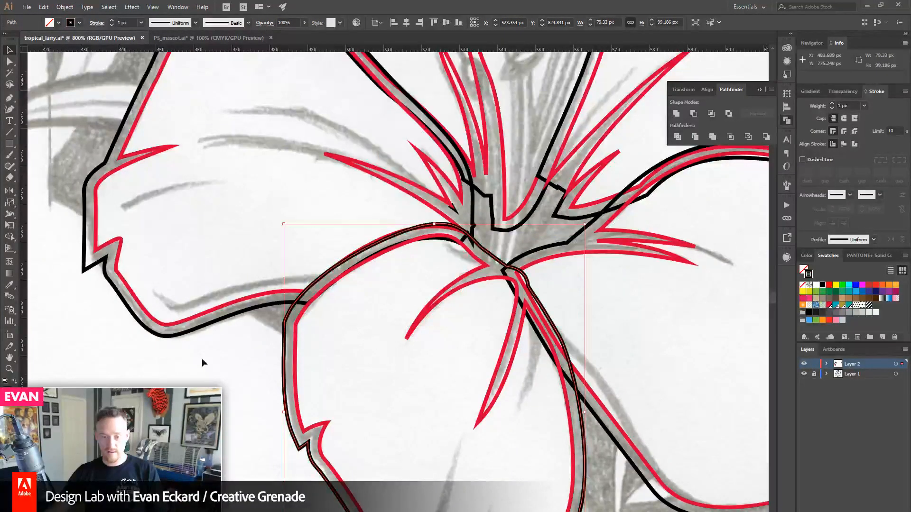
pyautogui.click(201, 359)
# - Draw an open black crease line about 35 px wide over the sketched stroke near the upper-right petal's tip
pyautogui.moveTo(196, 406)
pyautogui.mouseDown()
pyautogui.moveTo(166, 233)
pyautogui.moveTo(168, 275)
pyautogui.mouseUp()
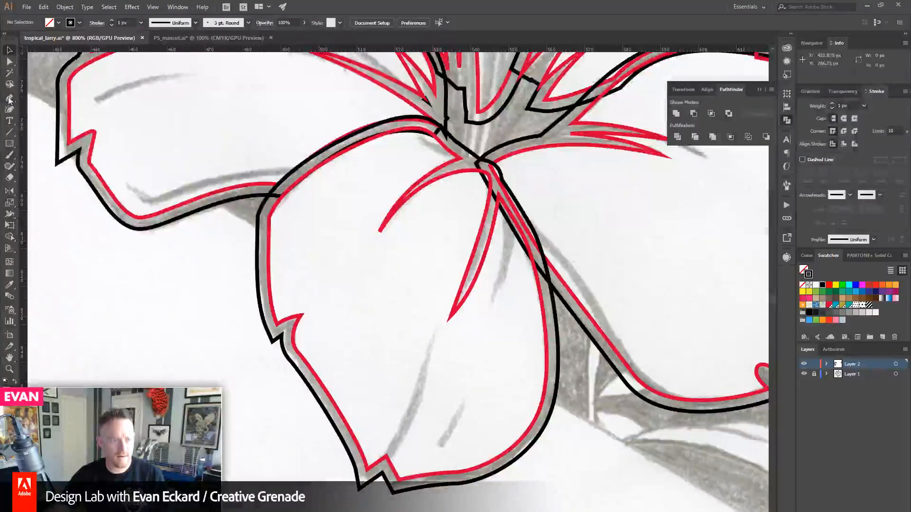
pyautogui.press('p')
pyautogui.moveTo(184, 116); pyautogui.dragTo(167, 322)
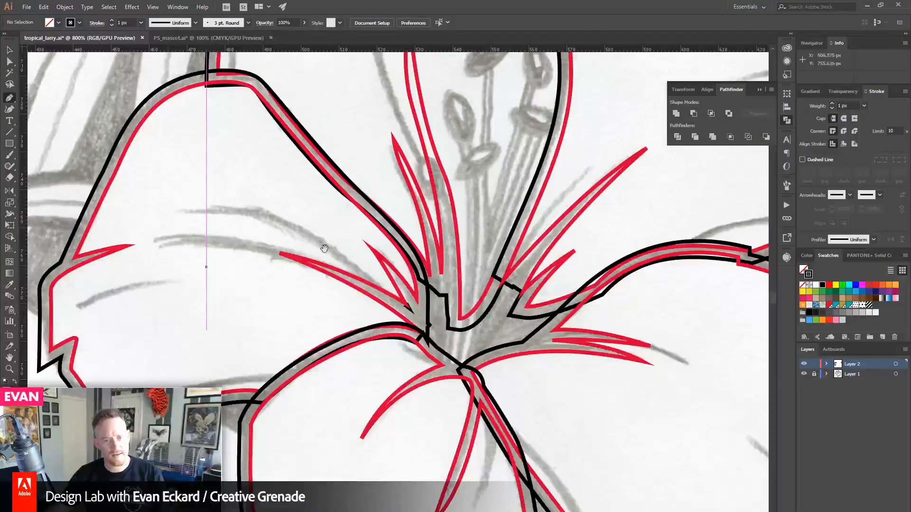
pyautogui.moveTo(418, 117); pyautogui.dragTo(333, 437)
pyautogui.moveTo(616, 462); pyautogui.dragTo(338, 268)
pyautogui.click(371, 213)
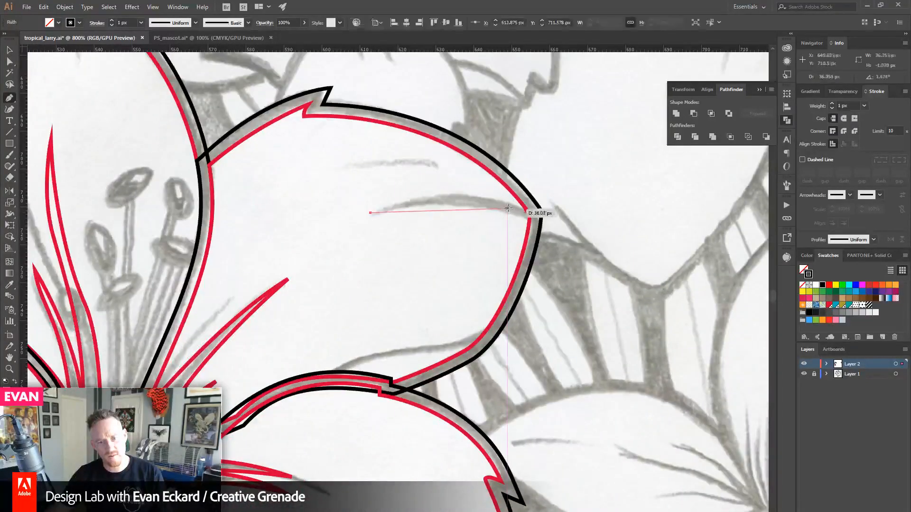
pyautogui.moveTo(505, 206); pyautogui.dragTo(570, 223)
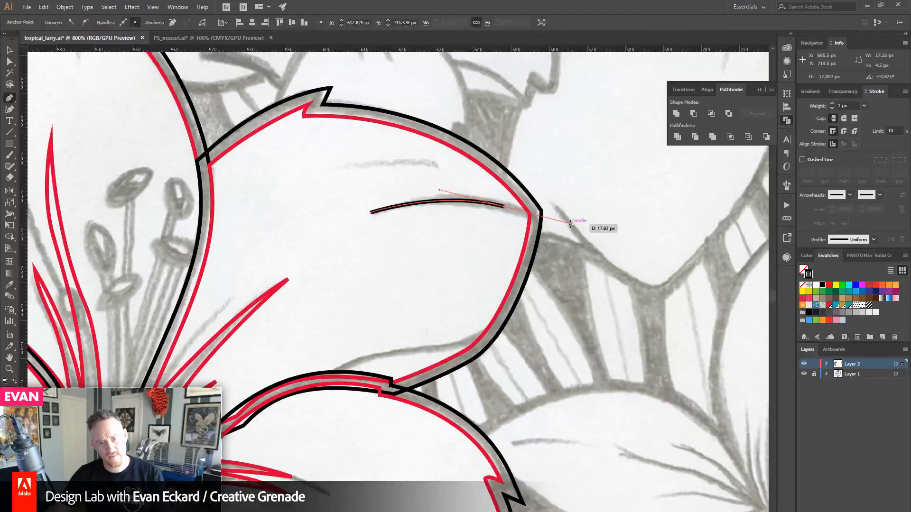
# - Give the upper-right petal's crease line a 3 px stroke and the asymmetric leaf-shaped width profile
pyautogui.click(10, 50)
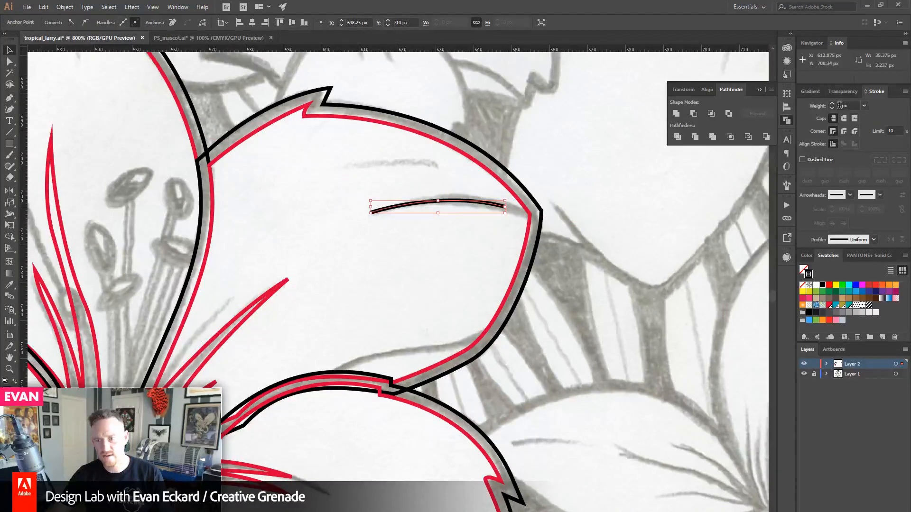
pyautogui.click(831, 103)
pyautogui.click(874, 239)
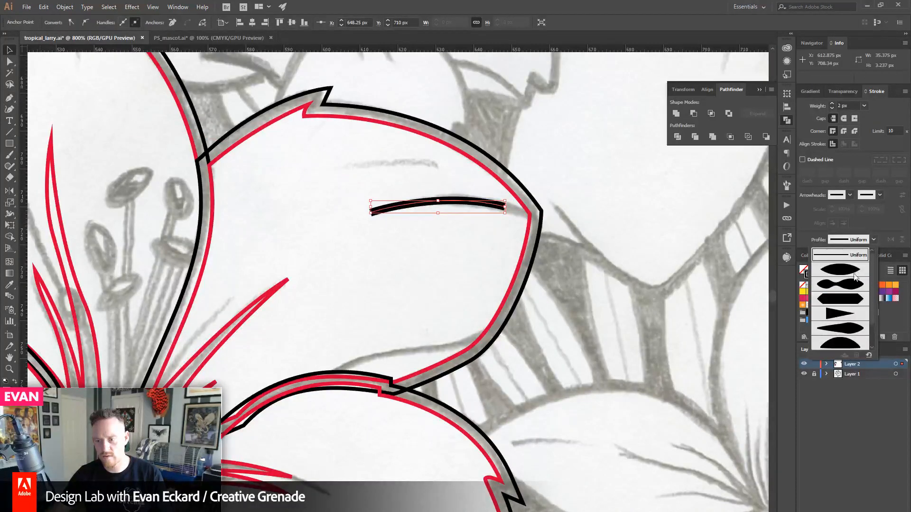
pyautogui.click(846, 326)
pyautogui.click(577, 332)
pyautogui.moveTo(556, 343); pyautogui.dragTo(602, 224)
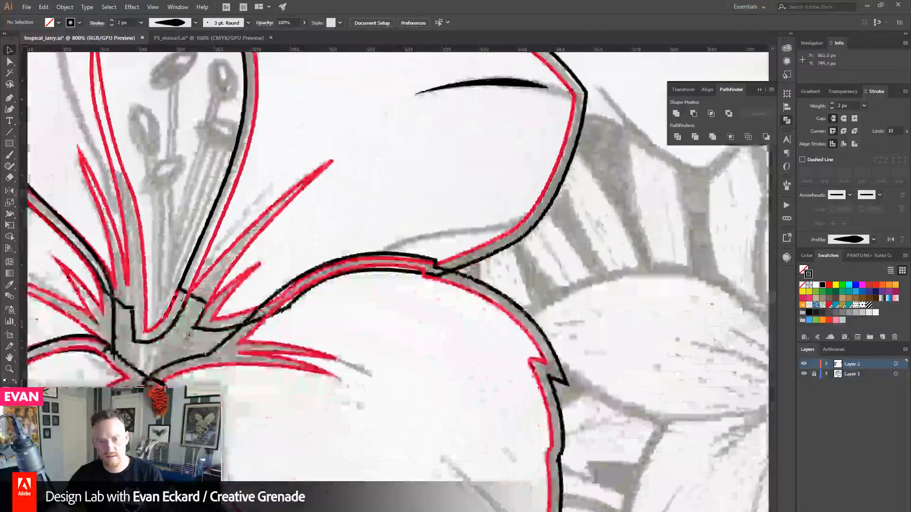
pyautogui.moveTo(544, 141); pyautogui.dragTo(549, 203)
pyautogui.click(512, 145)
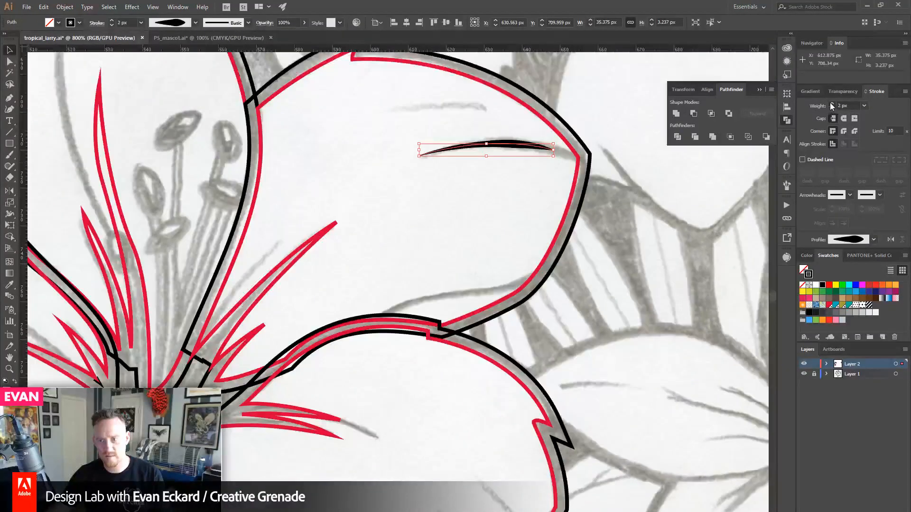
pyautogui.click(832, 103)
# - Draw a diagonal crease line about 25 by 26 px along the longer sketched stroke near the lower-right petal's outer edge
pyautogui.moveTo(569, 320); pyautogui.dragTo(637, 109)
pyautogui.moveTo(605, 277); pyautogui.dragTo(576, 220)
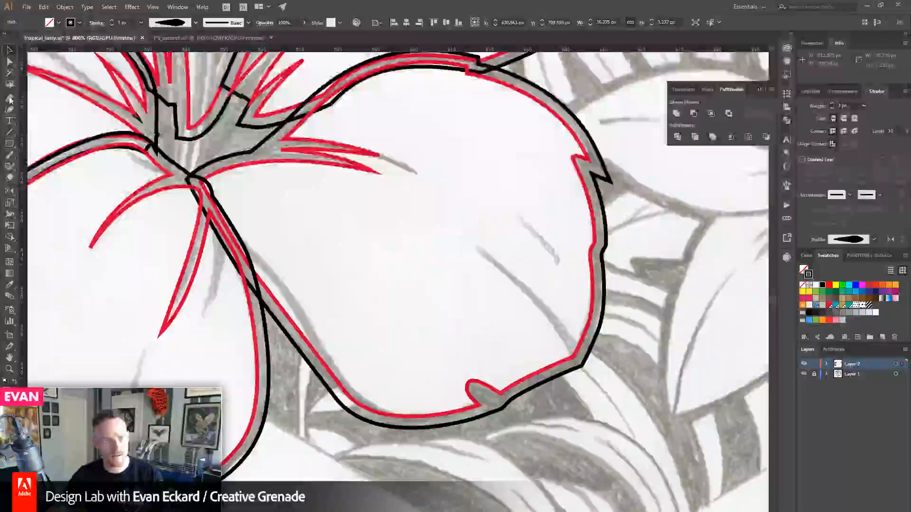
pyautogui.click(10, 98)
pyautogui.moveTo(472, 246); pyautogui.dragTo(478, 248)
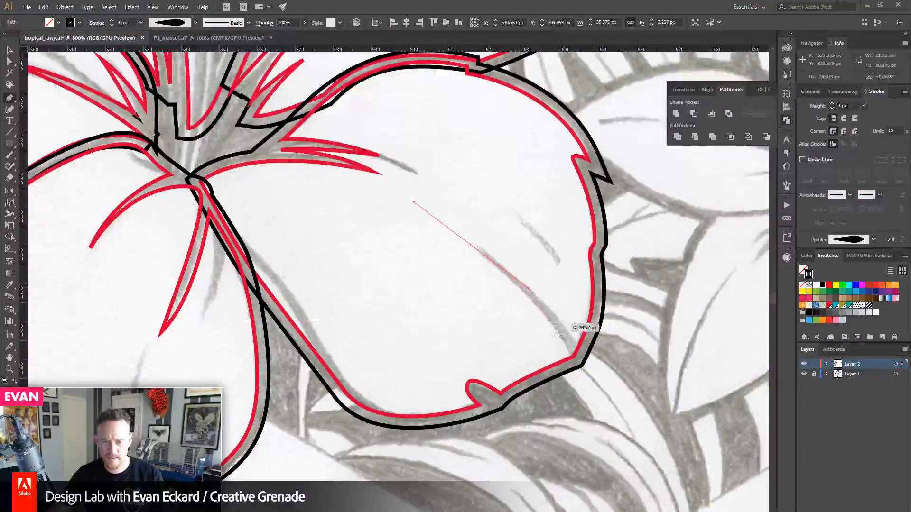
pyautogui.click(568, 345)
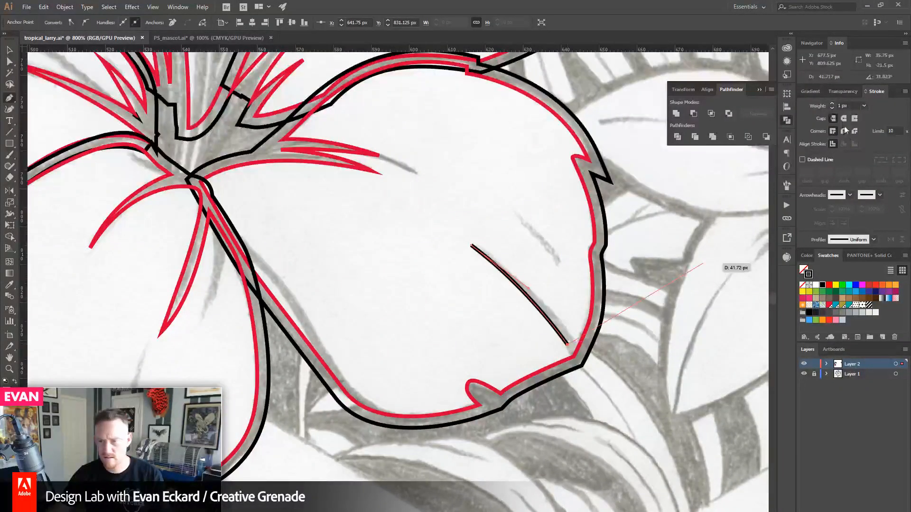
# - Set the lower-right petal's crease line to 3 px, apply the asymmetric leaf-shaped width profile, and deselect it
pyautogui.click(832, 104)
pyautogui.click(831, 103)
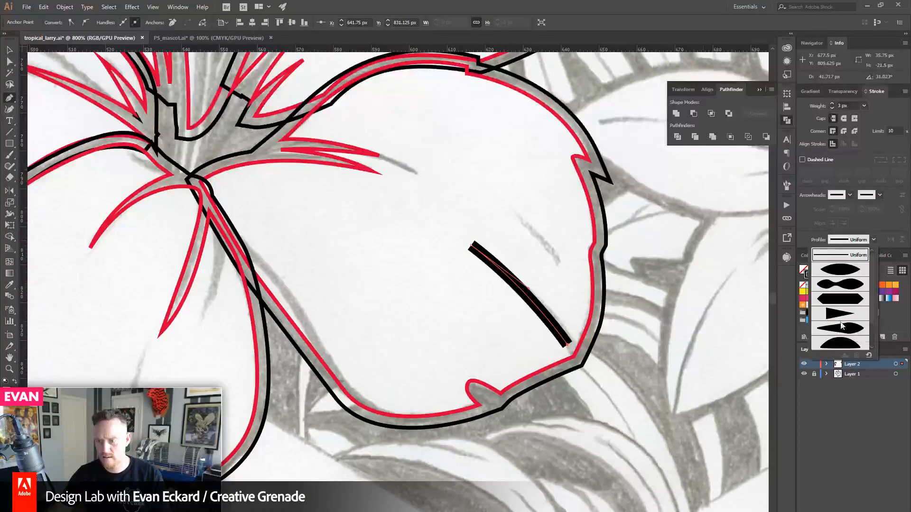
pyautogui.click(842, 326)
pyautogui.click(9, 50)
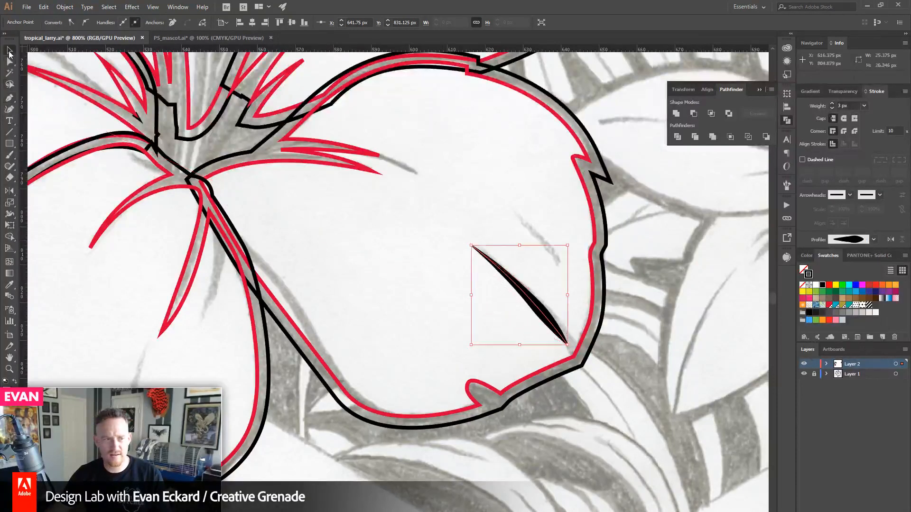
pyautogui.click(370, 419)
# - Draw a curved crease line about 10 by 29 px over the longer sketched stroke in the lower petal
pyautogui.moveTo(223, 378); pyautogui.dragTo(487, 347)
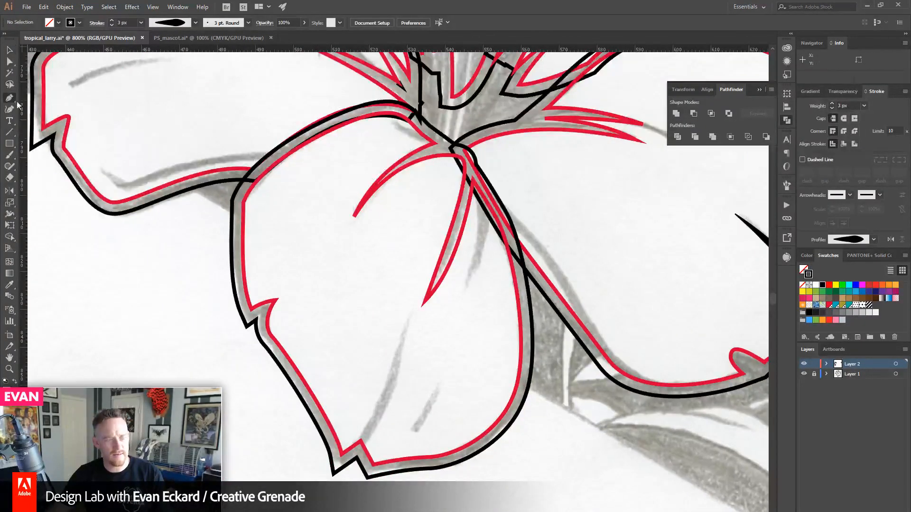
pyautogui.click(408, 314)
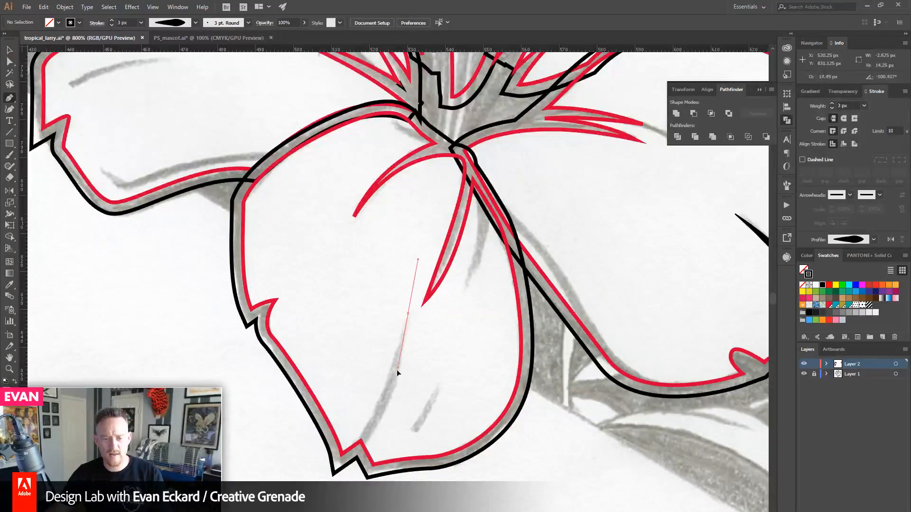
pyautogui.moveTo(397, 369); pyautogui.dragTo(397, 372)
pyautogui.click(371, 422)
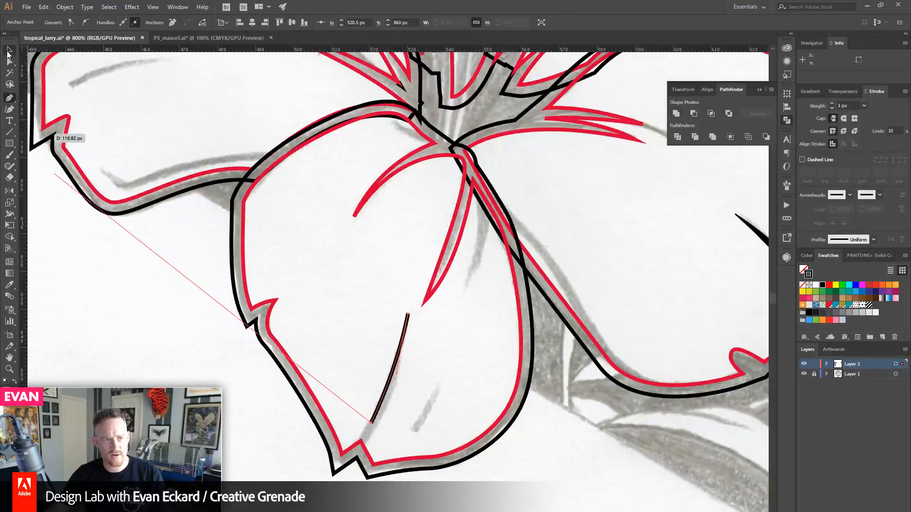
# - Set the lower petal's crease line to 3 px, apply the asymmetric leaf-shaped width profile, and deselect it
pyautogui.click(9, 51)
pyautogui.click(832, 104)
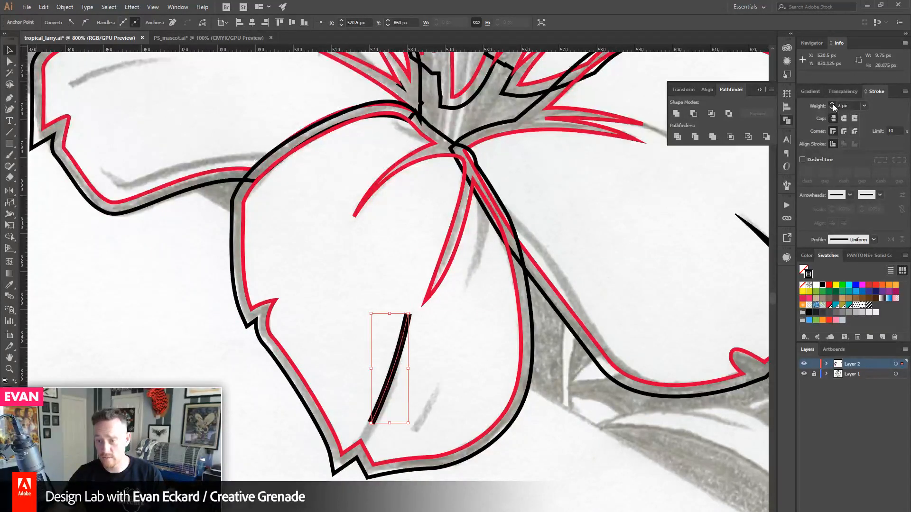
pyautogui.click(832, 104)
pyautogui.click(875, 240)
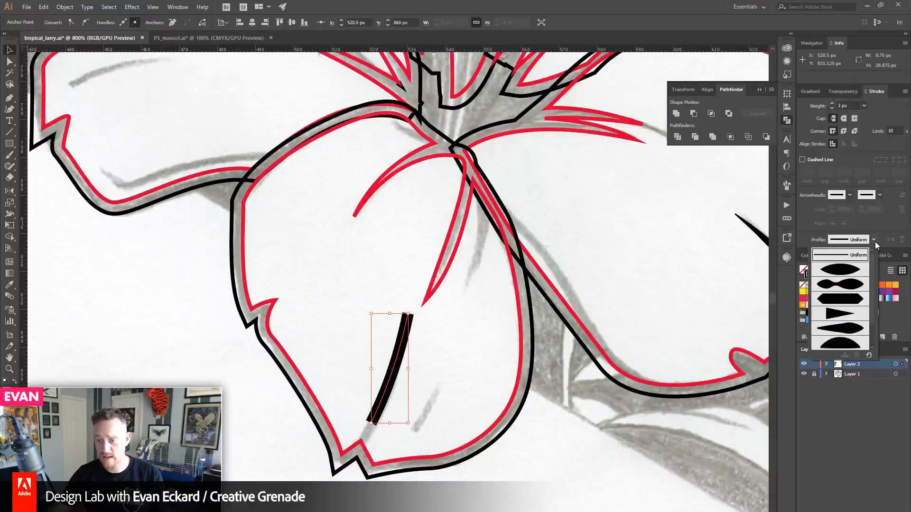
pyautogui.click(845, 327)
pyautogui.click(180, 340)
# - Draw a curved crease line over the short sketched stroke near the left petal's outer edge
pyautogui.moveTo(246, 135); pyautogui.dragTo(304, 295)
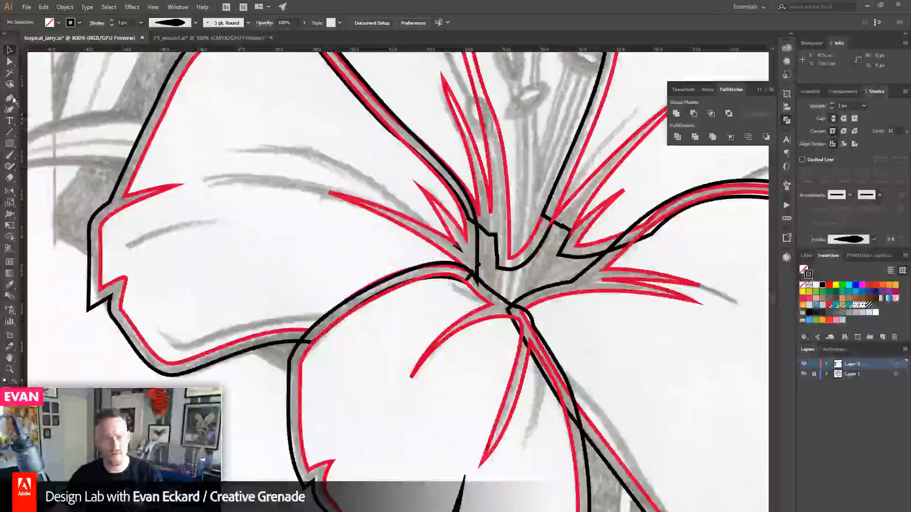
pyautogui.click(12, 99)
pyautogui.moveTo(231, 219); pyautogui.dragTo(177, 220)
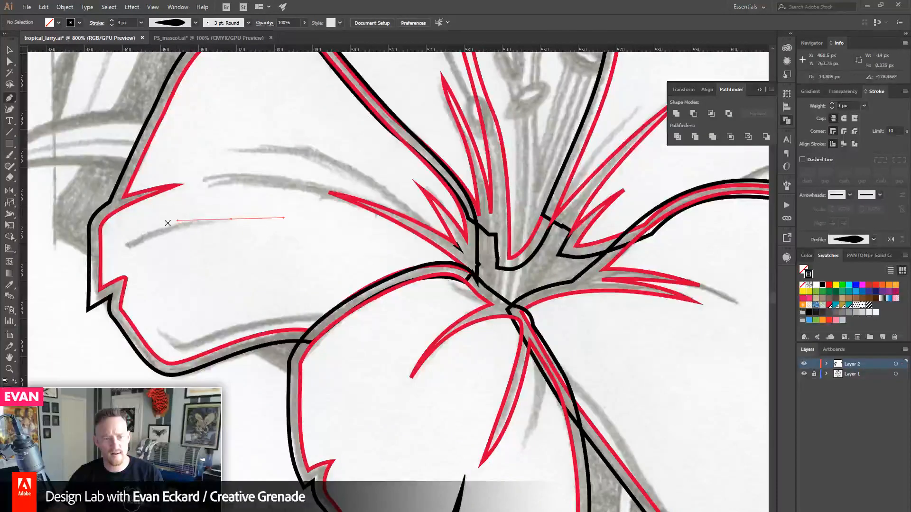
pyautogui.click(129, 245)
# - Set the left petal's crease line to 3 px, apply the asymmetric leaf-shaped width profile, and deselect it
pyautogui.click(832, 104)
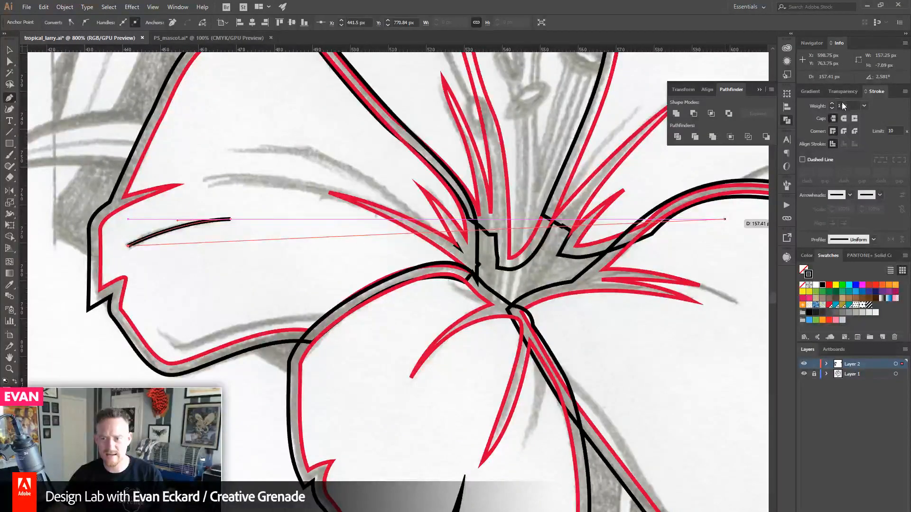
pyautogui.click(831, 103)
pyautogui.click(873, 240)
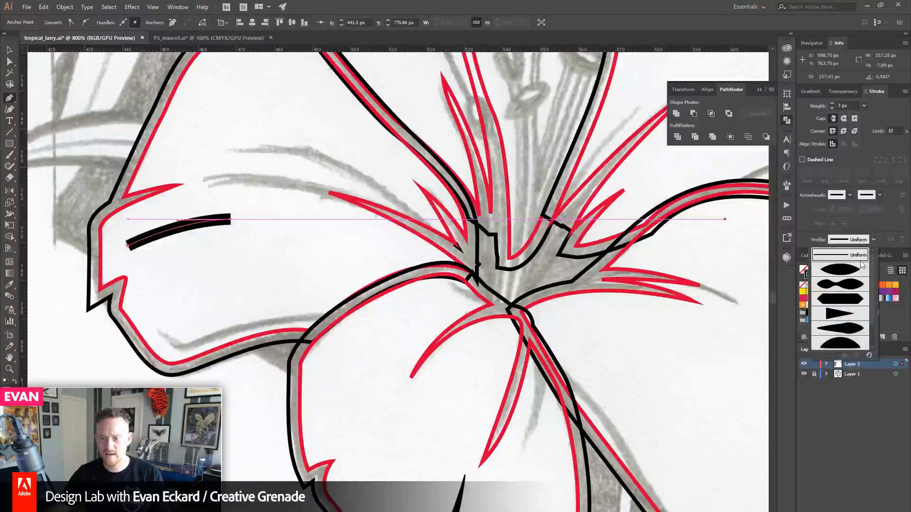
pyautogui.click(839, 318)
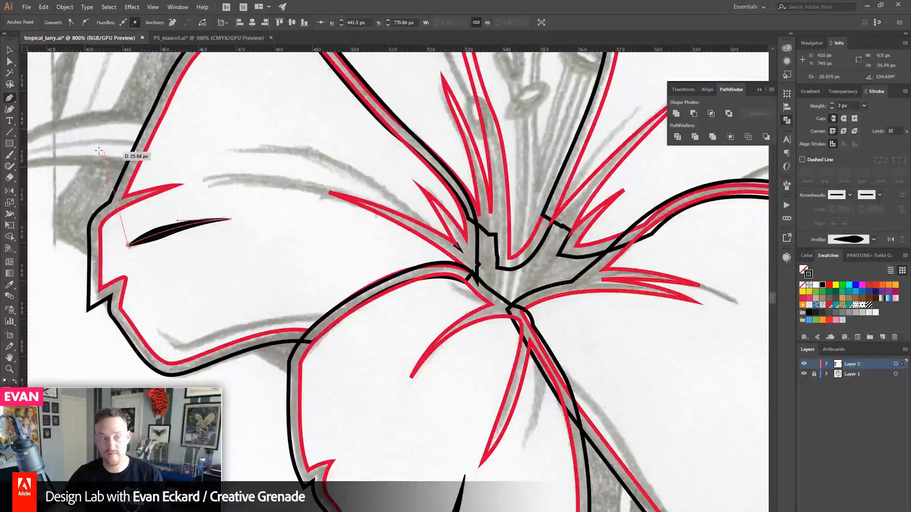
pyautogui.keyDown('ctrl'); pyautogui.click(221, 185); pyautogui.keyUp('ctrl')
# - Draw a slightly curved crease line about 17 px tall over the short sketched stroke near the top petal's tip
pyautogui.moveTo(327, 109); pyautogui.dragTo(309, 319)
pyautogui.moveTo(346, 152); pyautogui.dragTo(312, 301)
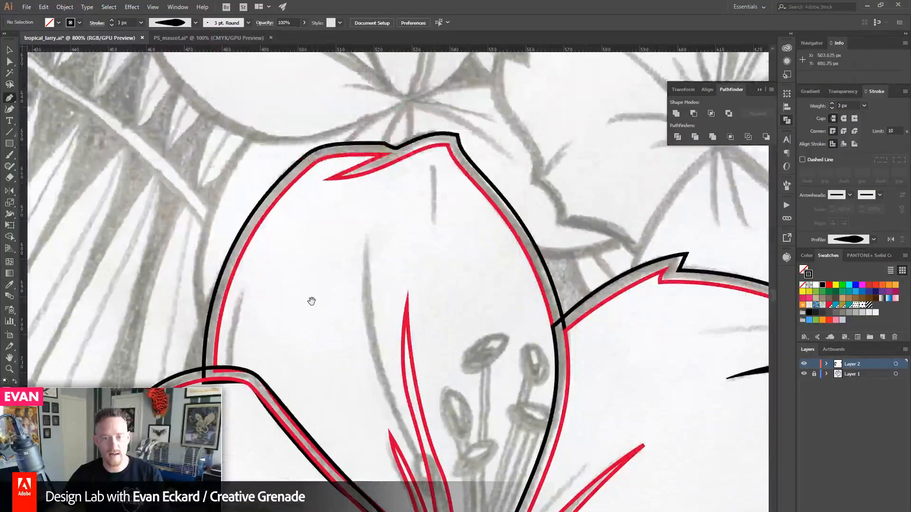
pyautogui.click(434, 234)
pyautogui.moveTo(435, 168); pyautogui.dragTo(428, 147)
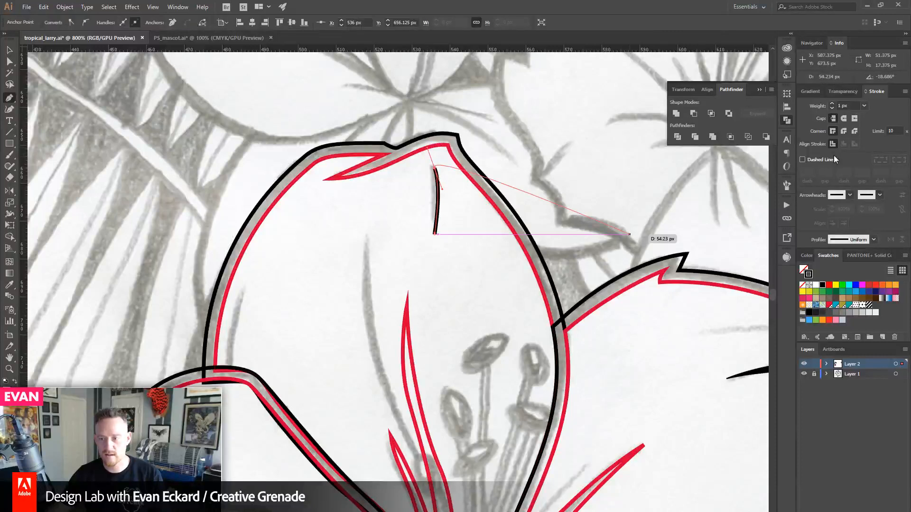
# - Set the top petal's crease line to 3 px, apply the asymmetric leaf-shaped width profile, and deselect it
pyautogui.click(832, 103)
pyautogui.click(831, 103)
pyautogui.click(874, 240)
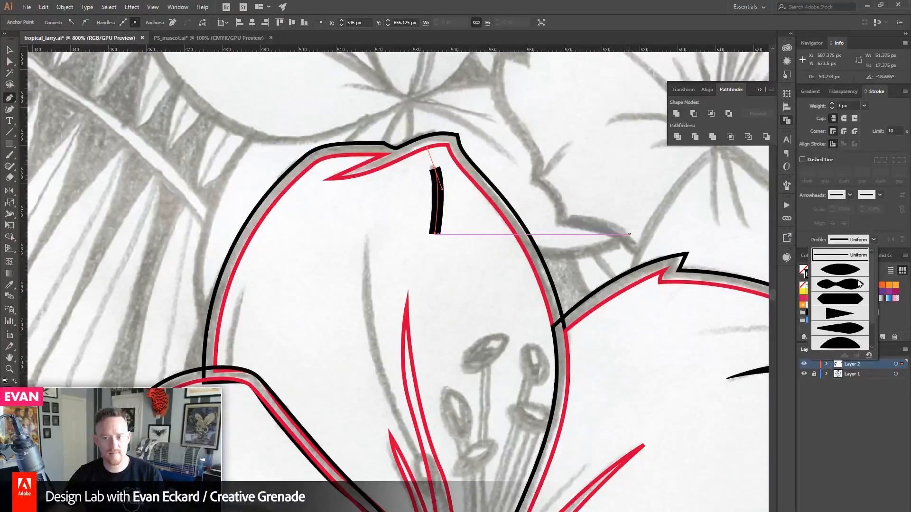
pyautogui.click(844, 331)
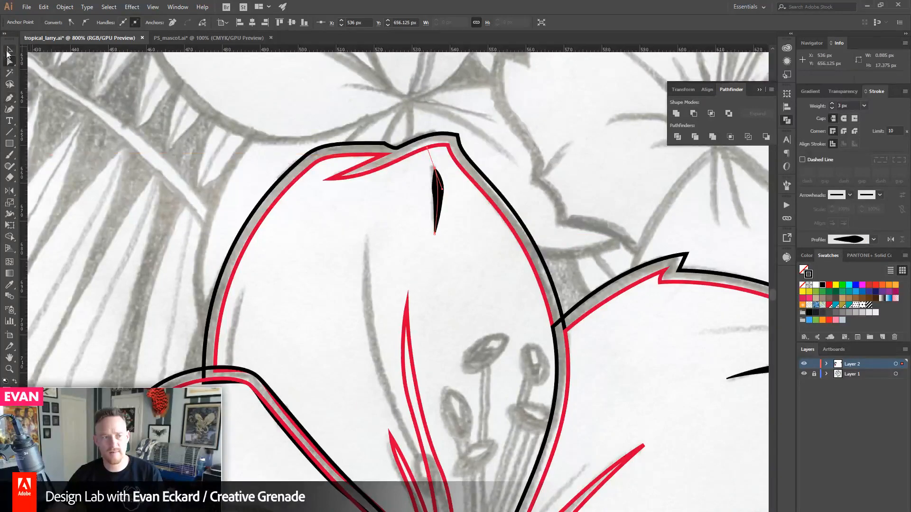
pyautogui.click(10, 50)
pyautogui.click(118, 130)
# - Swap the fill and stroke of the left petal's black offset contour to make it a solid black shape
pyautogui.scroll(-10, 117, 130)
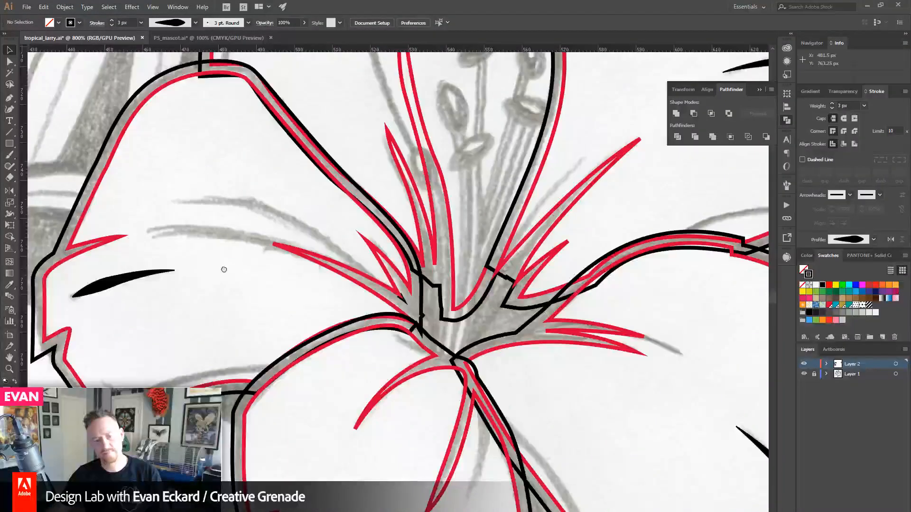
pyautogui.click(404, 300)
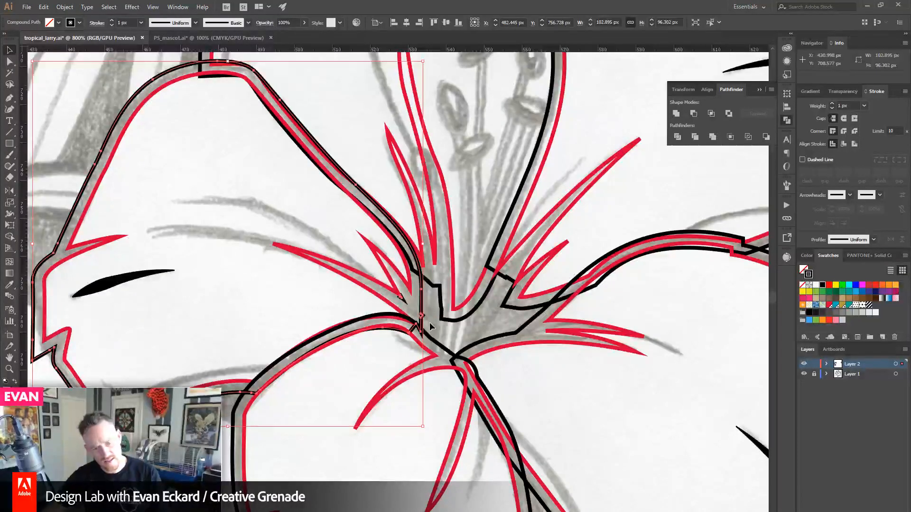
pyautogui.hotkey('shift', 'Up')
pyautogui.hotkey('shift', 'Down')
pyautogui.hotkey('shift', 'Down')
pyautogui.hotkey('shift', 'Up')
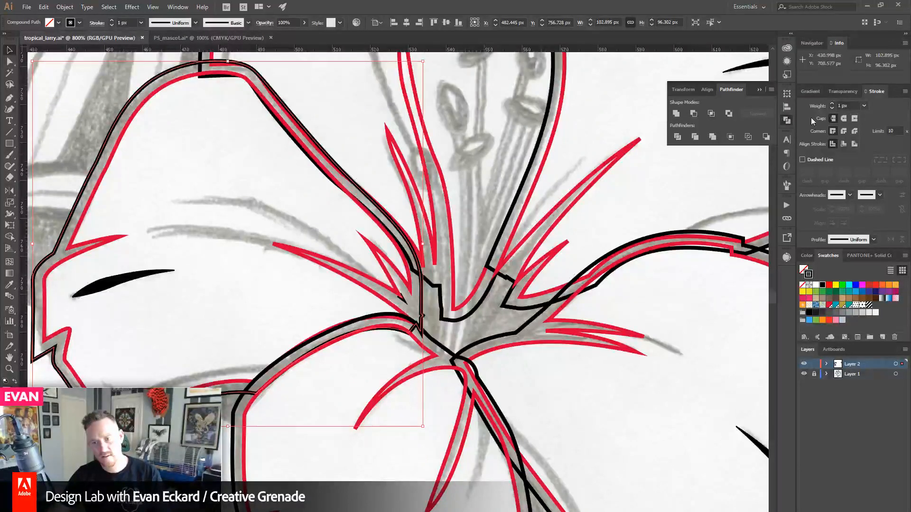
pyautogui.click(809, 256)
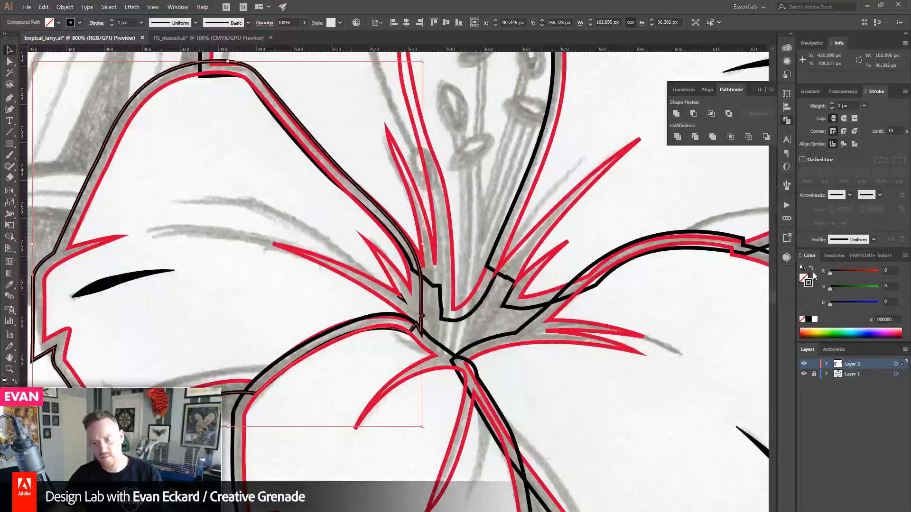
pyautogui.click(811, 269)
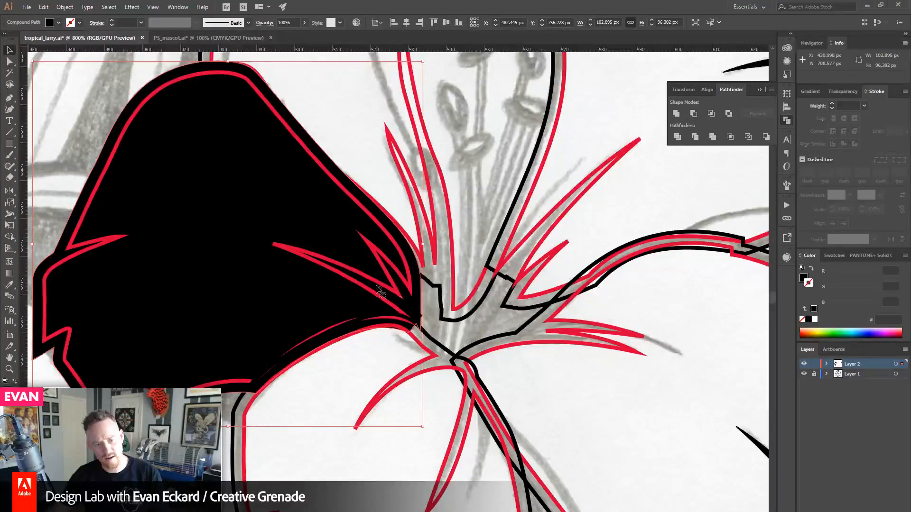
# - Swap the fill and stroke of the left petal's red outline to make it a solid red shape
pyautogui.press('a')
pyautogui.hotkey('ctrl', 'y')
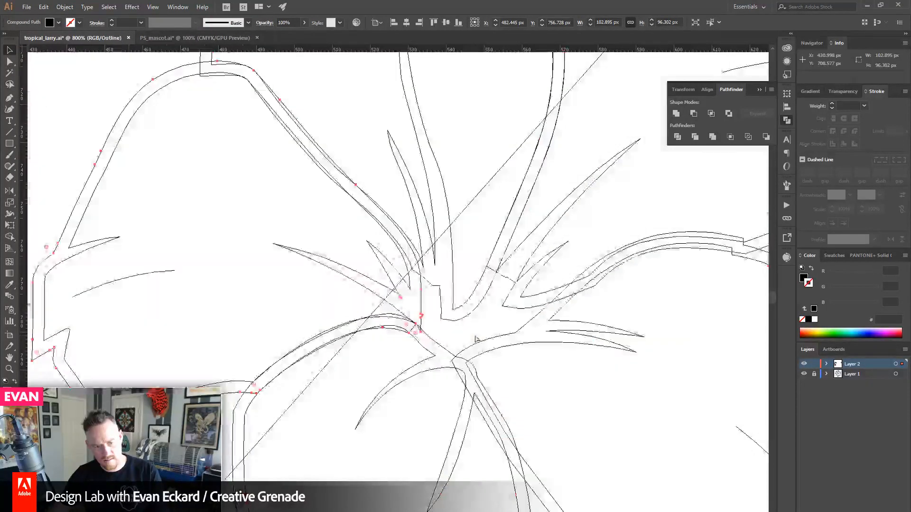
pyautogui.hotkey('ctrl', 'y')
pyautogui.click(399, 298)
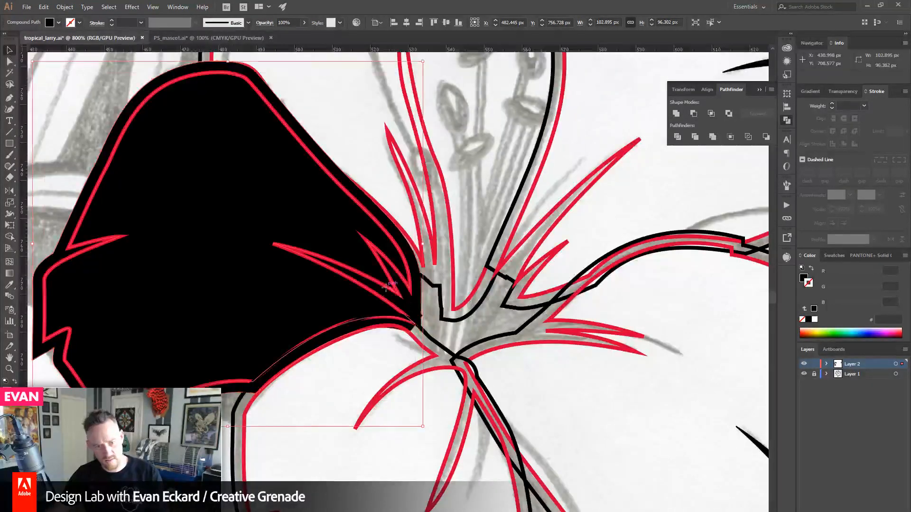
pyautogui.click(813, 270)
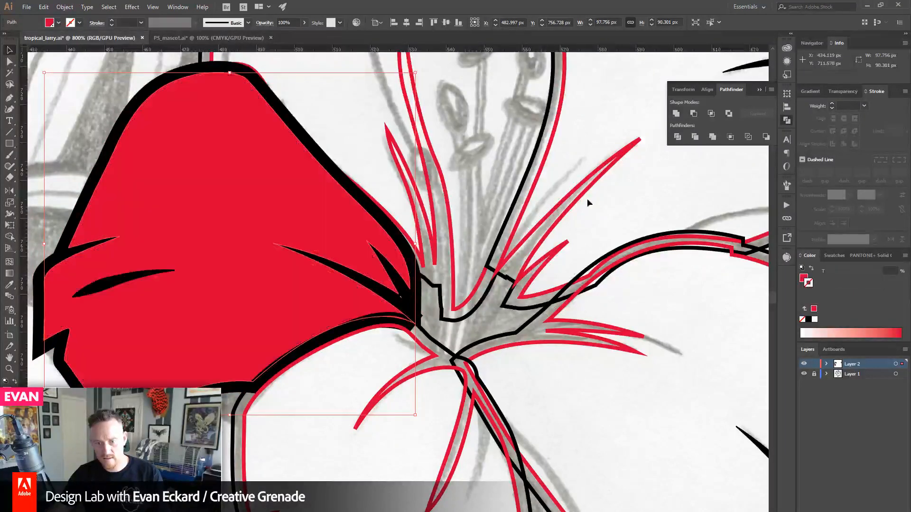
# - Turn the upper-right petal's red outline and black offset contour into solid red and black fills
pyautogui.click(591, 201)
pyautogui.click(812, 270)
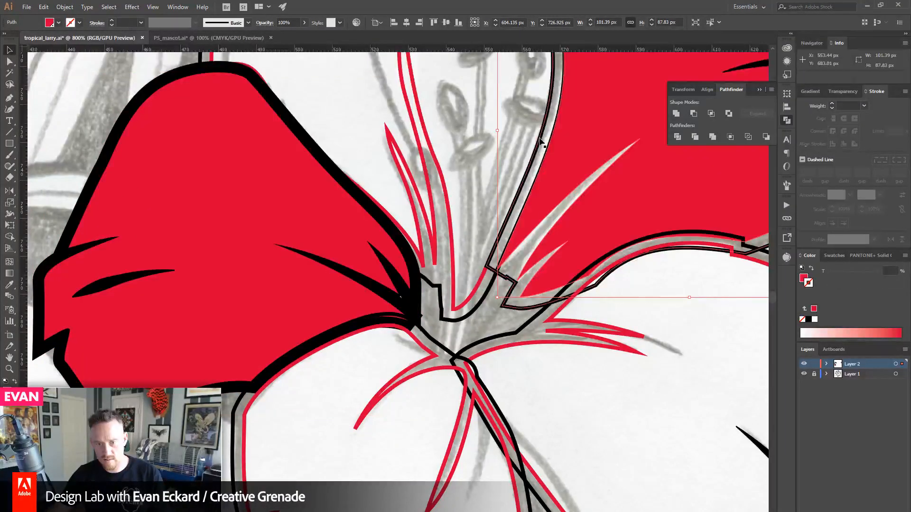
pyautogui.click(543, 139)
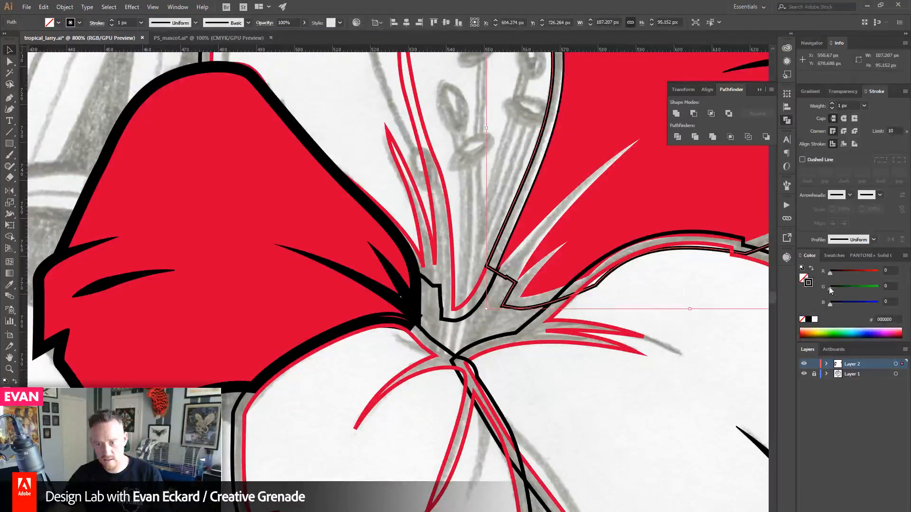
pyautogui.click(813, 270)
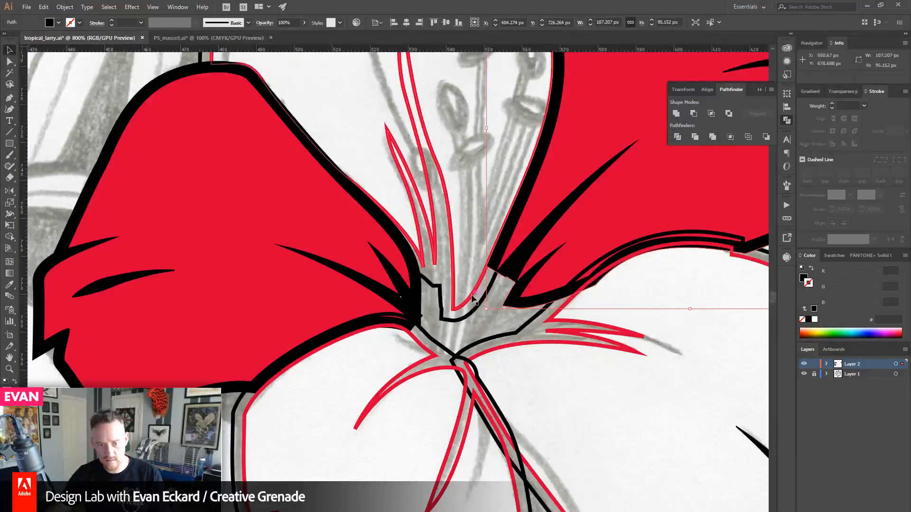
# - Turn the top petal's red outline and black offset contour into solid red and black fills
pyautogui.click(477, 303)
pyautogui.click(812, 269)
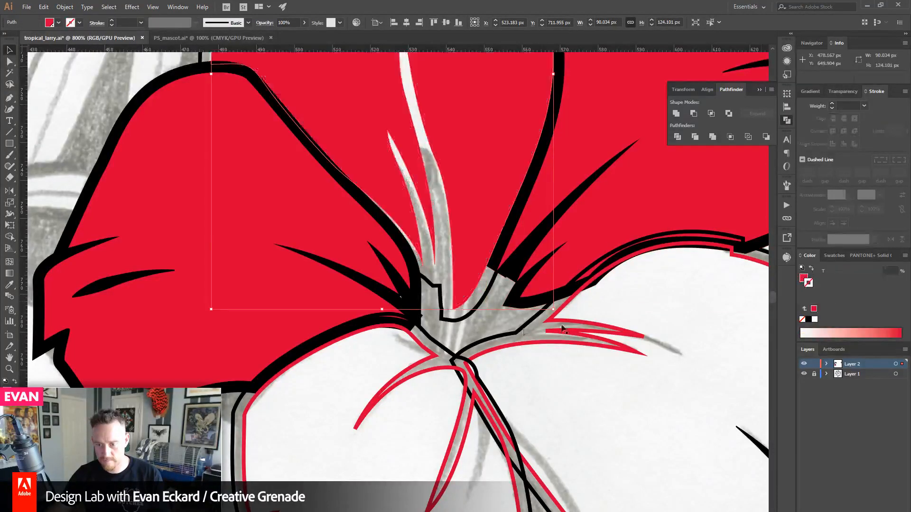
pyautogui.click(469, 314)
pyautogui.click(812, 270)
# - Turn the lower-right petal's red outline and black offset contour into solid red and black fills
pyautogui.moveTo(557, 324); pyautogui.dragTo(568, 249)
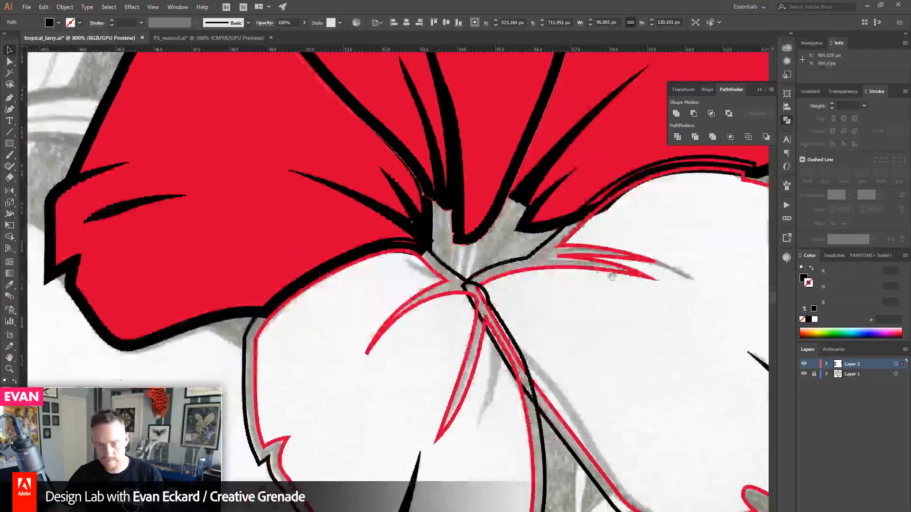
pyautogui.click(684, 237)
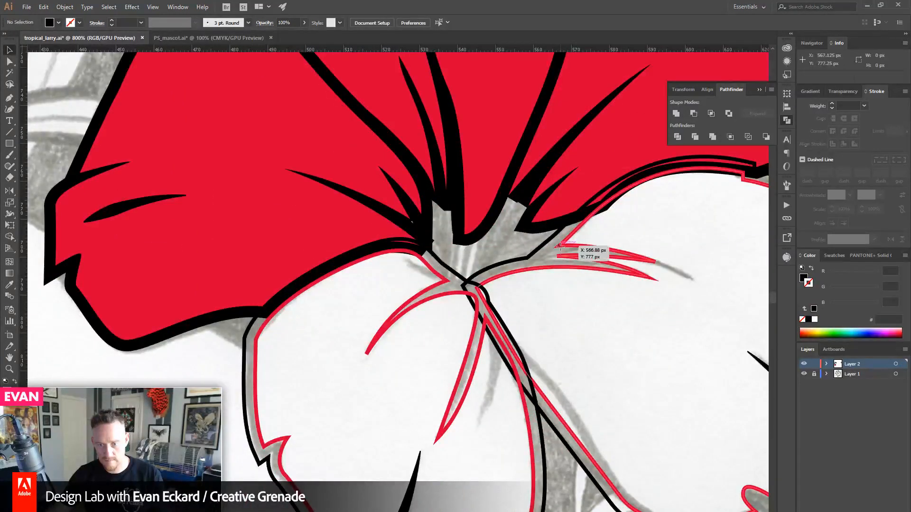
pyautogui.click(577, 252)
pyautogui.click(812, 270)
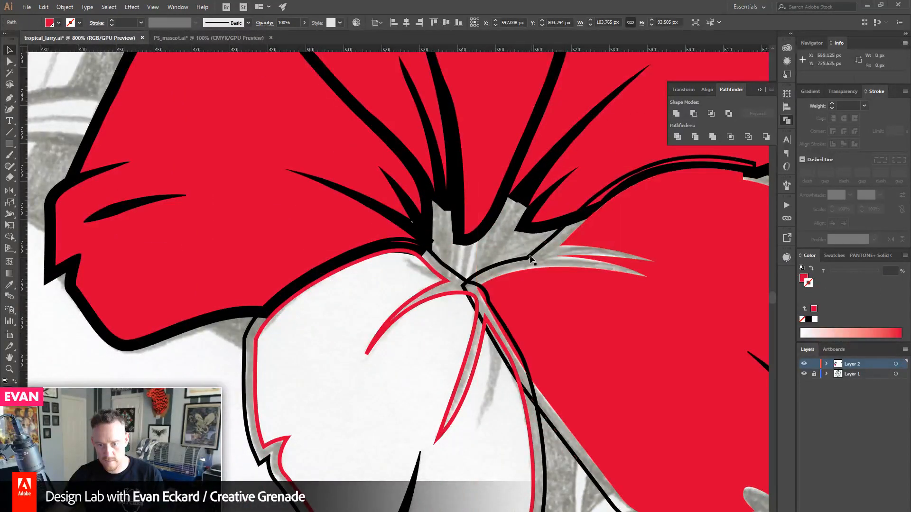
pyautogui.click(813, 269)
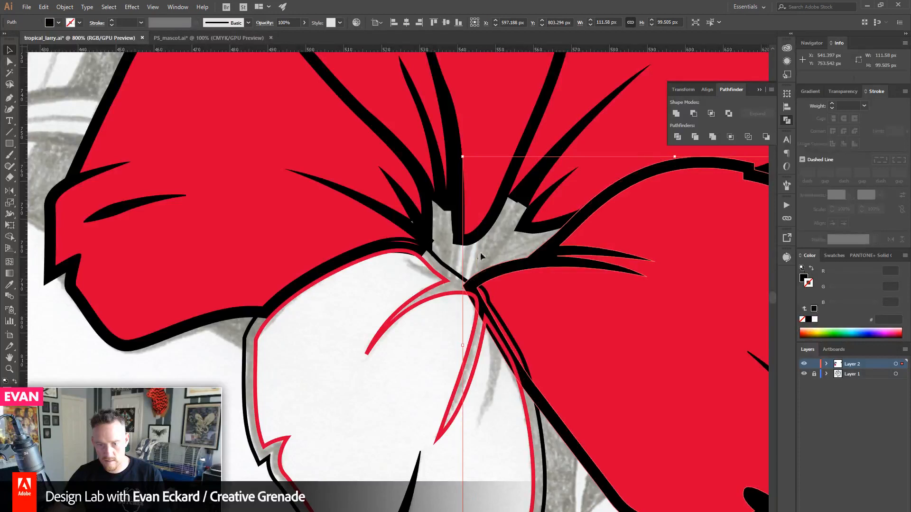
# - Turn the bottom petal's black offset contour and red outline into solid black and red fills, and deselect it
pyautogui.click(450, 272)
pyautogui.click(812, 270)
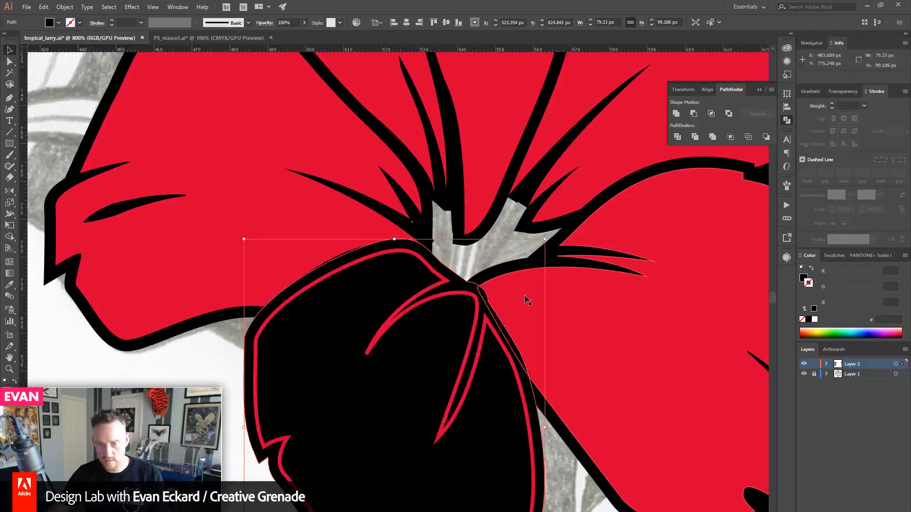
pyautogui.click(432, 272)
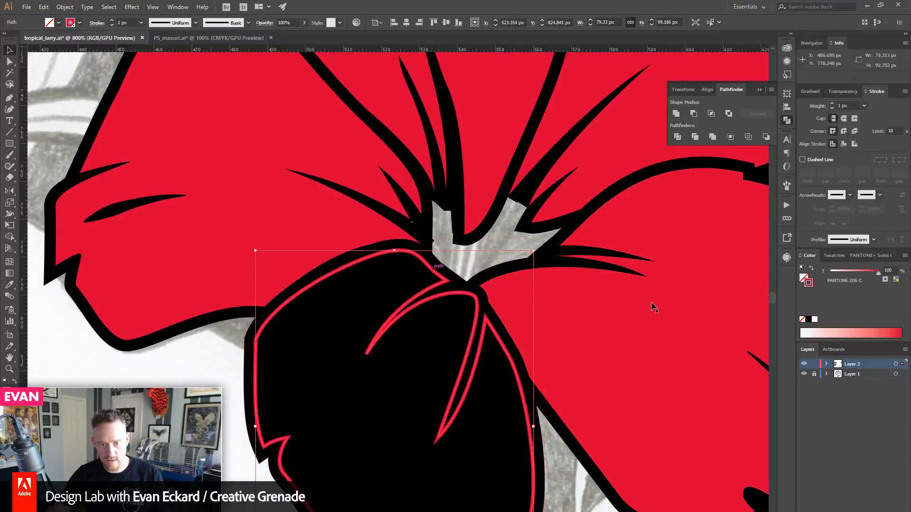
pyautogui.click(812, 269)
pyautogui.click(38, 377)
# - Examine the whole filled red flower and compare it with the finished blue and red flowers in the illustration
pyautogui.click(10, 369)
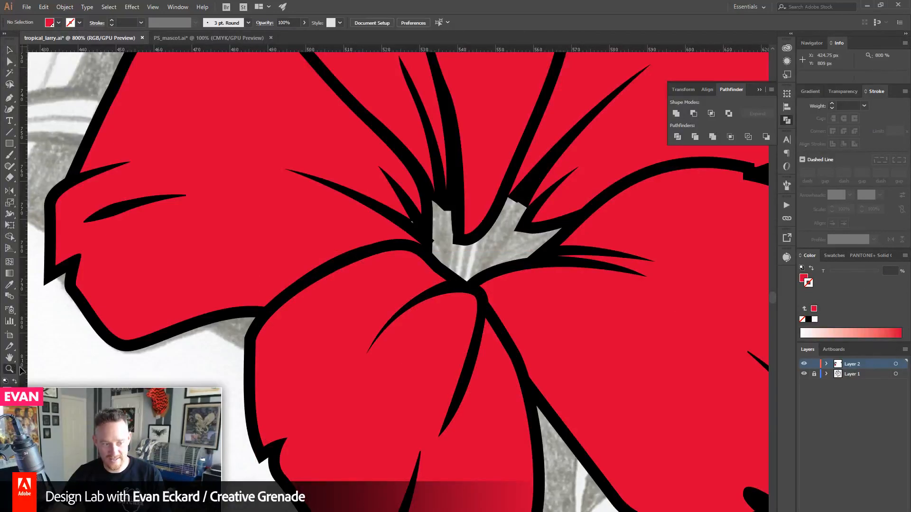
pyautogui.keyDown('alt'); pyautogui.click(433, 322); pyautogui.keyUp('alt')
pyautogui.keyDown('alt'); pyautogui.click(432, 321); pyautogui.keyUp('alt')
pyautogui.moveTo(427, 249); pyautogui.dragTo(453, 343)
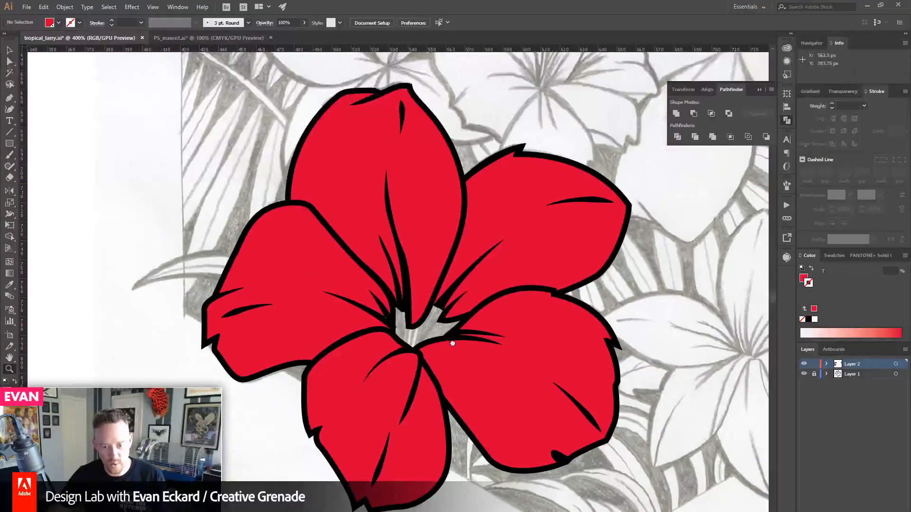
pyautogui.moveTo(487, 108); pyautogui.dragTo(476, 435)
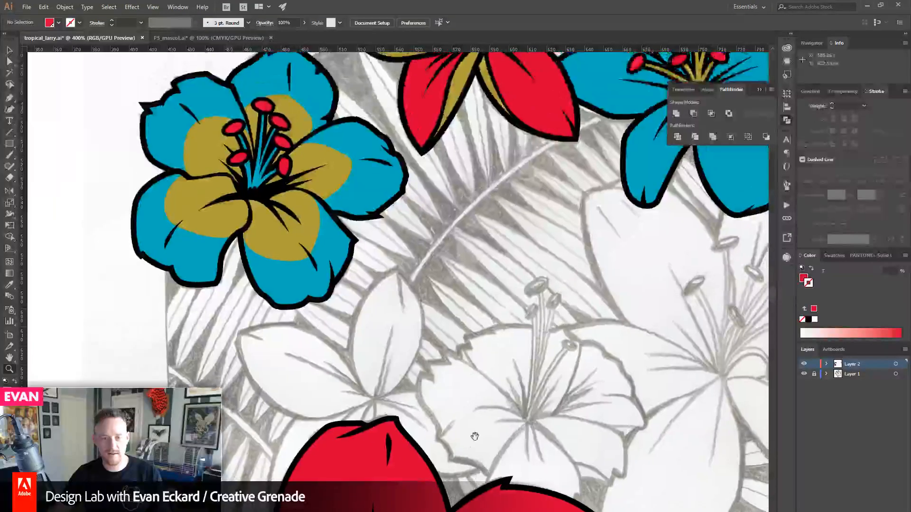
pyautogui.moveTo(511, 359); pyautogui.dragTo(449, 422)
pyautogui.moveTo(528, 272); pyautogui.dragTo(461, 369)
pyautogui.moveTo(398, 327); pyautogui.dragTo(465, 304)
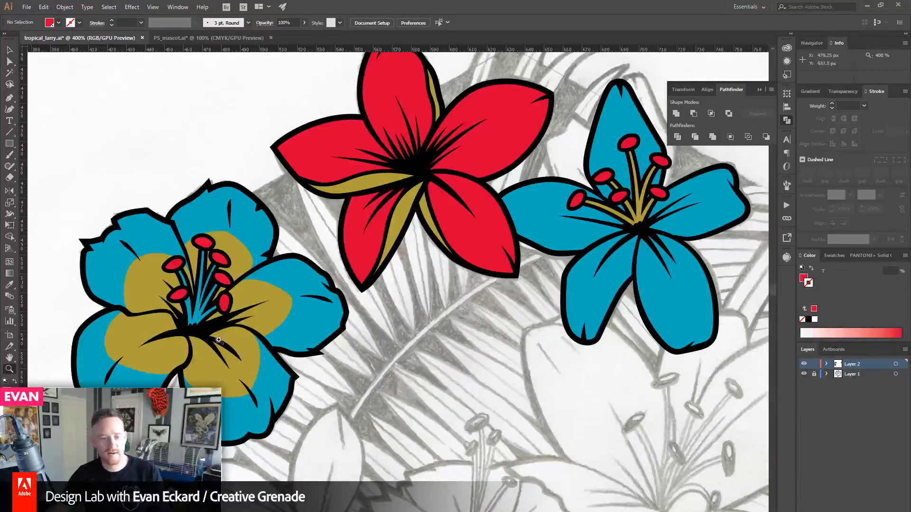
pyautogui.scroll(-10, 173, 297)
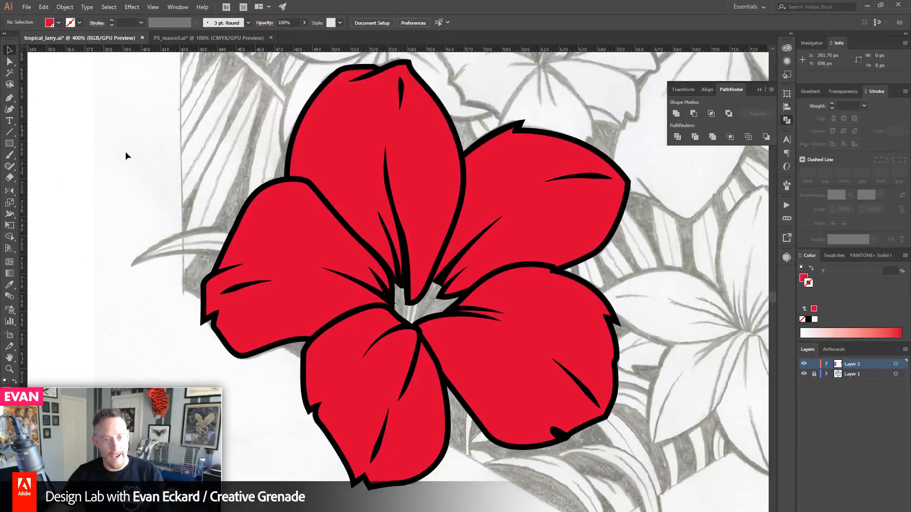
pyautogui.moveTo(162, 162); pyautogui.dragTo(606, 457)
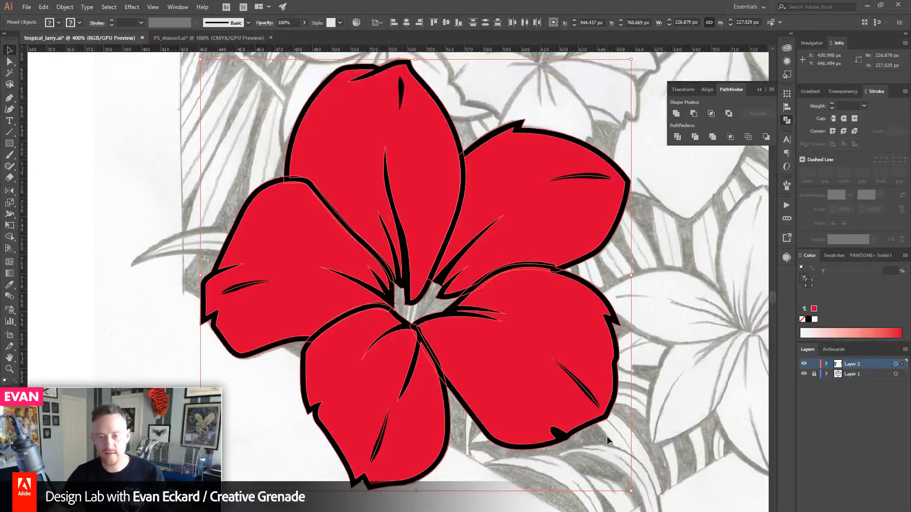
pyautogui.click(678, 269)
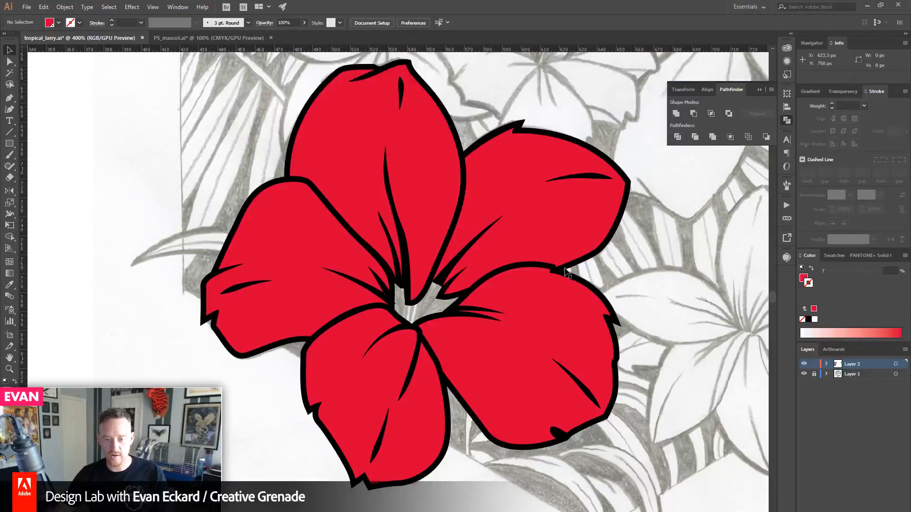
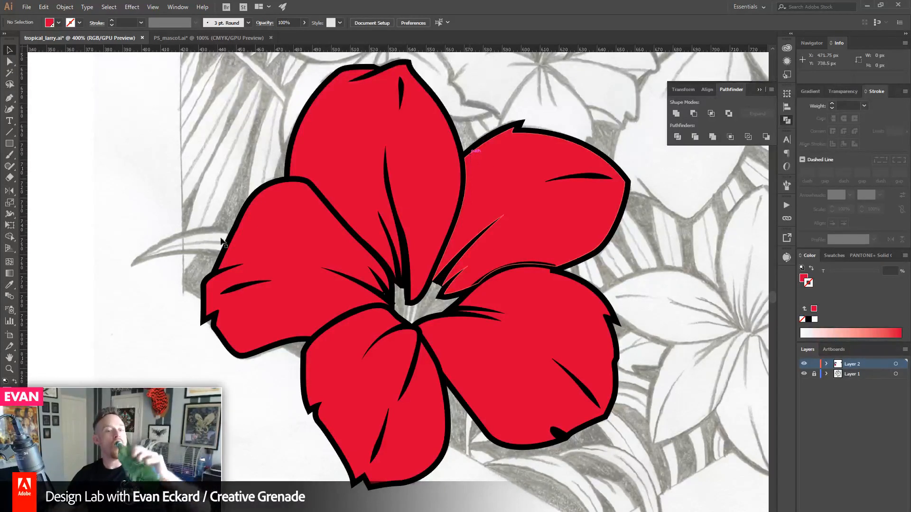
# - Draw a closed four-sided shape about 96 by 66 px, filled black without stroke, over the open gap at the flower's center
pyautogui.click(10, 100)
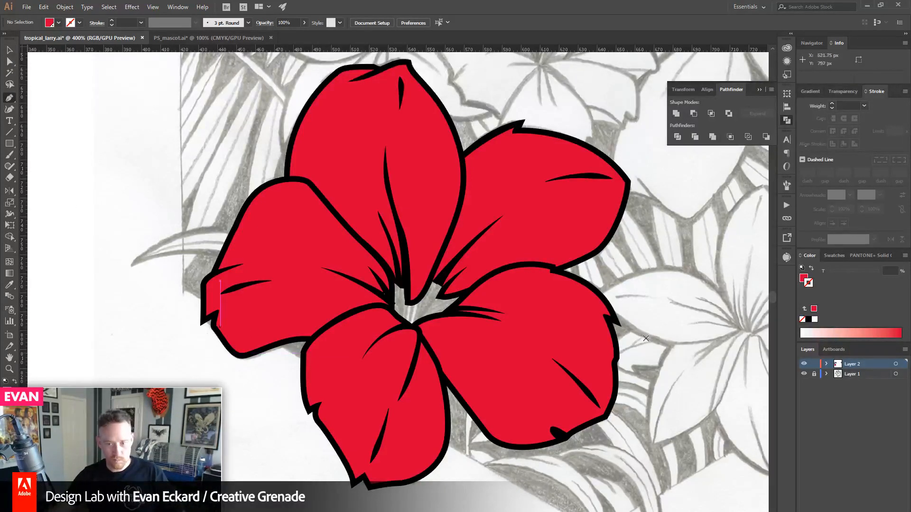
pyautogui.click(802, 282)
pyautogui.click(809, 319)
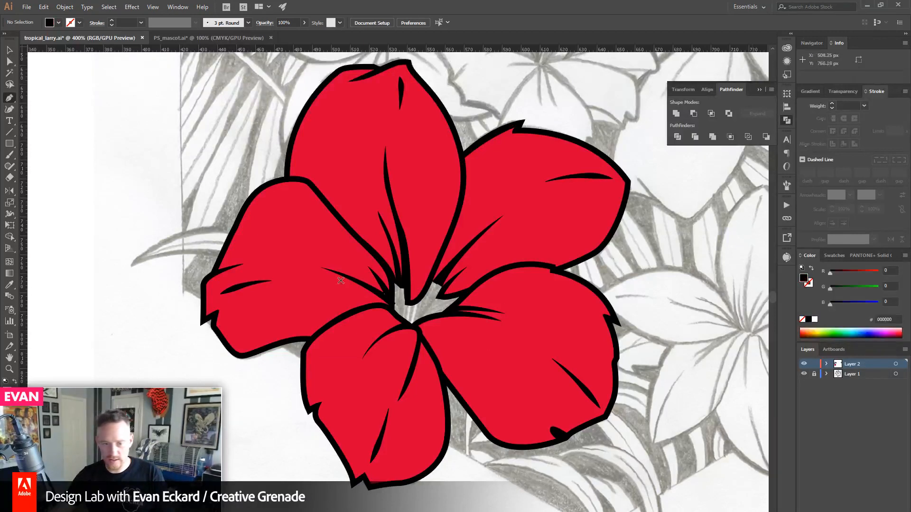
pyautogui.click(324, 262)
pyautogui.click(445, 232)
pyautogui.click(506, 319)
pyautogui.click(404, 355)
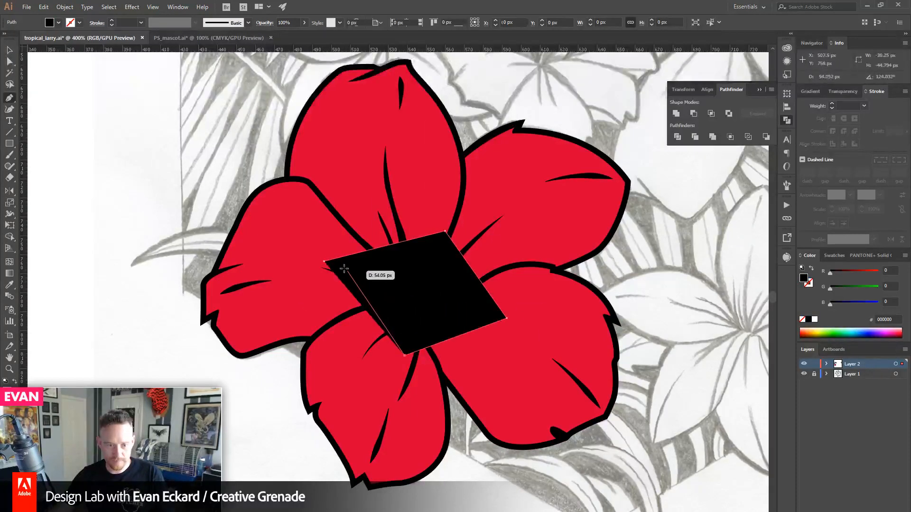
pyautogui.click(325, 260)
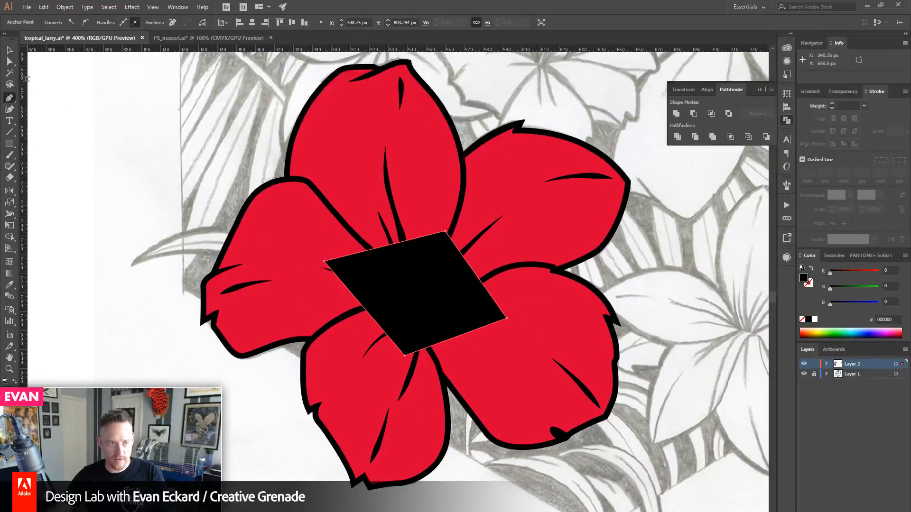
# - Send the black center shape behind the petals, and select the whole flower briefly to check the stacking before deselecting it
pyautogui.press('v')
pyautogui.hotkey('ctrl', 'shift', 'a')
pyautogui.click(398, 313)
pyautogui.click(65, 6)
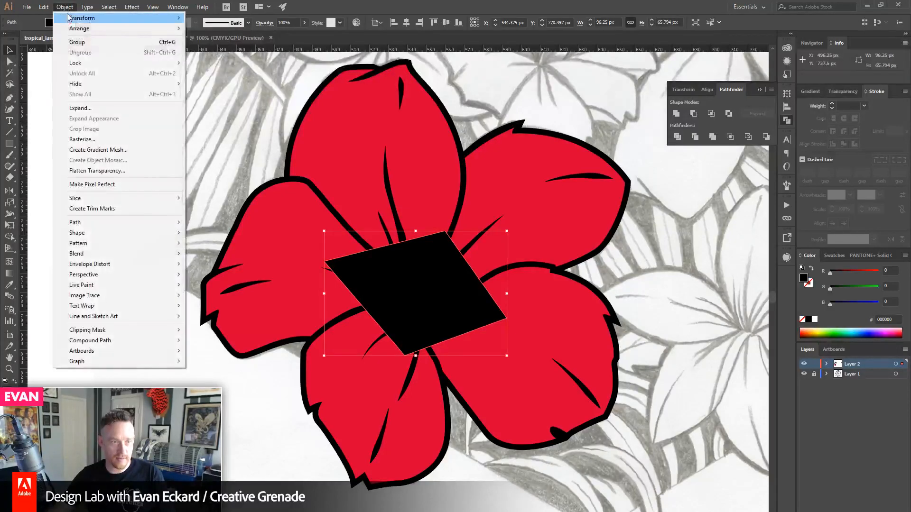
pyautogui.moveTo(78, 30)
pyautogui.click(223, 59)
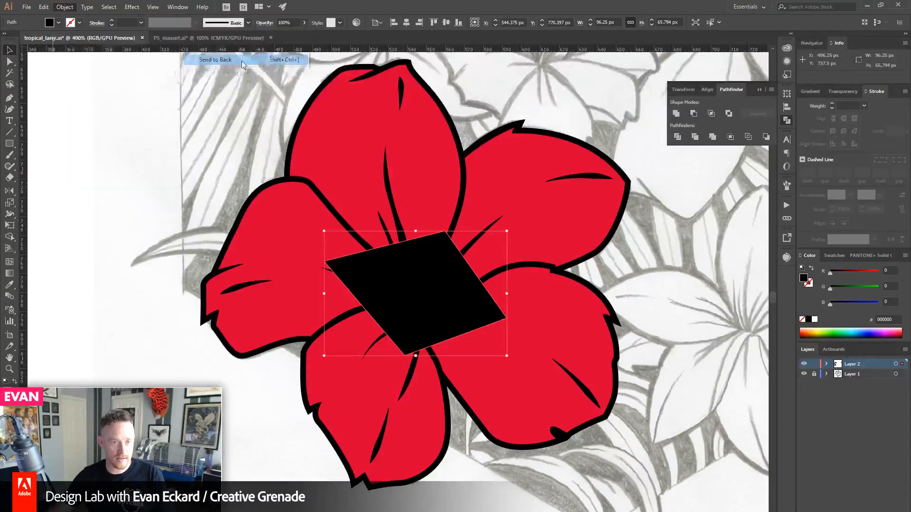
pyautogui.click(163, 139)
pyautogui.moveTo(172, 101); pyautogui.dragTo(688, 499)
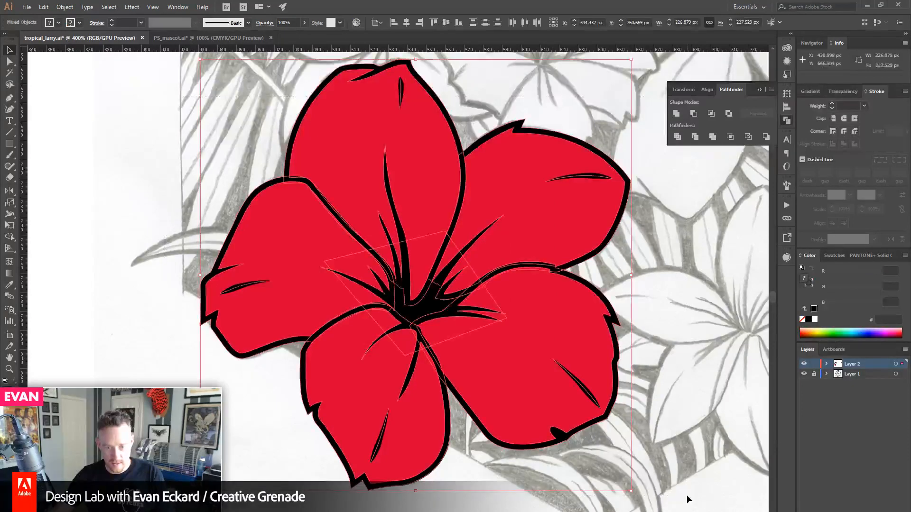
pyautogui.click(707, 454)
pyautogui.moveTo(668, 445); pyautogui.dragTo(656, 459)
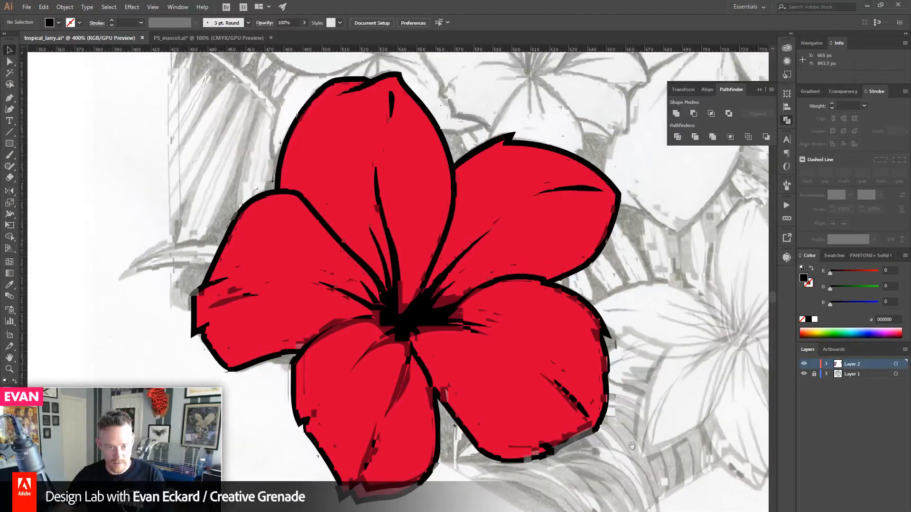
# - Draw a closed gold shape without stroke, about 124 by 130 px, over the lower-right petal's outer part, with a curved inner edge meeting at the crease
pyautogui.press('p')
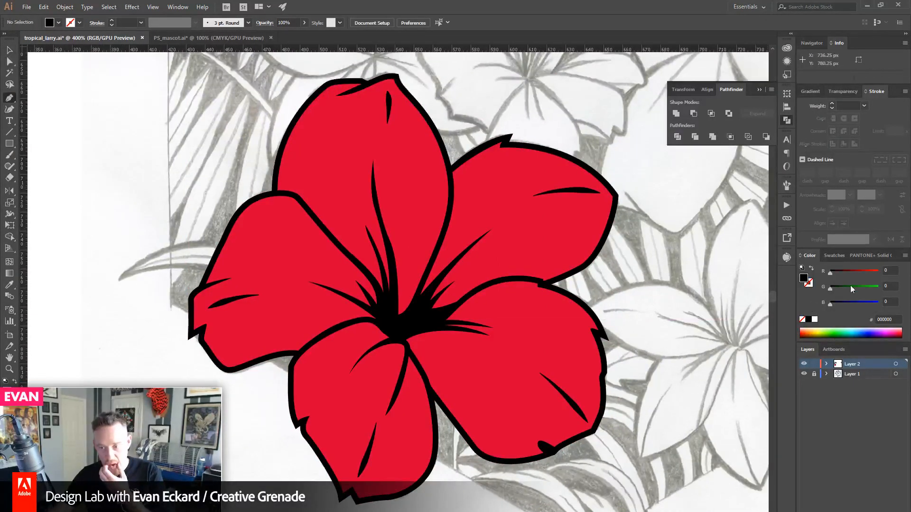
pyautogui.click(858, 259)
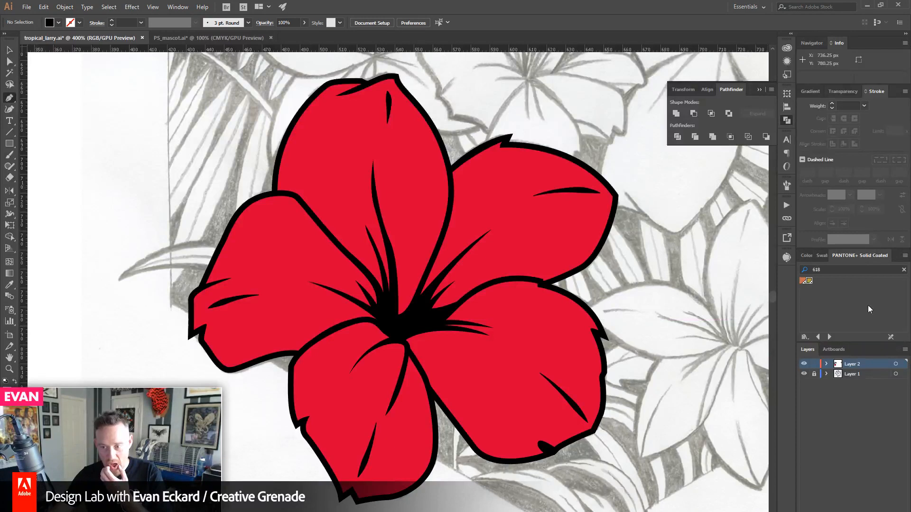
pyautogui.click(822, 255)
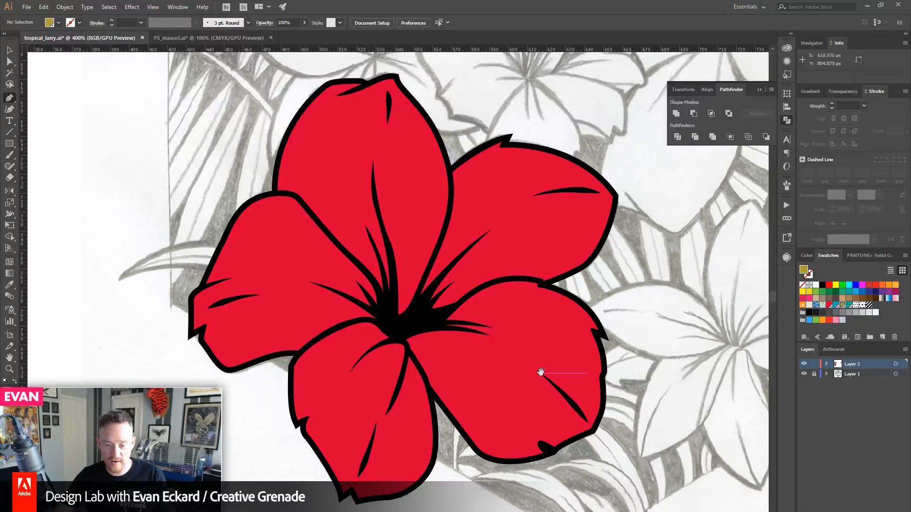
pyautogui.moveTo(541, 372); pyautogui.dragTo(539, 309)
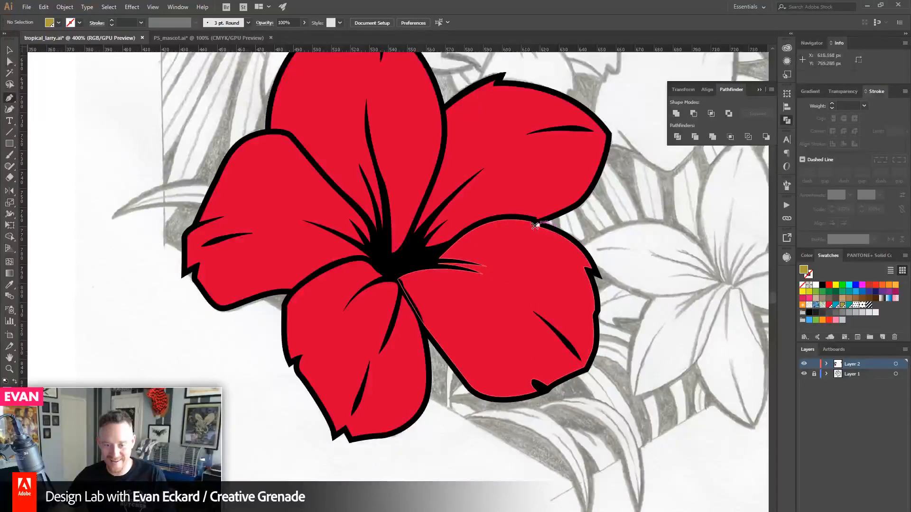
pyautogui.moveTo(531, 225); pyautogui.dragTo(569, 256)
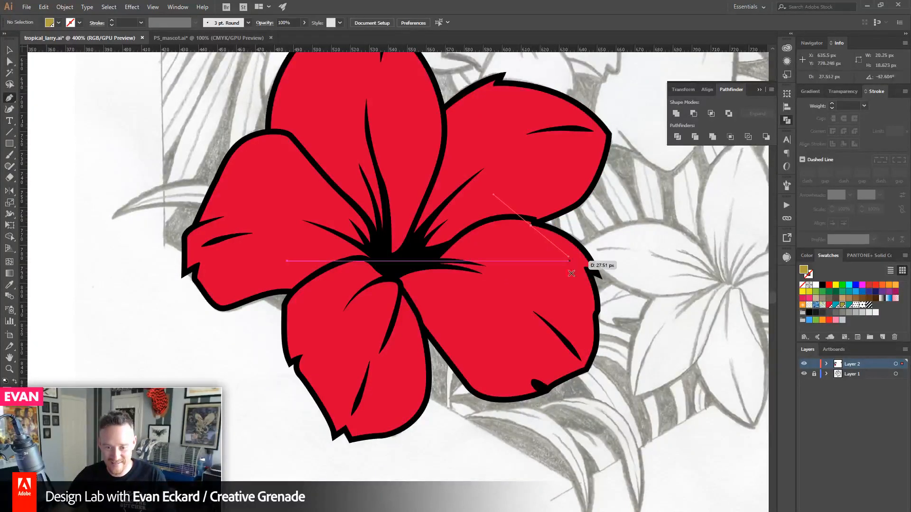
pyautogui.click(545, 319)
pyautogui.moveTo(420, 317); pyautogui.dragTo(386, 292)
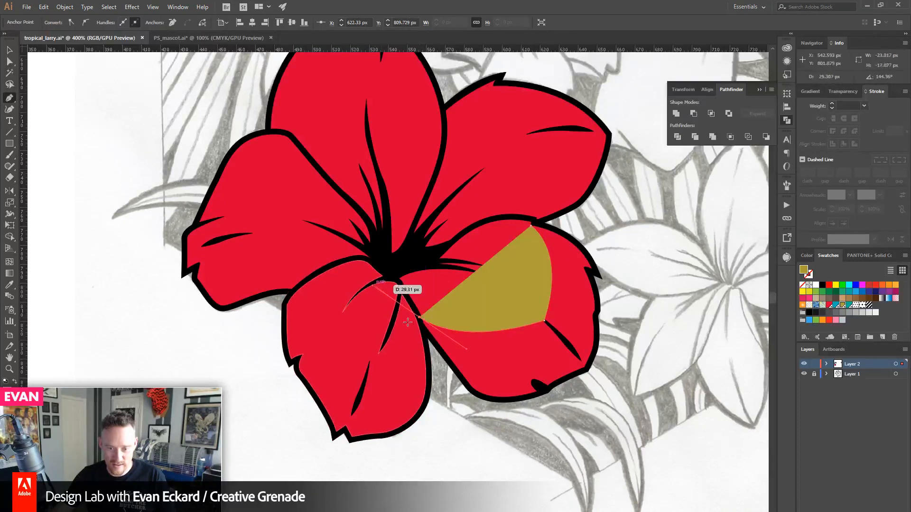
pyautogui.click(506, 467)
pyautogui.click(645, 390)
pyautogui.click(640, 254)
pyautogui.click(598, 220)
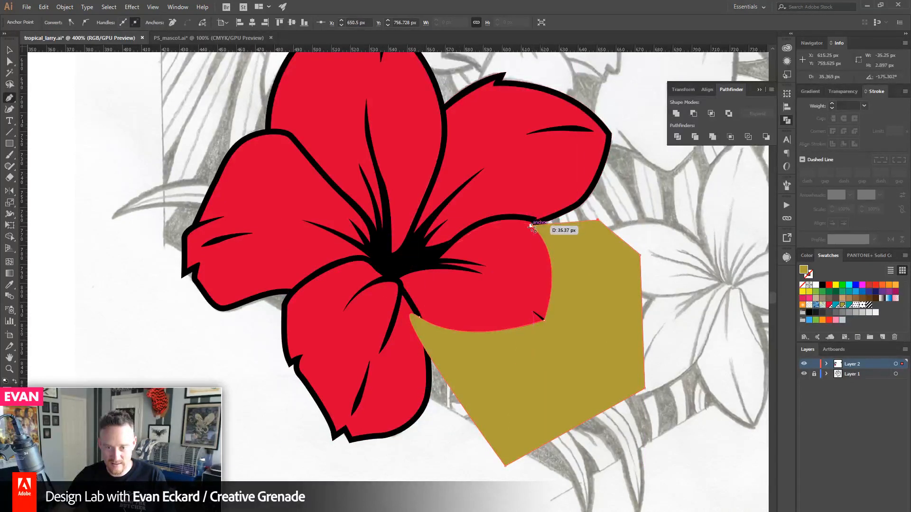
pyautogui.click(533, 227)
# - Trim the gold shape to the lower-right petal's outline with the Shape Builder, removing everything outside the red petal
pyautogui.press('a')
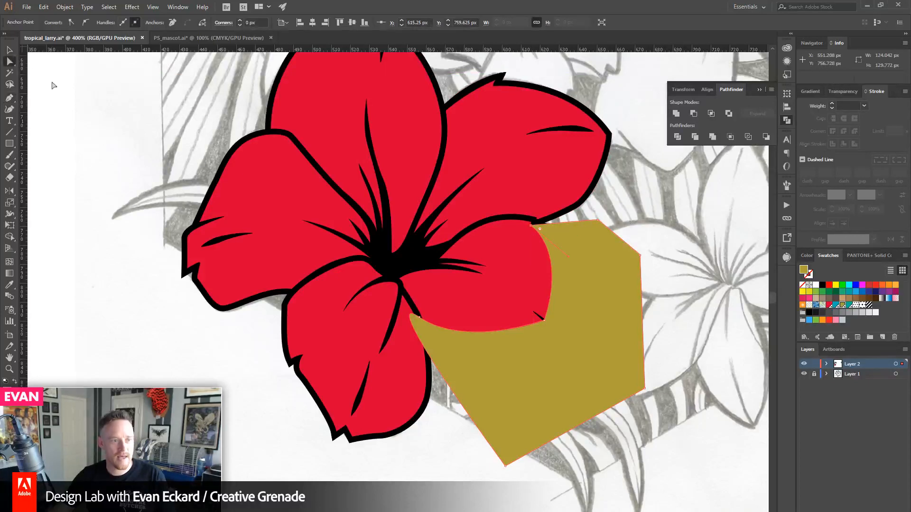
pyautogui.click(6, 50)
pyautogui.click(510, 287)
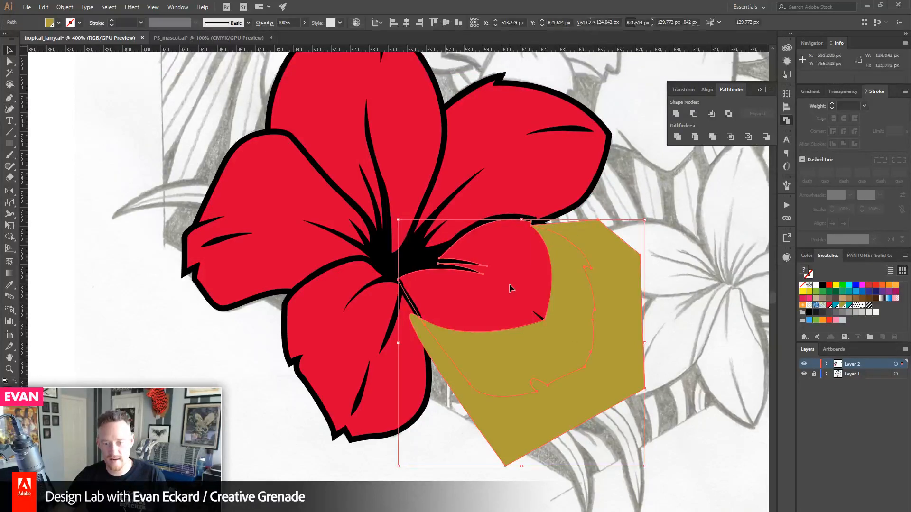
pyautogui.hotkey('shift', 'm')
pyautogui.keyDown('alt'); pyautogui.click(431, 345); pyautogui.keyUp('alt')
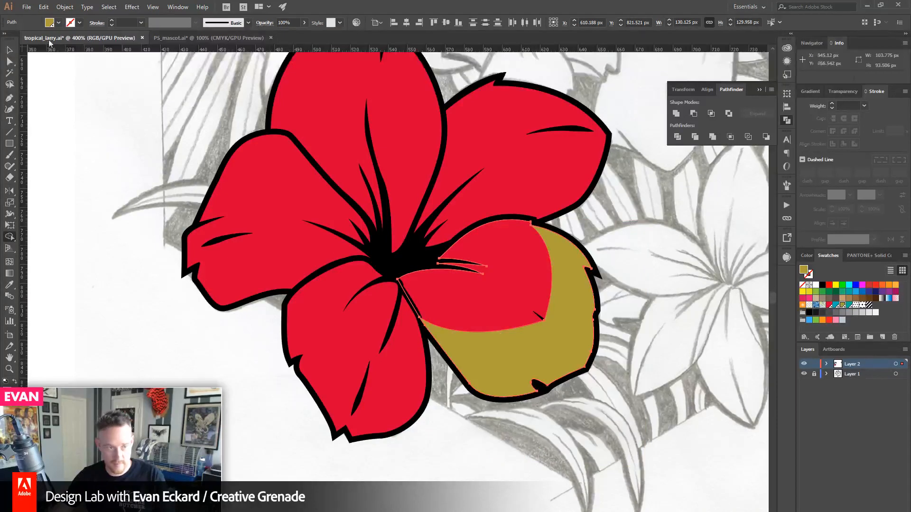
# - Send the trimmed gold piece backward beneath the lower-right petal's black crease, and deselect it
pyautogui.click(9, 51)
pyautogui.click(517, 372)
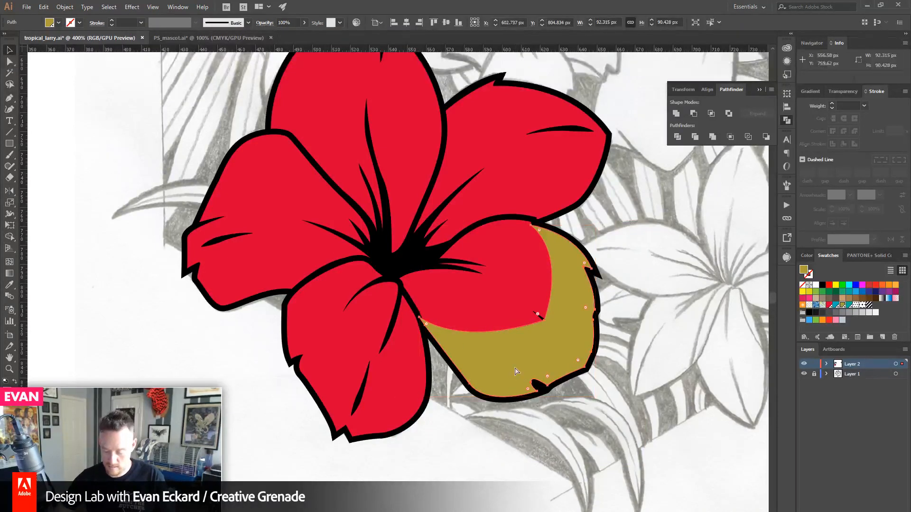
pyautogui.hotkey('ctrl', '[')
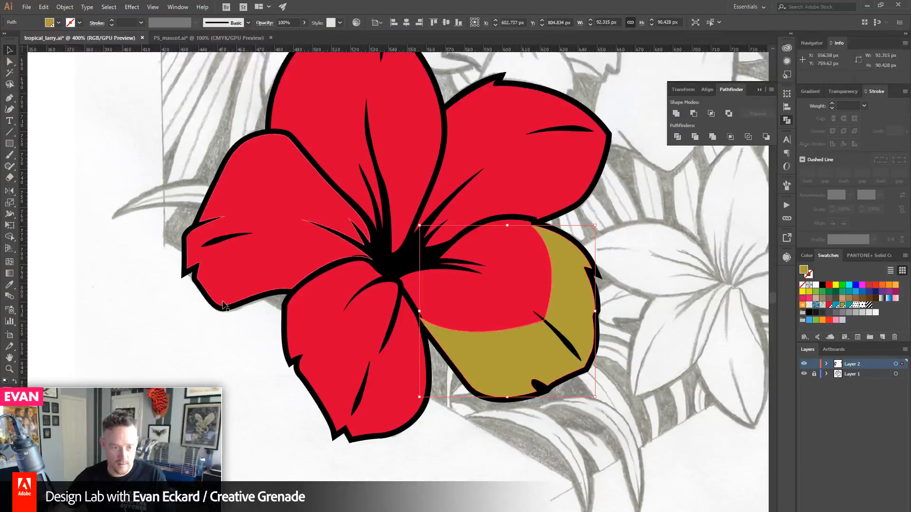
pyautogui.click(129, 305)
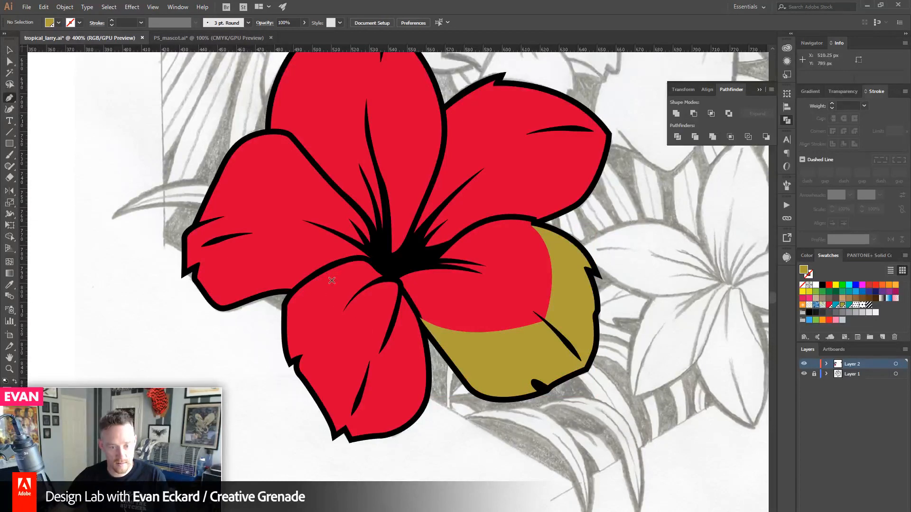
# - Draw a closed gold shape over the bottom petal's outer part, its curved inner edge coming to a point at the lower crease
pyautogui.moveTo(327, 271); pyautogui.dragTo(299, 304)
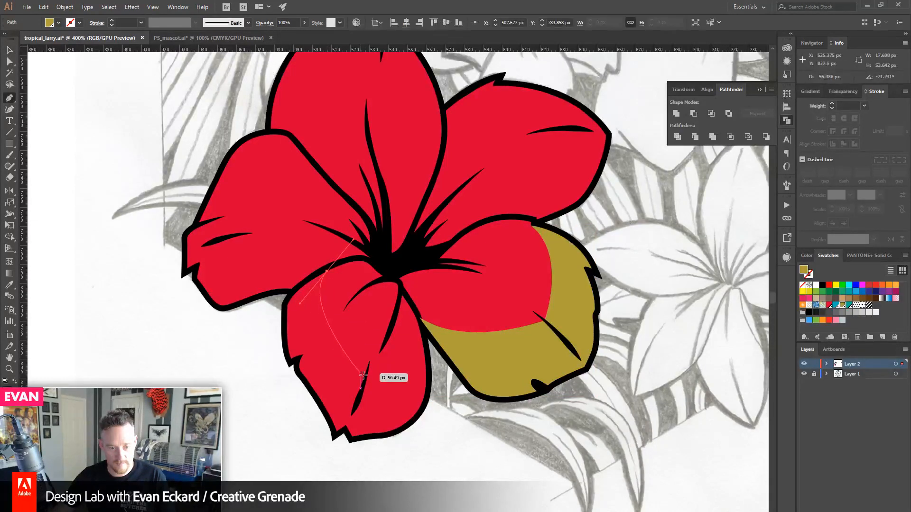
pyautogui.click(365, 376)
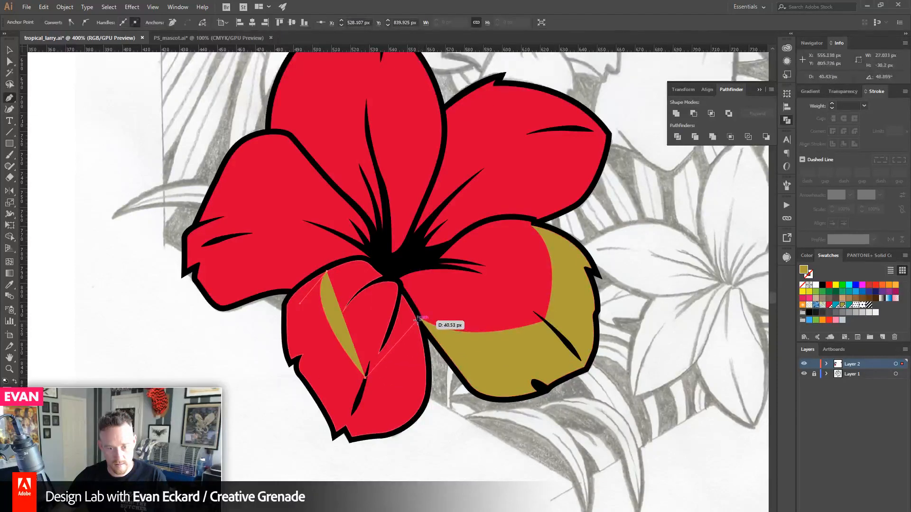
pyautogui.moveTo(417, 319); pyautogui.dragTo(420, 277)
pyautogui.click(474, 447)
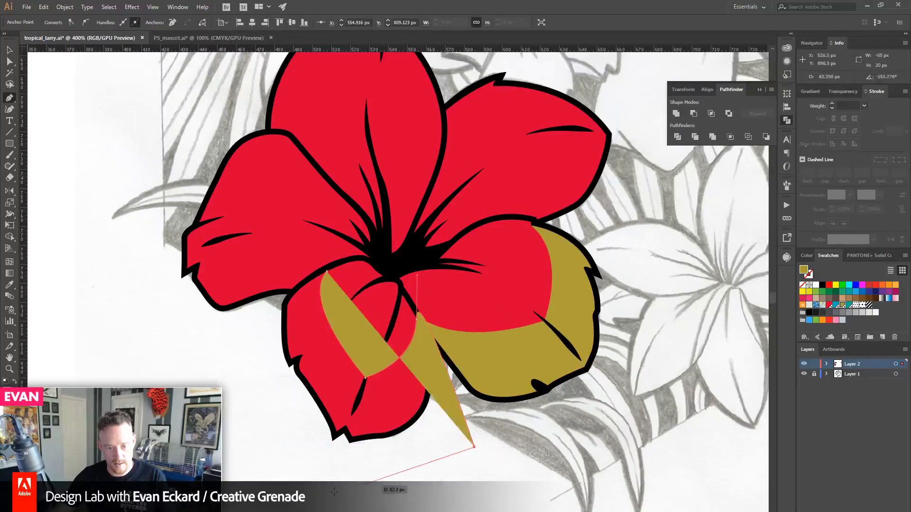
pyautogui.click(331, 492)
pyautogui.click(226, 336)
pyautogui.moveTo(327, 271); pyautogui.dragTo(409, 272)
# - Trim the gold shape to the bottom petal's outline with the Shape Builder, removing everything outside the red petal
pyautogui.click(10, 51)
pyautogui.keyDown('shift'); pyautogui.click(339, 285); pyautogui.keyUp('shift')
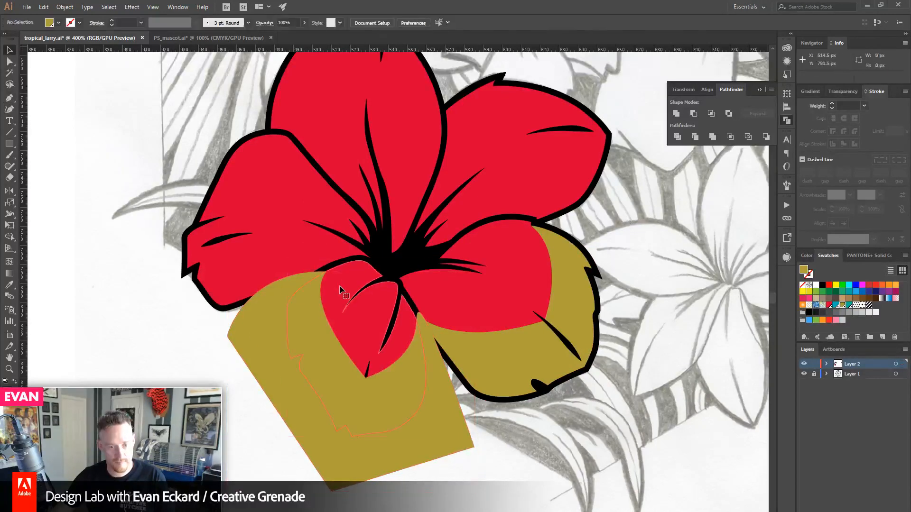
pyautogui.hotkey('shift', 'm')
pyautogui.keyDown('alt'); pyautogui.click(262, 328); pyautogui.keyUp('alt')
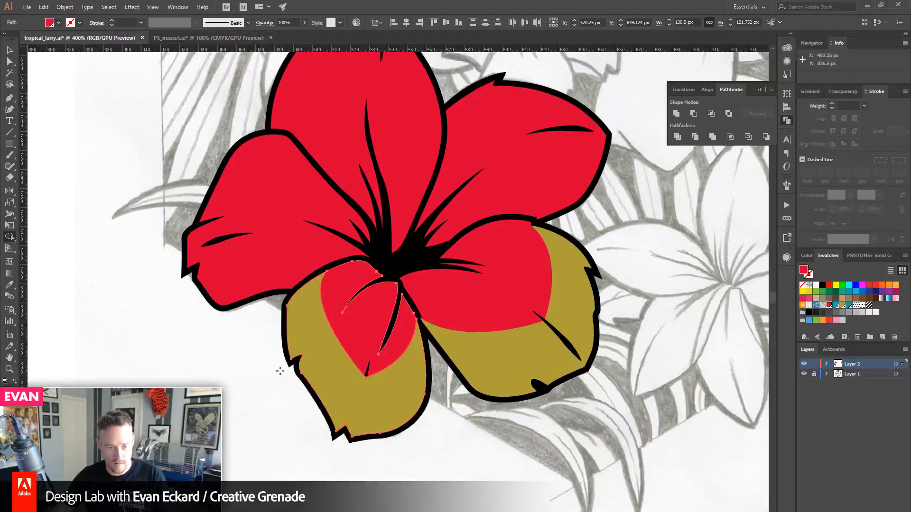
# - Send the bottom petal's gold piece backward beneath its black crease, and clear the selection
pyautogui.press('v')
pyautogui.click(95, 277)
pyautogui.click(305, 358)
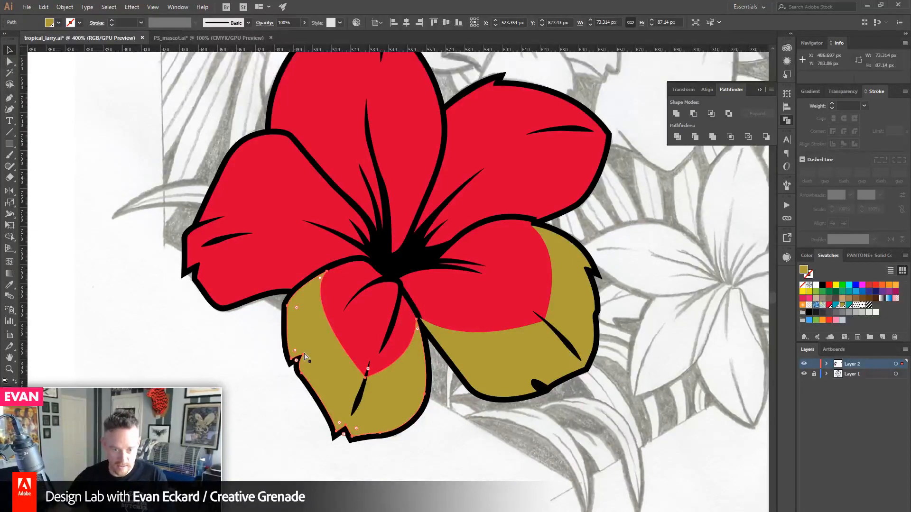
pyautogui.click(472, 350)
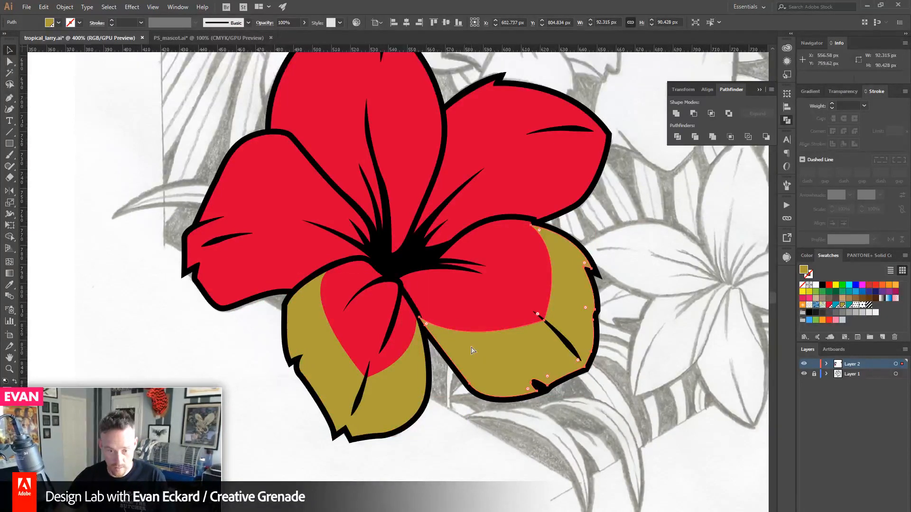
pyautogui.click(659, 265)
# - Draw a closed gold shape about 142 px wide over the top petal's outer part, peaking at the crease tip, and select it with the red petal
pyautogui.moveTo(268, 225); pyautogui.dragTo(312, 287)
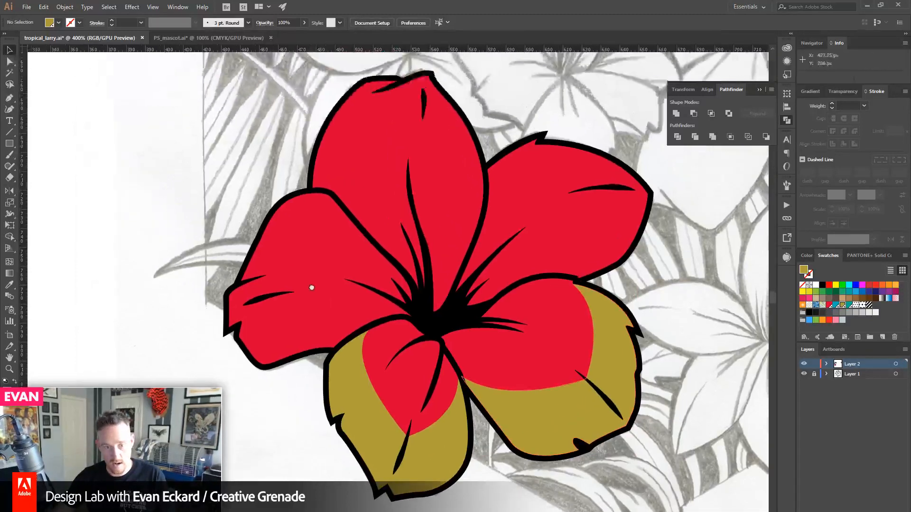
pyautogui.click(9, 102)
pyautogui.moveTo(373, 178); pyautogui.dragTo(339, 221)
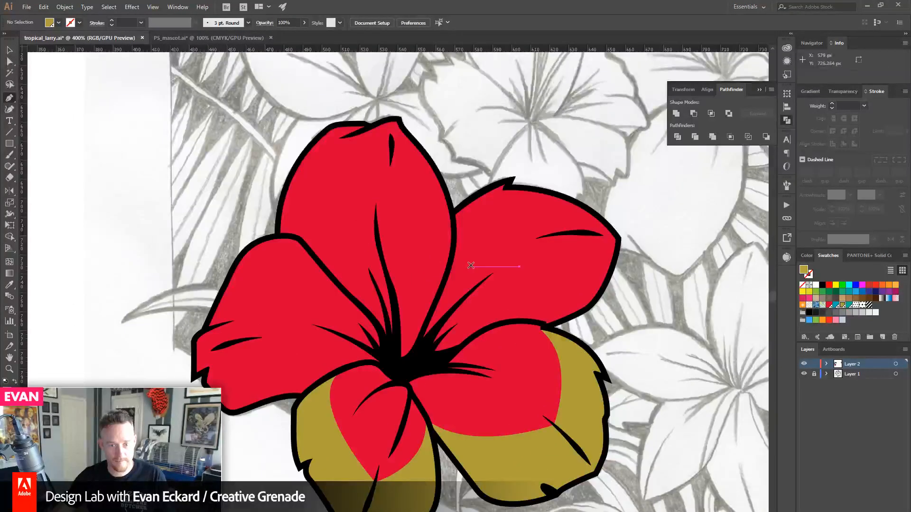
pyautogui.moveTo(445, 268); pyautogui.dragTo(449, 215)
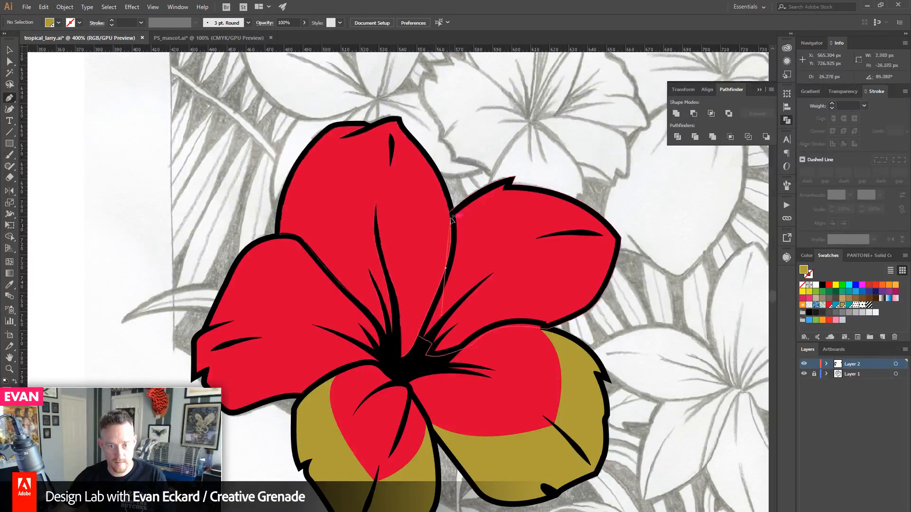
pyautogui.click(376, 188)
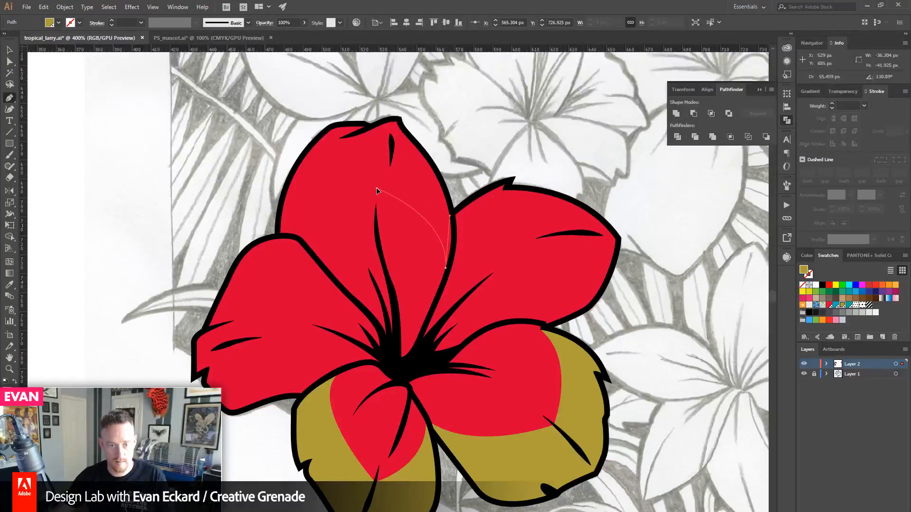
pyautogui.moveTo(332, 285); pyautogui.dragTo(347, 373)
pyautogui.hotkey('ctrl', 'z')
pyautogui.moveTo(311, 288); pyautogui.dragTo(322, 353)
pyautogui.click(429, 71)
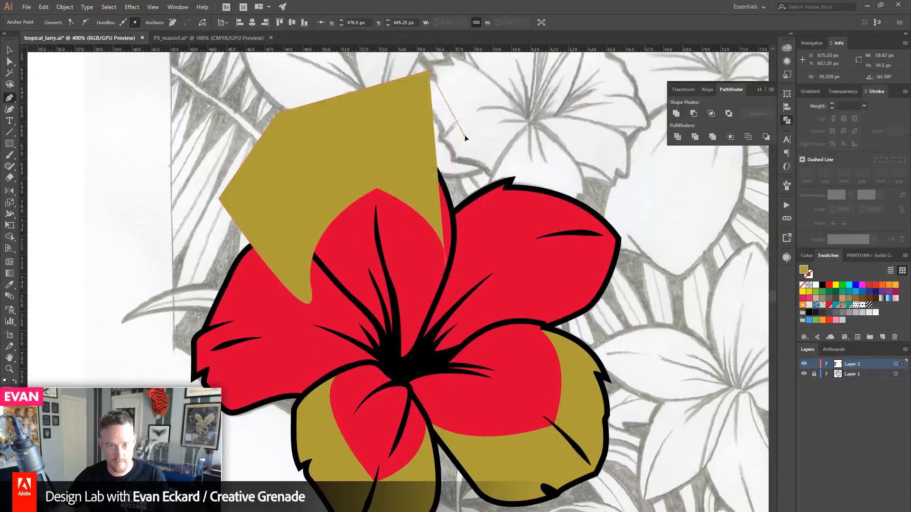
pyautogui.click(464, 135)
pyautogui.click(488, 248)
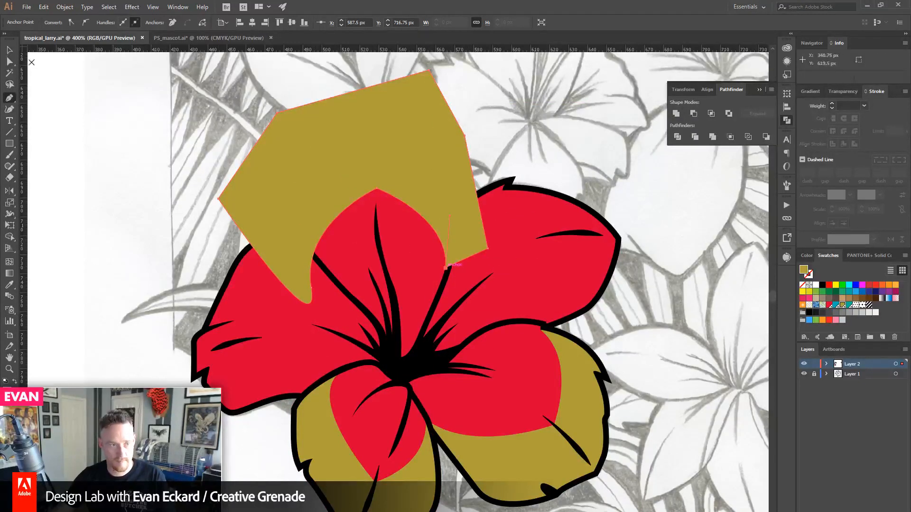
pyautogui.click(9, 50)
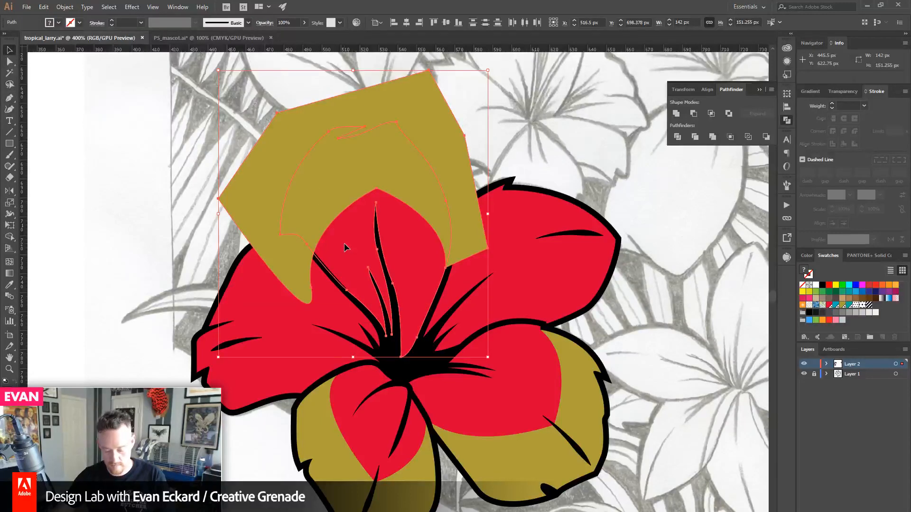
# - Trim the gold shape to the top petal's outline and arrange it behind the black line work but above the red fill
pyautogui.hotkey('shift', 'm')
pyautogui.keyDown('alt'); pyautogui.click(286, 252); pyautogui.keyUp('alt')
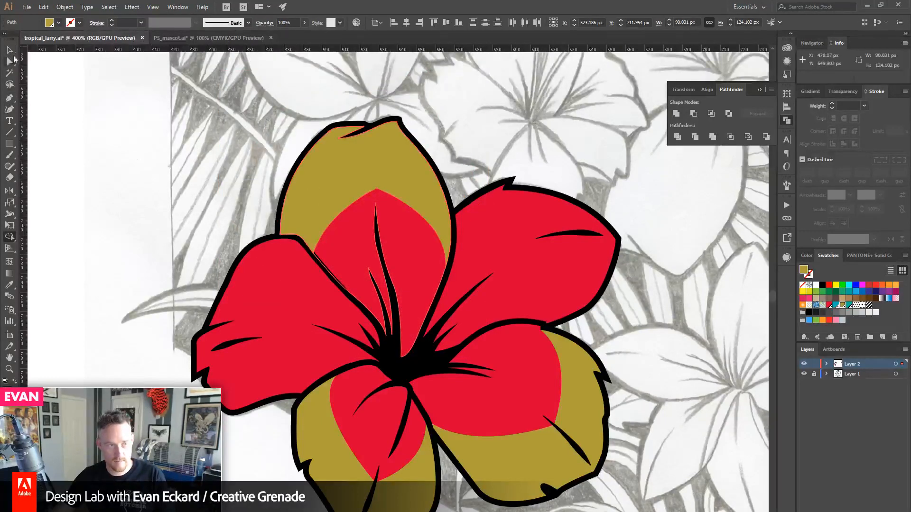
pyautogui.click(10, 50)
pyautogui.click(335, 185)
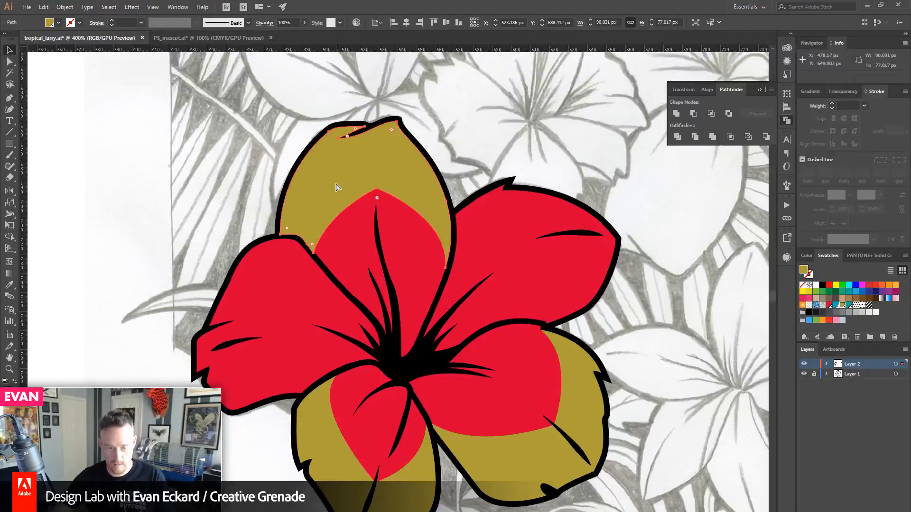
pyautogui.hotkey('ctrl', '[')
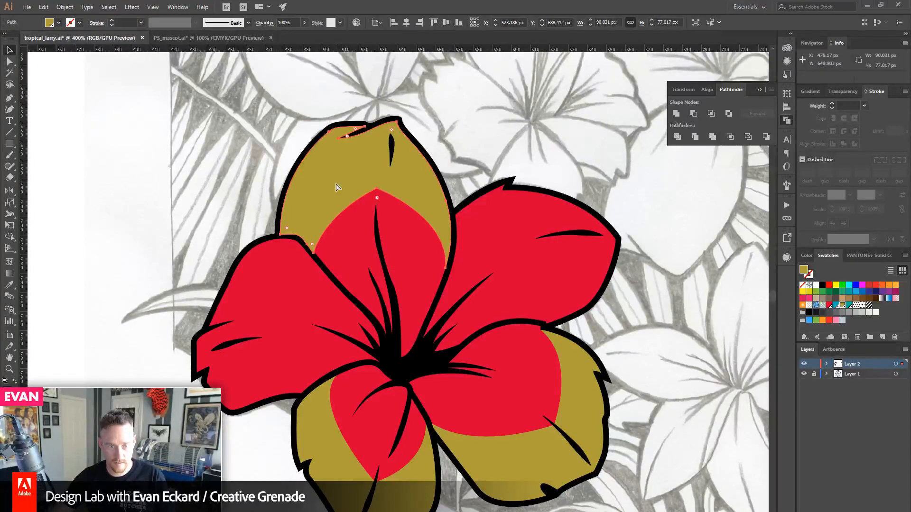
pyautogui.hotkey('ctrl', '[')
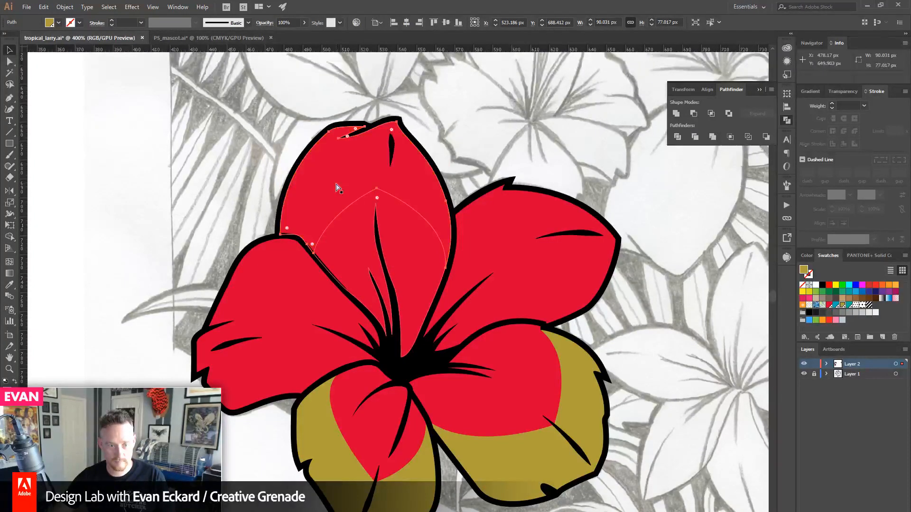
pyautogui.hotkey('ctrl', ']')
pyautogui.click(70, 156)
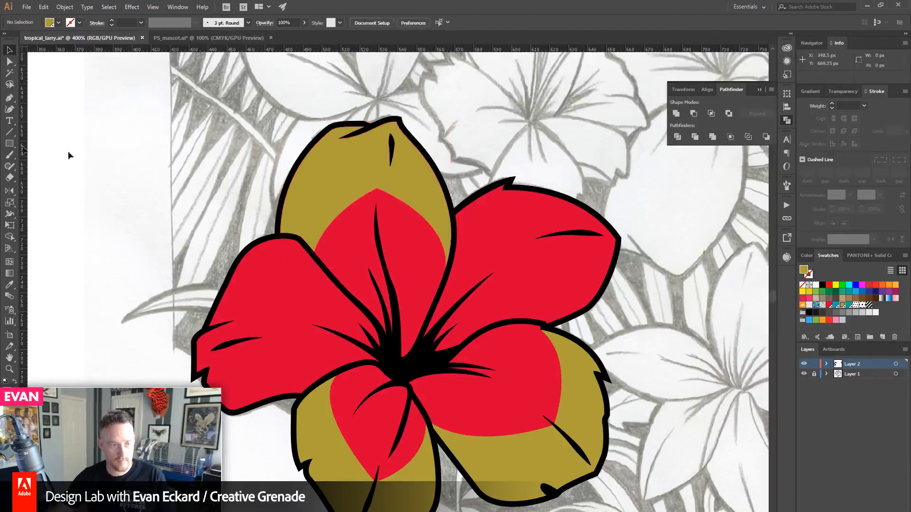
# - Draw the curved inner edge of a gold shape across the middle of the upper-right petal with the Pen tool
pyautogui.click(9, 97)
pyautogui.moveTo(208, 253); pyautogui.dragTo(169, 228)
pyautogui.moveTo(472, 296); pyautogui.dragTo(531, 264)
pyautogui.hotkey('ctrl', 'z')
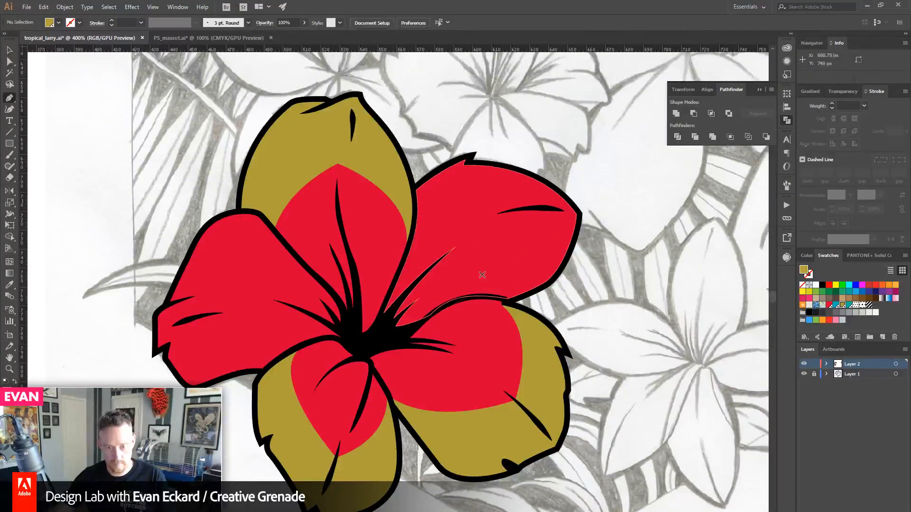
pyautogui.moveTo(446, 304); pyautogui.dragTo(506, 256)
pyautogui.hotkey('ctrl', 'z')
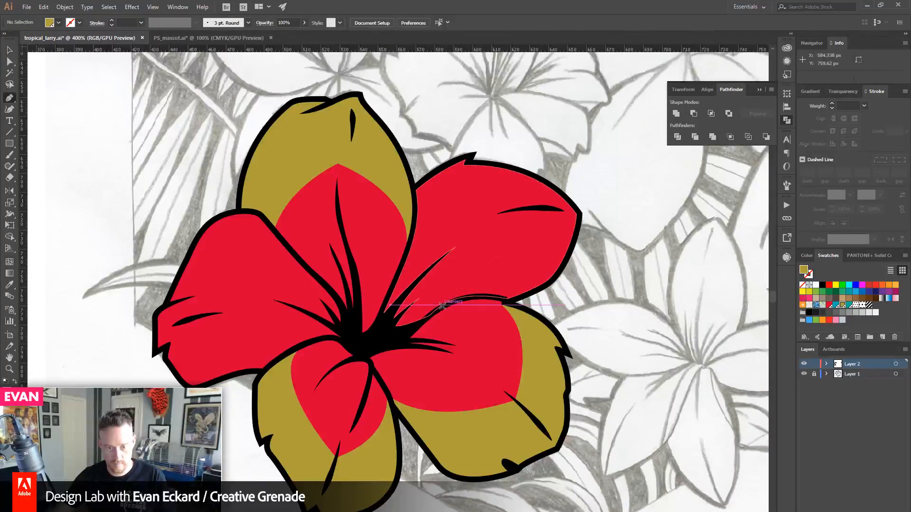
pyautogui.moveTo(442, 306); pyautogui.dragTo(494, 252)
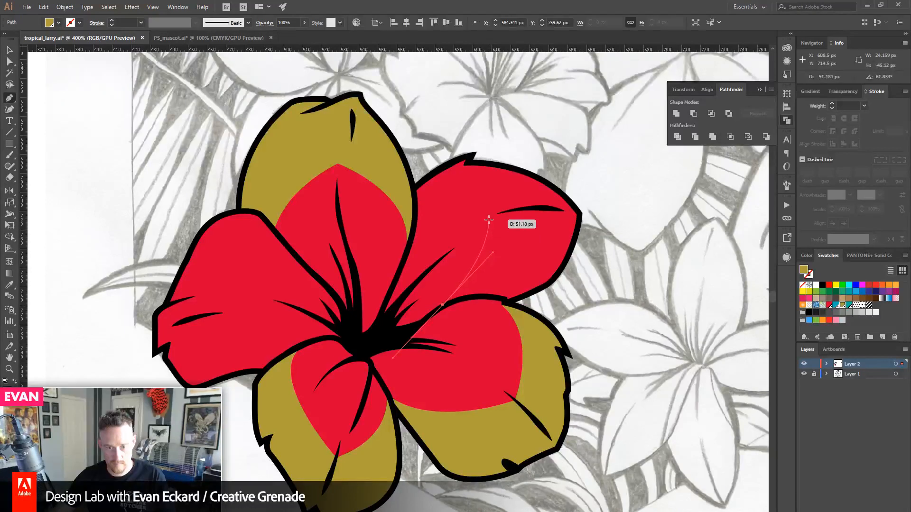
pyautogui.moveTo(488, 219); pyautogui.dragTo(340, 249)
pyautogui.hotkey('ctrl', 'z')
# - Continue the gold path loosely around the outside of the upper-right petal and close it at its starting point
pyautogui.click(443, 111)
pyautogui.click(594, 109)
pyautogui.click(632, 232)
pyautogui.click(602, 340)
pyautogui.click(467, 338)
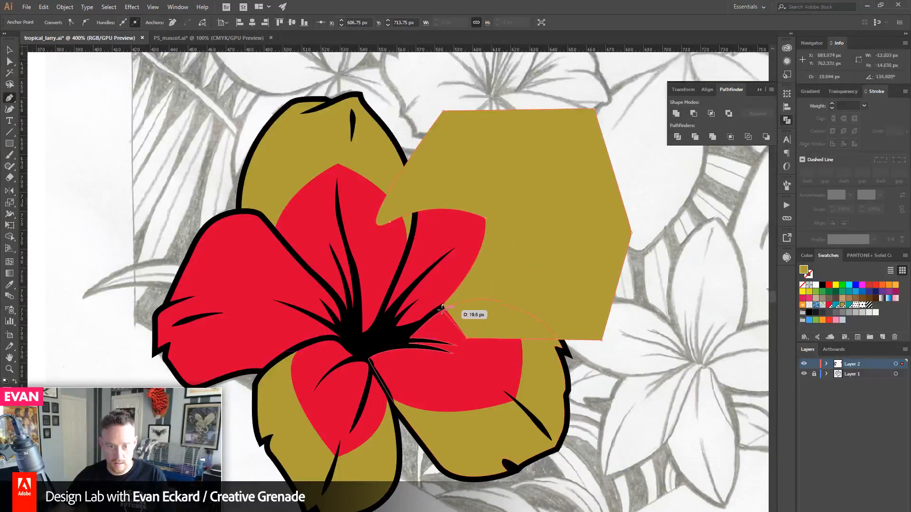
pyautogui.click(442, 305)
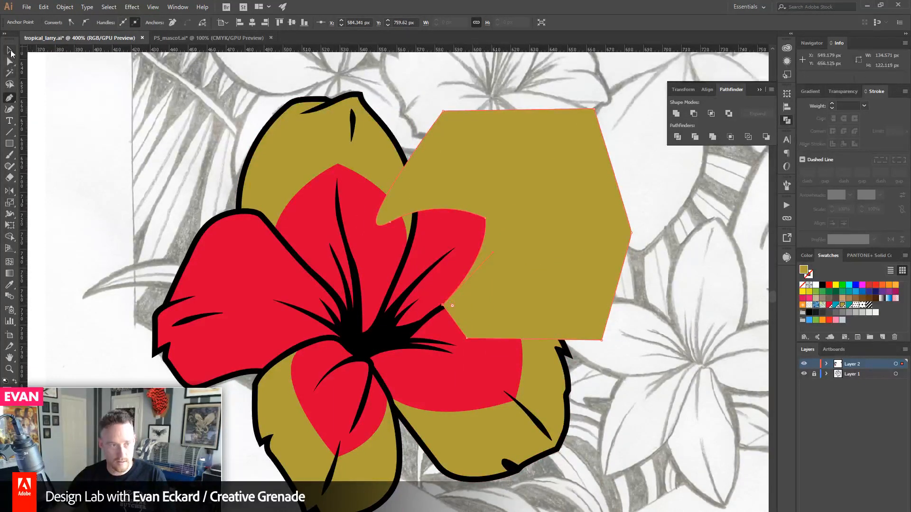
# - Remove the gold excess outside the upper-right petal with the Shape Builder tool, using the petal's red fill as boundary
pyautogui.click(10, 52)
pyautogui.keyDown('shift'); pyautogui.click(456, 249); pyautogui.keyUp('shift')
pyautogui.hotkey('shift', 'm')
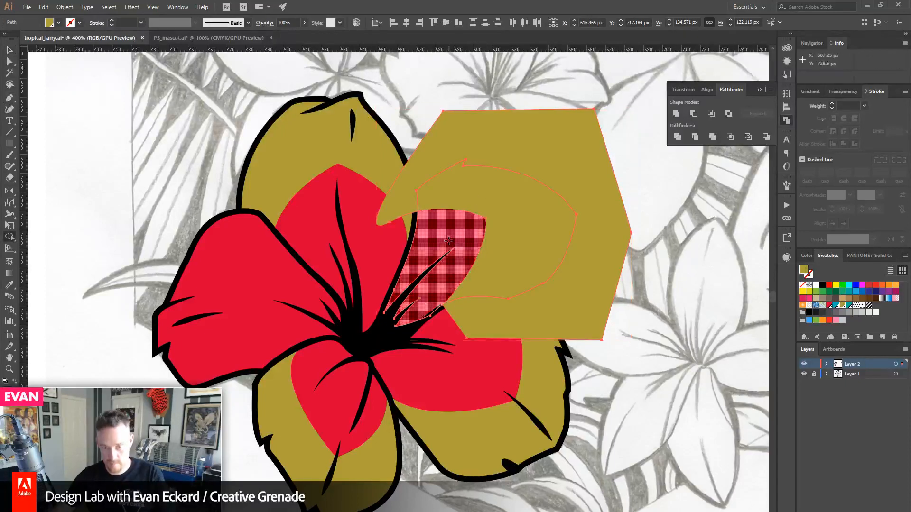
pyautogui.keyDown('alt'); pyautogui.click(426, 159); pyautogui.keyUp('alt')
# - Send the upper-right petal's gold tip behind the black detail line and deselect it
pyautogui.click(9, 50)
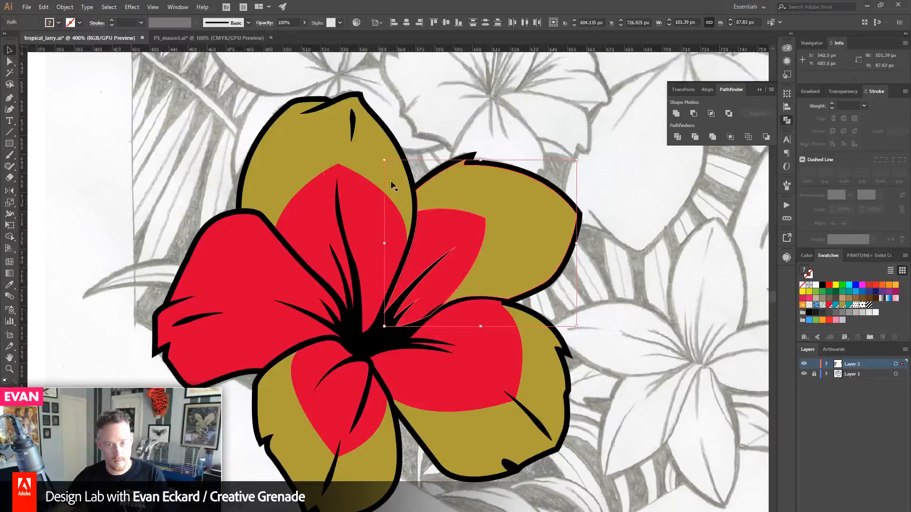
pyautogui.click(441, 189)
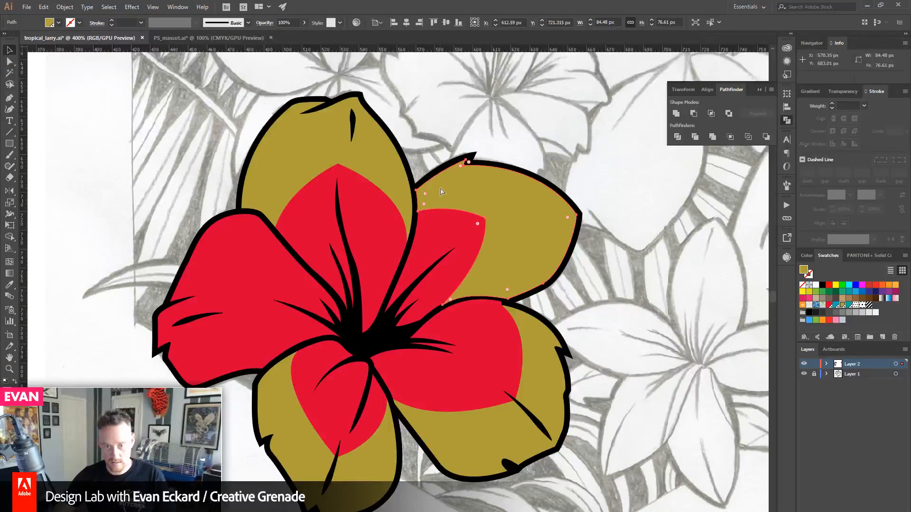
pyautogui.hotkey('ctrl', 'shift', '[')
pyautogui.click(441, 191)
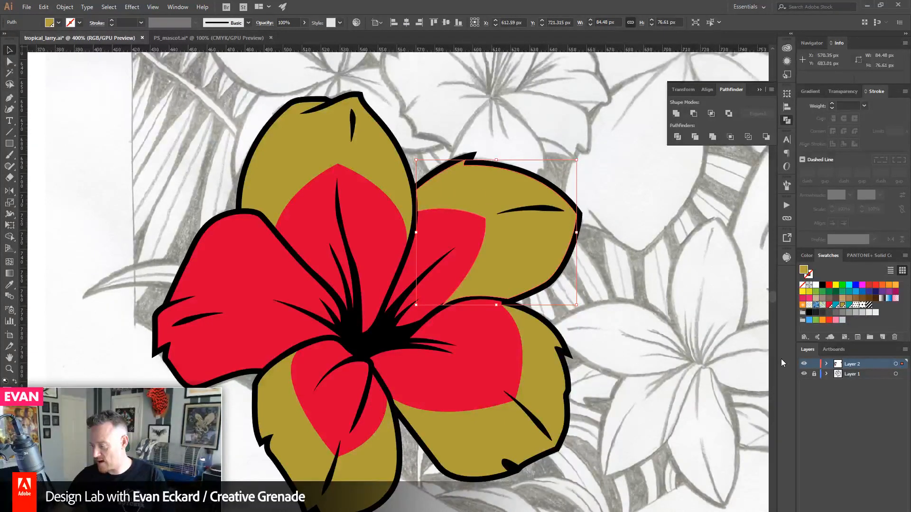
pyautogui.click(653, 272)
# - Draw the pointed, curved inner edge of a gold shape across the middle of the left petal with the Pen tool
pyautogui.moveTo(356, 302); pyautogui.dragTo(481, 295)
pyautogui.click(9, 98)
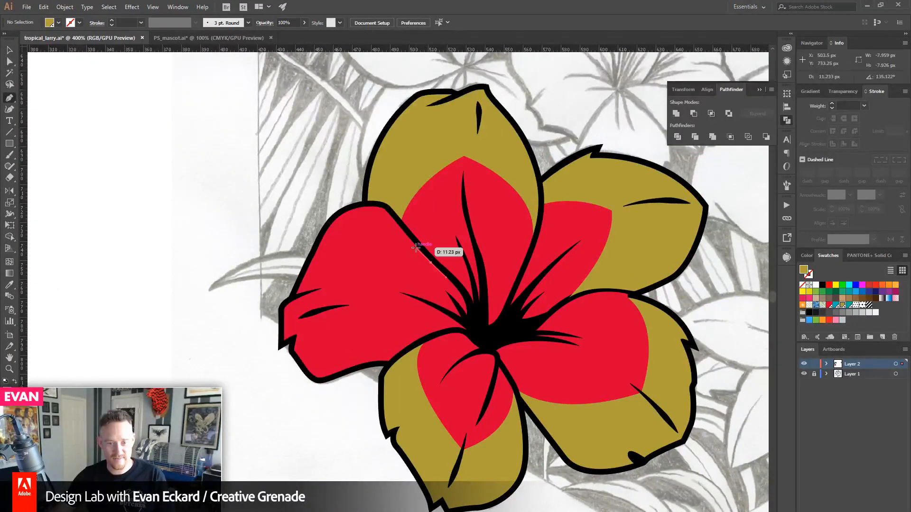
pyautogui.click(431, 263)
pyautogui.hotkey('ctrl', 'z')
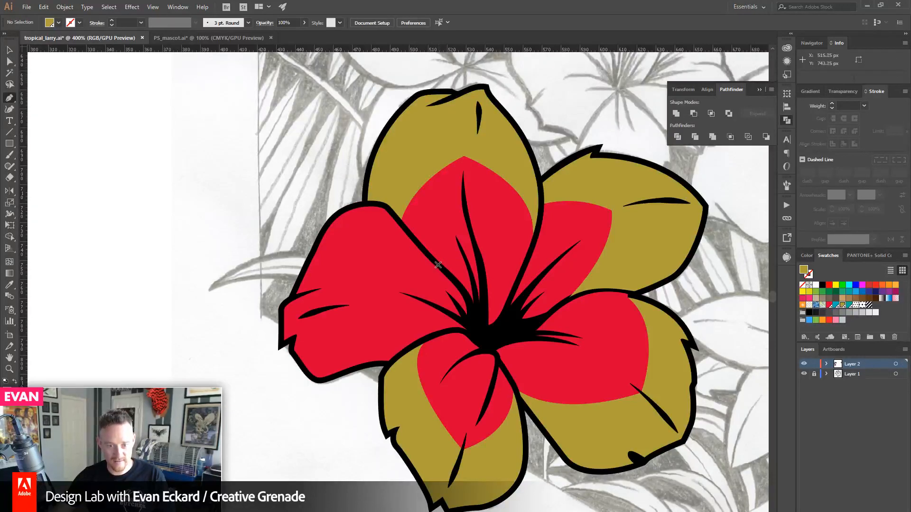
pyautogui.moveTo(436, 267); pyautogui.dragTo(475, 302)
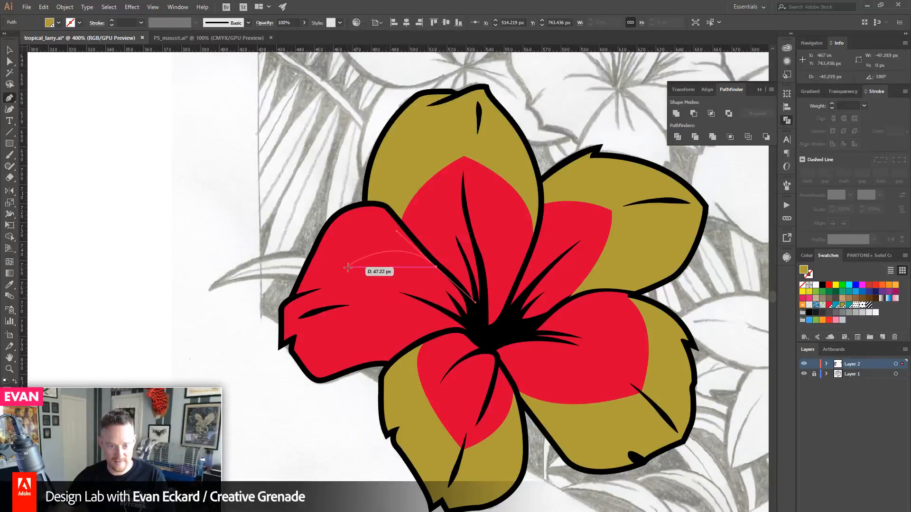
pyautogui.moveTo(347, 284); pyautogui.dragTo(461, 341)
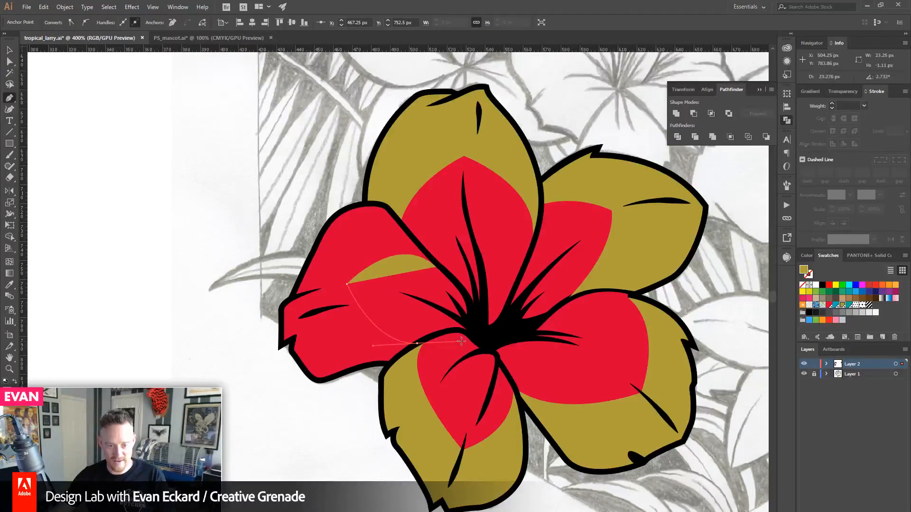
# - Continue the gold path loosely around the outside of the left petal and close it at its starting point
pyautogui.click(301, 446)
pyautogui.click(218, 312)
pyautogui.click(312, 173)
pyautogui.click(428, 180)
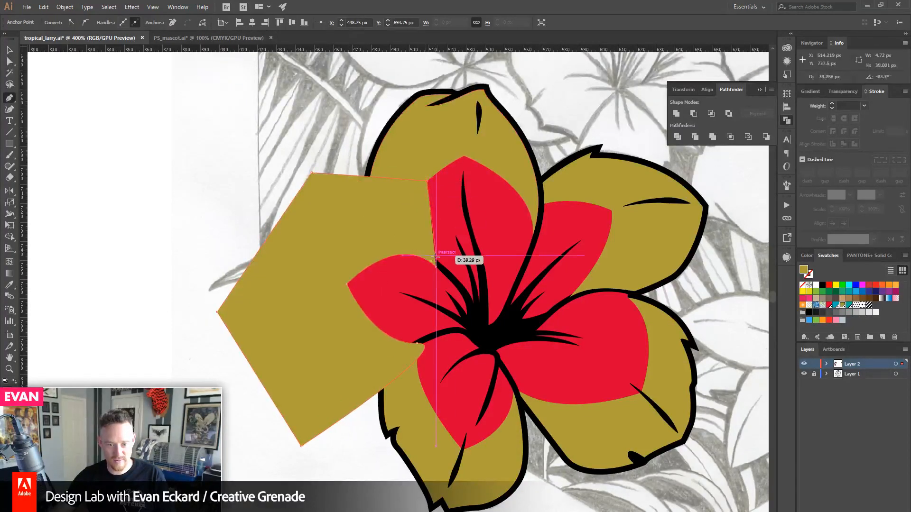
pyautogui.click(435, 267)
# - Remove the gold excess outside the left petal's outline with the Shape Builder tool
pyautogui.press('v')
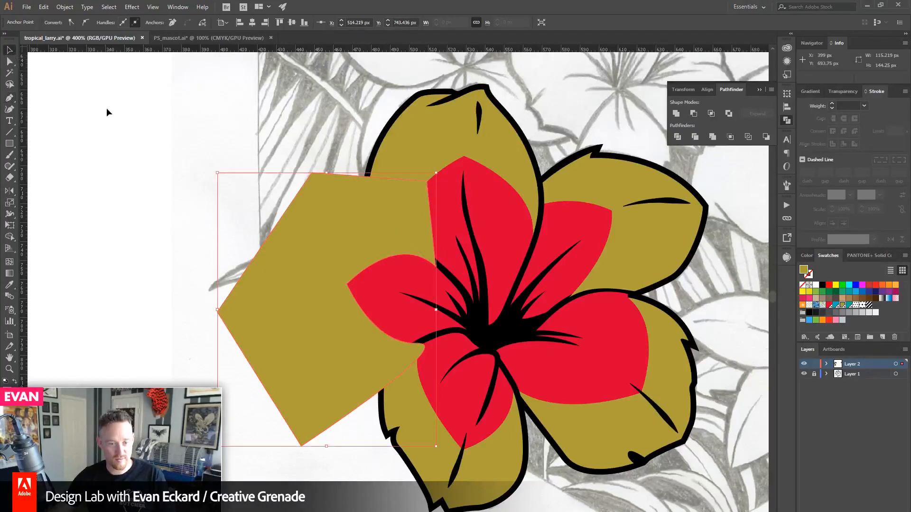
pyautogui.hotkey('shift', 'm')
pyautogui.keyDown('alt'); pyautogui.click(408, 198); pyautogui.keyUp('alt')
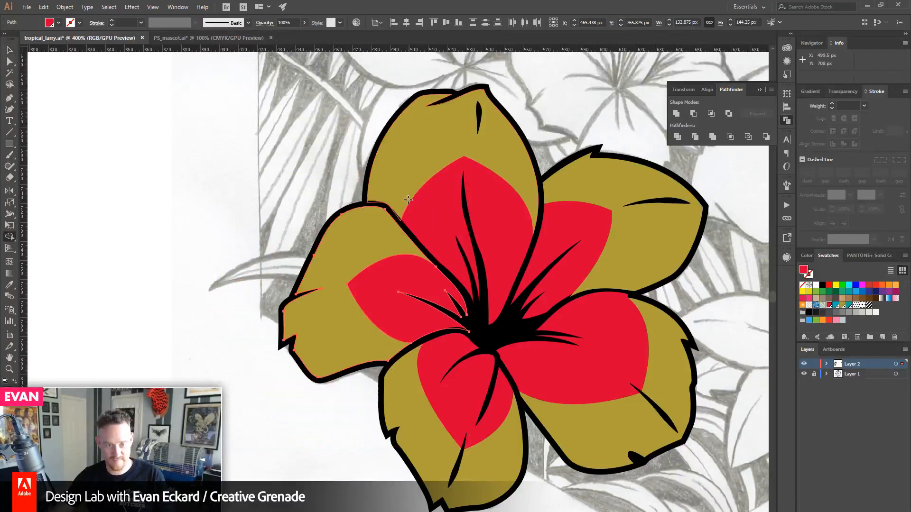
# - Send the left petal's gold tip behind the black detail lines and deselect it
pyautogui.click(10, 50)
pyautogui.click(176, 152)
pyautogui.click(339, 247)
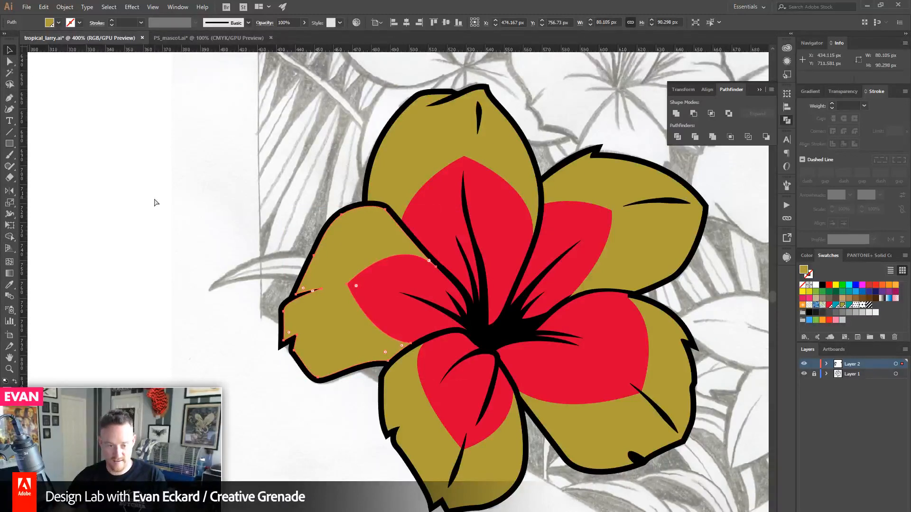
pyautogui.hotkey('ctrl', 'shift', '[')
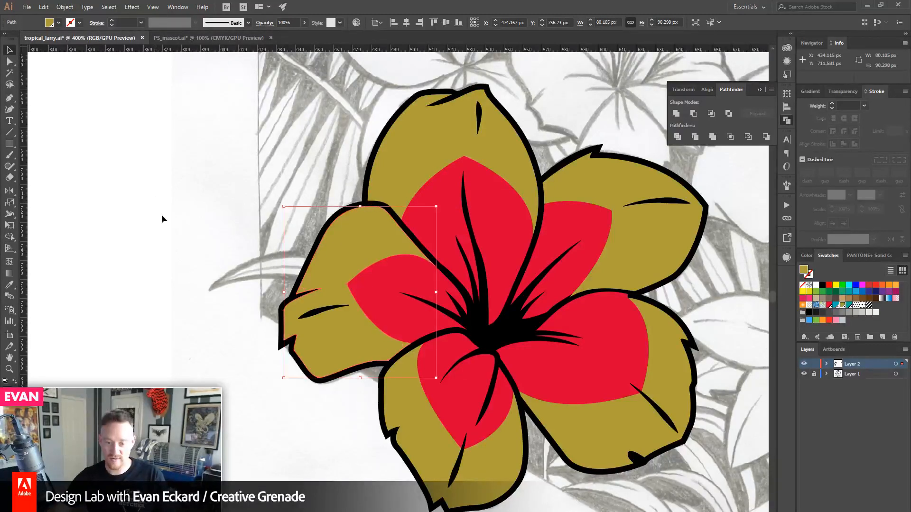
pyautogui.click(162, 214)
# - Select all of the flower's artwork, group it and clear the selection
pyautogui.moveTo(221, 269); pyautogui.dragTo(155, 272)
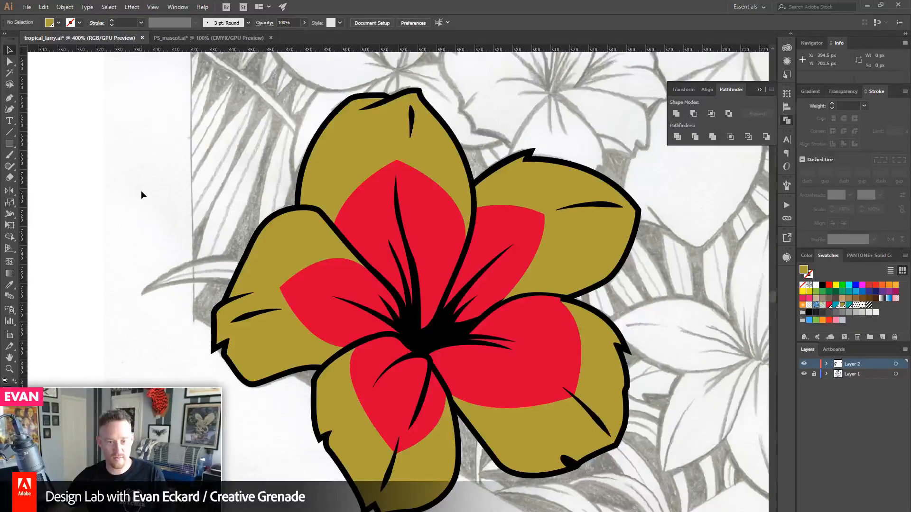
pyautogui.moveTo(169, 61); pyautogui.dragTo(659, 484)
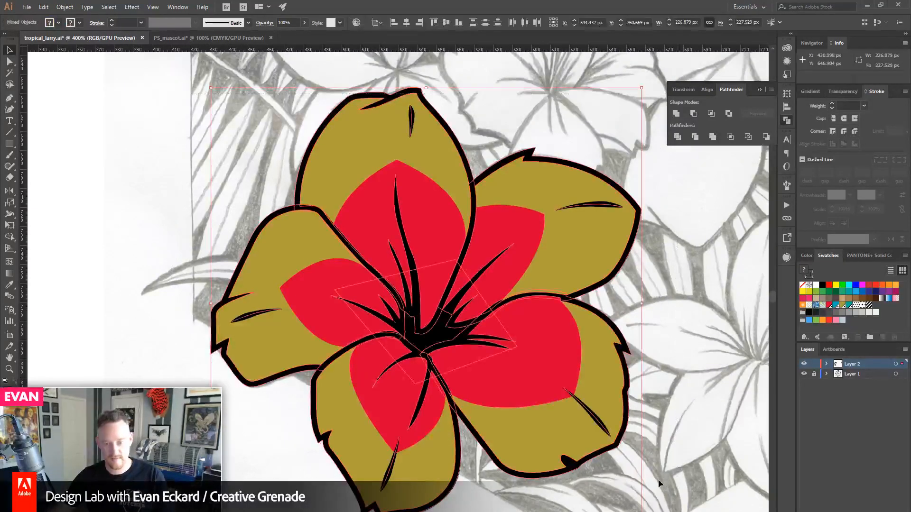
pyautogui.click(678, 291)
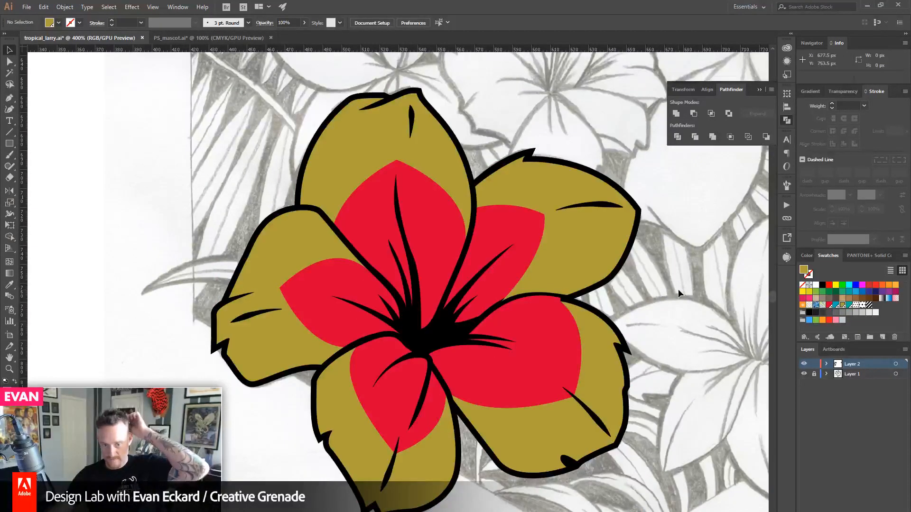
pyautogui.moveTo(636, 333); pyautogui.dragTo(622, 460)
pyautogui.moveTo(648, 266); pyautogui.dragTo(593, 469)
pyautogui.moveTo(461, 299); pyautogui.dragTo(496, 218)
pyautogui.moveTo(495, 323)
pyautogui.mouseDown()
pyautogui.moveTo(494, 134)
pyautogui.moveTo(554, 421)
pyautogui.moveTo(516, 165)
pyautogui.moveTo(573, 431)
pyautogui.moveTo(516, 201)
pyautogui.mouseUp()
pyautogui.moveTo(521, 425)
pyautogui.mouseDown()
pyautogui.moveTo(513, 223)
pyautogui.moveTo(519, 253)
pyautogui.moveTo(494, 147)
pyautogui.moveTo(519, 153)
pyautogui.mouseUp()
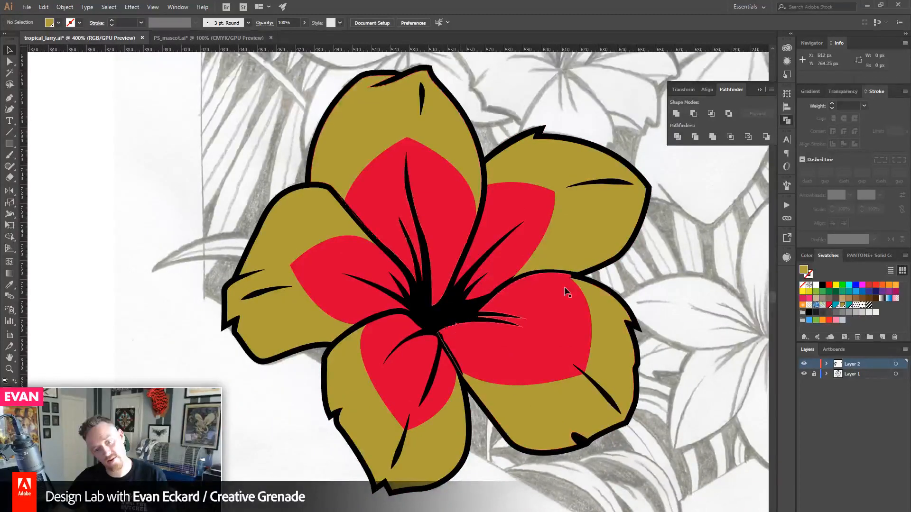
# - Isolate the flower group, shift the upper-right petal's gold tip one level back in the stacking order, and exit isolation
pyautogui.doubleClick(565, 338)
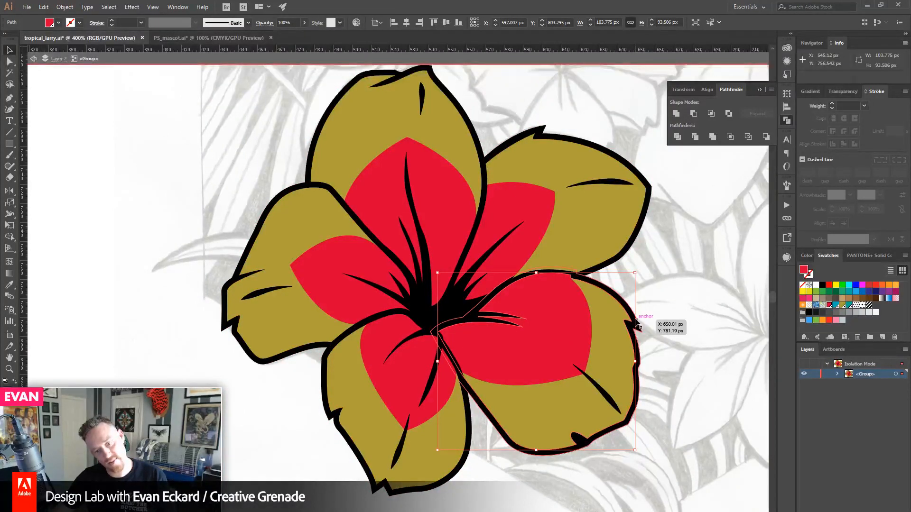
pyautogui.click(586, 242)
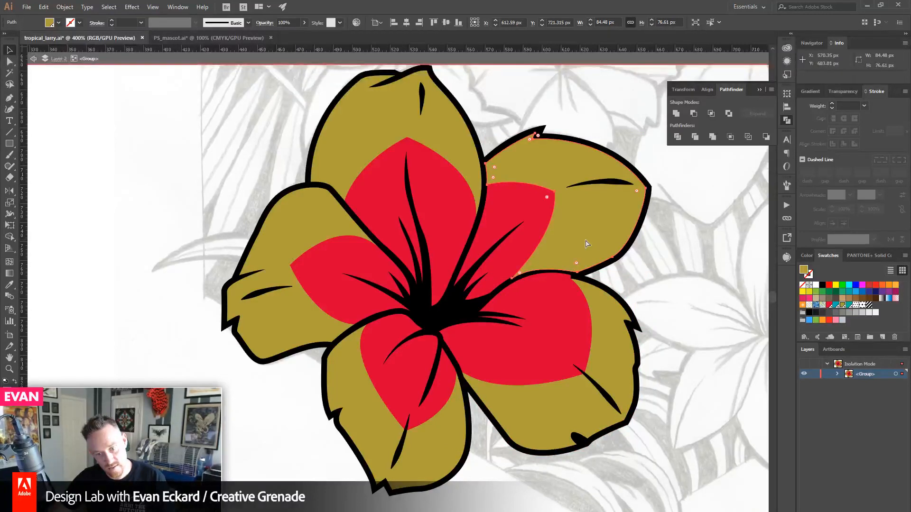
pyautogui.hotkey('ctrl', '[')
pyautogui.hotkey('ctrl', '[')
pyautogui.hotkey('ctrl', ']')
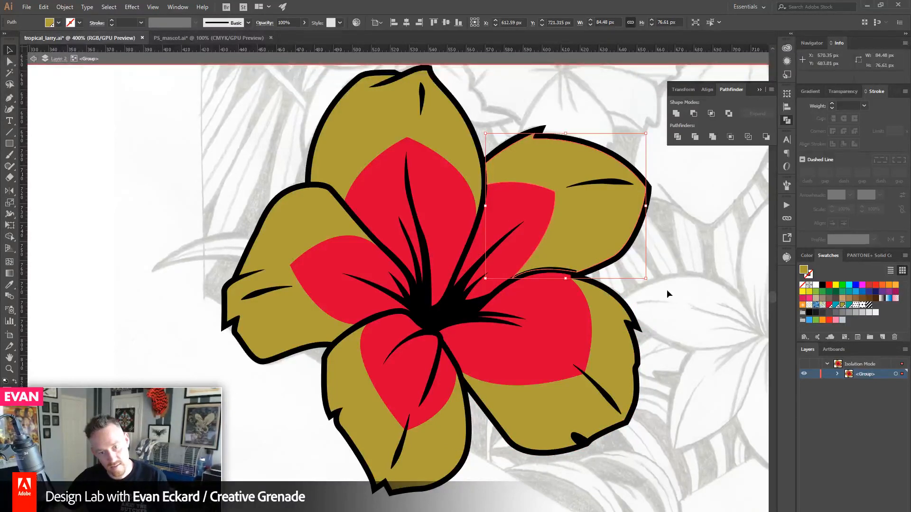
pyautogui.click(668, 292)
pyautogui.moveTo(663, 330); pyautogui.dragTo(619, 352)
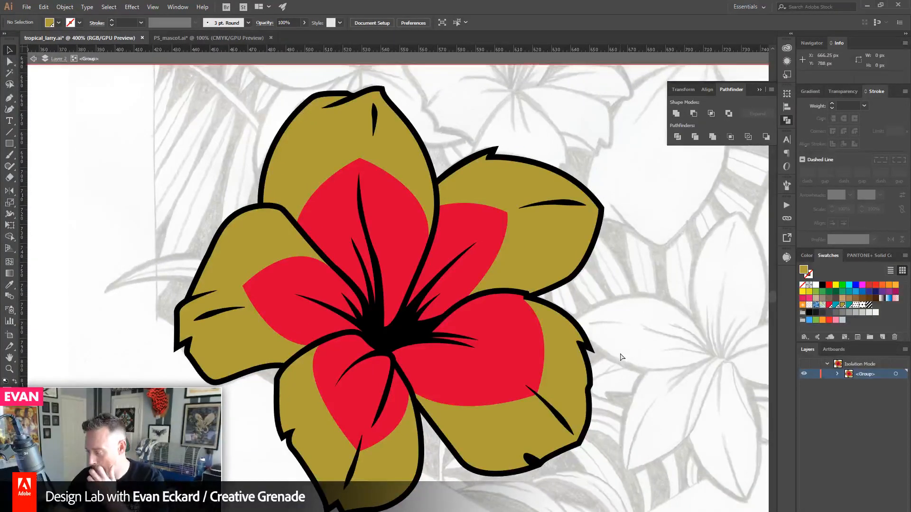
pyautogui.doubleClick(620, 354)
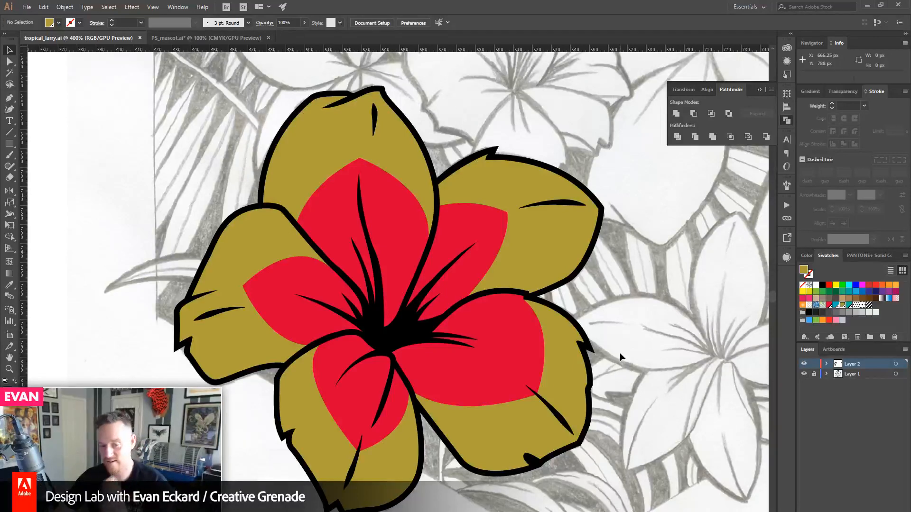
# - Isolate the flower group, shift the left petal's short detail line slightly inward and upward, and deselect it
pyautogui.moveTo(624, 377); pyautogui.dragTo(642, 339)
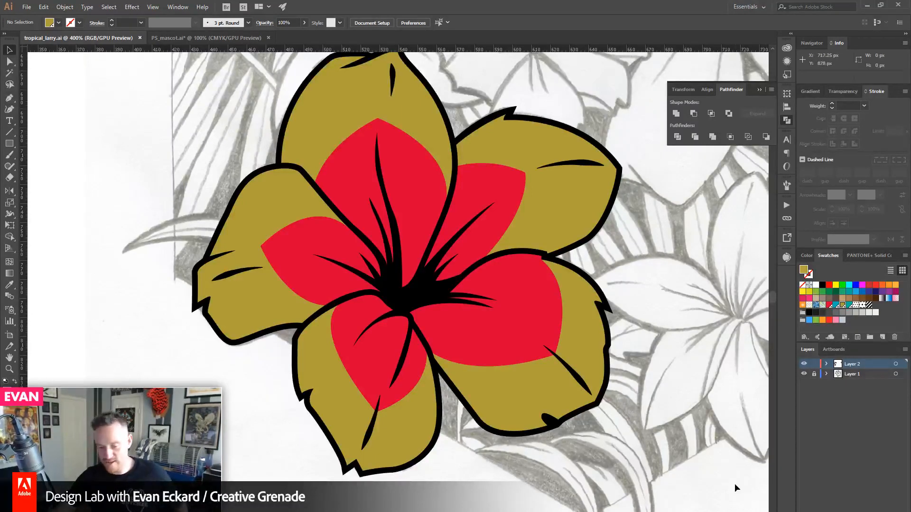
pyautogui.scroll(2, 702, 420)
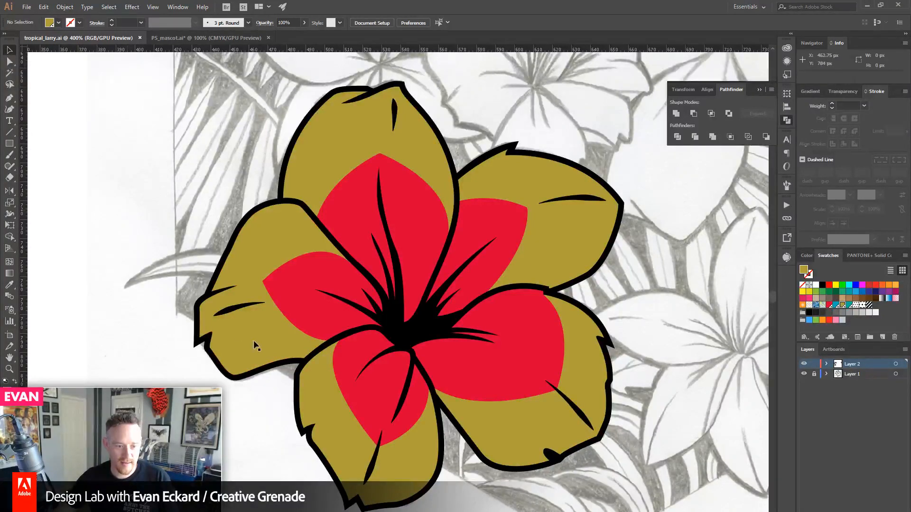
pyautogui.click(237, 313)
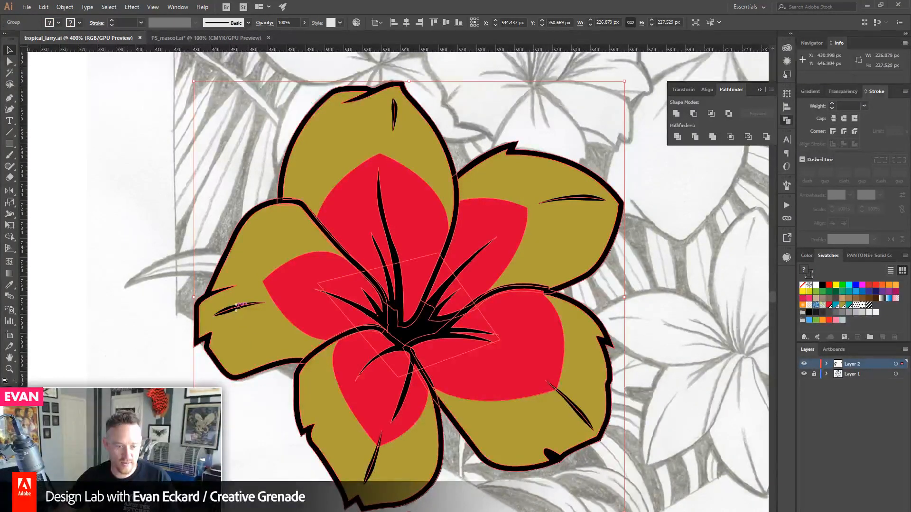
pyautogui.doubleClick(237, 308)
pyautogui.moveTo(237, 311); pyautogui.dragTo(253, 301)
pyautogui.click(163, 287)
# - Shift the upper-right petal's detail line slightly toward the flower's centre and exit isolation
pyautogui.moveTo(382, 240)
pyautogui.mouseDown()
pyautogui.moveTo(342, 286)
pyautogui.moveTo(299, 291)
pyautogui.mouseUp()
pyautogui.moveTo(533, 330); pyautogui.dragTo(561, 261)
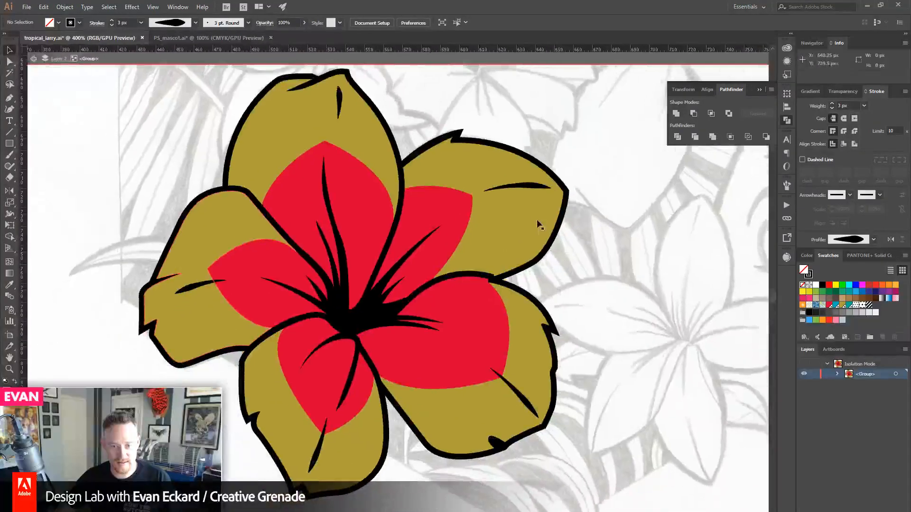
pyautogui.doubleClick(528, 187)
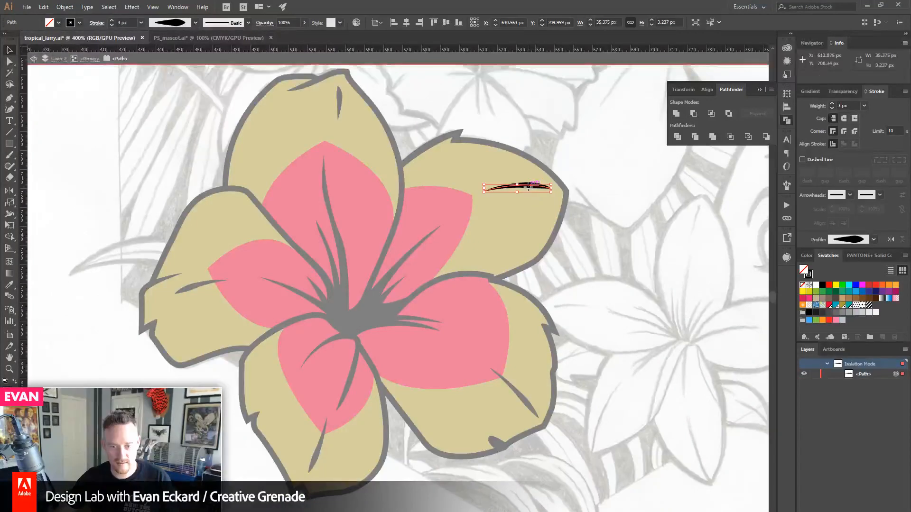
pyautogui.moveTo(528, 188); pyautogui.dragTo(521, 192)
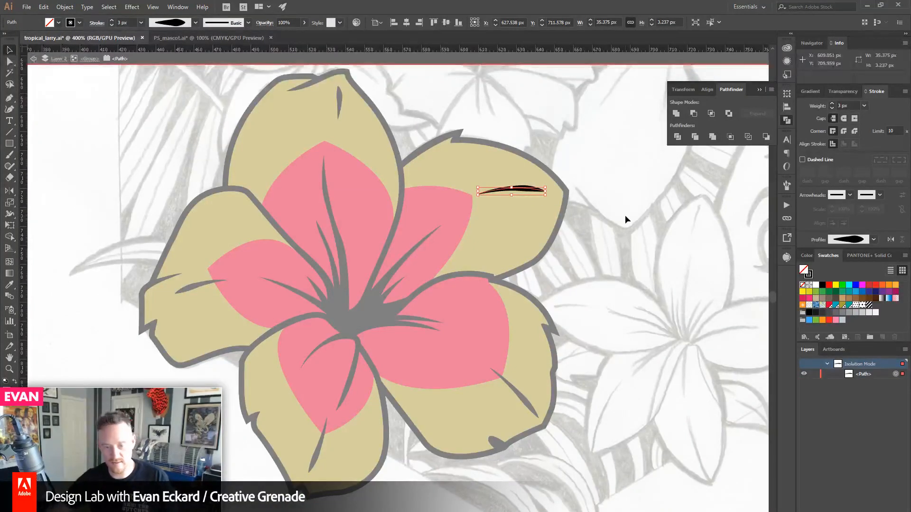
pyautogui.press('Up')
pyautogui.doubleClick(626, 219)
# - Copy the red fill shape of the topmost anther on the blue-and-gold hibiscus
pyautogui.moveTo(391, 208); pyautogui.dragTo(430, 218)
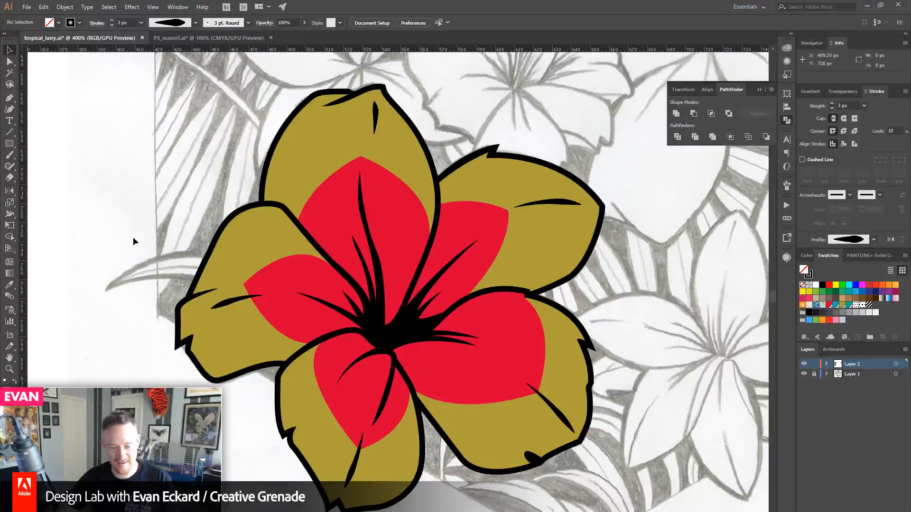
pyautogui.moveTo(139, 298); pyautogui.dragTo(141, 318)
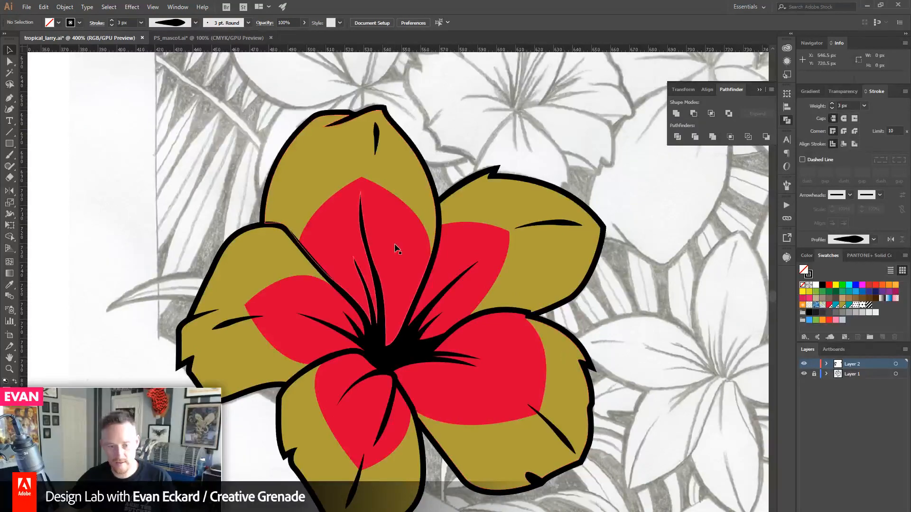
pyautogui.moveTo(460, 263); pyautogui.dragTo(453, 408)
pyautogui.moveTo(467, 113); pyautogui.dragTo(423, 363)
pyautogui.press('a')
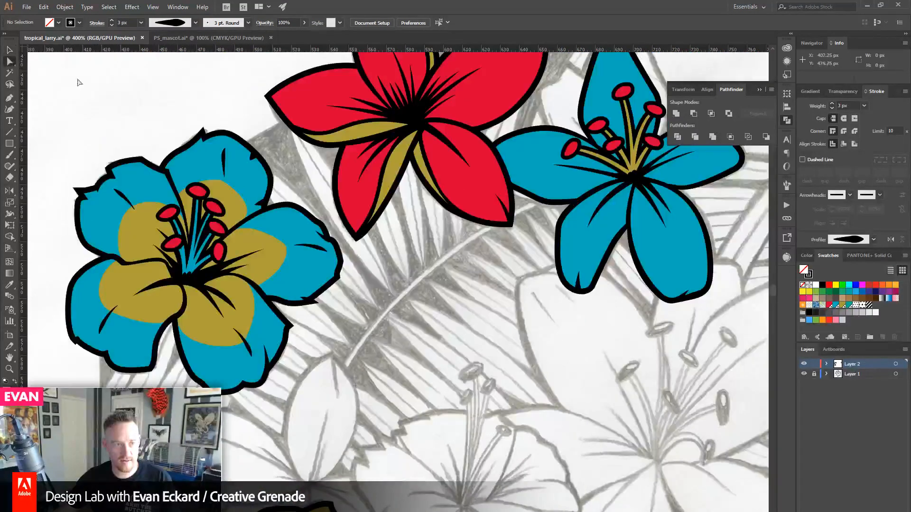
pyautogui.click(197, 193)
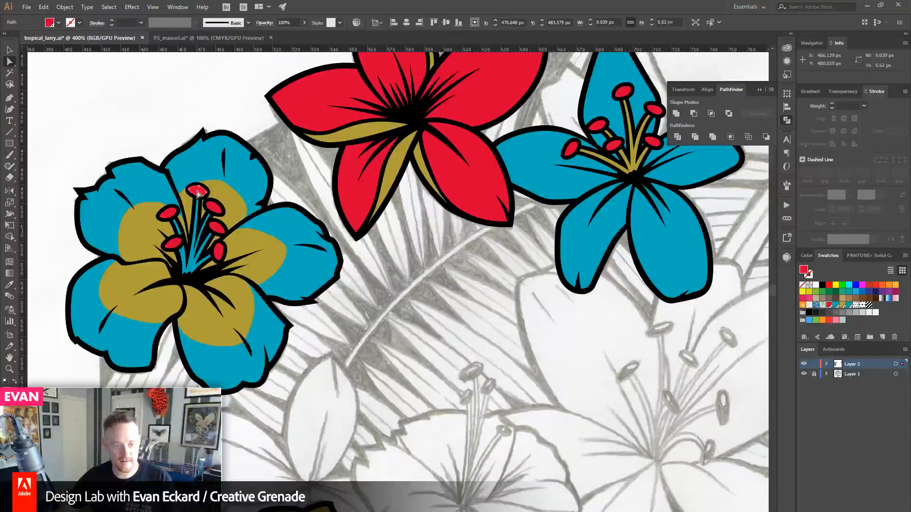
# - Isolate the gold-and-red flower's group, paste the anther shape inside and place it on the right half of the upper petal
pyautogui.scroll(-10, 388, 386)
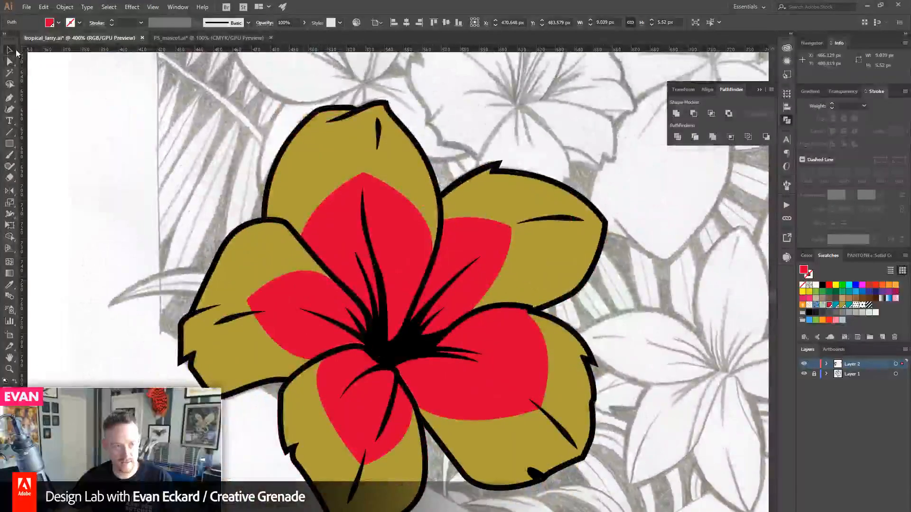
pyautogui.doubleClick(295, 240)
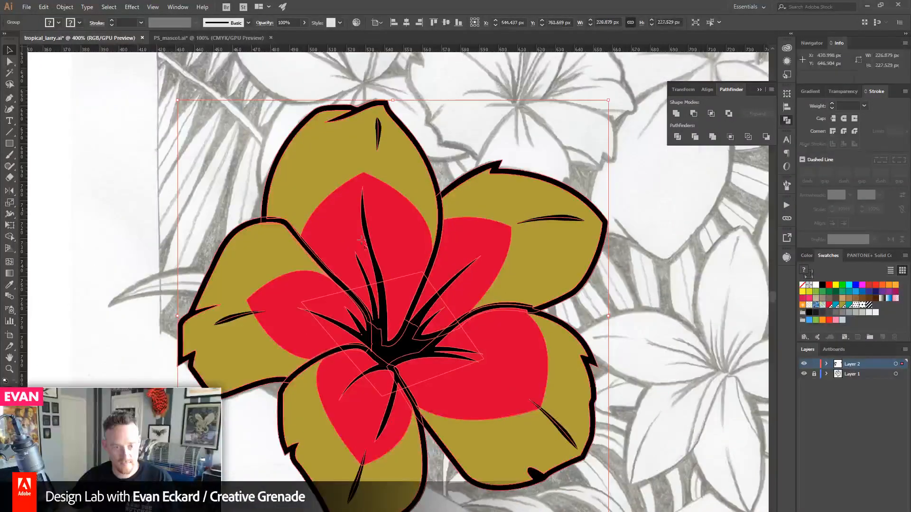
pyautogui.click(393, 292)
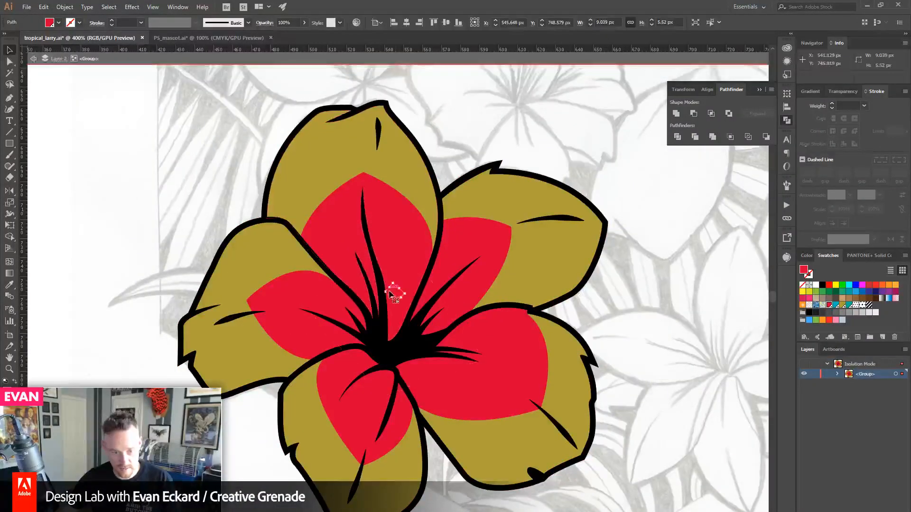
pyautogui.moveTo(394, 295); pyautogui.dragTo(403, 246)
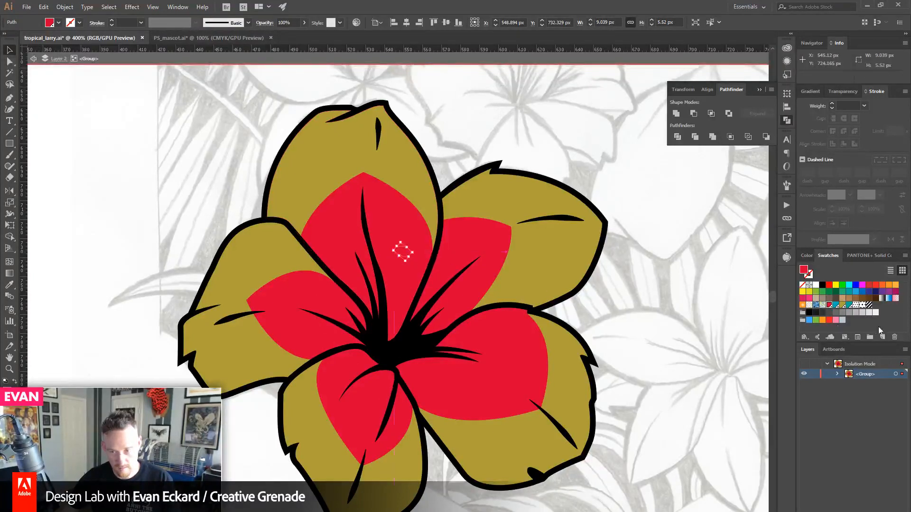
# - Fill the pasted anther with the blue swatch and enlarge it to about 10.5 by 6.4 px
pyautogui.click(836, 305)
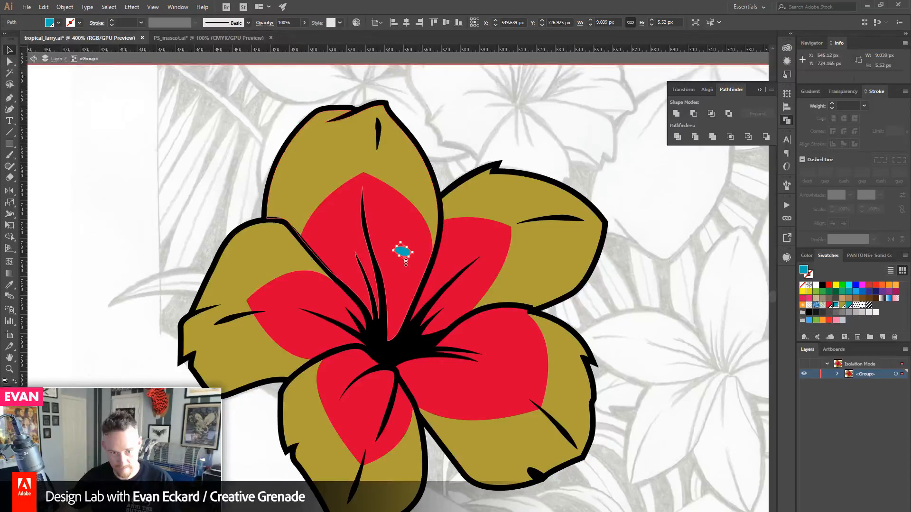
pyautogui.moveTo(412, 253); pyautogui.dragTo(411, 269)
pyautogui.click(183, 260)
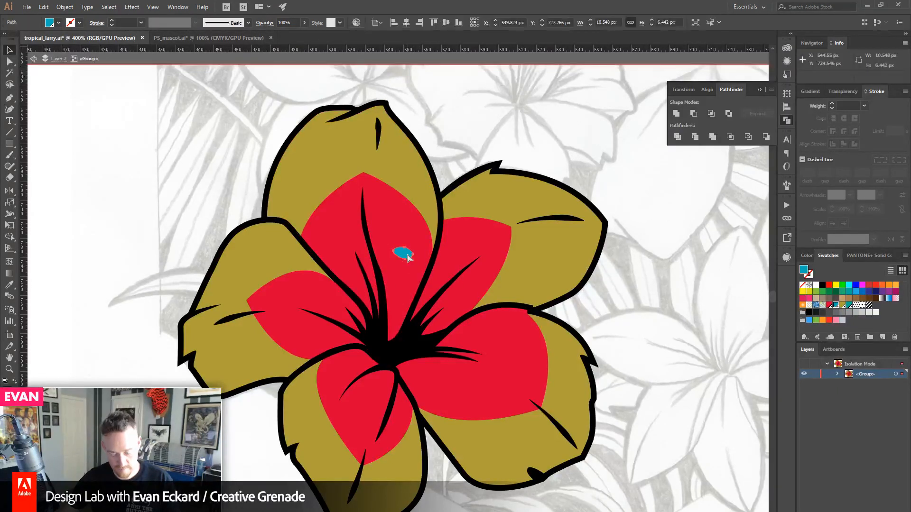
# - Duplicate the blue anther onto the upper-right petal's red area and rotate the copy to a steeper downward slant
pyautogui.moveTo(409, 257); pyautogui.dragTo(459, 291)
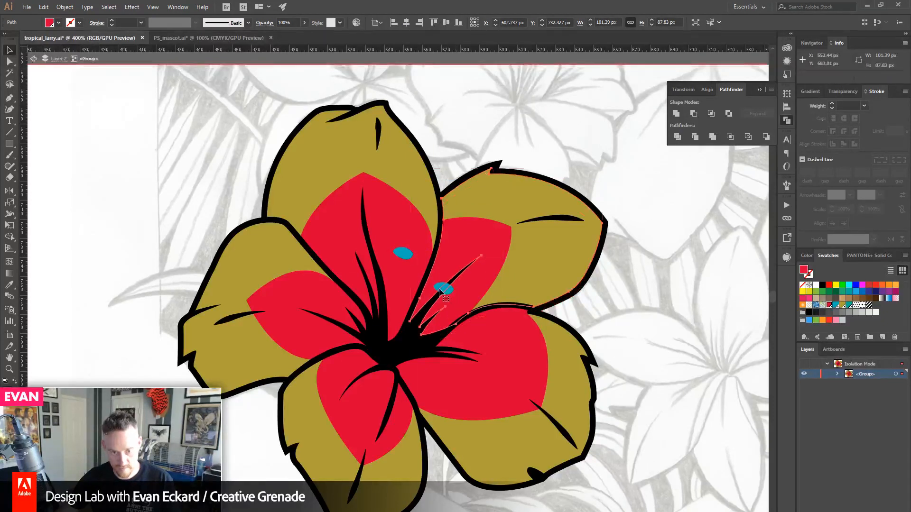
pyautogui.click(449, 294)
pyautogui.click(443, 287)
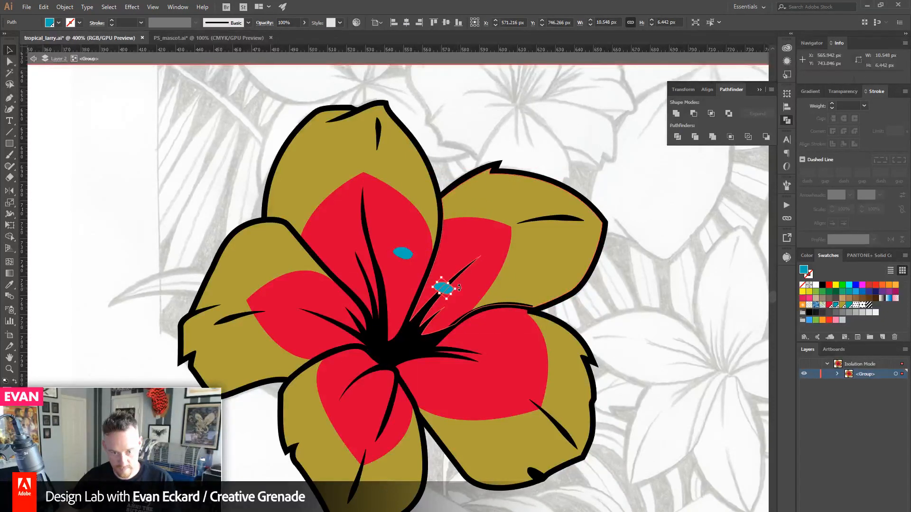
pyautogui.moveTo(459, 288); pyautogui.dragTo(466, 300)
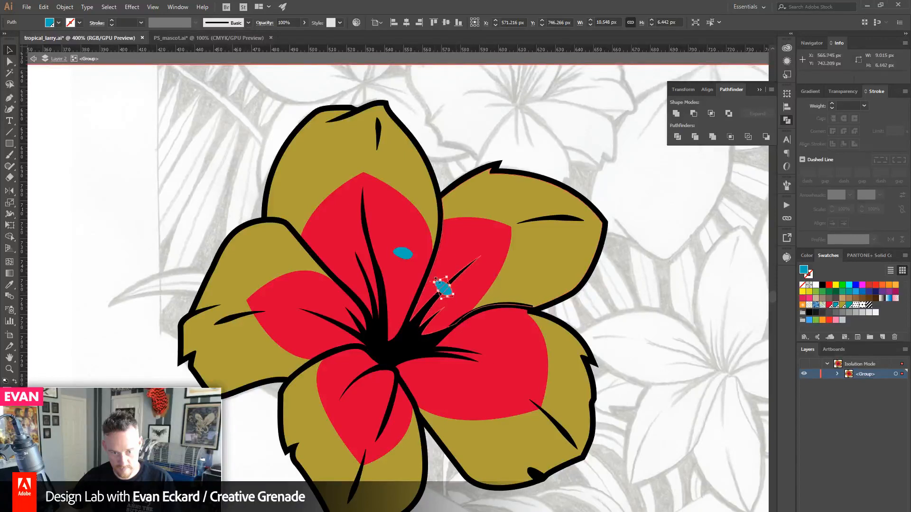
# - Reflect a copy of the upper anther and place two angled copies left of the flower's centre, the outer one on the left petal
pyautogui.click(403, 253)
pyautogui.press('o')
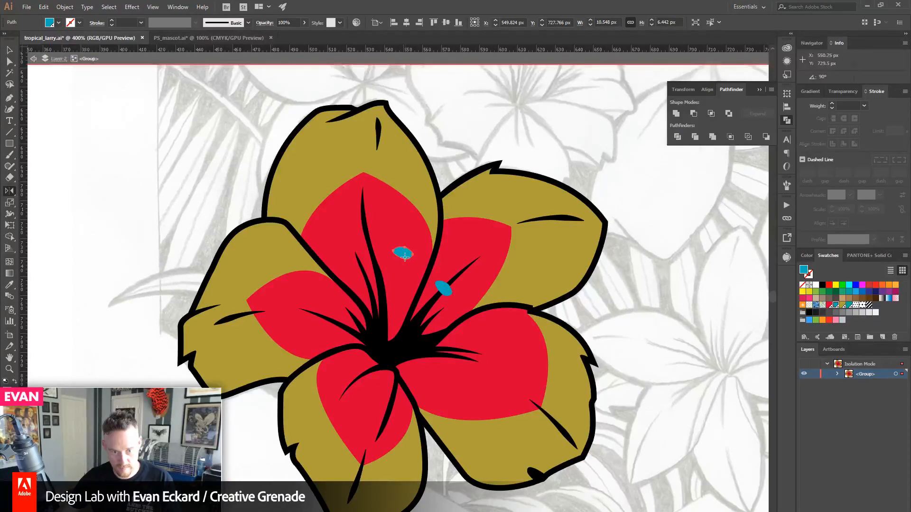
pyautogui.moveTo(403, 255); pyautogui.dragTo(402, 267)
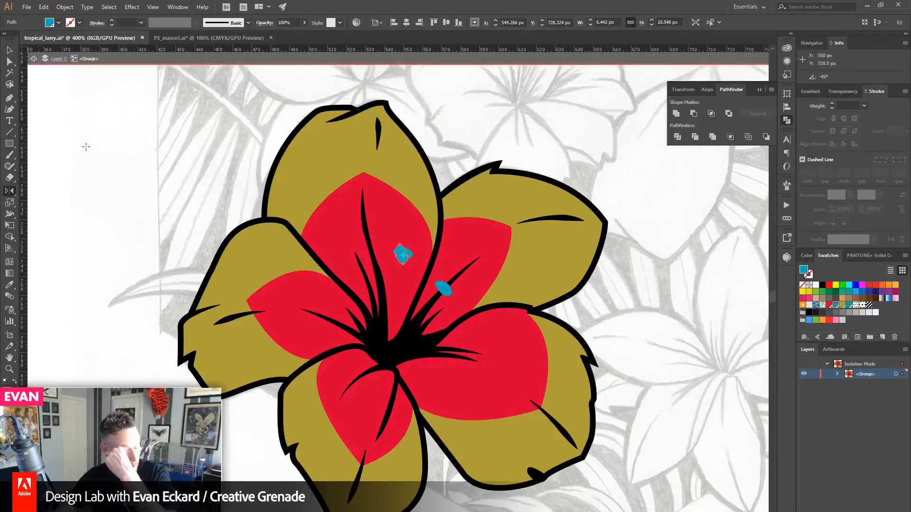
pyautogui.press('v')
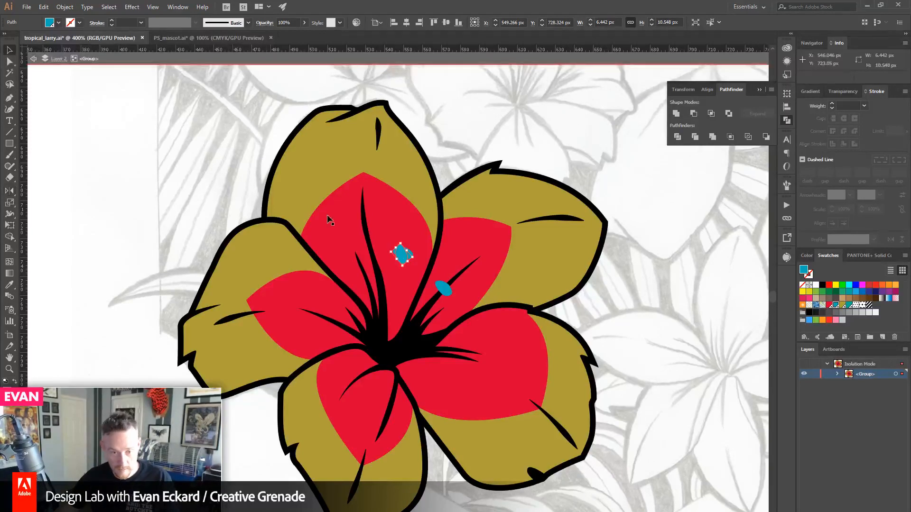
pyautogui.moveTo(417, 263); pyautogui.dragTo(333, 301)
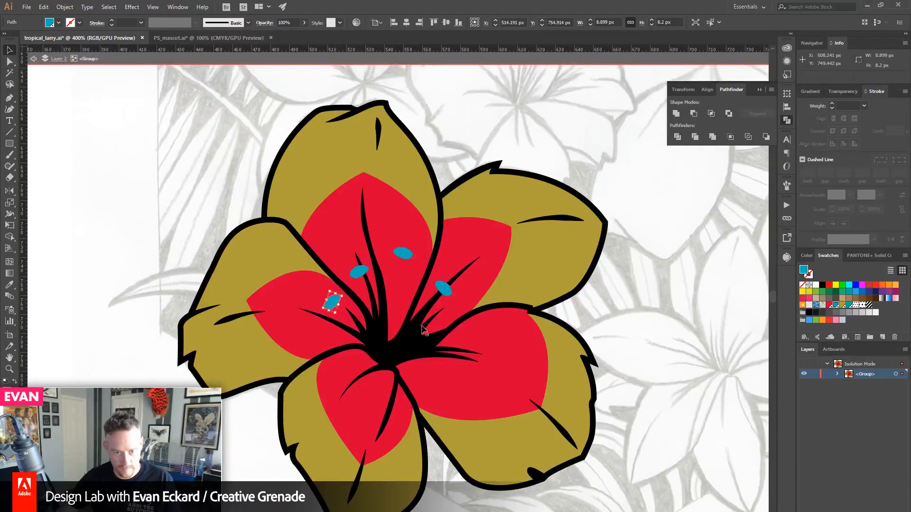
# - Duplicate two more blue anthers just above the flower's black centre, one to its left and one to its right, and deselect
pyautogui.click(446, 290)
pyautogui.moveTo(446, 292); pyautogui.dragTo(422, 306)
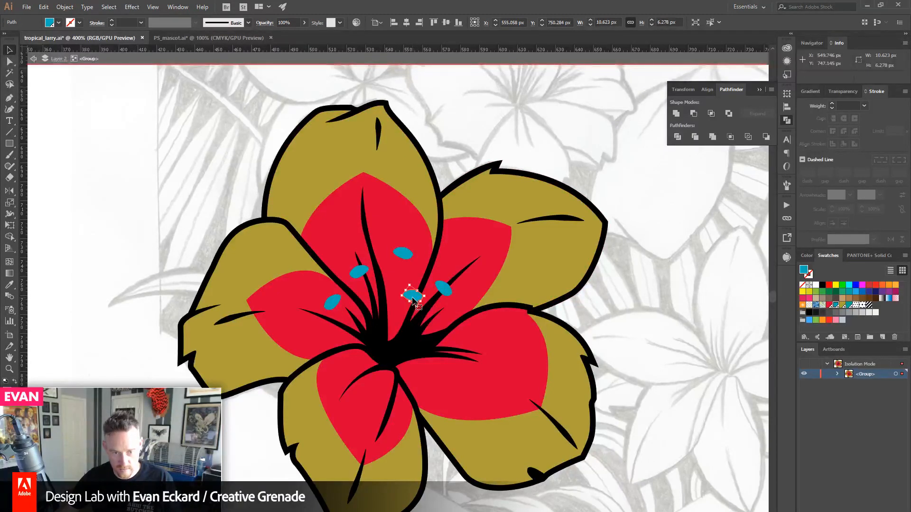
pyautogui.click(403, 258)
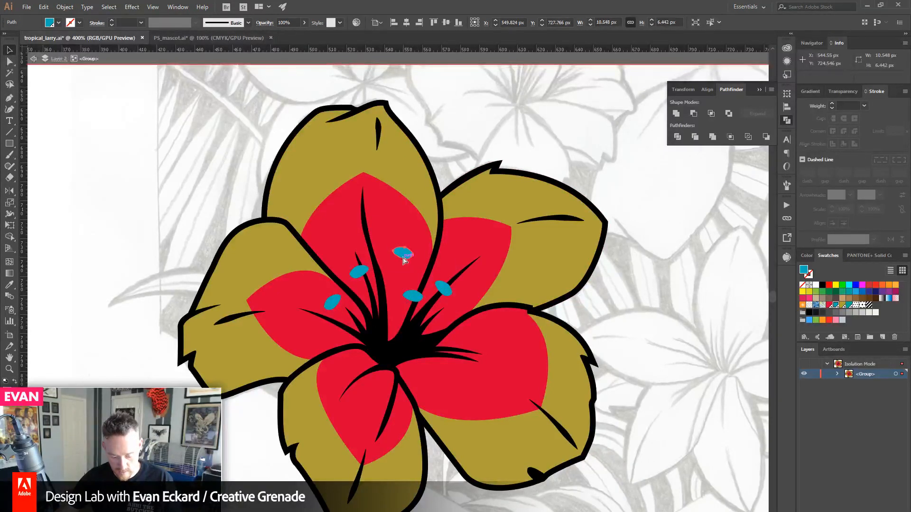
pyautogui.moveTo(405, 255); pyautogui.dragTo(411, 309)
pyautogui.click(170, 465)
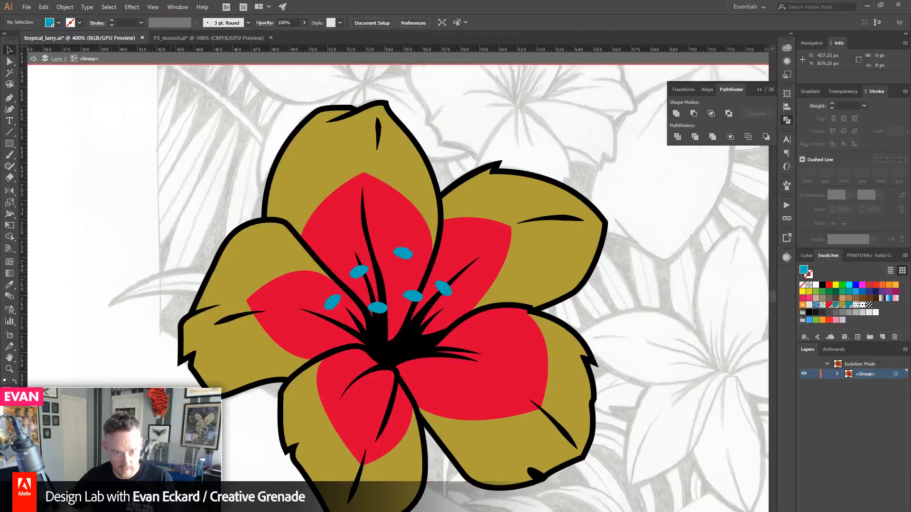
# - Prepare the Pen tool over the flower's centre with no fill and a gold stroke
pyautogui.click(9, 368)
pyautogui.click(427, 327)
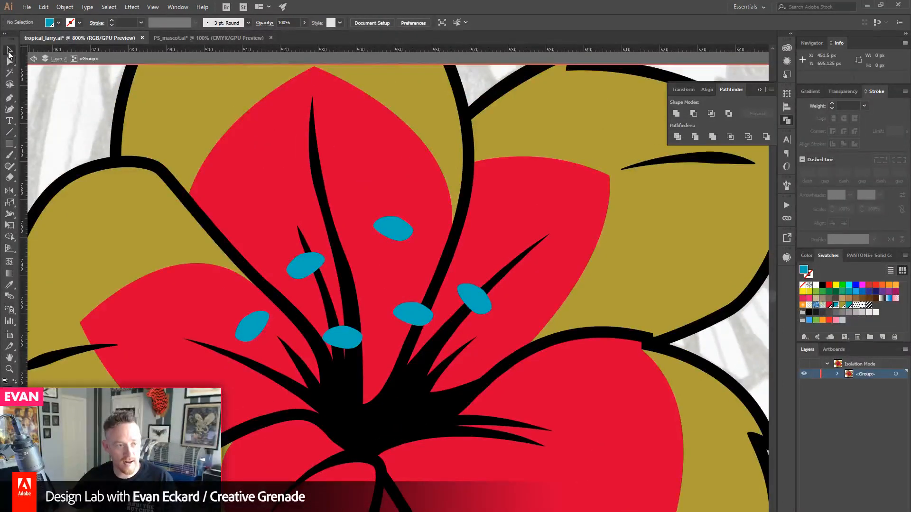
pyautogui.press('p')
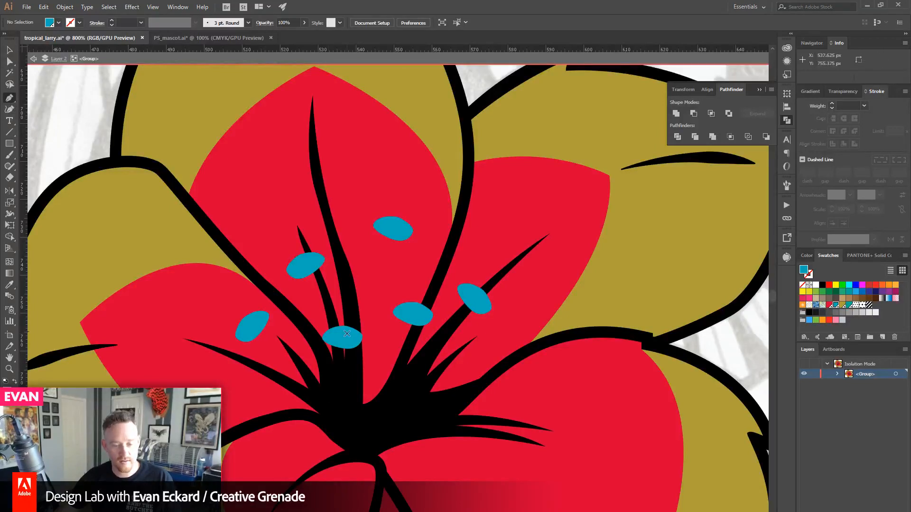
pyautogui.moveTo(386, 365); pyautogui.dragTo(401, 328)
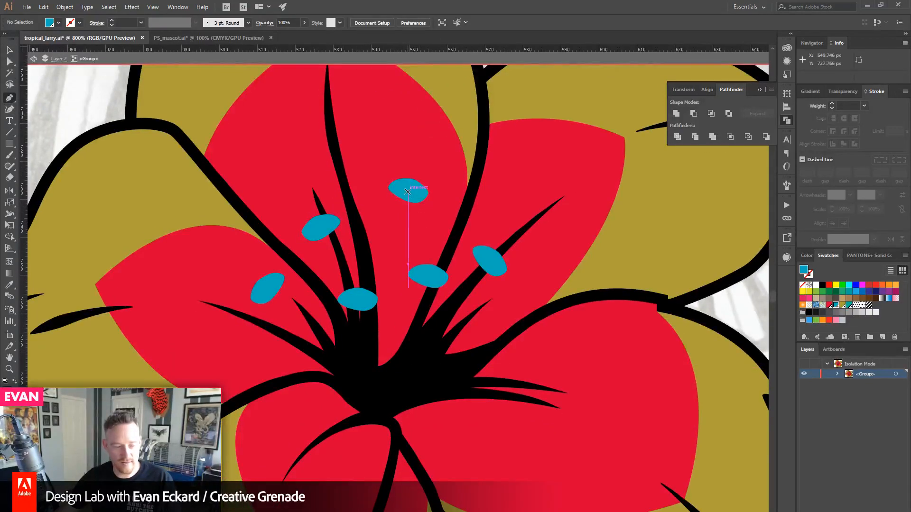
pyautogui.click(807, 255)
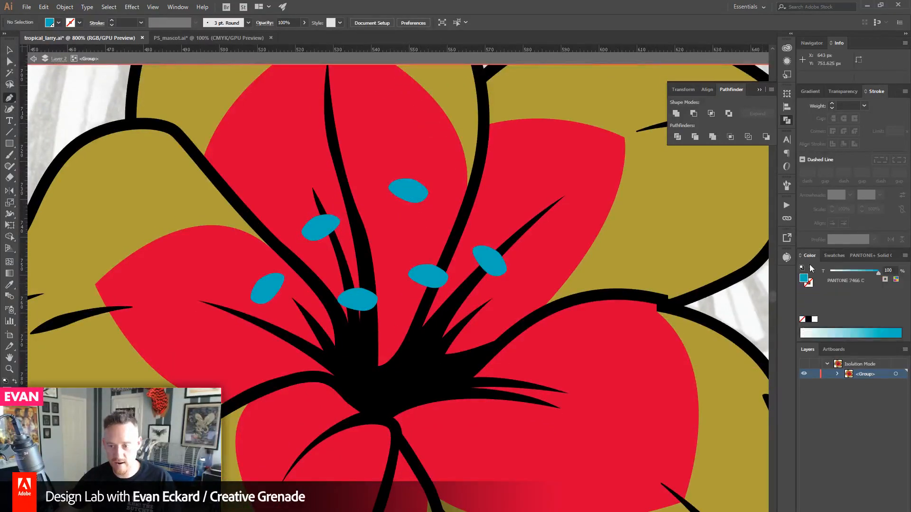
pyautogui.click(812, 269)
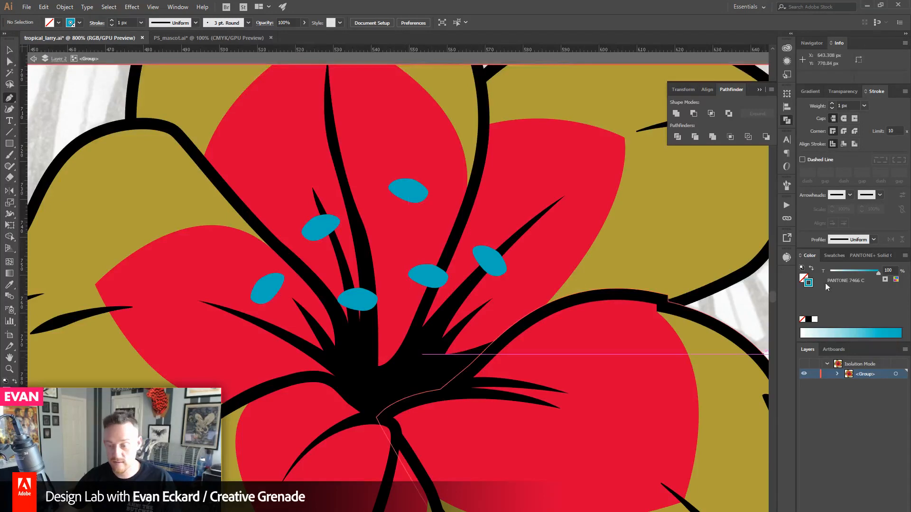
pyautogui.click(836, 255)
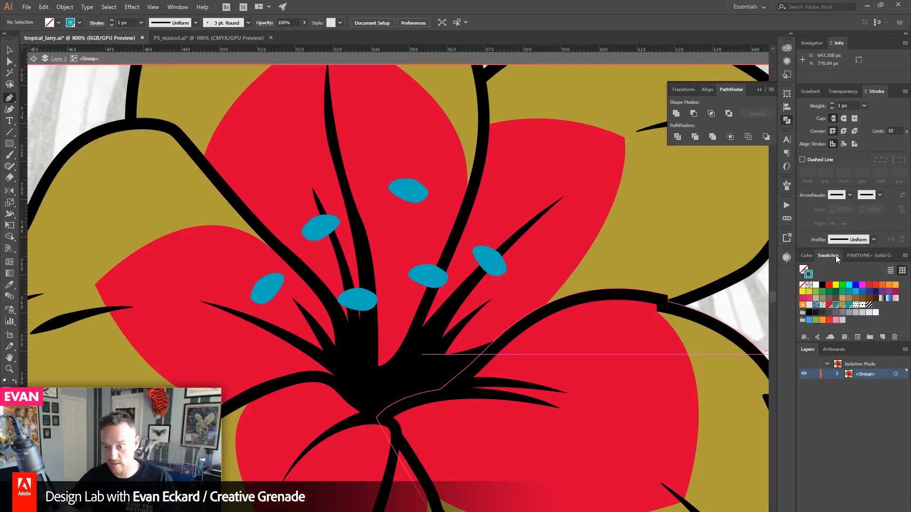
pyautogui.click(841, 305)
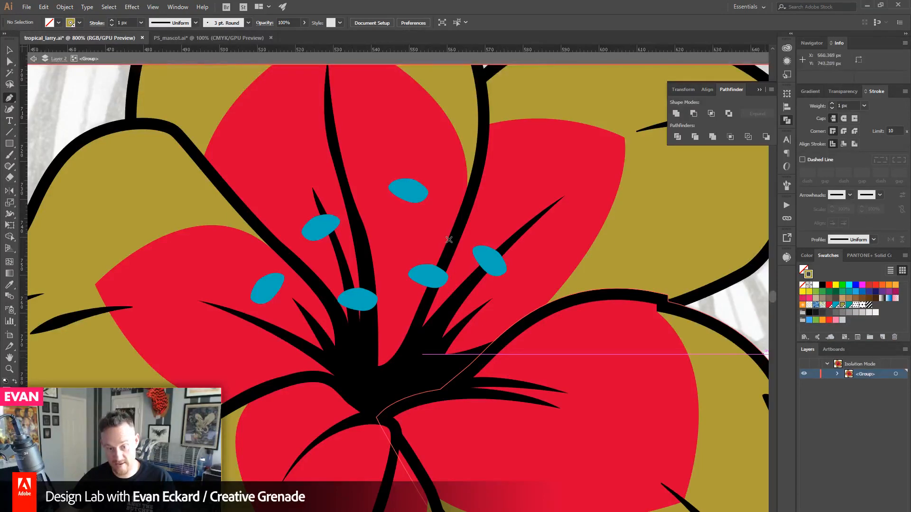
# - Draw two curved gold filaments joining the topmost anther and the one below it to the flower's black centre
pyautogui.moveTo(407, 192); pyautogui.dragTo(416, 255)
pyautogui.moveTo(423, 288); pyautogui.dragTo(425, 315)
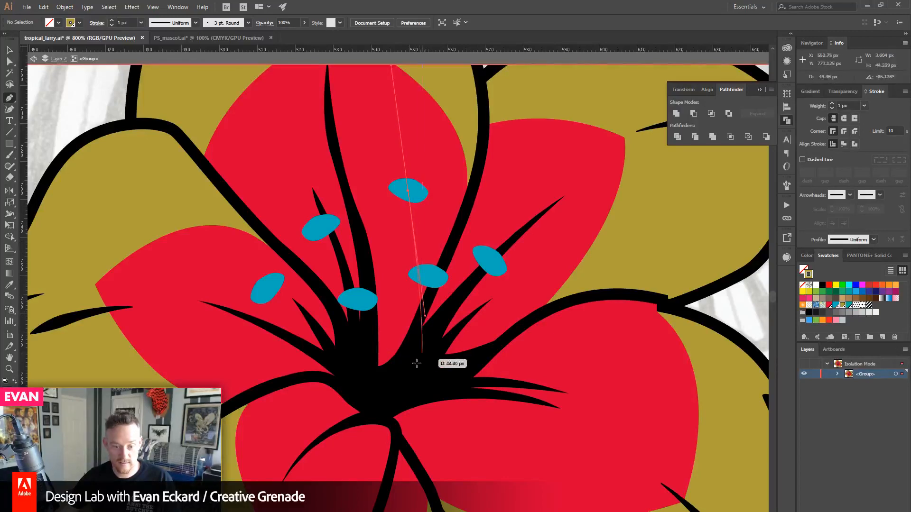
pyautogui.moveTo(379, 386); pyautogui.dragTo(423, 349)
pyautogui.click(430, 280)
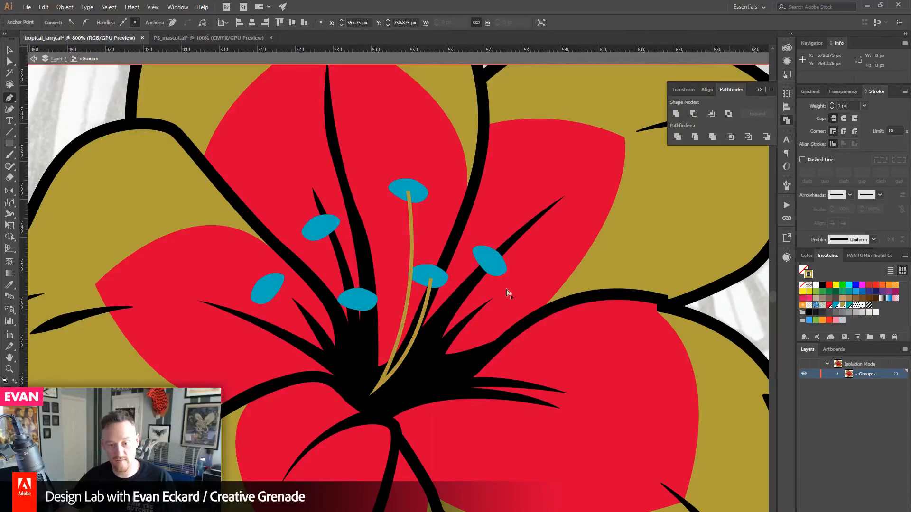
# - Draw curved gold filaments linking the rightmost anther and the anther just left of the flower's centre to the black centre
pyautogui.hotkey('ctrl', 'shift', 'a')
pyautogui.moveTo(489, 264); pyautogui.dragTo(458, 330)
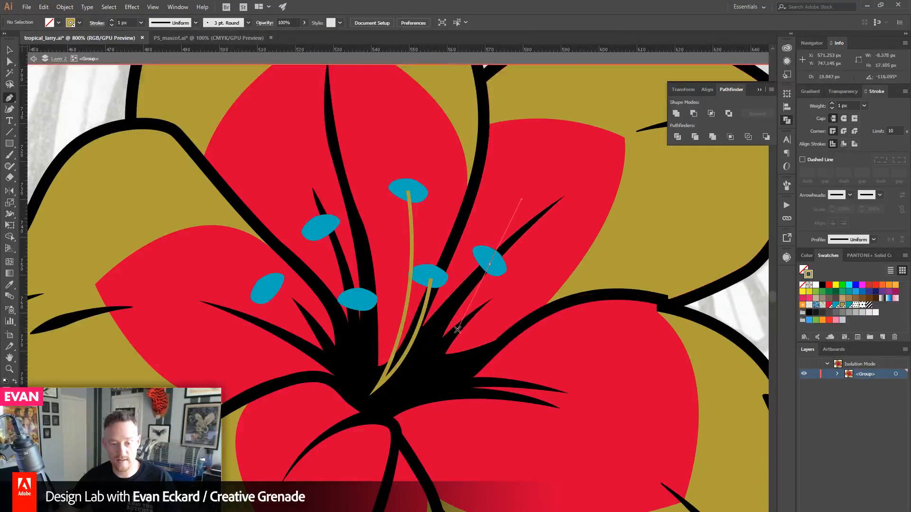
pyautogui.click(379, 386)
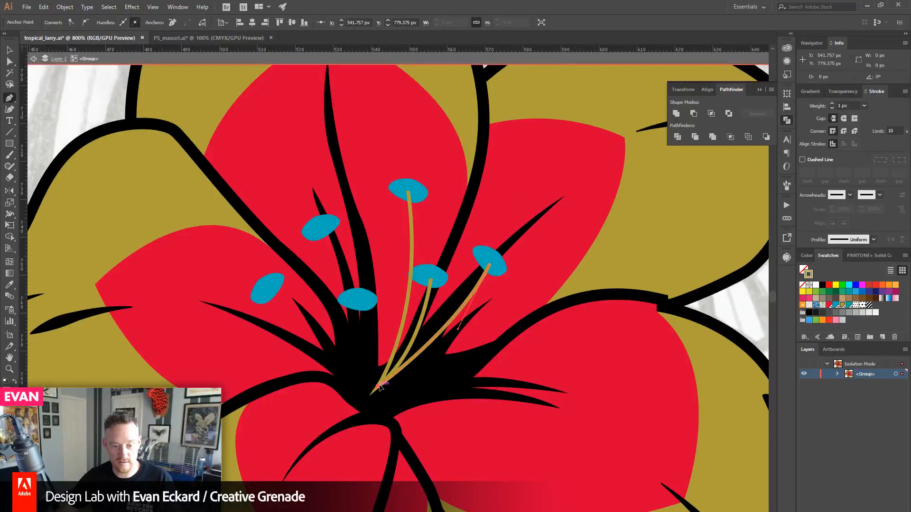
pyautogui.moveTo(378, 385); pyautogui.dragTo(371, 326)
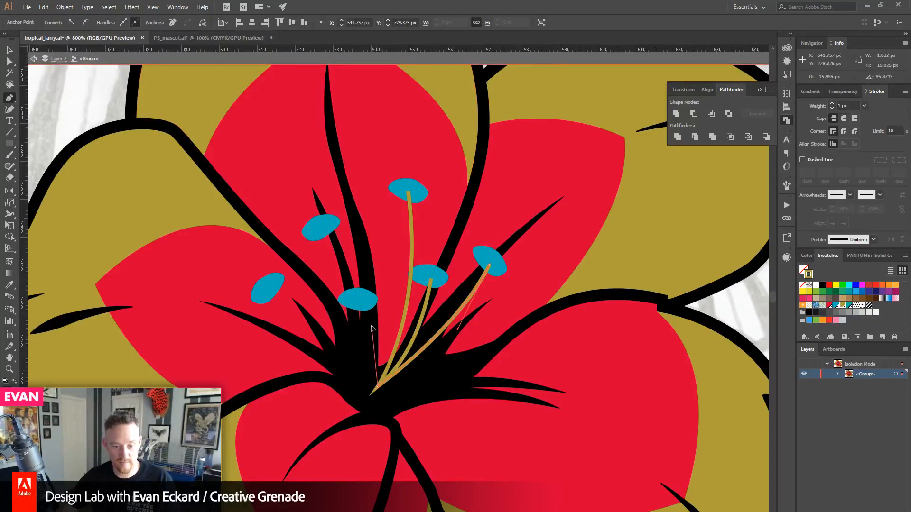
pyautogui.click(356, 302)
pyautogui.press('Escape')
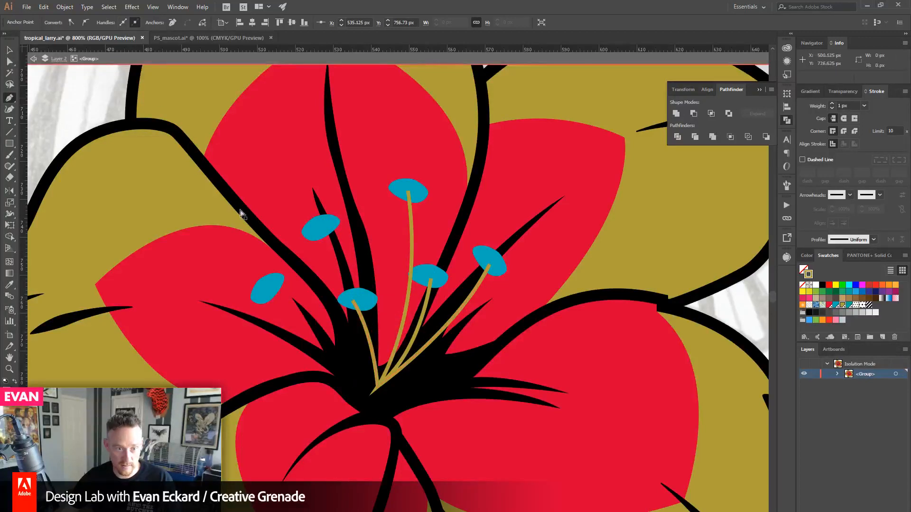
# - Draw two more curved gold filaments from the upper-left and outermost left anthers to the black centre, and deselect
pyautogui.moveTo(324, 228); pyautogui.dragTo(391, 281)
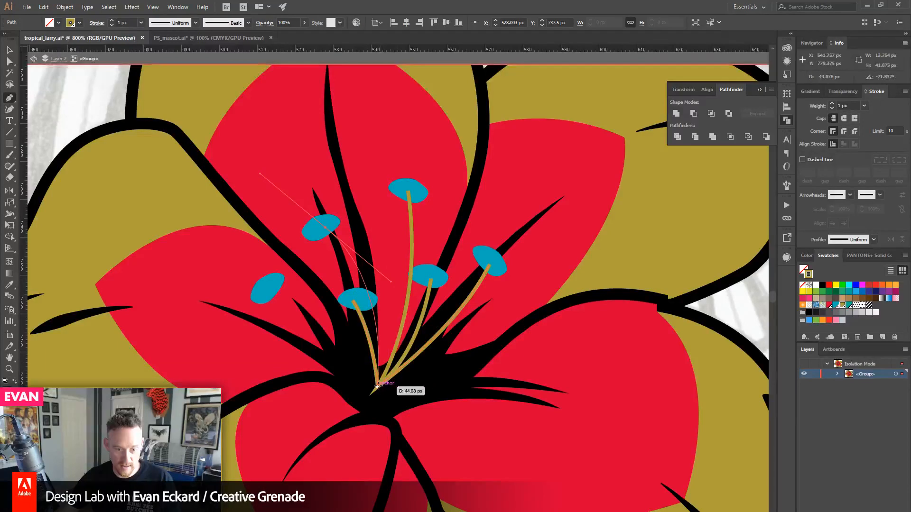
pyautogui.moveTo(377, 387); pyautogui.dragTo(373, 418)
pyautogui.hotkey('ctrl', 'z')
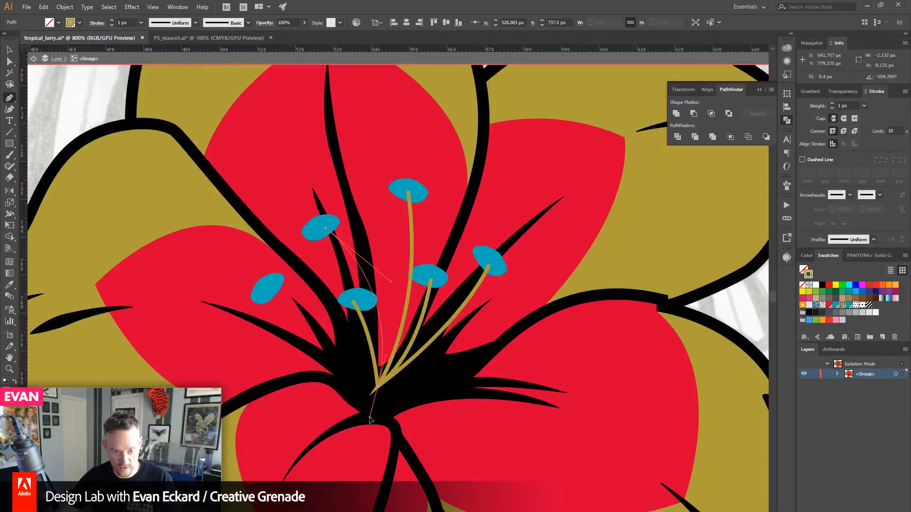
pyautogui.hotkey('ctrl', 'shift', 'a')
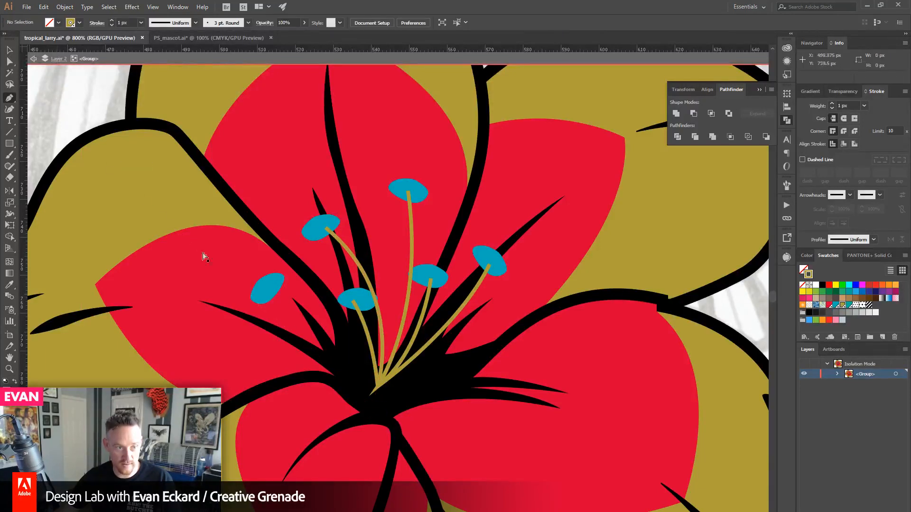
pyautogui.click(265, 289)
pyautogui.moveTo(326, 307); pyautogui.dragTo(326, 306)
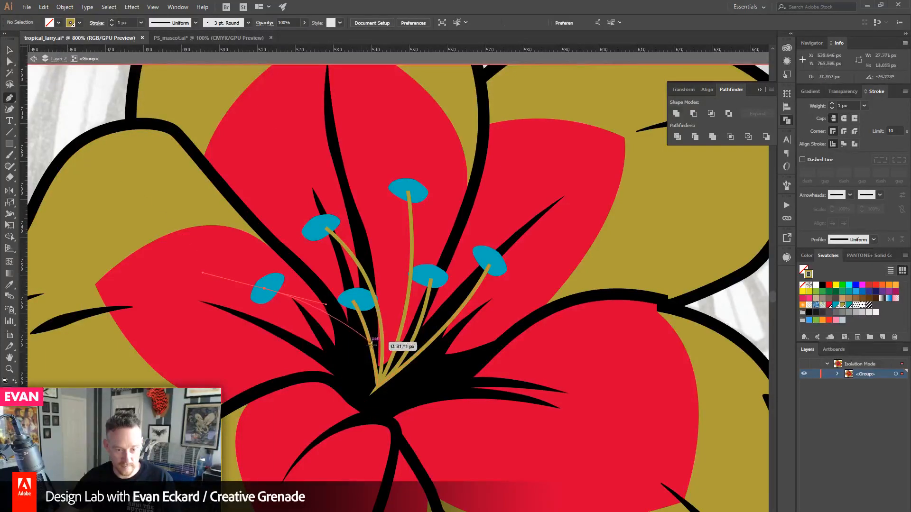
pyautogui.click(378, 385)
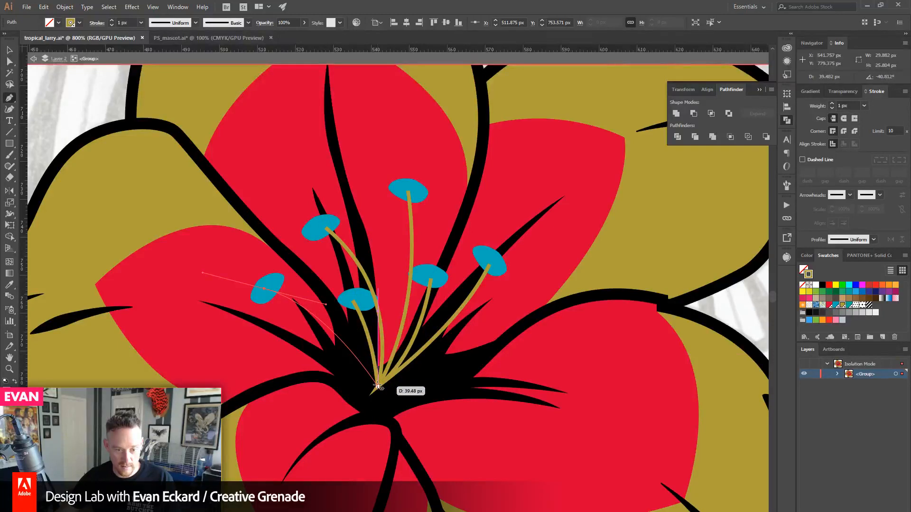
pyautogui.click(378, 386)
pyautogui.click(10, 51)
pyautogui.click(46, 76)
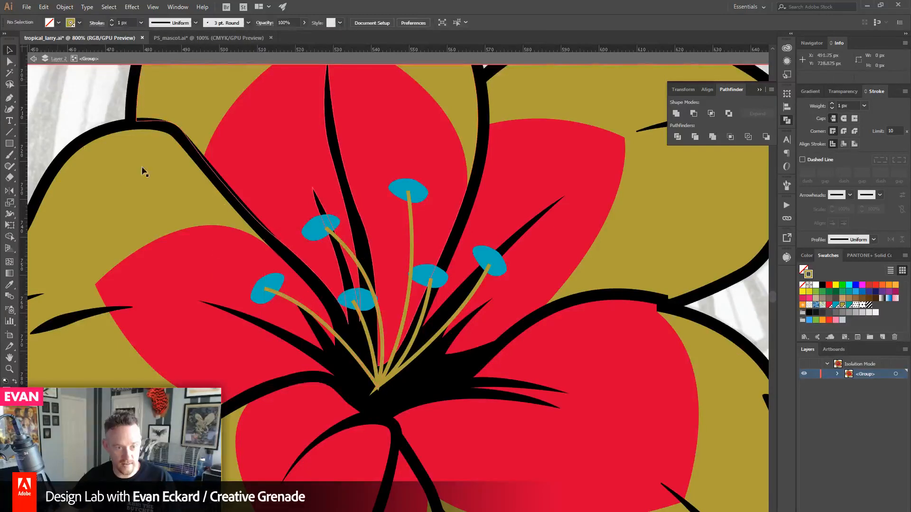
# - With the Width tool, set a 2 px total width where the two outer left filaments meet at the black centre
pyautogui.click(6, 206)
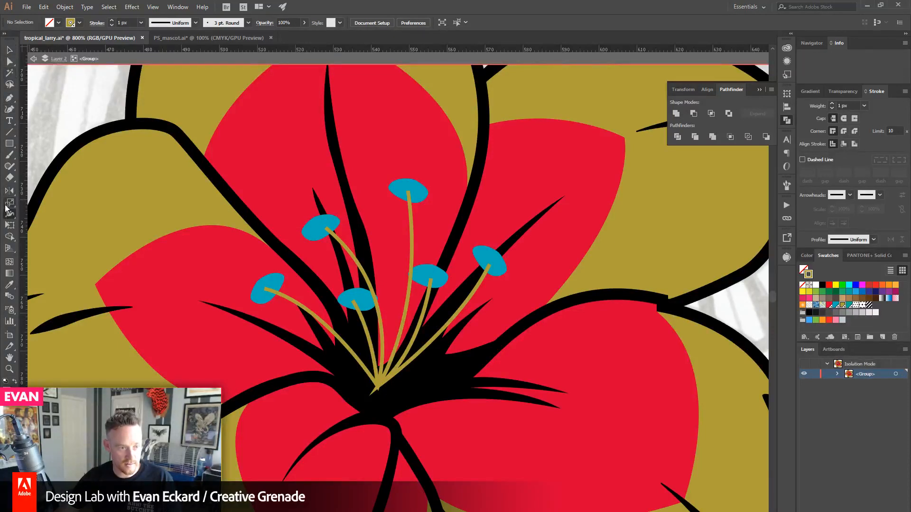
pyautogui.doubleClick(379, 388)
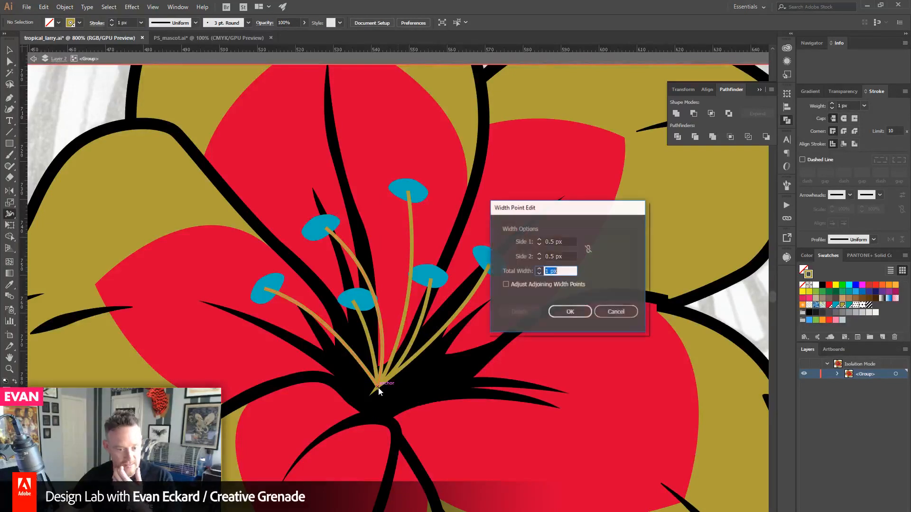
pyautogui.write('2')
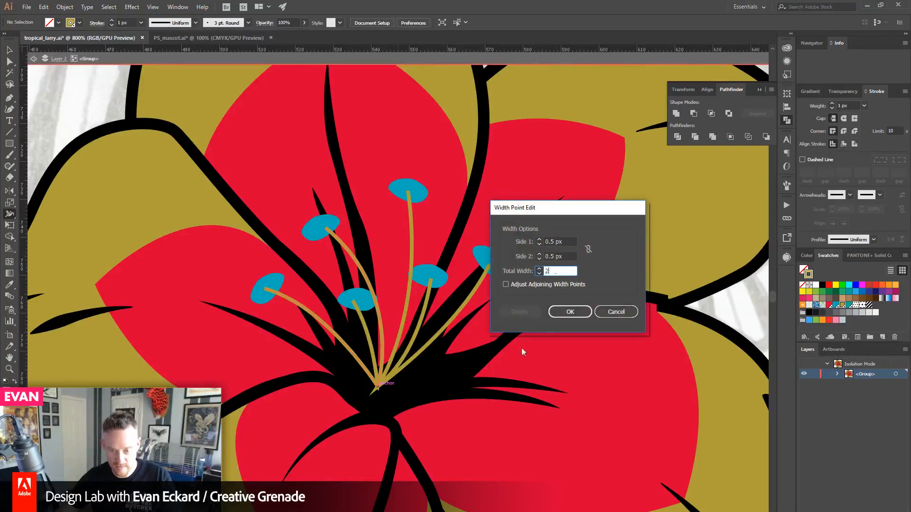
pyautogui.click(577, 313)
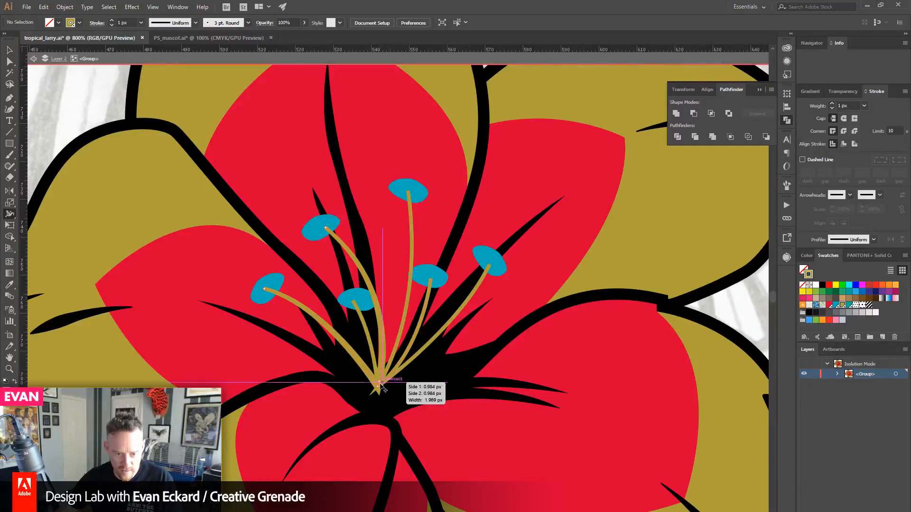
# - Bring the filament path linking the inner left anther and the rightmost anther to the front
pyautogui.click(9, 369)
pyautogui.moveTo(354, 343); pyautogui.dragTo(408, 407)
pyautogui.moveTo(408, 340); pyautogui.dragTo(404, 380)
pyautogui.keyDown('alt'); pyautogui.click(409, 376); pyautogui.keyUp('alt')
pyautogui.keyDown('alt'); pyautogui.click(410, 374); pyautogui.keyUp('alt')
pyautogui.keyDown('alt'); pyautogui.click(412, 312); pyautogui.keyUp('alt')
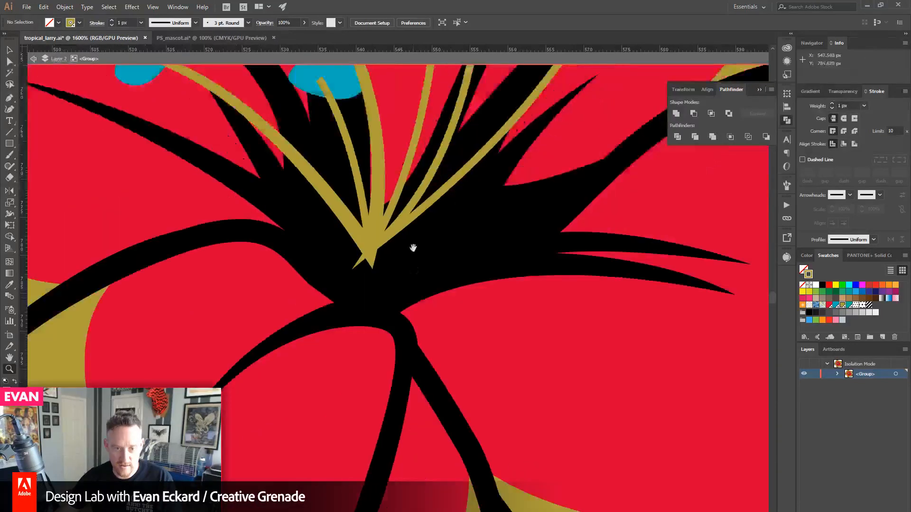
pyautogui.moveTo(413, 249); pyautogui.dragTo(400, 365)
pyautogui.click(11, 52)
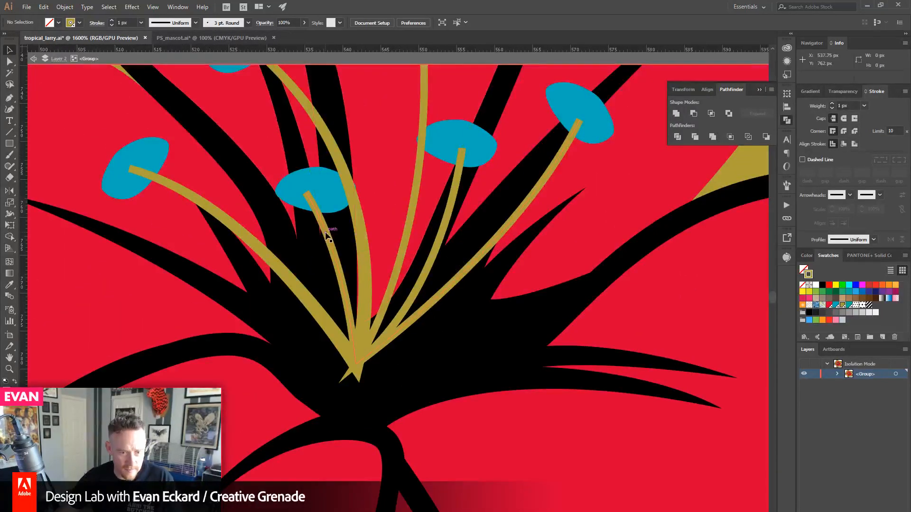
pyautogui.click(327, 236)
pyautogui.click(63, 7)
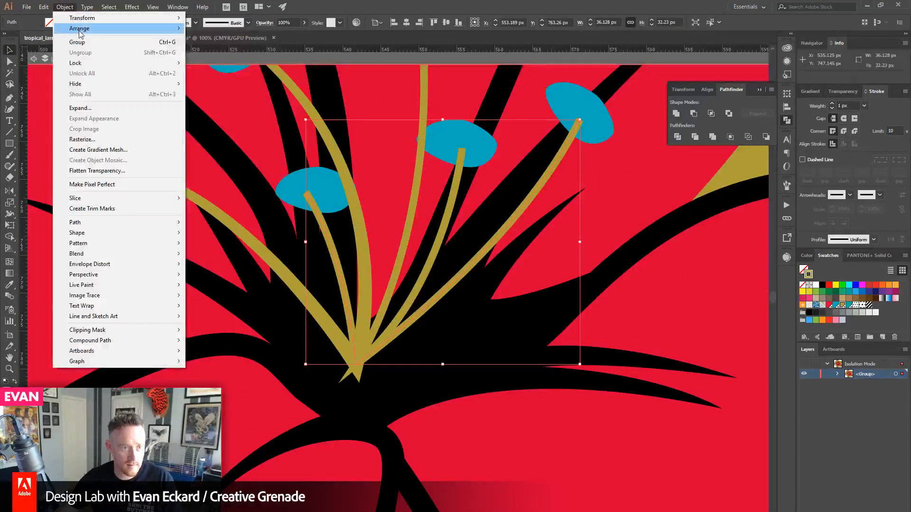
pyautogui.moveTo(114, 30)
pyautogui.click(239, 31)
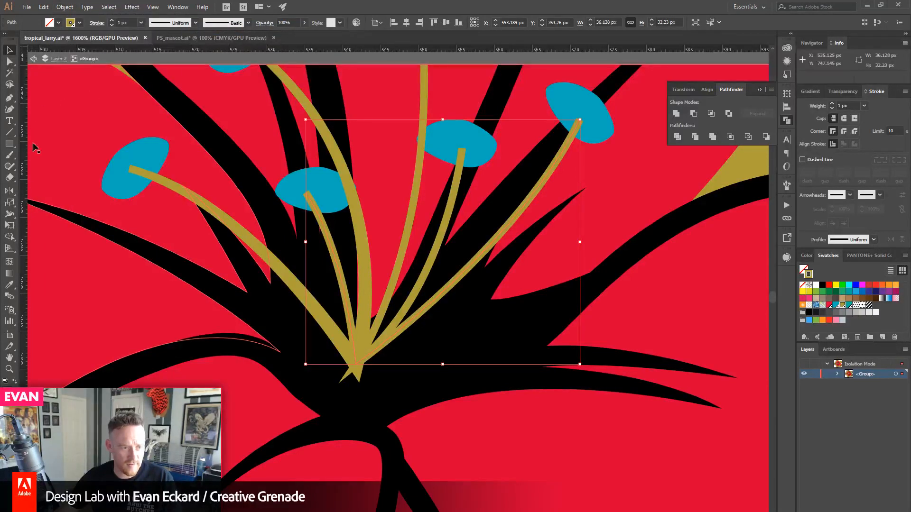
# - Set a 2 px total width at the base point of the filament path linking the inner left and rightmost anthers
pyautogui.click(9, 217)
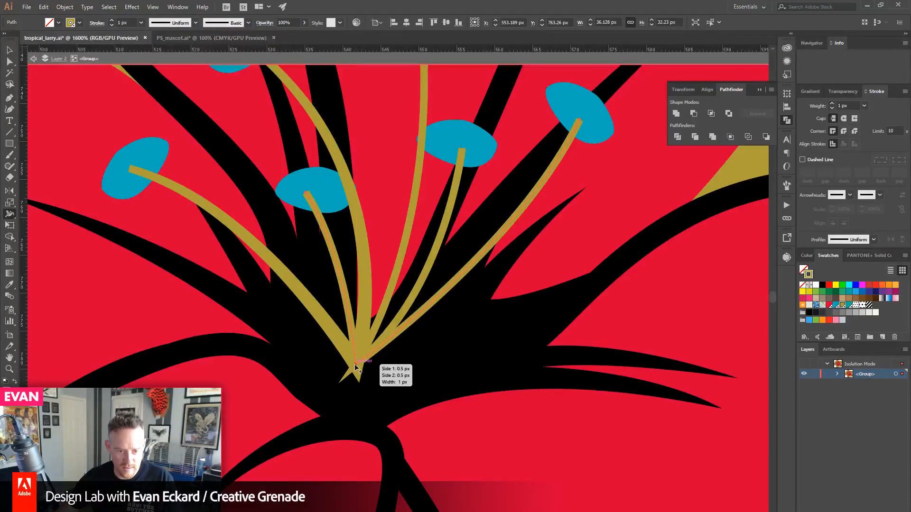
pyautogui.doubleClick(355, 364)
pyautogui.write('2')
pyautogui.click(561, 317)
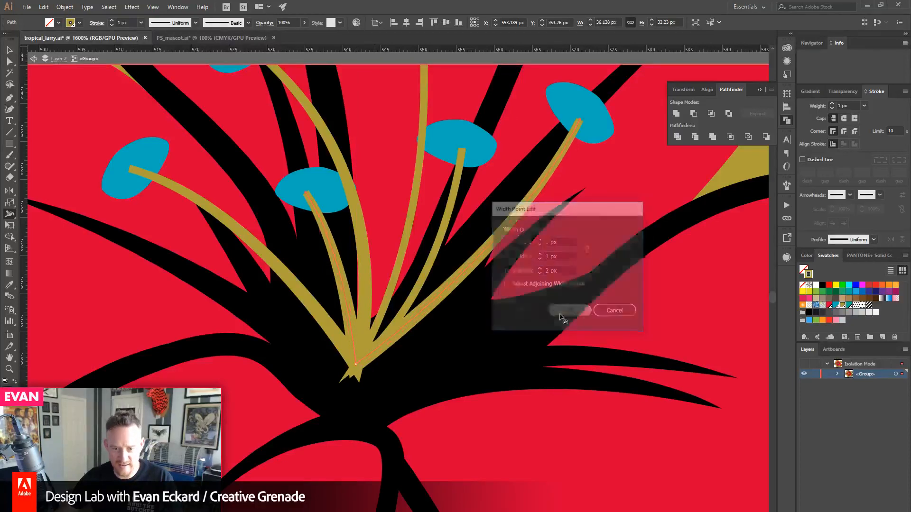
pyautogui.press('v')
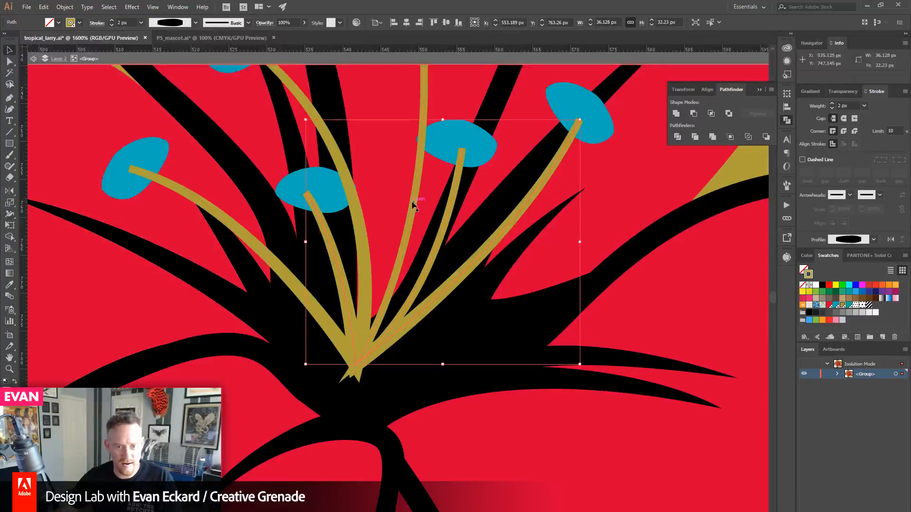
# - Bring the filament path of the topmost and inner right anthers to the front and set its base point's total width to 2 px
pyautogui.click(414, 203)
pyautogui.click(64, 7)
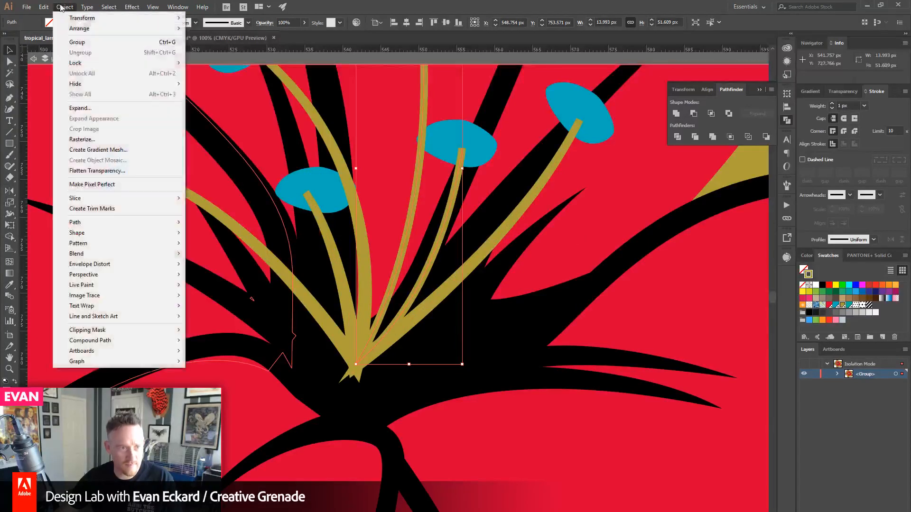
pyautogui.moveTo(78, 30)
pyautogui.click(224, 30)
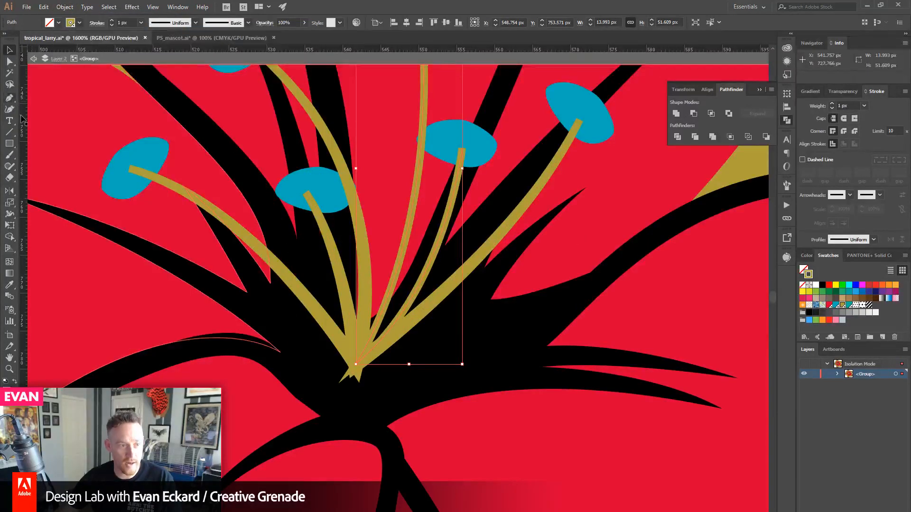
pyautogui.click(9, 214)
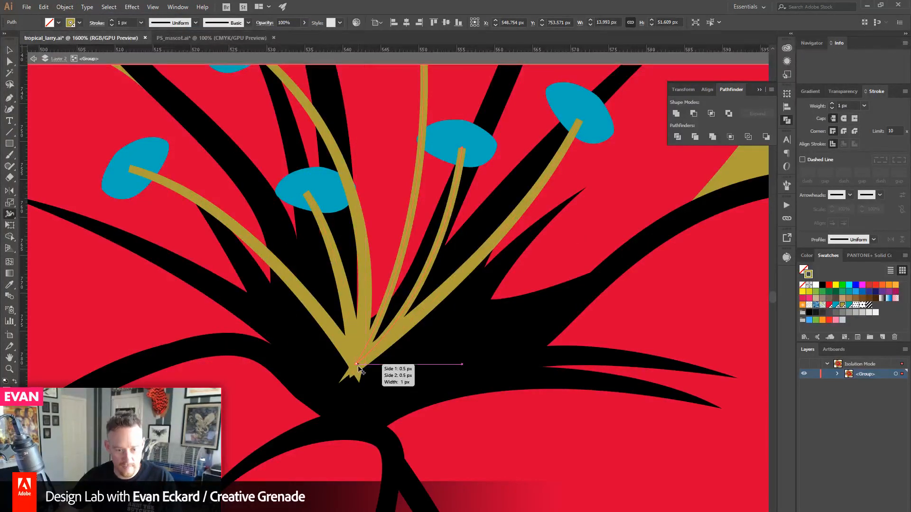
pyautogui.doubleClick(355, 364)
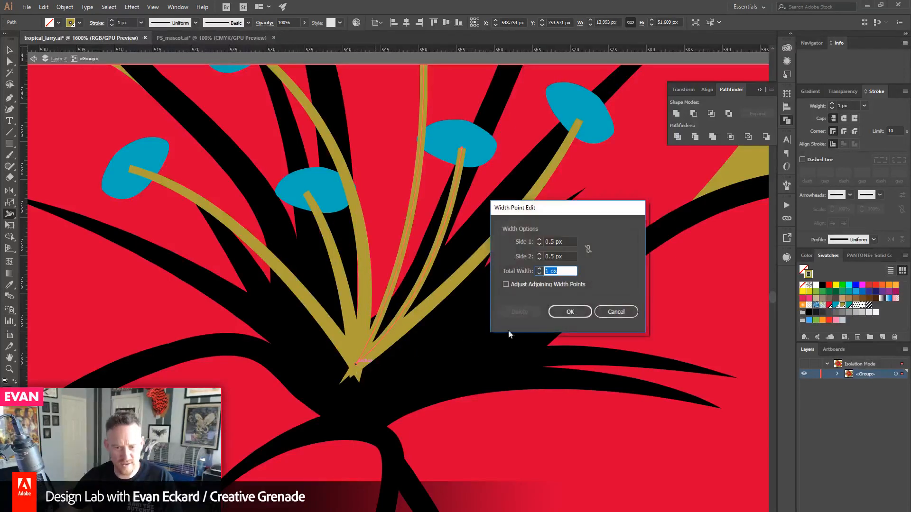
pyautogui.click(570, 312)
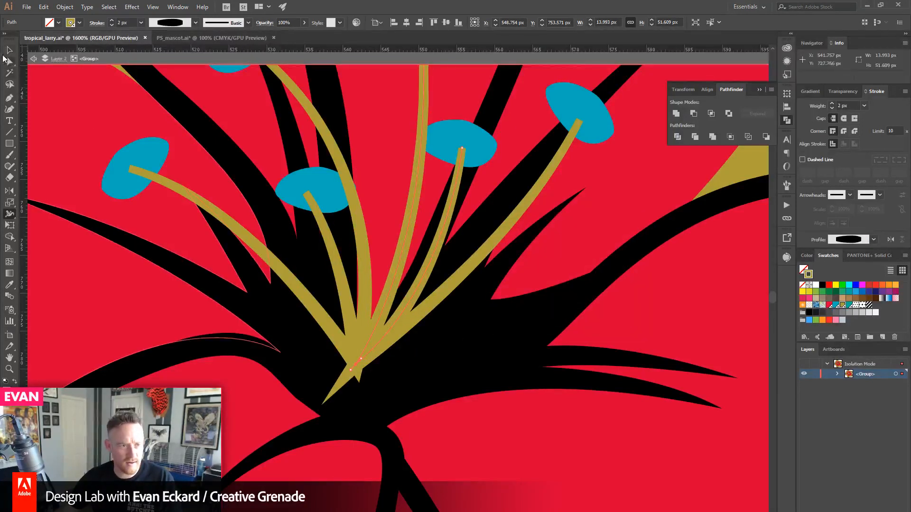
# - Select all the gold filaments, outline their strokes and unite them into one gold shape
pyautogui.click(9, 49)
pyautogui.keyDown('shift'); pyautogui.click(333, 142); pyautogui.keyUp('shift')
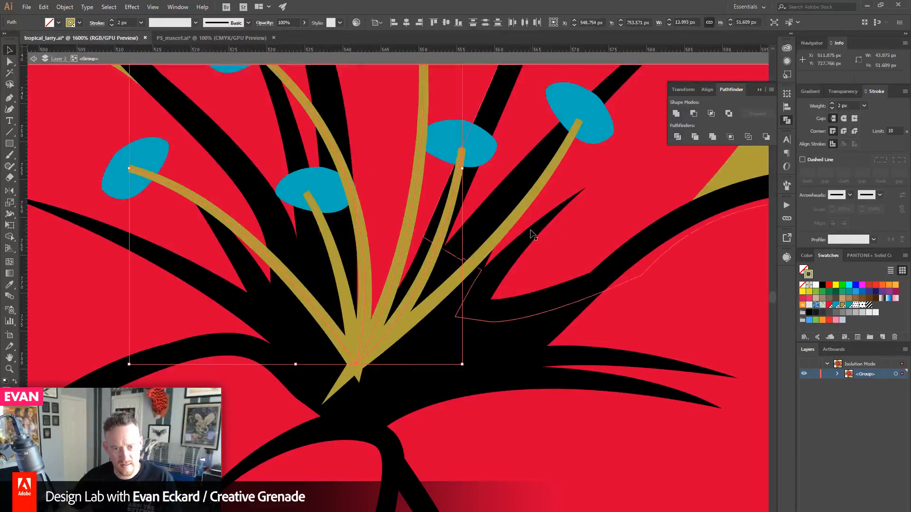
pyautogui.keyDown('shift'); pyautogui.click(514, 218); pyautogui.keyUp('shift')
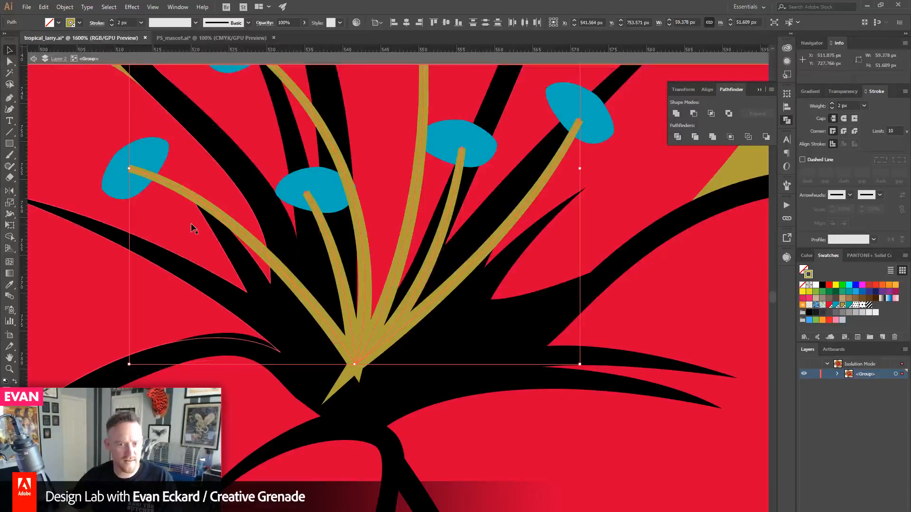
pyautogui.click(64, 6)
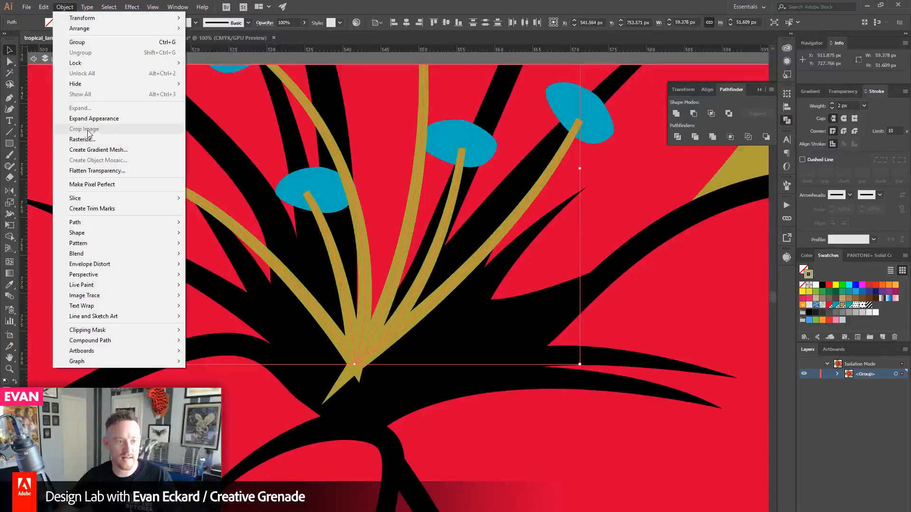
pyautogui.moveTo(120, 223)
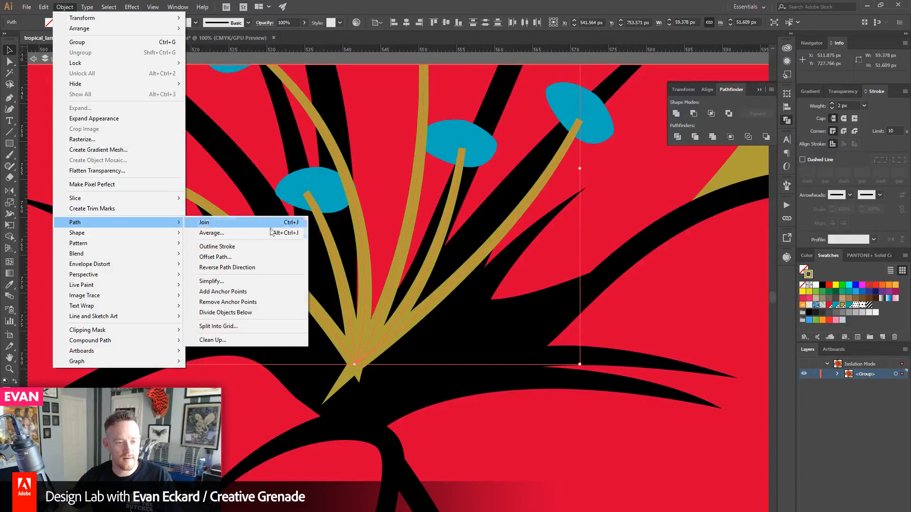
pyautogui.click(256, 247)
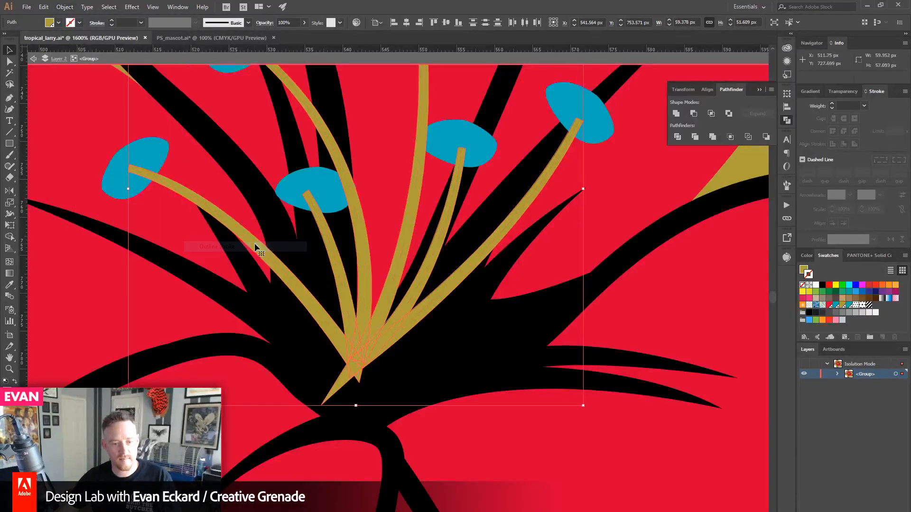
pyautogui.click(677, 114)
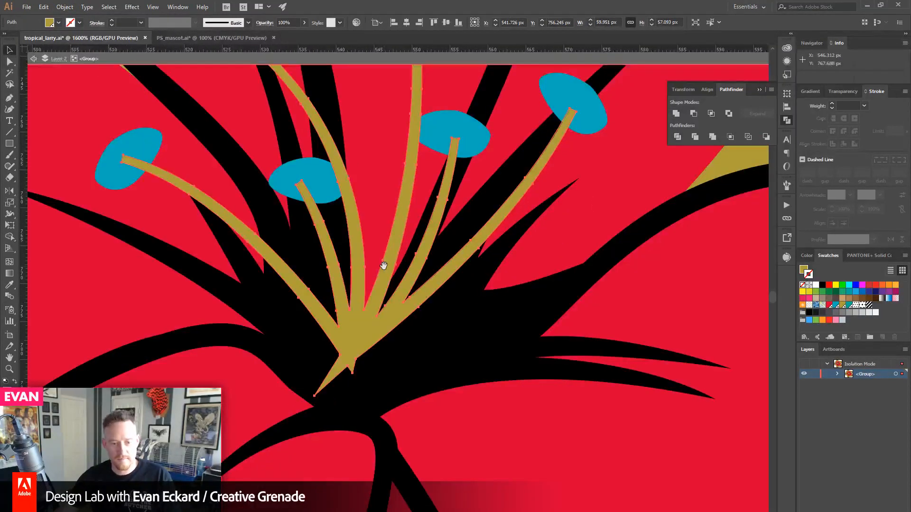
# - Draw a closed gold four-cornered cutting shape with a curved upper edge over the stray filament ends at the base
pyautogui.click(10, 98)
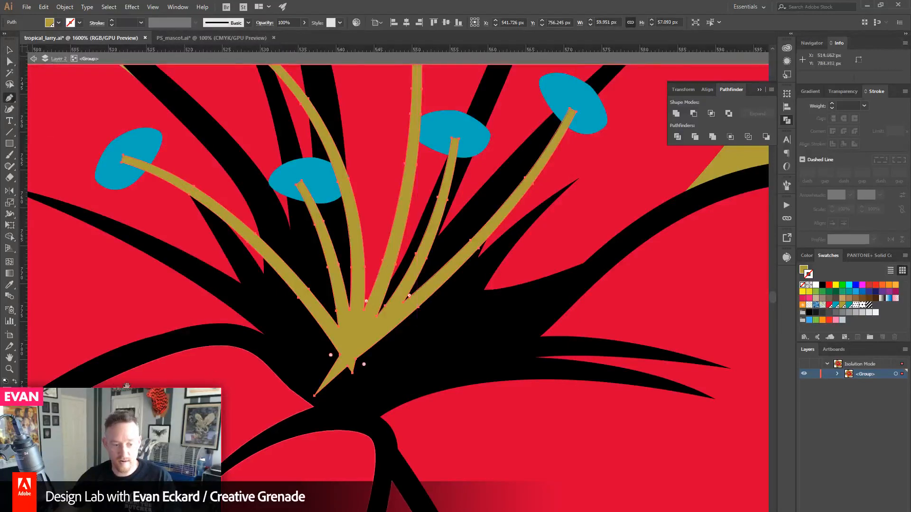
pyautogui.moveTo(72, 416); pyautogui.dragTo(359, 355)
pyautogui.hotkey('ctrl', 'shift', 'a')
pyautogui.moveTo(560, 270); pyautogui.dragTo(331, 373)
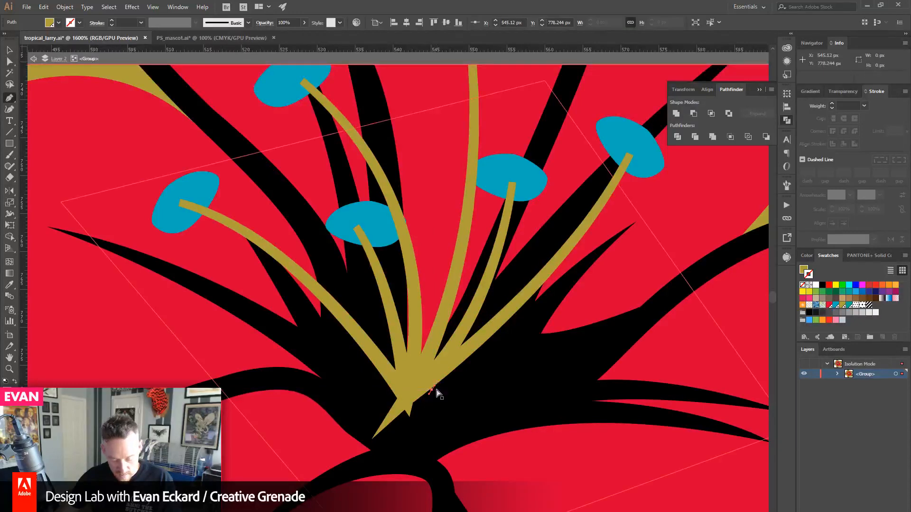
pyautogui.moveTo(430, 391); pyautogui.dragTo(393, 394)
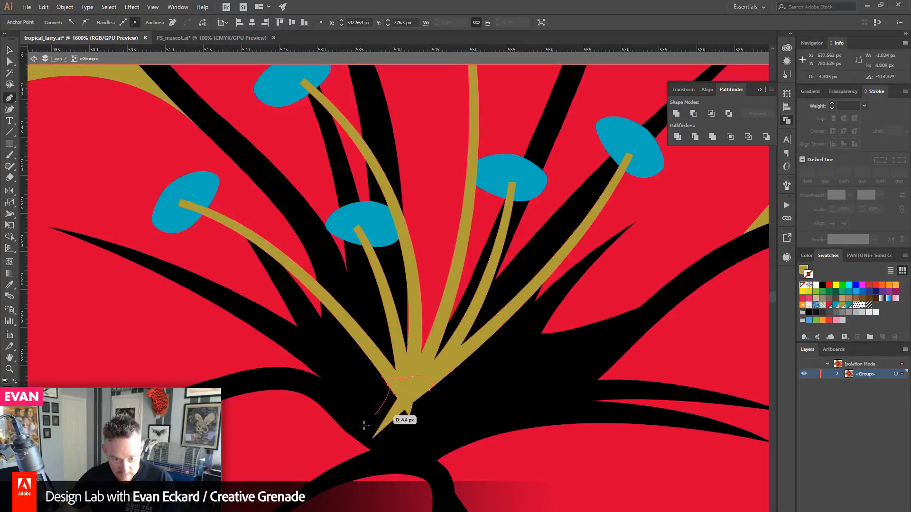
pyautogui.click(354, 446)
pyautogui.click(420, 444)
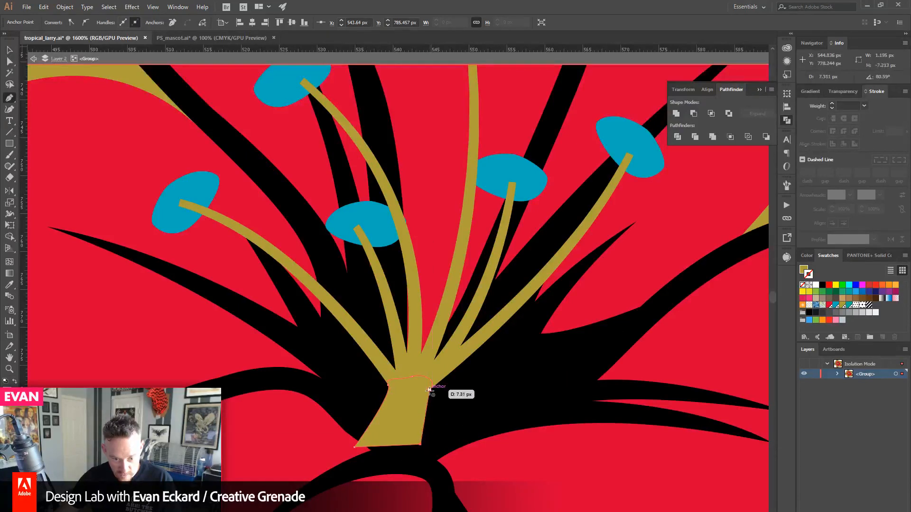
pyautogui.click(430, 390)
# - Try trimming the stray filament ends with the cutting shape using Shape Builder, and undo the trim
pyautogui.click(10, 50)
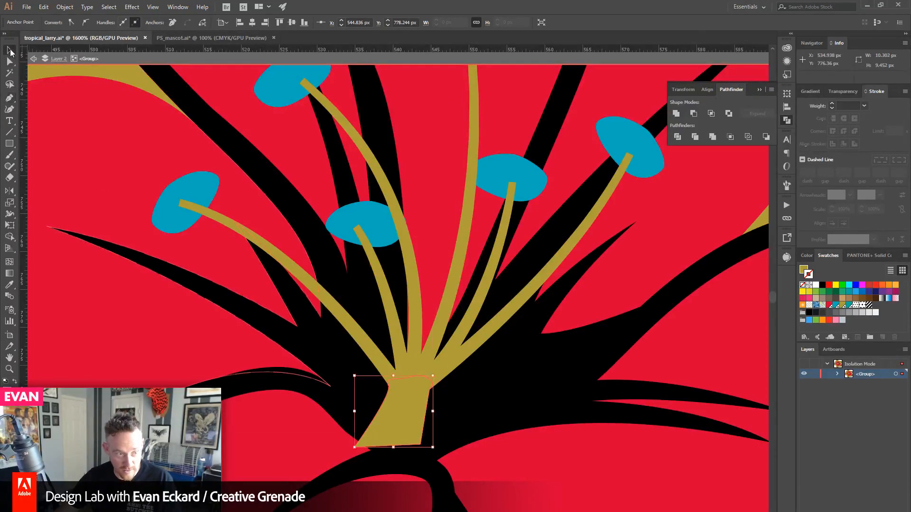
pyautogui.click(437, 368)
pyautogui.keyDown('shift'); pyautogui.click(406, 422); pyautogui.keyUp('shift')
pyautogui.hotkey('shift', 'm')
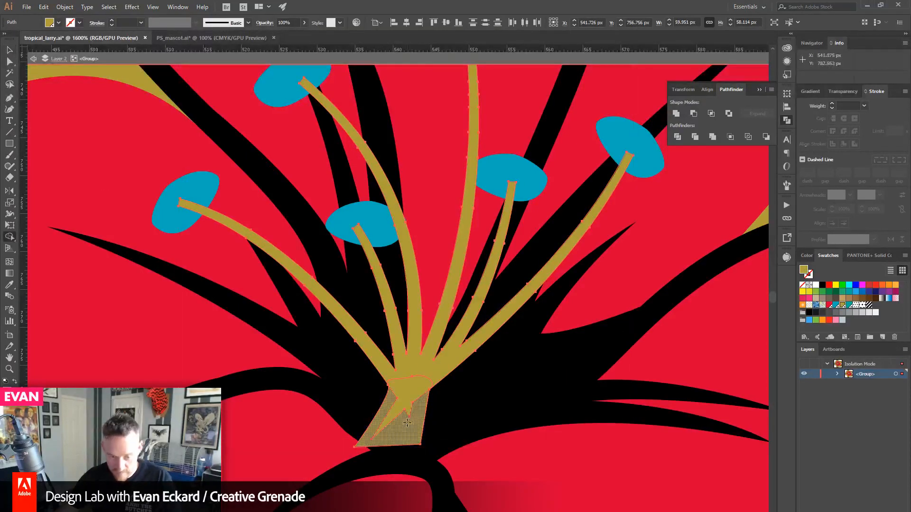
pyautogui.moveTo(403, 400); pyautogui.dragTo(387, 395)
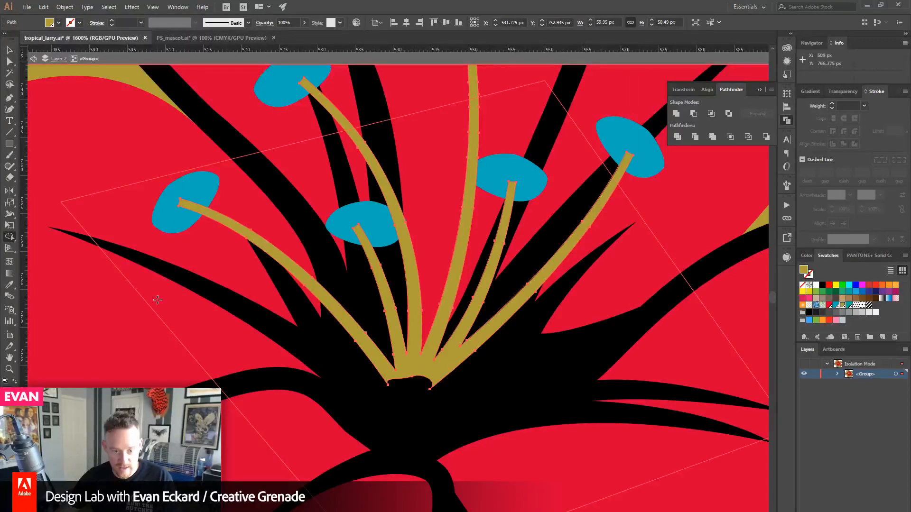
pyautogui.hotkey('ctrl', 'z')
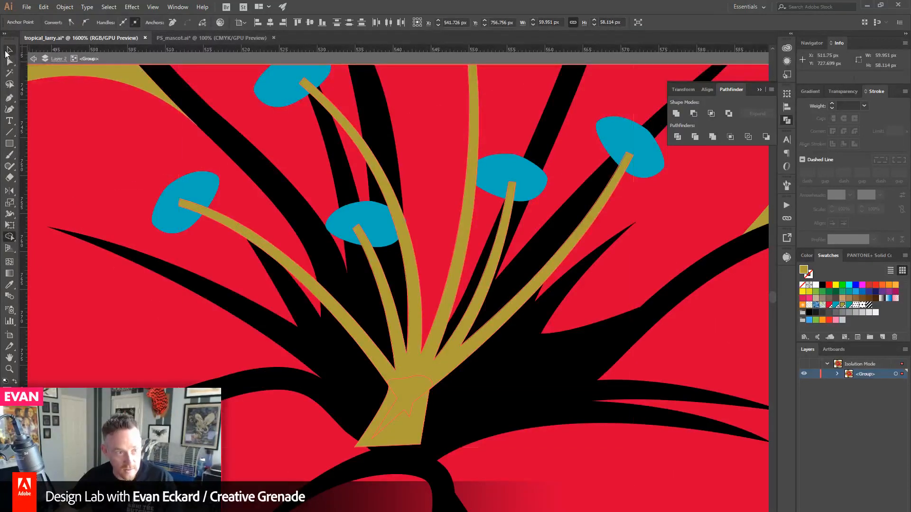
# - Delete the cutting shape from the filaments' base
pyautogui.click(7, 51)
pyautogui.moveTo(397, 386); pyautogui.dragTo(567, 326)
pyautogui.click(286, 445)
pyautogui.click(573, 367)
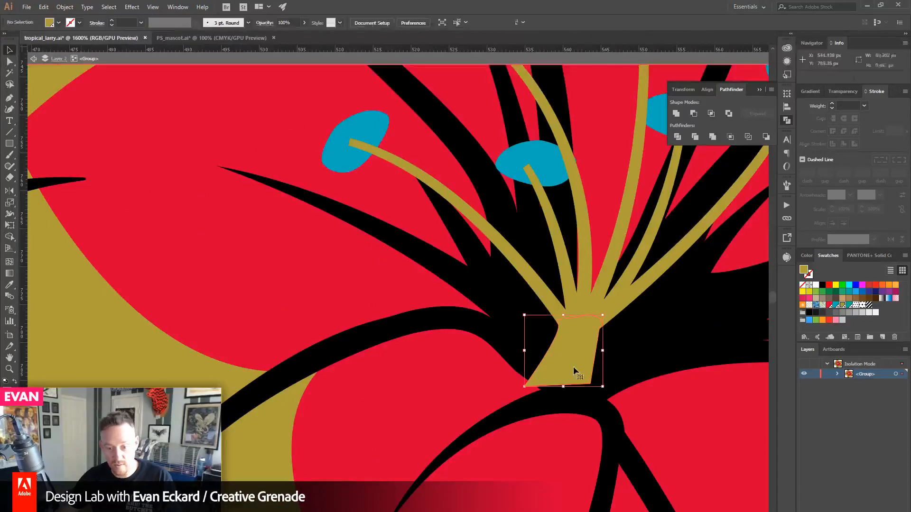
pyautogui.moveTo(581, 360); pyautogui.dragTo(433, 395)
pyautogui.press('Delete')
# - Draw a smaller-arched closed cutting shape lower down, covering only the pointed stray ends below the filaments' junction
pyautogui.moveTo(168, 396); pyautogui.dragTo(329, 279)
pyautogui.moveTo(509, 306); pyautogui.dragTo(316, 447)
pyautogui.click(9, 99)
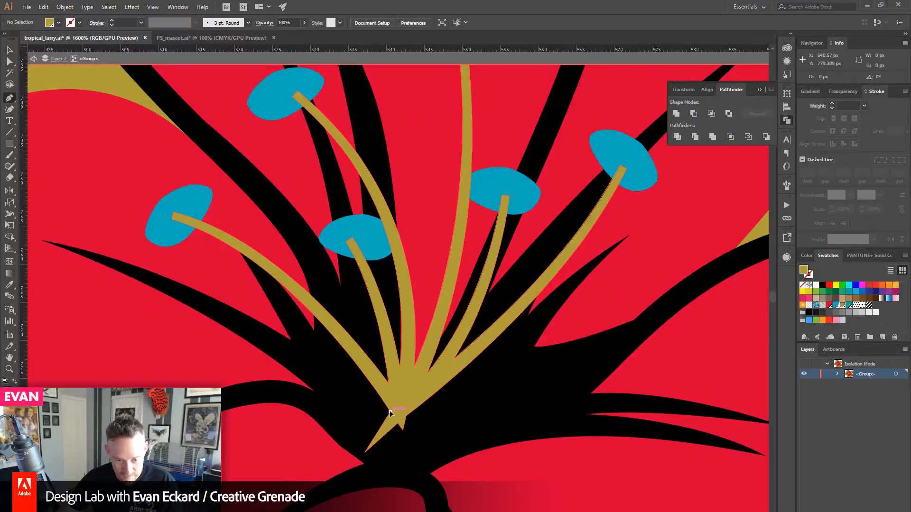
pyautogui.moveTo(396, 408); pyautogui.dragTo(404, 425)
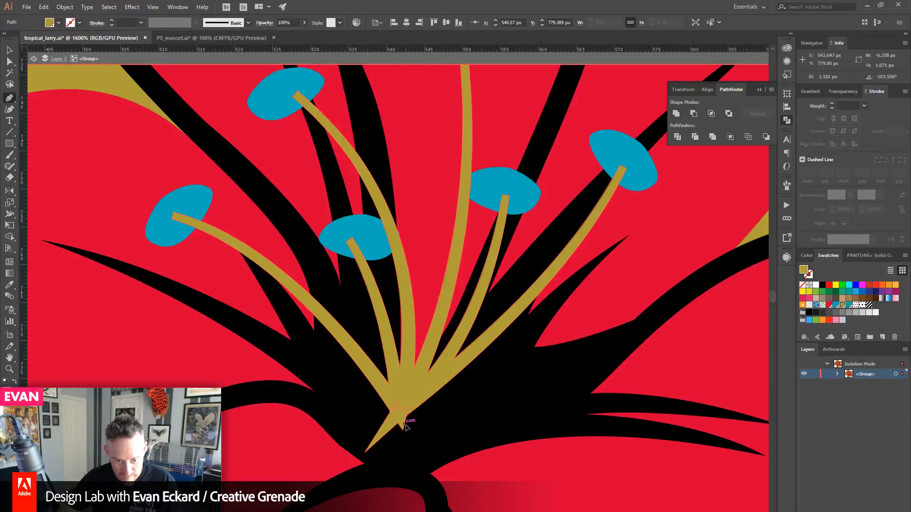
pyautogui.click(418, 448)
pyautogui.click(343, 479)
pyautogui.click(343, 411)
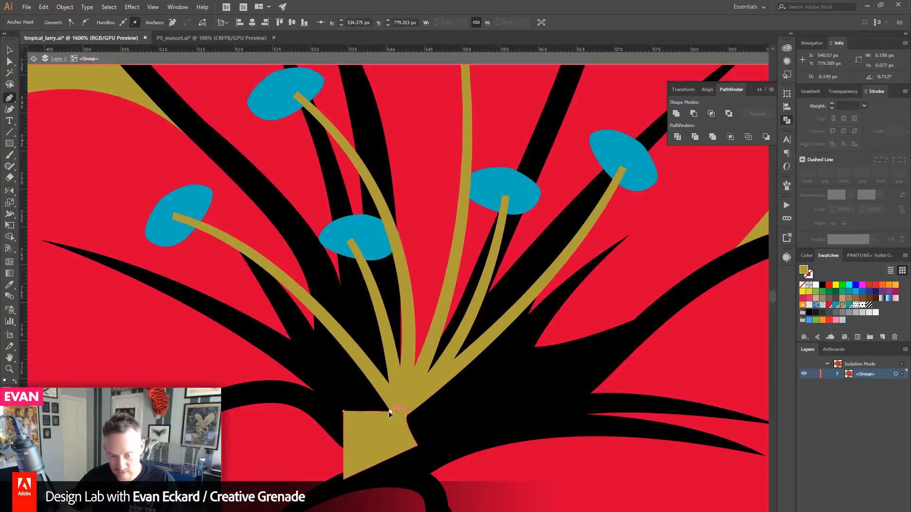
pyautogui.click(390, 413)
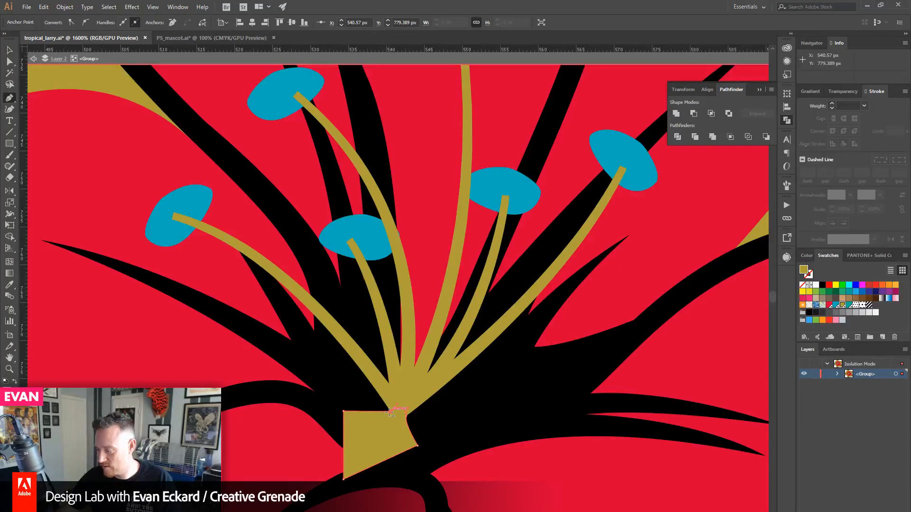
# - Remove the cutting shape and the stray ends it covers from the gold filaments with Shape Builder, and deselect
pyautogui.click(10, 50)
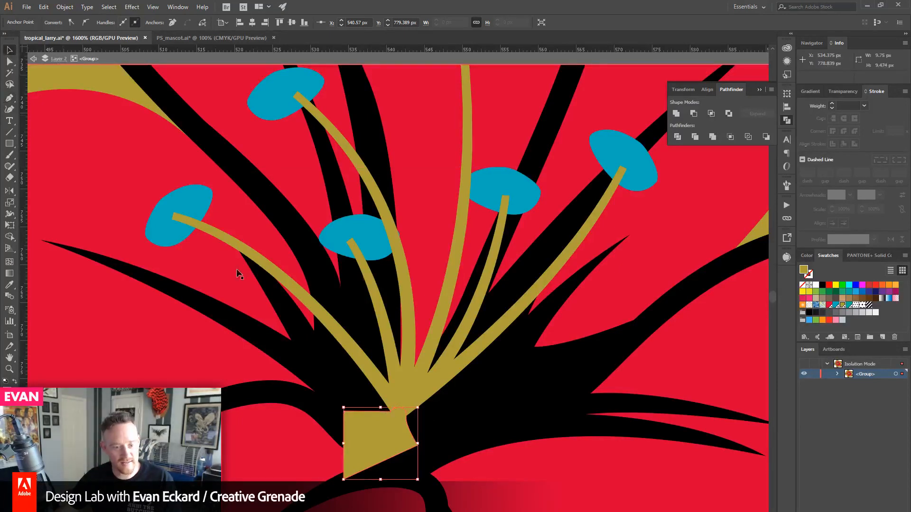
pyautogui.click(402, 385)
pyautogui.keyDown('shift'); pyautogui.click(397, 439); pyautogui.keyUp('shift')
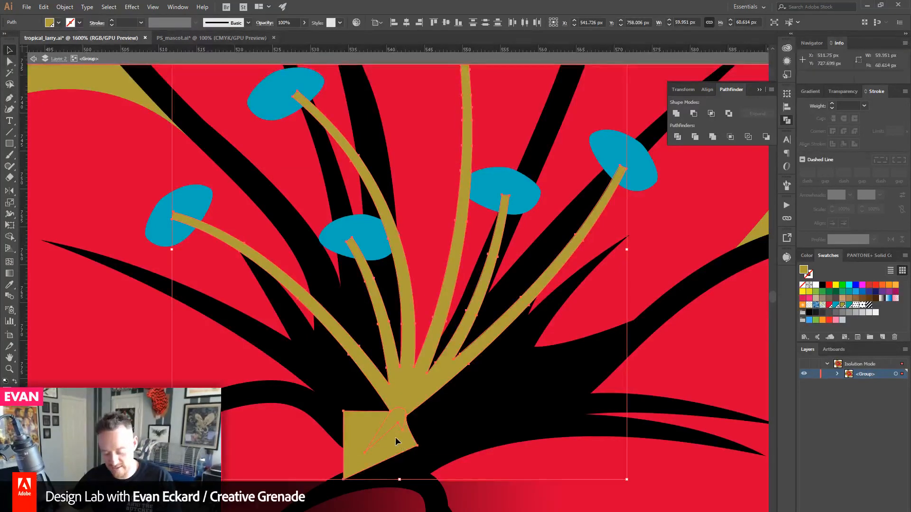
pyautogui.hotkey('shift', 'm')
pyautogui.keyDown('alt'); pyautogui.click(390, 427); pyautogui.keyUp('alt')
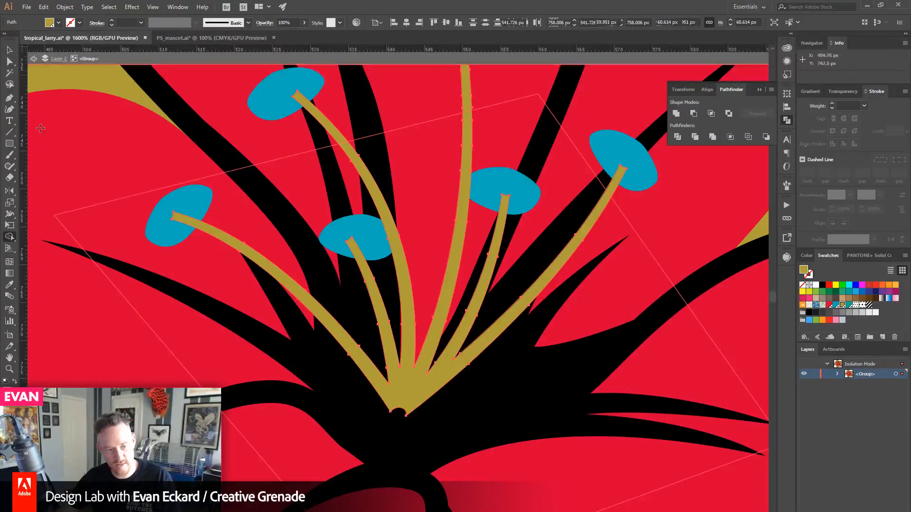
pyautogui.click(9, 52)
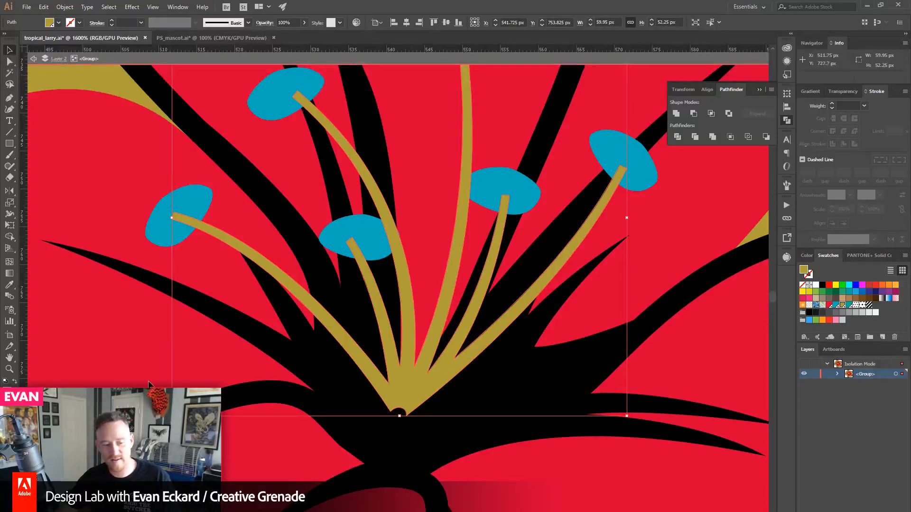
pyautogui.moveTo(98, 447); pyautogui.dragTo(218, 365)
pyautogui.click(76, 477)
# - Offset the united gold filament shape by 2 px and fill the offset shape with black
pyautogui.moveTo(398, 360); pyautogui.dragTo(320, 456)
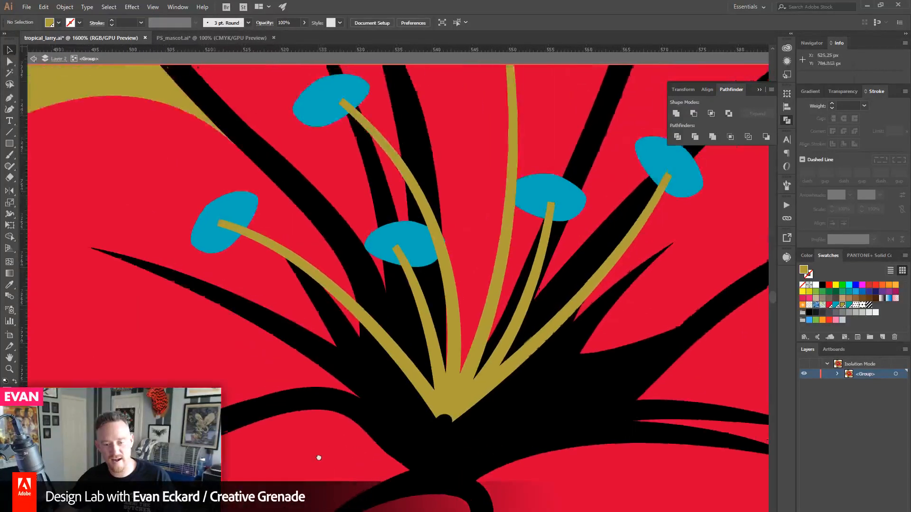
pyautogui.click(439, 394)
pyautogui.click(64, 6)
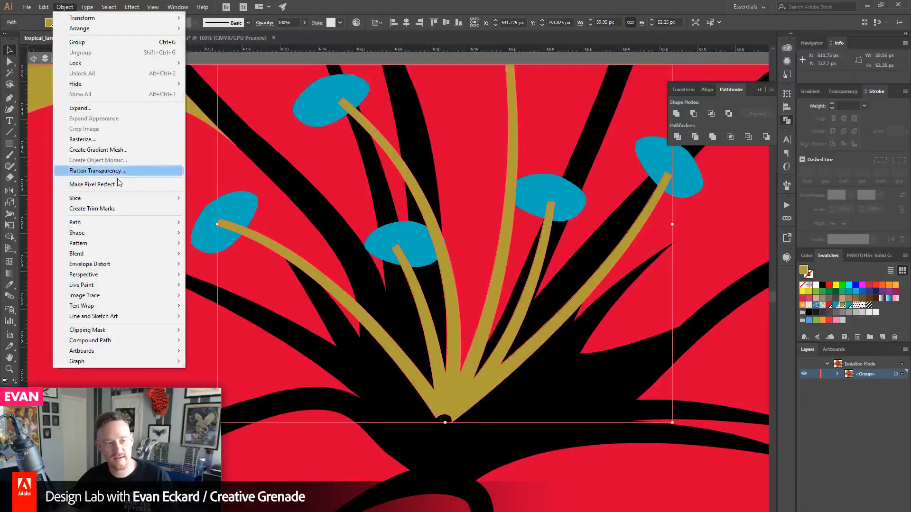
pyautogui.moveTo(118, 223)
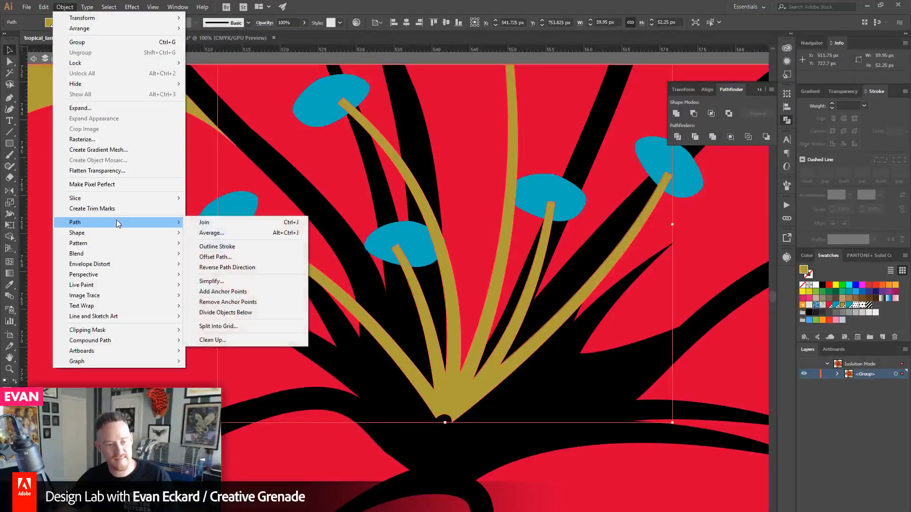
pyautogui.click(224, 262)
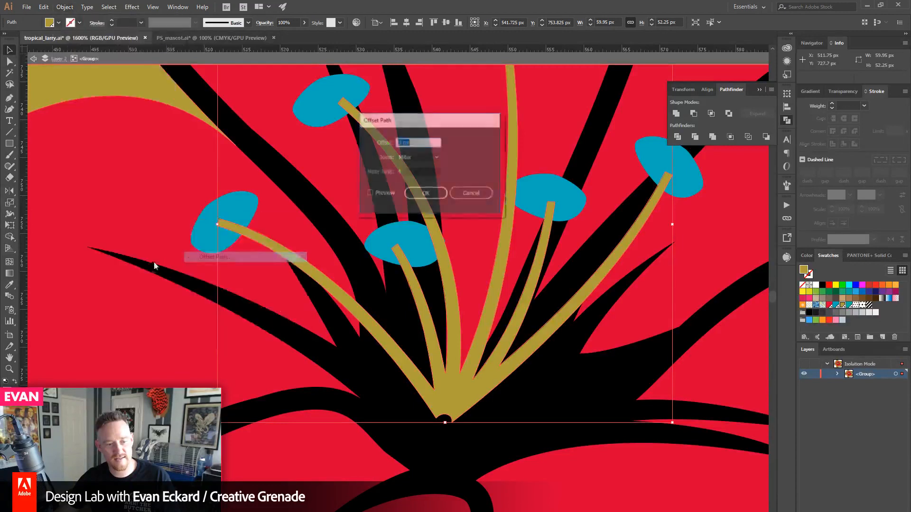
pyautogui.click(420, 194)
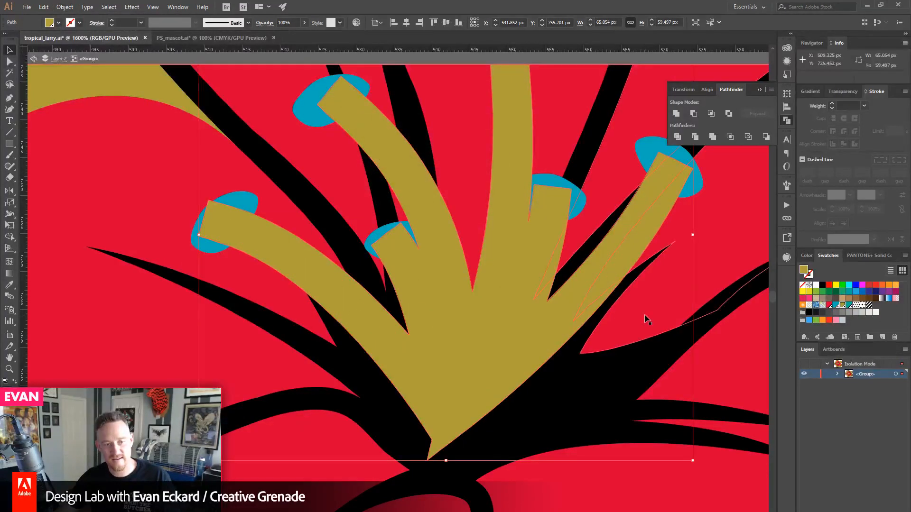
pyautogui.click(822, 286)
# - Select all six blue anthers and bring them in front of the gold filaments and their black outline
pyautogui.scroll(3, 396, 332)
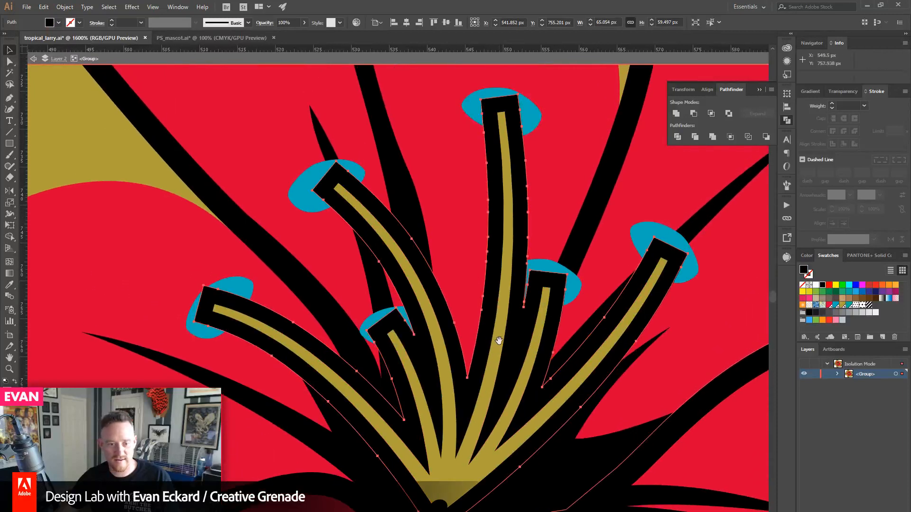
pyautogui.click(376, 321)
pyautogui.keyDown('shift'); pyautogui.click(301, 207); pyautogui.keyUp('shift')
pyautogui.keyDown('shift'); pyautogui.click(214, 310); pyautogui.keyUp('shift')
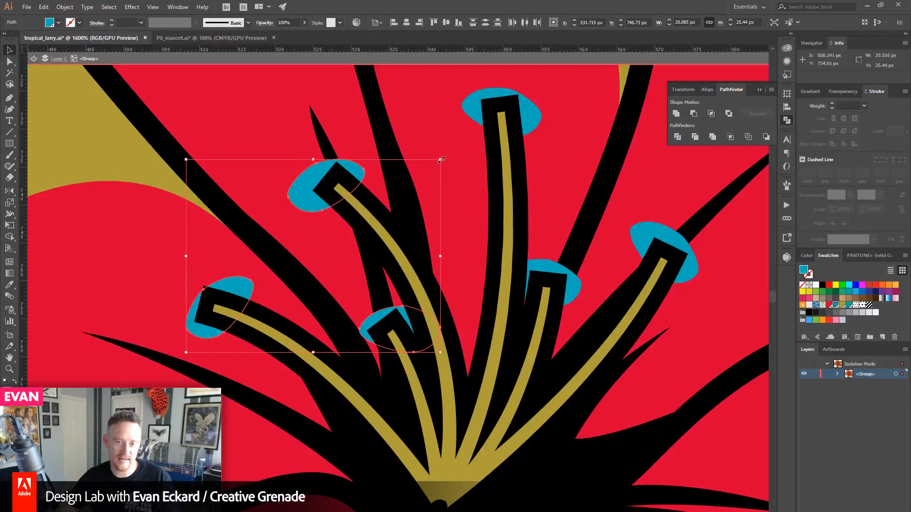
pyautogui.keyDown('shift'); pyautogui.click(469, 119); pyautogui.keyUp('shift')
pyautogui.keyDown('shift'); pyautogui.click(567, 285); pyautogui.keyUp('shift')
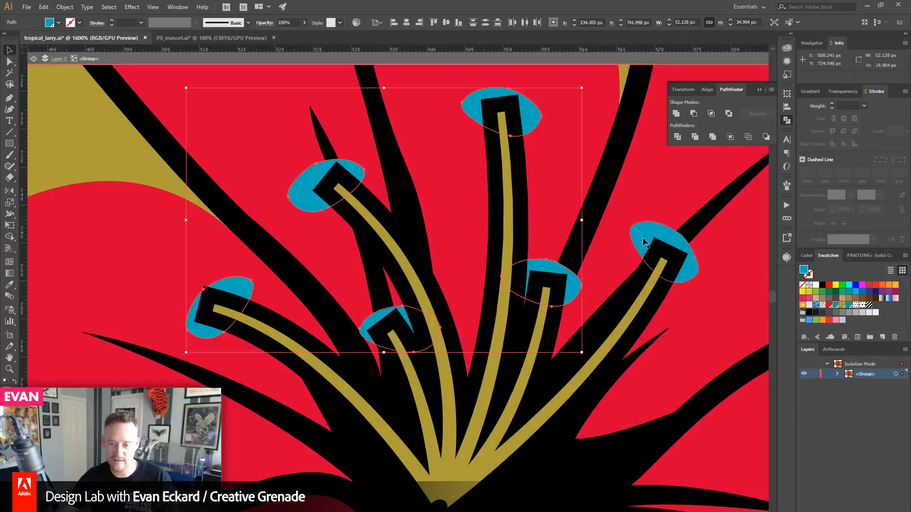
pyautogui.keyDown('shift'); pyautogui.click(644, 242); pyautogui.keyUp('shift')
pyautogui.click(64, 6)
pyautogui.moveTo(118, 29)
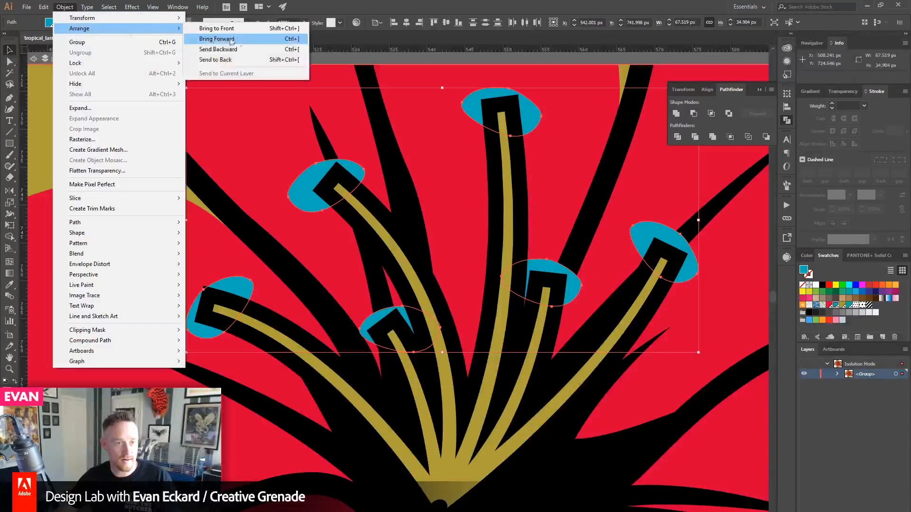
pyautogui.click(232, 40)
# - Offset the six blue anthers by 2 px and fill the offset shapes with black
pyautogui.click(65, 7)
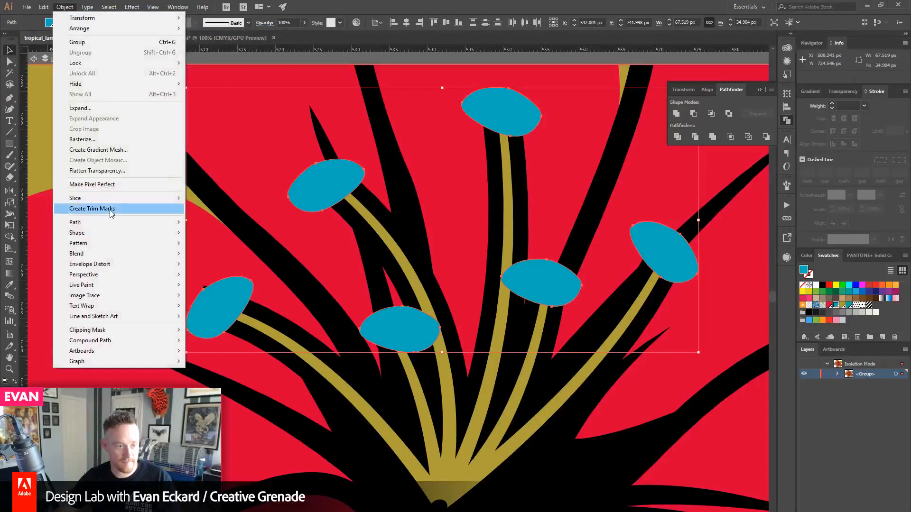
pyautogui.moveTo(110, 221)
pyautogui.click(243, 257)
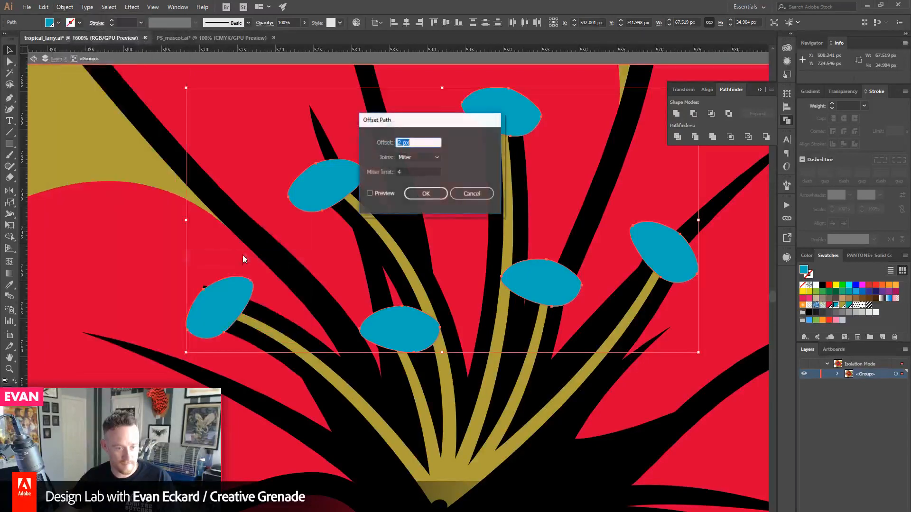
pyautogui.click(415, 195)
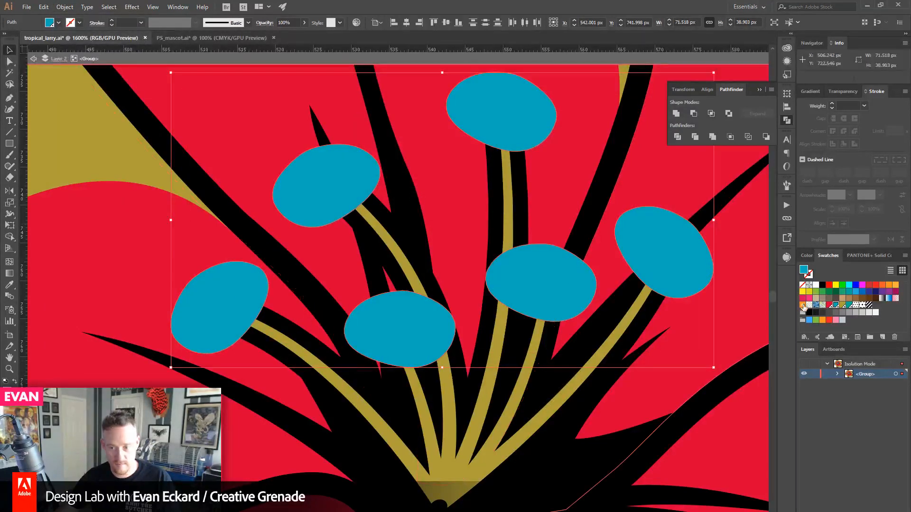
pyautogui.click(823, 286)
# - Leave isolation mode and check the whole hibiscus at 400% zoom
pyautogui.moveTo(466, 389); pyautogui.dragTo(649, 90)
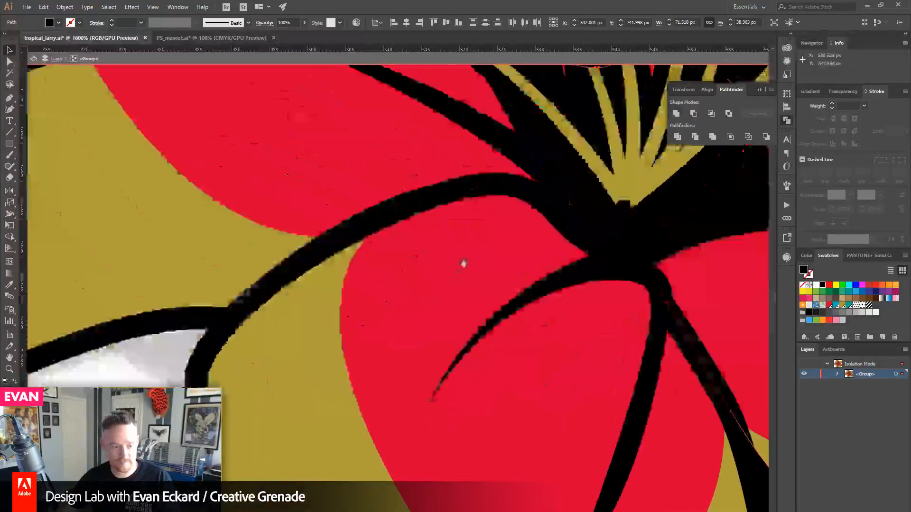
pyautogui.doubleClick(98, 417)
pyautogui.press('z')
pyautogui.keyDown('alt'); pyautogui.click(512, 243); pyautogui.keyUp('alt')
pyautogui.keyDown('alt'); pyautogui.click(512, 244); pyautogui.keyUp('alt')
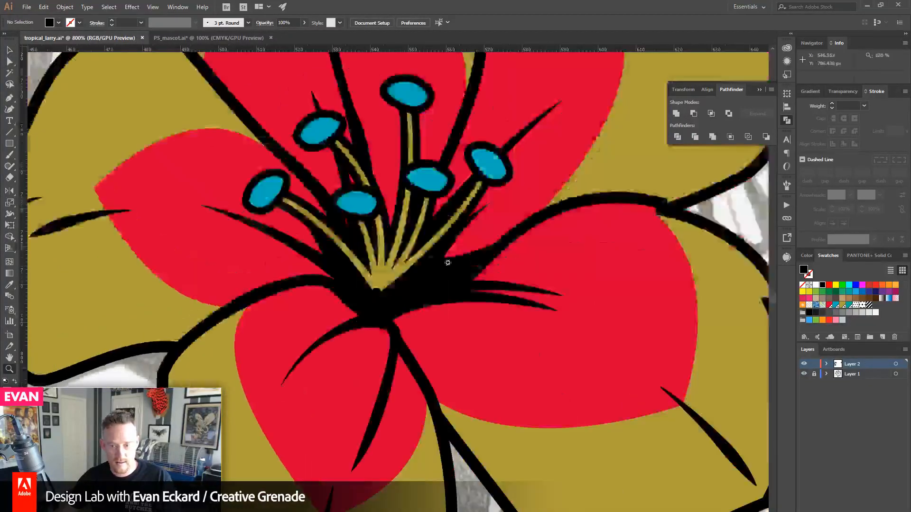
pyautogui.moveTo(396, 245); pyautogui.dragTo(406, 322)
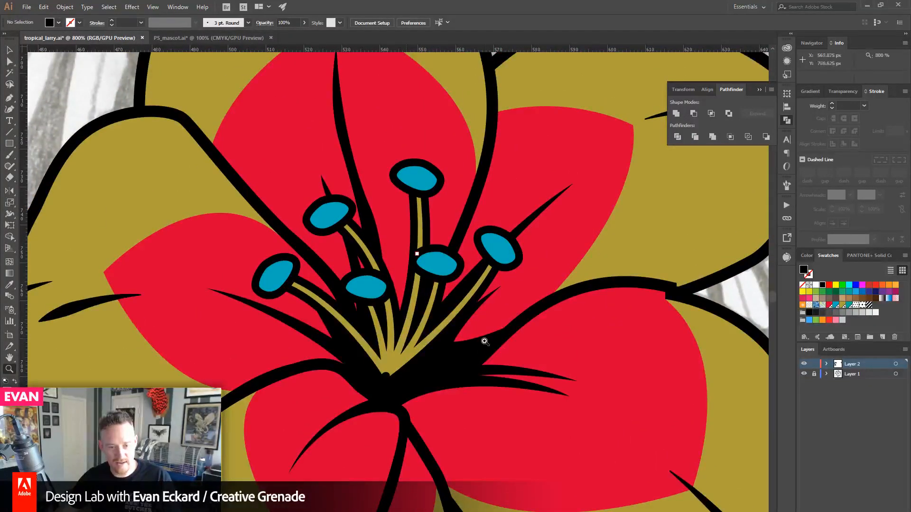
pyautogui.keyDown('alt'); pyautogui.click(430, 300); pyautogui.keyUp('alt')
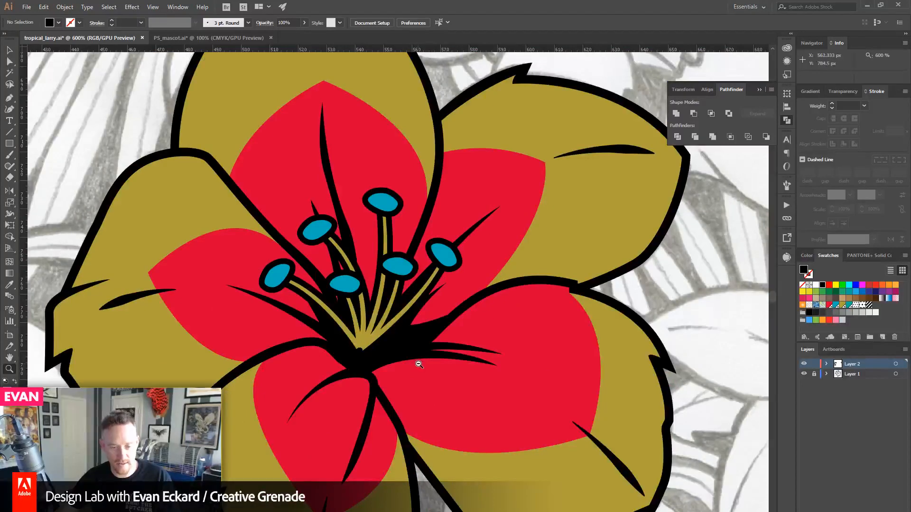
pyautogui.keyDown('alt'); pyautogui.click(392, 321); pyautogui.keyUp('alt')
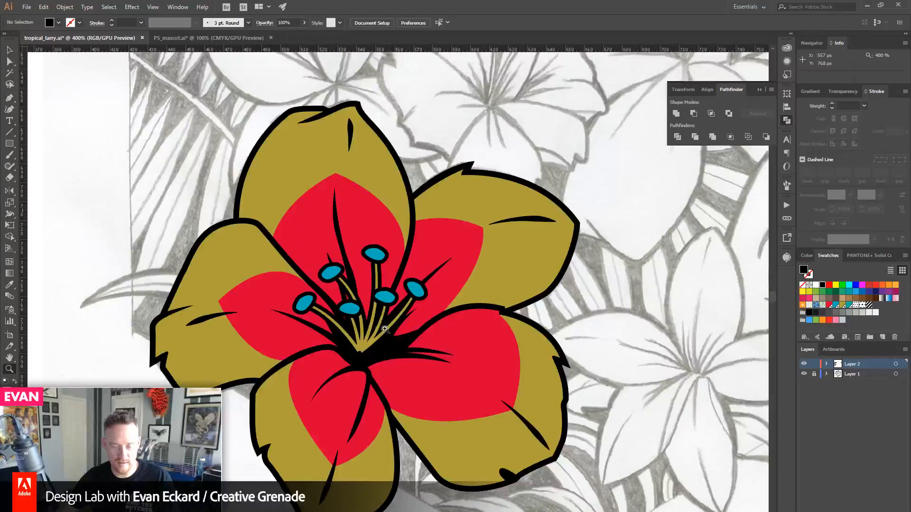
pyautogui.press('v')
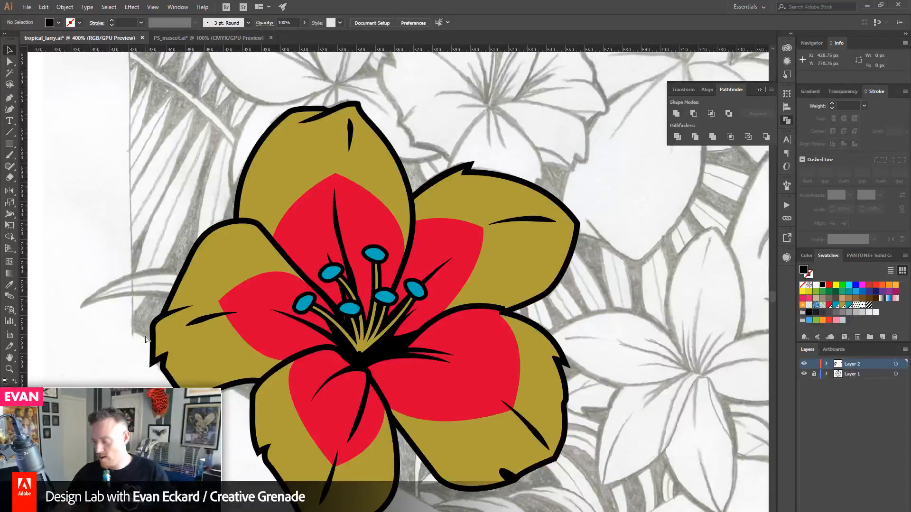
# - Save the file and review the coloured flowers against the pencil sketch at 200% zoom
pyautogui.hotkey('ctrl', 's')
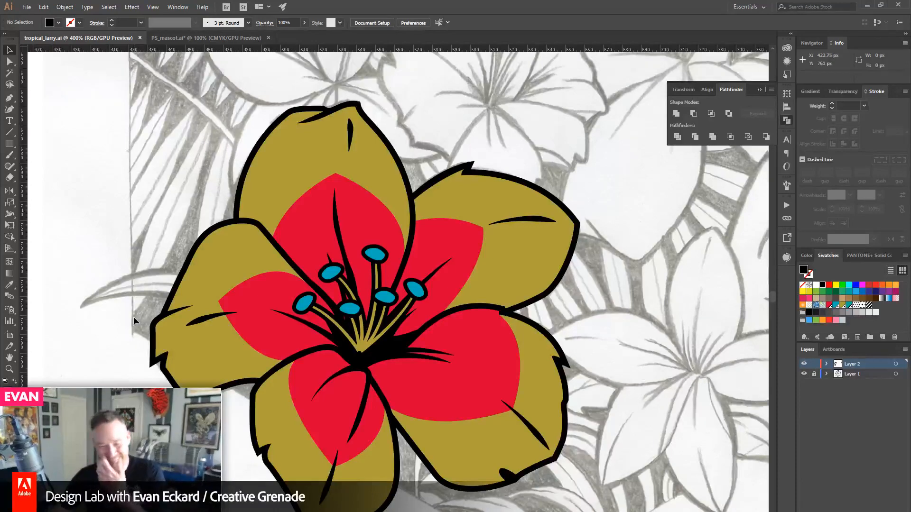
pyautogui.scroll(5, 88, 336)
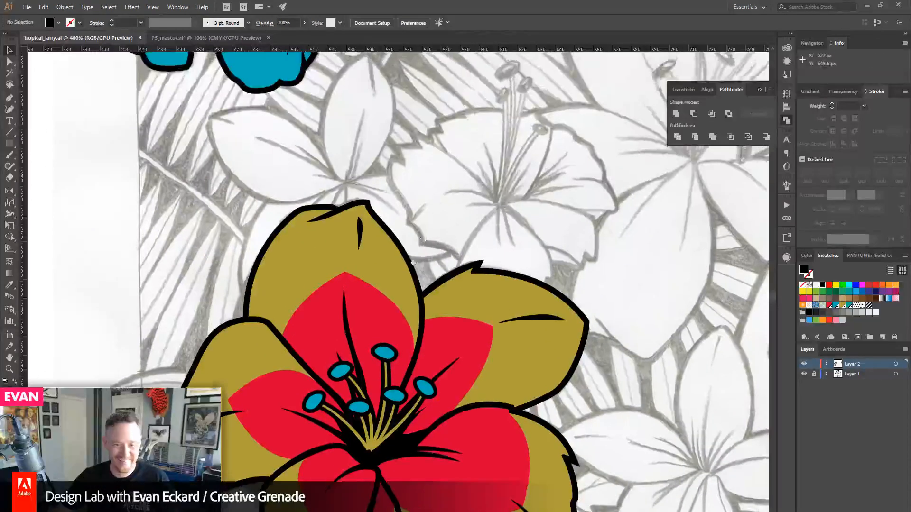
pyautogui.scroll(10, 414, 262)
pyautogui.hscroll(5, 414, 262)
pyautogui.moveTo(418, 301); pyautogui.dragTo(389, 167)
pyautogui.moveTo(317, 310); pyautogui.dragTo(336, 228)
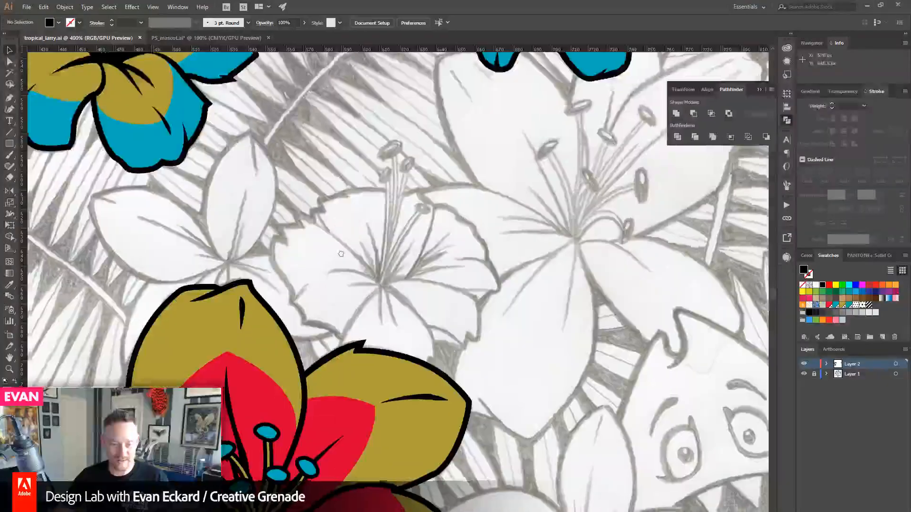
pyautogui.moveTo(317, 286); pyautogui.dragTo(387, 132)
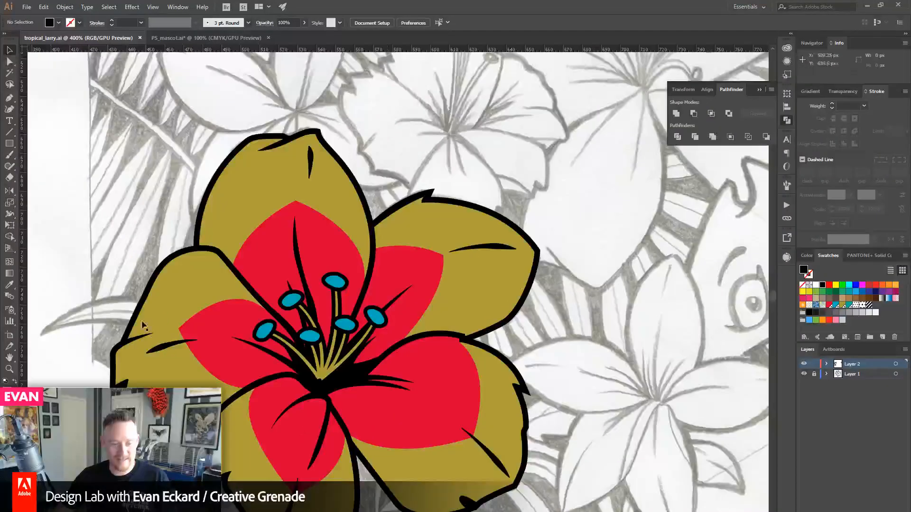
pyautogui.click(9, 369)
pyautogui.keyDown('alt'); pyautogui.click(394, 302); pyautogui.keyUp('alt')
pyautogui.keyDown('alt'); pyautogui.click(394, 302); pyautogui.keyUp('alt')
pyautogui.moveTo(467, 239); pyautogui.dragTo(382, 277)
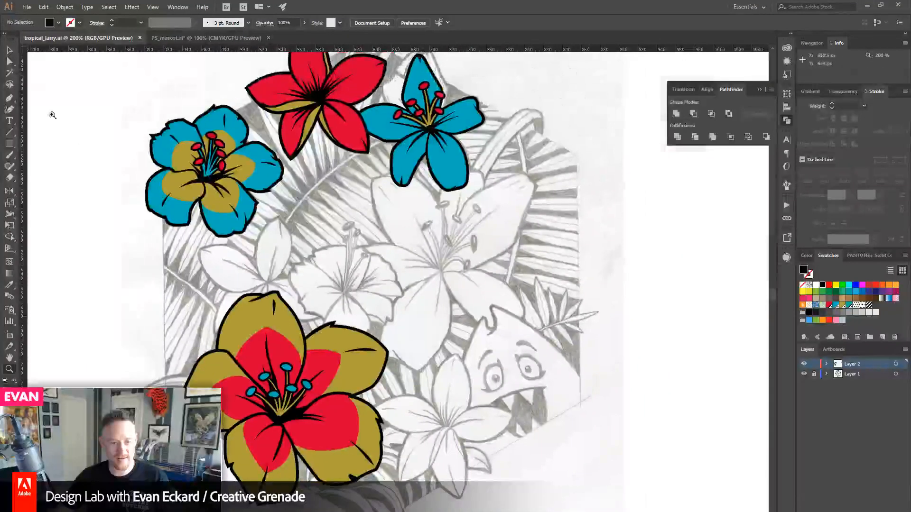
pyautogui.click(9, 51)
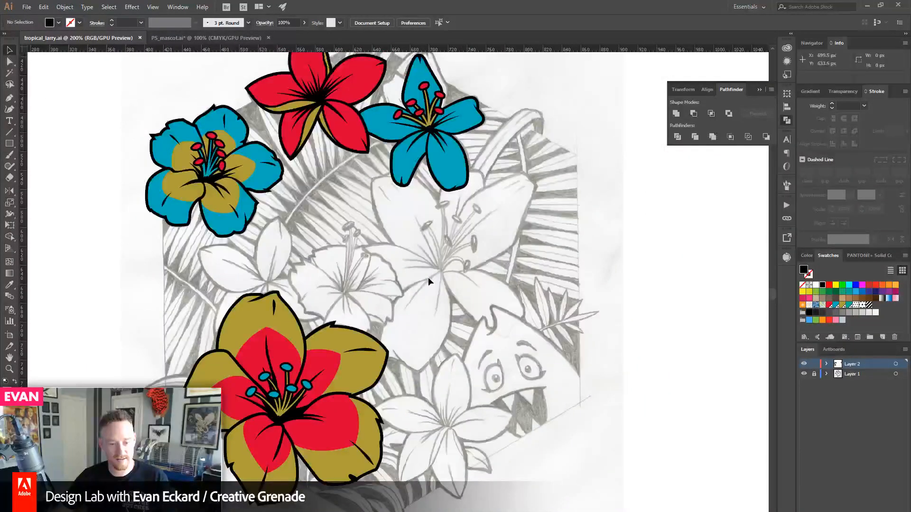
pyautogui.moveTo(407, 266); pyautogui.dragTo(433, 284)
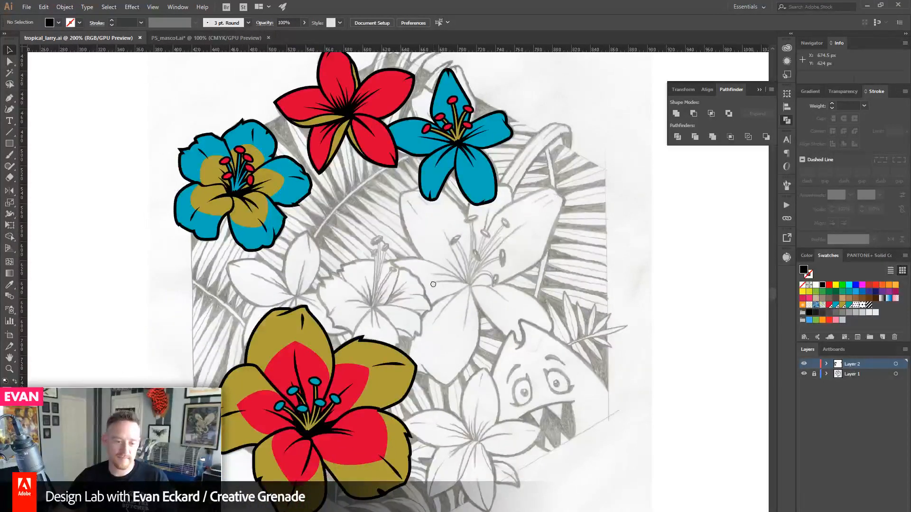
pyautogui.moveTo(433, 285); pyautogui.dragTo(408, 387)
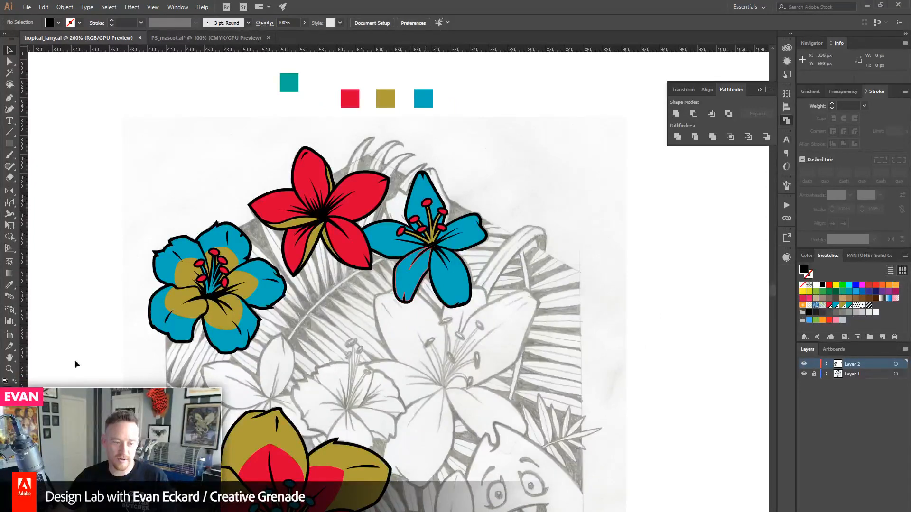
# - Zoom in on the blue flower with red anthers and isolate its group for editing
pyautogui.click(9, 369)
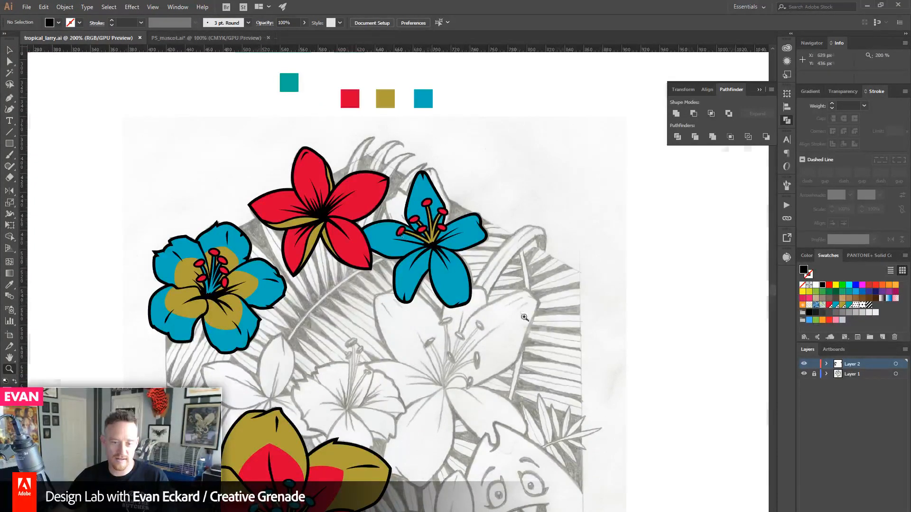
pyautogui.moveTo(442, 273); pyautogui.dragTo(445, 273)
pyautogui.click(9, 51)
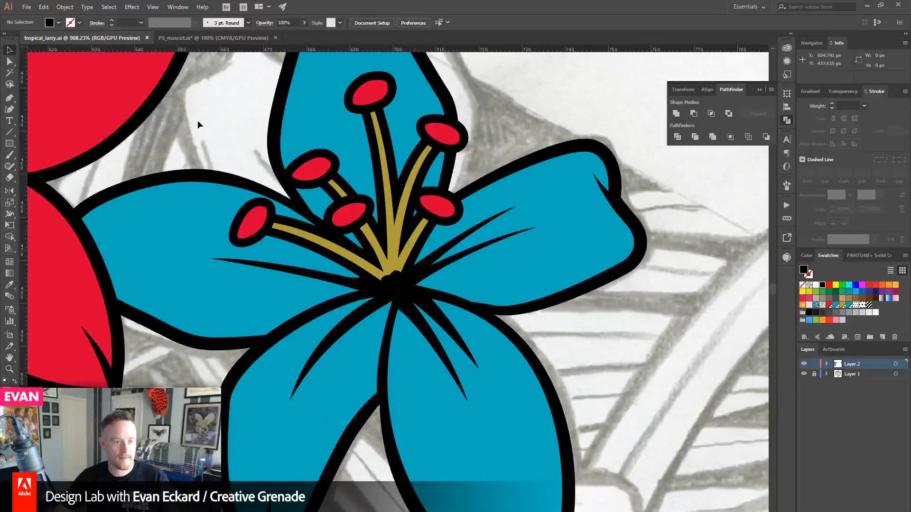
pyautogui.moveTo(158, 223); pyautogui.dragTo(241, 195)
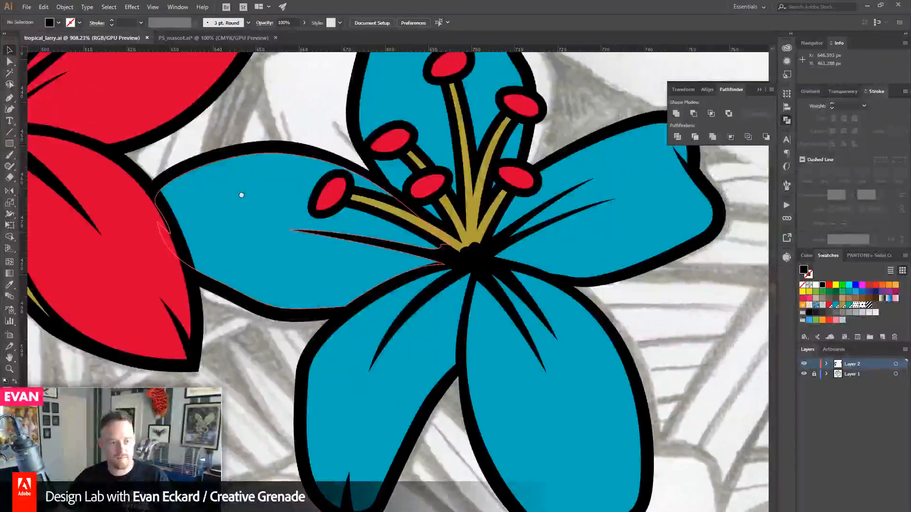
pyautogui.doubleClick(262, 231)
# - Draw a closed red shape with the Pen tool over the left blue petal's tip, with a pointed, curved inner edge
pyautogui.click(9, 97)
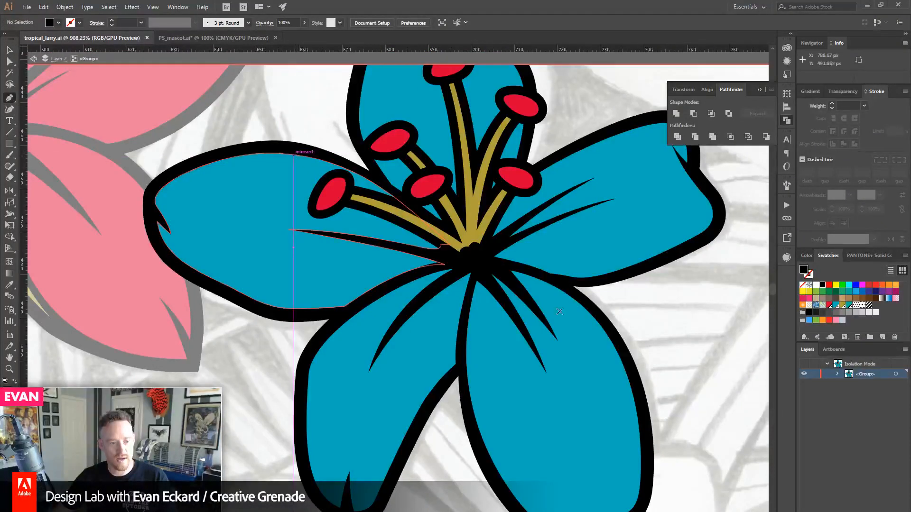
pyautogui.click(829, 305)
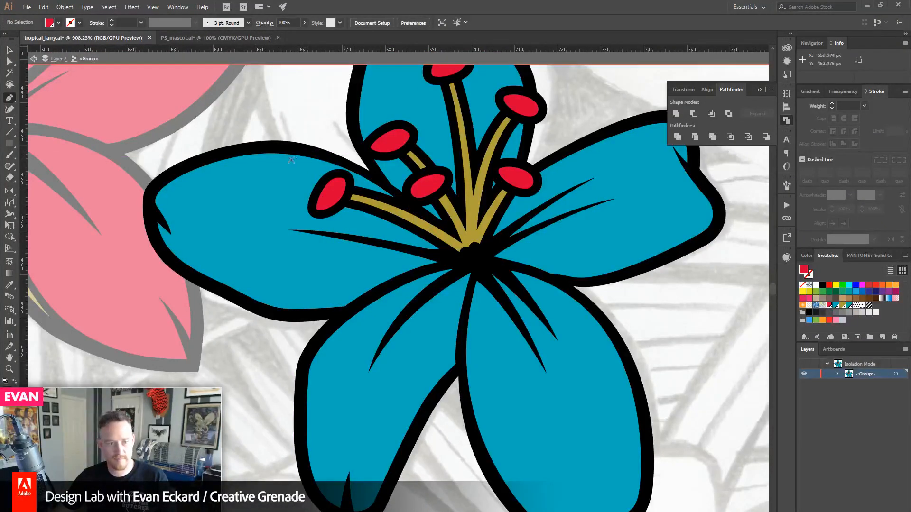
pyautogui.moveTo(277, 153); pyautogui.dragTo(240, 153)
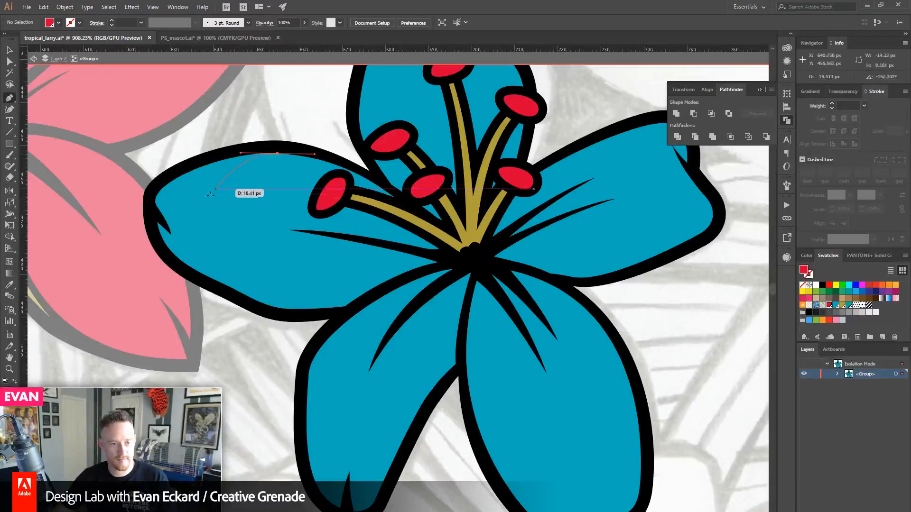
pyautogui.click(204, 219)
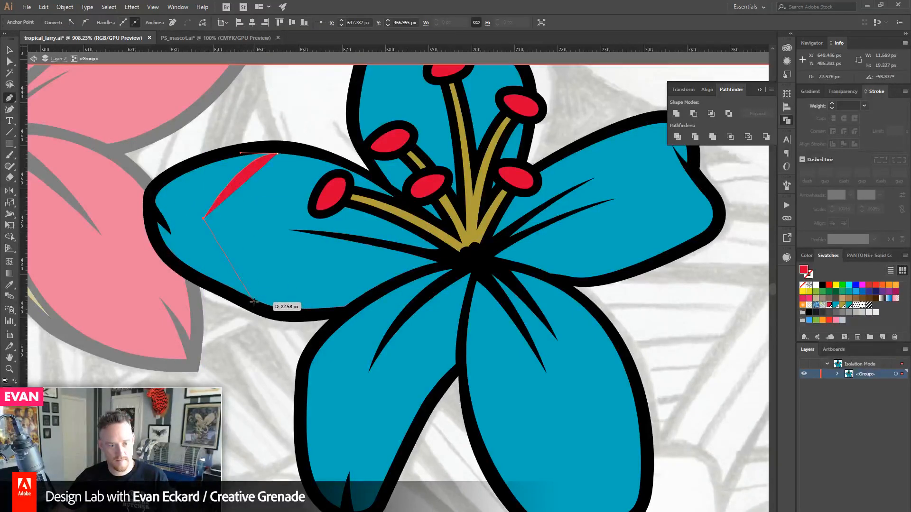
pyautogui.moveTo(253, 302); pyautogui.dragTo(295, 325)
pyautogui.click(178, 349)
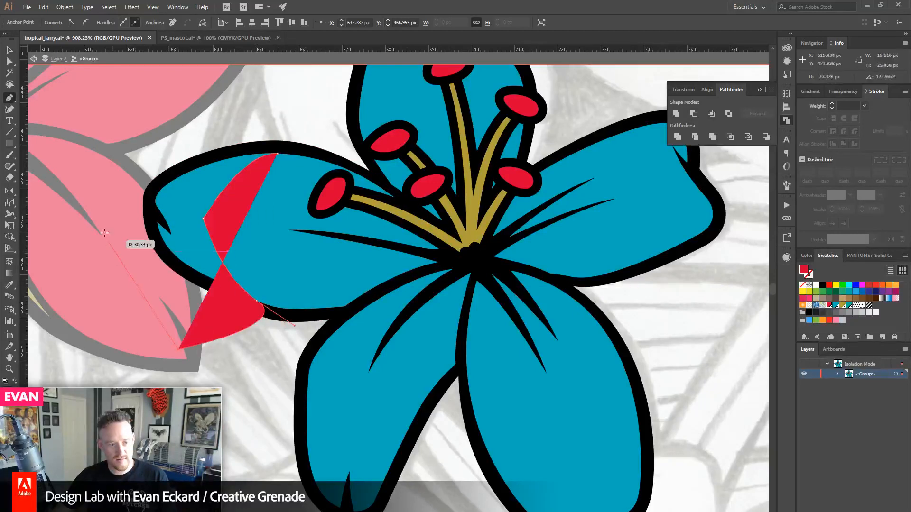
pyautogui.click(98, 219)
pyautogui.click(139, 161)
pyautogui.click(242, 111)
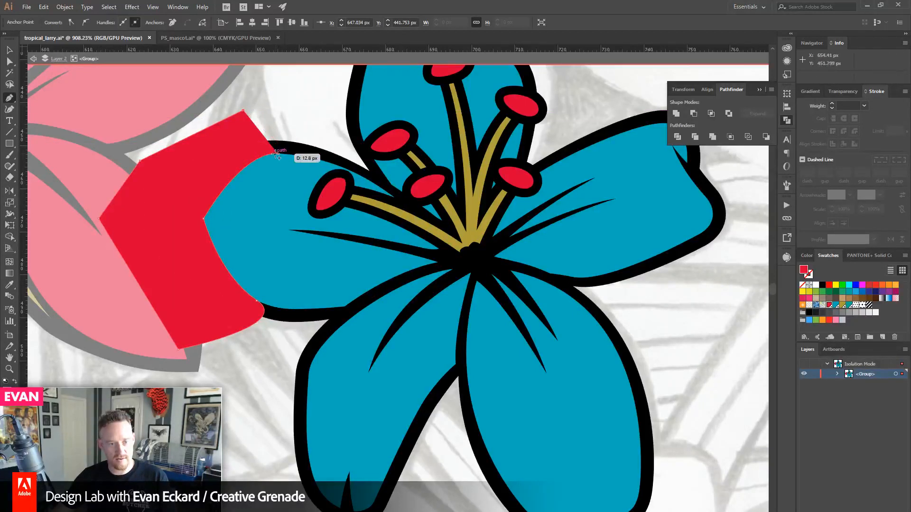
pyautogui.click(276, 154)
pyautogui.click(9, 49)
pyautogui.click(123, 100)
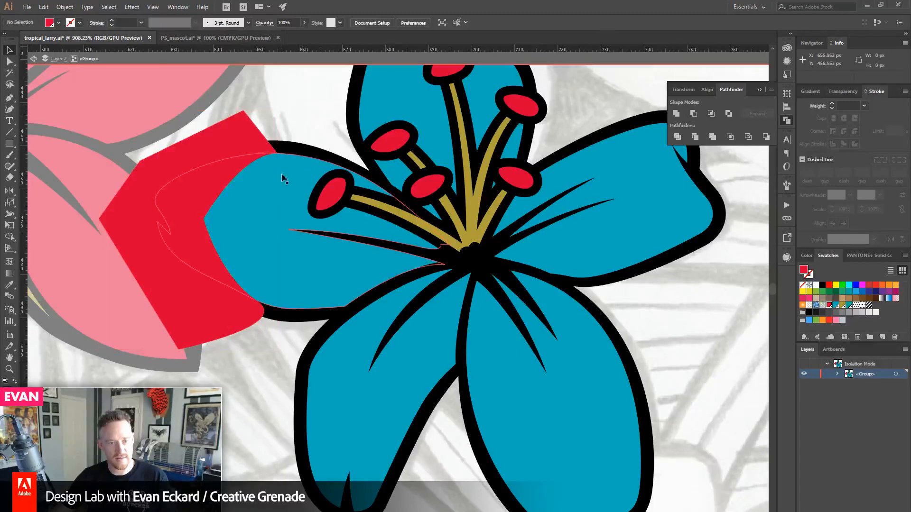
# - Trim the red shape to the left petal's outline with the Shape Builder, removing the part outside the petal
pyautogui.click(281, 176)
pyautogui.keyDown('shift'); pyautogui.click(246, 132); pyautogui.keyUp('shift')
pyautogui.hotkey('shift', 'm')
pyautogui.keyDown('alt'); pyautogui.click(247, 133); pyautogui.keyUp('alt')
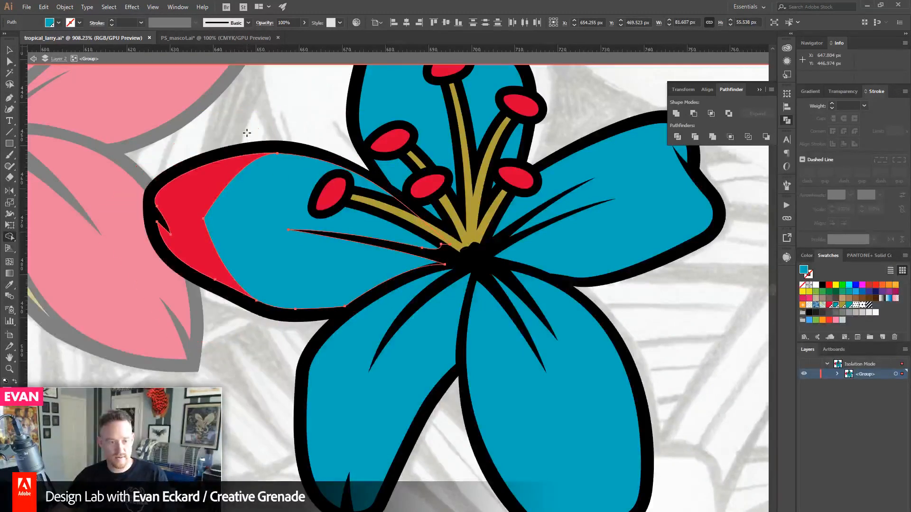
pyautogui.click(10, 49)
pyautogui.click(305, 121)
# - Draw a closed shape about 75 by 56 px over the upper petal's tip, with an arched, pointed inner edge, and fill it red
pyautogui.moveTo(307, 121); pyautogui.dragTo(218, 281)
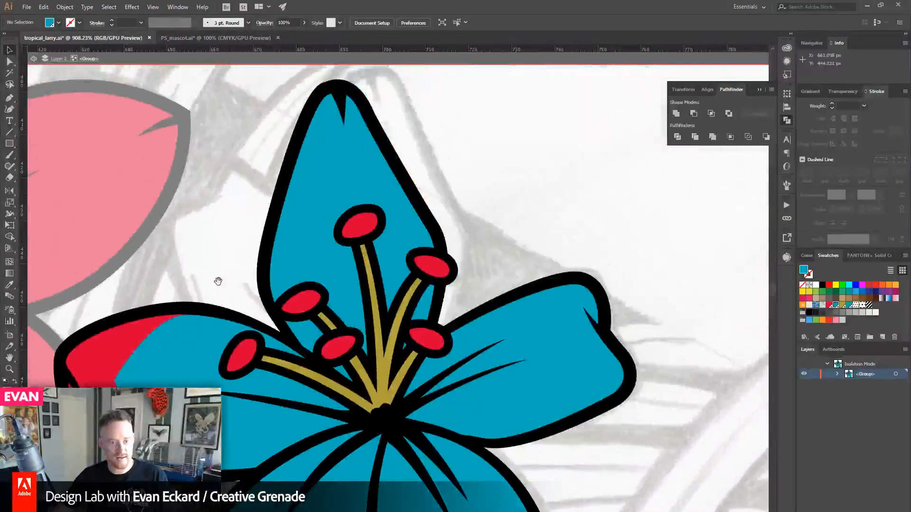
pyautogui.click(9, 98)
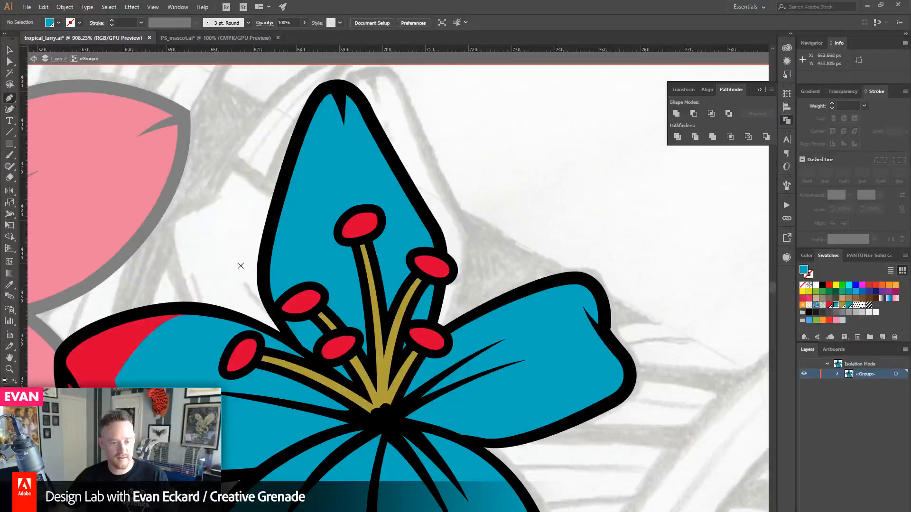
pyautogui.moveTo(270, 281); pyautogui.dragTo(271, 226)
pyautogui.click(344, 185)
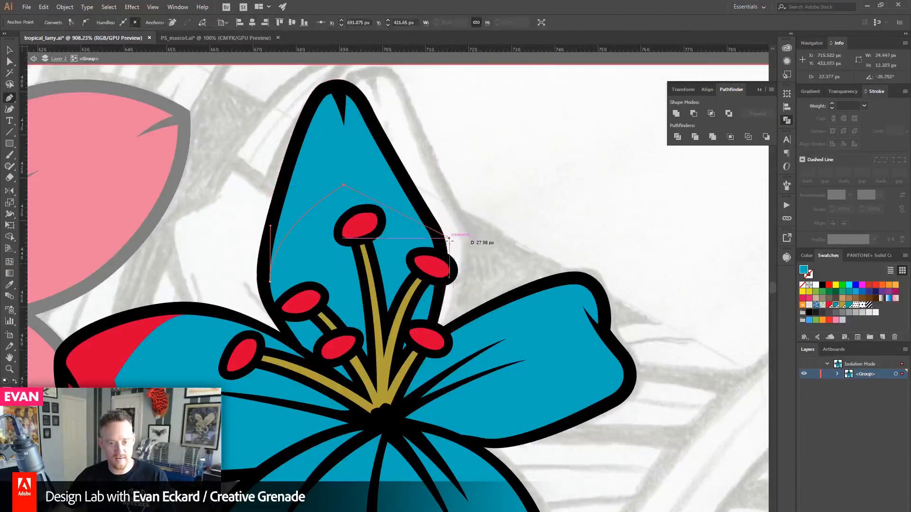
pyautogui.moveTo(433, 244); pyautogui.dragTo(450, 283)
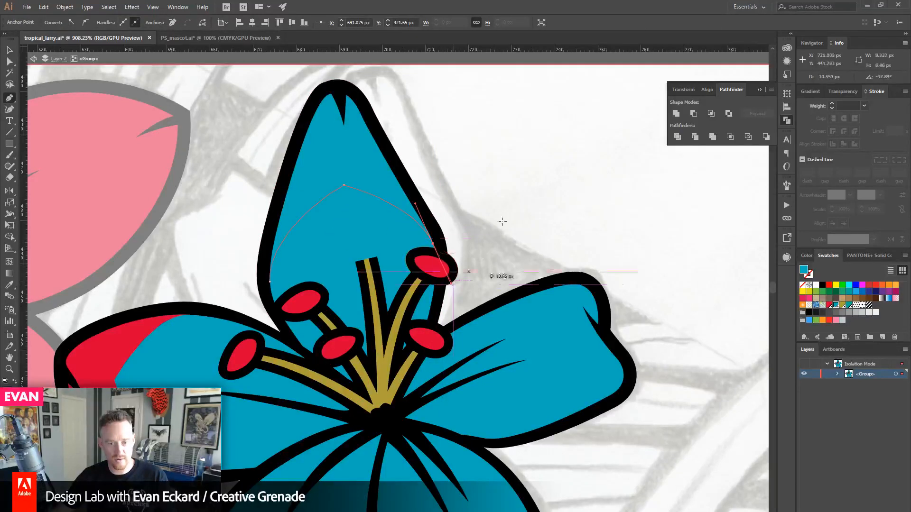
pyautogui.click(543, 140)
pyautogui.moveTo(510, 118); pyautogui.dragTo(513, 173)
pyautogui.click(348, 95)
pyautogui.click(259, 113)
pyautogui.click(224, 274)
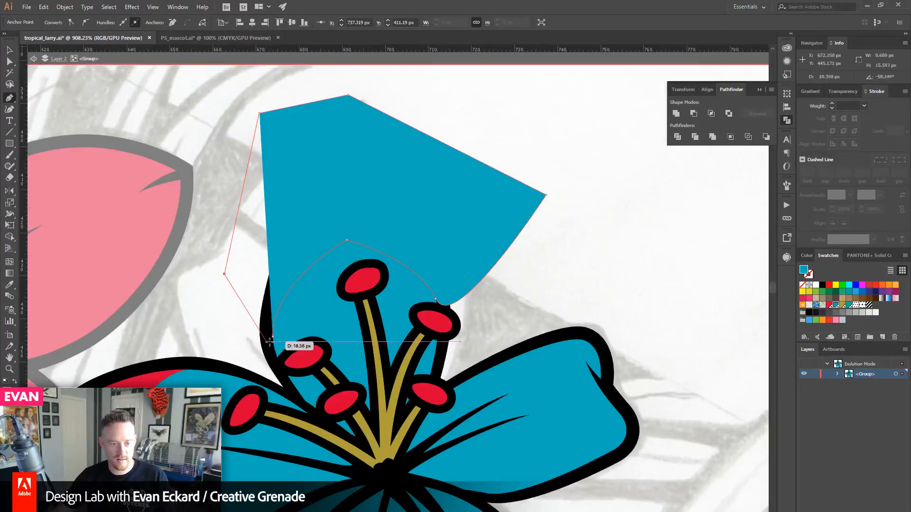
pyautogui.click(273, 337)
pyautogui.press('v')
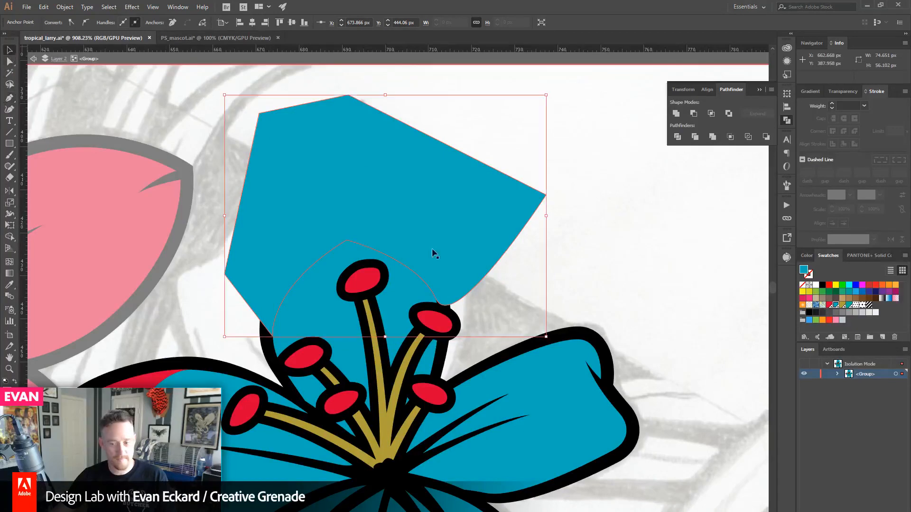
pyautogui.click(829, 306)
# - Remove the part of the red shape outside the upper petal with the Shape Builder and deselect the artwork
pyautogui.keyDown('shift'); pyautogui.click(412, 298); pyautogui.keyUp('shift')
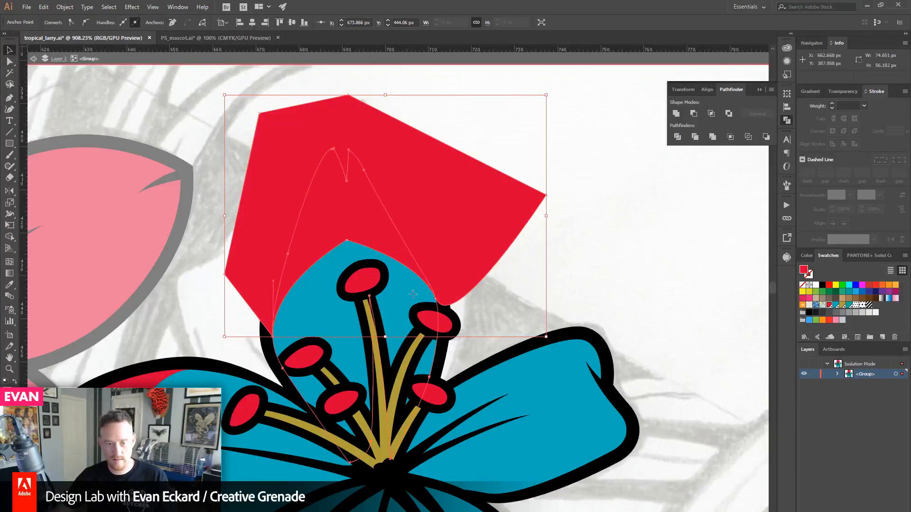
pyautogui.hotkey('shift', 'm')
pyautogui.keyDown('alt'); pyautogui.click(258, 265); pyautogui.keyUp('alt')
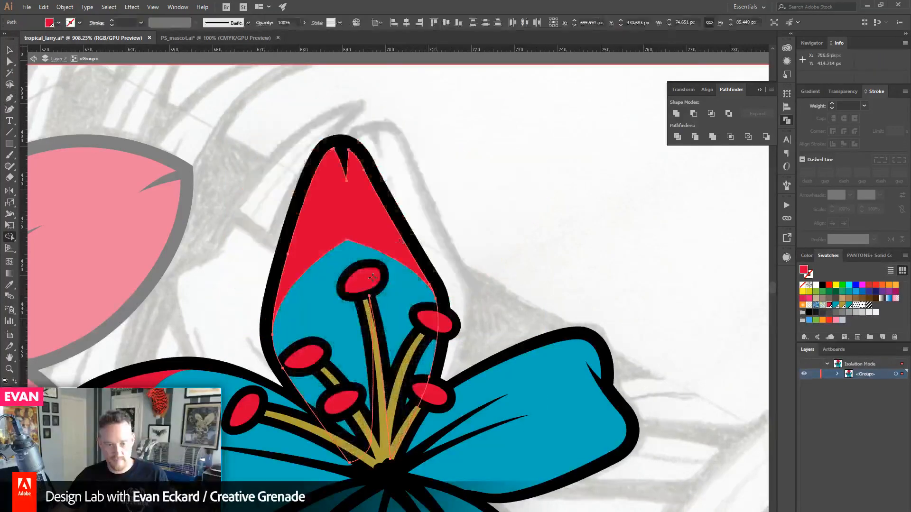
pyautogui.moveTo(294, 314); pyautogui.dragTo(303, 212)
pyautogui.press('v')
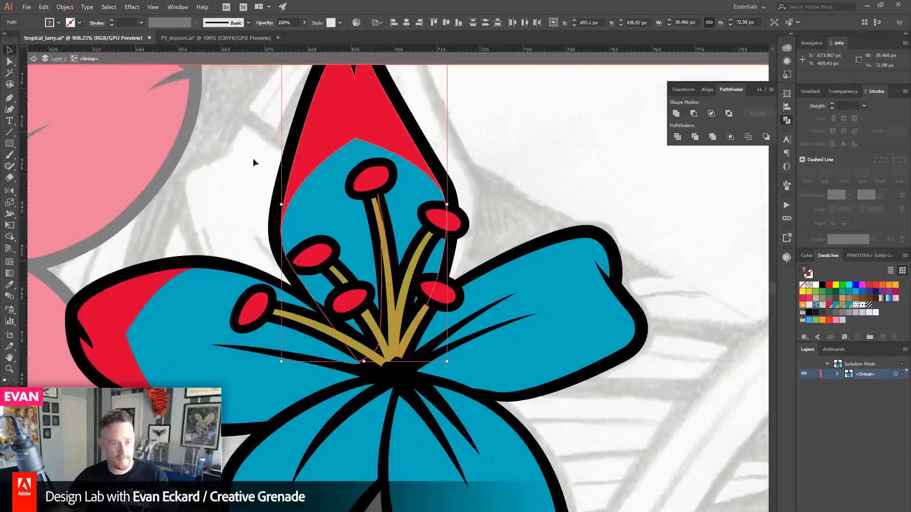
pyautogui.click(254, 159)
# - Draw a closed red shape about 50 by 44 px over the right petal's outer end, with a pointed, curved inner edge
pyautogui.click(9, 98)
pyautogui.moveTo(371, 252); pyautogui.dragTo(361, 237)
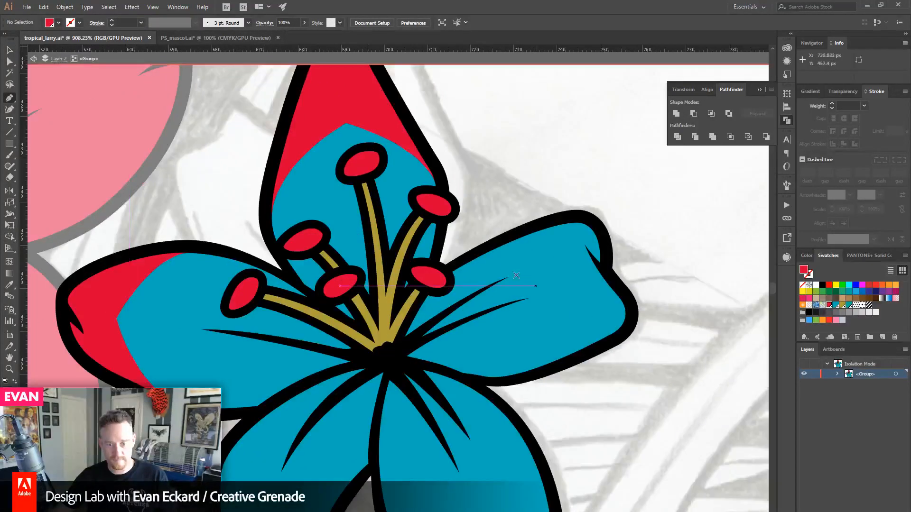
pyautogui.moveTo(482, 255); pyautogui.dragTo(531, 236)
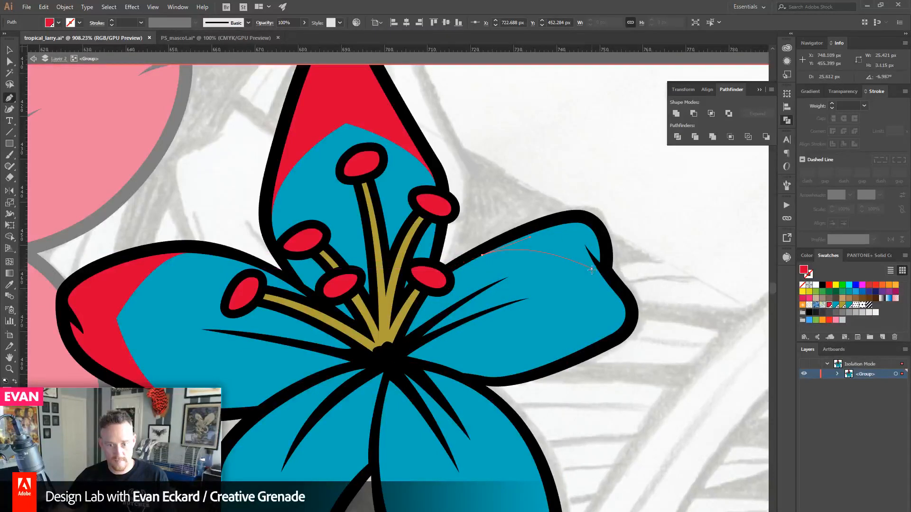
pyautogui.click(591, 269)
pyautogui.click(542, 368)
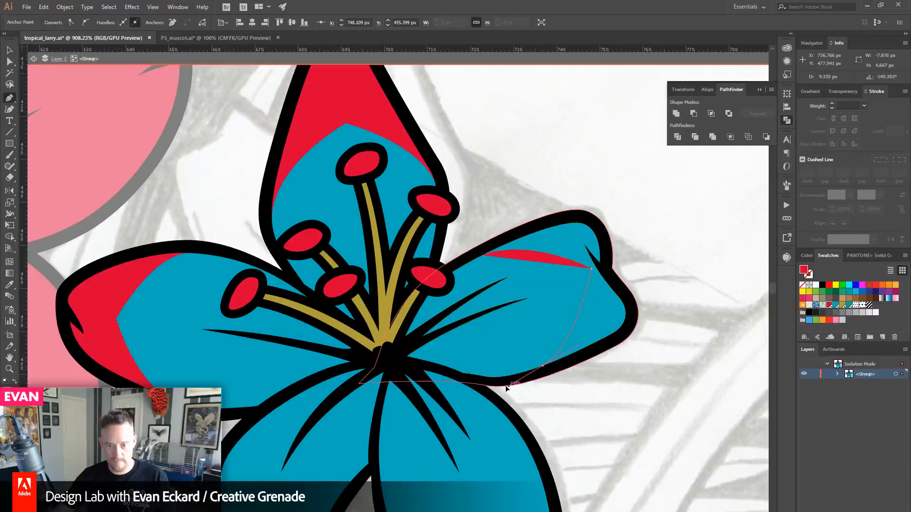
pyautogui.click(696, 346)
pyautogui.click(640, 183)
pyautogui.click(525, 185)
pyautogui.moveTo(481, 255); pyautogui.dragTo(530, 237)
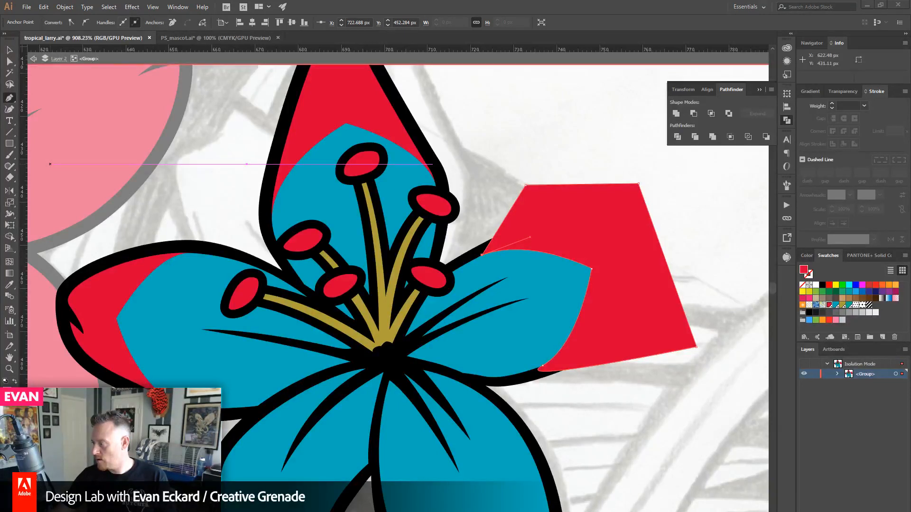
pyautogui.moveTo(910, 51); pyautogui.dragTo(539, 58)
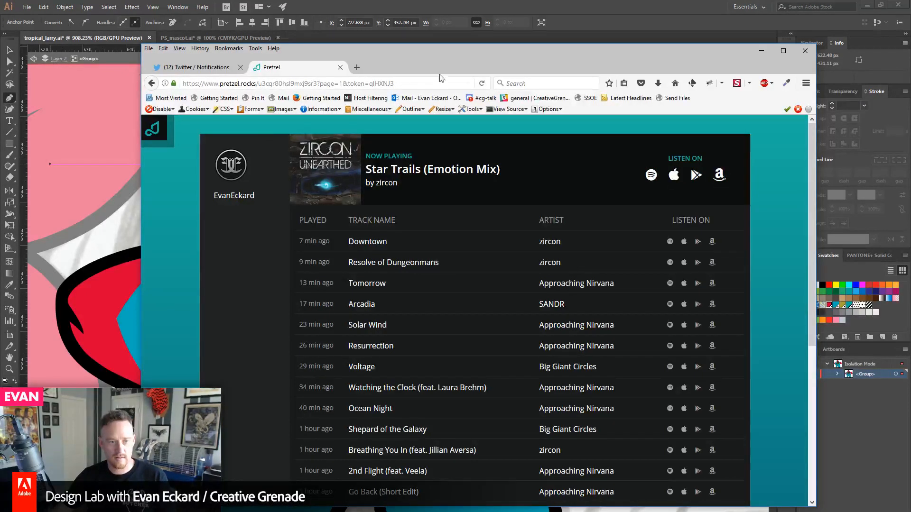
pyautogui.moveTo(400, 51); pyautogui.dragTo(910, 62)
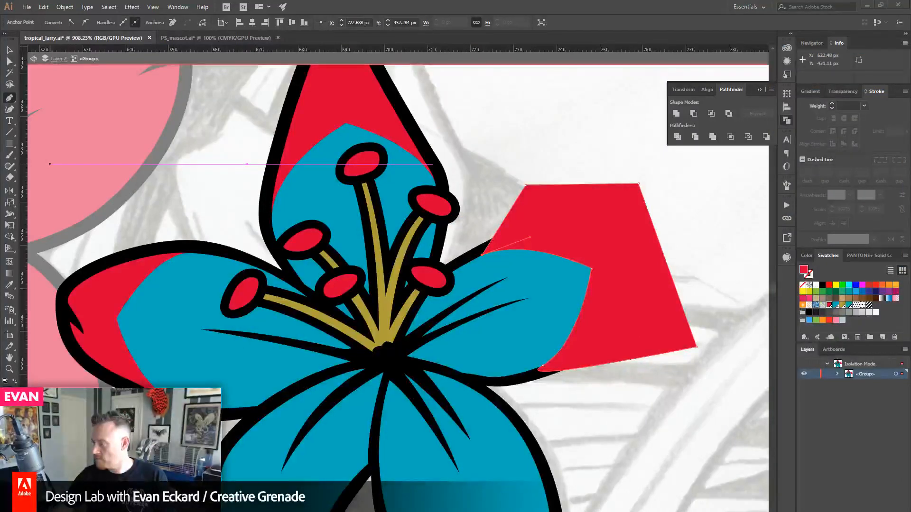
# - Trim the red shape to the right petal's outline with the Shape Builder, removing the part outside the petal, and deselect the artwork
pyautogui.click(9, 50)
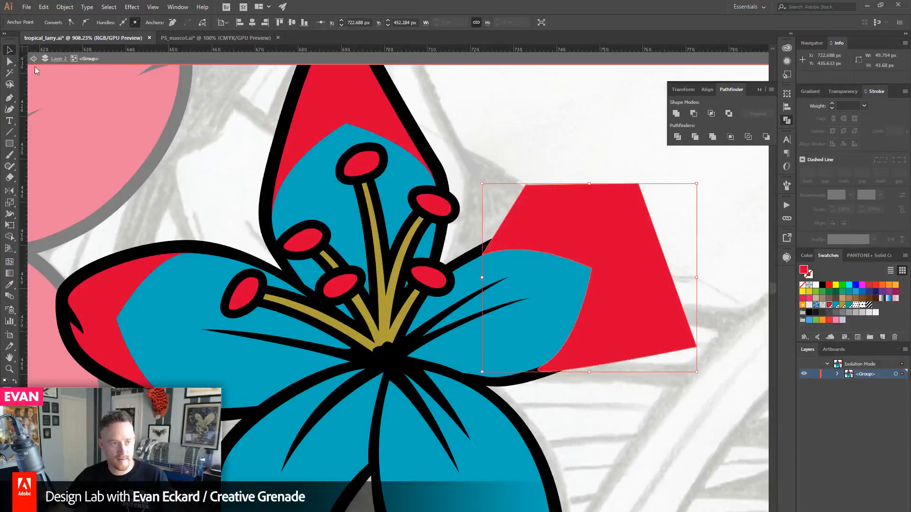
pyautogui.click(545, 236)
pyautogui.keyDown('shift'); pyautogui.click(519, 271); pyautogui.keyUp('shift')
pyautogui.hotkey('shift', 'm')
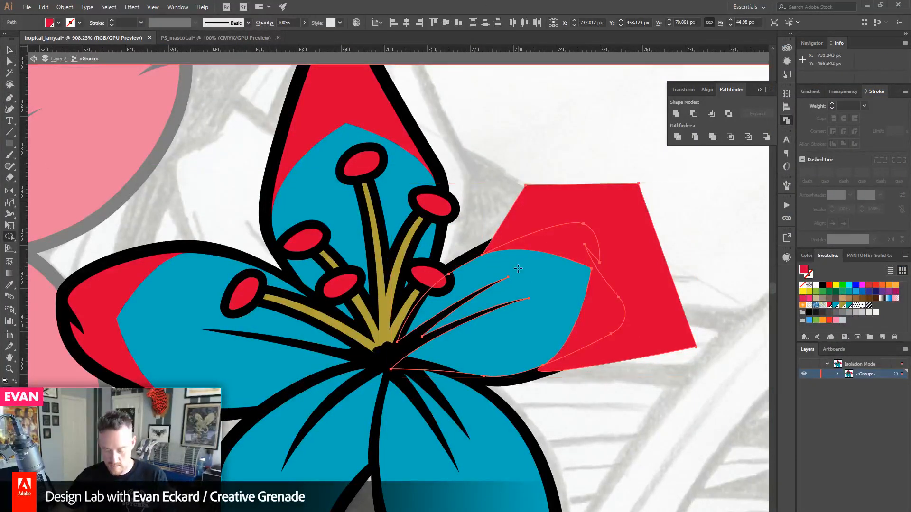
pyautogui.keyDown('alt'); pyautogui.click(537, 212); pyautogui.keyUp('alt')
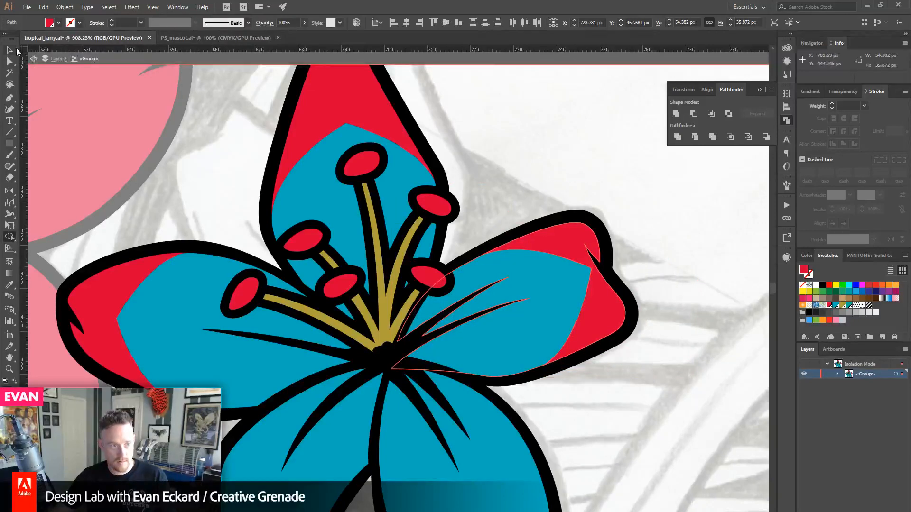
pyautogui.click(9, 49)
pyautogui.click(594, 152)
# - Draw a closed red shape about 57 by 48 px over the lower right petal's end, with a pointed, curved inner edge
pyautogui.moveTo(501, 300); pyautogui.dragTo(521, 161)
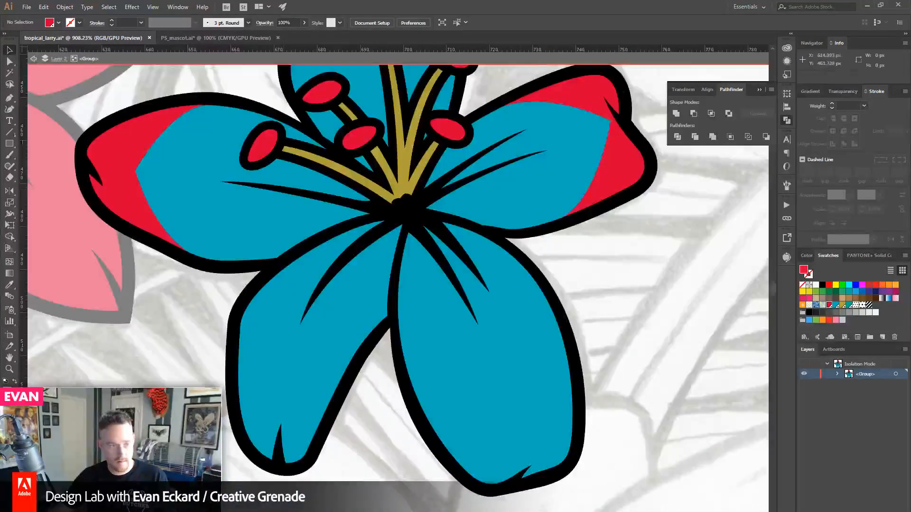
pyautogui.press('p')
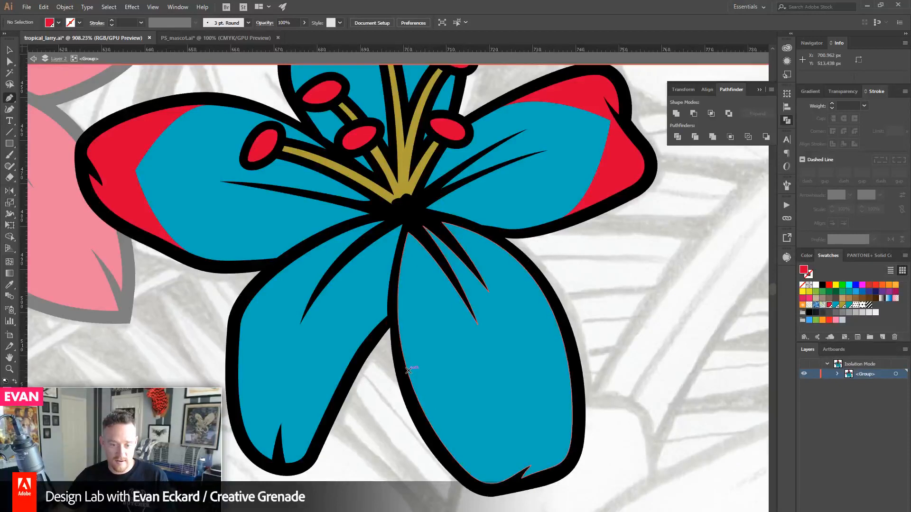
pyautogui.moveTo(408, 369); pyautogui.dragTo(430, 431)
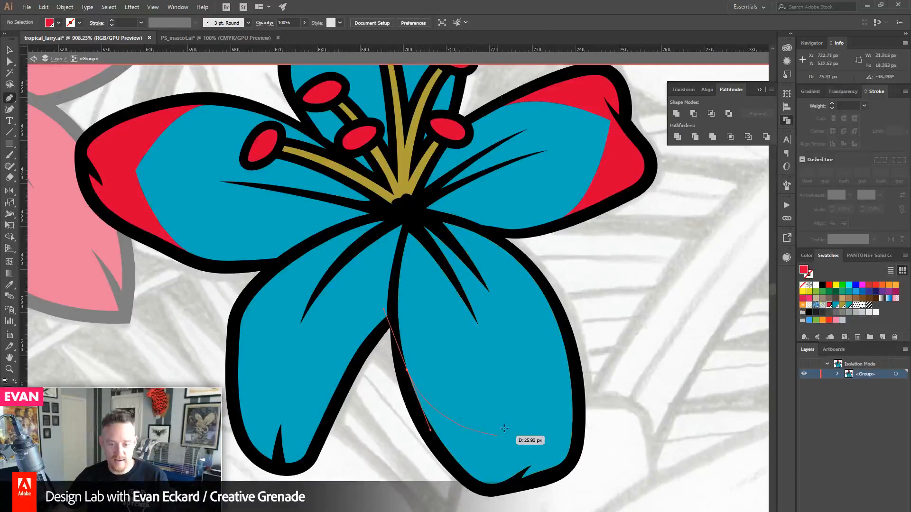
pyautogui.hotkey('ctrl', 'z')
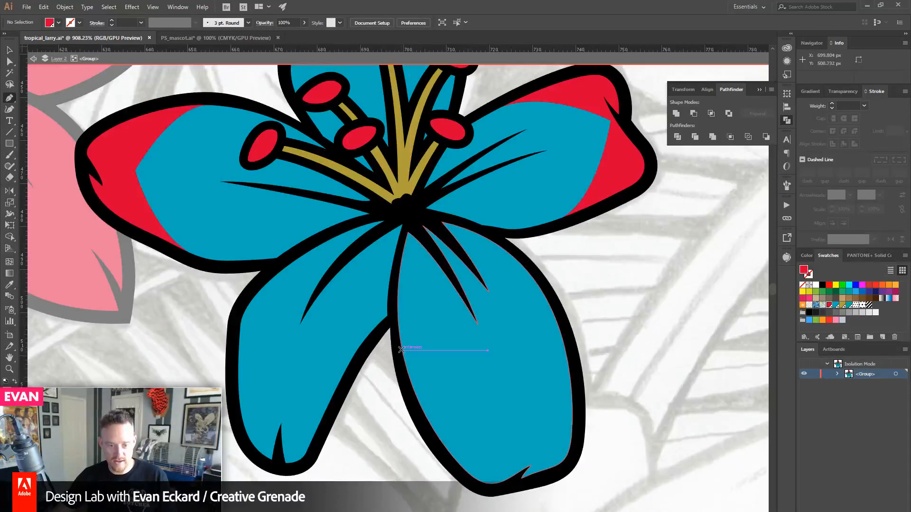
pyautogui.moveTo(401, 352); pyautogui.dragTo(414, 391)
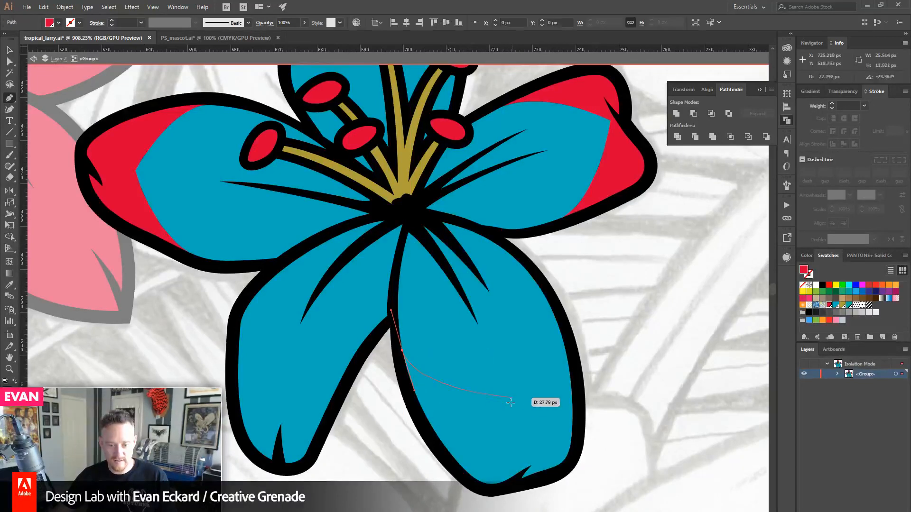
pyautogui.click(509, 404)
pyautogui.moveTo(557, 325); pyautogui.dragTo(554, 300)
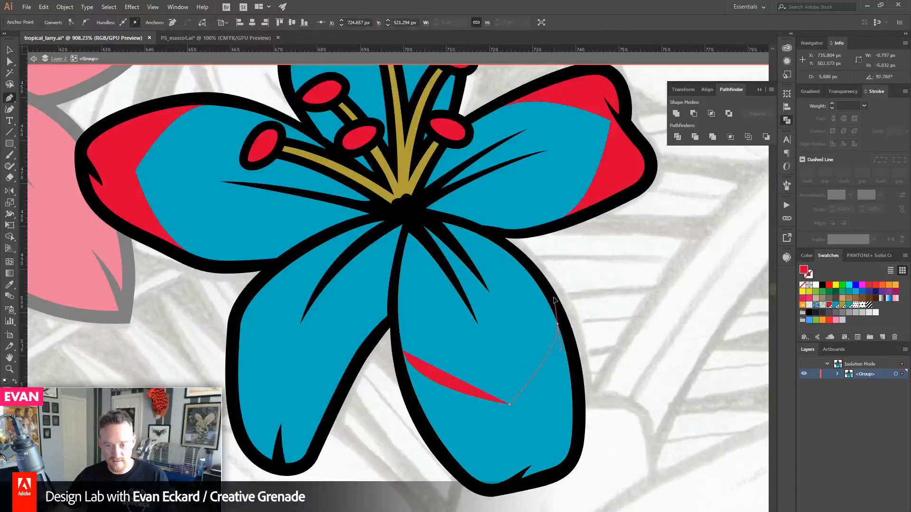
pyautogui.click(622, 355)
pyautogui.click(621, 506)
pyautogui.click(430, 511)
pyautogui.click(379, 401)
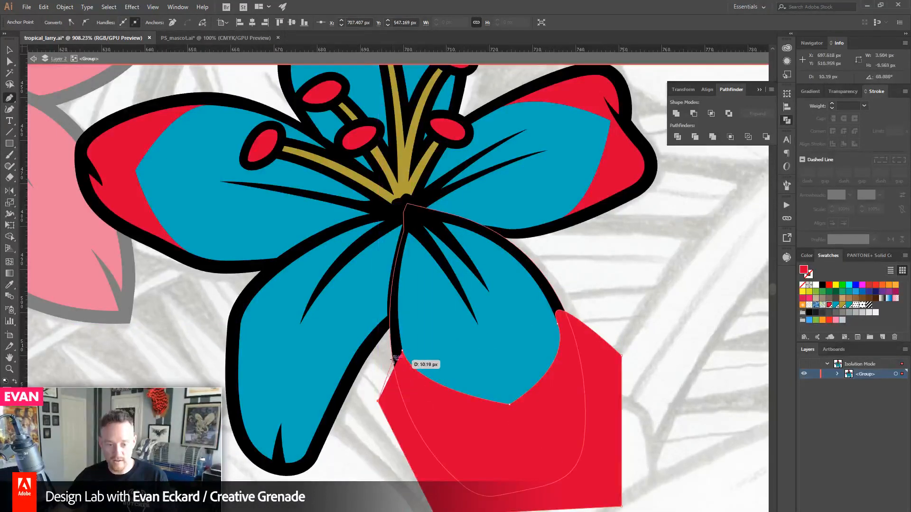
pyautogui.click(402, 352)
# - Remove the part of the red shape outside the lower right petal with the Shape Builder
pyautogui.press('v')
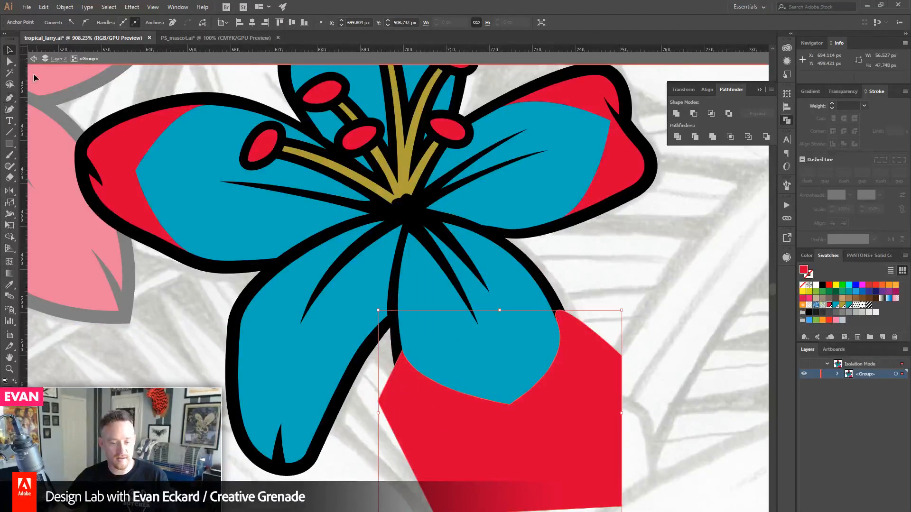
pyautogui.keyDown('shift'); pyautogui.click(440, 342); pyautogui.keyUp('shift')
pyautogui.hotkey('shift', 'm')
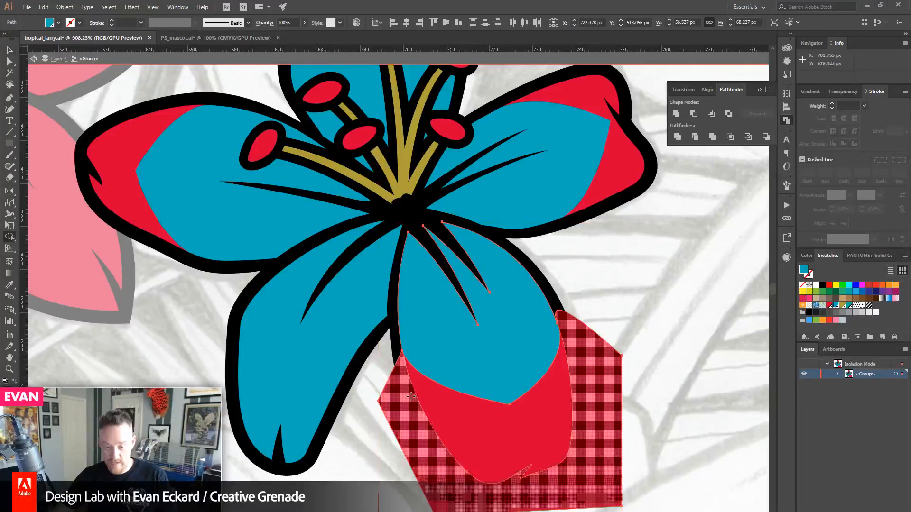
pyautogui.keyDown('alt'); pyautogui.click(412, 431); pyautogui.keyUp('alt')
pyautogui.press('v')
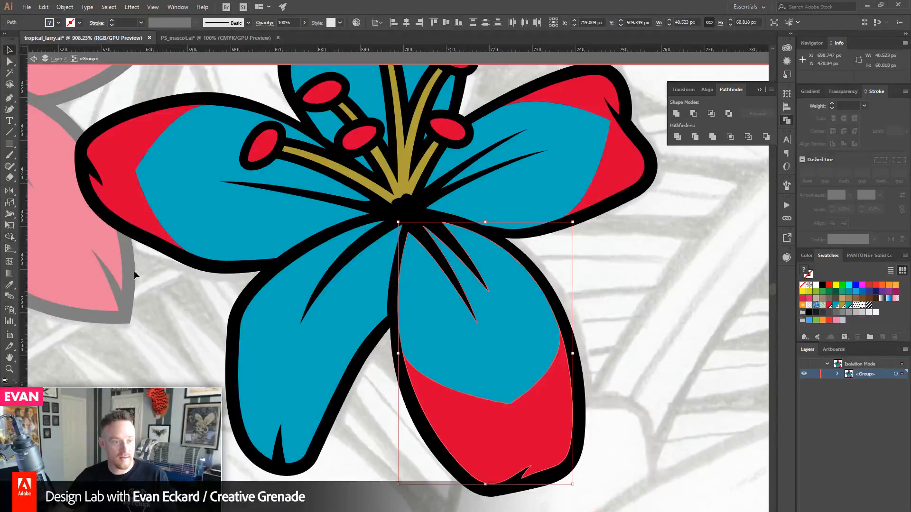
# - Draw a closed shape about 45 by 49 px over the lower left petal's end, with a pointed, curved inner edge
pyautogui.click(9, 98)
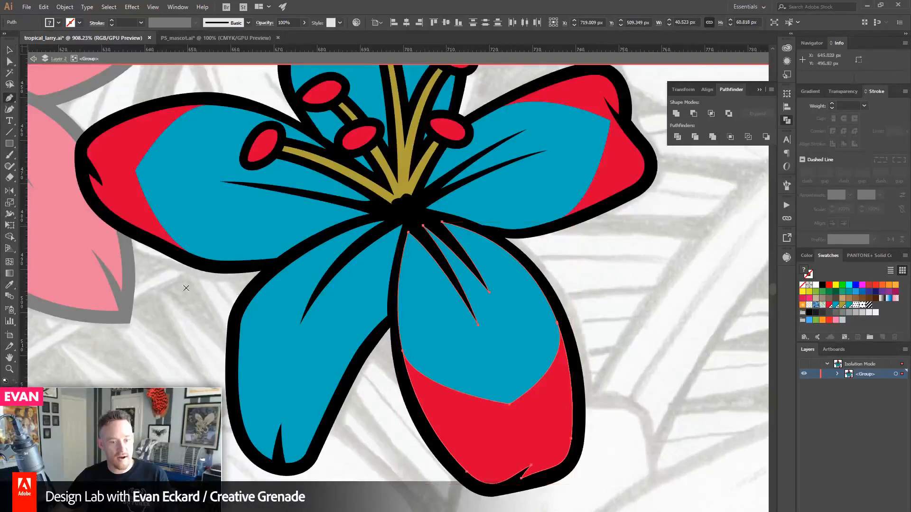
pyautogui.moveTo(199, 290); pyautogui.dragTo(255, 263)
pyautogui.moveTo(411, 326); pyautogui.dragTo(382, 362)
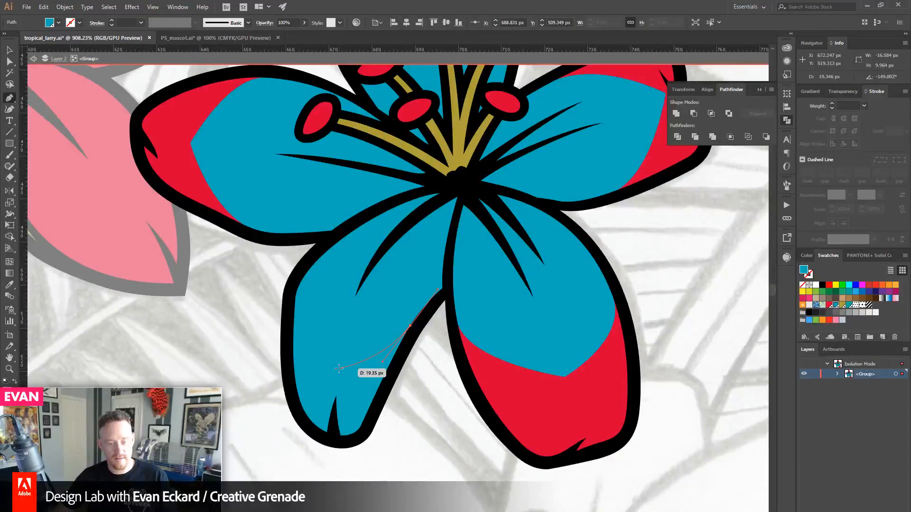
pyautogui.hotkey('ctrl', 'z')
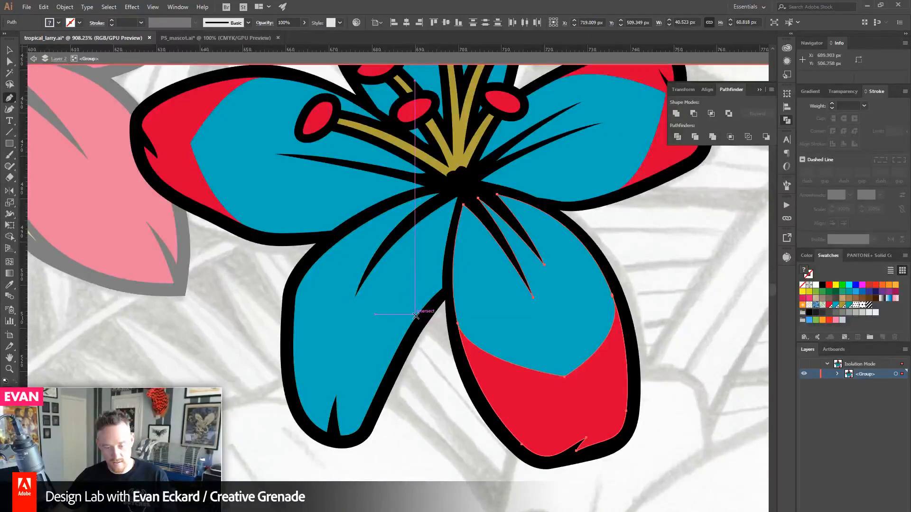
pyautogui.moveTo(418, 314); pyautogui.dragTo(387, 359)
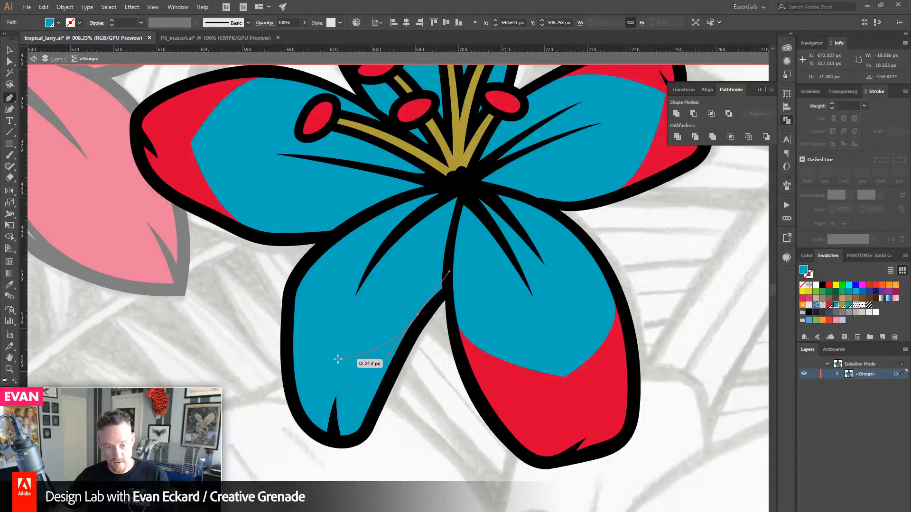
pyautogui.click(337, 359)
pyautogui.moveTo(298, 286); pyautogui.dragTo(304, 256)
pyautogui.click(225, 404)
pyautogui.click(321, 494)
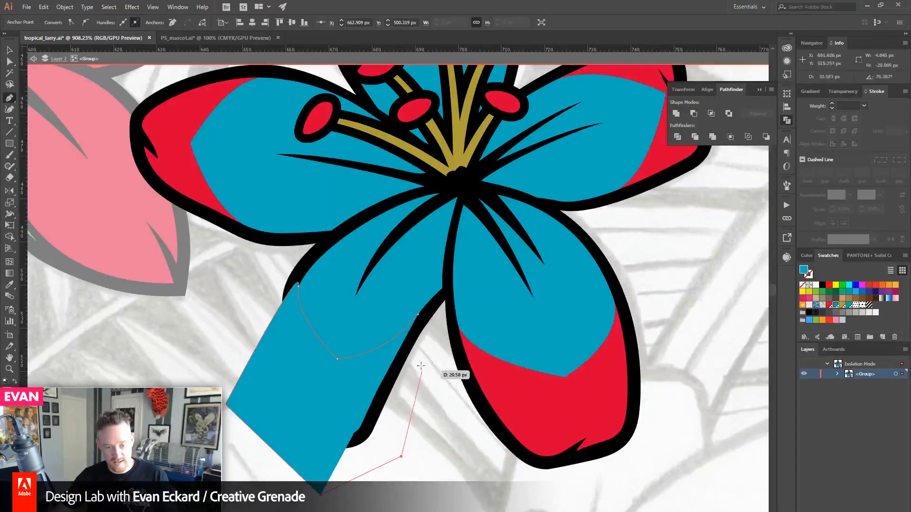
pyautogui.click(401, 457)
pyautogui.click(419, 315)
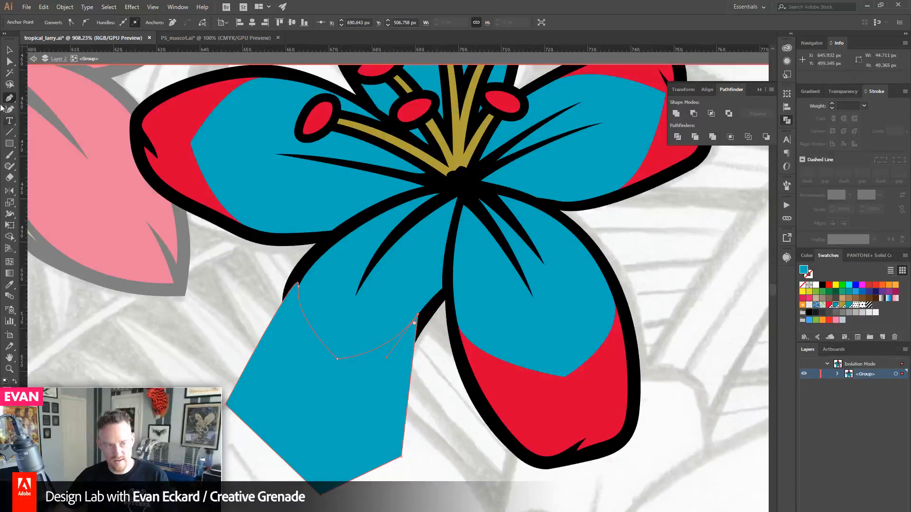
# - Fill the new shape over the lower left petal's end with the flower's red swatch
pyautogui.click(9, 50)
pyautogui.click(181, 396)
pyautogui.click(230, 401)
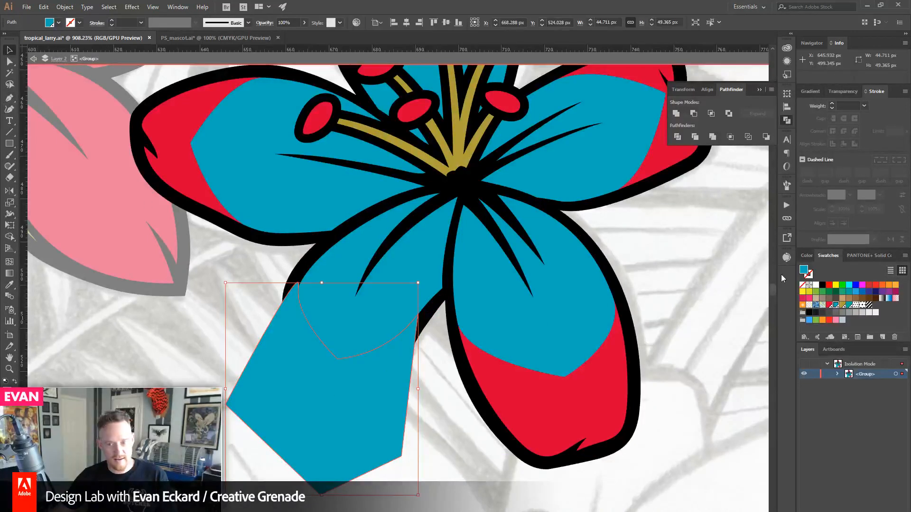
pyautogui.click(829, 305)
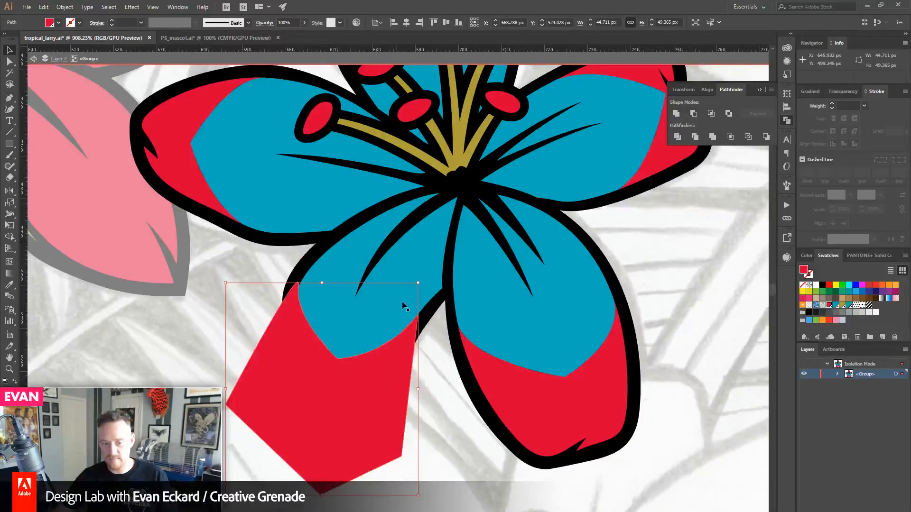
# - Trim the red shape to the lower left petal's outline with the Shape Builder and leave the group's isolation mode
pyautogui.keyDown('shift'); pyautogui.click(419, 272); pyautogui.keyUp('shift')
pyautogui.hotkey('shift', 'm')
pyautogui.keyDown('alt'); pyautogui.click(390, 413); pyautogui.keyUp('alt')
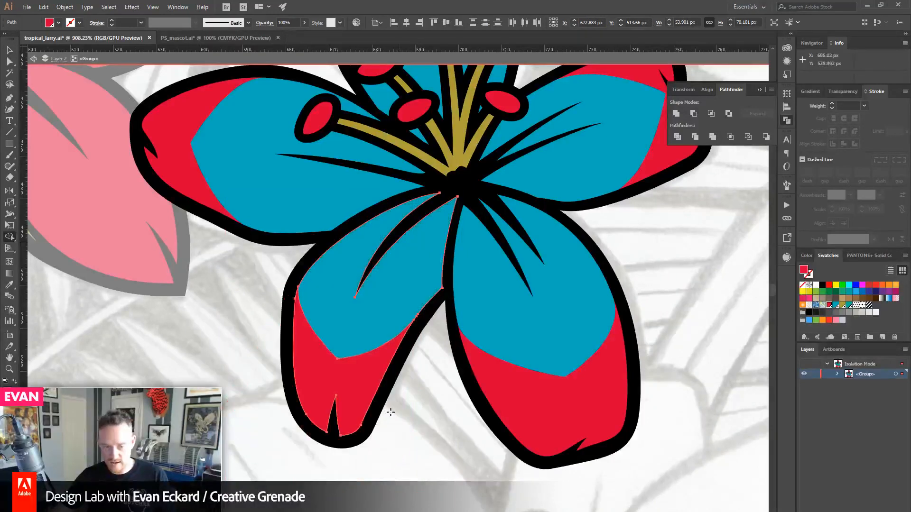
pyautogui.press('v')
pyautogui.doubleClick(207, 363)
# - Move the inner point of the upper petal's red tip up 4 px and deselect it
pyautogui.scroll(3, 53, 368)
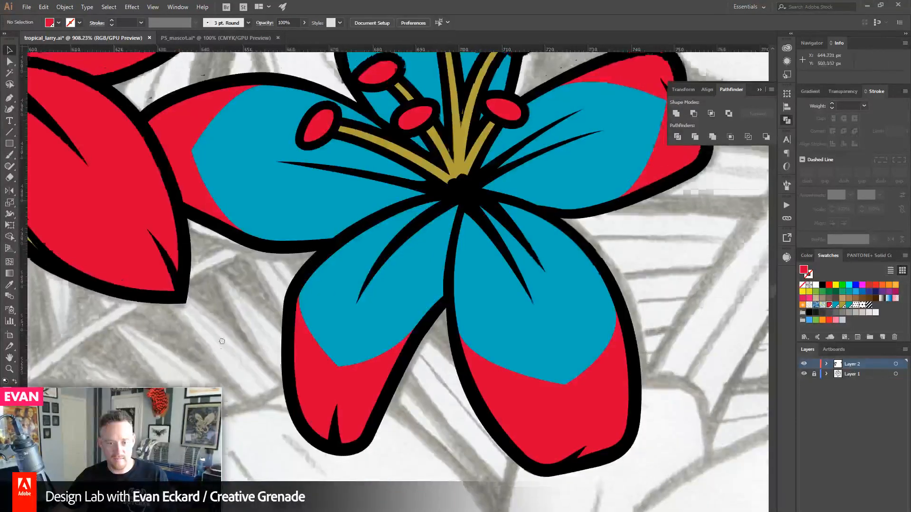
pyautogui.click(9, 369)
pyautogui.keyDown('alt'); pyautogui.click(417, 284); pyautogui.keyUp('alt')
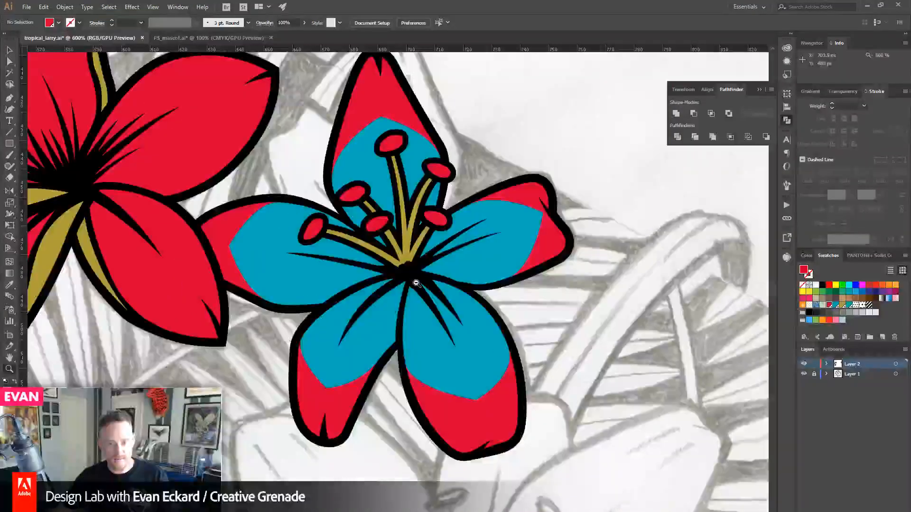
pyautogui.keyDown('alt'); pyautogui.click(416, 284); pyautogui.keyUp('alt')
pyautogui.click(10, 61)
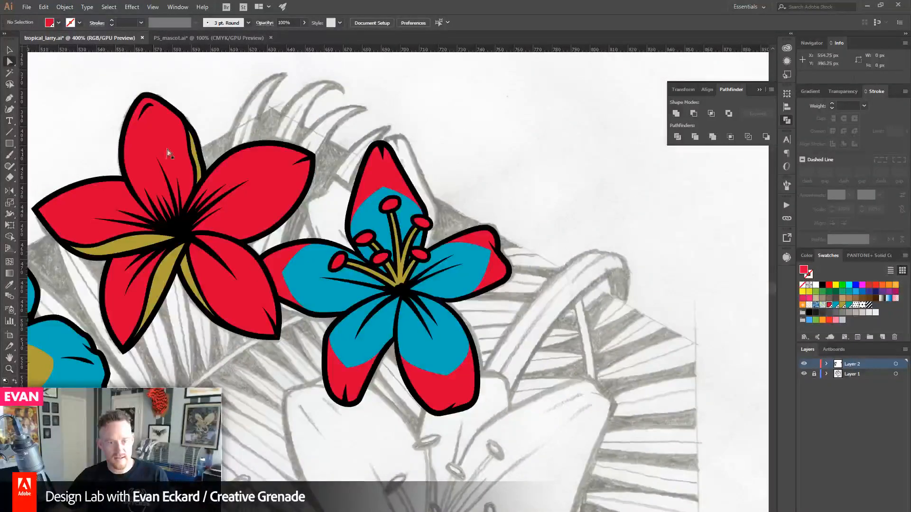
pyautogui.click(378, 190)
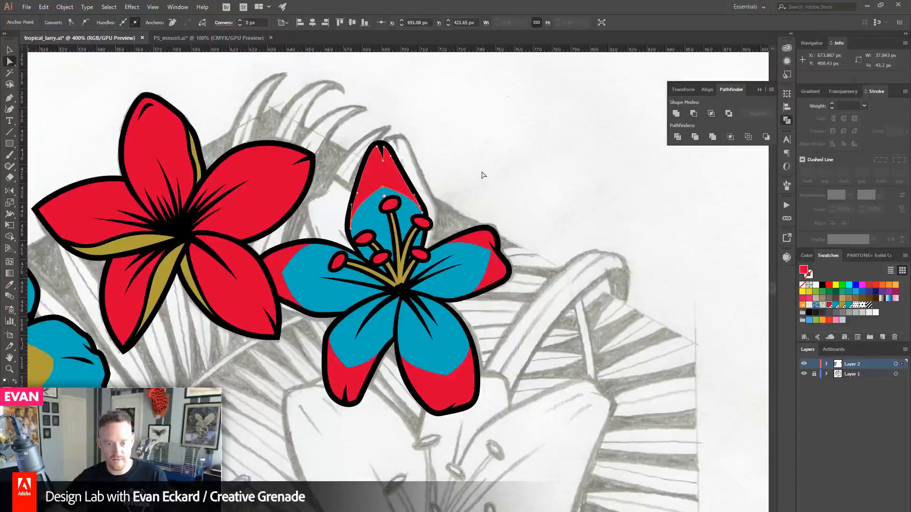
pyautogui.press('Up')
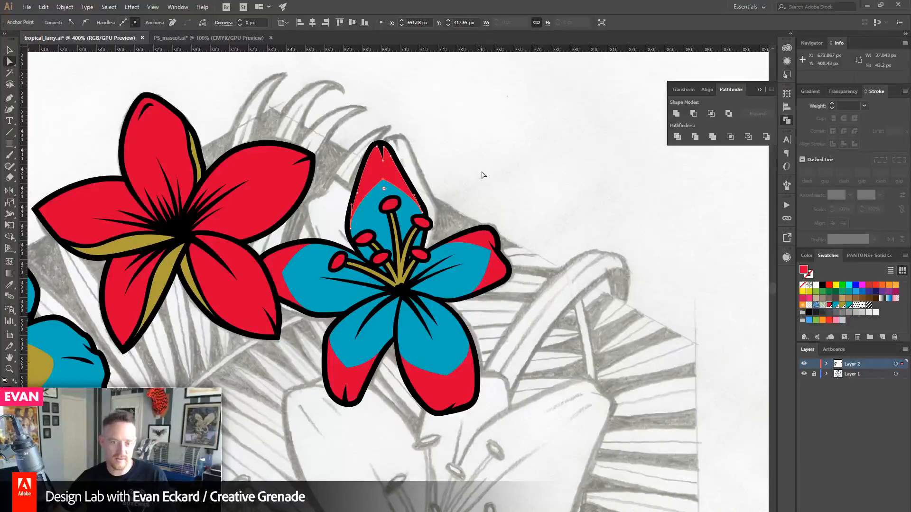
pyautogui.click(483, 176)
# - Rotate the whole blue flower with red tips slightly clockwise and deselect it
pyautogui.moveTo(333, 217); pyautogui.dragTo(423, 210)
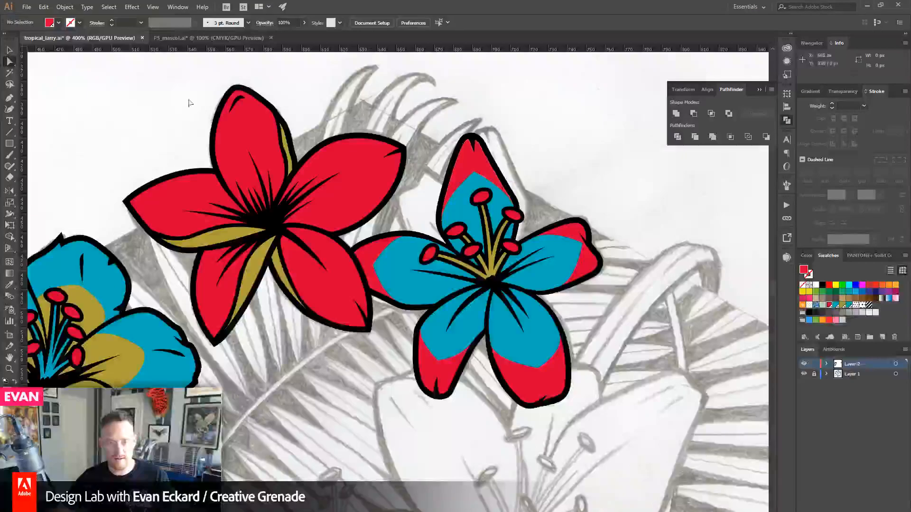
pyautogui.moveTo(427, 106); pyautogui.dragTo(595, 374)
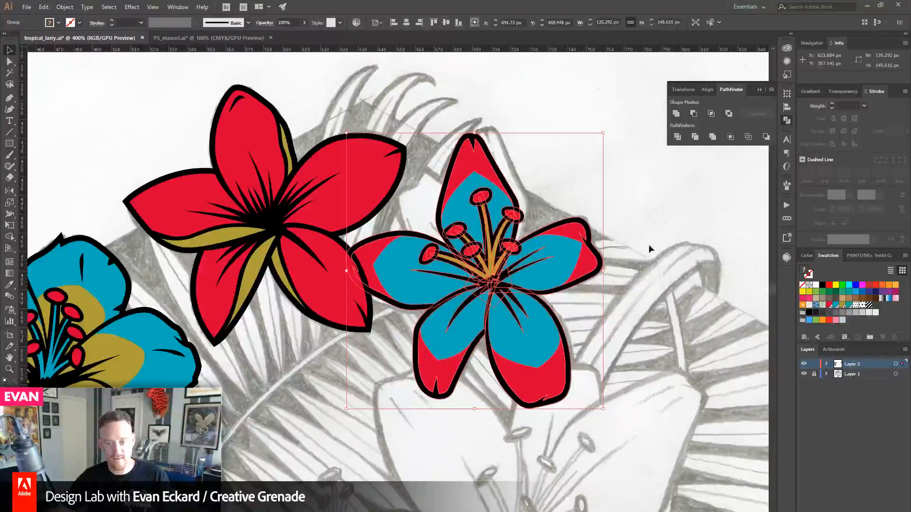
pyautogui.moveTo(607, 130); pyautogui.dragTo(622, 137)
pyautogui.click(683, 280)
# - Zoom out to 200% to show the coloured flowers over the sketch and save tropical_larry.ai
pyautogui.moveTo(654, 297); pyautogui.dragTo(671, 213)
pyautogui.click(10, 369)
pyautogui.keyDown('alt'); pyautogui.click(369, 362); pyautogui.keyUp('alt')
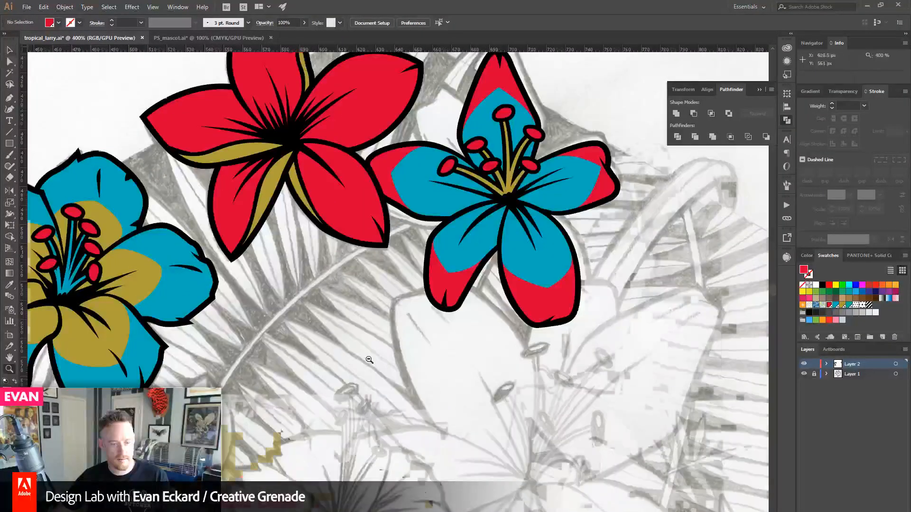
pyautogui.keyDown('alt'); pyautogui.click(372, 360); pyautogui.keyUp('alt')
pyautogui.moveTo(325, 152); pyautogui.dragTo(272, 170)
pyautogui.click(11, 50)
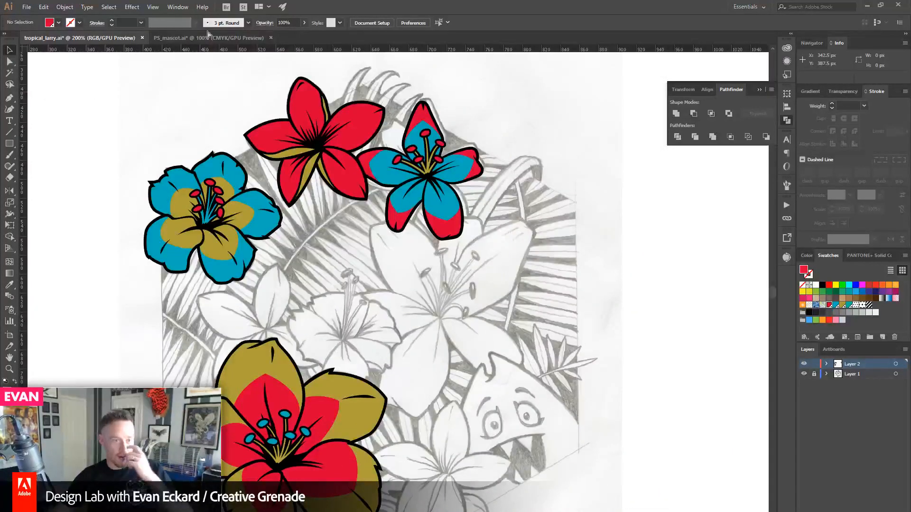
pyautogui.hotkey('ctrl', 's')
# - Switch to Windows Photo Viewer to view the T-shirt preview SOG_preview_TheBigS.jpg and return to the Illustrator drawing
pyautogui.hotkey('alt', 'Tab')
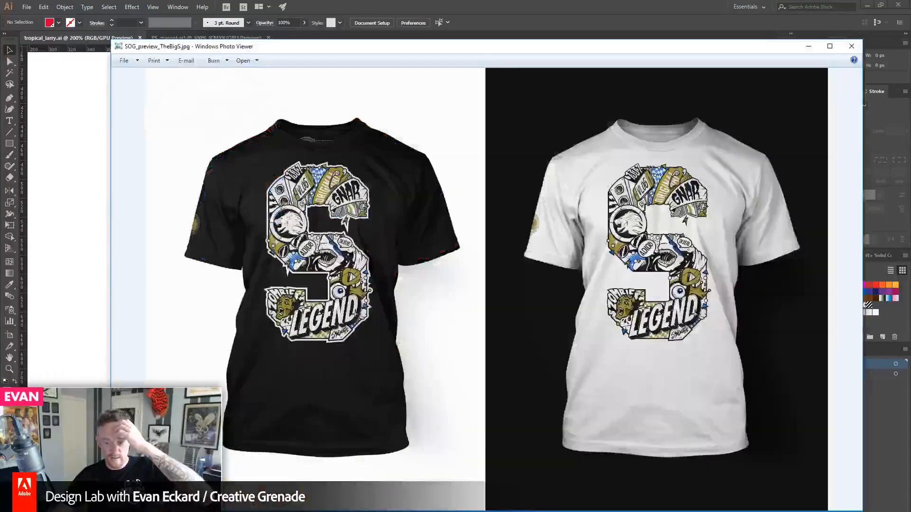
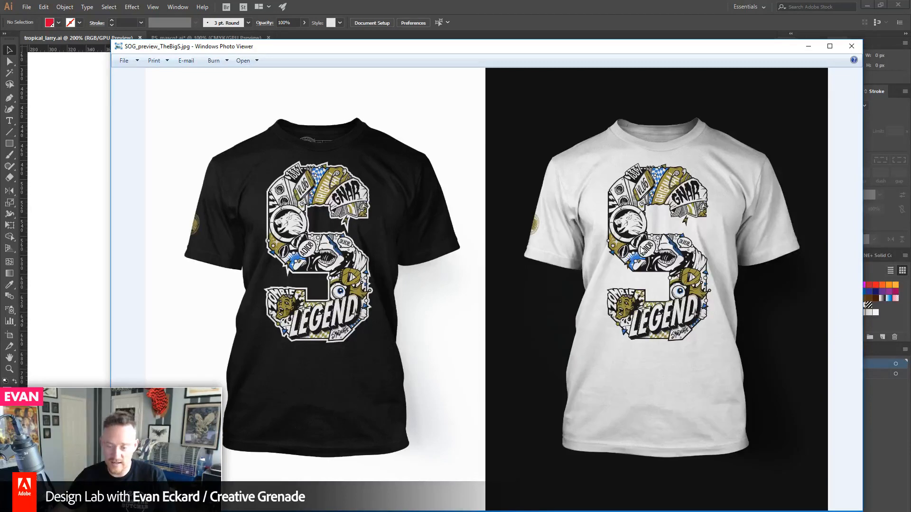
pyautogui.click(485, 3)
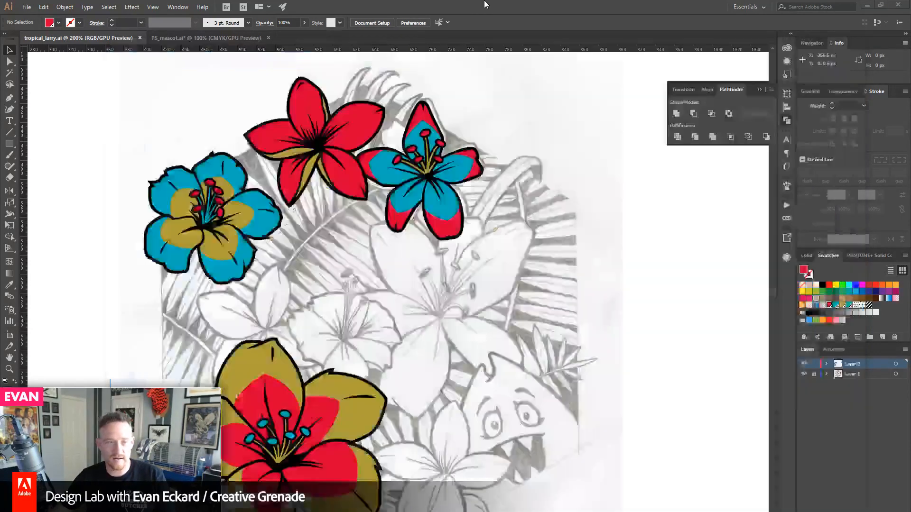
pyautogui.moveTo(426, 326); pyautogui.dragTo(474, 306)
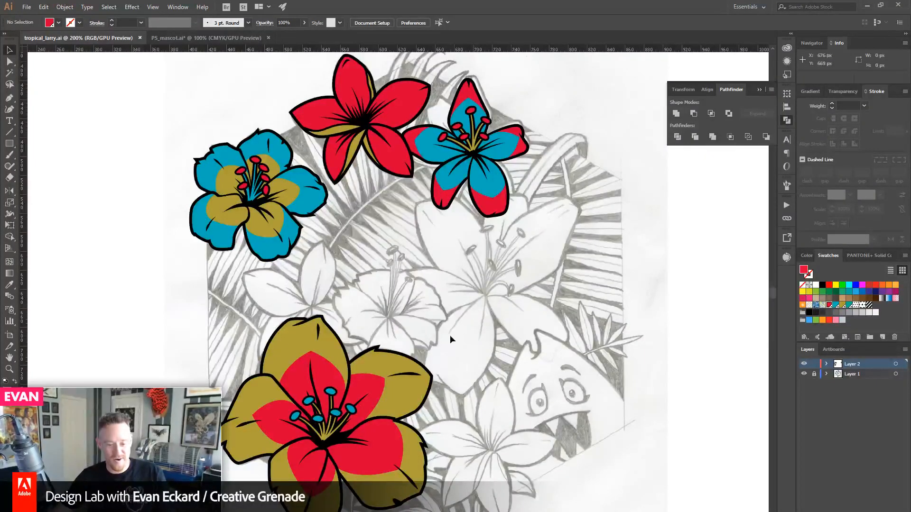
# - Set up the Pen tool with the flowers' blue fill to trace the uncoloured flower sketched above the large gold flower
pyautogui.moveTo(477, 273); pyautogui.dragTo(479, 300)
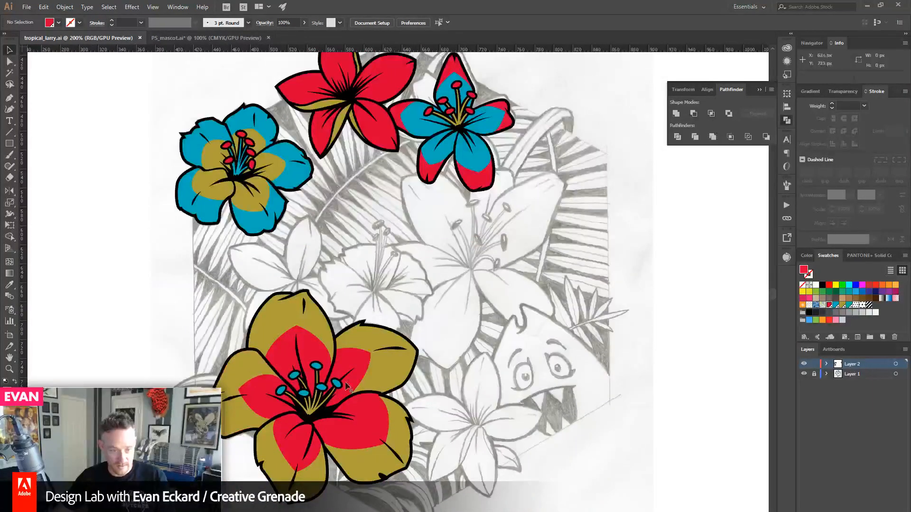
pyautogui.moveTo(624, 396); pyautogui.dragTo(582, 401)
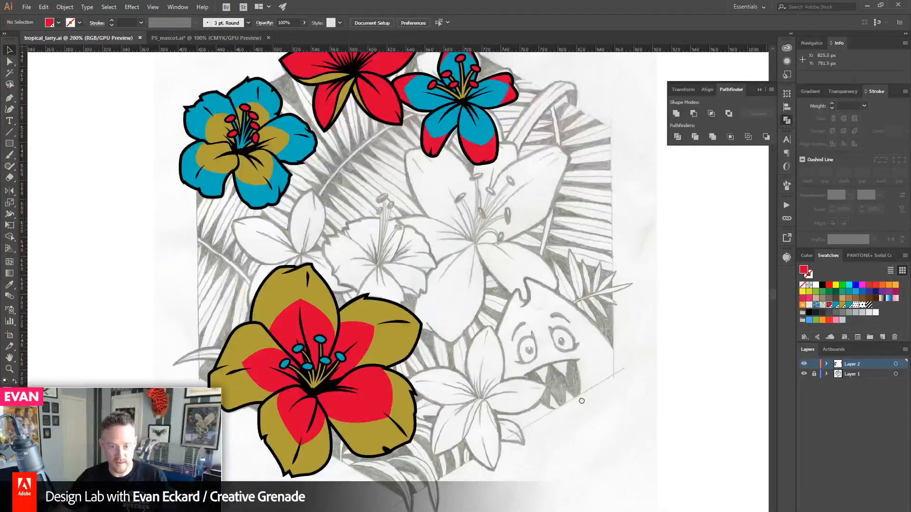
pyautogui.moveTo(582, 401)
pyautogui.mouseDown()
pyautogui.moveTo(584, 466)
pyautogui.moveTo(581, 448)
pyautogui.mouseUp()
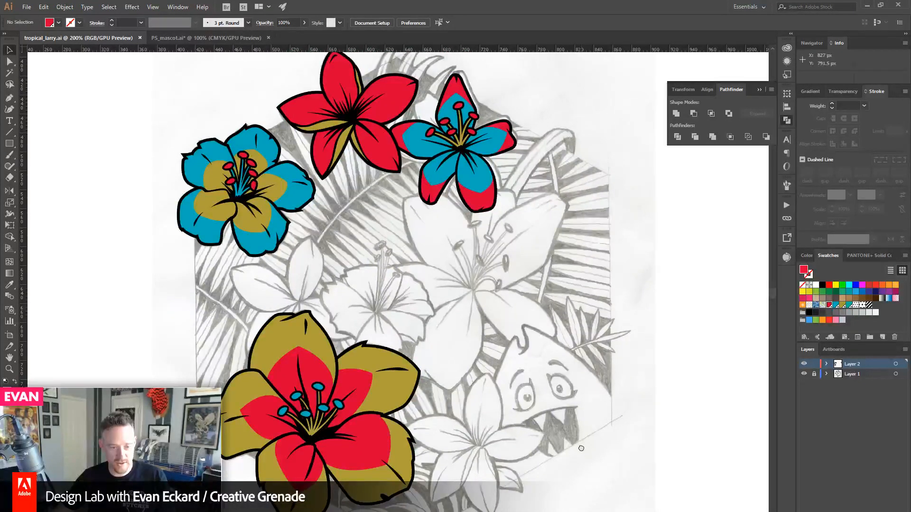
pyautogui.click(9, 369)
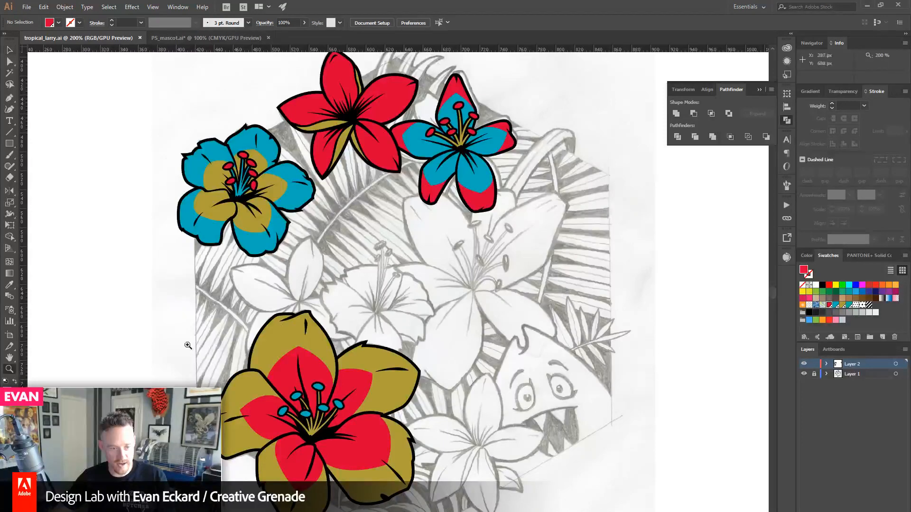
pyautogui.moveTo(364, 389); pyautogui.dragTo(364, 388)
pyautogui.moveTo(359, 279); pyautogui.dragTo(341, 429)
pyautogui.keyDown('alt'); pyautogui.click(383, 332); pyautogui.keyUp('alt')
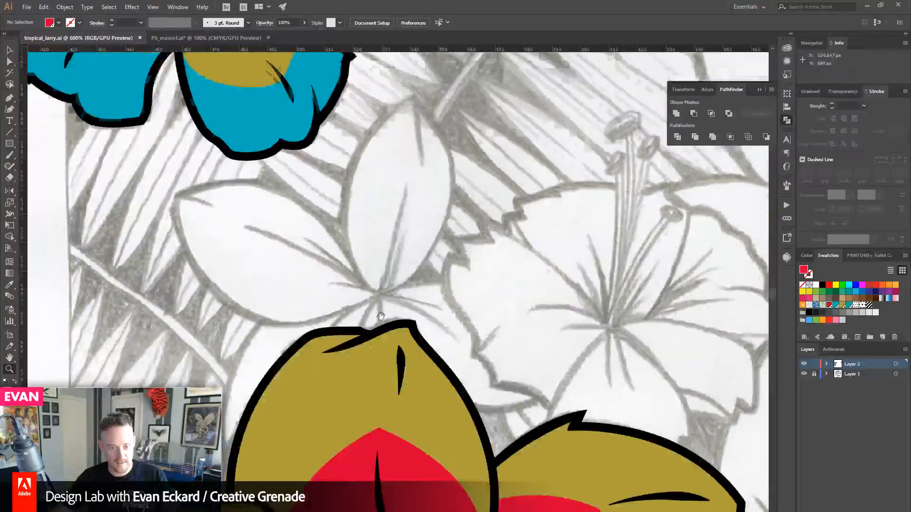
pyautogui.moveTo(382, 323); pyautogui.dragTo(353, 413)
pyautogui.click(9, 98)
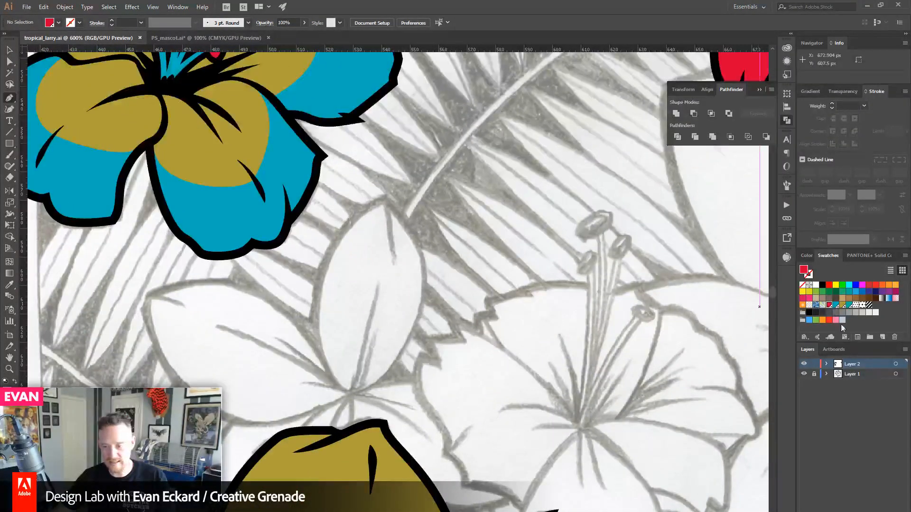
pyautogui.click(836, 306)
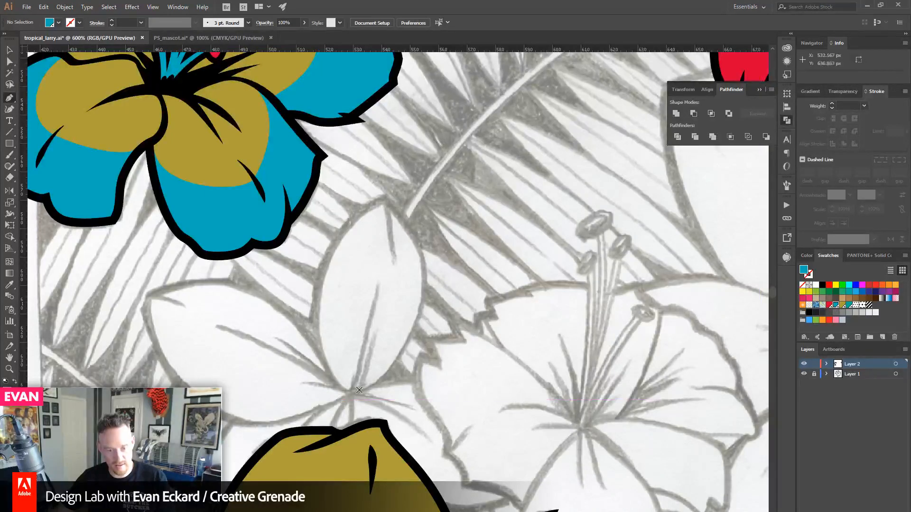
pyautogui.click(301, 429)
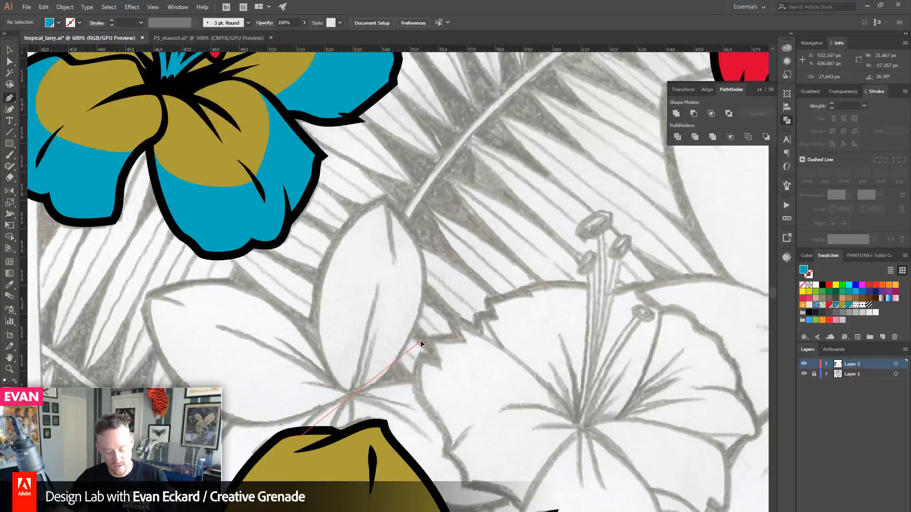
pyautogui.click(421, 340)
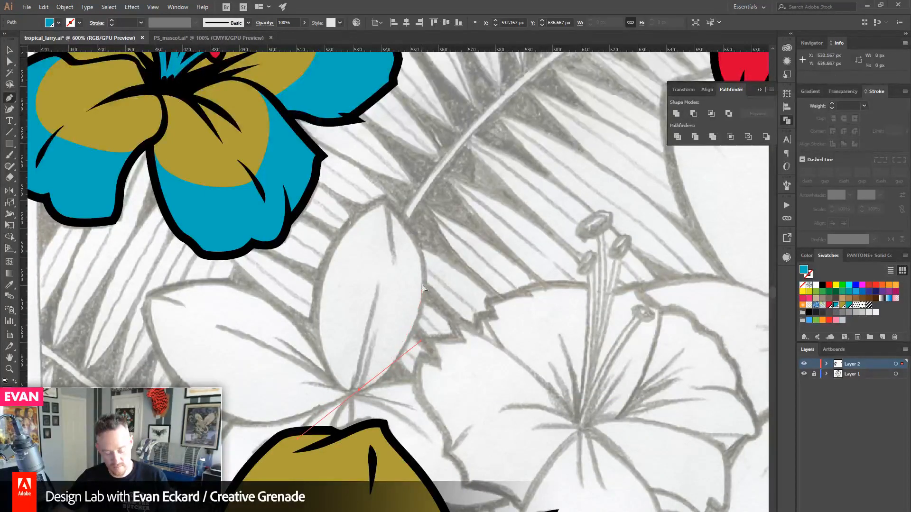
pyautogui.hotkey('ctrl', 'z')
# - Trace the sketched flower's upright petal with the Pen tool as a closed blue shape, from the flower centre around the pointed tip
pyautogui.moveTo(365, 387); pyautogui.dragTo(427, 326)
pyautogui.moveTo(420, 260); pyautogui.dragTo(415, 238)
pyautogui.click(385, 206)
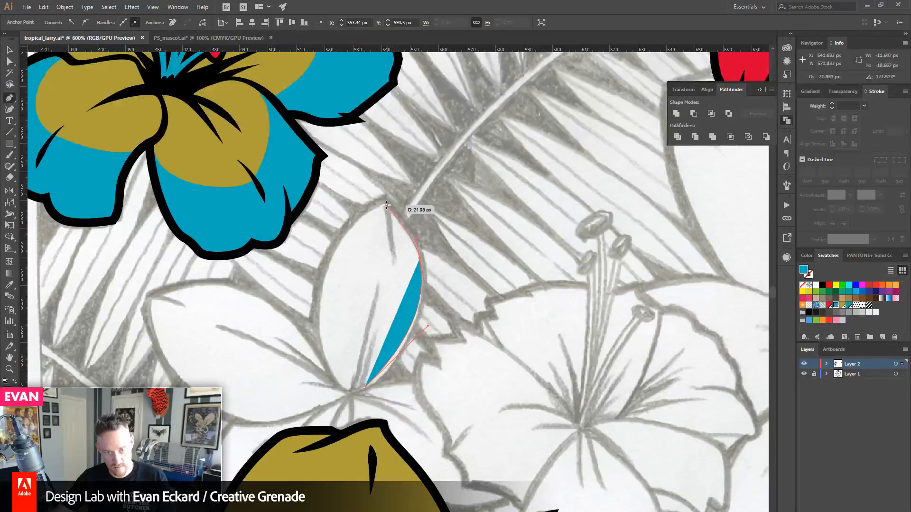
pyautogui.moveTo(320, 246); pyautogui.dragTo(278, 265)
pyautogui.moveTo(337, 381); pyautogui.dragTo(395, 373)
pyautogui.click(365, 388)
# - Trace the left petal's outer contour with the Pen tool, from near the flower centre around its pointed tip to the lower edge
pyautogui.keyDown('ctrl'); pyautogui.click(397, 336); pyautogui.keyUp('ctrl')
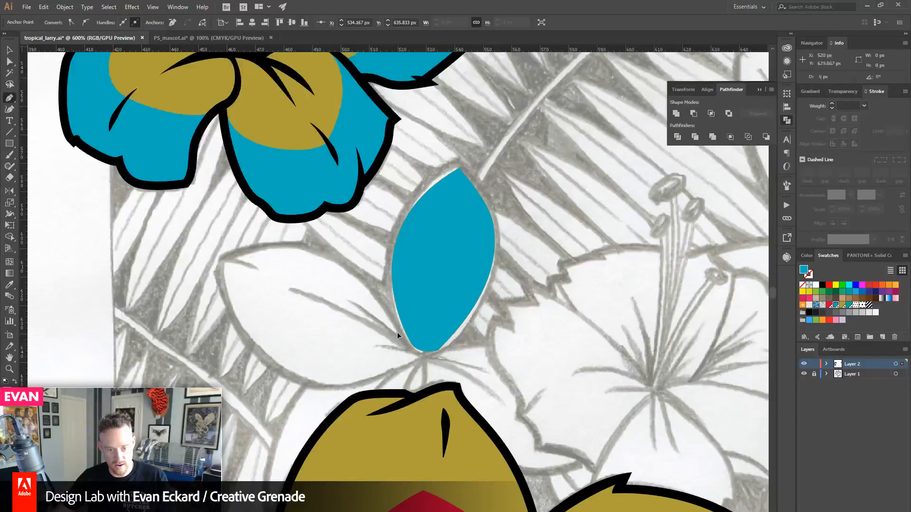
pyautogui.moveTo(355, 271); pyautogui.dragTo(352, 269)
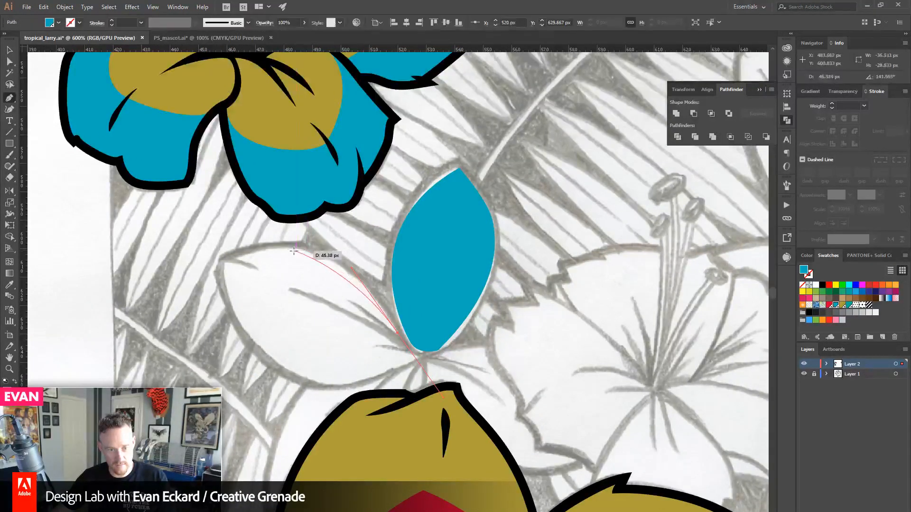
pyautogui.moveTo(288, 247); pyautogui.dragTo(236, 243)
pyautogui.click(222, 264)
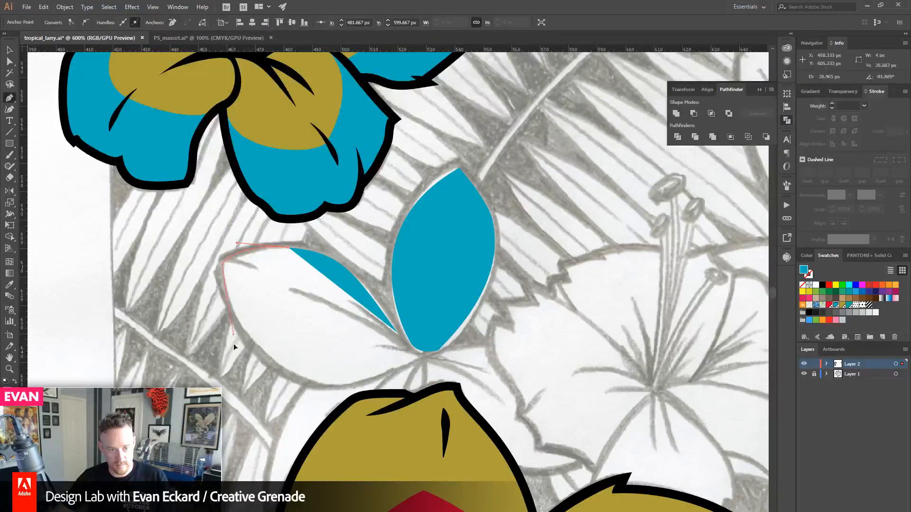
pyautogui.moveTo(243, 373); pyautogui.dragTo(242, 371)
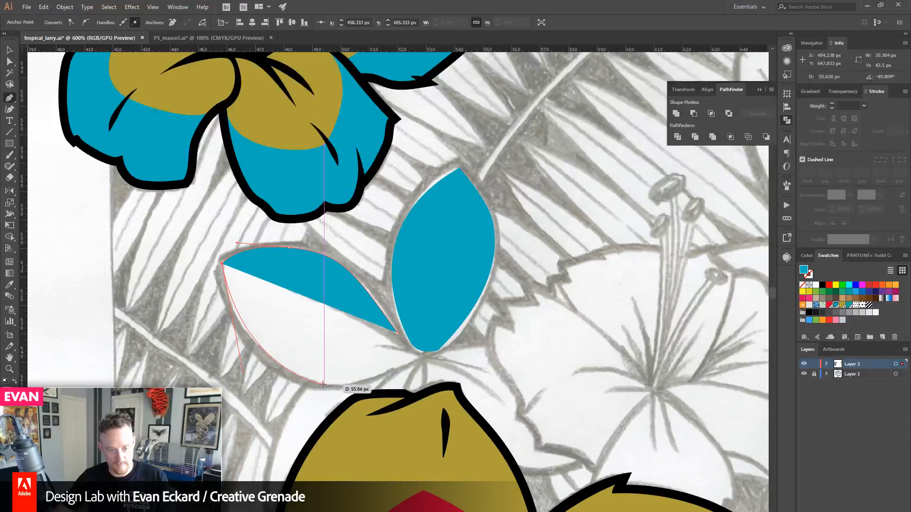
pyautogui.click(325, 384)
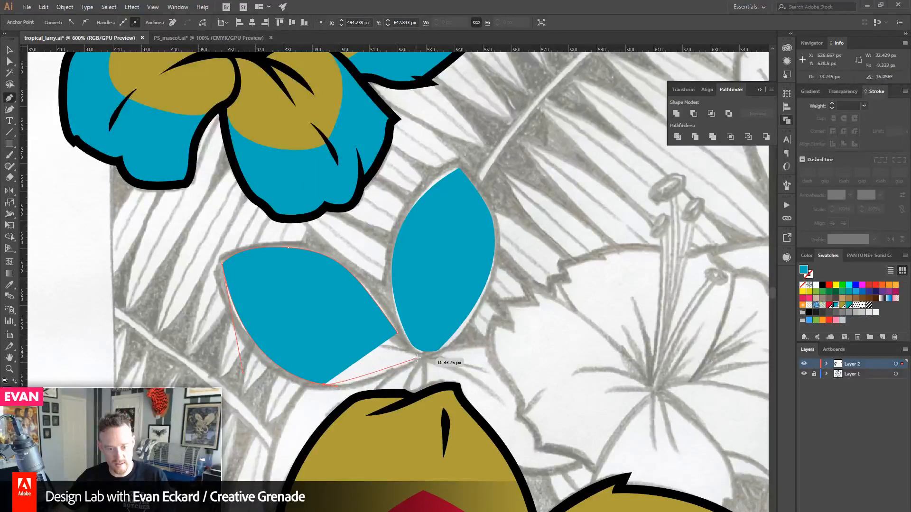
# - Swap the left petal's fill and stroke to leave a blue outline, and close its path with pointed crease notches near the flower centre
pyautogui.click(808, 256)
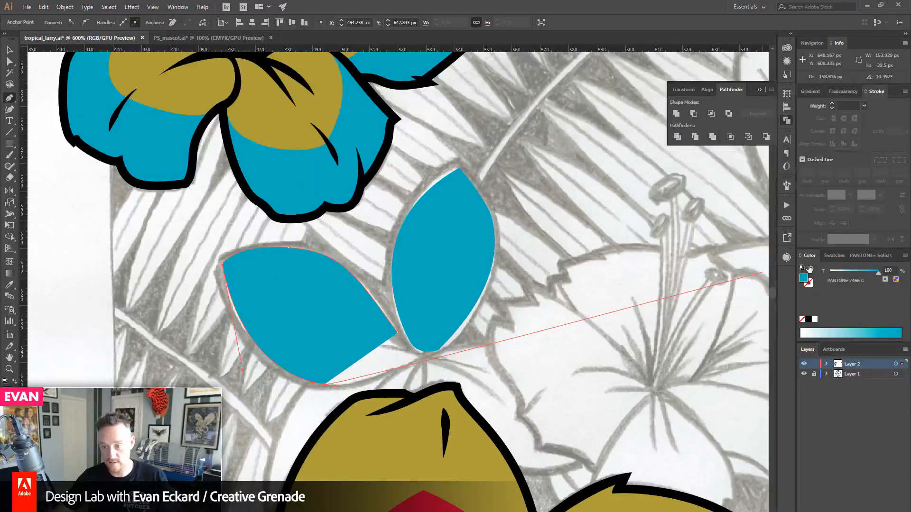
pyautogui.click(810, 269)
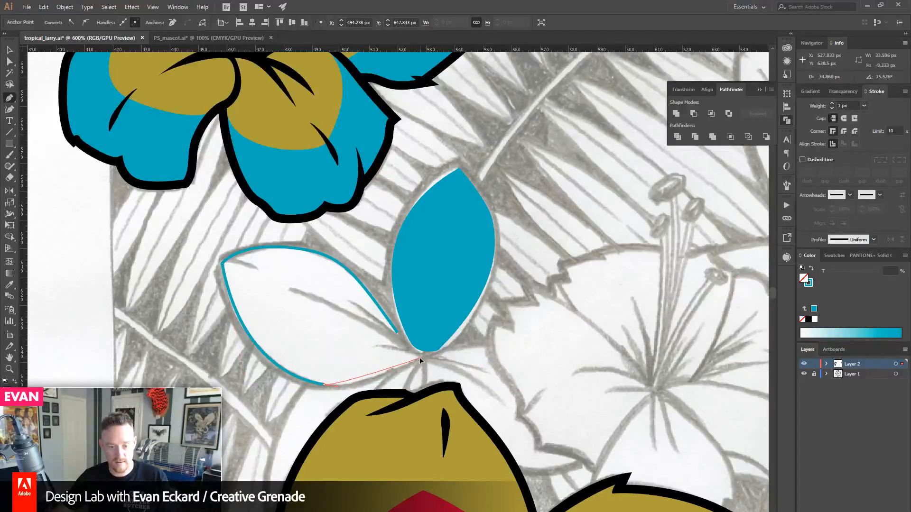
pyautogui.moveTo(420, 357)
pyautogui.mouseDown()
pyautogui.moveTo(443, 343)
pyautogui.moveTo(426, 362)
pyautogui.mouseUp()
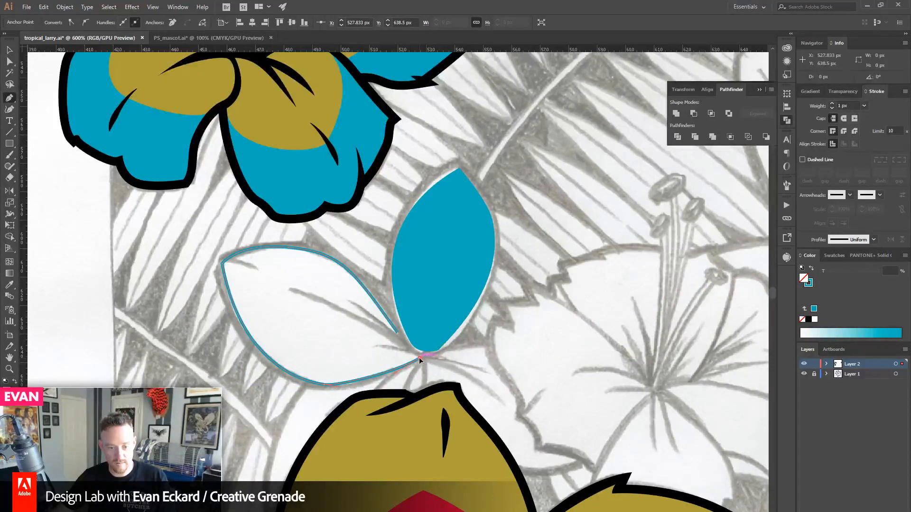
pyautogui.moveTo(395, 352)
pyautogui.mouseDown()
pyautogui.moveTo(373, 348)
pyautogui.moveTo(397, 347)
pyautogui.mouseUp()
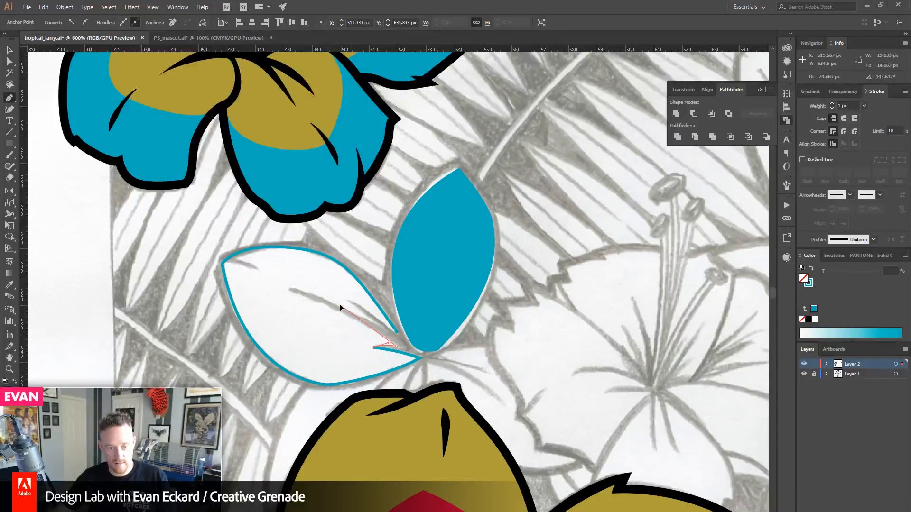
pyautogui.moveTo(331, 300); pyautogui.dragTo(411, 345)
pyautogui.hotkey('ctrl', 'z')
# - Trace the lower right petal's upper edge as a curved blue outline from the flower centre to the petal's tip
pyautogui.moveTo(477, 382); pyautogui.dragTo(373, 299)
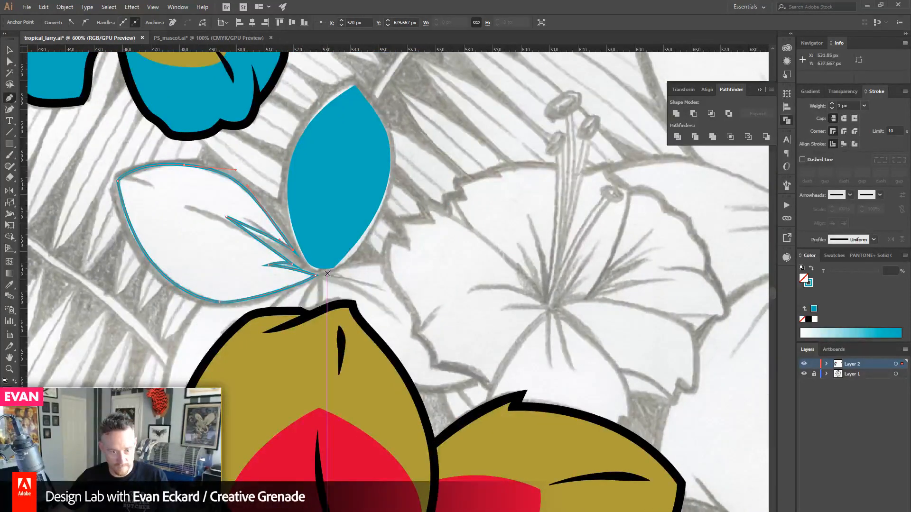
pyautogui.moveTo(368, 267); pyautogui.dragTo(380, 263)
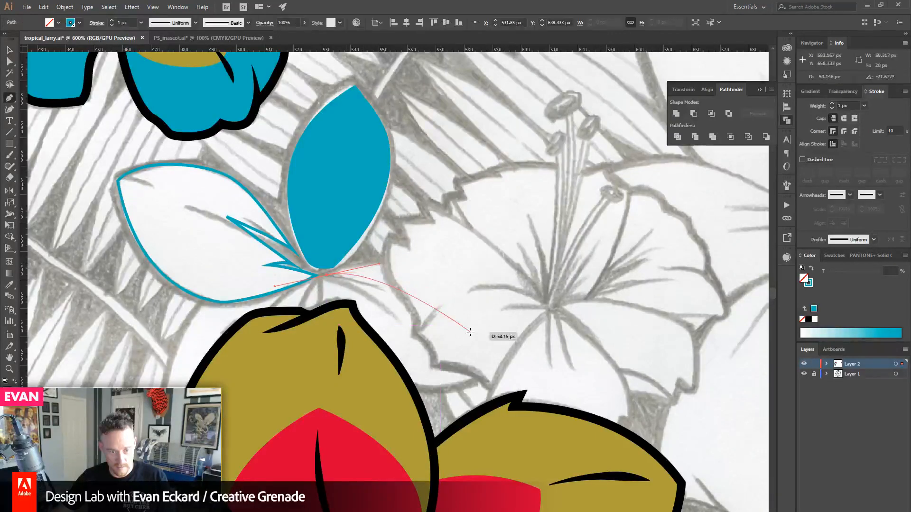
pyautogui.hotkey('ctrl', 'z')
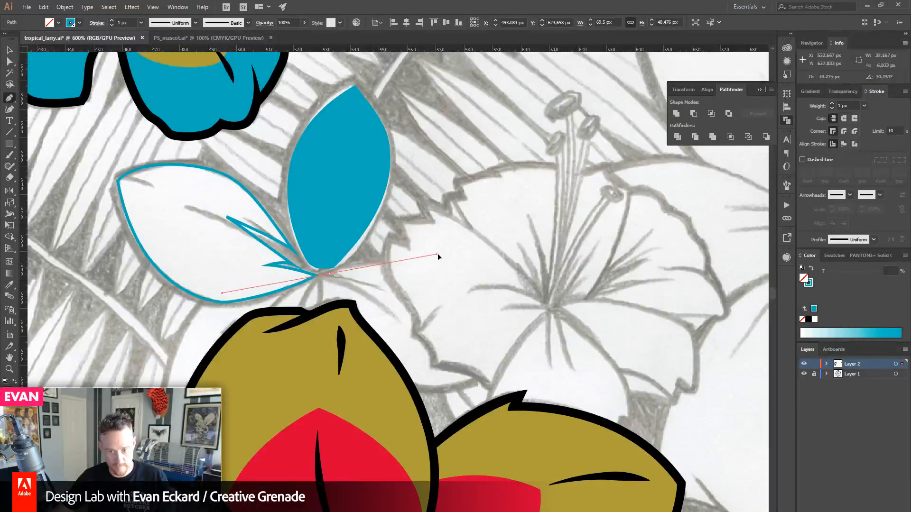
pyautogui.moveTo(450, 254); pyautogui.dragTo(452, 255)
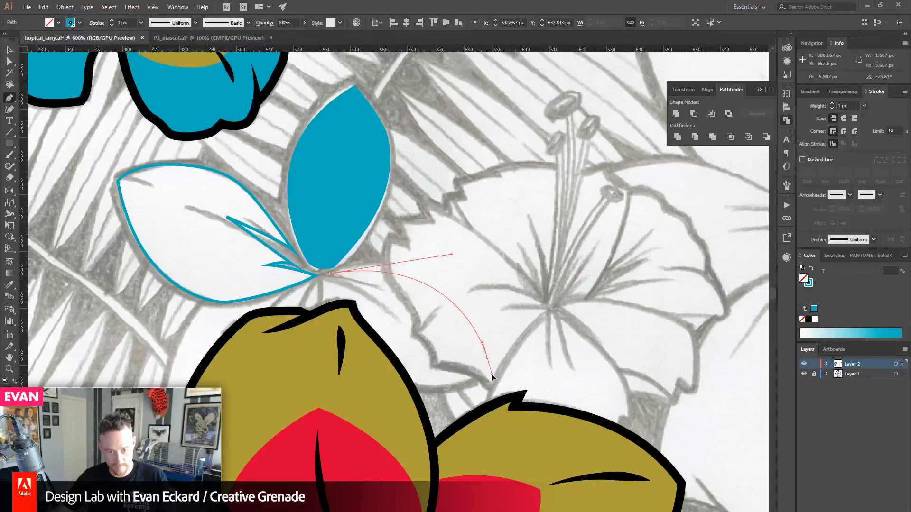
pyautogui.click(487, 359)
pyautogui.hotkey('ctrl', 'z')
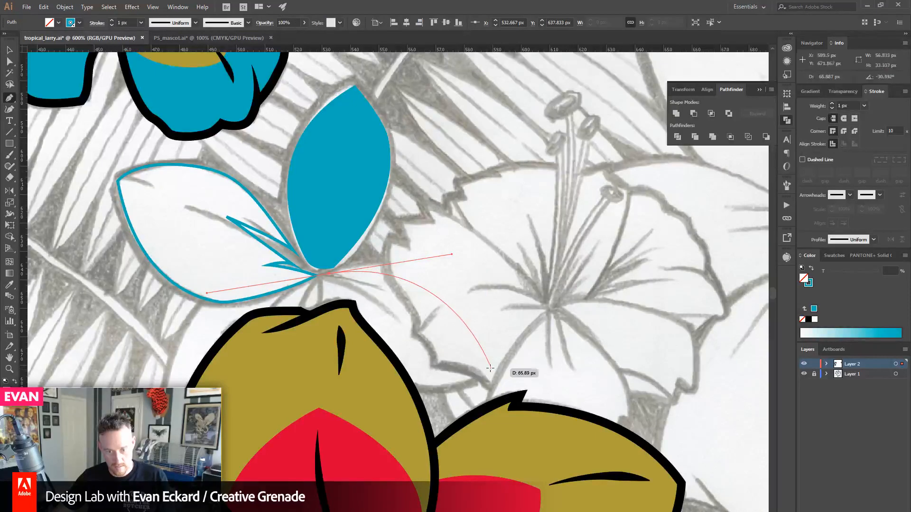
pyautogui.moveTo(490, 368); pyautogui.dragTo(497, 394)
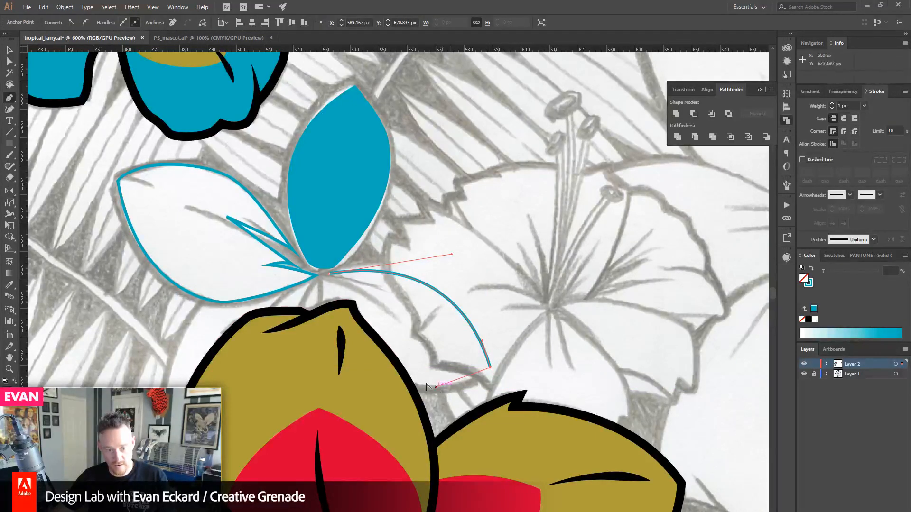
# - Trace the lower right petal's underside back to the flower centre and close the path with a pointed crease notch
pyautogui.moveTo(333, 353); pyautogui.dragTo(311, 319)
pyautogui.hotkey('ctrl', 'z')
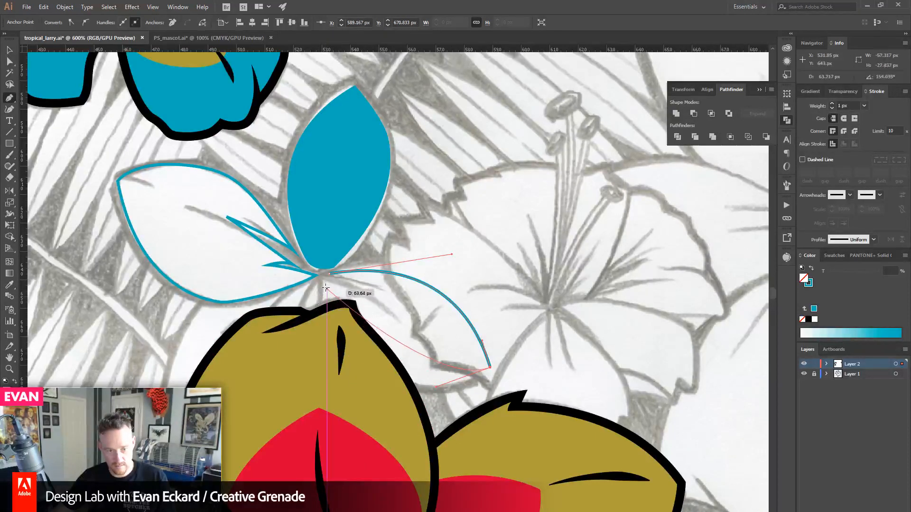
pyautogui.moveTo(322, 279); pyautogui.dragTo(287, 160)
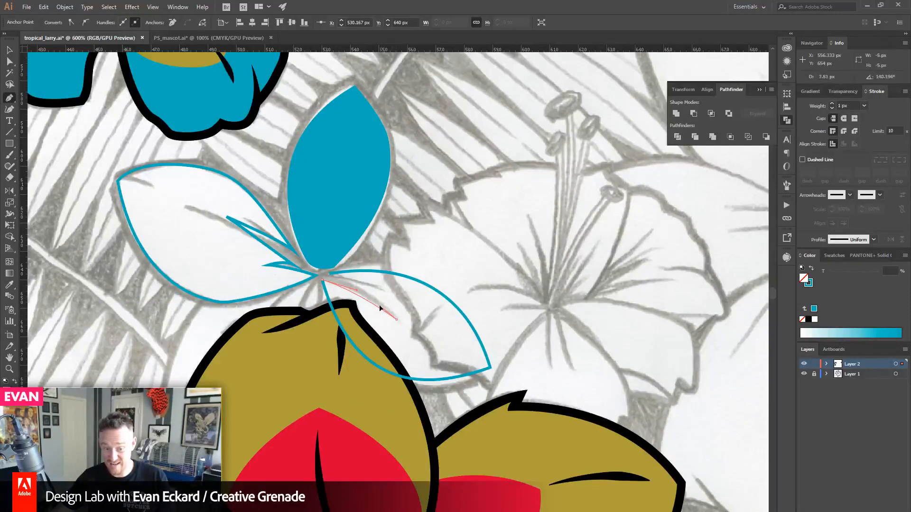
pyautogui.moveTo(369, 291); pyautogui.dragTo(369, 291)
pyautogui.click(329, 274)
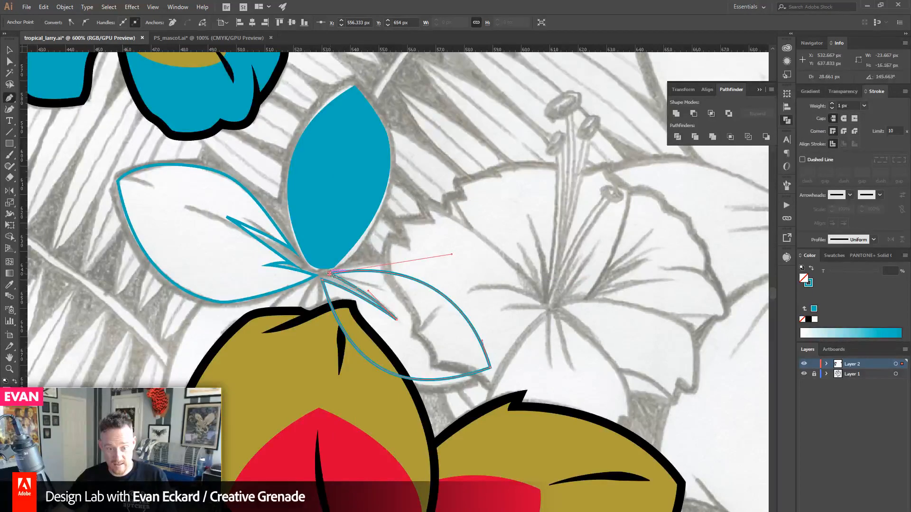
# - Trace the lower left petal over the gold petal as a closed blue outline with a pointed crease notch, and leave the Pen tool
pyautogui.moveTo(278, 276); pyautogui.dragTo(373, 318)
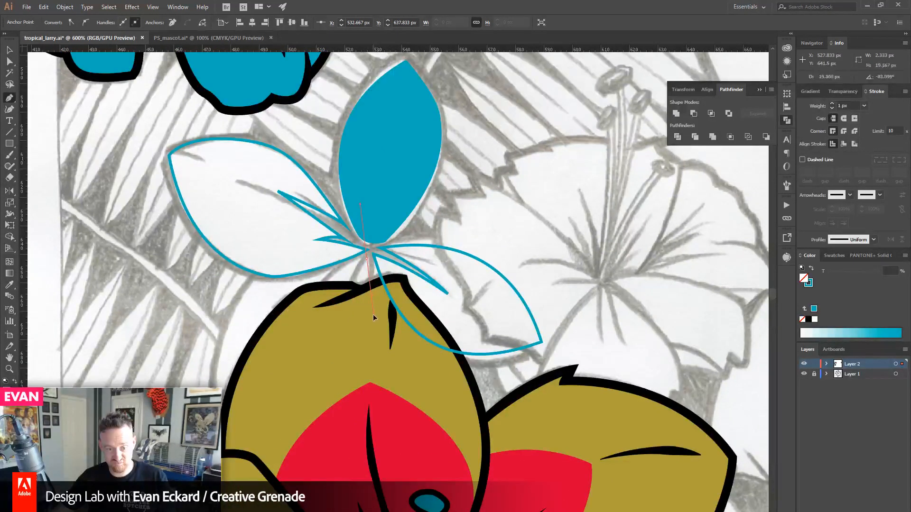
pyautogui.hotkey('ctrl', 'z')
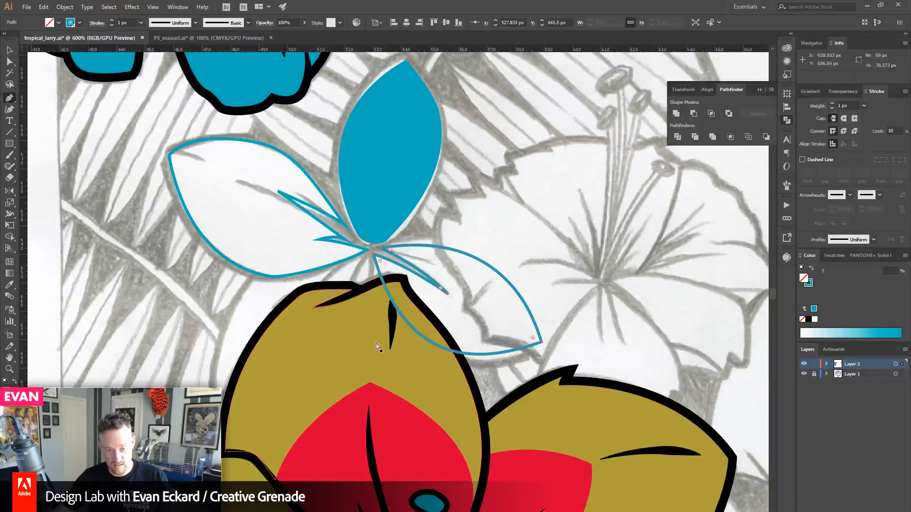
pyautogui.moveTo(368, 261); pyautogui.dragTo(378, 327)
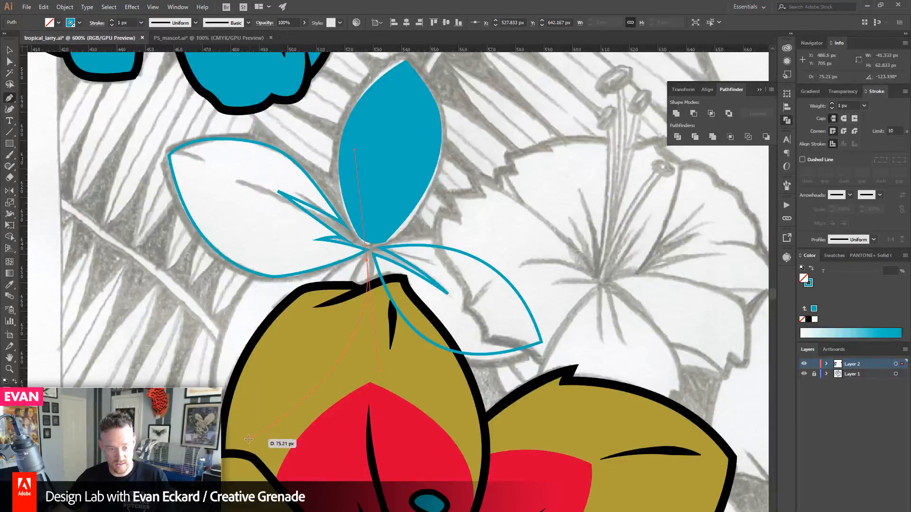
pyautogui.moveTo(236, 445)
pyautogui.mouseDown()
pyautogui.moveTo(223, 451)
pyautogui.moveTo(254, 340)
pyautogui.moveTo(253, 280)
pyautogui.moveTo(271, 234)
pyautogui.moveTo(291, 237)
pyautogui.moveTo(308, 226)
pyautogui.mouseUp()
pyautogui.moveTo(279, 261); pyautogui.dragTo(260, 297)
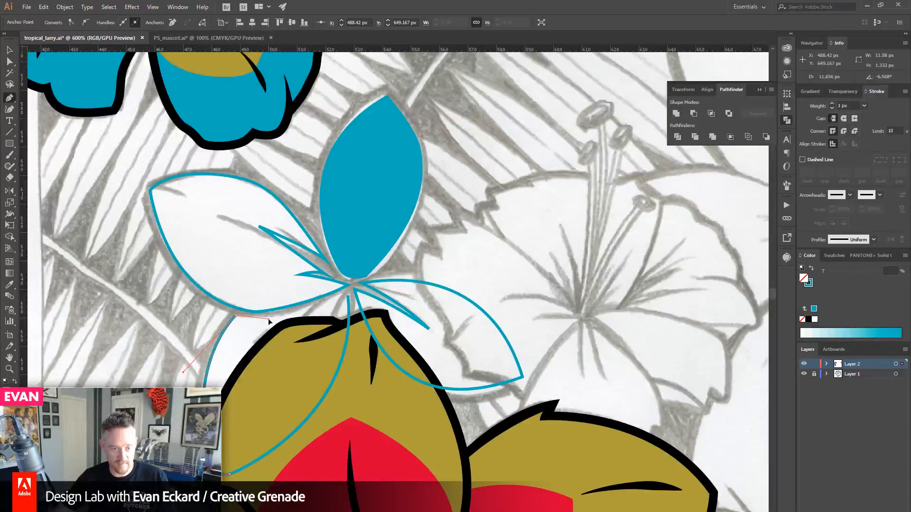
pyautogui.moveTo(309, 310); pyautogui.dragTo(284, 347)
pyautogui.click(286, 359)
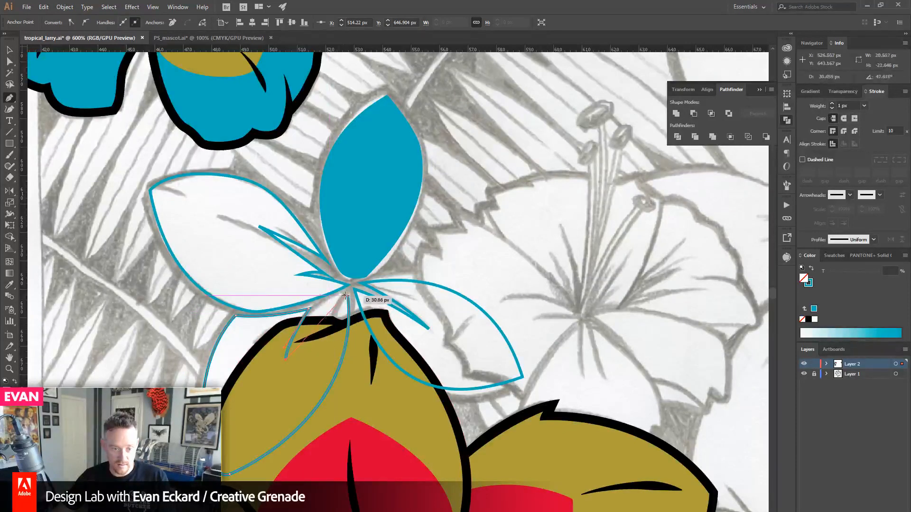
pyautogui.moveTo(348, 295); pyautogui.dragTo(387, 283)
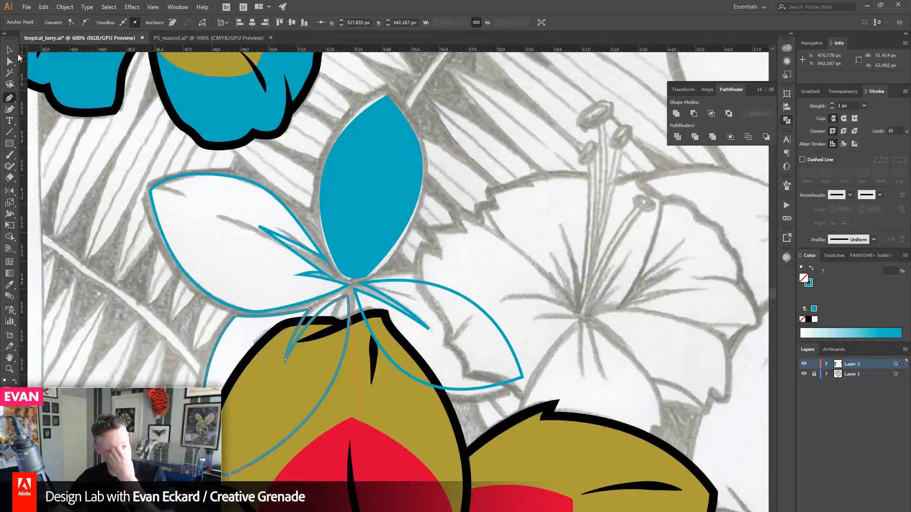
pyautogui.press('v')
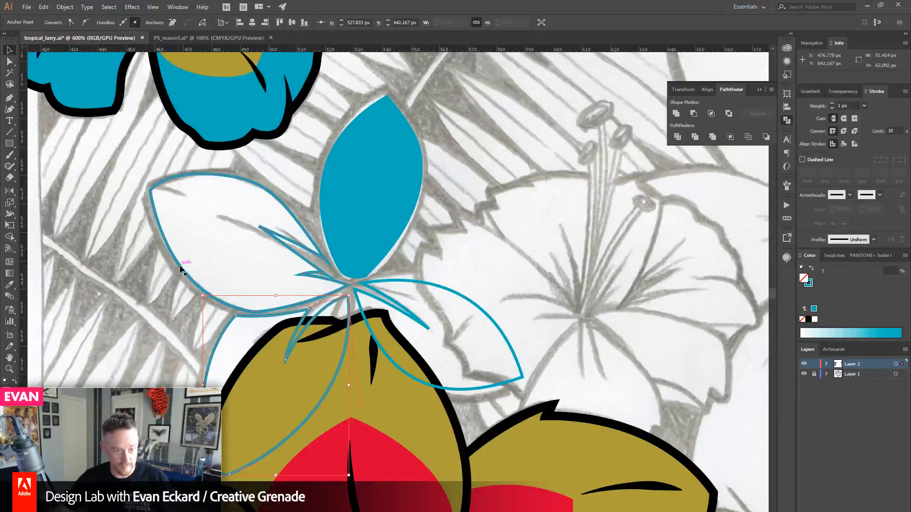
# - Swap fill and stroke on the left, lower left and lower right petals so all three become solid blue shapes
pyautogui.keyDown('shift'); pyautogui.click(180, 264); pyautogui.keyUp('shift')
pyautogui.keyDown('shift'); pyautogui.click(424, 325); pyautogui.keyUp('shift')
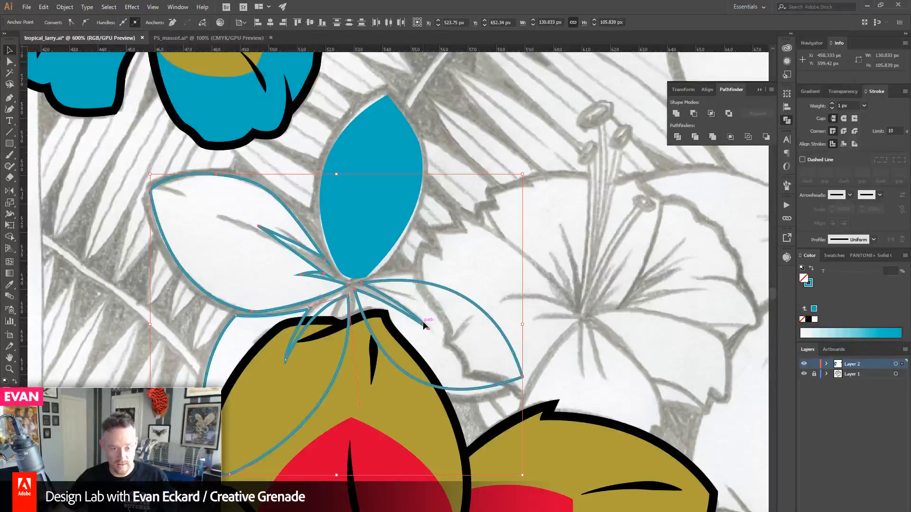
pyautogui.click(812, 269)
# - Apply Offset Path to all four blue petals with the preset offset and fill the enlarged copies behind them with black
pyautogui.keyDown('shift'); pyautogui.click(370, 200); pyautogui.keyUp('shift')
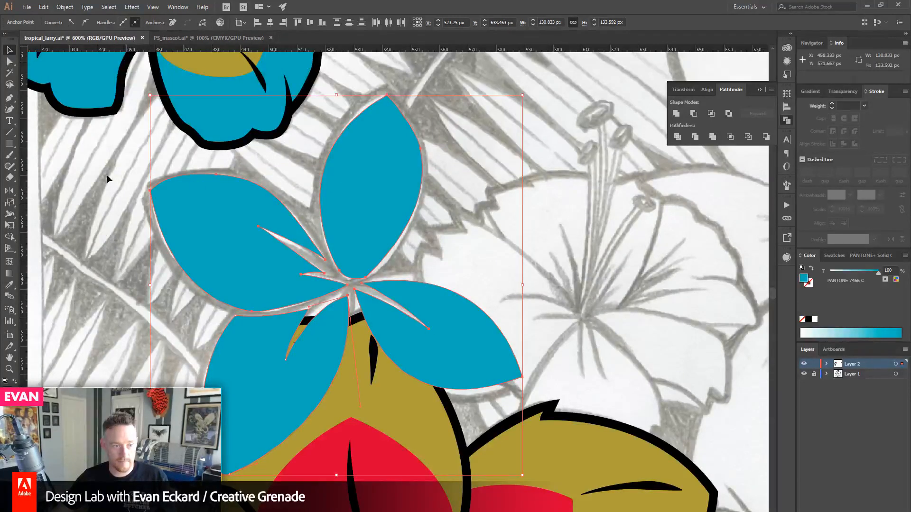
pyautogui.click(64, 6)
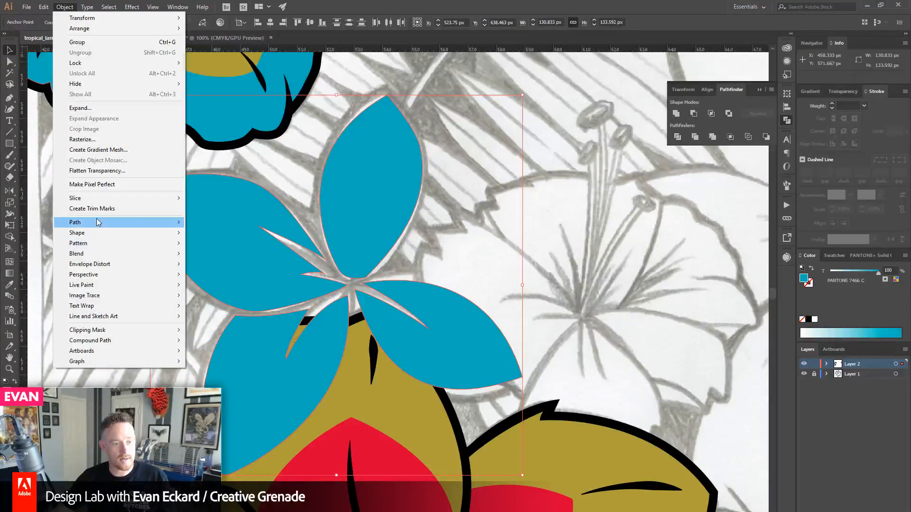
pyautogui.moveTo(161, 222)
pyautogui.click(216, 257)
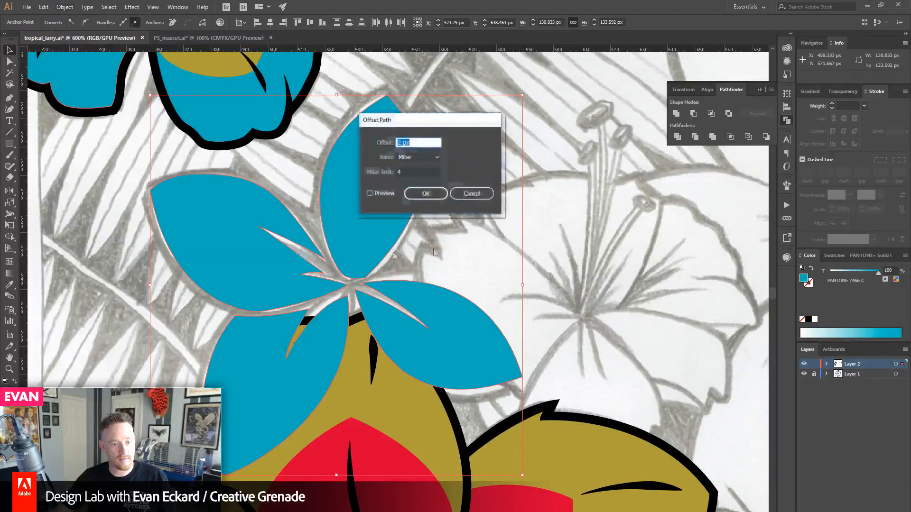
pyautogui.click(427, 195)
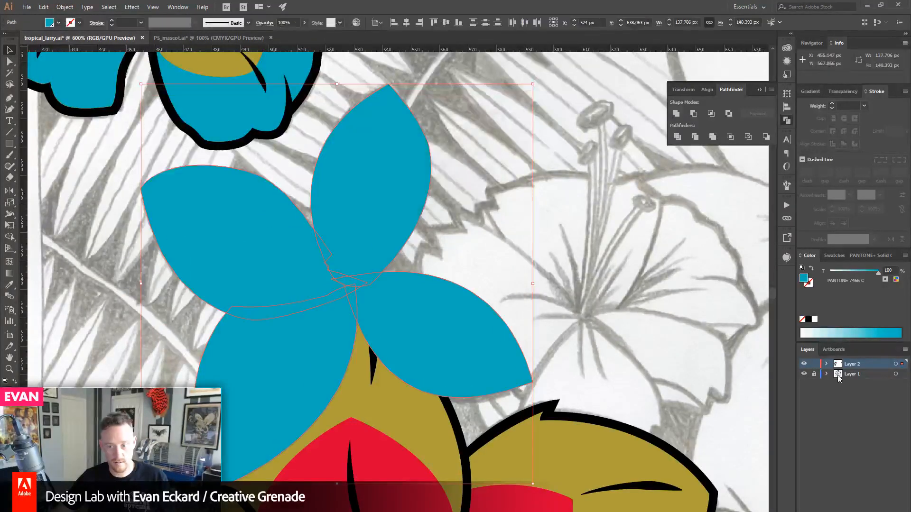
pyautogui.click(809, 320)
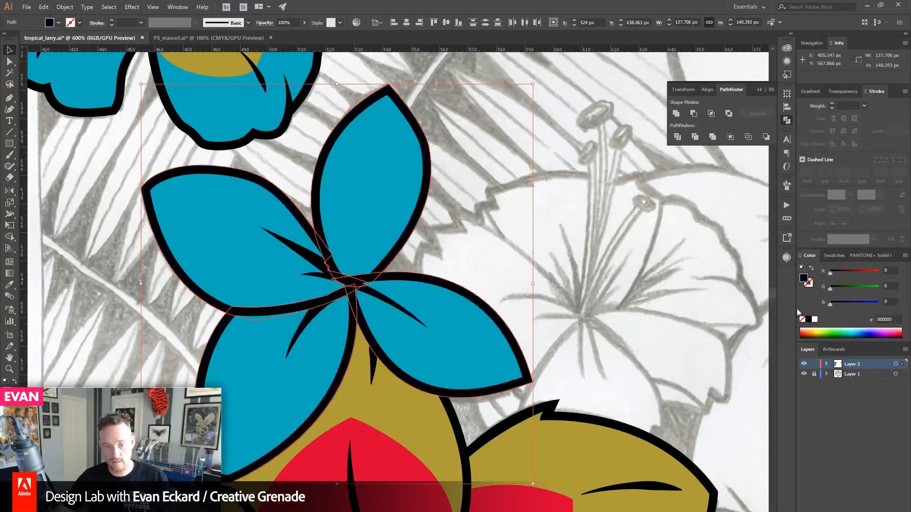
pyautogui.click(677, 115)
pyautogui.click(497, 177)
# - Tilt the top petal slightly counterclockwise together with its black outline and shift it a little up and to the left
pyautogui.click(416, 128)
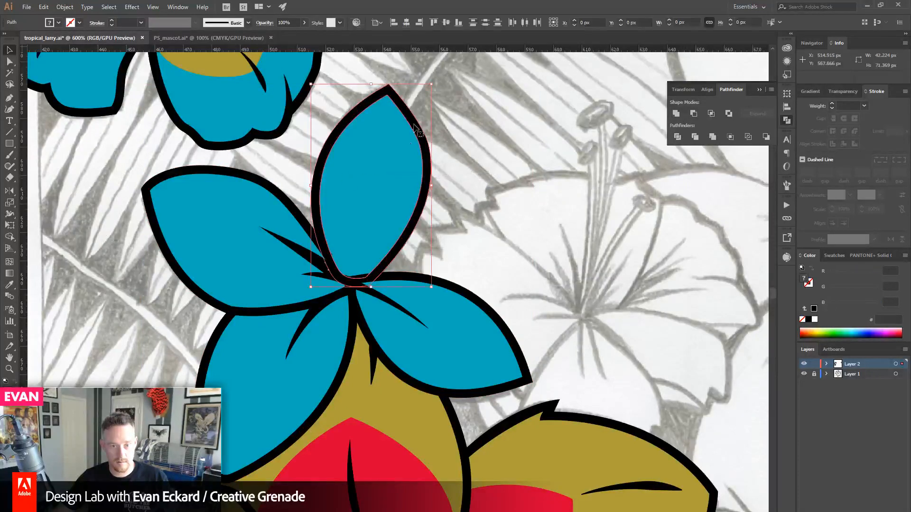
pyautogui.moveTo(436, 83); pyautogui.dragTo(442, 89)
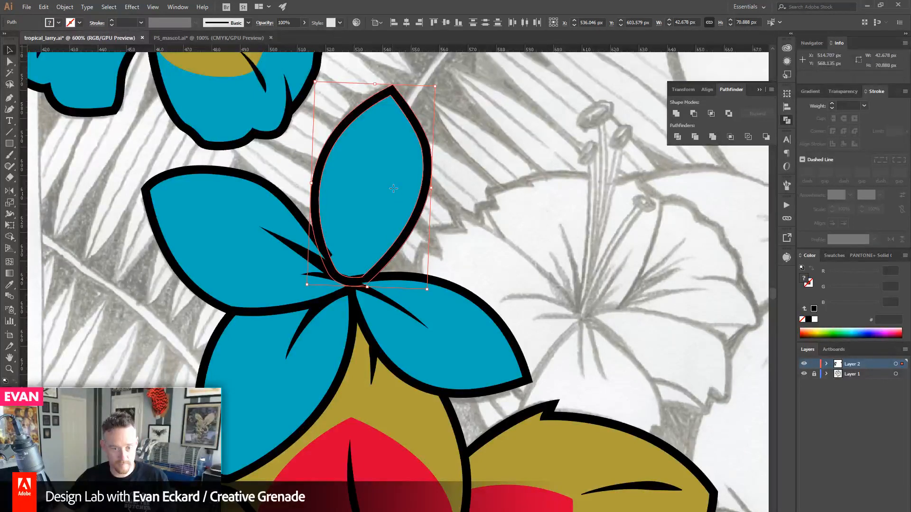
pyautogui.press('Up')
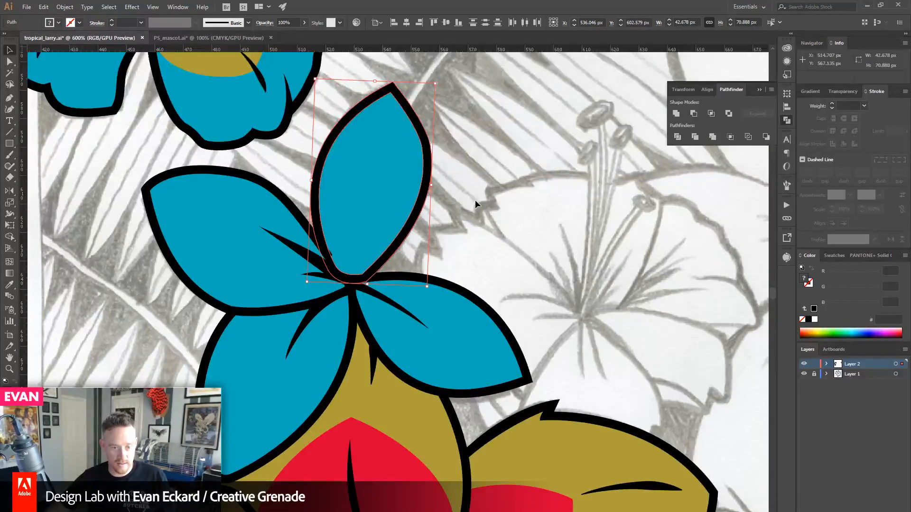
pyautogui.click(493, 215)
pyautogui.click(401, 157)
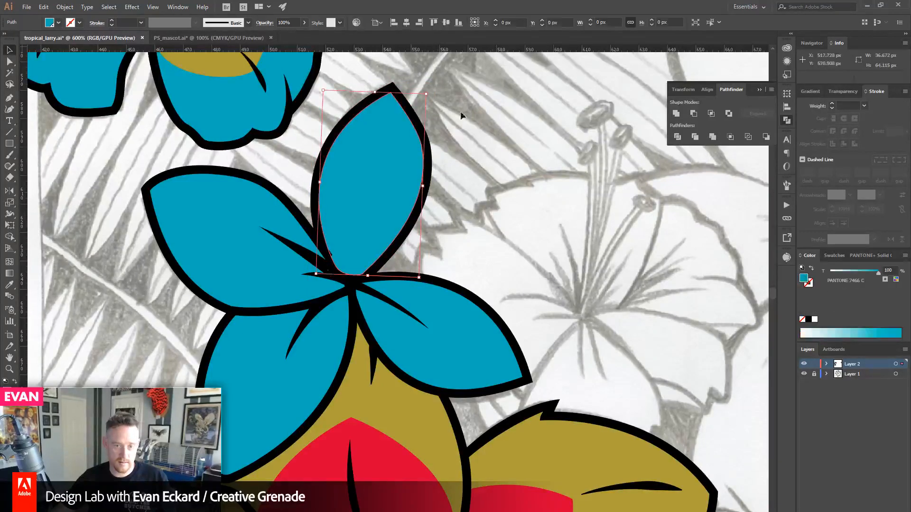
pyautogui.keyDown('shift'); pyautogui.click(418, 121); pyautogui.keyUp('shift')
pyautogui.moveTo(438, 79); pyautogui.dragTo(380, 163)
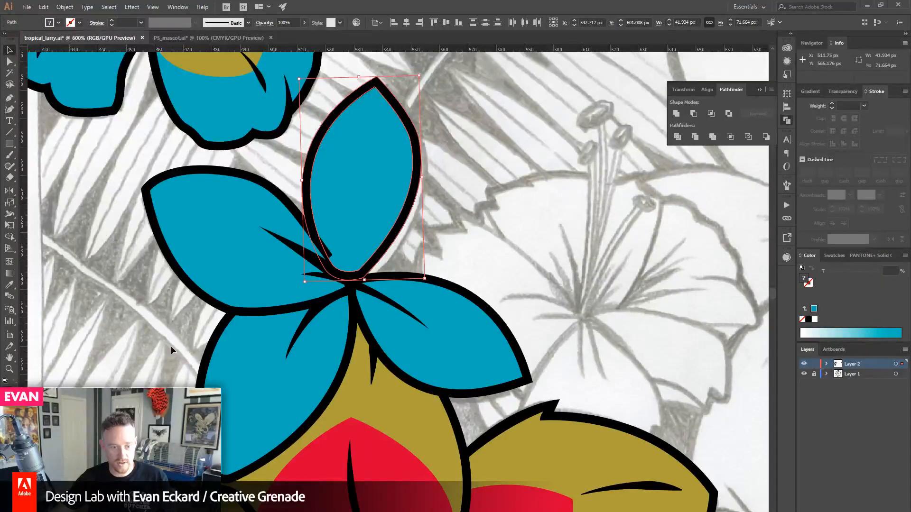
# - Place a rotated copy of the lower left petal and its outline in the gap between the top and lower right petals
pyautogui.click(229, 382)
pyautogui.click(349, 314)
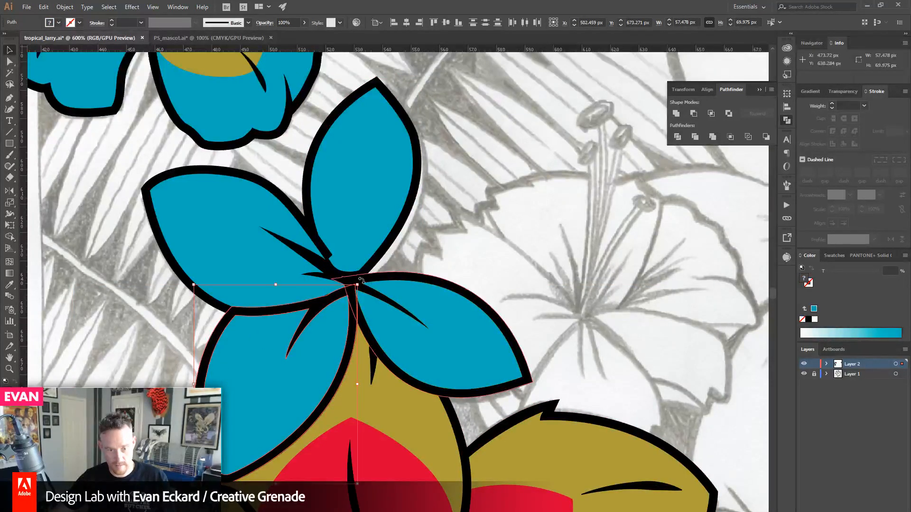
pyautogui.moveTo(360, 283); pyautogui.dragTo(164, 363)
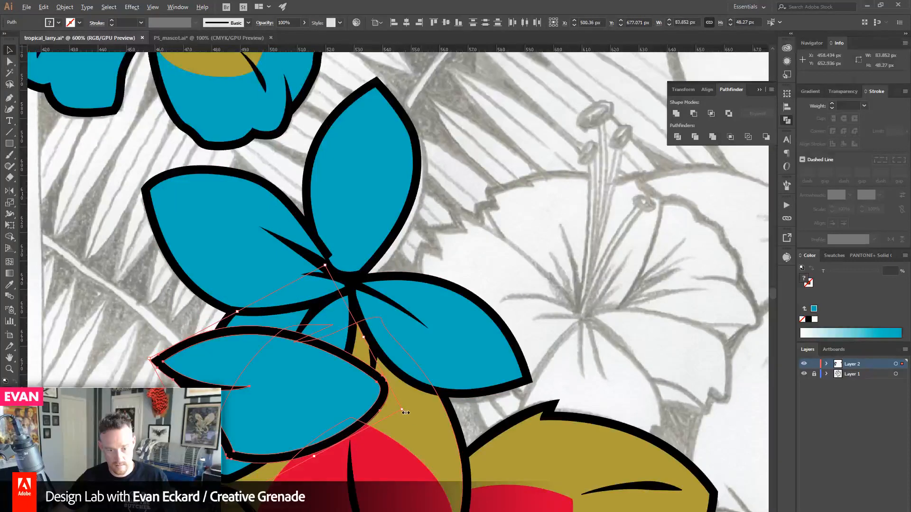
pyautogui.moveTo(402, 409); pyautogui.dragTo(378, 408)
pyautogui.moveTo(332, 389); pyautogui.dragTo(548, 206)
pyautogui.moveTo(481, 220); pyautogui.dragTo(490, 224)
# - Reshape the copied petal's blue fill by pulling its base anchor toward the flower centre and lengthening the curve handle at its tip
pyautogui.click(9, 62)
pyautogui.click(515, 288)
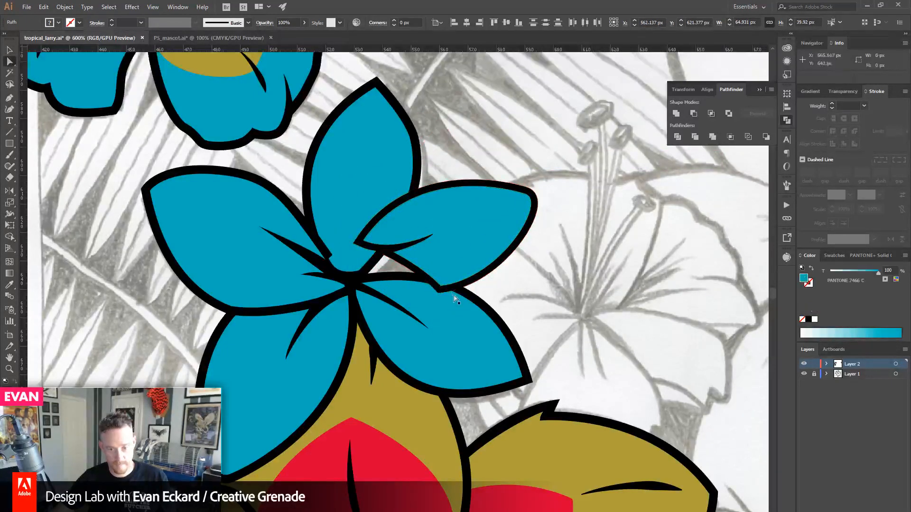
pyautogui.click(440, 286)
pyautogui.moveTo(440, 287); pyautogui.dragTo(385, 294)
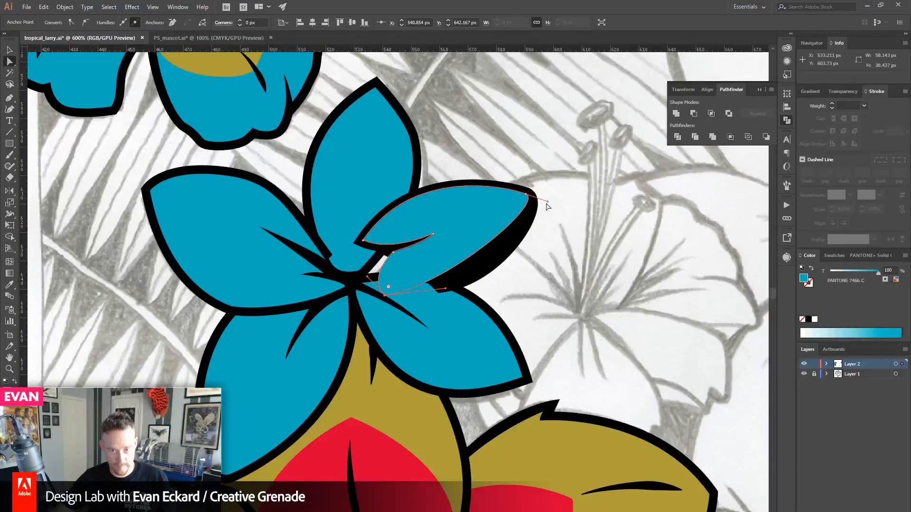
pyautogui.moveTo(548, 203); pyautogui.dragTo(560, 210)
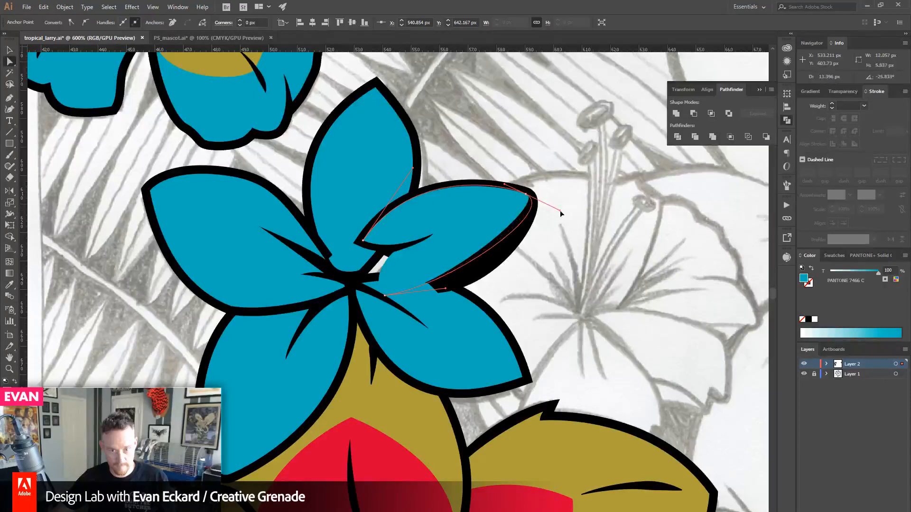
pyautogui.click(361, 247)
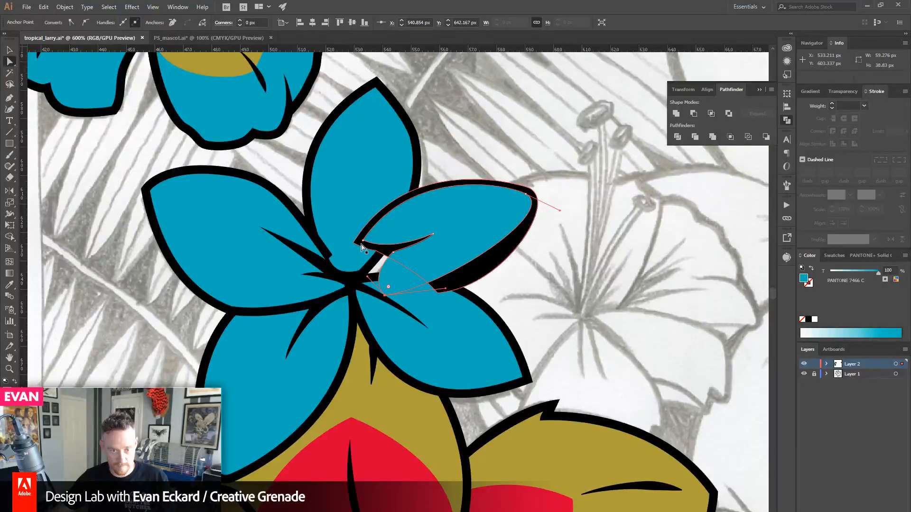
pyautogui.moveTo(362, 245); pyautogui.dragTo(354, 245)
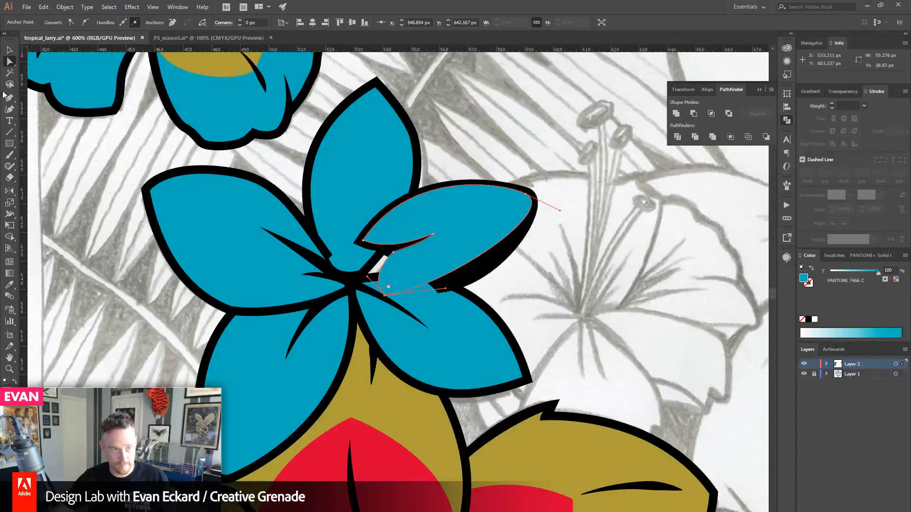
# - Delete the copied petal's old black outline and create a new black one by applying Offset Path to the reshaped blue fill
pyautogui.press('v')
pyautogui.click(501, 260)
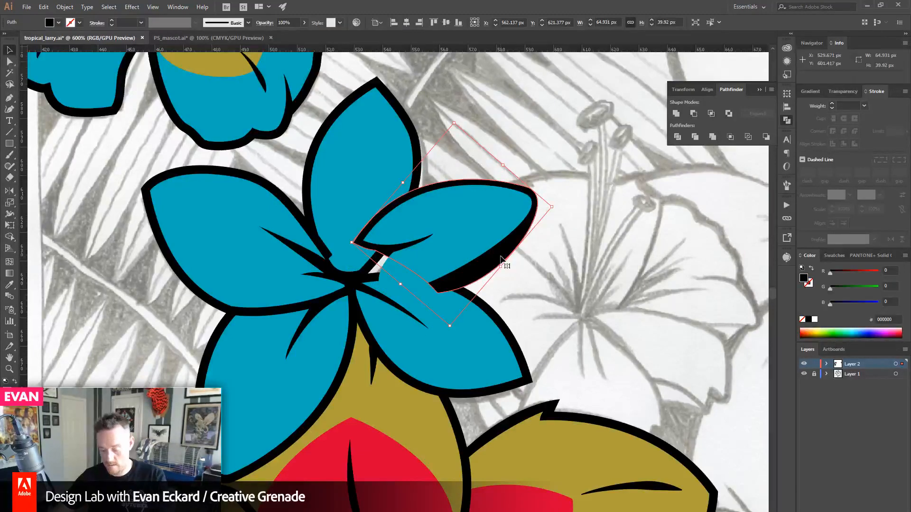
pyautogui.press('Delete')
pyautogui.click(441, 221)
pyautogui.click(64, 7)
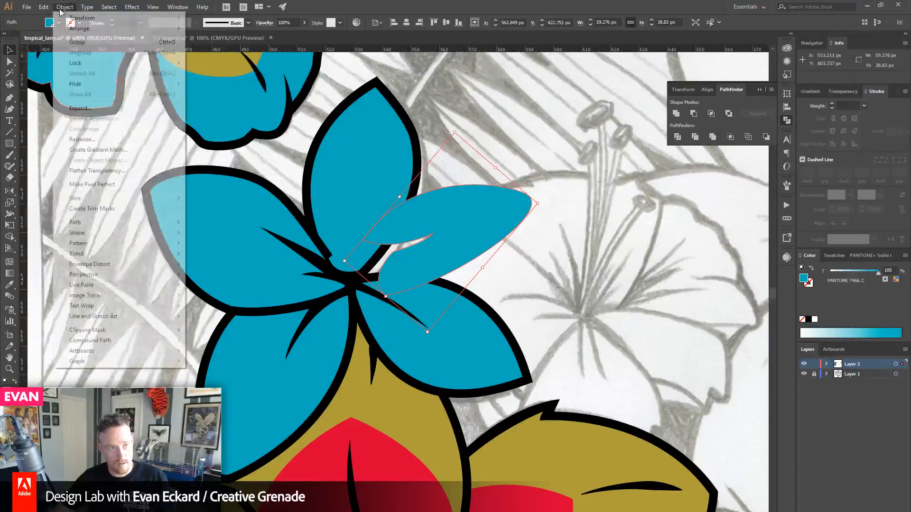
pyautogui.moveTo(95, 222)
pyautogui.click(232, 257)
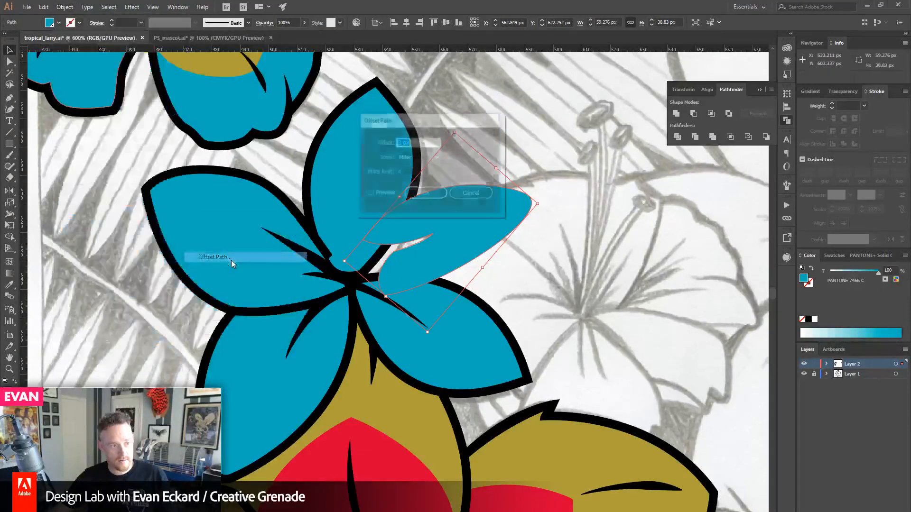
pyautogui.click(426, 194)
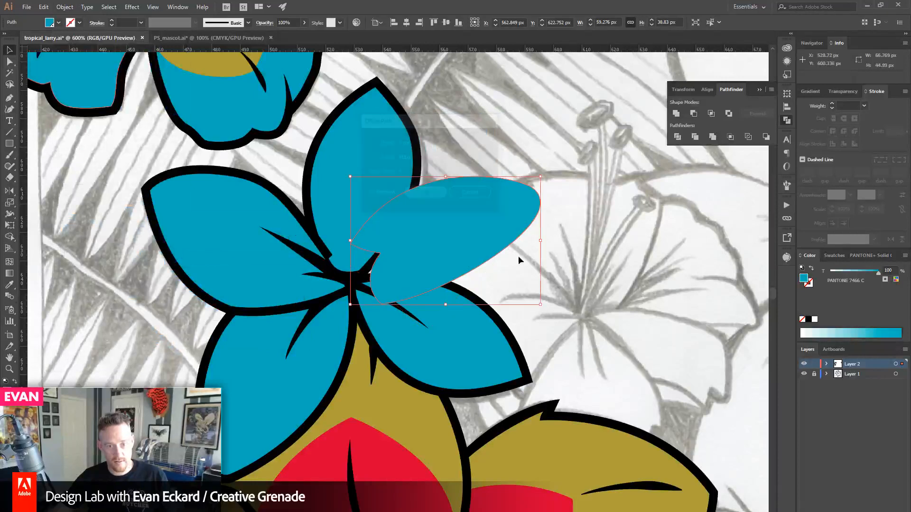
pyautogui.click(808, 319)
# - Select the copied petal's fill and new outline together and send them to the back, behind the neighbouring petals
pyautogui.moveTo(565, 191); pyautogui.dragTo(512, 218)
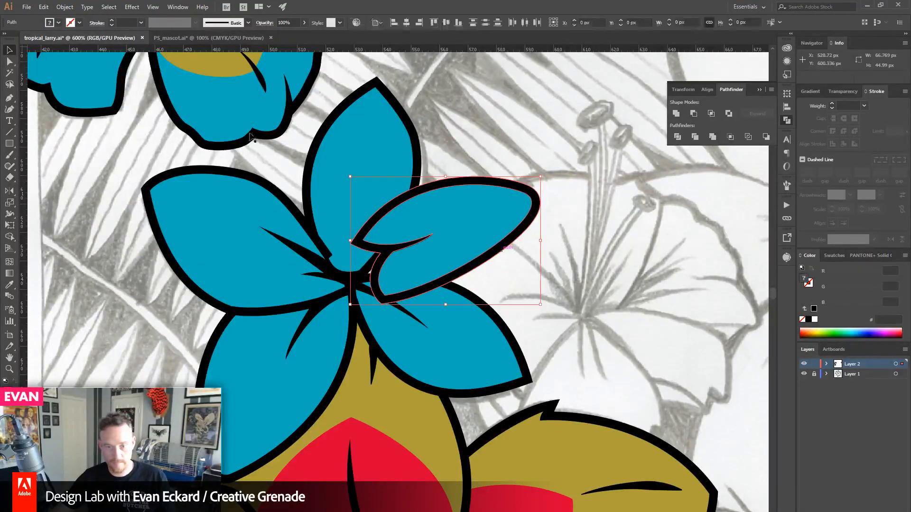
pyautogui.click(65, 7)
pyautogui.moveTo(123, 29)
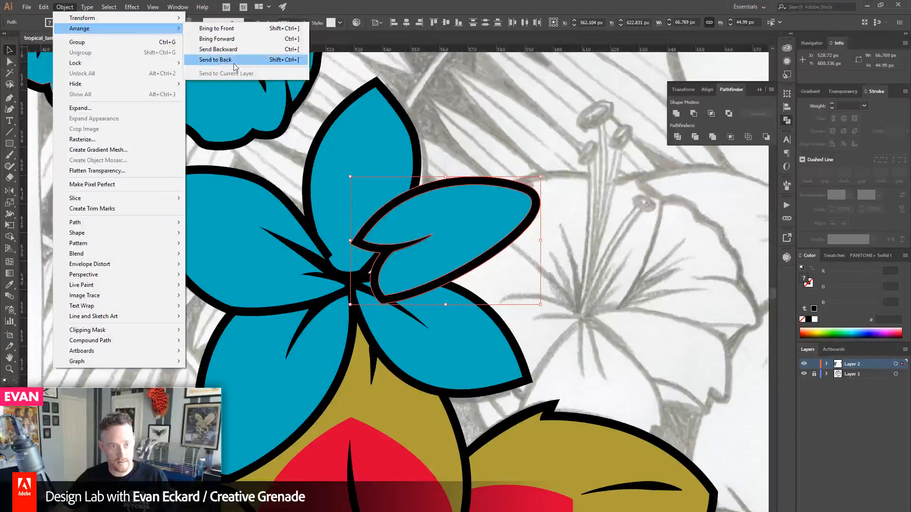
pyautogui.click(233, 64)
pyautogui.click(615, 194)
pyautogui.moveTo(498, 246); pyautogui.dragTo(537, 244)
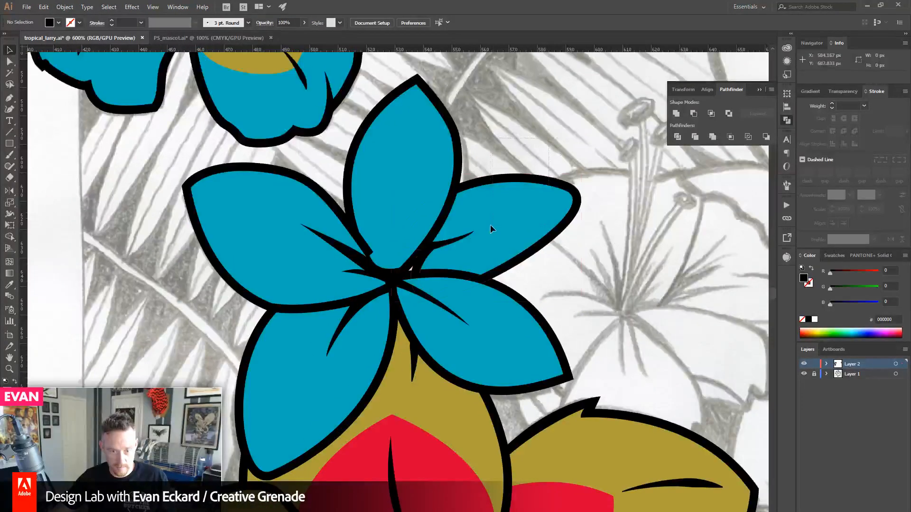
# - Rotate the upper right petal slightly and move it down and closer to the flower centre
pyautogui.moveTo(490, 224); pyautogui.dragTo(491, 225)
pyautogui.moveTo(586, 176); pyautogui.dragTo(590, 183)
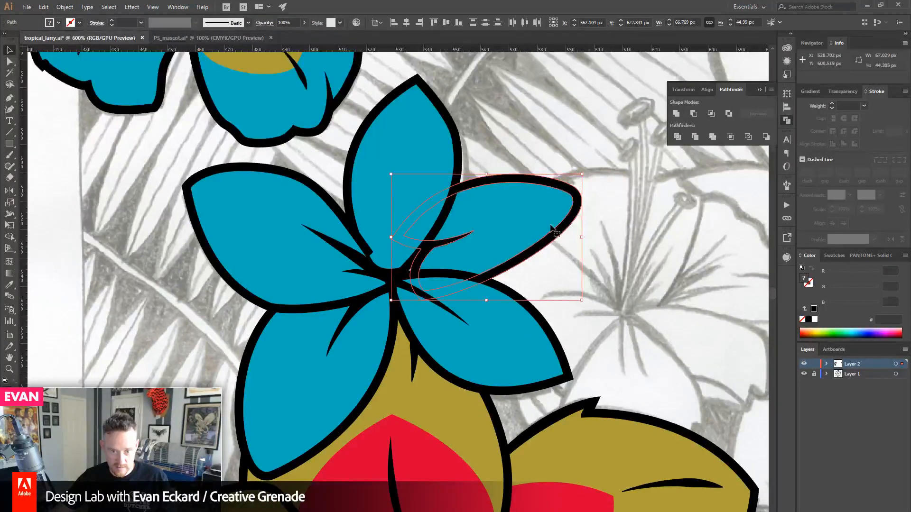
pyautogui.moveTo(551, 228); pyautogui.dragTo(546, 243)
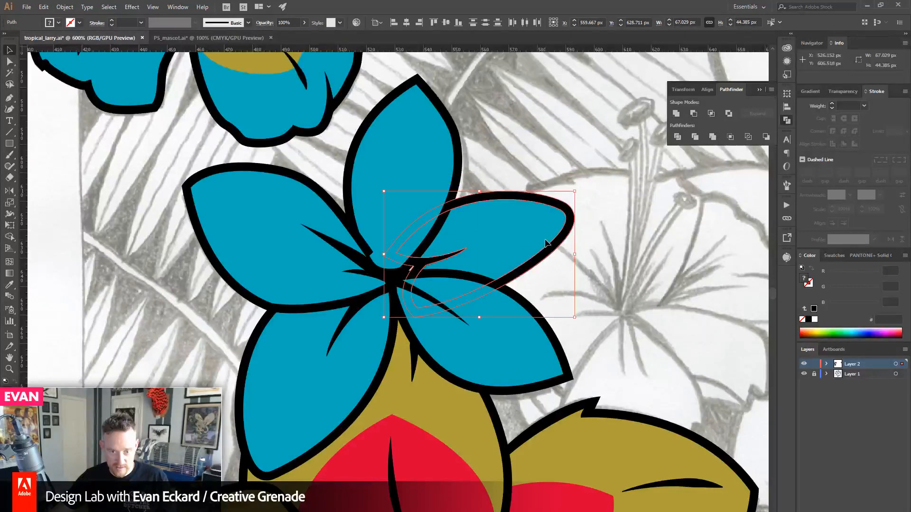
# - Rotate the lower right petal and its outline clockwise in small amounts and shift it down to even out the petal spacing
pyautogui.click(538, 362)
pyautogui.keyDown('shift'); pyautogui.click(572, 378); pyautogui.keyUp('shift')
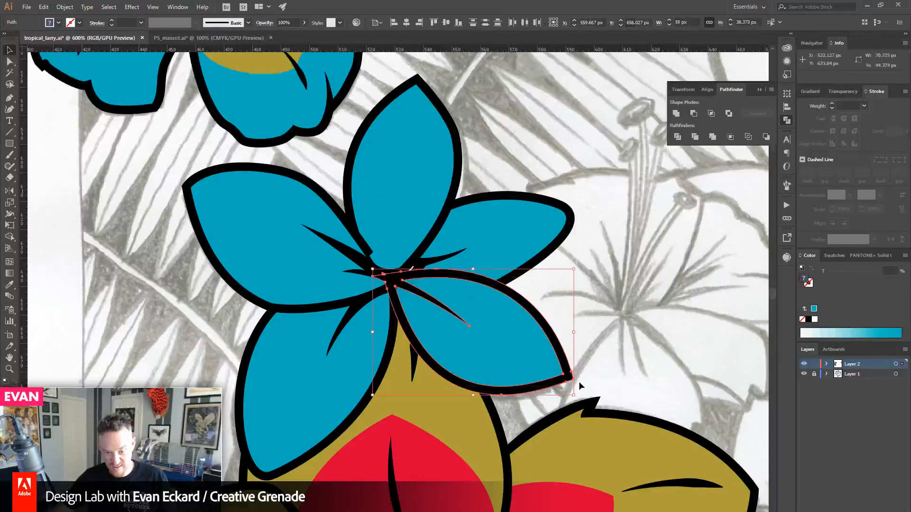
pyautogui.moveTo(579, 398); pyautogui.dragTo(573, 407)
pyautogui.moveTo(517, 388); pyautogui.dragTo(510, 402)
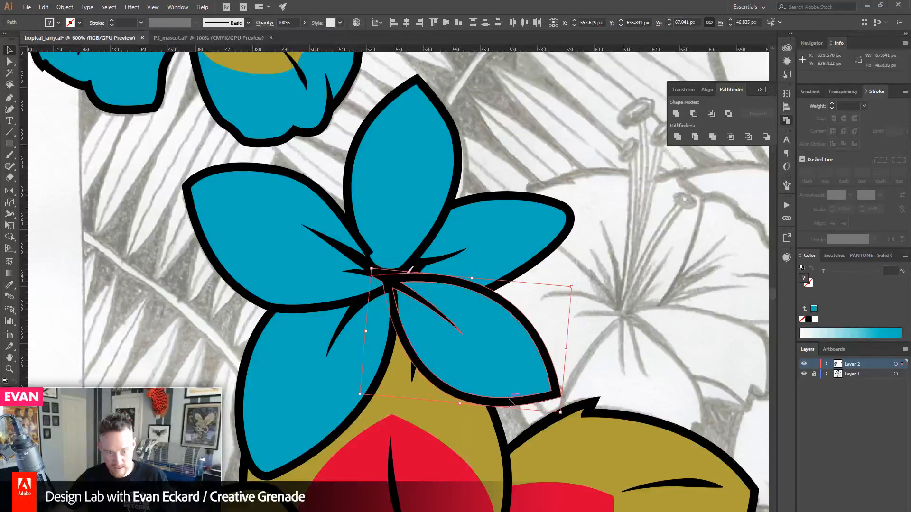
pyautogui.moveTo(577, 284); pyautogui.dragTo(578, 289)
pyautogui.moveTo(516, 327); pyautogui.dragTo(514, 333)
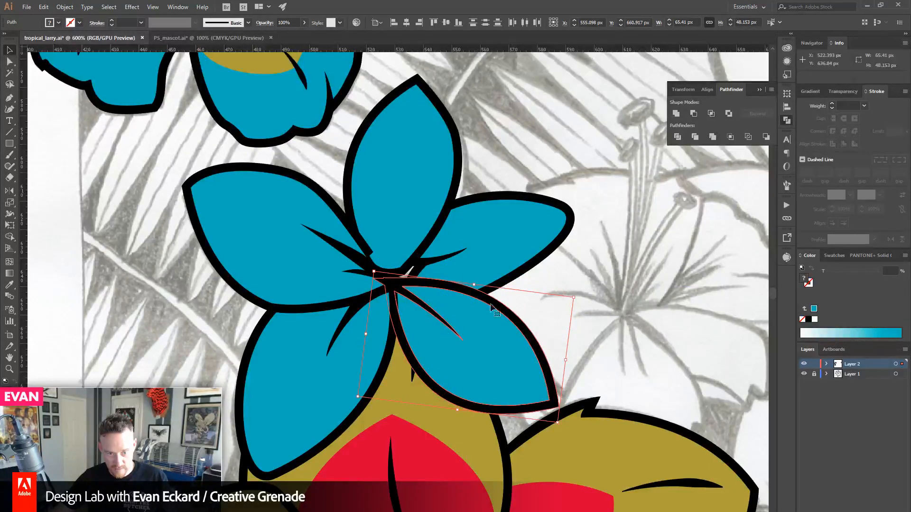
# - Bring the top petal's blue fill to the front so it covers the overlapping outline at its base
pyautogui.click(375, 230)
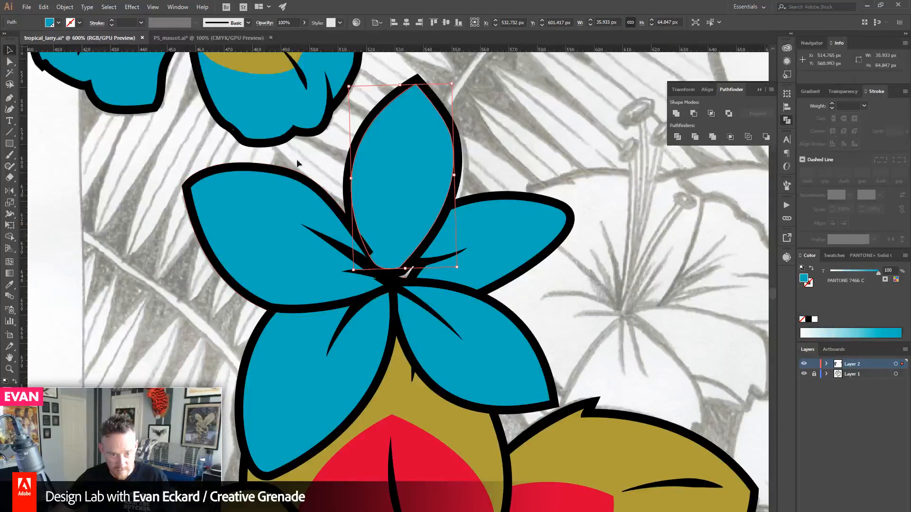
pyautogui.click(62, 6)
pyautogui.moveTo(75, 30)
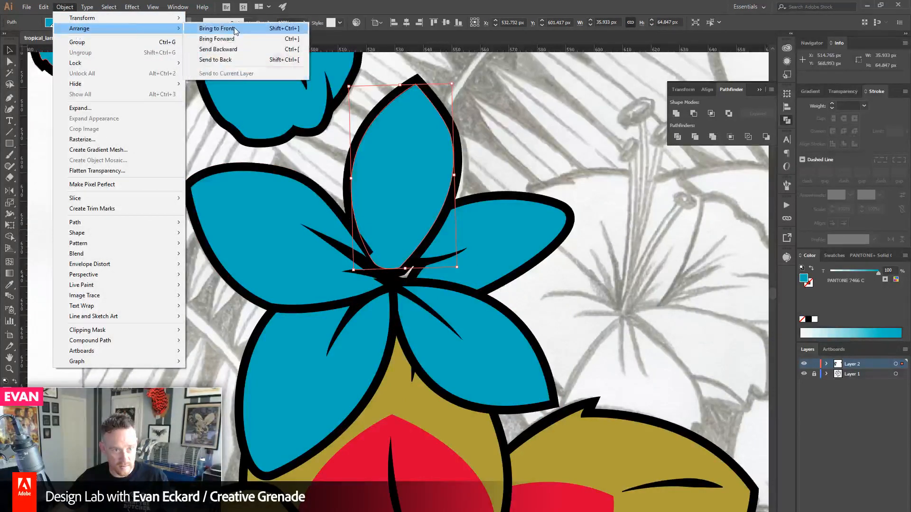
pyautogui.click(213, 28)
pyautogui.click(580, 204)
pyautogui.moveTo(452, 280)
pyautogui.mouseDown()
pyautogui.moveTo(450, 262)
pyautogui.moveTo(453, 275)
pyautogui.mouseUp()
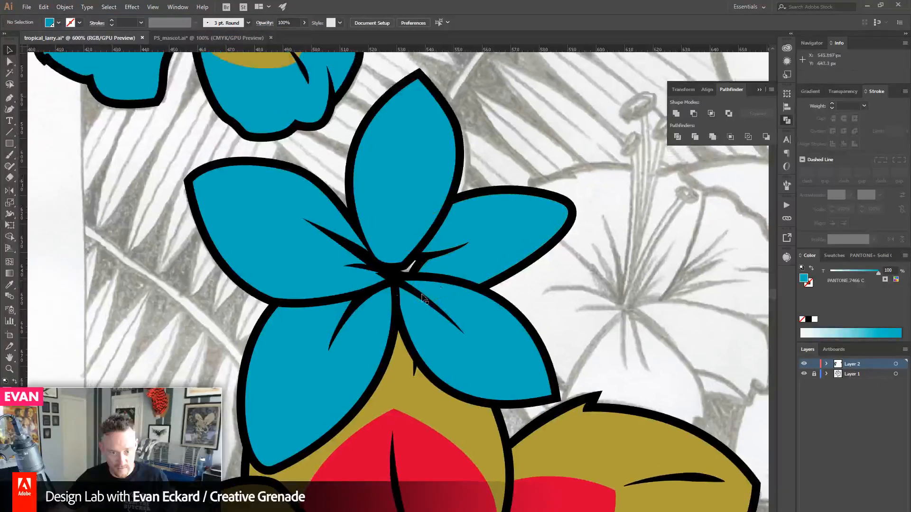
# - Nudge the top petal's fill and outline up slightly, away from the flower centre
pyautogui.click(324, 269)
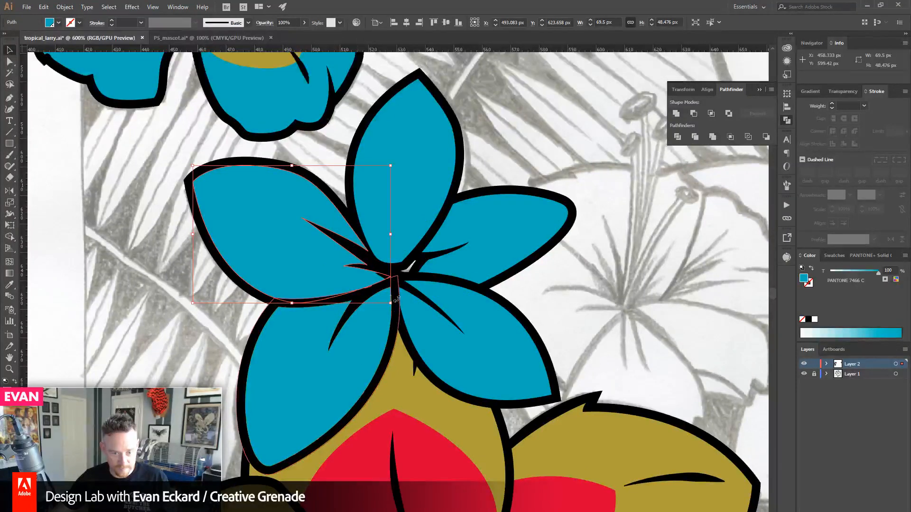
pyautogui.click(270, 306)
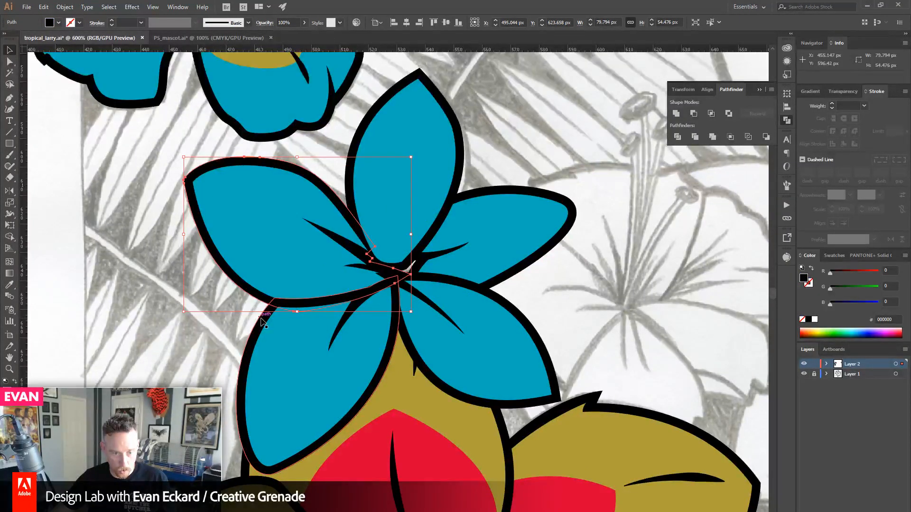
pyautogui.click(606, 300)
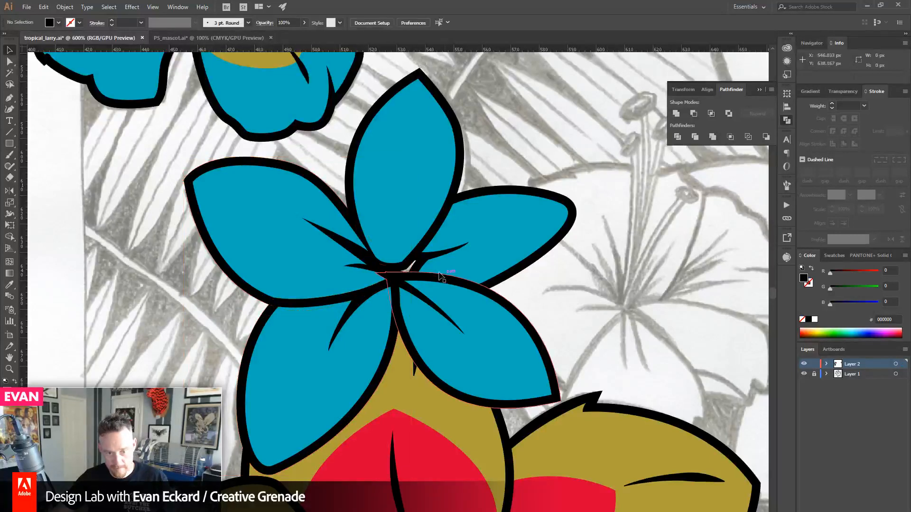
pyautogui.click(386, 226)
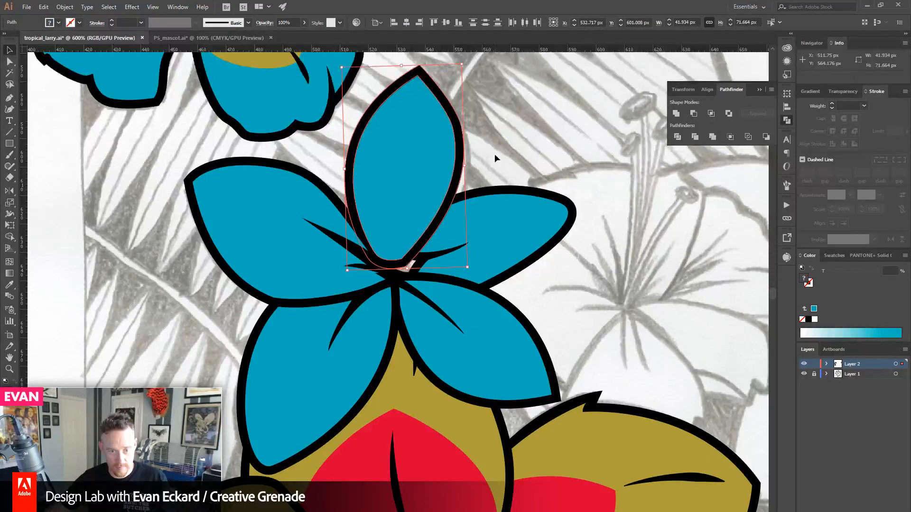
pyautogui.press('Up')
pyautogui.press('Up')
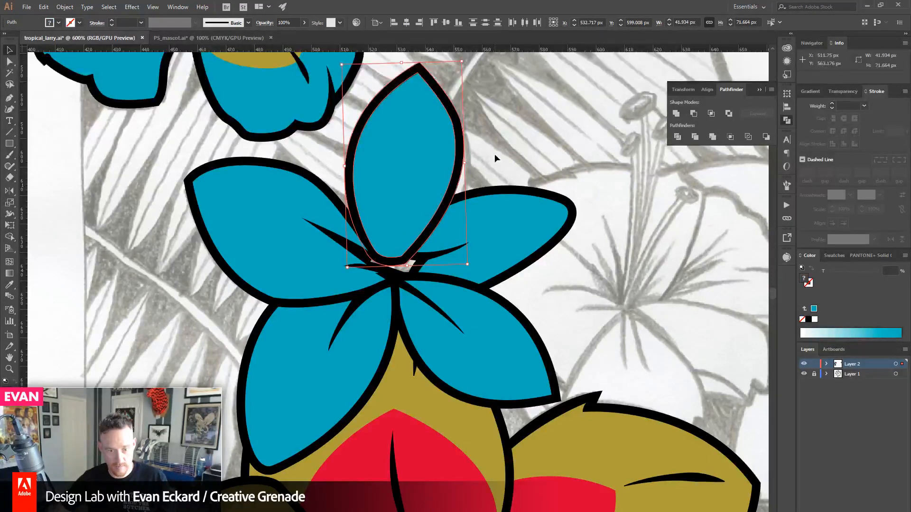
pyautogui.click(574, 309)
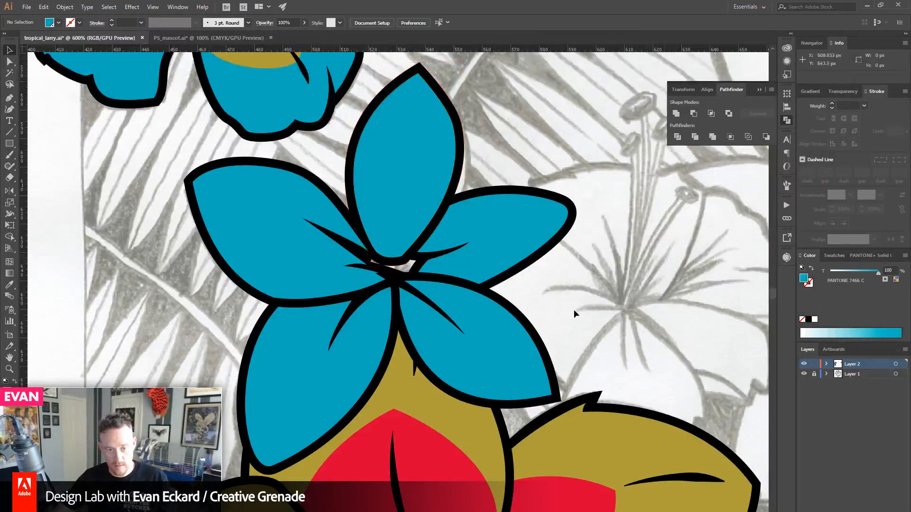
# - Draw a closed five-point black shape with the Pen tool over the gap at the blue flower's centre
pyautogui.click(10, 98)
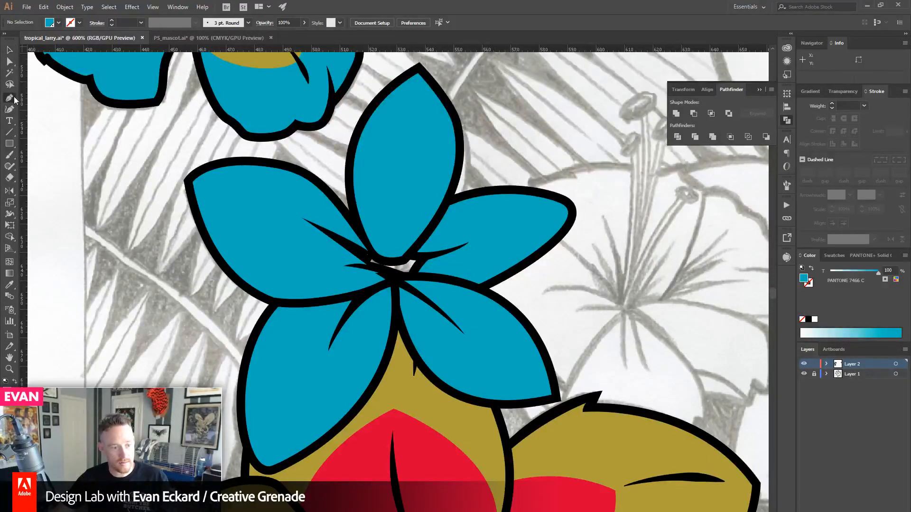
pyautogui.click(808, 319)
pyautogui.click(354, 266)
pyautogui.click(389, 237)
pyautogui.click(449, 242)
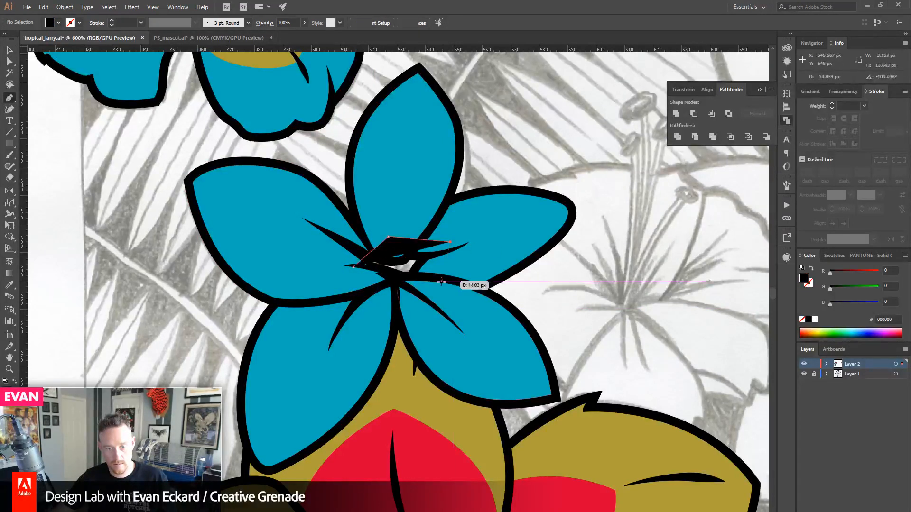
pyautogui.click(442, 282)
pyautogui.click(391, 299)
pyautogui.click(355, 266)
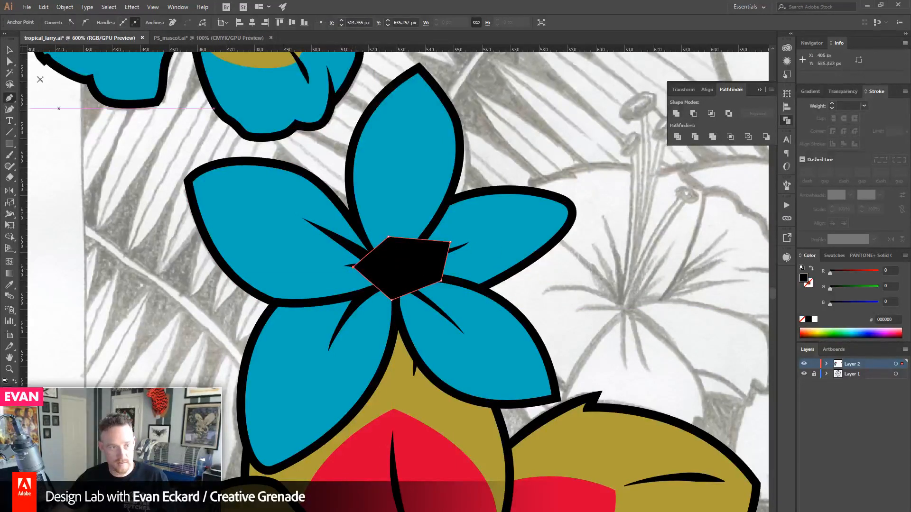
# - Send the black centre shape to the back so it only fills the gap between the petals
pyautogui.press('v')
pyautogui.click(64, 6)
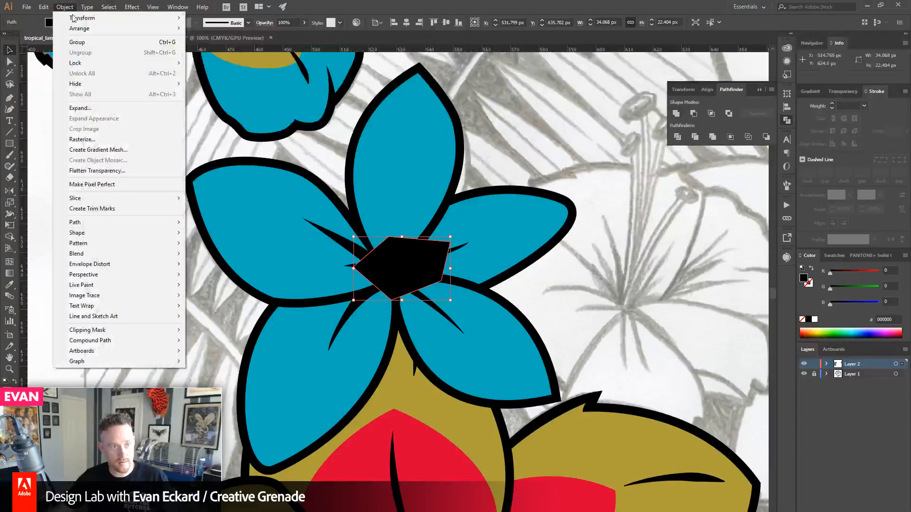
pyautogui.moveTo(142, 28)
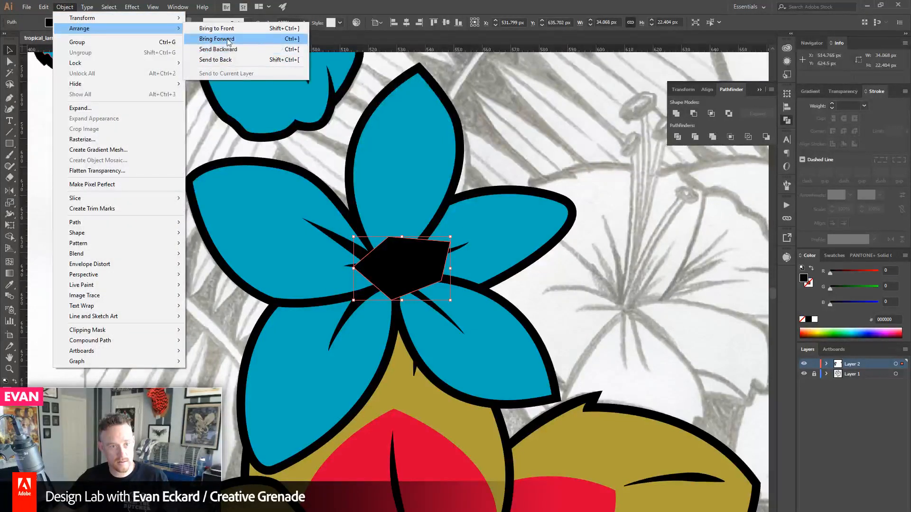
pyautogui.click(223, 60)
pyautogui.click(158, 283)
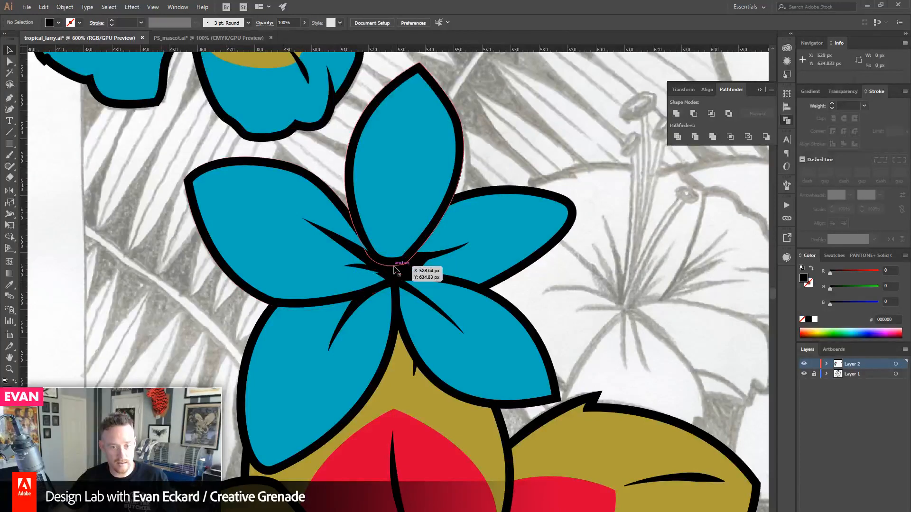
# - Group all parts of the blue flower and send the group to the back, behind the large olive and red flower
pyautogui.moveTo(525, 298); pyautogui.dragTo(527, 297)
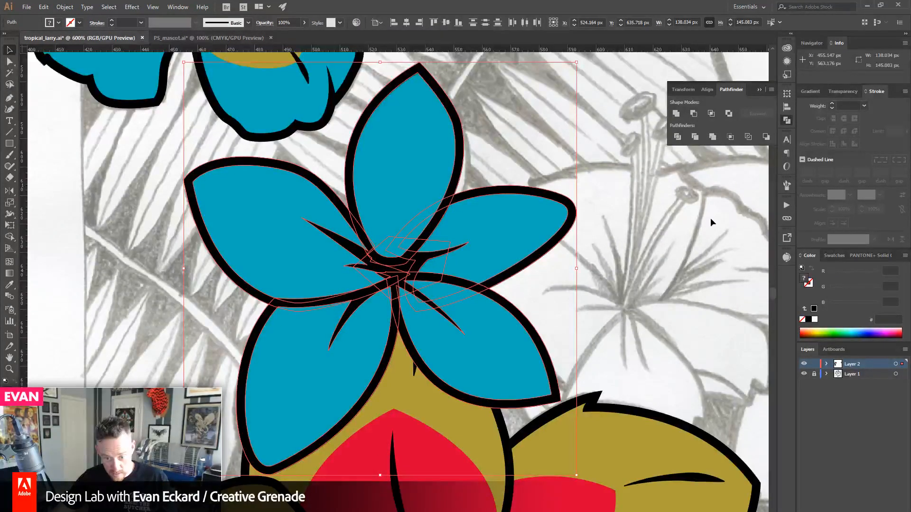
pyautogui.hotkey('ctrl', 'g')
pyautogui.scroll(1, 638, 324)
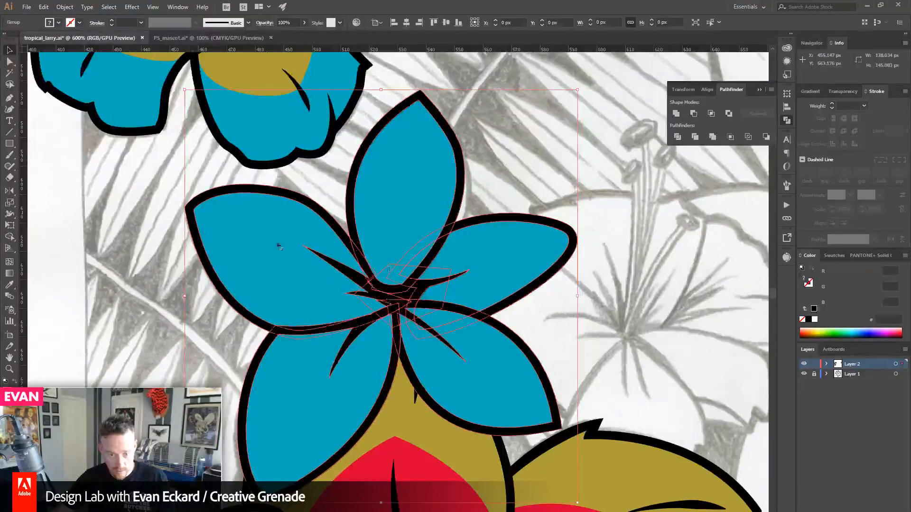
pyautogui.click(65, 7)
pyautogui.moveTo(95, 29)
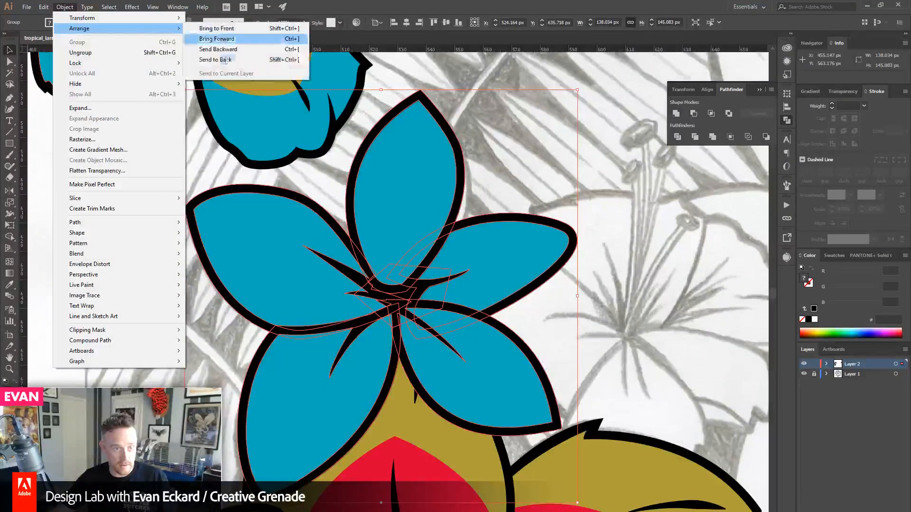
pyautogui.click(223, 60)
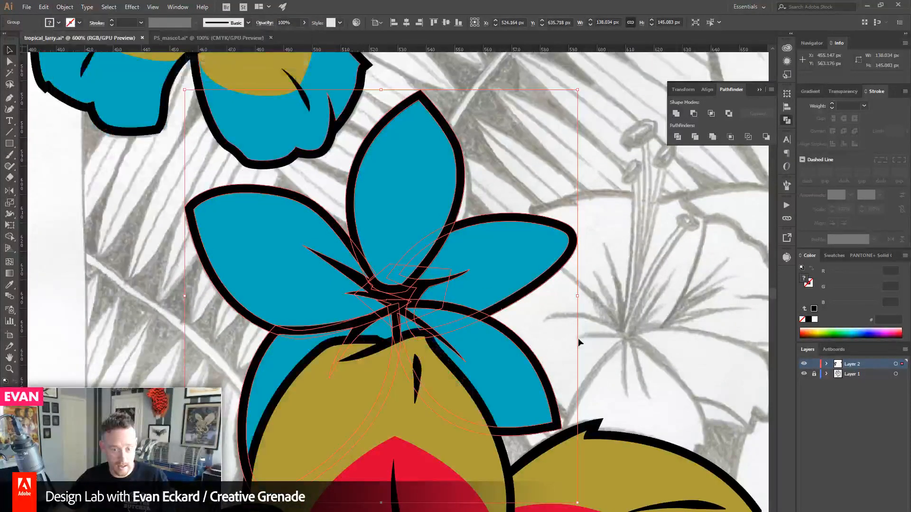
pyautogui.click(653, 342)
# - Shift the grouped blue flower slightly up and to the right behind the olive petal
pyautogui.moveTo(655, 342); pyautogui.dragTo(590, 278)
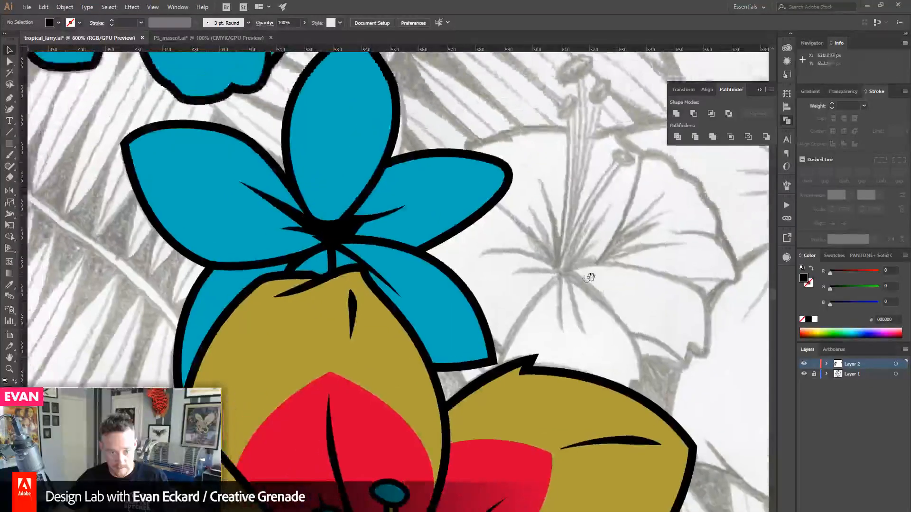
pyautogui.click(407, 252)
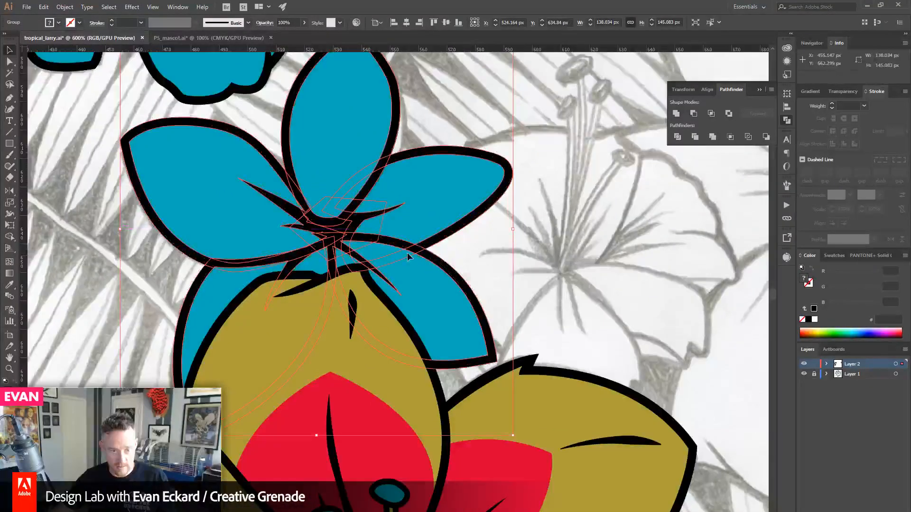
pyautogui.moveTo(408, 250); pyautogui.dragTo(415, 253)
pyautogui.click(549, 256)
# - Review the whole composition at 150% zoom, checking how the grouped blue flower sits among the coloured flowers
pyautogui.press('z')
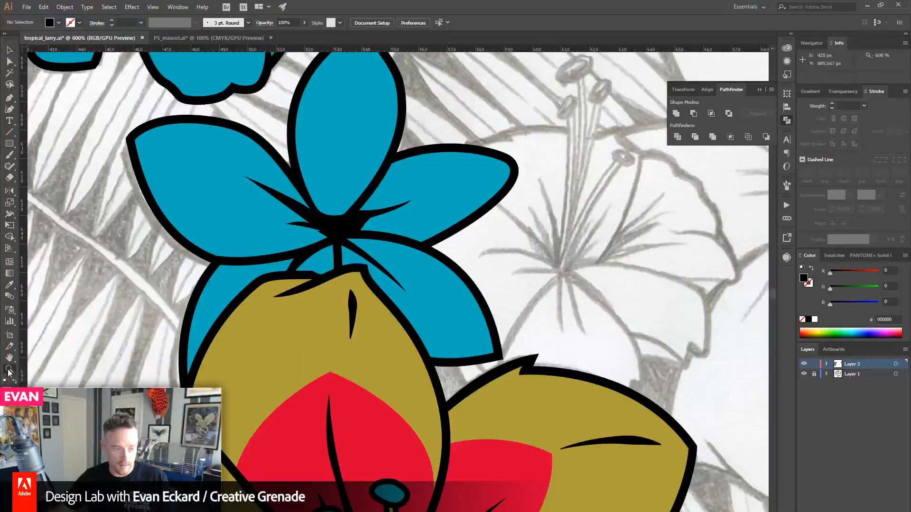
pyautogui.keyDown('alt'); pyautogui.click(407, 300); pyautogui.keyUp('alt')
pyautogui.keyDown('alt'); pyautogui.click(407, 300); pyautogui.keyUp('alt')
pyautogui.keyDown('alt'); pyautogui.click(409, 300); pyautogui.keyUp('alt')
pyautogui.keyDown('alt'); pyautogui.click(476, 306); pyautogui.keyUp('alt')
pyautogui.moveTo(477, 302); pyautogui.dragTo(476, 345)
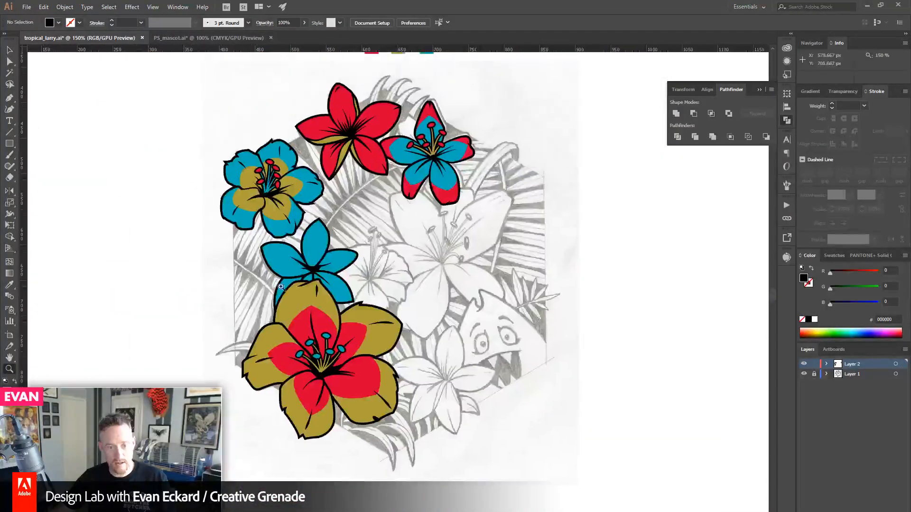
pyautogui.click(9, 50)
pyautogui.moveTo(143, 340); pyautogui.dragTo(169, 347)
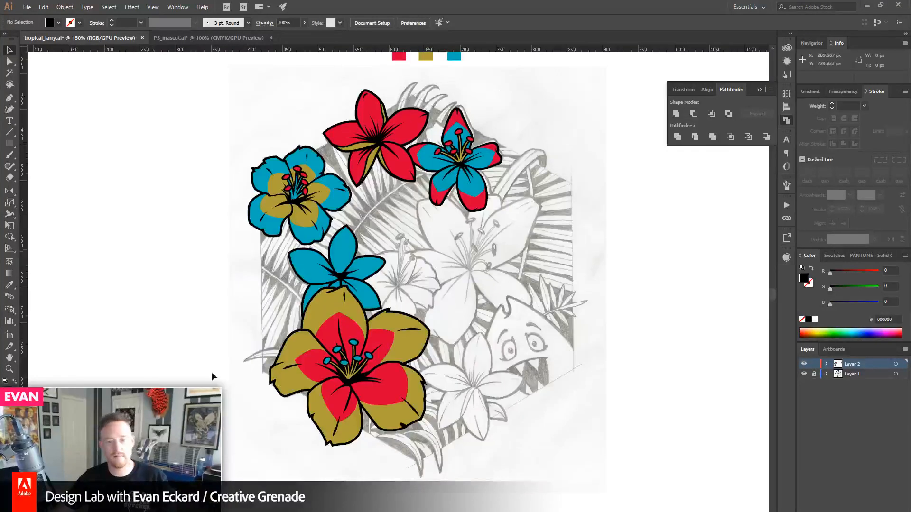
pyautogui.click(342, 259)
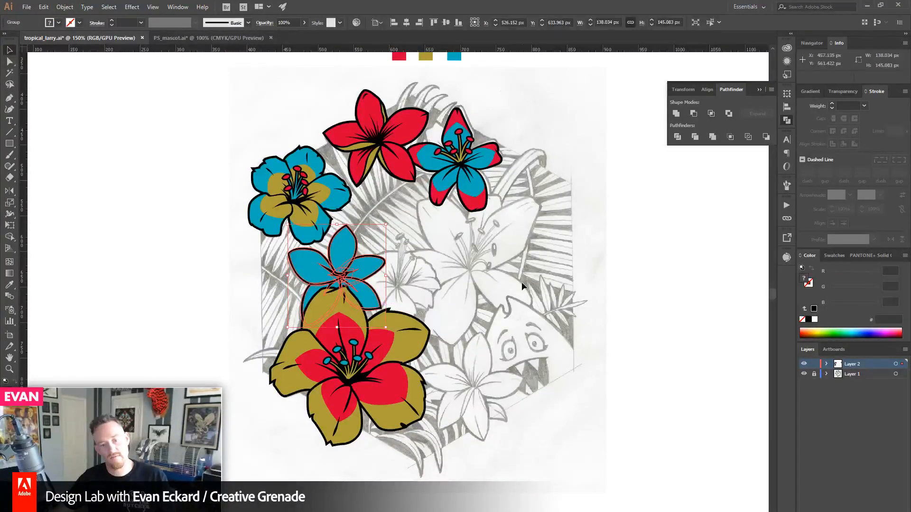
pyautogui.click(389, 283)
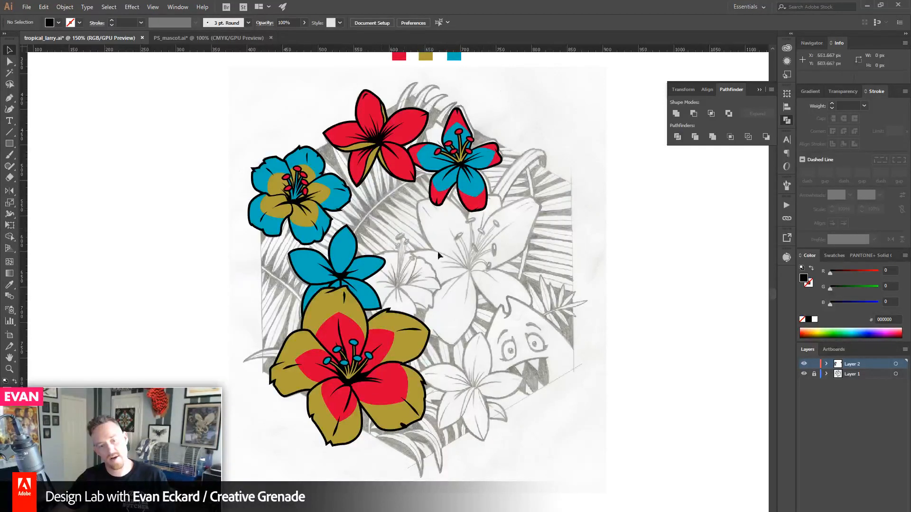
pyautogui.moveTo(454, 266); pyautogui.dragTo(433, 287)
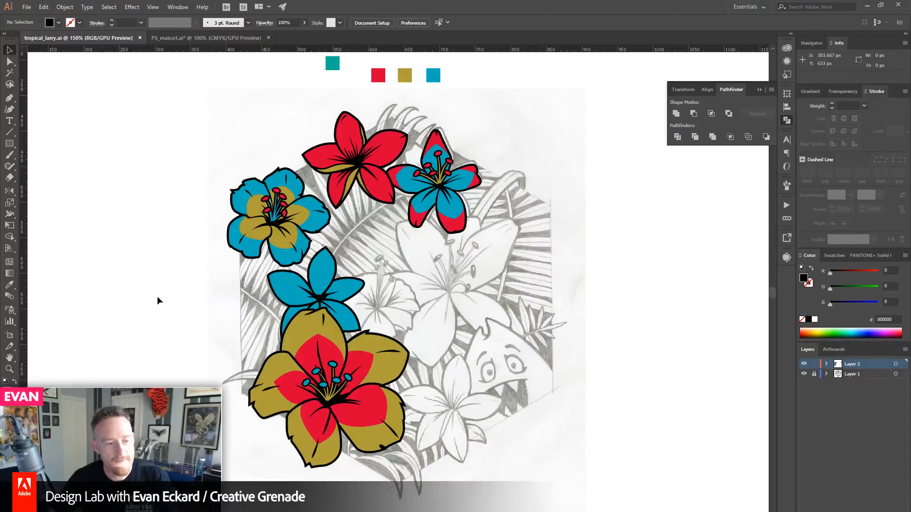
# - Examine the uncoloured hibiscus, central lily and mascot in the pencil sketch up close
pyautogui.click(9, 369)
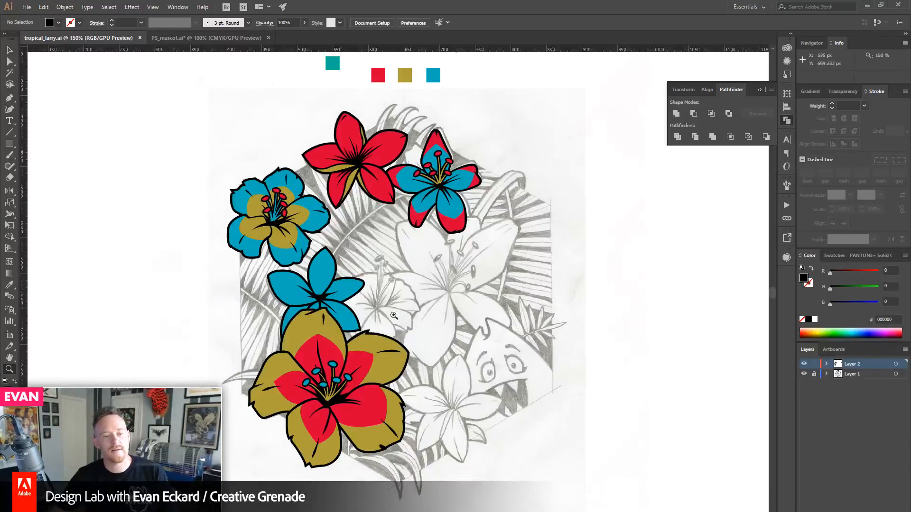
pyautogui.click(394, 316)
pyautogui.click(413, 242)
pyautogui.moveTo(401, 260); pyautogui.dragTo(422, 315)
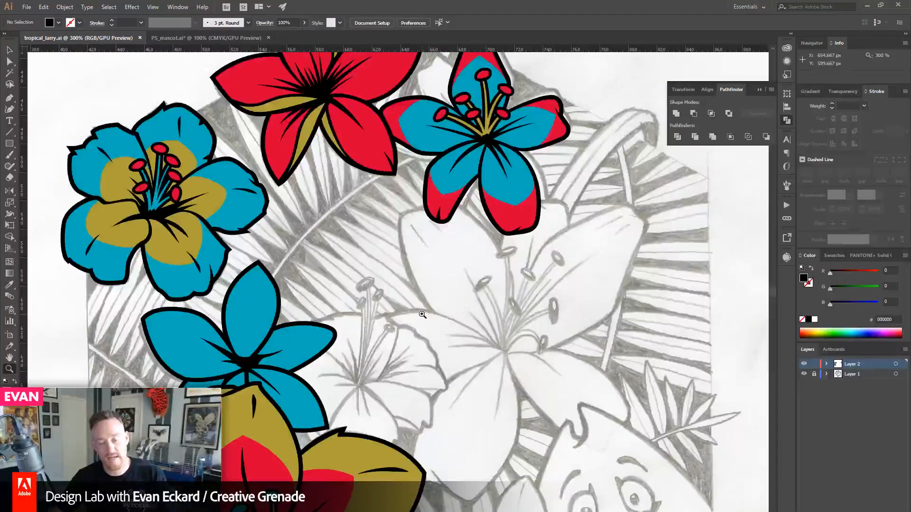
pyautogui.click(448, 314)
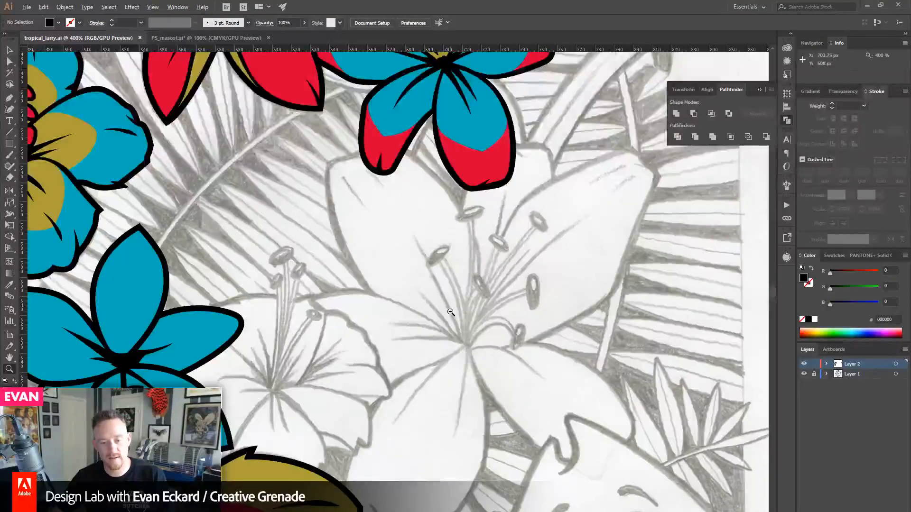
pyautogui.keyDown('alt'); pyautogui.click(450, 313); pyautogui.keyUp('alt')
pyautogui.moveTo(453, 311); pyautogui.dragTo(481, 326)
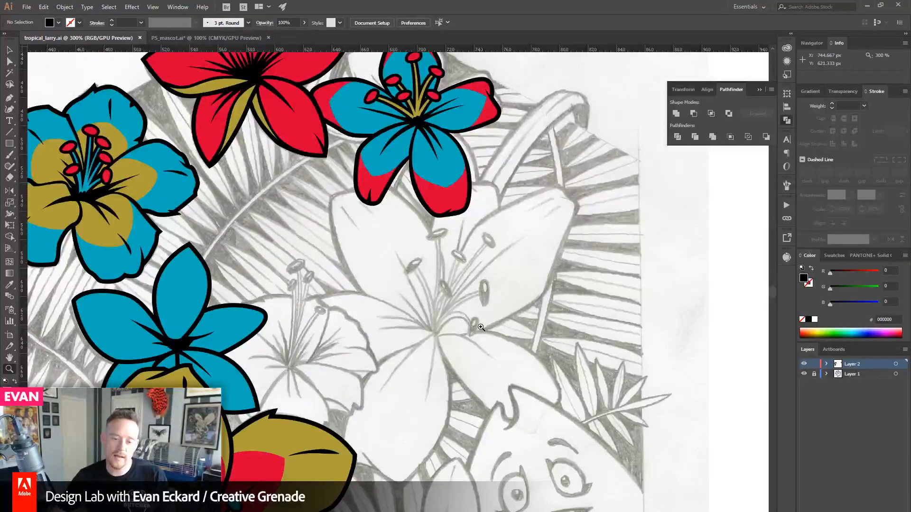
pyautogui.click(10, 50)
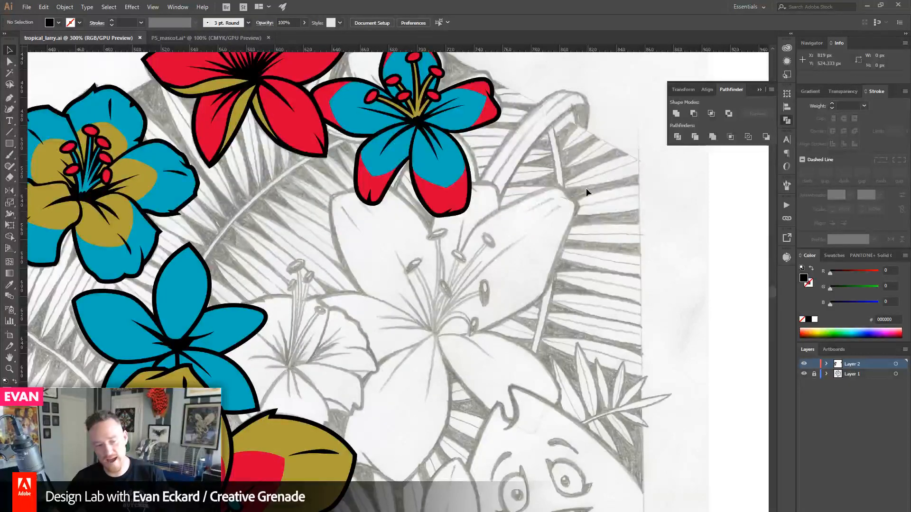
pyautogui.press('z')
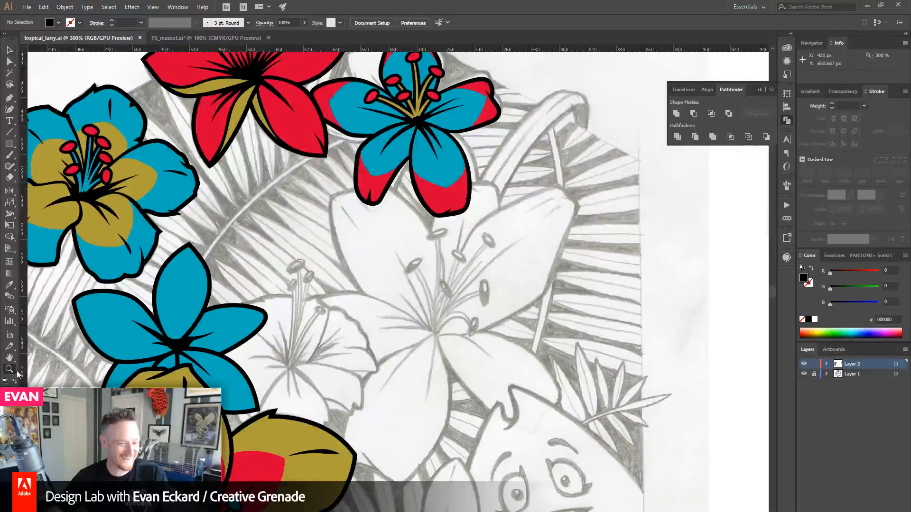
pyautogui.click(444, 396)
pyautogui.click(431, 301)
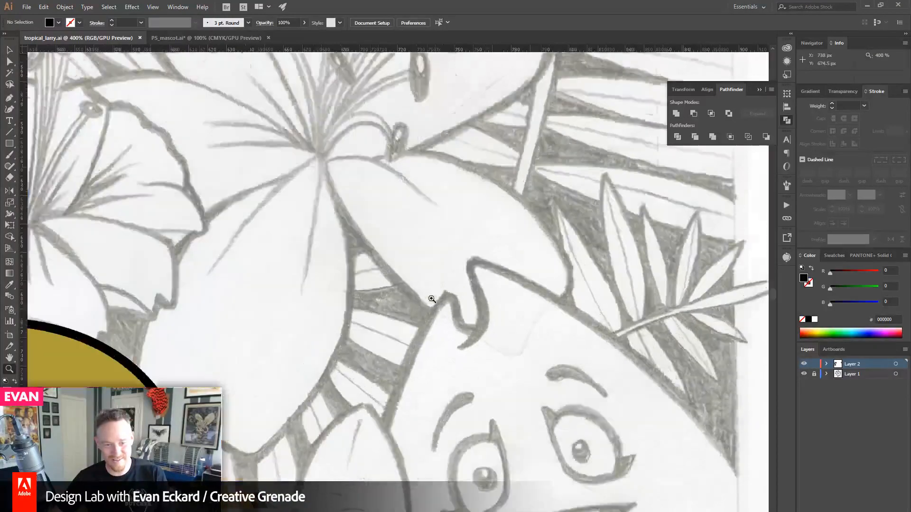
# - Move the grouped blue flower left and down off its sketch to uncover the pencilled hibiscus beside it
pyautogui.moveTo(245, 291); pyautogui.dragTo(665, 334)
pyautogui.keyDown('alt'); pyautogui.click(460, 279); pyautogui.keyUp('alt')
pyautogui.moveTo(459, 280); pyautogui.dragTo(465, 304)
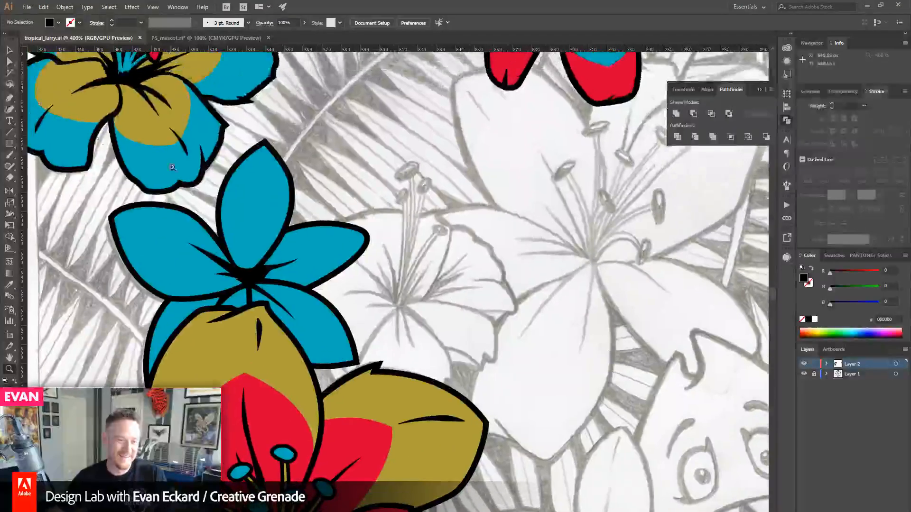
pyautogui.click(10, 50)
pyautogui.moveTo(346, 327); pyautogui.dragTo(388, 318)
pyautogui.click(298, 270)
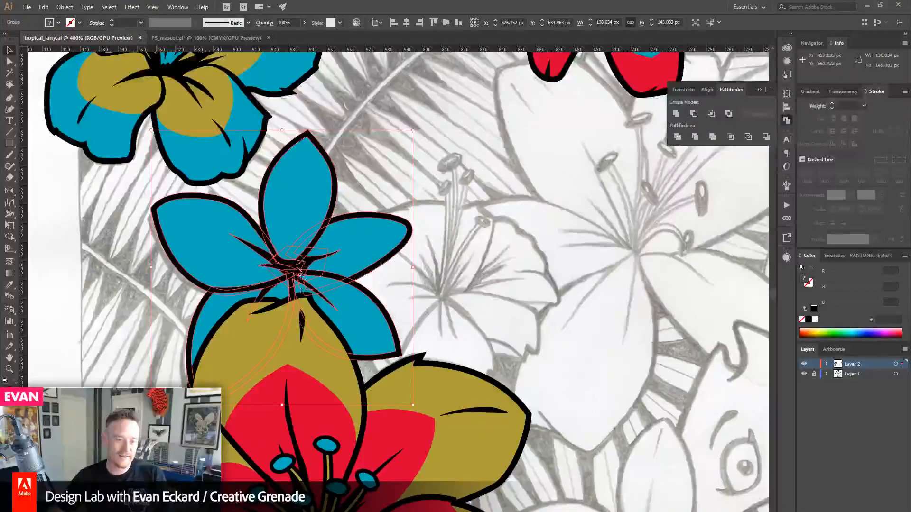
pyautogui.moveTo(302, 235); pyautogui.dragTo(103, 286)
pyautogui.click(407, 230)
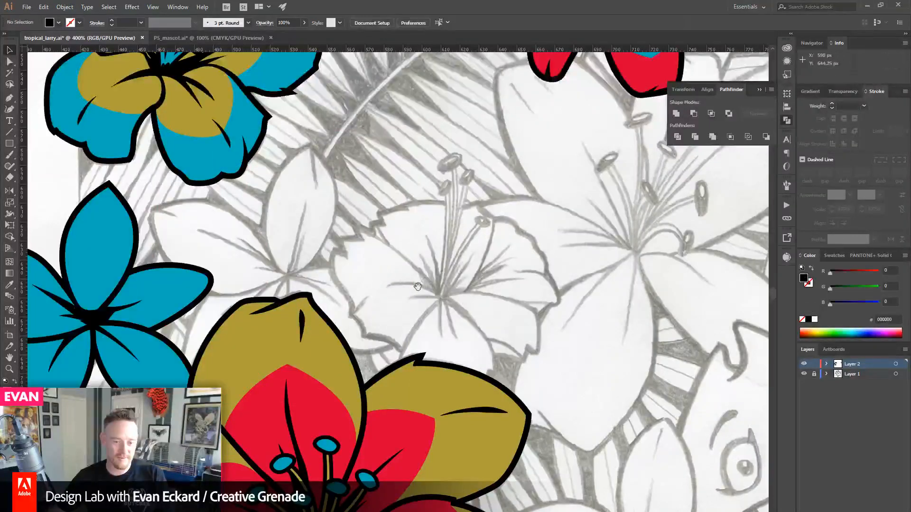
pyautogui.moveTo(421, 289); pyautogui.dragTo(368, 278)
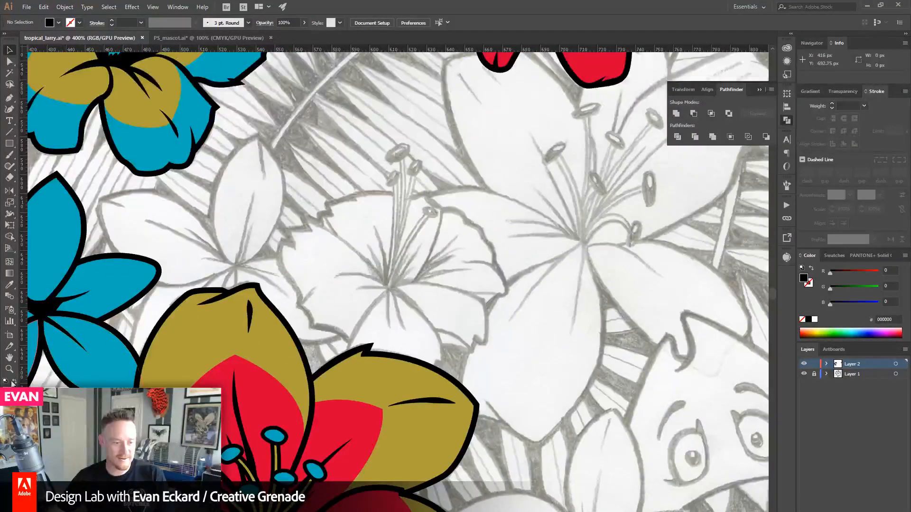
# - Set the fill to the flowers' red swatch for tracing the pencilled hibiscus with the Pen tool
pyautogui.press('z')
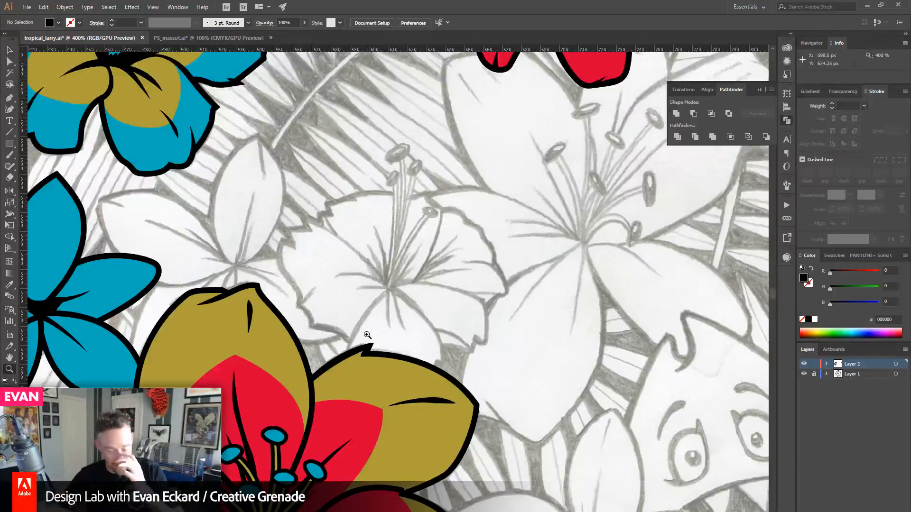
pyautogui.click(419, 266)
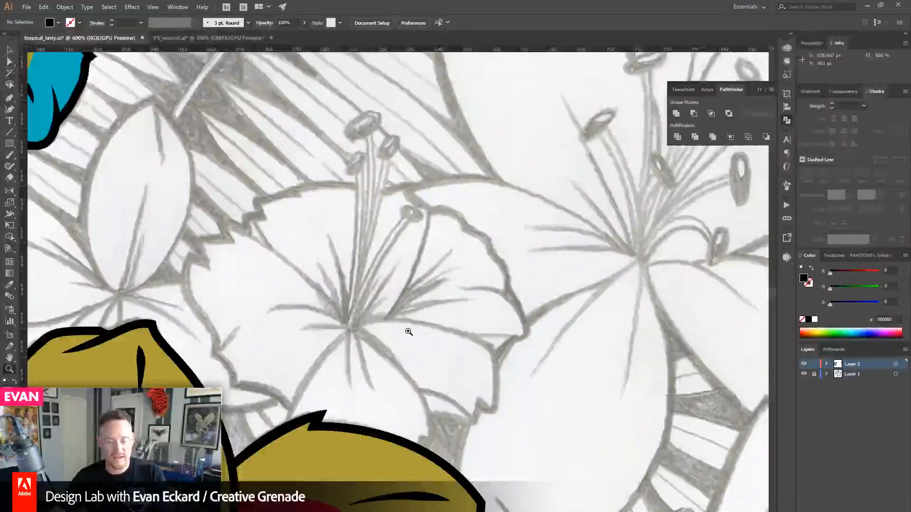
pyautogui.moveTo(380, 313); pyautogui.dragTo(436, 348)
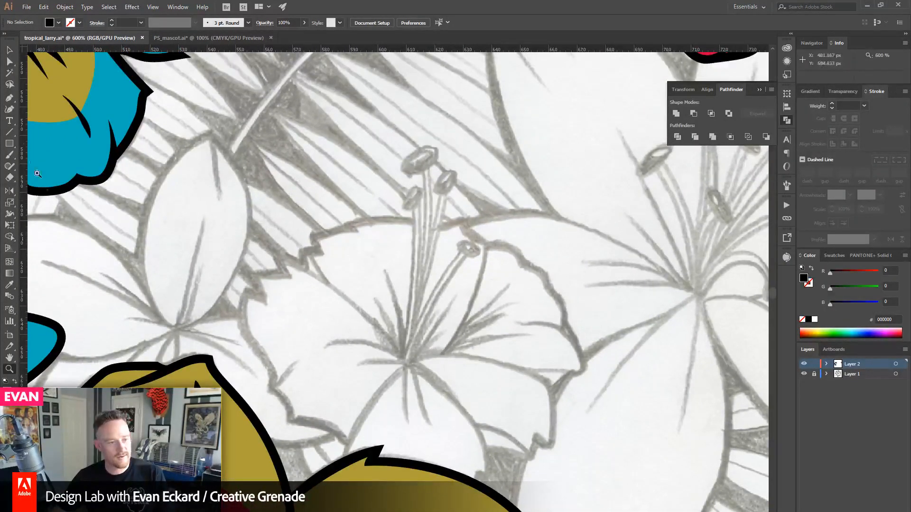
pyautogui.press('p')
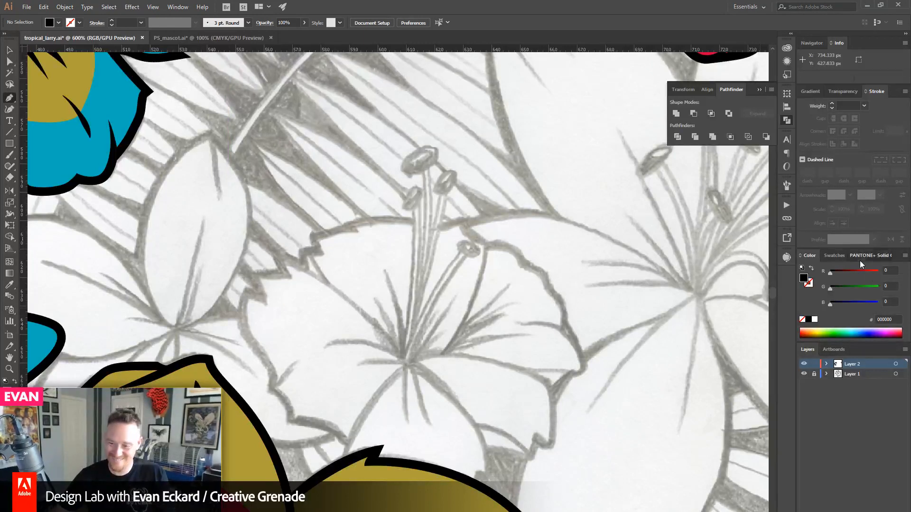
pyautogui.click(825, 256)
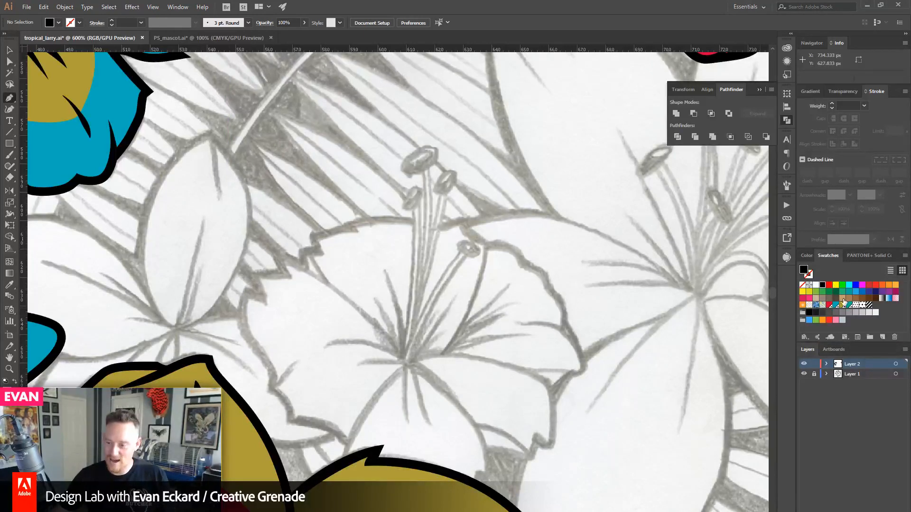
pyautogui.click(830, 305)
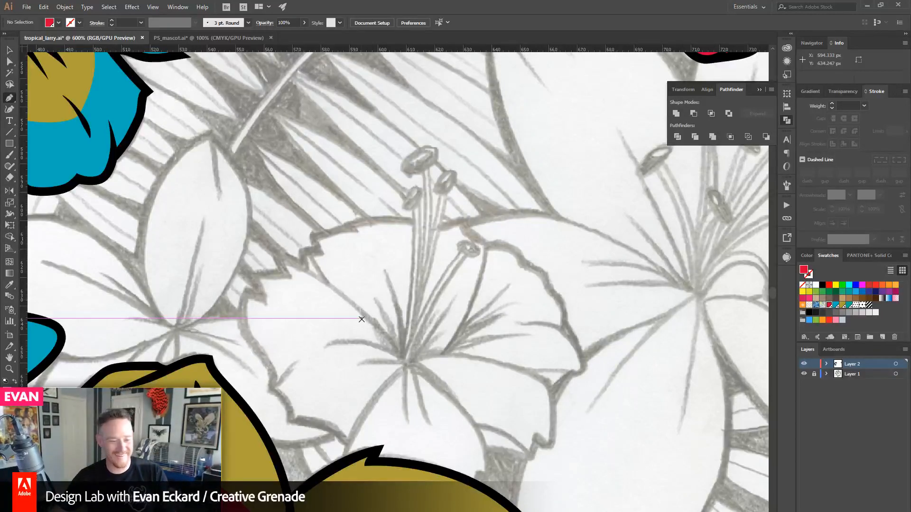
# - Begin the hibiscus's upper petal along its top edge and swap the red fill to a 1 px stroke without fill
pyautogui.moveTo(400, 300); pyautogui.dragTo(414, 337)
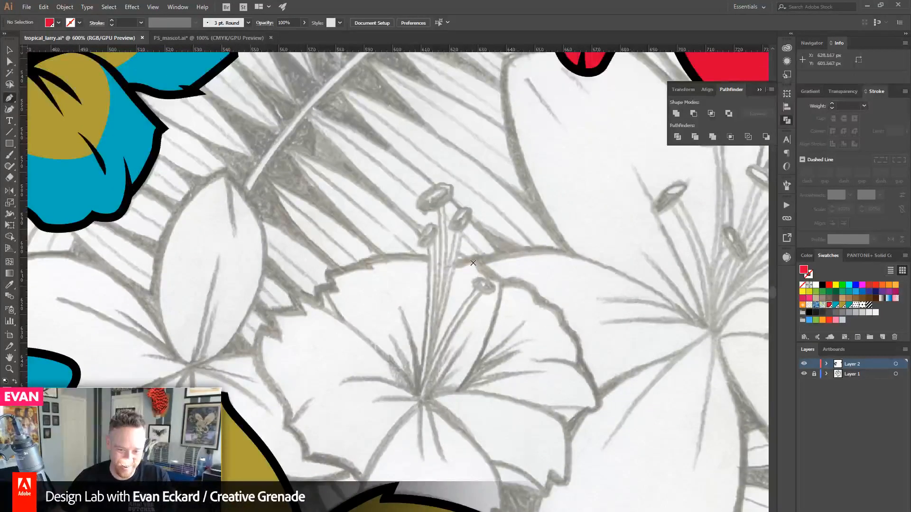
pyautogui.moveTo(473, 262); pyautogui.dragTo(381, 262)
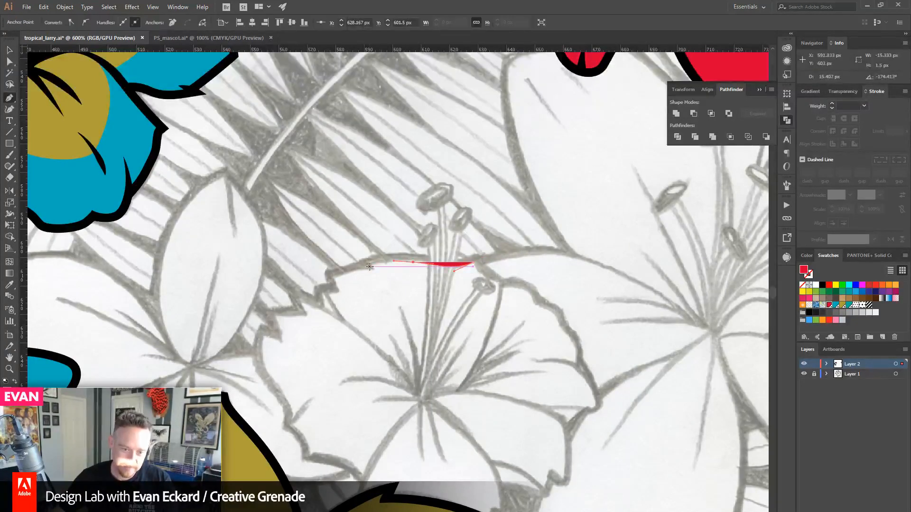
pyautogui.click(371, 264)
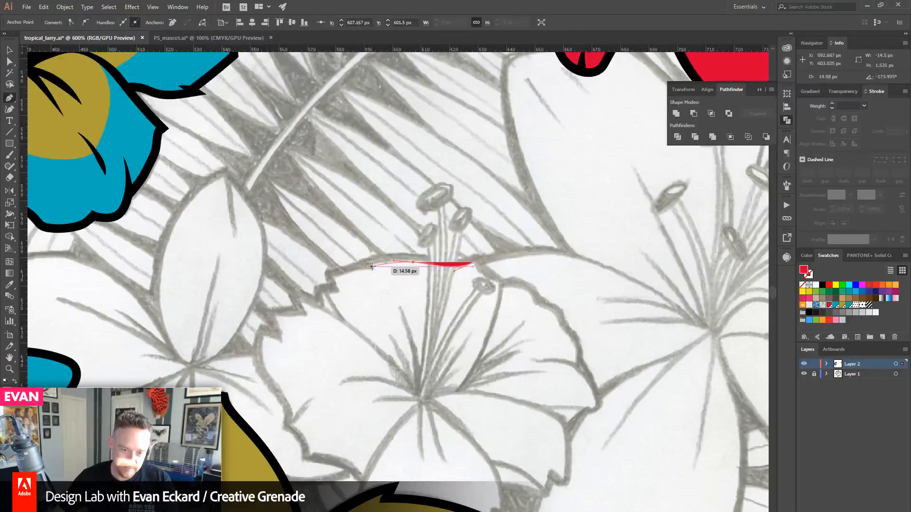
pyautogui.click(806, 257)
pyautogui.click(811, 268)
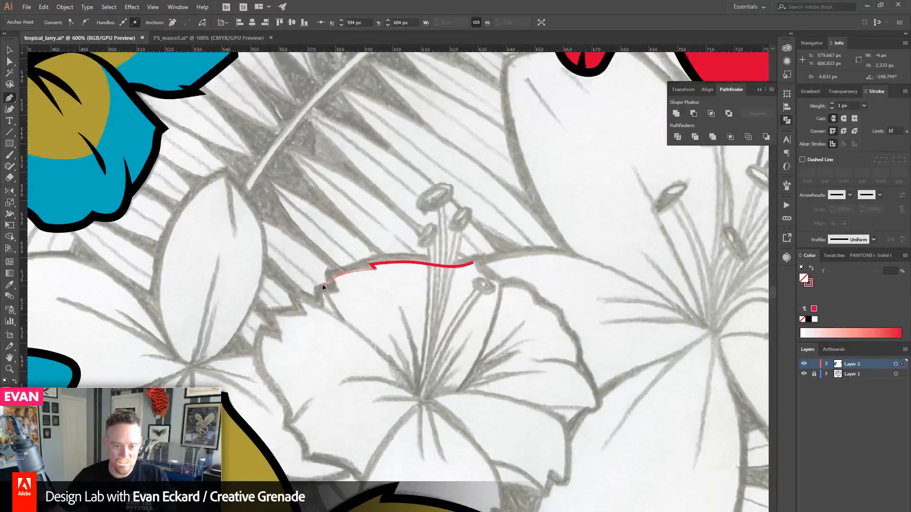
# - Trace the upper petal's jagged left corner and curve its left side down to the flower's centre
pyautogui.click(335, 280)
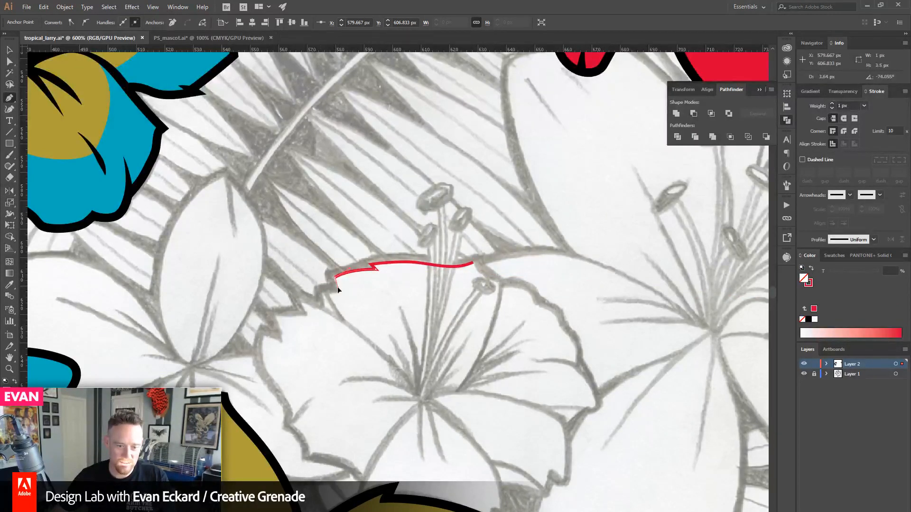
pyautogui.click(339, 290)
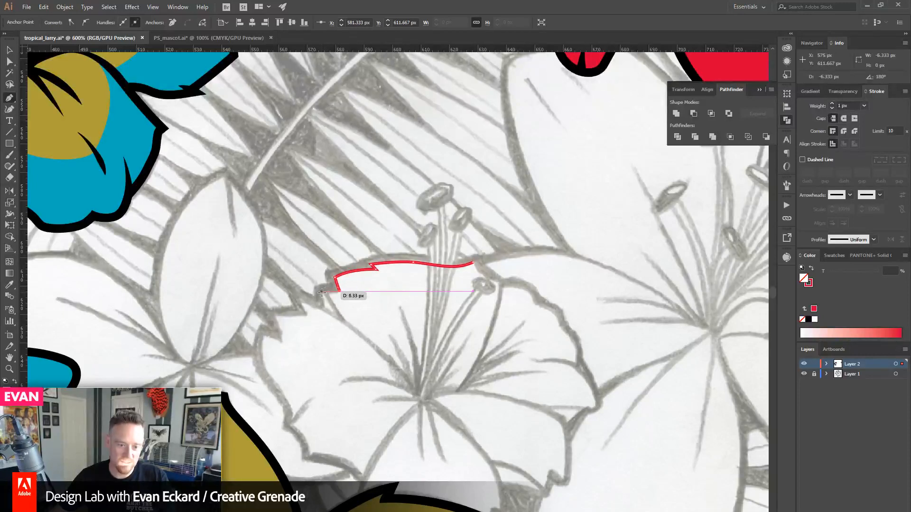
pyautogui.click(322, 292)
pyautogui.click(323, 307)
pyautogui.moveTo(366, 350); pyautogui.dragTo(342, 318)
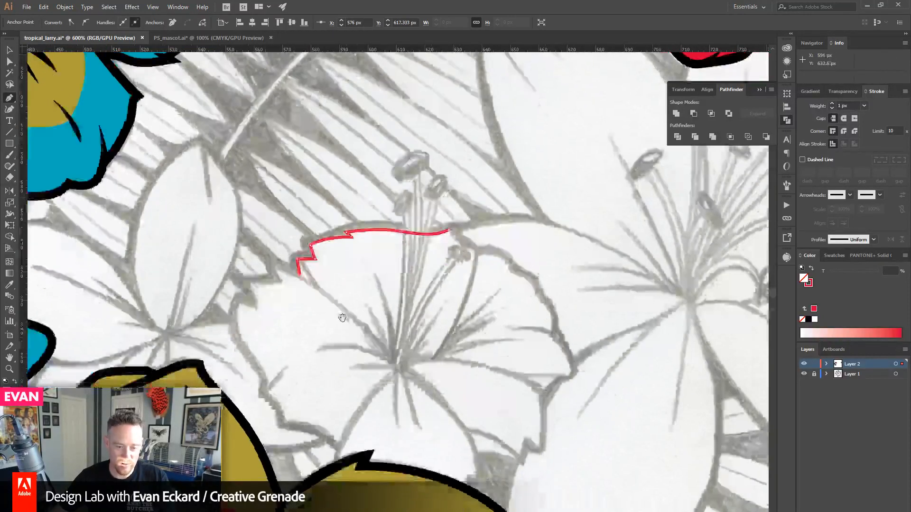
pyautogui.moveTo(387, 356); pyautogui.dragTo(416, 406)
pyautogui.keyDown('alt'); pyautogui.click(384, 356); pyautogui.keyUp('alt')
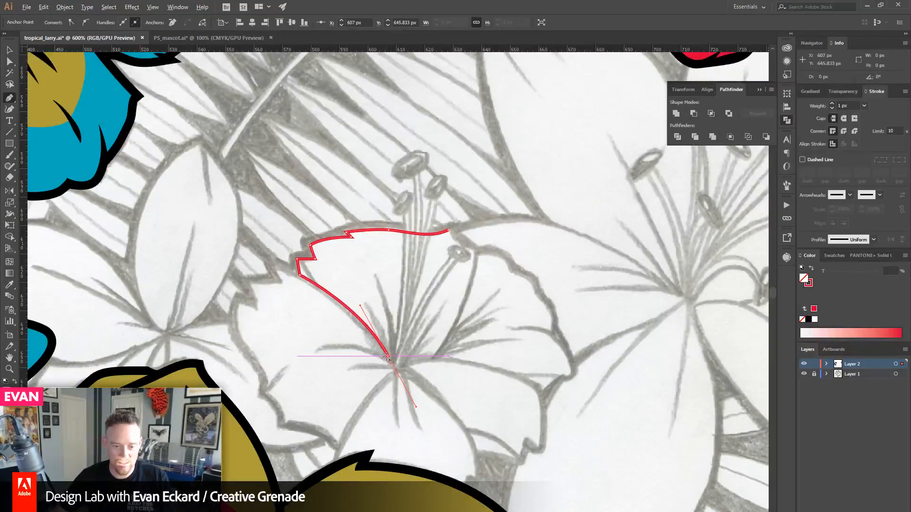
# - Draw two pointed vein notches rising from the base of the upper petal's path
pyautogui.moveTo(386, 318)
pyautogui.mouseDown()
pyautogui.moveTo(390, 305)
pyautogui.moveTo(395, 324)
pyautogui.mouseUp()
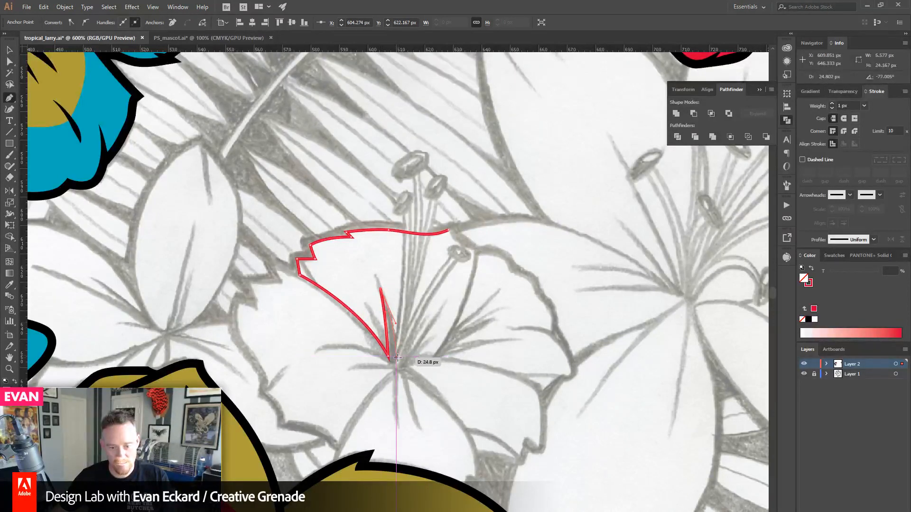
pyautogui.moveTo(396, 358)
pyautogui.mouseDown()
pyautogui.moveTo(415, 320)
pyautogui.moveTo(434, 309)
pyautogui.moveTo(409, 359)
pyautogui.mouseUp()
pyautogui.hotkey('ctrl', 'z')
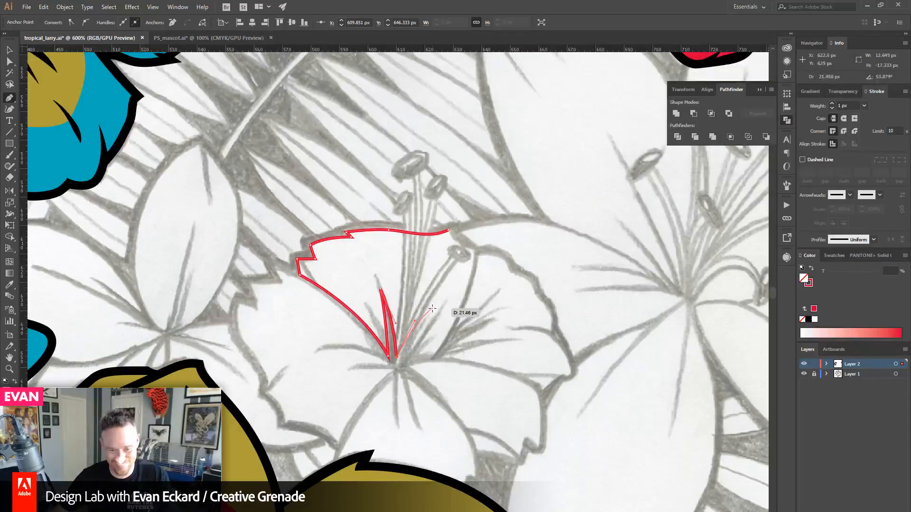
pyautogui.moveTo(433, 308); pyautogui.dragTo(408, 360)
pyautogui.click(408, 359)
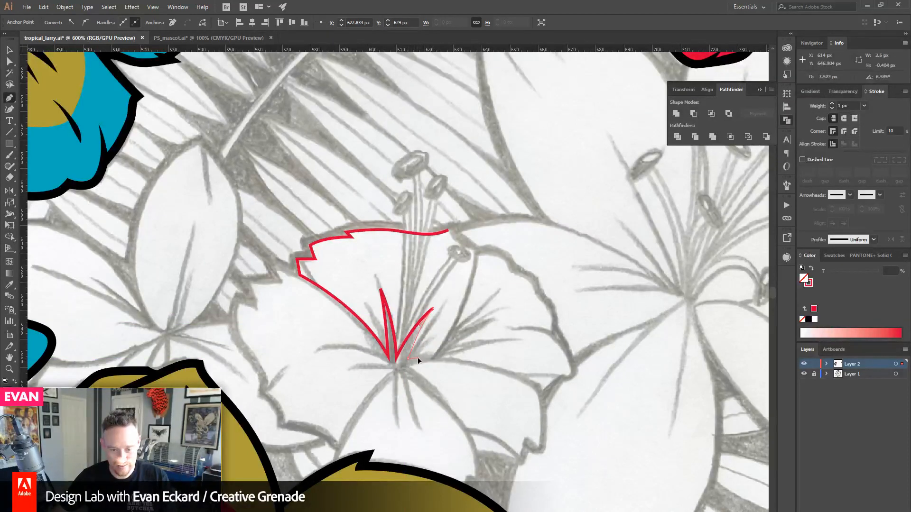
# - Trace the upper petal's right side up to its corner, close the path at its starting point and deselect it
pyautogui.click(431, 358)
pyautogui.moveTo(431, 359); pyautogui.dragTo(418, 412)
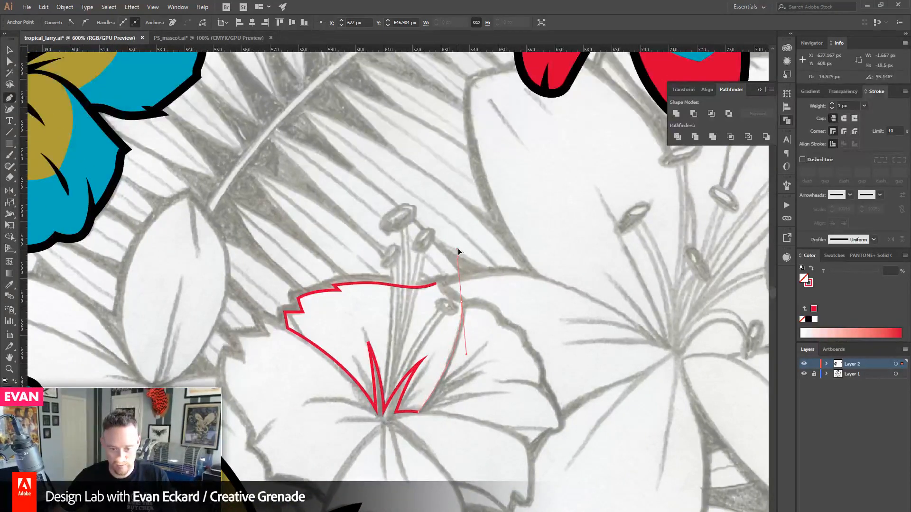
pyautogui.moveTo(461, 302); pyautogui.dragTo(463, 244)
pyautogui.moveTo(461, 302); pyautogui.dragTo(443, 302)
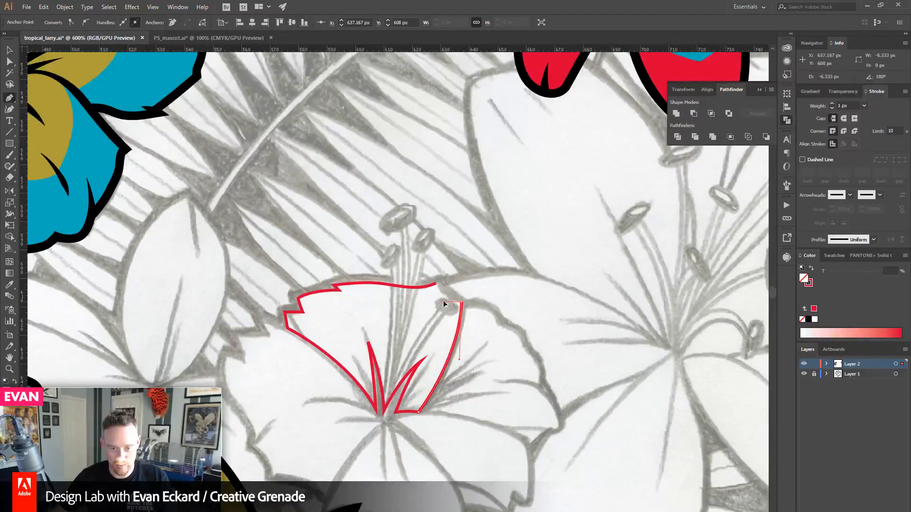
pyautogui.click(436, 283)
pyautogui.press('v')
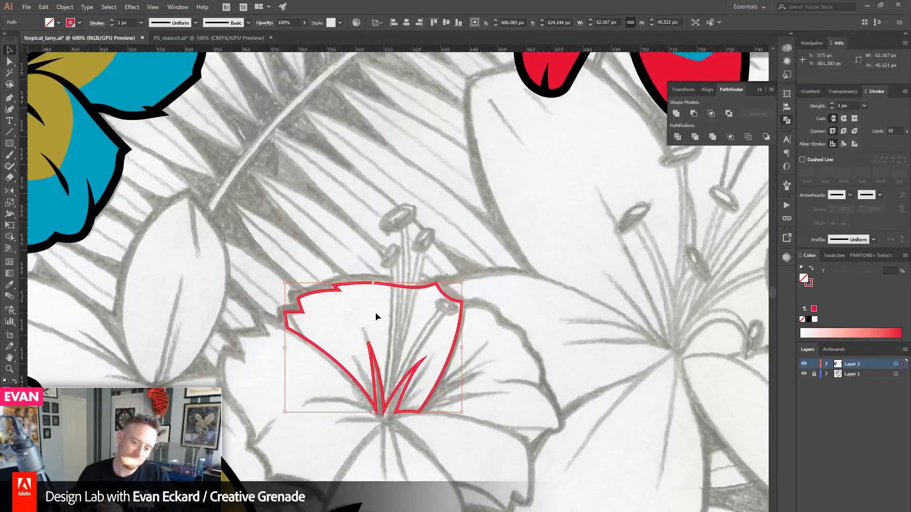
pyautogui.click(344, 230)
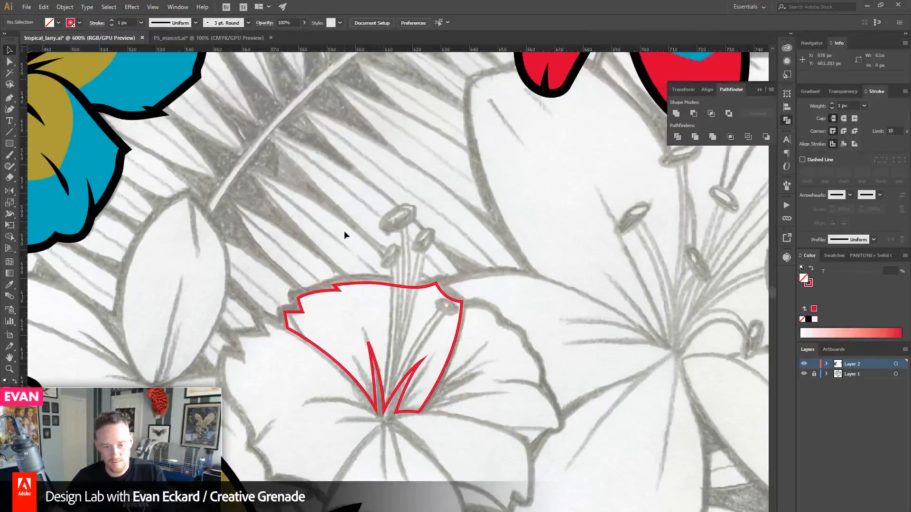
# - Start the hibiscus's right petal at its outer tip and trace its lower edge towards the flower's centre
pyautogui.moveTo(344, 230); pyautogui.dragTo(337, 198)
pyautogui.click(10, 98)
pyautogui.moveTo(530, 444); pyautogui.dragTo(543, 424)
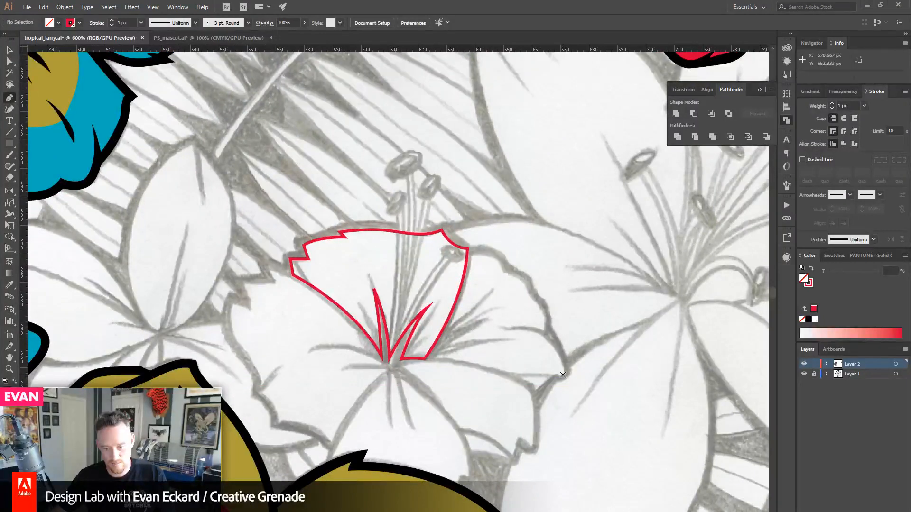
pyautogui.click(563, 374)
pyautogui.moveTo(514, 375); pyautogui.dragTo(491, 377)
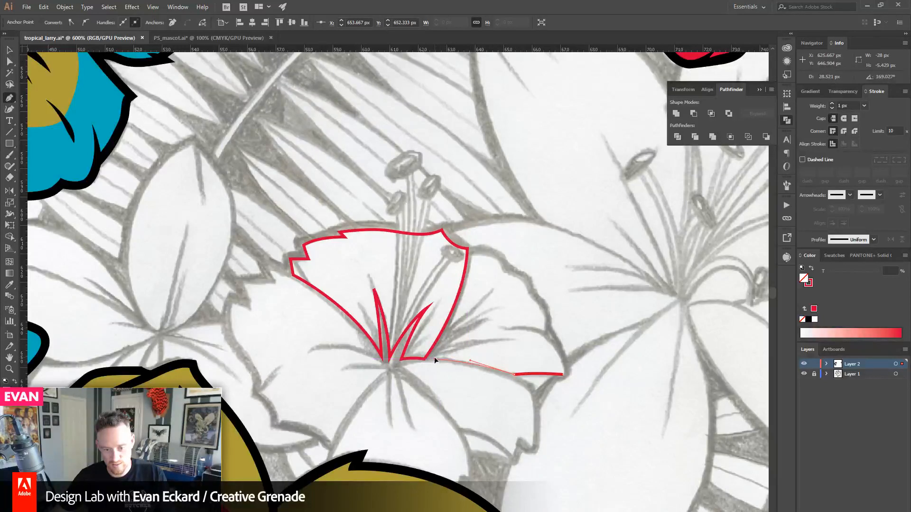
# - Draw two pointed vein notches reaching from the right petal's base into the petal
pyautogui.moveTo(481, 340); pyautogui.dragTo(447, 346)
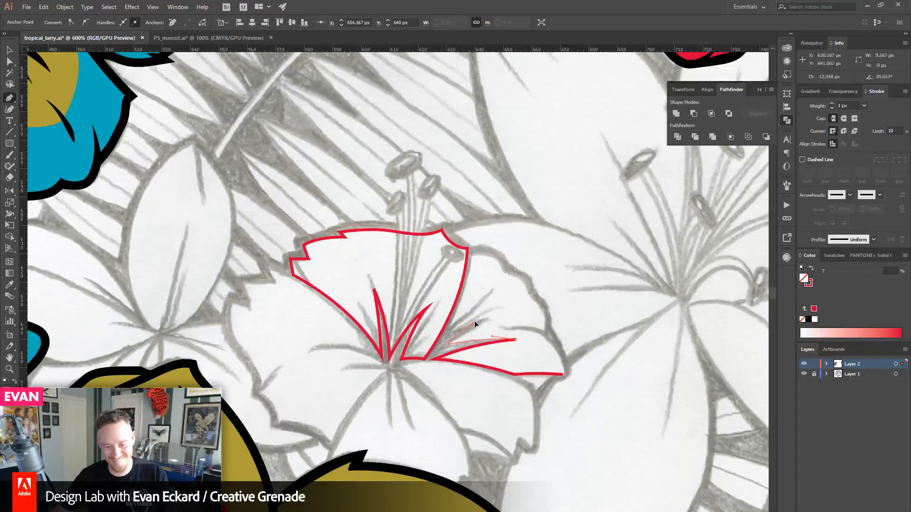
pyautogui.moveTo(516, 340); pyautogui.dragTo(465, 325)
pyautogui.click(446, 346)
pyautogui.click(491, 318)
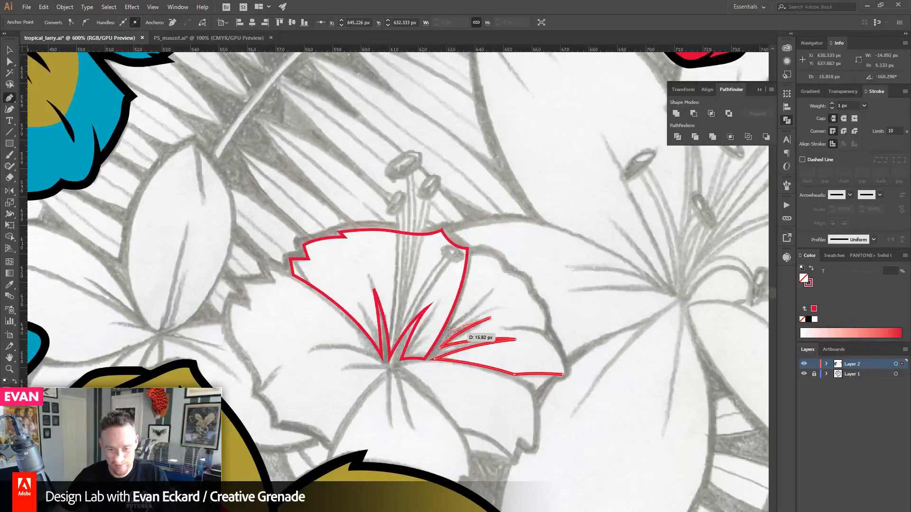
pyautogui.click(448, 333)
# - Trace the right petal's inner side, scalloped outer edge and small fold, closing the path at the outer tip
pyautogui.moveTo(466, 287); pyautogui.dragTo(458, 311)
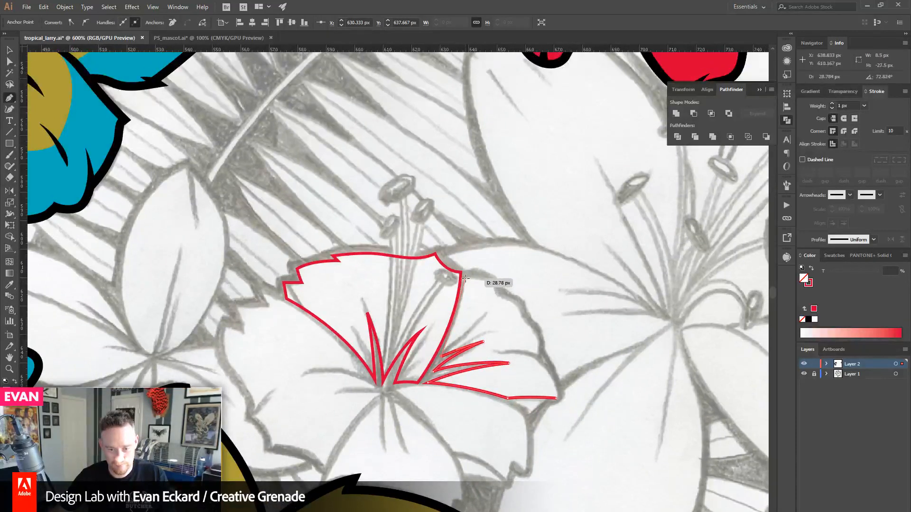
pyautogui.keyDown('ctrl'); pyautogui.click(465, 280); pyautogui.keyUp('ctrl')
pyautogui.moveTo(467, 234); pyautogui.dragTo(467, 234)
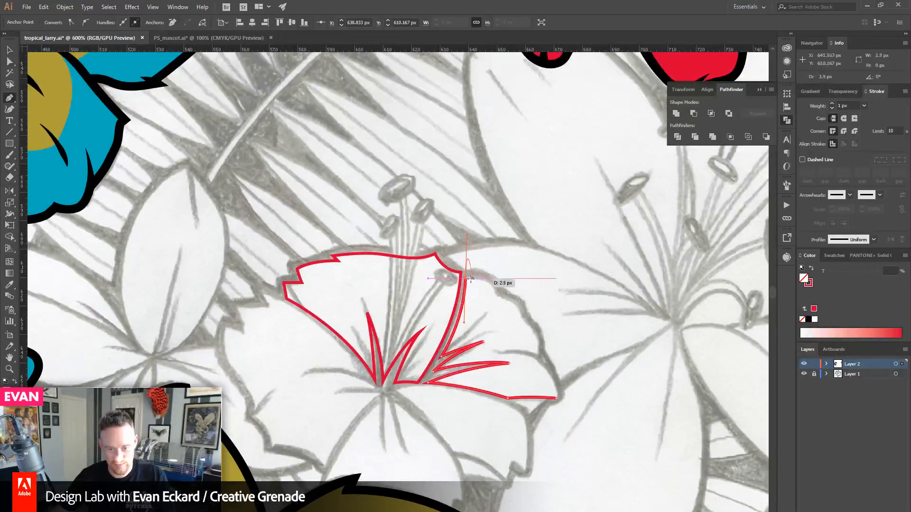
pyautogui.moveTo(465, 279); pyautogui.dragTo(534, 356)
pyautogui.keyDown('ctrl'); pyautogui.click(524, 356); pyautogui.keyUp('ctrl')
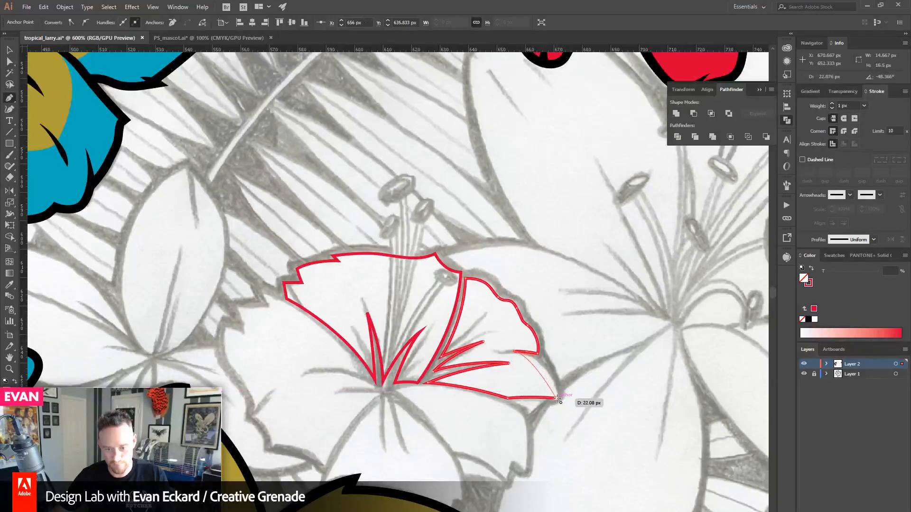
pyautogui.moveTo(557, 408); pyautogui.dragTo(559, 431)
pyautogui.moveTo(347, 395); pyautogui.dragTo(406, 270)
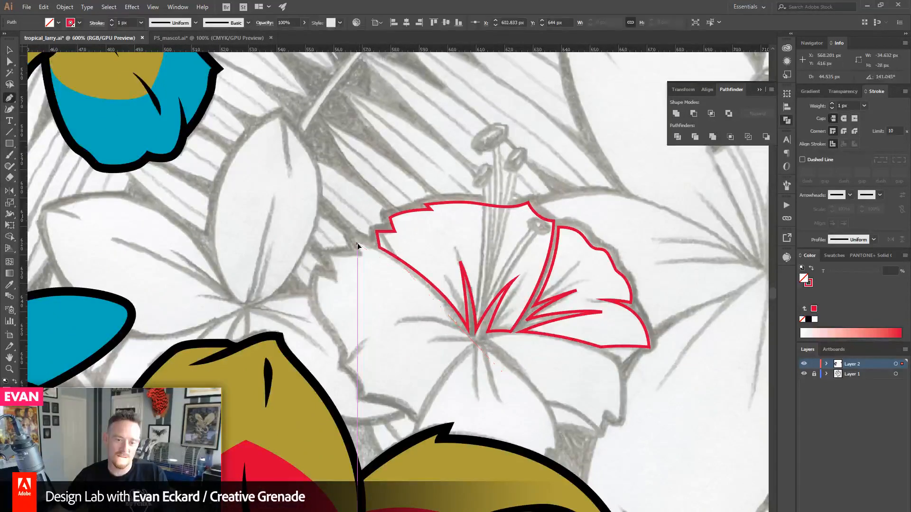
pyautogui.moveTo(357, 244); pyautogui.dragTo(323, 234)
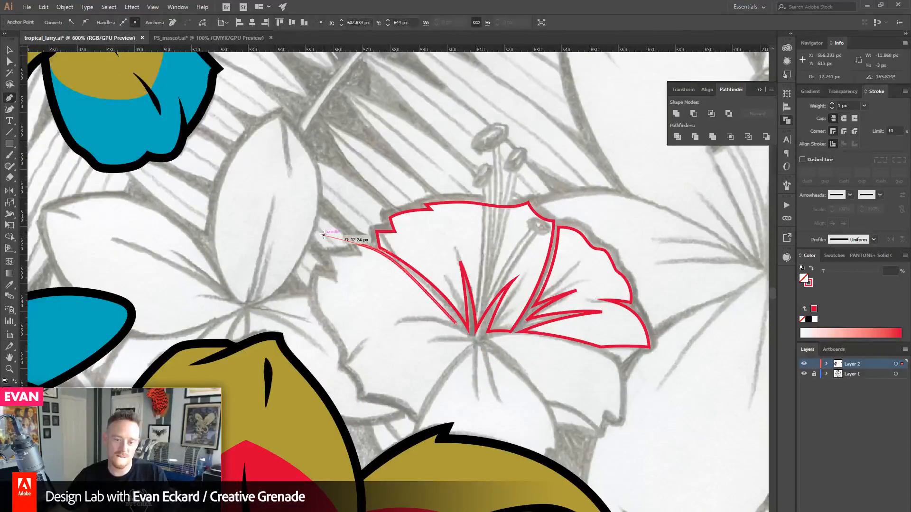
pyautogui.hotkey('ctrl', 'z')
pyautogui.hotkey('ctrl', 'z')
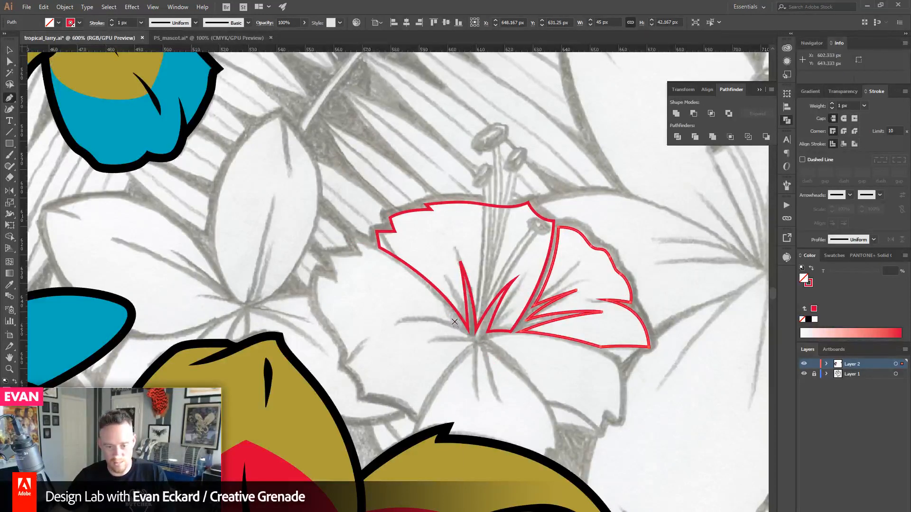
# - Start the hibiscus's left petal near the flower's centre and trace its upper edge, jagged upper tips and outer side down to the notch
pyautogui.moveTo(452, 321); pyautogui.dragTo(406, 267)
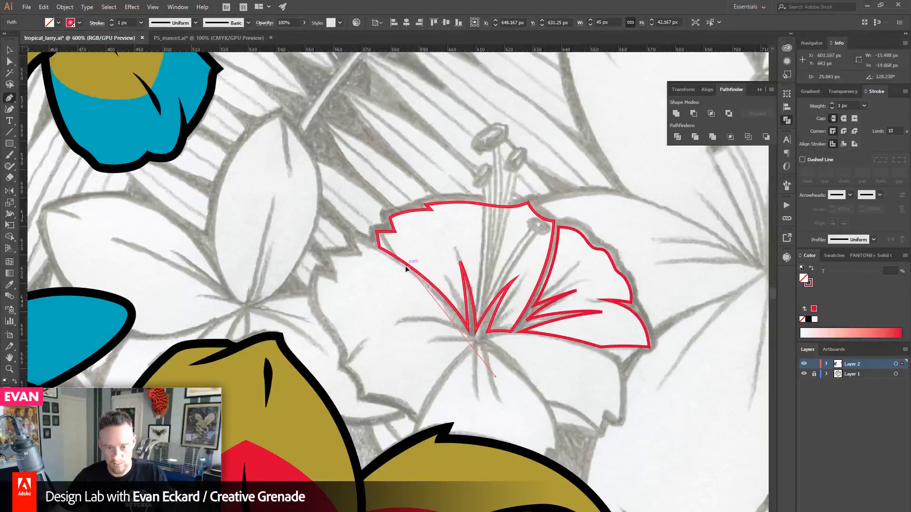
pyautogui.moveTo(357, 245); pyautogui.dragTo(318, 274)
pyautogui.hotkey('ctrl', 'z')
pyautogui.moveTo(309, 308); pyautogui.dragTo(306, 315)
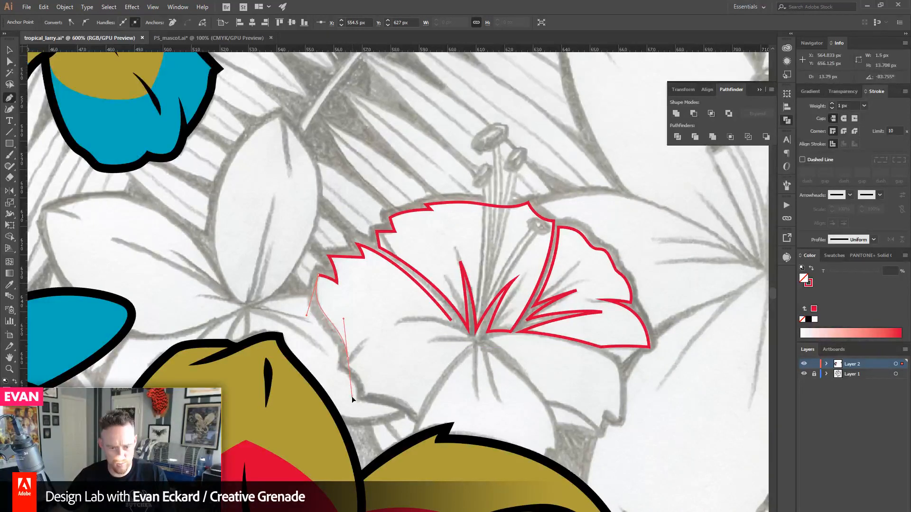
pyautogui.click(349, 357)
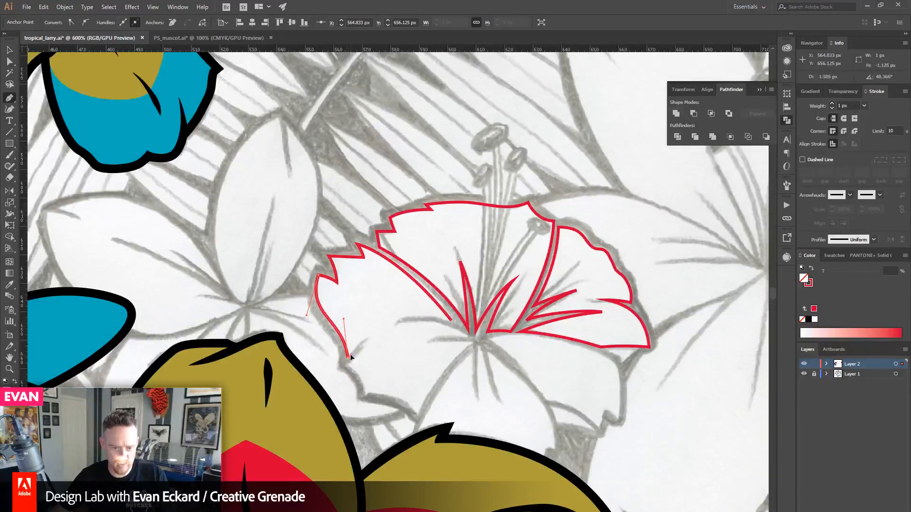
# - Trace the left petal's small notch, lower edge and two pointed veins at its base, closing the path and deselecting it
pyautogui.click(357, 350)
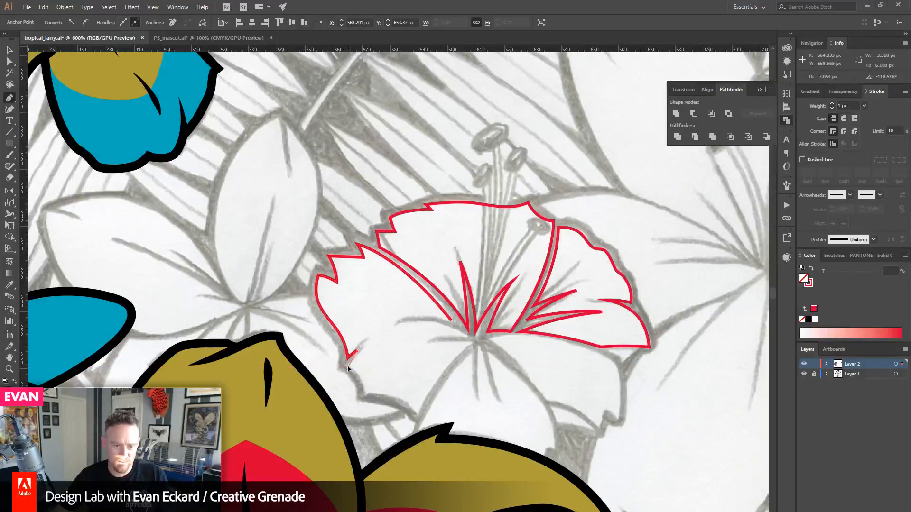
pyautogui.click(359, 376)
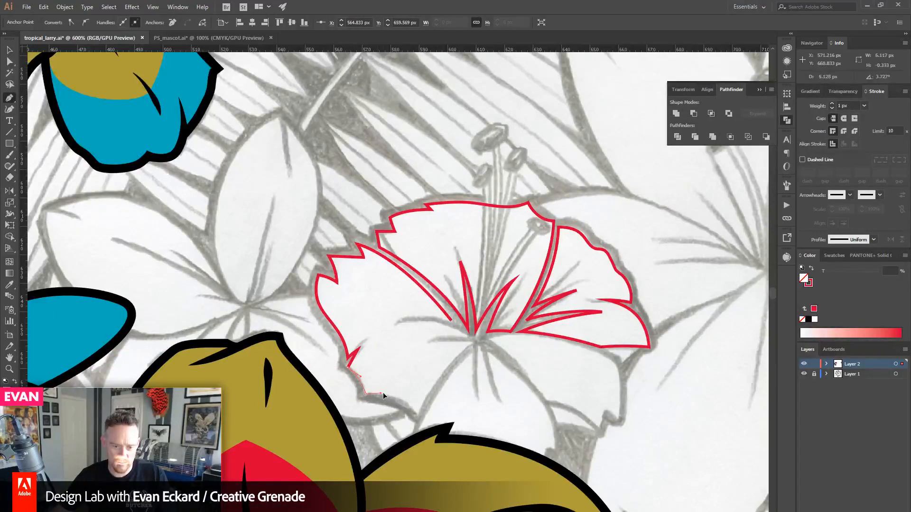
pyautogui.moveTo(383, 396); pyautogui.dragTo(428, 398)
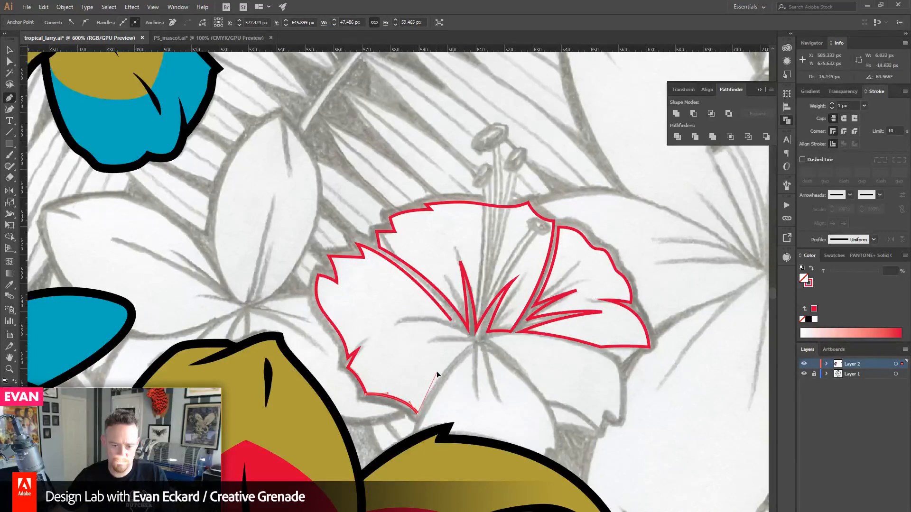
pyautogui.moveTo(467, 344)
pyautogui.mouseDown()
pyautogui.moveTo(424, 343)
pyautogui.moveTo(488, 339)
pyautogui.moveTo(417, 319)
pyautogui.moveTo(426, 317)
pyautogui.mouseUp()
pyautogui.click(452, 321)
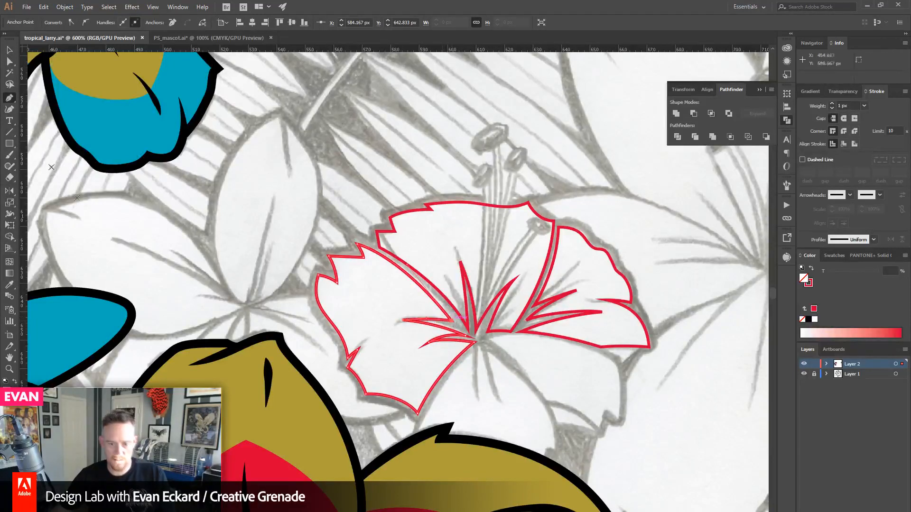
pyautogui.click(11, 51)
pyautogui.click(334, 149)
pyautogui.moveTo(334, 152); pyautogui.dragTo(590, 354)
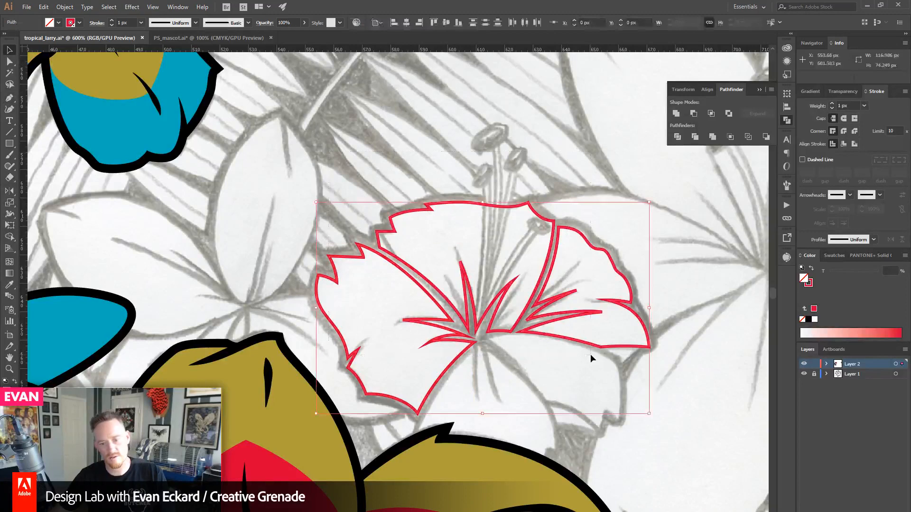
pyautogui.click(693, 384)
# - Start the hibiscus's lower-right petal at its bottom outer corner and trace its outer side and upper edge to the flower's centre
pyautogui.moveTo(649, 408); pyautogui.dragTo(626, 380)
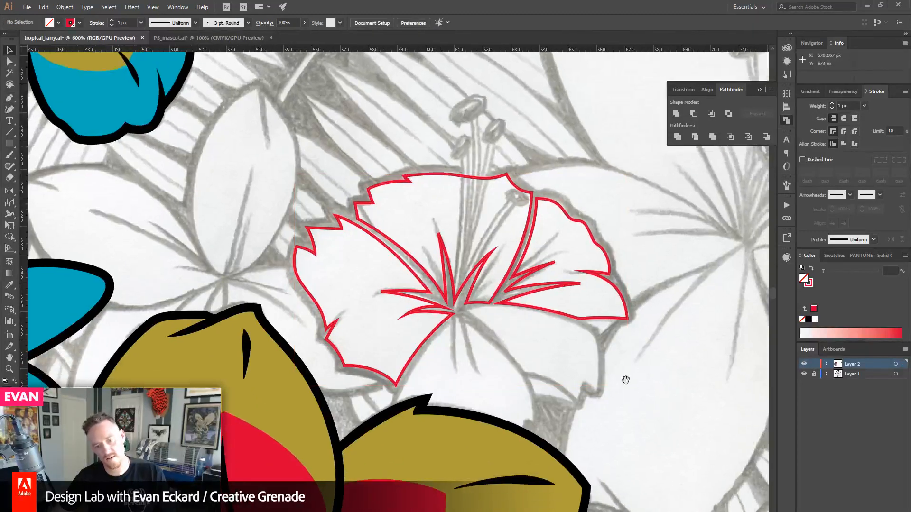
pyautogui.click(11, 98)
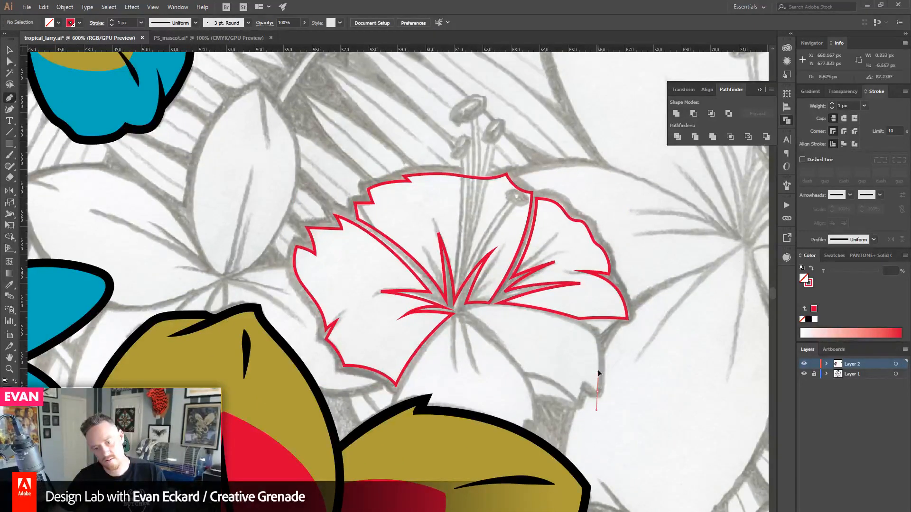
pyautogui.click(579, 328)
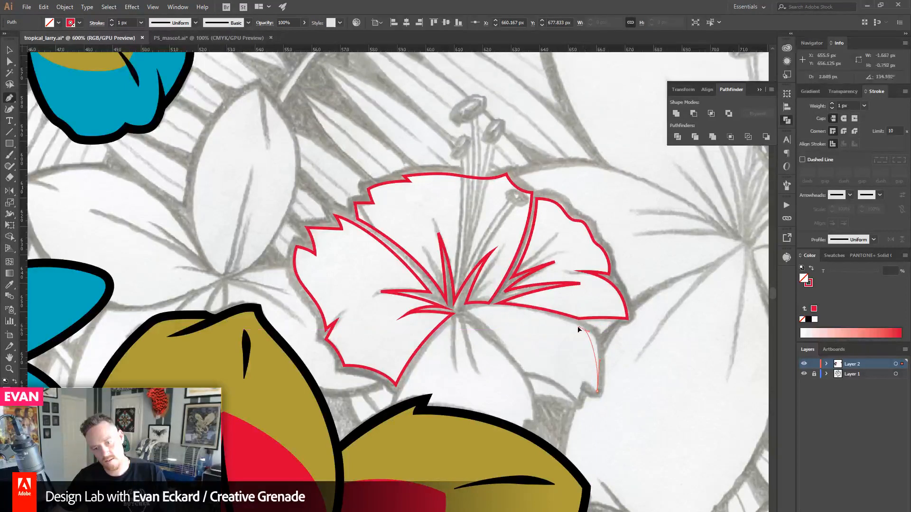
pyautogui.moveTo(567, 323); pyautogui.dragTo(567, 320)
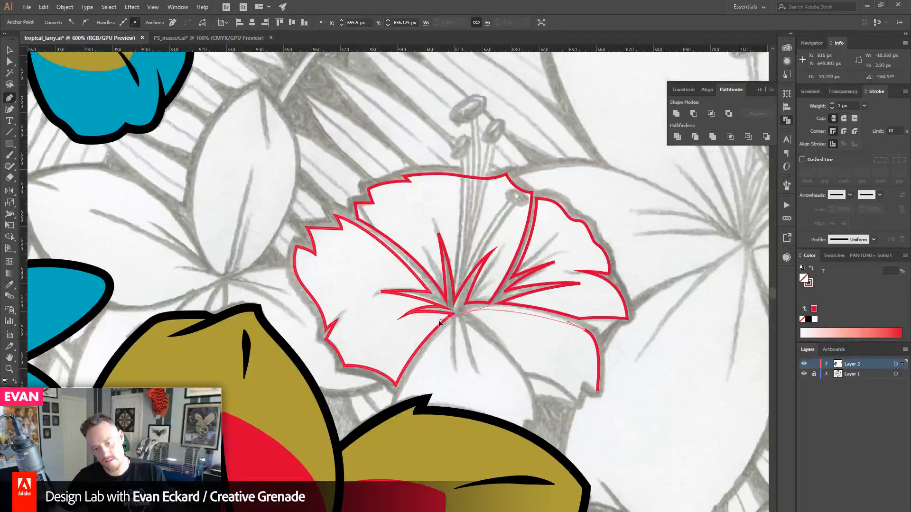
pyautogui.moveTo(455, 313); pyautogui.dragTo(449, 324)
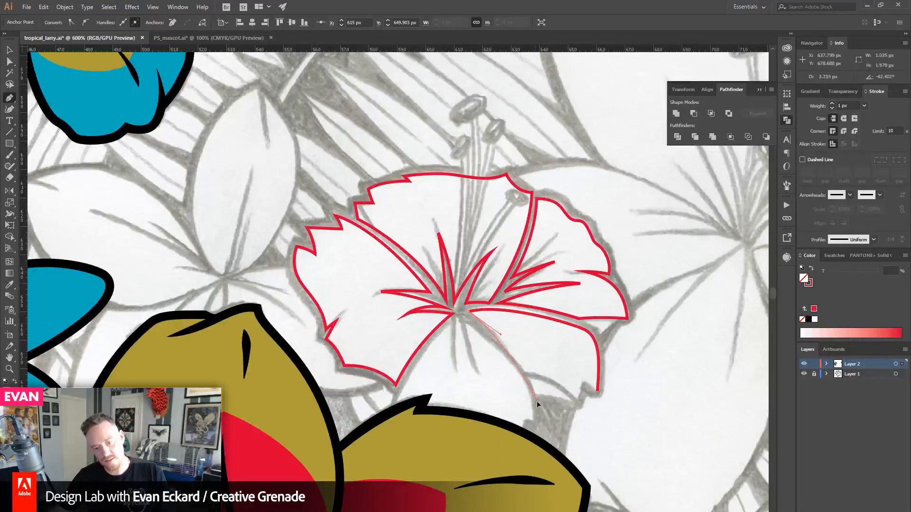
# - Trace the lower-right petal's inner side, bottom edge and corner notch, closing the path at its starting point
pyautogui.moveTo(534, 397); pyautogui.dragTo(533, 396)
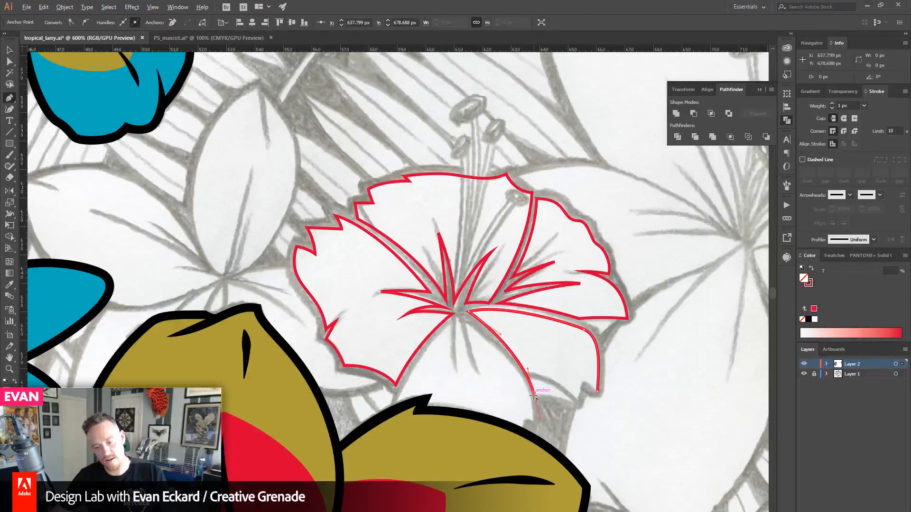
pyautogui.click(575, 405)
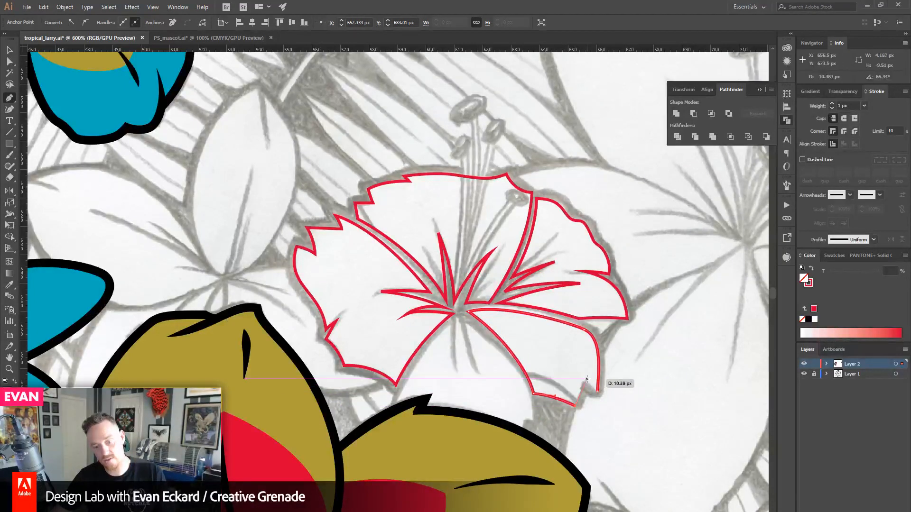
pyautogui.click(585, 381)
pyautogui.click(598, 393)
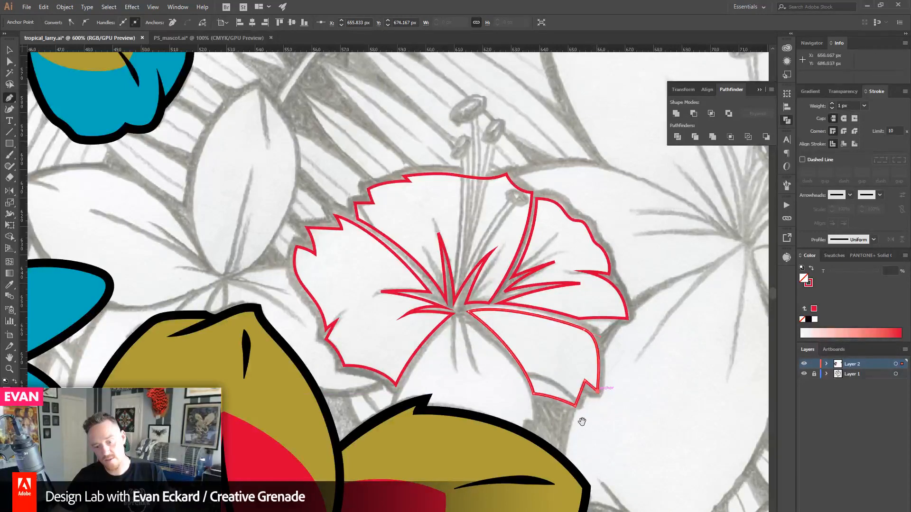
# - Start the hibiscus's bottom petal at the flower's centre and trace its right side and lower edge over the gold flower
pyautogui.moveTo(582, 421); pyautogui.dragTo(591, 384)
pyautogui.moveTo(476, 288); pyautogui.dragTo(509, 308)
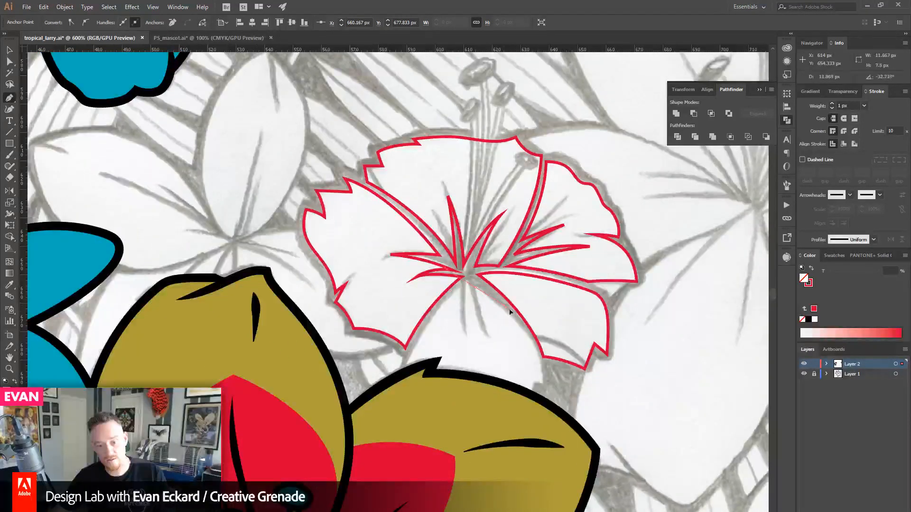
pyautogui.click(544, 385)
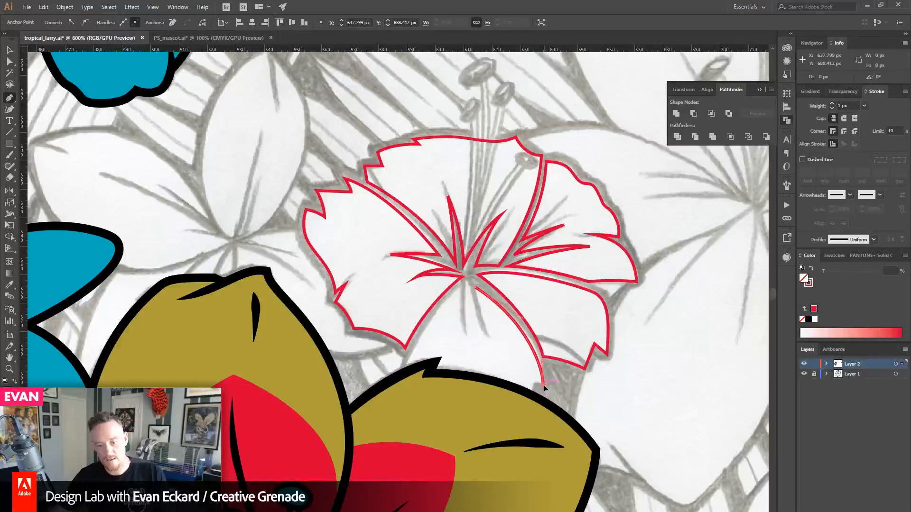
pyautogui.click(533, 383)
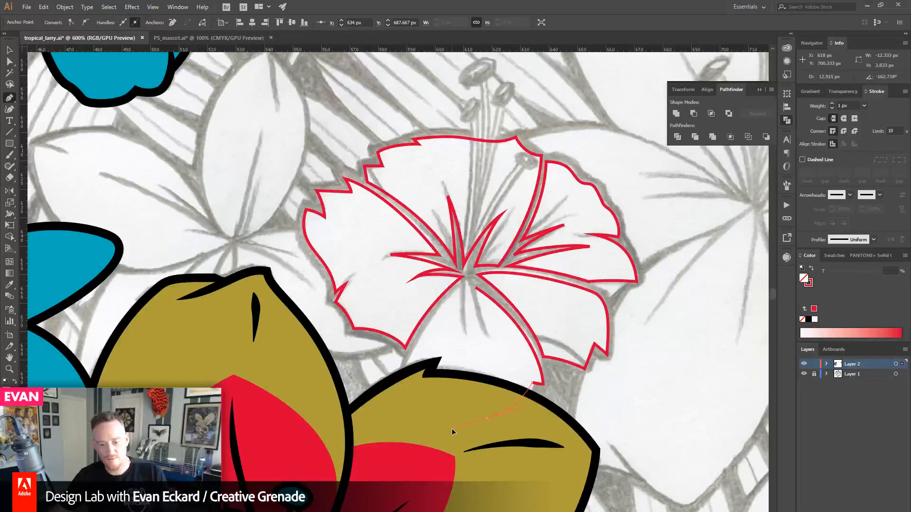
pyautogui.click(487, 418)
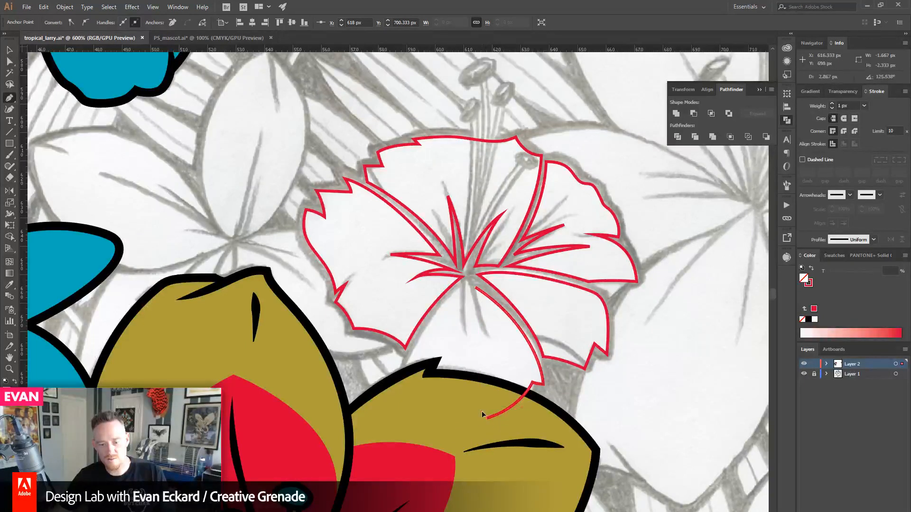
# - Trace the bottom petal's tip notch, left side and two pointed veins at its base, closing the path and deselecting it
pyautogui.click(482, 411)
pyautogui.moveTo(403, 378); pyautogui.dragTo(458, 316)
pyautogui.click(467, 336)
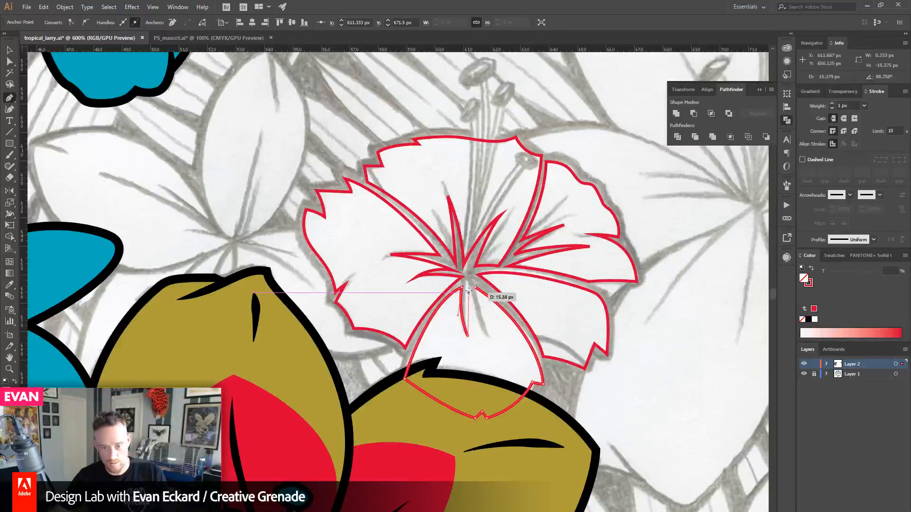
pyautogui.moveTo(470, 292)
pyautogui.mouseDown()
pyautogui.moveTo(485, 333)
pyautogui.moveTo(478, 286)
pyautogui.mouseUp()
pyautogui.click(10, 50)
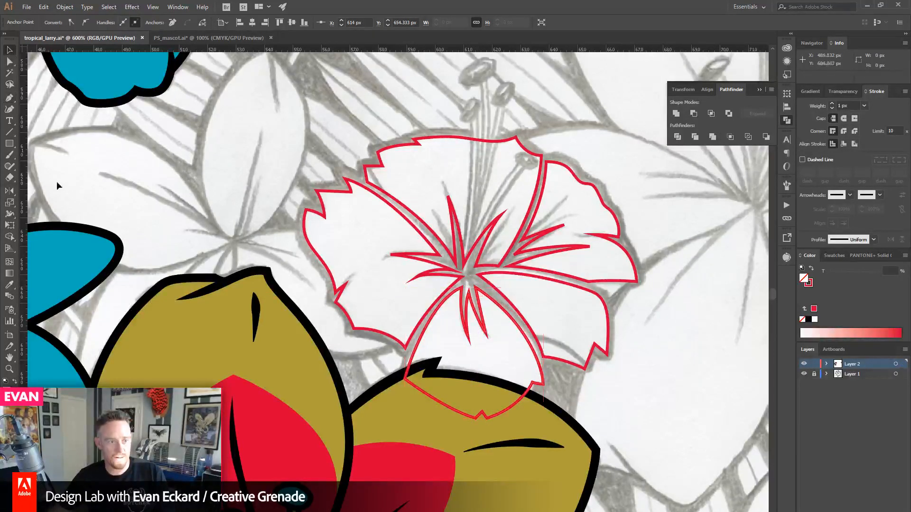
pyautogui.click(57, 185)
# - Unlock Layer 1 and place a copy of the pencil sketch image to the right of the original
pyautogui.click(9, 370)
pyautogui.keyDown('alt'); pyautogui.click(353, 304); pyautogui.keyUp('alt')
pyautogui.keyDown('alt'); pyautogui.click(352, 303); pyautogui.keyUp('alt')
pyautogui.keyDown('alt'); pyautogui.click(352, 303); pyautogui.keyUp('alt')
pyautogui.moveTo(353, 303); pyautogui.dragTo(237, 377)
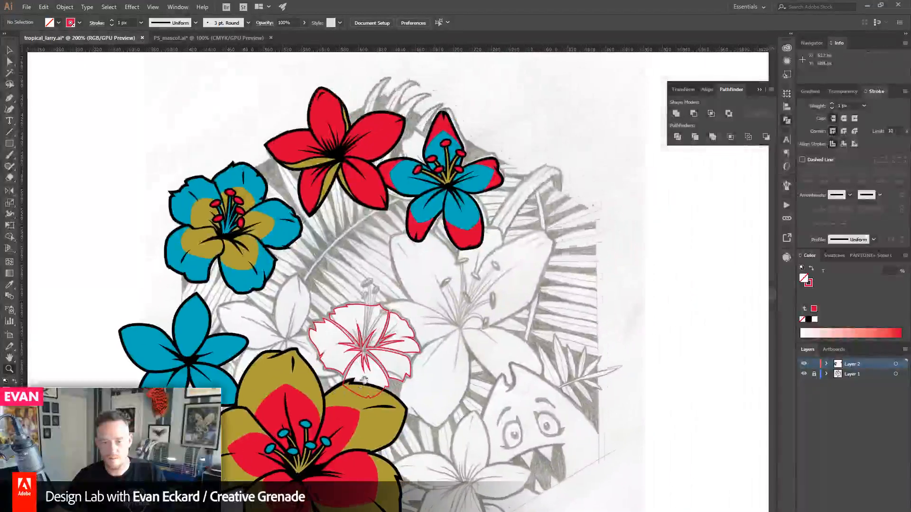
pyautogui.click(10, 50)
pyautogui.moveTo(197, 263); pyautogui.dragTo(142, 213)
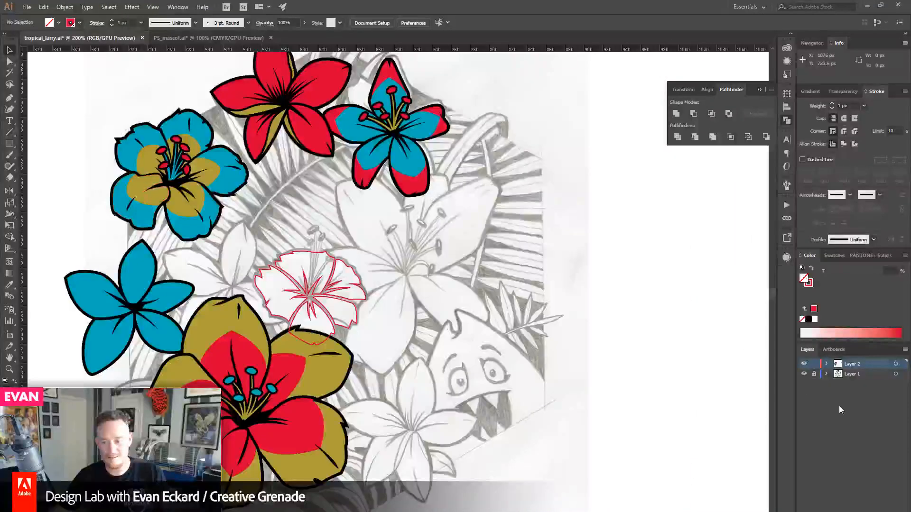
pyautogui.click(445, 419)
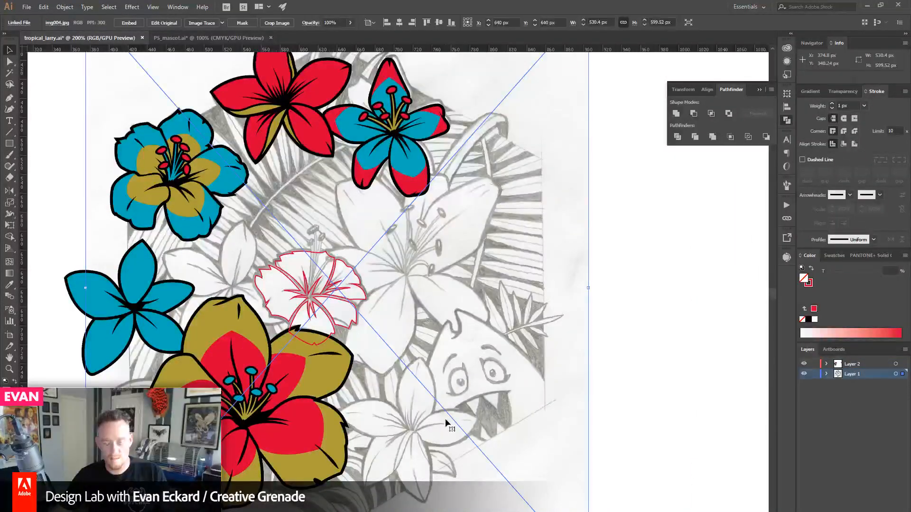
pyautogui.moveTo(453, 417)
pyautogui.mouseDown()
pyautogui.moveTo(258, 434)
pyautogui.moveTo(696, 386)
pyautogui.mouseUp()
# - Move the copied sketch further right, to about X 1190 px, clear of the original drawing
pyautogui.moveTo(613, 400); pyautogui.dragTo(457, 396)
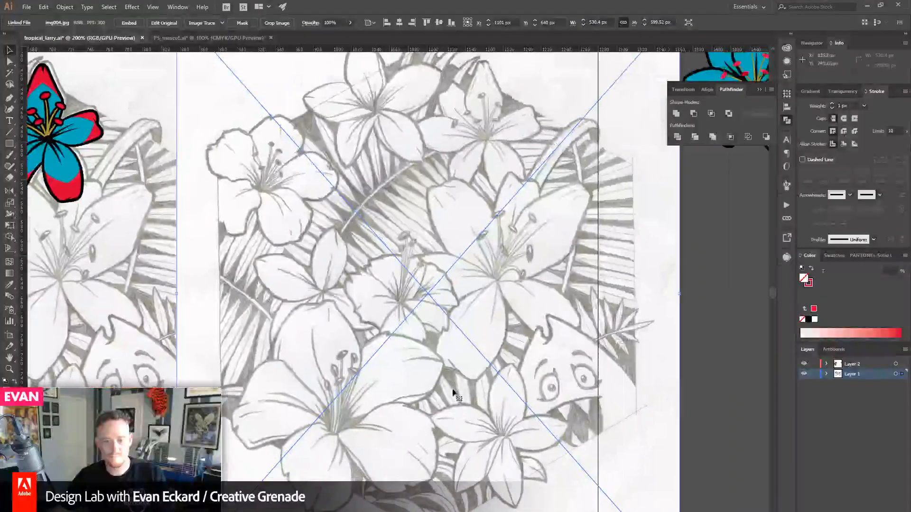
pyautogui.moveTo(421, 366); pyautogui.dragTo(506, 365)
pyautogui.moveTo(625, 415); pyautogui.dragTo(574, 407)
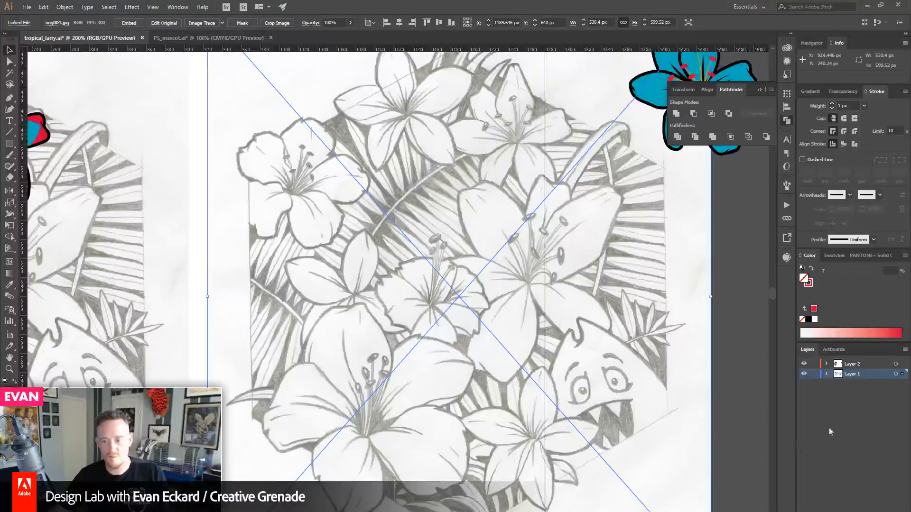
# - Turn off image dimming for Layer 1 in its layer options
pyautogui.doubleClick(873, 374)
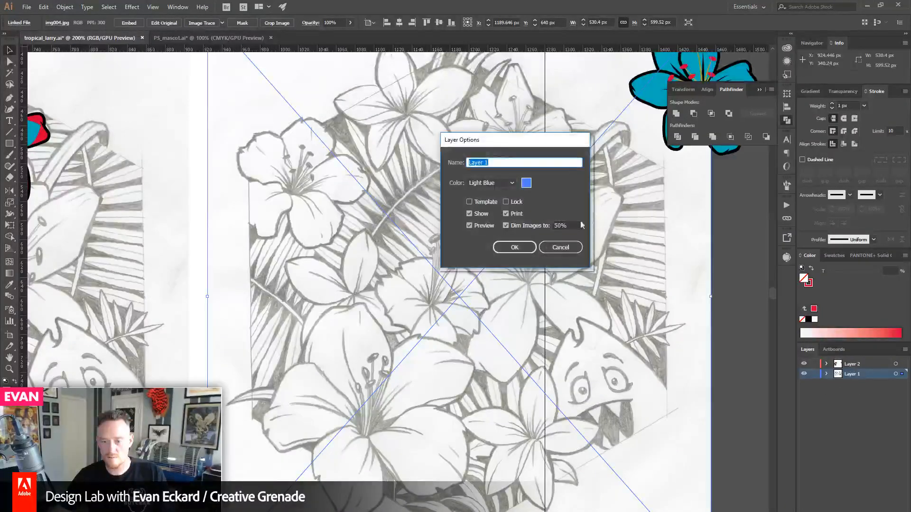
pyautogui.click(510, 248)
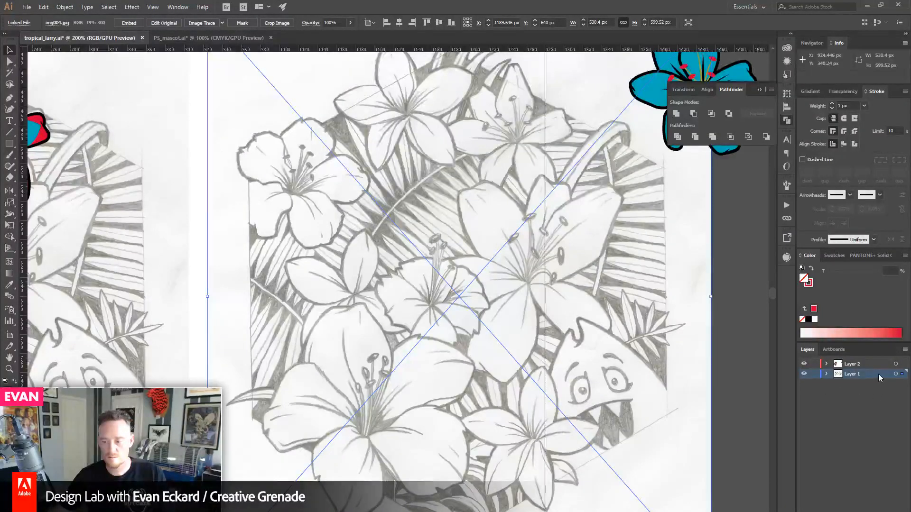
pyautogui.doubleClick(878, 373)
pyautogui.click(513, 226)
pyautogui.click(514, 247)
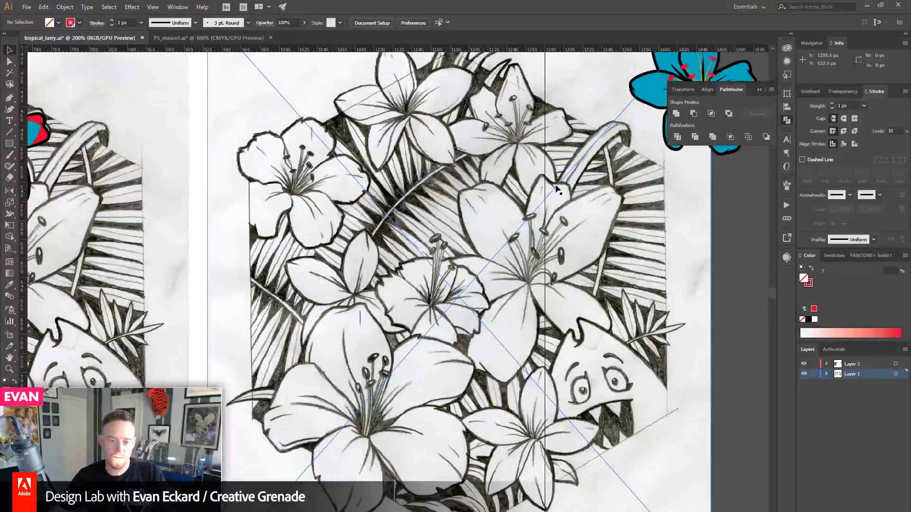
# - Image Trace the copied sketch with the Black and White Logo preset and compare the result with the hand-drawn flowers
pyautogui.click(613, 316)
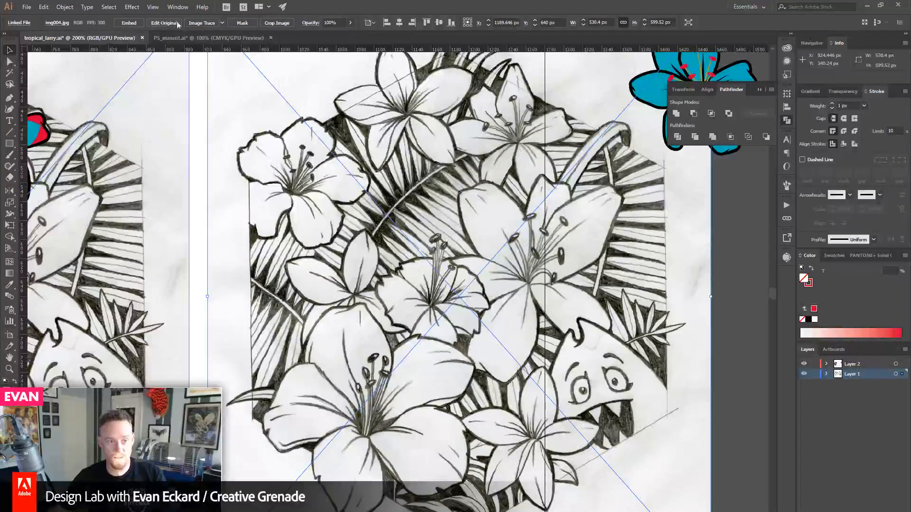
pyautogui.click(221, 24)
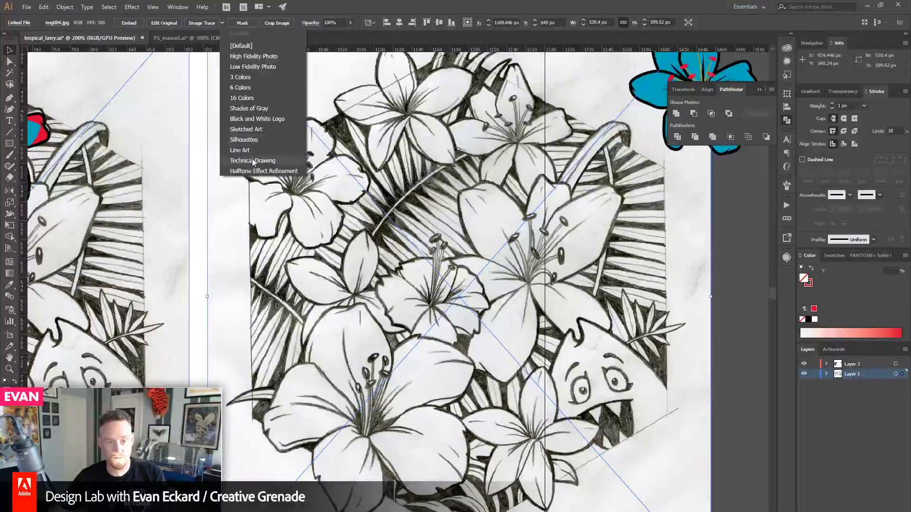
pyautogui.click(255, 119)
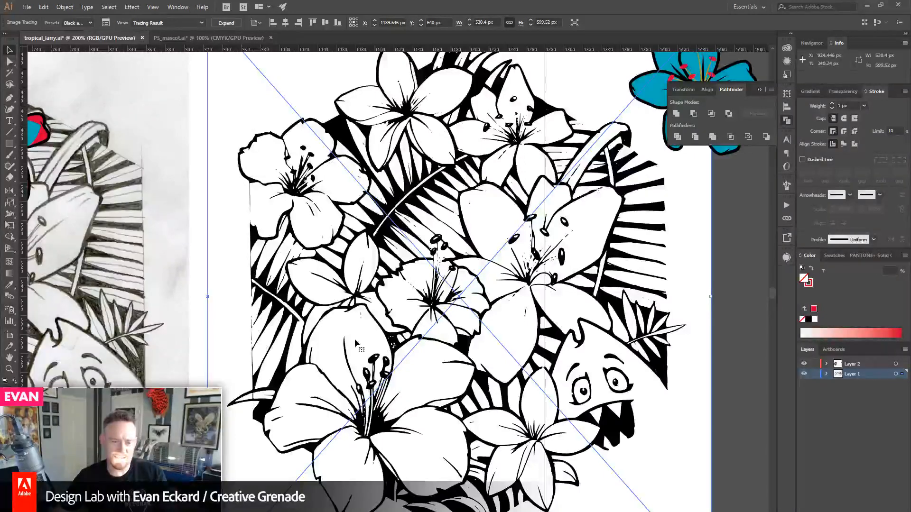
pyautogui.hscroll(-5, 517, 389)
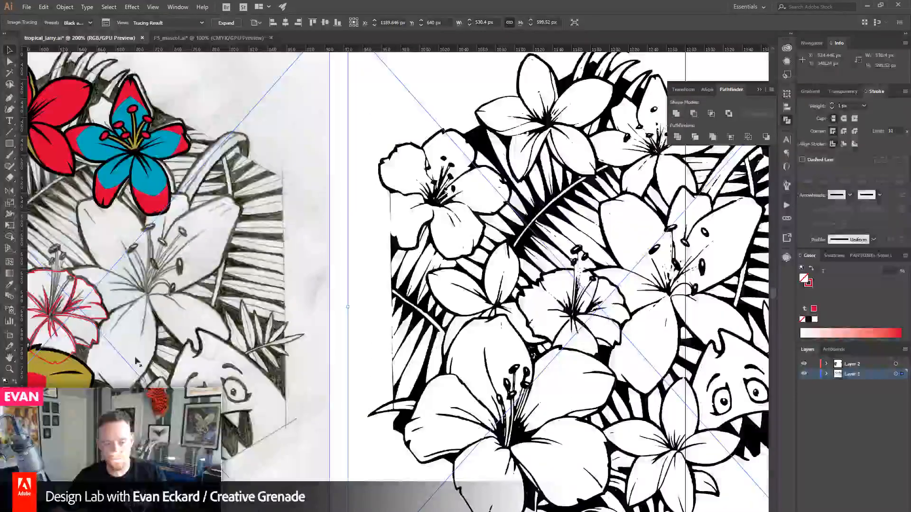
pyautogui.hscroll(3, 356, 211)
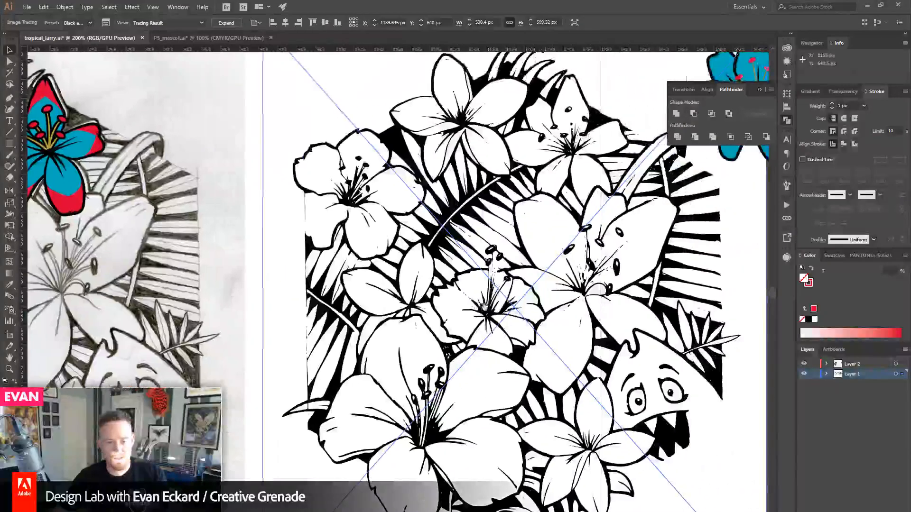
# - Refine the sketch's Image Trace with Corners 94%, Noise 4 px and Paths 96%, and enable Ignore White
pyautogui.hscroll(1, 355, 211)
pyautogui.click(106, 22)
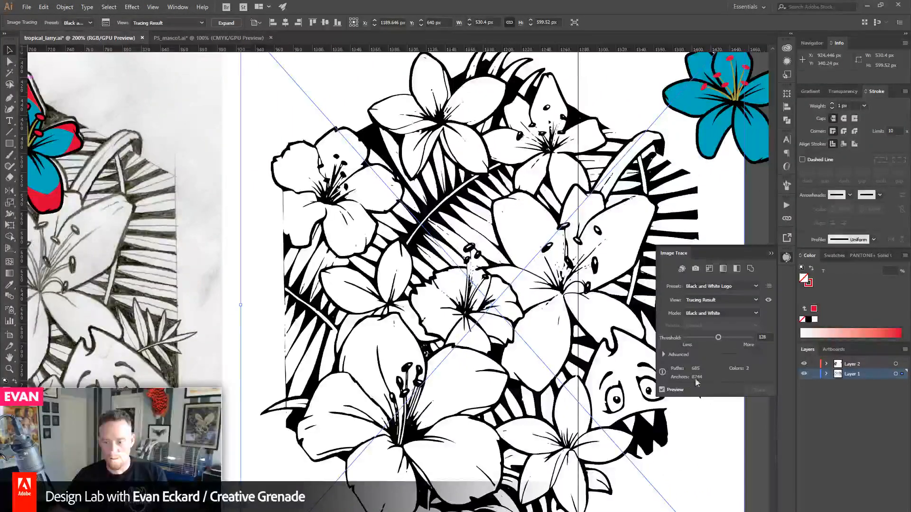
pyautogui.click(664, 355)
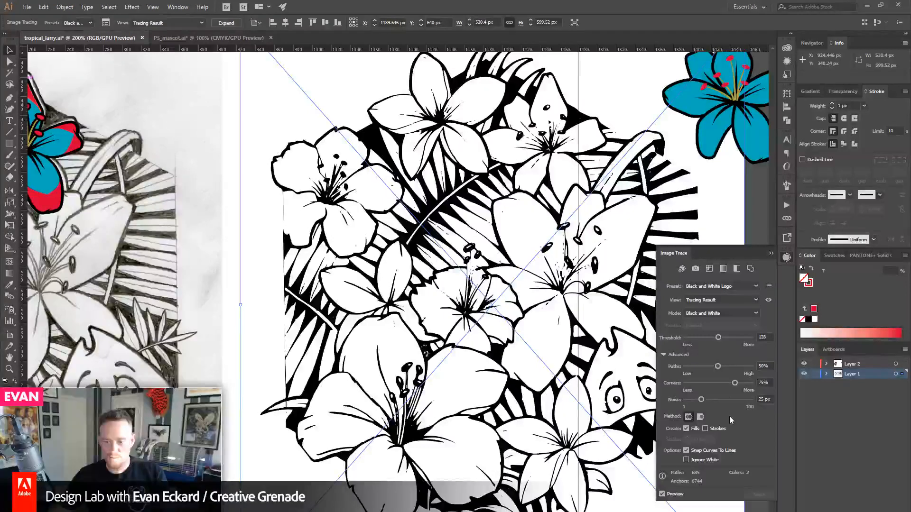
pyautogui.moveTo(736, 384); pyautogui.dragTo(747, 383)
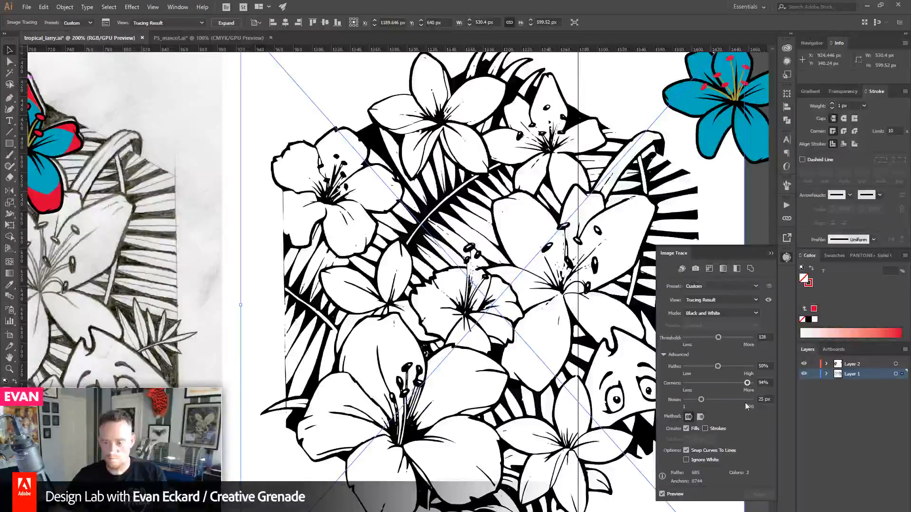
pyautogui.click(701, 400)
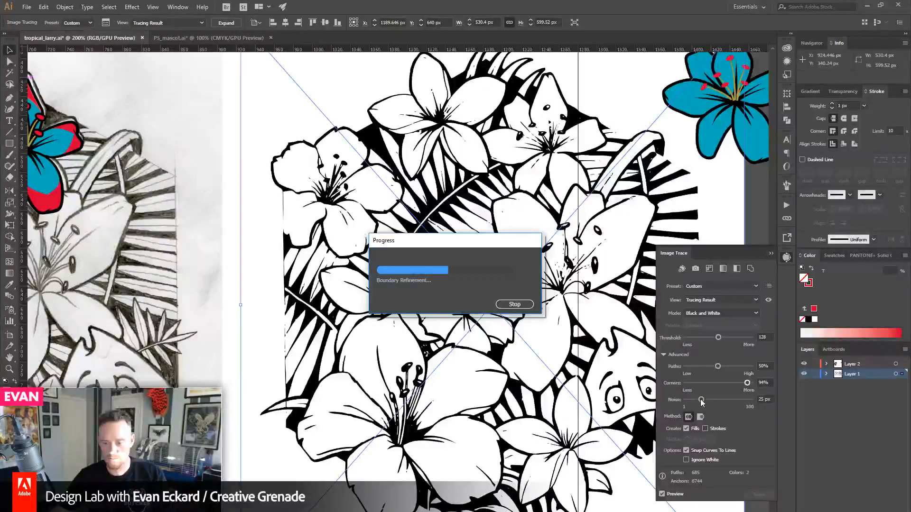
pyautogui.moveTo(702, 400); pyautogui.dragTo(688, 401)
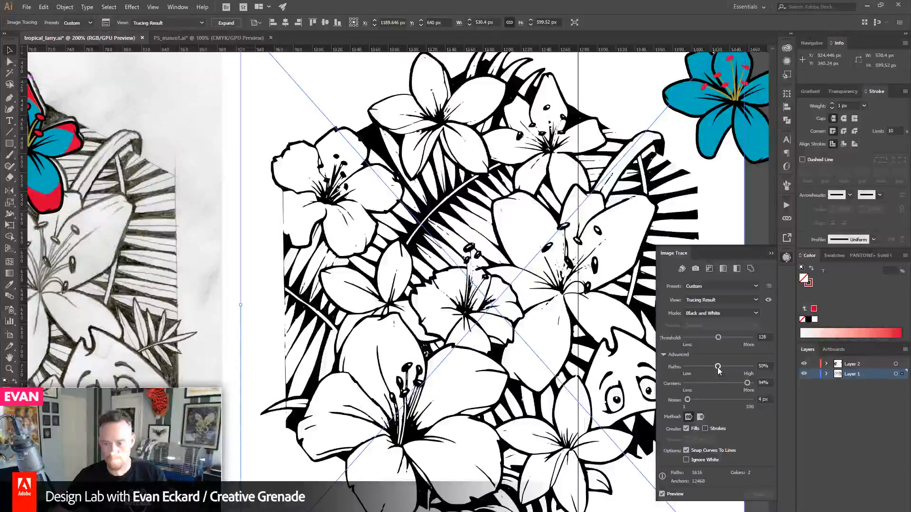
pyautogui.moveTo(718, 367); pyautogui.dragTo(748, 368)
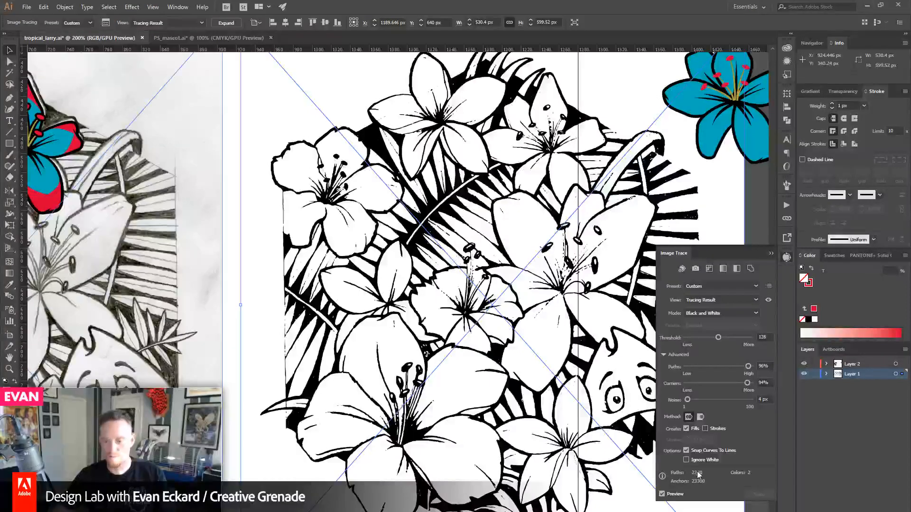
pyautogui.click(686, 460)
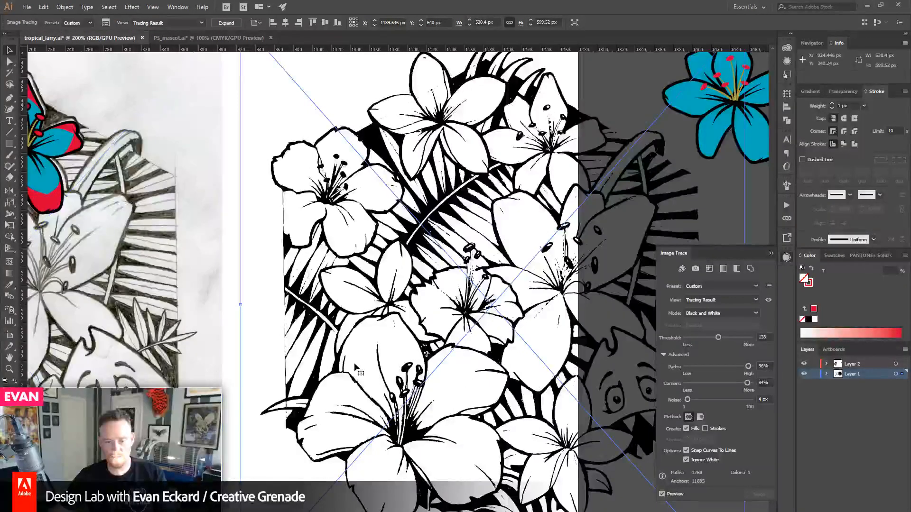
# - Expand the Image Trace result into editable vector paths and deselect it
pyautogui.click(226, 23)
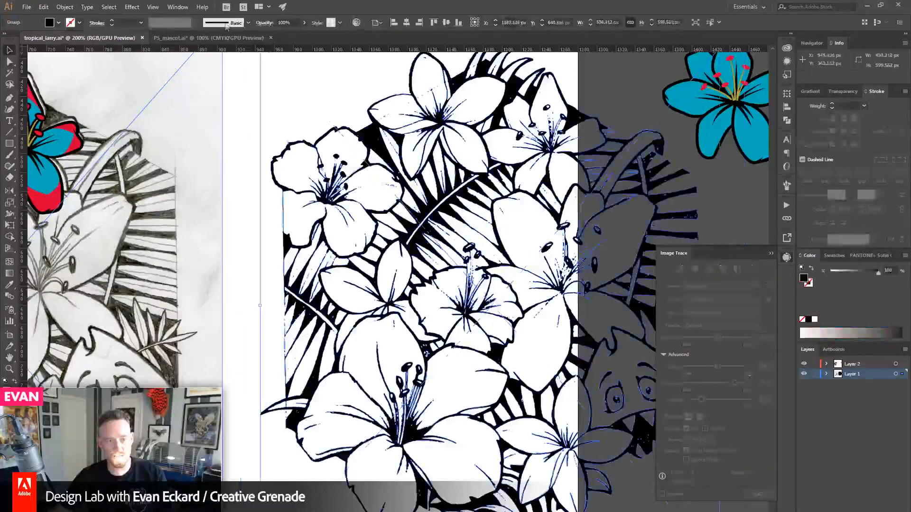
pyautogui.click(738, 211)
pyautogui.moveTo(682, 234); pyautogui.dragTo(615, 223)
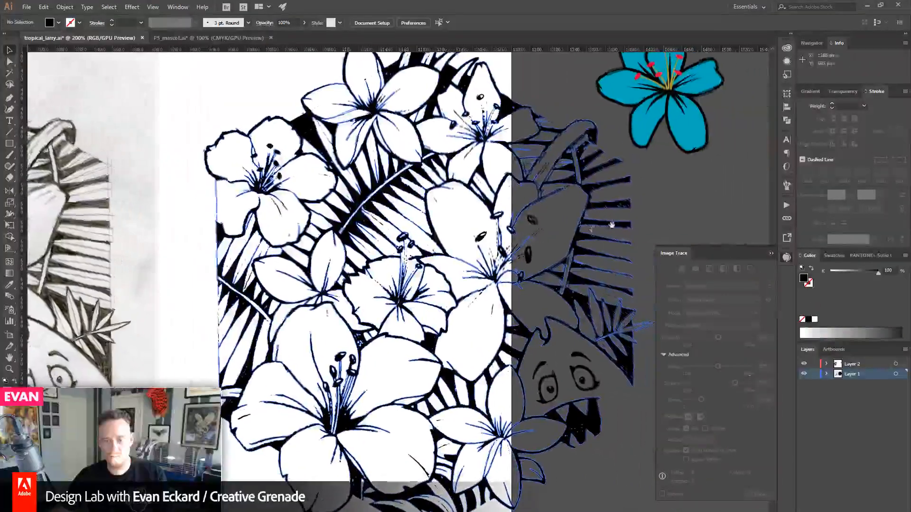
# - Enlarge the expanded trace proportionally about its centre to about 1160 px wide
pyautogui.press('z')
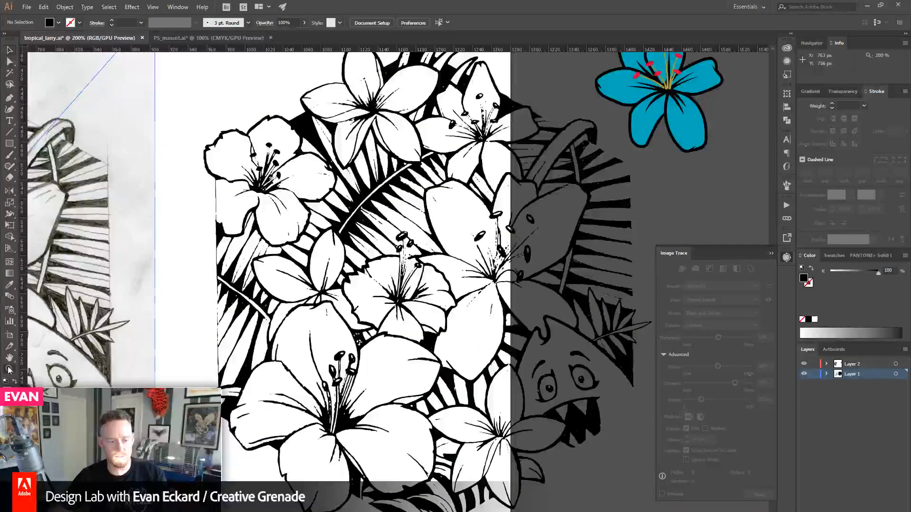
pyautogui.keyDown('alt'); pyautogui.click(435, 292); pyautogui.keyUp('alt')
pyautogui.keyDown('alt'); pyautogui.click(435, 293); pyautogui.keyUp('alt')
pyautogui.keyDown('alt'); pyautogui.click(434, 293); pyautogui.keyUp('alt')
pyautogui.moveTo(435, 293); pyautogui.dragTo(464, 282)
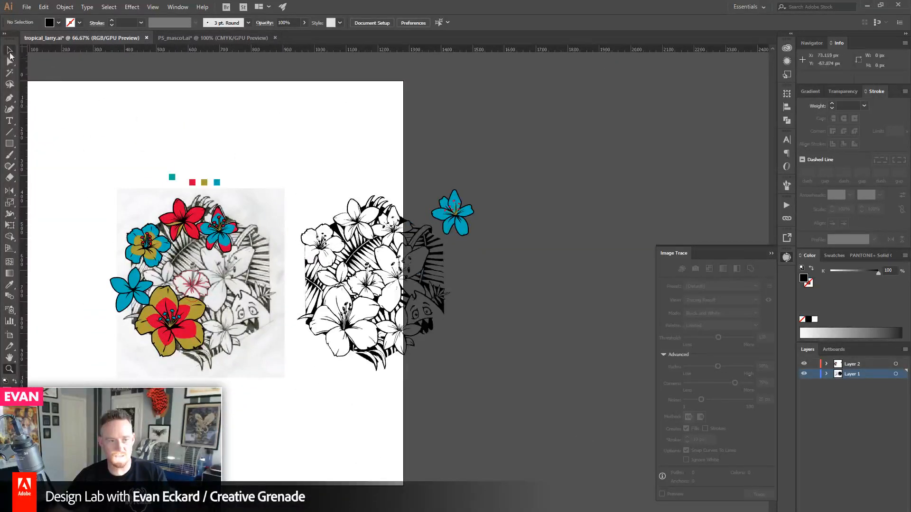
pyautogui.click(9, 51)
pyautogui.click(427, 251)
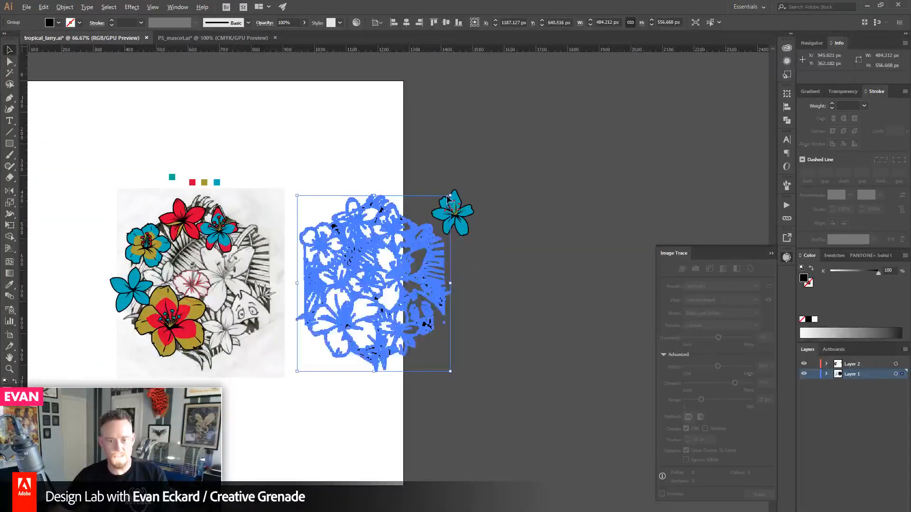
pyautogui.moveTo(451, 196); pyautogui.dragTo(632, 71)
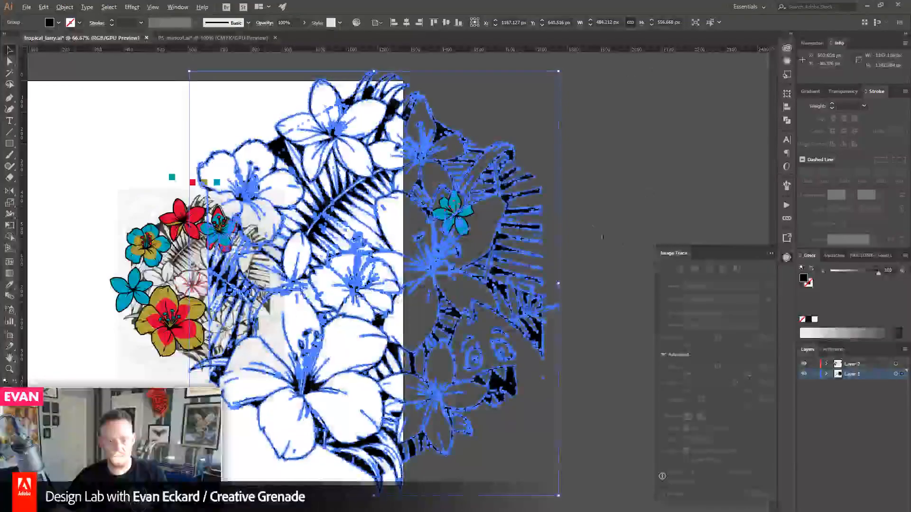
# - Move the enlarged trace off the artboard into the empty space on its left side
pyautogui.click(606, 280)
pyautogui.moveTo(437, 297); pyautogui.dragTo(615, 260)
pyautogui.moveTo(550, 149); pyautogui.dragTo(138, 231)
pyautogui.moveTo(145, 356)
pyautogui.mouseDown()
pyautogui.moveTo(442, 335)
pyautogui.moveTo(446, 306)
pyautogui.moveTo(298, 233)
pyautogui.mouseUp()
pyautogui.click(508, 403)
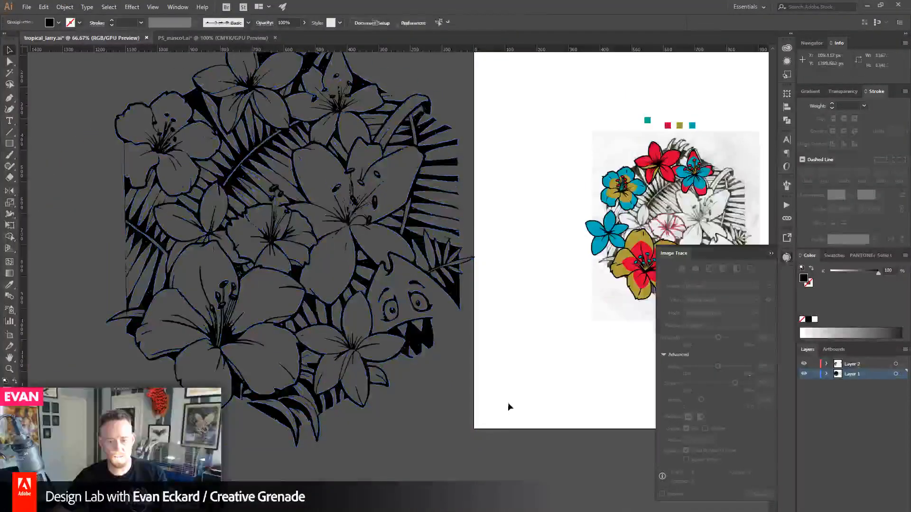
pyautogui.moveTo(507, 355)
pyautogui.mouseDown()
pyautogui.moveTo(441, 417)
pyautogui.moveTo(398, 415)
pyautogui.mouseUp()
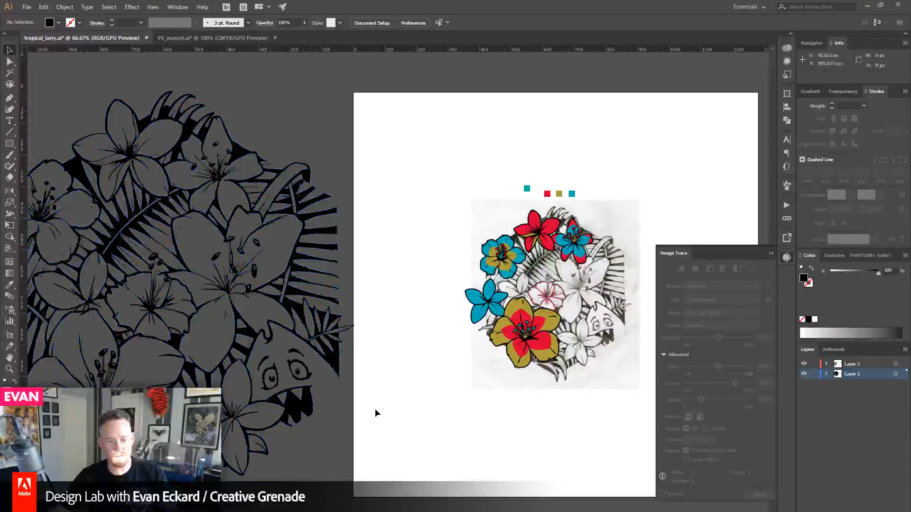
# - Delete the enlarged trace beside the artboard and return to the hand-drawn flowers on the original sketch
pyautogui.click(256, 271)
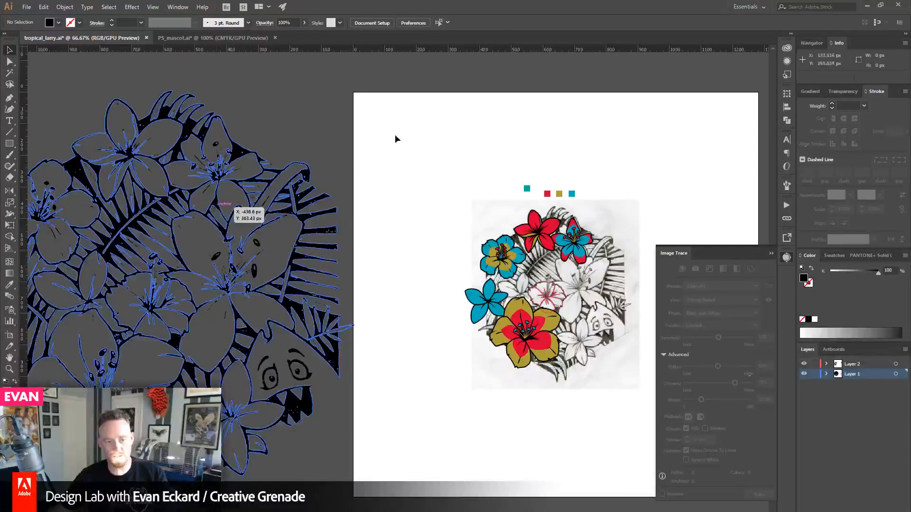
pyautogui.moveTo(419, 122); pyautogui.dragTo(236, 454)
pyautogui.press('Delete')
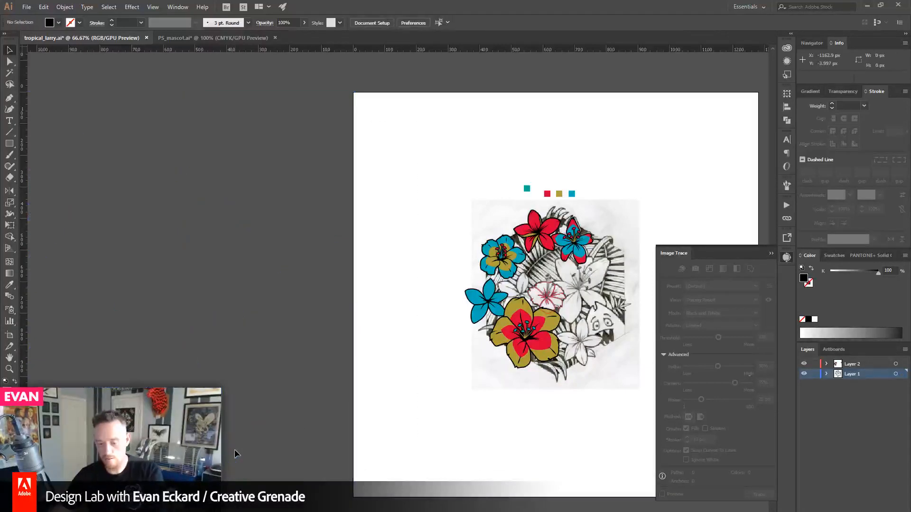
pyautogui.click(9, 369)
pyautogui.click(567, 320)
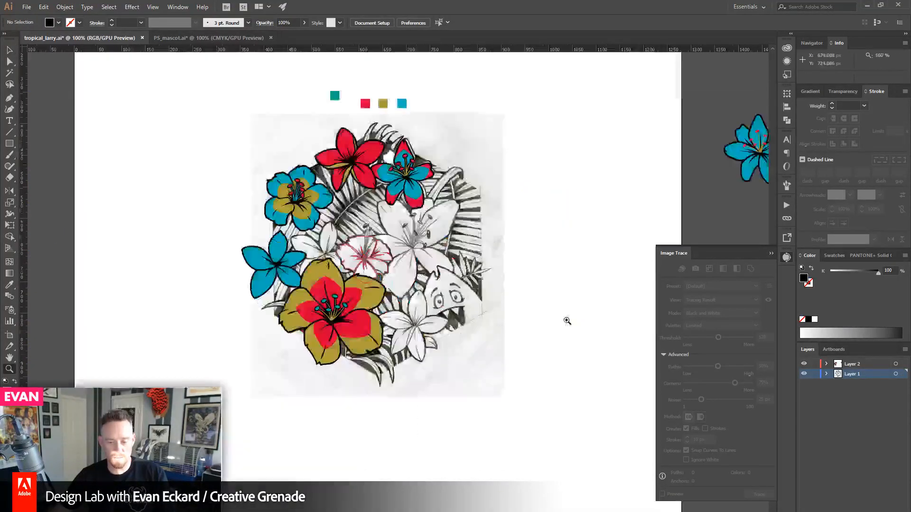
pyautogui.click(407, 263)
pyautogui.click(9, 50)
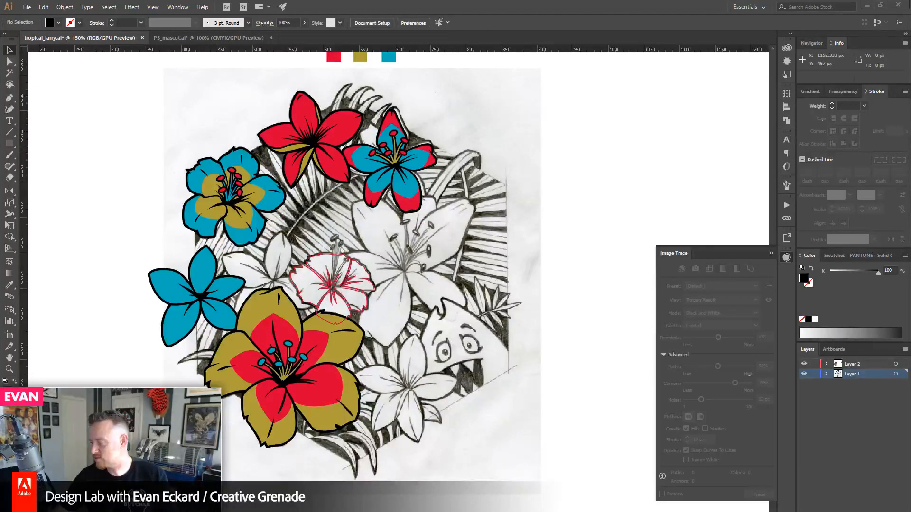
# - Look at the T-shirt preview SOG_preview_TheBigS.jpg in Windows Photo Viewer, return to Illustrator and save tropical_larry.ai
pyautogui.hotkey('alt', 'Tab')
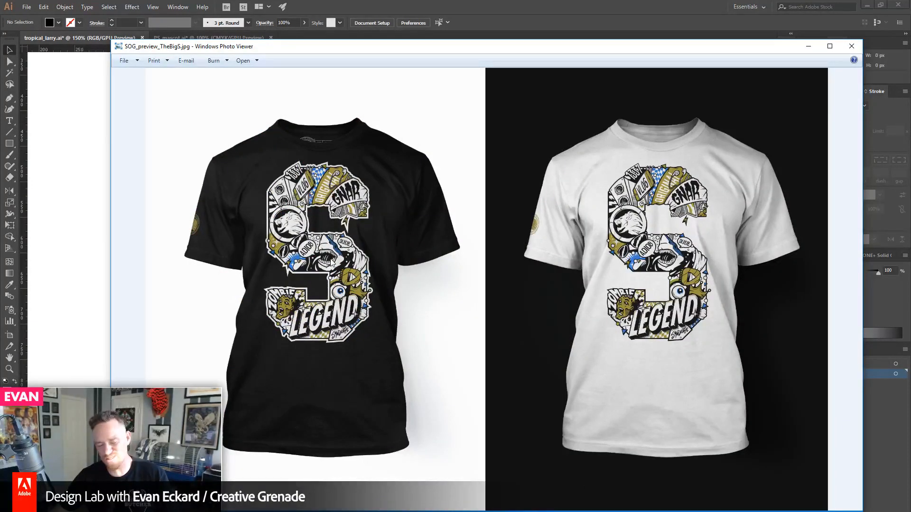
pyautogui.hotkey('alt', 'Tab')
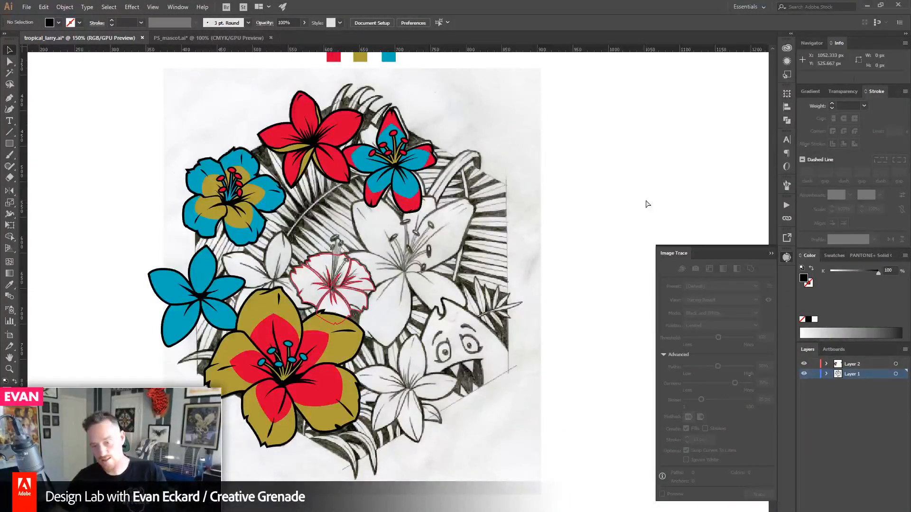
pyautogui.hotkey('ctrl', 's')
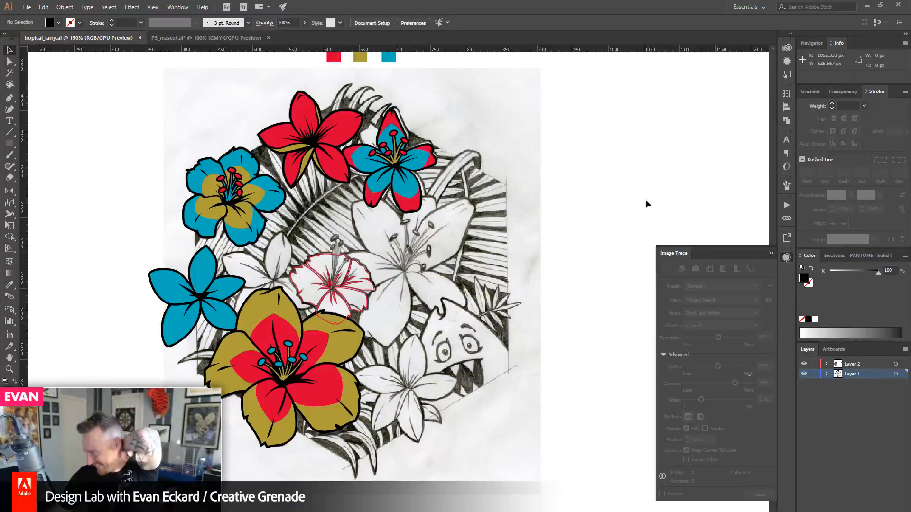